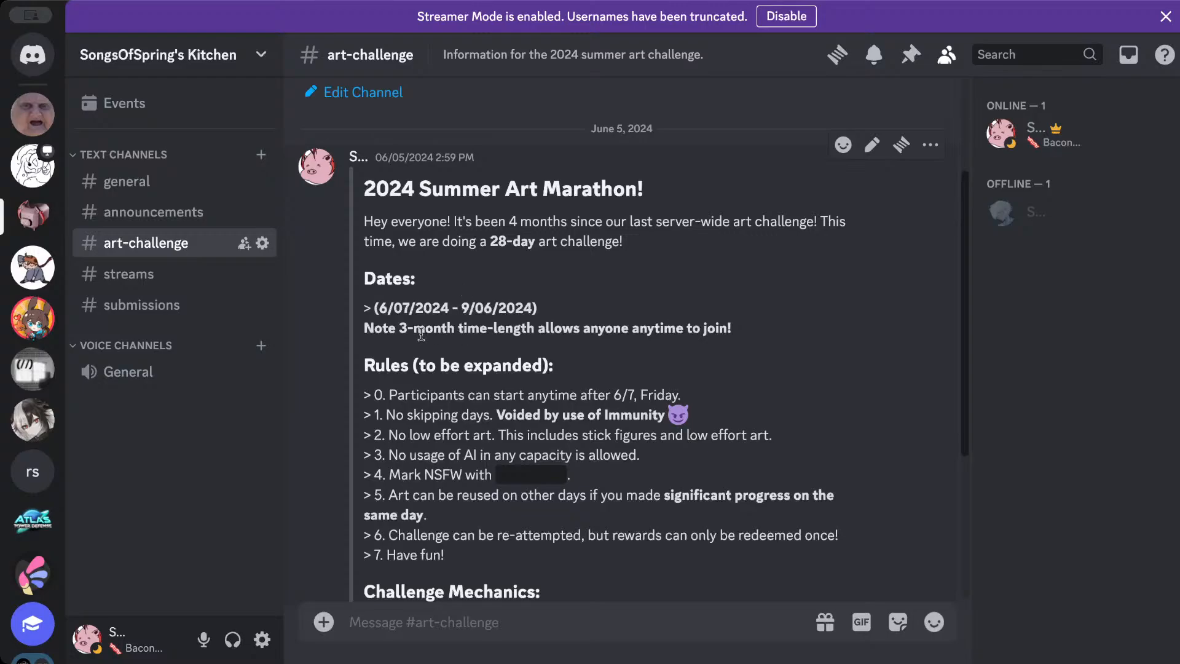
- Review the 2024 Summer Art Marathon post's challenge length, dates and rules on skipping days and low effort art
left_click_drag(491, 240, 664, 242)
left_click(664, 242)
scroll(457, 289, "down", 3)
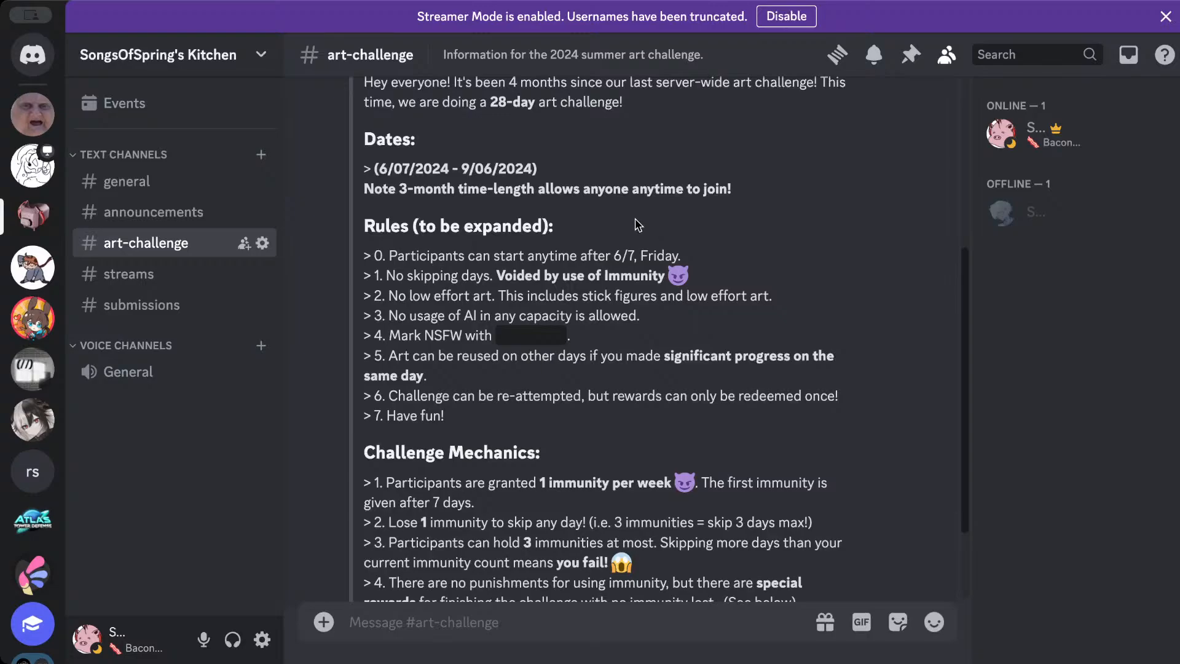
scroll(645, 231, "down", 1)
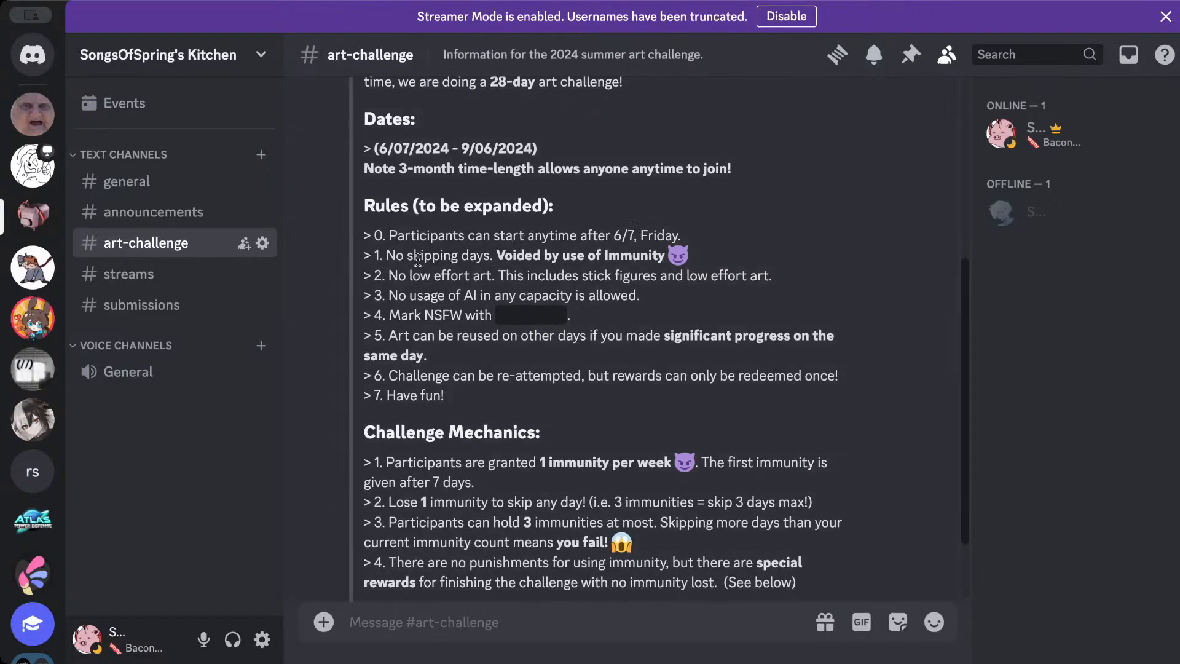
left_click_drag(383, 255, 492, 256)
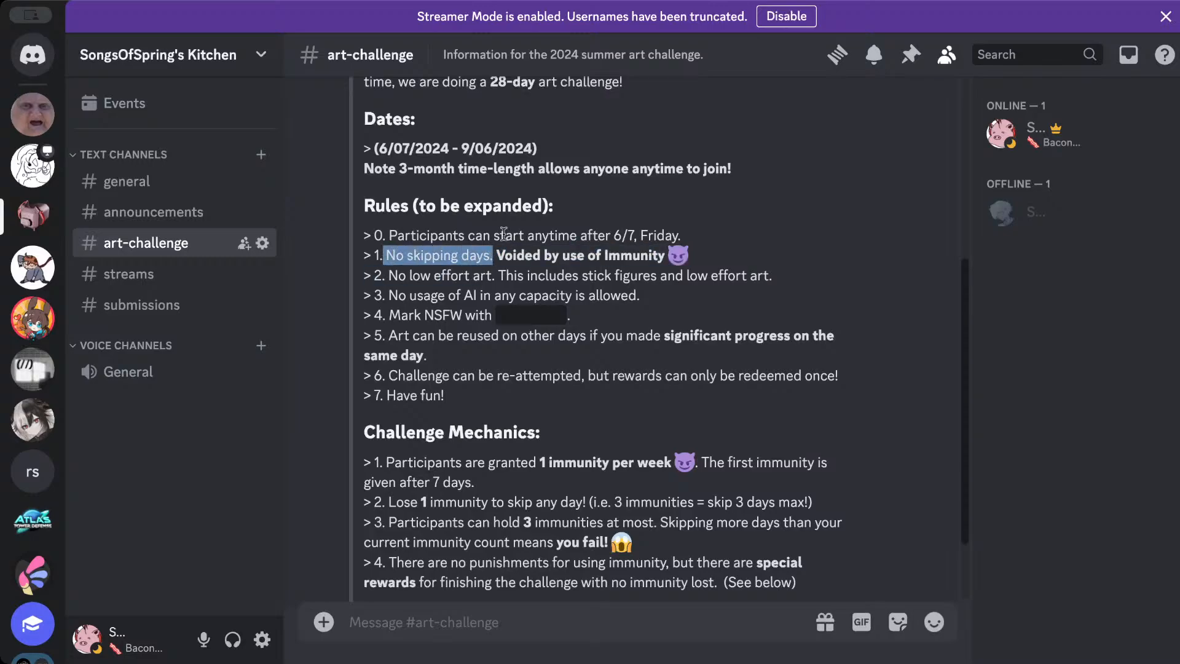
left_click(531, 258)
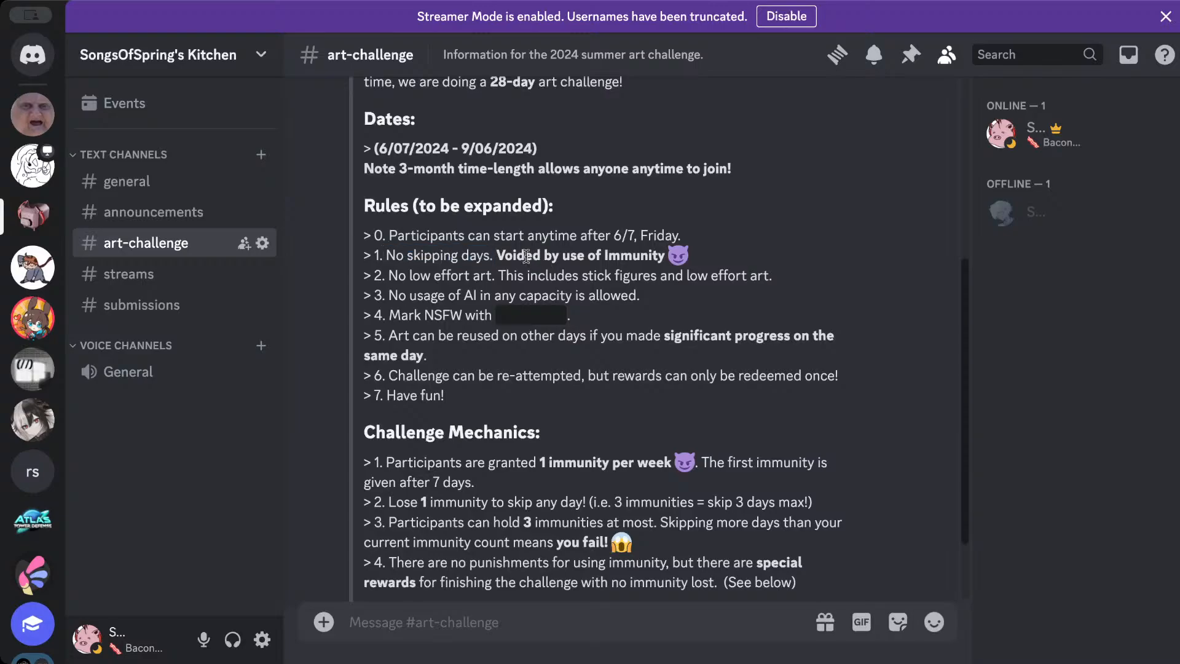
left_click_drag(527, 256, 685, 261)
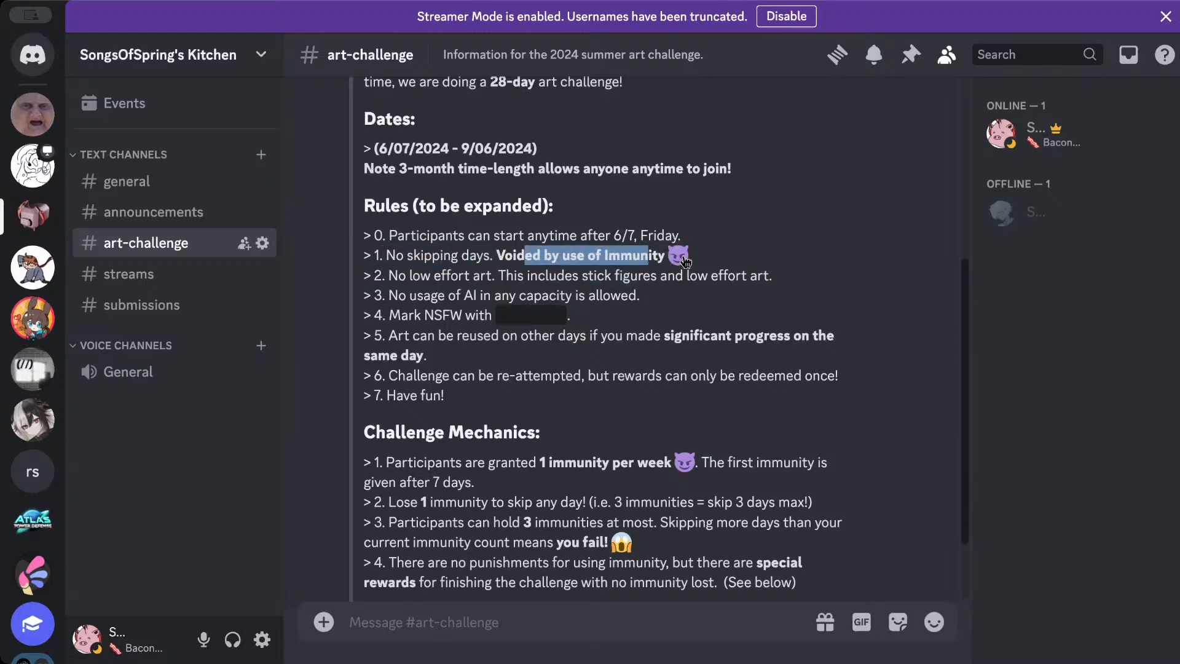
left_click(525, 279)
left_click_drag(388, 276, 797, 276)
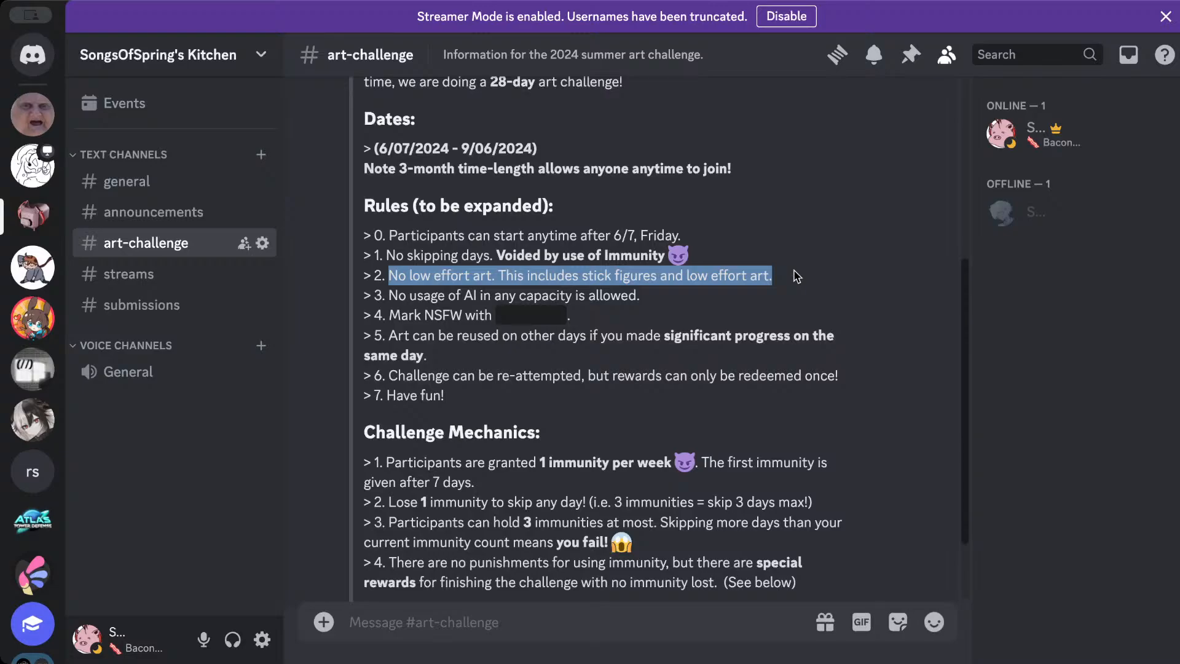
scroll(734, 210, "down", 1)
left_click(596, 288)
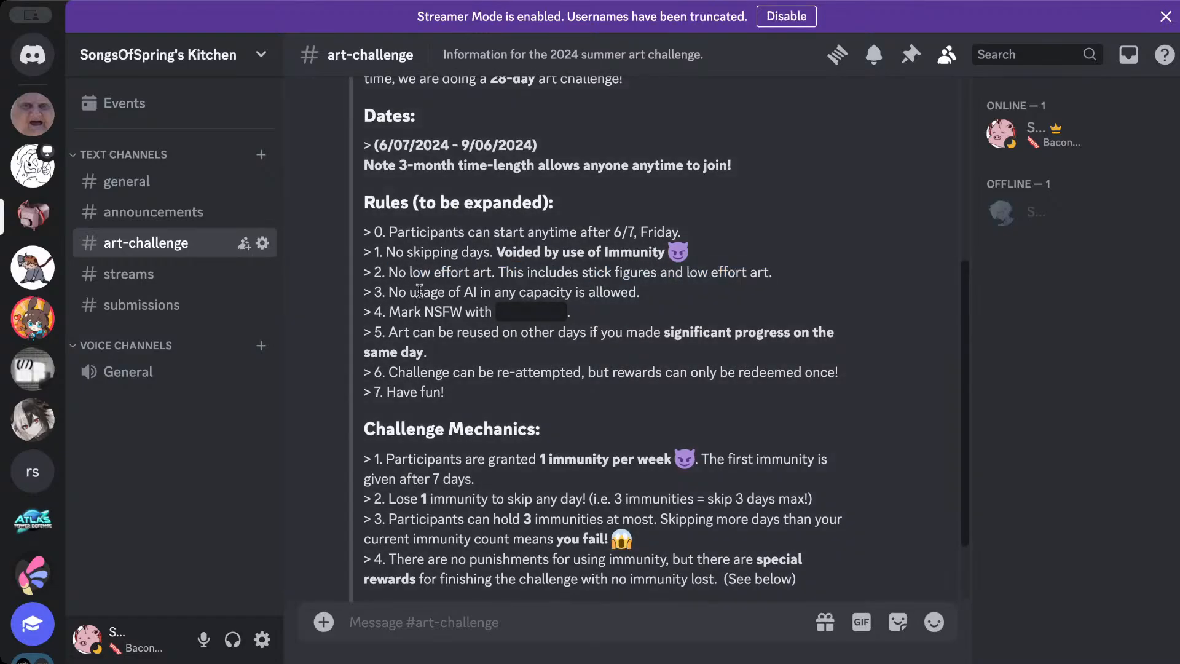
- Reveal the hidden text in the NSFW rule and review the post's rules on AI, reused art and rewards
left_click_drag(386, 293, 661, 301)
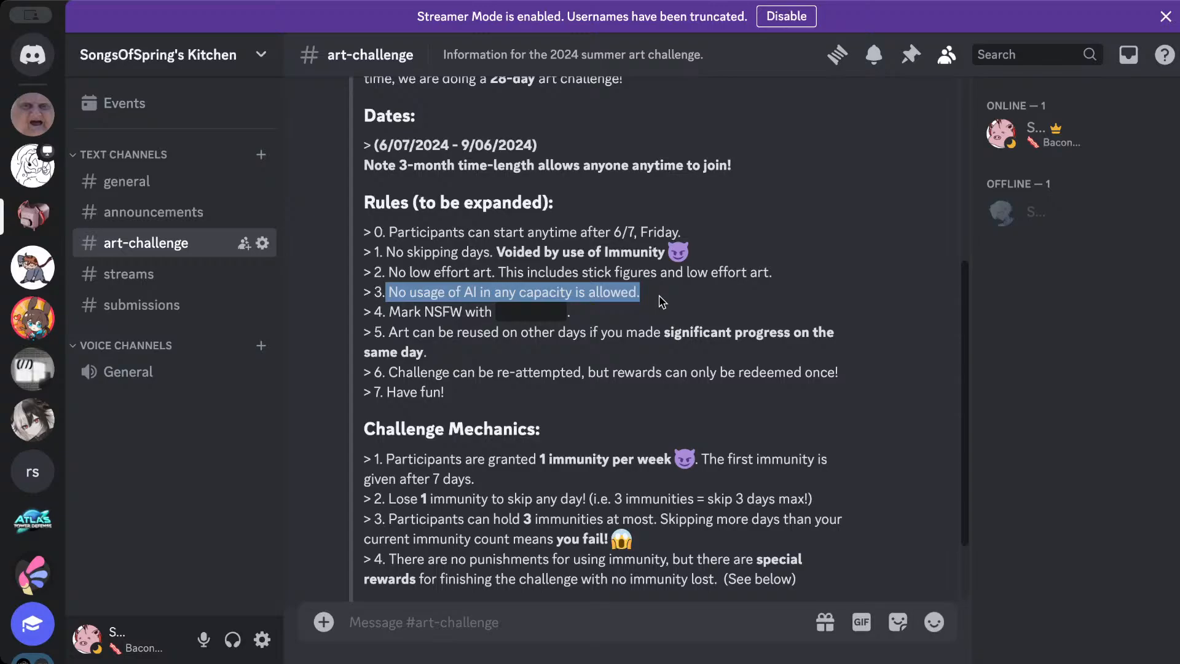
left_click(518, 325)
scroll(429, 309, "down", 1)
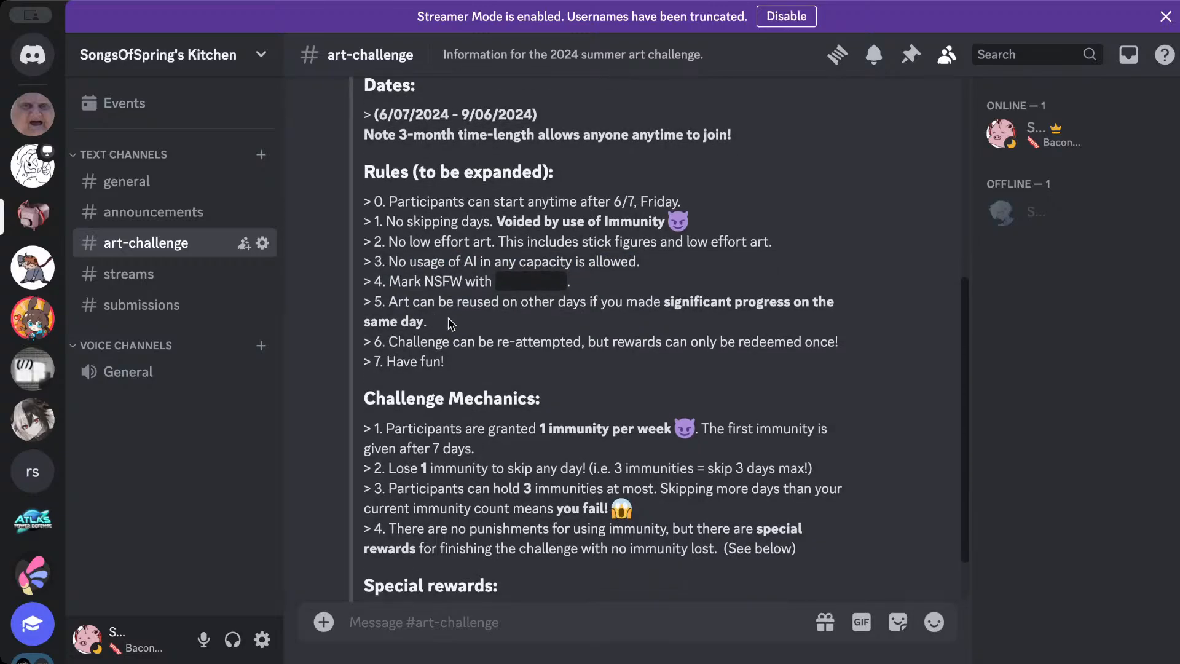
left_click(542, 284)
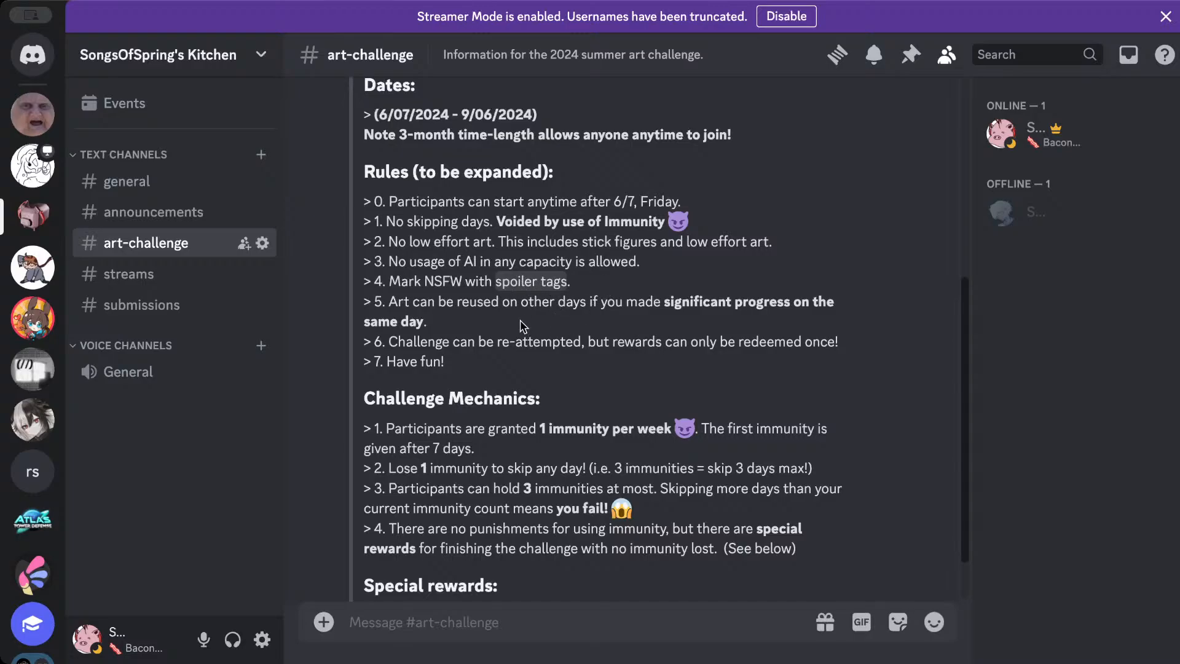
scroll(521, 326, "down", 1)
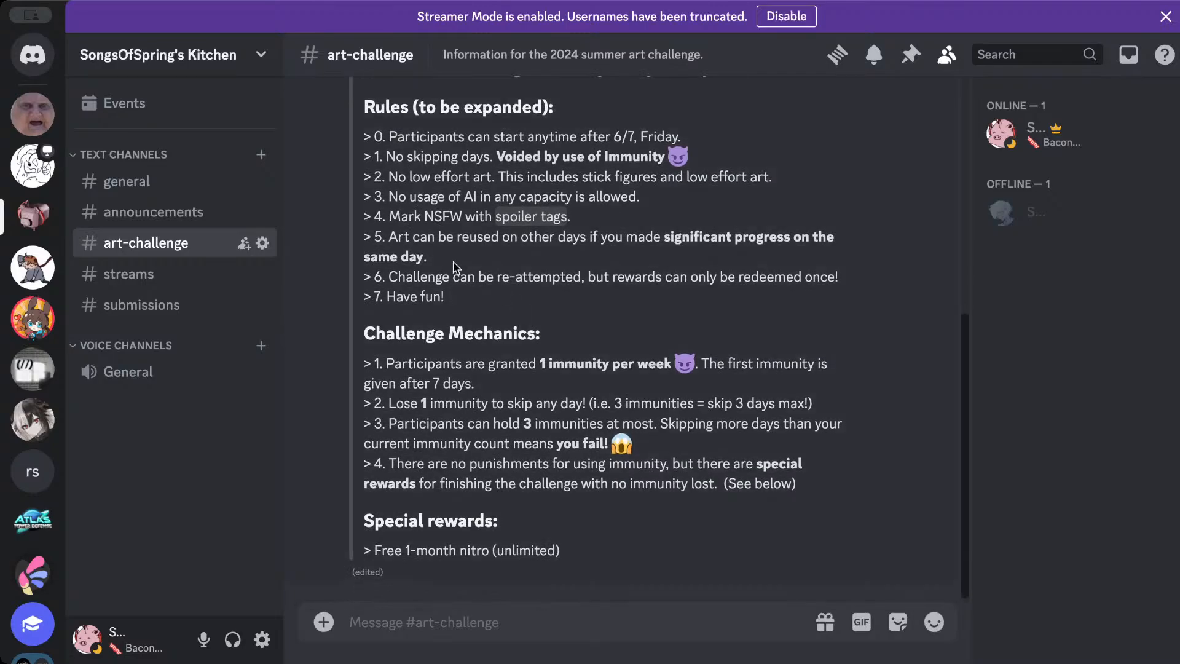
left_click_drag(398, 238, 536, 254)
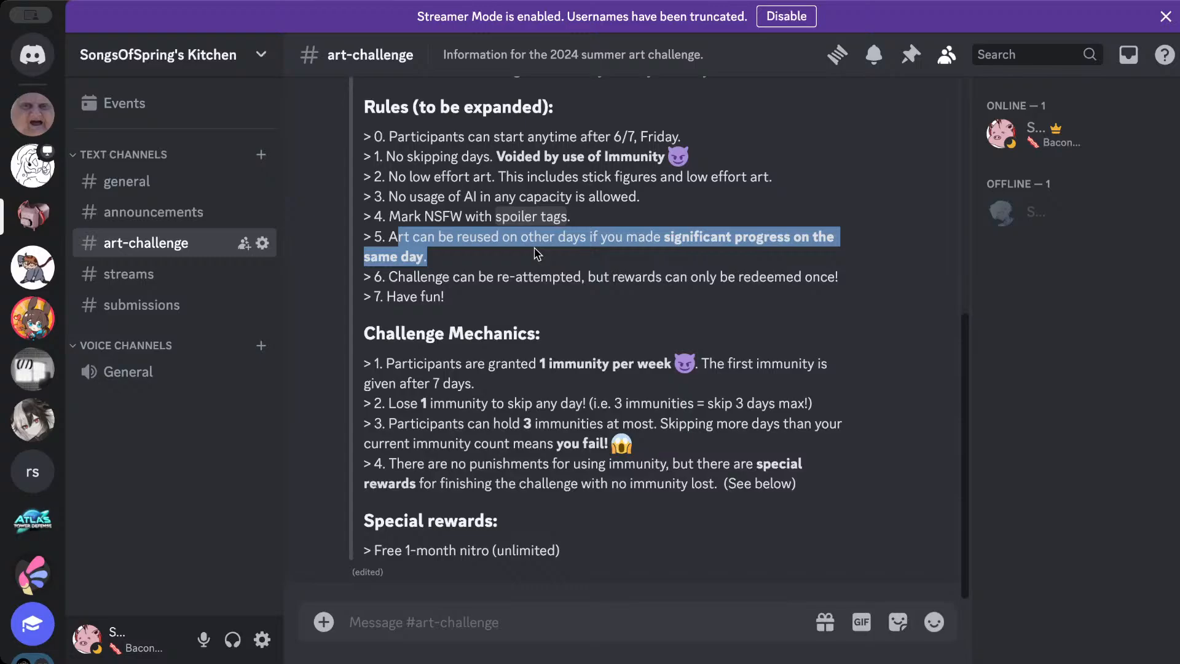
left_click(535, 254)
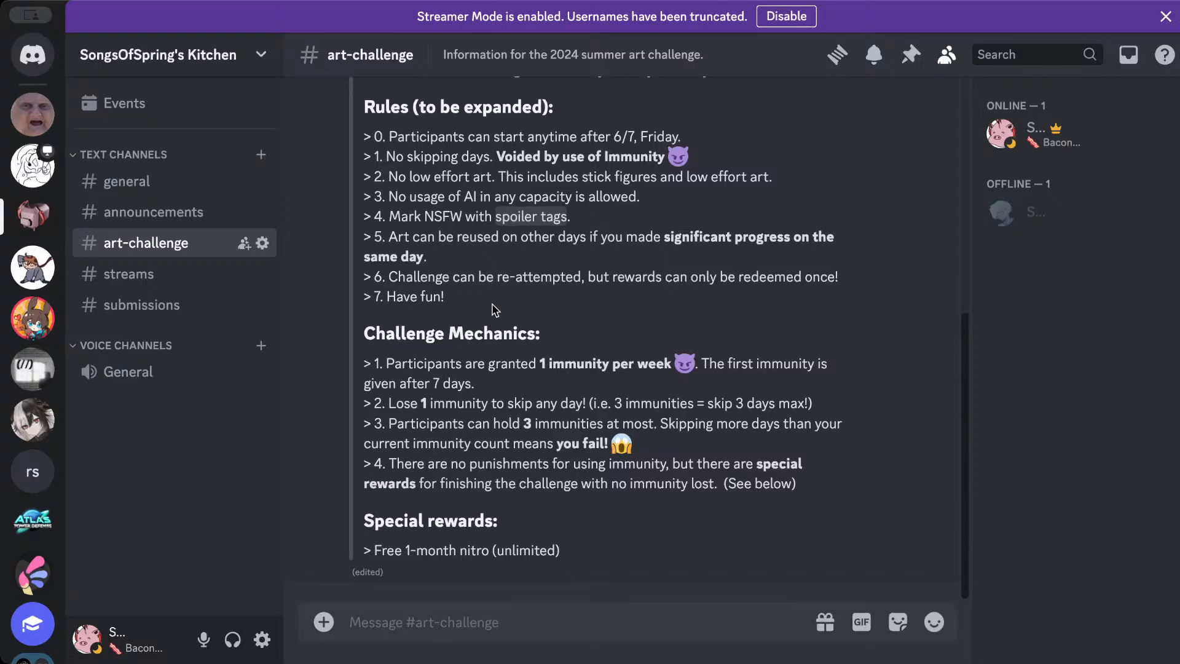
double_click(621, 277)
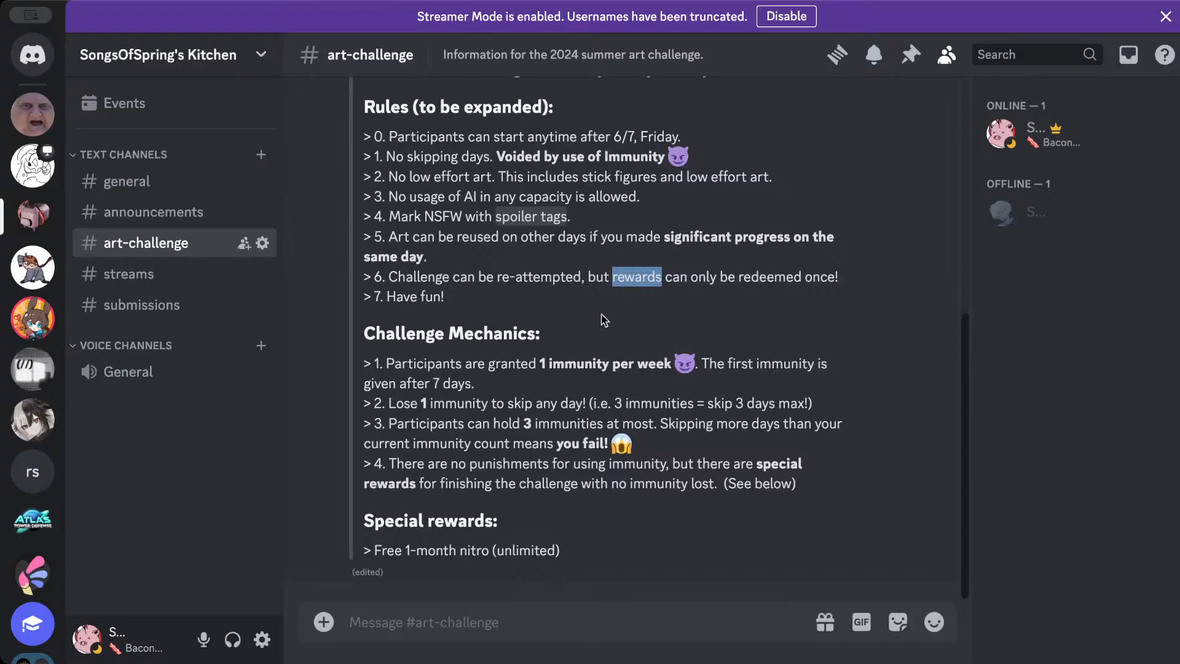
left_click(660, 341)
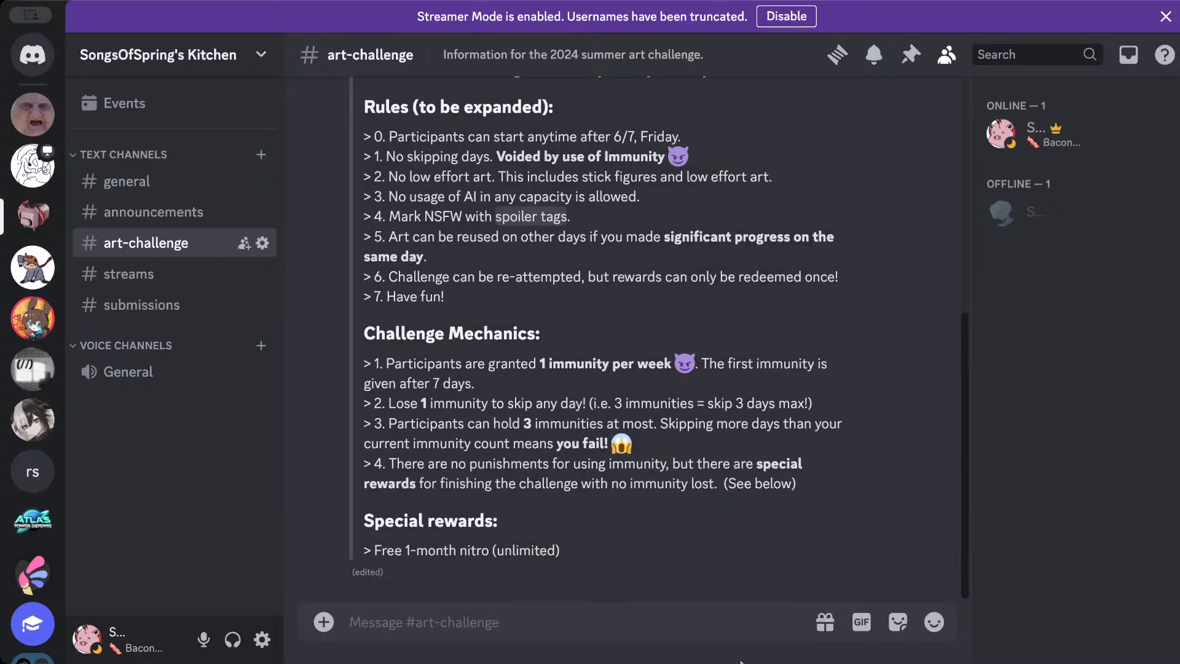
scroll(636, 470, "up", 6)
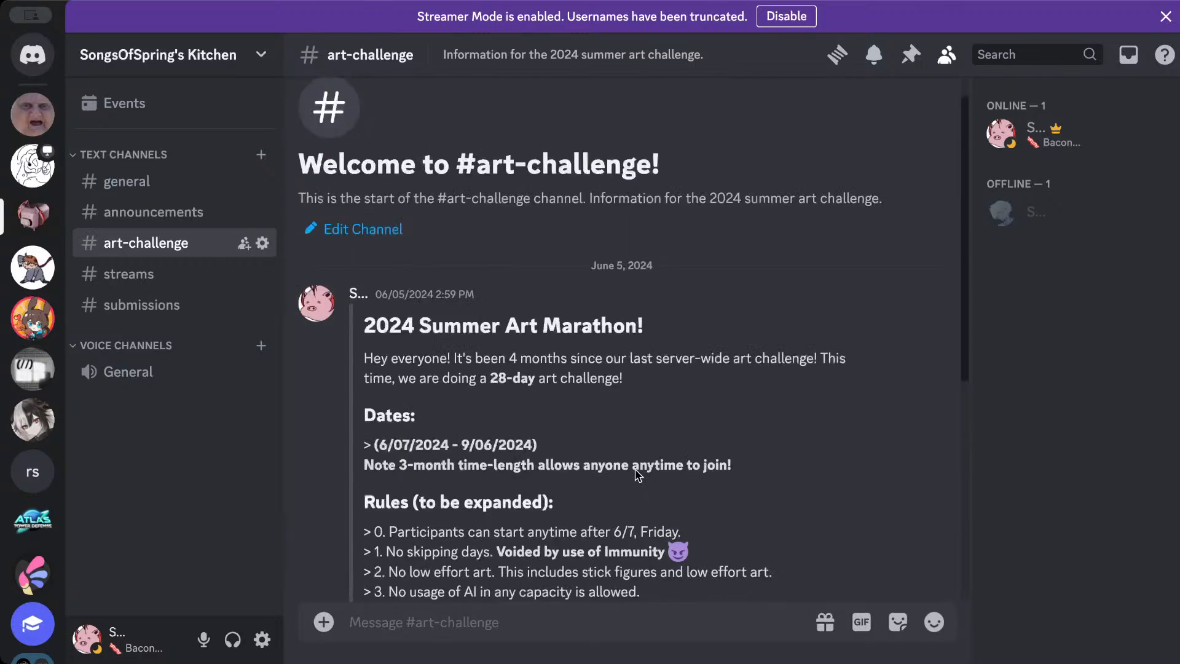
scroll(389, 329, "up", 1)
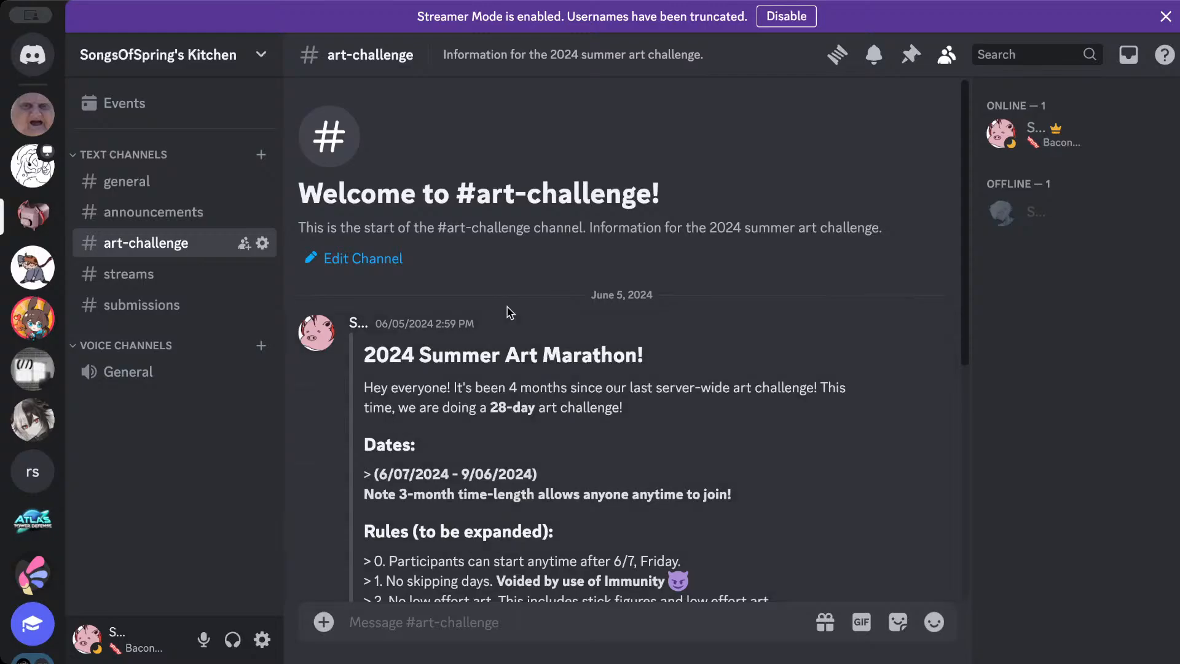
scroll(508, 313, "down", 7)
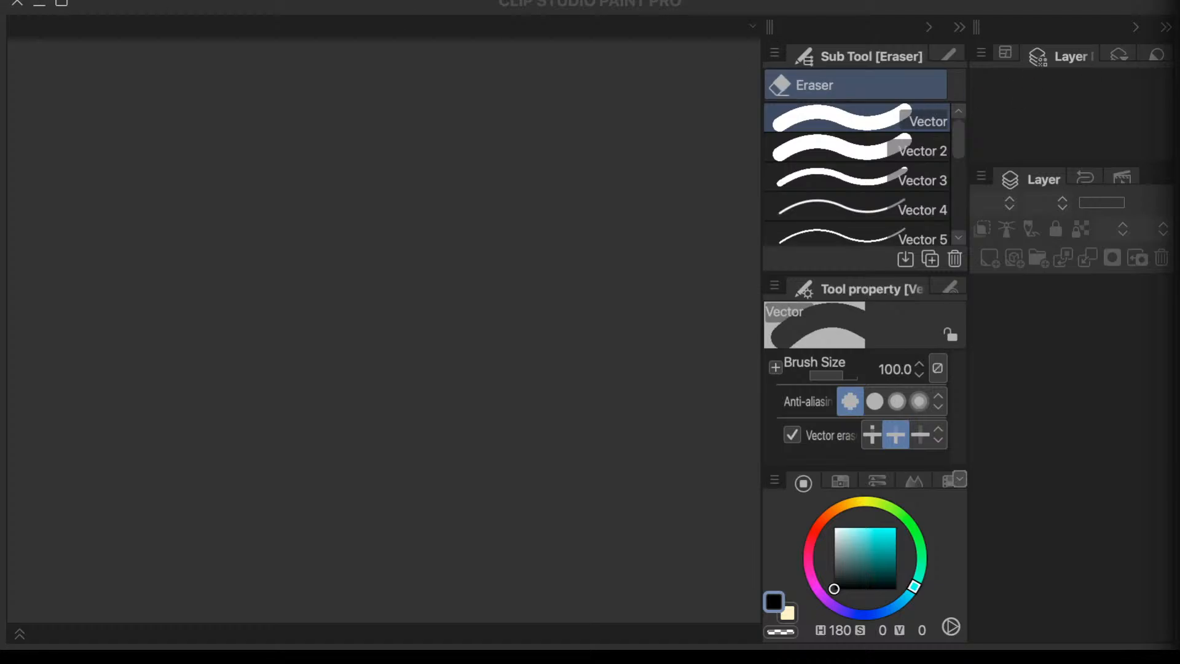
- Switch to Clip Studio Paint, create a 3840 x 2160 px, 72 dpi canvas named Day1 with timelapse recording, and select the Textured pen
left_click(277, 8)
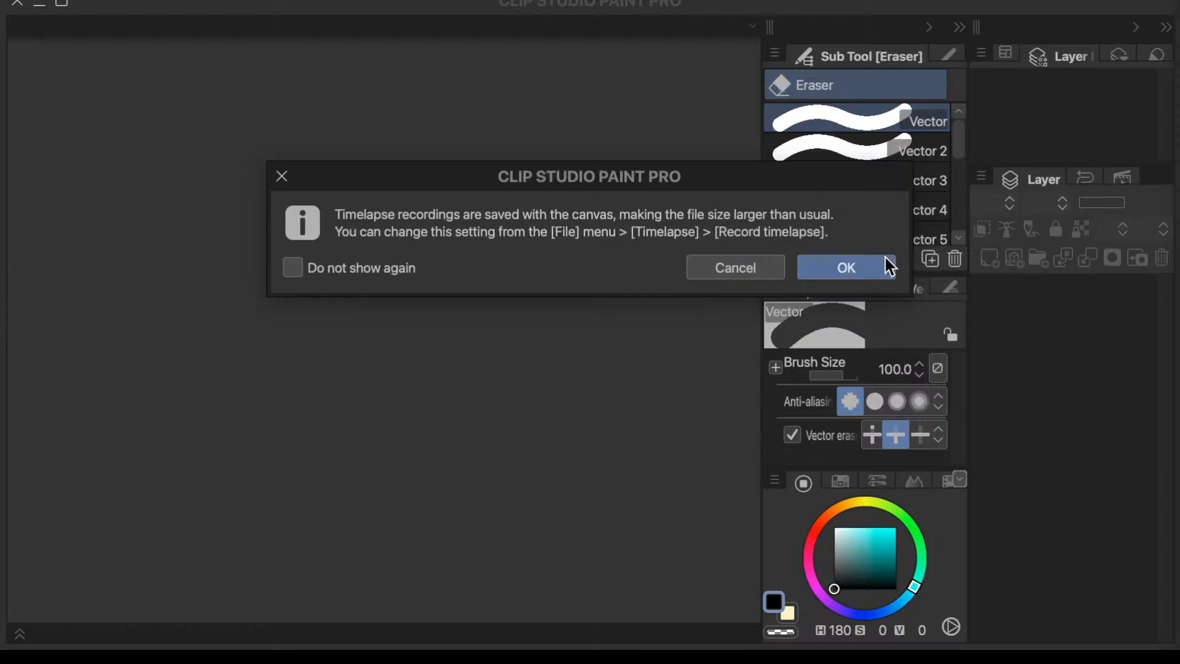
left_click(857, 277)
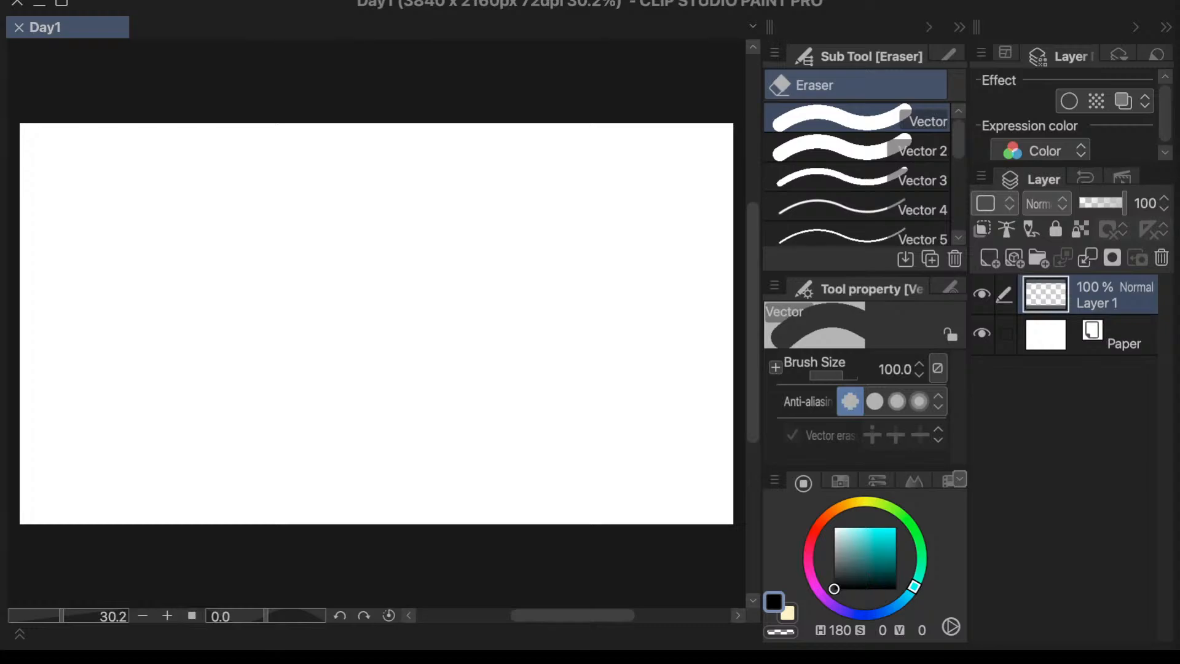
key("p")
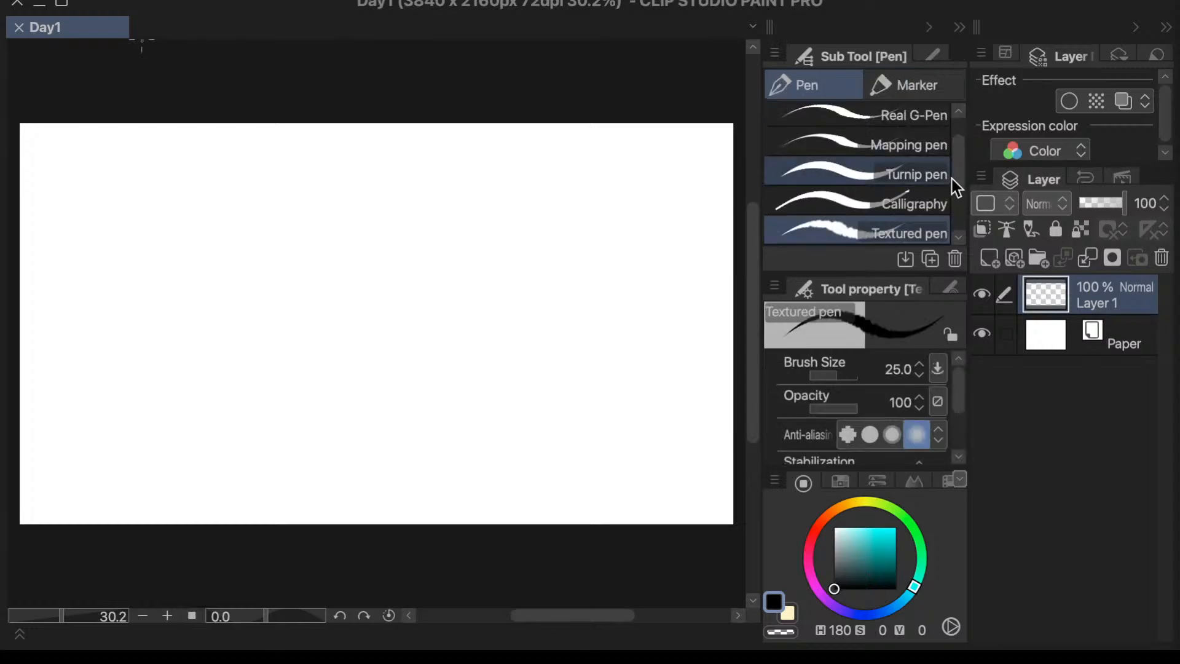
left_click_drag(957, 179, 956, 229)
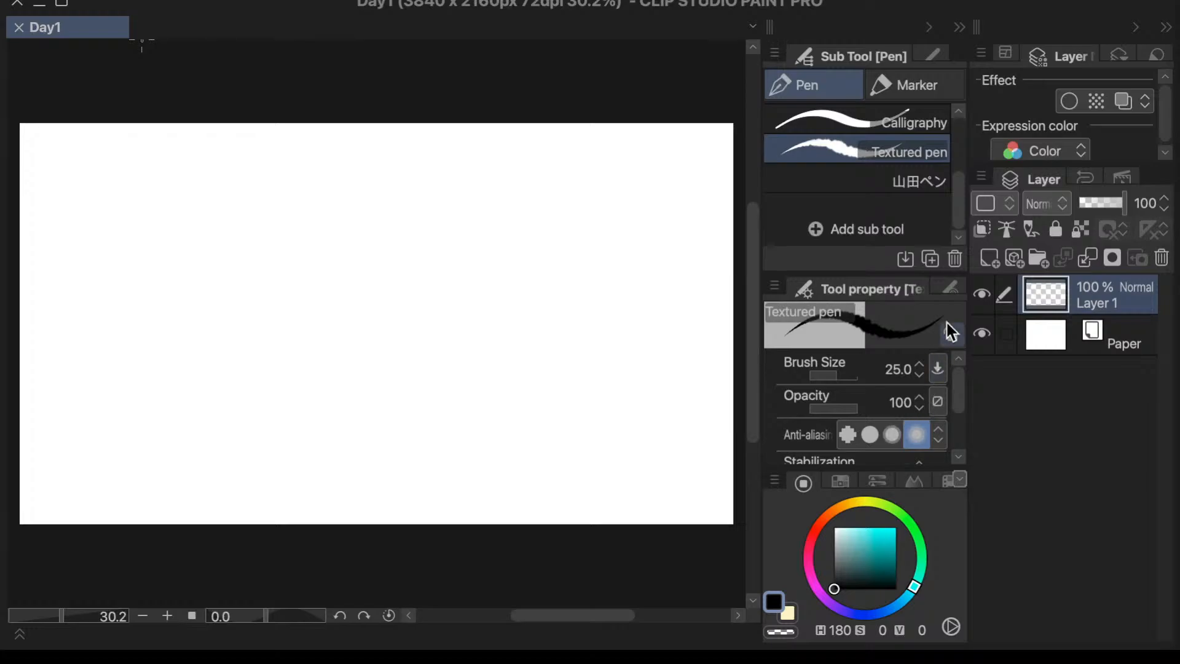
mouse_move(961, 201)
left_mouse_down()
mouse_move(967, 139)
mouse_move(962, 198)
mouse_move(959, 186)
left_mouse_up()
left_click_drag(959, 409, 970, 445)
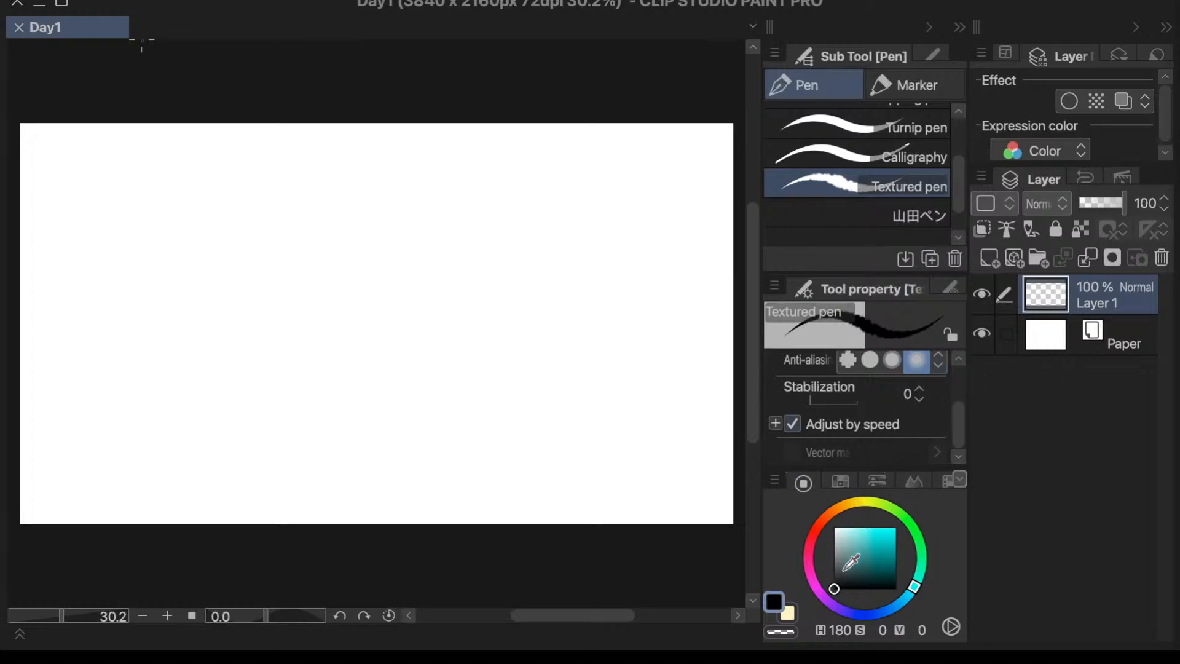
mouse_move(180, 208)
left_mouse_down()
mouse_move(168, 240)
mouse_move(186, 243)
left_mouse_up()
key("period")
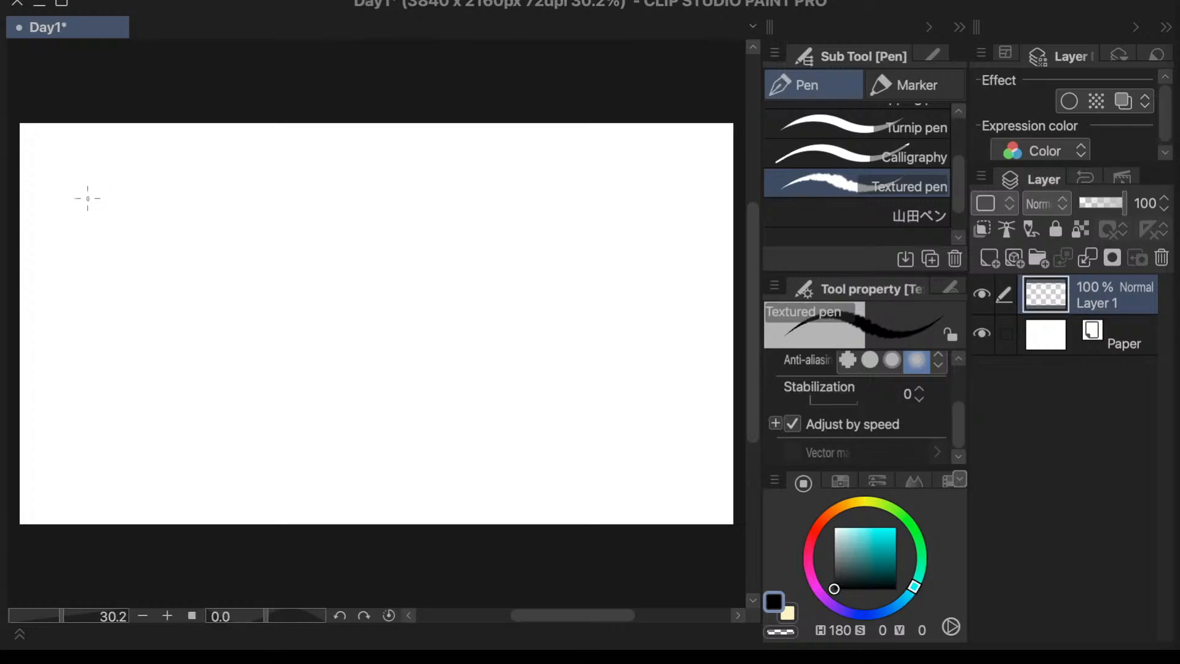
mouse_move(81, 202)
left_mouse_down()
mouse_move(118, 200)
mouse_move(92, 195)
mouse_move(119, 185)
mouse_move(158, 215)
mouse_move(150, 230)
mouse_move(160, 214)
mouse_move(149, 229)
left_mouse_up()
key("ctrl+z")
left_click_drag(89, 207, 90, 233)
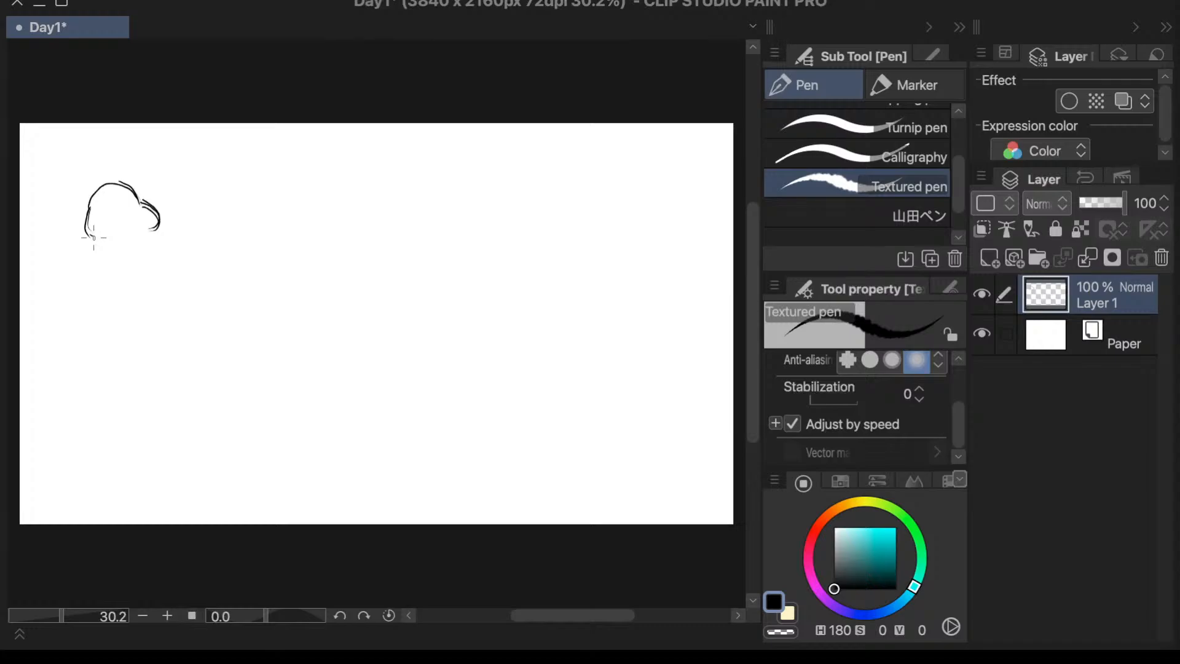
left_click_drag(93, 235, 85, 282)
left_click_drag(152, 223, 160, 270)
left_click_drag(150, 229, 162, 276)
mouse_move(86, 281)
left_mouse_down()
mouse_move(153, 283)
mouse_move(146, 292)
left_mouse_up()
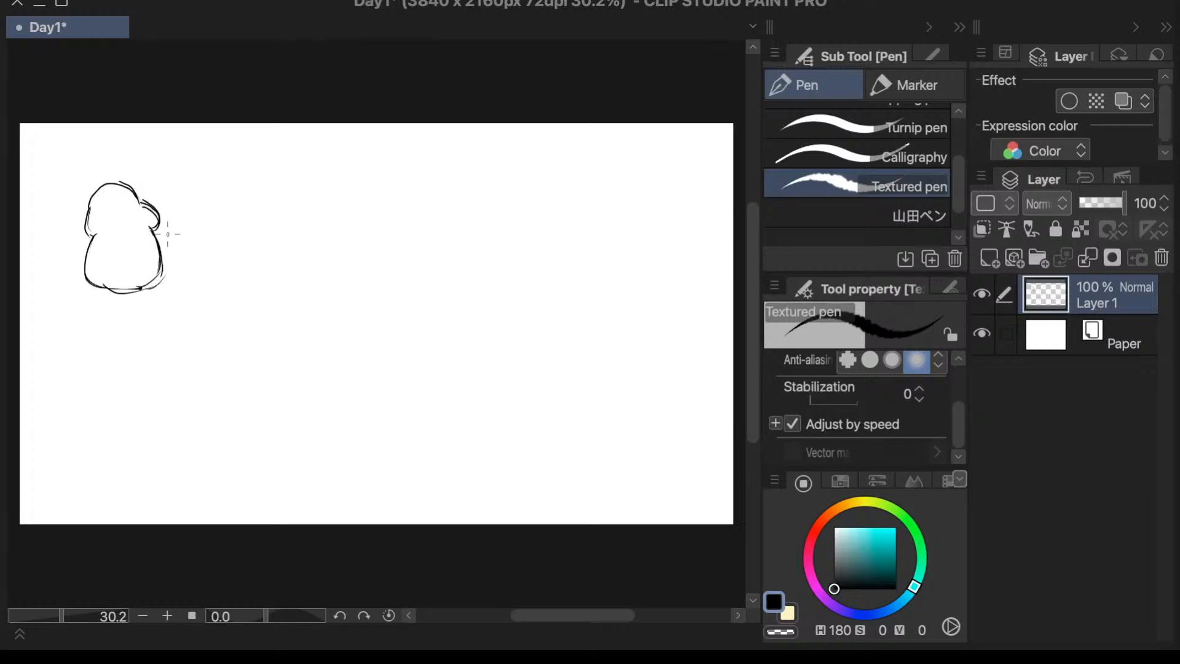
mouse_move(160, 232)
left_mouse_down()
mouse_move(157, 278)
mouse_move(148, 278)
left_mouse_up()
left_click_drag(753, 351, 753, 346)
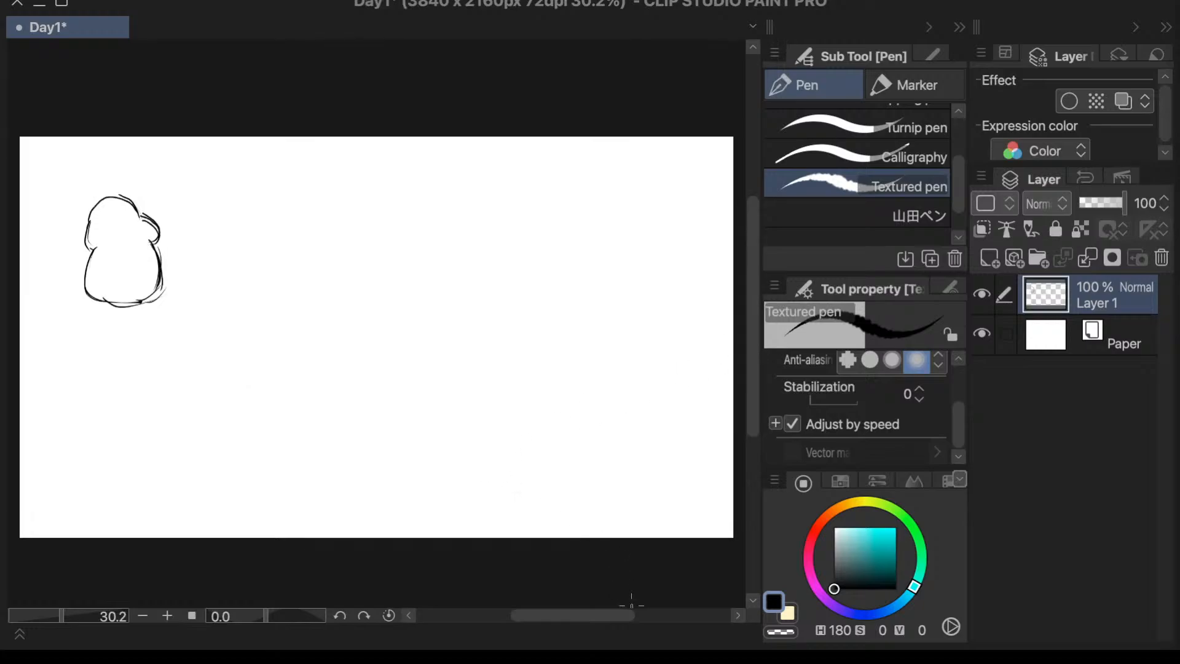
left_click_drag(604, 614, 599, 614)
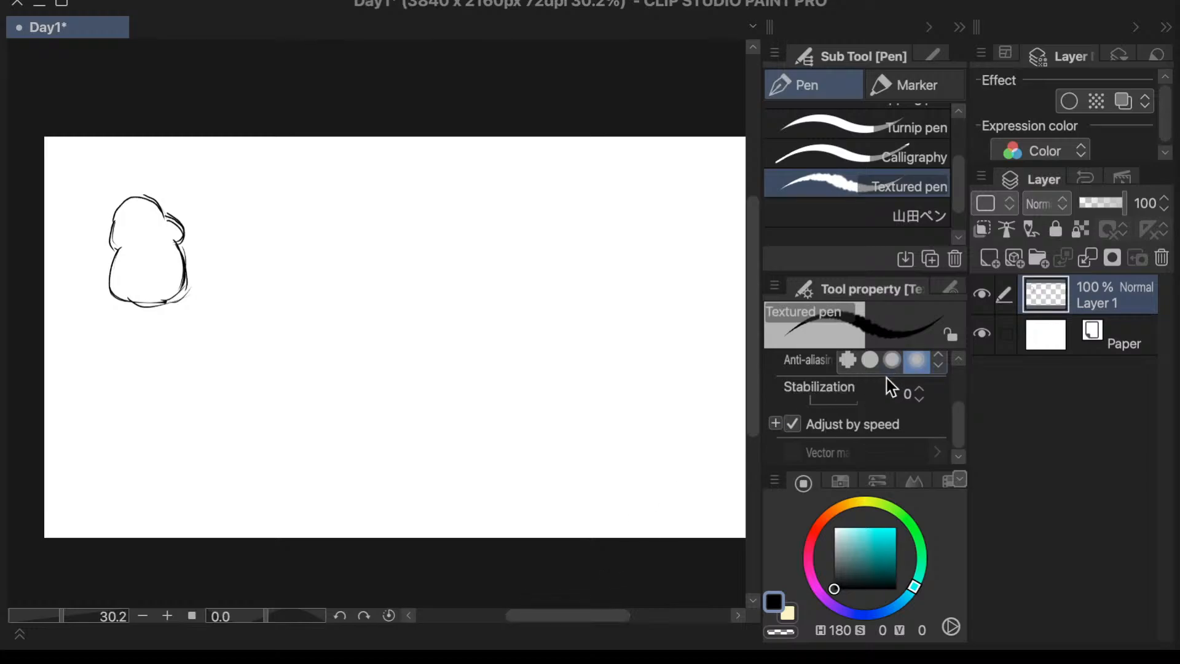
key("ctrl+z")
key("ctrl+z")
key("ctrl+z")
key("ctrl+z")
key("ctrl+z")
key("ctrl+z")
key("ctrl+z")
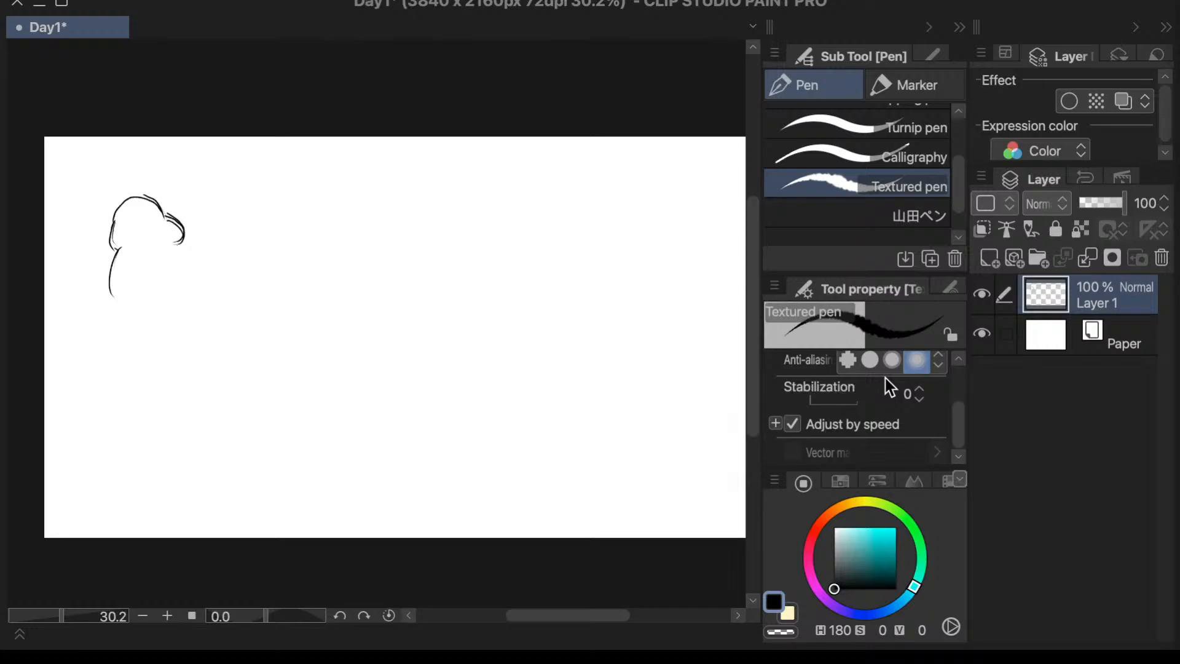
key("ctrl+z")
key("ctrl+z")
key("ctrl+z")
key("ctrl+z")
key("ctrl+z")
key("ctrl+z")
key("ctrl+z")
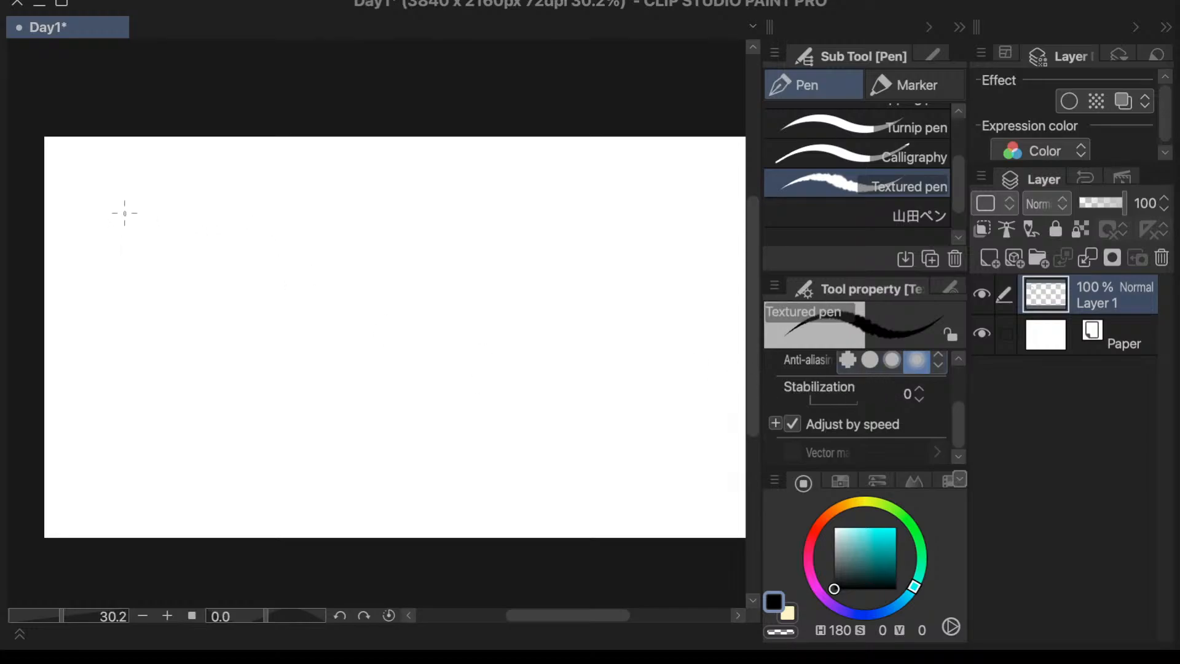
- Sketch a small side-view character near the canvas's left edge, with a round head, protruding snout and rounded body
mouse_move(122, 229)
left_mouse_down()
mouse_move(166, 243)
mouse_move(163, 227)
mouse_move(153, 225)
mouse_move(167, 278)
left_mouse_up()
mouse_move(126, 227)
left_mouse_down()
mouse_move(110, 249)
mouse_move(120, 272)
mouse_move(115, 234)
mouse_move(118, 284)
left_mouse_up()
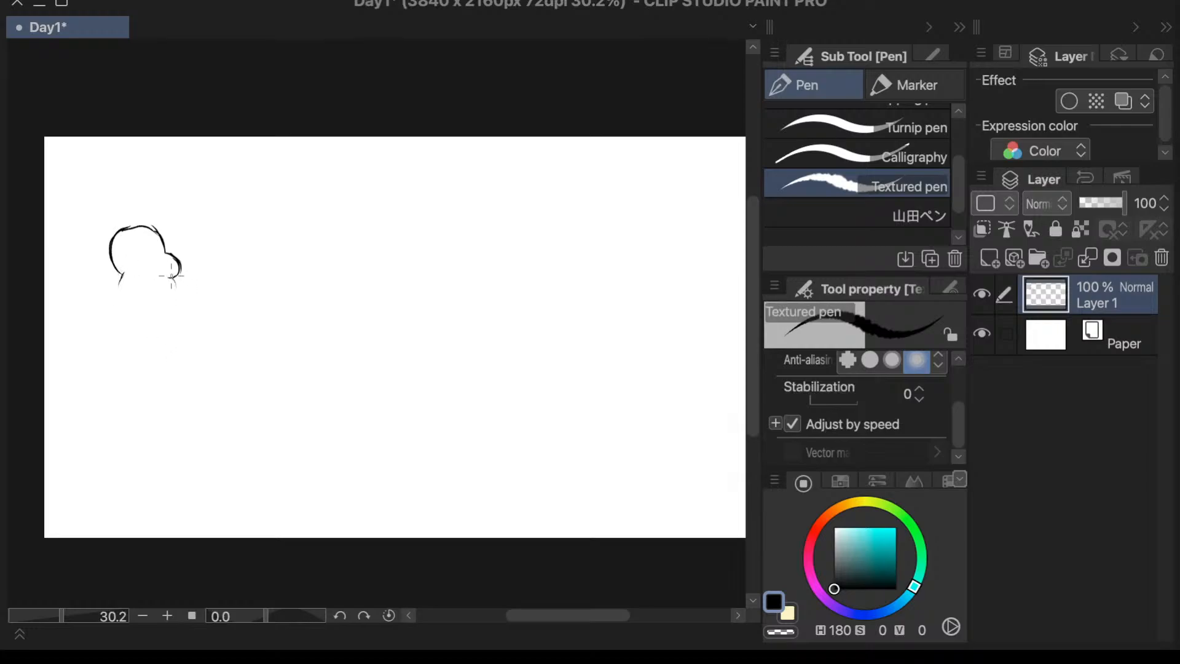
mouse_move(119, 283)
left_mouse_down()
mouse_move(152, 312)
mouse_move(170, 280)
mouse_move(123, 279)
mouse_move(112, 308)
mouse_move(172, 287)
mouse_move(175, 302)
mouse_move(136, 336)
mouse_move(117, 315)
mouse_move(109, 323)
mouse_move(190, 304)
mouse_move(170, 320)
mouse_move(172, 303)
mouse_move(164, 334)
left_mouse_up()
key("super+z")
left_click(158, 320)
left_click_drag(112, 302, 114, 352)
key("ctrl+z")
- Sketch two short legs under the character's body, giving the front leg a rounded foot
left_click_drag(171, 315, 167, 338)
mouse_move(171, 318)
left_mouse_down()
mouse_move(167, 373)
mouse_move(140, 368)
mouse_move(177, 372)
mouse_move(159, 375)
left_mouse_up()
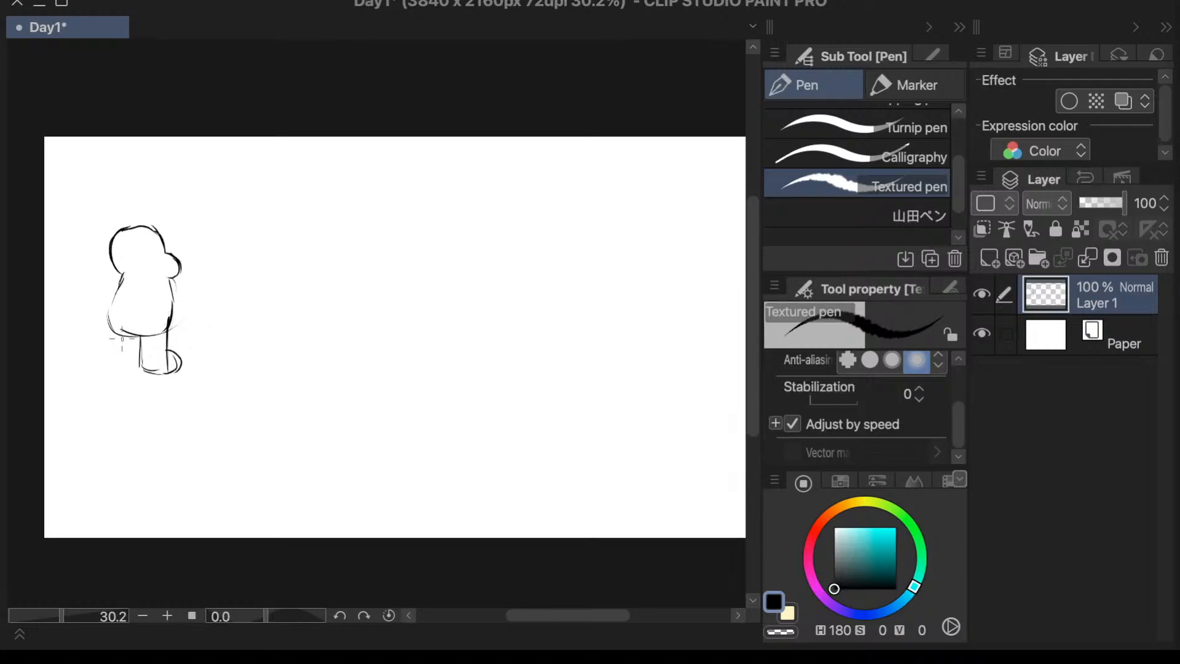
mouse_move(117, 337)
left_mouse_down()
mouse_move(115, 362)
mouse_move(141, 369)
left_mouse_up()
- Draw a pointed hood around the character's head and add a small arm on the body
mouse_move(114, 240)
left_mouse_down()
mouse_move(137, 215)
mouse_move(155, 222)
mouse_move(142, 211)
mouse_move(161, 243)
left_mouse_up()
left_click_drag(135, 213, 165, 249)
mouse_move(128, 211)
left_mouse_down()
mouse_move(101, 250)
mouse_move(121, 282)
left_mouse_up()
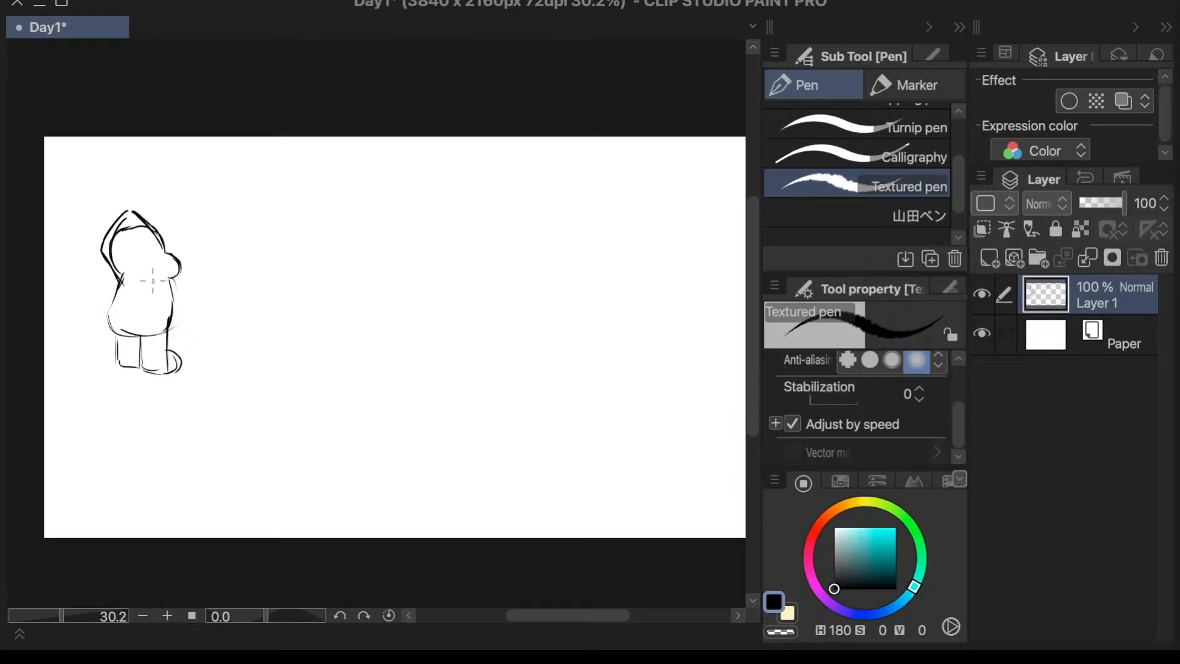
mouse_move(153, 281)
left_mouse_down()
mouse_move(177, 292)
mouse_move(172, 277)
mouse_move(159, 276)
mouse_move(165, 311)
mouse_move(153, 303)
mouse_move(180, 307)
left_mouse_up()
- Draw the top and both sides of a large dome-shaped creature beside the hooded character, reaching almost to the canvas's upper edge
mouse_move(299, 163)
left_mouse_down()
mouse_move(270, 190)
mouse_move(244, 340)
left_mouse_up()
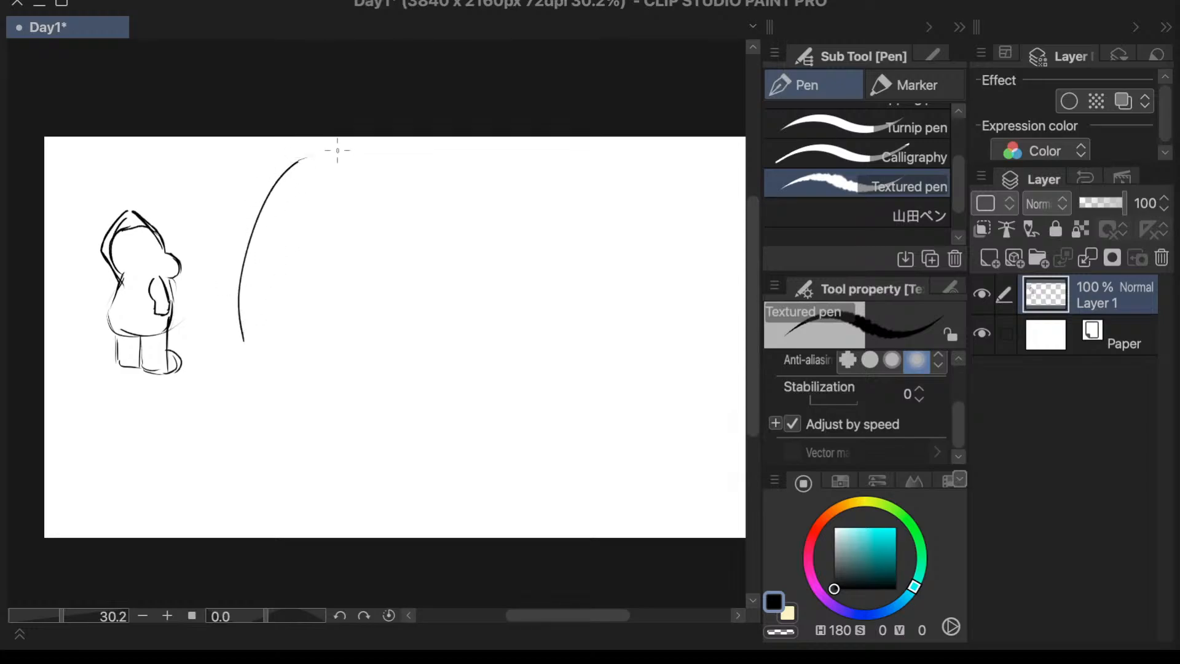
mouse_move(297, 162)
left_mouse_down()
mouse_move(369, 142)
mouse_move(463, 143)
mouse_move(544, 186)
left_mouse_up()
left_click_drag(412, 145, 627, 224)
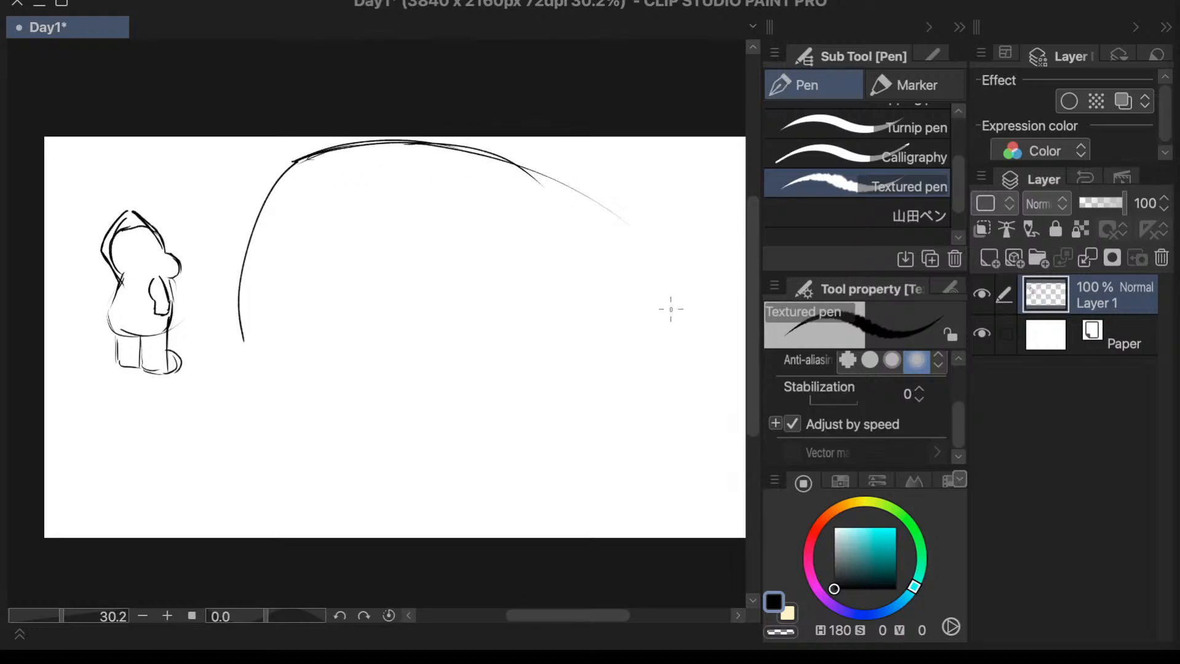
left_click_drag(485, 145, 574, 216)
left_click_drag(512, 159, 579, 253)
left_click_drag(531, 177, 575, 335)
left_click_drag(560, 226, 575, 331)
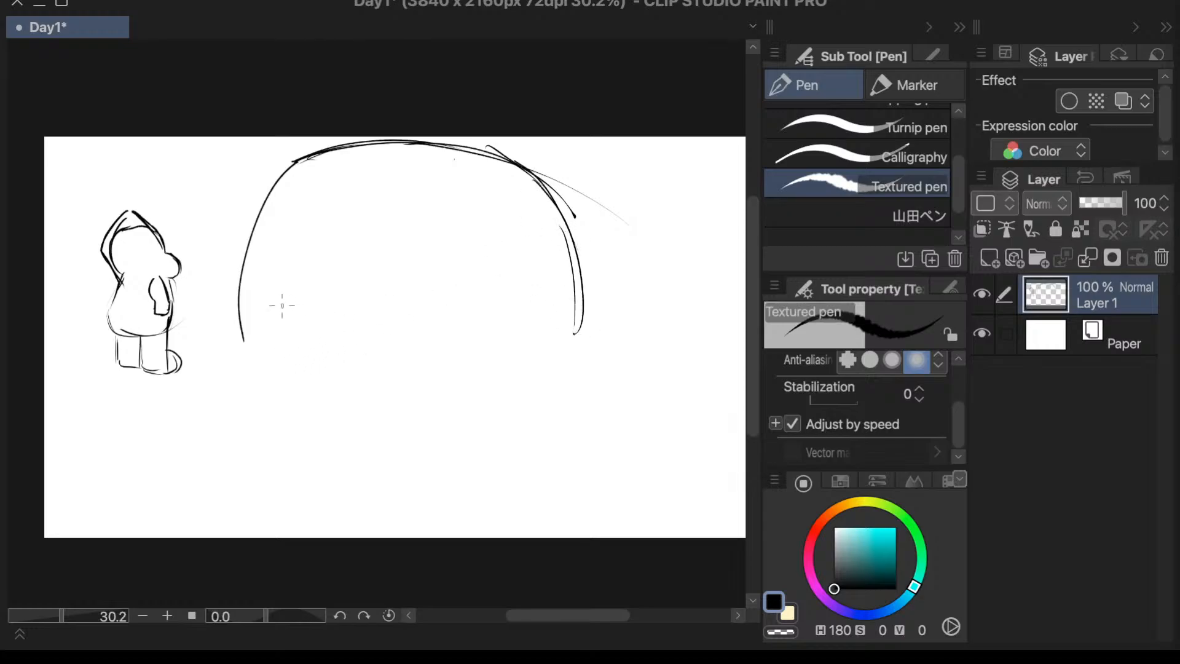
- Close the dome's underside with a nearly flat double line and round off its lower corners
mouse_move(244, 338)
left_mouse_down()
mouse_move(250, 360)
mouse_move(578, 363)
left_mouse_up()
left_click_drag(264, 367, 548, 368)
mouse_move(576, 350)
left_mouse_down()
mouse_move(540, 370)
mouse_move(555, 367)
left_mouse_up()
left_click_drag(577, 328, 563, 354)
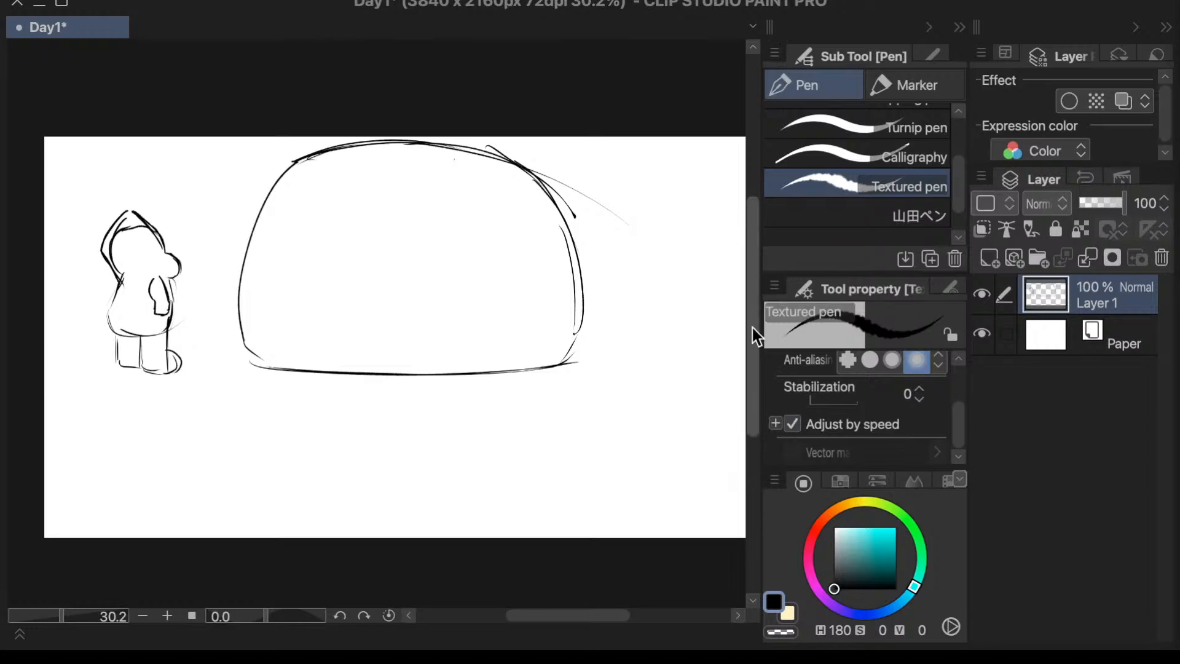
left_click_drag(753, 348, 754, 346)
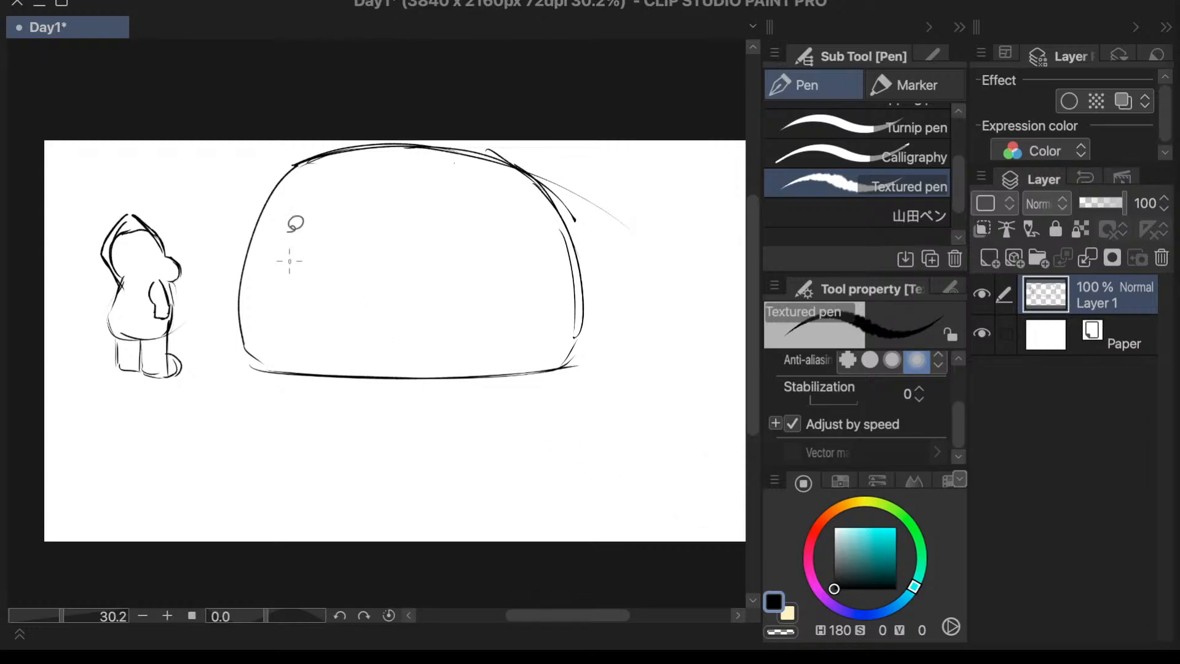
- Lasso the dome, move it slightly down and away from the hooded character, and deselect it
key("m")
mouse_move(387, 93)
left_mouse_down()
mouse_move(211, 408)
mouse_move(305, 74)
left_mouse_up()
key("ctrl+t")
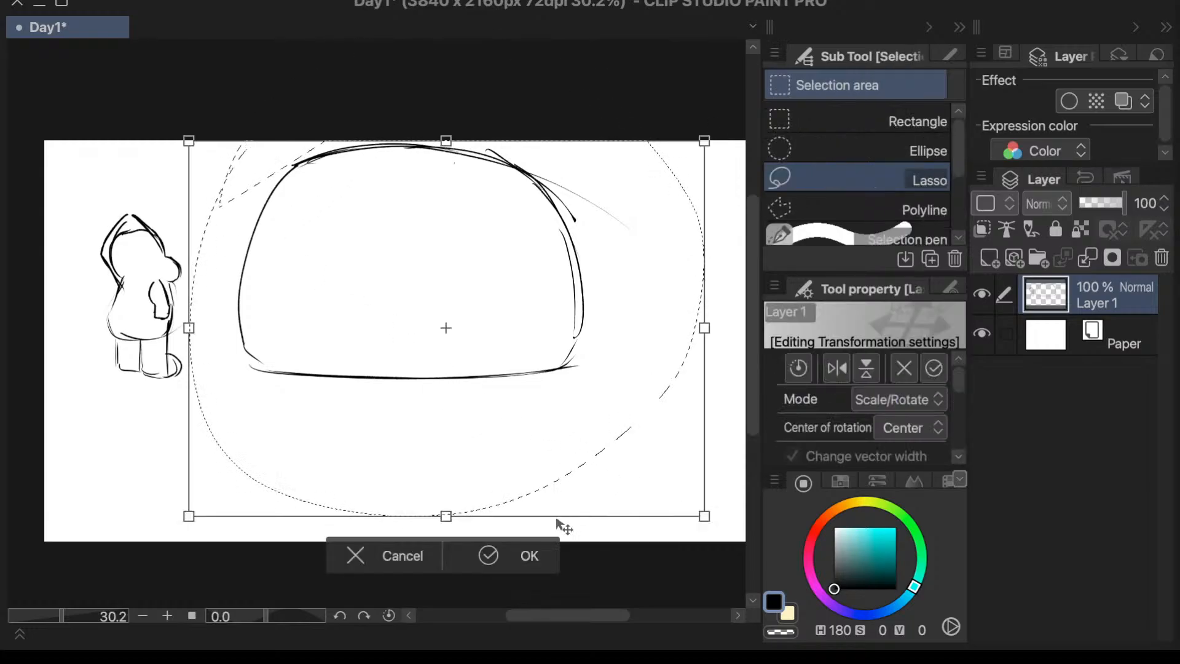
mouse_move(595, 429)
left_mouse_down()
mouse_move(600, 440)
mouse_move(606, 426)
left_mouse_up()
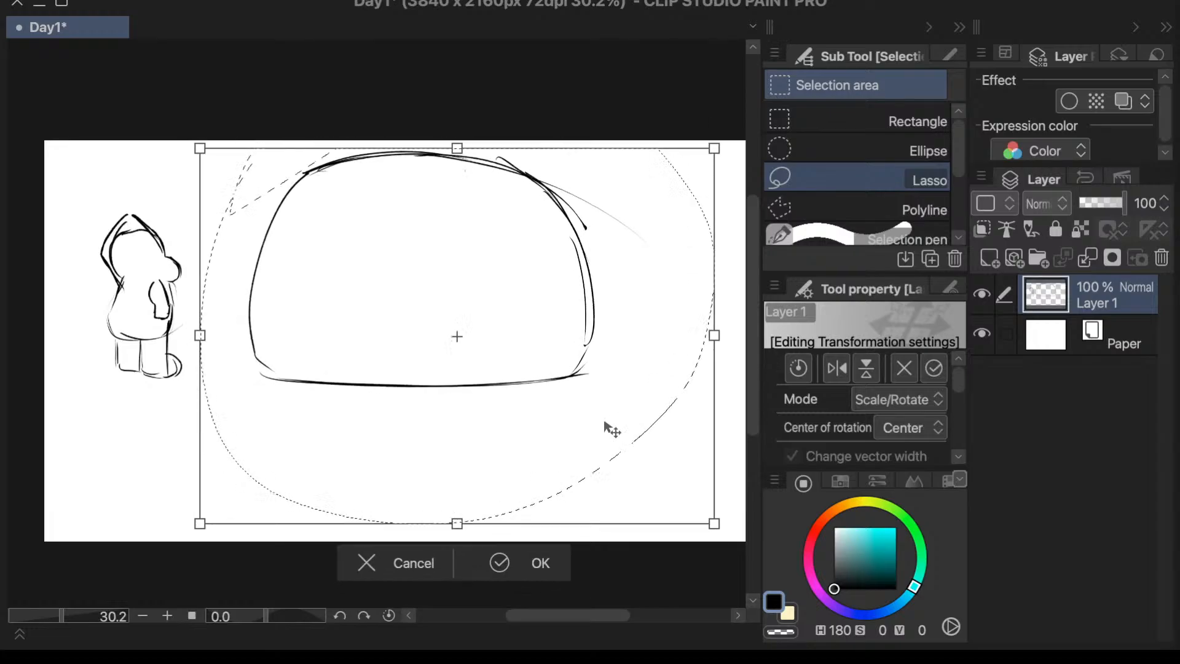
left_click(553, 563)
left_click(278, 562)
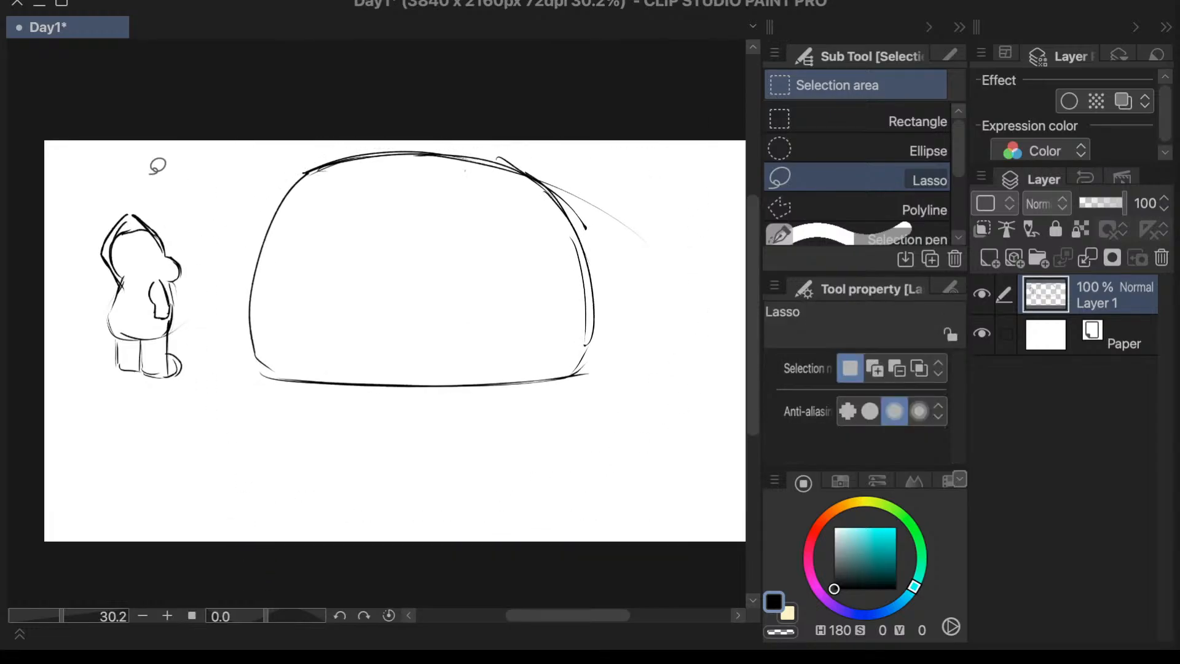
mouse_move(151, 154)
left_mouse_down()
mouse_move(84, 400)
mouse_move(741, 289)
mouse_move(77, 145)
left_mouse_up()
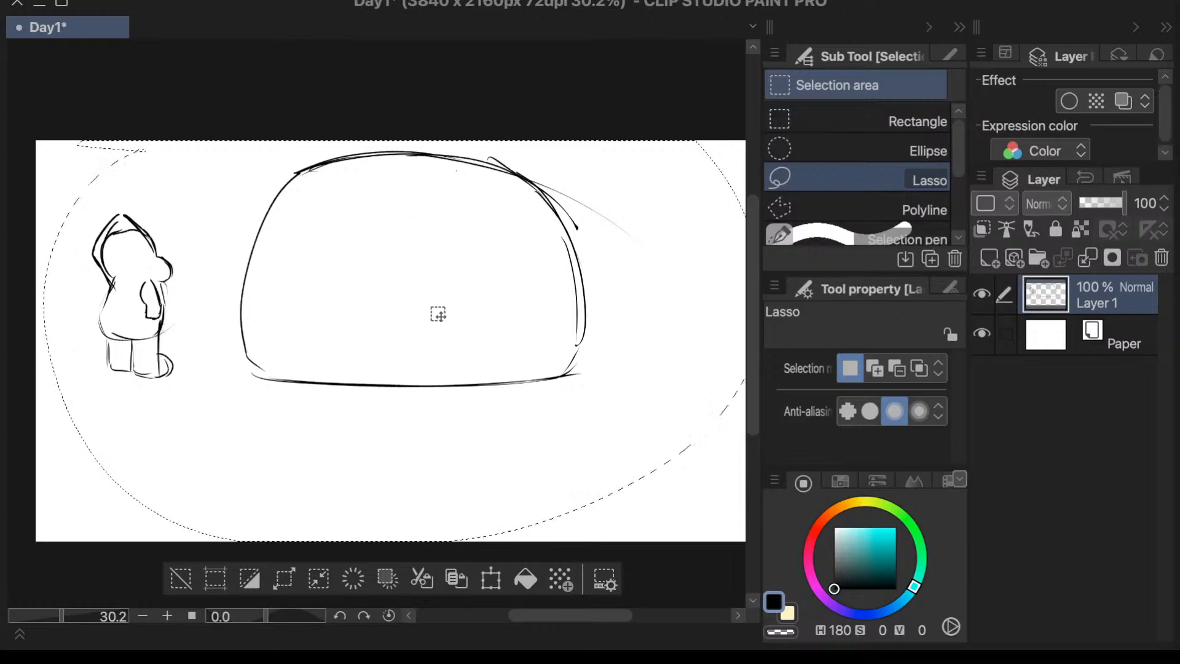
left_click(181, 578)
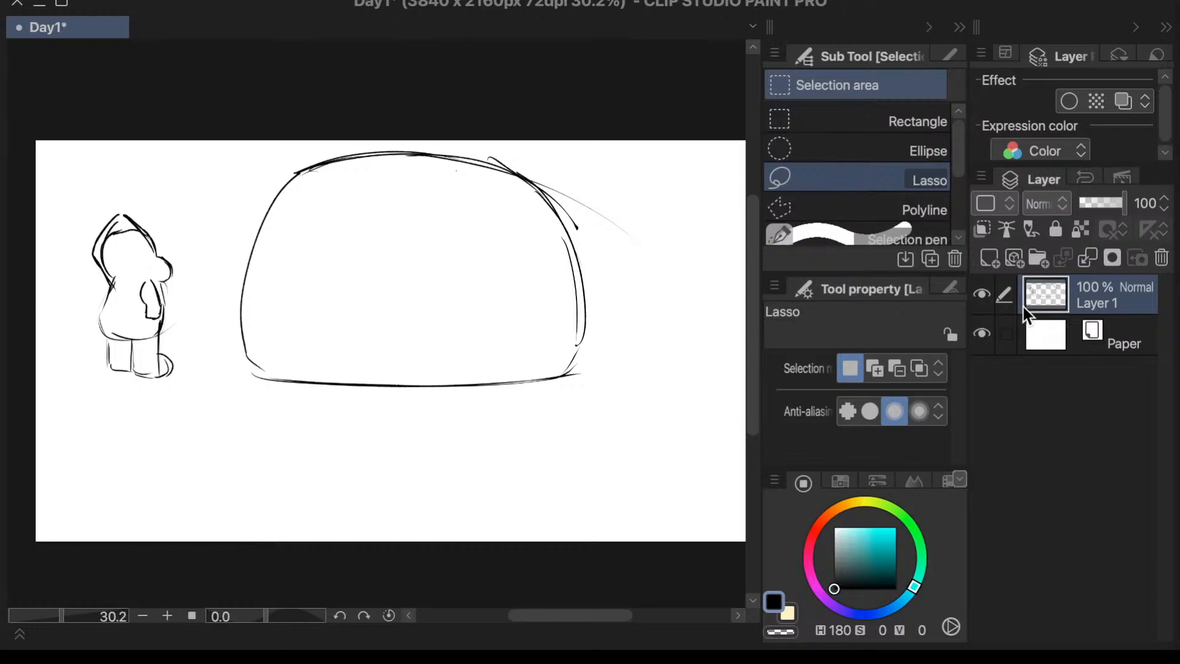
key("e")
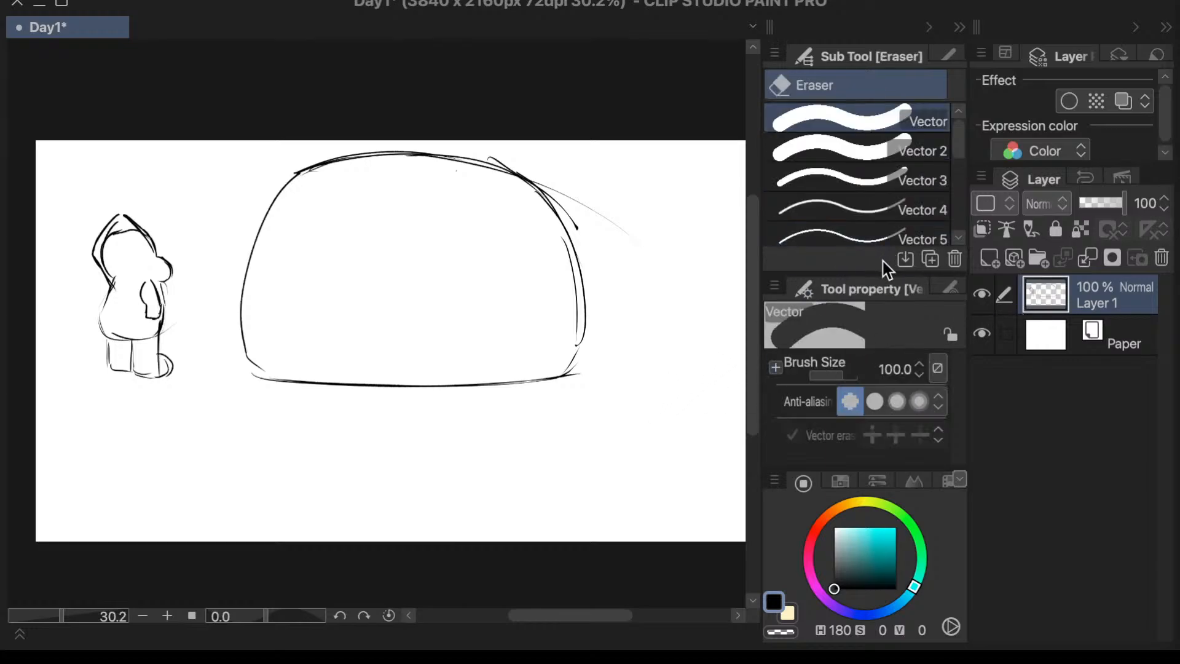
- Draw two small, flat, widely spaced eyes low on the dome with the Textured pen
key("p")
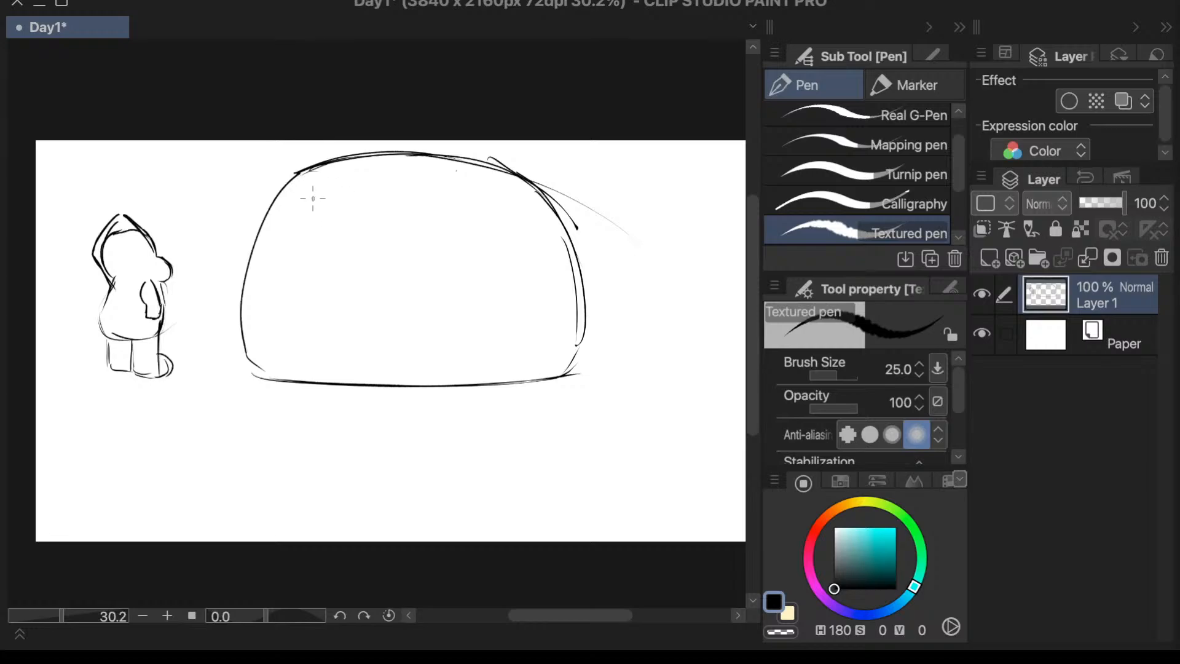
mouse_move(286, 310)
left_mouse_down()
mouse_move(311, 319)
mouse_move(308, 307)
left_mouse_up()
mouse_move(444, 311)
left_mouse_down()
mouse_move(451, 324)
mouse_move(485, 318)
mouse_move(442, 322)
mouse_move(465, 310)
left_mouse_up()
key("ctrl+z")
- Draw one spike across the dome's upper left shoulder and another sticking out of its left edge
mouse_move(360, 201)
left_mouse_down()
mouse_move(342, 209)
mouse_move(381, 207)
mouse_move(296, 152)
mouse_move(365, 218)
left_mouse_up()
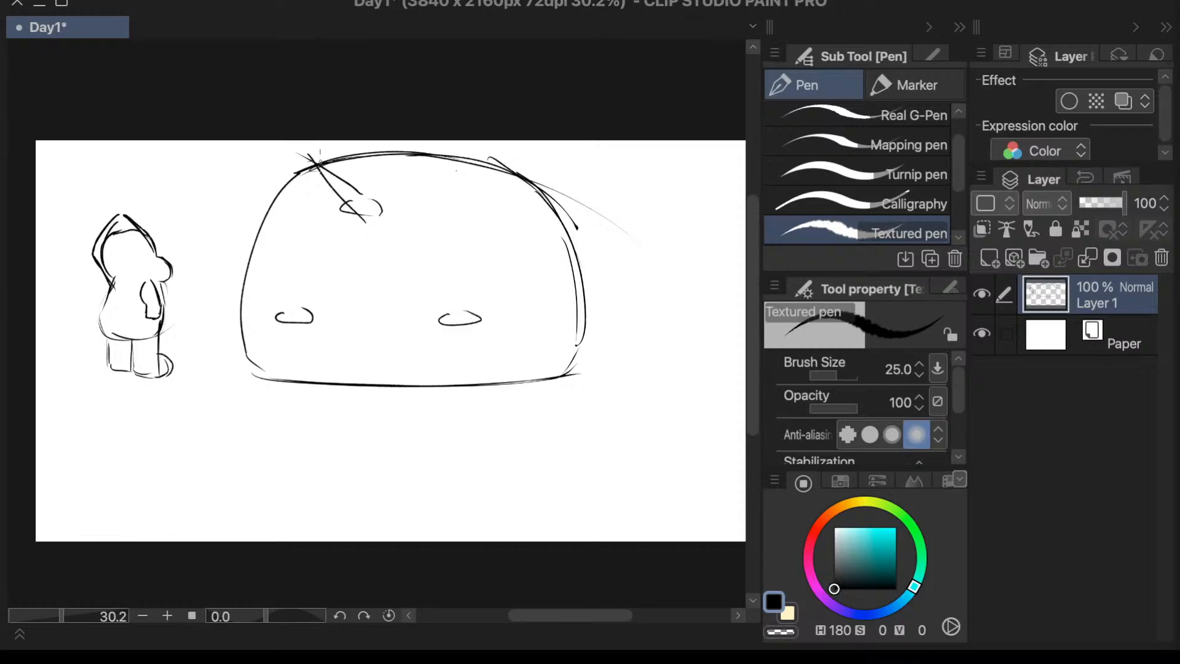
key("ctrl+z")
left_click_drag(317, 161, 364, 215)
mouse_move(282, 227)
left_mouse_down()
mouse_move(278, 238)
mouse_move(202, 203)
mouse_move(252, 249)
left_mouse_up()
key("ctrl+z")
key("ctrl+z")
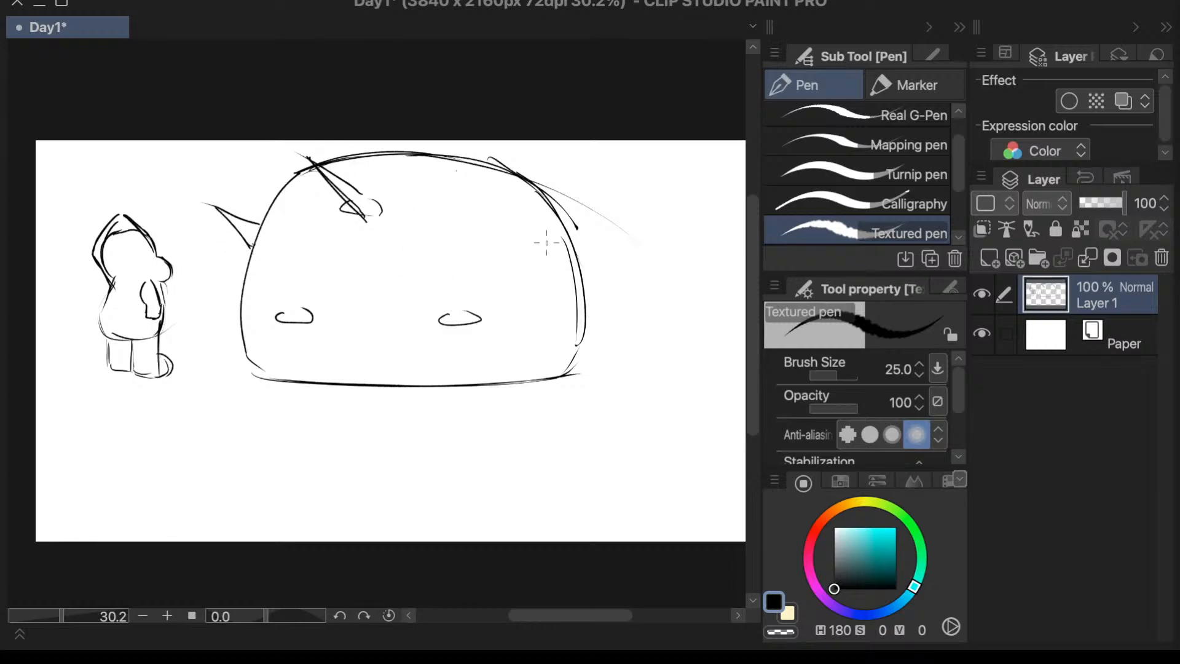
- Add two spikes to the dome's upper right, one sticking outward from the edge and one pointing up
left_click_drag(547, 198, 619, 163)
key("ctrl+z")
mouse_move(560, 197)
left_mouse_down()
mouse_move(611, 171)
mouse_move(572, 234)
left_mouse_up()
mouse_move(480, 192)
left_mouse_down()
mouse_move(513, 147)
mouse_move(526, 198)
left_mouse_up()
key("ctrl+z")
left_click_drag(509, 156, 500, 195)
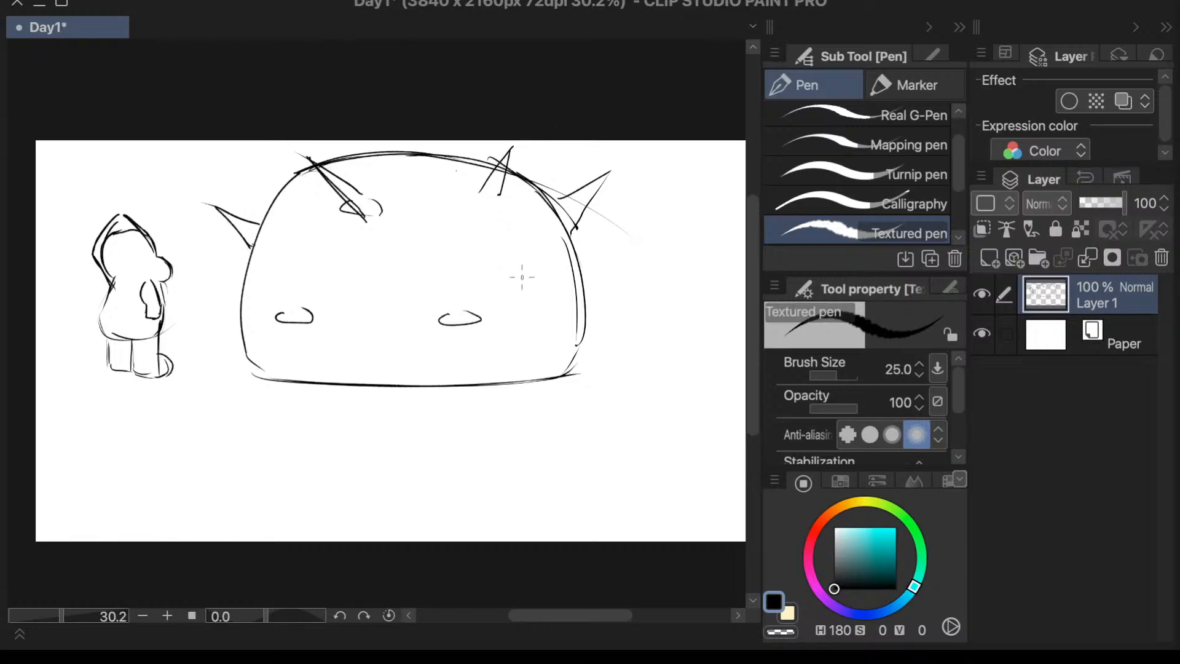
- Draw a spike with a rounded base on the dome's lower right edge and a small spike on the lower left edge
left_click_drag(522, 277, 574, 324)
key("ctrl+z")
mouse_move(533, 269)
left_mouse_down()
mouse_move(557, 303)
mouse_move(553, 277)
mouse_move(540, 292)
mouse_move(568, 308)
left_mouse_up()
key("ctrl+z")
key("ctrl+z")
key("ctrl+z")
key("ctrl+z")
left_click_drag(536, 271, 587, 301)
left_click_drag(542, 290, 587, 304)
key("ctrl+z")
key("ctrl+z")
key("ctrl+z")
mouse_move(555, 303)
left_mouse_down()
mouse_move(551, 334)
mouse_move(623, 335)
mouse_move(561, 338)
left_mouse_up()
mouse_move(240, 306)
left_mouse_down()
mouse_move(205, 329)
mouse_move(241, 332)
left_mouse_up()
key("ctrl+z")
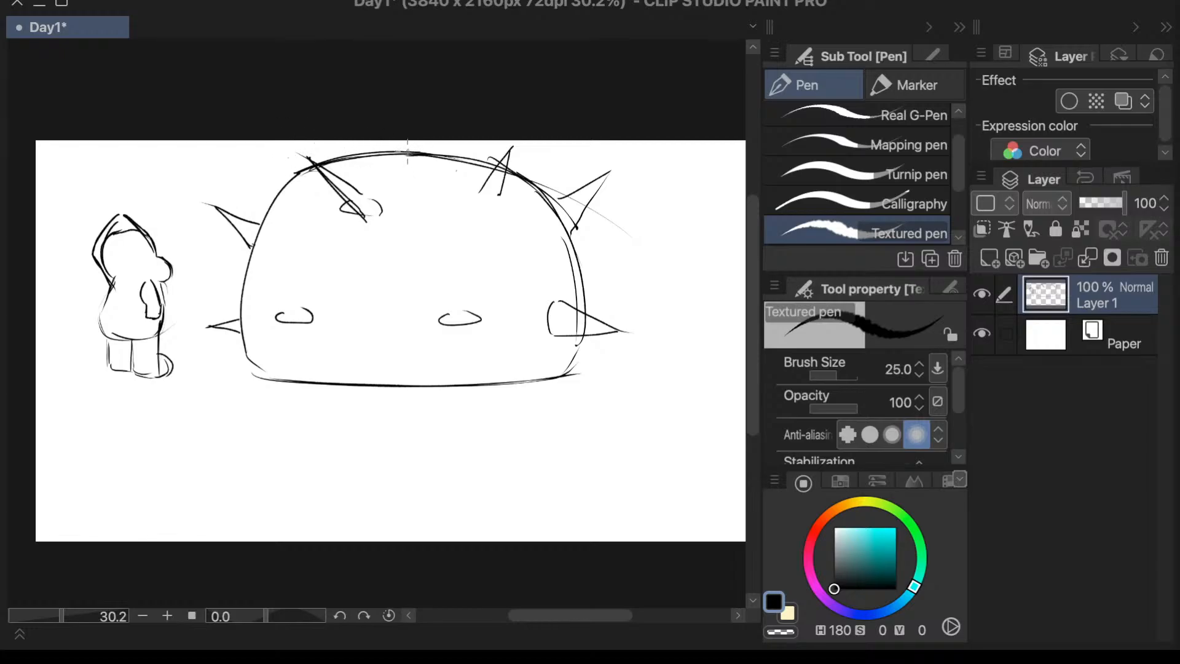
- Add a small spike at the top centre of the dome and a V-shaped mouth between and below the eyes
mouse_move(382, 158)
left_mouse_down()
mouse_move(436, 113)
mouse_move(414, 161)
left_mouse_up()
key("ctrl+z")
mouse_move(332, 344)
left_mouse_down()
mouse_move(413, 343)
mouse_move(365, 354)
mouse_move(375, 344)
mouse_move(368, 359)
mouse_move(382, 346)
left_mouse_up()
key("ctrl+z")
key("ctrl+z")
key("ctrl+z")
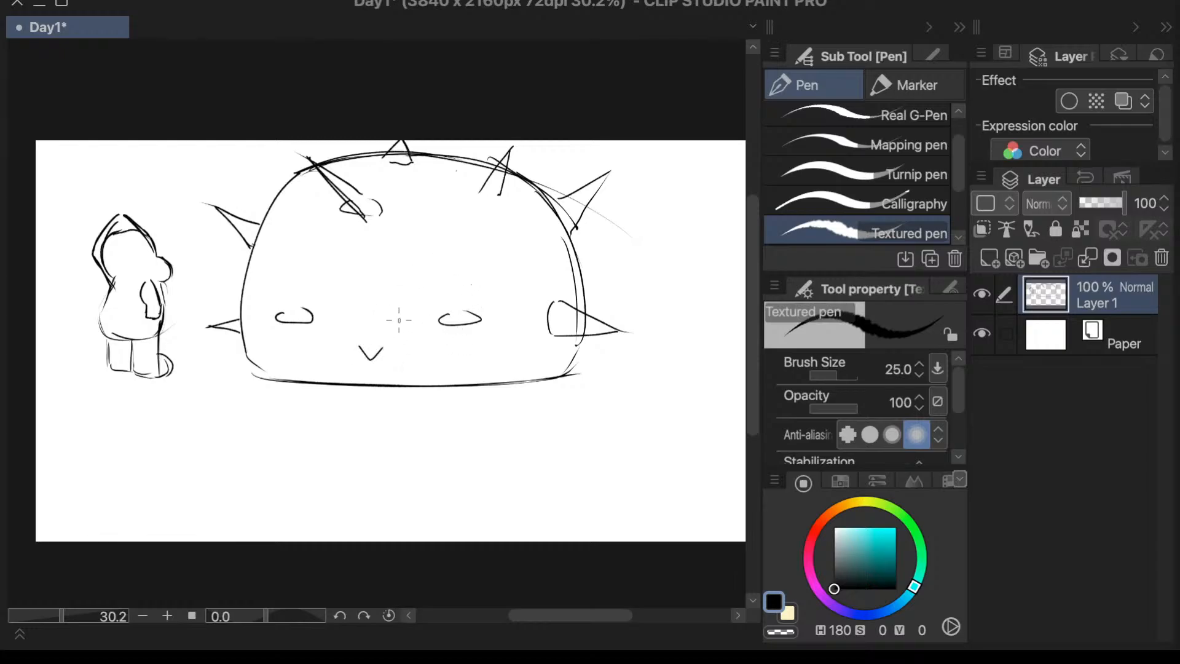
- Add a new layer above the sketch, choose the 山田ペン pen, and make Layer 1 active again
left_click(992, 260)
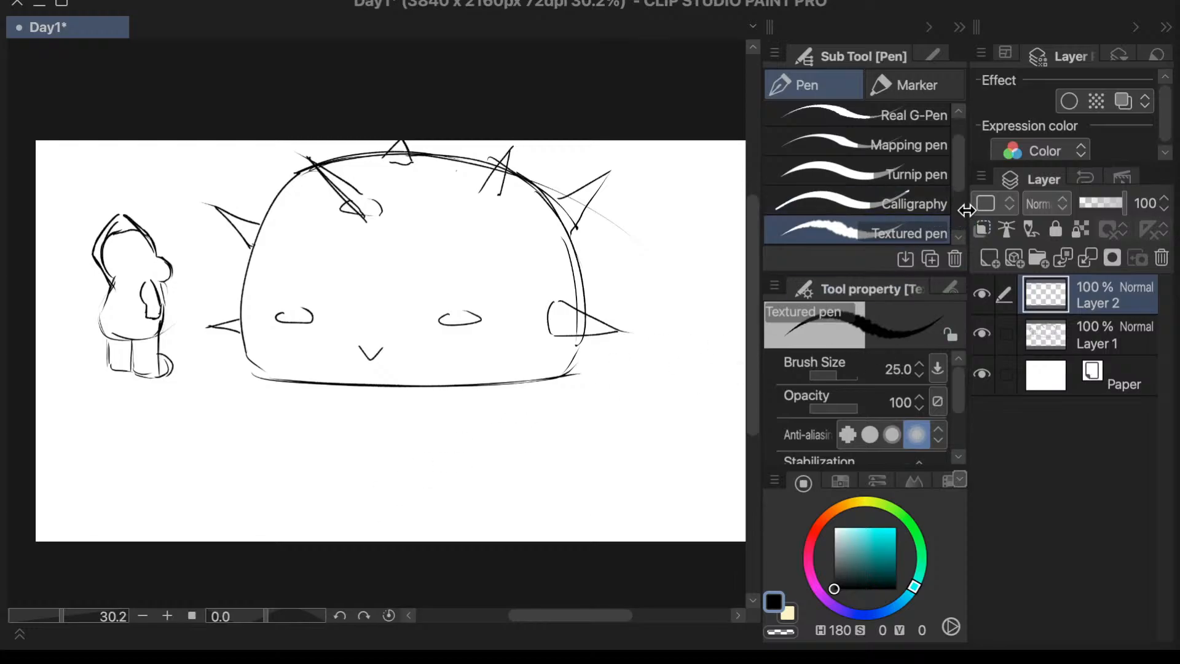
scroll(956, 182, "down", 3)
left_click(919, 182)
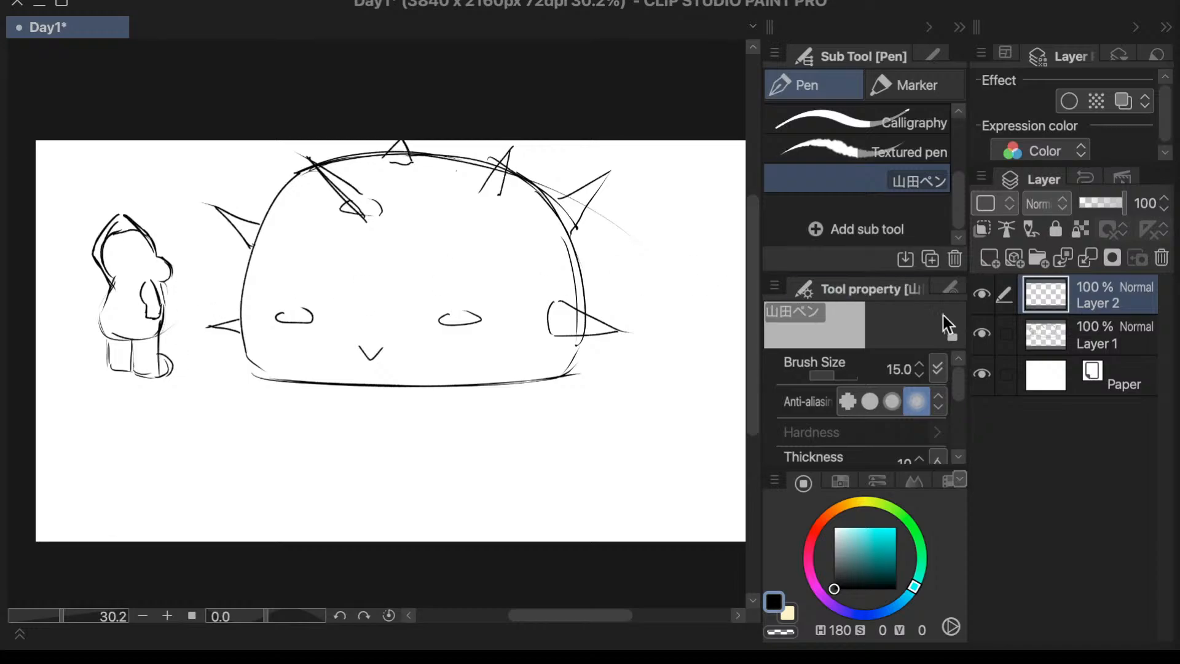
left_click(1106, 348)
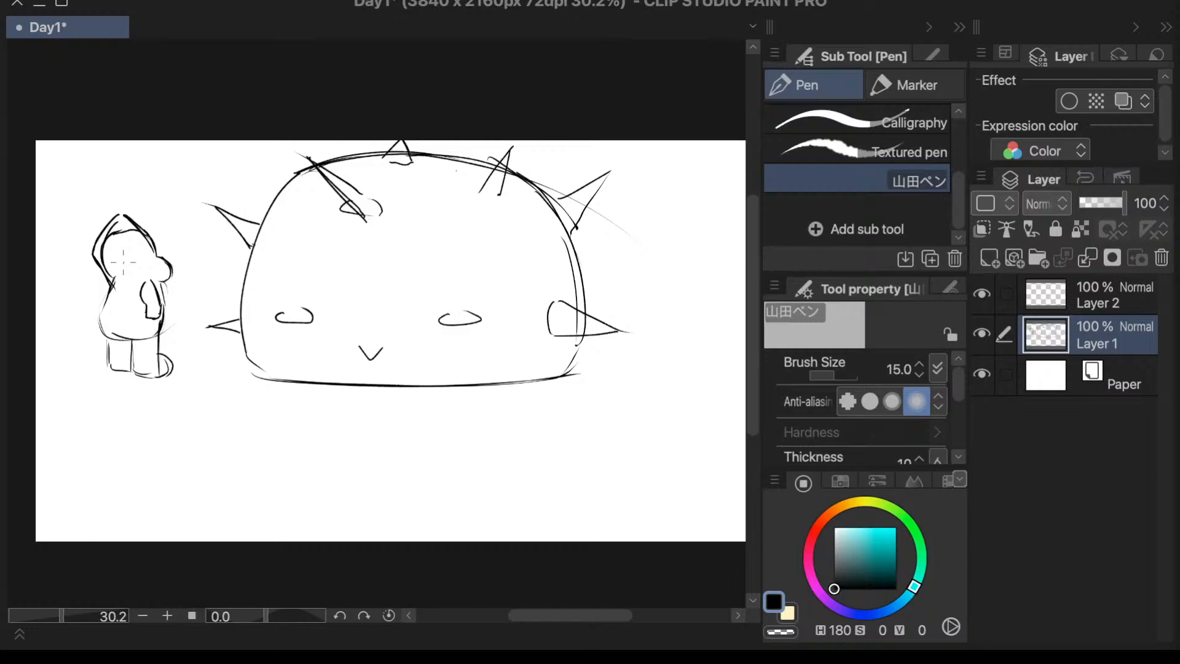
- Draw a thin zigzag line across the dome's lower part, from its left edge past the mouth to the right edge
left_click_drag(62, 617, 64, 617)
left_click_drag(752, 381, 752, 375)
left_click_drag(588, 611, 572, 611)
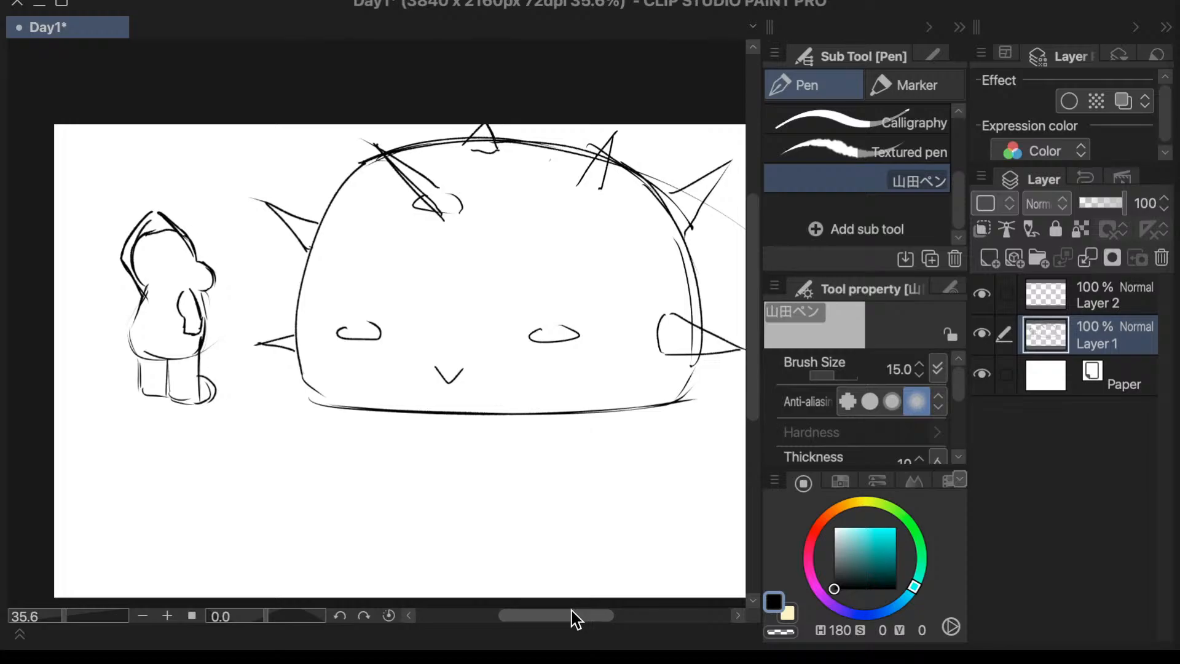
left_click_drag(302, 349, 341, 352)
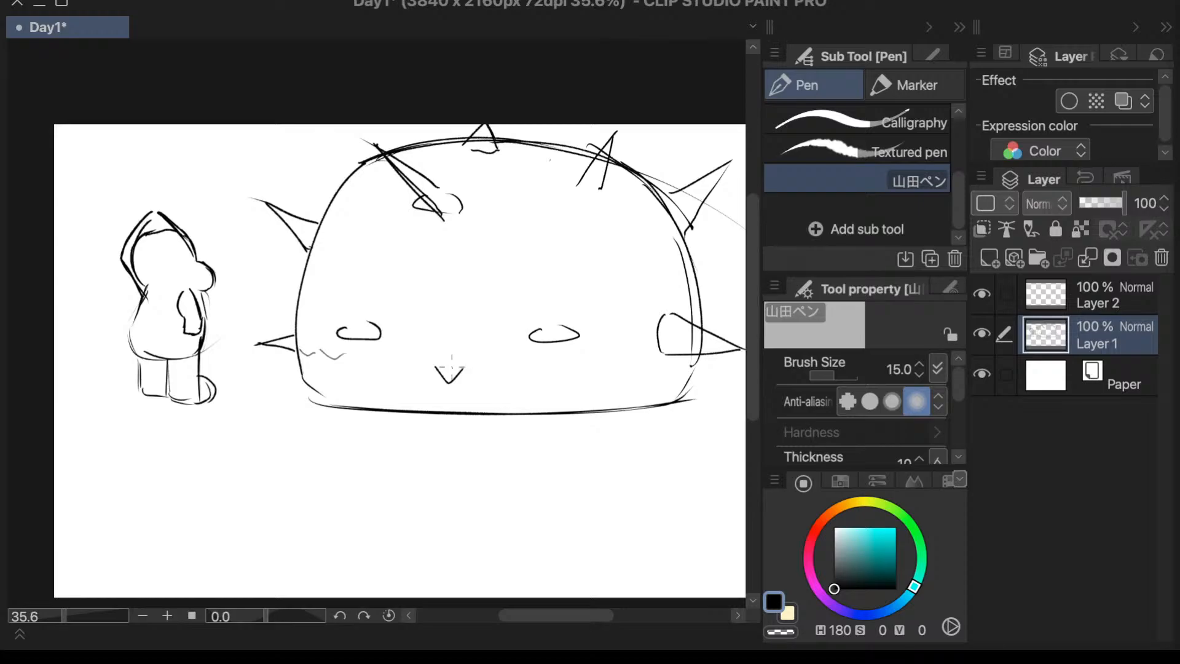
mouse_move(343, 355)
left_mouse_down()
mouse_move(388, 379)
mouse_move(465, 380)
mouse_move(507, 363)
mouse_move(585, 386)
mouse_move(590, 370)
mouse_move(620, 382)
mouse_move(640, 354)
mouse_move(676, 372)
left_mouse_up()
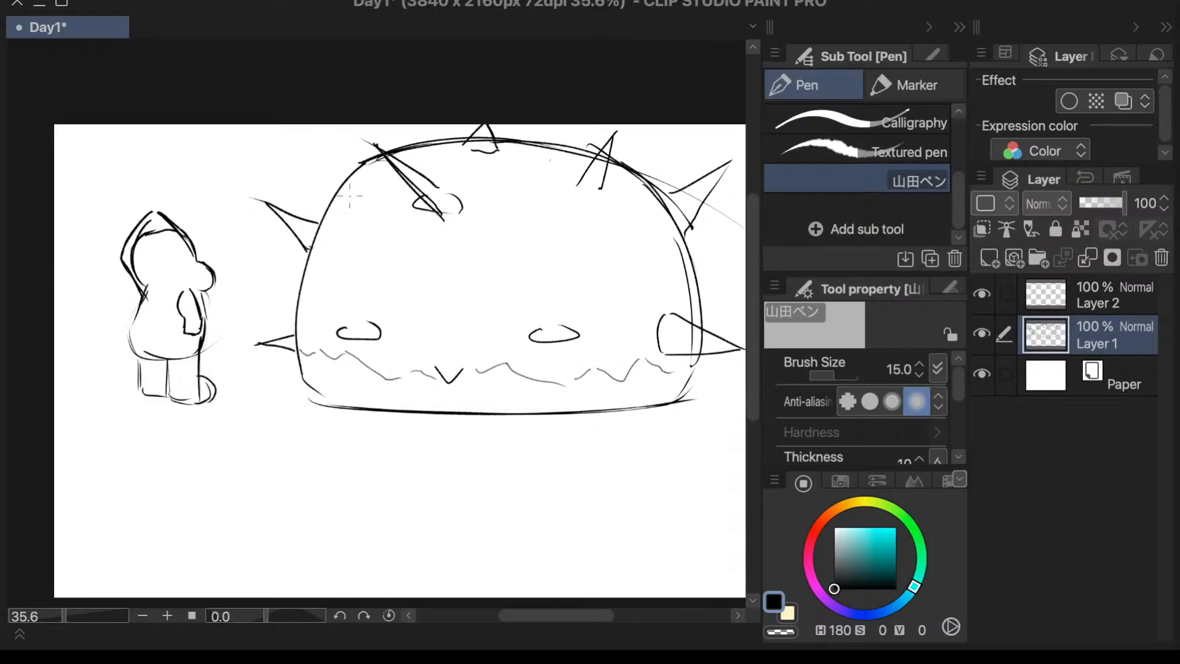
- Sketch thin, jagged patch outlines over the dome's sides, forehead and right eye, plus a small patch between the eyes
mouse_move(348, 197)
left_mouse_down()
mouse_move(350, 243)
mouse_move(376, 252)
mouse_move(371, 297)
left_mouse_up()
mouse_move(560, 158)
left_mouse_down()
mouse_move(564, 203)
mouse_move(590, 245)
mouse_move(639, 241)
mouse_move(662, 317)
left_mouse_up()
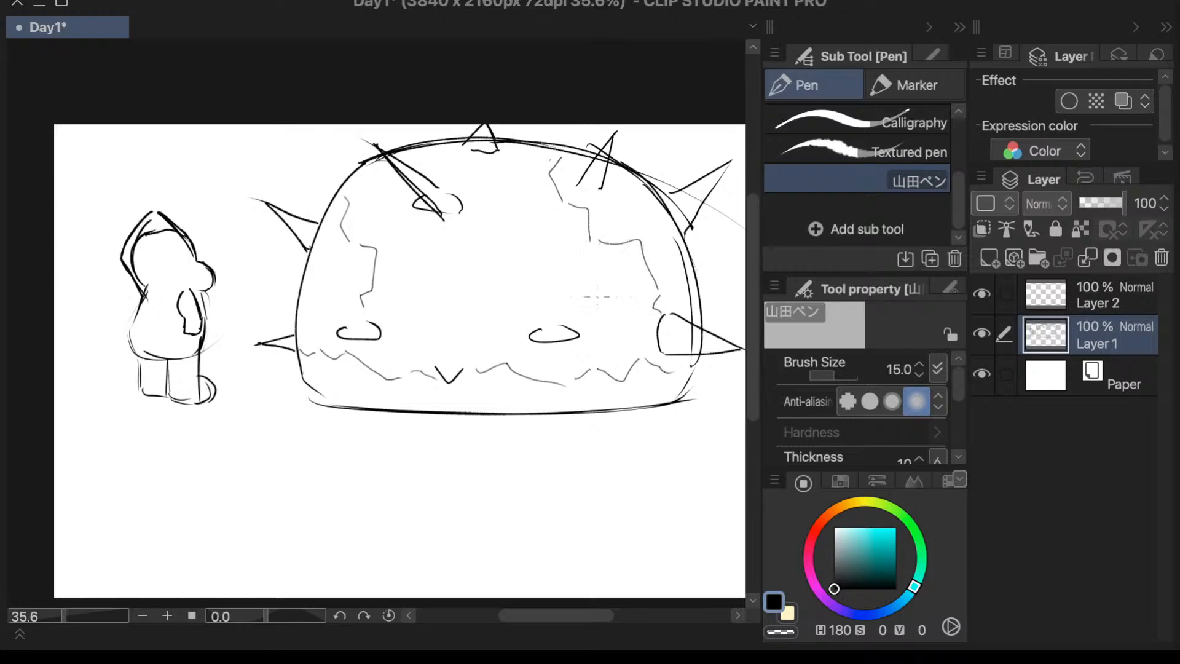
mouse_move(509, 154)
left_mouse_down()
mouse_move(500, 183)
mouse_move(503, 242)
mouse_move(508, 222)
mouse_move(476, 256)
mouse_move(455, 244)
mouse_move(432, 255)
mouse_move(435, 215)
left_mouse_up()
mouse_move(501, 269)
left_mouse_down()
mouse_move(503, 306)
mouse_move(539, 330)
left_mouse_up()
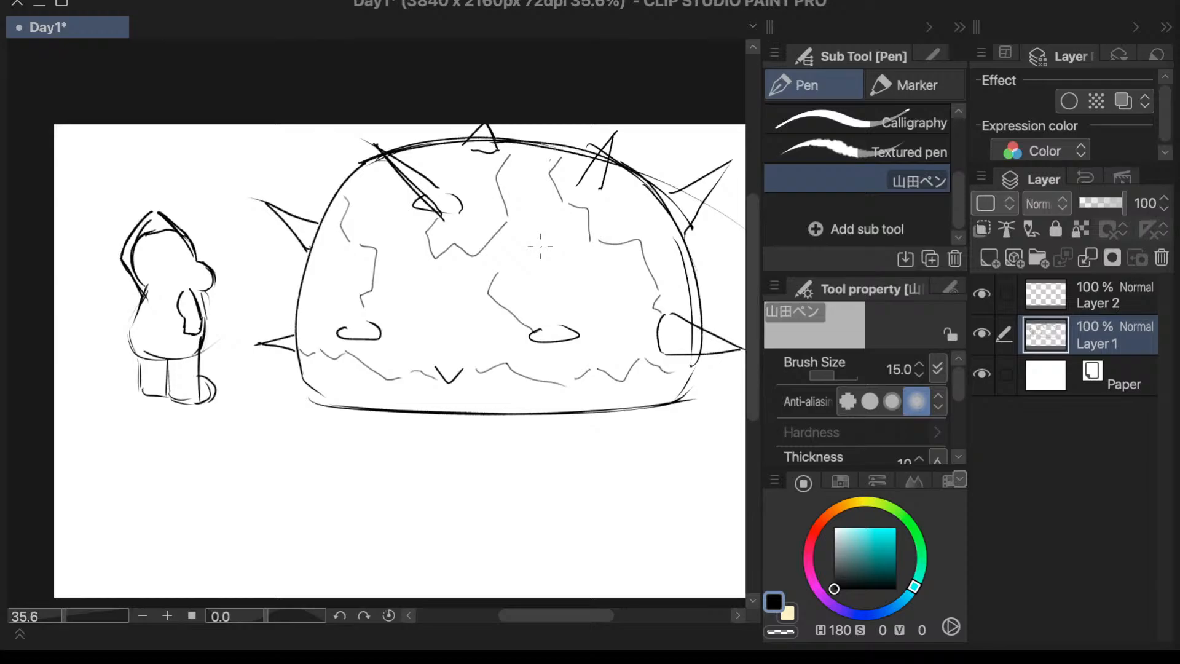
mouse_move(503, 268)
left_mouse_down()
mouse_move(605, 288)
mouse_move(615, 338)
mouse_move(600, 354)
left_mouse_up()
mouse_move(435, 317)
left_mouse_down()
mouse_move(451, 335)
mouse_move(458, 310)
mouse_move(443, 318)
left_mouse_up()
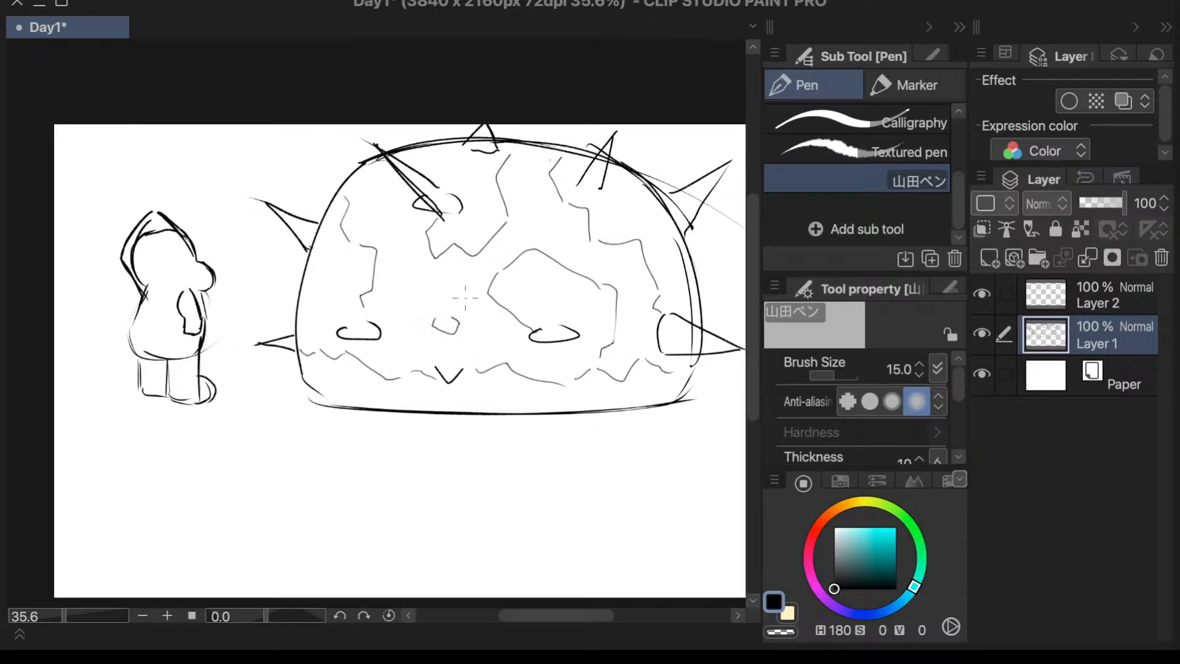
- Draw a small pupil inside each of the dome creature's eyes
mouse_move(353, 327)
left_mouse_down()
mouse_move(366, 330)
mouse_move(357, 328)
left_mouse_up()
left_click_drag(552, 332, 560, 327)
key("ctrl+z")
left_click_drag(543, 331, 551, 328)
key("ctrl+z")
- Check Layer 1 by hiding and showing it, and erase the hooded character's inner head line and the front of the hood
key("e")
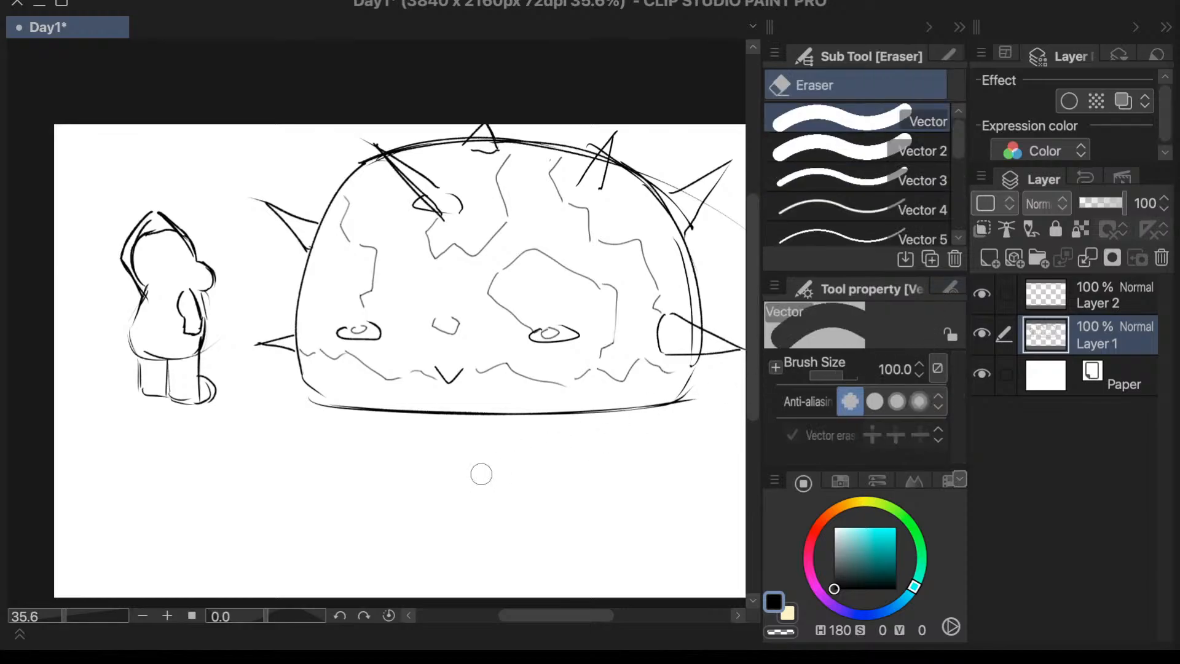
left_click(982, 334)
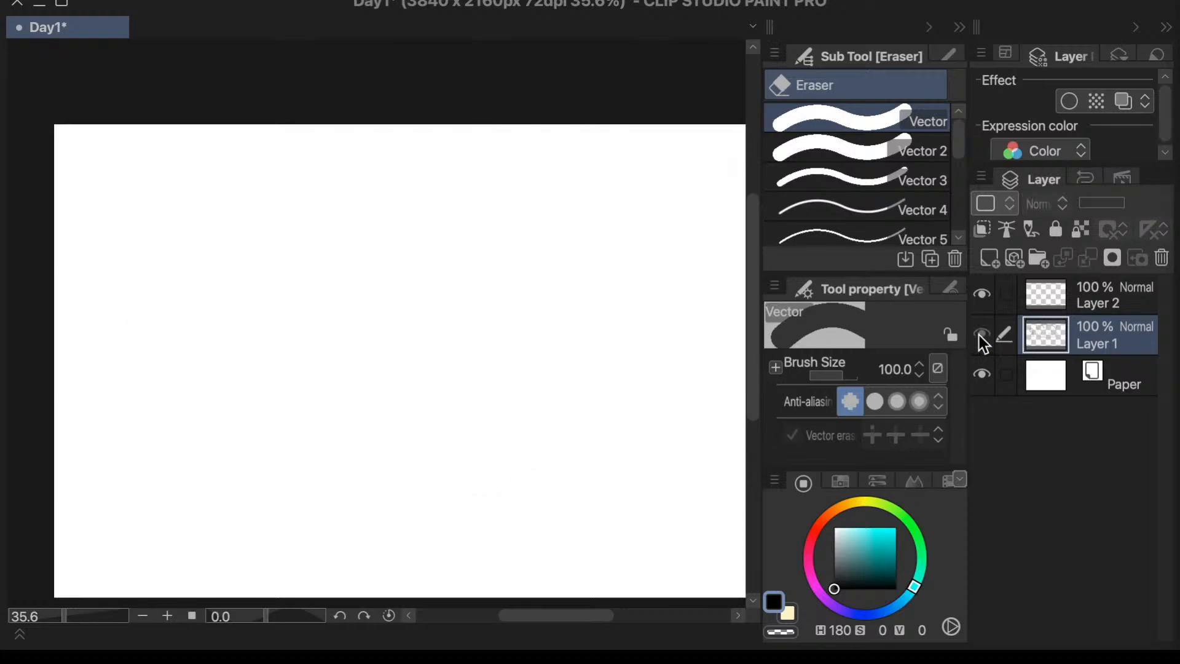
left_click(980, 335)
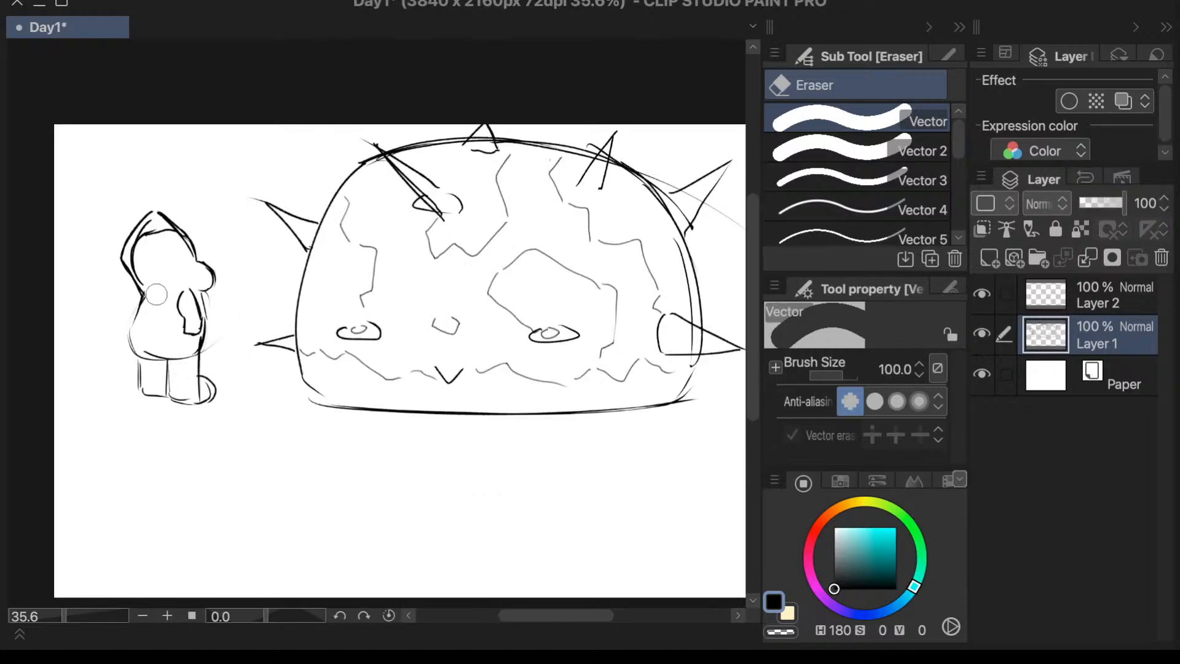
mouse_move(153, 280)
left_mouse_down()
mouse_move(138, 255)
mouse_move(151, 231)
mouse_move(173, 247)
mouse_move(164, 215)
mouse_move(174, 248)
left_mouse_up()
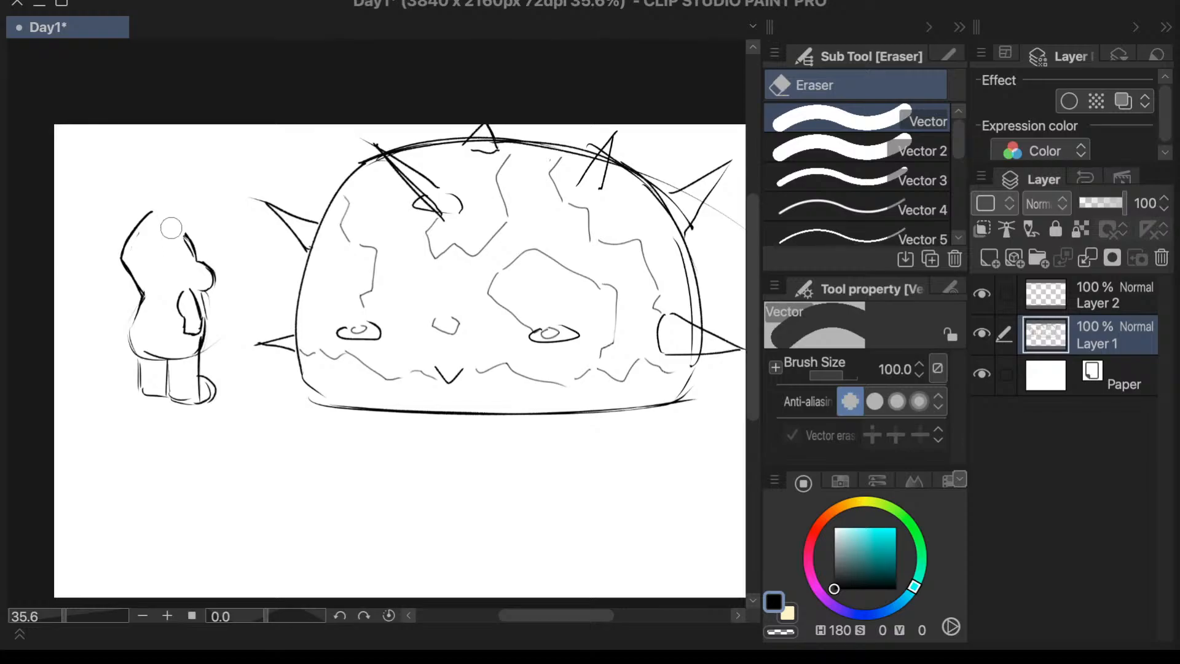
- Redraw the hood's top and front edge down to the snout with the Textured pen, and erase the leftover inner line
key("p")
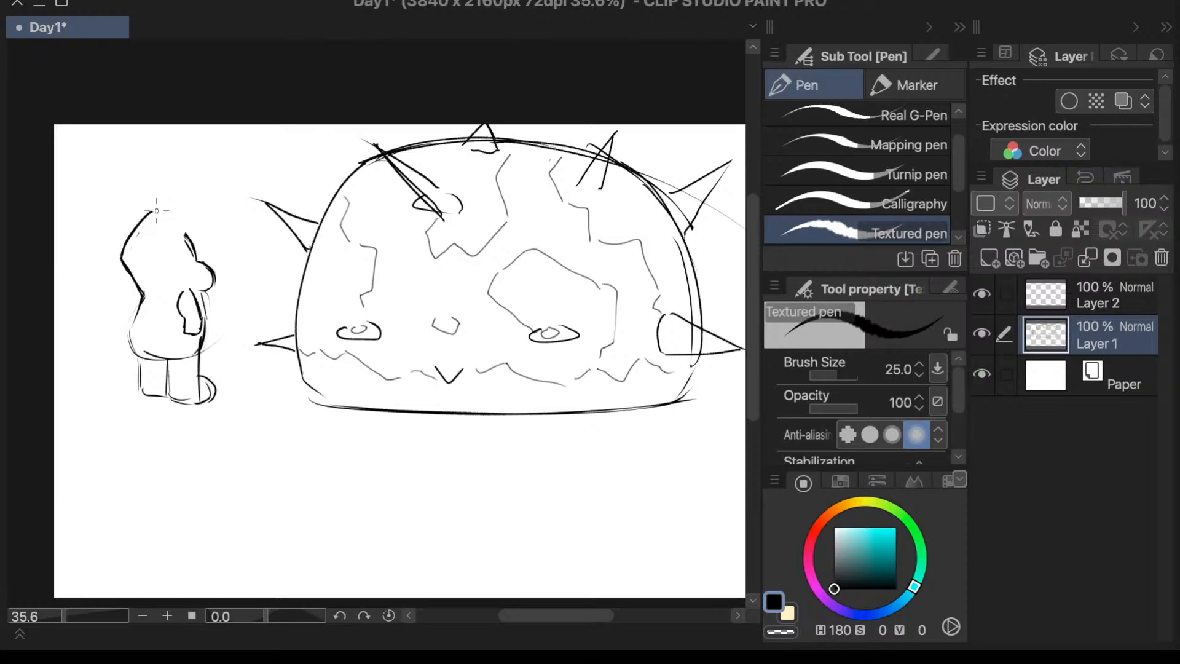
left_click_drag(155, 209, 196, 250)
key("ctrl+z")
mouse_move(150, 211)
left_mouse_down()
mouse_move(187, 201)
mouse_move(203, 260)
mouse_move(203, 238)
mouse_move(202, 252)
mouse_move(212, 247)
mouse_move(204, 237)
mouse_move(192, 259)
left_mouse_up()
key("super+z")
left_click_drag(199, 229, 205, 258)
key("super+t")
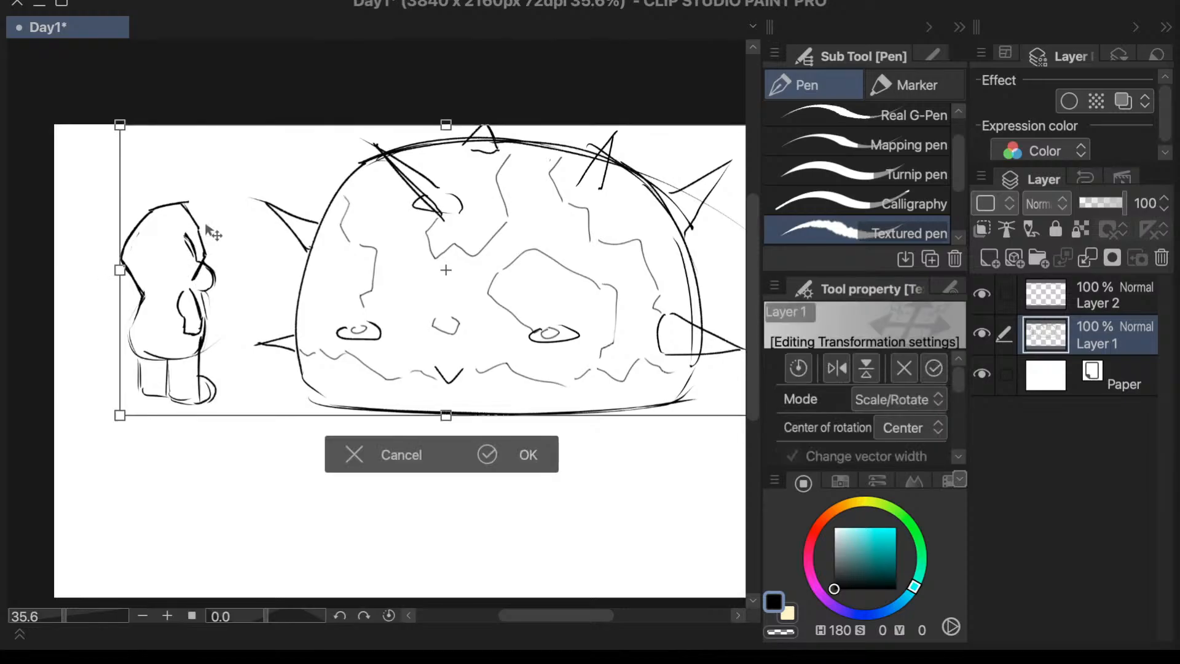
left_click(398, 455)
key("e")
left_click_drag(187, 237, 187, 248)
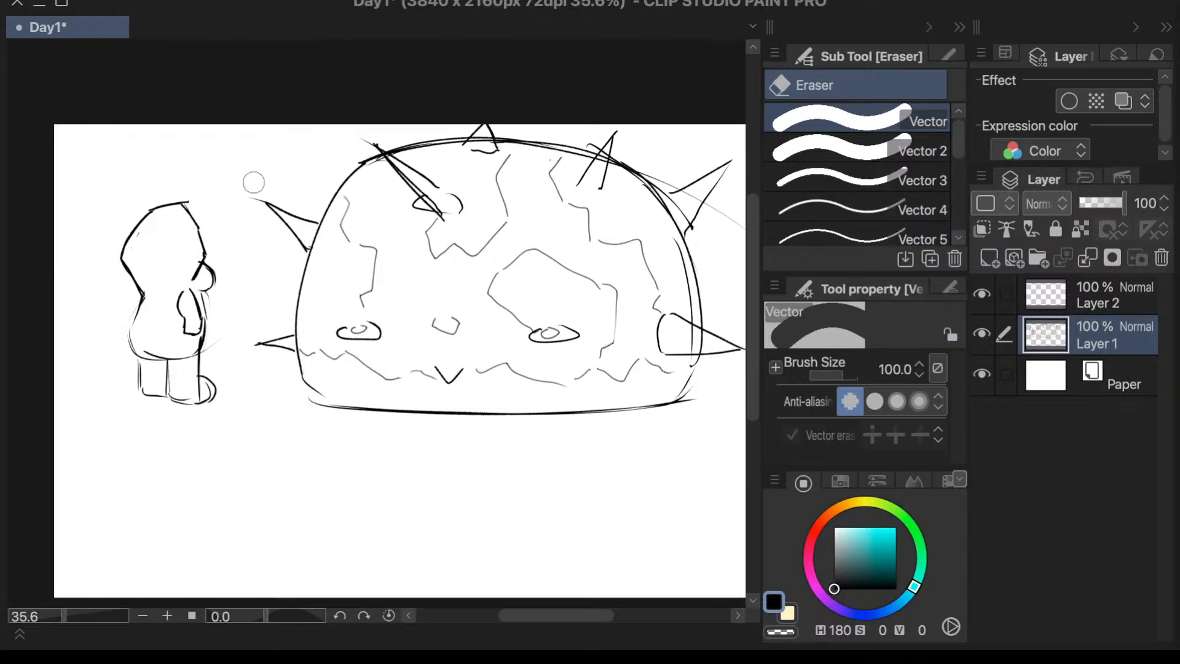
- Draw a second line along the hood's front edge, from its top down across the snout
key("p")
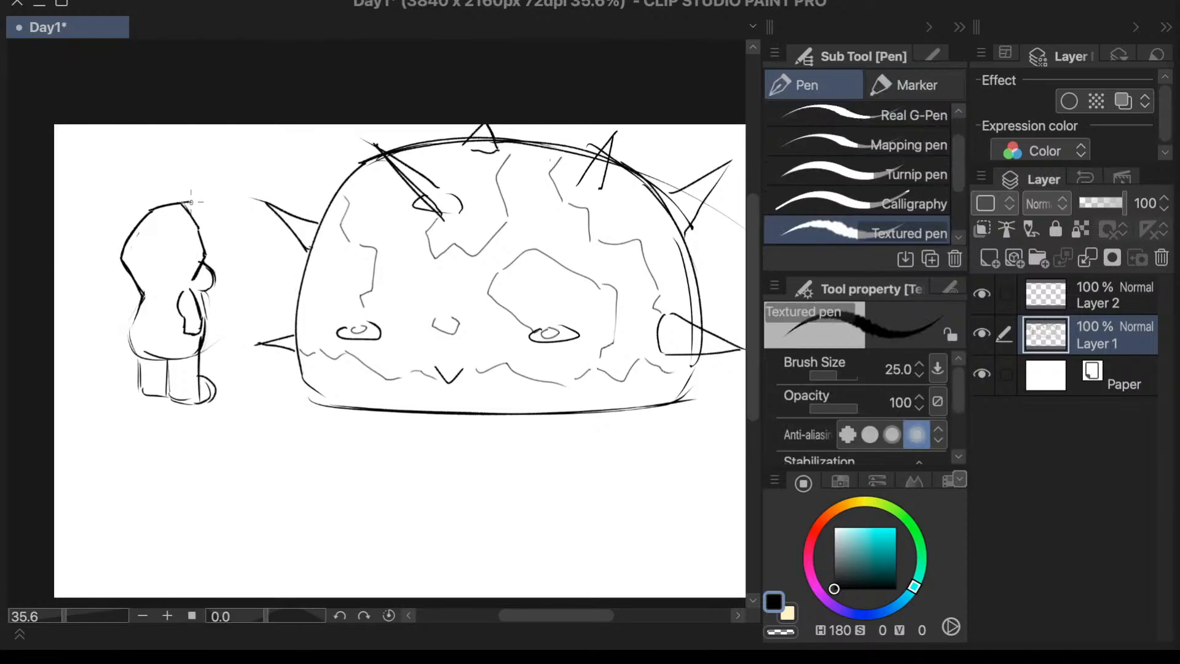
mouse_move(188, 201)
left_mouse_down()
mouse_move(213, 247)
mouse_move(211, 226)
mouse_move(214, 246)
mouse_move(225, 228)
mouse_move(209, 279)
left_mouse_up()
key("super+z")
key("super+t")
left_click(354, 454)
key("e")
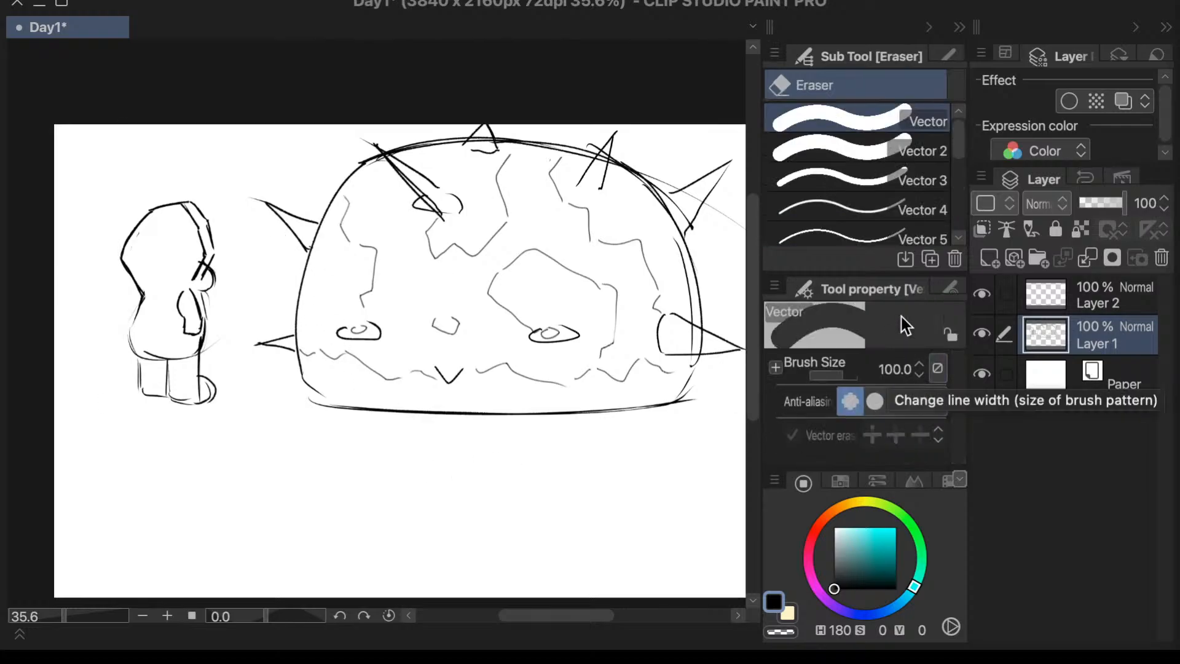
- Erase the crossing lines where the hood meets the snout with the Vector 3 eraser
left_click(861, 178)
left_click(201, 265)
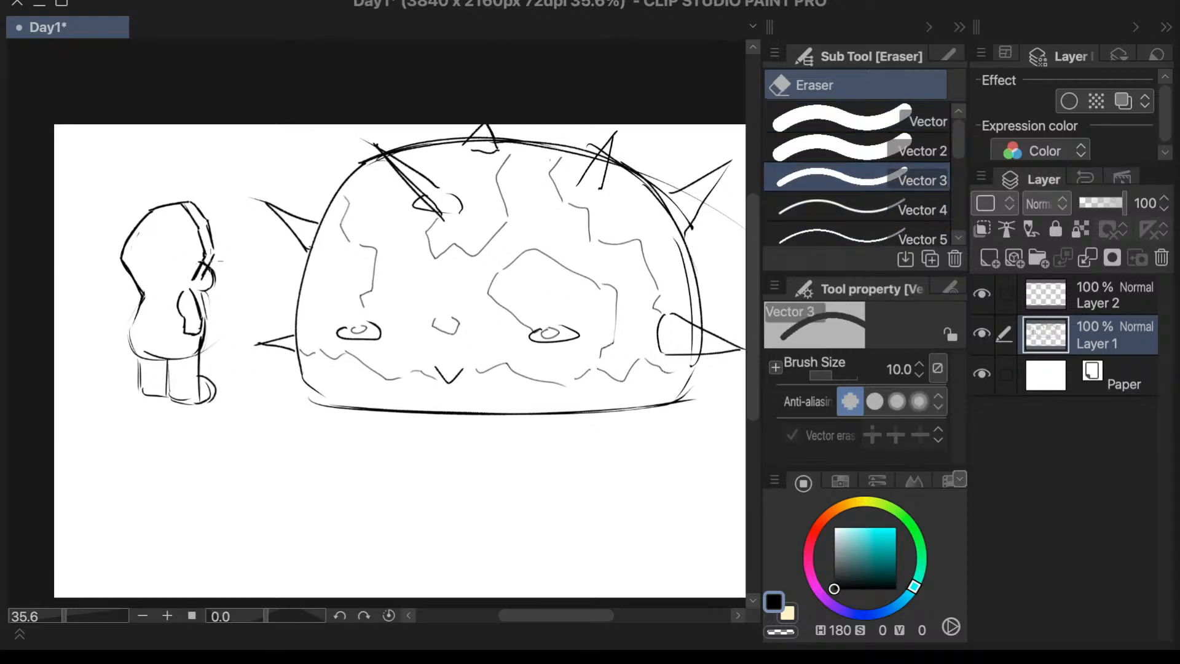
left_click(203, 267)
key("p")
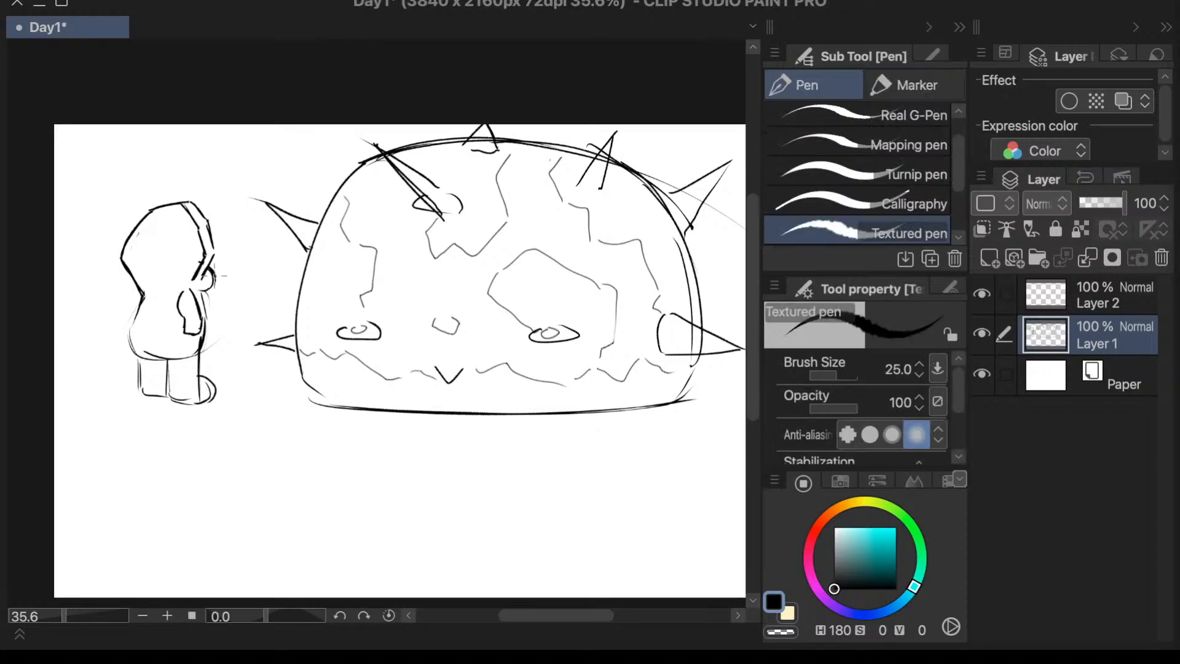
key("ctrl+z")
mouse_move(194, 281)
left_mouse_down()
mouse_move(202, 307)
mouse_move(198, 297)
left_mouse_up()
key("ctrl+z")
key("ctrl+z")
key("ctrl+z")
left_click_drag(141, 304, 160, 271)
key("ctrl+z")
- Darken the hooded character's coat, legs and front edge, and trace over the snout with the Textured pen
mouse_move(139, 306)
left_mouse_down()
mouse_move(130, 353)
mouse_move(218, 340)
mouse_move(134, 353)
mouse_move(162, 355)
mouse_move(140, 356)
mouse_move(148, 394)
mouse_move(179, 381)
mouse_move(180, 346)
mouse_move(168, 390)
mouse_move(193, 396)
mouse_move(201, 335)
left_mouse_up()
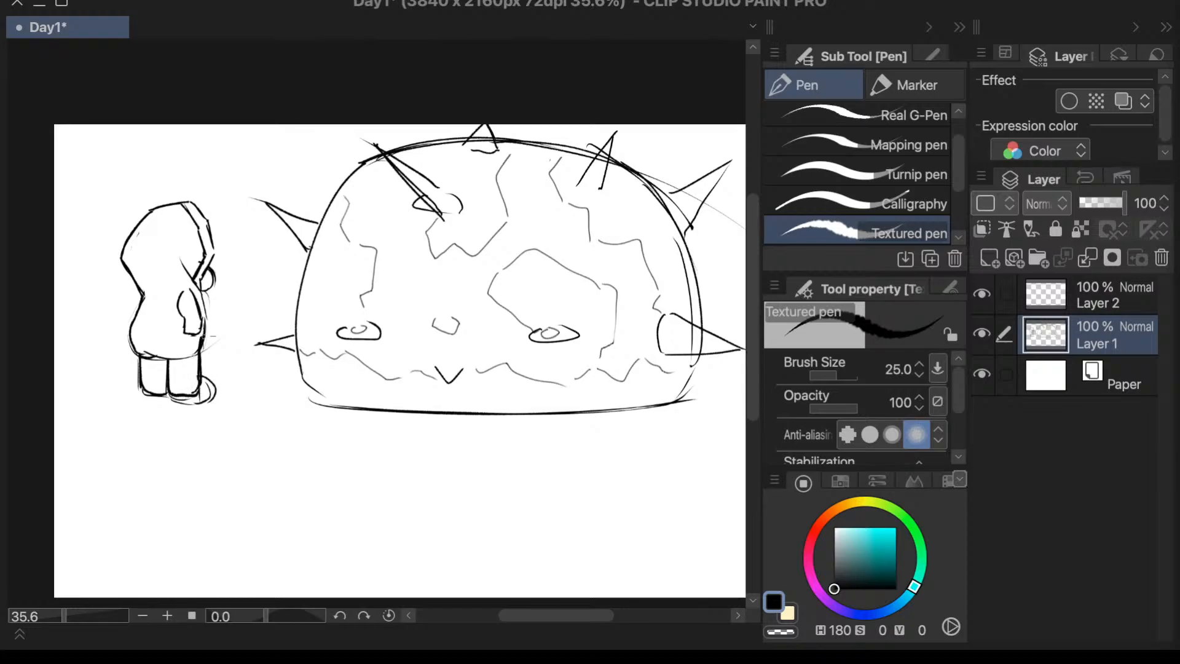
mouse_move(202, 289)
left_mouse_down()
mouse_move(213, 252)
mouse_move(201, 349)
left_mouse_up()
left_click_drag(208, 268, 205, 290)
- Erase the protruding foot with the Vector 2 eraser and draw a short line above the hooded character's sleeve
key("e")
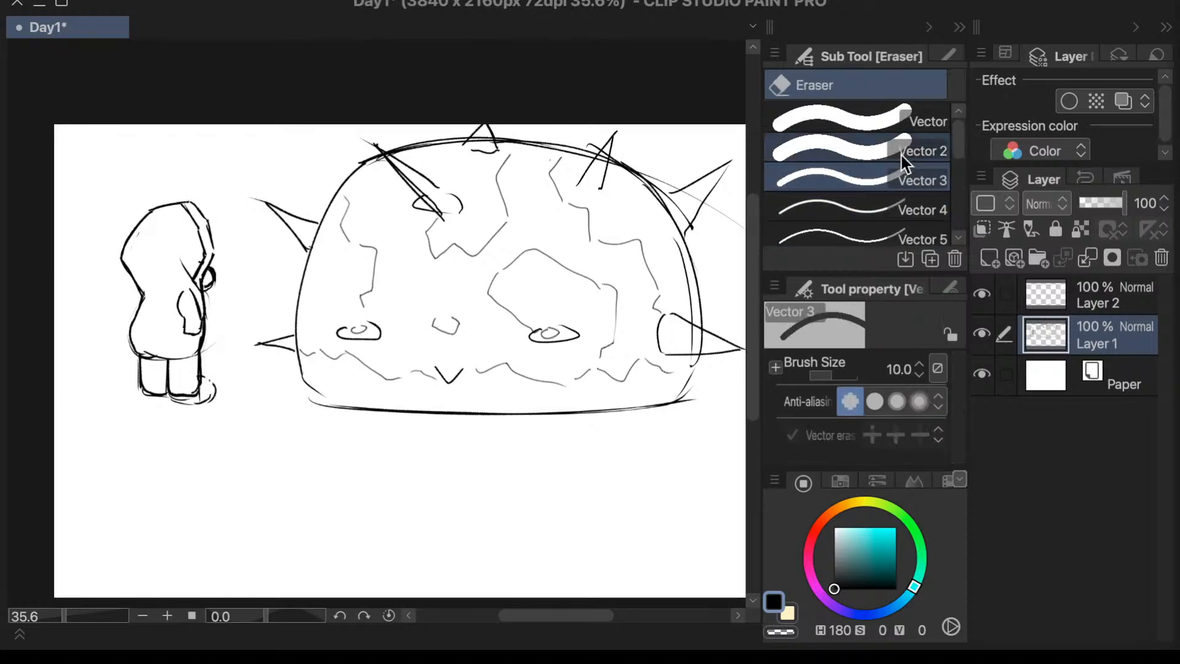
left_click(881, 154)
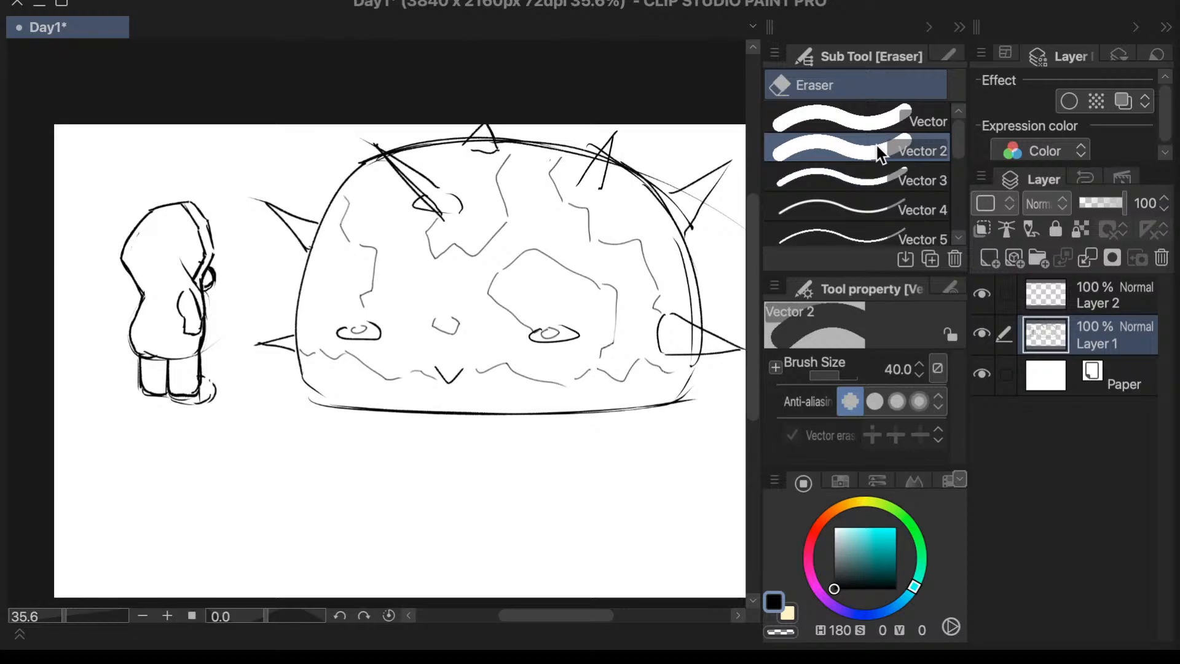
left_click_drag(208, 381, 186, 408)
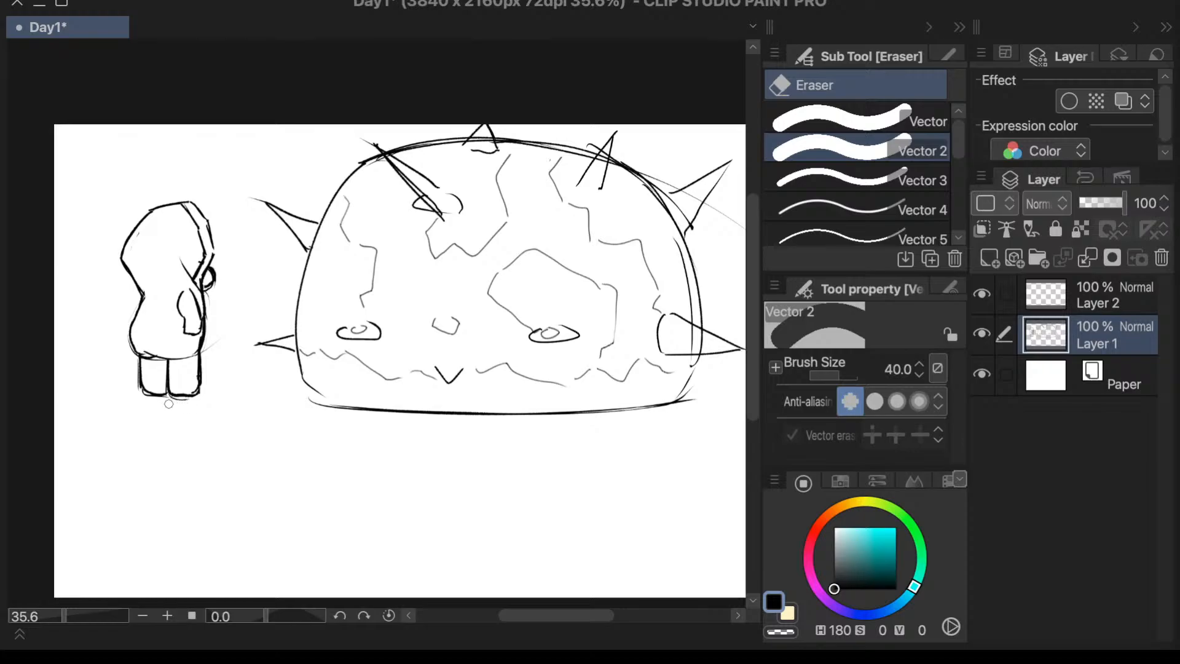
key("p")
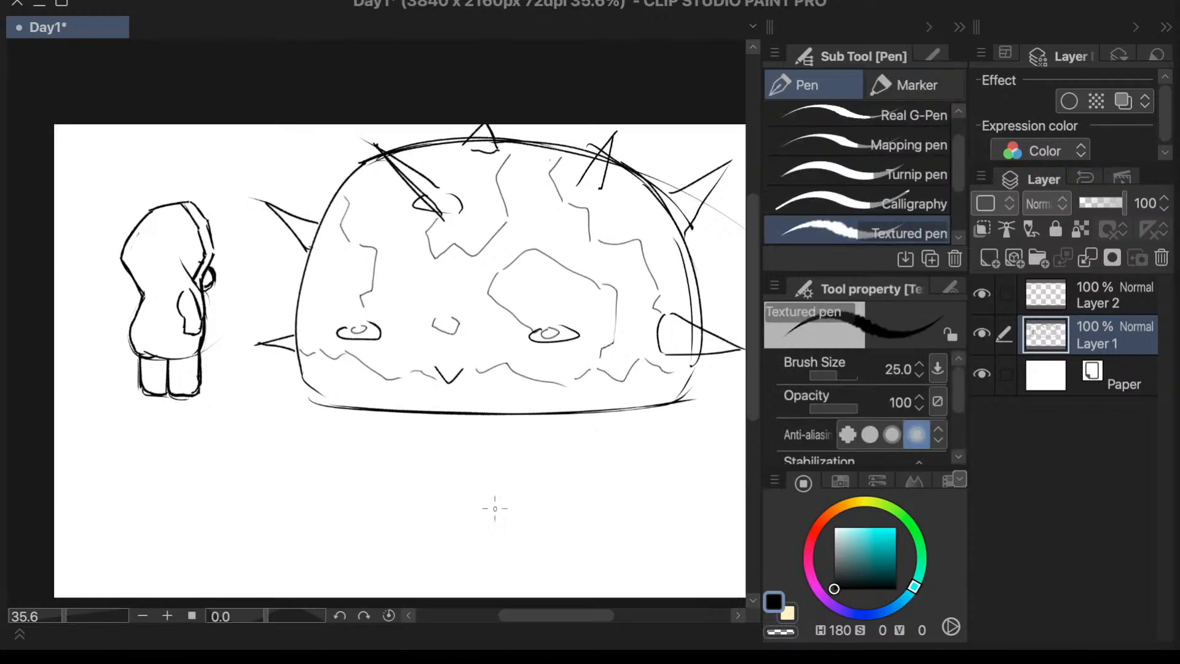
left_click_drag(185, 292, 174, 290)
- Erase the dome outline inside the lower right spike and the overlapping lines around the upper left spike
key("e")
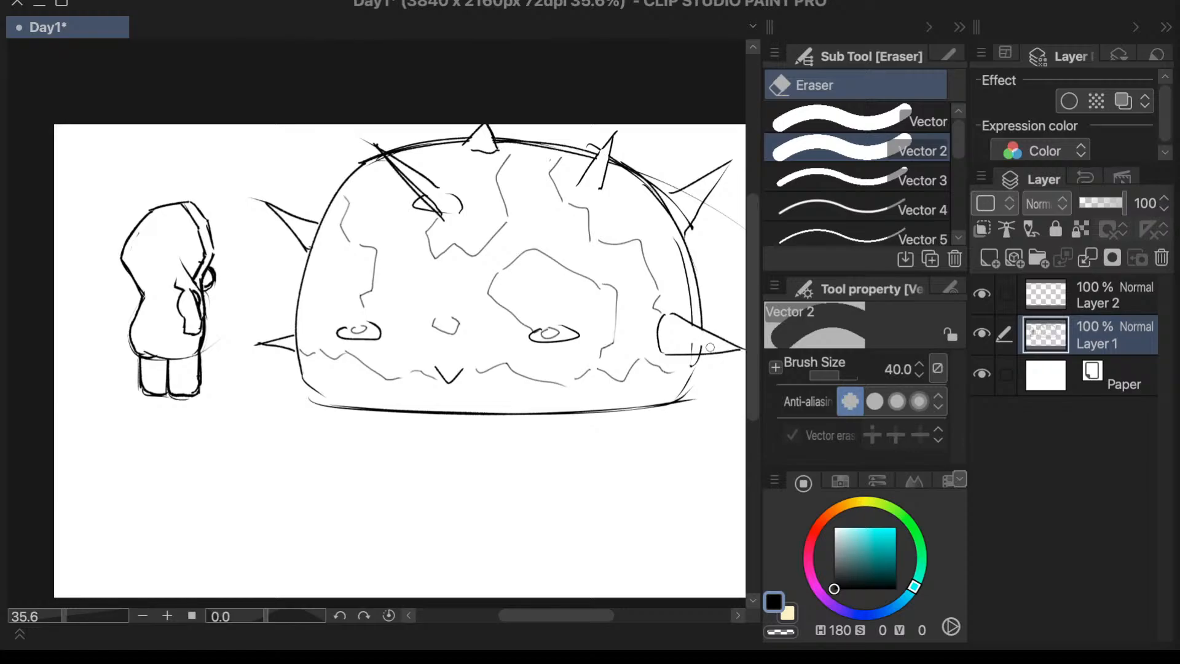
left_click_drag(691, 346, 704, 348)
left_click_drag(462, 192, 461, 201)
mouse_move(400, 164)
left_mouse_down()
mouse_move(444, 215)
mouse_move(447, 191)
left_mouse_up()
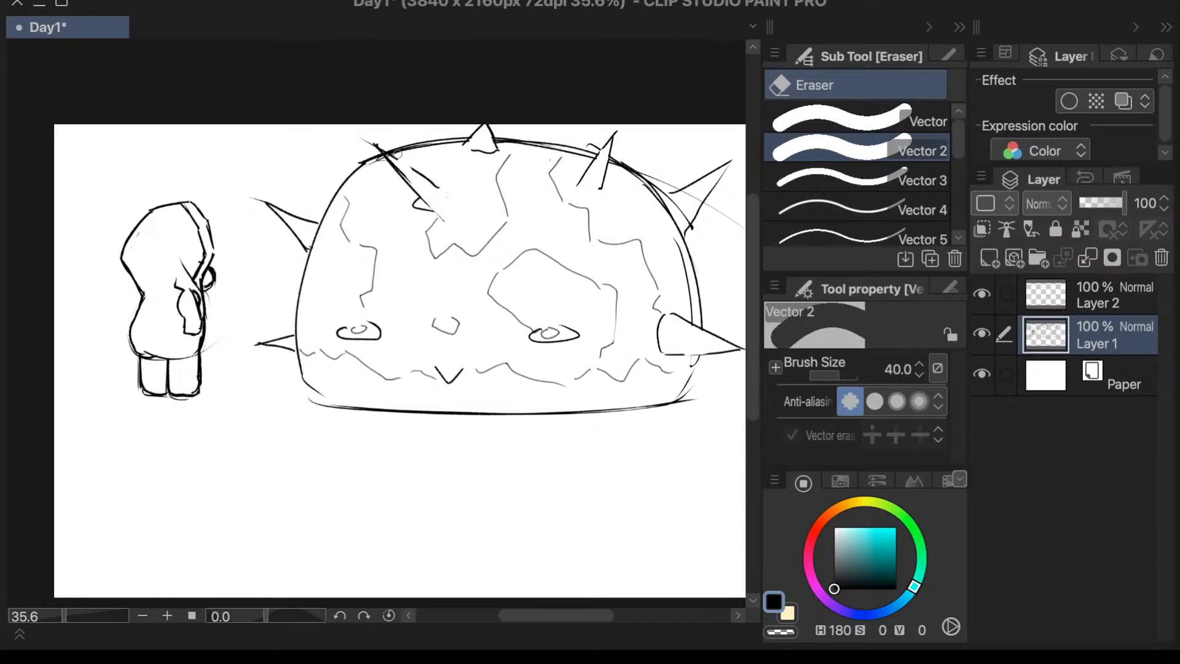
left_click_drag(399, 152, 396, 159)
- Redraw the upper left spike's long edge and its base on the dome with the Textured pen
key("p")
left_click_drag(380, 144, 442, 194)
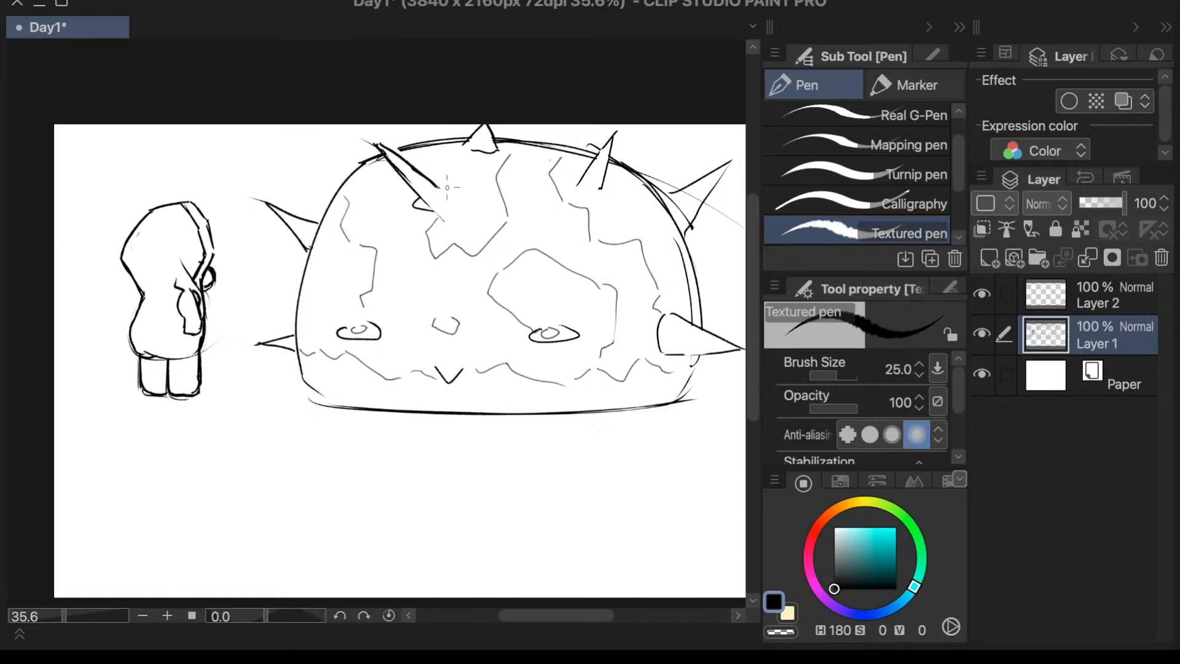
left_click_drag(447, 187, 448, 219)
- Draw a row of three small circles above the hooded character, rotate the row slightly and move it down beside the head
left_click_drag(206, 180, 249, 179)
key("m")
mouse_move(225, 147)
left_mouse_down()
mouse_move(209, 154)
mouse_move(237, 192)
mouse_move(266, 166)
mouse_move(224, 148)
left_mouse_up()
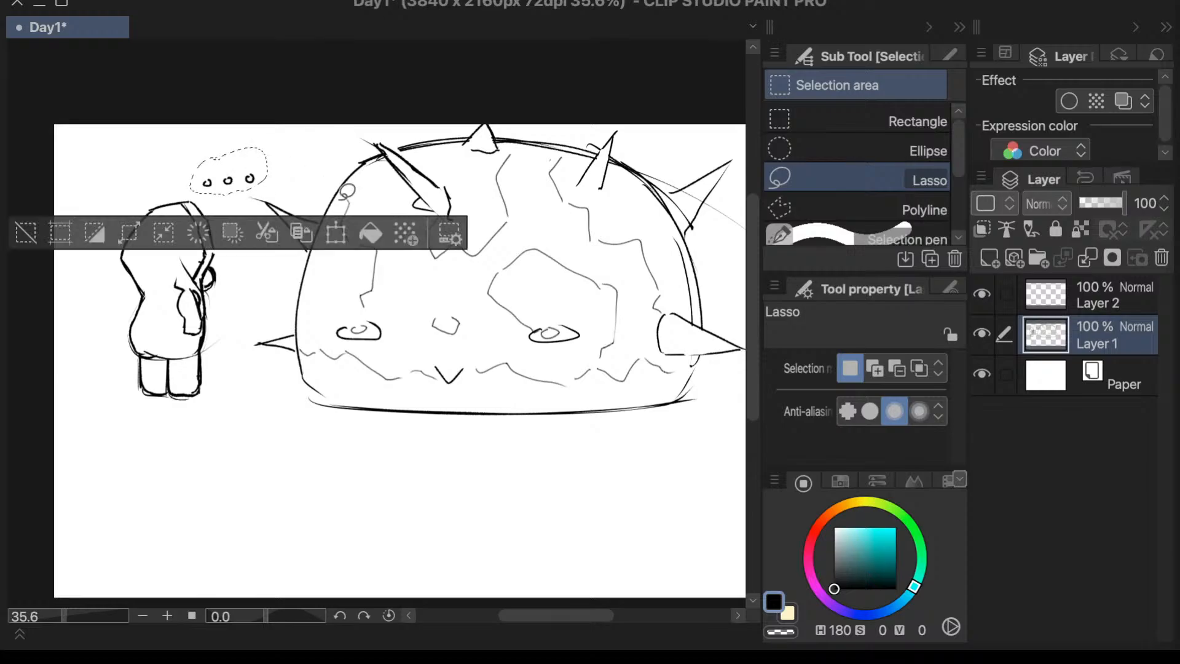
left_click(337, 233)
left_click_drag(321, 154, 316, 151)
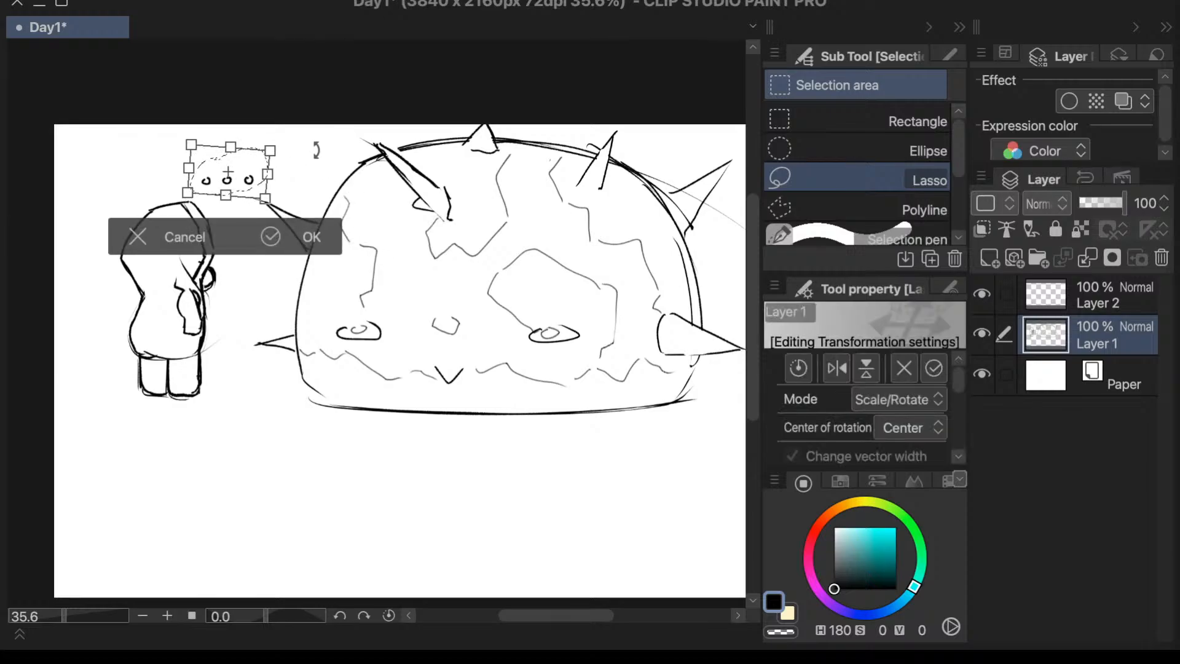
left_click_drag(249, 164, 252, 184)
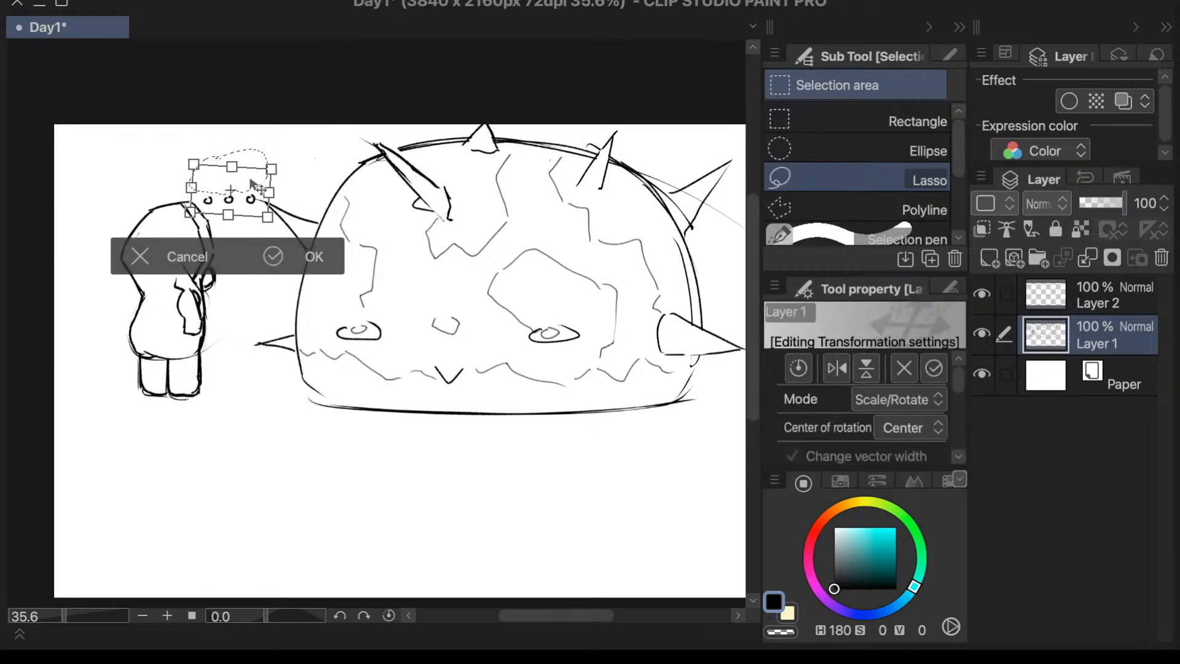
left_click(271, 258)
left_click(97, 224)
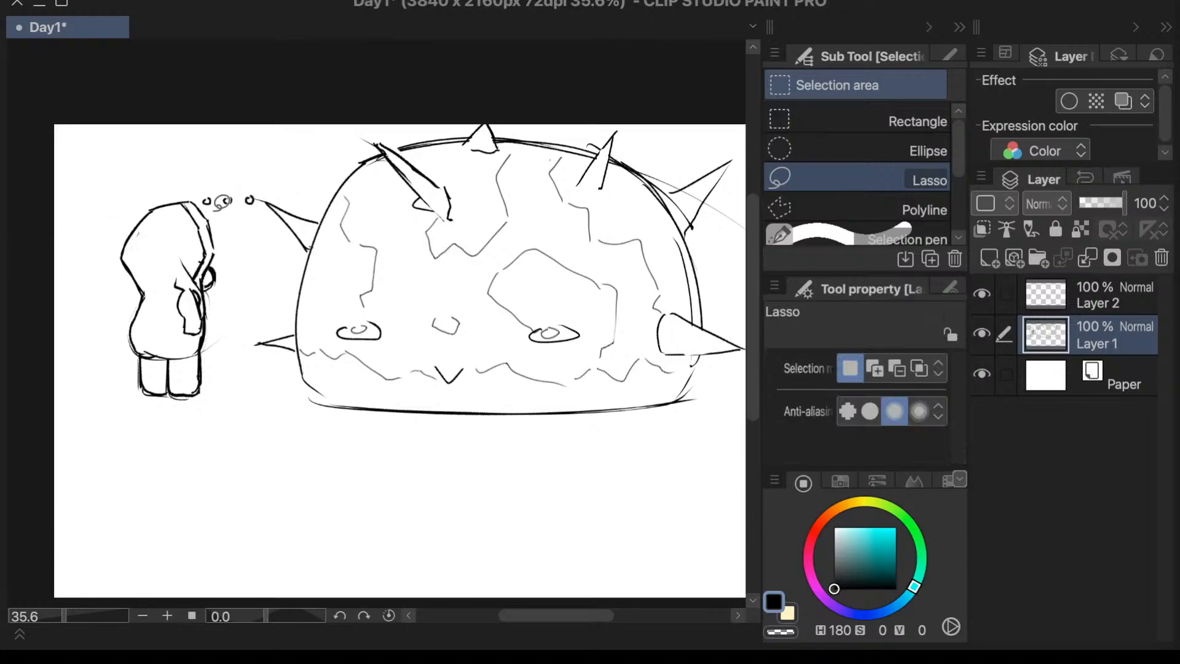
- Lasso the hooded character, move it slightly away from the dome creature, and deselect it
mouse_move(215, 212)
left_mouse_down()
mouse_move(158, 166)
mouse_move(106, 332)
mouse_move(150, 464)
mouse_move(240, 337)
left_mouse_up()
key("ctrl+t")
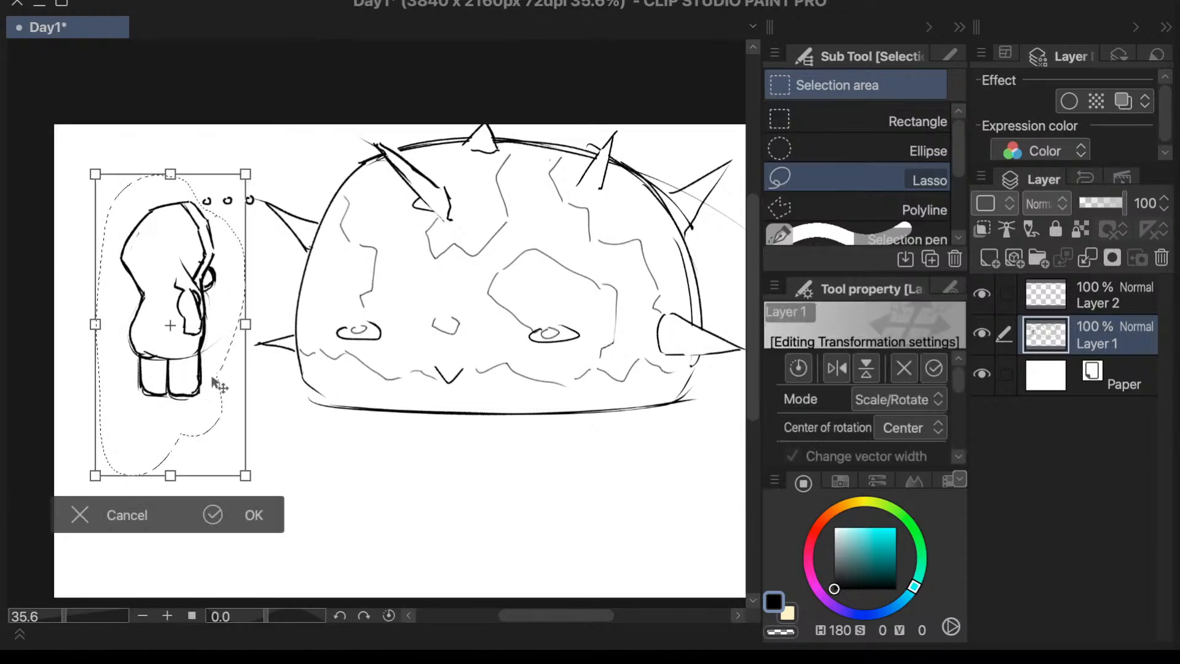
left_click_drag(219, 384, 195, 388)
left_click(237, 516)
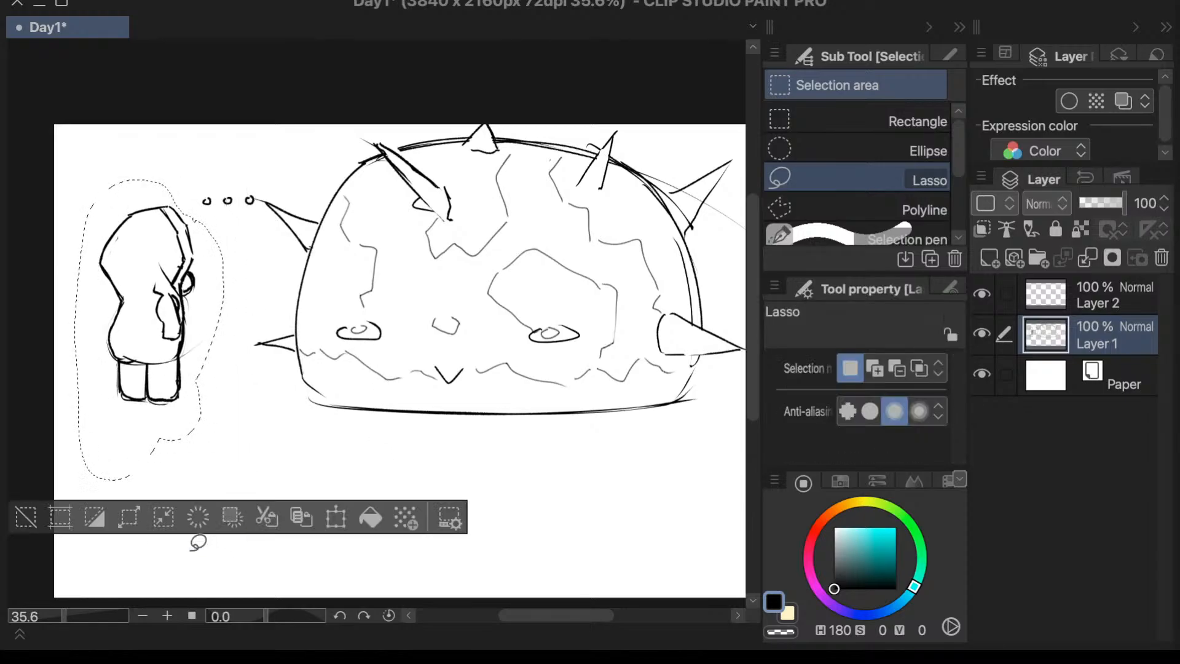
left_click(27, 518)
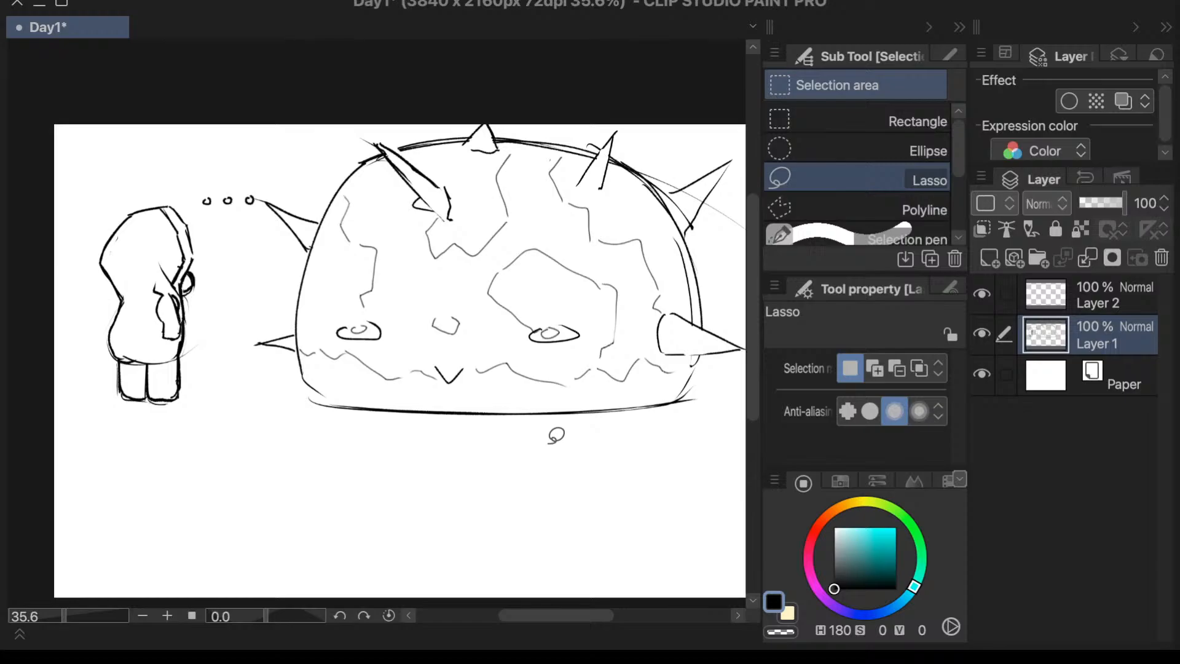
- Erase the stray line ends at the dome's lower right corner and darken the hem of the hooded character's coat
left_click_drag(751, 408, 750, 405)
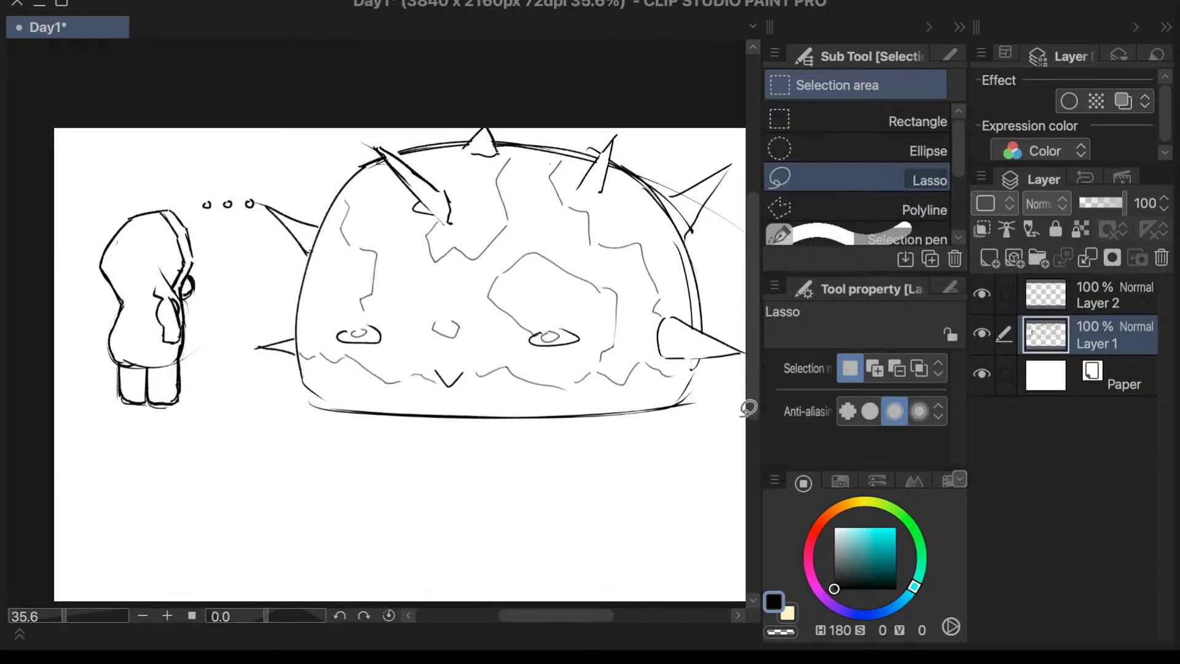
key("e")
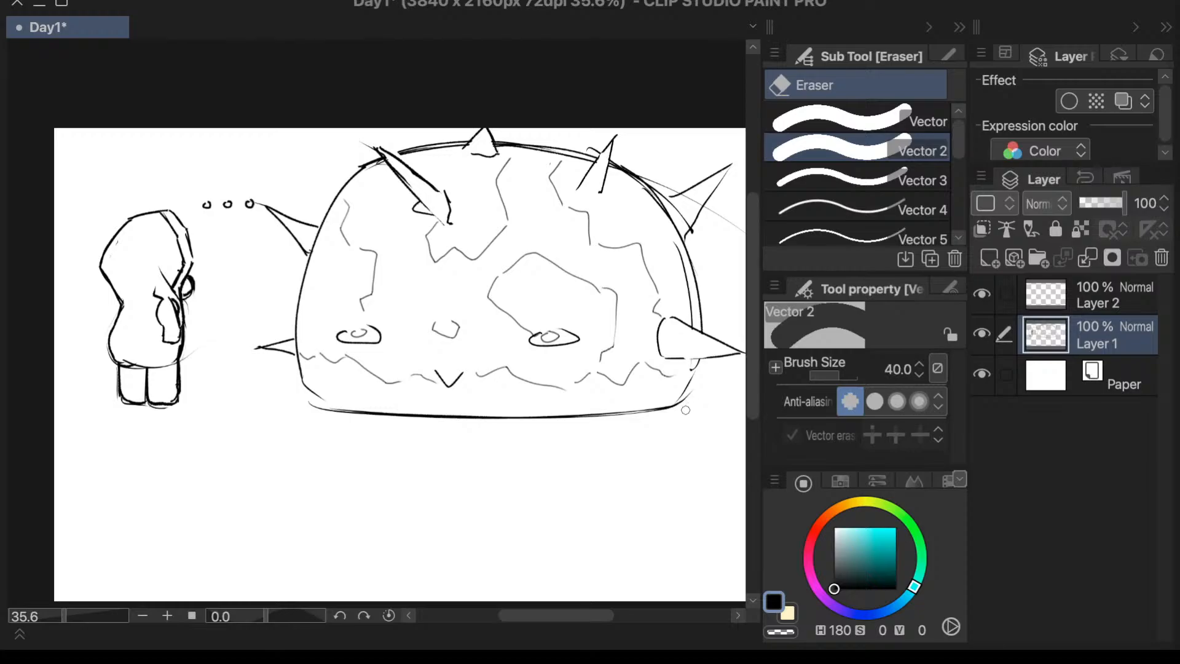
key("p")
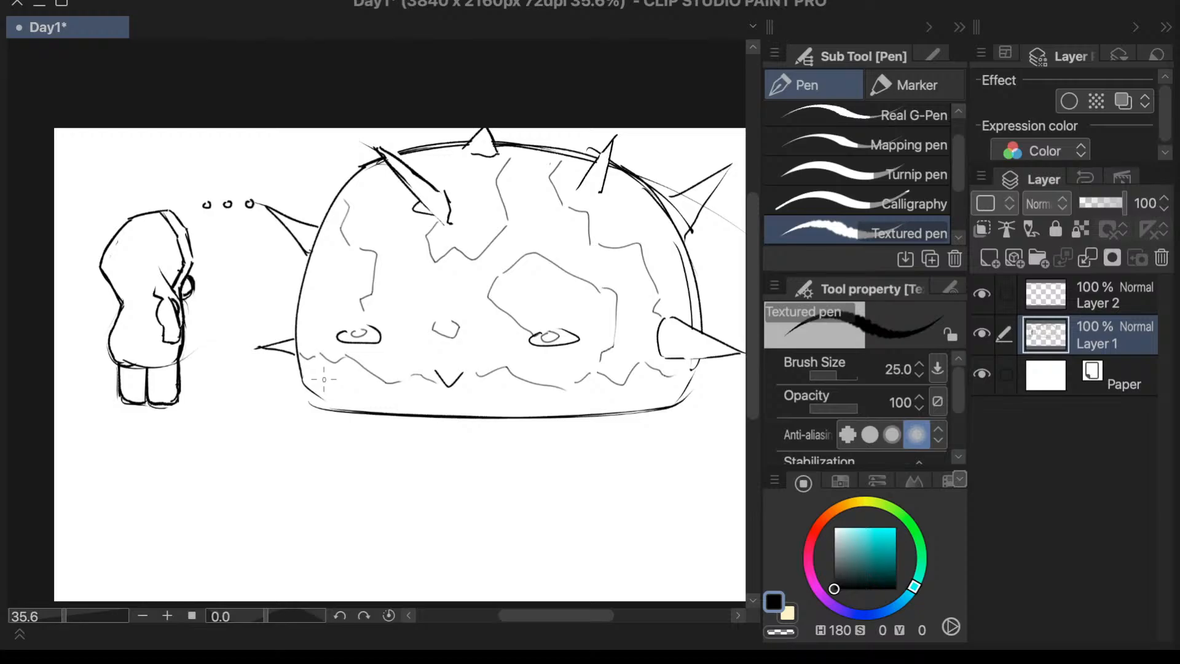
key("e")
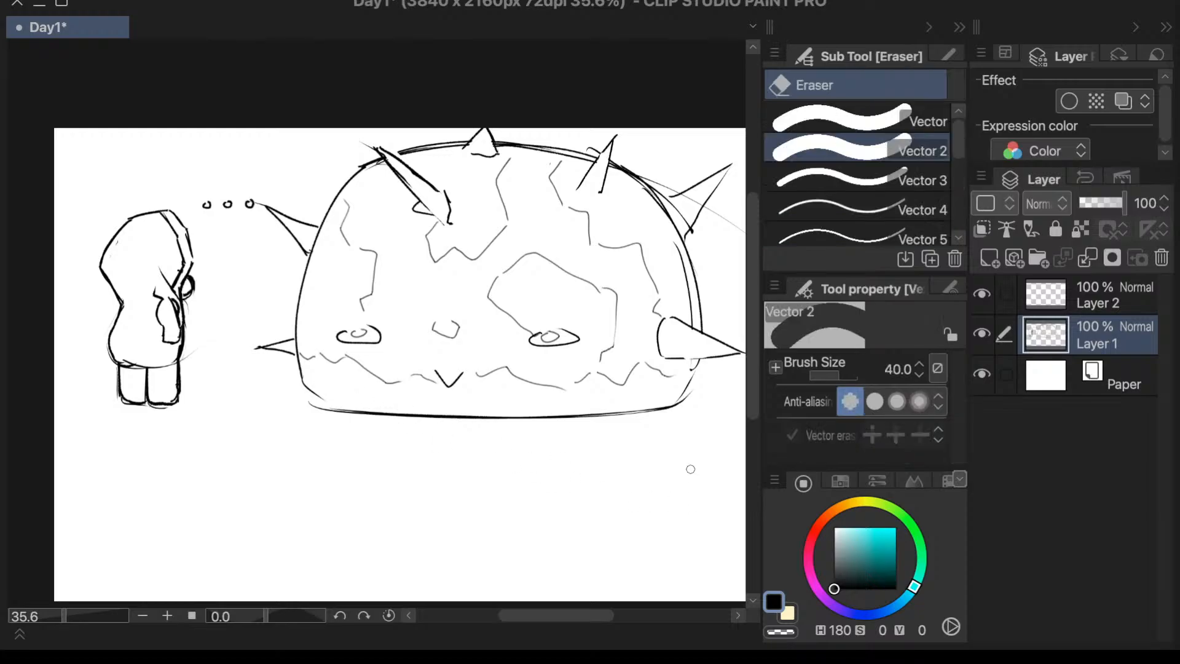
key("p")
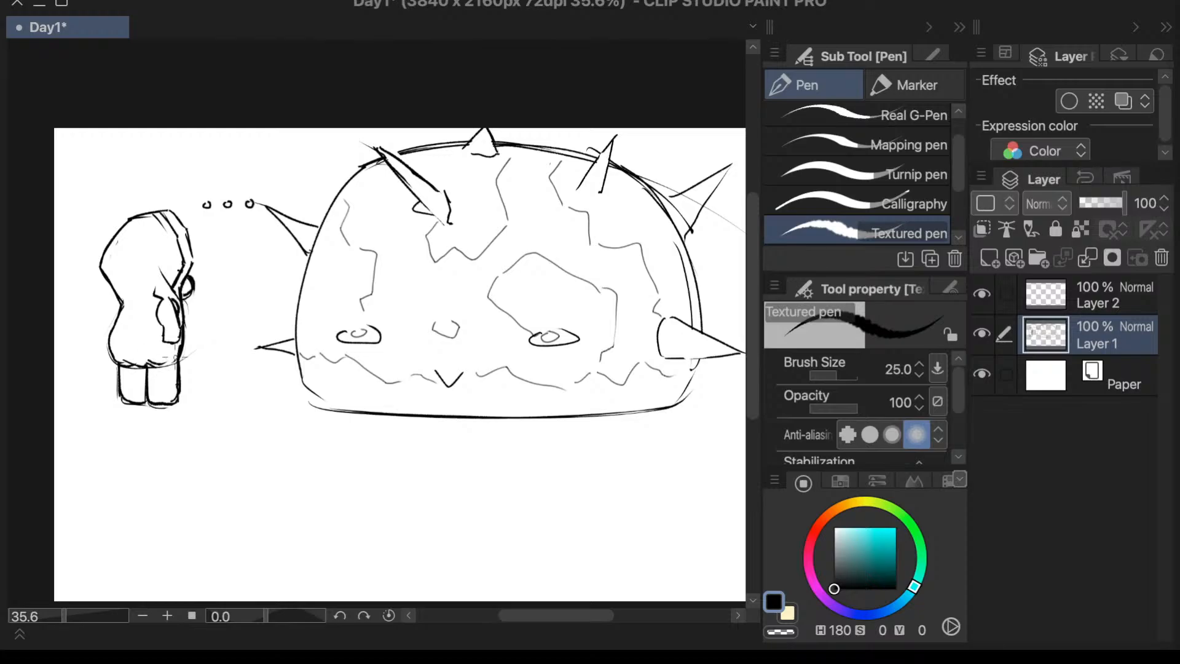
left_click_drag(146, 363, 169, 365)
- Thicken the dome's left outline from the upper left spike down around to the base line
mouse_move(375, 161)
left_mouse_down()
mouse_move(341, 189)
mouse_move(369, 164)
mouse_move(315, 236)
left_mouse_up()
left_click_drag(350, 174, 303, 266)
left_click_drag(321, 219, 294, 335)
mouse_move(301, 282)
left_mouse_down()
mouse_move(296, 361)
mouse_move(313, 388)
mouse_move(297, 369)
mouse_move(339, 410)
left_mouse_up()
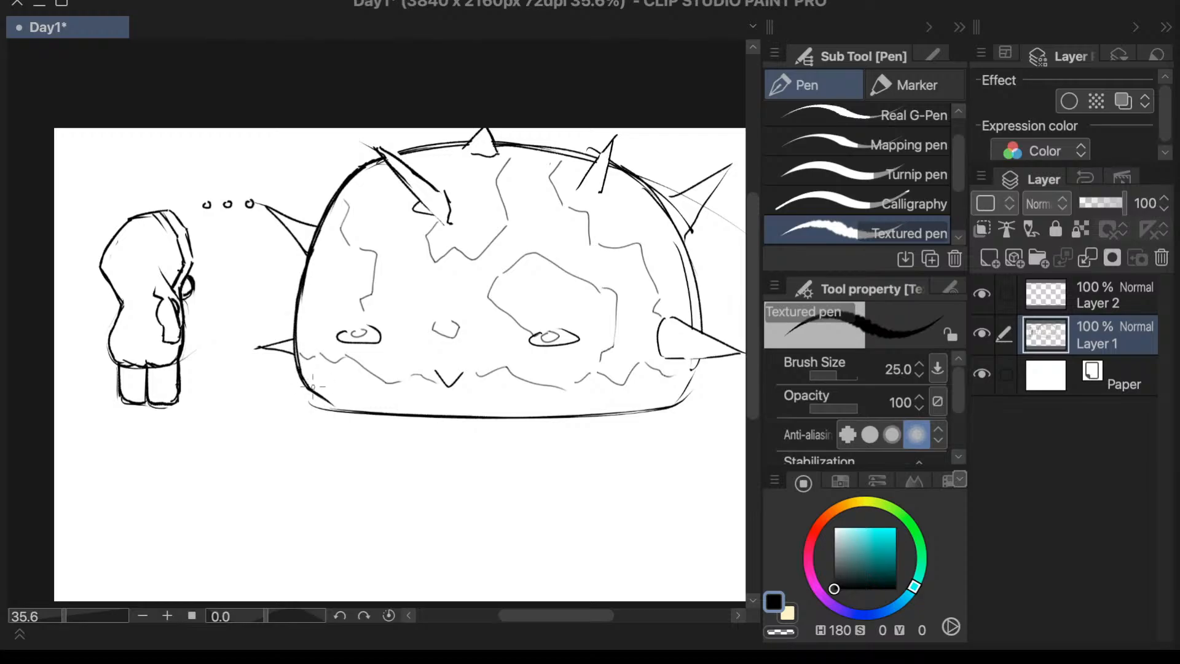
mouse_move(309, 374)
left_mouse_down()
mouse_move(331, 404)
mouse_move(363, 411)
left_mouse_up()
- Erase the doubled lines at the dome's lower left corner so the side curves cleanly into the base
key("e")
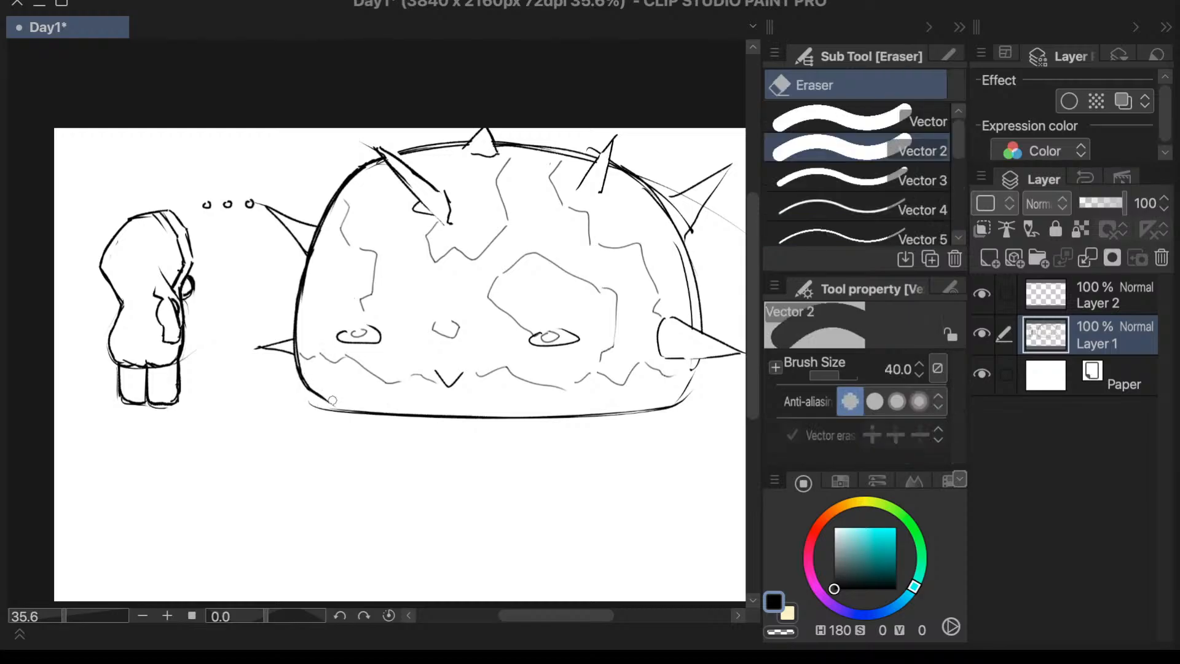
mouse_move(332, 401)
left_mouse_down()
mouse_move(315, 391)
mouse_move(327, 410)
mouse_move(319, 398)
mouse_move(368, 410)
left_mouse_up()
key("p")
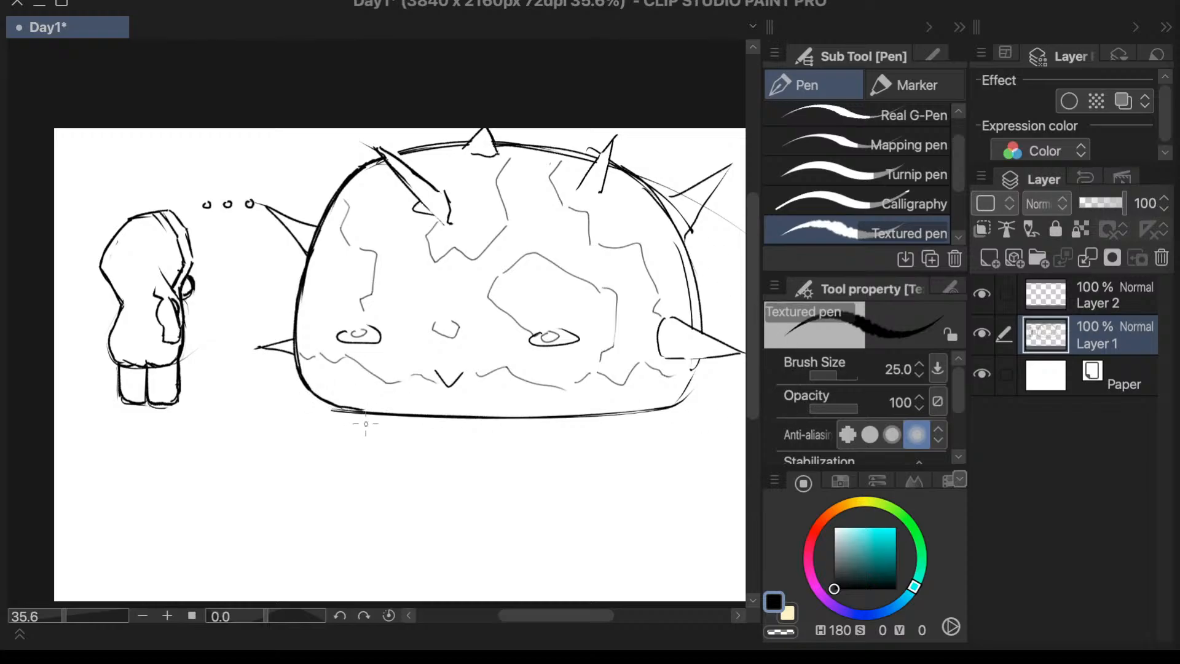
key("e")
left_click_drag(353, 420, 332, 410)
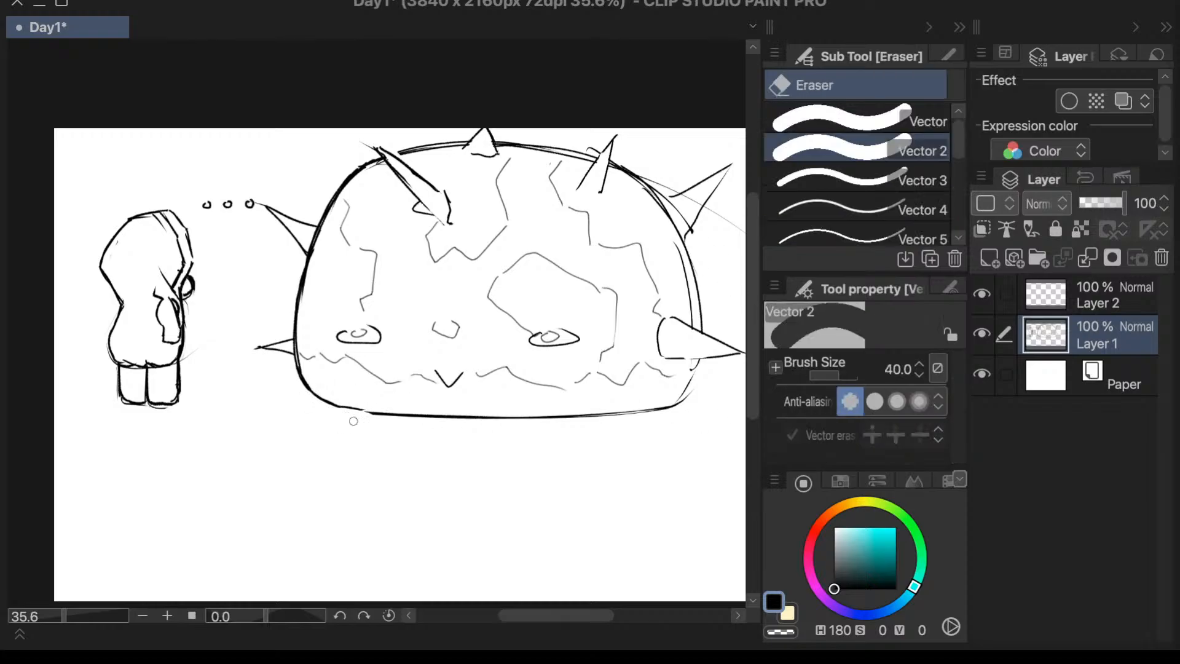
key("p")
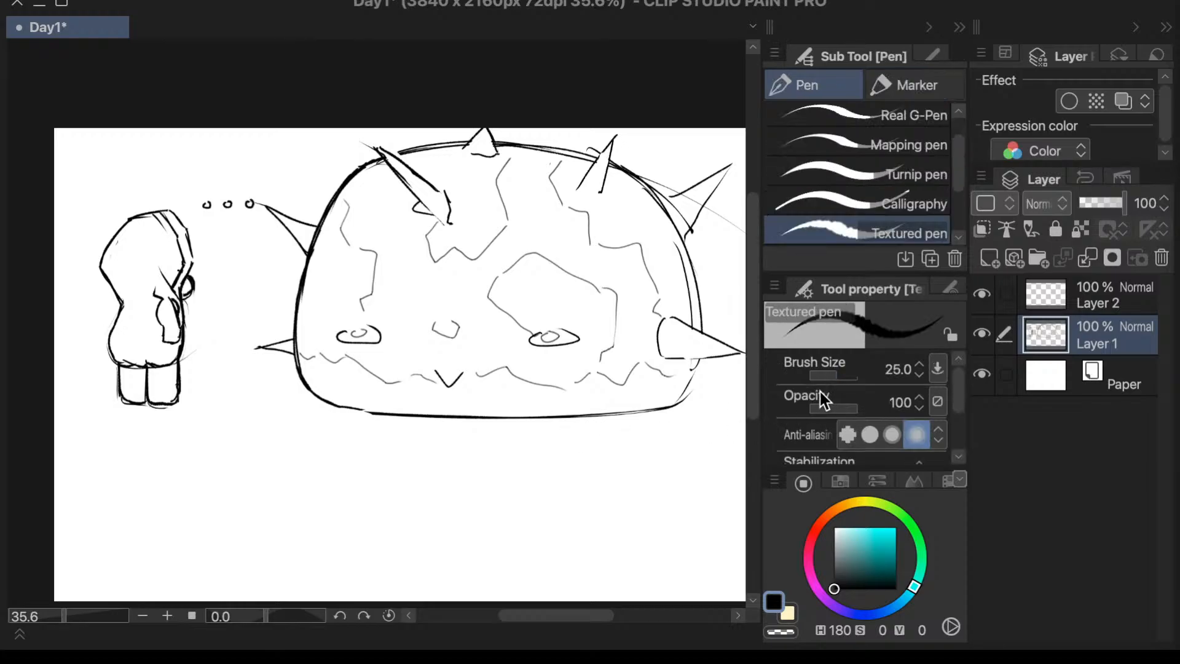
- Erase the dome's lower right corner and redraw it as a rounded curve with the Textured pen
key("e")
mouse_move(694, 392)
left_mouse_down()
mouse_move(676, 401)
mouse_move(692, 399)
left_mouse_up()
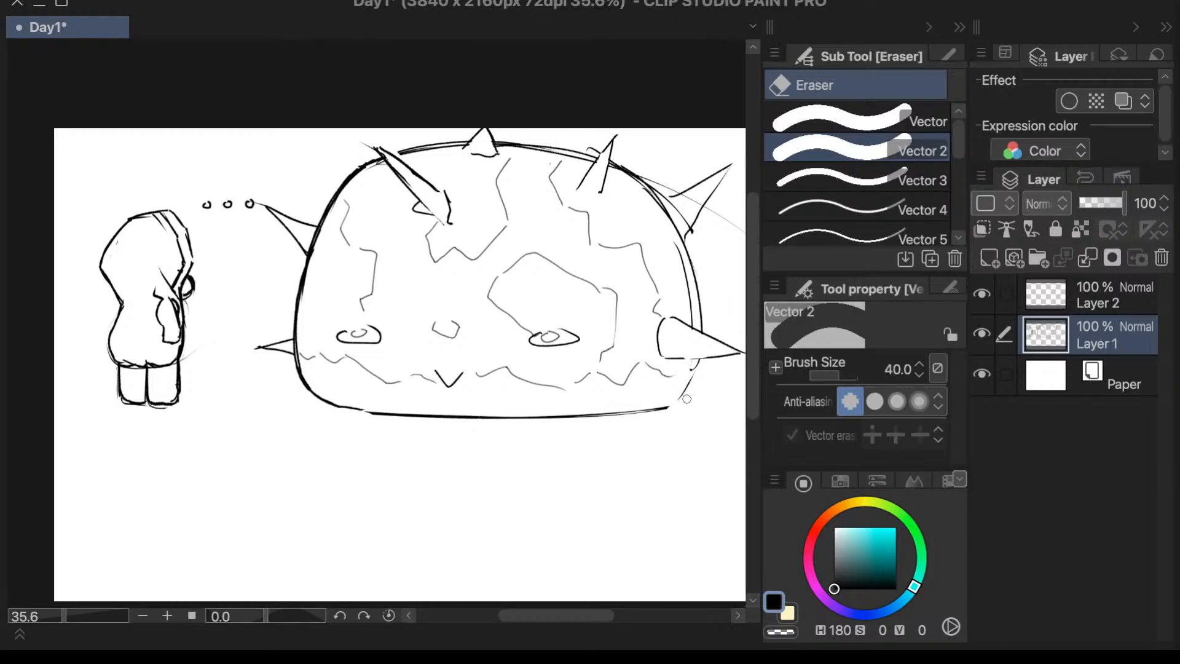
key("p")
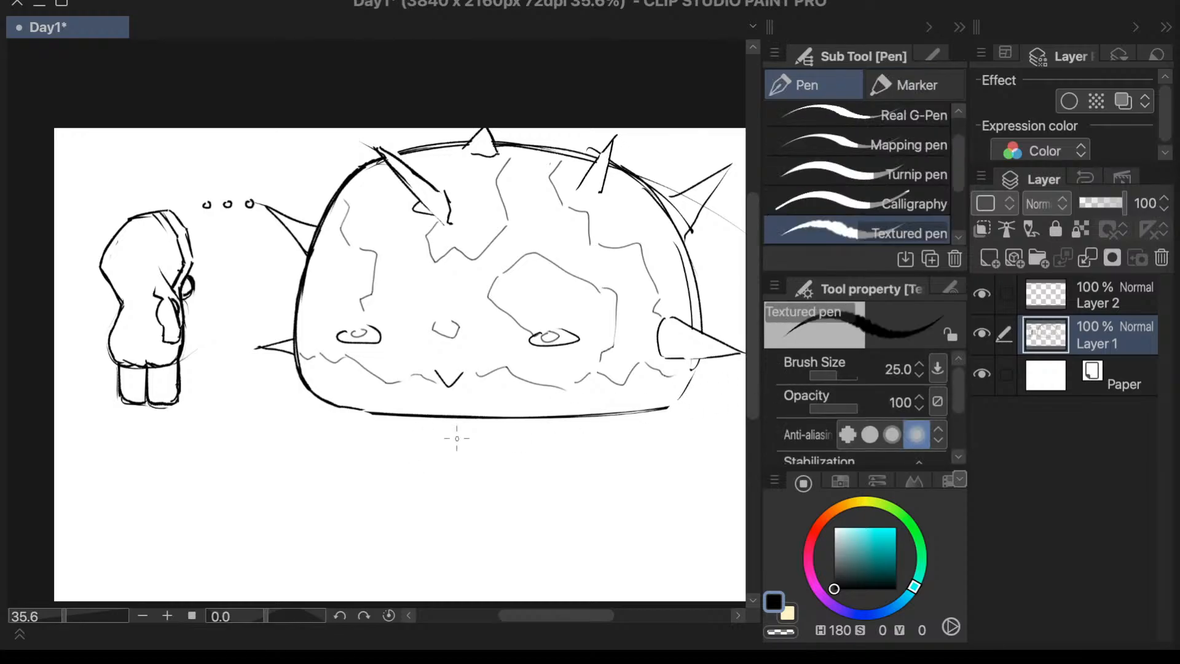
mouse_move(699, 360)
left_mouse_down()
mouse_move(669, 399)
mouse_move(687, 383)
mouse_move(669, 403)
left_mouse_up()
- Mirror the canvas view and thicken the dome's outer edge between the two side spikes facing away from the character
key("h")
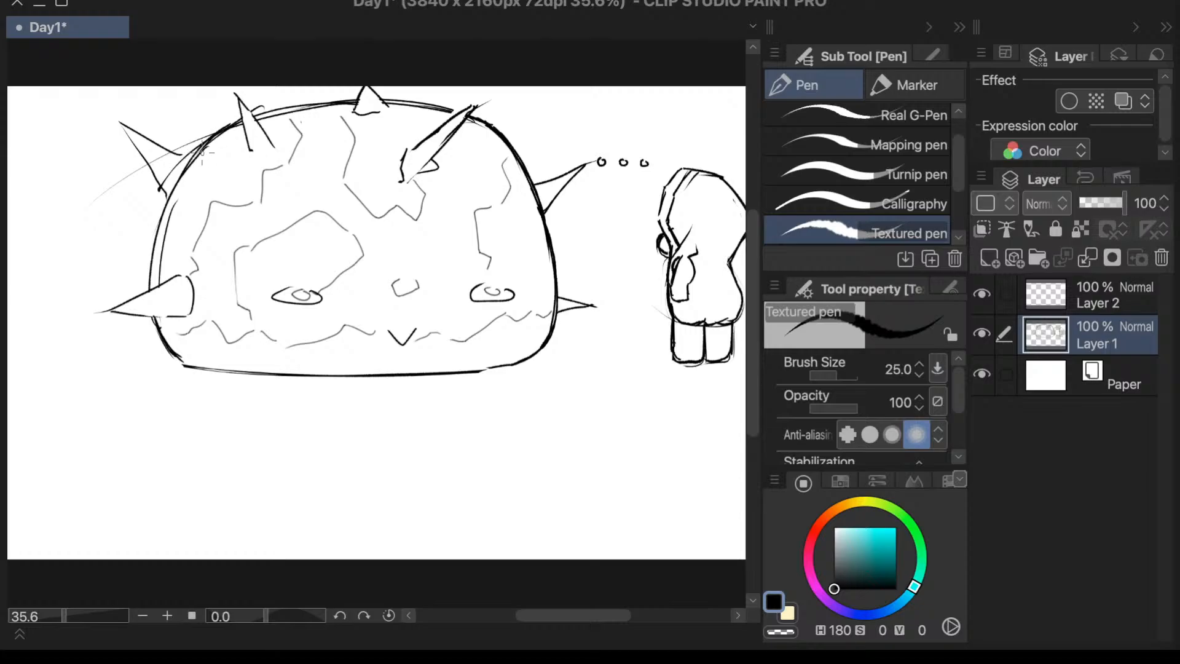
left_click_drag(198, 150, 164, 216)
mouse_move(189, 172)
left_mouse_down()
mouse_move(149, 266)
mouse_move(171, 202)
mouse_move(151, 244)
mouse_move(149, 279)
left_mouse_up()
left_click_drag(161, 226, 151, 292)
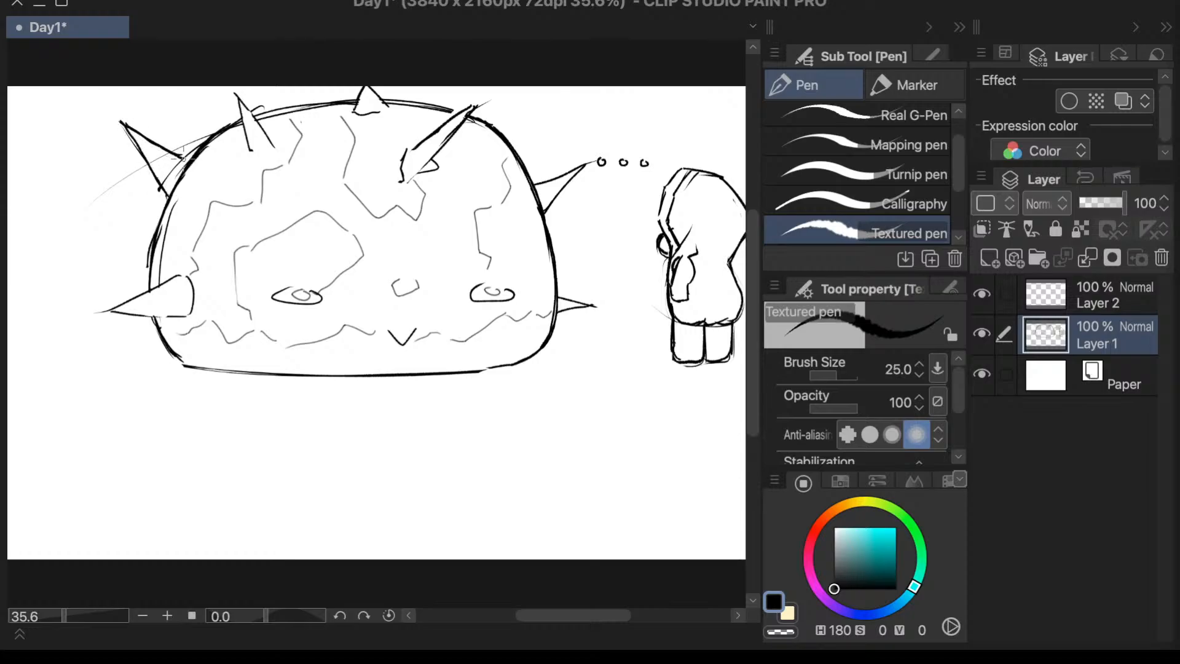
- Erase the dome's top spike and redraw its edges running up off the canvas, undoing the extra top outline stroke
key("e")
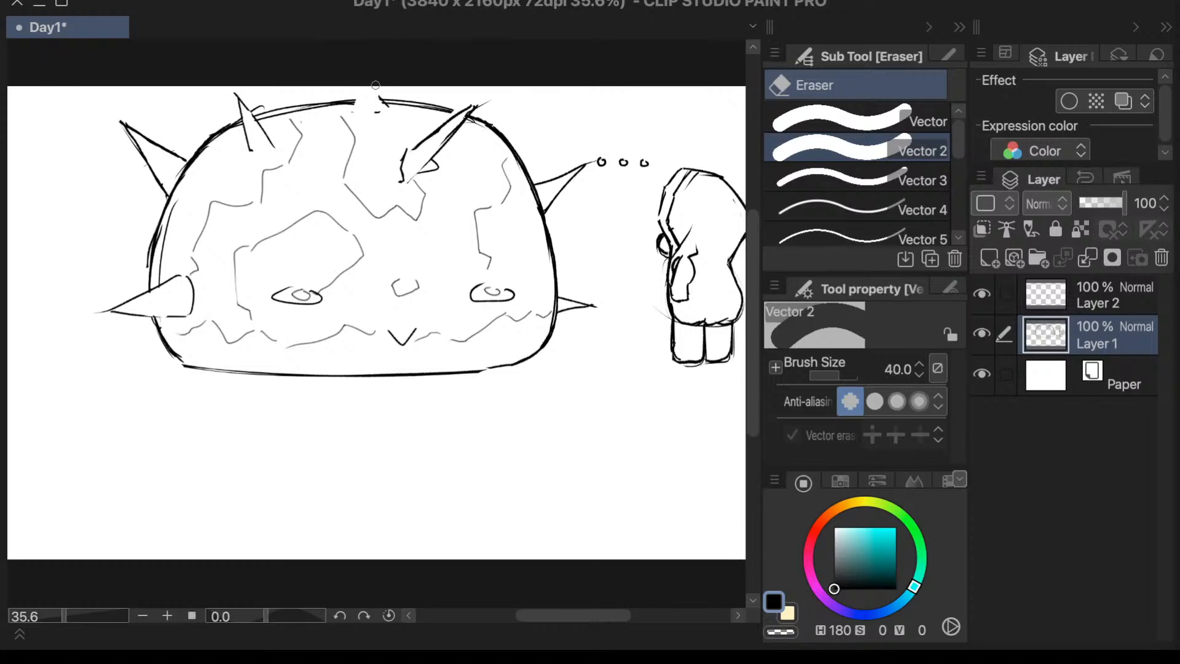
key("p")
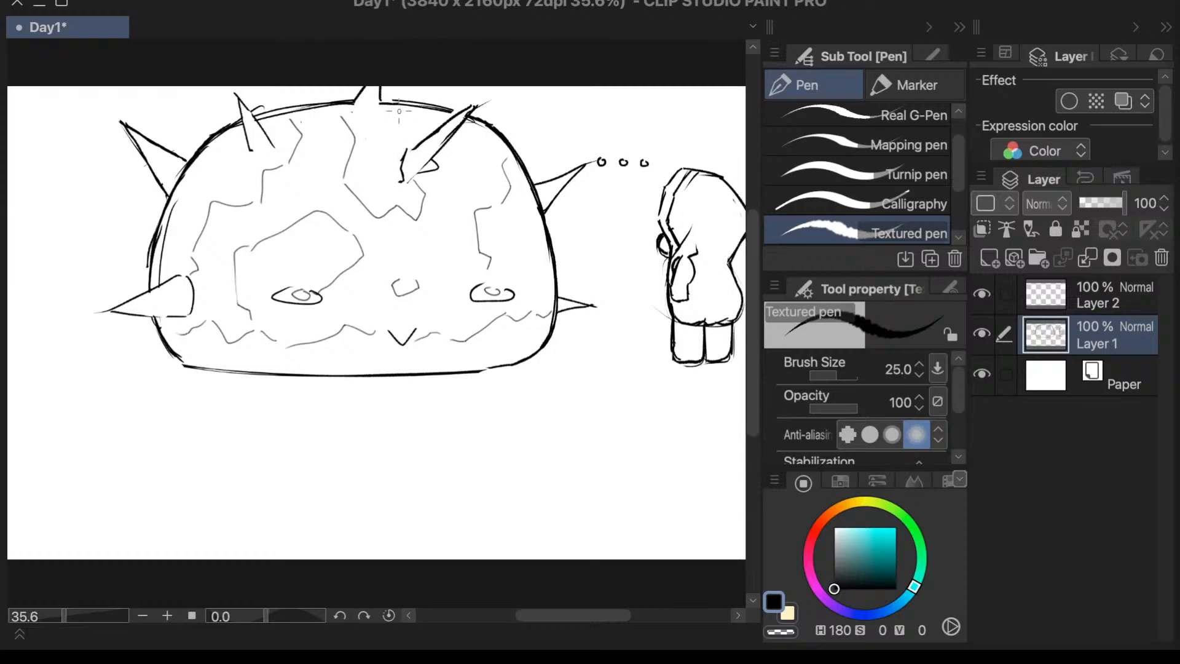
left_click_drag(416, 105, 480, 113)
key("ctrl+z")
- Draw a long, shallow curved ground line beneath the dome creature, undoing unwanted attempts
left_click_drag(494, 374, 649, 364)
key("ctrl+z")
mouse_move(175, 386)
left_mouse_down()
mouse_move(303, 412)
mouse_move(430, 415)
left_mouse_up()
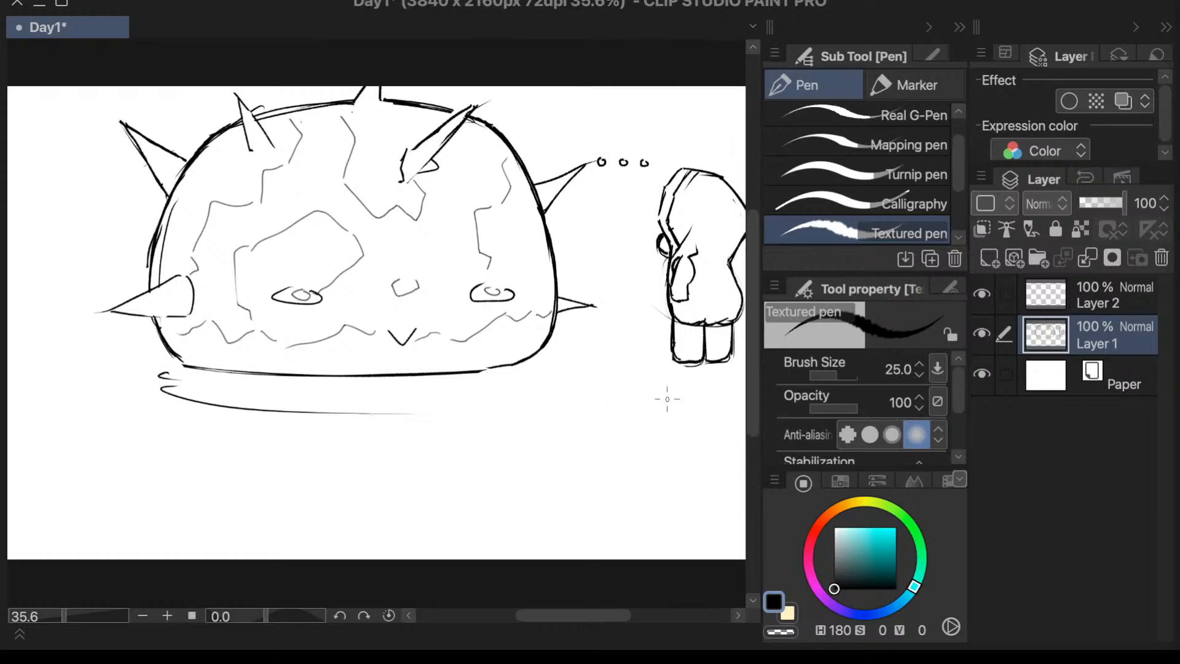
key("ctrl+z")
mouse_move(176, 388)
left_mouse_down()
mouse_move(358, 405)
mouse_move(640, 383)
left_mouse_up()
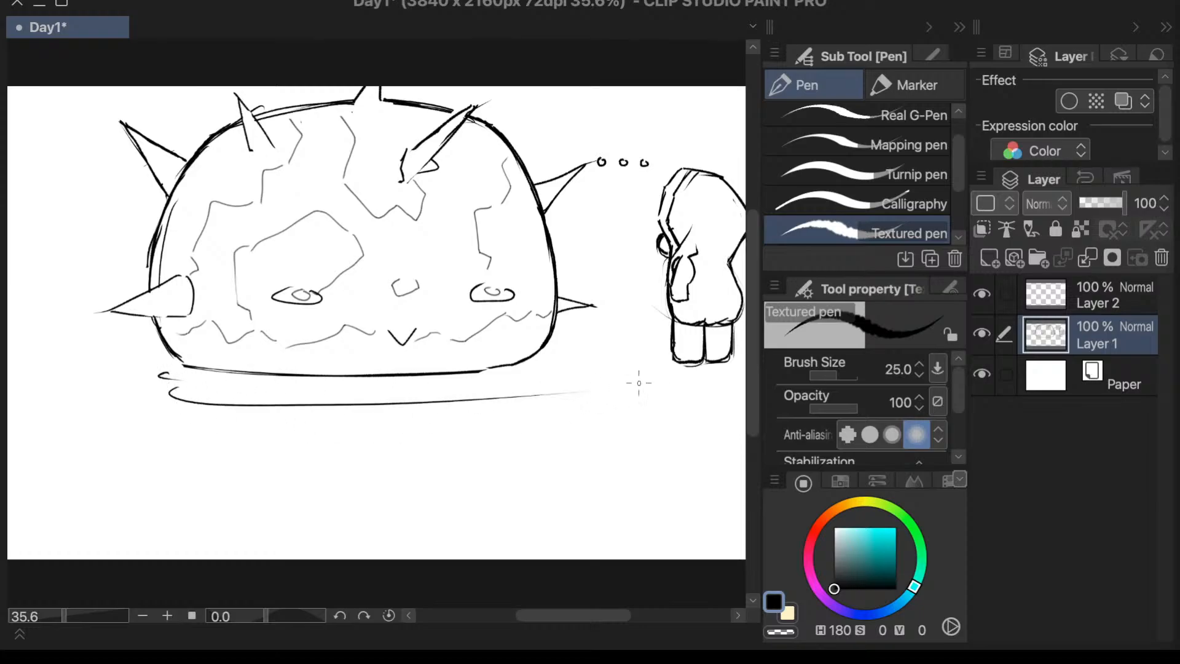
- Undo the ground-line attempts beneath the dome and redraw it as a wavy line doubling back and running off the canvas past the character
key("ctrl+z")
mouse_move(182, 386)
left_mouse_down()
mouse_move(502, 418)
mouse_move(454, 427)
mouse_move(602, 451)
left_mouse_up()
key("ctrl+z")
mouse_move(173, 392)
left_mouse_down()
mouse_move(329, 405)
mouse_move(605, 378)
mouse_move(615, 371)
mouse_move(579, 358)
mouse_move(586, 336)
mouse_move(640, 350)
left_mouse_up()
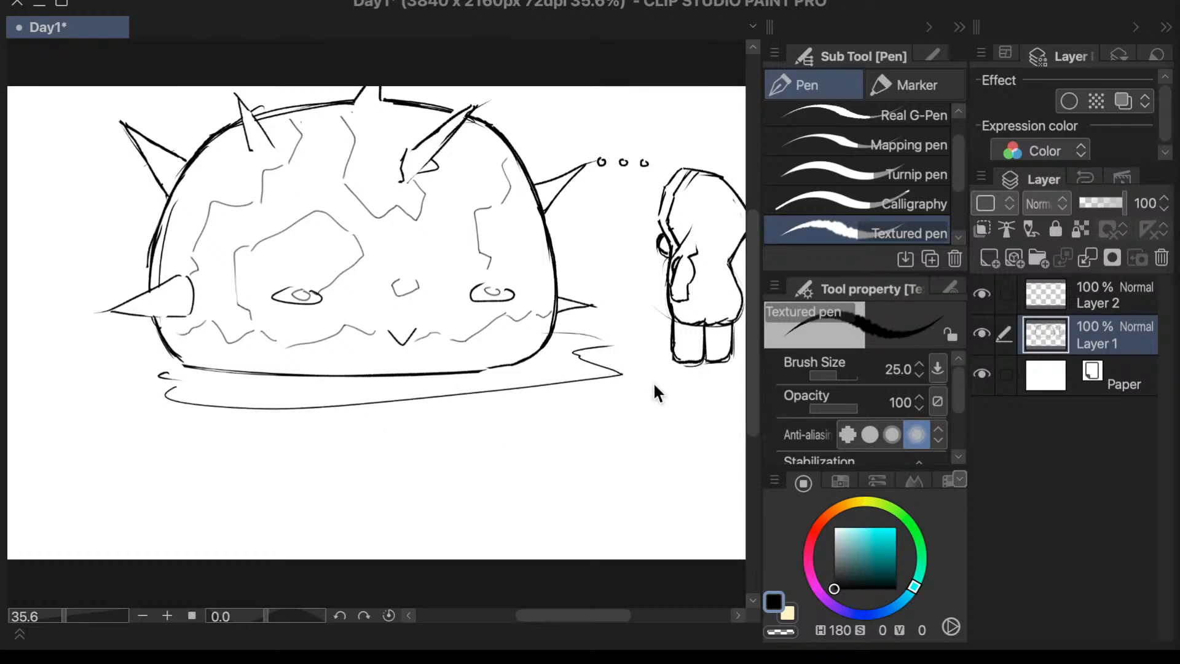
key("ctrl+z")
key("ctrl+z")
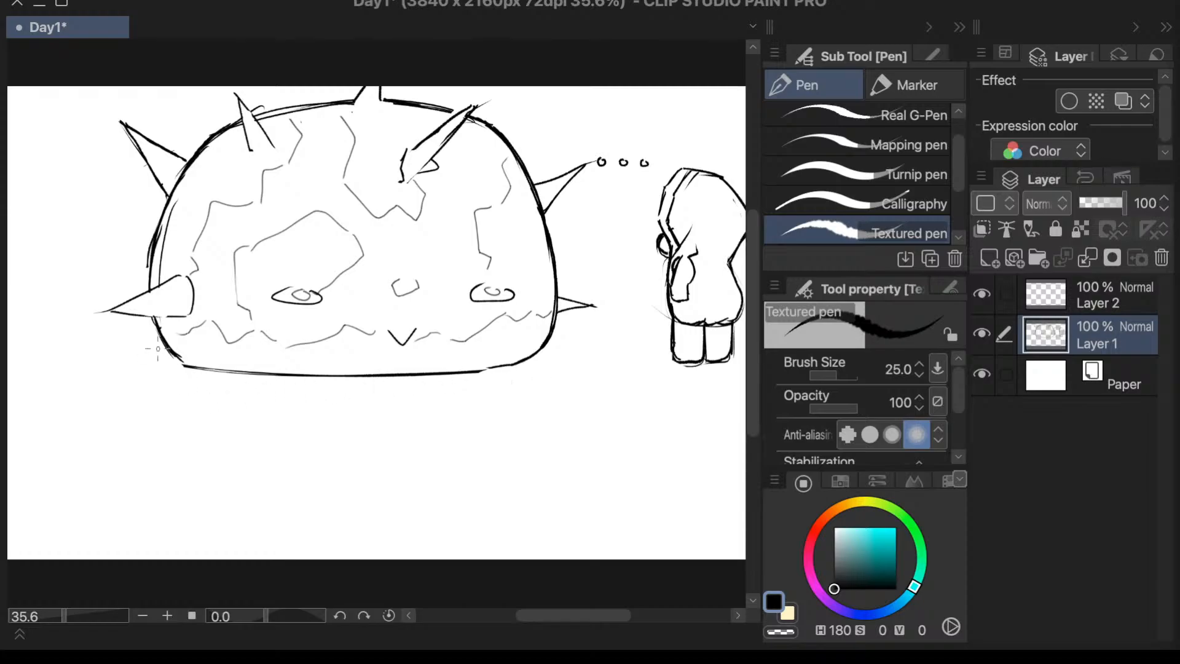
mouse_move(157, 348)
left_mouse_down()
mouse_move(185, 371)
mouse_move(329, 408)
mouse_move(745, 392)
left_mouse_up()
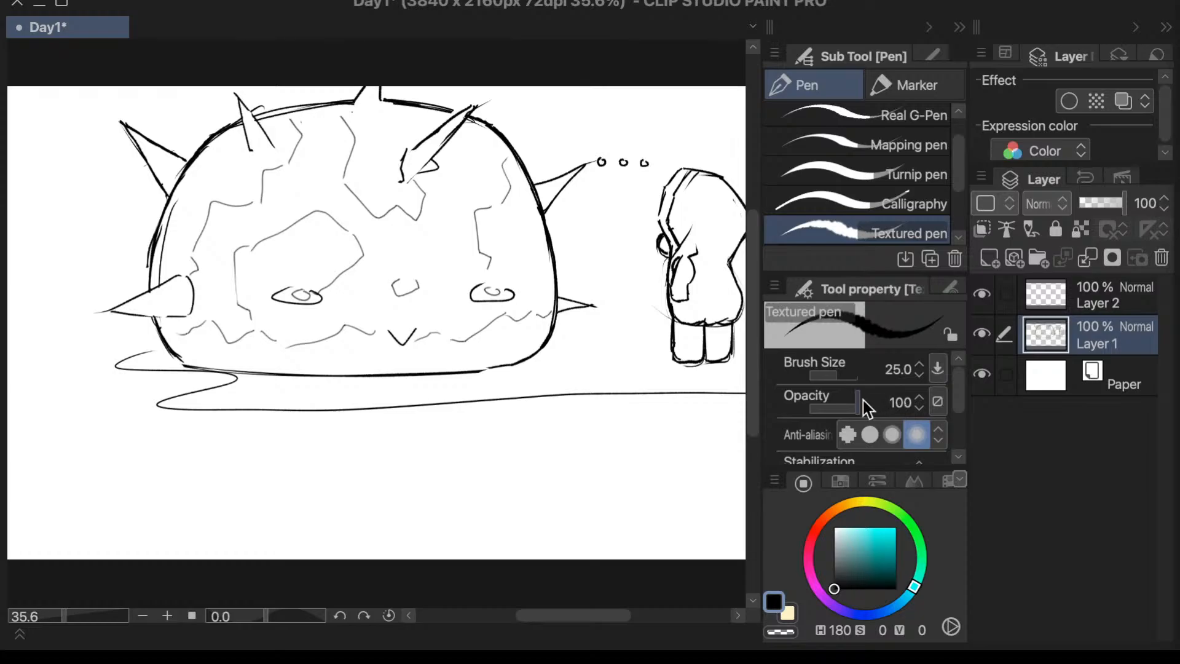
- Mirror the canvas view back and draw a short ground line from beyond the dome to the canvas edge, opposite the character
key("h")
scroll(585, 435, "down", 2)
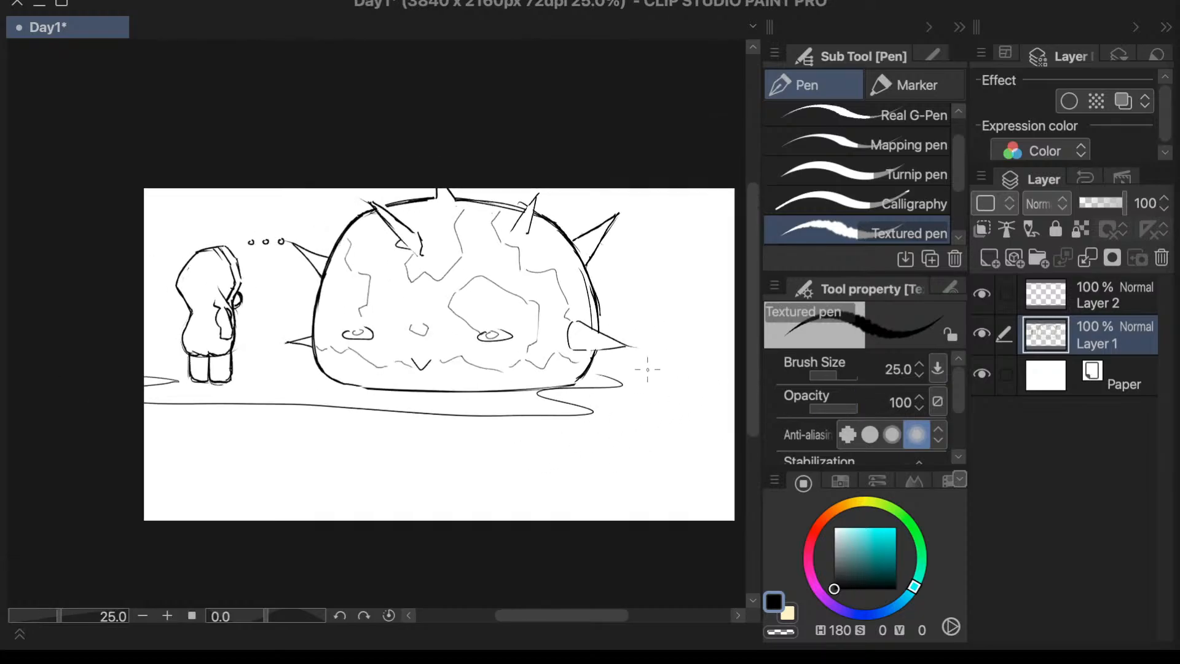
left_click_drag(663, 370, 734, 374)
- Try drawing straight vertical lines from the canvas's top edge down to the short ground line beyond the dome
left_click_drag(693, 195, 689, 289)
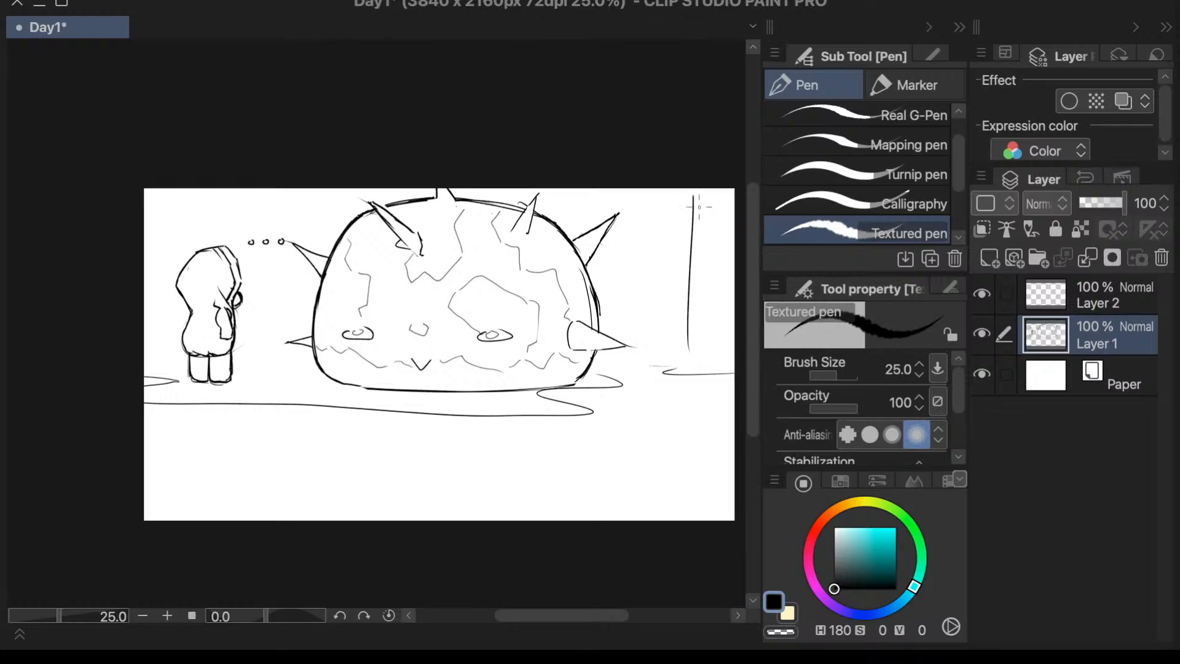
key("ctrl+z")
left_click_drag(694, 188, 692, 318)
key("ctrl+z")
left_click_drag(693, 188, 692, 358)
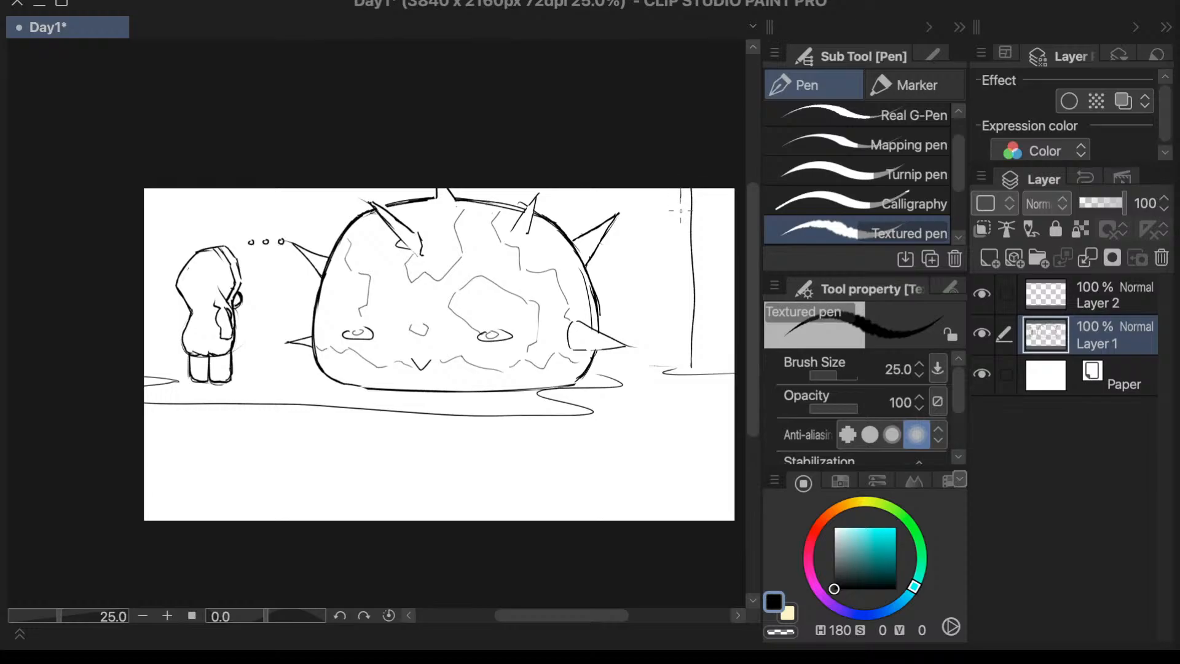
left_click_drag(680, 197, 675, 363)
key("ctrl+z")
left_click_drag(680, 188, 679, 367)
key("ctrl+z")
key("ctrl+z")
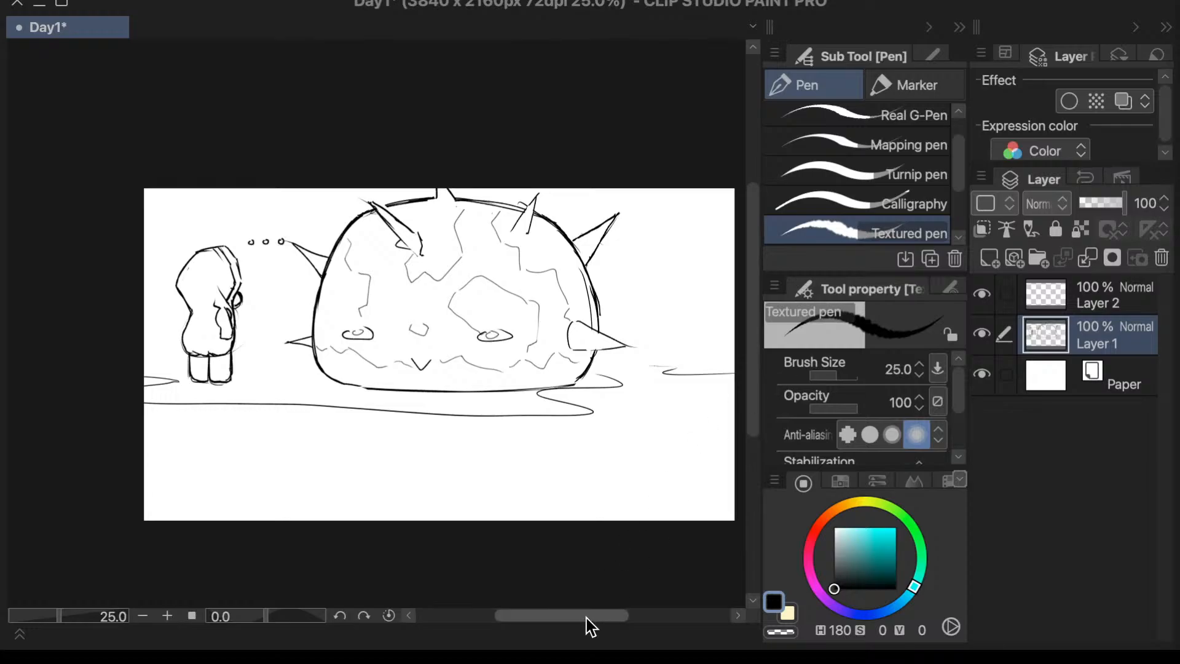
- Lasso the whole sketch on Layer 1, scale it down proportionally toward the canvas's upper-left corner, and clear the selection
left_click_drag(586, 617, 591, 618)
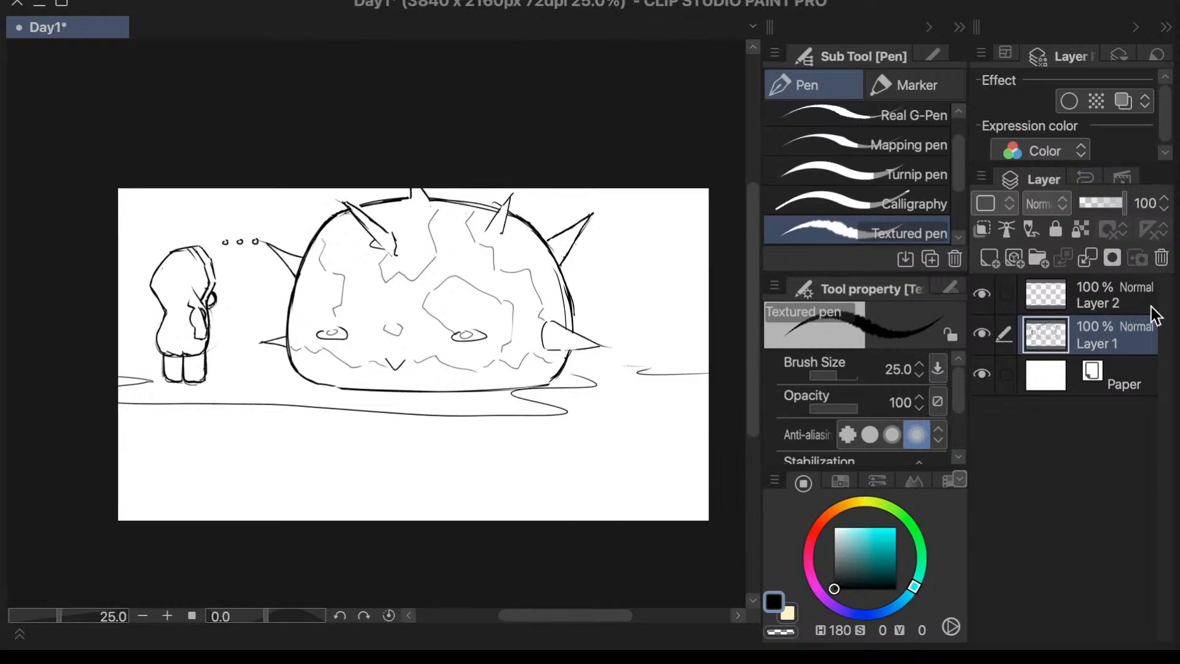
key("m")
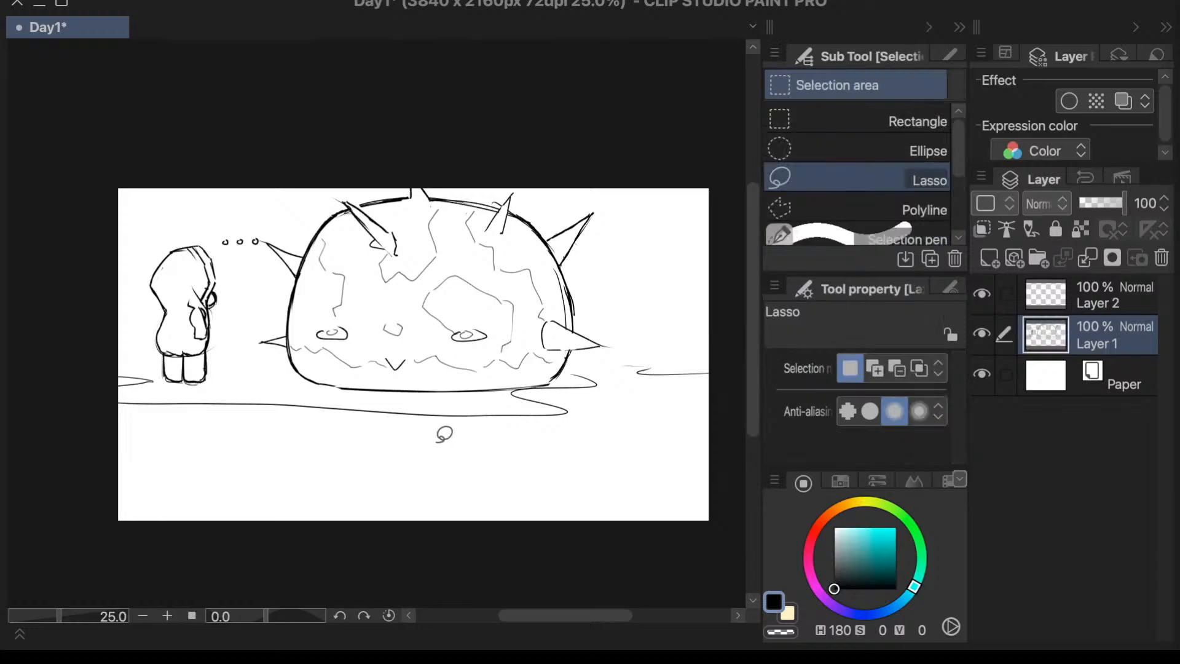
mouse_move(614, 421)
left_mouse_down()
mouse_move(674, 103)
mouse_move(87, 514)
mouse_move(688, 474)
left_mouse_up()
key("ctrl+t")
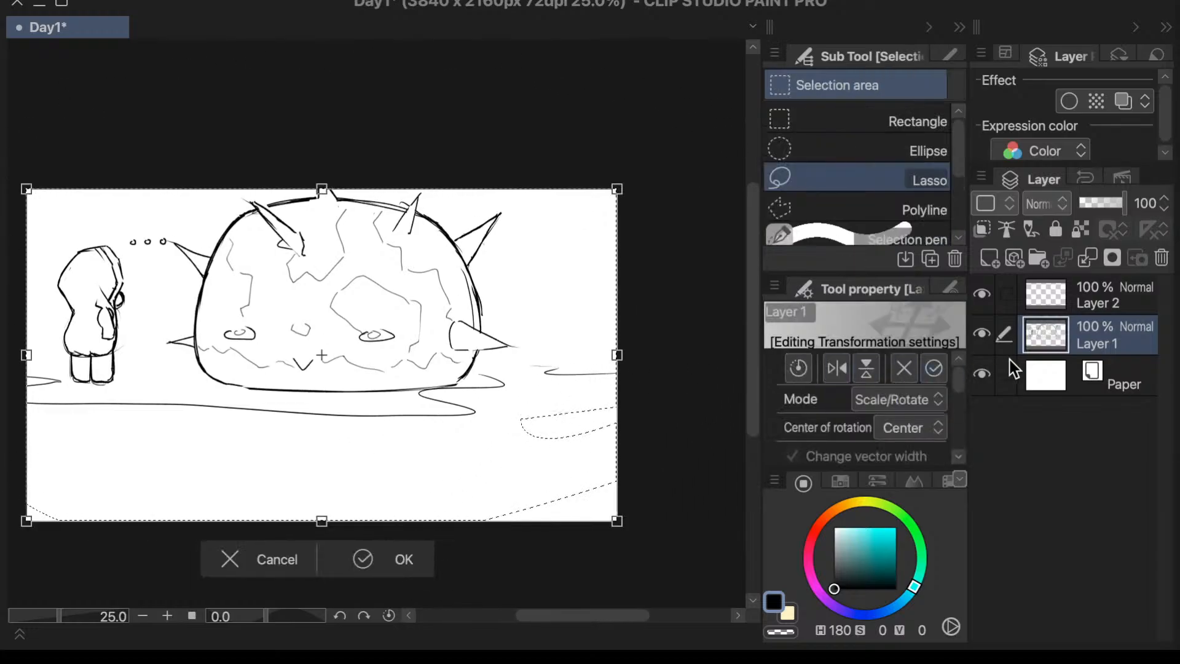
left_click(991, 293)
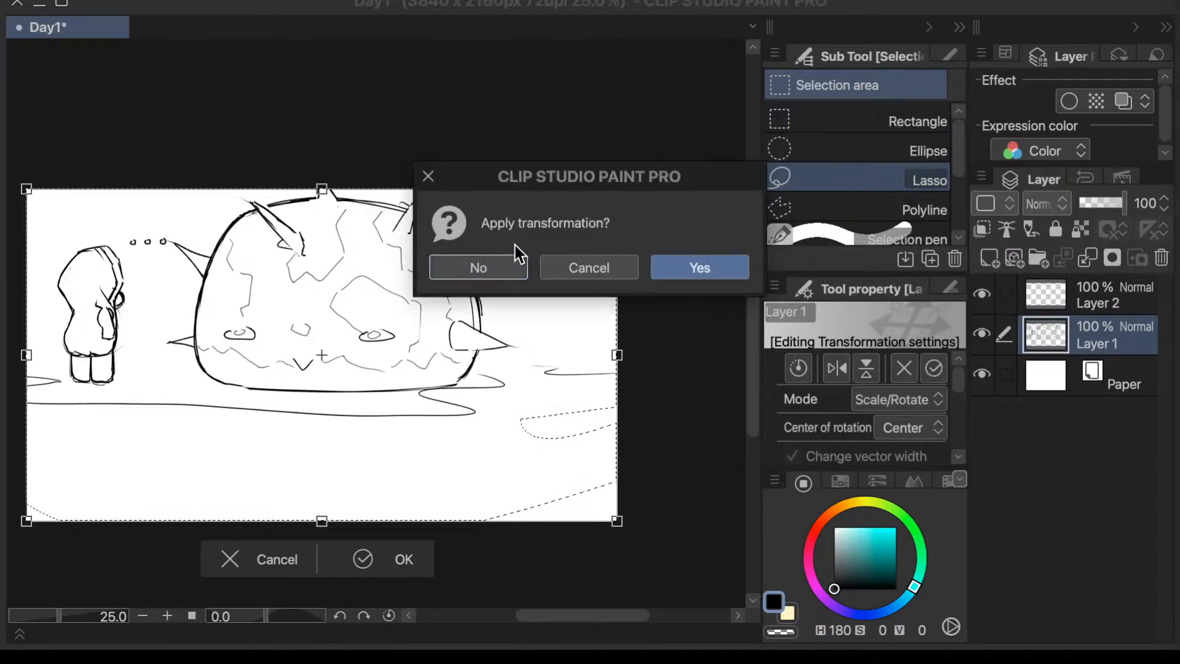
left_click(479, 268)
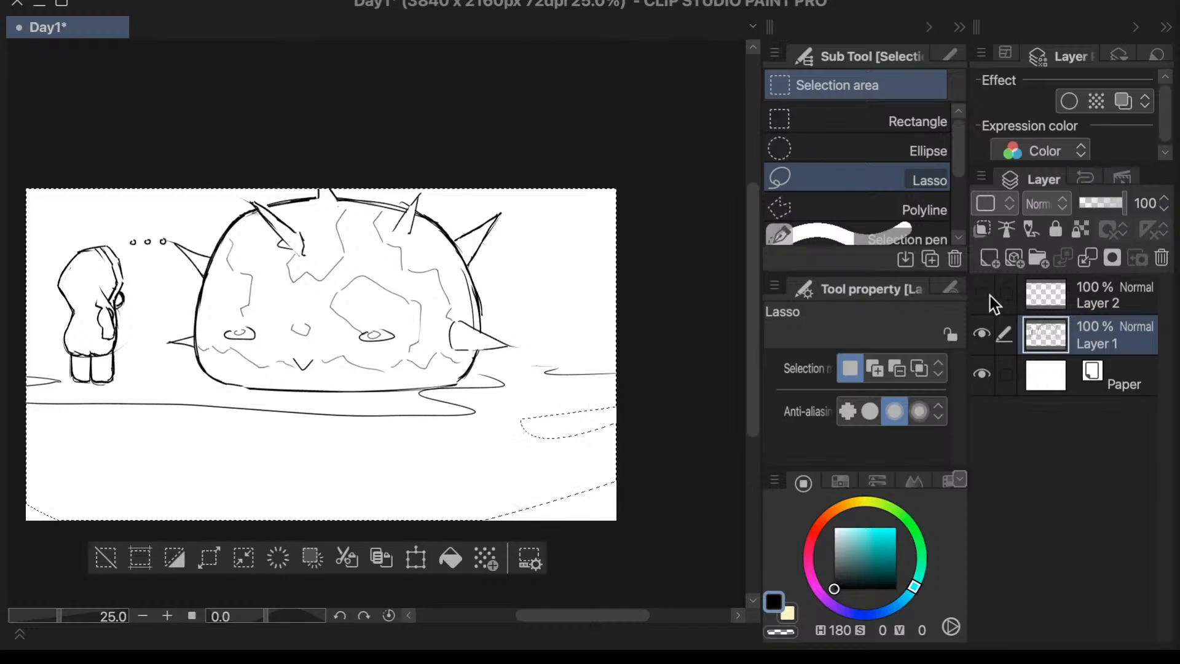
left_click(417, 559)
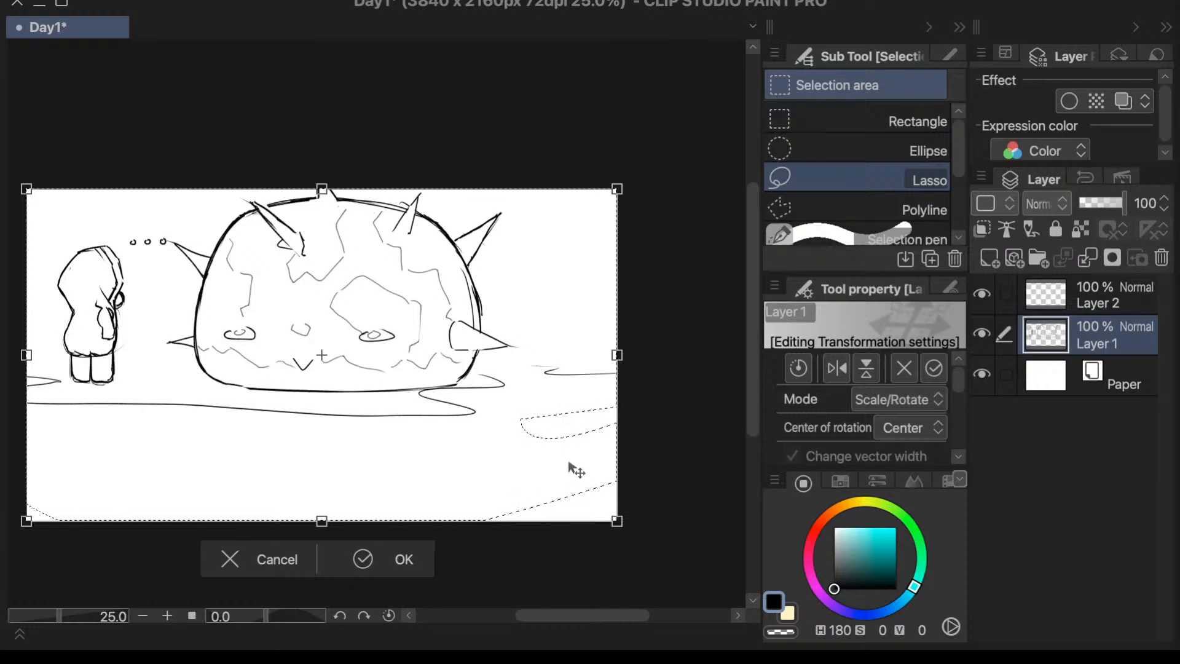
mouse_move(616, 520)
left_mouse_down()
mouse_move(464, 420)
mouse_move(452, 428)
mouse_move(399, 399)
left_mouse_up()
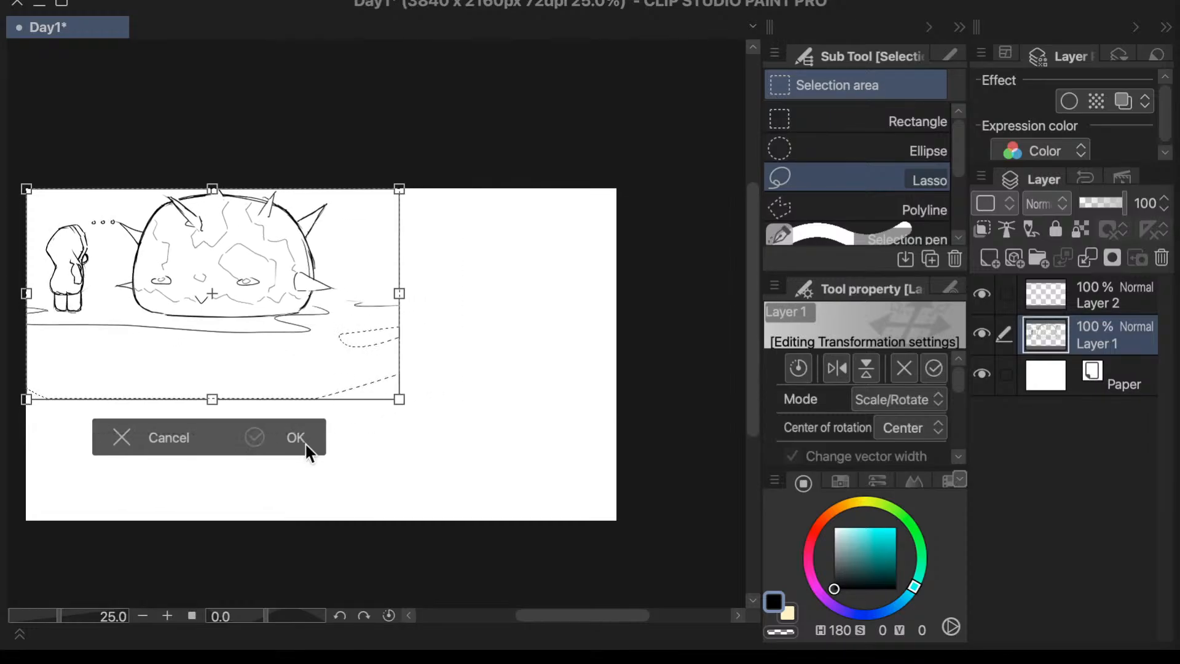
left_click(307, 446)
left_click(47, 430)
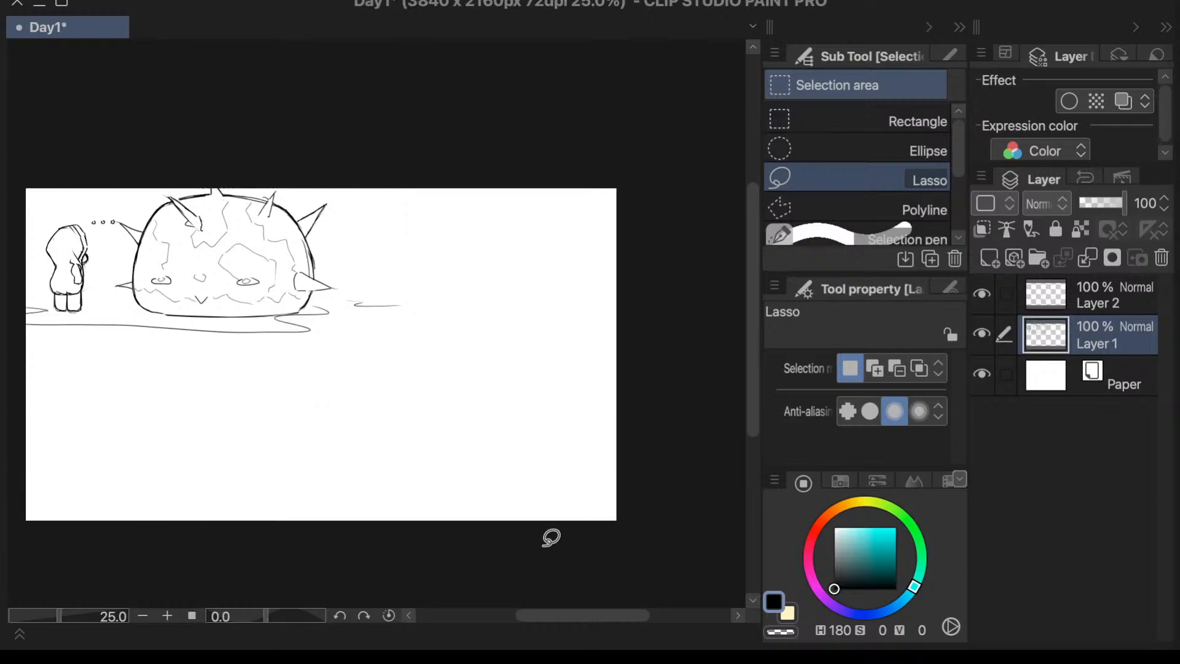
- Place Layer 2 beneath Layer 1 and choose a dark blue pen colour with H 224, S 43, V 26
key("p")
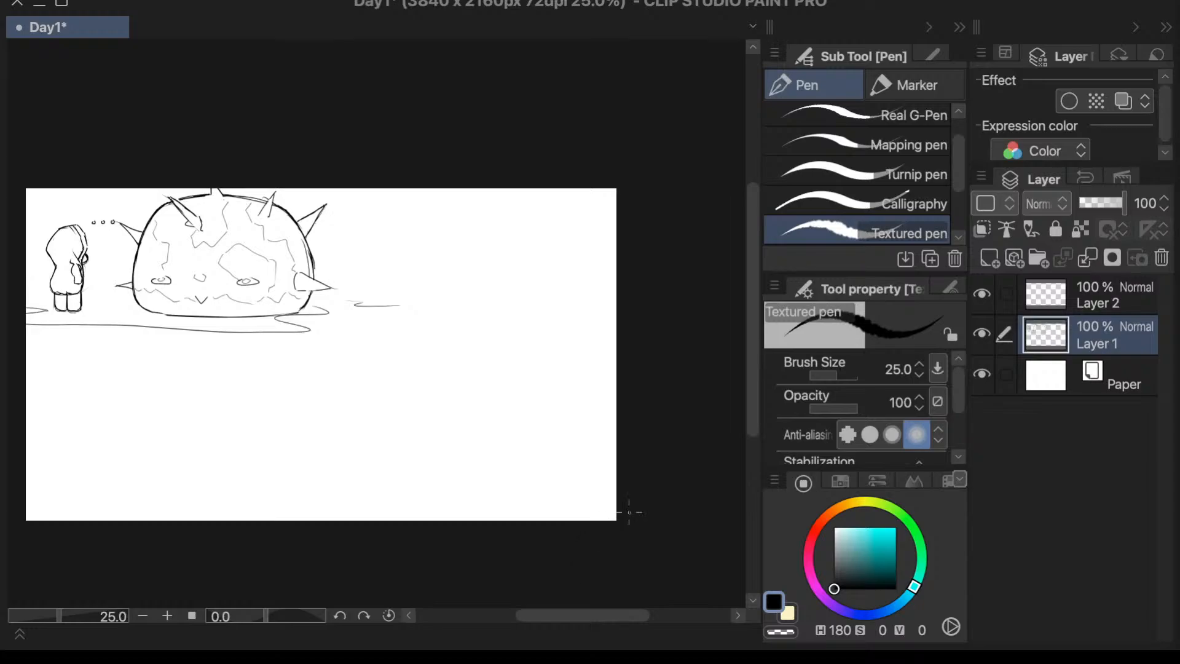
left_click_drag(750, 422, 756, 399)
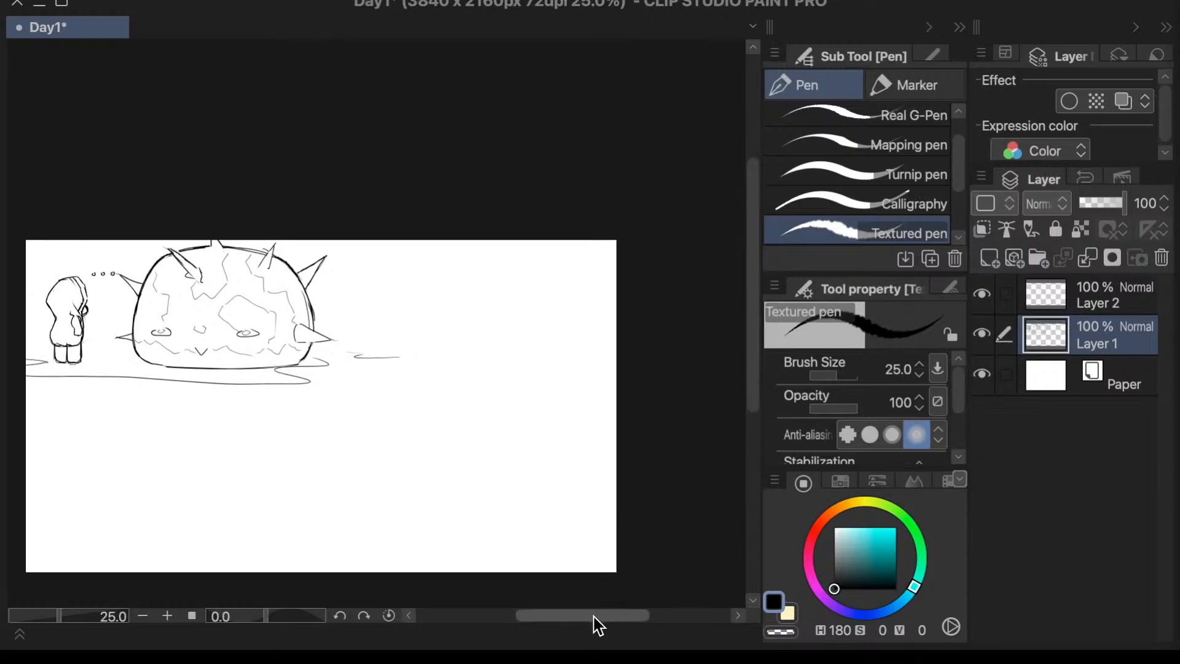
left_click_drag(594, 617, 562, 616)
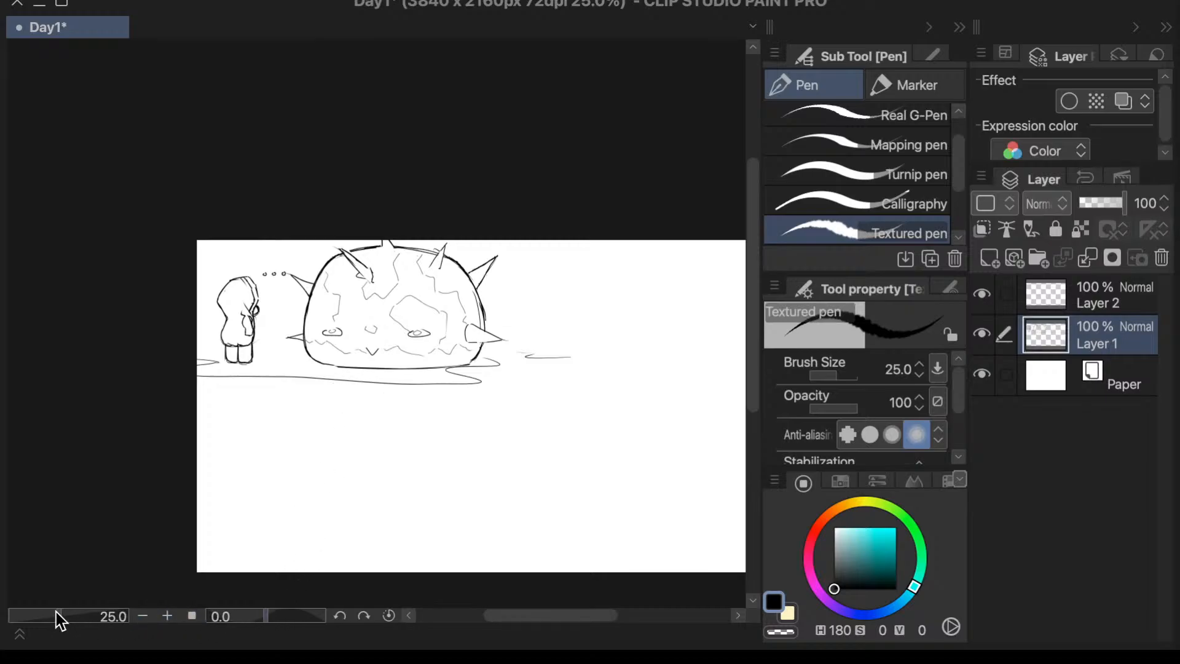
left_click_drag(57, 611, 71, 617)
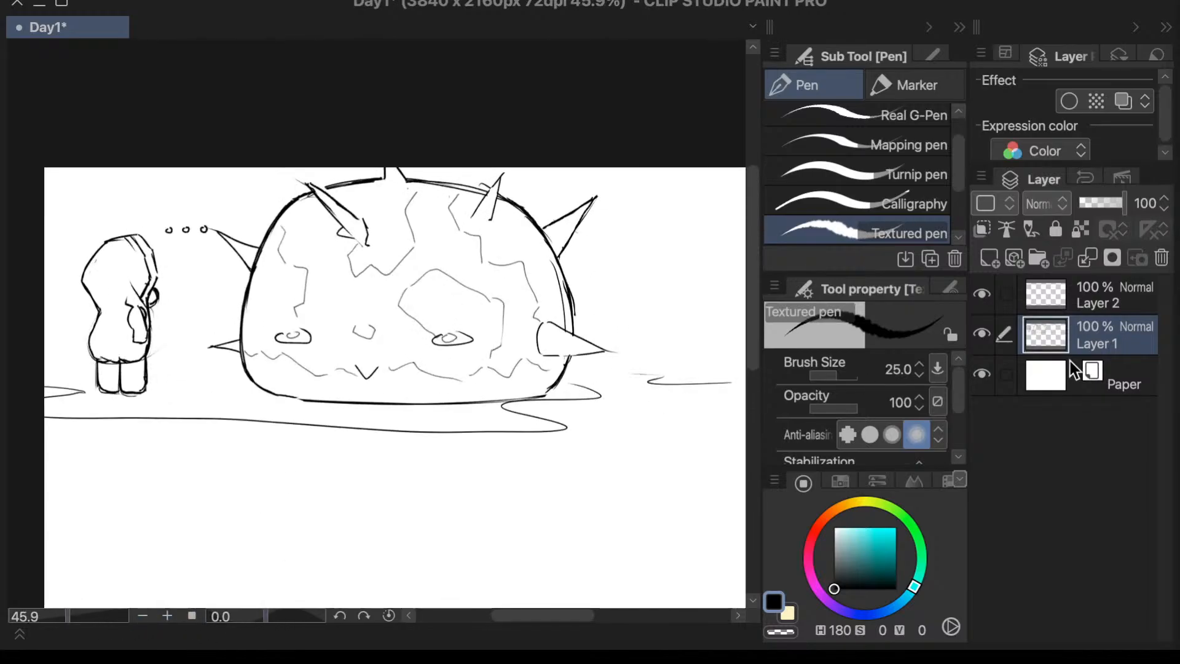
left_click_drag(1064, 293, 1096, 353)
mouse_move(858, 567)
left_mouse_down()
mouse_move(899, 607)
mouse_move(882, 621)
left_mouse_up()
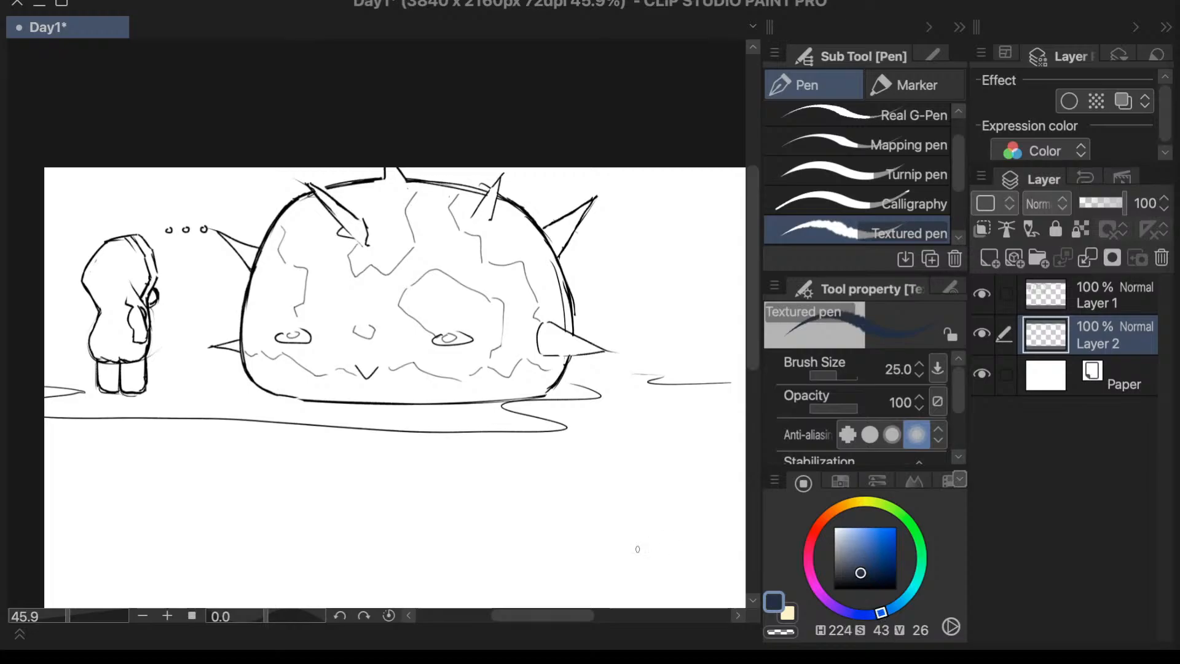
- Try the Textured pen at brush sizes 200 and 15
left_click(898, 369)
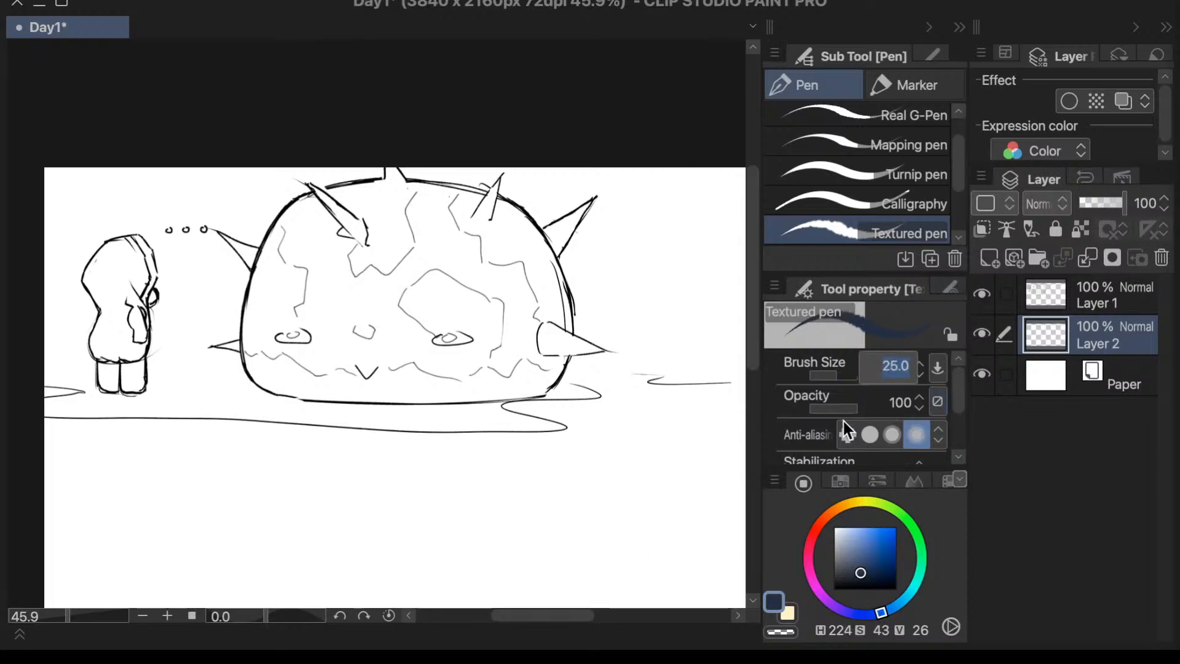
type("200")
key("Return")
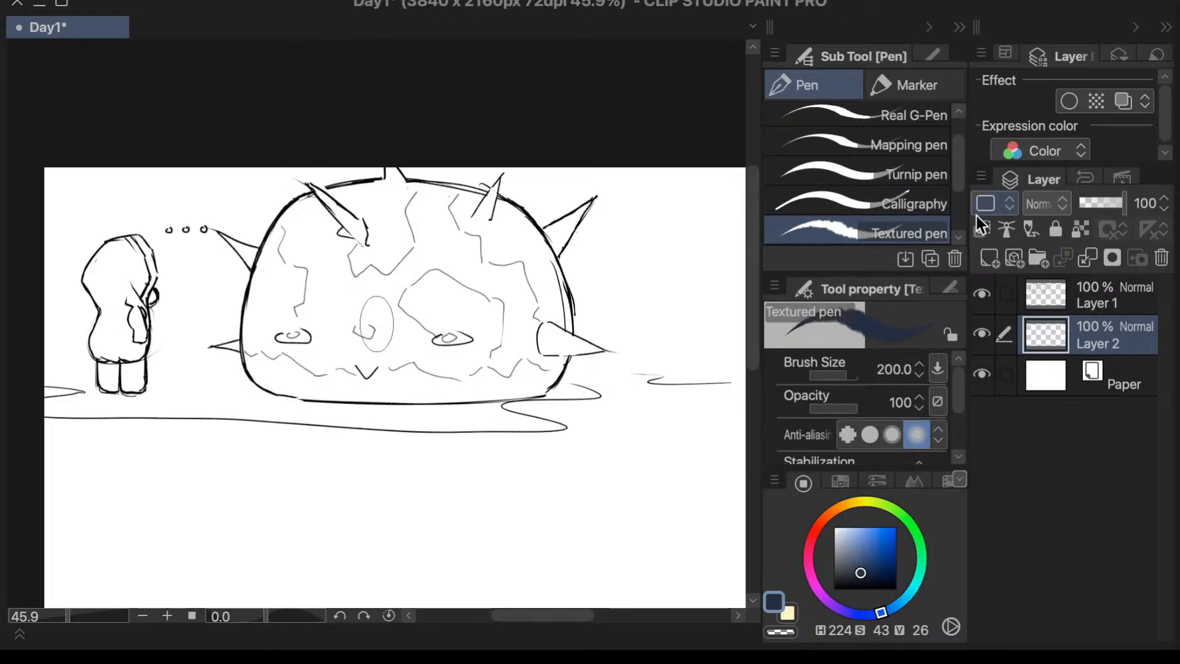
left_click(898, 369)
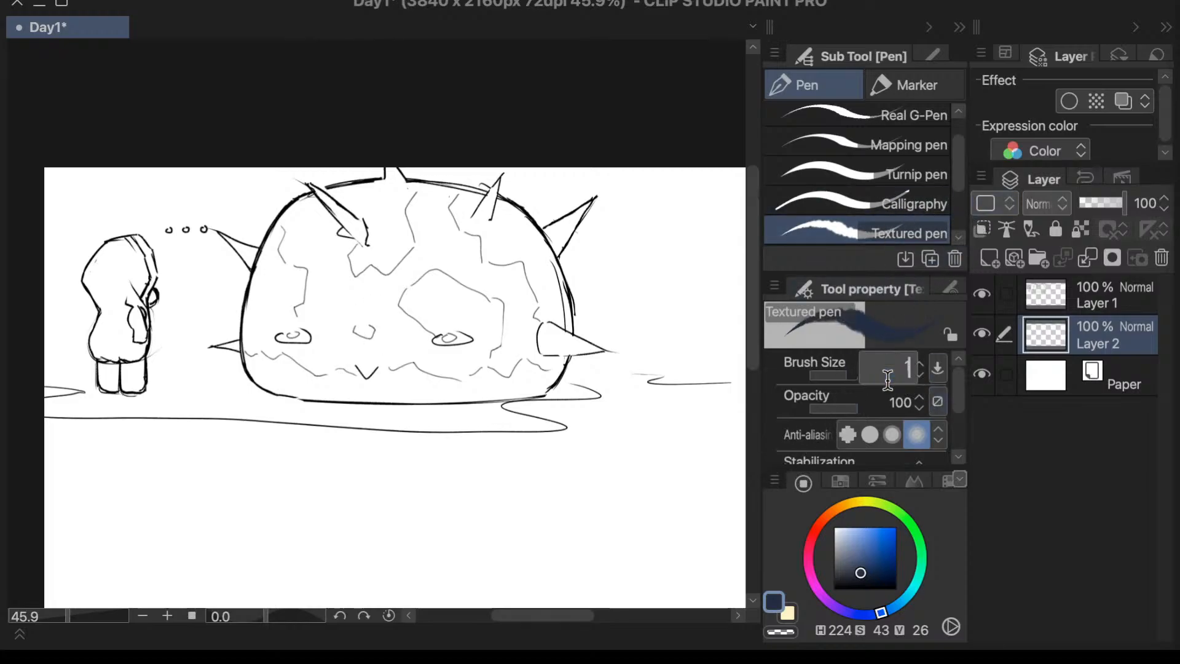
type("15")
key("Return")
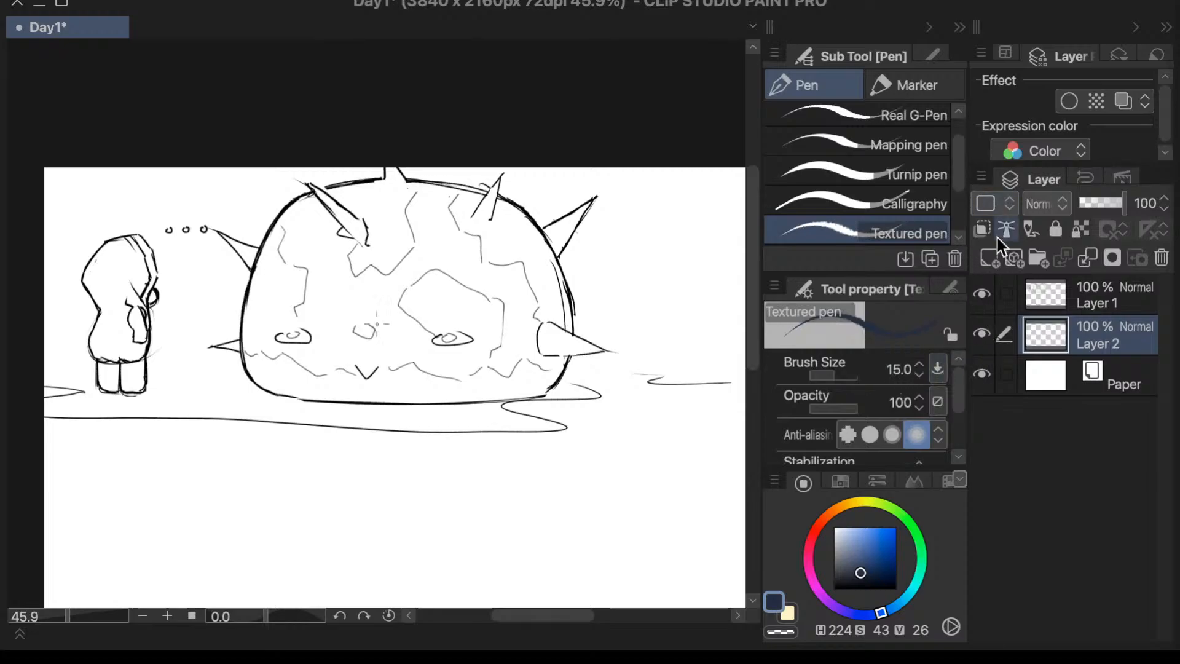
- Block in the dome creature and its spikes with dark blue on Layer 2, using the Calligraphy pen at brush size 200
left_click_drag(960, 184, 960, 205)
left_click(931, 218)
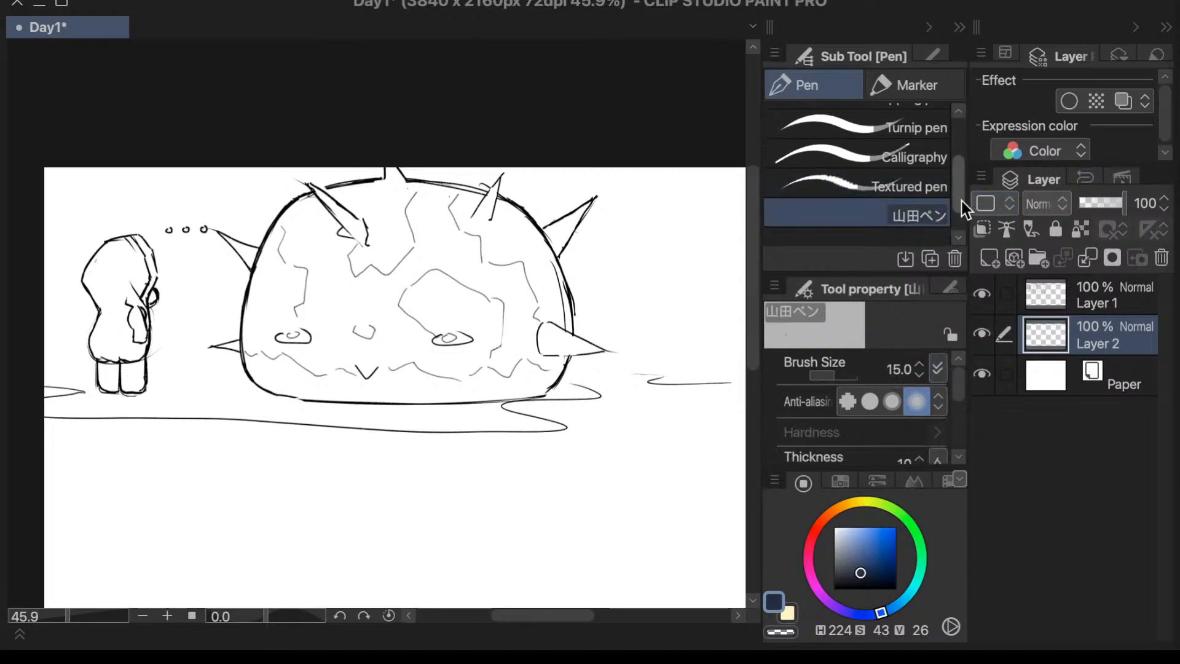
left_click(935, 187)
left_click(928, 155)
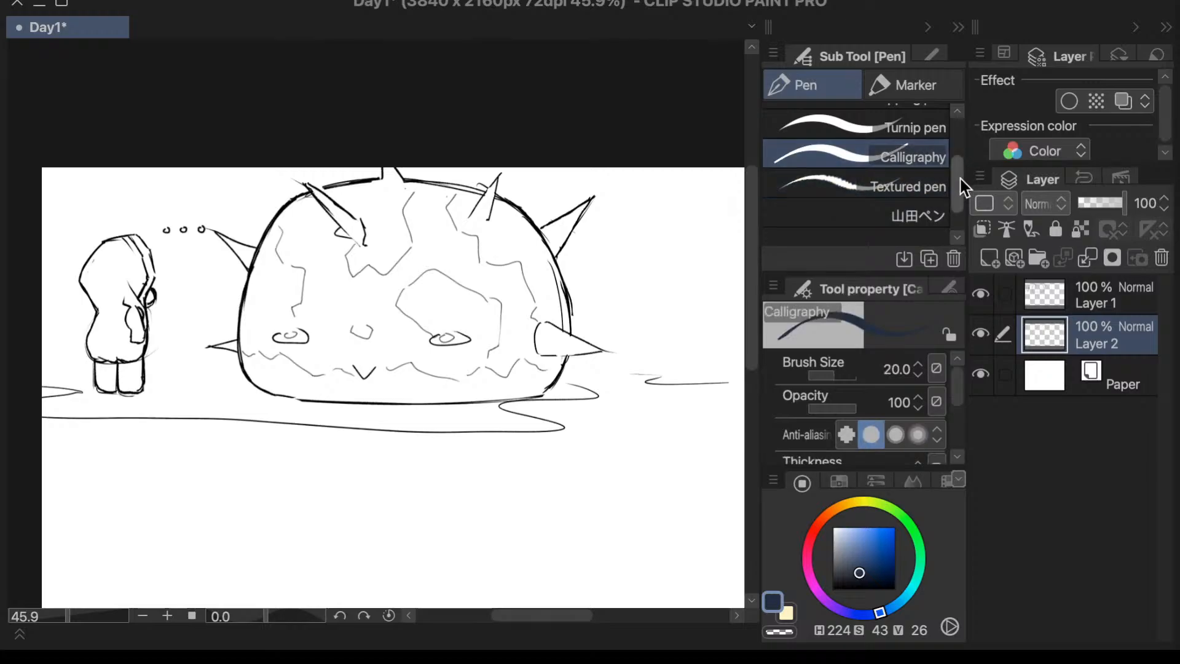
scroll(957, 178, "up", 3)
left_click(890, 367)
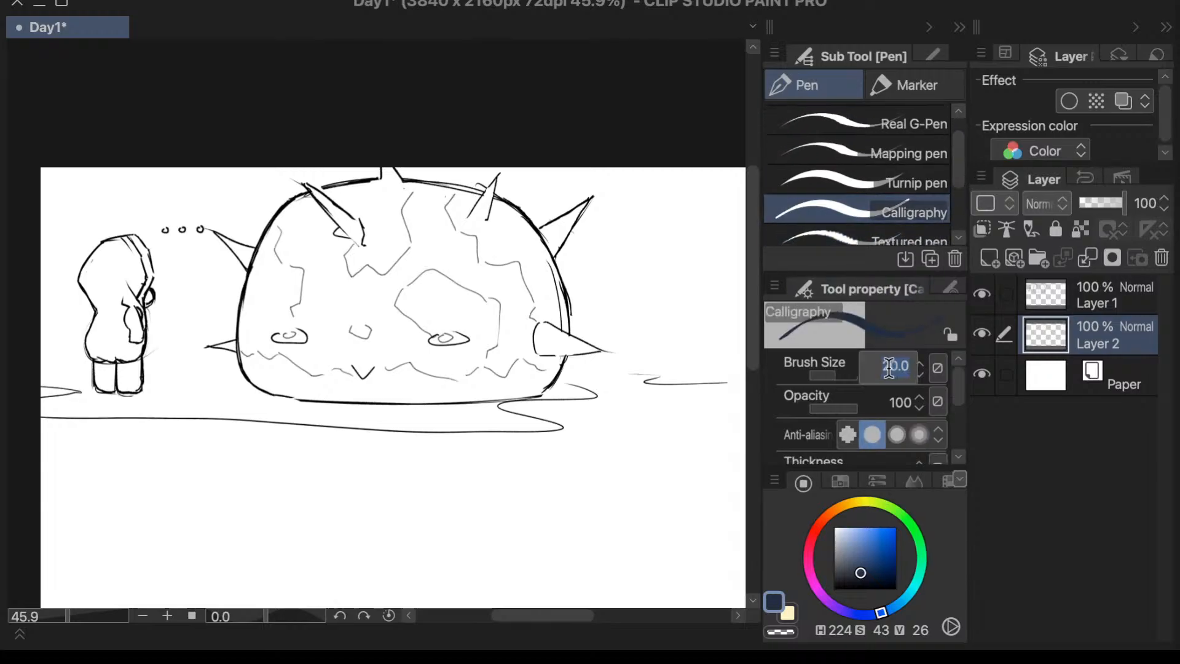
type("200")
key("Return")
mouse_move(395, 273)
left_mouse_down()
mouse_move(442, 245)
mouse_move(424, 247)
mouse_move(423, 194)
mouse_move(293, 253)
mouse_move(317, 178)
mouse_move(203, 271)
mouse_move(178, 369)
mouse_move(326, 248)
mouse_move(507, 146)
mouse_move(448, 172)
mouse_move(437, 223)
mouse_move(409, 258)
mouse_move(553, 175)
mouse_move(483, 246)
mouse_move(531, 242)
mouse_move(614, 185)
mouse_move(485, 280)
mouse_move(621, 196)
mouse_move(584, 237)
mouse_move(617, 264)
mouse_move(590, 289)
mouse_move(615, 314)
mouse_move(534, 357)
mouse_move(620, 320)
mouse_move(516, 406)
mouse_move(591, 351)
mouse_move(544, 329)
mouse_move(550, 313)
mouse_move(356, 387)
mouse_move(288, 397)
mouse_move(246, 369)
mouse_move(277, 344)
mouse_move(256, 337)
mouse_move(284, 324)
mouse_move(394, 307)
mouse_move(391, 326)
mouse_move(535, 258)
mouse_move(567, 365)
left_mouse_up()
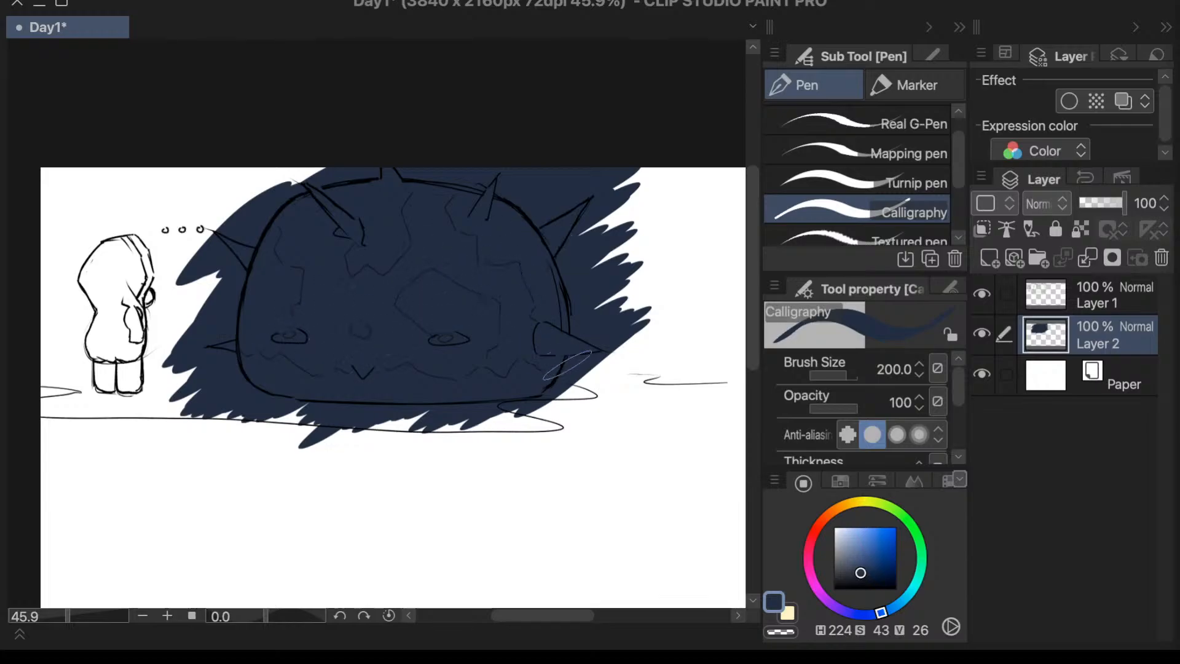
- Erase the excess blue on the dome's side away from the character with the Vector eraser, following the spikes and undoing the rough pass
key("e")
left_click(908, 123)
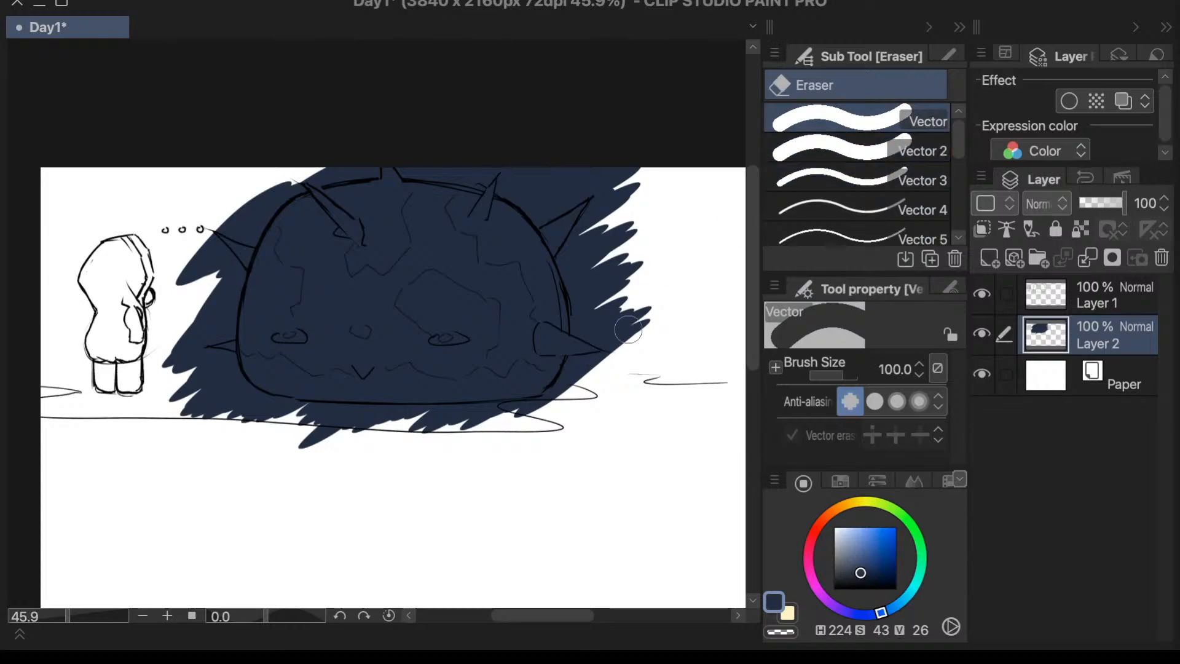
mouse_move(628, 330)
left_mouse_down()
mouse_move(622, 365)
mouse_move(634, 312)
mouse_move(601, 146)
mouse_move(638, 258)
mouse_move(584, 415)
left_mouse_up()
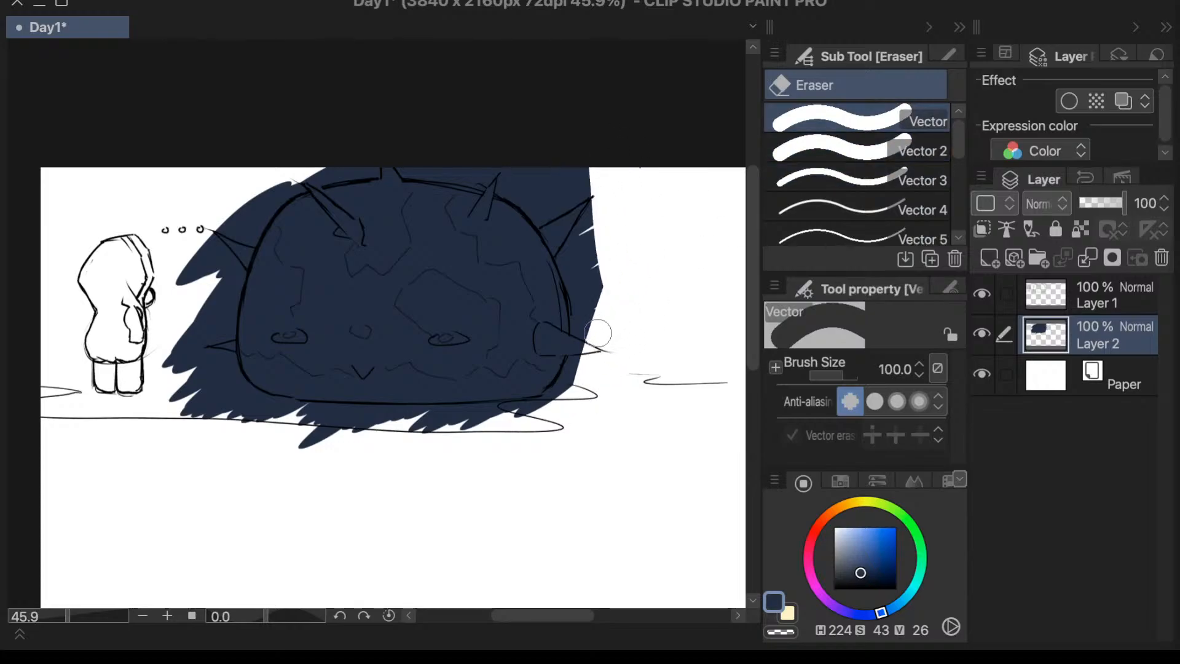
key("p")
key("period")
key("e")
key("ctrl+z")
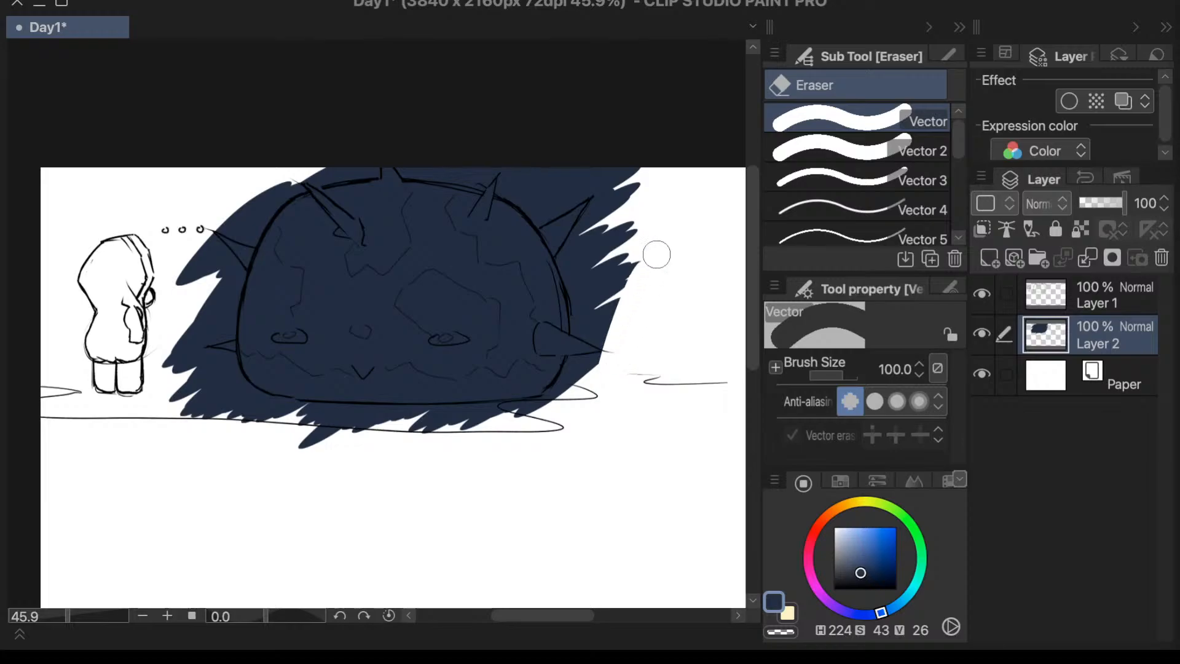
mouse_move(646, 215)
left_mouse_down()
mouse_move(608, 276)
mouse_move(642, 172)
mouse_move(591, 269)
mouse_move(632, 174)
mouse_move(584, 271)
mouse_move(600, 242)
mouse_move(593, 265)
mouse_move(639, 254)
mouse_move(622, 278)
mouse_move(592, 266)
mouse_move(618, 319)
mouse_move(610, 371)
left_mouse_up()
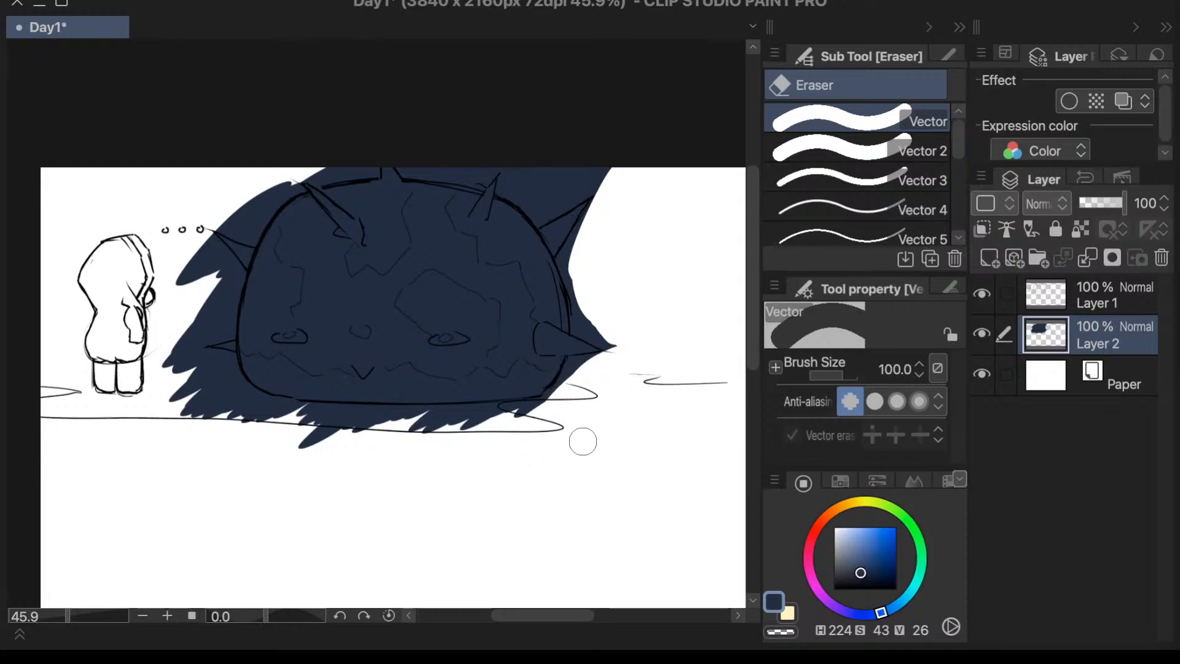
mouse_move(582, 440)
left_mouse_down()
mouse_move(287, 461)
mouse_move(495, 427)
mouse_move(582, 424)
left_mouse_up()
mouse_move(476, 434)
left_mouse_down()
mouse_move(211, 437)
mouse_move(335, 437)
left_mouse_up()
mouse_move(272, 182)
left_mouse_down()
mouse_move(305, 159)
mouse_move(198, 258)
mouse_move(164, 323)
mouse_move(295, 162)
mouse_move(255, 208)
mouse_move(270, 183)
left_mouse_up()
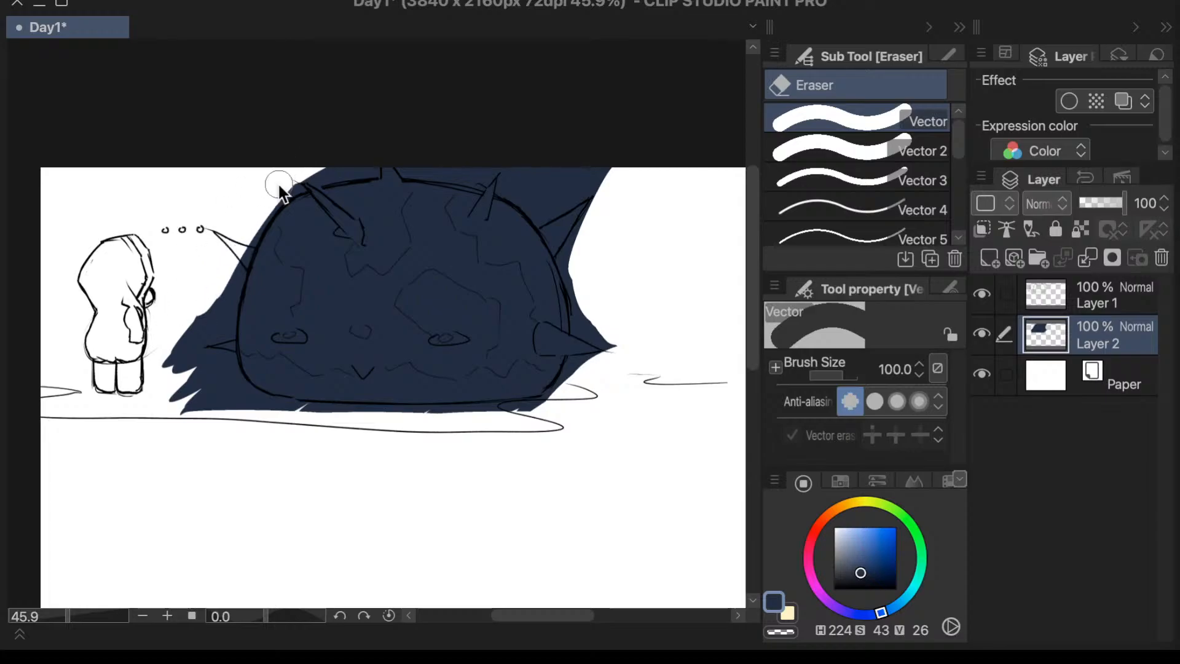
key("ctrl+z")
key("ctrl+z")
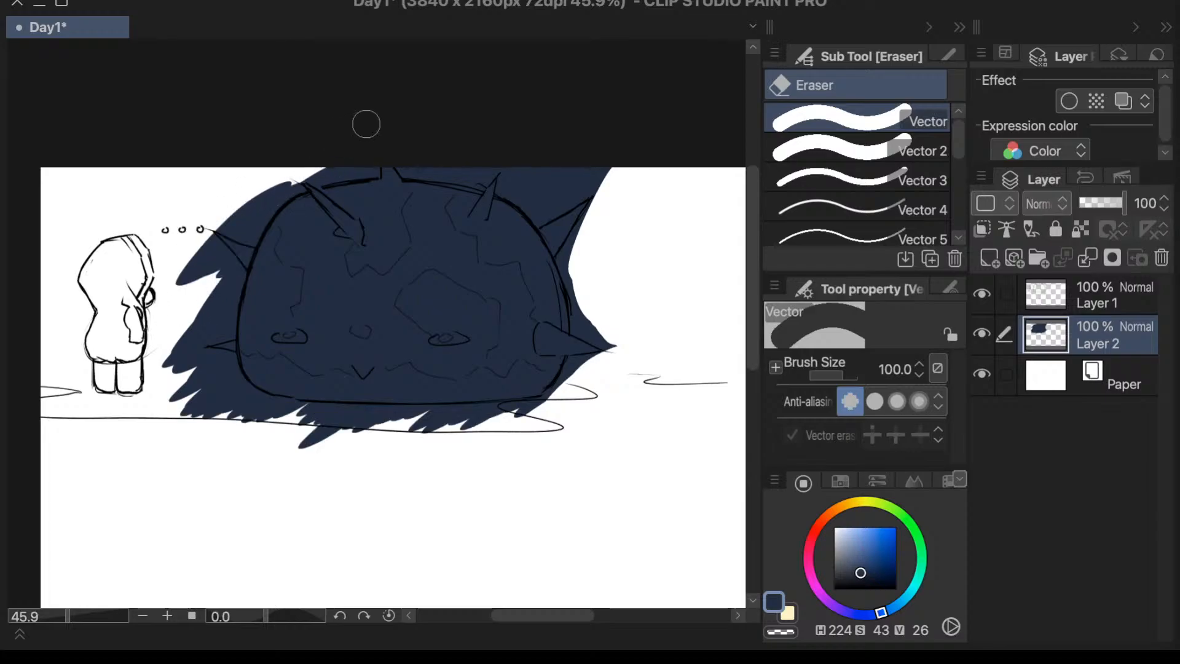
- Roughly erase the excess blue on the dome's character-facing side, underside and top with the Vector eraser at brush size 100
mouse_move(212, 252)
left_mouse_down()
mouse_move(184, 368)
mouse_move(197, 395)
mouse_move(176, 388)
mouse_move(200, 337)
mouse_move(253, 437)
left_mouse_up()
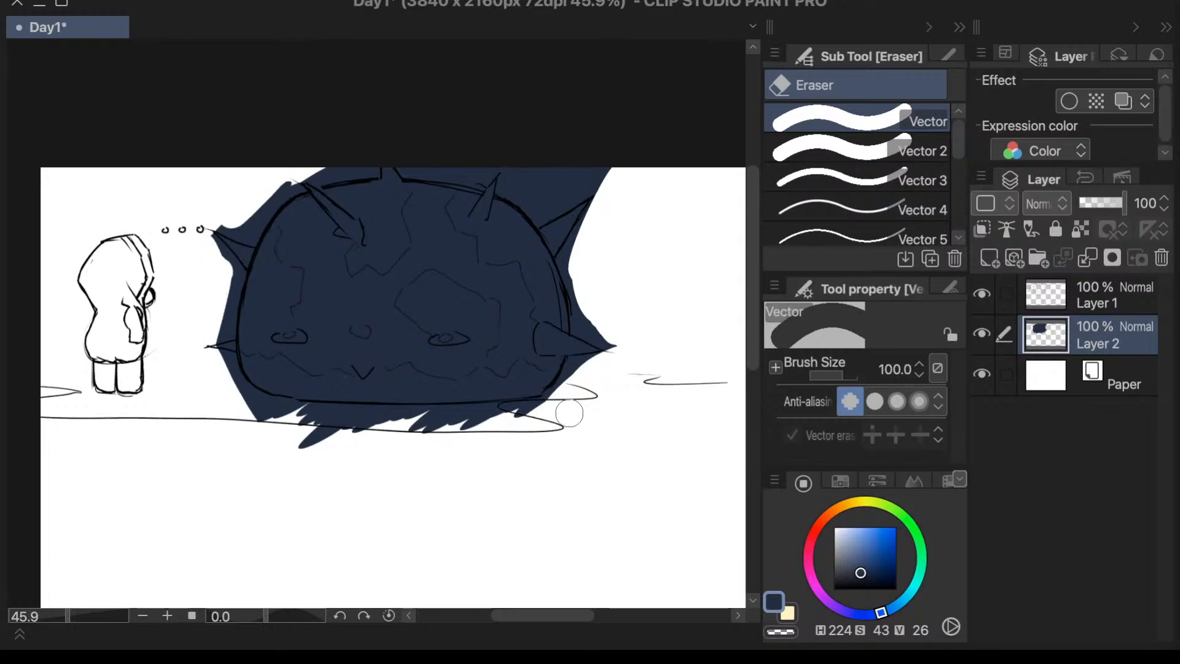
mouse_move(569, 413)
left_mouse_down()
mouse_move(320, 449)
mouse_move(573, 438)
mouse_move(232, 421)
left_mouse_up()
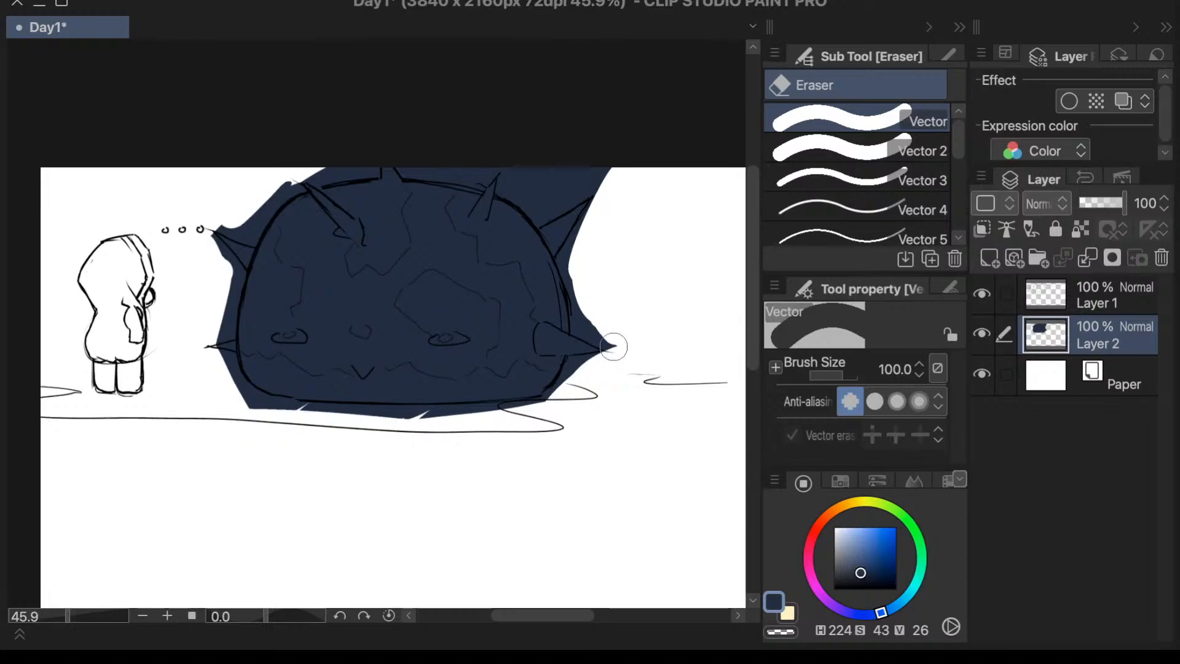
mouse_move(621, 161)
left_mouse_down()
mouse_move(562, 186)
mouse_move(599, 170)
mouse_move(525, 172)
mouse_move(465, 148)
mouse_move(434, 155)
left_mouse_up()
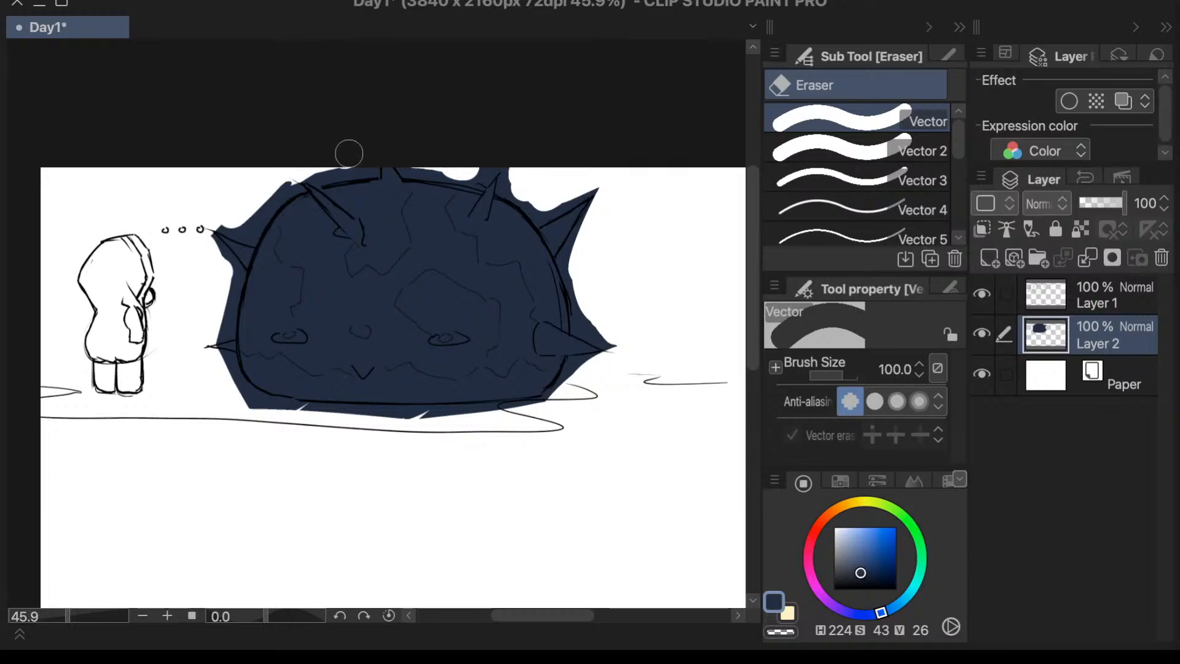
mouse_move(289, 175)
left_mouse_down()
mouse_move(240, 217)
mouse_move(267, 189)
mouse_move(252, 212)
left_mouse_up()
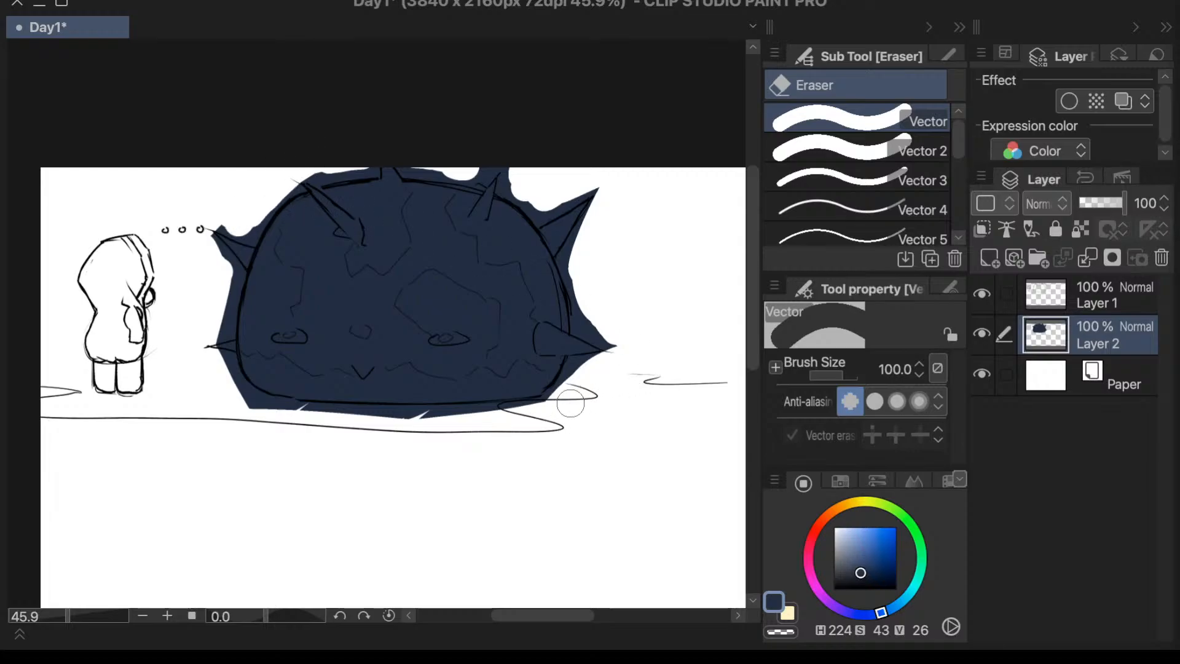
- Trim the blue beneath the dome to its bottom outline with the size 100 Vector eraser, undoing and redoing inaccurate strokes
left_click_drag(571, 404, 375, 423)
key("super+z")
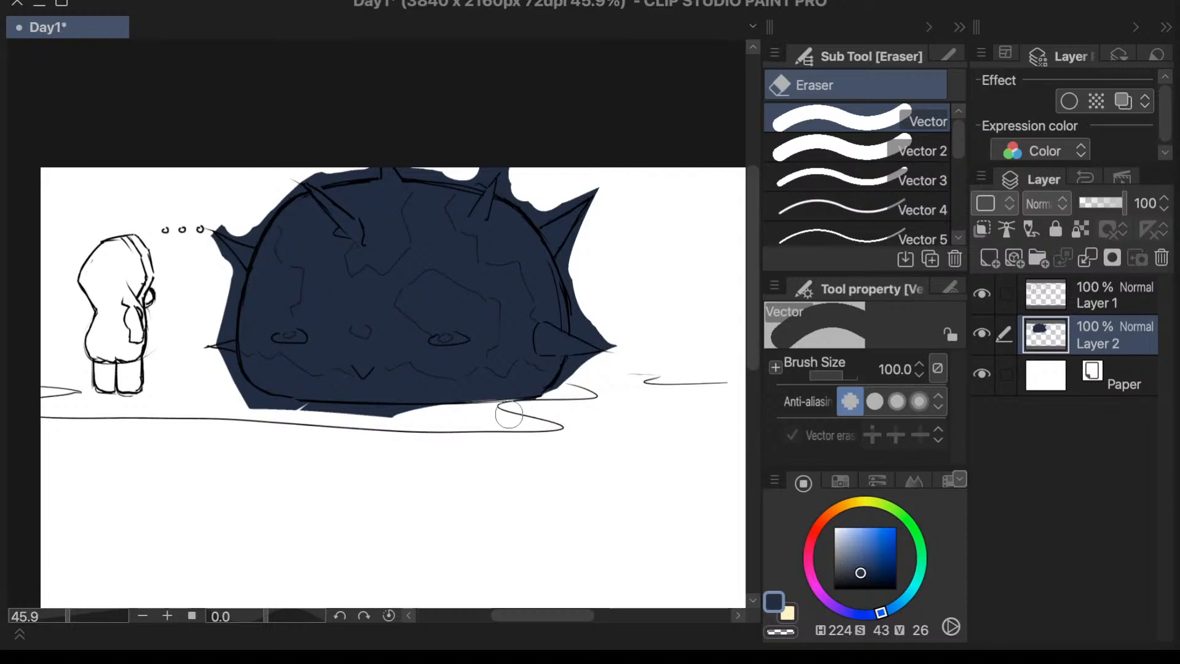
left_click_drag(67, 616, 76, 619)
key("super+z")
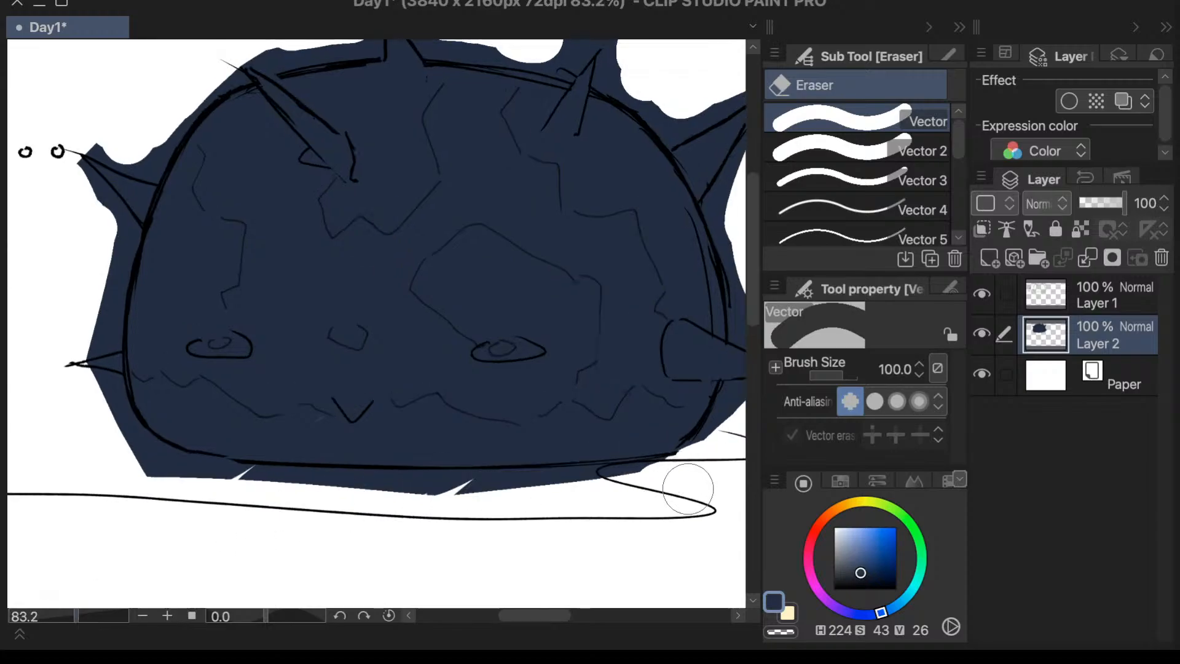
left_click_drag(689, 479, 416, 520)
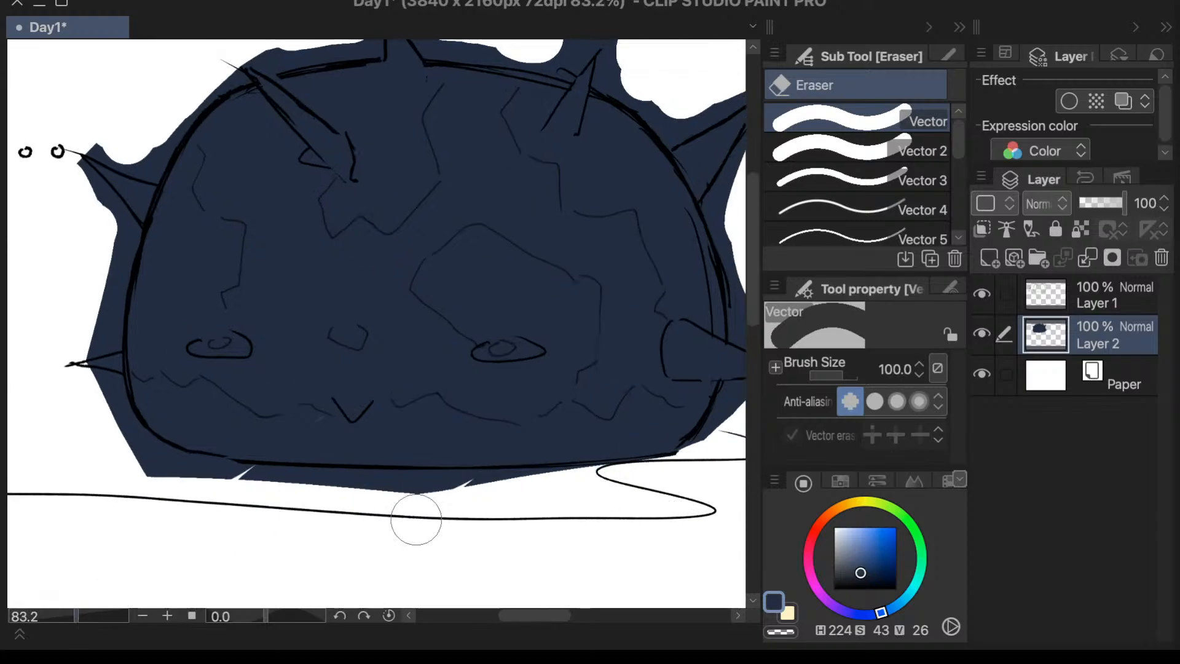
left_click_drag(661, 481, 404, 514)
key("super+z")
left_click_drag(635, 487, 429, 500)
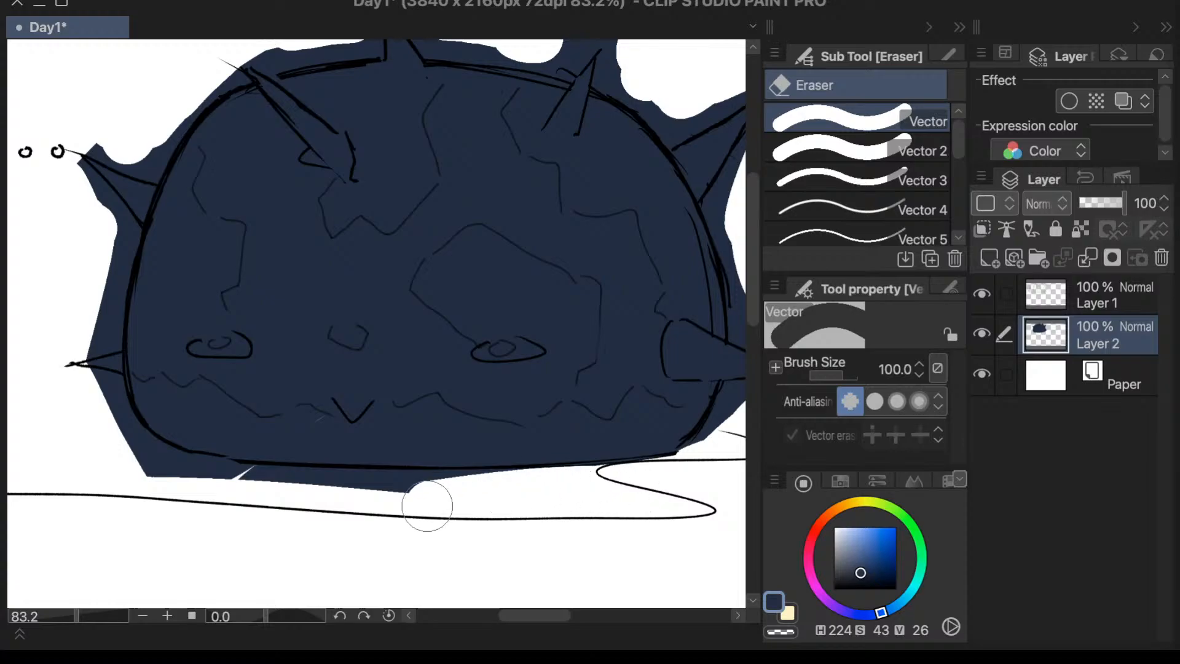
left_click_drag(508, 493, 360, 513)
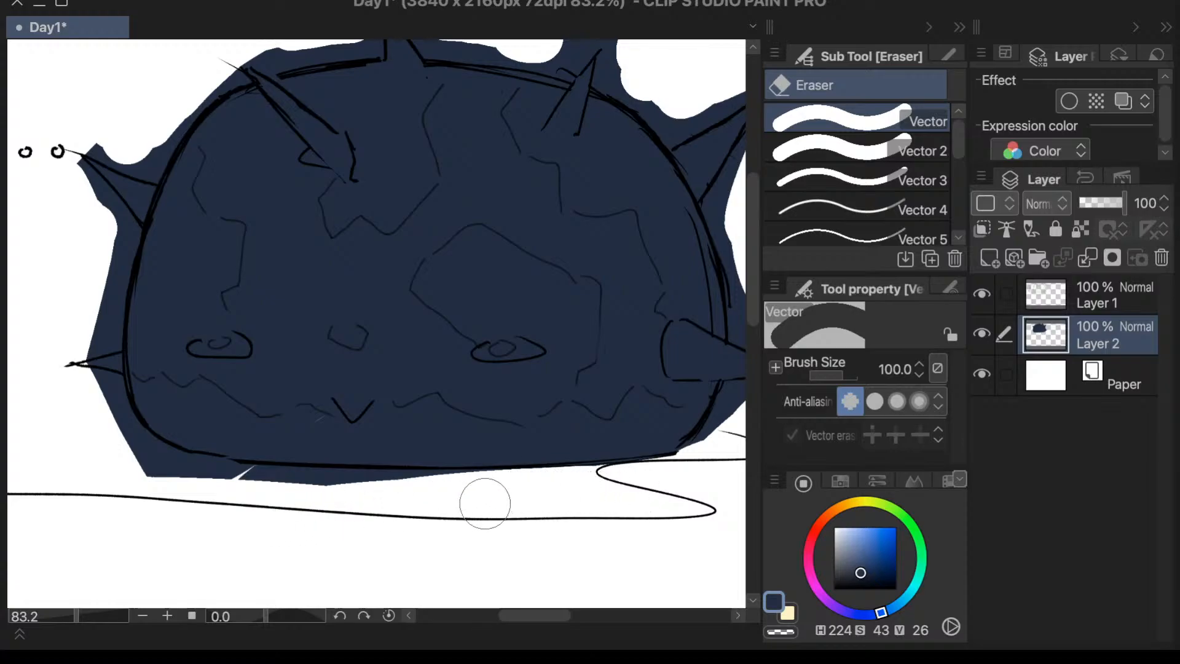
left_click_drag(485, 501, 306, 508)
left_click_drag(480, 498, 198, 506)
key("super+z")
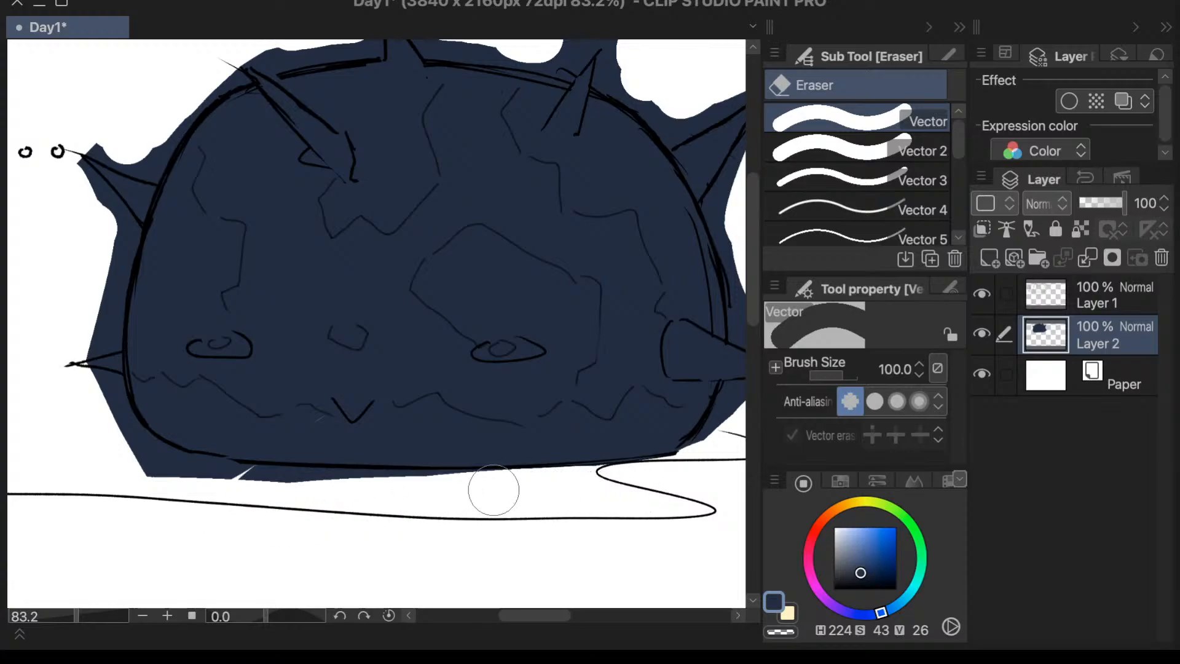
left_click_drag(487, 492, 247, 510)
left_click_drag(461, 495, 212, 501)
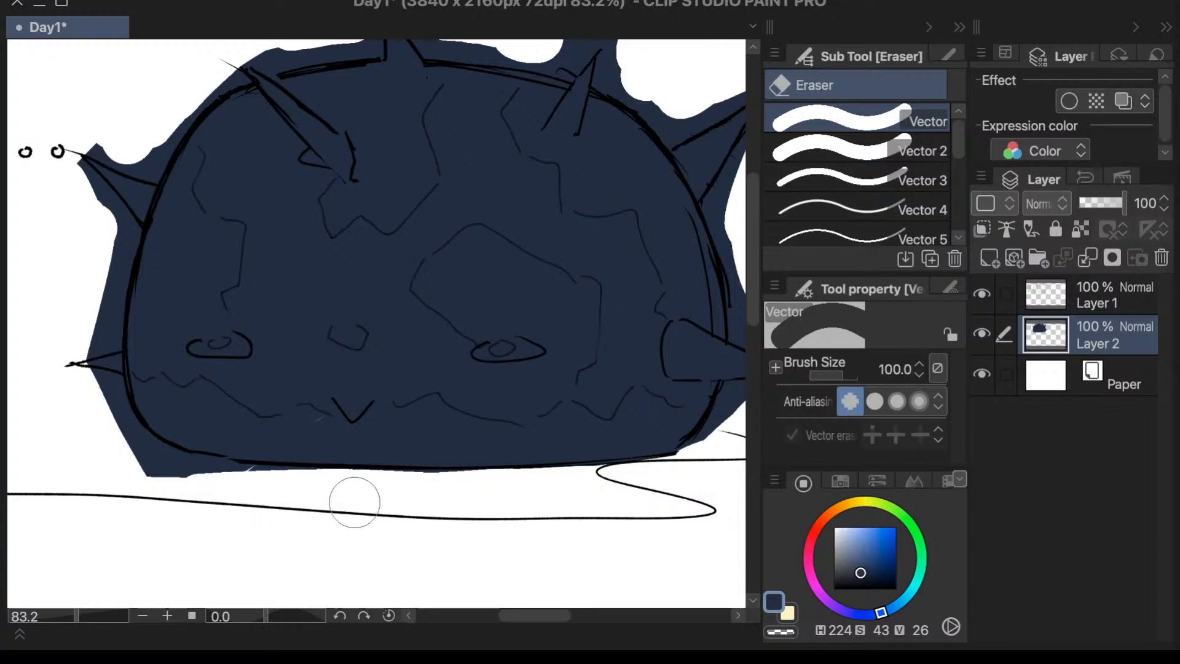
left_click_drag(482, 492, 200, 496)
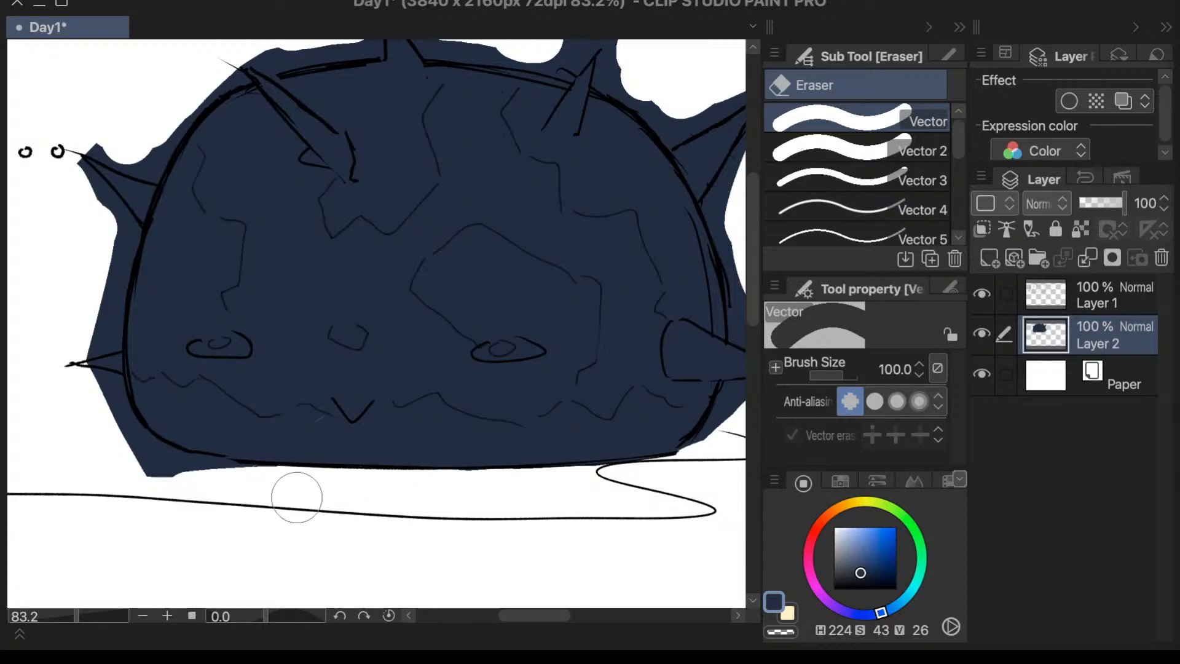
- Erase the leftover blue around the dome's lower corner and the two side spikes facing the character
left_click_drag(298, 492, 123, 493)
mouse_move(252, 492)
left_mouse_down()
mouse_move(177, 487)
mouse_move(315, 497)
mouse_move(162, 485)
mouse_move(296, 487)
mouse_move(248, 485)
left_mouse_up()
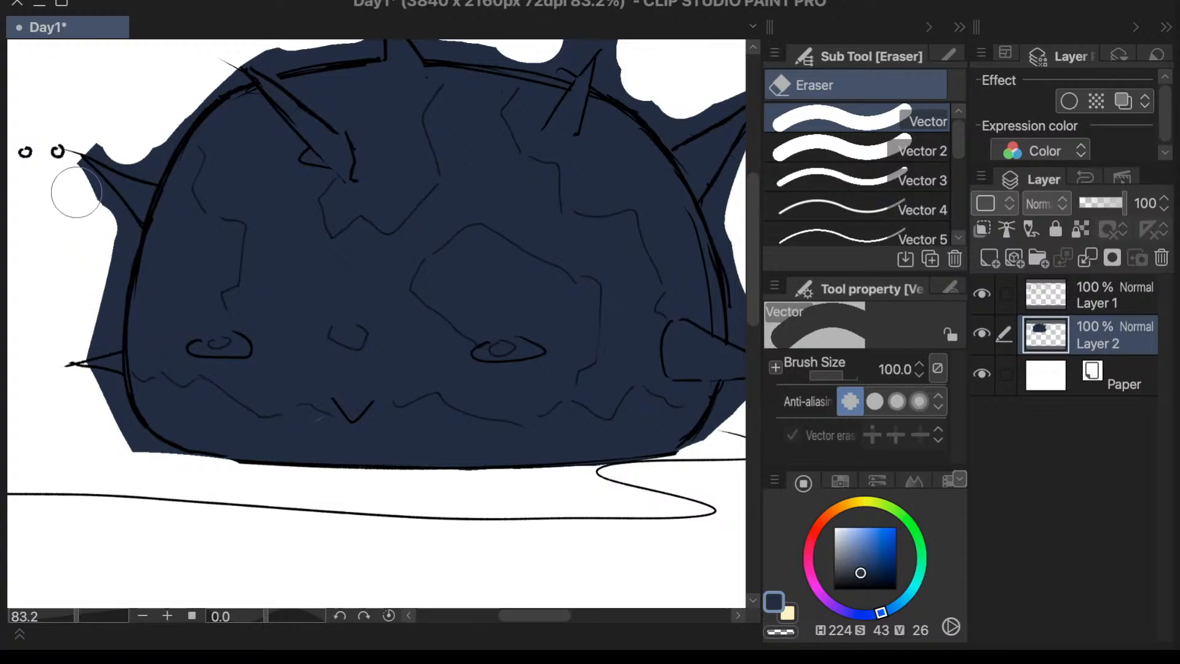
mouse_move(72, 190)
left_mouse_down()
mouse_move(91, 208)
mouse_move(119, 141)
mouse_move(103, 127)
mouse_move(135, 149)
mouse_move(103, 129)
left_mouse_up()
mouse_move(87, 212)
left_mouse_down()
mouse_move(102, 265)
mouse_move(111, 223)
mouse_move(116, 271)
mouse_move(114, 236)
left_mouse_up()
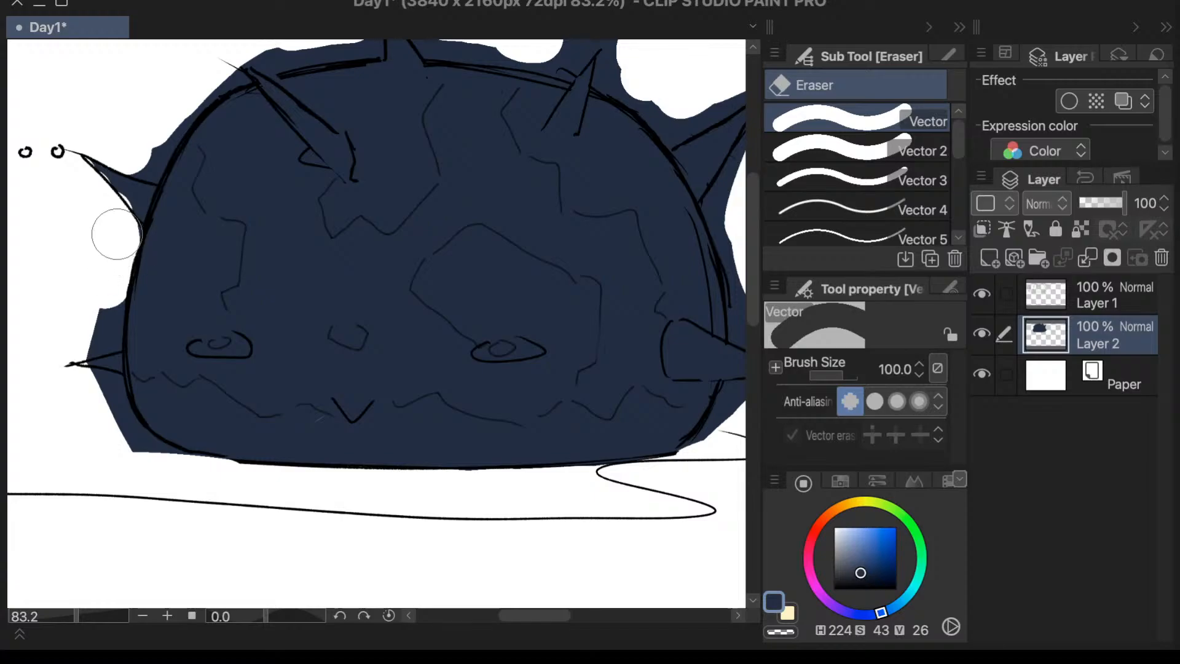
mouse_move(113, 252)
left_mouse_down()
mouse_move(101, 326)
mouse_move(78, 334)
mouse_move(93, 398)
mouse_move(107, 403)
mouse_move(138, 484)
mouse_move(117, 413)
mouse_move(145, 479)
mouse_move(116, 429)
mouse_move(182, 504)
mouse_move(124, 438)
mouse_move(169, 489)
mouse_move(141, 404)
mouse_move(165, 450)
mouse_move(129, 450)
mouse_move(189, 488)
left_mouse_up()
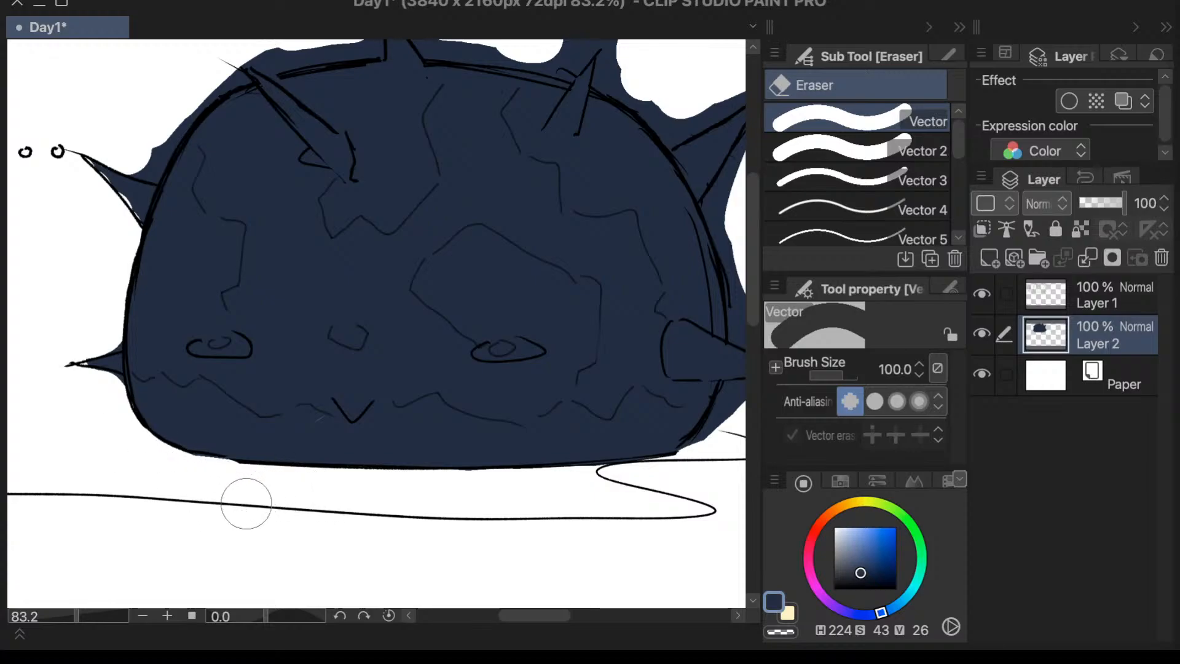
- Erase the blue around the upper spike on the side away from the character using the Vector 3 eraser at brush size 10
left_click_drag(544, 615, 551, 618)
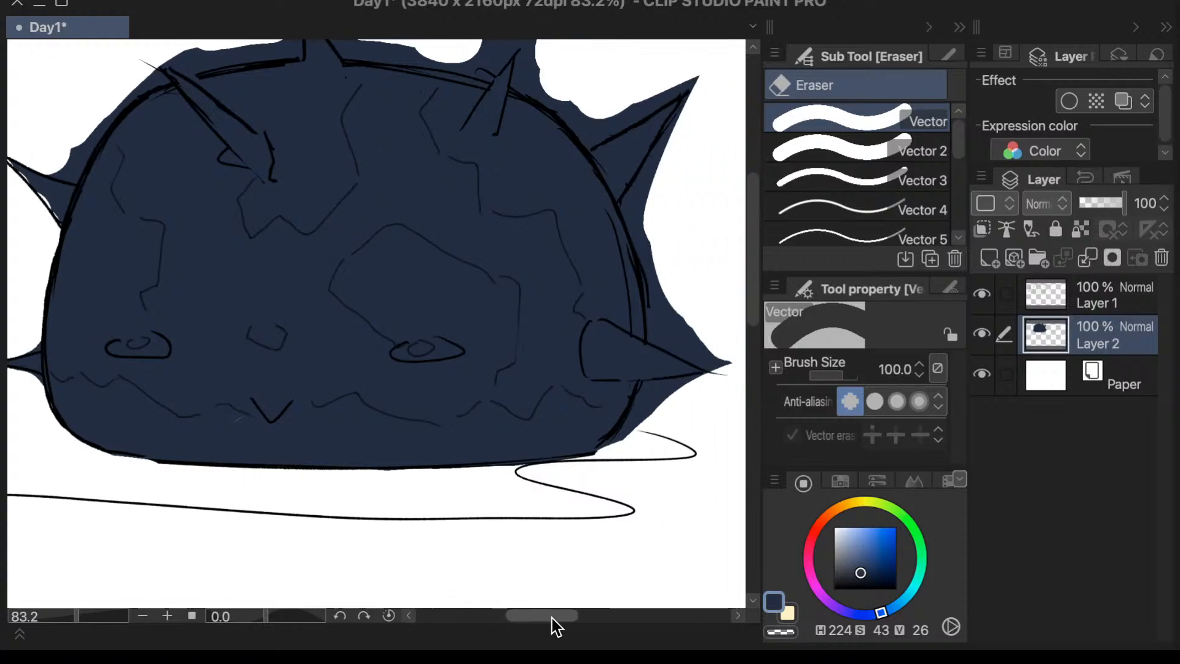
left_click(853, 177)
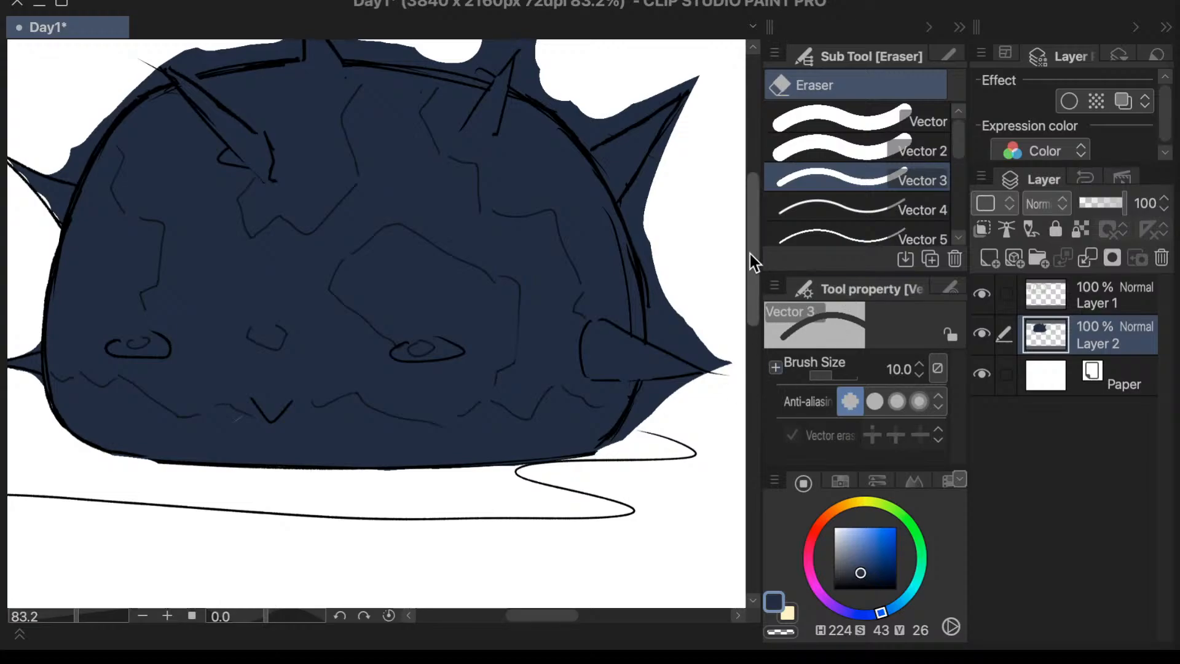
left_click_drag(750, 253, 750, 242)
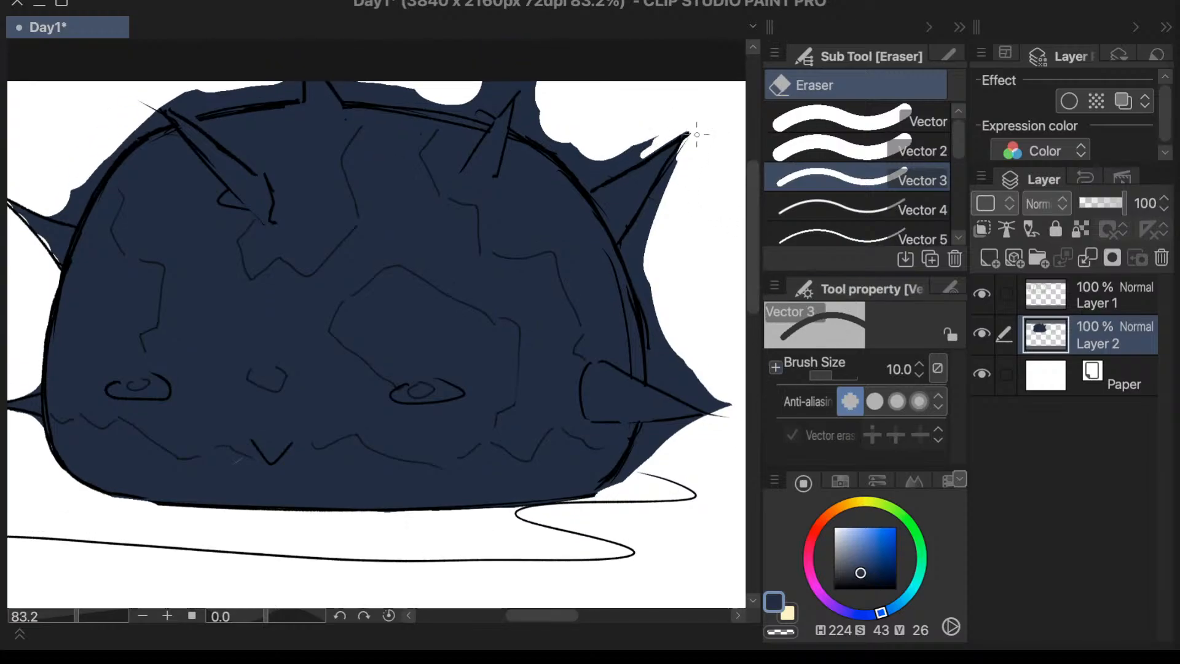
left_click_drag(696, 134, 693, 149)
left_click_drag(649, 204, 686, 147)
left_click_drag(639, 226, 691, 143)
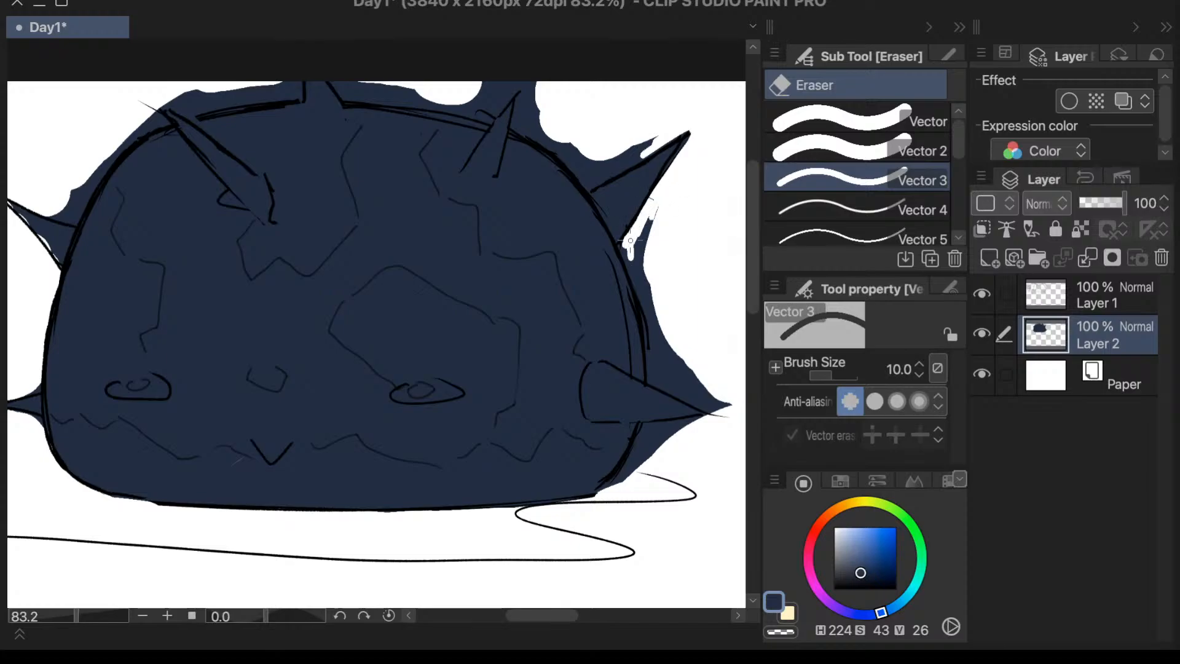
left_click_drag(643, 229, 666, 201)
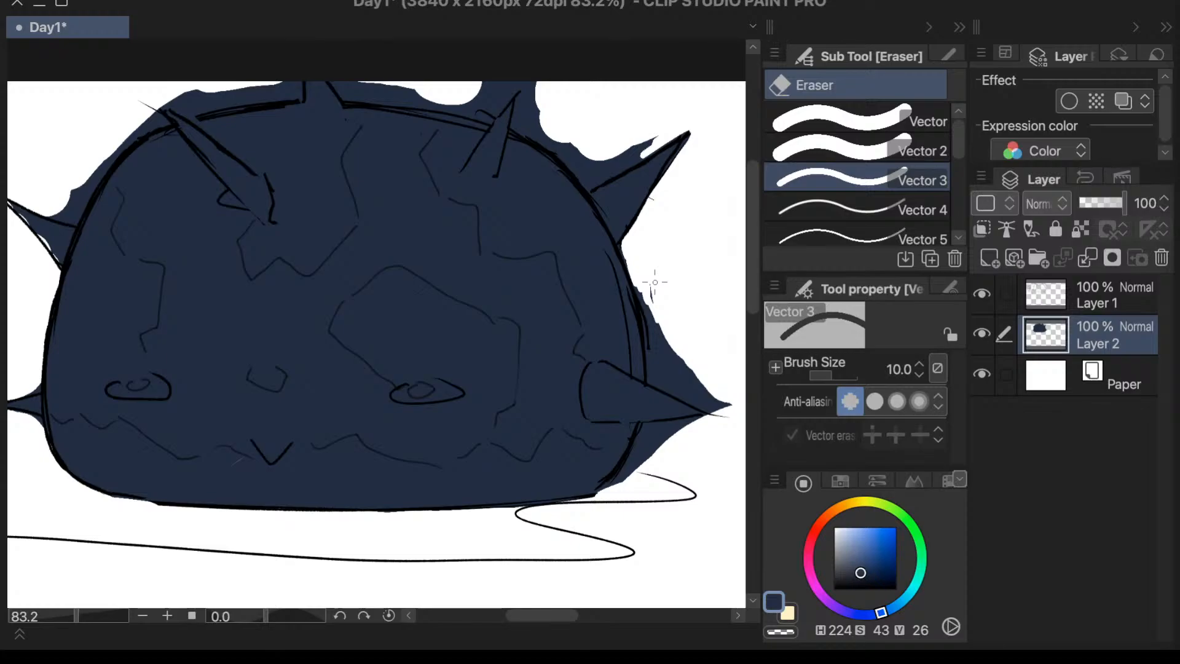
left_click_drag(654, 282, 639, 285)
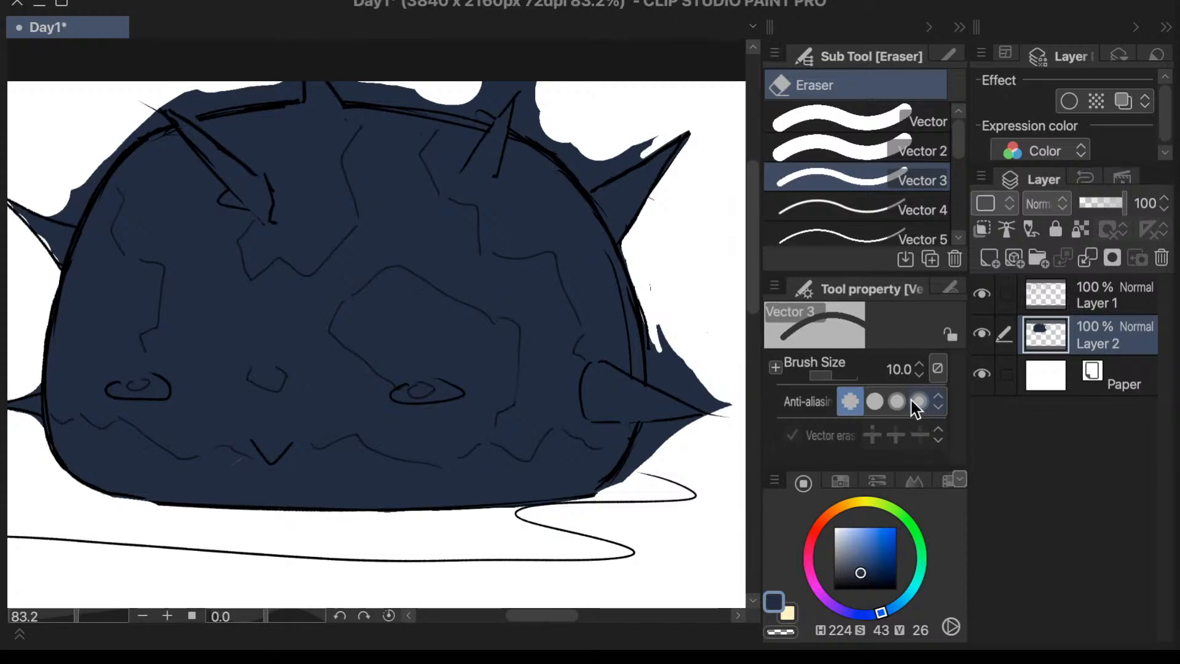
- Undo the last erasures and clear the blue around the dome's far side and low spike with the Vector 2 eraser at size 40
left_click(895, 149)
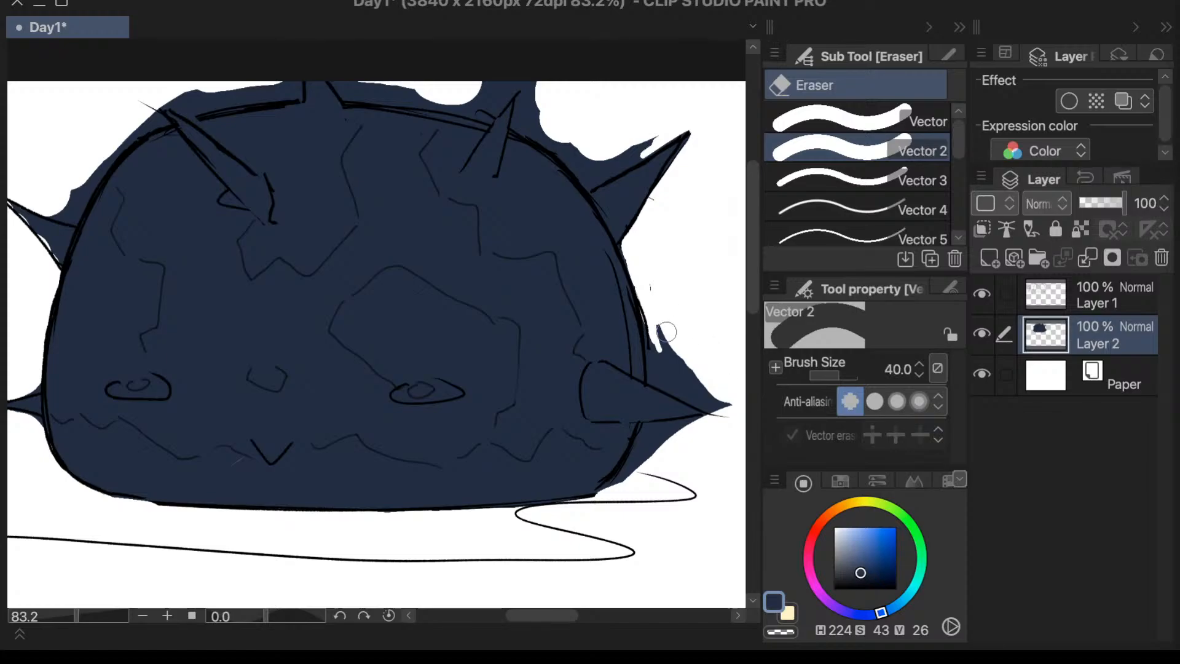
mouse_move(657, 293)
left_mouse_down()
mouse_move(656, 334)
mouse_move(669, 346)
left_mouse_up()
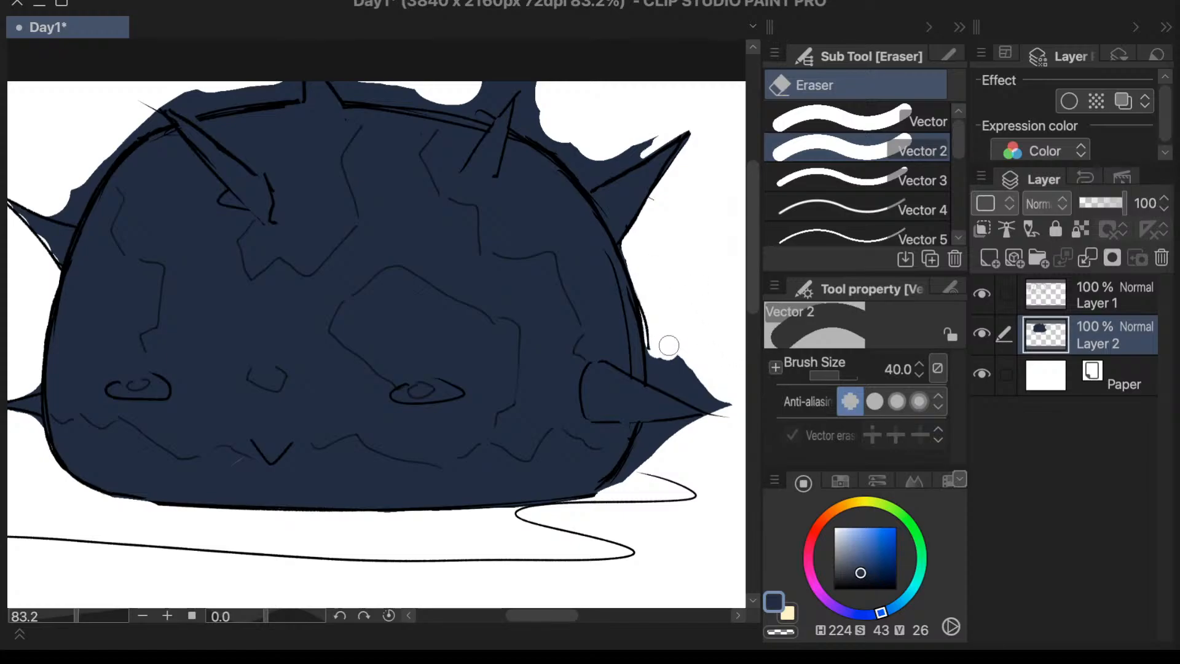
key("ctrl+z")
key("p")
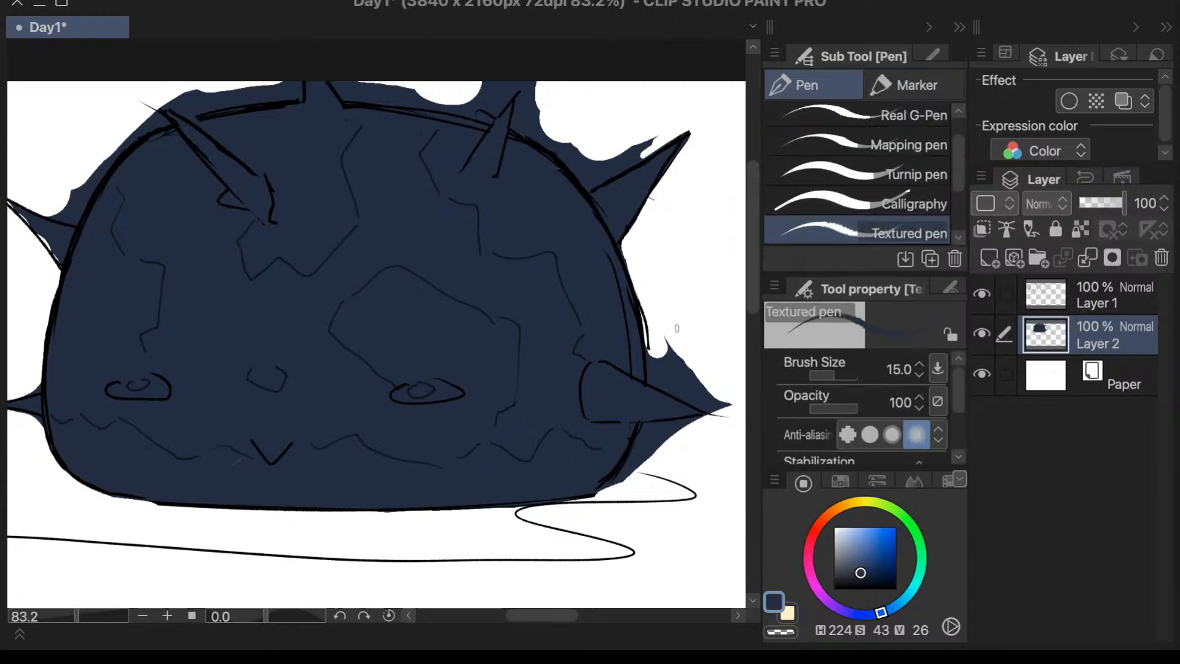
key("e")
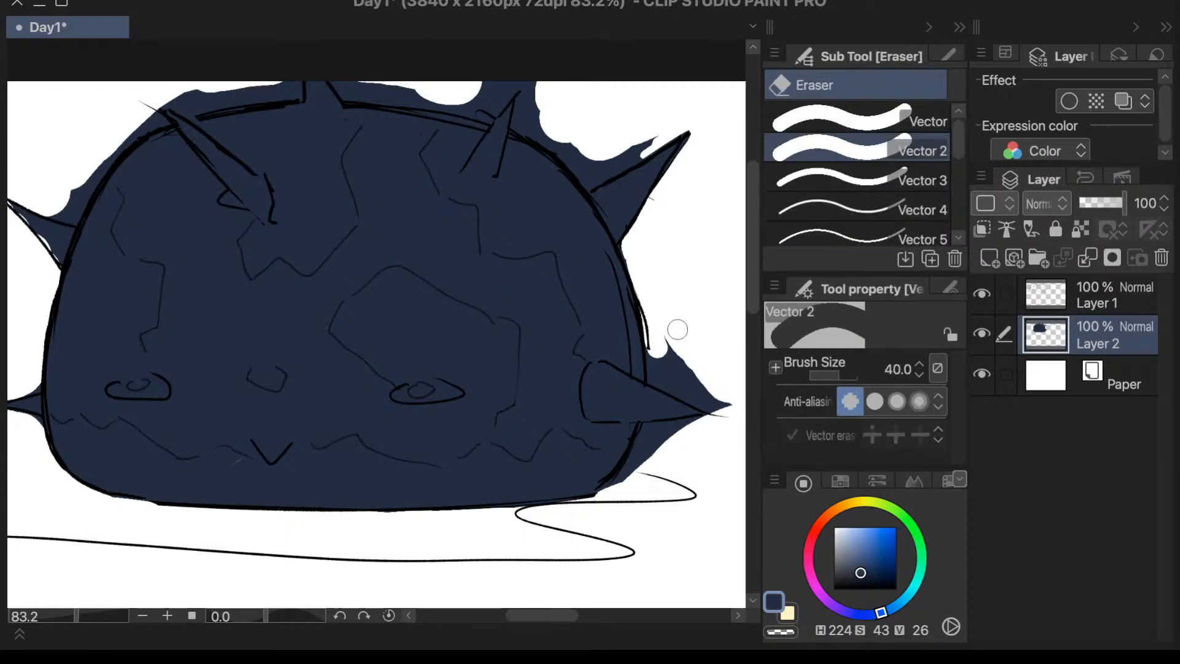
key("ctrl+z")
key("ctrl+z")
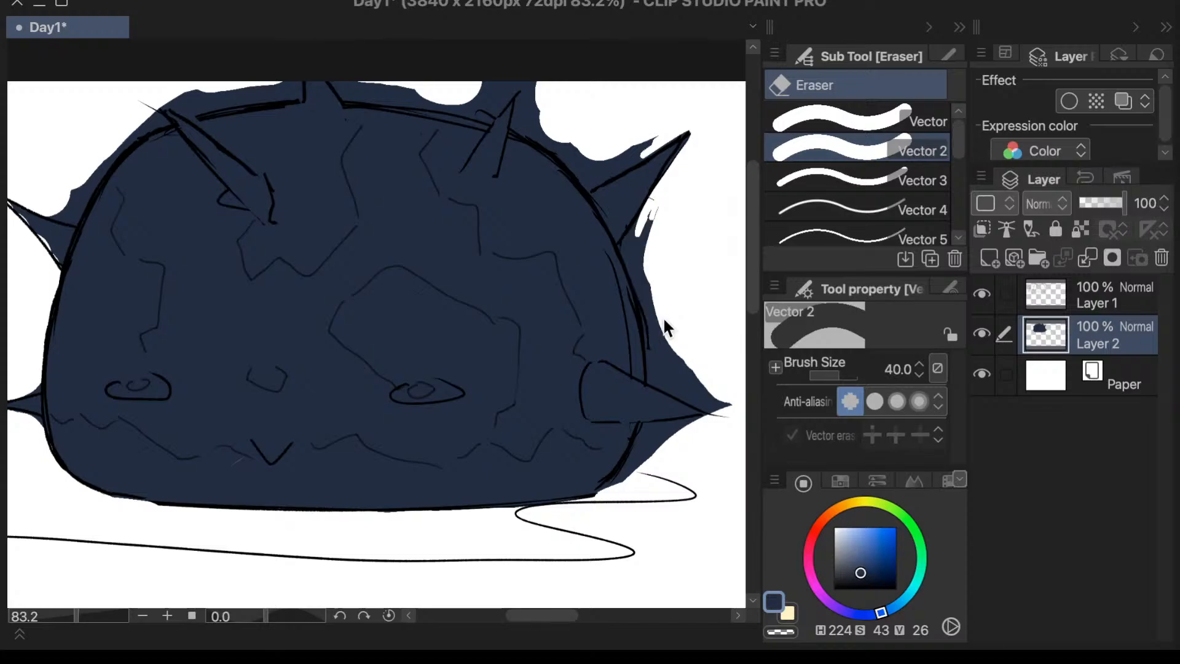
mouse_move(666, 219)
left_mouse_down()
mouse_move(631, 252)
mouse_move(642, 234)
mouse_move(660, 303)
mouse_move(634, 248)
mouse_move(658, 306)
left_mouse_up()
mouse_move(644, 266)
left_mouse_down()
mouse_move(671, 357)
mouse_move(652, 295)
mouse_move(671, 339)
mouse_move(658, 374)
mouse_move(706, 378)
mouse_move(679, 353)
mouse_move(732, 405)
left_mouse_up()
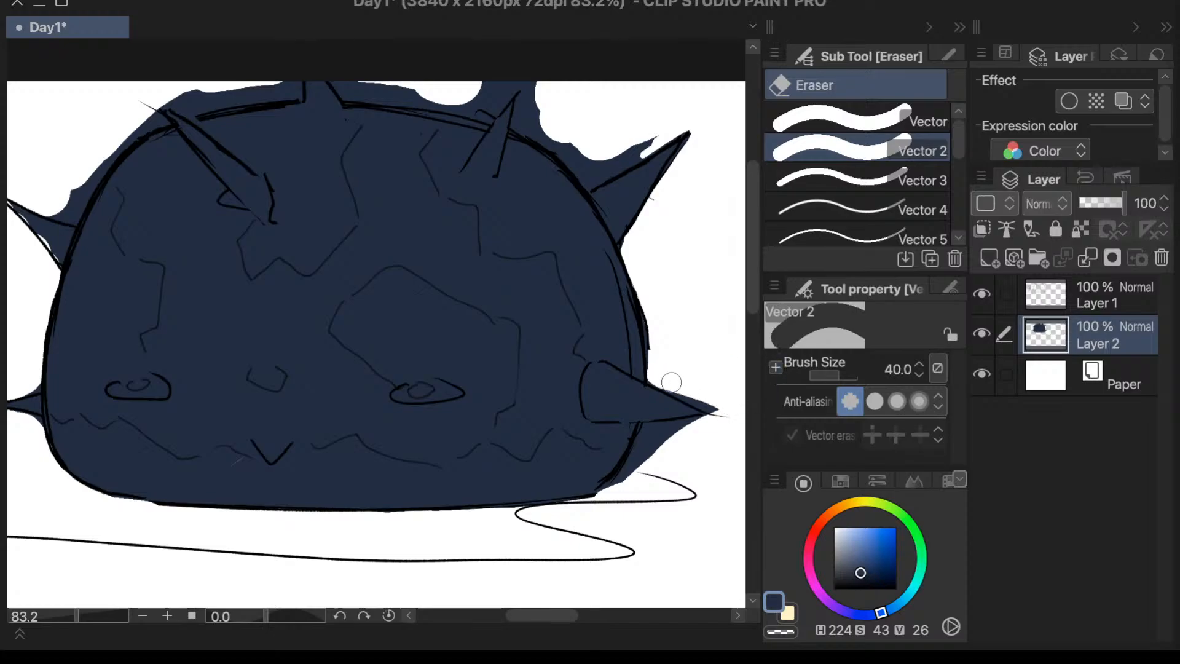
mouse_move(671, 382)
left_mouse_down()
mouse_move(737, 417)
mouse_move(711, 402)
mouse_move(712, 432)
mouse_move(650, 433)
mouse_move(660, 435)
mouse_move(639, 456)
mouse_move(657, 448)
mouse_move(607, 508)
left_mouse_up()
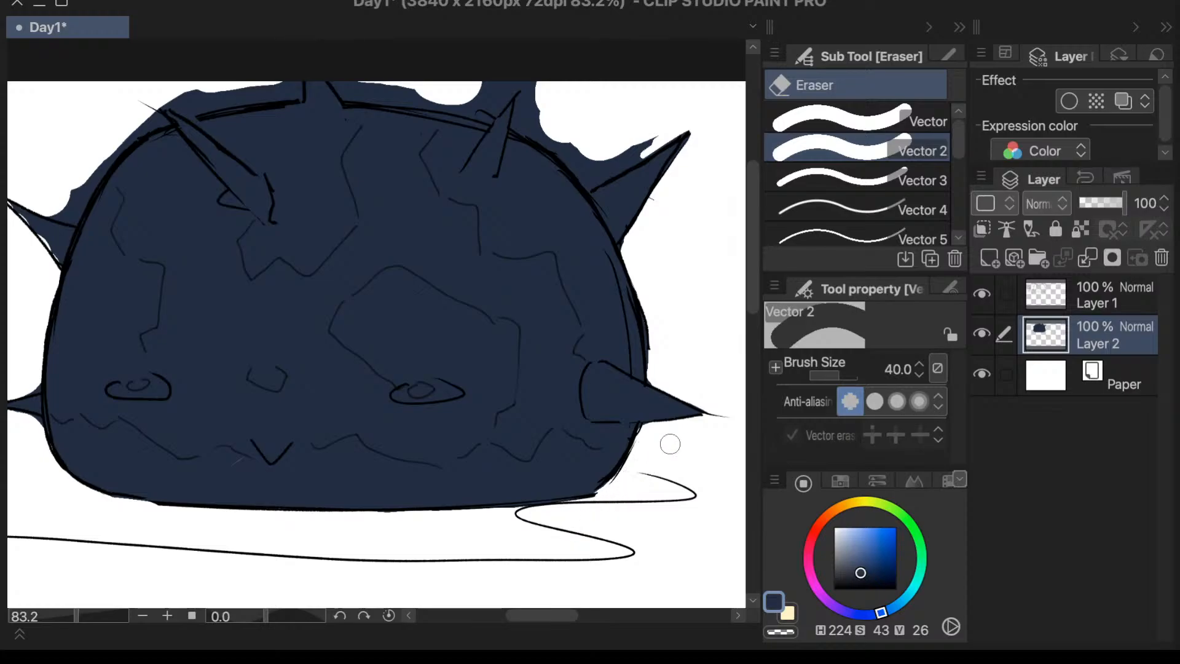
- Erase the excess blue along the dome's upper outline from the far-side spike to the top centre spike with the size 40 Vector 2 eraser
mouse_move(680, 133)
left_mouse_down()
mouse_move(647, 133)
mouse_move(614, 155)
mouse_move(654, 141)
mouse_move(595, 177)
left_mouse_up()
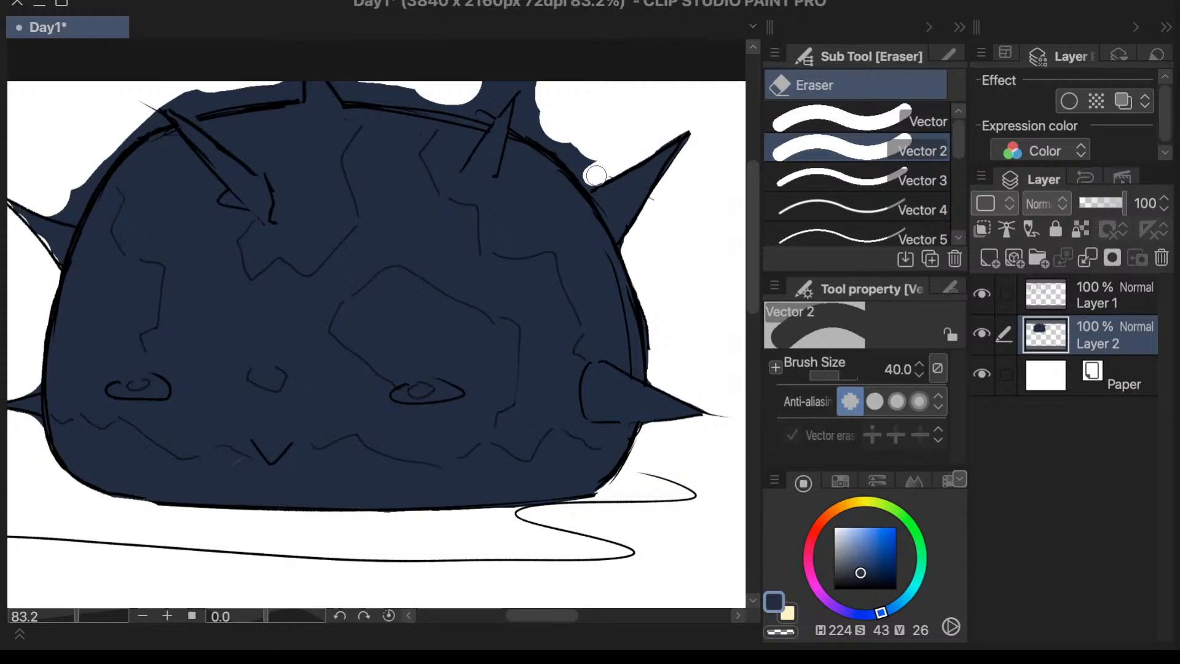
mouse_move(540, 82)
left_mouse_down()
mouse_move(523, 113)
mouse_move(545, 118)
mouse_move(587, 162)
left_mouse_up()
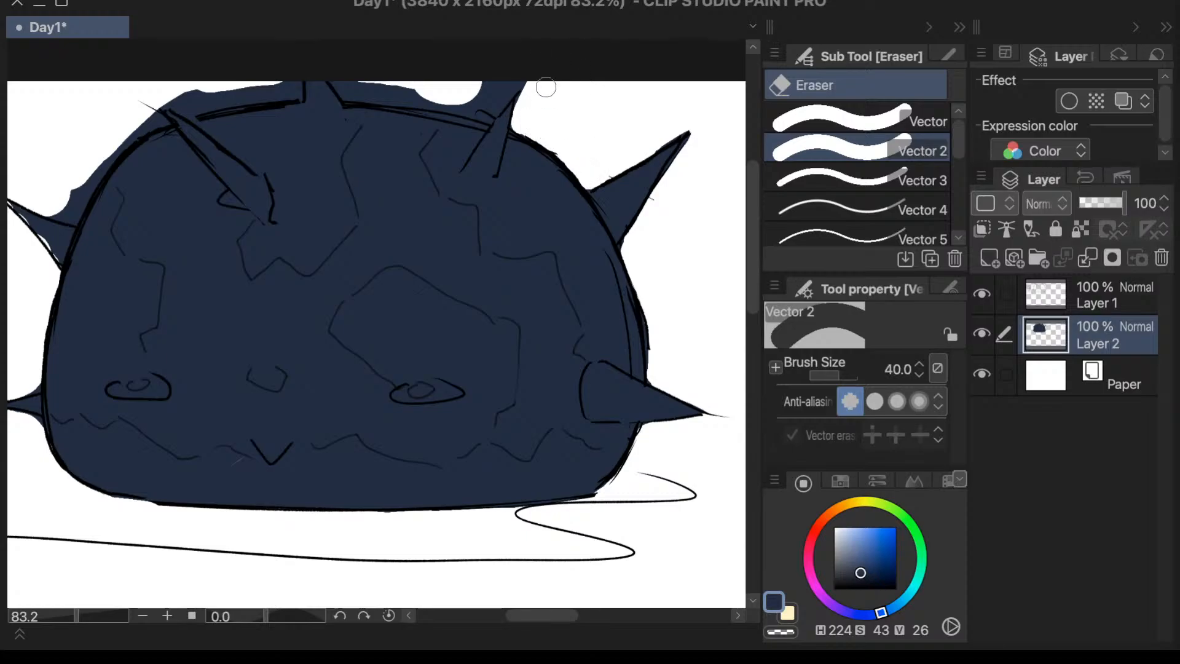
mouse_move(545, 88)
left_mouse_down()
mouse_move(500, 89)
mouse_move(514, 61)
mouse_move(490, 91)
mouse_move(526, 66)
mouse_move(498, 91)
left_mouse_up()
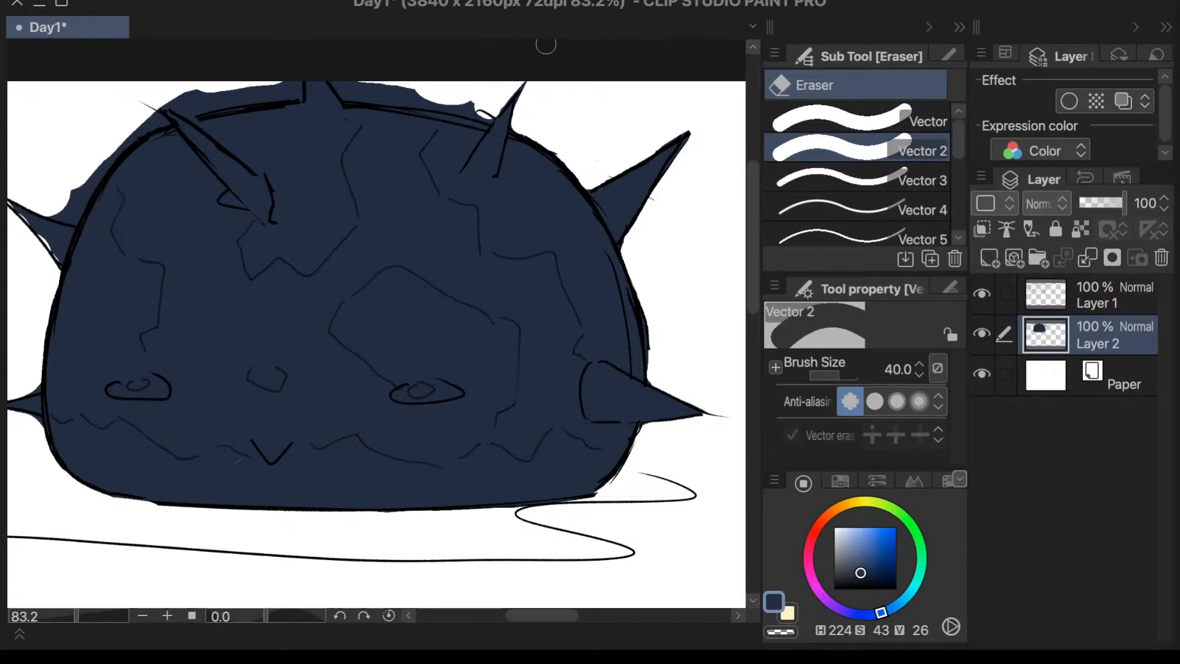
mouse_move(352, 83)
left_mouse_down()
mouse_move(478, 104)
mouse_move(396, 92)
left_mouse_up()
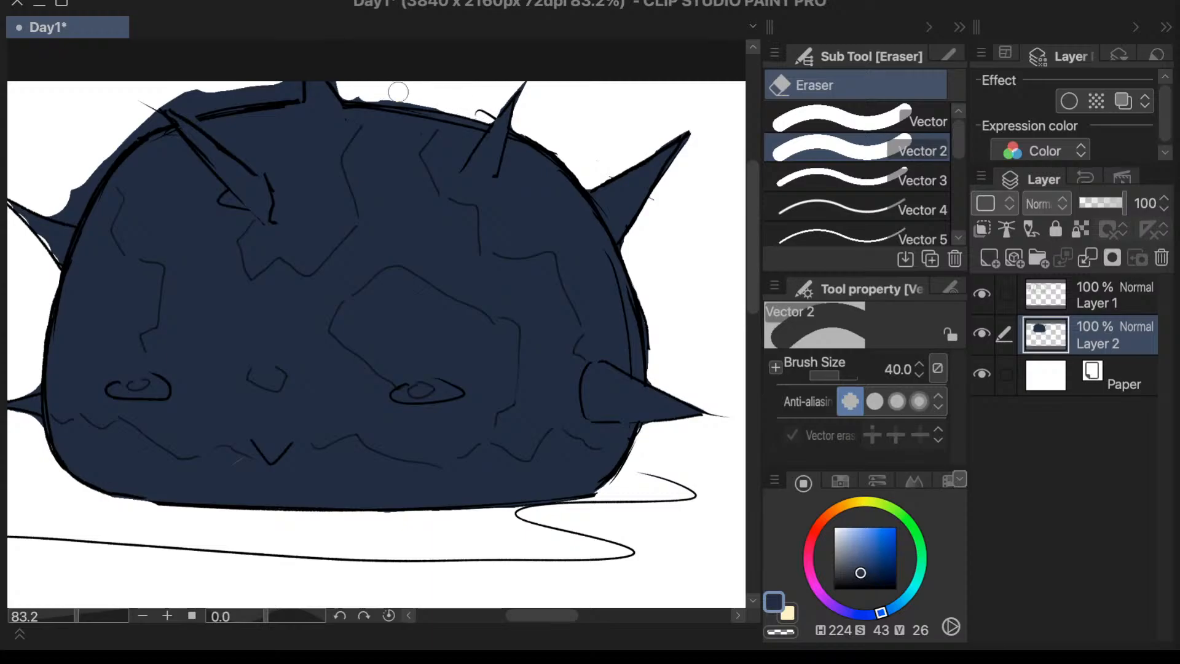
- Erase the excess blue from the top centre spike down to the upper side spike facing the character, following the outline
mouse_move(292, 89)
left_mouse_down()
mouse_move(290, 74)
mouse_move(270, 89)
mouse_move(185, 103)
left_mouse_up()
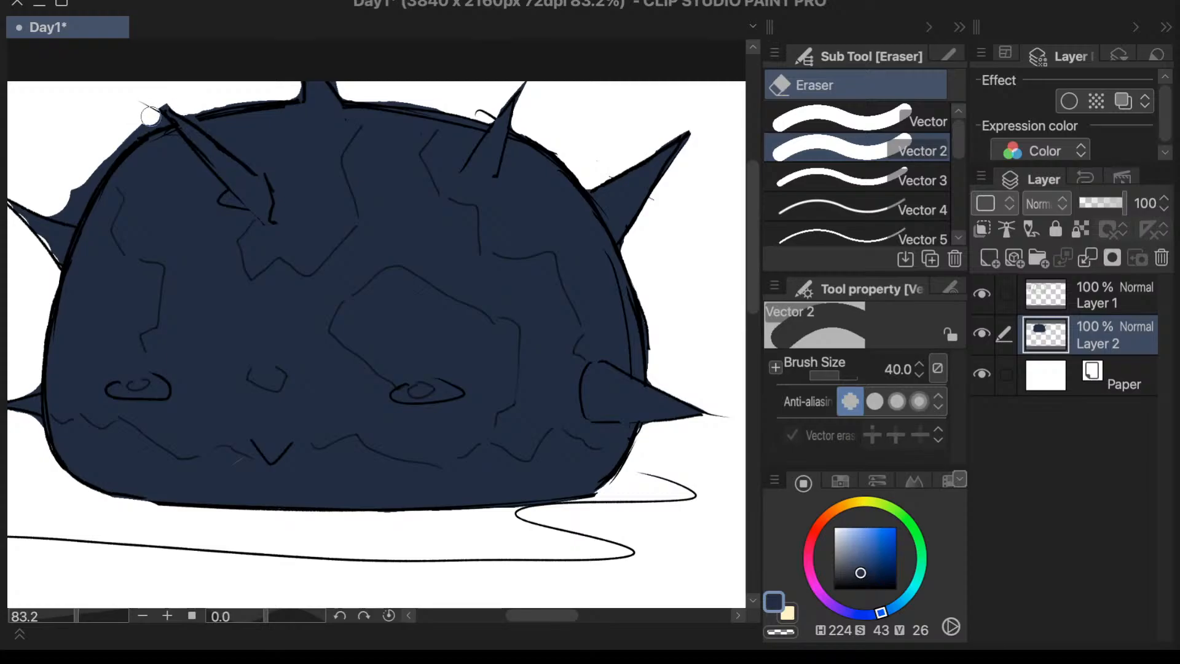
left_click_drag(143, 122, 72, 191)
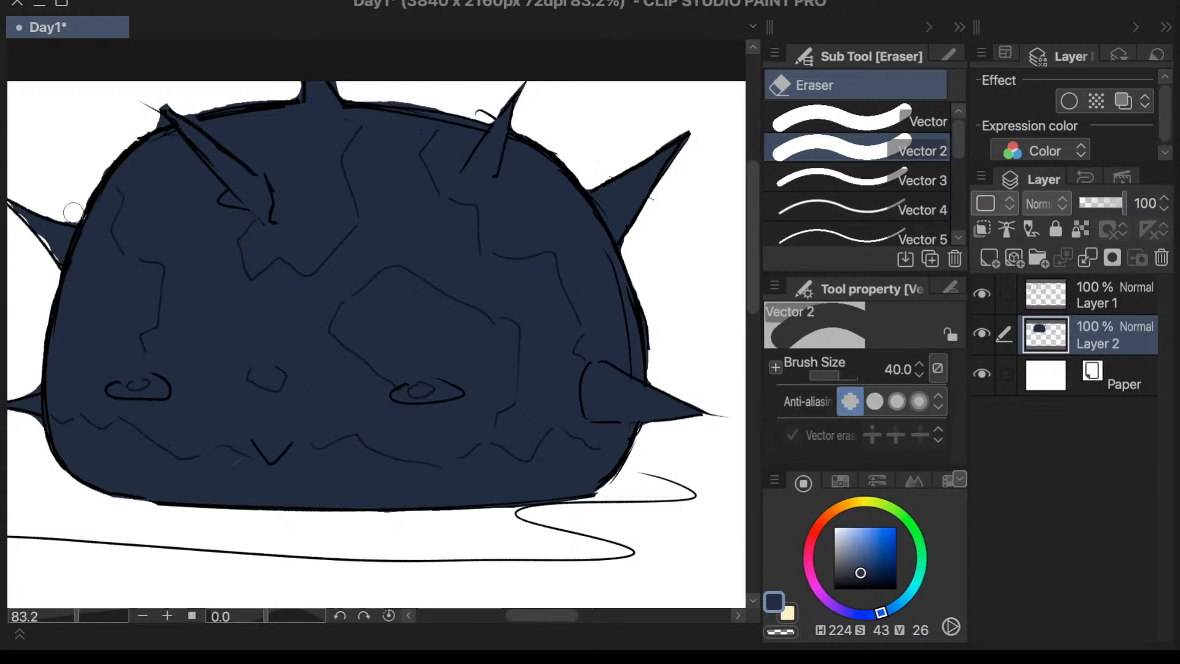
left_click_drag(76, 214, 104, 167)
- Switch from the eraser to the Textured pen at brush size 15 for the dome's blue base on Layer 2
left_click_drag(753, 307, 752, 301)
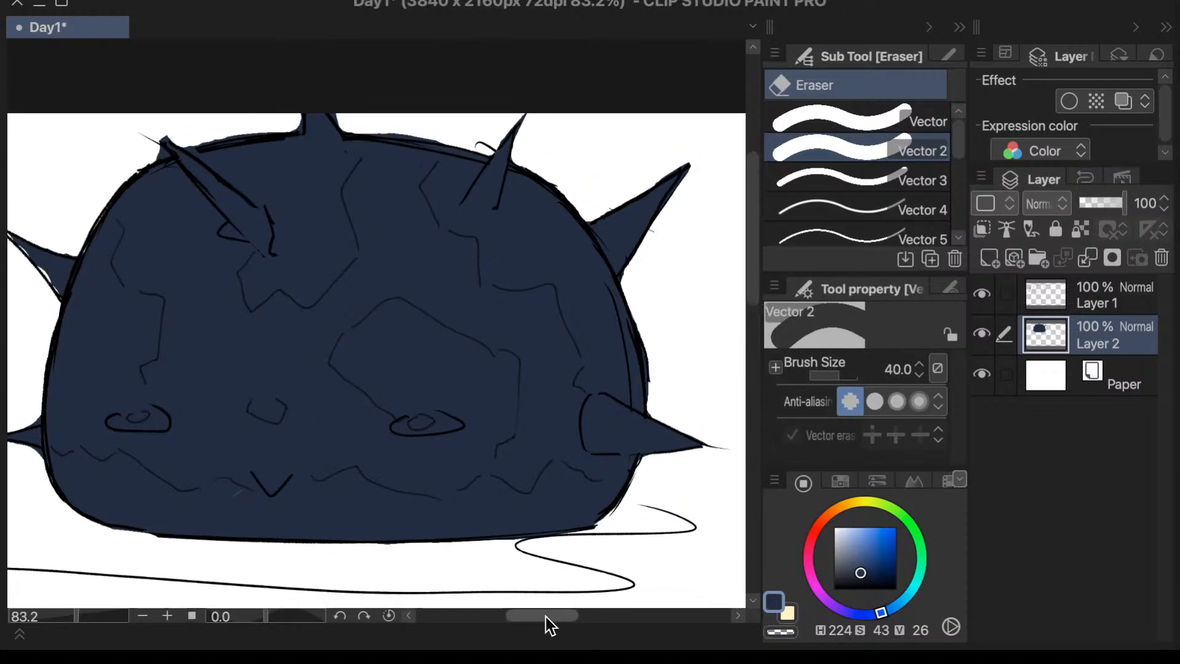
left_click_drag(546, 618, 542, 615)
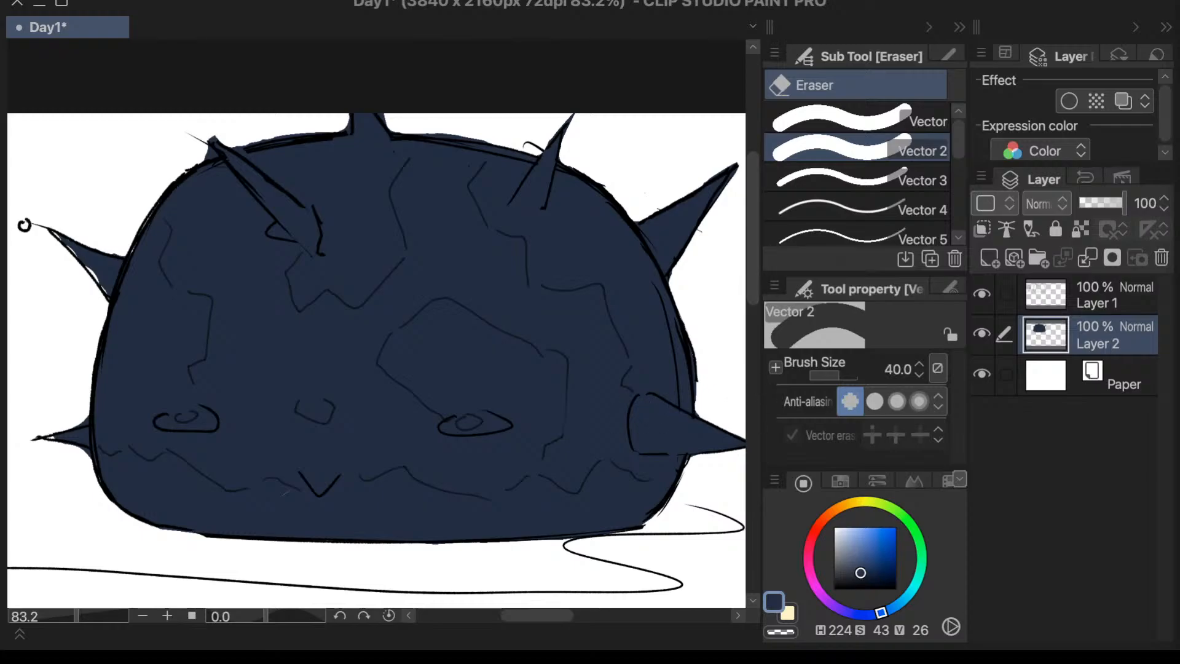
left_click_drag(753, 300, 751, 289)
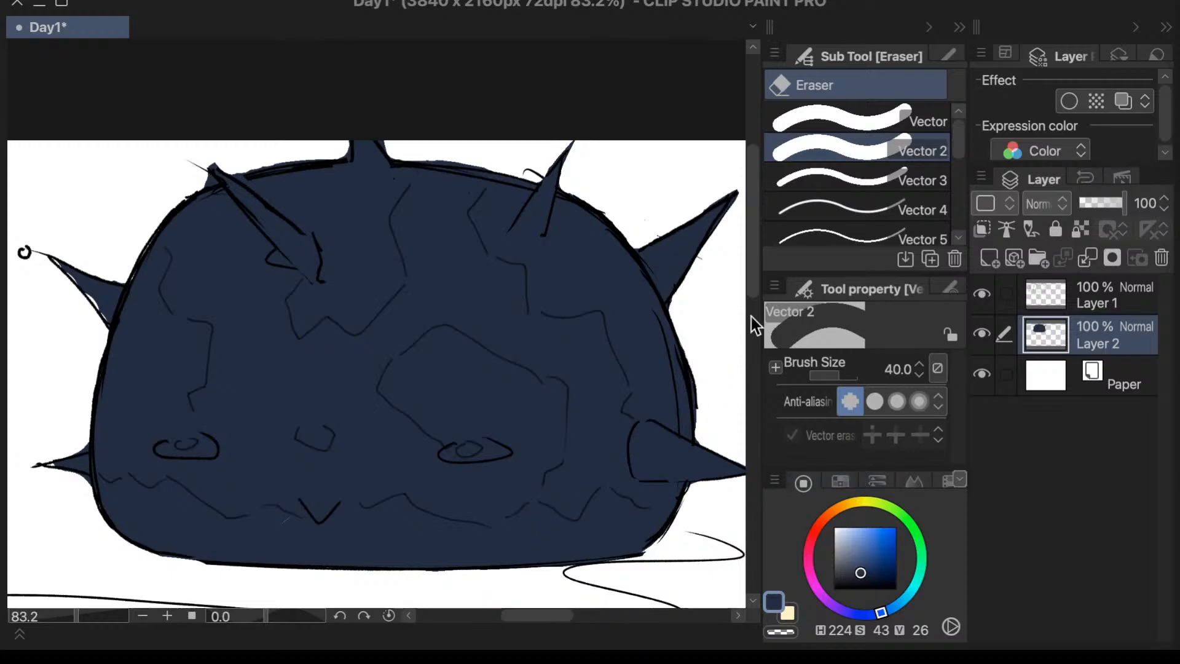
left_click_drag(750, 198, 750, 198)
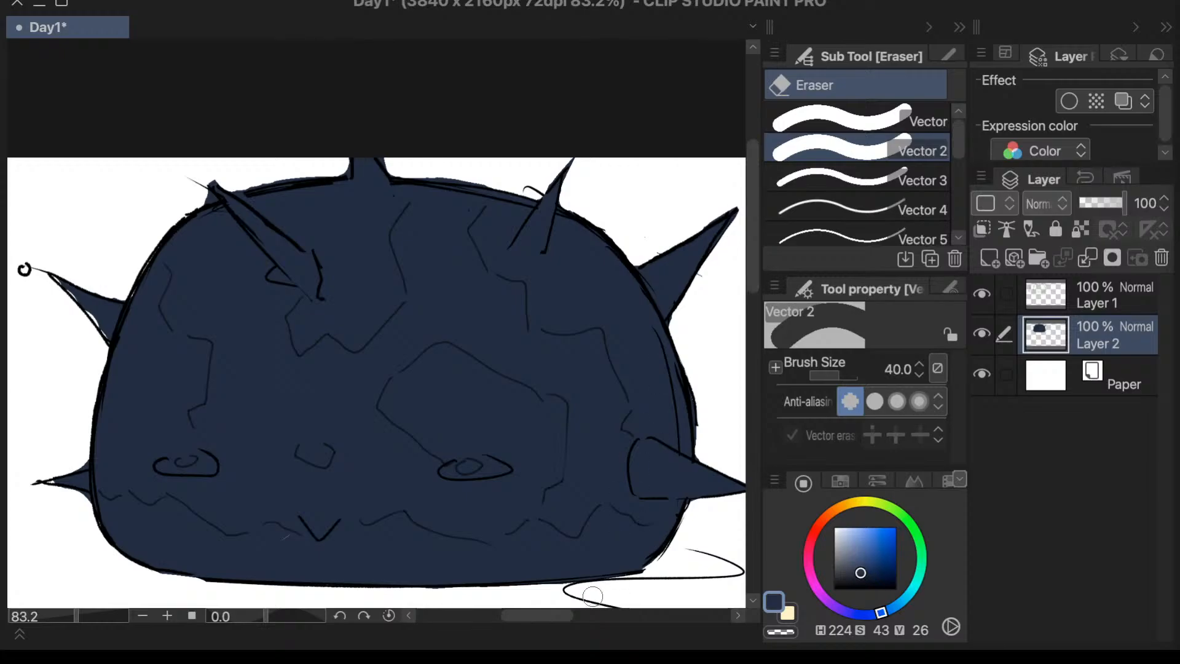
left_click_drag(564, 613, 566, 614)
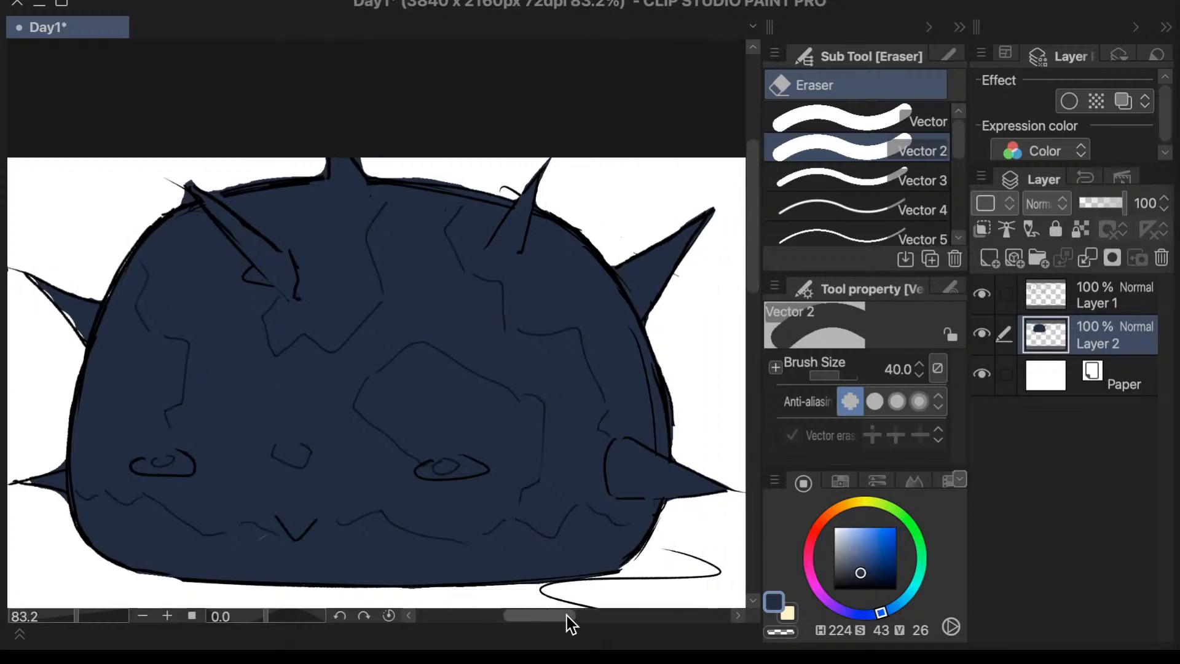
left_click_drag(750, 271, 750, 276)
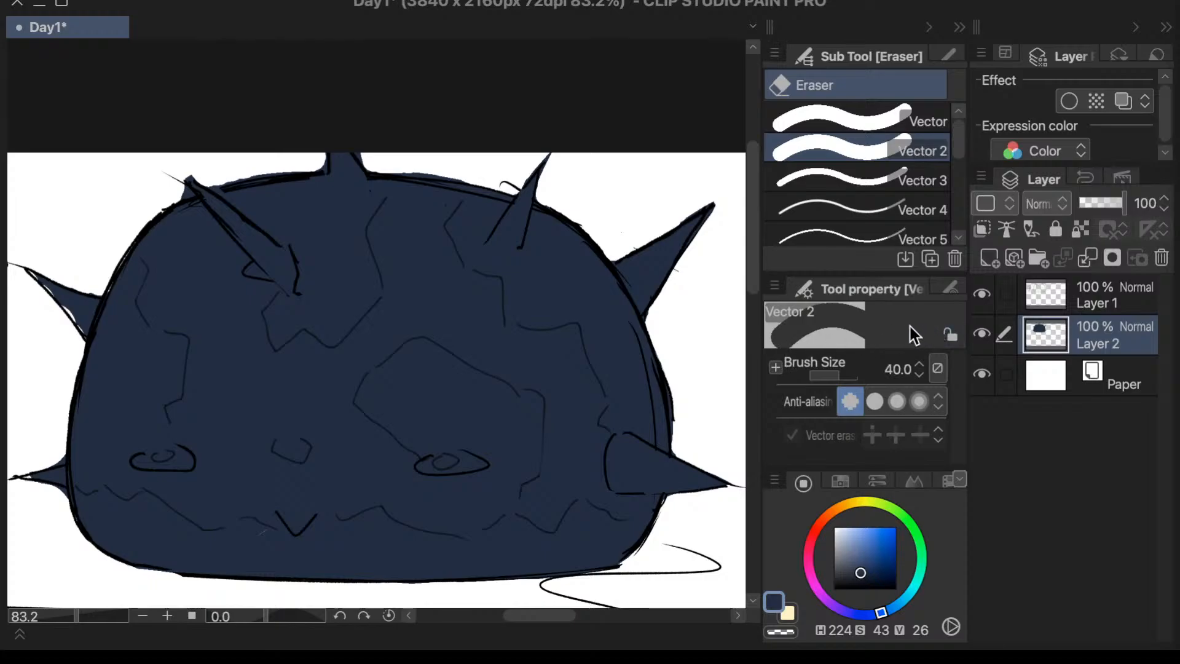
key("p")
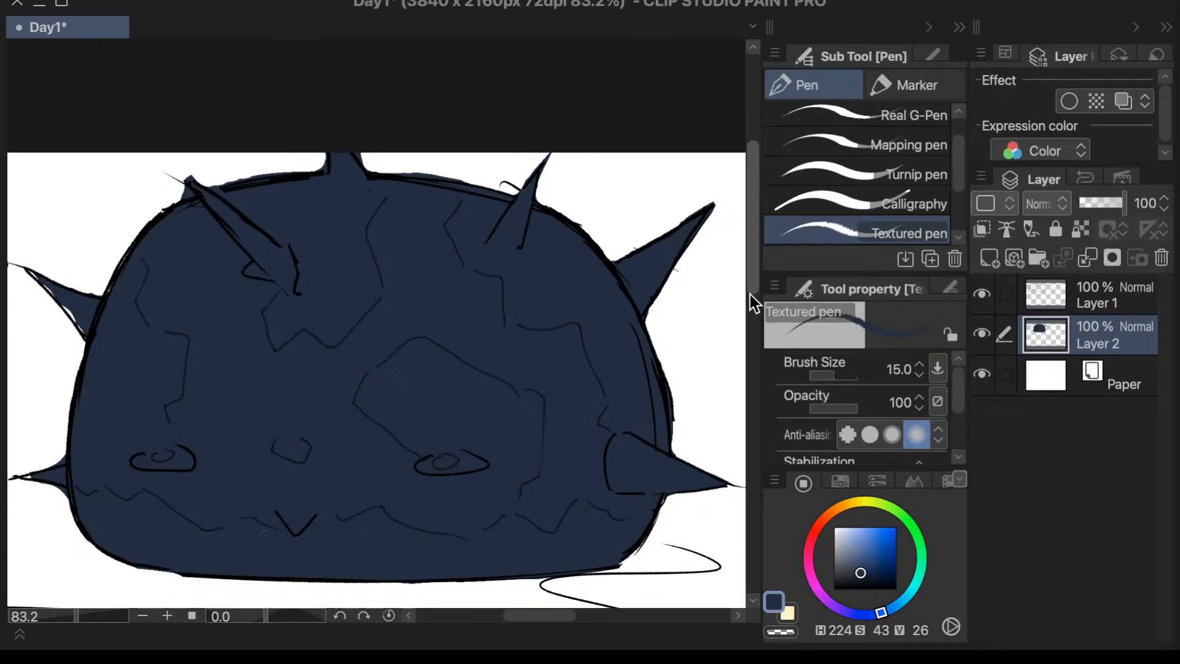
left_click_drag(546, 614, 543, 614)
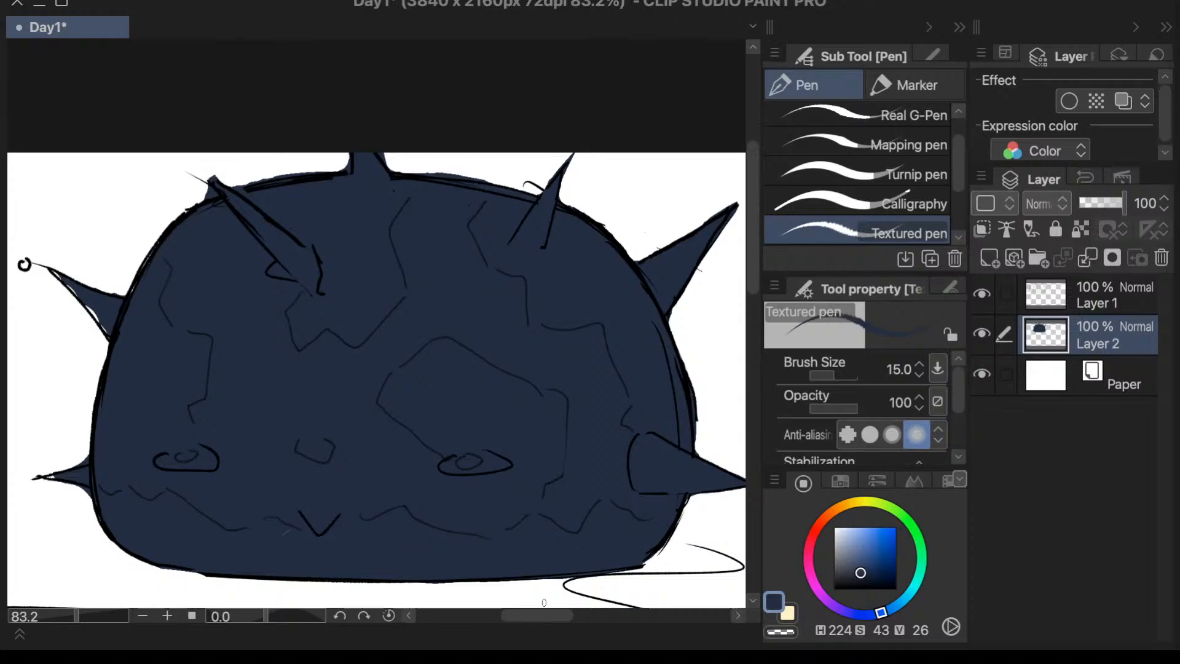
- Try to erase the stray line at the tip of the dome's front upper spike on Layer 1 with the Vector 3 eraser
left_click(1082, 294)
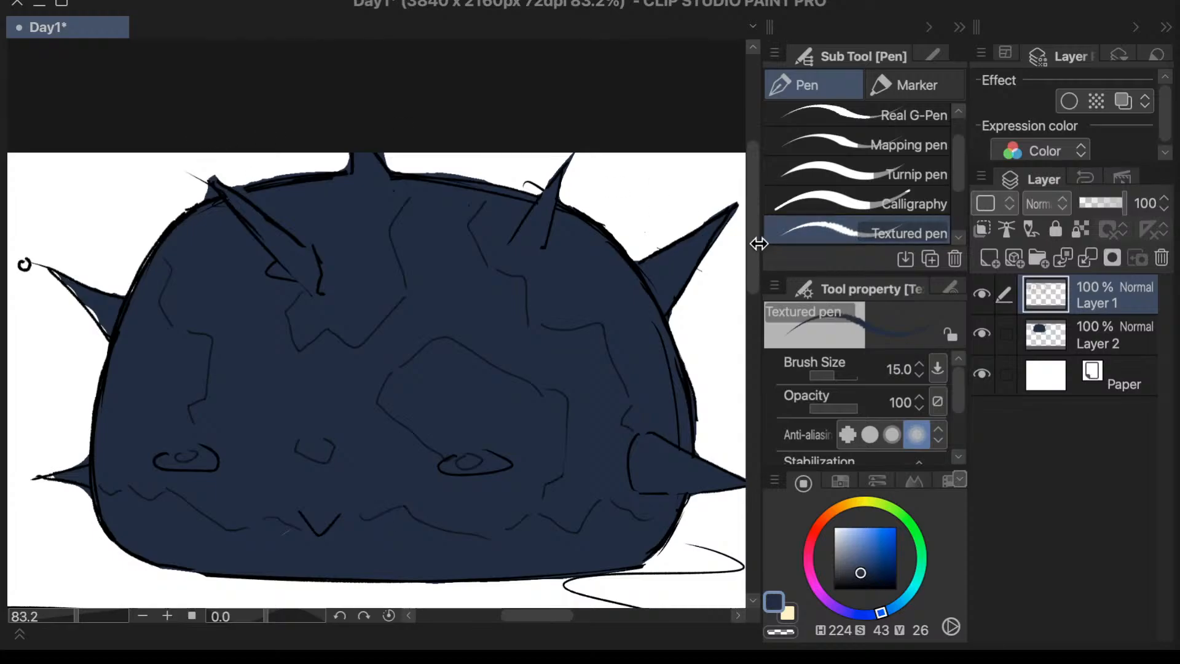
scroll(757, 245, "up", 1)
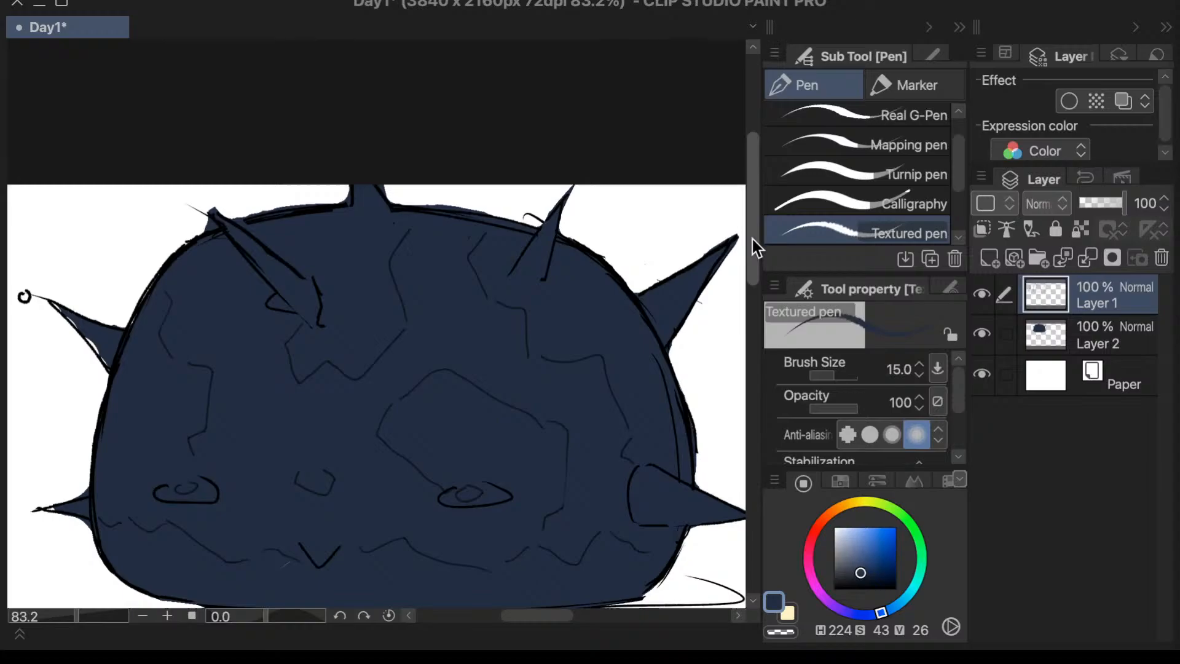
key("e")
left_click(891, 180)
left_click(209, 210)
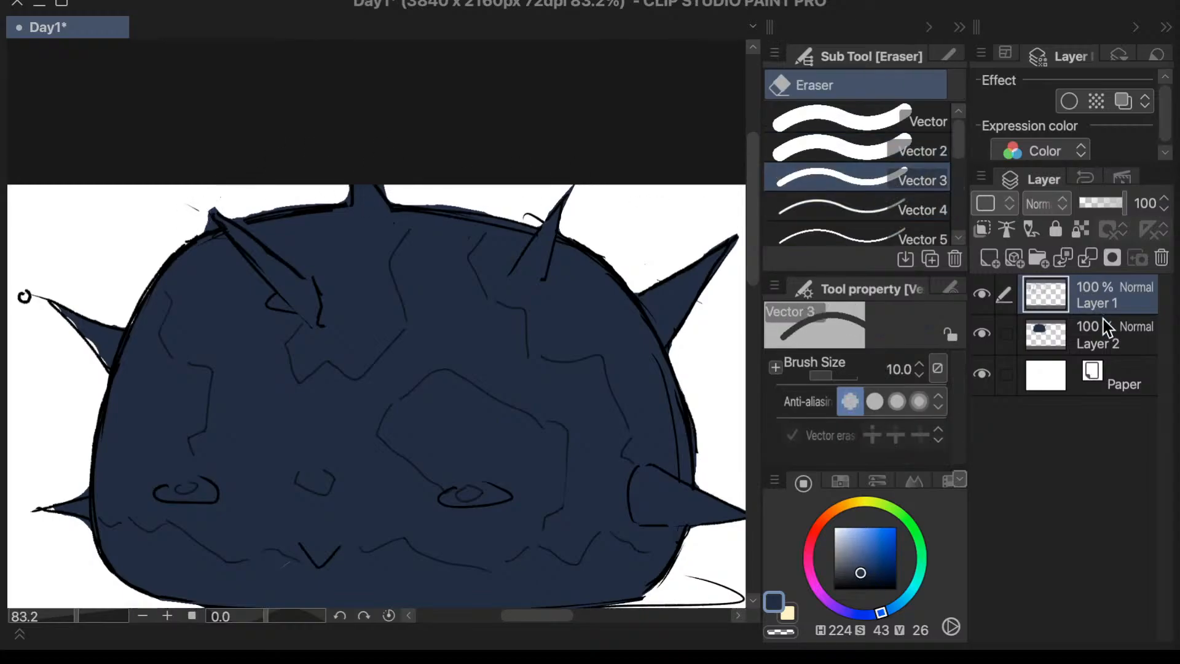
key("ctrl+z")
- Fill the gaps in the upper side spike facing the character with dark blue on Layer 2 using the Textured pen
left_click(1094, 324)
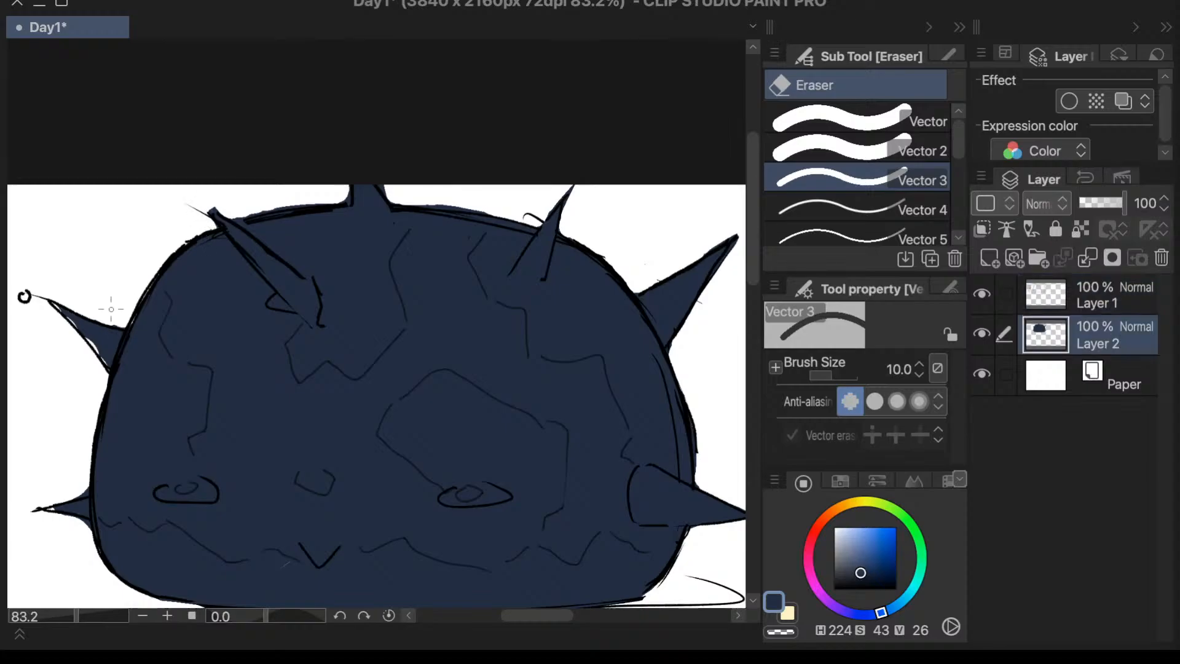
key("p")
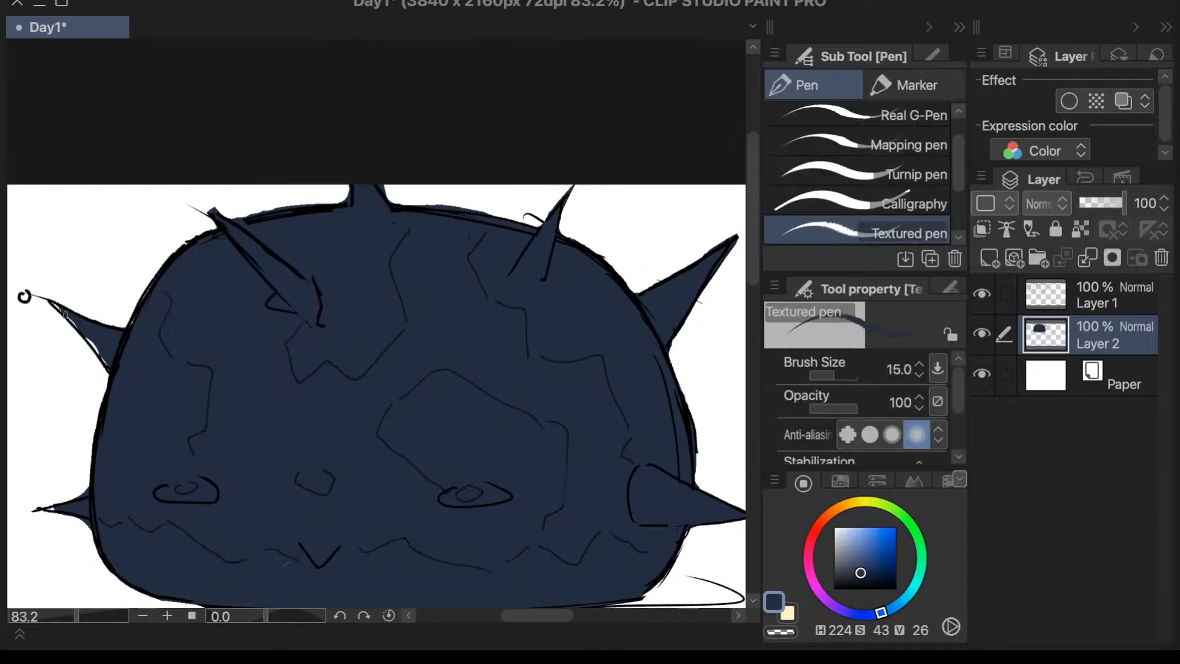
left_click_drag(65, 315, 109, 370)
- Add a new raster layer and place it below Layer 2
left_click_drag(76, 617, 69, 618)
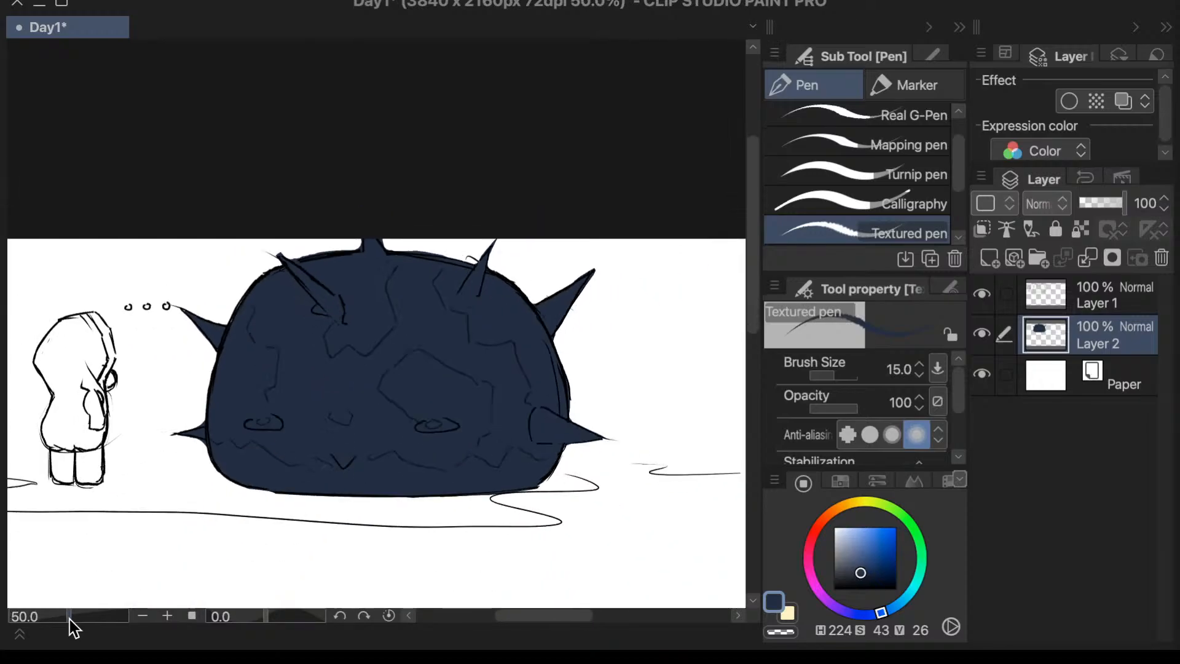
left_click(990, 258)
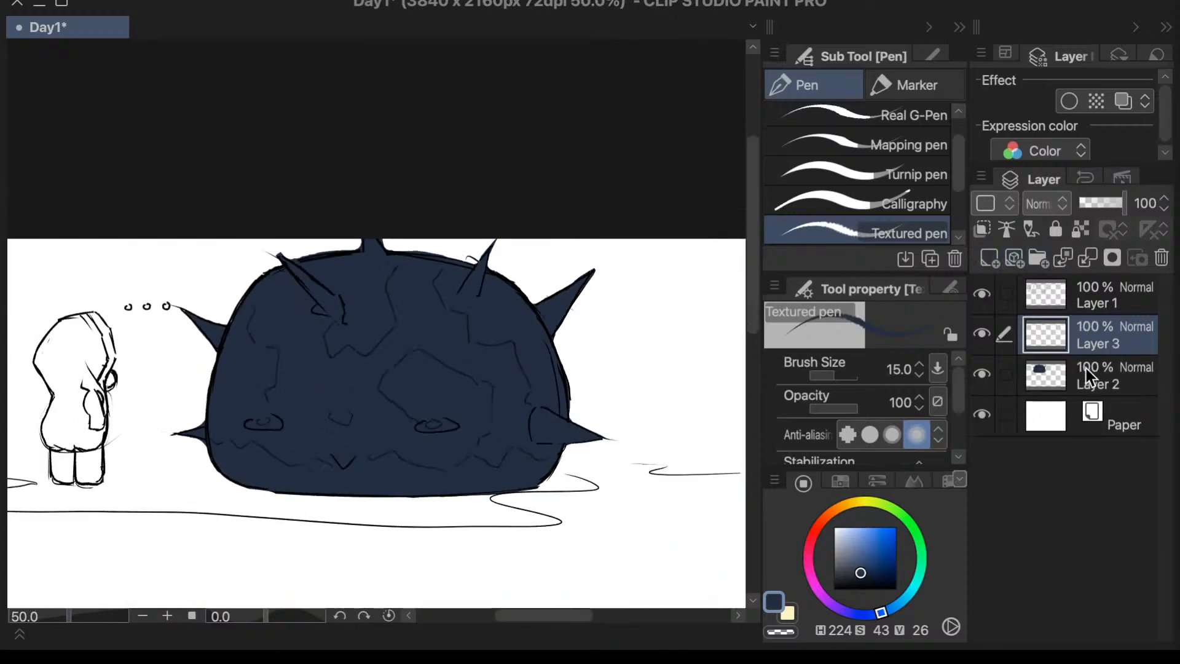
left_click_drag(1086, 367, 1100, 385)
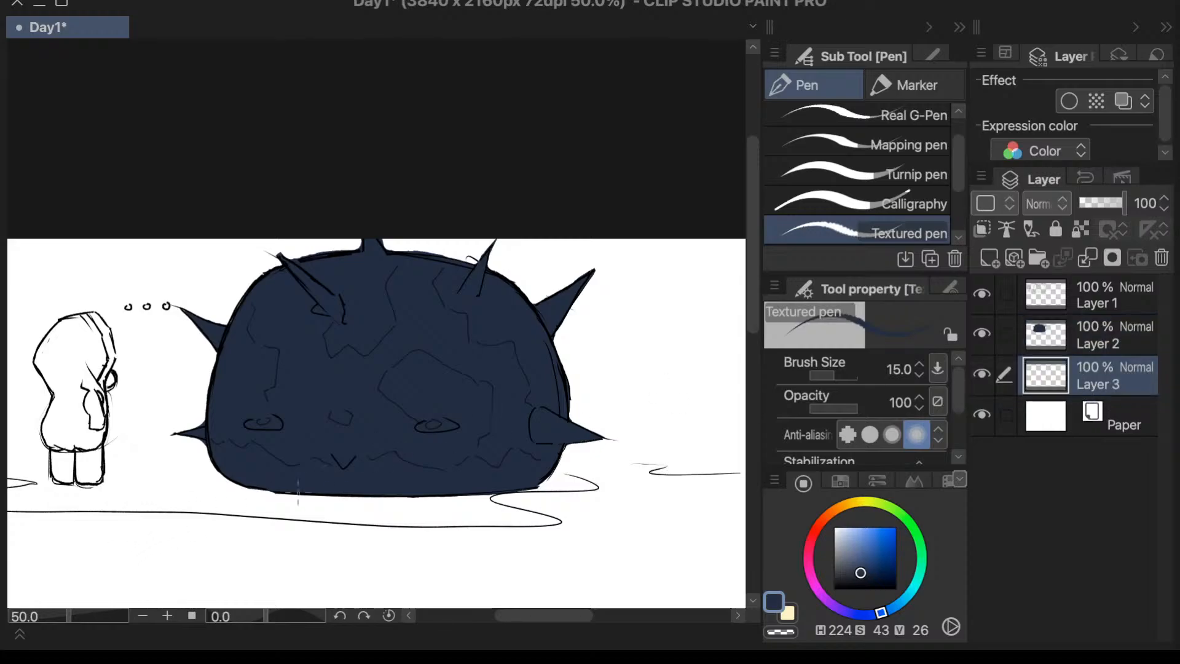
- Set the drawing colour to a warm yellow (H 46, S 59, V 96) and choose the Calligraphy pen at size 200
left_click(852, 504)
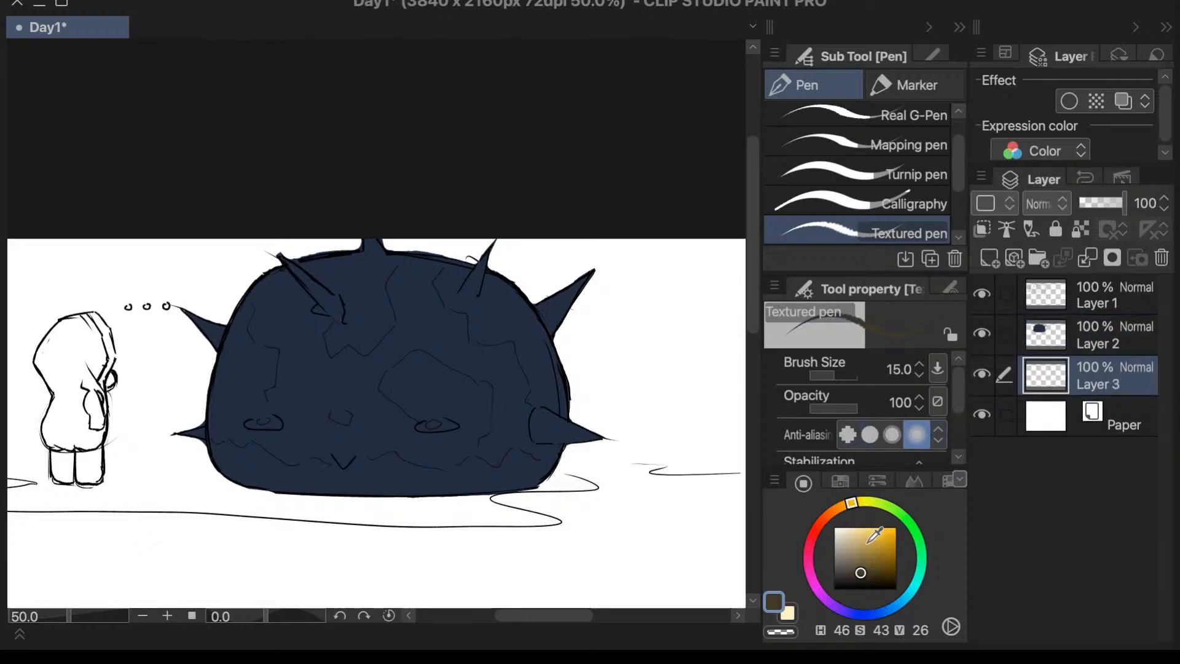
left_click_drag(867, 535, 870, 530)
key("period")
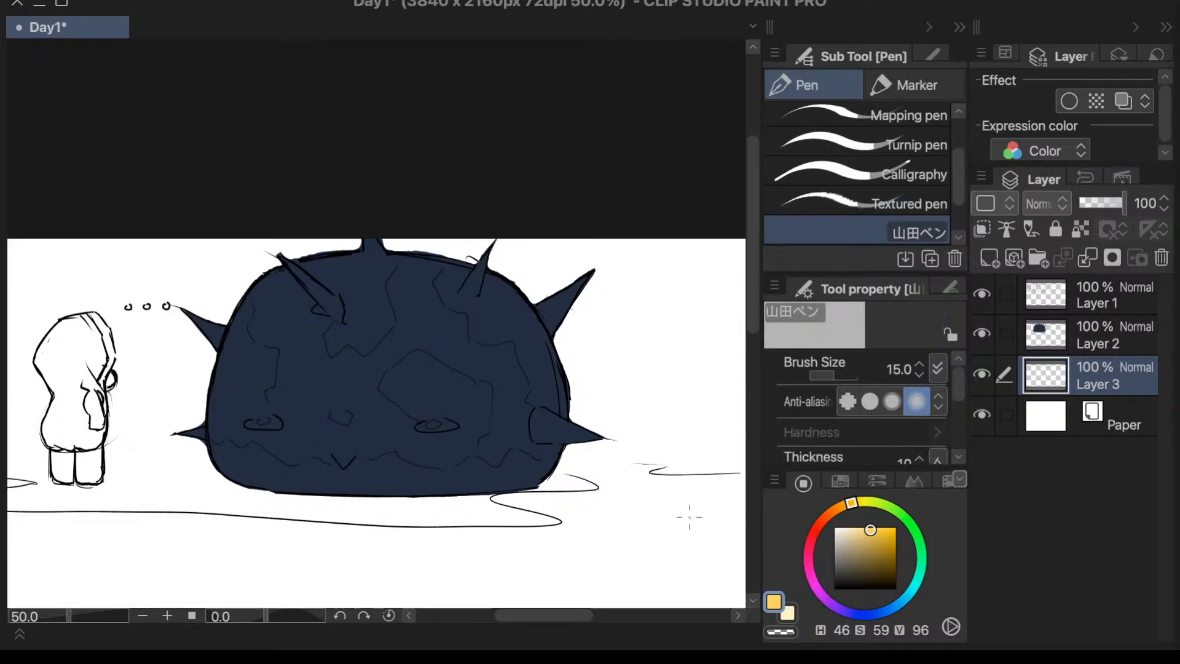
left_click(873, 174)
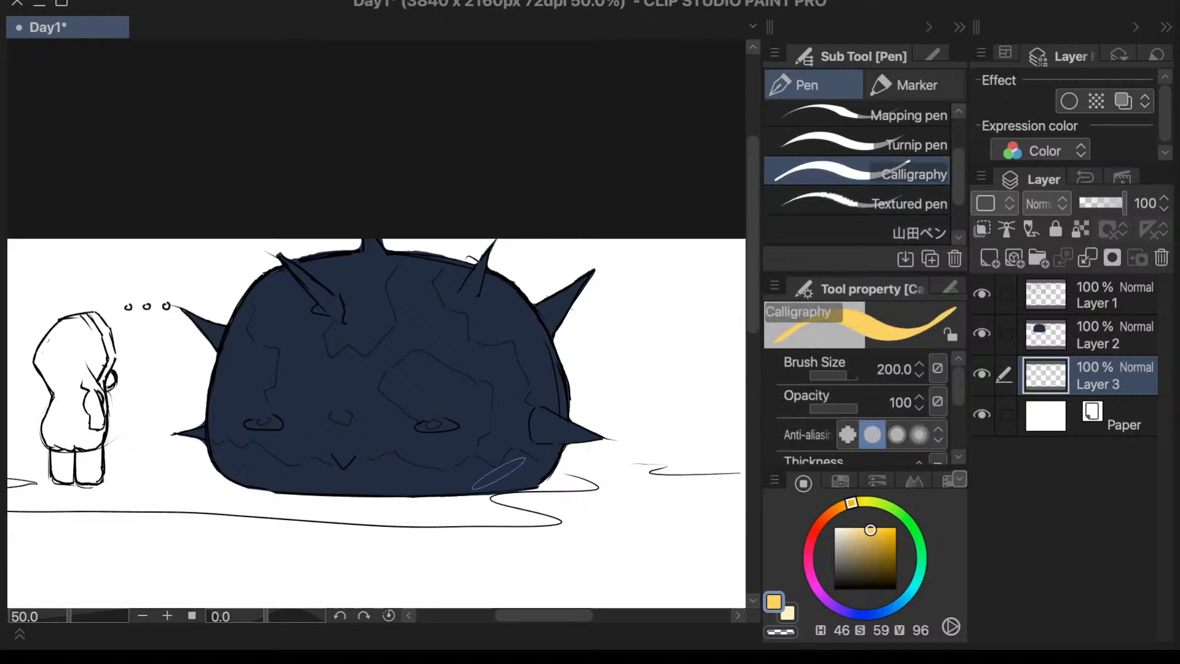
- Try a yellow Calligraphy mark on Layer 3 at the dome's lower far-side corner, then undo it
scroll(755, 285, "down", 1)
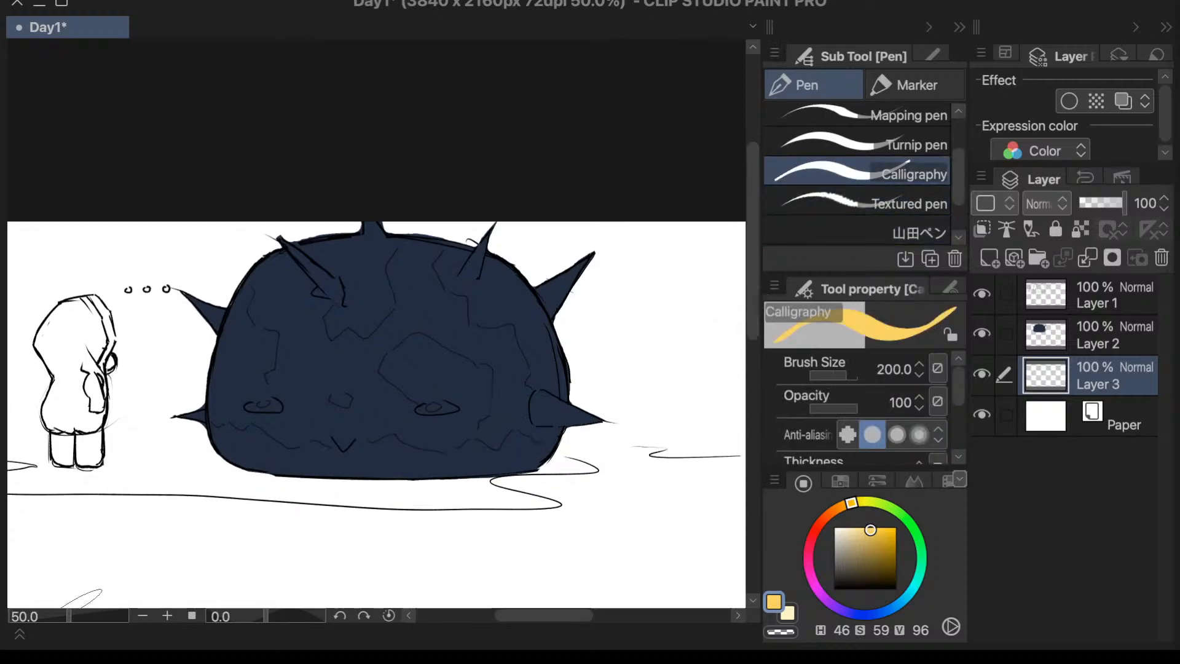
left_click(72, 618)
left_click_drag(71, 618, 75, 618)
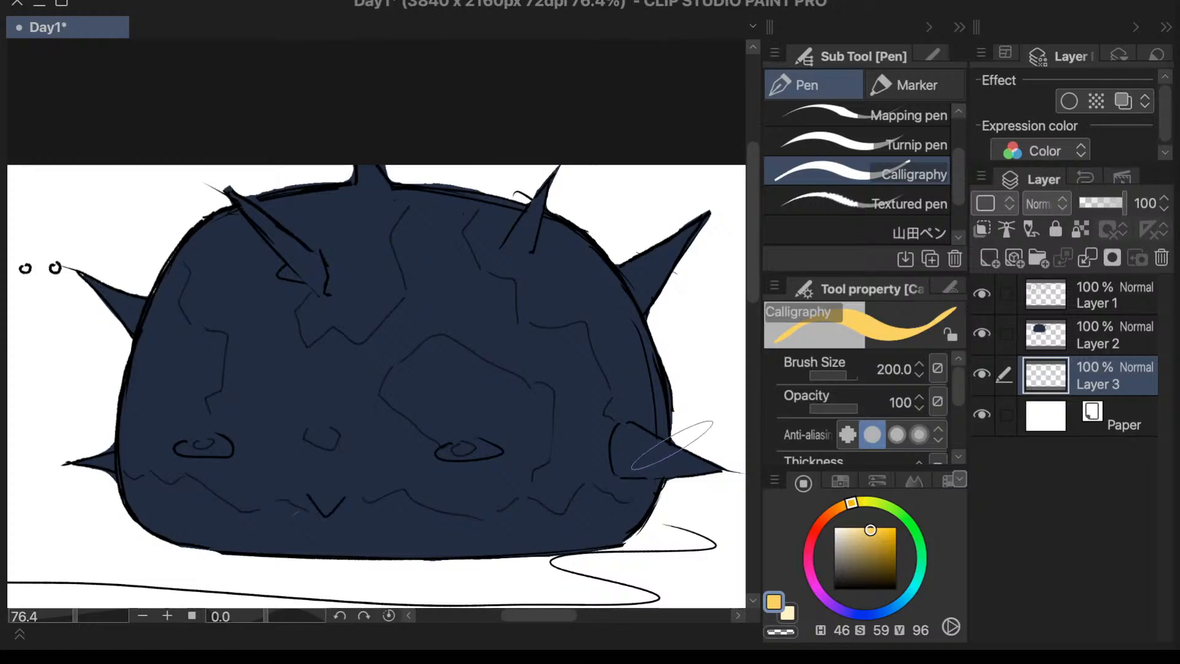
left_click(632, 510)
left_click(861, 202)
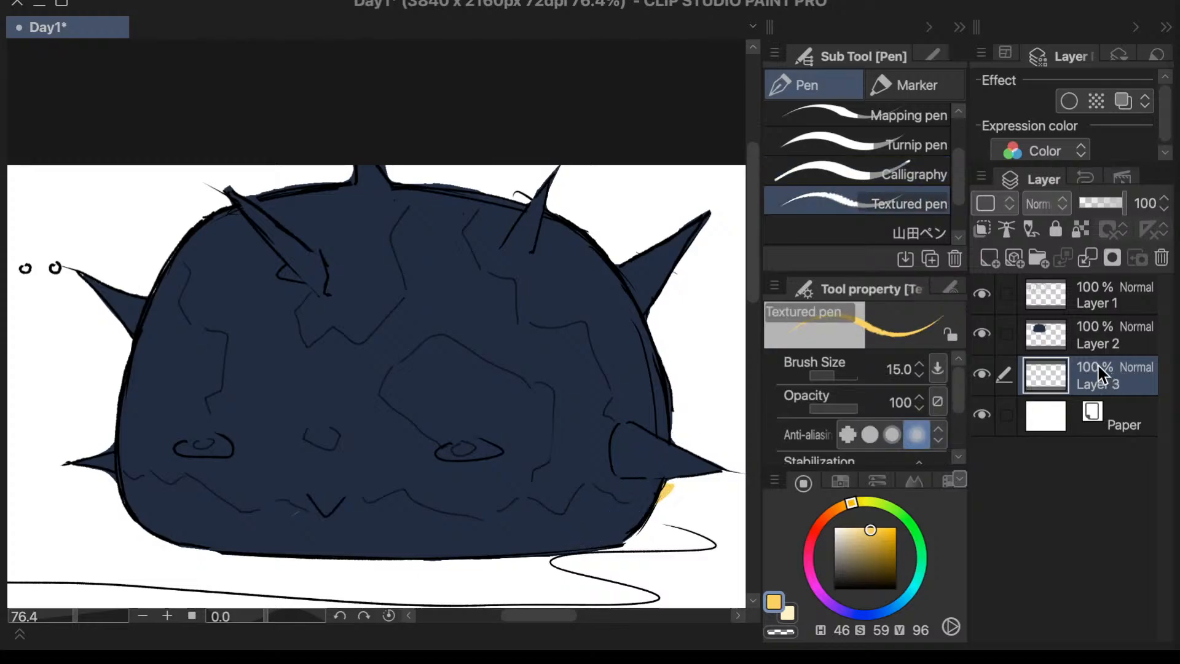
key("period")
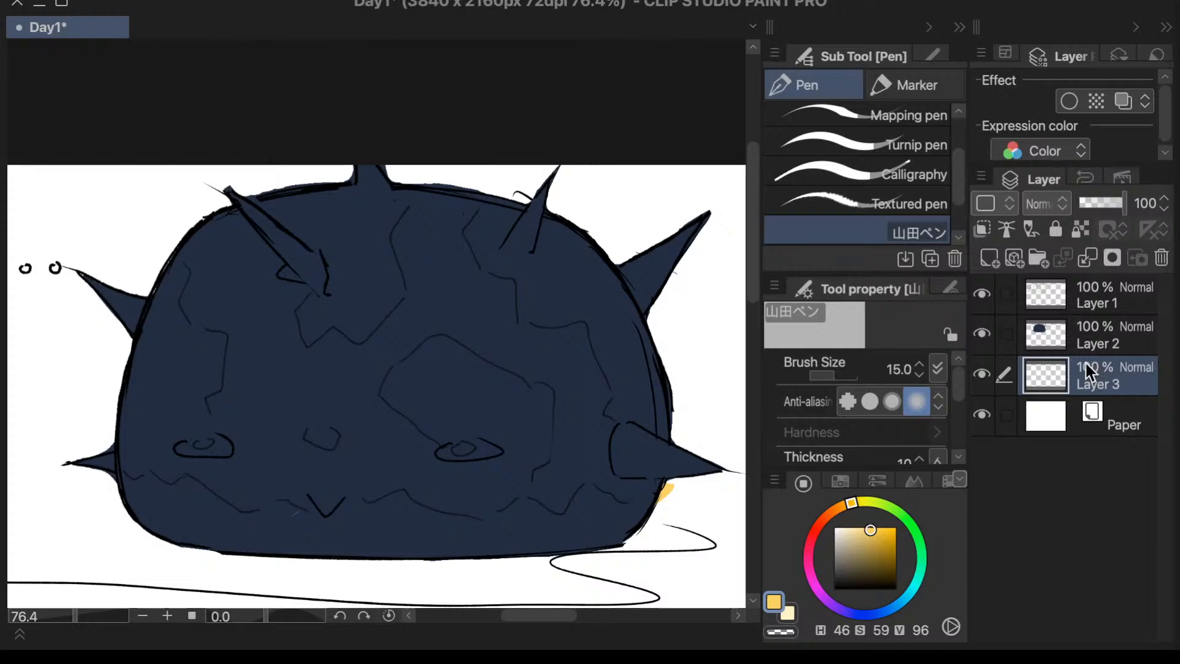
key("e")
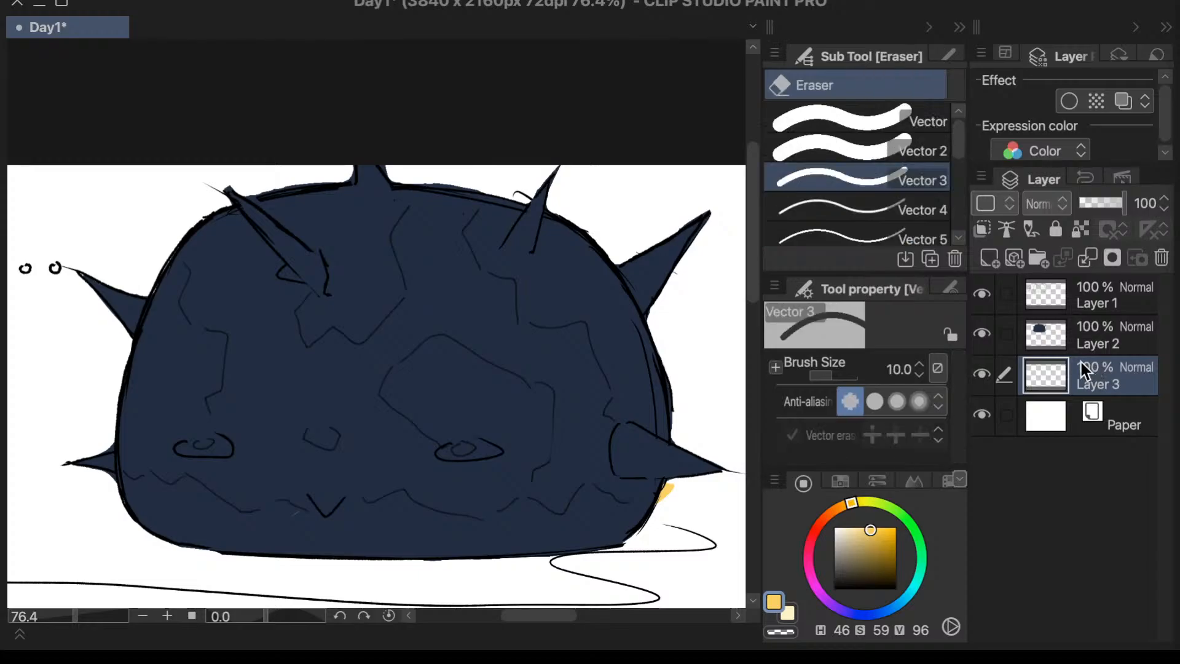
key("super+z")
- Add a new layer directly above Layer 2 and delete Layer 3
left_click(989, 259)
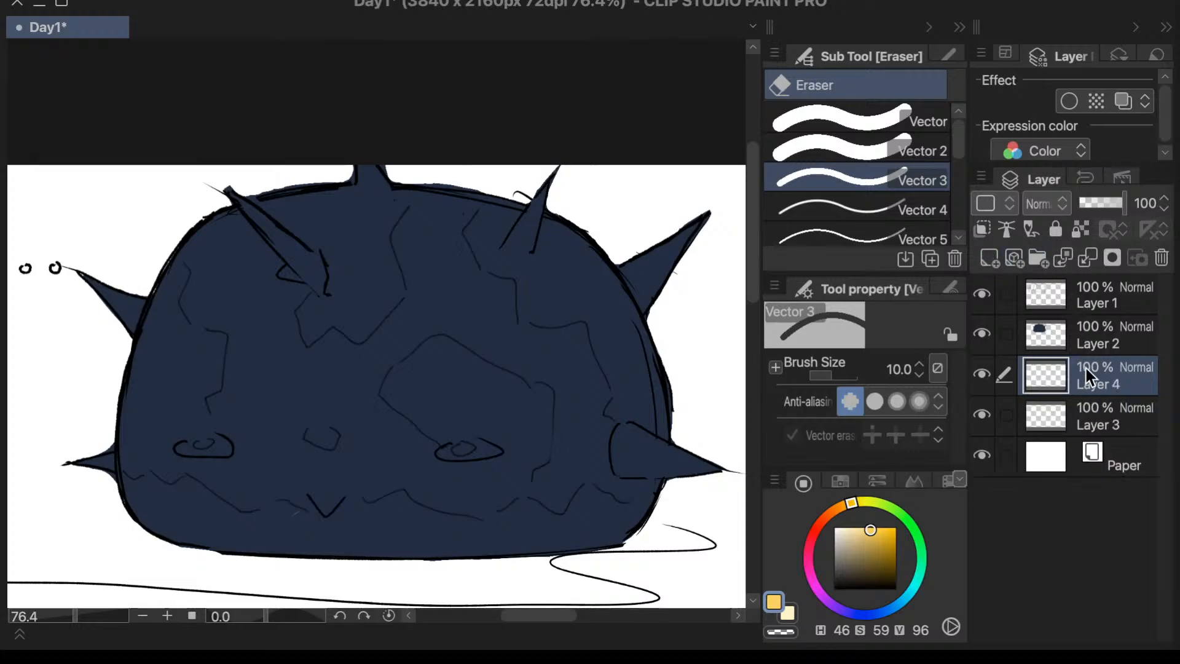
left_click_drag(1087, 388, 1092, 327)
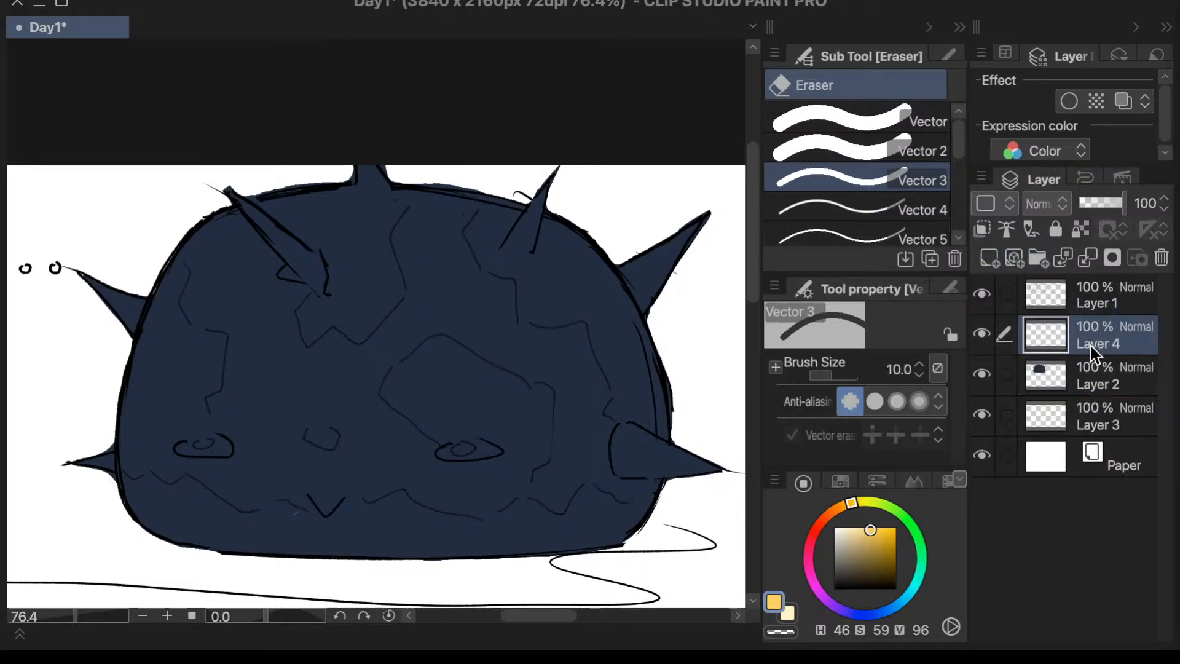
left_click(1068, 421)
left_click(1161, 257)
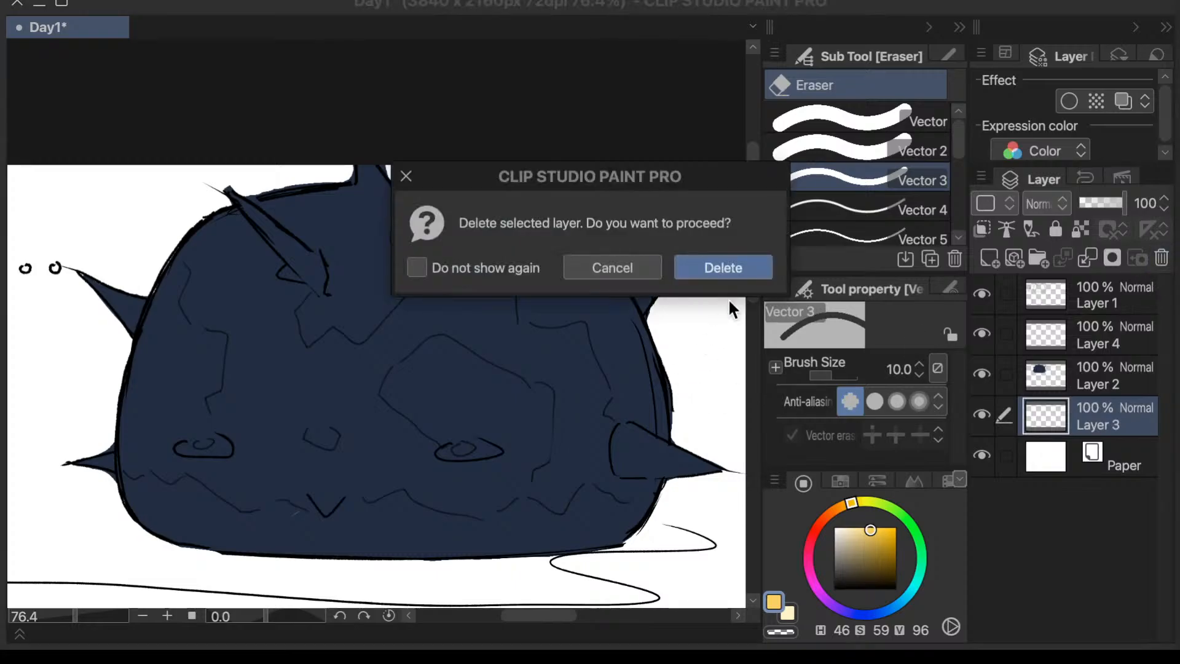
left_click(713, 265)
- Try erasing the blue at the dome's lower far-side corner on Layer 2 with the Vector 3 eraser and undo the strokes
left_click(1111, 368)
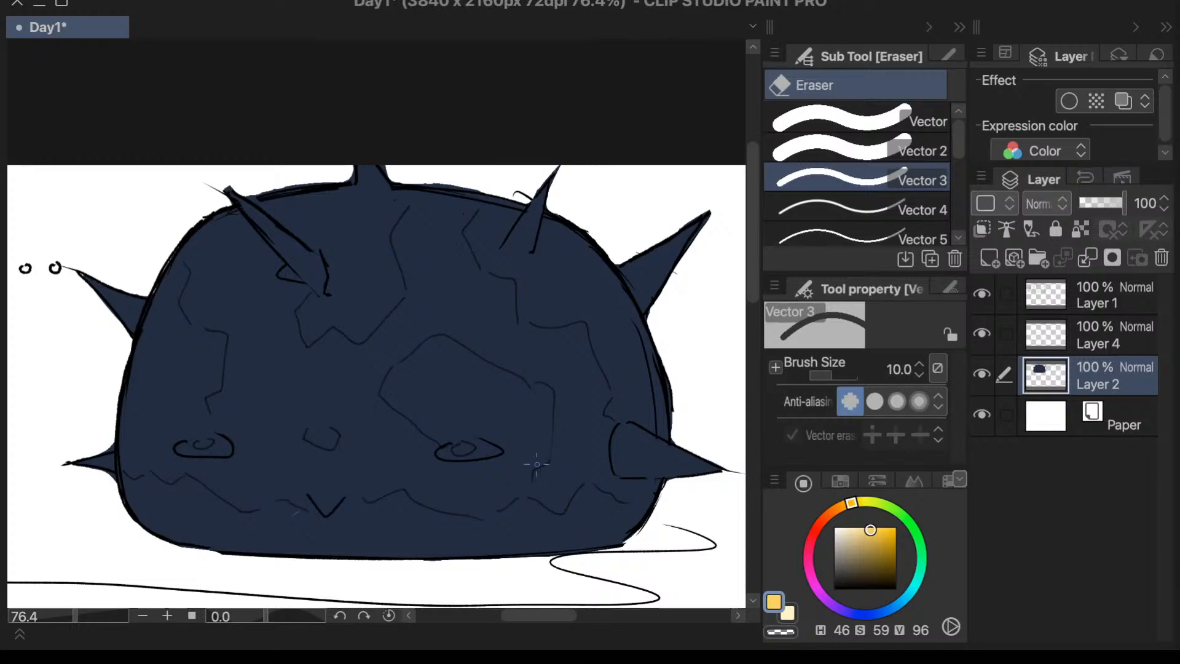
left_click_drag(628, 497, 595, 533)
left_click_drag(643, 499, 599, 530)
key("p")
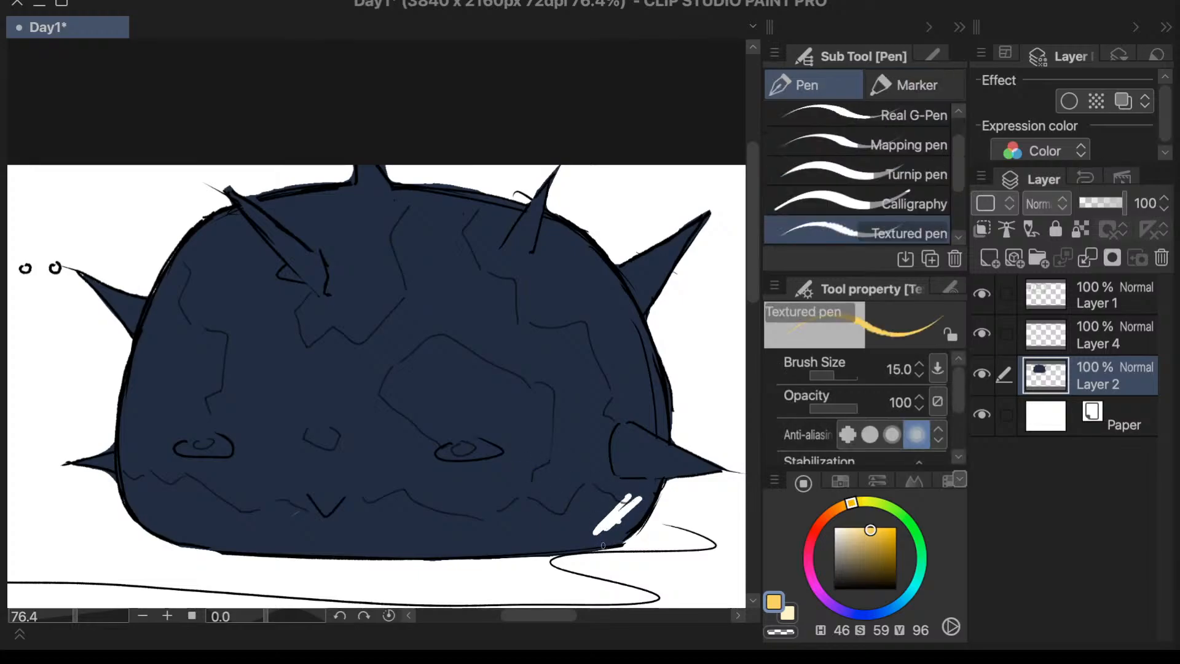
key("ctrl+z")
key("ctrl+z")
key("ctrl+z")
key("e")
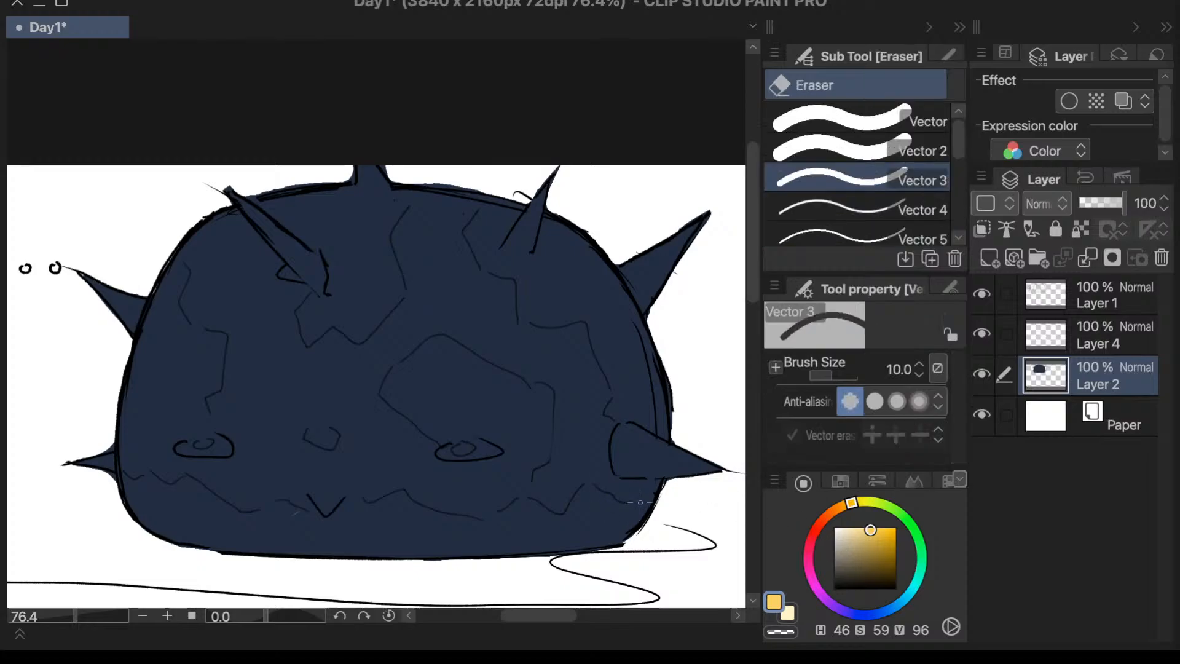
left_click_drag(640, 502, 610, 528)
key("ctrl+z")
- Try hatching yellow over the dome's lower far-side corner on Layer 2 with the Textured pen at size 15
key("p")
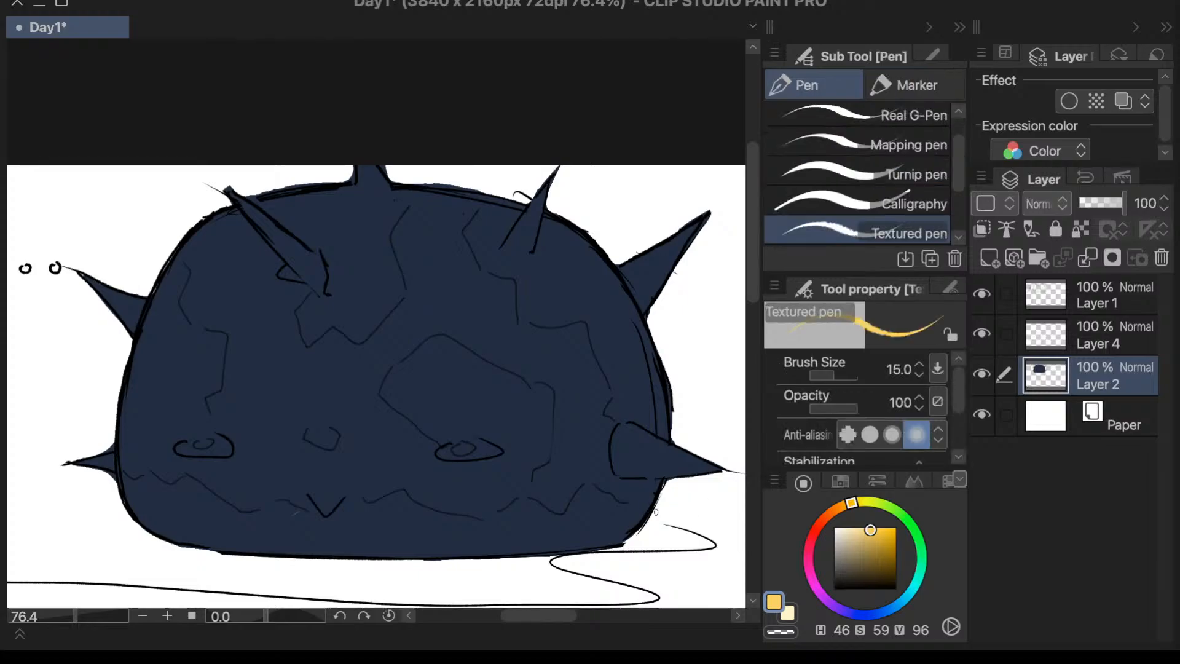
mouse_move(656, 512)
left_mouse_down()
mouse_move(615, 522)
mouse_move(593, 510)
mouse_move(556, 529)
mouse_move(576, 508)
left_mouse_up()
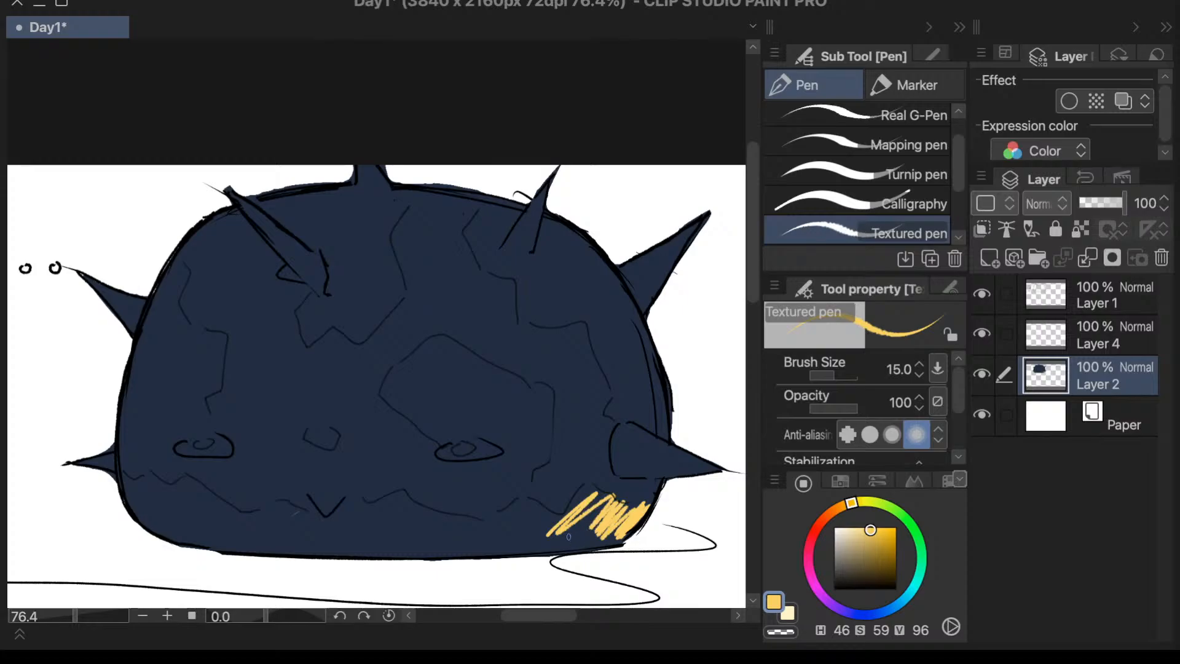
key("period")
key("e")
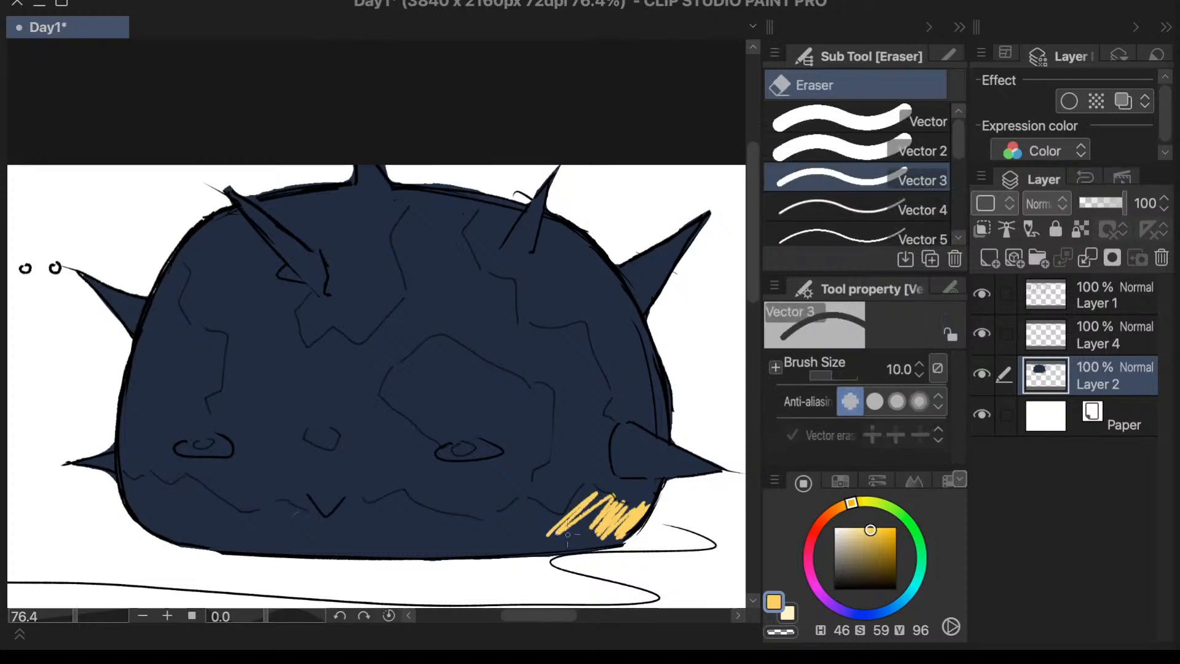
left_click(569, 534)
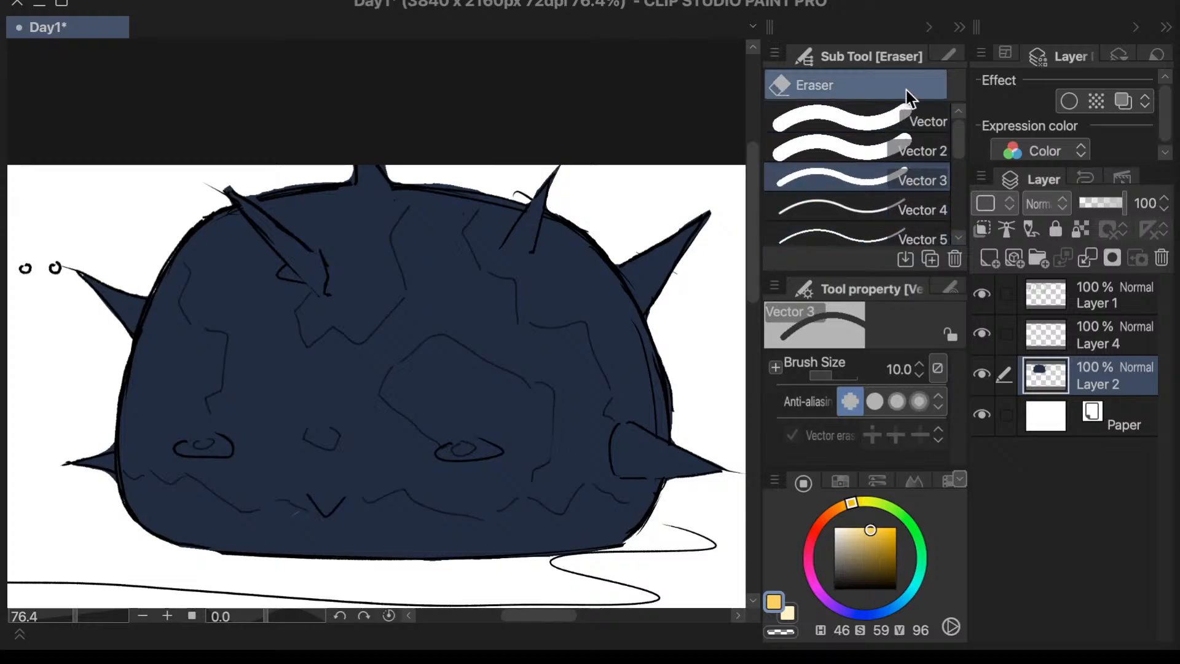
- Paint a yellow band across the dome's whole underside on Layer 2 with the Calligraphy pen at size 200
key("p")
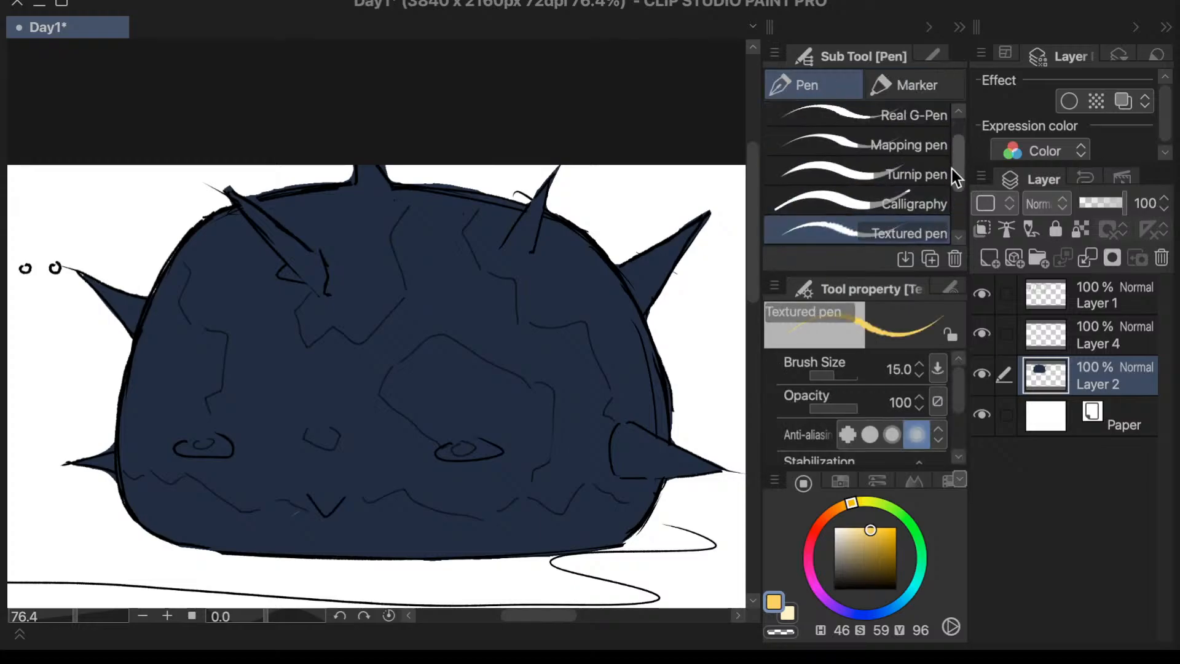
left_click(909, 203)
mouse_move(589, 527)
left_mouse_down()
mouse_move(624, 502)
mouse_move(632, 509)
mouse_move(519, 547)
mouse_move(512, 532)
mouse_move(526, 505)
mouse_move(504, 505)
mouse_move(371, 563)
mouse_move(344, 556)
mouse_move(365, 511)
mouse_move(347, 506)
mouse_move(249, 555)
mouse_move(235, 553)
mouse_move(244, 525)
mouse_move(232, 511)
mouse_move(163, 512)
left_mouse_up()
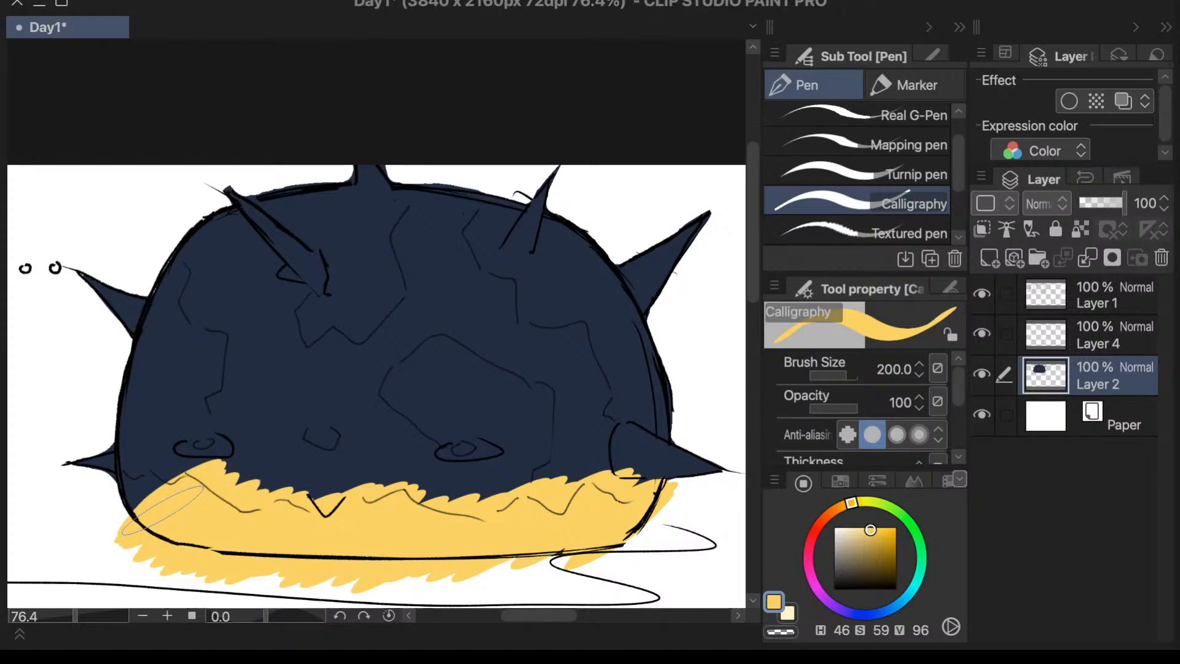
left_click_drag(162, 510, 108, 485)
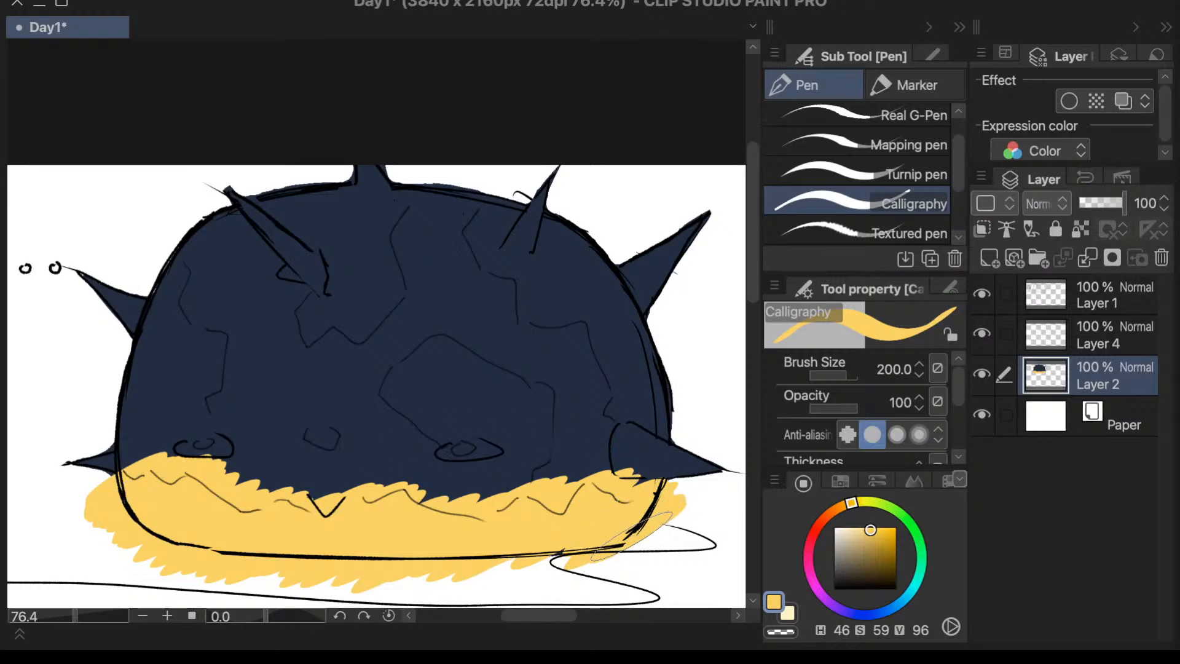
- Try trimming the excess yellow below the far-side spike with the size 100 Vector eraser, then undo it and the yellow band
key("e")
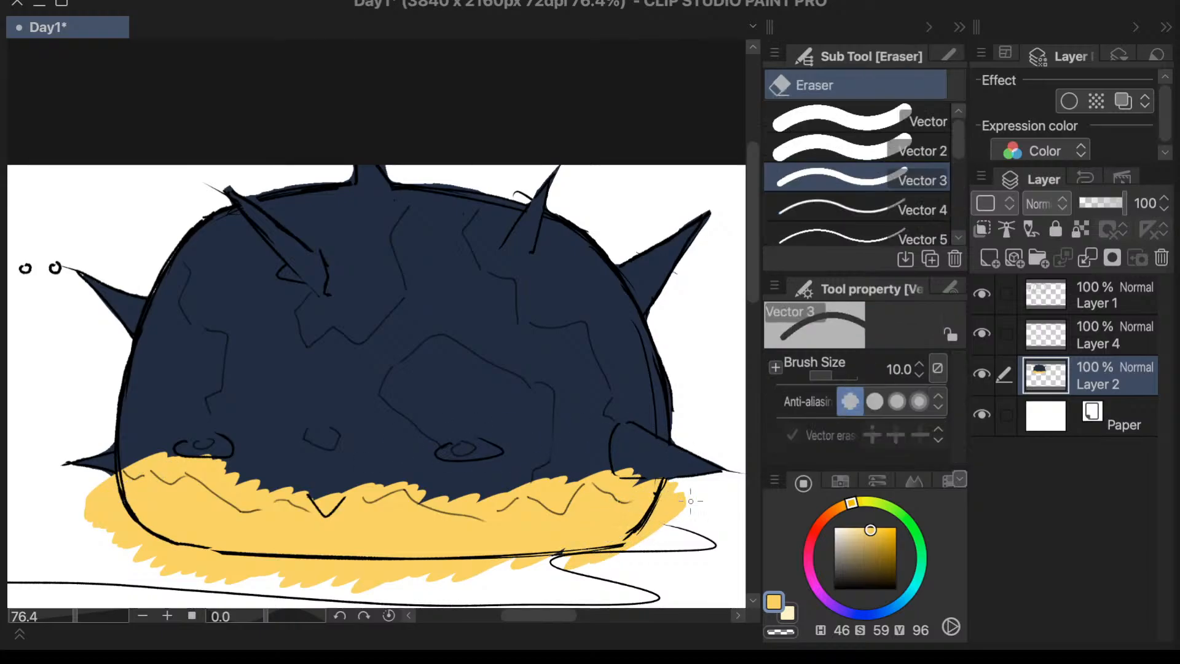
left_click(898, 371)
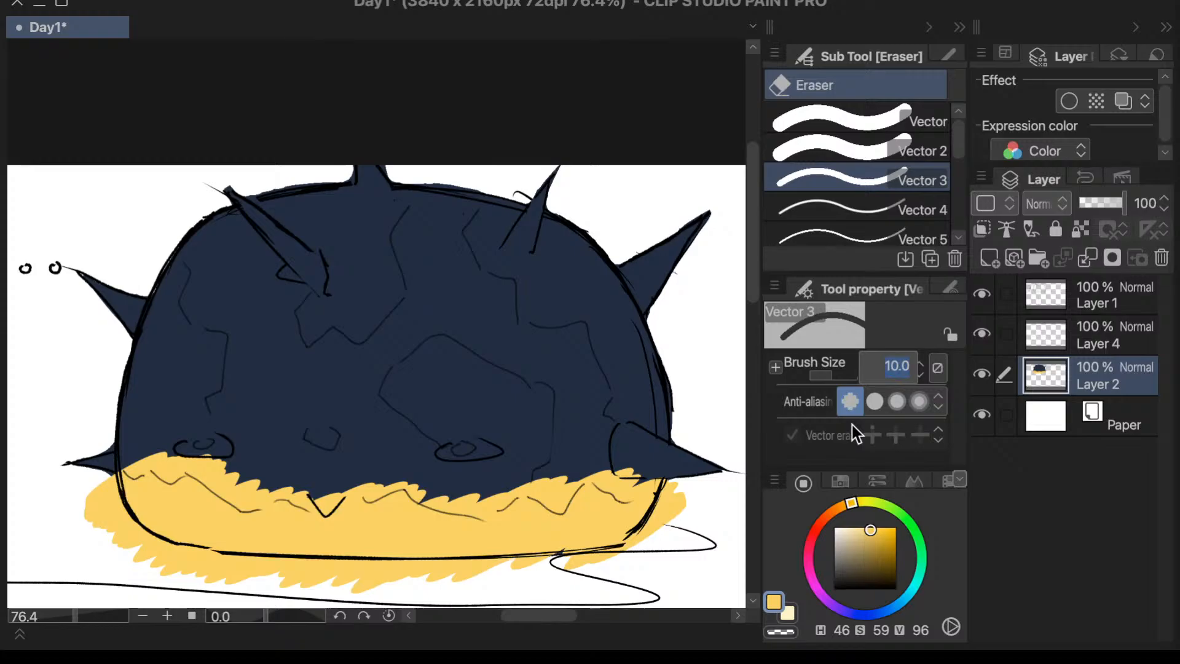
left_click(858, 120)
mouse_move(685, 493)
left_mouse_down()
mouse_move(695, 490)
mouse_move(682, 519)
left_mouse_up()
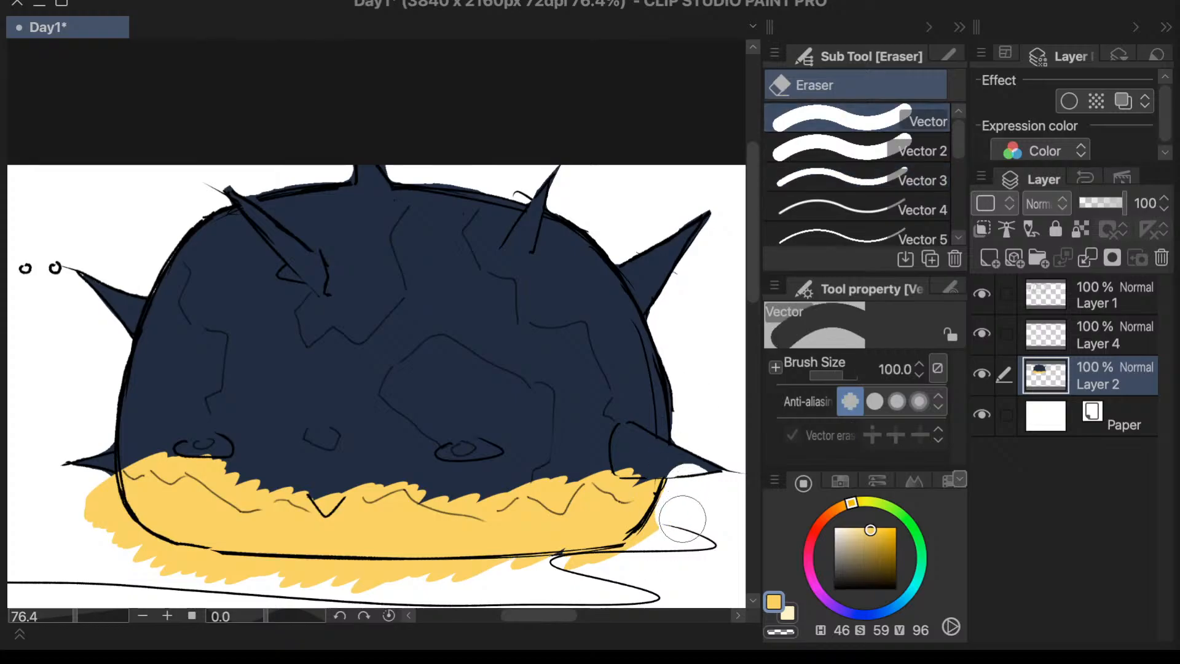
key("ctrl+z")
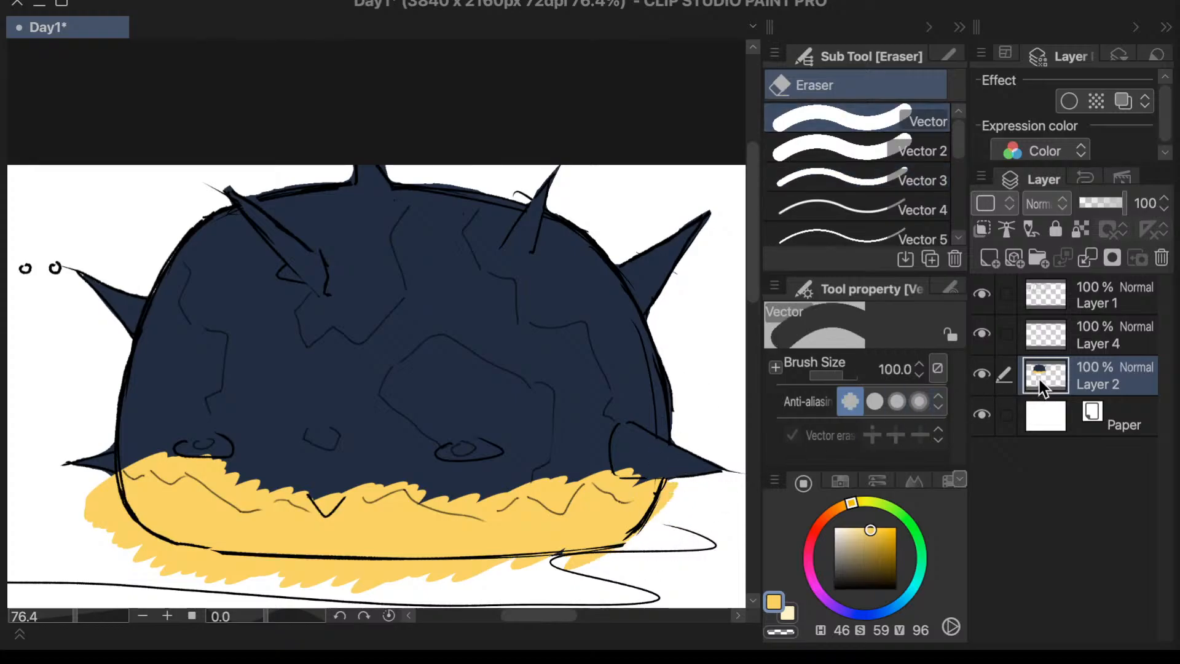
key("ctrl+z")
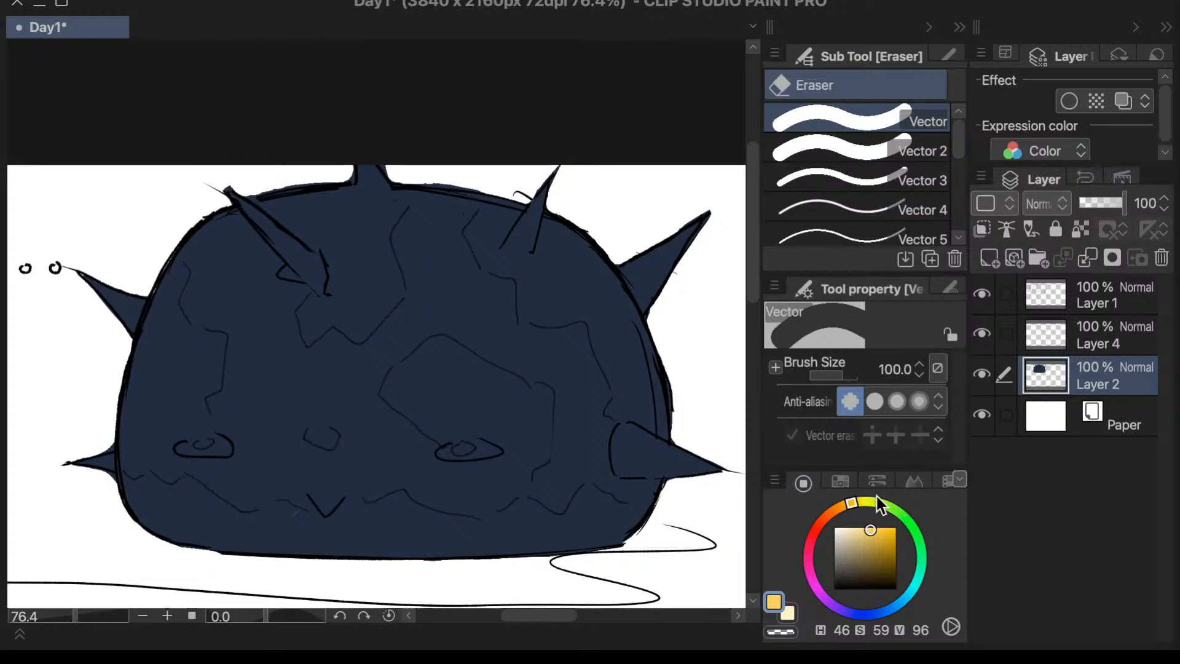
- Paint a jagged yellow band across the dome's whole underside on Layer 4 with the Calligraphy pen at size 200
left_click(1094, 350)
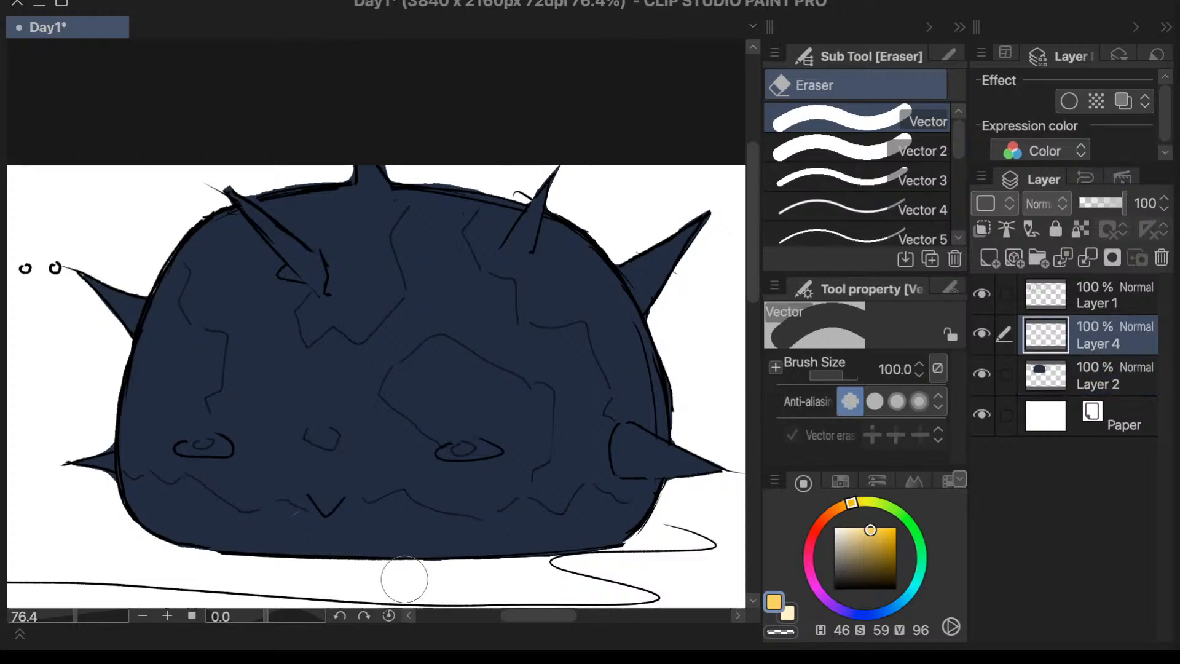
key("p")
left_click(910, 211)
mouse_move(654, 495)
left_mouse_down()
mouse_move(463, 561)
mouse_move(436, 557)
mouse_move(429, 492)
mouse_move(148, 532)
mouse_move(111, 501)
mouse_move(126, 473)
left_mouse_up()
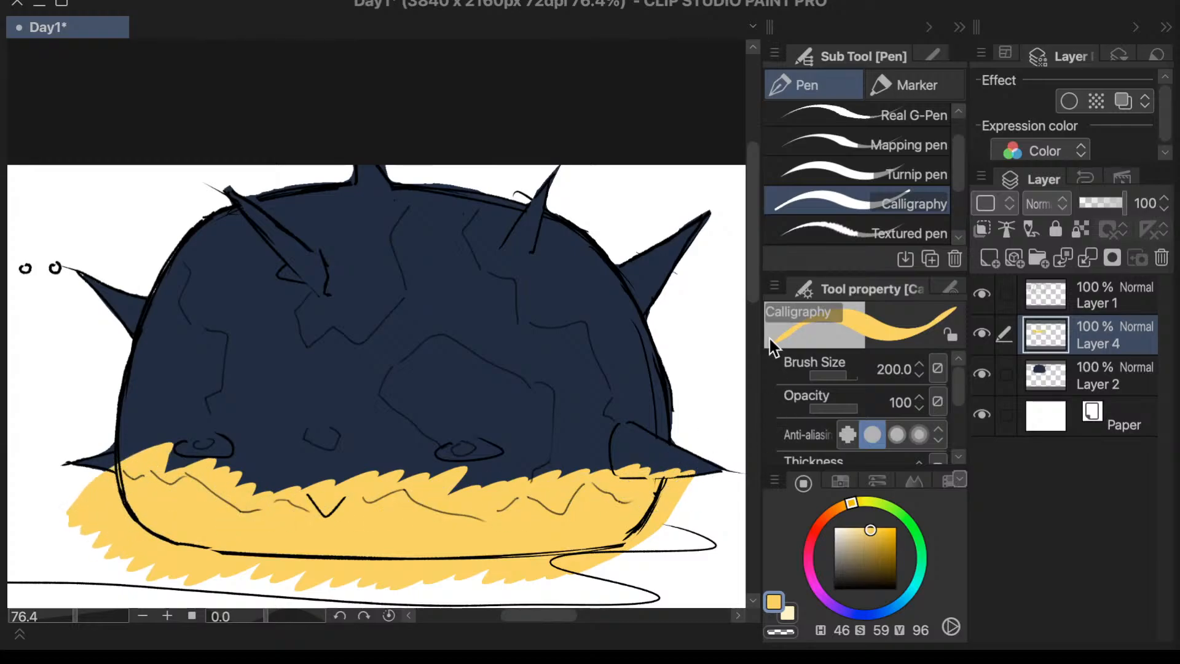
- Erase the excess yellow outside the dome's lower outline on Layer 4 with the size 100 Vector eraser
left_click_drag(751, 289, 751, 301)
left_click_drag(541, 613, 536, 614)
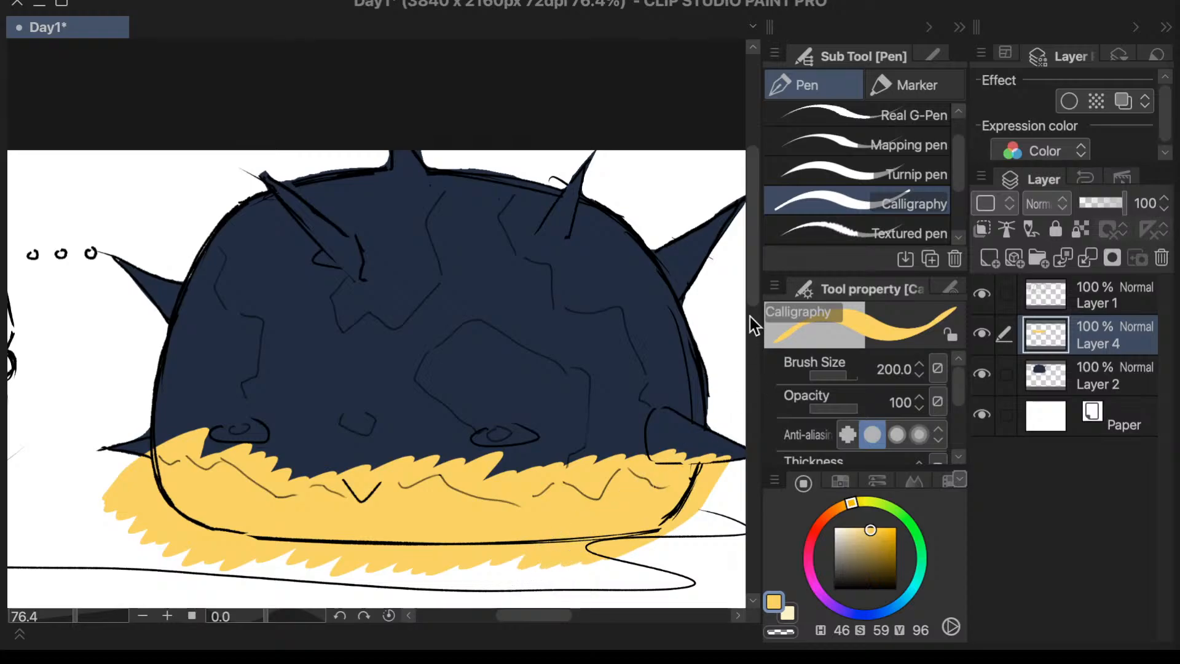
left_click_drag(750, 316, 755, 286)
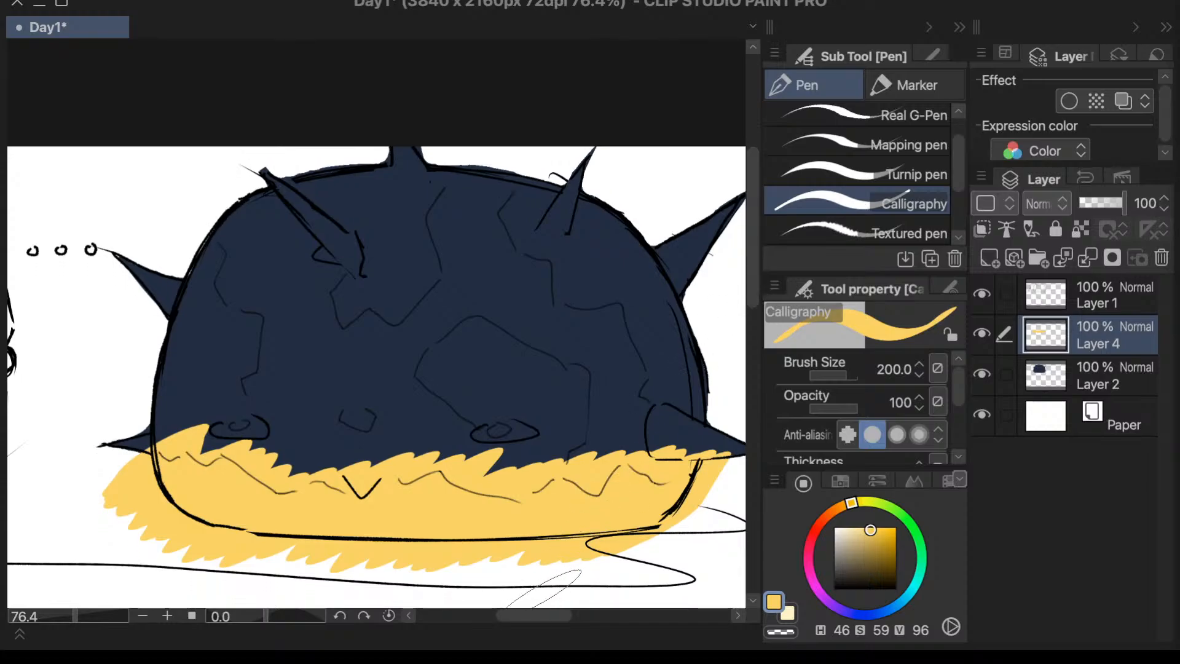
left_click_drag(565, 614, 570, 617)
key("e")
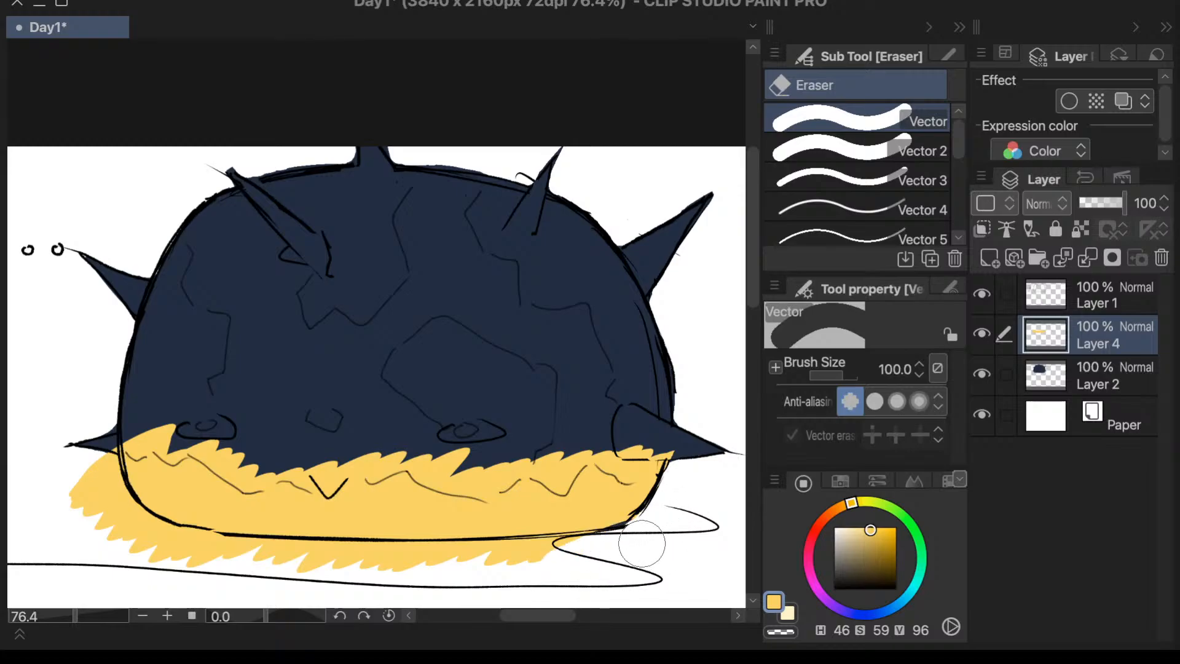
mouse_move(642, 540)
left_mouse_down()
mouse_move(585, 570)
mouse_move(652, 547)
mouse_move(407, 573)
mouse_move(451, 569)
mouse_move(400, 554)
left_mouse_up()
mouse_move(95, 441)
left_mouse_down()
mouse_move(91, 491)
mouse_move(95, 419)
mouse_move(97, 481)
mouse_move(104, 426)
mouse_move(162, 549)
mouse_move(150, 551)
mouse_move(203, 567)
mouse_move(142, 534)
mouse_move(218, 567)
mouse_move(158, 544)
mouse_move(242, 565)
mouse_move(215, 556)
mouse_move(371, 571)
mouse_move(274, 560)
mouse_move(363, 569)
mouse_move(308, 560)
left_mouse_up()
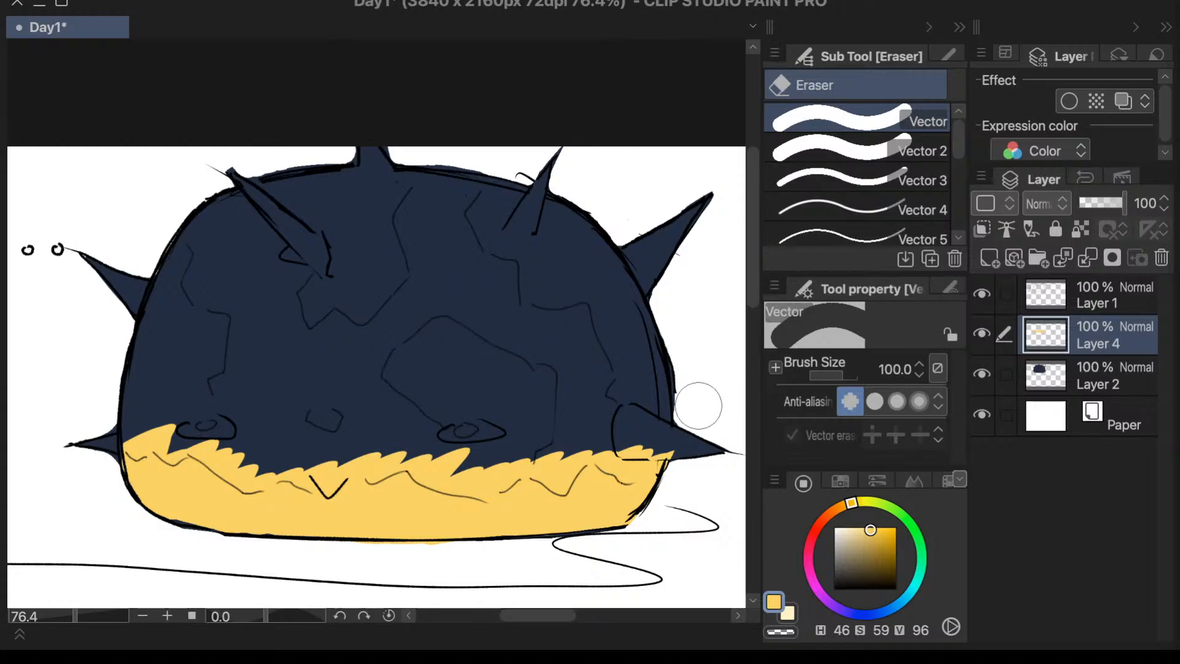
- Trim the yellow band's upper edge along the sketched wavy line with the size 100 Vector eraser
mouse_move(649, 435)
left_mouse_down()
mouse_move(632, 461)
mouse_move(620, 439)
mouse_move(614, 451)
mouse_move(586, 436)
mouse_move(562, 448)
mouse_move(585, 433)
mouse_move(560, 464)
mouse_move(518, 449)
mouse_move(483, 478)
mouse_move(433, 458)
left_mouse_up()
mouse_move(389, 410)
left_mouse_down()
mouse_move(437, 467)
mouse_move(460, 473)
left_mouse_up()
mouse_move(393, 446)
left_mouse_down()
mouse_move(343, 453)
mouse_move(299, 463)
mouse_move(318, 457)
mouse_move(319, 470)
mouse_move(278, 451)
mouse_move(269, 462)
mouse_move(283, 456)
mouse_move(199, 428)
mouse_move(250, 469)
mouse_move(280, 463)
left_mouse_up()
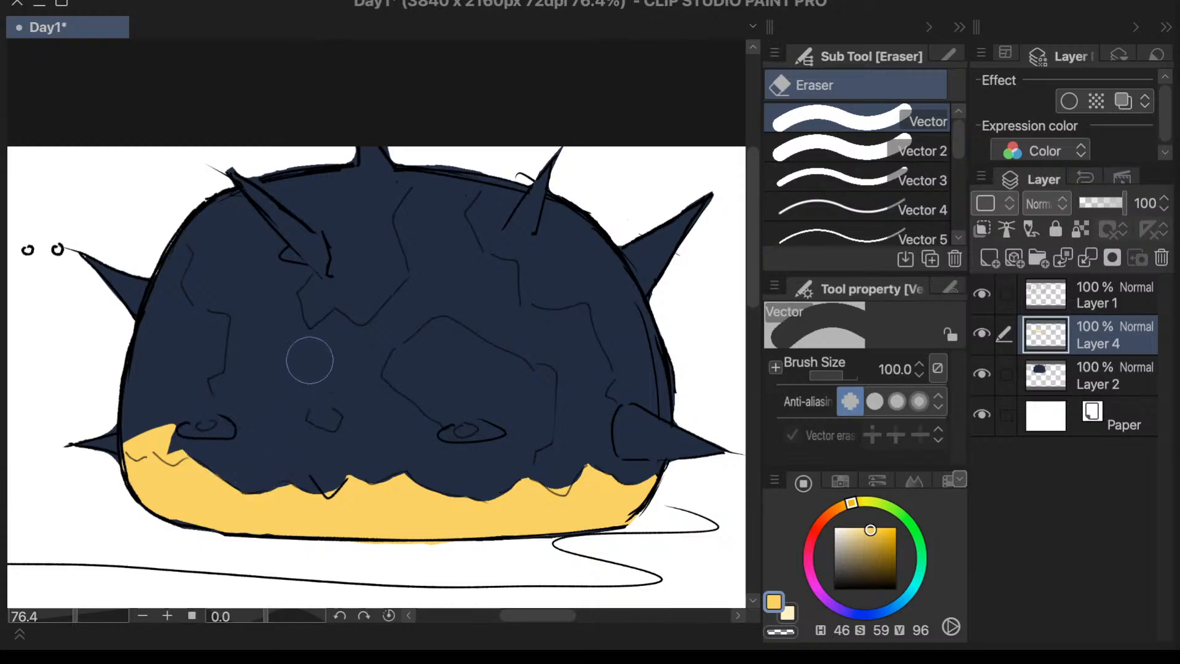
mouse_move(166, 416)
left_mouse_down()
mouse_move(164, 434)
mouse_move(179, 431)
mouse_move(158, 410)
mouse_move(140, 433)
left_mouse_up()
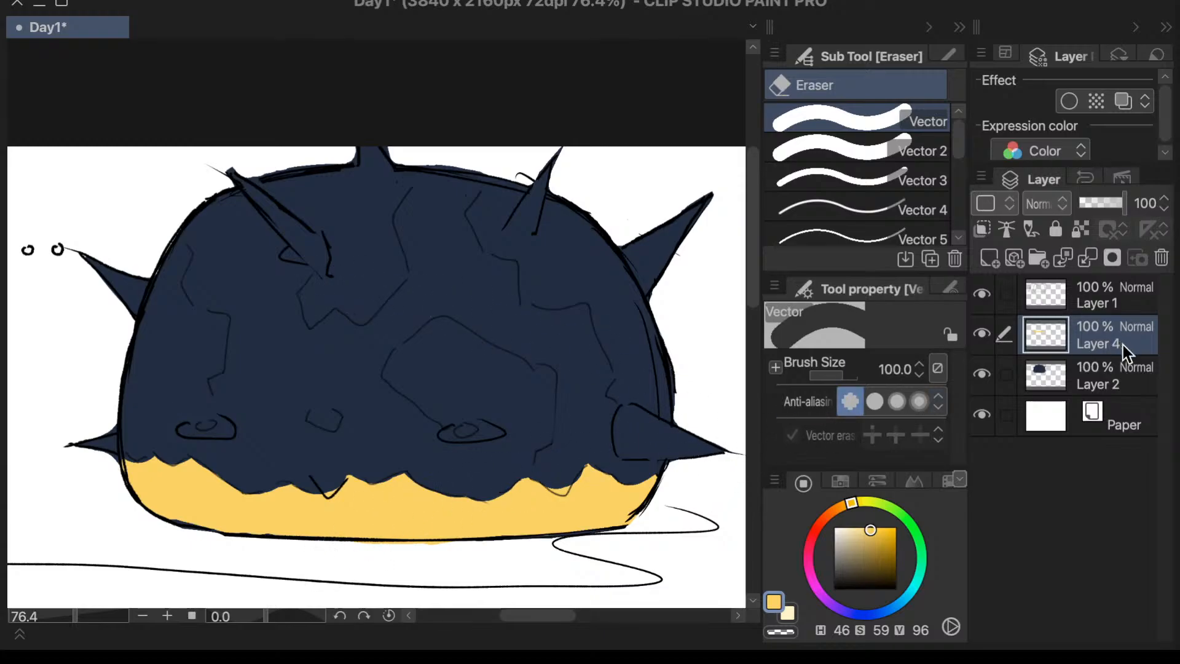
- Refine the notches along the yellow band's upper edge with the size 40 Vector 2 eraser, undoing the last stray dab
left_click(903, 151)
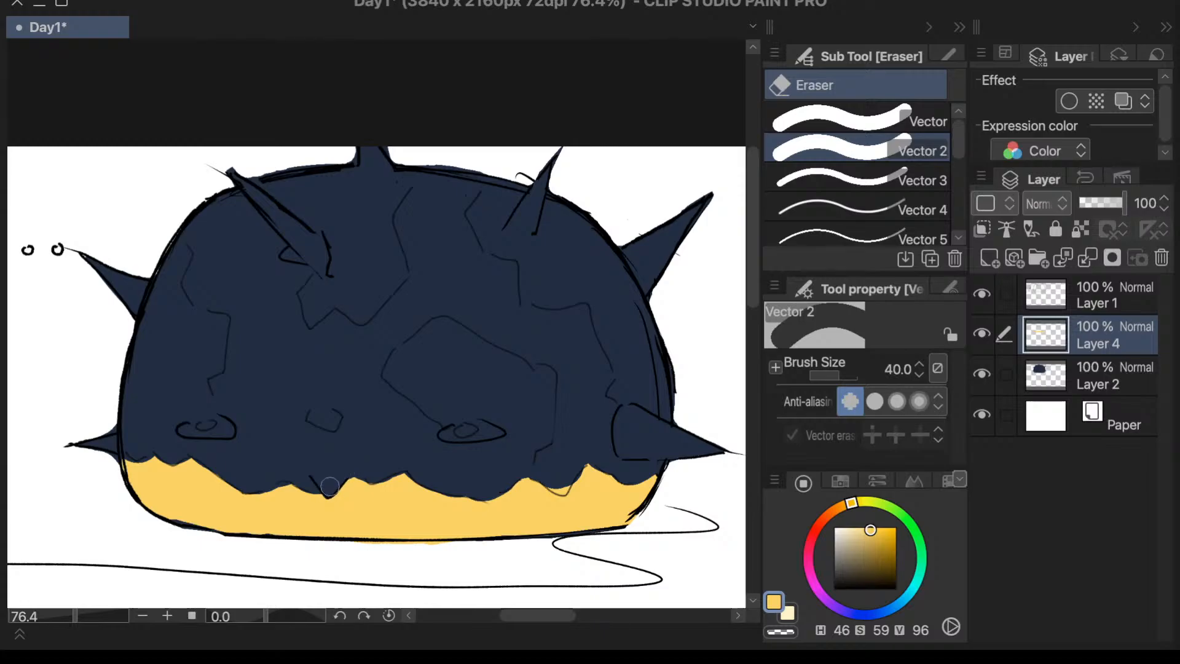
left_click_drag(560, 478, 543, 499)
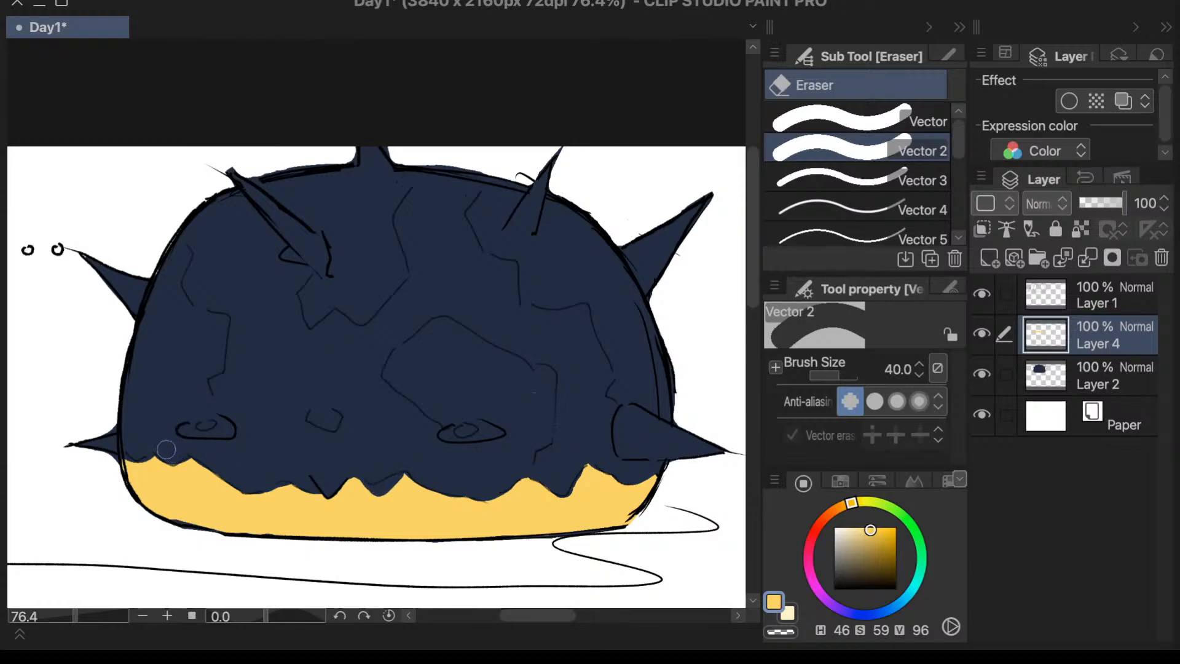
mouse_move(166, 450)
left_mouse_down()
mouse_move(172, 464)
mouse_move(158, 444)
mouse_move(147, 470)
left_mouse_up()
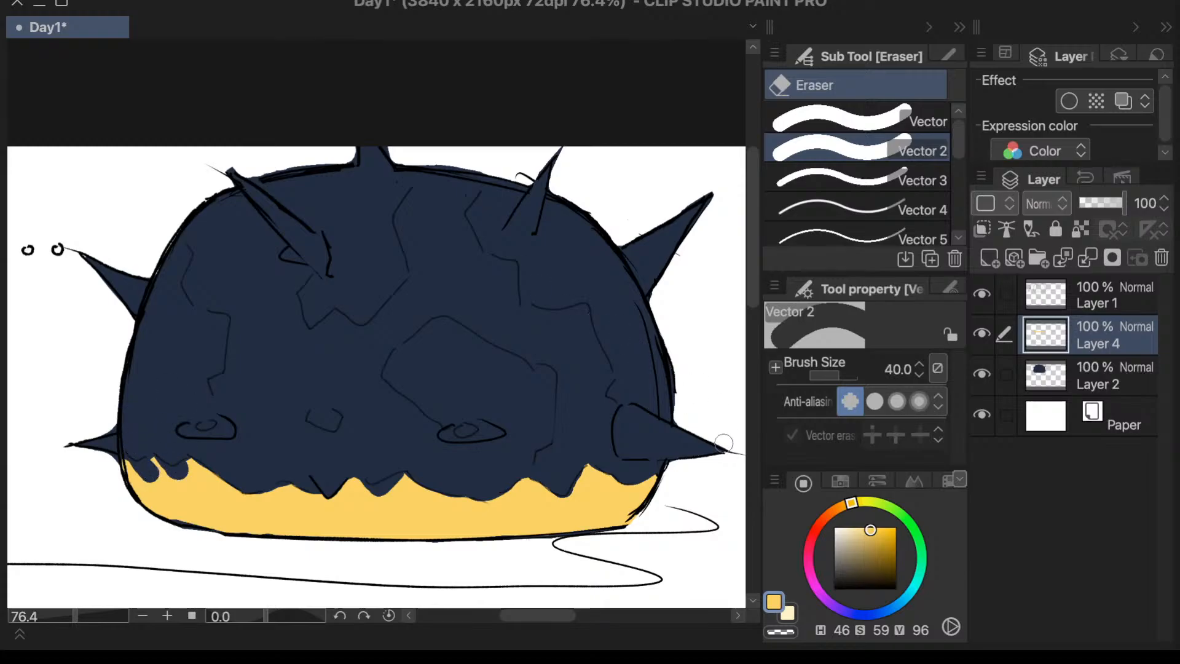
key("ctrl+z")
- Check the dome's shape and yellow underside in a mirrored canvas view, then restore the normal view
key("h")
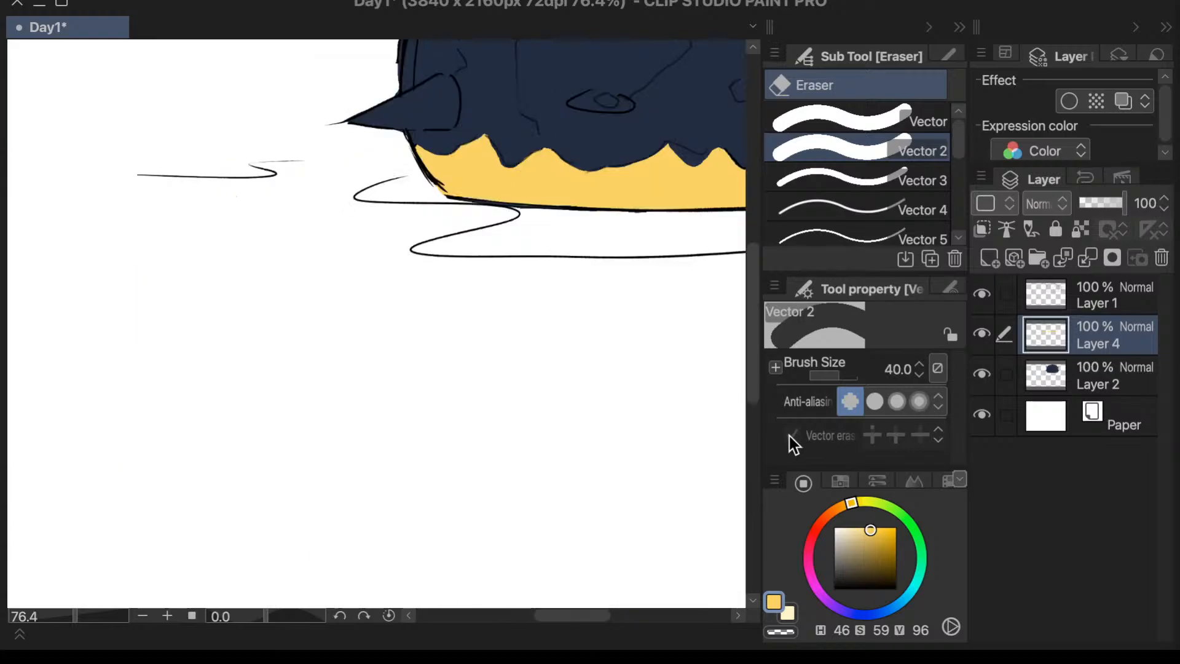
left_click_drag(757, 356, 757, 299)
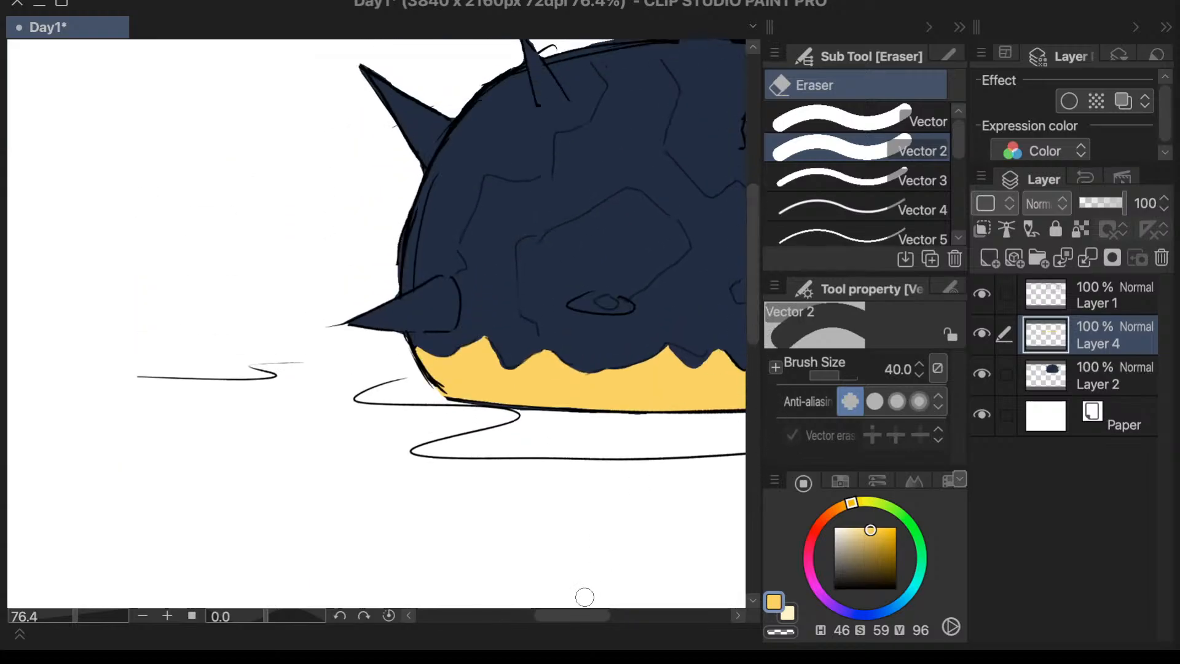
left_click_drag(584, 616, 618, 620)
left_click_drag(748, 312, 755, 285)
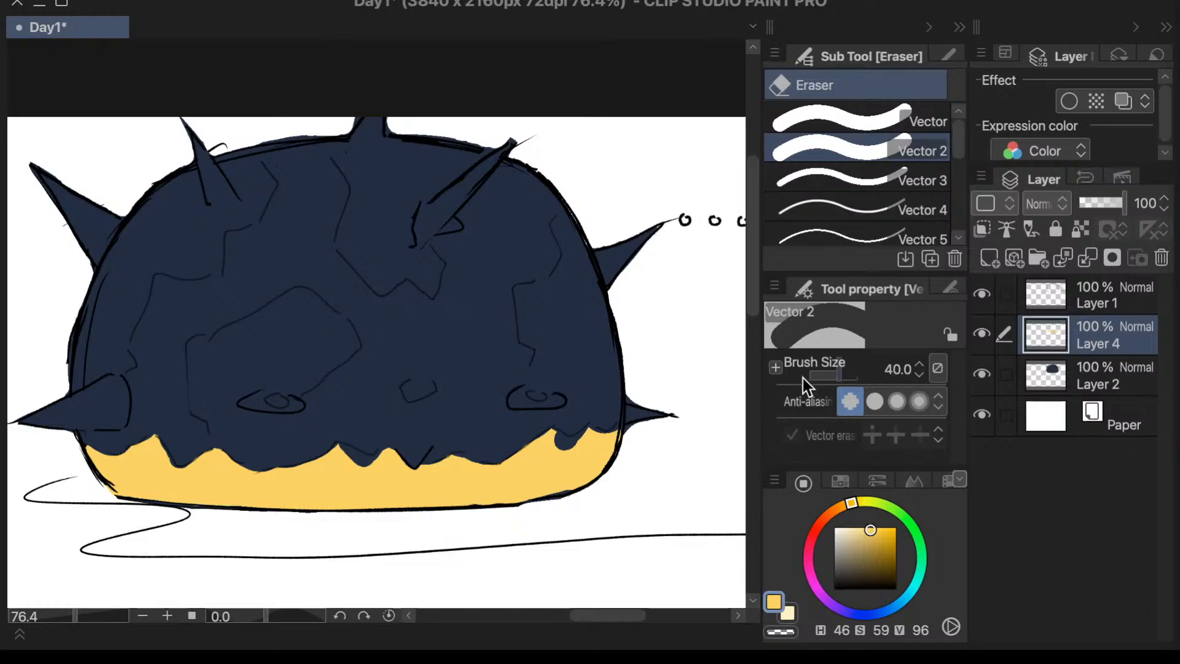
key("h")
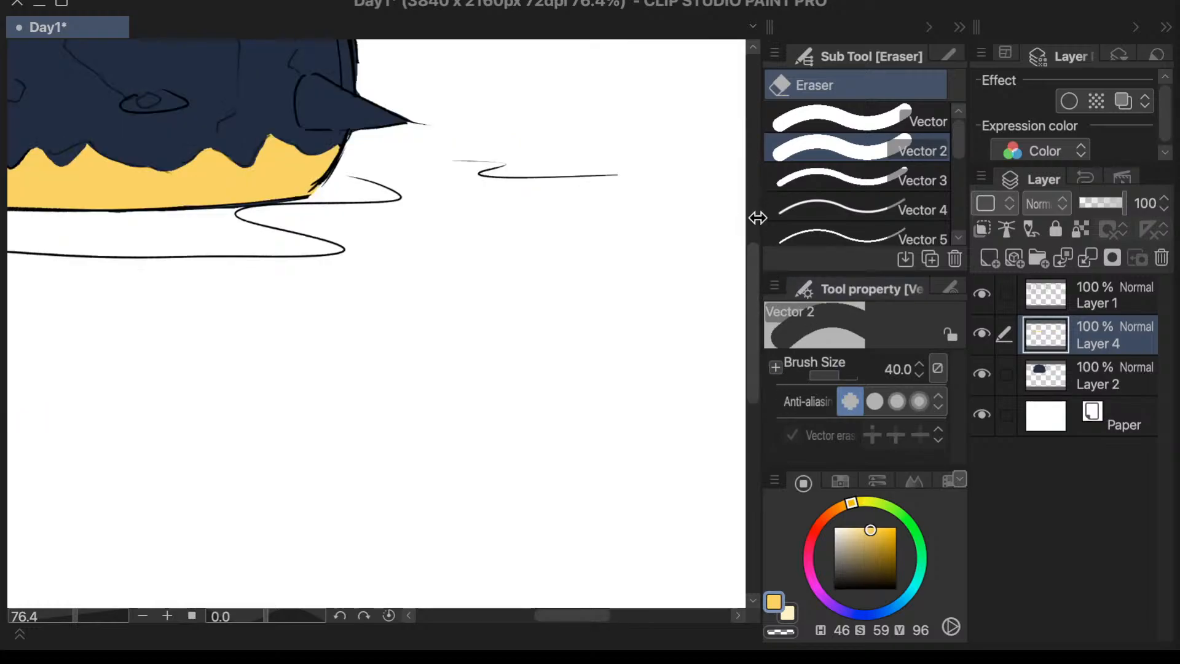
left_click_drag(756, 265, 774, 197)
left_click_drag(595, 613, 557, 613)
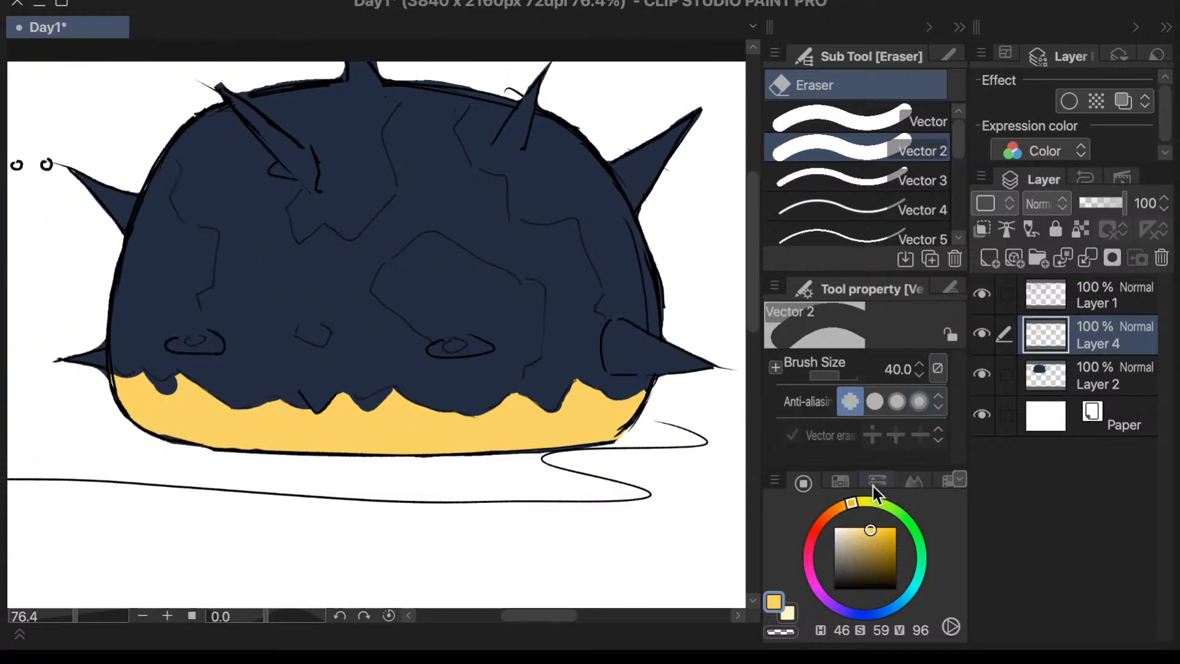
- Sample the dome's navy as the drawing colour and lighten it to a grey-blue with H 223, S 17, V 54
key("i")
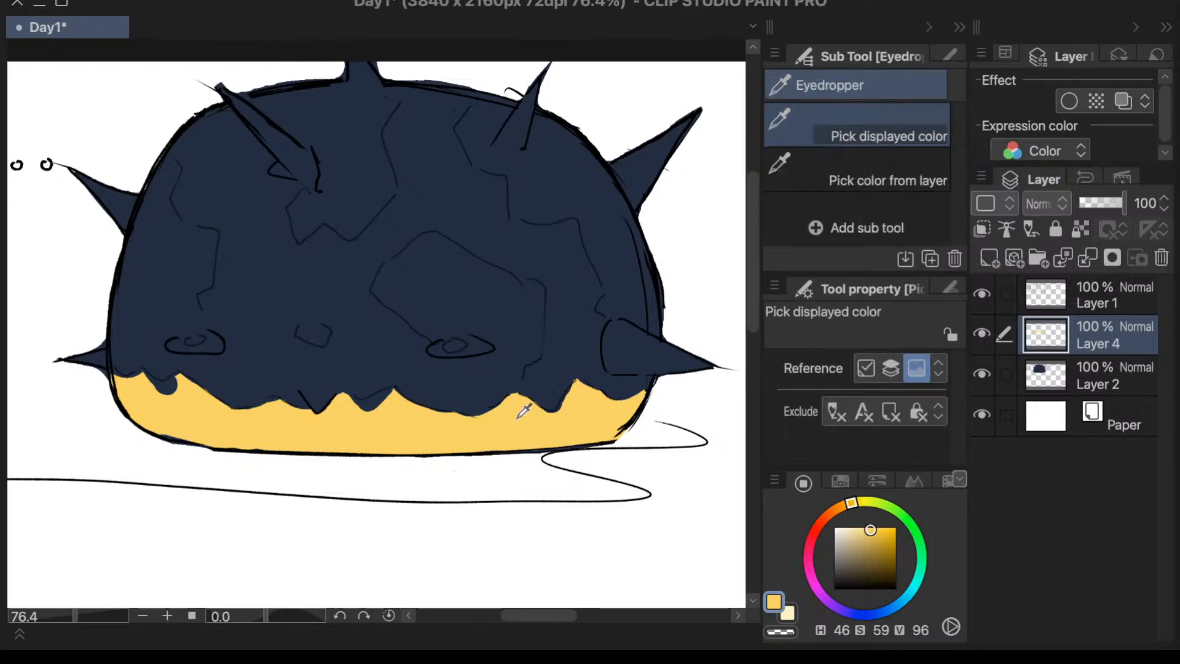
left_click(486, 284)
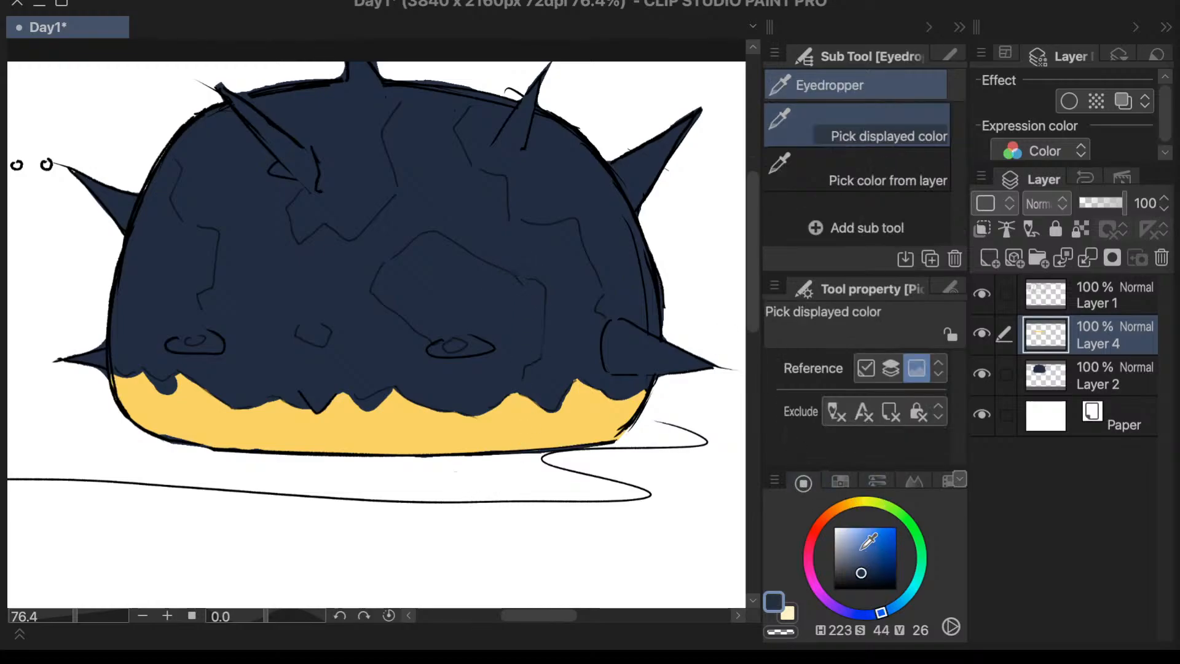
left_click_drag(853, 560, 845, 555)
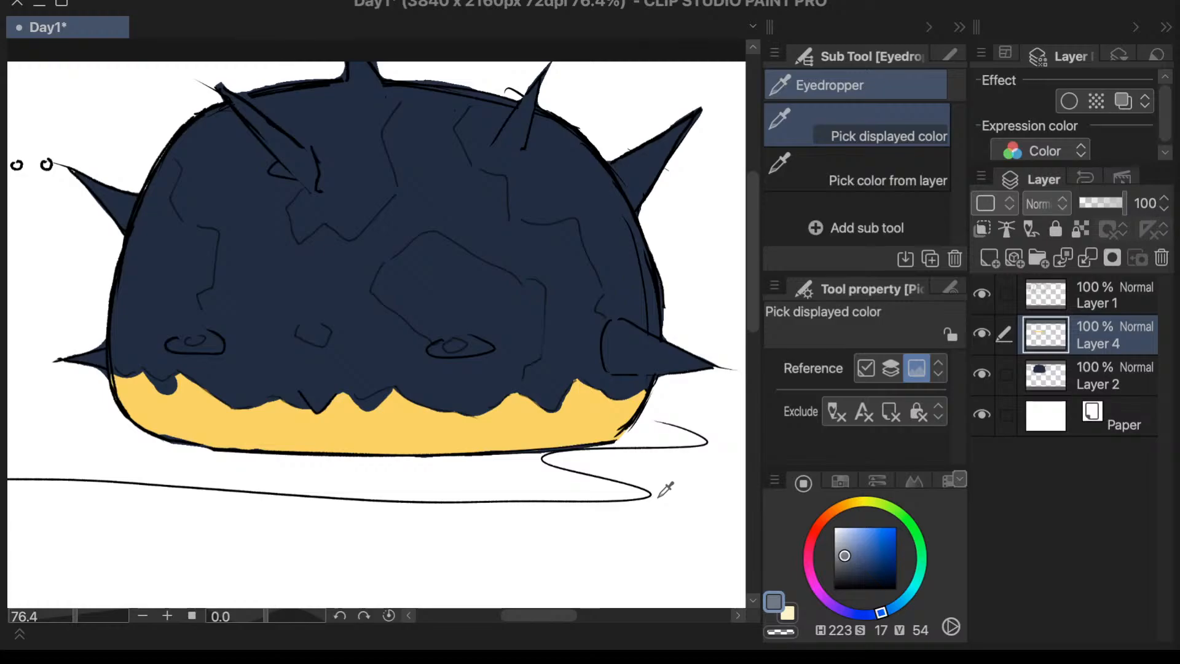
- Try filling the dome on Layer 4 with the grey-blue using Refer only to editing layer, then undo the fill
key("g")
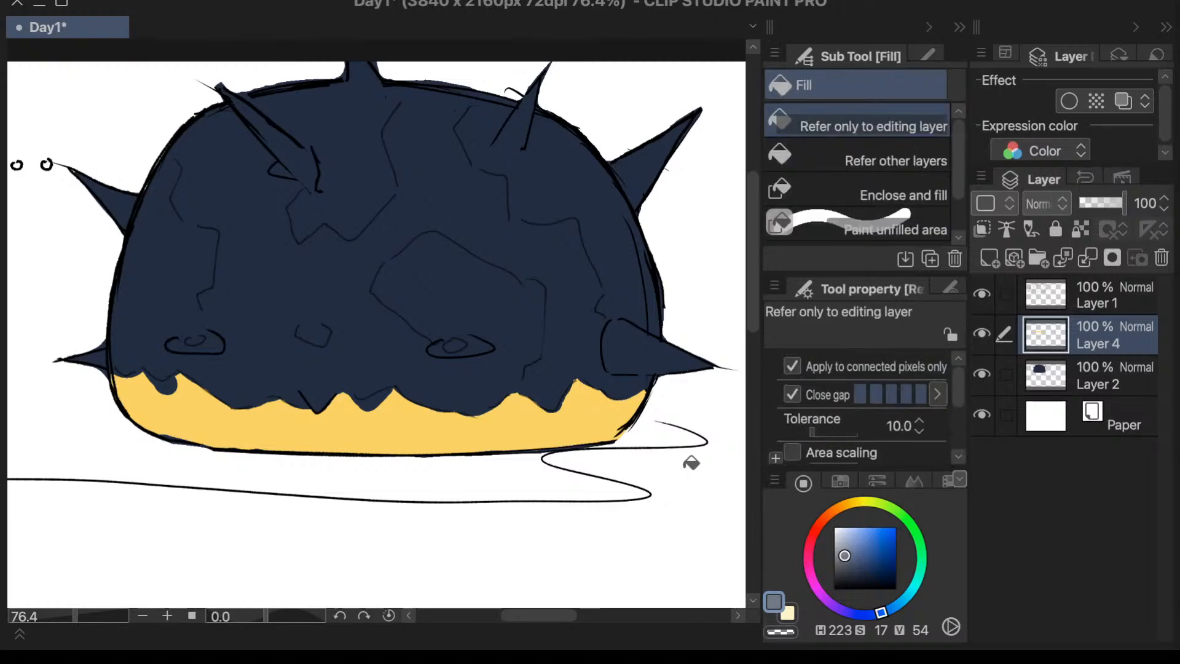
left_click(588, 366)
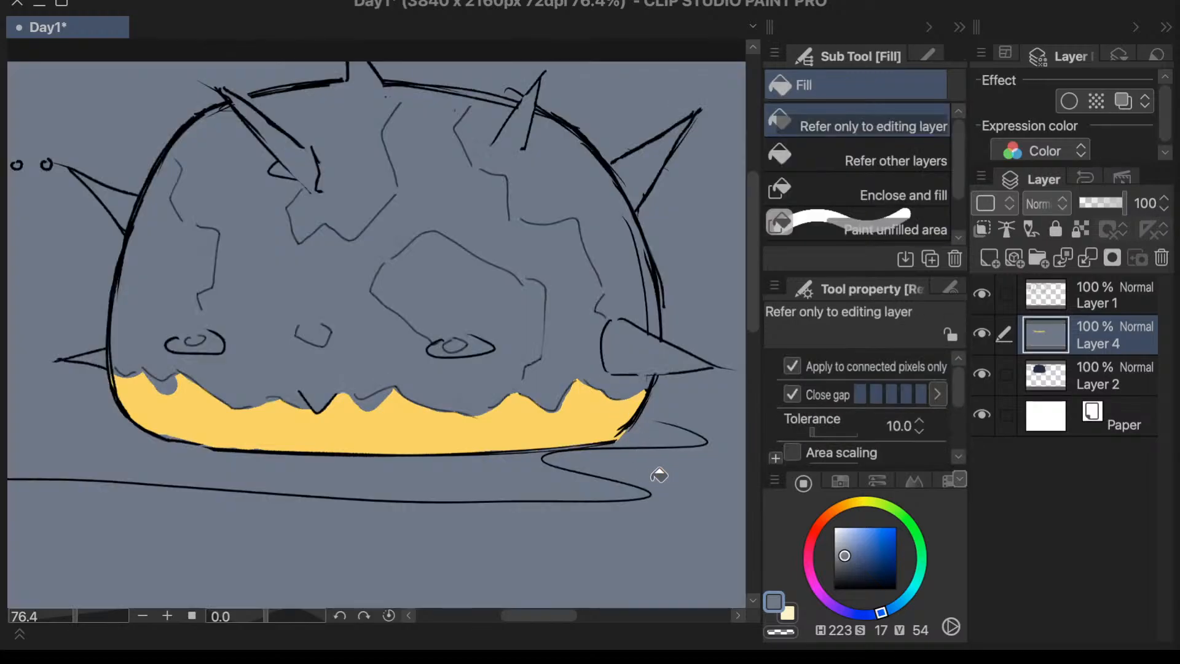
key("p")
key("g")
left_click(1053, 377)
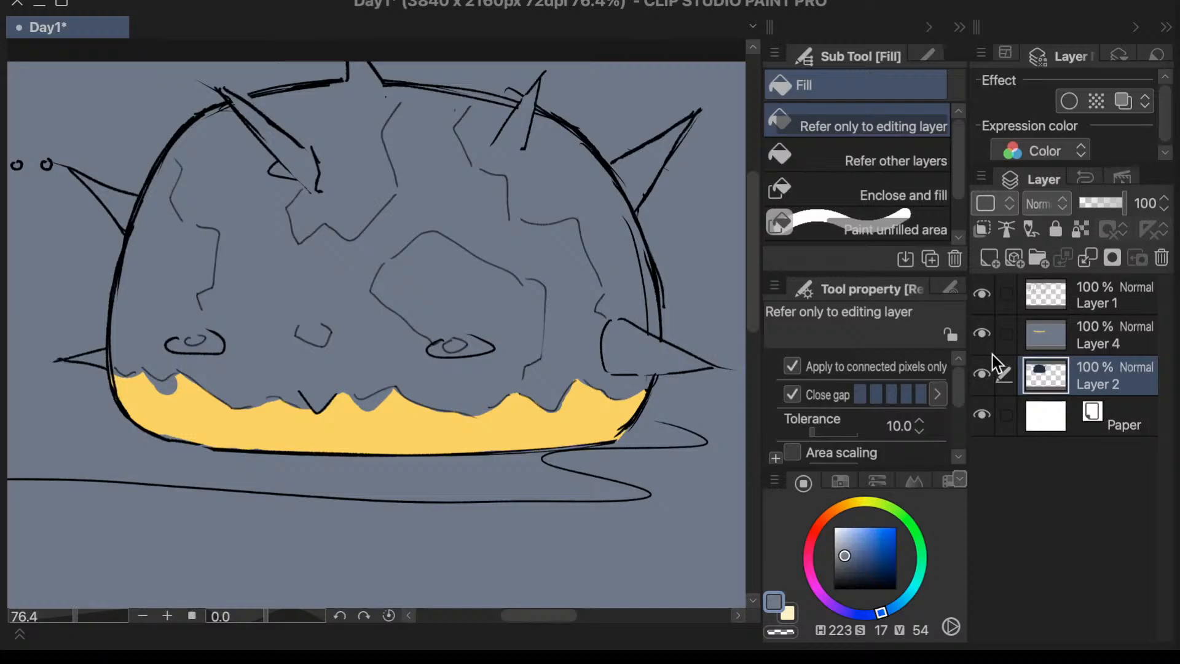
key("ctrl+z")
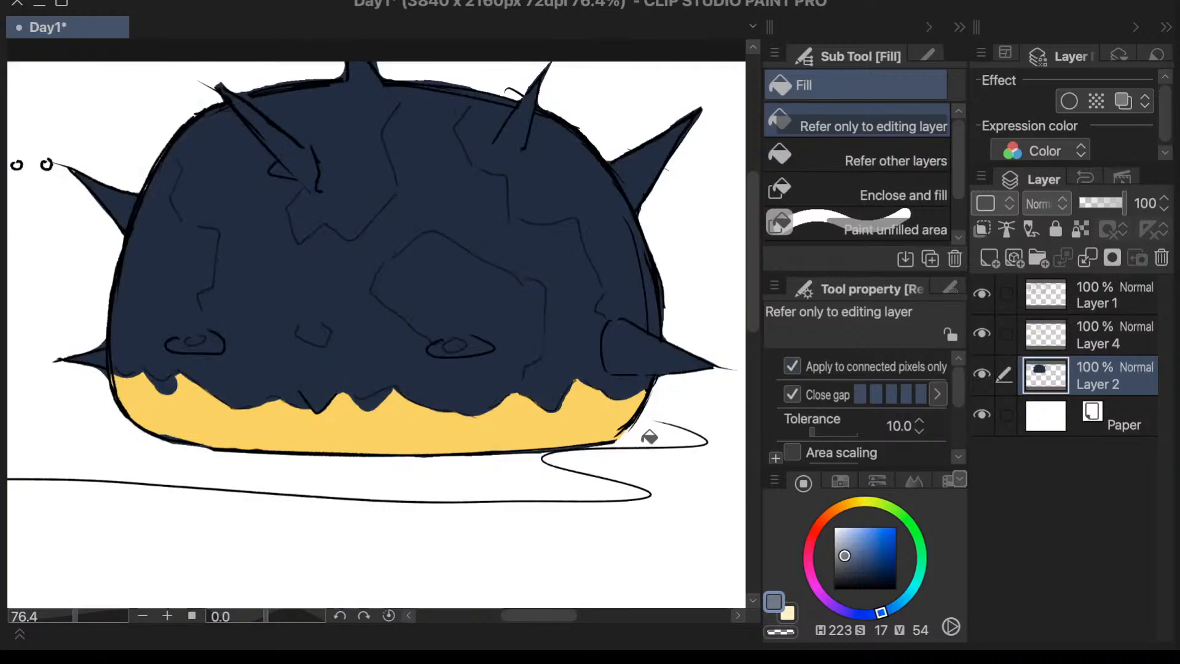
- Hide and show Layer 2 again to check which parts of the drawing it holds
key("i")
key("e")
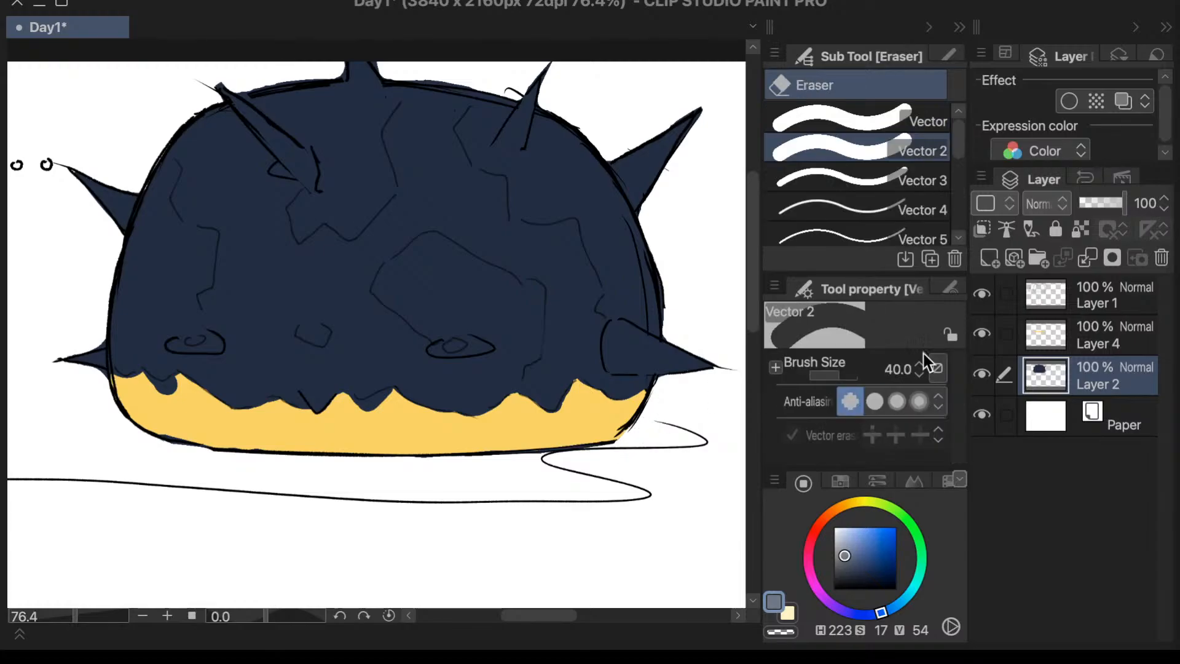
left_click(982, 380)
left_click(984, 378)
- Try the grey-blue fill again on Layer 4 from a spot just above the far-side lower spike, and undo it
left_click(1090, 344)
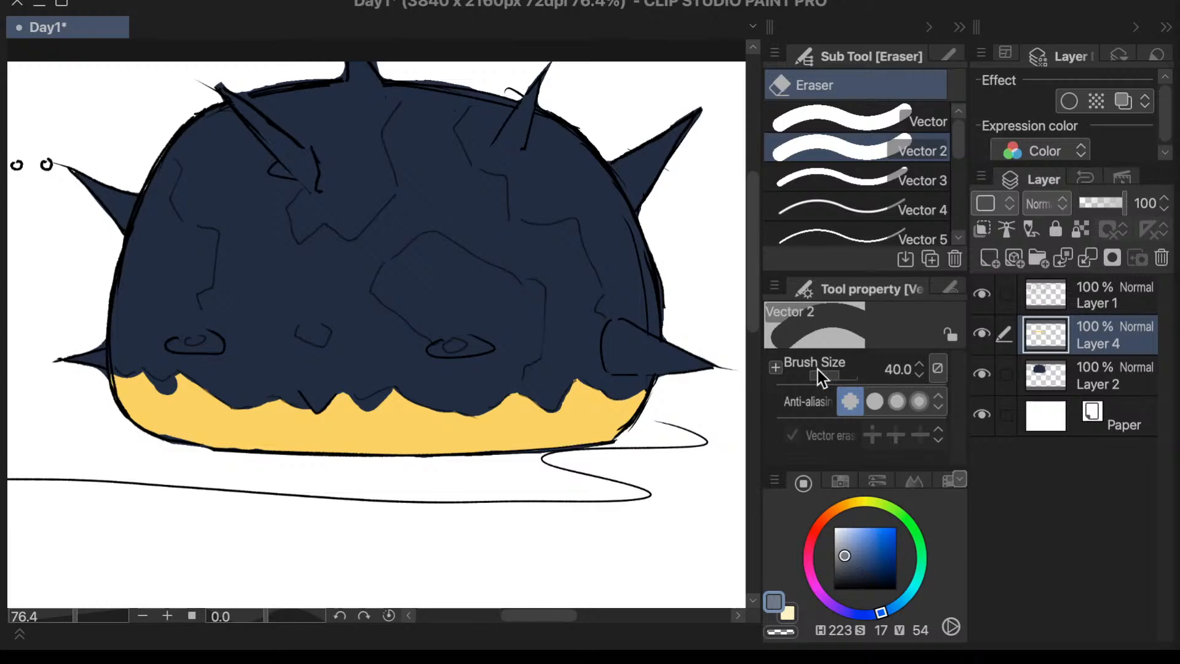
left_click_drag(750, 245, 749, 232)
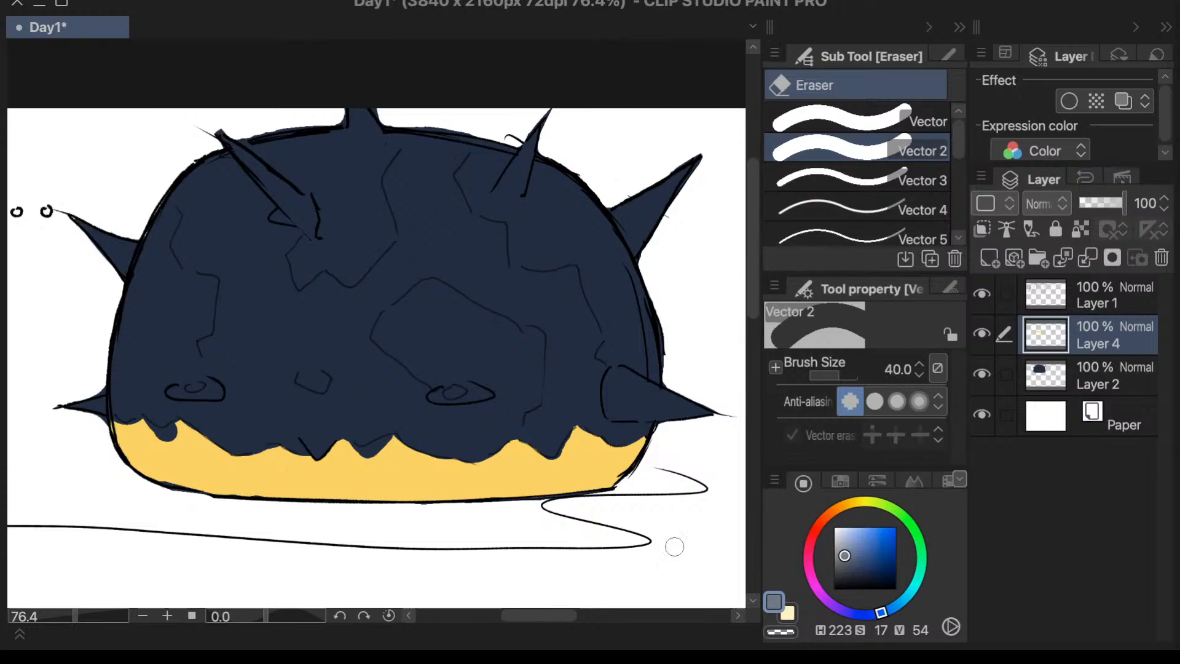
mouse_move(544, 616)
left_mouse_down()
mouse_move(527, 617)
mouse_move(553, 625)
left_mouse_up()
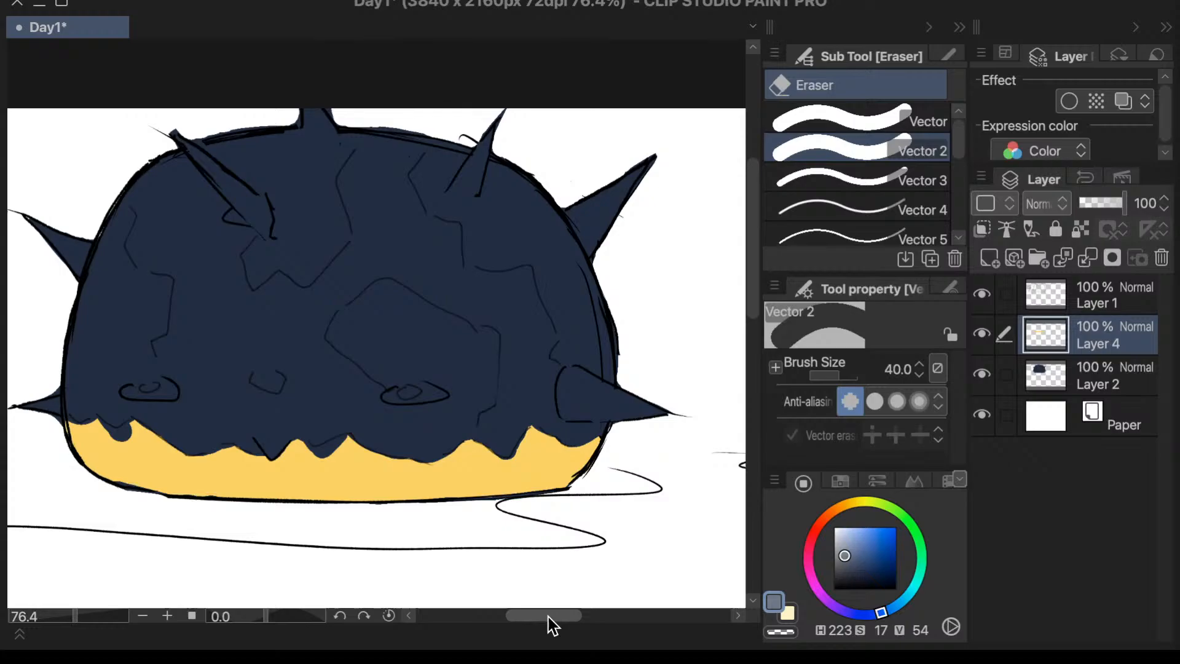
scroll(731, 304, "up", 1)
scroll(731, 304, "left", 1)
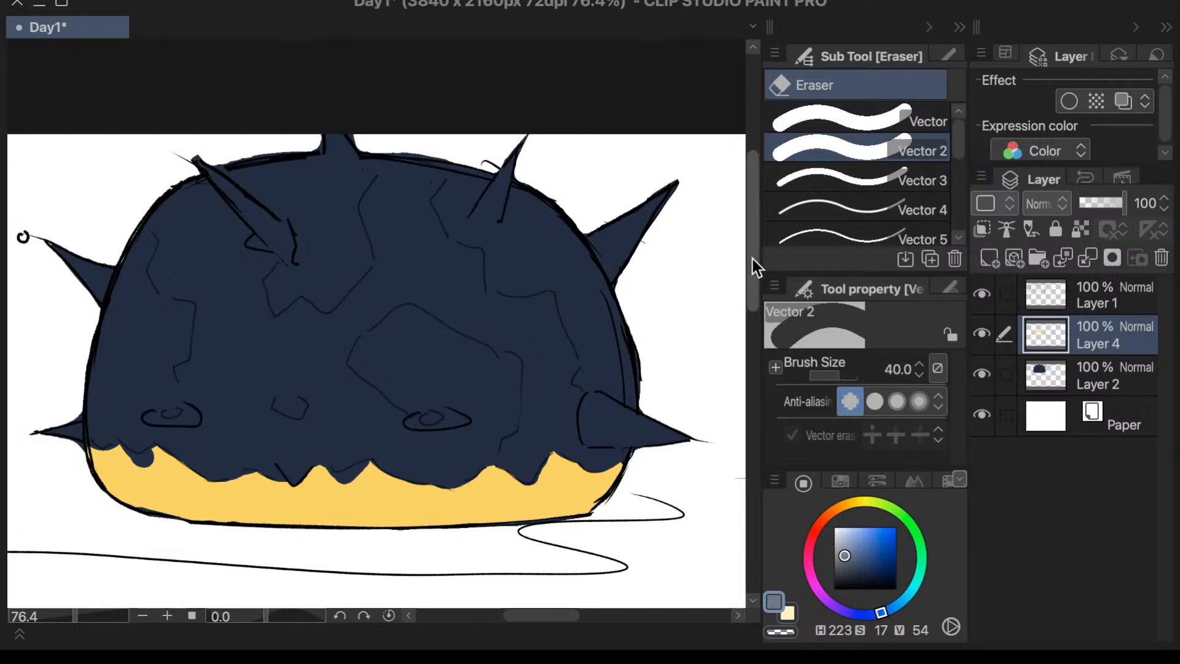
left_click_drag(749, 271, 750, 276)
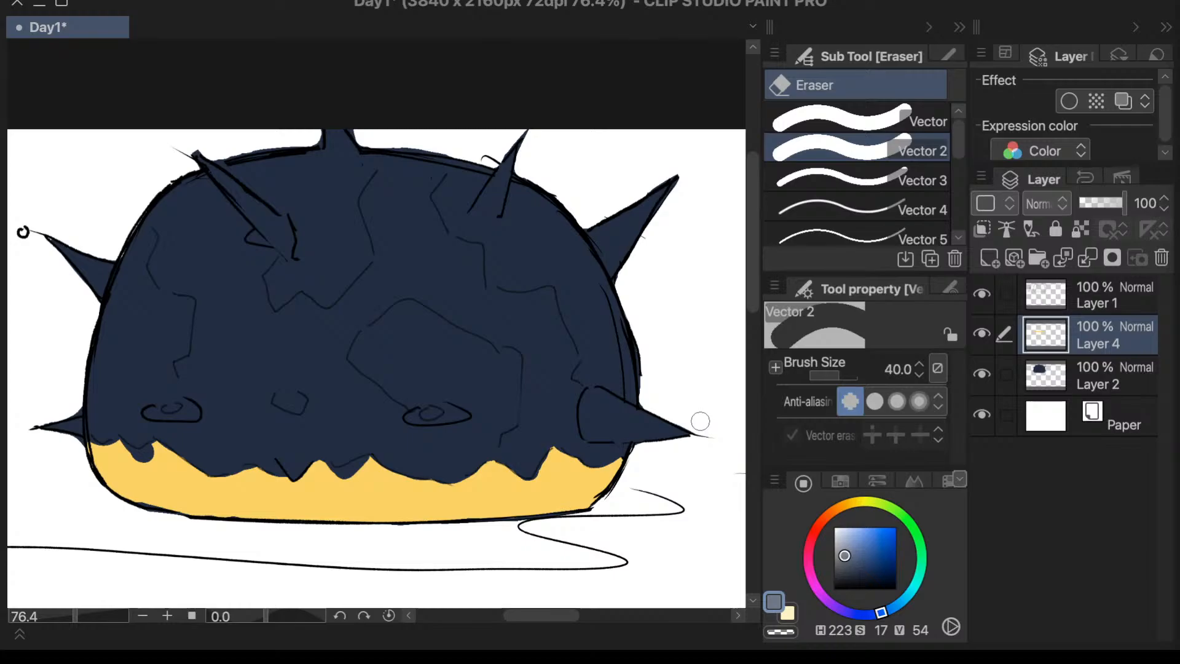
key("p")
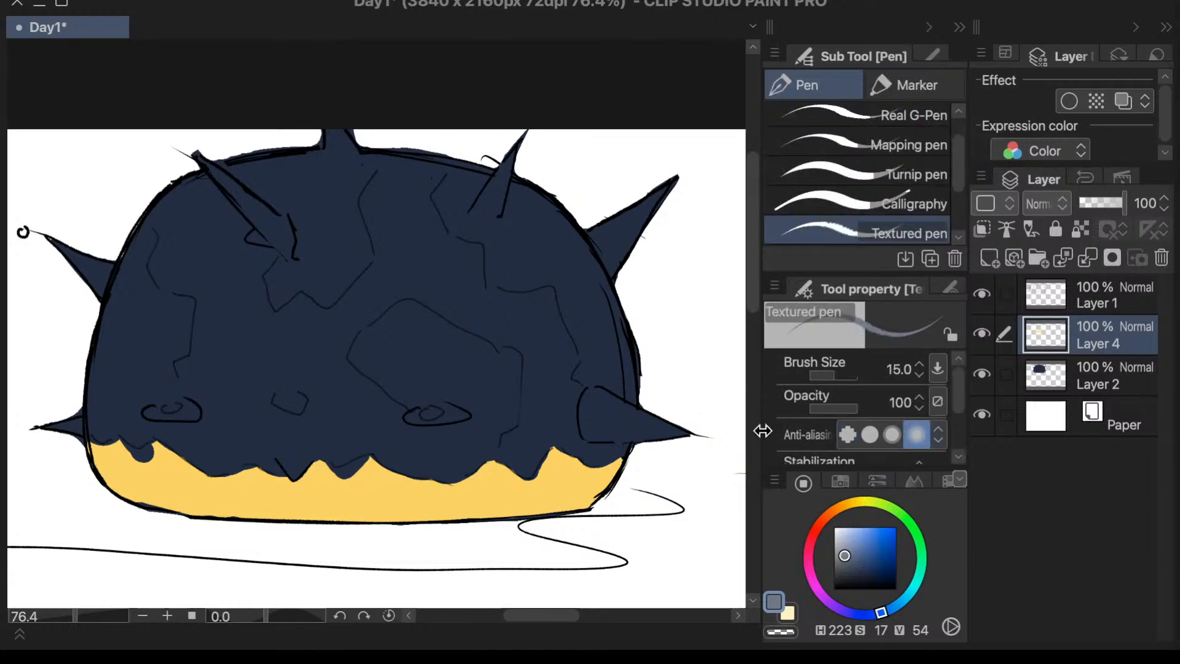
key("g")
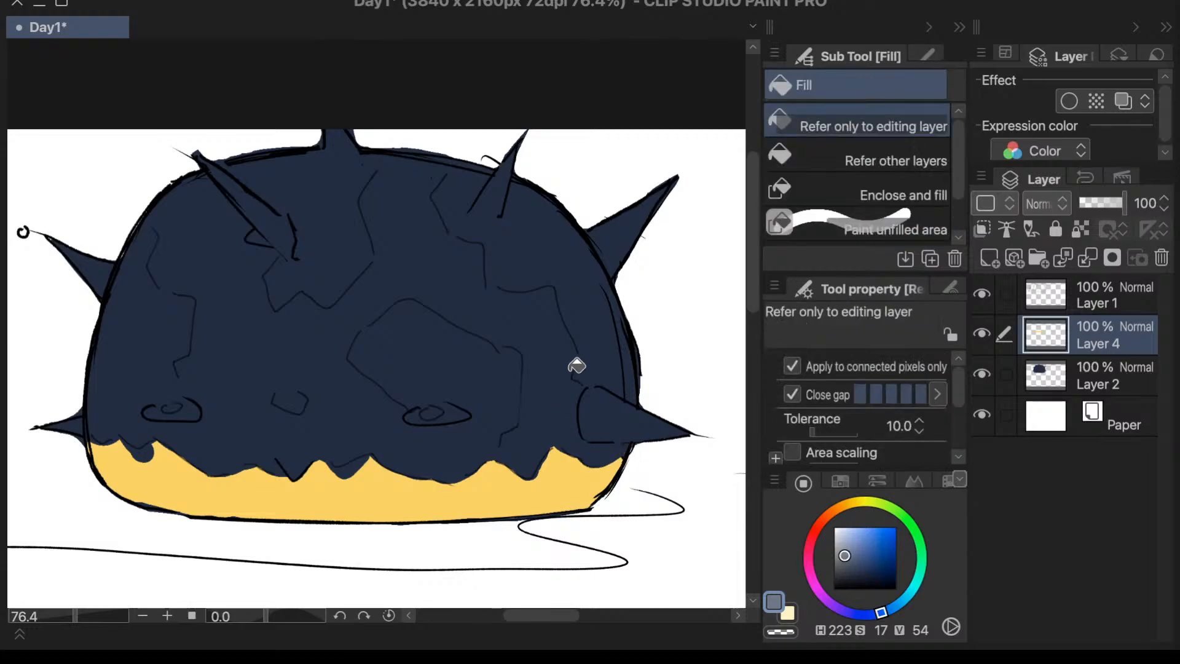
left_click(575, 372)
key("p")
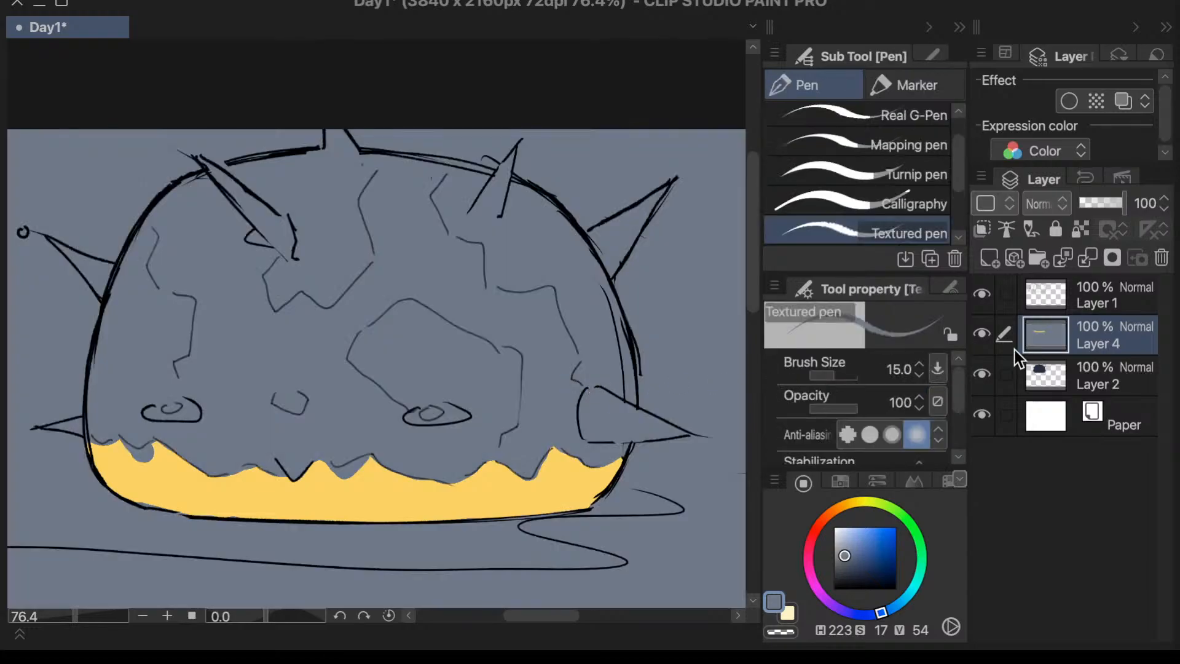
key("e")
key("ctrl+z")
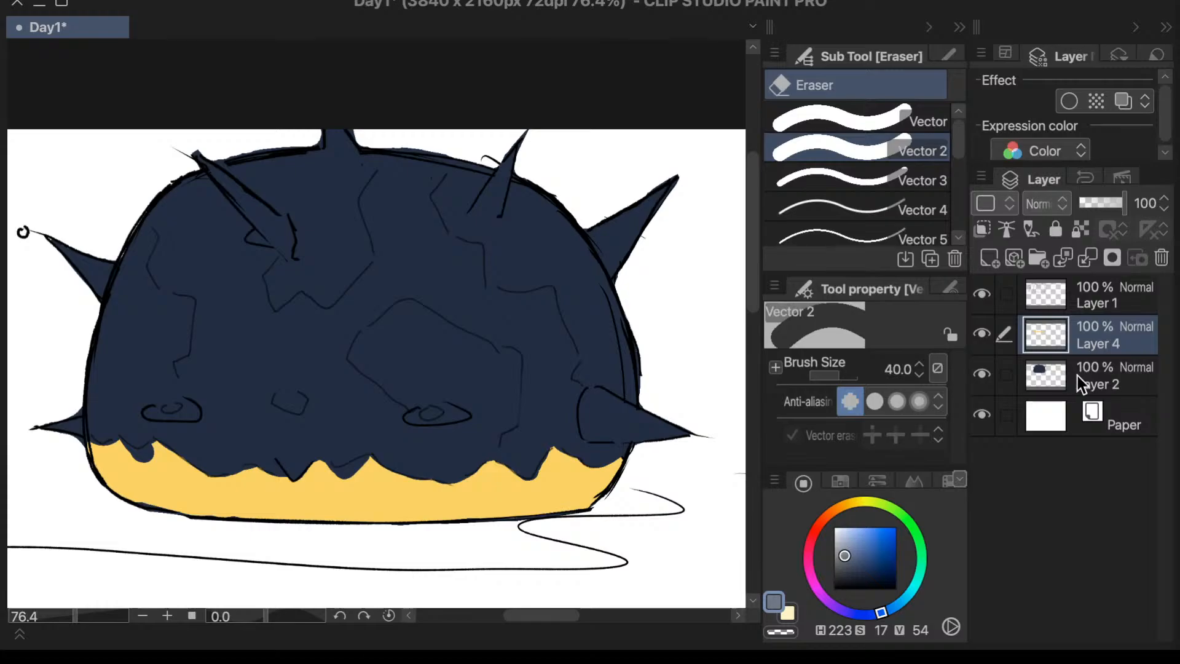
- Fill the dome on Layer 2 with the grey-blue using Refer only to editing layer
left_click(1078, 375)
left_click(598, 385)
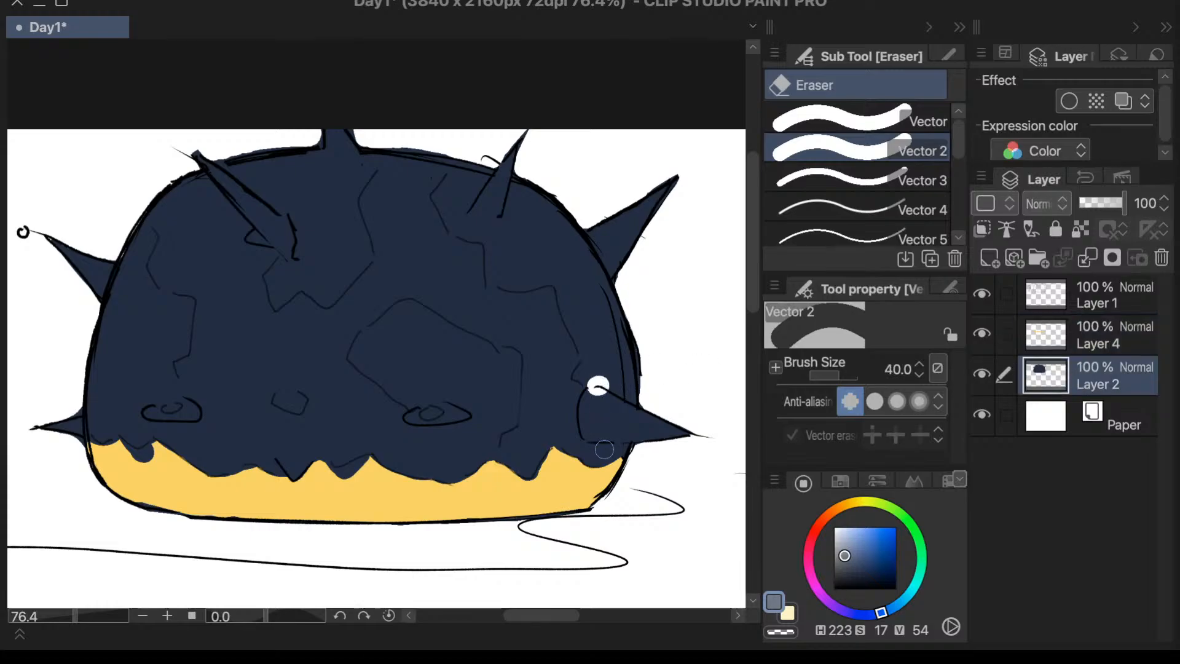
key("g")
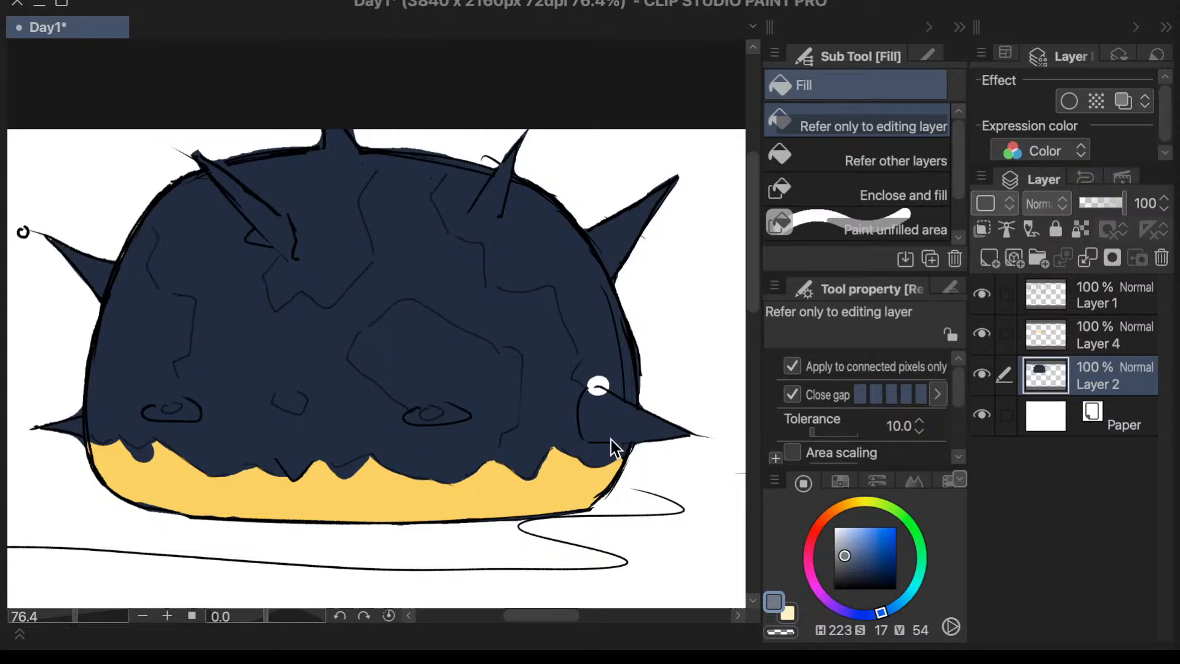
left_click(610, 441)
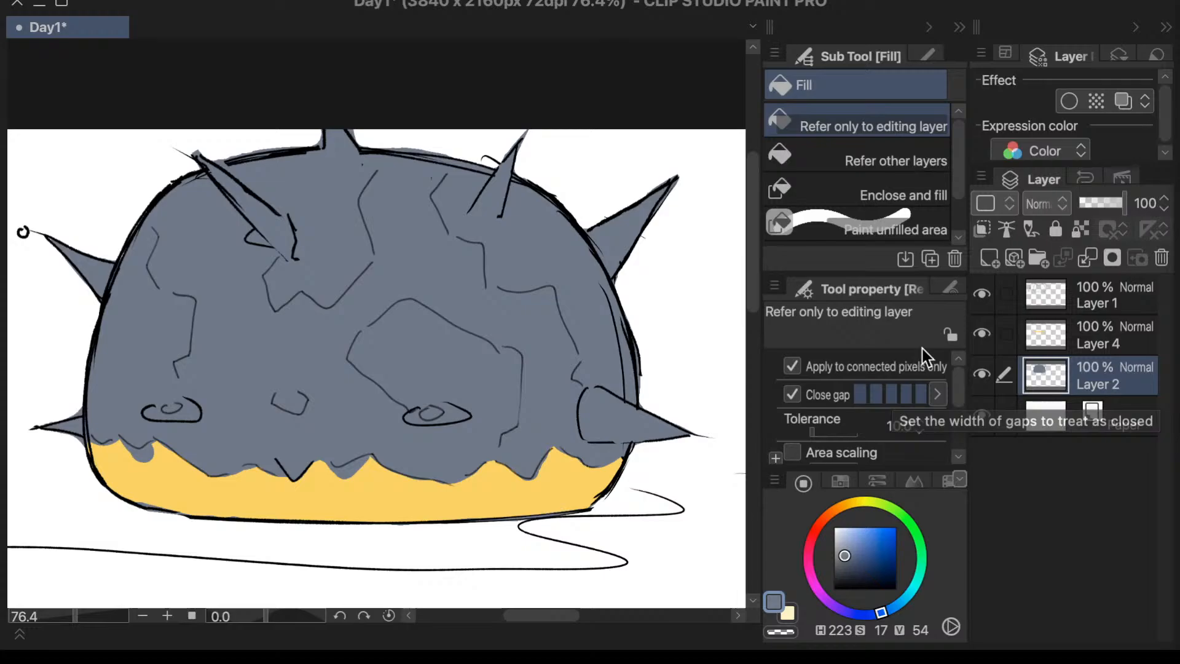
- Hide and show Layer 4 twice to check which parts of the dome's colouring it holds
mouse_move(553, 611)
left_mouse_down()
mouse_move(540, 610)
mouse_move(552, 610)
left_mouse_up()
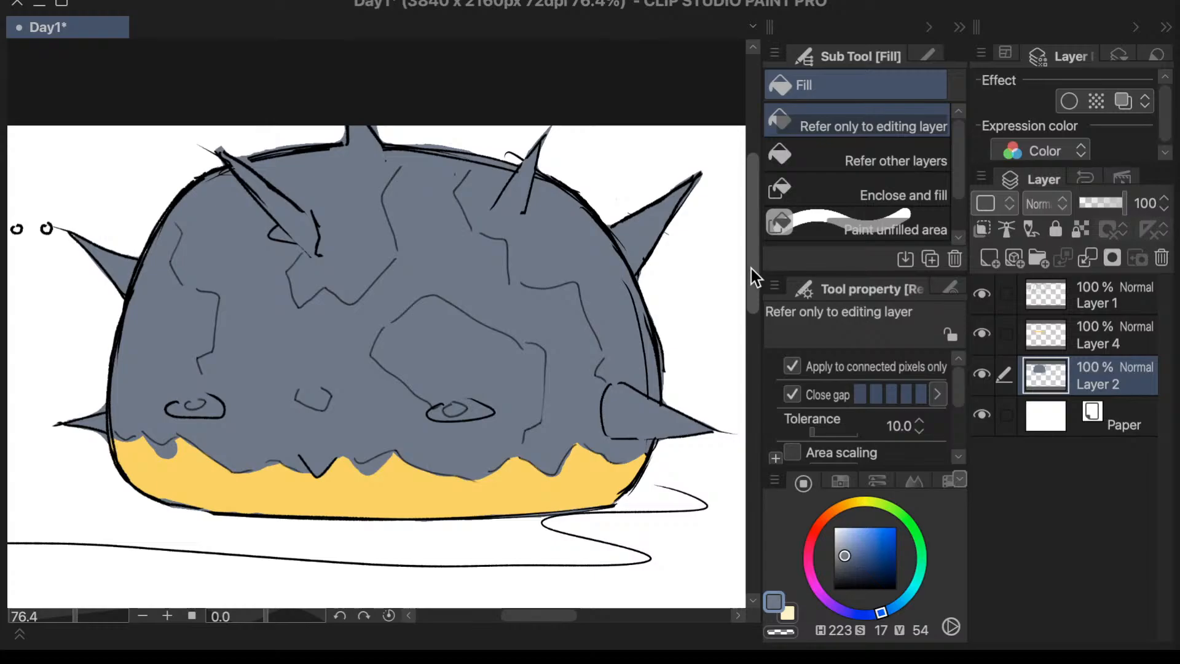
left_click(70, 619)
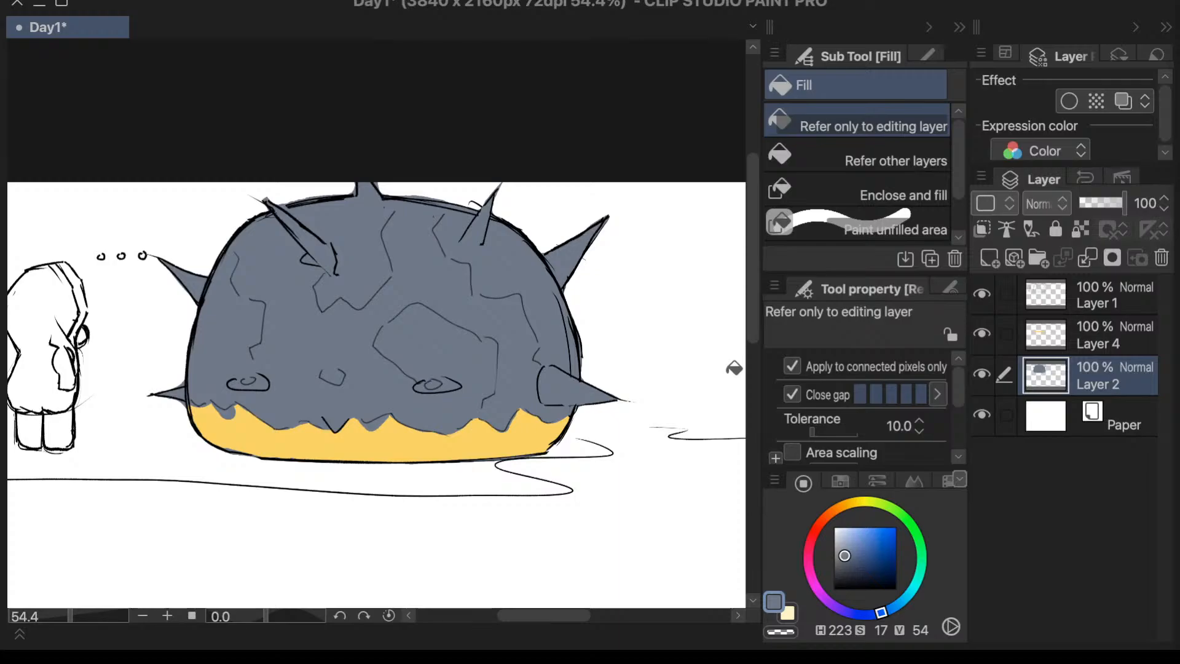
scroll(735, 368, "left", 1)
left_click_drag(753, 324, 751, 318)
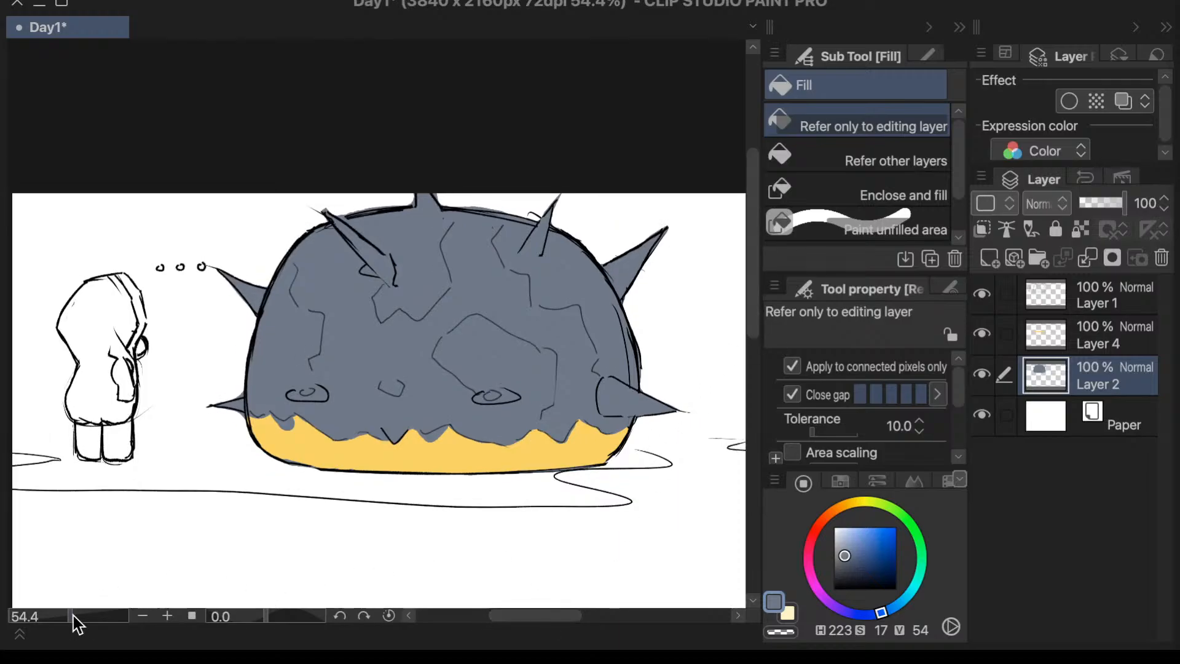
scroll(77, 618, "up", 2)
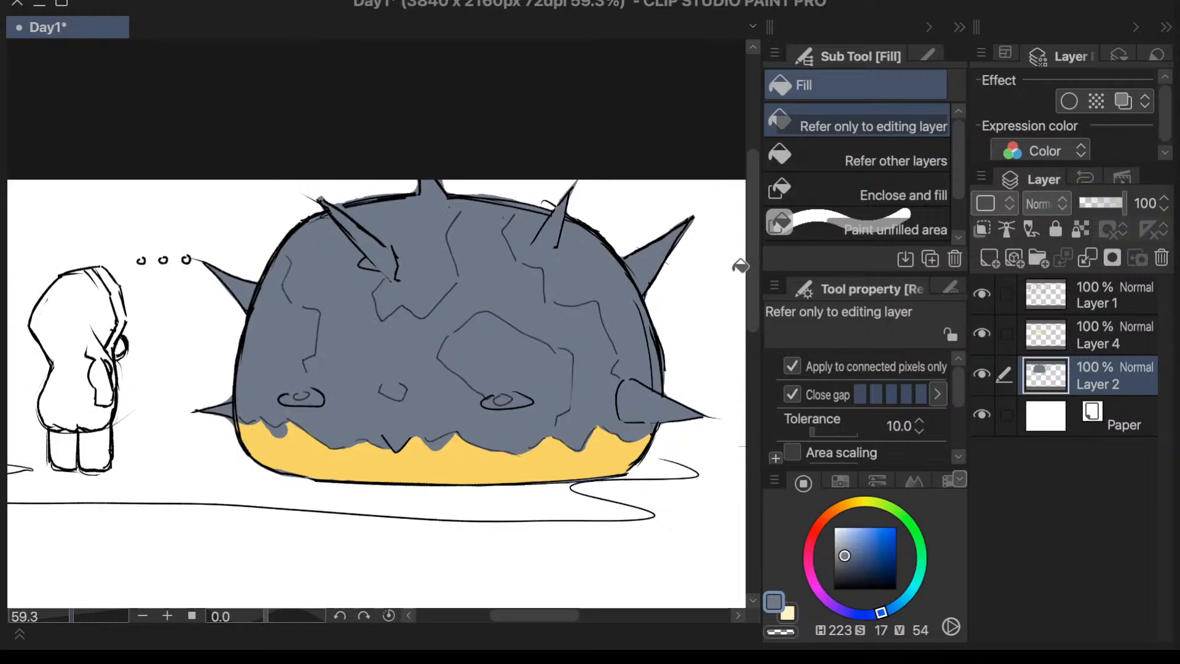
left_click_drag(749, 274, 747, 298)
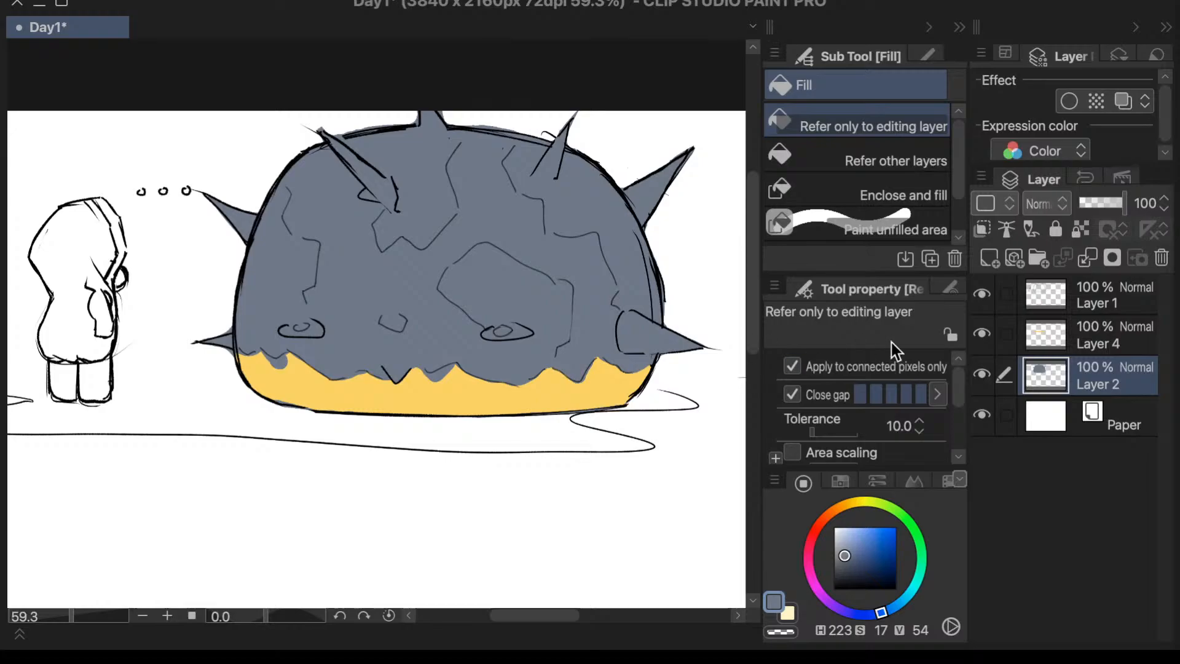
left_click(1093, 347)
left_click(984, 336)
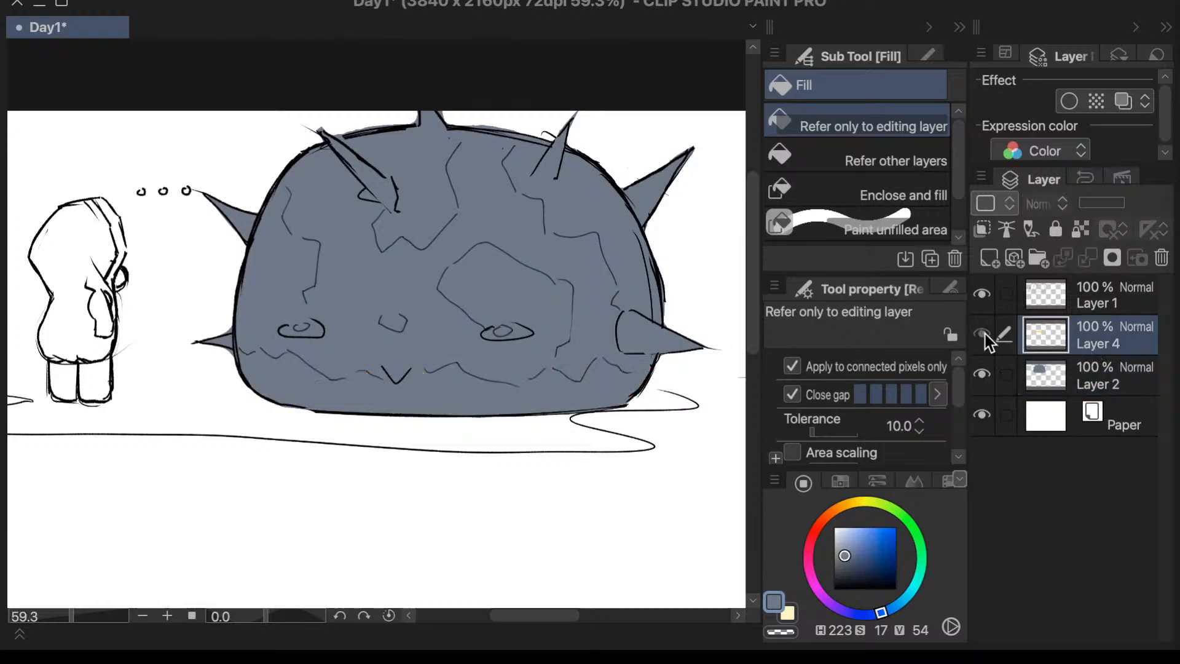
left_click(985, 334)
left_click(1079, 367)
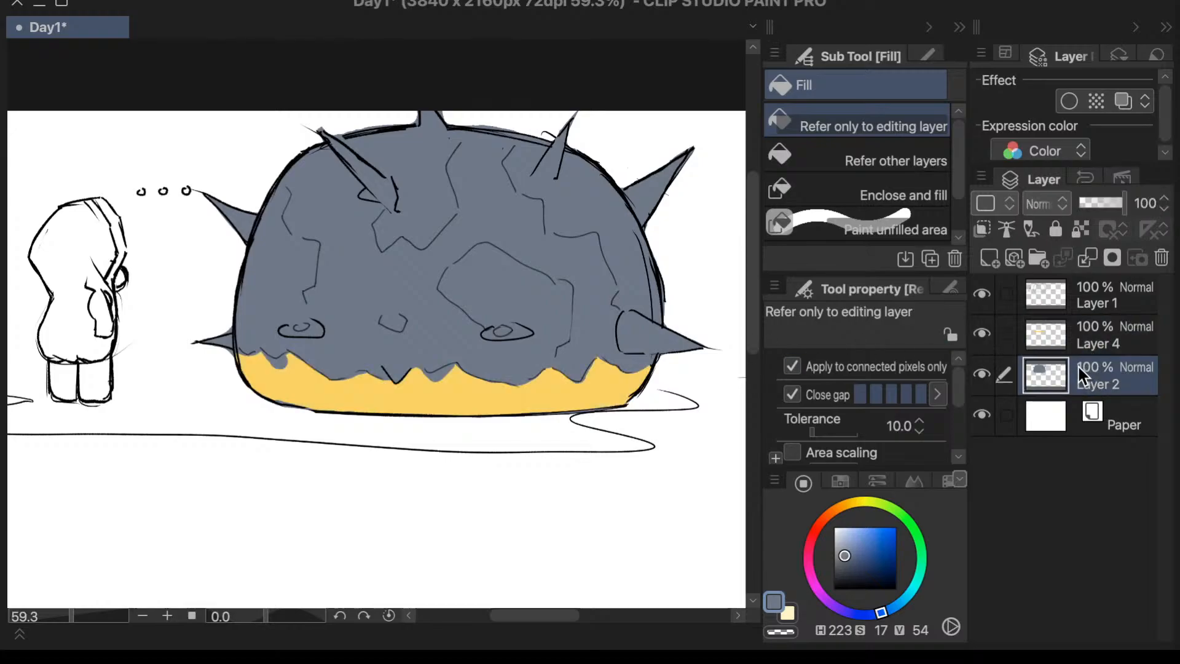
left_click(1079, 304)
left_click(1011, 326)
left_click(983, 333)
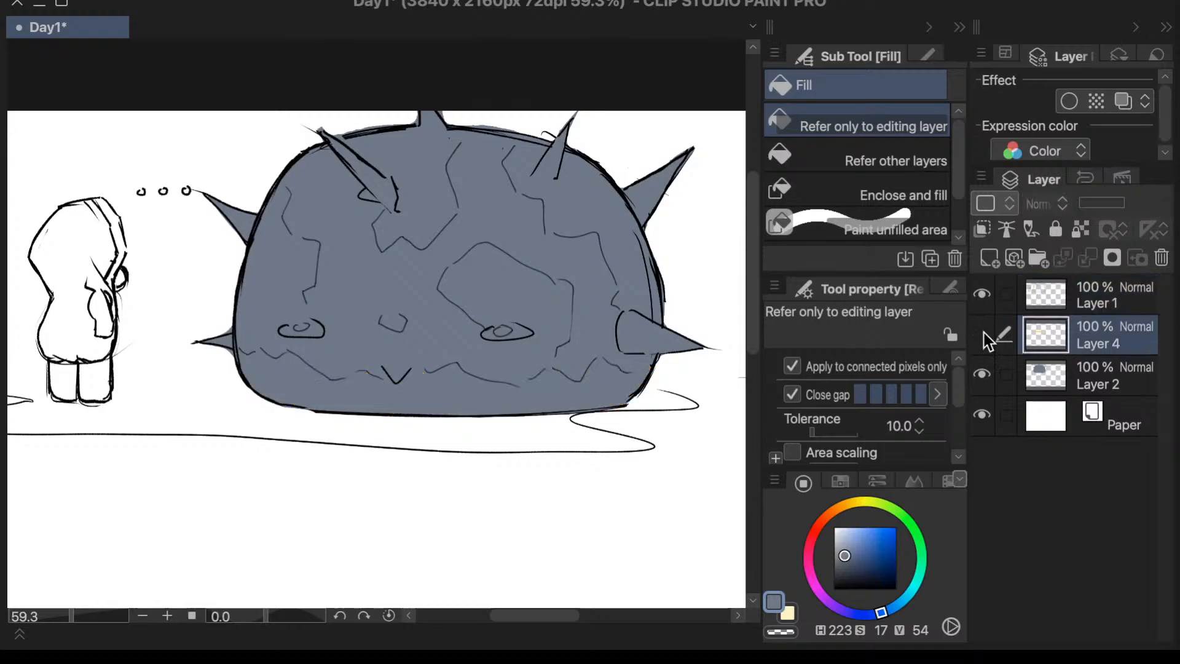
left_click(984, 333)
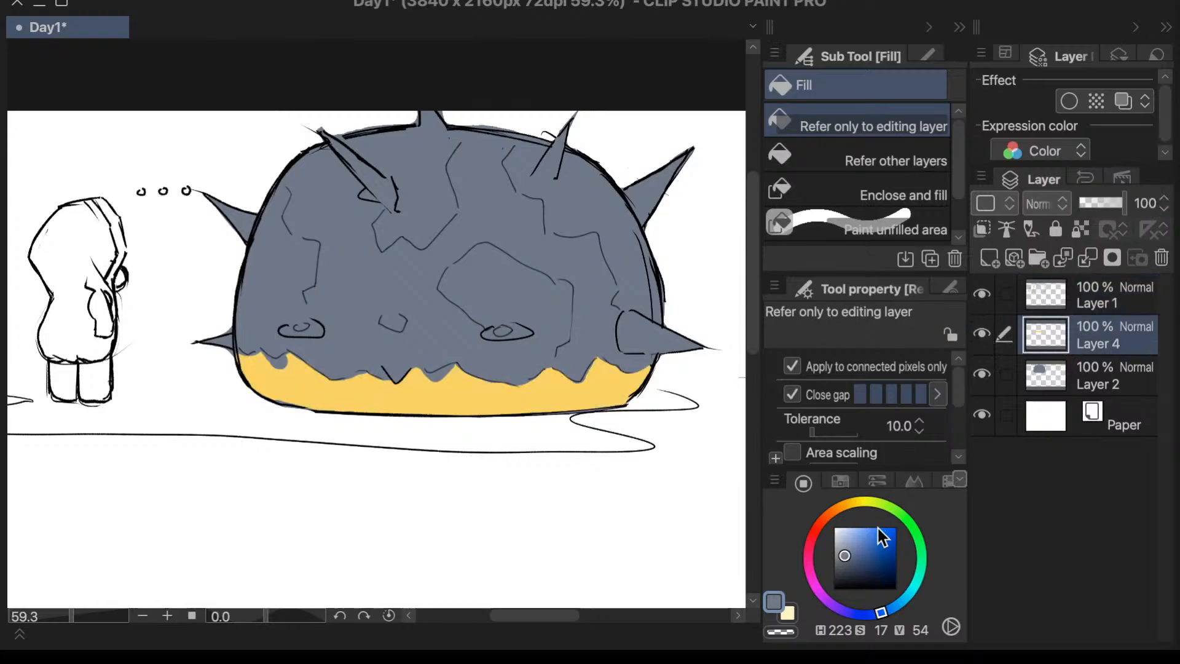
- Lighten the drawing colour to H 223, S 15, V 84 and paint over both eyes on Layer 4 with the Calligraphy pen at size 200
left_click_drag(848, 533, 844, 536)
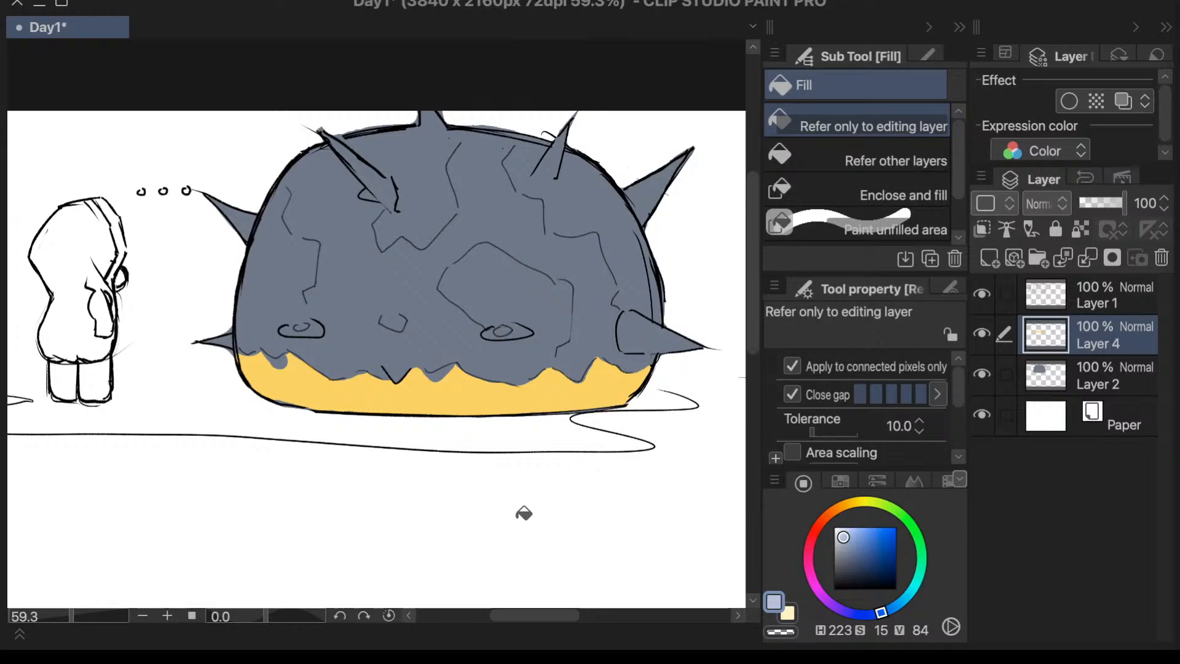
key("p")
mouse_move(514, 328)
left_mouse_down()
mouse_move(496, 332)
mouse_move(517, 331)
left_mouse_up()
left_click(839, 206)
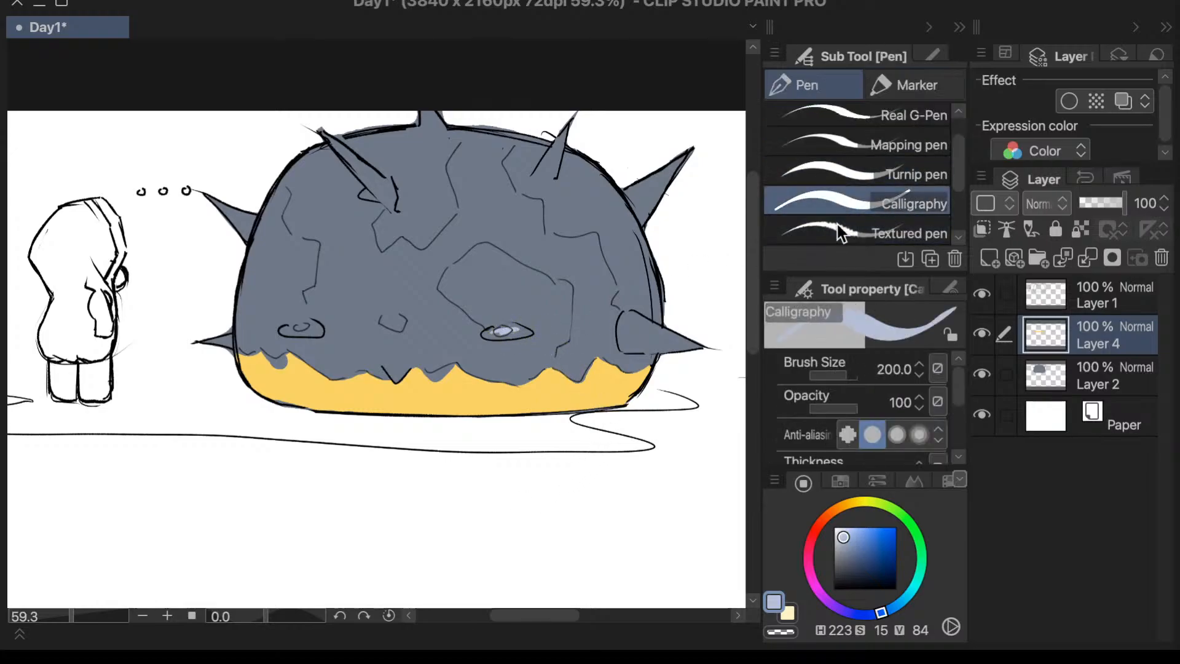
left_click_drag(535, 314, 479, 345)
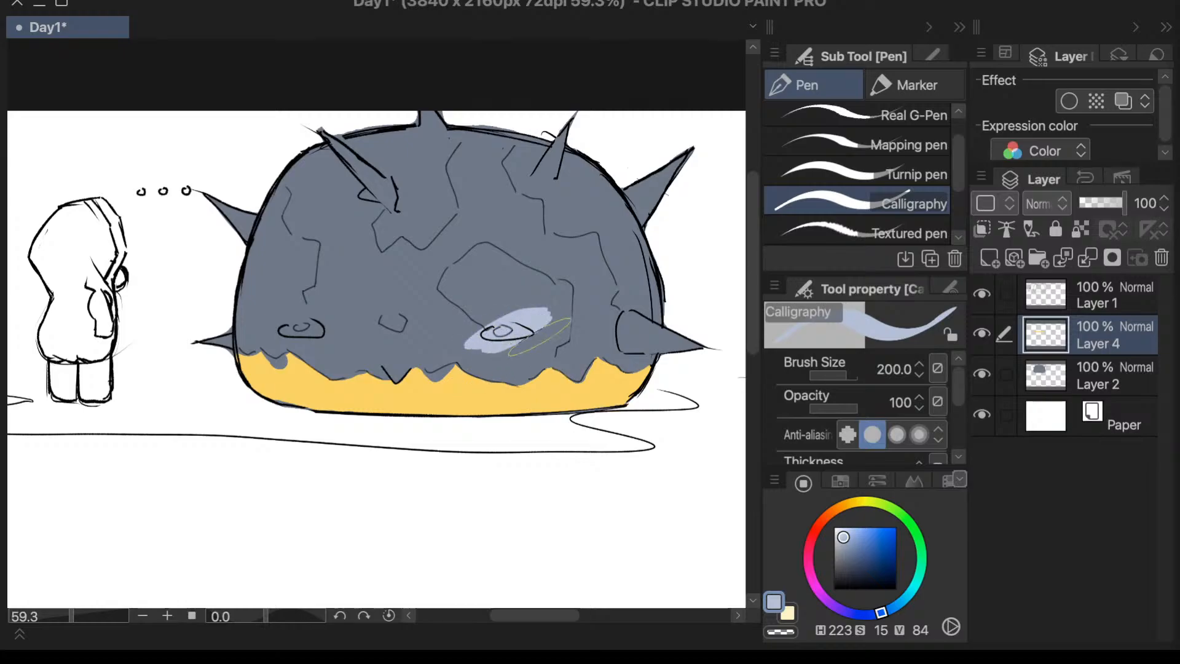
mouse_move(351, 306)
left_mouse_down()
mouse_move(275, 337)
mouse_move(354, 307)
left_mouse_up()
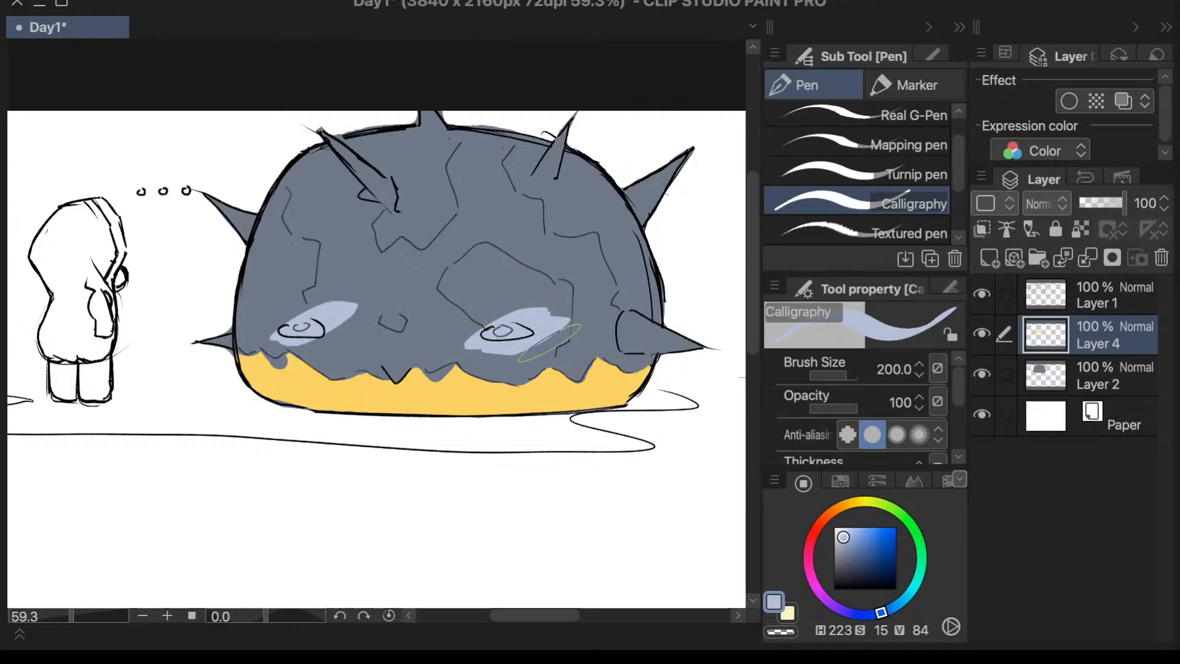
- Erase the light blue paint outside both eye outlines with the Vector 2 eraser at size 40
key("g")
key("e")
mouse_move(524, 350)
left_mouse_down()
mouse_move(556, 325)
mouse_move(467, 345)
mouse_move(480, 344)
left_mouse_up()
mouse_move(547, 303)
left_mouse_down()
mouse_move(491, 317)
mouse_move(535, 311)
mouse_move(514, 315)
mouse_move(541, 325)
mouse_move(527, 319)
left_mouse_up()
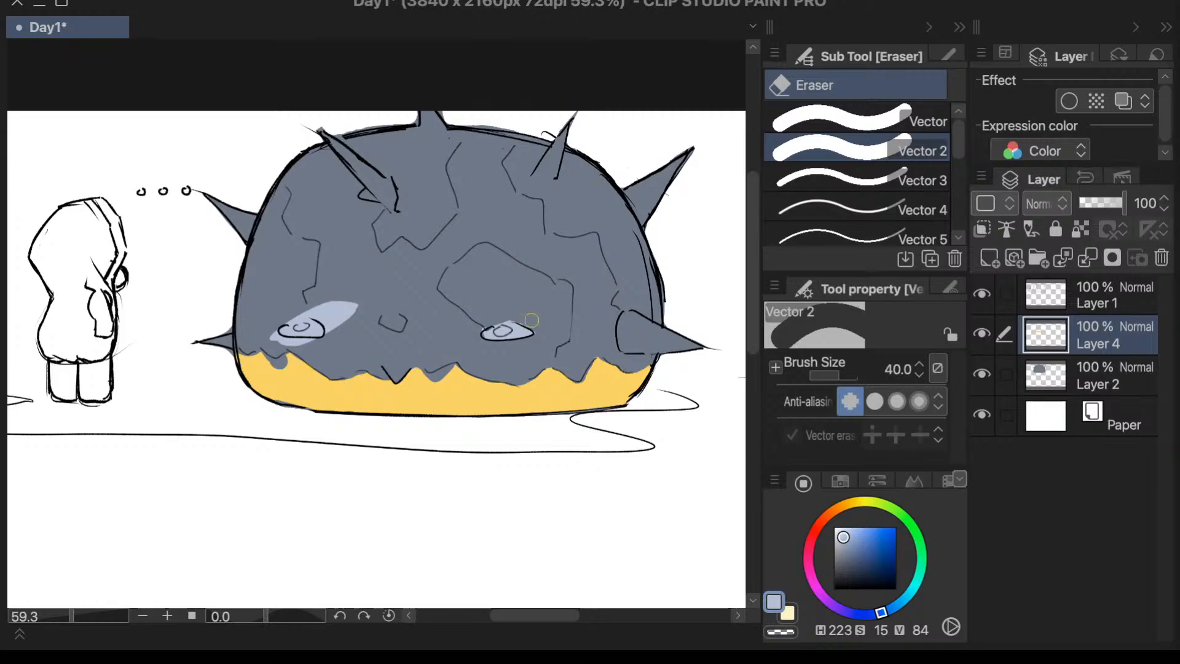
mouse_move(358, 304)
left_mouse_down()
mouse_move(336, 338)
mouse_move(344, 323)
mouse_move(348, 338)
mouse_move(308, 348)
mouse_move(321, 346)
mouse_move(271, 340)
mouse_move(348, 311)
mouse_move(341, 327)
mouse_move(312, 310)
mouse_move(270, 329)
mouse_move(275, 340)
mouse_move(355, 305)
left_mouse_up()
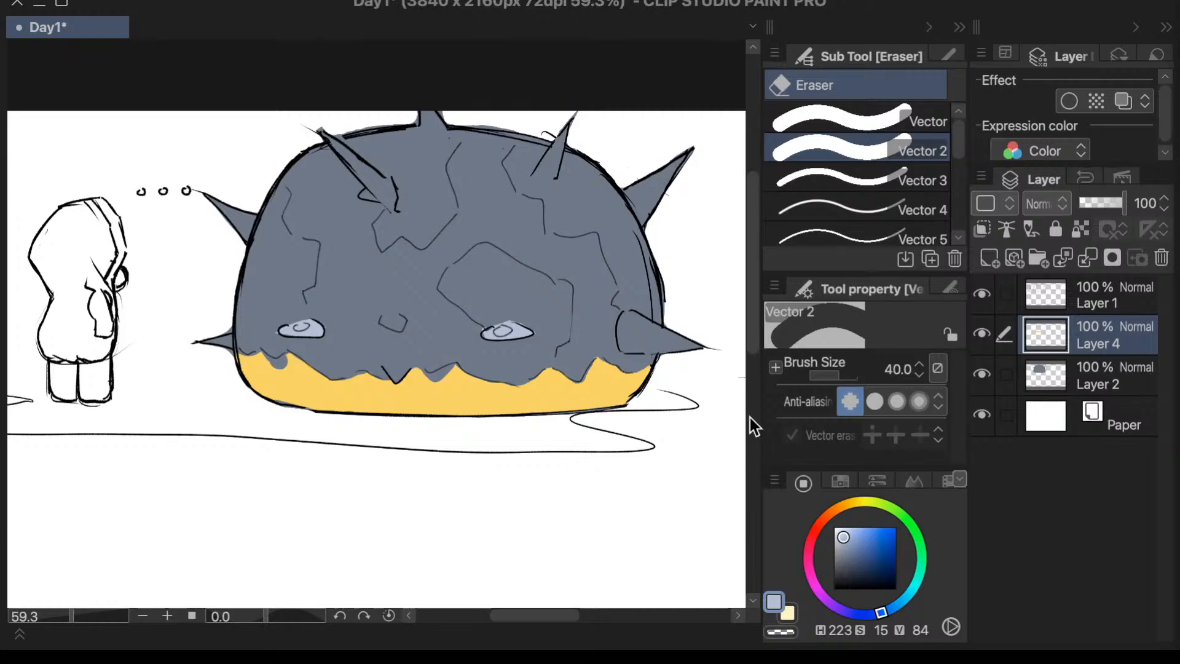
- Select Layer 1, then hide and show Layer 4 to compare the dome with and without its colours
scroll(752, 312, "up", 1)
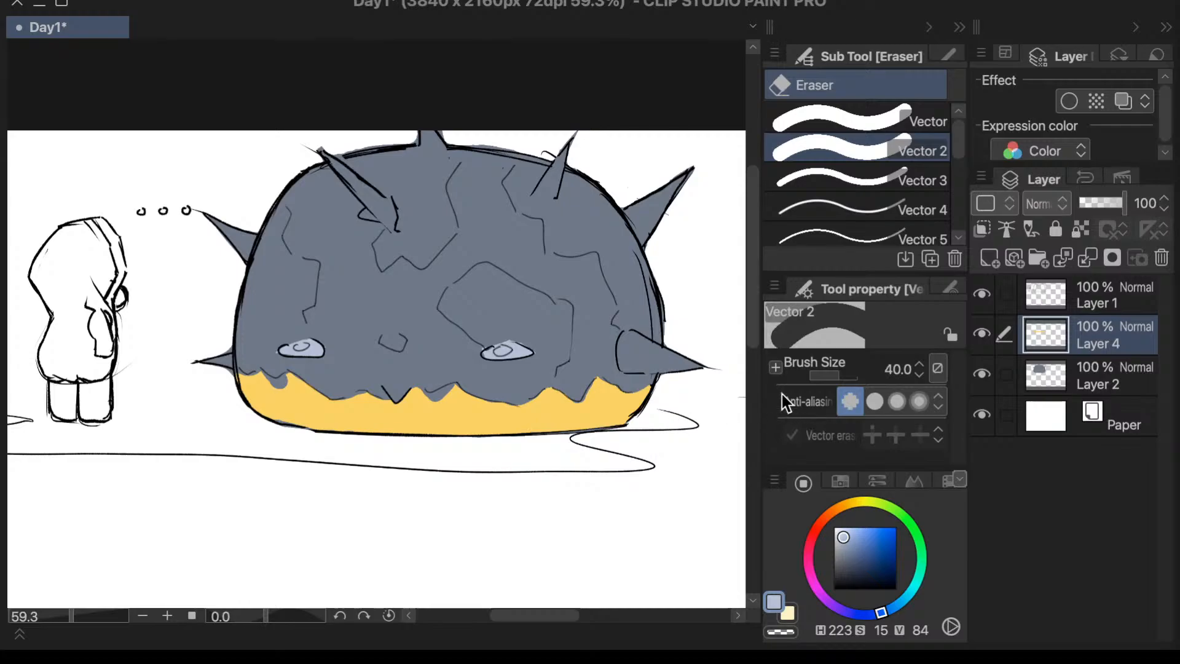
scroll(751, 337, "up", 2)
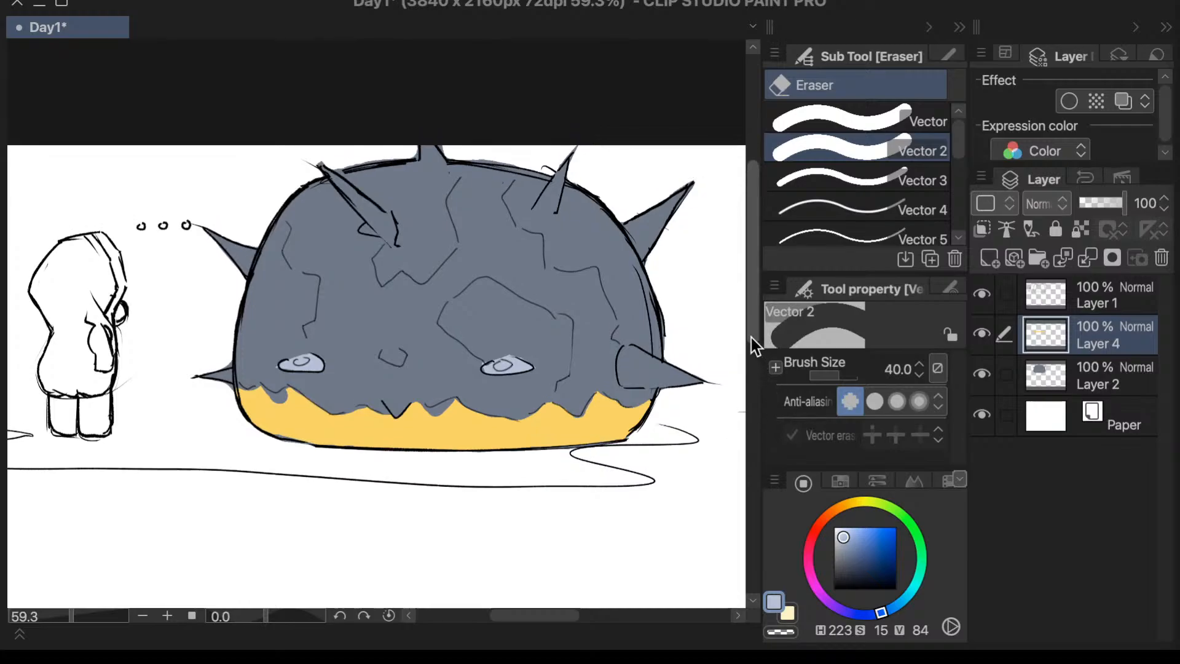
left_click(1096, 297)
left_click(982, 334)
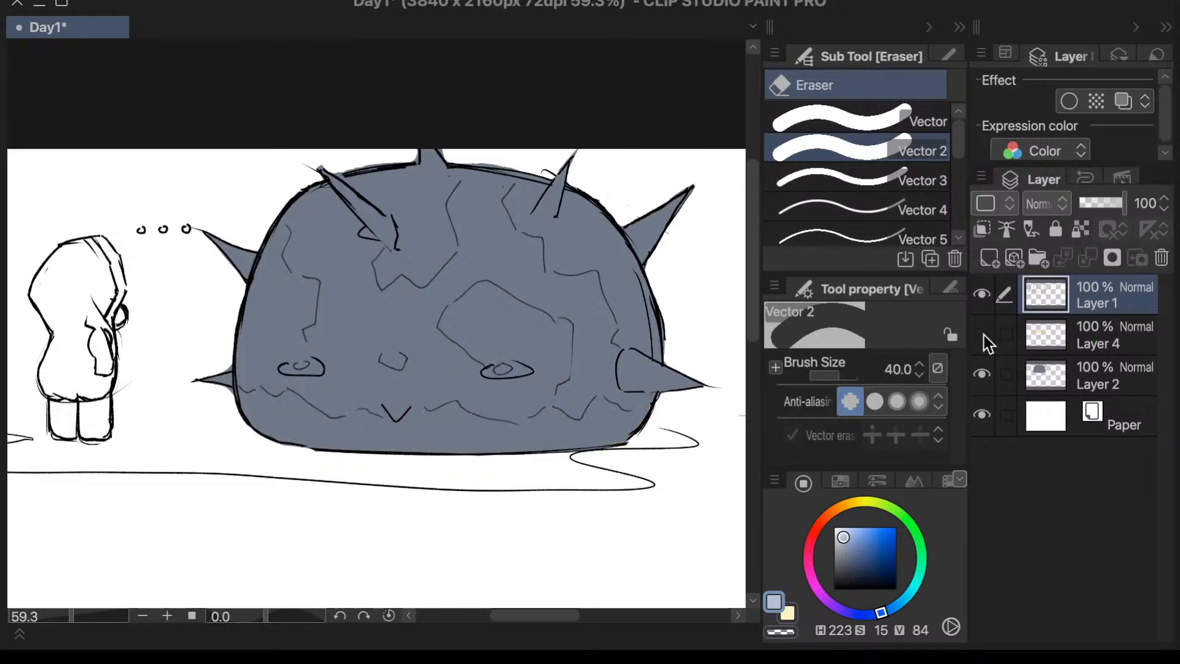
left_click(983, 334)
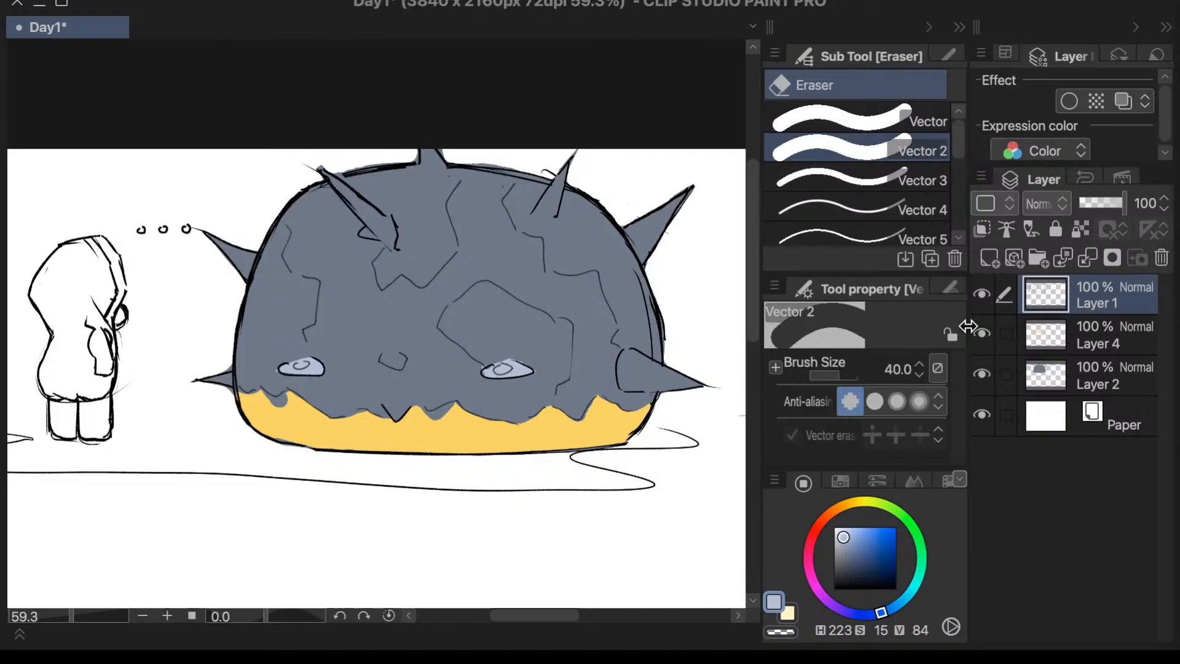
left_click_drag(968, 326, 966, 324)
left_click_drag(527, 615, 528, 614)
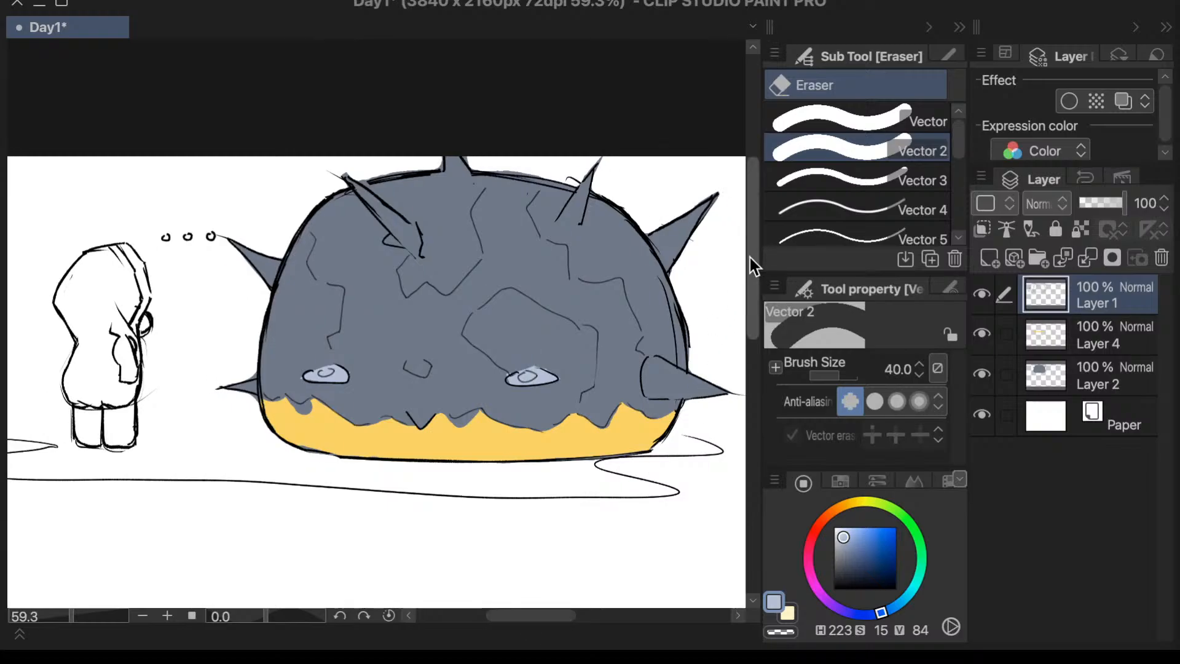
left_click_drag(541, 614, 544, 613)
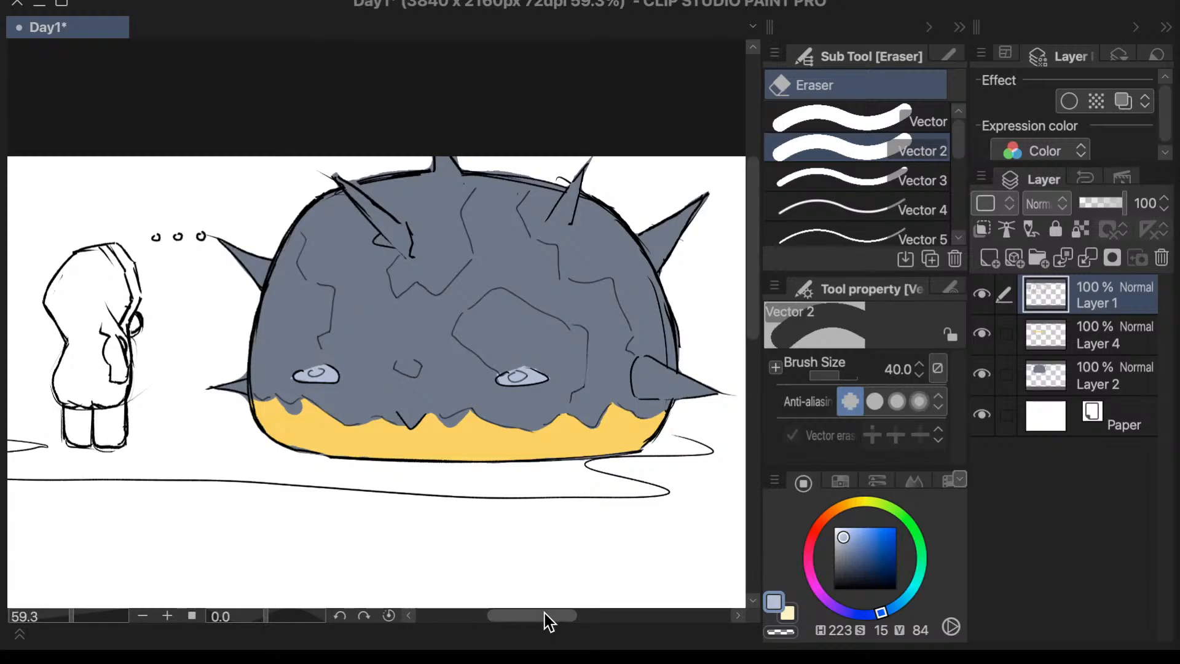
key("p")
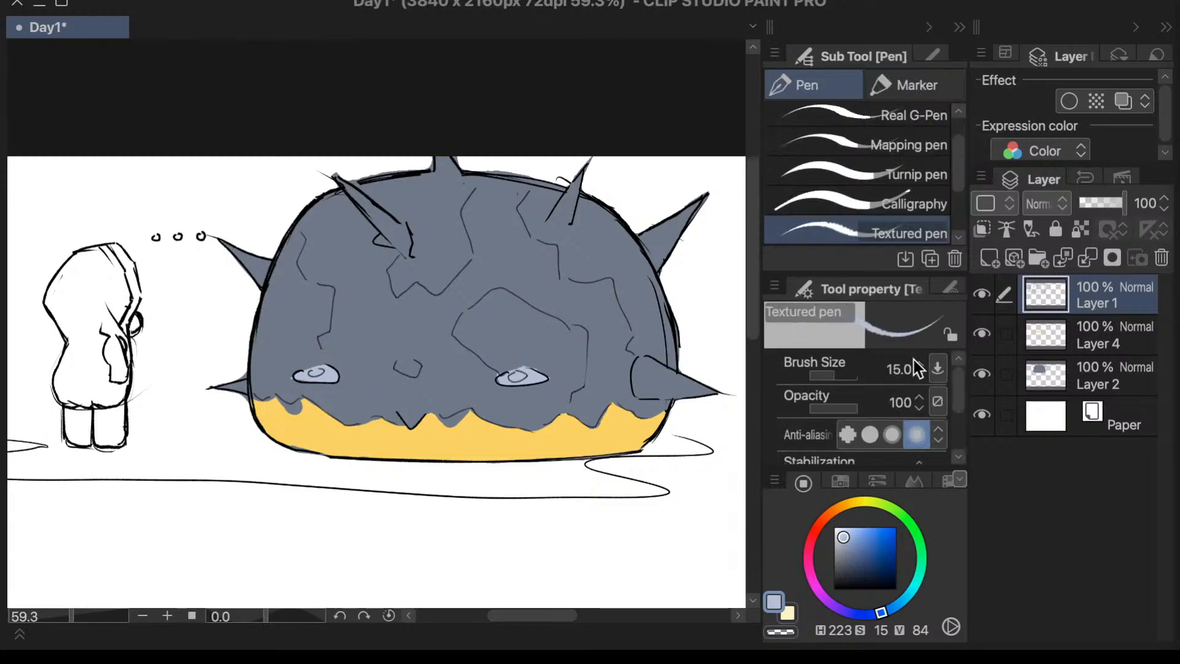
key("i")
key("e")
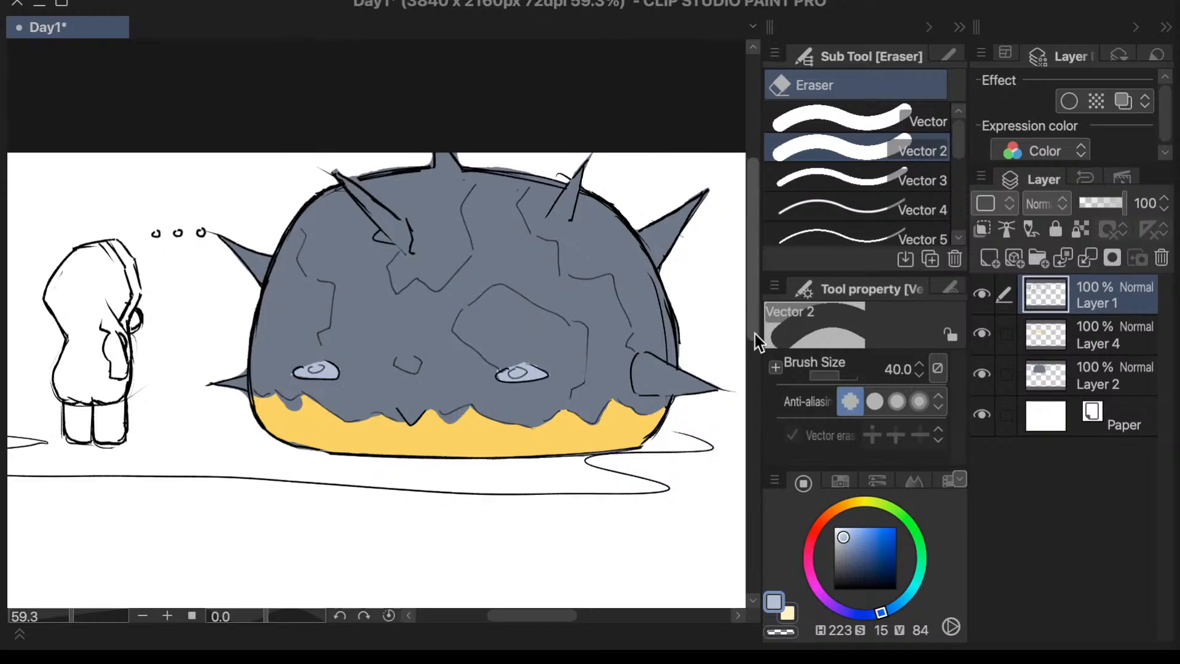
left_click_drag(533, 617, 538, 617)
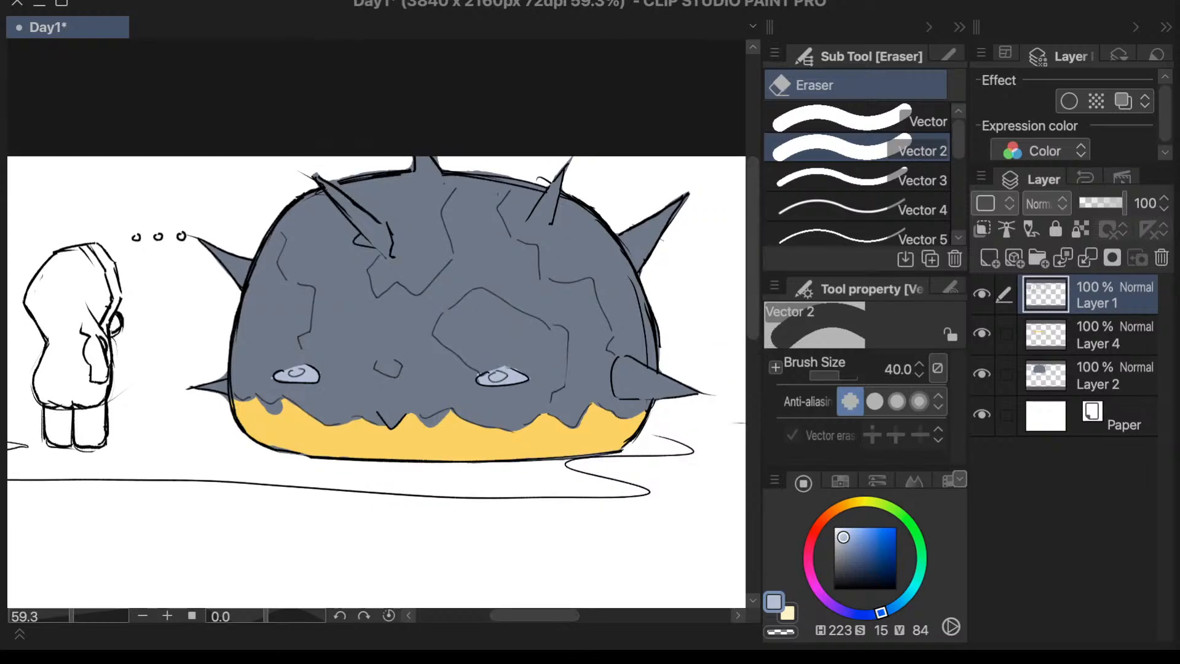
- Check Layer 2's visibility, then add a new layer and place it directly above Layer 4
left_click(1088, 351)
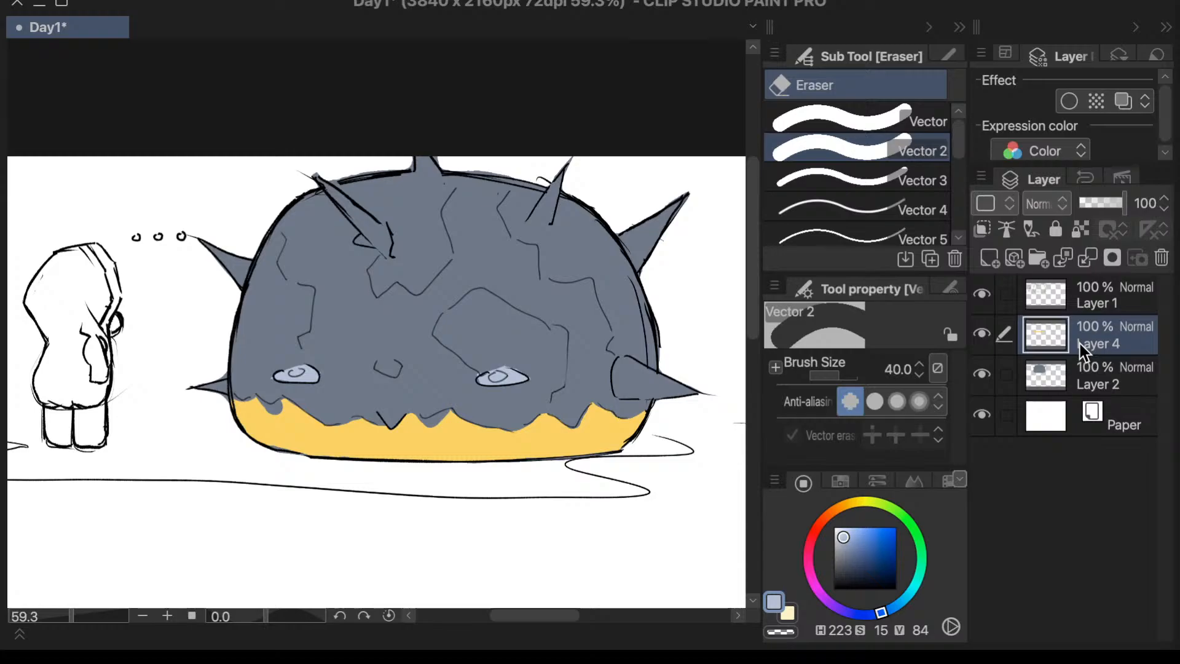
left_click(1075, 368)
left_click(983, 372)
left_click(986, 371)
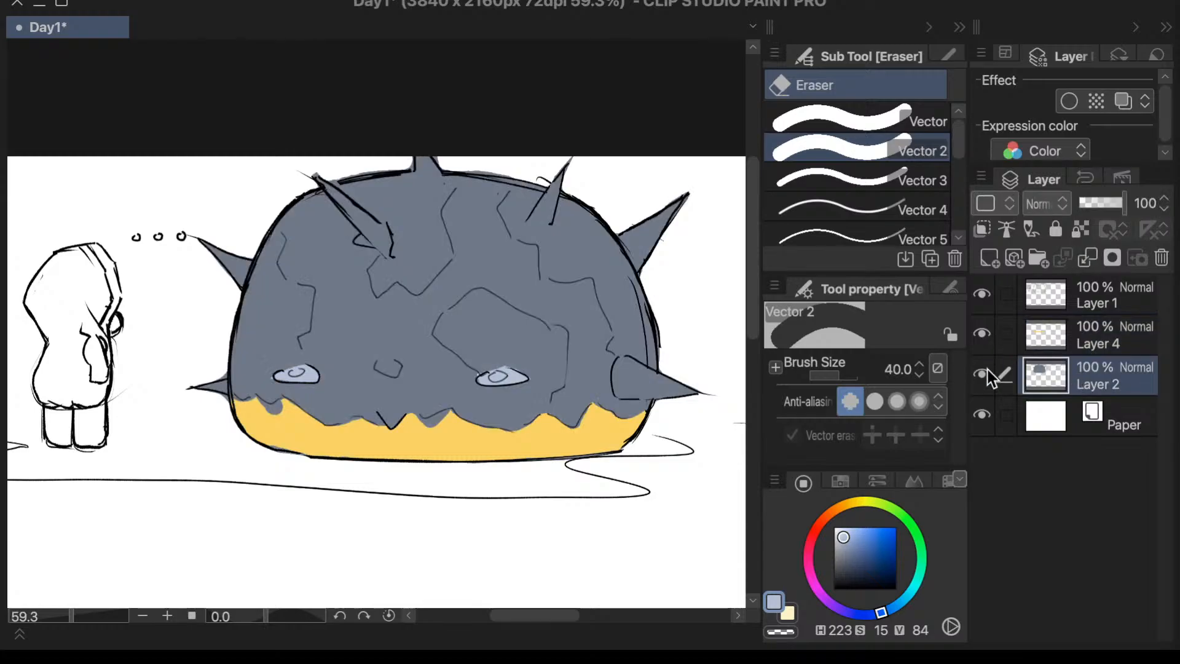
left_click(990, 252)
left_click_drag(1078, 379, 1089, 346)
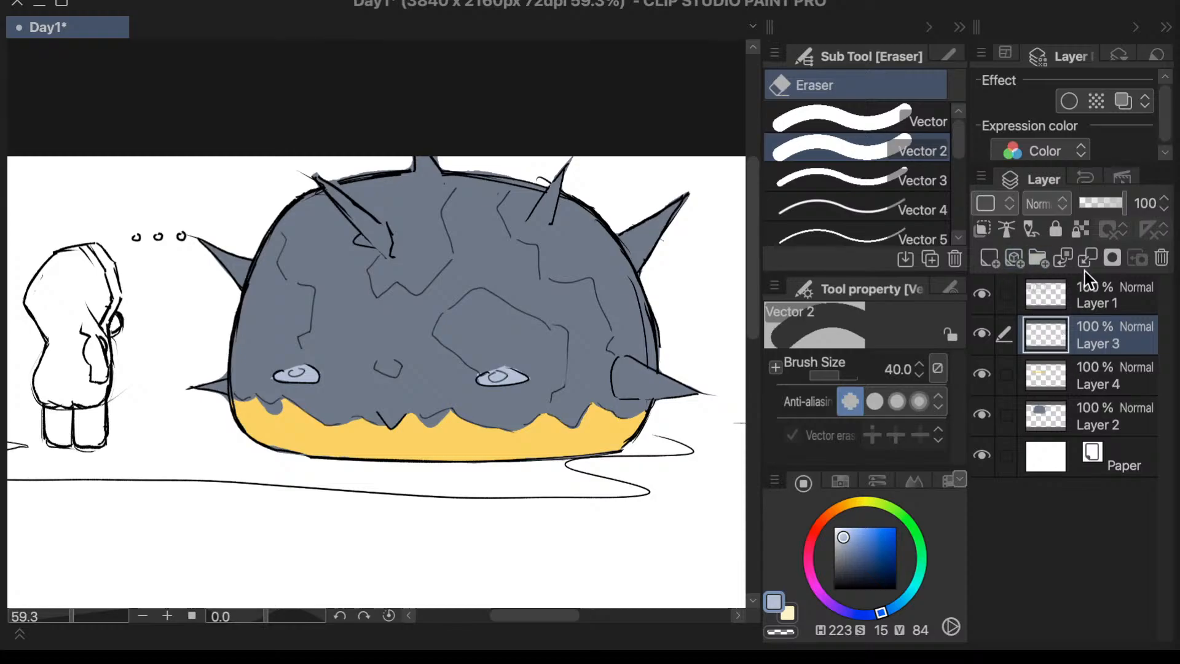
- Create a layer folder below Layer 1 and move Layer 3, Layer 4 and Layer 2 into it
left_click(1038, 258)
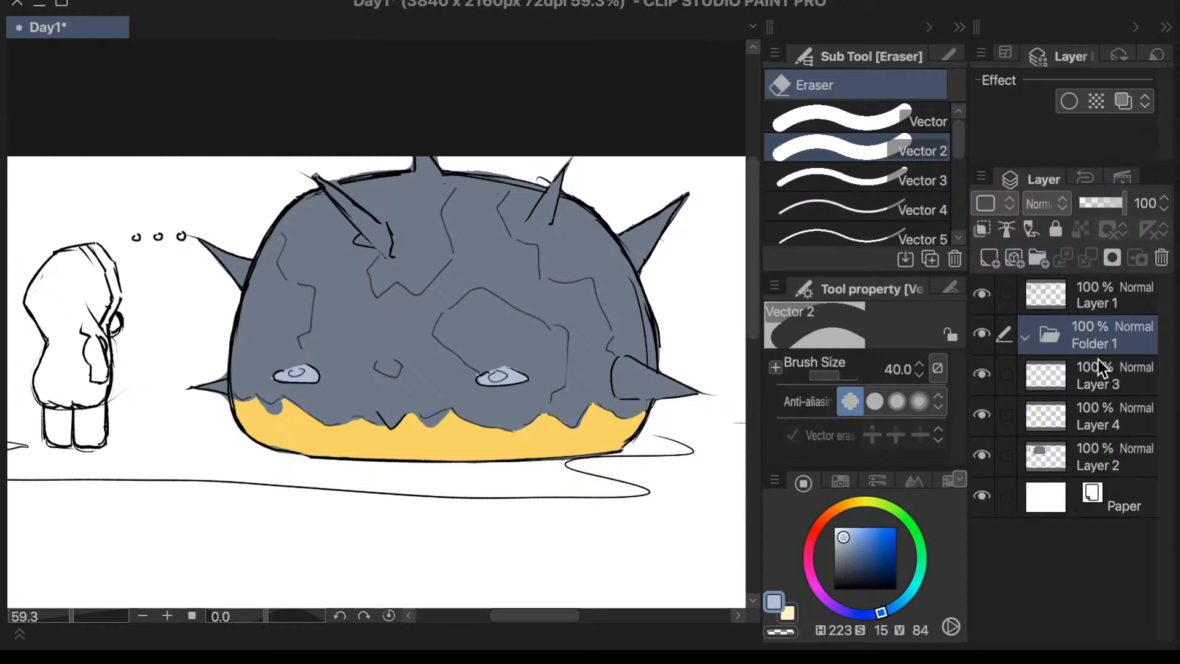
left_click(1068, 385)
left_click(1045, 441, "shift")
left_click_drag(1089, 374, 1092, 353)
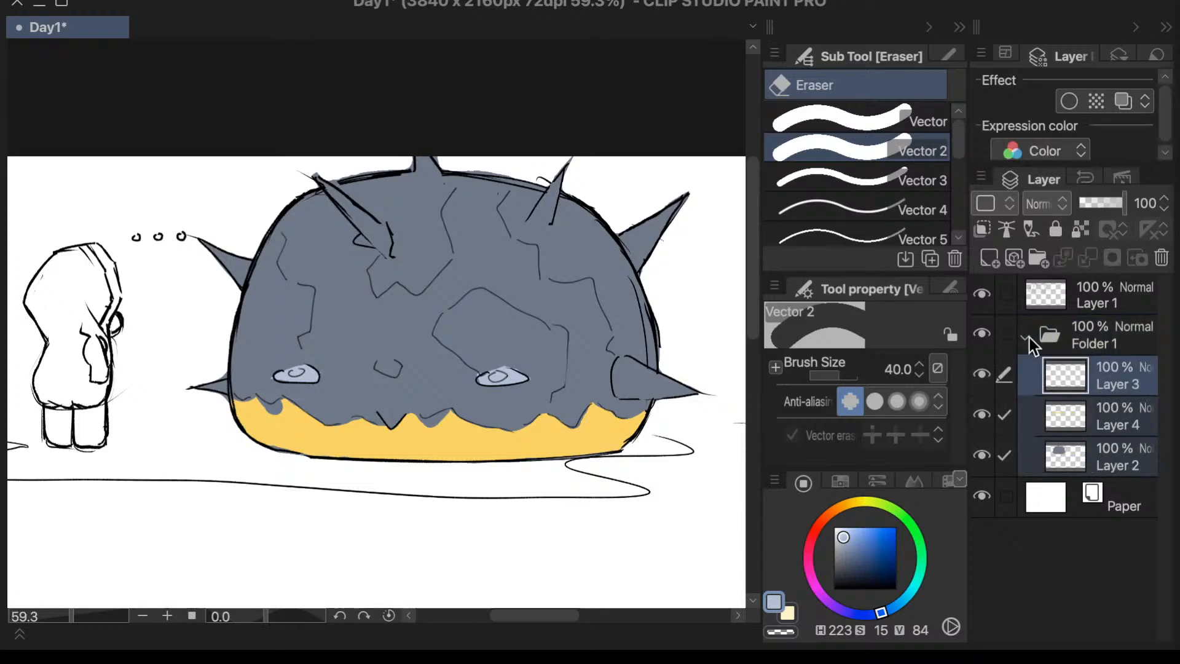
left_click(1030, 338)
left_click(1054, 384)
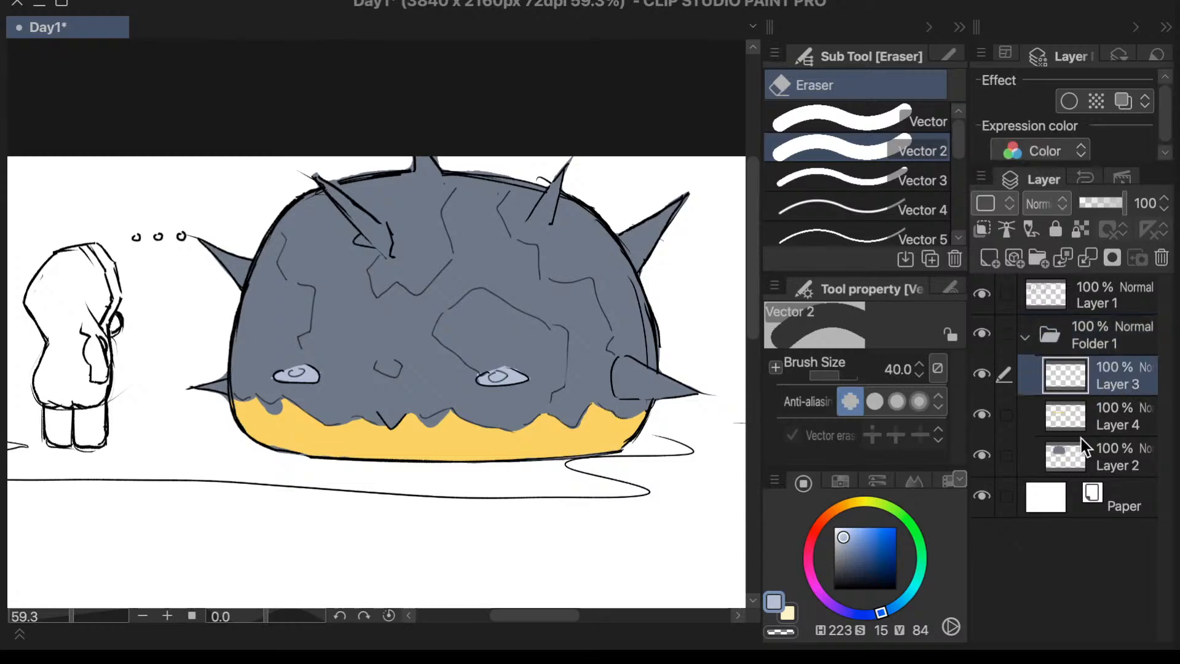
left_click(1071, 448)
left_click(1076, 381)
left_click(1071, 444, "shift")
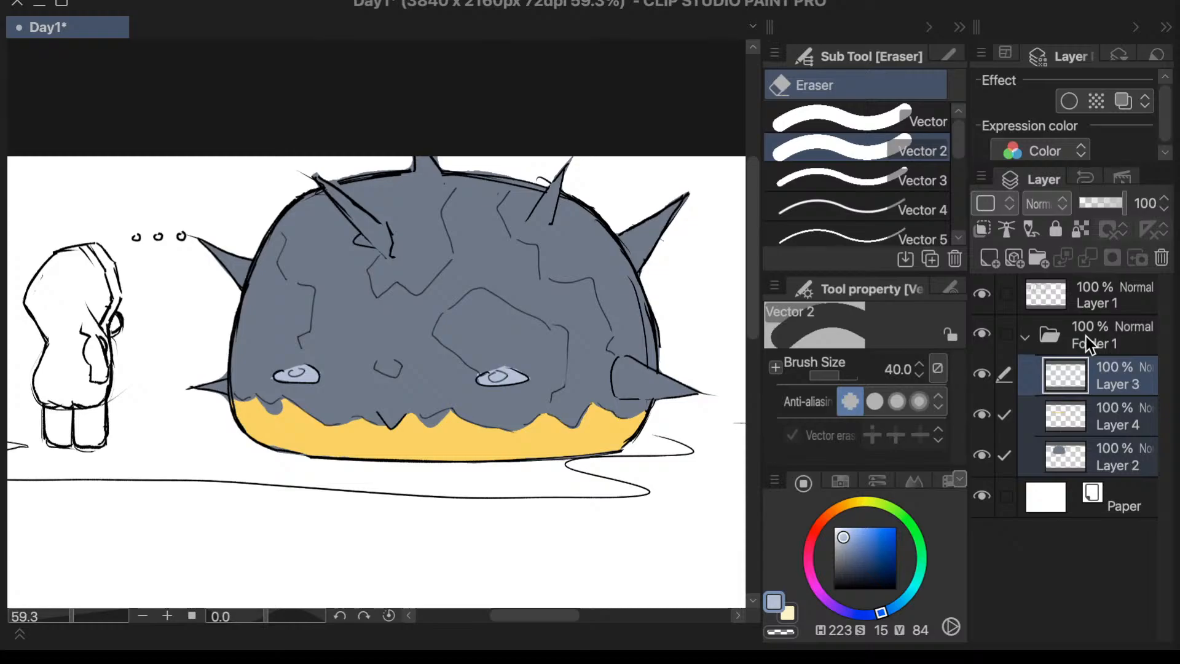
- Rename the folder holding Layers 3, 4 and 2 as Color and collapse it
double_click(1086, 337)
type("Color c")
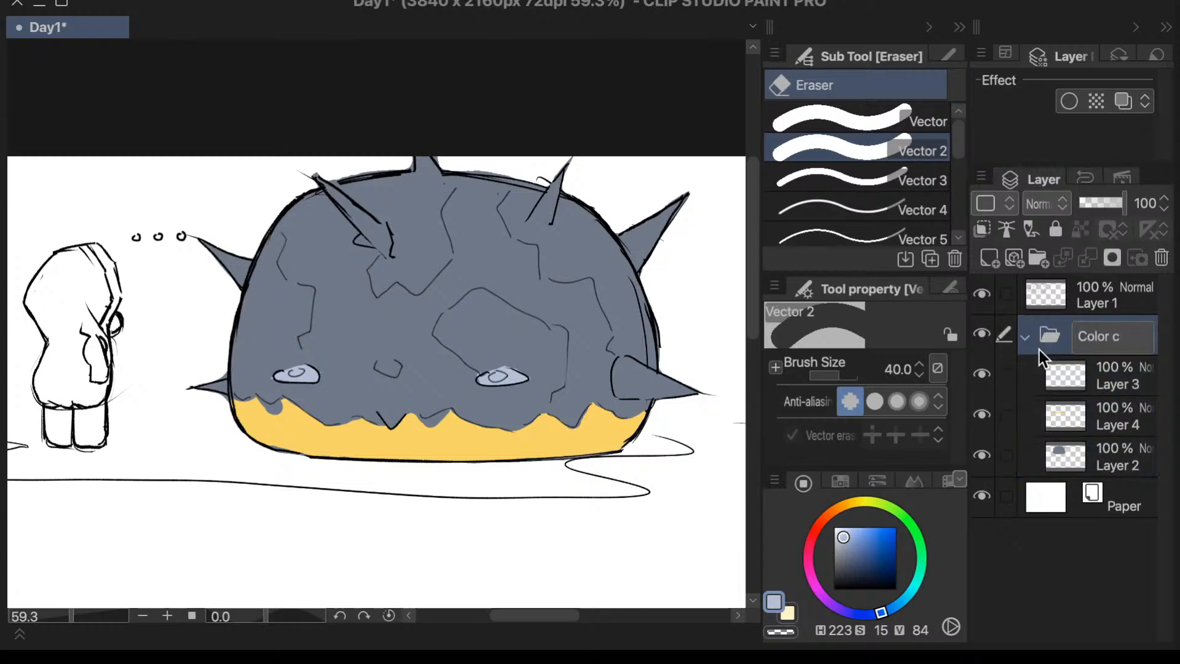
key("BackSpace")
key("Return")
left_click(1025, 335)
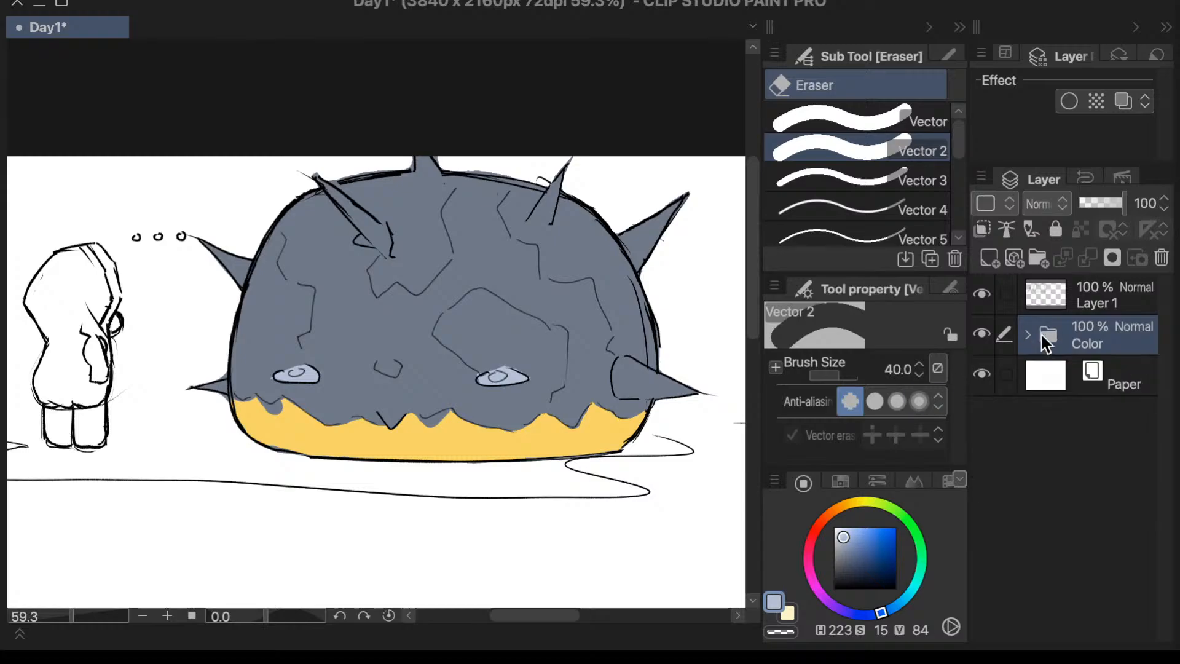
- Create a new folder above Layer 1, name it Inking, and move Layer 1 into it
left_click(1100, 301)
left_click(1040, 258)
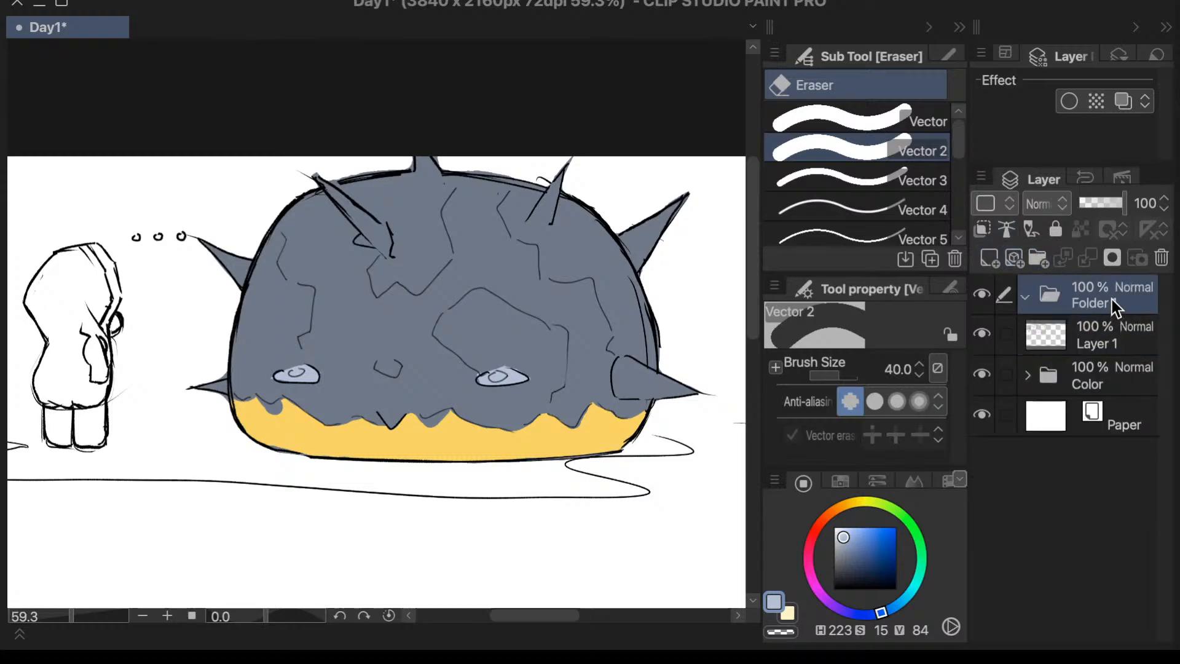
double_click(1093, 298)
type("Inking")
key("Return")
left_click_drag(1090, 323, 1106, 298)
left_click(1067, 347)
- Make Layer 4 in the Color folder active and ready the Textured pen with the dome's grey darkened to H 222, S 21, V 24
left_click(1038, 337)
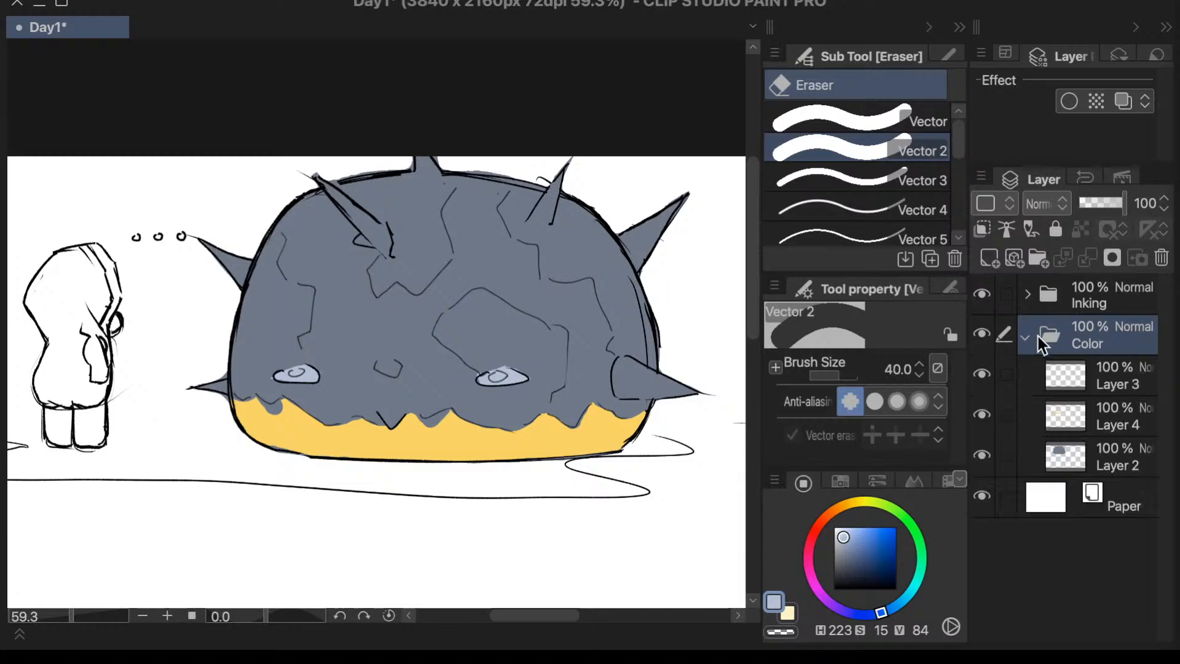
left_click(1075, 382)
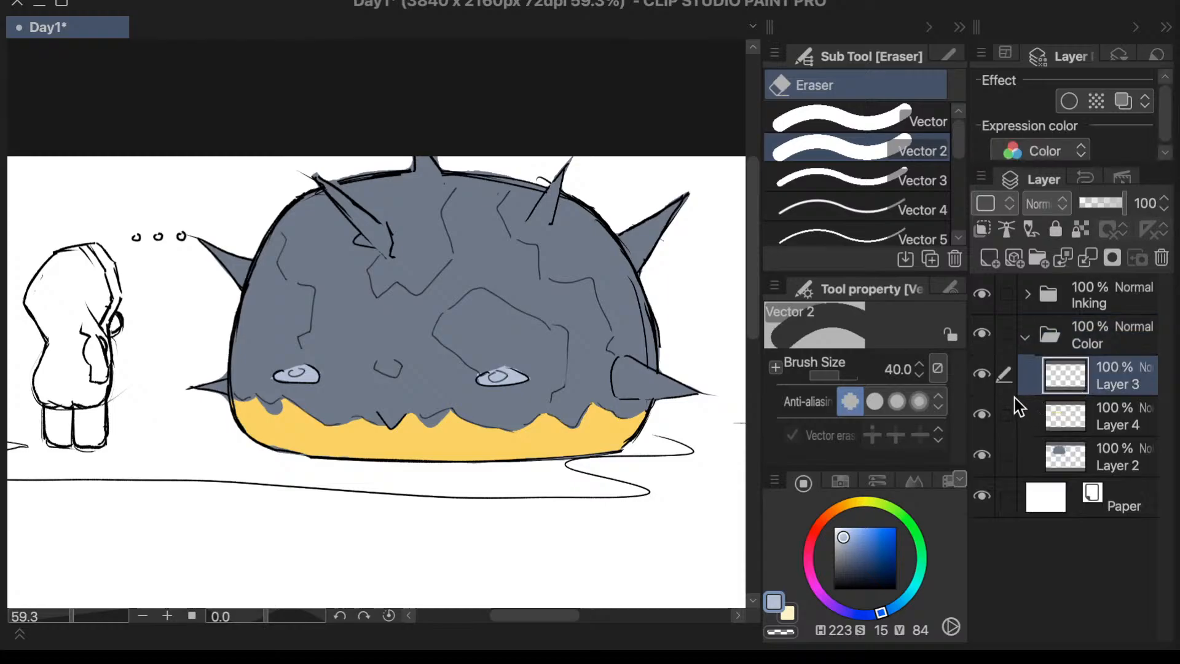
left_click(1009, 430)
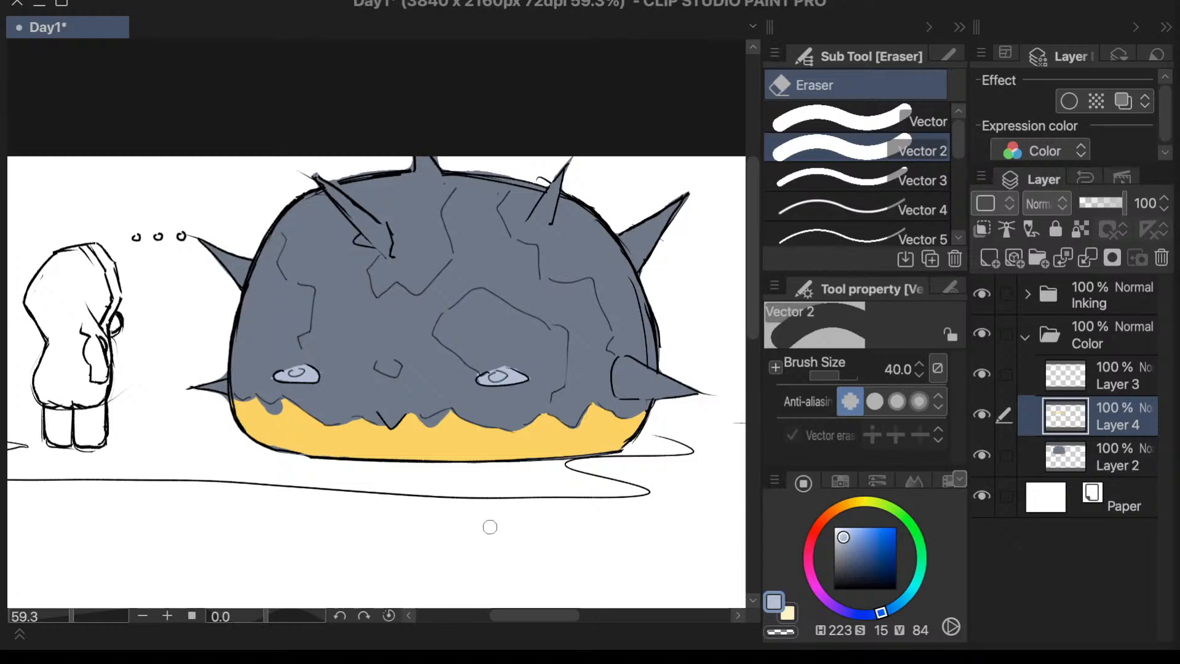
key("i")
left_click(572, 286)
key("p")
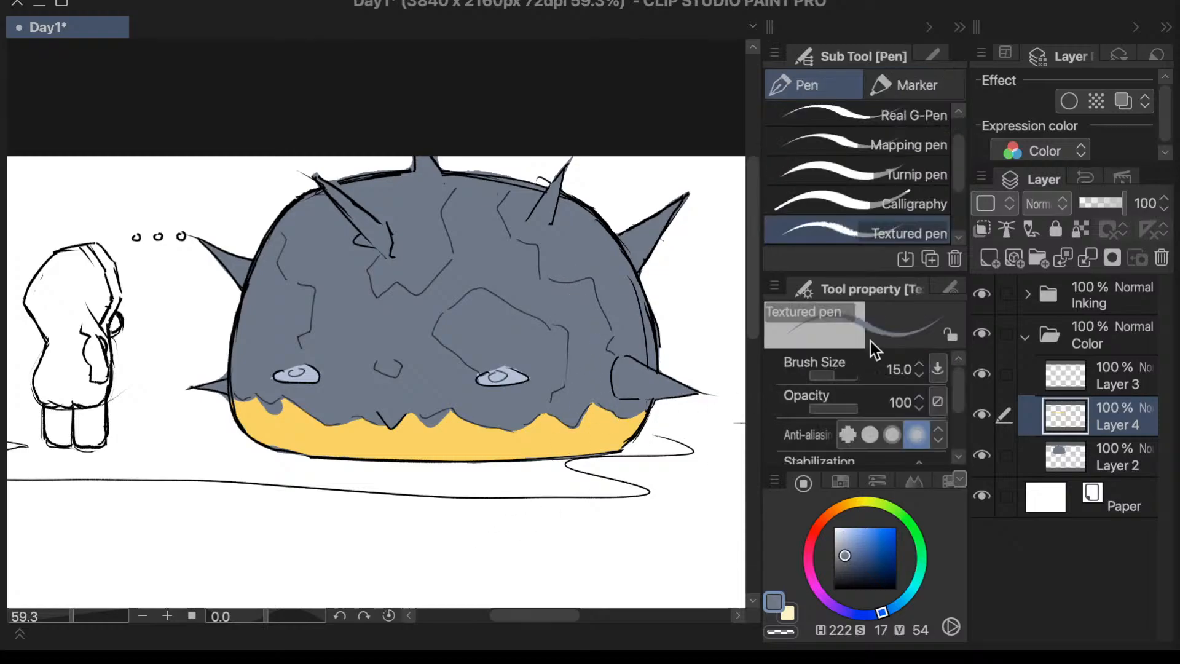
left_click_drag(850, 555, 847, 573)
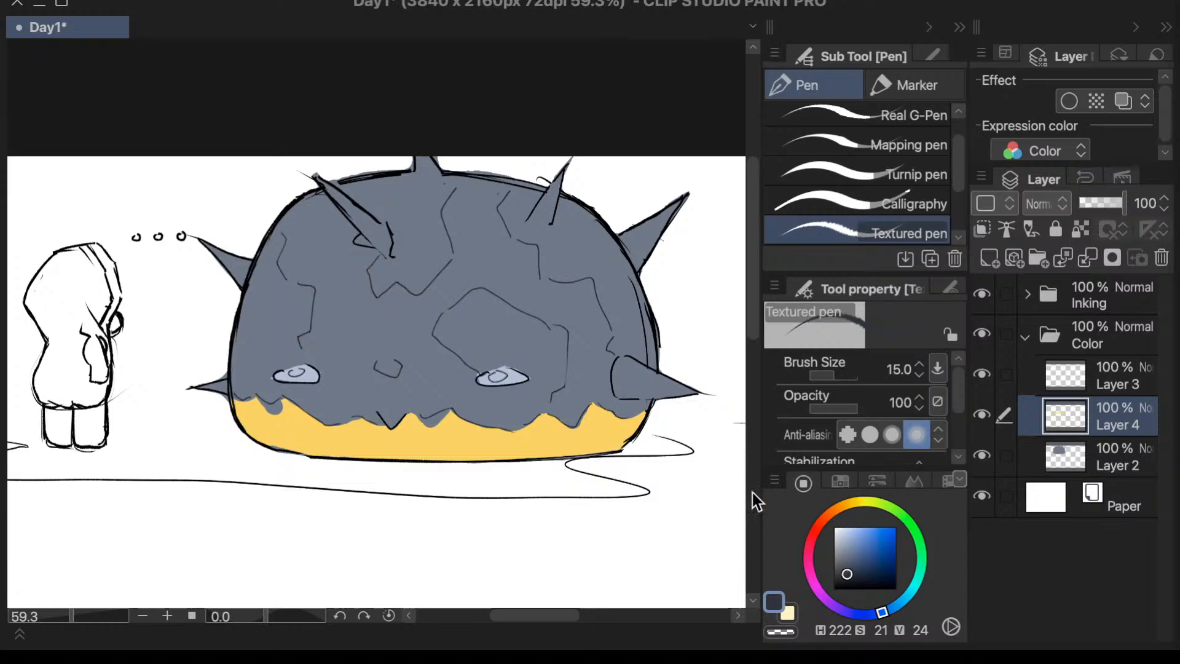
- Shade the undersides of the three spikes on the dome's left half with the size 15 Textured pen
left_click_drag(331, 183, 376, 226)
mouse_move(209, 249)
left_mouse_down()
mouse_move(259, 272)
mouse_move(247, 271)
left_mouse_up()
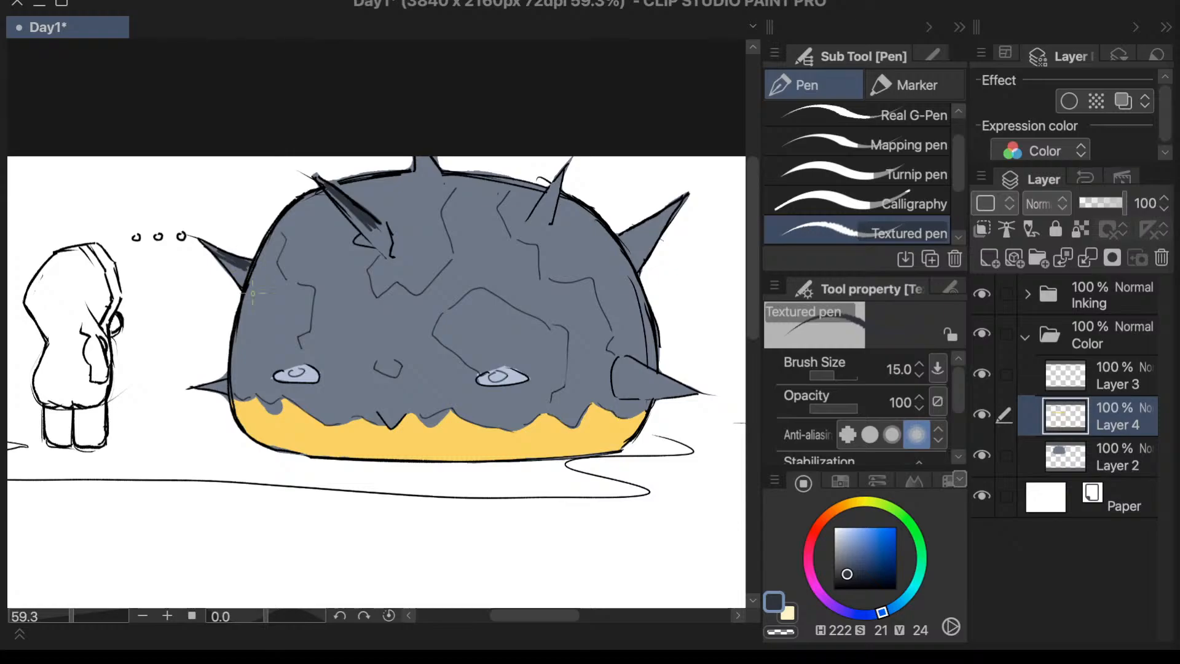
left_click_drag(196, 387, 238, 403)
- Fill the outlined patches on the dome's body with dark diagonal hatching and darken the base of the upper-right spike
left_click_drag(535, 217, 550, 222)
mouse_move(517, 179)
left_mouse_down()
mouse_move(507, 198)
mouse_move(524, 209)
mouse_move(560, 211)
mouse_move(601, 247)
mouse_move(614, 240)
mouse_move(648, 298)
mouse_move(636, 326)
mouse_move(648, 364)
left_mouse_up()
mouse_move(444, 325)
left_mouse_down()
mouse_move(447, 335)
mouse_move(485, 323)
mouse_move(523, 364)
mouse_move(544, 344)
mouse_move(538, 375)
mouse_move(565, 369)
mouse_move(521, 418)
mouse_move(498, 396)
mouse_move(481, 423)
mouse_move(474, 394)
mouse_move(464, 413)
mouse_move(461, 387)
left_mouse_up()
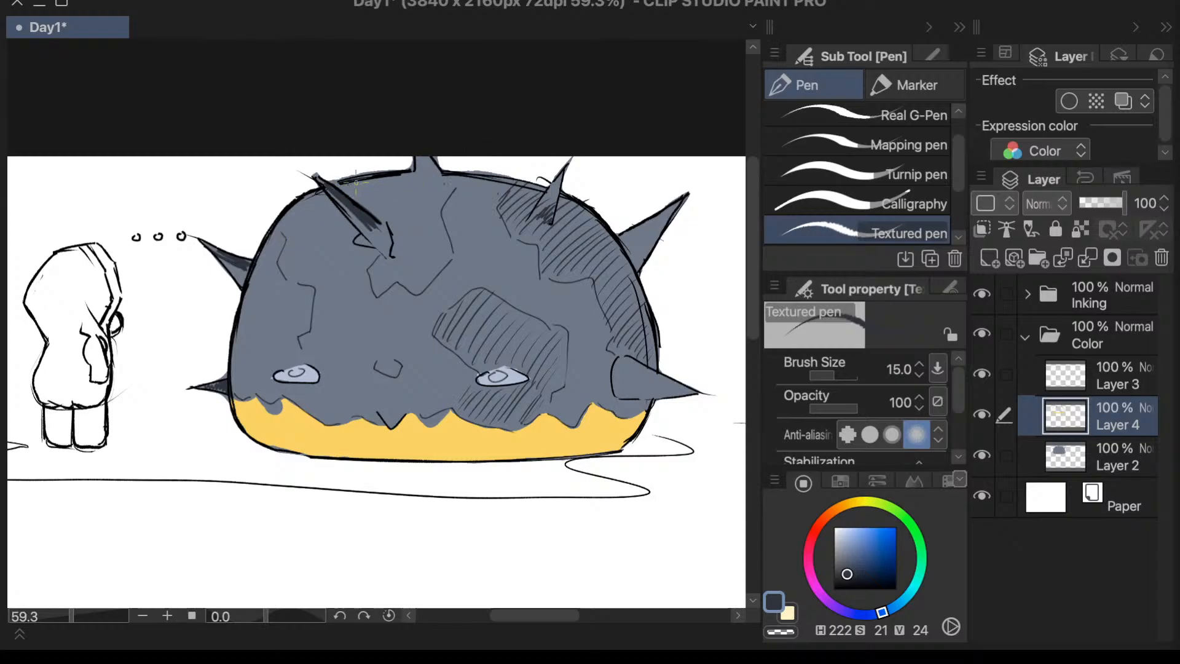
mouse_move(361, 184)
left_mouse_down()
mouse_move(416, 192)
mouse_move(405, 236)
mouse_move(443, 219)
mouse_move(446, 231)
mouse_move(445, 251)
mouse_move(401, 271)
mouse_move(418, 231)
mouse_move(383, 266)
mouse_move(367, 239)
left_mouse_up()
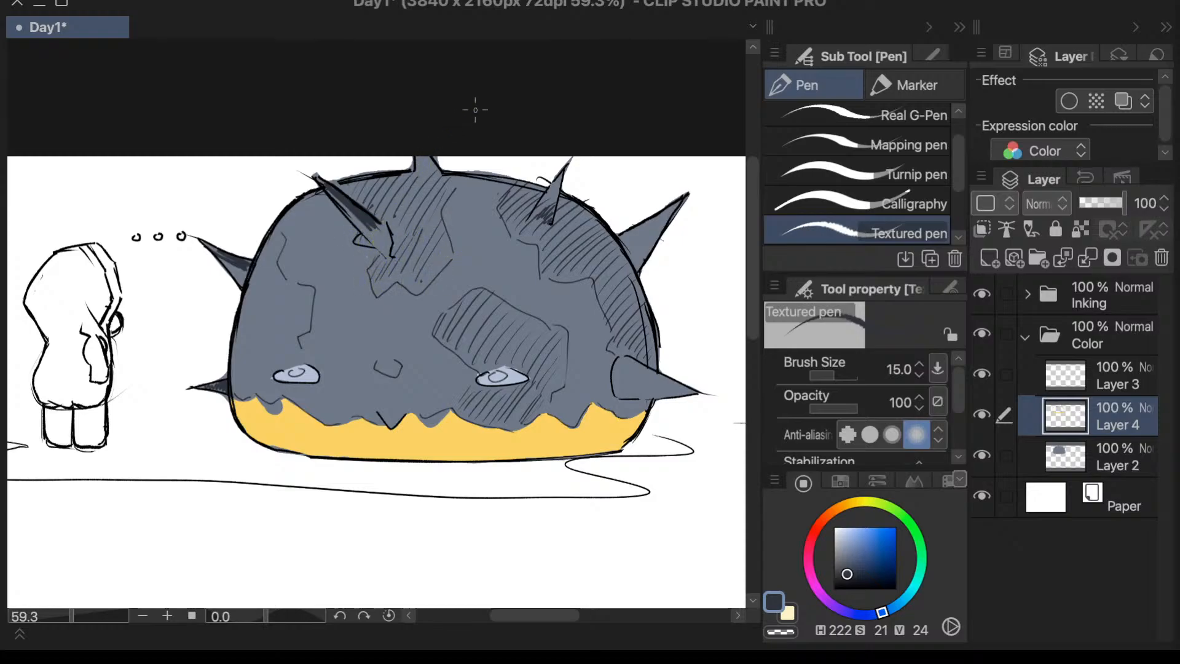
mouse_move(272, 257)
left_mouse_down()
mouse_move(266, 247)
mouse_move(243, 307)
mouse_move(258, 345)
mouse_move(246, 387)
mouse_move(288, 332)
mouse_move(282, 365)
left_mouse_up()
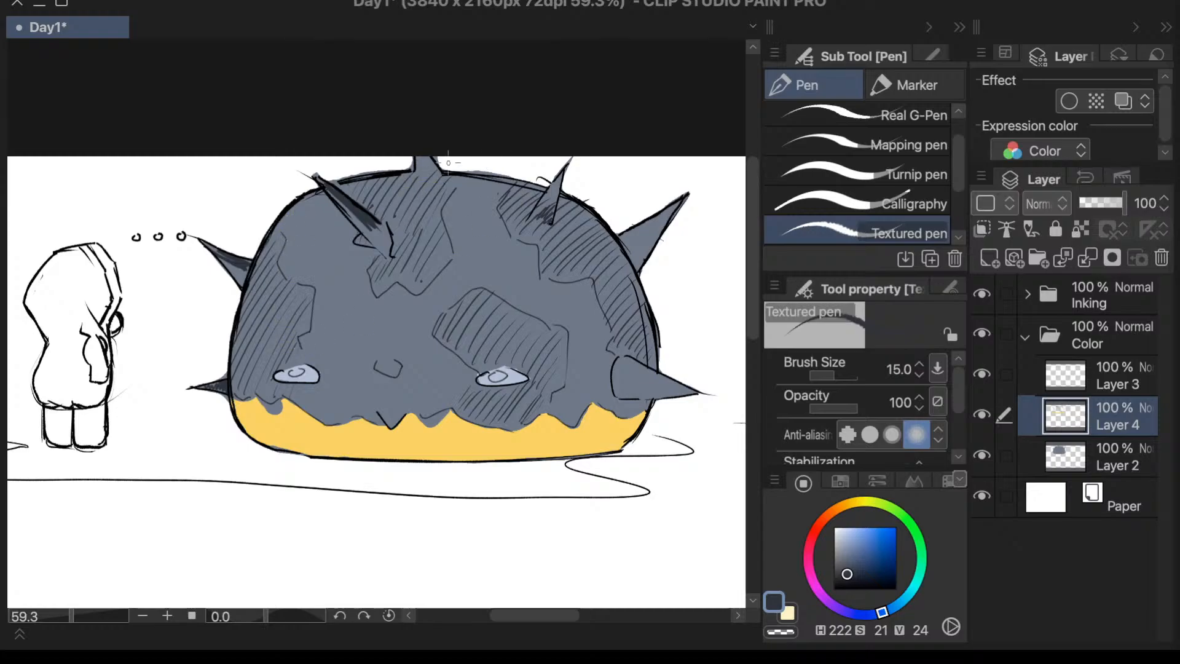
- Hatch shading onto the three spikes on the dome's right half with the dark Textured pen
left_click_drag(558, 179, 540, 218)
mouse_move(689, 196)
left_mouse_down()
mouse_move(641, 221)
mouse_move(619, 249)
mouse_move(627, 254)
left_mouse_up()
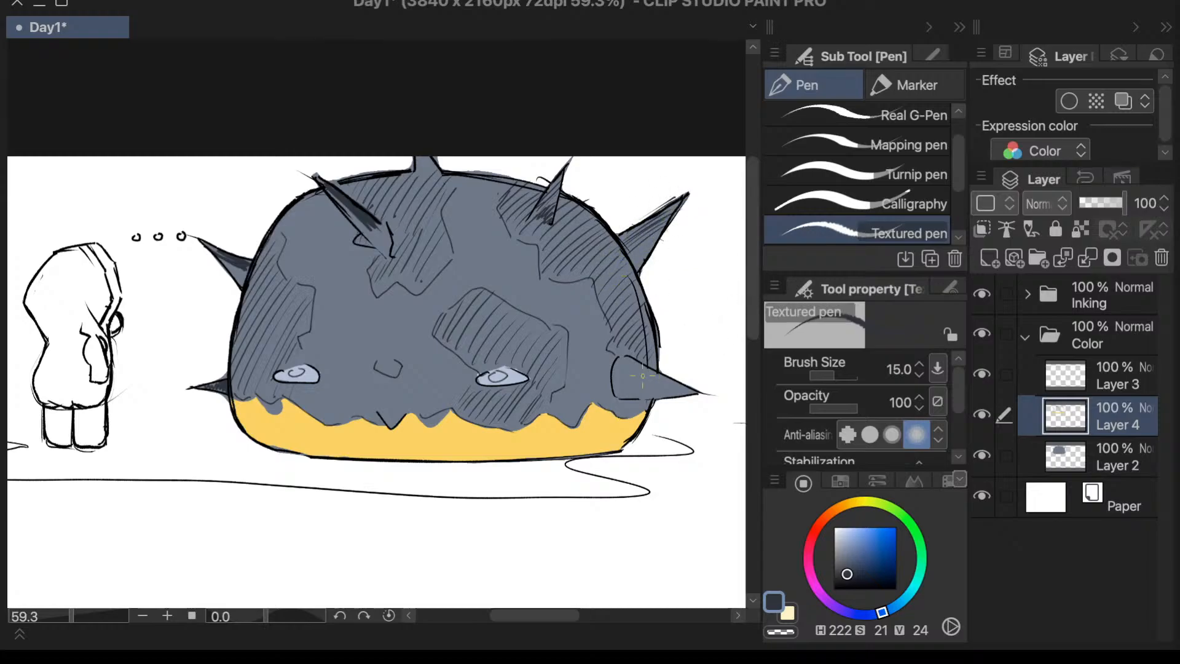
mouse_move(627, 365)
left_mouse_down()
mouse_move(614, 381)
mouse_move(620, 397)
left_mouse_up()
left_click_drag(652, 371, 635, 398)
mouse_move(663, 375)
left_mouse_down()
mouse_move(643, 396)
mouse_move(668, 397)
left_mouse_up()
left_click_drag(696, 387, 681, 394)
mouse_move(555, 184)
left_mouse_down()
mouse_move(534, 219)
mouse_move(545, 210)
left_mouse_up()
- Erase the solid dark shading from the dome's three left spikes with the Vector 2 eraser at size 40
key("e")
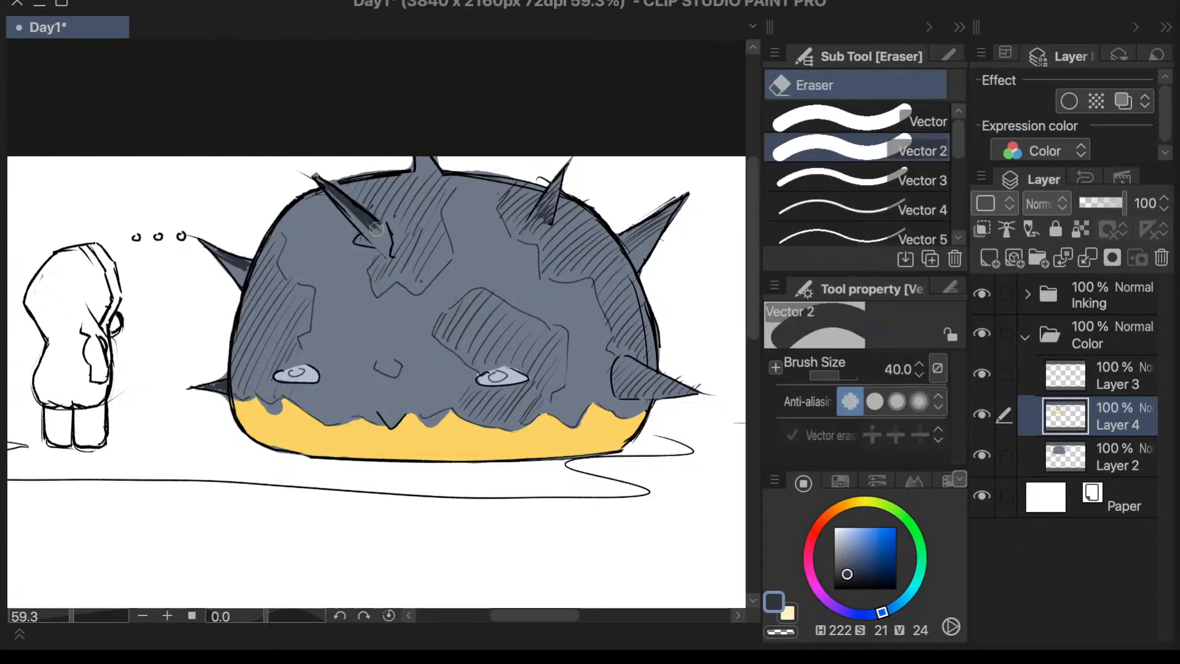
left_click_drag(376, 225, 321, 167)
left_click_drag(247, 264, 226, 255)
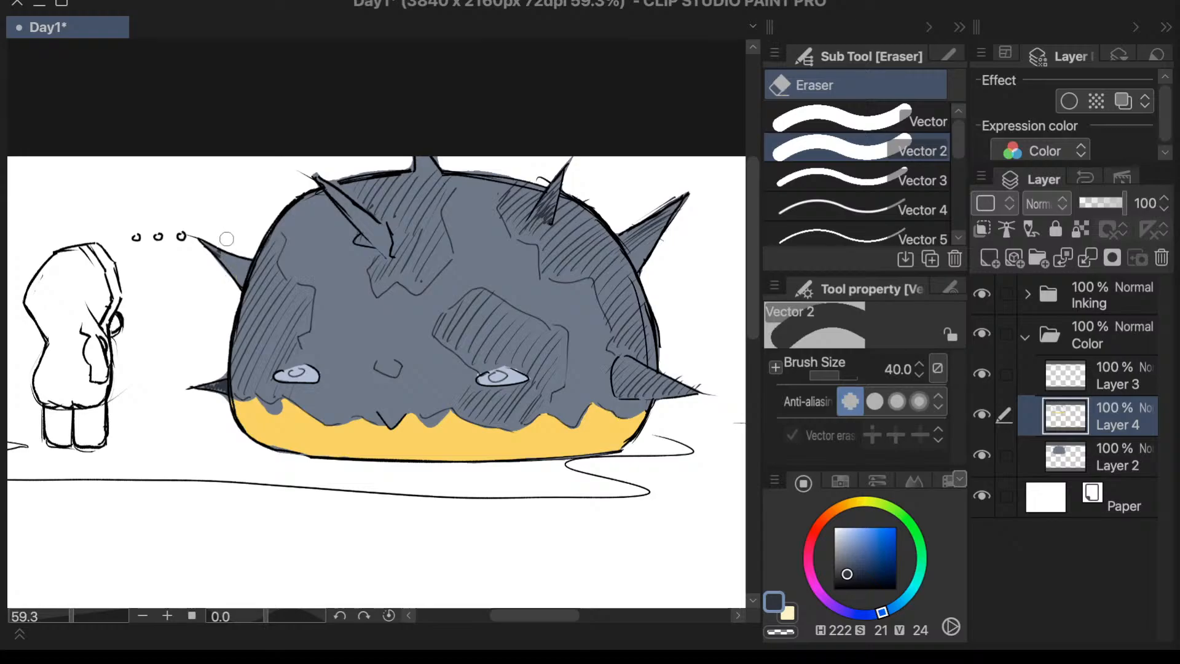
left_click_drag(201, 400, 214, 389)
- Hatch the dome's three left spikes with short Textured pen lines at size 15
key("p")
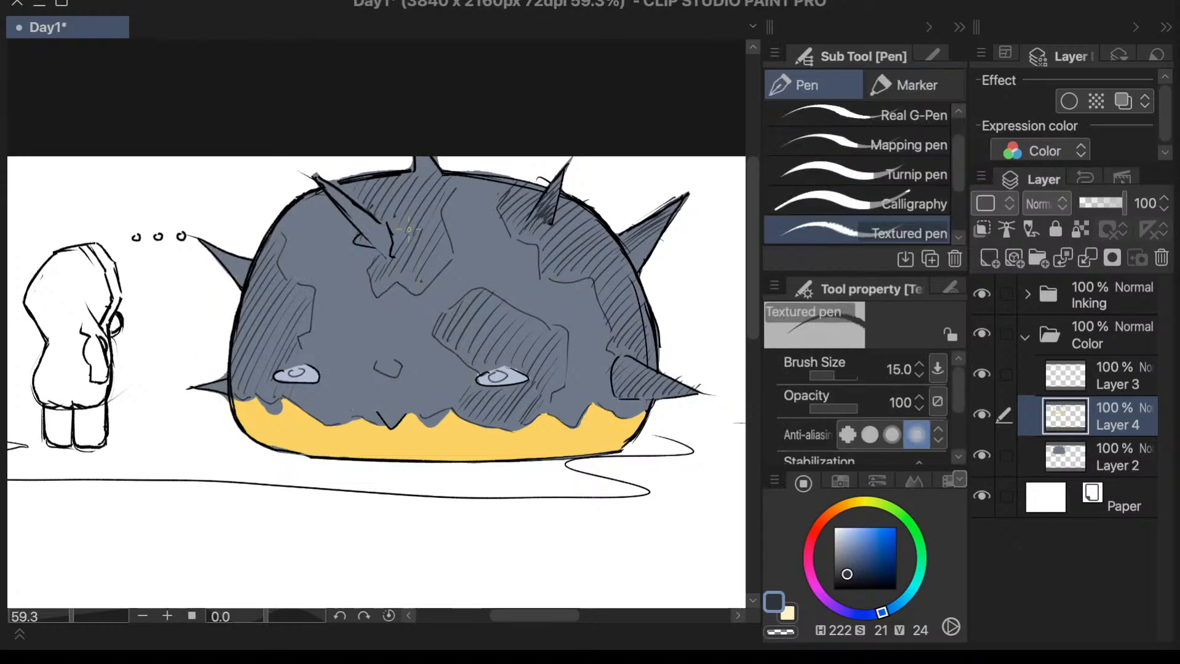
mouse_move(396, 226)
left_mouse_down()
mouse_move(370, 244)
mouse_move(348, 220)
left_mouse_up()
left_click_drag(358, 174, 336, 199)
left_click_drag(338, 178, 330, 187)
left_click_drag(213, 238, 207, 250)
mouse_move(219, 242)
left_mouse_down()
mouse_move(255, 258)
mouse_move(243, 283)
left_mouse_up()
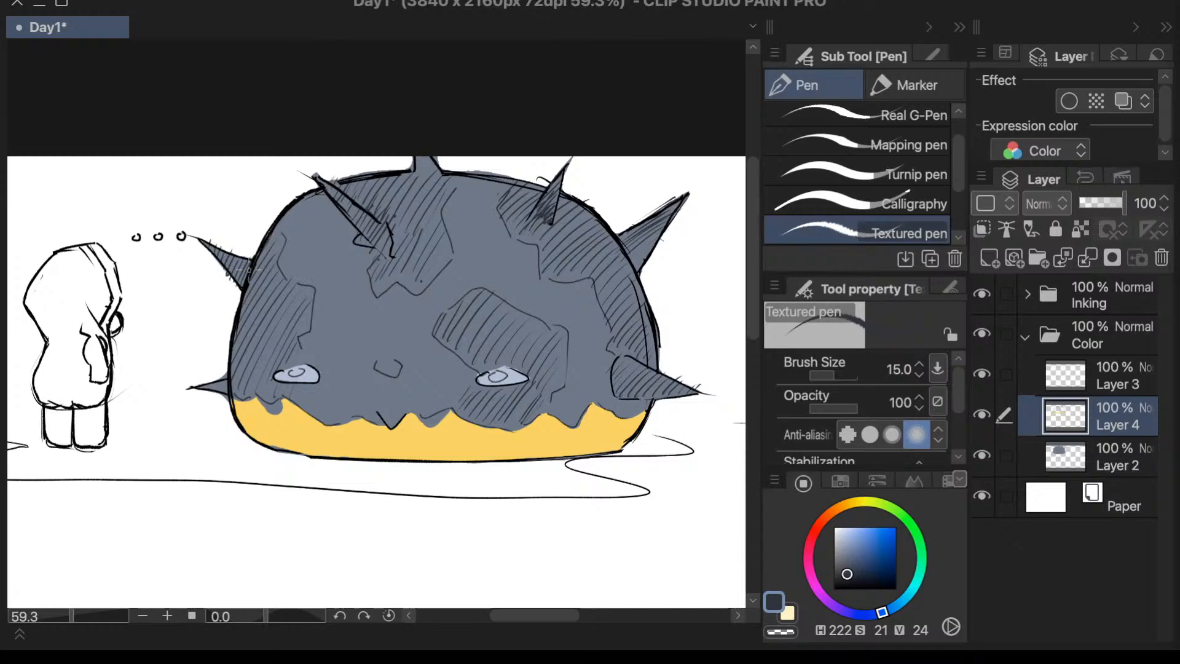
mouse_move(209, 374)
left_mouse_down()
mouse_move(200, 389)
mouse_move(223, 398)
left_mouse_up()
- Add a denser layer of short hatch lines along the dome's top edge around the top spike
left_click_drag(367, 179, 339, 194)
mouse_move(380, 177)
left_mouse_down()
mouse_move(352, 196)
mouse_move(371, 199)
left_mouse_up()
mouse_move(419, 171)
left_mouse_down()
mouse_move(359, 204)
mouse_move(431, 176)
mouse_move(404, 190)
left_mouse_up()
left_click_drag(451, 174, 415, 190)
mouse_move(454, 175)
left_mouse_down()
mouse_move(437, 182)
mouse_move(470, 185)
left_mouse_up()
left_click_drag(464, 176, 446, 182)
left_click_drag(473, 172, 459, 185)
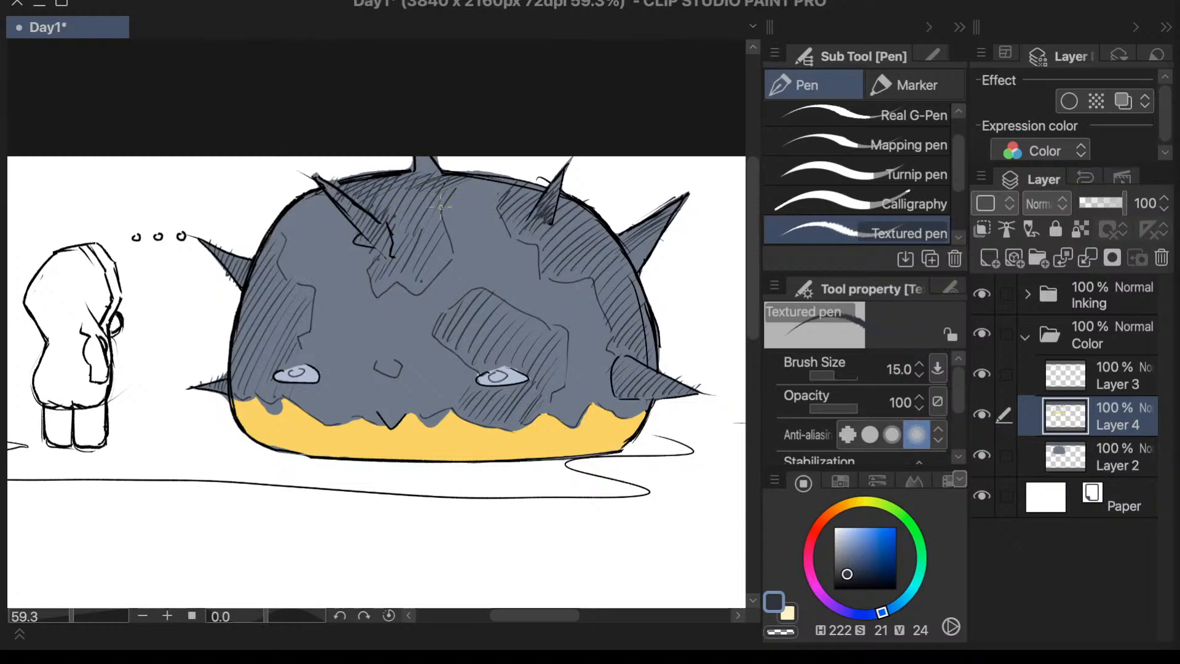
- Layer extra hatch lines over the dome's upper-right patch and down along its right edge
left_click_drag(527, 172, 507, 194)
left_click_drag(522, 184, 511, 199)
left_click_drag(545, 183, 526, 199)
mouse_move(524, 196)
left_mouse_down()
mouse_move(501, 211)
mouse_move(522, 208)
left_mouse_up()
left_click_drag(542, 196, 517, 208)
left_click_drag(584, 190, 562, 204)
left_click_drag(585, 197, 556, 217)
mouse_move(587, 203)
left_mouse_down()
mouse_move(571, 214)
mouse_move(577, 222)
left_mouse_up()
left_click_drag(596, 215, 555, 239)
mouse_move(600, 225)
left_mouse_down()
mouse_move(565, 245)
mouse_move(580, 244)
left_mouse_up()
mouse_move(581, 241)
left_mouse_down()
mouse_move(566, 252)
mouse_move(580, 254)
left_mouse_up()
left_click_drag(614, 244, 581, 272)
left_click_drag(627, 254, 601, 276)
left_click_drag(632, 271, 609, 296)
left_click_drag(639, 284, 622, 305)
left_click_drag(637, 298, 625, 319)
left_click_drag(645, 313, 626, 335)
left_click_drag(644, 326, 631, 339)
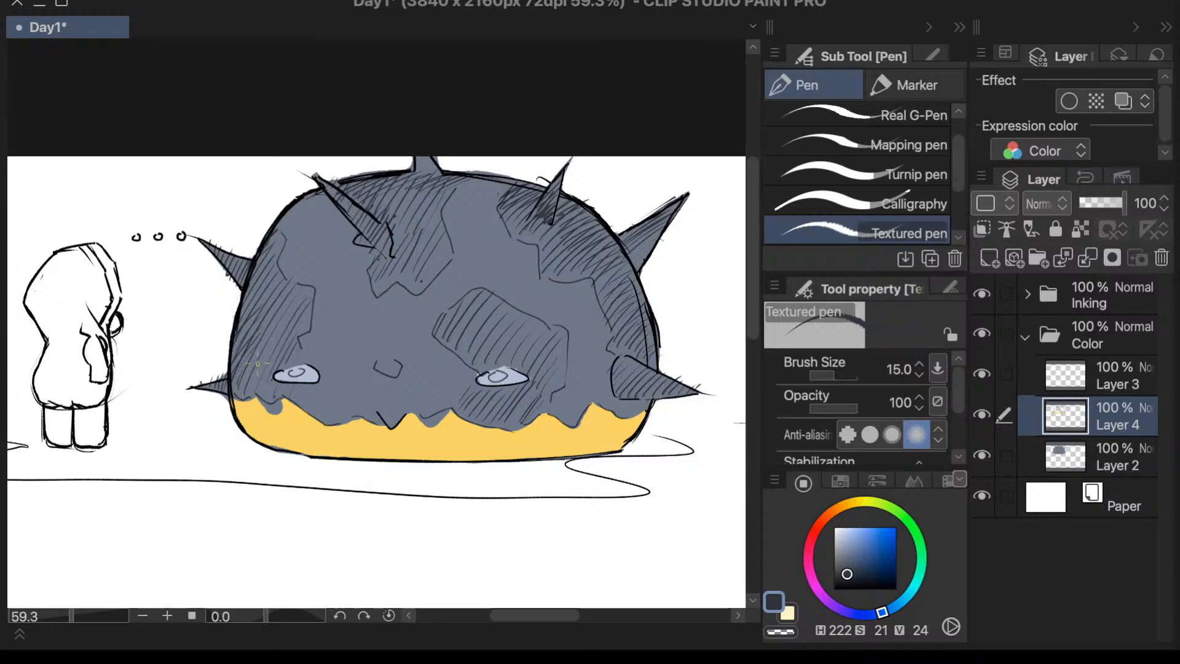
- Cross-hatch the patch along the dome's left edge, from the yellow rim up to the shoulder
left_click_drag(231, 370, 239, 394)
left_click_drag(233, 347, 257, 396)
mouse_move(237, 329)
left_mouse_down()
mouse_move(252, 368)
mouse_move(247, 338)
left_mouse_up()
left_click_drag(242, 289, 251, 320)
left_click_drag(248, 261, 265, 300)
mouse_move(266, 229)
left_mouse_down()
mouse_move(275, 258)
mouse_move(284, 254)
mouse_move(259, 289)
left_mouse_up()
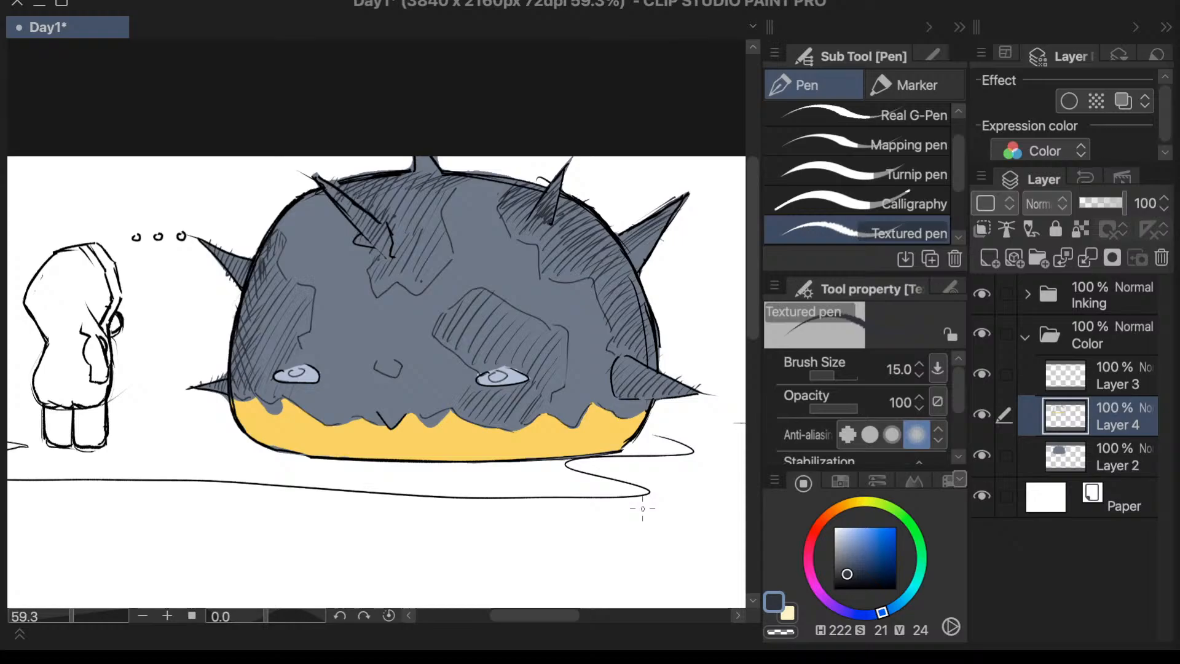
- Make Layer 3 active and set the drawing colour to a darker navy, H 222, S 33, V 20
left_click_drag(751, 315, 751, 312)
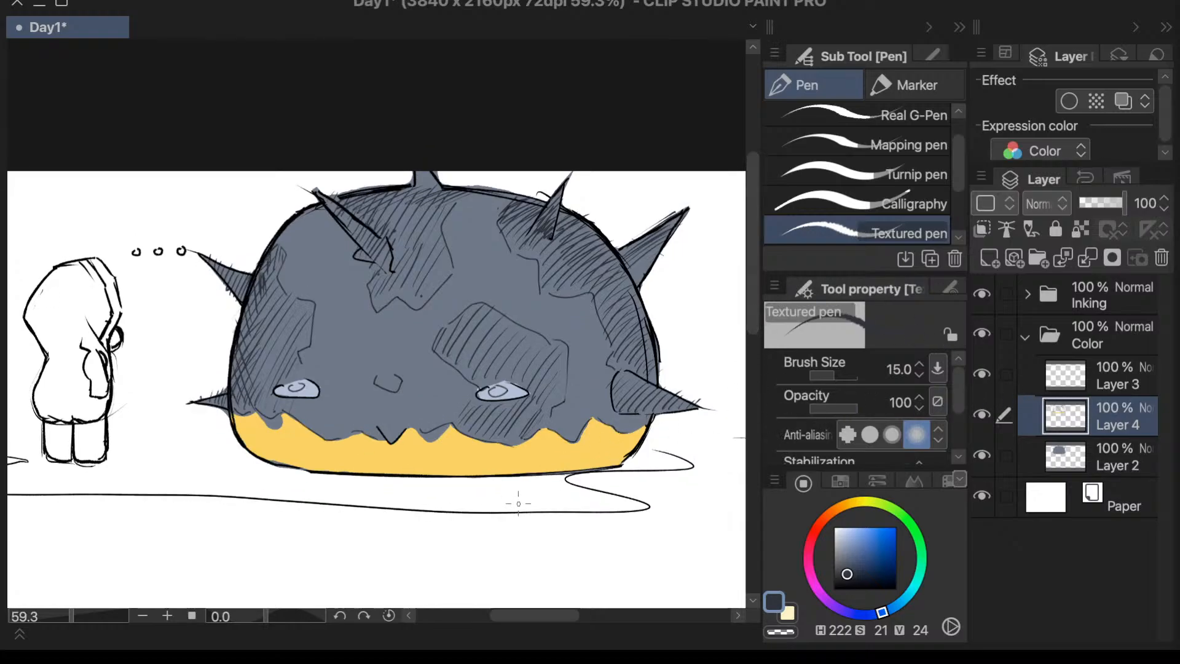
key("period")
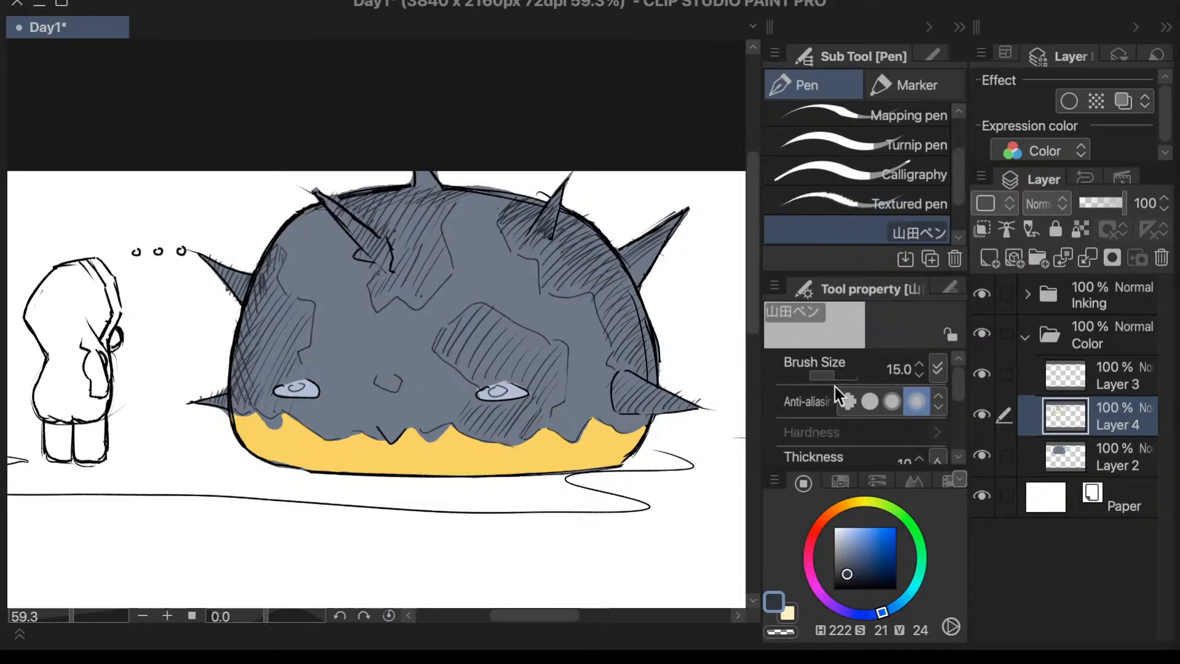
scroll(751, 245, "up", 1)
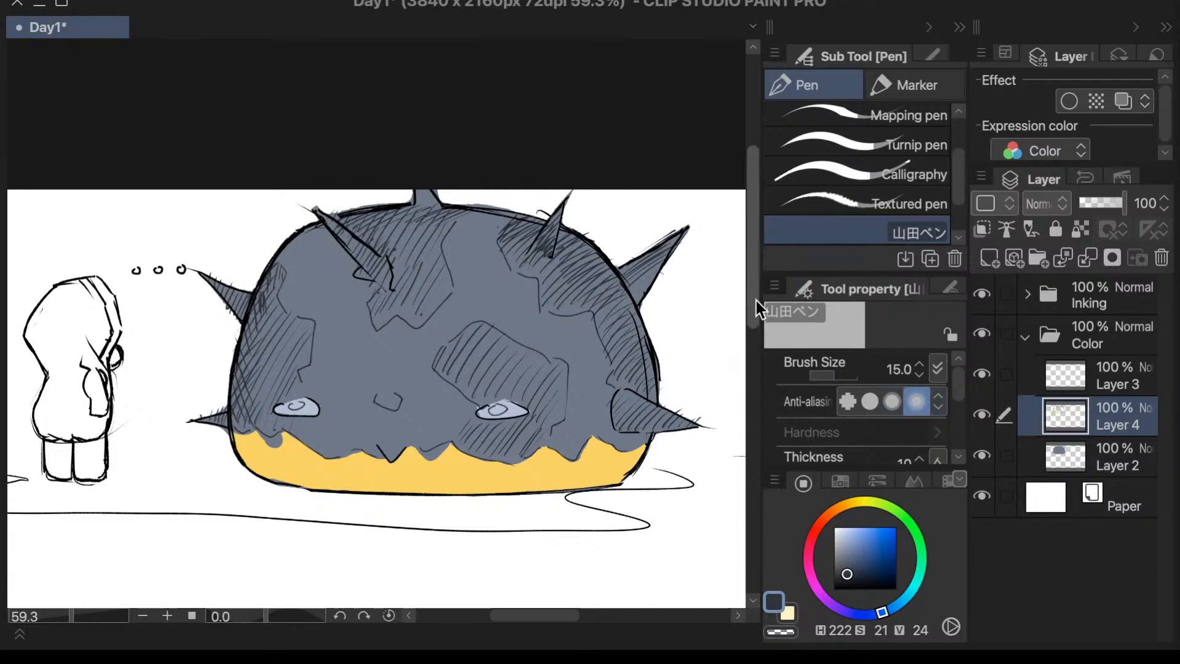
scroll(755, 301, "up", 1)
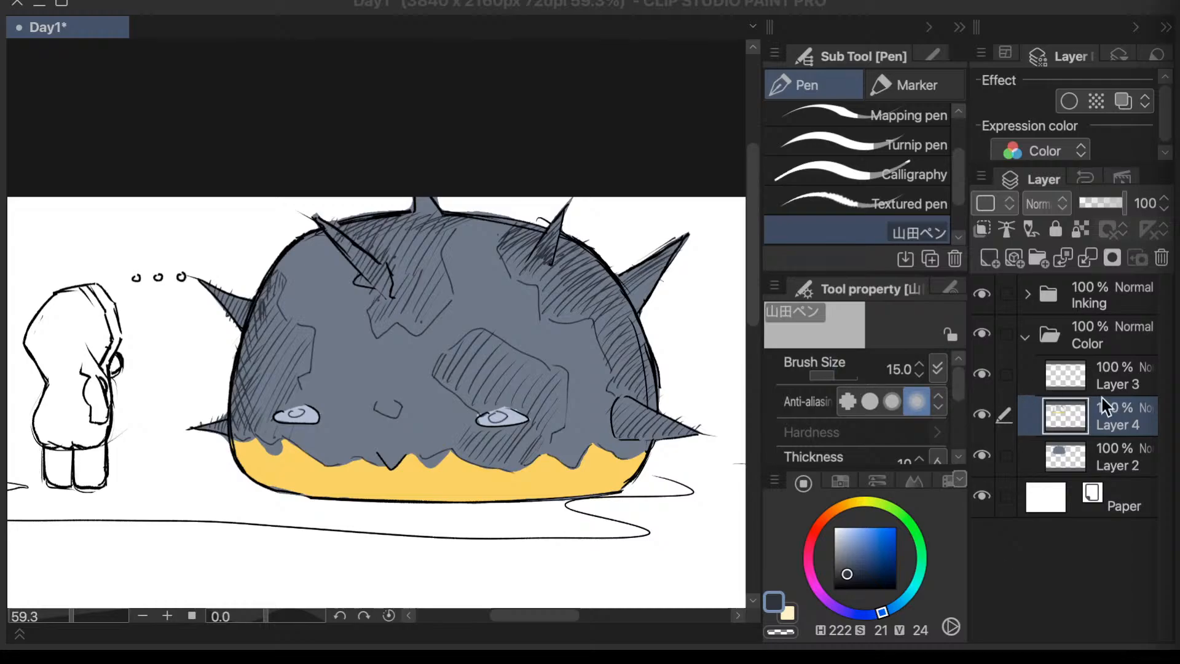
left_click(1058, 374)
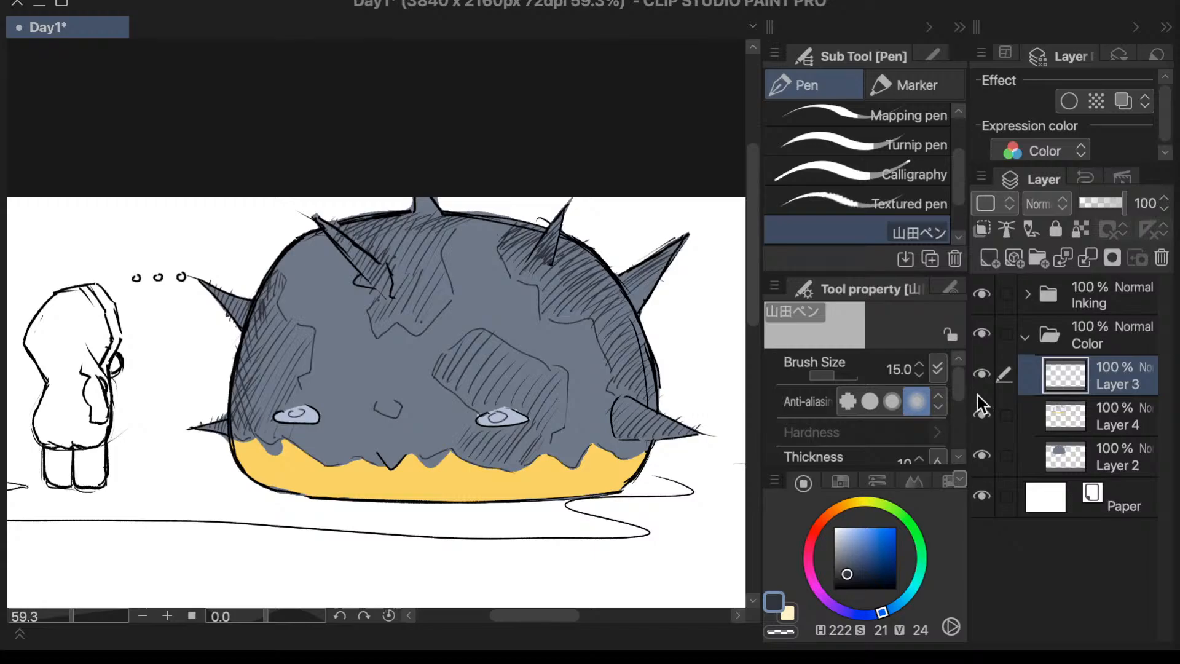
scroll(753, 328, "down", 3)
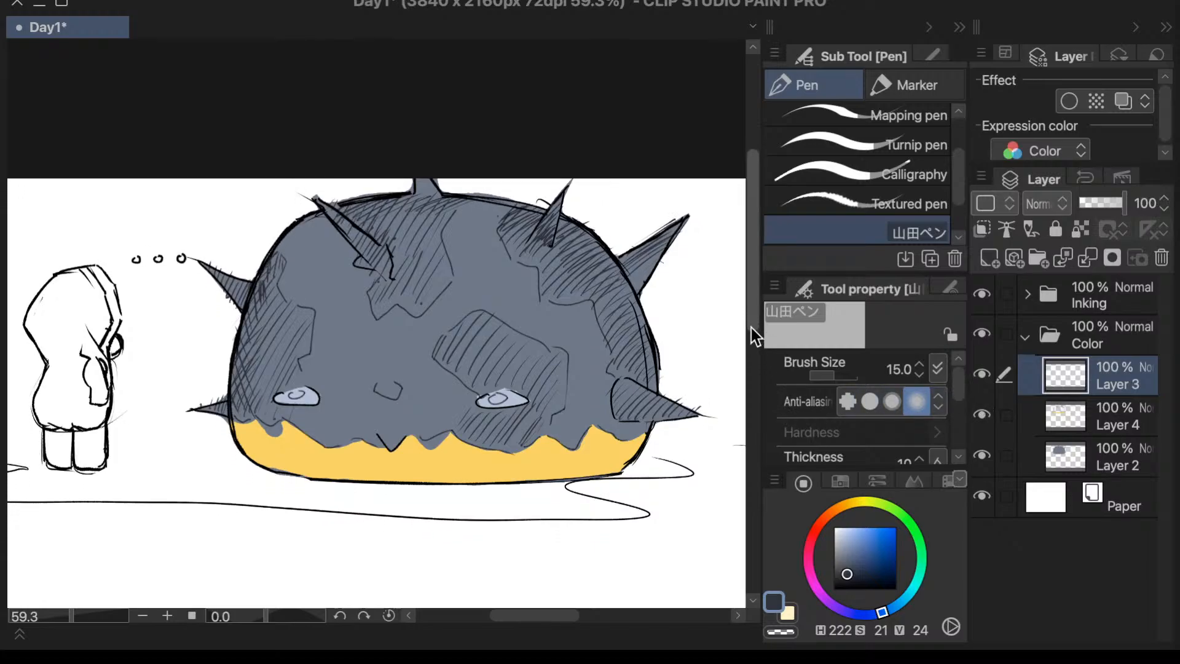
left_click_drag(848, 573, 854, 576)
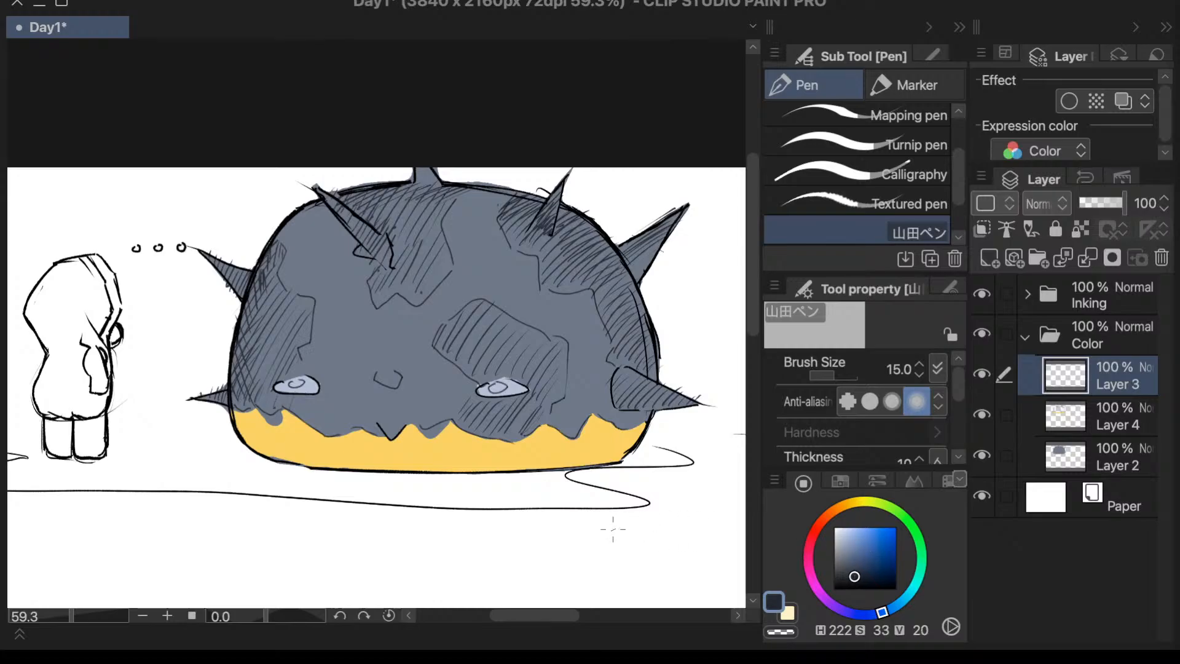
key("comma")
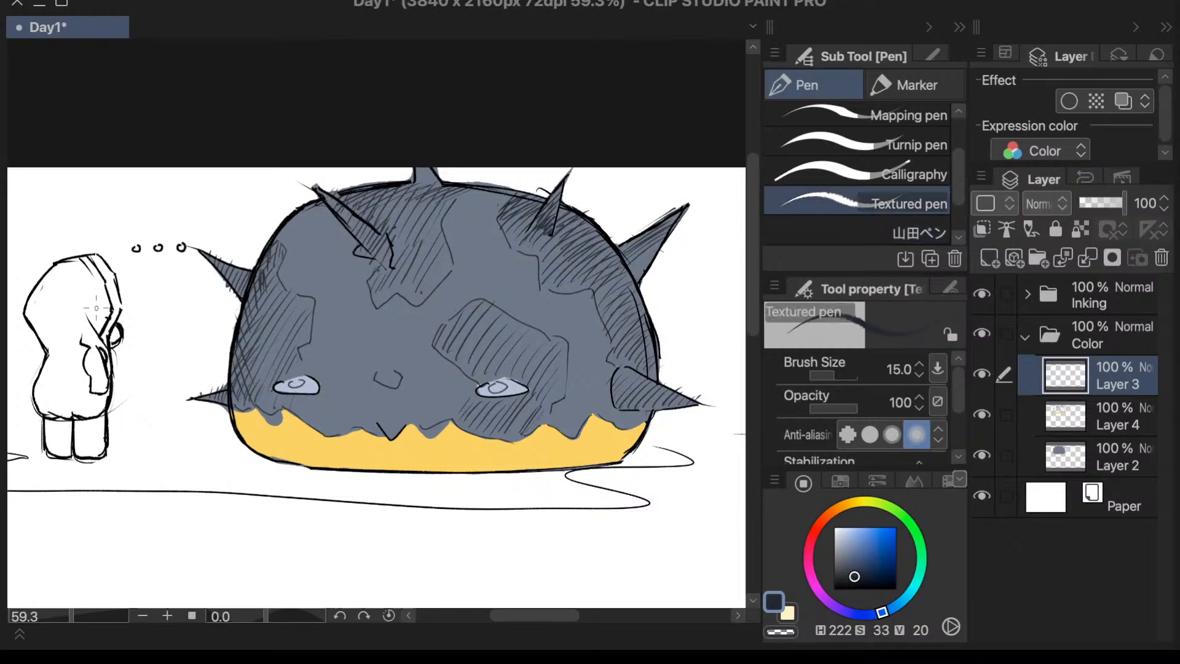
left_click_drag(73, 292, 64, 327)
key("period")
key("comma")
key("ctrl+z")
- Block in the whole hooded character with dark navy on Layer 3, using the Calligraphy pen at size 200
left_click(905, 175)
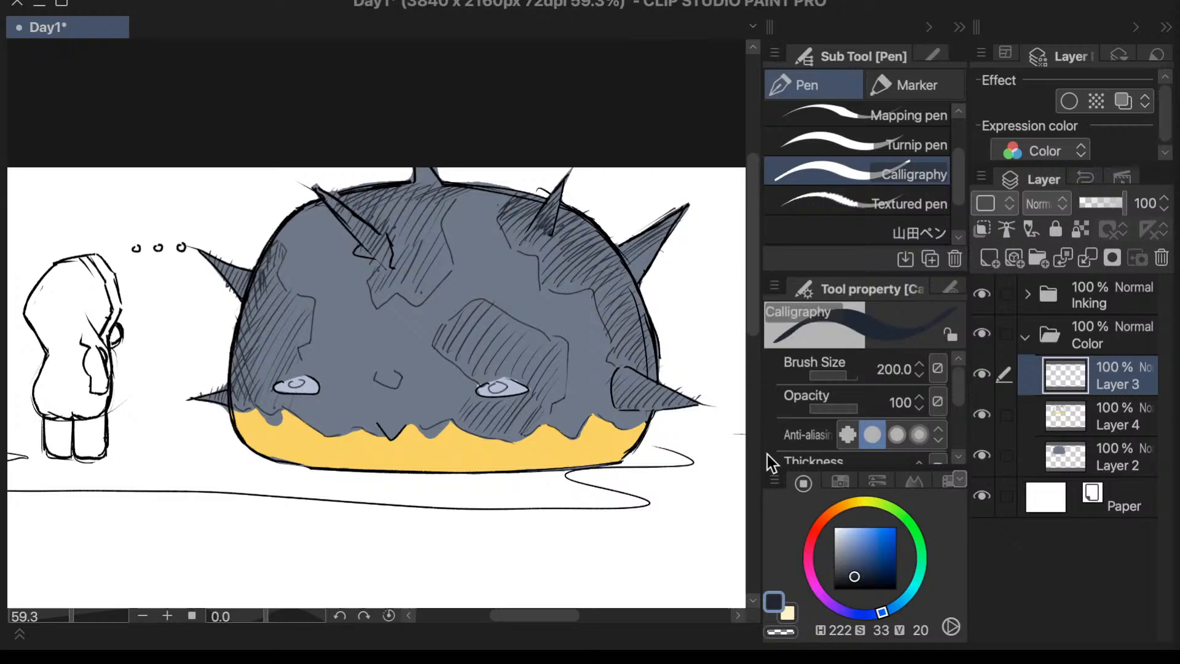
mouse_move(129, 253)
left_mouse_down()
mouse_move(95, 298)
mouse_move(60, 402)
left_mouse_up()
key("g")
key("g")
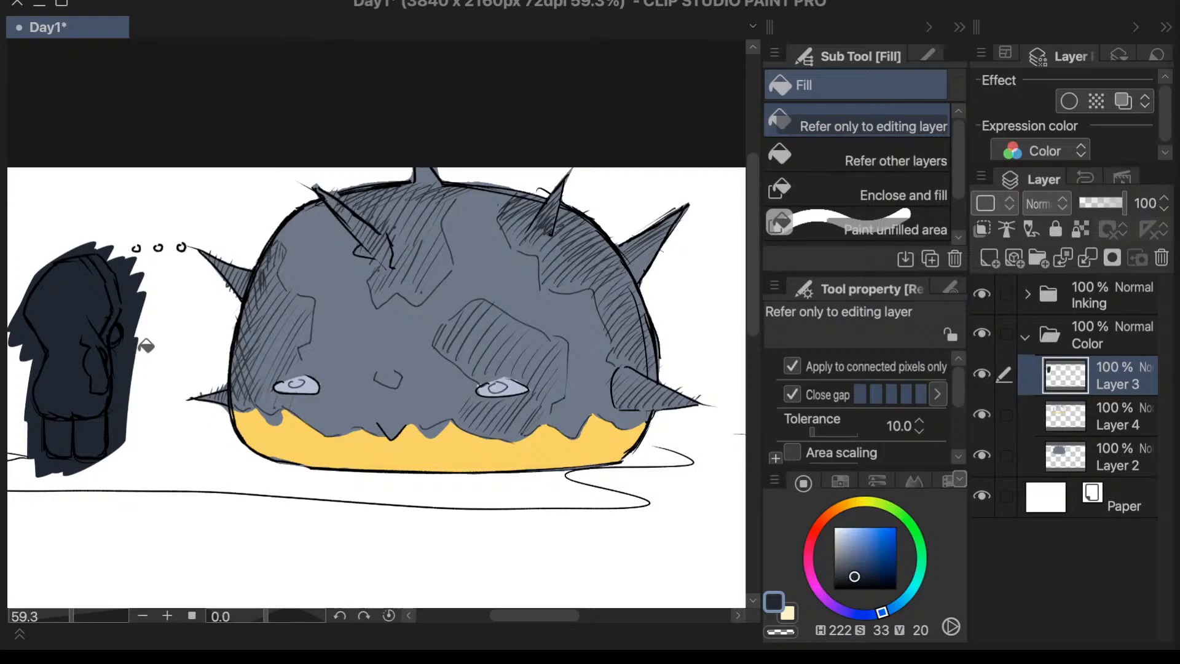
- Erase the navy paint outside the hooded character's front and hood outline with the Vector 2 eraser at size 40
key("e")
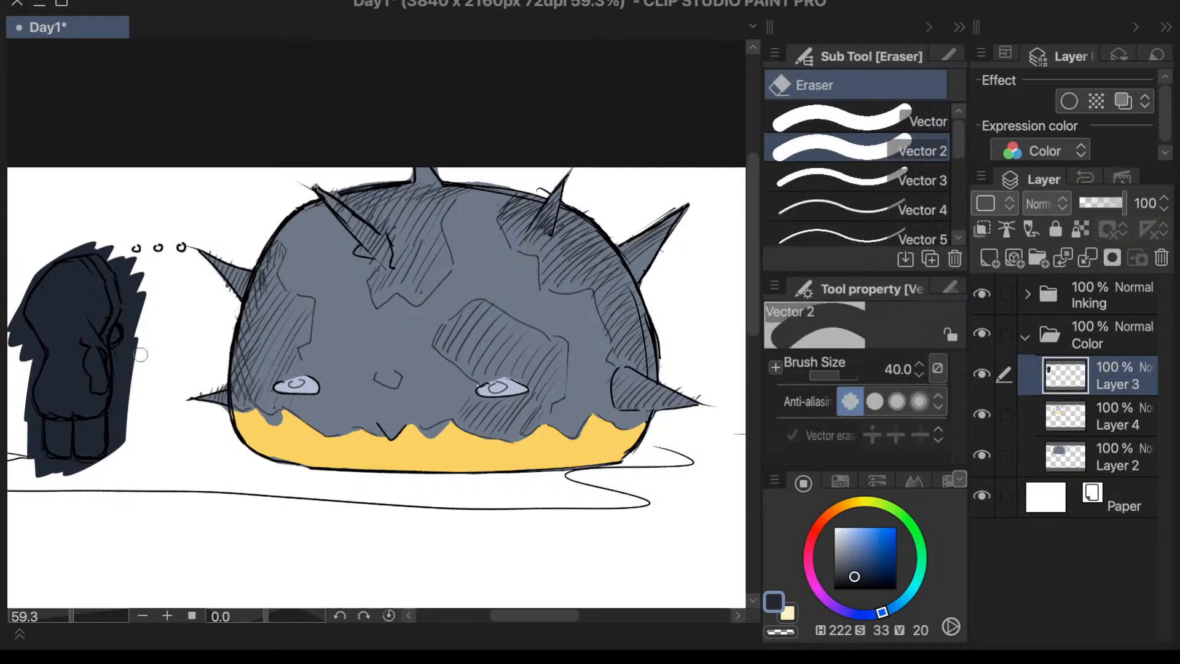
key("alt")
mouse_move(132, 367)
left_mouse_down()
mouse_move(139, 333)
mouse_move(120, 354)
mouse_move(119, 456)
left_mouse_up()
mouse_move(156, 301)
left_mouse_down()
mouse_move(137, 298)
mouse_move(128, 323)
mouse_move(145, 258)
mouse_move(114, 243)
mouse_move(110, 265)
mouse_move(131, 274)
mouse_move(123, 300)
left_mouse_up()
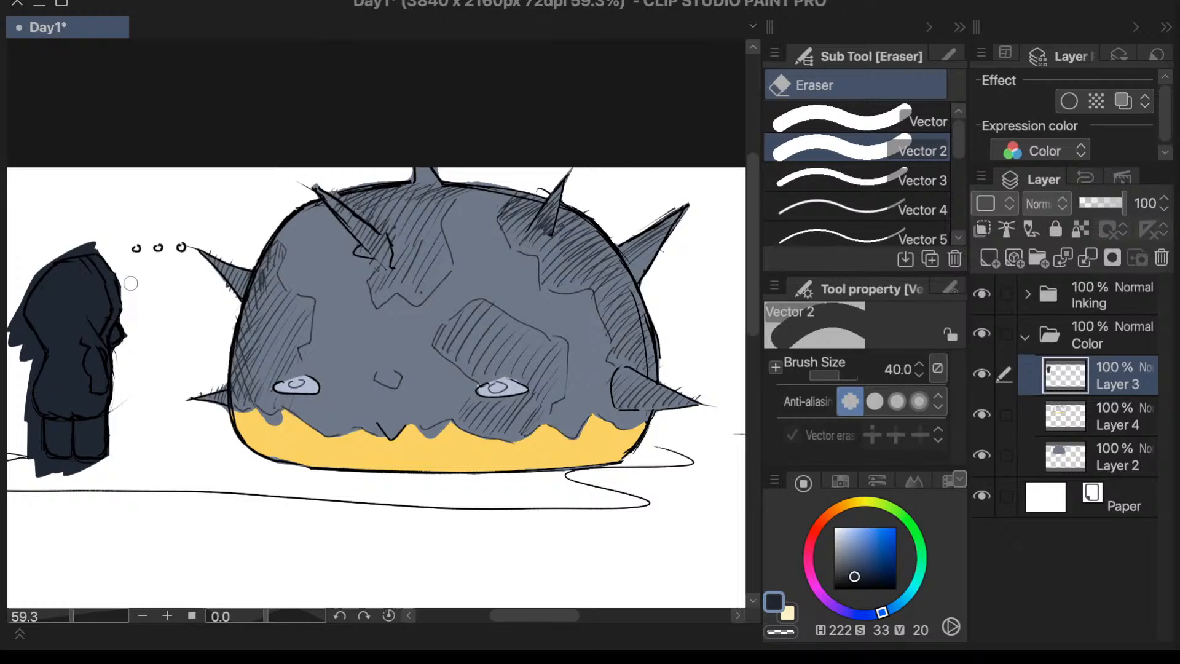
left_click_drag(99, 229, 120, 265)
mouse_move(26, 274)
left_mouse_down()
mouse_move(65, 241)
mouse_move(51, 258)
mouse_move(90, 237)
mouse_move(40, 267)
mouse_move(61, 249)
mouse_move(10, 324)
left_mouse_up()
key("p")
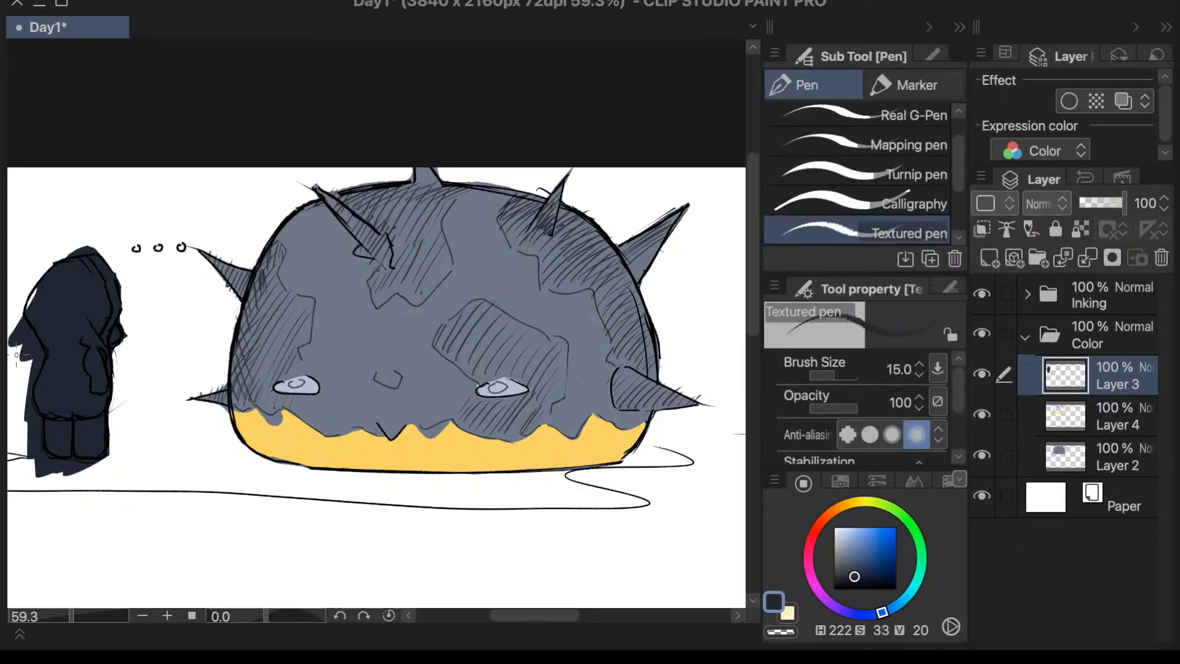
key("ctrl+z")
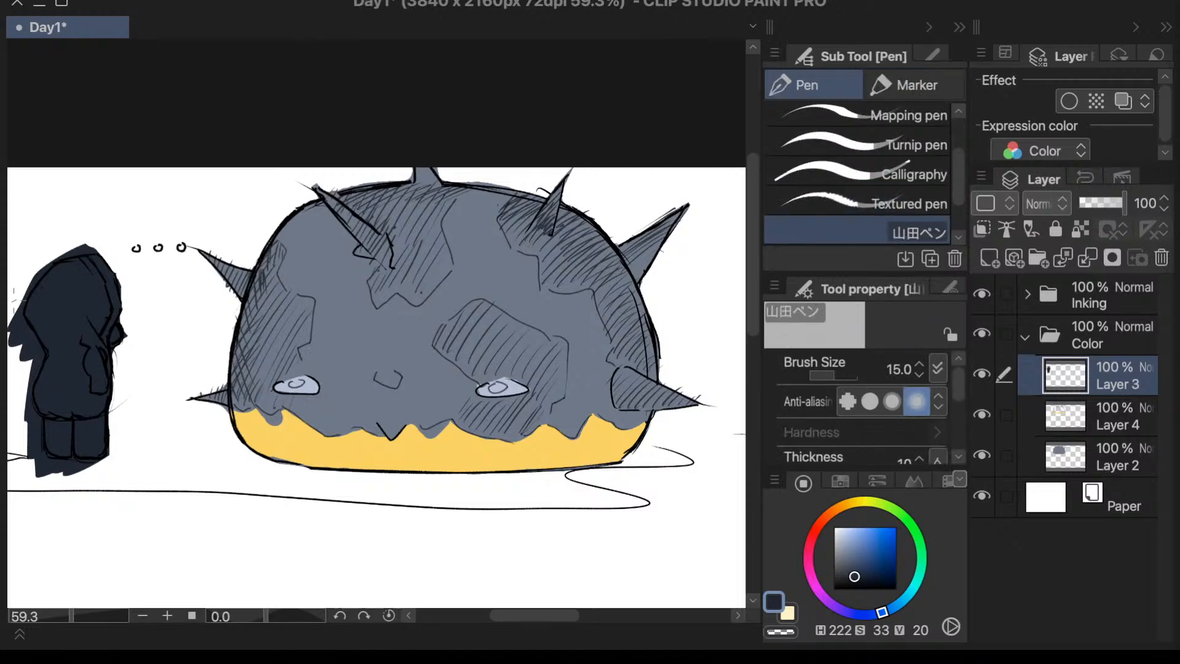
left_click_drag(13, 298, 10, 369)
key("e")
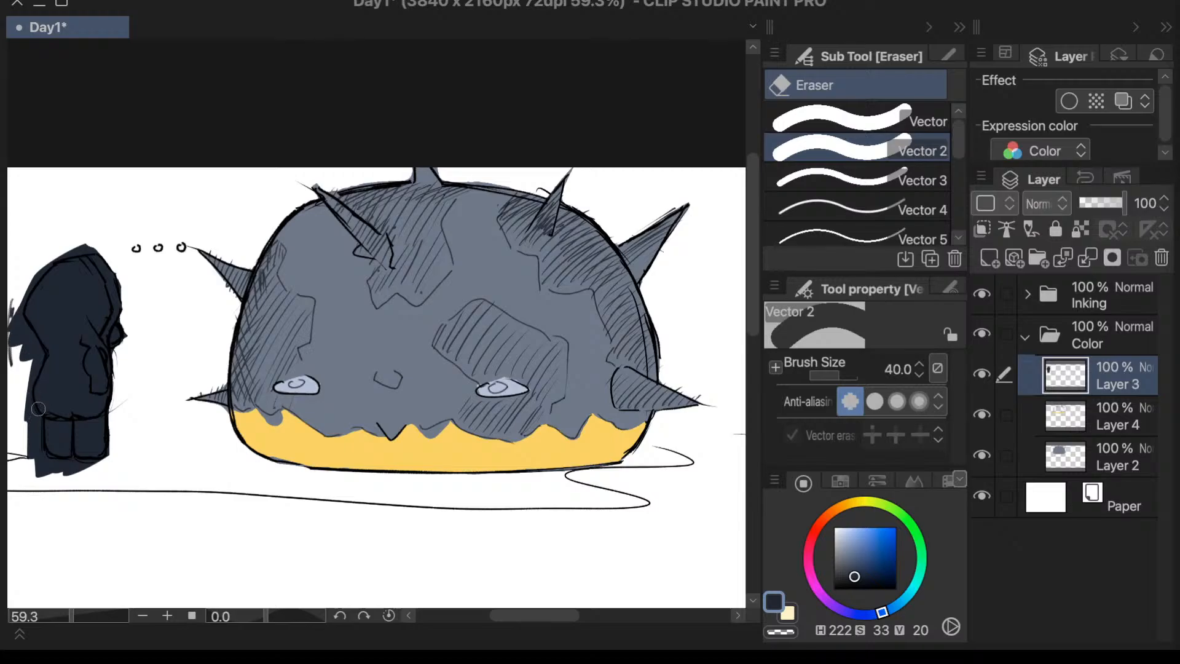
key("ctrl+z")
- Erase the navy paint outside the hooded character's back and around its legs with the Vector 2 eraser at size 40
mouse_move(13, 332)
left_mouse_down()
mouse_move(13, 355)
mouse_move(14, 301)
mouse_move(25, 359)
mouse_move(31, 341)
mouse_move(34, 352)
mouse_move(20, 405)
mouse_move(25, 386)
mouse_move(40, 428)
mouse_move(18, 411)
mouse_move(28, 378)
mouse_move(34, 467)
mouse_move(35, 450)
mouse_move(89, 478)
mouse_move(93, 448)
mouse_move(113, 465)
mouse_move(49, 470)
mouse_move(68, 468)
left_mouse_up()
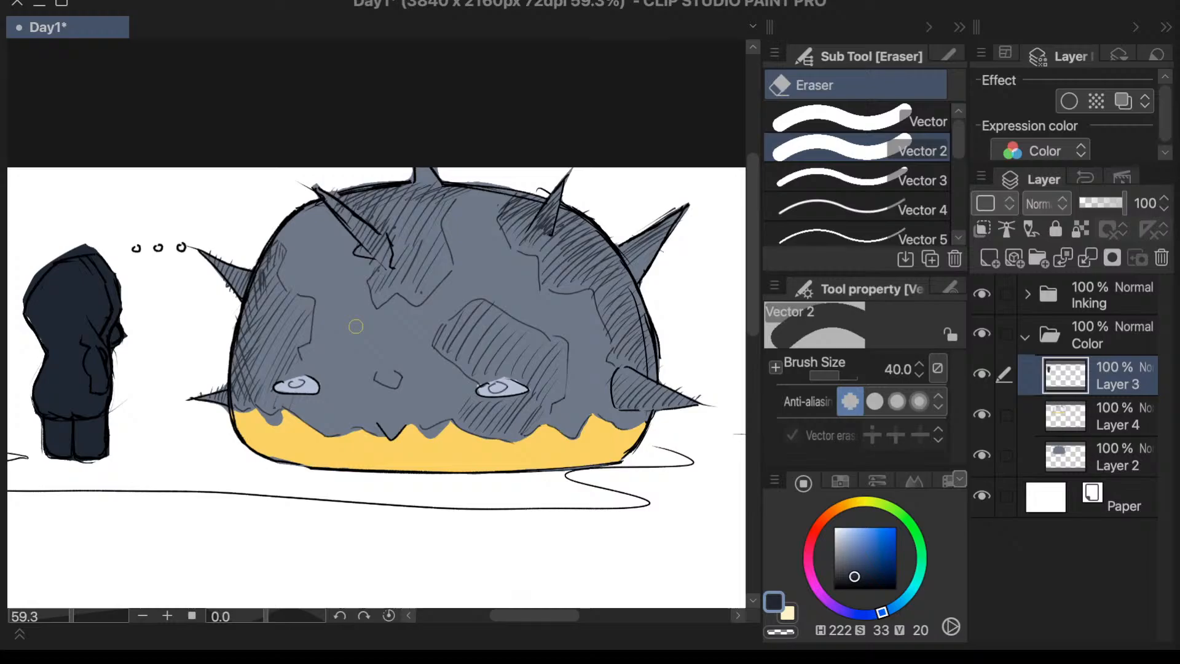
left_click_drag(535, 617, 532, 618)
left_click_drag(751, 275, 756, 297)
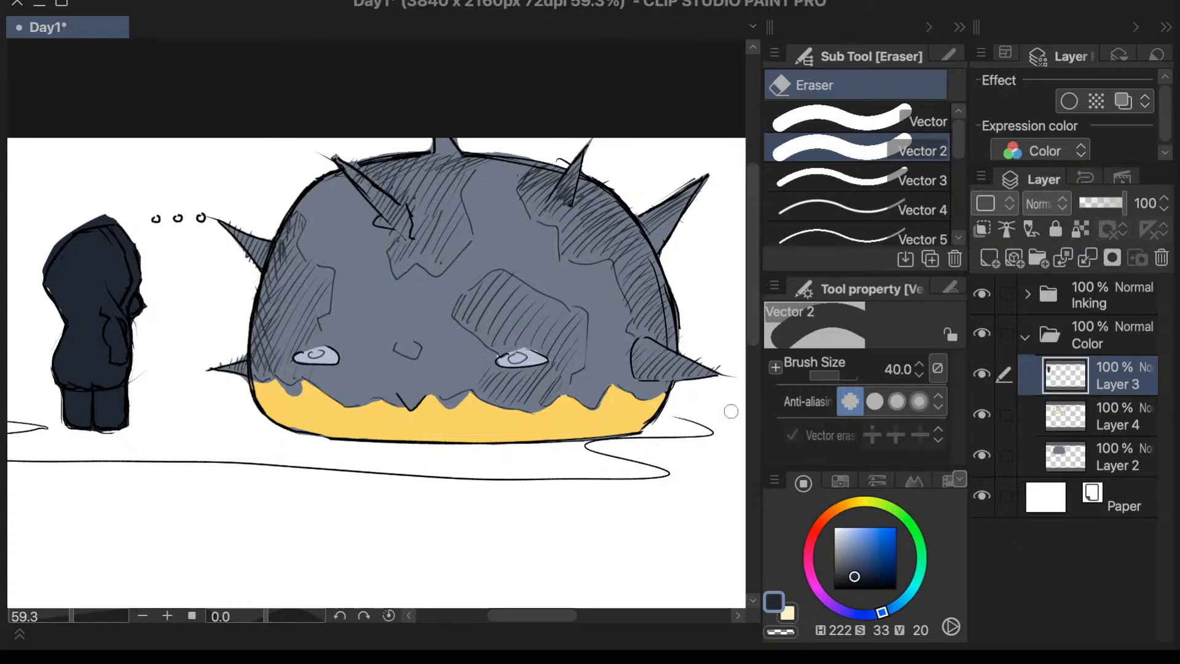
key("alt+bracketleft")
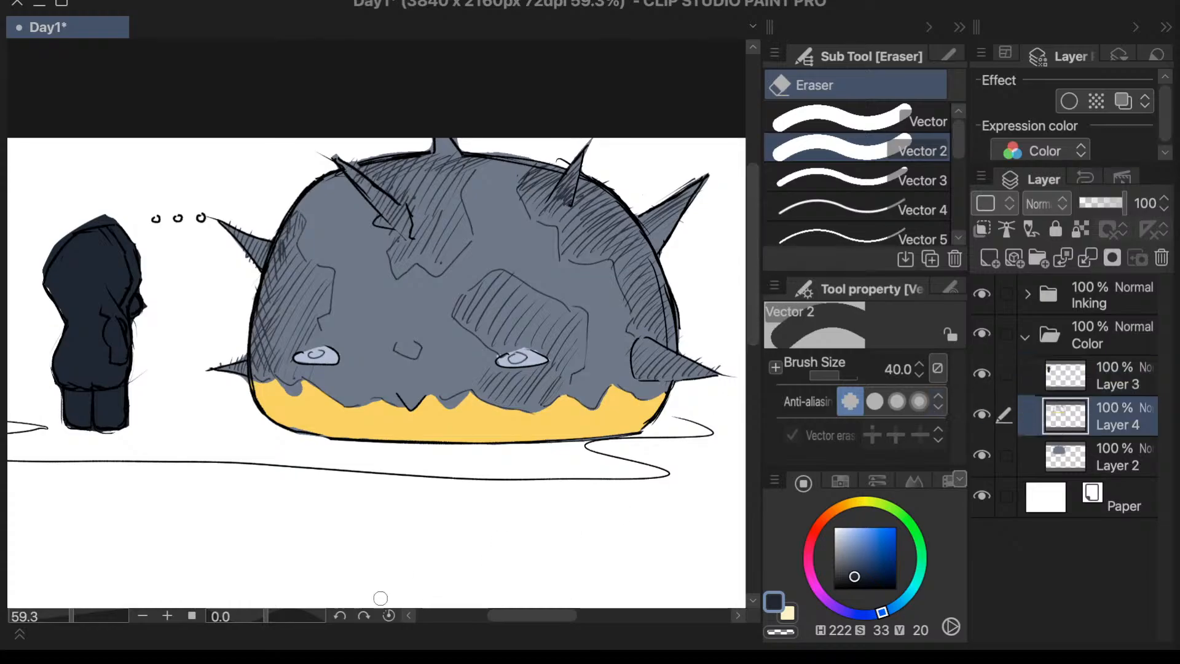
left_click_drag(70, 616, 69, 617)
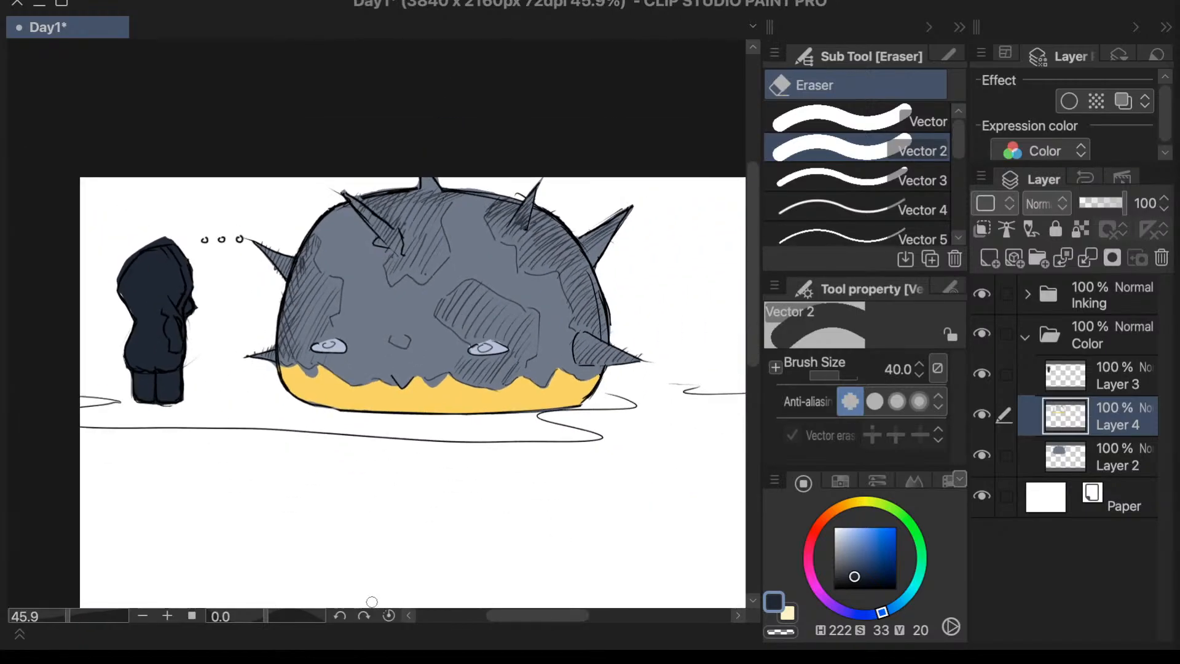
left_click_drag(546, 614, 550, 617)
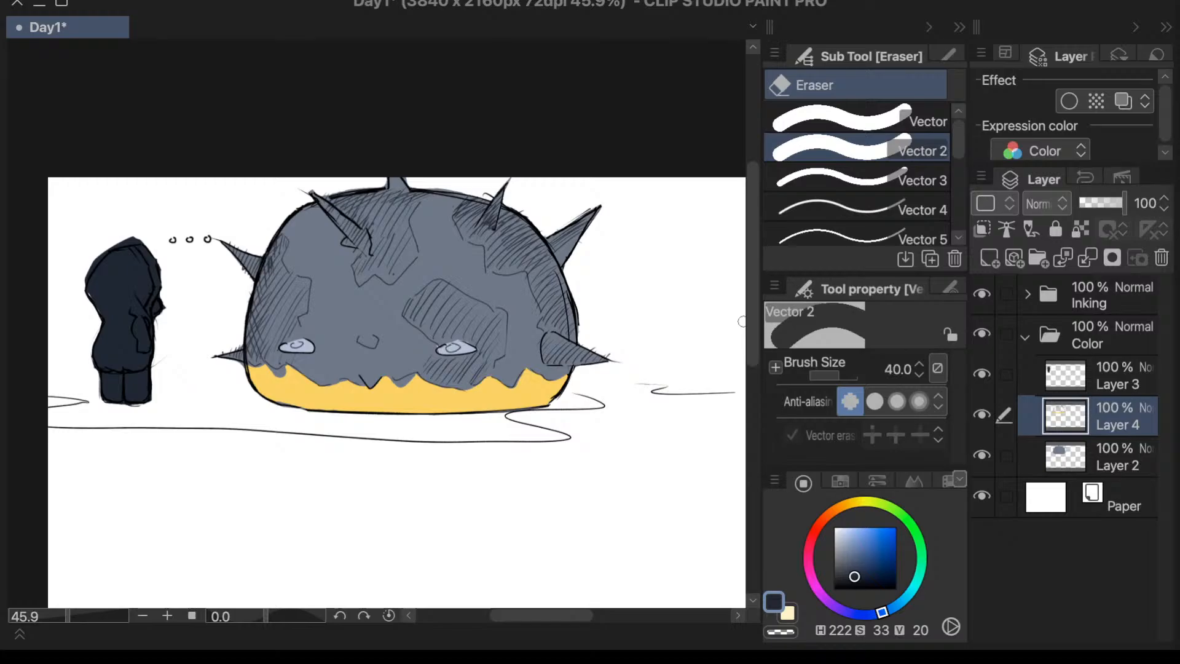
scroll(741, 321, "up", 1)
left_click(68, 617)
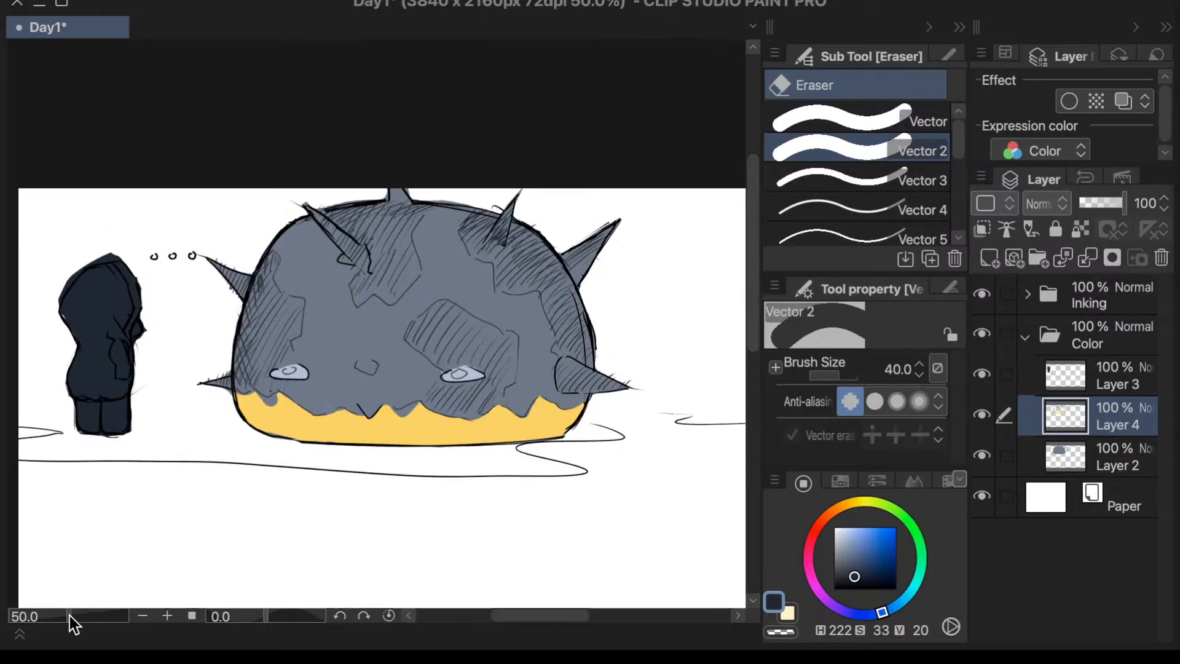
left_click_drag(582, 619, 578, 619)
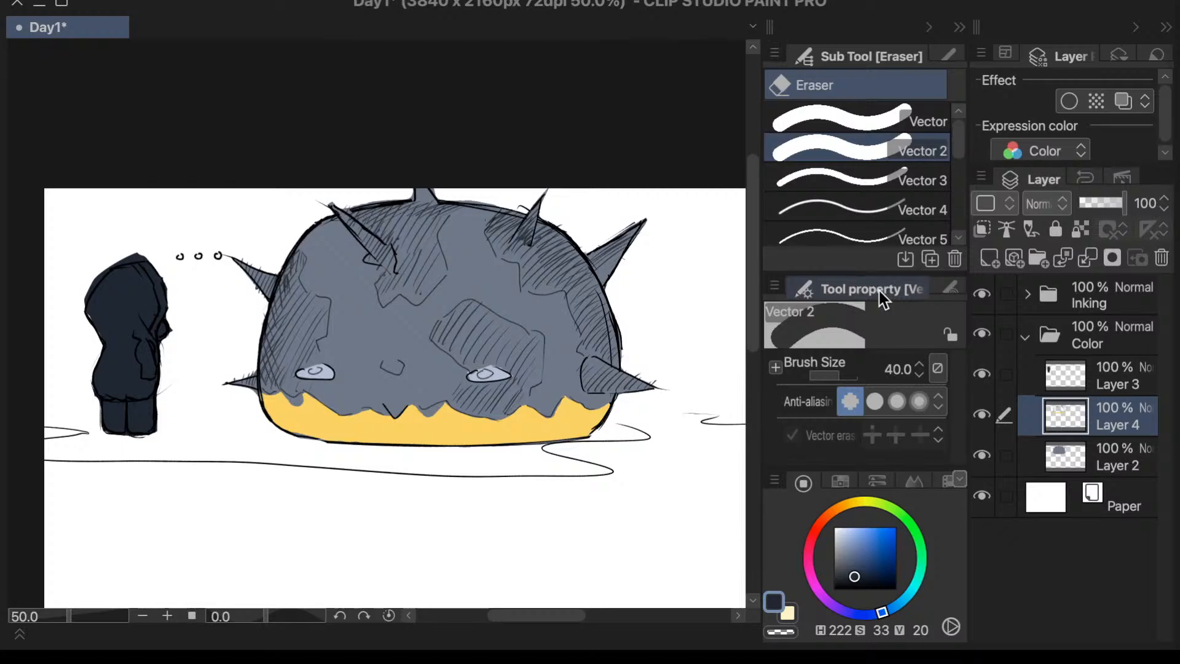
- Add a new layer directly above Layer 3 in the Color folder
left_click(1104, 378)
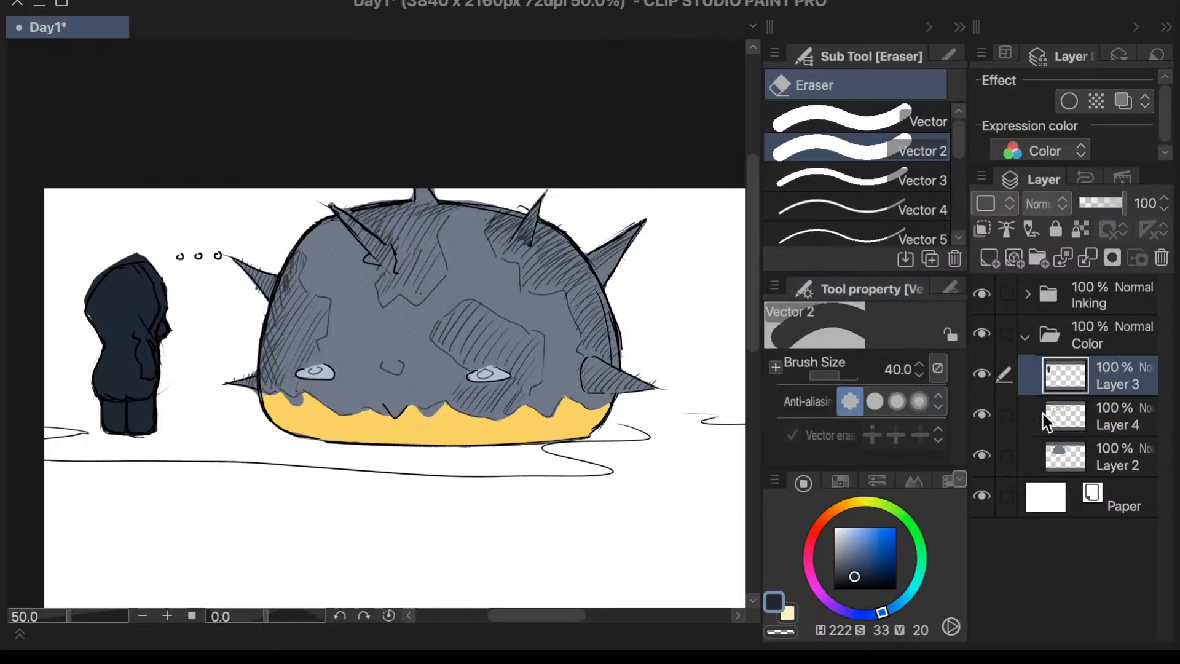
left_click(1040, 322)
left_click(1046, 293)
left_click(1057, 348)
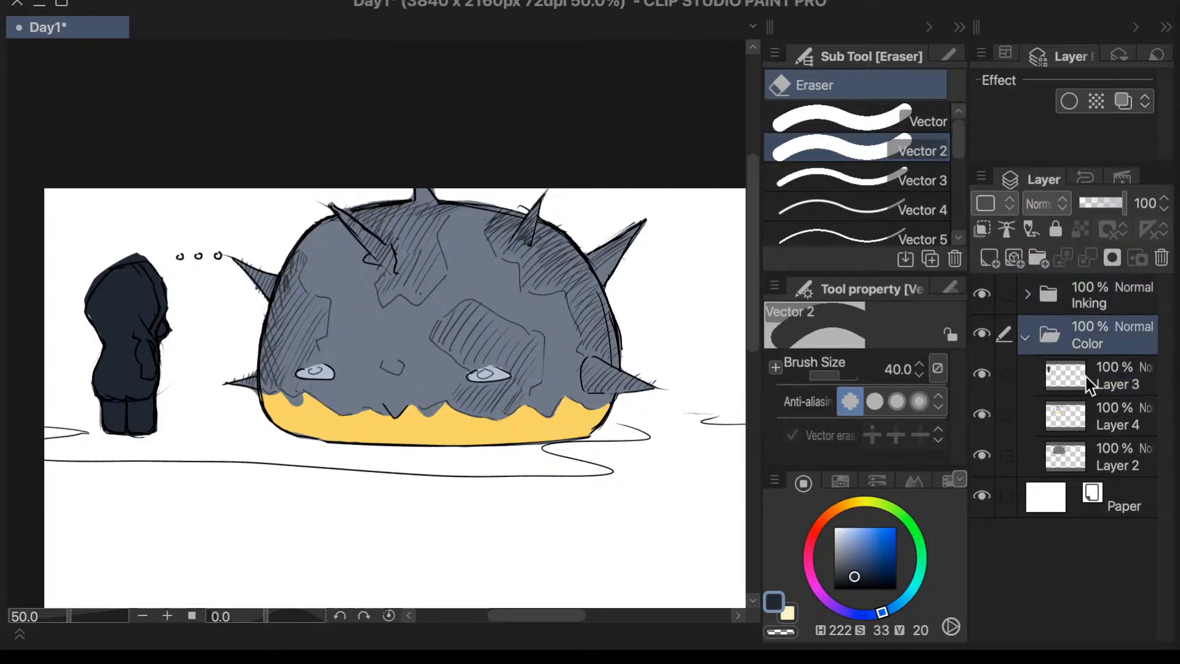
left_click(1086, 377)
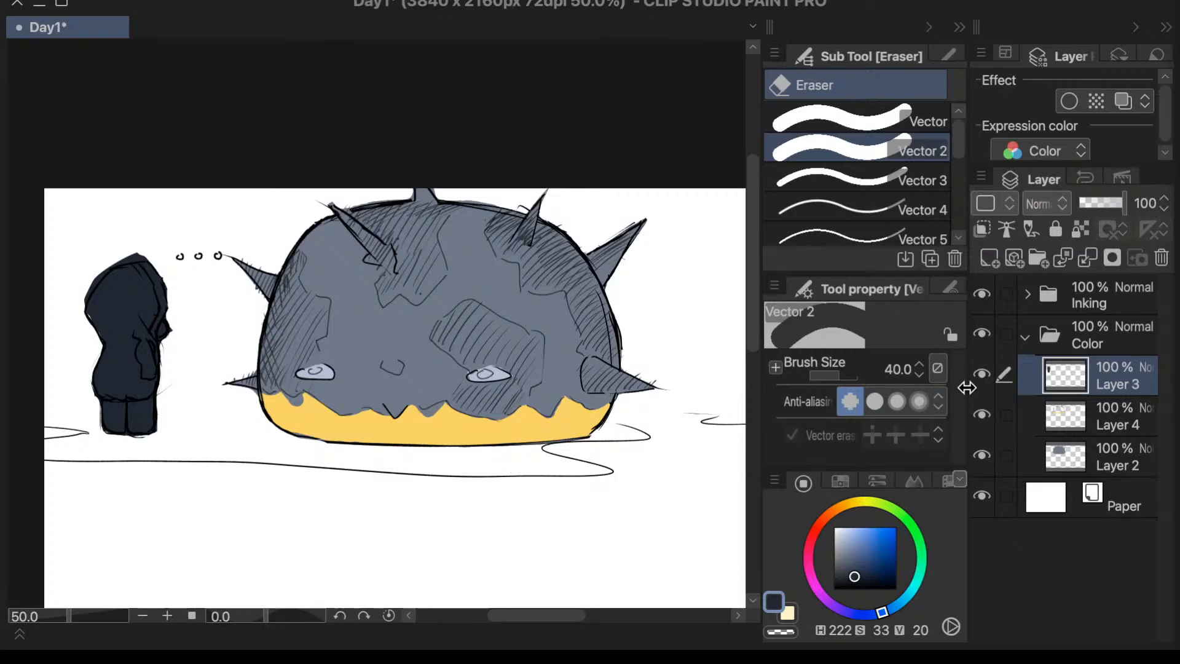
left_click(990, 258)
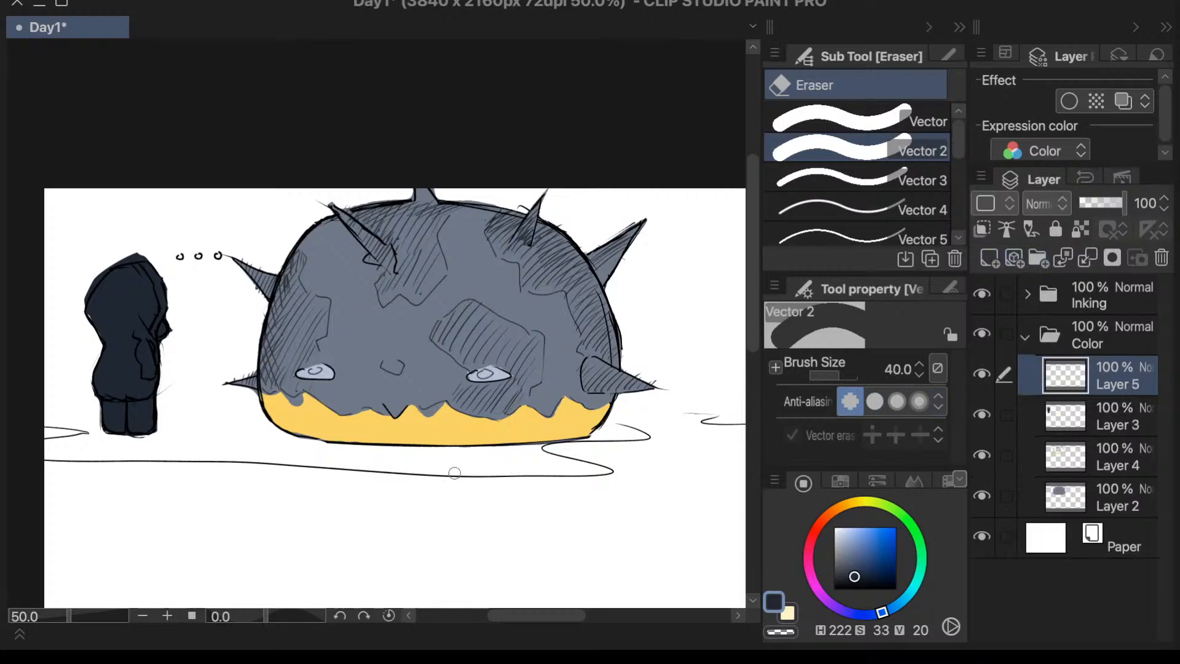
key("p")
left_click(848, 544)
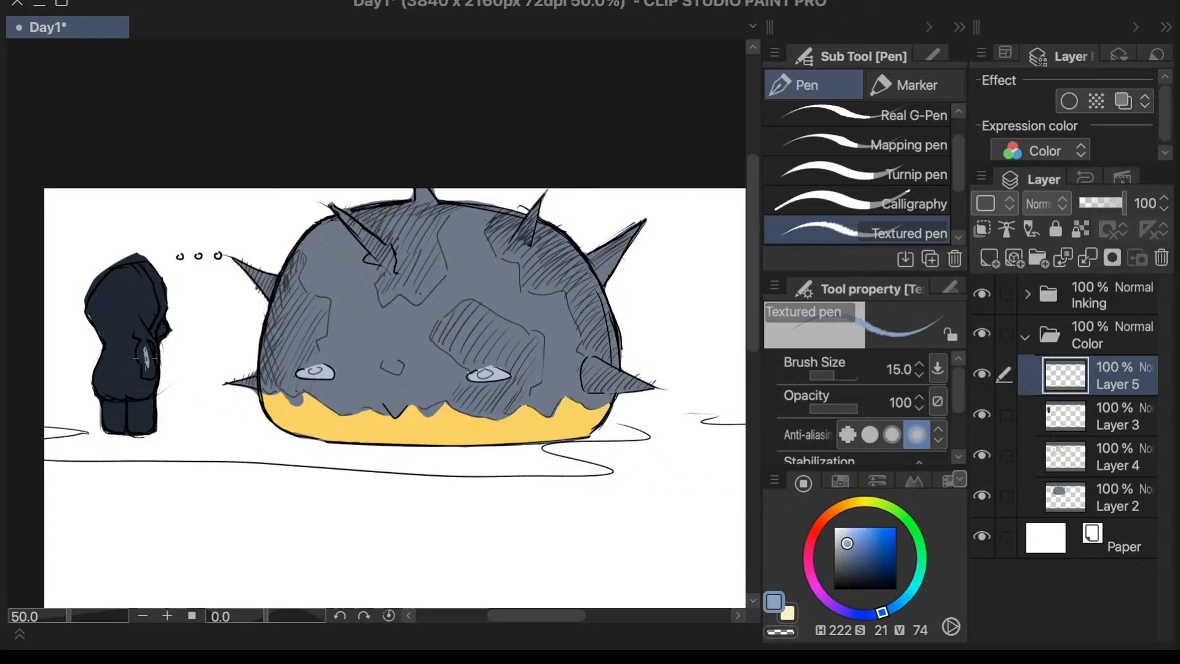
left_click_drag(145, 350, 147, 373)
left_click(857, 201)
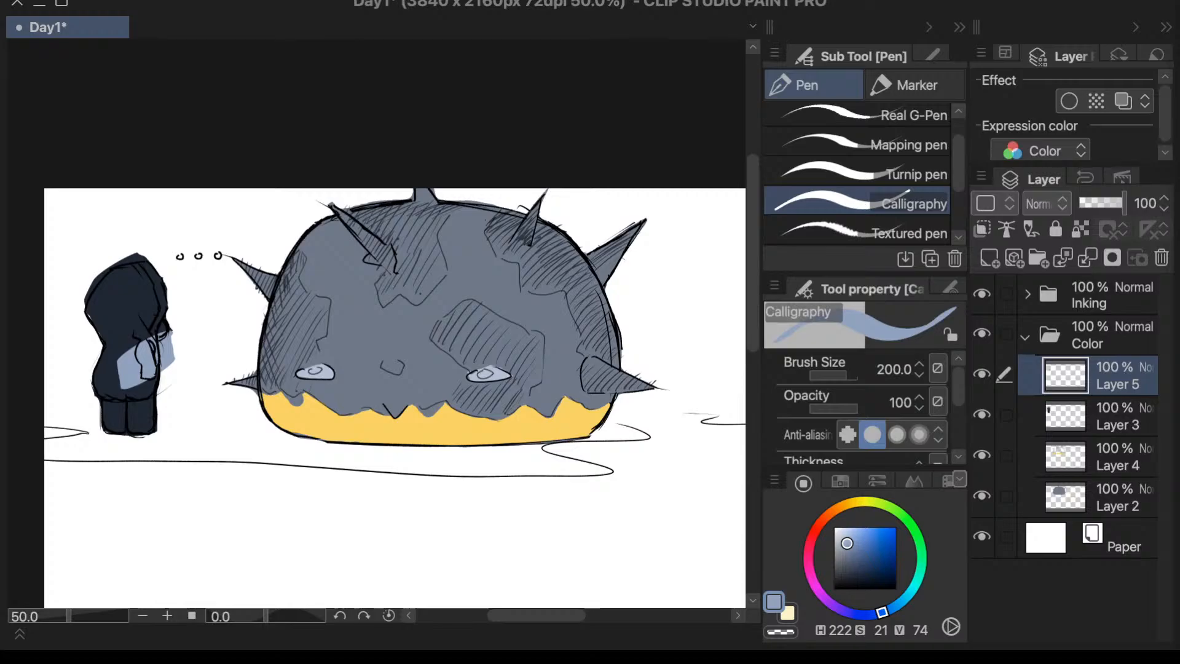
key("ctrl+z")
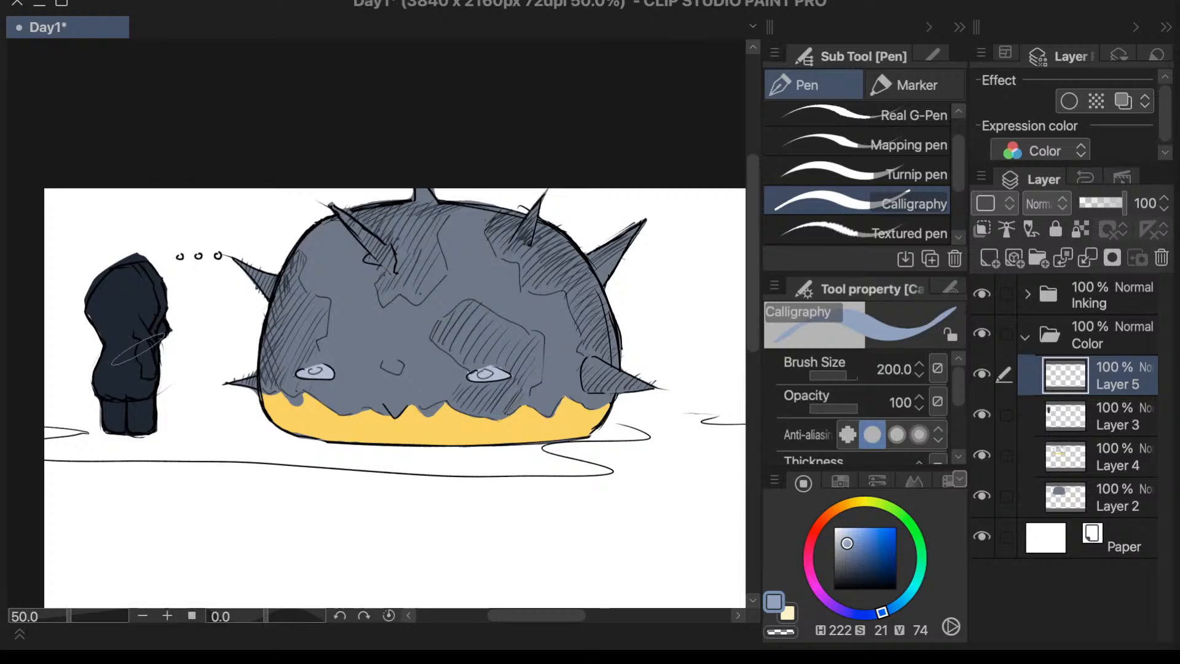
- Draw a cyan band, H 186, S 41, V 90, across the hooded character's upper sleeve with the Textured pen at size 15
scroll(139, 348, "up", 5)
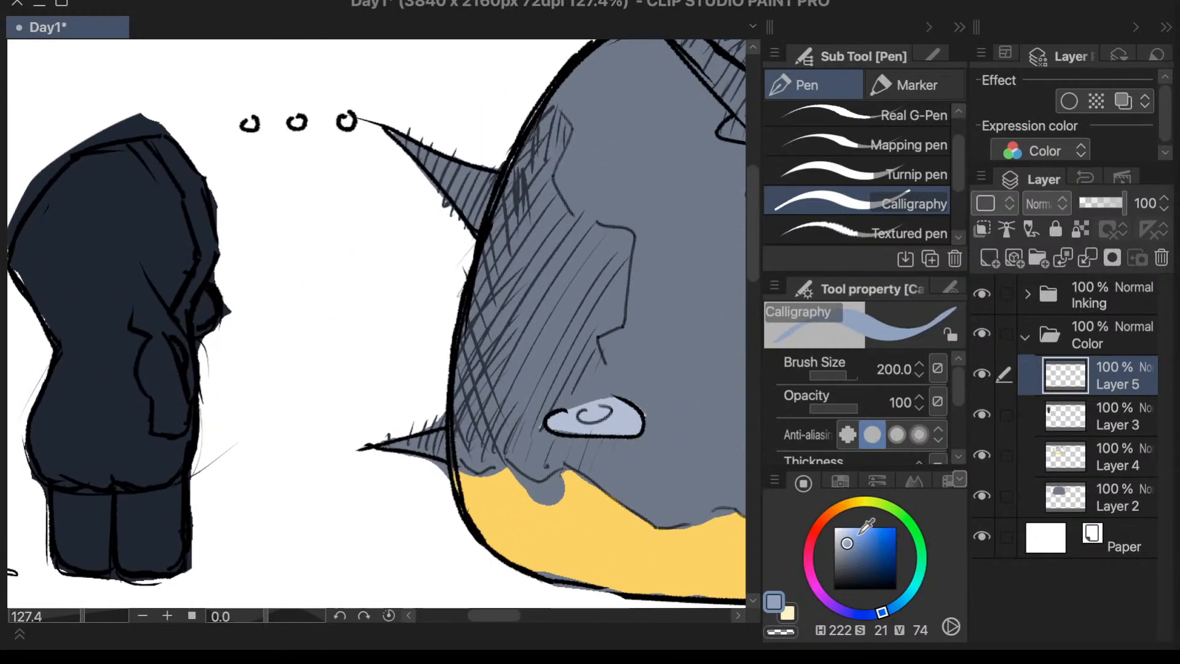
left_click(859, 534)
left_click_drag(916, 610, 912, 600)
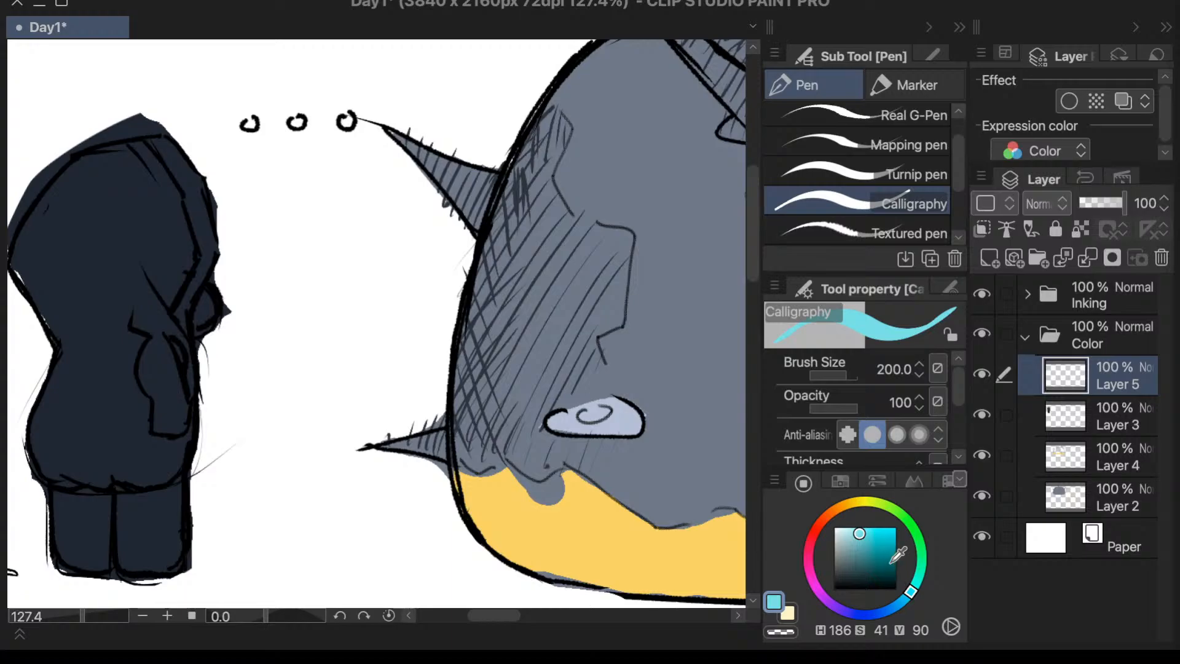
key("period")
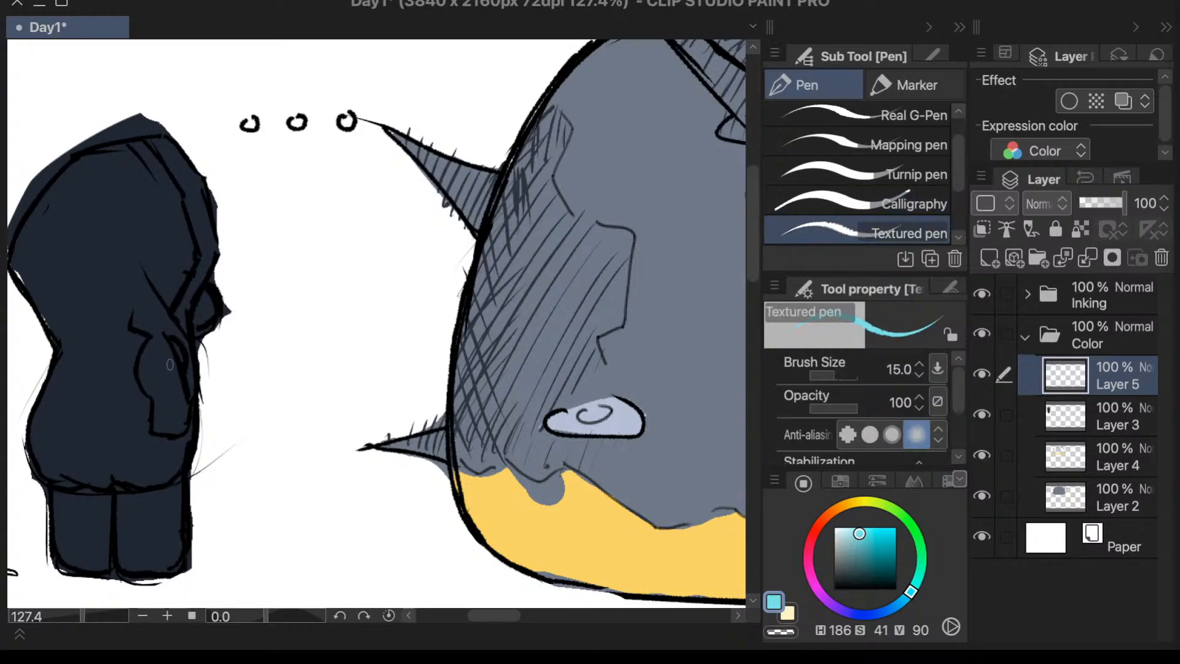
mouse_move(170, 350)
left_mouse_down()
mouse_move(146, 368)
mouse_move(179, 352)
left_mouse_up()
left_click_drag(148, 362, 139, 373)
- Fill a small patch on the sleeve below the cyan band with light orange, H 34, S 41, V 90, using the Textured pen
left_click(840, 507)
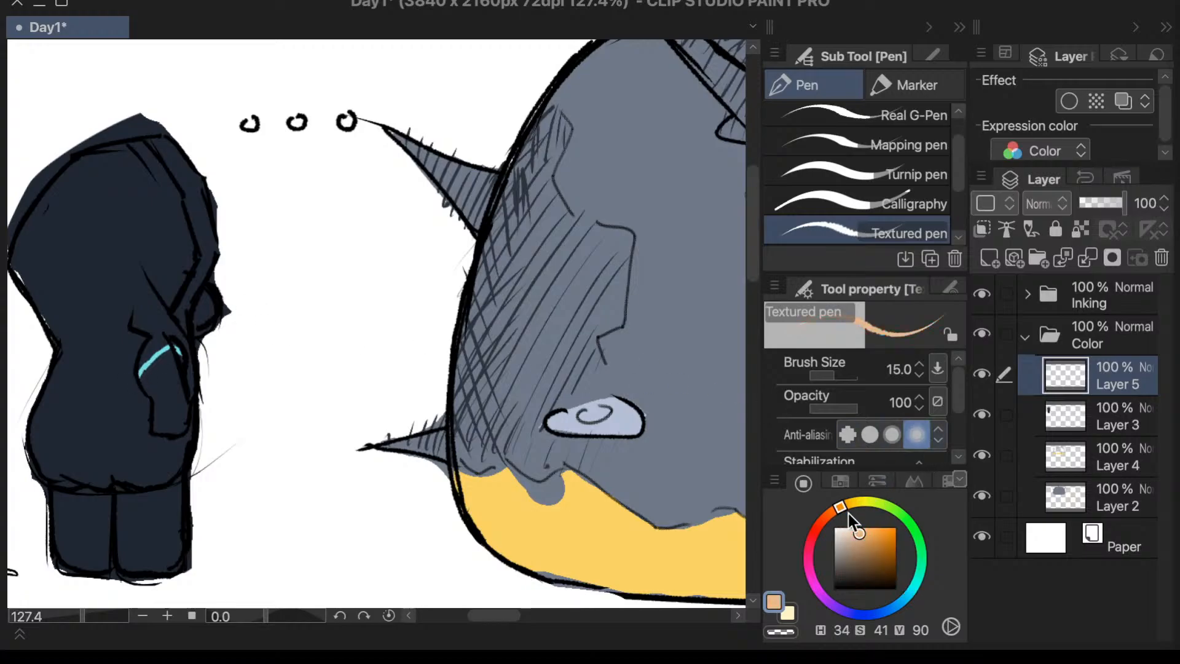
left_click(173, 366)
left_click_drag(175, 369, 183, 401)
mouse_move(171, 372)
left_mouse_down()
mouse_move(175, 393)
mouse_move(179, 374)
left_mouse_up()
key(".")
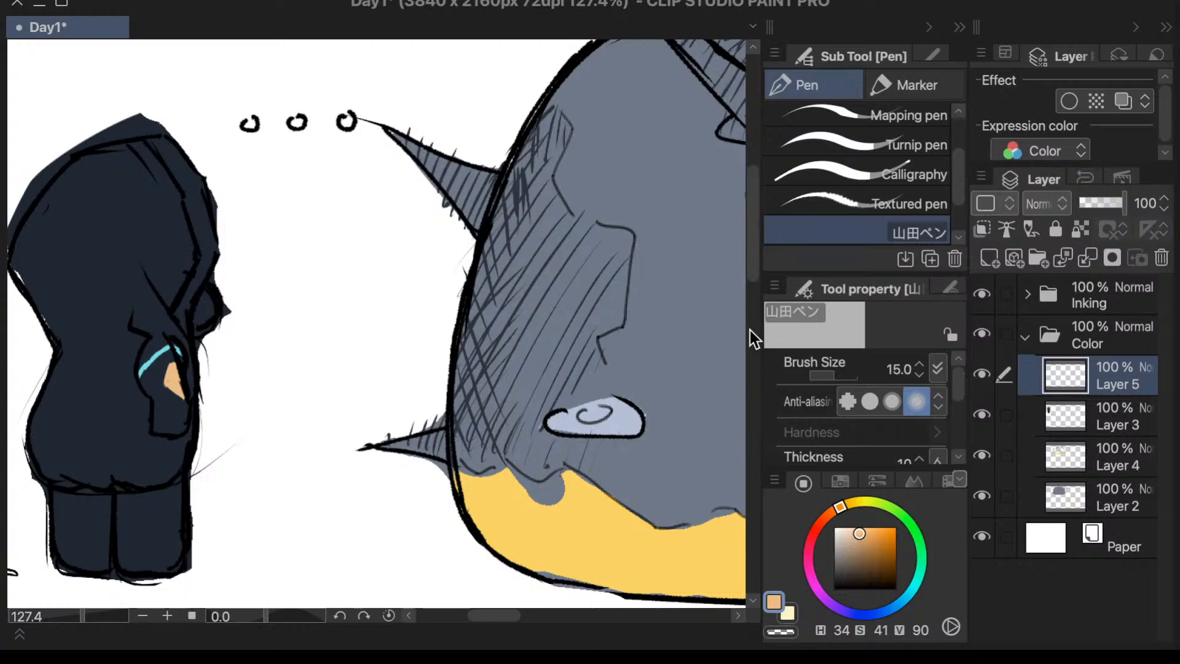
scroll(749, 273, "down", 1)
left_click_drag(492, 617, 533, 617)
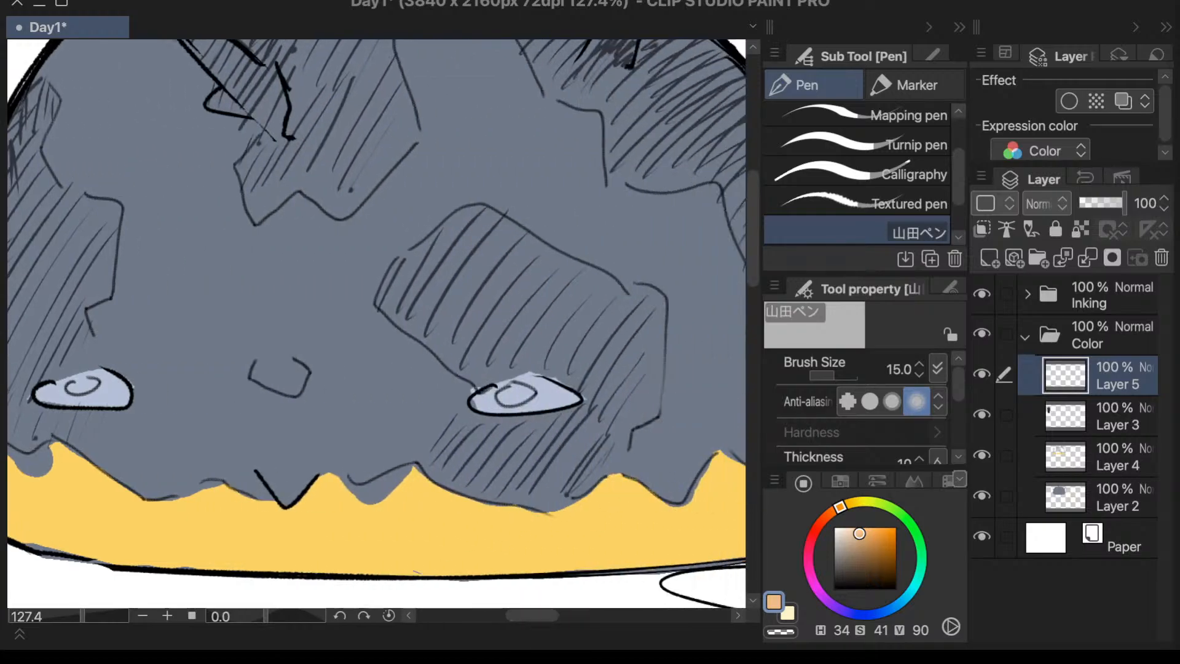
left_click_drag(86, 624, 81, 623)
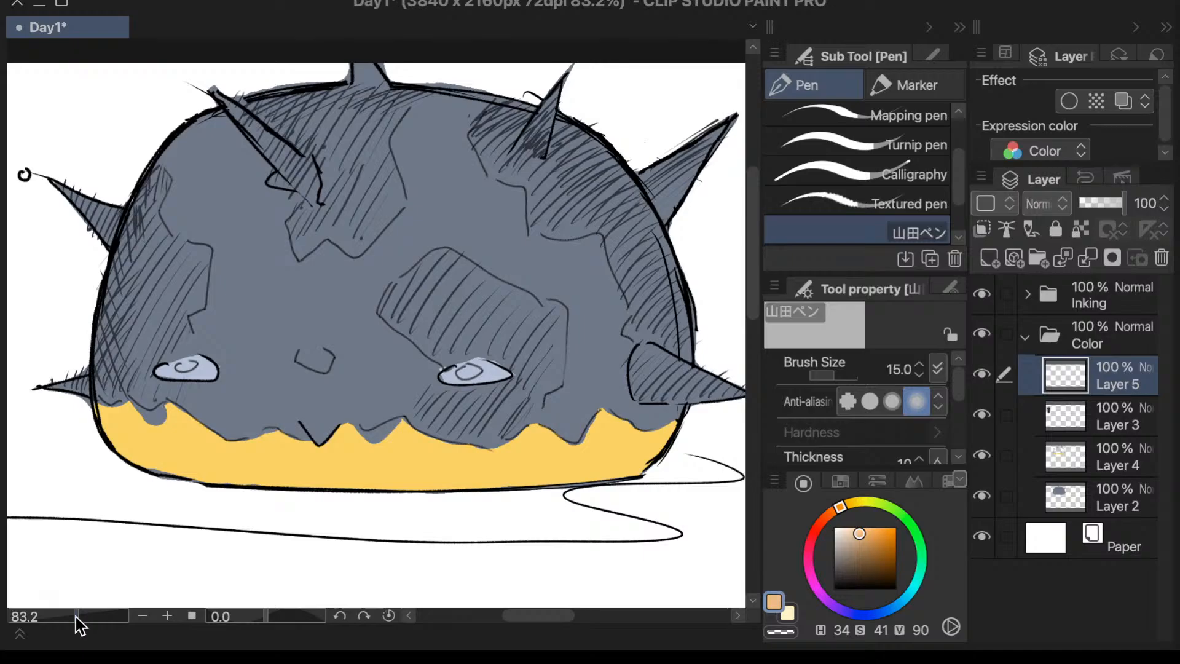
scroll(753, 291, "up", 1)
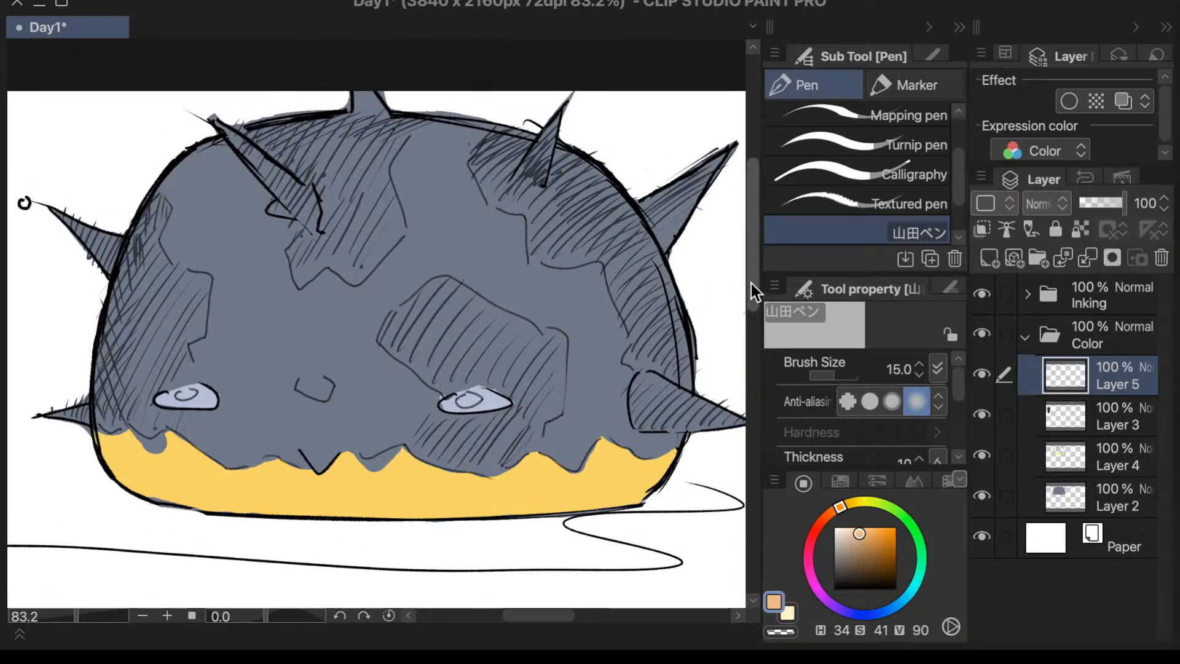
left_click_drag(561, 616, 532, 616)
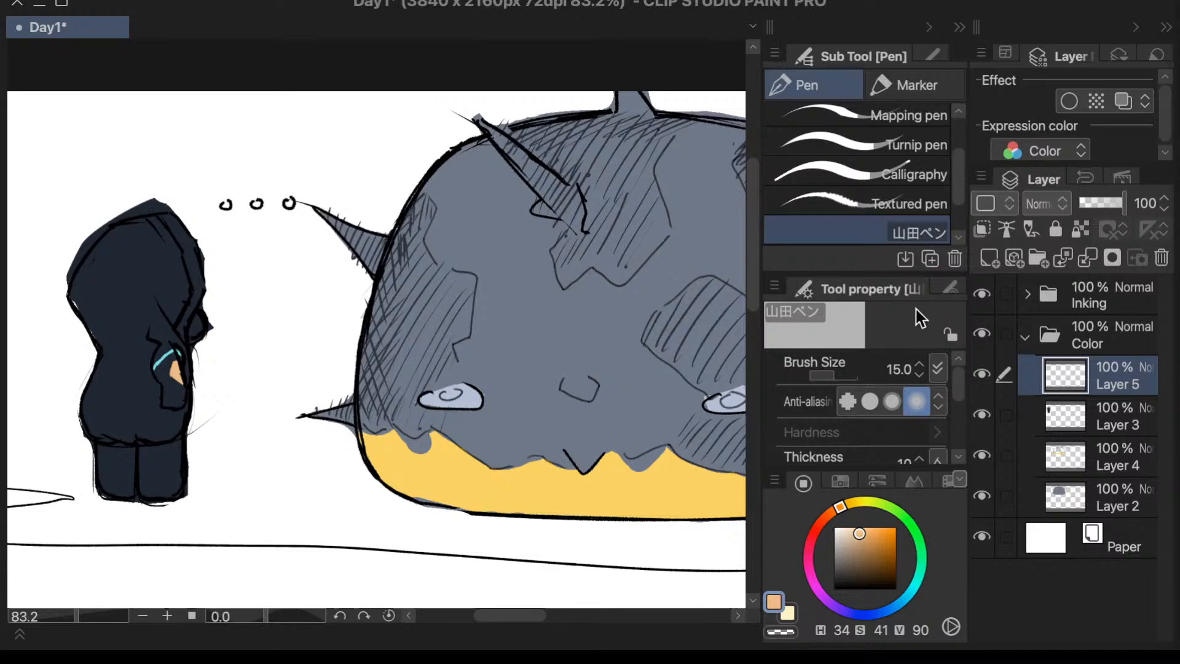
- Check which parts of the hooded character are on Layer 5 and Layer 3 by hiding and showing each layer
left_click(1069, 411)
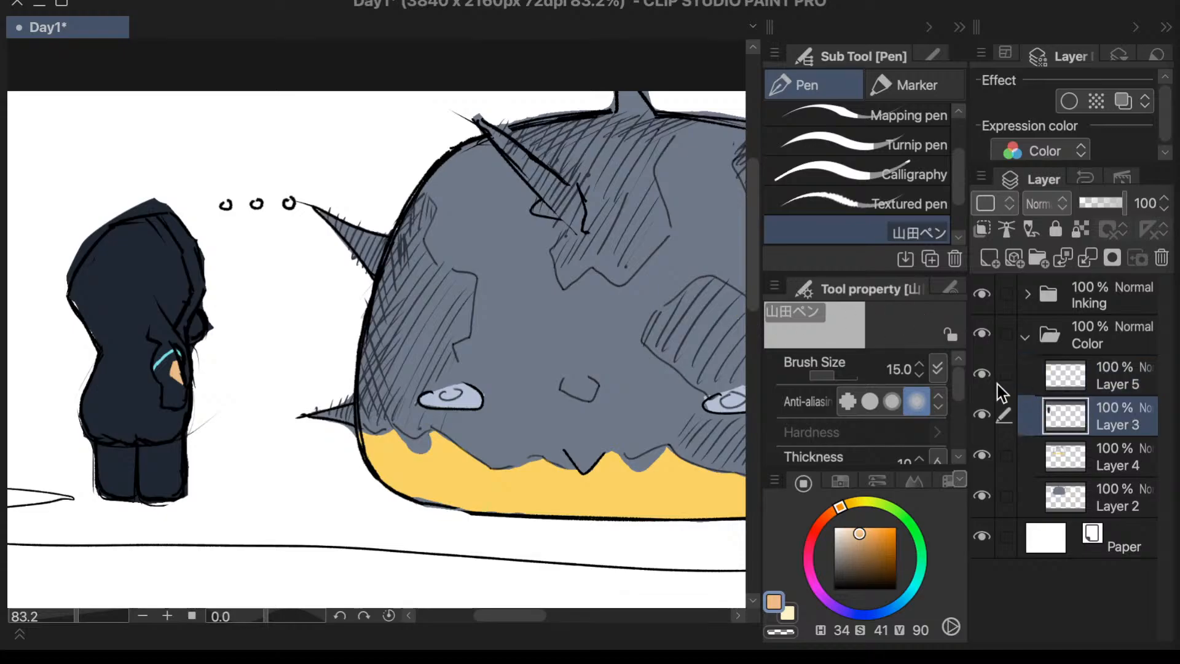
left_click(984, 375)
left_click(984, 375)
left_click(1059, 377)
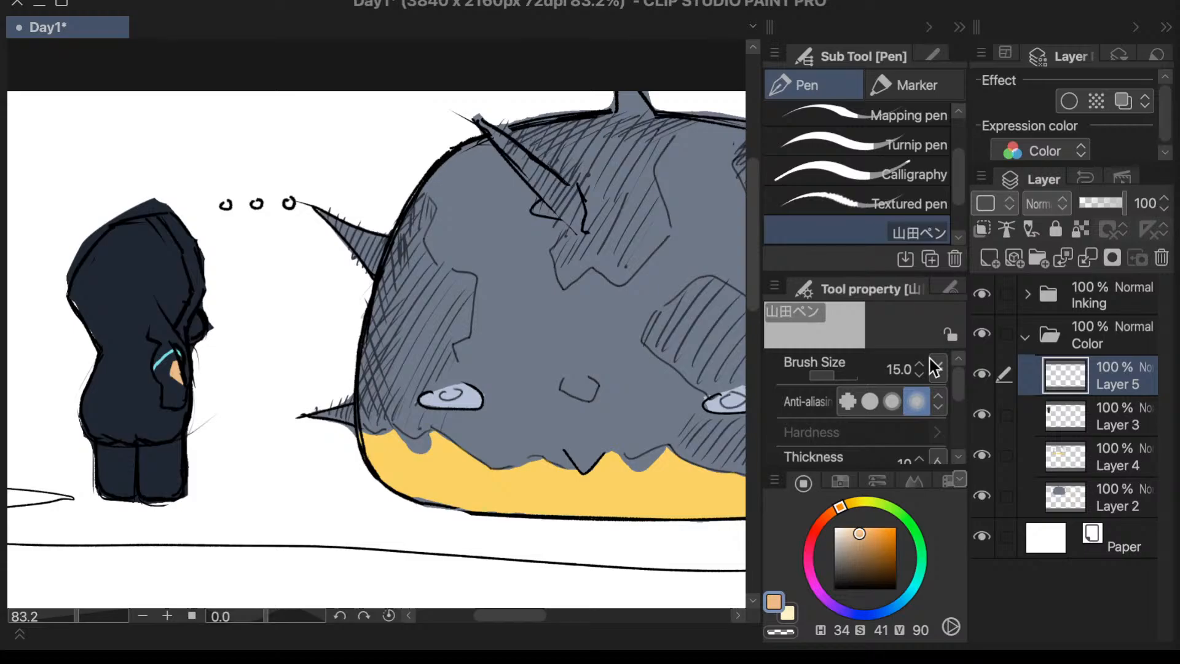
left_click(1005, 420)
left_click(982, 414)
left_click(982, 414)
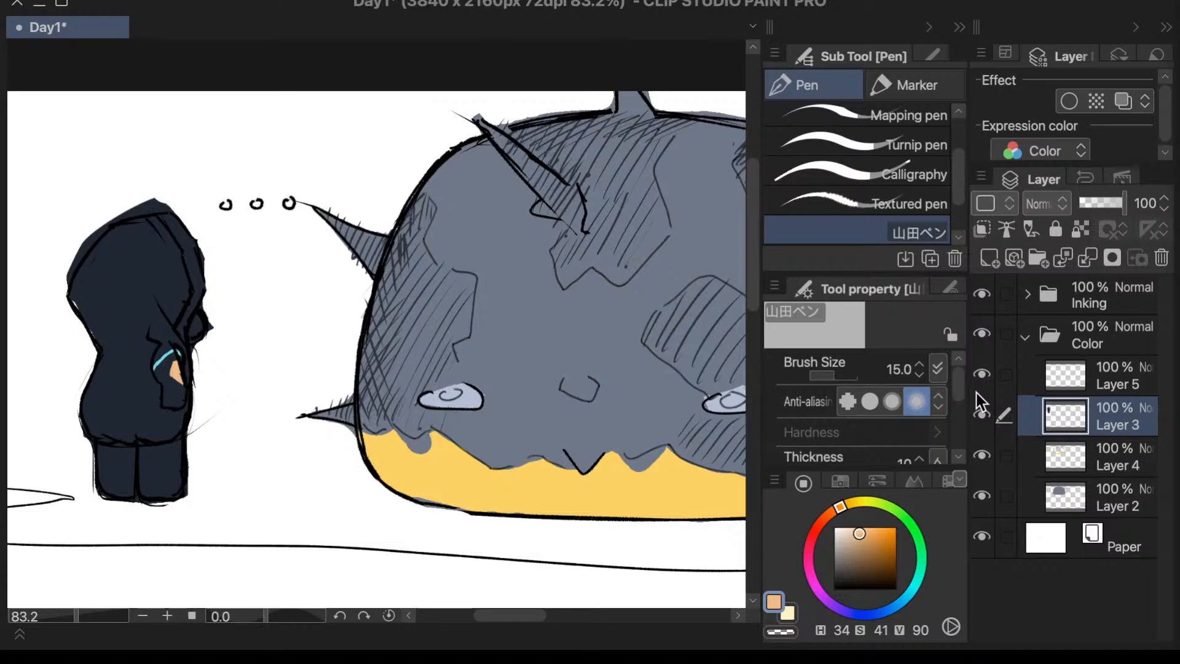
left_click(986, 414)
left_click(982, 414)
left_click(1049, 386)
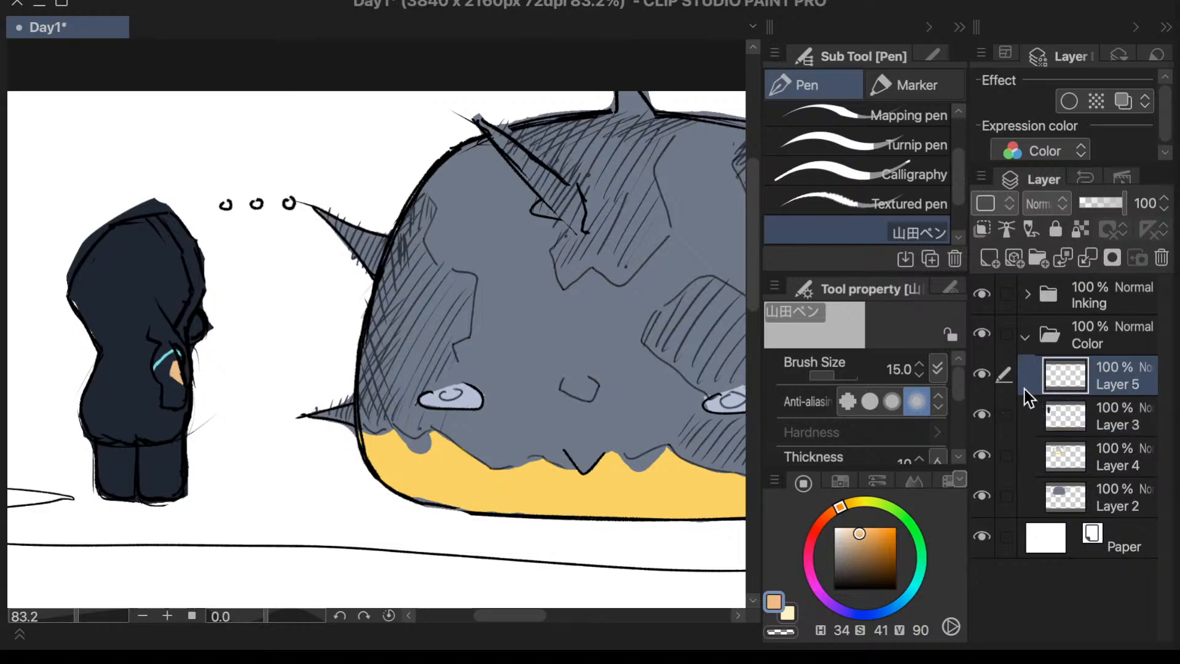
left_click(983, 376)
left_click(1085, 341)
left_click(1058, 378)
left_click(982, 375)
left_click(984, 376)
- Paint a pale grey-blue band, H 222, S 15, V 84, across the tops of the character's legs below the coat hem with the Textured pen
left_click_drag(852, 528, 847, 530)
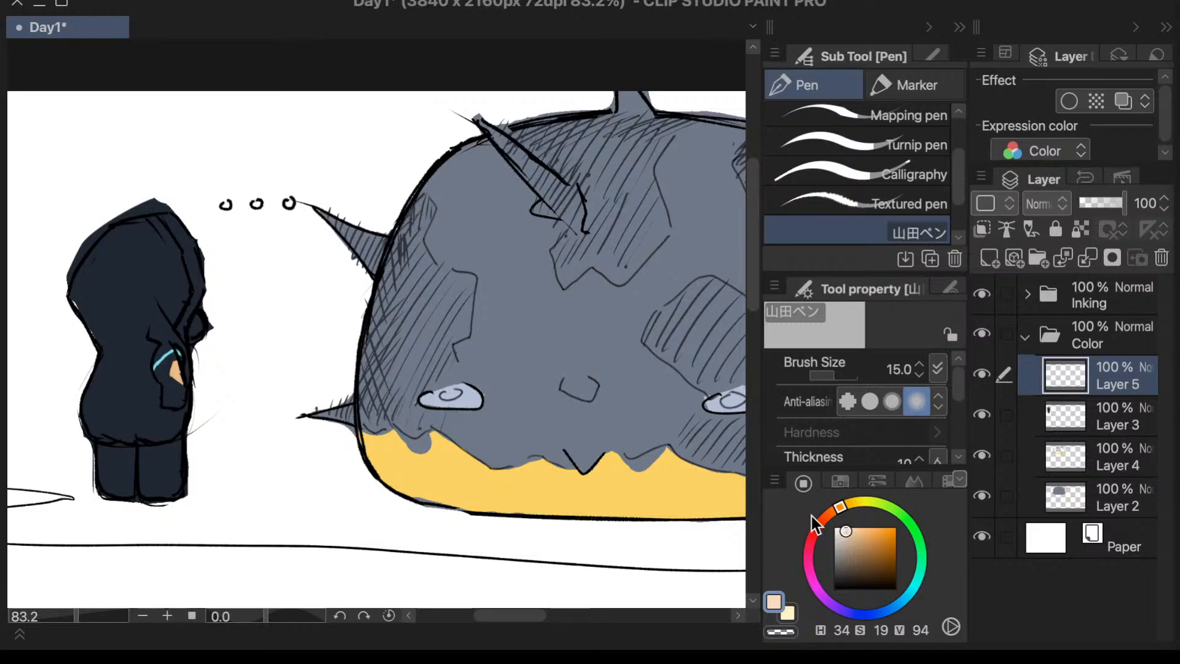
left_click(872, 203)
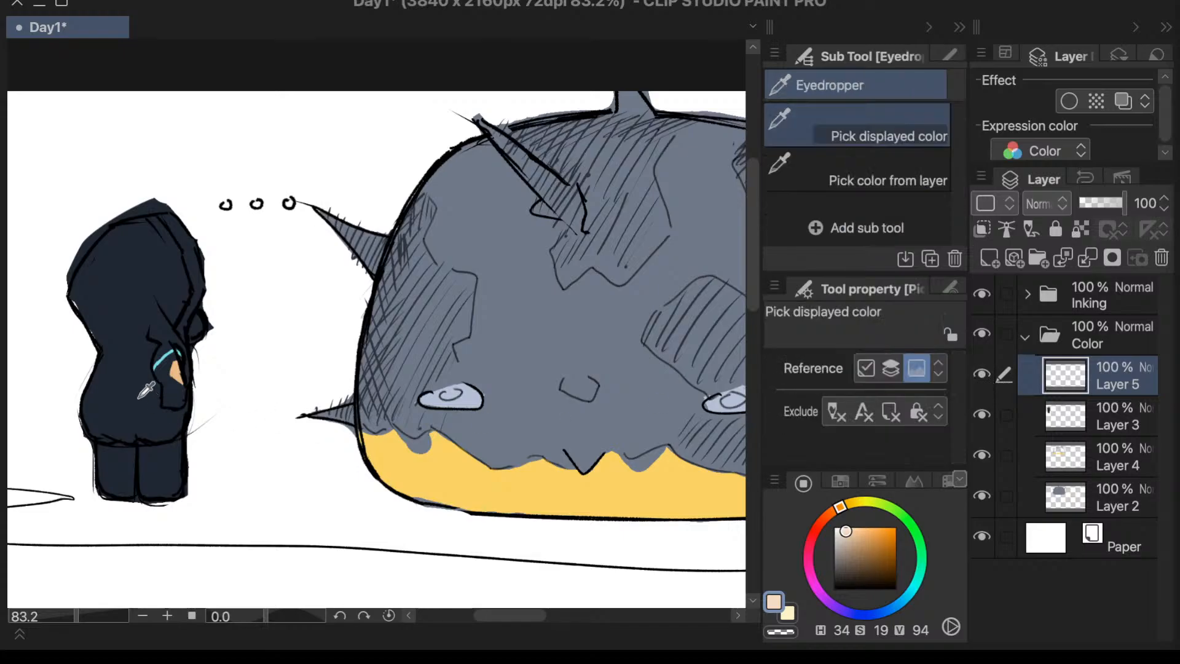
left_click(146, 390, "alt")
left_click(844, 536)
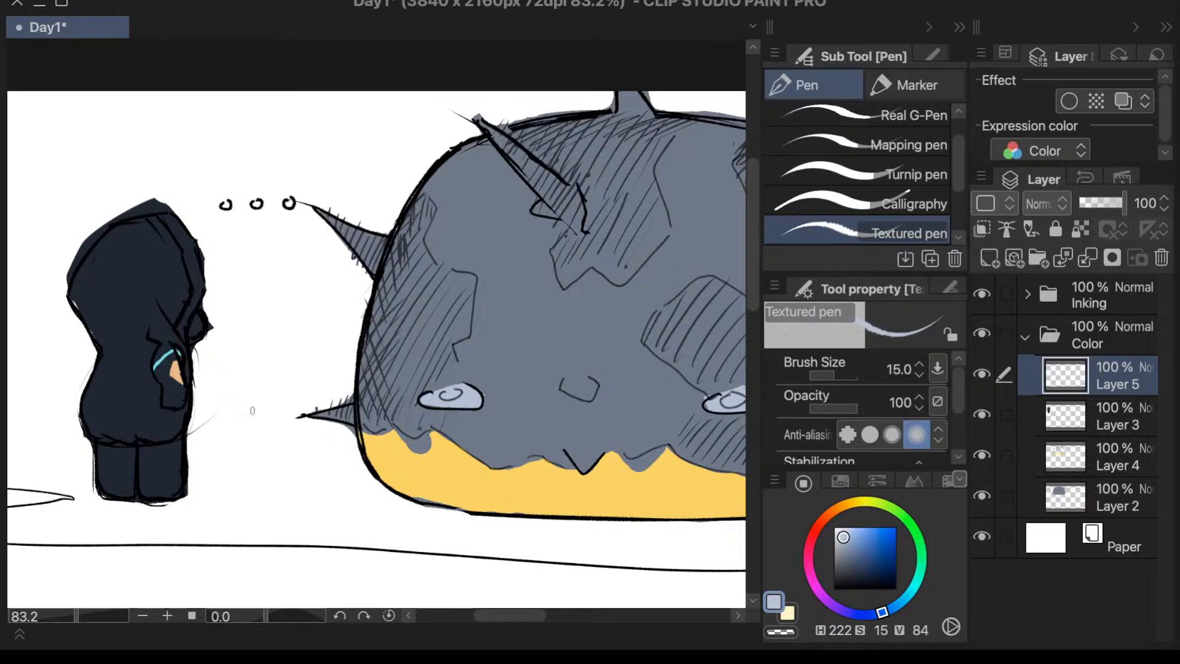
mouse_move(189, 423)
left_mouse_down()
mouse_move(194, 463)
mouse_move(191, 410)
mouse_move(182, 457)
mouse_move(177, 432)
mouse_move(169, 454)
mouse_move(137, 448)
mouse_move(136, 462)
mouse_move(124, 451)
left_mouse_up()
mouse_move(120, 453)
left_mouse_down()
mouse_move(95, 458)
mouse_move(87, 441)
left_mouse_up()
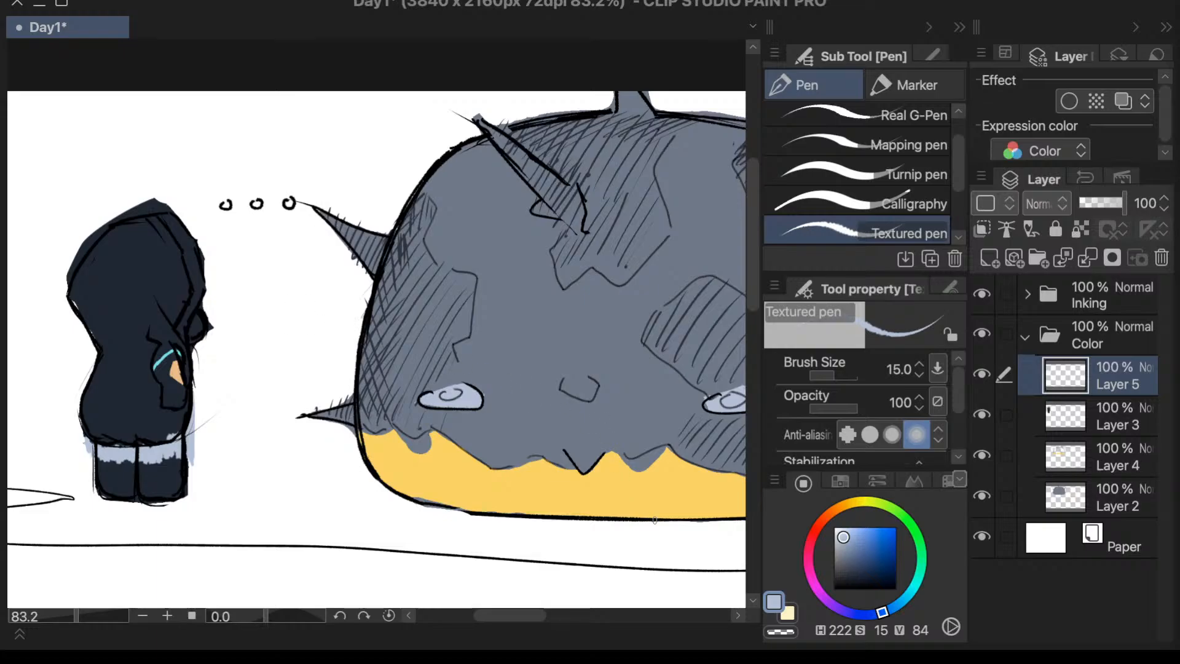
- Erase the stray line beside the character's coat on Layer 1 of the Inking folder with the Vector 2 eraser, and hide the Color folder
left_click(1030, 296)
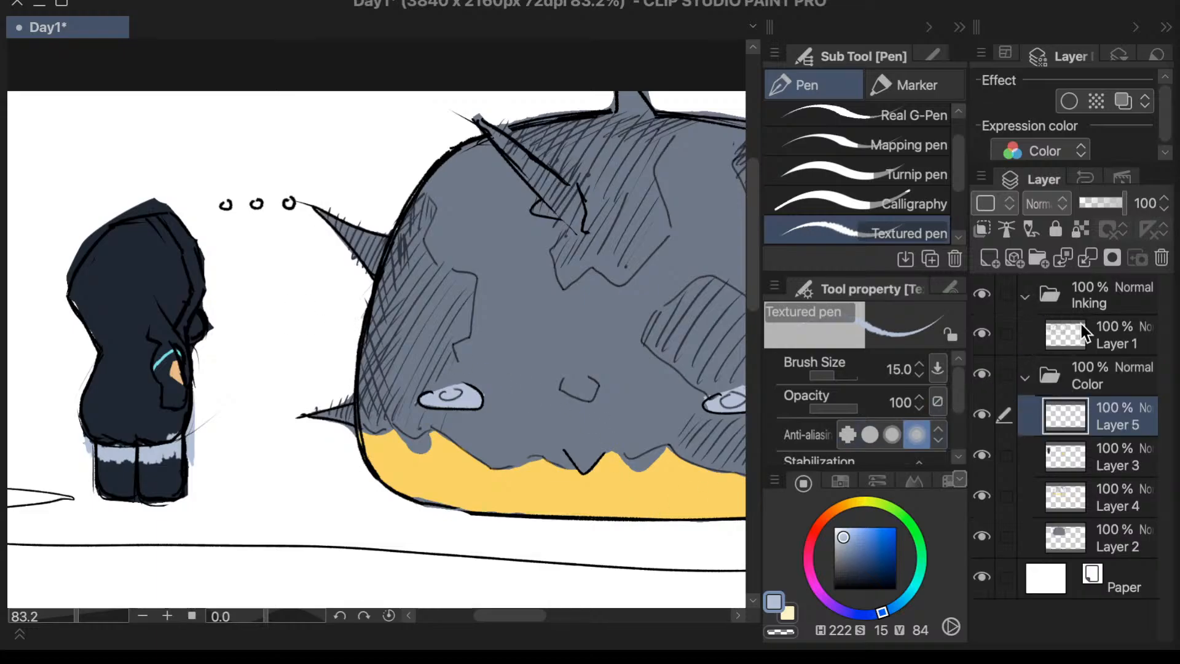
left_click(1067, 332)
left_click(1028, 386)
left_click(1061, 341)
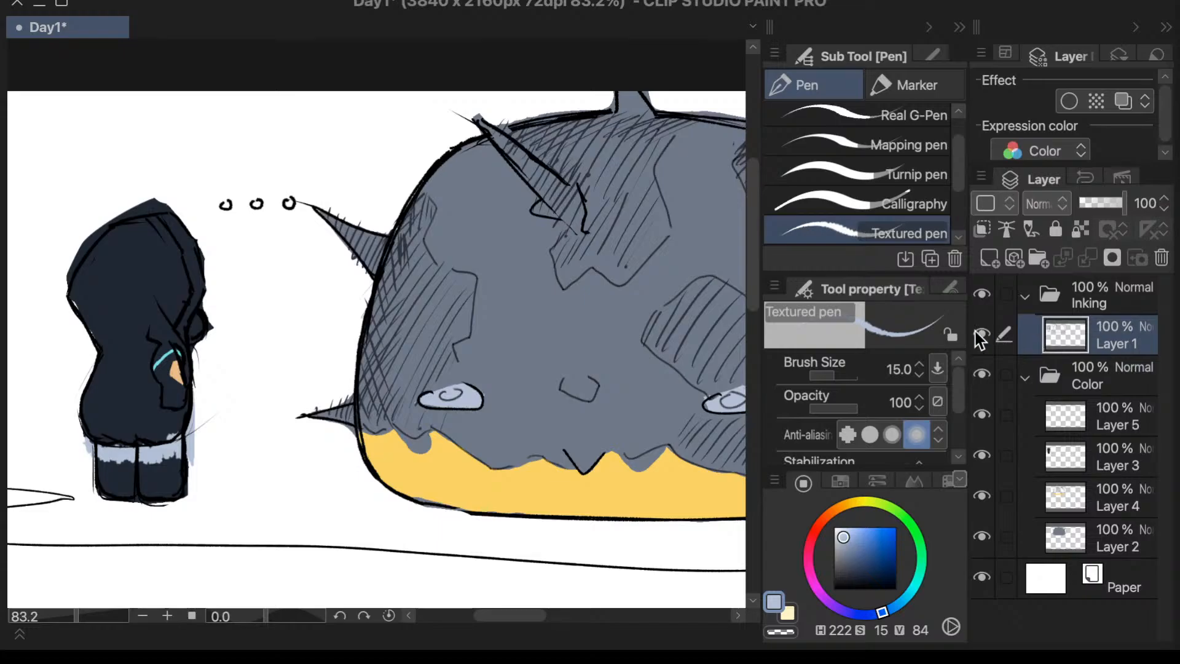
key("e")
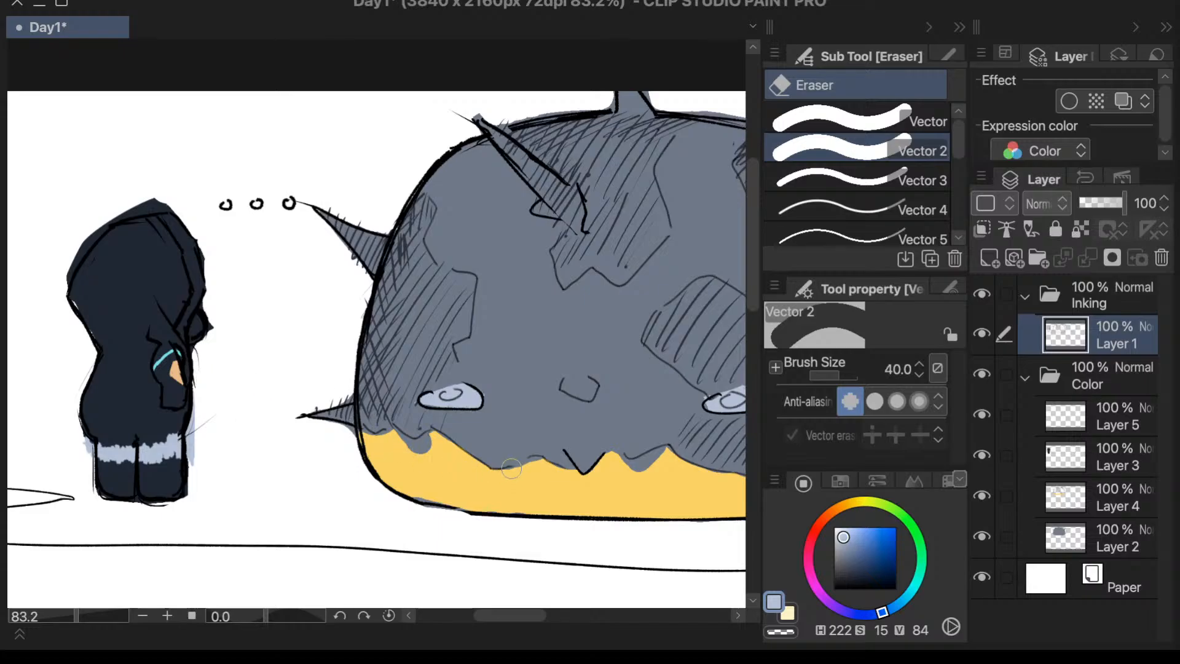
left_click_drag(205, 417, 187, 424)
left_click(983, 373)
- Ink the coat's lower front edge and a hem line above the legs in black with the Textured pen at size 15
key("p")
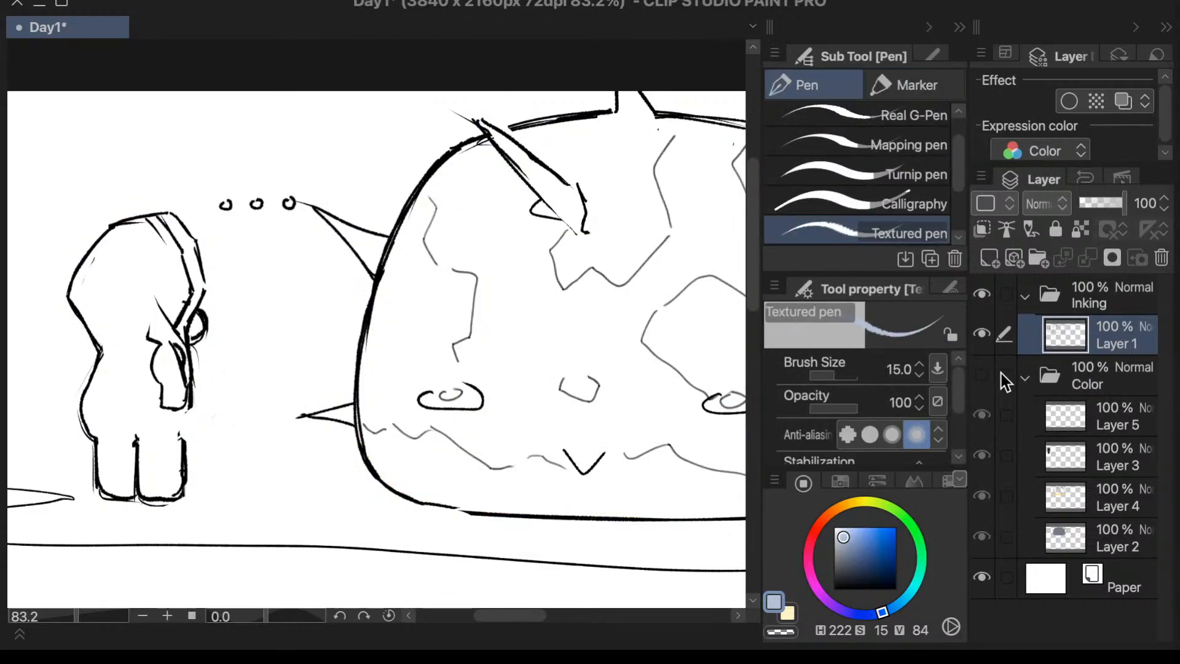
left_click_drag(875, 553, 834, 589)
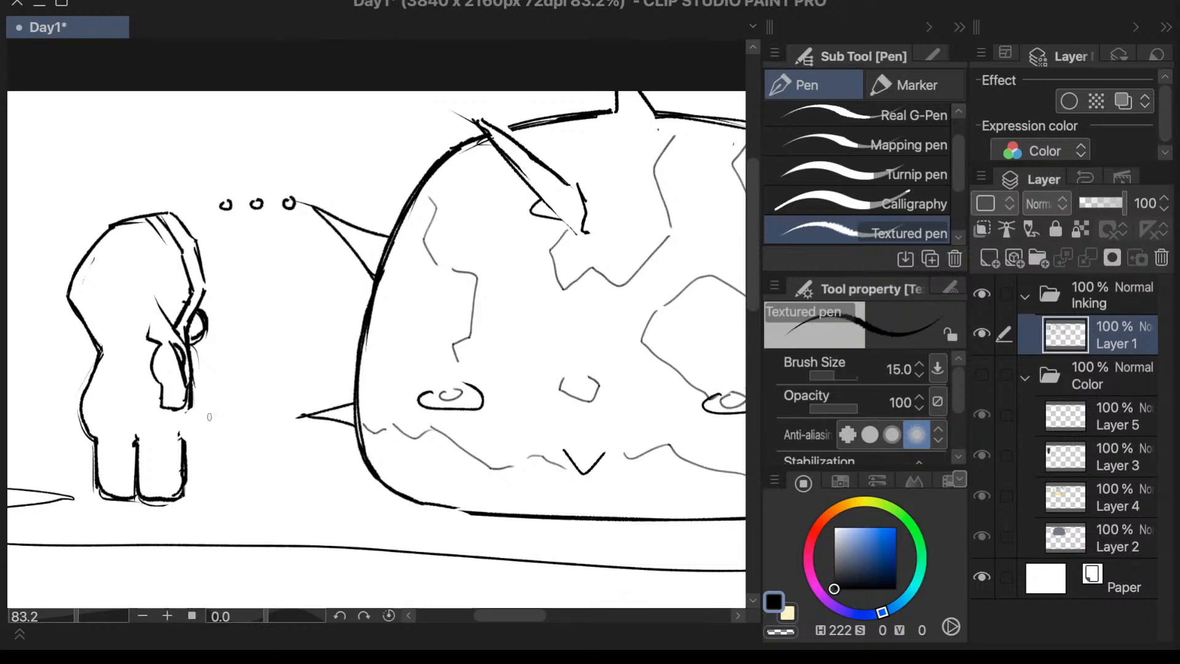
left_click_drag(192, 399, 194, 446)
mouse_move(191, 399)
left_mouse_down()
mouse_move(193, 443)
mouse_move(185, 438)
left_mouse_up()
mouse_move(98, 444)
left_mouse_down()
mouse_move(177, 416)
mouse_move(132, 445)
mouse_move(183, 441)
mouse_move(133, 446)
mouse_move(180, 444)
left_mouse_up()
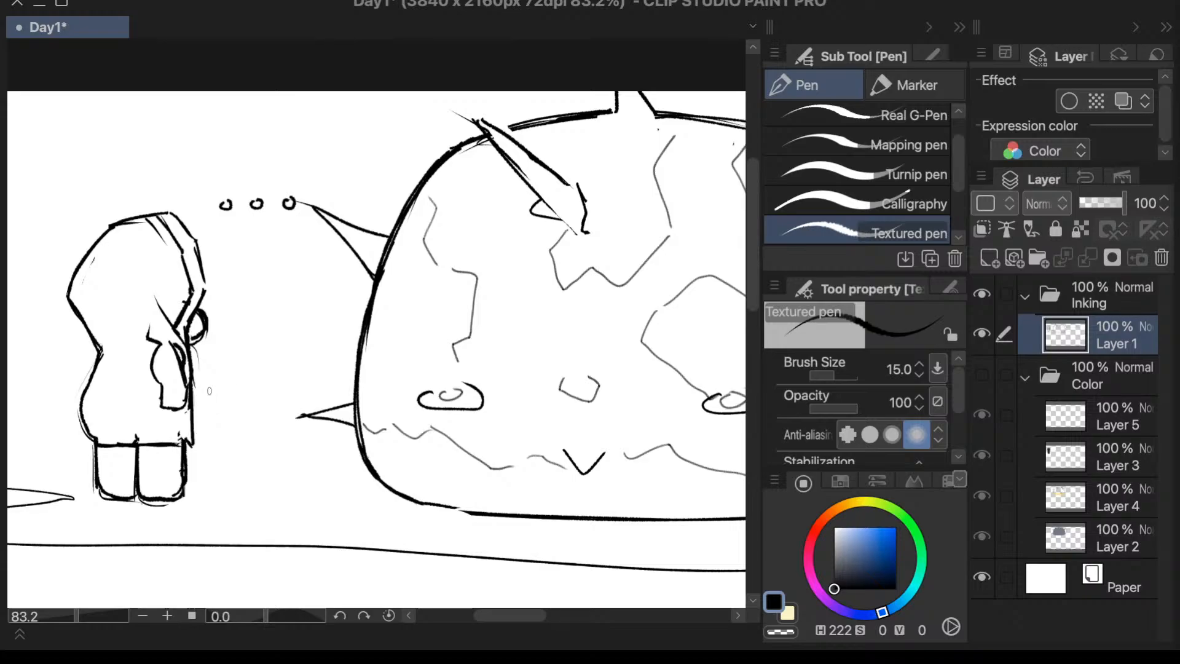
mouse_move(189, 389)
left_mouse_down()
mouse_move(214, 446)
mouse_move(201, 417)
mouse_move(214, 442)
left_mouse_up()
key("ctrl+z")
key("ctrl+z")
left_click_drag(195, 393, 203, 445)
key("ctrl+z")
left_click_drag(125, 356, 113, 392)
mouse_move(102, 424)
left_mouse_down()
mouse_move(177, 416)
mouse_move(101, 429)
left_mouse_up()
key("super+z")
key("super+z")
left_click_drag(180, 428, 116, 433)
key("super+t")
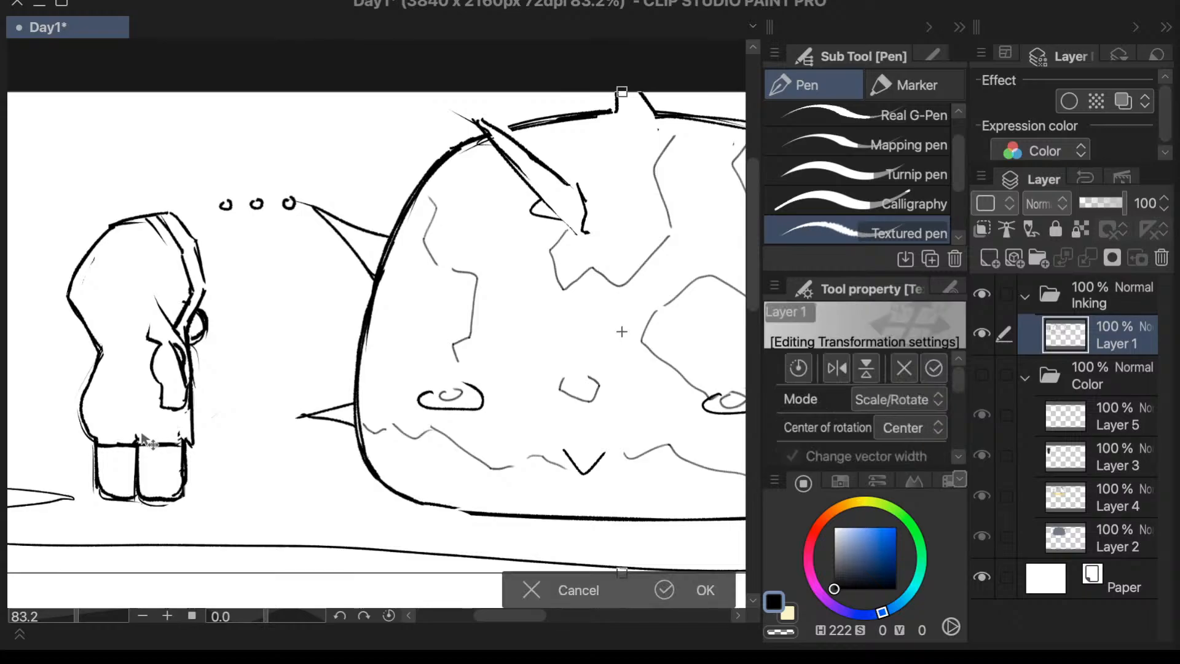
left_click(551, 599)
- Draw a thin second line just above the coat's hem, across its full width, with the black Textured pen
key("e")
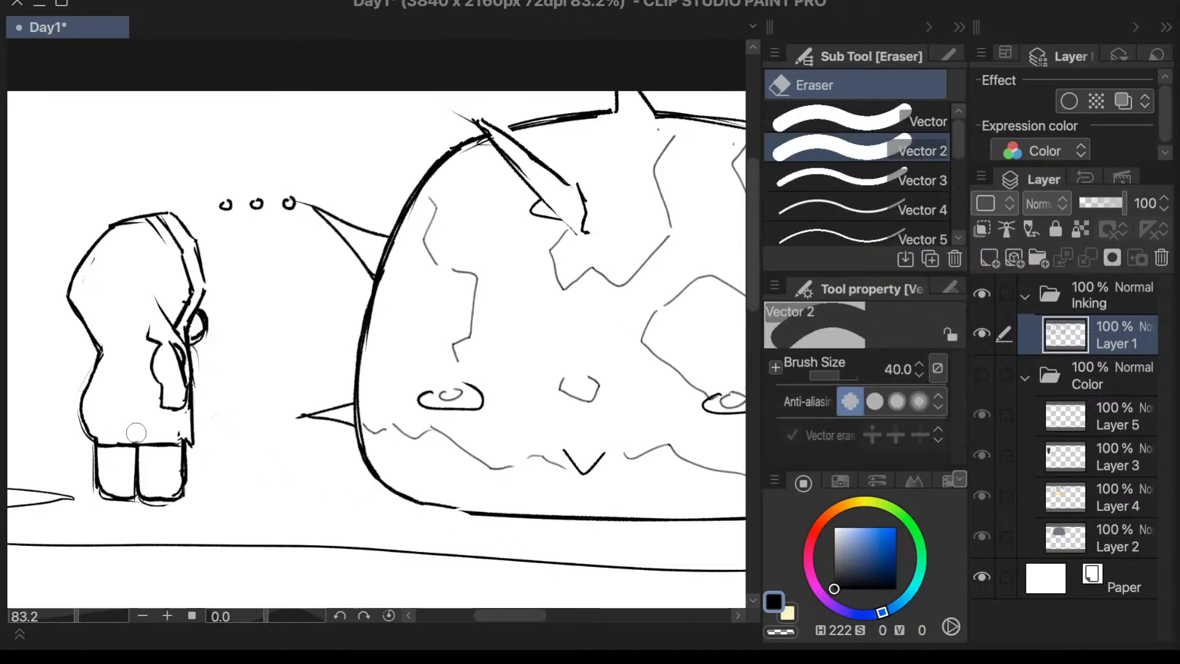
key("p")
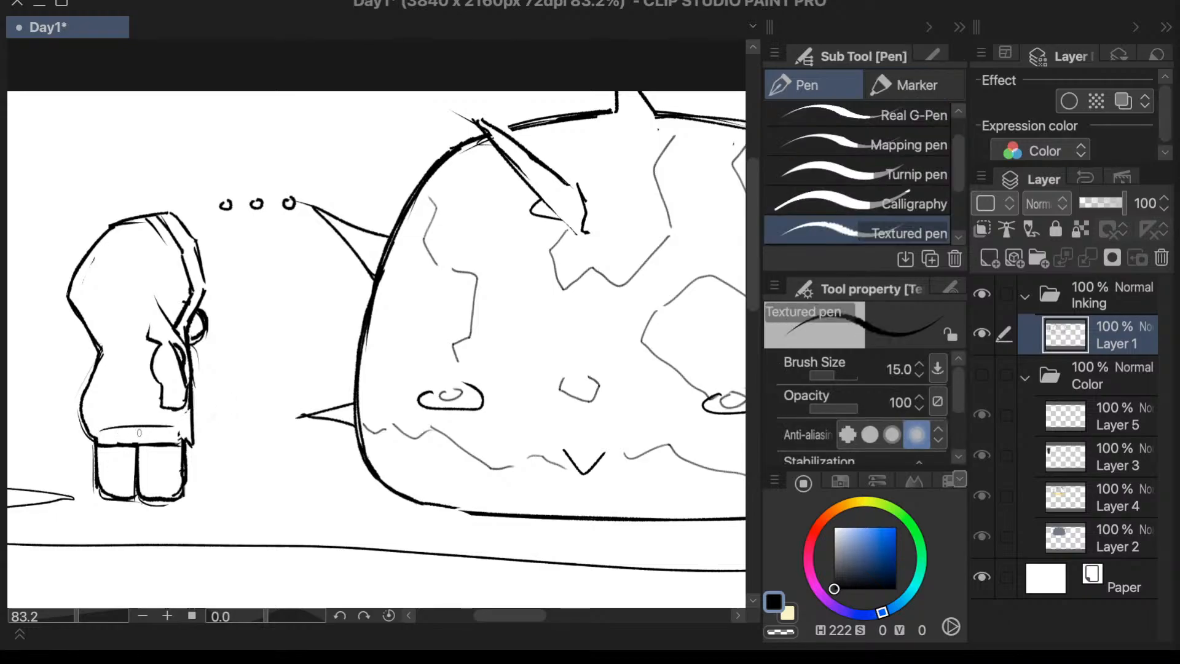
left_click_drag(100, 438, 180, 428)
key("super+z")
left_click_drag(100, 438, 185, 436)
- Ink small patches along the hood's front trim, a curve across its crown and a small point at the back of the neck
mouse_move(510, 615)
left_mouse_down()
mouse_move(553, 611)
mouse_move(521, 614)
left_mouse_up()
left_click_drag(270, 625, 268, 624)
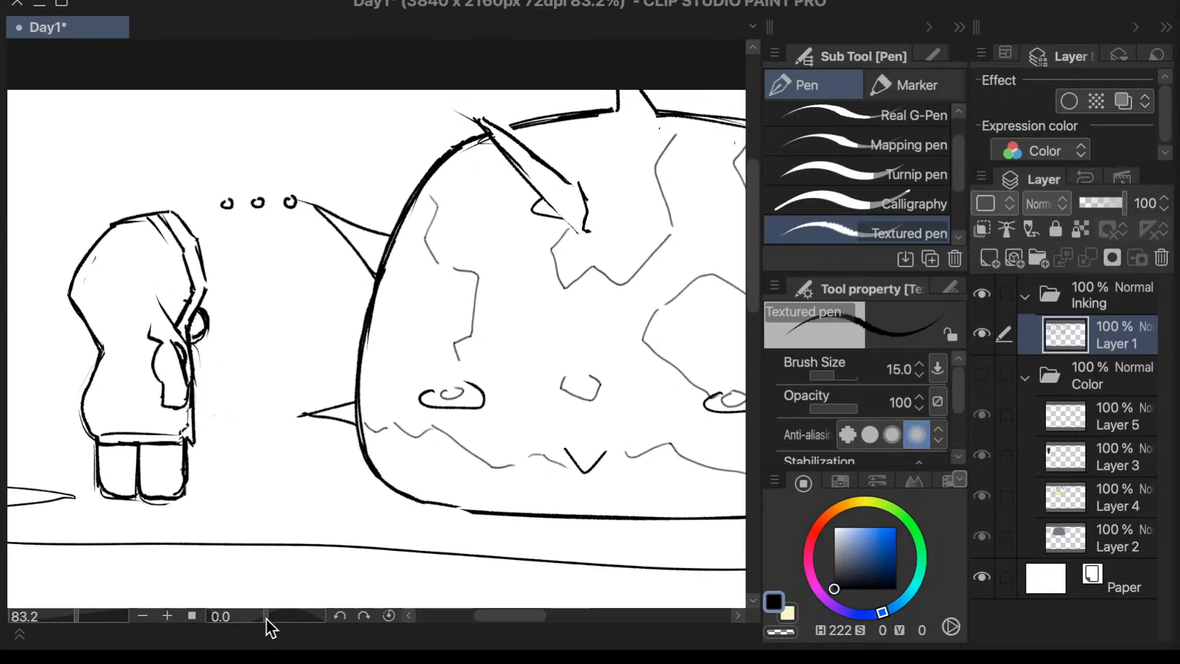
left_click_drag(82, 618, 75, 622)
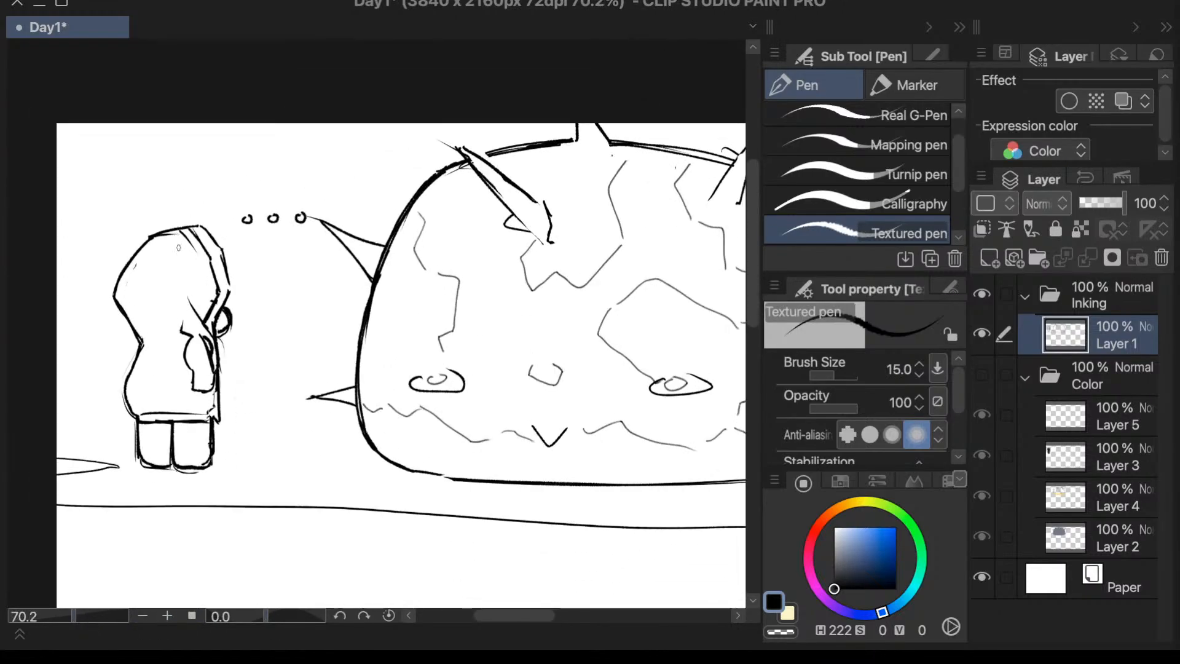
left_click_drag(174, 231, 188, 249)
left_click_drag(193, 257, 200, 271)
left_click_drag(206, 283, 212, 293)
left_click_drag(141, 248, 182, 267)
left_click_drag(138, 332, 136, 345)
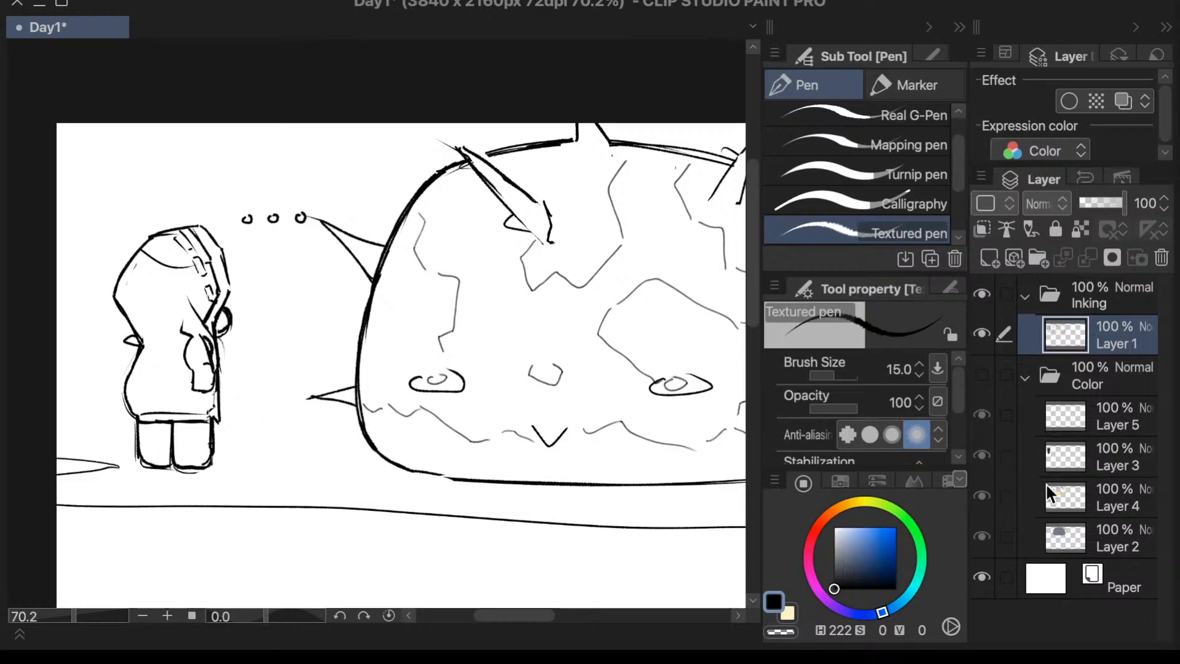
- Ink a wavy trim line across the tops of the legs below the coat's hem, using the Color folder as reference, and hide the folder
left_click(987, 379)
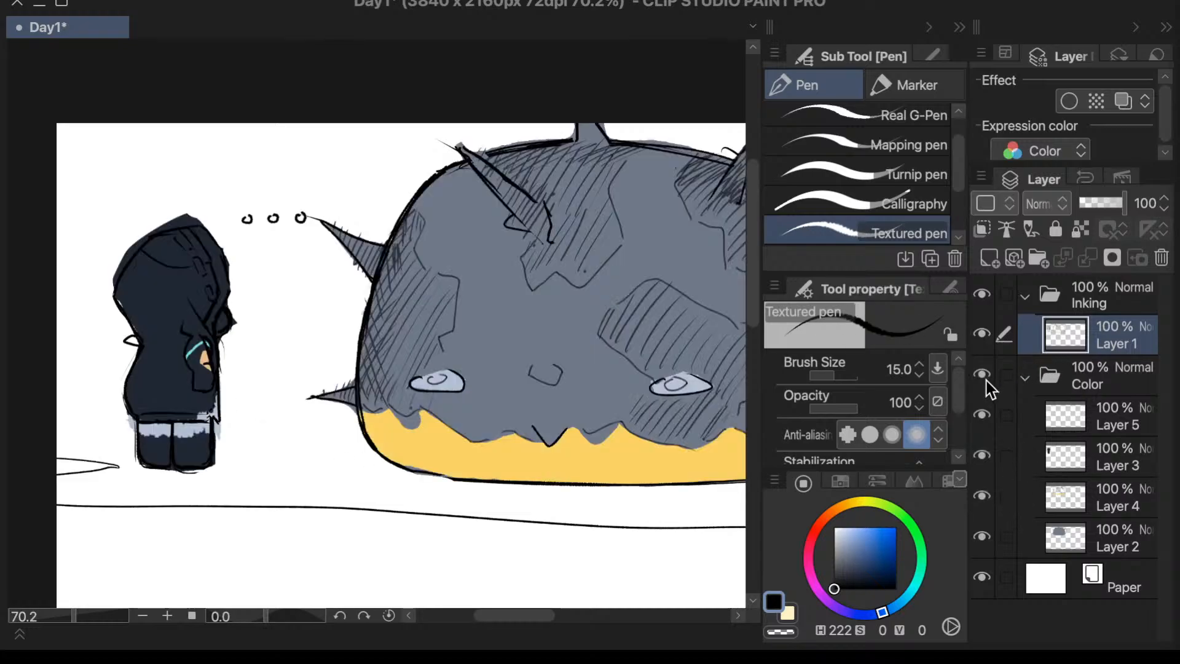
left_click(985, 380)
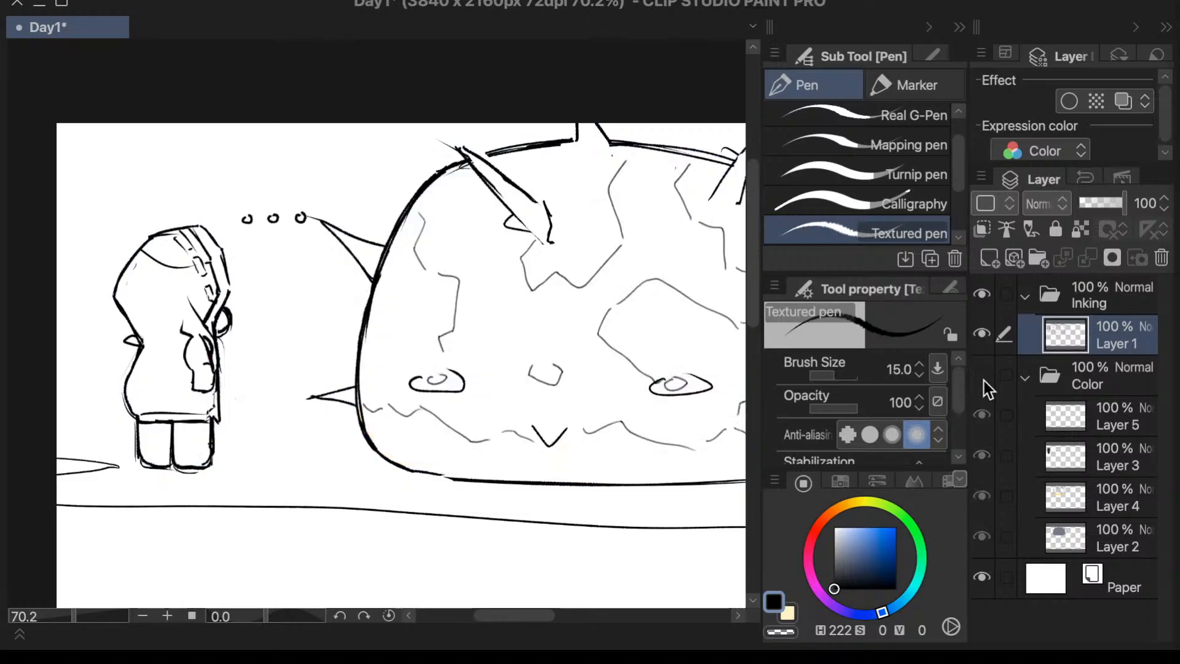
left_click(983, 379)
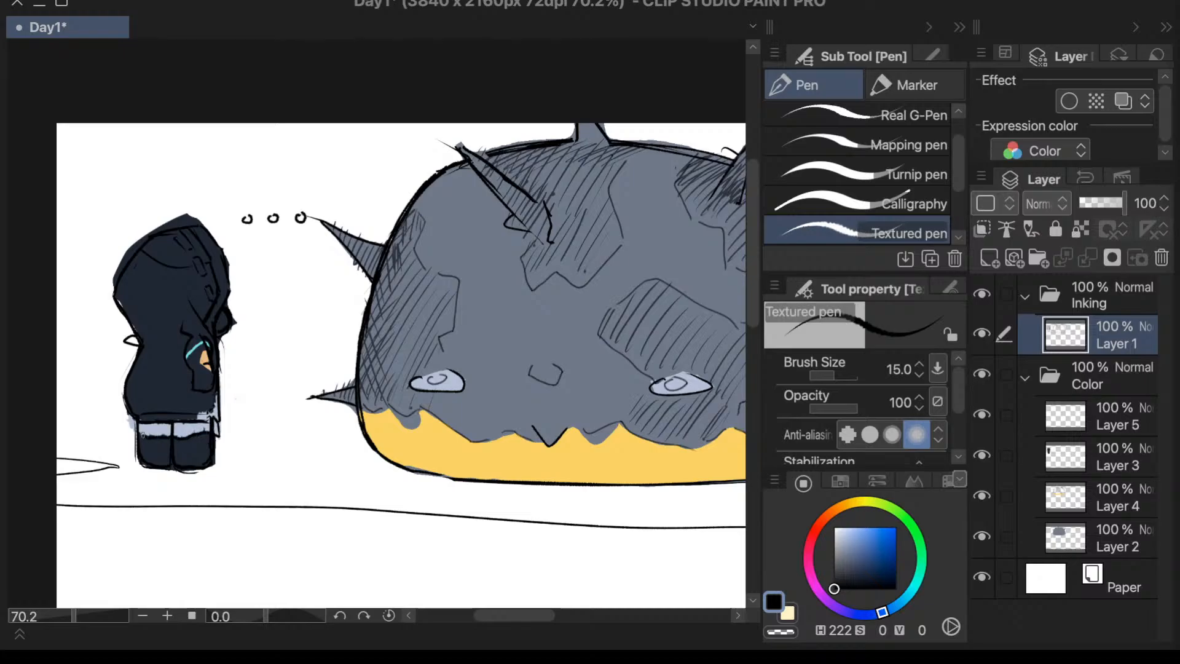
left_click_drag(130, 418, 116, 400)
left_click(987, 386)
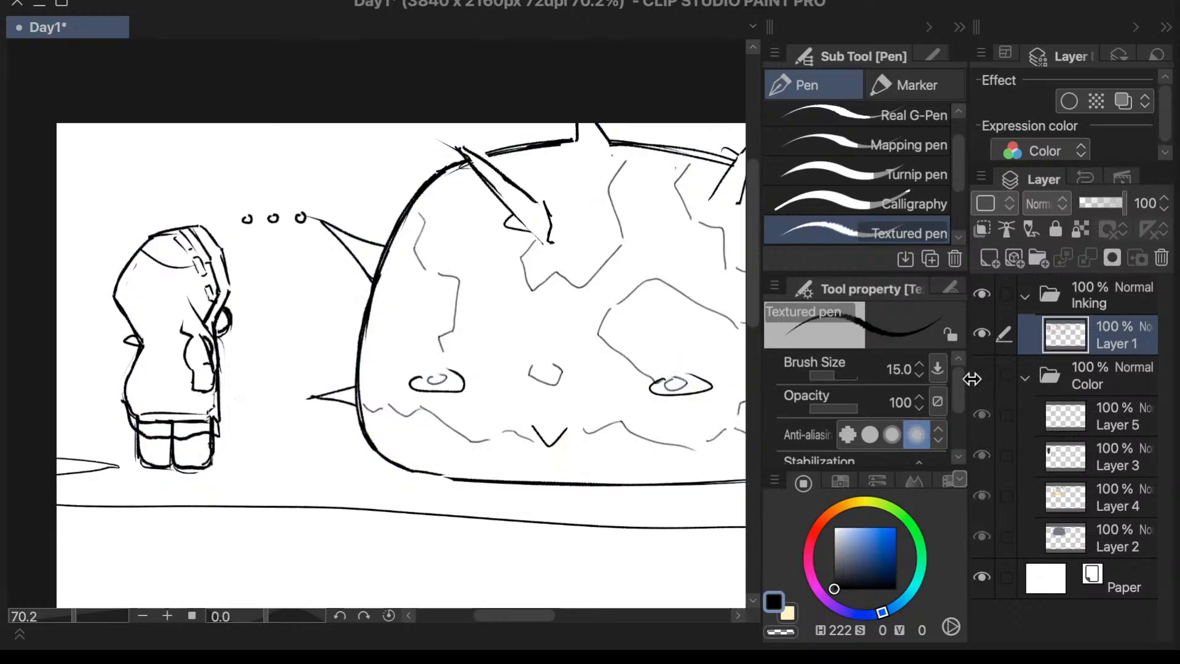
- Erase the leg lines between the coat's hem and the wavy trim with the Vector 3 eraser, and check against the Color folder
key("e")
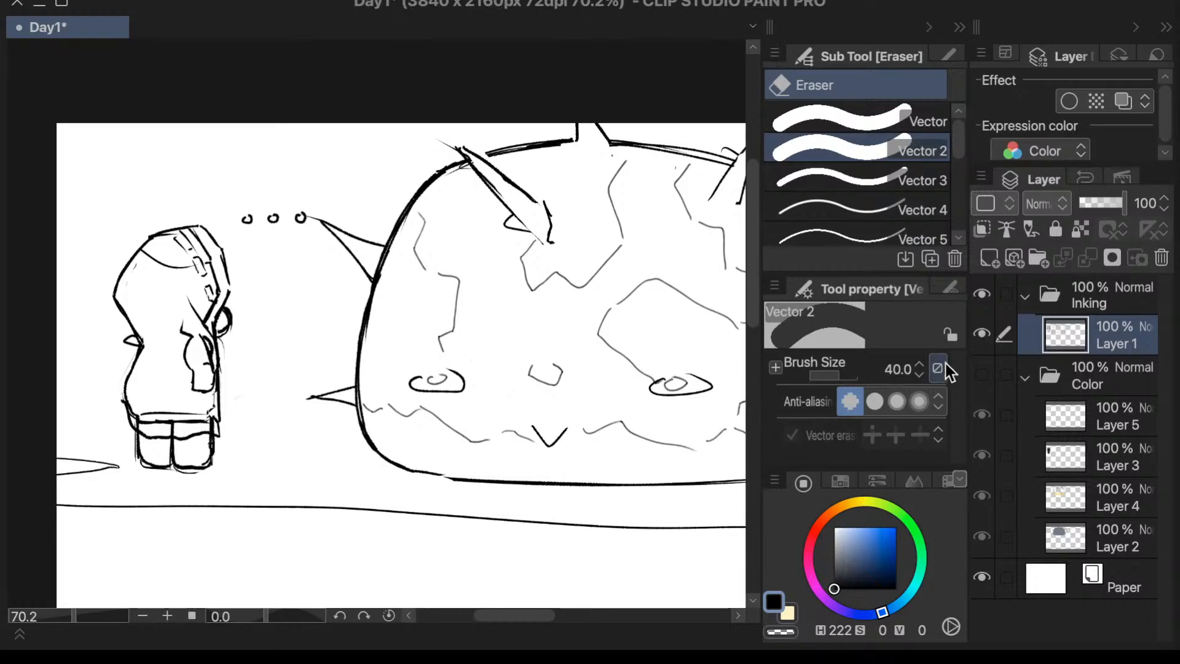
left_click(908, 181)
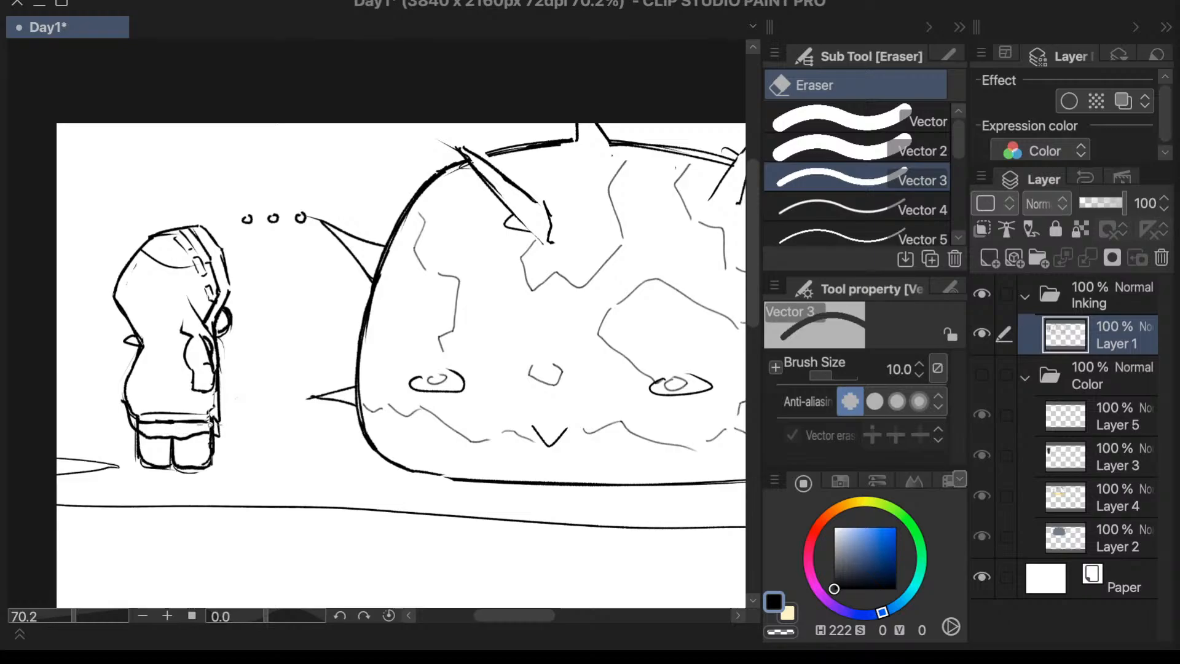
left_click_drag(213, 423, 132, 427)
key("p")
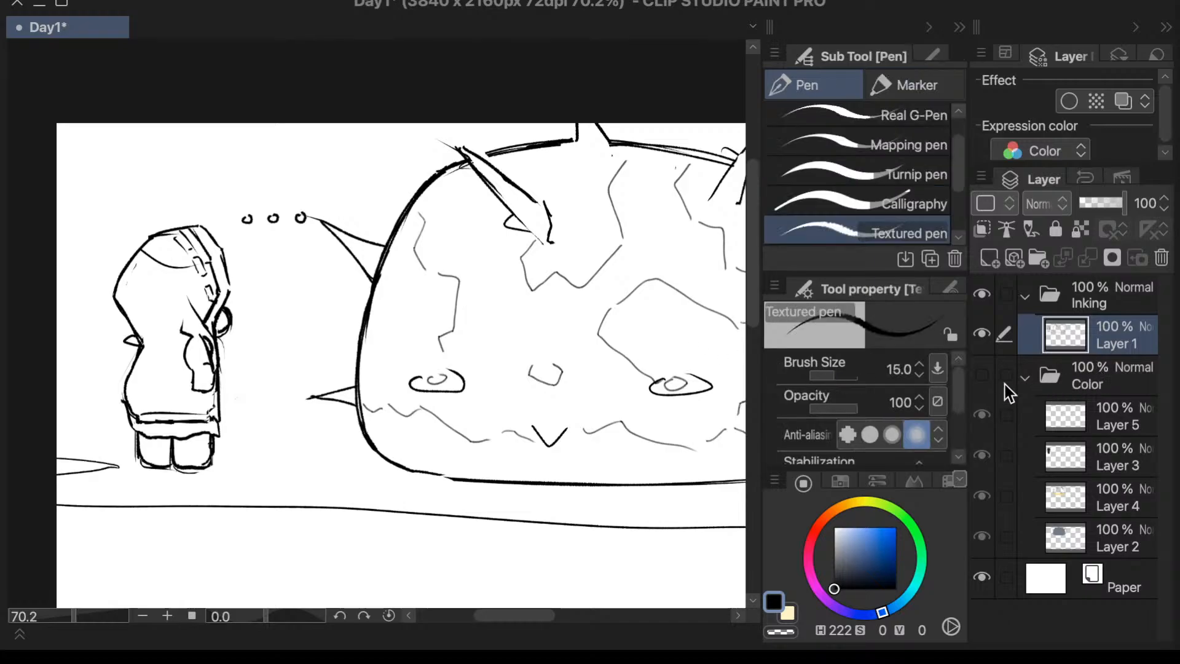
left_click(989, 381)
left_click(982, 378)
- Erase the stray sketch lines around the outer sides and undersides of both legs with the Vector 3 eraser
left_click_drag(76, 617, 83, 616)
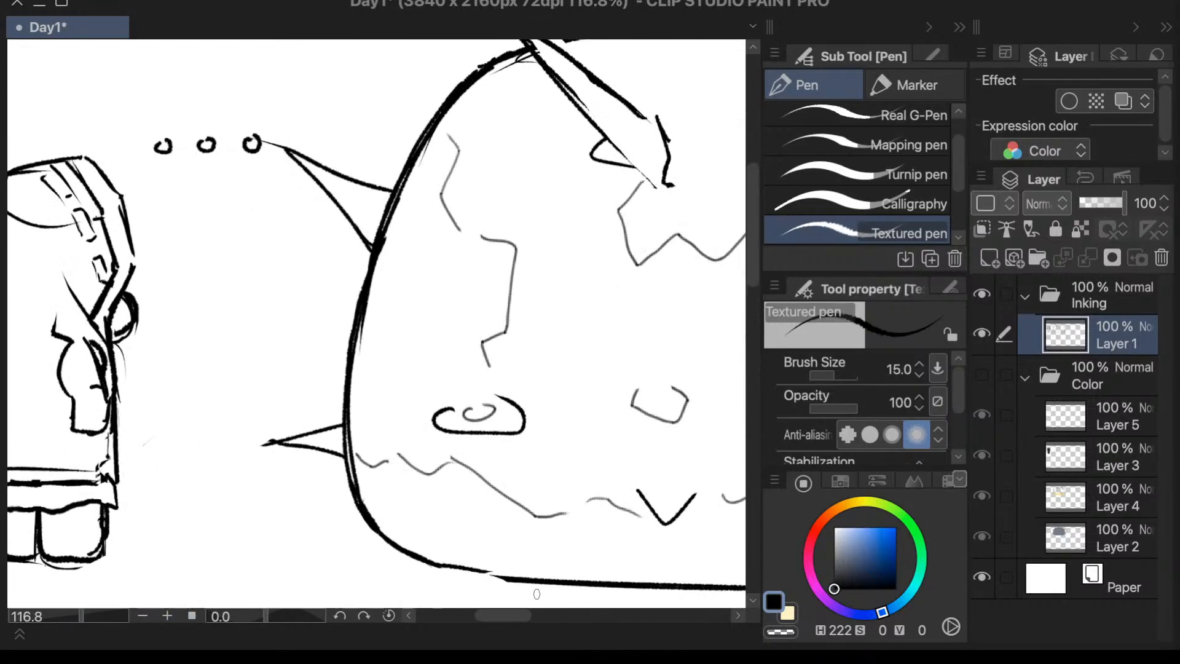
left_click_drag(524, 615, 509, 614)
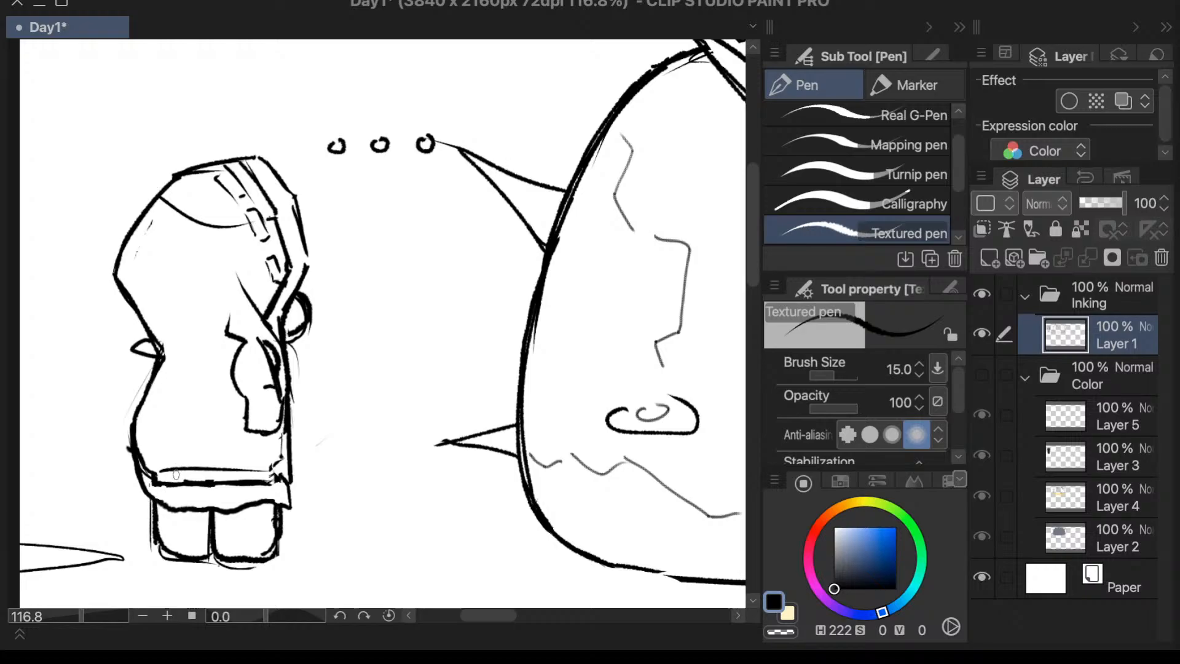
key("e")
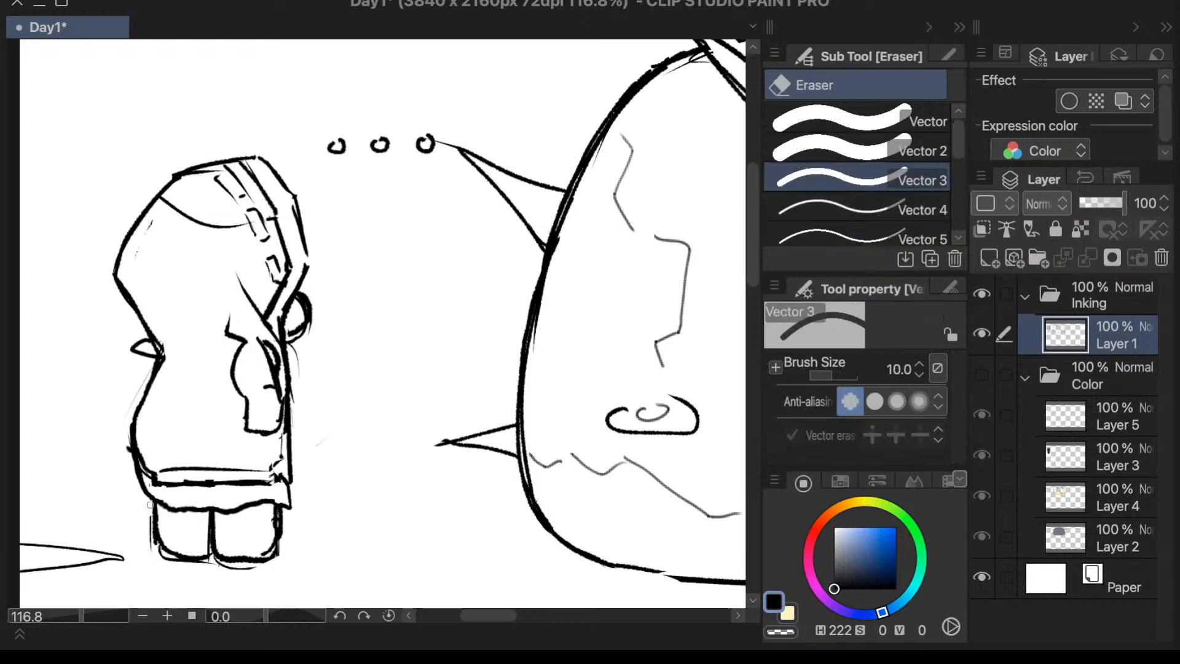
left_click_drag(149, 520, 151, 550)
left_click_drag(257, 570, 216, 566)
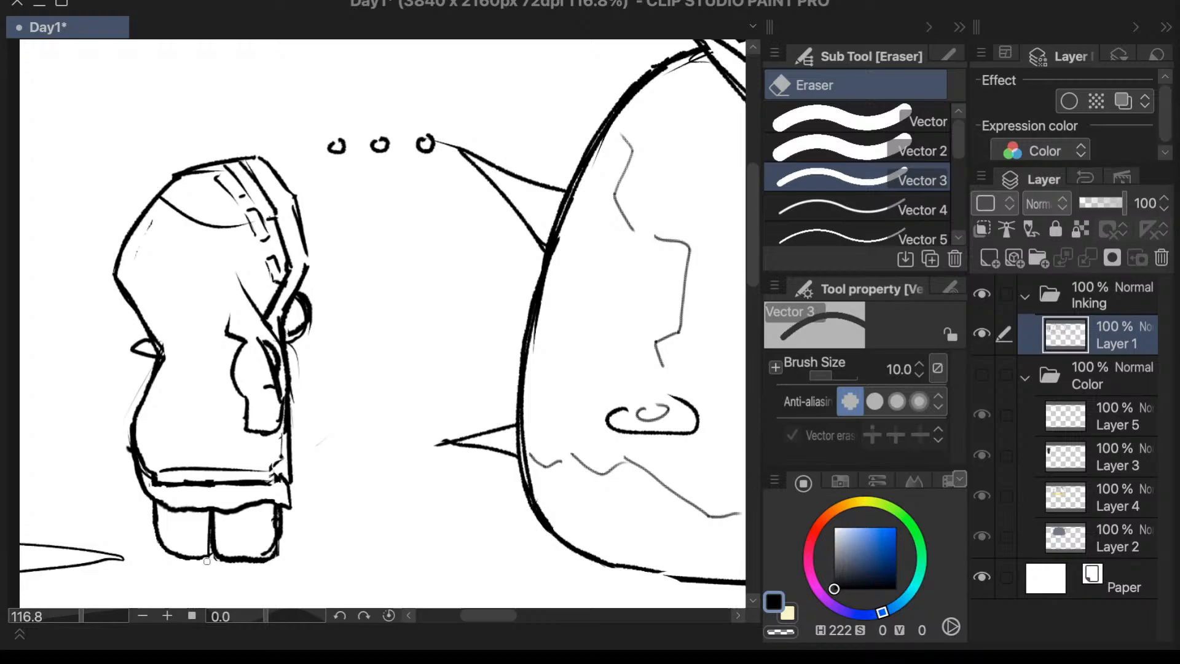
left_click_drag(281, 548, 263, 568)
mouse_move(285, 512)
left_mouse_down()
mouse_move(276, 551)
mouse_move(283, 525)
left_mouse_up()
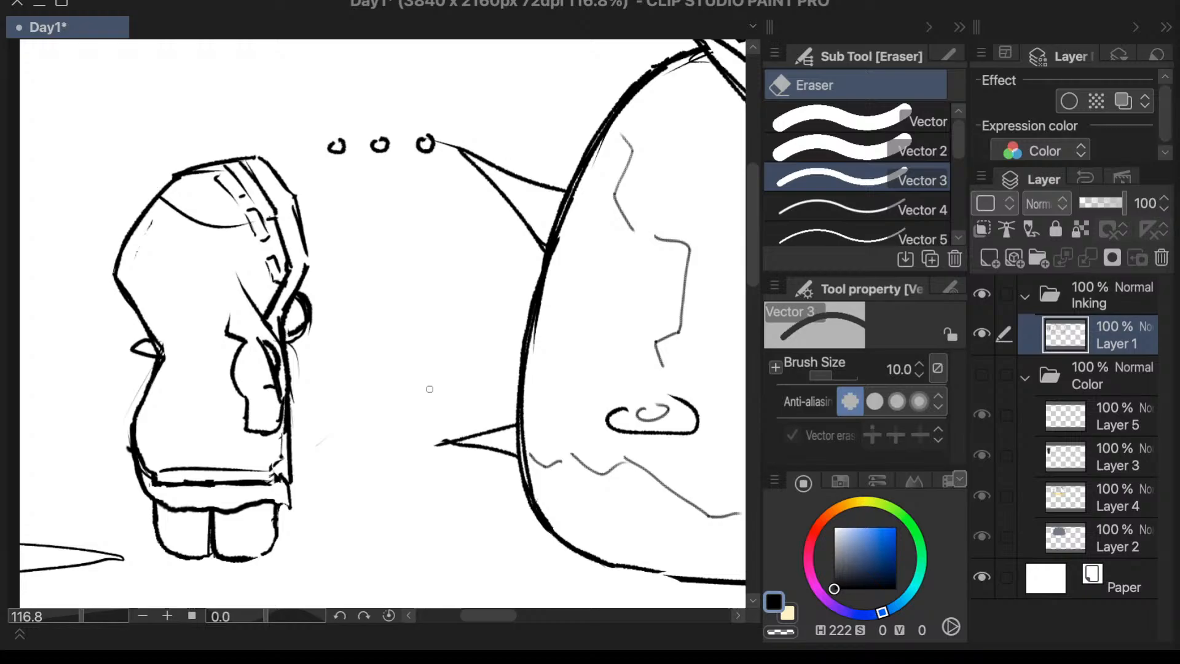
- Close the gap in the front foot's lower outline with a short black pen stroke at size 15
key("p")
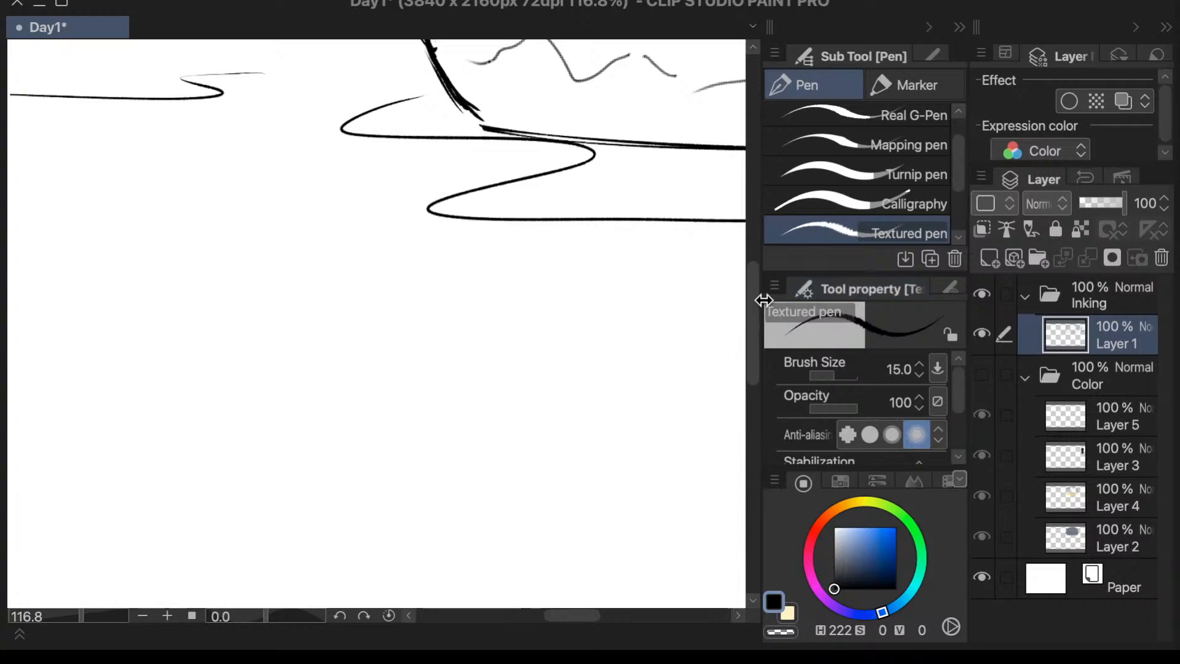
left_click_drag(754, 308, 761, 234)
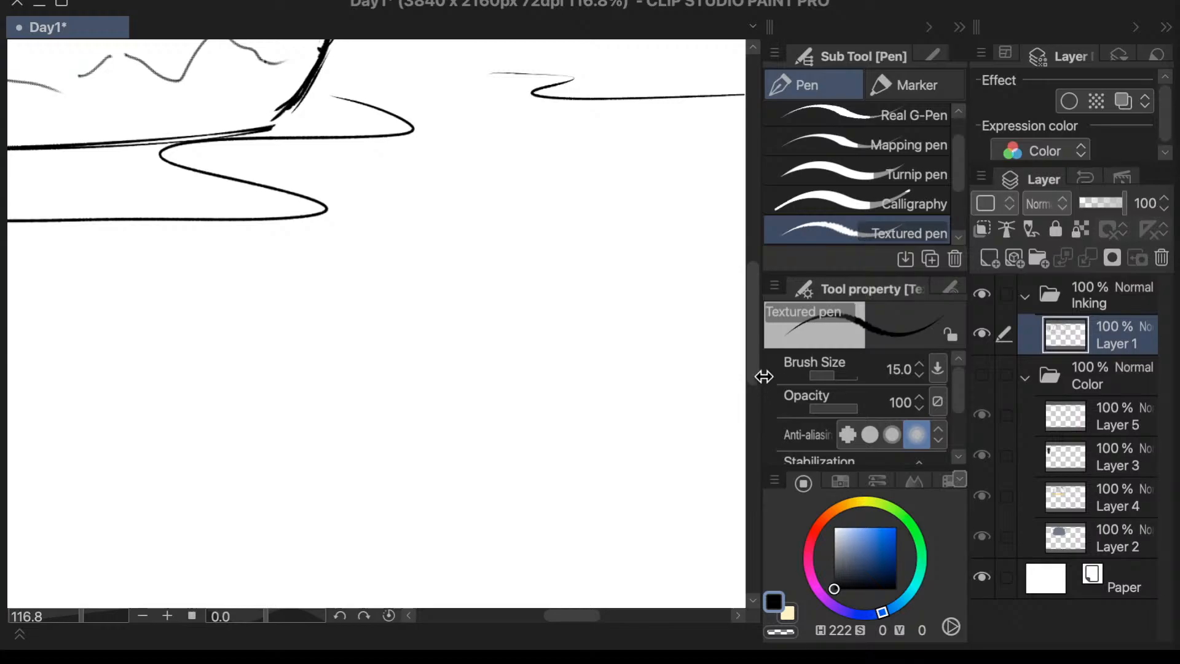
left_click_drag(755, 371, 758, 294)
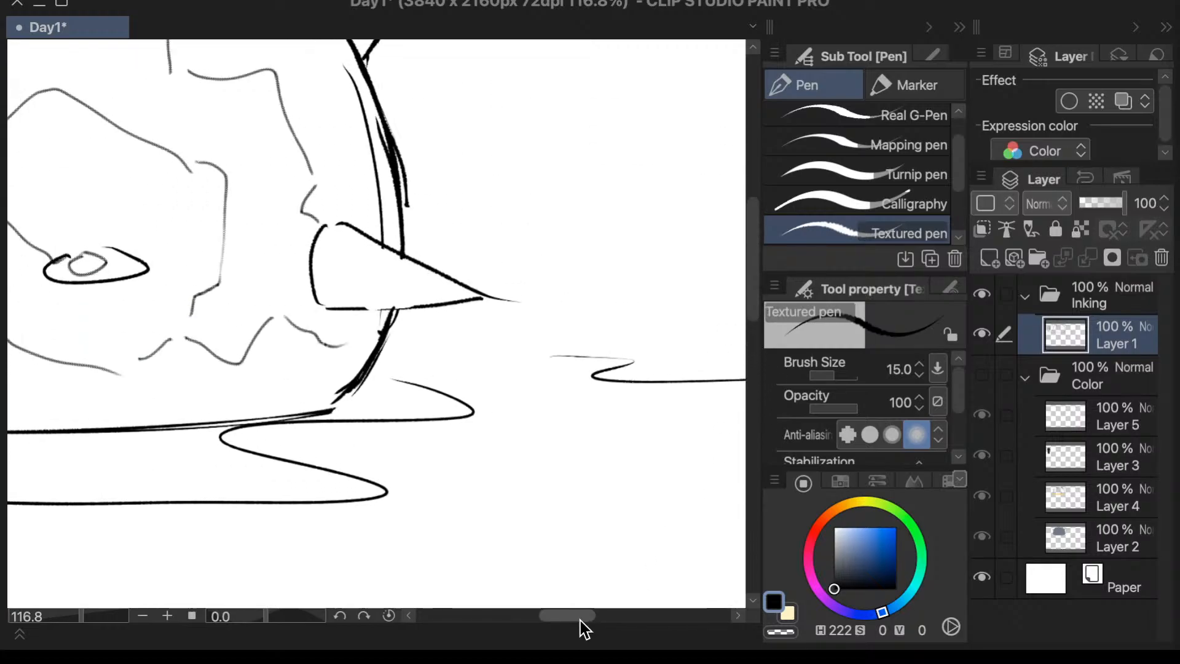
left_click_drag(580, 619, 497, 620)
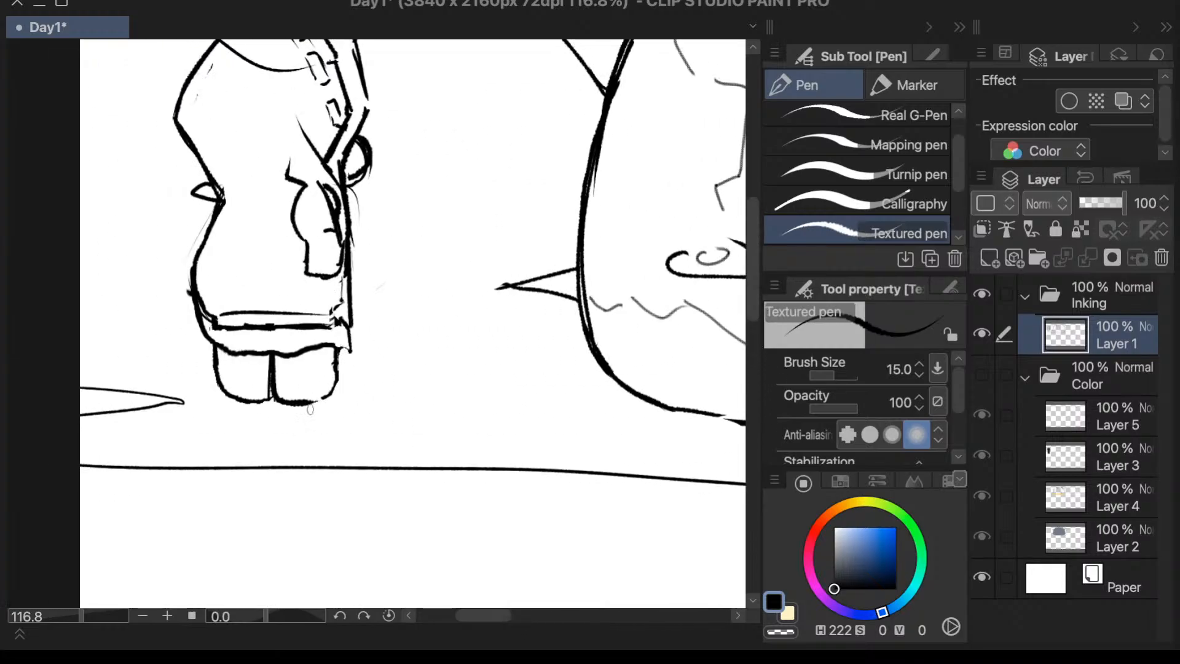
left_click_drag(274, 621, 271, 622)
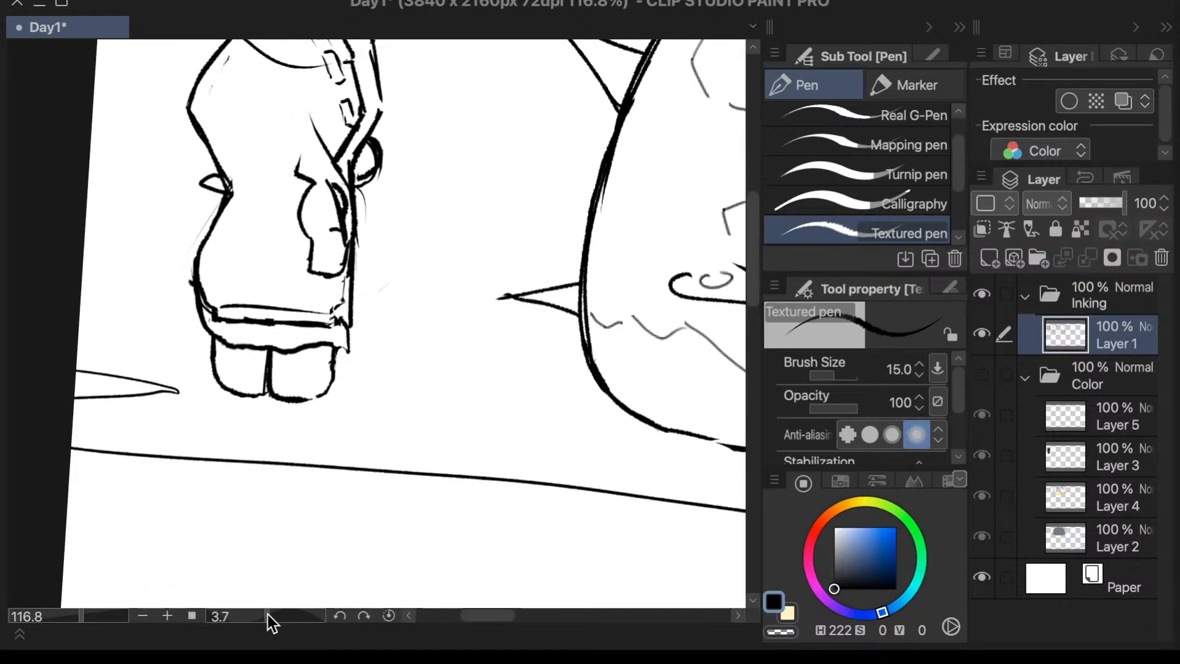
left_click(267, 615)
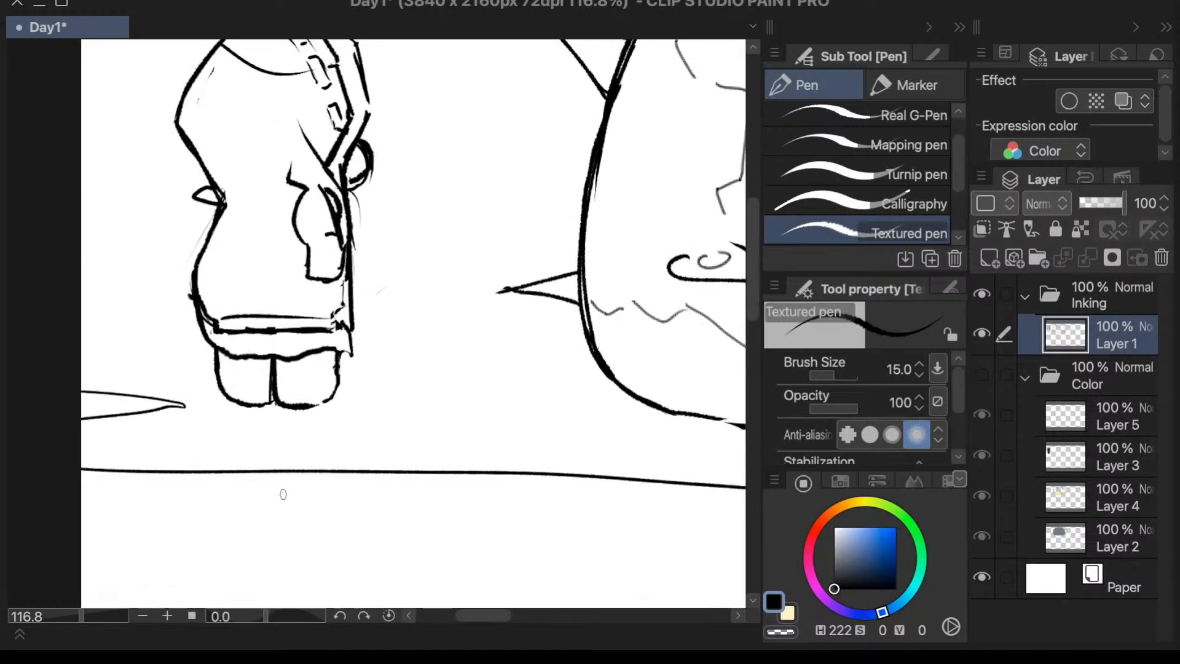
left_click_drag(81, 617, 90, 617)
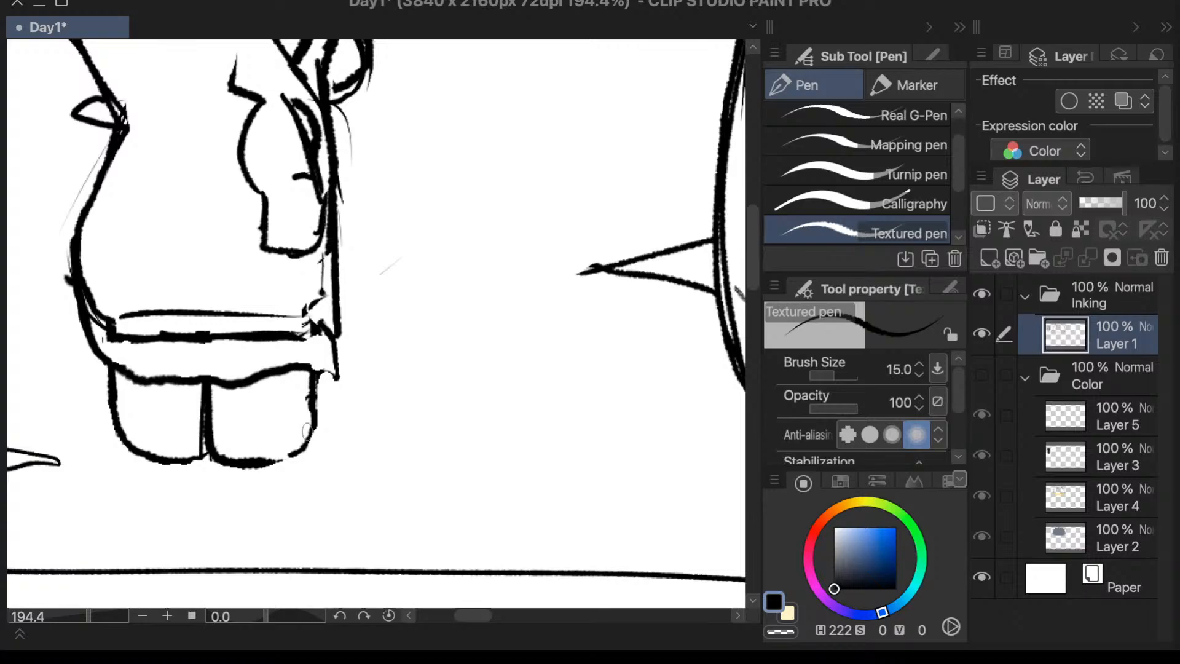
key("period")
left_click_drag(300, 451, 277, 460)
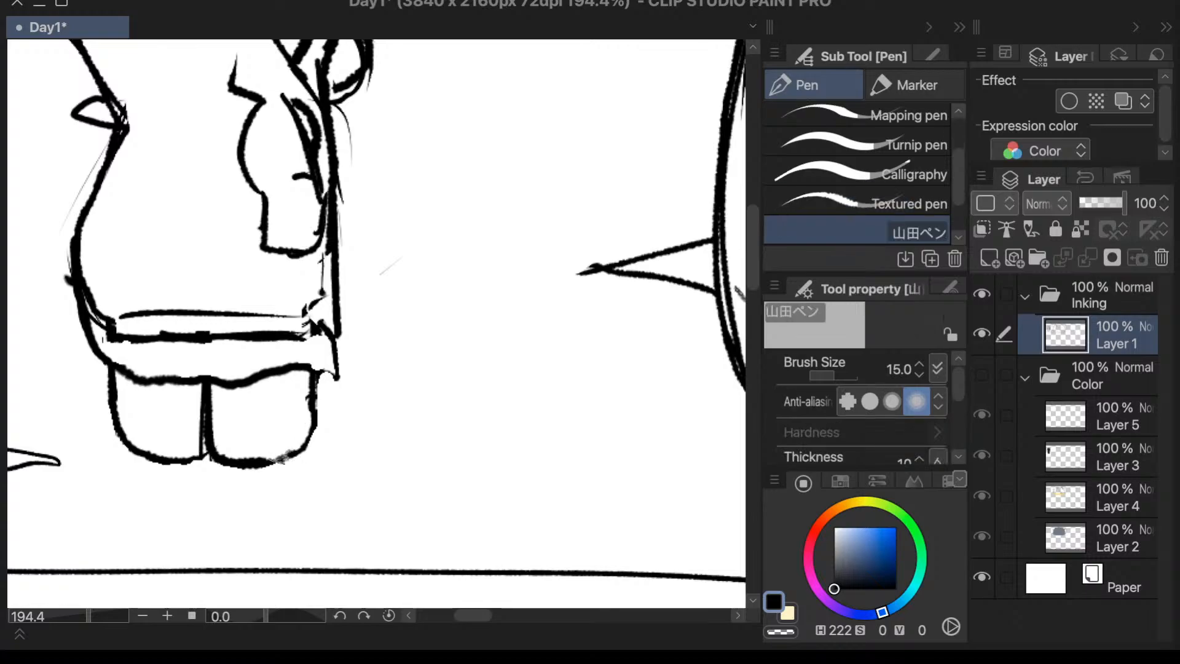
- Erase the rough marks along the front leg's outer edge and beside the line dividing the legs
key("e")
left_click_drag(324, 378, 324, 413)
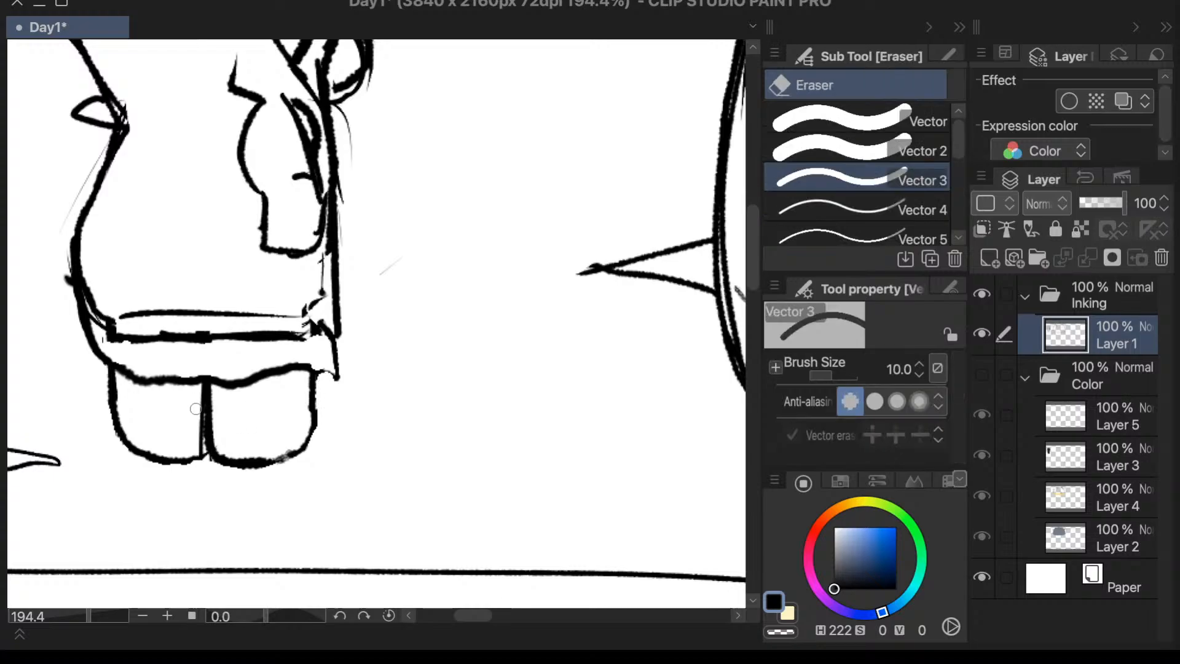
mouse_move(195, 404)
left_mouse_down()
mouse_move(197, 448)
mouse_move(196, 432)
left_mouse_up()
- Erase the thin stray lines along the coat's back and front edges, beside the coat and beneath the round shape at the face
left_click_drag(65, 280, 66, 259)
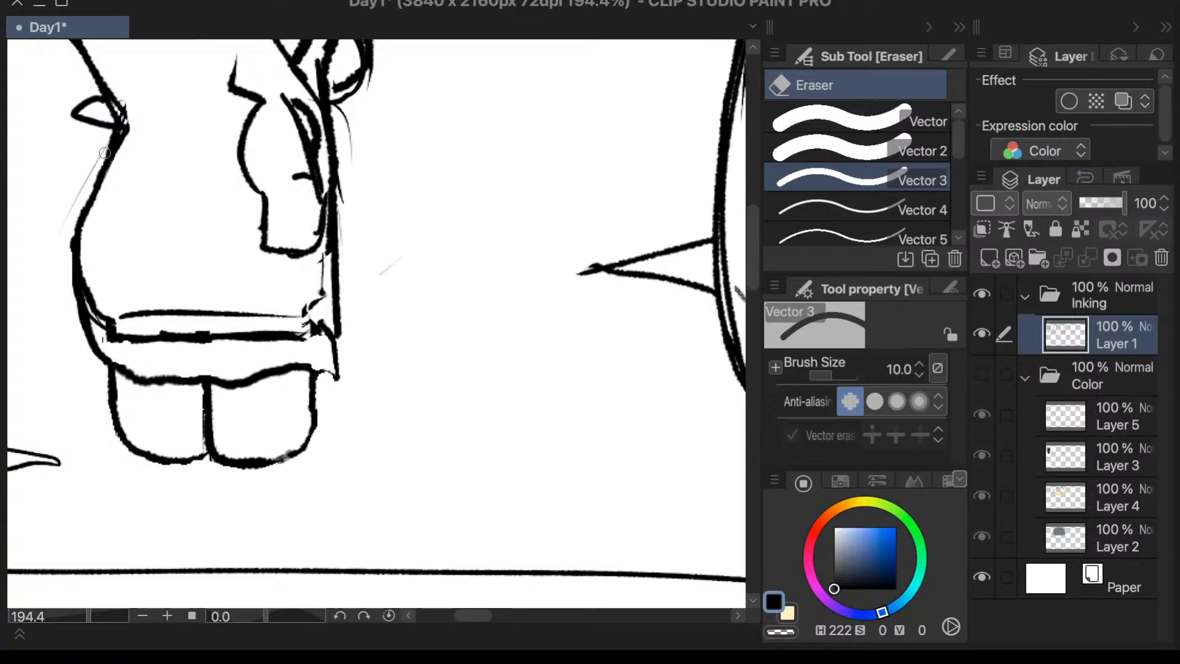
left_click_drag(102, 145, 65, 238)
mouse_move(355, 124)
left_mouse_down()
mouse_move(345, 113)
mouse_move(356, 125)
mouse_move(345, 193)
mouse_move(347, 161)
left_mouse_up()
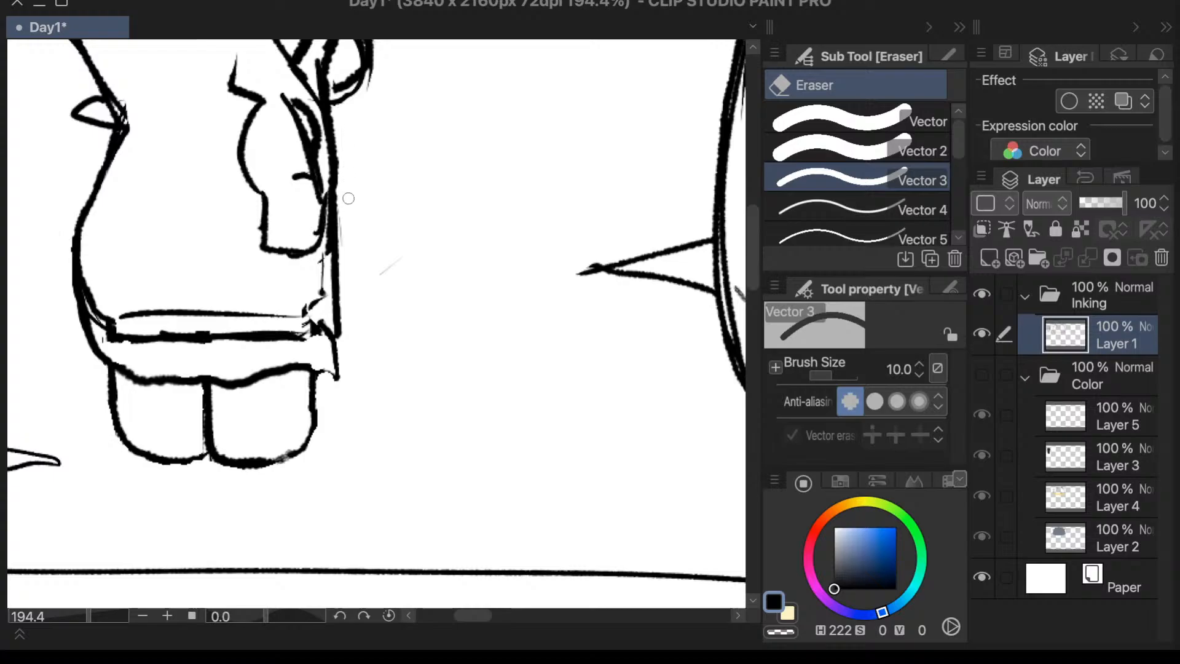
left_click_drag(395, 271, 406, 249)
left_click_drag(751, 261, 757, 250)
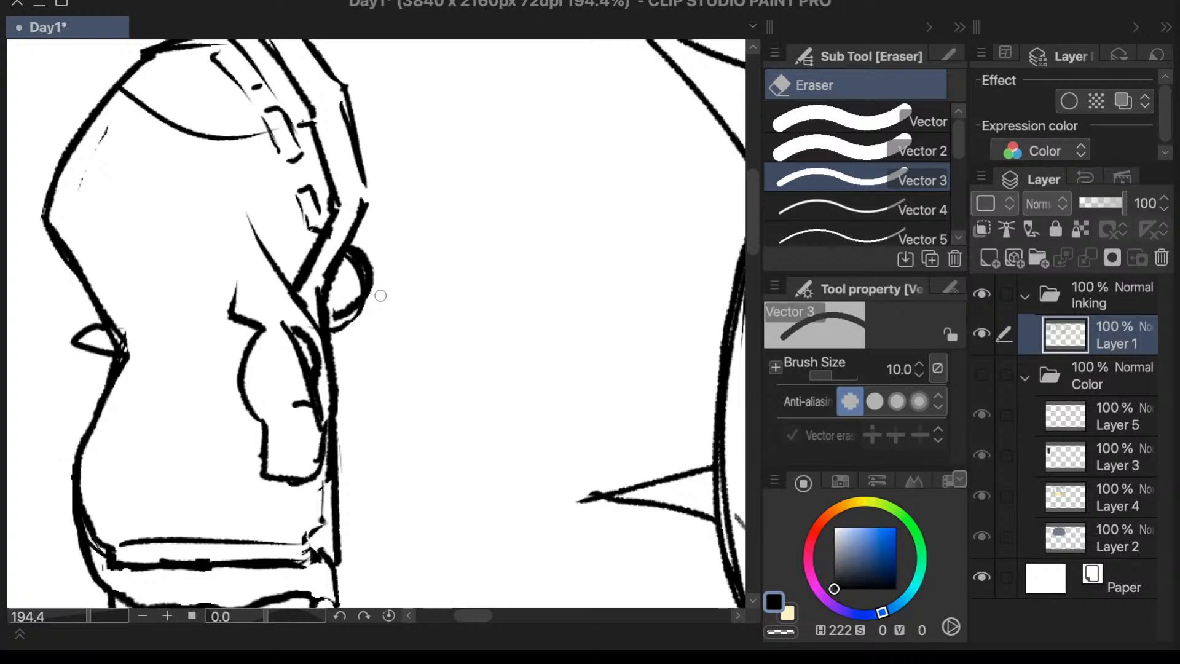
left_click_drag(357, 324, 338, 333)
- Join and smooth the corners along the hood's front edge with the black Textured pen at size 15
key("p")
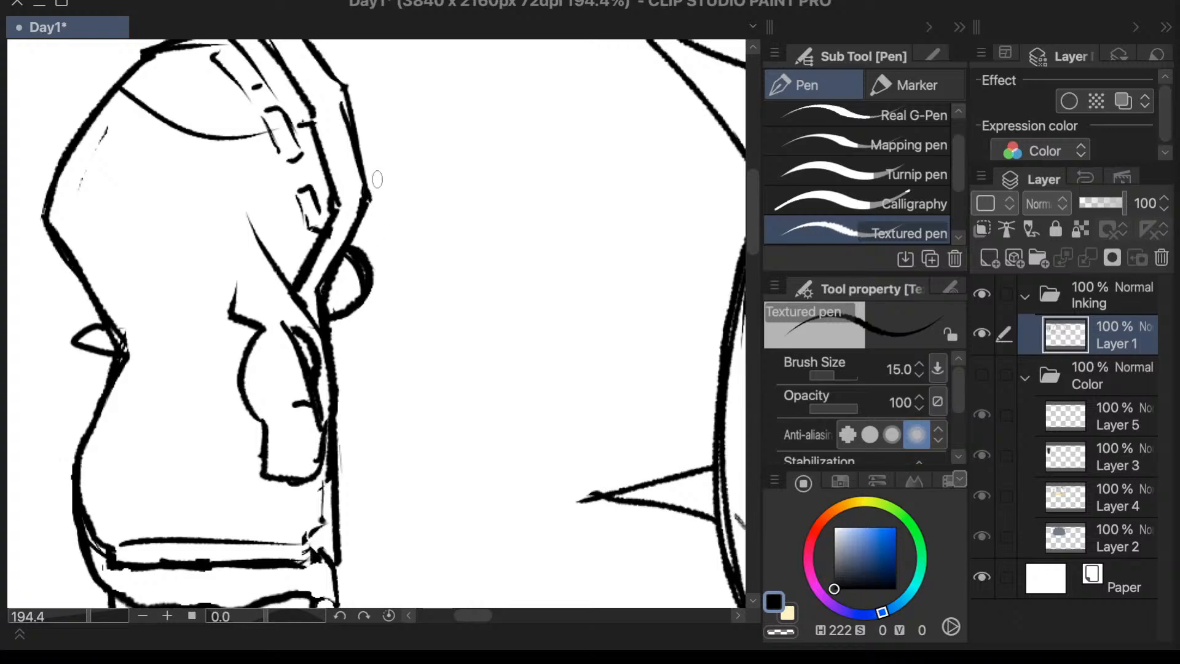
left_click_drag(753, 238, 749, 216)
key(".")
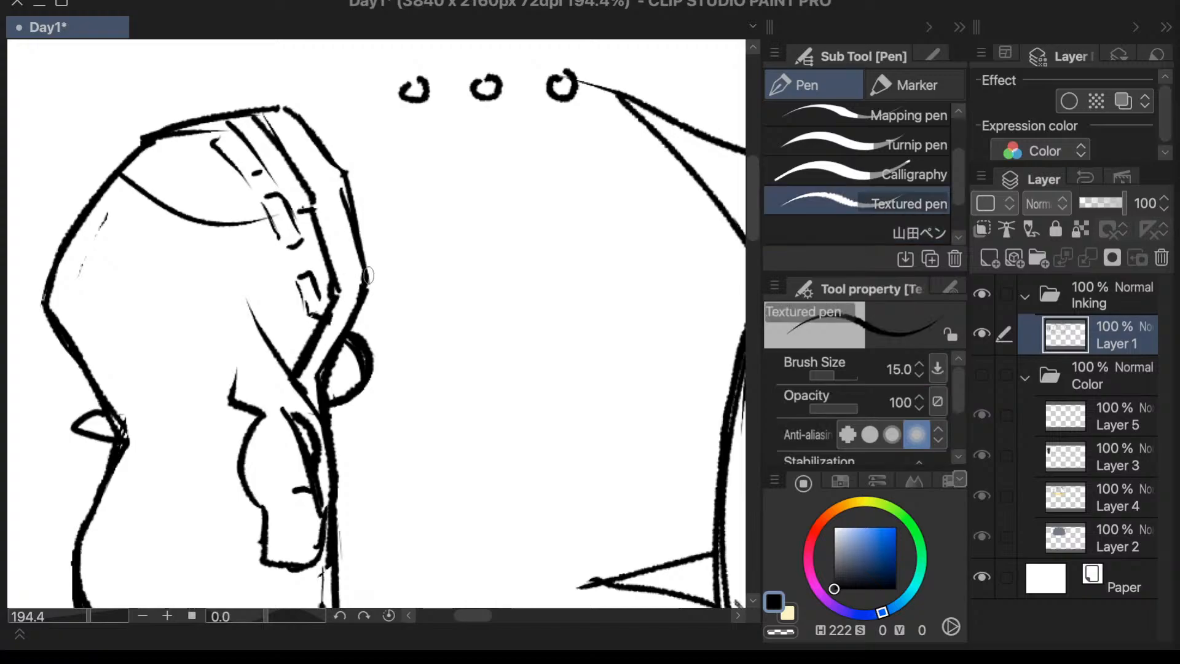
mouse_move(330, 160)
left_mouse_down()
mouse_move(349, 200)
mouse_move(349, 182)
left_mouse_up()
key("g")
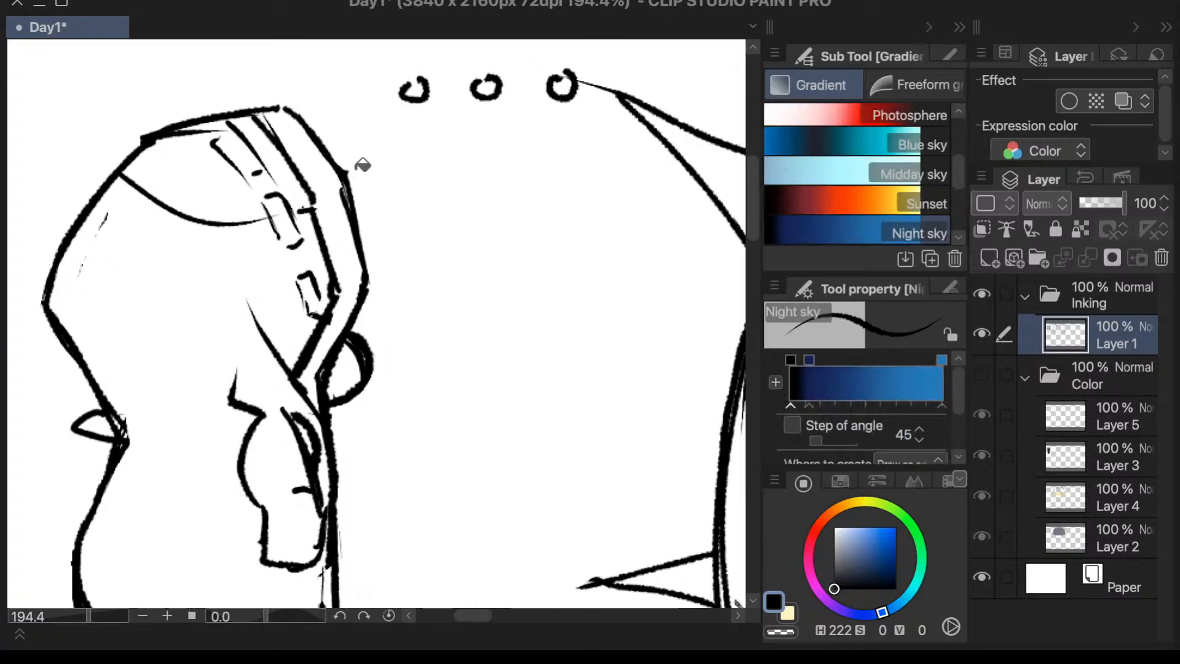
key("g")
key("e")
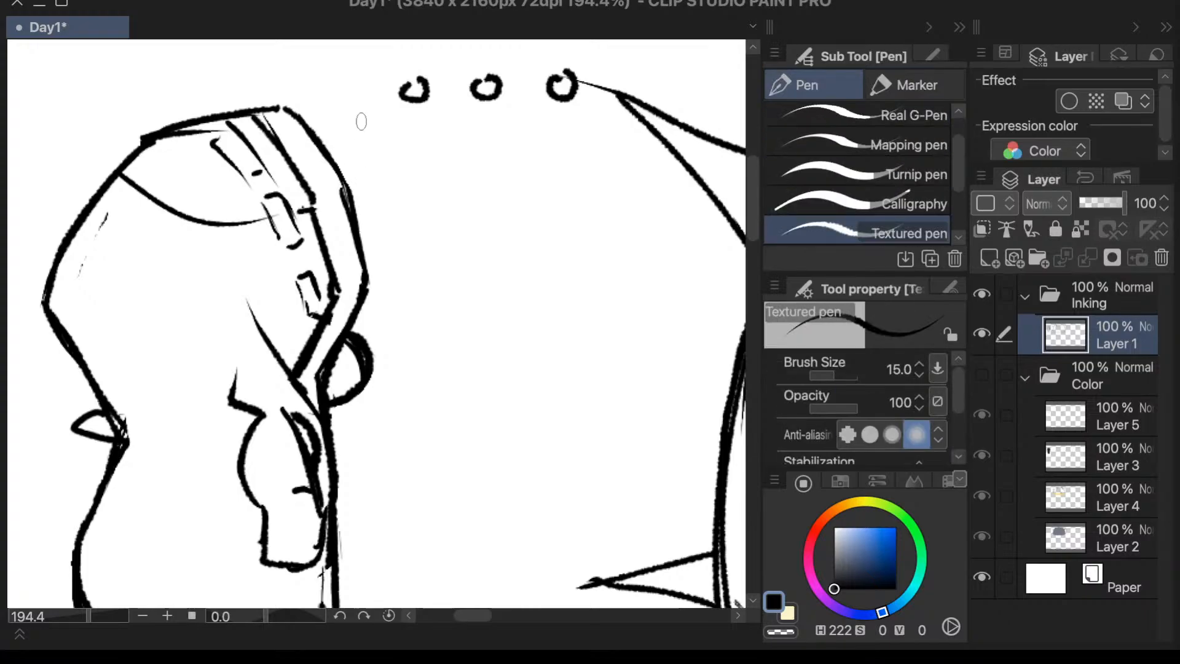
key("p")
- Erase the rough double line at the back of the hood's crown and the sharp corner at its peak
key("e")
mouse_move(216, 129)
left_mouse_down()
mouse_move(162, 149)
mouse_move(176, 138)
mouse_move(167, 109)
mouse_move(127, 142)
mouse_move(178, 113)
left_mouse_up()
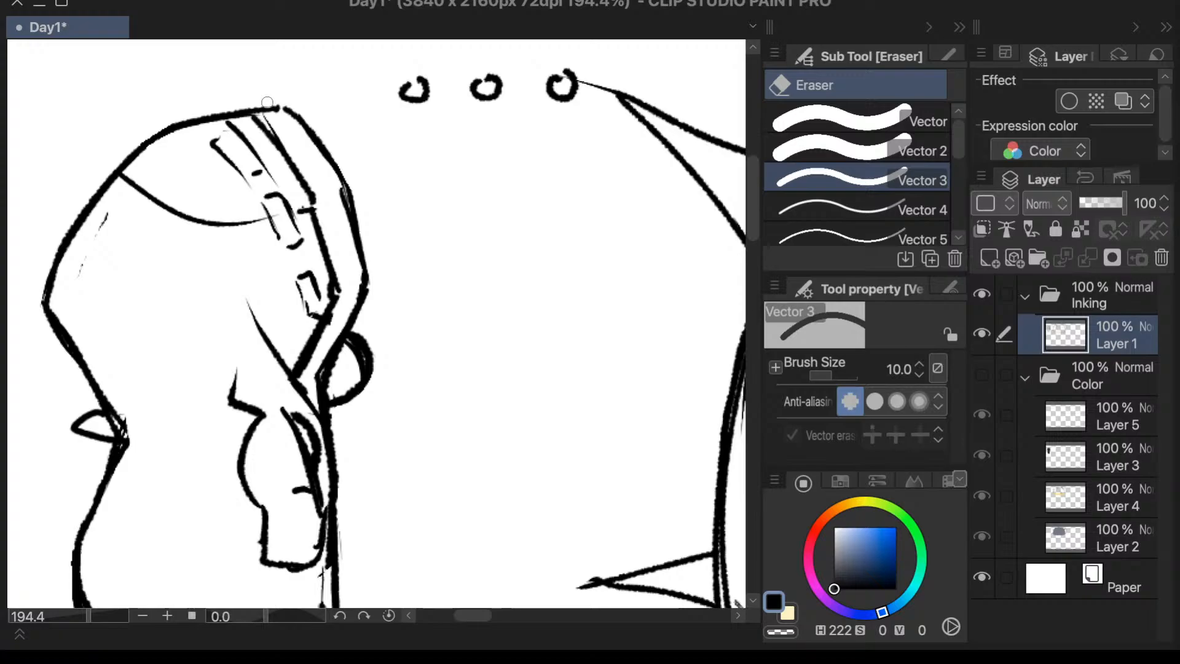
left_click_drag(278, 105, 292, 116)
- Rejoin the hood's outline at its peak as a smooth corner, and erase the faint stray marks inside the back of the hood
key("p")
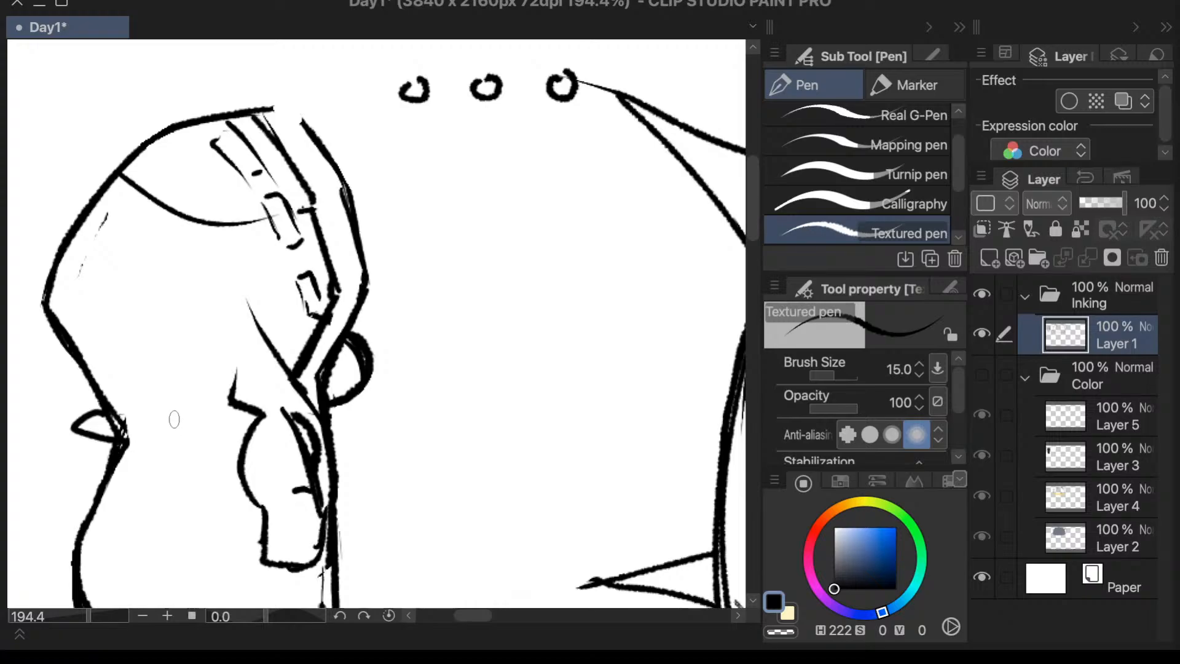
key("e")
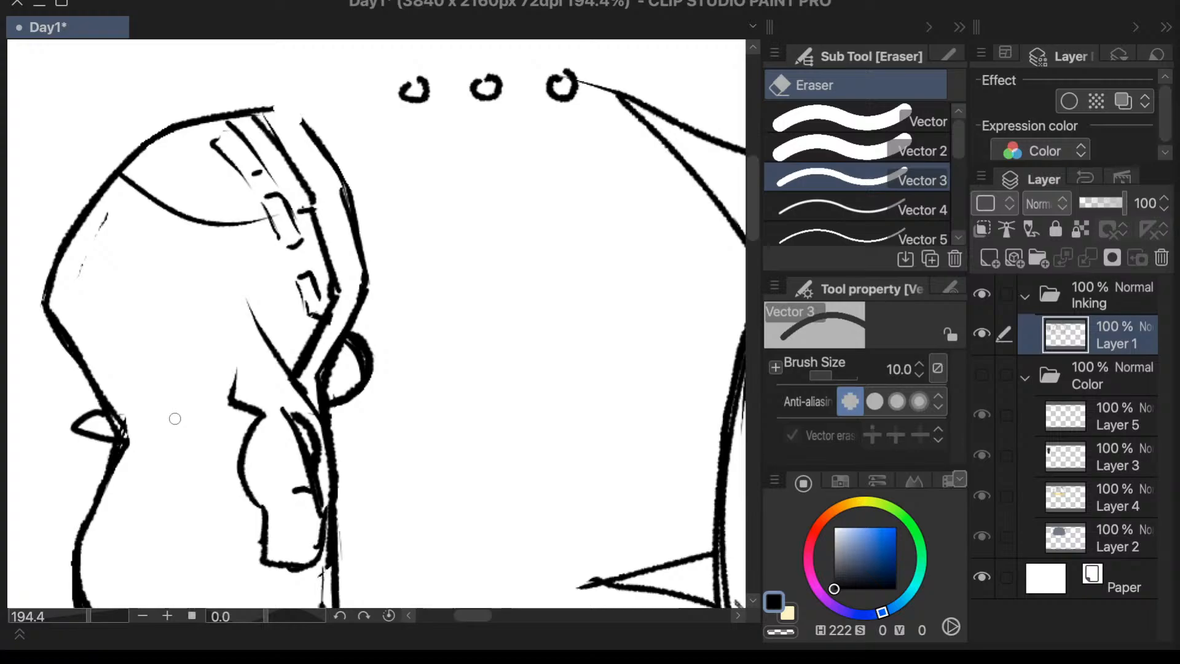
key("ctrl+z")
key("p")
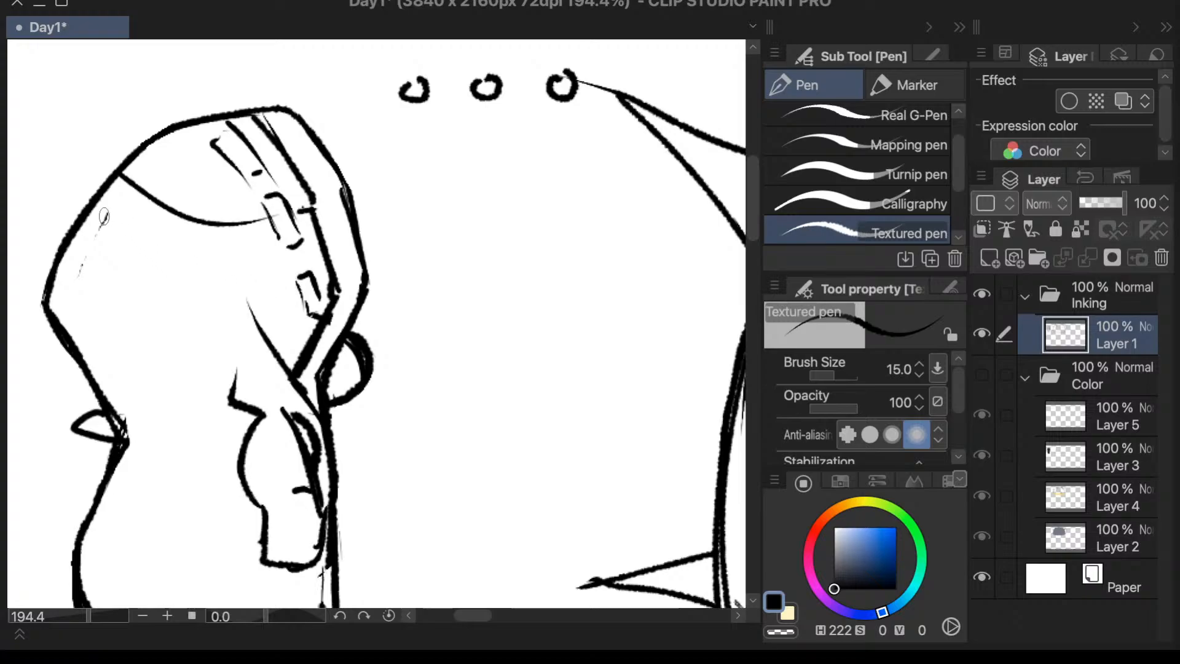
key("e")
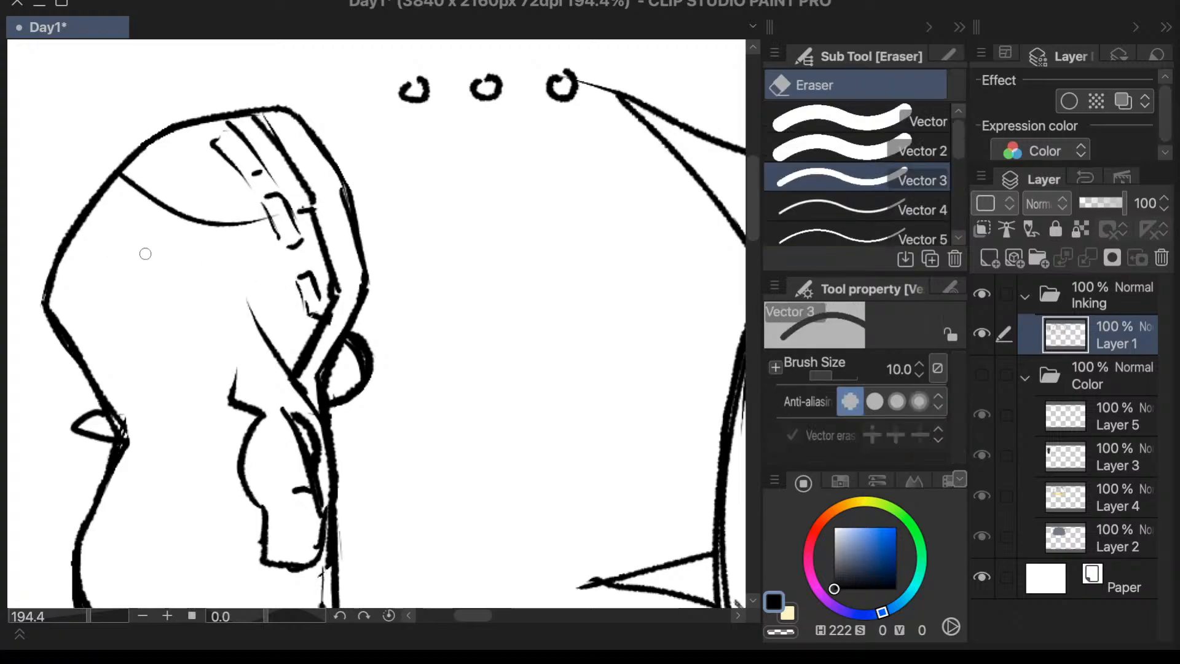
- Ink a small pointed, open loop on the character's upper back, just above the neck point, with the Textured pen
key("p")
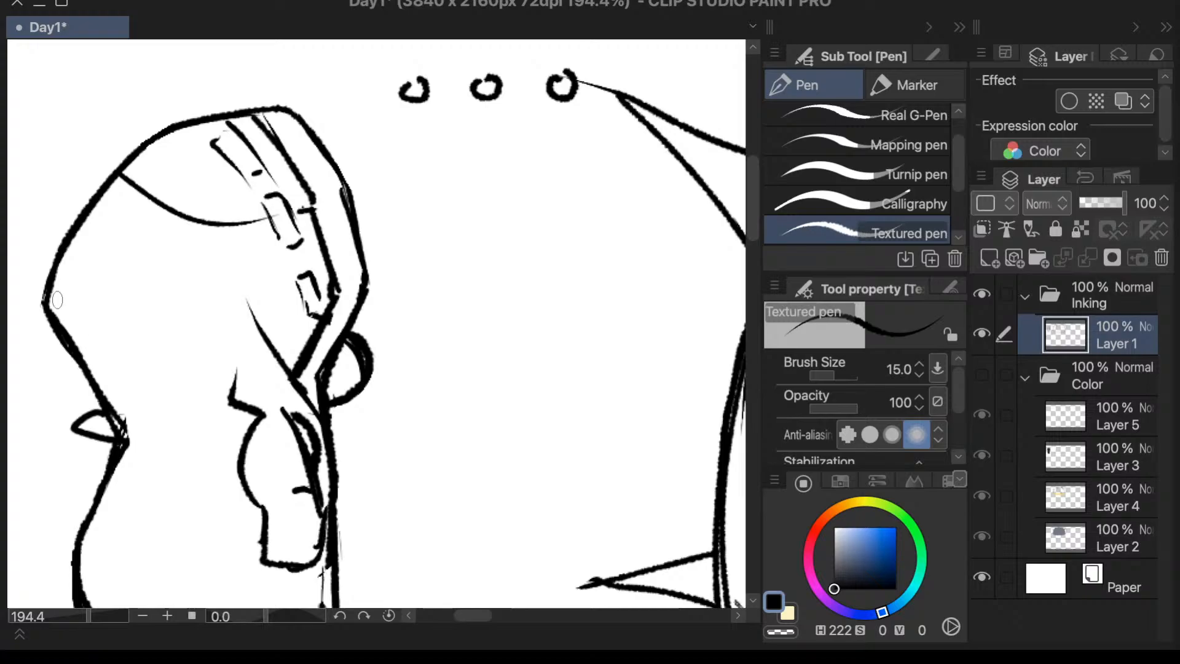
mouse_move(150, 373)
left_mouse_down()
mouse_move(197, 381)
mouse_move(145, 391)
left_mouse_up()
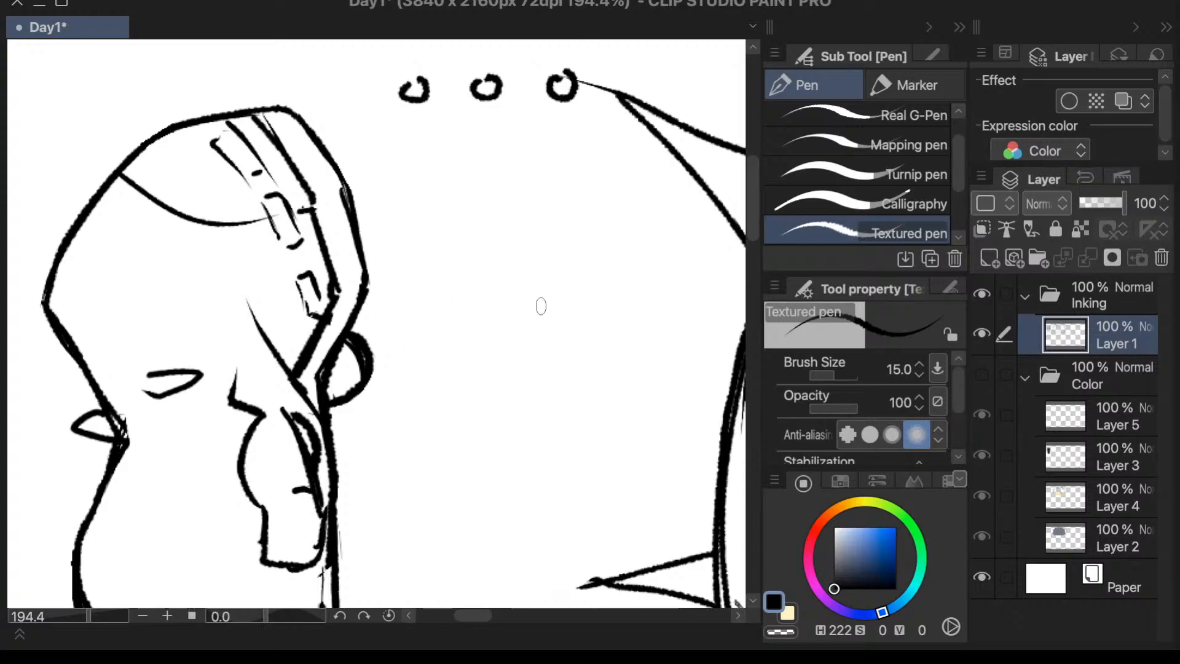
- Erase the doubled inner strokes on the front of the sleeve and the rough marks between the sleeve and the coat's front edge
left_click_drag(750, 190, 742, 212)
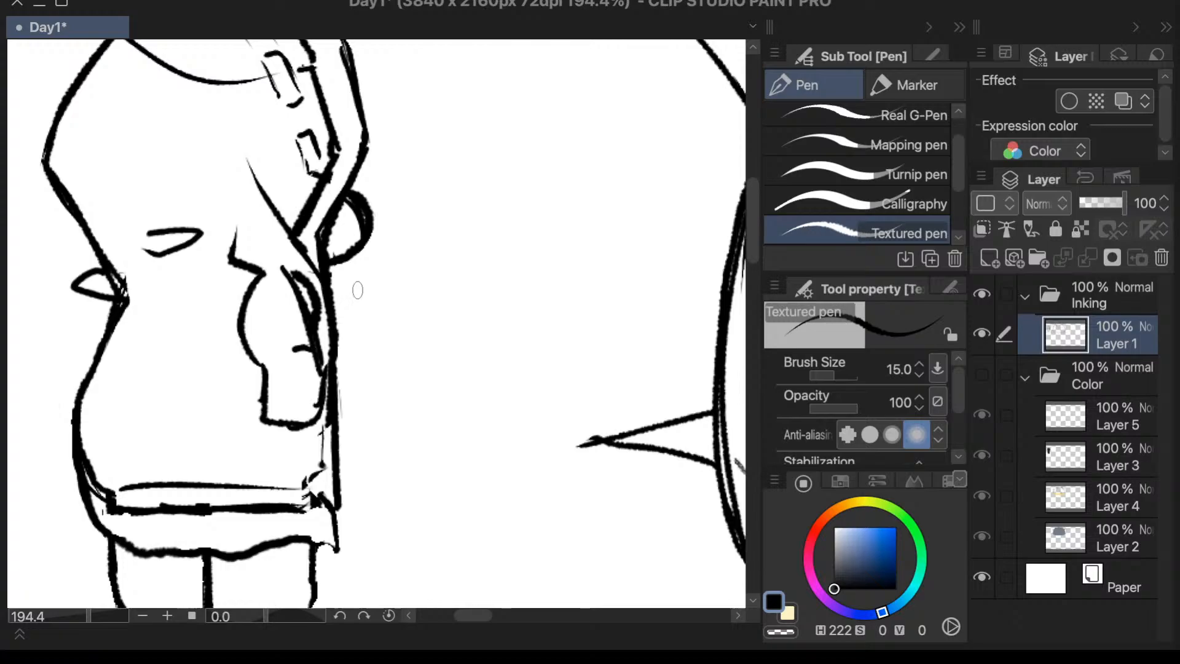
key("g")
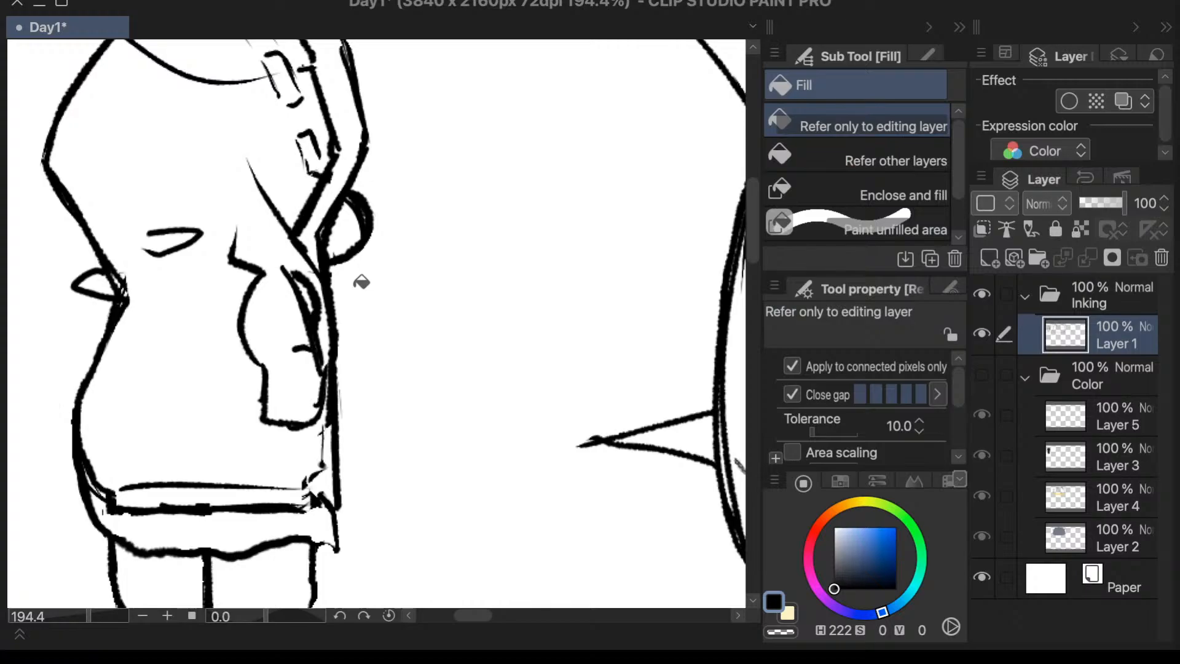
key("e")
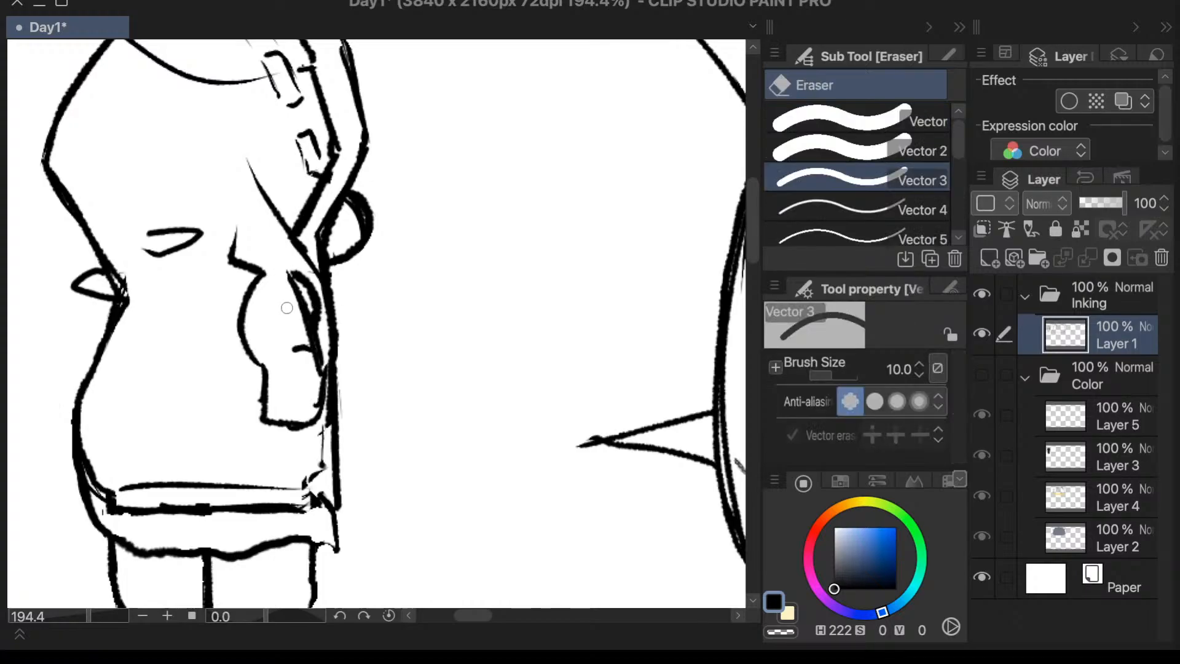
mouse_move(284, 272)
left_mouse_down()
mouse_move(302, 320)
mouse_move(305, 304)
mouse_move(311, 358)
mouse_move(295, 328)
mouse_move(294, 352)
left_mouse_up()
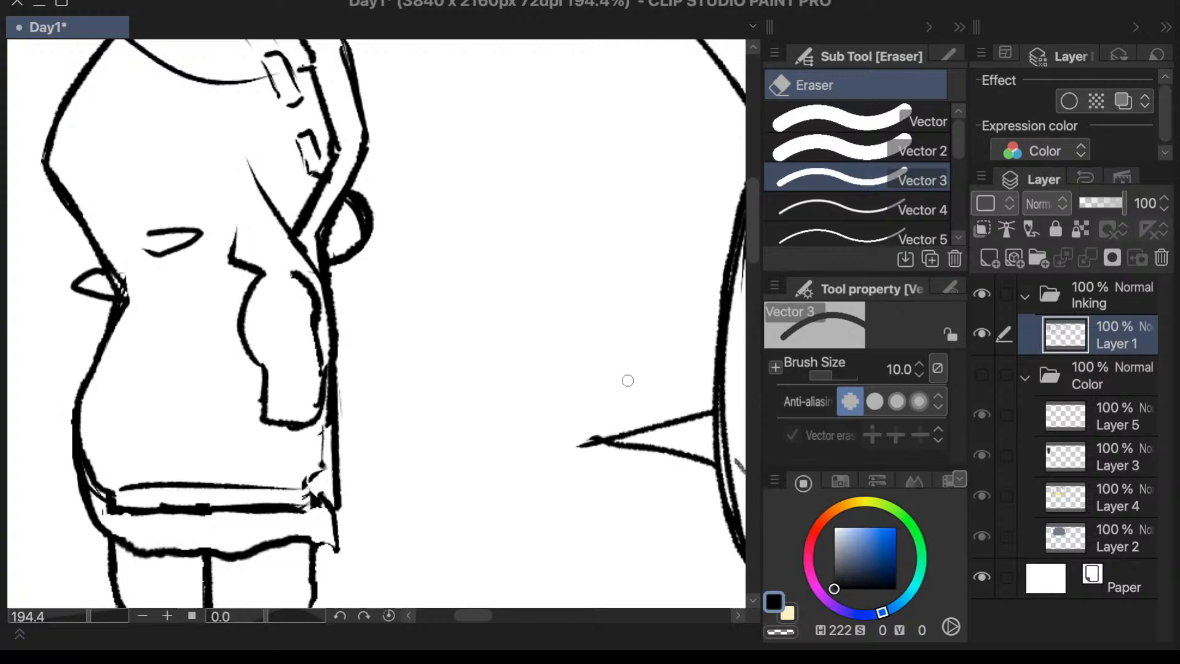
left_click(885, 207)
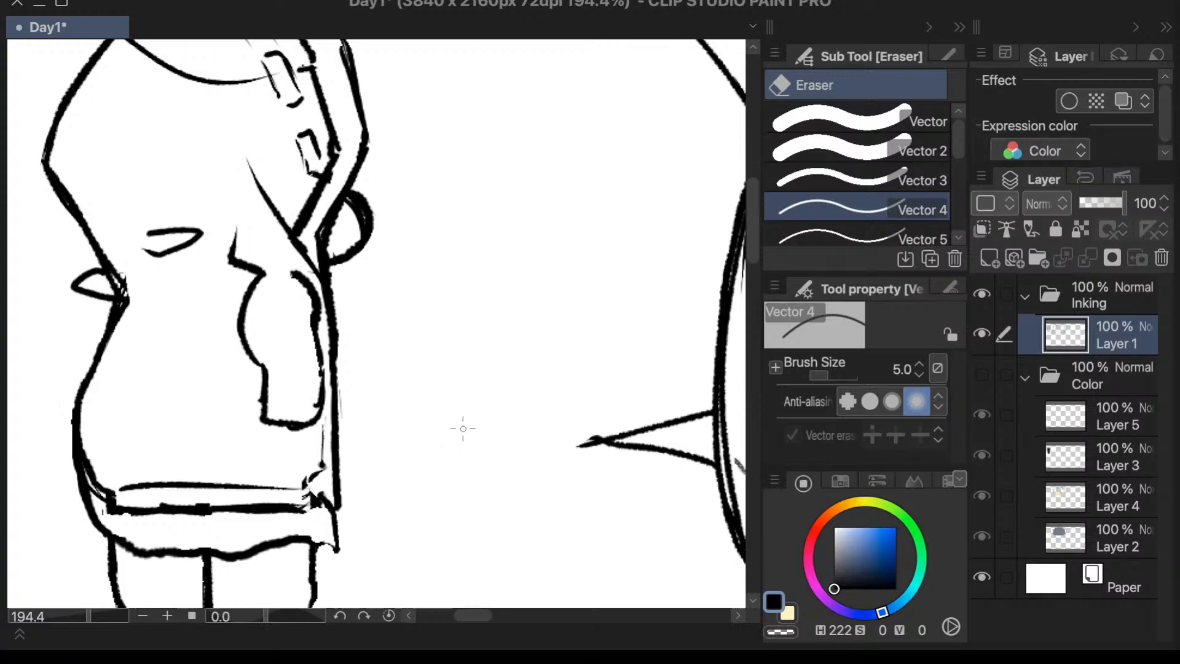
key("p")
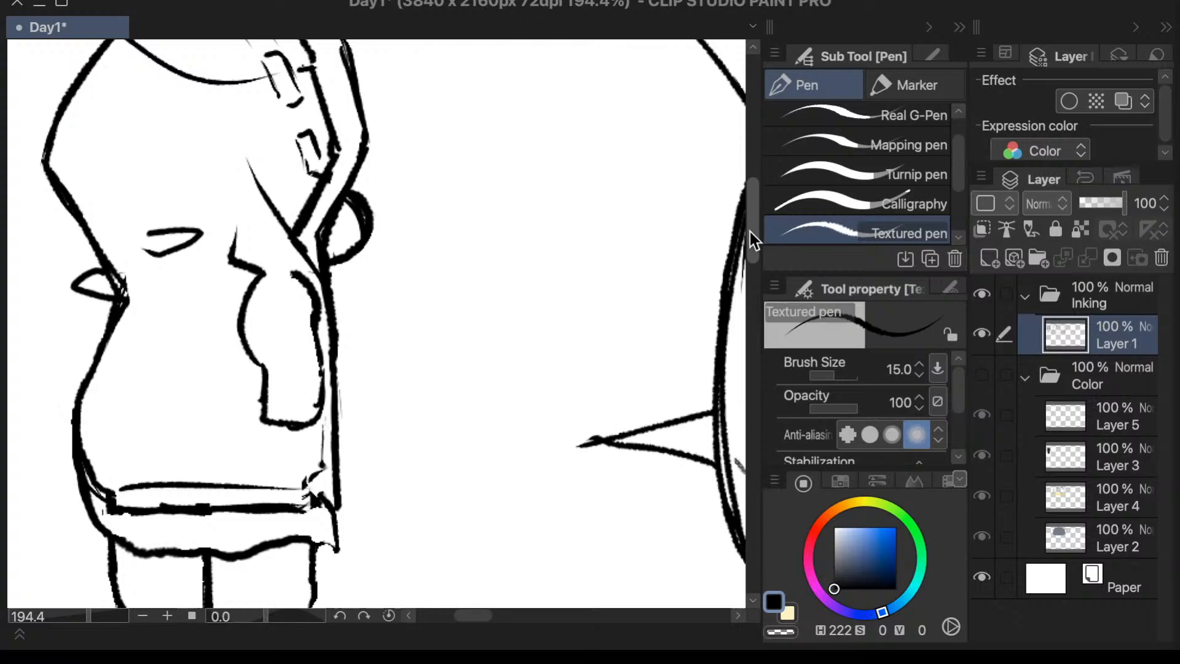
left_click_drag(750, 231, 749, 227)
left_click_drag(276, 288, 311, 316)
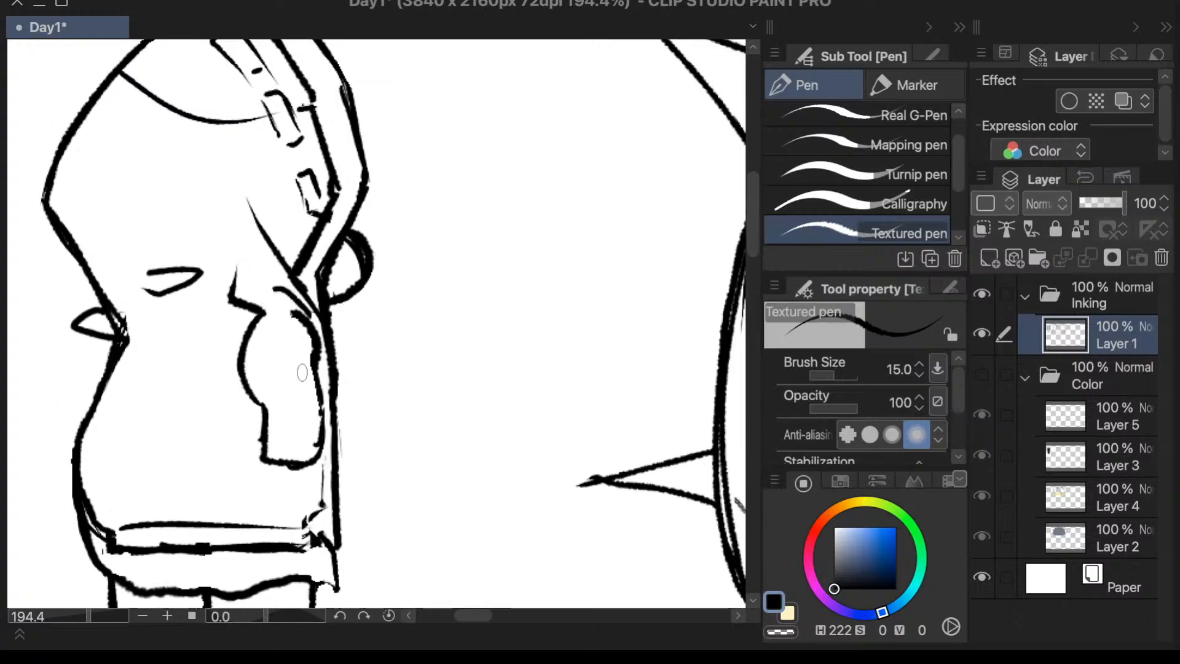
key("e")
key("p")
key("super+z")
left_click_drag(235, 305, 246, 345)
key("super+z")
mouse_move(232, 298)
left_mouse_down()
mouse_move(223, 322)
mouse_move(174, 337)
mouse_move(133, 327)
left_mouse_up()
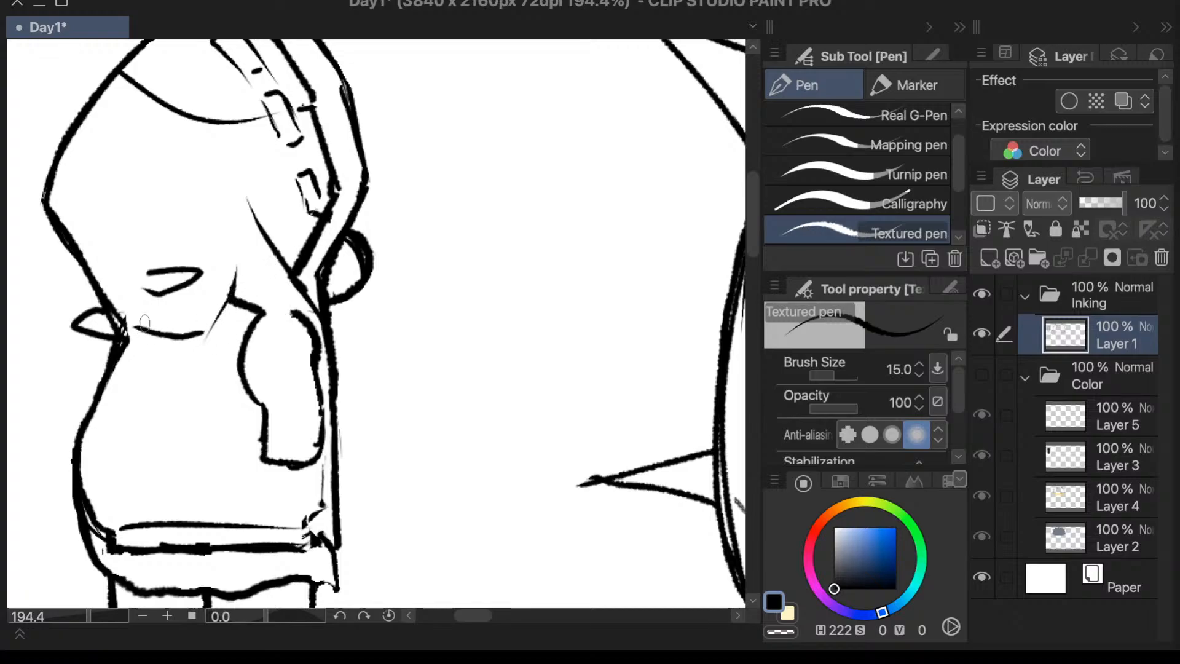
key("super+z")
key("super+z")
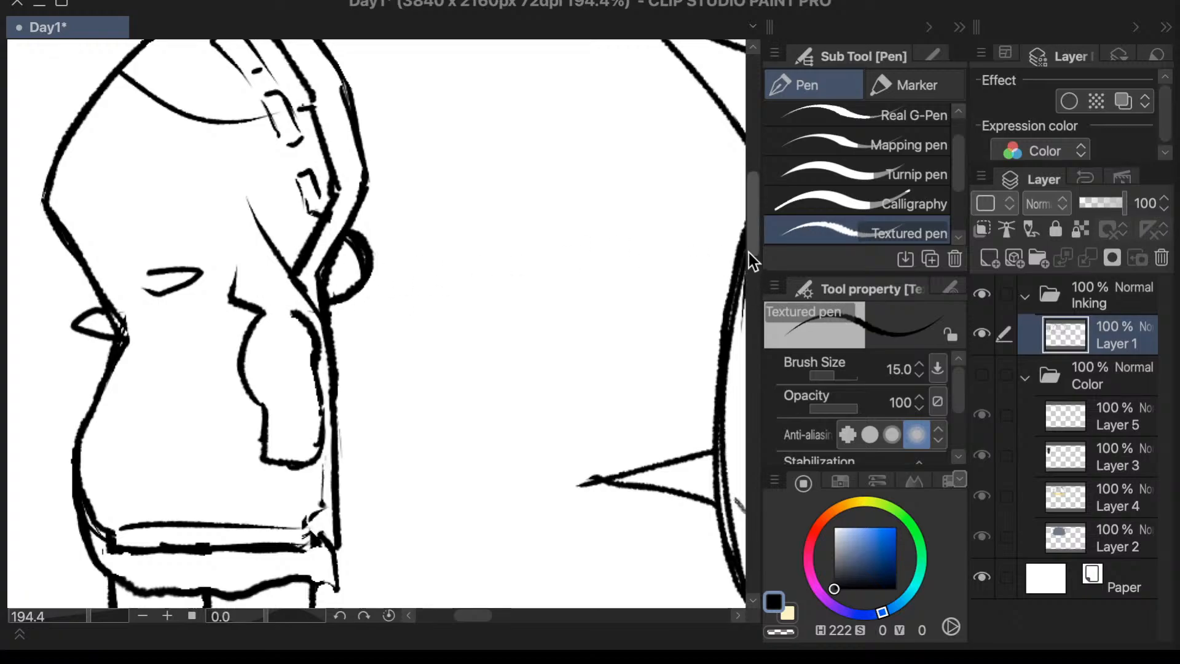
- Ink a thin angular line inside the hood from the curved seam down to the fold line with the Textured pen
left_click_drag(750, 253, 750, 248)
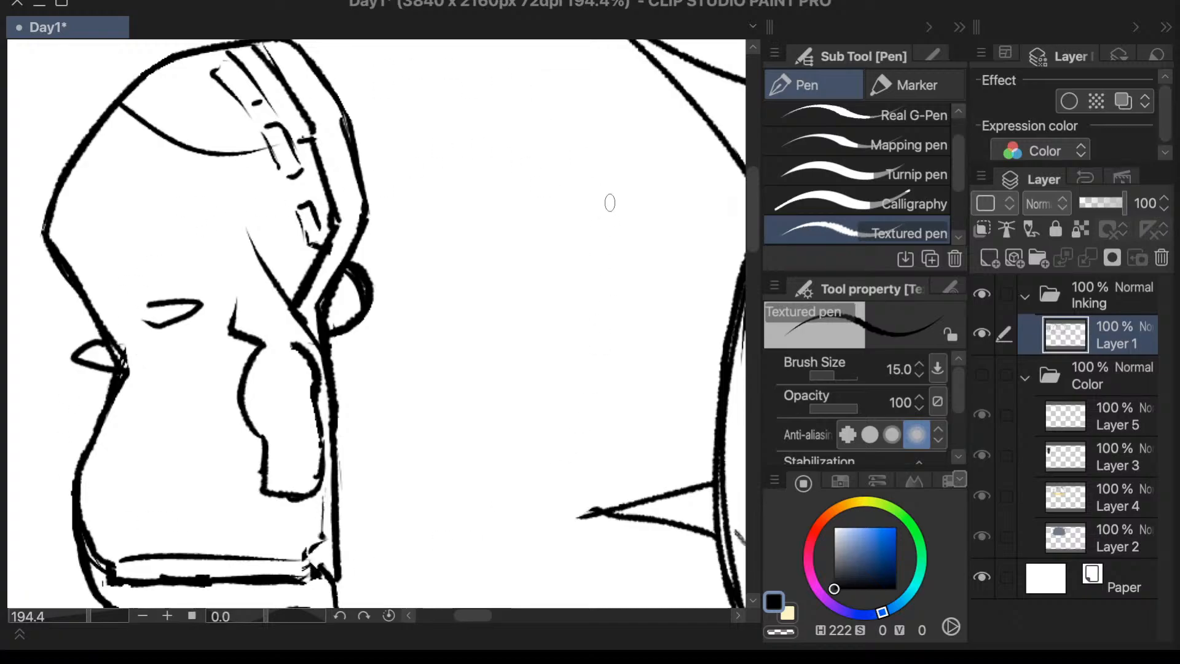
scroll(755, 234, "down", 1)
scroll(755, 234, "down", 1)
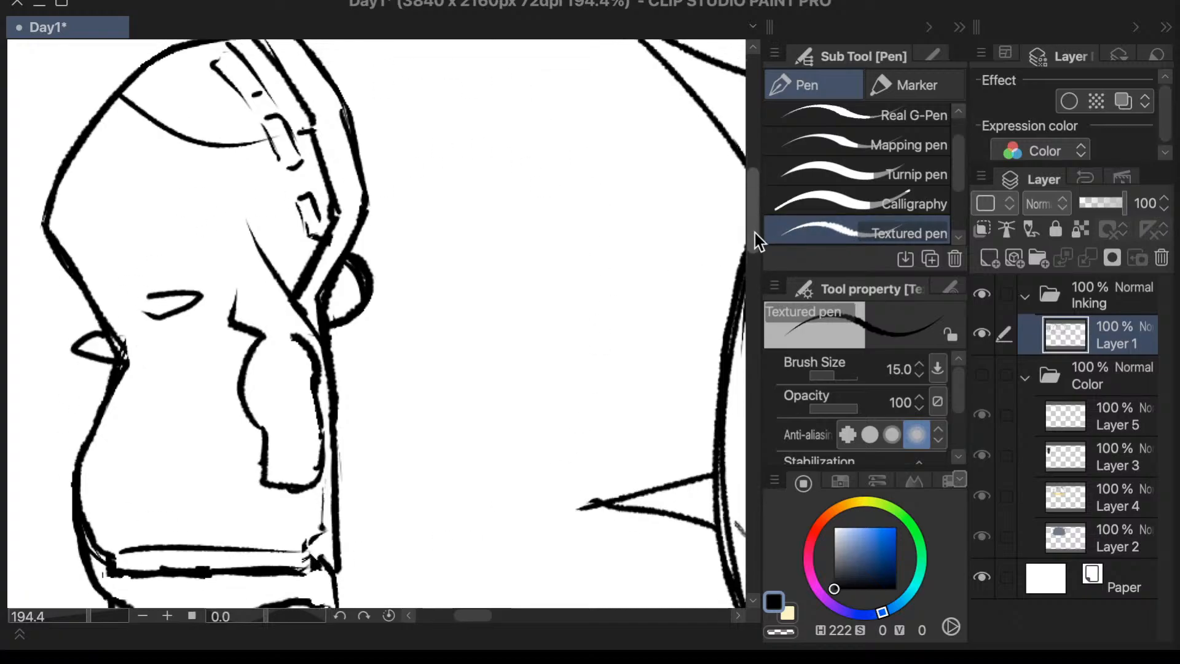
left_click_drag(89, 614, 84, 615)
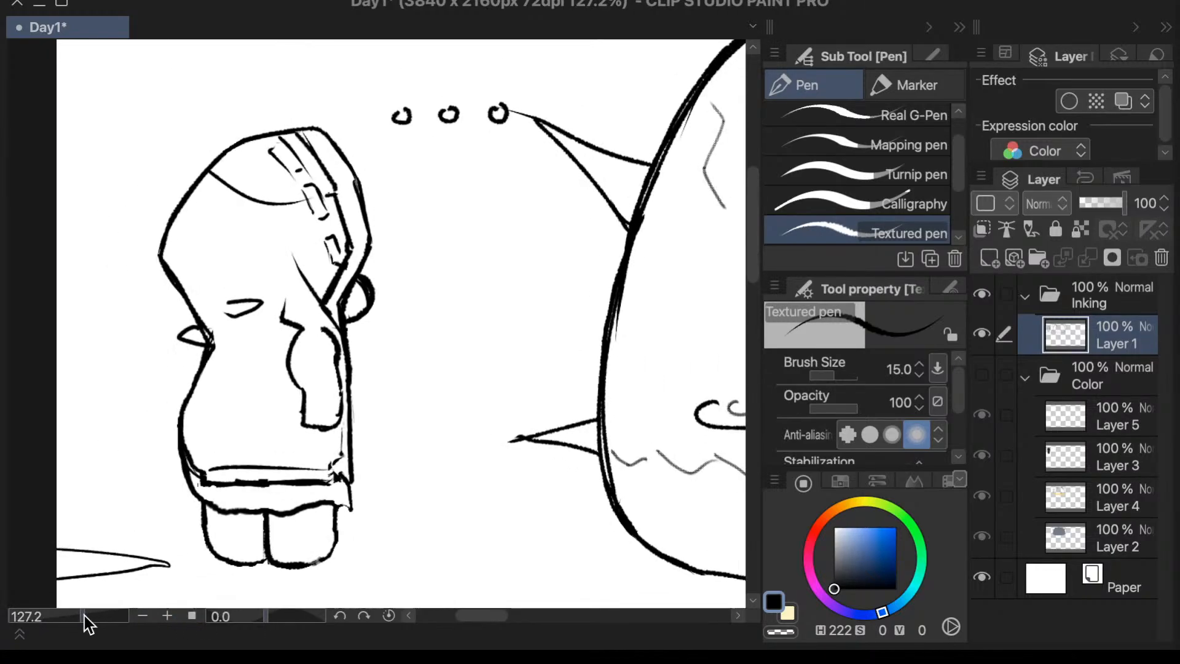
scroll(750, 227, "down", 2)
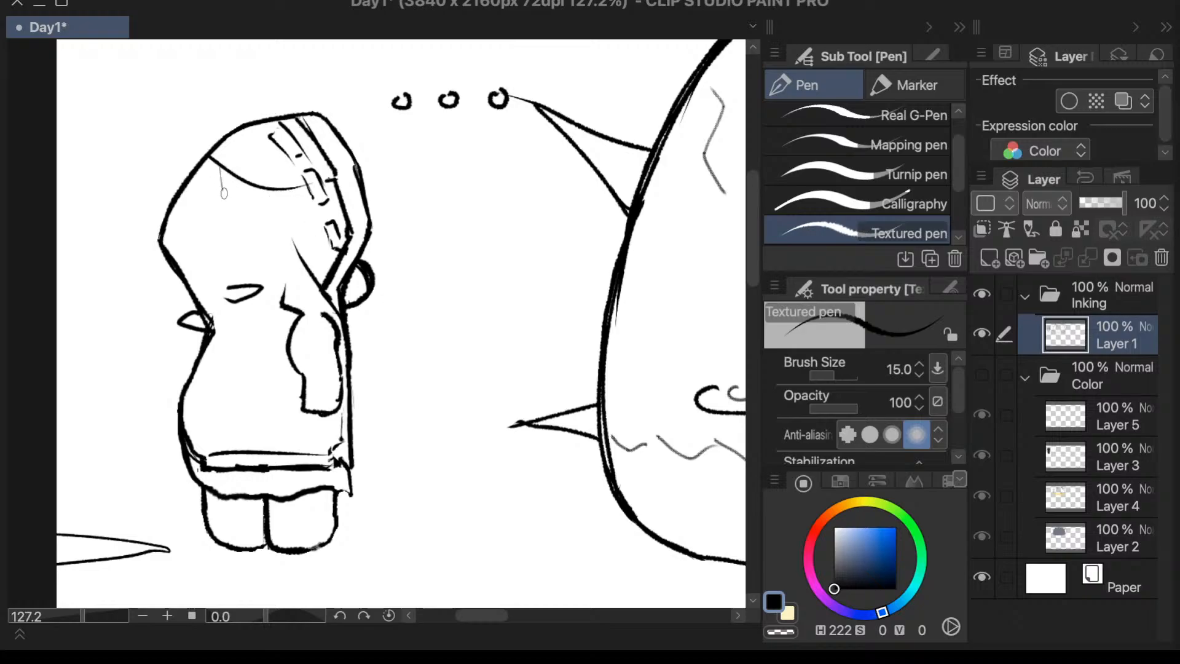
mouse_move(223, 171)
left_mouse_down()
mouse_move(278, 232)
mouse_move(274, 217)
mouse_move(258, 212)
mouse_move(288, 236)
left_mouse_up()
key("e")
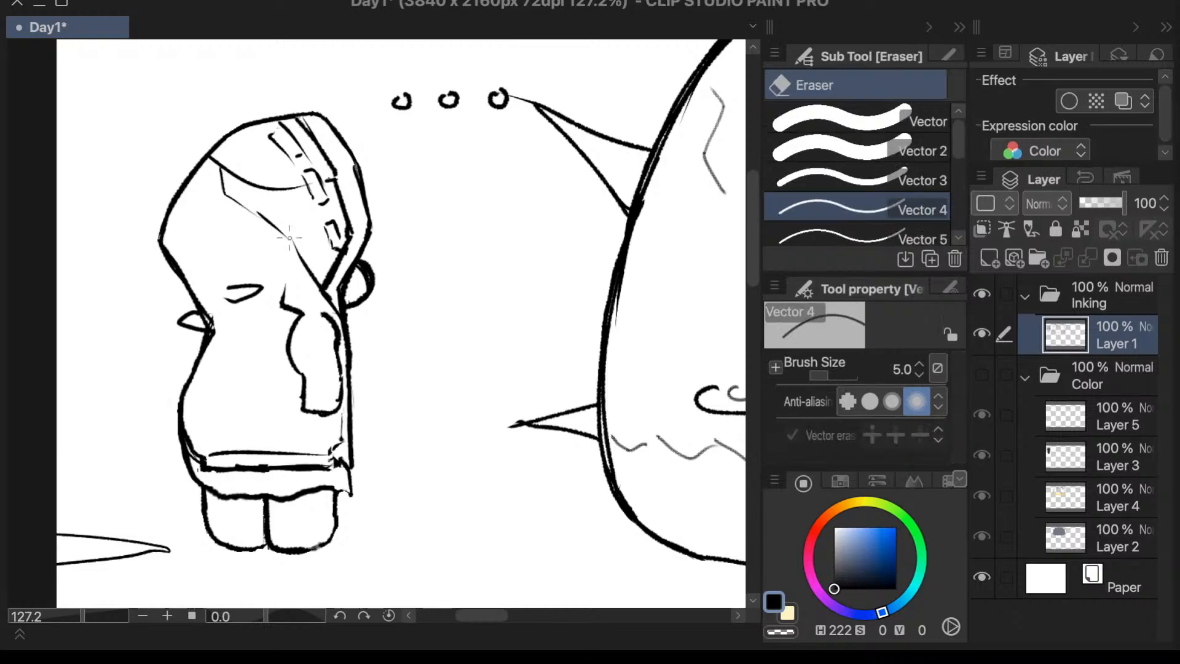
key("p")
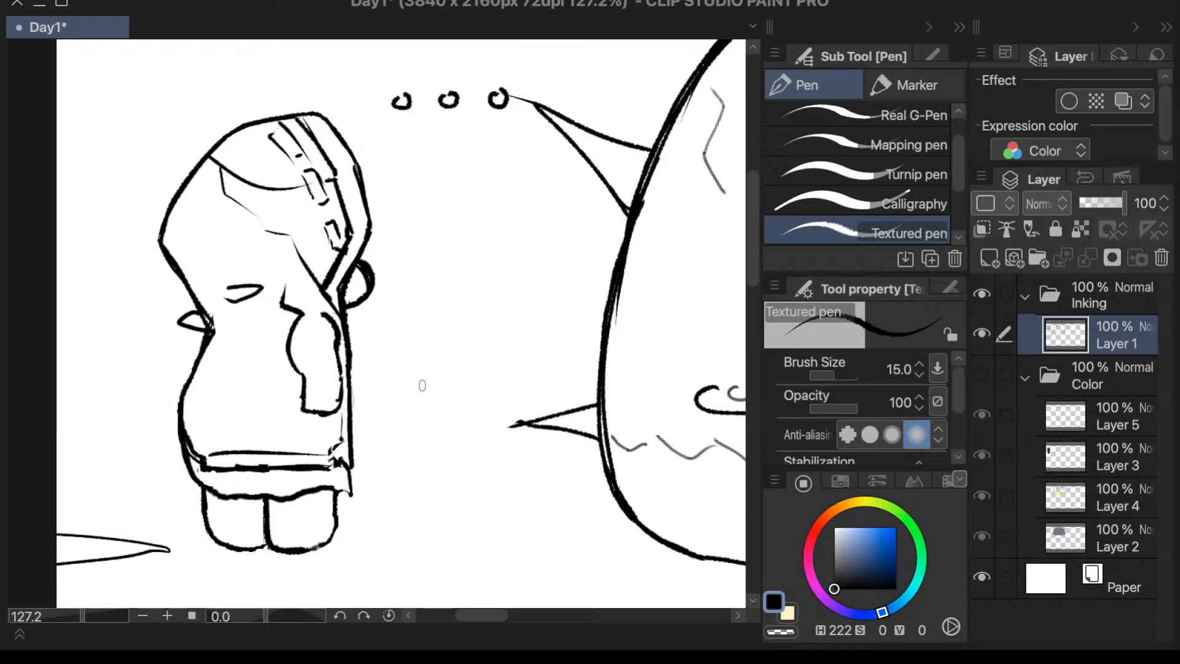
- Ink a thin angular bump on the coat's front edge, just below the round shape under the hood
left_click_drag(343, 317, 368, 390)
left_click_drag(348, 322, 366, 383)
left_click_drag(348, 319, 363, 371)
key("g")
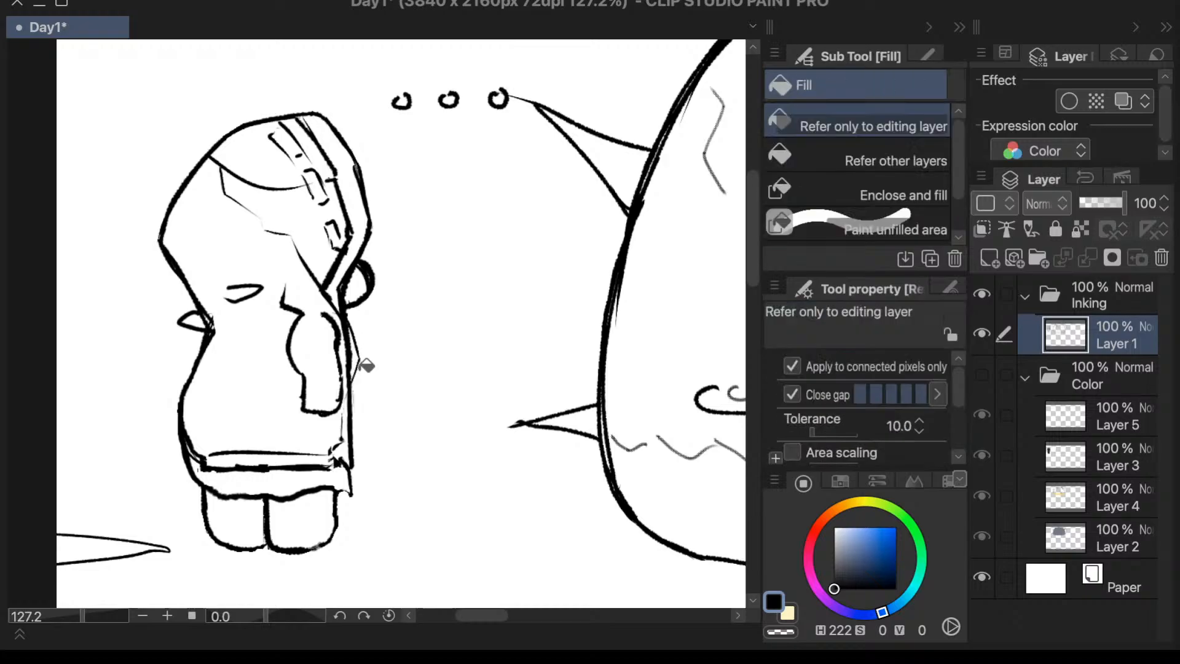
key("e")
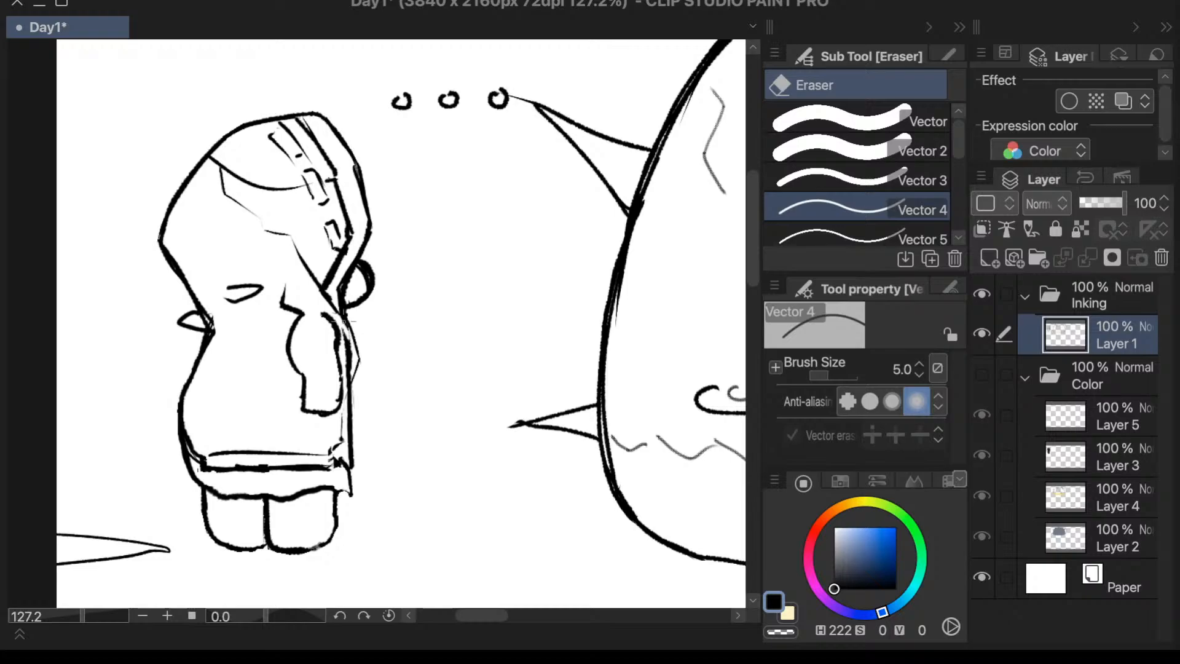
mouse_move(351, 332)
left_mouse_down()
mouse_move(351, 356)
mouse_move(343, 325)
mouse_move(346, 381)
left_mouse_up()
key("ctrl+z")
- Thicken the bump's outline with the Textured pen and join its lower end to the coat's front edge
key("p")
mouse_move(350, 330)
left_mouse_down()
mouse_move(361, 366)
mouse_move(346, 425)
left_mouse_up()
key("period")
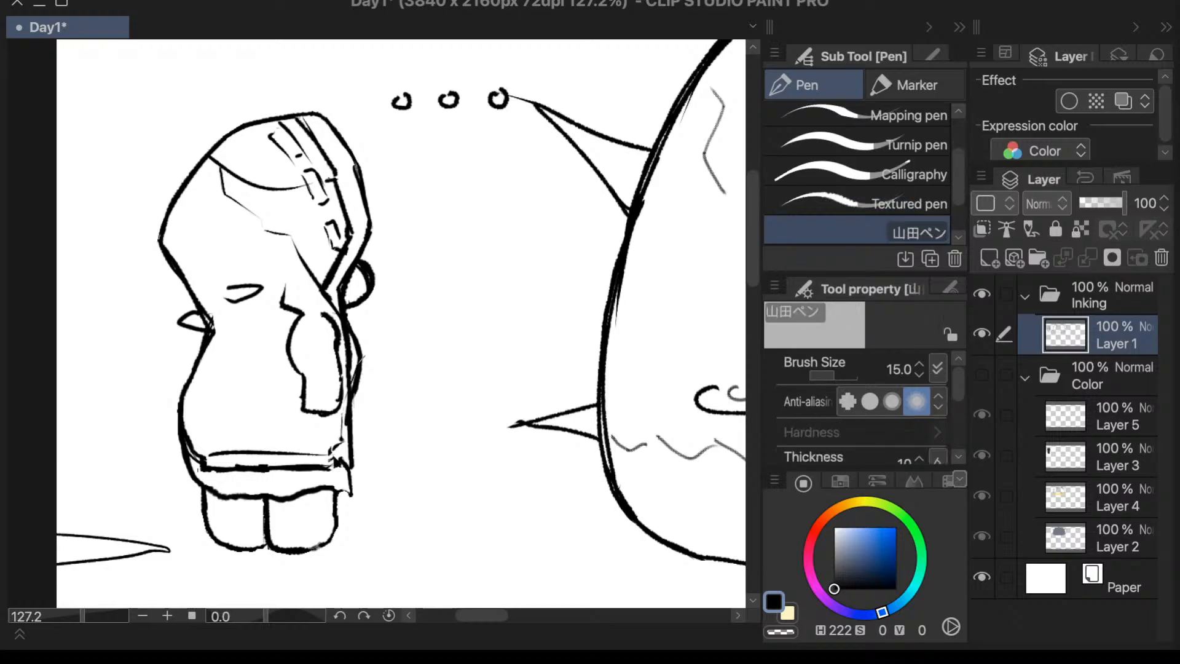
key("comma")
key("ctrl+z")
key("ctrl+z")
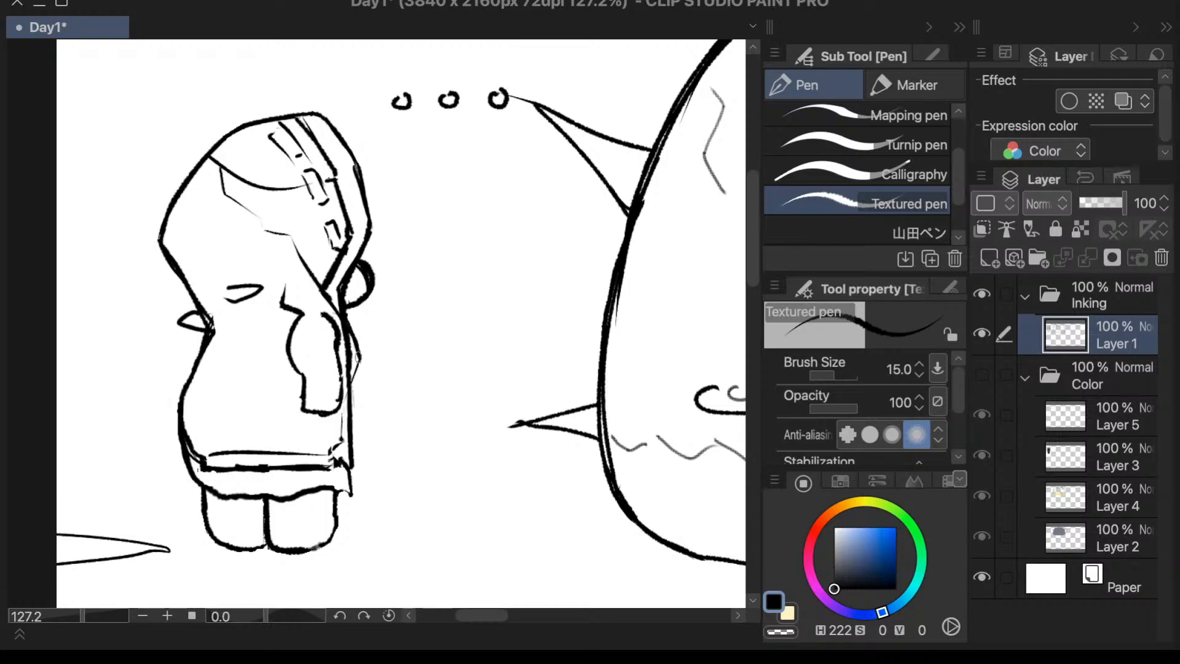
left_click_drag(358, 356, 351, 405)
- Erase the rough band lines above the coat's wavy hem with the Vector 2 eraser at size 40
key("e")
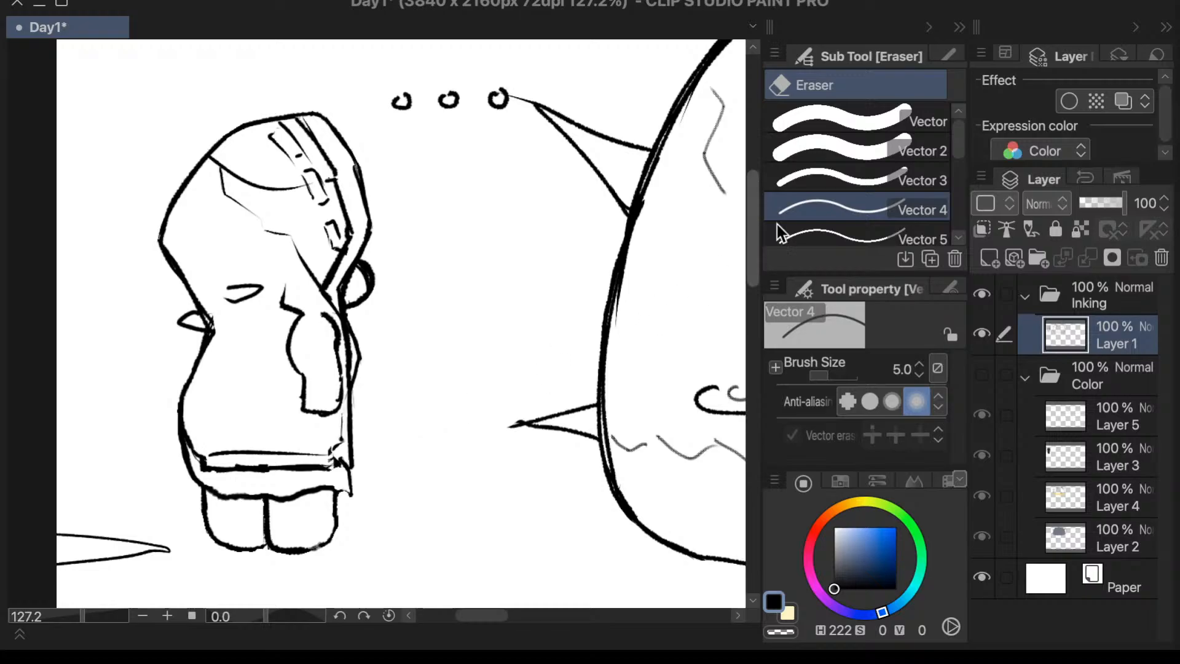
left_click(857, 153)
mouse_move(335, 470)
left_mouse_down()
mouse_move(325, 458)
mouse_move(344, 442)
mouse_move(330, 461)
mouse_move(295, 448)
mouse_move(221, 467)
mouse_move(205, 416)
mouse_move(202, 450)
left_mouse_up()
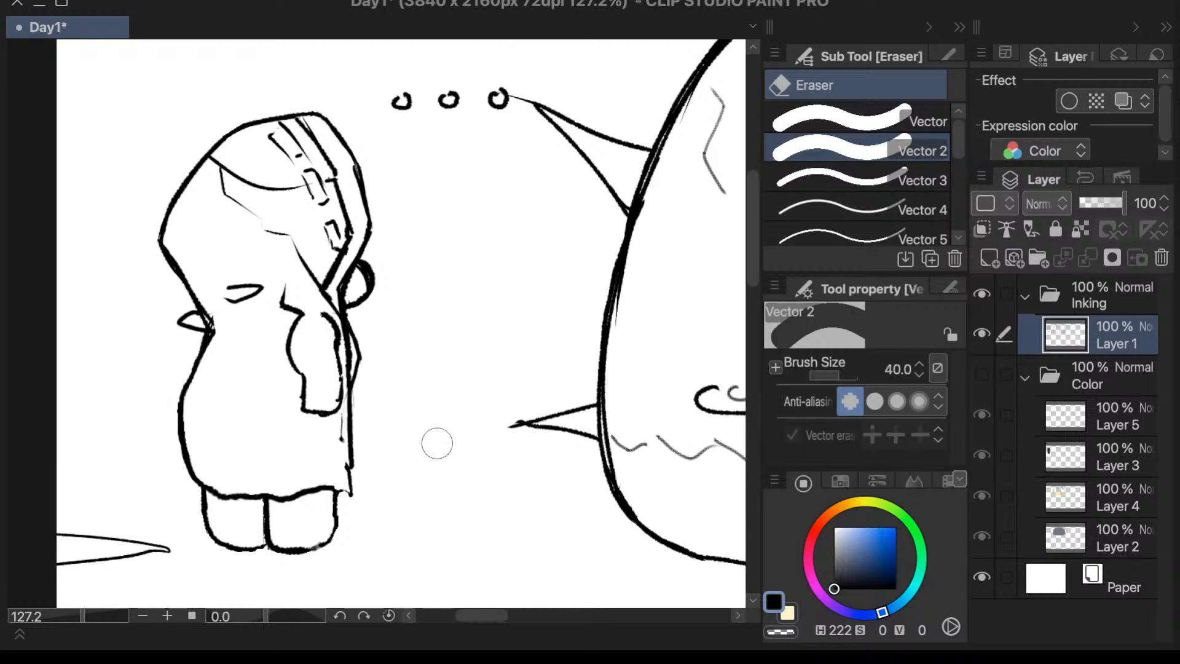
left_click_drag(343, 433, 328, 444)
- Ink a gently curved line across the coat just above the wavy hem with the Textured pen at size 15
key("p")
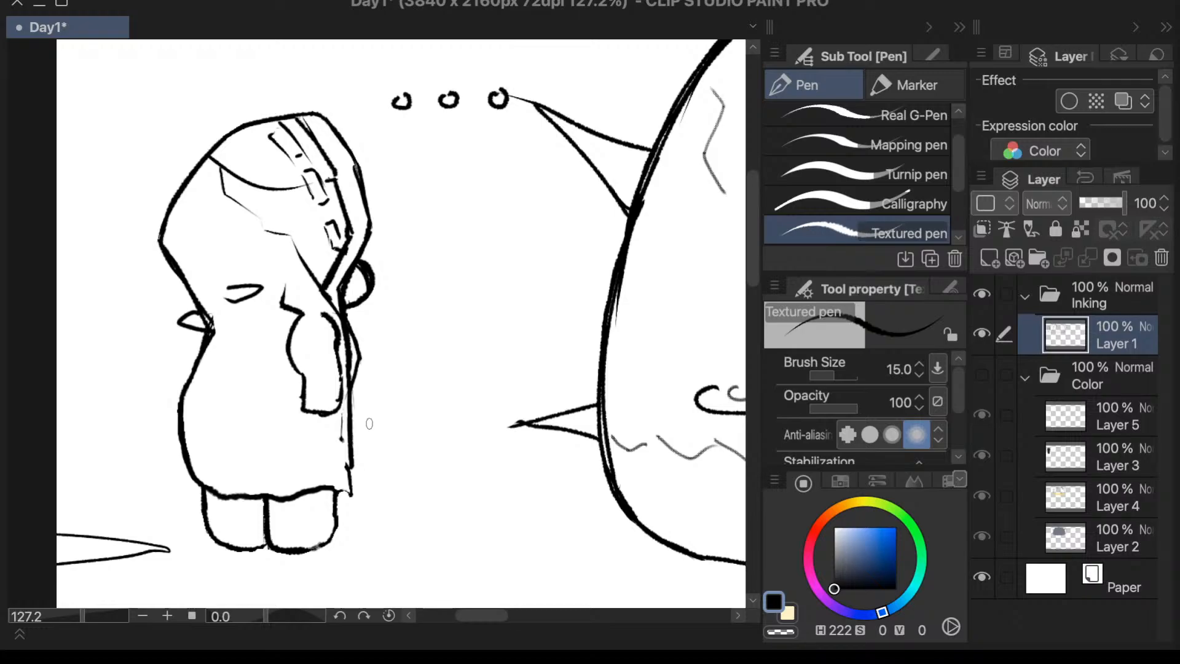
key("period")
left_click_drag(189, 459, 282, 457)
key("comma")
key("period")
key("comma")
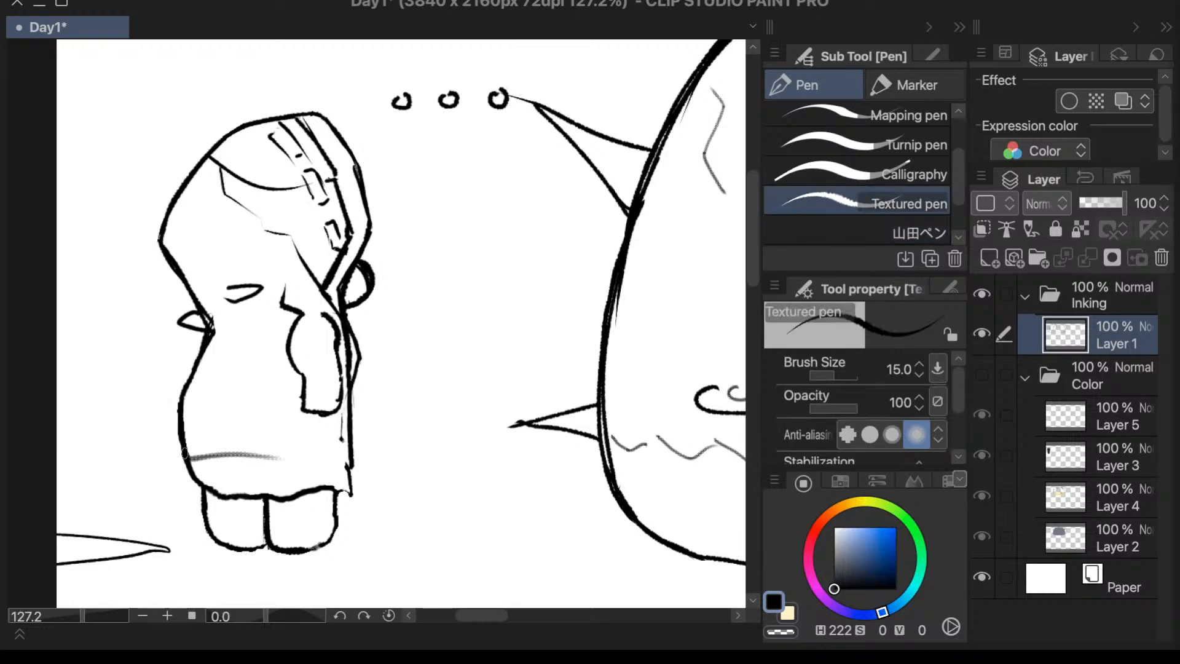
key("ctrl+z")
left_click_drag(188, 461, 343, 470)
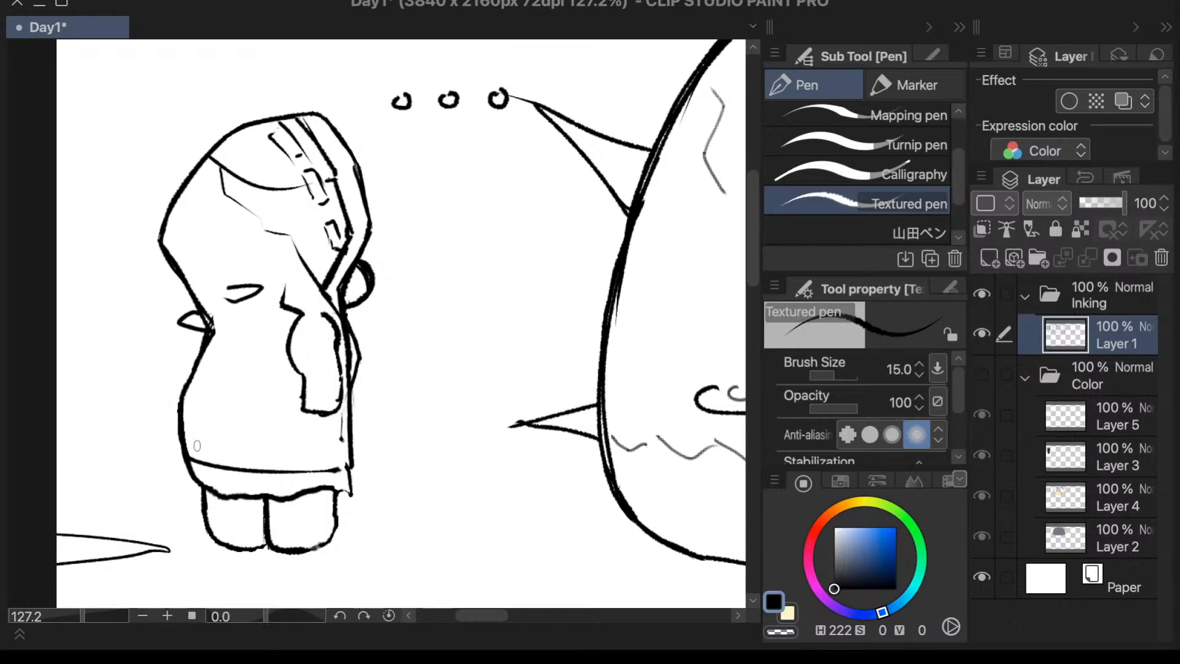
- Ink a second, nearly parallel line across the coat close above the curved hem line
mouse_move(194, 449)
left_mouse_down()
mouse_move(255, 462)
mouse_move(354, 454)
left_mouse_up()
key("ctrl+z")
left_click_drag(193, 451, 299, 462)
key("ctrl+z")
mouse_move(195, 452)
left_mouse_down()
mouse_move(243, 464)
mouse_move(363, 453)
left_mouse_up()
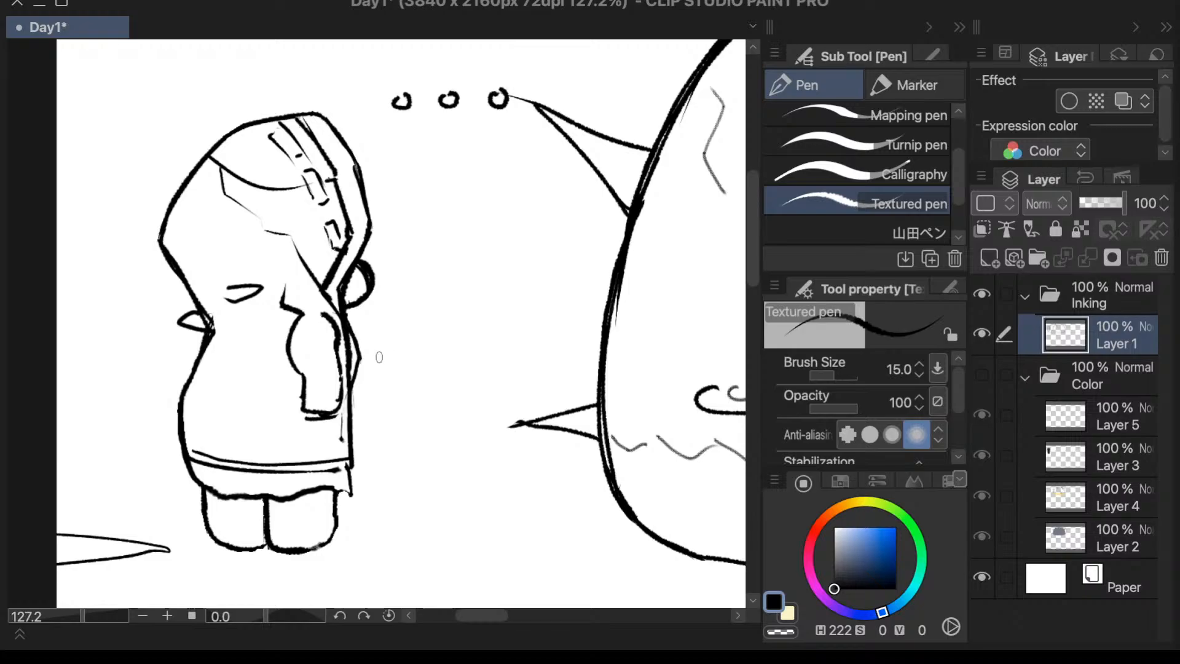
mouse_move(305, 418)
left_mouse_down()
mouse_move(300, 430)
mouse_move(319, 447)
mouse_move(330, 427)
left_mouse_up()
key("period")
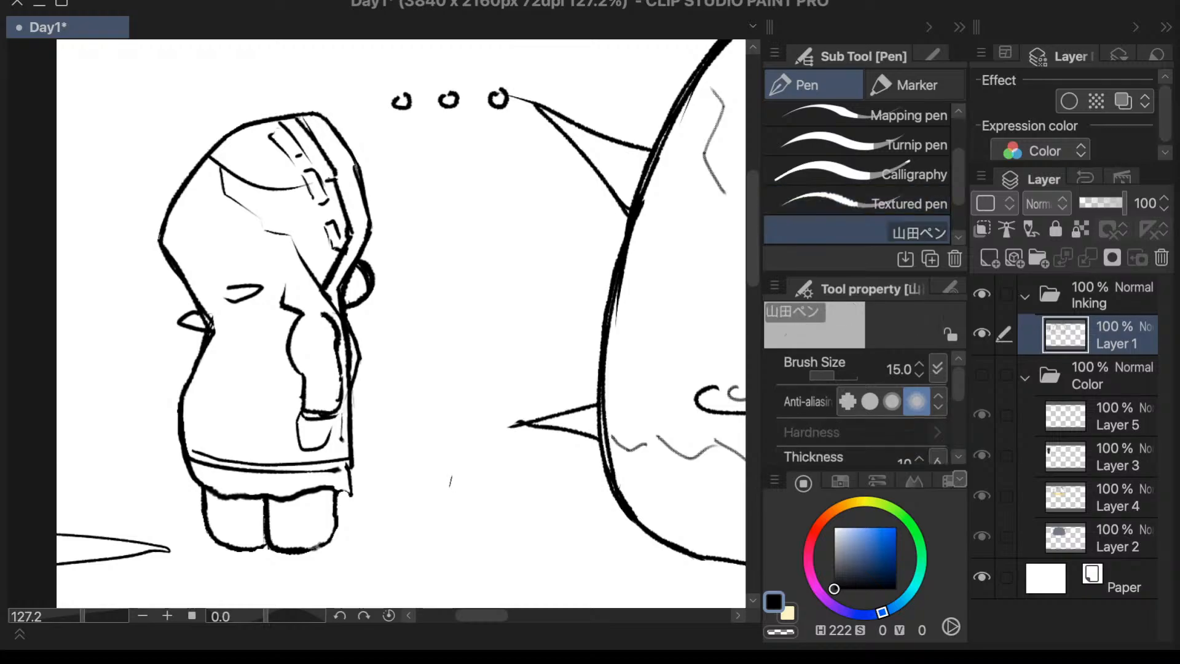
key("comma")
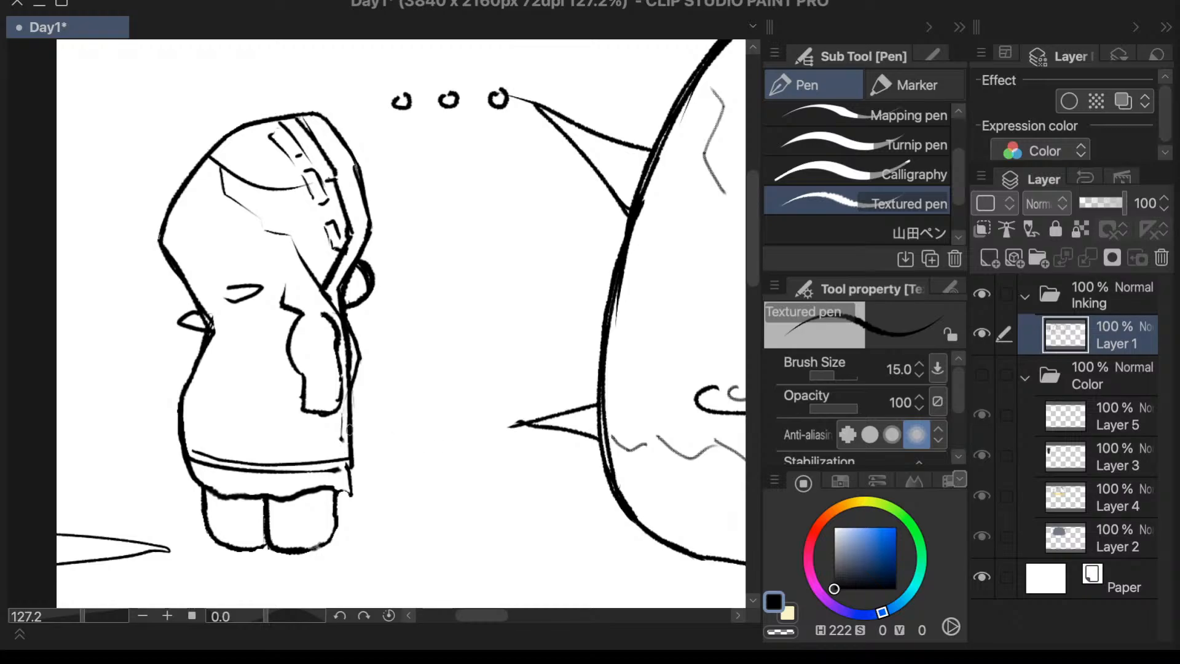
- Ink a horizontal waistline from the narrow point of the character's back to the sleeve
left_click_drag(203, 357, 278, 352)
key("ctrl+z")
left_click_drag(204, 350, 310, 335)
key("ctrl+z")
key("ctrl+z")
left_click_drag(204, 347, 290, 346)
- Lasso the arm and sleeve, move them slightly down toward the character's back with a small rotation, and clear the selection
key("m")
mouse_move(289, 272)
left_mouse_down()
mouse_move(270, 286)
mouse_move(278, 329)
mouse_move(291, 331)
mouse_move(294, 413)
mouse_move(329, 427)
mouse_move(349, 401)
mouse_move(349, 324)
mouse_move(335, 295)
mouse_move(290, 270)
left_mouse_up()
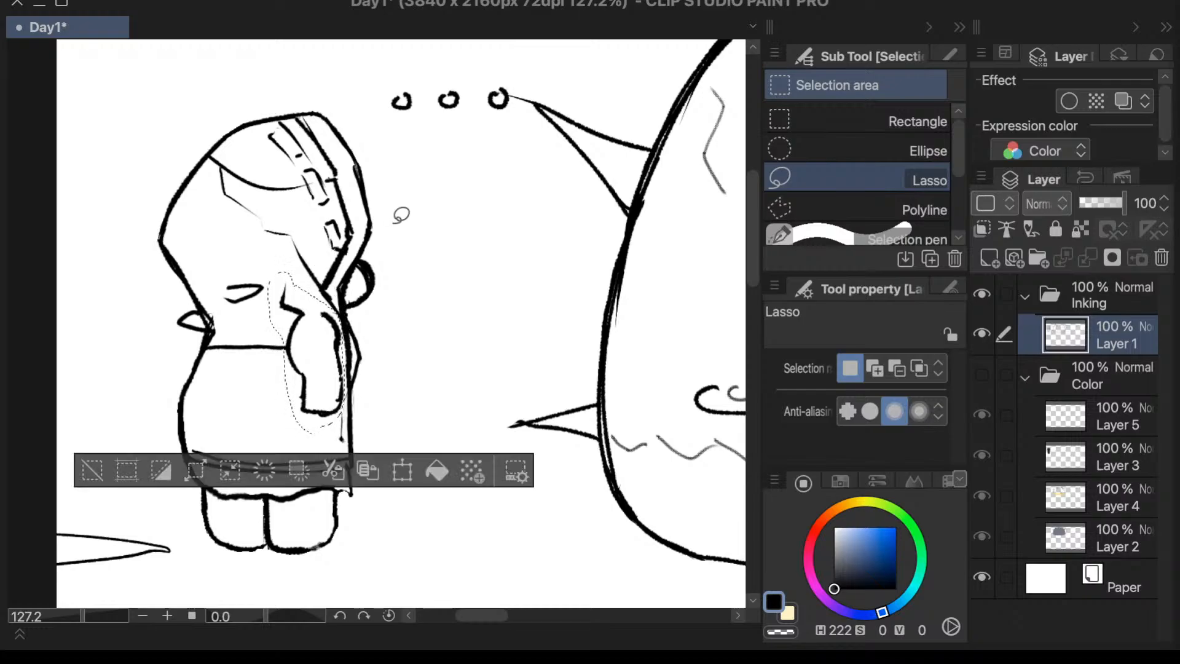
left_click(403, 469)
left_click_drag(328, 405, 325, 419)
left_click_drag(400, 368, 395, 352)
left_click_drag(330, 415, 326, 416)
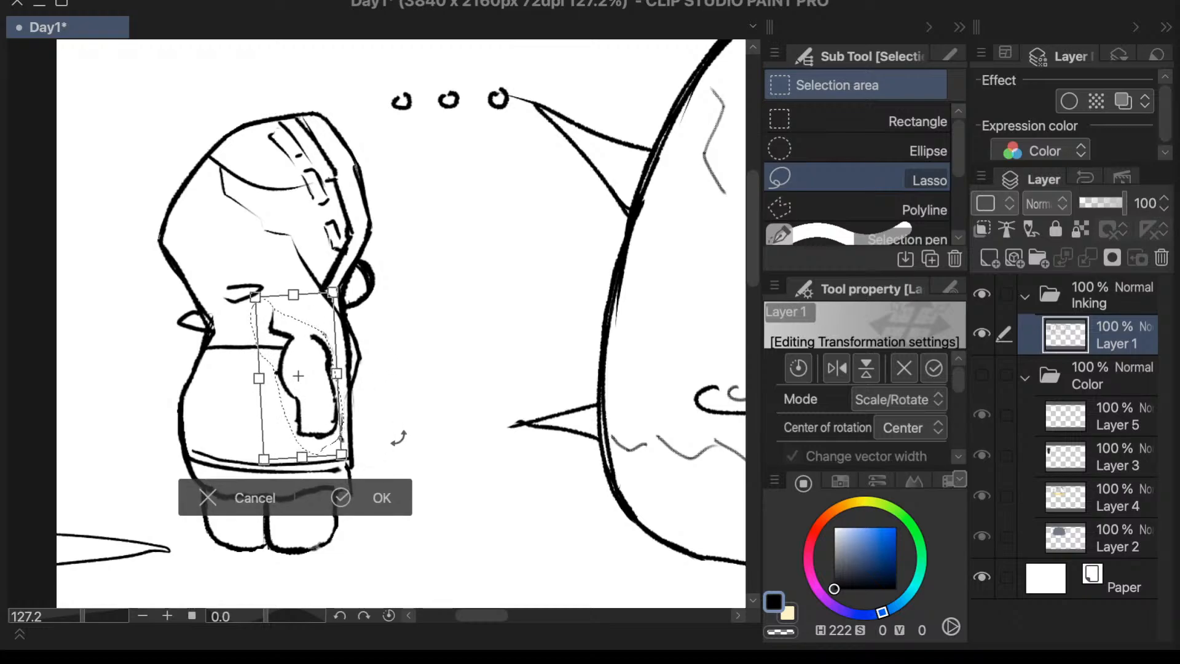
left_click(349, 501)
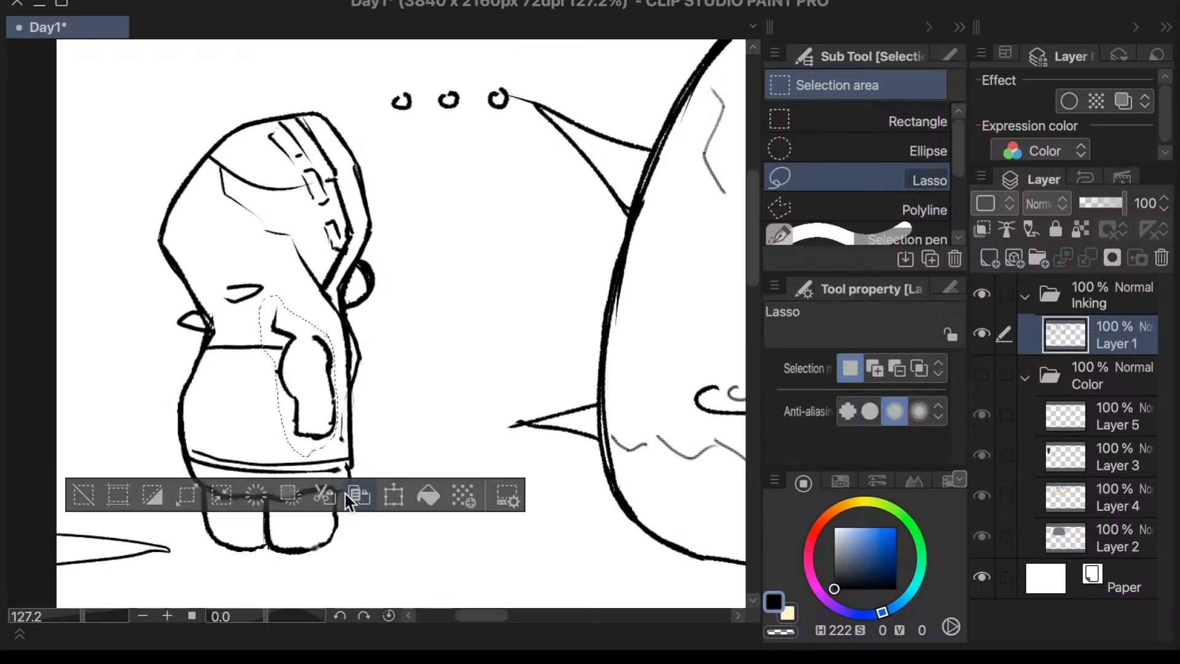
left_click(80, 497)
scroll(295, 393, "up", 3)
key("ctrl+t")
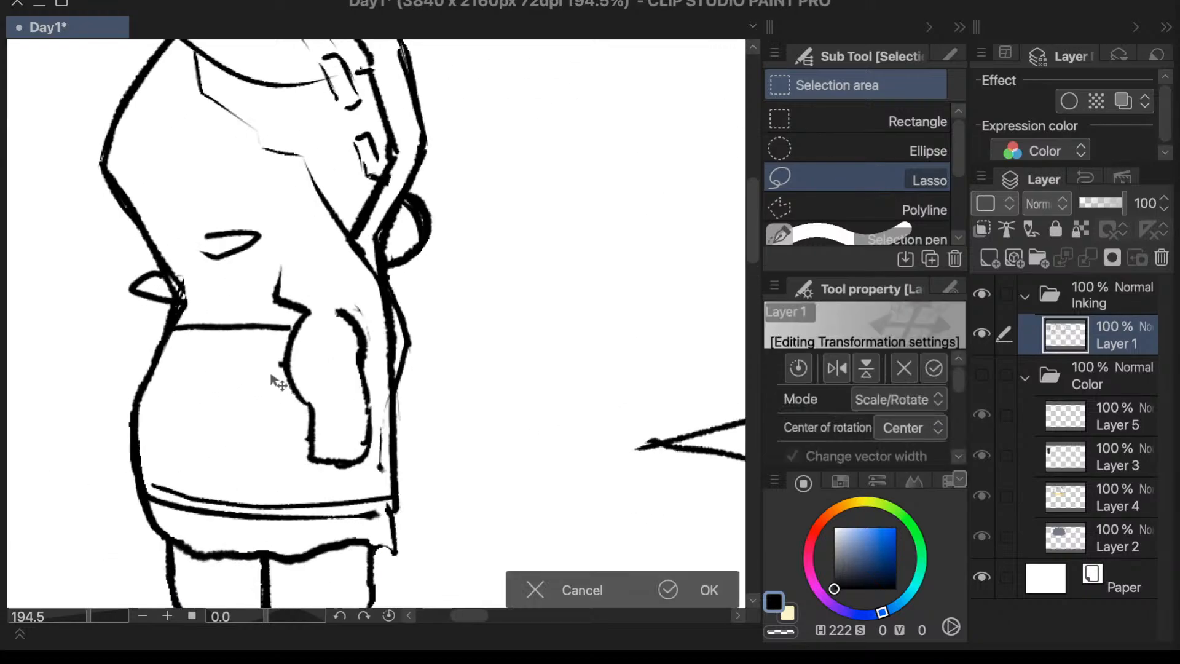
scroll(275, 376, "up", 1)
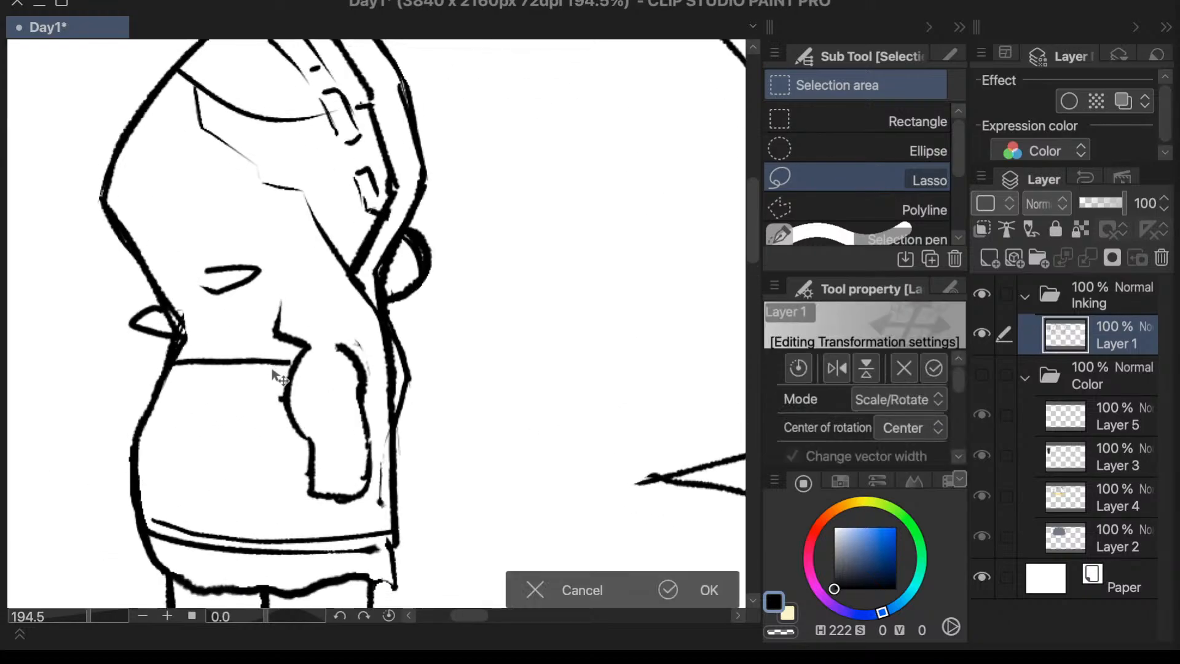
scroll(276, 377, "down", 1)
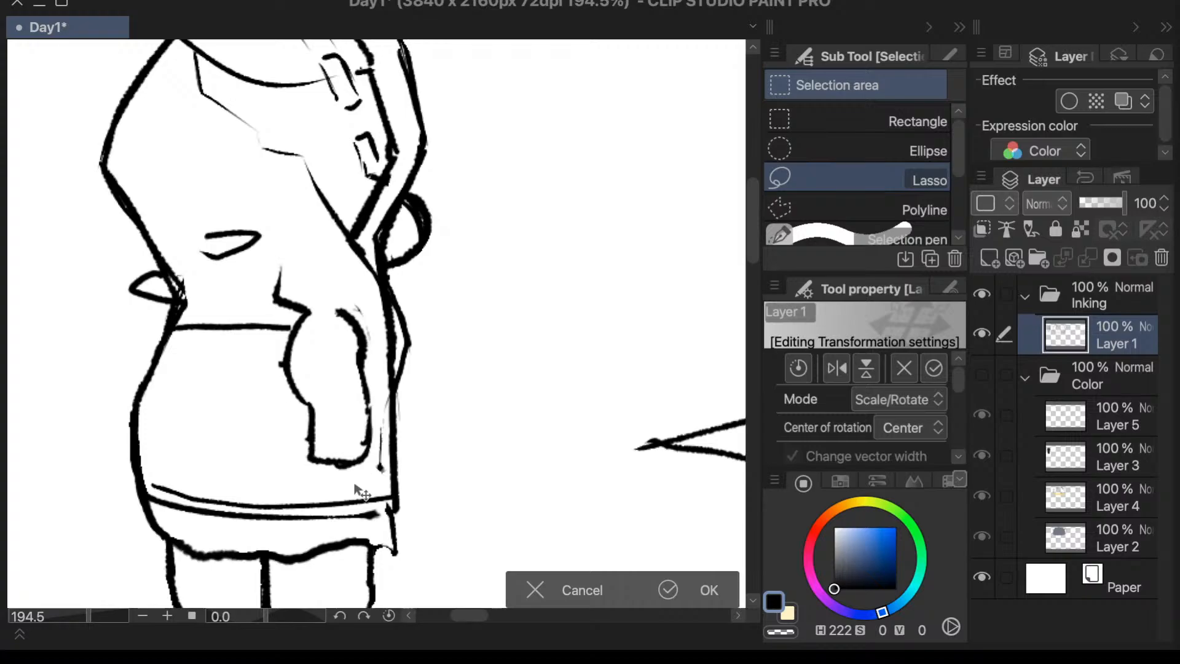
key("Return")
key("e")
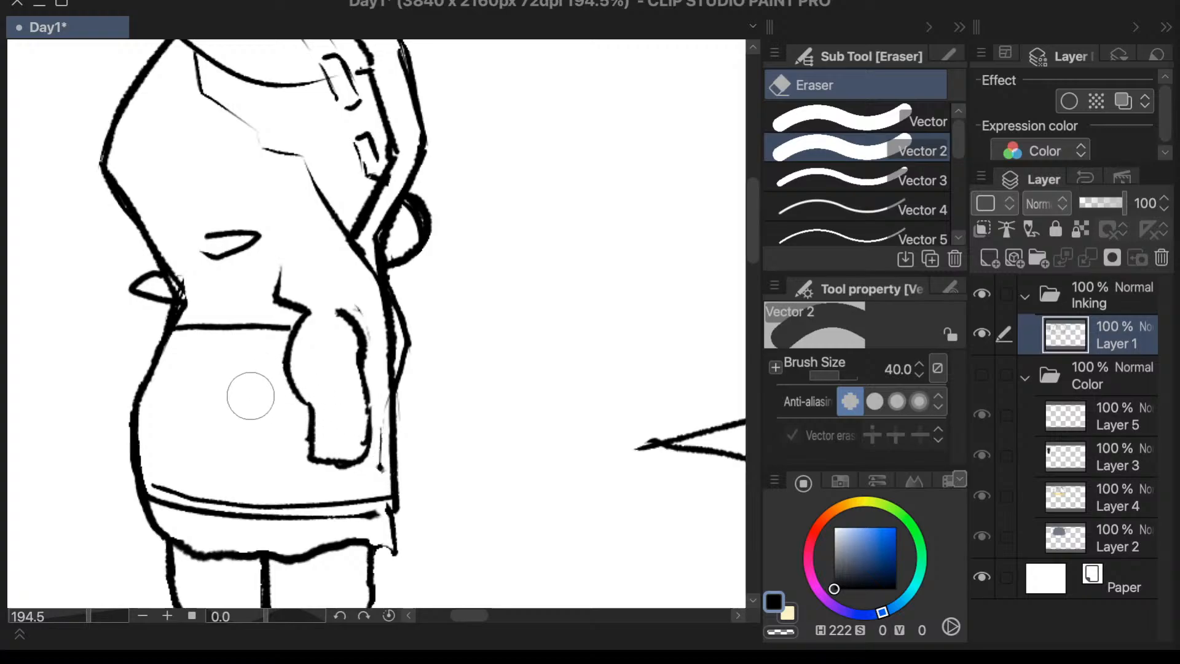
scroll(446, 408, "down", 1)
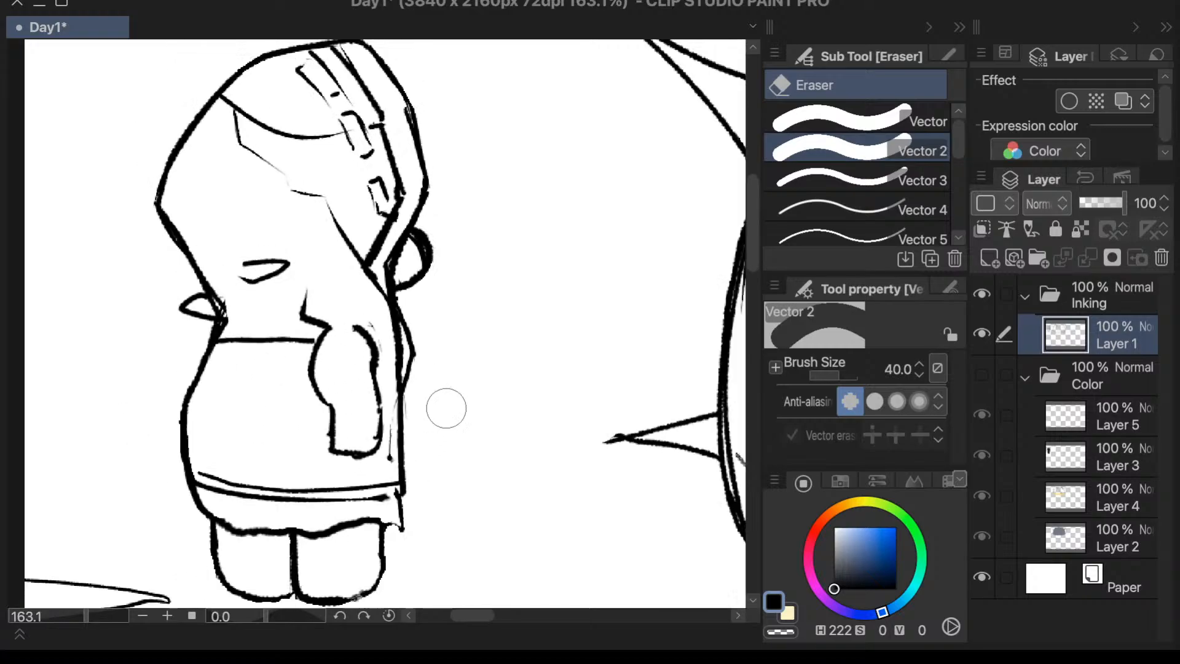
- Ink a short slanted fold line from the top corner of the sleeve toward the character's back, just above the waistline
scroll(447, 408, "down", 3)
key("p")
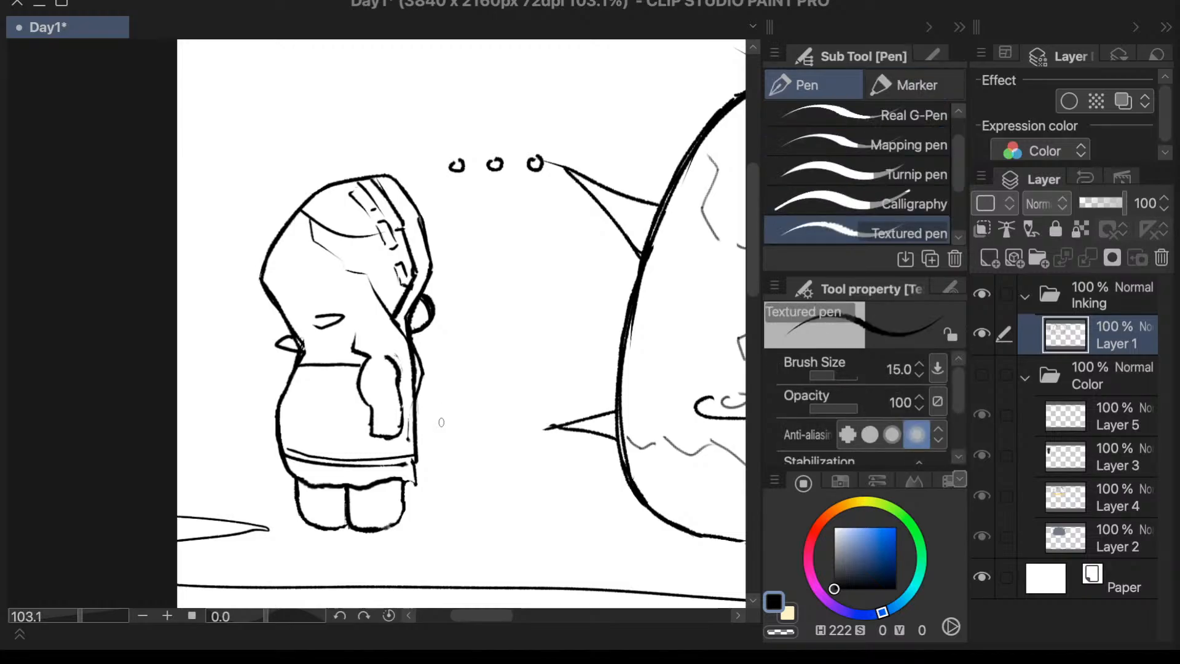
left_click_drag(355, 335, 310, 350)
key("ctrl+z")
- Try to ink a small bunny face directly on the coat between the waistline and the hem
mouse_move(307, 413)
left_mouse_down()
mouse_move(319, 407)
mouse_move(300, 403)
mouse_move(305, 390)
mouse_move(313, 395)
left_mouse_up()
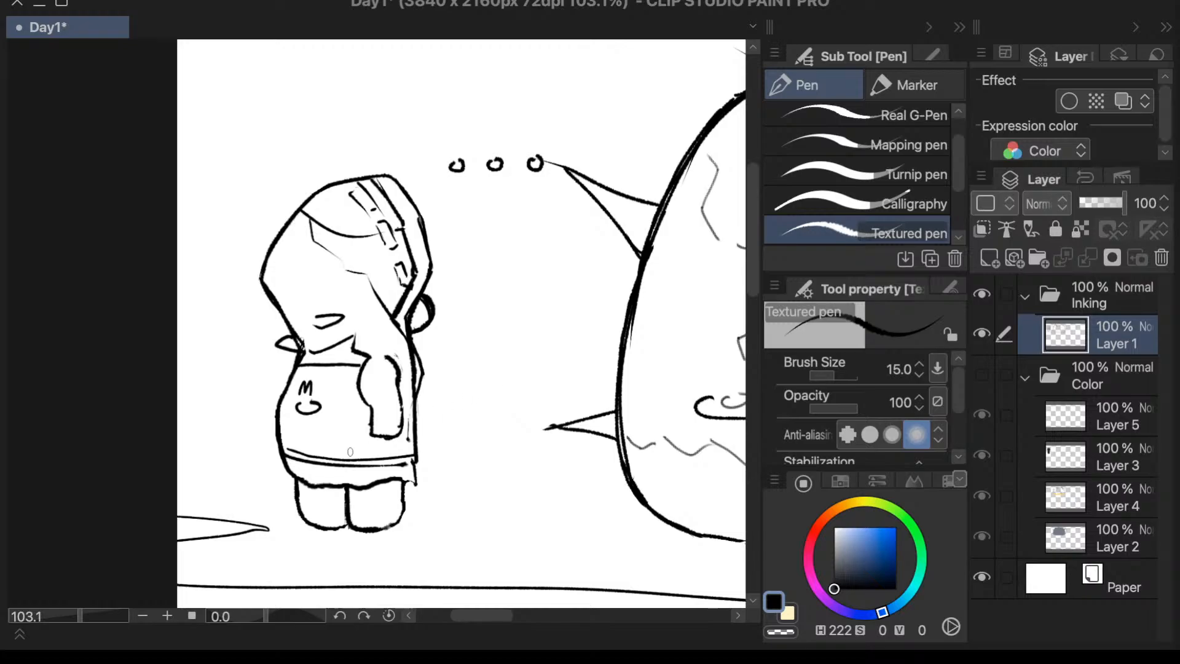
key("ctrl+z")
key("ctrl+z")
mouse_move(310, 401)
left_mouse_down()
mouse_move(326, 378)
mouse_move(298, 410)
mouse_move(322, 411)
mouse_move(315, 389)
mouse_move(317, 402)
left_mouse_up()
key("ctrl+z")
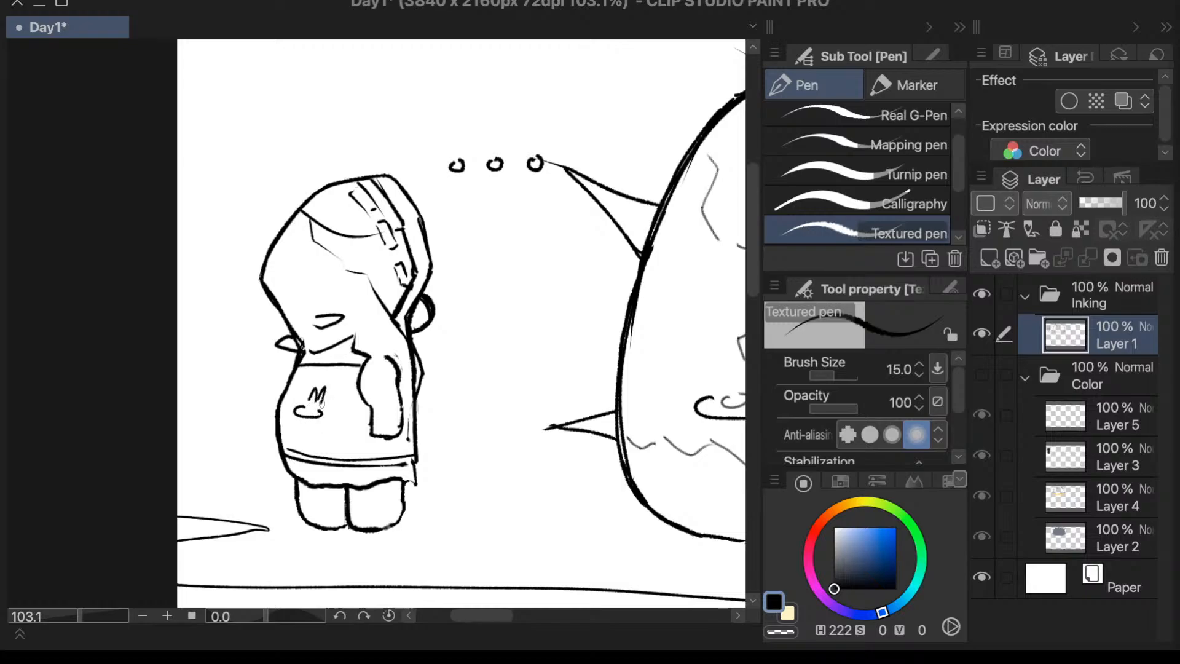
key("ctrl+z")
key("ctrl+z")
mouse_move(315, 411)
left_mouse_down()
mouse_move(302, 416)
mouse_move(341, 427)
mouse_move(322, 392)
mouse_move(337, 407)
left_mouse_up()
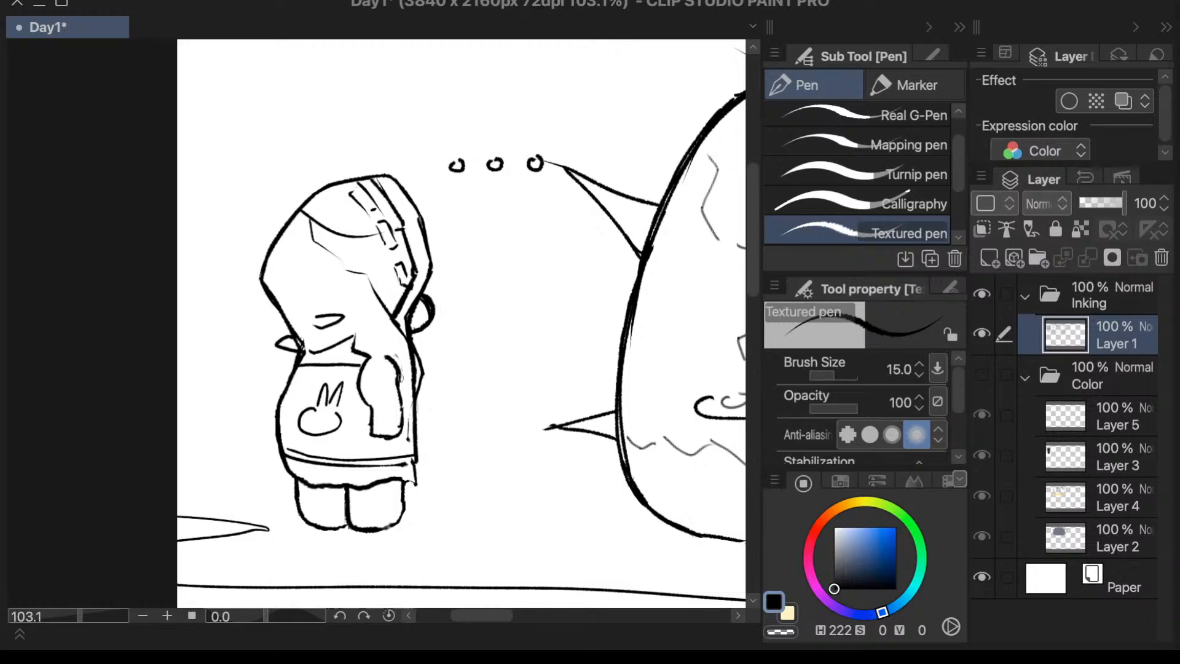
key("ctrl+z")
key("ctrl+z")
key("ctrl+z")
key("ctrl+z")
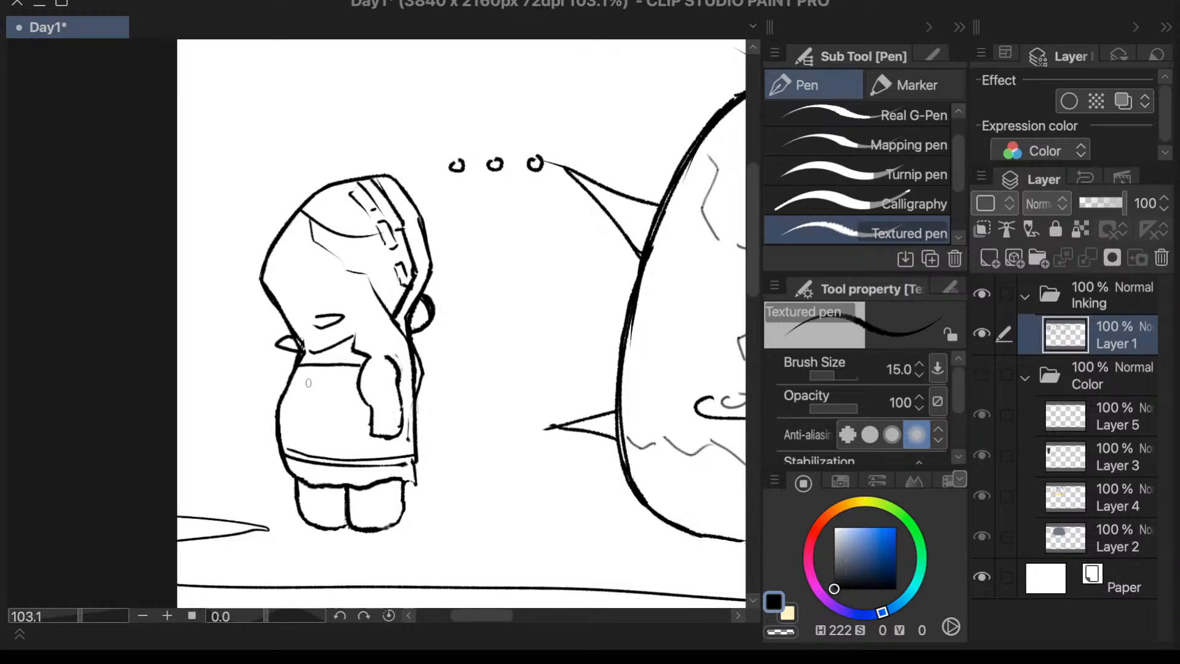
mouse_move(308, 382)
left_mouse_down()
mouse_move(304, 406)
mouse_move(329, 377)
mouse_move(338, 403)
left_mouse_up()
left_click_drag(306, 402, 336, 403)
key("super+z")
key("ctrl+z")
- Ink a small four-sided pocket on the coat below the waistline and draw a tiny bunny face inside it
mouse_move(296, 378)
left_mouse_down()
mouse_move(292, 410)
mouse_move(317, 375)
mouse_move(338, 379)
left_mouse_up()
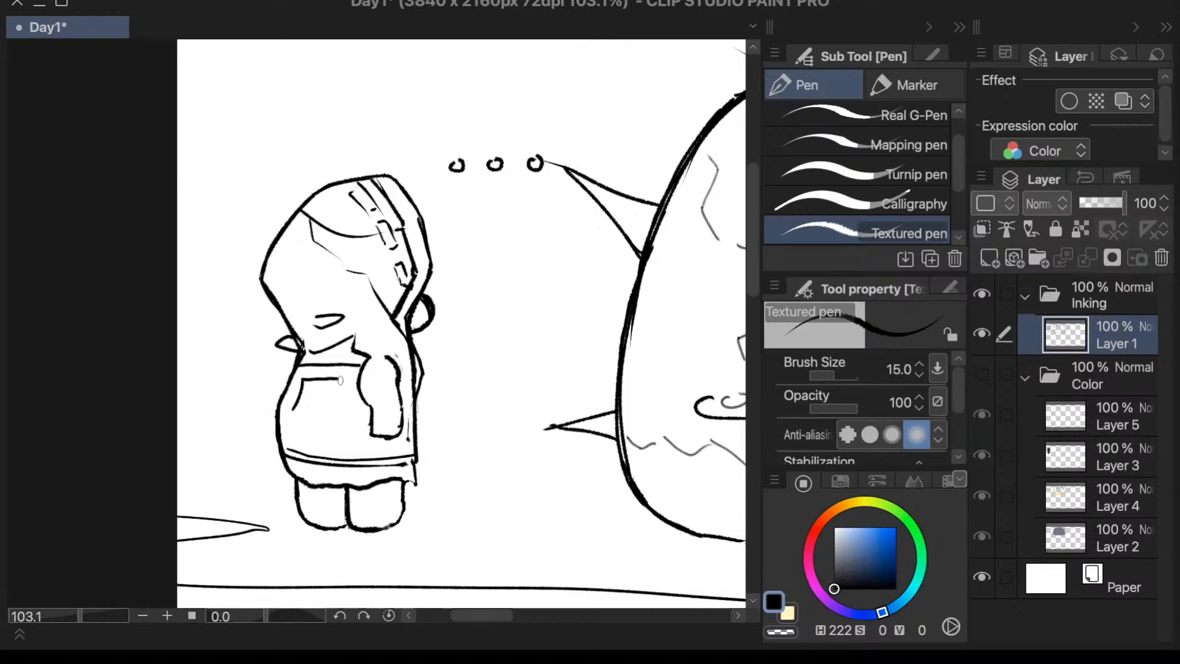
left_click_drag(339, 379, 299, 411)
left_click_drag(80, 614, 90, 615)
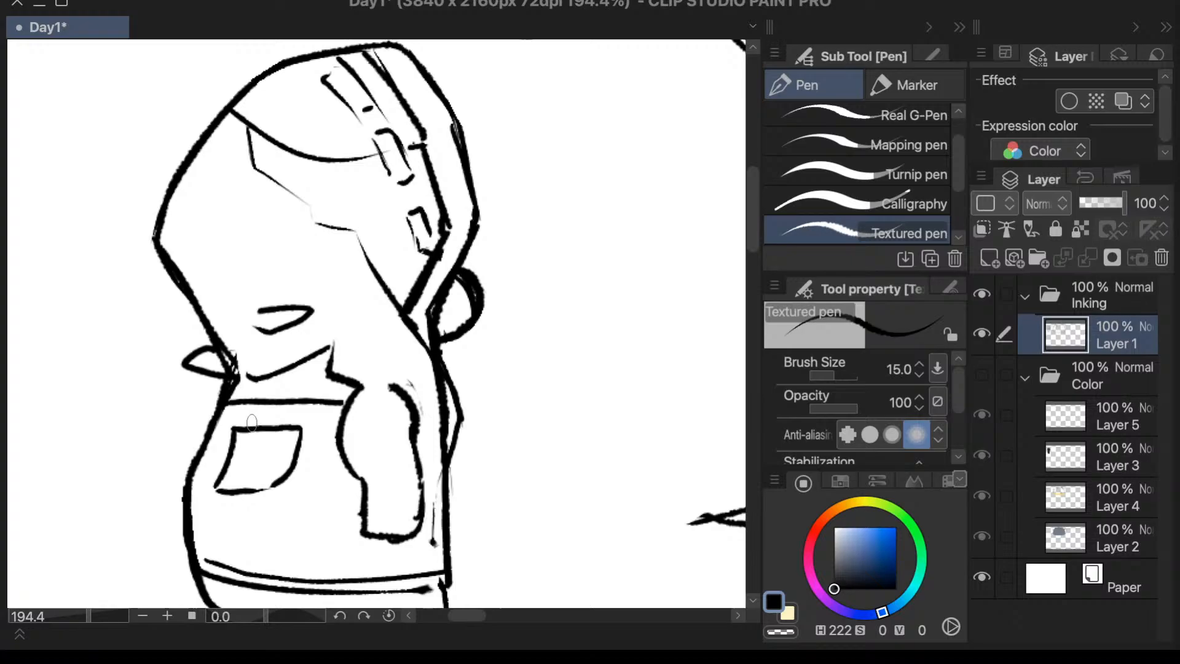
mouse_move(238, 468)
left_mouse_down()
mouse_move(253, 437)
mouse_move(250, 456)
mouse_move(262, 439)
mouse_move(262, 477)
left_mouse_up()
key("super+z")
key("super+z")
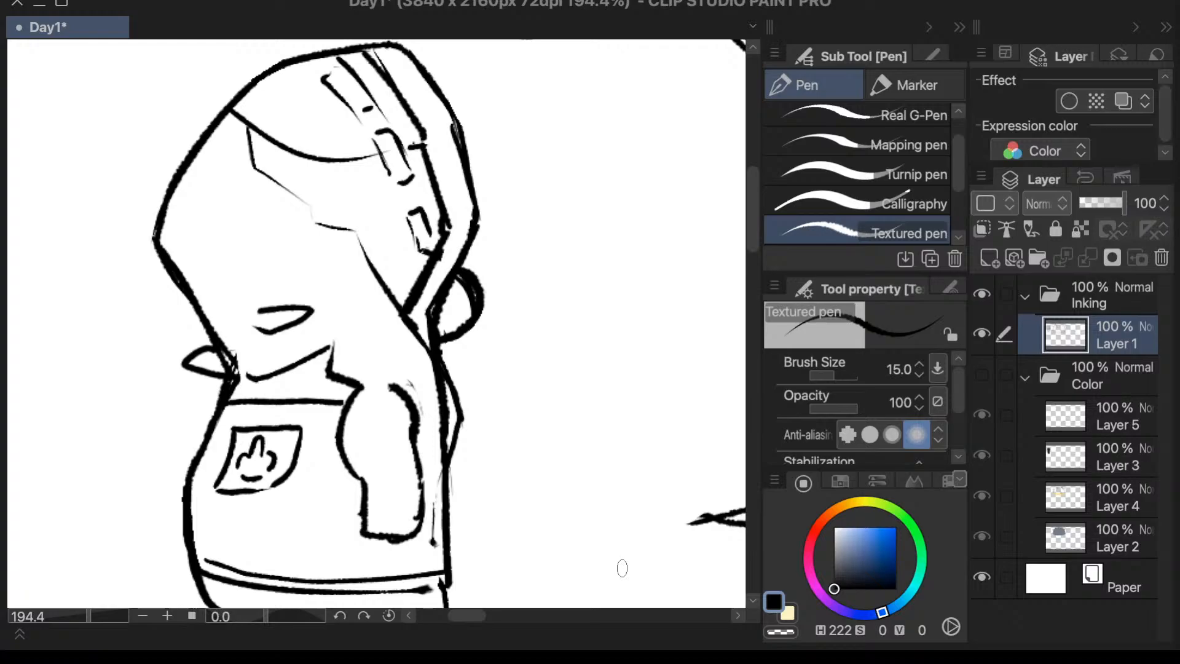
- Look over the inks from the hooded character across to the dome creature, briefly hiding and showing Layer 1
scroll(622, 568, "down", 5)
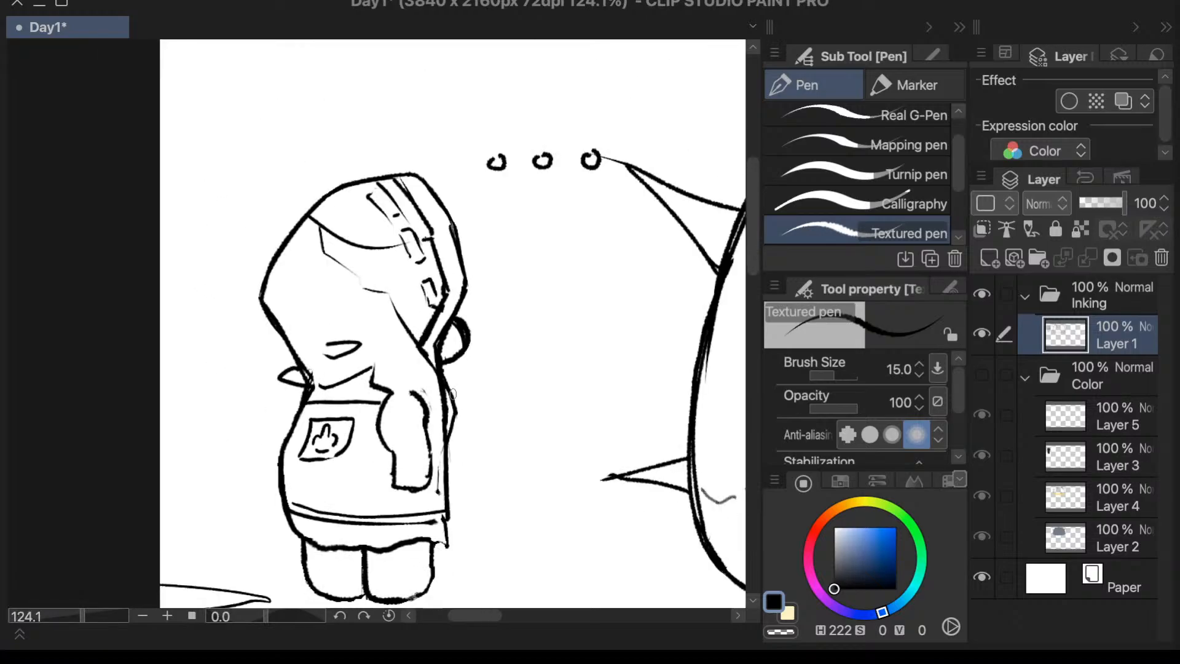
left_click_drag(753, 282, 753, 284)
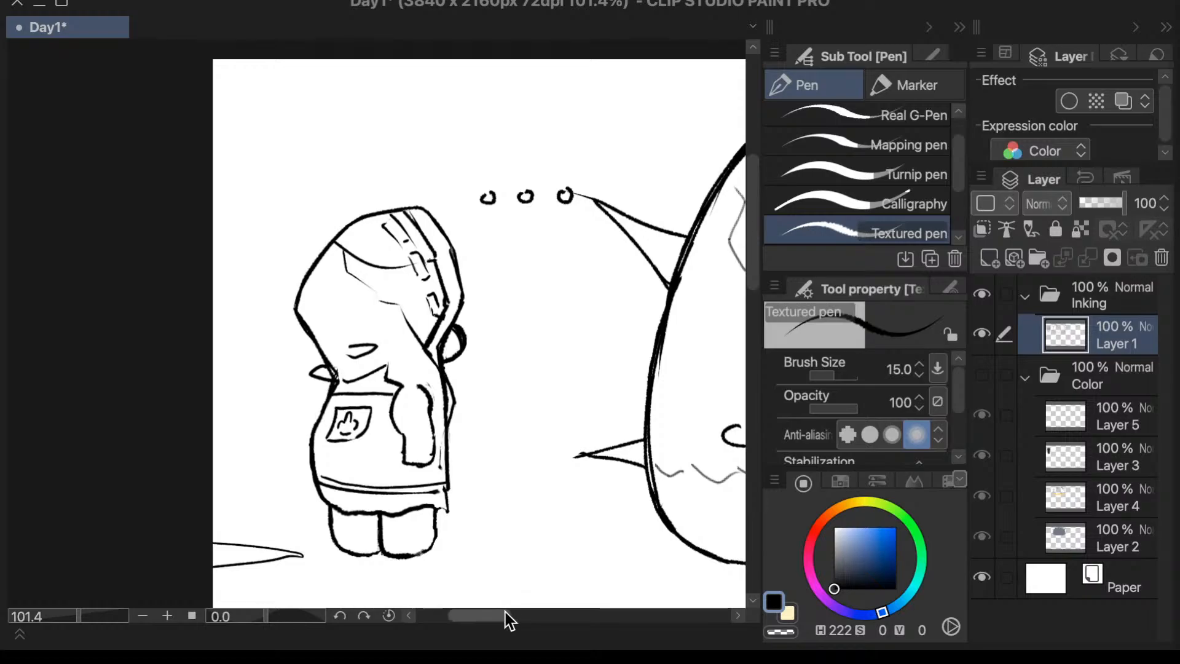
scroll(492, 617, "right", 3)
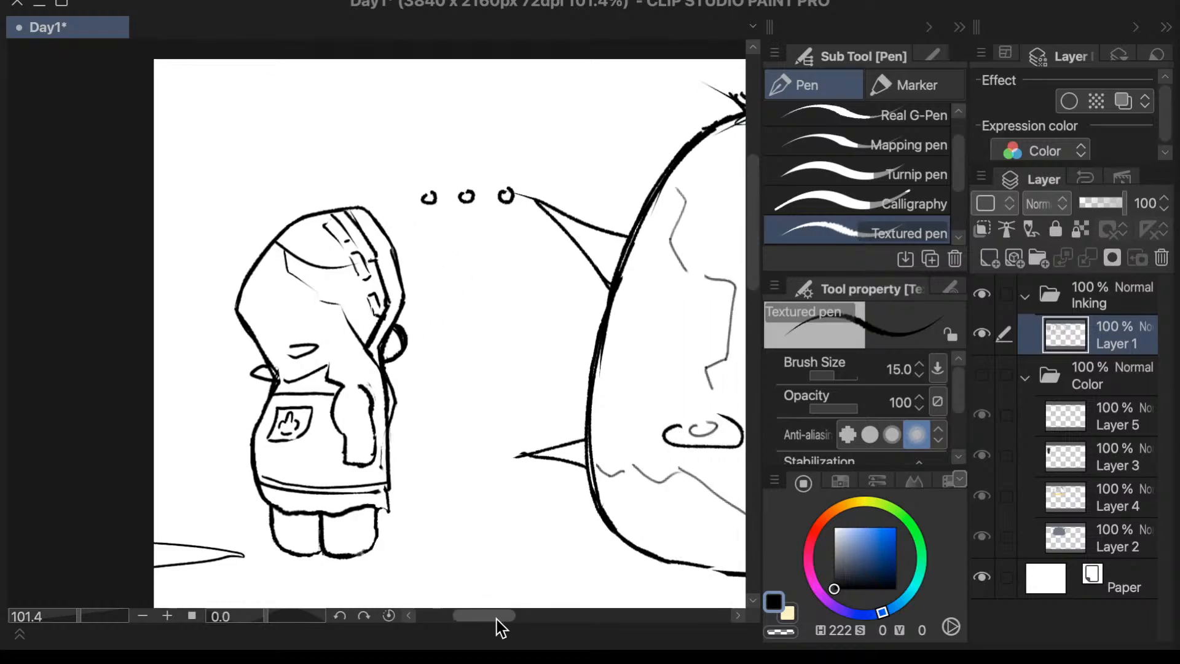
scroll(497, 618, "right", 1)
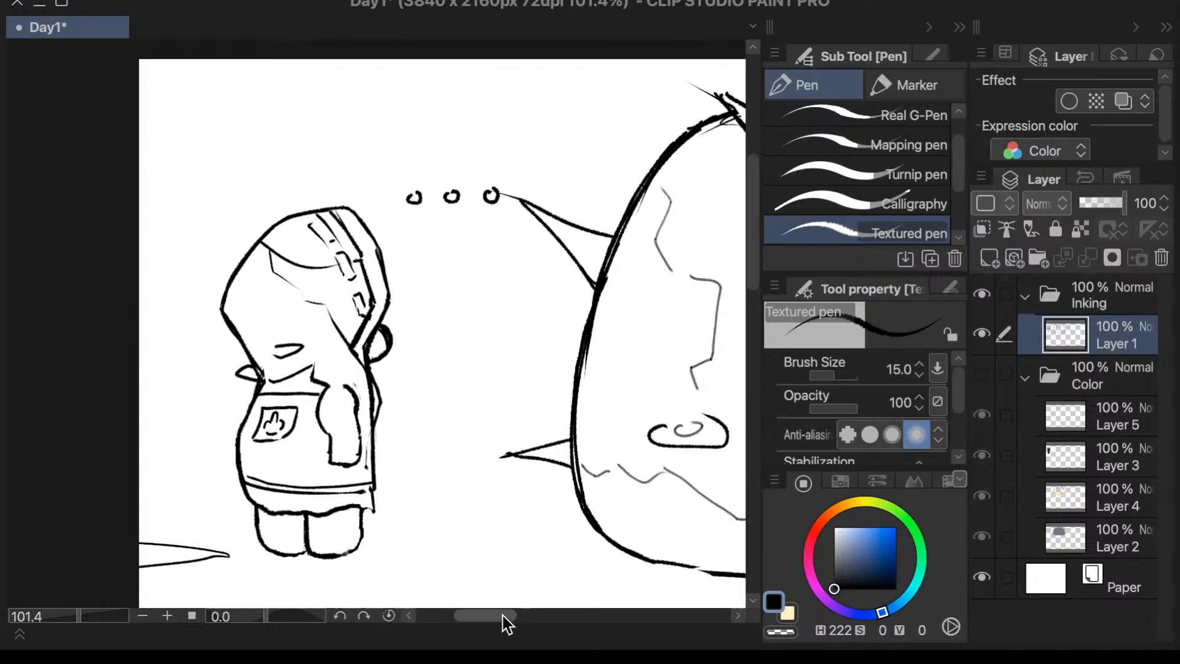
left_click_drag(502, 615, 518, 615)
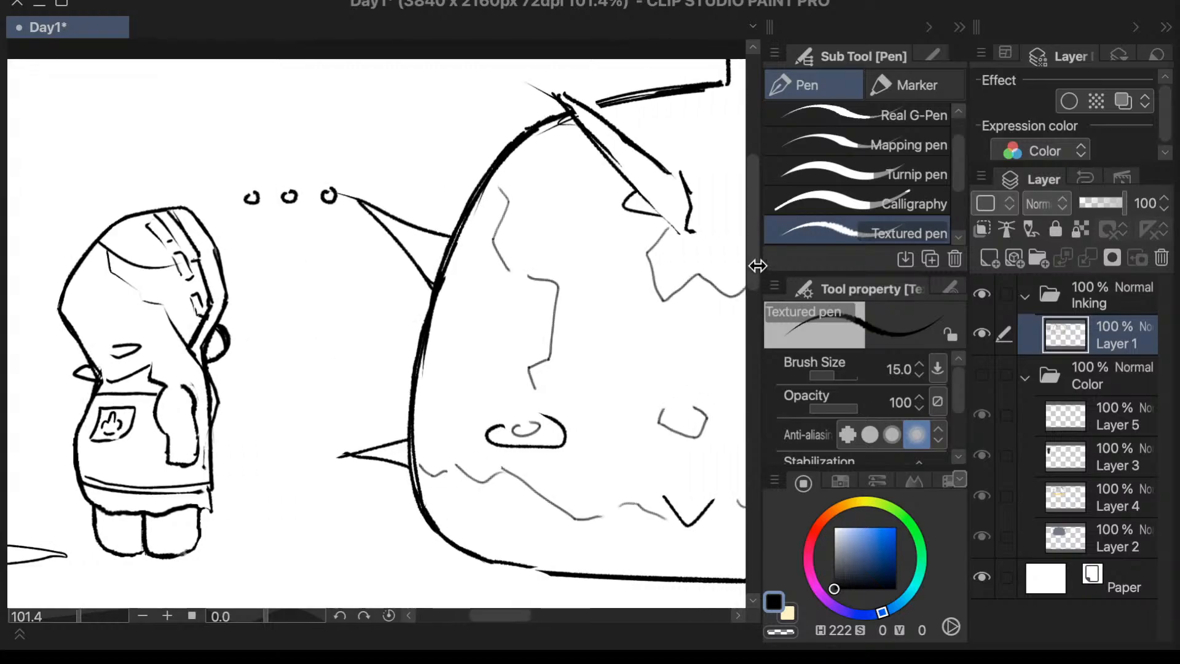
left_click_drag(752, 271, 752, 266)
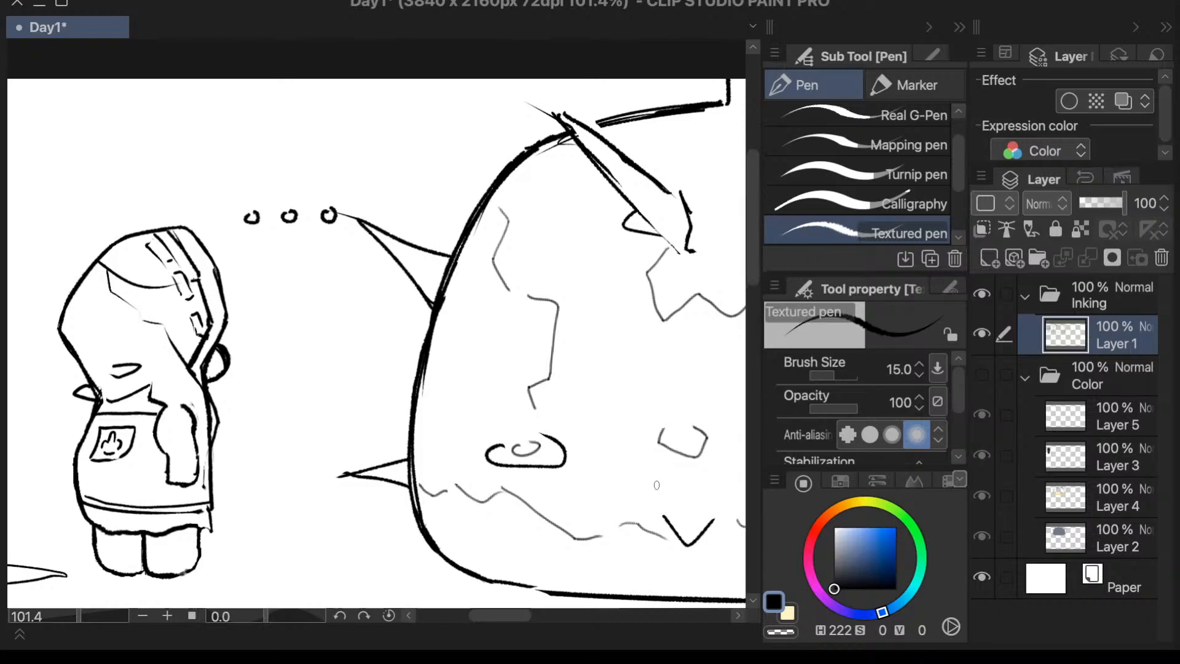
left_click_drag(507, 613, 540, 643)
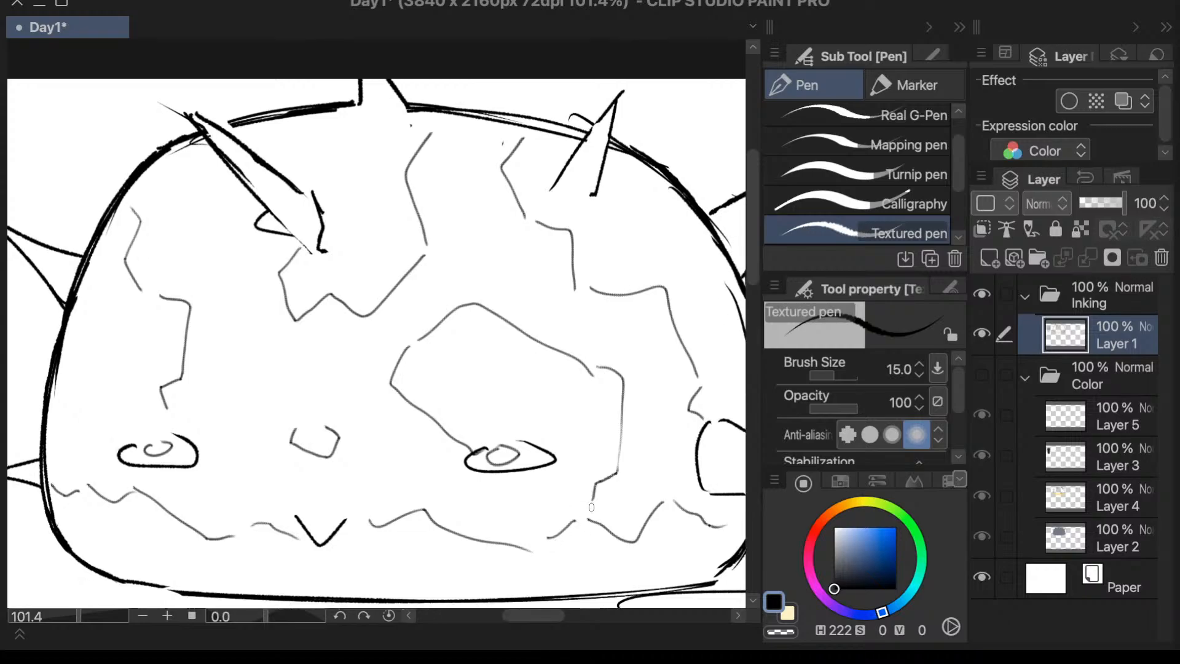
left_click(986, 332)
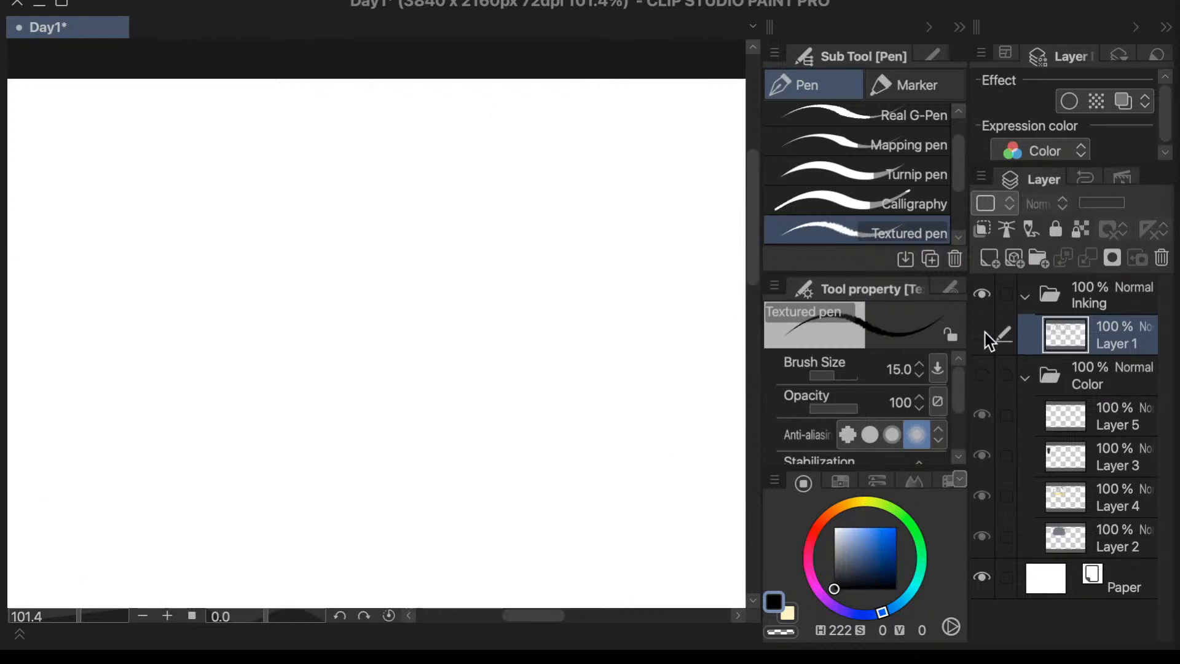
left_click(987, 334)
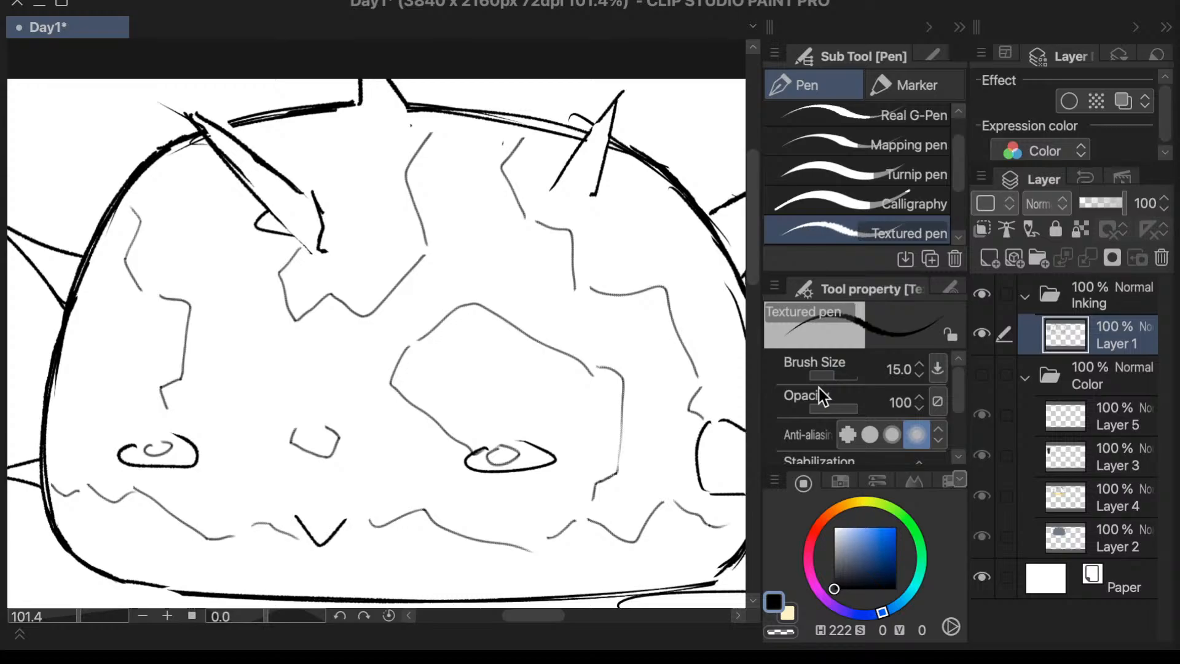
left_click_drag(961, 189, 962, 196)
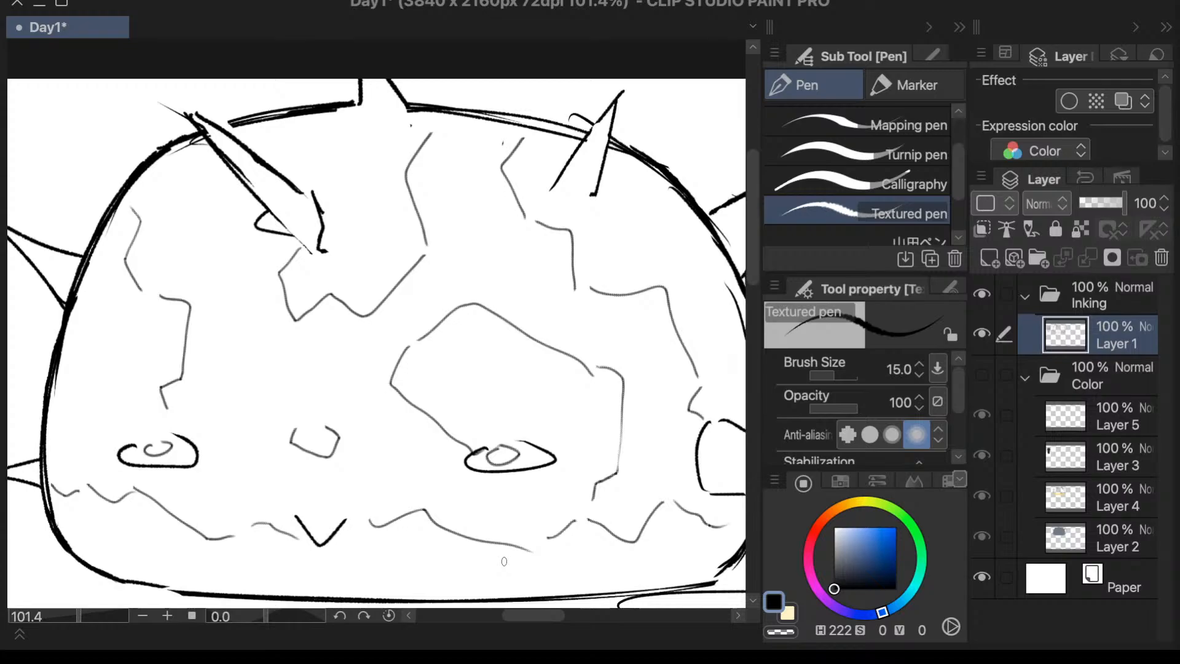
- Flip the canvas horizontally and erase the stray line outside the dome above its low side spike with the Vector 2 eraser at size 20
key("h")
left_click_drag(753, 344, 757, 254)
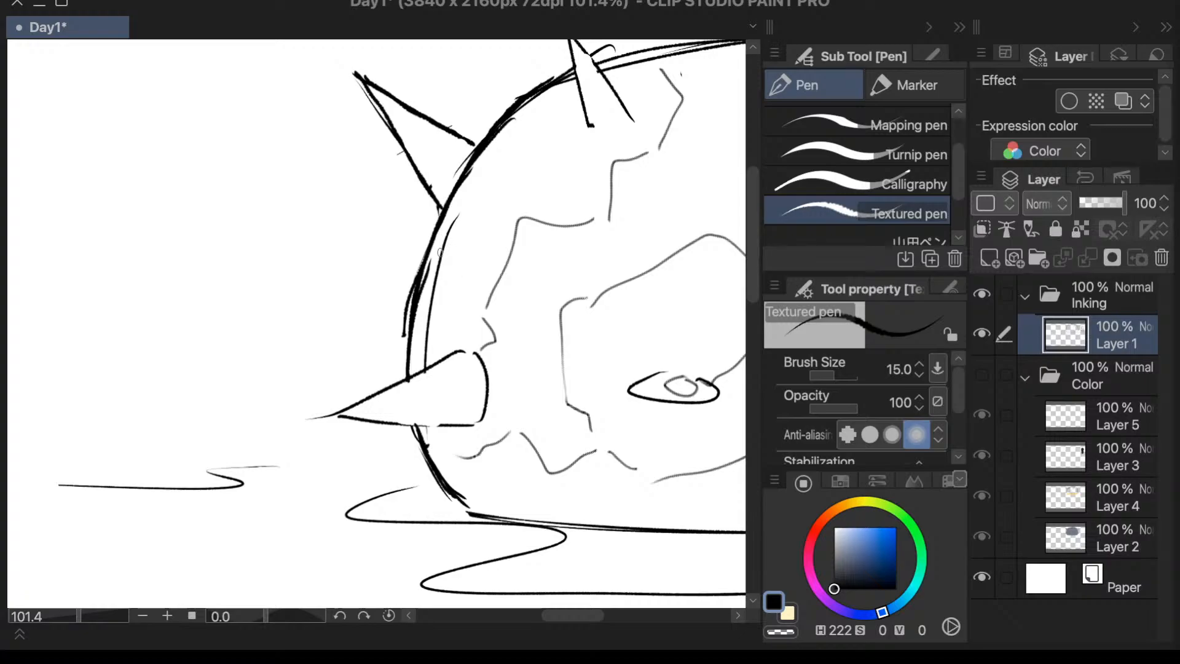
key("e")
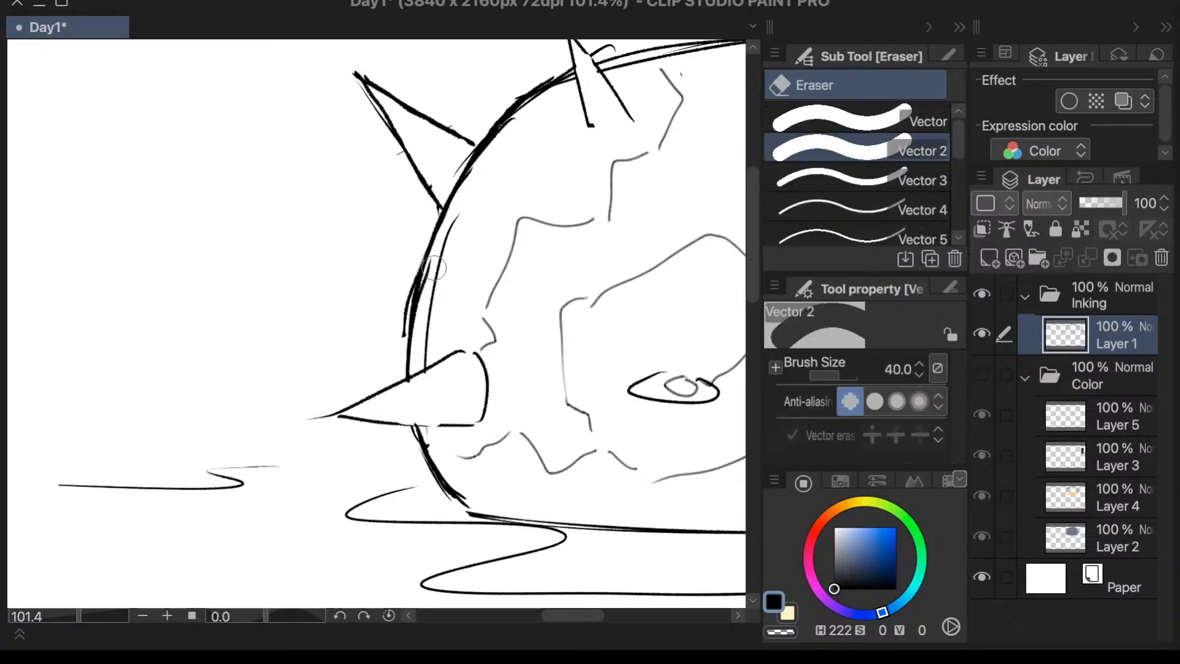
left_click(891, 370)
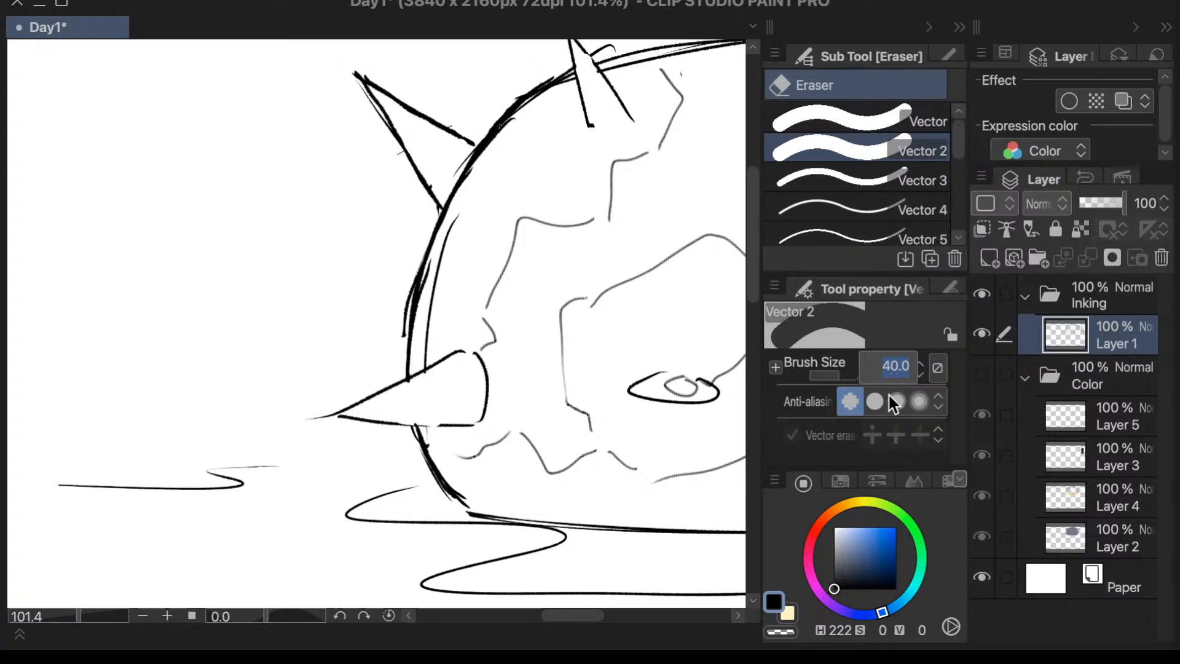
type("20")
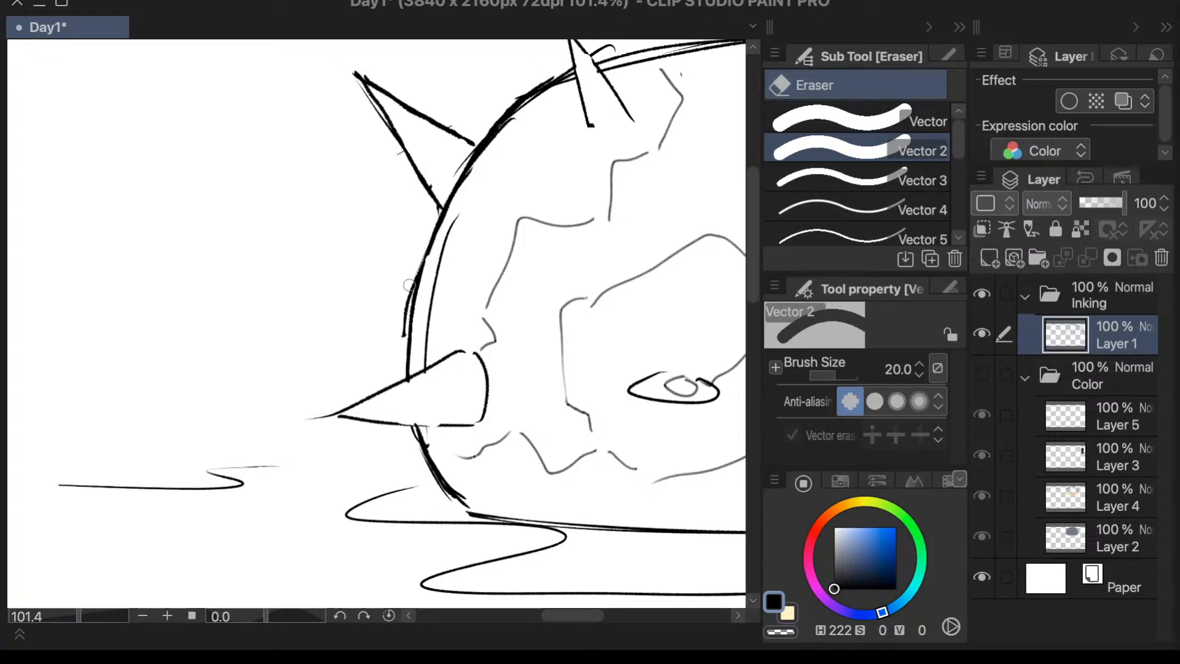
mouse_move(398, 315)
left_mouse_down()
mouse_move(410, 269)
mouse_move(406, 308)
left_mouse_up()
- Erase the thin overshoot past the low side spike's tip and the dome outline ends poking into the spike's upper edge
key("p")
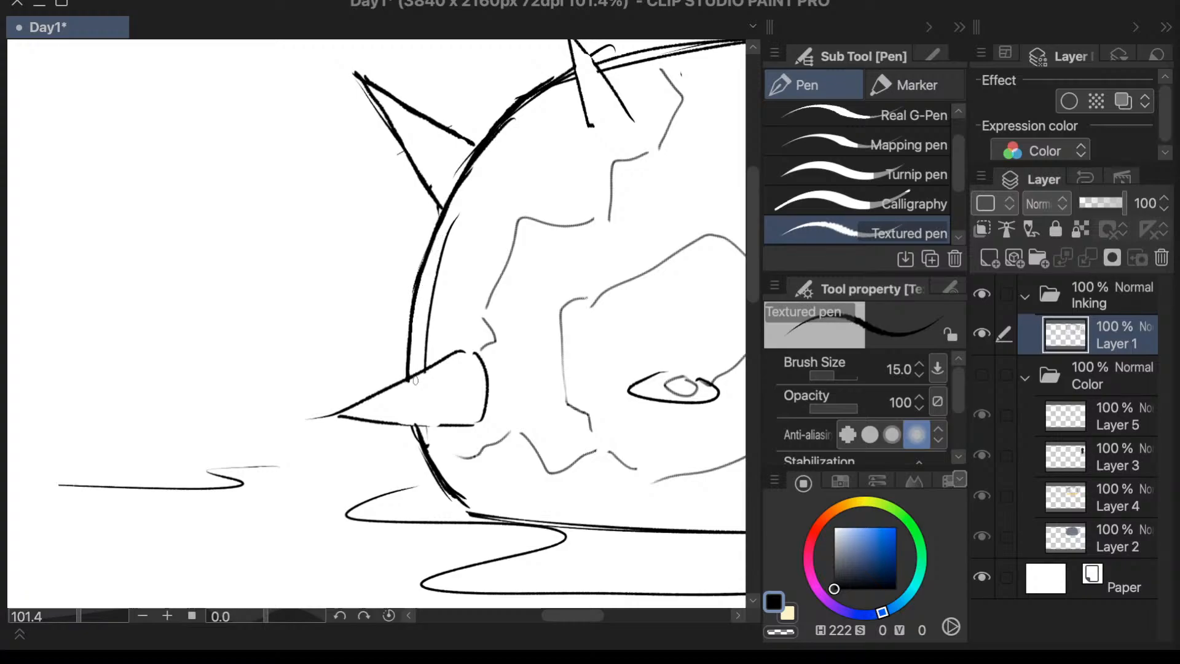
scroll(747, 298, "up", 2)
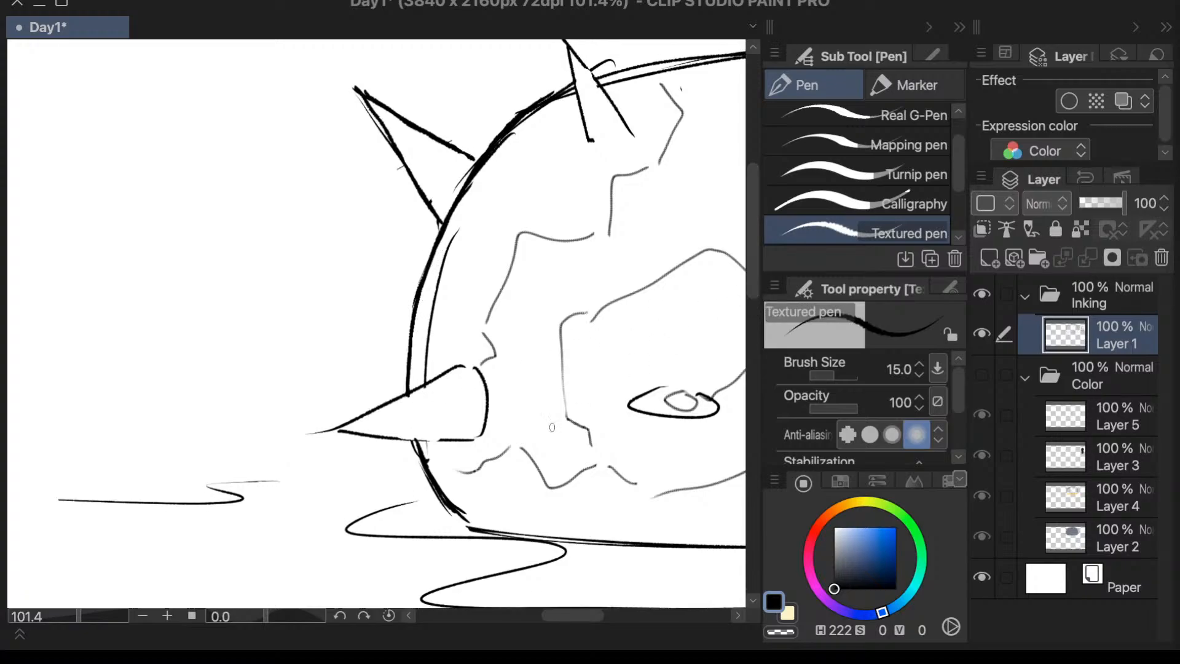
left_click_drag(273, 624, 270, 624)
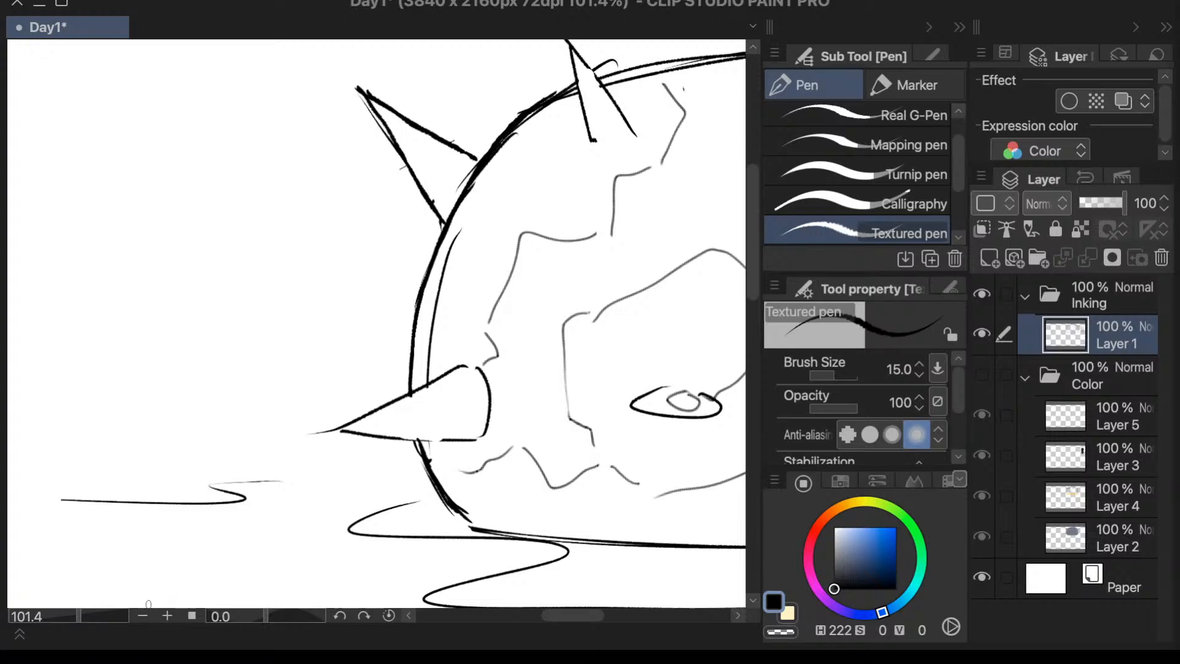
left_click_drag(83, 617, 90, 619)
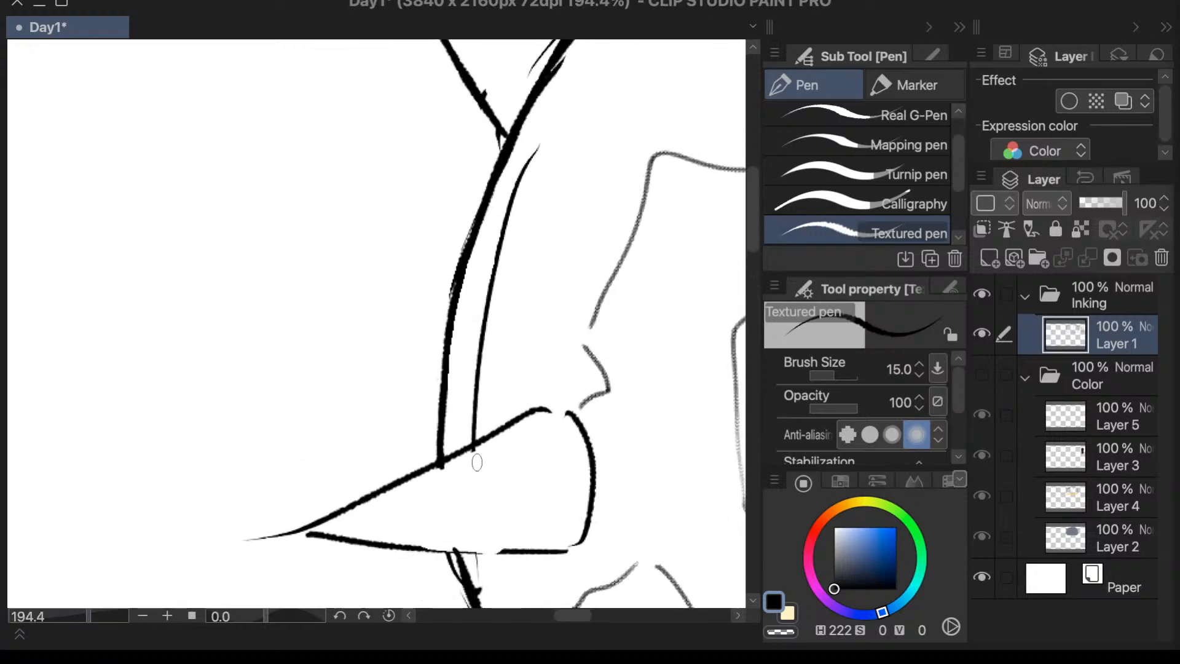
mouse_move(265, 521)
left_mouse_down()
mouse_move(254, 542)
mouse_move(275, 524)
left_mouse_up()
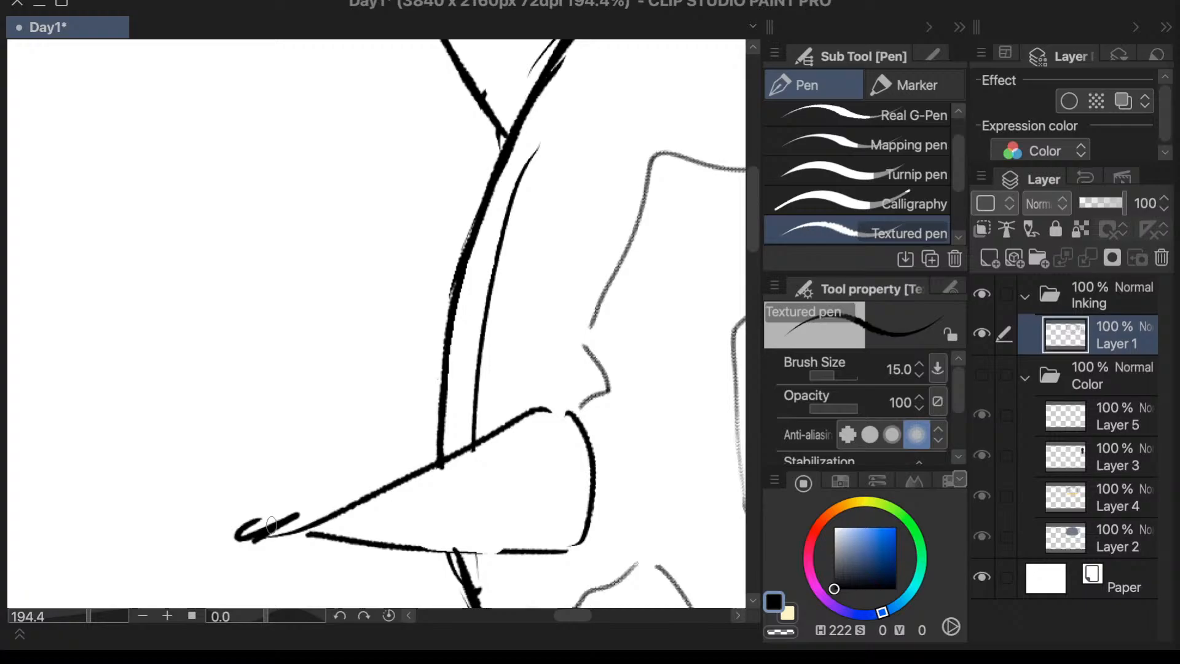
key("ctrl+z")
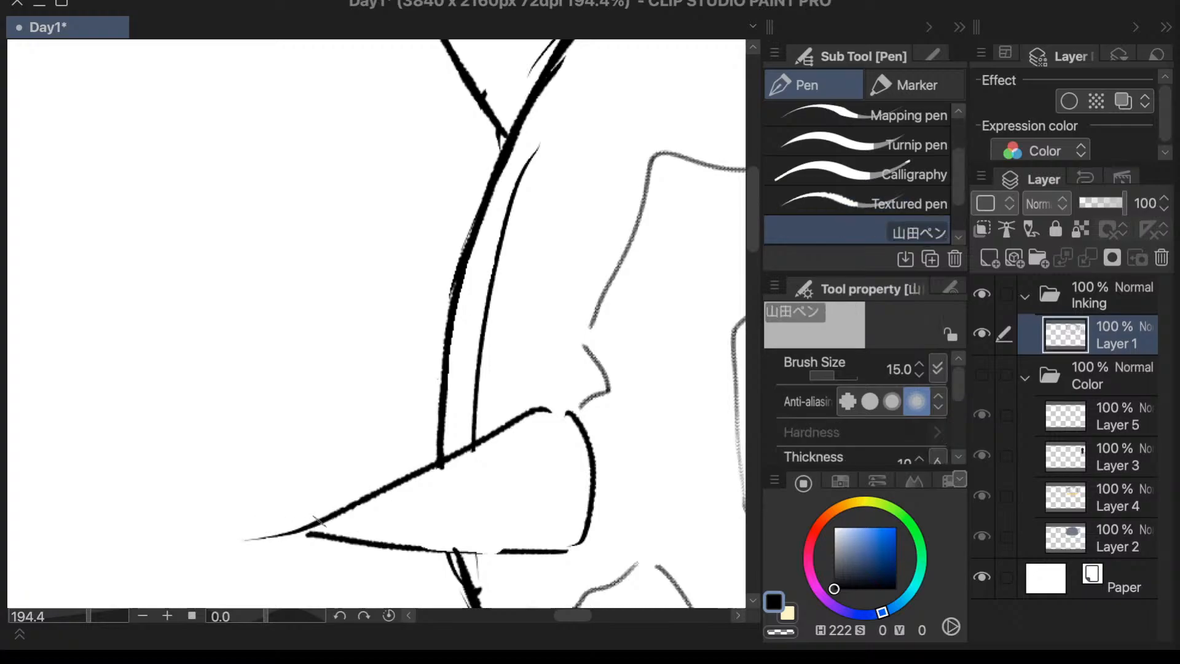
key("e")
left_click_drag(271, 525, 303, 513)
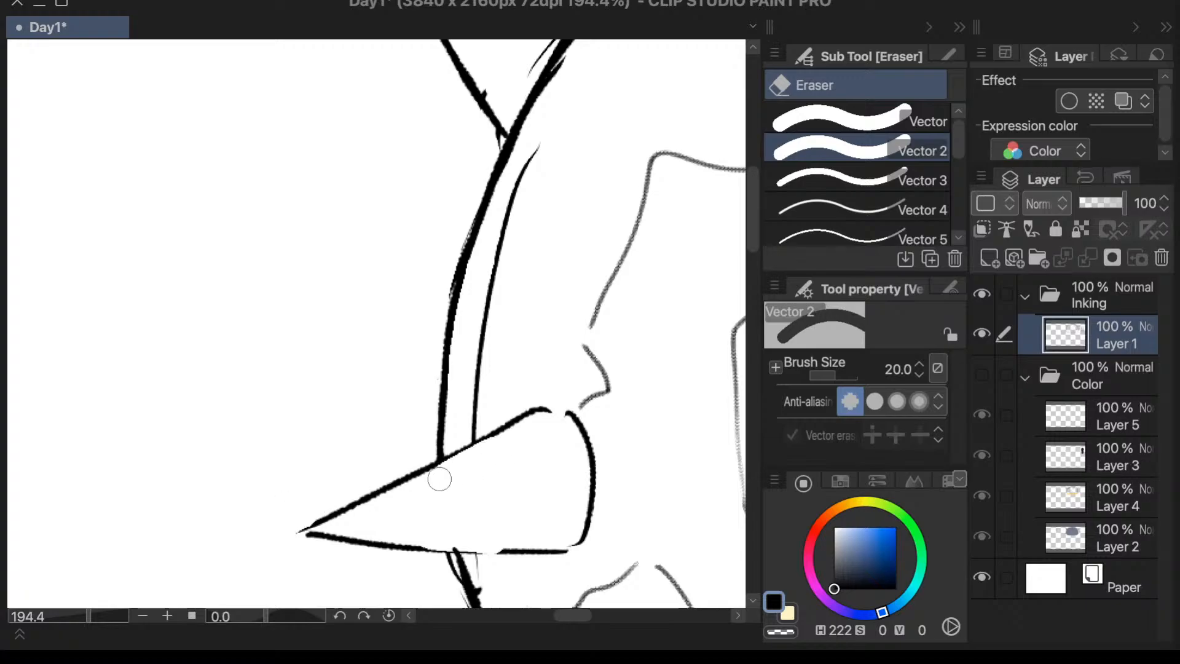
- Try to thicken the spike's lower edge near its tip with the Textured pen
key("p")
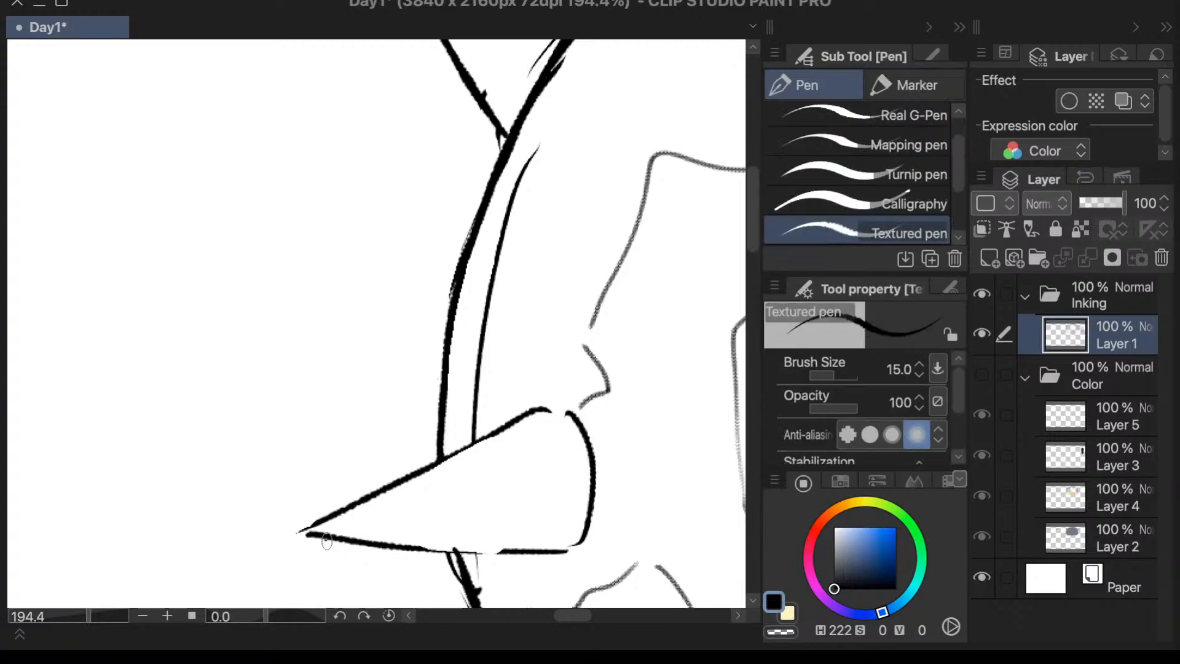
left_click_drag(326, 537, 407, 552)
key("period")
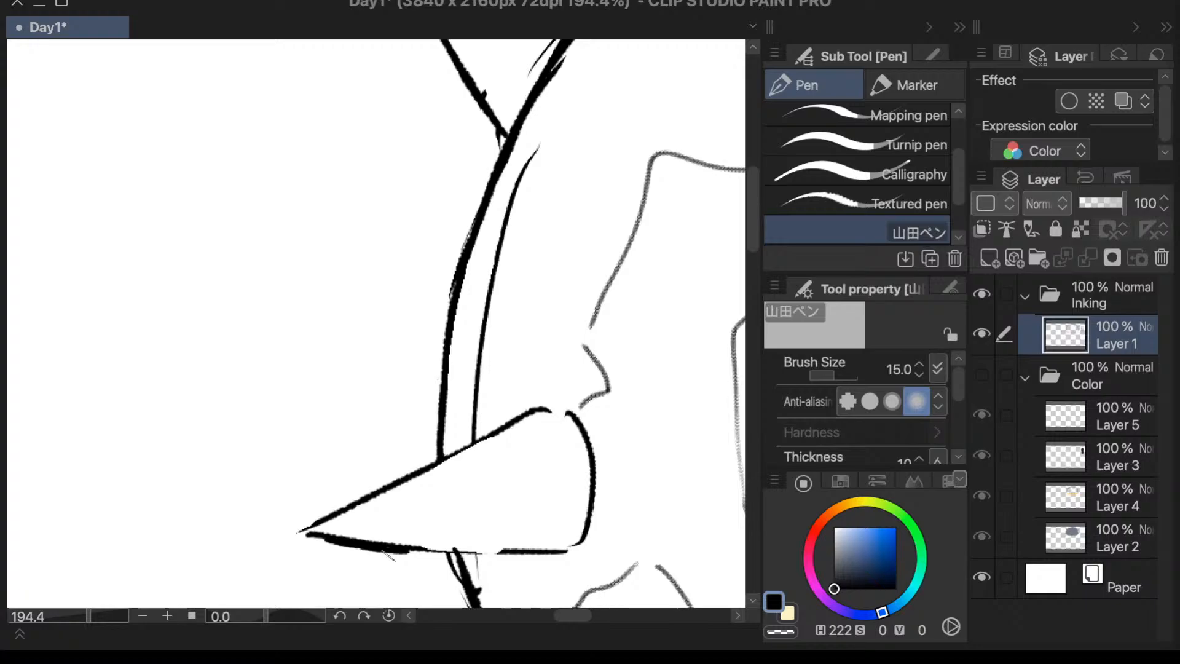
key("comma")
key("ctrl+z")
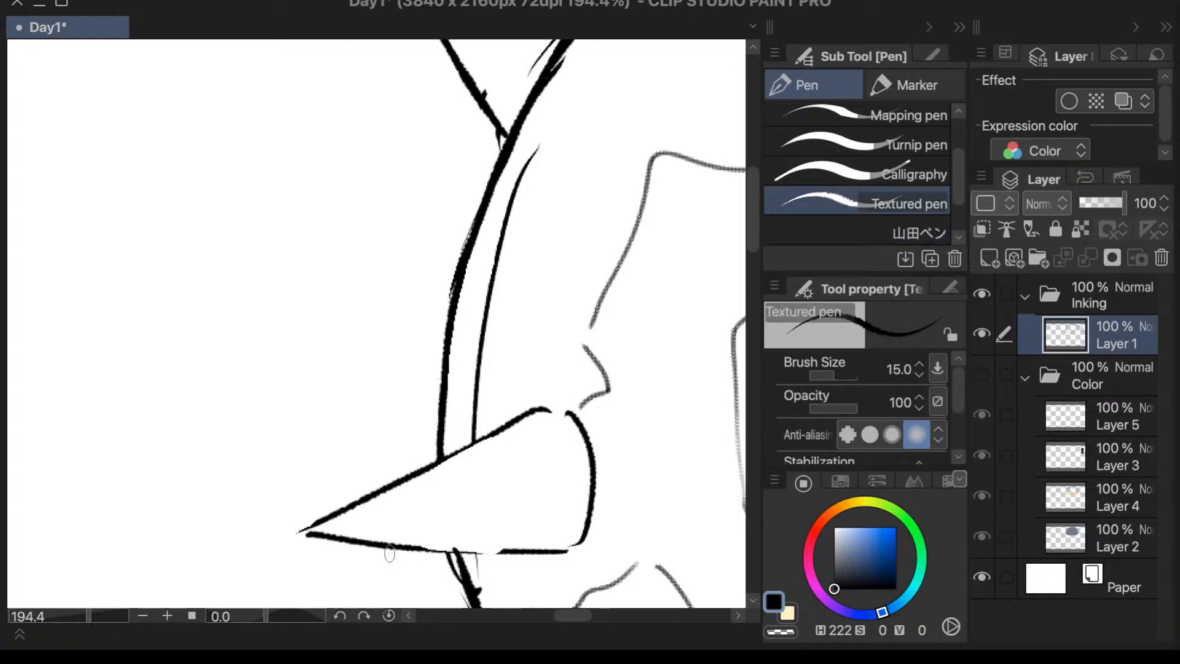
- Close the gap in the spike's lower edge where it meets the dome outline with a Textured pen stroke at size 15
left_click_drag(413, 553, 540, 552)
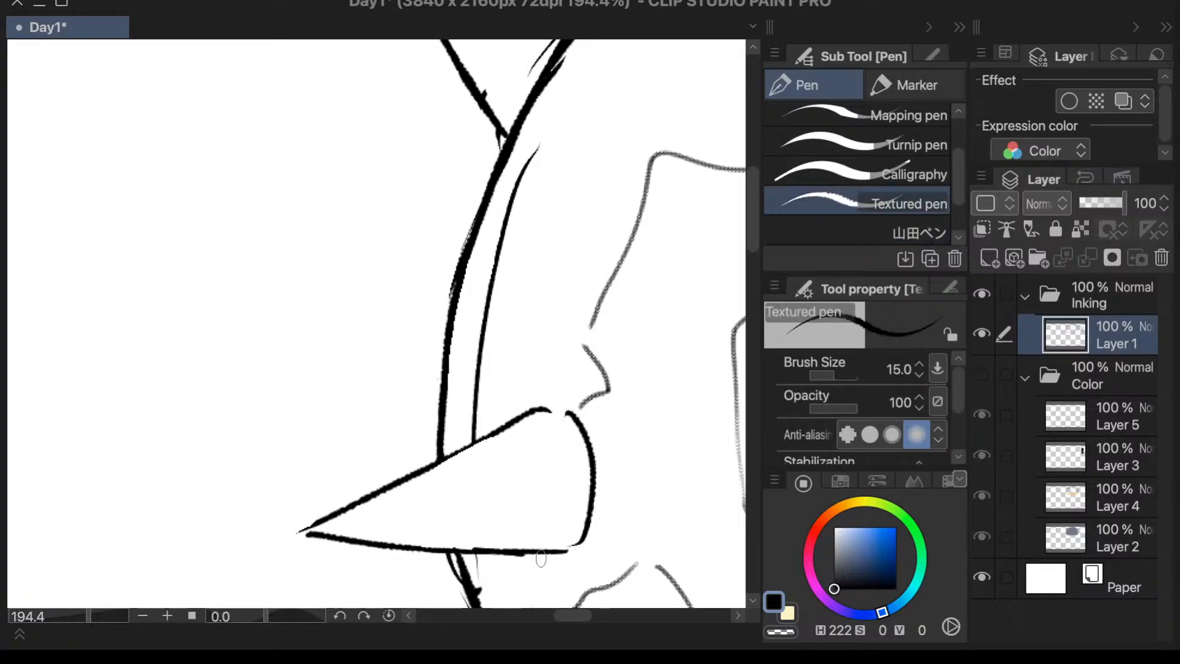
key("ctrl+z")
left_click_drag(468, 550, 550, 550)
key("ctrl+z")
key("ctrl+z")
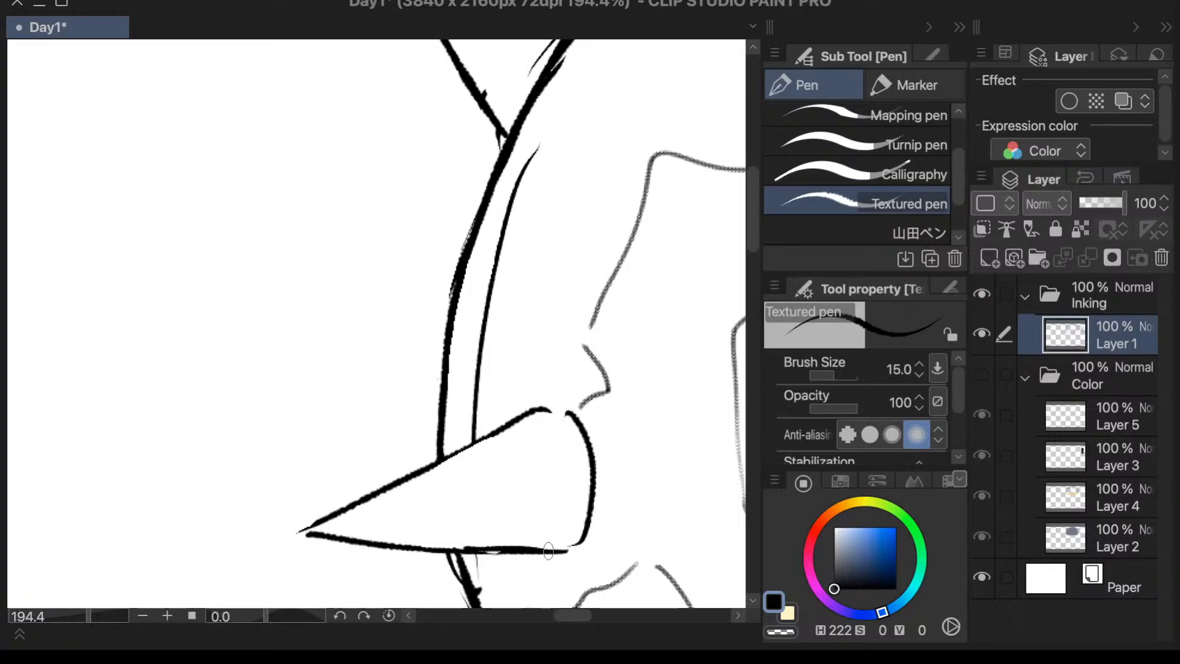
key("ctrl+z")
left_click_drag(467, 552, 546, 554)
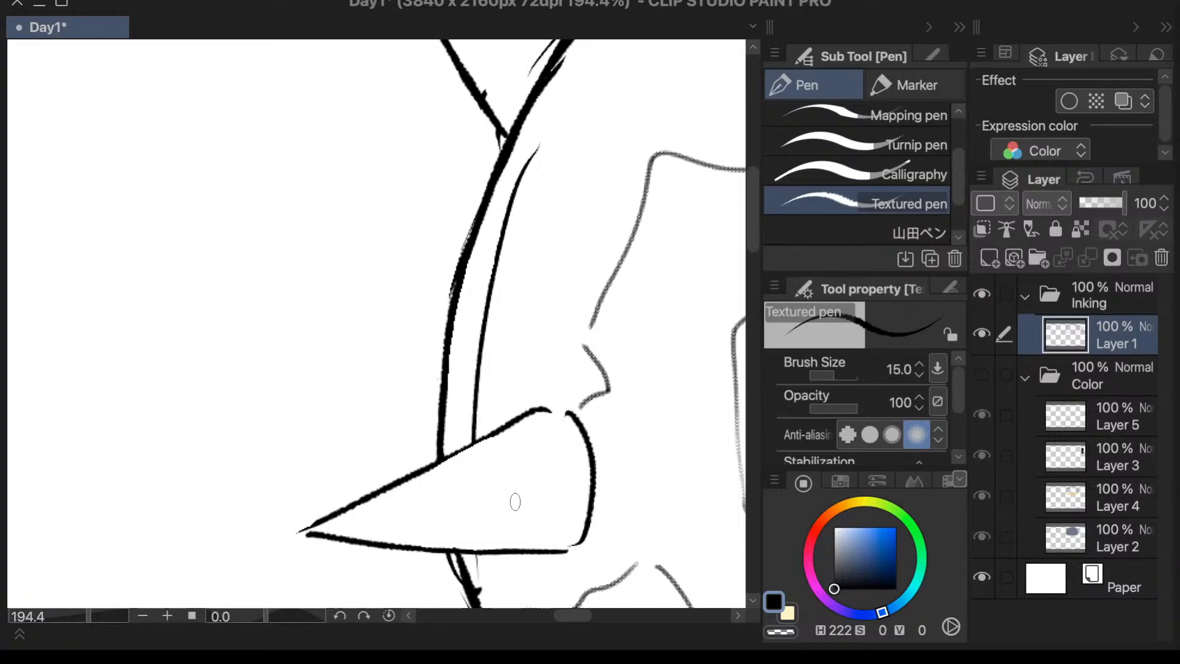
scroll(754, 253, "down", 5)
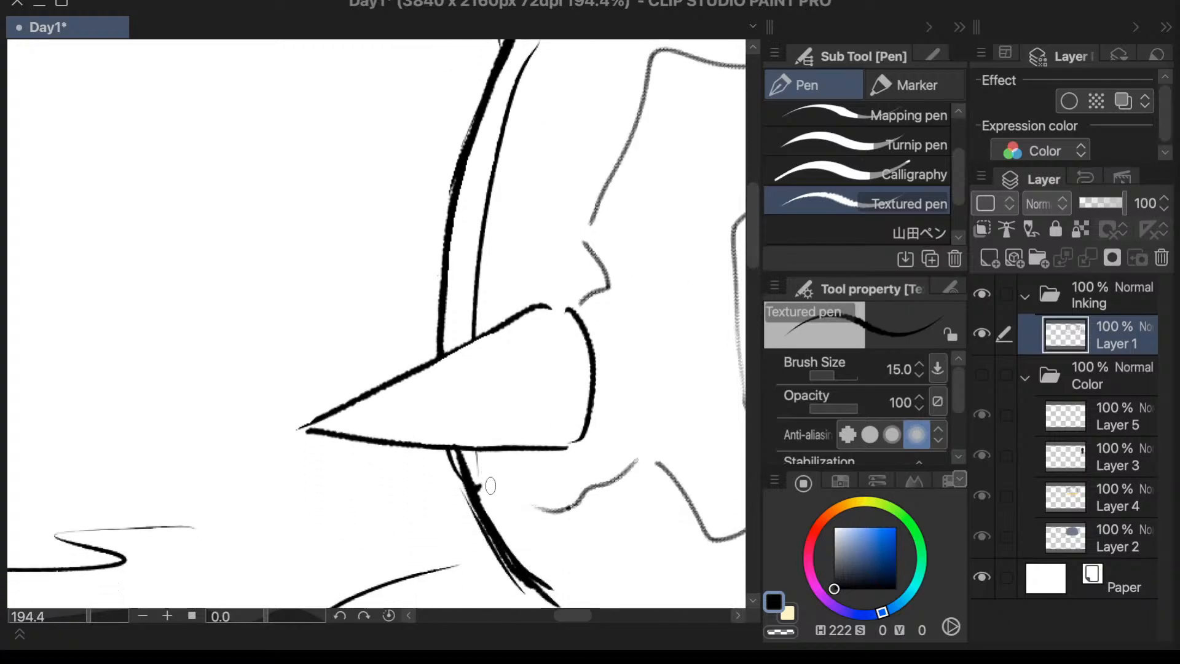
left_click_drag(483, 477, 487, 484)
key("ctrl+z")
mouse_move(314, 98)
left_mouse_down()
mouse_move(252, 367)
mouse_move(120, 357)
left_mouse_up()
mouse_move(312, 94)
left_mouse_down()
mouse_move(116, 92)
mouse_move(369, 356)
mouse_move(246, 266)
mouse_move(151, 161)
mouse_move(305, 355)
left_mouse_up()
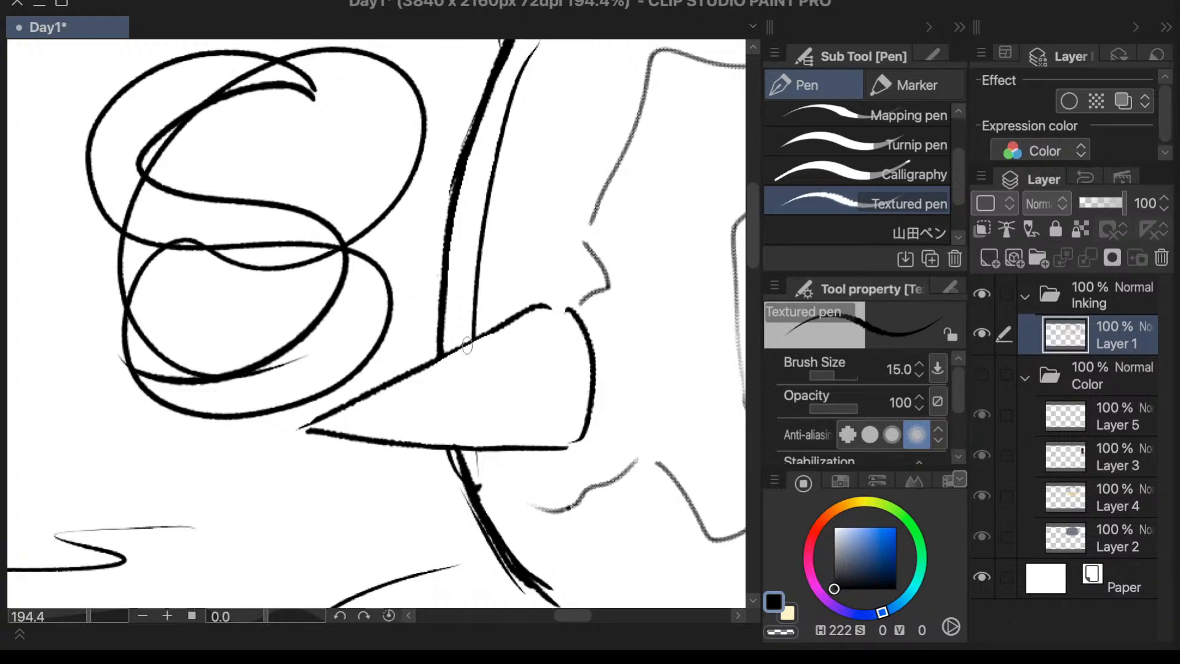
key("period")
key("comma")
key("period")
key("comma")
key("ctrl+z")
key("ctrl+z")
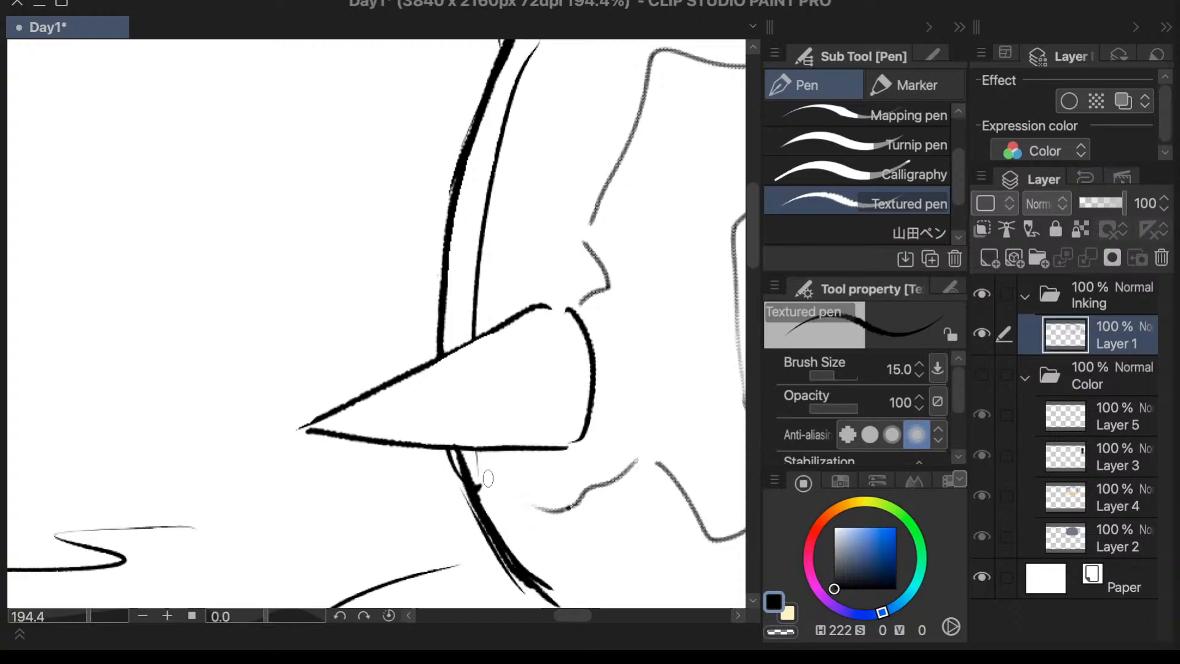
- Erase the rough inner edge of the dome outline beneath the low side spike, down to the bottom corner, with the Vector 2 eraser at size 20
left_click_drag(483, 479, 486, 489)
key("period")
key("comma")
key("e")
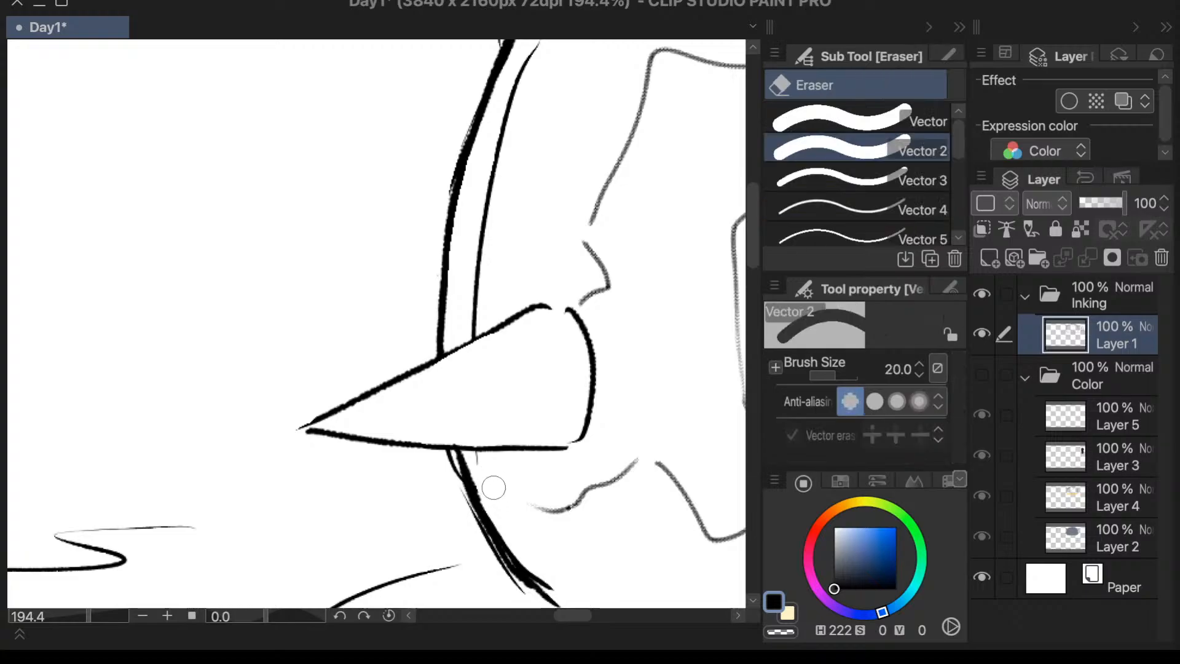
mouse_move(487, 466)
left_mouse_down()
mouse_move(442, 461)
mouse_move(533, 552)
mouse_move(481, 469)
mouse_move(510, 523)
mouse_move(520, 533)
mouse_move(528, 520)
left_mouse_up()
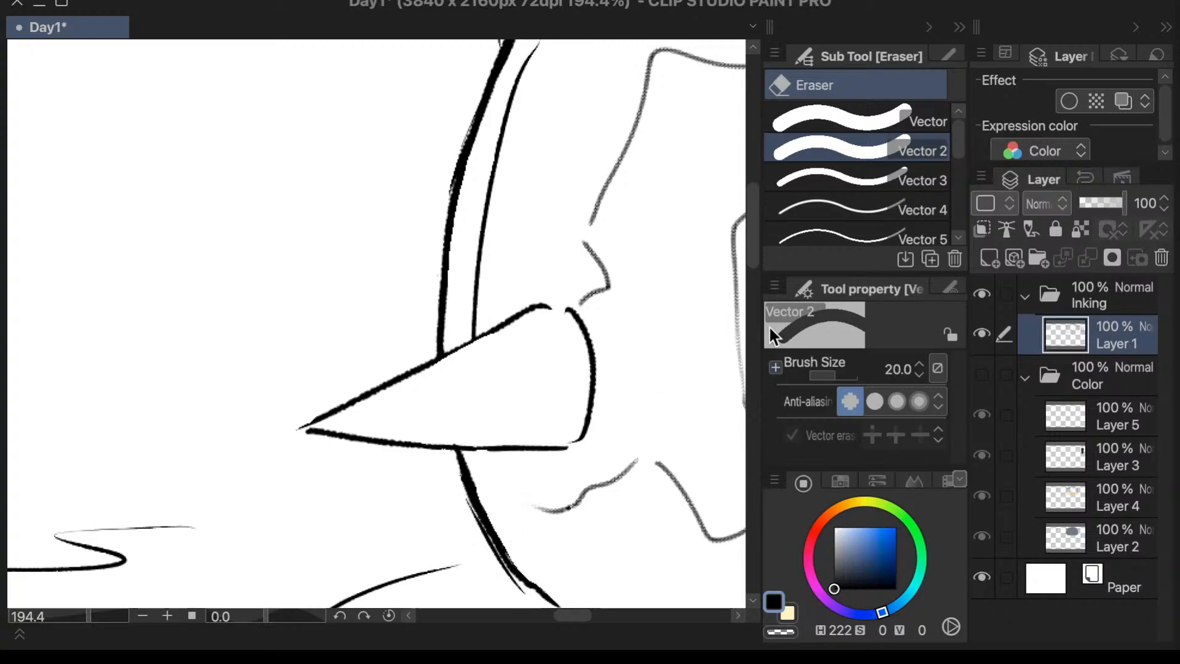
scroll(747, 245, "down", 3)
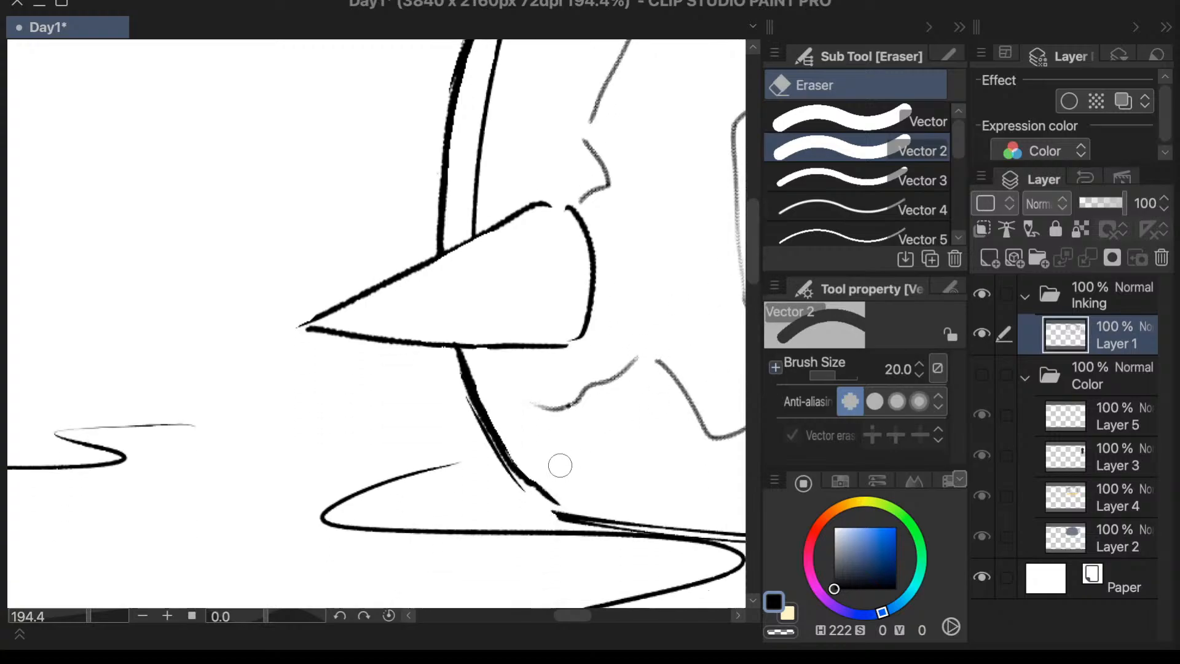
left_click_drag(522, 440, 551, 477)
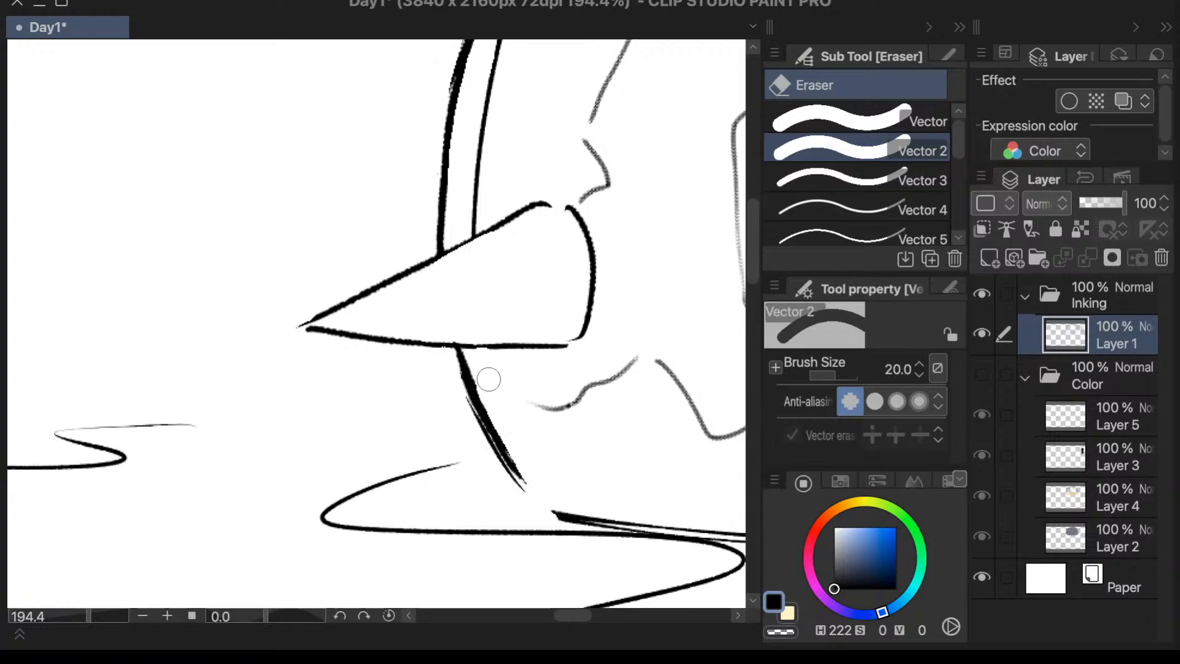
- Redraw the dome's lower corner with Textured pen strokes at size 15, joining the side outline to the bottom line
key("p")
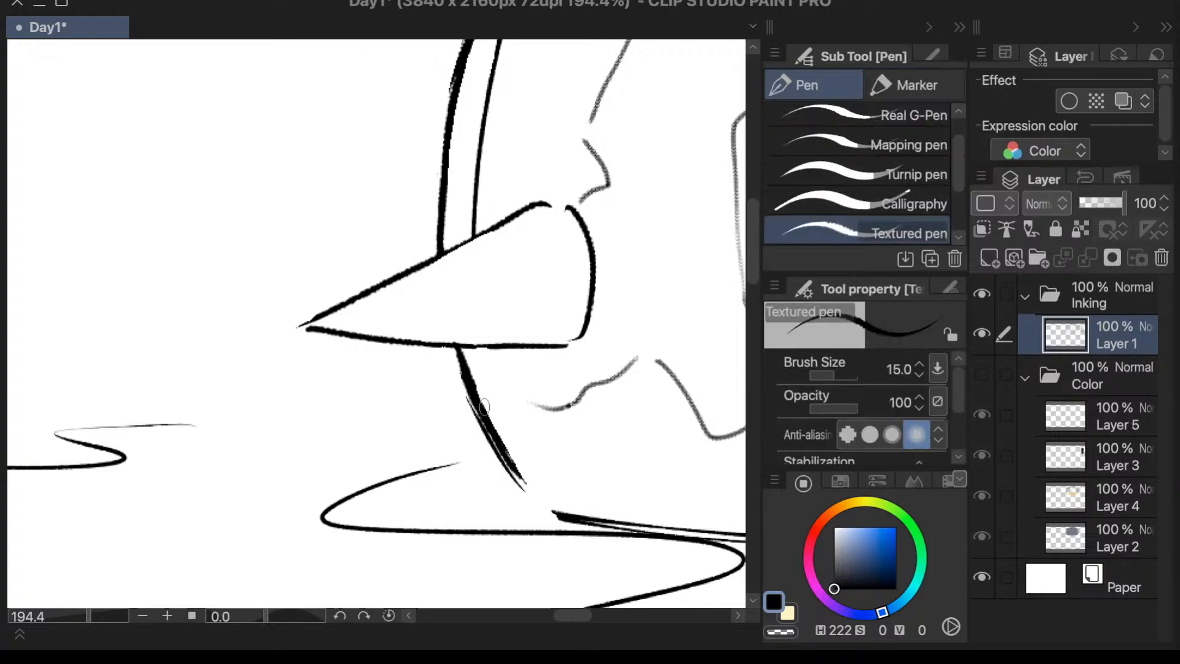
left_click_drag(485, 396, 549, 507)
left_click_drag(497, 450, 569, 513)
mouse_move(514, 463)
left_mouse_down()
mouse_move(564, 502)
mouse_move(518, 468)
mouse_move(569, 513)
left_mouse_up()
- Ink in the gap between the strokes at the dome's lower corner and trim the corner's inner edge smooth with the eraser
key("g")
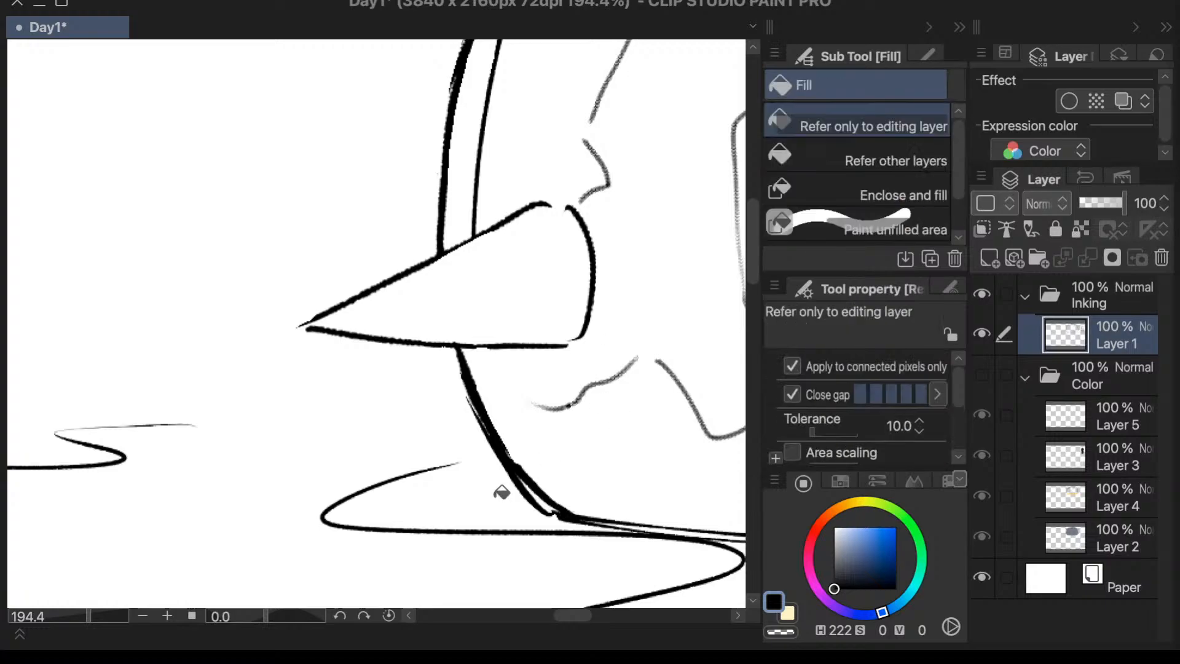
key("e")
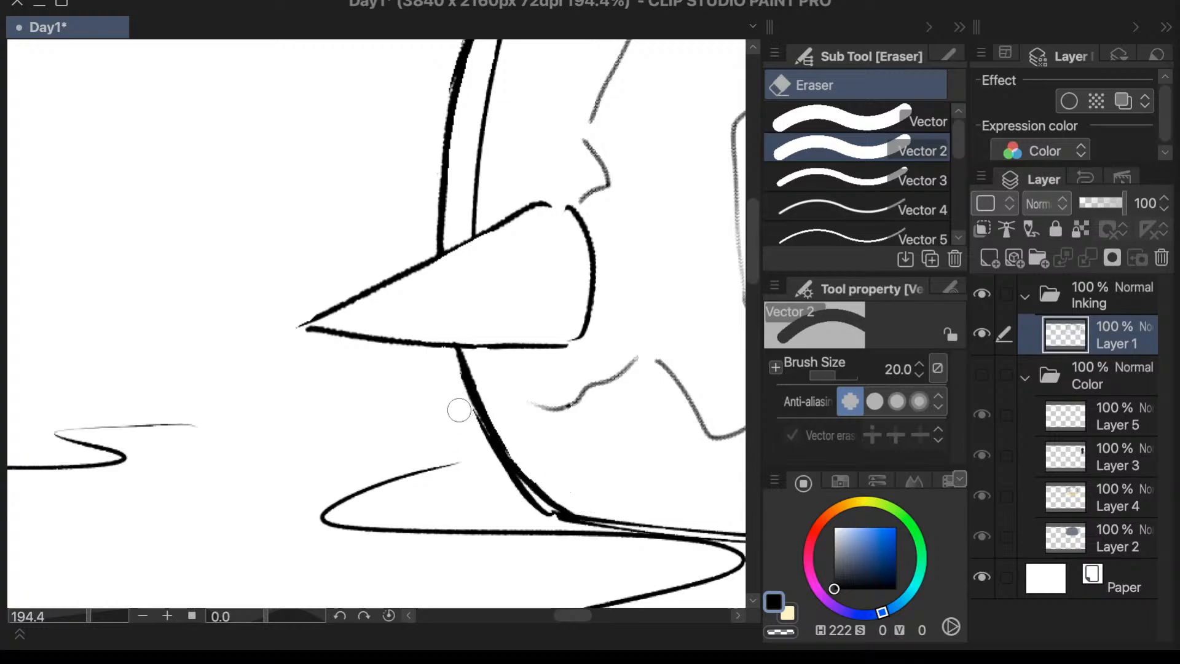
key("p")
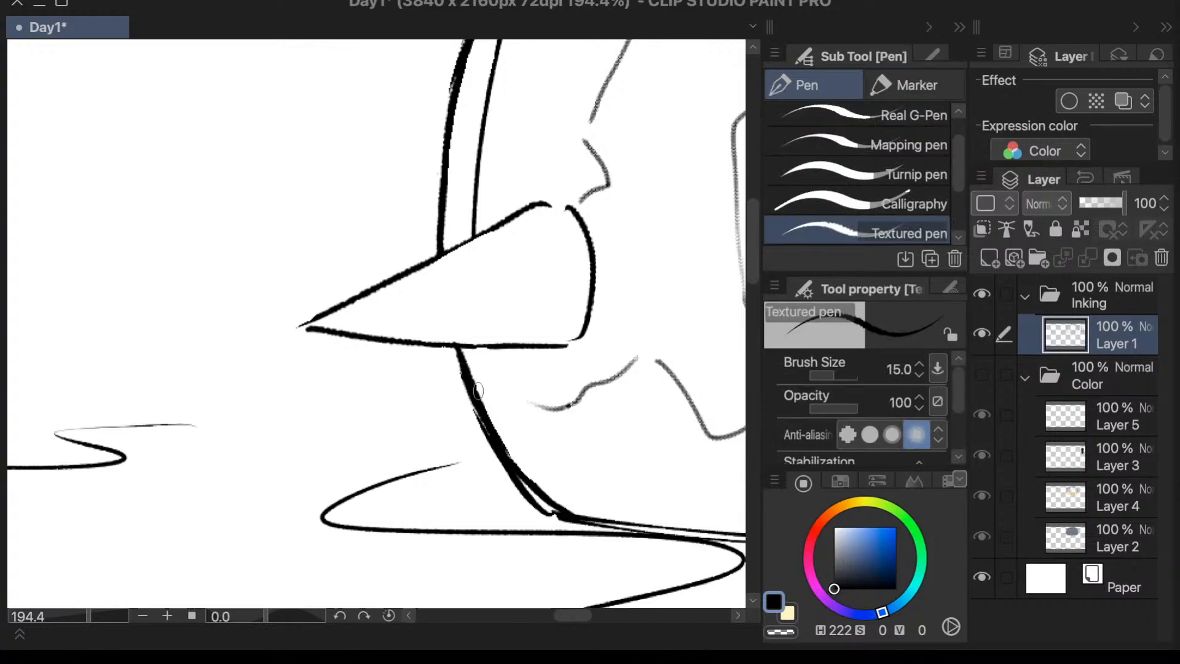
left_click_drag(505, 453, 561, 516)
key("e")
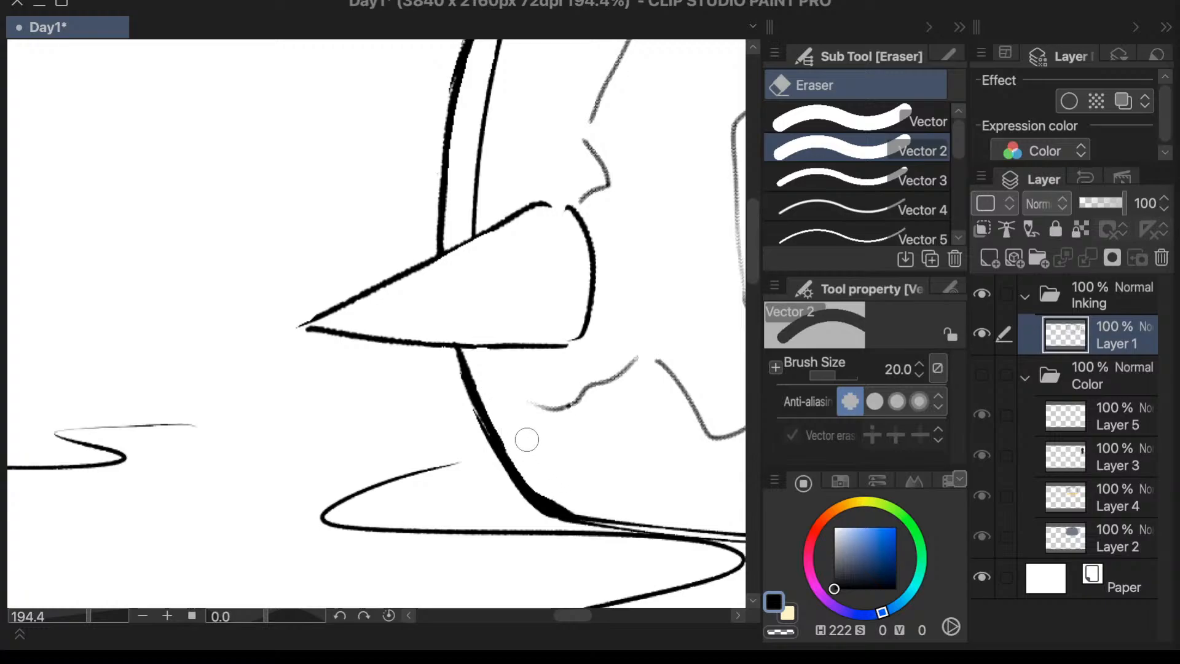
left_click_drag(536, 460, 573, 502)
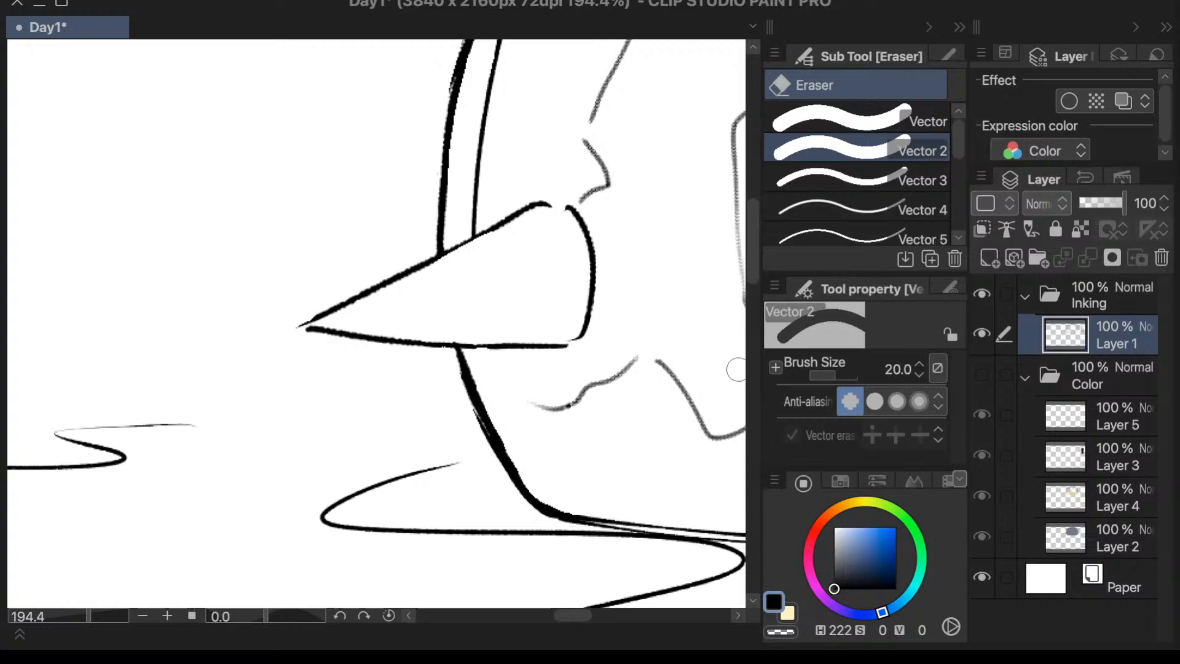
- Erase the grey jagged marking line along the dome's lower part, from beside the low side spike to the black V mark
left_click_drag(754, 261, 754, 252)
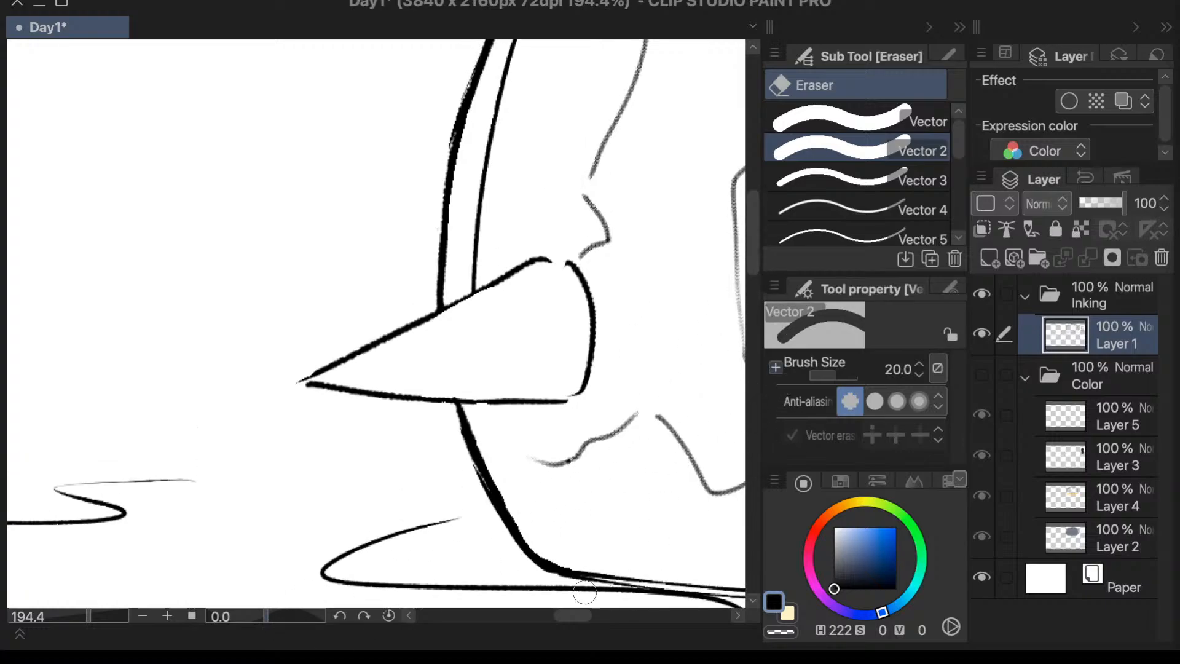
left_click_drag(567, 618, 586, 621)
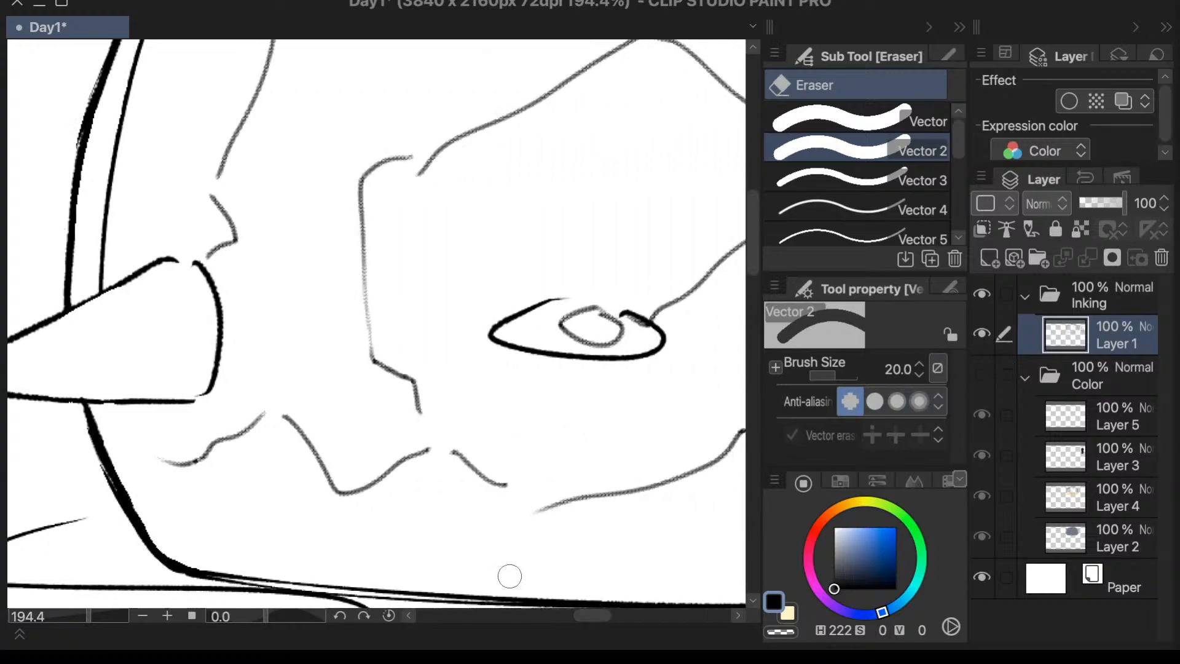
left_click_drag(598, 616, 601, 615)
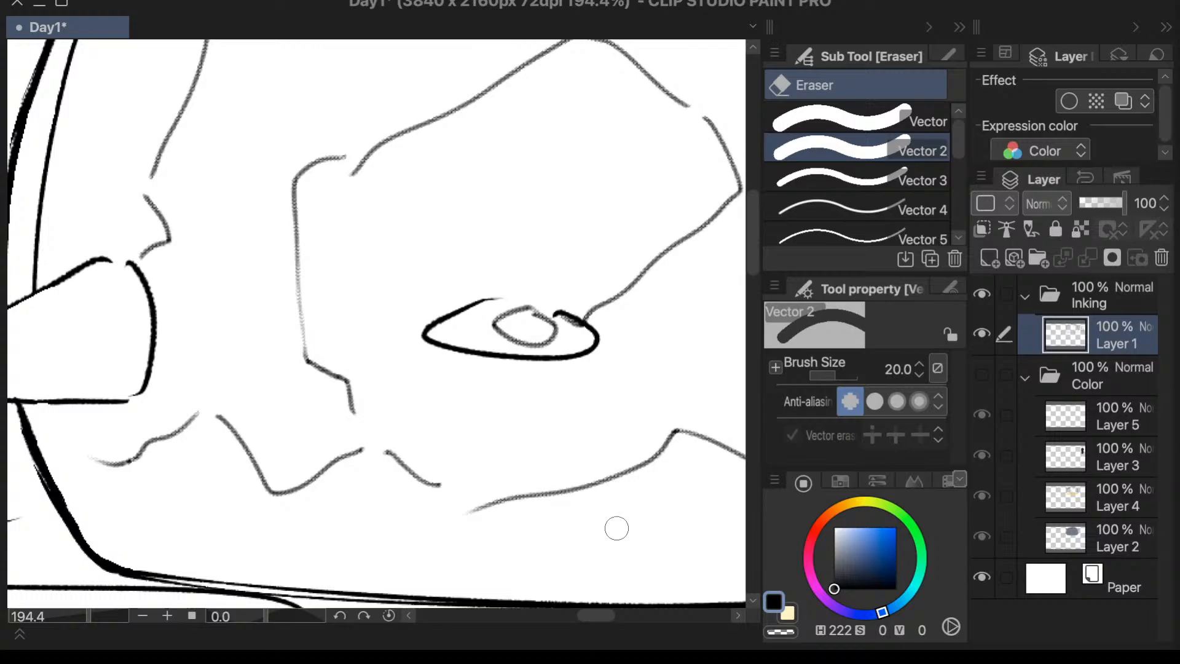
left_click(195, 411)
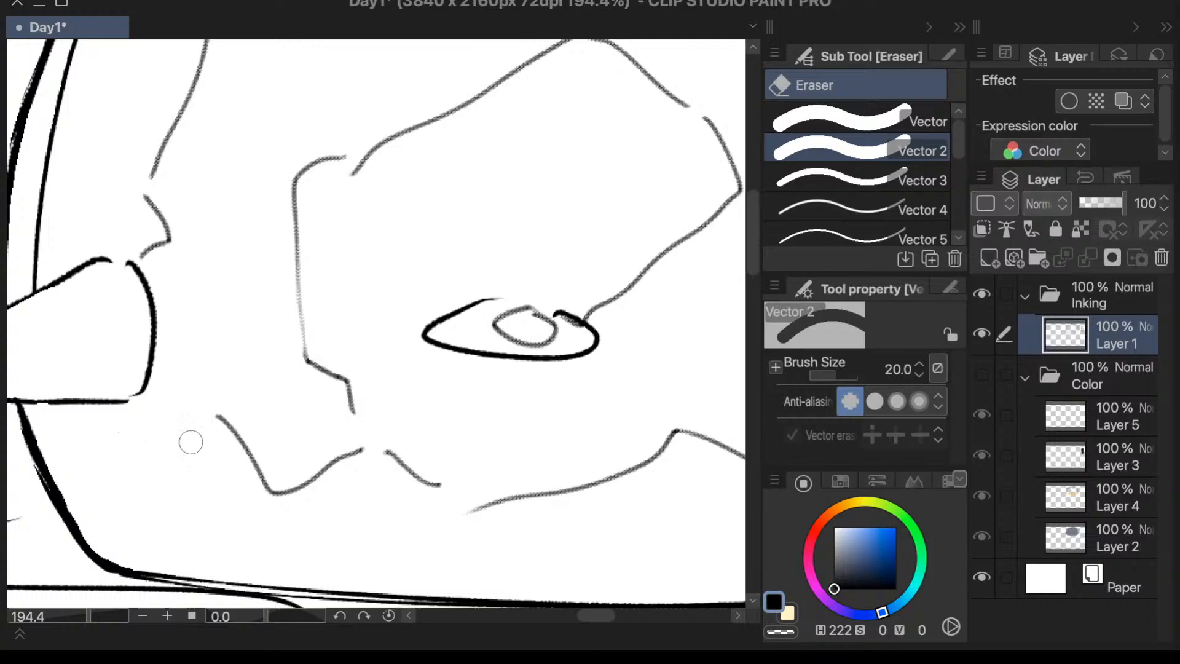
mouse_move(191, 442)
left_mouse_down()
mouse_move(232, 416)
mouse_move(237, 442)
mouse_move(323, 534)
mouse_move(263, 488)
mouse_move(437, 442)
mouse_move(398, 453)
mouse_move(512, 517)
mouse_move(399, 480)
mouse_move(610, 499)
mouse_move(435, 513)
mouse_move(611, 490)
mouse_move(569, 497)
mouse_move(673, 432)
left_mouse_up()
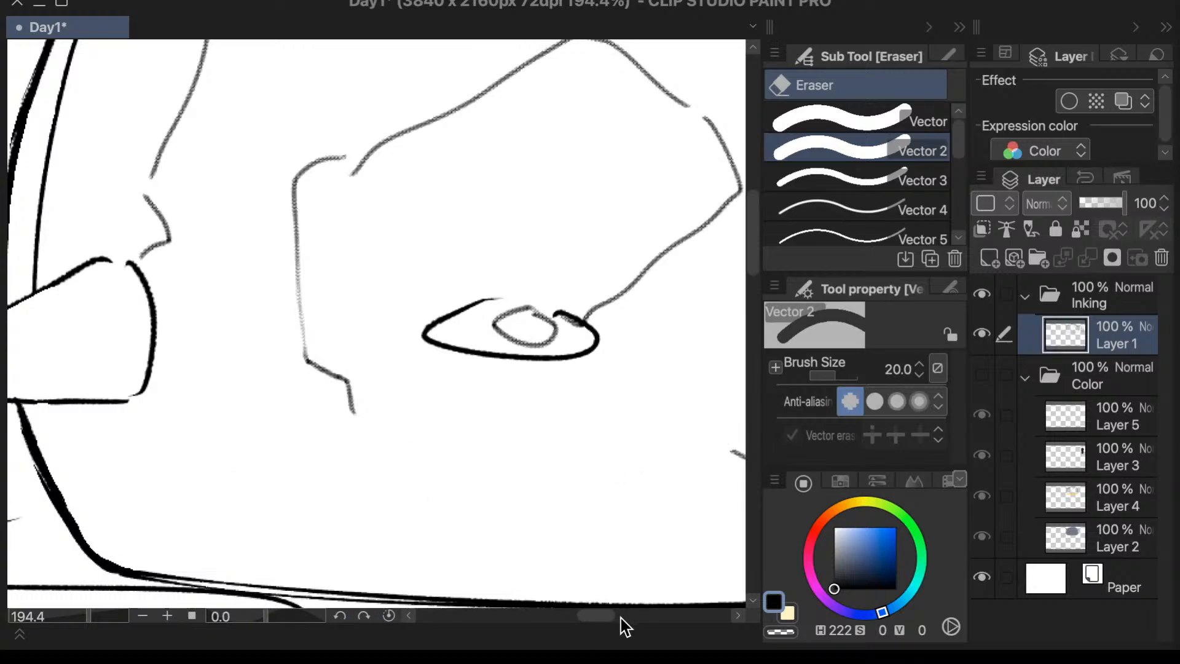
left_click_drag(608, 616, 631, 617)
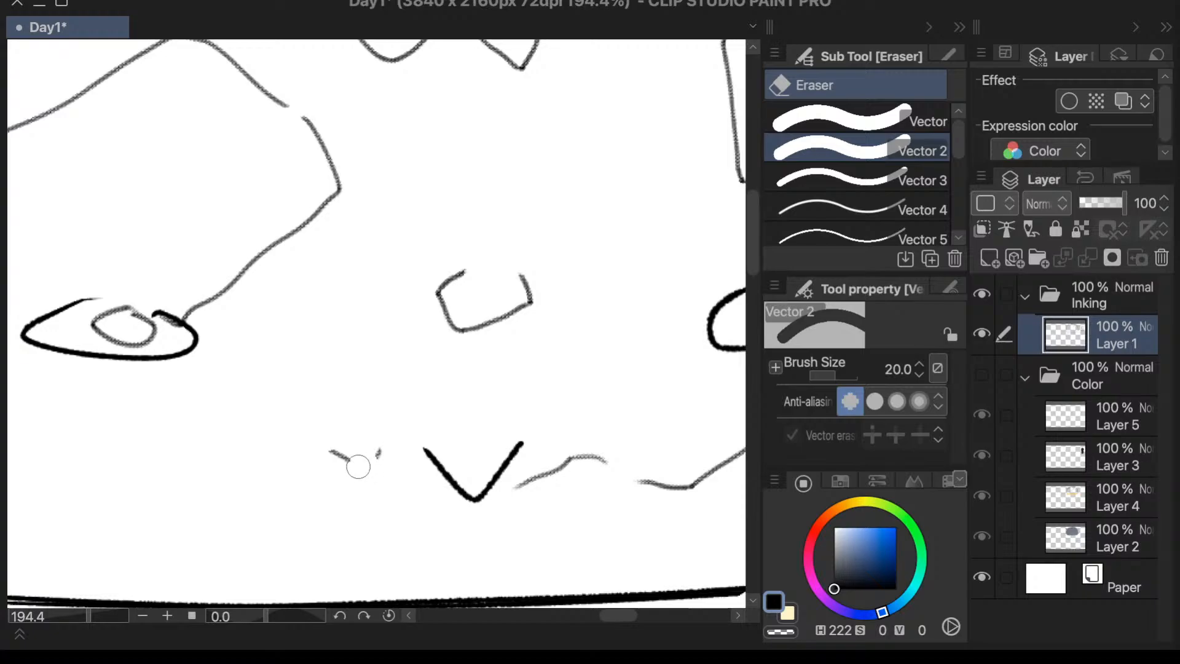
left_click_drag(359, 467, 381, 458)
- Erase the rest of the grey jagged marking line from the black V mark to the dome's opposite side outline
left_click_drag(617, 616, 633, 618)
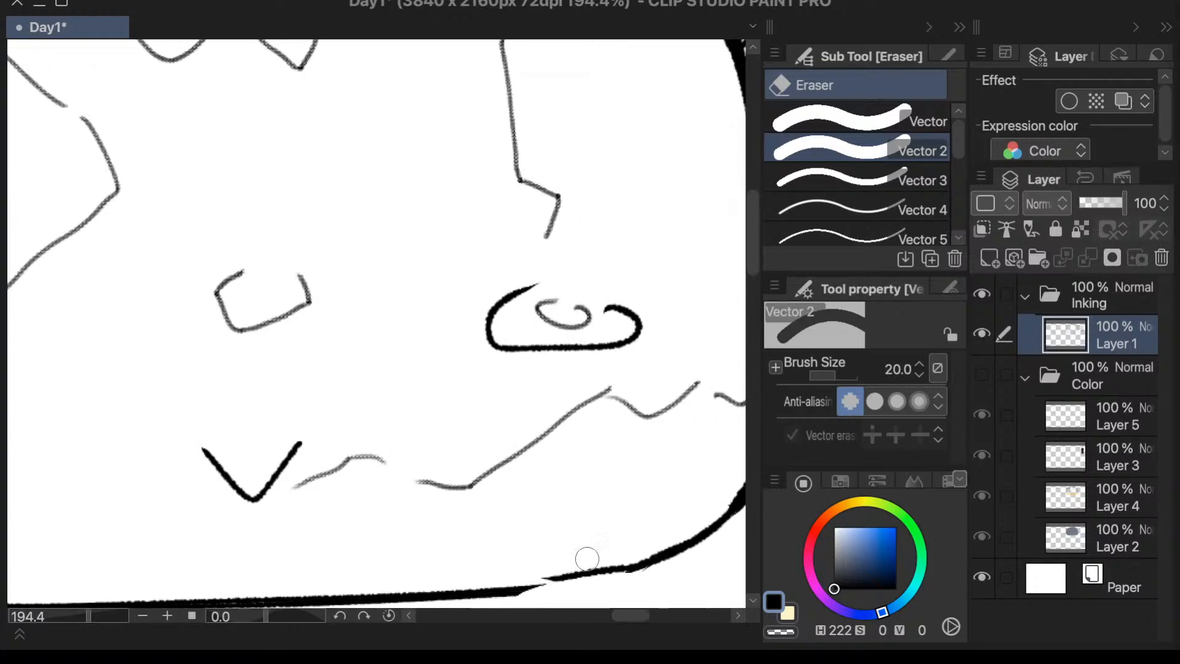
mouse_move(372, 474)
left_mouse_down()
mouse_move(349, 468)
mouse_move(360, 453)
mouse_move(423, 453)
mouse_move(431, 487)
mouse_move(527, 450)
left_mouse_up()
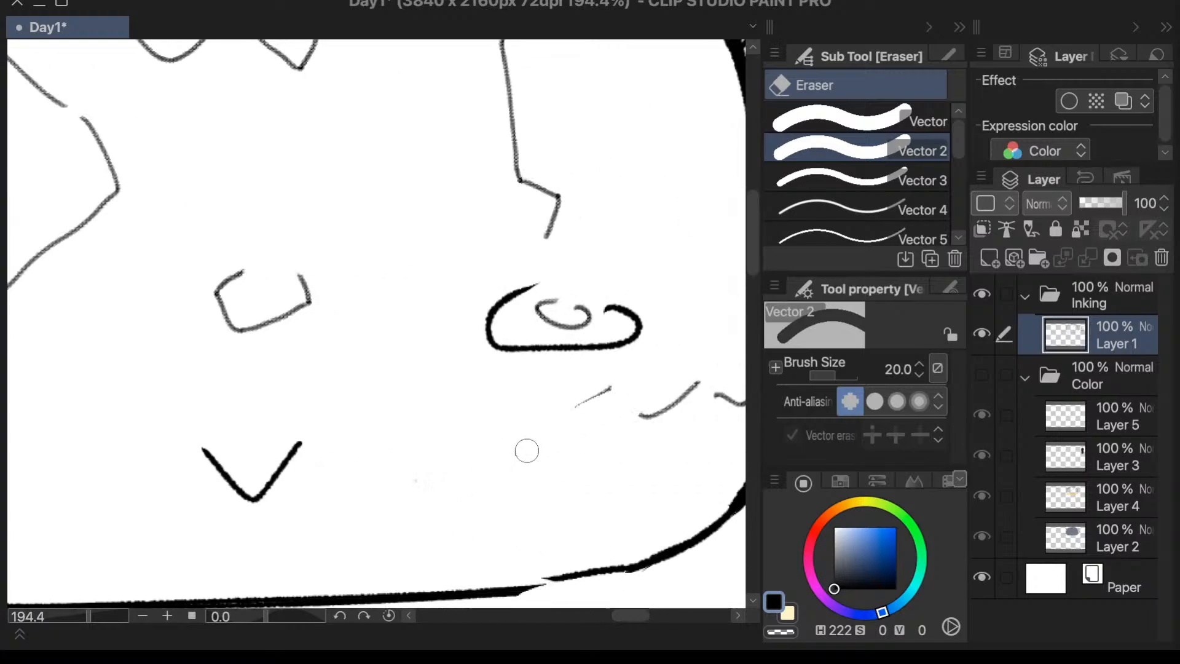
left_click_drag(574, 407, 614, 403)
left_click_drag(622, 617, 636, 622)
mouse_move(467, 413)
left_mouse_down()
mouse_move(524, 380)
mouse_move(539, 389)
mouse_move(573, 359)
mouse_move(548, 406)
mouse_move(576, 373)
mouse_move(582, 366)
left_mouse_up()
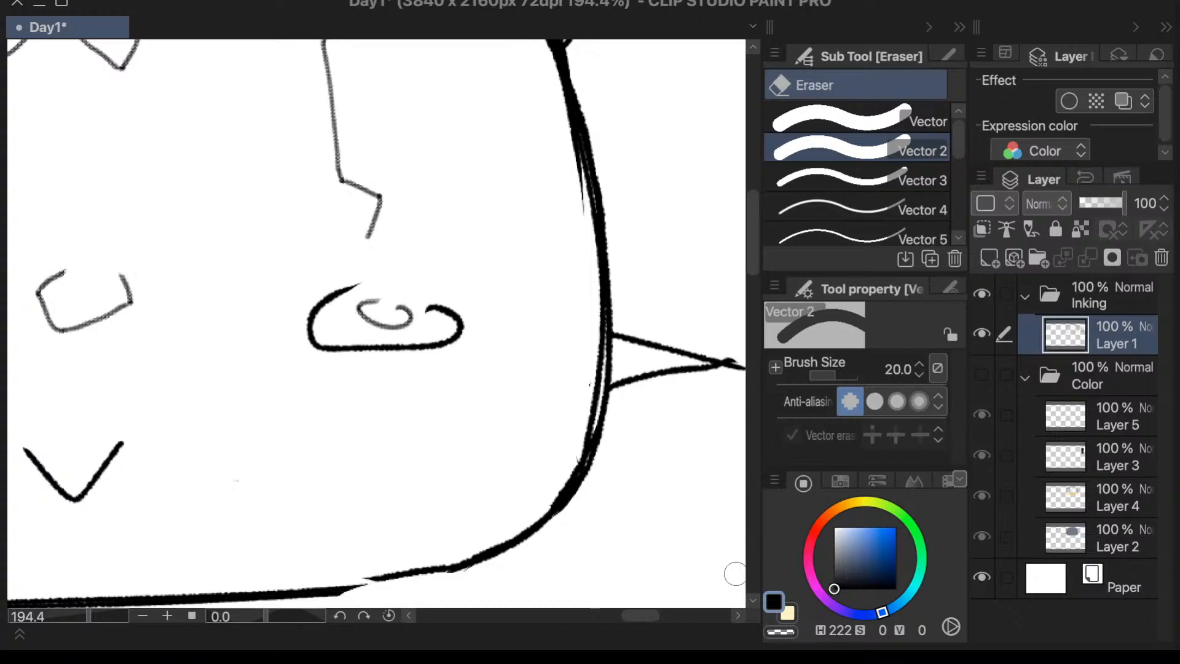
- Smooth the dome outline between the two upper spikes with pen and eraser, and remove the stray hook beside the narrow top spike
left_click_drag(653, 616, 649, 619)
left_click_drag(595, 622, 604, 620)
left_click_drag(751, 261, 765, 194)
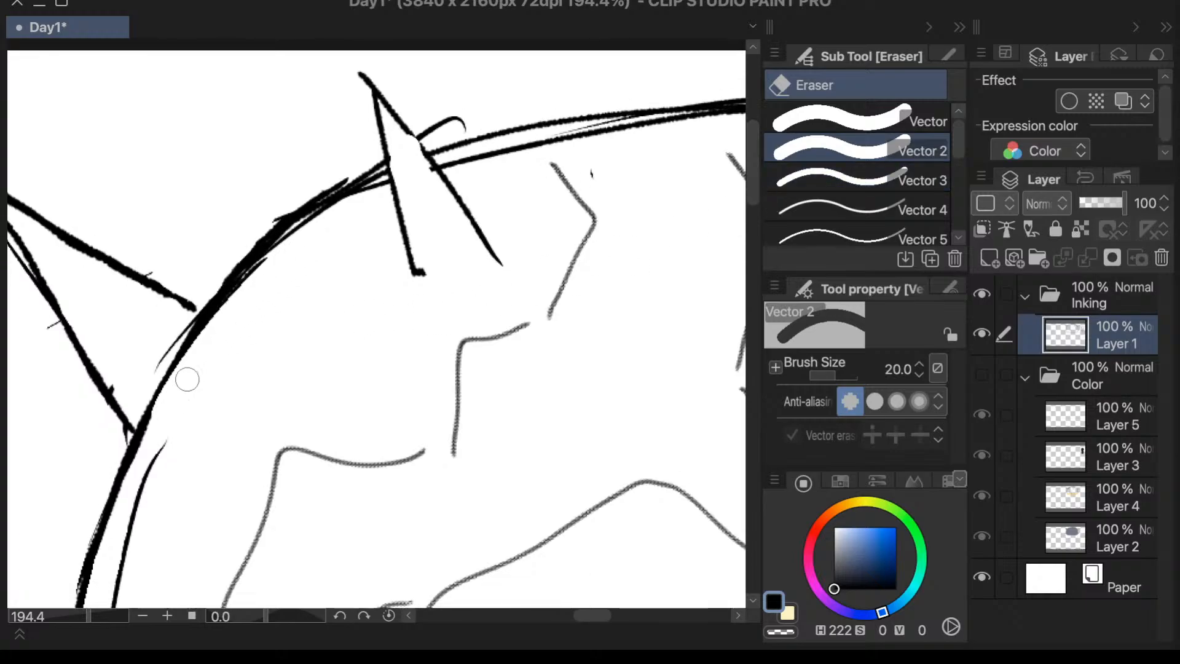
key("p")
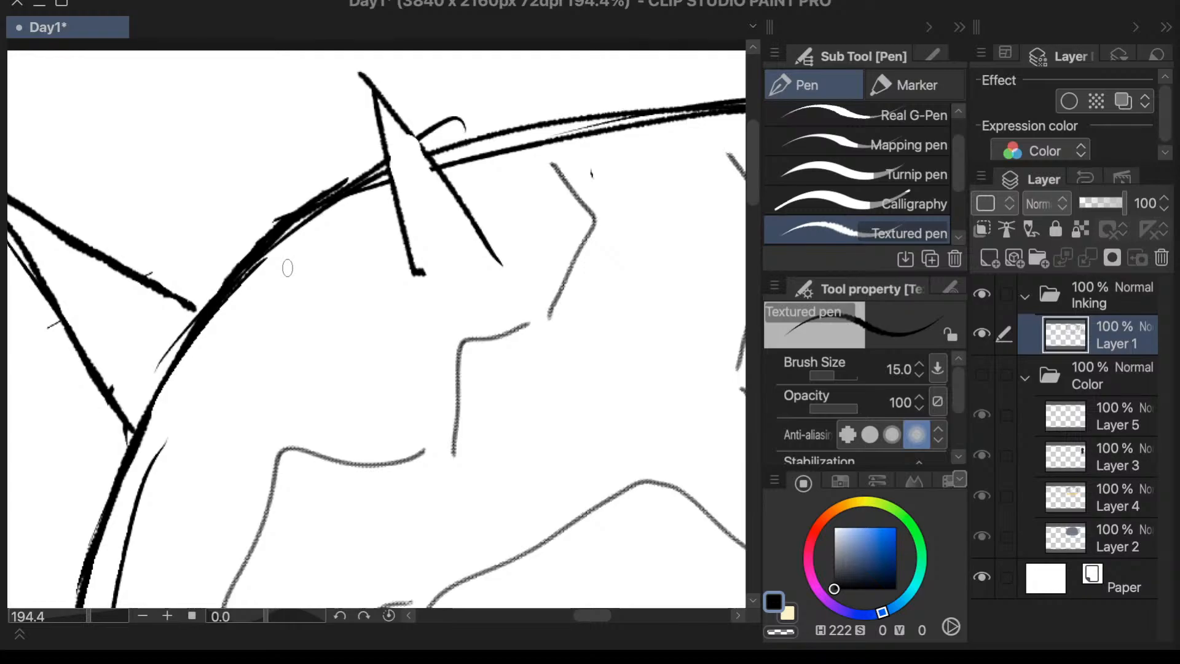
key("e")
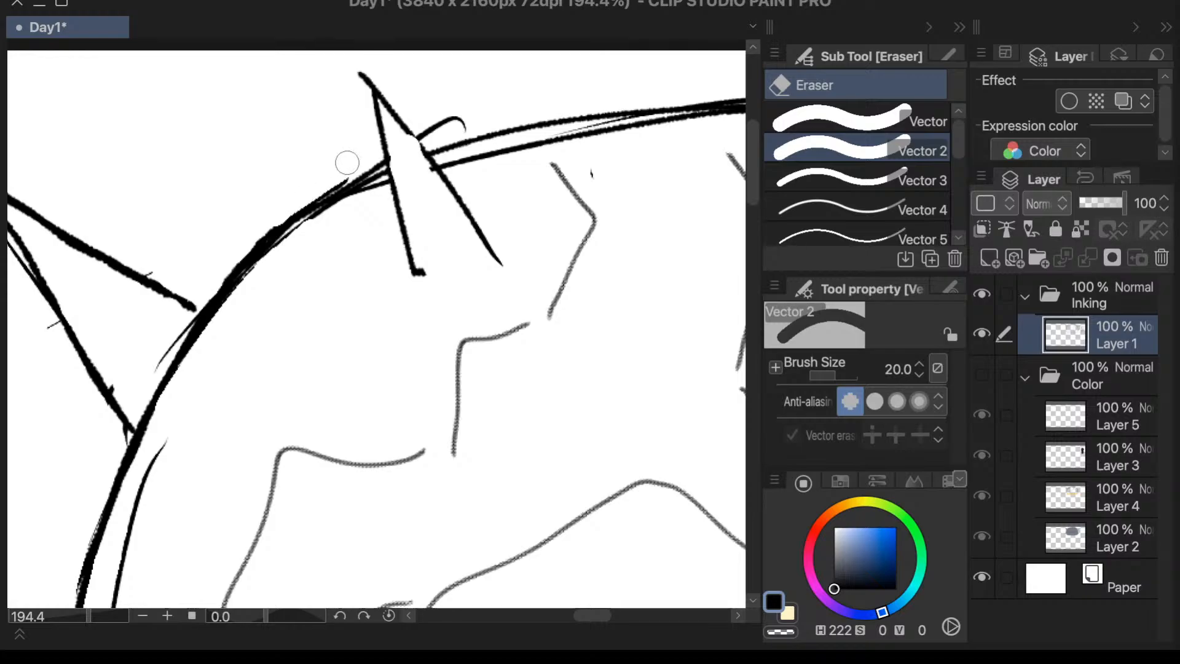
mouse_move(347, 163)
left_mouse_down()
mouse_move(210, 271)
mouse_move(242, 240)
mouse_move(151, 370)
left_mouse_up()
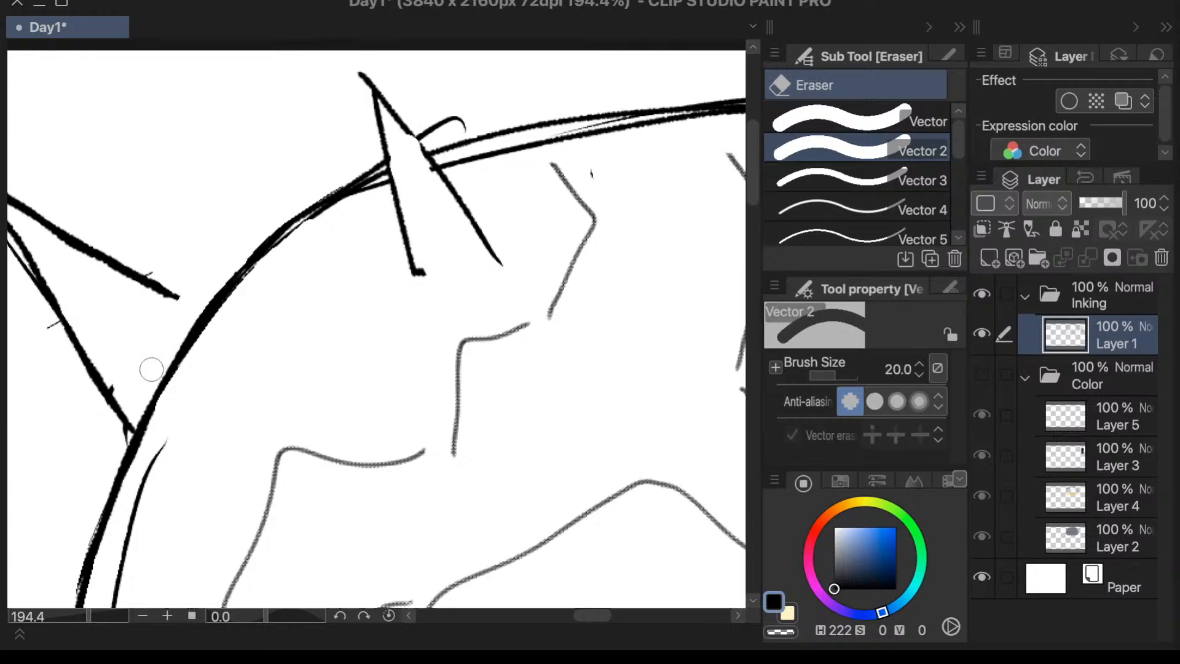
left_click_drag(458, 125, 434, 132)
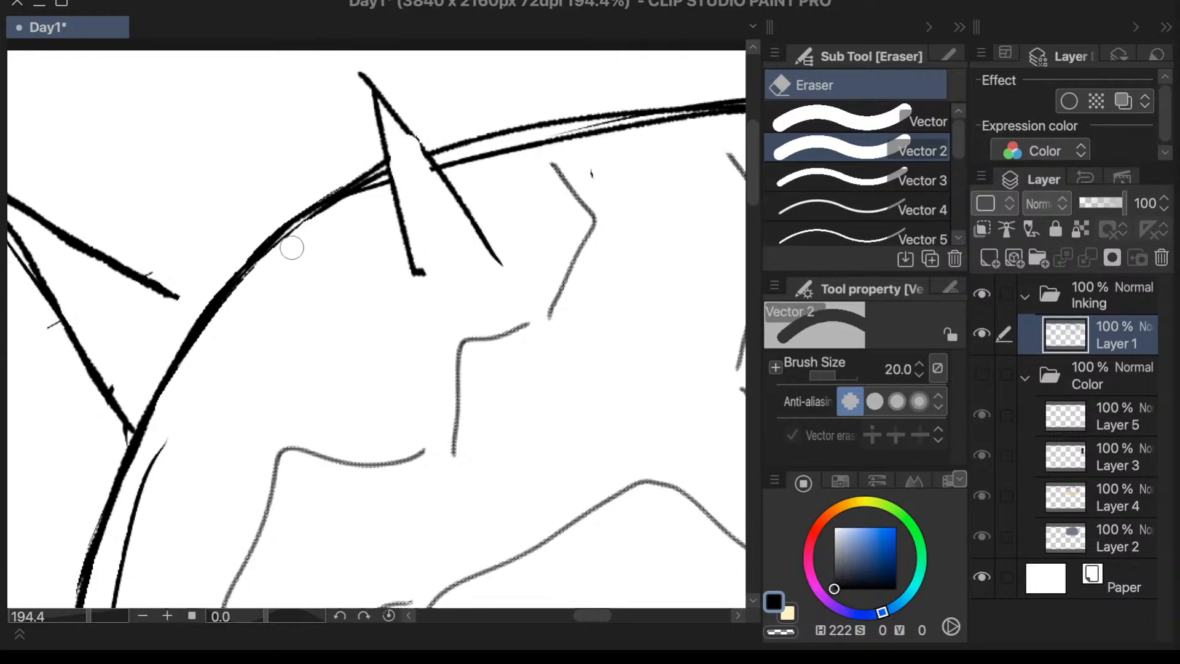
mouse_move(292, 248)
left_mouse_down()
mouse_move(363, 190)
mouse_move(376, 195)
left_mouse_up()
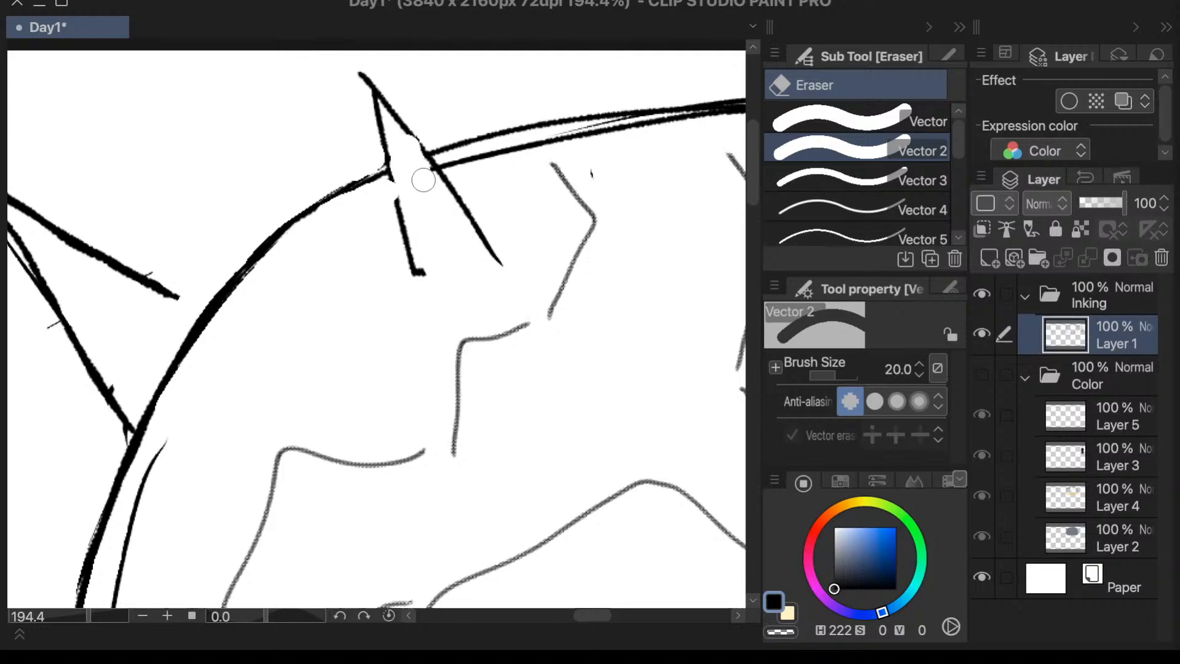
- Erase the doubled lower line of the dome's top outline between the narrow top spike and the next spike
left_click(749, 218)
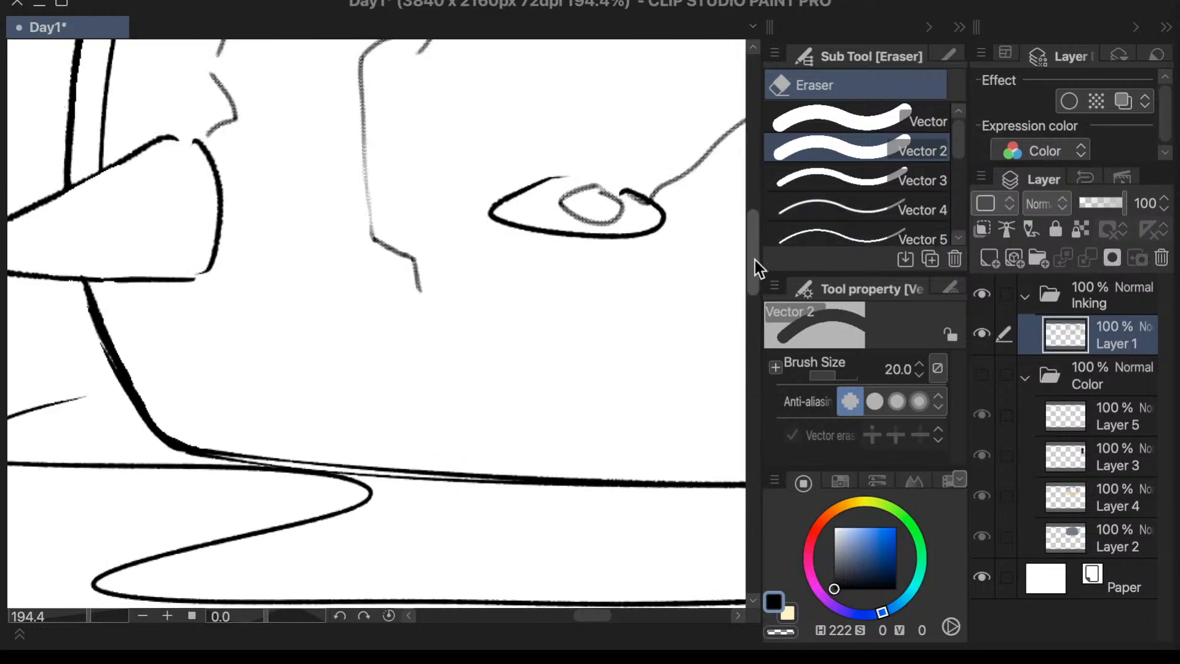
left_click_drag(755, 260, 757, 132)
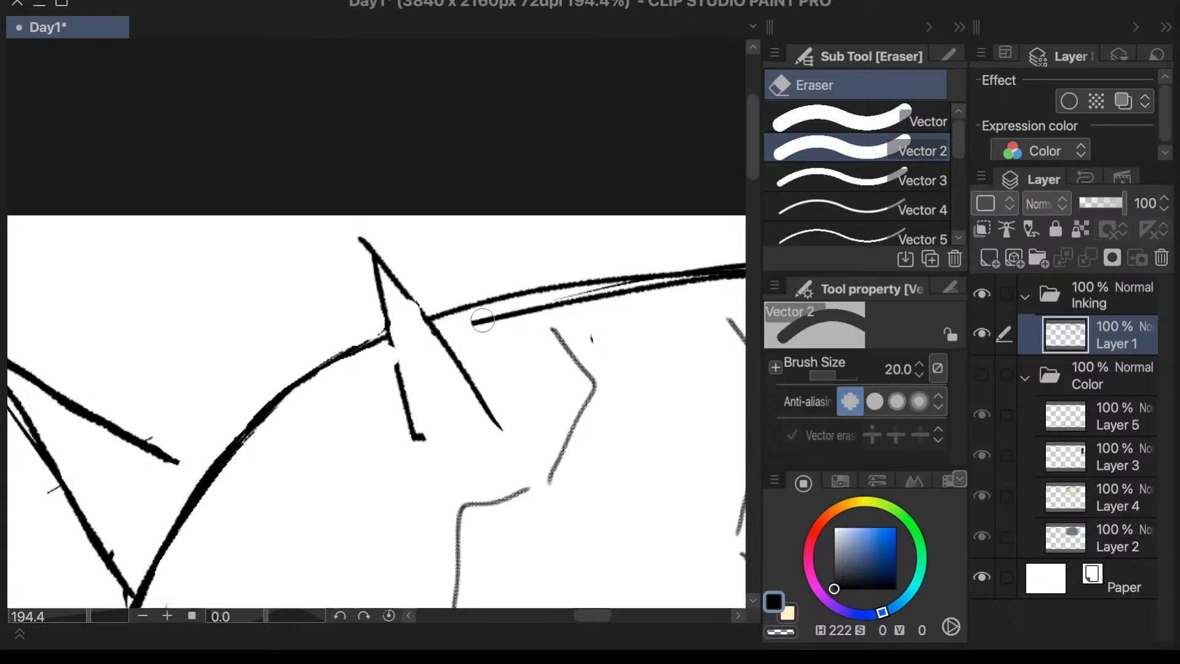
left_click_drag(483, 319, 705, 289)
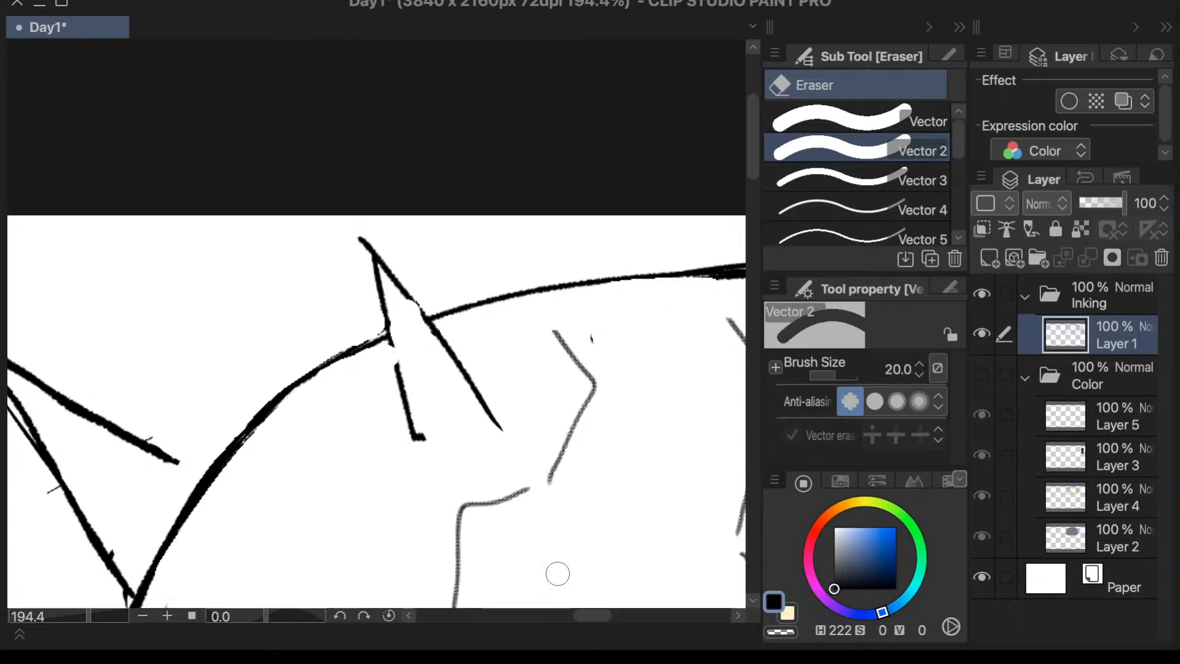
left_click_drag(597, 617, 611, 618)
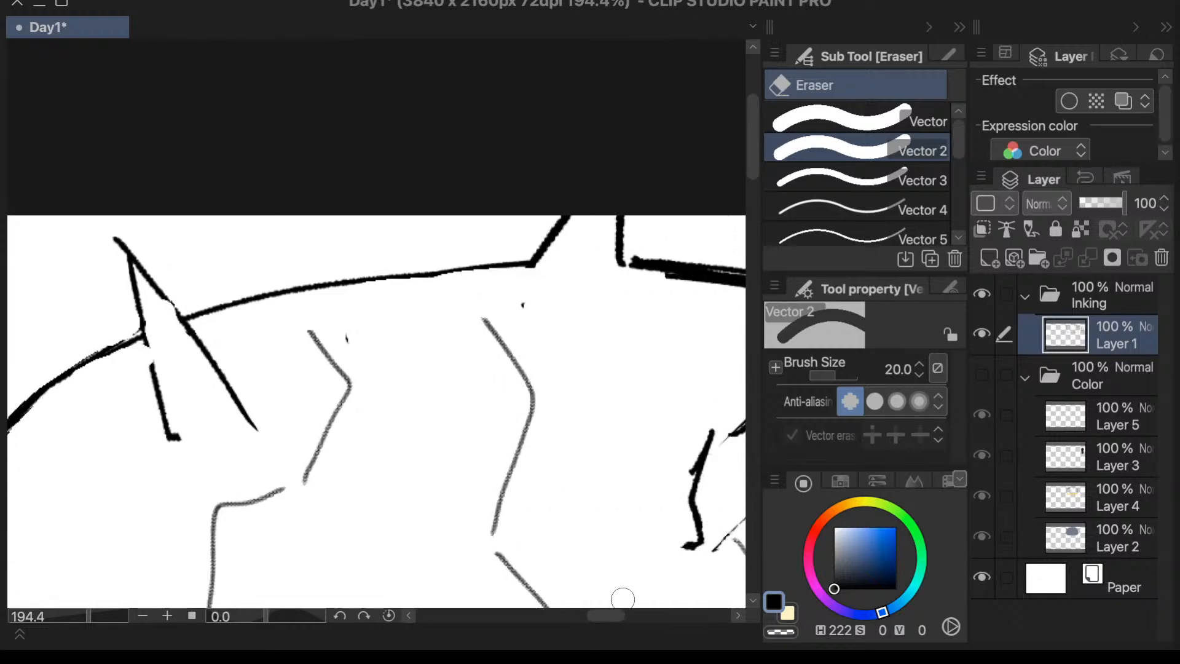
- Mirror the canvas view and erase the doubled inner lines of the dome outline on both sides of the large front spike
key("h")
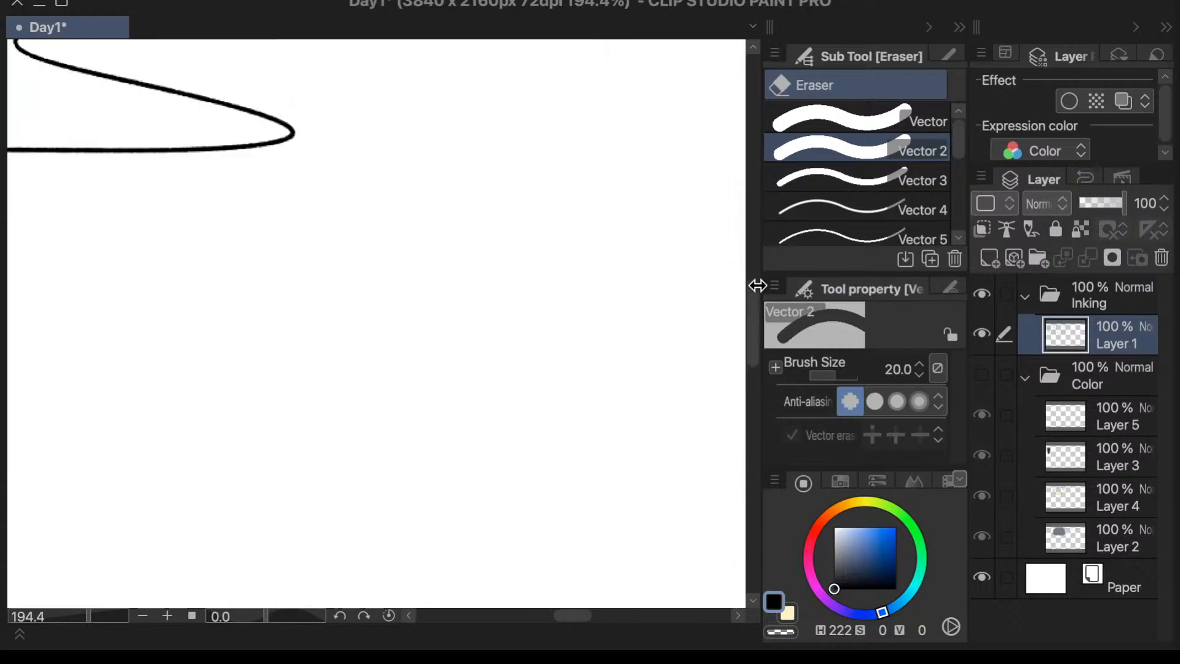
left_click_drag(752, 304, 777, 135)
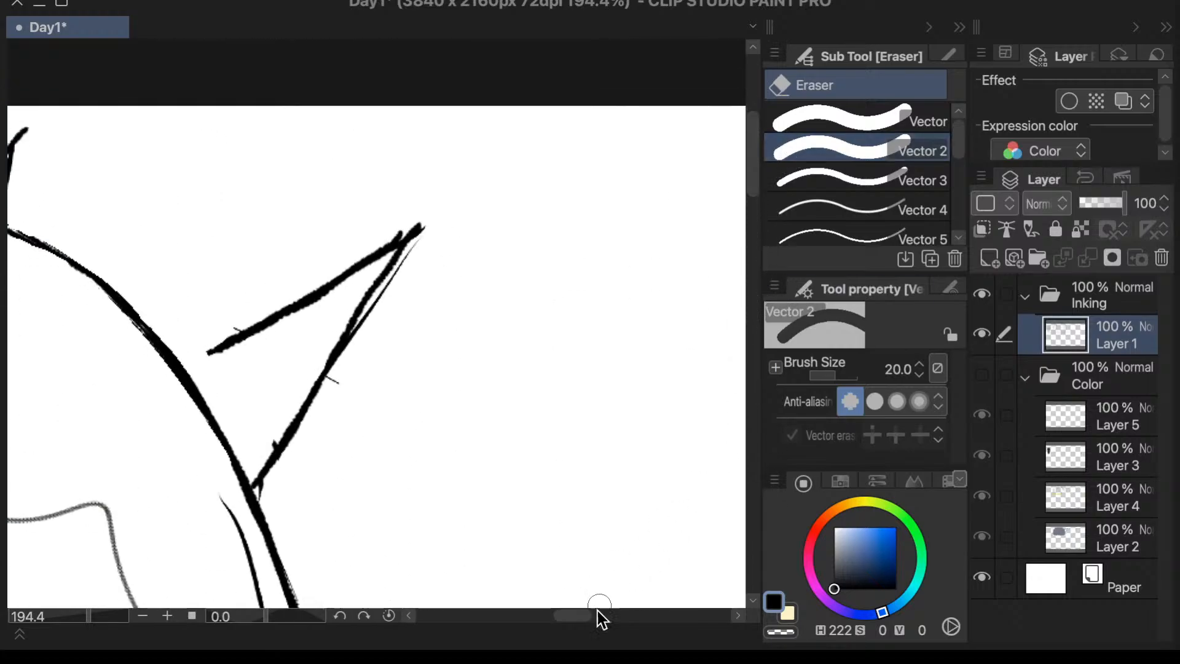
left_click_drag(581, 617, 513, 616)
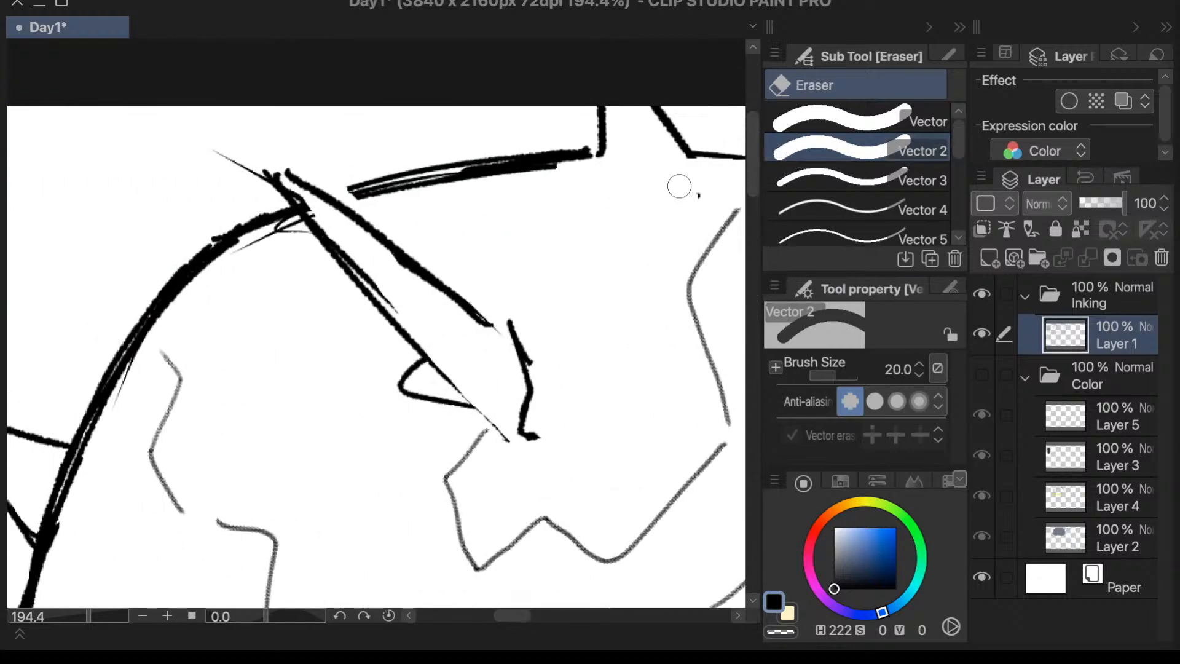
mouse_move(596, 163)
left_mouse_down()
mouse_move(366, 199)
mouse_move(406, 190)
mouse_move(235, 256)
mouse_move(288, 231)
mouse_move(174, 323)
mouse_move(286, 231)
mouse_move(214, 281)
mouse_move(261, 241)
mouse_move(150, 380)
mouse_move(251, 244)
mouse_move(105, 421)
left_mouse_up()
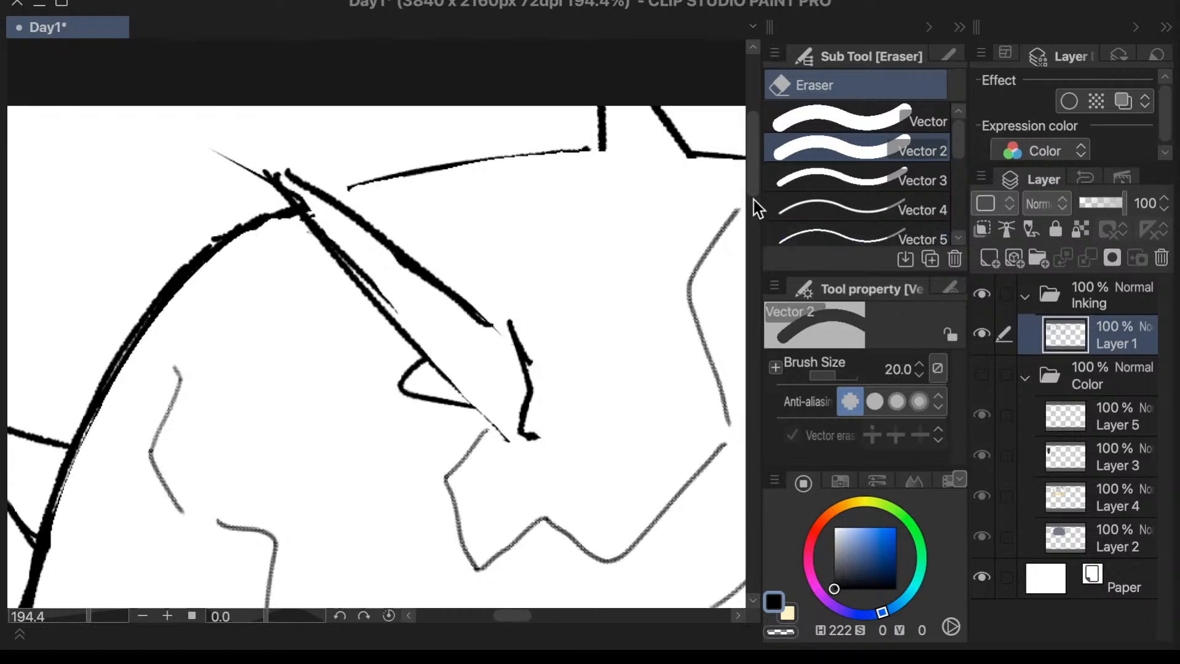
- Erase the stray ink bump on the inside of the dome outline at the base of the upper side spike
scroll(752, 198, "down", 3)
left_click_drag(517, 615, 509, 616)
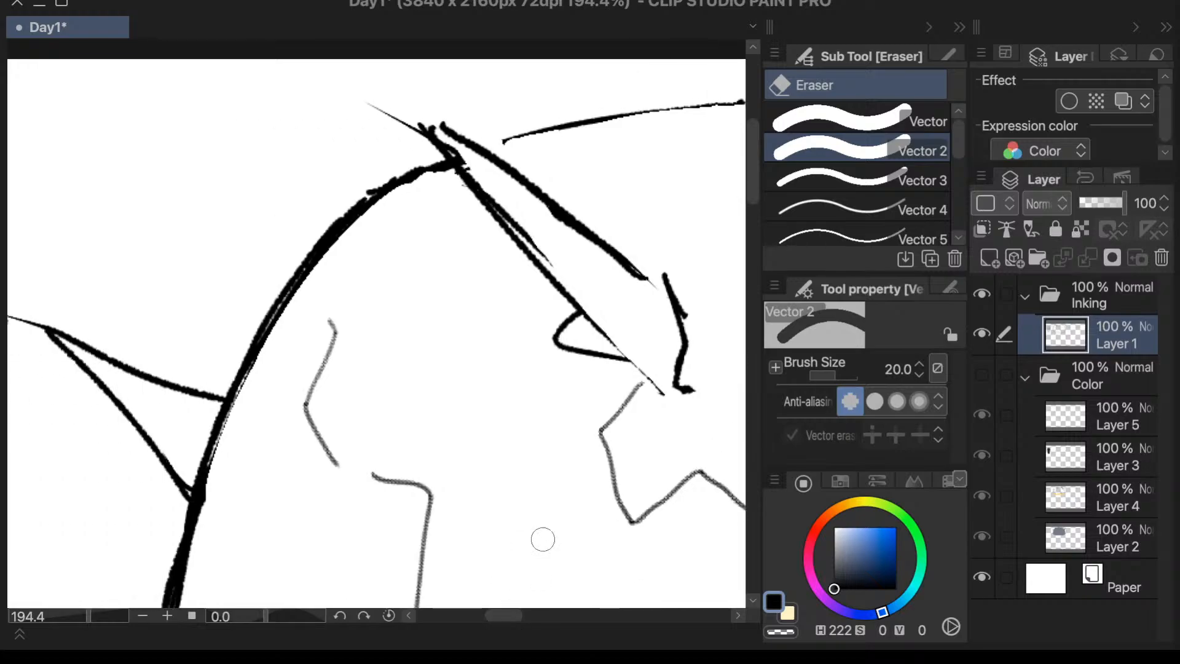
scroll(760, 218, "down", 8)
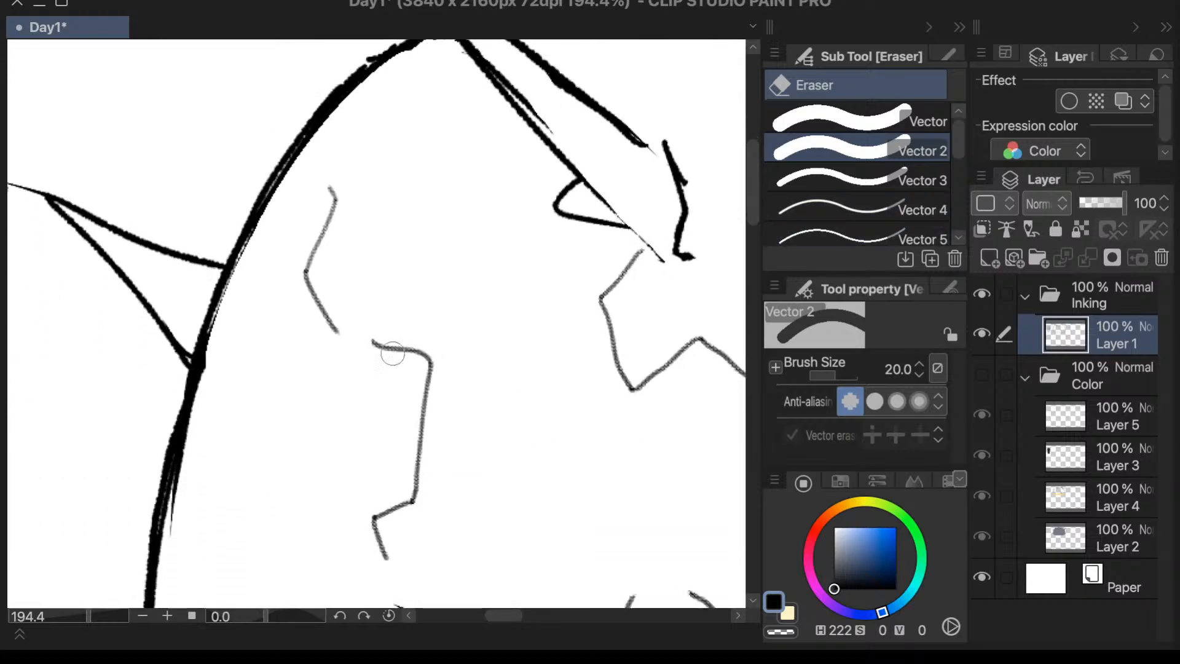
left_click_drag(203, 354, 184, 461)
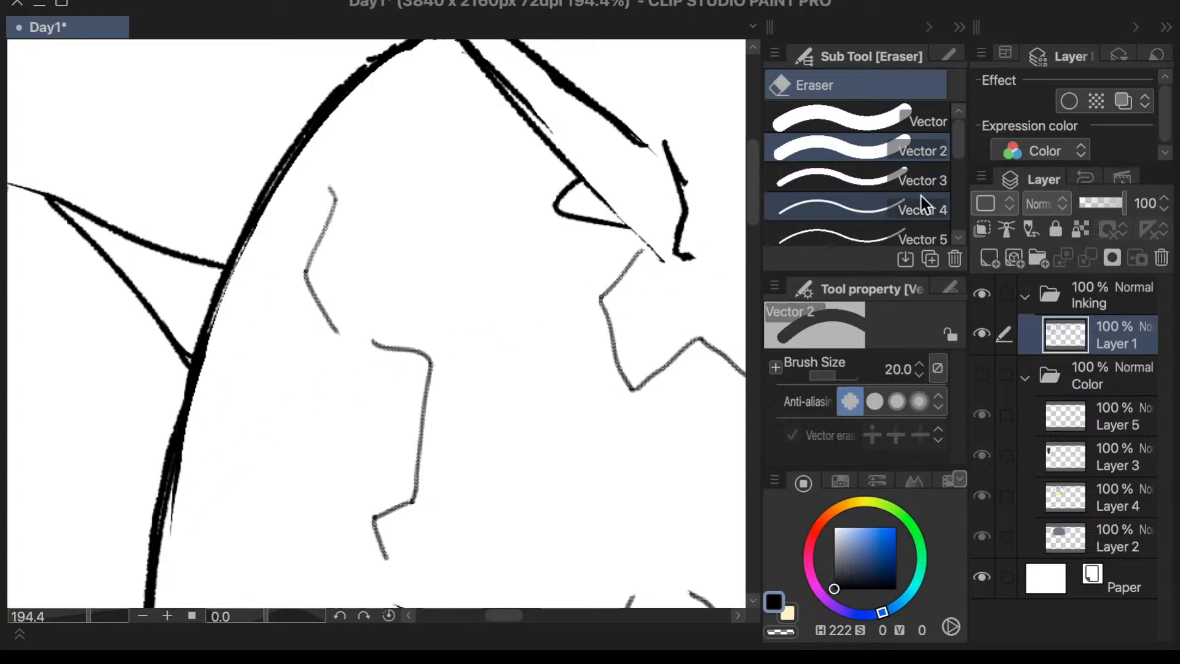
- Try the 山田ペン and Textured pen sub tools and settle on the Textured pen
left_click_drag(958, 161, 957, 241)
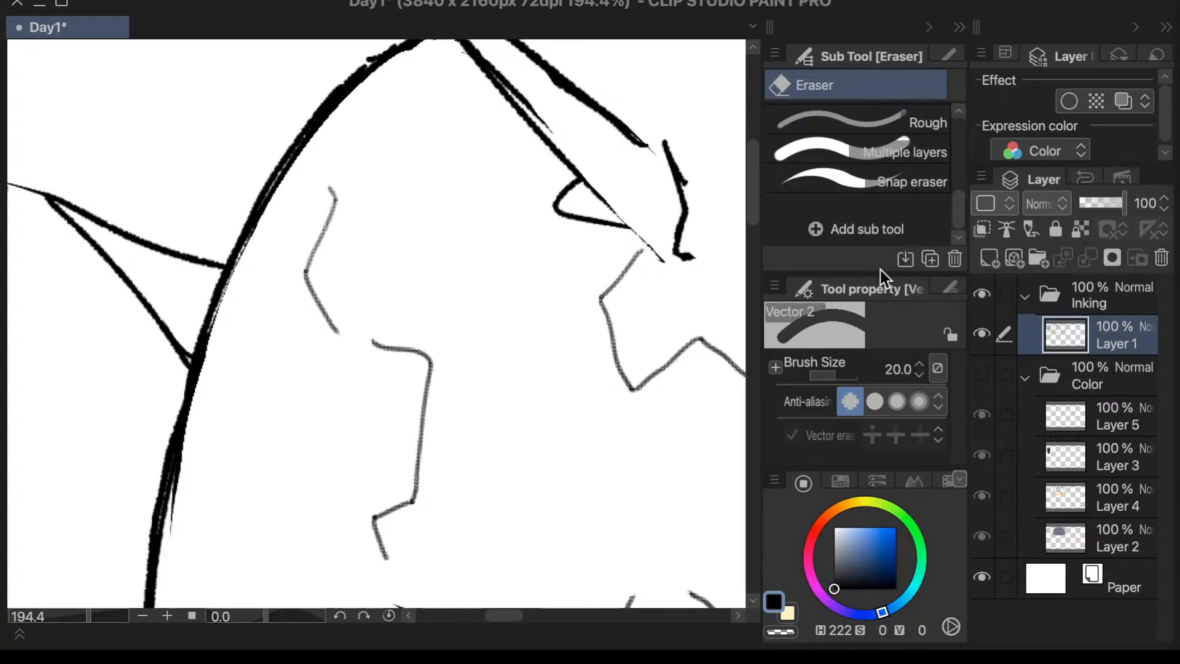
key("p")
scroll(957, 223, "down", 2)
left_click(944, 184)
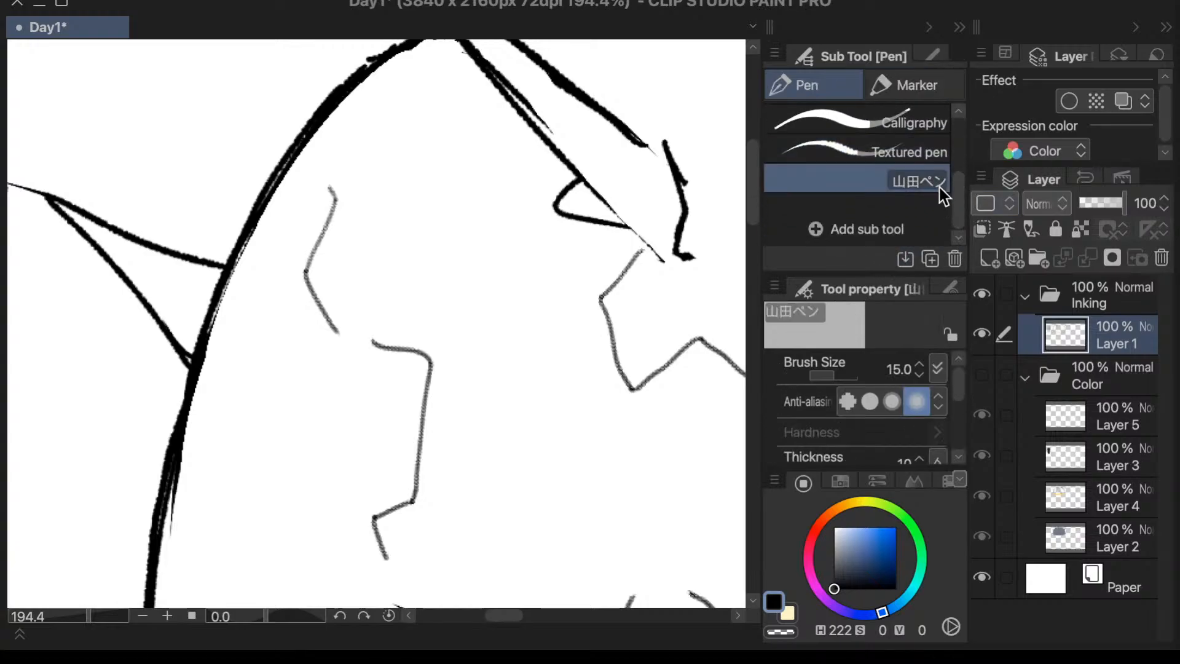
scroll(927, 184, "up", 1)
left_click(934, 172)
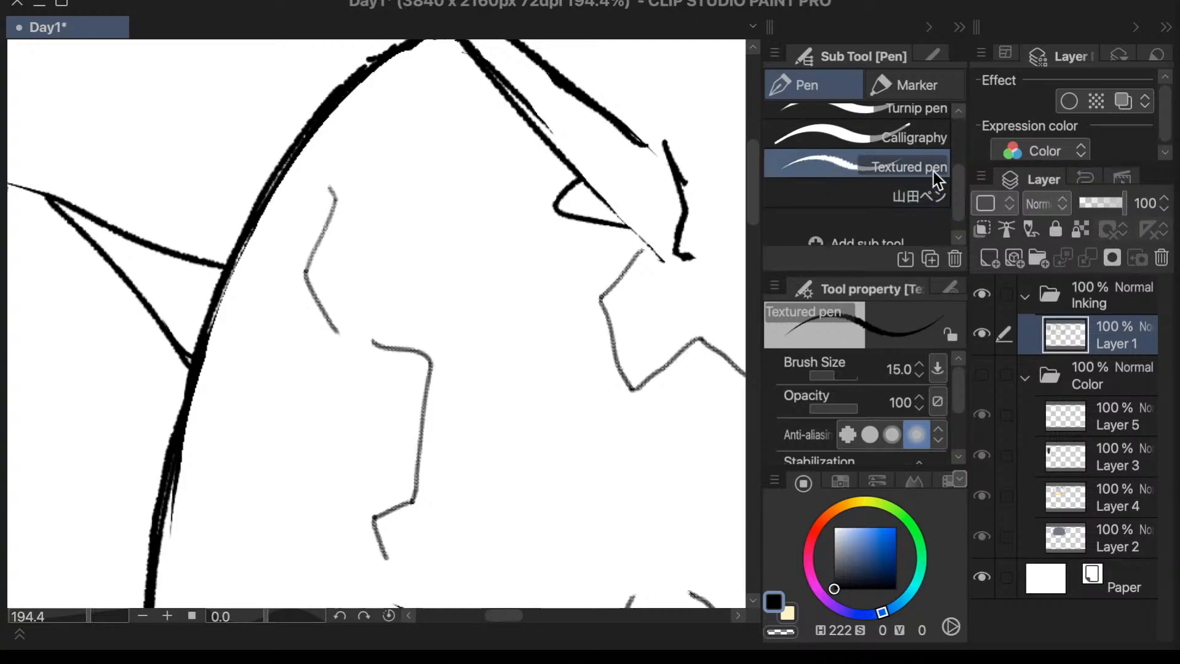
left_click(925, 195)
left_click(928, 169)
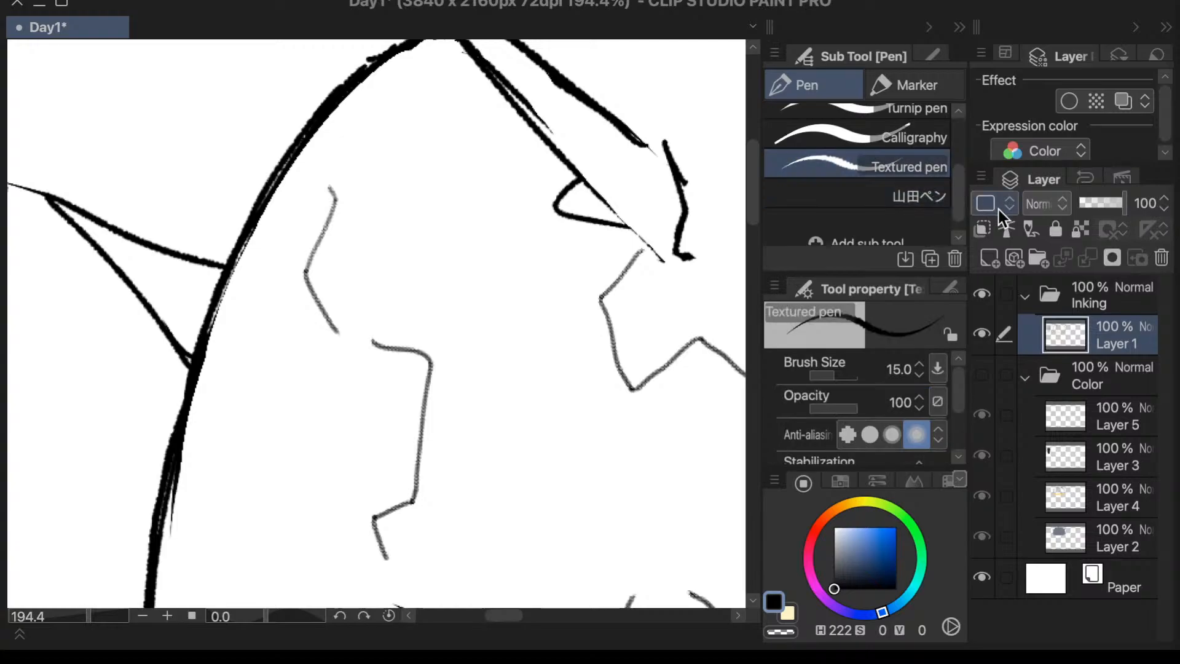
left_click(929, 196)
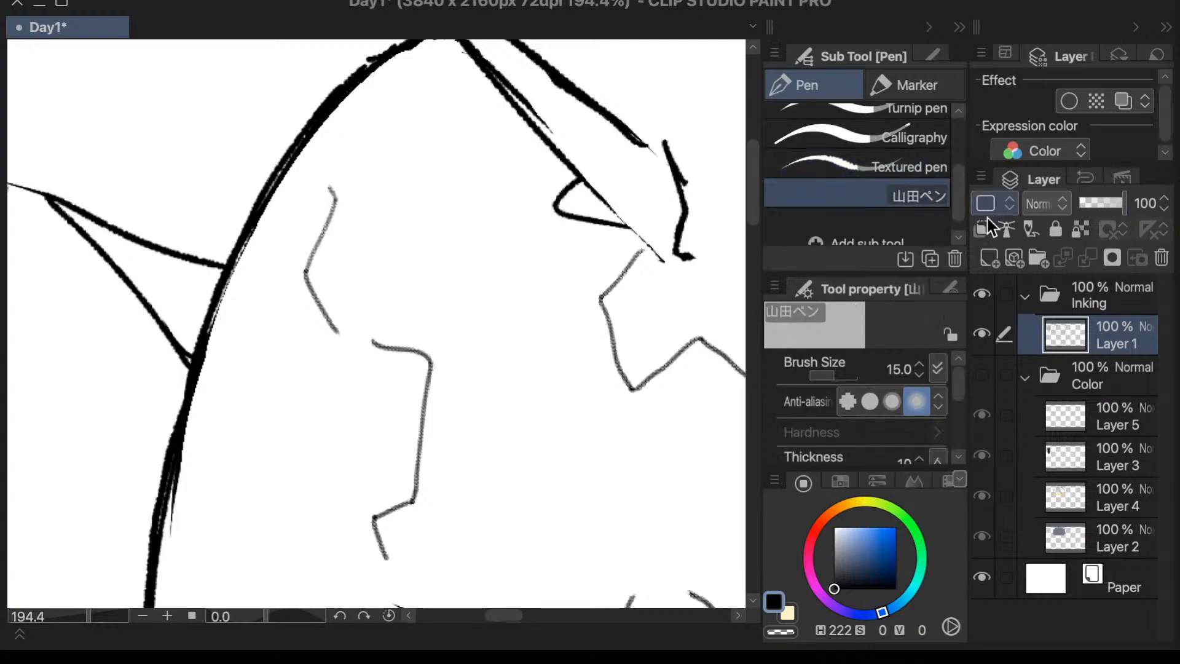
scroll(970, 217, "down", 1)
mouse_move(961, 385)
left_mouse_down()
mouse_move(953, 414)
mouse_move(956, 395)
left_mouse_up()
left_click(893, 160)
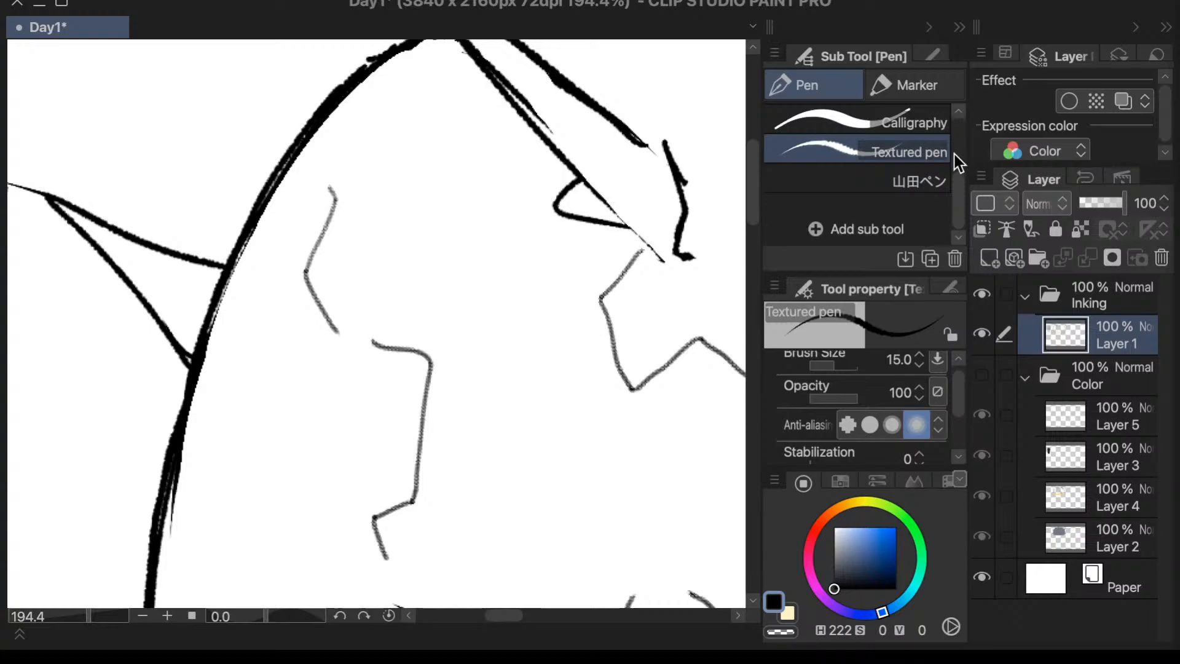
left_click_drag(957, 197, 957, 182)
- Erase the grey jagged marking line between the dome's side outline and the large front spike
key("e")
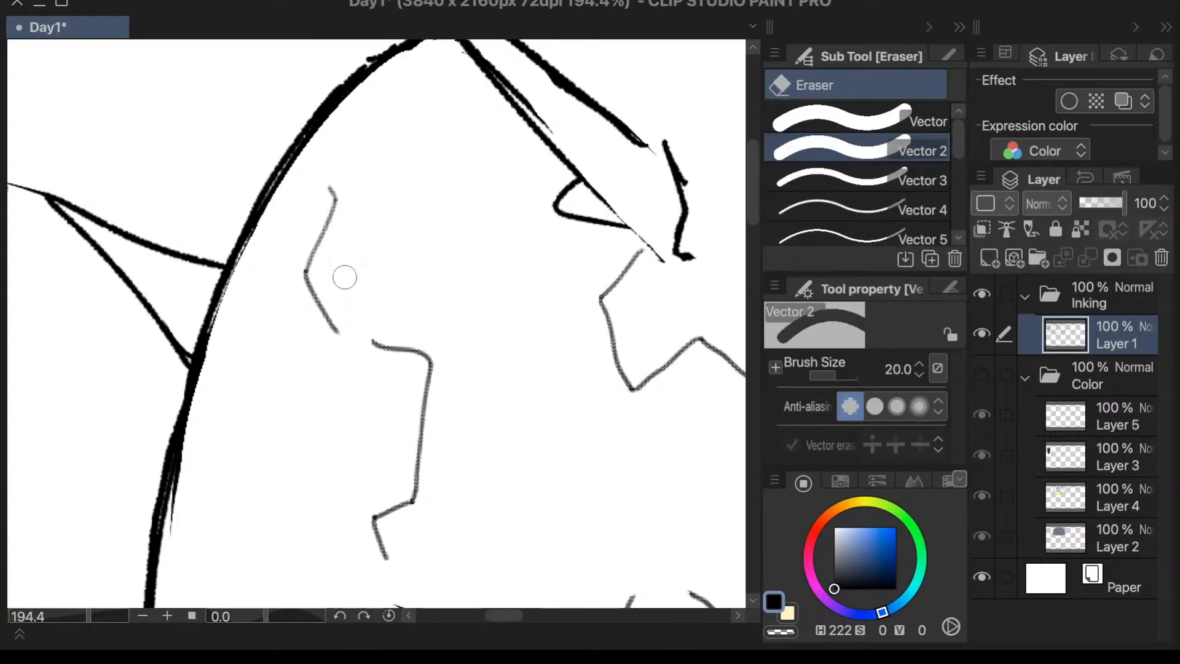
mouse_move(342, 274)
left_mouse_down()
mouse_move(337, 183)
mouse_move(319, 327)
mouse_move(300, 254)
left_mouse_up()
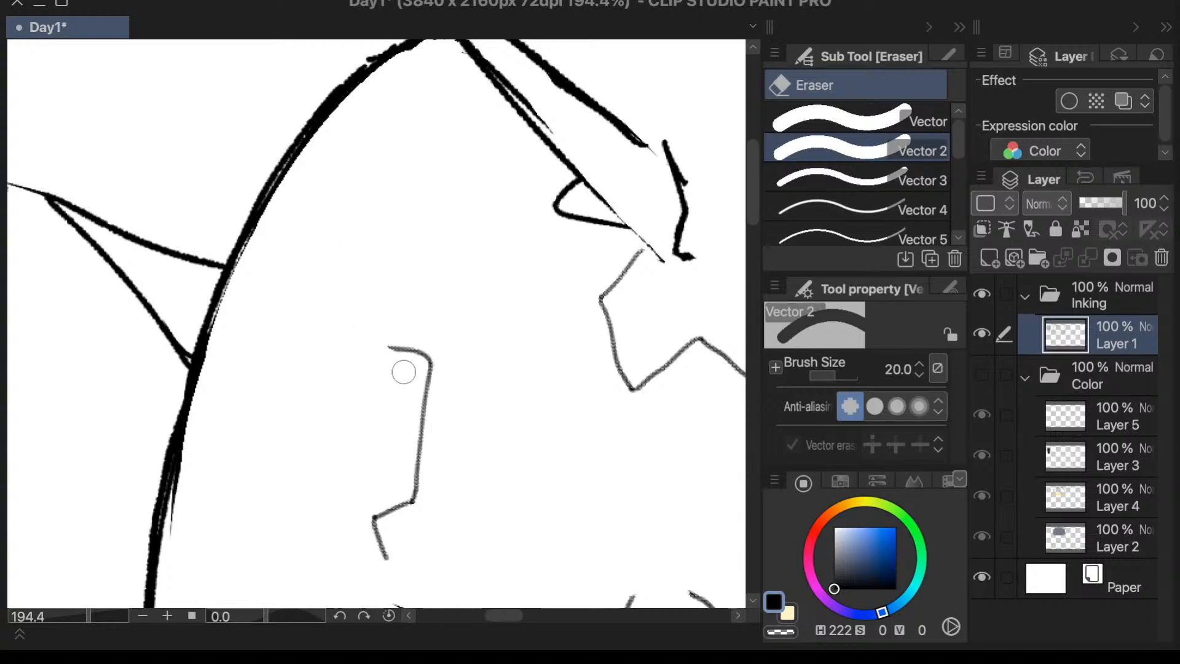
mouse_move(403, 369)
left_mouse_down()
mouse_move(431, 384)
mouse_move(421, 452)
mouse_move(403, 454)
mouse_move(388, 486)
left_mouse_up()
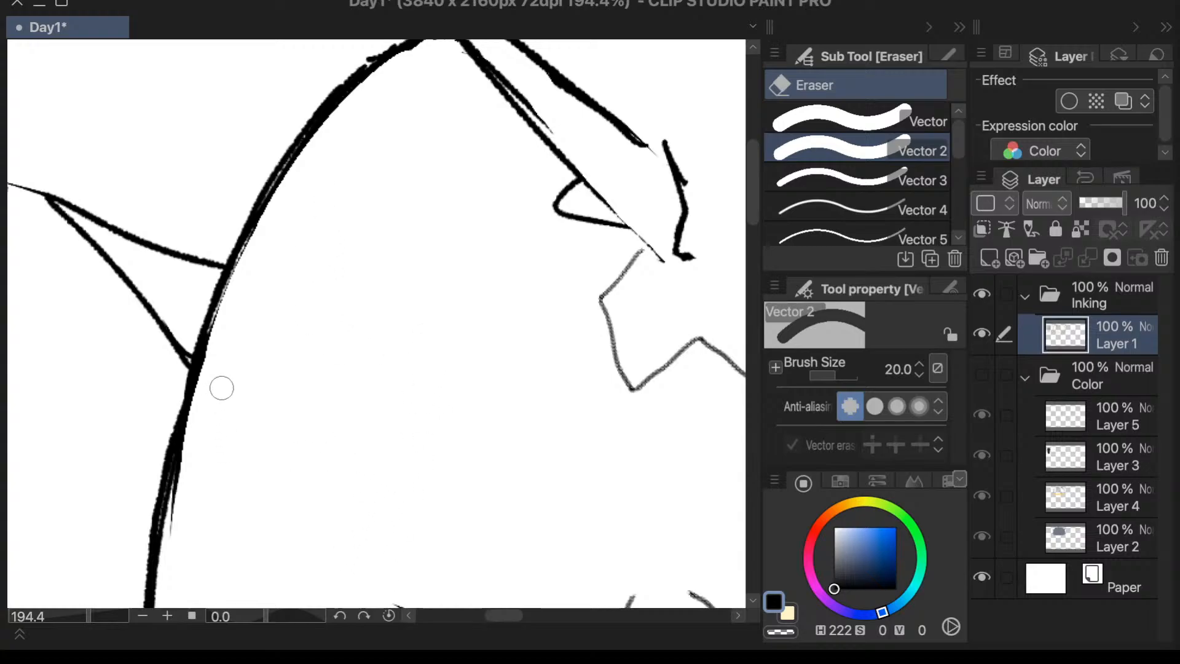
- Erase the doubled inner lines of the dome's side outline from the upper side spike down to the rounded lower corner
left_click_drag(192, 526, 185, 571)
left_click_drag(196, 424, 186, 557)
scroll(284, 297, "down", 4)
scroll(283, 297, "down", 3)
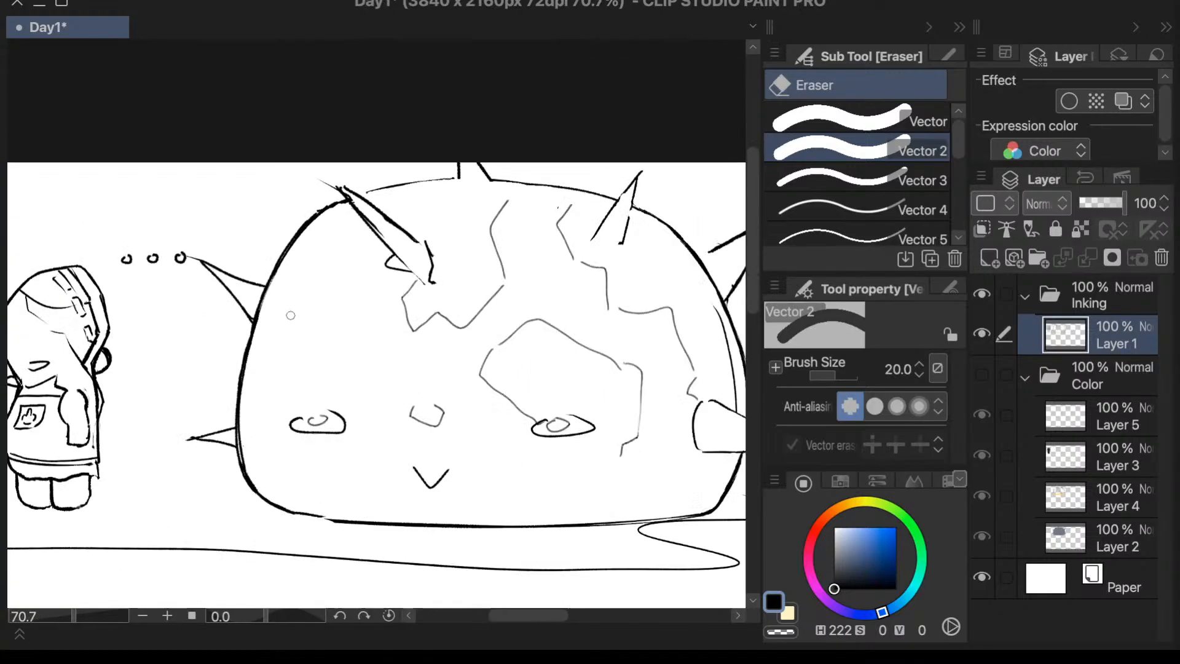
scroll(304, 554, "up", 6)
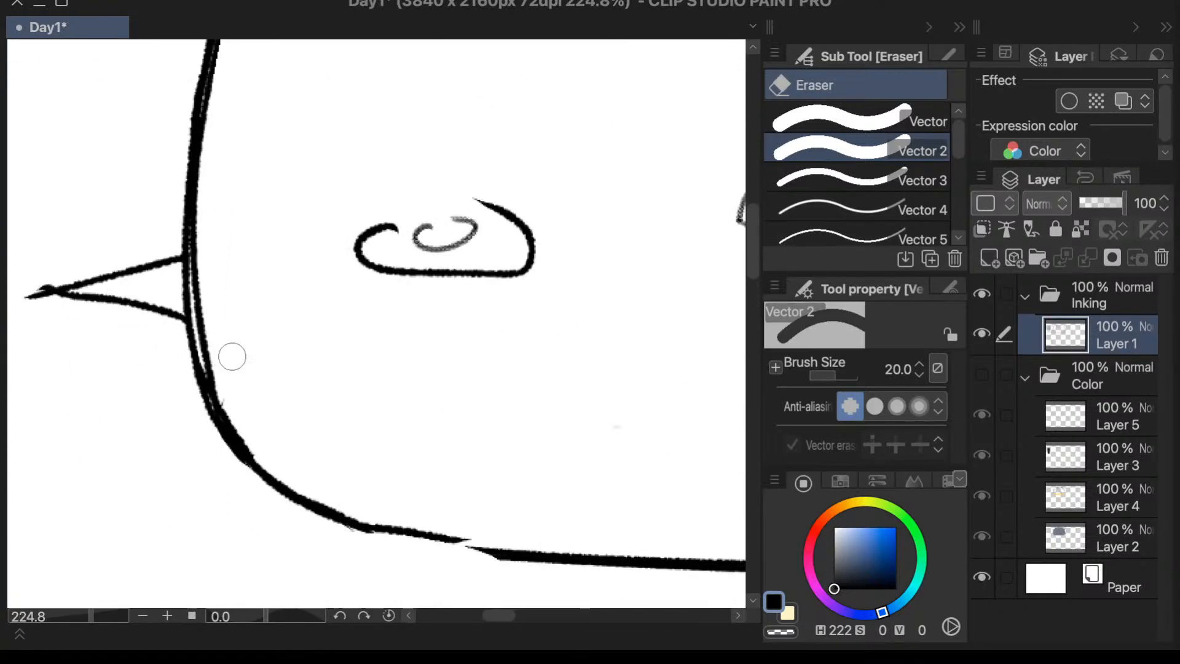
mouse_move(219, 200)
left_mouse_down()
mouse_move(227, 340)
mouse_move(228, 159)
mouse_move(229, 370)
mouse_move(223, 142)
mouse_move(219, 232)
left_mouse_up()
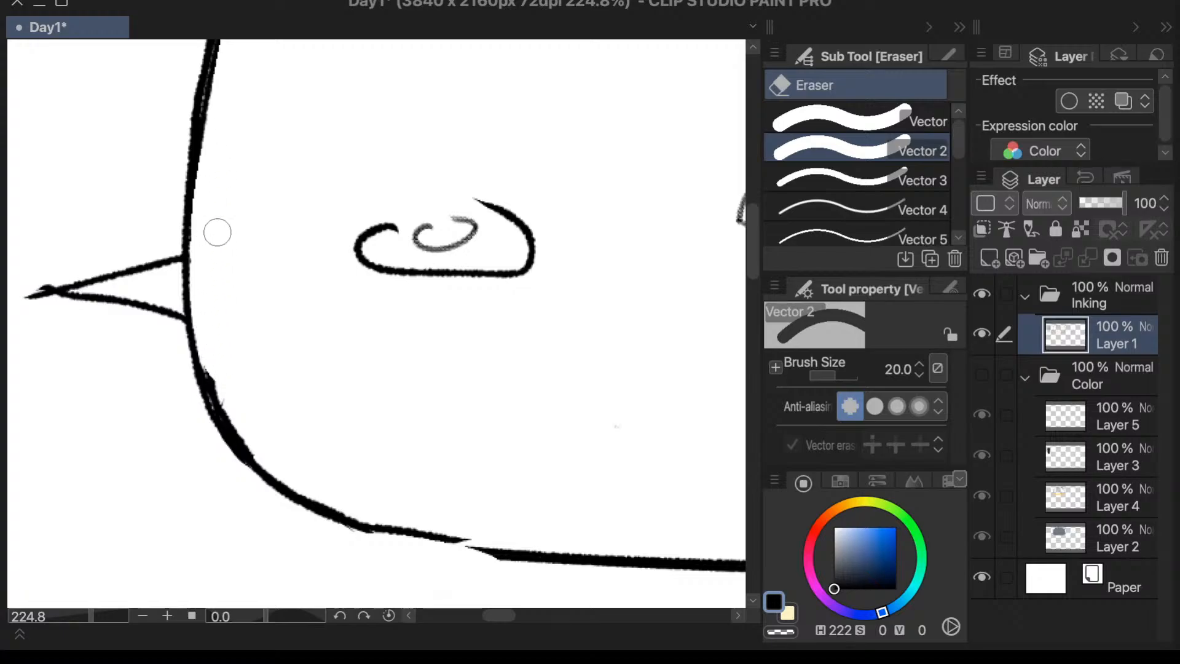
mouse_move(234, 369)
left_mouse_down()
mouse_move(229, 358)
mouse_move(243, 398)
left_mouse_up()
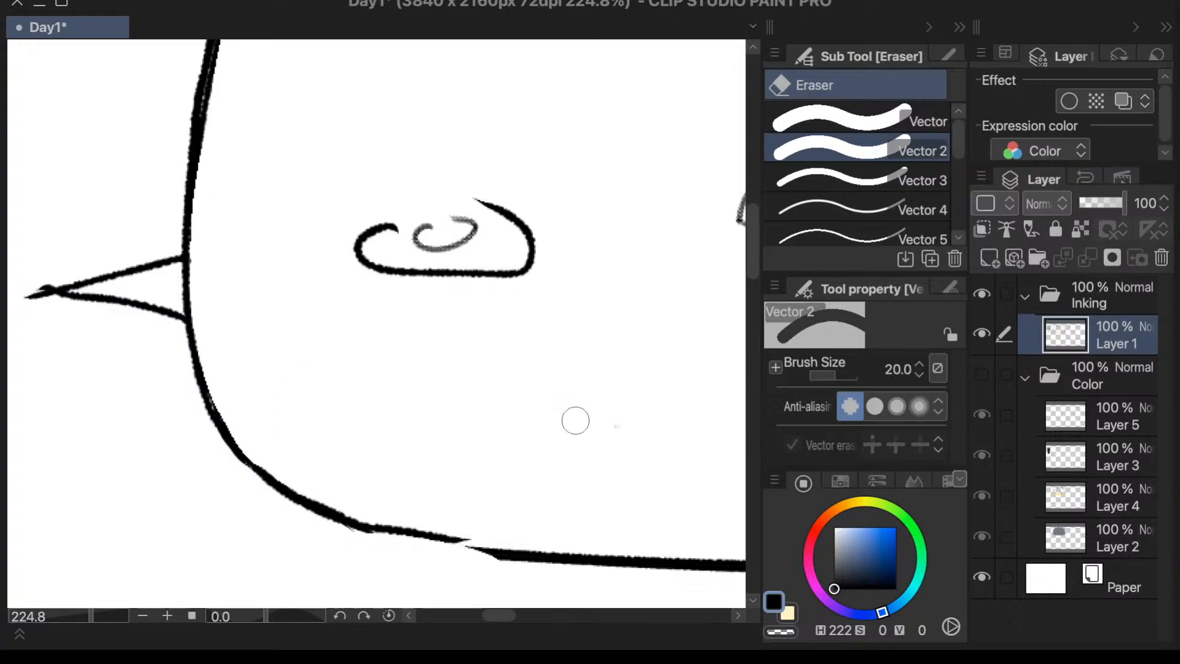
scroll(574, 419, "down", 6)
key("p")
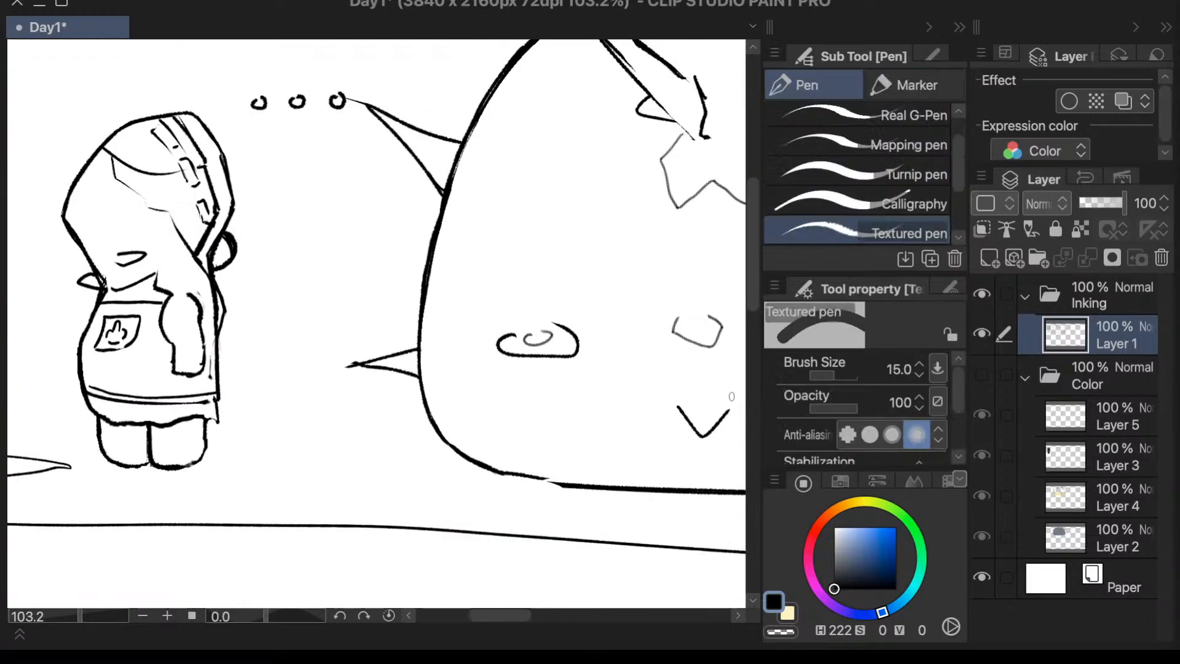
key("e")
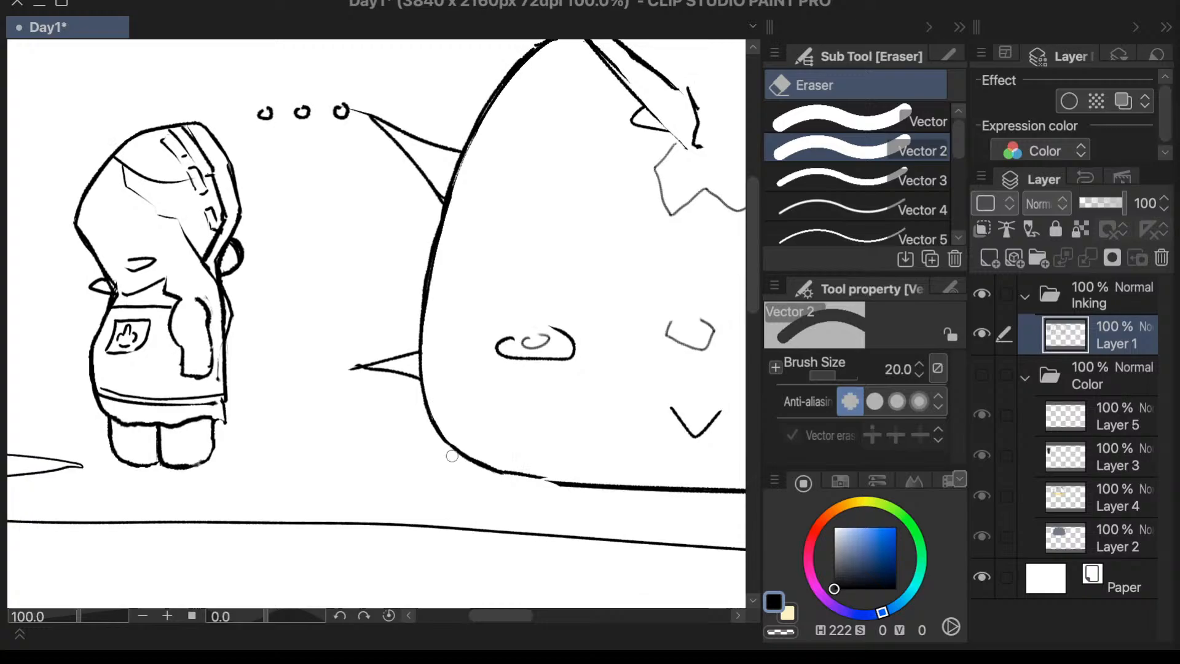
scroll(452, 457, "down", 3)
scroll(587, 404, "up", 2)
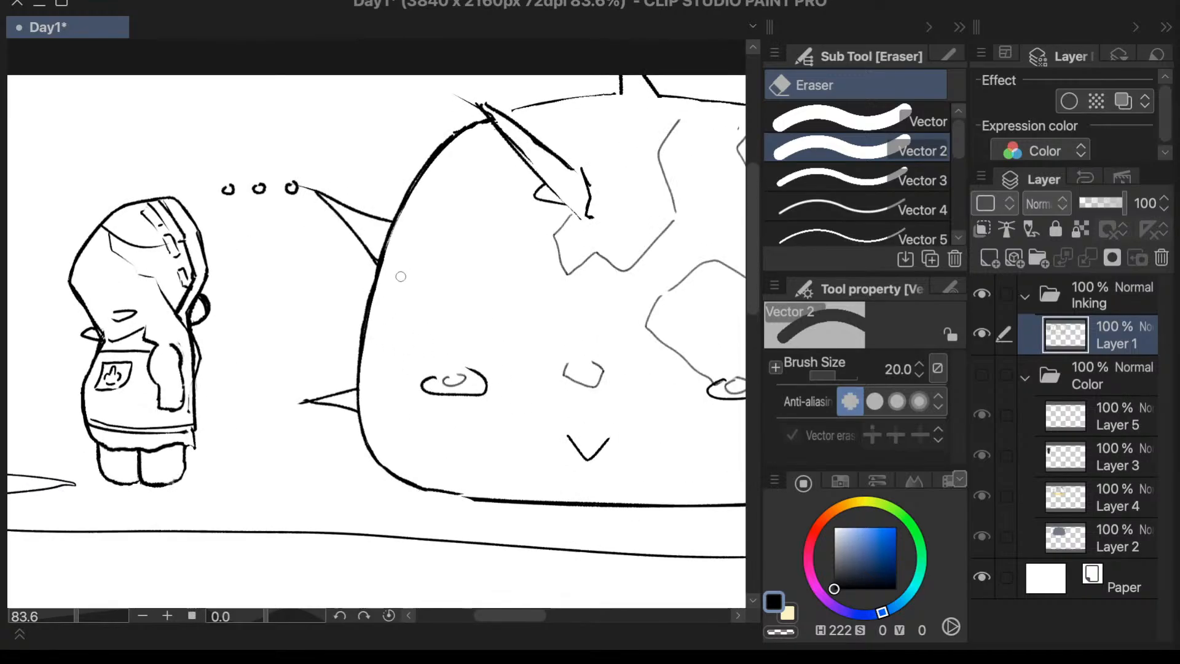
scroll(401, 276, "up", 3)
scroll(753, 238, "down", 2)
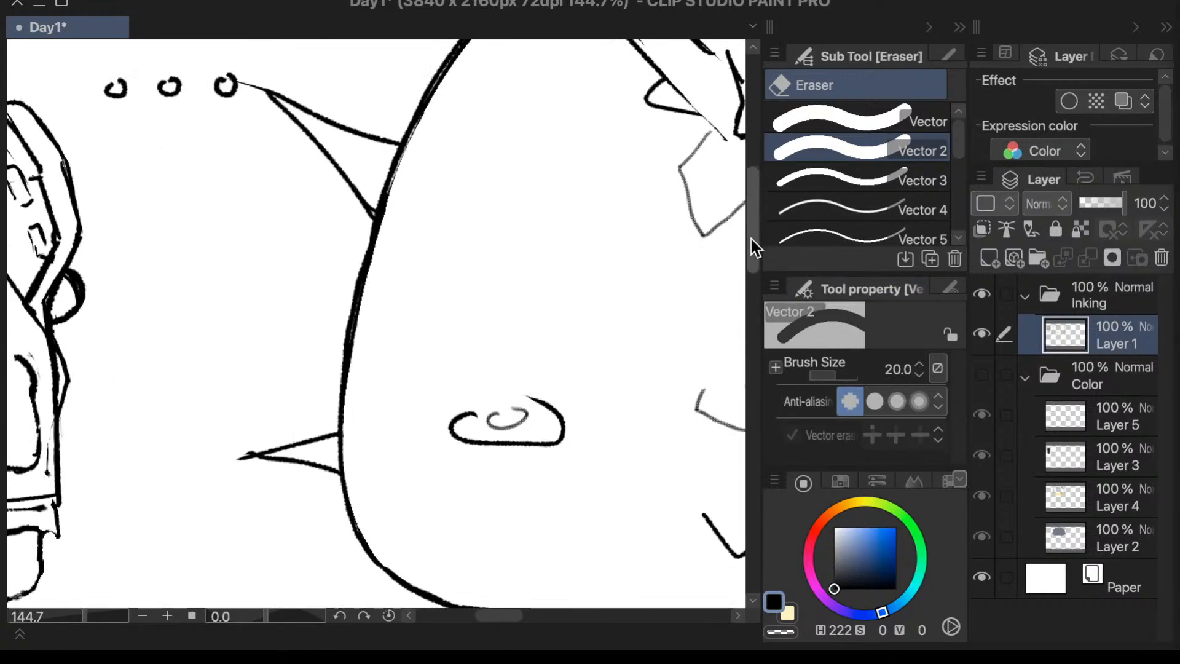
- Close the gap in the dome's bottom outline near the rounded corner with a Textured pen stroke and trim its uneven edge
key("p")
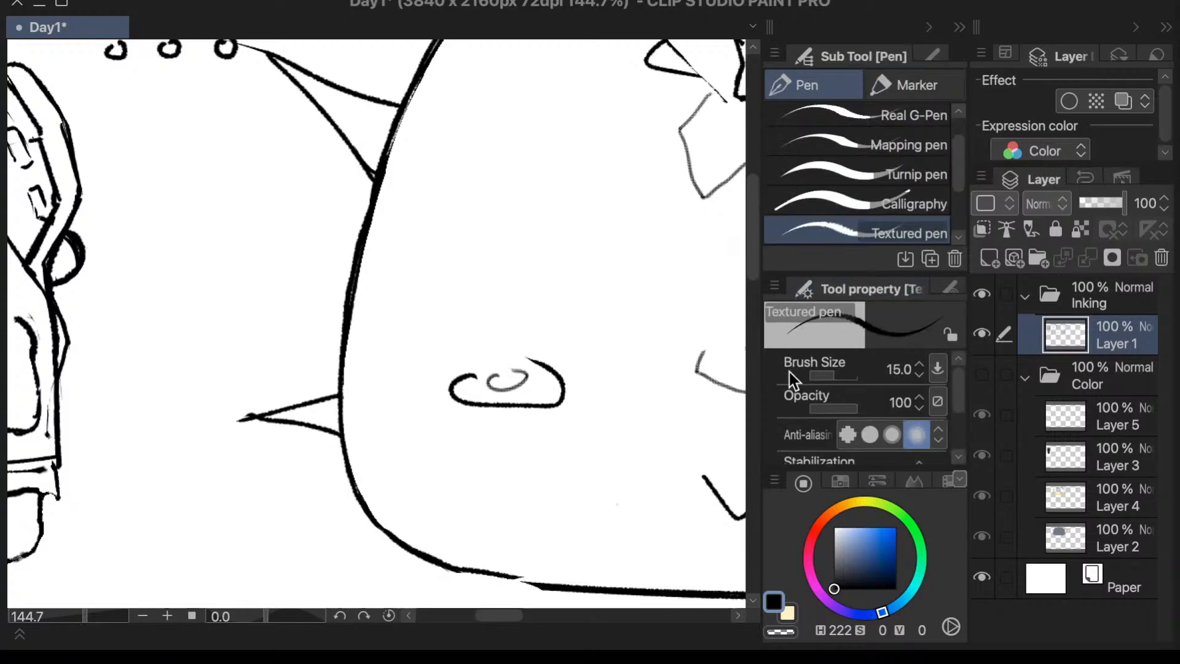
scroll(748, 234, "down", 3)
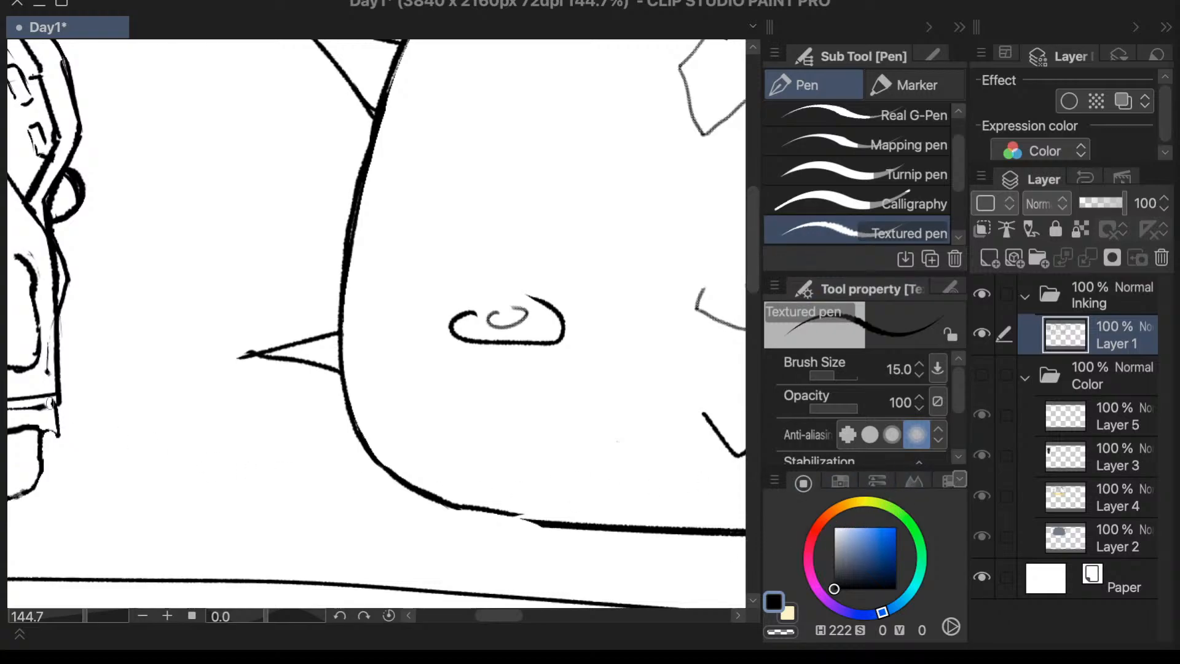
left_click(2, 333)
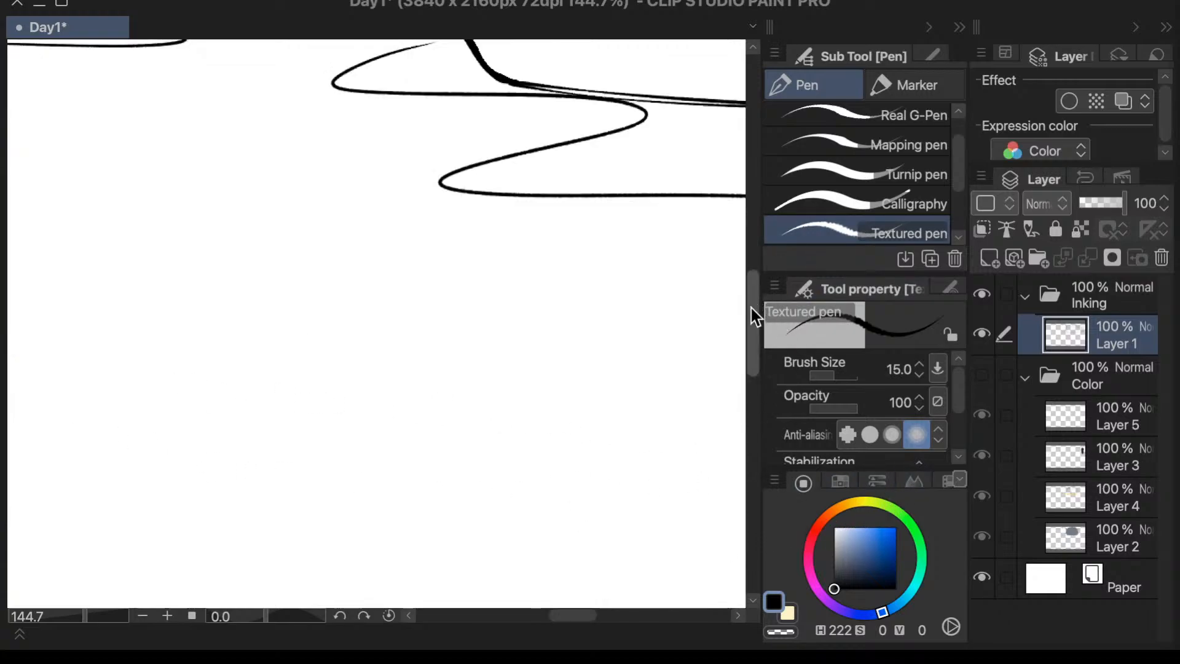
left_click_drag(751, 308, 756, 241)
mouse_move(603, 617)
left_mouse_down()
mouse_move(579, 621)
mouse_move(629, 621)
left_mouse_up()
key("super")
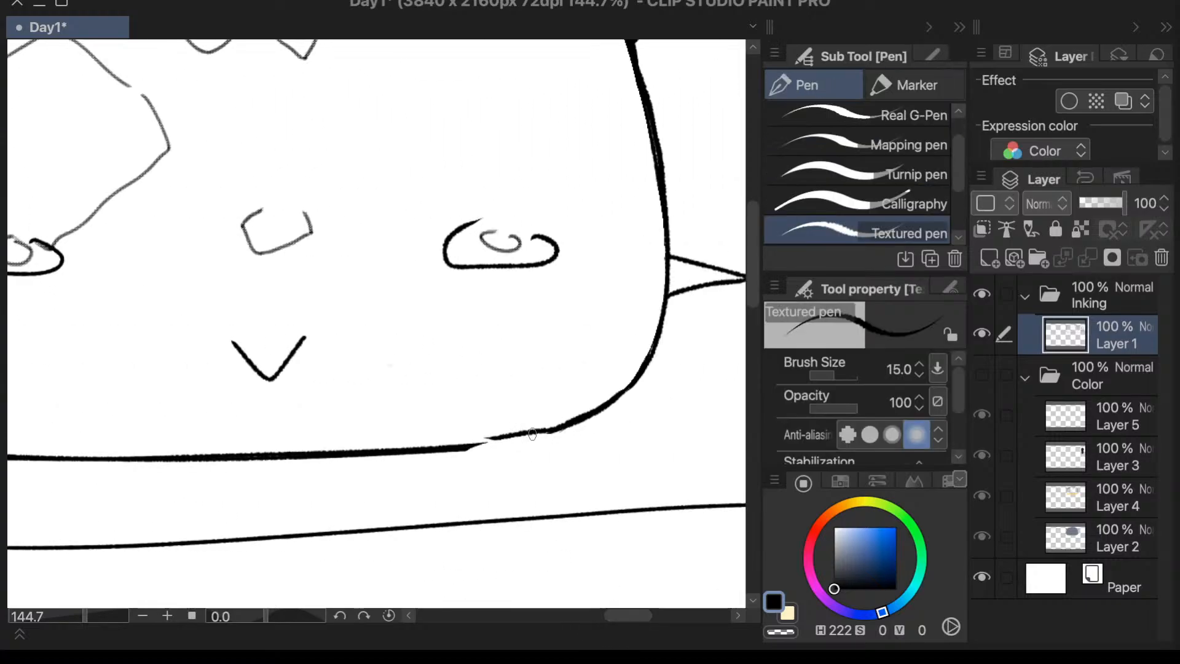
mouse_move(545, 429)
left_mouse_down()
mouse_move(458, 449)
mouse_move(550, 429)
left_mouse_up()
key("super+z")
key("super+z")
left_click_drag(465, 449, 564, 429)
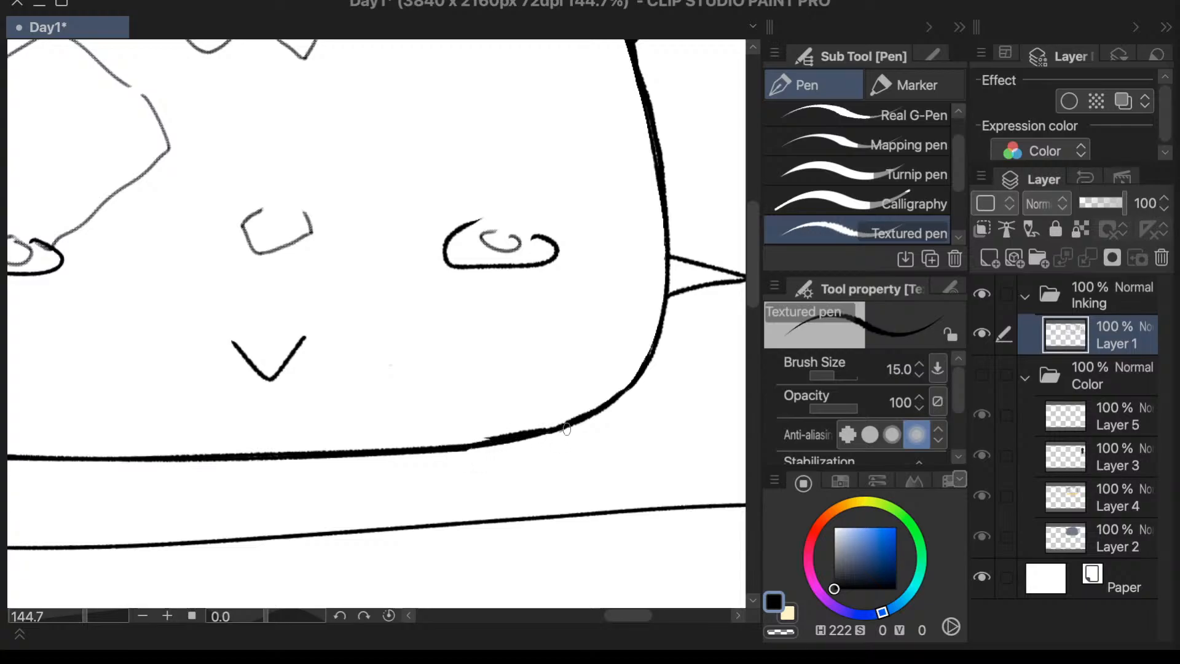
key("e")
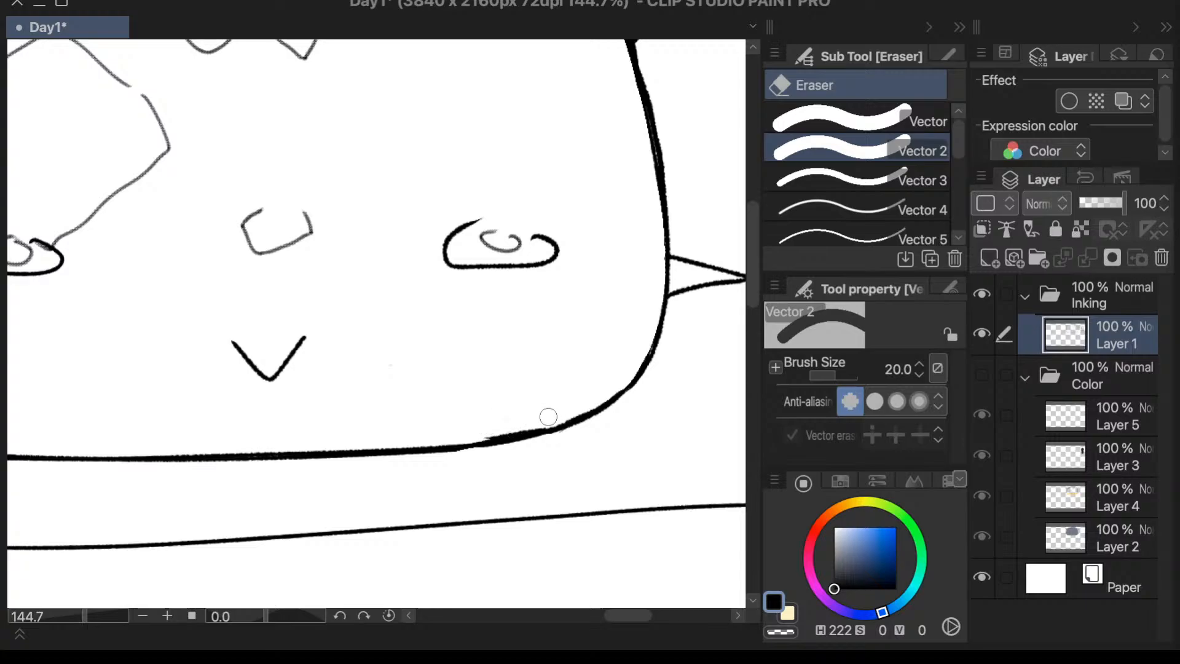
left_click_drag(549, 417, 515, 423)
- Thicken the lower edge of the dome's upper left side spike with Textured pen strokes from its tip to the dome outline
left_click_drag(753, 286, 764, 236)
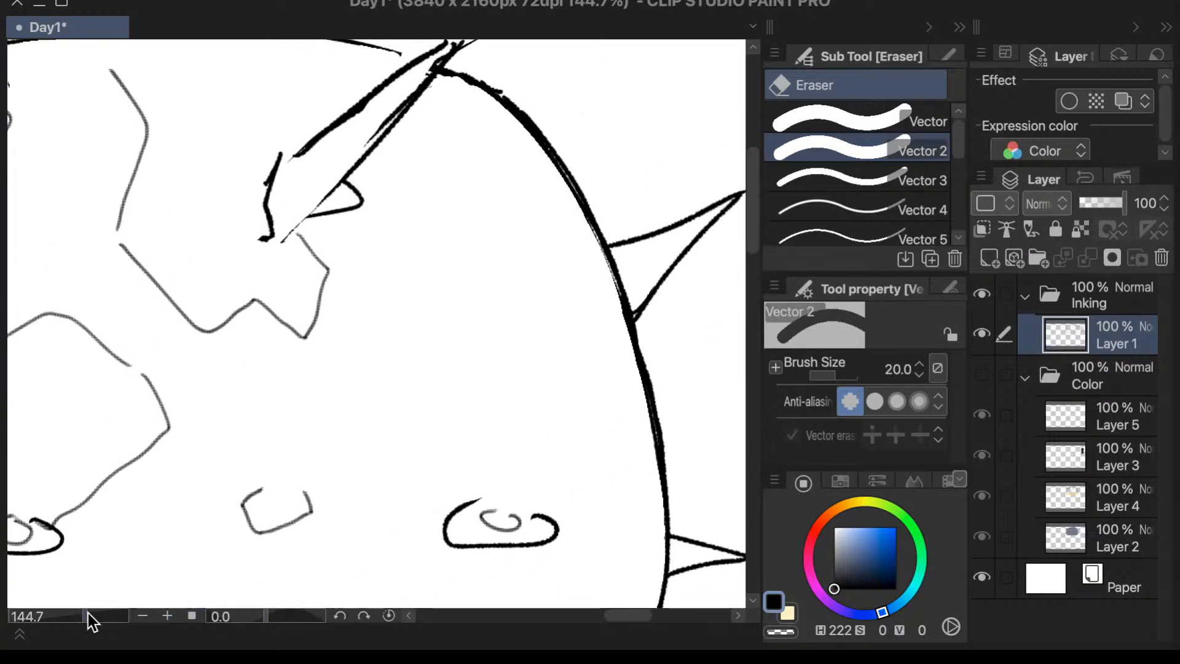
left_click_drag(87, 618, 72, 622)
left_click_drag(631, 615, 604, 614)
scroll(752, 245, "up", 2)
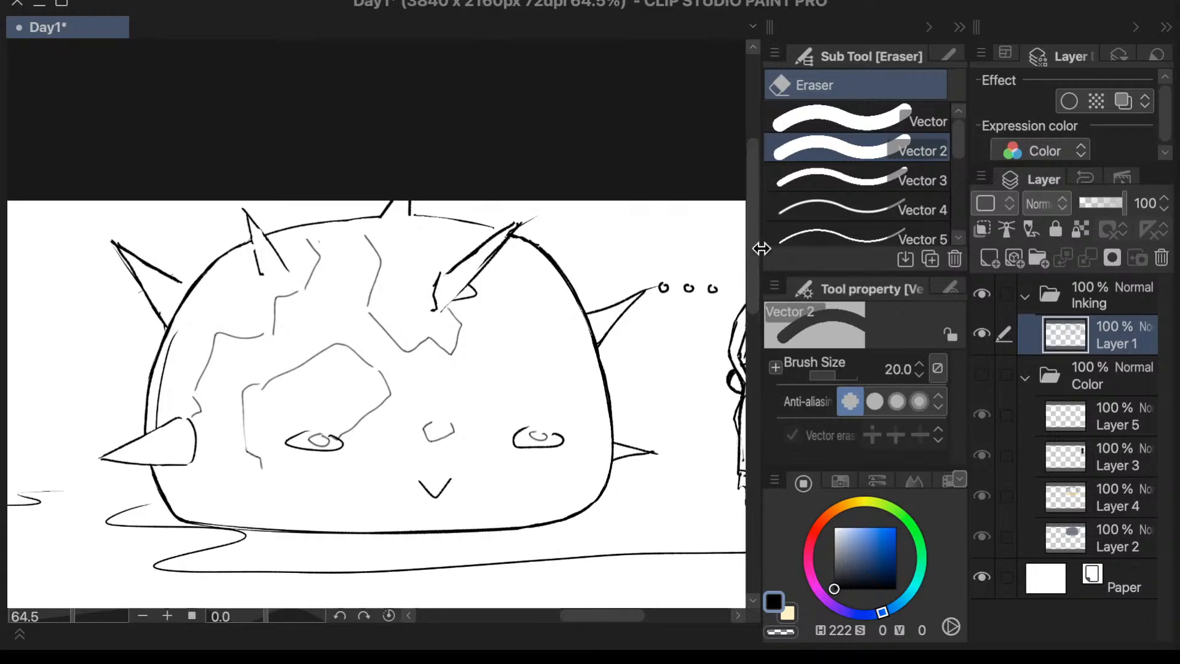
left_click(87, 615)
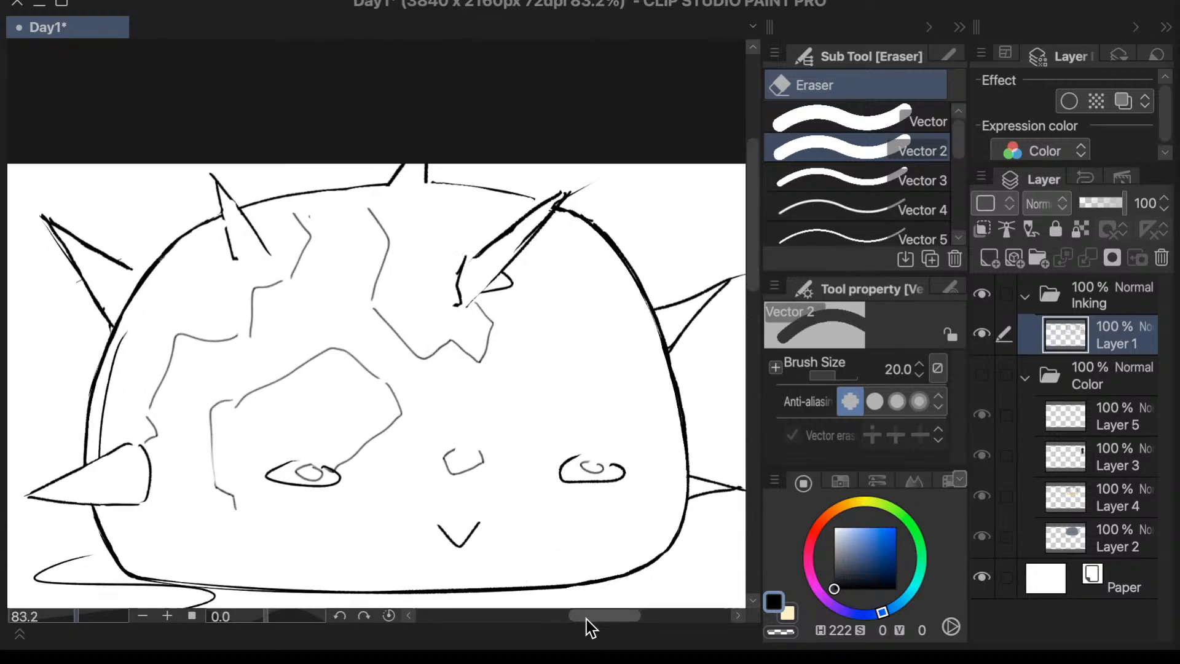
left_click_drag(586, 618, 577, 617)
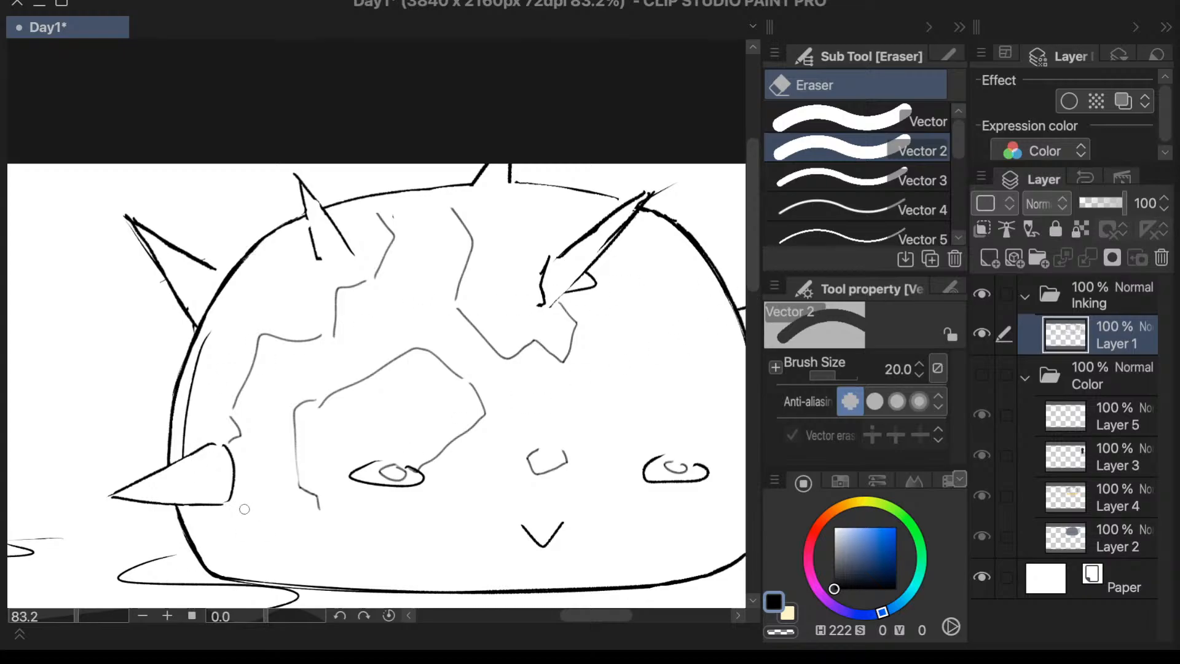
key("p")
left_click_drag(160, 261, 190, 307)
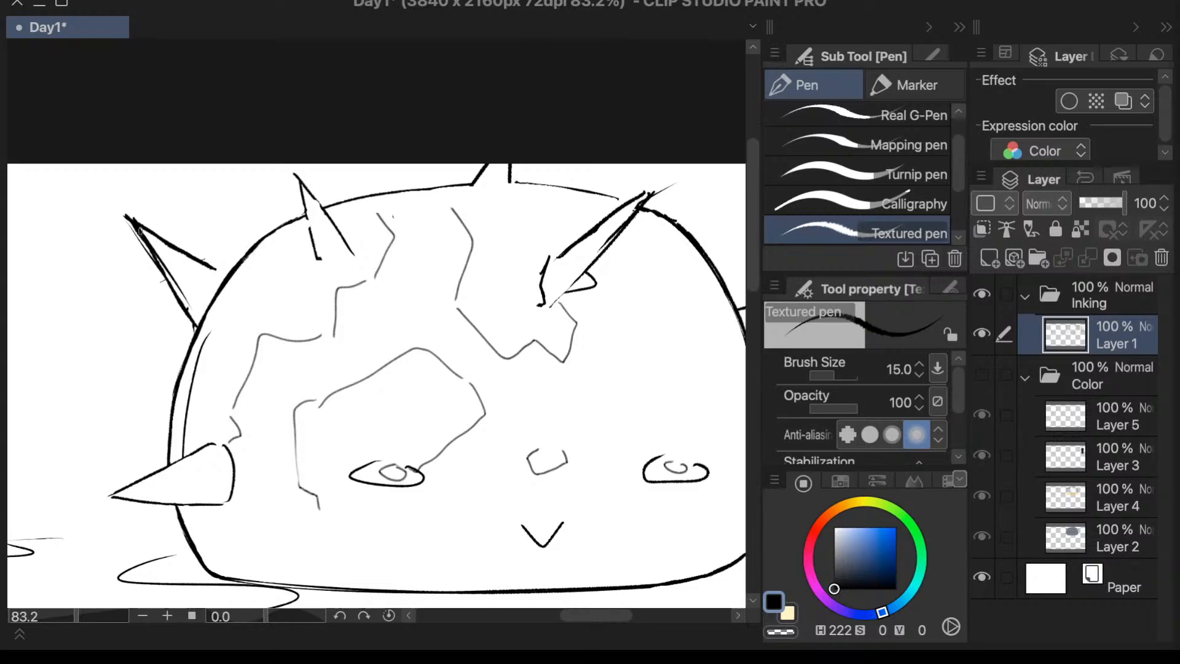
key("ctrl+z")
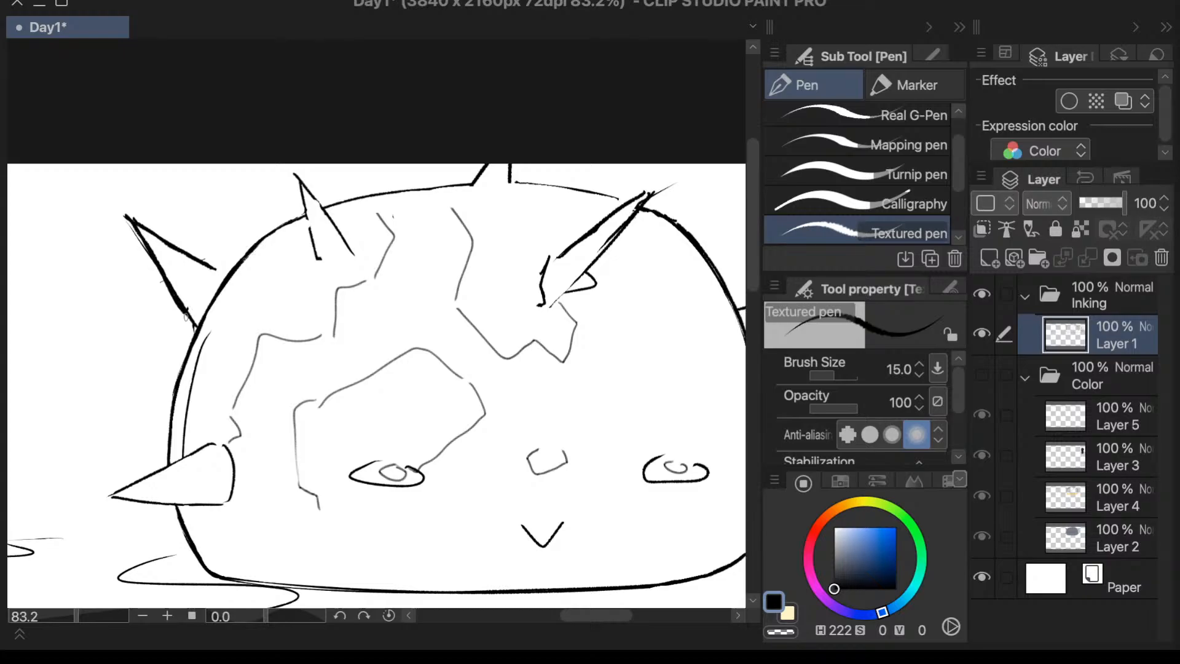
left_click_drag(196, 329, 197, 332)
key("ctrl+z")
key("ctrl+t")
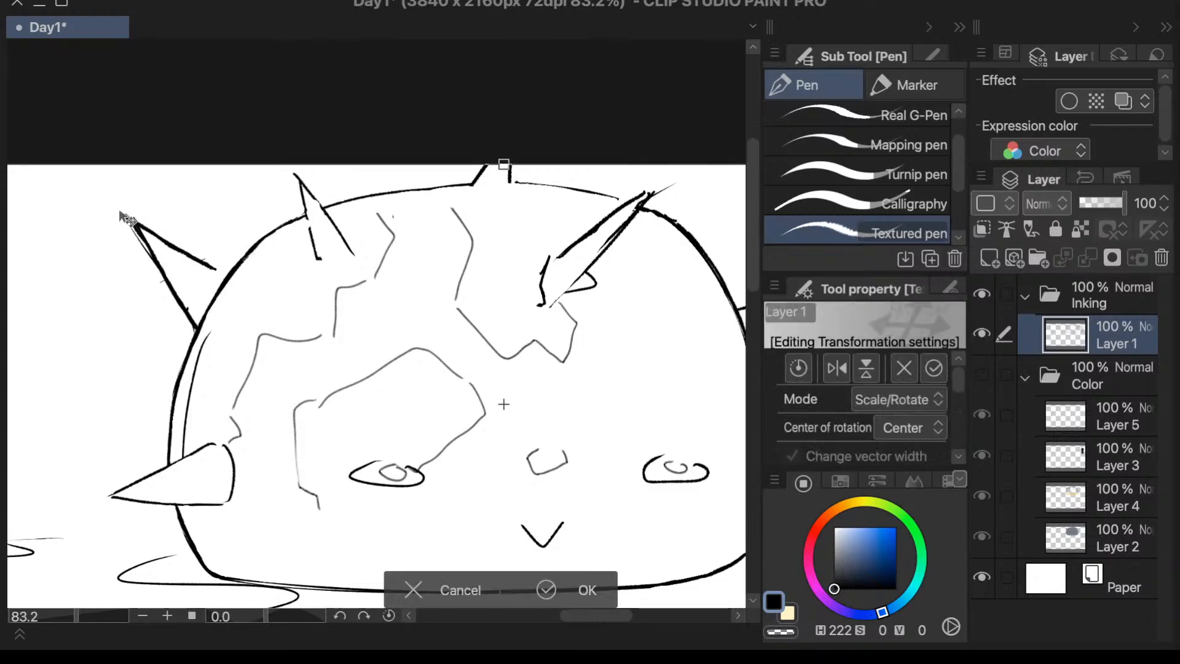
key("Return")
- Erase the upper left spike's doubled edge and overshooting tip, and re-ink its upper edge and the low front spike's outline
key("e")
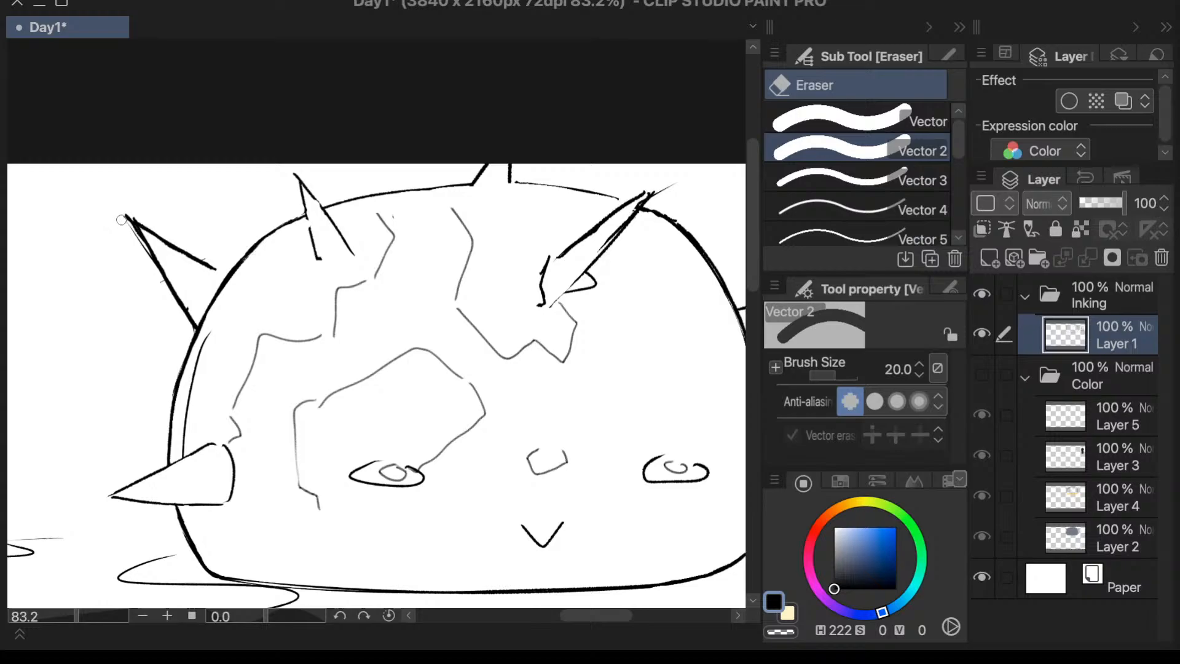
left_click_drag(127, 218, 152, 273)
mouse_move(128, 212)
left_mouse_down()
mouse_move(161, 284)
mouse_move(192, 306)
left_mouse_up()
key("p")
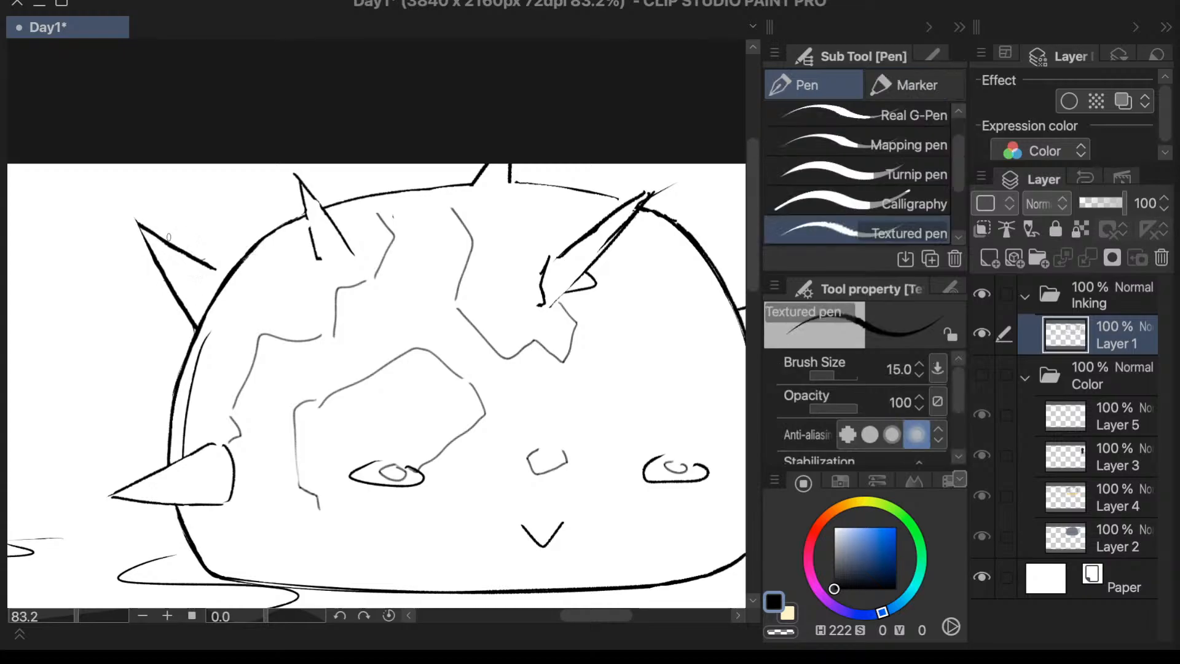
mouse_move(140, 224)
left_mouse_down()
mouse_move(161, 262)
mouse_move(172, 243)
mouse_move(229, 275)
left_mouse_up()
mouse_move(207, 445)
left_mouse_down()
mouse_move(110, 498)
mouse_move(158, 472)
mouse_move(146, 502)
mouse_move(111, 502)
mouse_move(226, 503)
left_mouse_up()
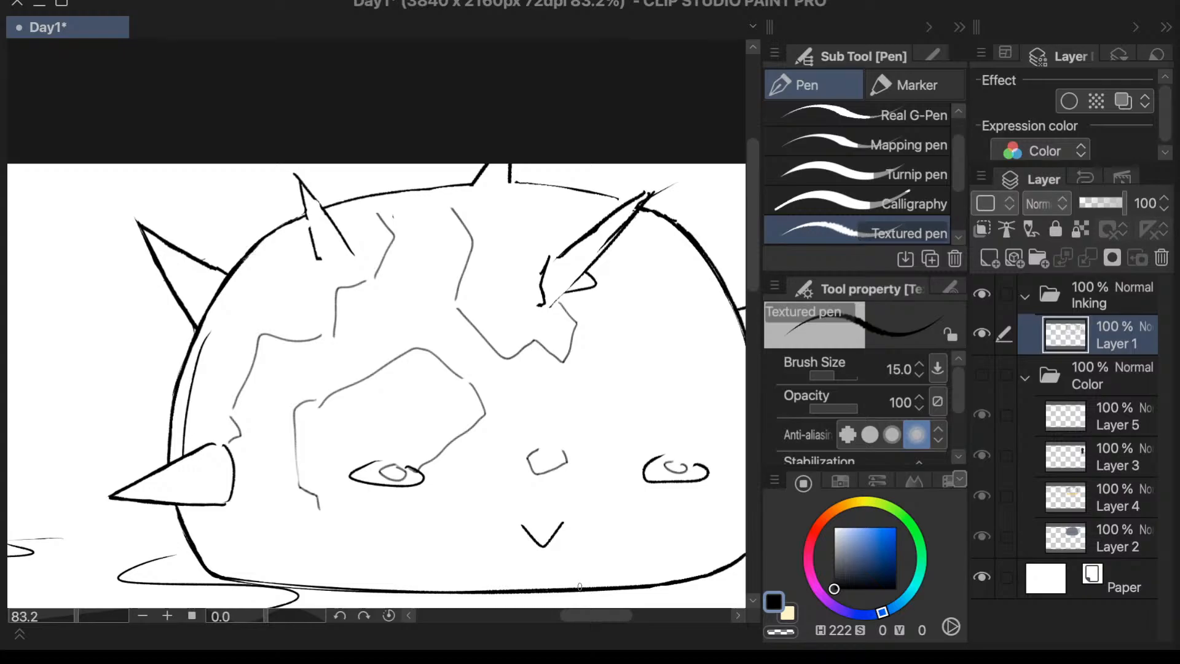
- Flip the canvas view horizontally and erase the upper edge of the side spike above the low front spike
key("h")
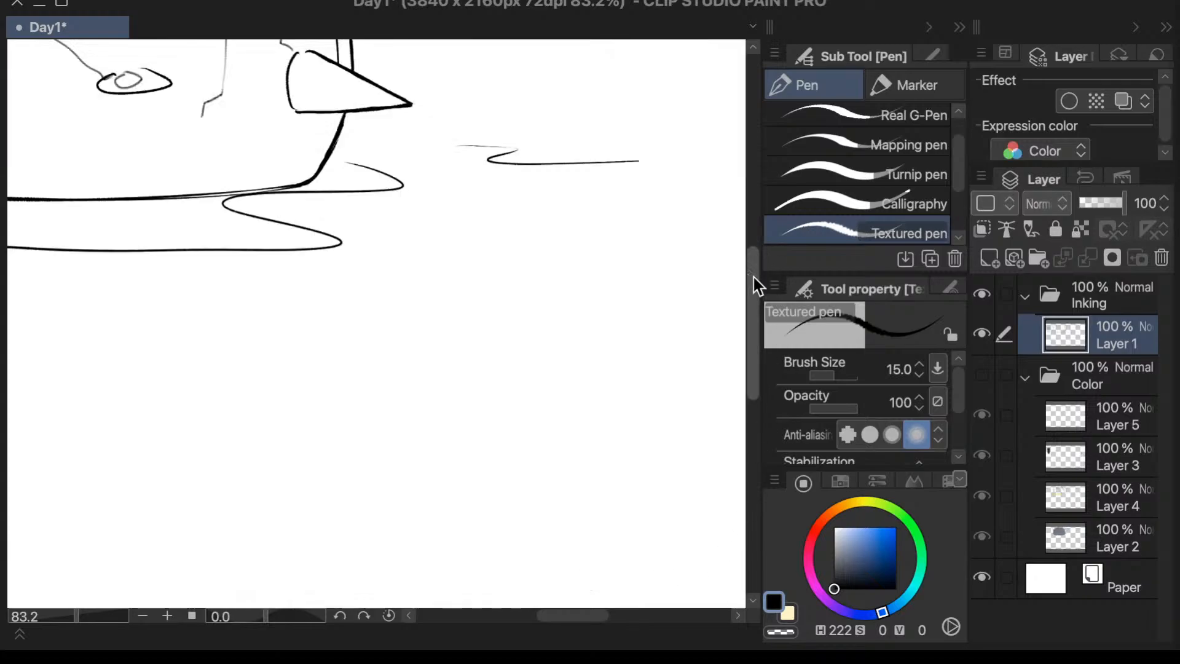
left_click_drag(753, 278, 764, 179)
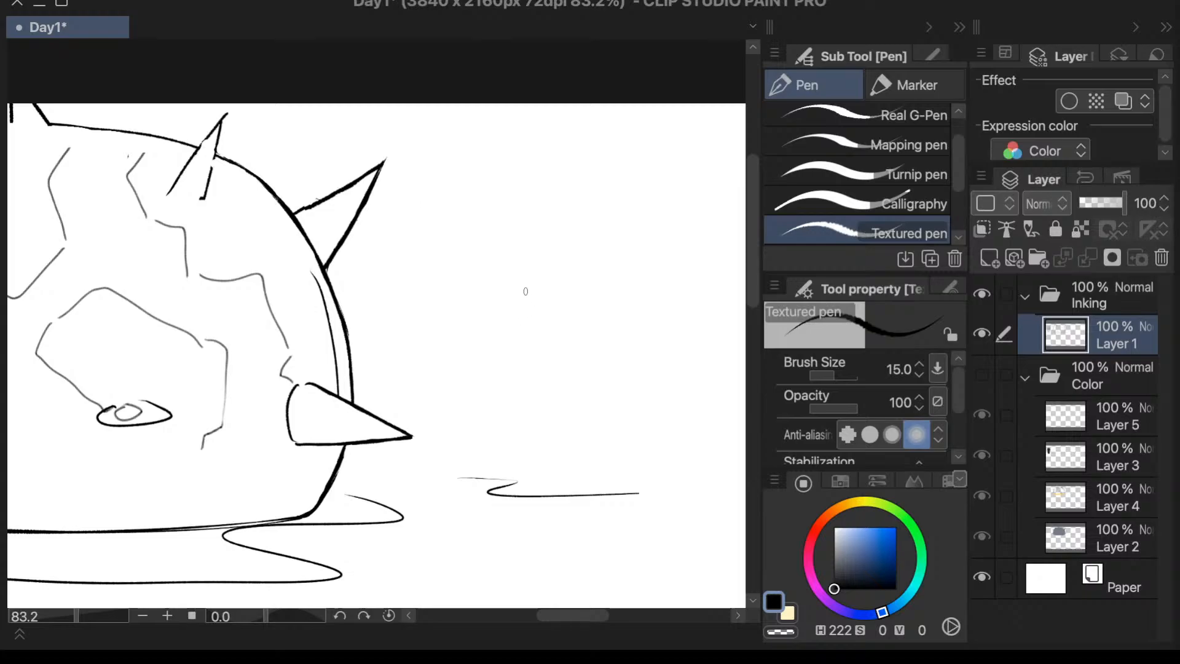
key("e")
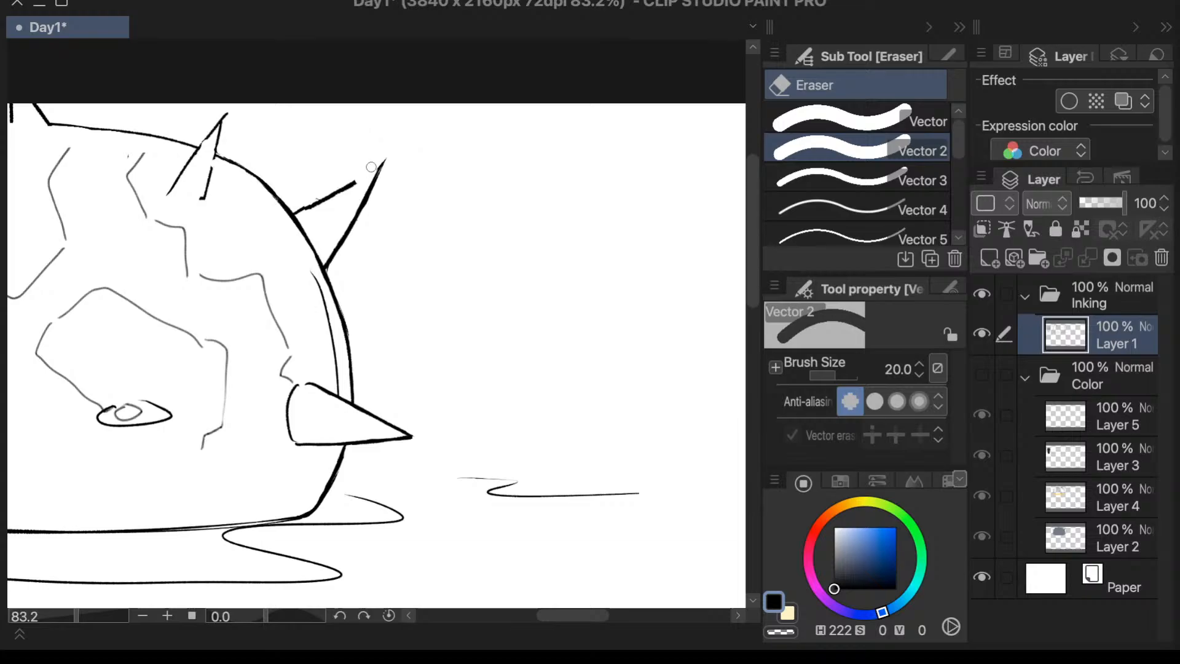
mouse_move(372, 165)
left_mouse_down()
mouse_move(346, 190)
mouse_move(303, 215)
left_mouse_up()
- Redraw the side spike's upper edge from its tip to the dome outline with the Textured pen
key("p")
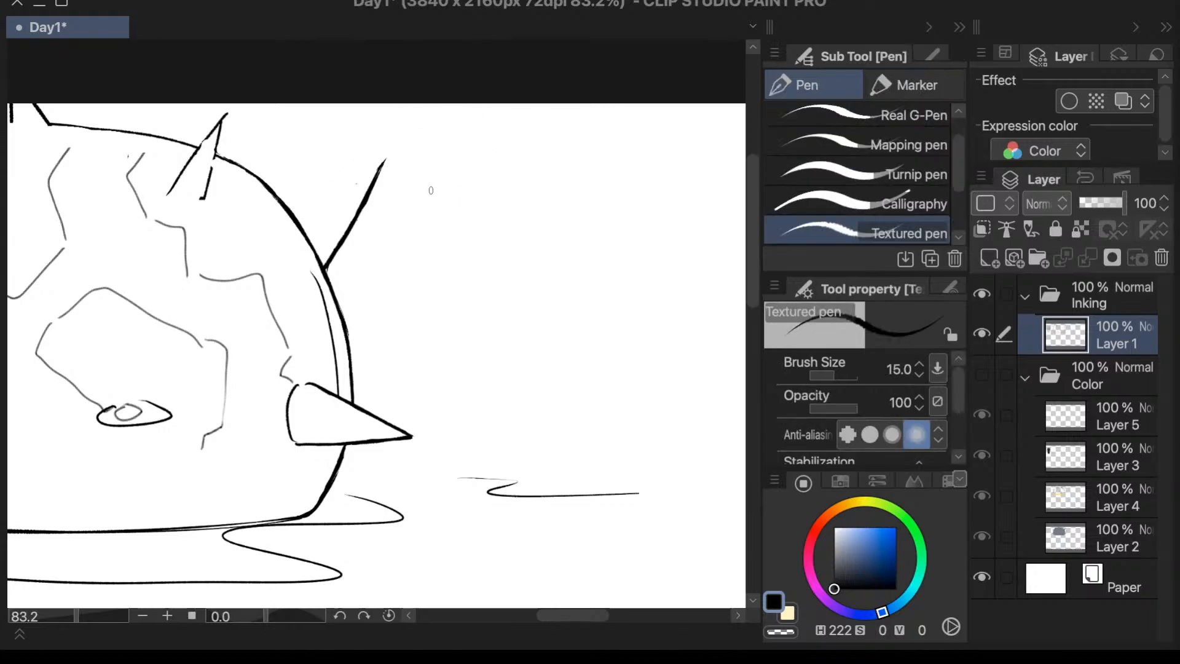
left_click_drag(381, 161, 290, 199)
key("ctrl+z")
left_click_drag(380, 162, 289, 207)
left_click_drag(382, 160, 291, 209)
left_click_drag(376, 165, 311, 213)
key("ctrl+z")
left_click_drag(263, 619, 268, 621)
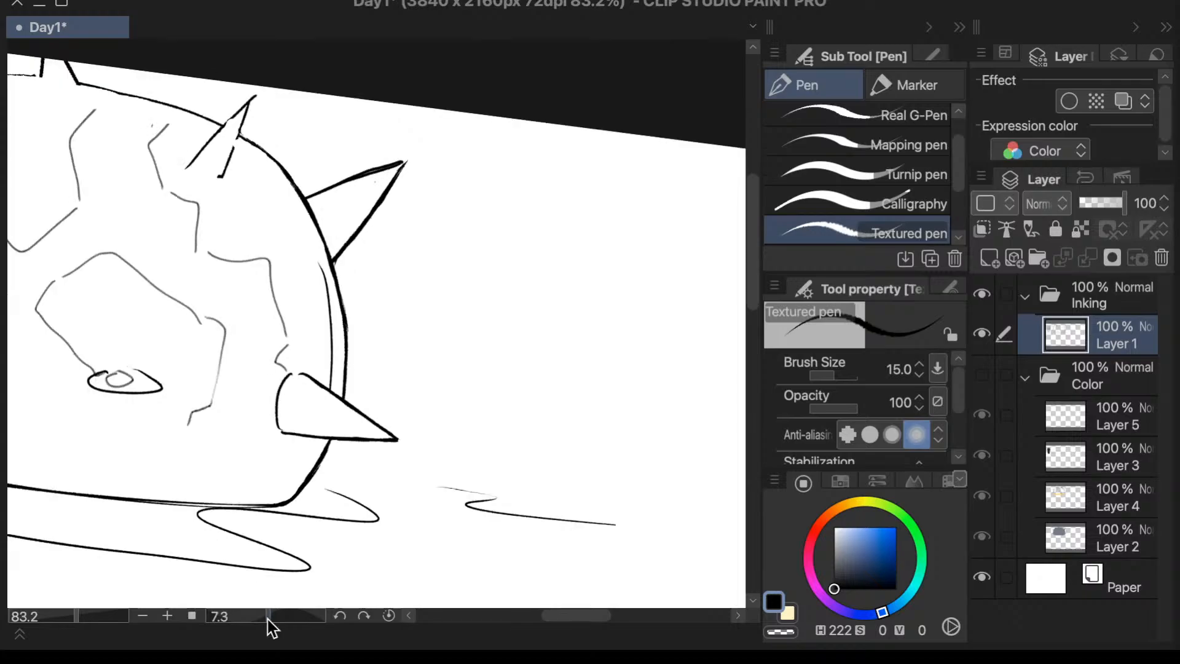
left_click(389, 616)
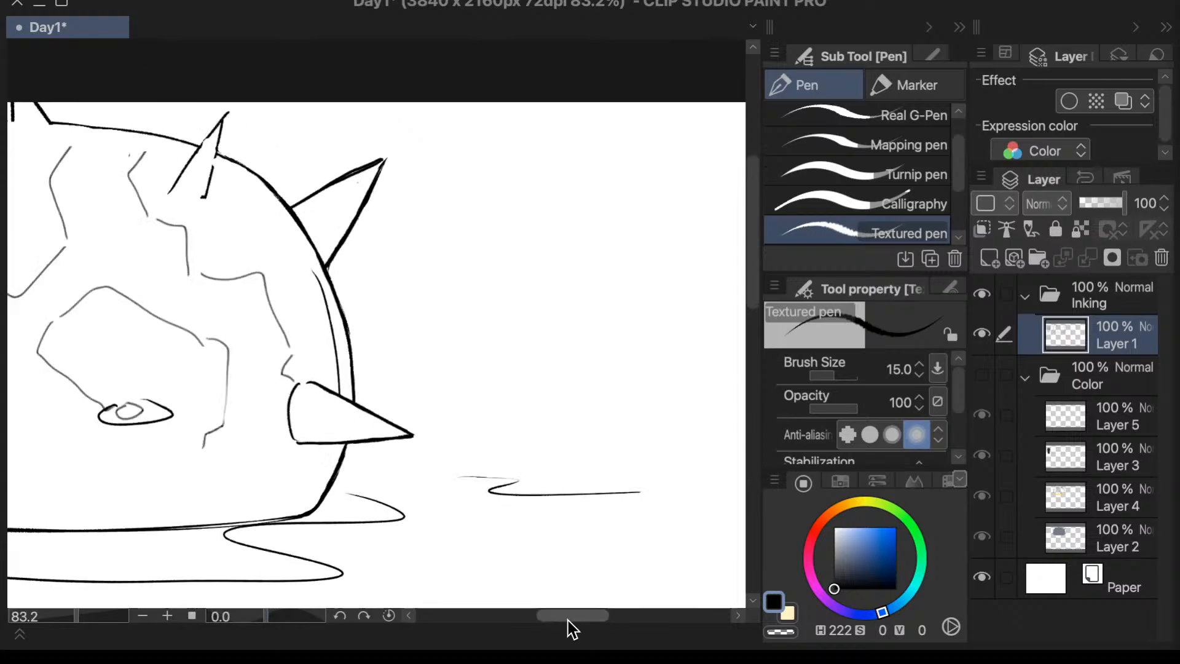
- Re-ink both edges of the small upper front spike with the Textured pen and trim its tip
left_click_drag(567, 620, 541, 620)
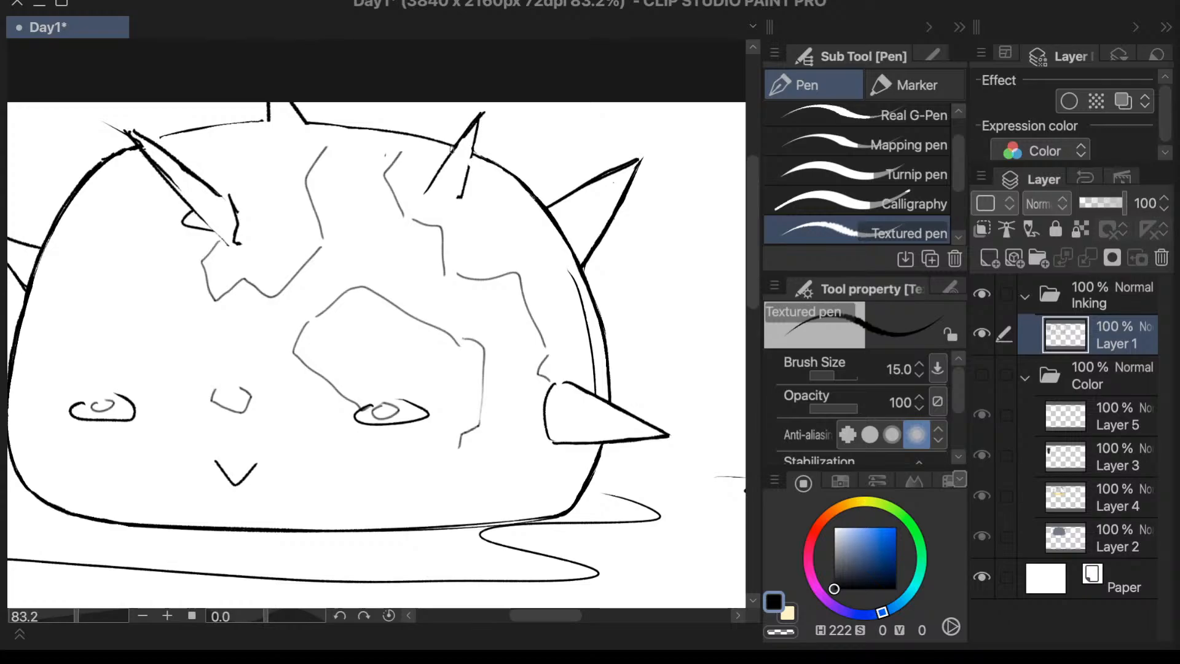
left_click_drag(453, 150, 432, 177)
key("ctrl+z")
left_click_drag(480, 116, 434, 180)
key("e")
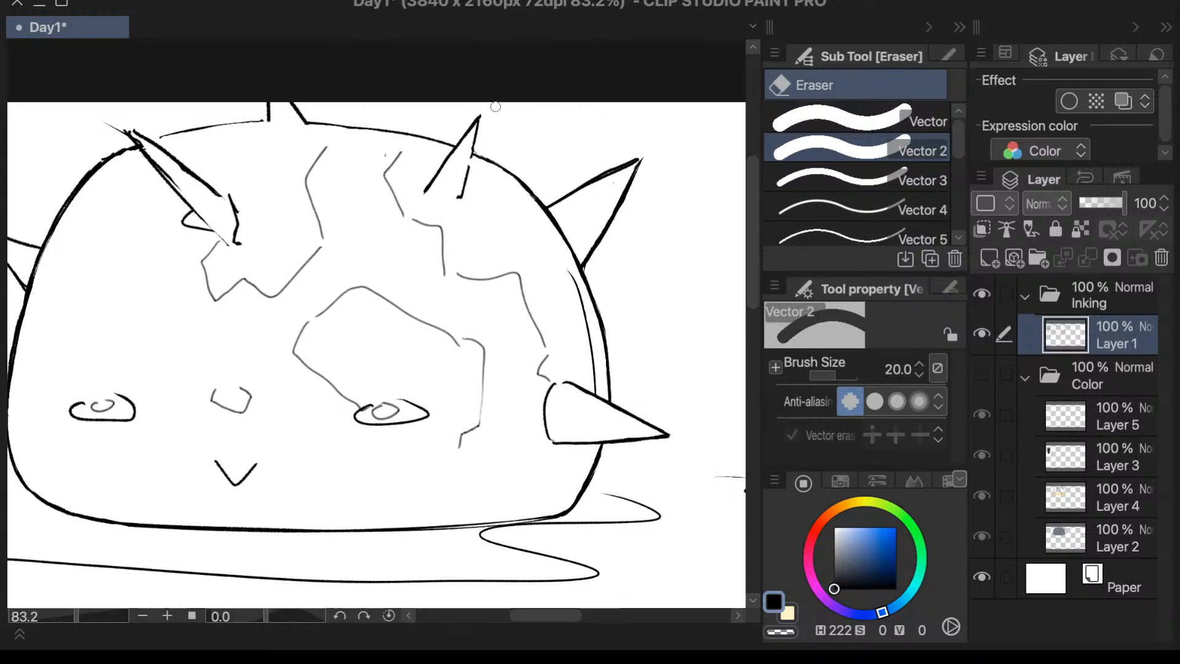
key("p")
left_click_drag(477, 134, 462, 198)
key("e")
- Thicken the dome's top outline between the topmost spike and the large front spike with the Textured pen
left_click_drag(752, 268, 752, 264)
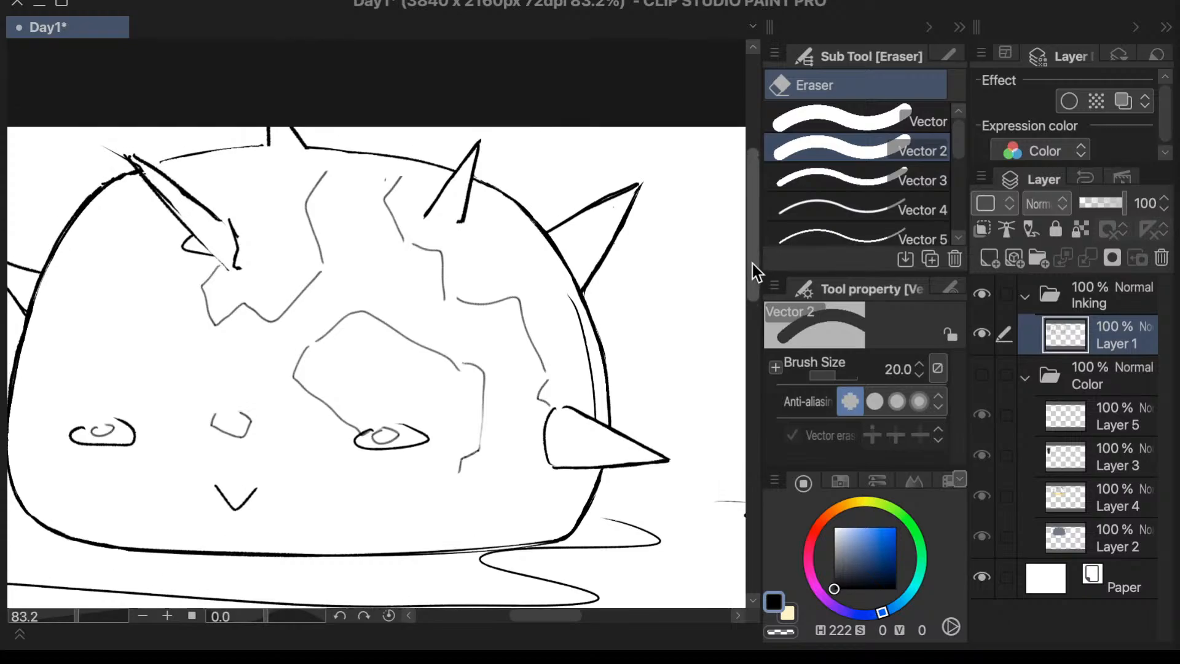
left_click_drag(560, 614, 547, 615)
key("p")
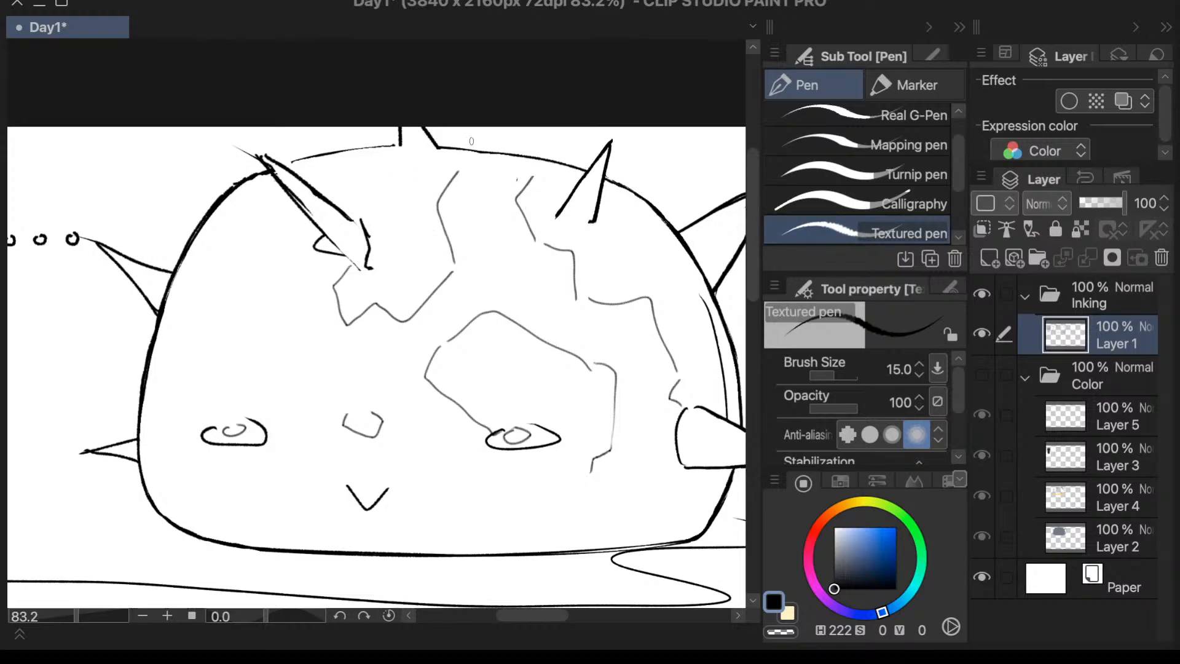
mouse_move(397, 145)
left_mouse_down()
mouse_move(341, 149)
mouse_move(406, 148)
mouse_move(292, 160)
left_mouse_up()
left_click_drag(400, 147, 287, 162)
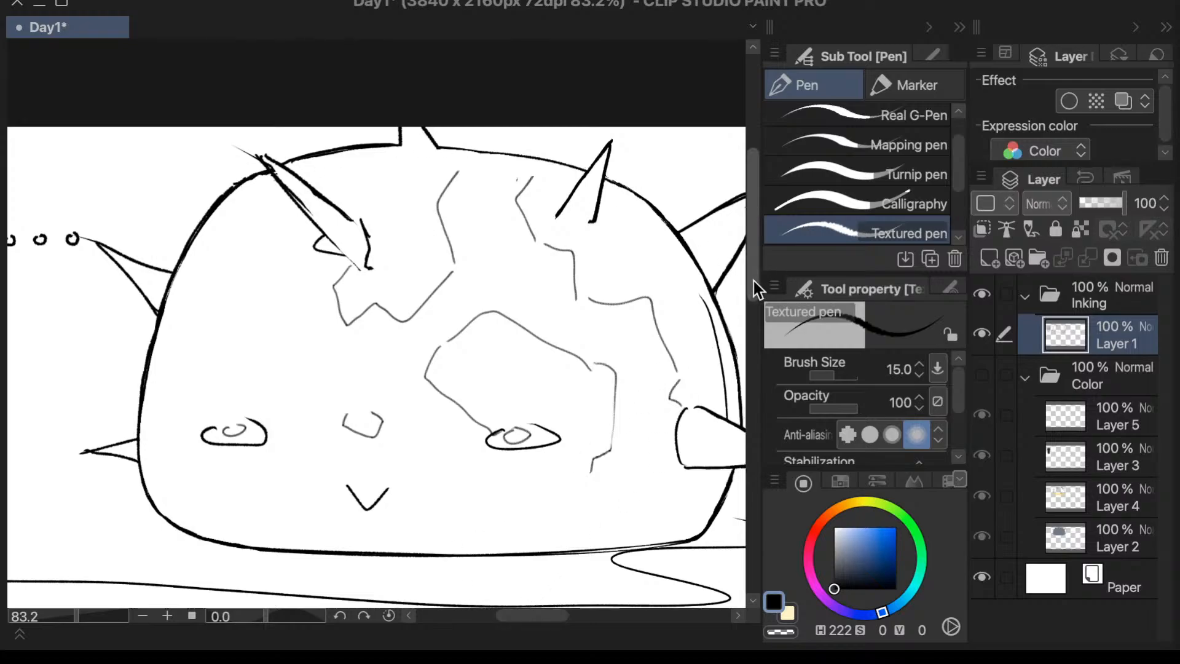
- Flip the canvas view back horizontally with the large front spike in view
left_click_drag(753, 281, 752, 278)
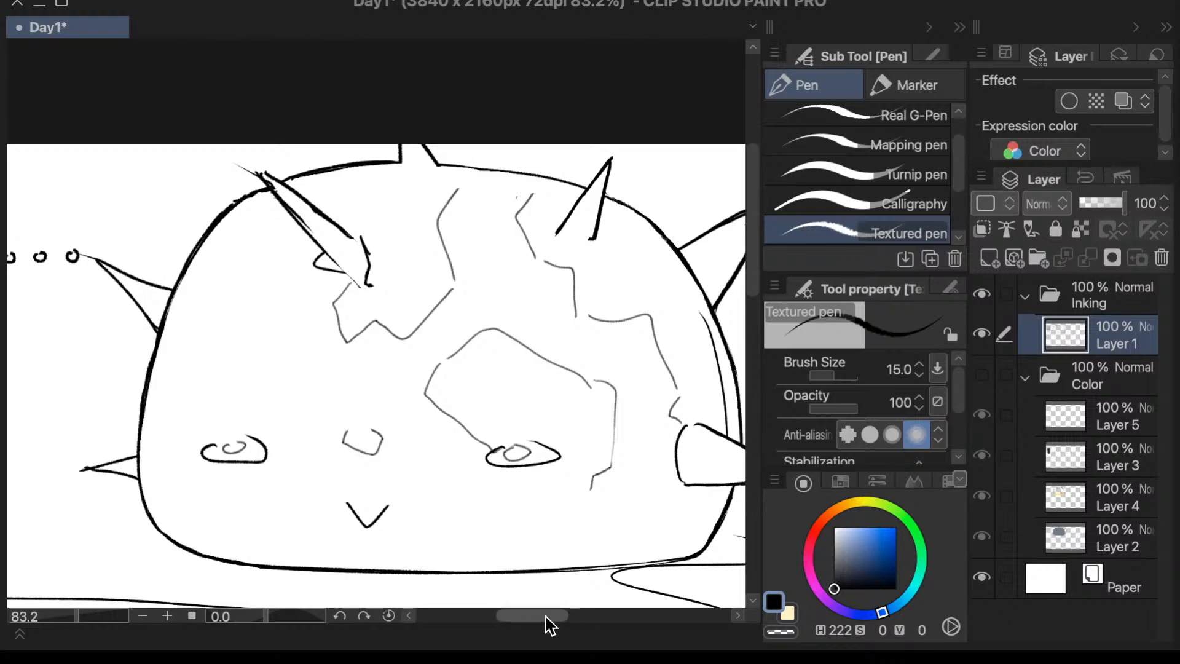
left_click_drag(545, 617, 540, 613)
key("h")
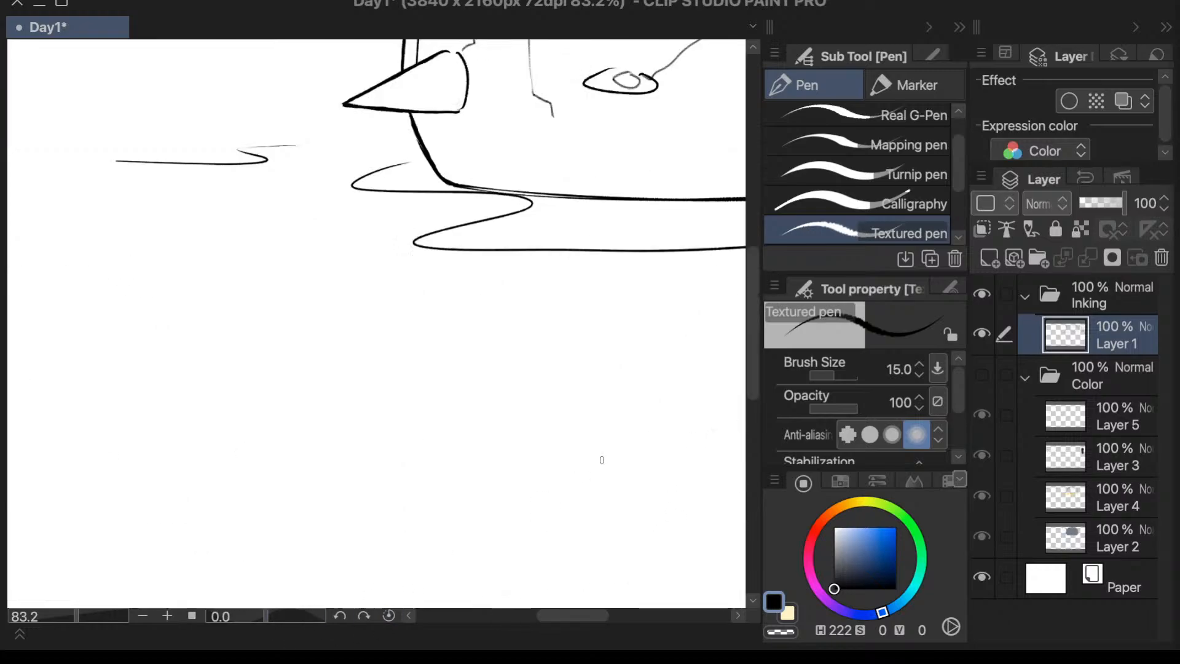
left_click_drag(751, 317, 755, 228)
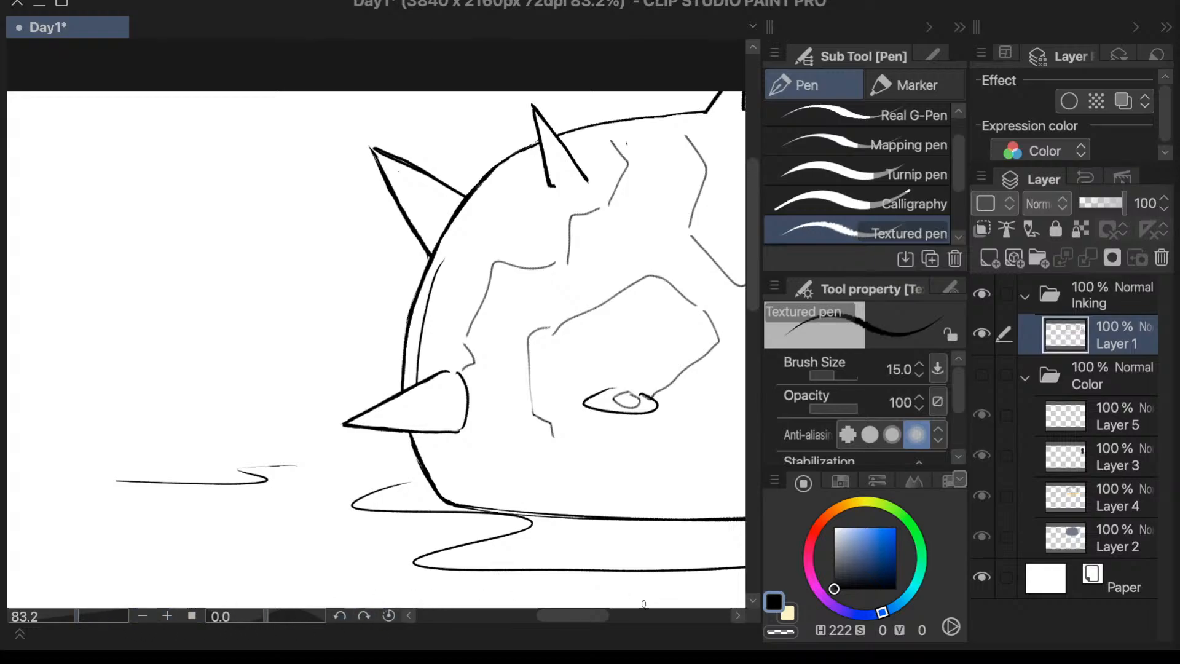
left_click_drag(571, 618, 603, 615)
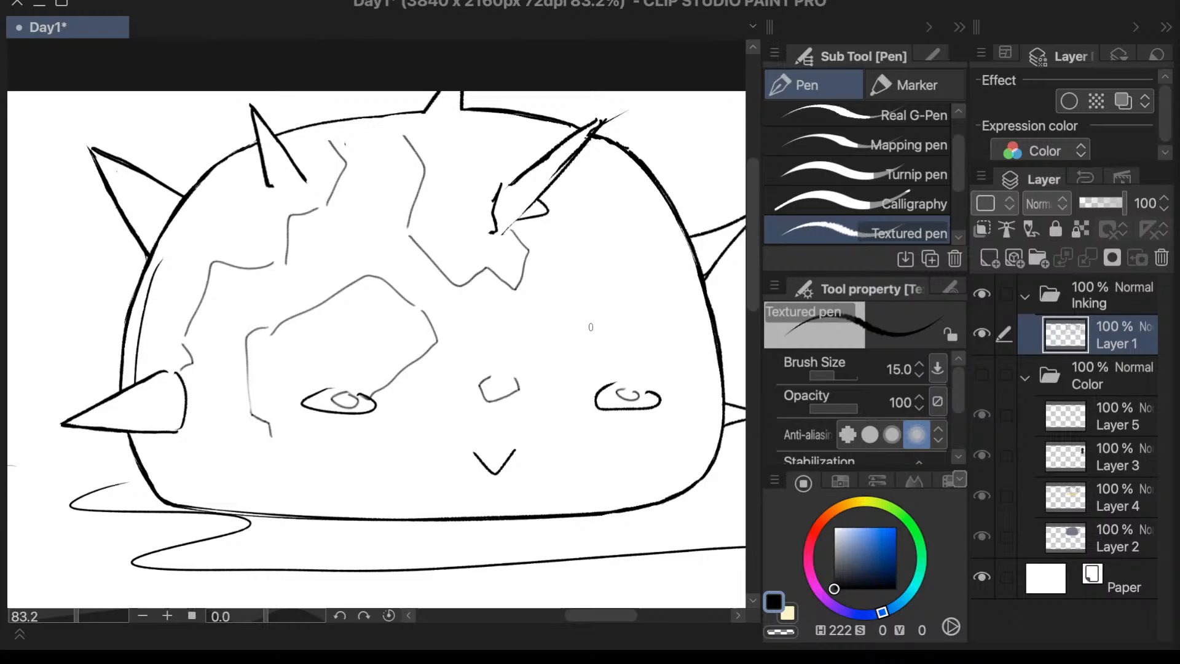
key("period")
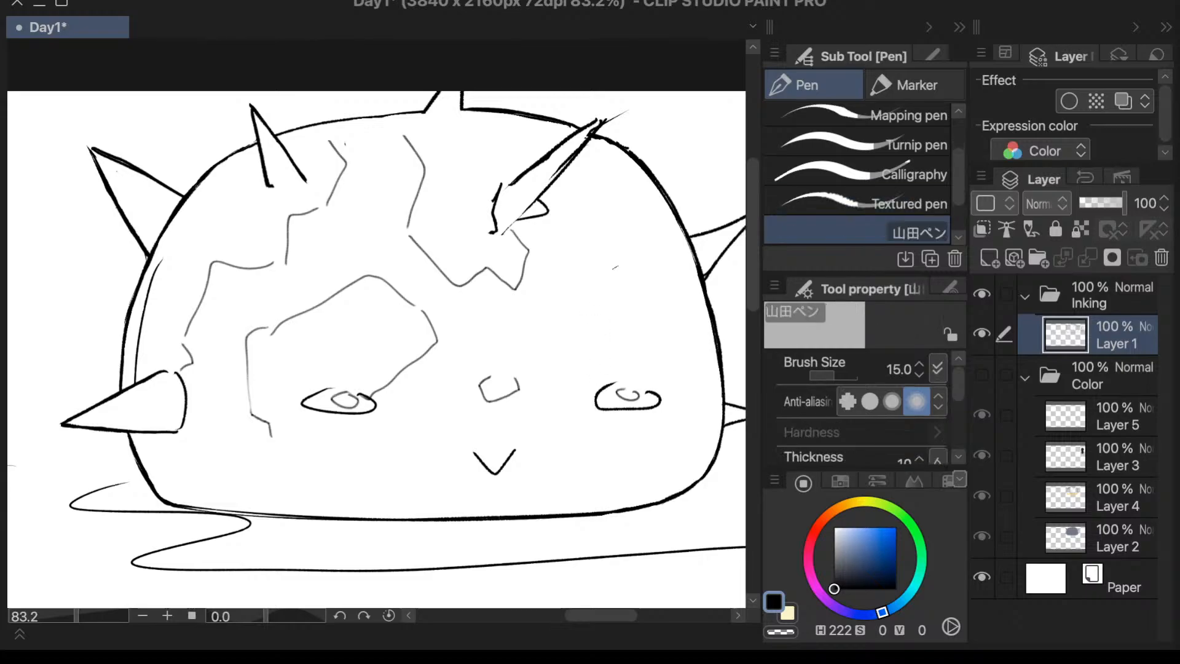
left_click_drag(598, 122, 444, 198)
key("super+z")
left_click_drag(596, 122, 495, 176)
key("super+z")
- Erase the large front spike's rough edges, its base and the small curved mark beside it
key("e")
mouse_move(598, 115)
left_mouse_down()
mouse_move(508, 185)
mouse_move(493, 232)
left_mouse_up()
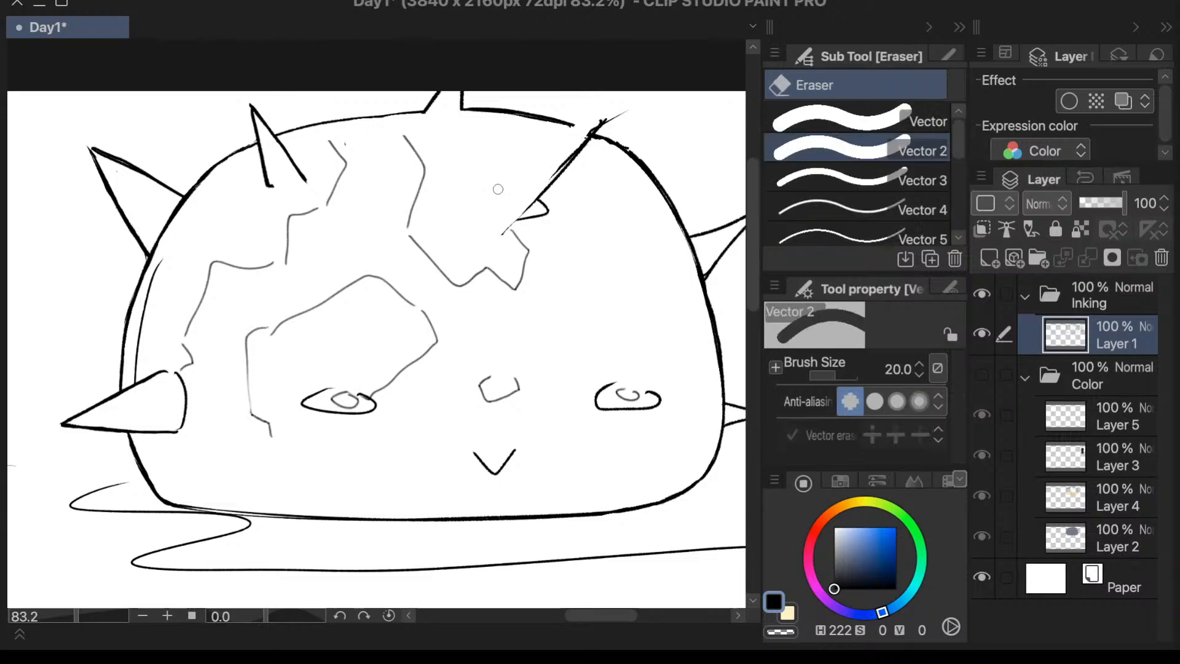
mouse_move(627, 110)
left_mouse_down()
mouse_move(603, 111)
mouse_move(546, 176)
mouse_move(590, 126)
mouse_move(544, 182)
mouse_move(568, 153)
mouse_move(540, 203)
mouse_move(556, 201)
mouse_move(507, 232)
mouse_move(529, 239)
mouse_move(548, 222)
mouse_move(502, 186)
left_mouse_up()
- Redraw the large front spike with clean Textured pen edges meeting at the tip and a short curved base
key("p")
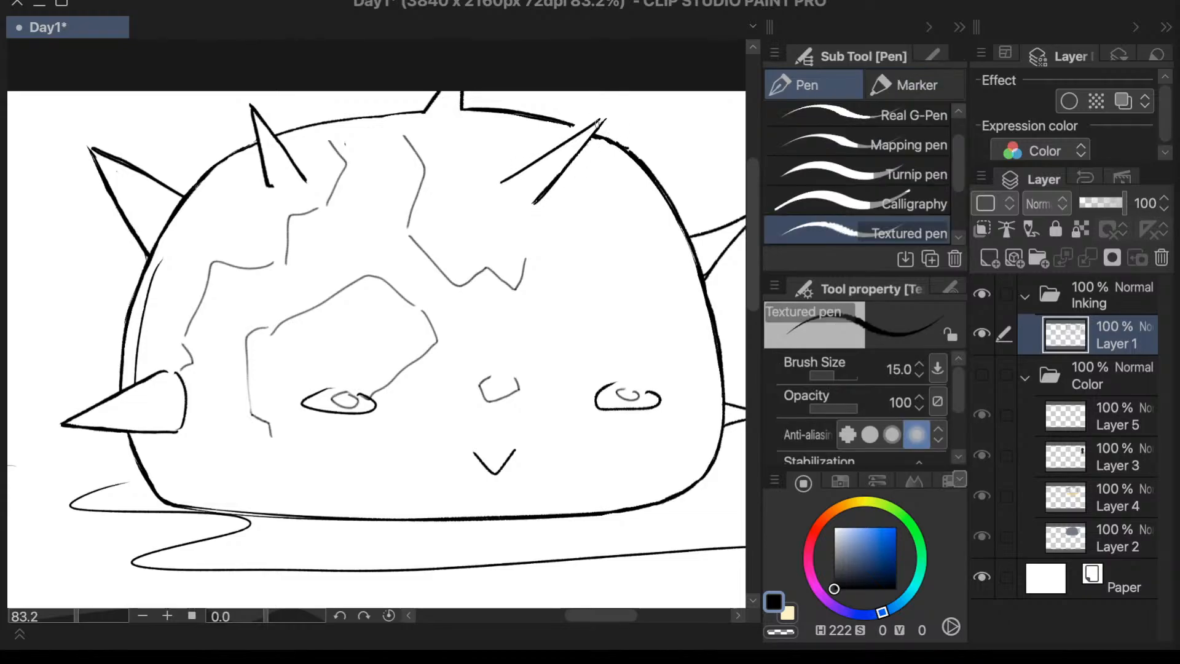
key("ctrl+z")
key("ctrl+z")
mouse_move(597, 124)
left_mouse_down()
mouse_move(612, 140)
mouse_move(500, 189)
left_mouse_up()
key("ctrl+z")
left_click_drag(603, 118, 499, 184)
left_click_drag(601, 121, 499, 191)
left_click_drag(501, 192, 518, 206)
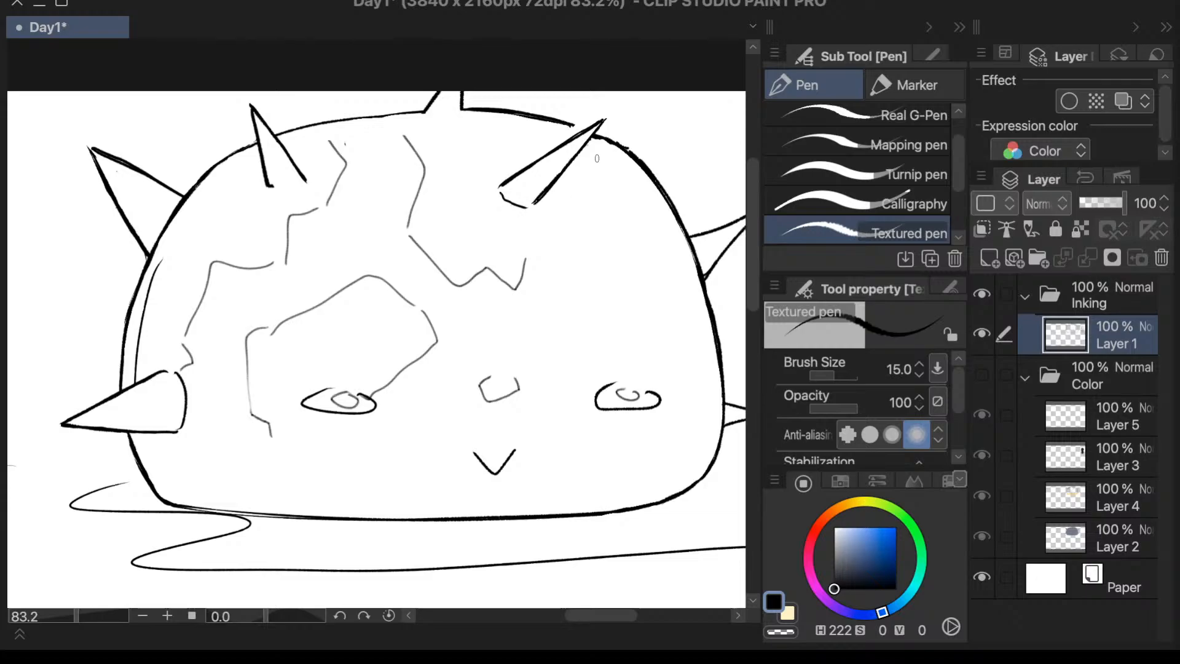
- Close the small upper front spike's base with a curve, lasso the spike, and enlarge and reposition it on the dome
left_click_drag(276, 188, 304, 182)
key("m")
mouse_move(280, 123)
left_mouse_down()
mouse_move(266, 82)
mouse_move(246, 95)
mouse_move(273, 198)
mouse_move(297, 196)
mouse_move(313, 189)
mouse_move(315, 162)
mouse_move(280, 92)
left_mouse_up()
key("ctrl+t")
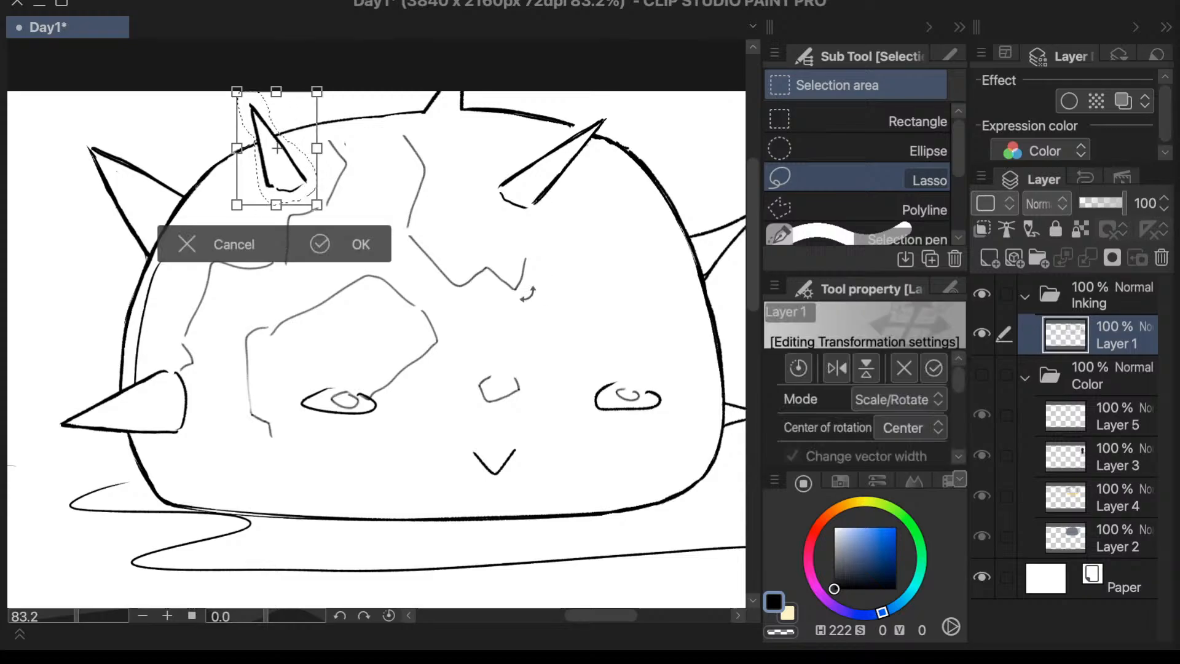
left_click_drag(317, 205, 335, 228)
left_click_drag(322, 182, 306, 157)
left_click_drag(318, 204, 323, 213)
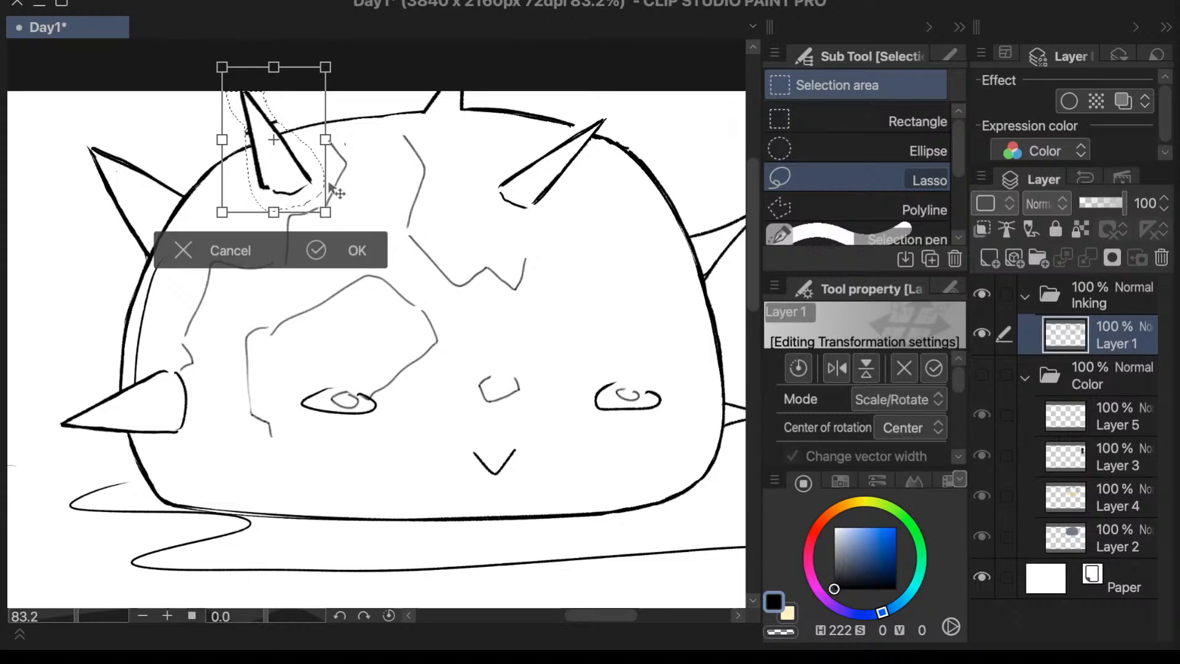
mouse_move(311, 170)
left_mouse_down()
mouse_move(321, 178)
mouse_move(304, 177)
left_mouse_up()
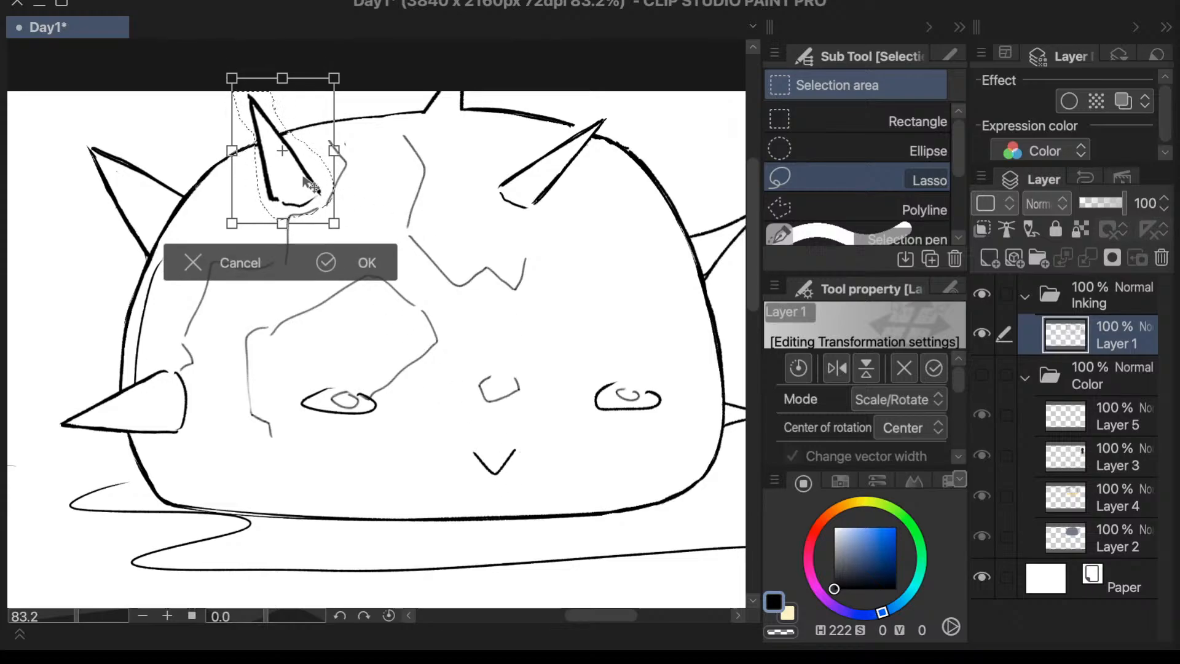
left_click(338, 260)
left_click(84, 244)
- Draw a jagged marking line from the central marking to the dome's right outline and a jagged patch around the right eye
scroll(455, 424, "down", 2)
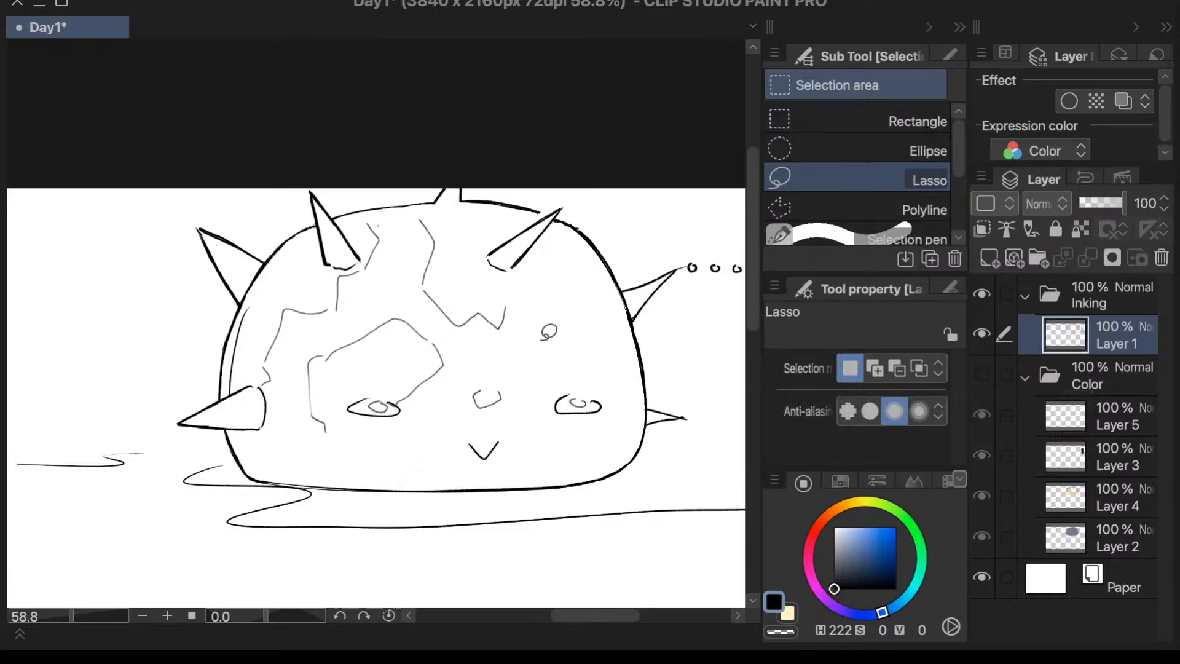
key("p")
mouse_move(512, 303)
left_mouse_down()
mouse_move(529, 296)
mouse_move(602, 321)
left_mouse_up()
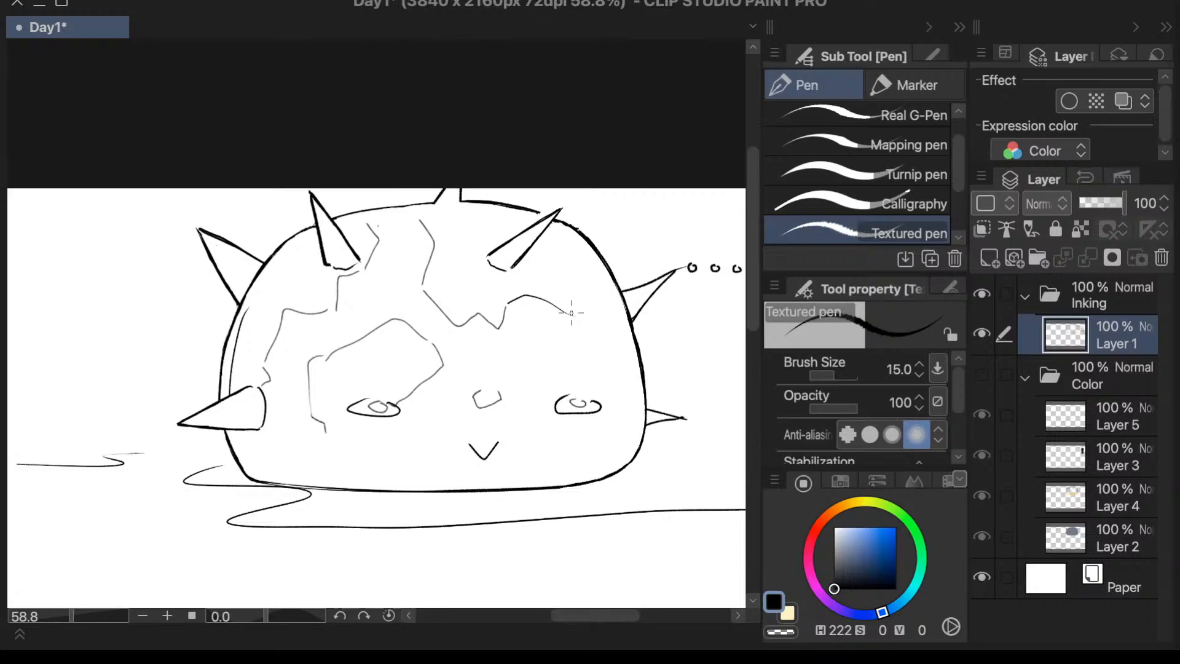
key("ctrl+z")
mouse_move(515, 303)
left_mouse_down()
mouse_move(617, 302)
mouse_move(631, 323)
mouse_move(606, 316)
mouse_move(645, 358)
left_mouse_up()
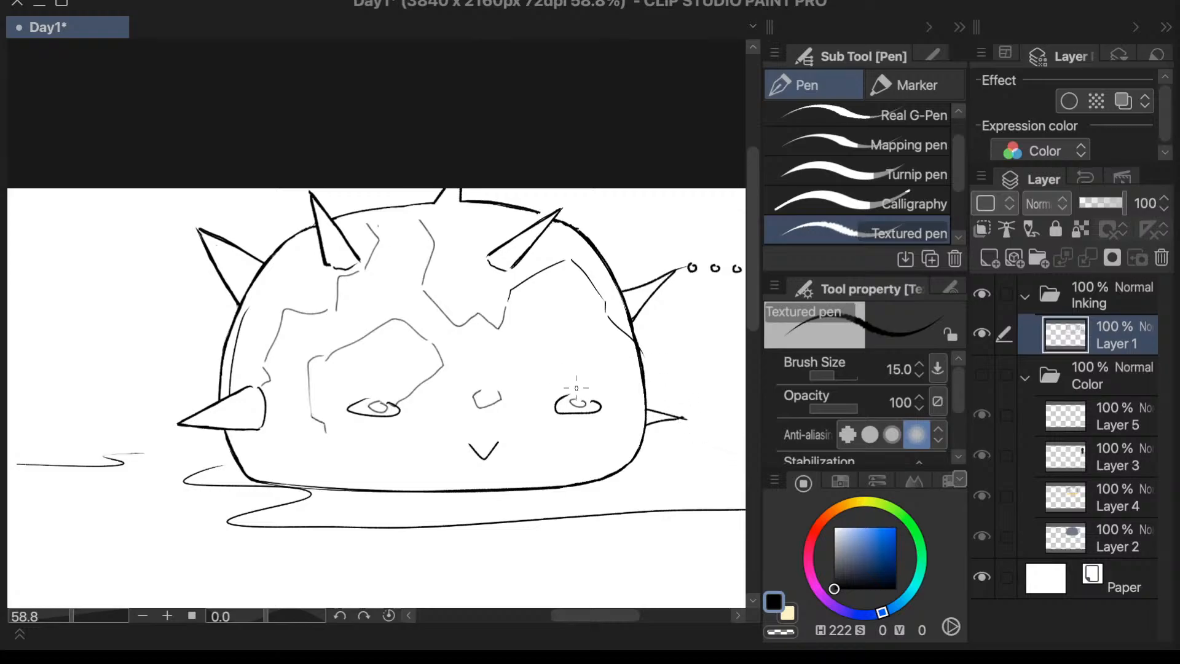
mouse_move(575, 388)
left_mouse_down()
mouse_move(616, 402)
mouse_move(607, 429)
mouse_move(576, 423)
left_mouse_up()
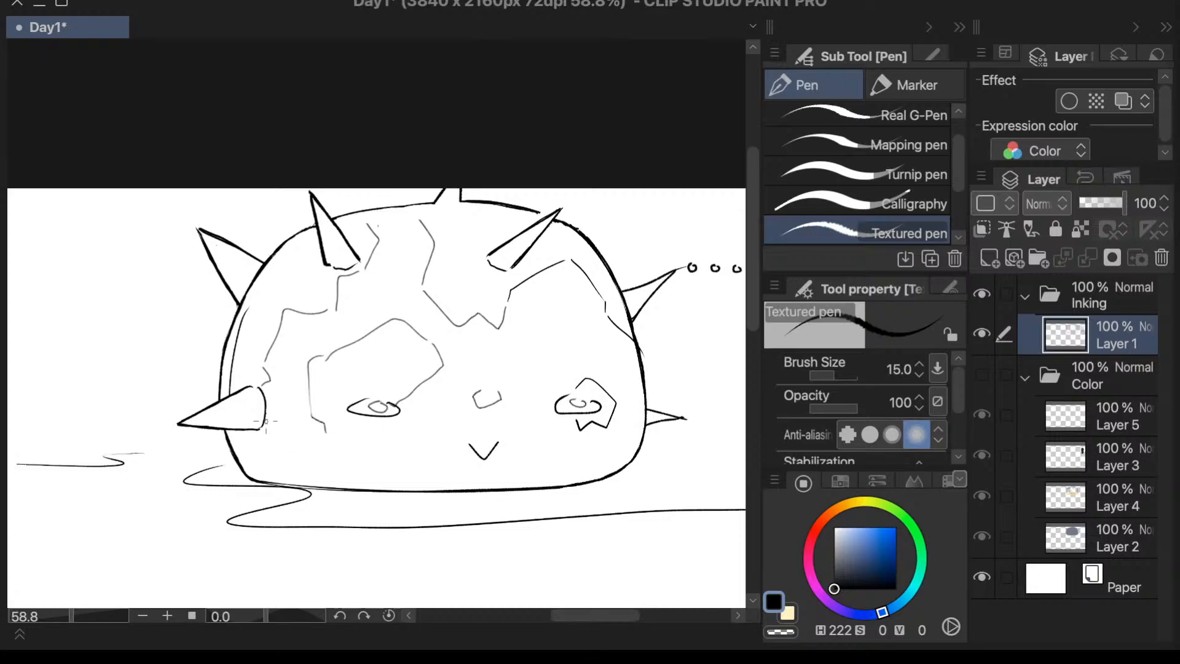
- Draw a jagged marking line beneath the large front spike, running down to the dome's outline and up to a small inner peak
left_click_drag(250, 432, 251, 452)
left_click_drag(69, 618, 88, 615)
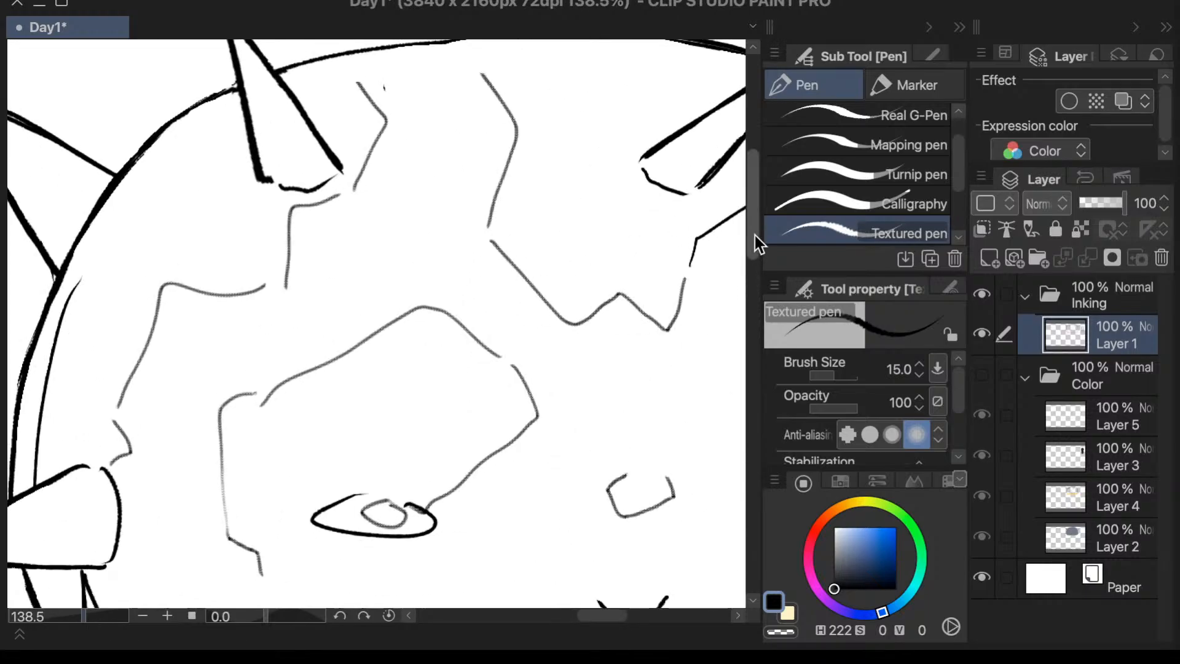
left_click_drag(755, 235, 718, 308)
left_click_drag(608, 617, 588, 617)
left_click_drag(337, 442, 303, 400)
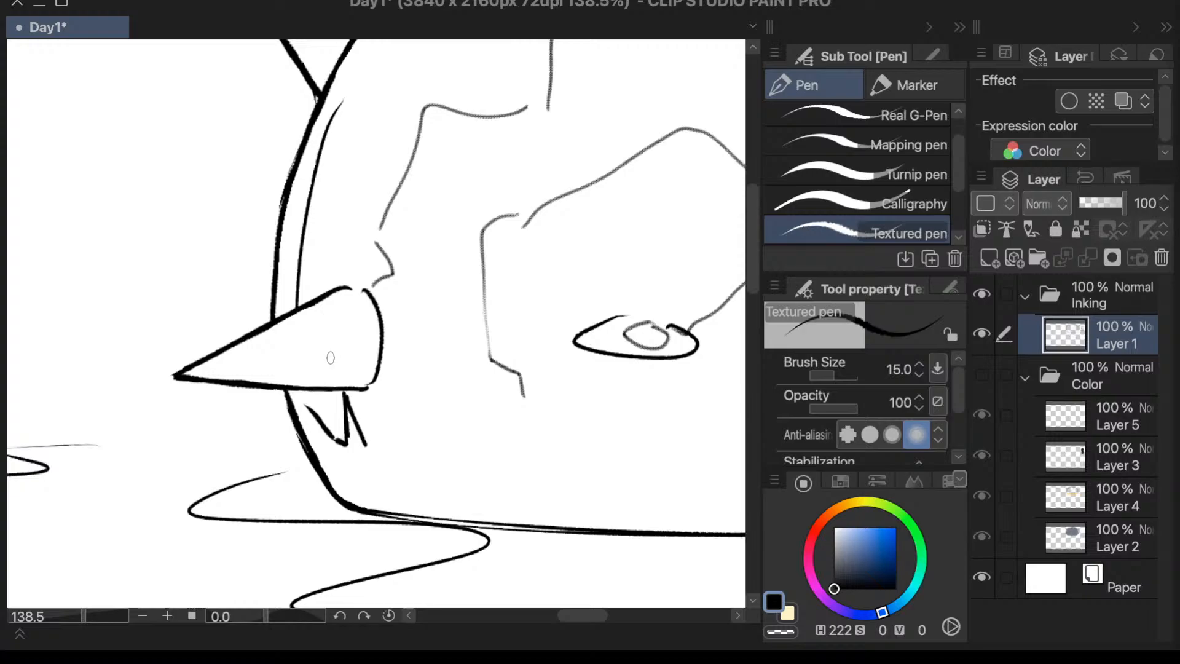
key("ctrl+z")
left_click_drag(335, 441, 320, 466)
left_click_drag(367, 442, 422, 414)
- Try to continue the jagged marking along the dome's lower front with a long, smooth line
mouse_move(365, 444)
left_mouse_down()
mouse_move(412, 418)
mouse_move(445, 448)
left_mouse_up()
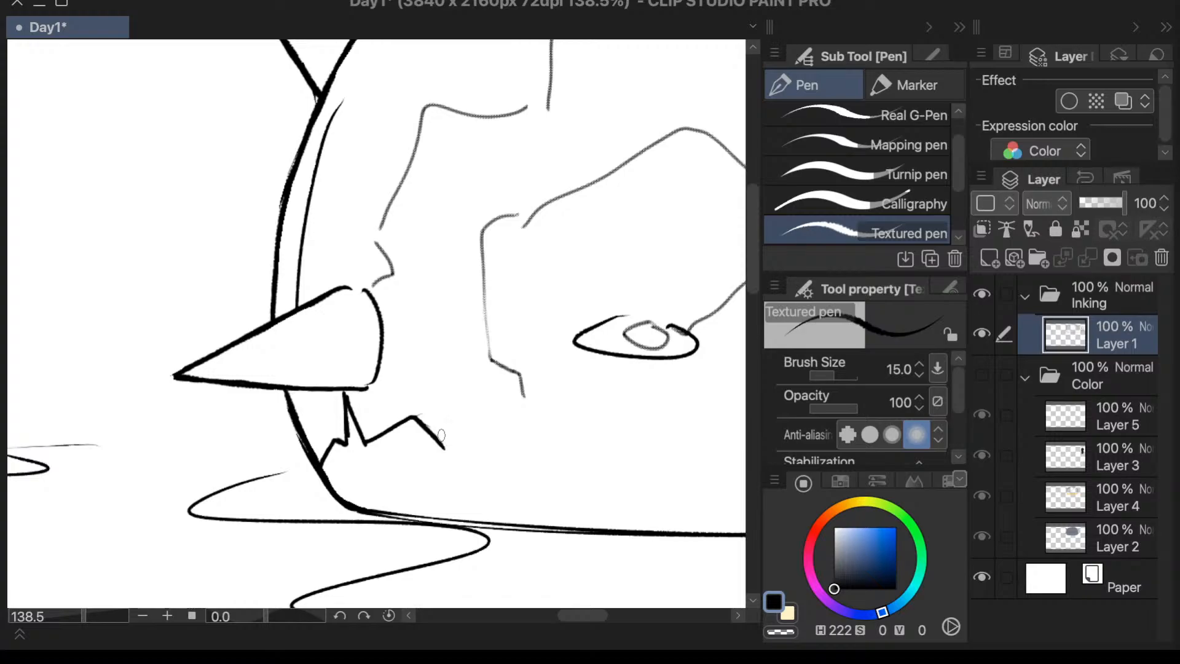
key("ctrl+z")
mouse_move(421, 423)
left_mouse_down()
mouse_move(606, 437)
mouse_move(693, 465)
left_mouse_up()
key("ctrl+z")
left_click_drag(570, 431, 706, 465)
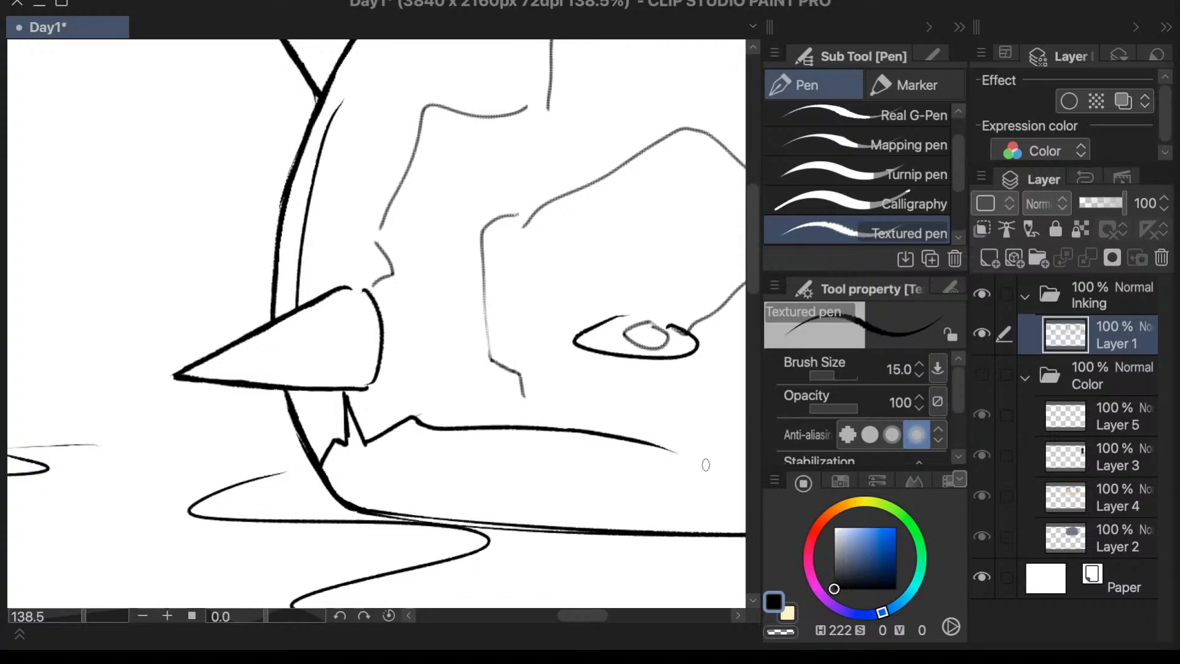
scroll(497, 430, "down", 6)
scroll(679, 442, "up", 5)
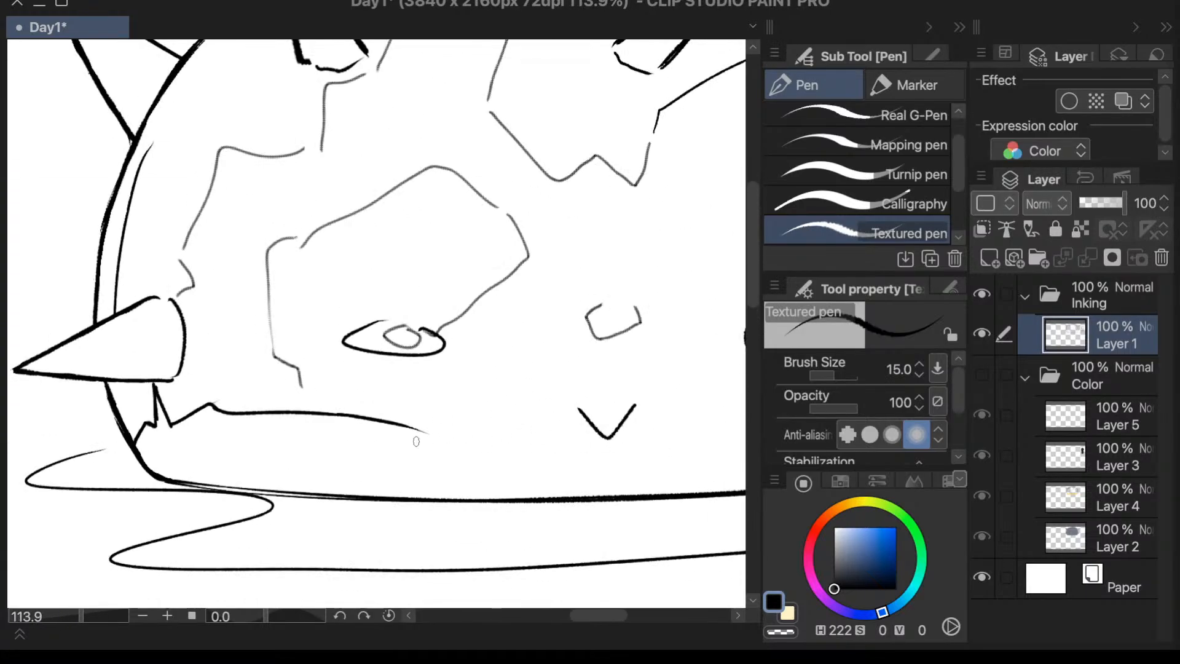
left_click_drag(425, 428, 456, 410)
mouse_move(459, 408)
left_mouse_down()
mouse_move(464, 428)
mouse_move(565, 429)
left_mouse_up()
key("ctrl+z")
- Mirror the canvas to check the long smooth line, and undo its strokes back to the marking's first peak
key("h")
scroll(547, 379, "down", 6)
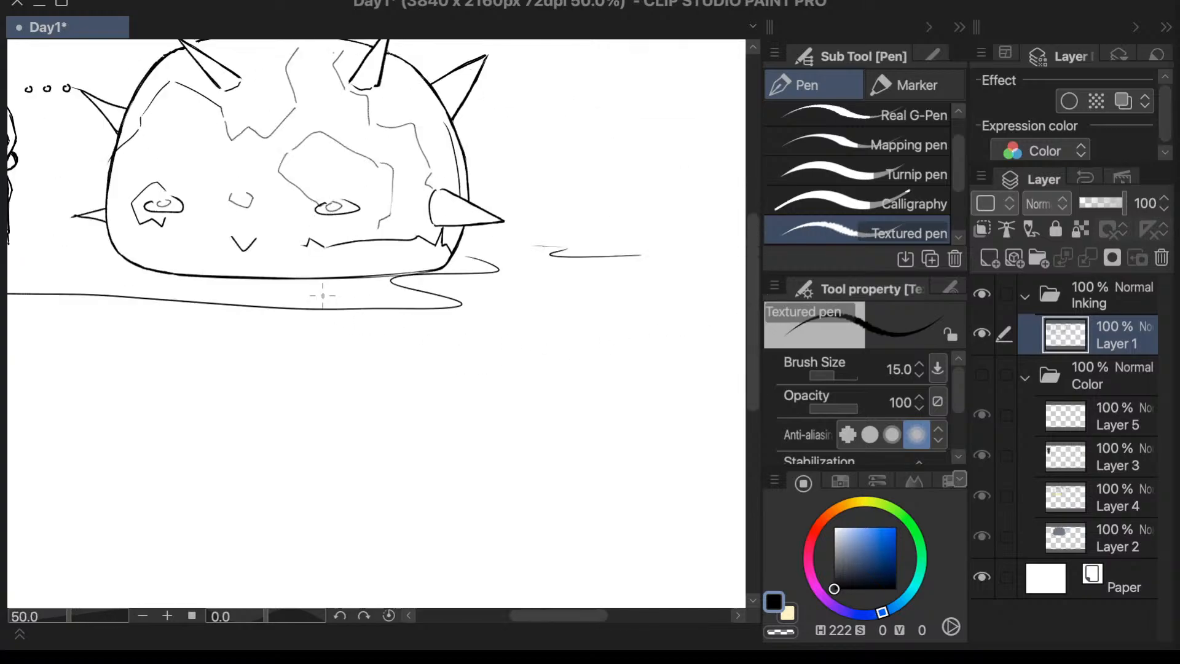
scroll(207, 287, "up", 2)
scroll(229, 386, "down", 2)
scroll(139, 181, "up", 4)
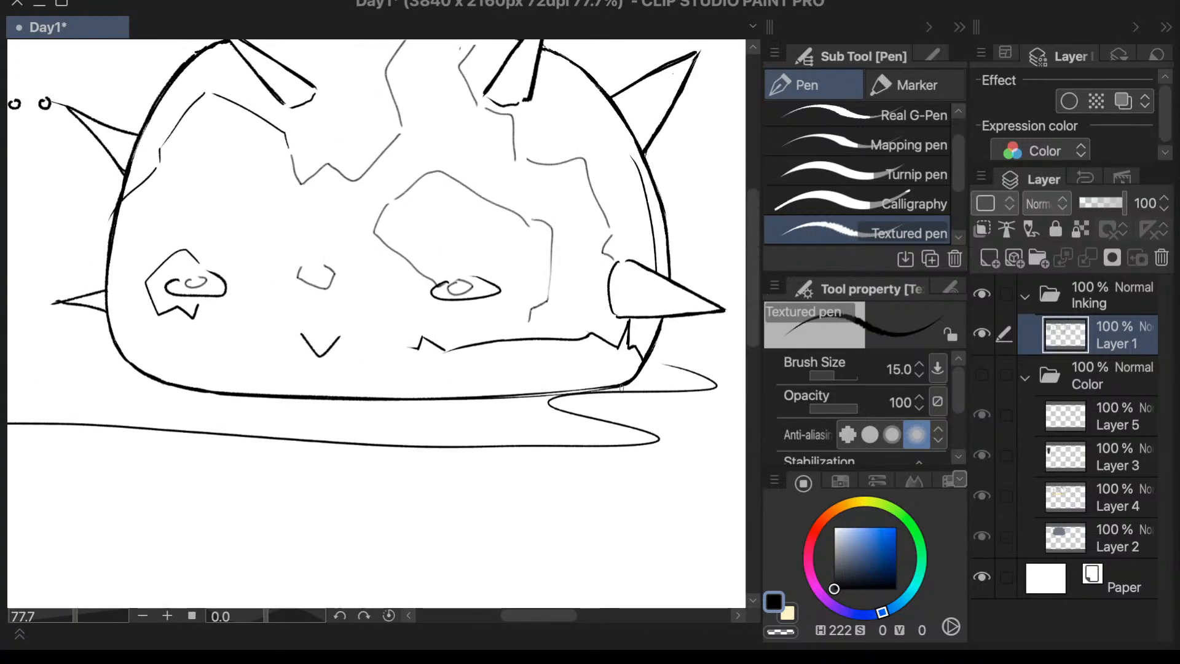
key("h")
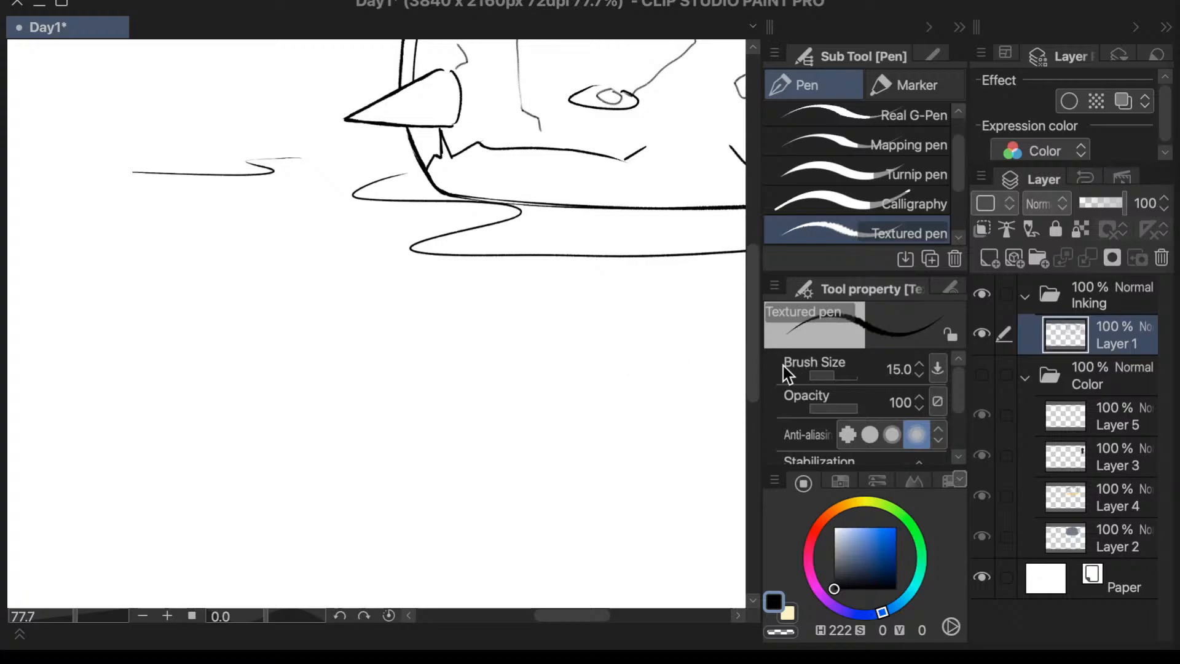
left_click_drag(754, 347, 757, 308)
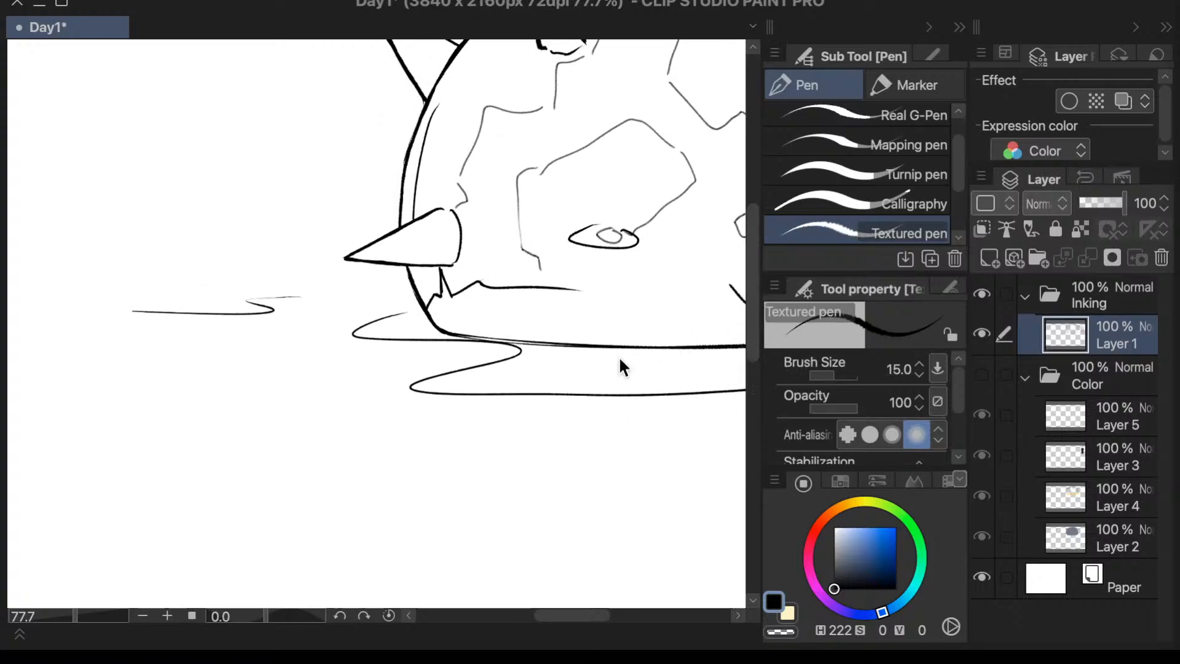
key("ctrl+z")
key("ctrl+z")
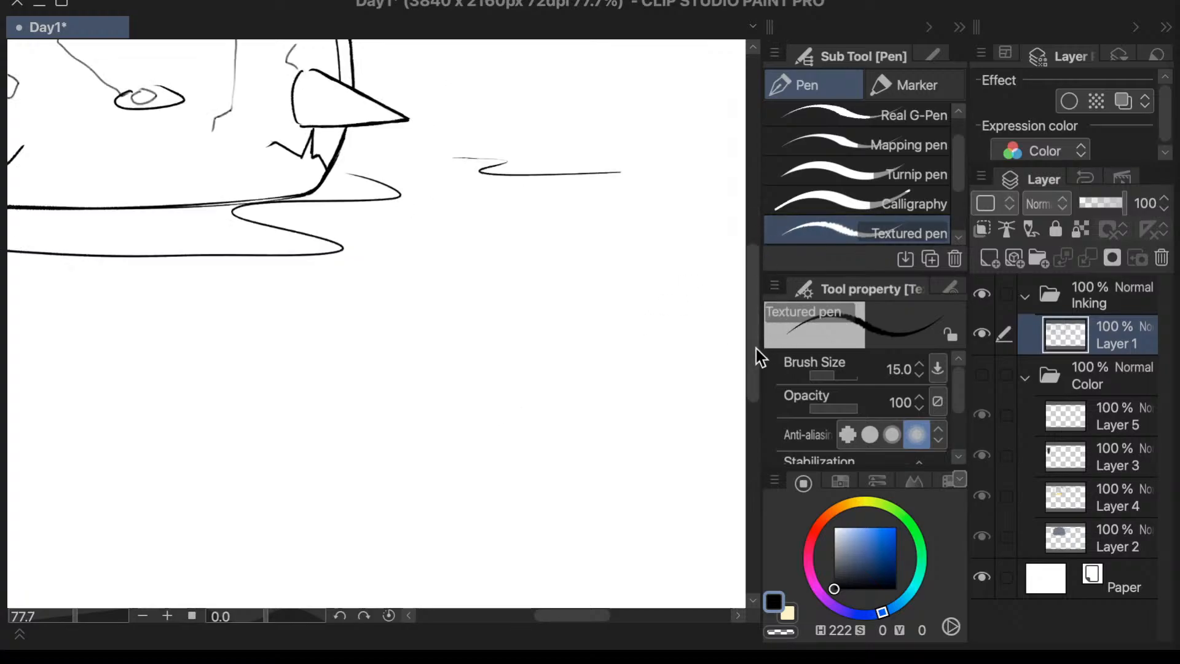
- Extend the marking with one sloping stroke descending from its first peak towards the dome's base
left_click_drag(754, 345, 757, 279)
left_click_drag(587, 618, 540, 617)
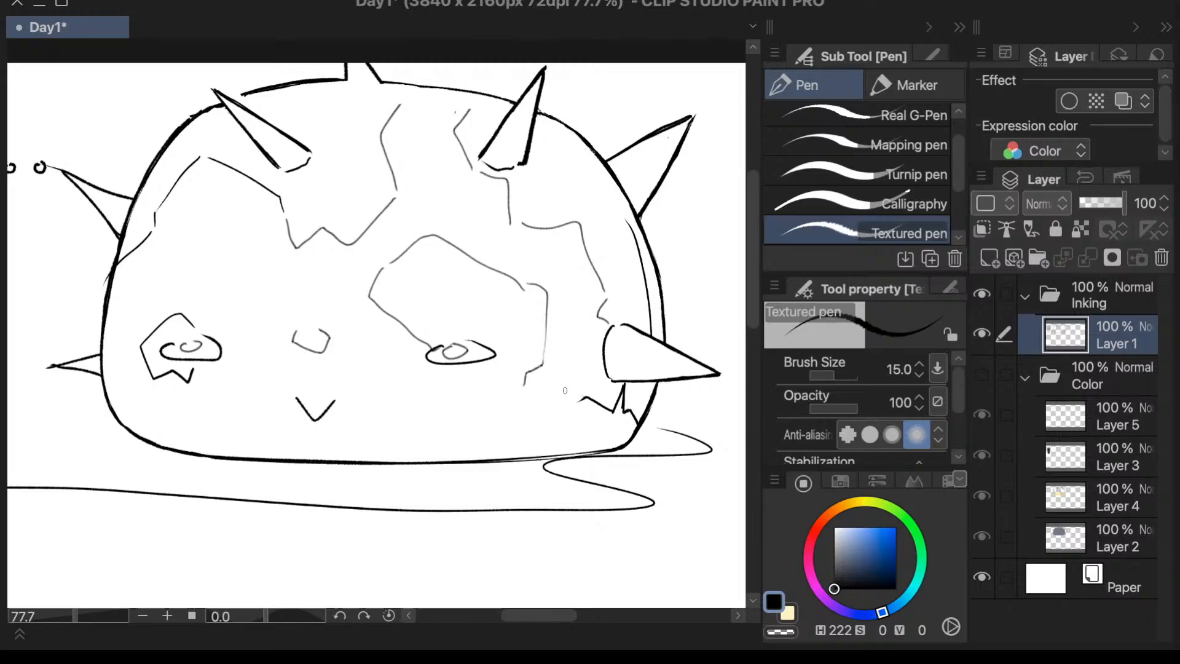
left_click_drag(579, 402, 536, 433)
left_click_drag(529, 439, 476, 417)
key("ctrl+z")
- Continue the marking as a thicker zigzag line across the lower front, with a small double notch, until just below the mouth
key("h")
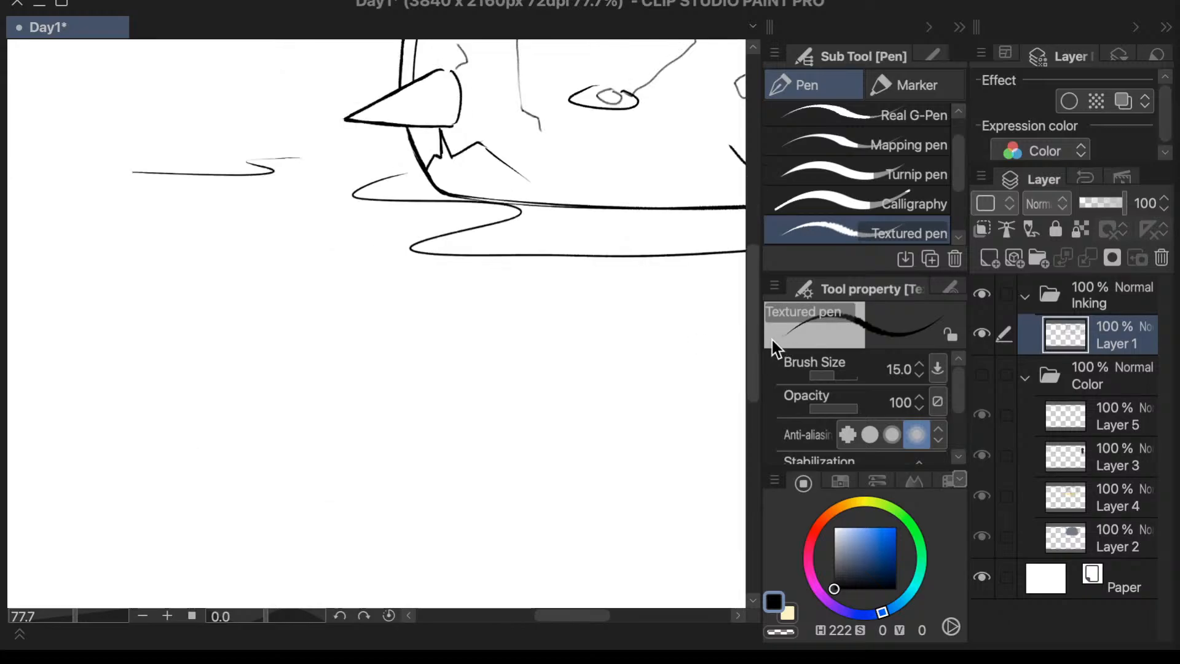
left_click_drag(582, 617, 608, 617)
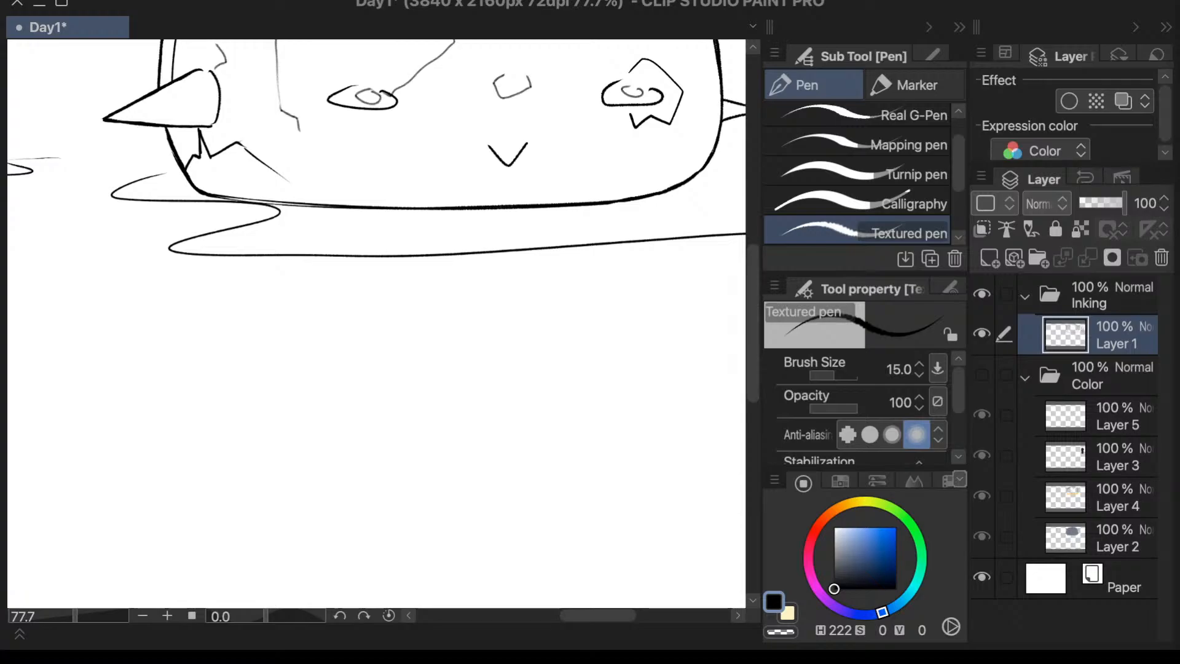
left_click_drag(755, 274, 756, 232)
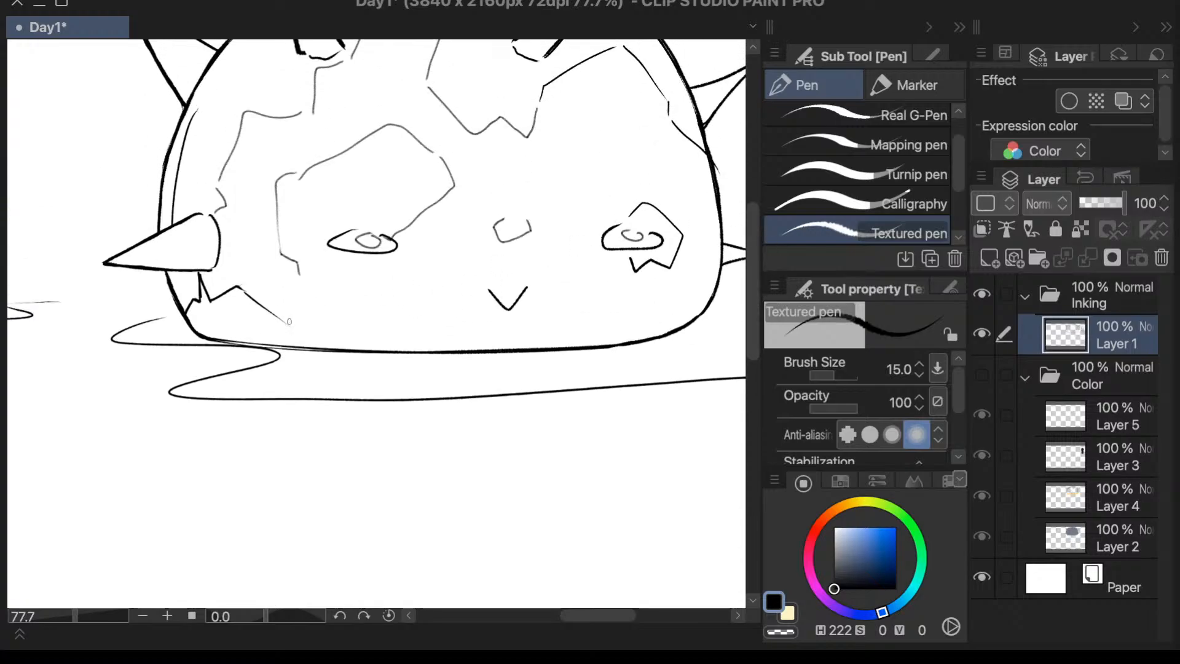
left_click_drag(289, 322, 291, 326)
left_click_drag(292, 325, 344, 297)
key("super+z")
left_click_drag(74, 618, 88, 618)
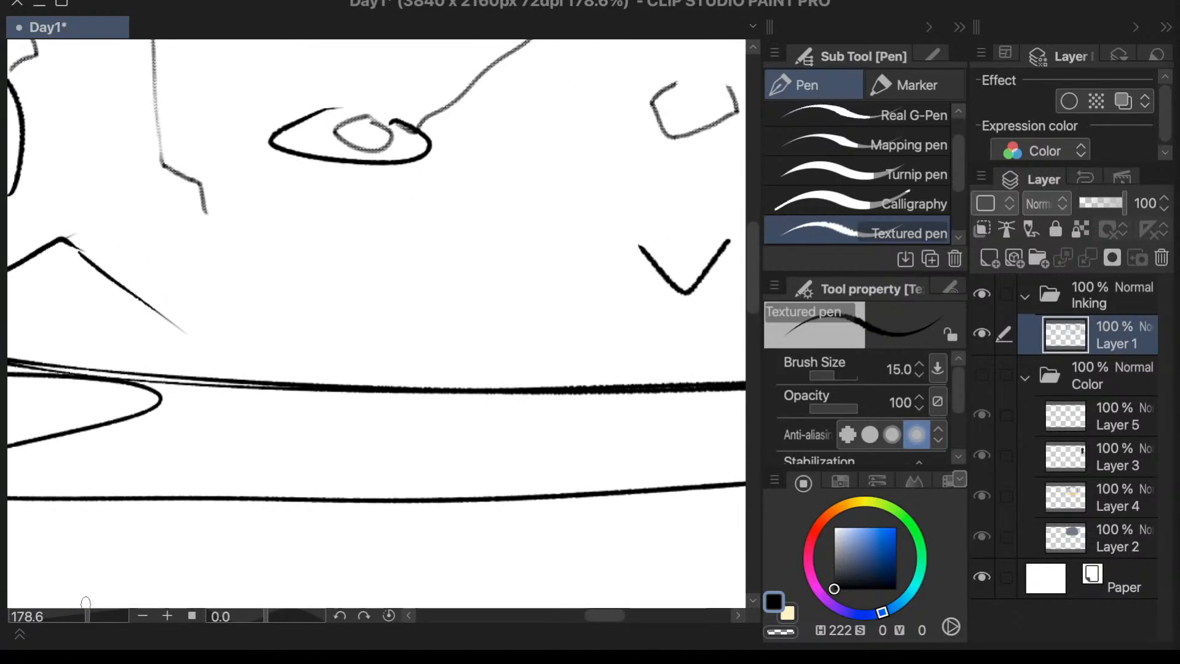
mouse_move(76, 248)
left_mouse_down()
mouse_move(176, 327)
mouse_move(305, 276)
mouse_move(287, 287)
mouse_move(316, 276)
mouse_move(295, 300)
mouse_move(342, 282)
mouse_move(335, 331)
left_mouse_up()
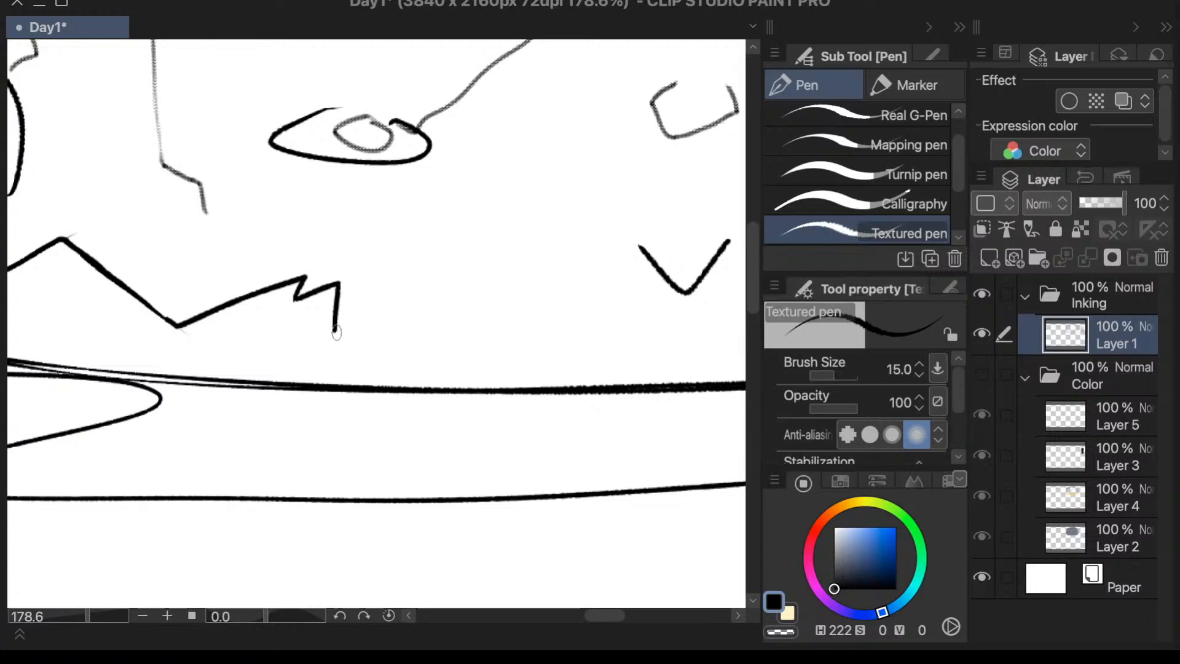
mouse_move(335, 332)
left_mouse_down()
mouse_move(467, 264)
mouse_move(681, 349)
mouse_move(713, 339)
left_mouse_up()
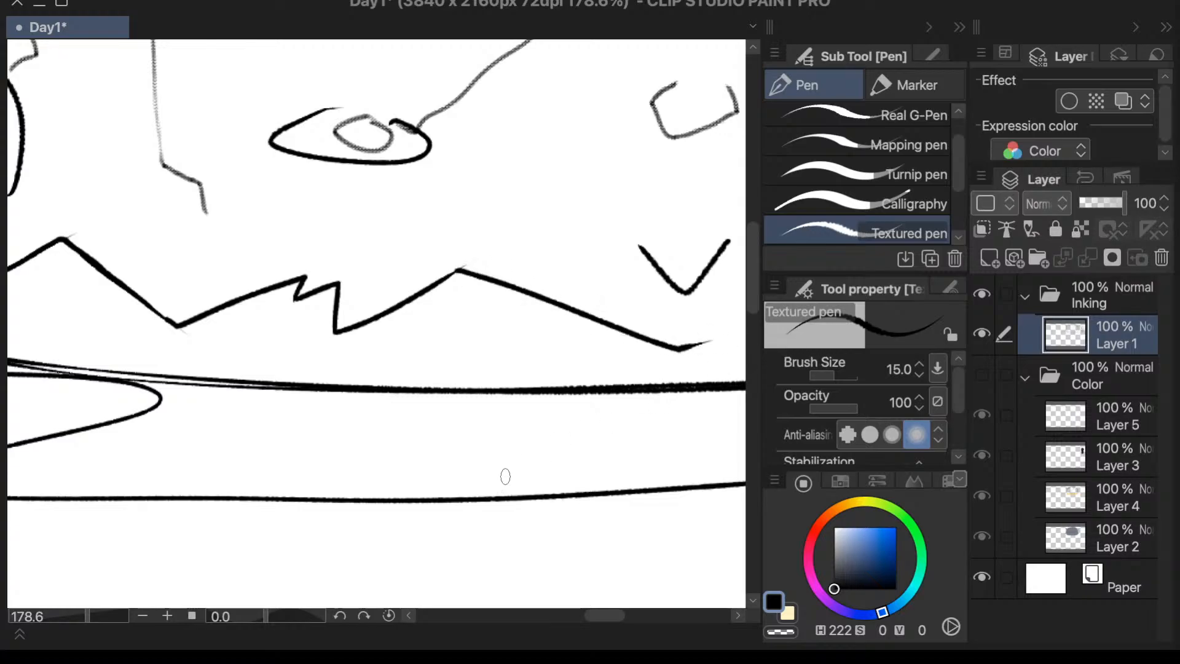
- Carry the zigzag line past the mouth to the dome's far outline, finishing with small sharp teeth beneath the patched eye
key("h")
left_click_drag(750, 287, 767, 212)
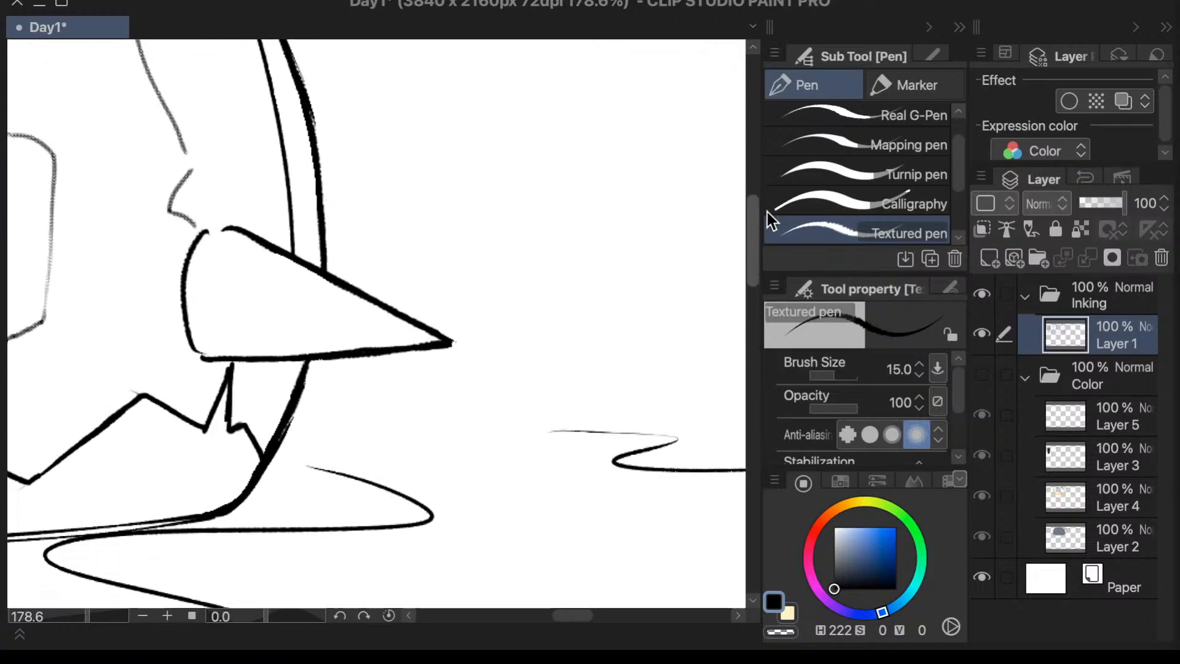
left_click_drag(578, 615, 529, 608)
mouse_move(545, 488)
left_mouse_down()
mouse_move(381, 392)
mouse_move(410, 431)
mouse_move(369, 432)
mouse_move(393, 418)
mouse_move(381, 413)
mouse_move(337, 445)
left_mouse_up()
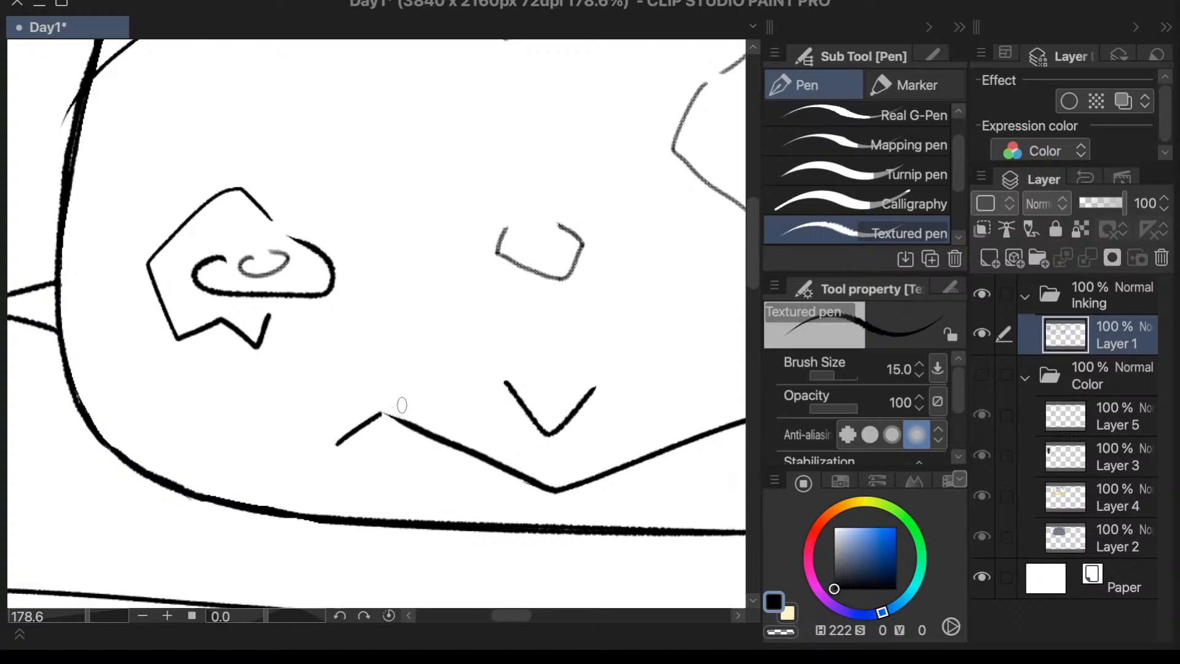
key("super+z")
key("super+z")
mouse_move(383, 413)
left_mouse_down()
mouse_move(352, 456)
mouse_move(341, 456)
mouse_move(371, 419)
mouse_move(337, 456)
mouse_move(248, 389)
mouse_move(195, 437)
mouse_move(245, 392)
mouse_move(208, 423)
mouse_move(178, 399)
mouse_move(177, 430)
mouse_move(144, 390)
mouse_move(134, 423)
mouse_move(116, 406)
mouse_move(99, 413)
mouse_move(67, 364)
left_mouse_up()
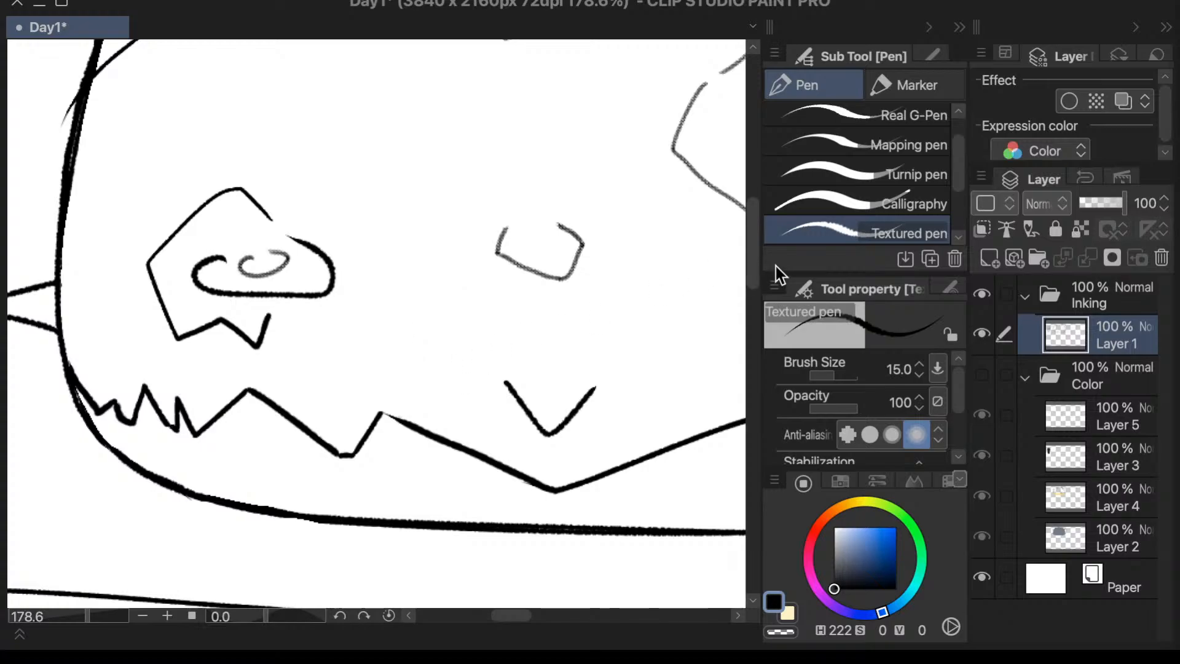
- Erase the stray short stroke below the ground line with the Vector 2 eraser
left_click_drag(750, 271, 753, 255)
scroll(489, 387, "down", 10)
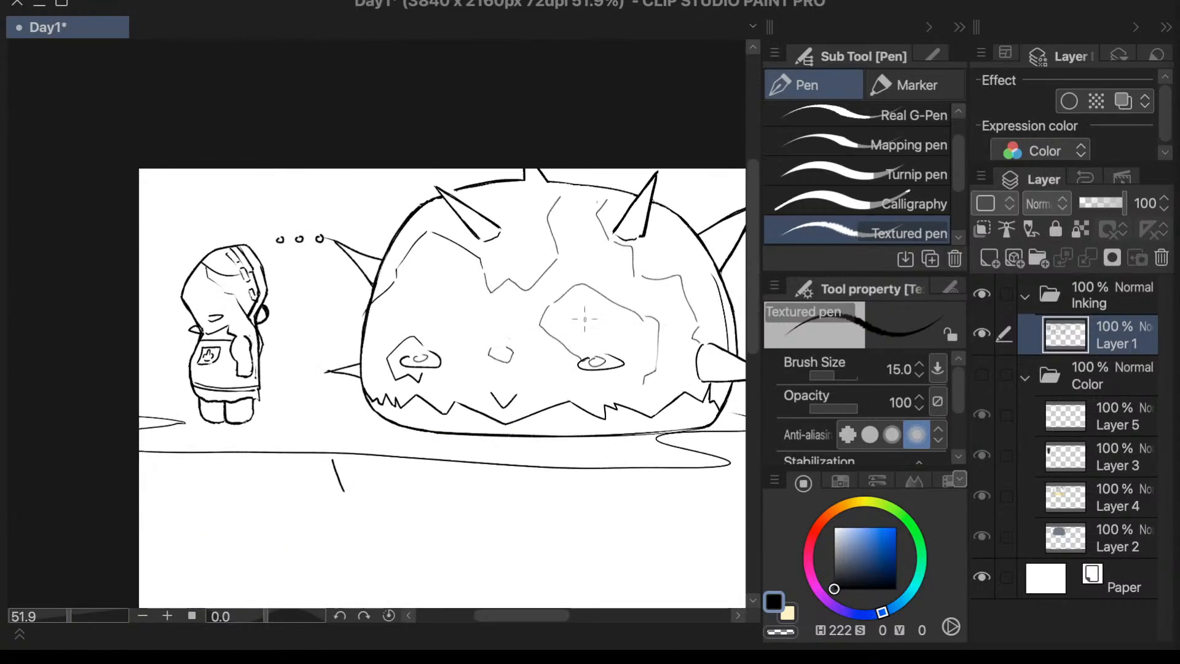
scroll(512, 342, "up", 2)
scroll(664, 305, "down", 1)
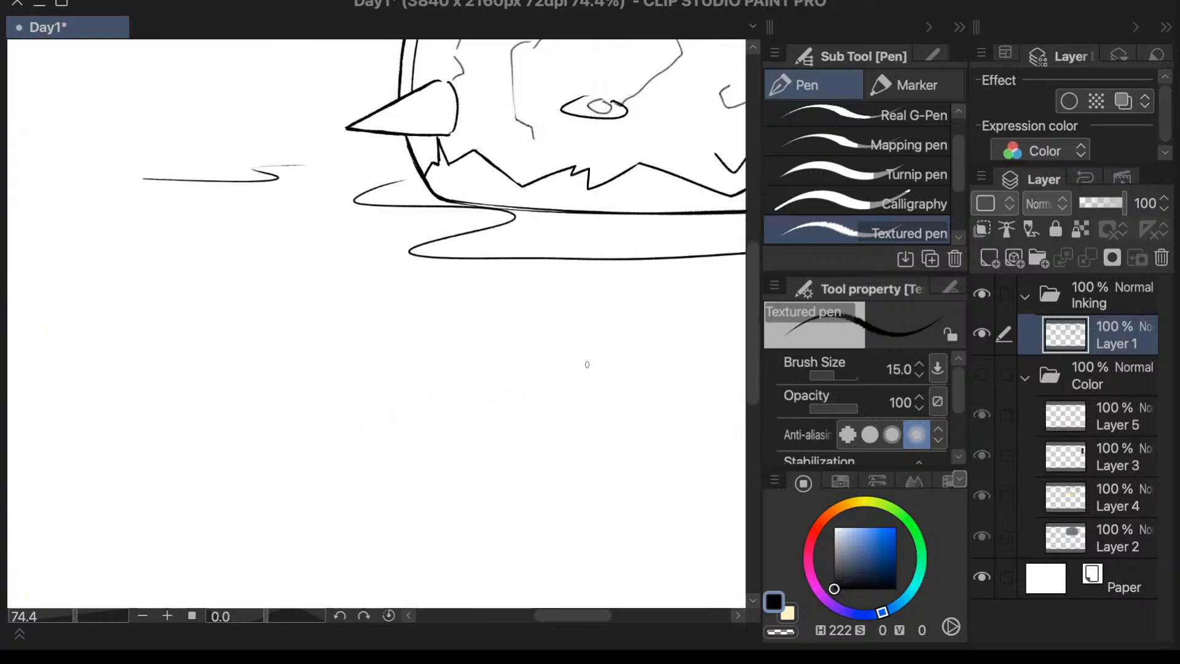
key("h")
left_click_drag(748, 279, 749, 247)
left_click_drag(562, 617, 505, 617)
key("e")
left_click_drag(285, 371, 293, 385)
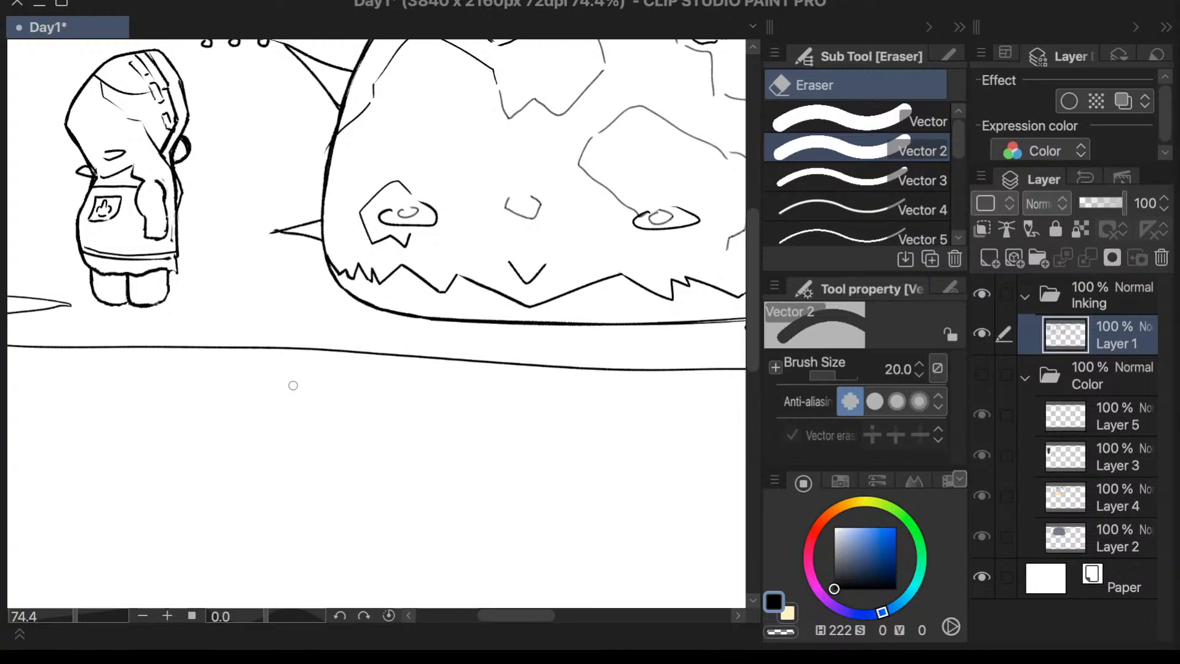
- Show the Color folder so the colouring appears beneath the inked dome, keeping the folder expanded
left_click_drag(754, 334, 762, 297)
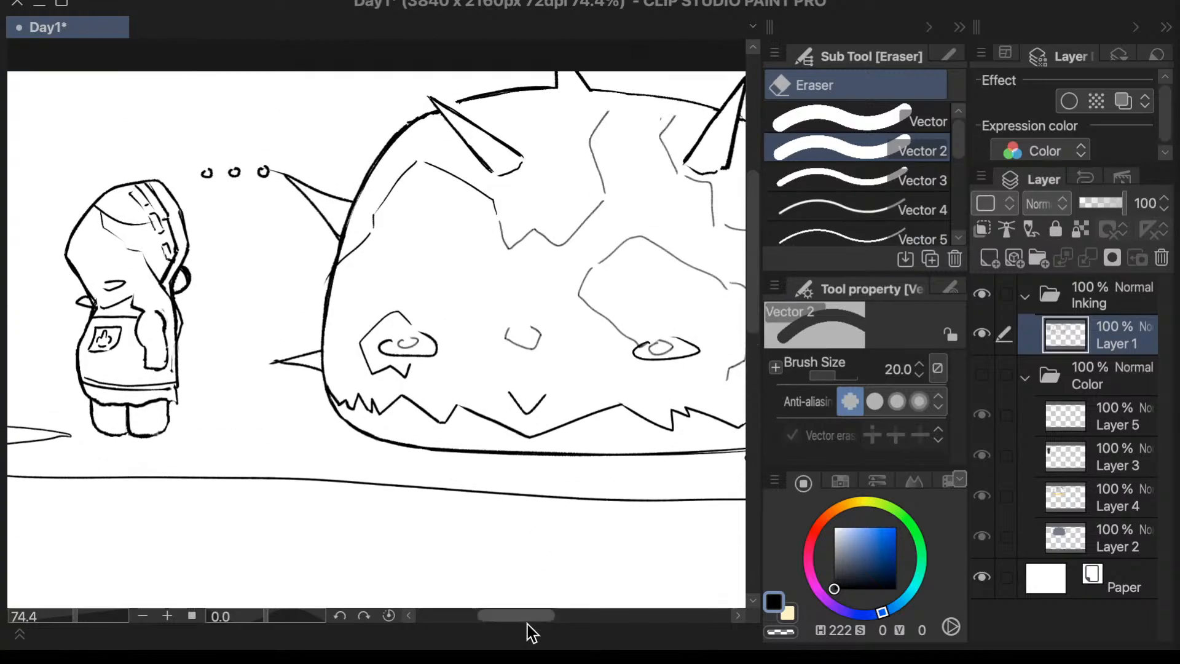
mouse_move(538, 615)
left_mouse_down()
mouse_move(566, 617)
mouse_move(511, 617)
mouse_move(555, 624)
left_mouse_up()
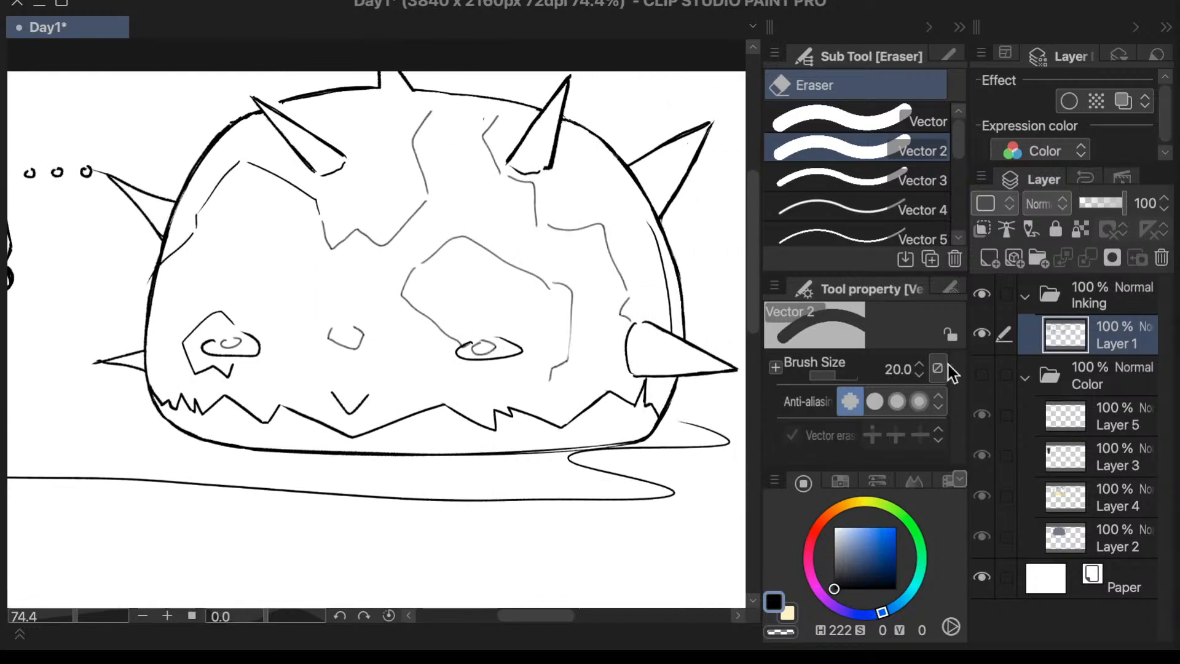
left_click(1108, 389)
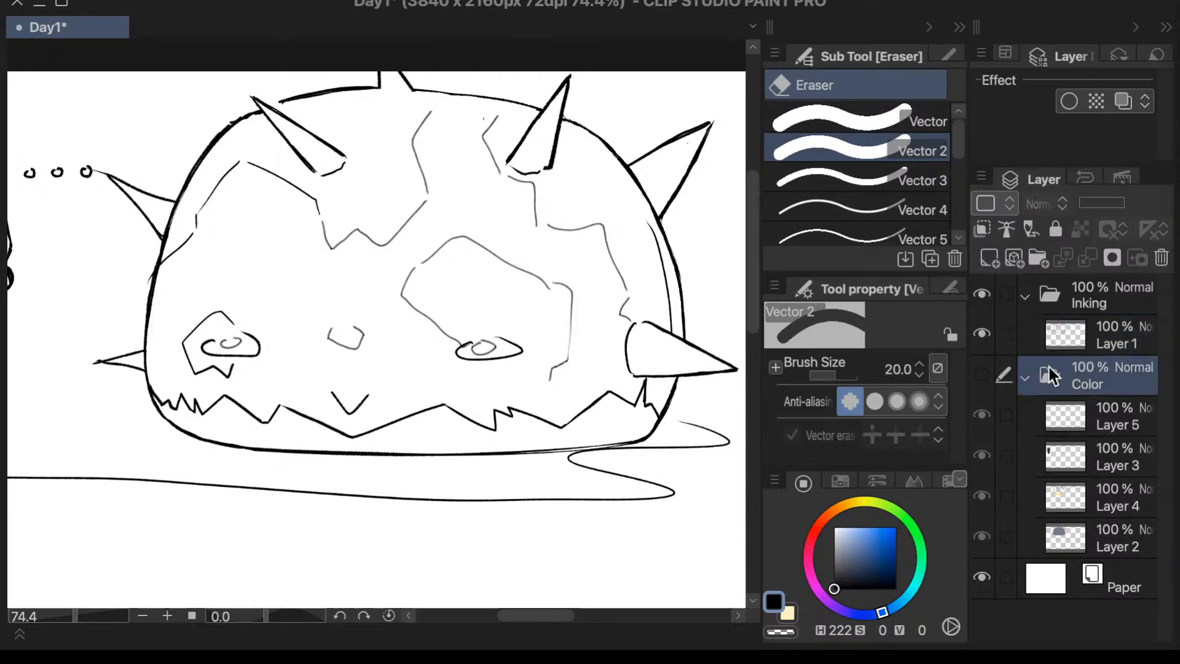
left_click(982, 376)
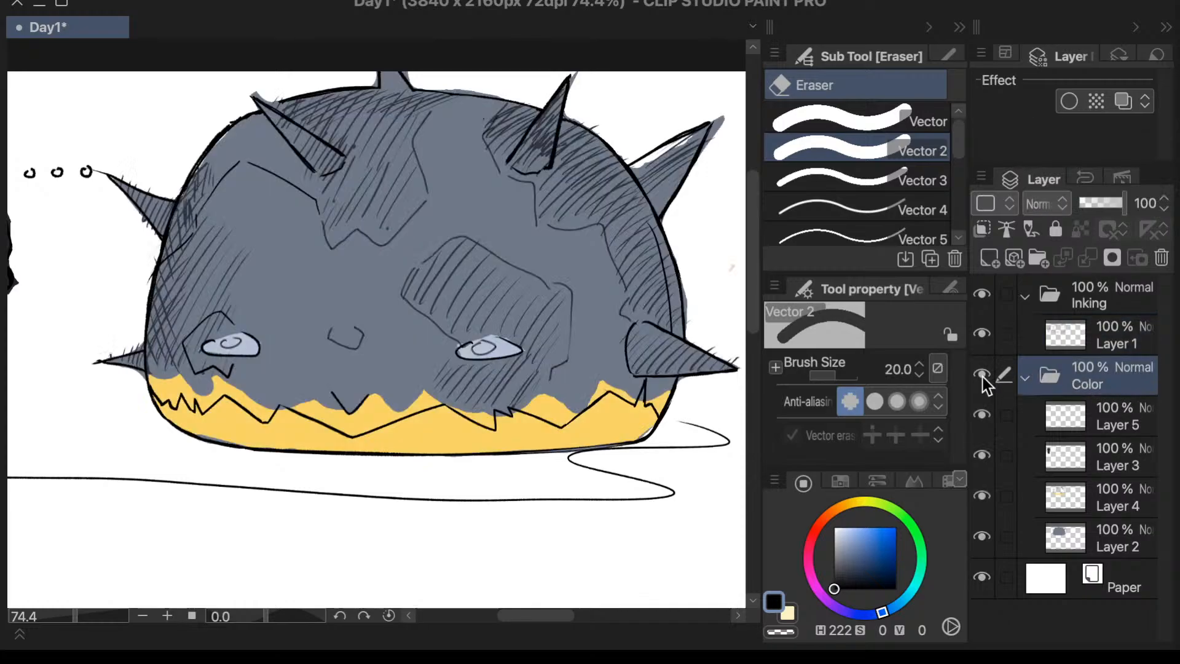
left_click(983, 376)
left_click(986, 376)
left_click(1025, 378)
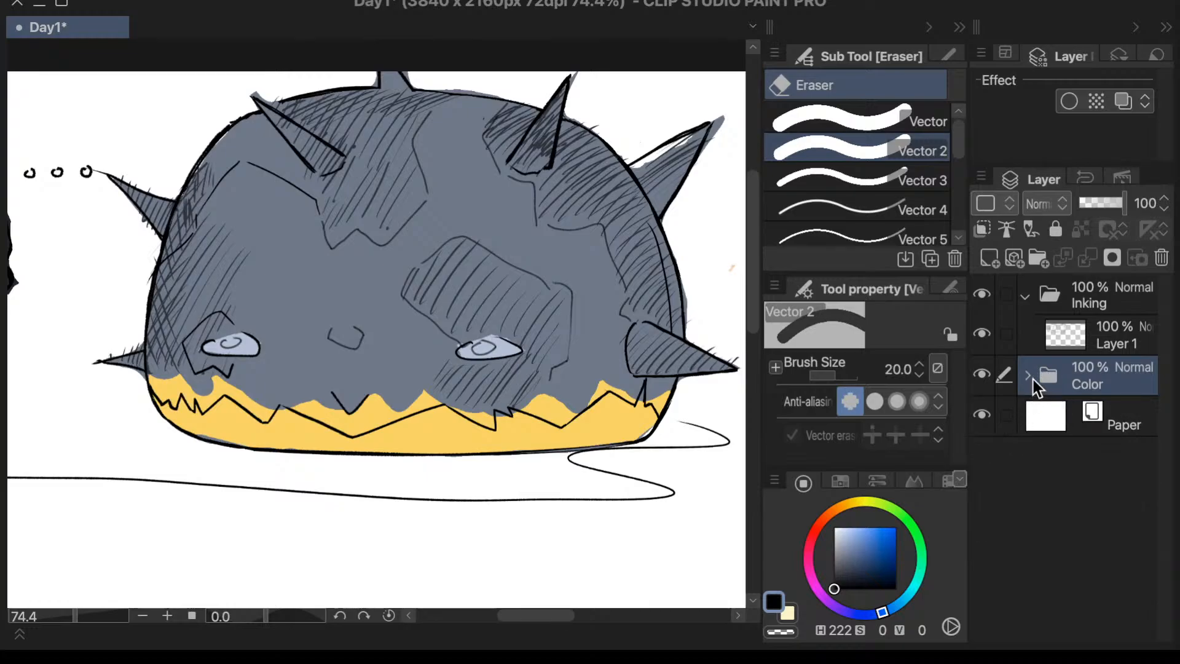
left_click(1026, 377)
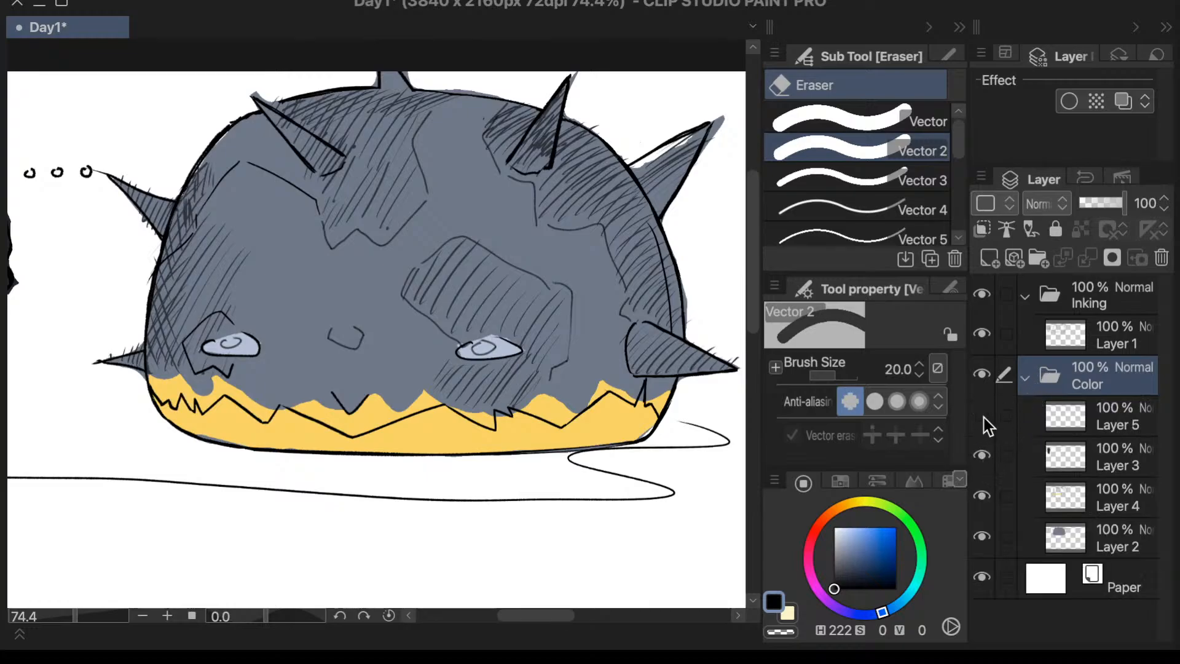
- Toggle the visibility of Layer 4 and Layer 3 to find the yellow band's layer, and select Layer 4
left_click(982, 496)
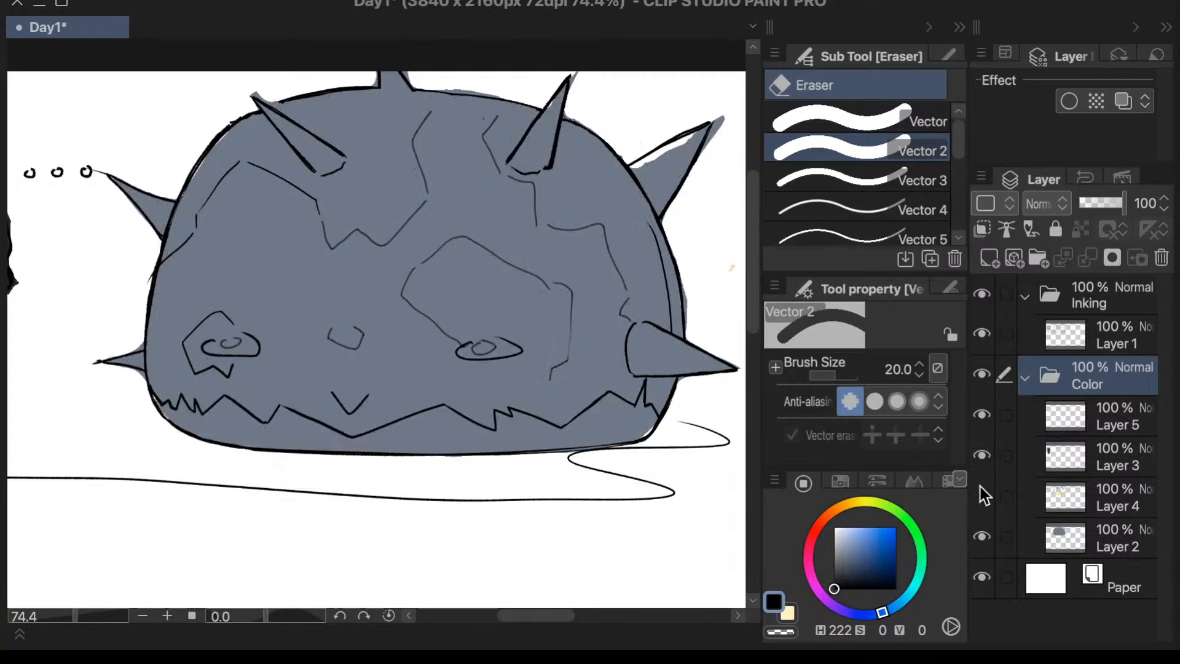
left_click(982, 495)
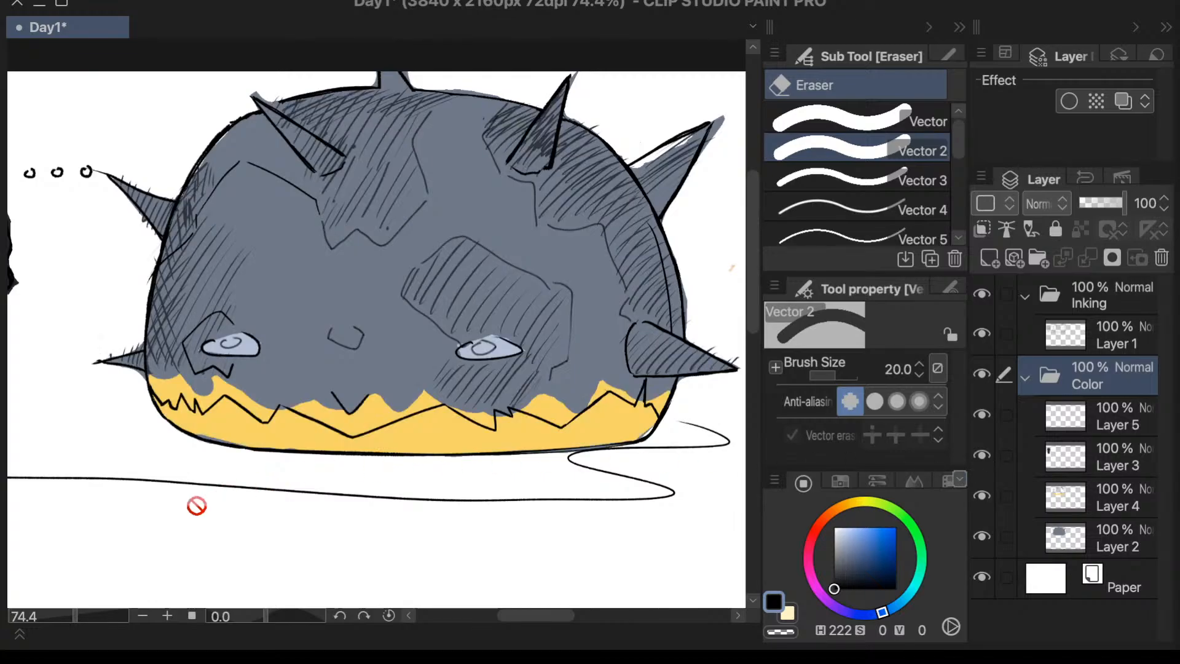
left_click(983, 455)
left_click(982, 495)
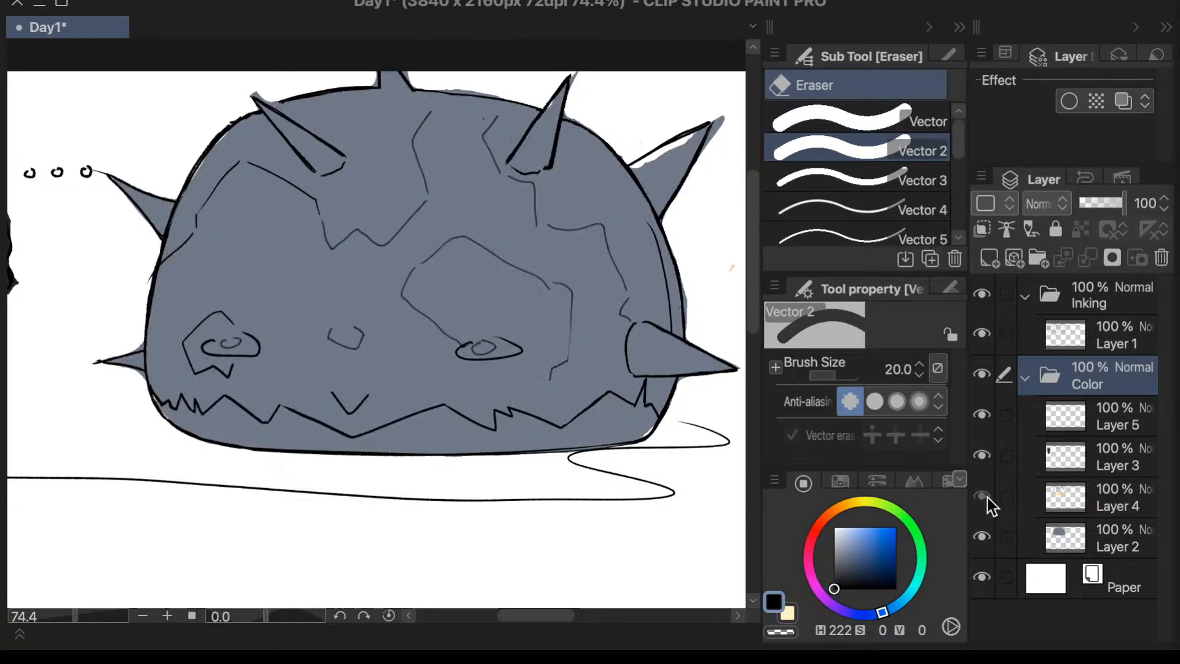
left_click(983, 495)
left_click(1042, 501)
key("h")
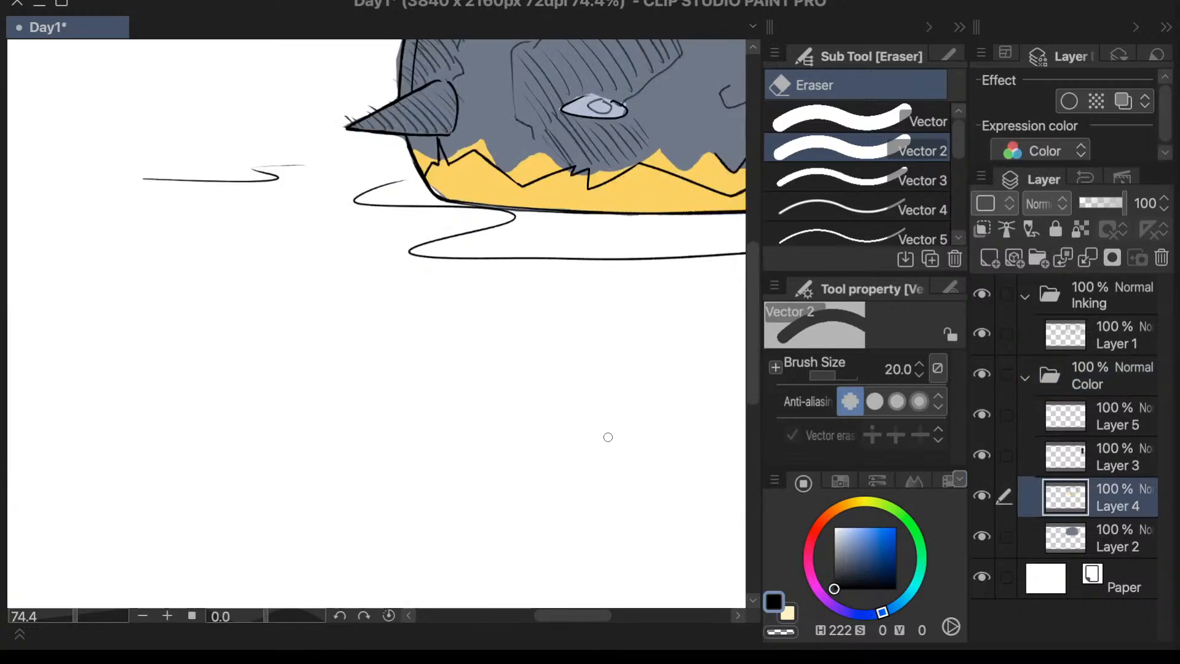
key("h")
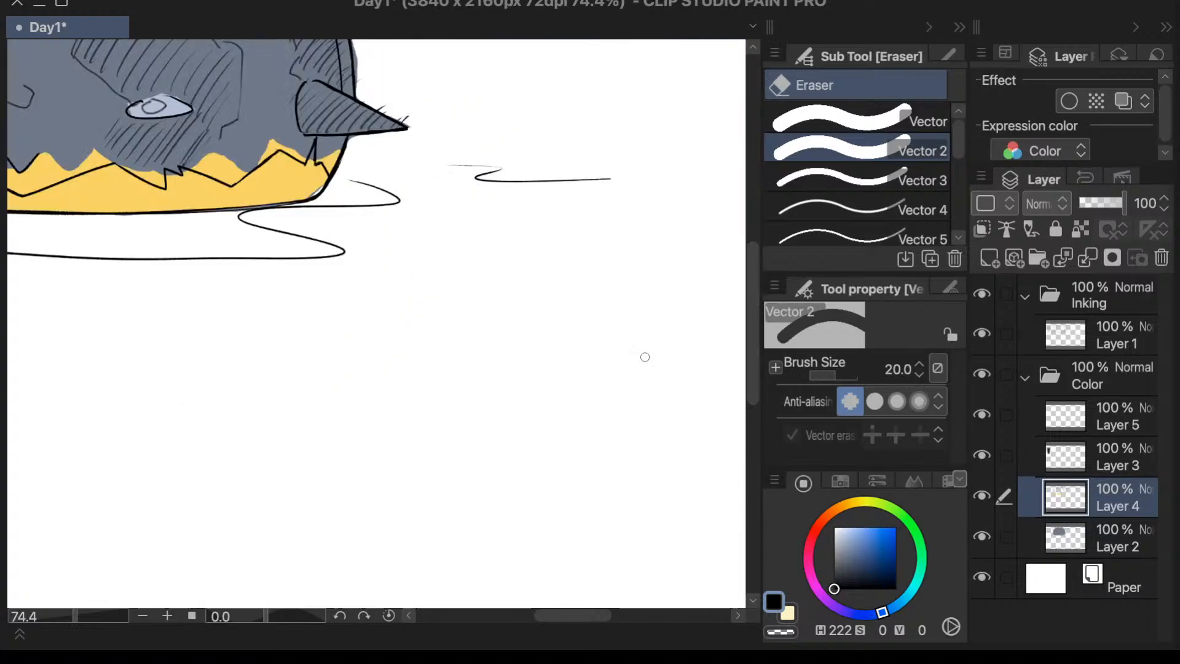
left_click_drag(755, 301, 759, 231)
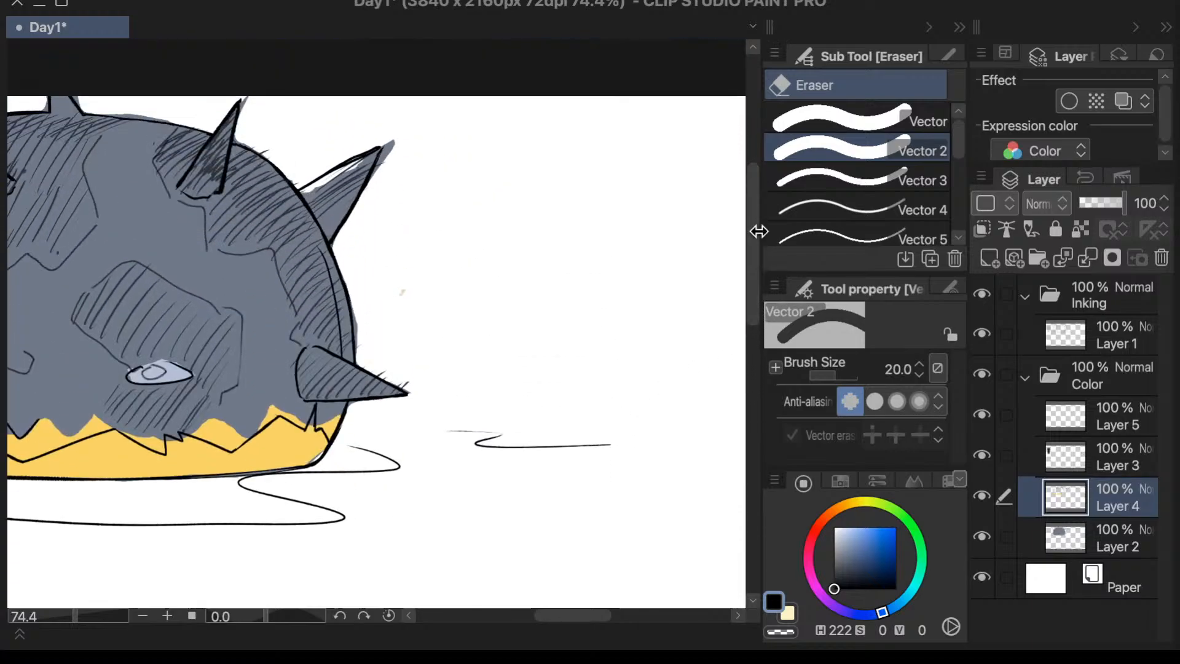
left_click_drag(586, 614, 556, 616)
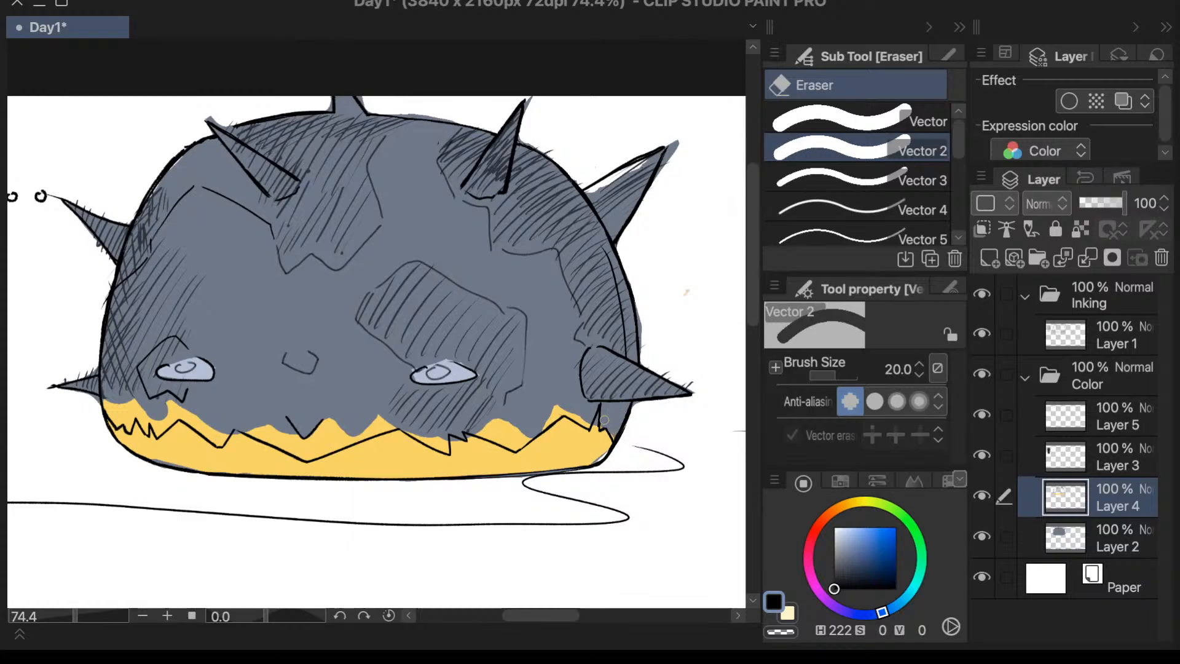
key("p")
left_click(870, 206)
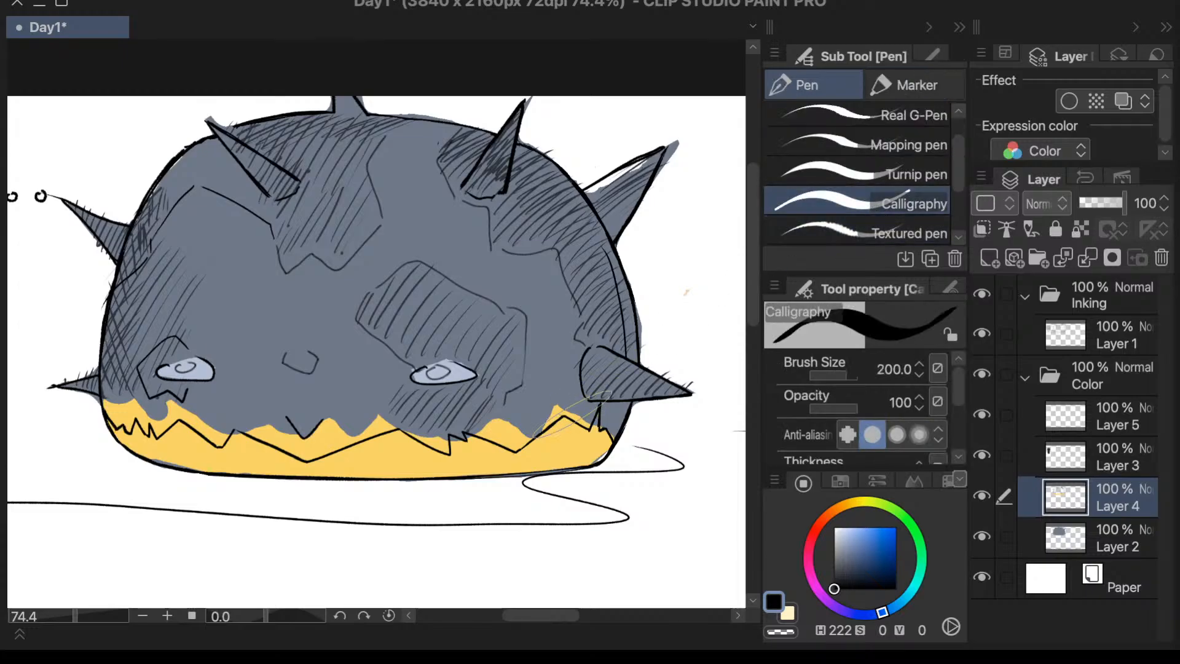
left_click_drag(605, 399, 592, 412)
key("ctrl+z")
- Sample the band's yellow and paint it with the Calligraphy pen along the whole zigzag out to the dome's far outline
key("i")
left_click(539, 458)
key("p")
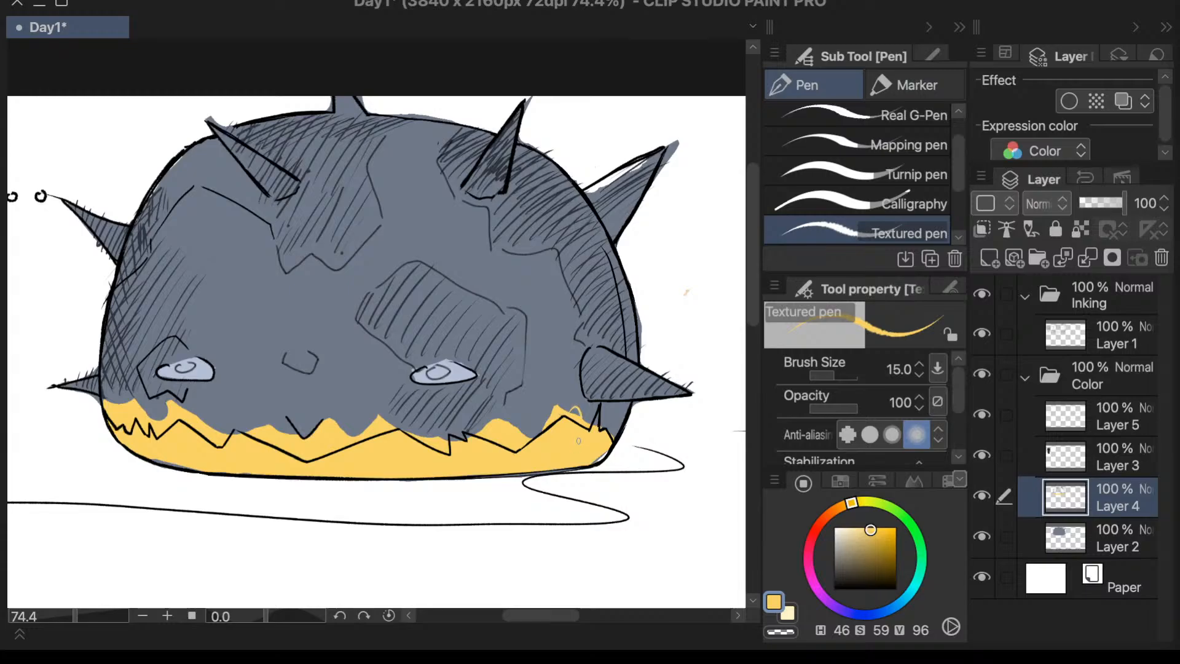
left_click(877, 202)
mouse_move(630, 390)
left_mouse_down()
mouse_move(593, 409)
mouse_move(611, 444)
mouse_move(527, 446)
mouse_move(538, 440)
mouse_move(473, 427)
mouse_move(229, 453)
left_mouse_up()
- Erase the yellow spilling outside the dome's lower outline at both ends with the Vector eraser
key("e")
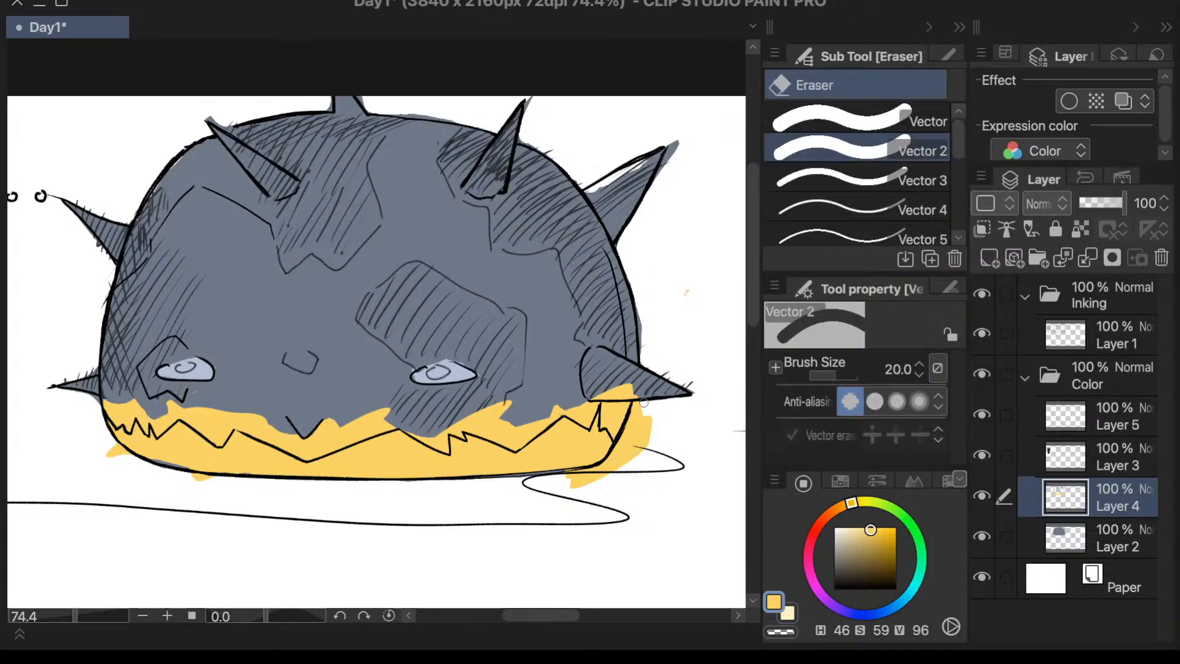
left_click(922, 120)
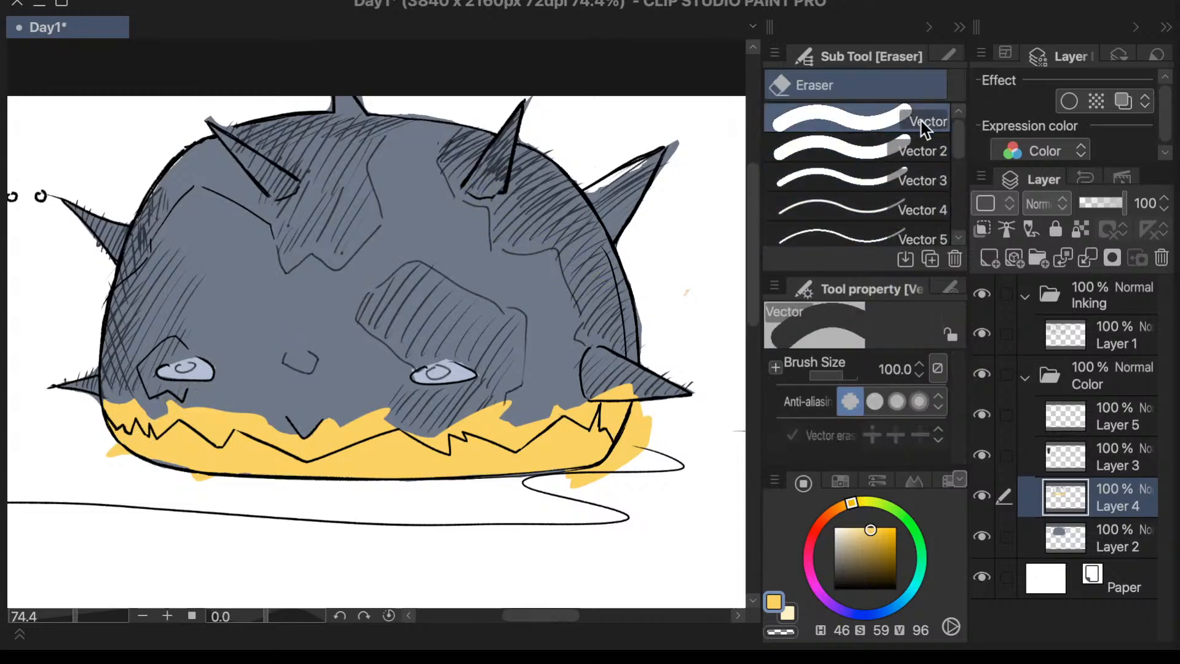
mouse_move(649, 432)
left_mouse_down()
mouse_move(663, 410)
mouse_move(628, 486)
mouse_move(645, 460)
mouse_move(615, 488)
mouse_move(568, 494)
left_mouse_up()
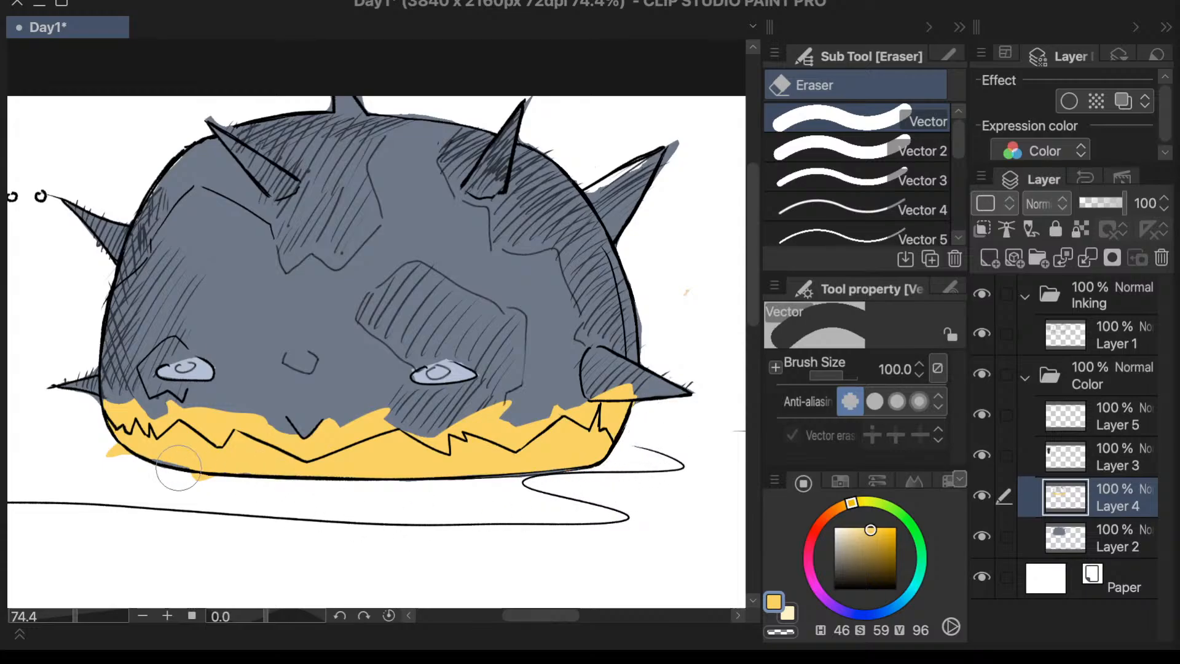
mouse_move(105, 469)
left_mouse_down()
mouse_move(120, 487)
mouse_move(226, 495)
mouse_move(211, 499)
left_mouse_up()
- Erase the yellow above the zigzag line and the pale fill of the eye above the small teeth
mouse_move(642, 390)
left_mouse_down()
mouse_move(631, 420)
mouse_move(626, 396)
mouse_move(628, 419)
mouse_move(597, 371)
mouse_move(489, 402)
left_mouse_up()
mouse_move(385, 402)
left_mouse_down()
mouse_move(368, 393)
mouse_move(396, 395)
mouse_move(369, 418)
mouse_move(405, 402)
mouse_move(342, 408)
mouse_move(316, 433)
mouse_move(349, 421)
mouse_move(327, 431)
mouse_move(339, 408)
left_mouse_up()
key("ctrl+z")
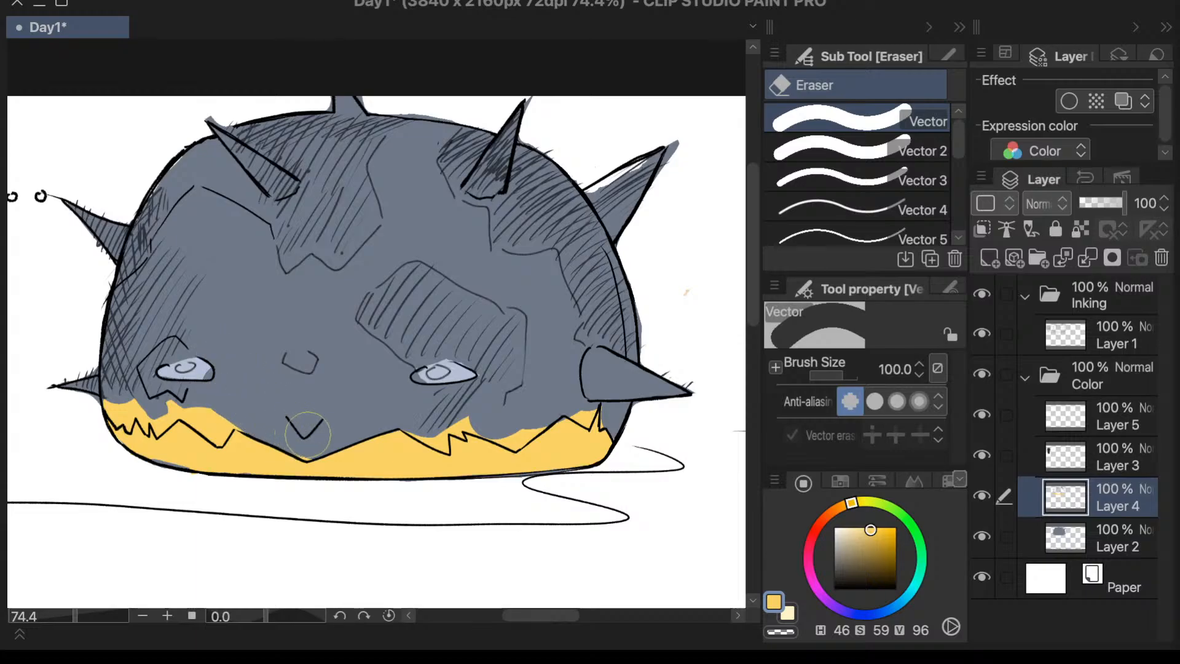
mouse_move(308, 433)
left_mouse_down()
mouse_move(256, 401)
mouse_move(173, 380)
mouse_move(205, 401)
mouse_move(184, 387)
left_mouse_up()
mouse_move(162, 322)
left_mouse_down()
mouse_move(175, 355)
mouse_move(201, 362)
mouse_move(134, 392)
mouse_move(136, 382)
mouse_move(168, 391)
left_mouse_up()
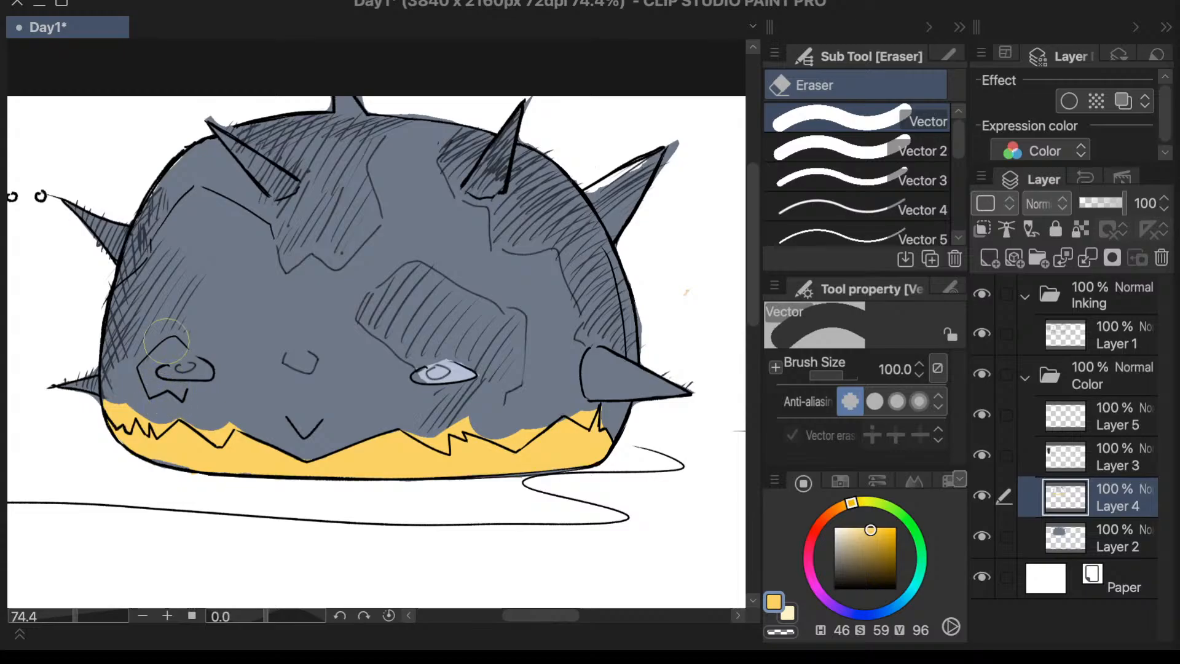
- Set the Vector eraser's brush size to 40 and trim the yellow above the small teeth near the dome's edge
left_click(888, 369)
type("40")
key("Return")
mouse_move(199, 416)
left_mouse_down()
mouse_move(205, 431)
mouse_move(201, 422)
left_mouse_up()
mouse_move(167, 391)
left_mouse_down()
mouse_move(117, 402)
mouse_move(109, 393)
mouse_move(125, 416)
left_mouse_up()
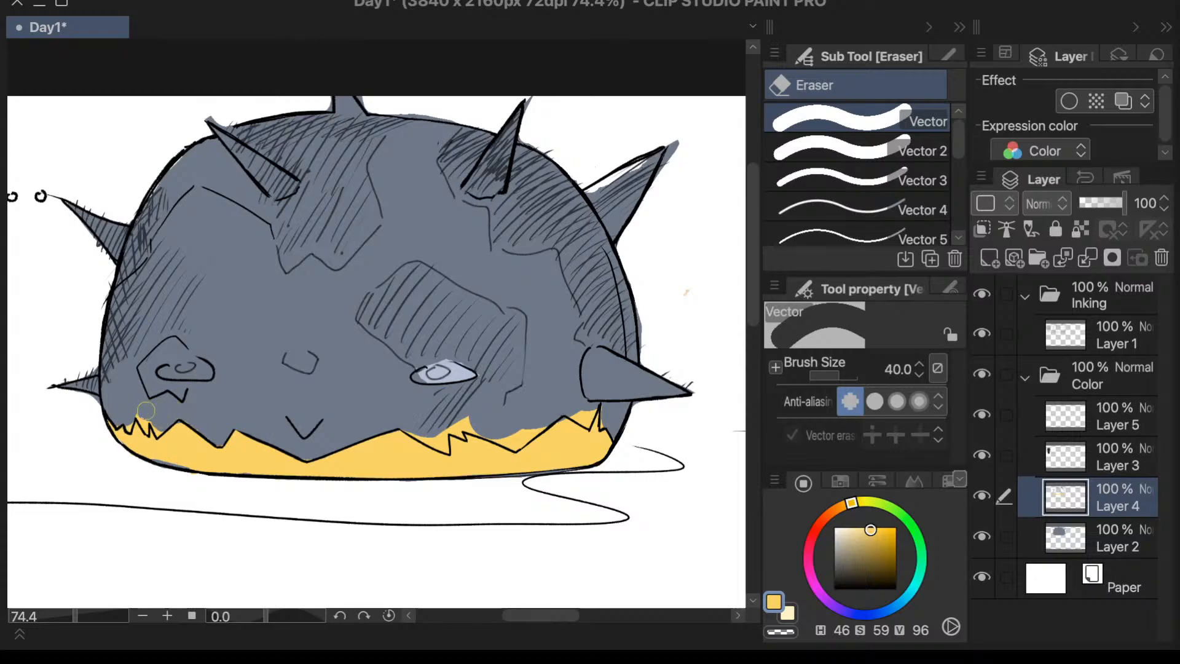
- Set the Vector eraser's brush size to 10 and clean the remaining yellow from between the zigzag's tight points
left_click(898, 370)
type("10")
key("Return")
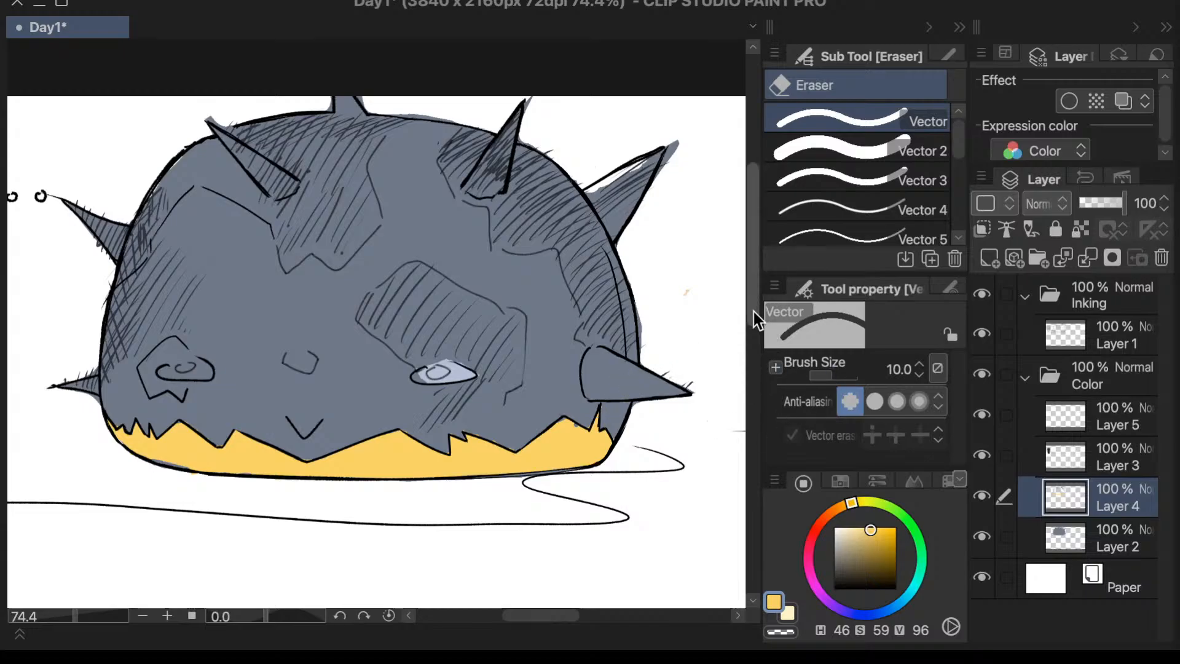
left_click_drag(752, 311, 752, 309)
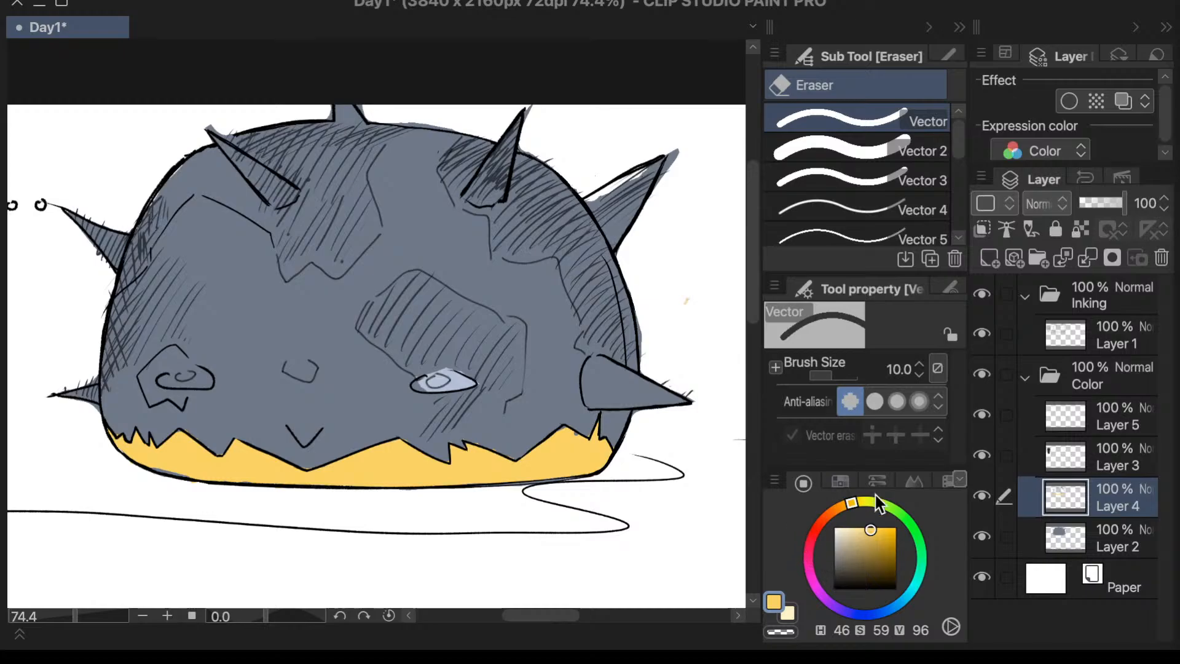
- Set the Vector eraser's brush size to 100 and erase the hatching across the dome and the remaining eye's pale fill
left_click(899, 369)
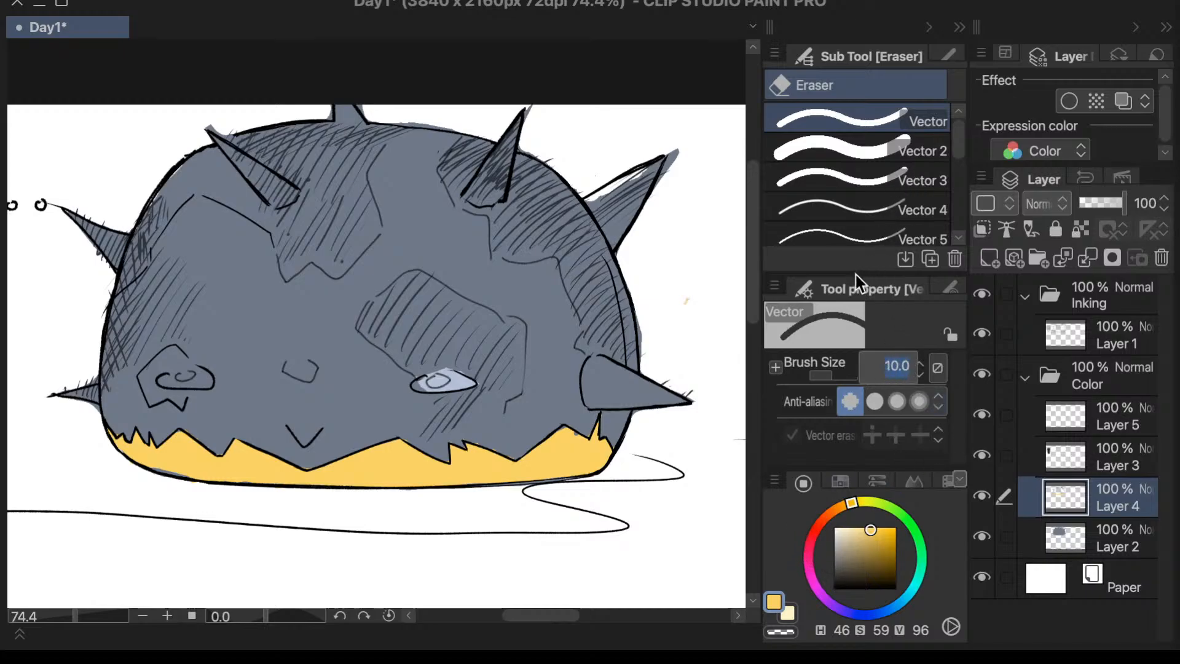
type("100")
key("Return")
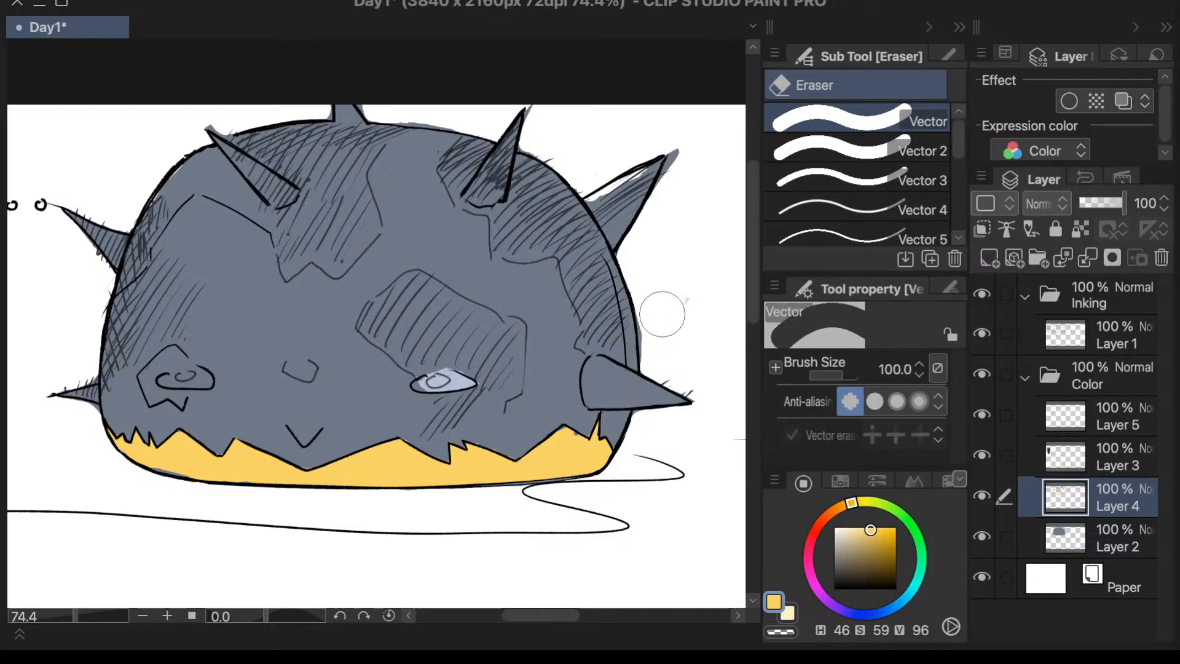
mouse_move(662, 314)
left_mouse_down()
mouse_move(610, 321)
mouse_move(563, 256)
mouse_move(631, 169)
mouse_move(596, 307)
mouse_move(539, 241)
mouse_move(502, 244)
mouse_move(519, 261)
mouse_move(475, 246)
mouse_move(431, 187)
mouse_move(550, 339)
mouse_move(523, 329)
mouse_move(482, 353)
mouse_move(409, 291)
mouse_move(375, 307)
mouse_move(460, 379)
mouse_move(436, 417)
mouse_move(443, 184)
mouse_move(307, 238)
mouse_move(356, 232)
mouse_move(290, 171)
mouse_move(322, 122)
mouse_move(257, 152)
mouse_move(254, 122)
mouse_move(177, 154)
left_mouse_up()
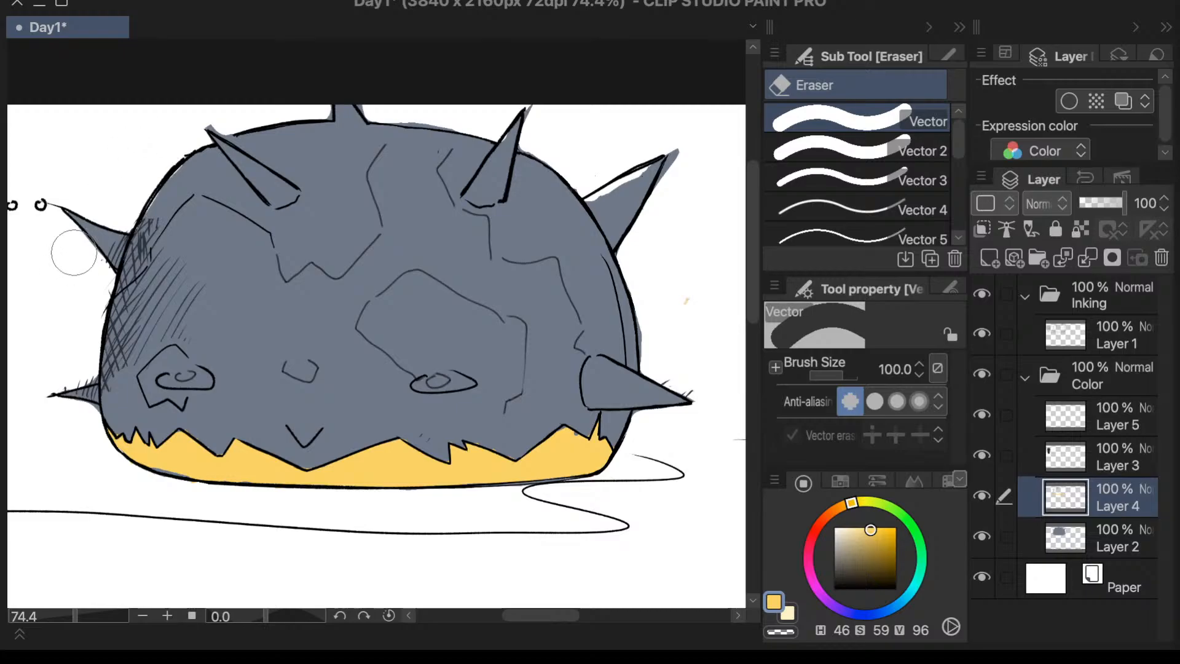
mouse_move(74, 252)
left_mouse_down()
mouse_move(127, 285)
mouse_move(204, 218)
mouse_move(135, 219)
mouse_move(249, 243)
mouse_move(248, 267)
mouse_move(114, 343)
mouse_move(203, 382)
left_mouse_up()
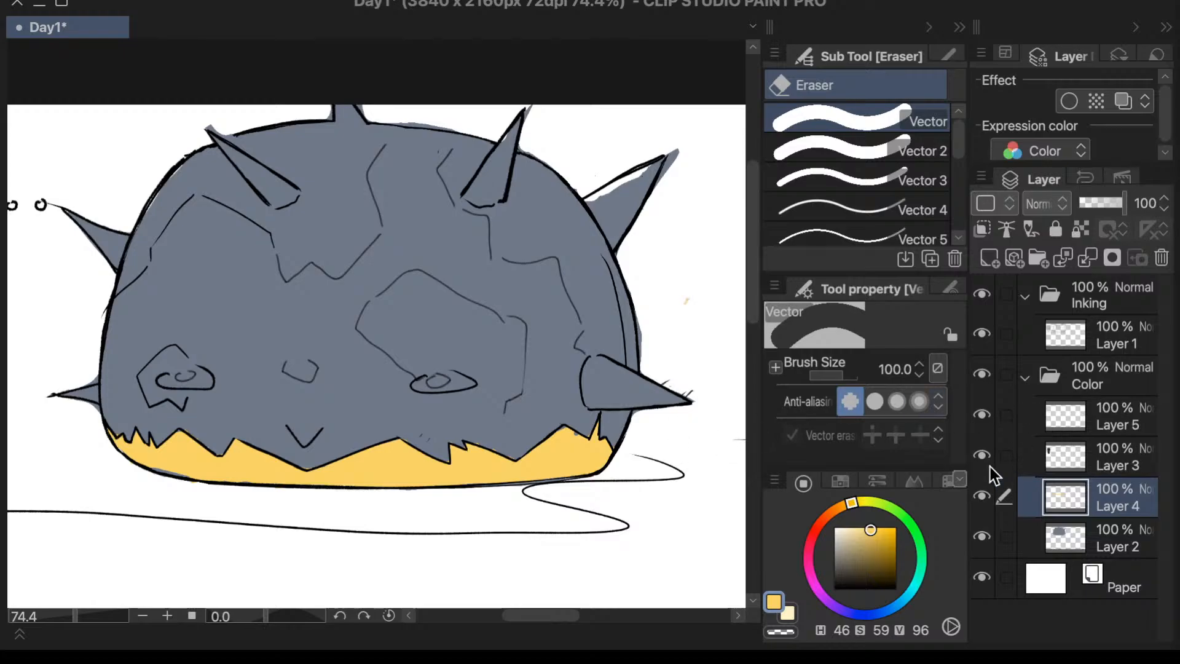
- Identify and select Layer 2, sample the dome's grey, and fill the white gap inside the upper side spike with the Calligraphy pen
left_click(982, 537)
left_click(982, 537)
left_click(982, 536)
left_click(982, 537)
left_click(1060, 535)
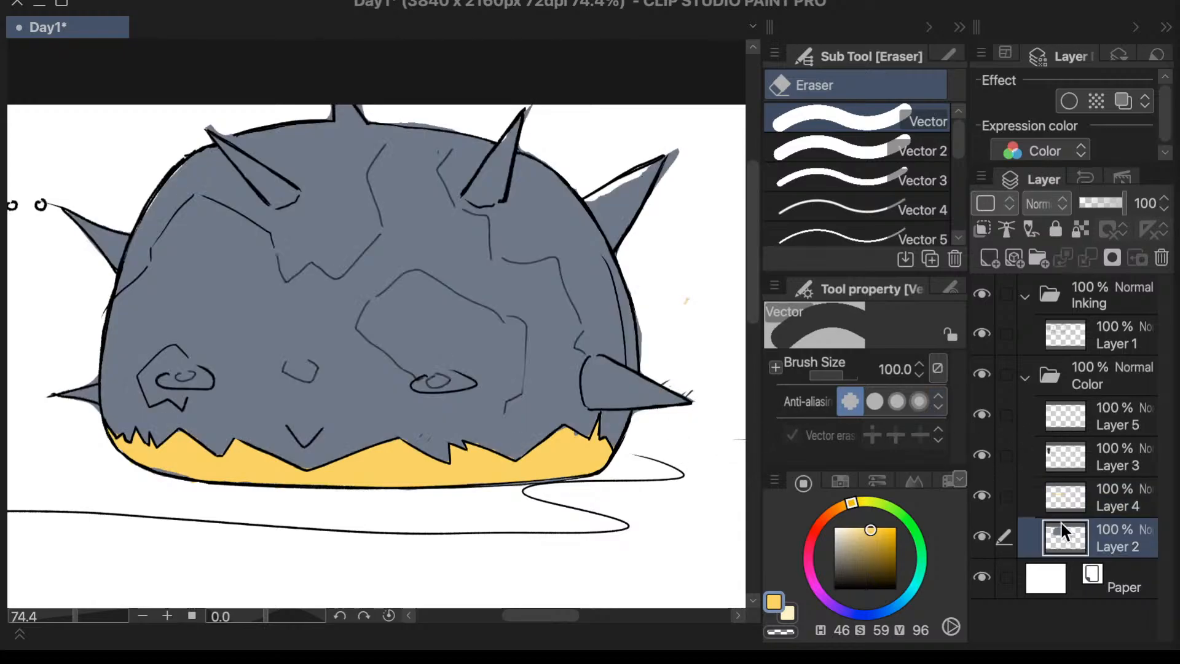
key("i")
left_click(551, 241)
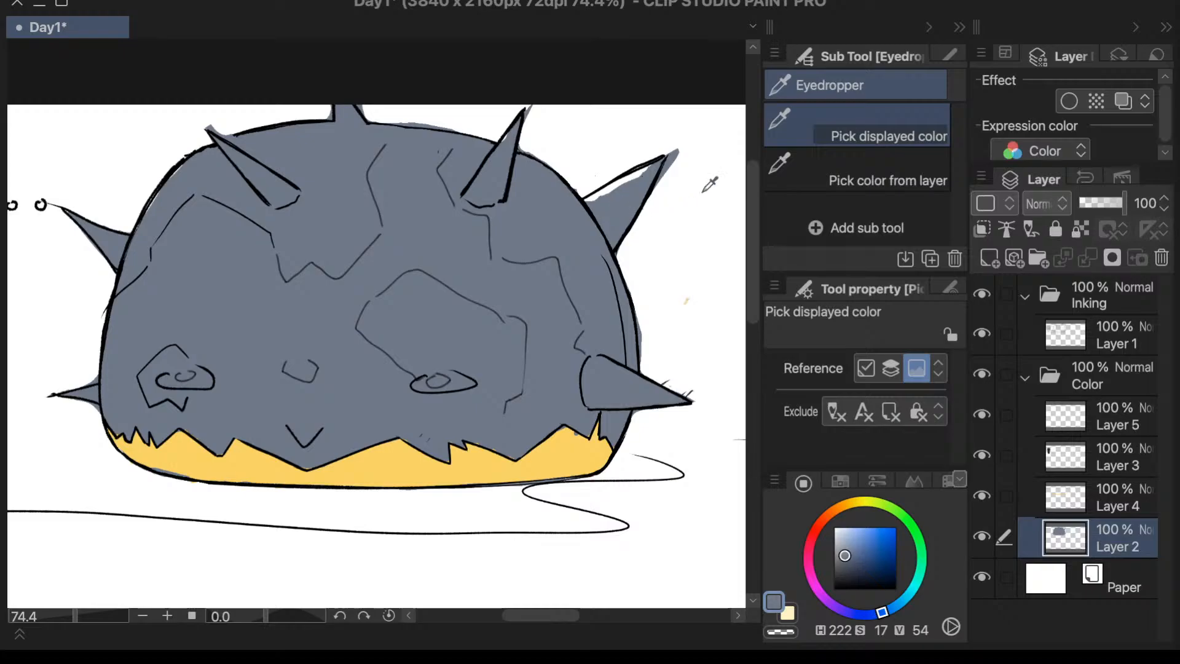
key("p")
mouse_move(597, 203)
left_mouse_down()
mouse_move(620, 181)
mouse_move(600, 196)
left_mouse_up()
left_click(903, 200)
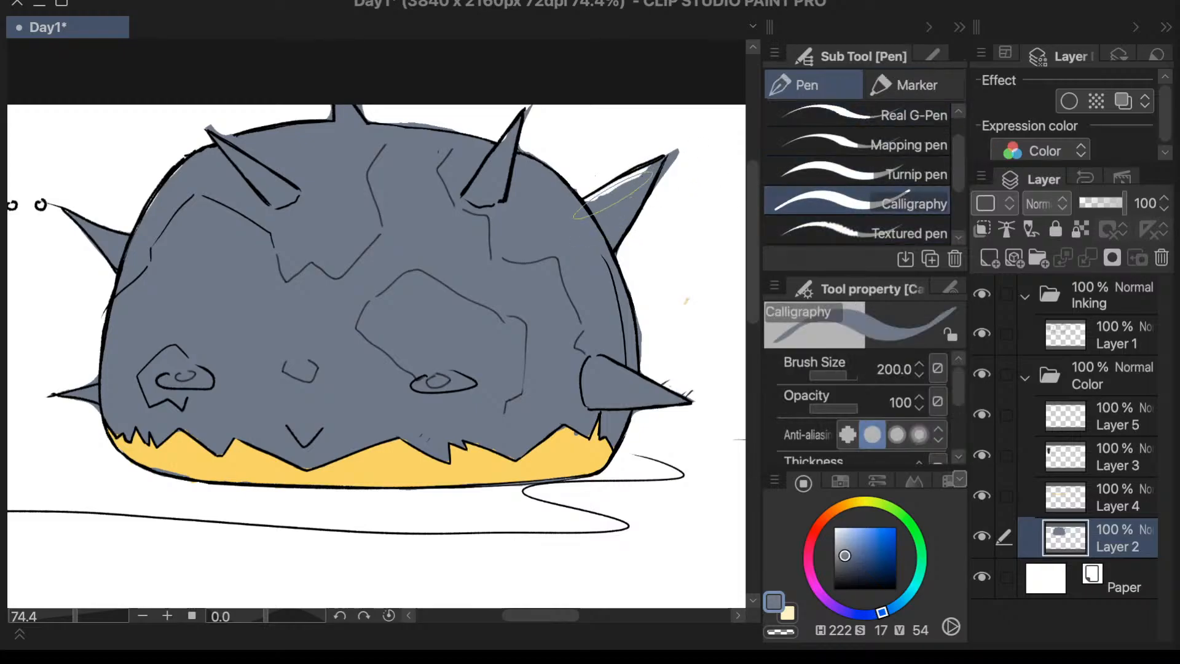
- Erase the grey spilling past the upper side spike's tip with the Vector eraser
key("e")
left_click_drag(688, 158, 690, 163)
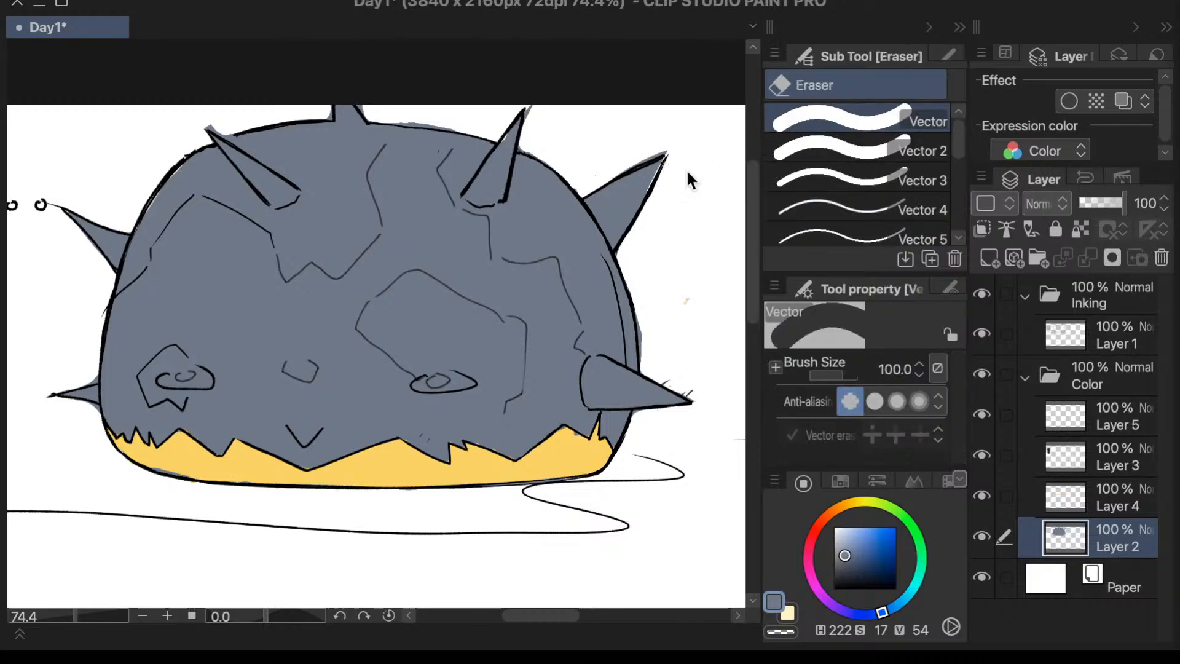
left_click_drag(688, 161, 690, 164)
- Set the Calligraphy pen's brush size to 20
key("p")
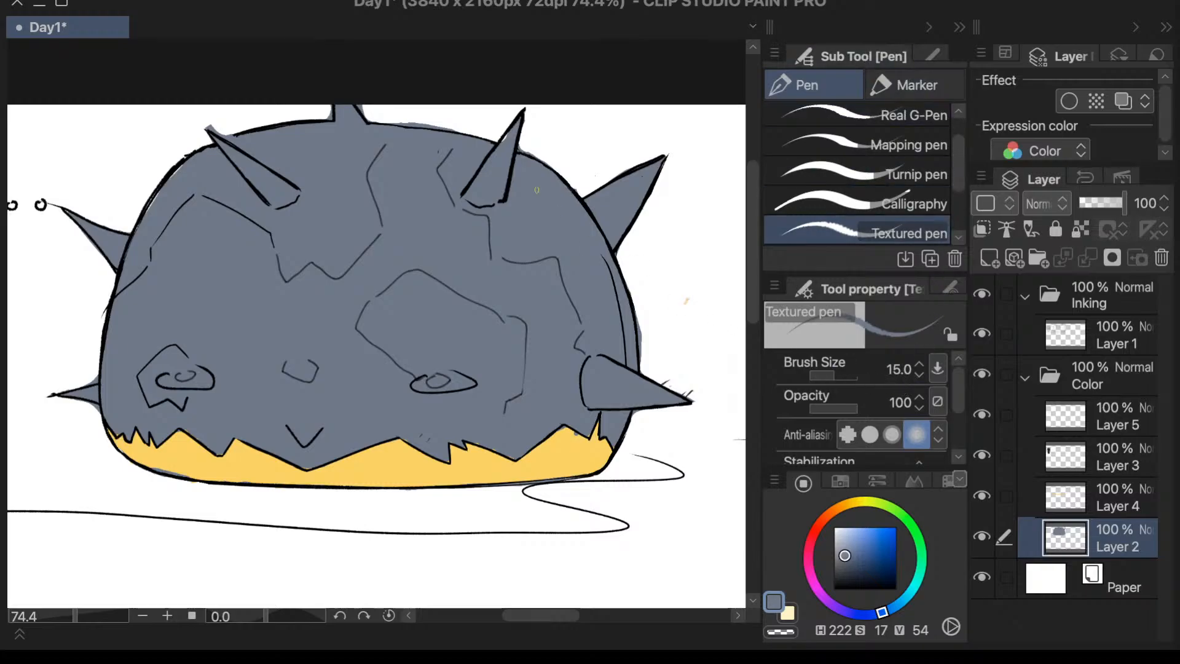
left_click(922, 203)
left_click(880, 369)
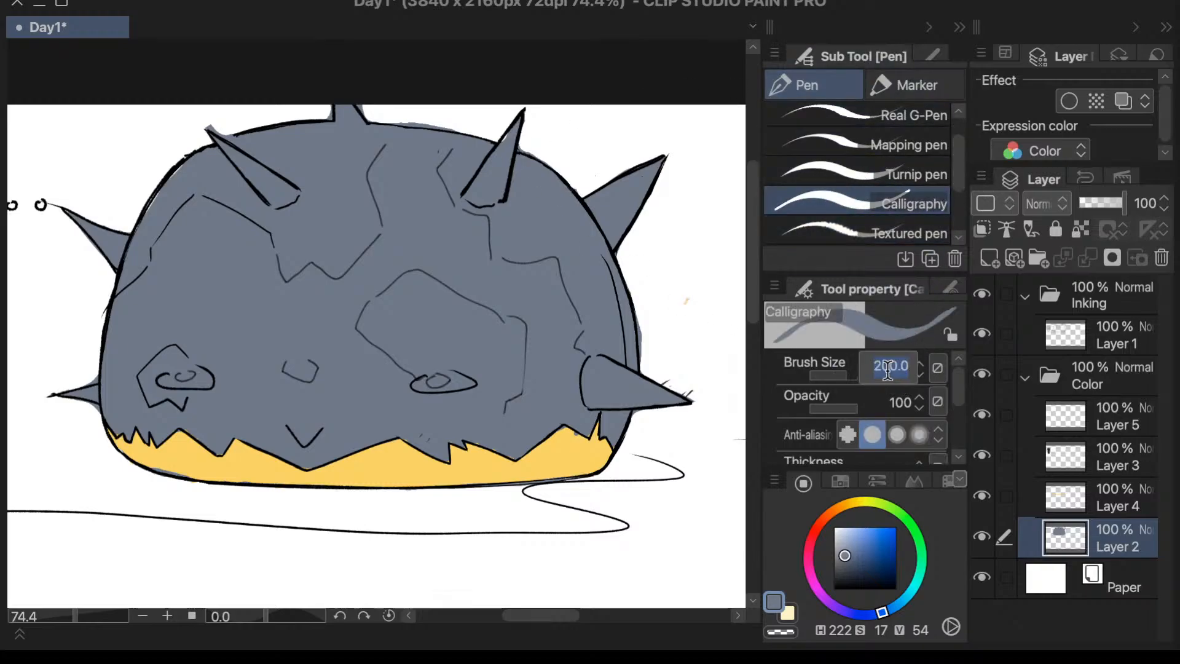
type("20")
key("Return")
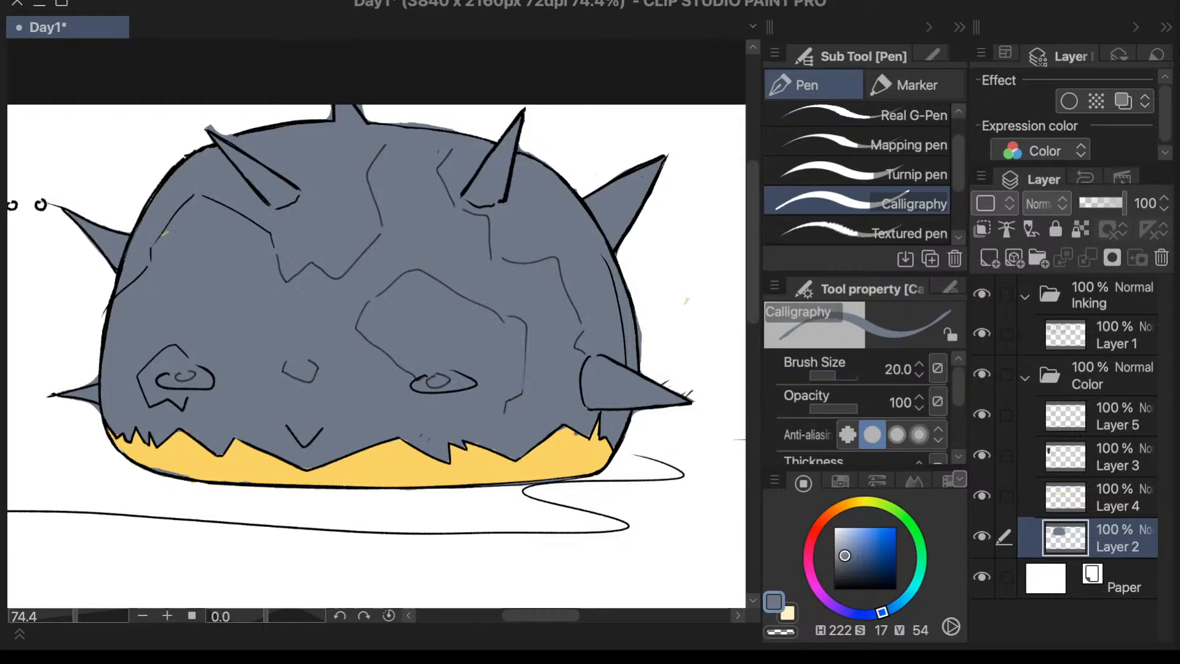
- Set the Vector eraser's brush size to 30 and erase the grey outside the dome's upper outline and beside the top spike
scroll(40, 421, "up", 1)
key("e")
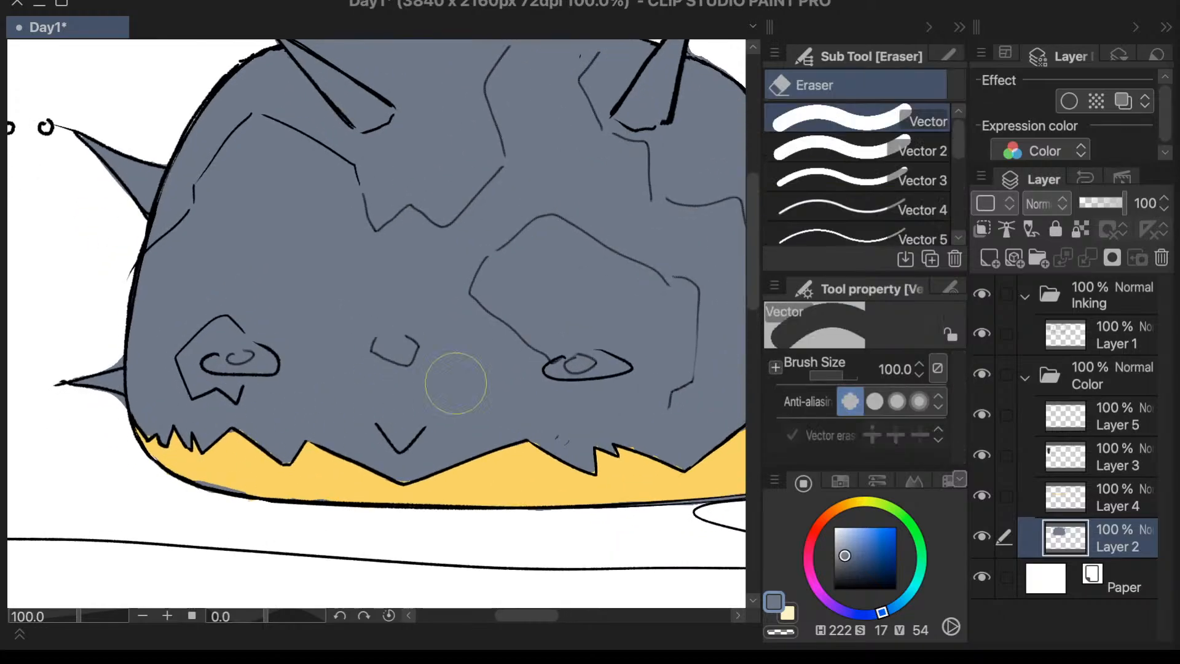
left_click(896, 371)
type("30")
key("Return")
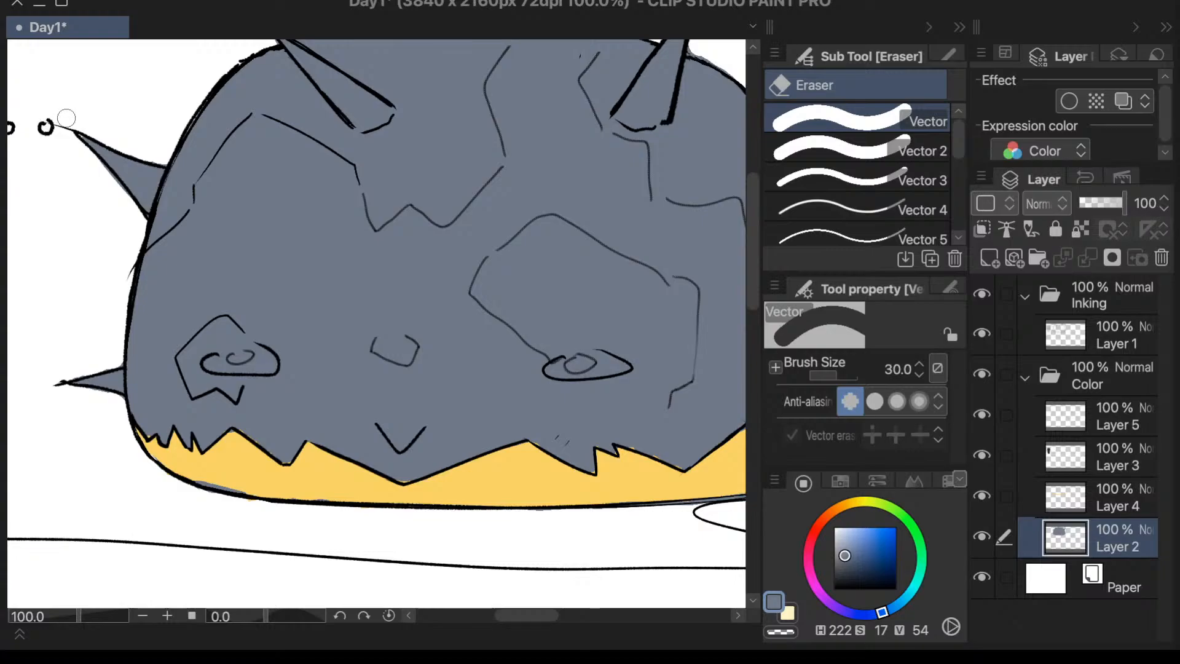
scroll(189, 318, "down", 3)
scroll(271, 163, "up", 5)
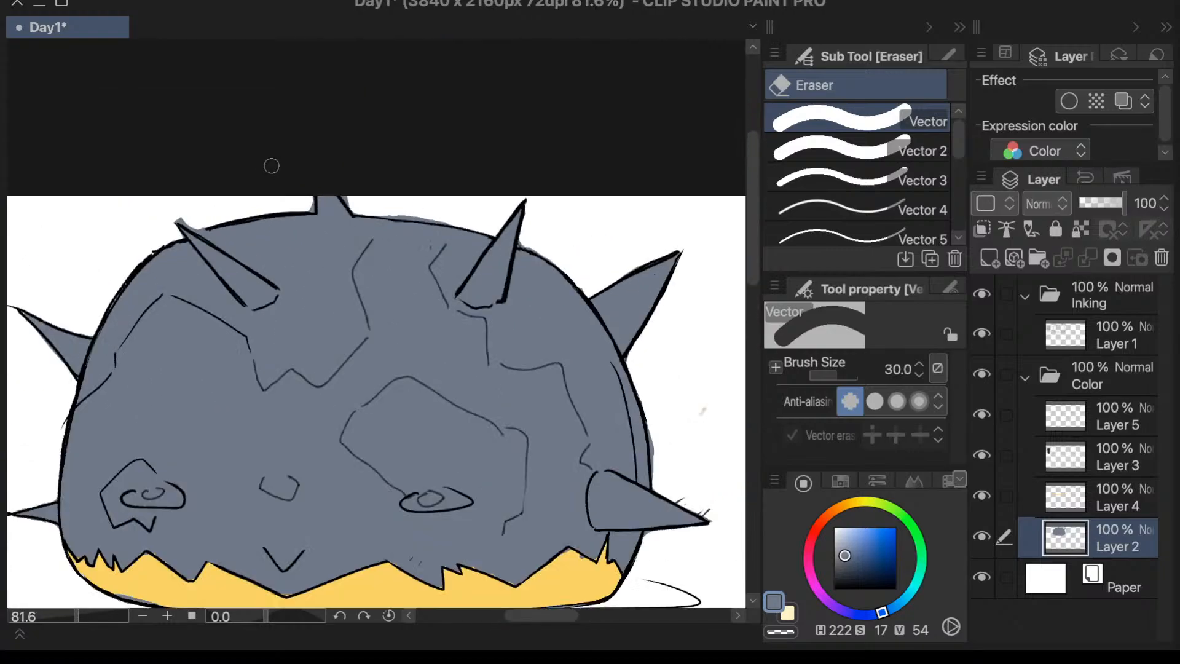
mouse_move(92, 239)
left_mouse_down()
mouse_move(110, 245)
mouse_move(84, 239)
mouse_move(115, 232)
mouse_move(142, 255)
mouse_move(152, 232)
left_mouse_up()
left_click_drag(372, 206, 375, 214)
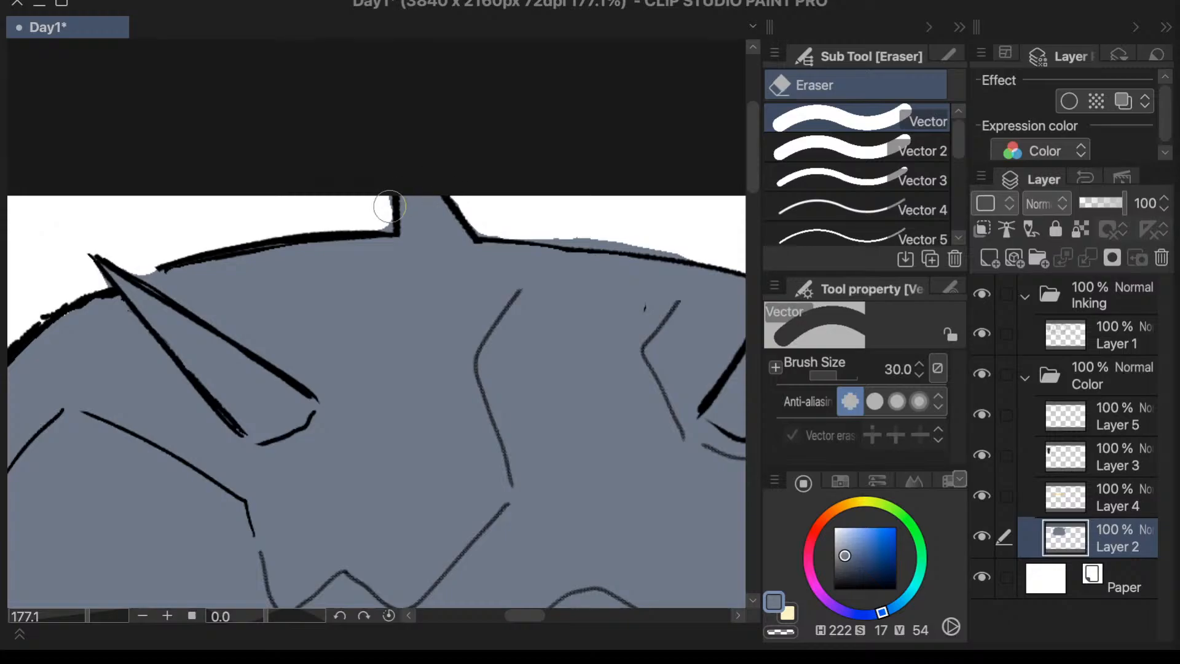
- Set the Vector eraser's brush size to 5 and clean the grey from the corner at the top spike's base
left_click(904, 369)
type("5")
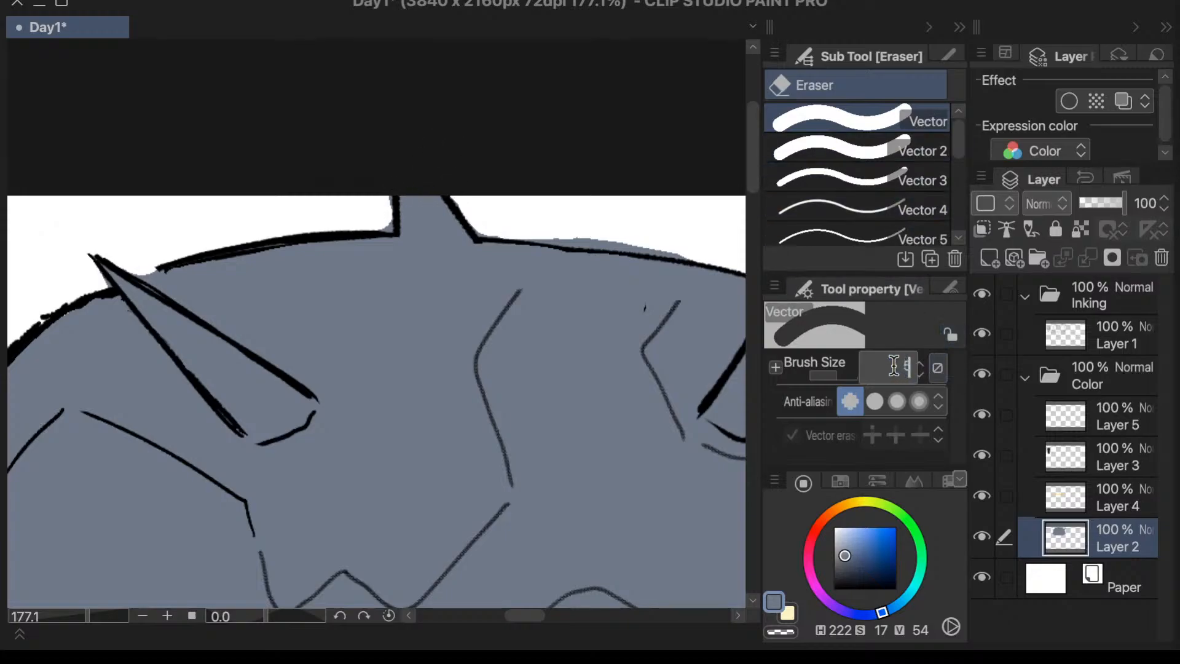
key("Return")
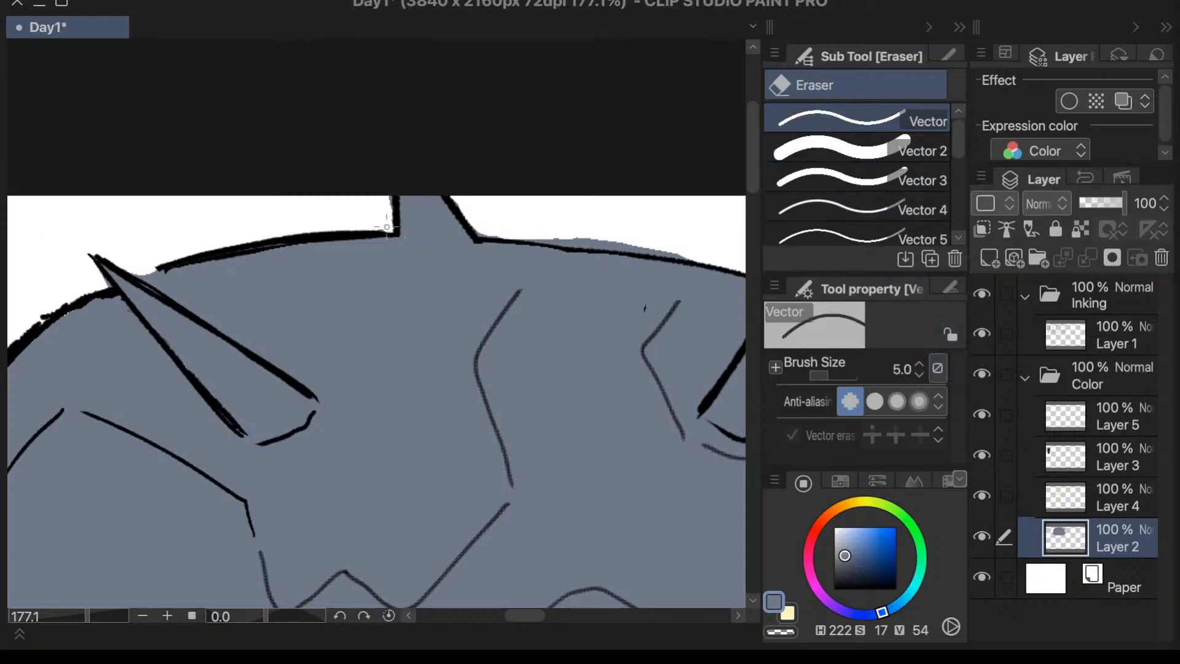
scroll(394, 196, "down", 2)
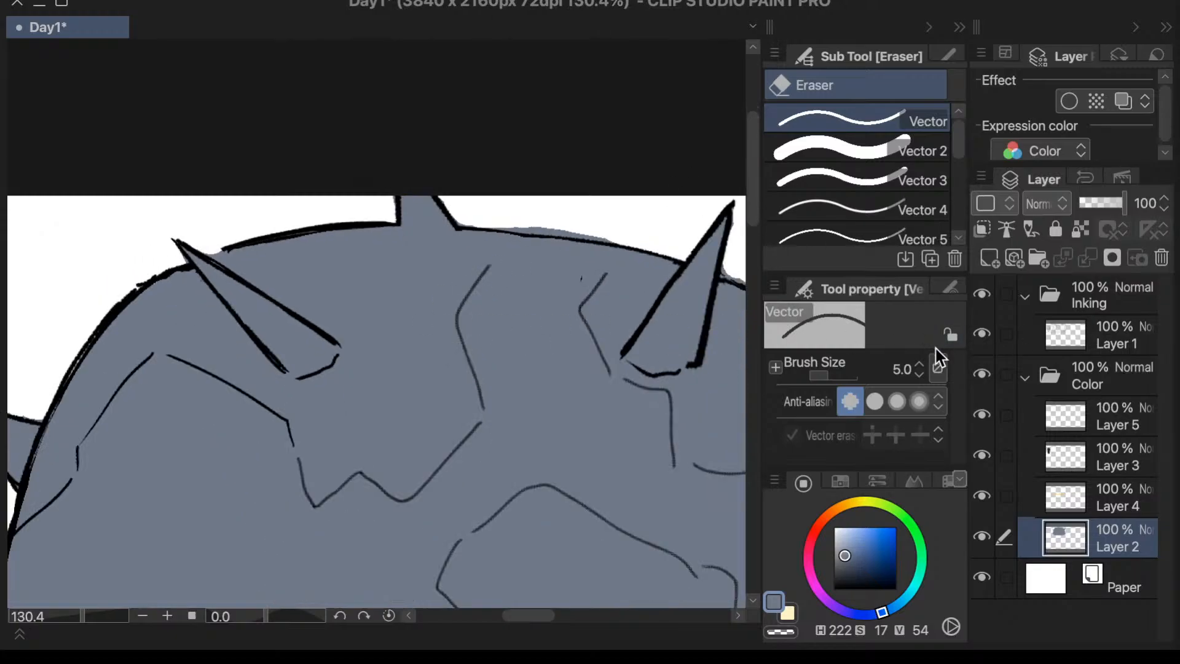
- Erase the grey strip above the dome's top outline beside the top spike with the Vector 3 eraser
left_click(897, 180)
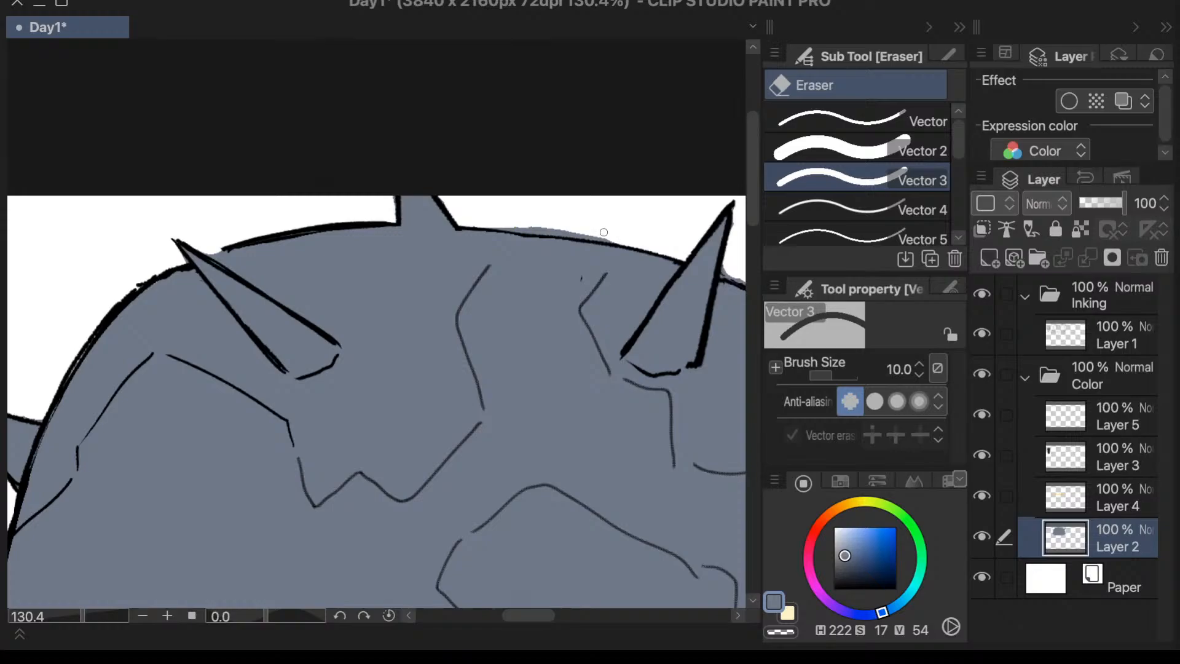
mouse_move(520, 225)
left_mouse_down()
mouse_move(578, 237)
mouse_move(511, 225)
left_mouse_up()
scroll(503, 222, "down", 5)
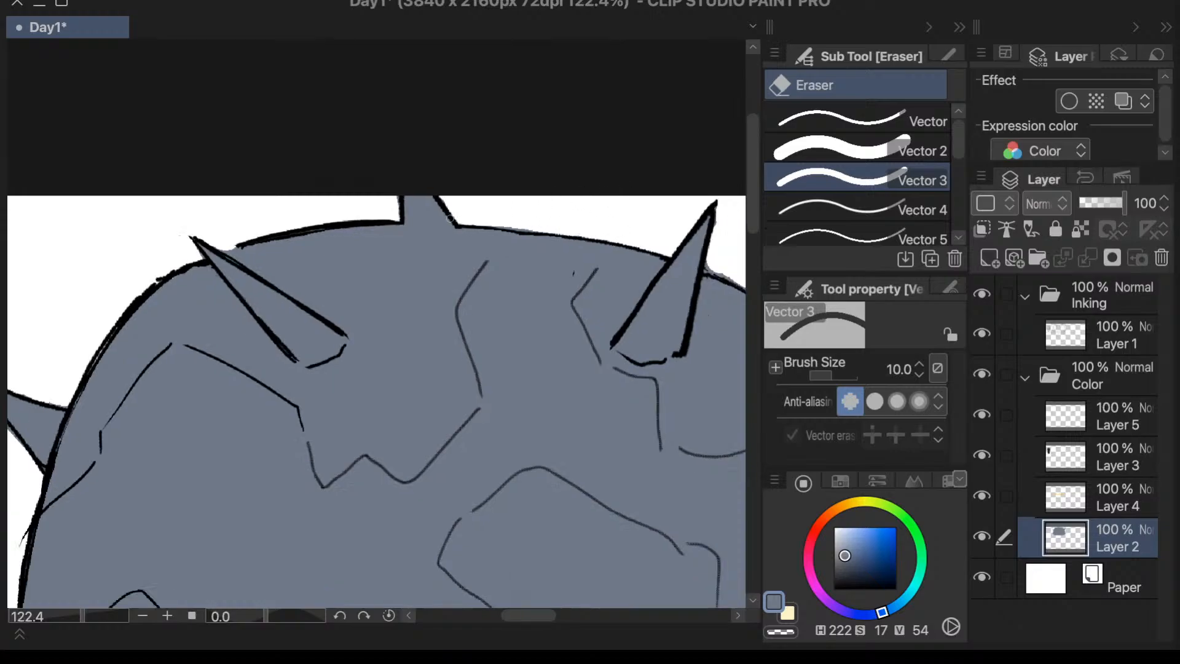
- Erase the grey outside the dome's side outline between the two side spikes with the Vector 3 eraser
scroll(623, 258, "up", 6)
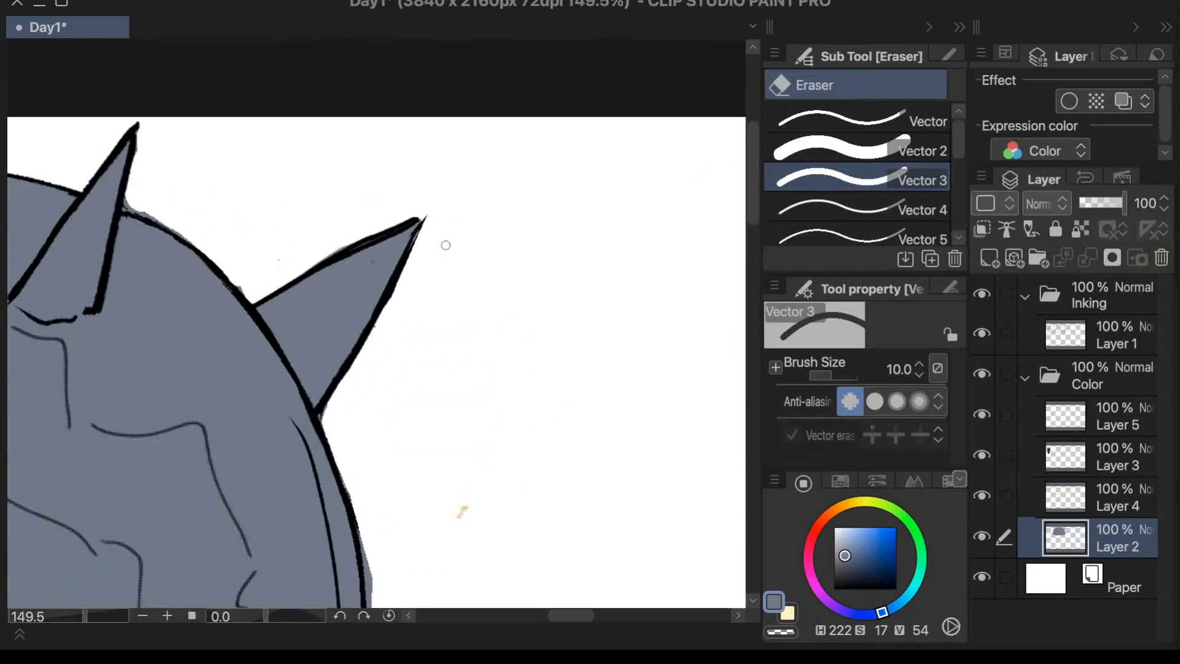
scroll(482, 231, "down", 3)
scroll(496, 519, "up", 4)
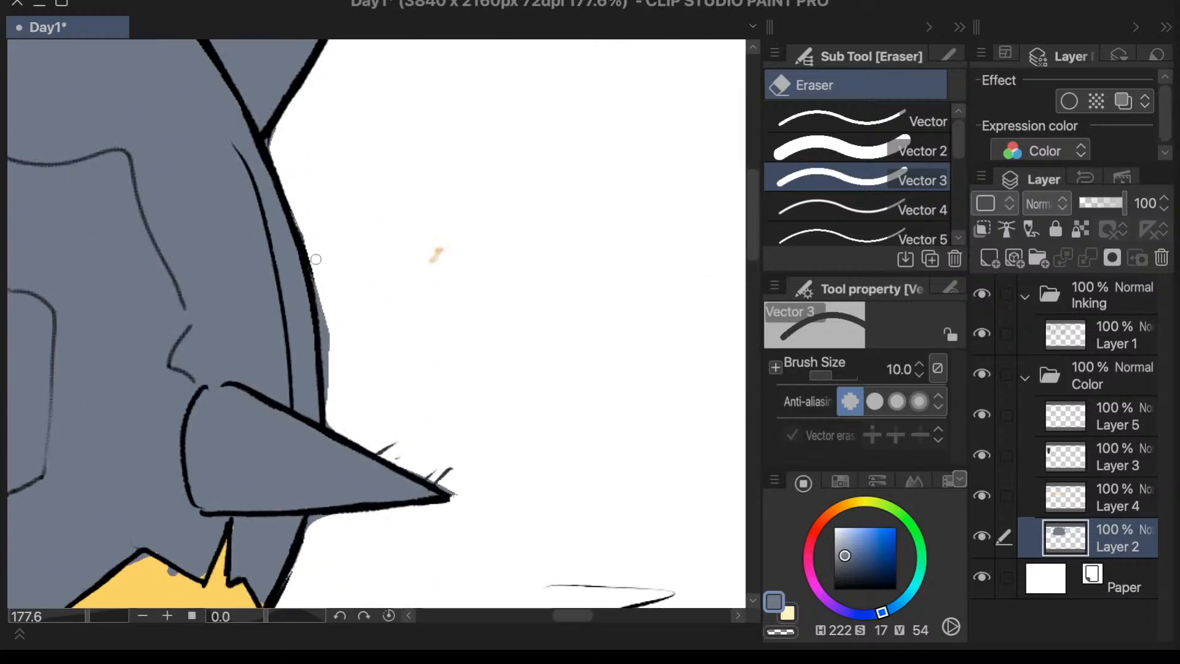
mouse_move(316, 259)
left_mouse_down()
mouse_move(336, 356)
mouse_move(323, 330)
mouse_move(335, 269)
mouse_move(330, 397)
left_mouse_up()
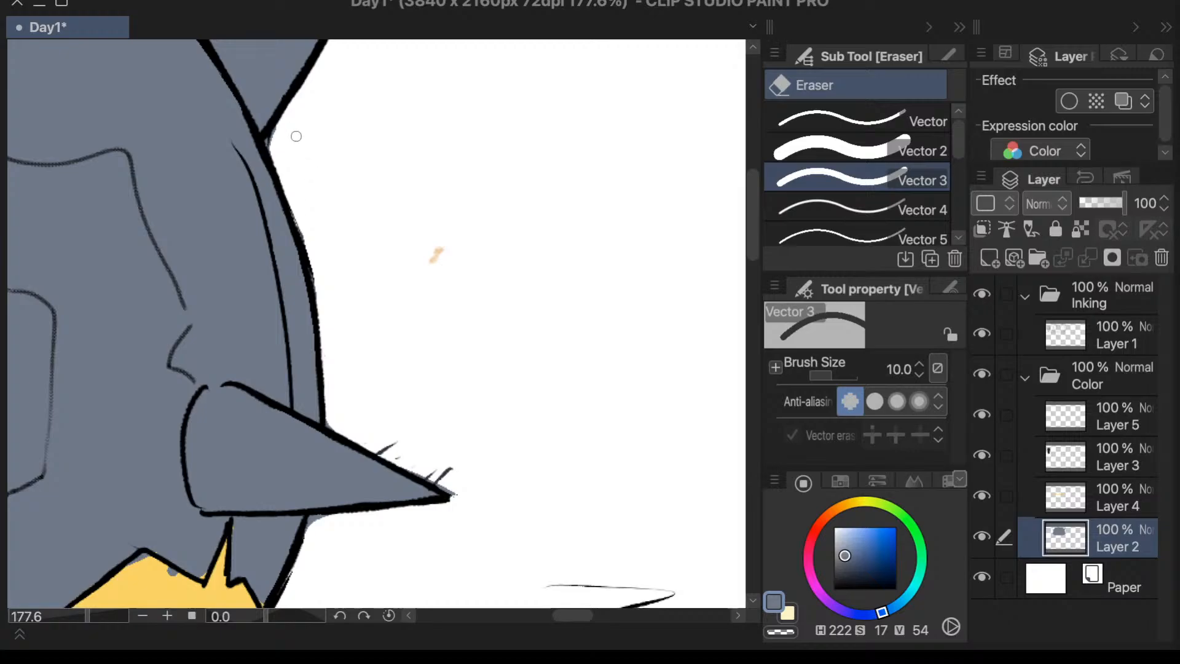
scroll(286, 129, "down", 3)
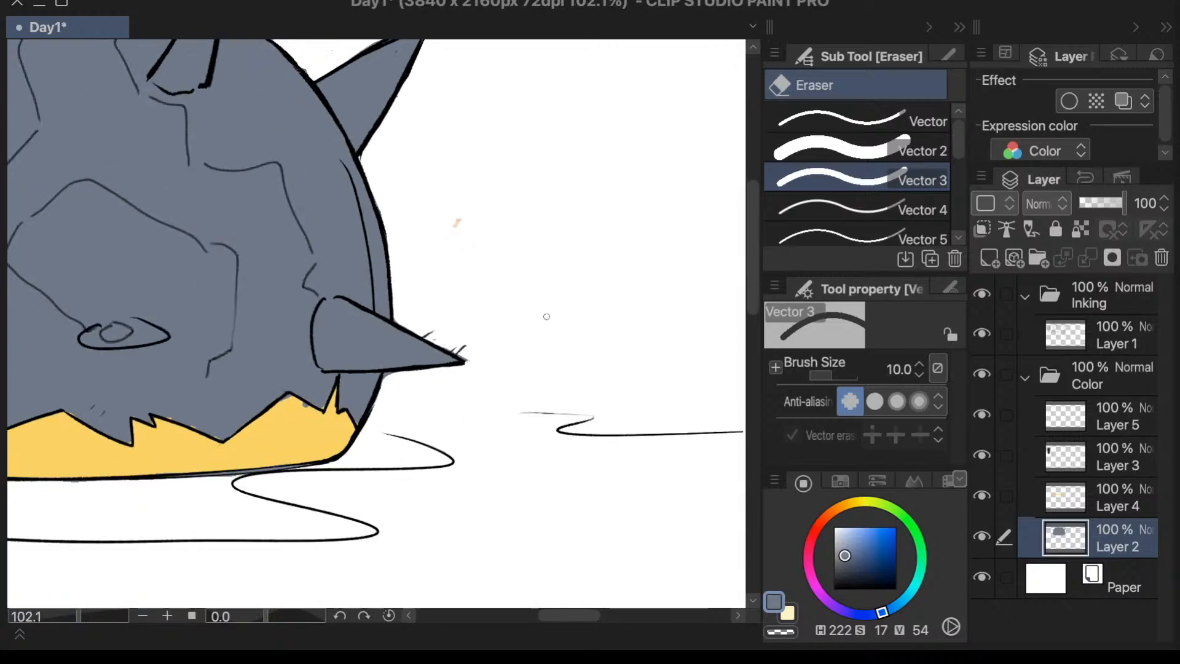
- Erase the stray orange speck on the white background beside the dome on Layer 5 with the Vector 3 eraser
scroll(482, 224, "up", 2)
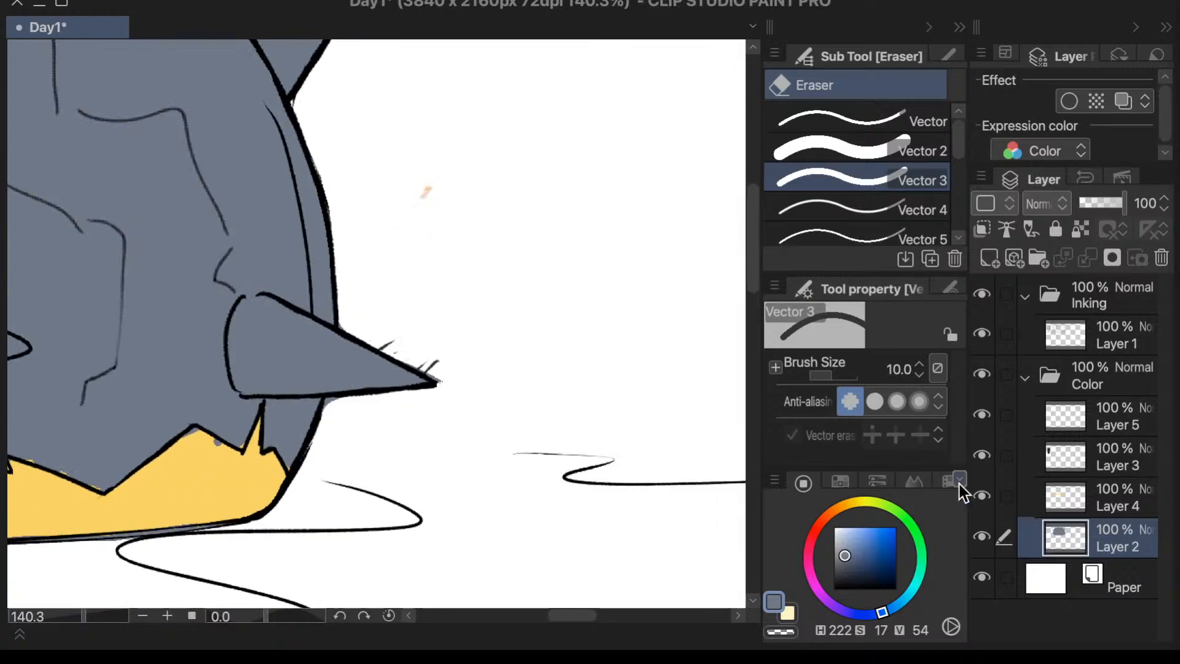
left_click(1086, 495)
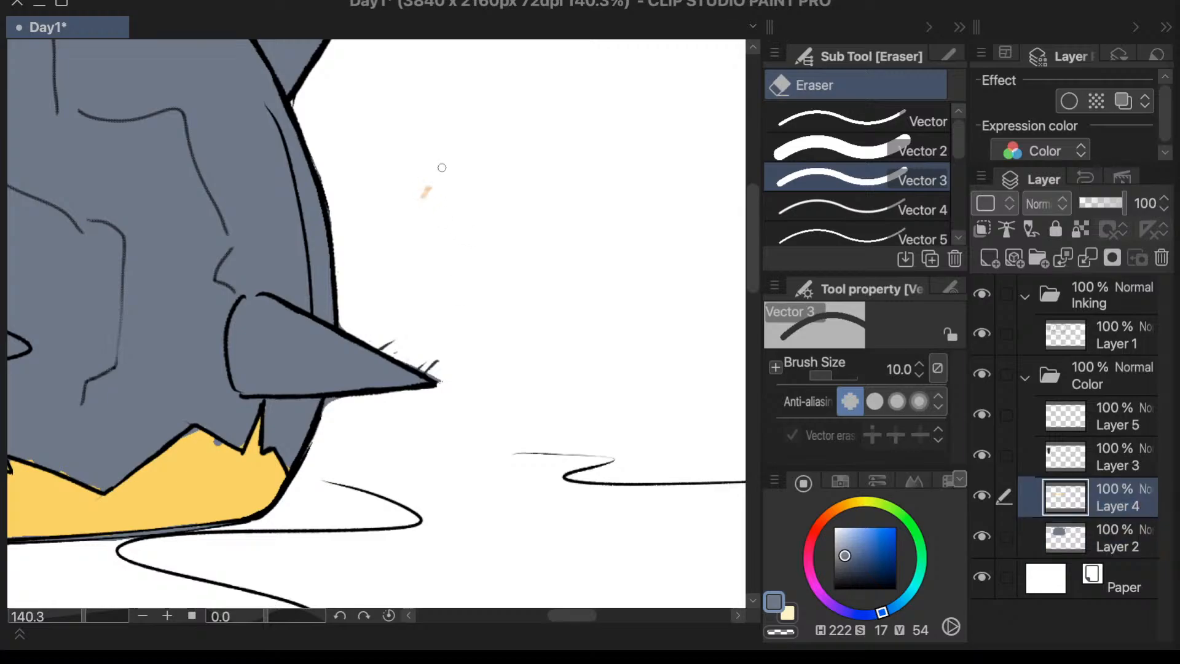
left_click(982, 495)
left_click(983, 496)
left_click(1070, 422)
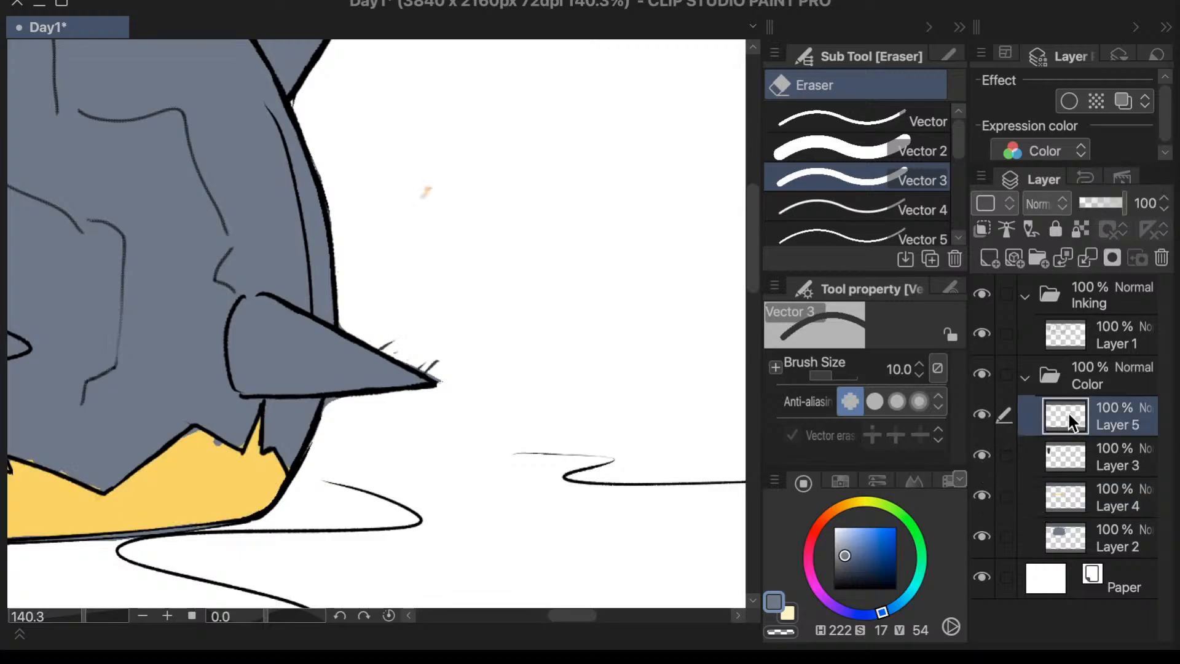
left_click_drag(427, 190, 424, 201)
scroll(749, 270, "up", 3)
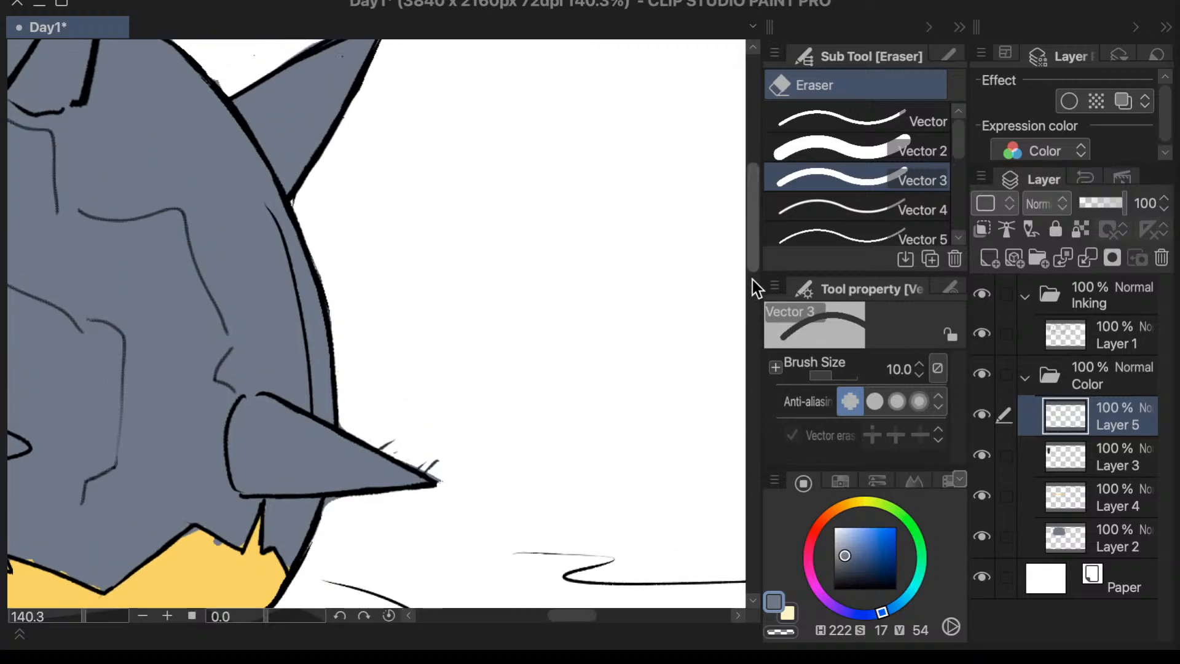
- On Layer 3, shade the upper part of the dome's central crack with the size 15 Textured pen in dark blue-grey (H 222, S 17, V 32)
left_click_drag(589, 610, 538, 614)
left_click_drag(756, 268, 771, 219)
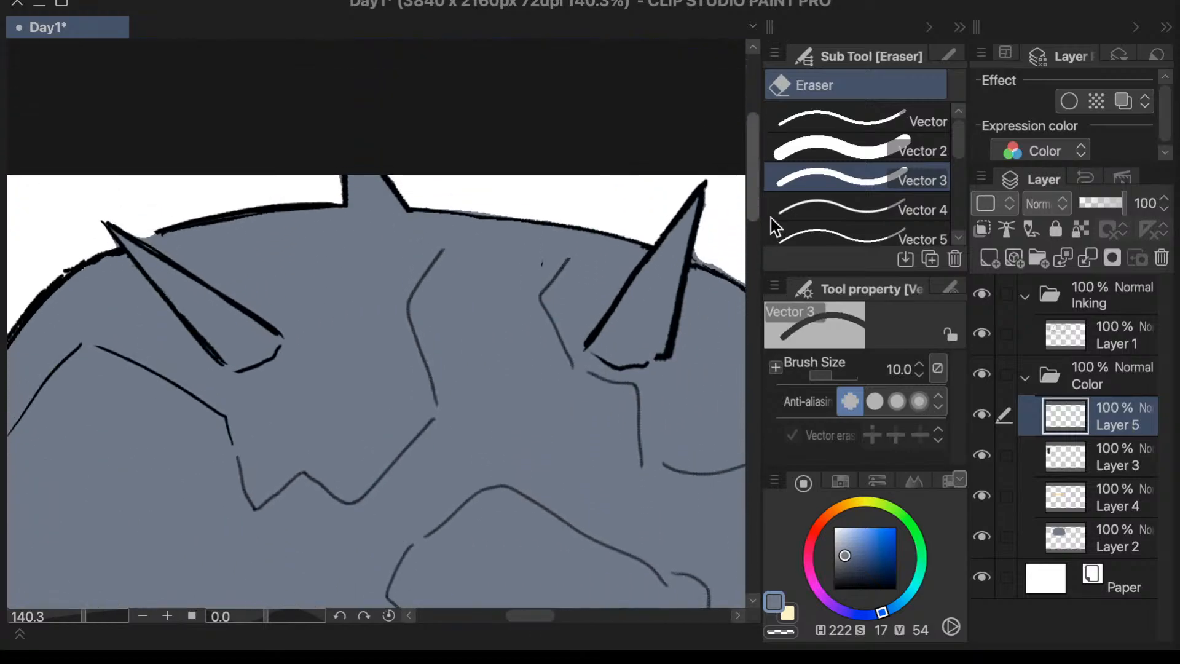
key("p")
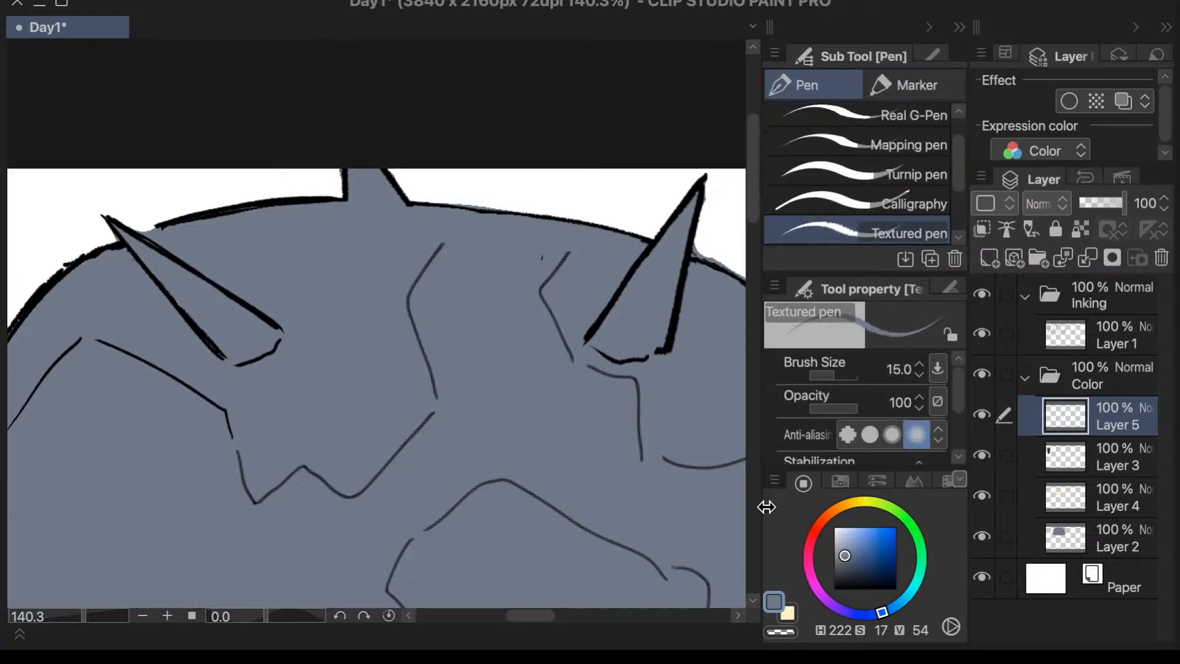
left_click(1070, 462)
mouse_move(757, 219)
left_mouse_down()
mouse_move(752, 260)
mouse_move(757, 245)
left_mouse_up()
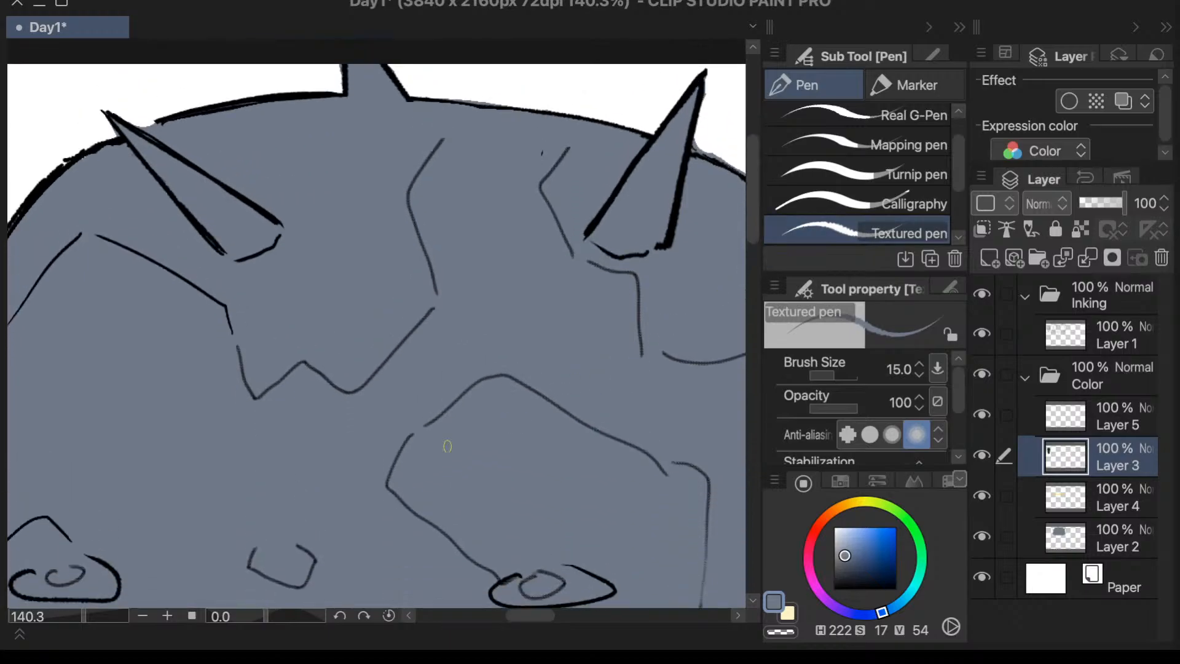
key("i")
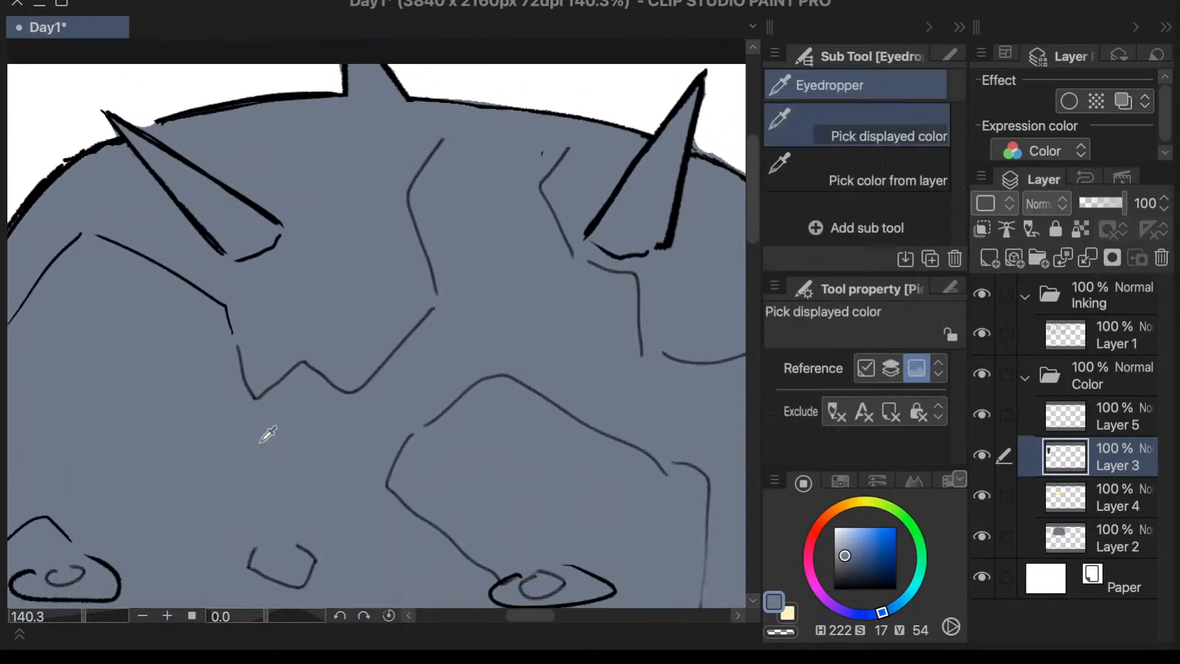
left_click(848, 560)
left_click(844, 569)
key("p")
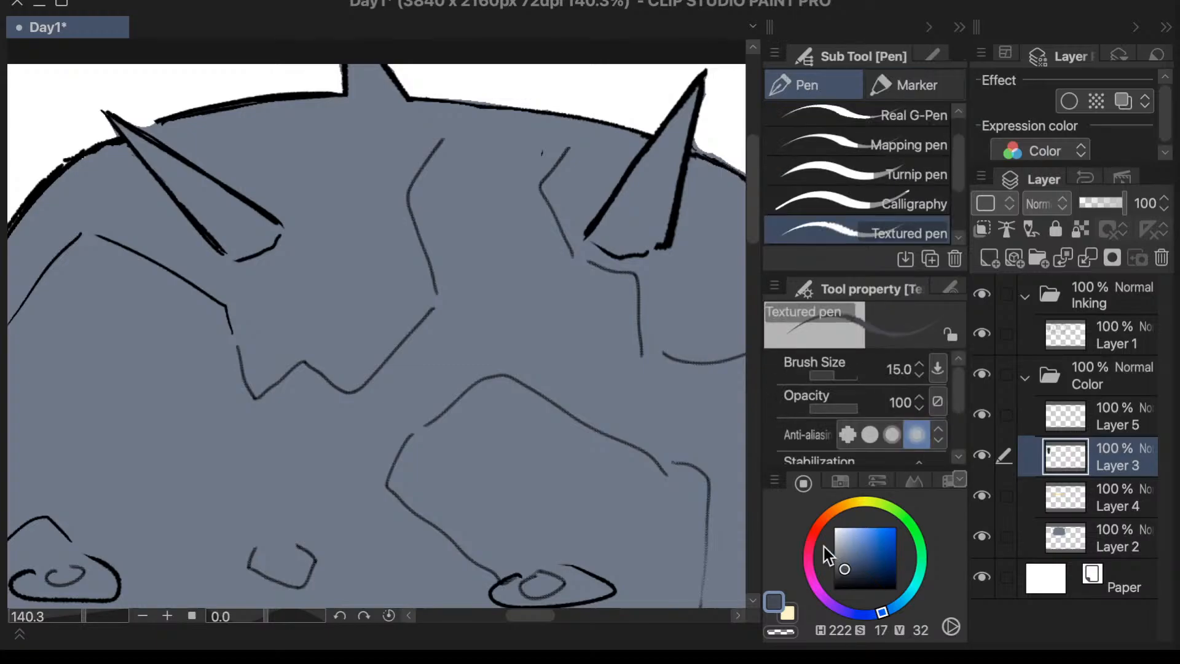
mouse_move(424, 166)
left_mouse_down()
mouse_move(409, 198)
mouse_move(423, 199)
mouse_move(423, 174)
mouse_move(422, 239)
left_mouse_up()
mouse_move(412, 187)
left_mouse_down()
mouse_move(431, 276)
mouse_move(418, 214)
mouse_move(423, 243)
left_mouse_up()
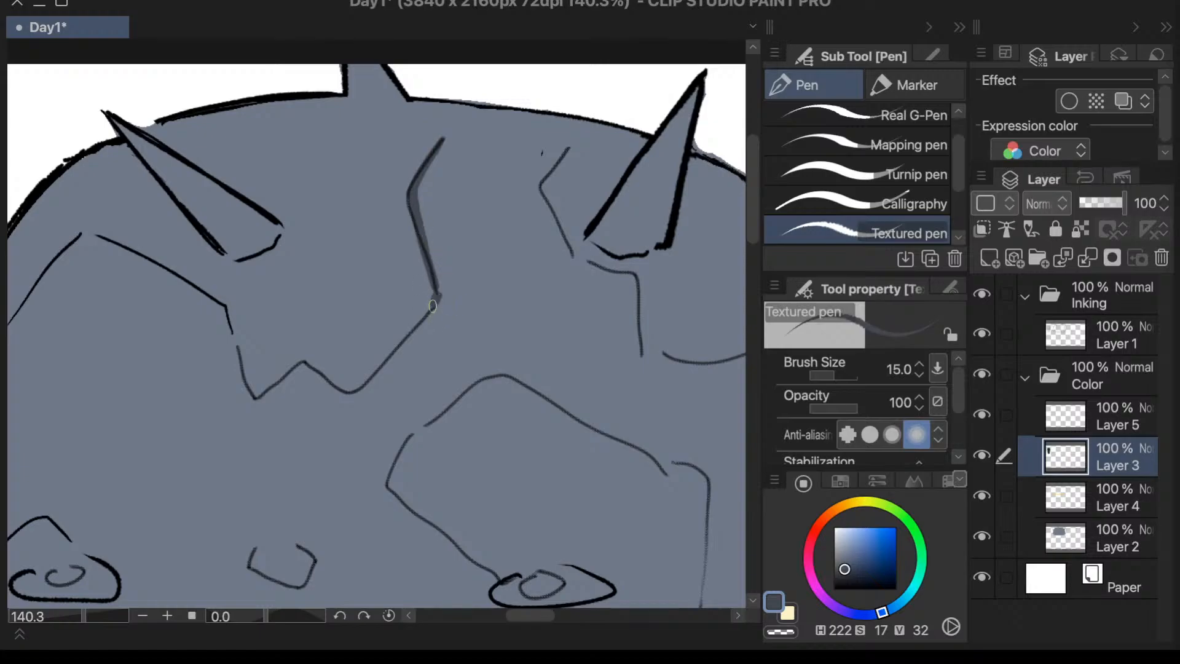
- Continue the dark blue-grey shading along the central crack's diagonal and zigzag up to the corner below the left spike
mouse_move(433, 306)
left_mouse_down()
mouse_move(363, 383)
mouse_move(334, 376)
left_mouse_up()
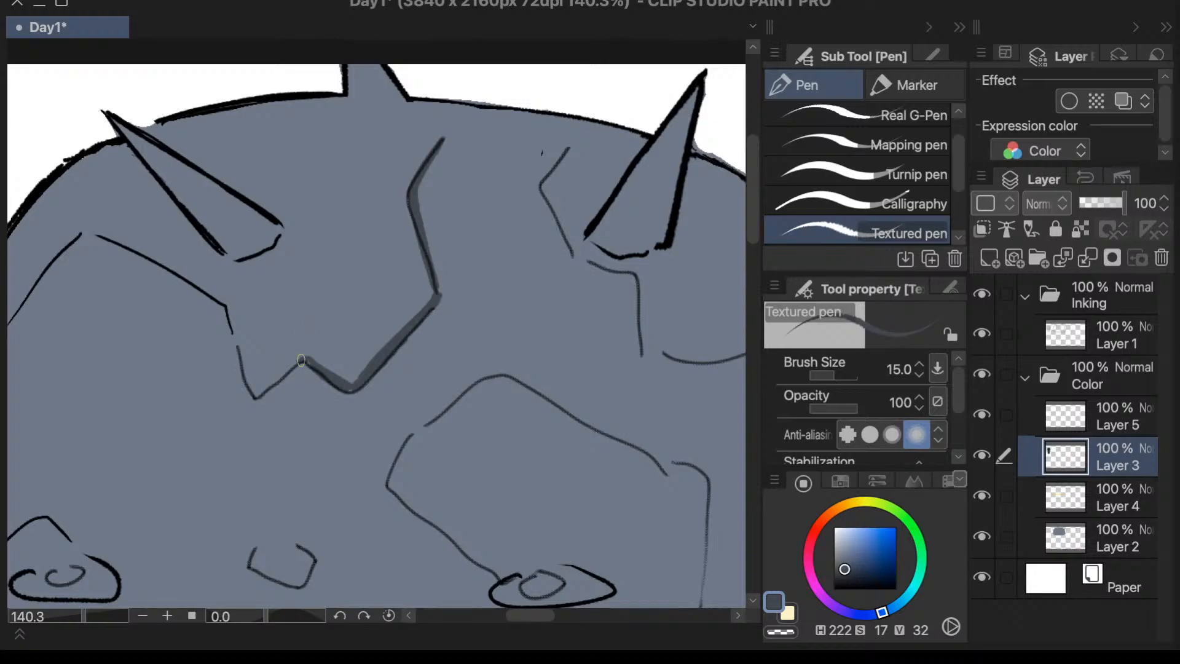
left_click_drag(296, 359, 256, 392)
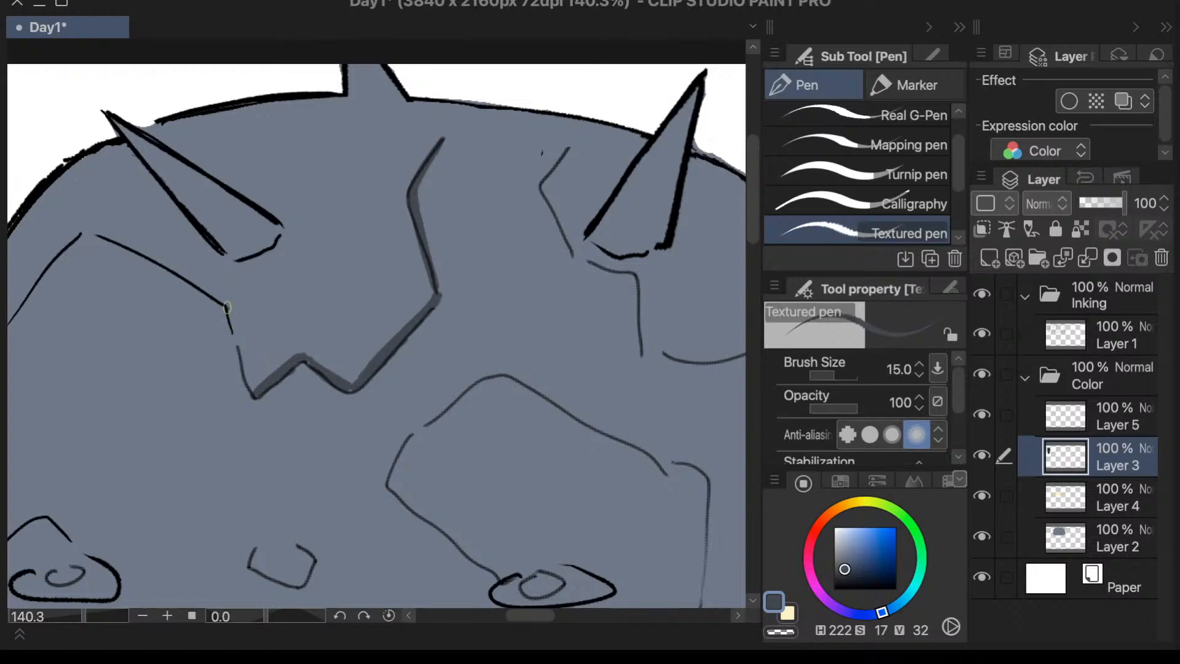
left_click_drag(228, 307, 251, 386)
- Rotate the canvas to about -58.8 degrees and shade the long sloping crack line below the left spike
scroll(245, 364, "down", 5)
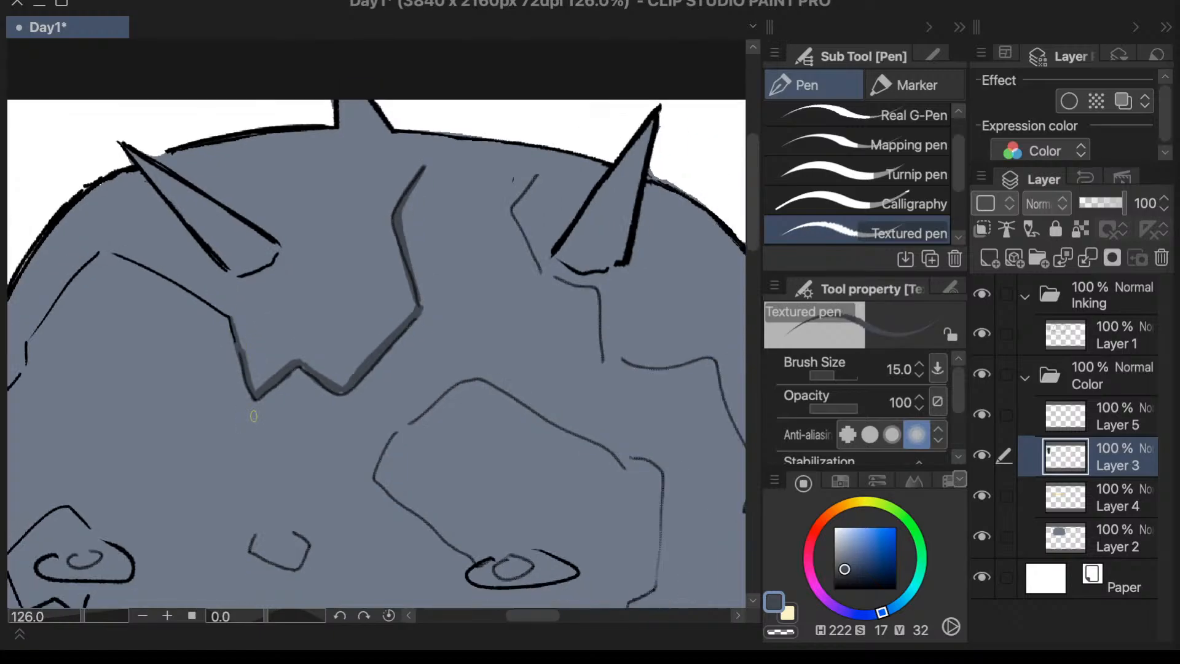
scroll(482, 274, "up", 3)
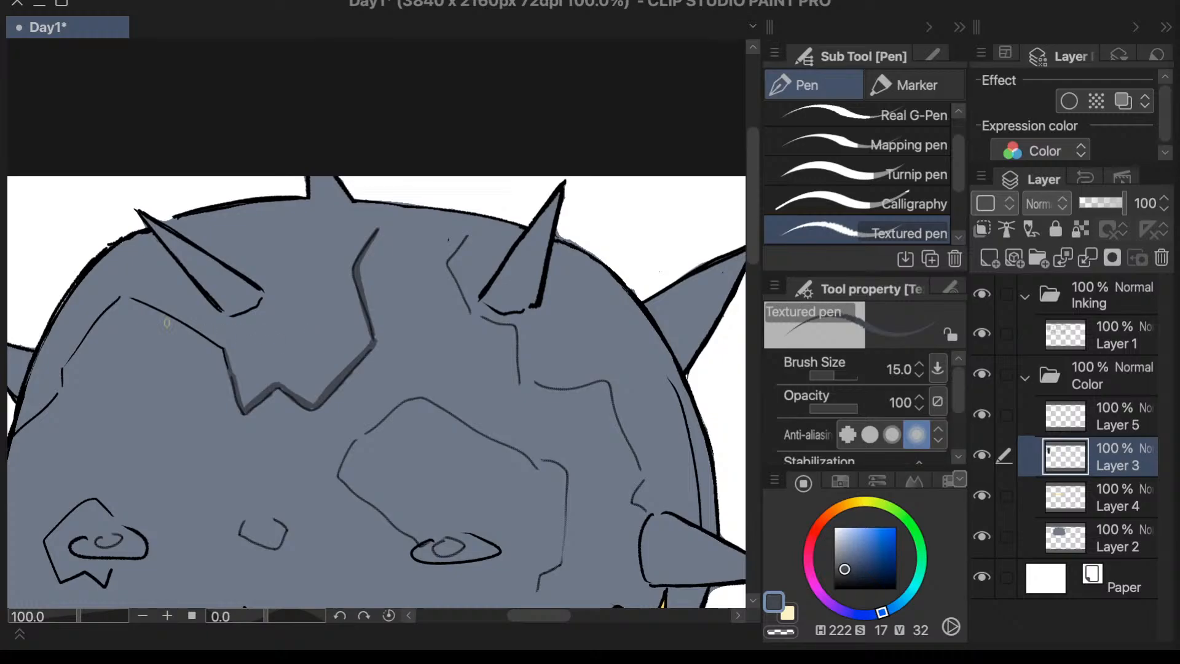
scroll(166, 323, "up", 3)
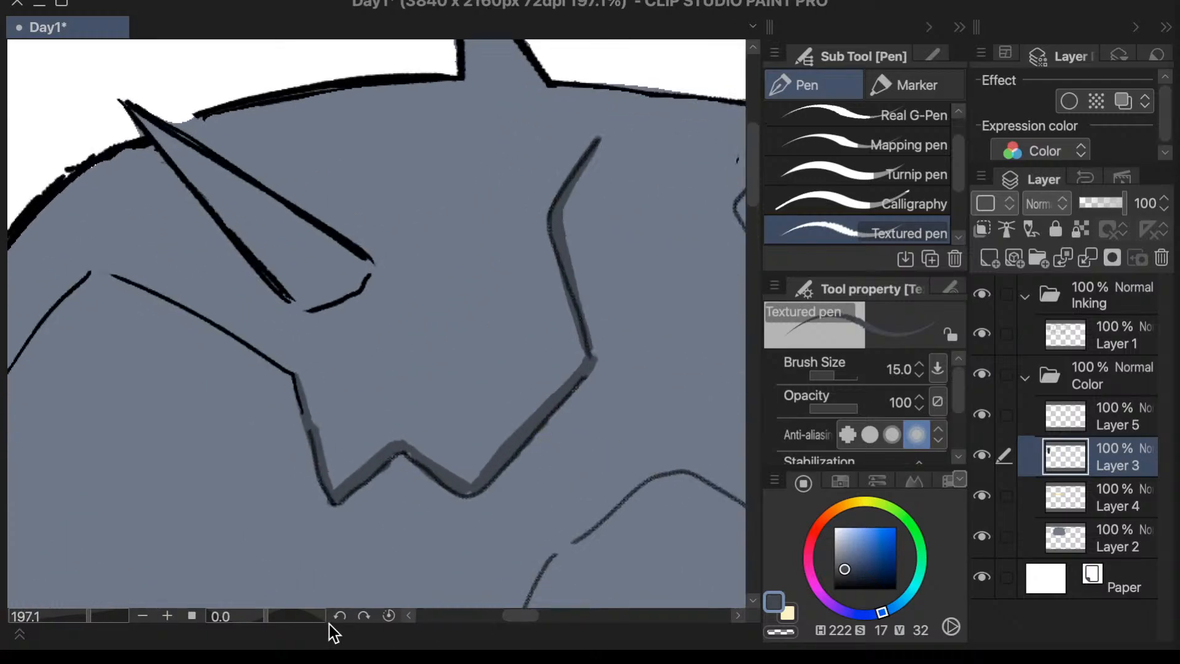
left_click_drag(266, 616, 246, 617)
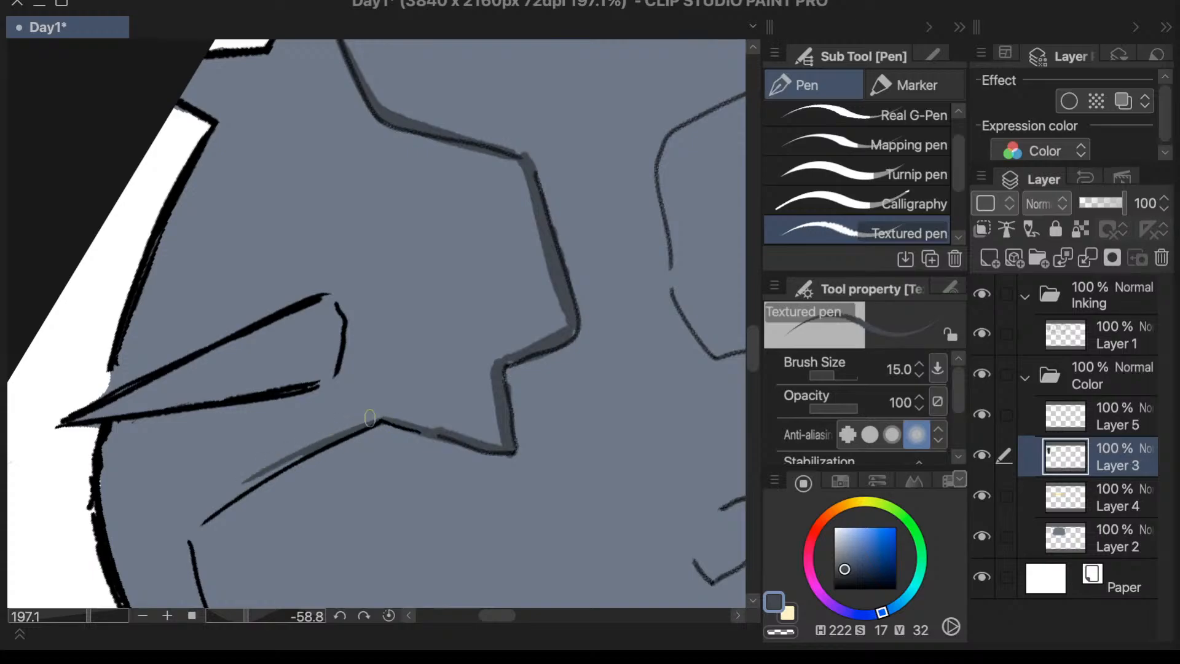
left_click_drag(378, 418, 218, 504)
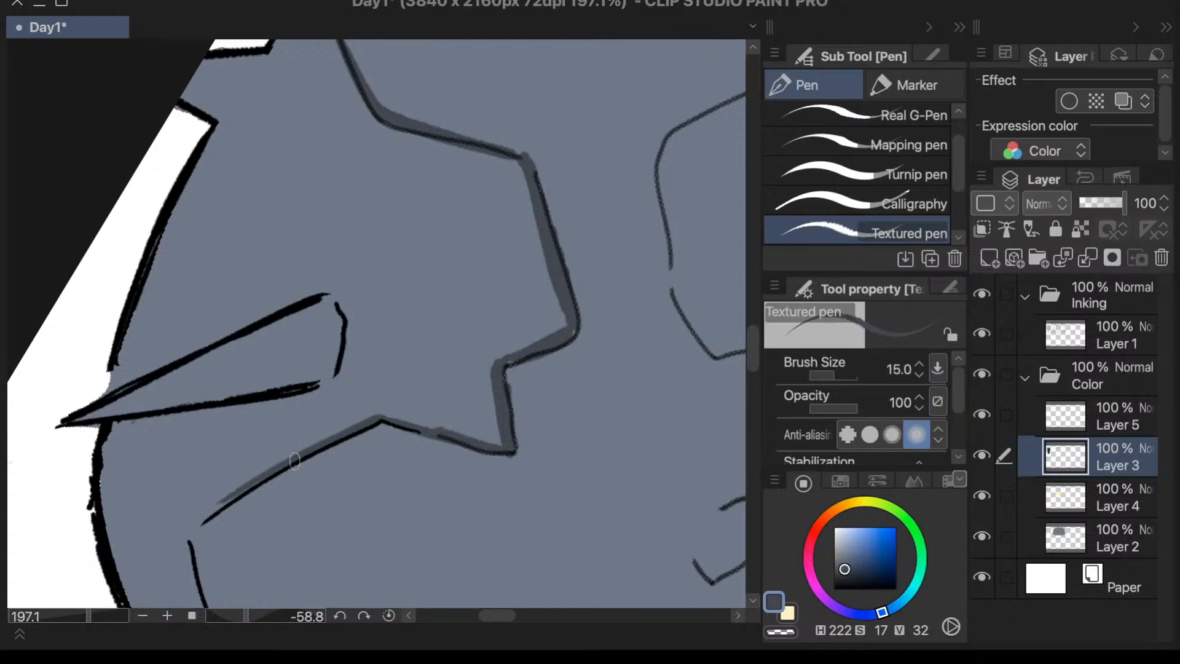
left_click_drag(295, 461, 197, 524)
mouse_move(272, 478)
left_mouse_down()
mouse_move(206, 521)
mouse_move(228, 502)
mouse_move(193, 523)
left_mouse_up()
- Shade the last stretch of the same crack from its outer corner down to the dome's side outline
scroll(279, 347, "down", 10)
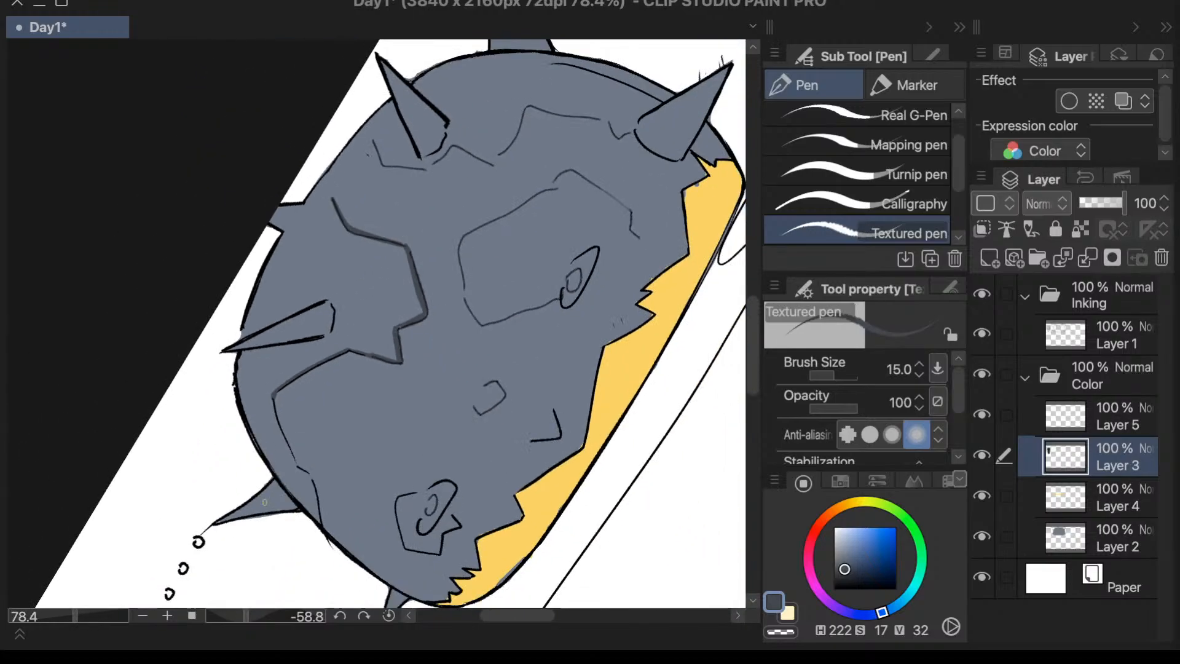
scroll(288, 492, "up", 7)
scroll(306, 393, "up", 3)
left_click_drag(270, 274, 318, 441)
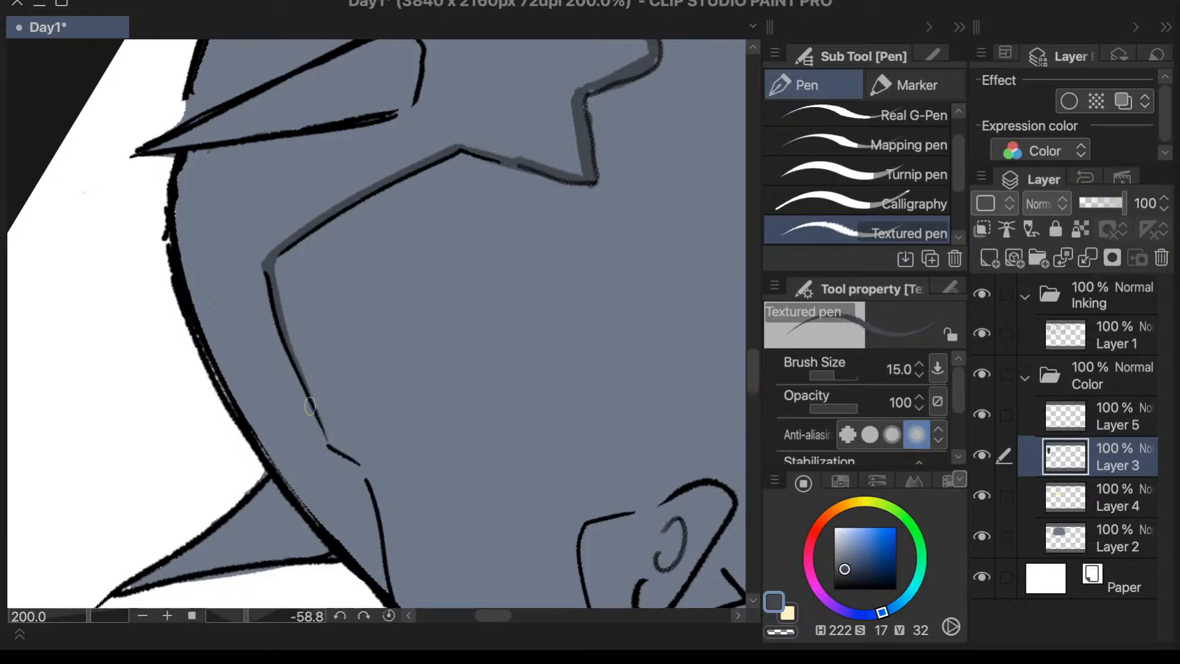
mouse_move(300, 386)
left_mouse_down()
mouse_move(336, 451)
mouse_move(294, 372)
mouse_move(341, 456)
mouse_move(334, 445)
mouse_move(359, 462)
left_mouse_up()
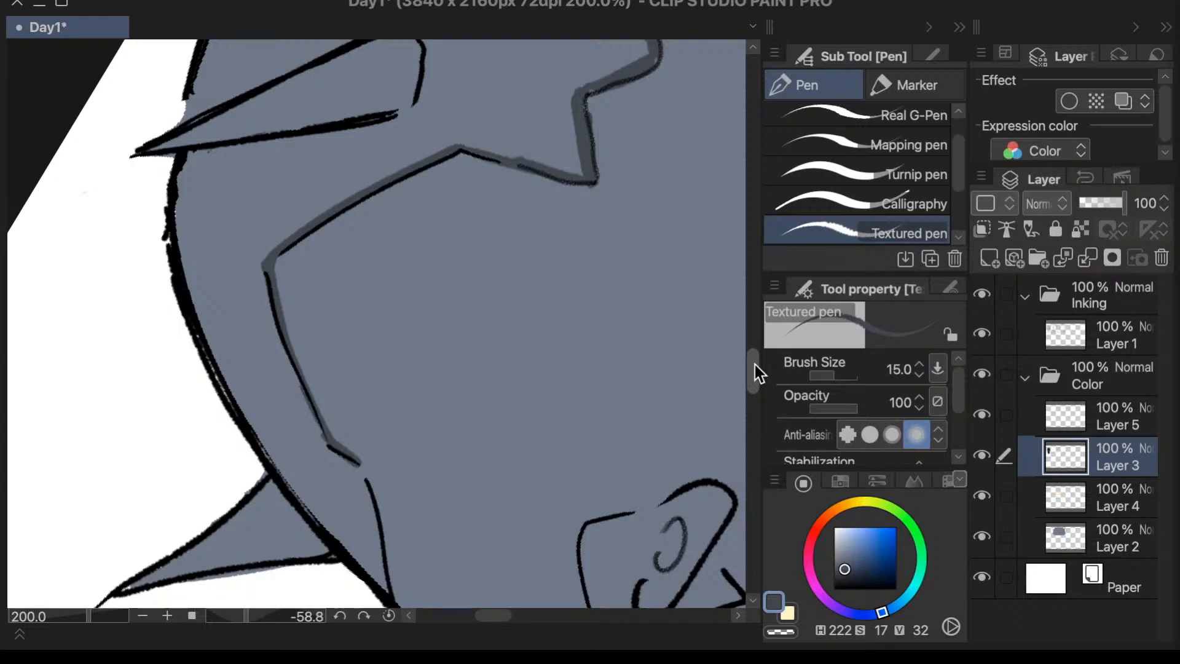
scroll(744, 370, "down", 5)
left_click_drag(363, 283, 392, 365)
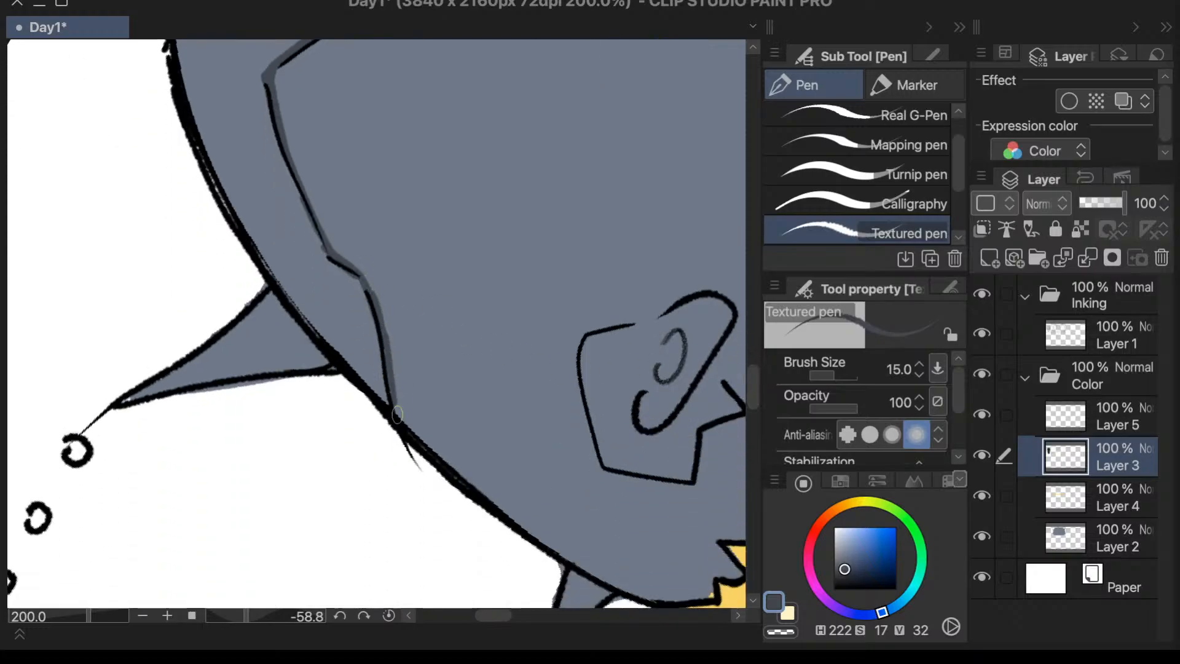
- Shade the crack beside the dome's upper right spike, from its tip through the bends beneath the spike's base
scroll(412, 393, "down", 5)
scroll(415, 405, "down", 1)
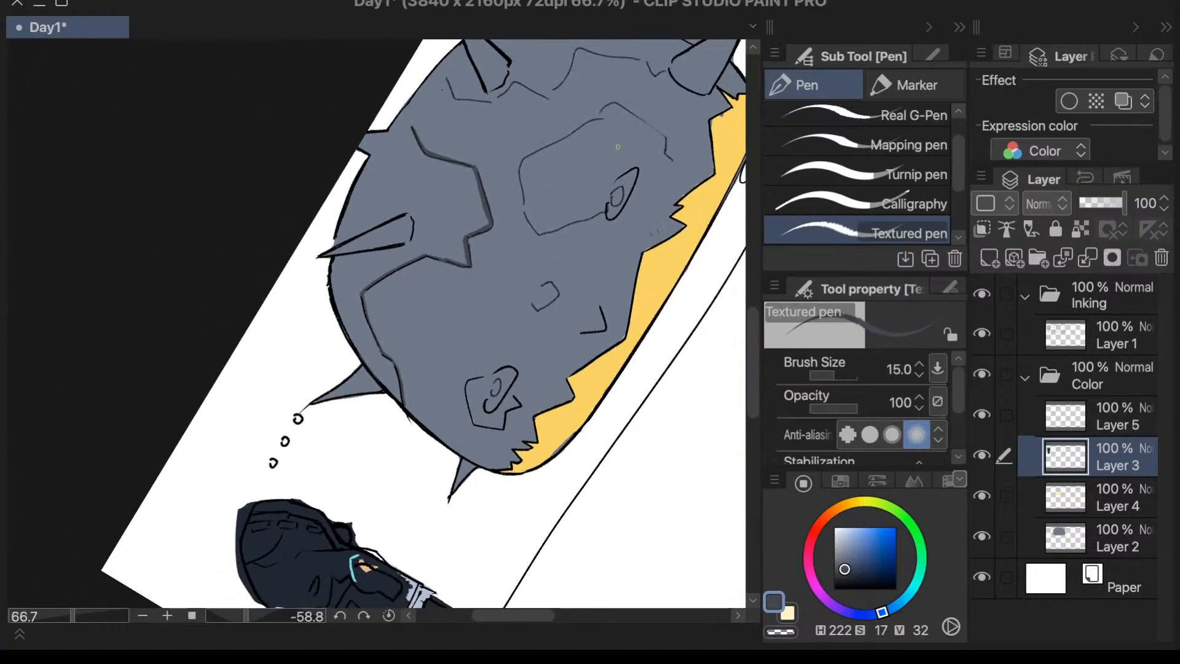
scroll(439, 76, "up", 8)
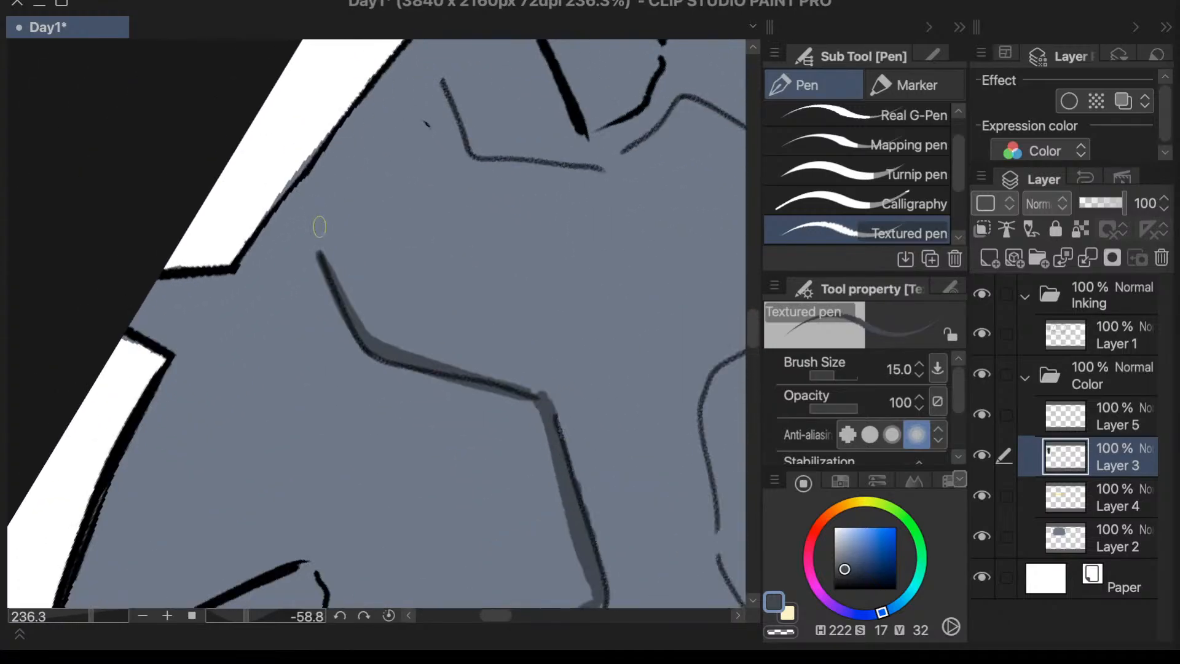
scroll(501, 226, "down", 7)
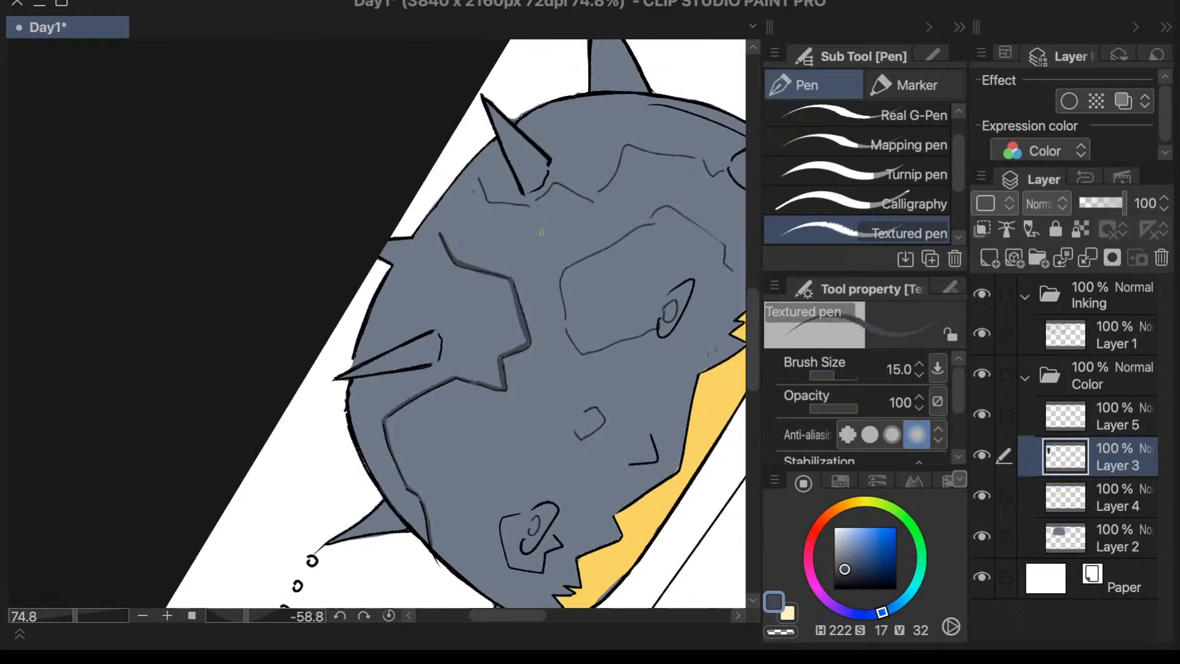
scroll(530, 145, "up", 7)
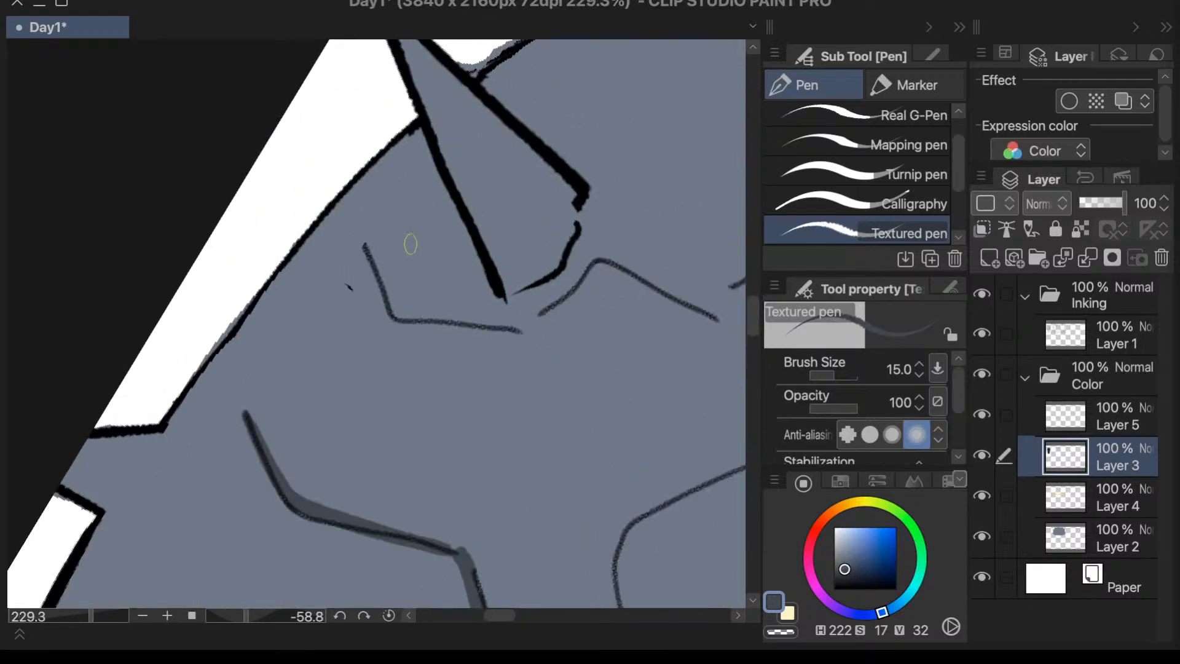
left_click_drag(369, 248, 407, 318)
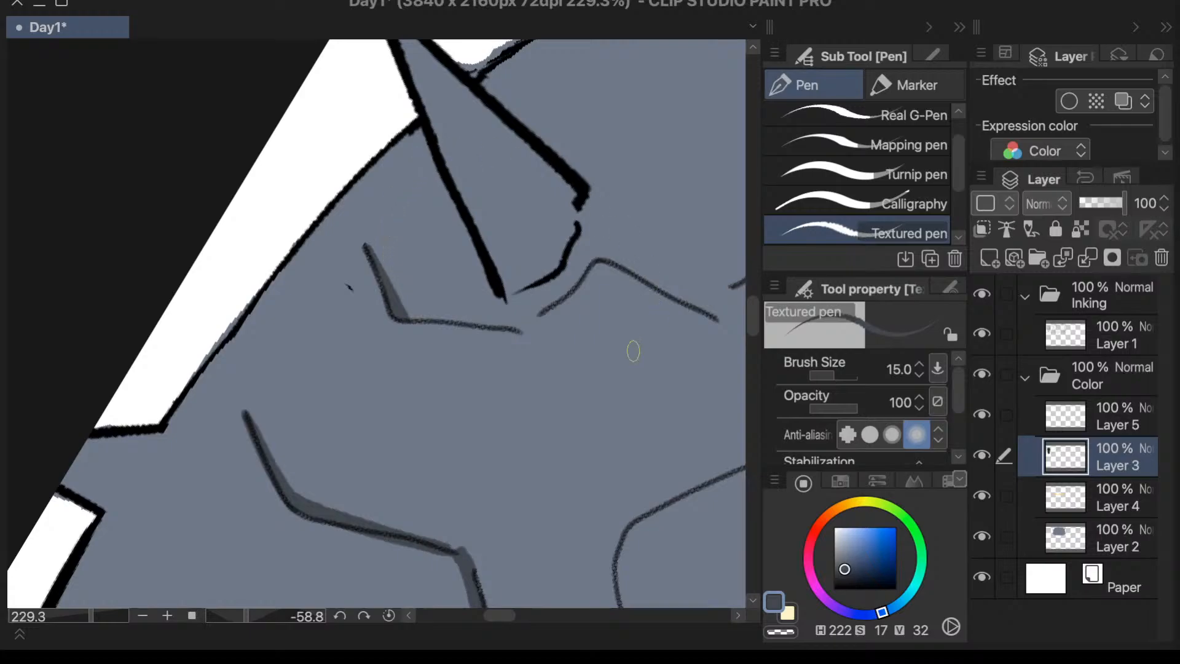
left_click_drag(518, 327, 410, 315)
key("ctrl+z")
left_click_drag(522, 329, 403, 315)
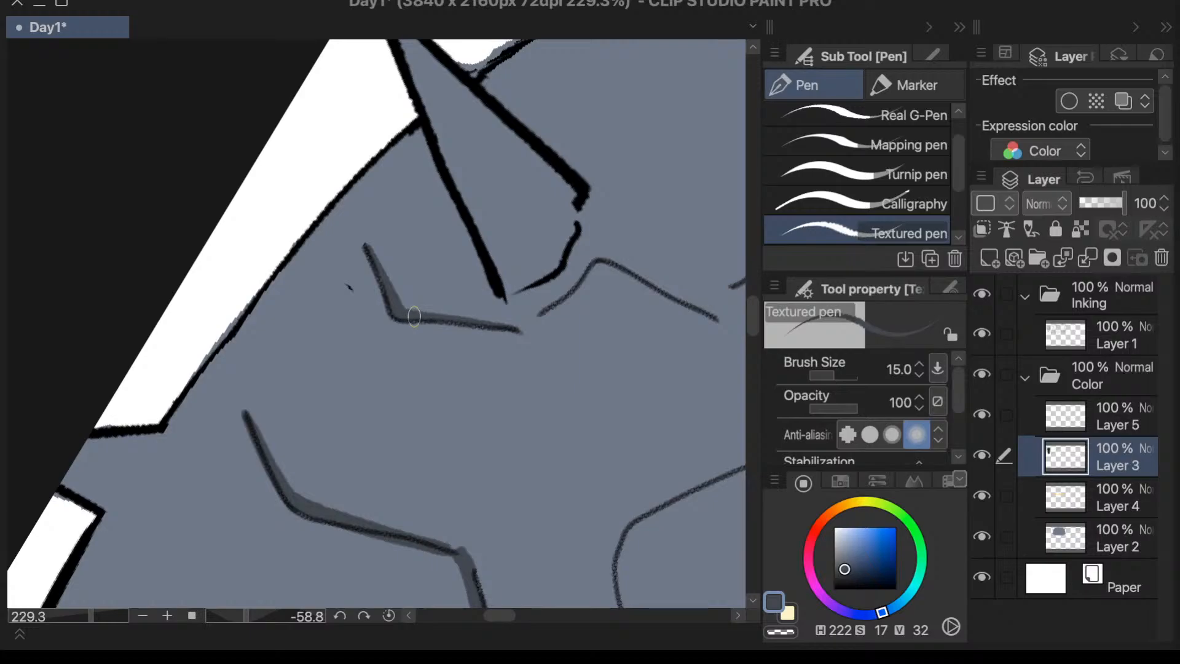
mouse_move(592, 266)
left_mouse_down()
mouse_move(556, 307)
mouse_move(590, 267)
mouse_move(514, 327)
left_mouse_up()
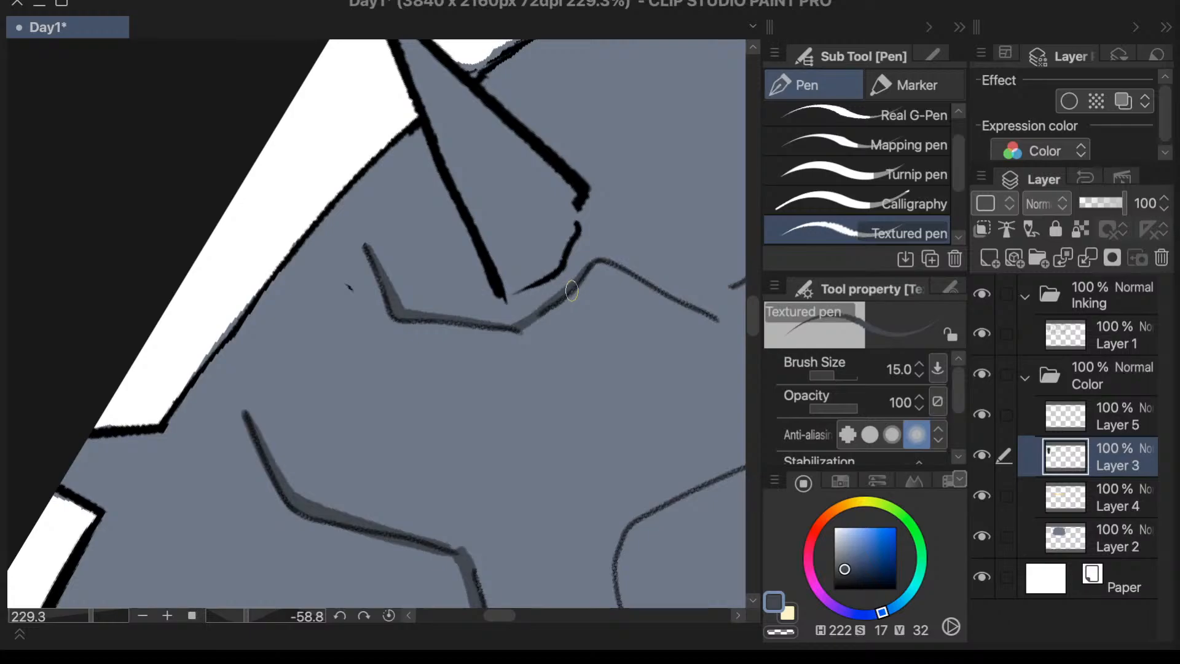
left_click_drag(595, 269, 681, 304)
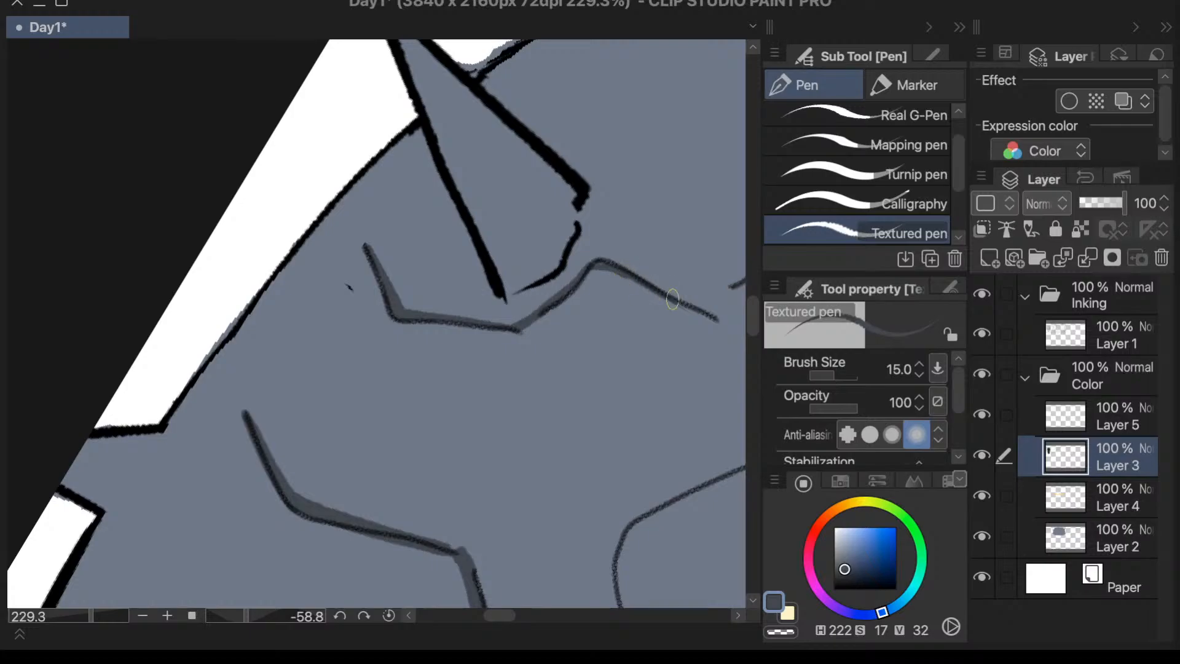
- Reset the canvas rotation to 0, then bridge the gap in the right crack and shade under its wavy horizontal section
scroll(697, 316, "down", 5)
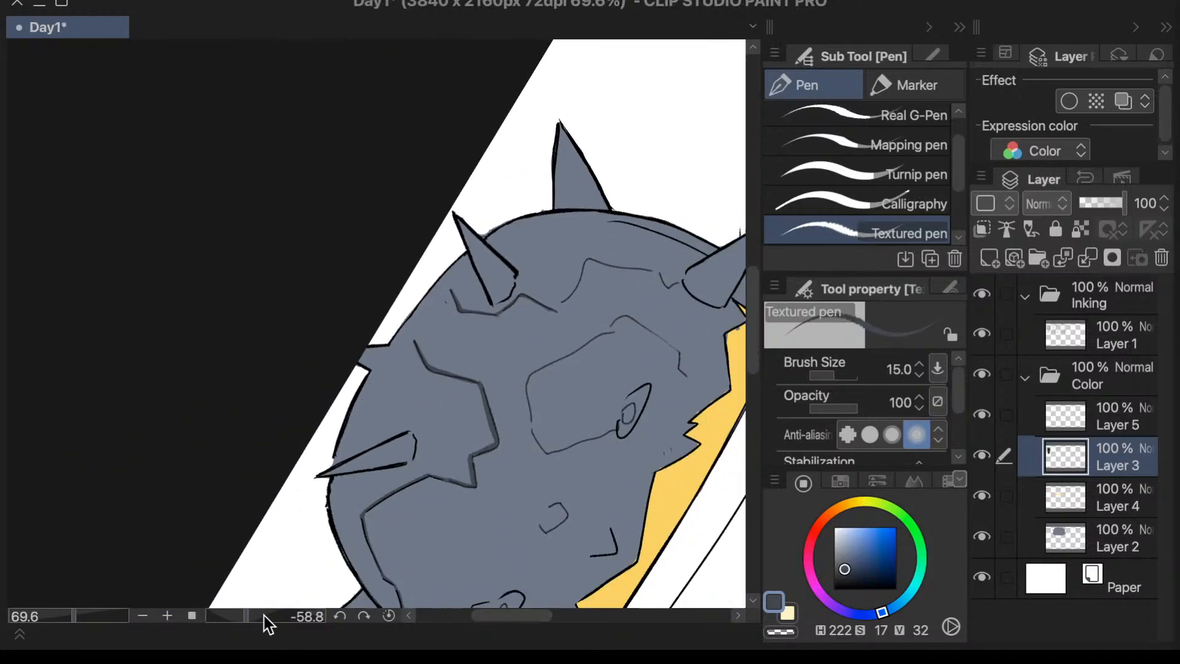
mouse_move(263, 622)
left_mouse_down()
mouse_move(251, 619)
mouse_move(270, 622)
left_mouse_up()
scroll(481, 507, "up", 5)
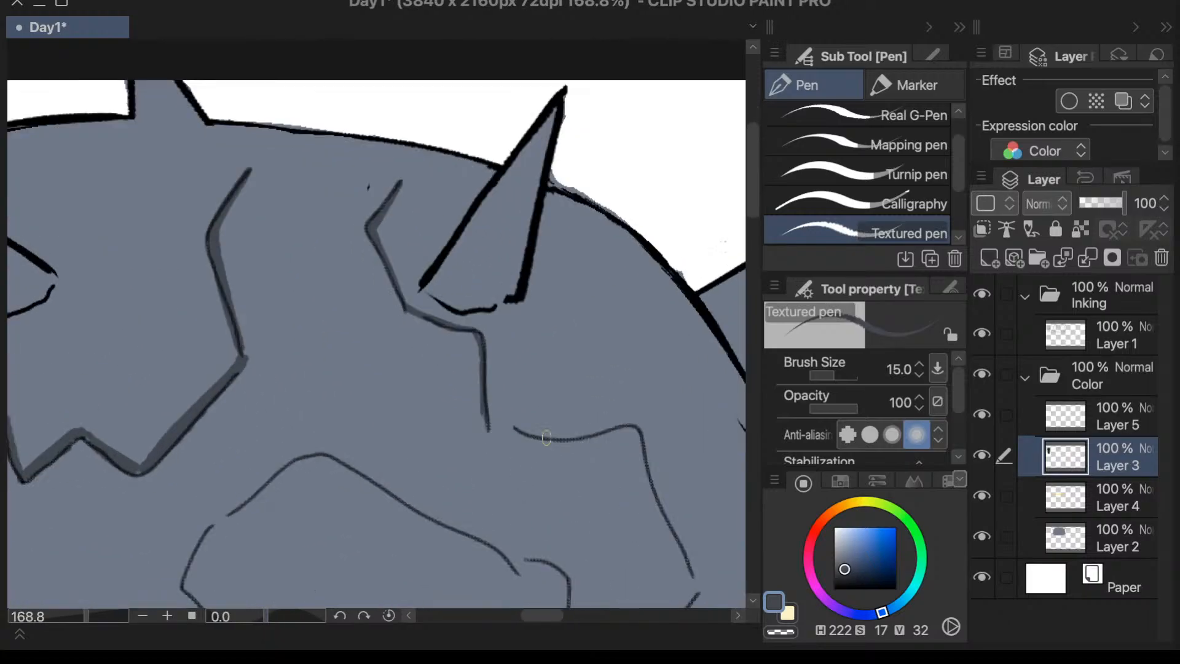
mouse_move(464, 424)
left_mouse_down()
mouse_move(523, 434)
mouse_move(507, 438)
left_mouse_up()
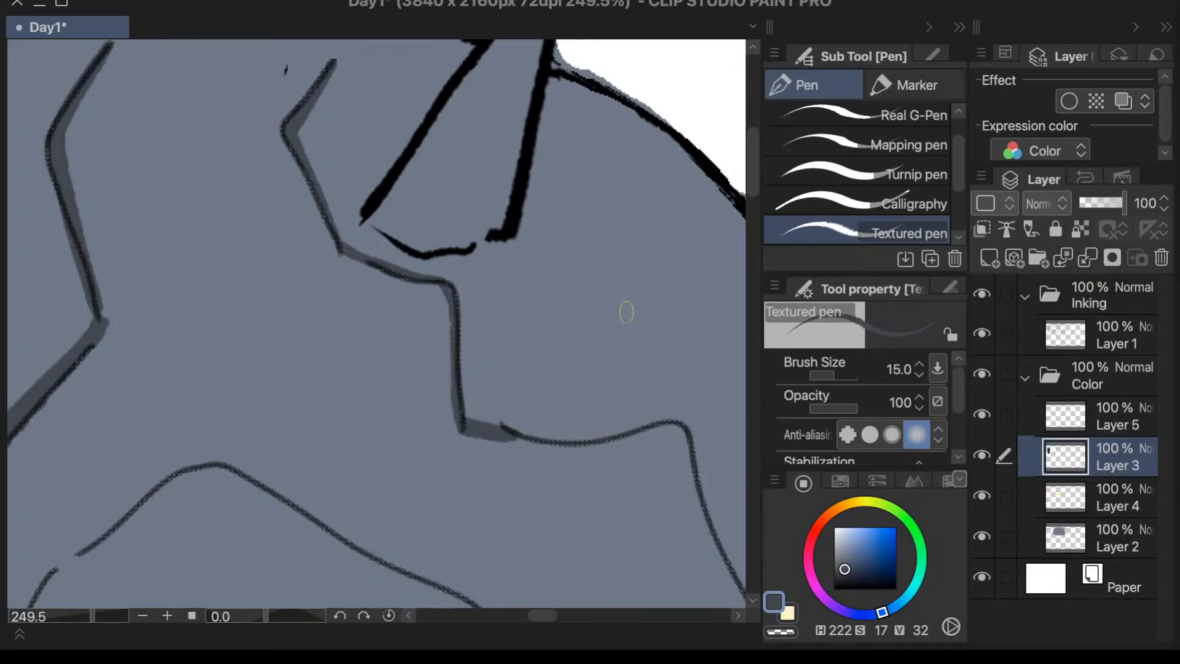
scroll(626, 313, "down", 3)
scroll(636, 441, "up", 3)
mouse_move(494, 346)
left_mouse_down()
mouse_move(594, 367)
mouse_move(506, 359)
mouse_move(689, 353)
mouse_move(597, 369)
mouse_move(579, 367)
mouse_move(669, 335)
left_mouse_up()
key("super+z")
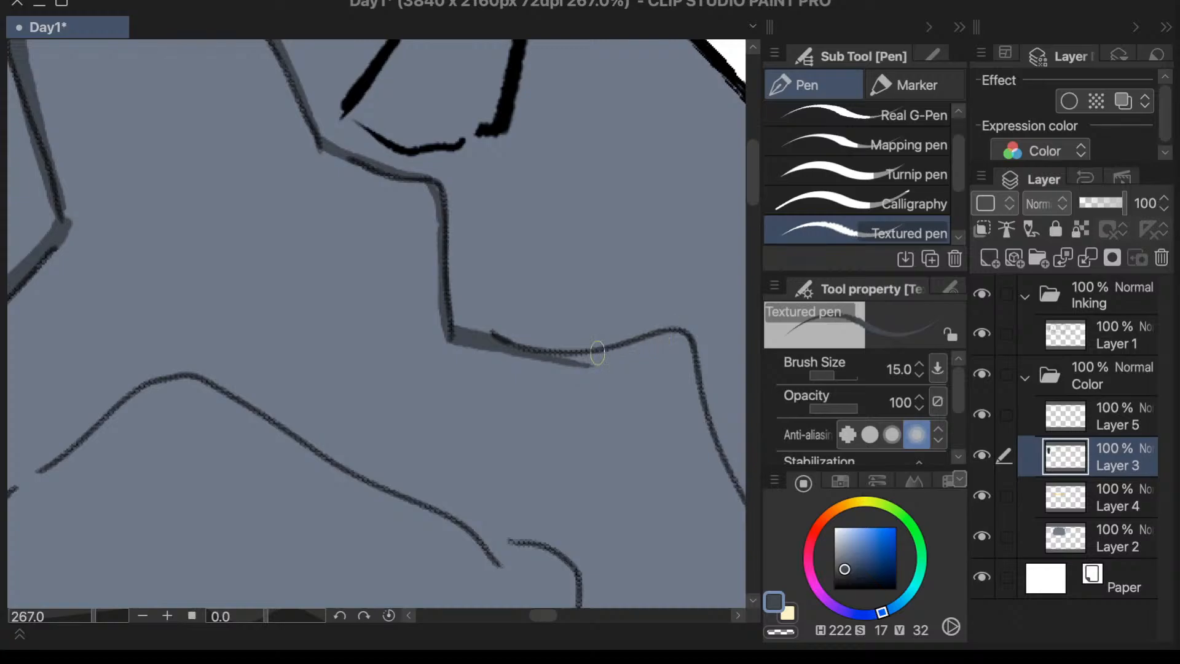
mouse_move(588, 364)
left_mouse_down()
mouse_move(660, 338)
mouse_move(598, 357)
mouse_move(562, 352)
mouse_move(602, 359)
mouse_move(579, 358)
mouse_move(663, 332)
mouse_move(640, 344)
mouse_move(688, 347)
left_mouse_up()
- Shade the right crack's descending line from the wavy section's corner towards the side spike
scroll(631, 299, "down", 8)
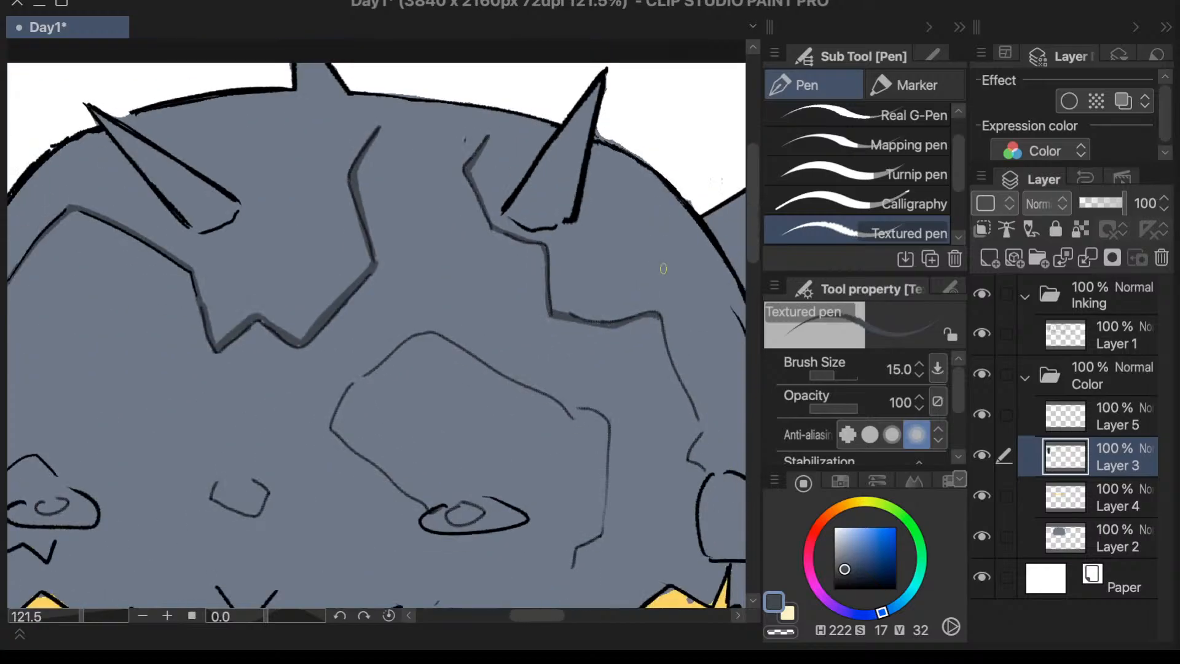
scroll(664, 319, "up", 6)
mouse_move(644, 304)
left_mouse_down()
mouse_move(698, 466)
mouse_move(687, 439)
mouse_move(733, 521)
mouse_move(721, 497)
left_mouse_up()
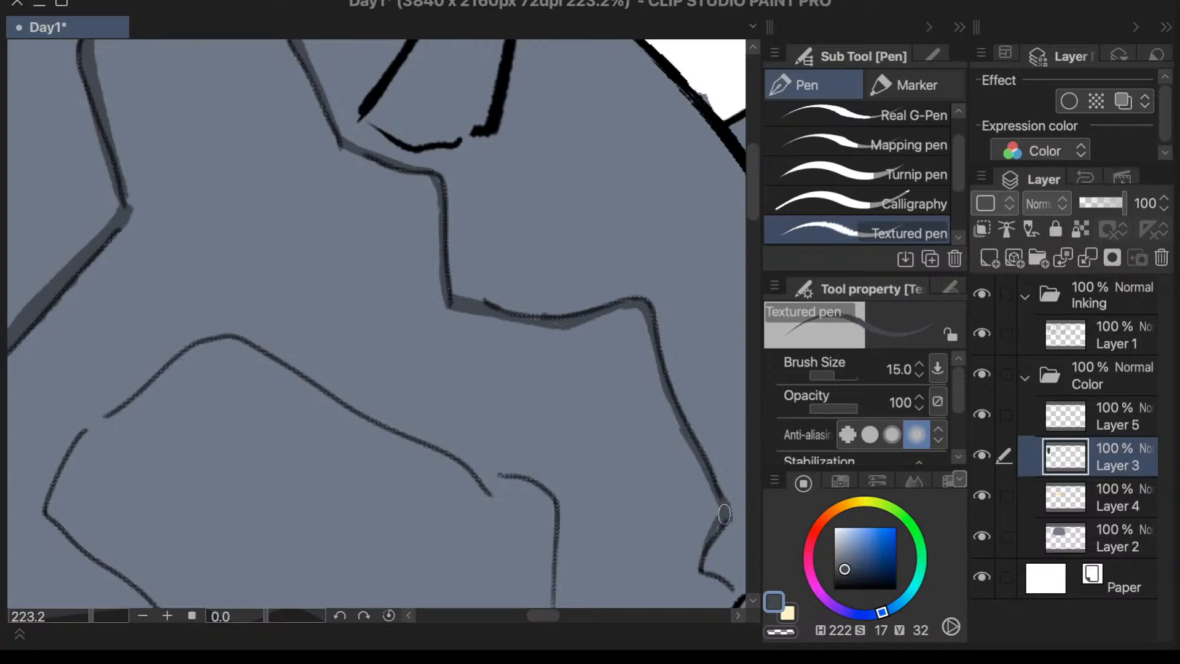
- Shade the right crack's lower end, along the side spike's base and down the edge of the yellow fringe's thin tip
scroll(710, 433, "down", 3)
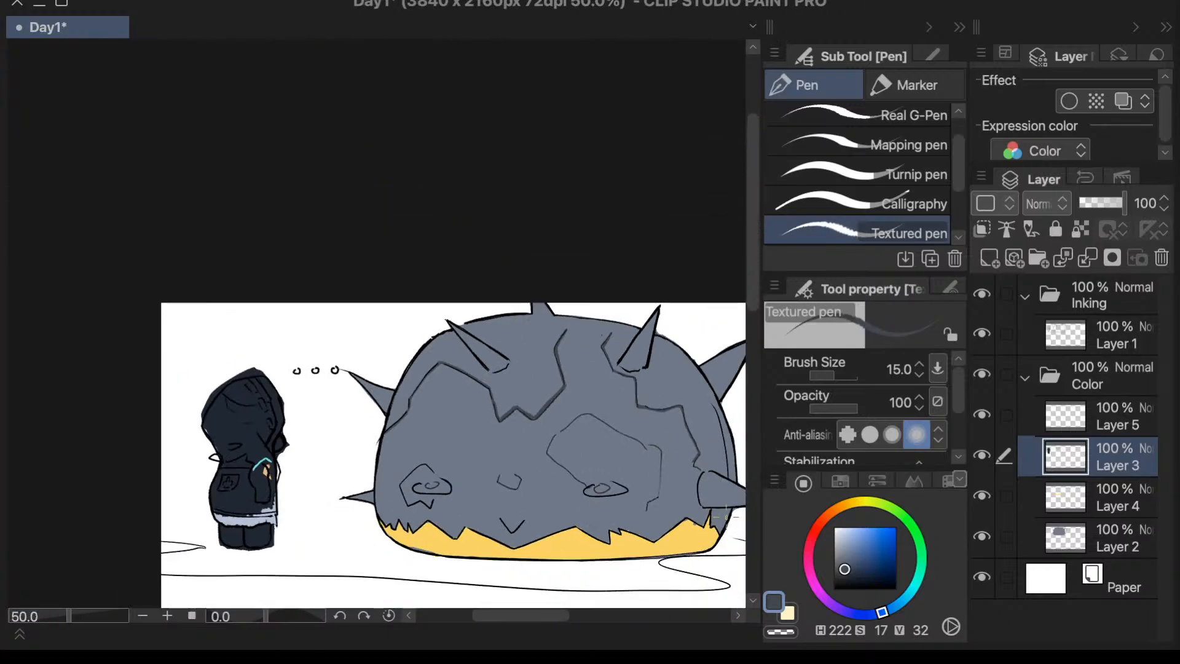
scroll(724, 491, "up", 5)
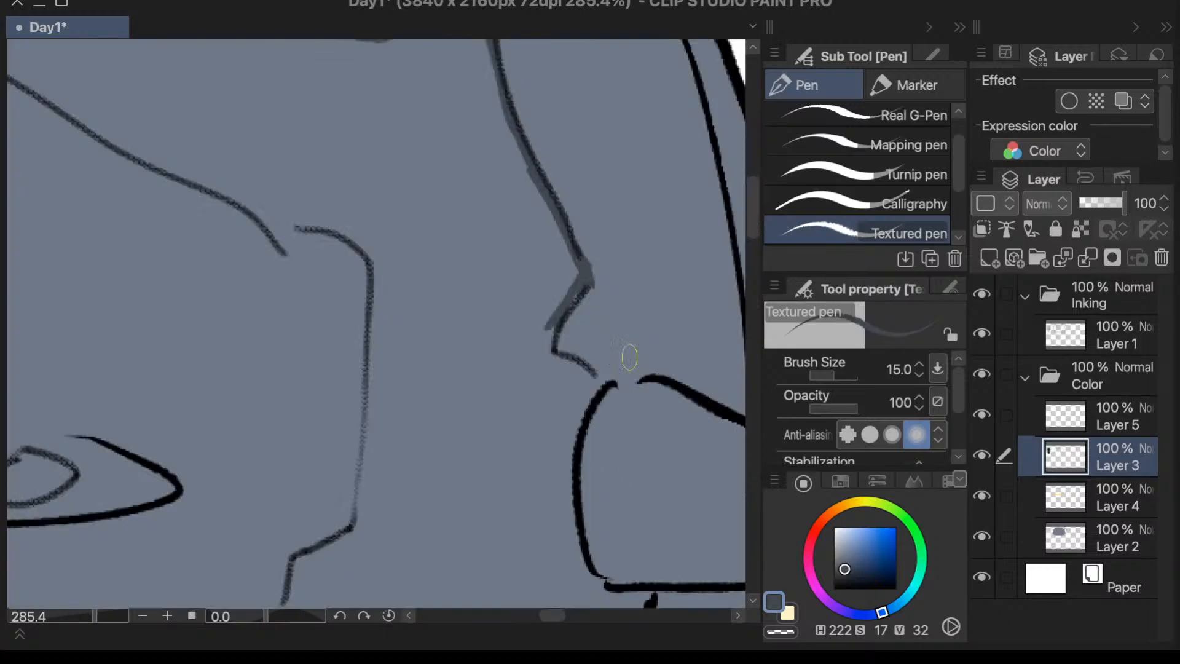
mouse_move(549, 326)
left_mouse_down()
mouse_move(592, 391)
mouse_move(570, 470)
mouse_move(585, 562)
left_mouse_up()
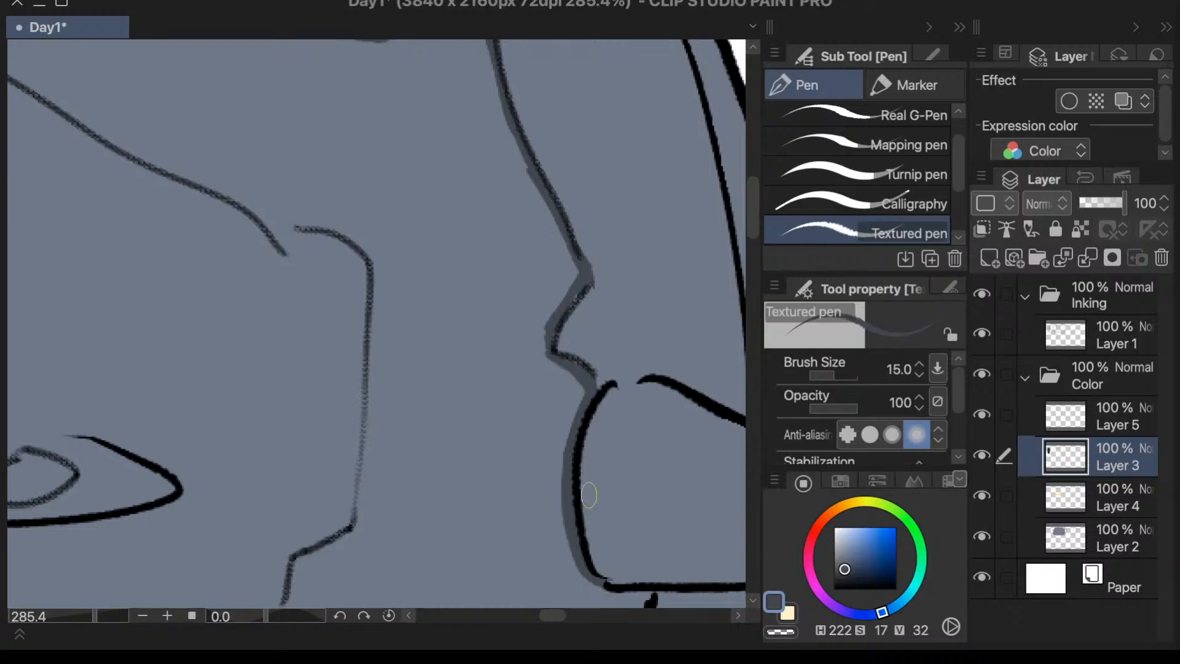
scroll(589, 495, "down", 5)
scroll(557, 332, "up", 5)
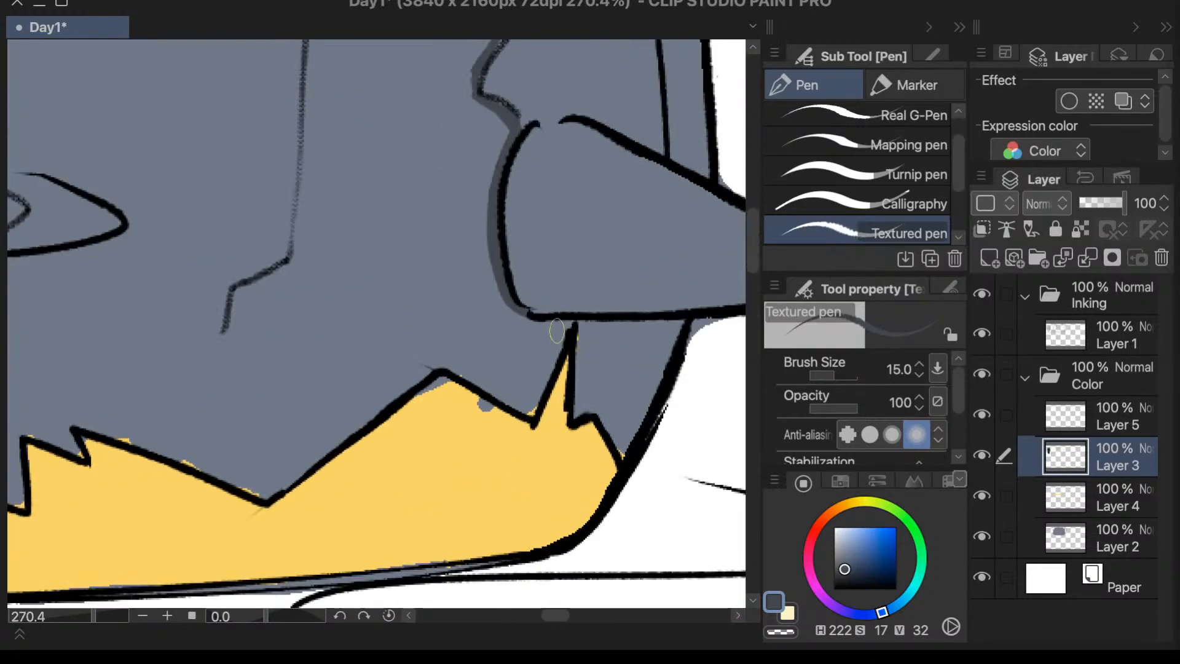
mouse_move(564, 327)
left_mouse_down()
mouse_move(528, 414)
mouse_move(578, 323)
left_mouse_up()
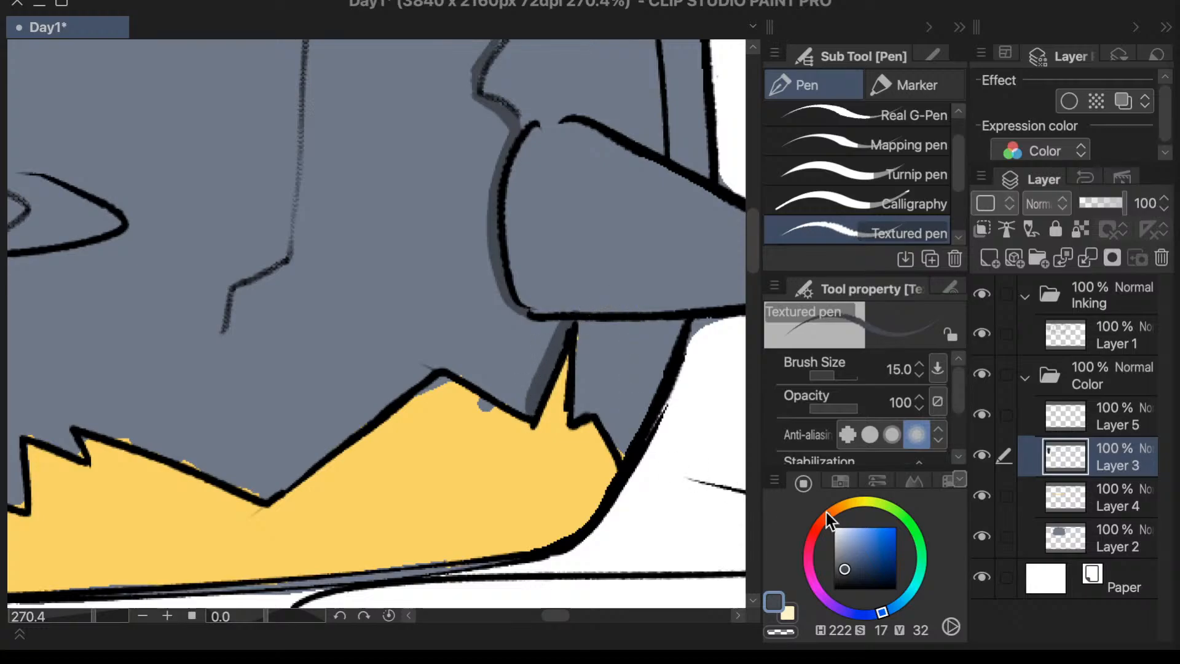
- Sample the fringe's yellow and paint over the stray grey spot and gap beneath its peak near the side spike with the Textured pen
left_click(983, 492)
left_click(985, 495)
key("i")
left_click(485, 438)
key("e")
key("p")
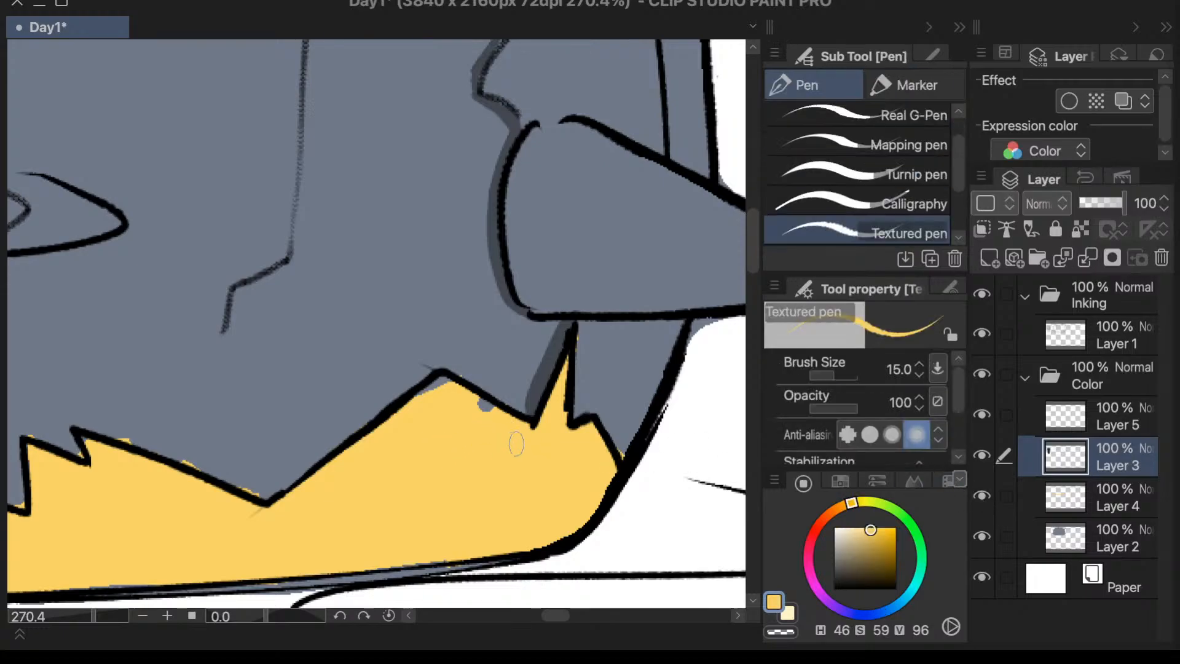
mouse_move(499, 424)
left_mouse_down()
mouse_move(474, 404)
mouse_move(492, 407)
mouse_move(437, 387)
left_mouse_up()
- Make Layer 4 active and erase the yellow spilling above the fringe's slope between the mouth and the side spike
key("e")
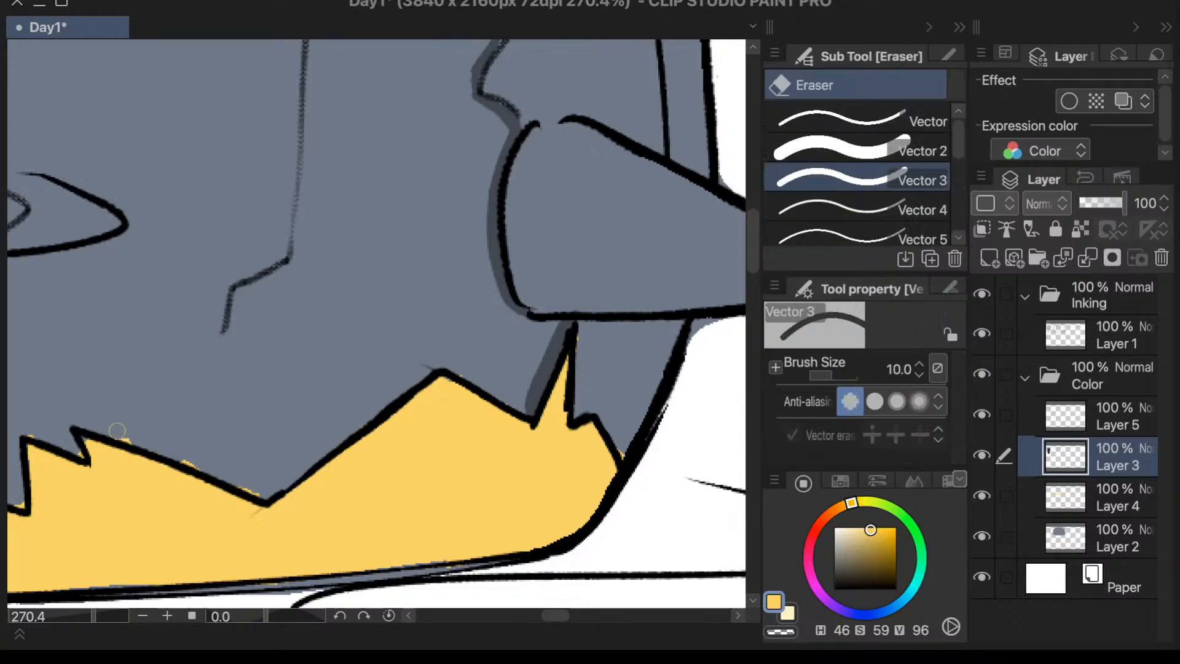
left_click(987, 456)
left_click(987, 456)
left_click(1054, 488)
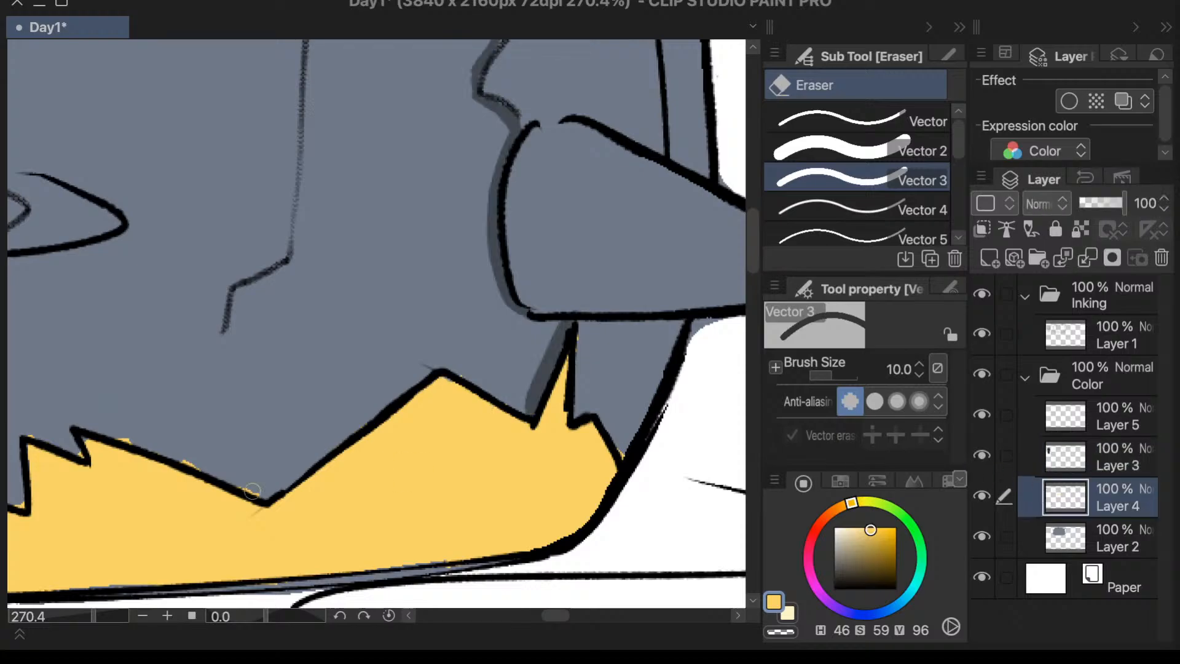
left_click_drag(136, 438, 253, 493)
scroll(186, 380, "down", 2)
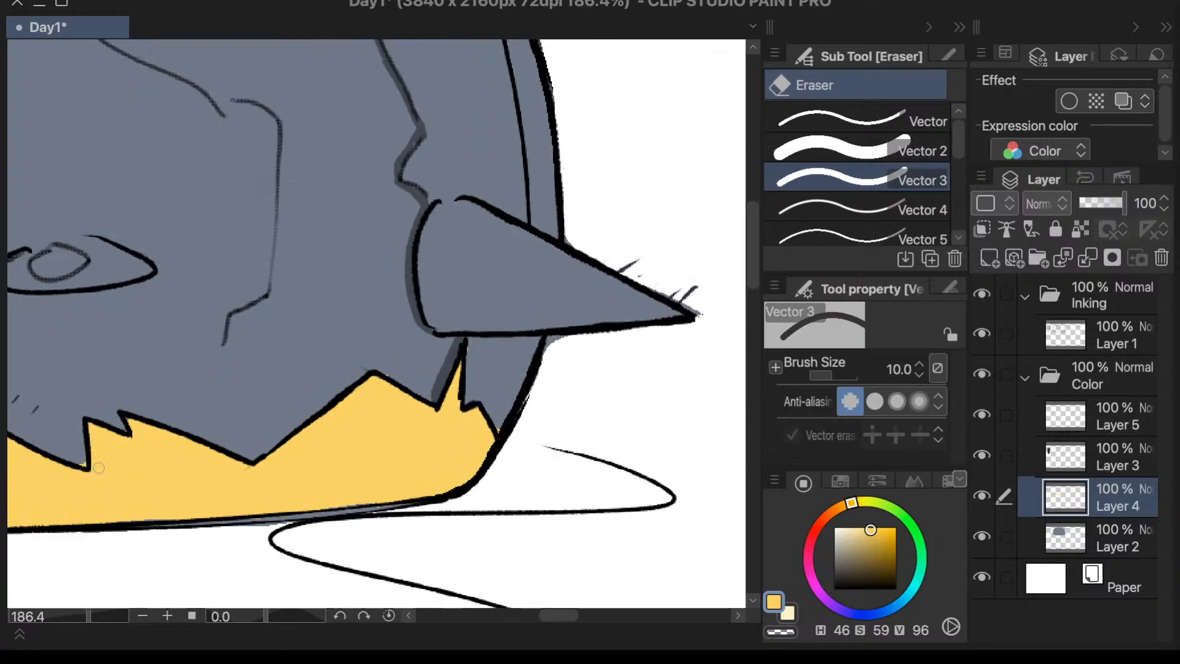
scroll(89, 461, "up", 4)
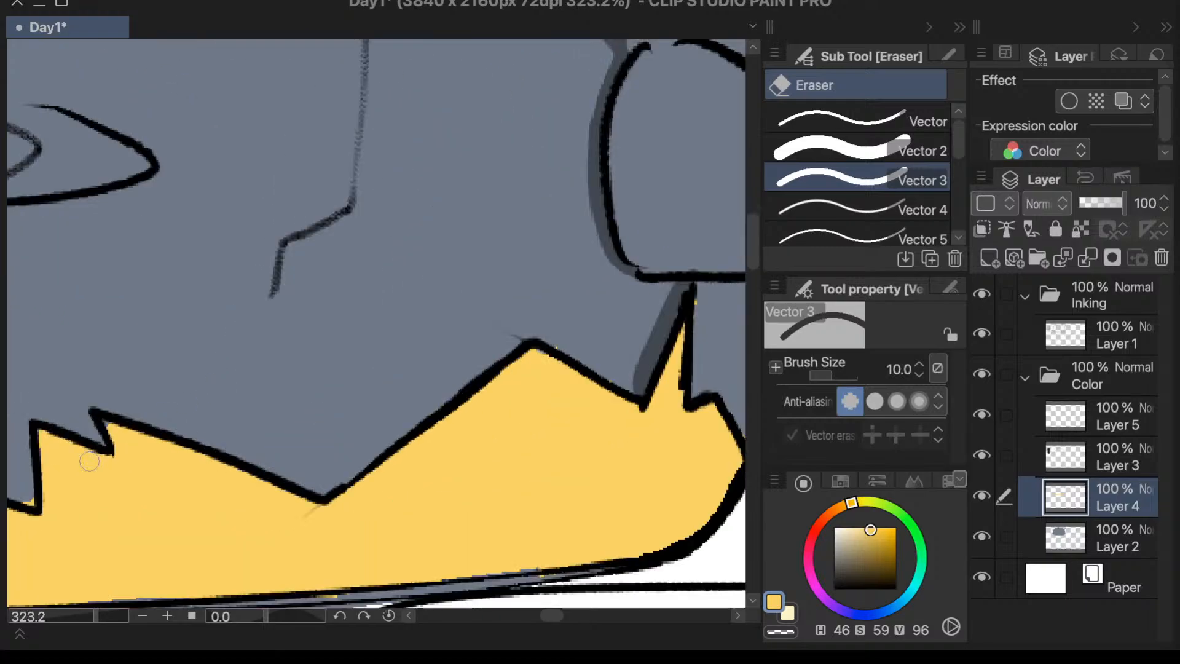
- Erase the yellow spill above the fringe outline from the mouth across to the peak beneath the left eye
scroll(89, 461, "down", 5)
scroll(302, 244, "up", 3)
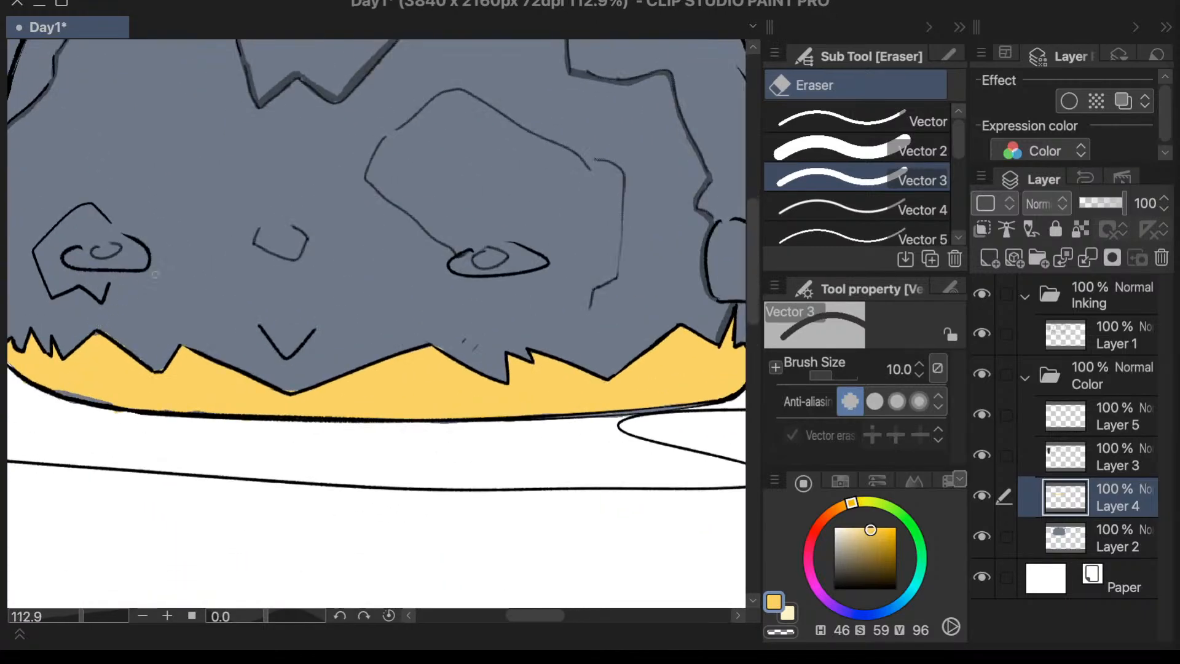
scroll(345, 433, "up", 3)
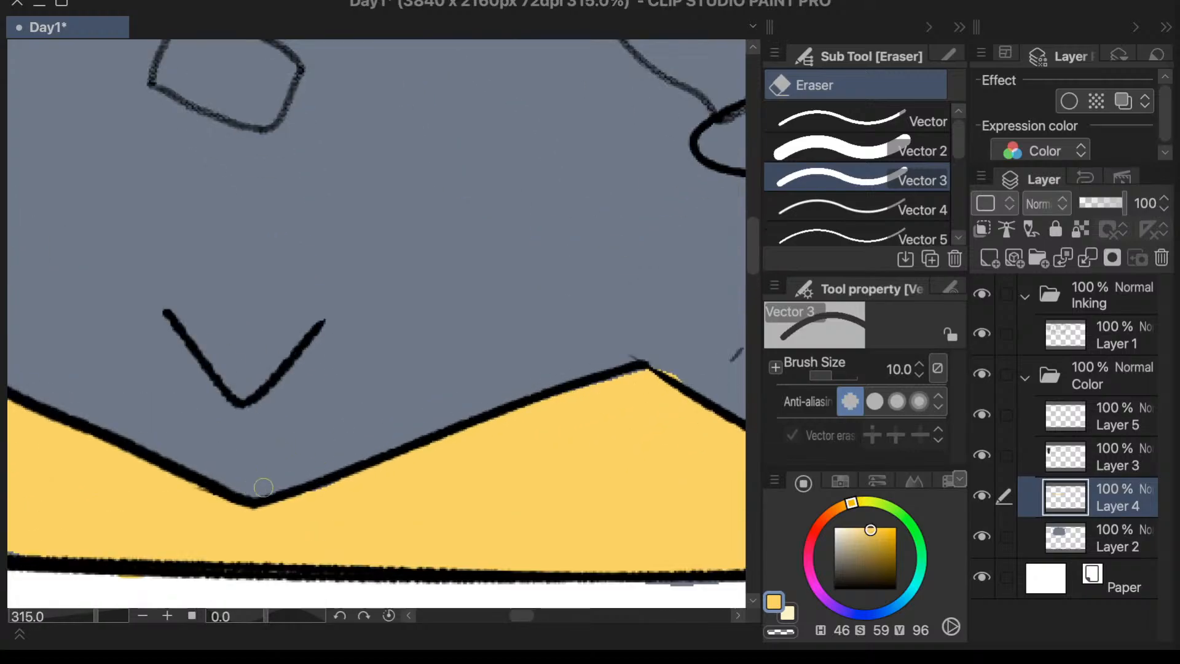
scroll(281, 367, "down", 4)
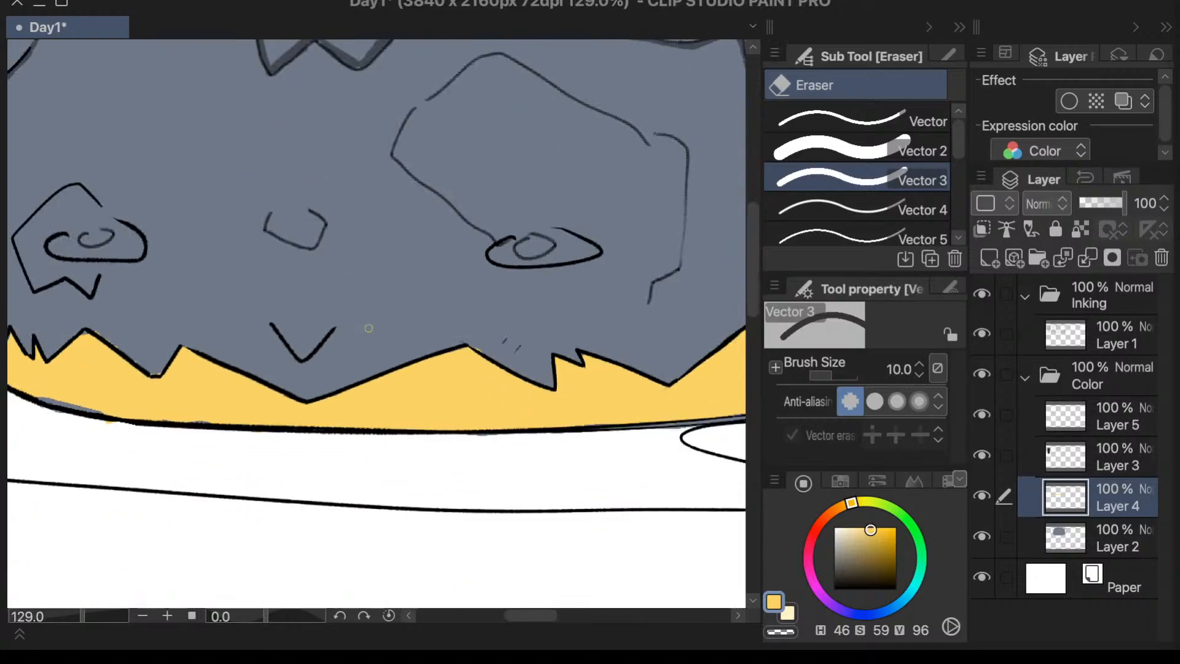
scroll(262, 293, "up", 2)
scroll(262, 292, "up", 3)
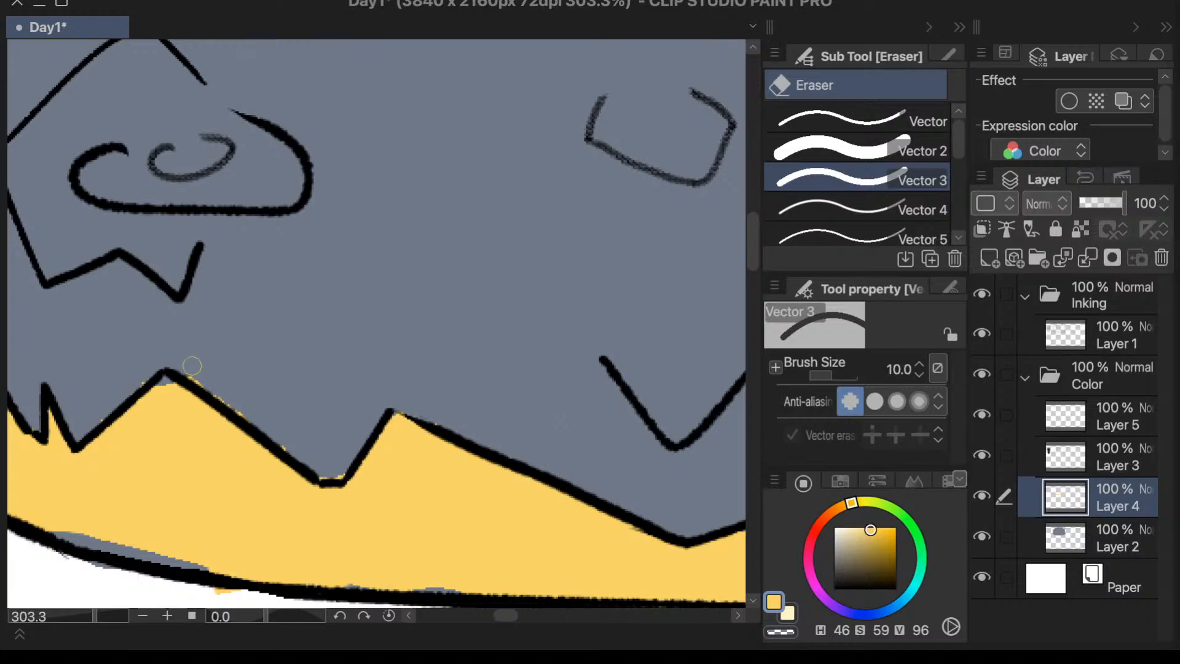
left_click_drag(191, 365, 291, 452)
- Fill the grey and white gaps along the dome's lower left outline with yellow, using the Calligraphy pen at size 20
key("p")
scroll(523, 495, "down", 2)
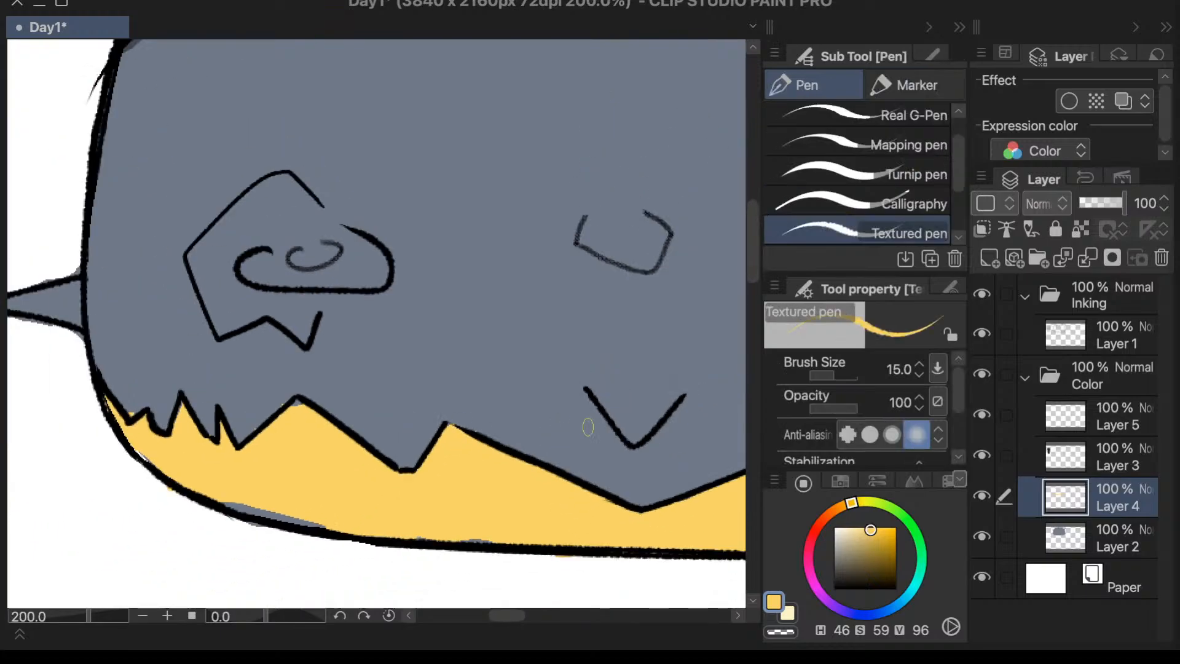
scroll(512, 561, "up", 3)
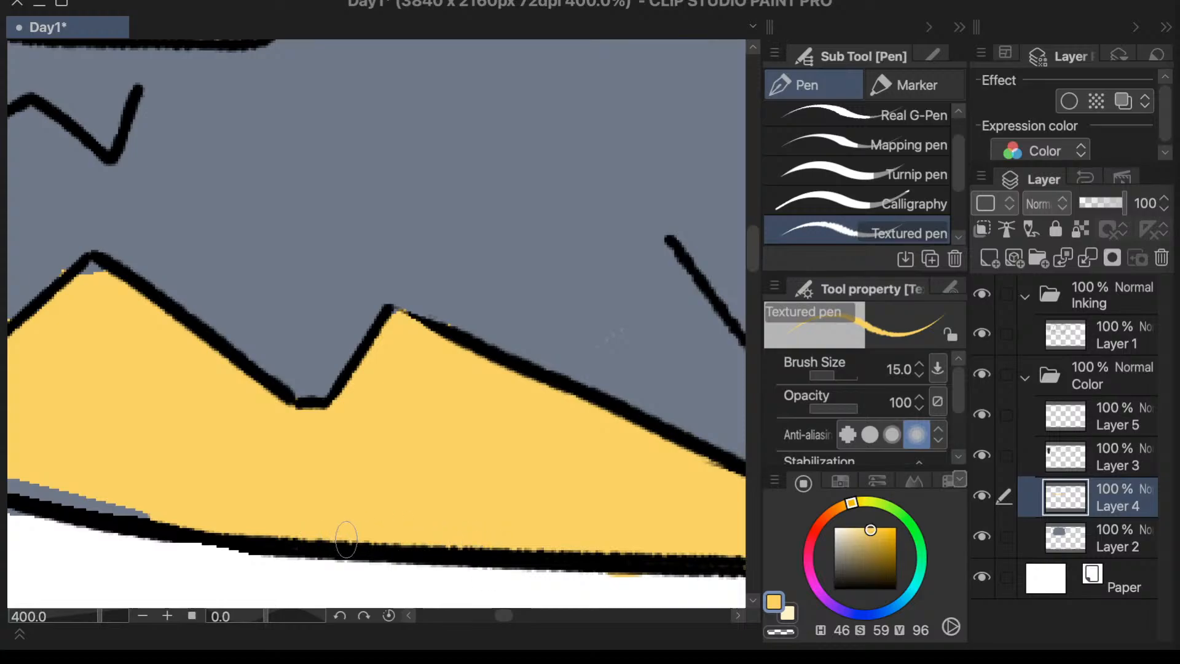
scroll(445, 536, "down", 2)
left_click(922, 200)
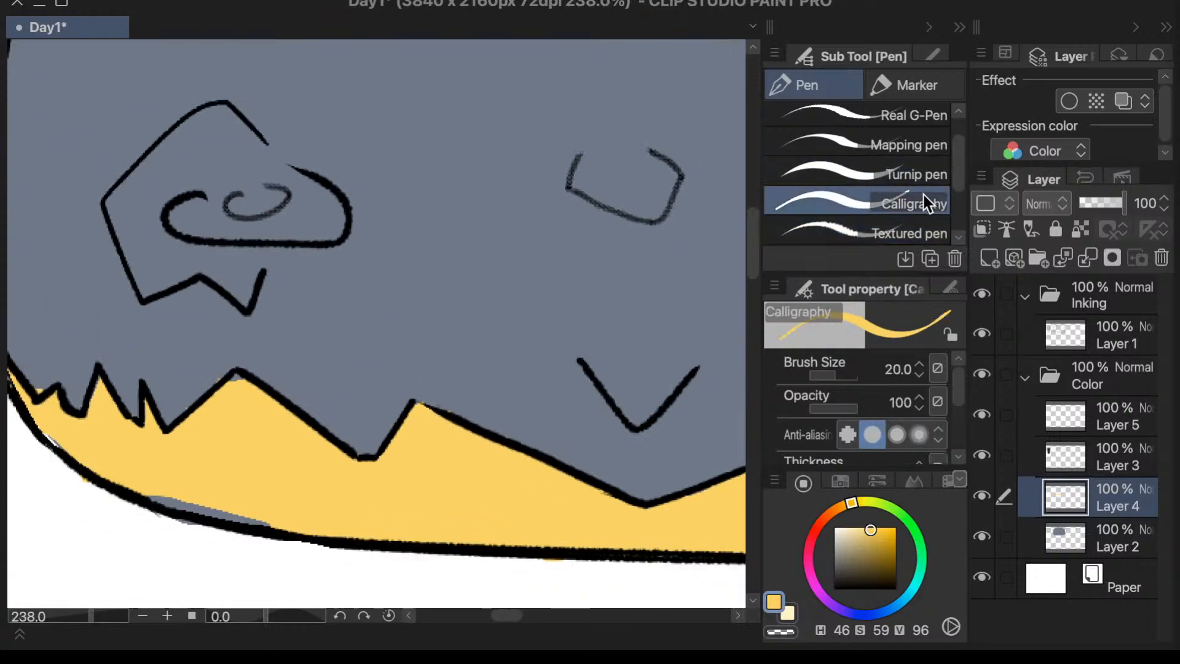
left_click_drag(46, 425, 173, 501)
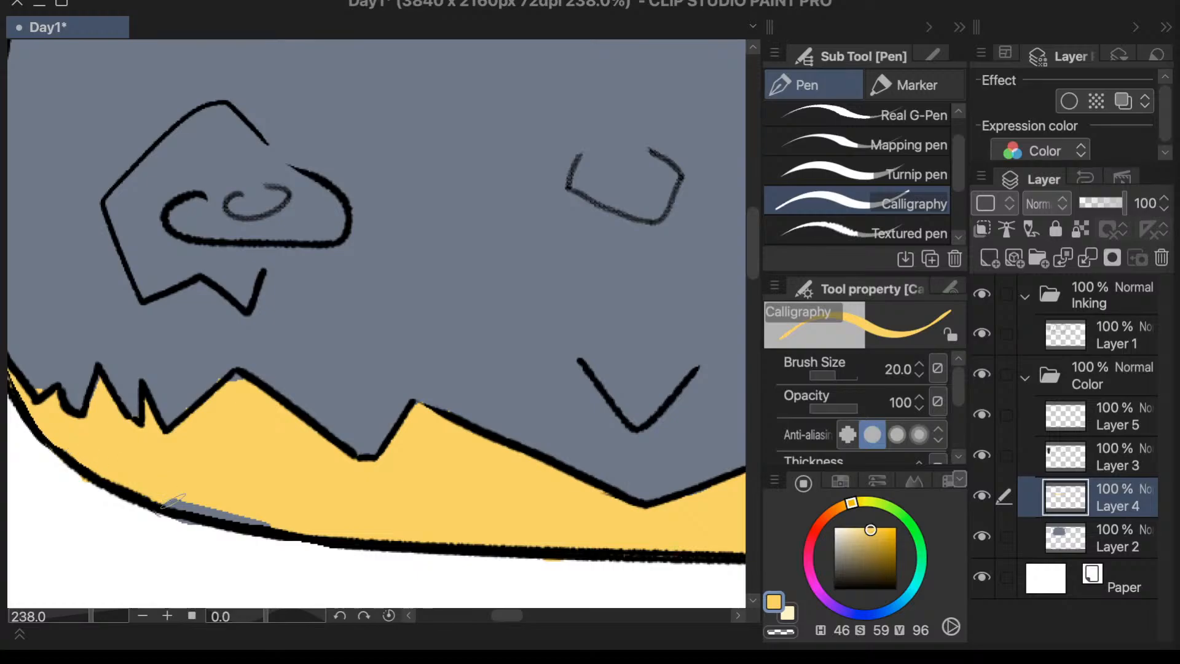
mouse_move(109, 473)
left_mouse_down()
mouse_move(233, 517)
mouse_move(184, 506)
mouse_move(296, 523)
left_mouse_up()
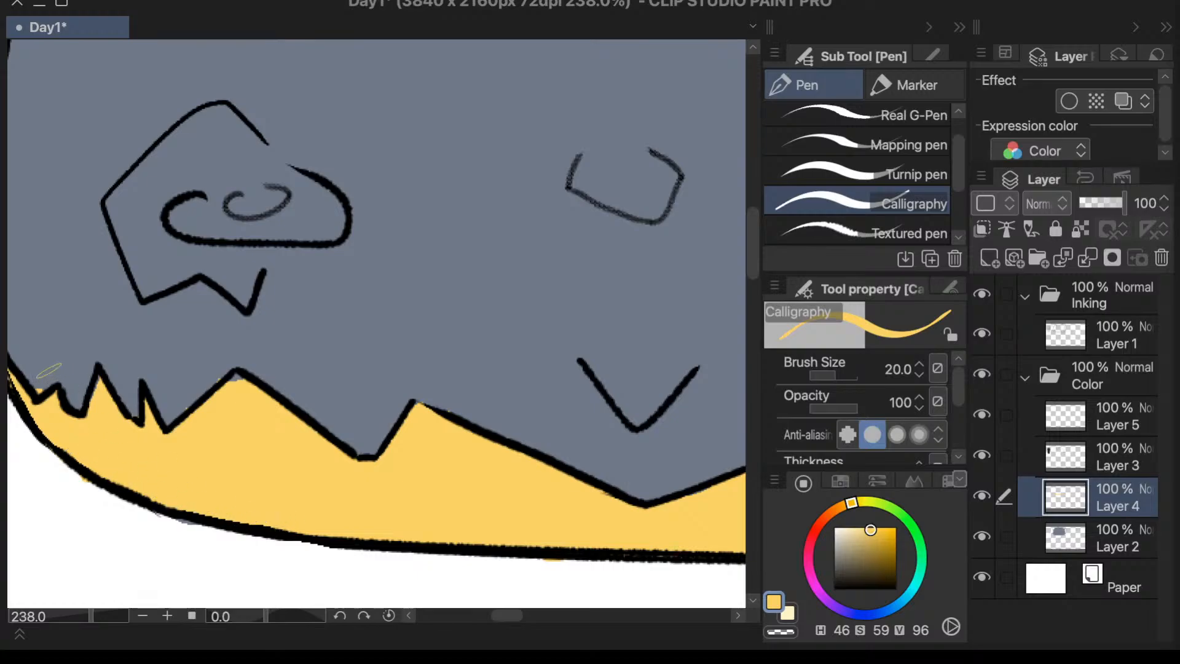
- Fill the grey gap inside the fringe's peak beneath the left eye with yellow and erase the spill along its slope
key("e")
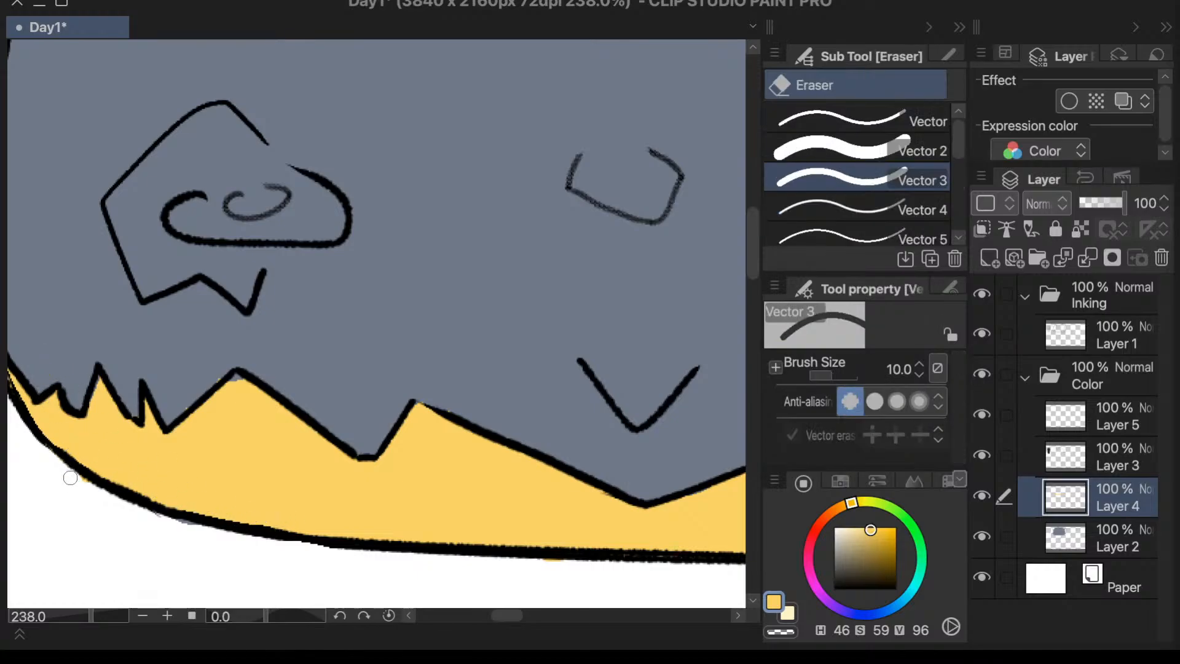
scroll(114, 474, "down", 3)
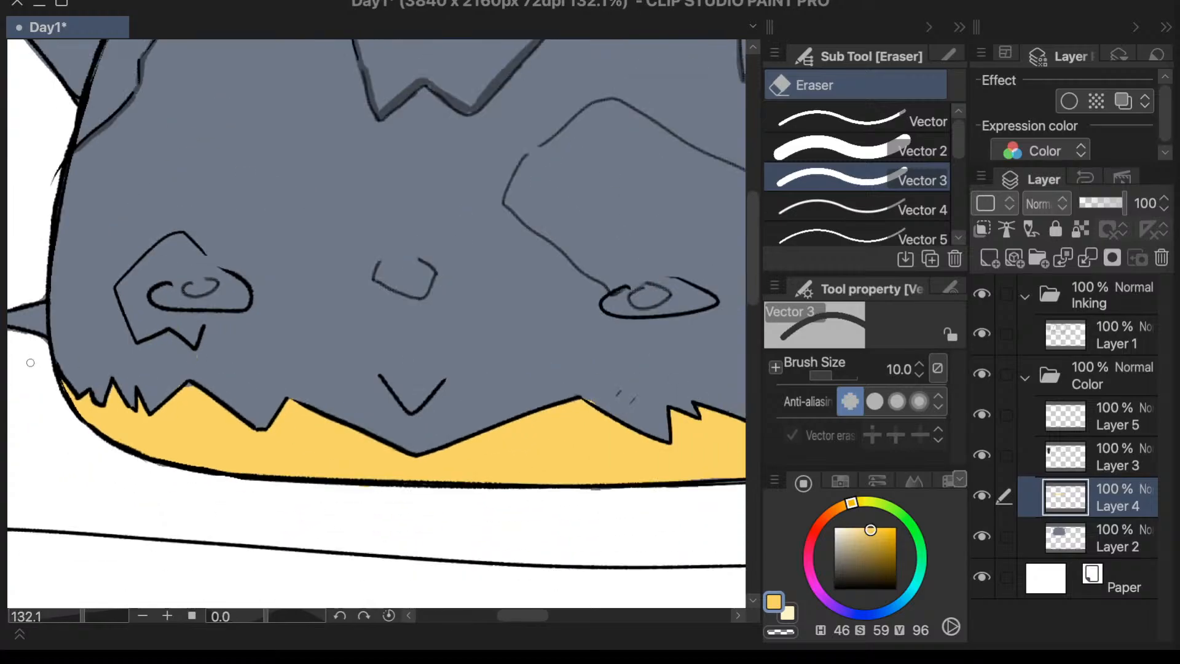
scroll(130, 413, "up", 4)
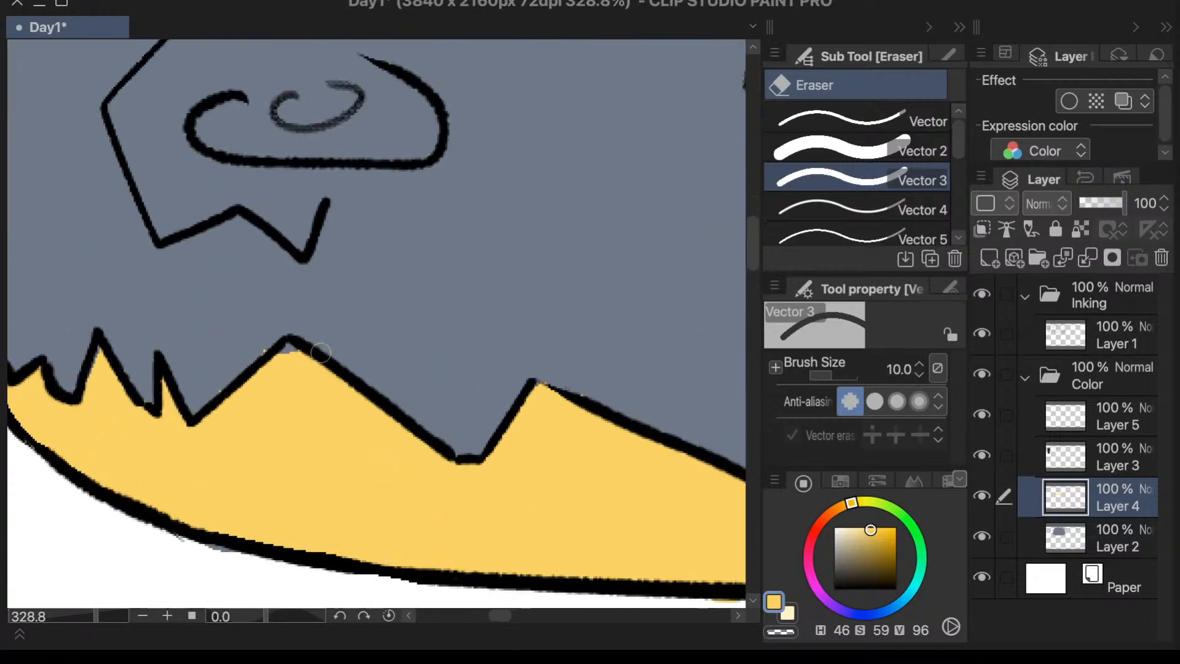
key("p")
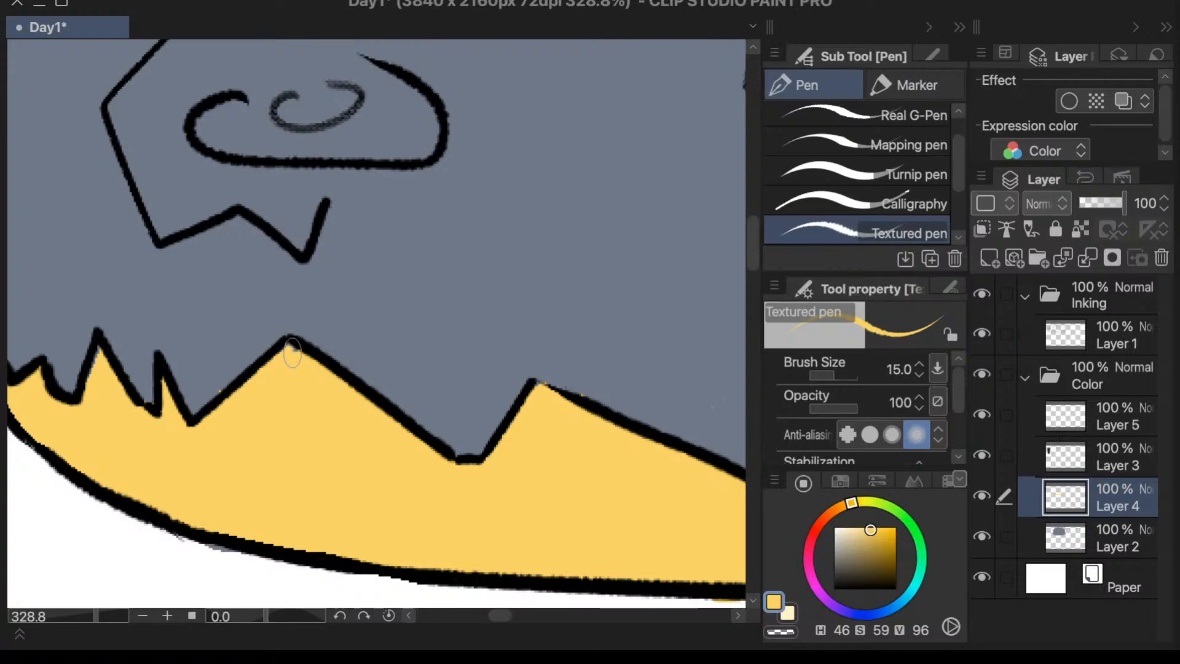
key("e")
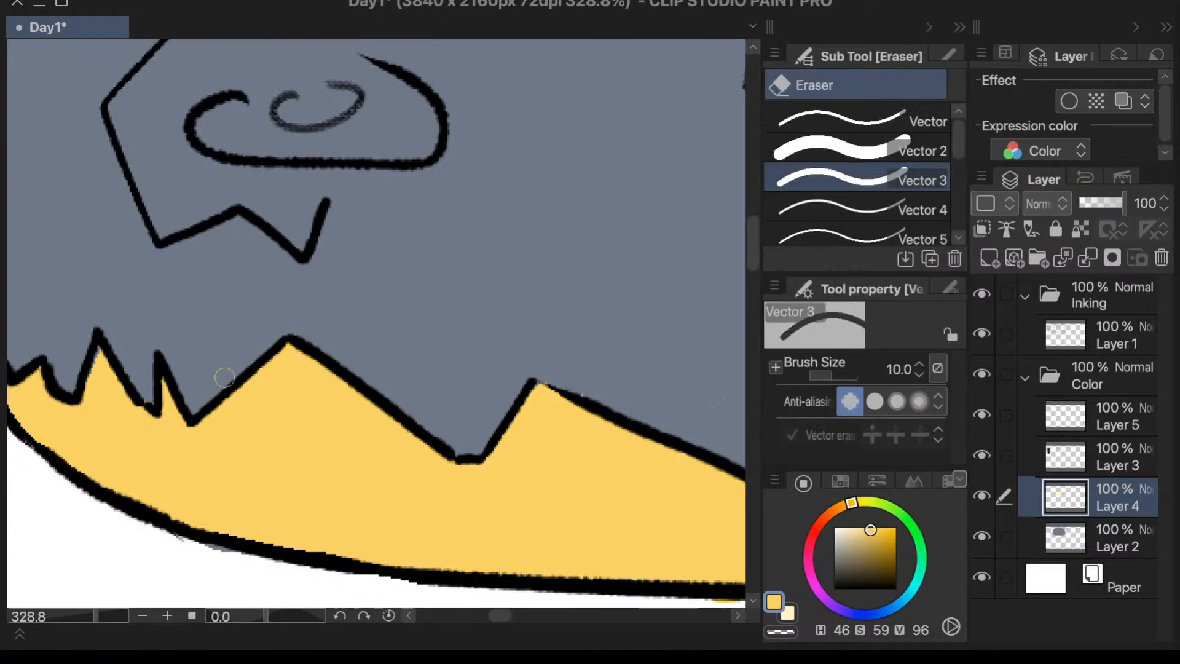
- Flip the canvas horizontally and erase the yellow spill at the fringe's peak between the mouth and the large-patched eye
scroll(225, 377, "down", 5)
scroll(671, 409, "up", 4)
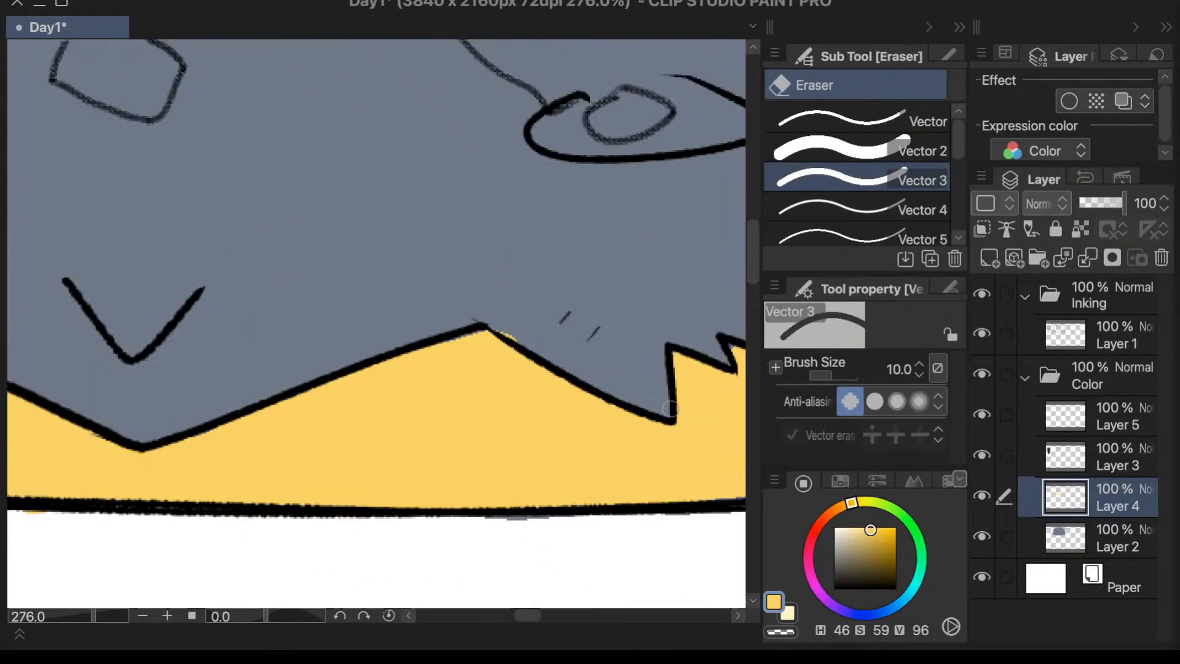
scroll(671, 409, "up", 2)
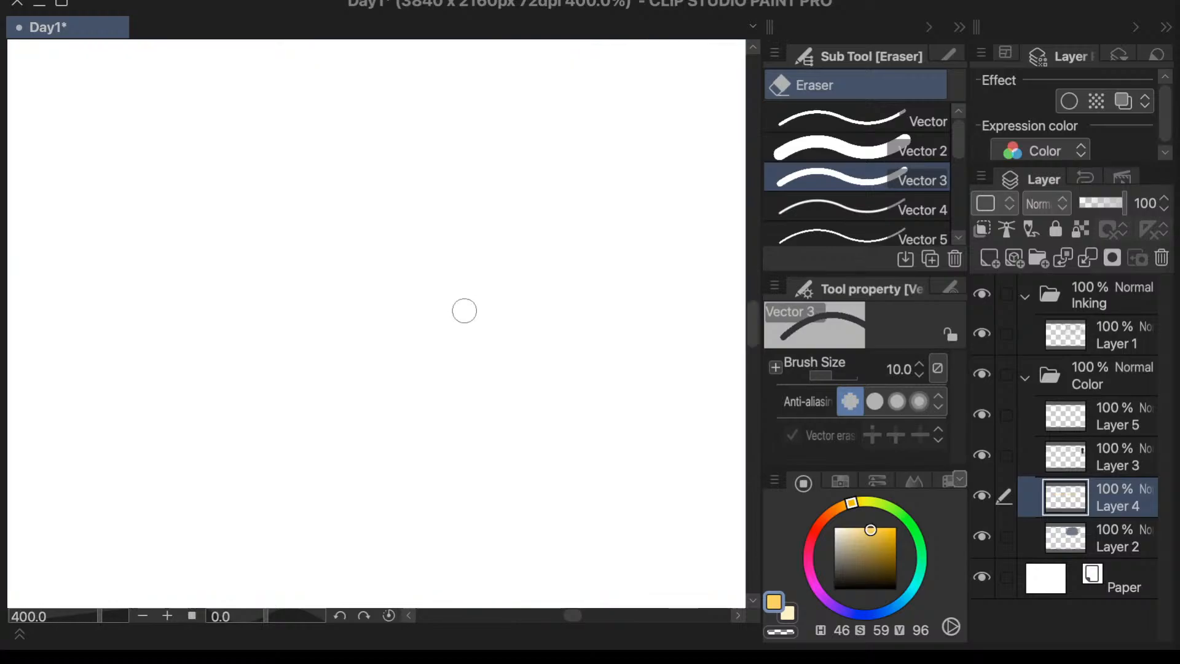
scroll(463, 316, "down", 5)
scroll(463, 326, "down", 3)
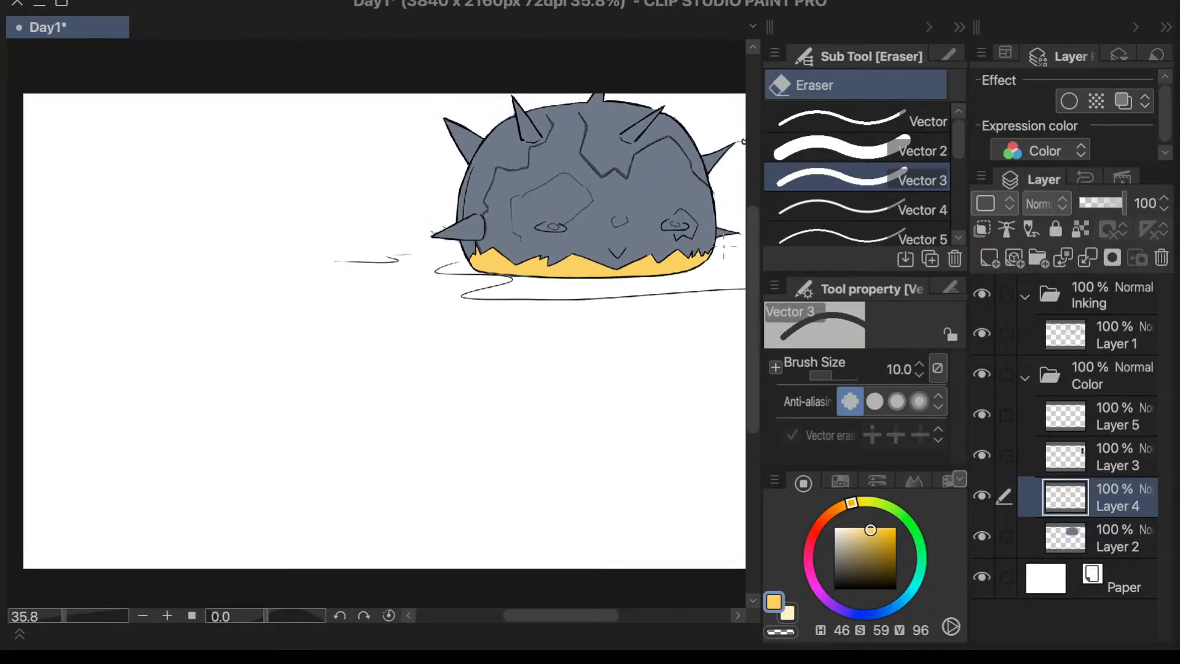
scroll(473, 338, "up", 4)
scroll(141, 265, "up", 1)
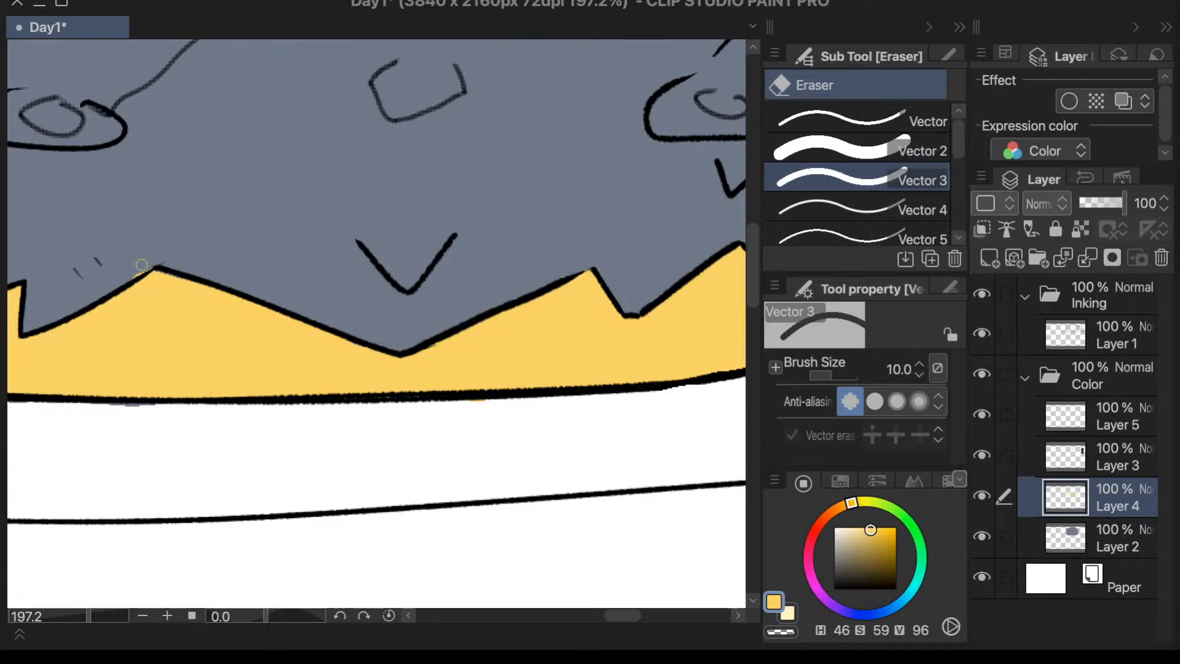
scroll(134, 271, "down", 5)
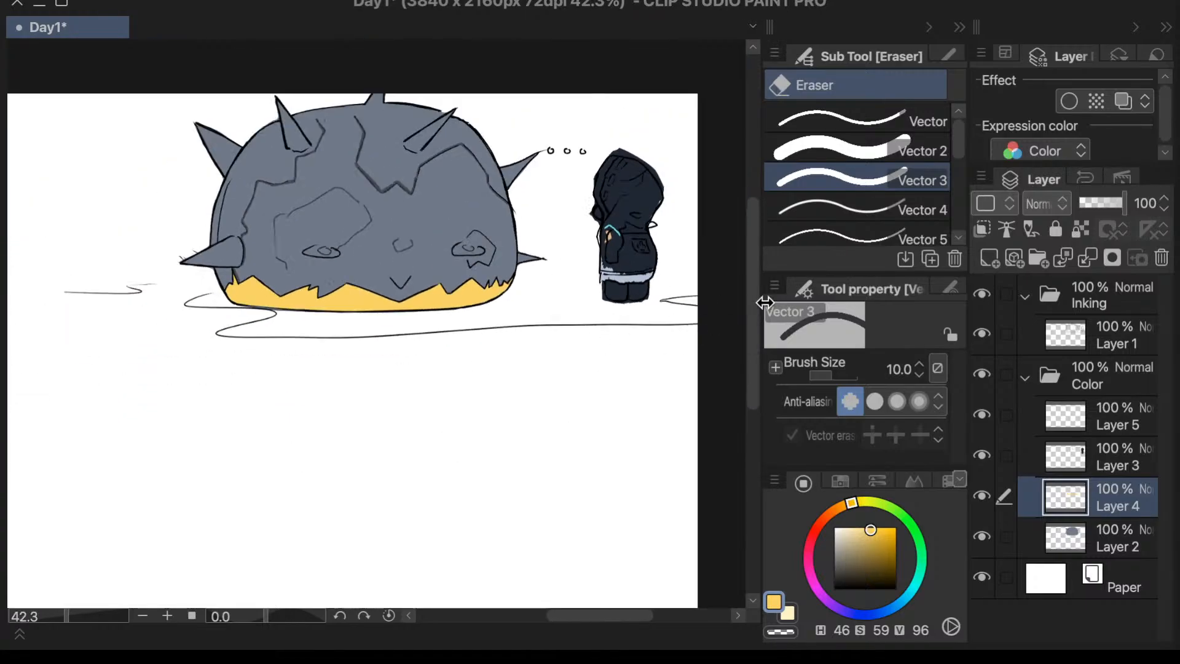
- Sample the dark crack shade for the Textured pen and make Layer 3, which holds the crack shading, active
key("p")
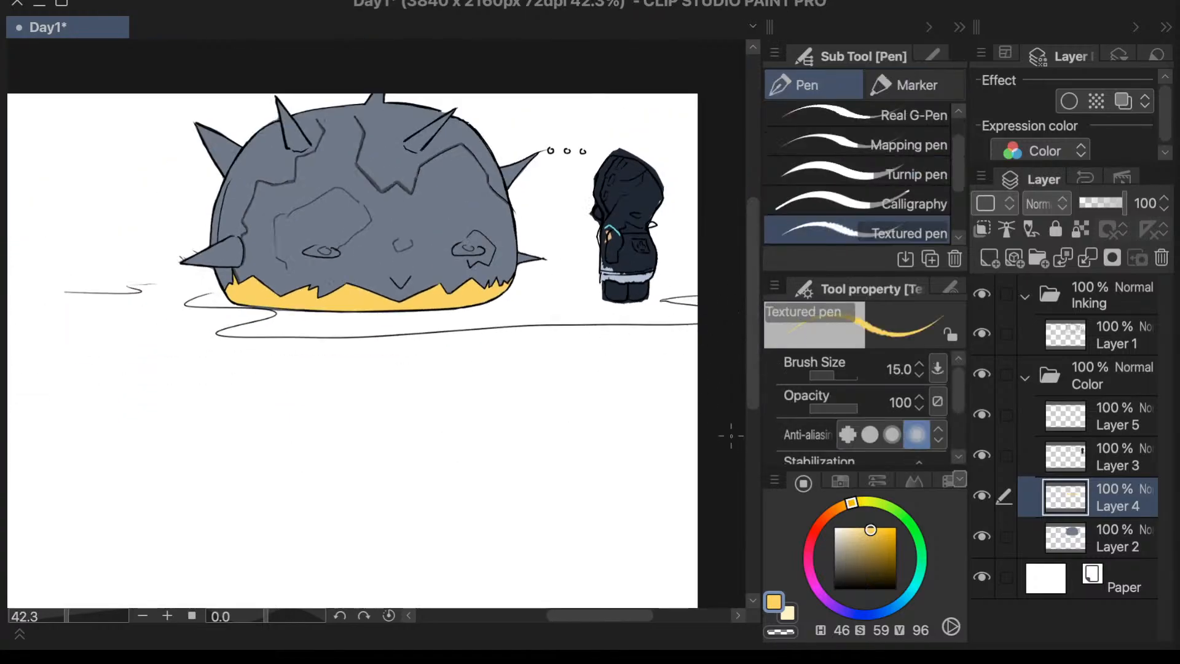
left_click_drag(851, 572, 789, 616)
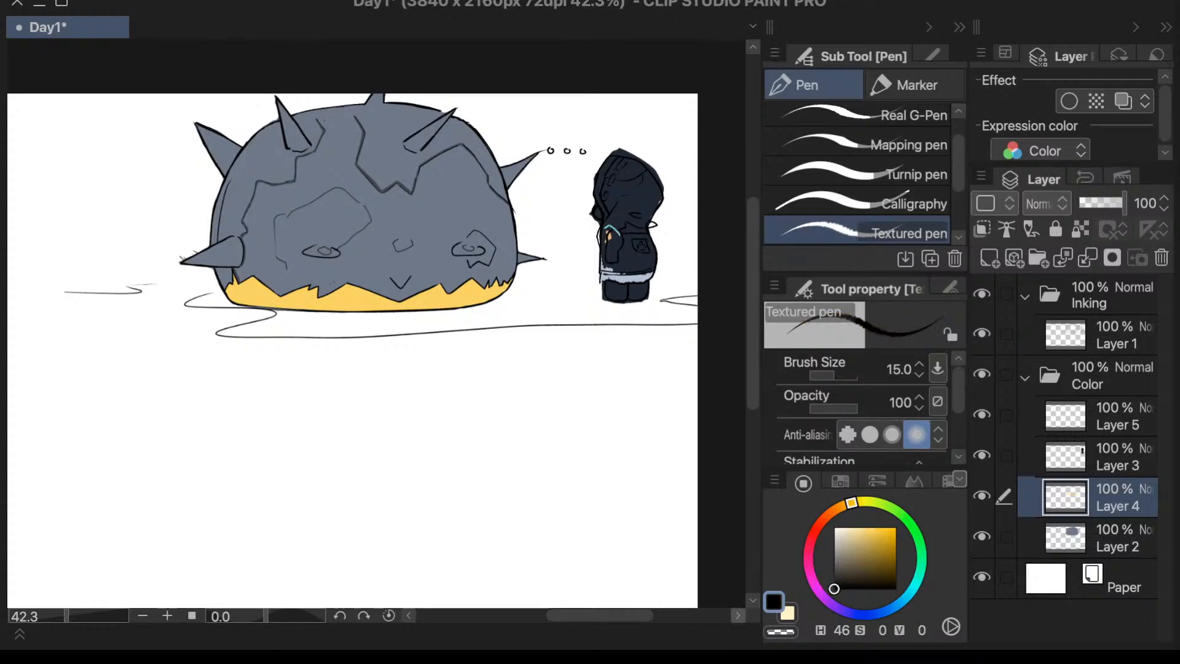
scroll(221, 209, "up", 9)
key("i")
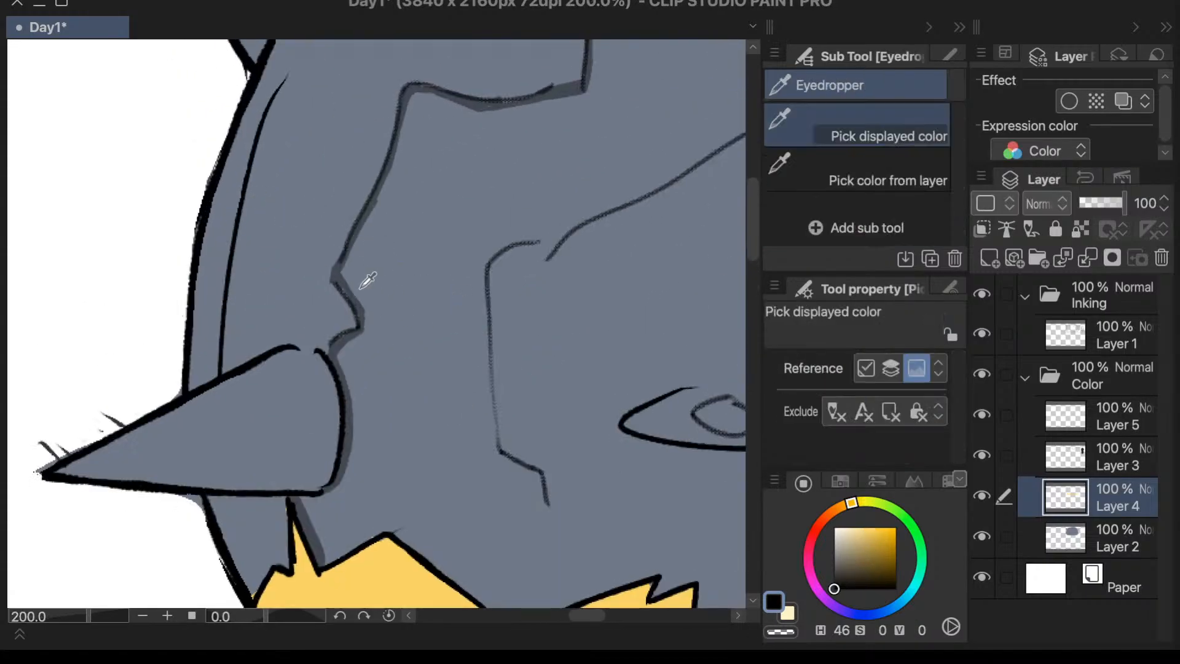
scroll(358, 289, "up", 3)
left_click(353, 302)
key("p")
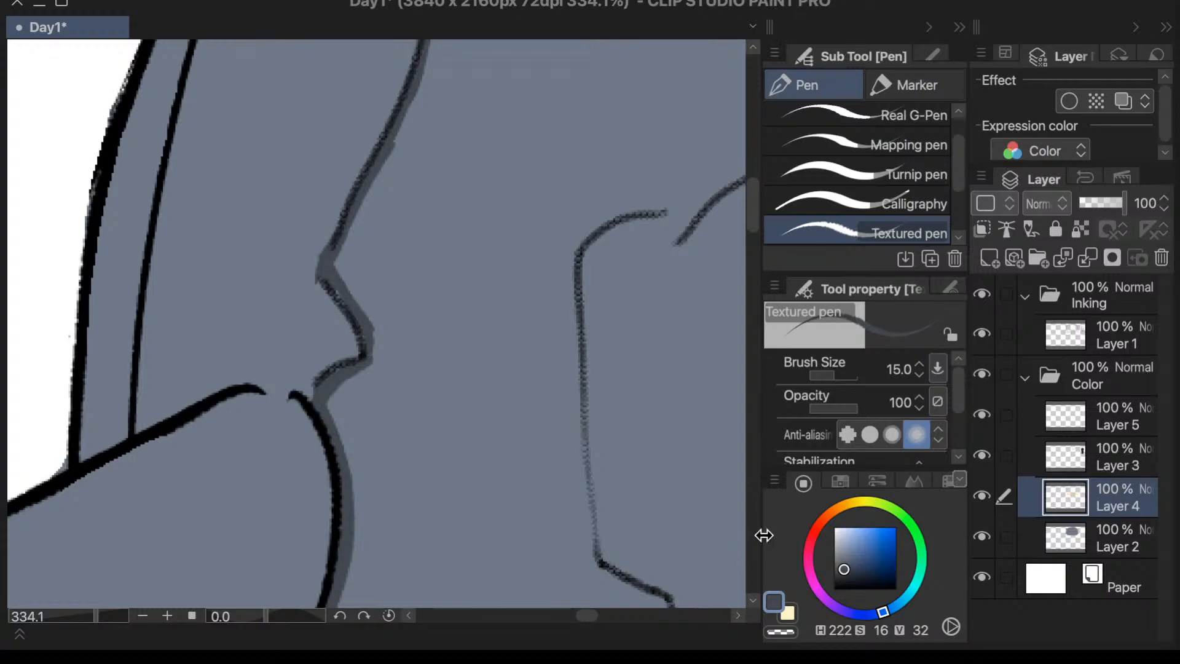
left_click(982, 456)
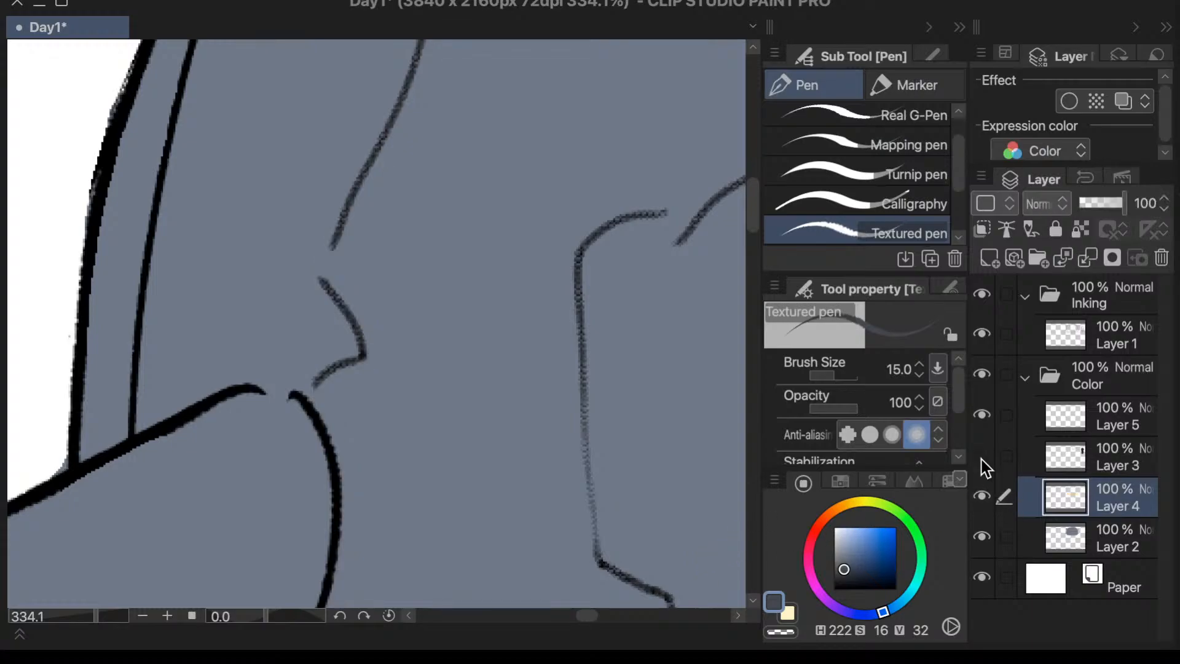
left_click(982, 456)
left_click(1063, 444)
scroll(419, 313, "down", 5)
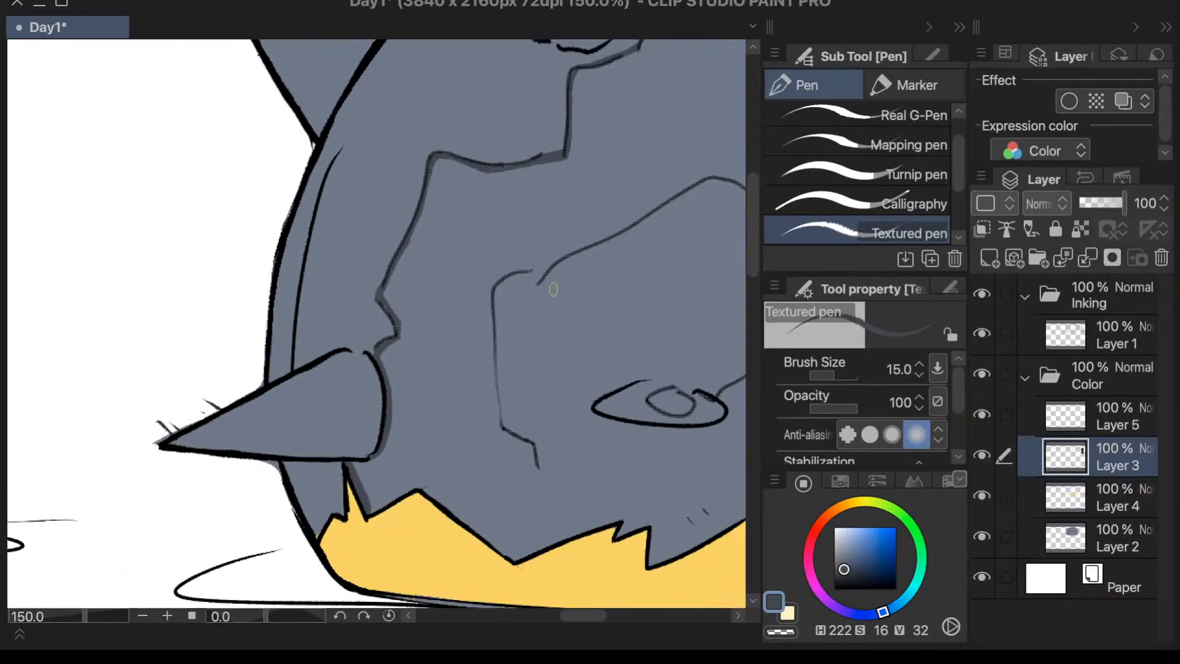
- Shade beneath the curved top of the large eye patch's outer crack and partway down its straight side with the Textured pen at size 15
scroll(554, 290, "up", 5)
left_click_drag(512, 255, 448, 296)
key("ctrl+z")
mouse_move(508, 254)
left_mouse_down()
mouse_move(456, 274)
mouse_move(498, 261)
mouse_move(440, 306)
mouse_move(458, 274)
mouse_move(428, 331)
left_mouse_up()
left_click_drag(440, 285, 427, 391)
key("ctrl+z")
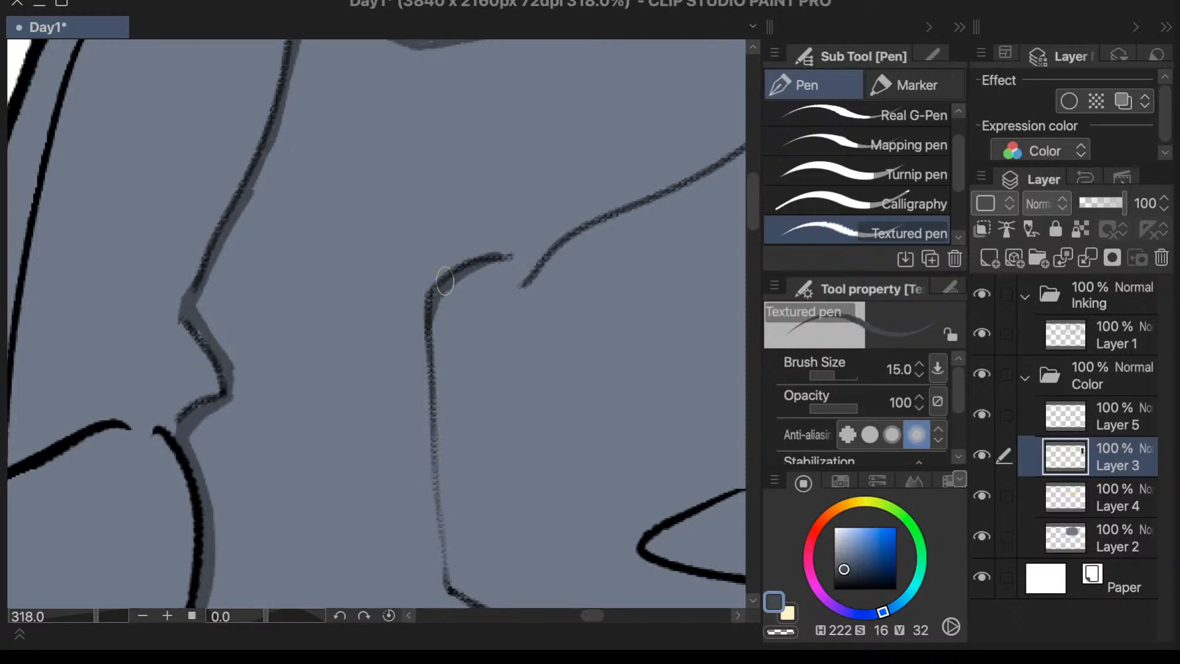
left_click_drag(445, 281, 434, 377)
left_click_drag(435, 303, 437, 413)
mouse_move(436, 356)
left_mouse_down()
mouse_move(440, 432)
mouse_move(436, 338)
mouse_move(438, 475)
left_mouse_up()
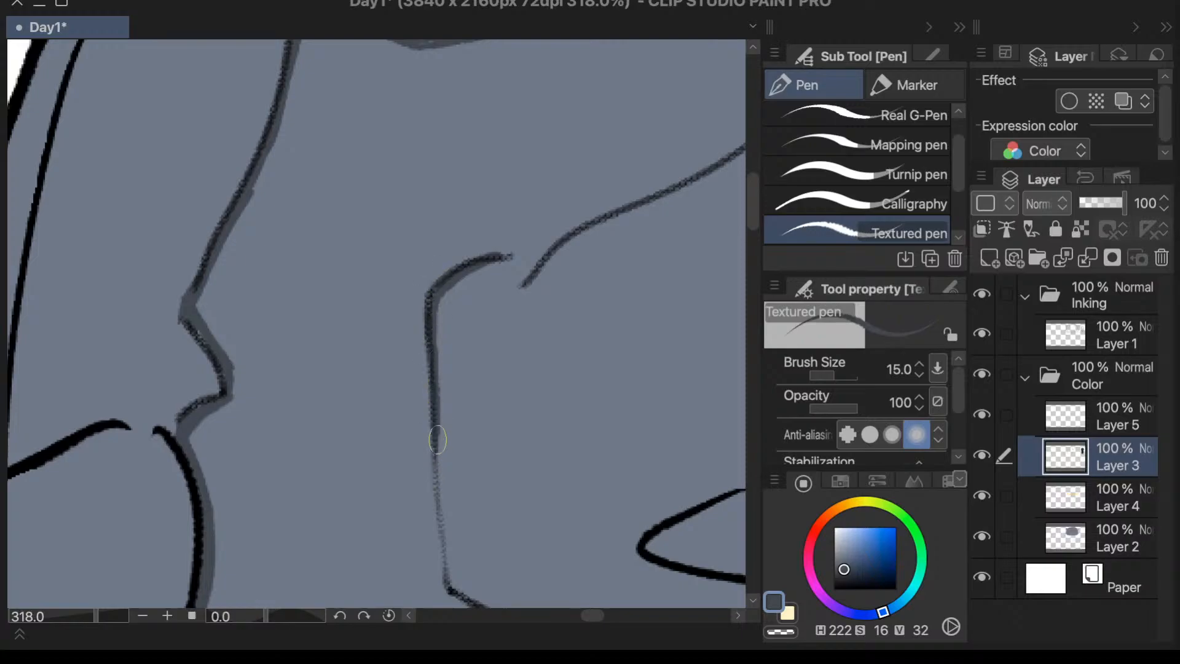
- Continue the dark shading down the rest of the large patch's straight outer side to the jag at its lower end
left_click_drag(438, 421, 453, 556)
left_click_drag(443, 479, 464, 594)
scroll(461, 399, "down", 4)
scroll(468, 498, "up", 3)
mouse_move(439, 501)
left_mouse_down()
mouse_move(467, 539)
mouse_move(441, 497)
mouse_move(477, 552)
mouse_move(446, 526)
mouse_move(493, 569)
mouse_move(465, 542)
mouse_move(490, 583)
mouse_move(483, 552)
mouse_move(498, 593)
left_mouse_up()
key("ctrl+z")
mouse_move(473, 542)
left_mouse_down()
mouse_move(494, 563)
mouse_move(487, 552)
left_mouse_up()
scroll(515, 357, "down", 6)
scroll(618, 259, "up", 7)
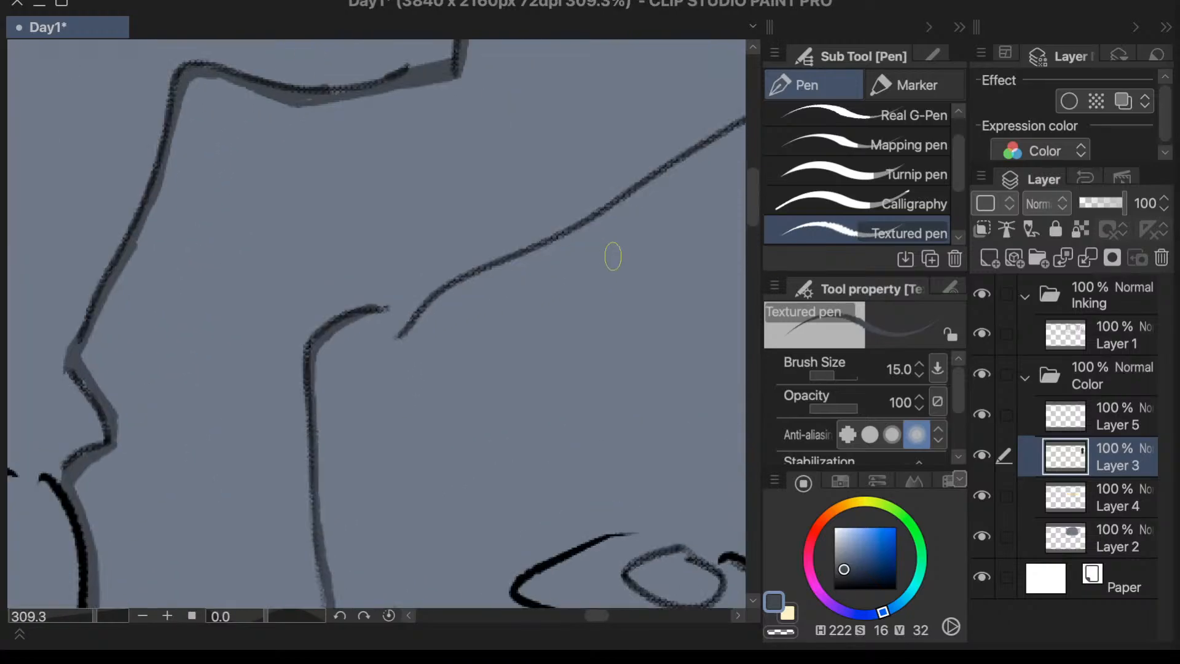
- Shade the underside of the large patch's long sloping upper edge up to its peak and erase the overshoot there
left_click_drag(402, 330, 492, 266)
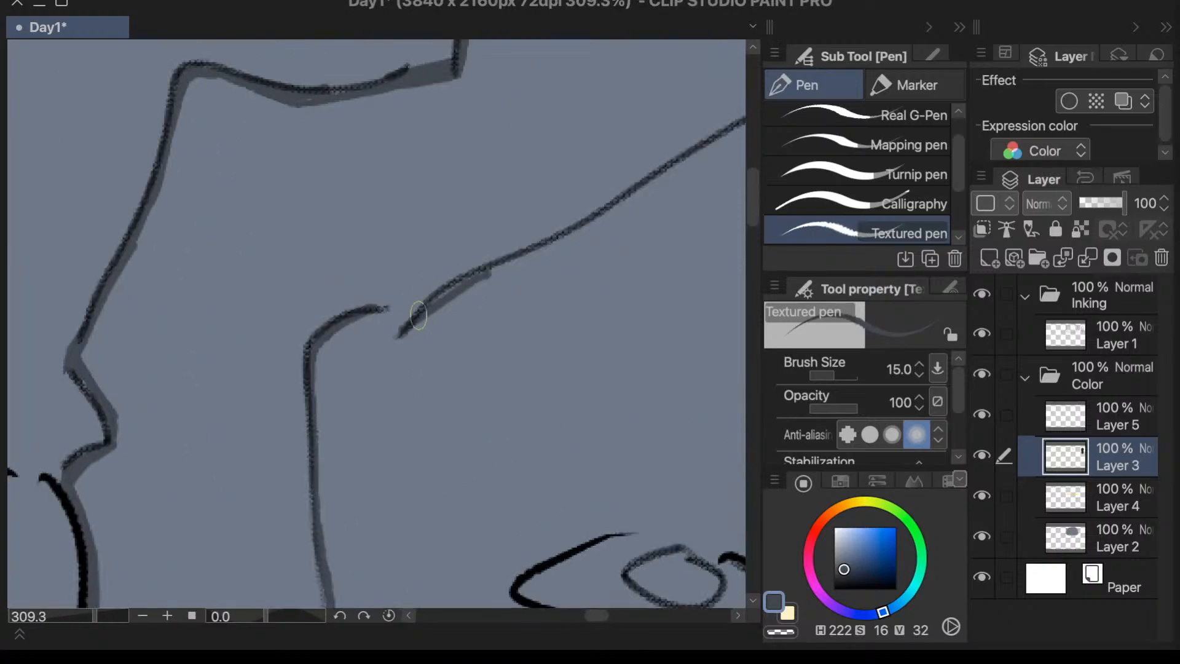
mouse_move(404, 330)
left_mouse_down()
mouse_move(442, 298)
mouse_move(528, 261)
mouse_move(481, 273)
mouse_move(601, 224)
mouse_move(527, 250)
mouse_move(764, 117)
left_mouse_up()
left_click_drag(680, 165, 766, 116)
scroll(547, 213, "down", 5)
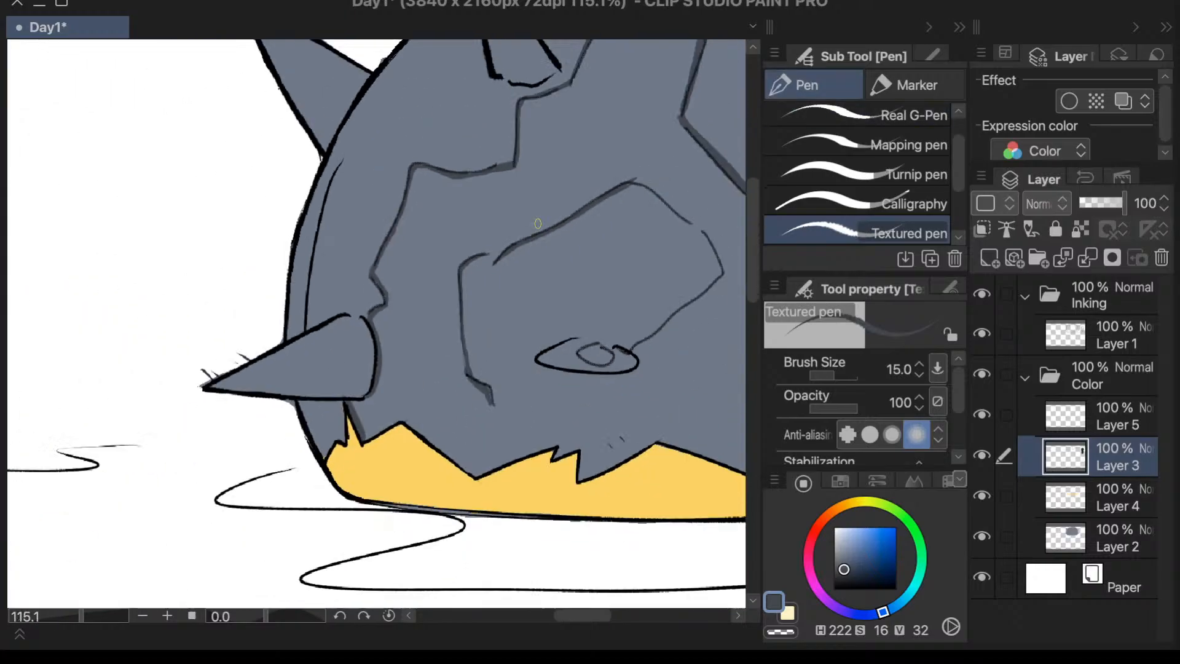
scroll(484, 233, "up", 6)
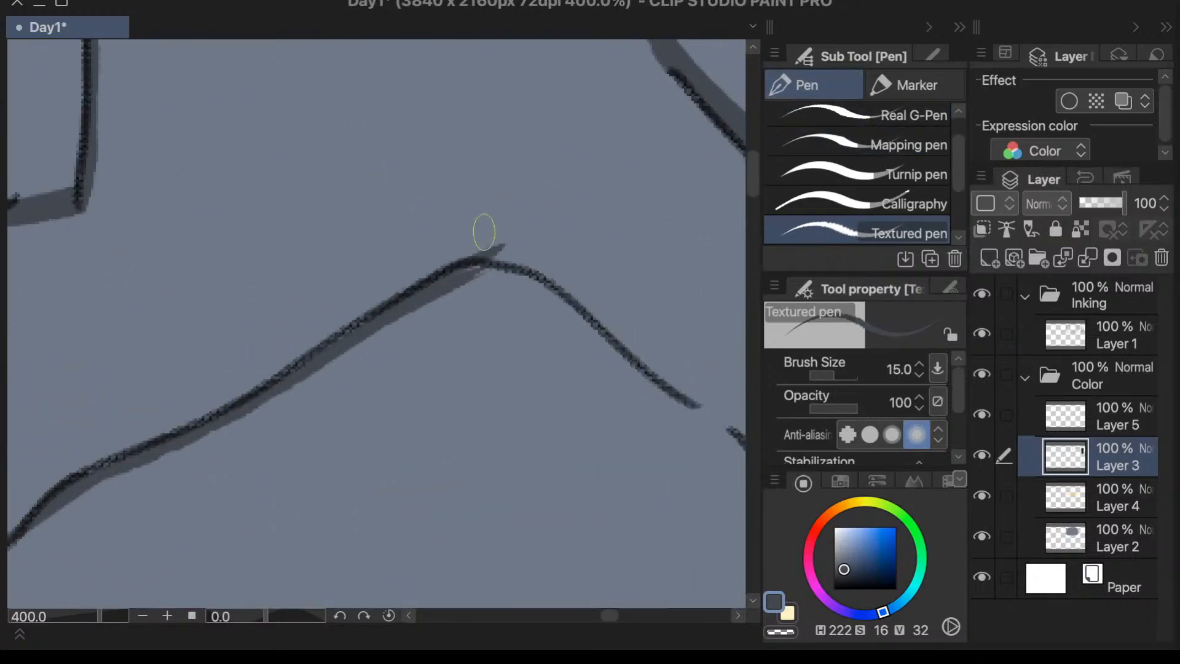
key("e")
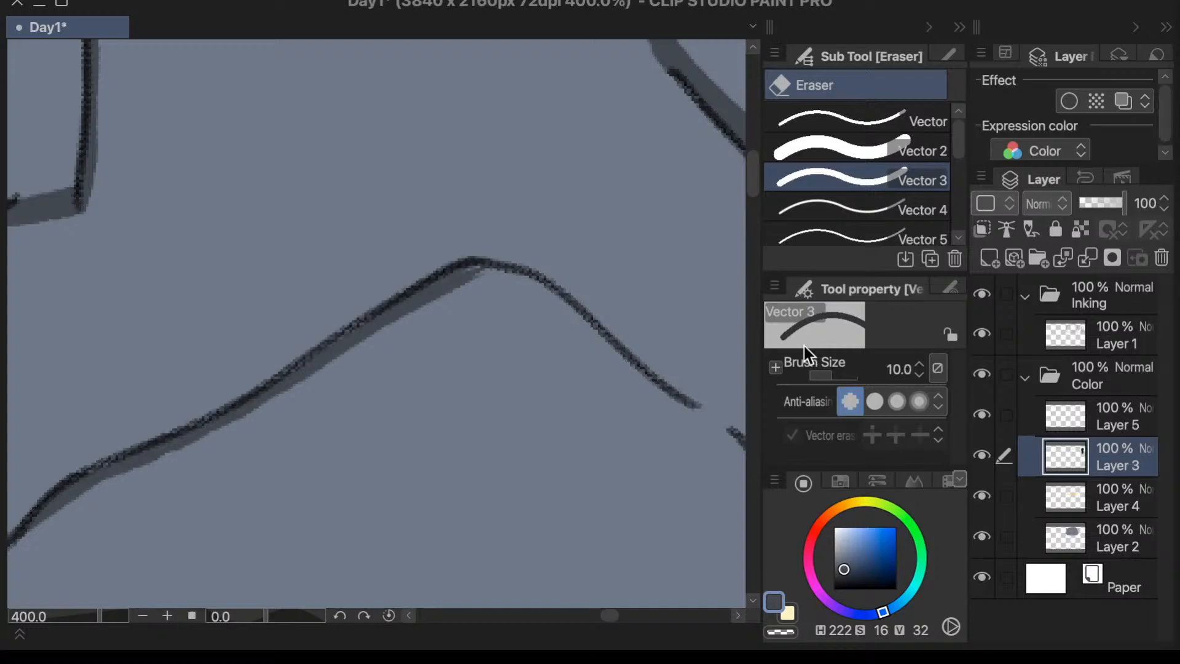
key("p")
- Flip the canvas horizontally and shade inside the large patch from its peak down to its inner corner, bridging the gap in the line
scroll(674, 400, "down", 10)
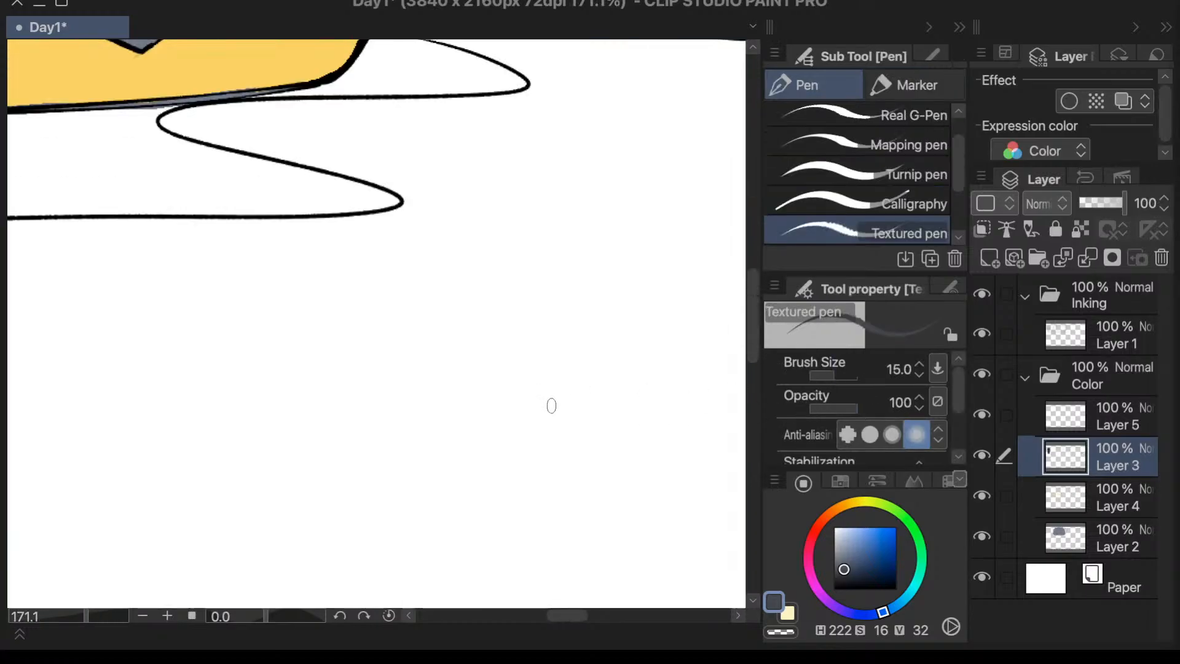
scroll(551, 403, "up", 3)
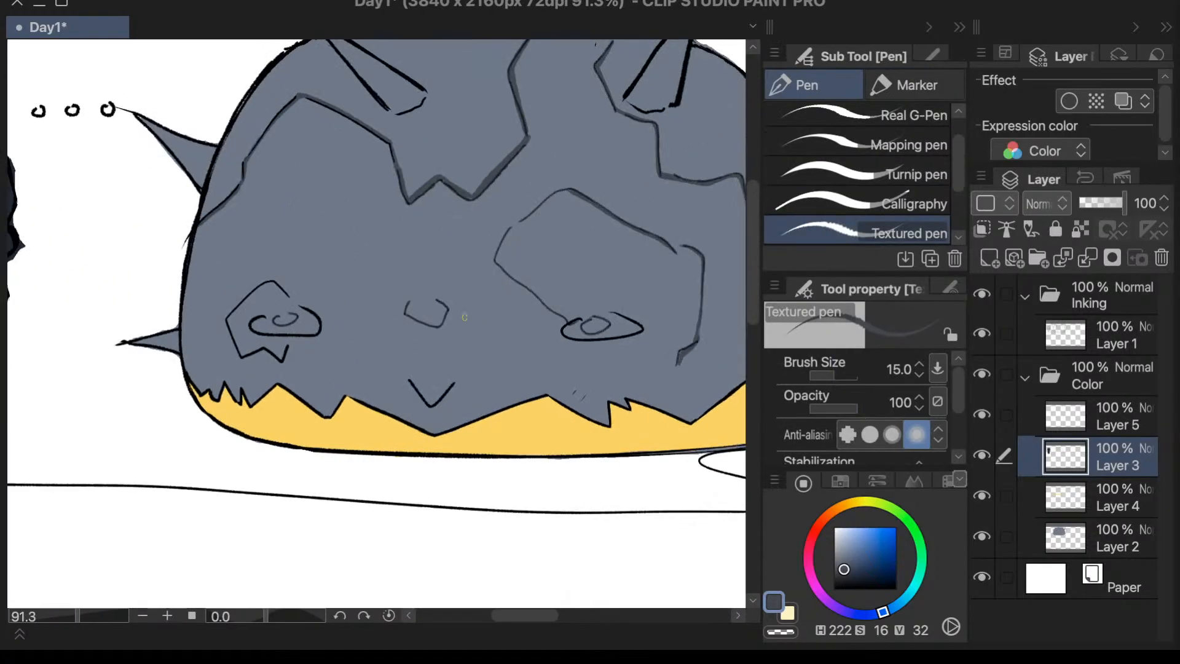
scroll(614, 270, "up", 2)
scroll(516, 153, "up", 2)
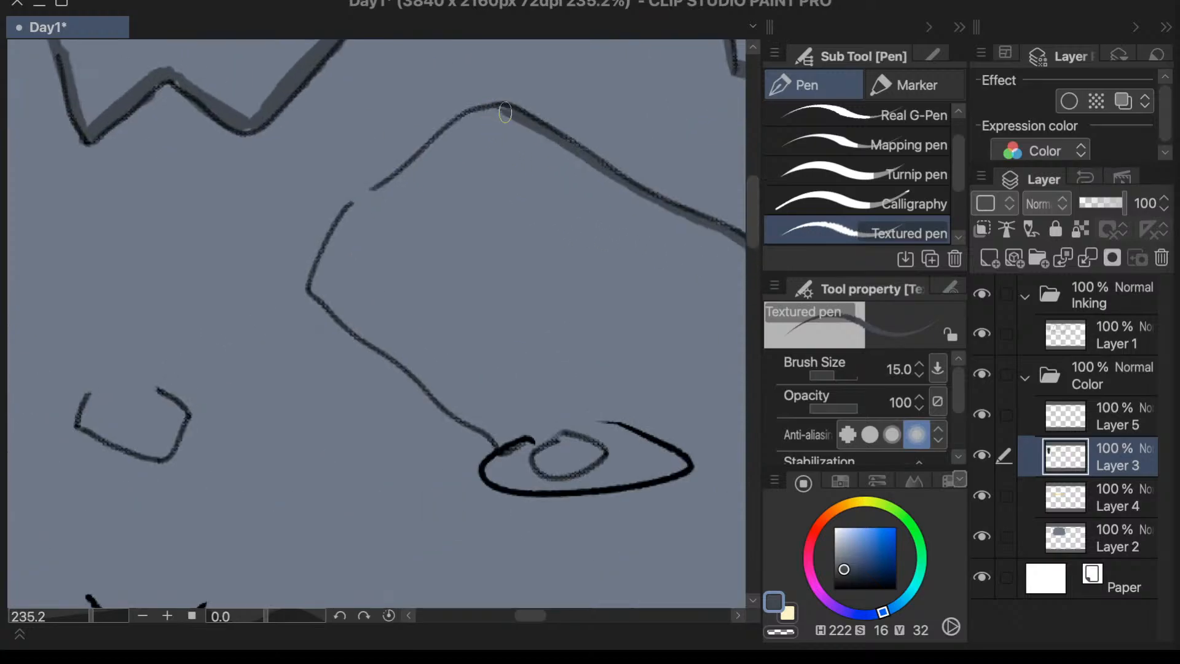
scroll(506, 112, "up", 2)
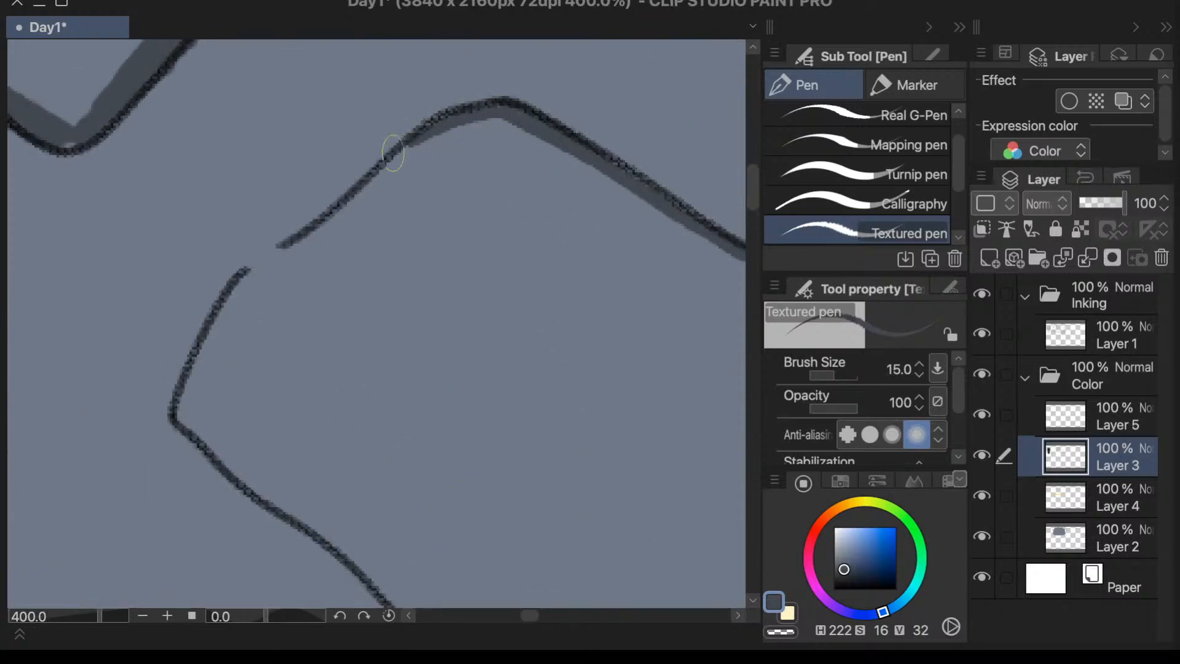
left_click_drag(445, 125, 341, 206)
mouse_move(398, 158)
left_mouse_down()
mouse_move(334, 217)
mouse_move(403, 150)
mouse_move(320, 232)
mouse_move(347, 202)
mouse_move(239, 287)
left_mouse_up()
mouse_move(298, 236)
left_mouse_down()
mouse_move(234, 296)
mouse_move(250, 273)
mouse_move(205, 348)
left_mouse_up()
left_click_drag(251, 268, 177, 433)
mouse_move(206, 335)
left_mouse_down()
mouse_move(194, 416)
mouse_move(188, 403)
mouse_move(207, 438)
mouse_move(182, 402)
mouse_move(229, 478)
left_mouse_up()
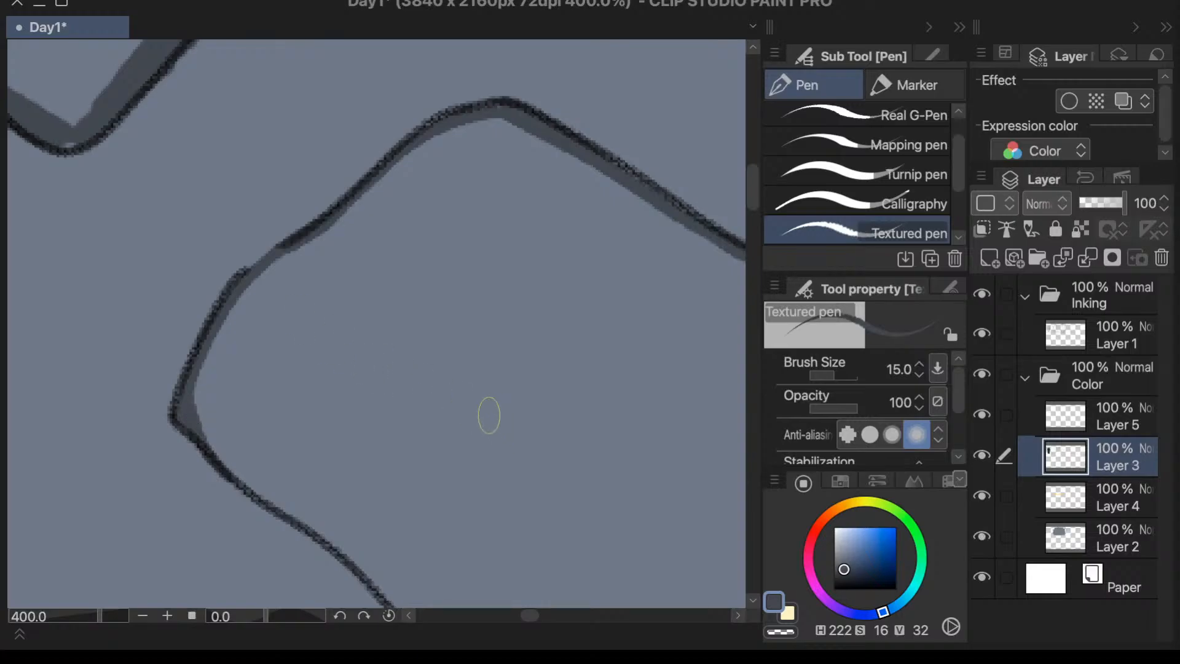
- Shade along the upper half of the large patch's lower edge, starting from its inner corner
mouse_move(184, 408)
left_mouse_down()
mouse_move(254, 497)
mouse_move(196, 425)
mouse_move(285, 518)
left_mouse_up()
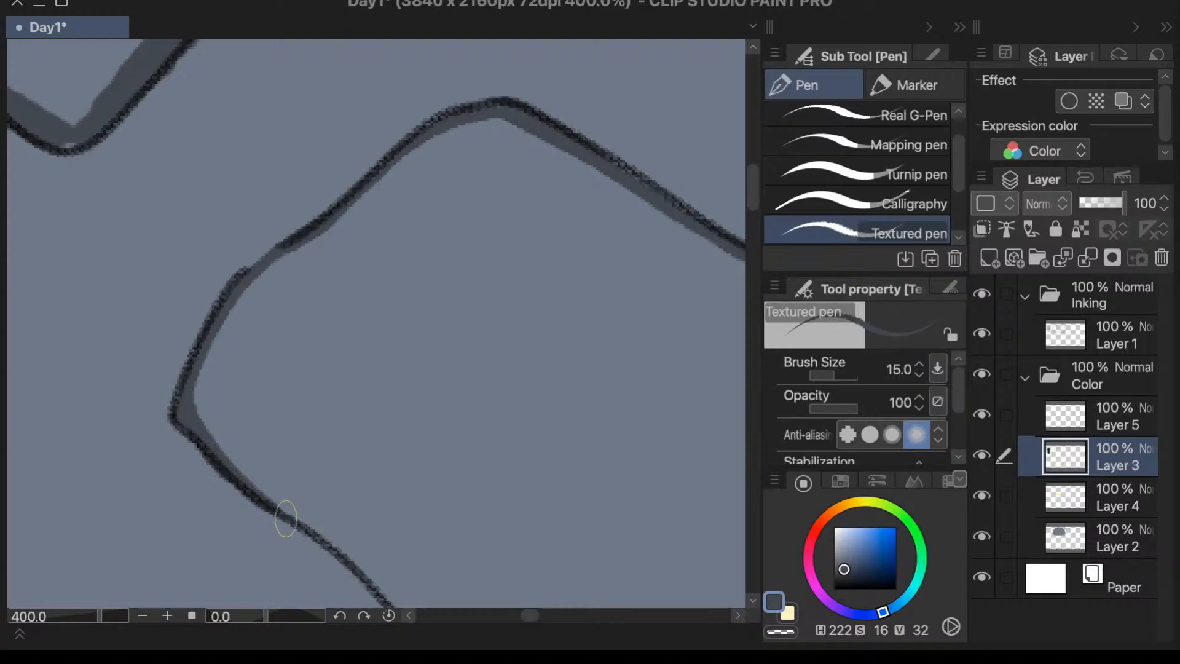
scroll(271, 430, "down", 3)
scroll(339, 510, "up", 2)
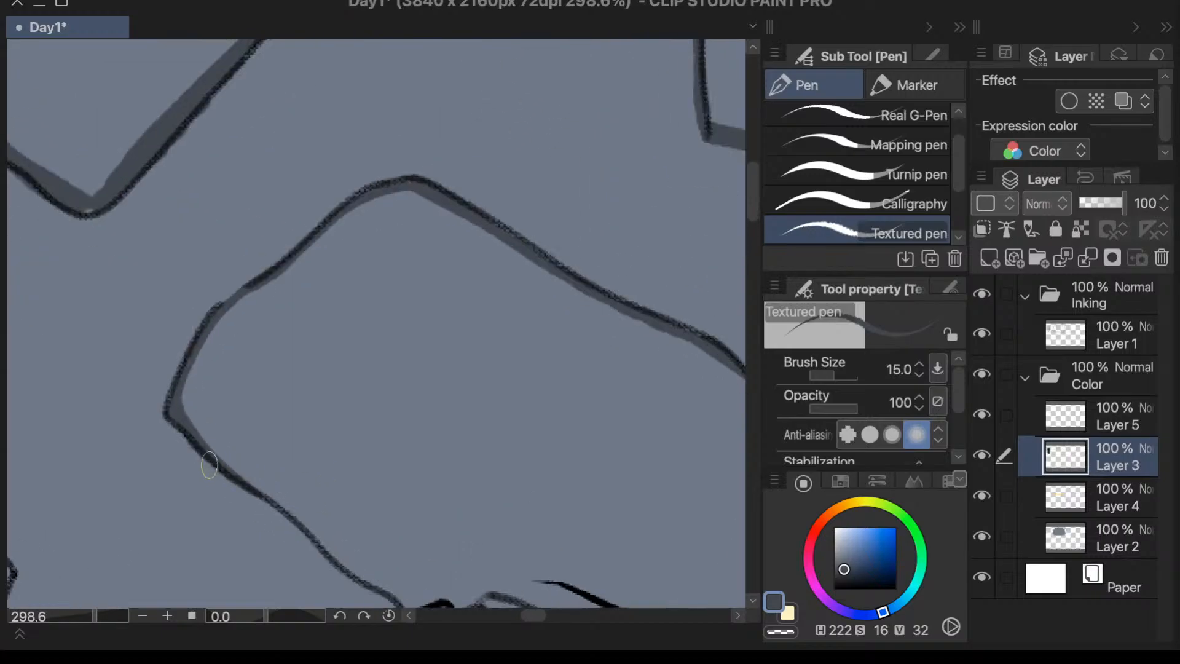
left_click_drag(212, 461, 300, 519)
key("ctrl+z")
left_click_drag(195, 437, 284, 514)
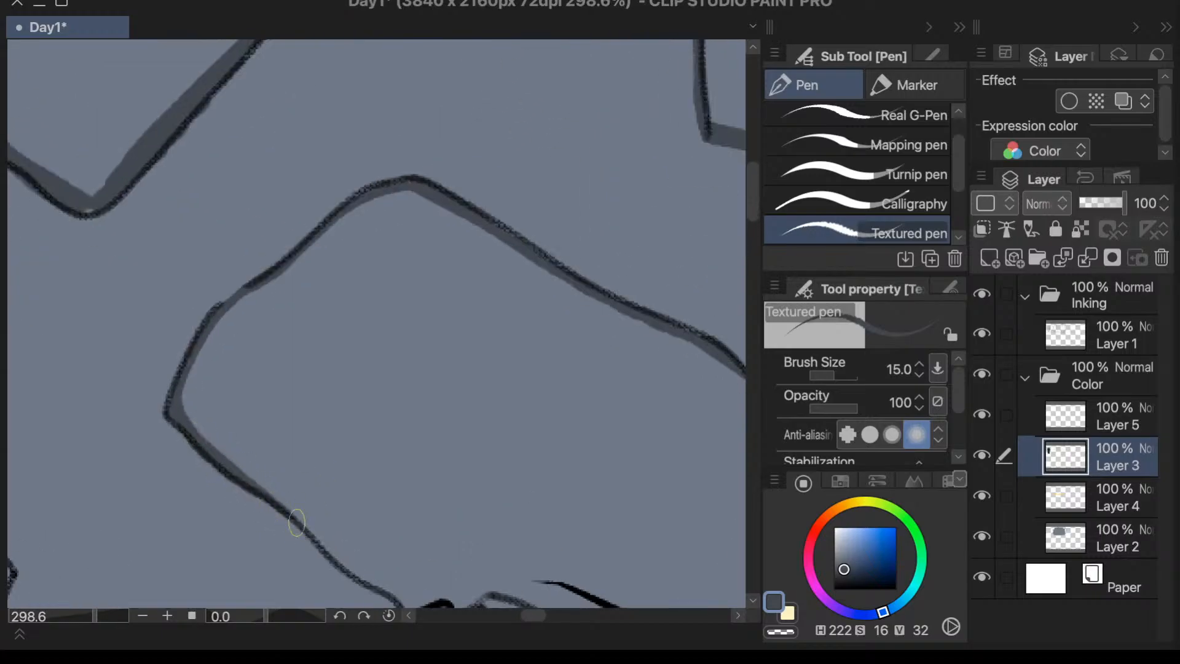
- Extend the lower-edge shading of the large patch down to the outline of the eye
left_click_drag(246, 475, 337, 566)
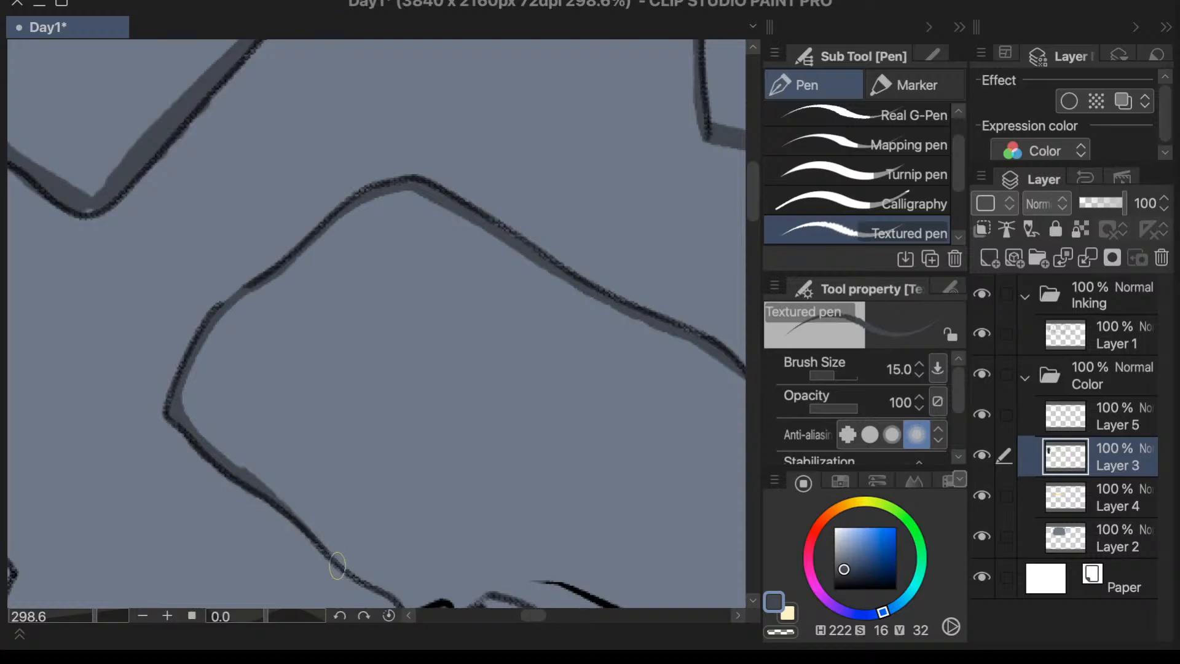
key("ctrl+z")
left_click_drag(238, 478, 337, 571)
left_click_drag(291, 516, 401, 596)
scroll(332, 394, "down", 5)
scroll(403, 516, "up", 6)
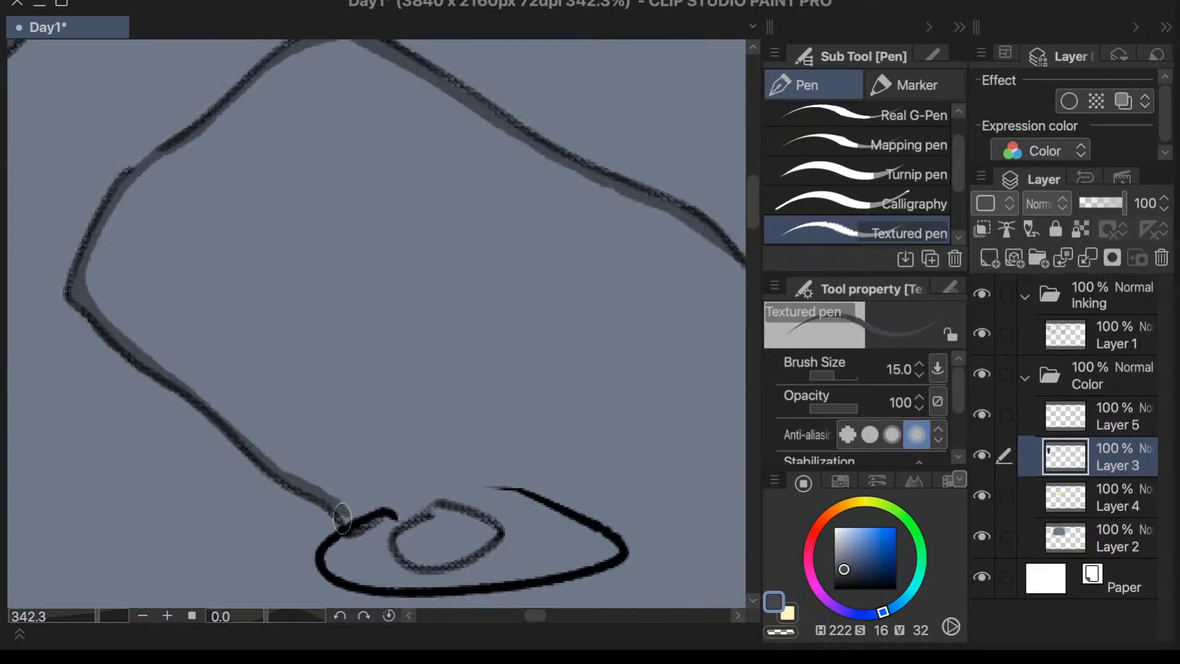
scroll(342, 518, "down", 7)
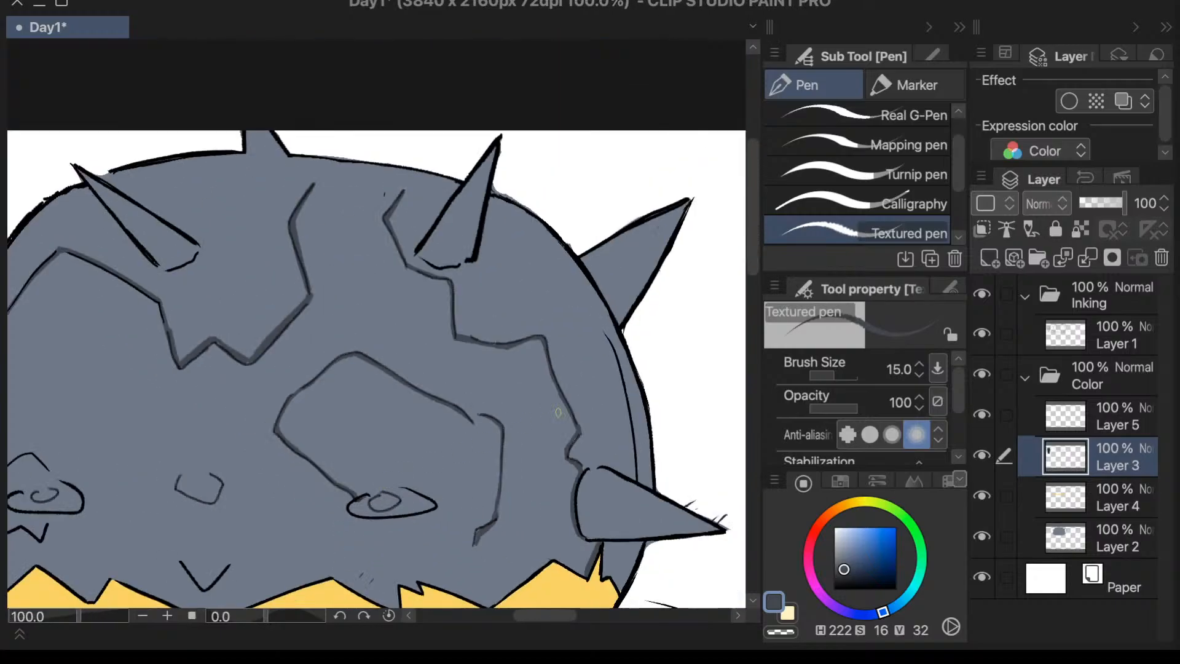
scroll(374, 442, "up", 5)
mouse_move(304, 448)
left_mouse_down()
mouse_move(290, 465)
mouse_move(301, 441)
mouse_move(361, 479)
mouse_move(350, 477)
mouse_move(366, 514)
left_mouse_up()
scroll(356, 418, "down", 5)
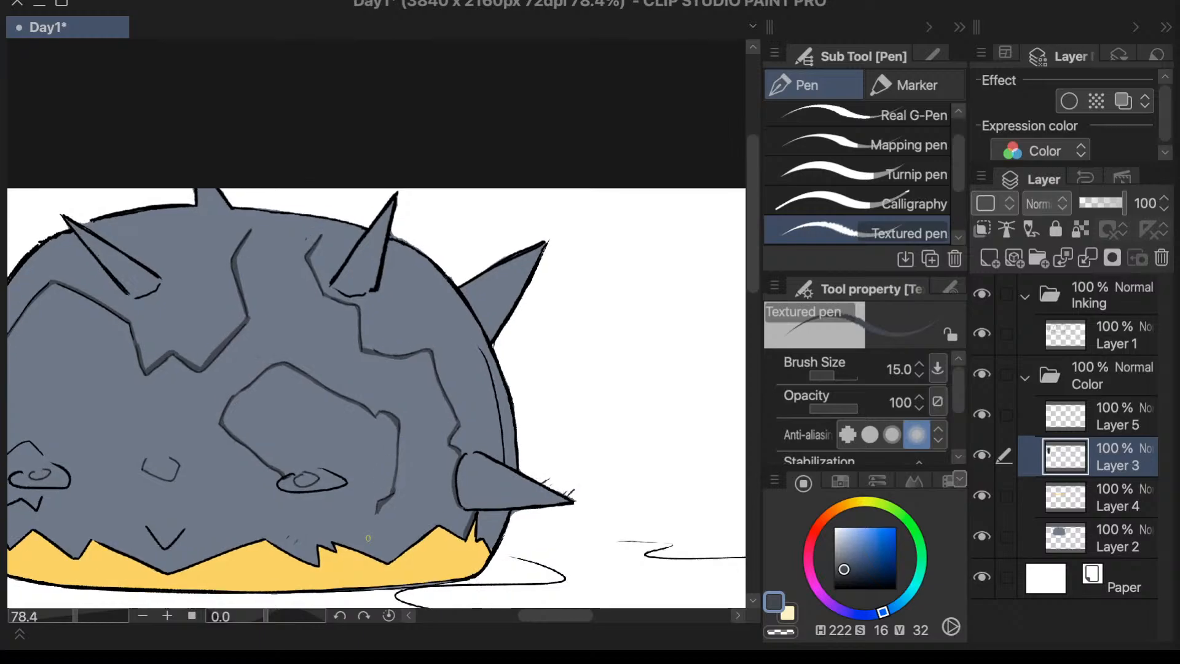
- Thicken the shading on the large patch's outer side down to its jag, and darken the notch where its two upper lines meet
scroll(429, 350, "up", 4)
mouse_move(428, 350)
left_mouse_down()
mouse_move(414, 487)
mouse_move(426, 456)
mouse_move(428, 431)
mouse_move(410, 510)
left_mouse_up()
mouse_move(422, 440)
left_mouse_down()
mouse_move(410, 526)
mouse_move(414, 485)
mouse_move(398, 520)
left_mouse_up()
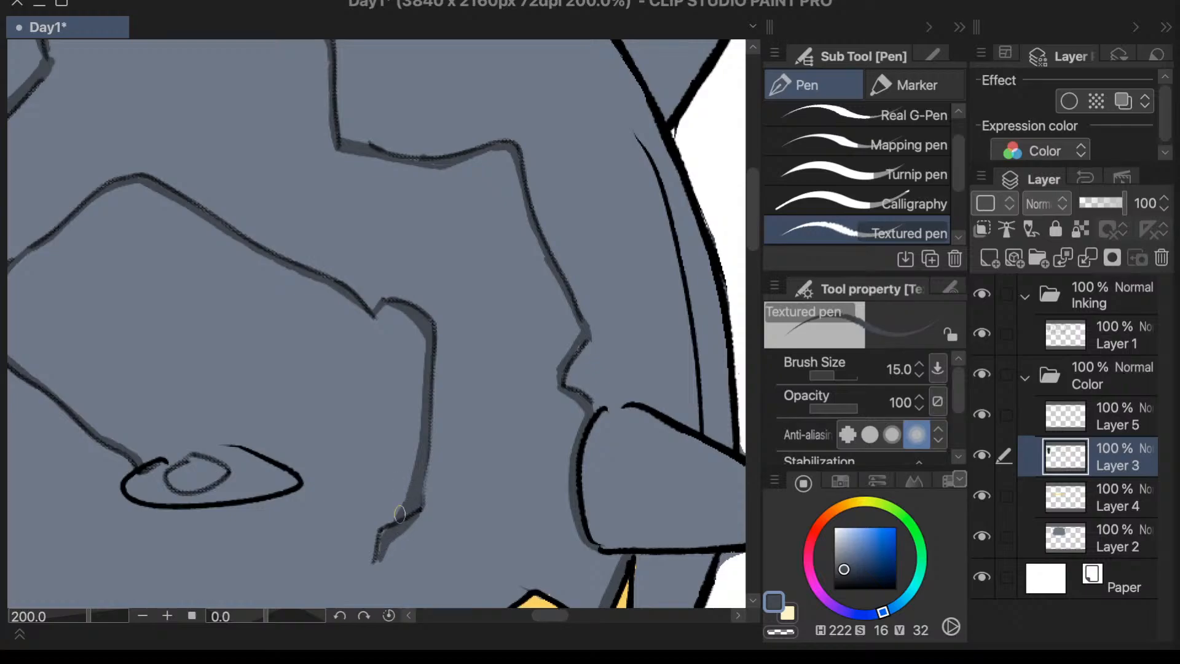
scroll(449, 445, "down", 3)
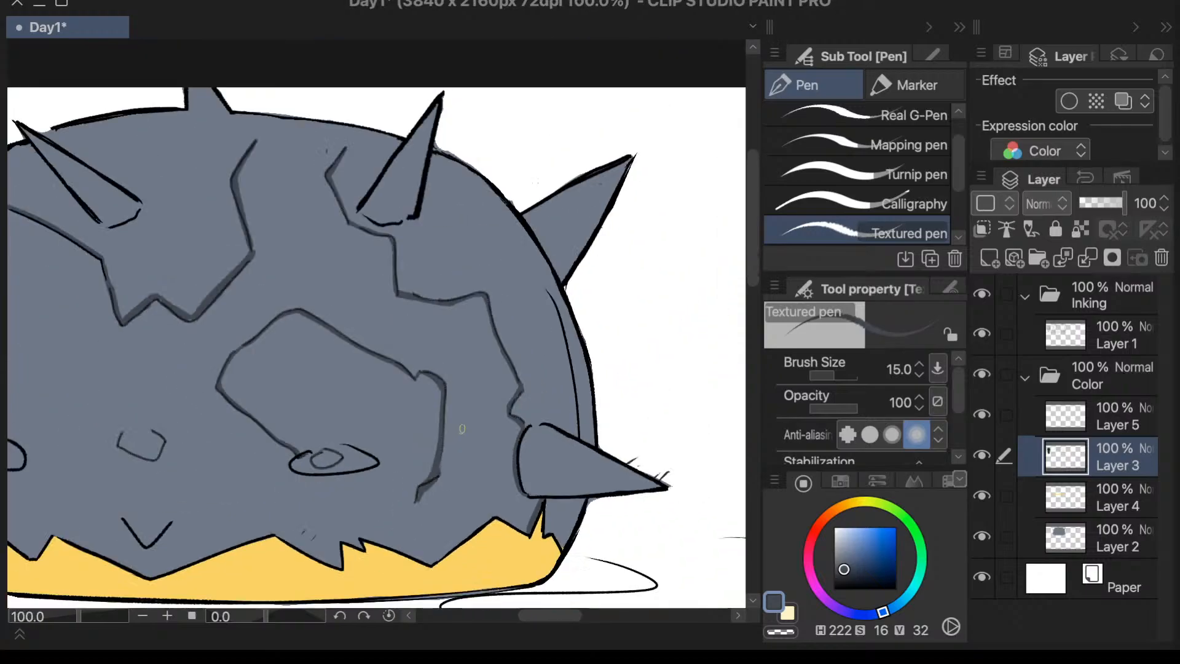
scroll(435, 337, "up", 5)
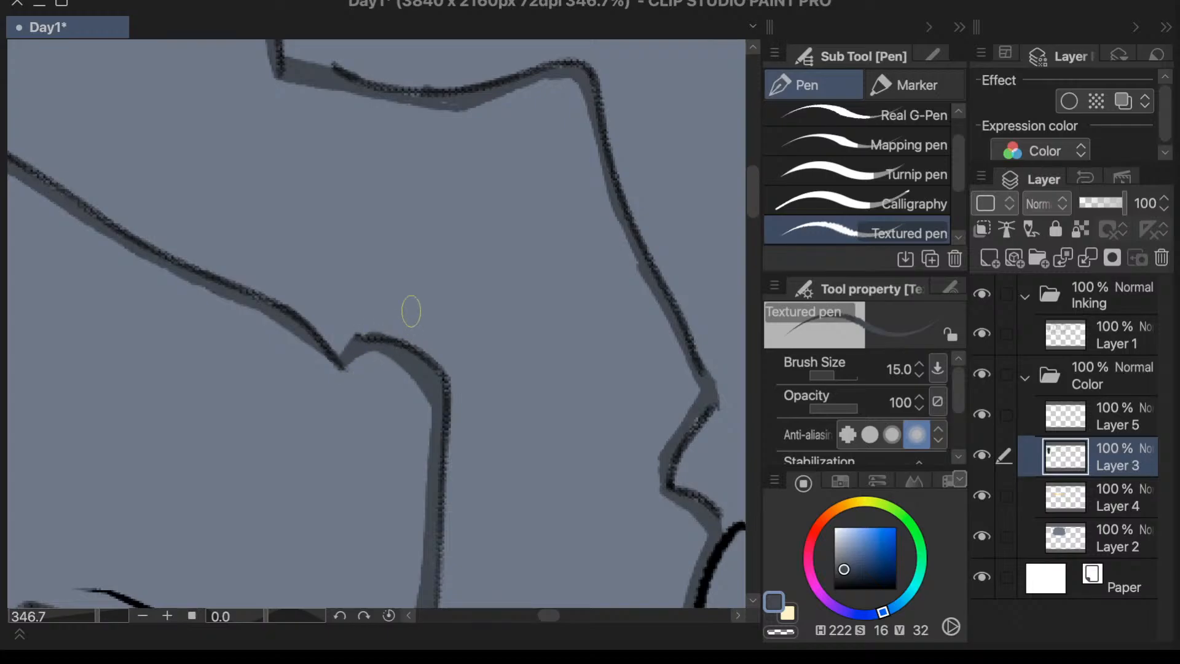
left_click_drag(299, 325, 334, 372)
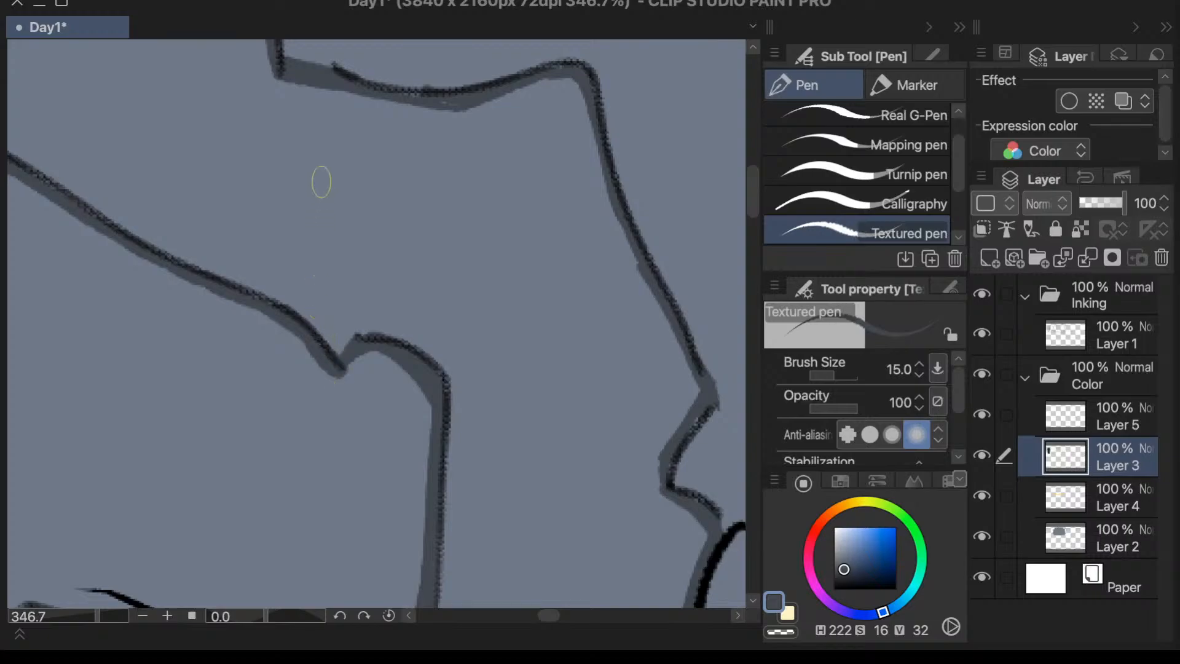
left_click_drag(754, 187, 751, 188)
scroll(547, 217, "down", 5)
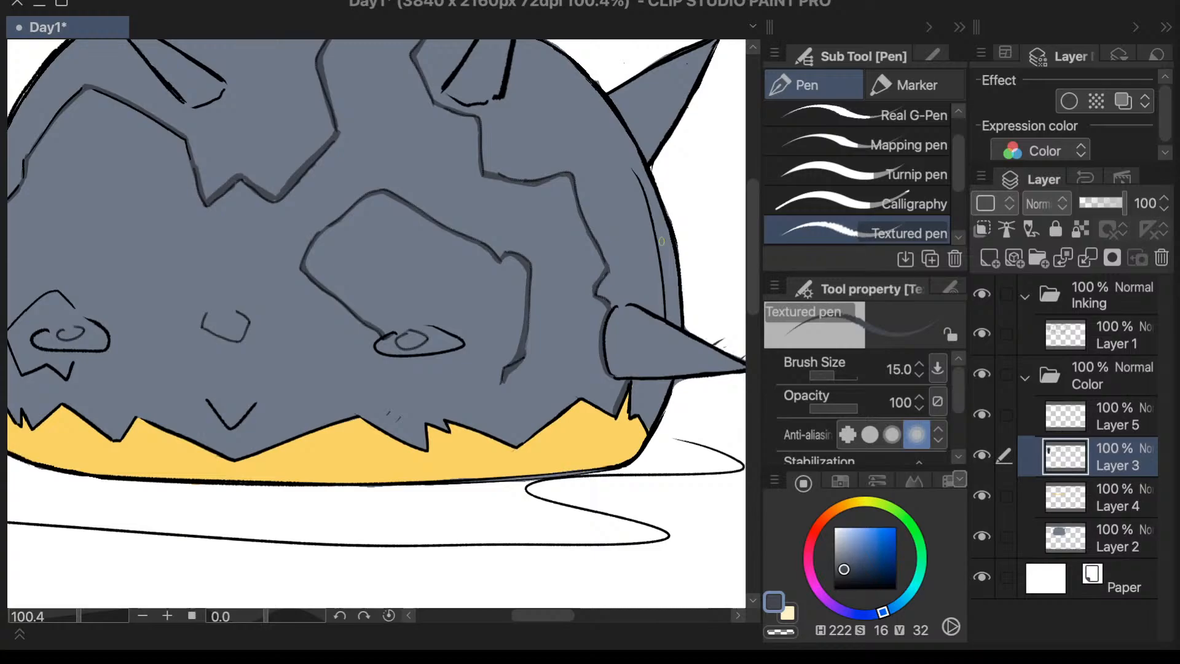
- Shade inside the outer side and zigzag lower edge of the small patch around the other eye
scroll(661, 245, "down", 1)
scroll(161, 365, "up", 3)
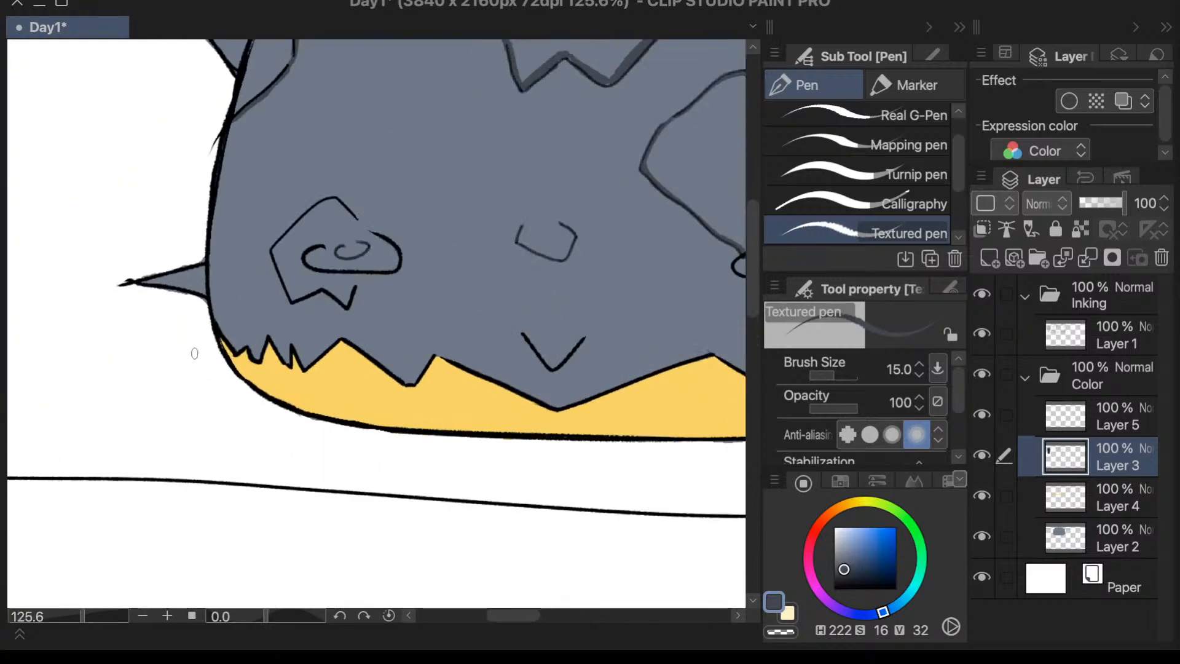
scroll(271, 286, "up", 5)
mouse_move(405, 69)
left_mouse_down()
mouse_move(275, 197)
mouse_move(340, 122)
mouse_move(287, 198)
mouse_move(300, 180)
mouse_move(289, 177)
mouse_move(326, 314)
left_mouse_up()
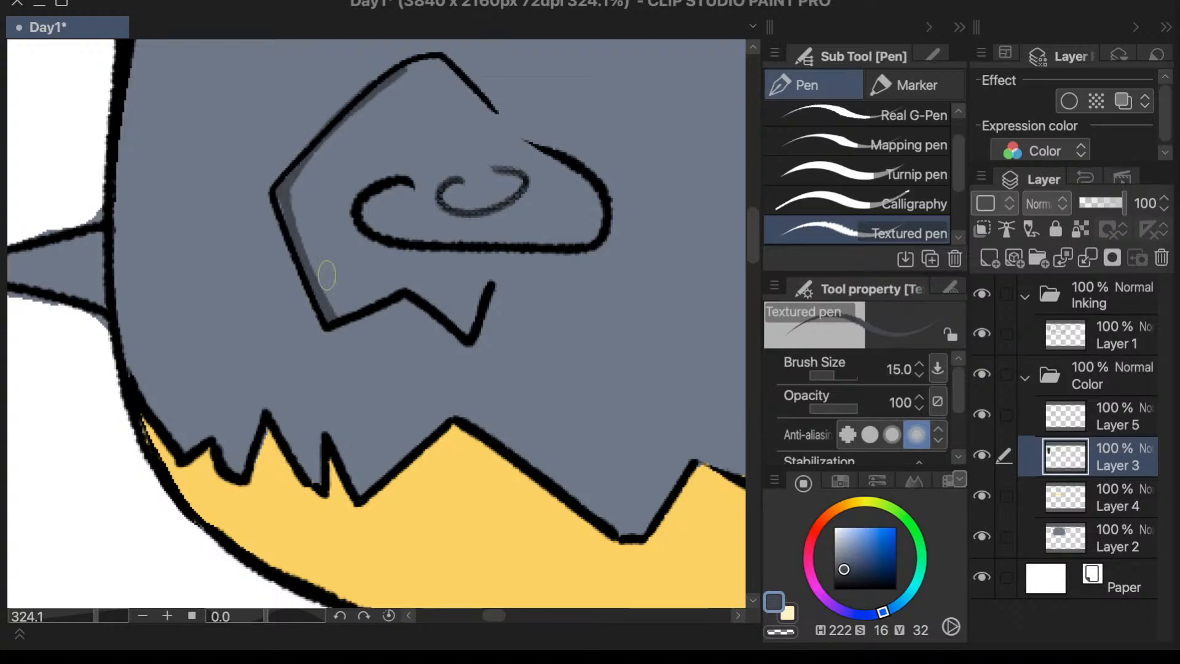
mouse_move(329, 316)
left_mouse_down()
mouse_move(419, 282)
mouse_move(407, 291)
mouse_move(466, 334)
left_mouse_up()
left_click_drag(486, 287, 458, 334)
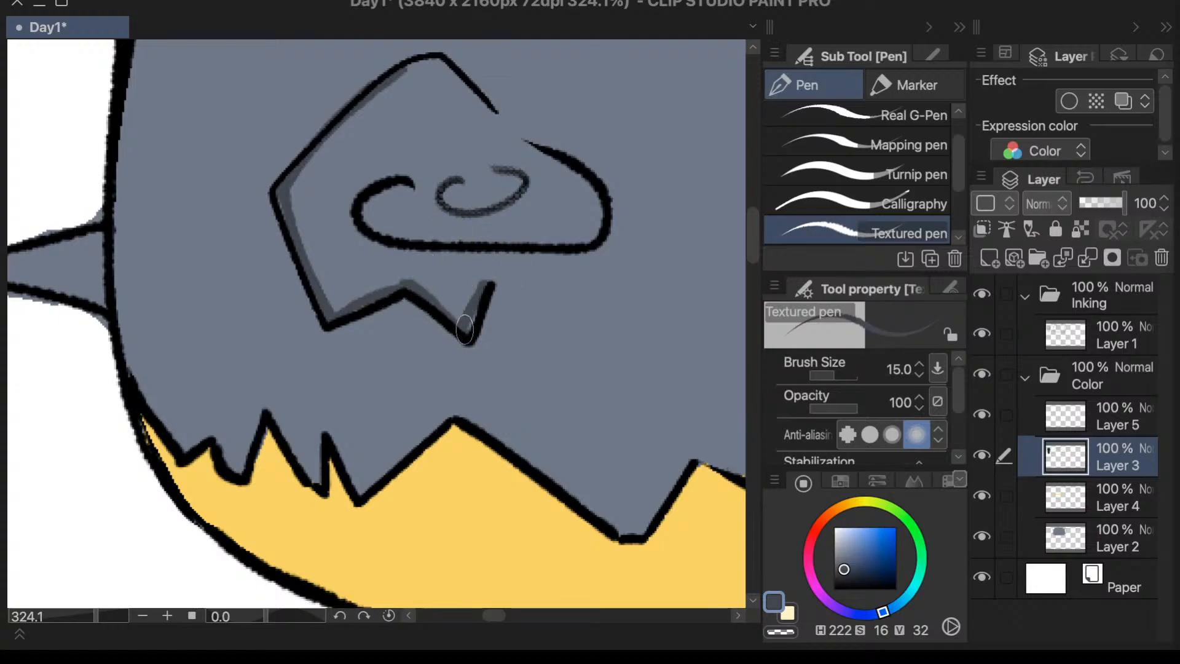
- Shade beneath the small patch's peak and inner slope, bridging the gap between the slope and the eye outline
mouse_move(401, 71)
left_mouse_down()
mouse_move(456, 67)
mouse_move(414, 68)
mouse_move(476, 48)
mouse_move(453, 75)
mouse_move(448, 61)
mouse_move(487, 99)
mouse_move(446, 63)
mouse_move(499, 126)
left_mouse_up()
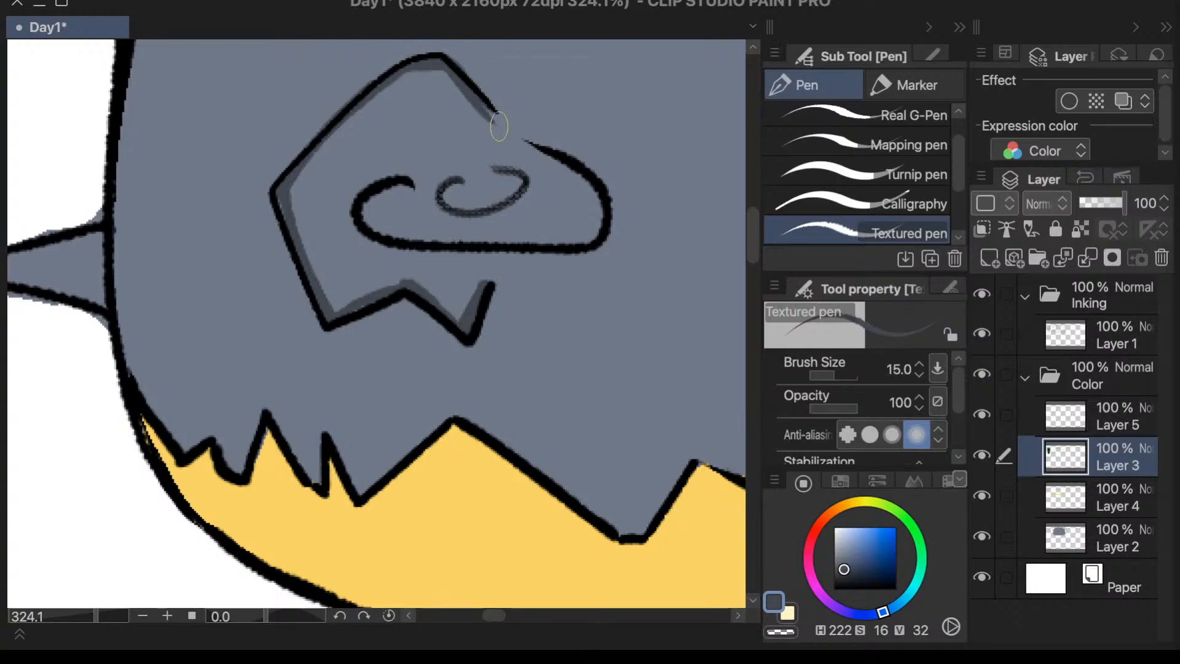
left_click_drag(447, 66, 530, 151)
left_click_drag(481, 92, 531, 148)
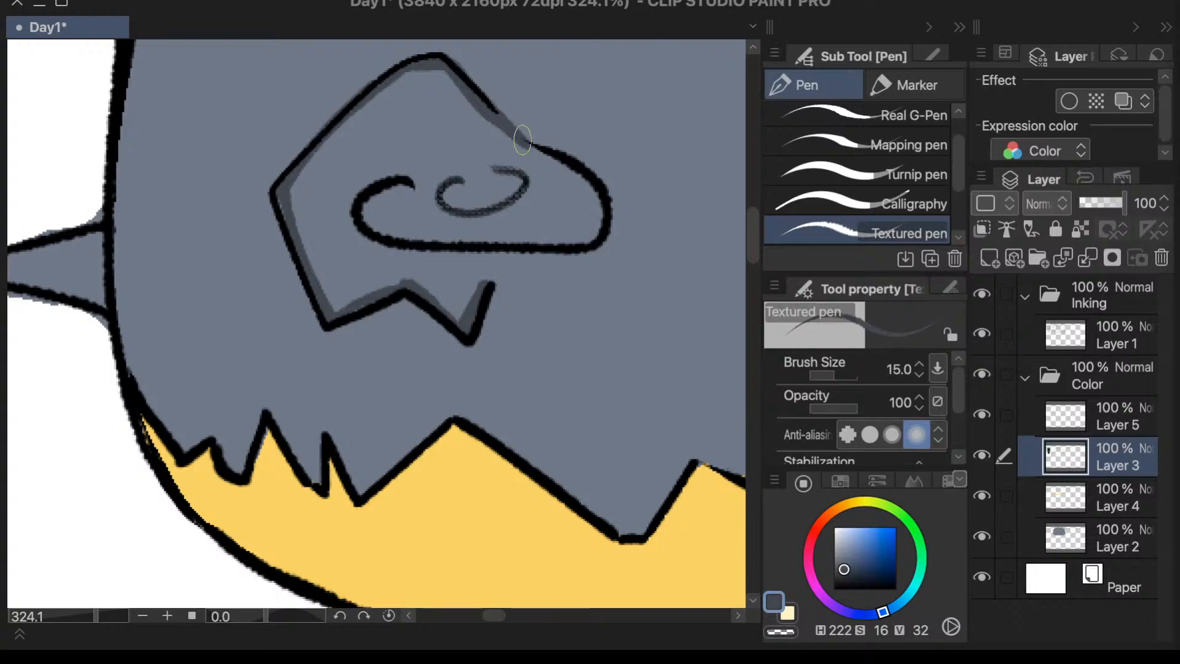
- Draw a V-shaped dark crack from the large patch's lower jag up to the underside of the eye, closing the patch
scroll(522, 138, "down", 9)
scroll(329, 533, "up", 3)
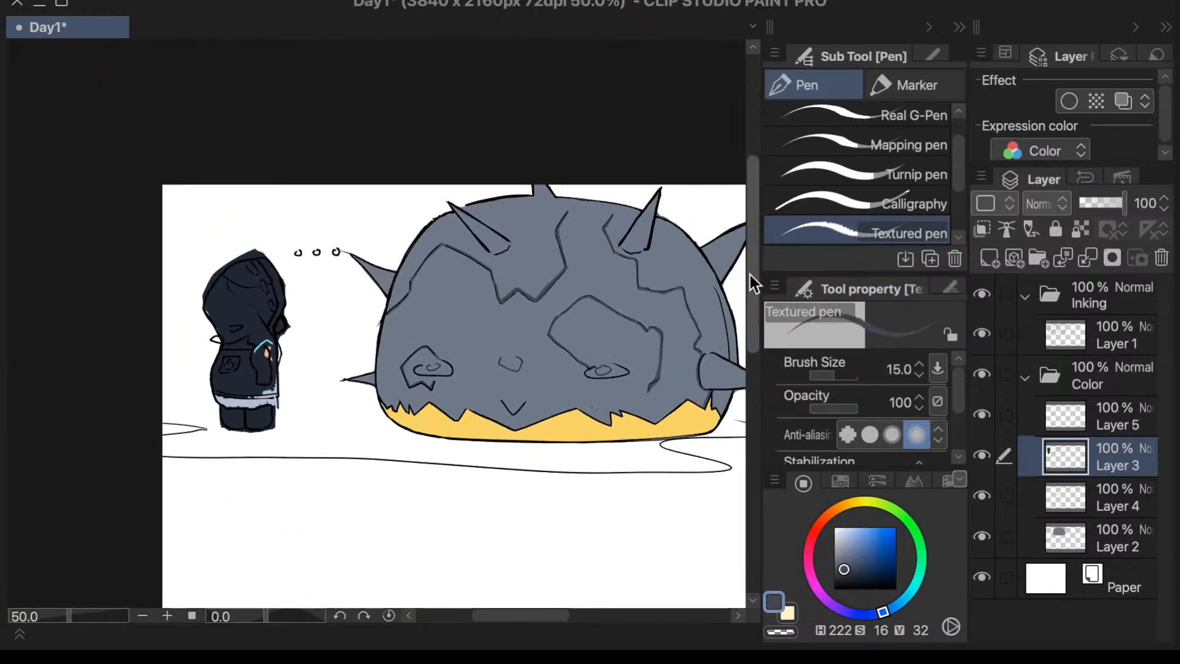
scroll(636, 423, "up", 3)
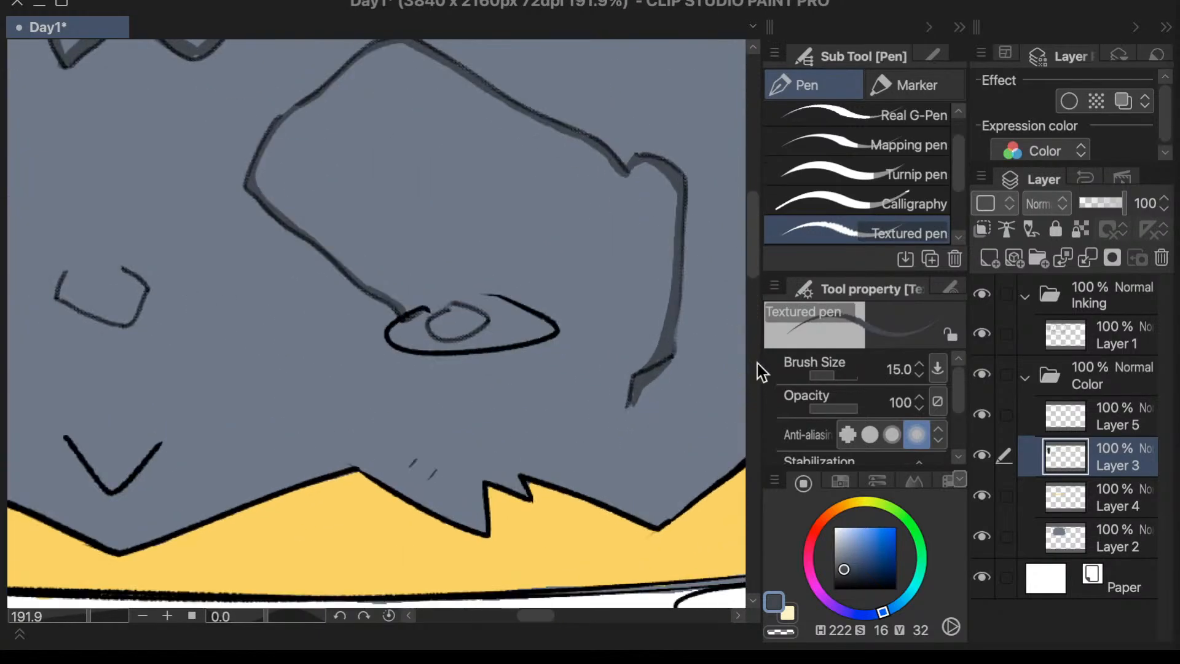
left_click_drag(628, 402, 555, 460)
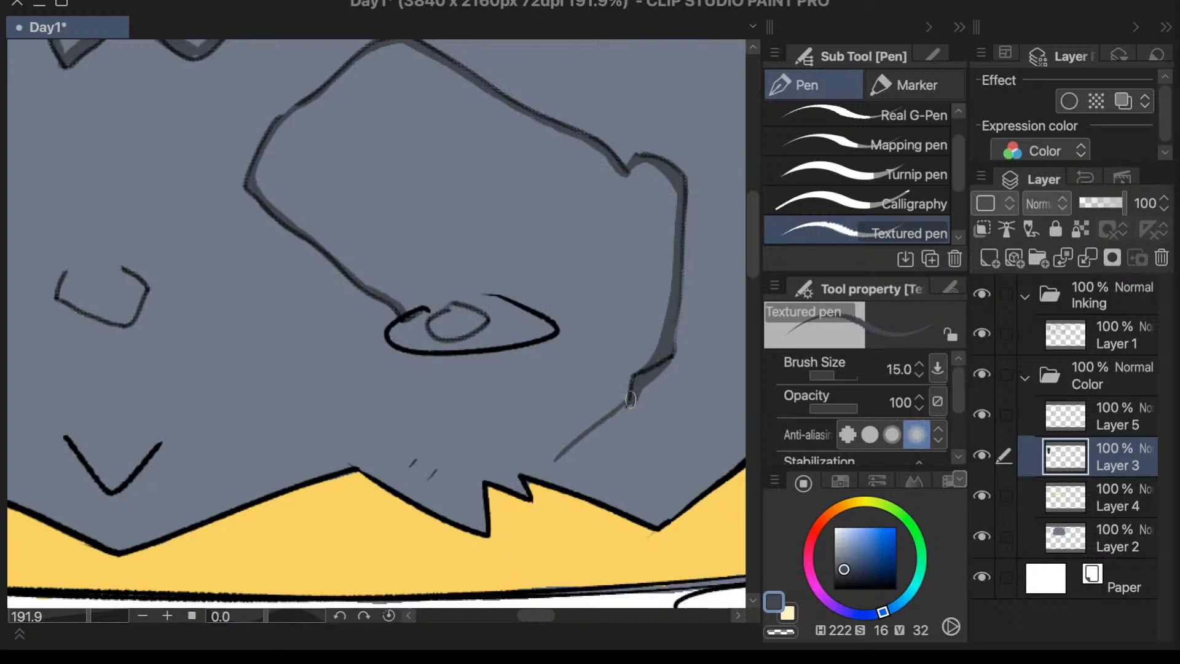
key("ctrl+z")
left_click_drag(630, 401, 578, 431)
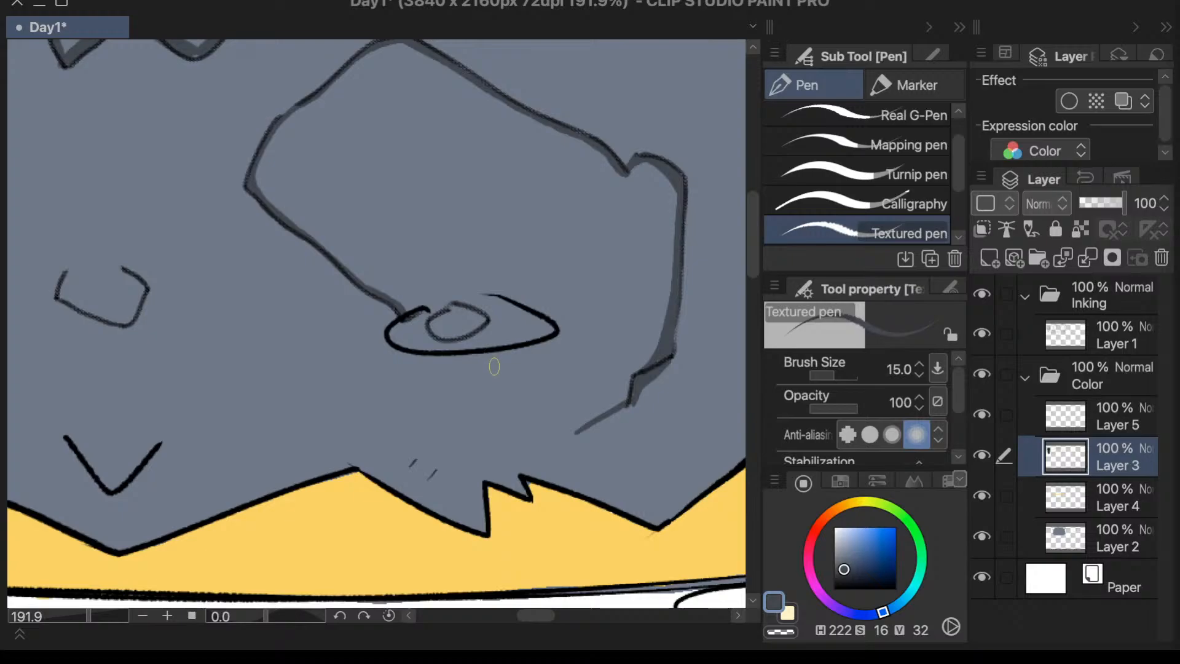
left_click_drag(489, 362, 569, 434)
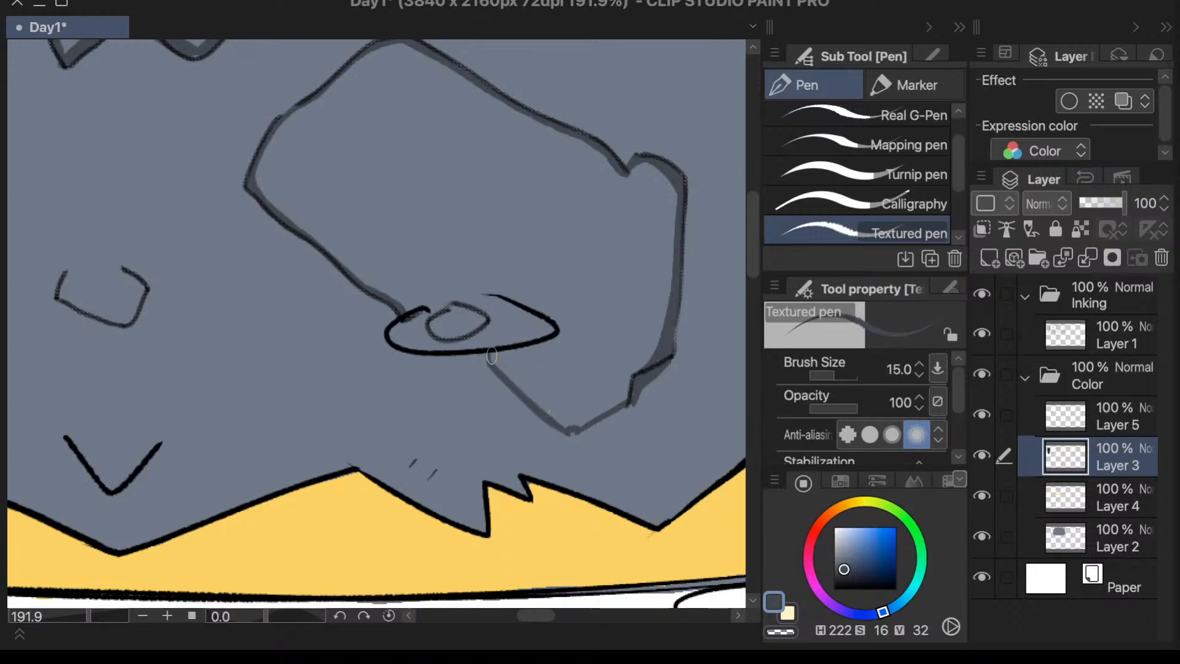
scroll(553, 234, "down", 5)
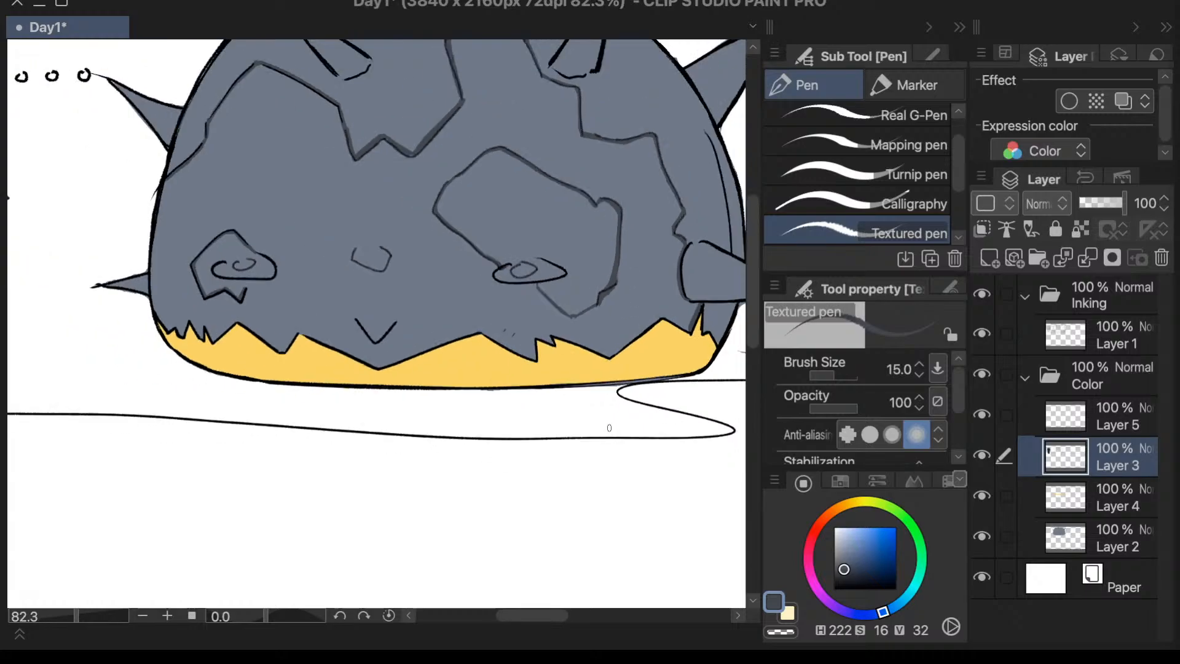
- Undo the V-shaped crack strokes beneath the eye, leaving only the short segment that leads off the large patch's lower jag
scroll(609, 427, "up", 6)
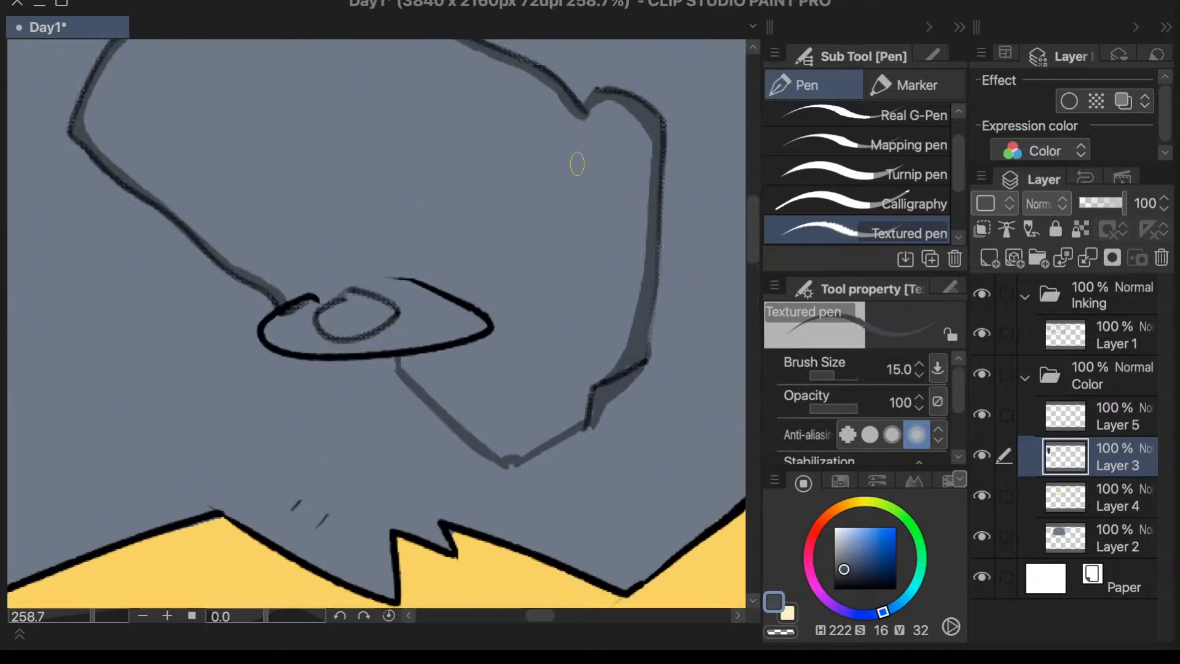
key("super+z")
key("super+z")
key("super+z")
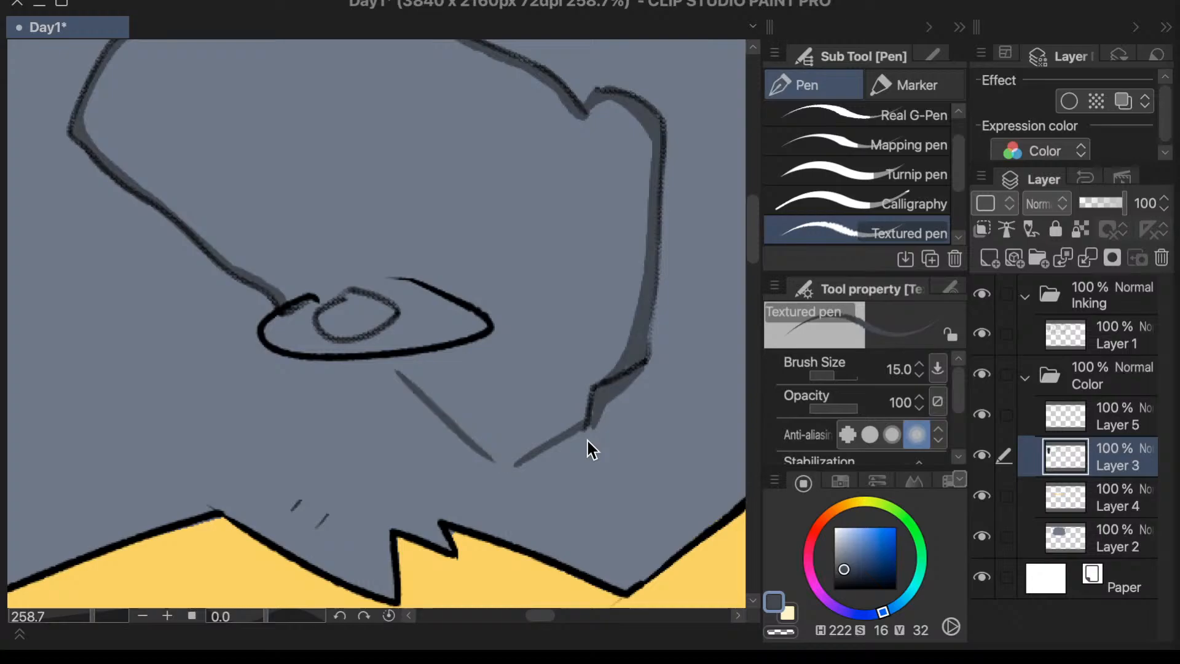
key("super+z")
- Draw a short vertical crack below the eye and join its lower end to the patch's jag segment with a nearly horizontal line
left_click_drag(320, 384, 319, 465)
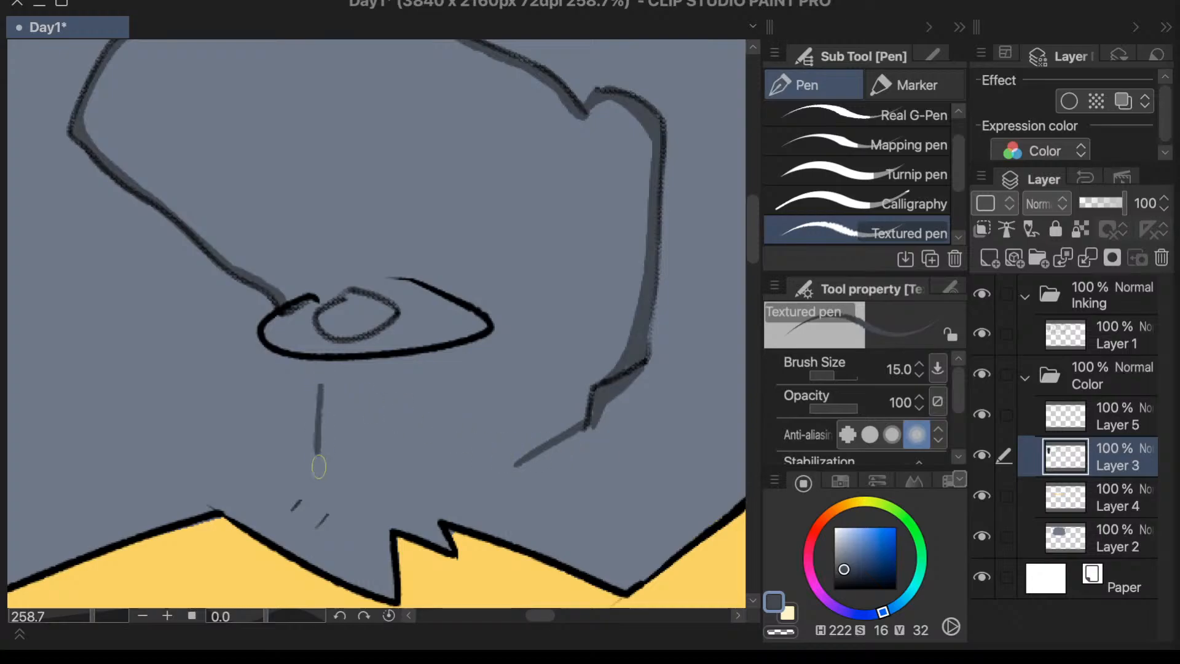
scroll(547, 343, "down", 7)
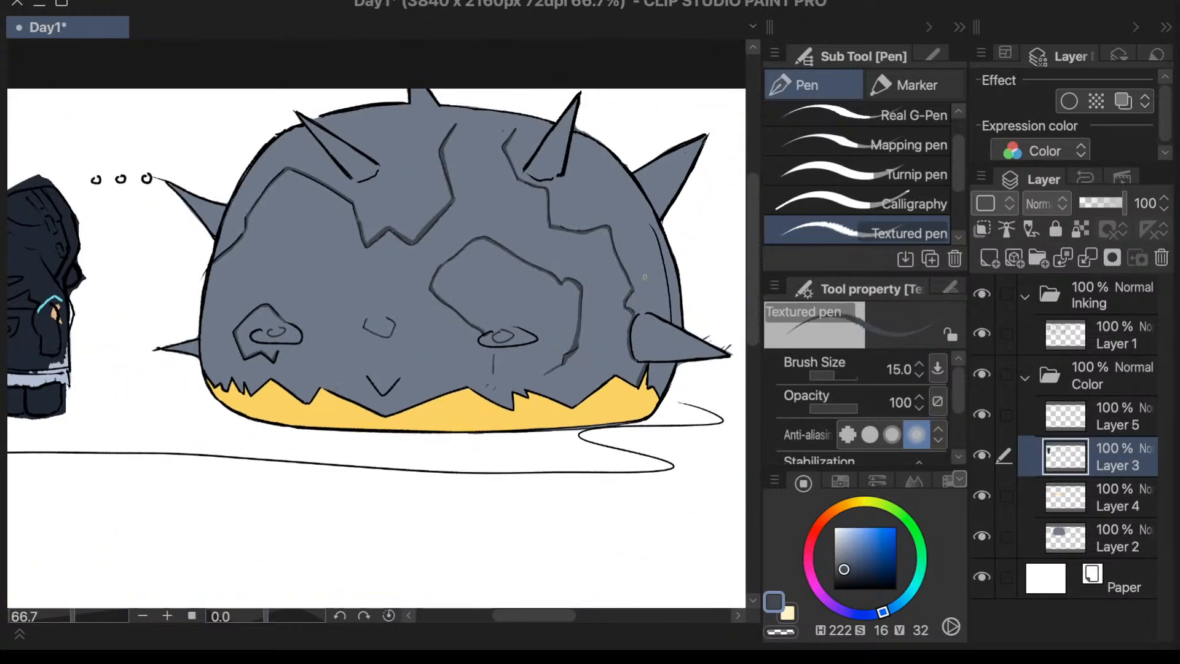
scroll(561, 373, "up", 4)
mouse_move(371, 387)
left_mouse_down()
mouse_move(510, 378)
mouse_move(339, 410)
left_mouse_up()
scroll(530, 382, "down", 2)
scroll(528, 381, "up", 4)
key("ctrl+z")
key("ctrl+z")
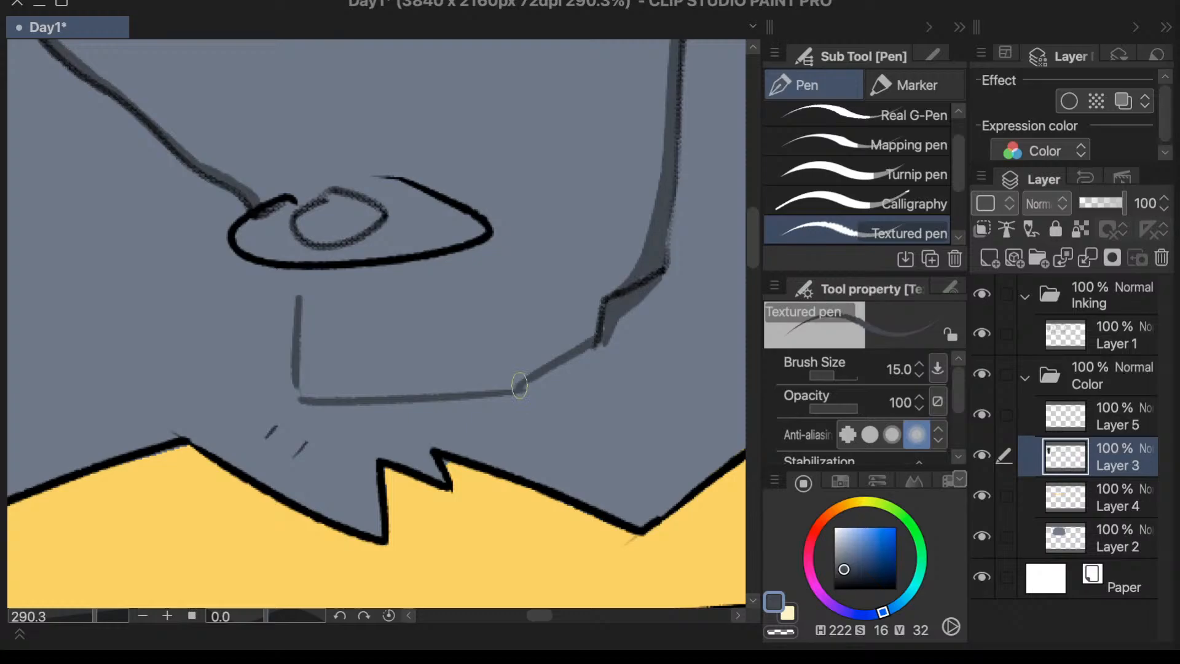
mouse_move(523, 389)
left_mouse_down()
mouse_move(301, 398)
mouse_move(299, 372)
left_mouse_up()
scroll(517, 392, "down", 5)
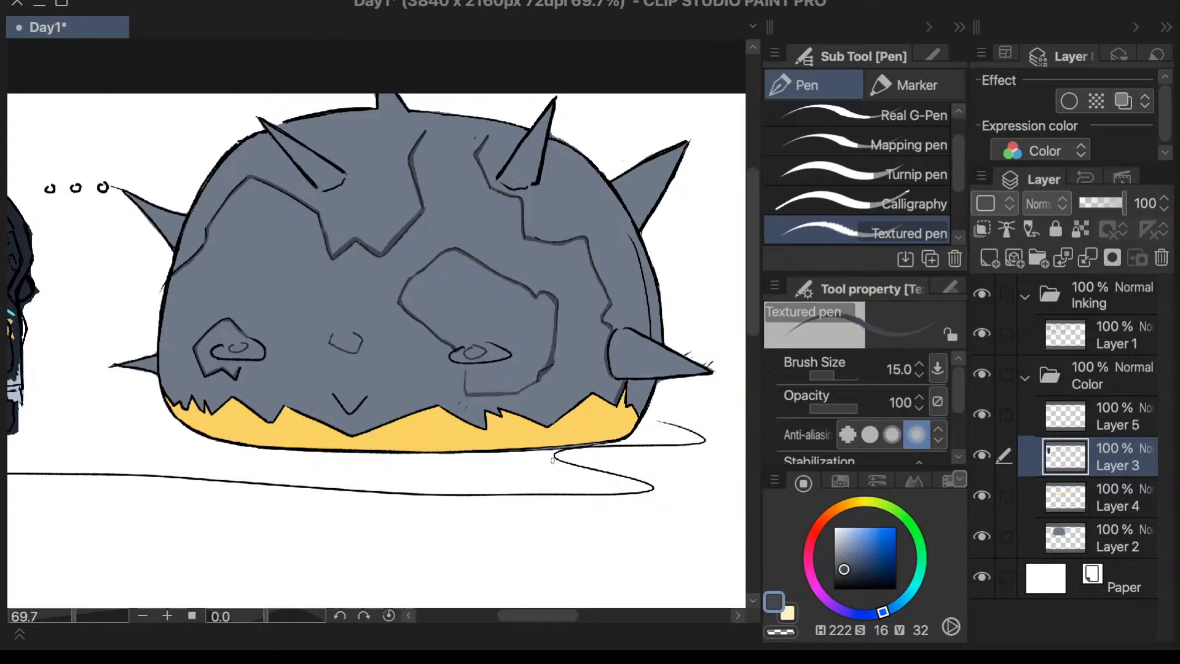
- Extend the upper ends of the two cracks at the dome's crown to its outline, slanting the right one outward
scroll(692, 229, "up", 1)
scroll(483, 246, "up", 3)
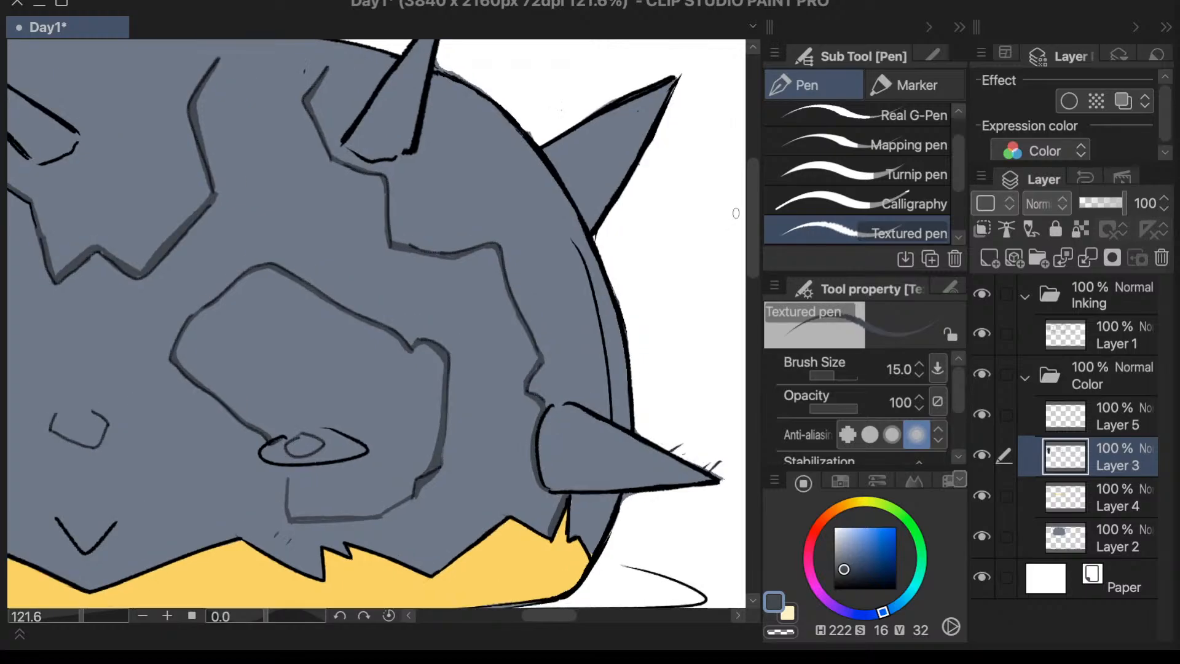
scroll(483, 246, "down", 3)
scroll(433, 63, "up", 1)
scroll(432, 63, "up", 5)
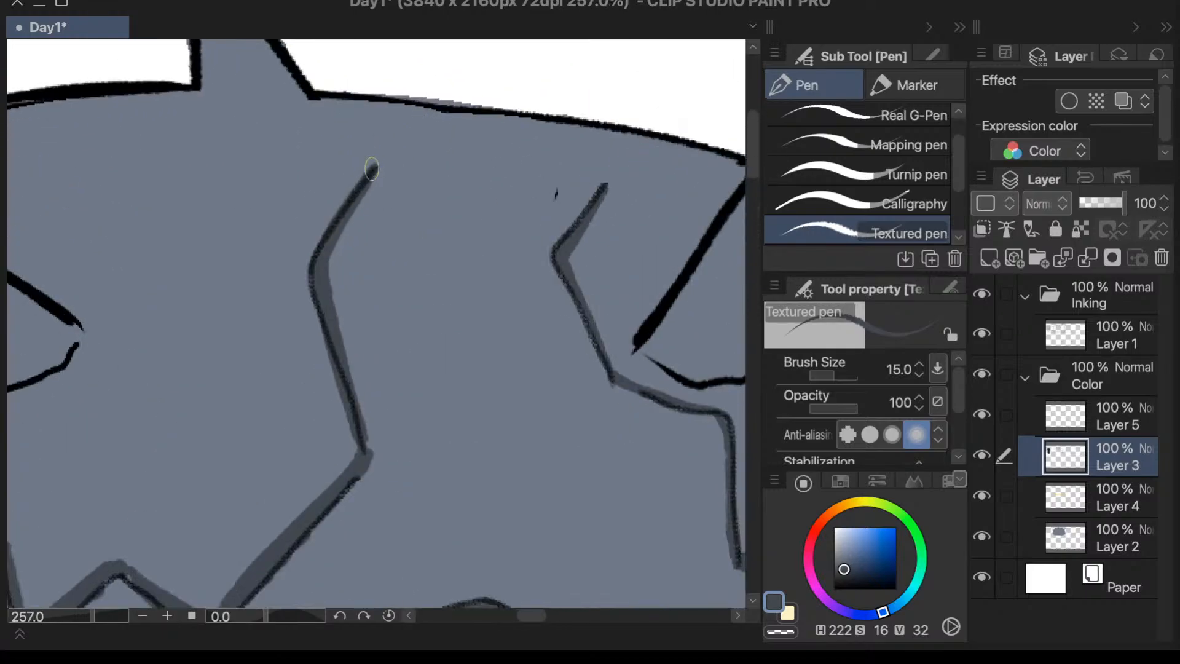
left_click_drag(381, 103, 376, 176)
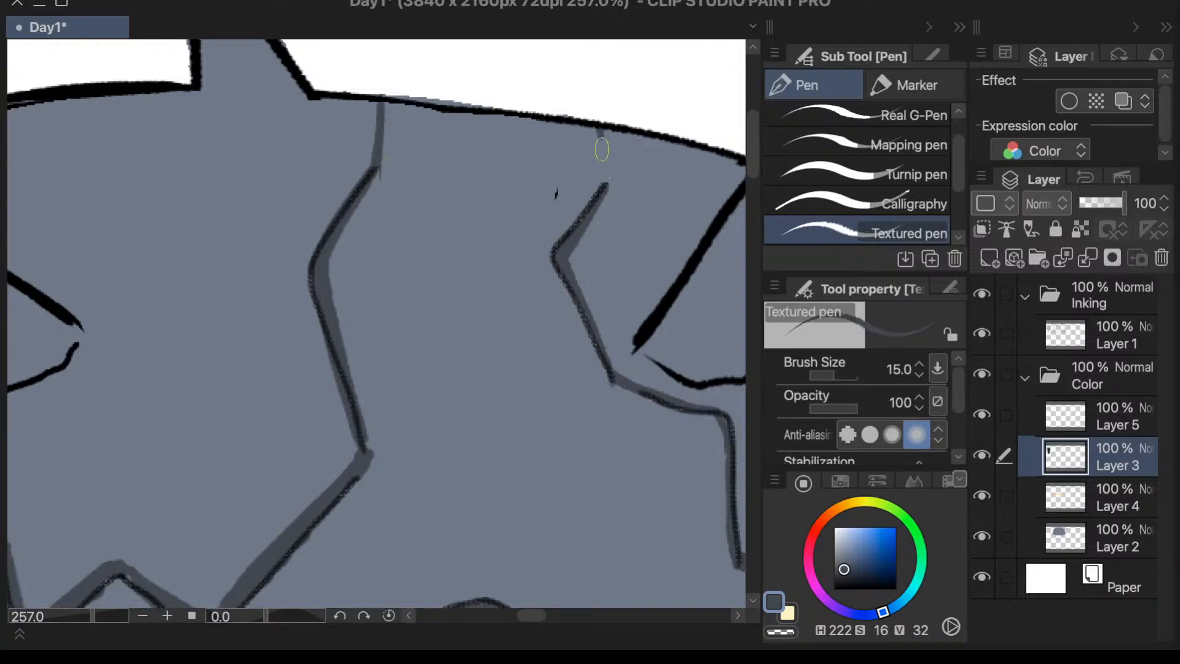
left_click_drag(601, 123, 605, 183)
scroll(614, 113, "down", 6)
scroll(515, 105, "up", 5)
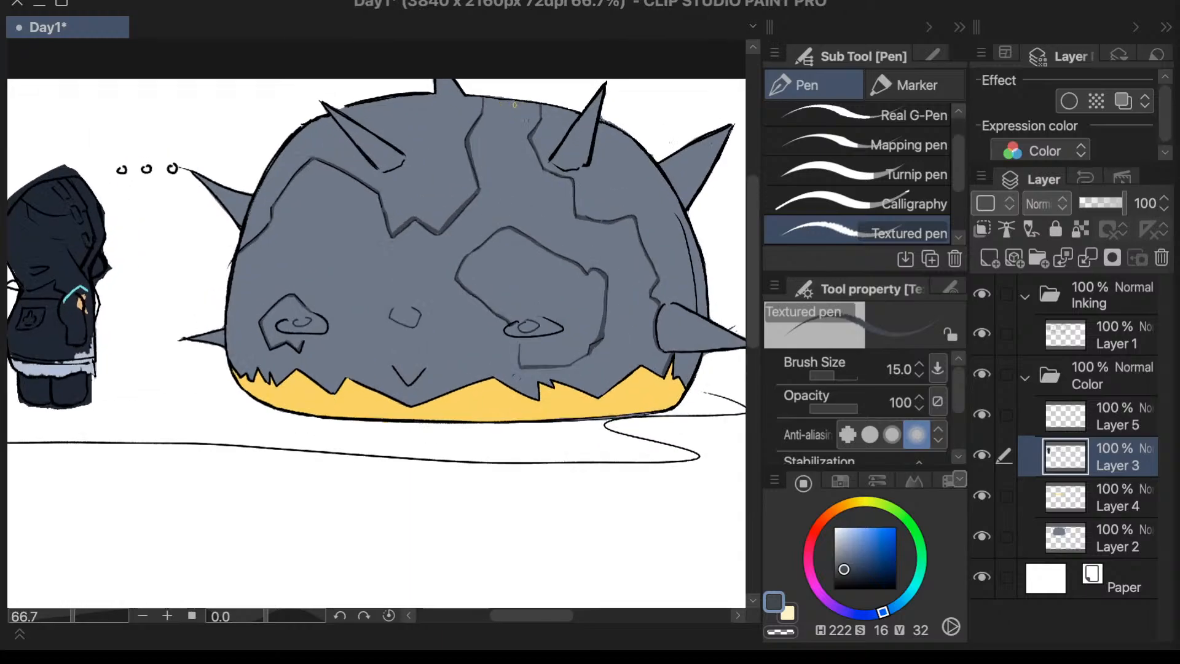
key("ctrl+z")
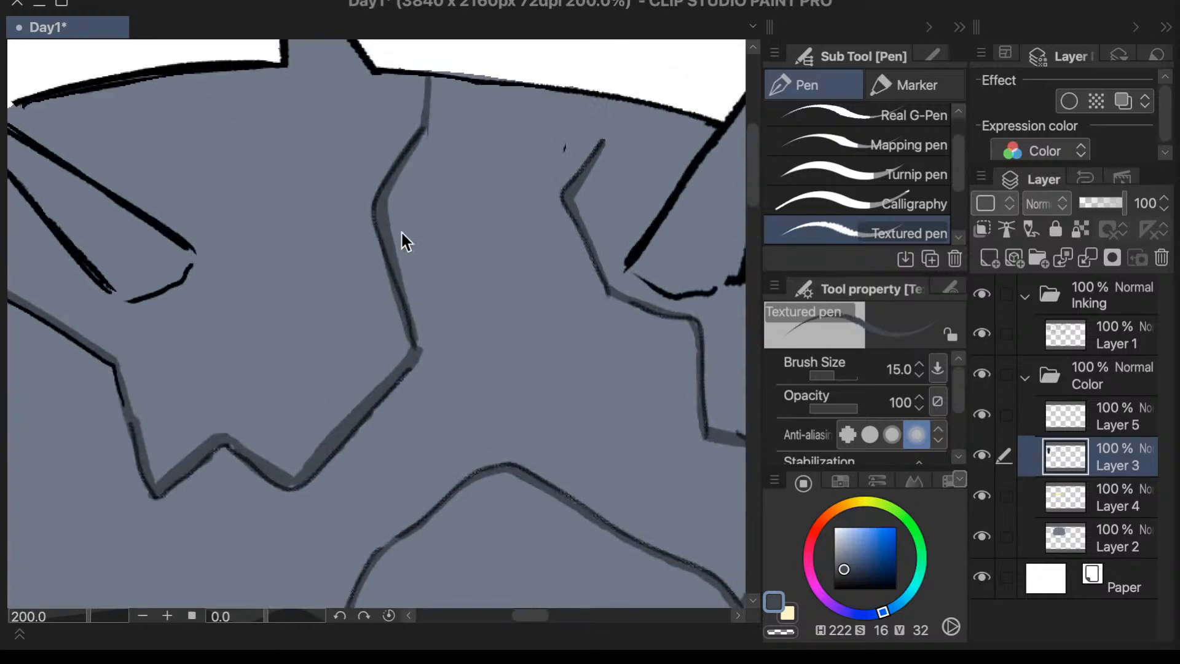
left_click_drag(601, 142, 642, 97)
- Draw a nearly horizontal crack from the left crown crack's upper bend across to the dome outline at the right crack's upper end
left_click_drag(428, 128, 647, 103)
key("ctrl+z")
left_click_drag(429, 127, 668, 101)
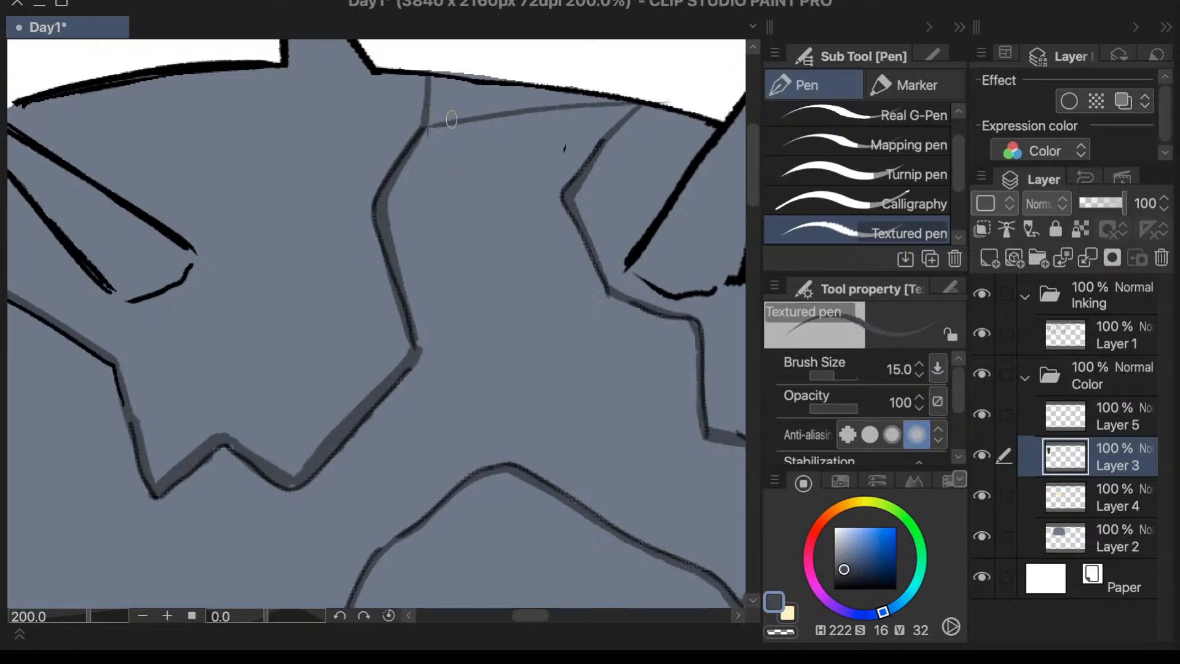
left_click_drag(425, 127, 664, 99)
key("ctrl+z")
left_click_drag(427, 128, 674, 102)
scroll(674, 103, "down", 3)
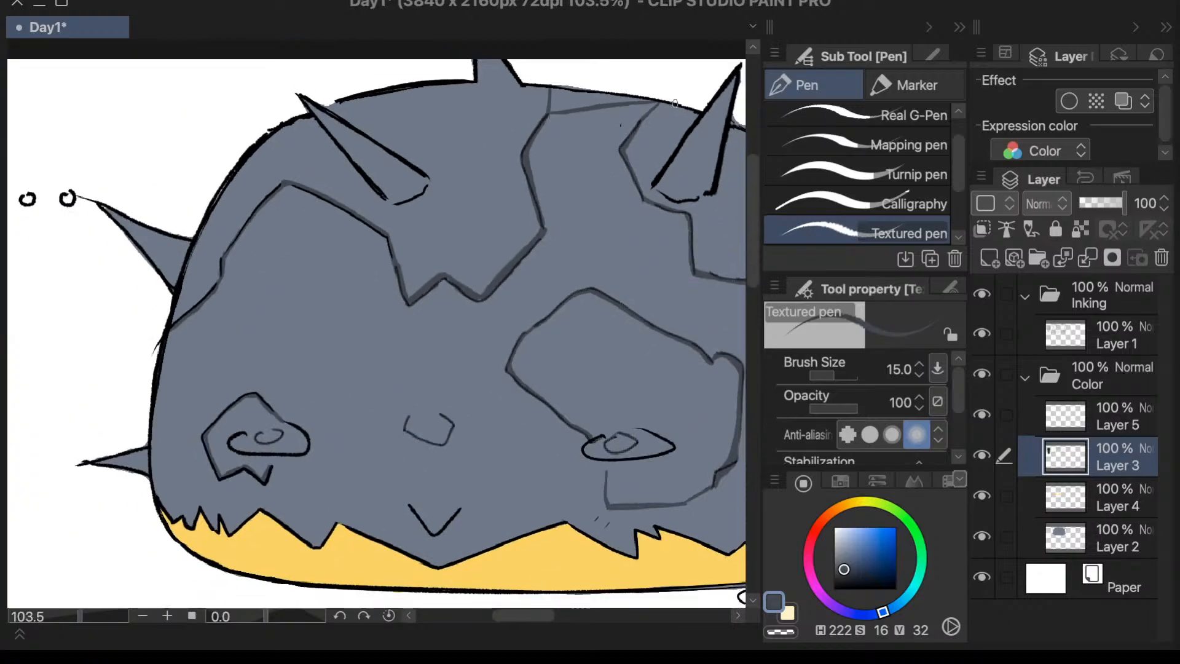
- Draw a diagonal crack from the right crown crack's upper bend down to the left crack's lower bend
scroll(614, 167, "up", 2)
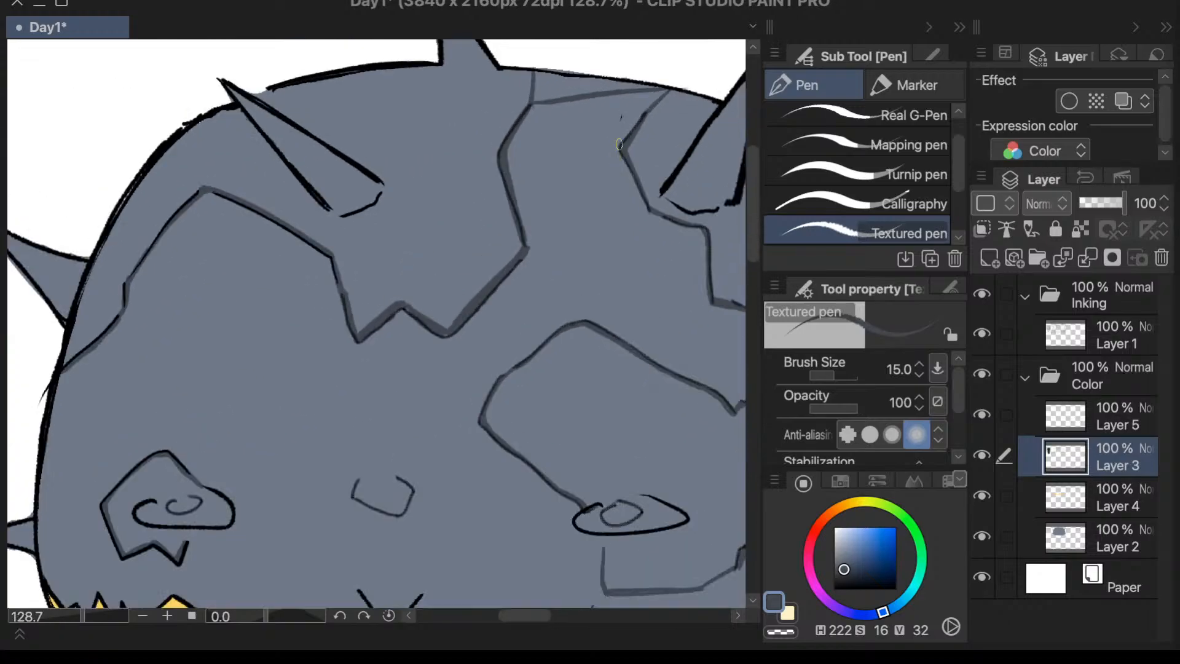
left_click_drag(620, 145, 572, 195)
left_click_drag(616, 148, 527, 244)
left_click_drag(615, 151, 529, 249)
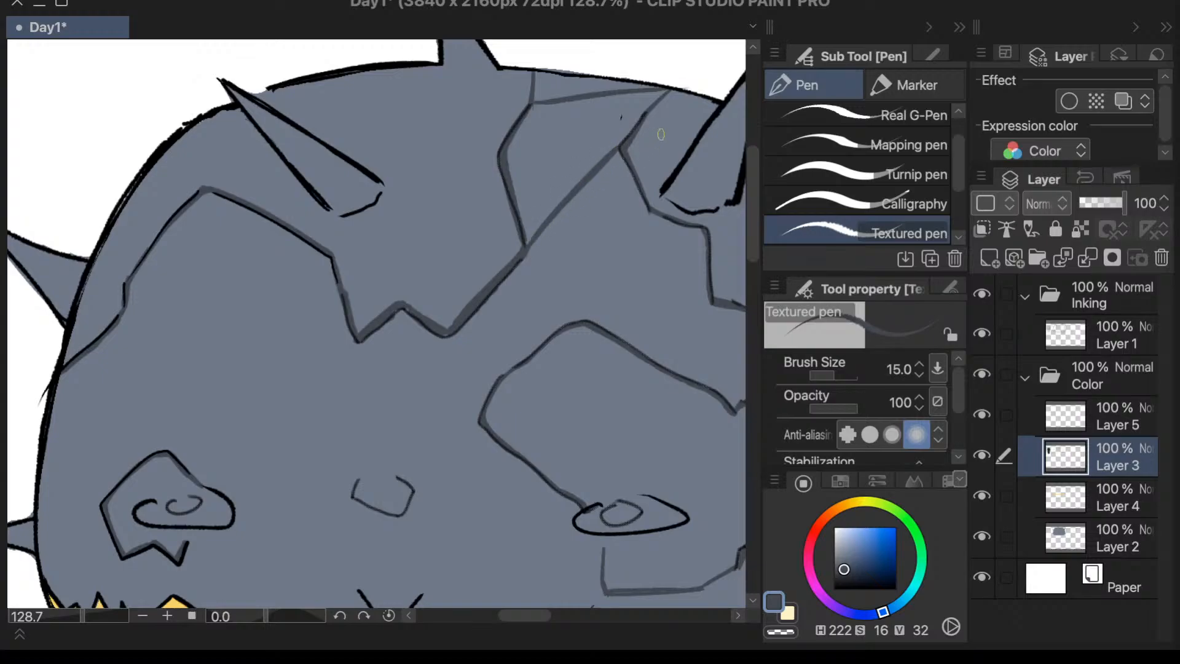
- Draw a second crack from the right crack's corner beneath the spike to the same lower bend of the left crack
left_click_drag(645, 214, 529, 248)
key("ctrl+z")
left_click_drag(639, 216, 536, 248)
key("ctrl+z")
left_click_drag(649, 215, 537, 248)
scroll(685, 212, "down", 3)
scroll(713, 208, "up", 2)
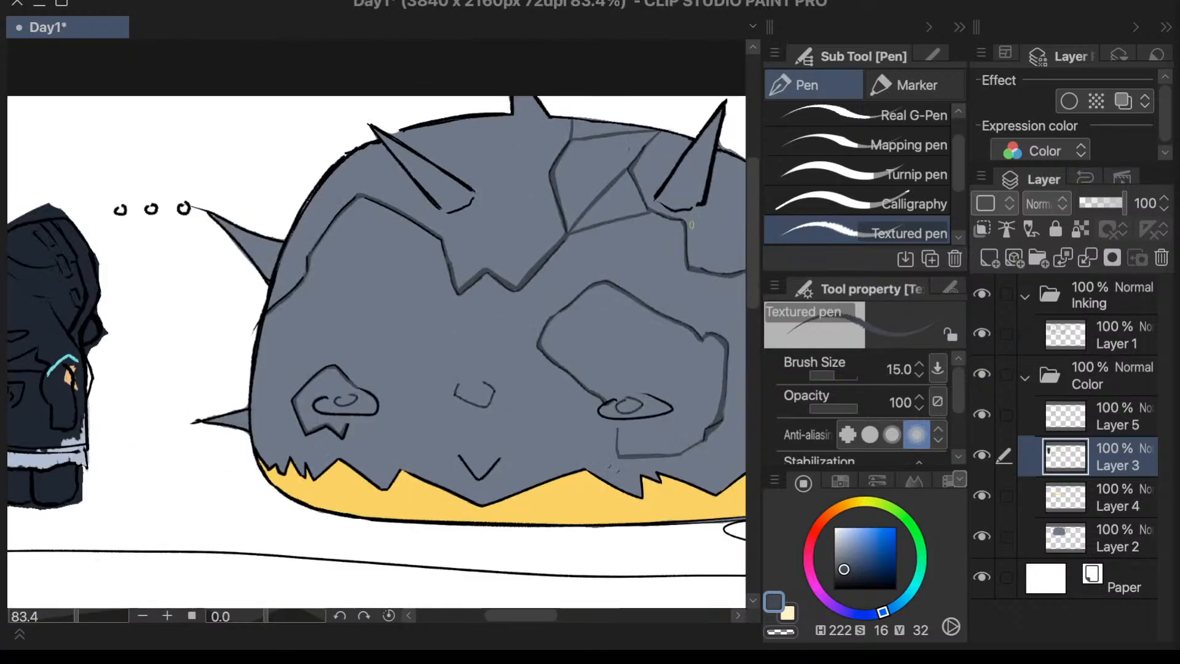
scroll(681, 230, "up", 1)
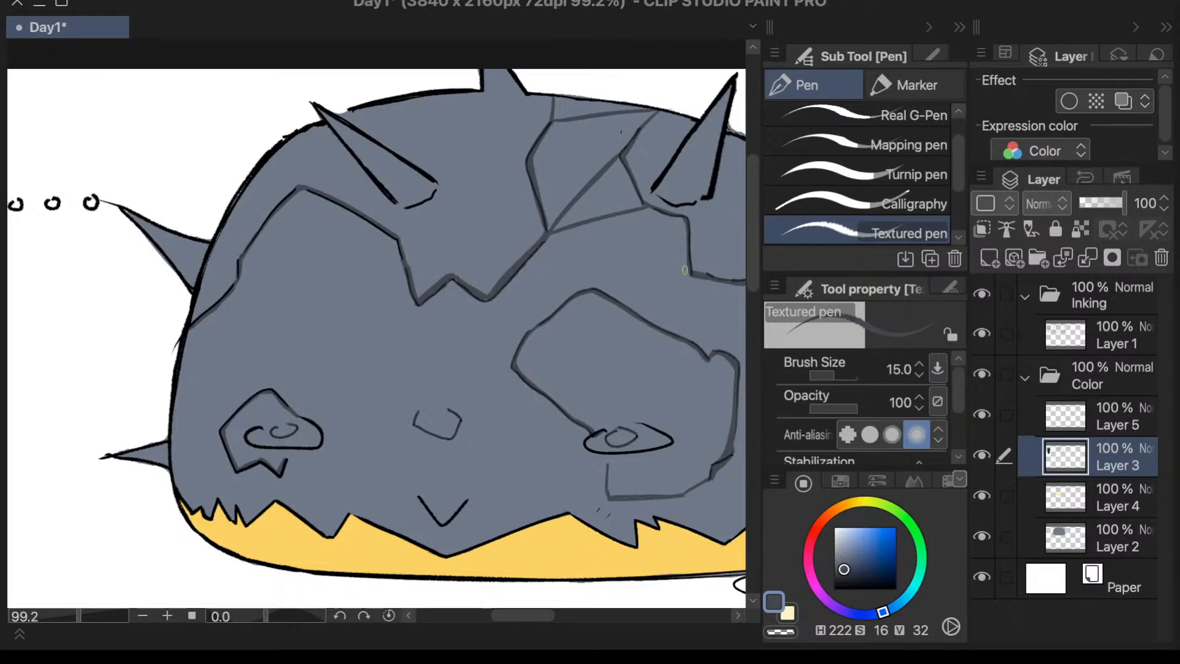
scroll(689, 171, "up", 4)
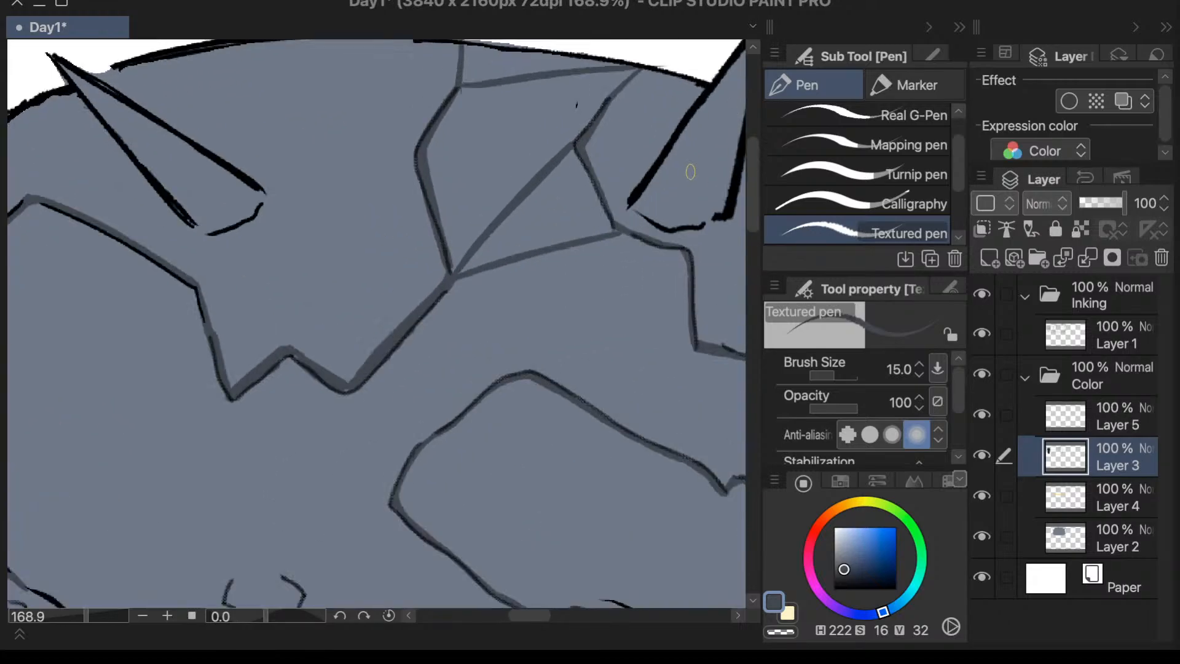
- Flip the canvas horizontally and try a straight crack from the corner beneath the spike to the stepped crack's lower corner
scroll(696, 368, "down", 5)
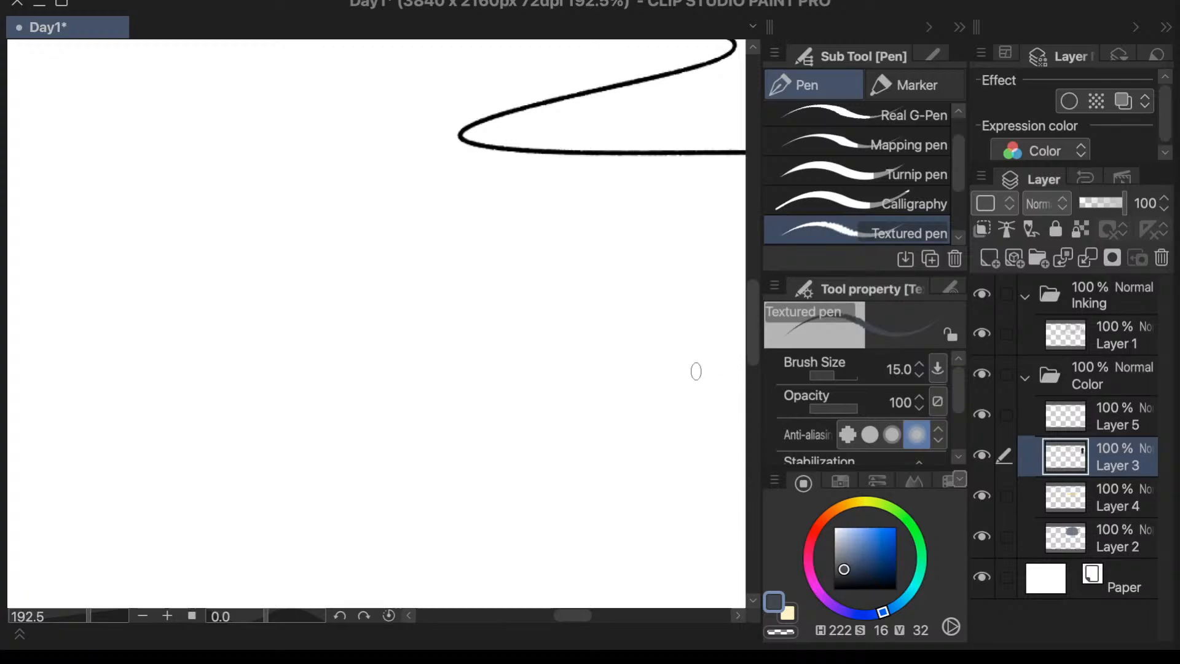
scroll(695, 65, "up", 4)
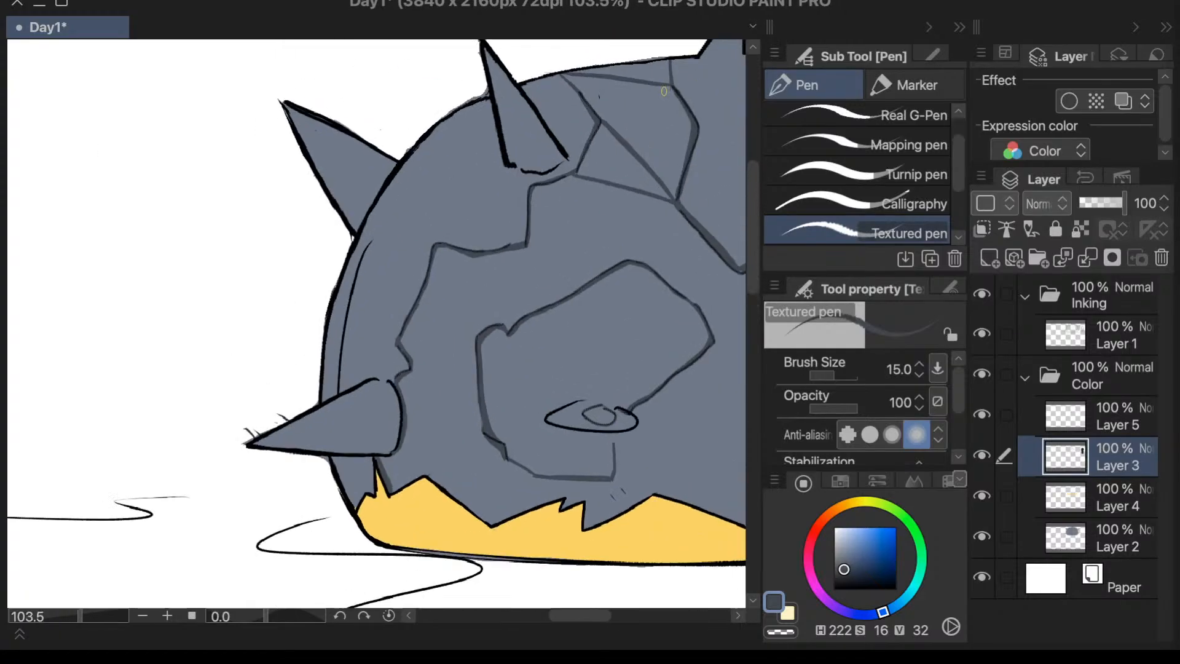
left_click_drag(500, 247, 396, 373)
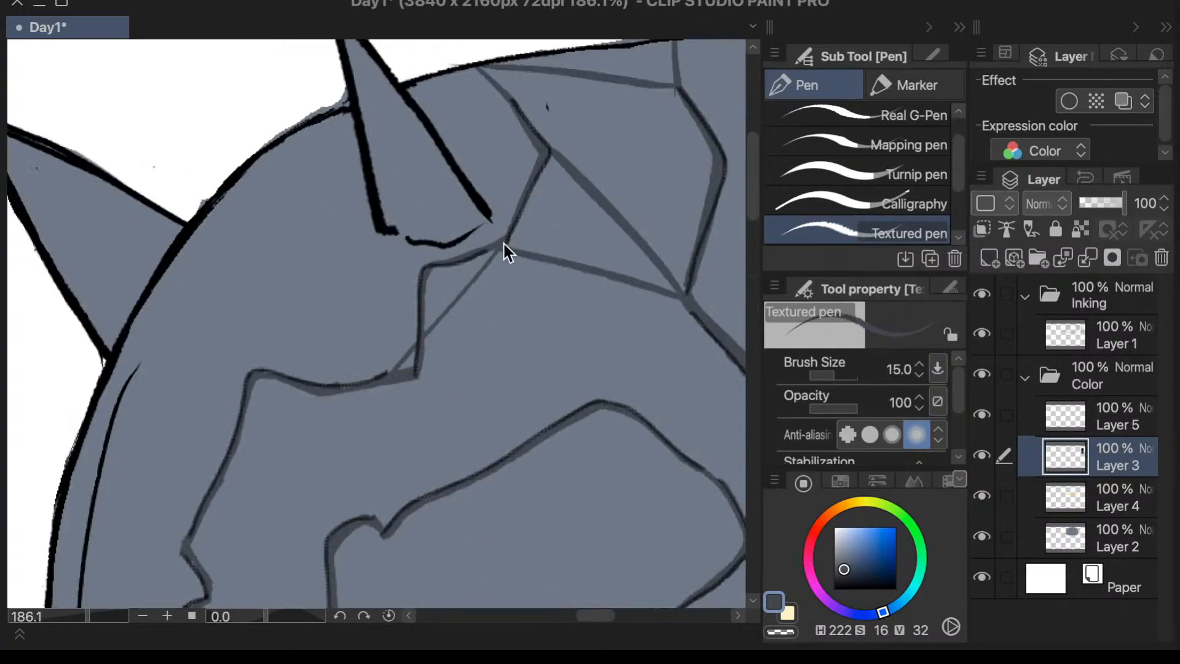
key("ctrl+z")
left_click_drag(501, 247, 420, 369)
left_click_drag(502, 246, 421, 367)
scroll(532, 237, "down", 4)
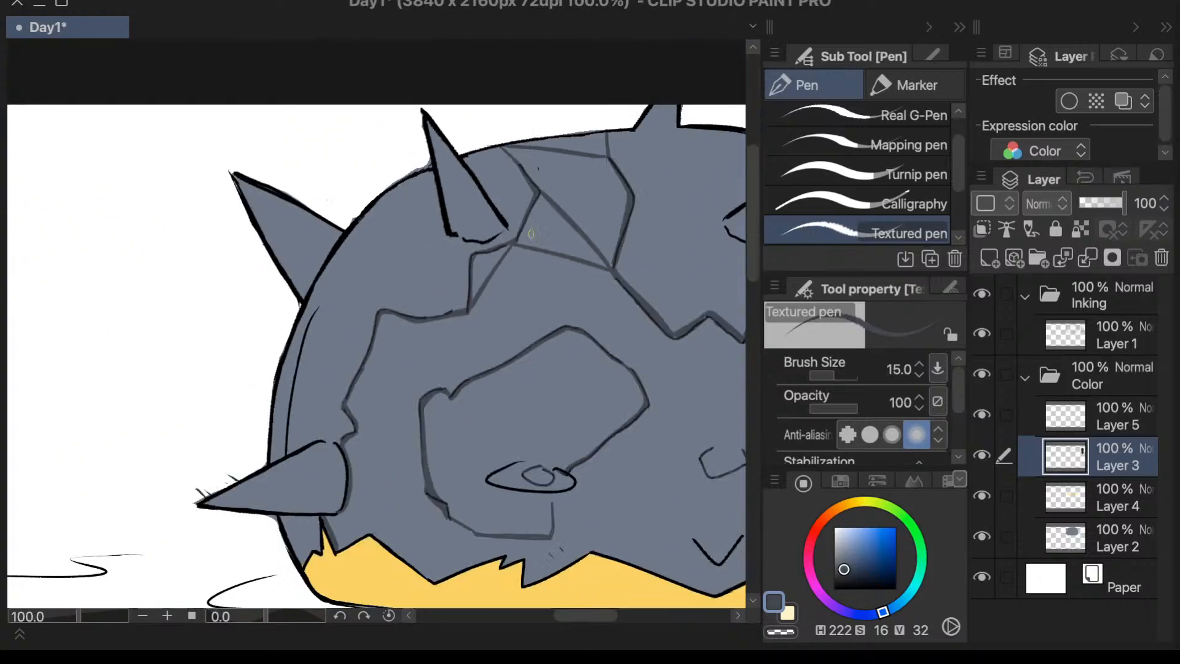
- Try a long thin crack from the central junction to the stepped crack's lower corner and compare it across the whole dome
scroll(635, 255, "up", 2)
left_click_drag(563, 256, 408, 293)
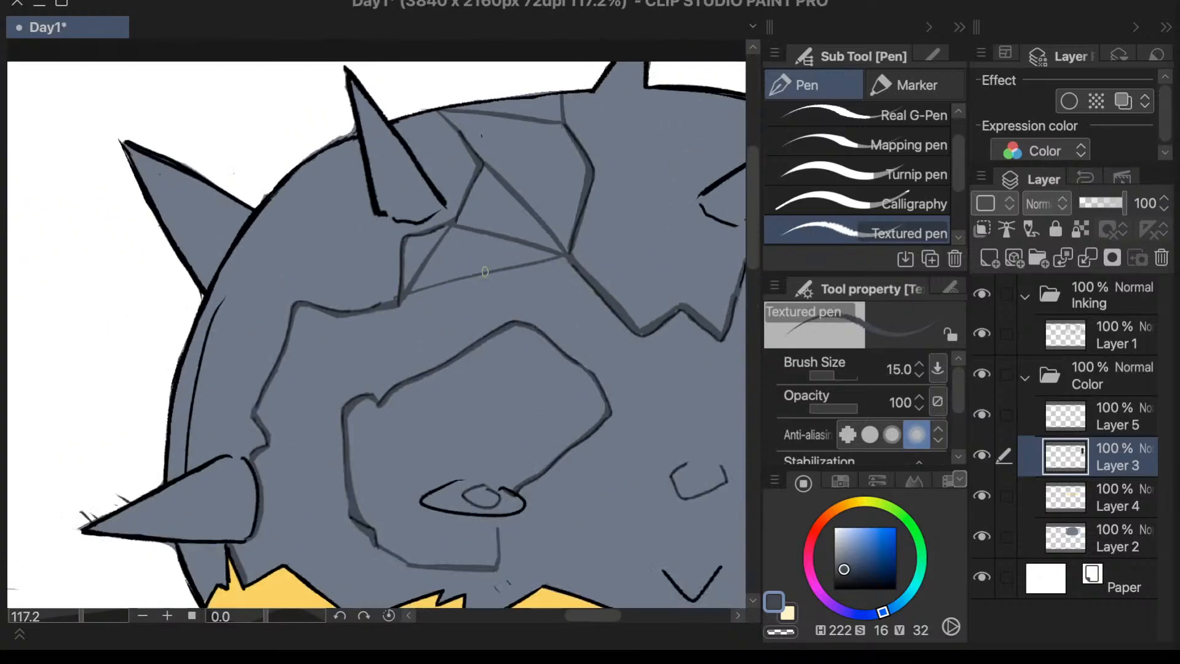
key("ctrl+z")
left_click_drag(565, 257, 413, 293)
key("ctrl+z")
left_click_drag(566, 255, 396, 306)
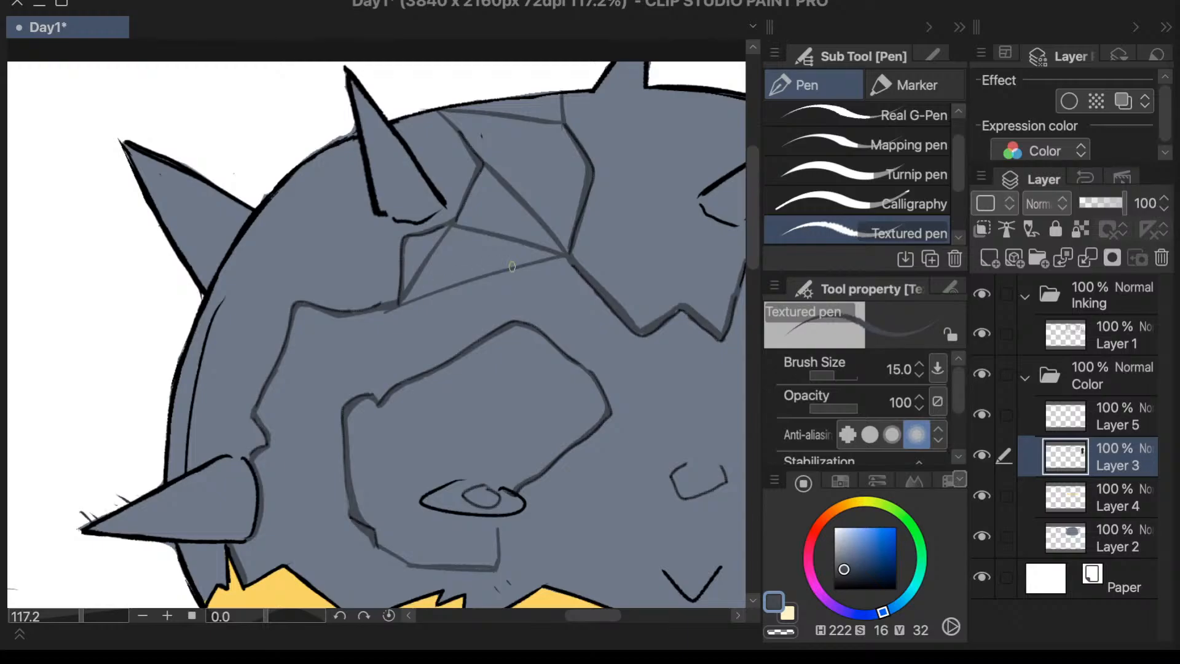
mouse_move(532, 260)
left_mouse_down()
mouse_move(396, 303)
mouse_move(567, 255)
mouse_move(395, 303)
mouse_move(560, 257)
left_mouse_up()
key("ctrl+z")
key("ctrl+z")
key("ctrl+z")
scroll(560, 257, "down", 5)
scroll(518, 347, "up", 2)
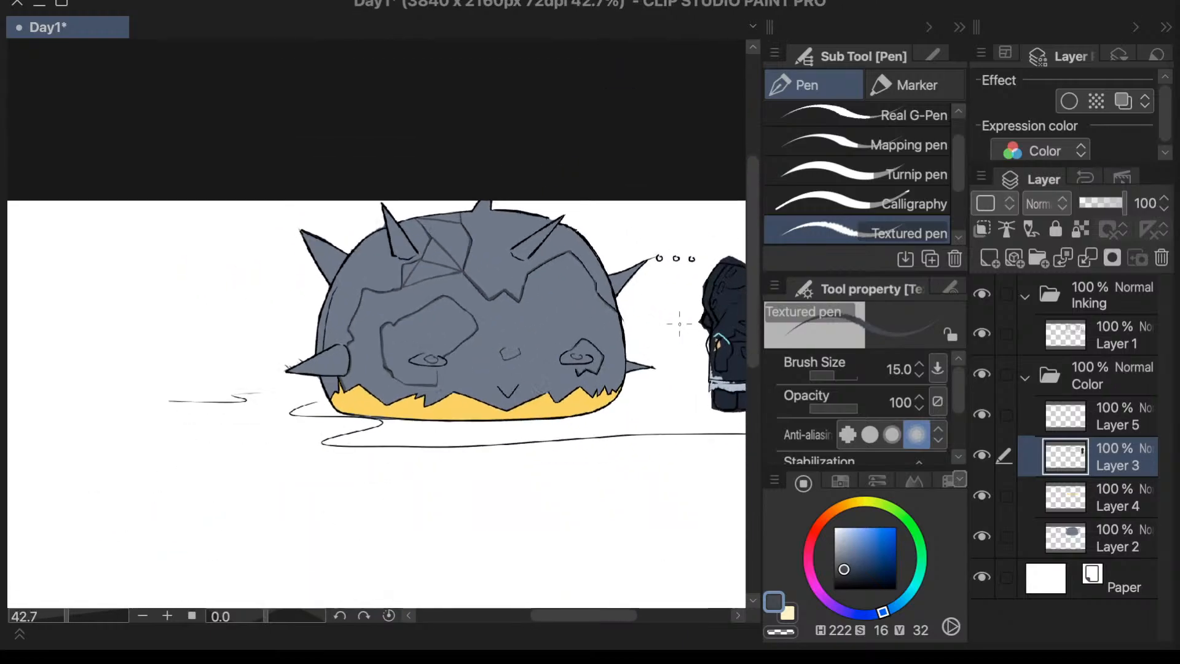
scroll(517, 347, "up", 2)
scroll(482, 309, "up", 2)
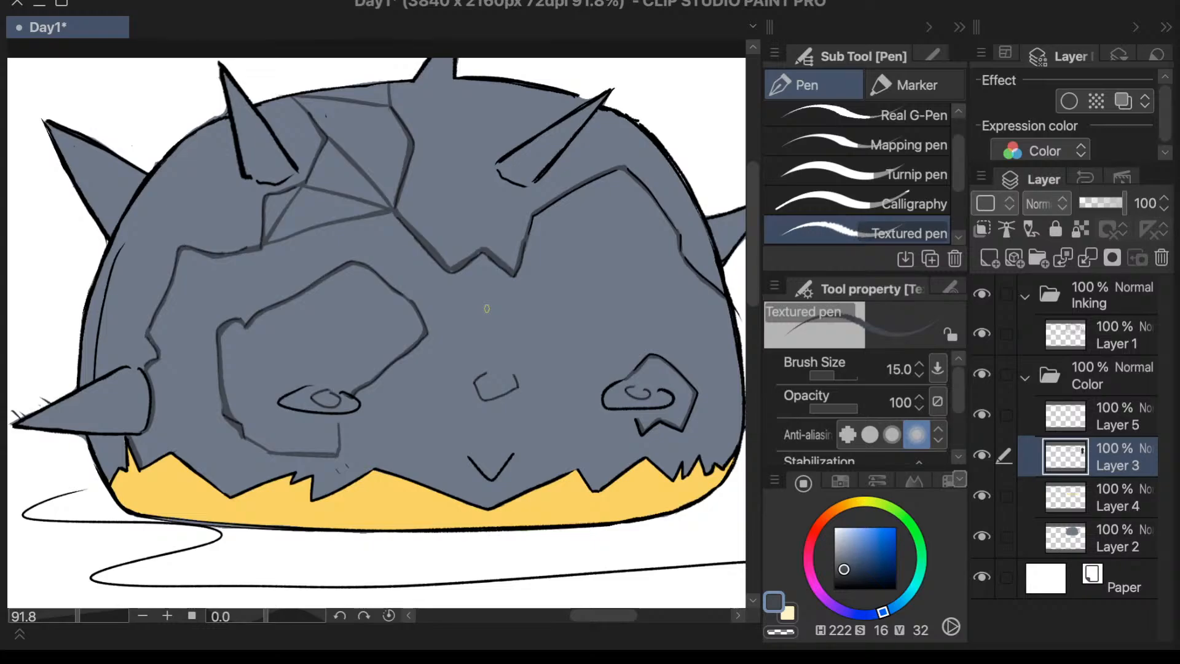
- Undo the two trial cracks at the stepped corner and return the canvas to its unflipped orientation
key("super+z")
key("super+z")
key("super+z")
key("super+z")
key("super+z")
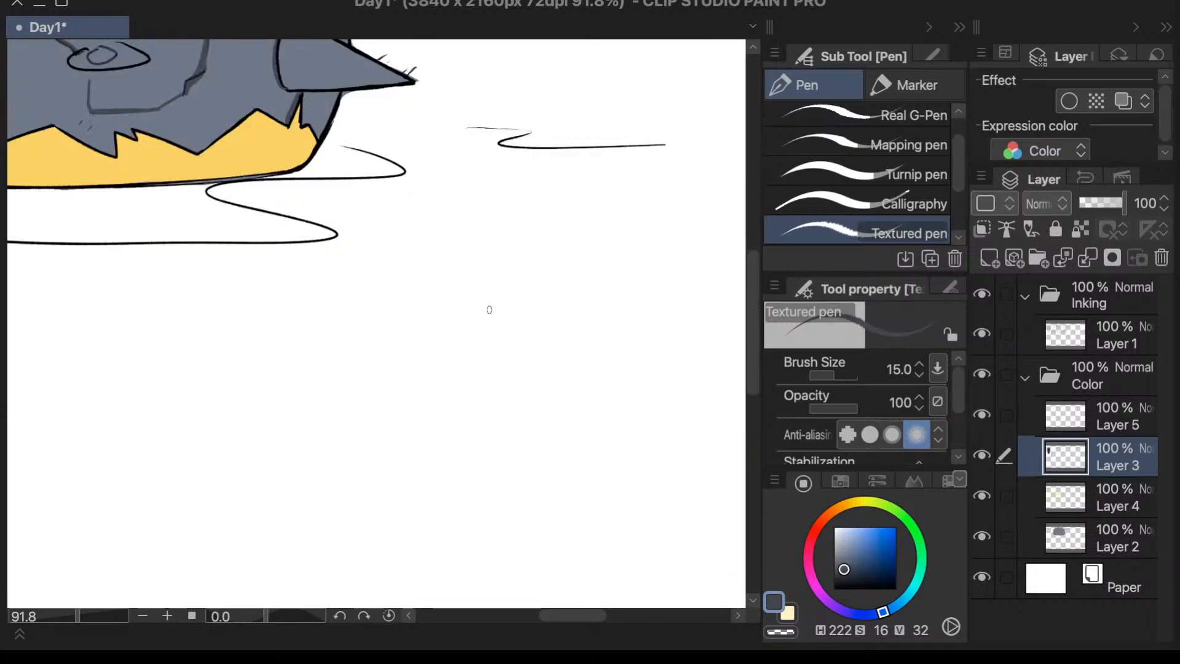
scroll(490, 309, "down", 4)
scroll(376, 151, "up", 5)
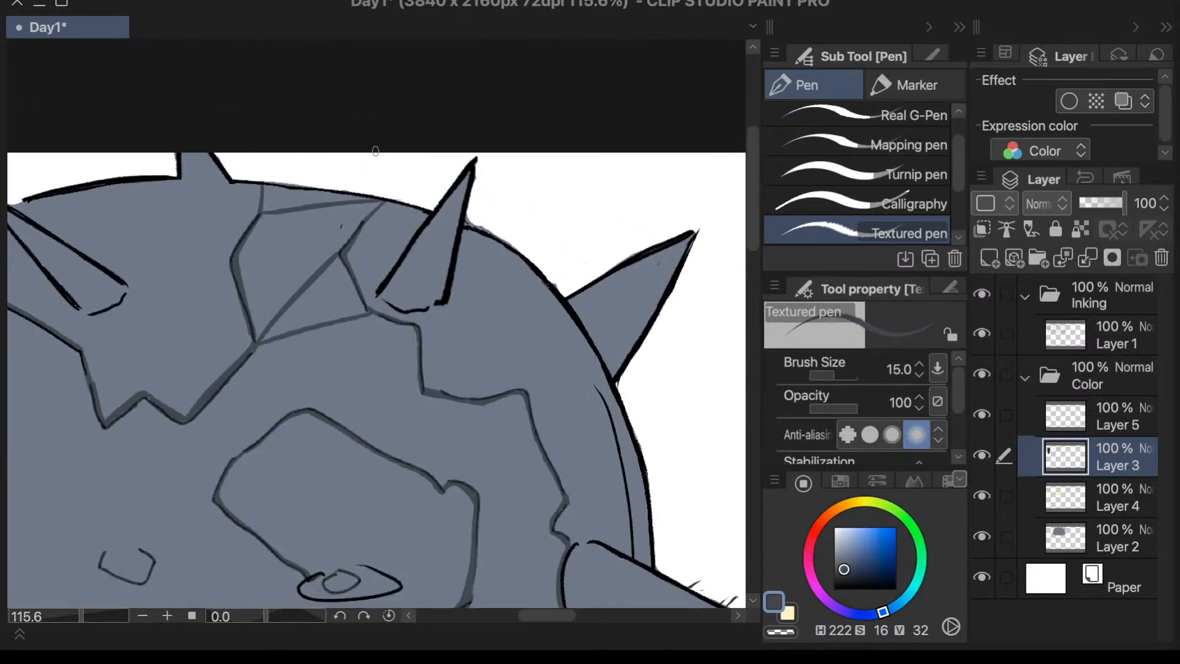
- Draw a straight crack from the central junction down to the lower corner of the stepped crack below the spike
scroll(642, 359, "down", 2)
scroll(690, 378, "down", 1)
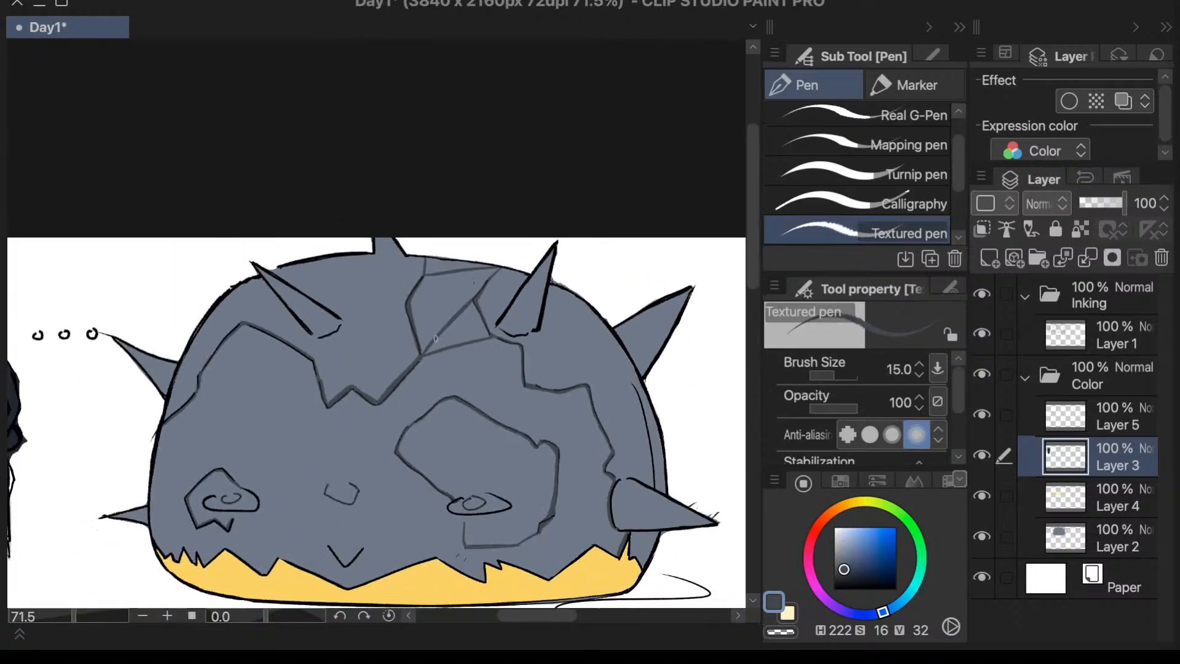
left_click_drag(750, 257, 750, 252)
scroll(424, 351, "up", 3)
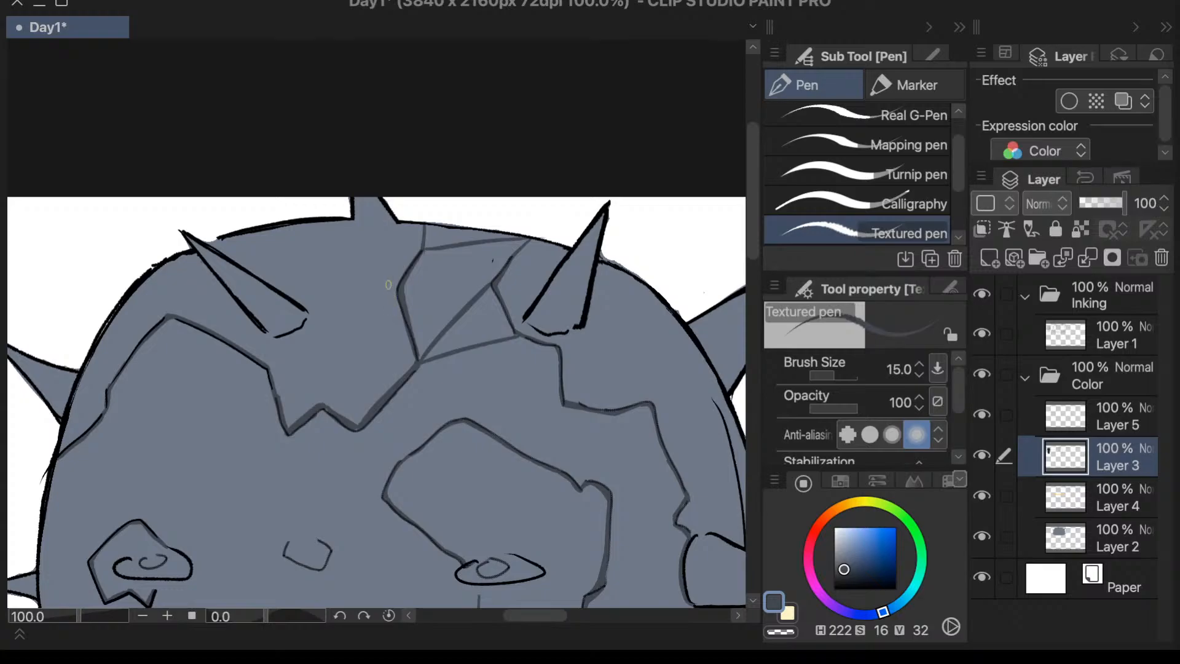
left_click_drag(362, 429, 597, 403)
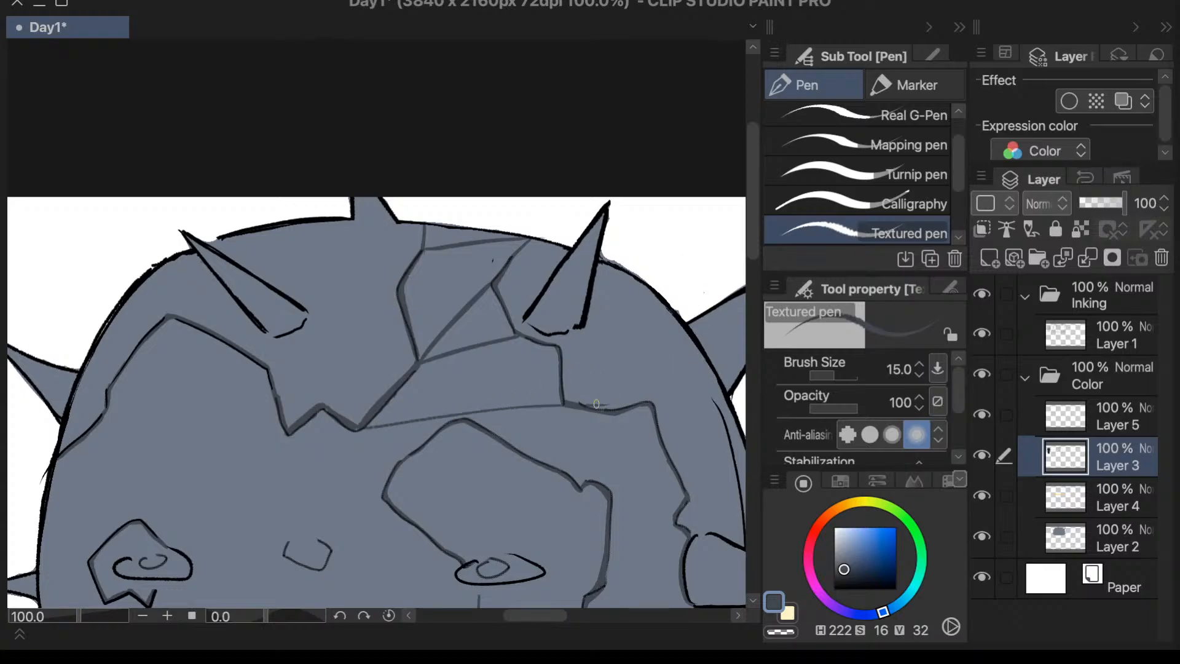
key("ctrl+z")
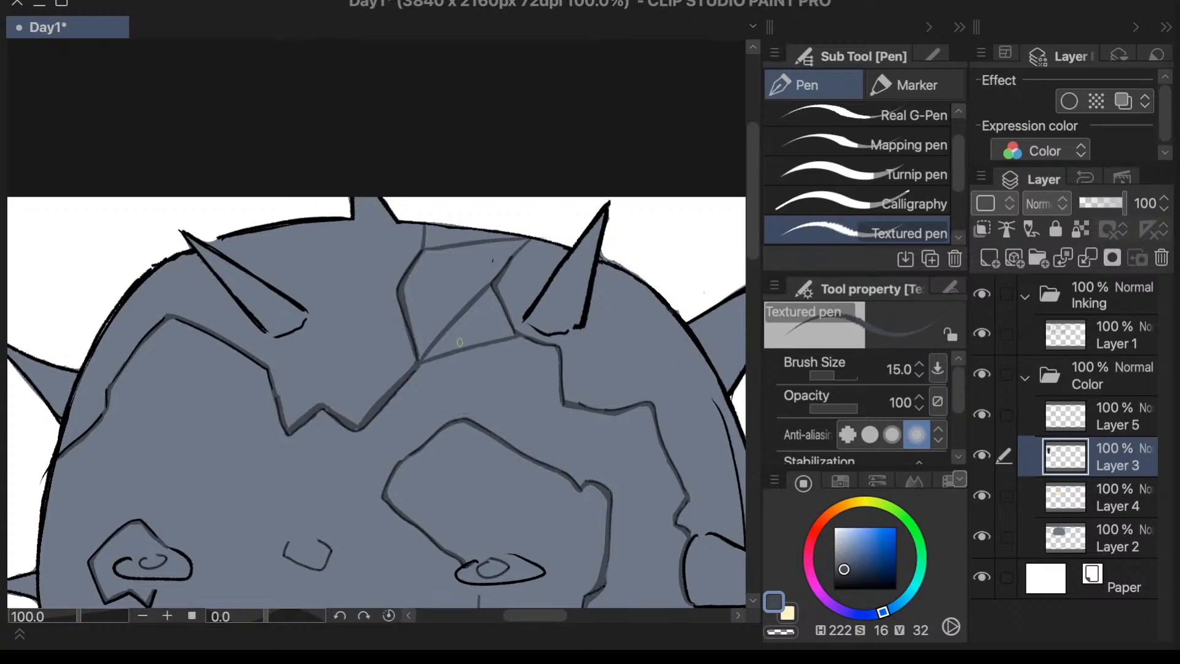
left_click_drag(423, 363, 597, 397)
key("ctrl+z")
mouse_move(431, 361)
left_mouse_down()
mouse_move(573, 408)
mouse_move(413, 363)
left_mouse_up()
key("ctrl+z")
mouse_move(420, 363)
left_mouse_down()
mouse_move(569, 405)
mouse_move(473, 375)
left_mouse_up()
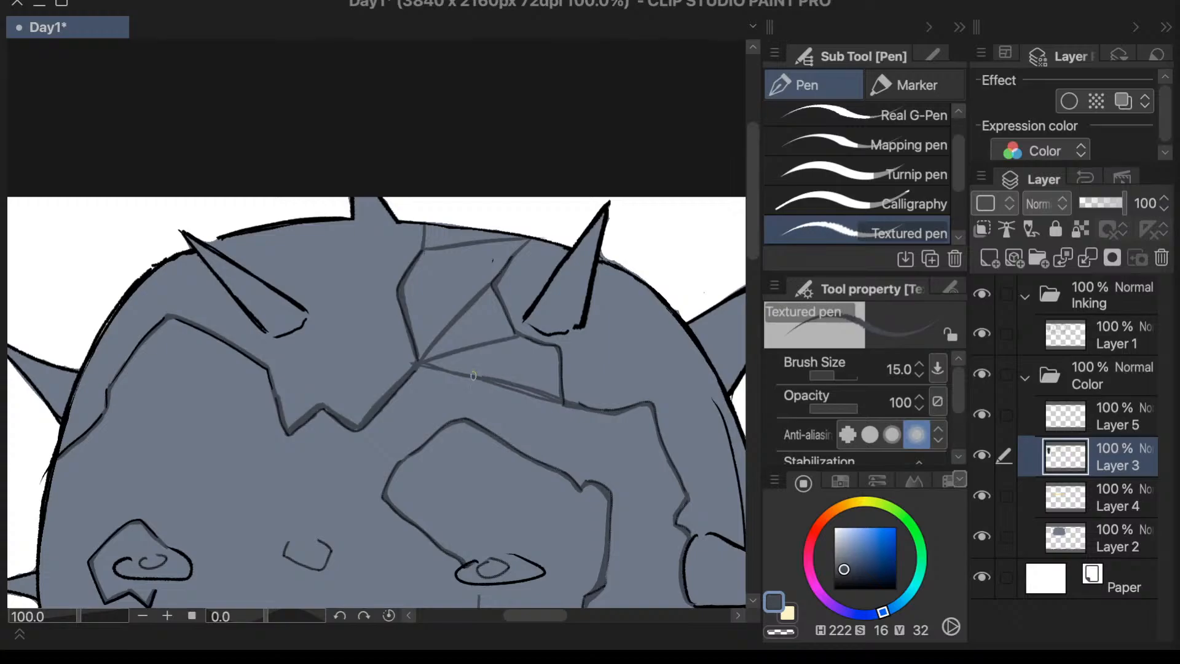
- Draw a crack from the corner beneath the spike to the stepped crack's lower corner, closing a triangular facet
left_click_drag(517, 336, 563, 398)
key("ctrl+z")
left_click_drag(517, 337, 563, 399)
scroll(541, 201, "down", 3)
scroll(664, 276, "up", 3)
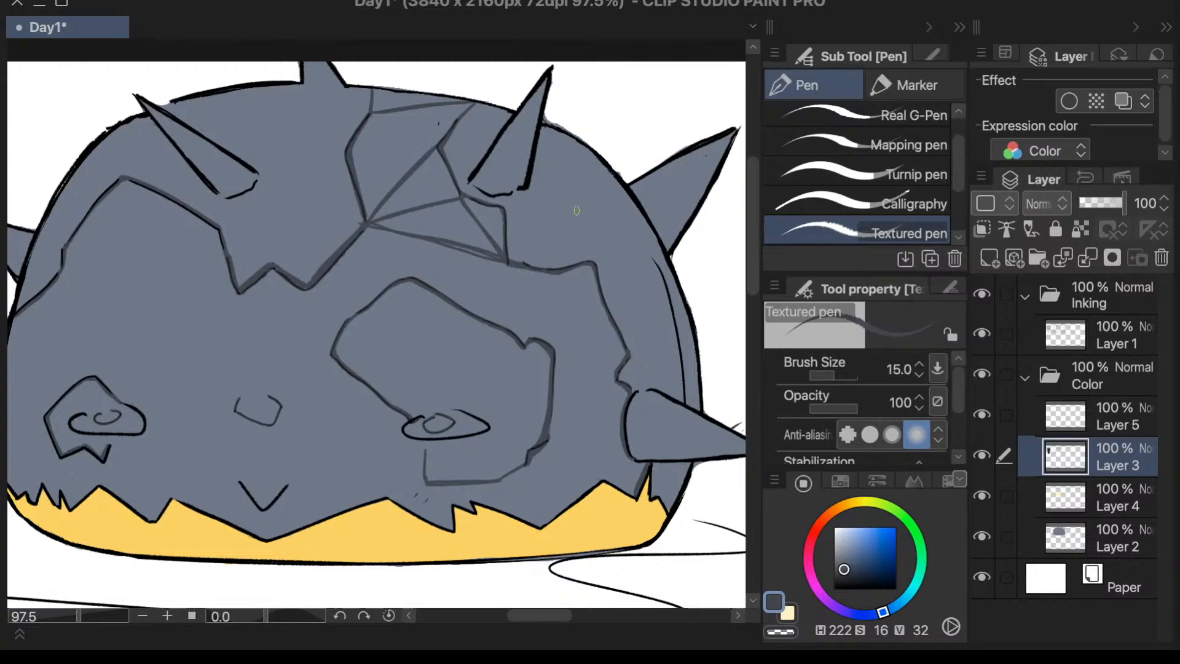
- Draw a diagonal crack cutting off the outer crack's upper corner, ending at the jag above the side spike
left_click_drag(558, 271, 609, 333)
key("ctrl+z")
left_click_drag(557, 274, 628, 354)
left_click_drag(557, 279, 625, 354)
- Draw a short crack from the central junction down to the peak of the large eye patch
left_click_drag(373, 225, 412, 277)
key("ctrl+z")
mouse_move(372, 225)
left_mouse_down()
mouse_move(408, 270)
mouse_move(379, 232)
mouse_move(409, 276)
left_mouse_up()
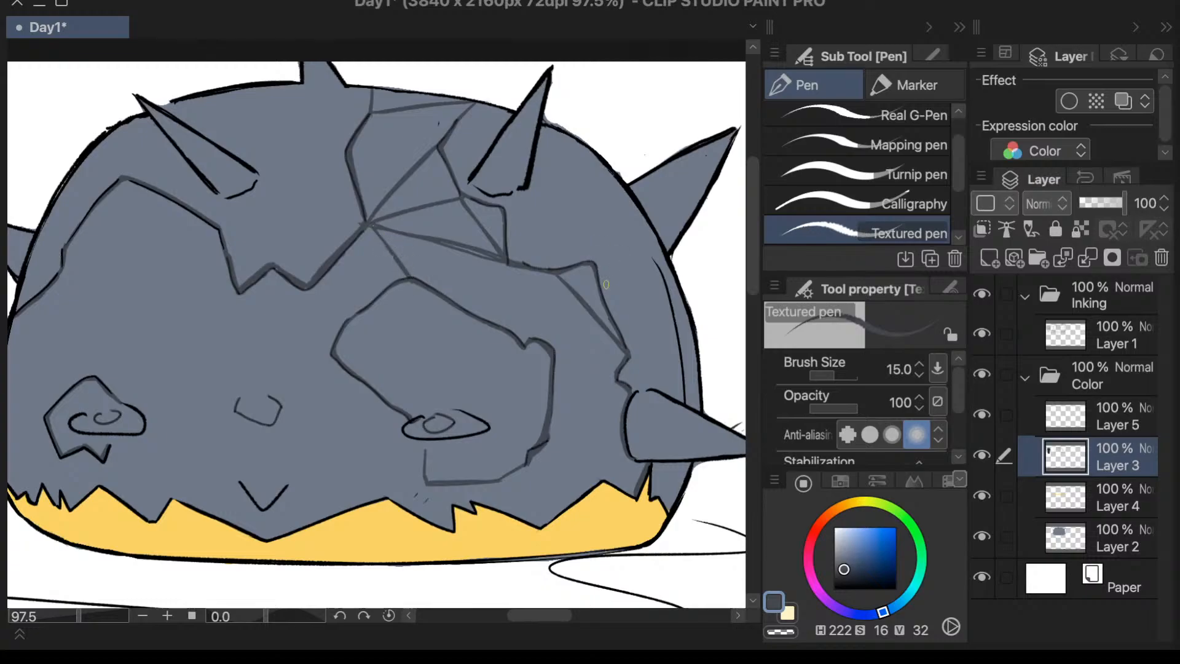
- Draw two cracks meeting at the large eye patch's outer corner, from the central junction and from the jagged crack beside it
left_click_drag(368, 228, 340, 353)
left_click_drag(318, 291, 338, 363)
key("ctrl+z")
left_click_drag(316, 292, 330, 351)
scroll(619, 279, "down", 6)
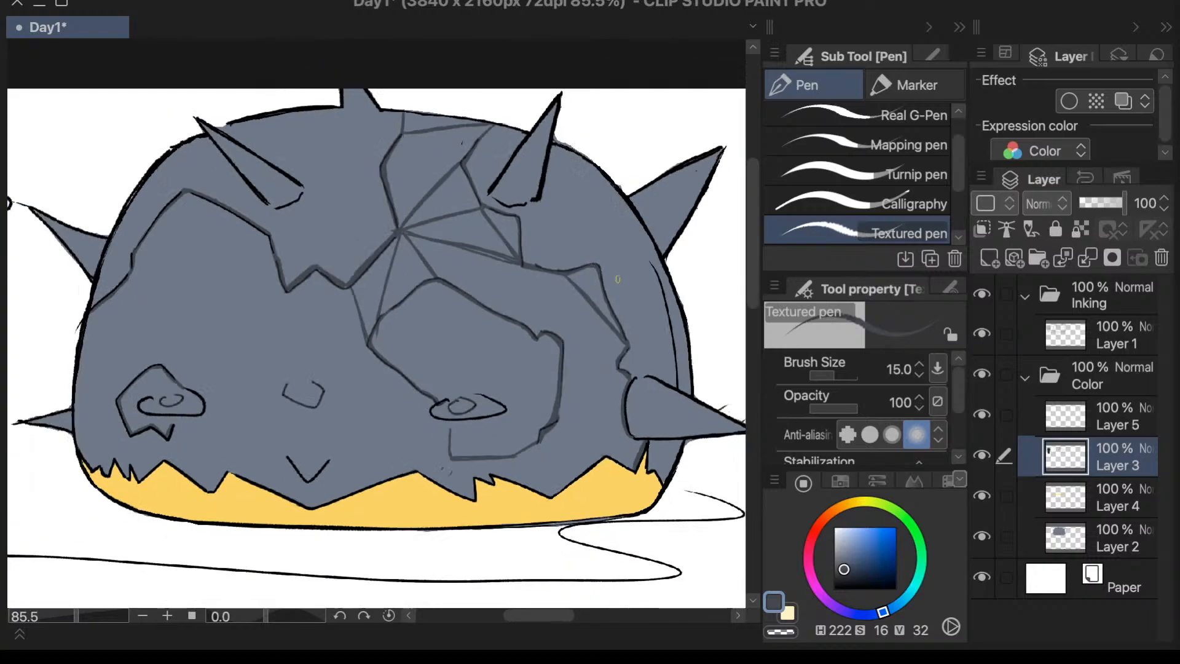
scroll(615, 277, "up", 7)
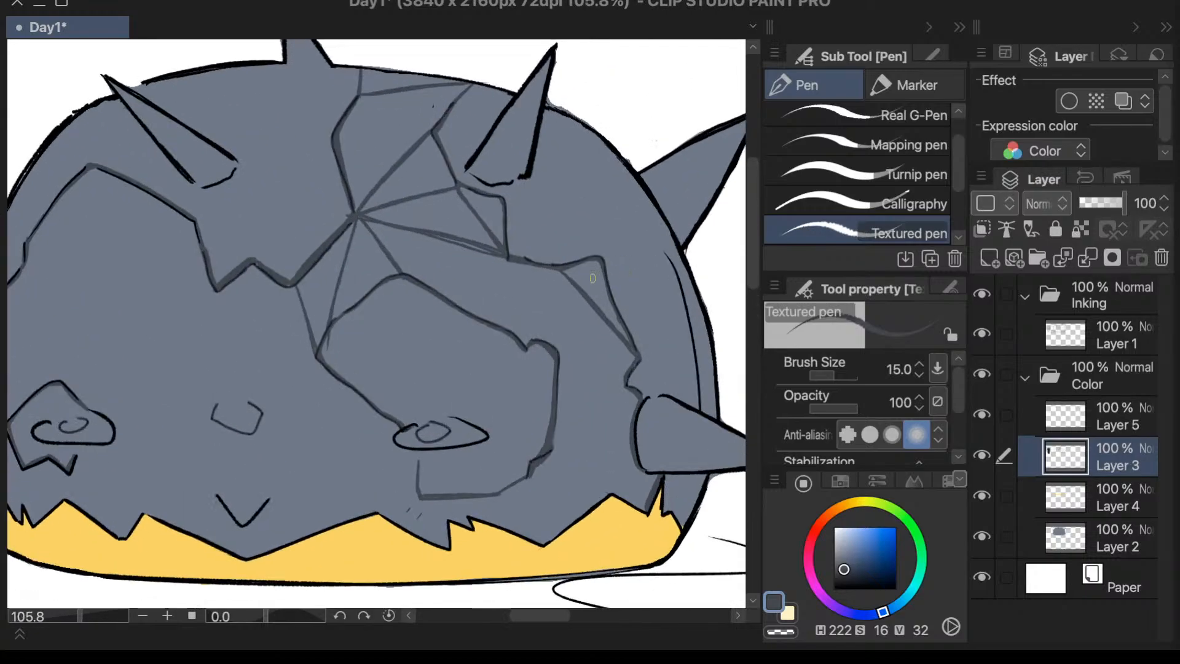
- Draw cracks linking the eye patch's peak, the outer crack's bend, the patch's upper notch and the jag above the side spike
left_click_drag(560, 271, 393, 283)
key("ctrl+z")
left_click_drag(558, 272, 421, 281)
key("ctrl+z")
left_click_drag(568, 269, 413, 275)
mouse_move(561, 271)
left_mouse_down()
mouse_move(527, 351)
mouse_move(619, 355)
left_mouse_up()
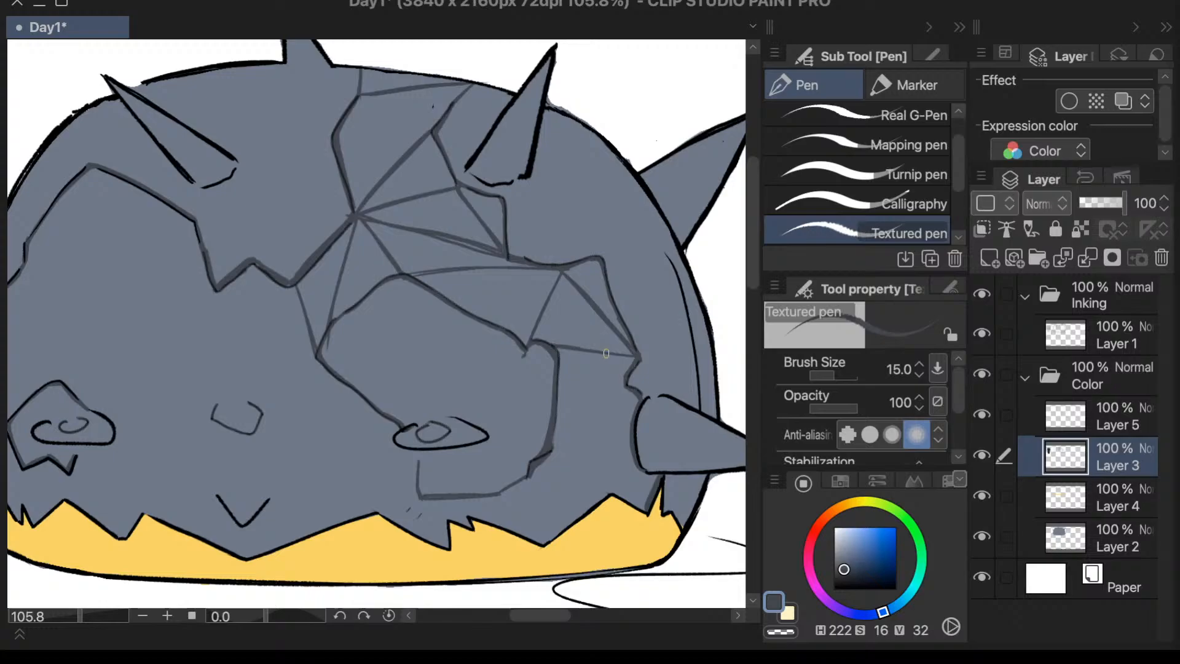
scroll(606, 354, "down", 4)
scroll(654, 354, "up", 5)
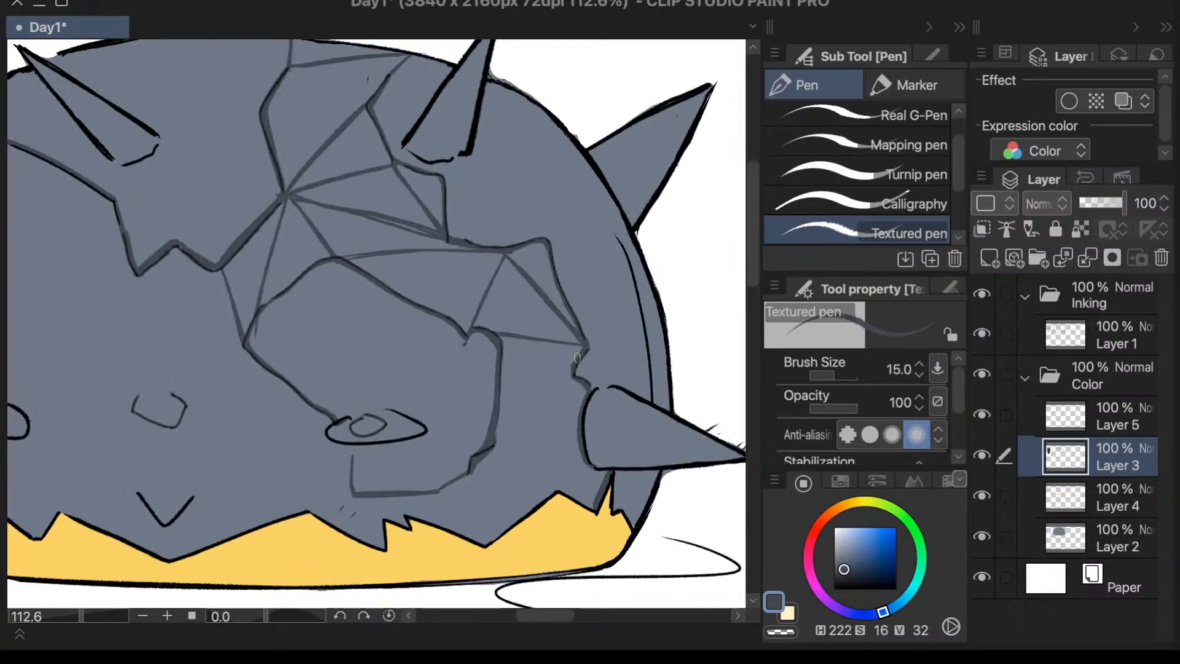
- Undo all the straight facet cracks between the central junction, the stepped crack and the eye patch, keeping the main crack outlines
key("ctrl+z")
key("ctrl+z")
key("ctrl+z")
key("ctrl+z")
key("ctrl+z")
key("ctrl+z")
key("ctrl+z")
key("ctrl+z")
key("ctrl+z")
key("ctrl+z")
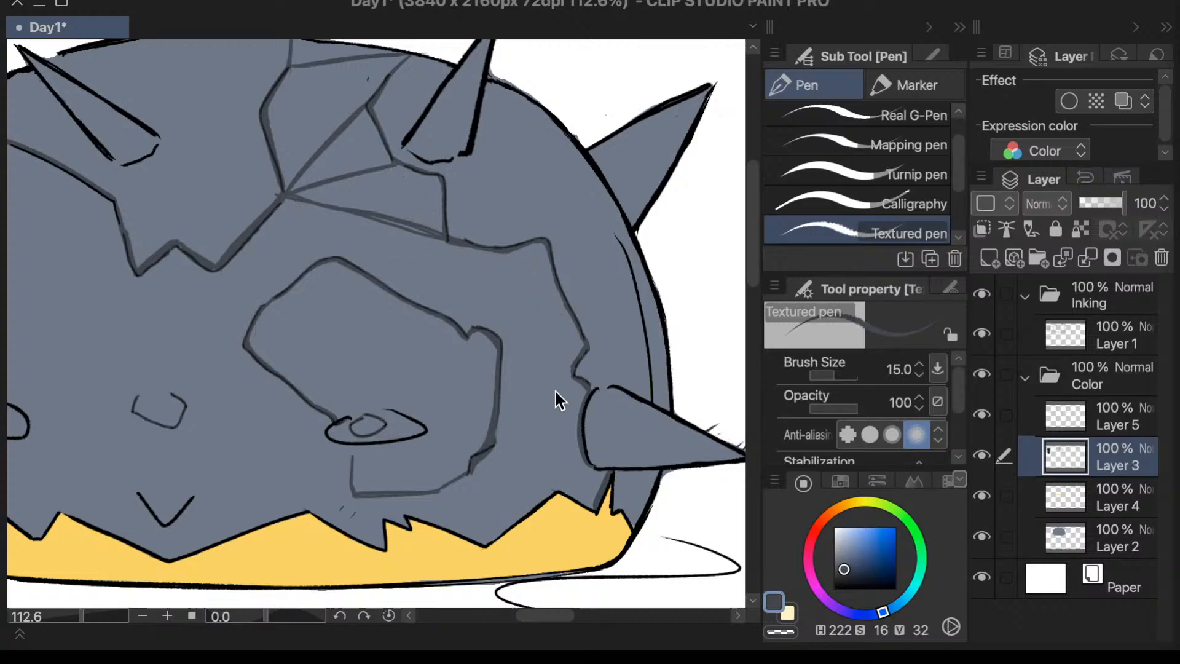
key("ctrl+z")
key("ctrl+z")
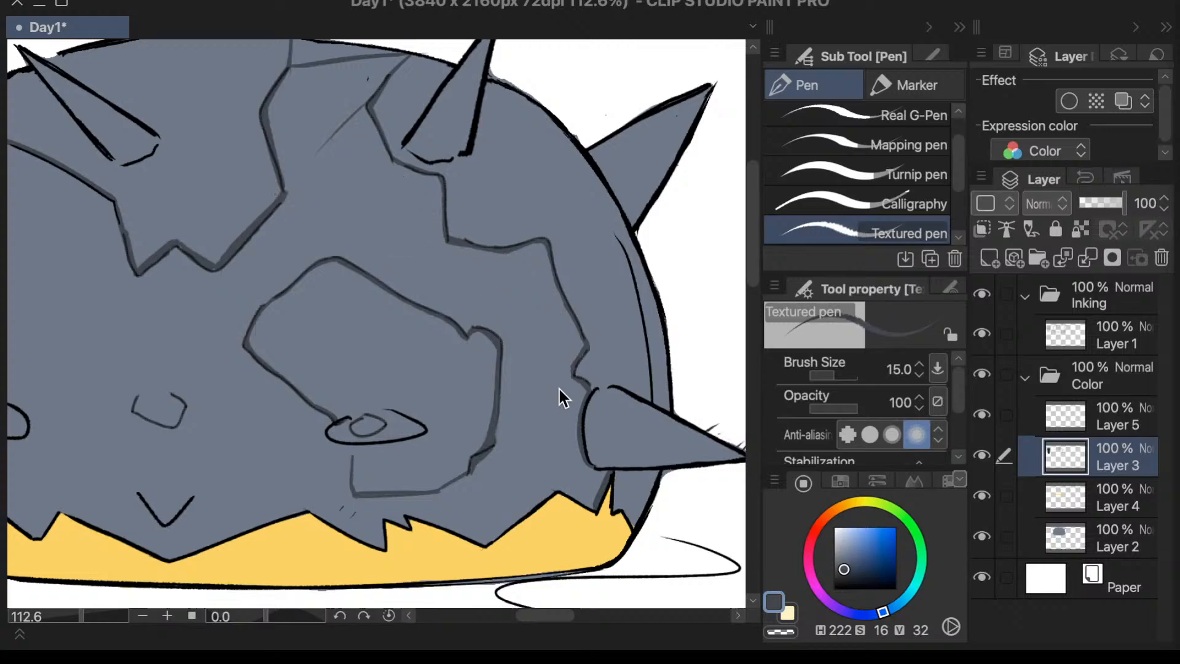
key("ctrl+z")
key("ctrl+z")
key("ctrl+z")
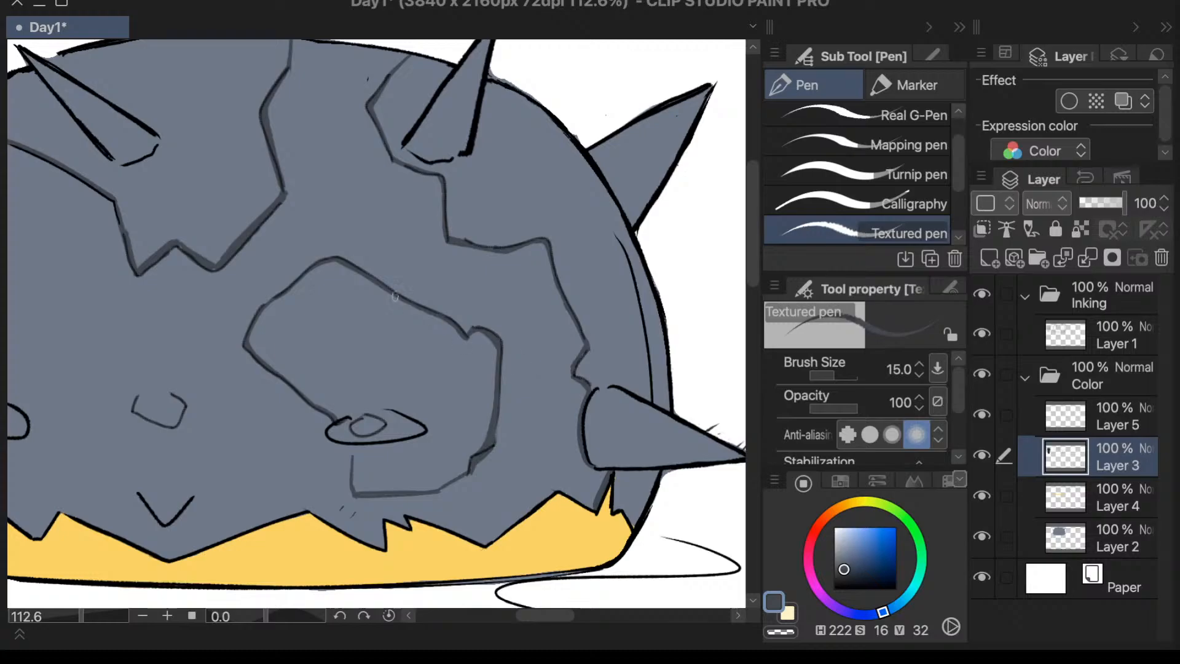
- Draw a straight diagonal crack from the shell's upper edge beside the spike down to the central junction
left_click_drag(398, 62, 279, 195)
left_click_drag(403, 57, 279, 194)
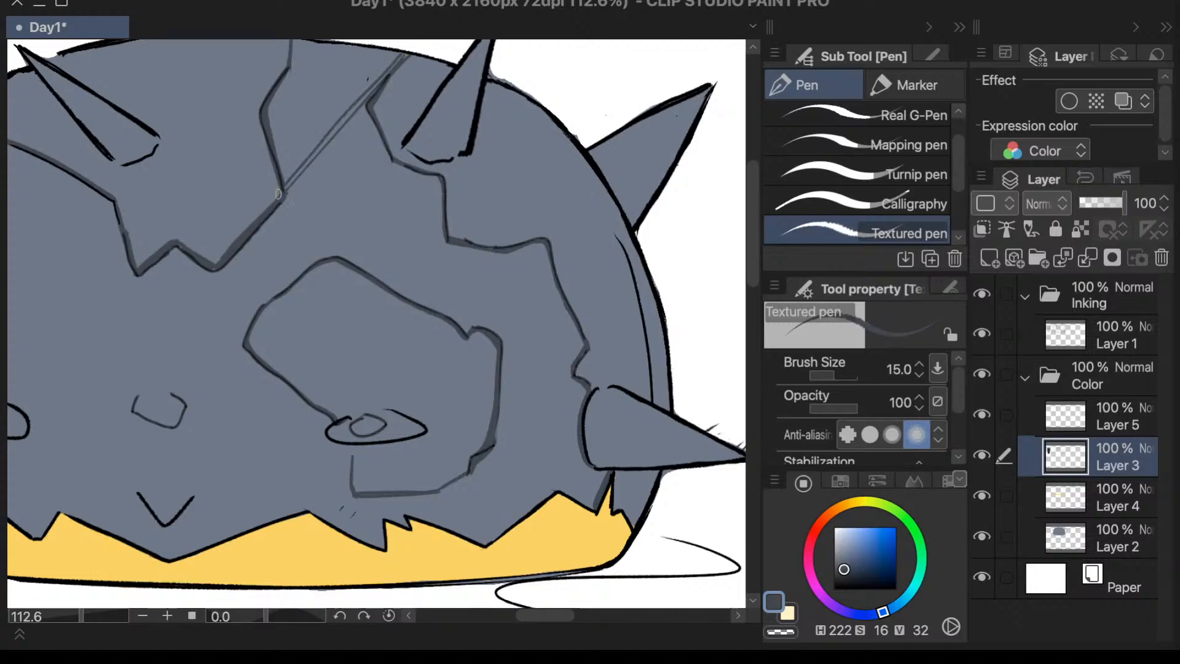
key("ctrl+z")
left_click_drag(362, 103, 287, 189)
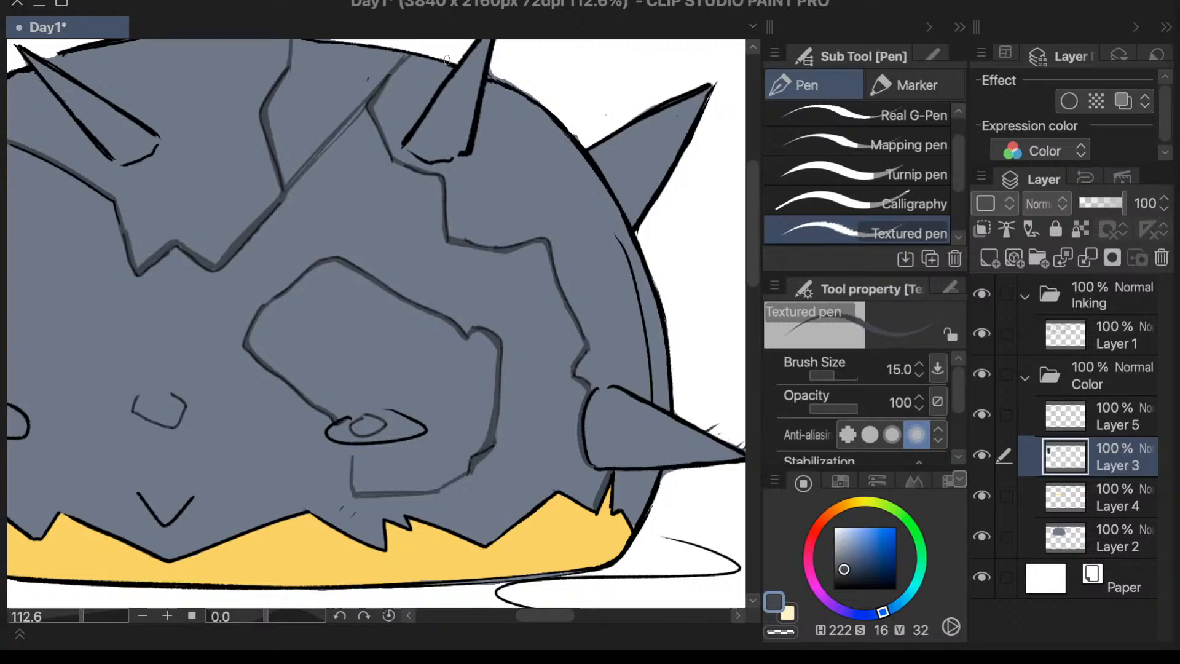
scroll(455, 55, "down", 3)
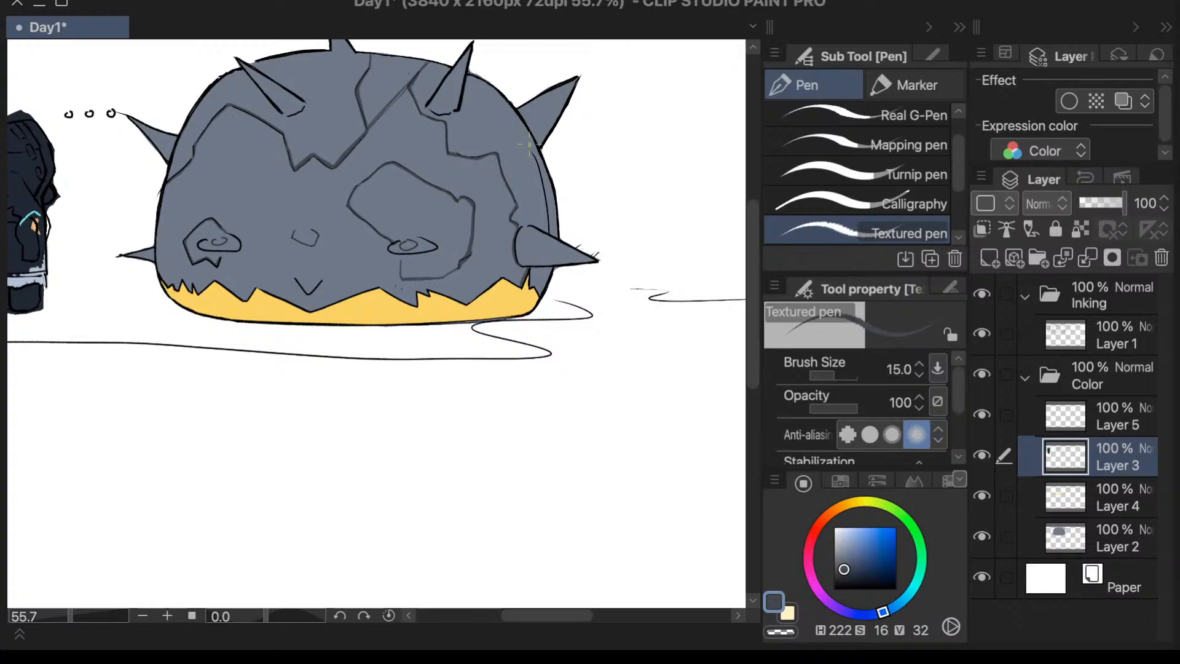
scroll(473, 123, "up", 3)
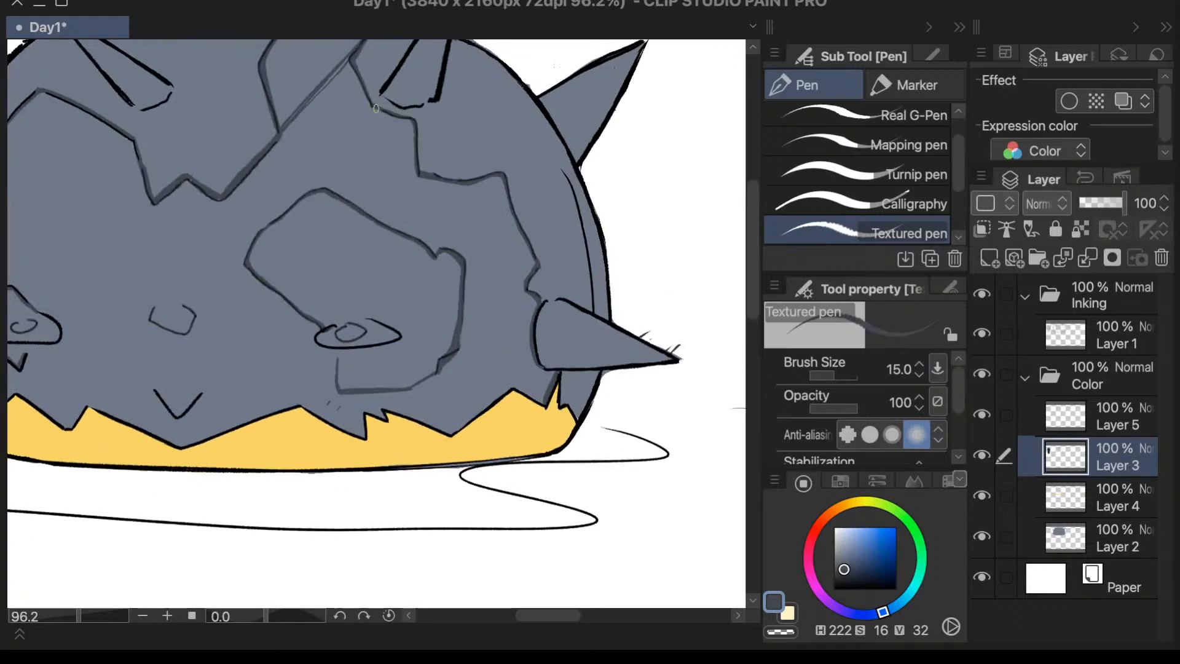
- Draw a diagonal crack from the stepped crack's corner below the spike to the lowest inner point of the jagged crack
mouse_move(411, 119)
left_mouse_down()
mouse_move(237, 189)
mouse_move(225, 205)
left_mouse_up()
key("ctrl+z")
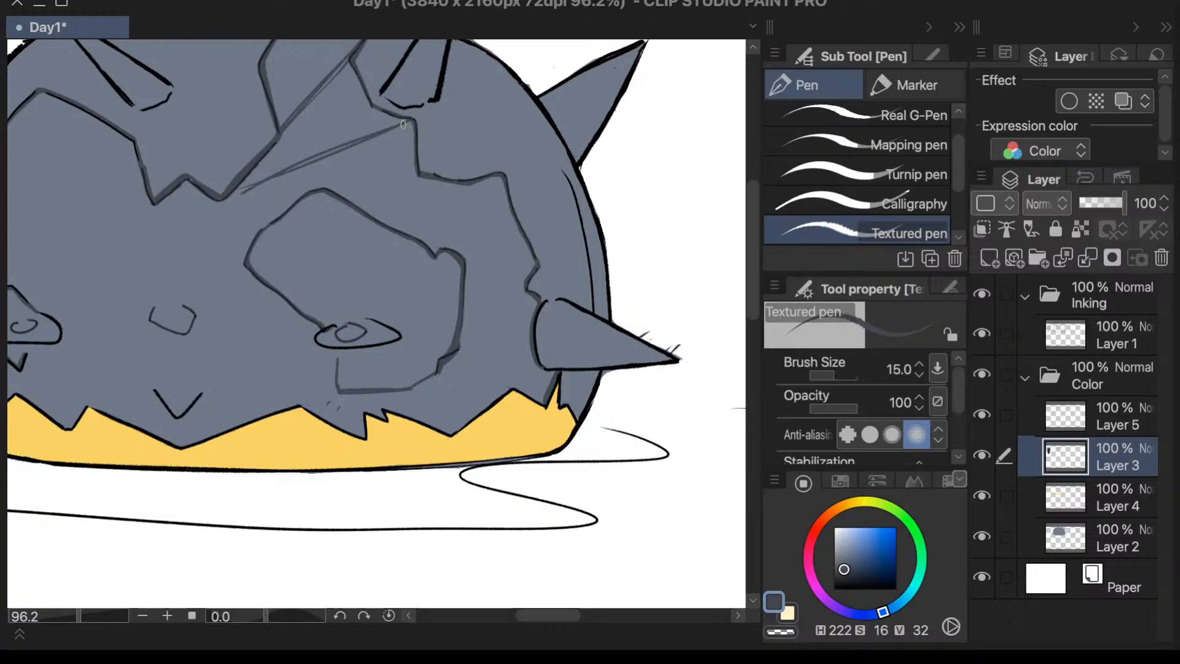
mouse_move(370, 138)
left_mouse_down()
mouse_move(228, 196)
mouse_move(403, 129)
left_mouse_up()
scroll(403, 129, "down", 3)
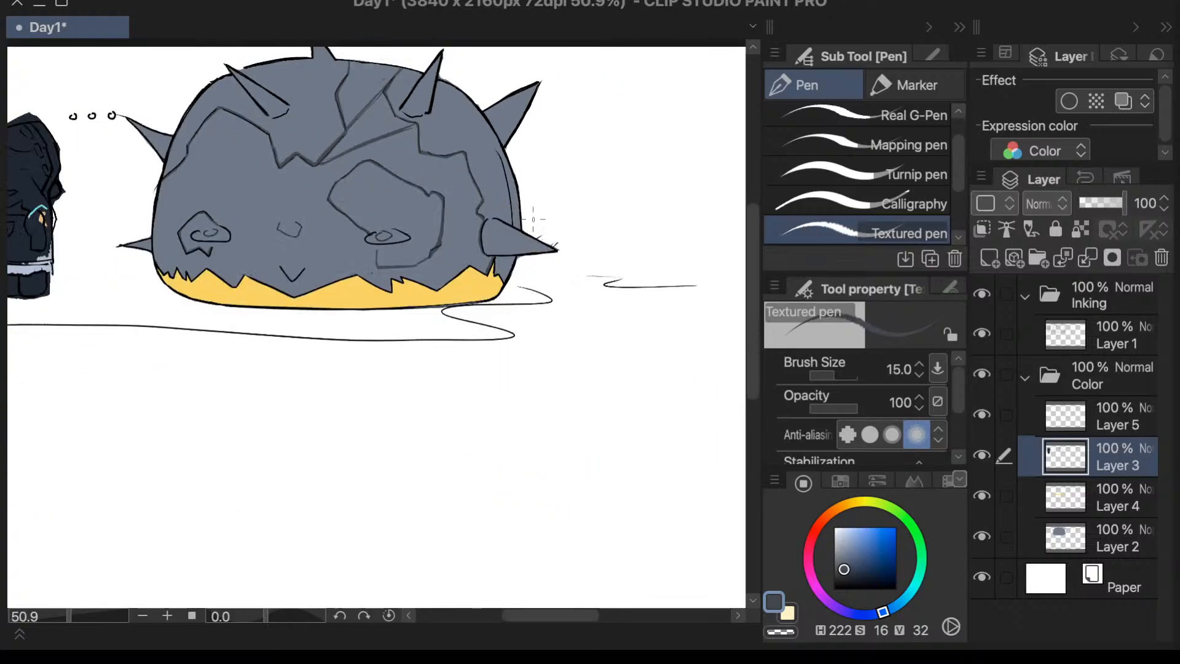
scroll(532, 218, "up", 3)
scroll(533, 217, "down", 3)
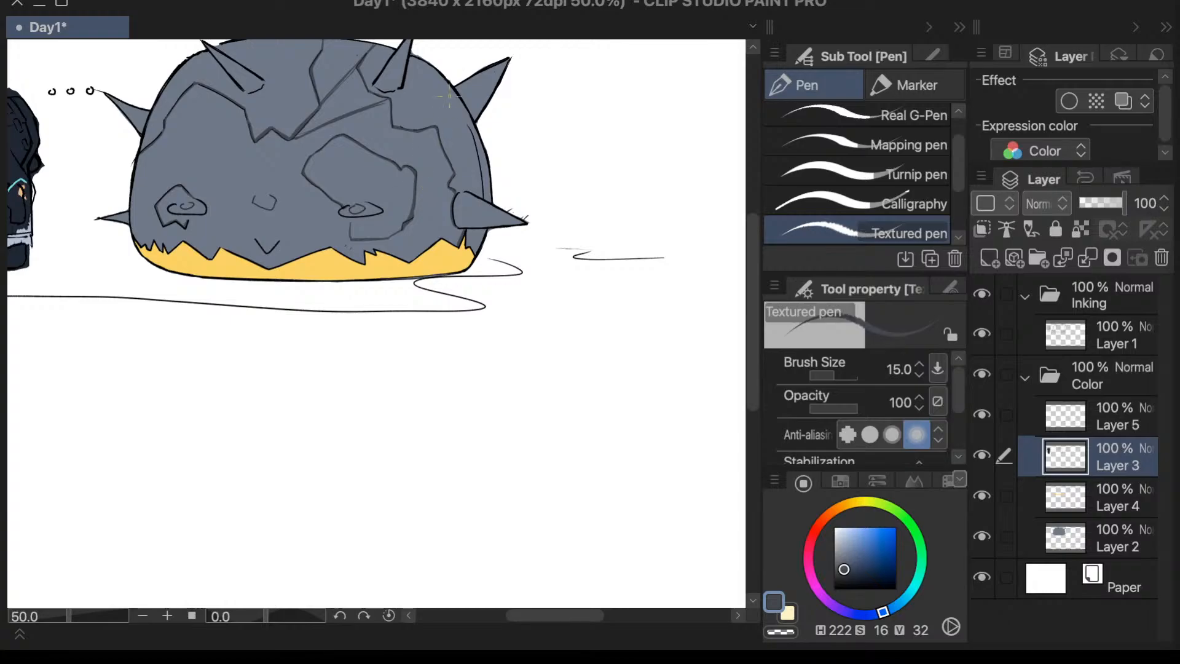
scroll(443, 123, "up", 6)
left_click_drag(443, 131, 398, 234)
key("x")
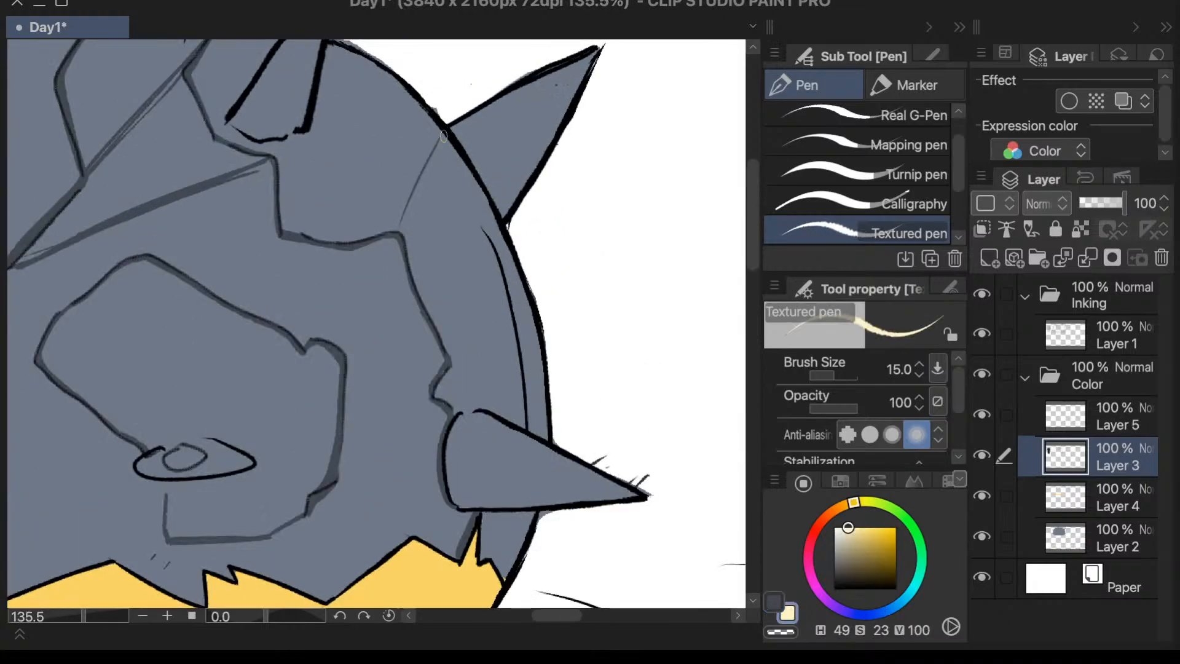
left_click_drag(443, 136, 398, 251)
key("ctrl+z")
key("ctrl+z")
key("o")
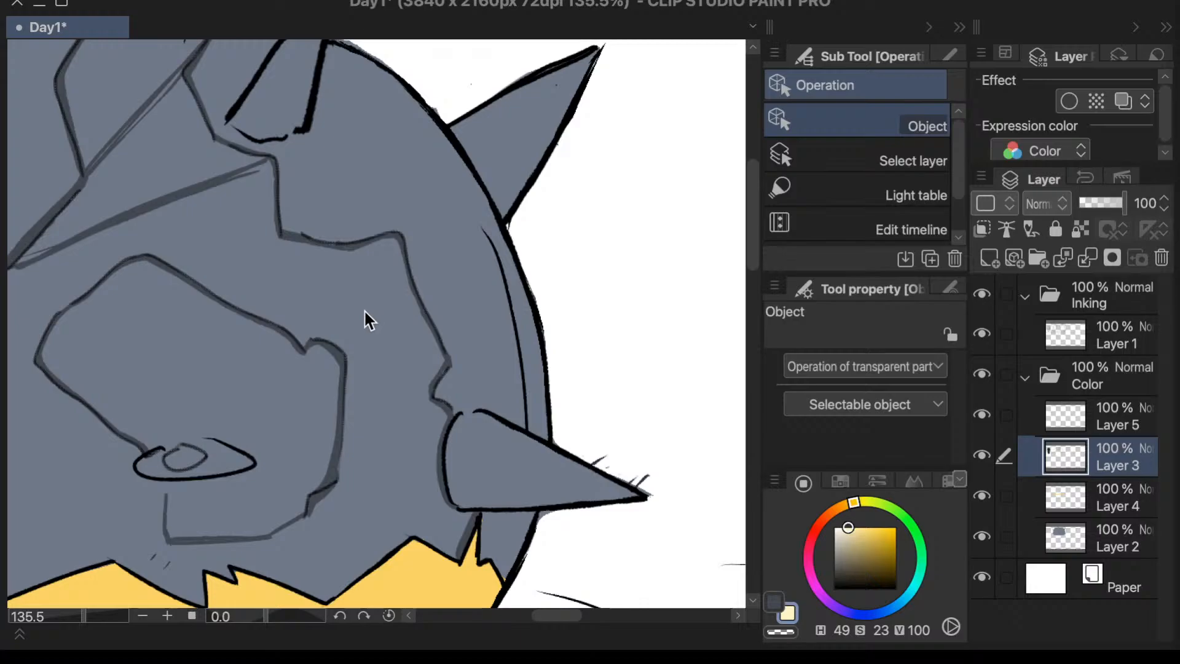
key("p")
left_click_drag(445, 134, 397, 246)
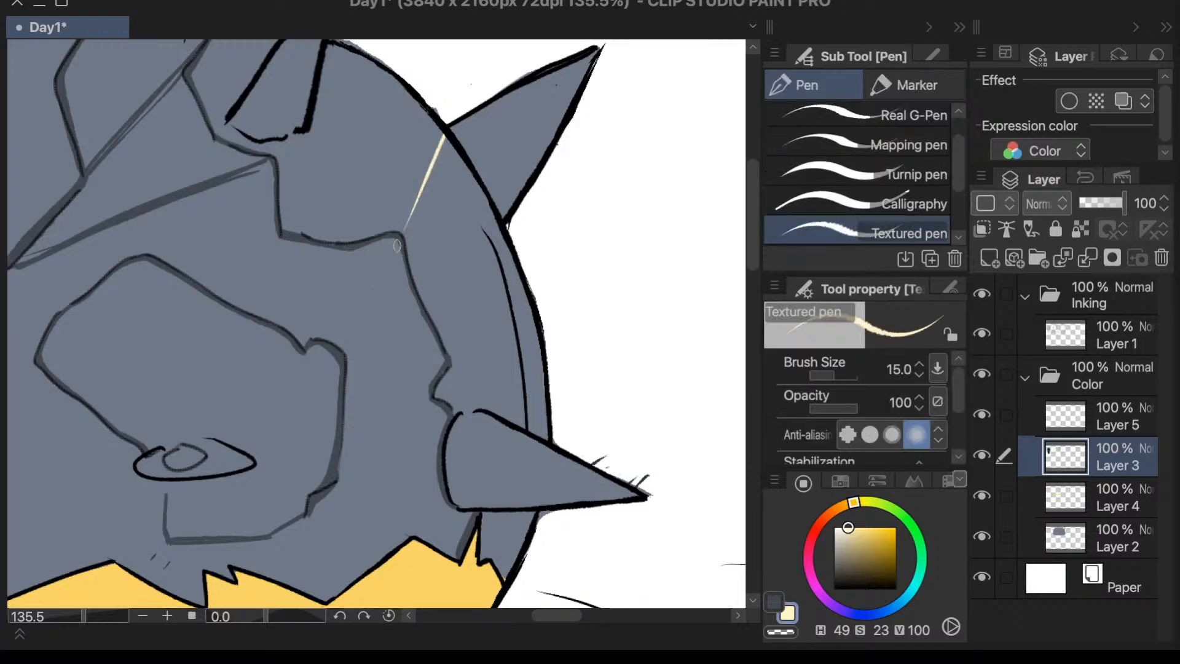
key("ctrl+z")
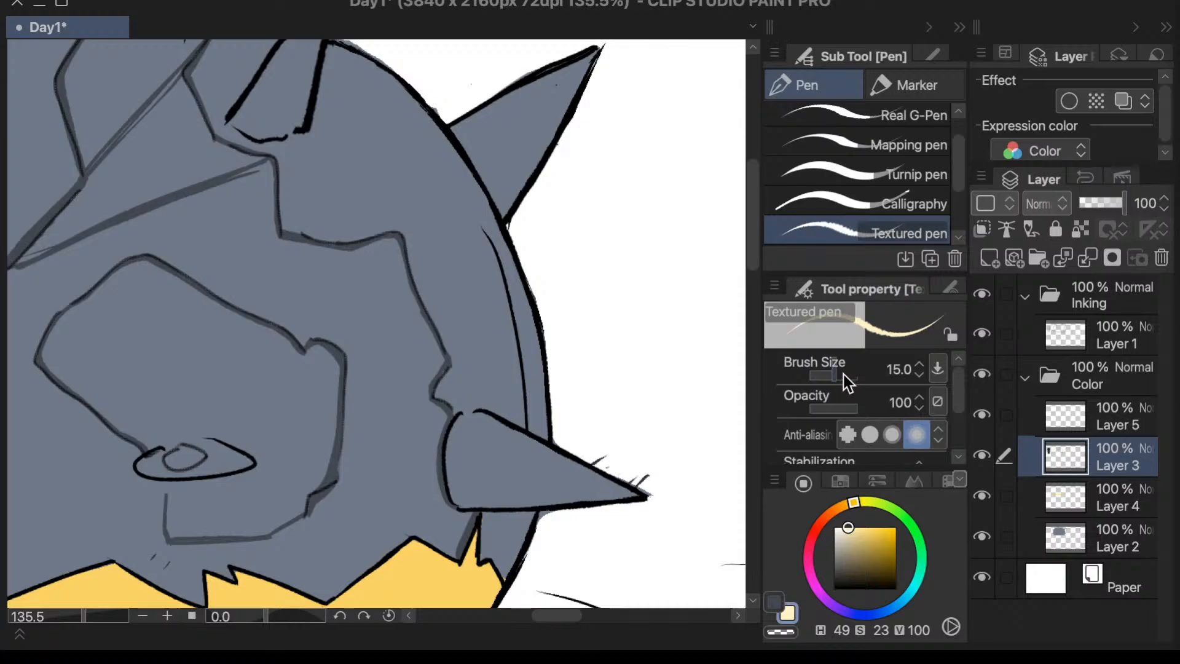
key("i")
left_click(375, 154)
key("p")
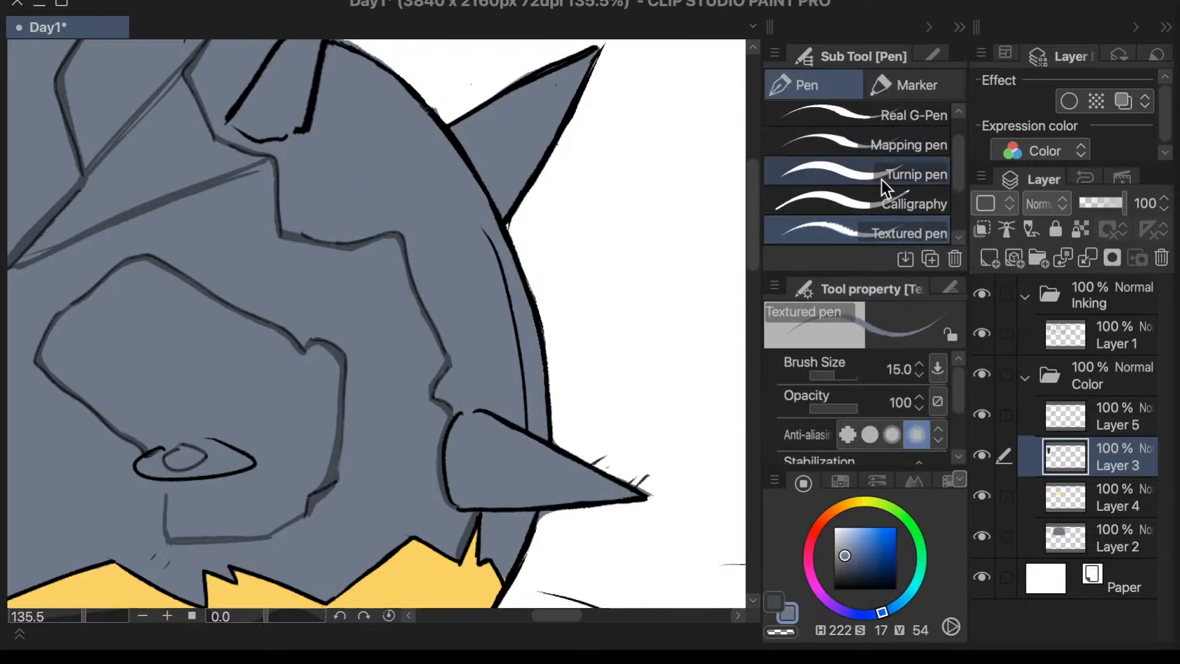
left_click(925, 205)
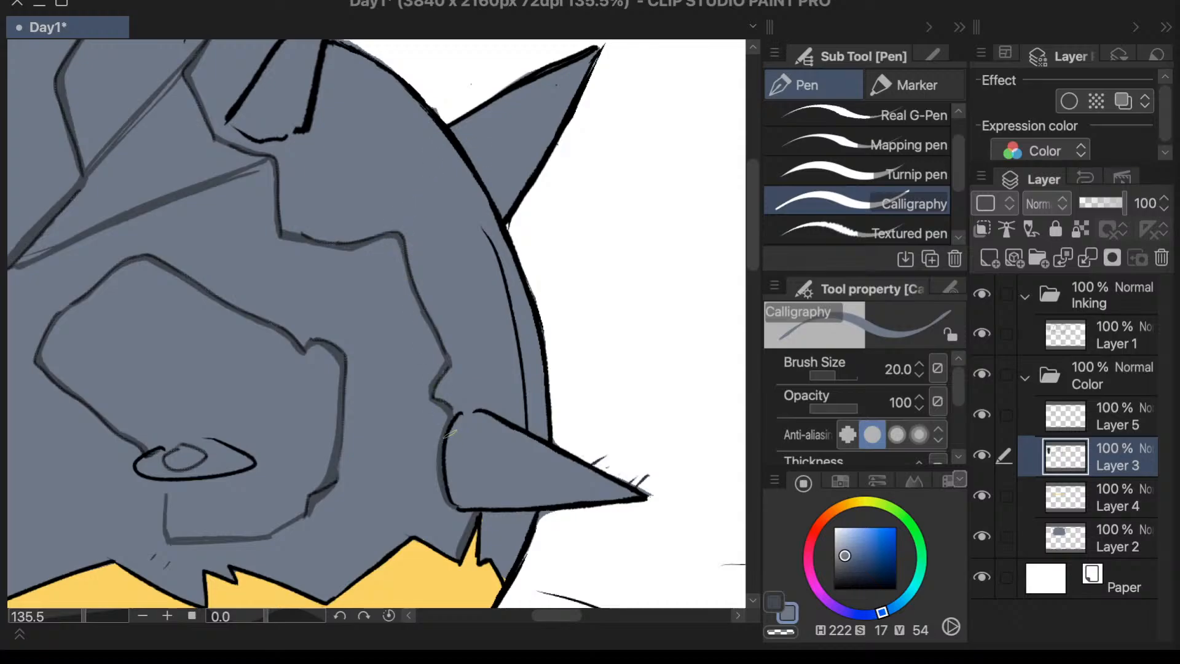
- Sample the dark crack grey and draw a Textured pen crack from the shell edge beside the rear spike to the outer crack's upper corner
key("i")
left_click(336, 461)
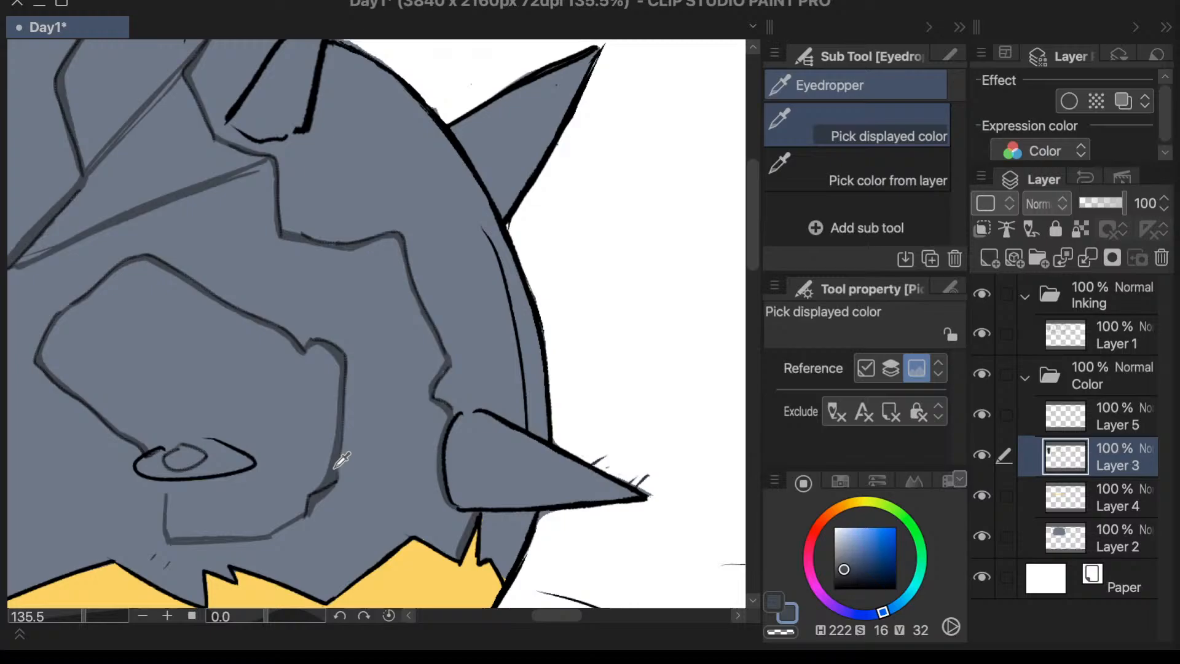
key("p")
left_click_drag(434, 130, 399, 232)
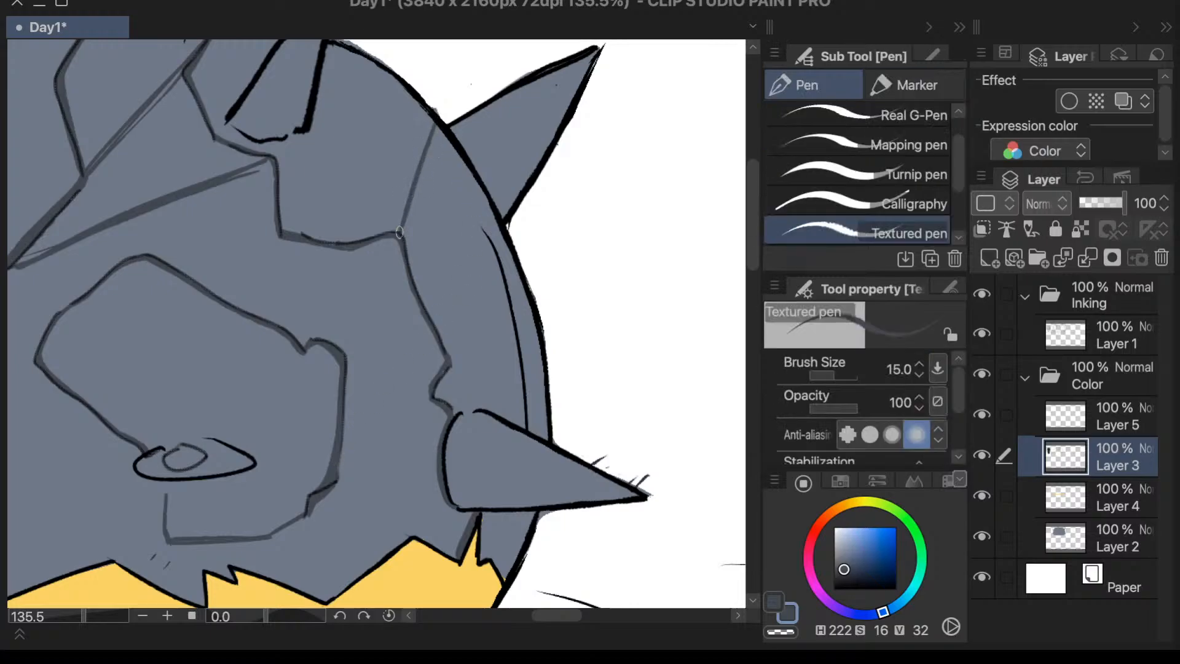
scroll(454, 139, "down", 3)
scroll(461, 138, "up", 1)
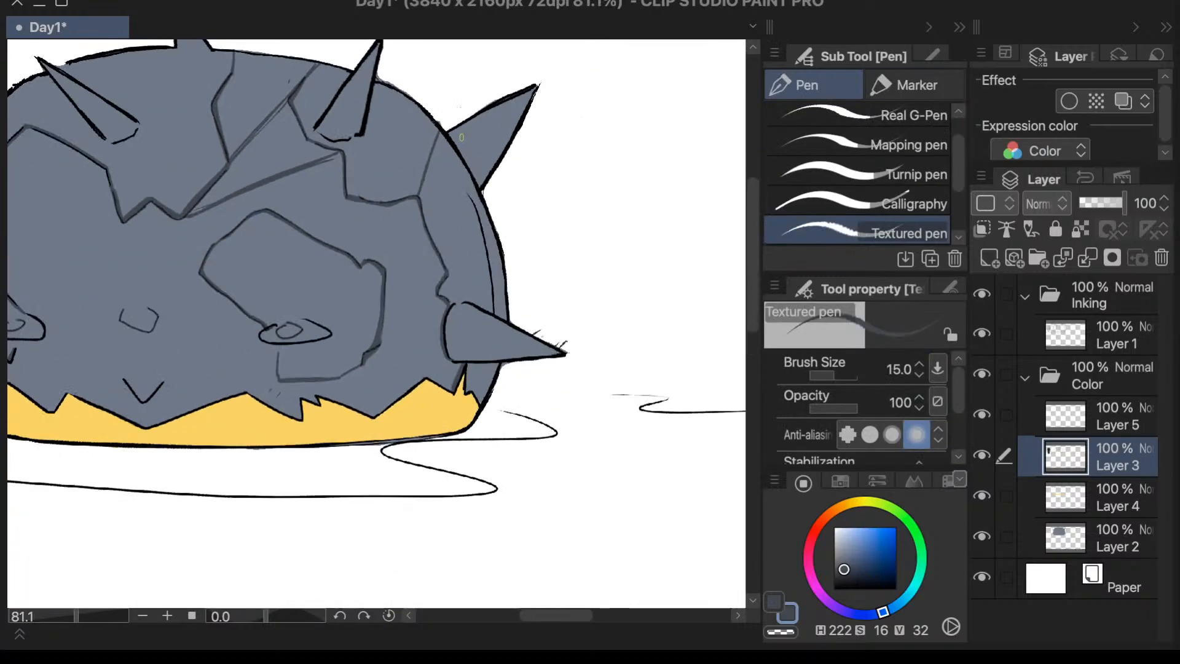
scroll(461, 138, "up", 1)
key("ctrl+z")
key("ctrl+z")
left_click_drag(435, 126, 410, 206)
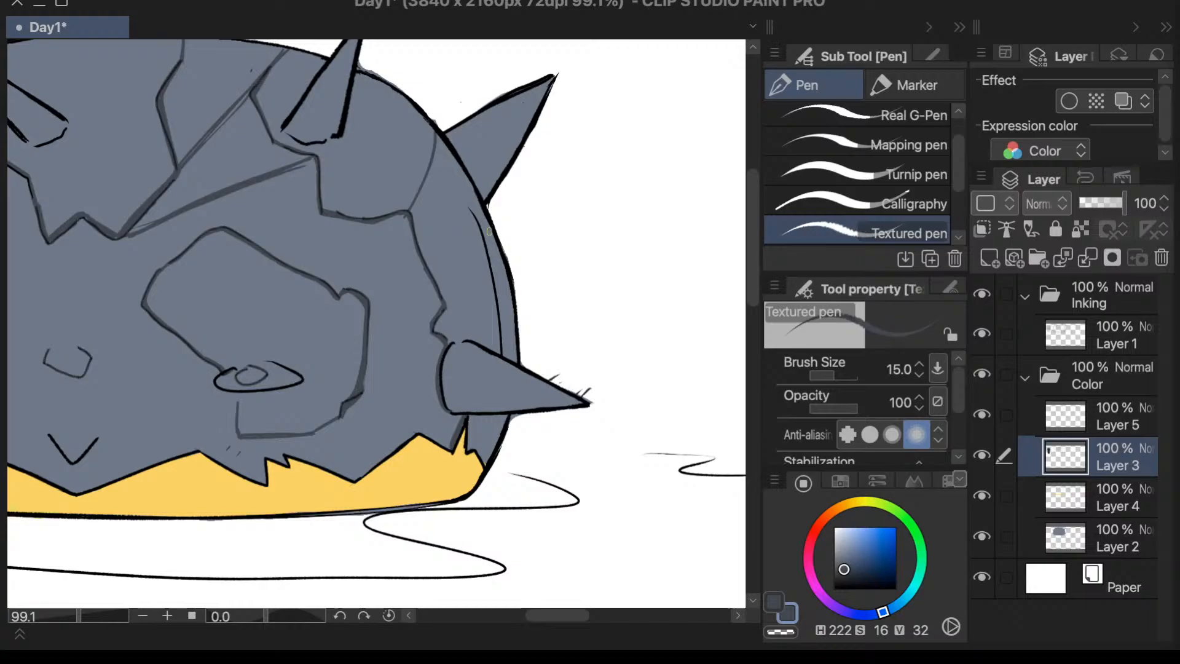
- Draw a crack from the curved line along the shell's side down to the outer crack's jag above the side spike
left_click_drag(490, 231, 441, 315)
key("ctrl+z")
mouse_move(492, 231)
left_mouse_down()
mouse_move(482, 270)
mouse_move(446, 308)
left_mouse_up()
left_click_drag(492, 231, 447, 310)
scroll(544, 206, "down", 4)
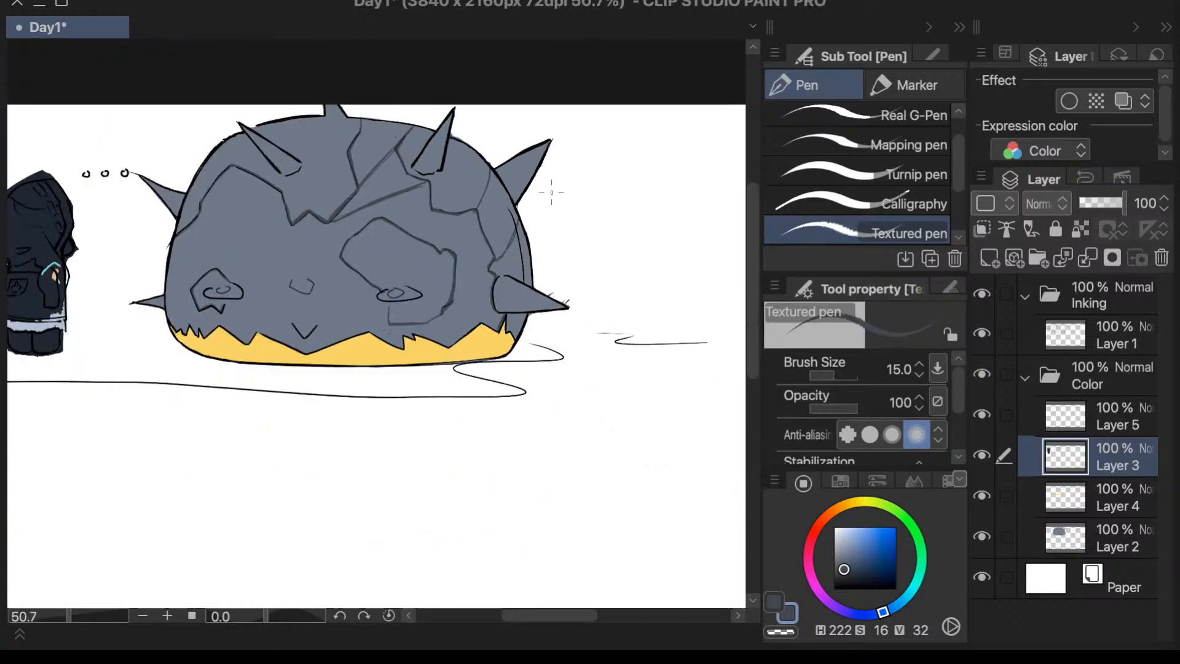
scroll(552, 192, "up", 5)
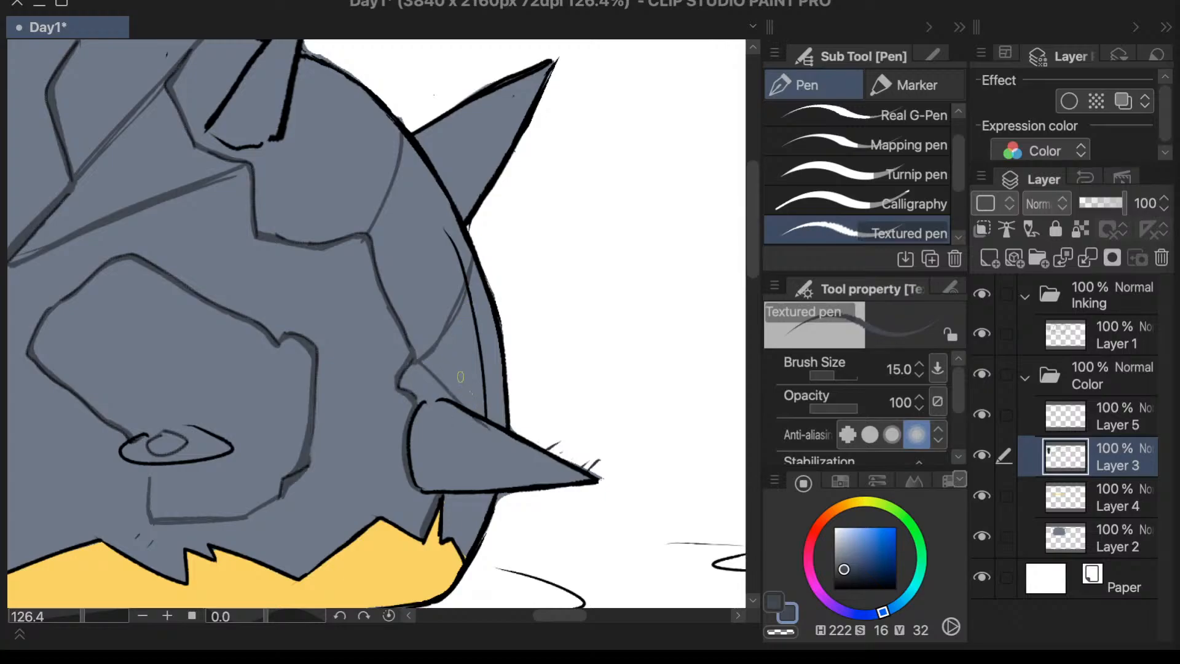
- Draw a short crack from the jag above the side spike diagonally down to the shell's side edge
key("ctrl+z")
left_click_drag(418, 360, 485, 406)
key("ctrl+z")
left_click_drag(420, 362, 486, 404)
left_click_drag(420, 360, 471, 397)
scroll(459, 198, "down", 4)
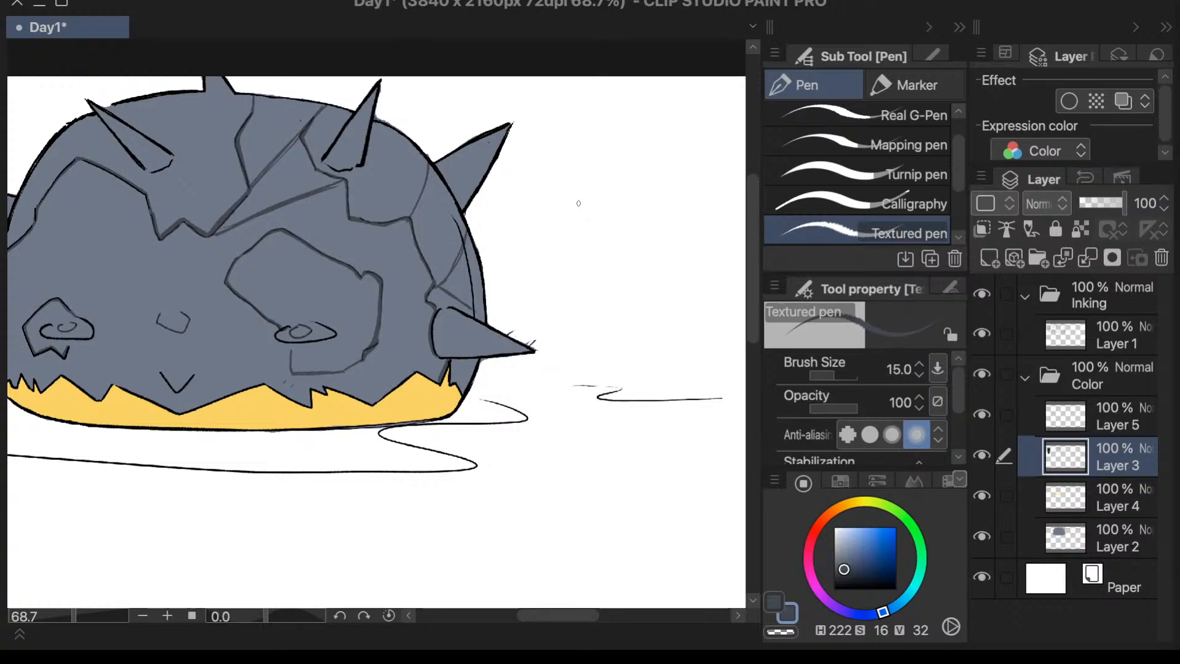
scroll(574, 205, "down", 2)
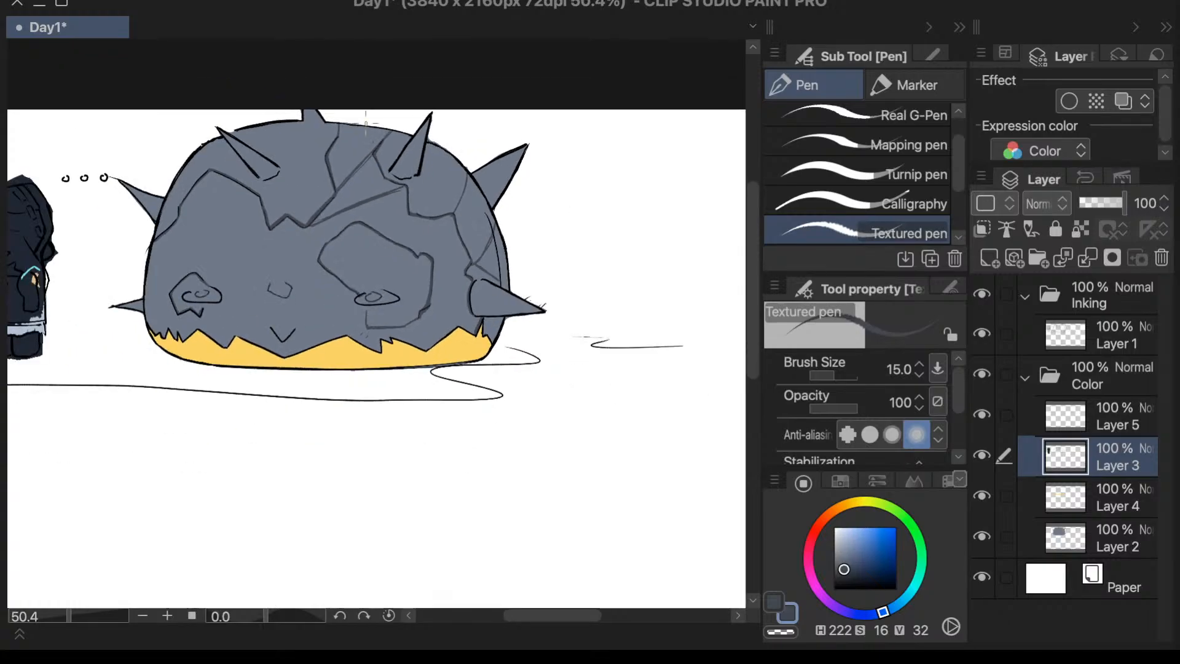
- Erase the two straight diagonal cracks running from the central jagged crack towards the upper spike, and return to the Textured pen
key("e")
scroll(366, 119, "up", 6)
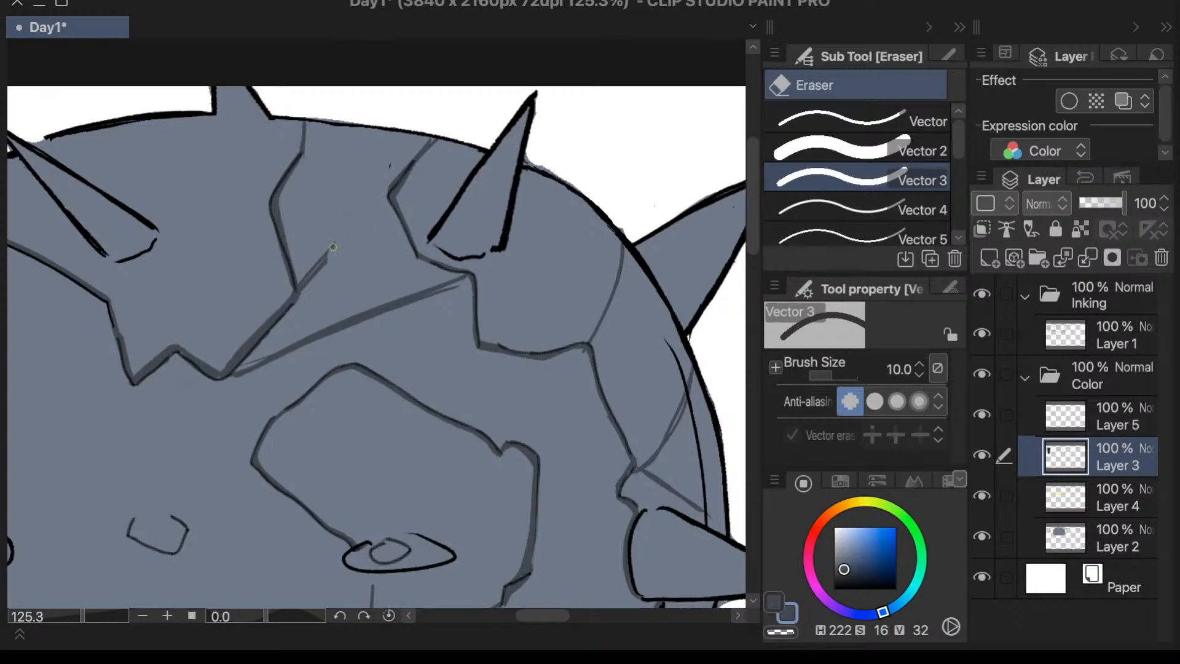
left_click_drag(311, 270, 308, 292)
mouse_move(441, 293)
left_mouse_down()
mouse_move(380, 317)
mouse_move(417, 302)
mouse_move(413, 288)
mouse_move(371, 306)
mouse_move(231, 388)
left_mouse_up()
key("p")
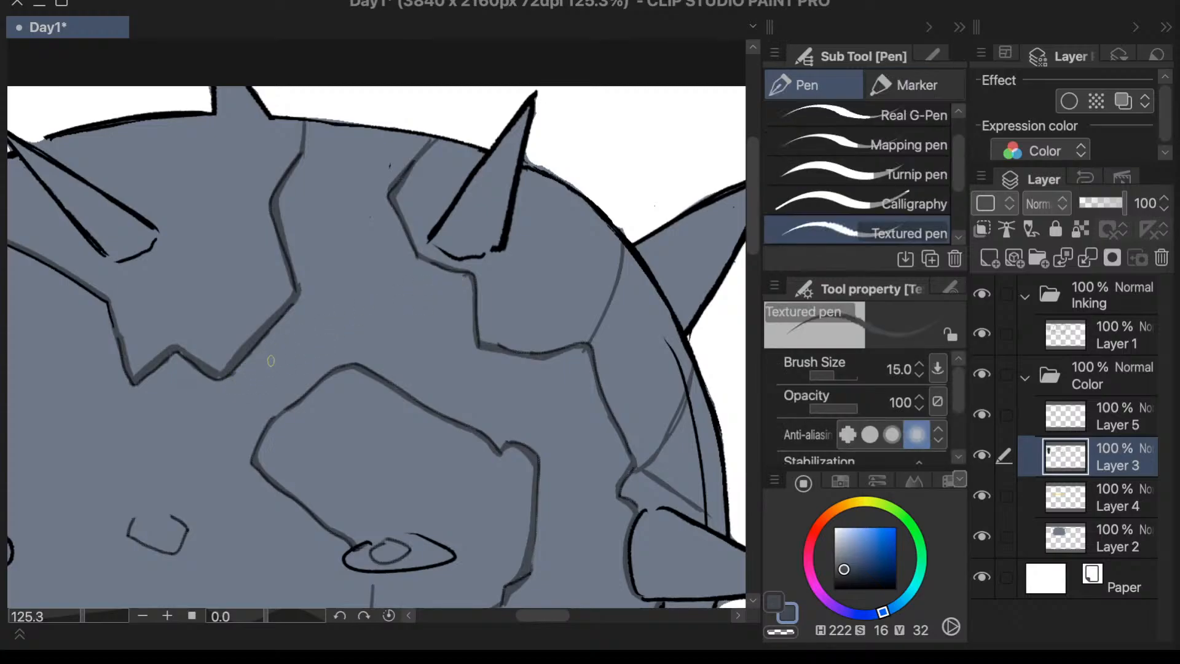
scroll(279, 360, "down", 3)
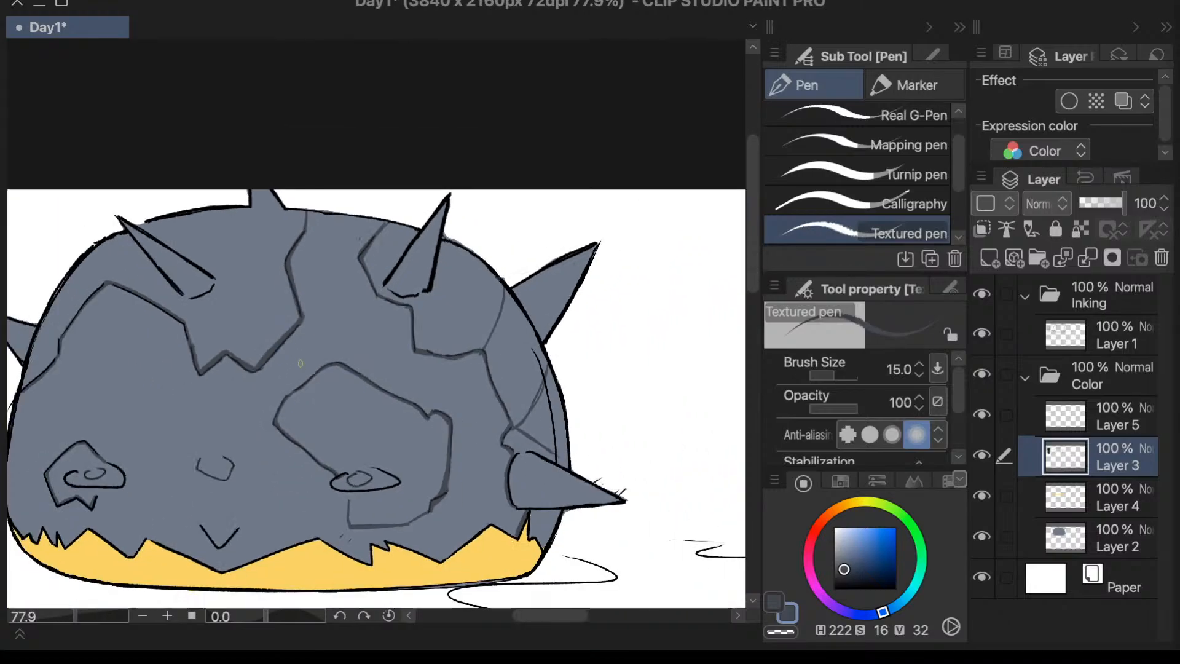
scroll(285, 278, "down", 3)
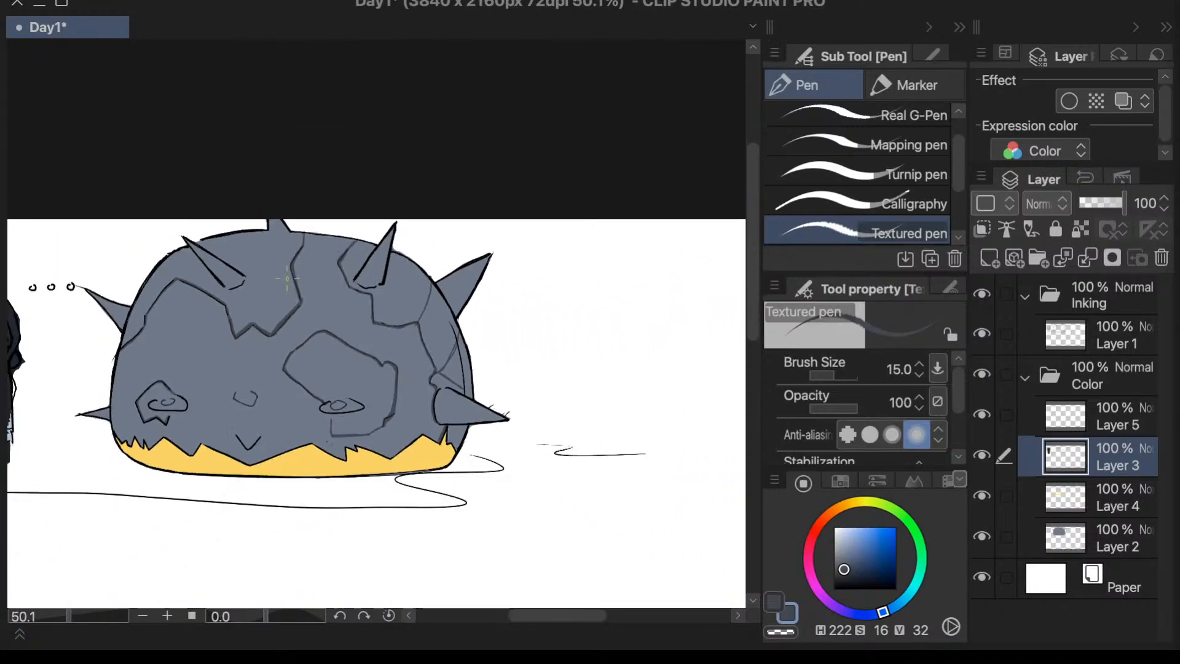
scroll(176, 309, "up", 3)
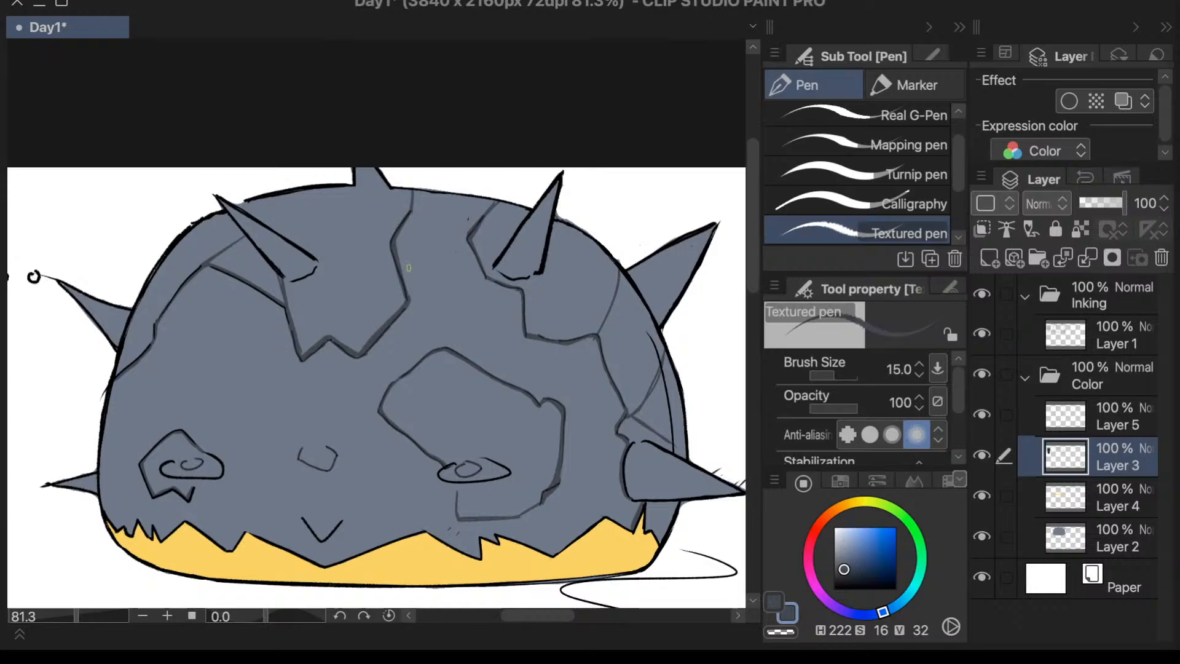
- Draw dark crease lines from the top spike's base to the central plate's inner corner and across to the upper-left spike
left_click_drag(391, 246, 363, 345)
key("ctrl+z")
left_click_drag(354, 184, 391, 242)
left_click_drag(347, 184, 275, 225)
key("ctrl+z")
left_click_drag(348, 185, 265, 226)
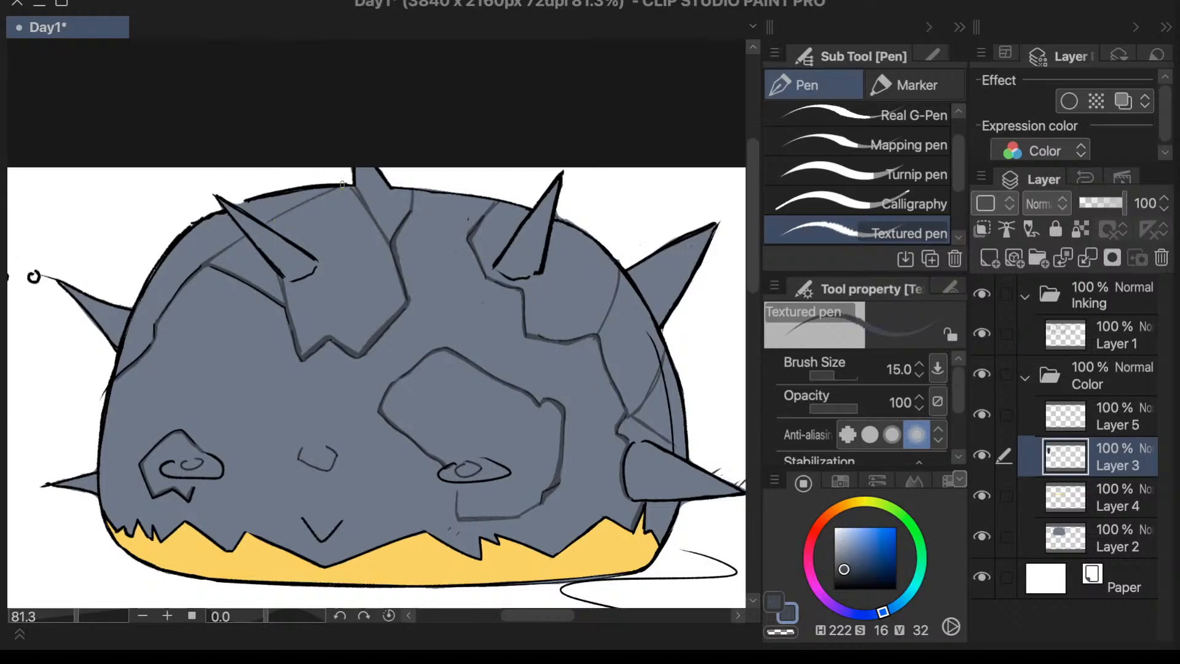
left_click_drag(342, 186, 264, 226)
- Try a diagonal double crease across the central plate, from its right inner corner to the jagged lower edge
left_click_drag(391, 241, 323, 338)
left_click_drag(371, 271, 340, 321)
scroll(424, 234, "down", 4)
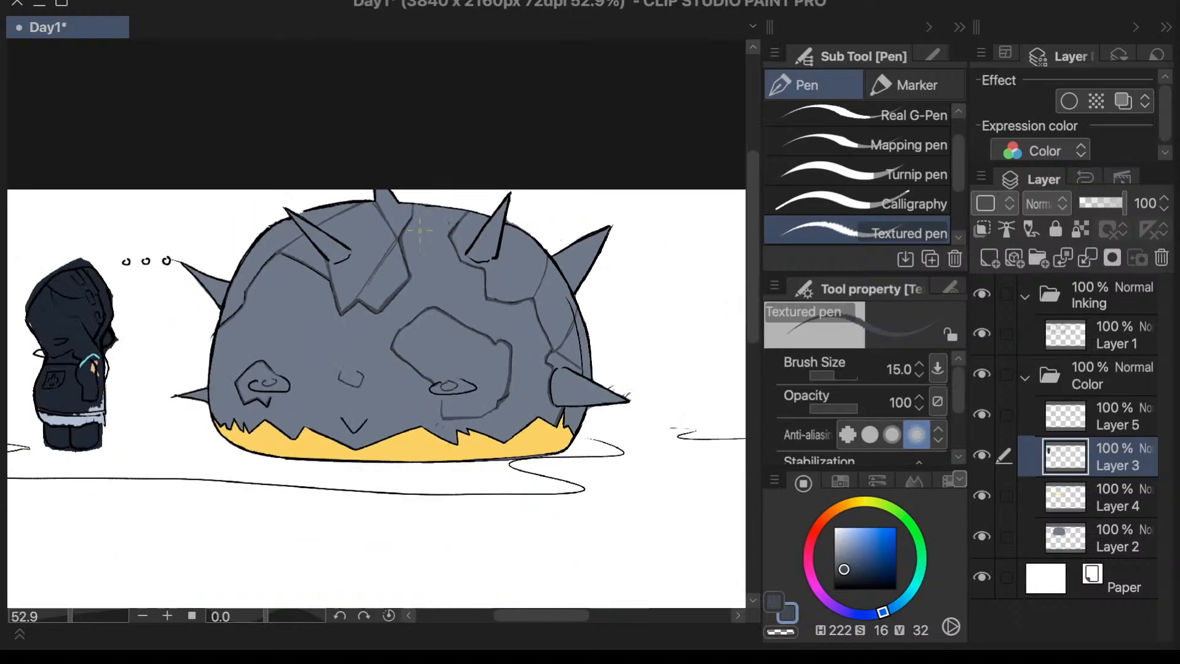
scroll(491, 207, "up", 5)
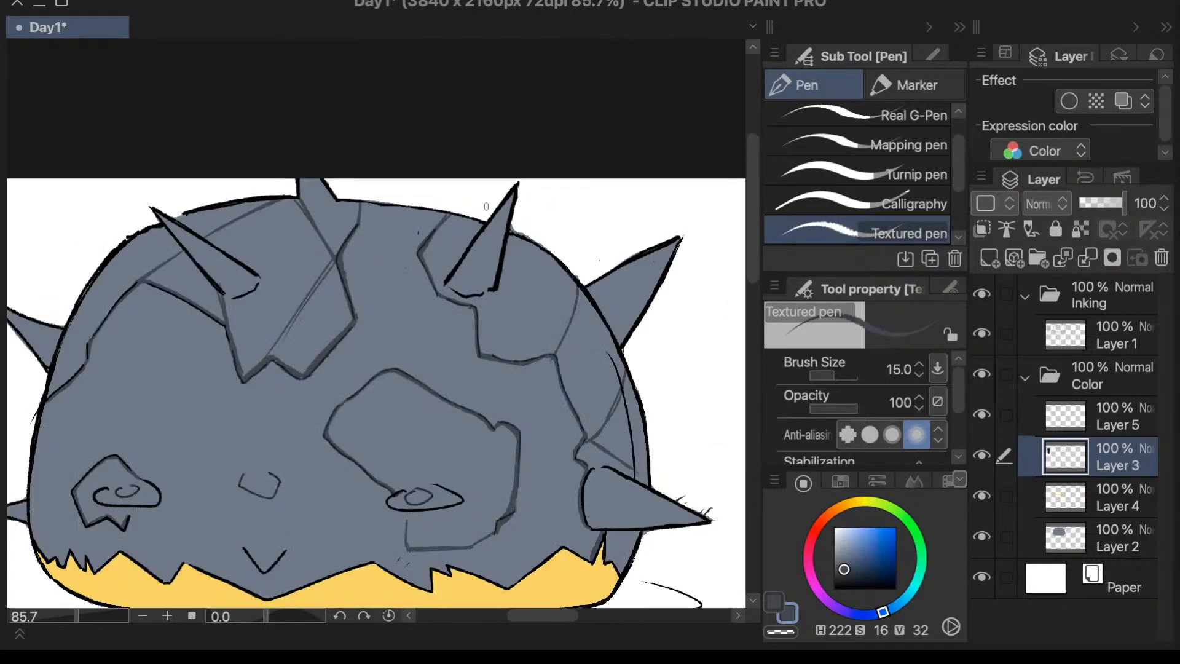
key("ctrl+z")
key("ctrl+z")
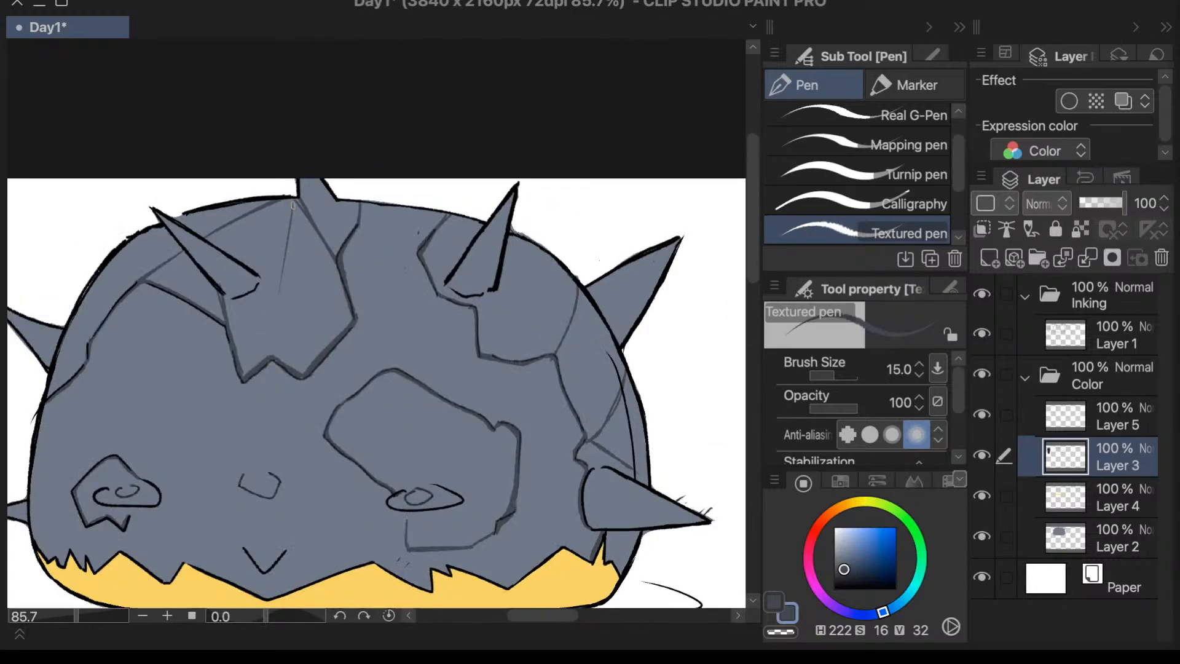
- Try a steep crease from the top spike's base down to the notch in the central plate's lower edge
left_click_drag(296, 199, 272, 356)
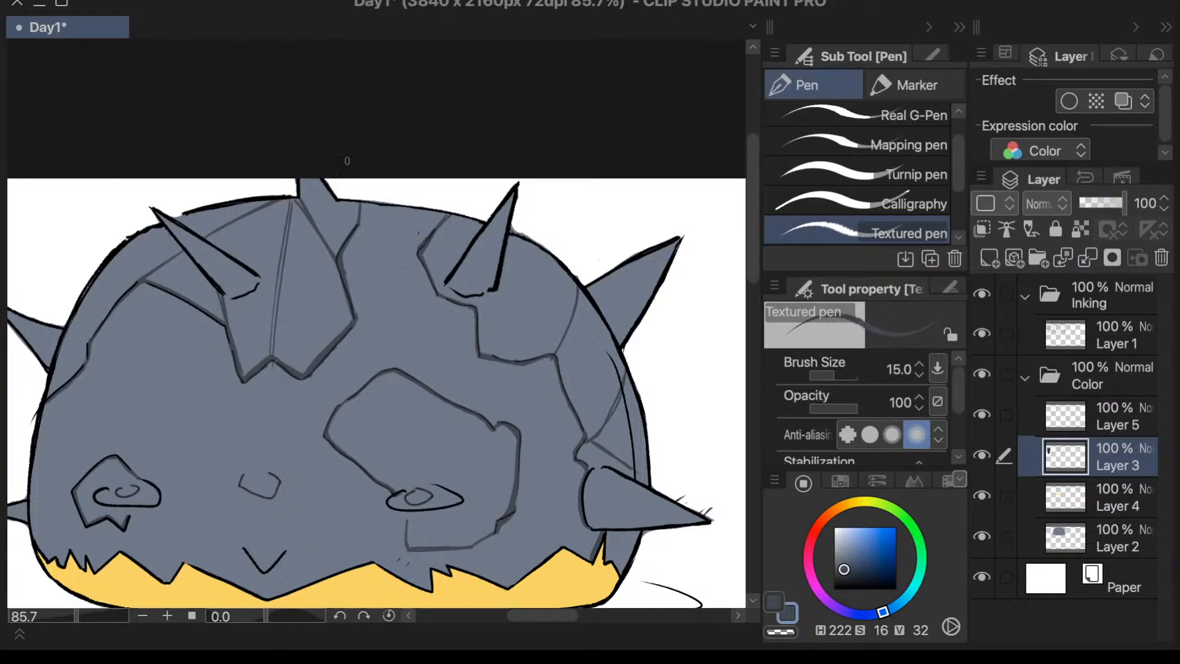
scroll(351, 175, "down", 5)
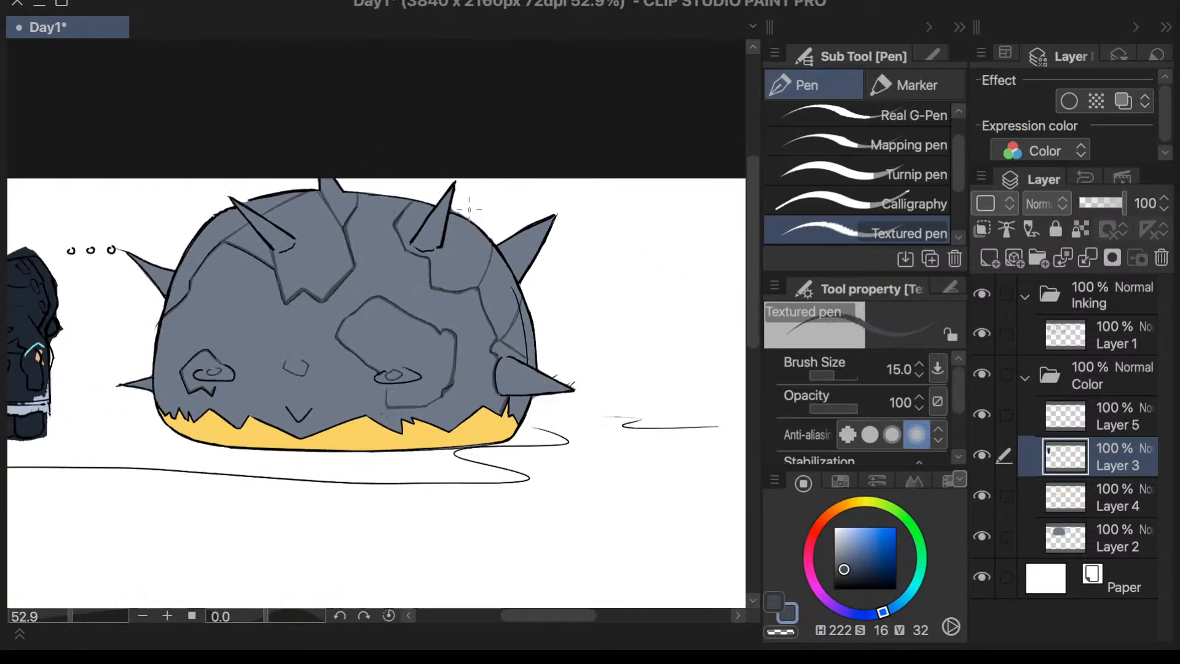
scroll(475, 201, "up", 3)
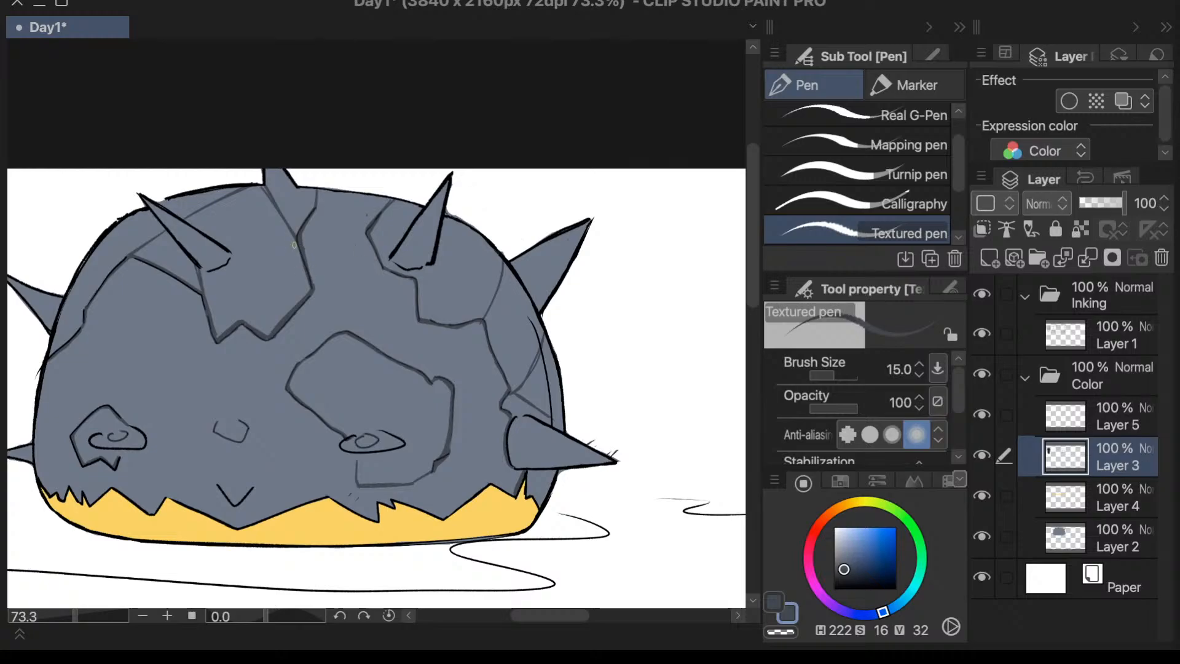
- Try two creases fanning from the central plate's right inner corner to its lower edge, plus one beside the upper-left spike
left_click_drag(296, 233, 268, 342)
left_click_drag(294, 240, 236, 323)
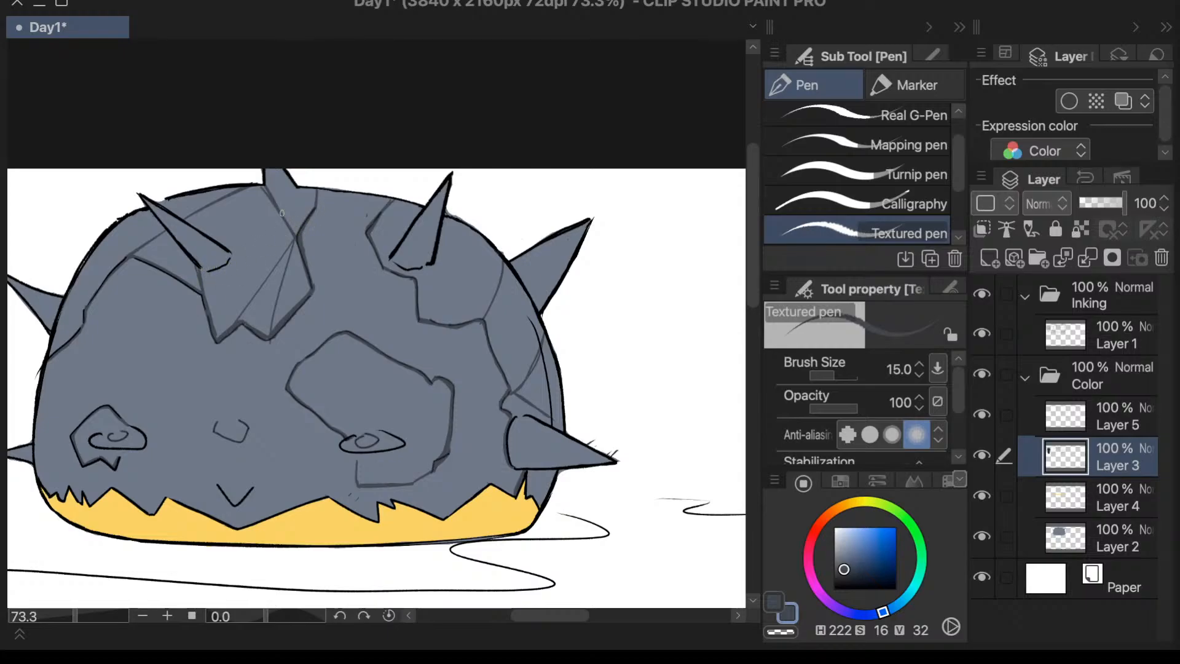
left_click_drag(251, 188, 208, 236)
key("ctrl+z")
key("ctrl+z")
- Try a short crease behind the upper-left spike, from the plate's left edge up to the crease above
left_click_drag(201, 269, 195, 210)
key("ctrl+z")
left_click_drag(200, 270, 191, 212)
key("ctrl+z")
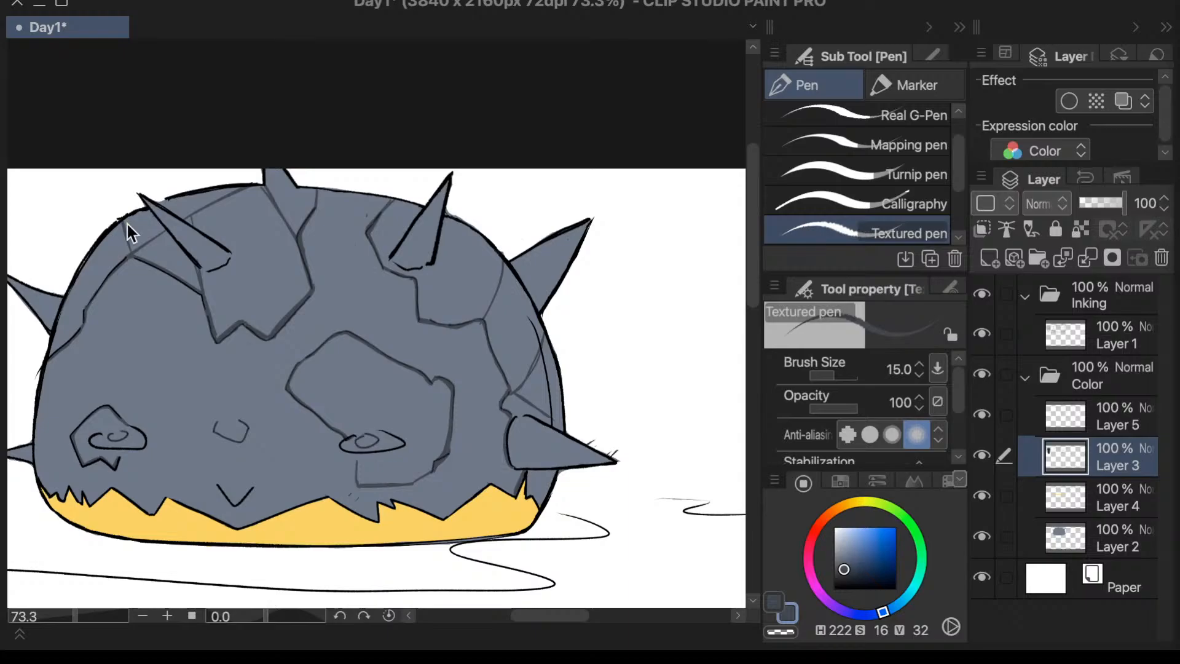
- Draw a short crease from the left crack's upper corner to the body outline beside the upper-left spike
left_click_drag(129, 252, 123, 219)
left_click_drag(124, 228, 128, 252)
mouse_move(575, 614)
left_mouse_down()
mouse_move(541, 617)
mouse_move(588, 610)
left_mouse_up()
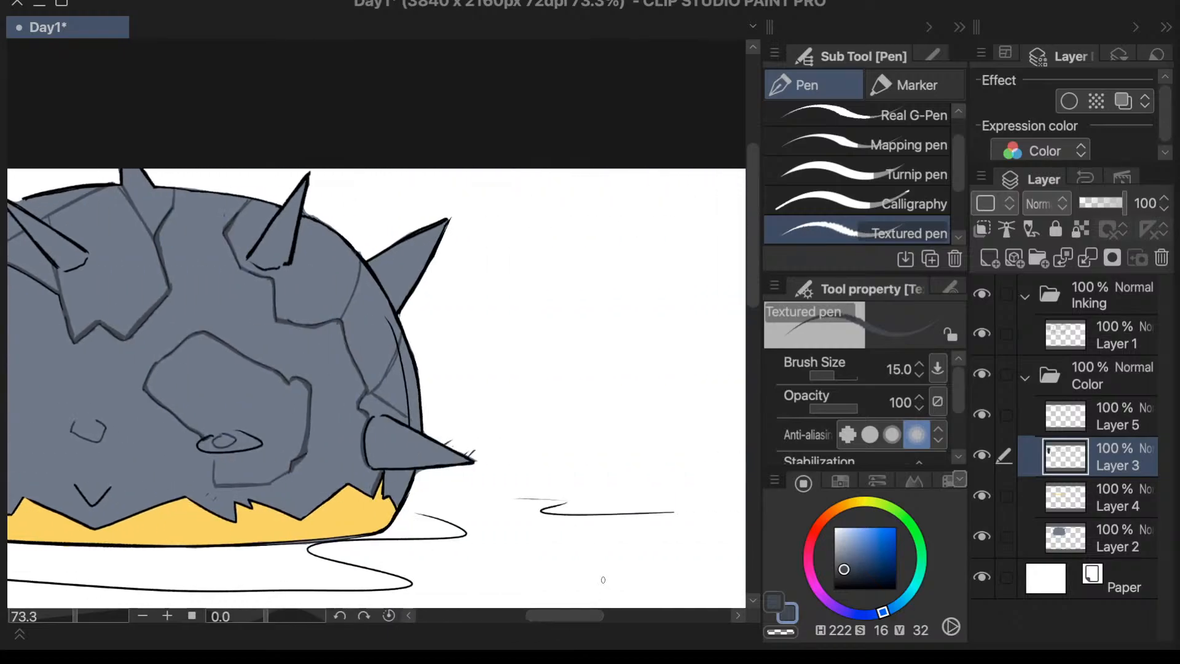
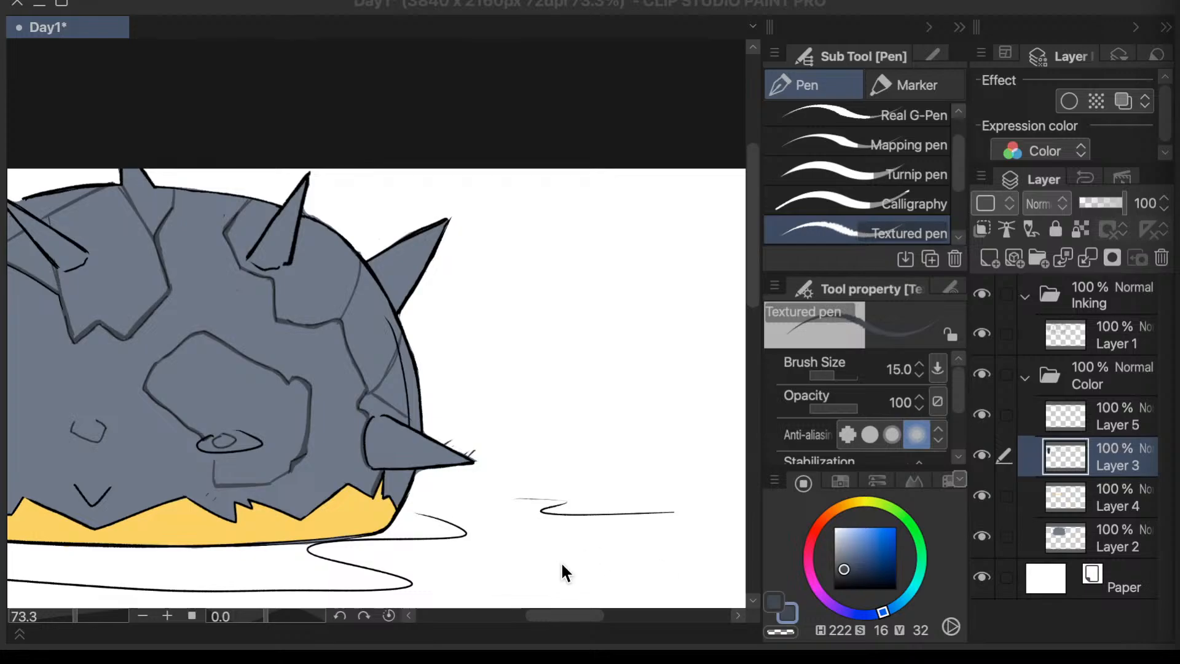
- Collapse and hide the Color folder, leaving Layer 1 in the Inking folder as the active layer
left_click_drag(558, 617, 537, 618)
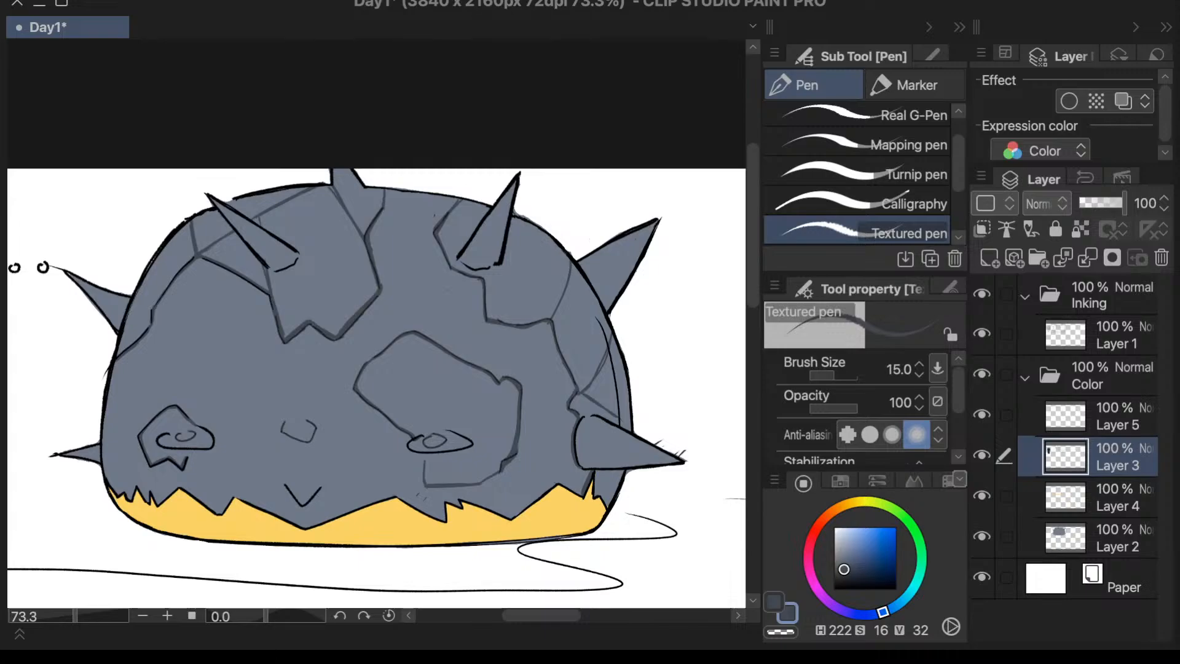
left_click_drag(559, 617, 543, 620)
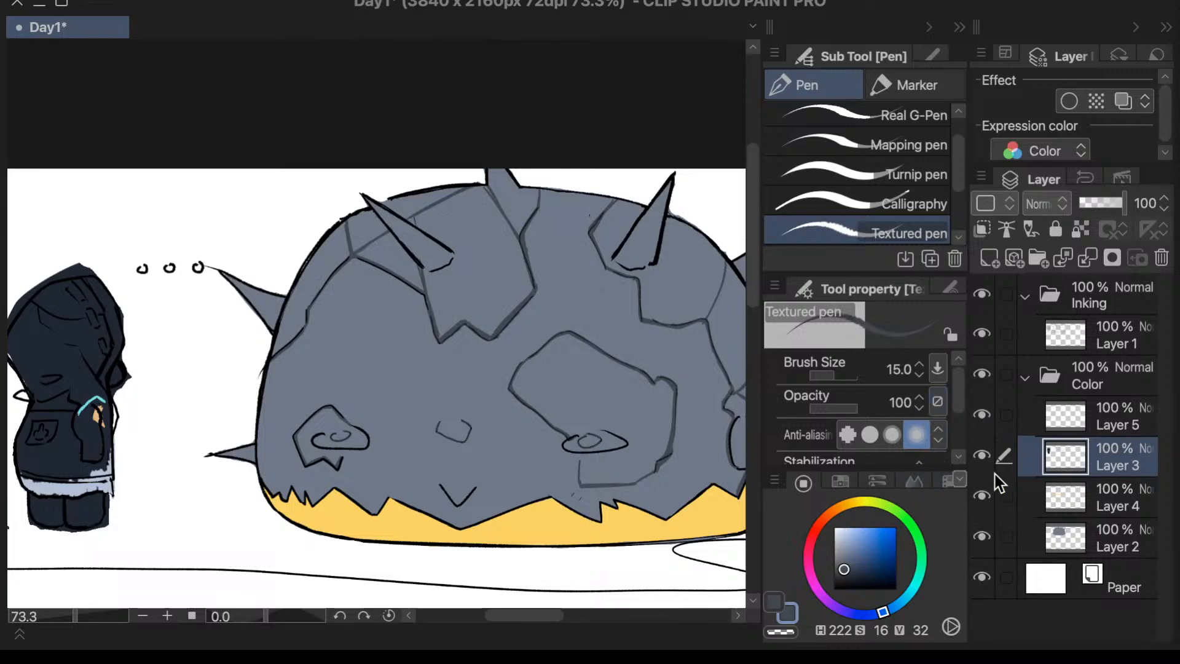
left_click(1025, 377)
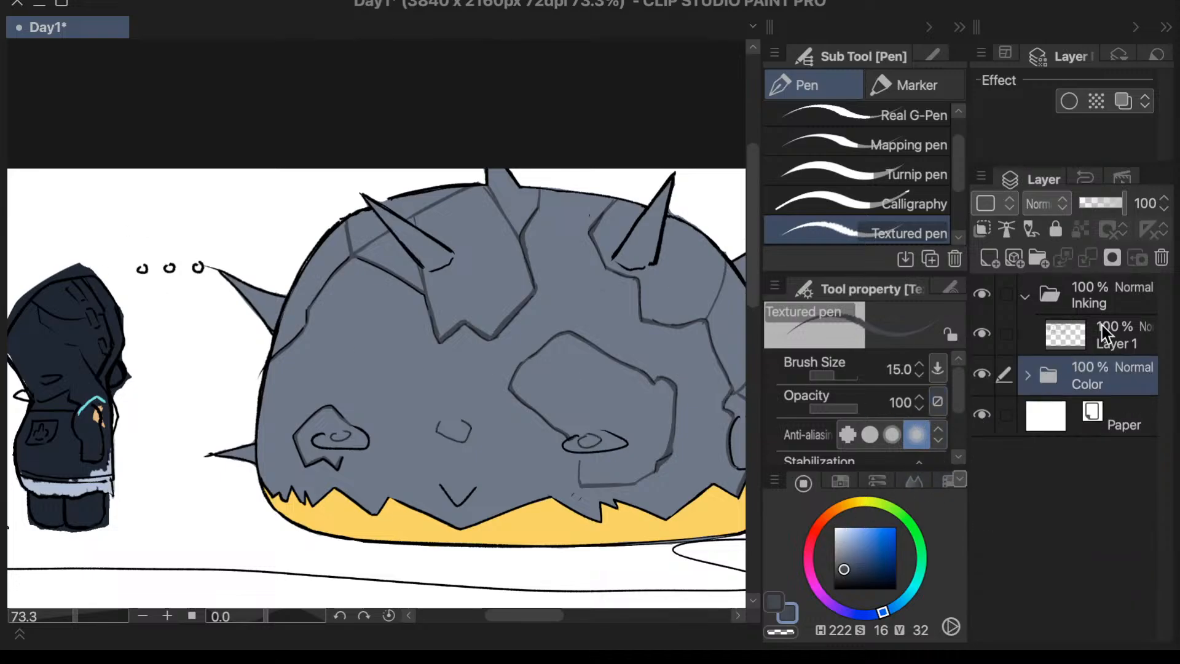
left_click(1101, 325)
left_click(980, 375)
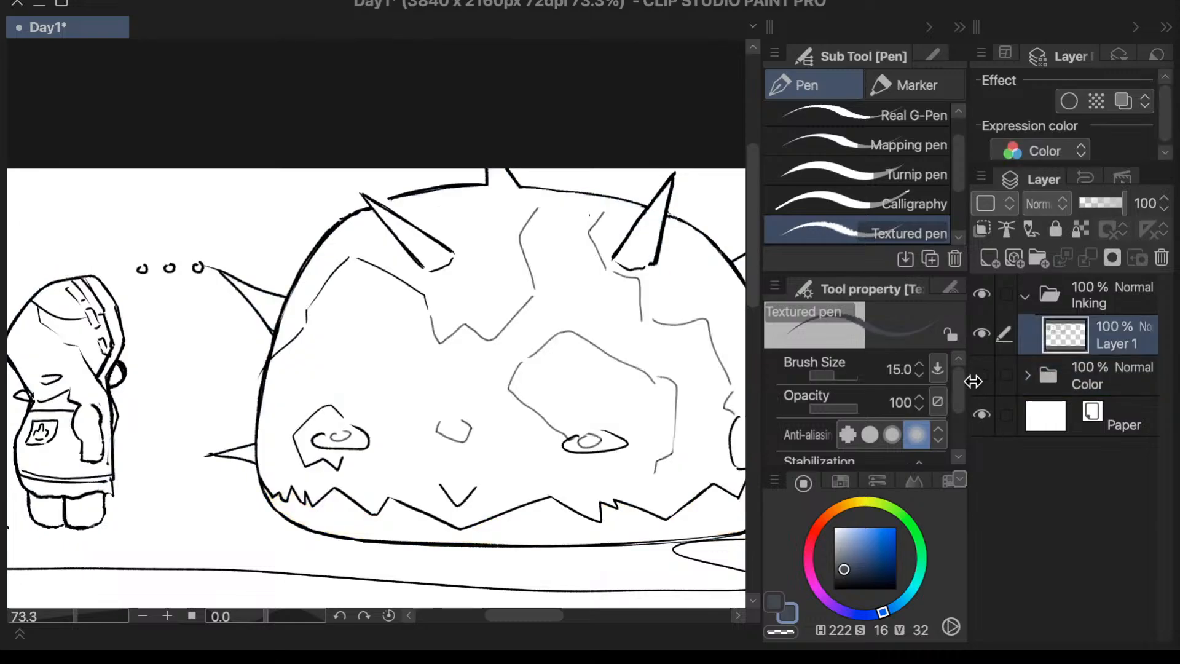
left_click_drag(751, 260, 736, 296)
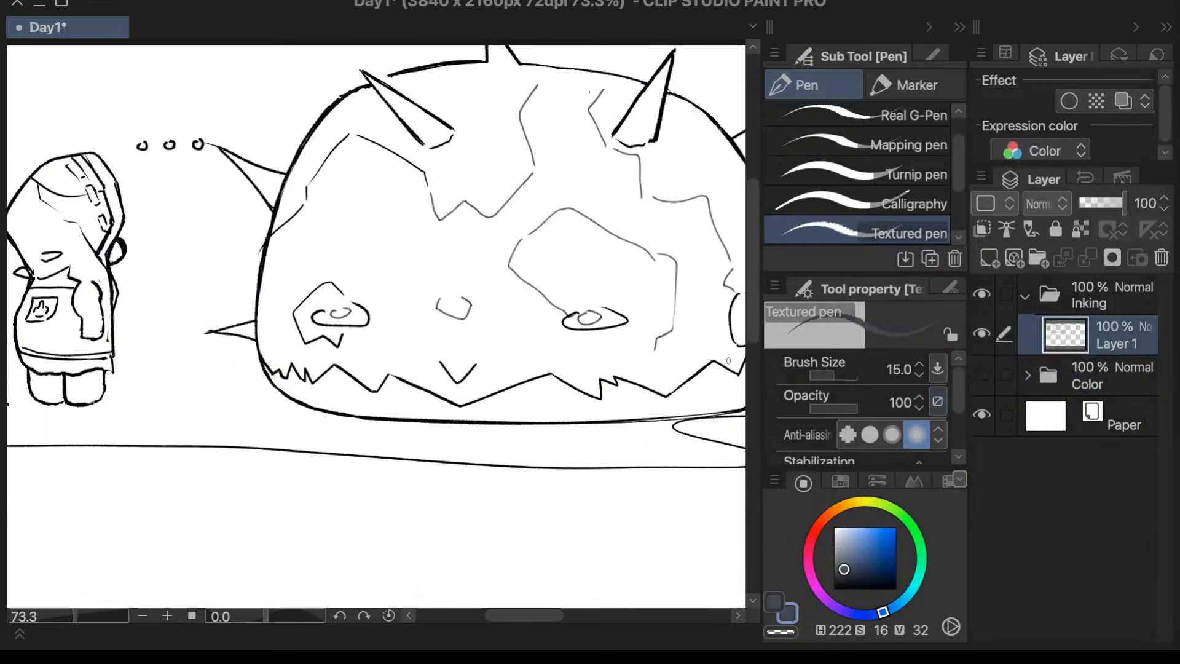
- Switch to the 山田ペン pen with pure black for sketching in the blank area below and right of the creature
key("period")
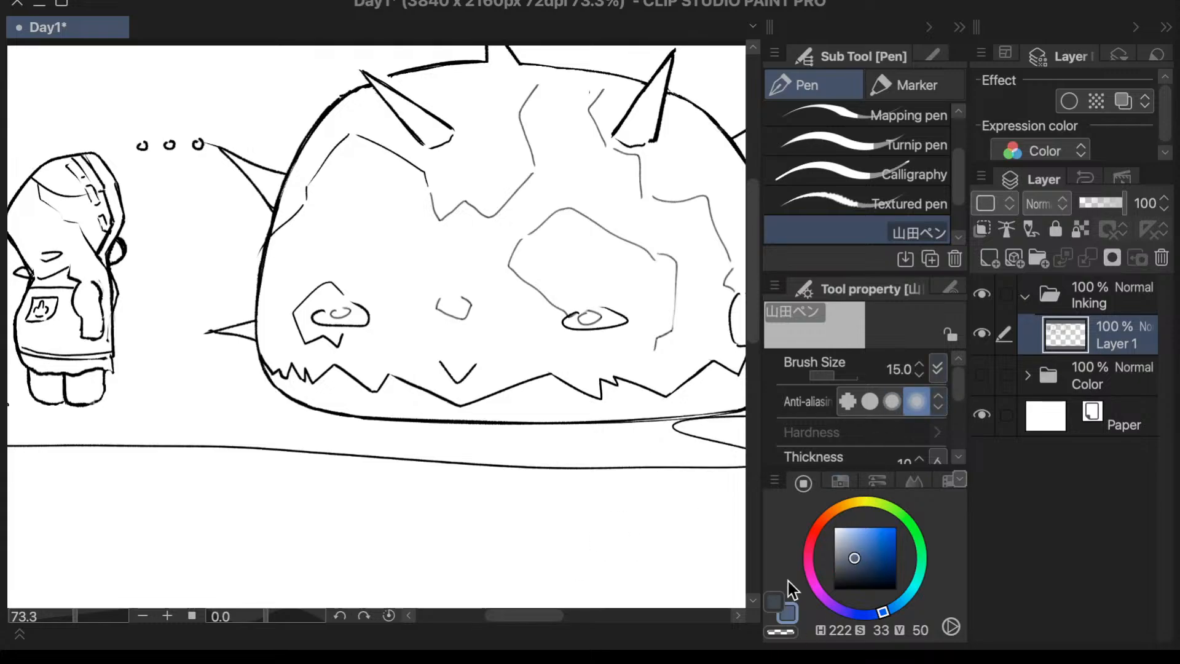
left_click(834, 589)
left_click_drag(749, 258, 745, 276)
scroll(516, 627, "right", 5)
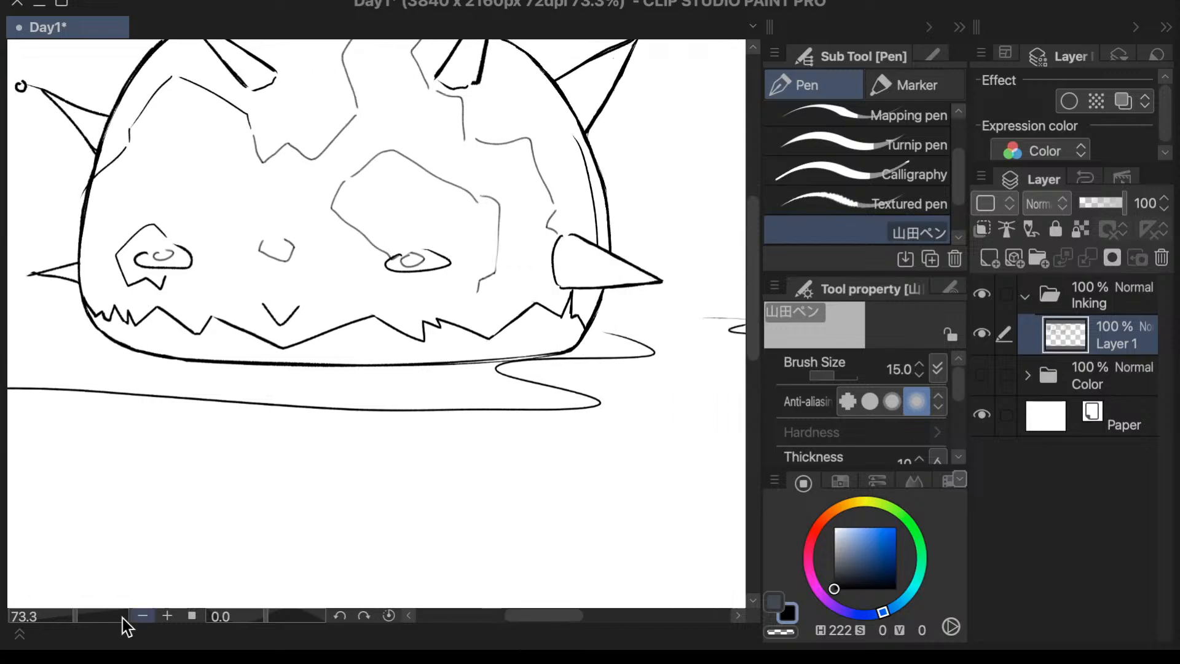
left_click_drag(73, 618, 67, 622)
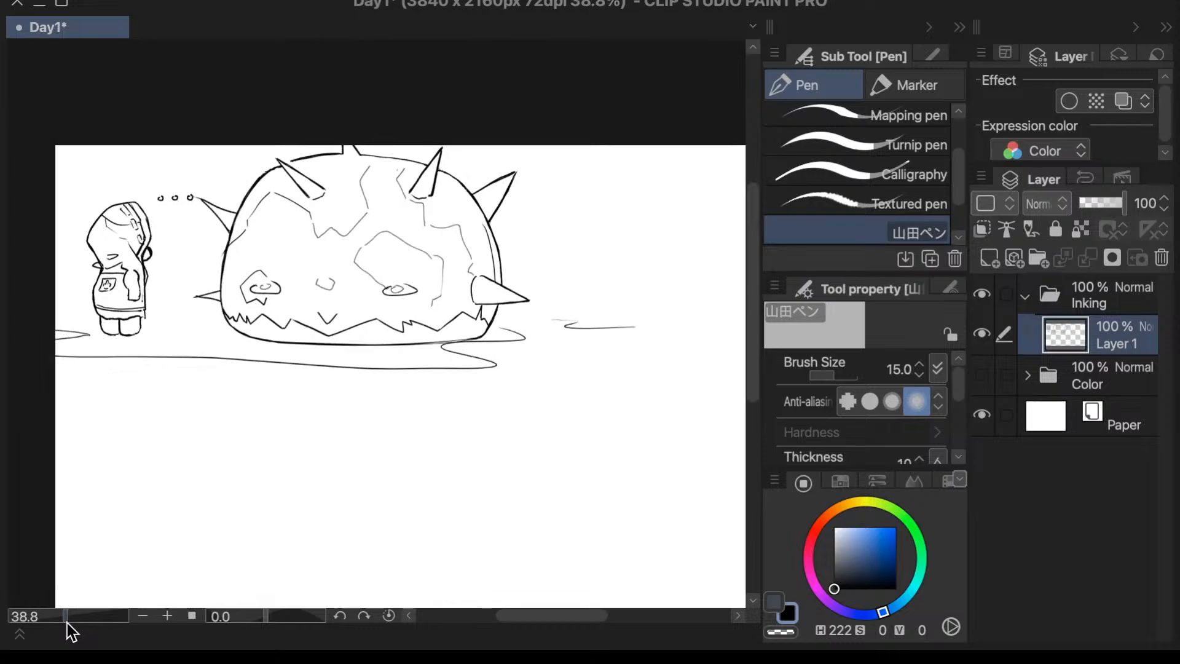
scroll(741, 387, "down", 3)
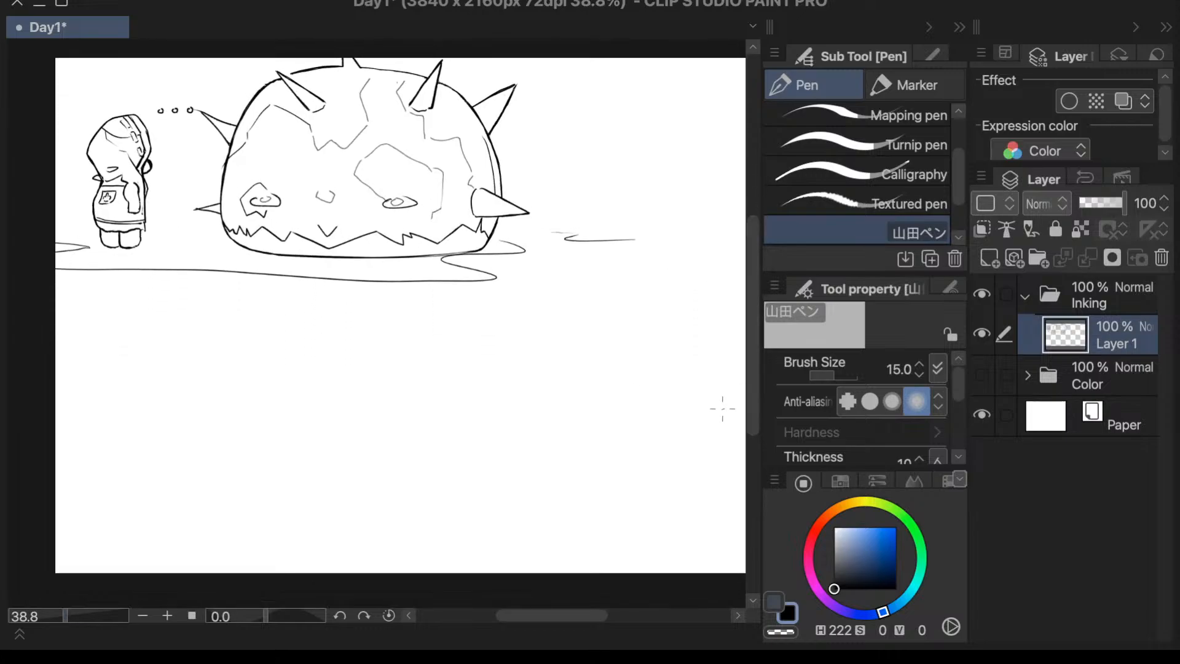
left_click_drag(586, 618, 622, 547)
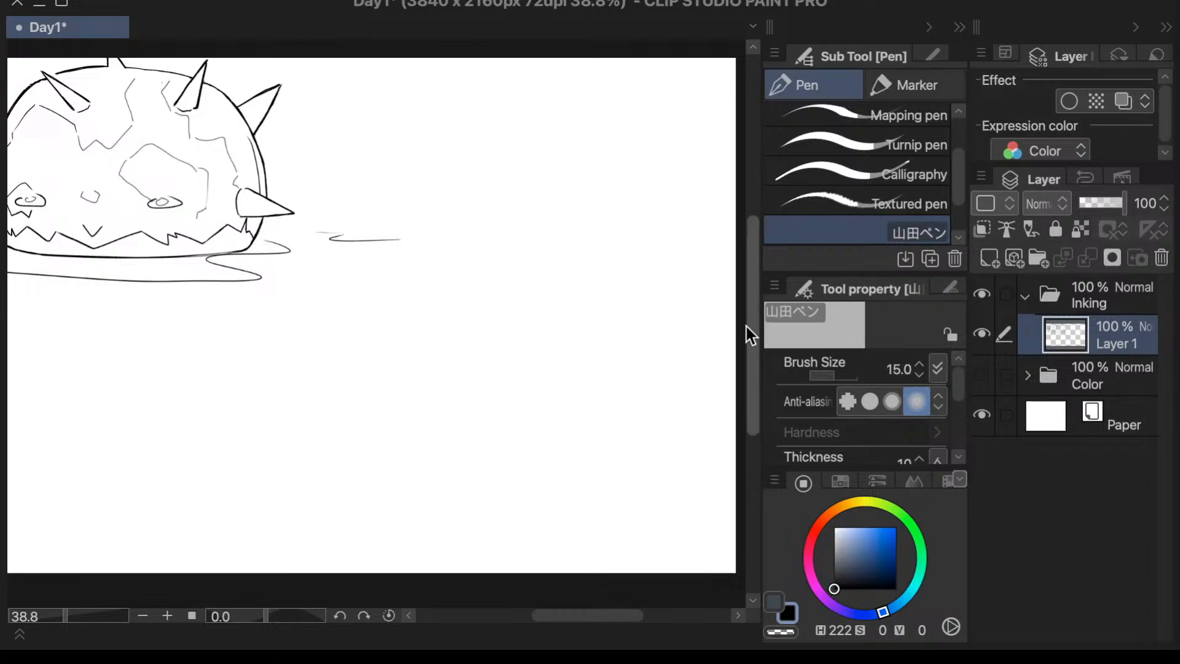
left_click_drag(749, 327, 748, 316)
left_click_drag(68, 617, 72, 617)
left_click_drag(751, 319, 749, 331)
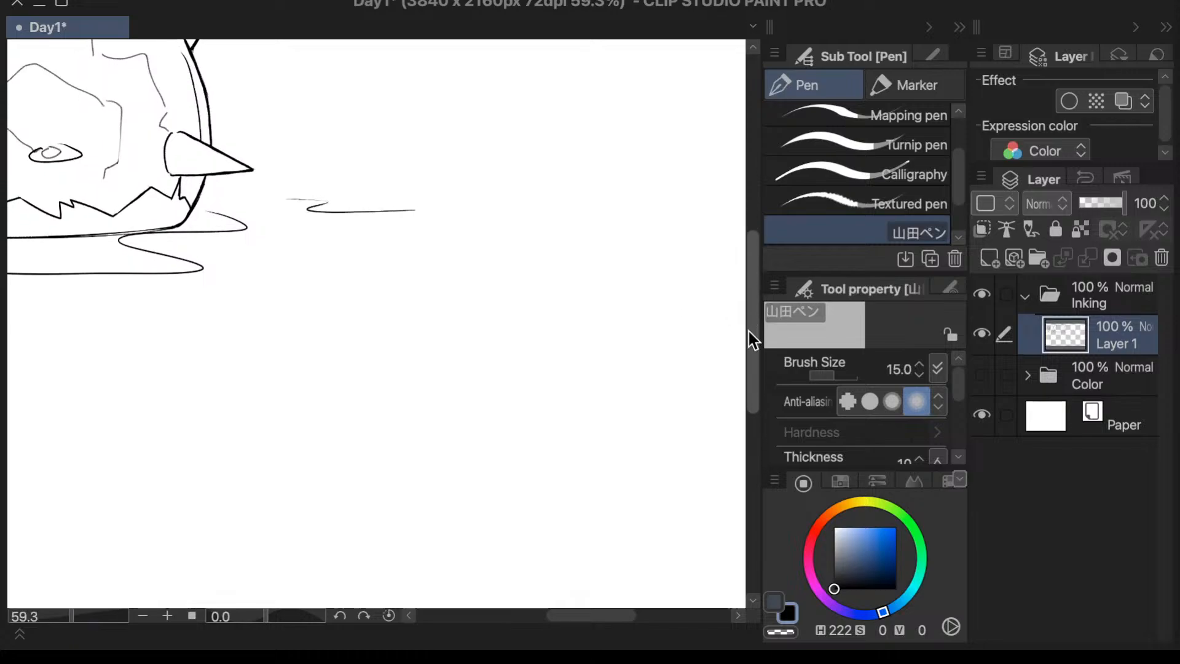
- Try a rounded arch as the top of a new character's head in the blank area
mouse_move(319, 363)
left_mouse_down()
mouse_move(345, 322)
mouse_move(365, 322)
mouse_move(396, 391)
left_mouse_up()
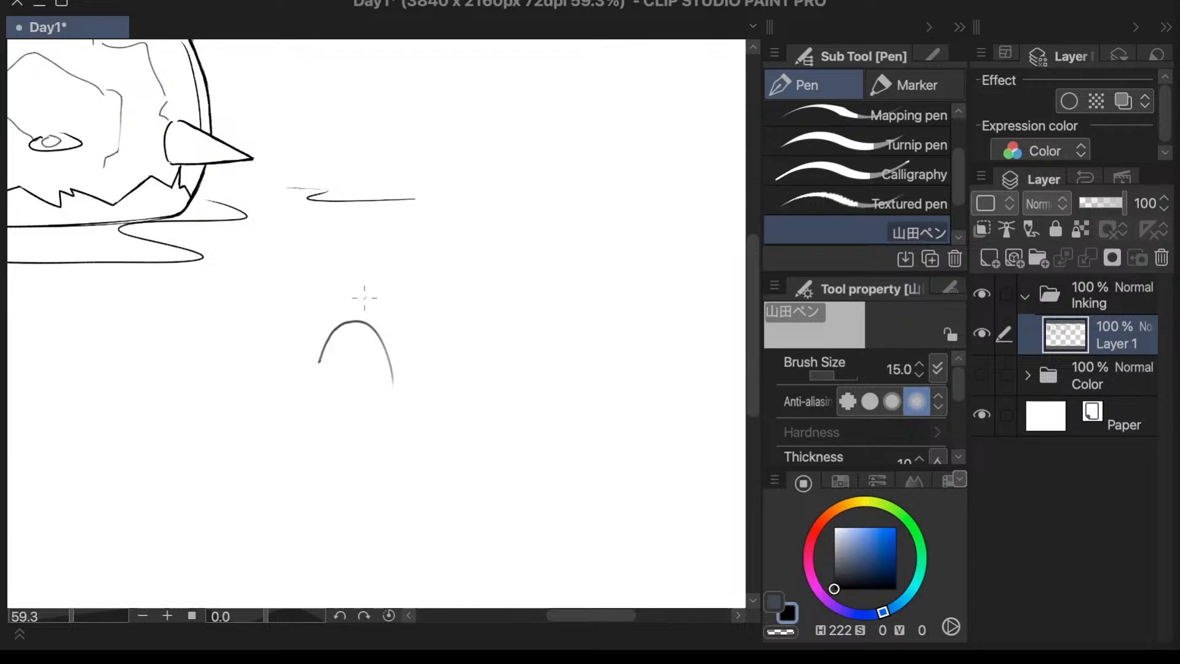
key("ctrl+z")
mouse_move(327, 371)
left_mouse_down()
mouse_move(374, 331)
mouse_move(411, 376)
mouse_move(334, 376)
mouse_move(332, 365)
mouse_move(345, 336)
mouse_move(403, 322)
mouse_move(416, 366)
mouse_move(441, 381)
mouse_move(427, 404)
mouse_move(432, 381)
mouse_move(423, 411)
left_mouse_up()
key("ctrl+z")
key("ctrl+z")
- Sketch a rounded head outline with a bulging cheek on its right side and a nearly flat chin
left_click_drag(337, 384, 352, 425)
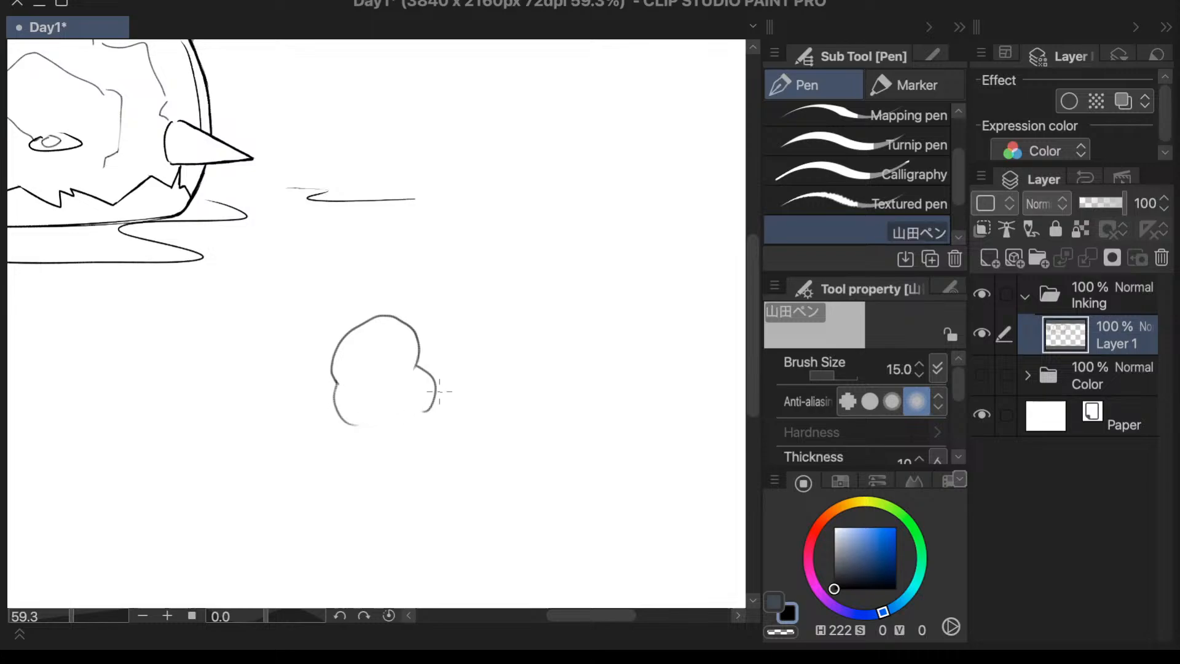
key("ctrl+z")
mouse_move(337, 386)
left_mouse_down()
mouse_move(388, 415)
mouse_move(342, 400)
mouse_move(403, 415)
left_mouse_up()
key("ctrl+z")
mouse_move(386, 314)
left_mouse_down()
mouse_move(348, 323)
mouse_move(334, 385)
mouse_move(350, 396)
left_mouse_up()
mouse_move(335, 342)
left_mouse_down()
mouse_move(354, 348)
mouse_move(343, 331)
left_mouse_up()
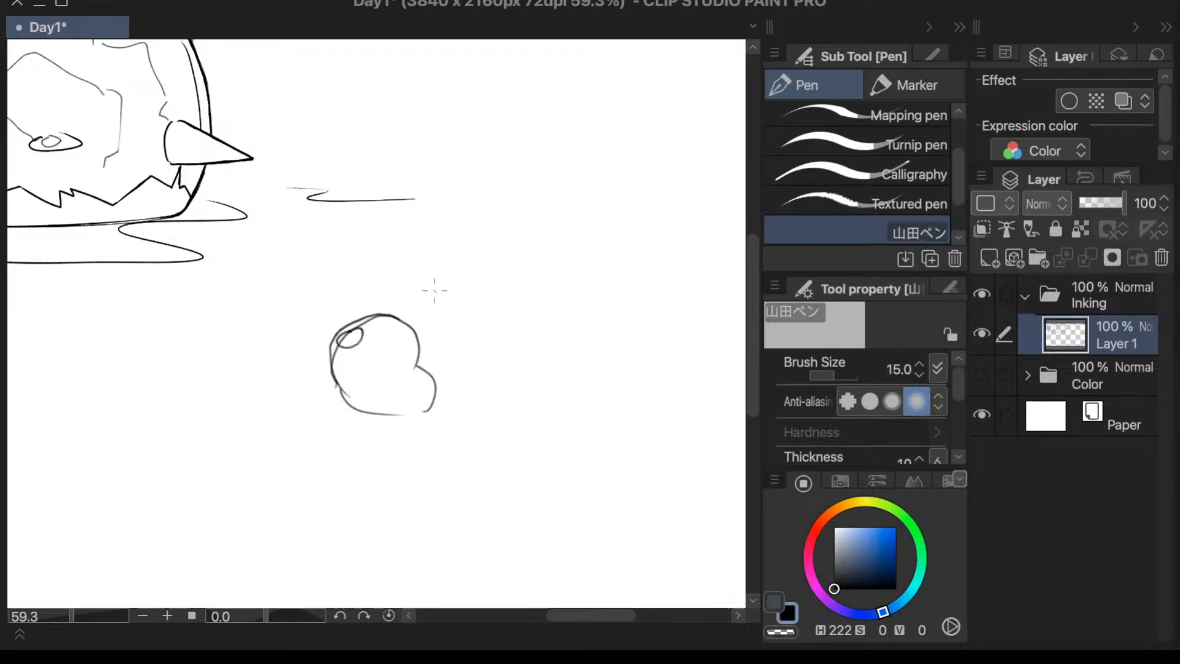
key("ctrl+z")
left_click(343, 347)
- Try a curved vertical face guideline from the crown of the head down to the chin
left_click_drag(397, 321, 395, 419)
key("ctrl+z")
mouse_move(406, 320)
left_mouse_down()
mouse_move(416, 353)
mouse_move(406, 410)
left_mouse_up()
key("ctrl+z")
left_click_drag(399, 315, 402, 408)
key("ctrl+z")
mouse_move(396, 318)
left_mouse_down()
mouse_move(408, 374)
mouse_move(403, 409)
left_mouse_up()
key("ctrl+z")
key("ctrl+z")
left_click_drag(393, 318, 414, 408)
key("ctrl+z")
left_click_drag(390, 315, 406, 416)
key("ctrl+z")
left_click_drag(390, 315, 409, 411)
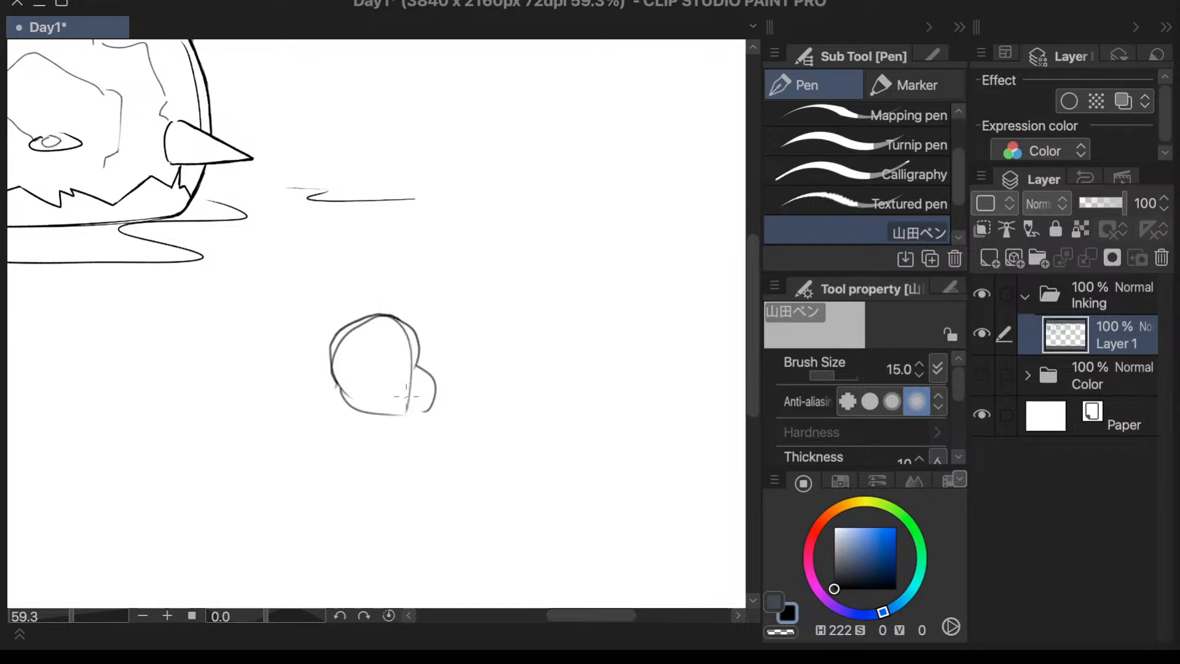
- Draw a curved face guideline through the right part of the head, starting slightly above the crown and ending at the chin
key("ctrl+z")
left_click_drag(389, 317, 405, 414)
key("ctrl+z")
left_click_drag(394, 311, 406, 404)
key("ctrl+z")
left_click_drag(403, 312, 406, 416)
key("ctrl+z")
mouse_move(392, 303)
left_mouse_down()
mouse_move(410, 357)
mouse_move(408, 409)
left_mouse_up()
key("ctrl+z")
mouse_move(390, 301)
left_mouse_down()
mouse_move(409, 370)
mouse_move(406, 416)
left_mouse_up()
- Try a flat oval body, a small rounded neck and sloping shoulder lines directly beneath the head
mouse_move(355, 412)
left_mouse_down()
mouse_move(372, 450)
mouse_move(438, 418)
left_mouse_up()
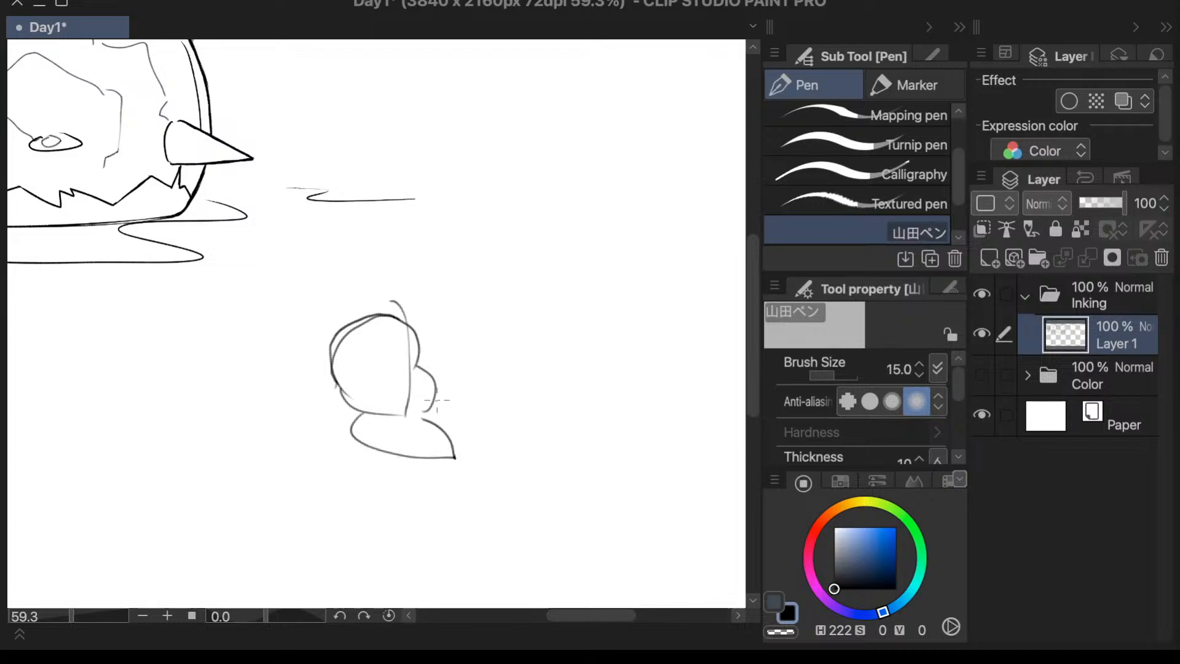
key("ctrl+z")
mouse_move(364, 415)
left_mouse_down()
mouse_move(386, 463)
mouse_move(424, 397)
mouse_move(399, 413)
left_mouse_up()
key("ctrl+z")
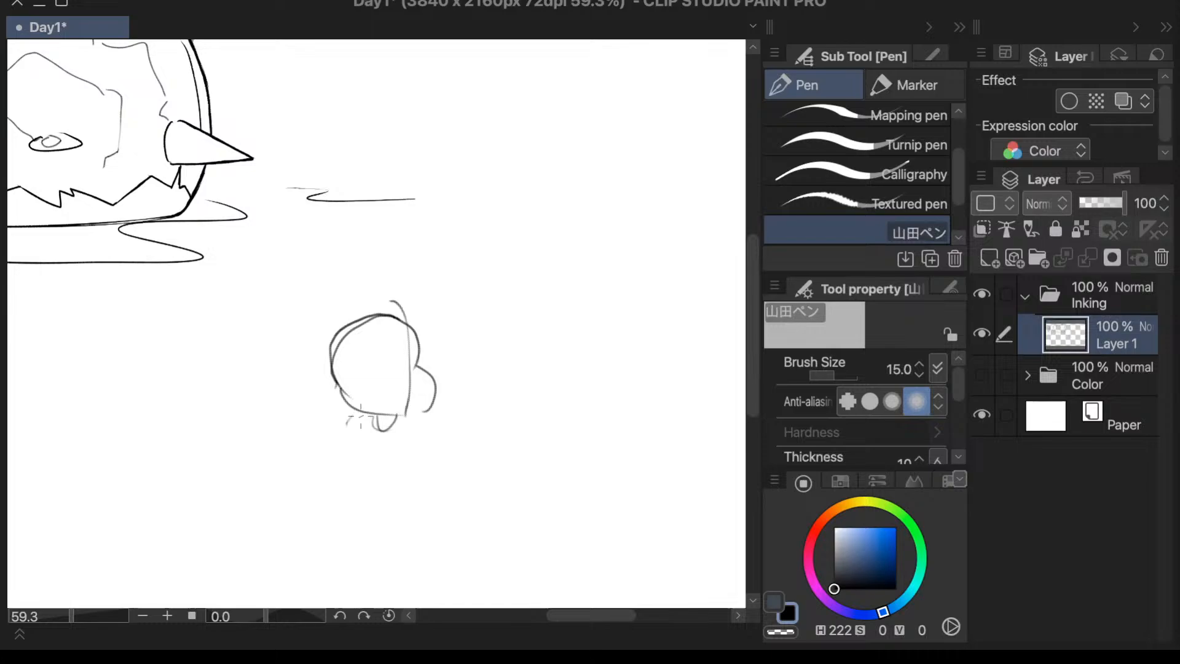
mouse_move(357, 418)
left_mouse_down()
mouse_move(340, 441)
mouse_move(367, 450)
left_mouse_up()
left_click_drag(406, 413, 429, 446)
key("ctrl+z")
key("ctrl+z")
key("ctrl+z")
key("ctrl+z")
key("ctrl+z")
key("ctrl+z")
key("ctrl+z")
key("ctrl+z")
- Draw a short neck with shoulder lines and an elongated oval torso closed by a curved waistline
mouse_move(363, 416)
left_mouse_down()
mouse_move(373, 429)
mouse_move(362, 437)
mouse_move(406, 431)
mouse_move(417, 444)
mouse_move(412, 504)
left_mouse_up()
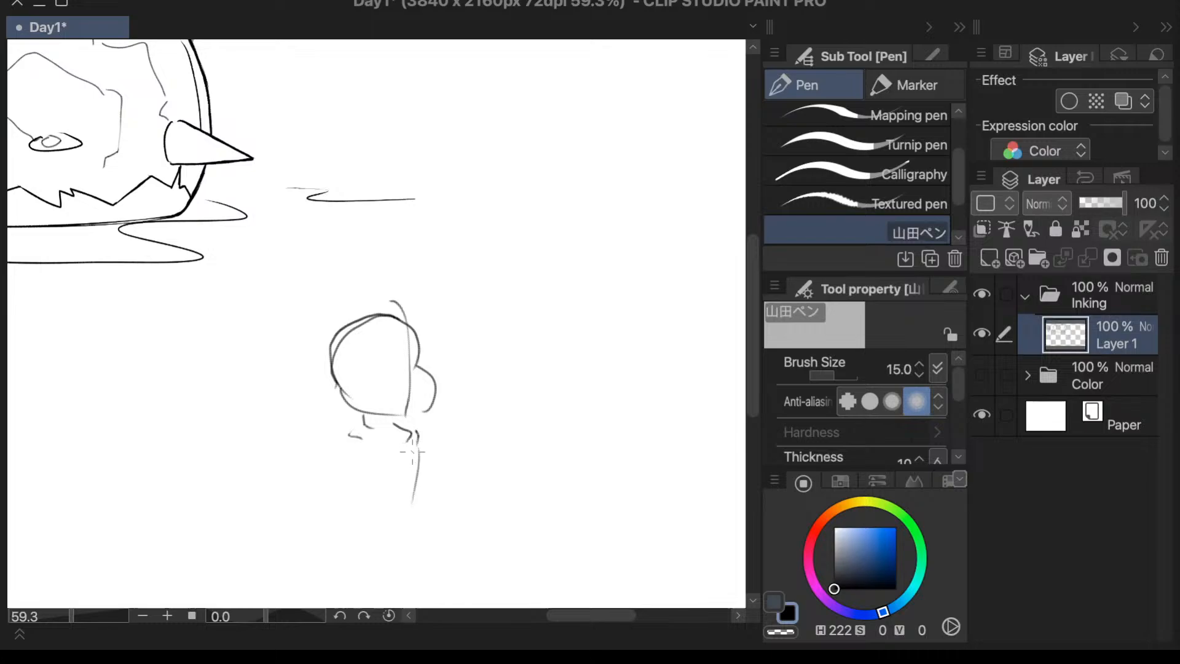
key("ctrl+z")
left_click_drag(408, 450, 407, 515)
left_click_drag(347, 435, 365, 516)
key("ctrl+z")
key("ctrl+z")
key("ctrl+z")
key("ctrl+z")
mouse_move(419, 441)
left_mouse_down()
mouse_move(429, 466)
mouse_move(415, 511)
left_mouse_up()
mouse_move(356, 441)
left_mouse_down()
mouse_move(351, 514)
mouse_move(347, 486)
mouse_move(353, 515)
mouse_move(418, 523)
left_mouse_up()
key("ctrl+z")
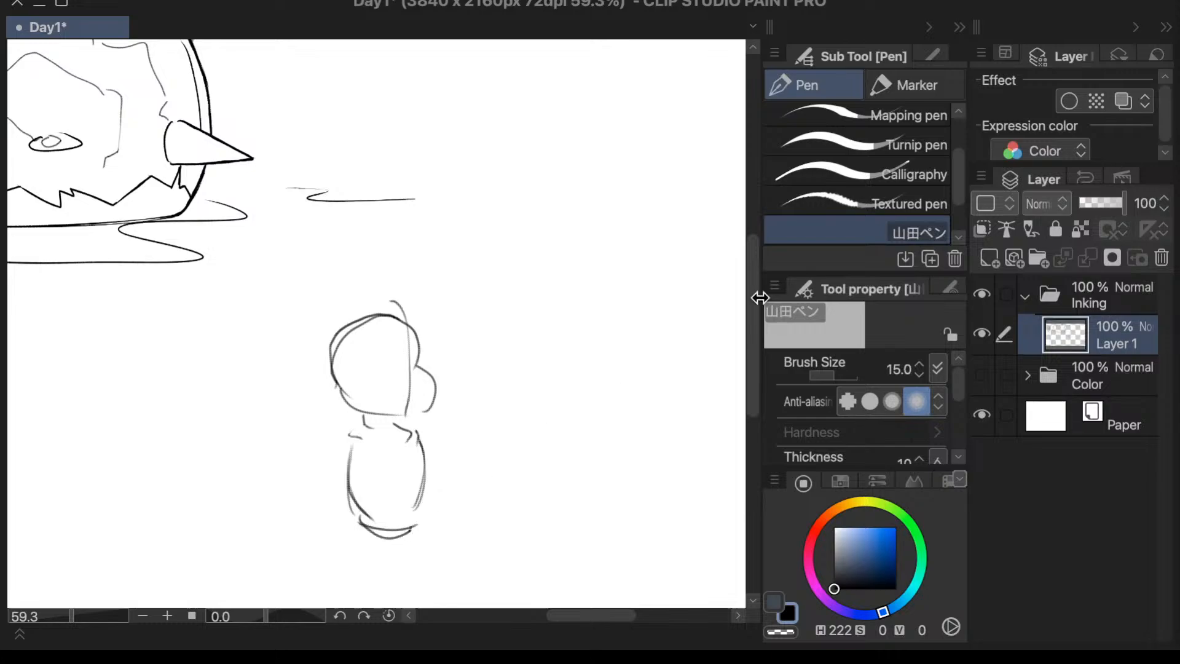
- Draw two elongated oval legs below the waist and two slim arms stretched sideways from the shoulders
left_click_drag(754, 298, 754, 336)
mouse_move(361, 410)
left_mouse_down()
mouse_move(379, 458)
mouse_move(383, 425)
mouse_move(422, 413)
mouse_move(416, 477)
mouse_move(418, 413)
left_mouse_up()
key("ctrl+z")
key("ctrl+z")
key("ctrl+z")
key("ctrl+z")
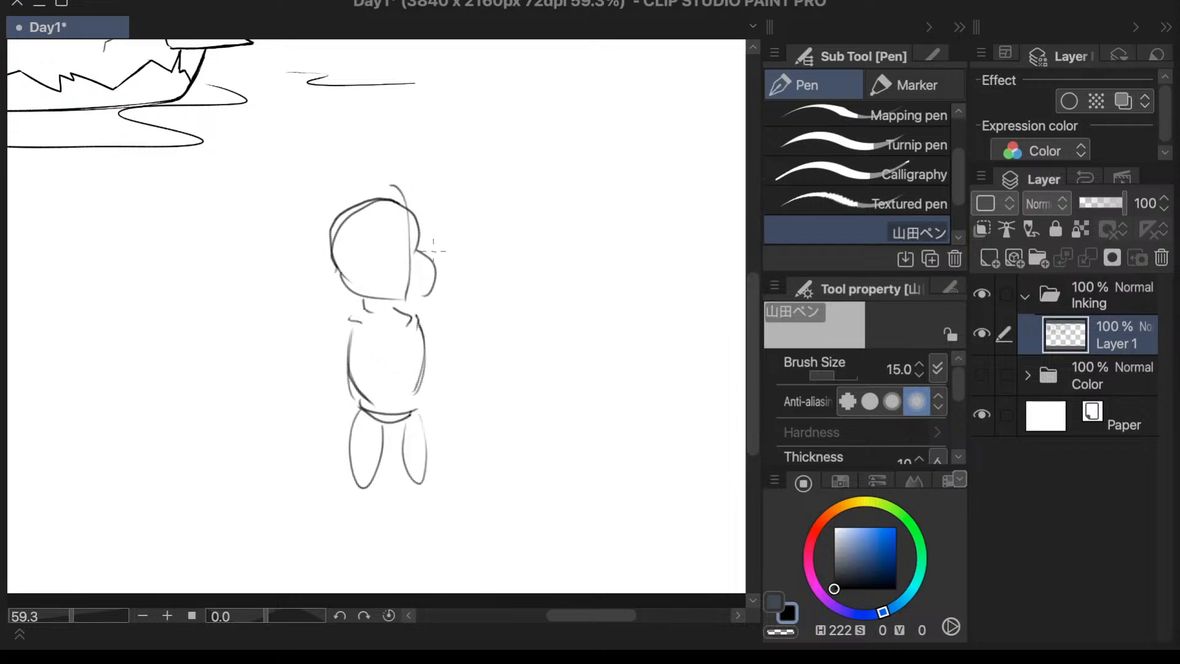
left_click_drag(362, 319, 441, 318)
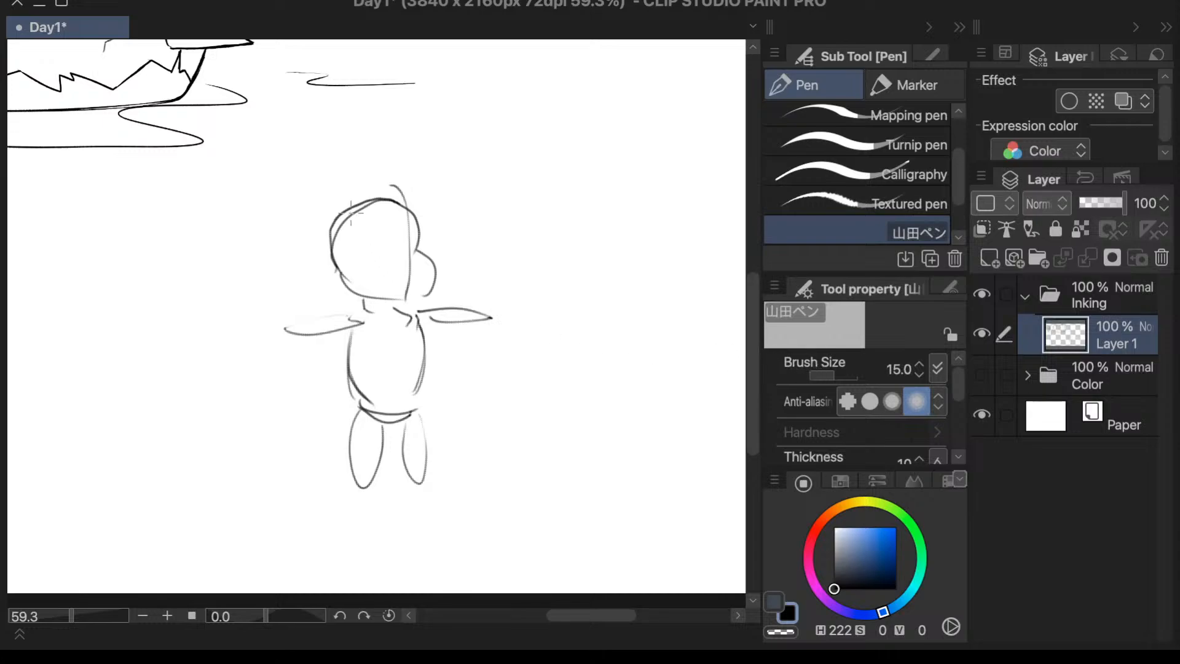
- Draw two tall, jagged-edged horns curving up and outward from both sides of the head
mouse_move(359, 210)
left_mouse_down()
mouse_move(334, 156)
mouse_move(328, 177)
mouse_move(326, 142)
left_mouse_up()
key("ctrl+z")
key("ctrl+z")
mouse_move(352, 204)
left_mouse_down()
mouse_move(320, 160)
mouse_move(345, 113)
mouse_move(334, 128)
mouse_move(320, 102)
mouse_move(300, 108)
mouse_move(288, 118)
mouse_move(304, 183)
mouse_move(333, 209)
mouse_move(418, 202)
mouse_move(468, 120)
mouse_move(458, 132)
mouse_move(453, 110)
mouse_move(480, 115)
mouse_move(490, 157)
mouse_move(453, 191)
left_mouse_up()
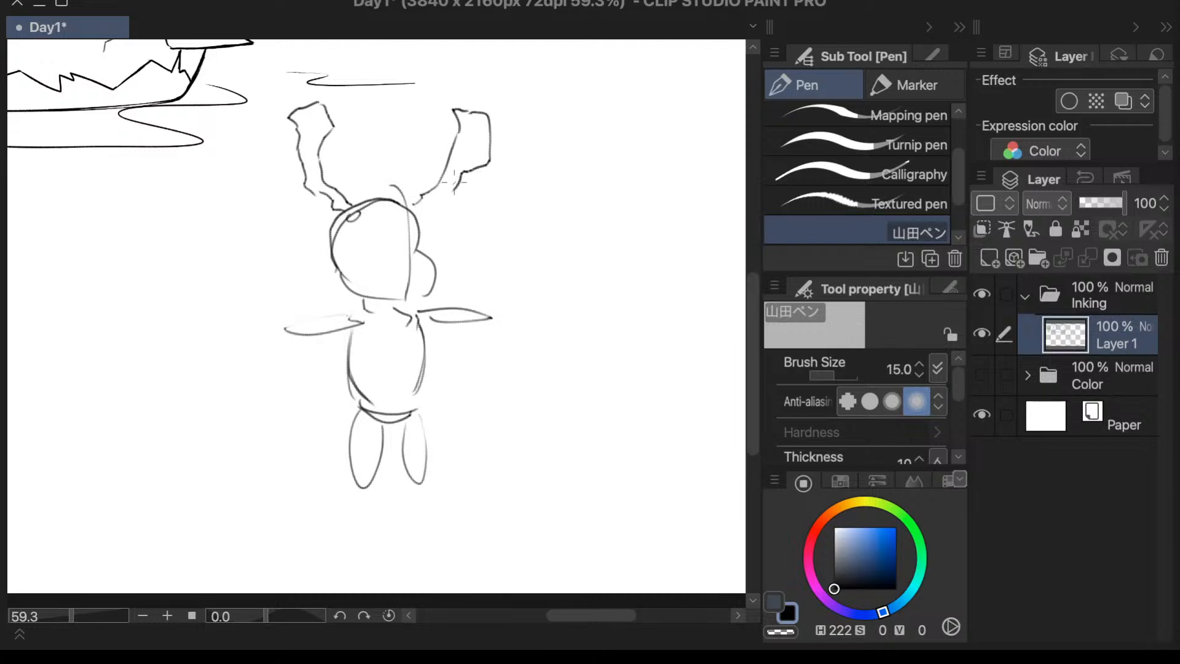
key("ctrl+z")
mouse_move(476, 110)
left_mouse_down()
mouse_move(458, 190)
mouse_move(461, 172)
mouse_move(429, 205)
left_mouse_up()
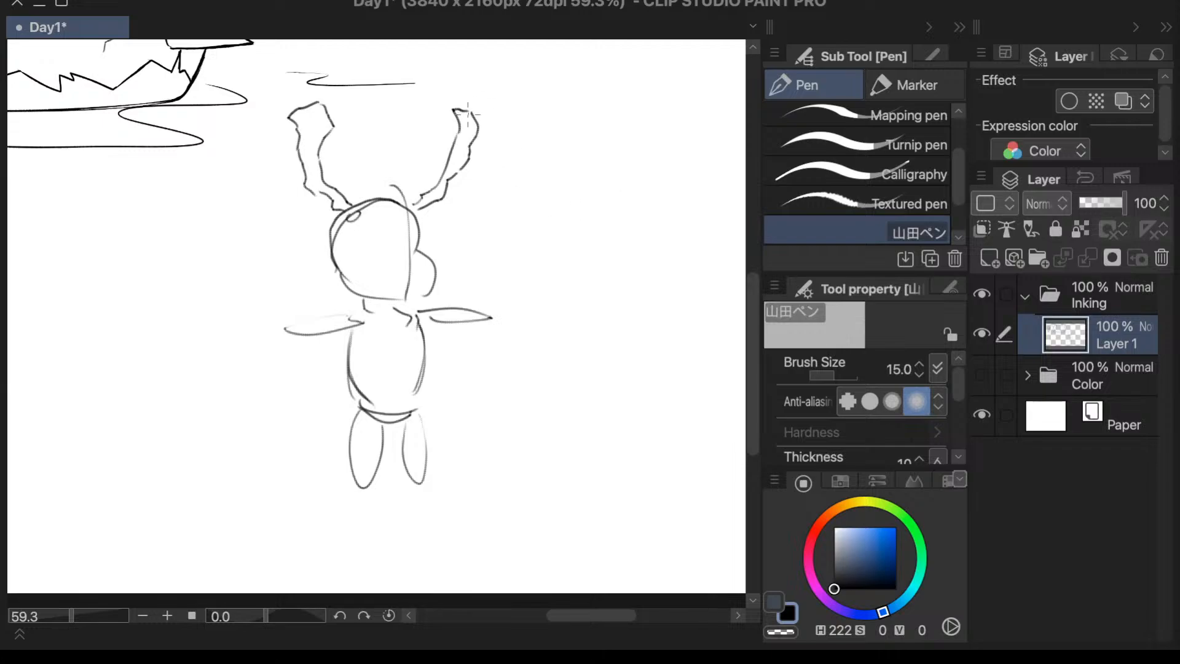
mouse_move(469, 112)
left_mouse_down()
mouse_move(486, 141)
mouse_move(469, 161)
left_mouse_up()
key("ctrl+z")
- Lasso the right horn, rotate it slightly clockwise and shift it down against the head
key("m")
mouse_move(461, 79)
left_mouse_down()
mouse_move(409, 197)
mouse_move(504, 62)
mouse_move(467, 68)
left_mouse_up()
key("ctrl+t")
left_click_drag(589, 142, 587, 157)
left_click_drag(503, 135, 504, 153)
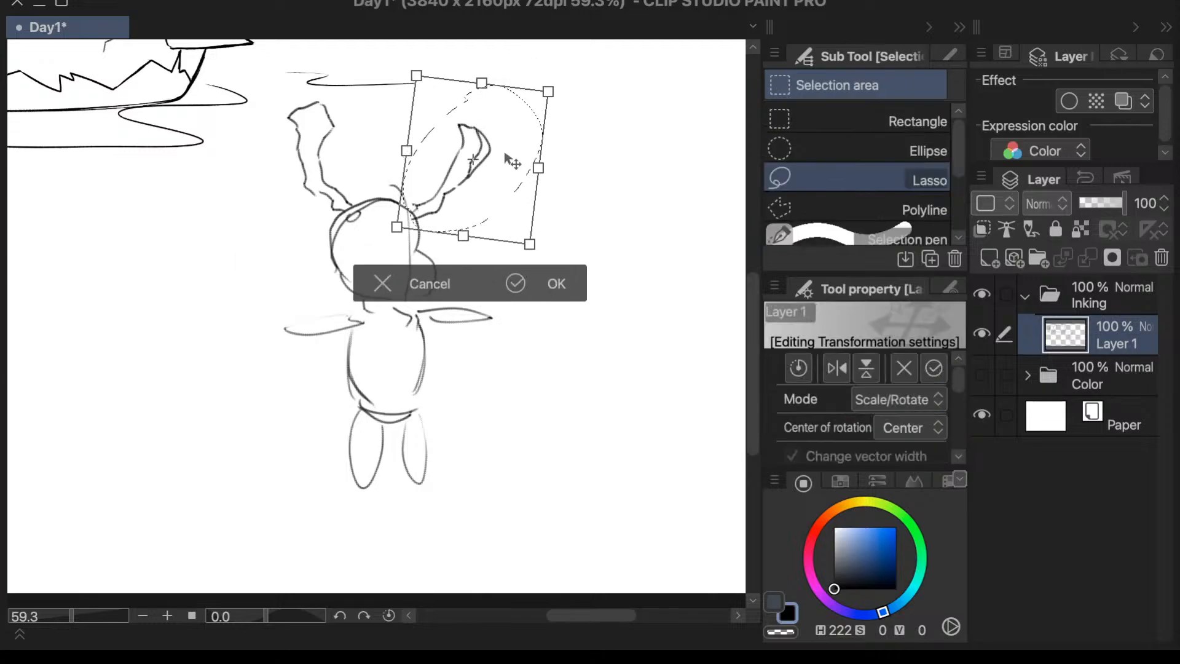
left_click(535, 279)
left_click(261, 271)
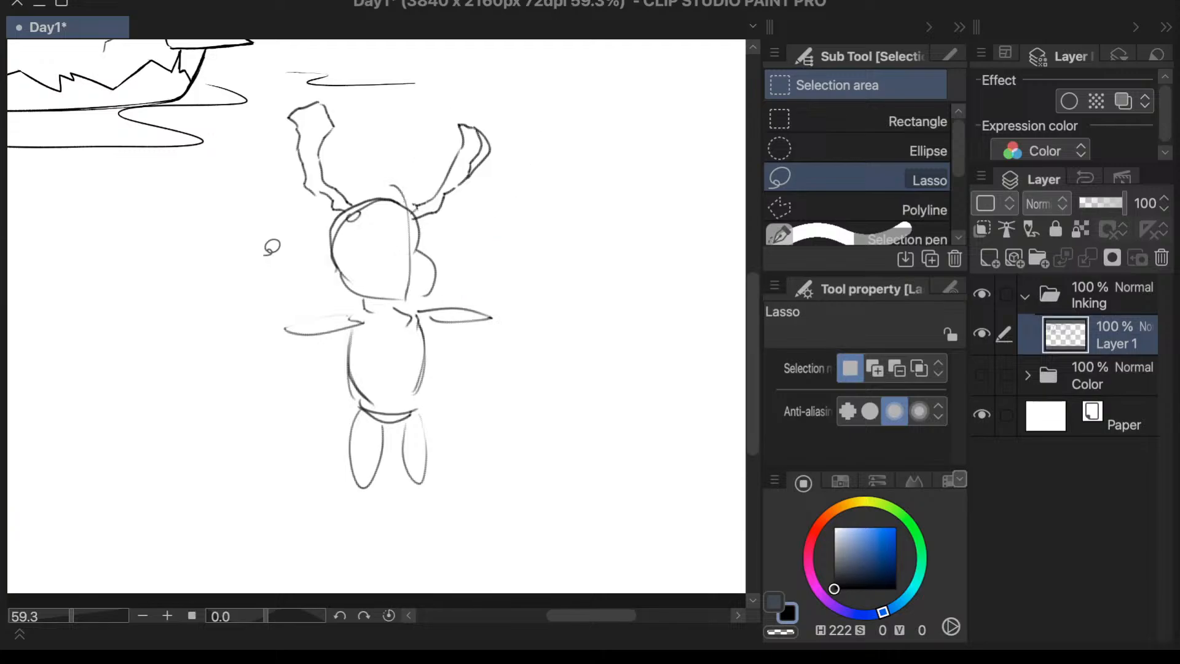
- With the Textured pen, draw a small pointed ear beside the left horn, two narrow eyes and a darker right face contour
key("p")
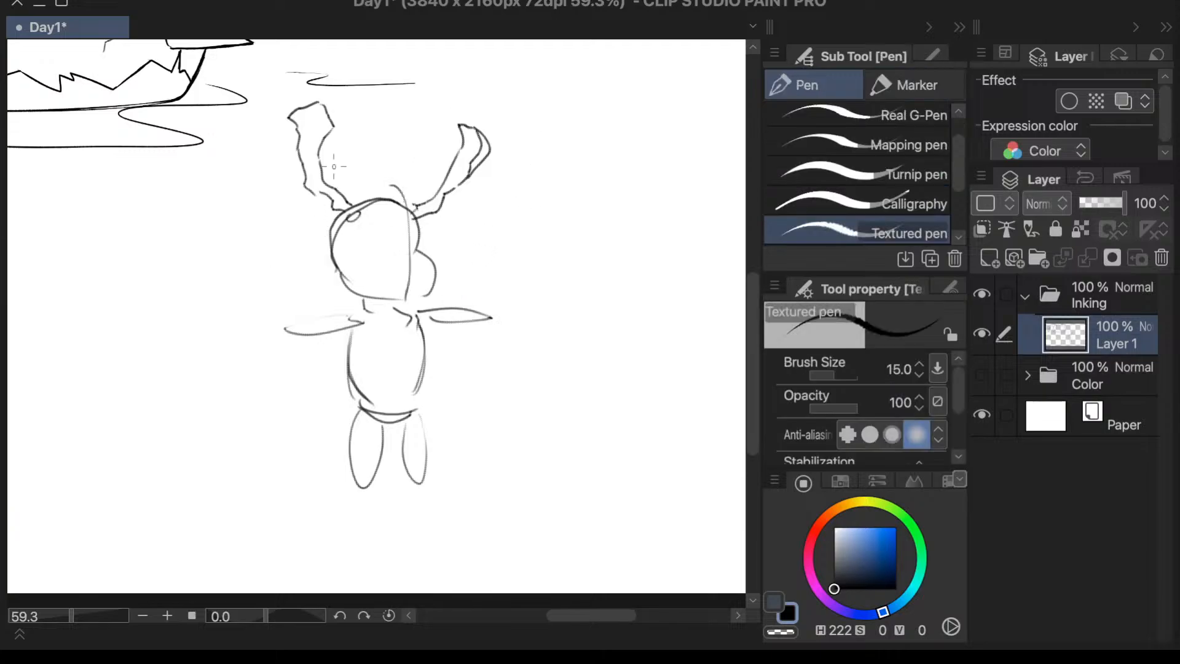
mouse_move(357, 223)
left_mouse_down()
mouse_move(316, 226)
mouse_move(343, 224)
left_mouse_up()
left_click_drag(417, 217, 430, 229)
key("ctrl+z")
left_click_drag(408, 204, 420, 209)
mouse_move(378, 234)
left_mouse_down()
mouse_move(389, 249)
mouse_move(428, 246)
mouse_move(441, 283)
mouse_move(431, 278)
left_mouse_up()
key("ctrl+z")
key("ctrl+z")
key("ctrl+z")
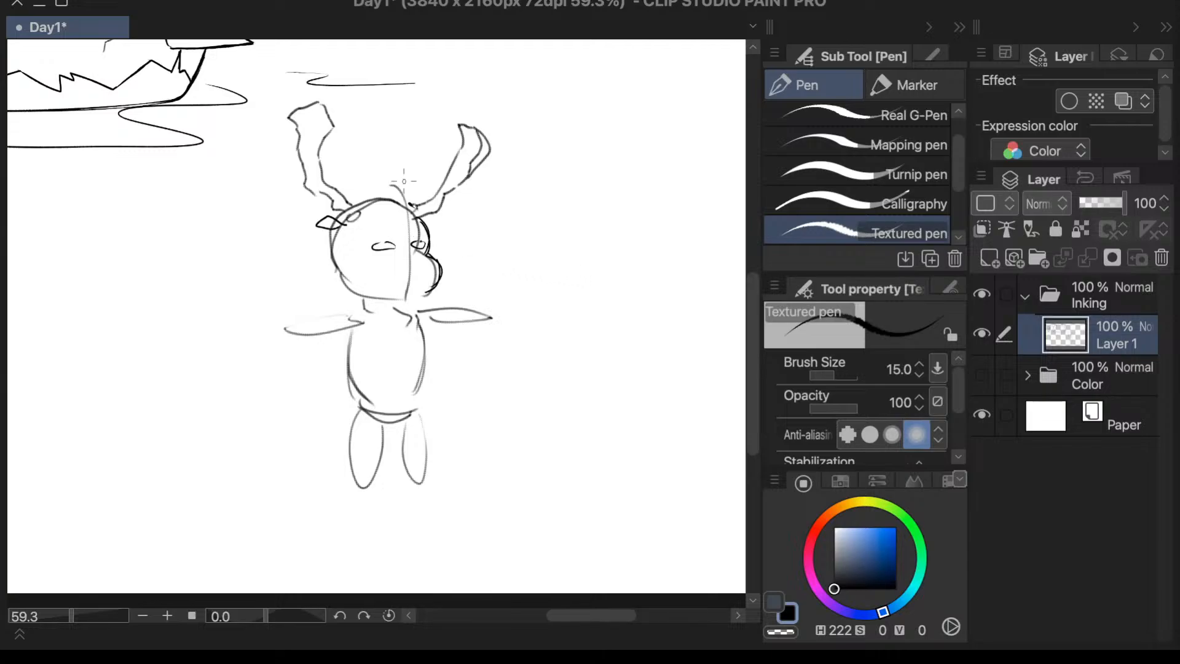
- Add a new raster layer above Layer 1 in the Inking folder
left_click(989, 259)
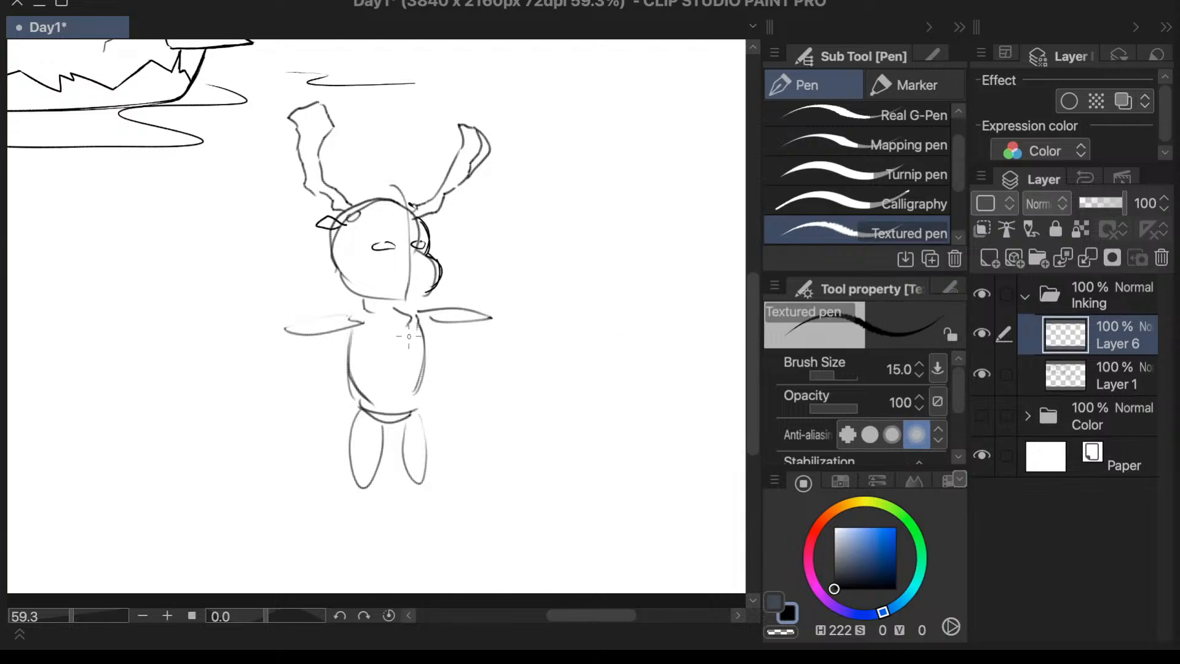
left_click_drag(387, 330, 394, 348)
key("ctrl+z")
- Try curved fringe strands falling from the crown over the forehead on both sides of the eye
mouse_move(376, 205)
left_mouse_down()
mouse_move(390, 230)
mouse_move(389, 206)
mouse_move(390, 227)
mouse_move(412, 183)
mouse_move(405, 258)
left_mouse_up()
left_click_drag(373, 210, 364, 251)
key("ctrl+z")
left_click_drag(380, 207, 357, 253)
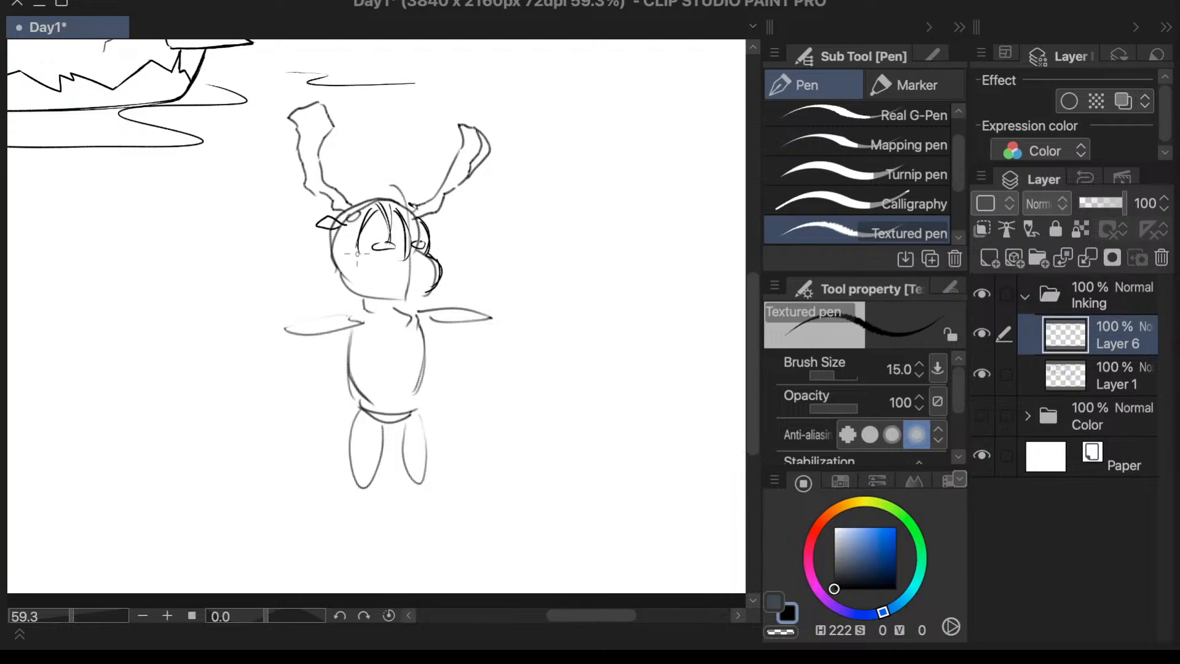
left_click_drag(376, 207, 361, 254)
key("ctrl+z")
key("ctrl+z")
key("ctrl+z")
key("ctrl+z")
key("ctrl+z")
key("ctrl+z")
key("ctrl+z")
key("ctrl+z")
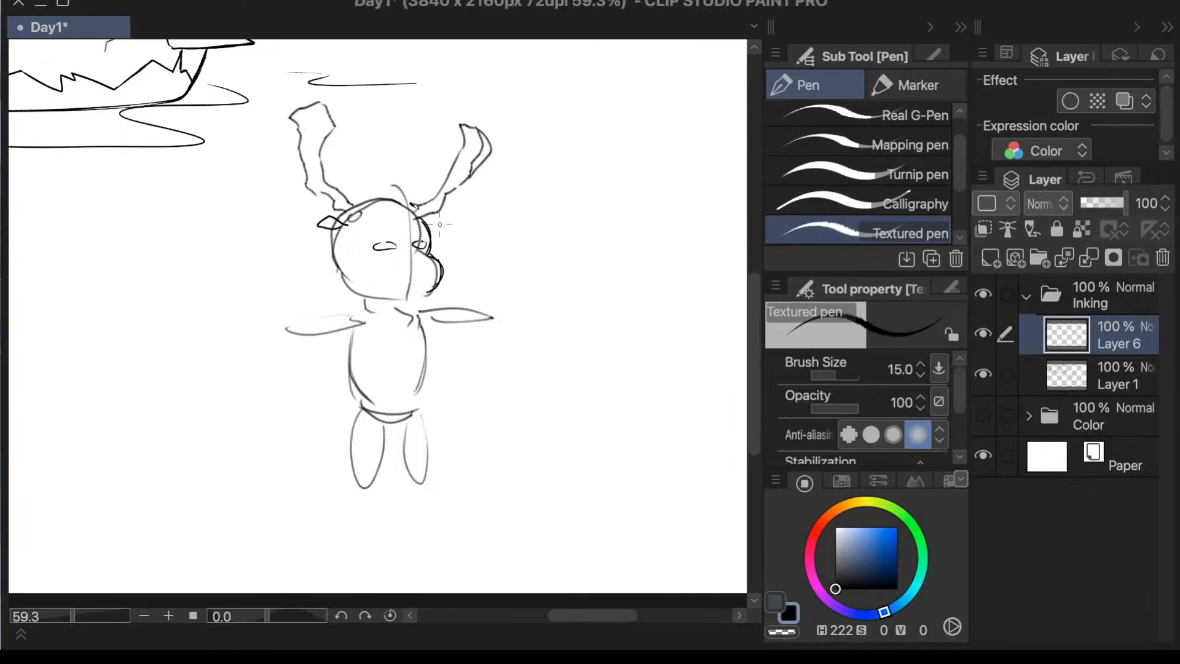
- Draw a parted fringe over the forehead and wavy locks down both sides of the face
left_click_drag(399, 209, 407, 246)
mouse_move(395, 210)
left_mouse_down()
mouse_move(387, 238)
mouse_move(346, 246)
mouse_move(380, 266)
mouse_move(354, 260)
mouse_move(367, 265)
left_mouse_up()
mouse_move(355, 283)
left_mouse_down()
mouse_move(380, 284)
mouse_move(363, 266)
mouse_move(365, 303)
left_mouse_up()
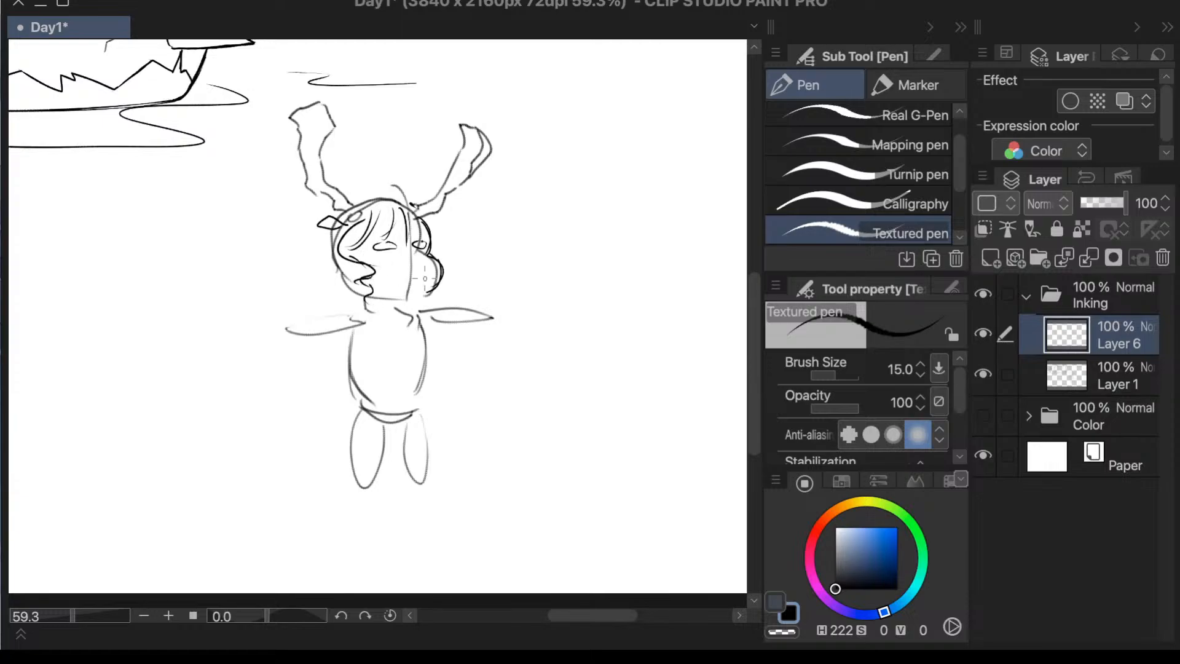
mouse_move(430, 235)
left_mouse_down()
mouse_move(448, 271)
mouse_move(435, 309)
left_mouse_up()
mouse_move(366, 224)
left_mouse_down()
mouse_move(326, 265)
mouse_move(351, 275)
mouse_move(341, 285)
left_mouse_up()
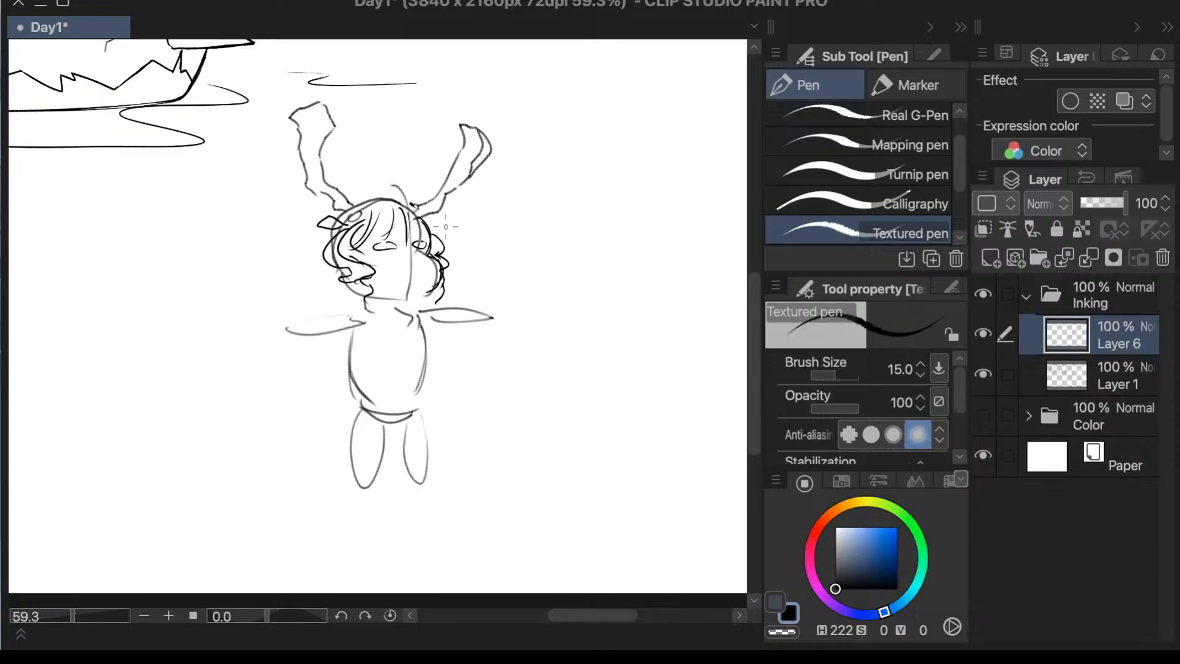
- Add curly outer strands beside the right cheek and loose curls over the crown between the horns
left_click_drag(441, 225, 465, 265)
mouse_move(410, 191)
left_mouse_down()
mouse_move(438, 231)
mouse_move(431, 220)
left_mouse_up()
mouse_move(397, 188)
left_mouse_down()
mouse_move(358, 203)
mouse_move(406, 205)
left_mouse_up()
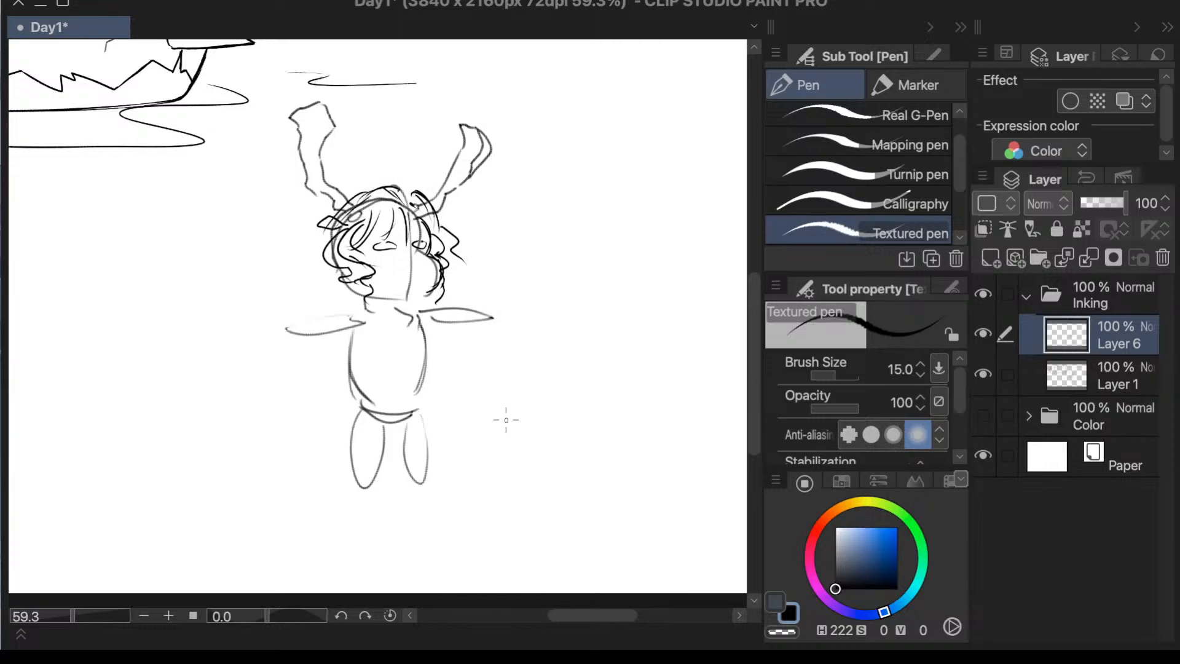
- Draw long zigzag hair strands sweeping down and left behind the torso, plus short zigzags near the right cheek and arm
mouse_move(321, 262)
left_mouse_down()
mouse_move(241, 387)
mouse_move(139, 455)
left_mouse_up()
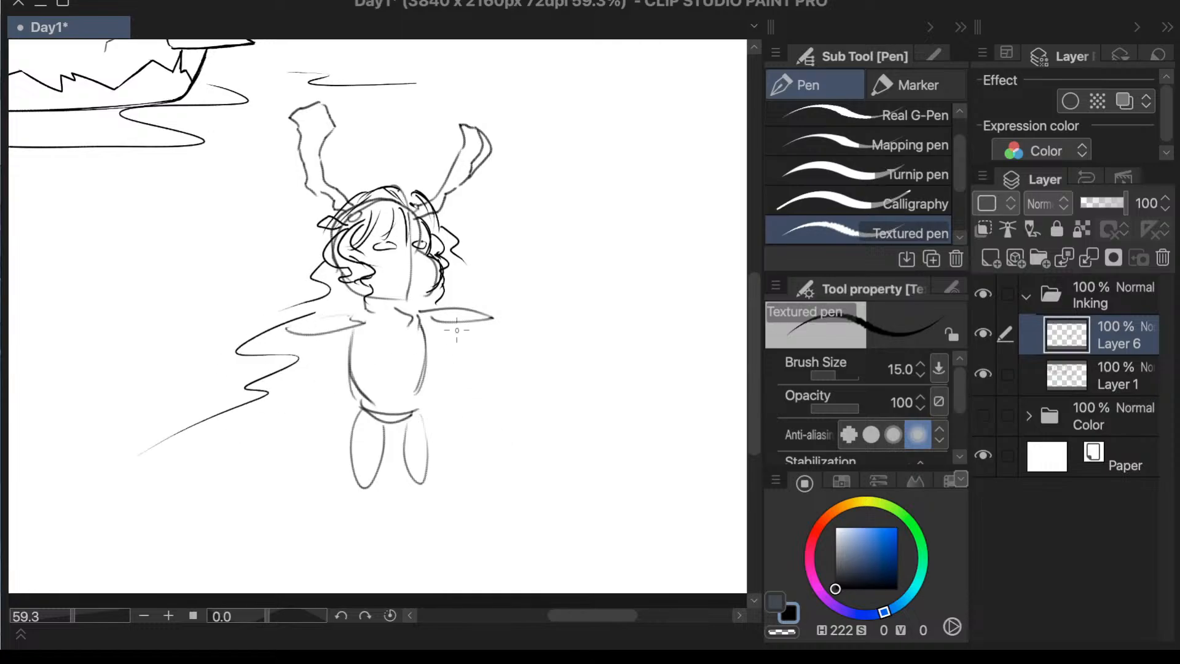
left_click_drag(457, 273, 466, 288)
mouse_move(438, 333)
left_mouse_down()
mouse_move(465, 342)
mouse_move(411, 378)
left_mouse_up()
left_click_drag(334, 396, 281, 436)
mouse_move(281, 284)
left_mouse_down()
mouse_move(249, 287)
mouse_move(233, 318)
mouse_move(185, 357)
mouse_move(244, 379)
left_mouse_up()
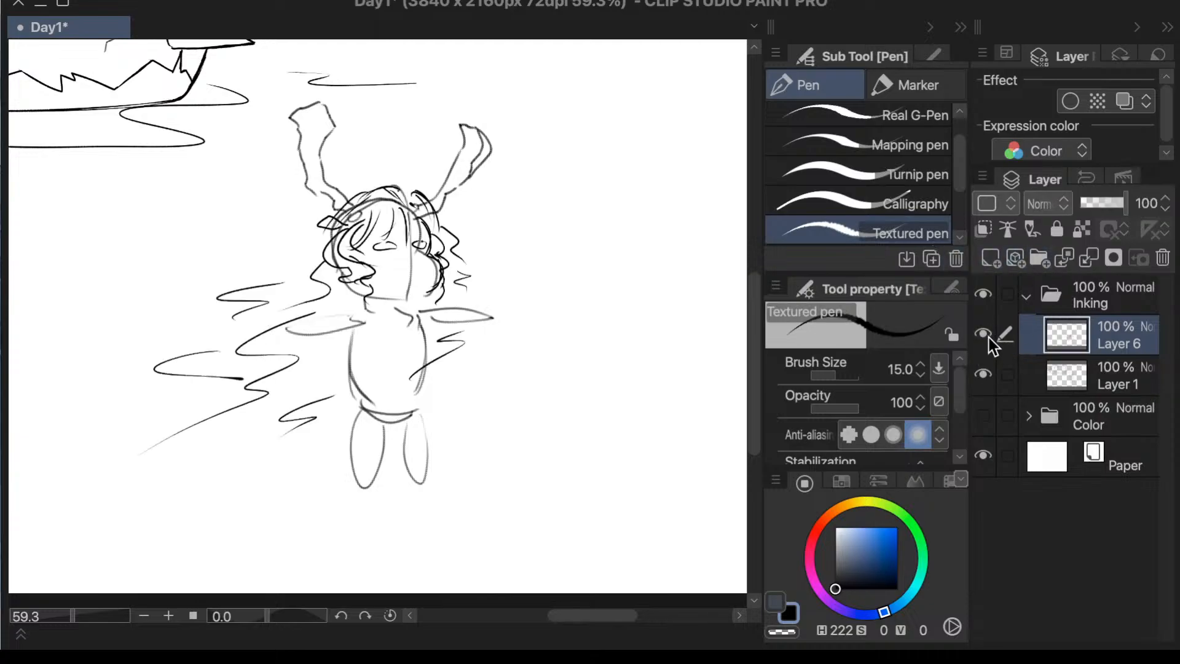
- Redraw the right cheek contour with darker strokes on Layer 1 and mark the neck just below the face
left_click(1087, 385)
mouse_move(447, 267)
left_mouse_down()
mouse_move(418, 270)
mouse_move(422, 301)
mouse_move(436, 274)
mouse_move(422, 287)
mouse_move(435, 284)
mouse_move(425, 268)
left_mouse_up()
key("super+z")
key("super+z")
key("super+z")
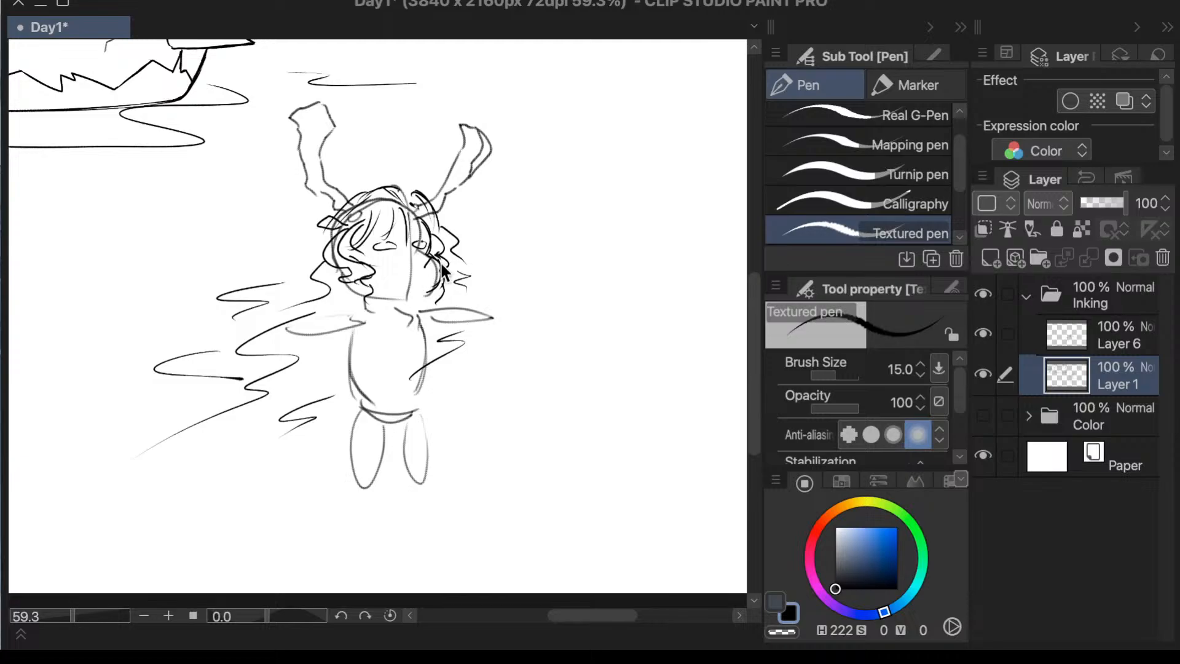
key("super+z")
mouse_move(434, 256)
left_mouse_down()
mouse_move(432, 292)
mouse_move(432, 280)
mouse_move(415, 302)
mouse_move(363, 316)
left_mouse_up()
key("super+z")
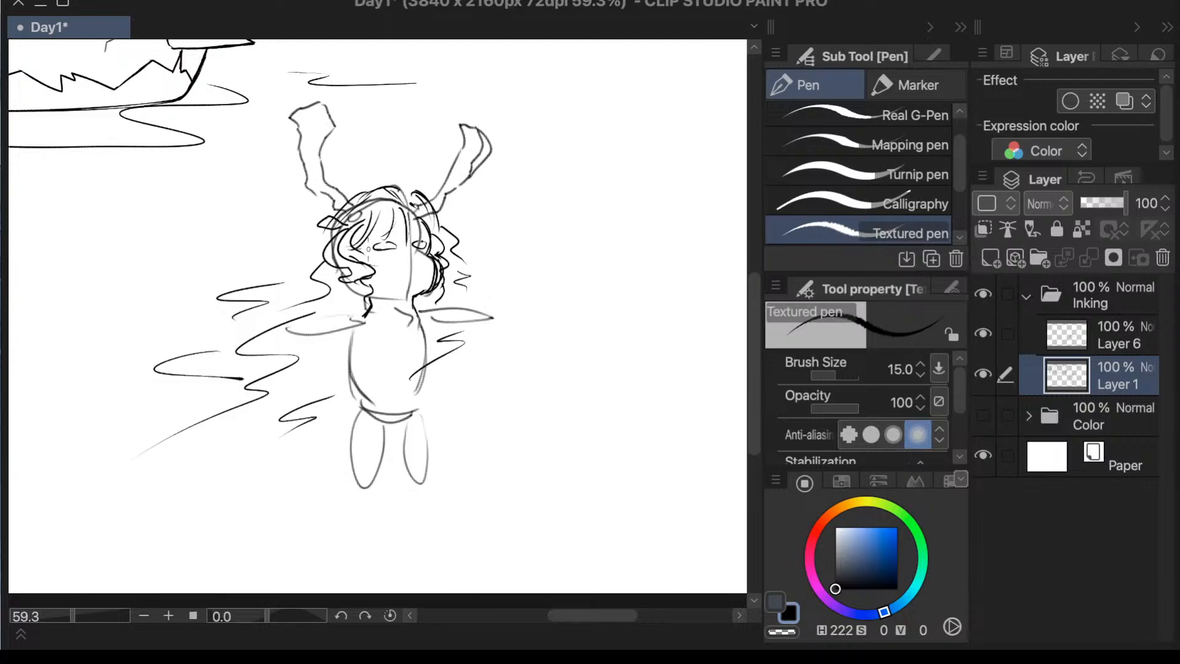
left_click_drag(375, 251, 376, 258)
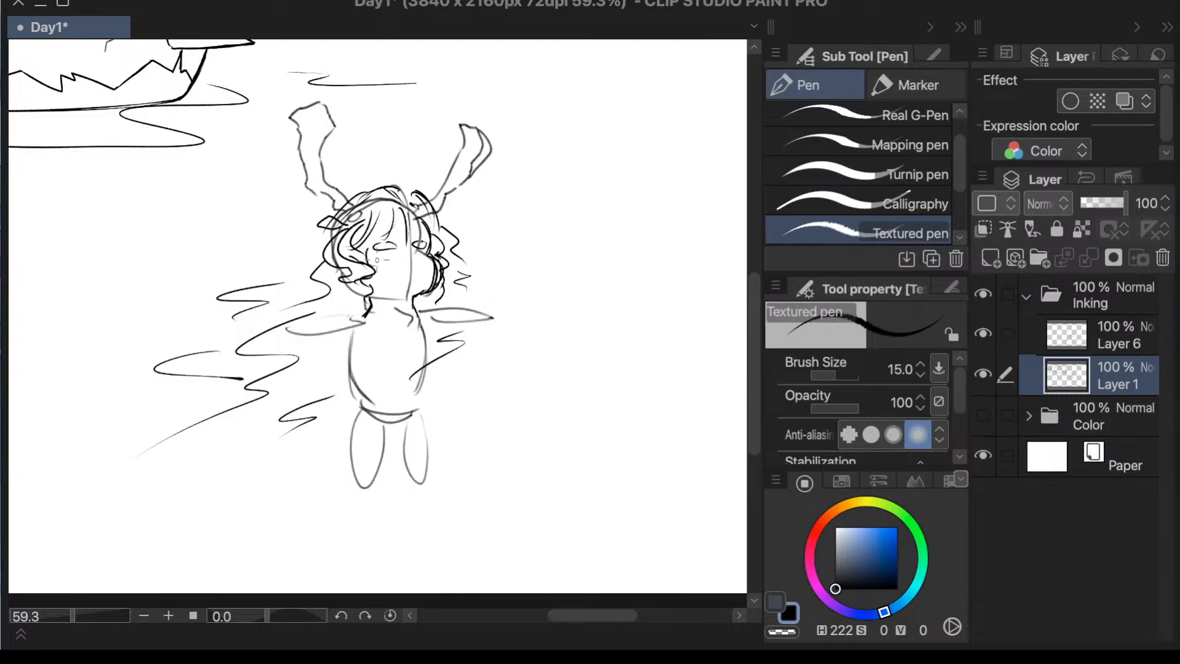
- Compare the drawing with Layer 1 hidden and shown, and add a strand on Layer 6 from the left horn's base to the zigzag hair
left_click(983, 374)
left_click(983, 374)
left_click(984, 374)
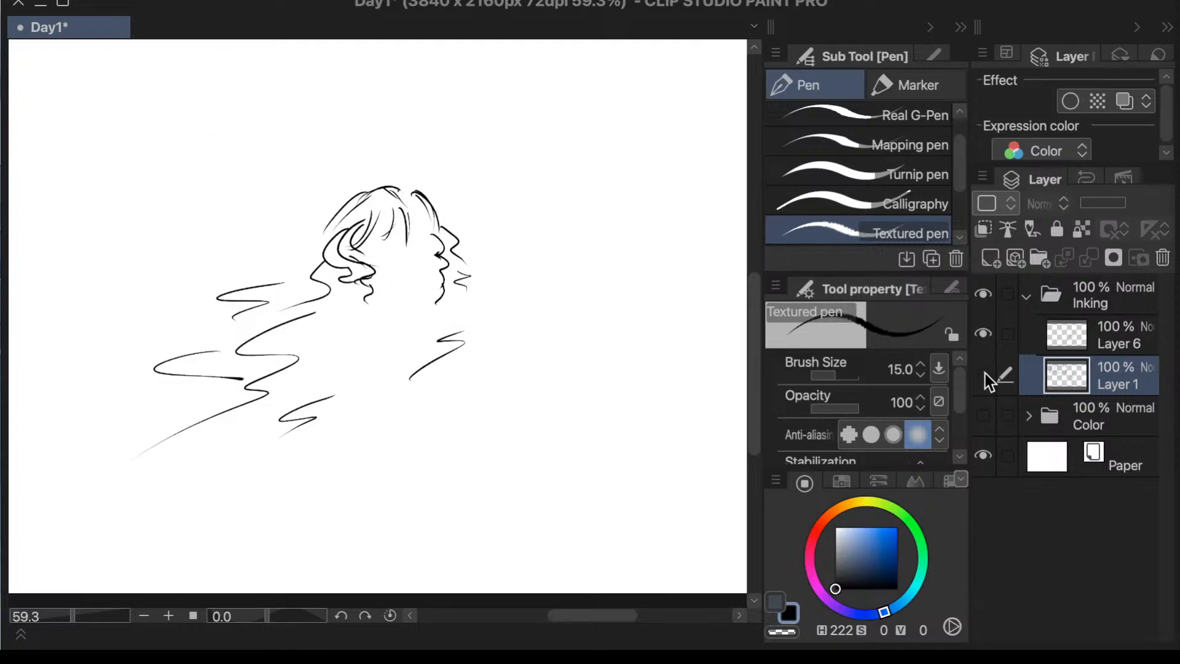
left_click(982, 374)
left_click(1075, 338)
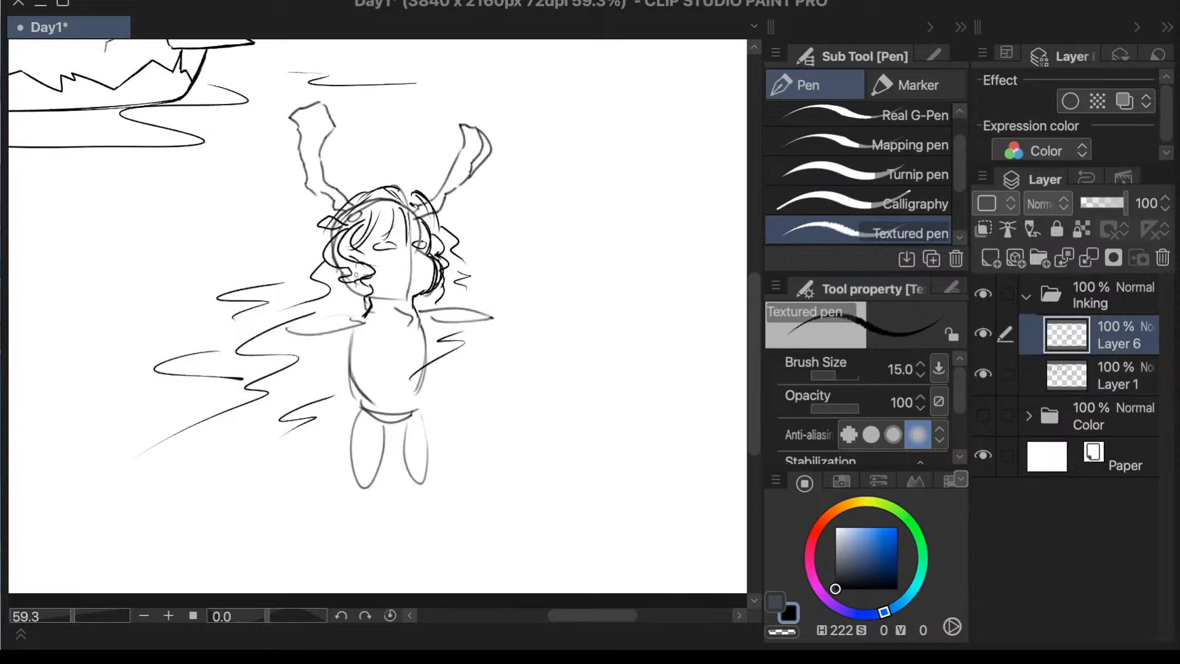
mouse_move(330, 210)
left_mouse_down()
mouse_move(308, 244)
mouse_move(200, 306)
mouse_move(294, 274)
mouse_move(310, 242)
mouse_move(219, 293)
left_mouse_up()
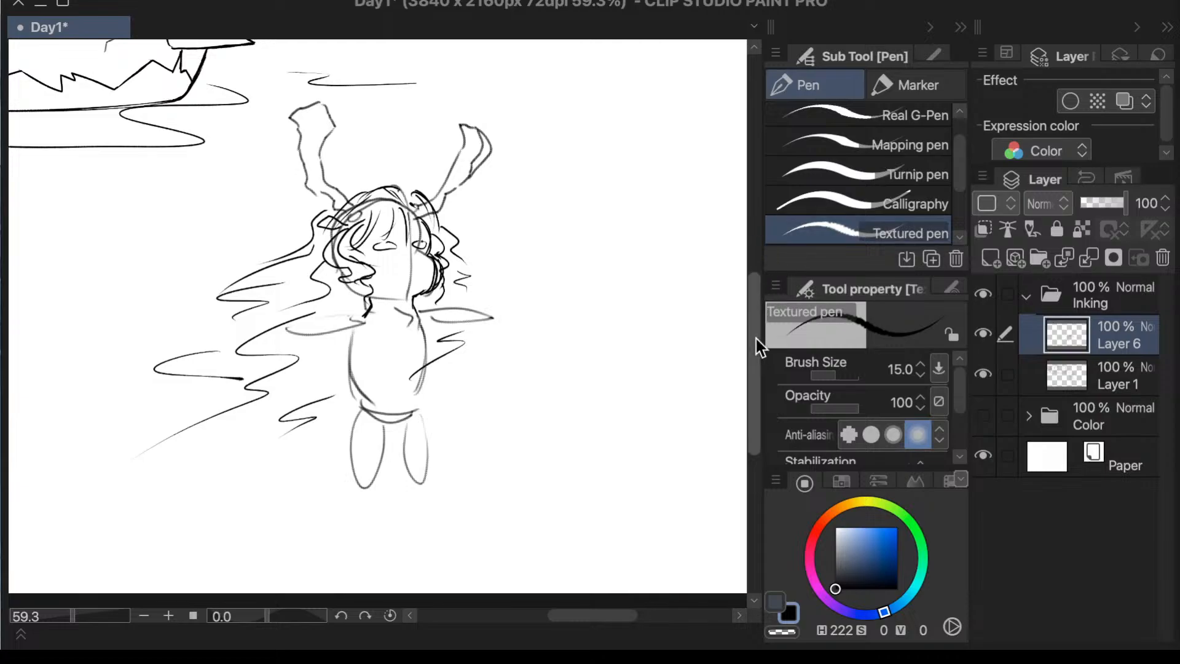
scroll(753, 338, "down", 1)
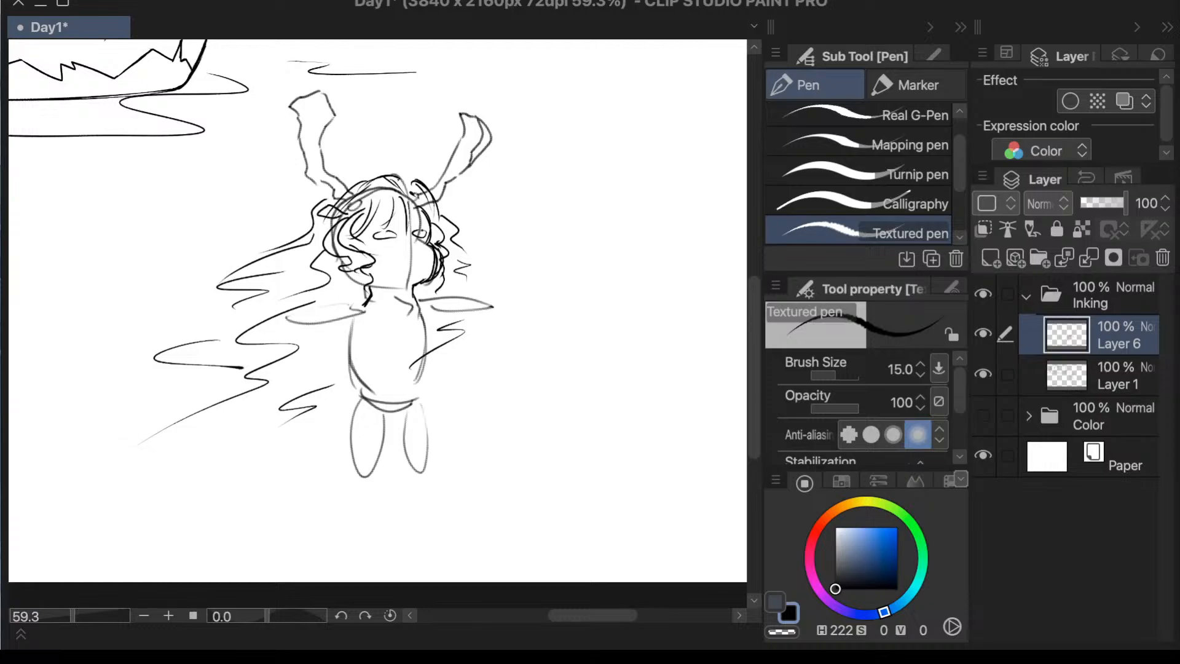
- Draw a V-shaped collar, a hanging tie and the open jacket fronts on the torso on Layer 1
key("alt+bracketleft")
mouse_move(383, 303)
left_mouse_down()
mouse_move(403, 322)
mouse_move(431, 295)
mouse_move(401, 337)
mouse_move(376, 309)
mouse_move(413, 325)
mouse_move(441, 302)
mouse_move(376, 380)
left_mouse_up()
key("ctrl+z")
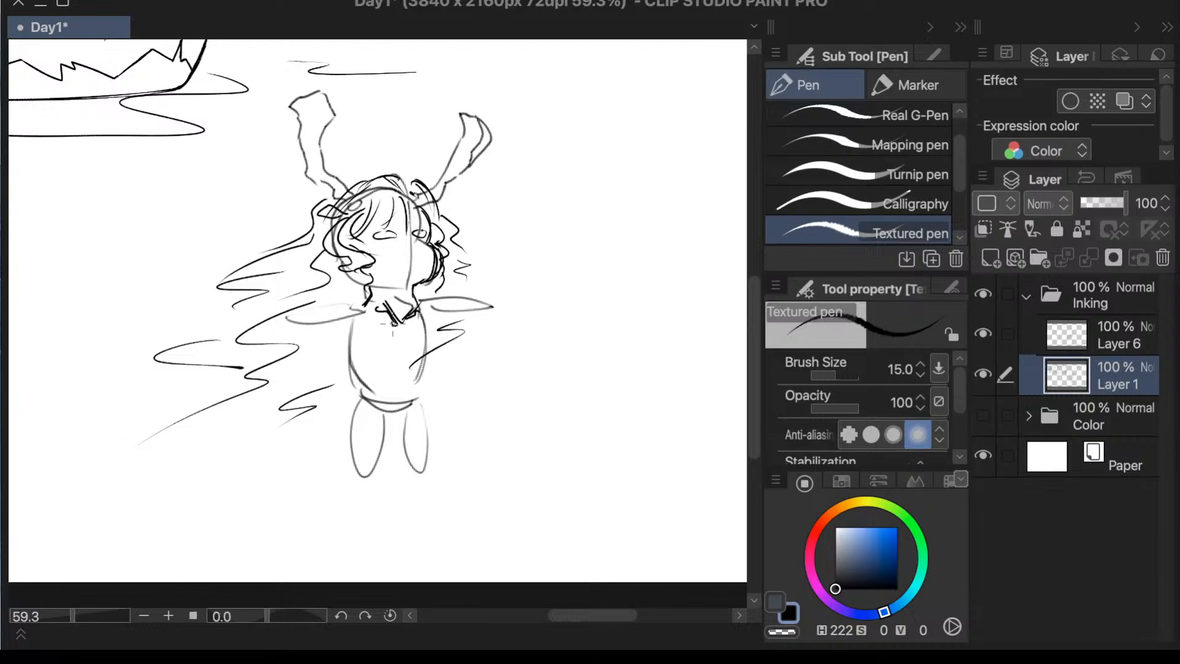
left_click_drag(392, 325, 384, 380)
left_click_drag(399, 327, 391, 391)
key("ctrl+z")
mouse_move(398, 328)
left_mouse_down()
mouse_move(399, 381)
mouse_move(385, 379)
mouse_move(414, 345)
mouse_move(401, 373)
left_mouse_up()
mouse_move(424, 326)
left_mouse_down()
mouse_move(399, 380)
mouse_move(411, 388)
mouse_move(416, 352)
mouse_move(412, 373)
left_mouse_up()
mouse_move(399, 324)
left_mouse_down()
mouse_move(380, 340)
mouse_move(392, 338)
mouse_move(383, 380)
left_mouse_up()
left_click_drag(360, 306, 359, 374)
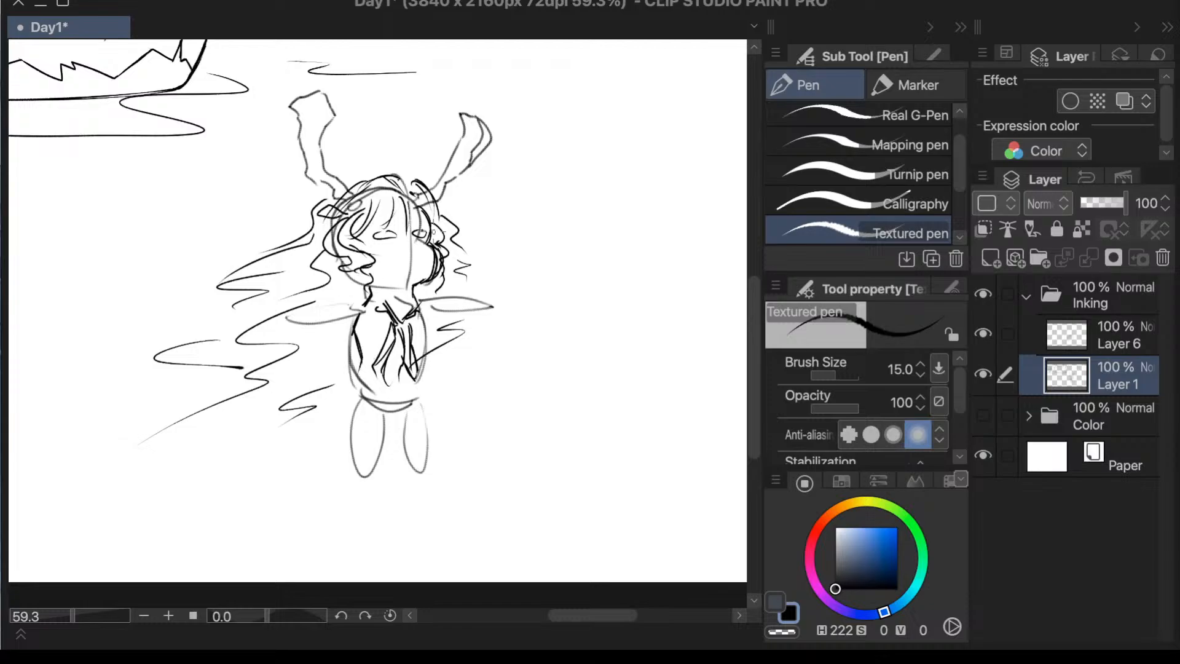
- Darken the torso's outer sides and draw the rounded jacket hem below the tie
left_click_drag(424, 232, 427, 252)
mouse_move(357, 341)
left_mouse_down()
mouse_move(351, 381)
mouse_move(367, 393)
left_mouse_up()
mouse_move(363, 363)
left_mouse_down()
mouse_move(381, 382)
mouse_move(409, 381)
mouse_move(421, 363)
mouse_move(403, 382)
left_mouse_up()
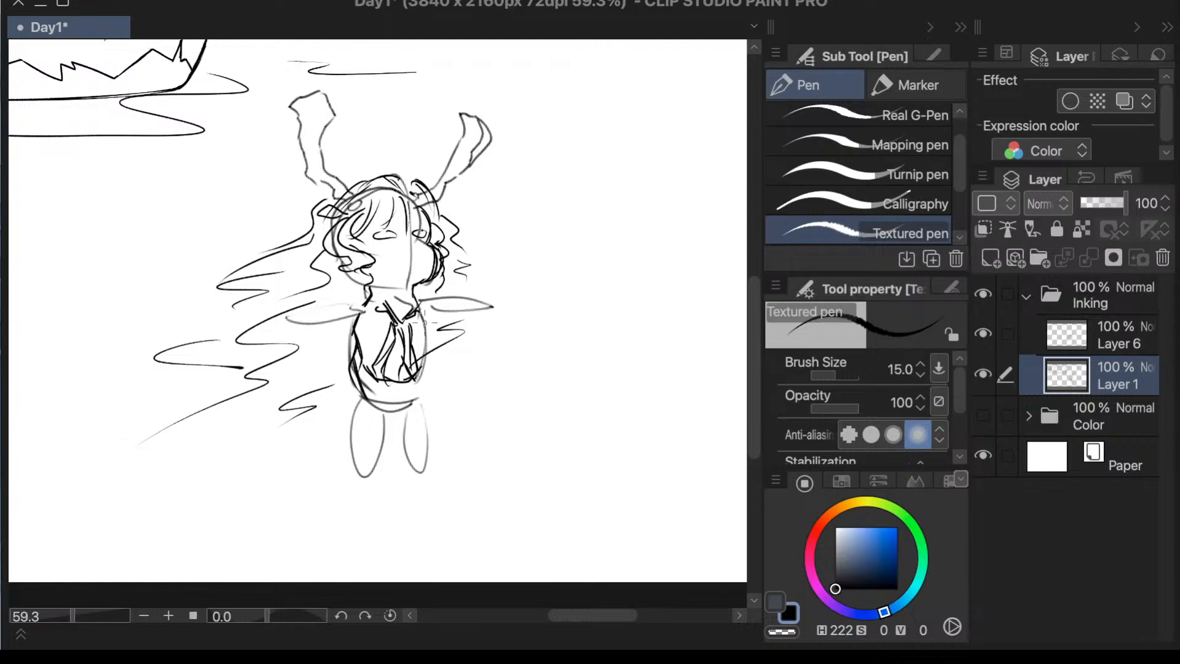
left_click_drag(424, 311, 417, 398)
- Outline both legs from the hips down with darker strokes along their inner and outer edges
left_click_drag(362, 373, 347, 457)
left_click_drag(351, 393, 359, 471)
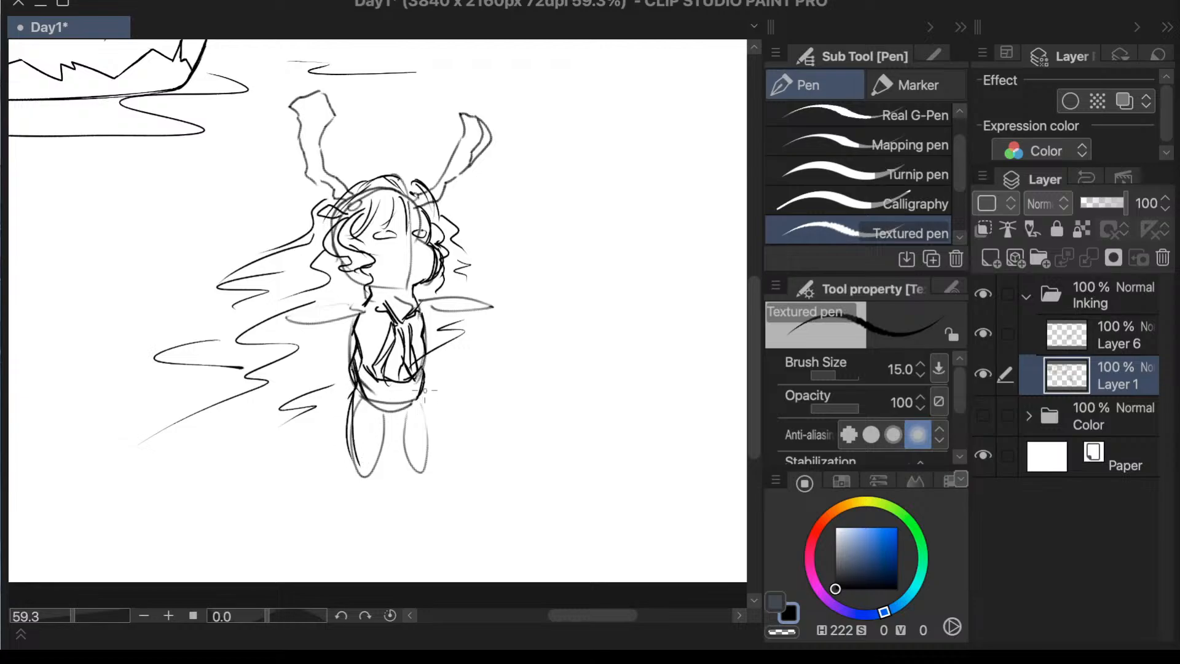
mouse_move(424, 389)
left_mouse_down()
mouse_move(426, 476)
mouse_move(429, 464)
left_mouse_up()
left_click_drag(397, 408, 425, 477)
mouse_move(389, 408)
left_mouse_down()
mouse_move(377, 457)
mouse_move(364, 473)
mouse_move(348, 467)
left_mouse_up()
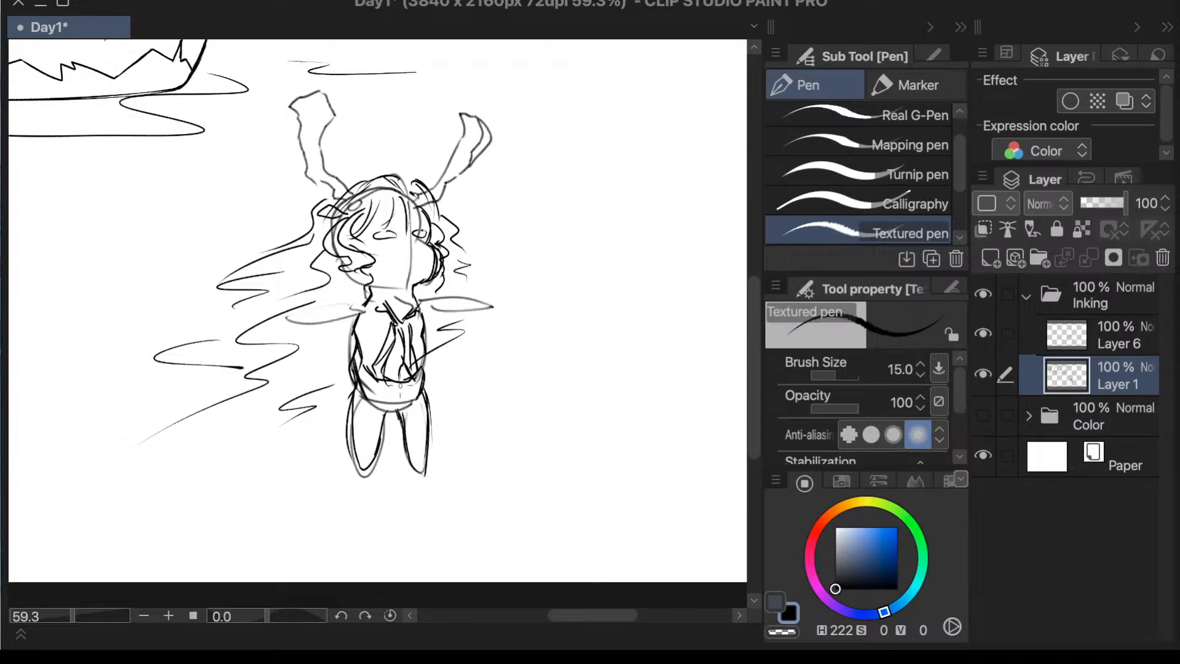
- Erase the overlapping waist curves between the torso and legs, and draw short cuff lines across both arms
key("e")
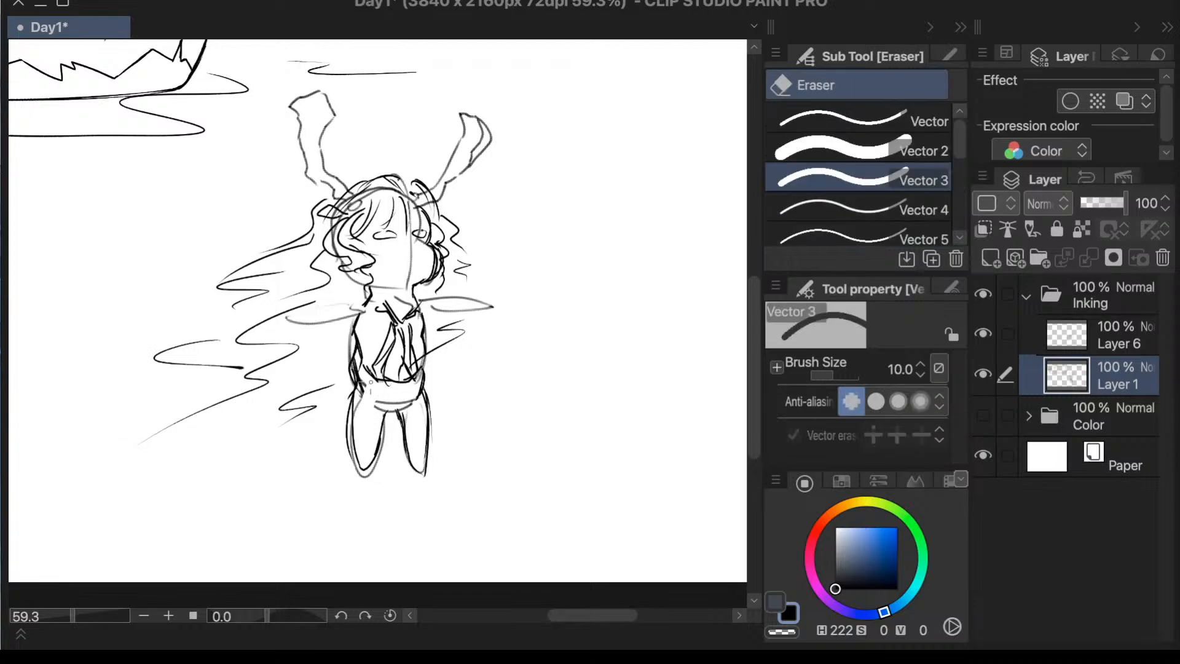
mouse_move(371, 382)
left_mouse_down()
mouse_move(384, 407)
mouse_move(412, 409)
mouse_move(401, 391)
mouse_move(415, 394)
left_mouse_up()
key("p")
key("e")
key("p")
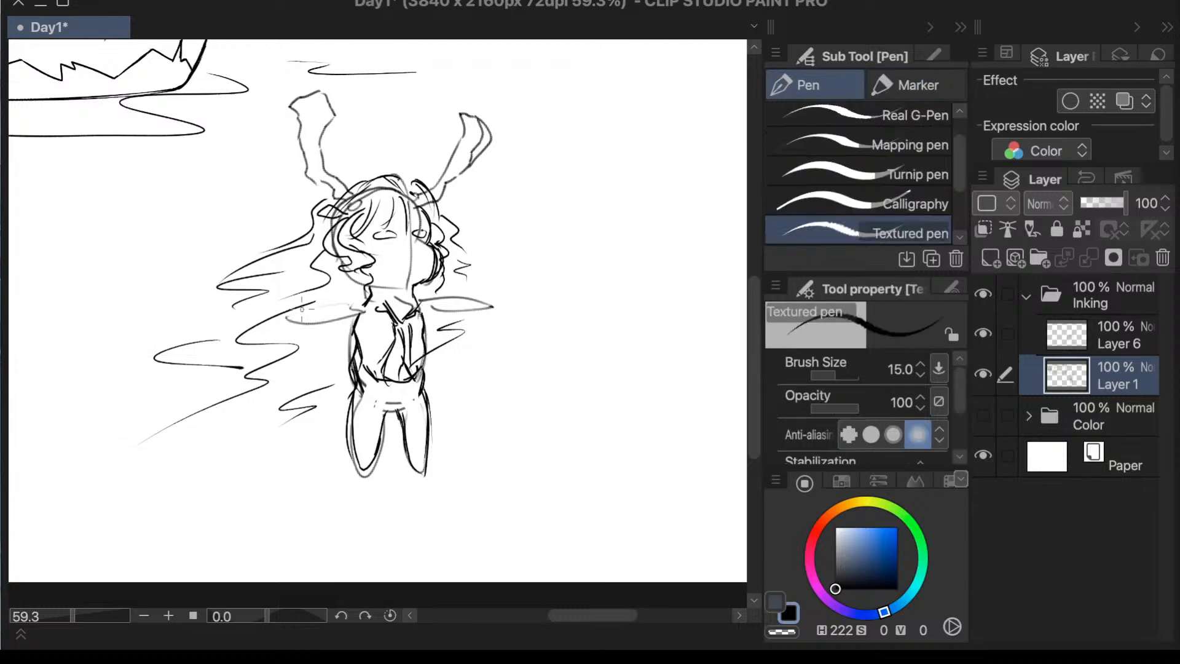
left_click_drag(302, 309, 307, 319)
left_click_drag(310, 309, 318, 325)
- Lasso the left horn, move it slightly down toward the head, and clear the selection
key("m")
mouse_move(353, 113)
left_mouse_down()
mouse_move(343, 73)
mouse_move(277, 115)
mouse_move(297, 199)
mouse_move(349, 197)
mouse_move(368, 114)
left_mouse_up()
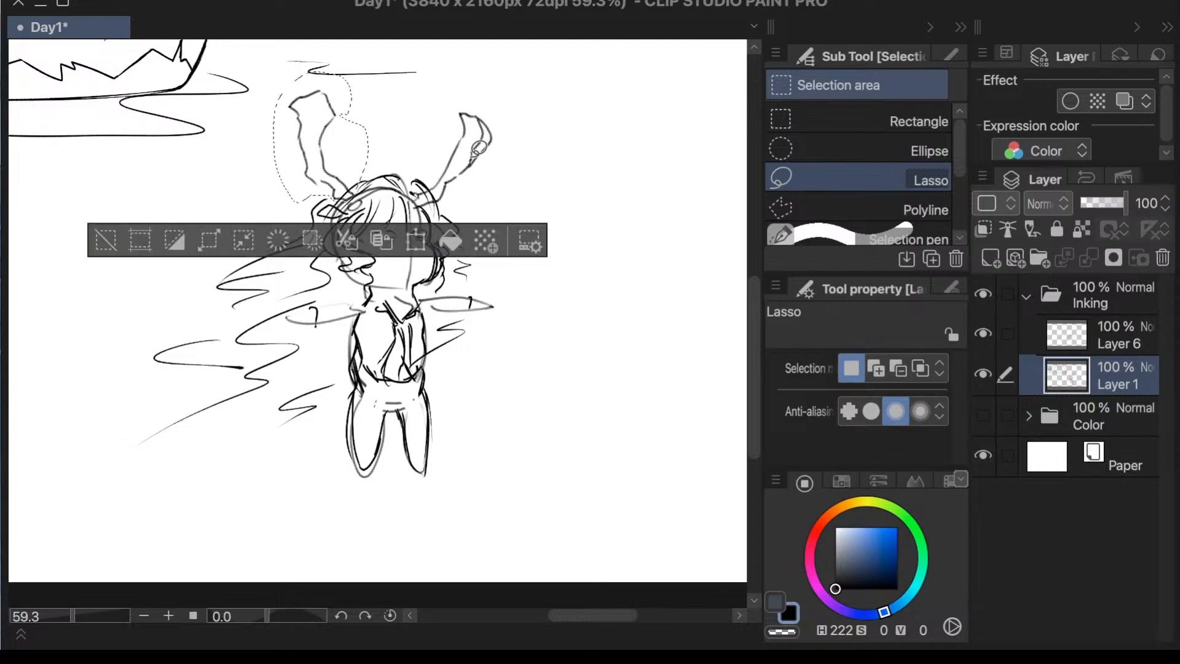
key("ctrl+t")
left_click_drag(439, 134, 432, 120)
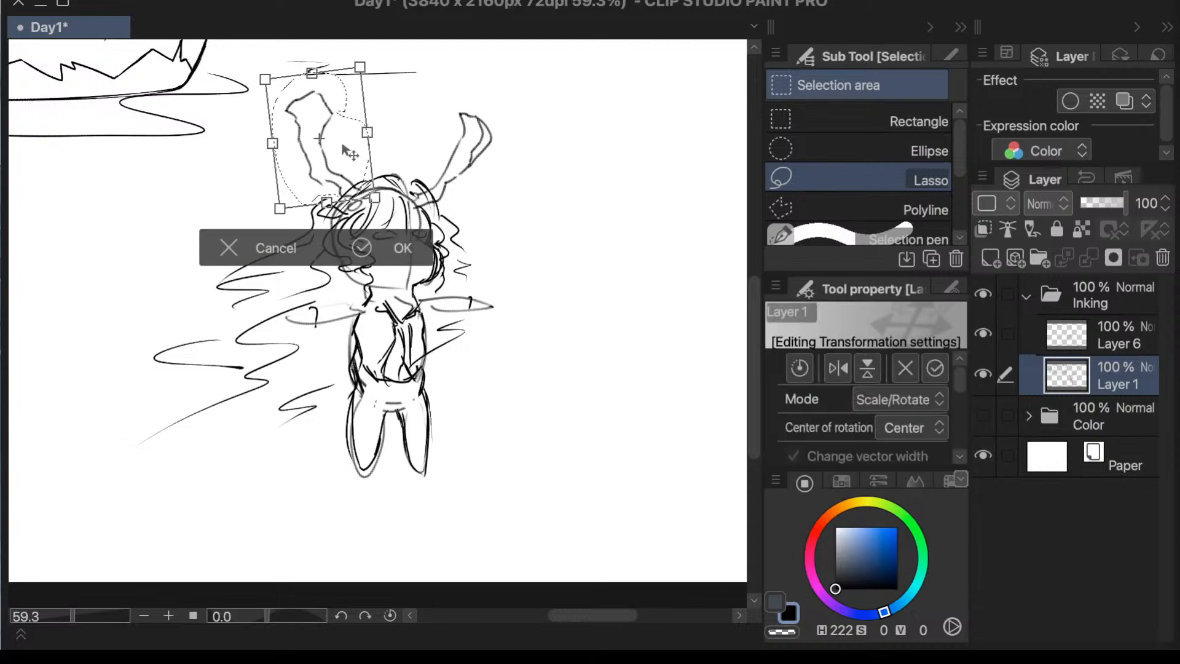
left_click(404, 250)
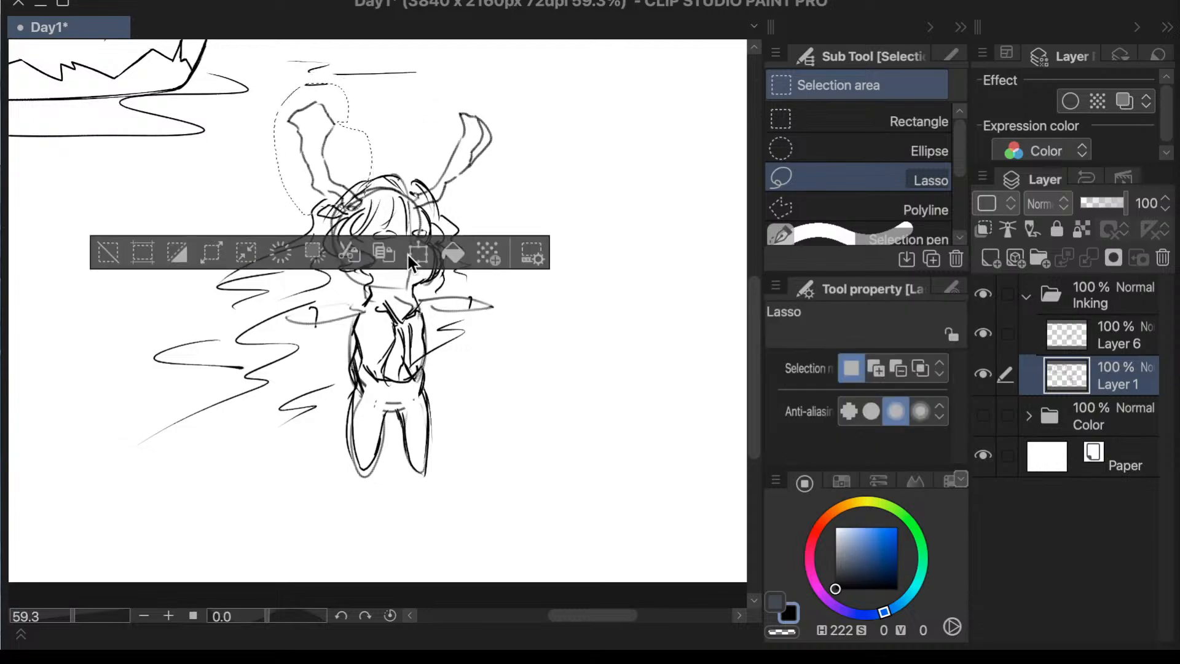
left_click(109, 253)
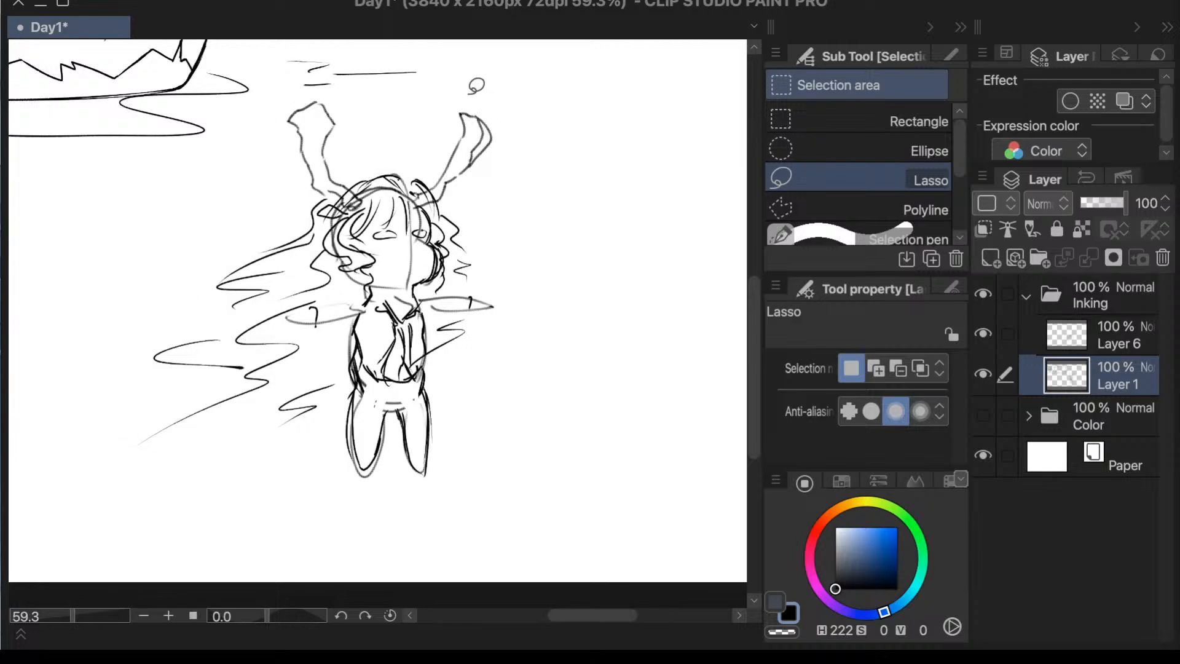
- Lasso the right horn, lower it slightly to match the left one, and clear the selection
mouse_move(476, 86)
left_mouse_down()
mouse_move(431, 132)
mouse_move(413, 182)
mouse_move(480, 200)
mouse_move(527, 92)
left_mouse_up()
key("ctrl+t")
left_click(536, 253)
left_click(252, 254)
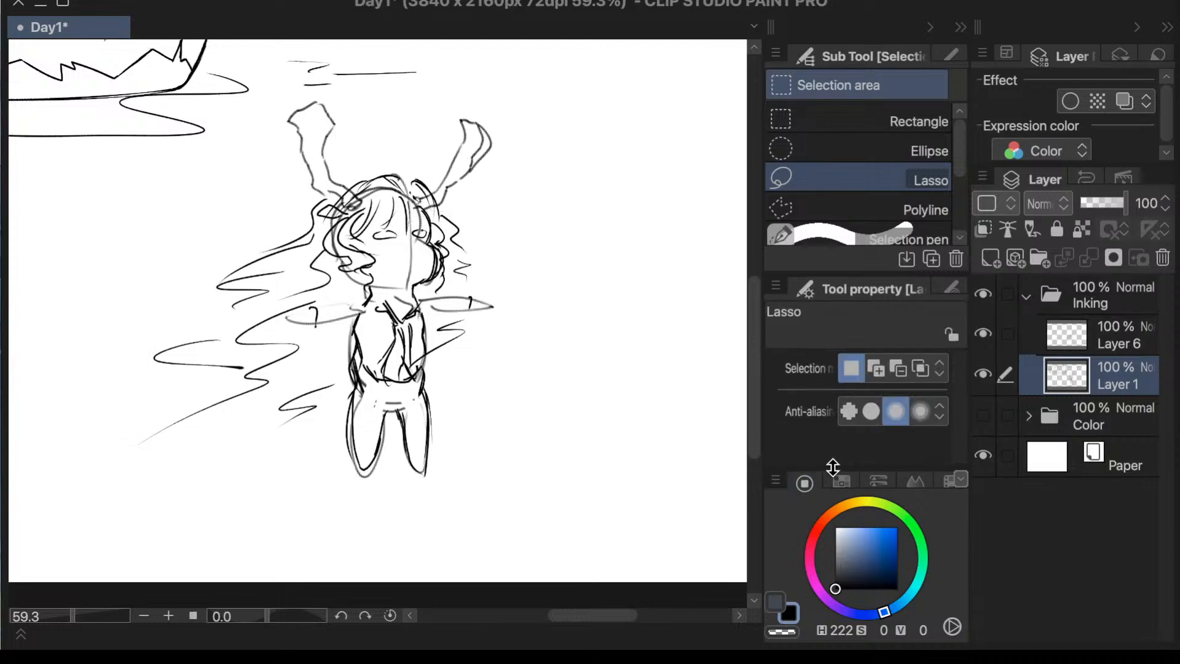
- Check the drawing with Layer 1 hidden and shown, and create a new layer above Layer 6
left_click(983, 374)
left_click(984, 373)
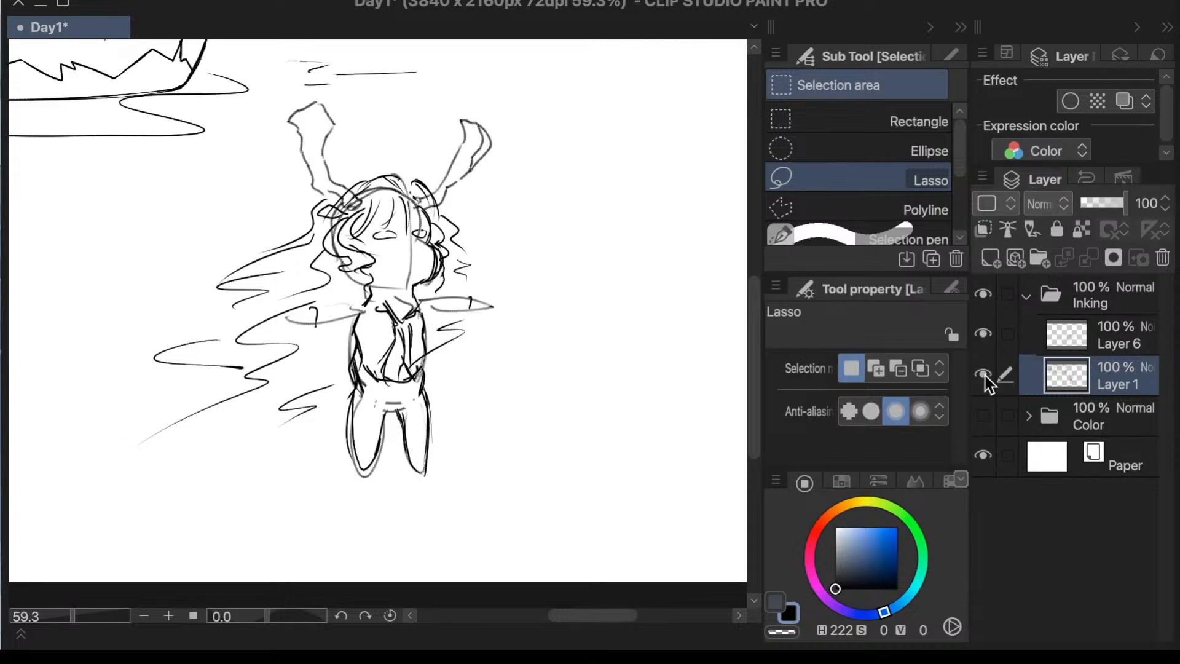
left_click(1070, 348)
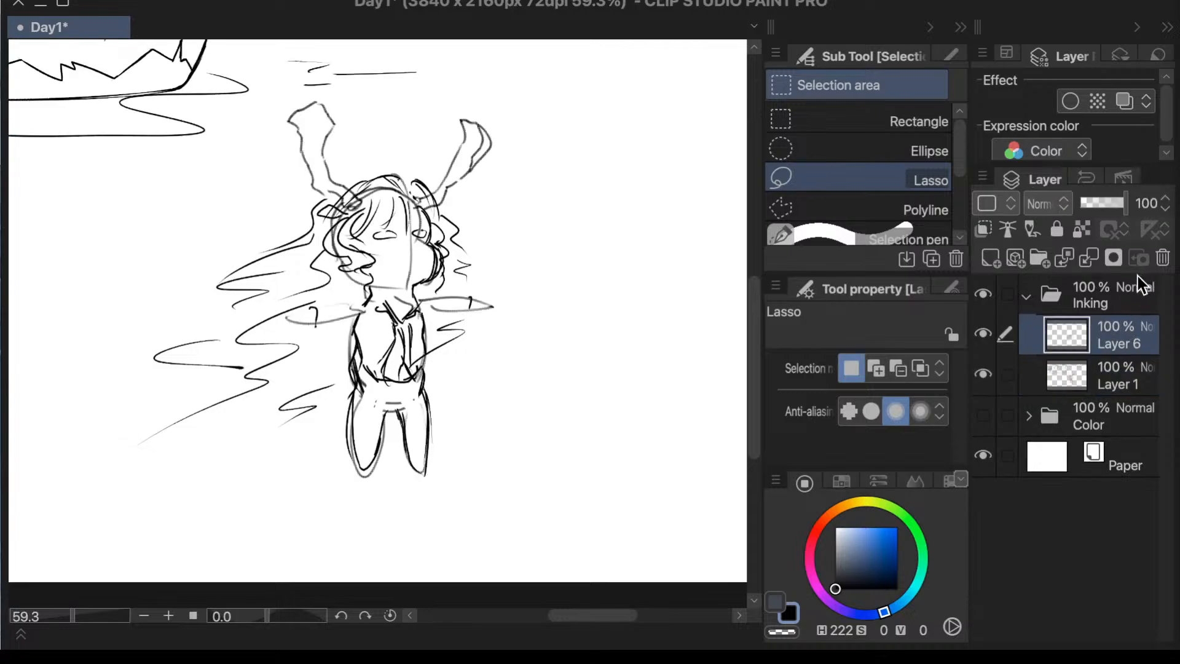
key("ctrl+shift+n")
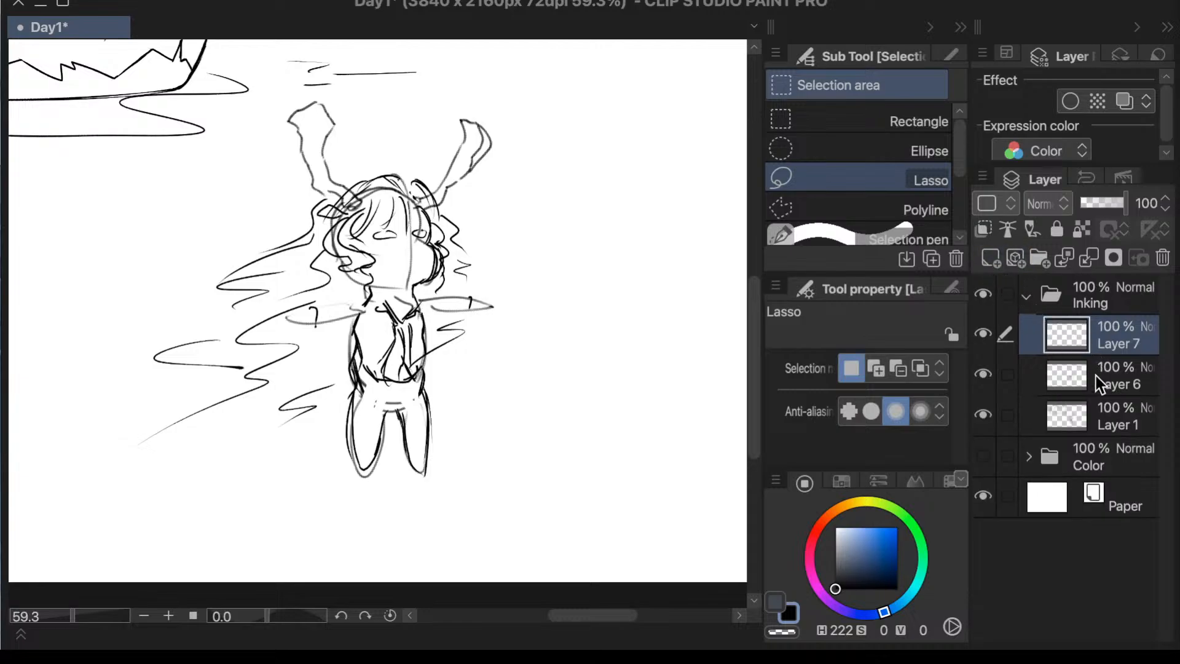
- Set the opacity of both Layer 6 and Layer 1 to 50%
left_click(1082, 392)
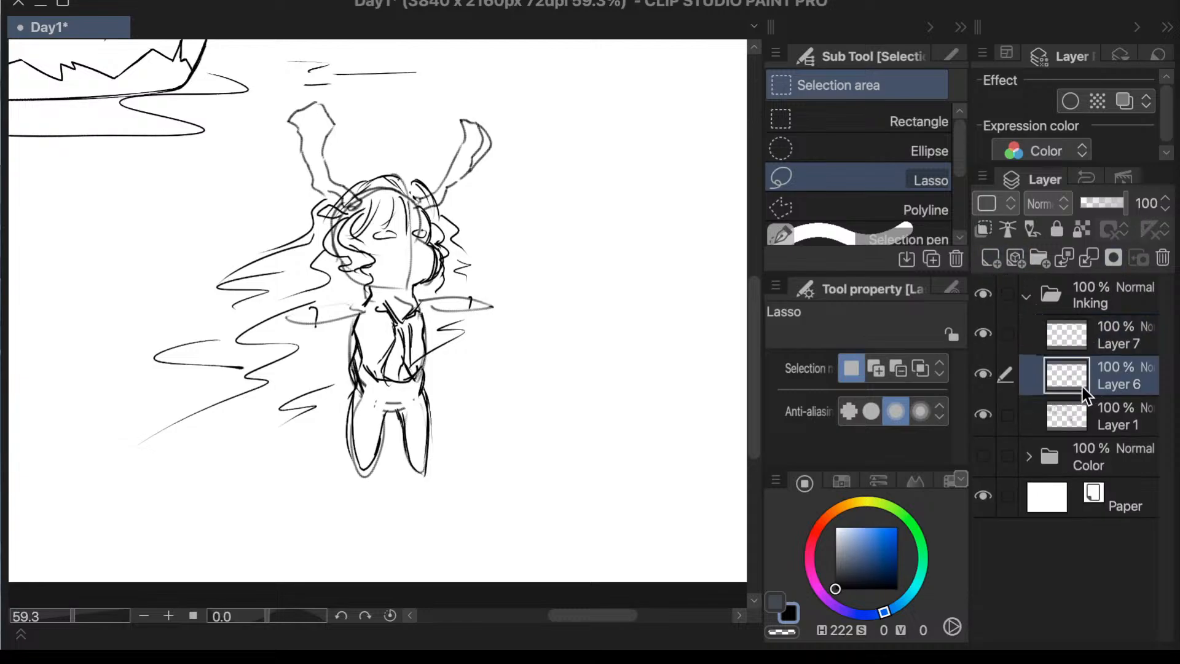
left_click(1144, 202)
type("50")
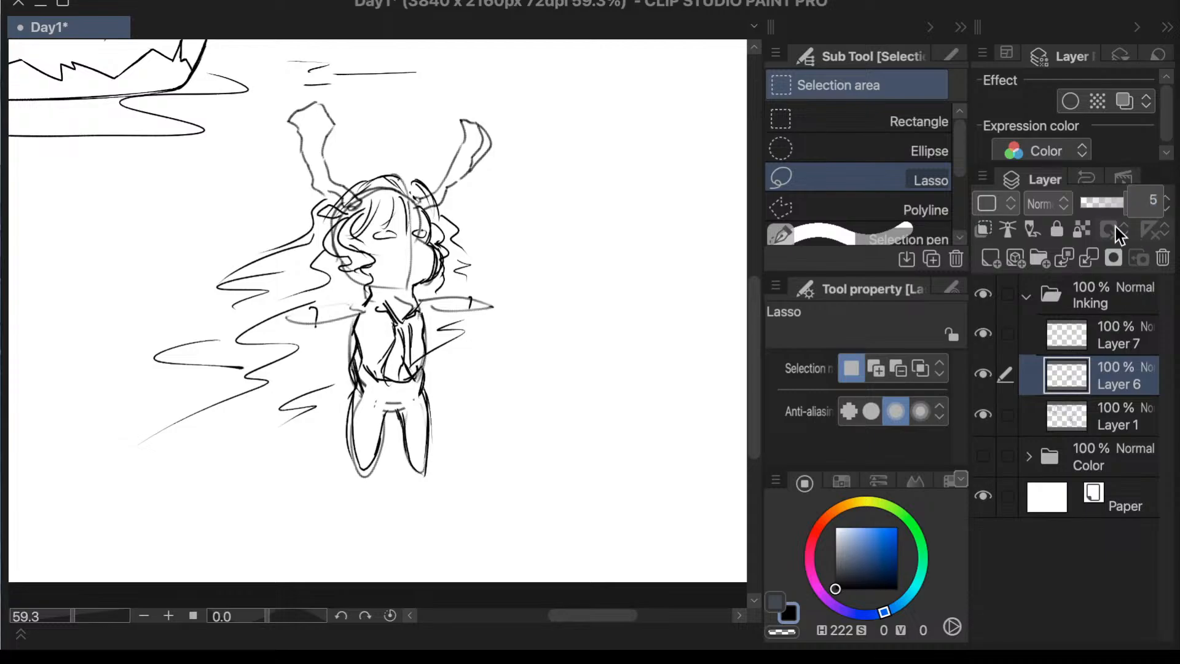
key("Return")
left_click(1112, 411)
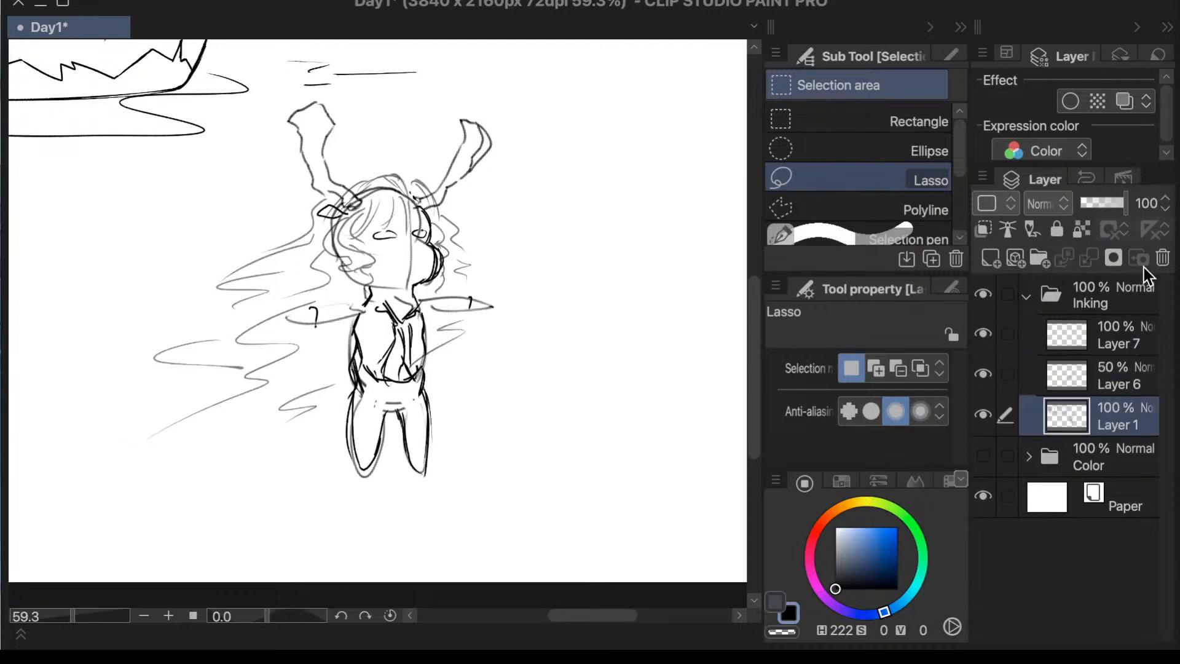
left_click(1147, 201)
key("Return")
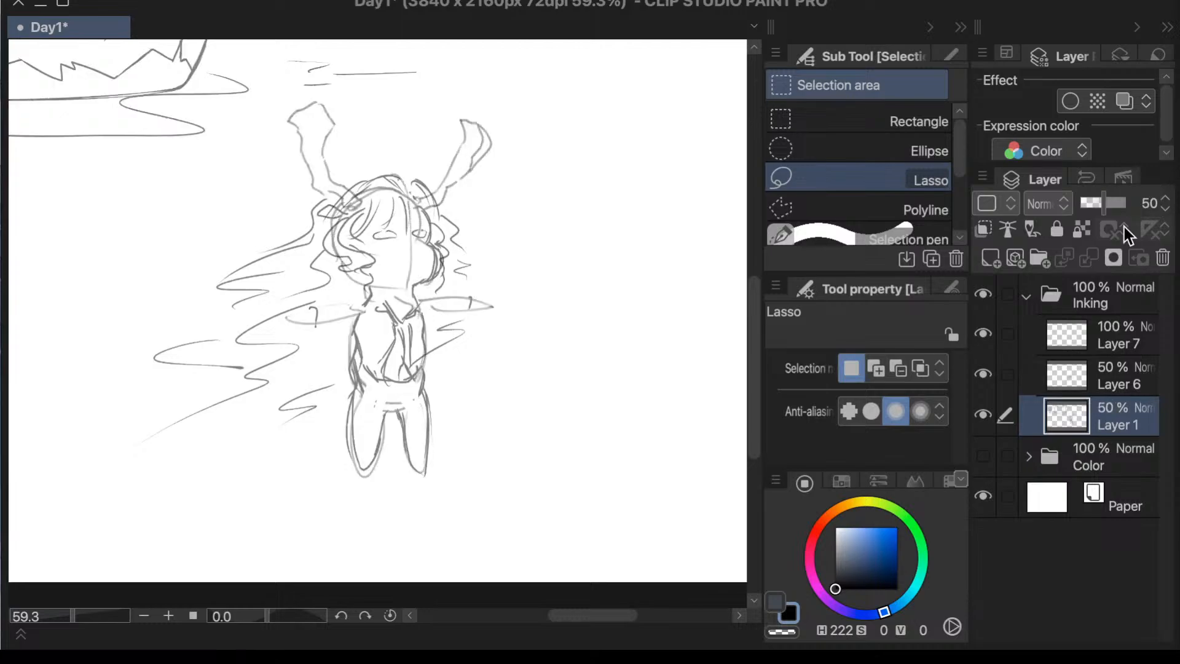
- Check the faded sketch by hiding and showing Layer 6 and Layer 1, and make Layer 7 the active layer
left_click(983, 412)
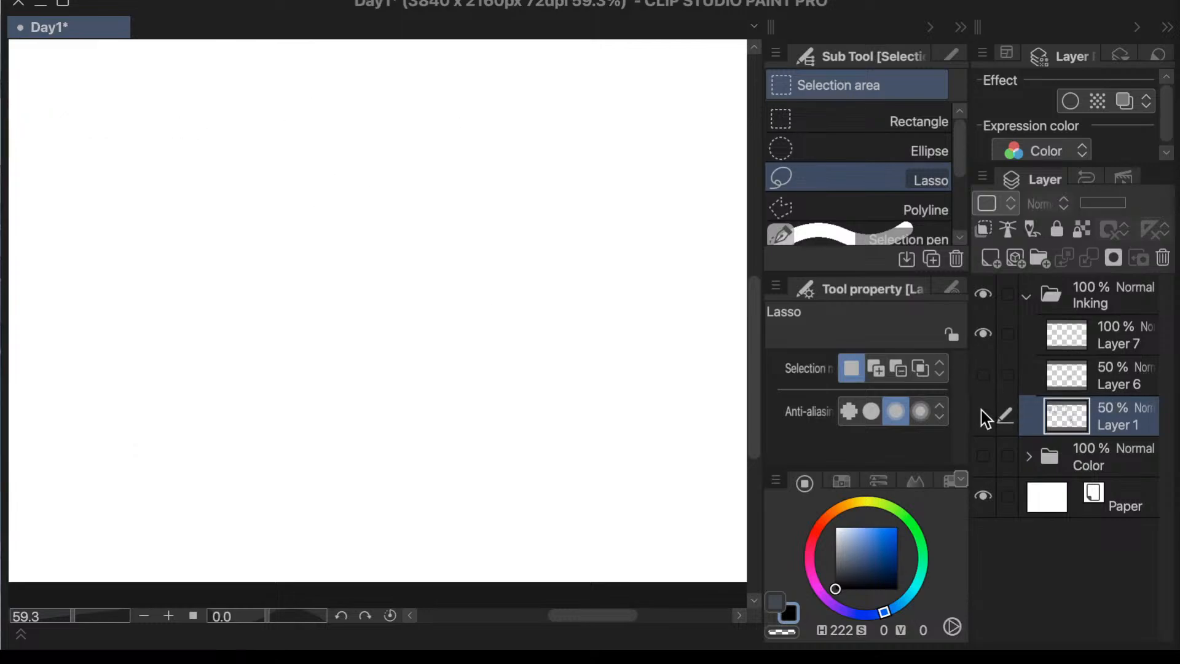
left_click(983, 412)
left_click(981, 375)
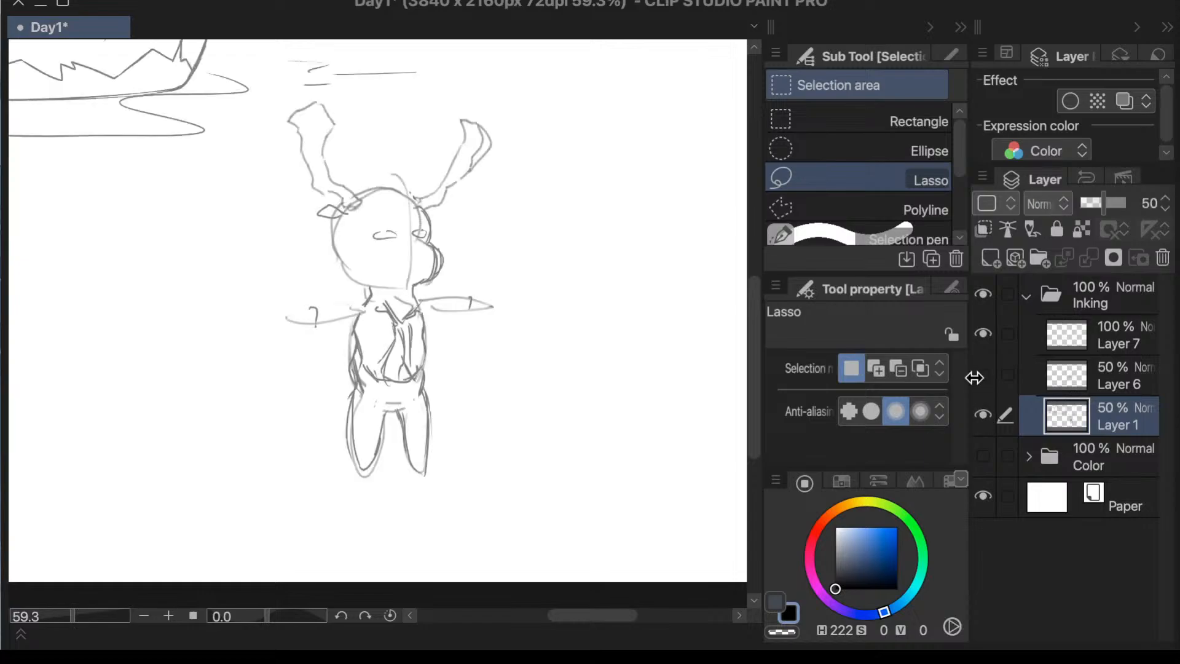
left_click(1048, 343)
left_click(1051, 376)
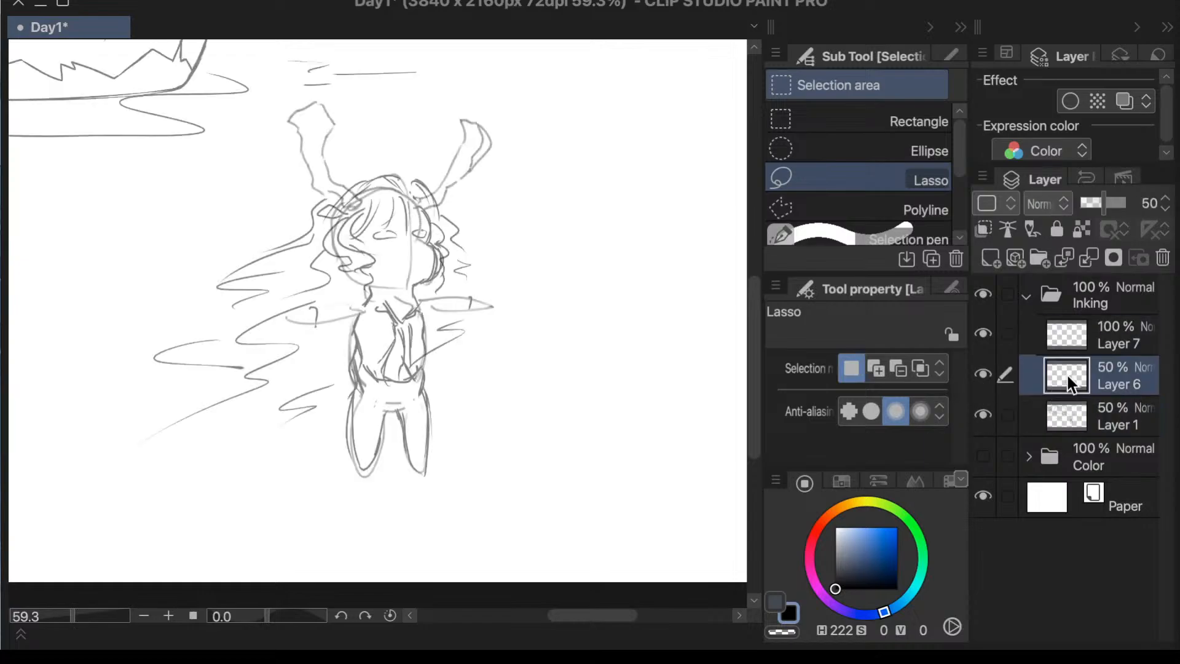
left_click(1060, 399)
left_click(1048, 344)
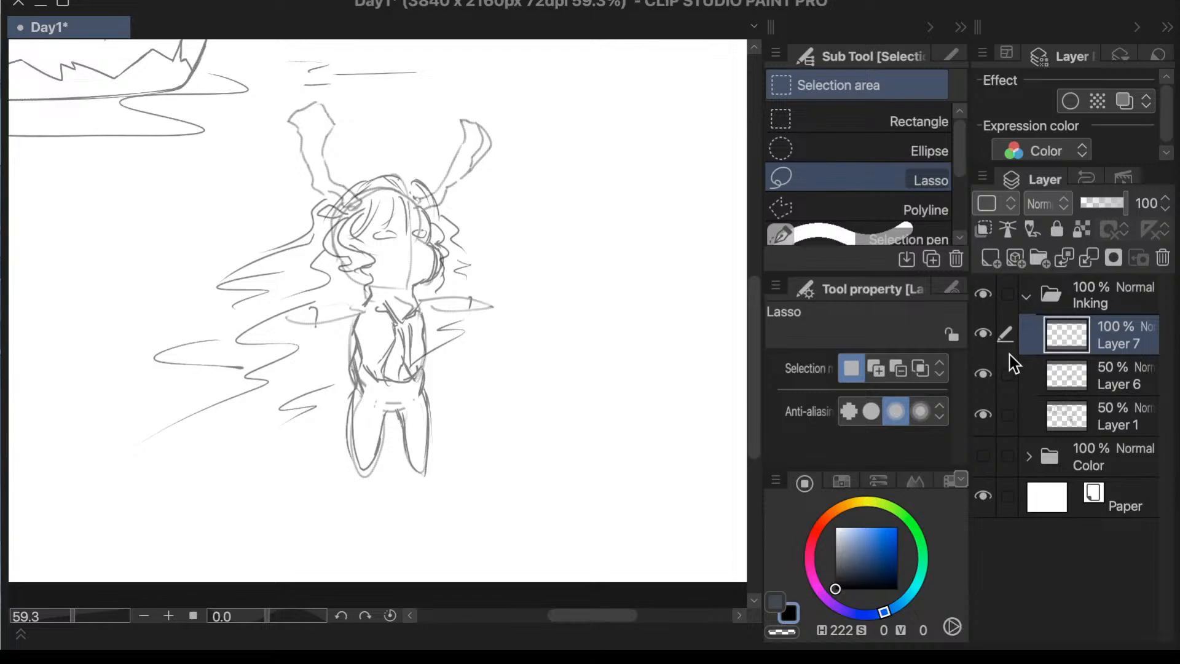
- Enlarge the view to 98.6% around the horned head and get the Textured pen ready on Layer 7
key("p")
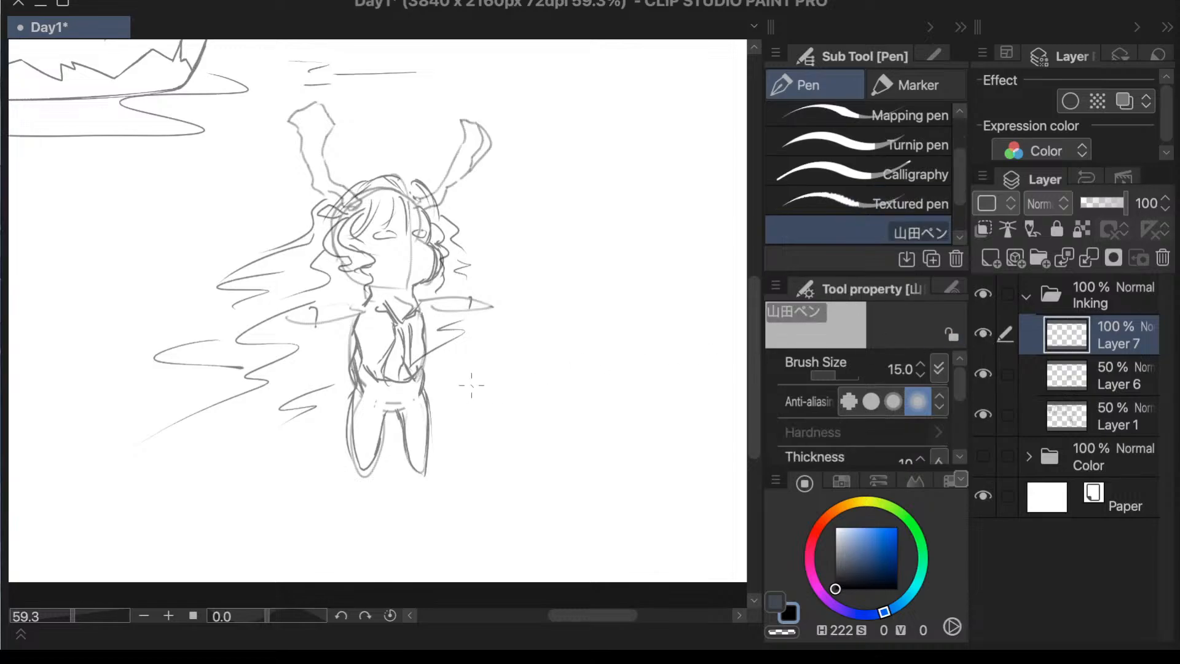
left_click_drag(754, 304, 762, 272)
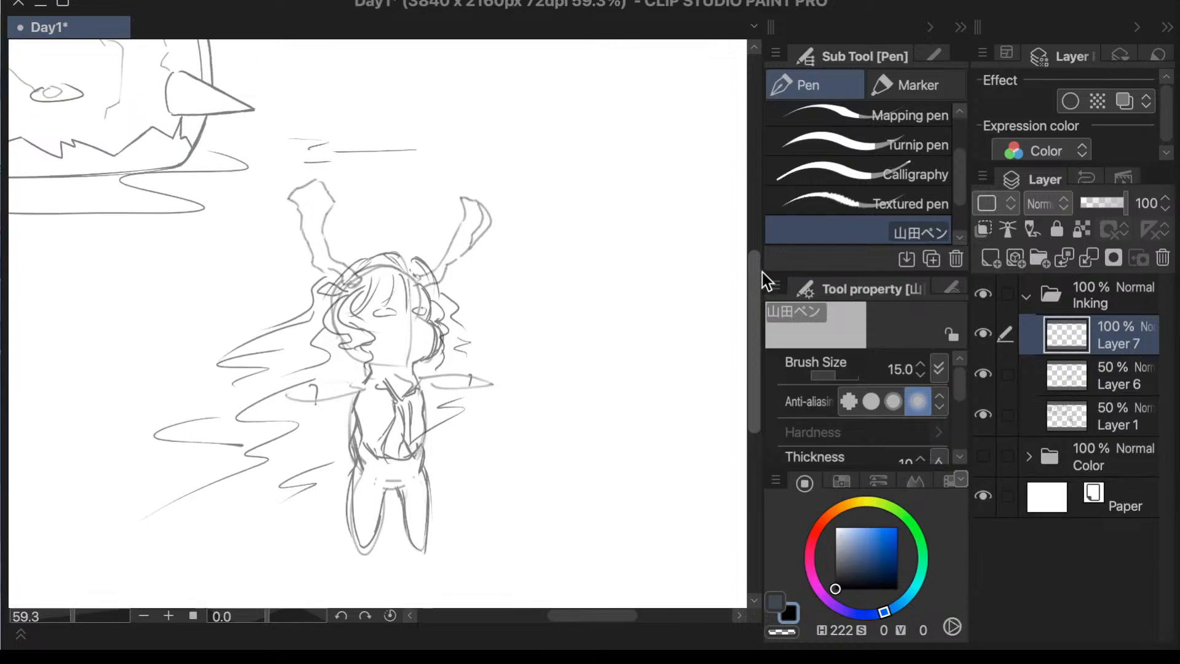
left_click(74, 617)
left_click(76, 616)
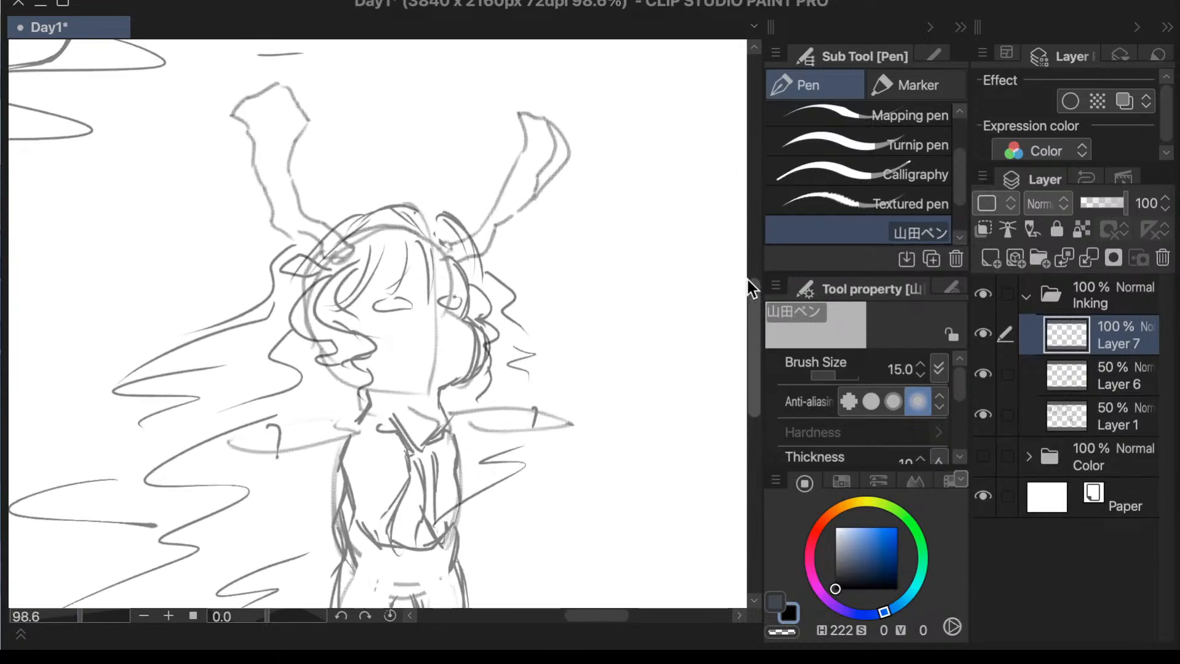
left_click_drag(751, 301, 758, 290)
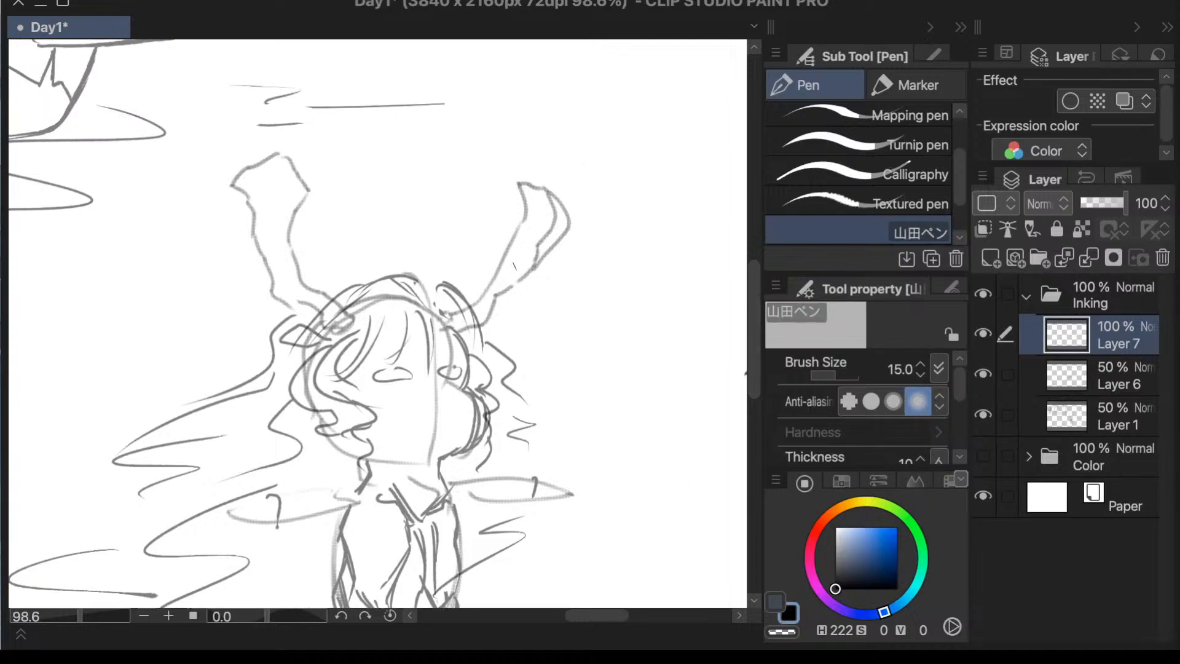
key("comma")
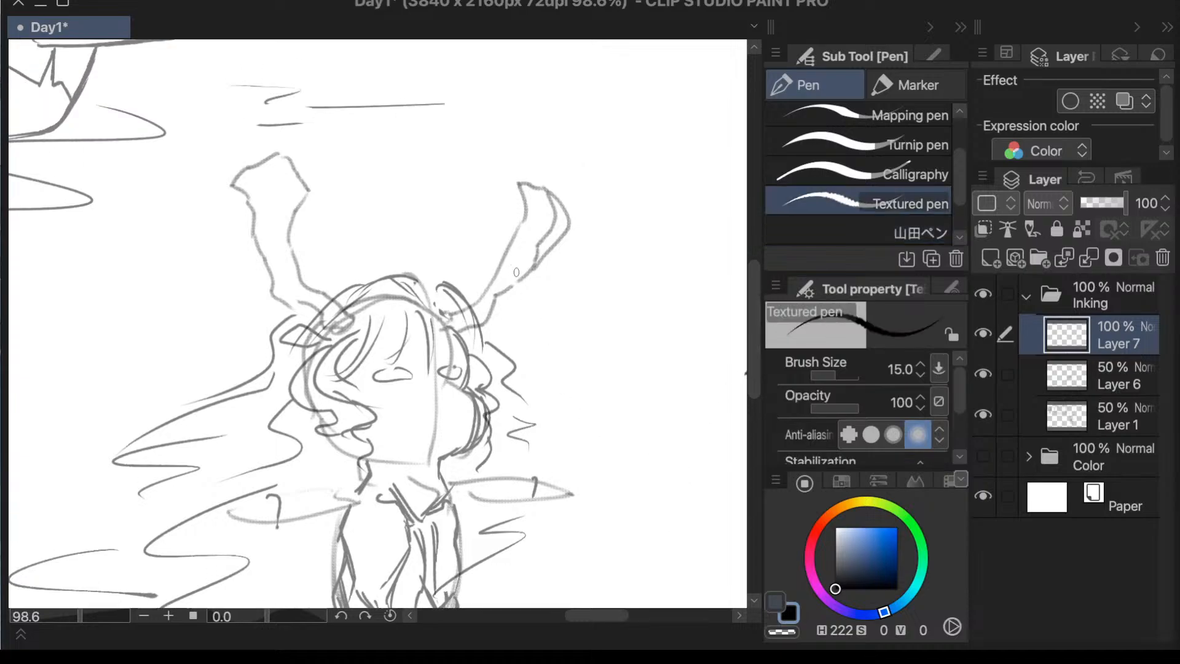
left_click(1100, 370)
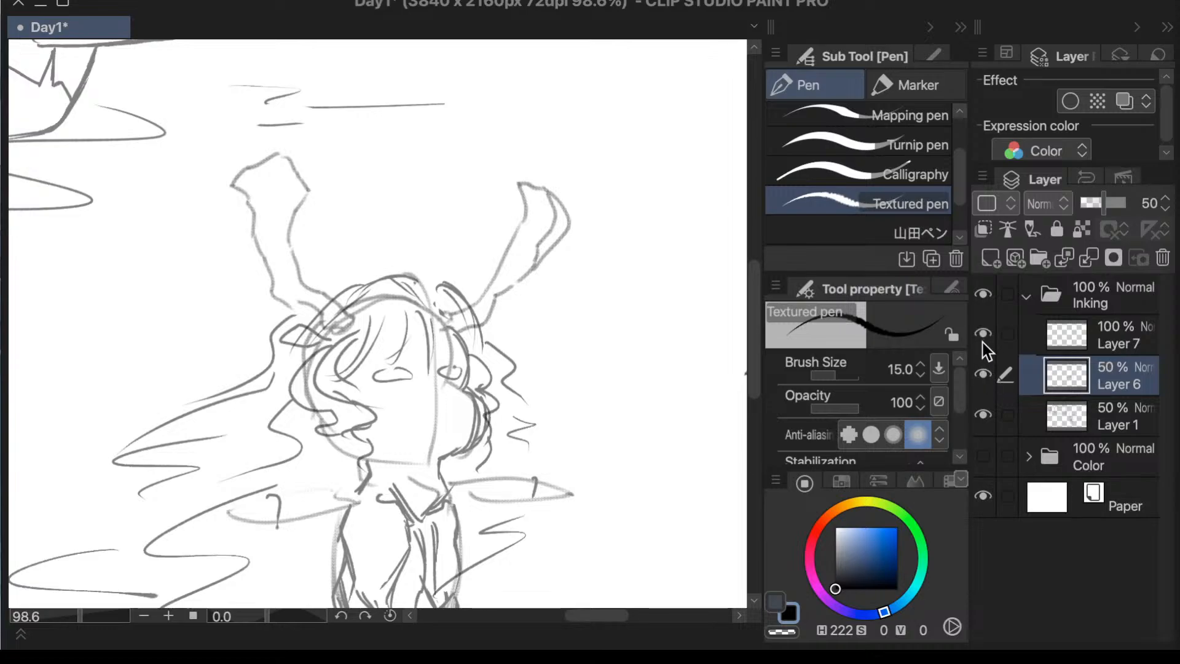
left_click(1067, 345)
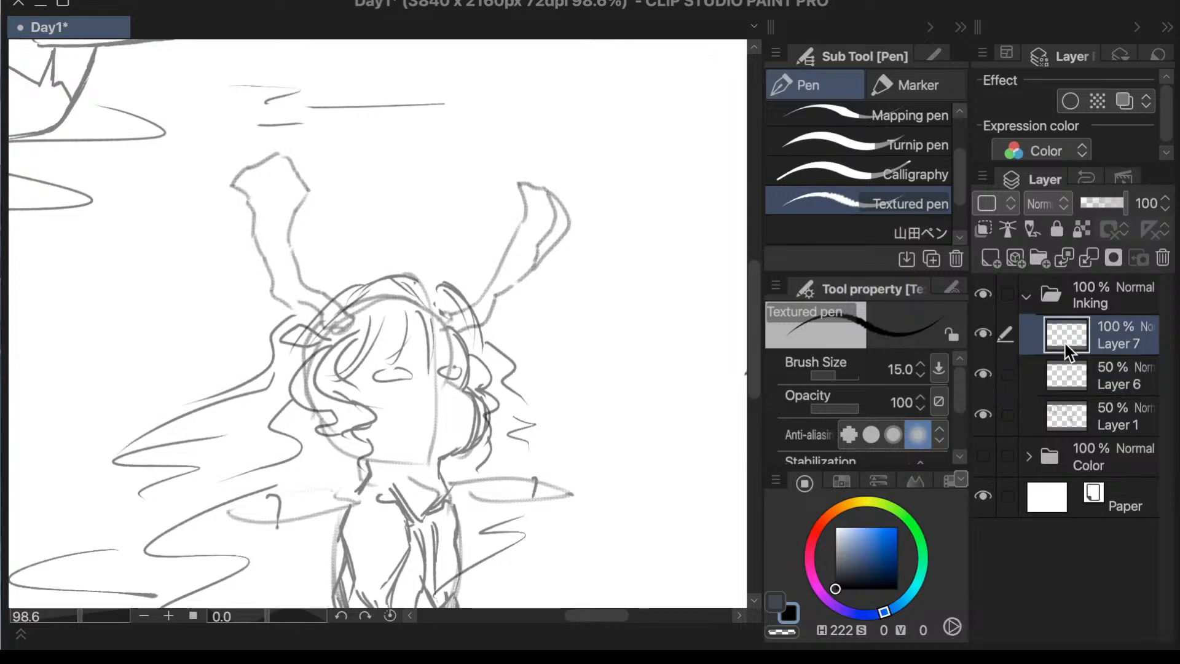
- Ink the spiky tip and upper edges of the right antler on Layer 7 with the Textured pen
left_click(1096, 385)
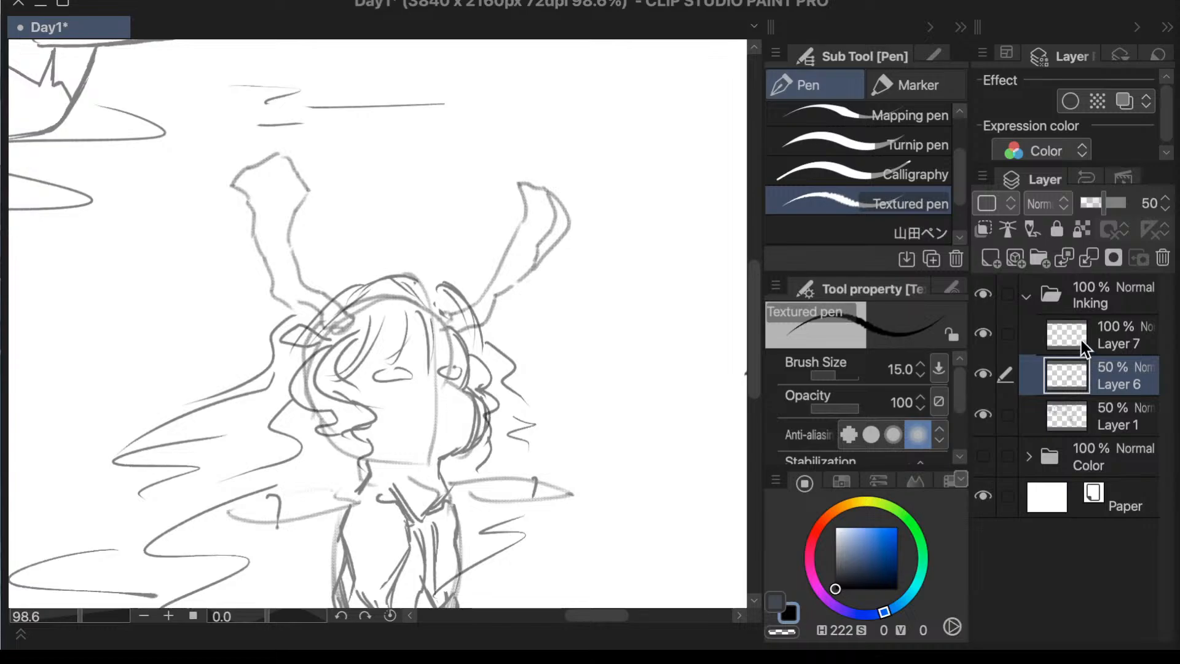
left_click(1082, 344)
left_click(1085, 367)
left_click(1080, 341)
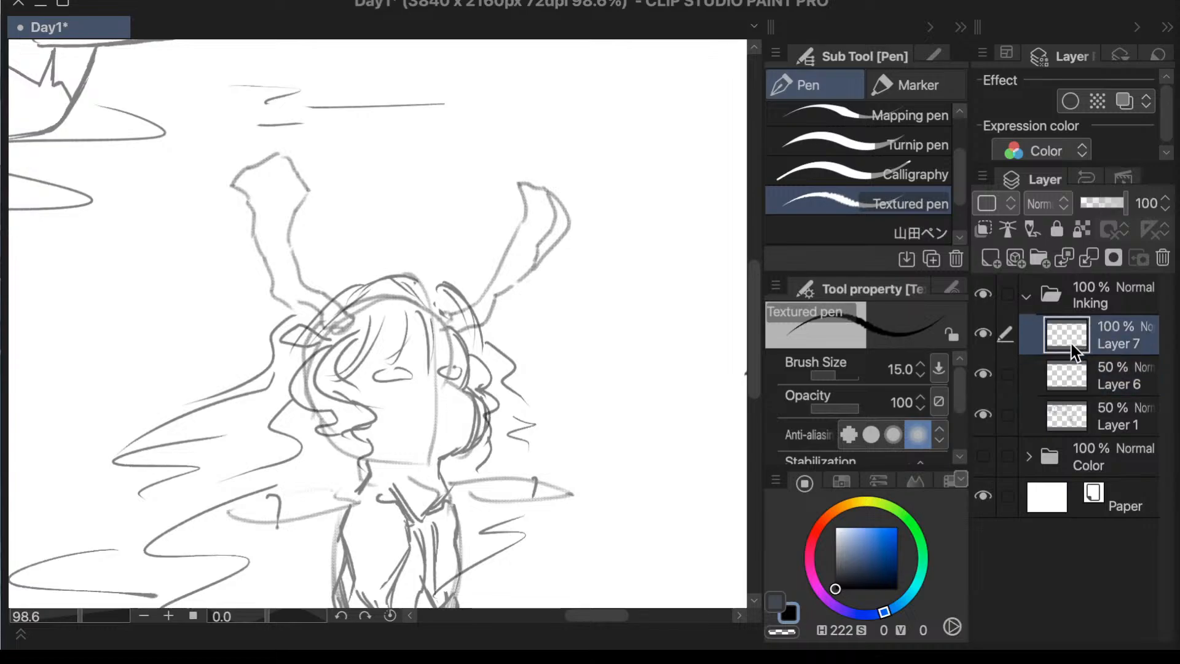
mouse_move(519, 182)
left_mouse_down()
mouse_move(511, 235)
mouse_move(524, 223)
mouse_move(510, 251)
left_mouse_up()
key("ctrl+z")
key("ctrl+z")
mouse_move(524, 180)
left_mouse_down()
mouse_move(547, 161)
mouse_move(549, 190)
mouse_move(569, 185)
mouse_move(556, 242)
mouse_move(568, 237)
mouse_move(535, 266)
left_mouse_up()
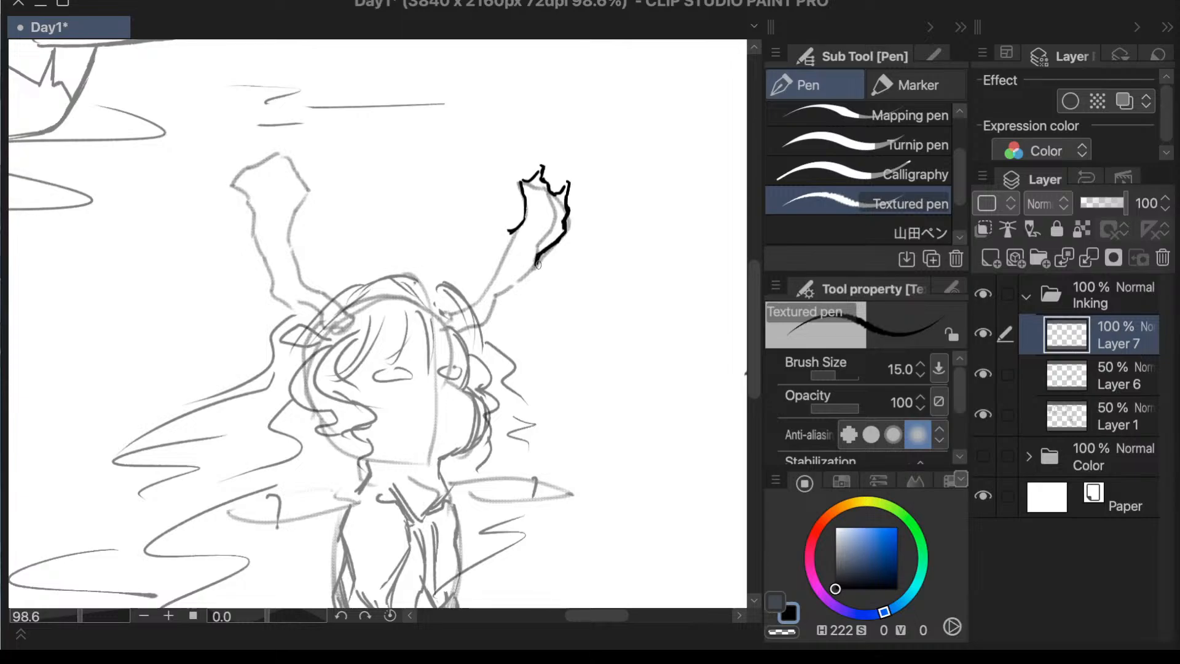
- Ink the right antler's outer edge down to the hair and its inner edge with two hooked branches
mouse_move(535, 265)
left_mouse_down()
mouse_move(524, 296)
mouse_move(532, 270)
mouse_move(507, 280)
mouse_move(467, 335)
left_mouse_up()
key("ctrl+z")
key("ctrl+z")
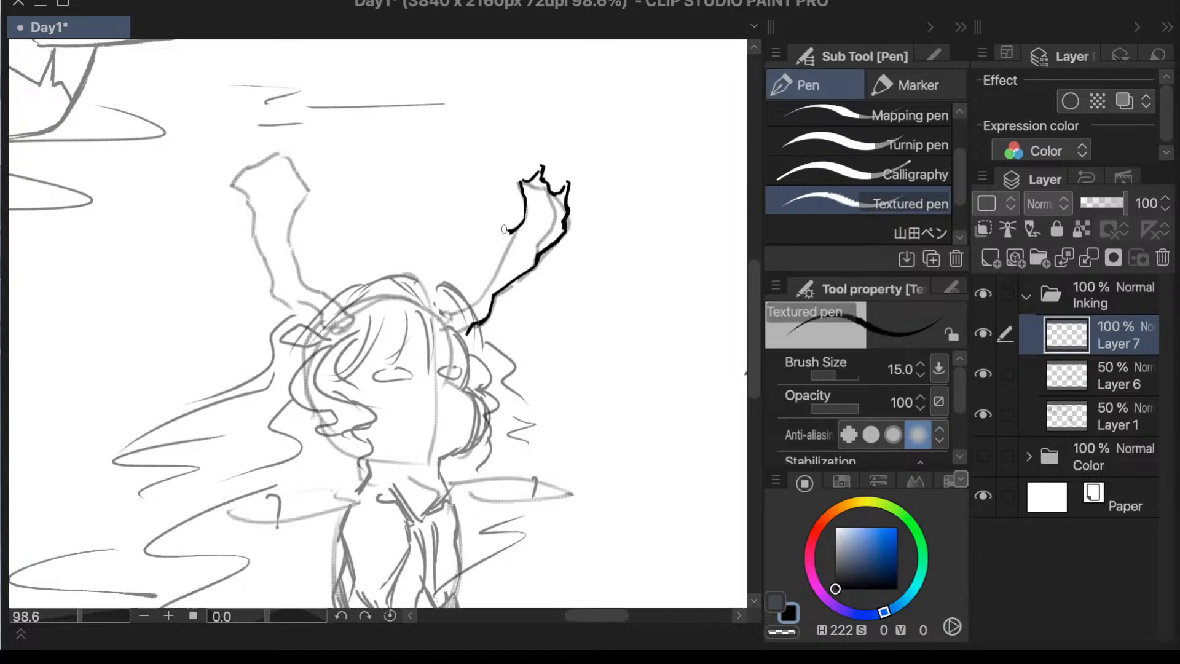
mouse_move(509, 231)
left_mouse_down()
mouse_move(491, 211)
mouse_move(505, 257)
mouse_move(493, 277)
mouse_move(472, 274)
mouse_move(469, 309)
left_mouse_up()
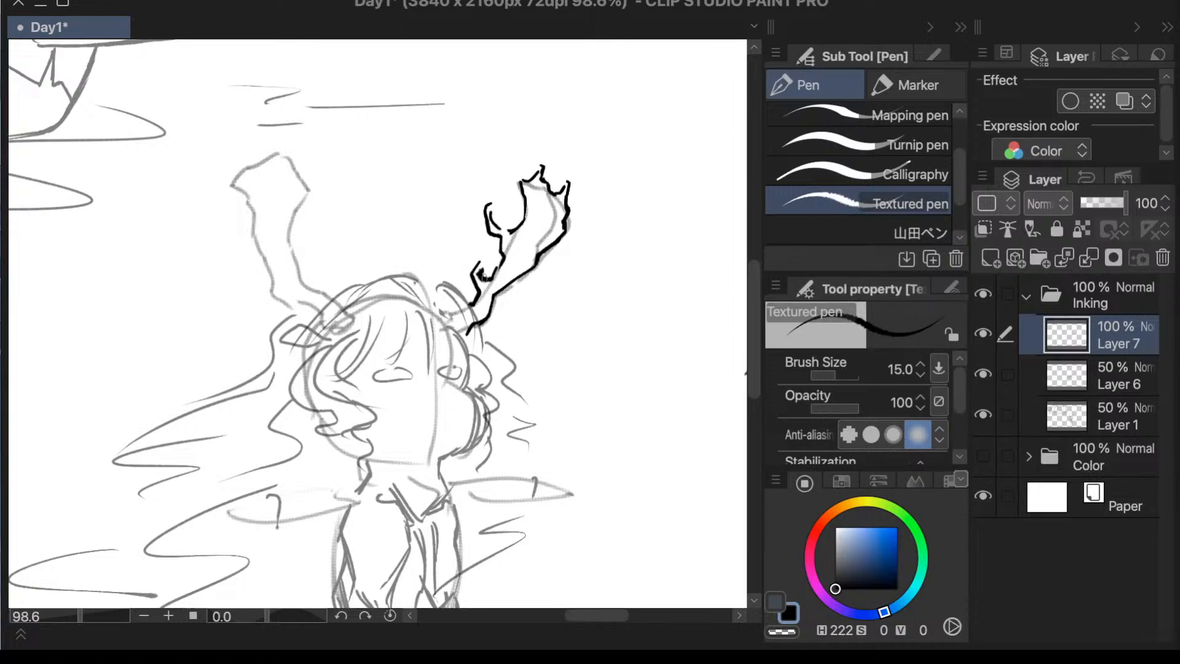
- Add a short pointed branch on the outer edge of the right antler, about halfway down its lower part
scroll(578, 443, "down", 3)
scroll(572, 436, "up", 3)
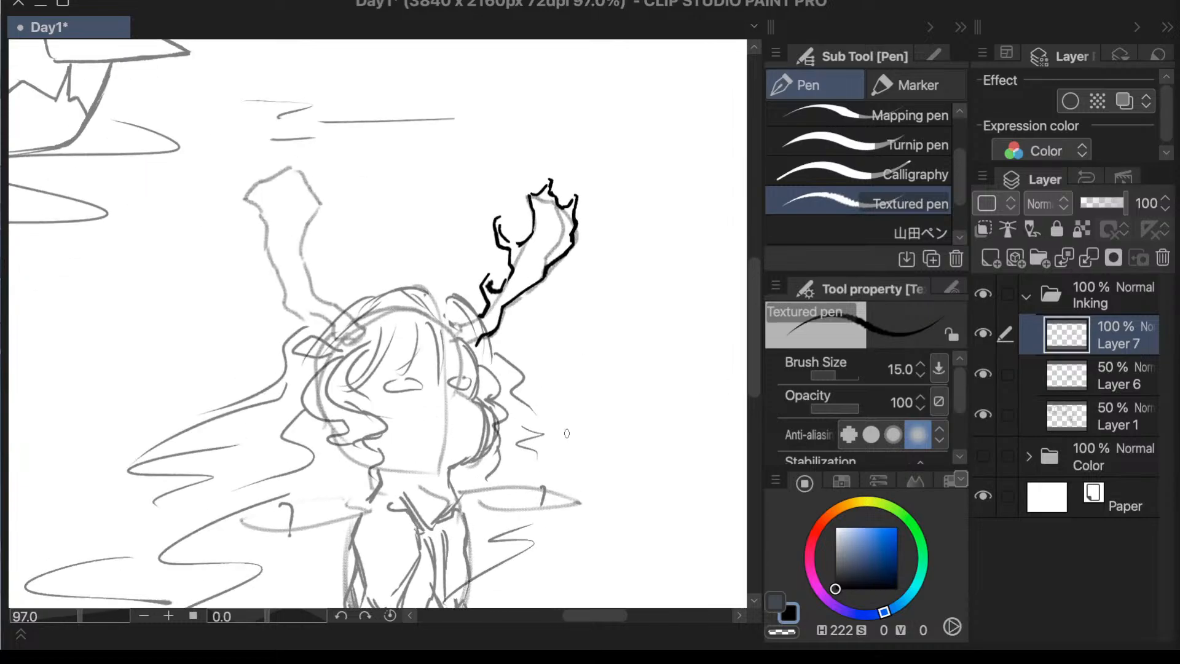
scroll(567, 433, "up", 3)
mouse_move(522, 226)
left_mouse_down()
mouse_move(555, 220)
mouse_move(527, 216)
left_mouse_up()
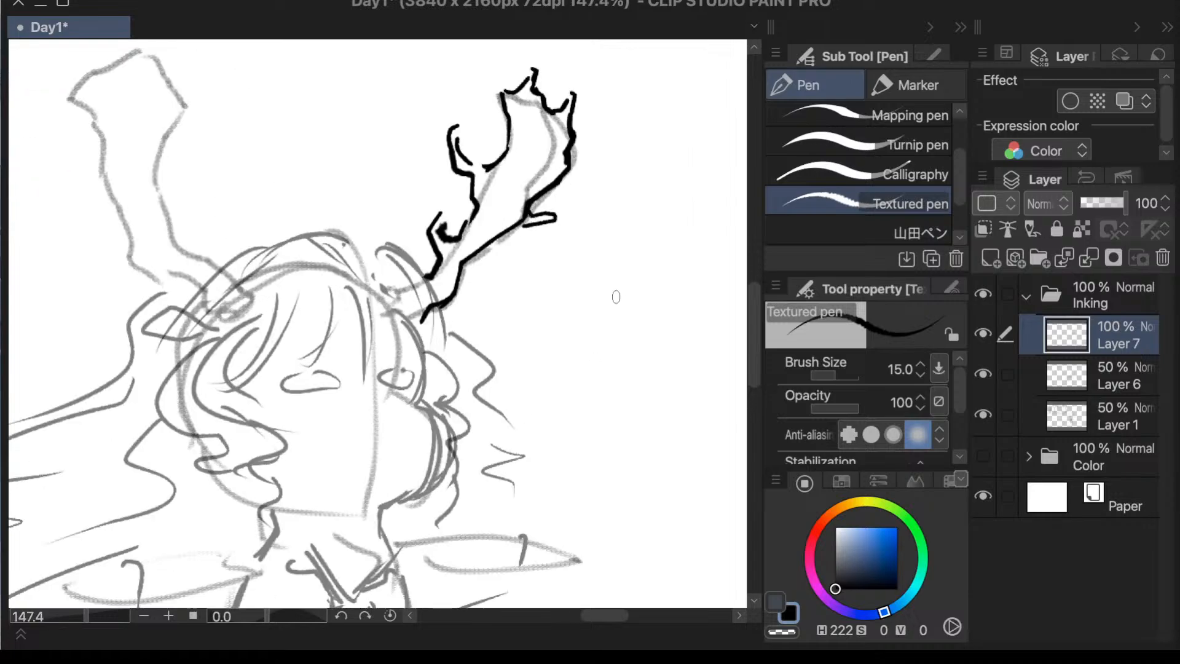
key("ctrl+z")
mouse_move(488, 242)
left_mouse_down()
mouse_move(529, 245)
mouse_move(505, 240)
left_mouse_up()
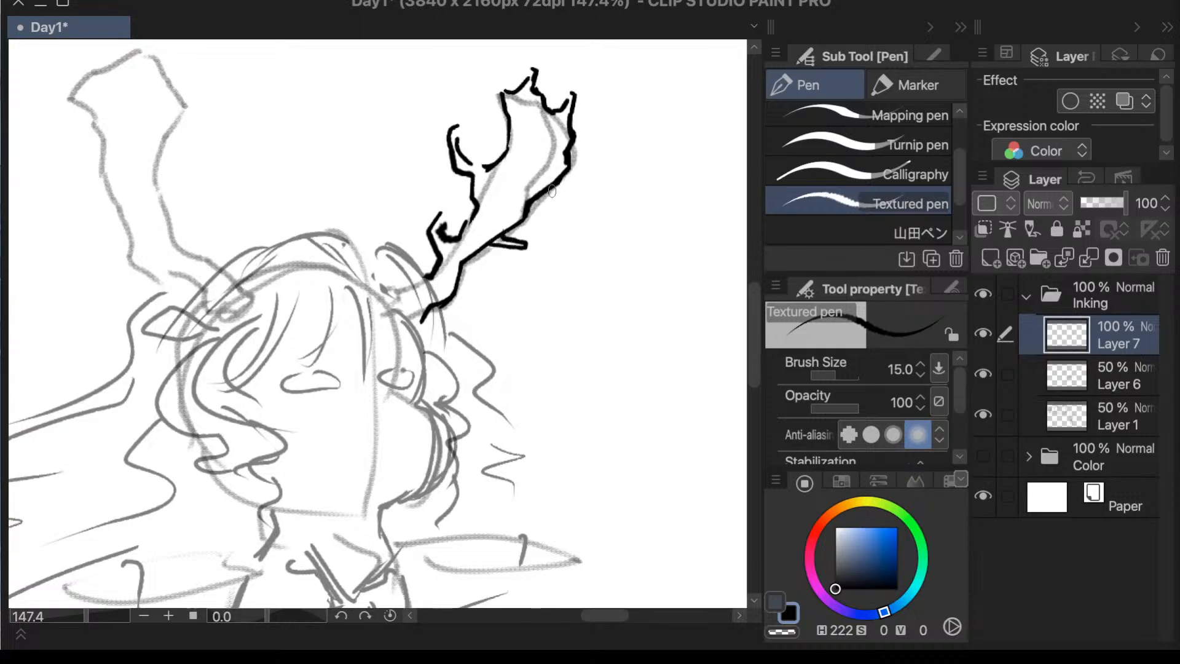
- Ink the left antler's outer edge from its tip down to the hair
scroll(624, 176, "down", 3)
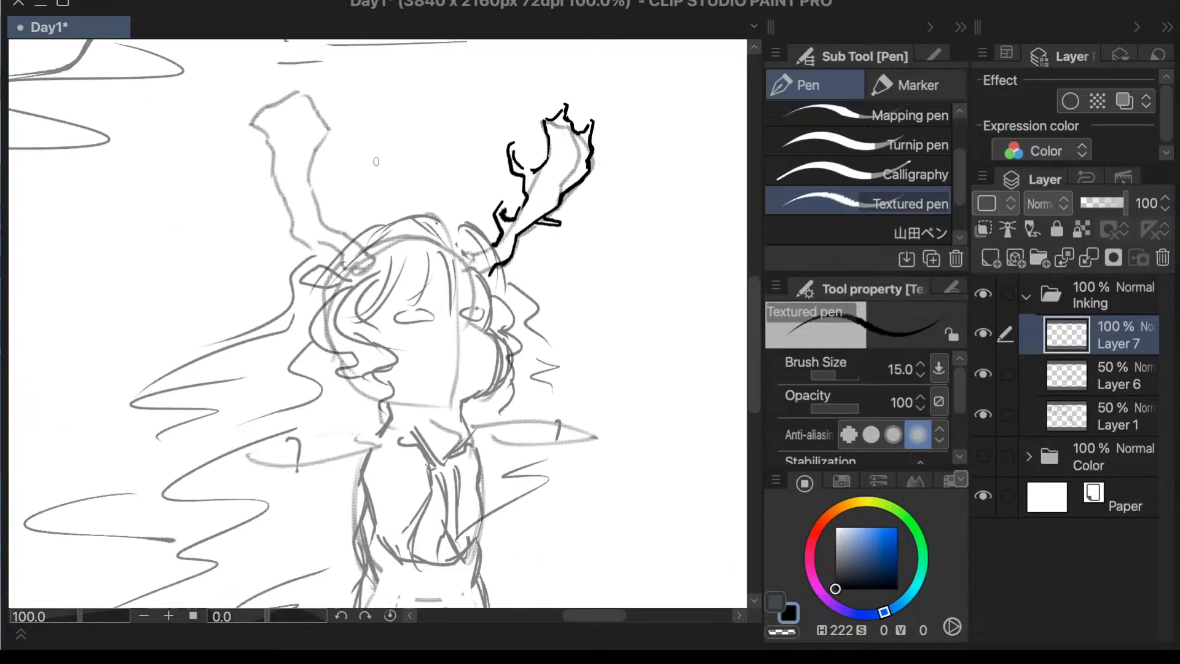
mouse_move(266, 106)
left_mouse_down()
mouse_move(255, 122)
mouse_move(287, 212)
mouse_move(314, 251)
mouse_move(339, 255)
left_mouse_up()
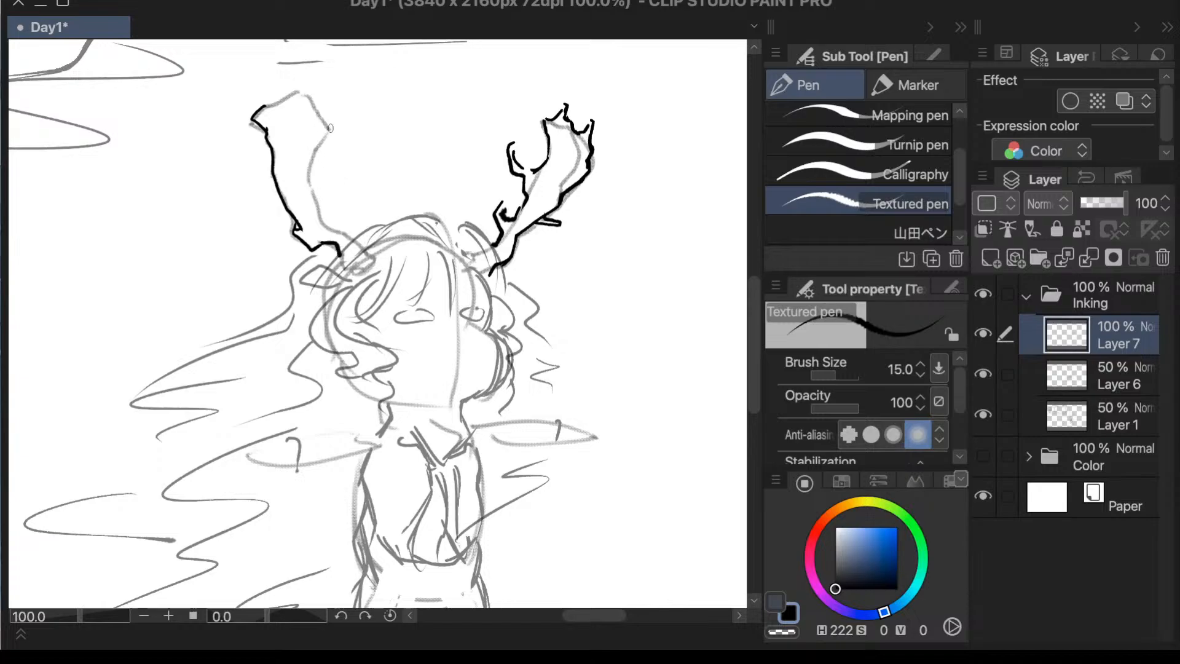
mouse_move(335, 126)
left_mouse_down()
mouse_move(310, 185)
mouse_move(317, 215)
mouse_move(353, 242)
left_mouse_up()
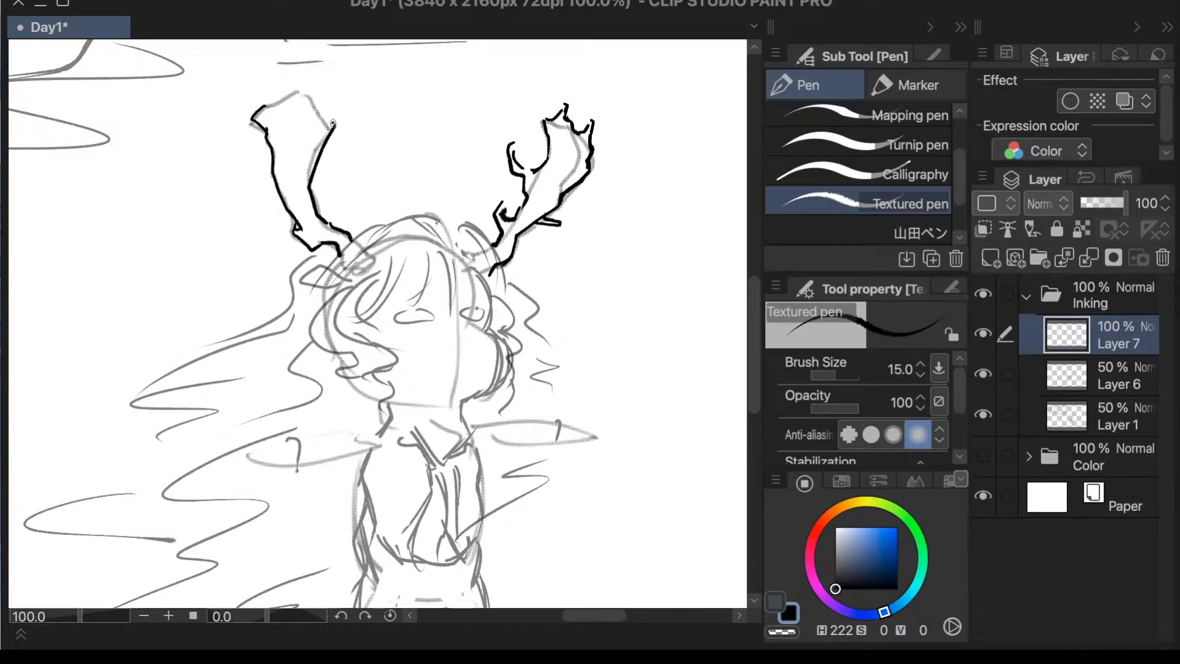
mouse_move(333, 124)
left_mouse_down()
mouse_move(327, 91)
mouse_move(316, 105)
mouse_move(270, 91)
left_mouse_up()
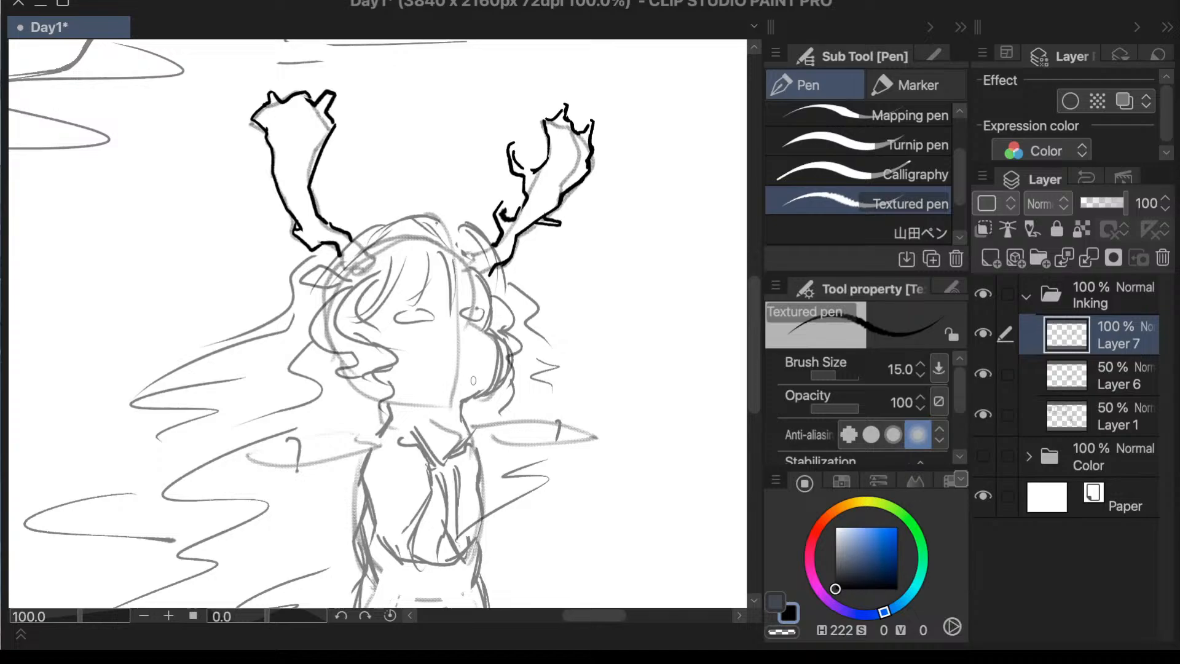
key("ctrl+z")
key("ctrl+z")
key("ctrl+z")
key("ctrl+z")
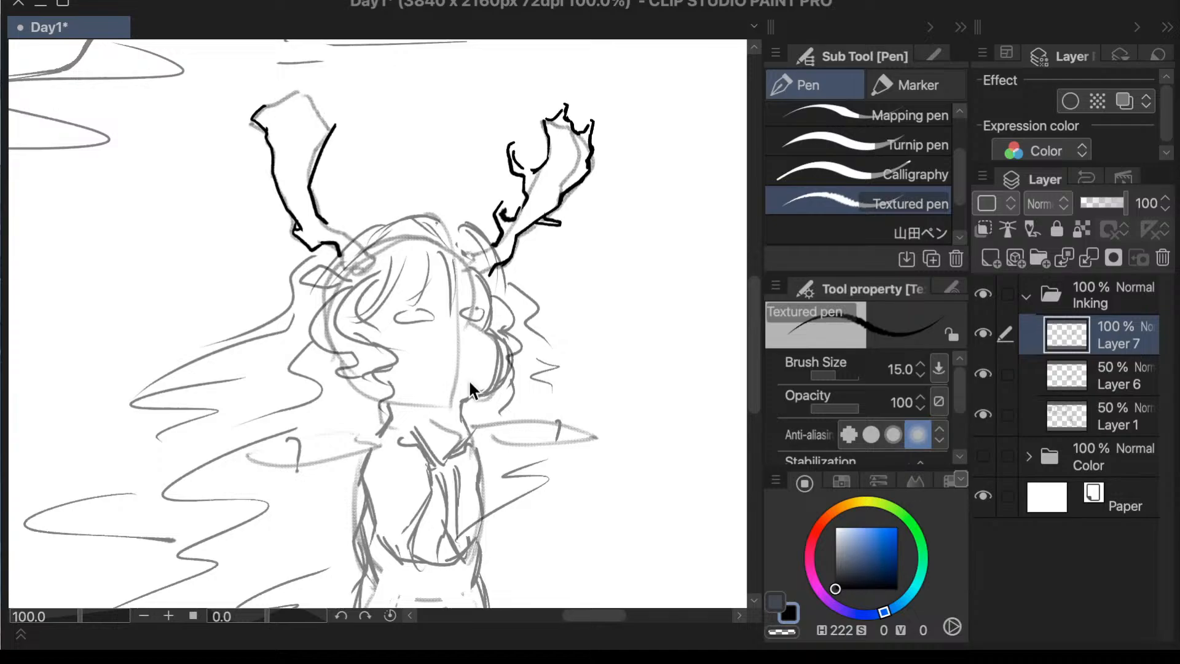
key("ctrl+z")
- Ink the left antler's top with two upright prongs and its inner edge down to the hair
mouse_move(264, 104)
left_mouse_down()
mouse_move(267, 80)
mouse_move(284, 102)
mouse_move(295, 78)
mouse_move(312, 80)
mouse_move(303, 99)
mouse_move(329, 125)
mouse_move(300, 176)
mouse_move(314, 208)
left_mouse_up()
key("ctrl+z")
key("ctrl+z")
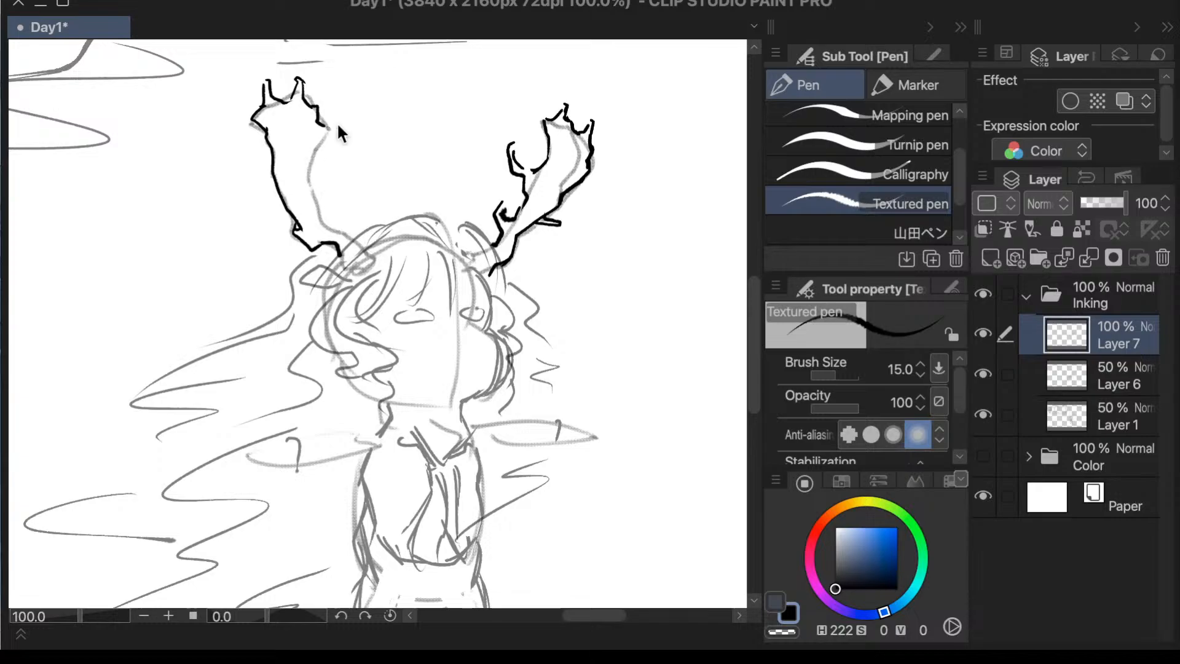
key("ctrl+z")
left_click_drag(315, 107, 296, 156)
key("ctrl+z")
mouse_move(314, 105)
left_mouse_down()
mouse_move(303, 173)
mouse_move(322, 207)
mouse_move(317, 227)
mouse_move(361, 236)
left_mouse_up()
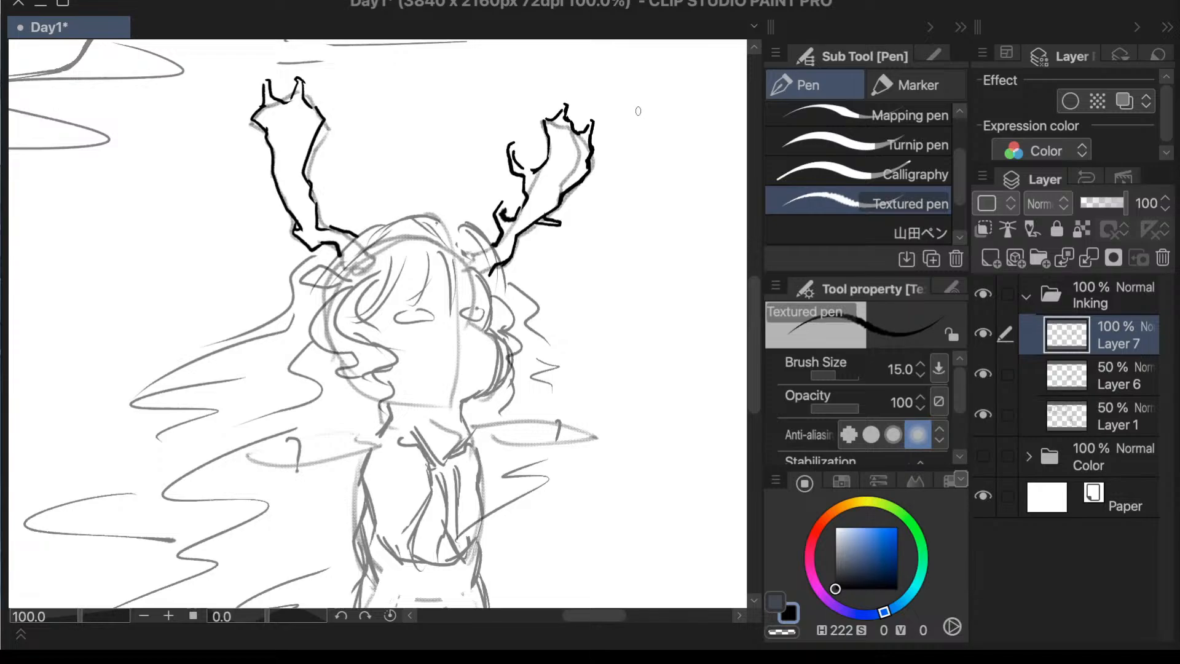
- Add two short branches on the left antler's inner edge, one near the tip and one lower down
mouse_move(318, 129)
left_mouse_down()
mouse_move(343, 112)
mouse_move(322, 117)
left_mouse_up()
mouse_move(310, 159)
left_mouse_down()
mouse_move(335, 146)
mouse_move(314, 144)
left_mouse_up()
key("ctrl+z")
mouse_move(323, 191)
left_mouse_down()
mouse_move(332, 188)
mouse_move(313, 185)
left_mouse_up()
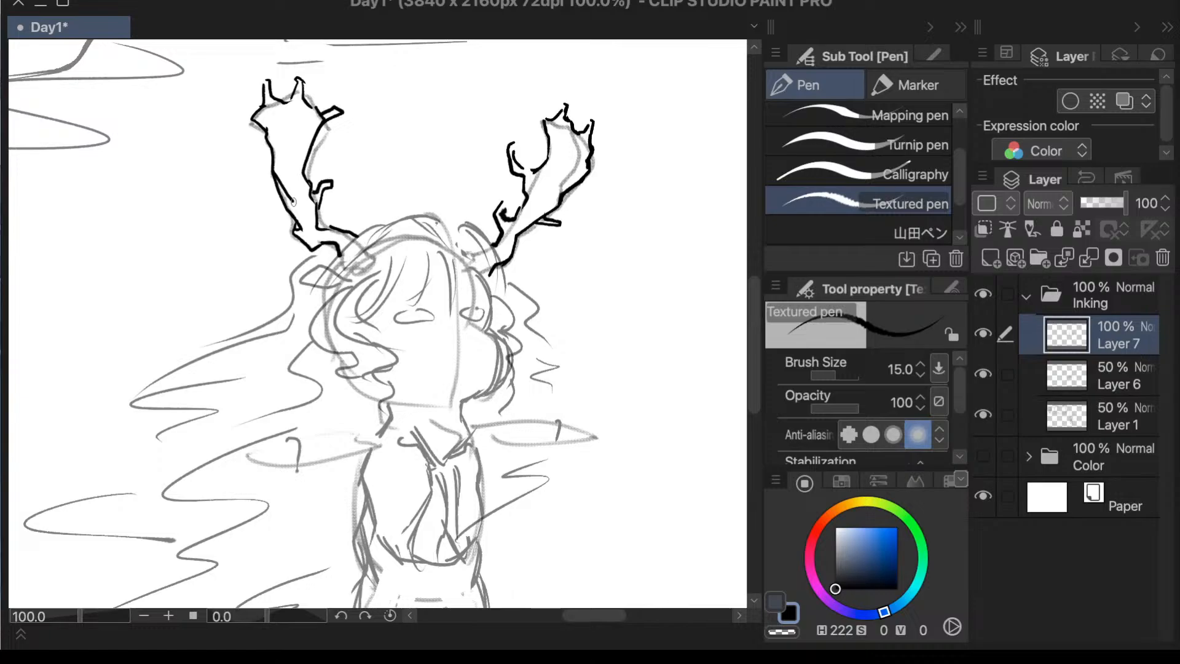
- Set the opacity of both sketch layers, Layer 6 and Layer 1, to 20%
key("e")
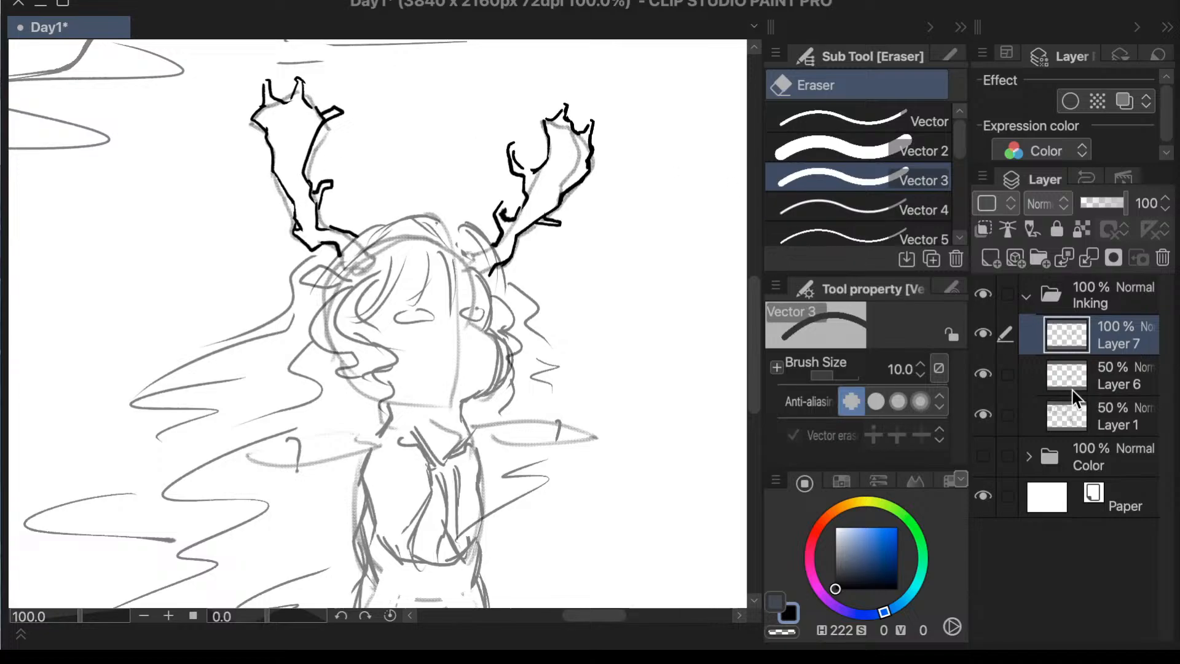
left_click(1090, 371)
left_click(1139, 209)
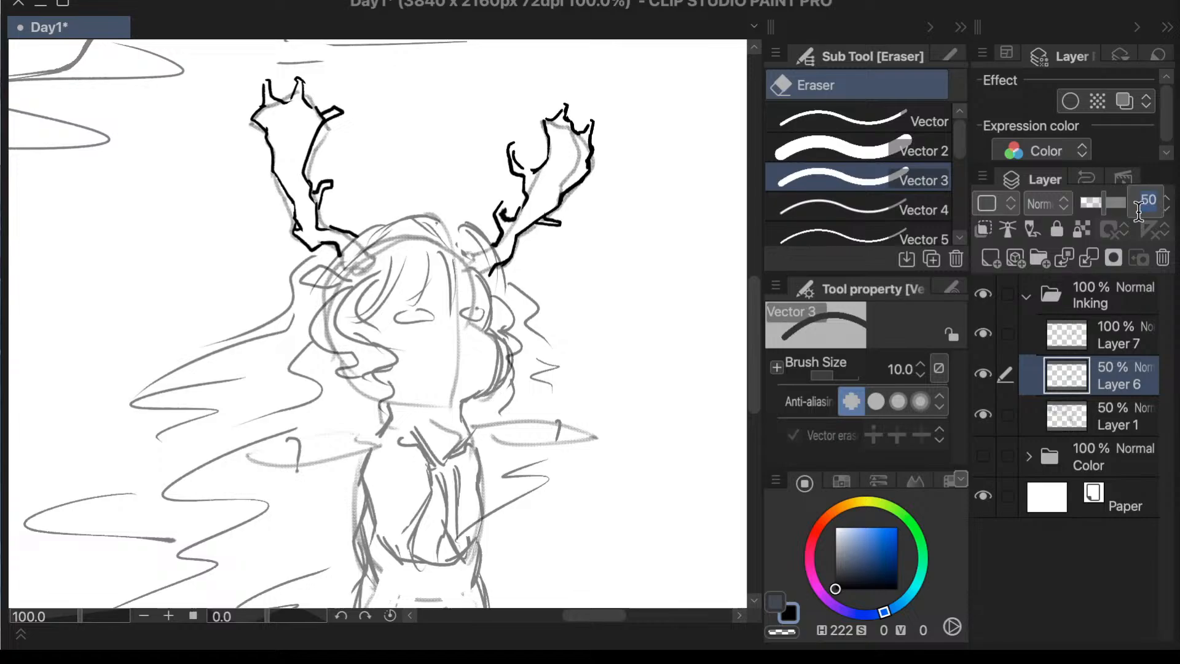
type("20")
key("Return")
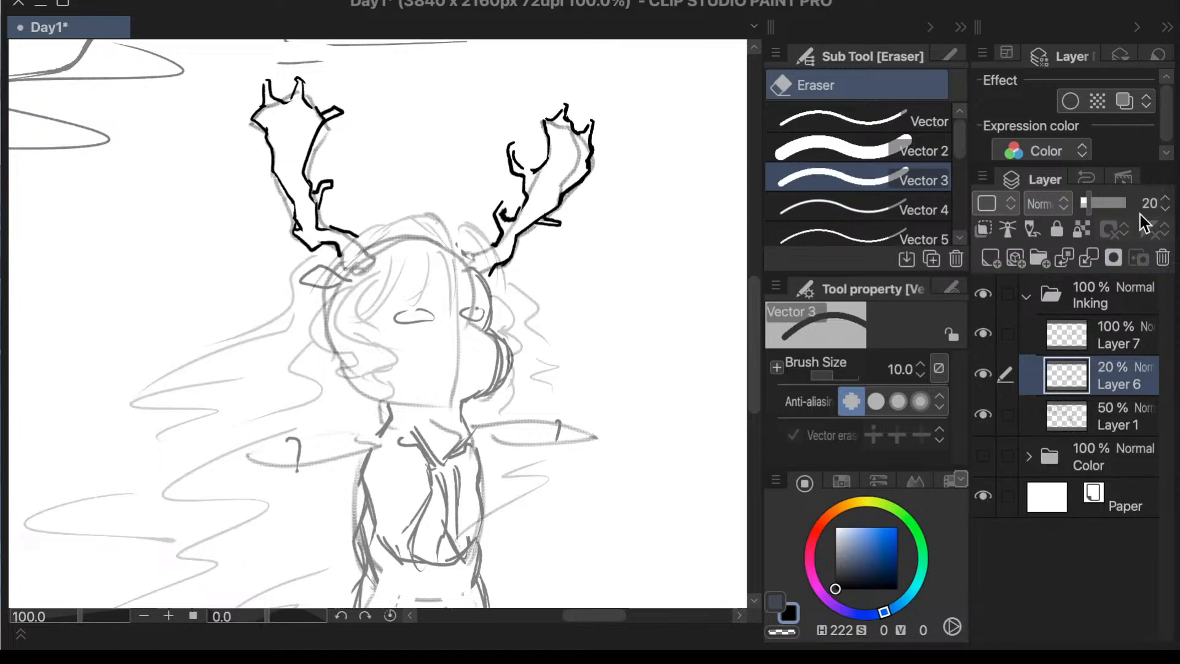
left_click(1092, 427)
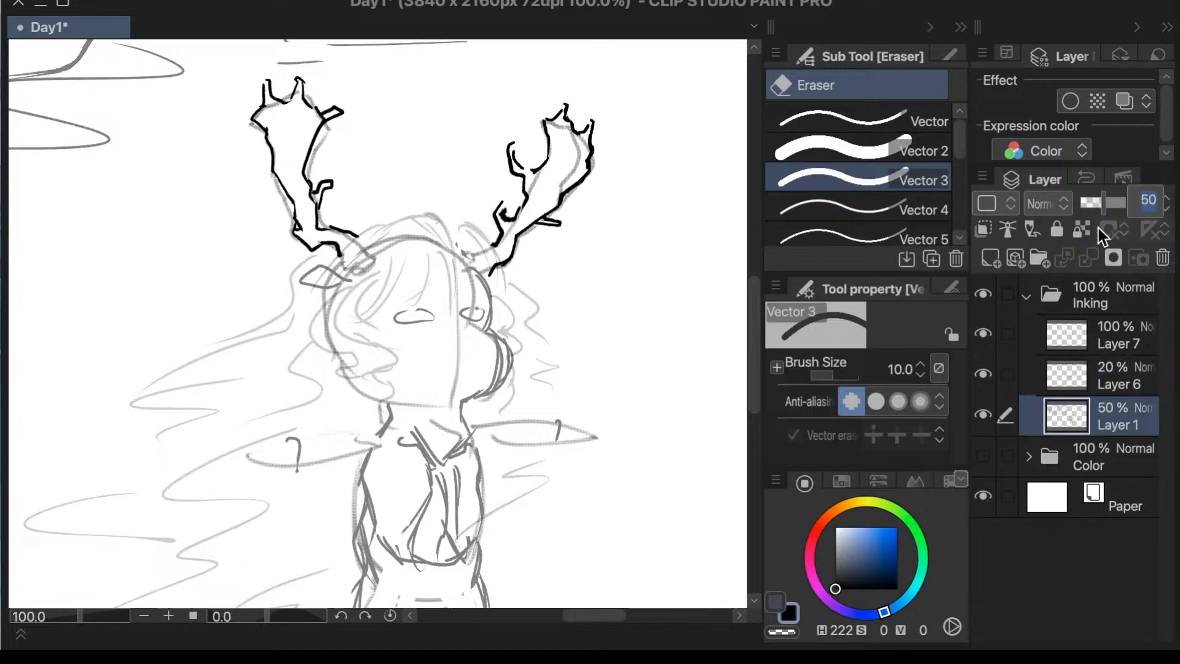
type("20")
key("Return")
key("p")
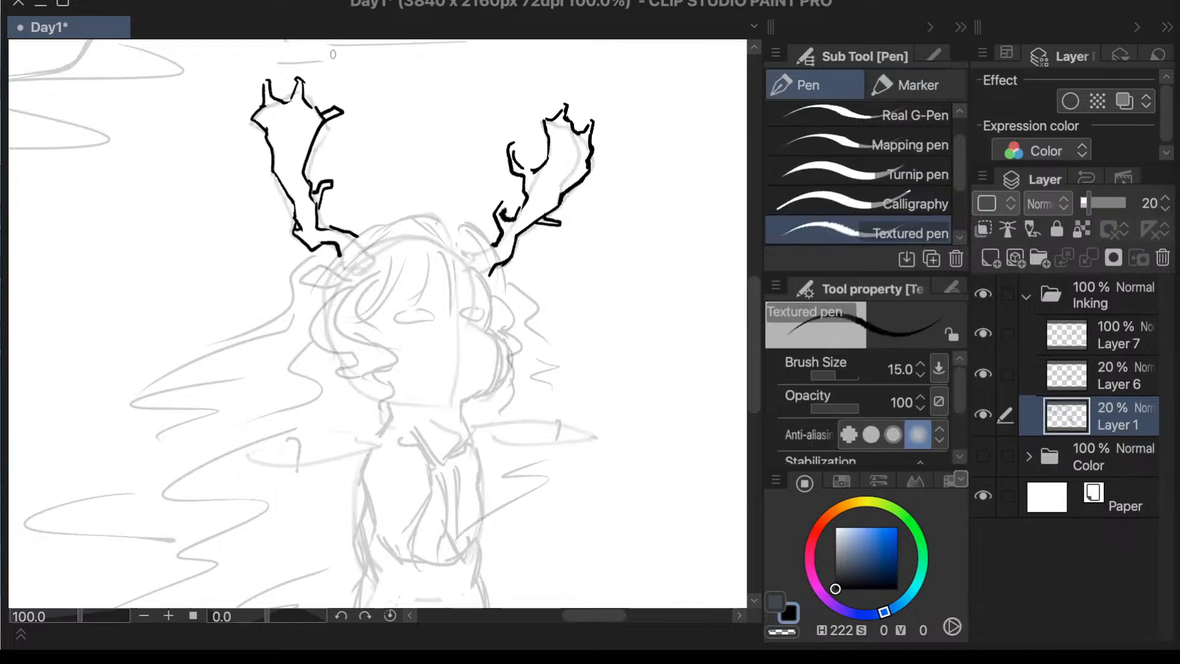
- Erase the stray line at the base of the left antler's lower branch on Layer 7, and return to the Textured pen
key("e")
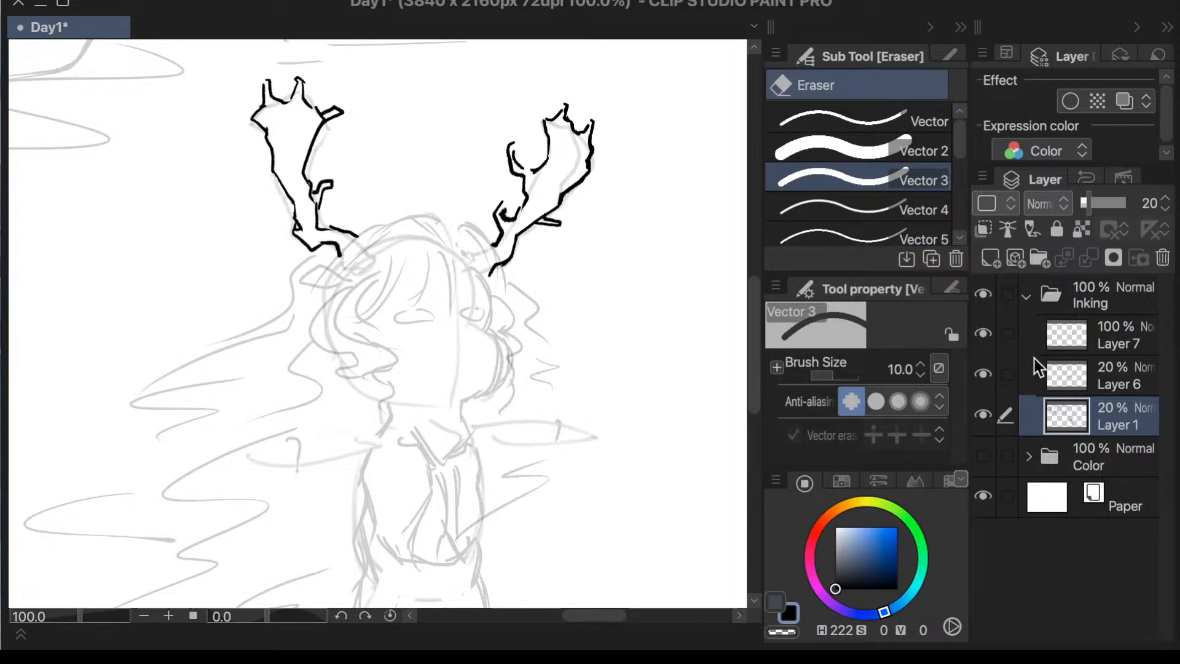
left_click(1060, 369)
left_click(1060, 346)
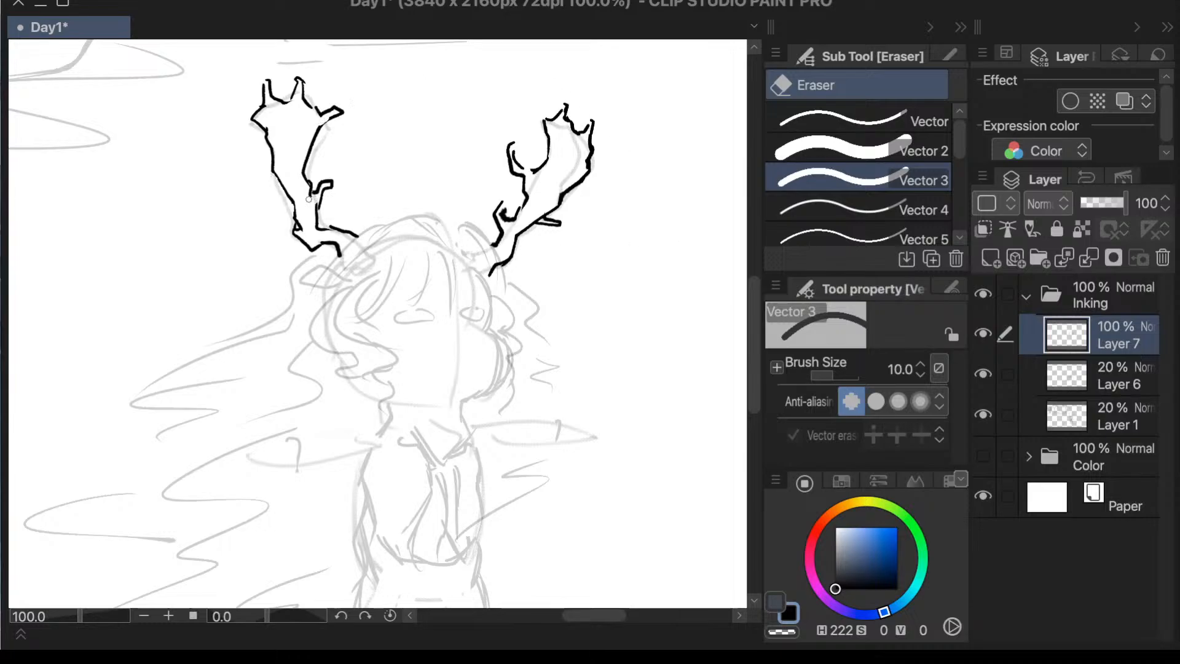
left_click_drag(316, 202, 316, 197)
key("p")
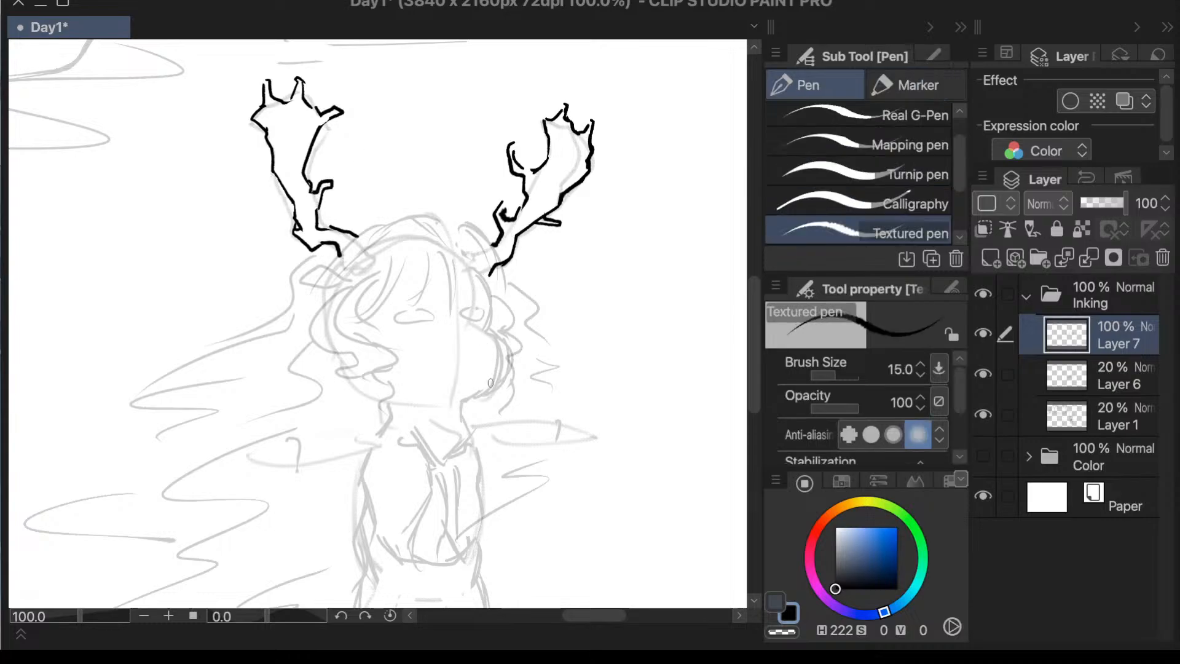
- Mirror the canvas view, lasso the antler with two upright prongs, tilt it outward with a slight shift, and deselect
scroll(504, 413, "right", 5)
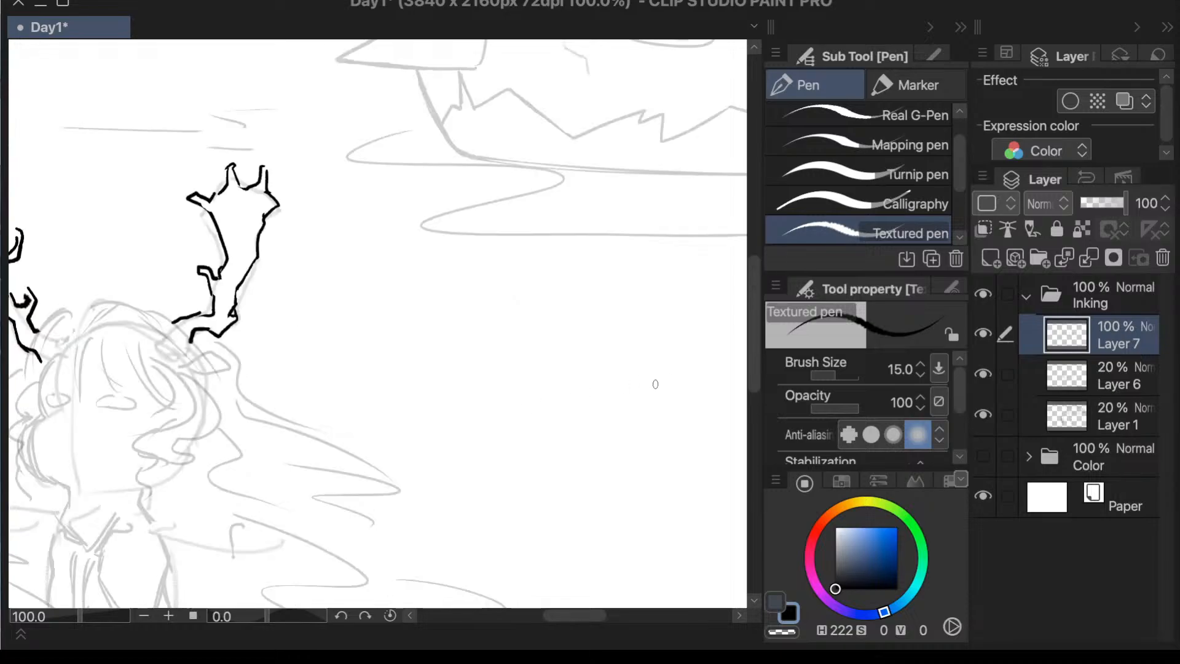
scroll(633, 389, "down", 1)
scroll(302, 425, "up", 1)
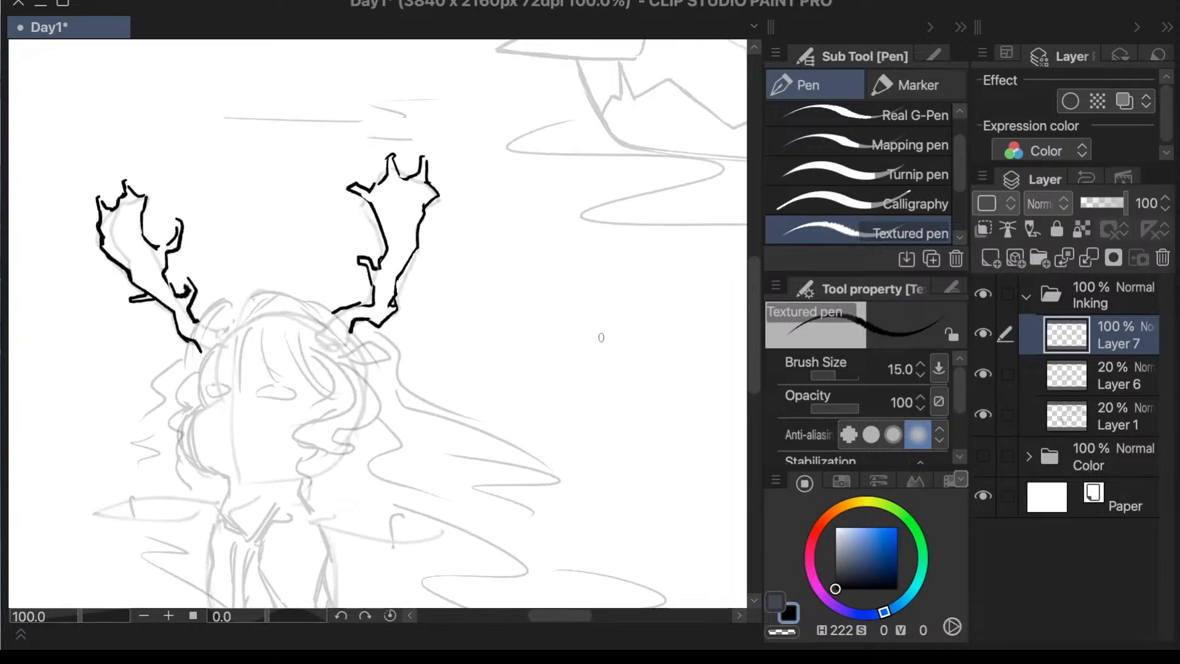
key("m")
mouse_move(448, 125)
left_mouse_down()
mouse_move(450, 396)
mouse_move(395, 127)
left_mouse_up()
key("ctrl+t")
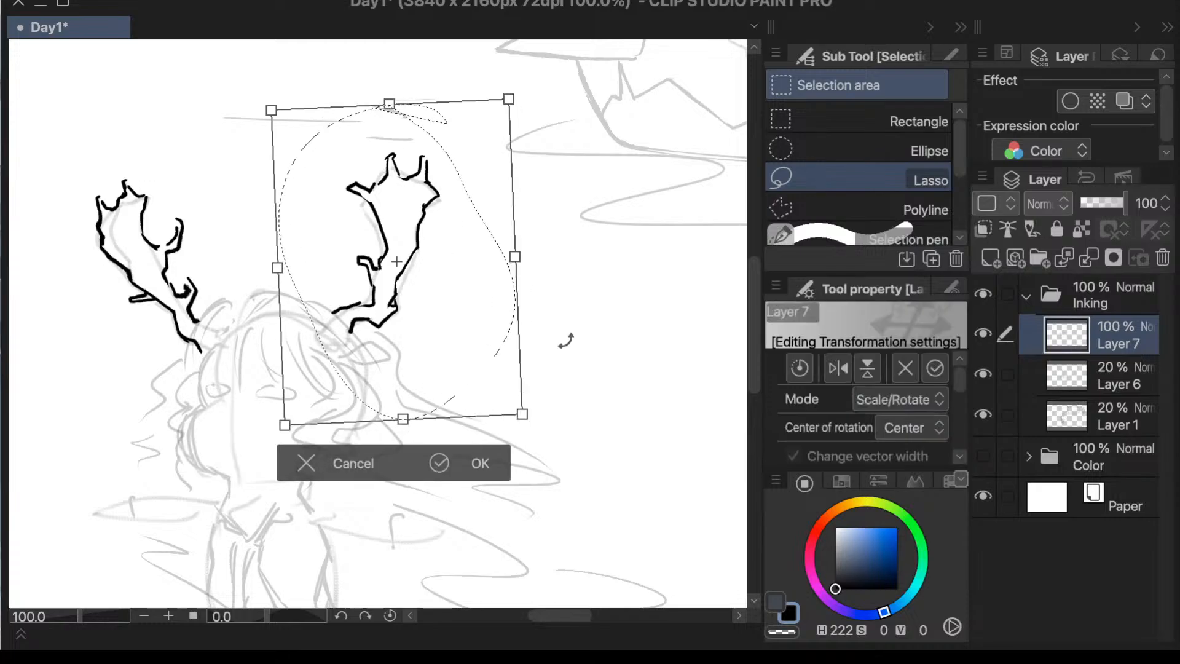
left_click_drag(565, 340, 559, 384)
left_click_drag(477, 443, 485, 461)
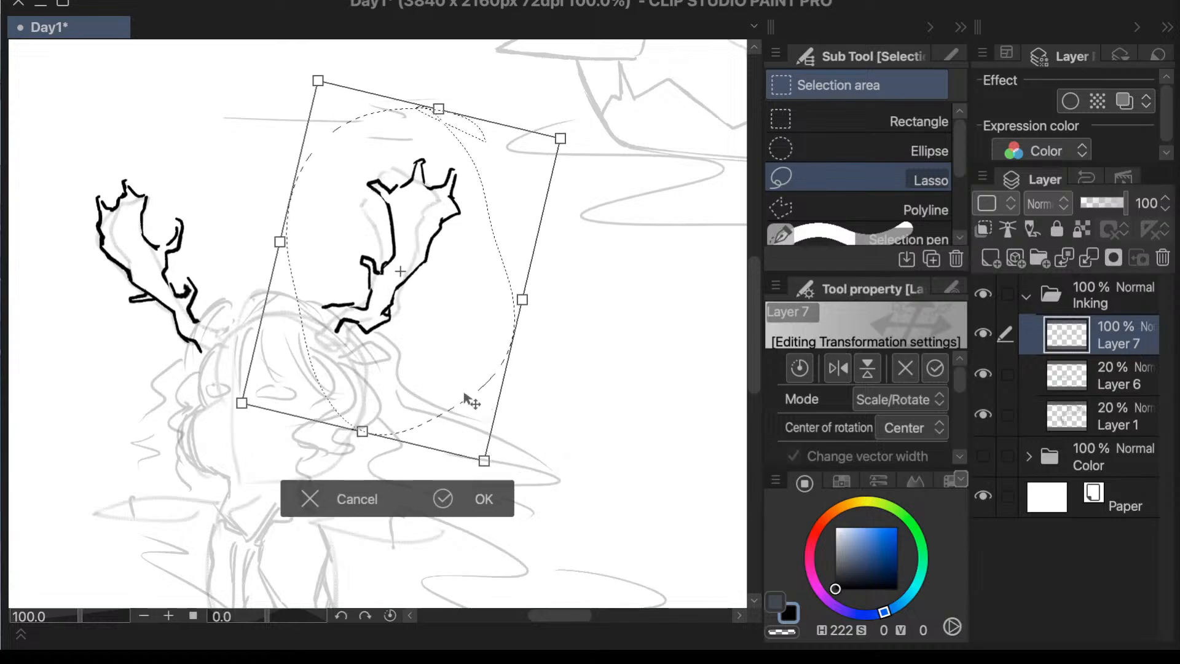
mouse_move(466, 389)
left_mouse_down()
mouse_move(462, 405)
mouse_move(469, 398)
left_mouse_up()
left_click(460, 514)
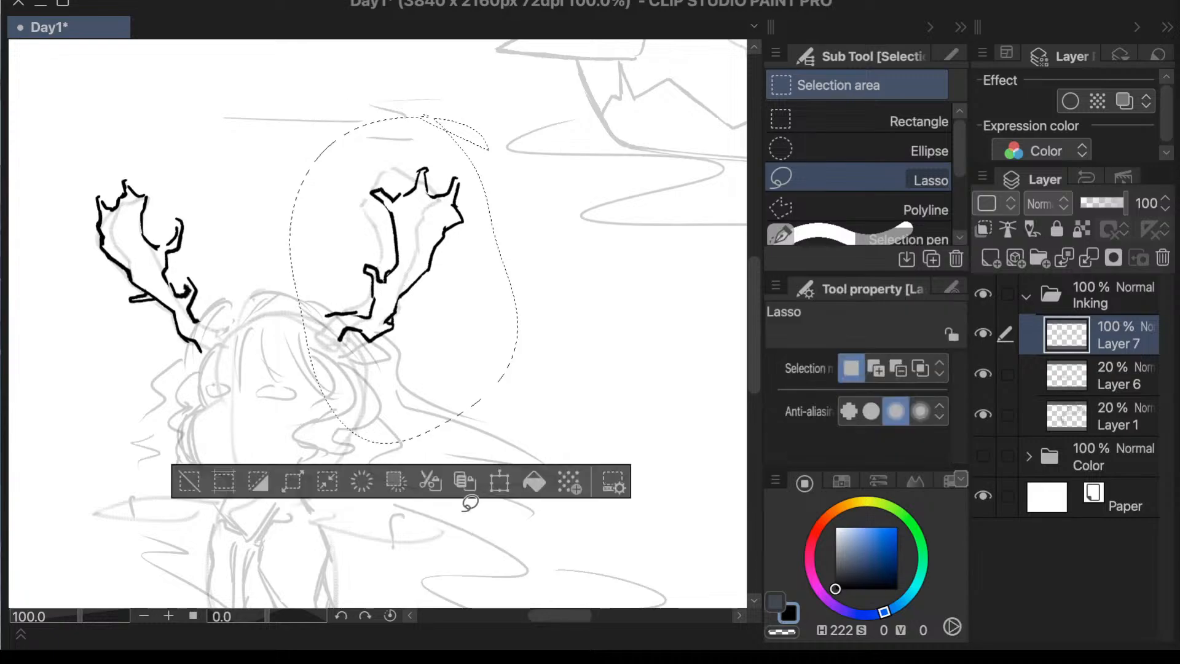
left_click(189, 481)
- Lasso the same antler without its base ends, rotate it slightly back toward upright, move it up, and deselect
mouse_move(503, 134)
left_mouse_down()
mouse_move(331, 173)
mouse_move(352, 272)
mouse_move(423, 388)
mouse_move(485, 175)
left_mouse_up()
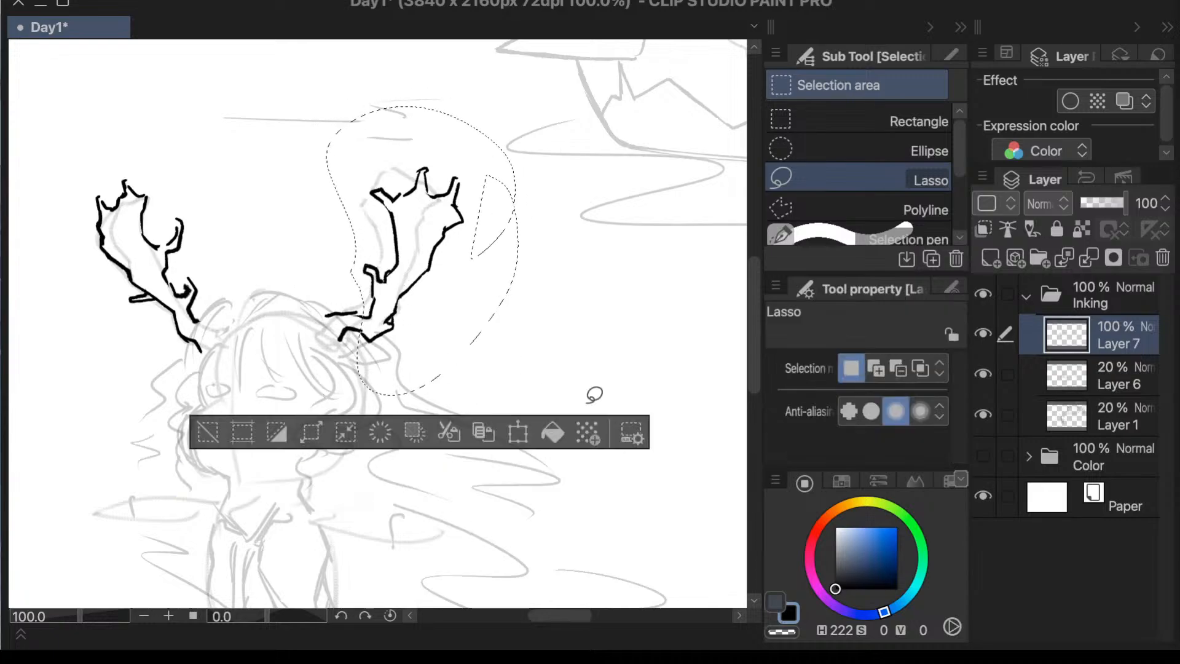
left_click(530, 433)
left_click_drag(553, 325, 552, 312)
left_click_drag(438, 313, 443, 296)
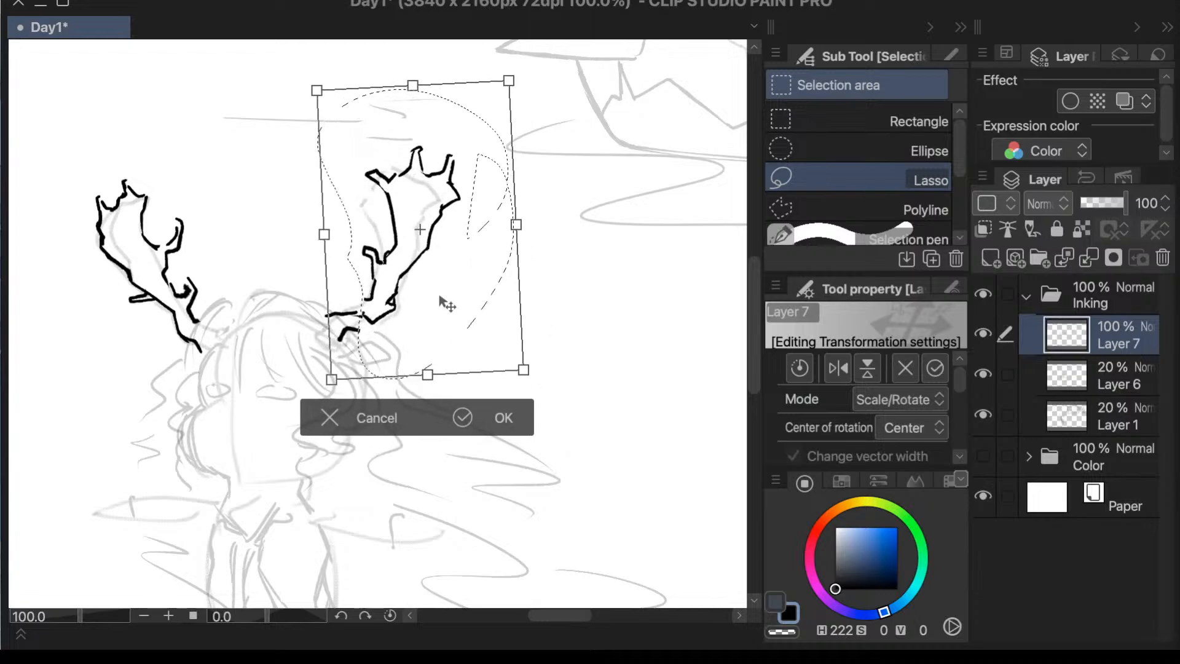
left_click(489, 420)
left_click(237, 418)
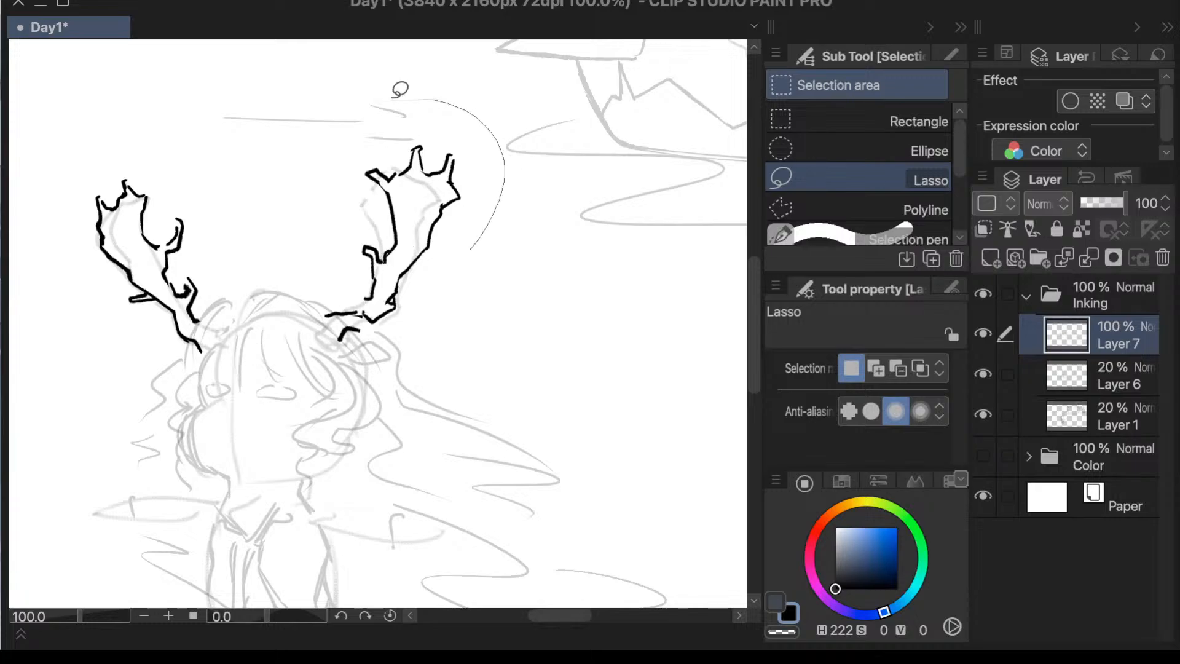
- Lasso the whole antler with its base ends and move it slightly down onto the head
mouse_move(400, 89)
left_mouse_down()
mouse_move(484, 146)
mouse_move(485, 162)
left_mouse_up()
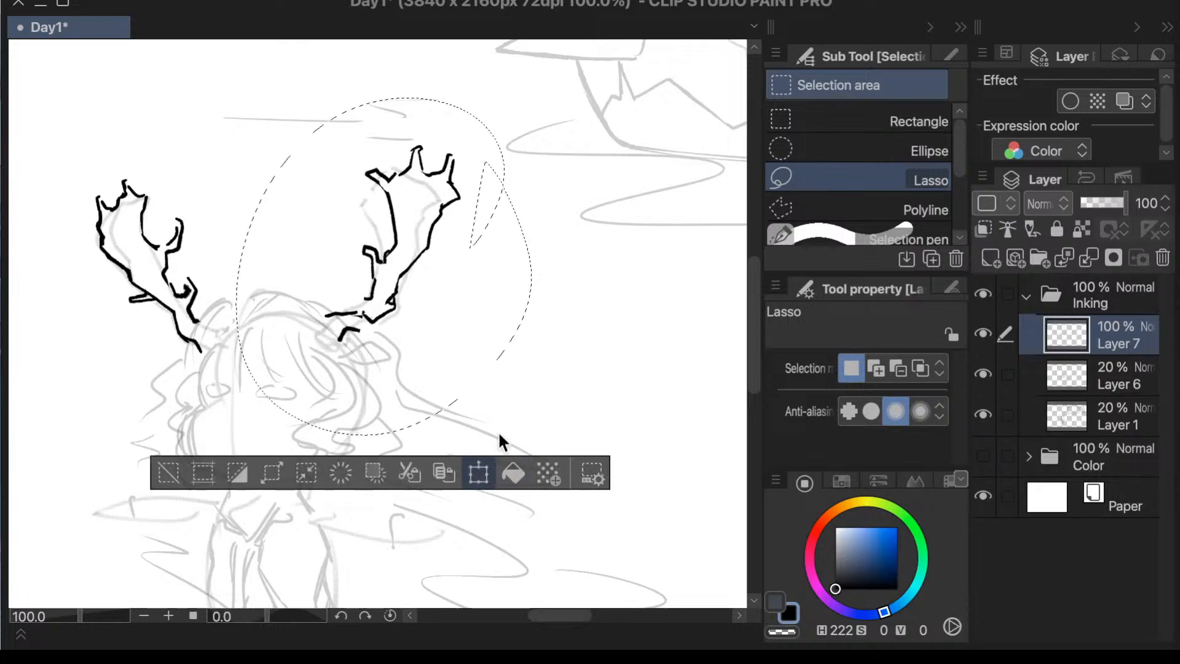
left_click(480, 472)
left_click_drag(451, 318, 454, 329)
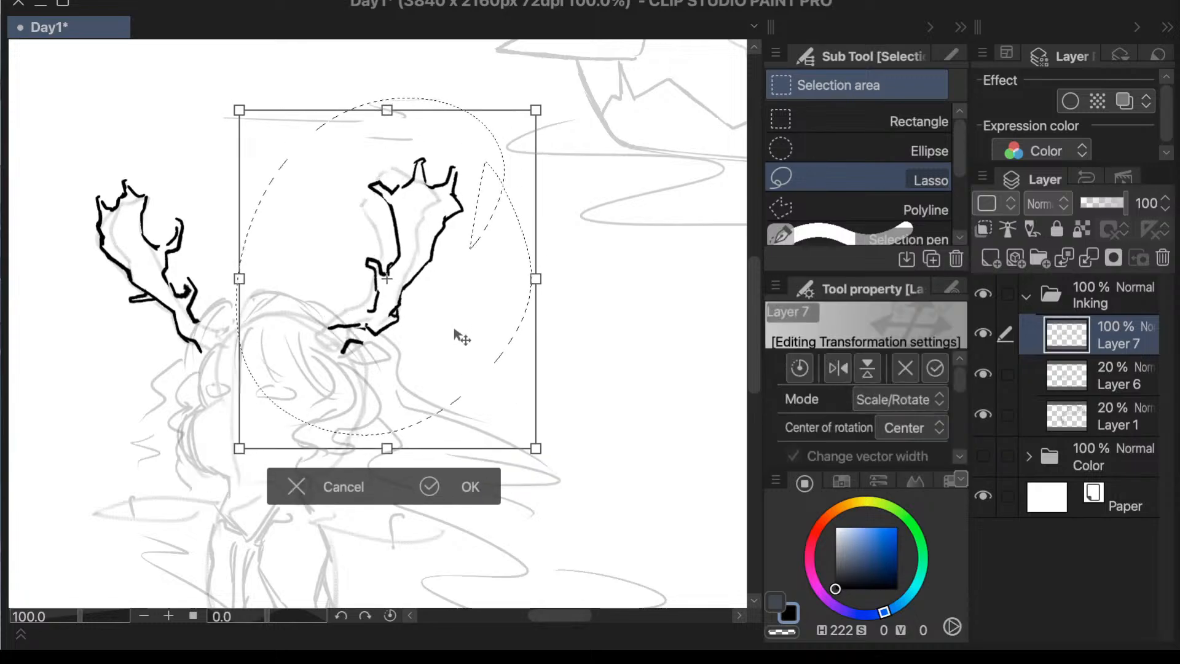
left_click(465, 481)
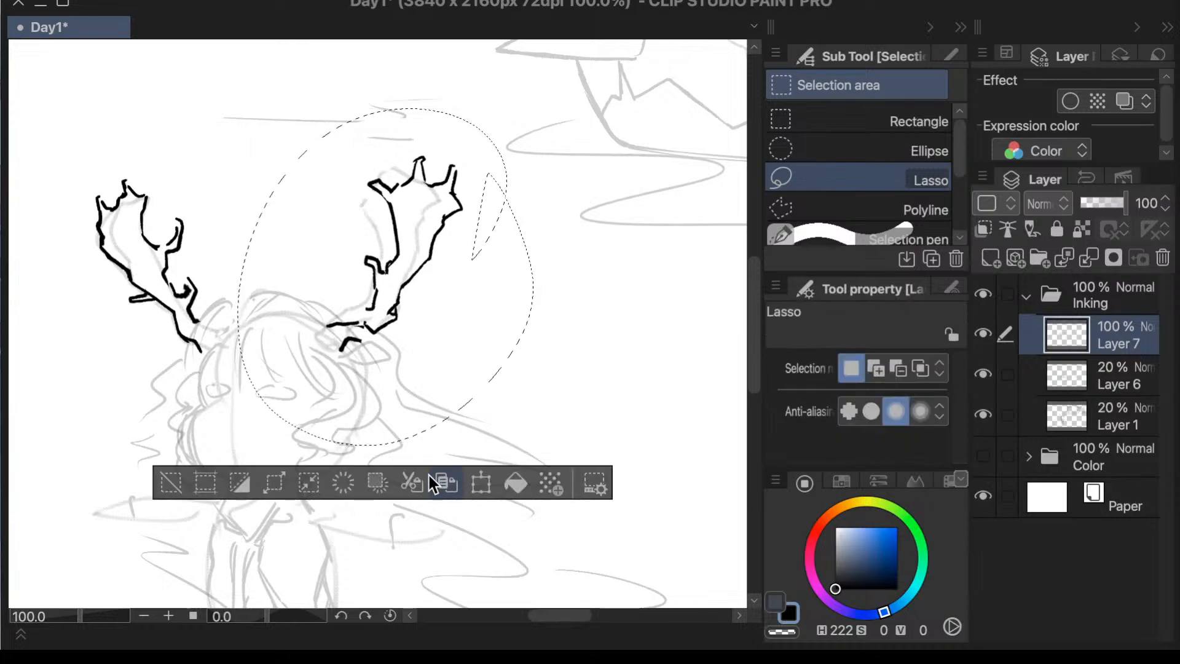
- Clear the selection, lasso the smaller antler, tilt it slightly outward and shift it down onto the head, and deselect
left_click(172, 484)
scroll(511, 245, "down", 3)
scroll(490, 381, "up", 1)
scroll(295, 201, "up", 3)
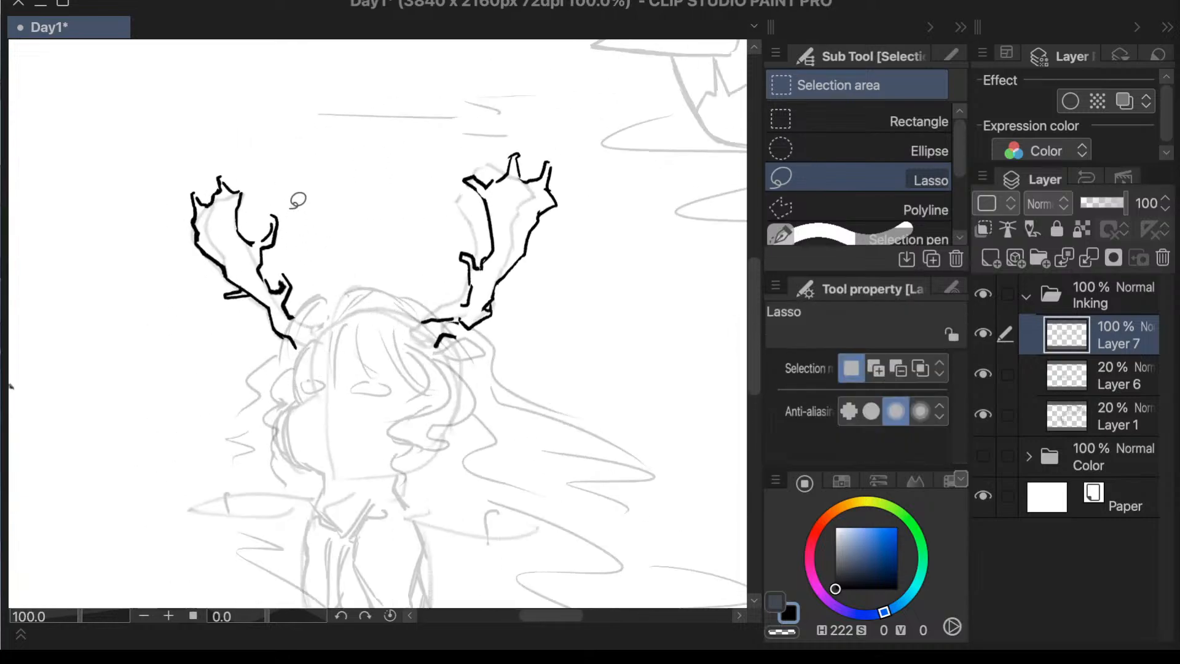
mouse_move(302, 238)
left_mouse_down()
mouse_move(312, 204)
mouse_move(143, 190)
mouse_move(315, 407)
mouse_move(342, 184)
left_mouse_up()
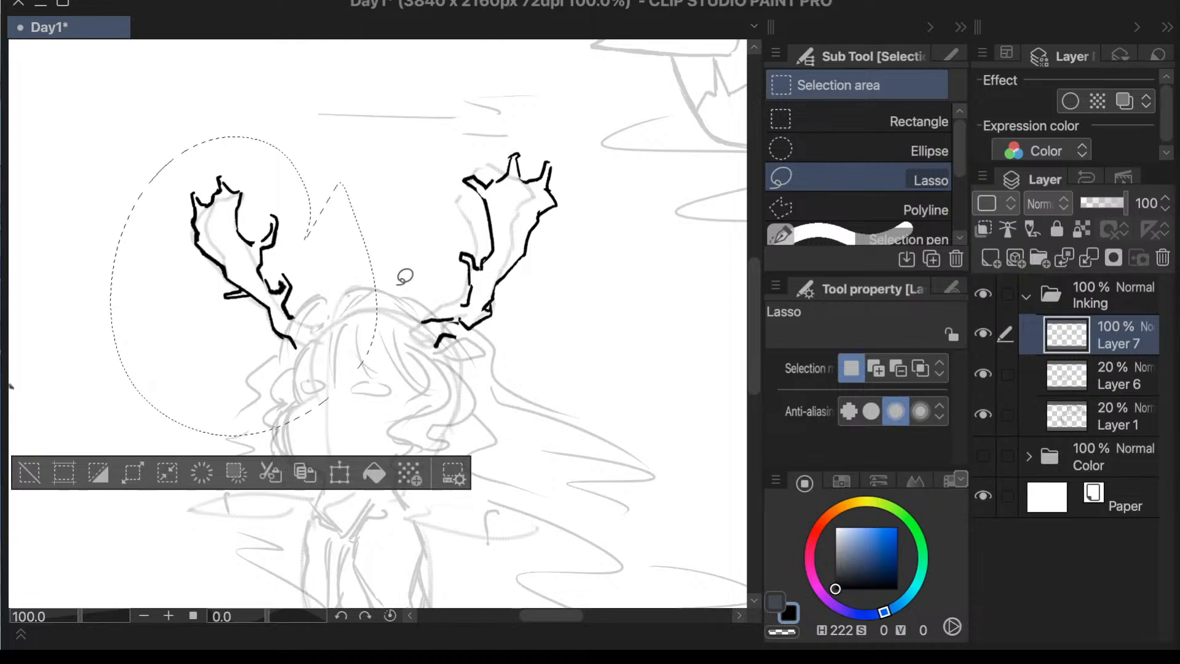
left_click(372, 478)
left_click_drag(112, 137, 138, 173)
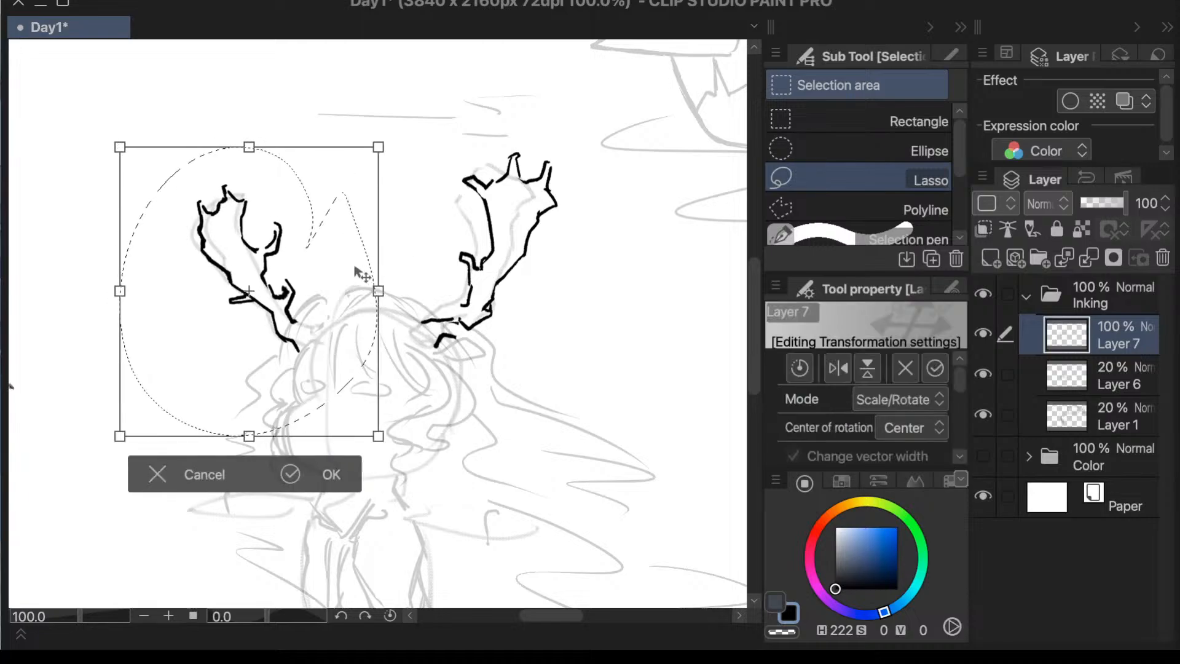
left_click_drag(363, 273, 339, 269)
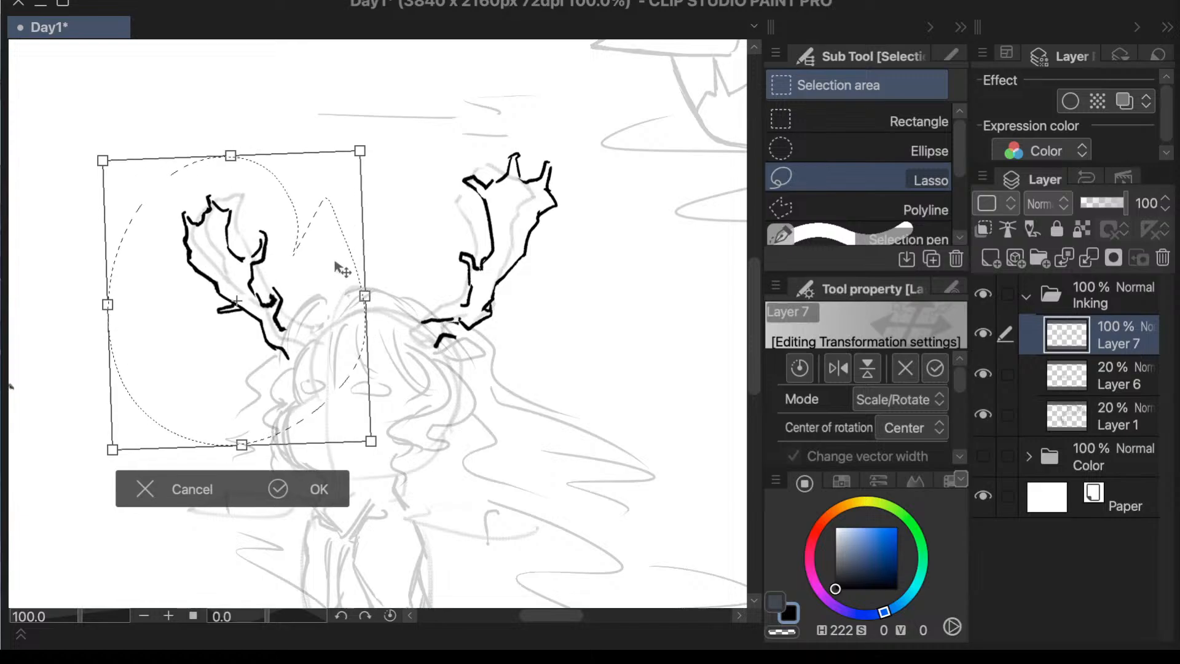
left_click(314, 489)
left_click(39, 485)
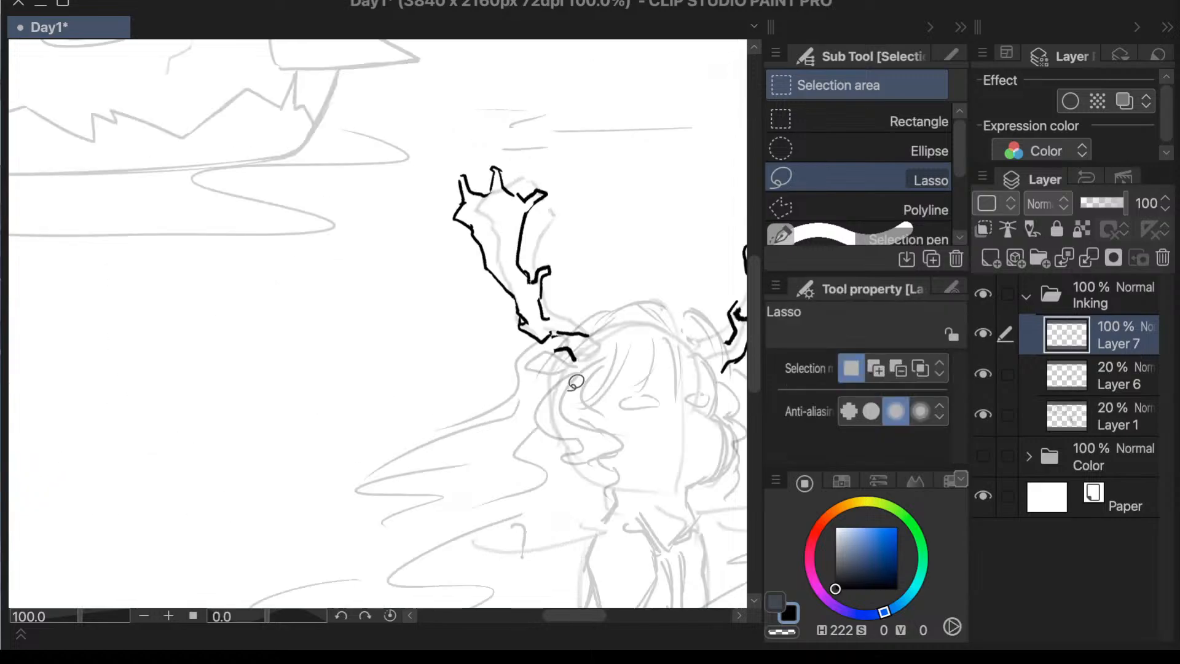
- Add a new layer above Layer 7 and ink the curved top of the head between the antlers with the Textured pen
scroll(576, 383, "down", 3)
scroll(695, 414, "up", 3)
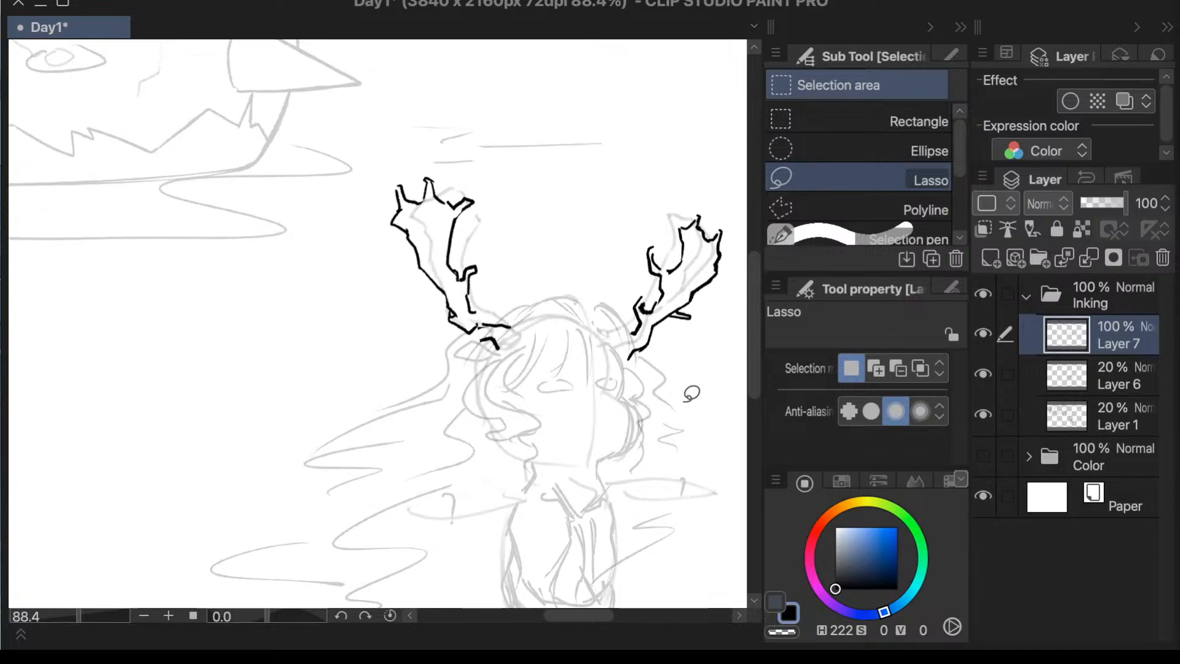
scroll(691, 394, "up", 2)
key("p")
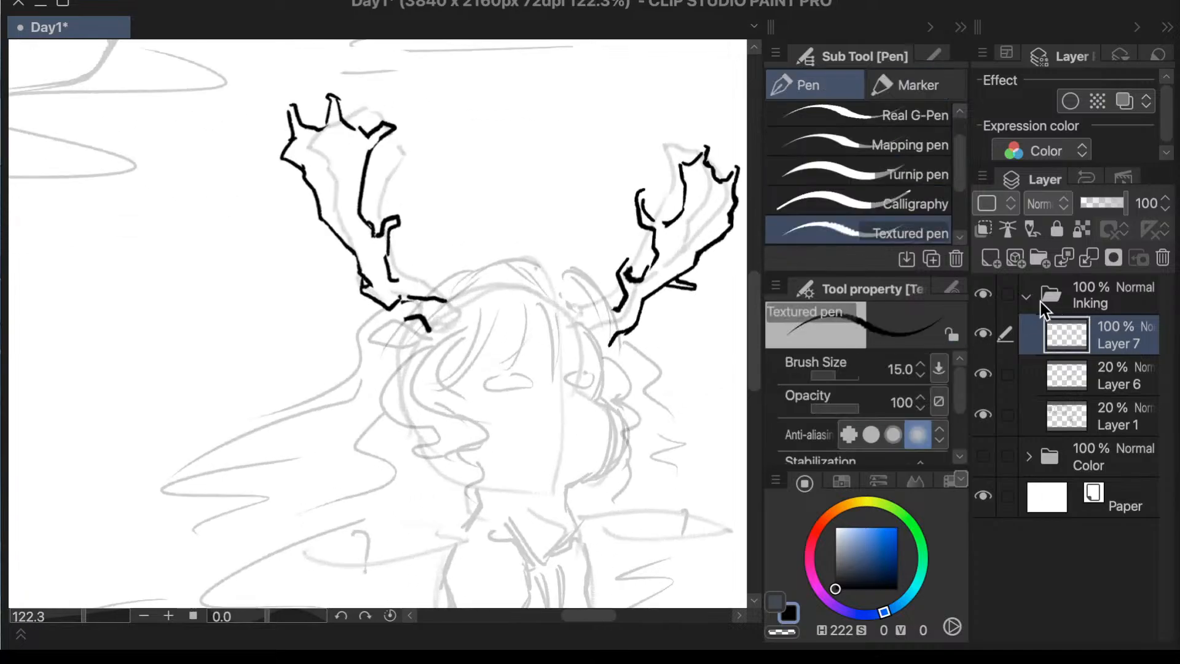
left_click(994, 260)
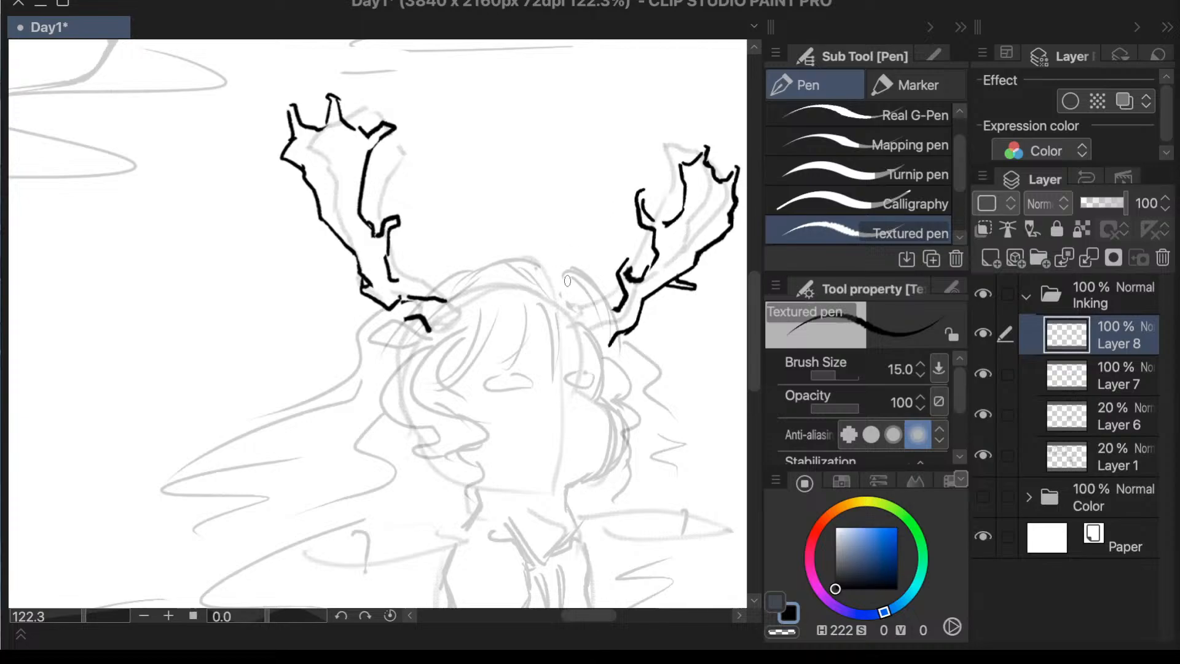
mouse_move(539, 257)
left_mouse_down()
mouse_move(574, 282)
mouse_move(568, 265)
mouse_move(581, 269)
mouse_move(614, 310)
left_mouse_up()
key("ctrl+z")
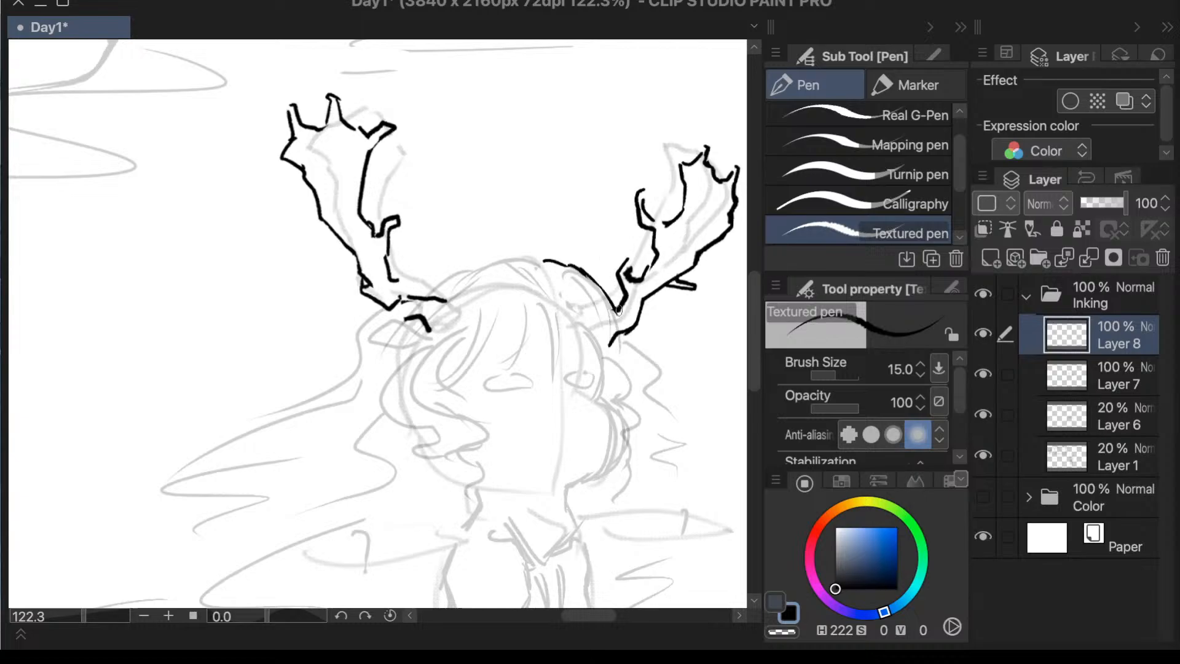
left_click_drag(616, 313, 626, 380)
left_click_drag(540, 259, 429, 290)
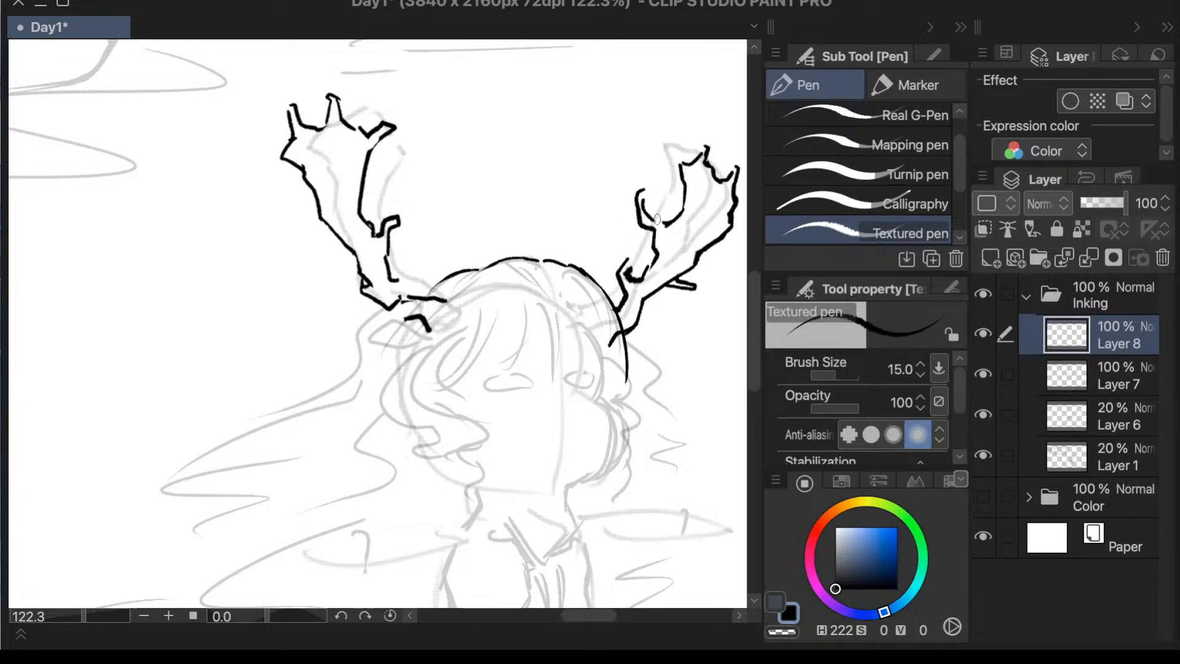
- On Layer 7, ink the pointed ear beneath the base of the larger antler
scroll(657, 219, "down", 3)
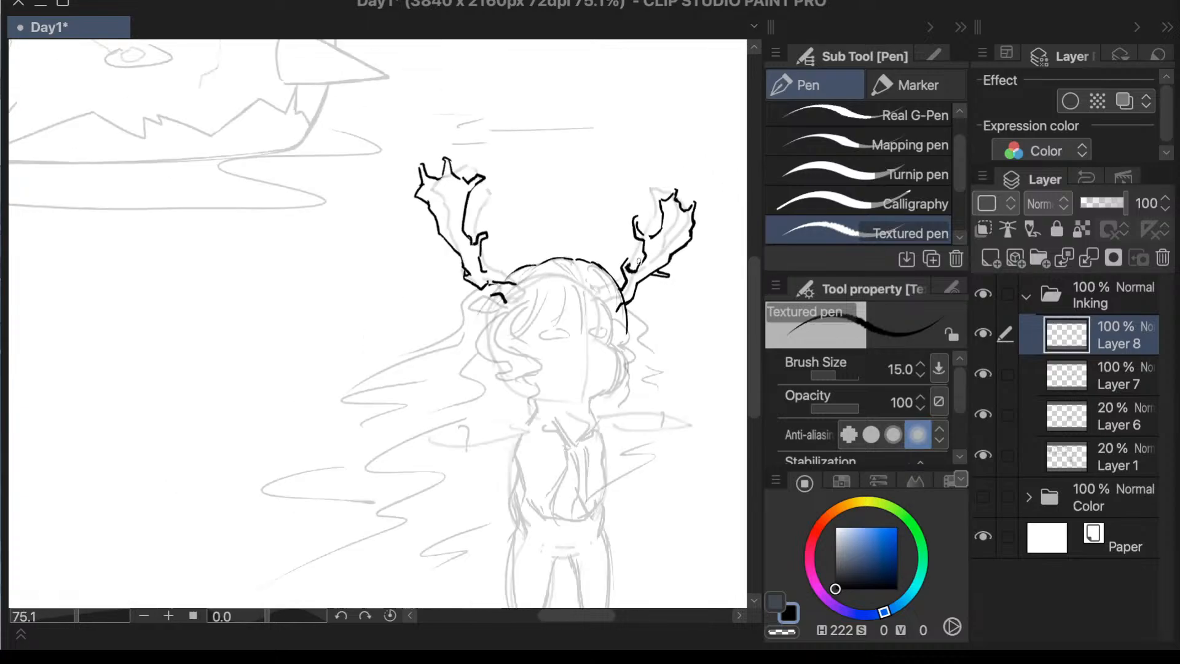
scroll(639, 261, "up", 3)
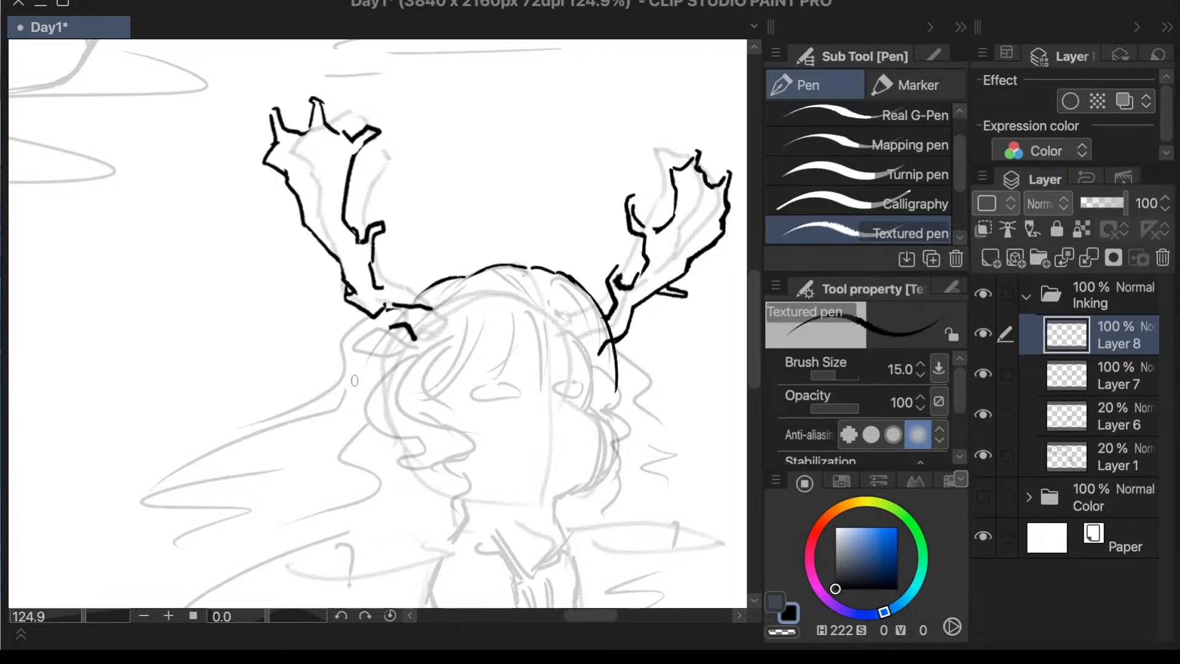
left_click(1071, 363)
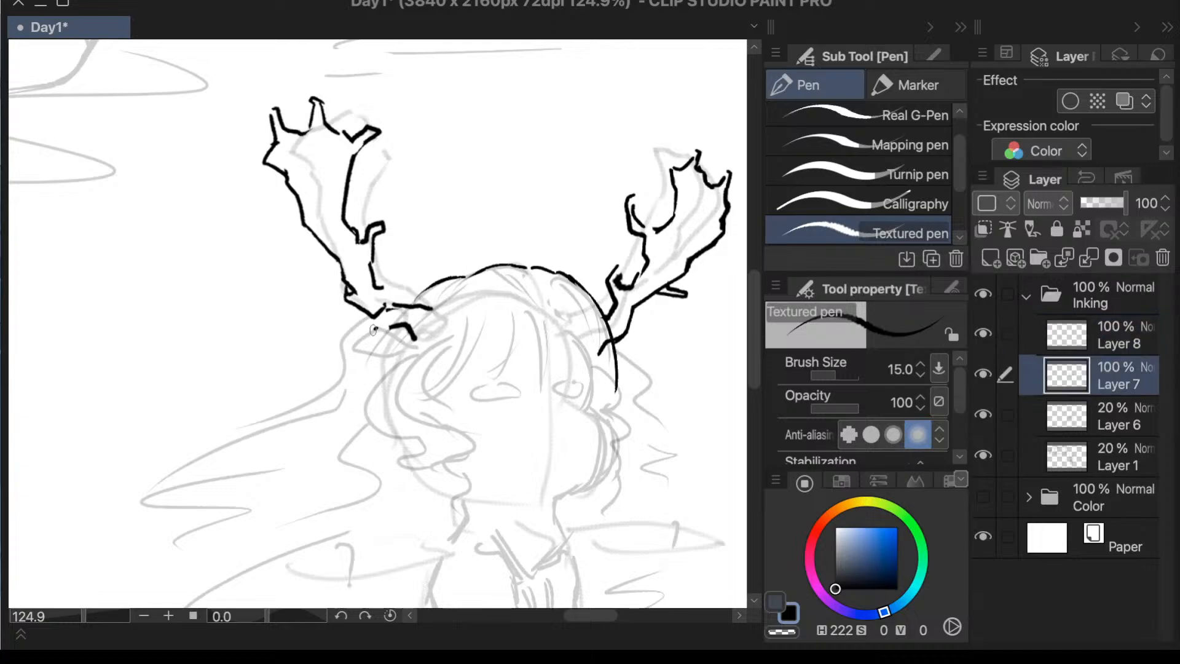
mouse_move(378, 325)
left_mouse_down()
mouse_move(340, 346)
mouse_move(400, 357)
mouse_move(384, 330)
mouse_move(416, 348)
left_mouse_up()
scroll(523, 462, "down", 3)
scroll(696, 420, "up", 2)
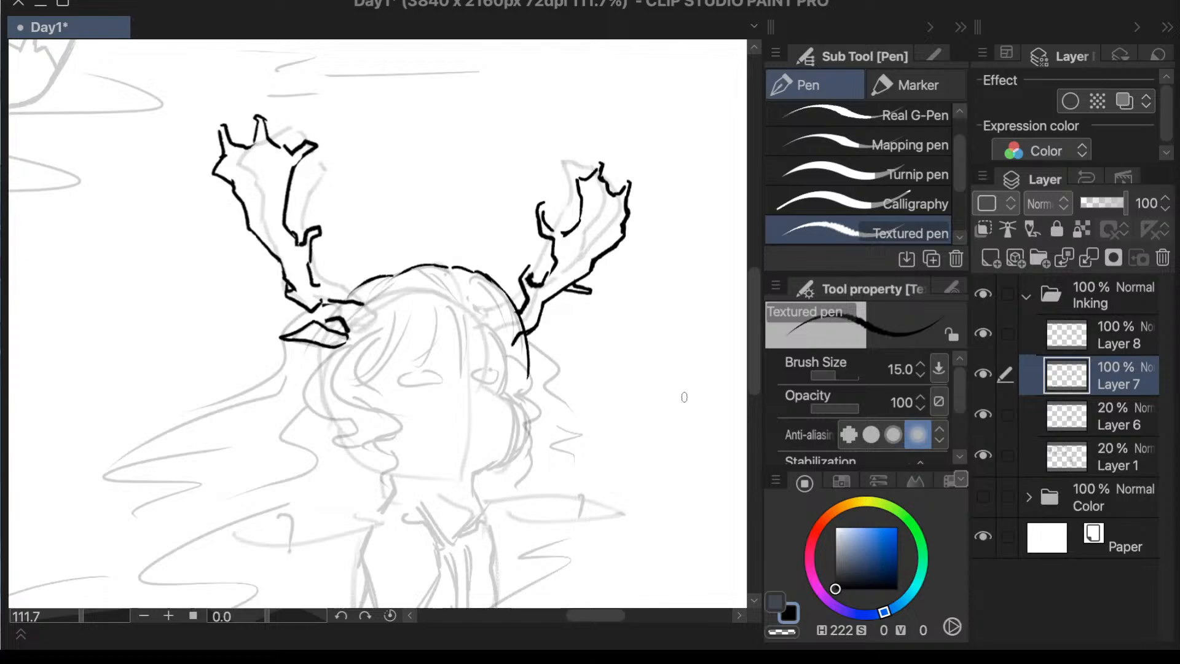
- Switch to the 山田ペン pen, undo a trial stroke over the face on Layer 7, and make Layer 8 active
key("period")
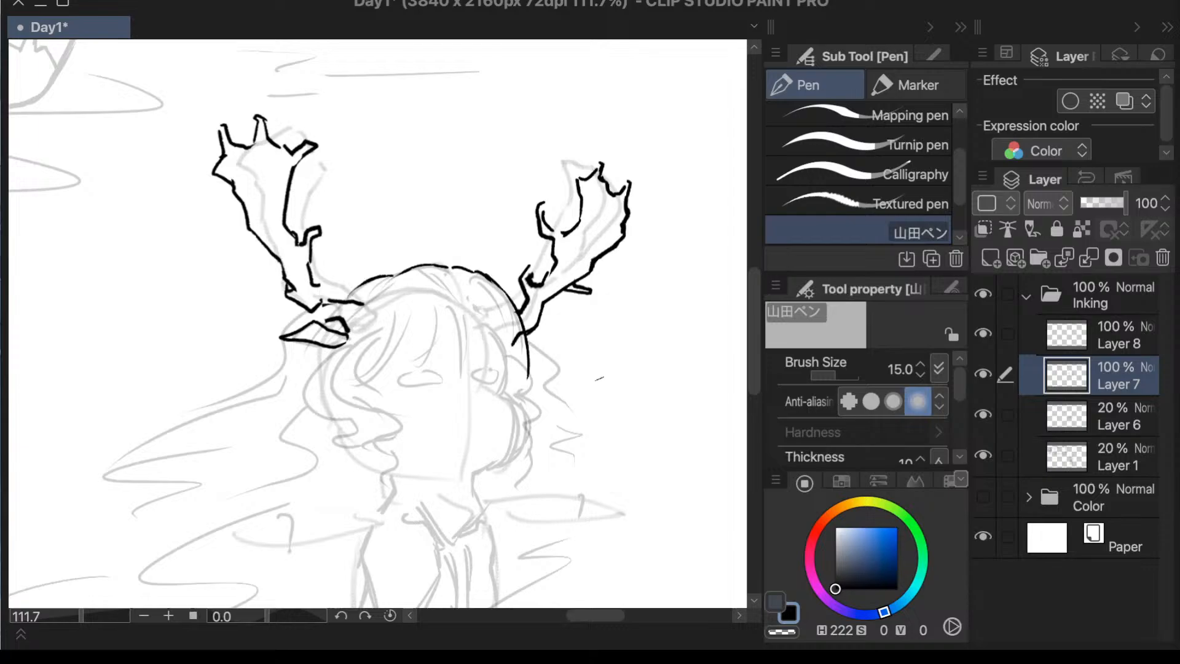
mouse_move(455, 272)
left_mouse_down()
mouse_move(471, 314)
mouse_move(447, 381)
left_mouse_up()
key("ctrl+z")
key("ctrl+z")
left_click(983, 375)
left_click(980, 375)
left_click(1055, 337)
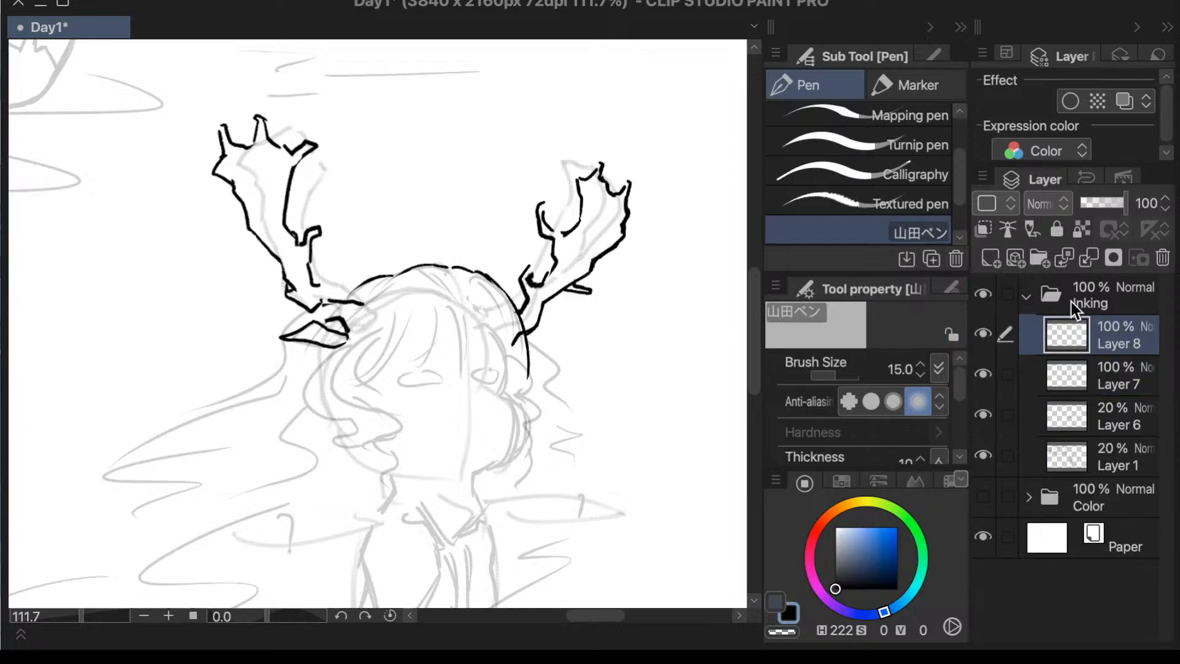
left_click(983, 334)
left_click(983, 335)
left_click_drag(392, 384, 386, 424)
key("ctrl+z")
left_click_drag(375, 379, 386, 464)
mouse_move(375, 387)
left_mouse_down()
mouse_move(370, 420)
mouse_move(409, 504)
left_mouse_up()
scroll(516, 296, "down", 3)
scroll(434, 424, "down", 1)
scroll(438, 451, "up", 2)
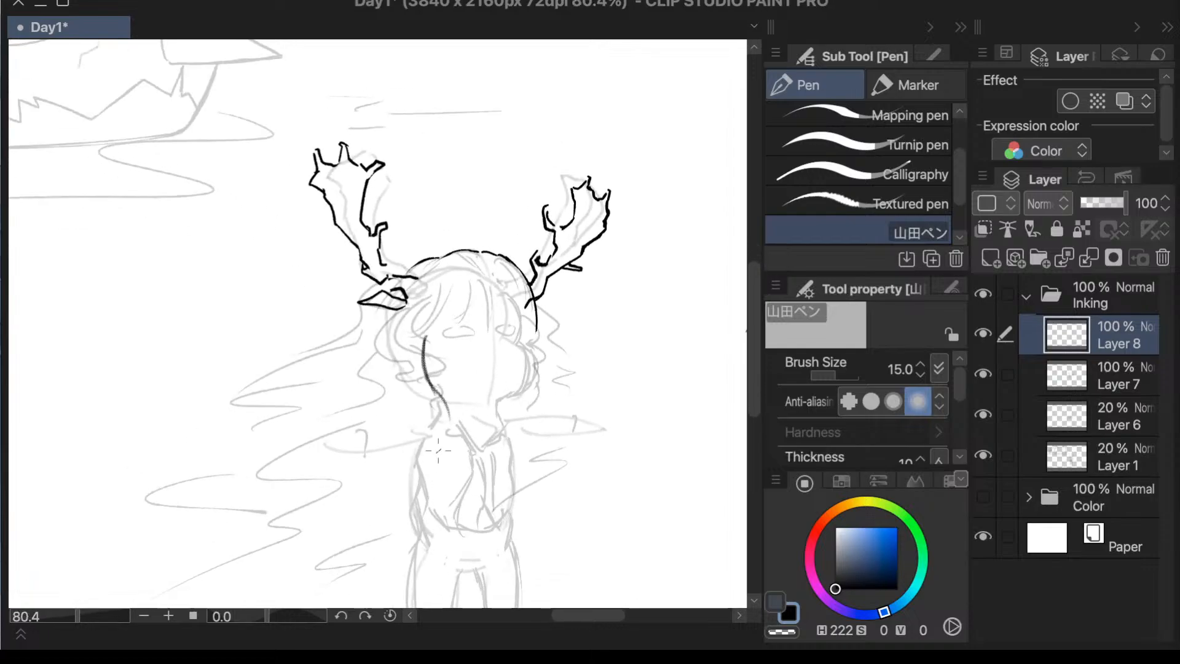
left_click_drag(447, 411, 262, 510)
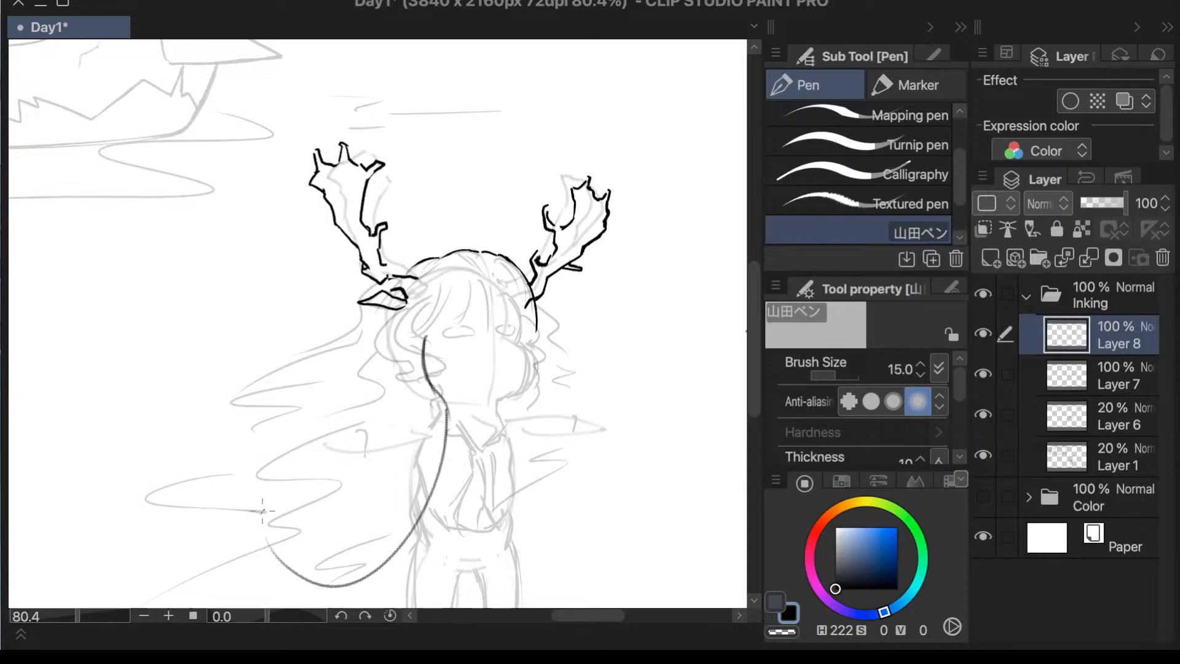
scroll(511, 374, "down", 4)
scroll(488, 469, "up", 3)
key("ctrl+z")
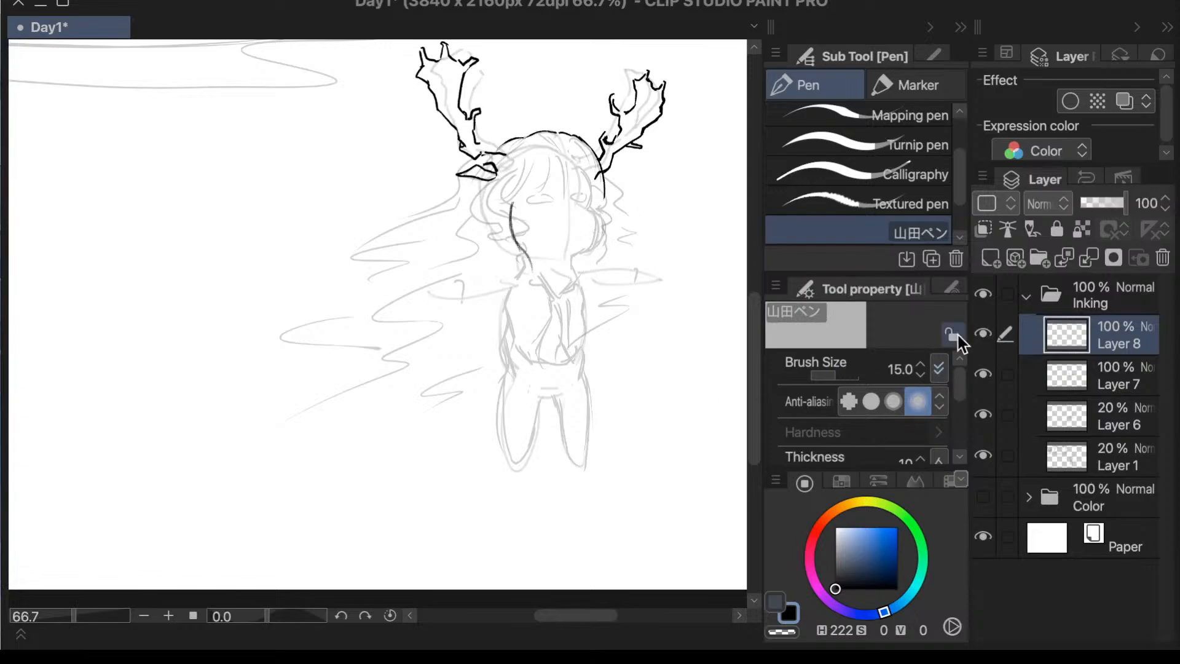
key("ctrl+z")
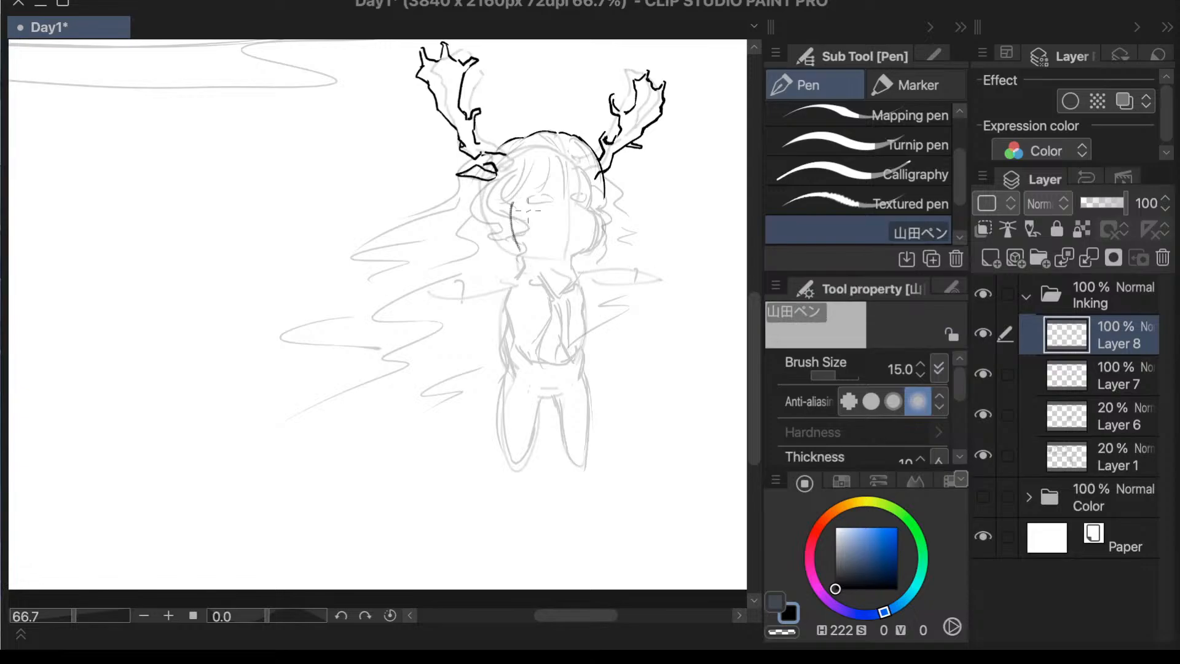
left_click_drag(514, 203, 522, 251)
key("ctrl+z")
- Draw a long hair strand from the cheek past the hip and add the lowest windblown lock tips on Layer 8
mouse_move(516, 203)
left_mouse_down()
mouse_move(518, 320)
mouse_move(446, 421)
left_mouse_up()
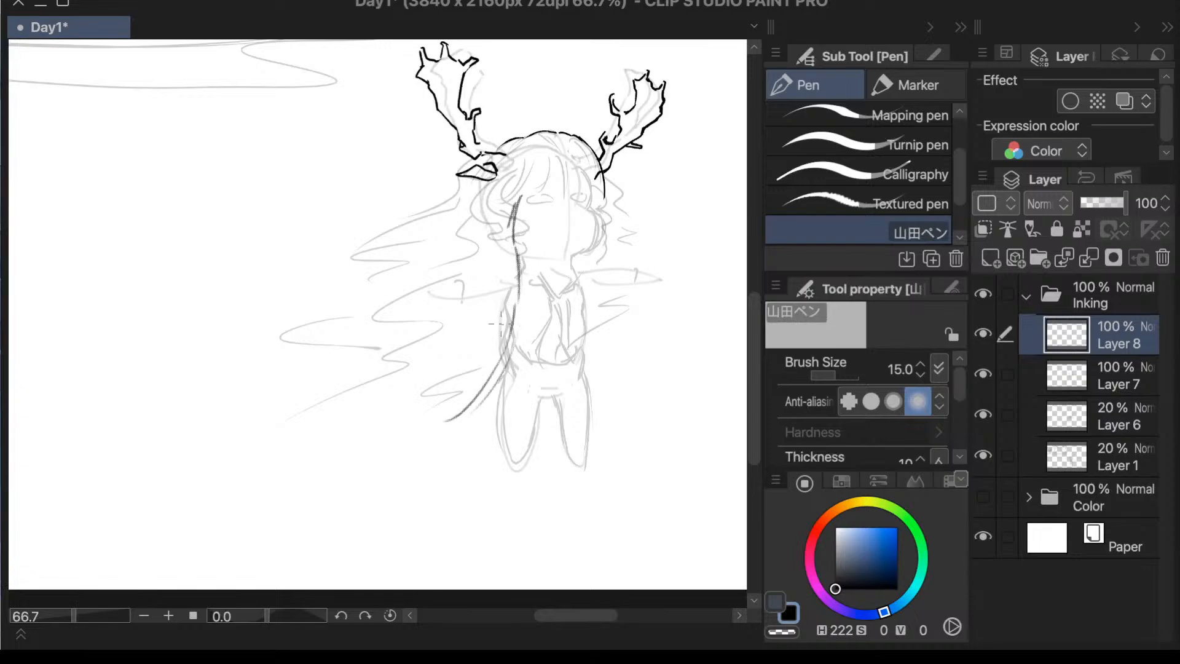
left_click_drag(486, 324, 385, 413)
left_click_drag(375, 396, 384, 407)
mouse_move(485, 357)
left_mouse_down()
mouse_move(445, 400)
mouse_move(468, 392)
left_mouse_up()
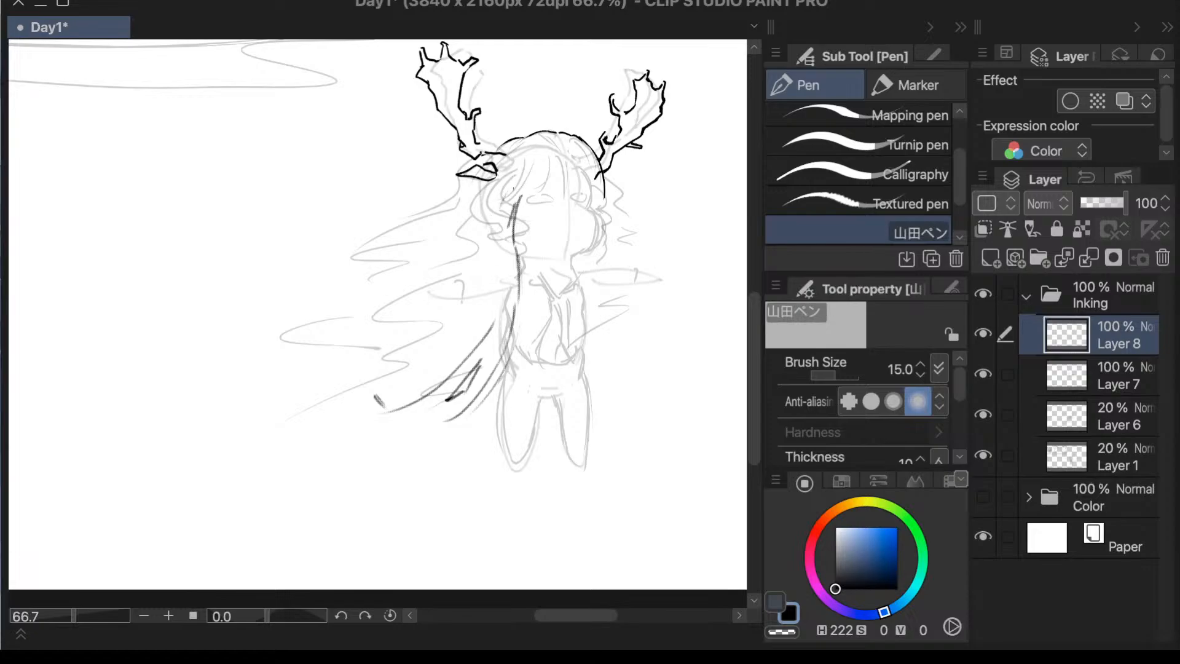
- Draw short overlapping hair strands from the crown down beside the face, undoing the misplaced strokes
left_click_drag(512, 188, 499, 276)
mouse_move(499, 221)
left_mouse_down()
mouse_move(502, 280)
mouse_move(448, 365)
left_mouse_up()
key("ctrl+z")
key("ctrl+z")
left_click_drag(498, 223, 408, 326)
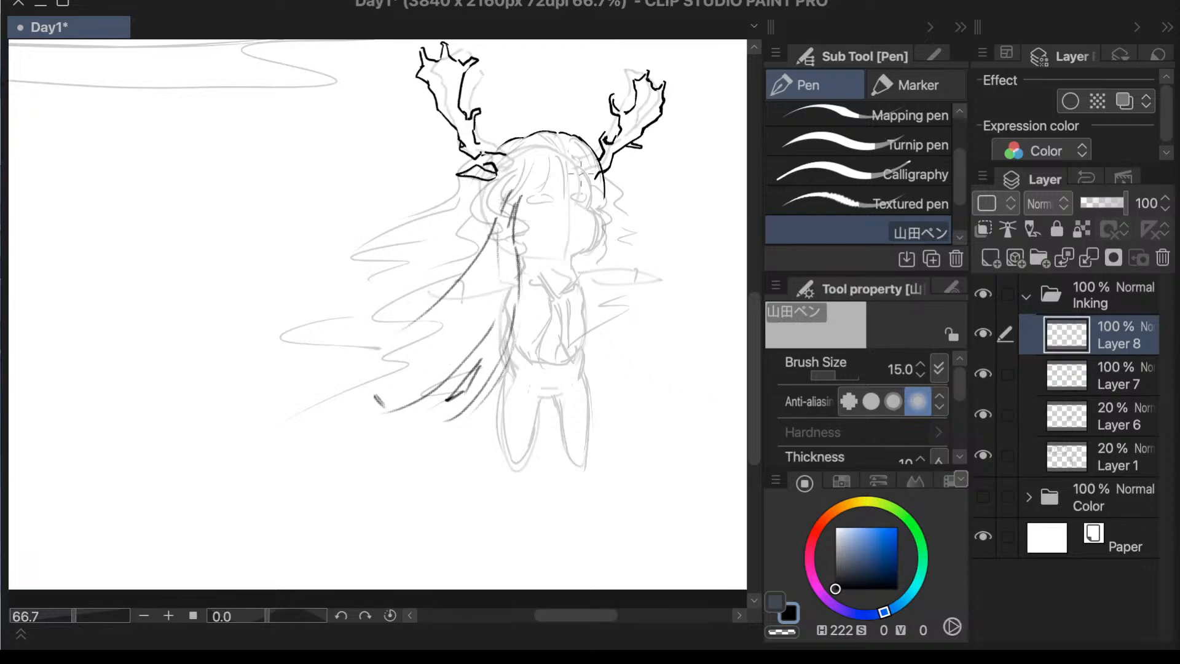
key("ctrl+z")
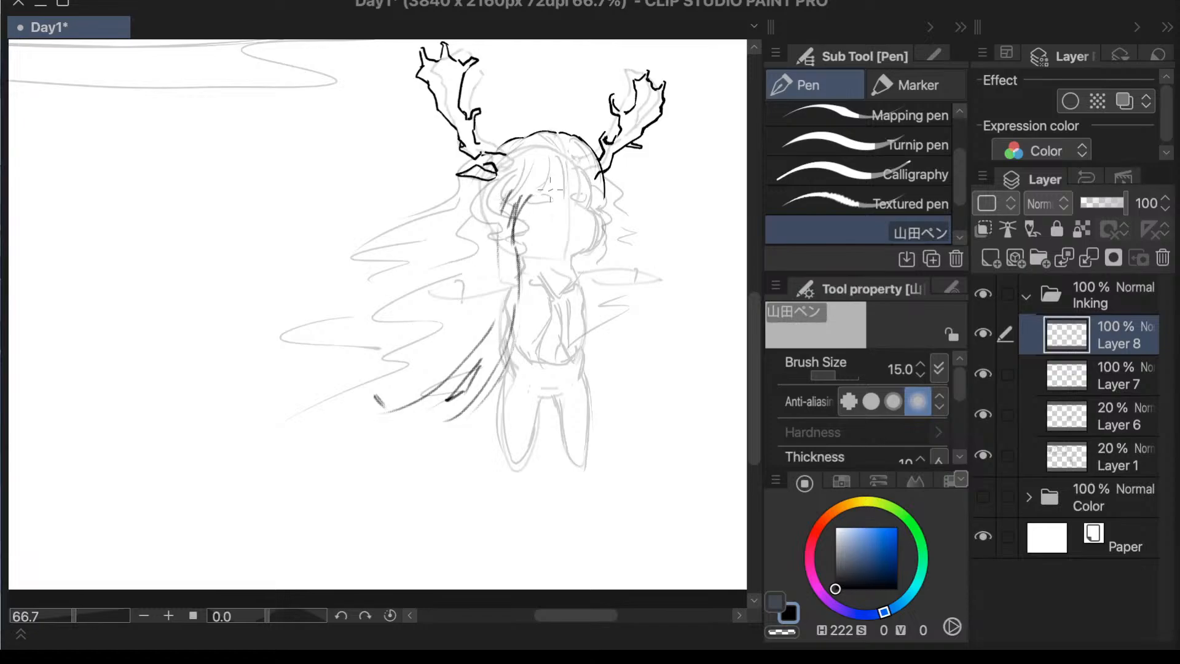
left_click_drag(543, 180, 517, 234)
key("ctrl+z")
left_click_drag(534, 177, 515, 226)
mouse_move(539, 173)
left_mouse_down()
mouse_move(515, 202)
mouse_move(512, 182)
mouse_move(500, 196)
left_mouse_up()
left_click_drag(548, 151, 507, 170)
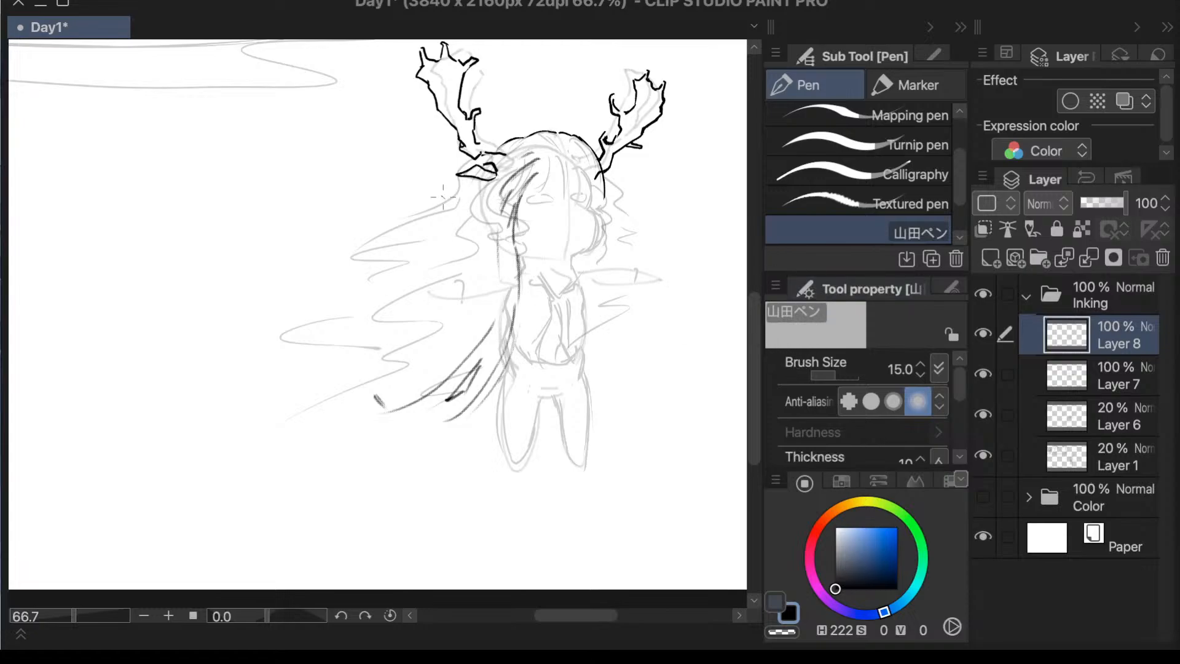
- Draw the upper windblown hair lock sweeping outward from below the ear into a curved tip, undoing the trial strokes beneath it
left_click_drag(447, 198, 347, 274)
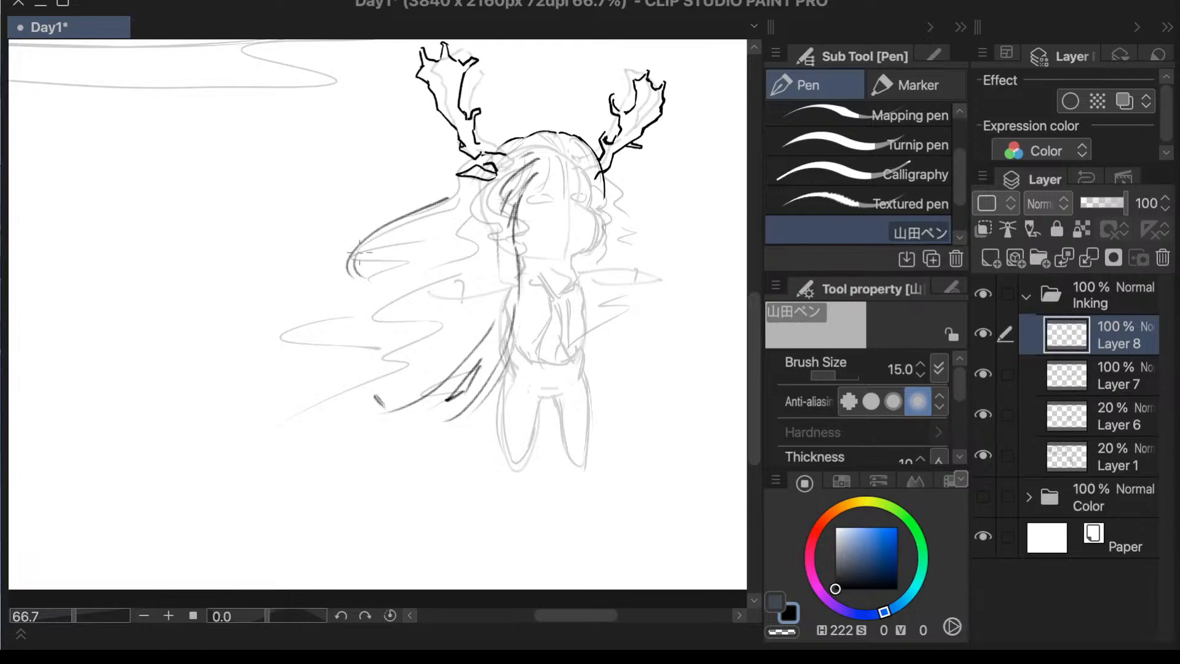
left_click_drag(361, 252, 381, 299)
key("ctrl+z")
left_click_drag(373, 318, 336, 345)
key("ctrl+z")
mouse_move(392, 249)
left_mouse_down()
mouse_move(390, 267)
mouse_move(299, 295)
left_mouse_up()
key("ctrl+z")
mouse_move(372, 242)
left_mouse_down()
mouse_move(373, 295)
mouse_move(379, 240)
mouse_move(242, 308)
left_mouse_up()
key("ctrl+z")
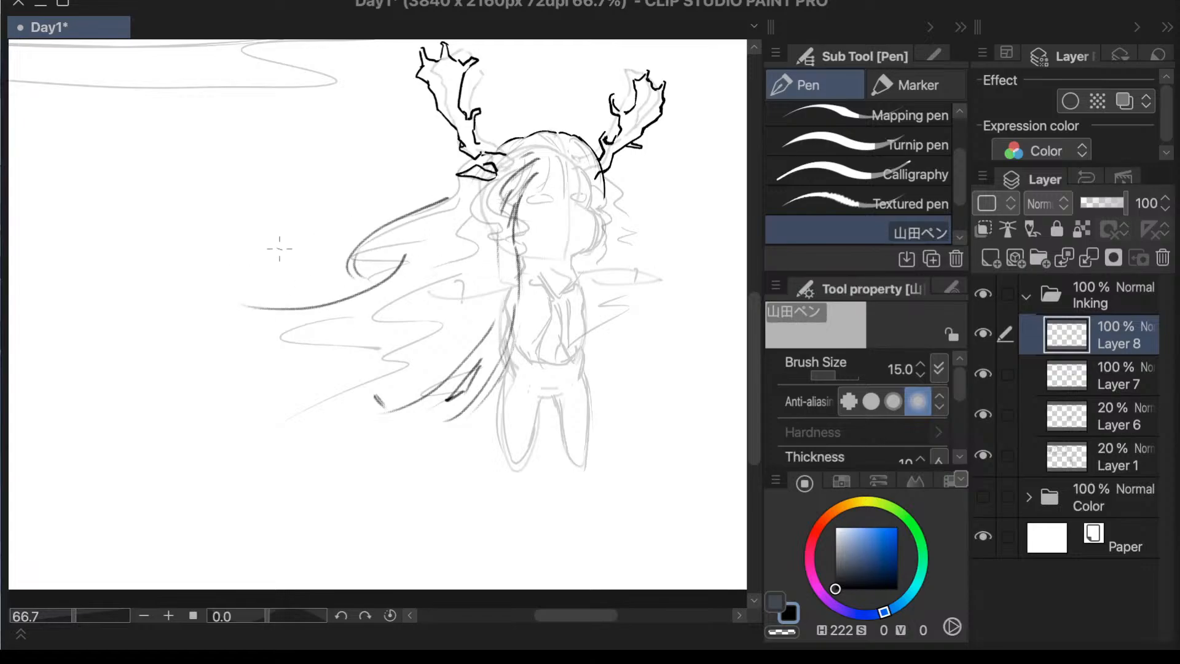
key("ctrl+z")
- Draw the long middle hair lock from shoulder height outward to a curled tip, undoing the extra strokes around its end
mouse_move(449, 274)
left_mouse_down()
mouse_move(271, 316)
mouse_move(279, 351)
left_mouse_up()
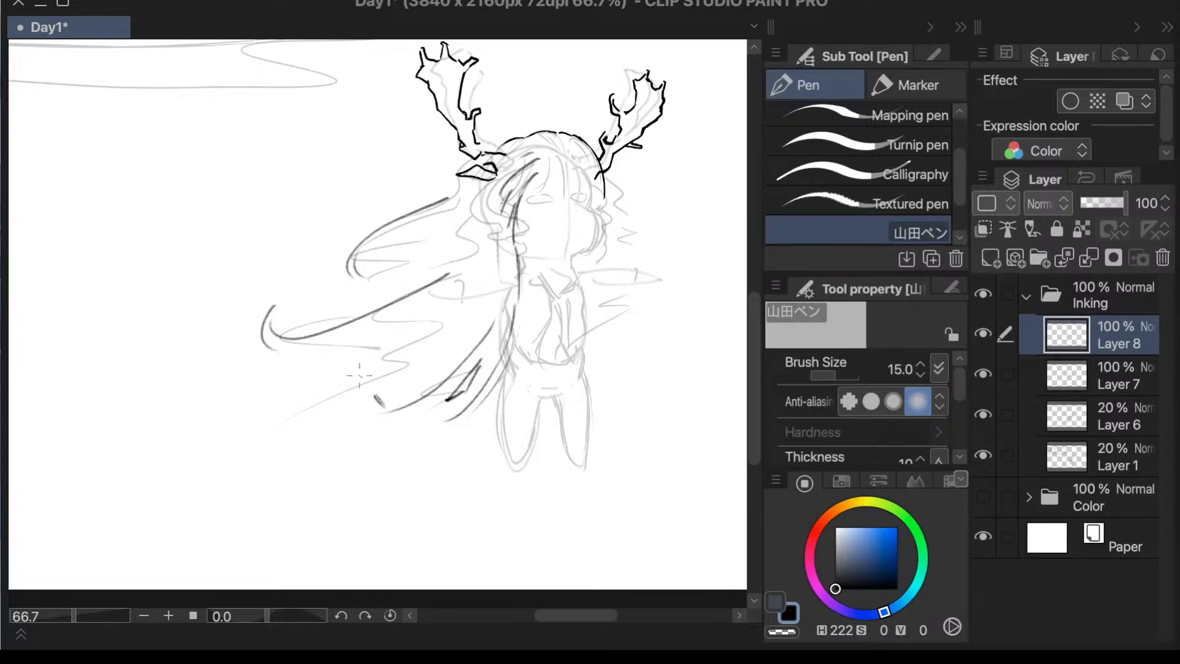
mouse_move(281, 339)
left_mouse_down()
mouse_move(287, 359)
mouse_move(472, 312)
left_mouse_up()
key("ctrl+z")
mouse_move(276, 349)
left_mouse_down()
mouse_move(326, 348)
mouse_move(499, 274)
mouse_move(485, 295)
mouse_move(425, 299)
mouse_move(372, 389)
left_mouse_up()
key("ctrl+z")
key("ctrl+z")
- Draw a lower hair lock beneath the long middle one with a hooked tip, undoing the stray inner strands
mouse_move(420, 309)
left_mouse_down()
mouse_move(291, 391)
mouse_move(291, 377)
left_mouse_up()
left_click_drag(413, 310, 290, 374)
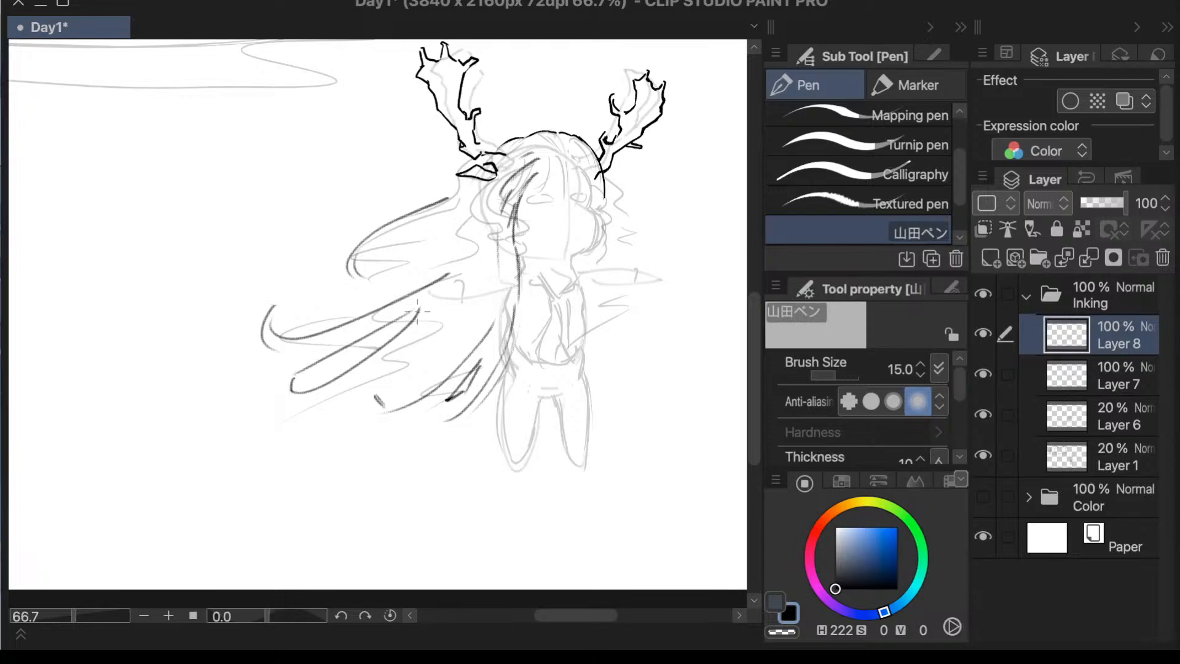
key("ctrl+z")
left_click_drag(415, 307, 326, 363)
mouse_move(455, 303)
left_mouse_down()
mouse_move(406, 364)
mouse_move(441, 365)
left_mouse_up()
key("ctrl+z")
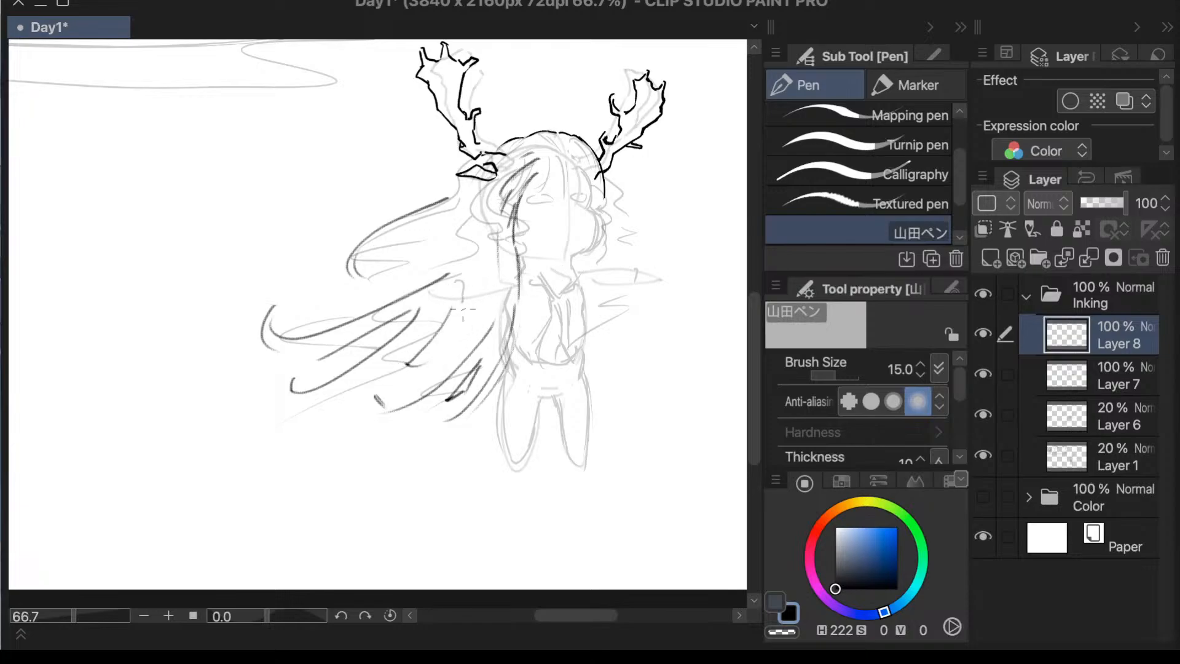
left_click_drag(465, 306, 435, 355)
key("ctrl+z")
key("ctrl+z")
- Draw the underside of the upper hair lock, sweeping from beside the head out past its curved tip to a small hook
left_click_drag(465, 223, 376, 294)
key("ctrl+z")
left_click_drag(466, 222, 339, 296)
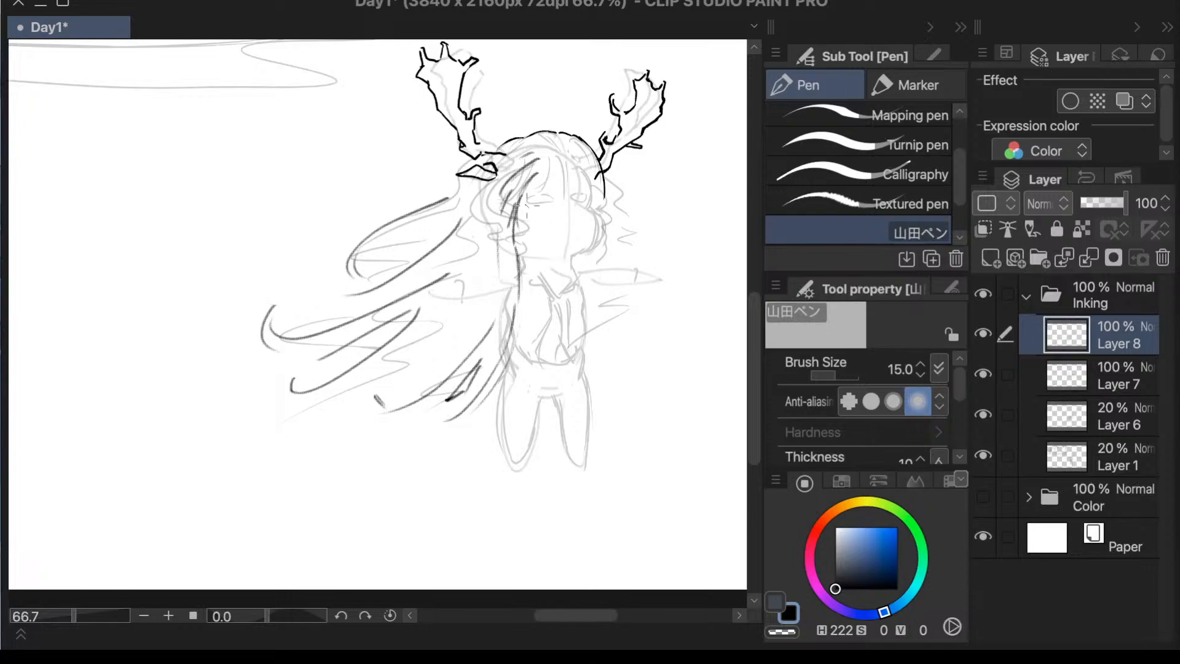
key("ctrl+z")
mouse_move(467, 218)
left_mouse_down()
mouse_move(307, 276)
mouse_move(316, 281)
left_mouse_up()
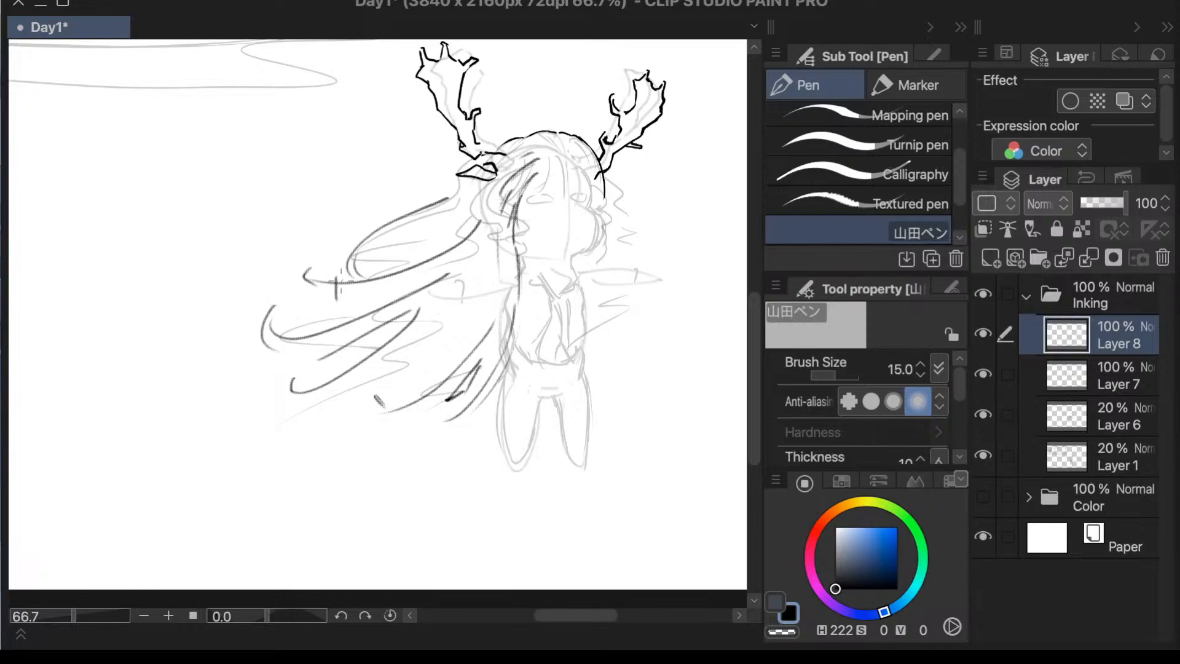
left_click_drag(333, 294, 369, 301)
scroll(515, 255, "down", 1)
left_click_drag(673, 230, 731, 229)
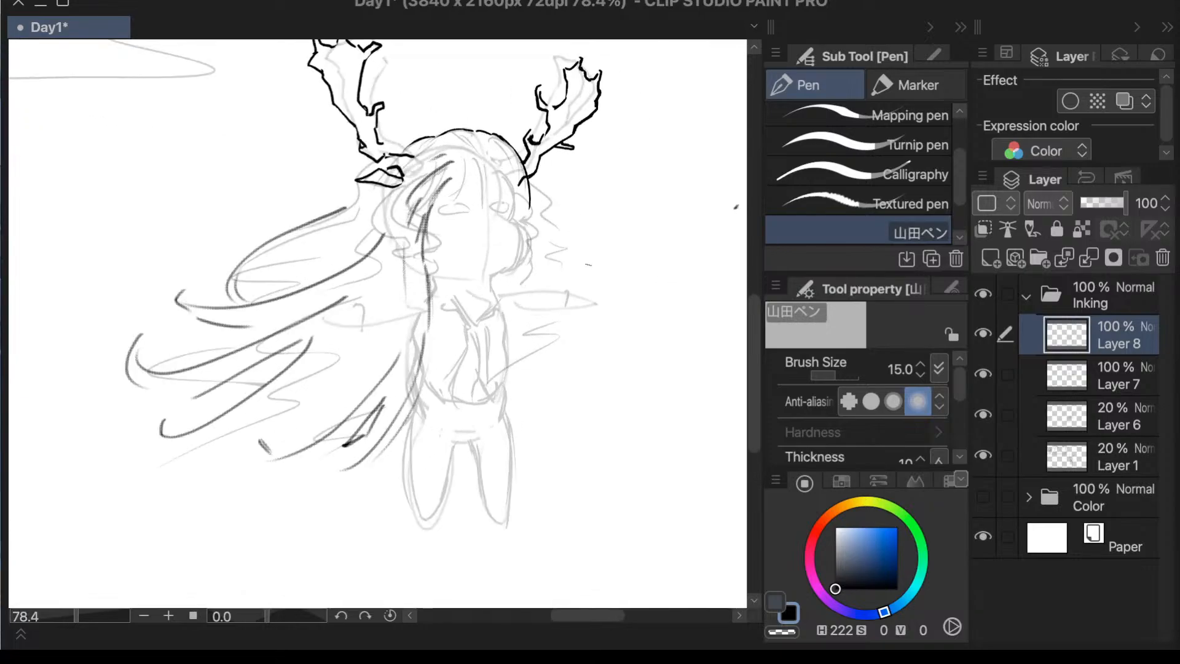
key("e")
key("p")
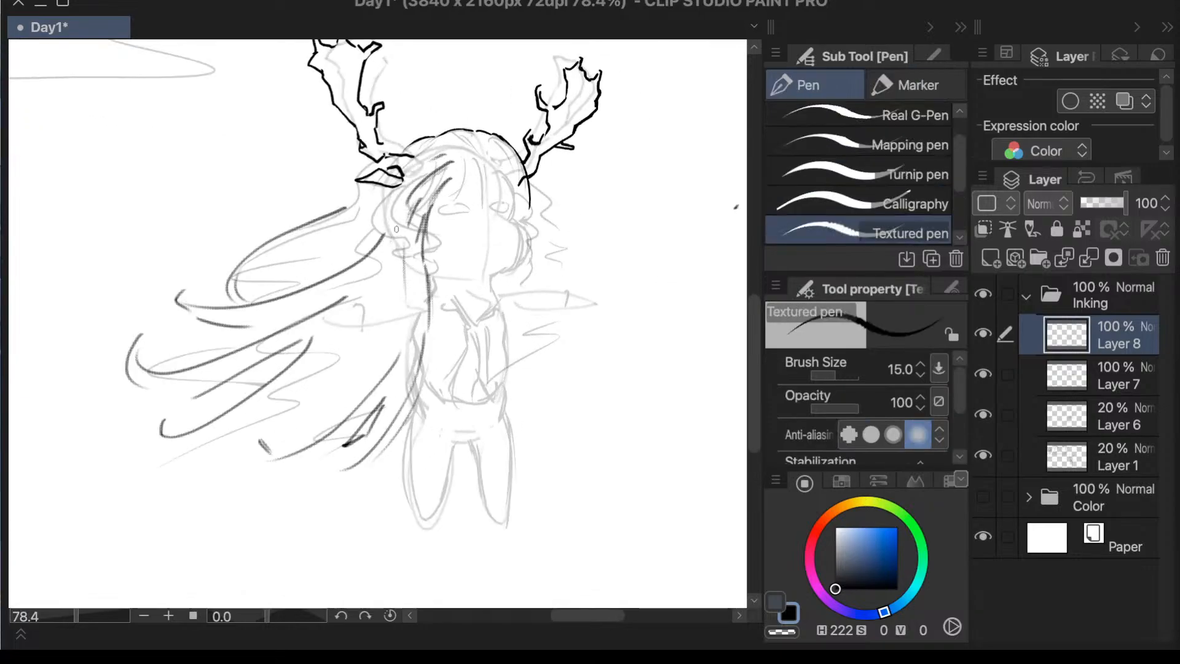
mouse_move(388, 198)
left_mouse_down()
mouse_move(393, 283)
mouse_move(373, 314)
left_mouse_up()
key("ctrl+z")
- Erase the inner end of the upper lock's underside strand near the head, and return to the Textured pen
key("ctrl+z")
- Ink a rounded hair curl below the ear and a short curl beside the cheek with the Textured pen
key("ctrl+z")
key("ctrl+z")
key("e")
left_click_drag(386, 231, 386, 260)
key("p")
key("ctrl+z")
left_click_drag(372, 220, 403, 248)
key("ctrl+z")
mouse_move(373, 212)
left_mouse_down()
mouse_move(382, 234)
mouse_move(406, 231)
left_mouse_up()
left_click_drag(386, 217, 387, 227)
left_click_drag(431, 218, 445, 252)
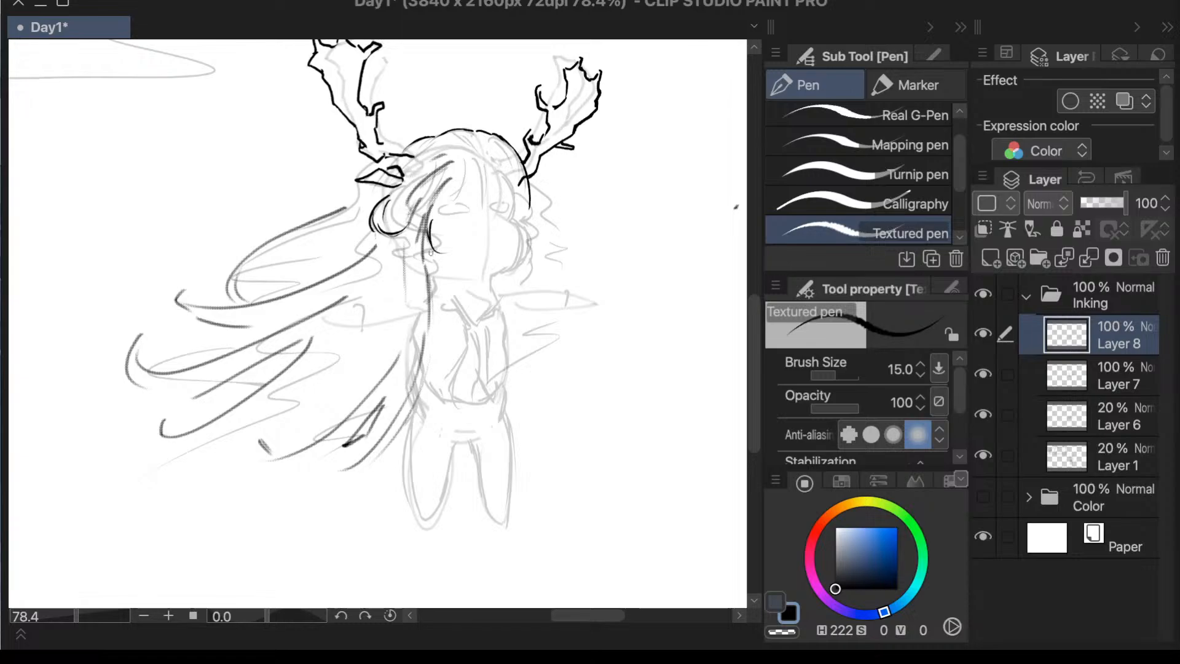
- Ink a tapered hair lock running down beside the near cheek and short strands along the far side of the face
left_click_drag(431, 249, 448, 300)
key("ctrl+z")
mouse_move(430, 248)
left_mouse_down()
mouse_move(447, 299)
mouse_move(456, 293)
left_mouse_up()
left_click_drag(523, 217, 516, 281)
key("ctrl+z")
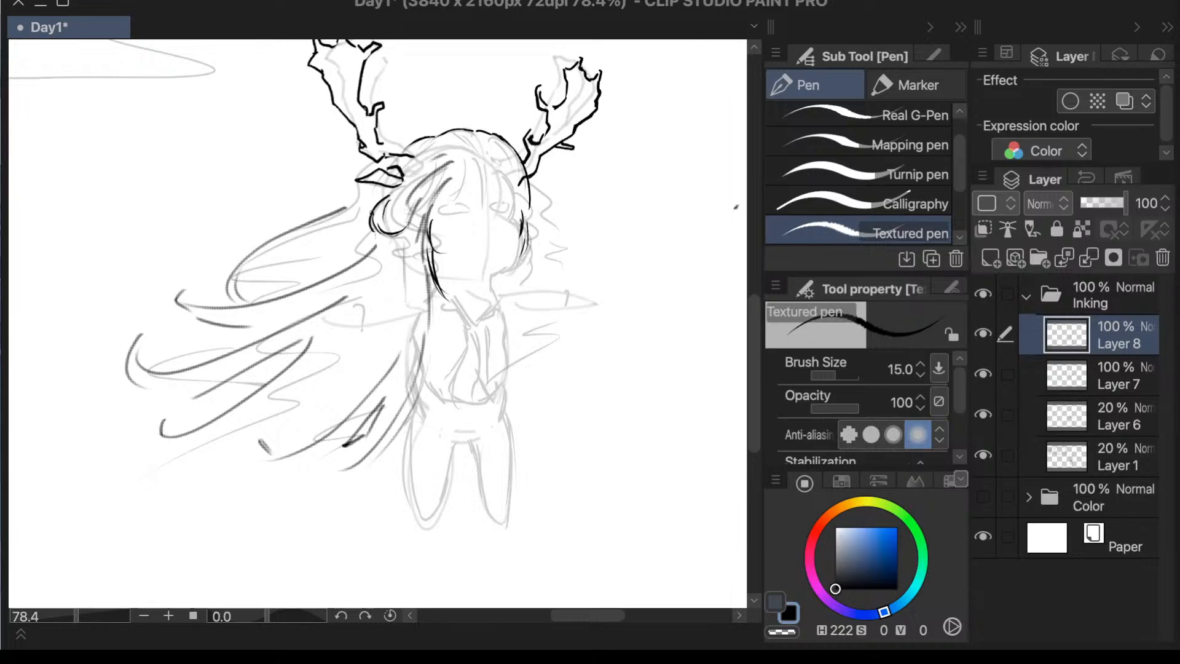
- Ink long curved inner strands through the upper flowing hair lock, starting beside the head
mouse_move(356, 210)
left_mouse_down()
mouse_move(307, 229)
mouse_move(359, 212)
mouse_move(247, 285)
mouse_move(275, 264)
mouse_move(267, 287)
left_mouse_up()
key("ctrl+z")
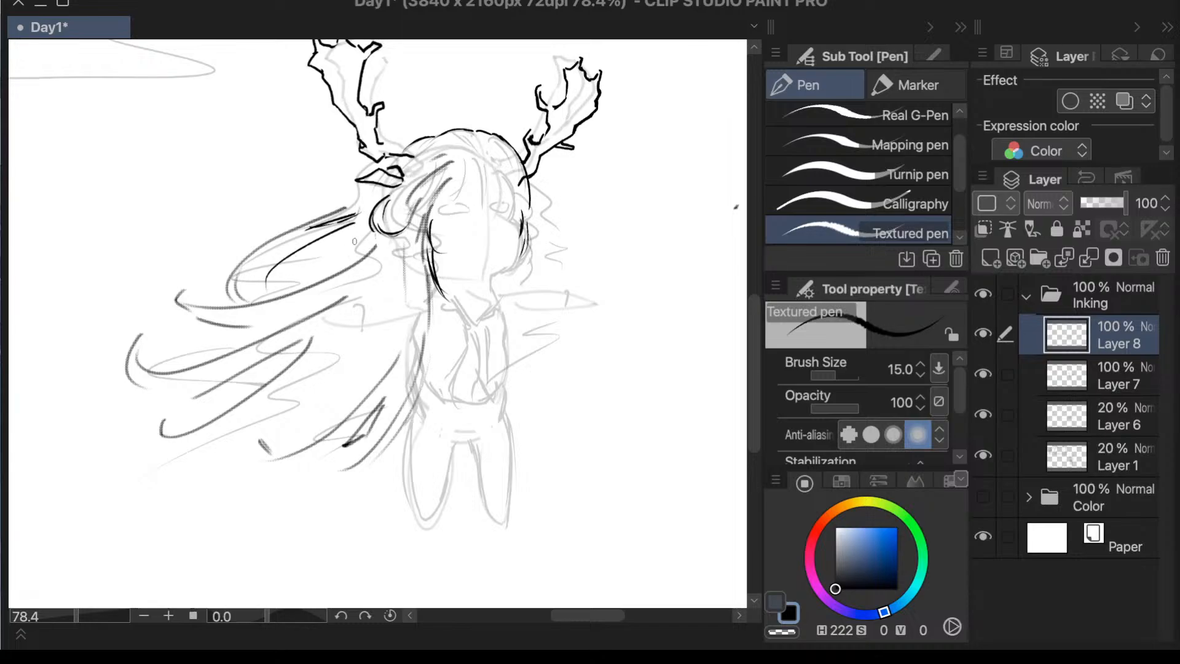
left_click_drag(360, 234, 283, 264)
scroll(482, 292, "down", 1)
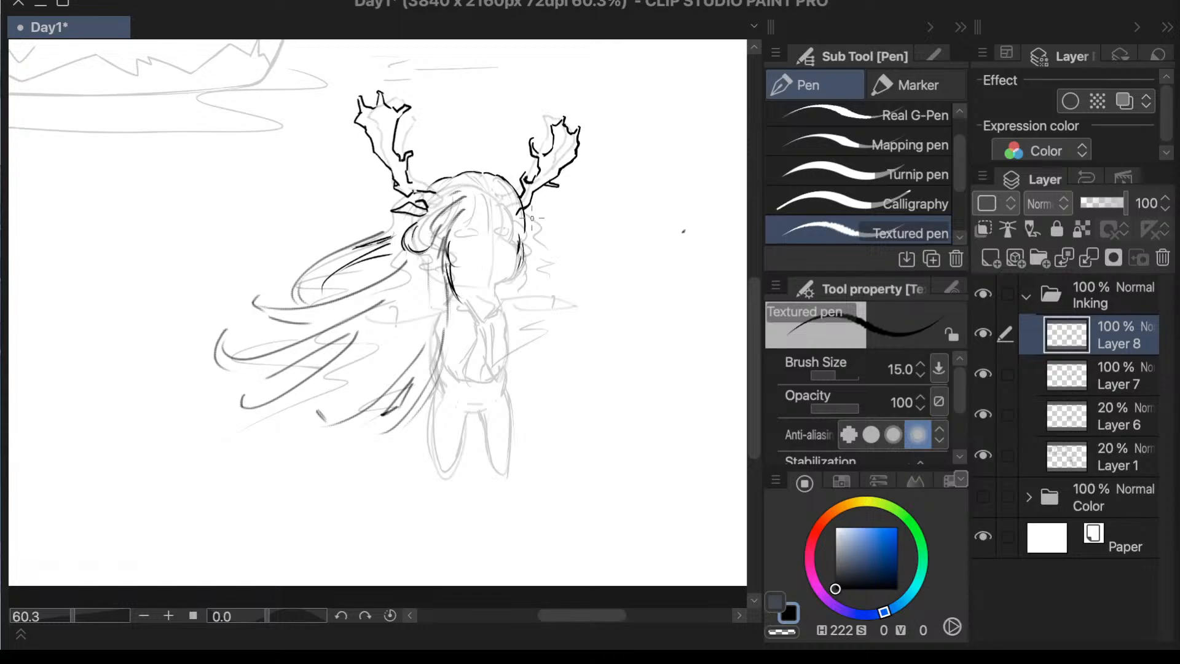
- Ink a wavy hair edge beside the far side of the face and a loose arc above the crown
mouse_move(523, 208)
left_mouse_down()
mouse_move(553, 254)
mouse_move(539, 270)
mouse_move(555, 275)
left_mouse_up()
key("ctrl+z")
key("ctrl+z")
key("ctrl+z")
left_click_drag(504, 180, 428, 173)
scroll(113, 301, "down", 2)
scroll(365, 345, "up", 2)
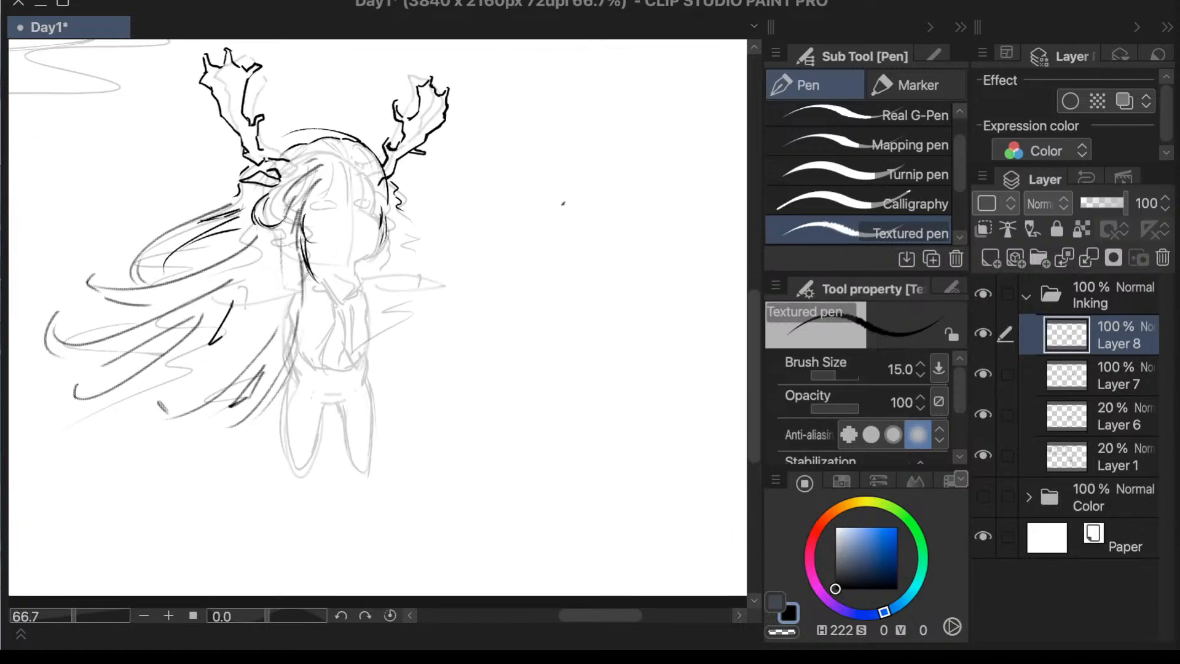
- Ink thin sweeping strands within the middle of the flowing hair, undoing the strokes that miss the shape
key("ctrl+z")
key("ctrl+z")
left_click_drag(240, 285, 180, 383)
key("ctrl+z")
left_click_drag(255, 308, 68, 361)
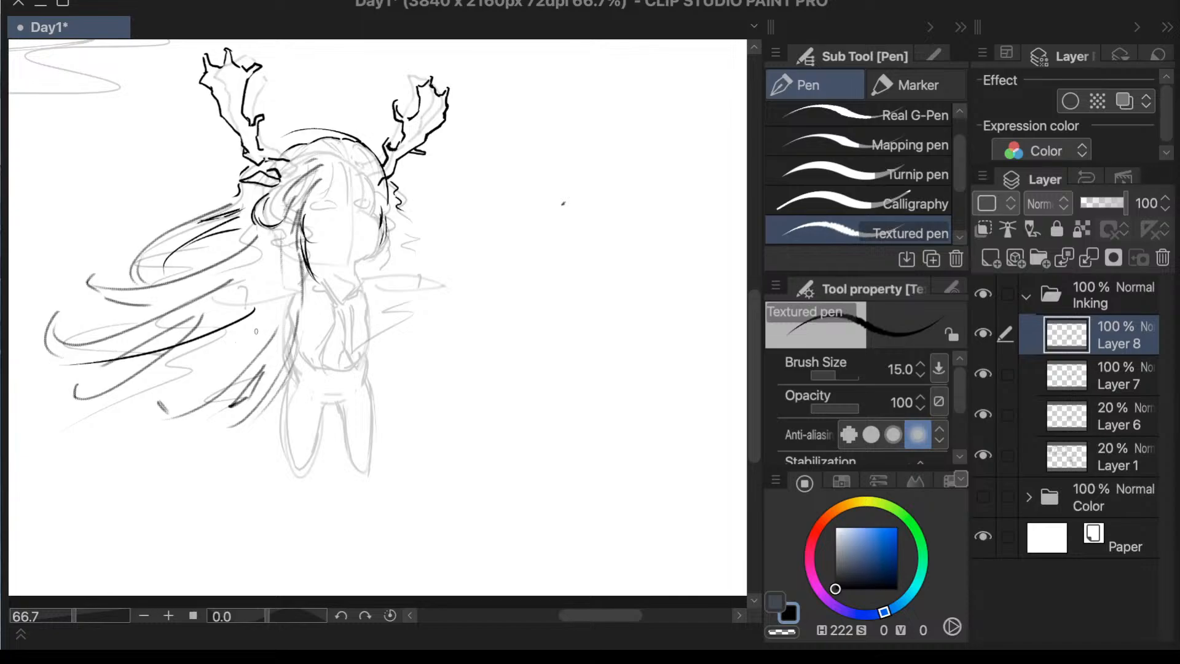
key("ctrl+z")
left_click_drag(233, 346, 132, 362)
key("ctrl+z")
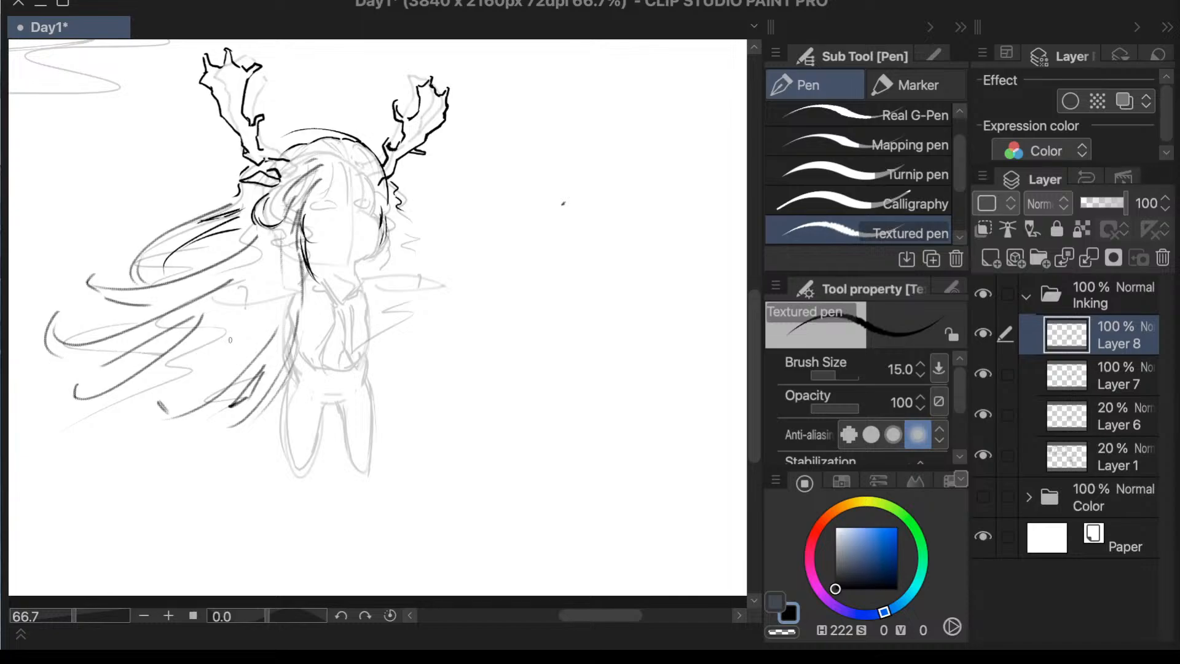
left_click_drag(222, 351, 141, 375)
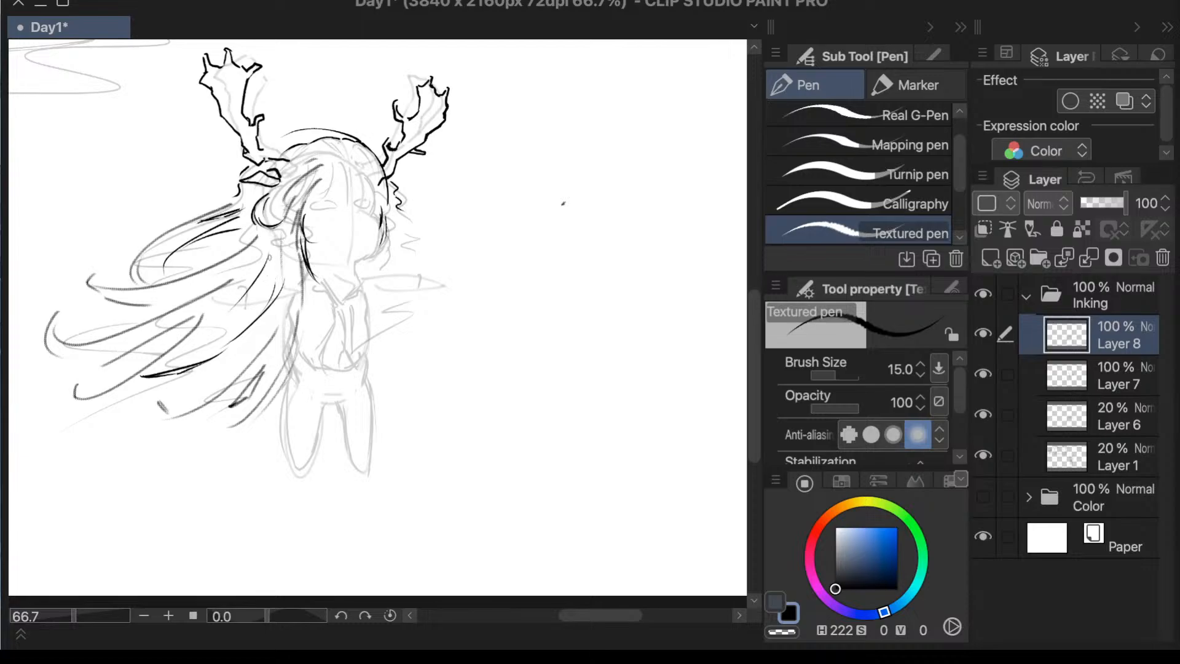
- Draw a small loose curl beyond the outer tip of the upper hair lock, undoing the stray stroke
scroll(492, 264, "down", 2)
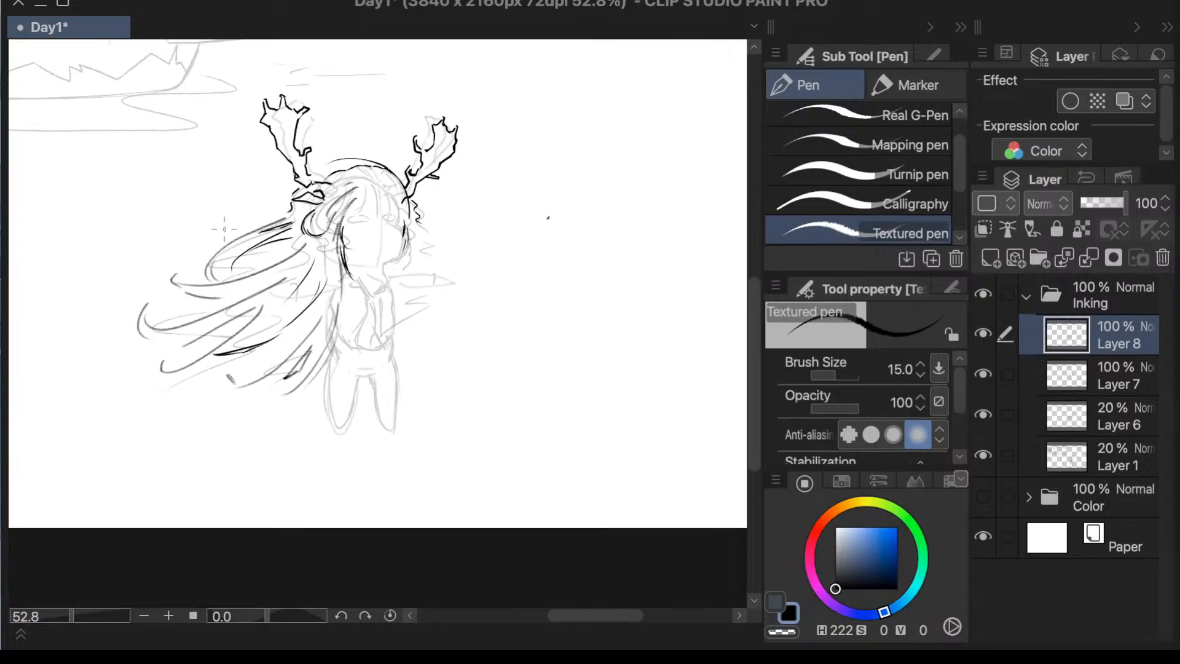
left_click_drag(210, 236, 196, 264)
key("ctrl+z")
- Add a new layer above Layer 8 in the Inking folder
scroll(431, 221, "up", 5)
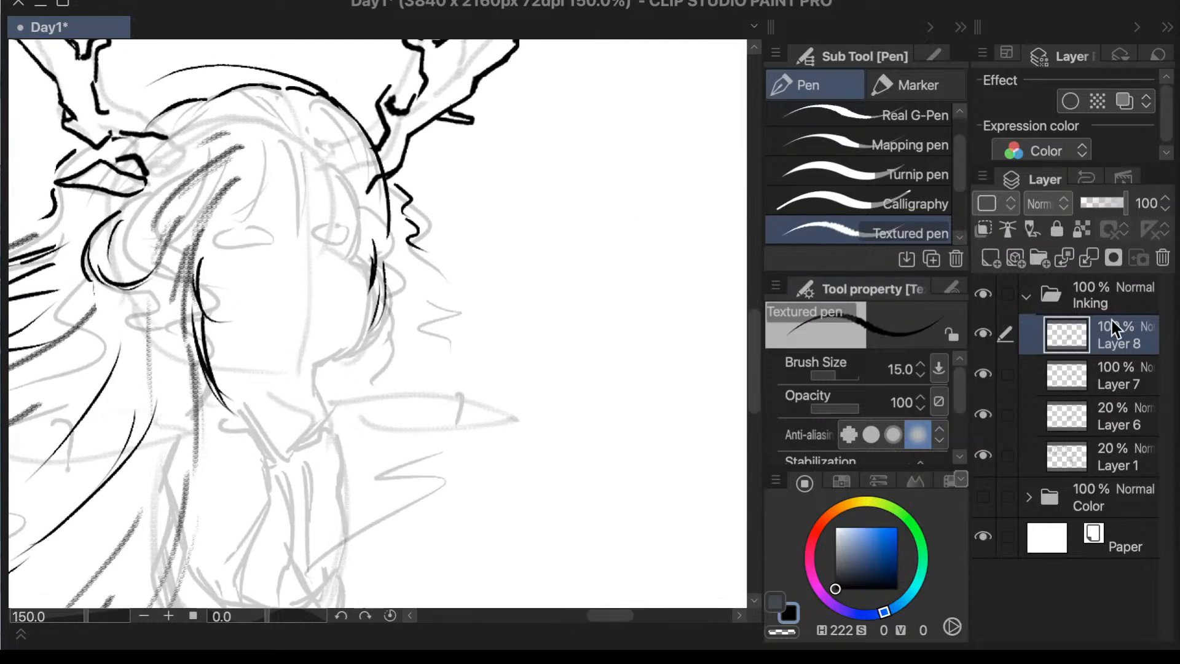
left_click(989, 335)
left_click(988, 335)
left_click(1090, 368)
left_click(1063, 351)
left_click(991, 260)
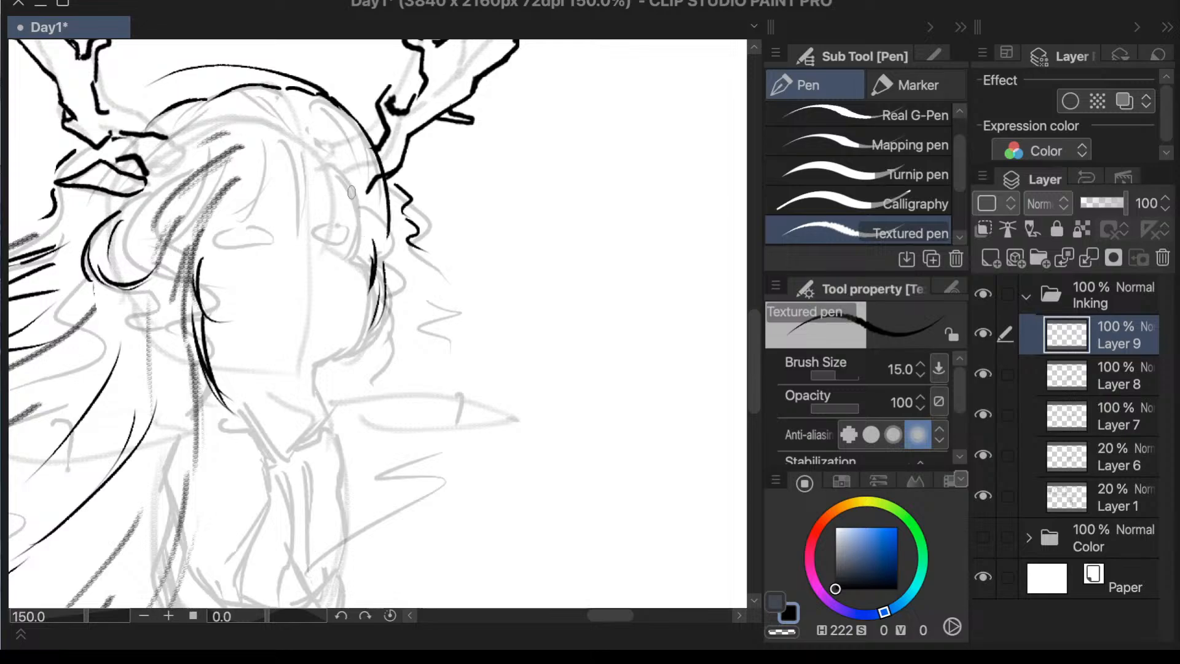
- Ink the face outline on the new layer, from the far temple around the cheek and along the jaw
mouse_move(345, 174)
left_mouse_down()
mouse_move(360, 207)
mouse_move(354, 261)
left_mouse_up()
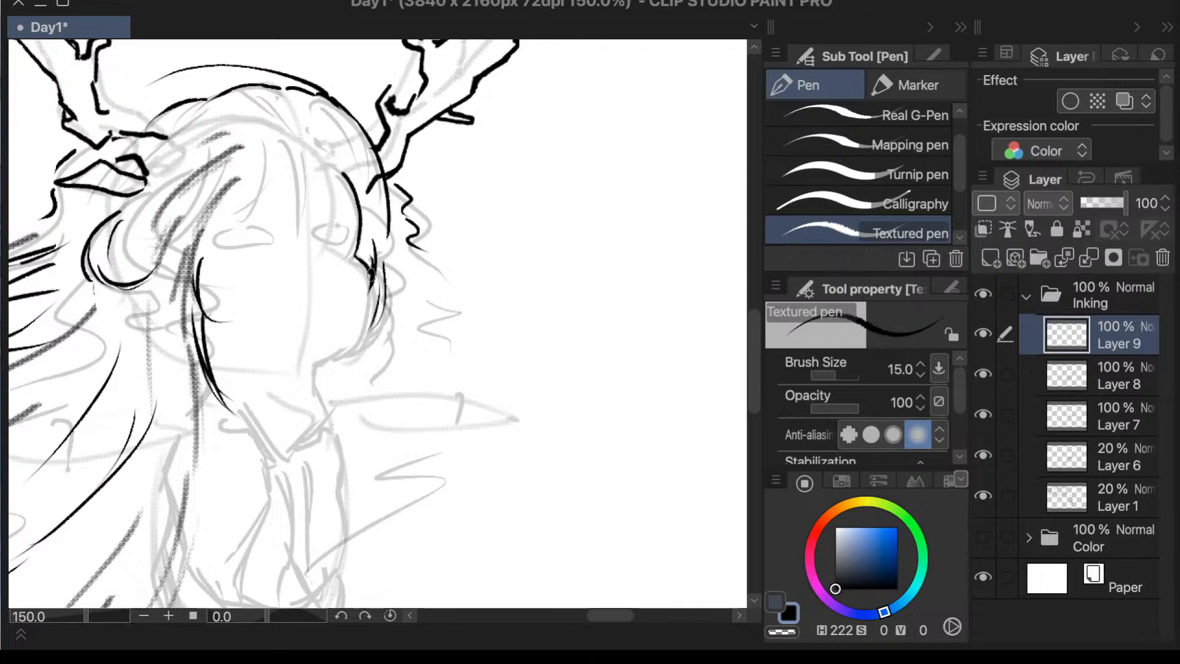
mouse_move(374, 289)
left_mouse_down()
mouse_move(371, 321)
mouse_move(350, 343)
mouse_move(310, 360)
mouse_move(246, 357)
left_mouse_up()
key("ctrl+z")
key("ctrl+z")
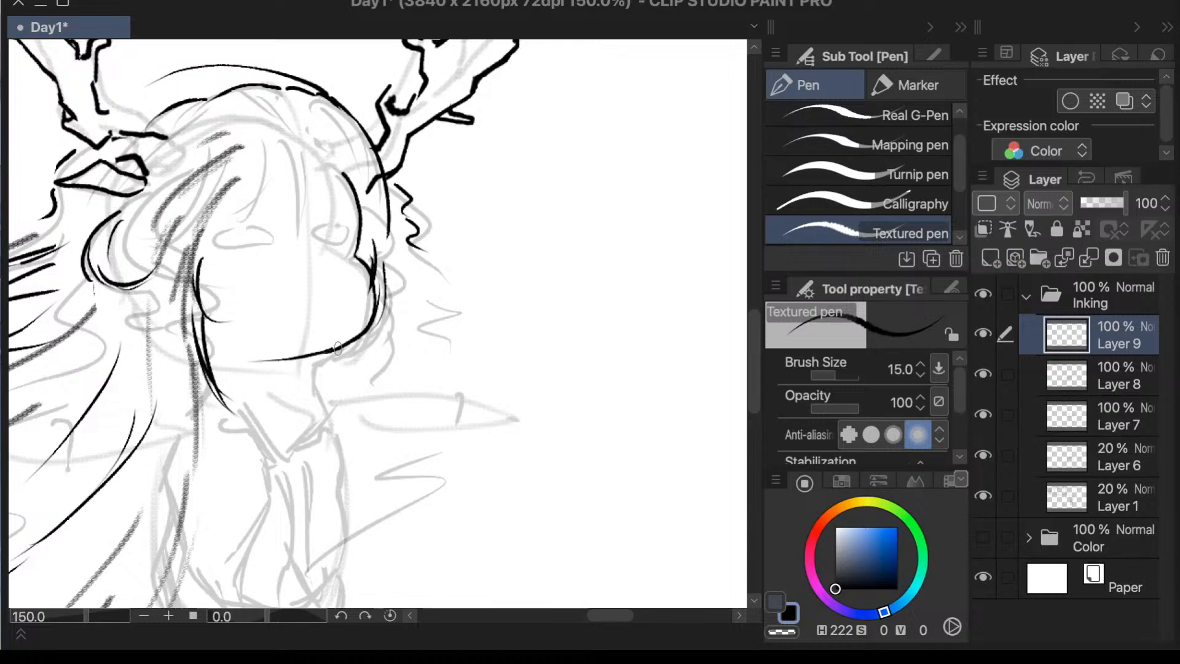
key("ctrl+z")
left_click_drag(334, 349, 227, 352)
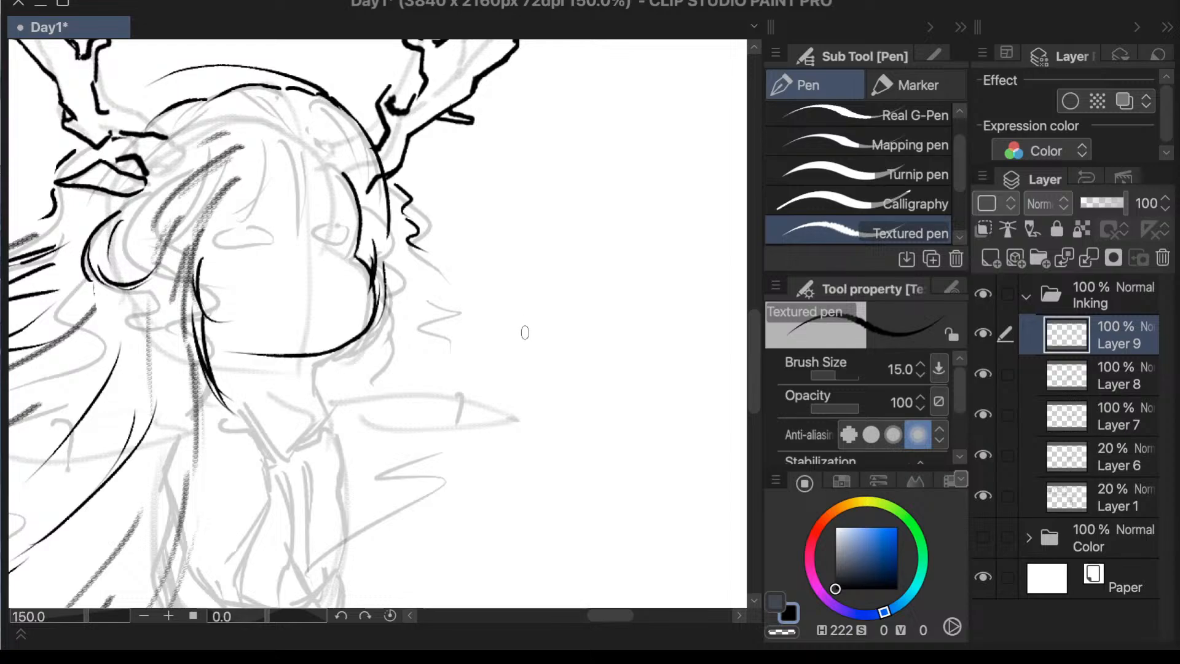
- Mirror the canvas view, and thicken and extend the jaw line to meet the hair lock beside the cheek
key("h")
scroll(546, 317, "down", 5)
scroll(305, 445, "up", 4)
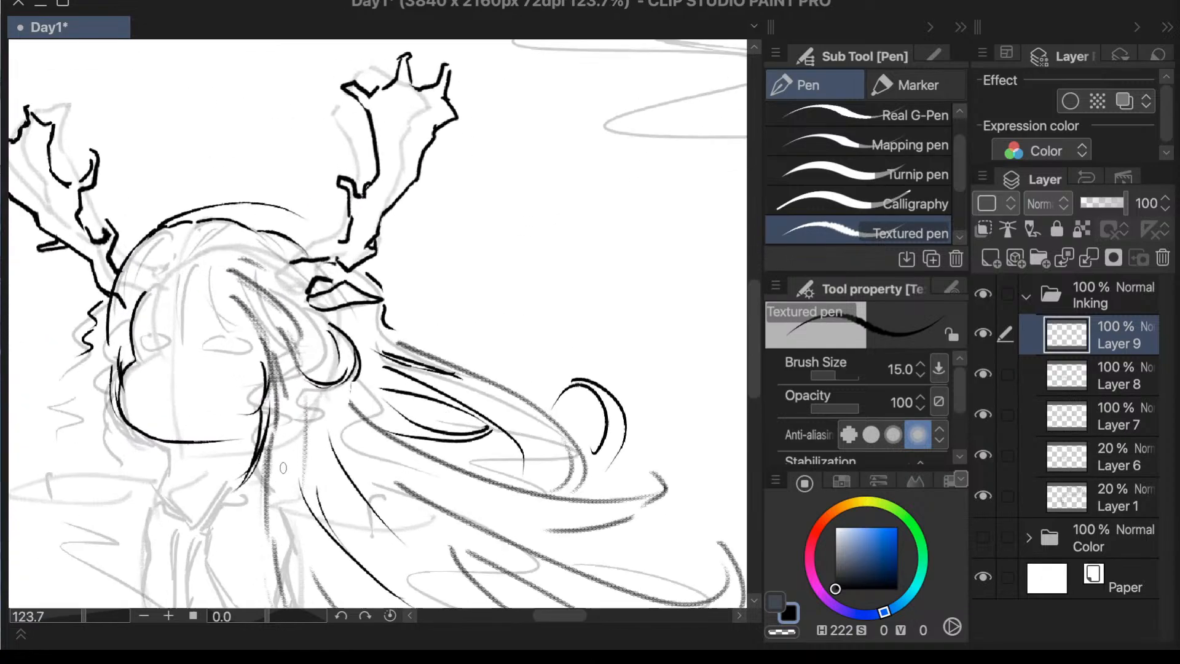
mouse_move(282, 625)
left_mouse_down()
mouse_move(266, 627)
mouse_move(298, 627)
mouse_move(295, 615)
left_mouse_up()
scroll(284, 93, "up", 6)
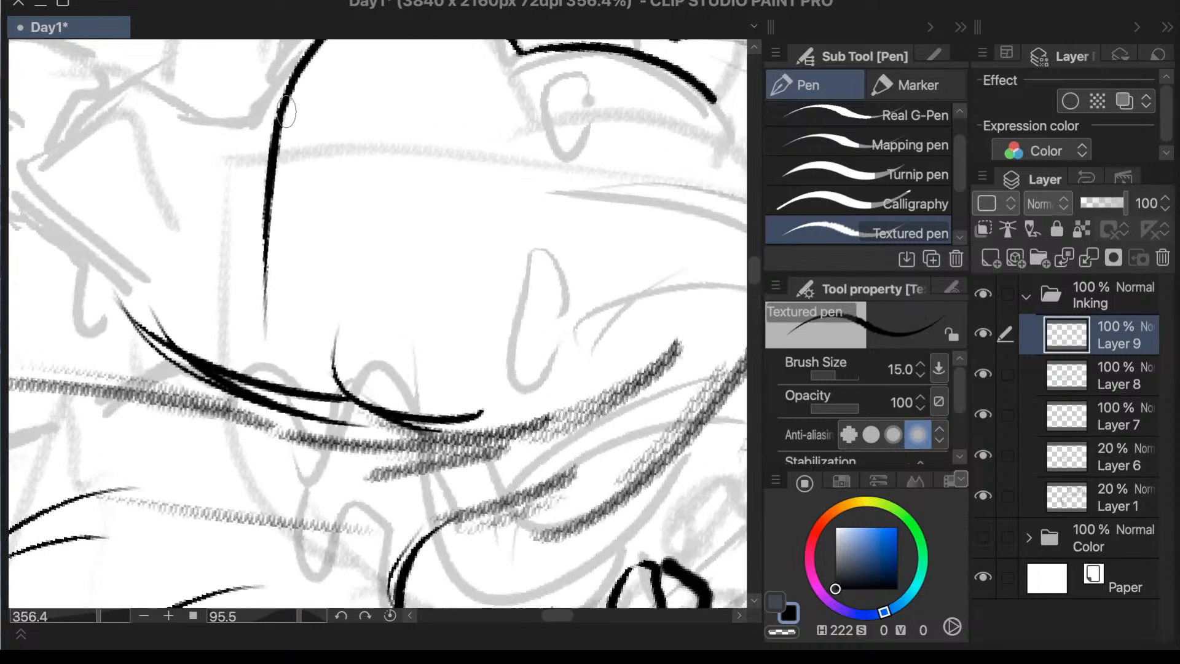
scroll(264, 221, "down", 3)
scroll(261, 282, "down", 5)
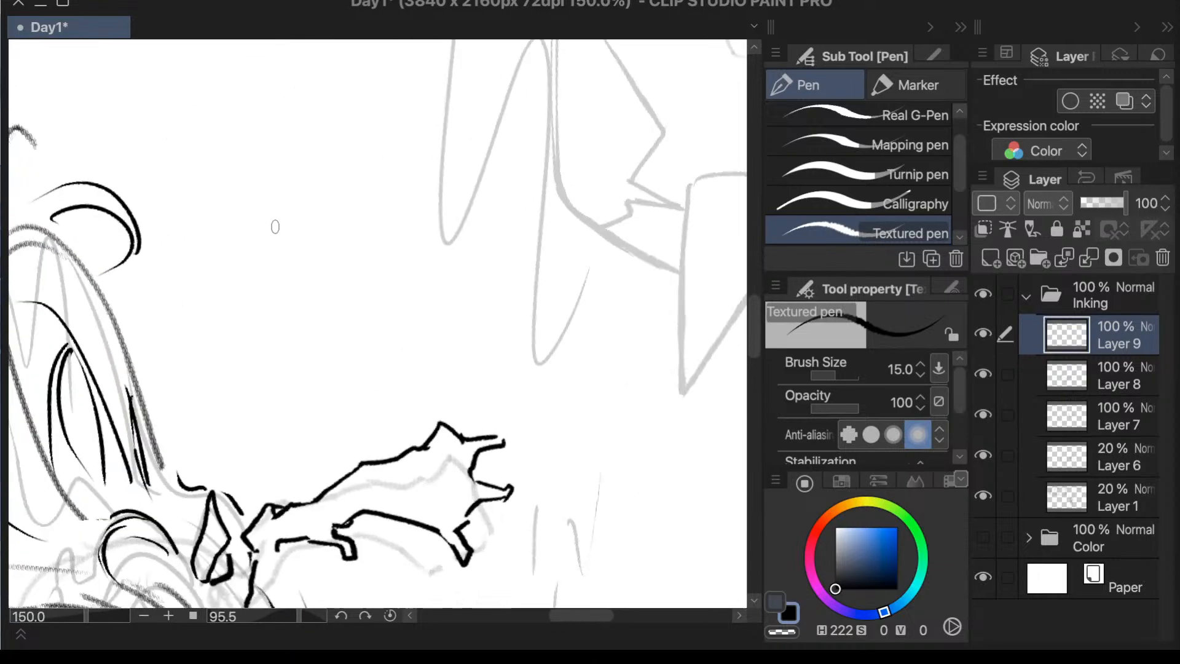
scroll(247, 314, "up", 2)
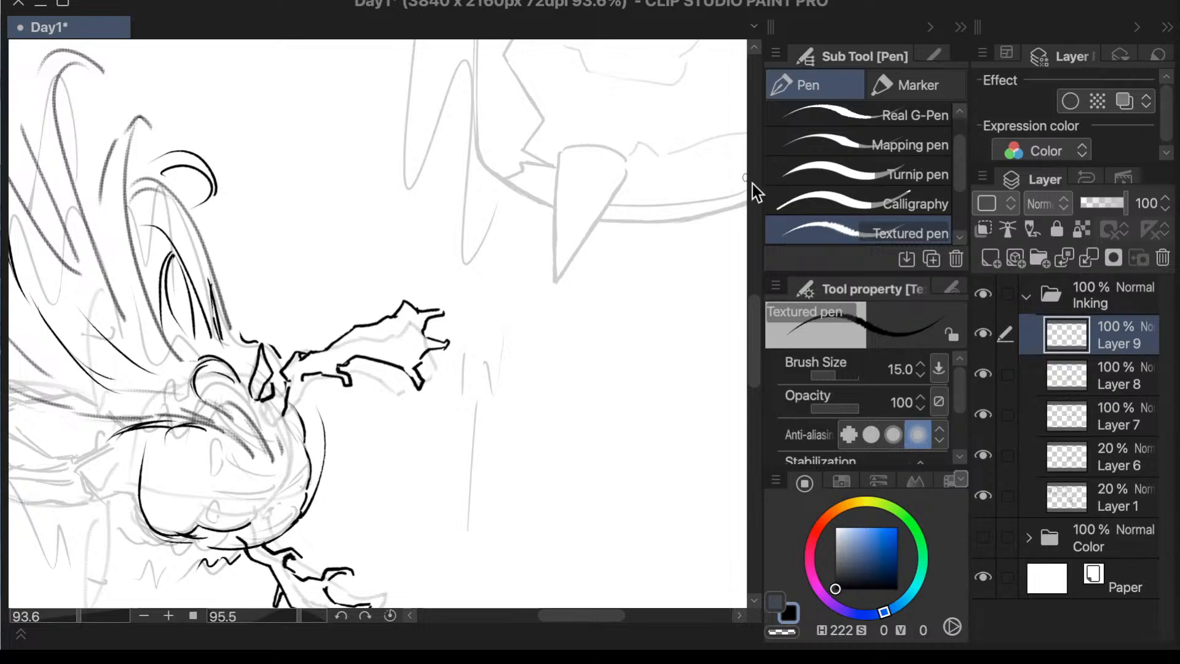
scroll(292, 224, "down", 2)
scroll(291, 224, "up", 5)
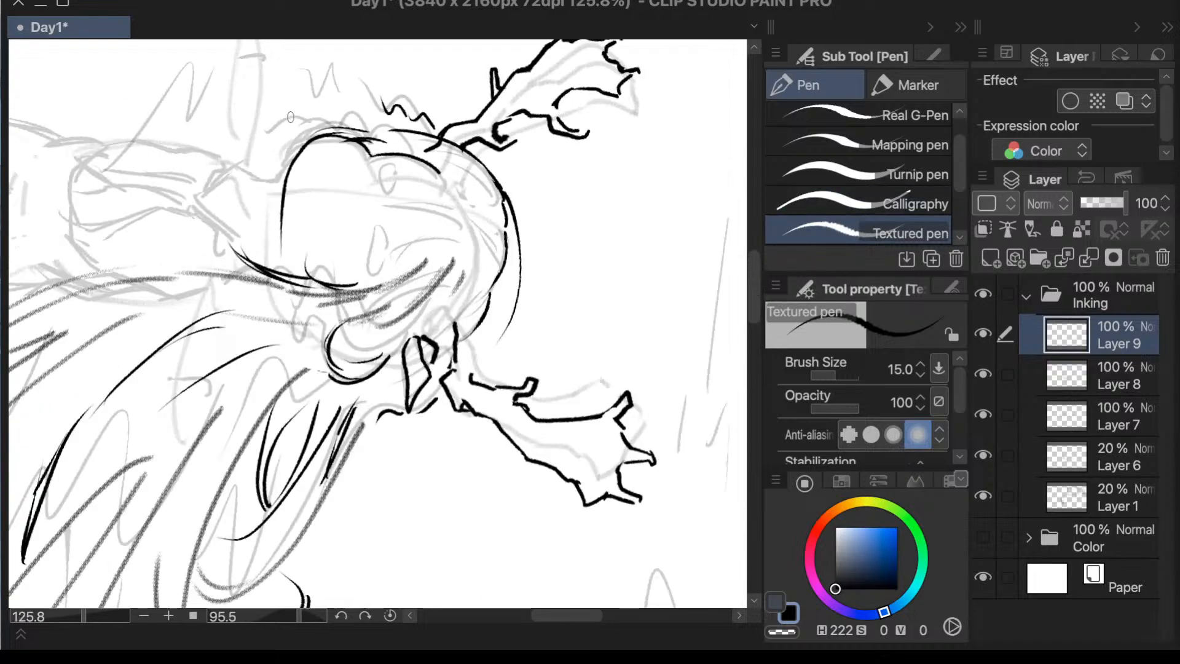
scroll(291, 224, "up", 3)
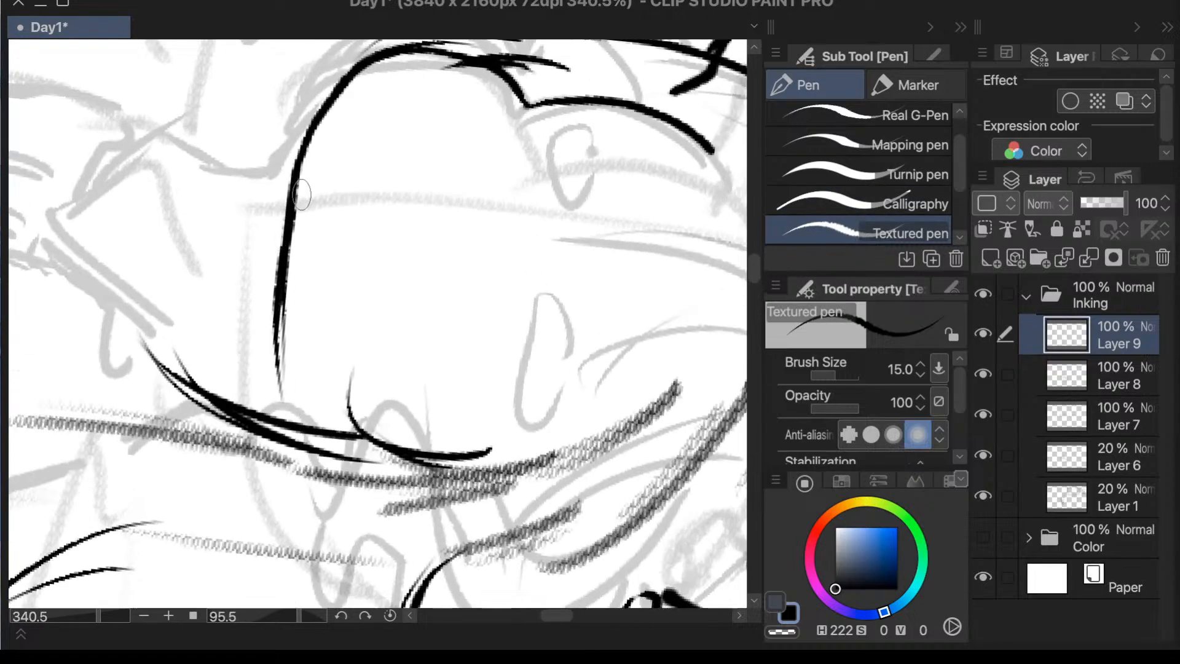
mouse_move(293, 163)
left_mouse_down()
mouse_move(280, 316)
mouse_move(294, 428)
left_mouse_up()
left_click_drag(289, 215, 294, 434)
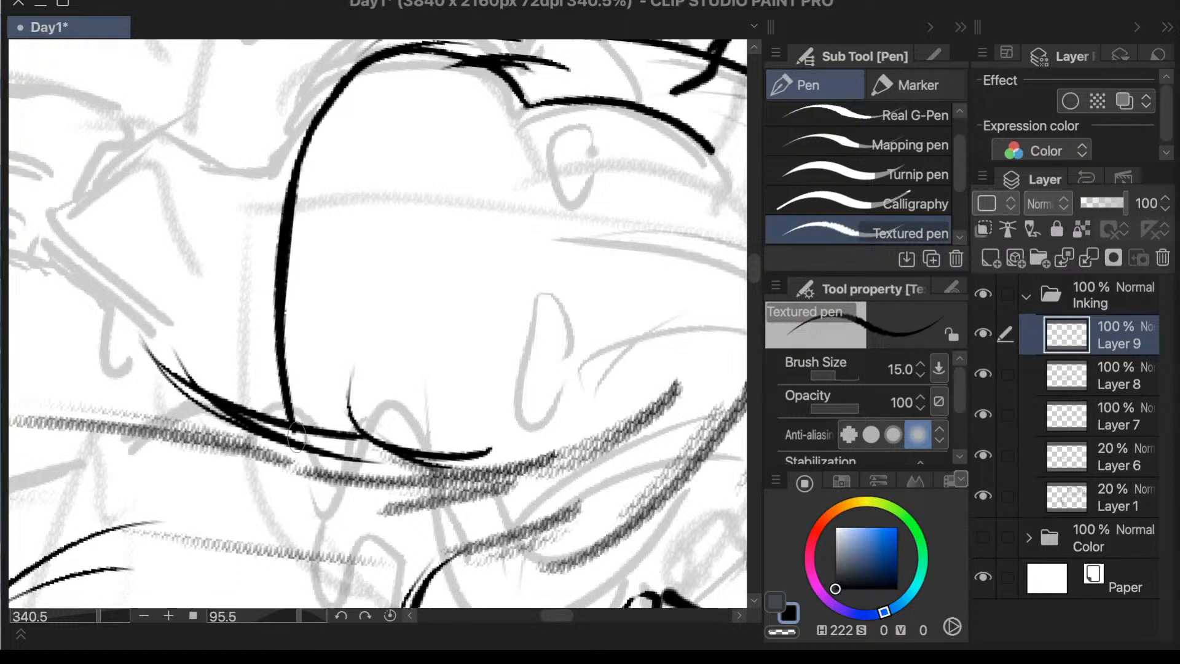
scroll(293, 261, "down", 4)
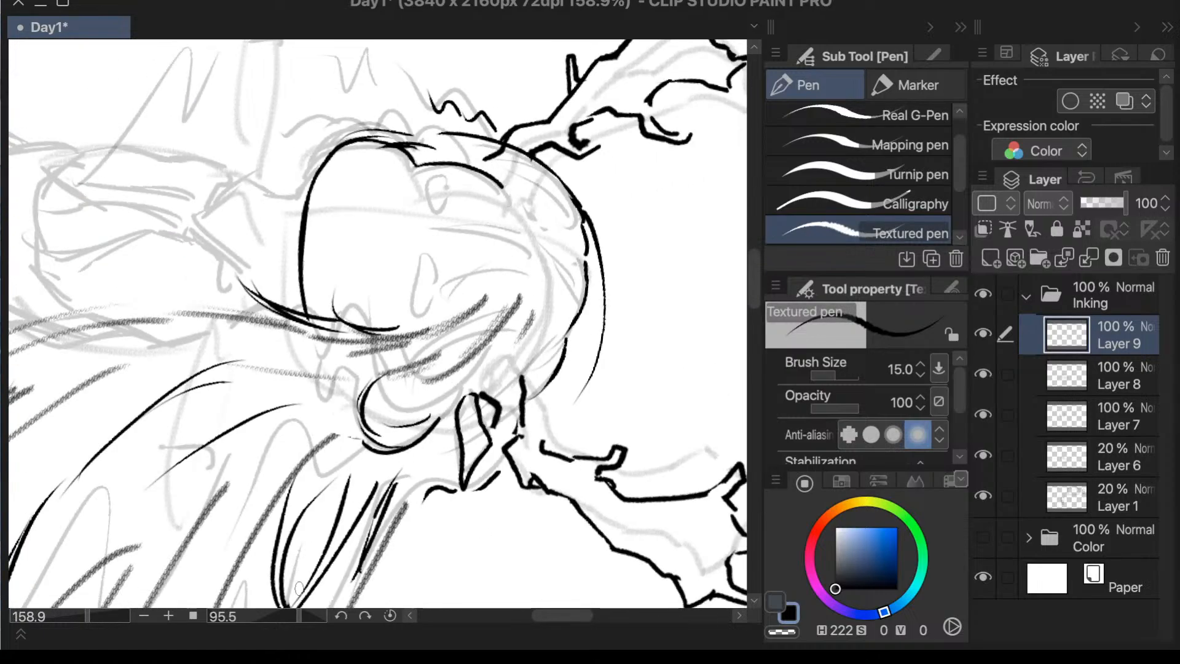
mouse_move(300, 616)
left_mouse_down()
mouse_move(287, 615)
mouse_move(298, 615)
left_mouse_up()
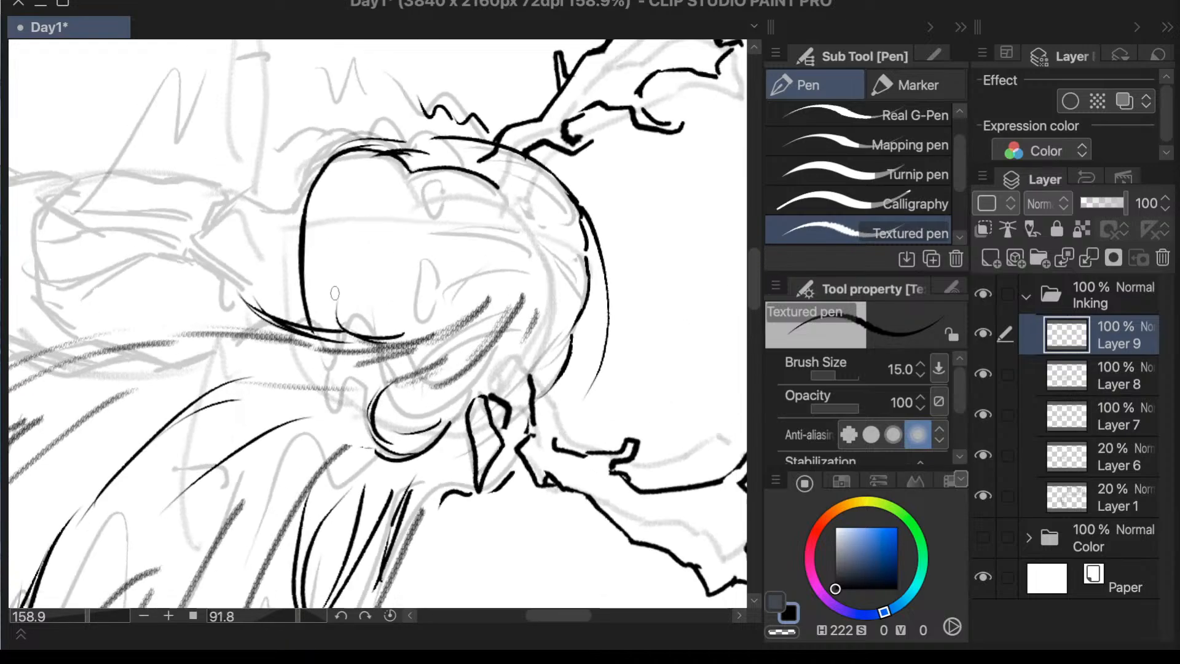
scroll(335, 293, "up", 4)
key("ctrl+t")
key("Escape")
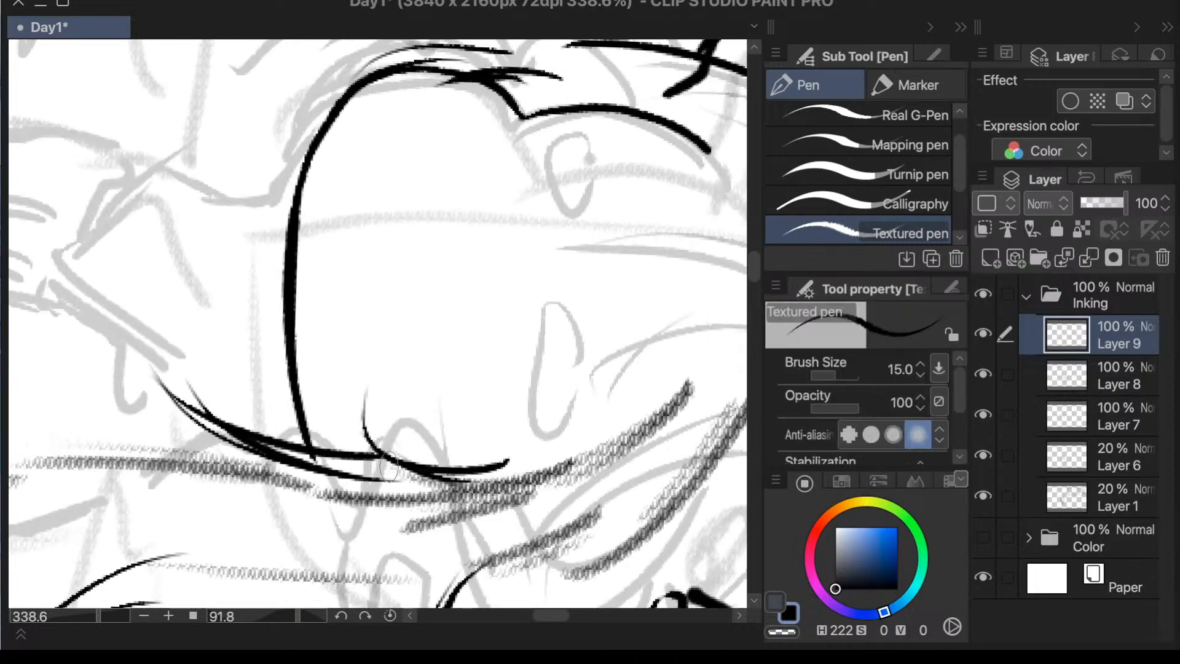
key("e")
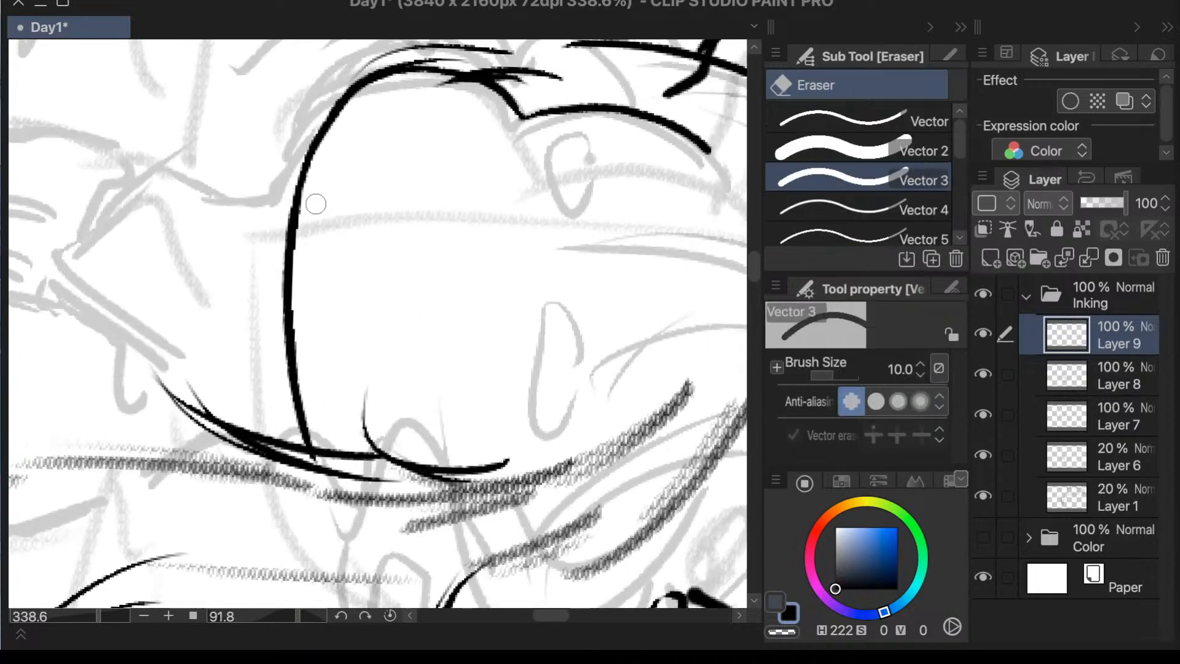
scroll(353, 226, "down", 2)
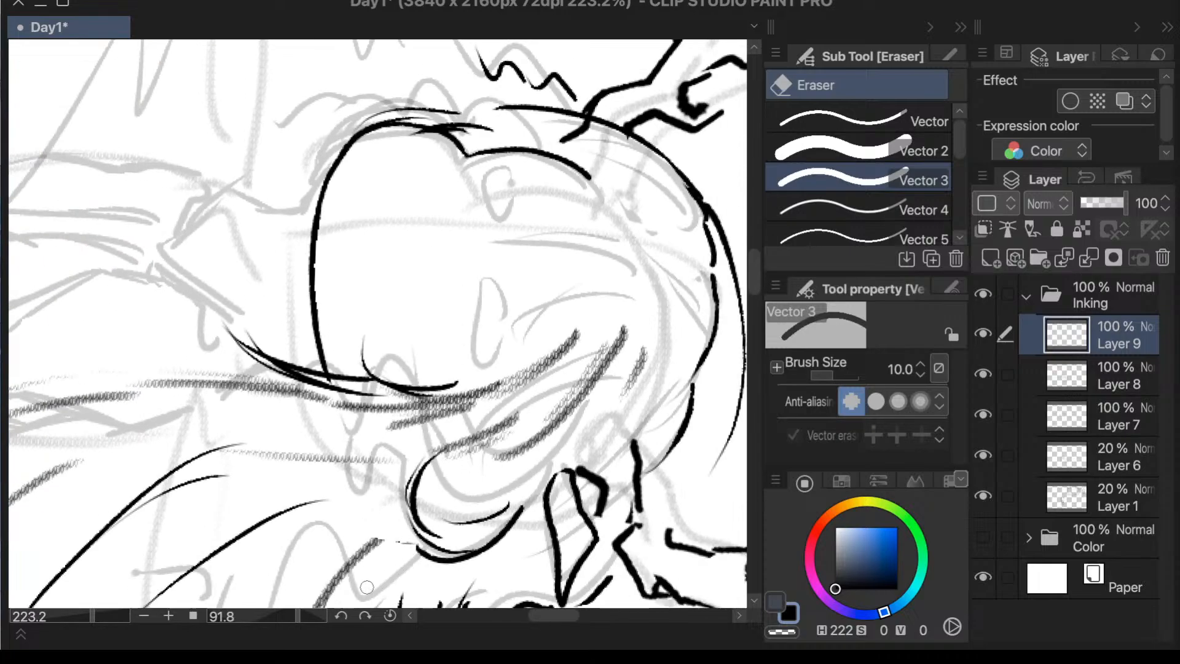
- Ink the hairline with the Textured pen as a smooth arc from the far temple across the forehead toward the ear
left_click_drag(303, 617, 271, 613)
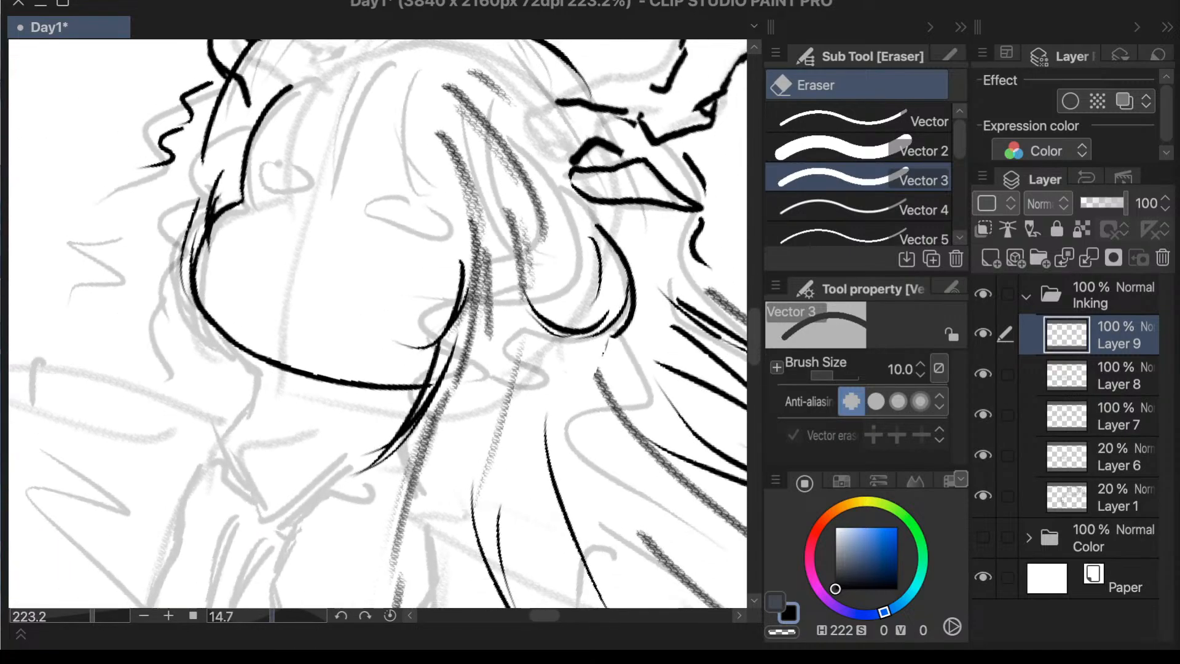
key("p")
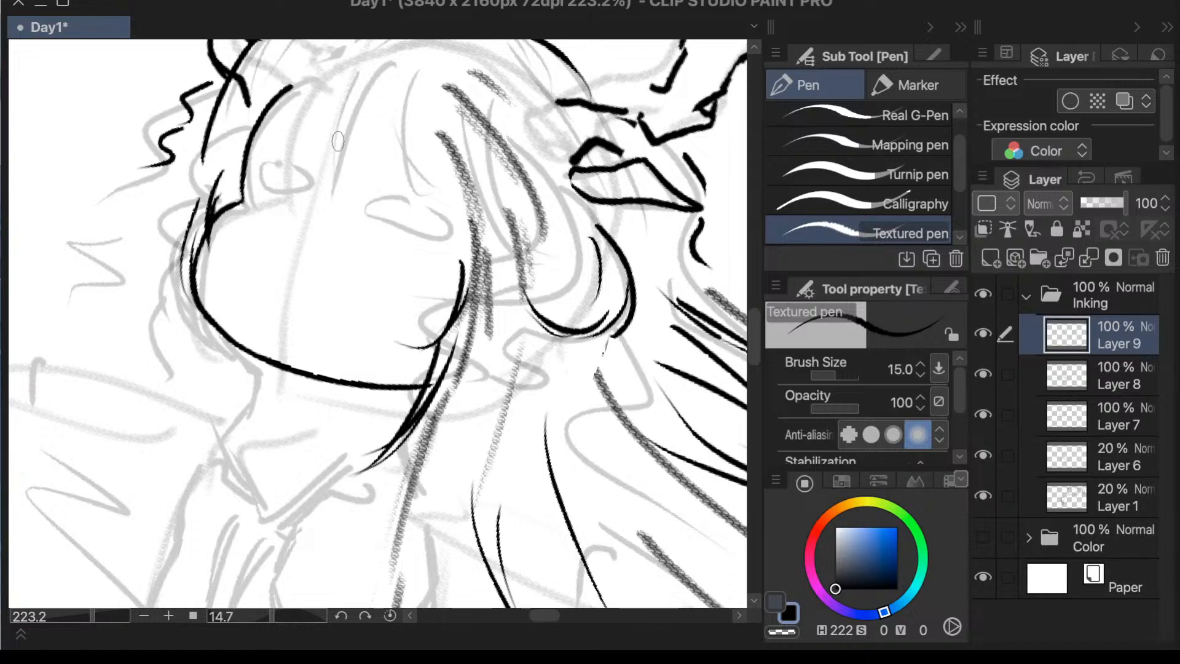
scroll(337, 142, "down", 1)
scroll(354, 88, "up", 2)
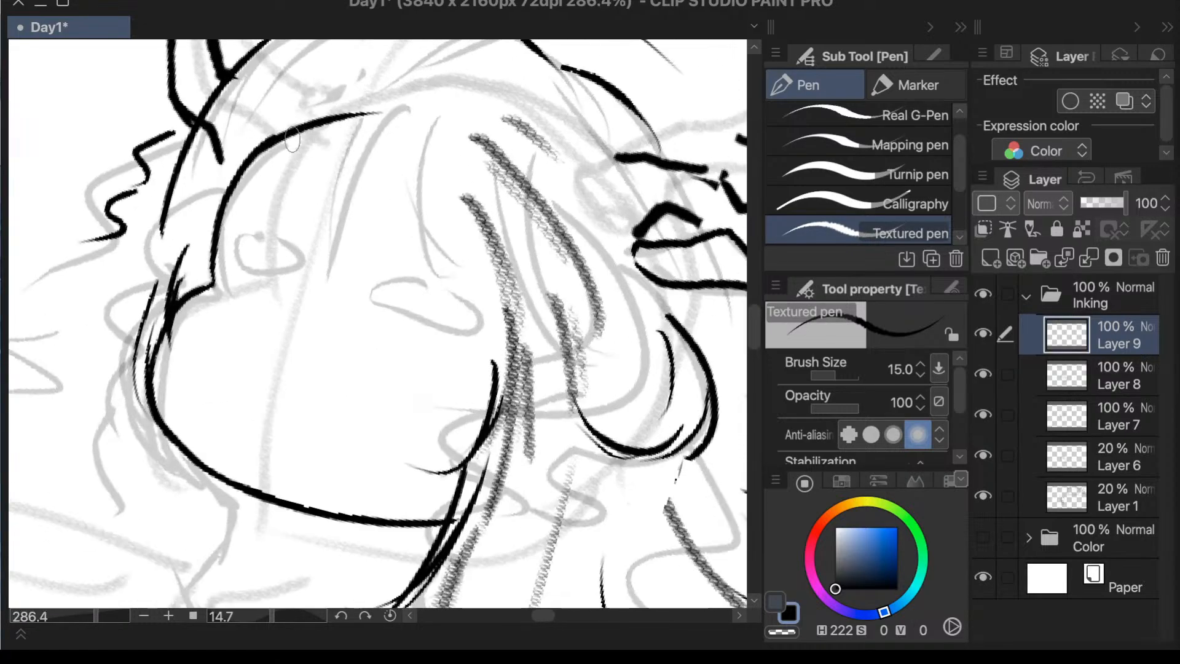
left_click_drag(264, 145, 444, 93)
key("ctrl+z")
mouse_move(267, 144)
left_mouse_down()
mouse_move(298, 126)
mouse_move(501, 86)
left_mouse_up()
key("ctrl+z")
mouse_move(265, 145)
left_mouse_down()
mouse_move(395, 93)
mouse_move(516, 93)
left_mouse_up()
left_click_drag(362, 98, 553, 109)
key("ctrl+z")
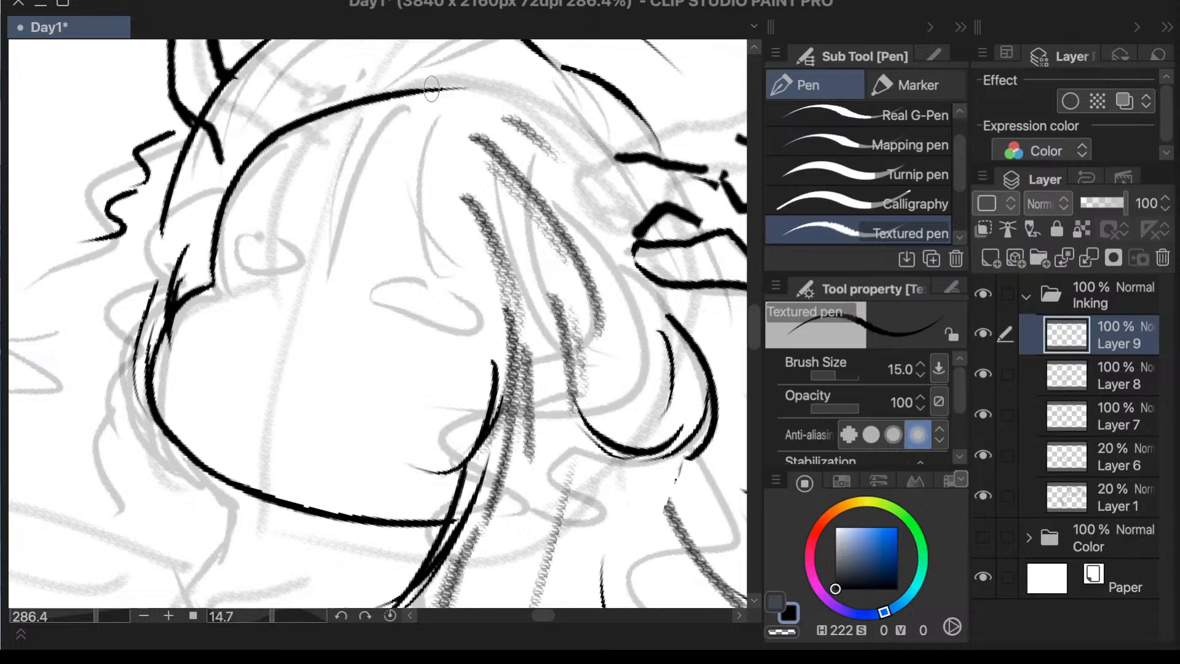
left_click_drag(430, 91, 562, 105)
scroll(615, 202, "down", 3)
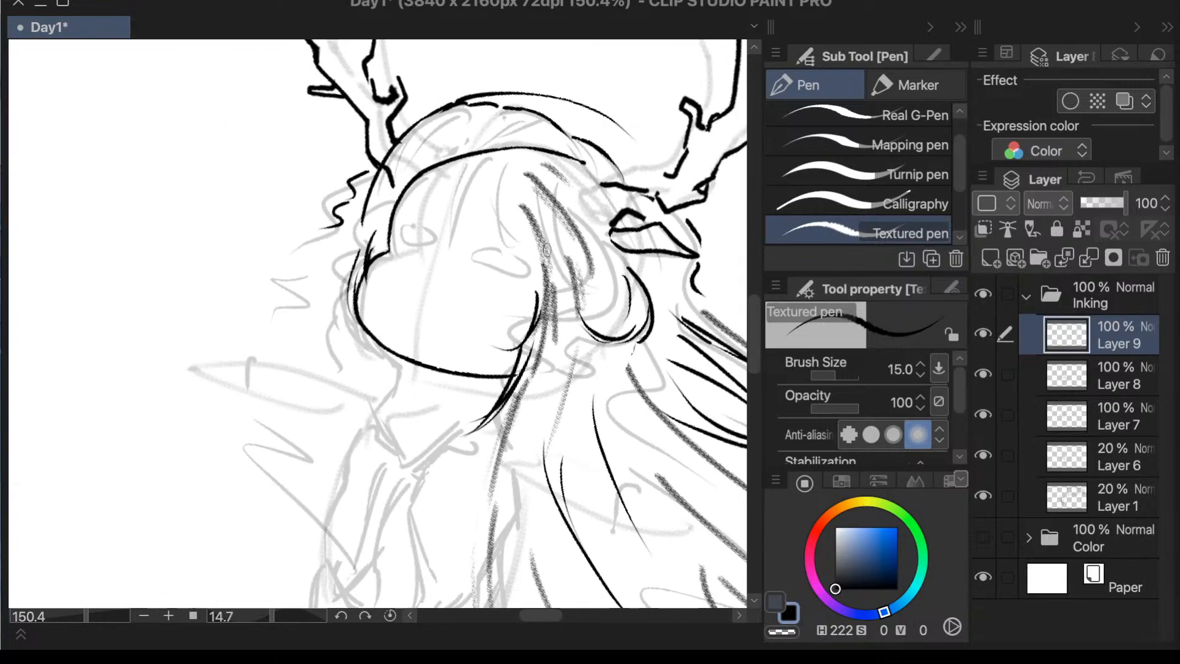
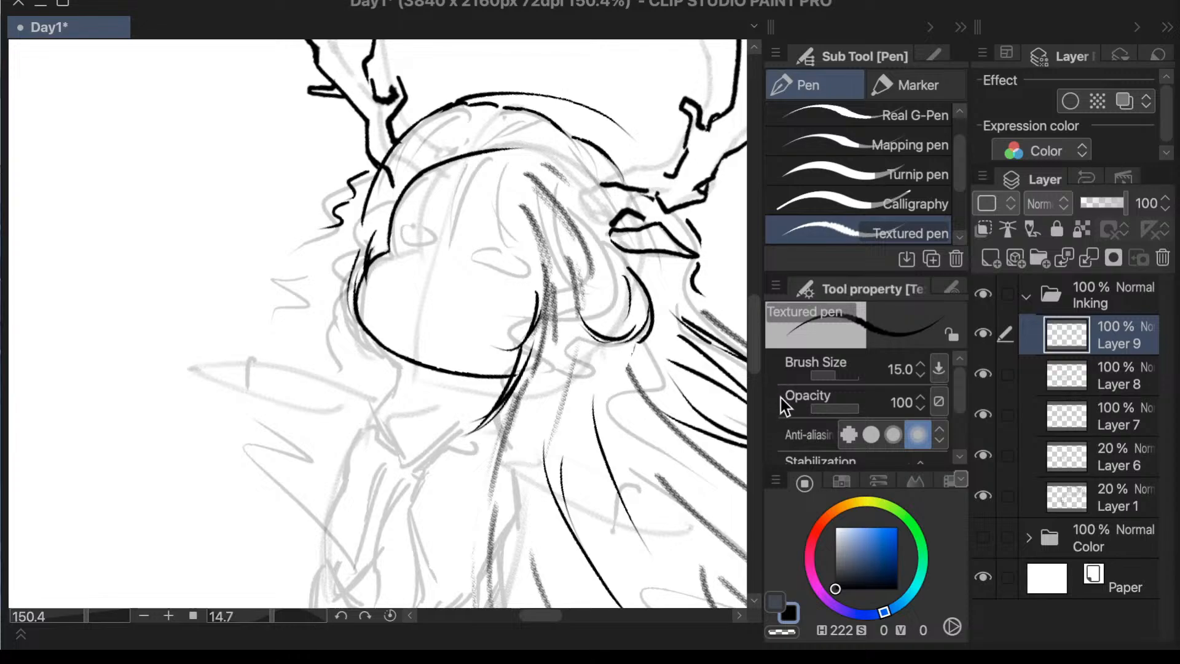
- Flip the mirrored canvas view back to its original orientation and close in on the face
left_click_drag(754, 317, 753, 315)
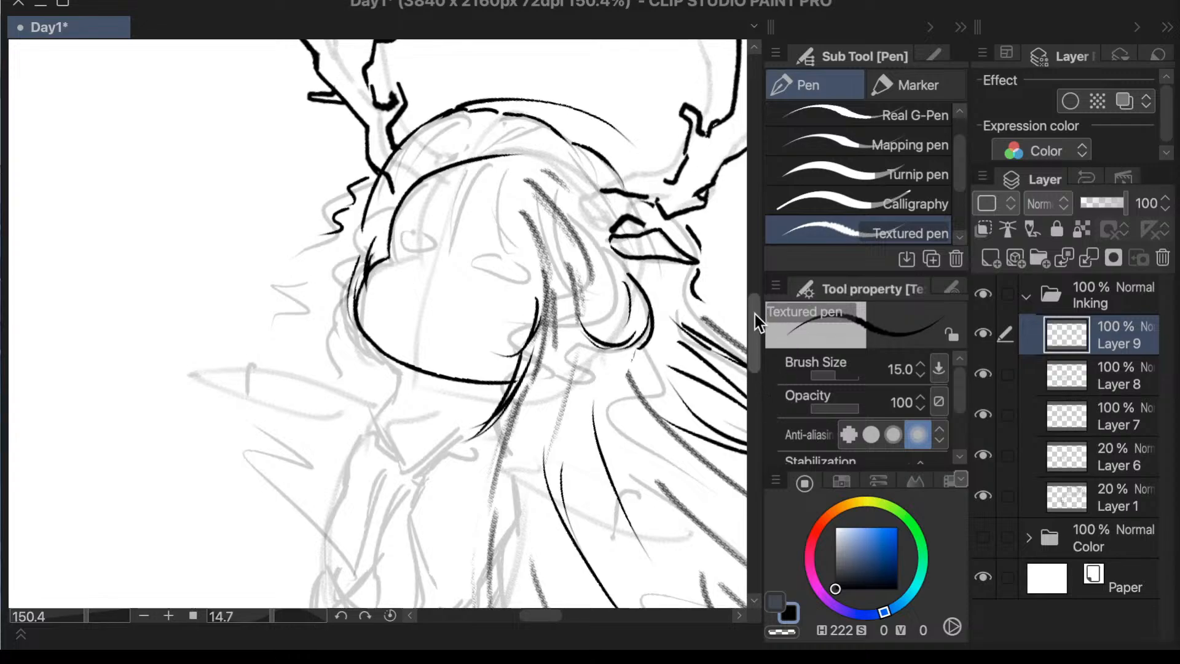
key("h")
scroll(682, 338, "down", 5)
scroll(563, 335, "up", 8)
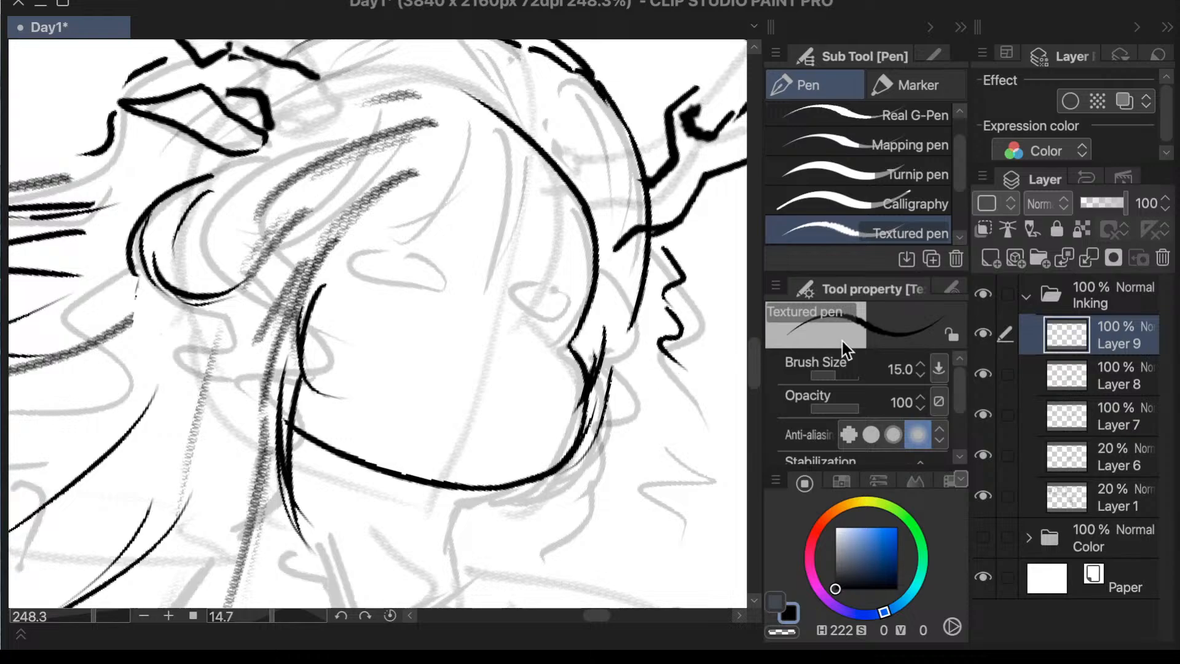
- Toggle Layers 9 and 8 off and on to check which strokes each holds, ending on Layer 9
left_click(983, 333)
left_click(983, 333)
left_click(1026, 369)
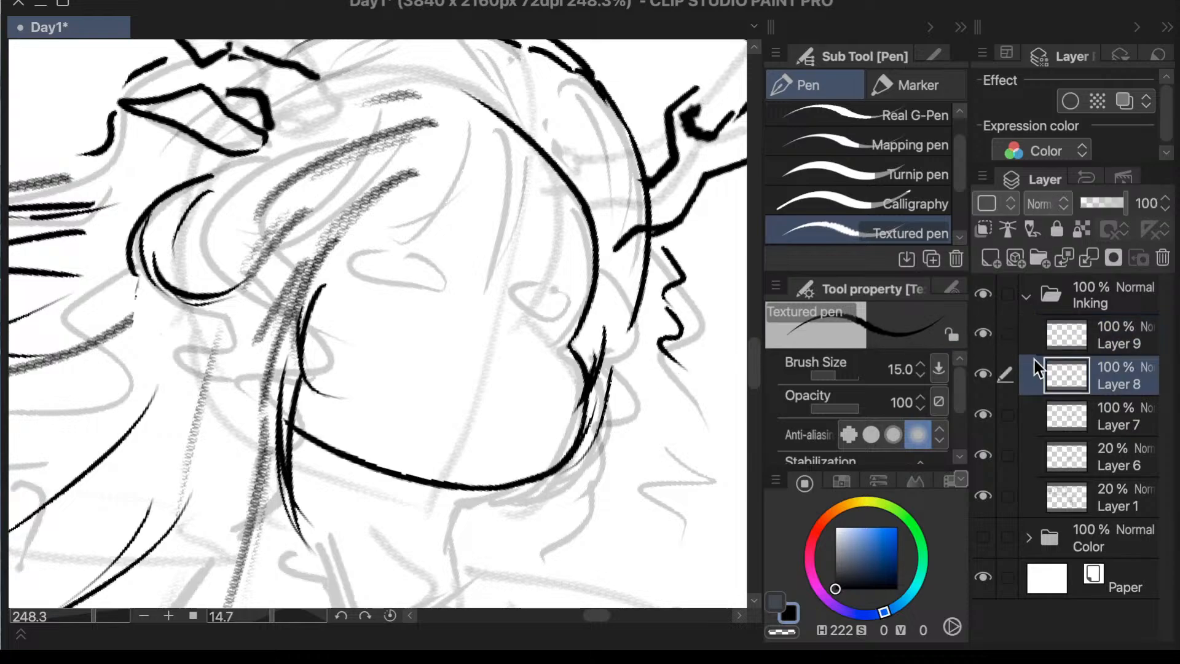
left_click(984, 374)
left_click(984, 374)
left_click(1001, 341)
left_click(984, 333)
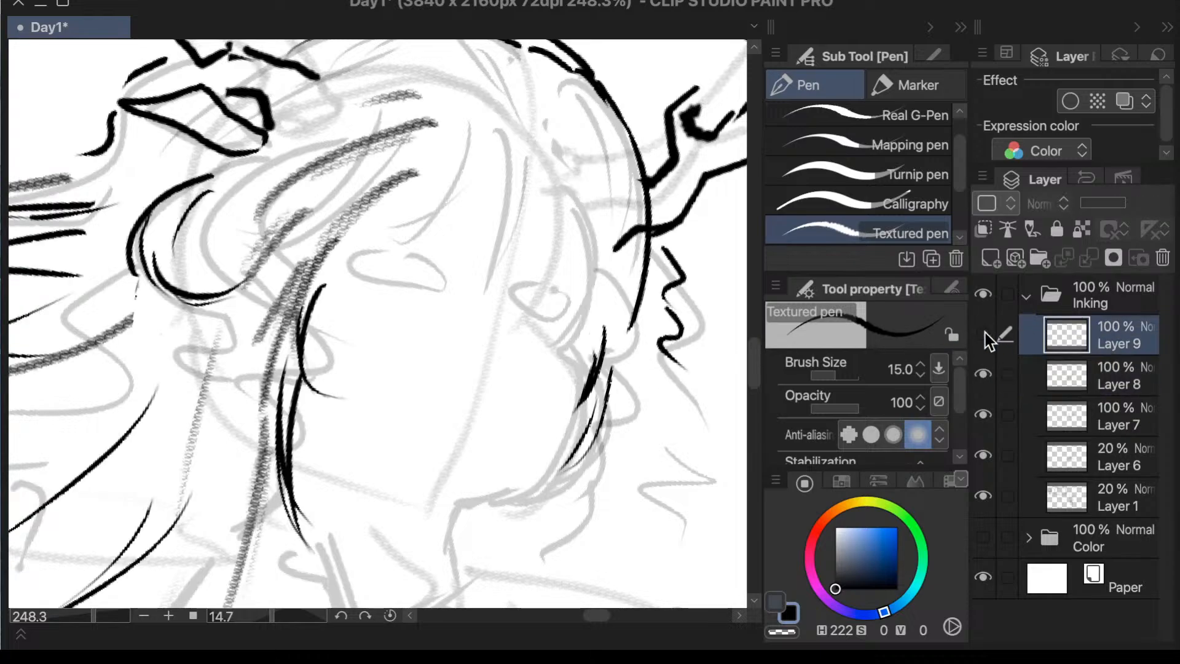
left_click(983, 333)
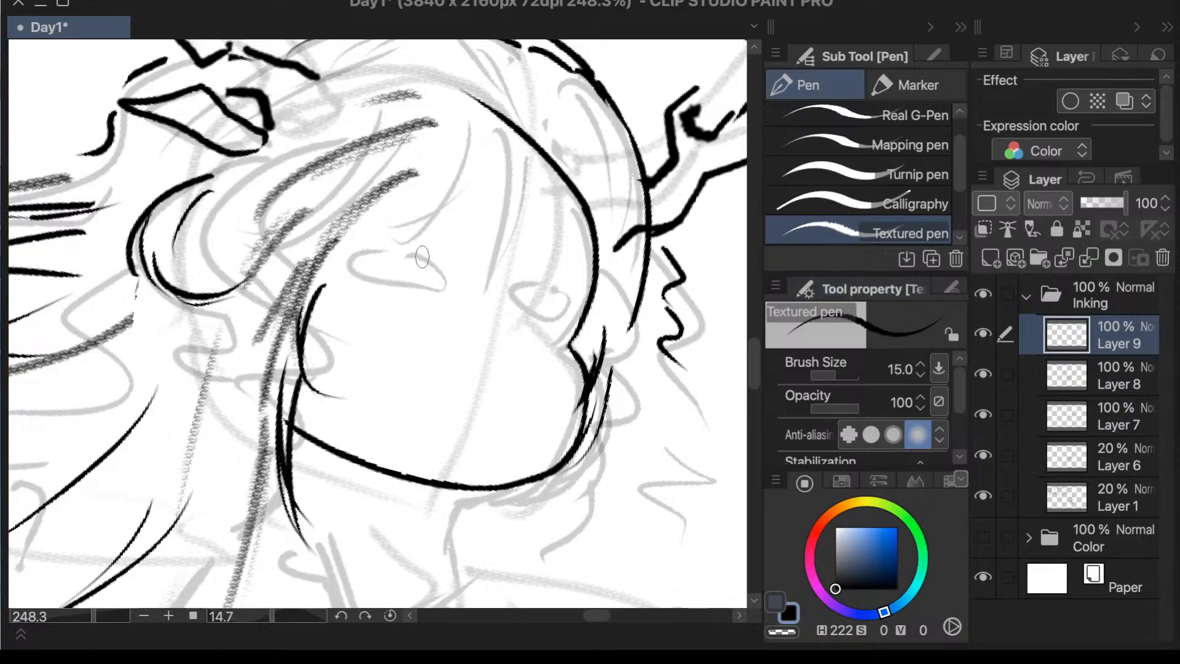
- Ink rounded outlines for both eyes on Layer 9 with the Textured pen, following the faded sketch
mouse_move(428, 262)
left_mouse_down()
mouse_move(435, 289)
mouse_move(420, 253)
mouse_move(372, 259)
mouse_move(361, 277)
mouse_move(435, 296)
left_mouse_up()
key("ctrl+z")
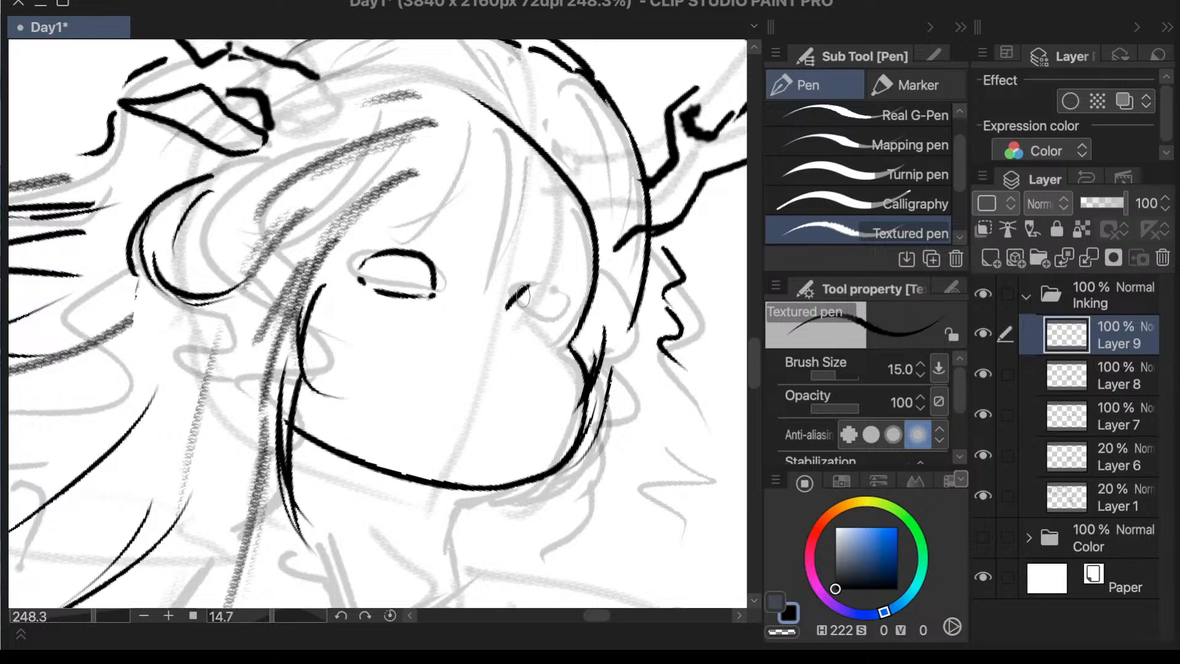
mouse_move(525, 287)
left_mouse_down()
mouse_move(515, 310)
mouse_move(540, 287)
mouse_move(555, 293)
mouse_move(532, 291)
mouse_move(586, 311)
mouse_move(577, 296)
mouse_move(562, 326)
mouse_move(567, 311)
mouse_move(517, 319)
mouse_move(532, 334)
mouse_move(544, 326)
mouse_move(516, 323)
mouse_move(563, 330)
mouse_move(578, 313)
mouse_move(560, 328)
left_mouse_up()
key("ctrl+z")
key("ctrl+z")
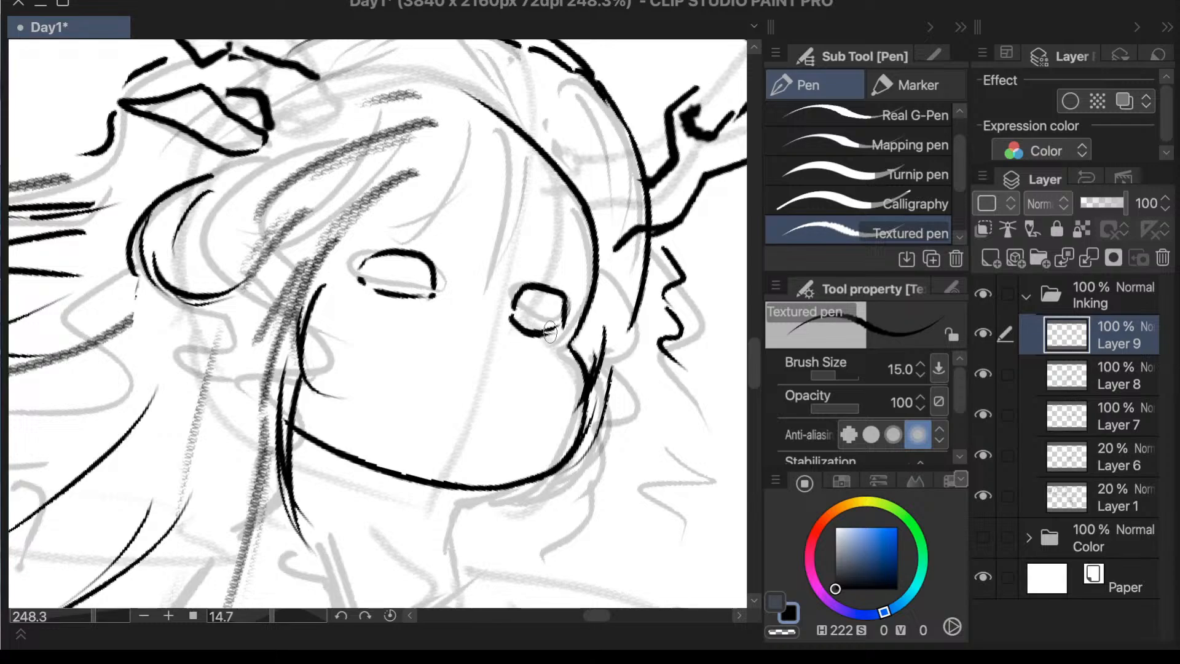
- Erase the near eye's lower lid and redraw it lower as a rounded curve from the outer corner
key("e")
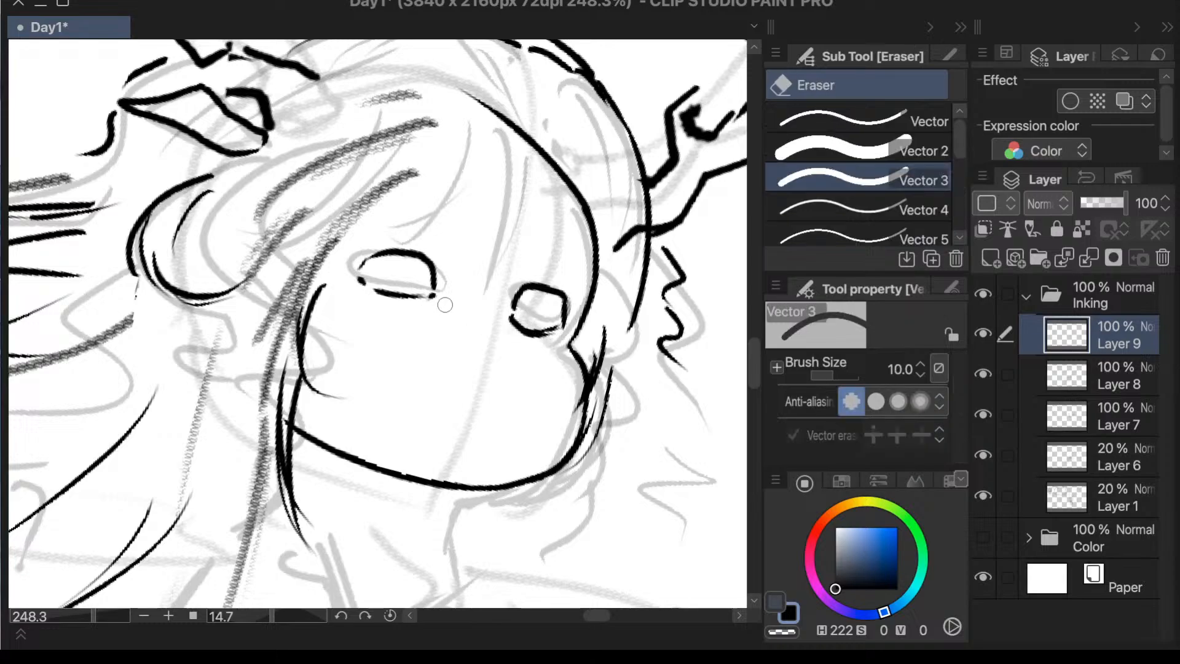
left_click_drag(441, 305, 362, 281)
key("p")
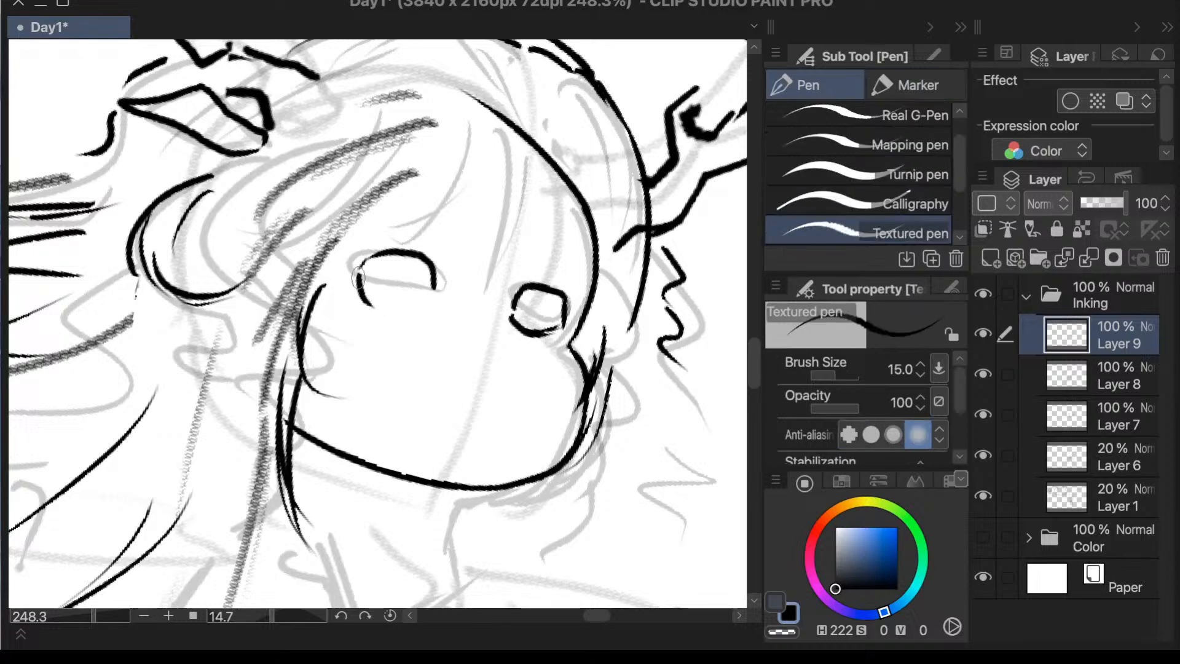
left_click_drag(360, 274, 378, 321)
key("ctrl+z")
mouse_move(361, 277)
left_mouse_down()
mouse_move(364, 301)
mouse_move(436, 293)
left_mouse_up()
key("ctrl+z")
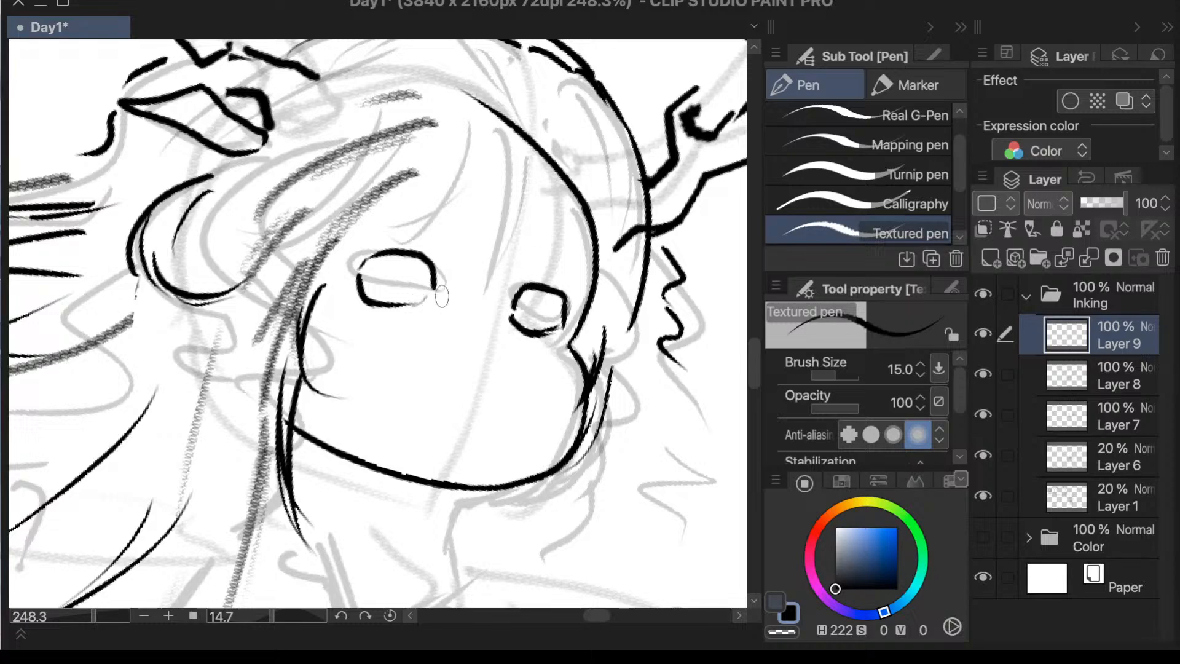
- Lasso the near eye, enlarge it slightly with a scale transform, and clear the selection
scroll(577, 222, "down", 2)
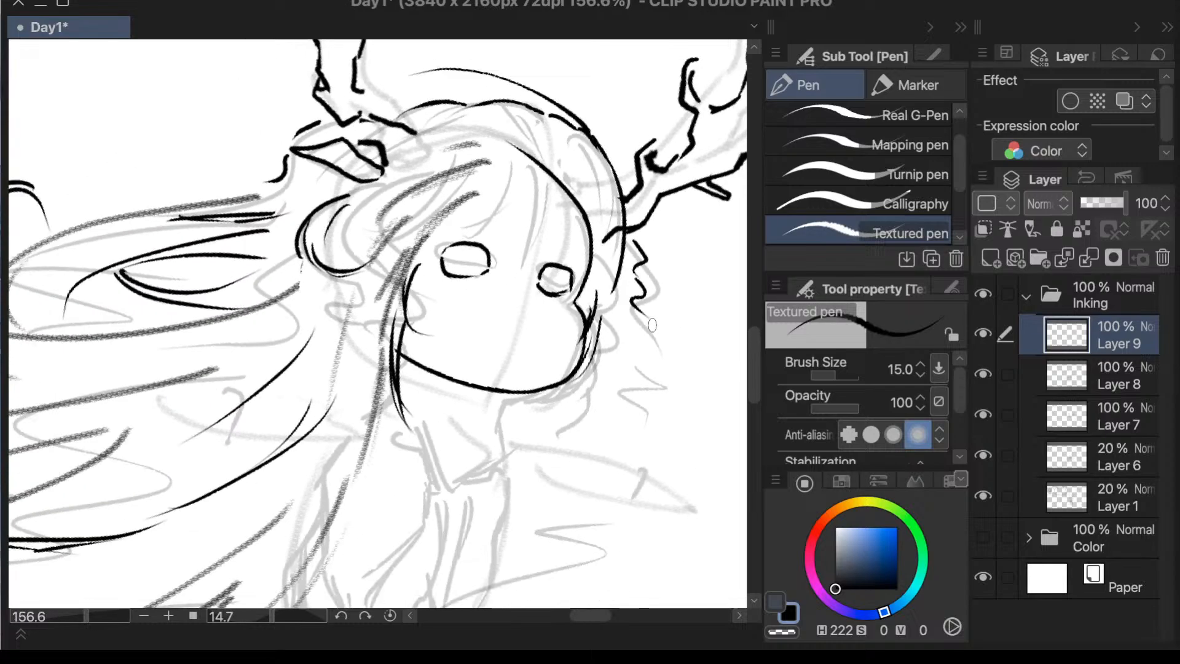
key("m")
mouse_move(501, 229)
left_mouse_down()
mouse_move(447, 232)
mouse_move(432, 270)
mouse_move(495, 302)
mouse_move(495, 234)
mouse_move(545, 223)
left_mouse_up()
key("ctrl+t")
left_click_drag(499, 268, 498, 271)
left_click_drag(490, 327, 494, 340)
left_click(544, 369)
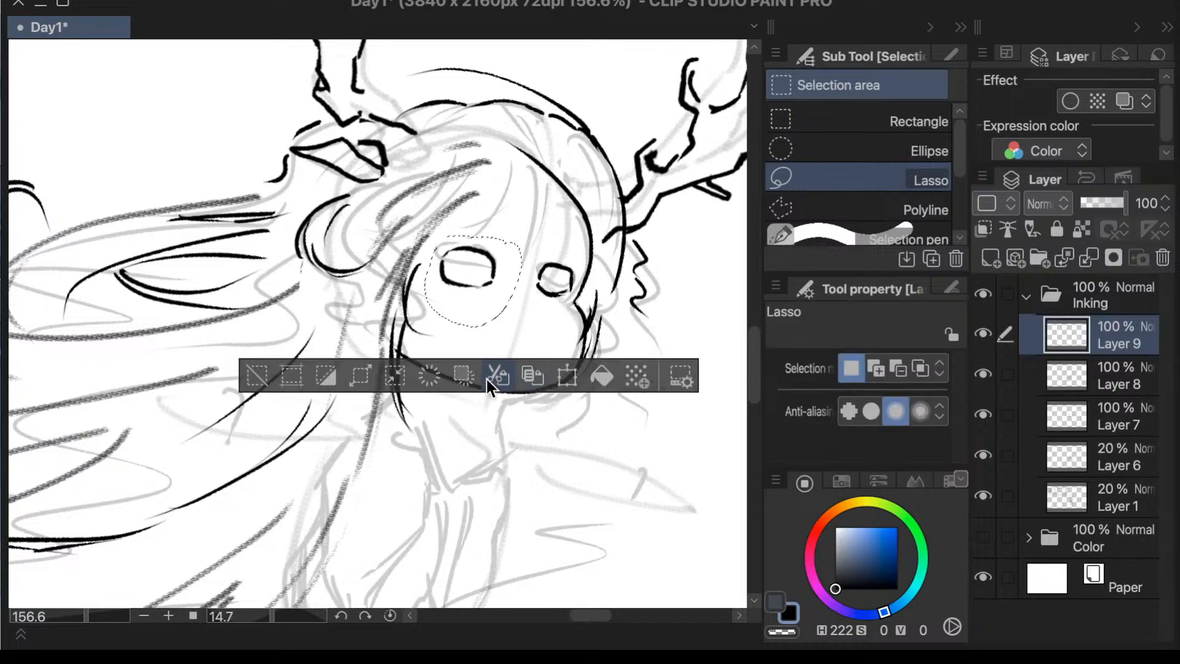
left_click(258, 375)
- Lasso the far eye, transform it to sit better on the face, and clear the selection
mouse_move(555, 244)
left_mouse_down()
mouse_move(527, 262)
mouse_move(537, 315)
mouse_move(572, 292)
mouse_move(583, 265)
mouse_move(555, 246)
left_mouse_up()
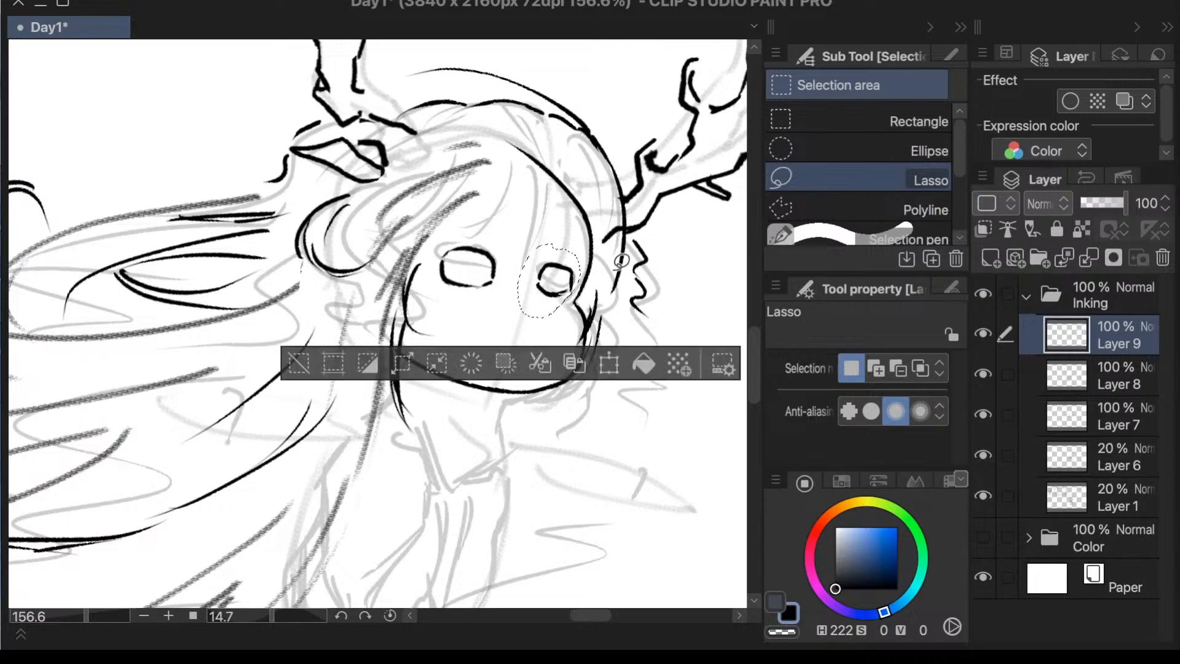
left_click(610, 363)
left_click_drag(568, 327, 570, 330)
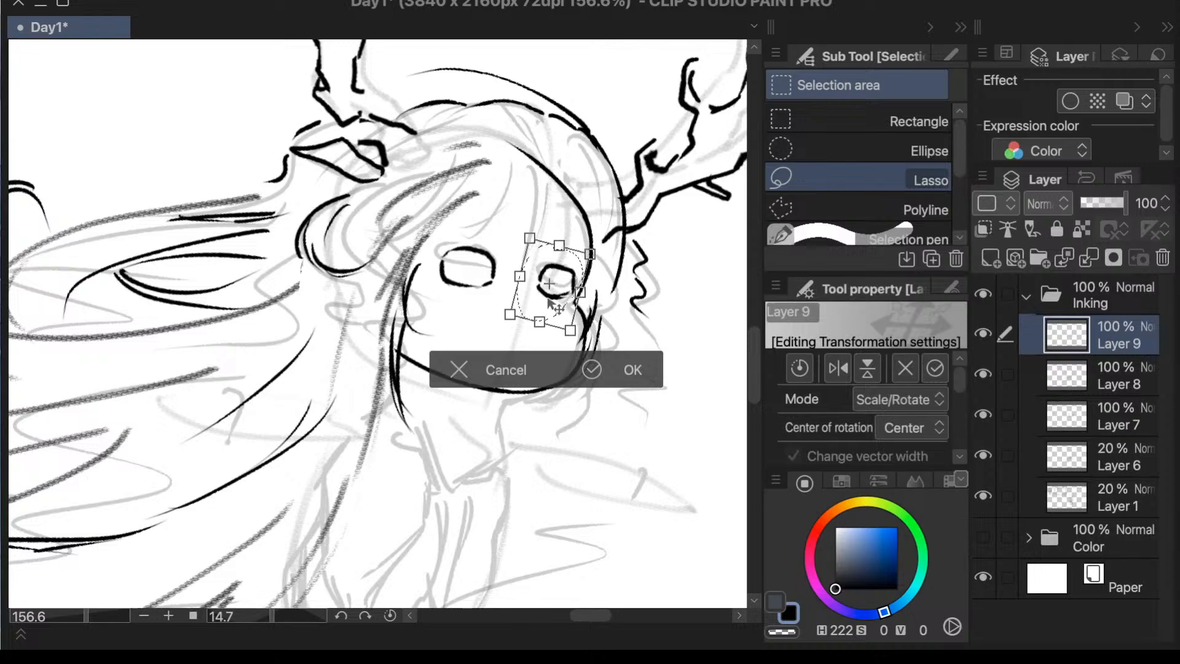
left_click(593, 369)
left_click(339, 367)
key("ctrl+alt+0")
scroll(601, 381, "down", 2)
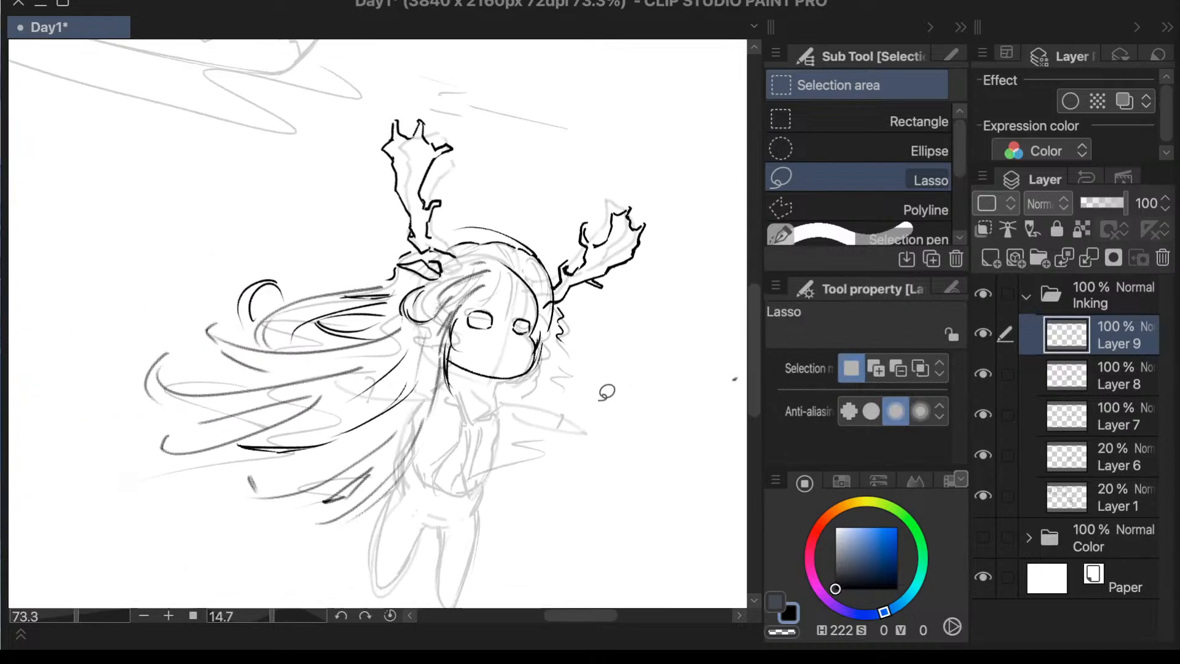
- Ink the first bang strands on Layer 8, sweeping from the forehead down toward the near temple
scroll(541, 414, "up", 5)
key("p")
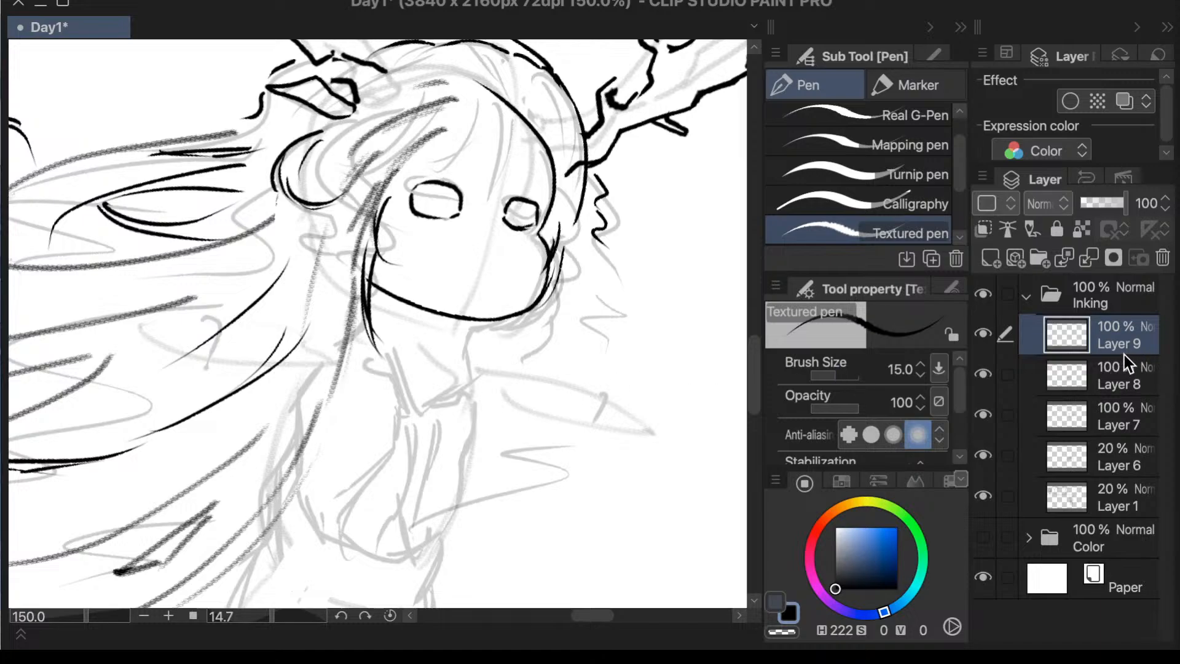
left_click(1120, 373)
left_click(983, 375)
left_click(982, 376)
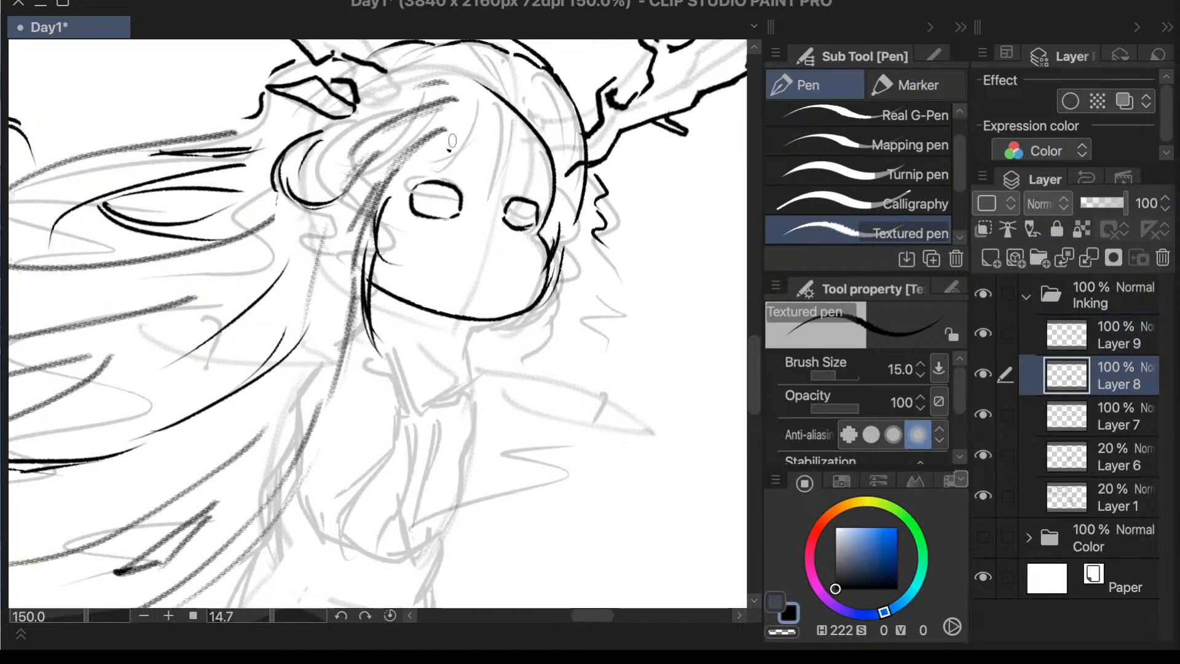
left_click_drag(453, 134, 395, 192)
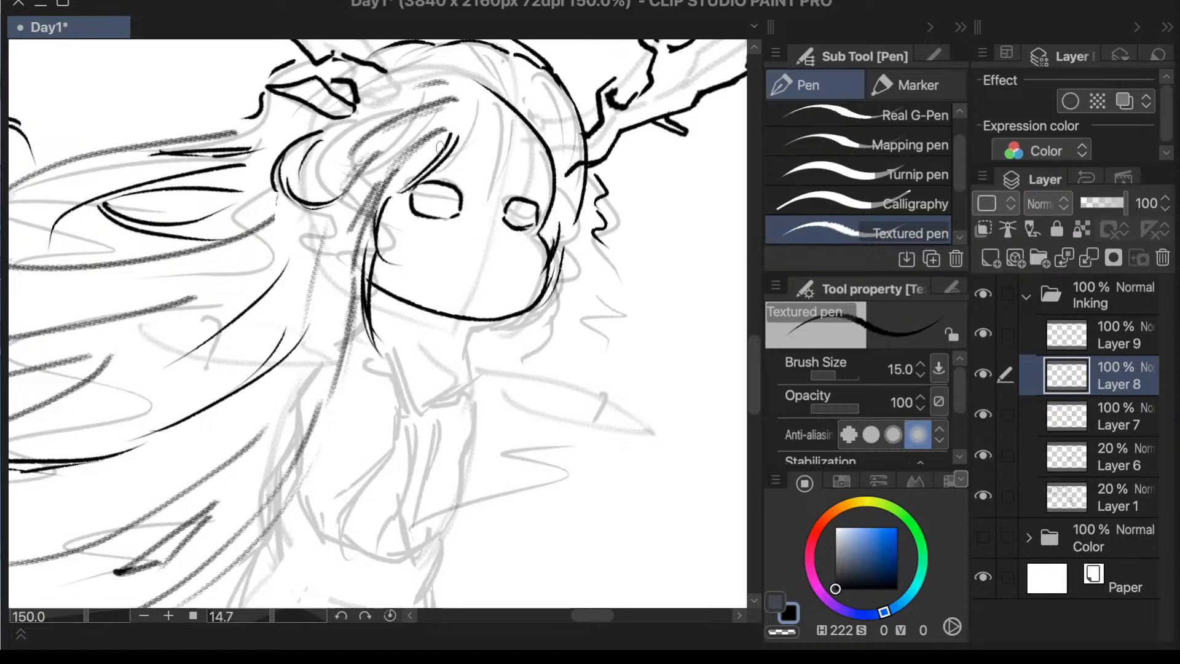
left_click_drag(444, 130, 400, 186)
left_click_drag(444, 126, 380, 186)
- Toggle the visibility of Layers 6, 7 and 8 to examine which sketch and ink lines each contains
left_click(990, 415)
left_click(991, 415)
left_click(986, 455)
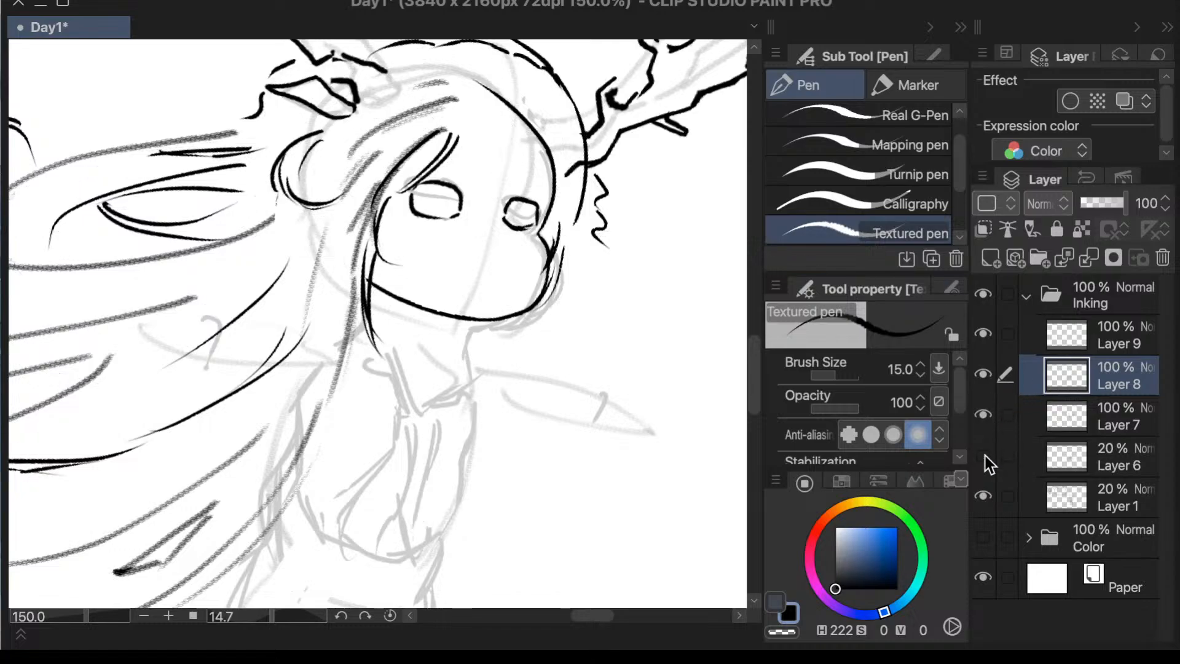
left_click(985, 455)
left_click(983, 455)
left_click(989, 413)
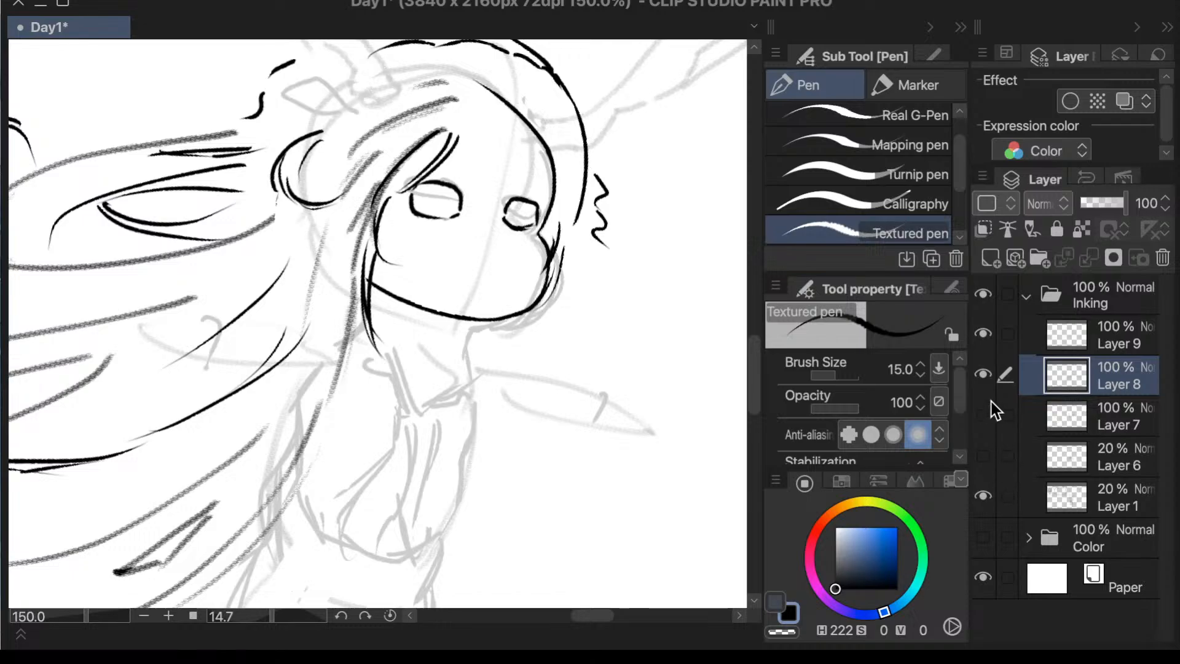
left_click(985, 373)
left_click(985, 415)
left_click(985, 455)
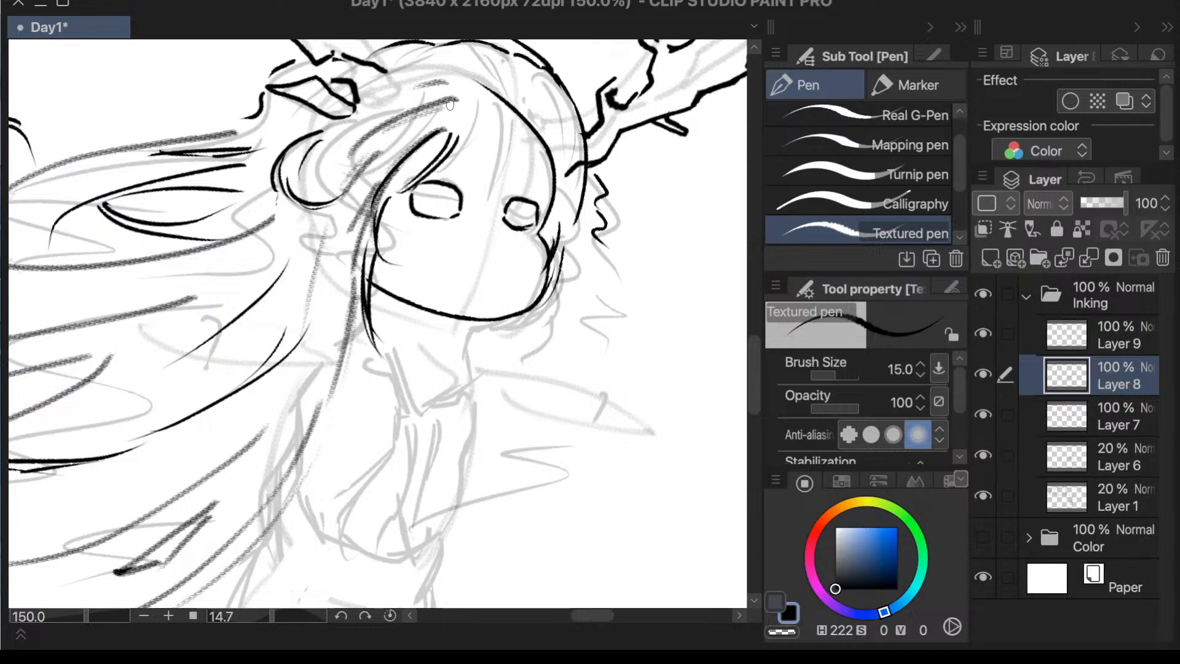
- Ink a curved side strand from the hair parting back over the near temple toward the ear on Layer 8
left_click_drag(450, 104, 366, 143)
key("ctrl+z")
left_click_drag(448, 99, 338, 151)
key("ctrl+z")
mouse_move(448, 102)
left_mouse_down()
mouse_move(394, 108)
mouse_move(348, 159)
left_mouse_up()
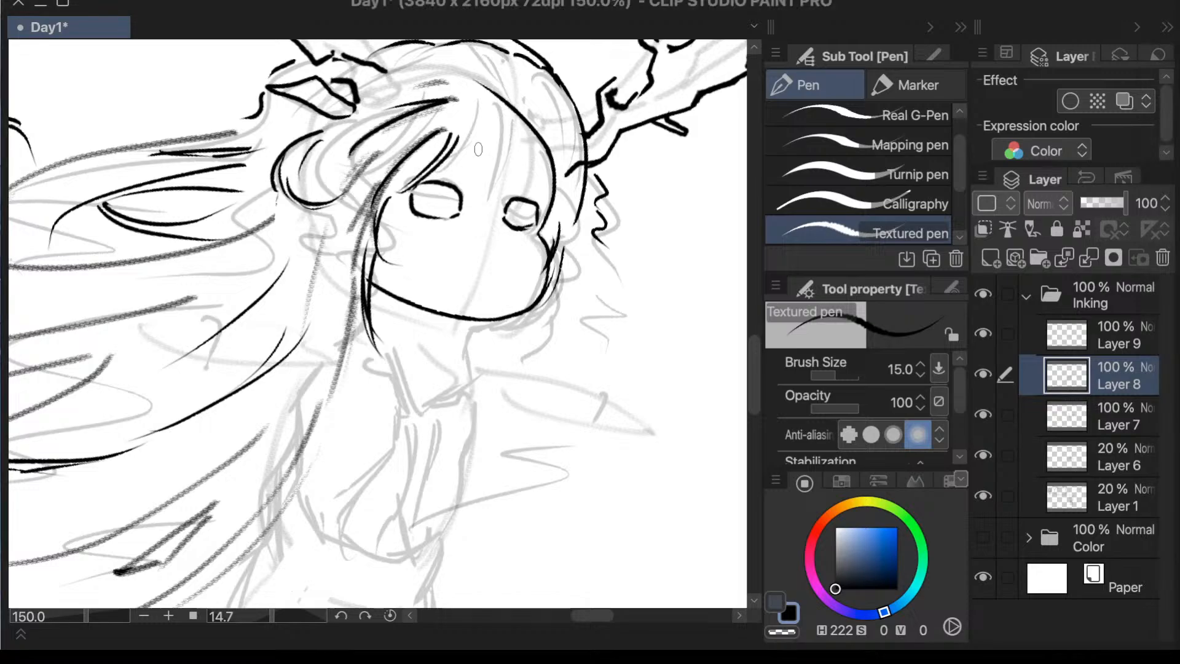
- Ink a bang lock curving from the forehead across the near eye to the cheek
mouse_move(455, 184)
left_mouse_down()
mouse_move(434, 190)
mouse_move(411, 232)
left_mouse_up()
key("ctrl+z")
mouse_move(471, 143)
left_mouse_down()
mouse_move(467, 180)
mouse_move(392, 225)
left_mouse_up()
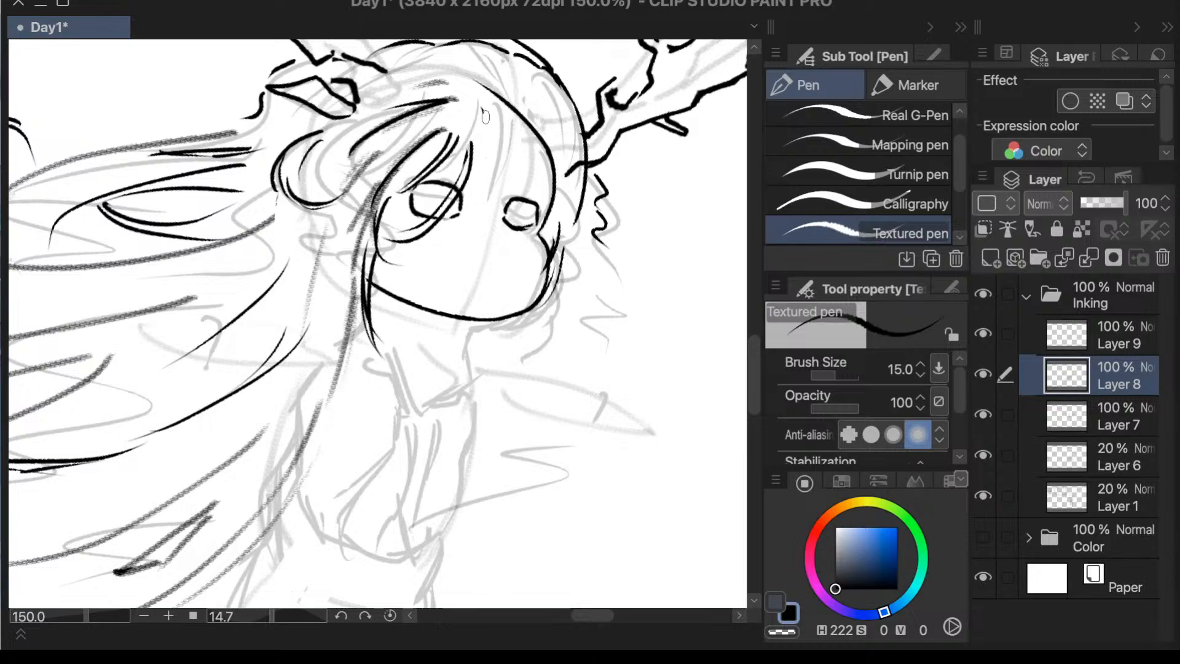
- Ink the central bang strand from the parting down between the two eyes
left_click_drag(485, 117, 479, 200)
key("ctrl+z")
left_click_drag(484, 107, 468, 201)
key("ctrl+z")
left_click_drag(499, 106, 473, 199)
left_click_drag(507, 108, 498, 197)
key("ctrl+z")
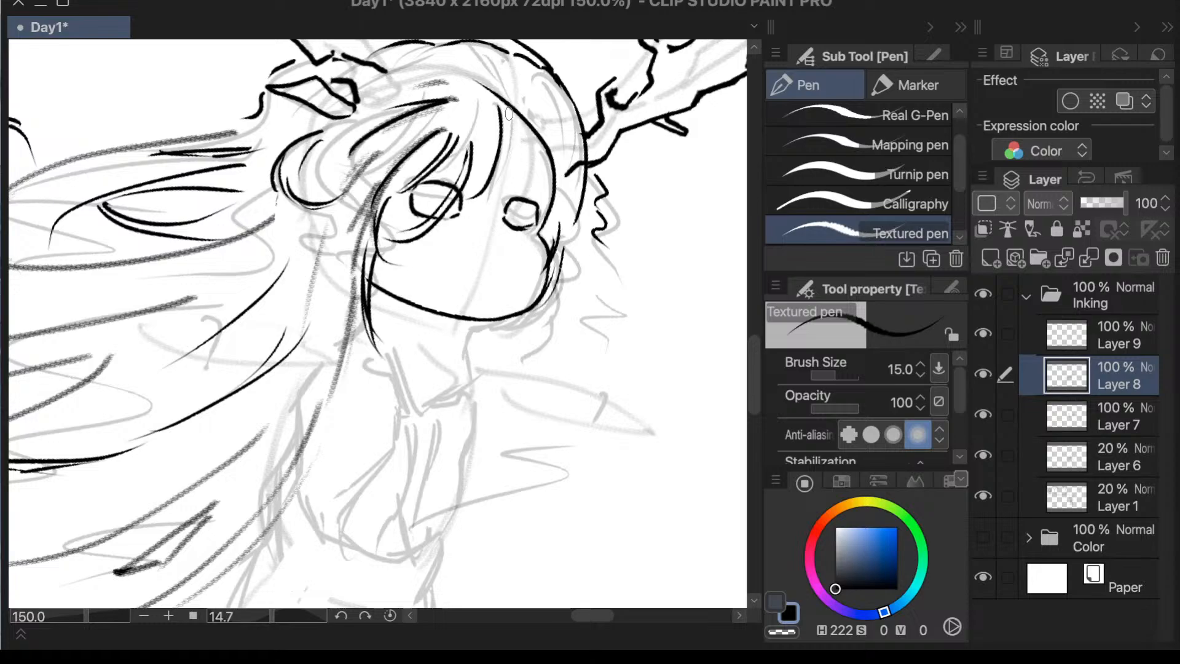
- Ink the far-side bangs with strands falling to the far eye and along the far temple
left_click_drag(508, 107, 514, 195)
key("ctrl+z")
left_click_drag(515, 111, 512, 206)
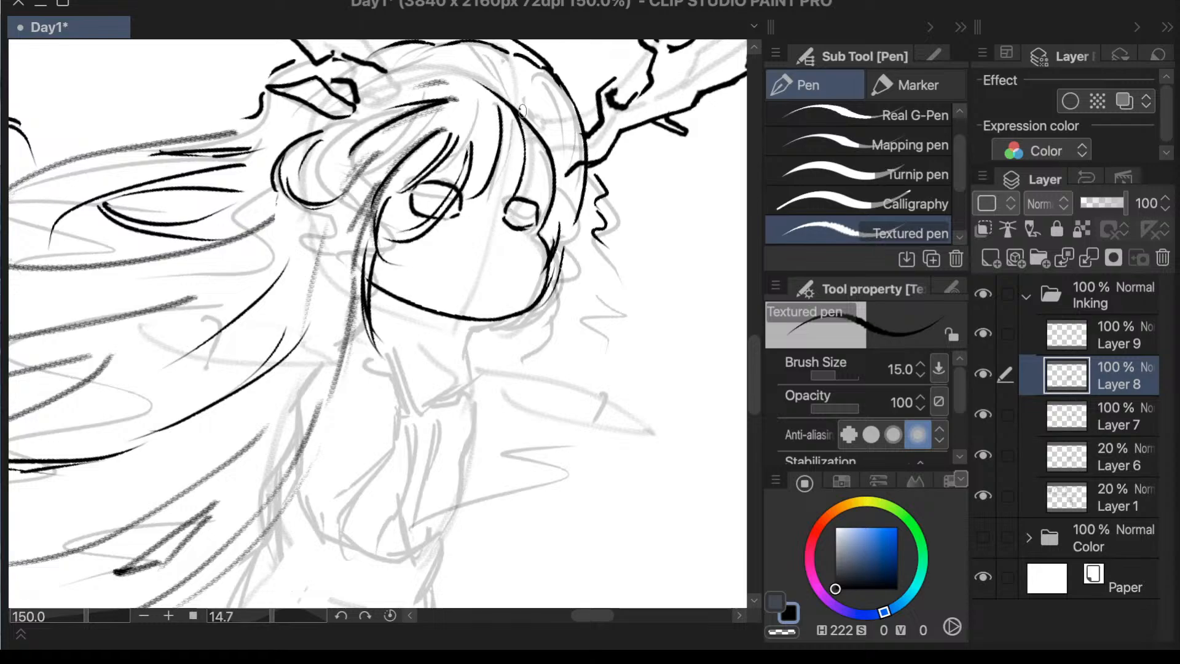
left_click_drag(522, 110, 513, 209)
left_click_drag(538, 121, 543, 219)
key("ctrl+z")
left_click_drag(560, 180, 558, 199)
- Find the layer holding the forehead arc and erase that arc behind the far-side bangs on Layer 9
scroll(584, 184, "down", 5)
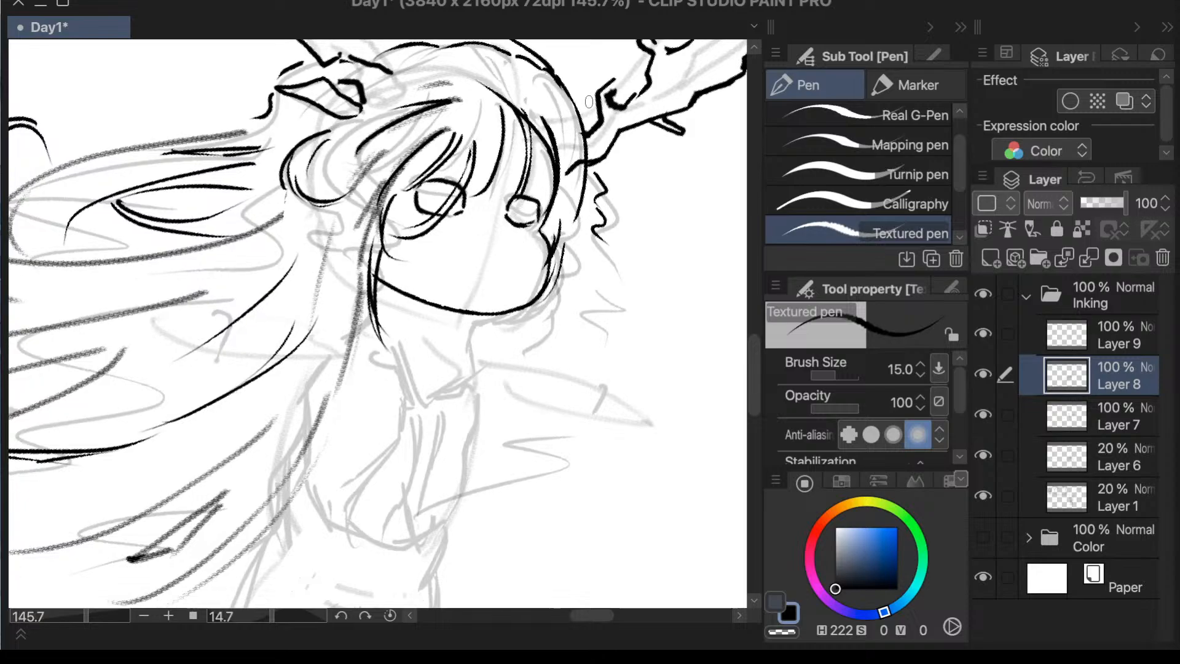
scroll(615, 151, "up", 5)
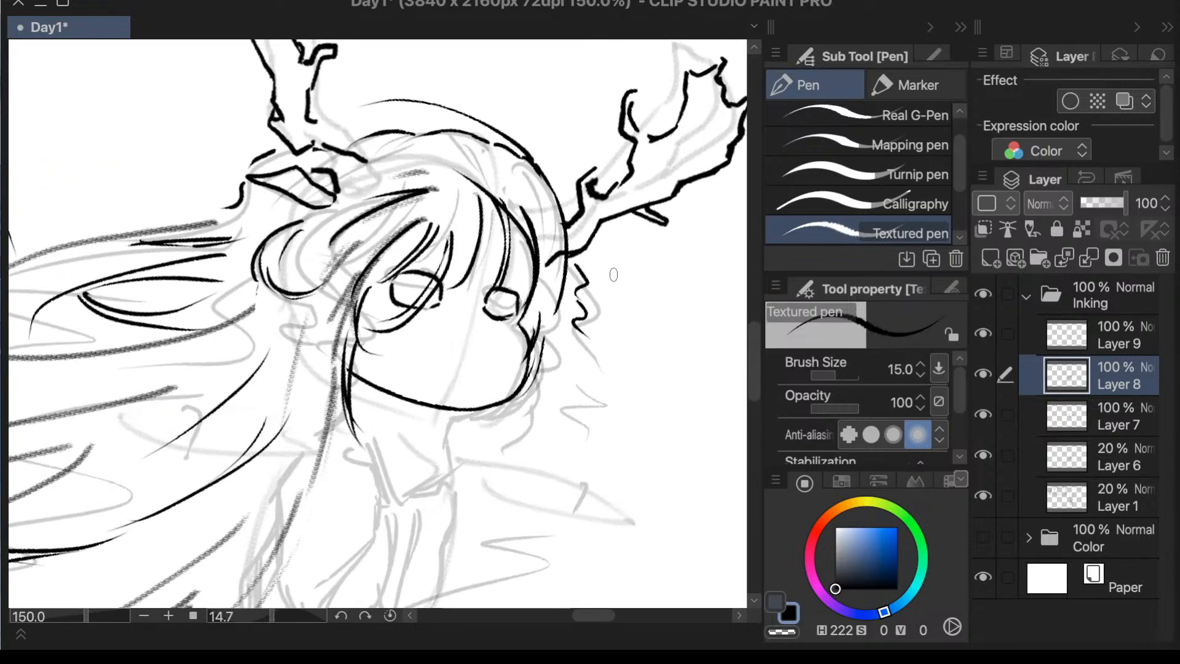
scroll(615, 270, "up", 4)
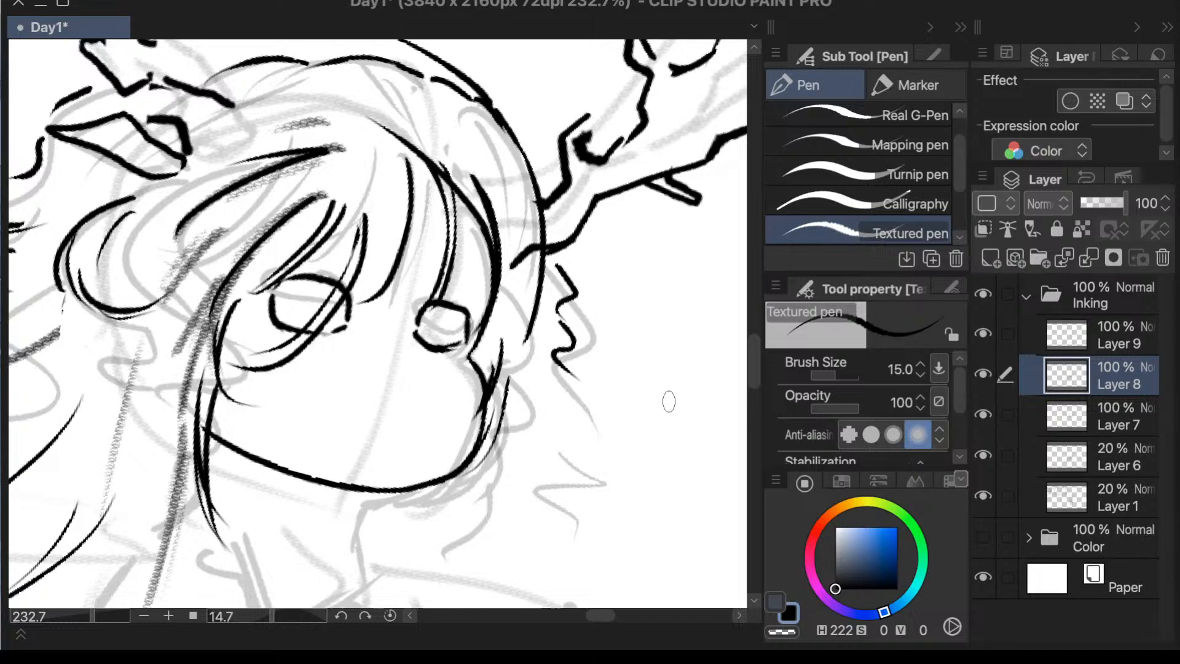
left_click(1082, 406)
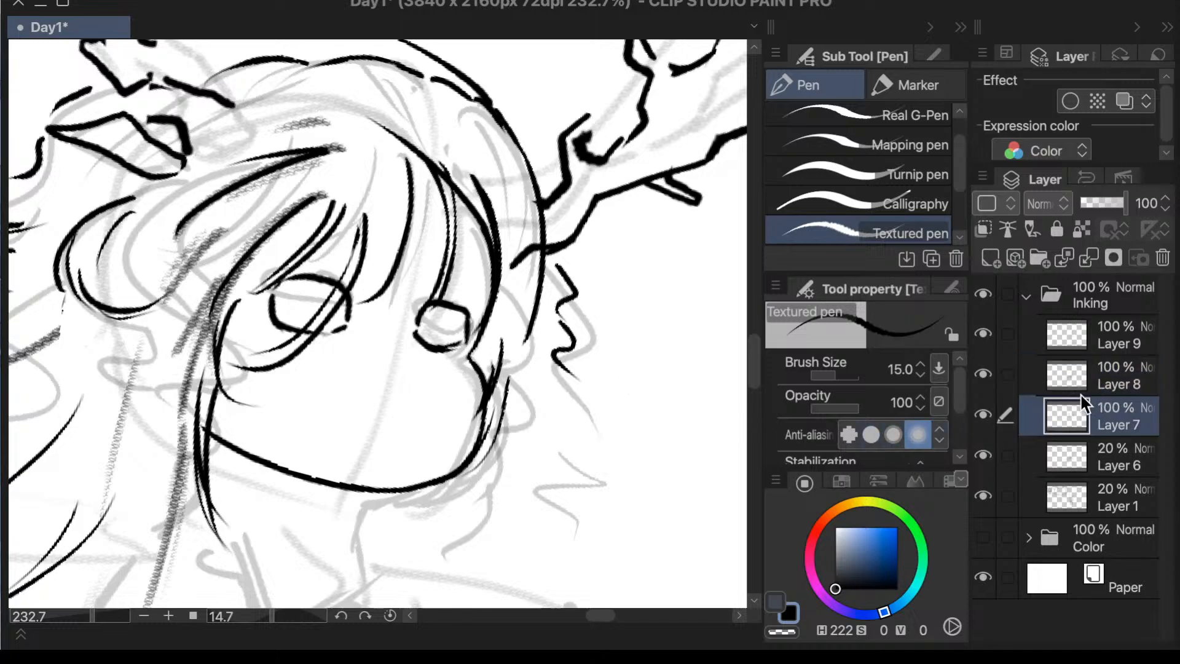
key("e")
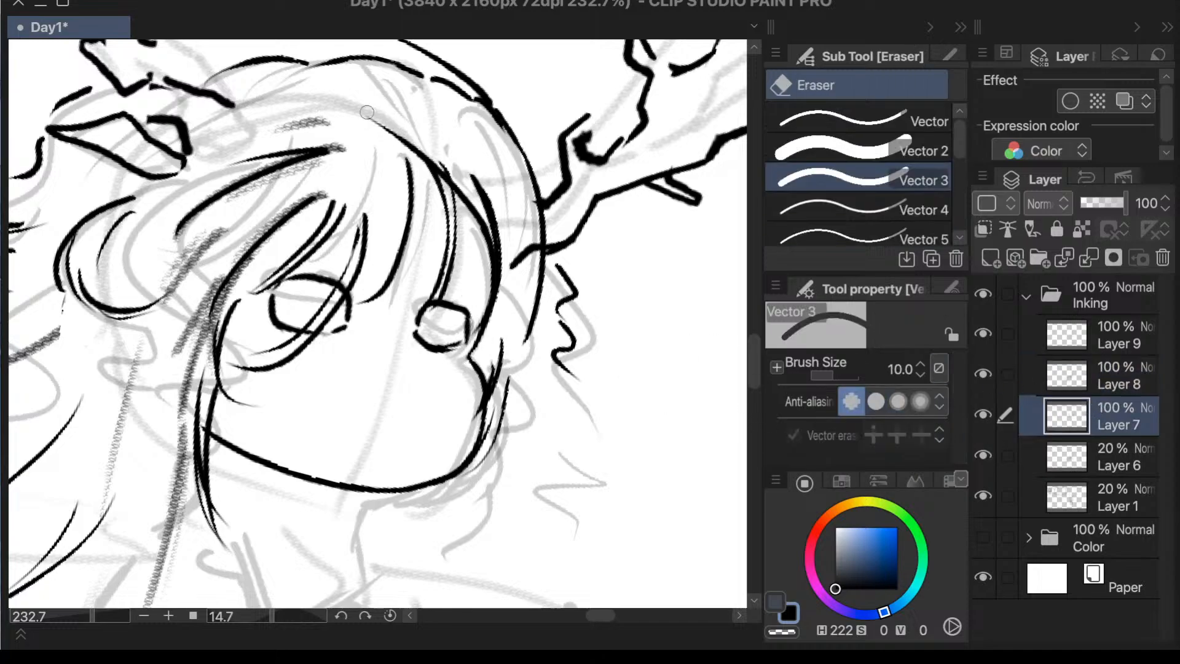
left_click(983, 413)
left_click(987, 415)
left_click(982, 376)
left_click(982, 376)
left_click(1072, 330)
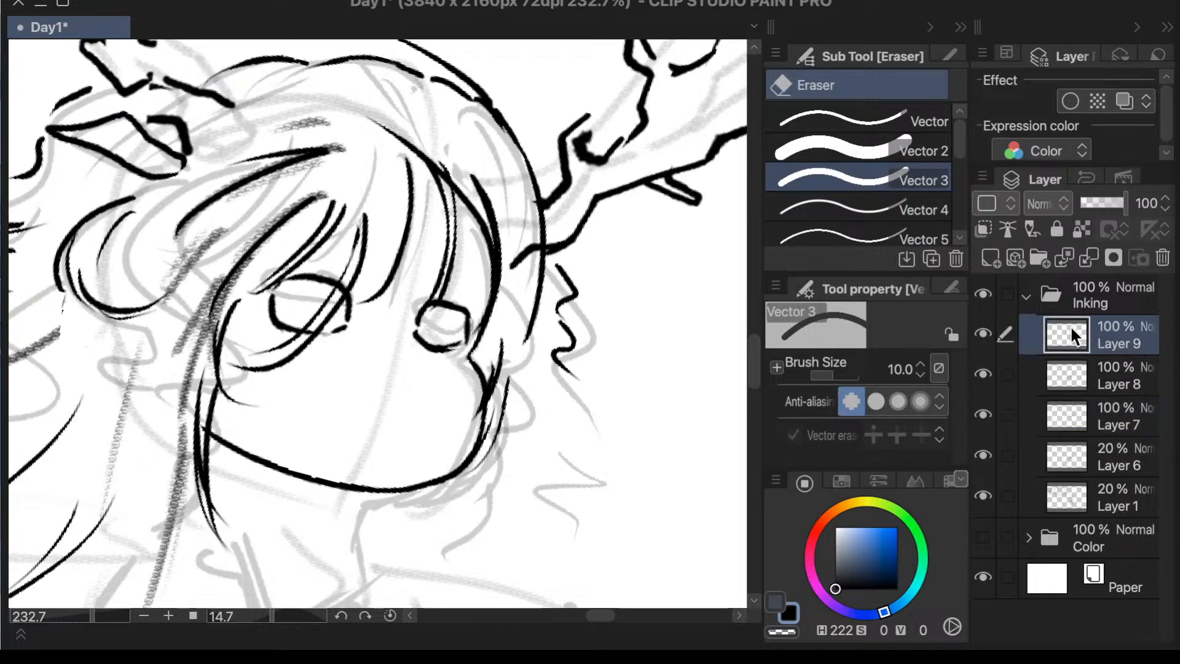
left_click(985, 335)
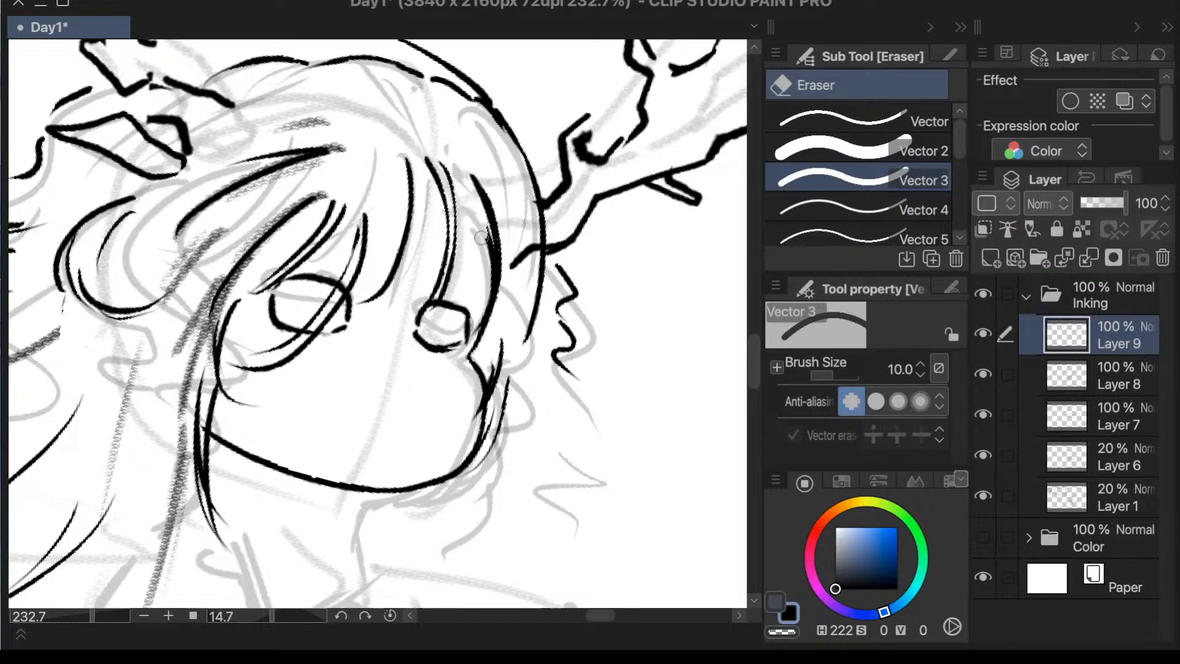
left_click_drag(481, 237, 499, 282)
- Ink a small W-shaped mouth between the eyes and chin on Layer 9 with the Textured pen
key("p")
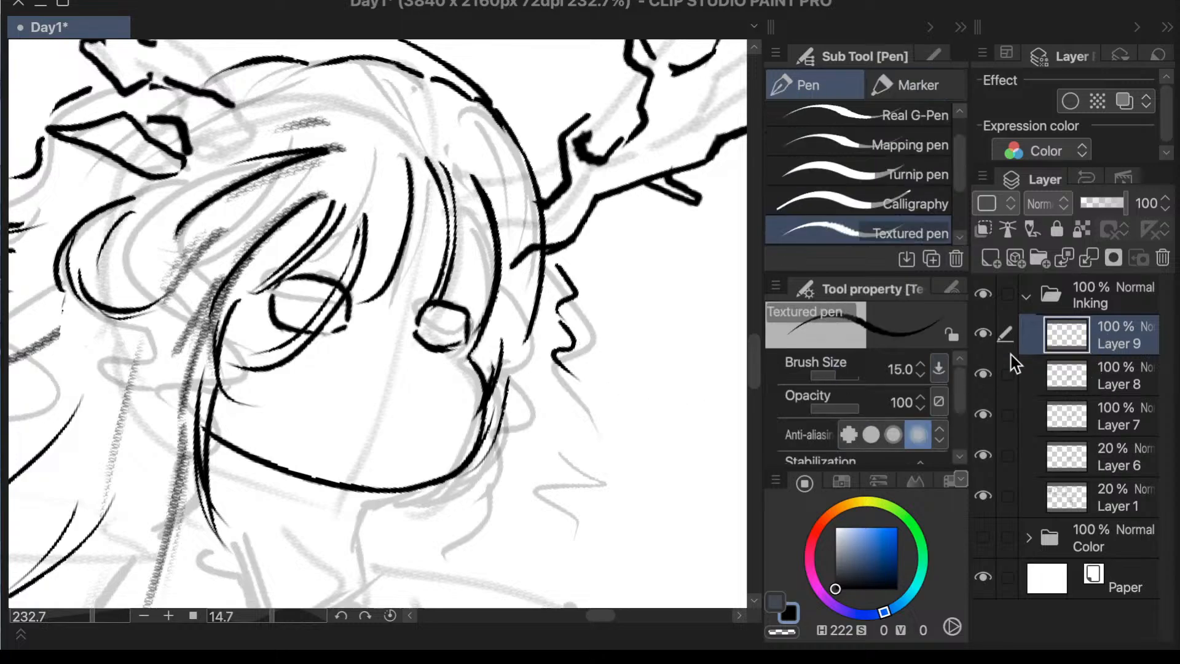
left_click(985, 337)
left_click(983, 337)
mouse_move(348, 398)
left_mouse_down()
mouse_move(350, 427)
mouse_move(430, 409)
mouse_move(418, 416)
left_mouse_up()
key("ctrl+z")
key("ctrl+z")
key("ctrl+z")
scroll(448, 363, "down", 3)
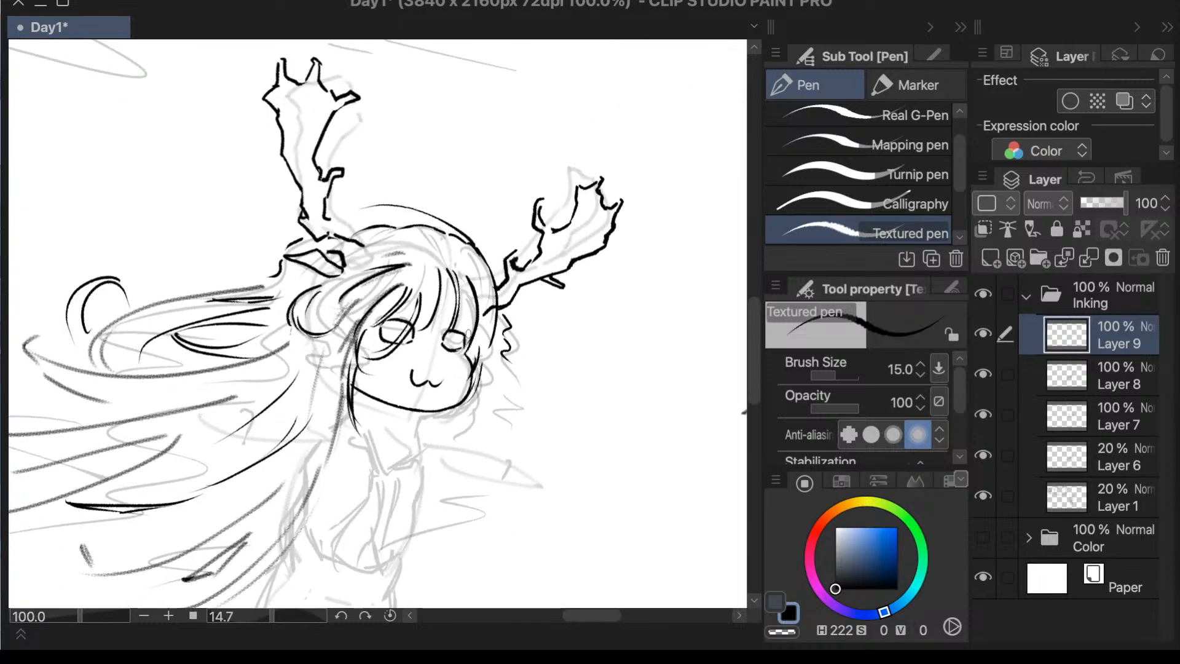
scroll(457, 361, "up", 4)
key("ctrl+z")
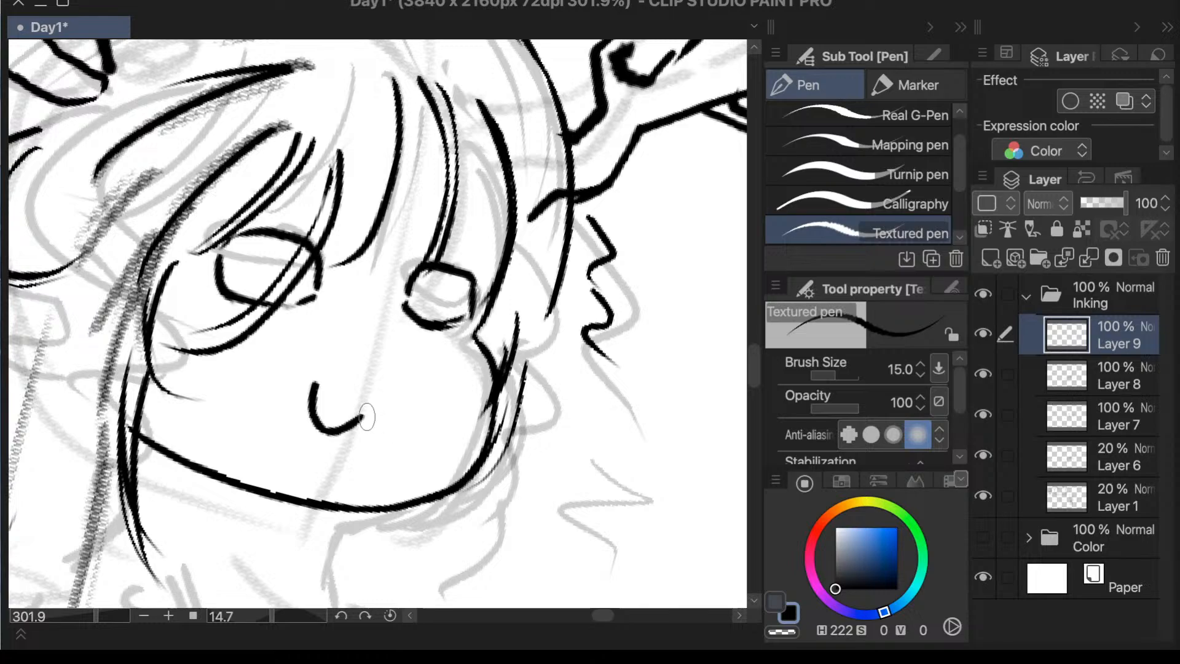
mouse_move(368, 418)
left_mouse_down()
mouse_move(386, 432)
mouse_move(367, 418)
mouse_move(410, 406)
left_mouse_up()
key("ctrl+z")
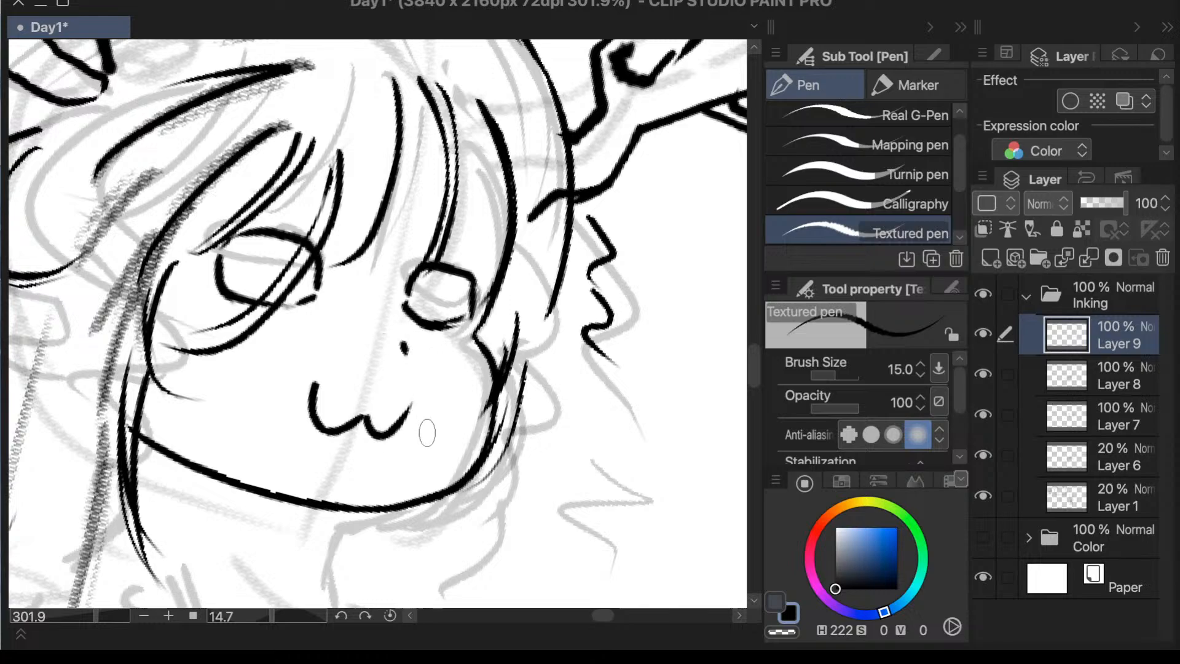
- Try a small nose dot above the mouth
mouse_move(389, 339)
left_mouse_down()
mouse_move(409, 354)
mouse_move(391, 335)
mouse_move(387, 353)
left_mouse_up()
key("ctrl+z")
- Ink a small oval pupil inside each eye on Layer 9
key("ctrl+z")
mouse_move(264, 254)
left_mouse_down()
mouse_move(282, 272)
mouse_move(277, 243)
mouse_move(248, 266)
mouse_move(288, 275)
mouse_move(270, 254)
left_mouse_up()
key("ctrl+z")
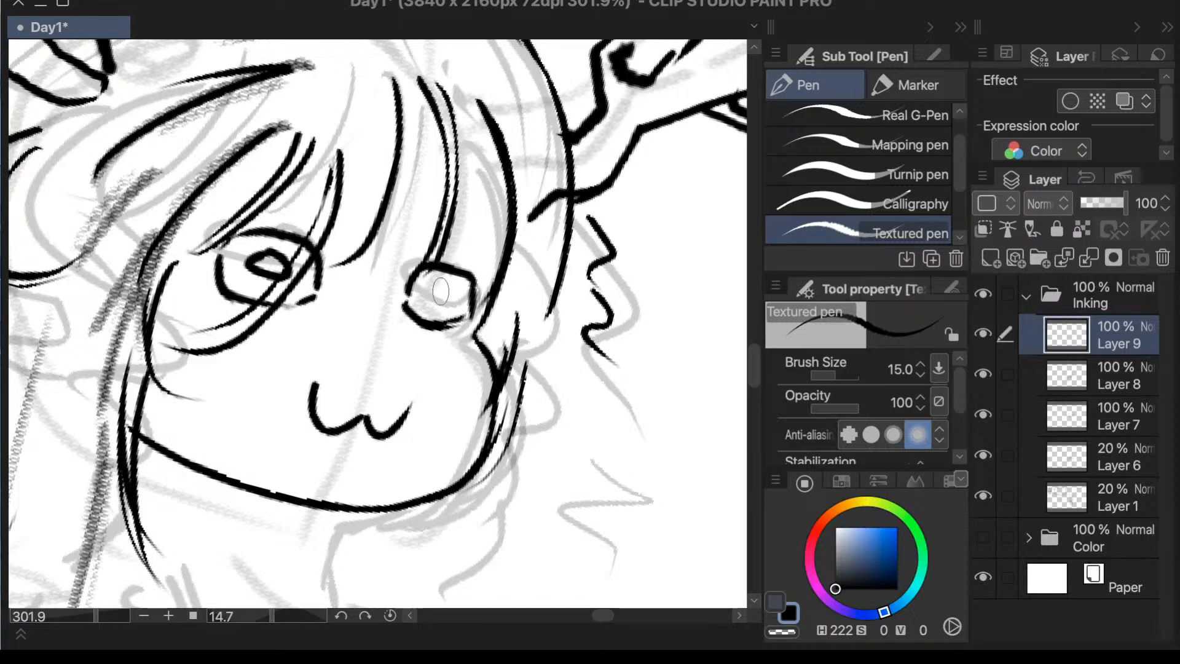
mouse_move(438, 287)
left_mouse_down()
mouse_move(452, 303)
mouse_move(439, 286)
left_mouse_up()
scroll(505, 246, "down", 1)
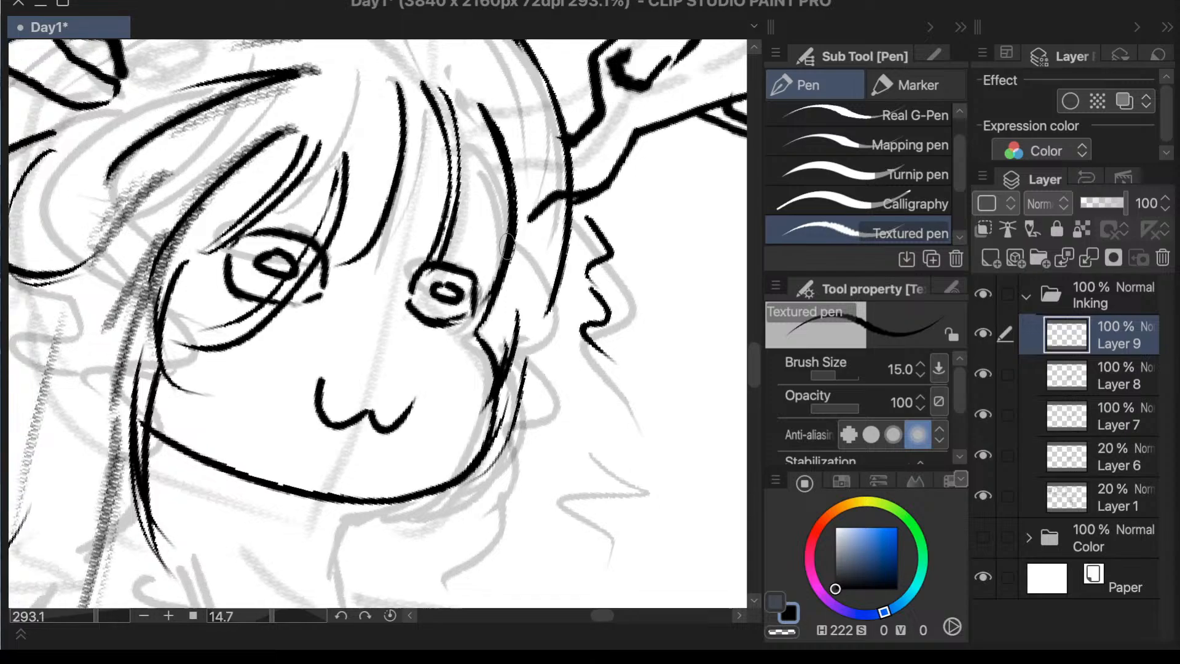
scroll(507, 246, "down", 5)
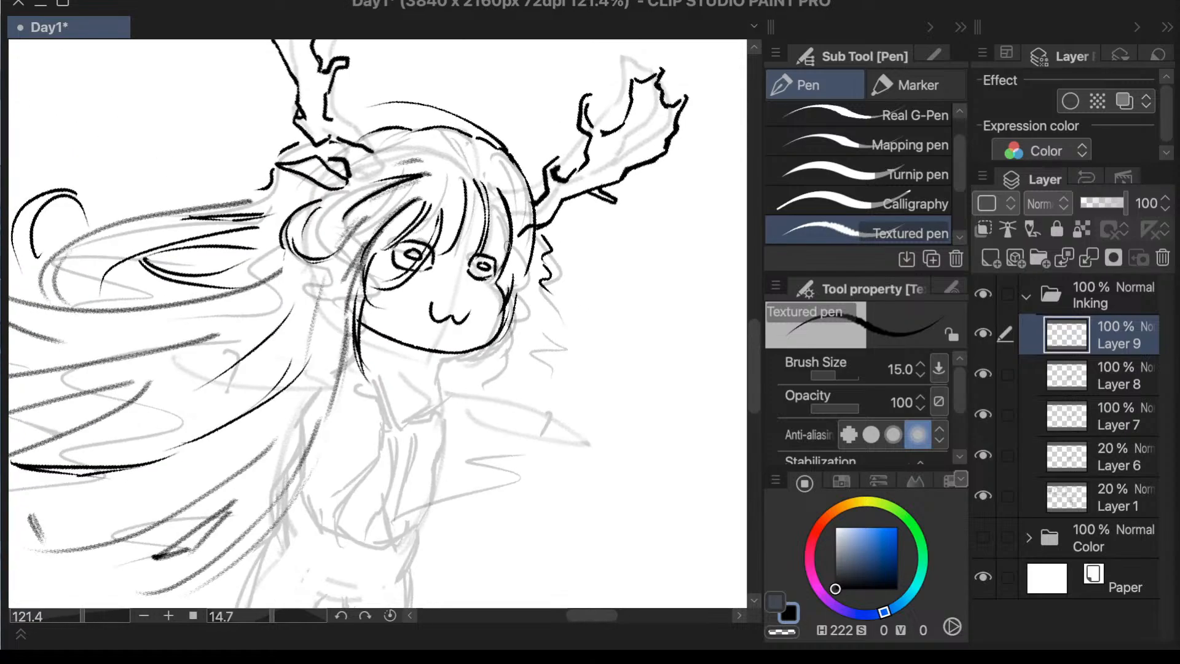
scroll(528, 326, "up", 2)
left_click(983, 334)
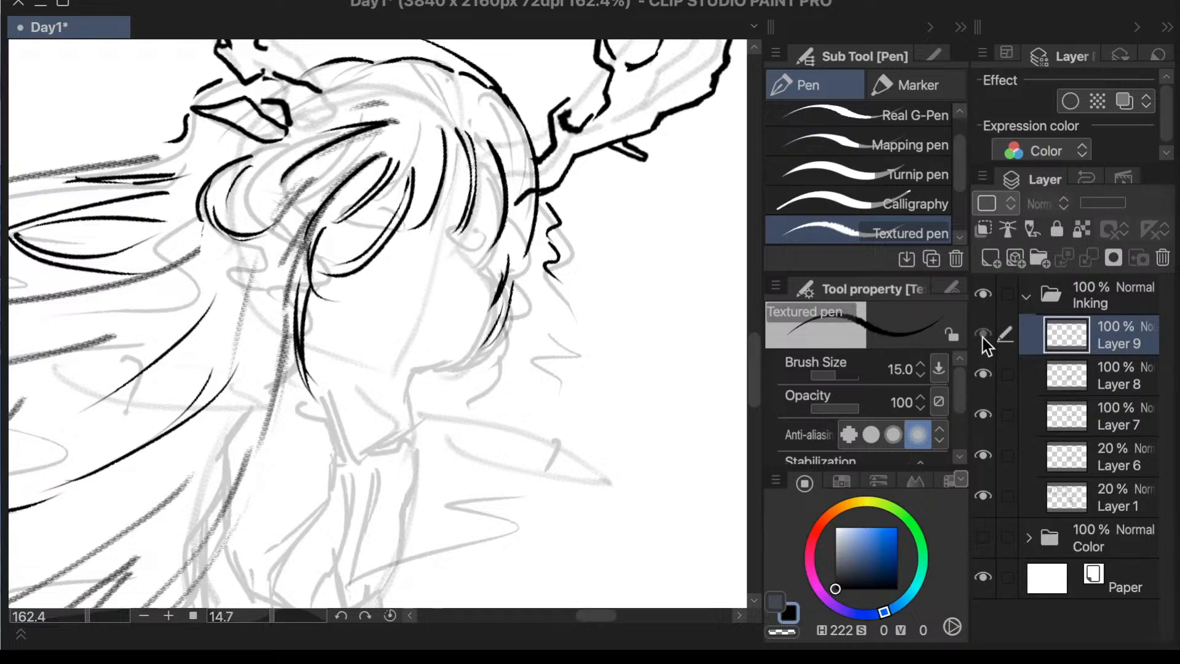
left_click(983, 335)
left_click(1083, 375)
scroll(520, 448, "down", 2)
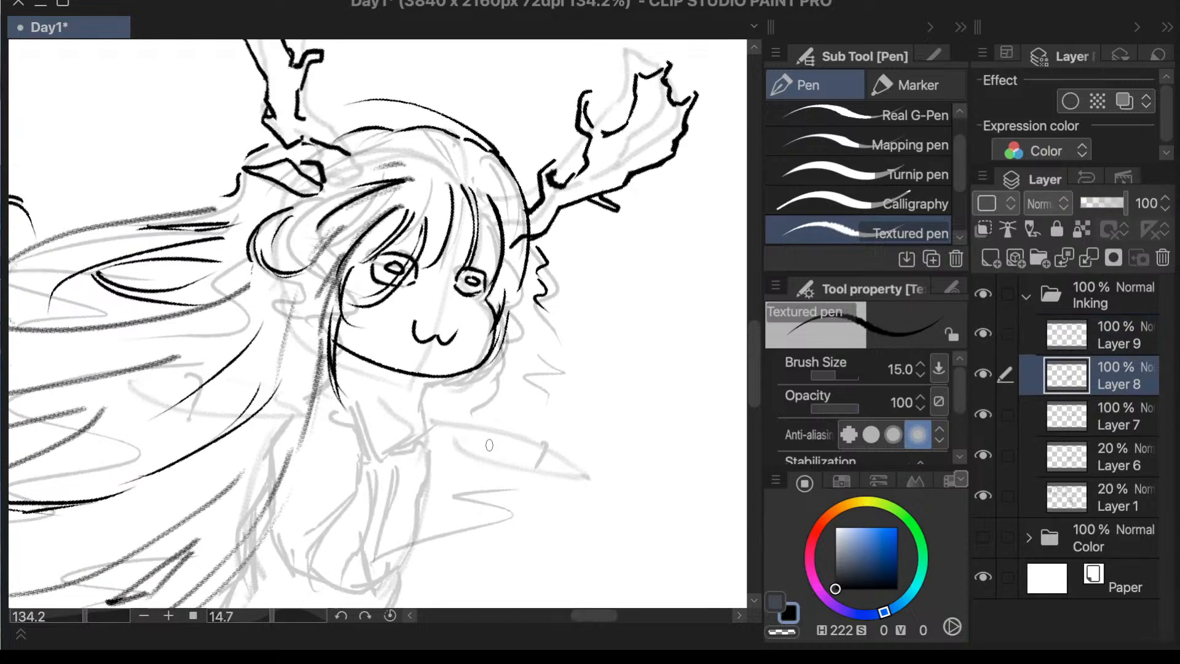
scroll(528, 226, "up", 1)
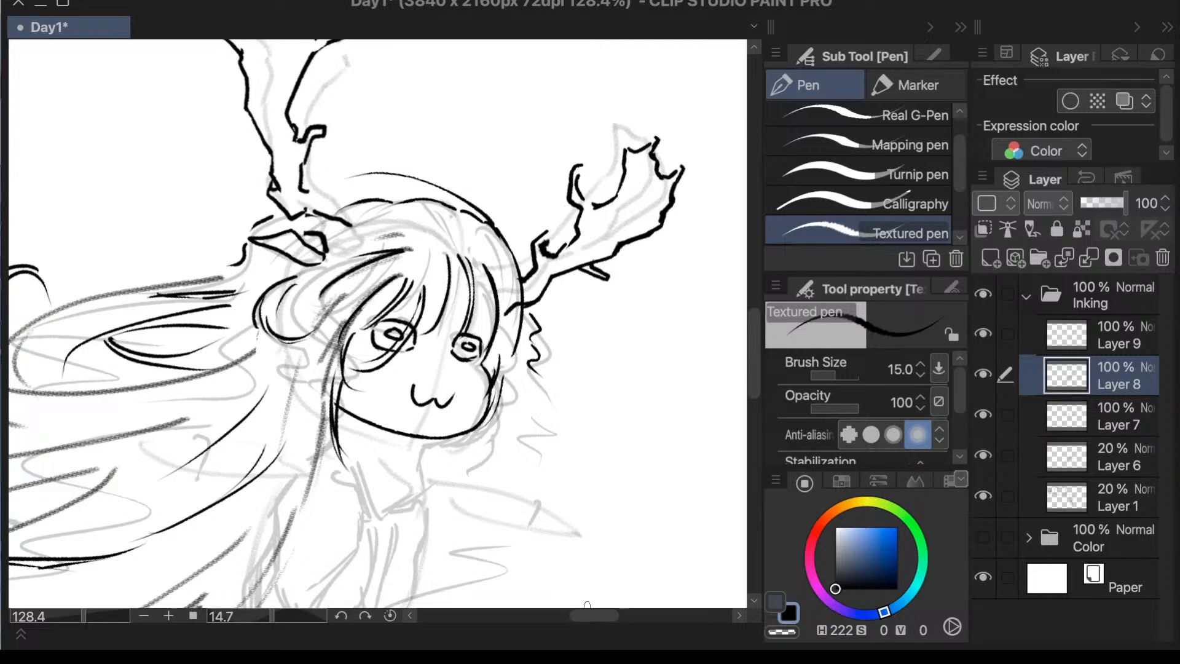
left_click(755, 304)
left_click(754, 305)
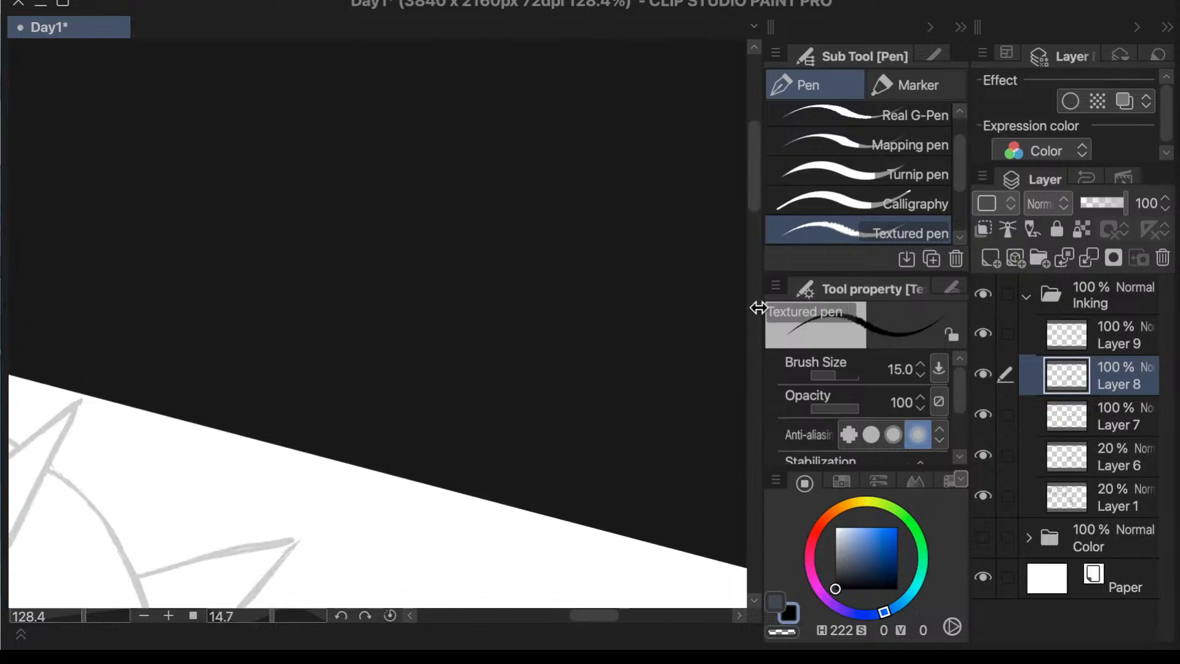
left_click_drag(752, 196, 692, 412)
scroll(396, 345, "up", 1)
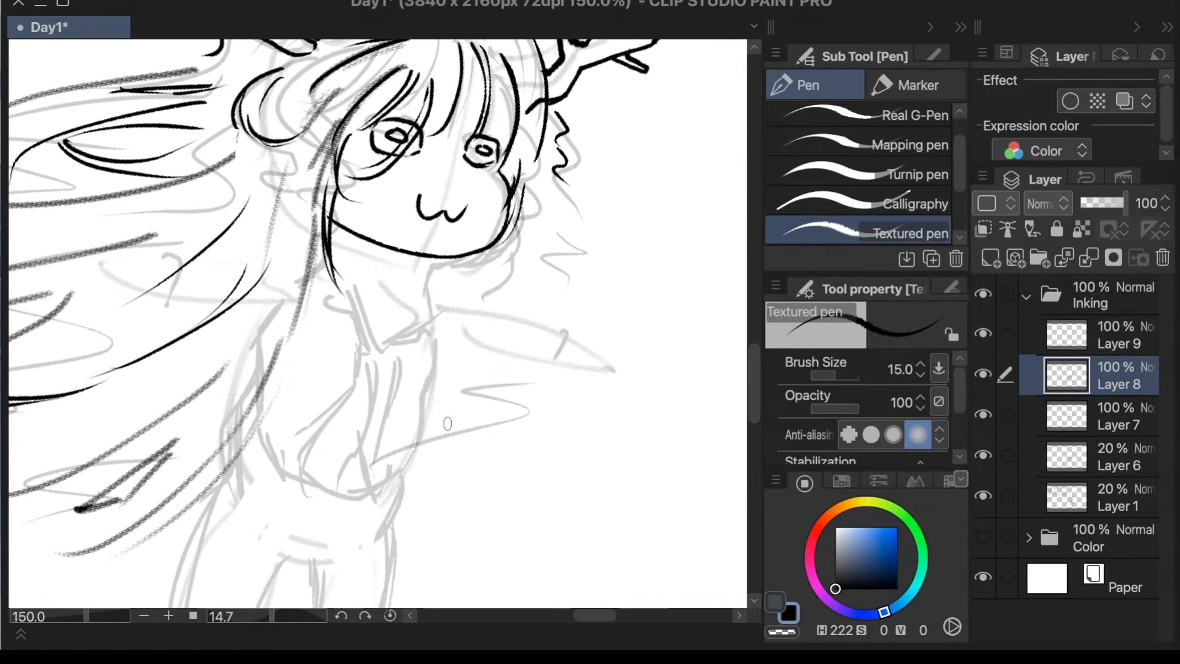
scroll(688, 334, "down", 2)
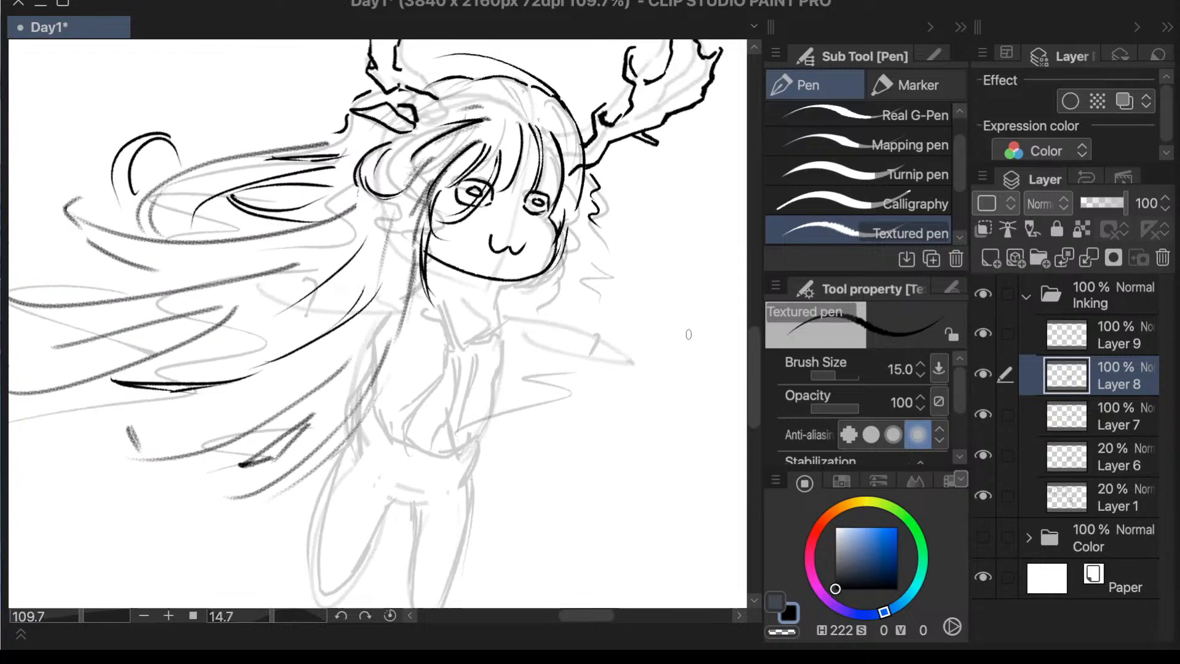
- Check the visibility of Layers 6, 7 and 1 to find the body sketch, and make Layer 1 active
left_click(1077, 457)
left_click(982, 455)
left_click(982, 455)
left_click(984, 414)
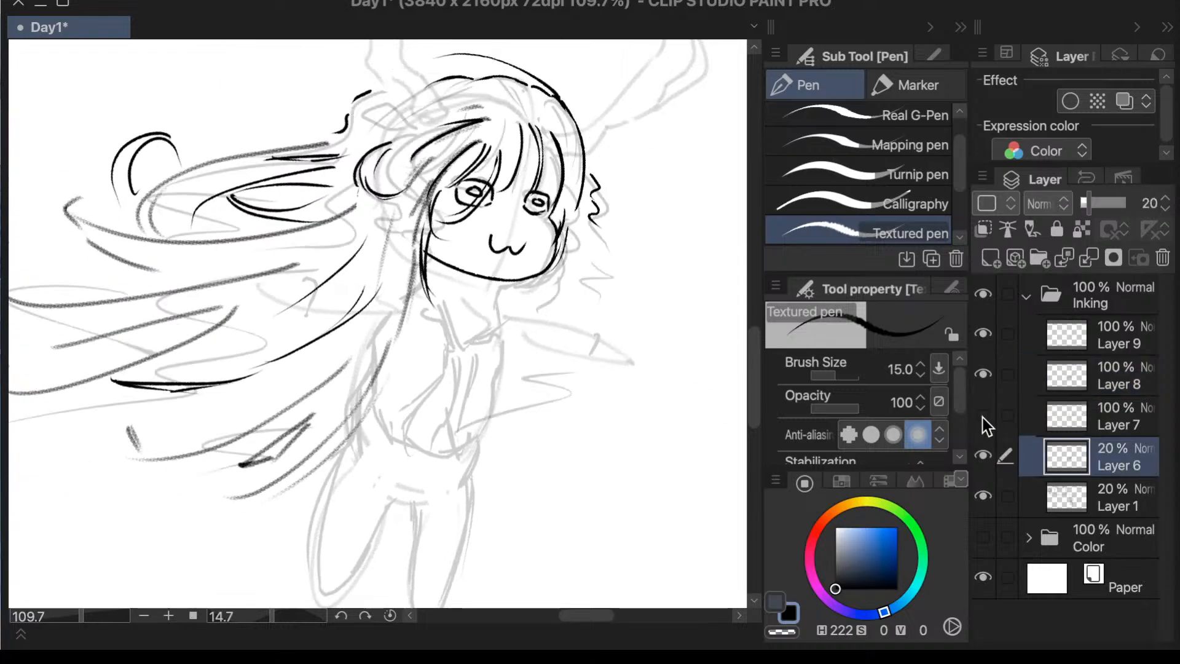
left_click(983, 415)
left_click(1067, 491)
left_click(984, 496)
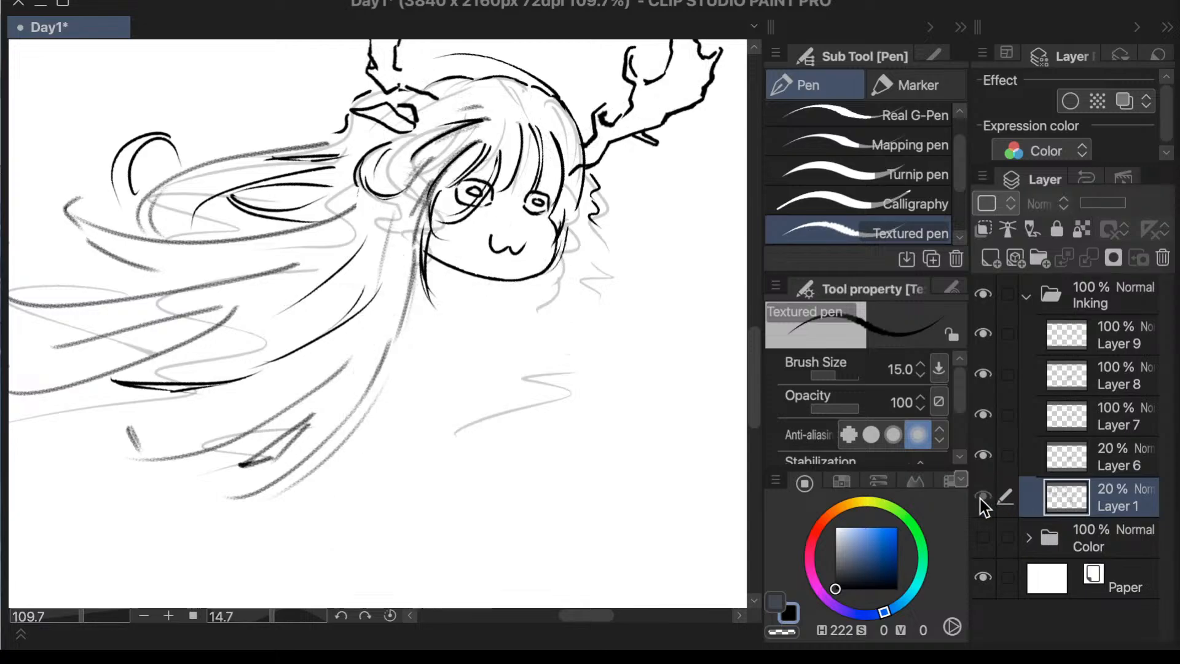
left_click(983, 496)
- Lasso the whole body sketch on Layer 1 and shift it up closer under the chin
key("m")
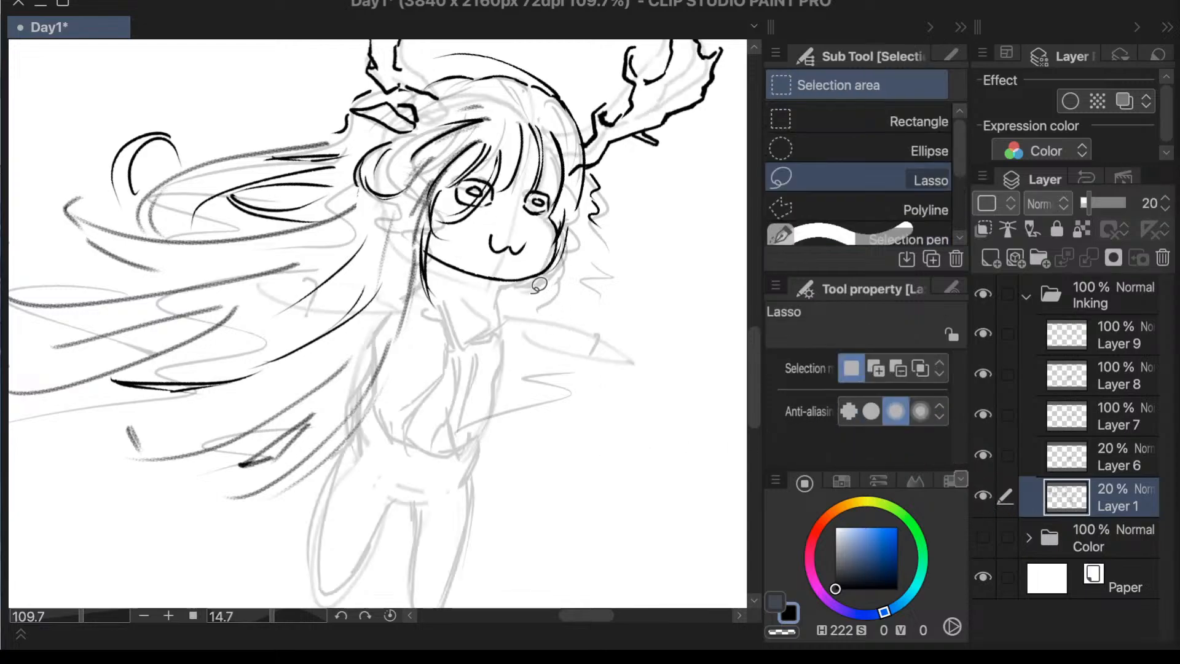
mouse_move(534, 293)
left_mouse_down()
mouse_move(335, 237)
mouse_move(142, 360)
mouse_move(157, 590)
mouse_move(292, 643)
mouse_move(564, 557)
mouse_move(691, 282)
mouse_move(611, 229)
mouse_move(511, 216)
left_mouse_up()
key("ctrl+t")
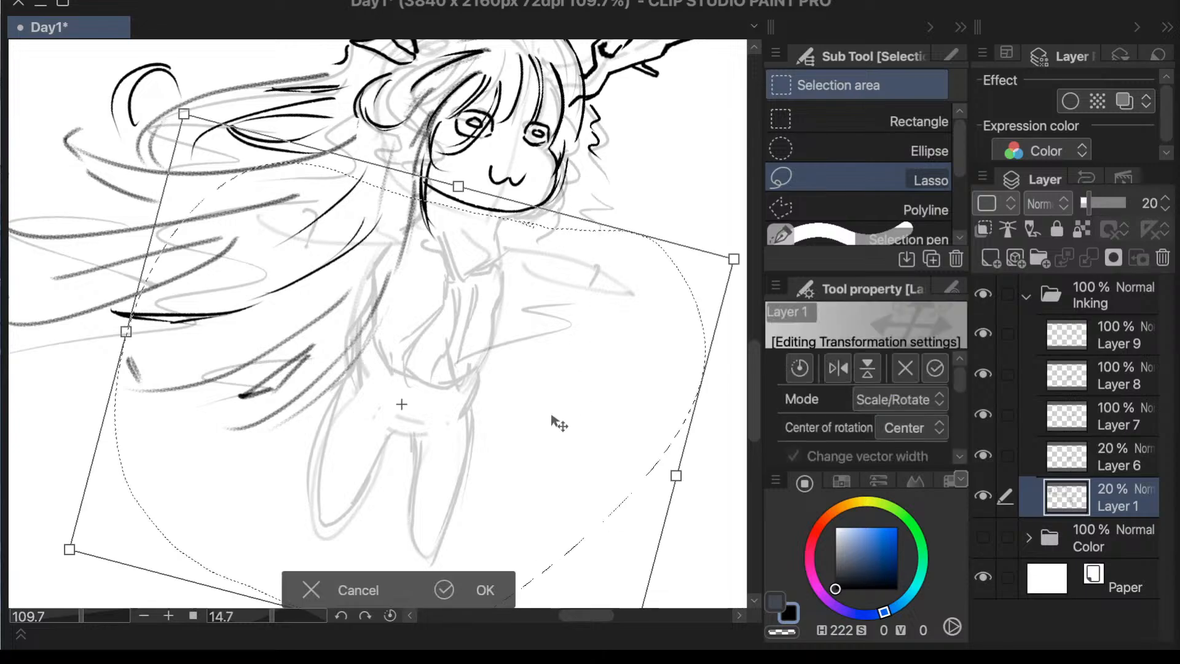
left_click_drag(554, 406, 569, 389)
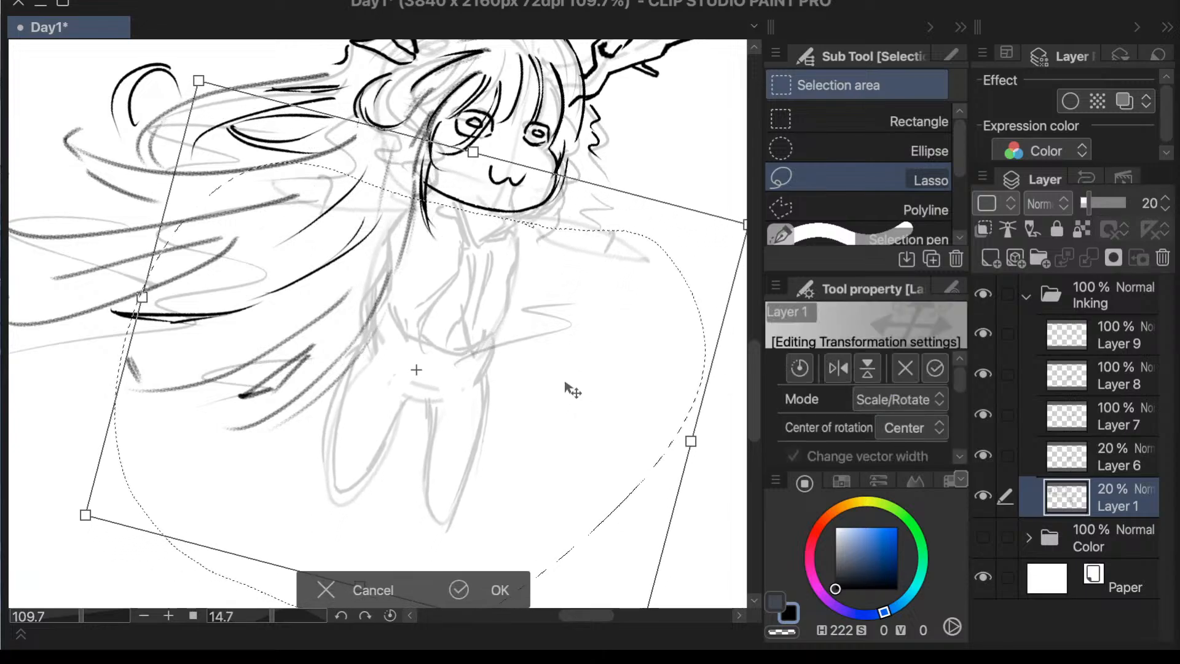
left_click(492, 591)
left_click(200, 588)
- Lasso the hips and legs of the body sketch and move them up to shorten the torso
mouse_move(522, 355)
left_mouse_down()
mouse_move(400, 346)
mouse_move(357, 286)
mouse_move(206, 473)
mouse_move(478, 568)
mouse_move(564, 357)
left_mouse_up()
key("ctrl+t")
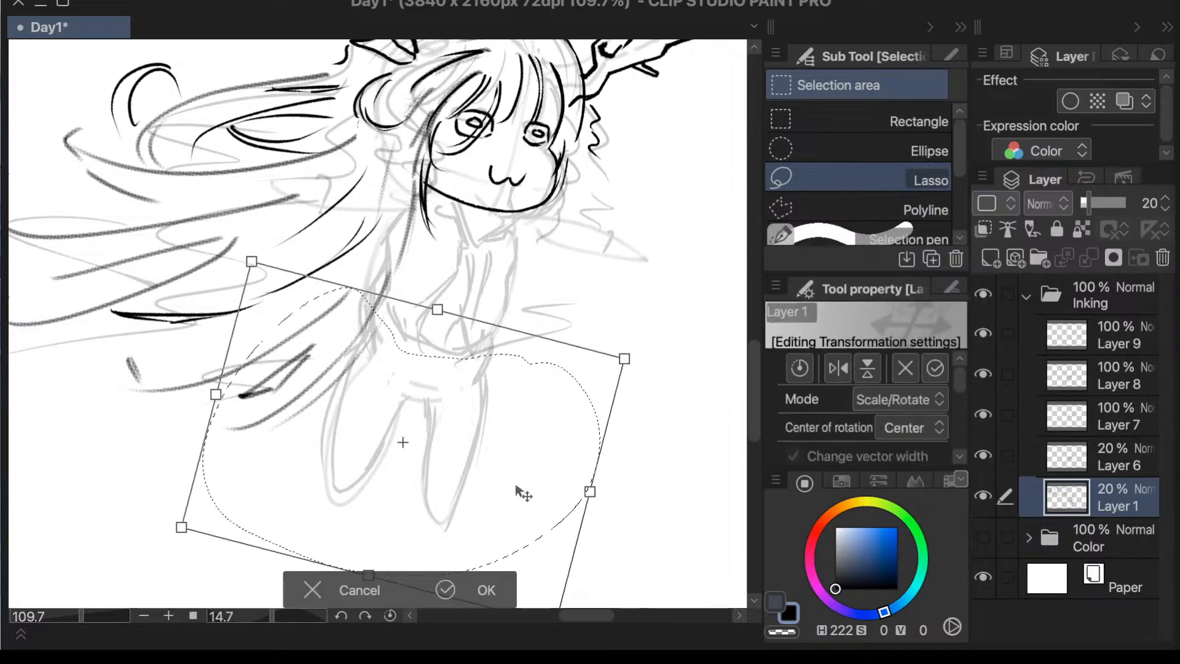
mouse_move(498, 506)
left_mouse_down()
mouse_move(516, 482)
mouse_move(510, 454)
mouse_move(518, 464)
left_mouse_up()
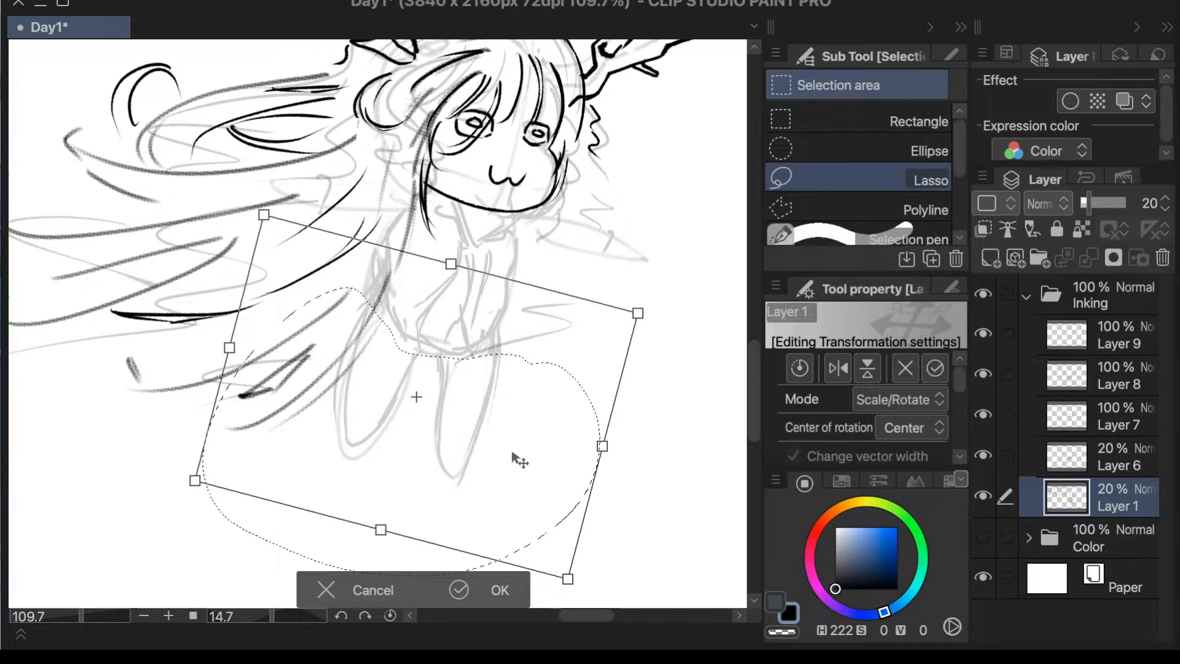
left_click(493, 589)
left_click(203, 588)
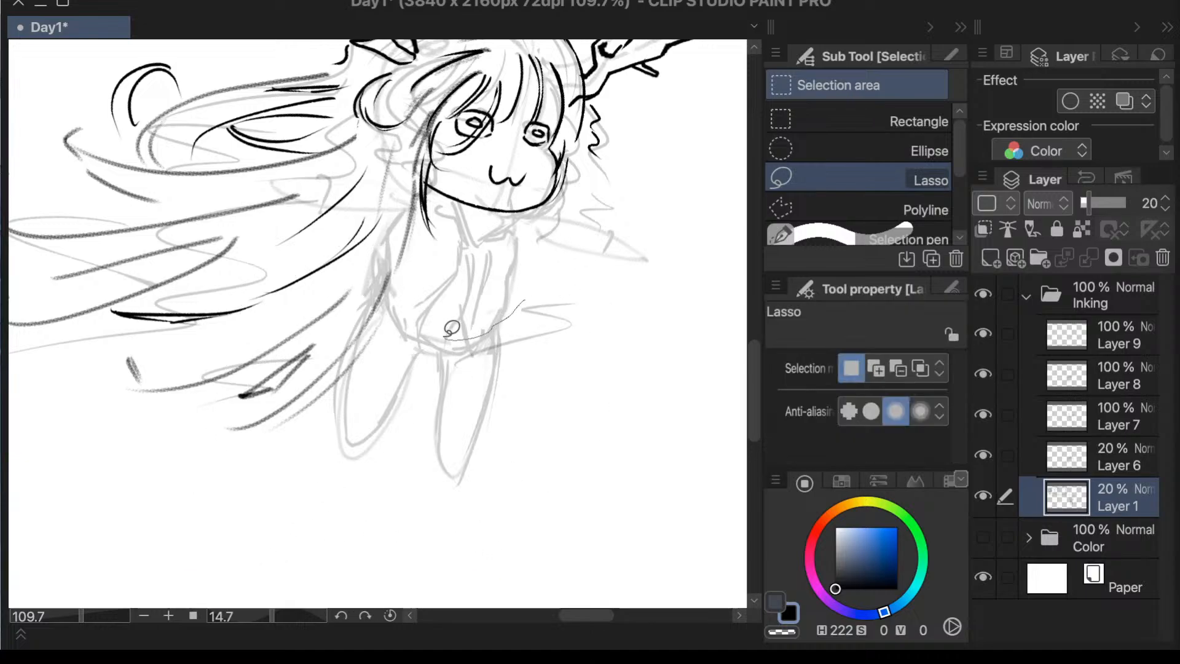
mouse_move(416, 268)
left_mouse_down()
mouse_move(311, 500)
mouse_move(421, 332)
left_mouse_up()
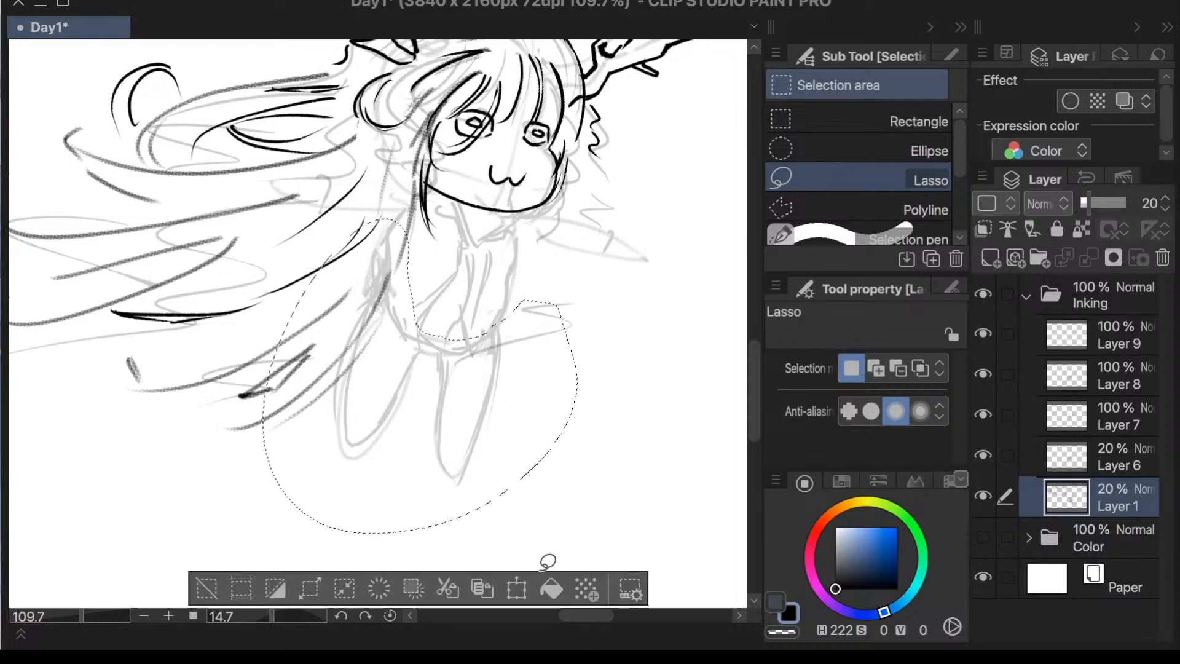
left_click(546, 587)
mouse_move(523, 462)
left_mouse_down()
mouse_move(519, 436)
mouse_move(507, 479)
mouse_move(514, 453)
left_mouse_up()
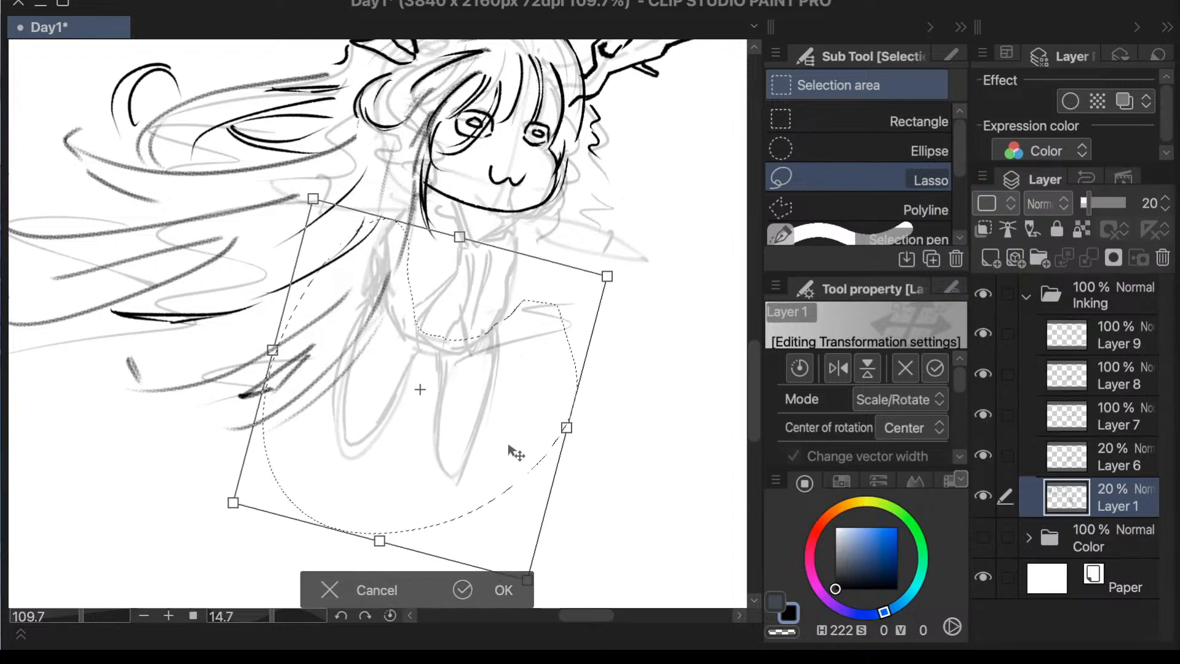
left_click(494, 592)
- Lasso both legs, scale them down slightly and fit them directly under the torso sketch
mouse_move(420, 380)
left_mouse_down()
mouse_move(379, 294)
mouse_move(264, 439)
mouse_move(517, 536)
mouse_move(583, 361)
mouse_move(433, 360)
left_mouse_up()
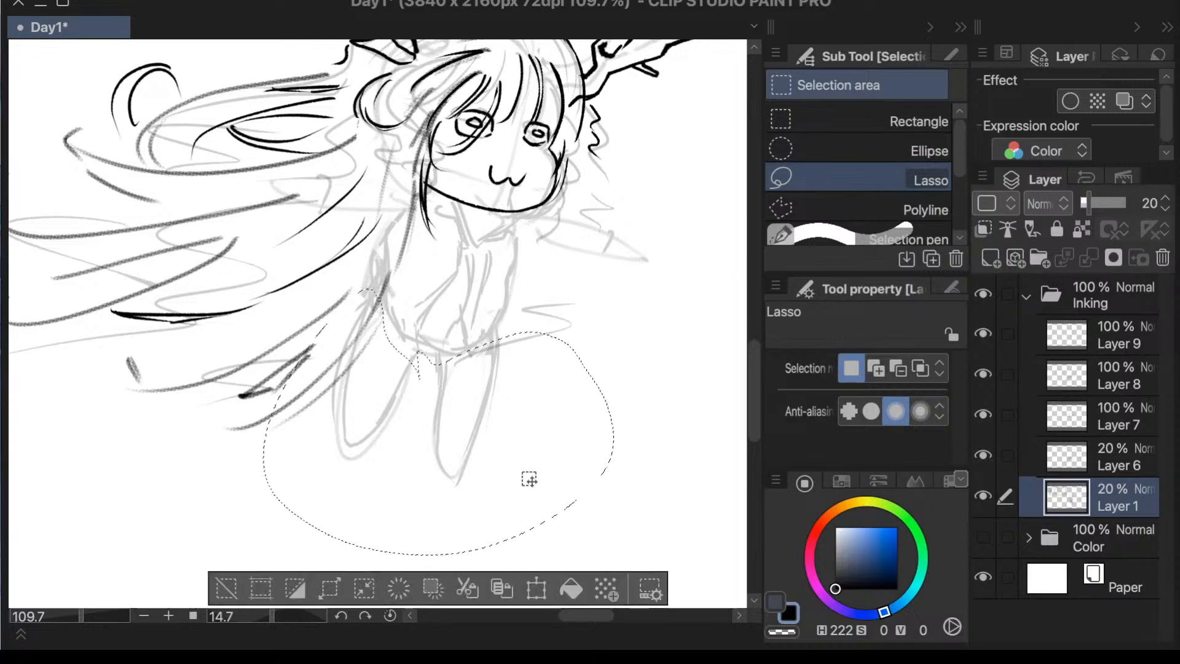
left_click(539, 591)
left_click_drag(246, 515, 273, 503)
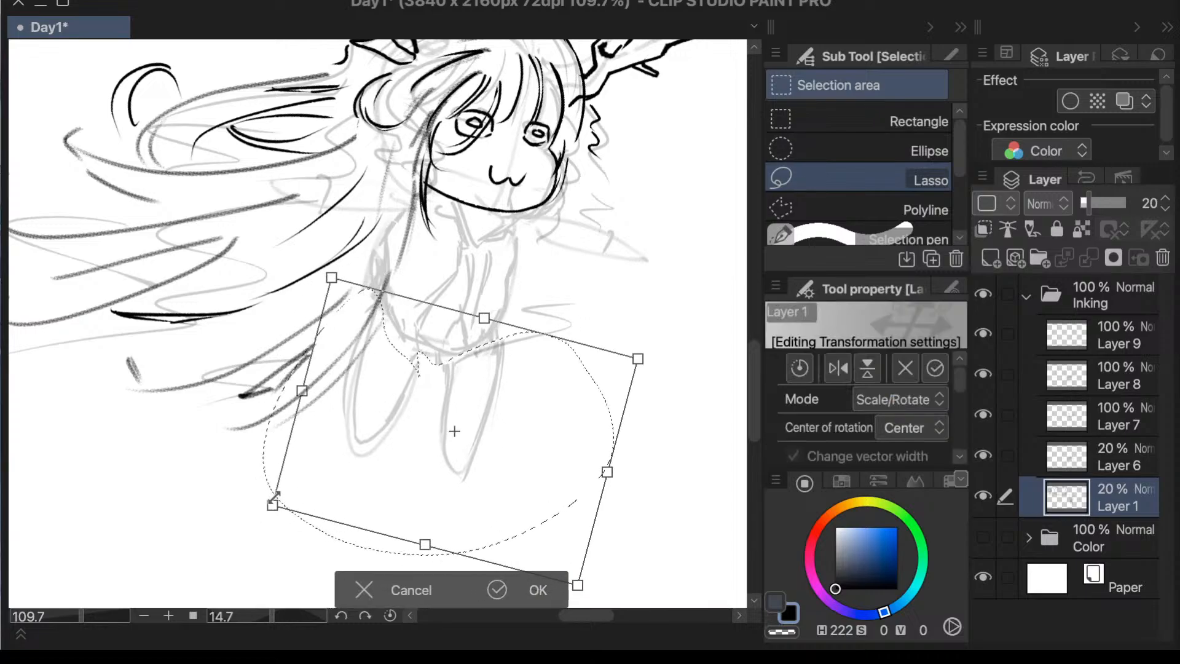
left_click_drag(500, 445, 490, 429)
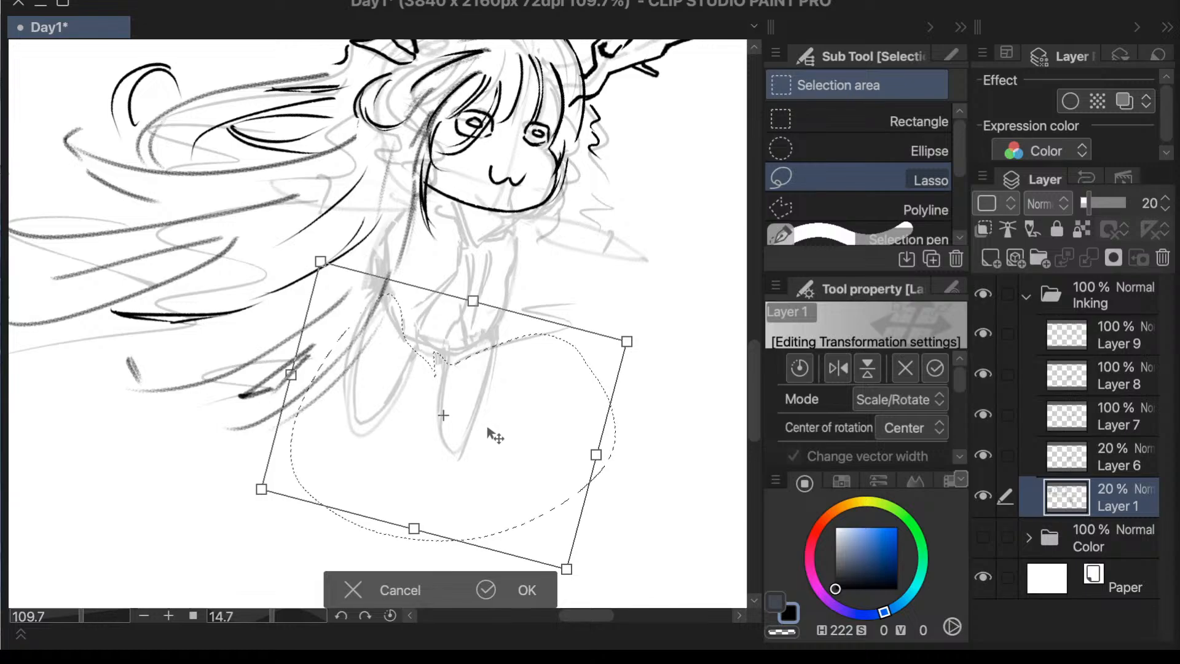
left_click(526, 588)
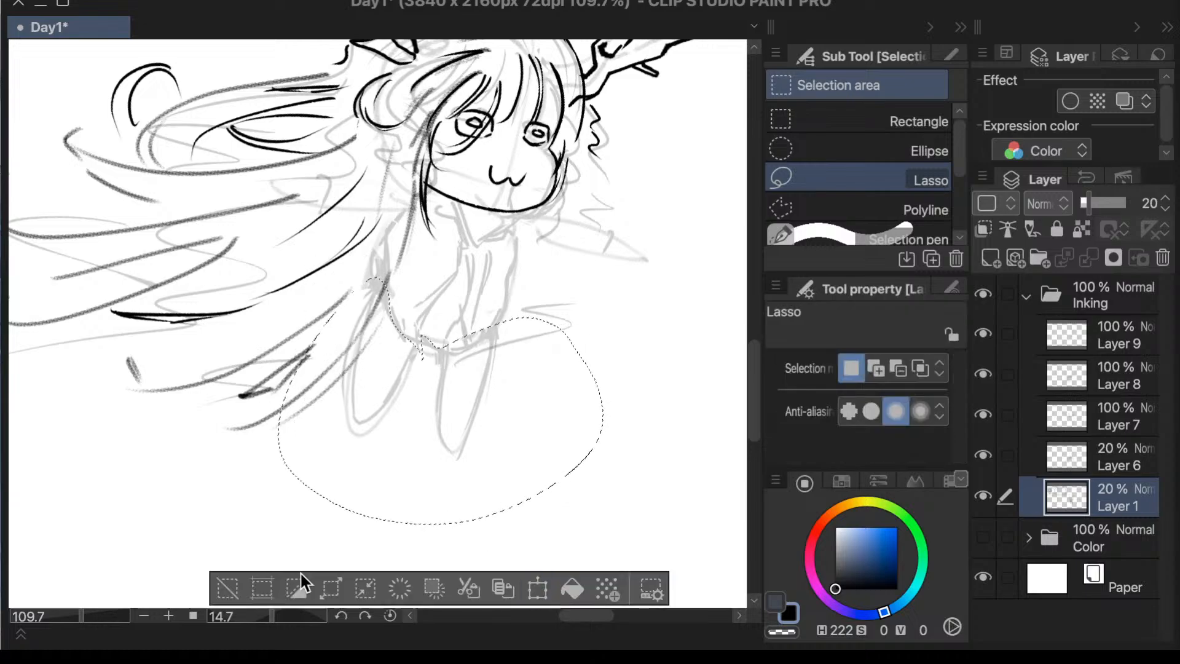
left_click(226, 585)
- Reduce the canvas tilt to 3.7 degrees and nudge the clothing lines inside the torso sketch up toward the chin
scroll(252, 542, "down", 4)
left_click_drag(284, 619, 270, 622)
scroll(443, 427, "up", 3)
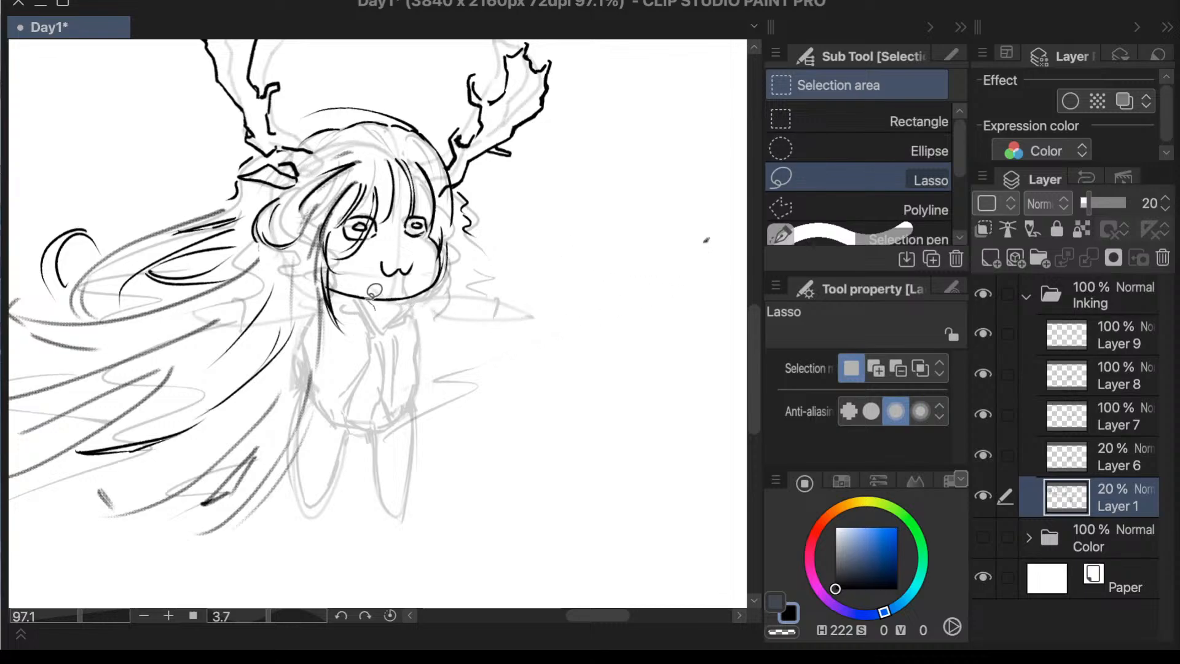
mouse_move(373, 303)
left_mouse_down()
mouse_move(336, 396)
mouse_move(348, 425)
mouse_move(387, 420)
mouse_move(408, 385)
mouse_move(413, 308)
left_mouse_up()
key("ctrl+t")
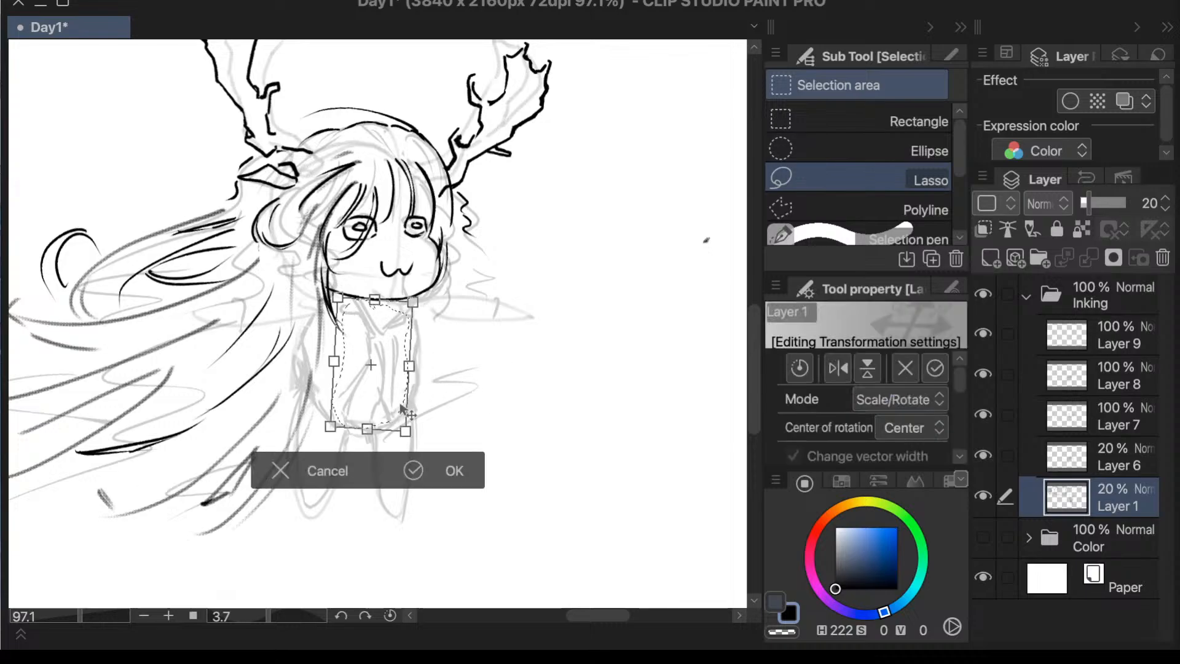
left_click_drag(390, 403, 389, 399)
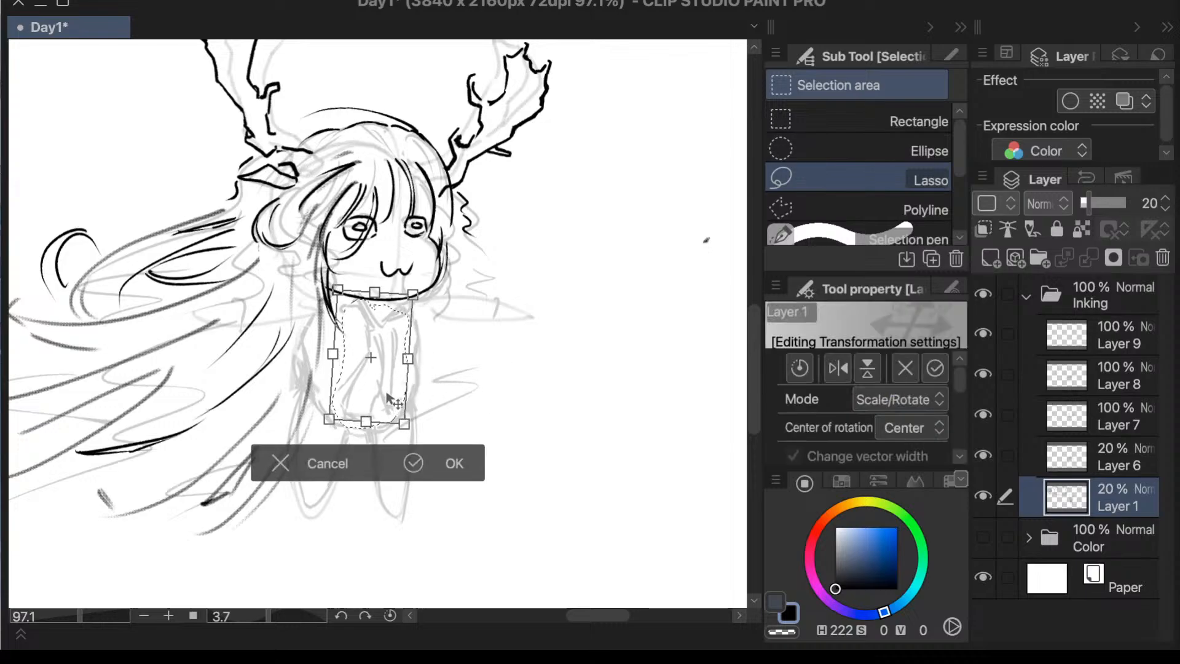
left_click(412, 465)
key("ctrl+d")
- Lasso the torso's clothing lines again, raise them further above the torso's lower edge, and clear the selection
mouse_move(369, 317)
left_mouse_down()
mouse_move(346, 349)
mouse_move(336, 389)
mouse_move(366, 413)
mouse_move(405, 400)
mouse_move(417, 354)
mouse_move(406, 317)
mouse_move(364, 320)
left_mouse_up()
left_click(463, 466)
left_click_drag(374, 405, 379, 383)
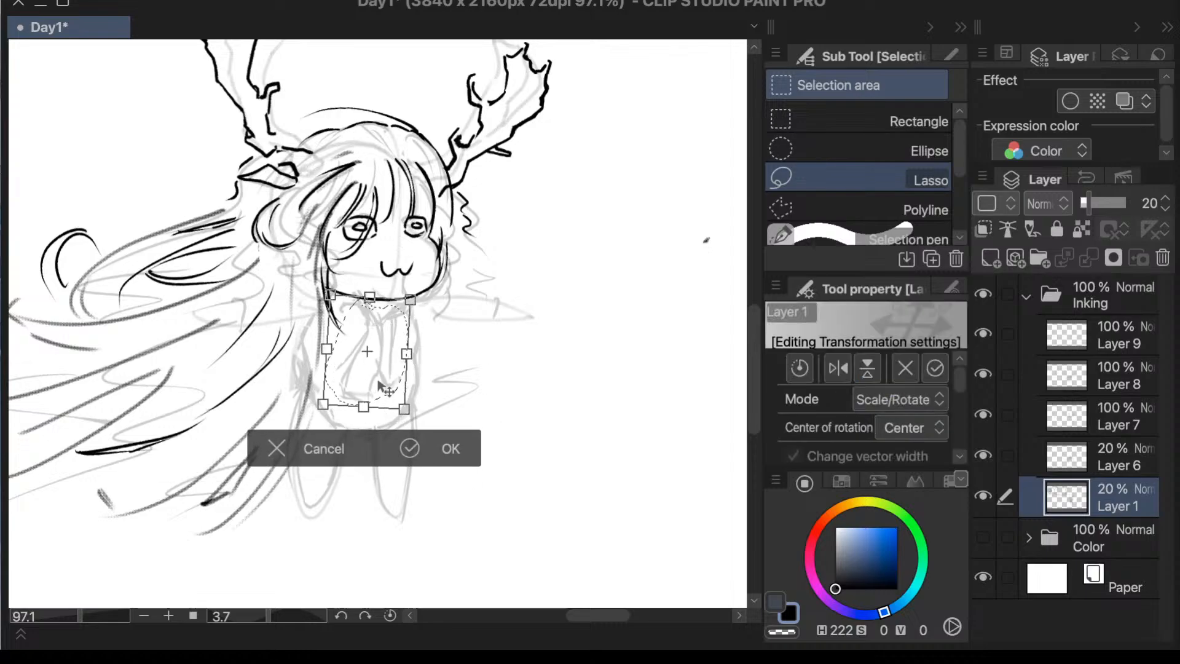
left_click(409, 448)
left_click(146, 443)
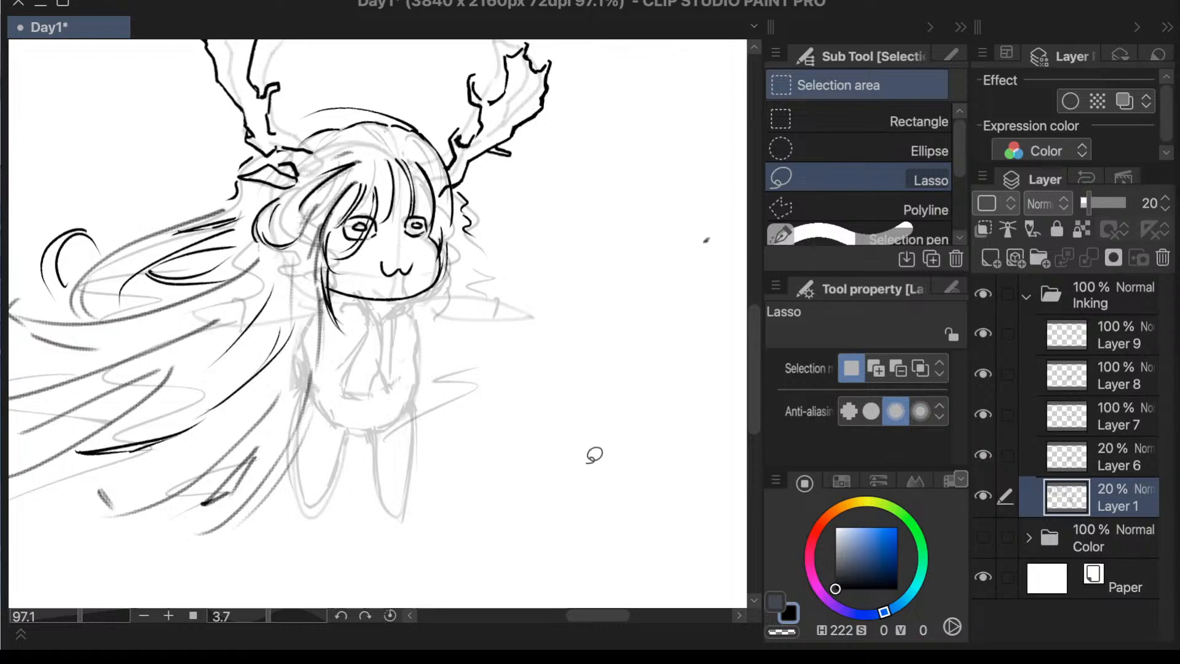
- Switch back to the Textured pen, confirm which layer holds the inked hair, and make Layer 8 active
key("p")
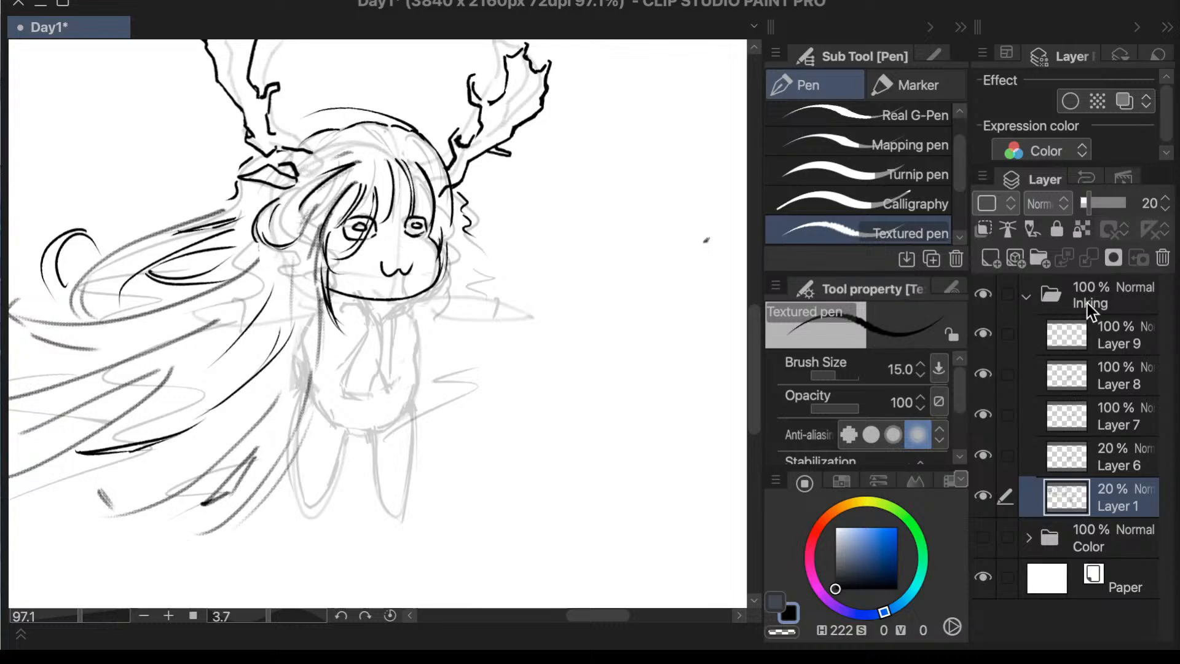
left_click(1104, 348)
left_click(989, 373)
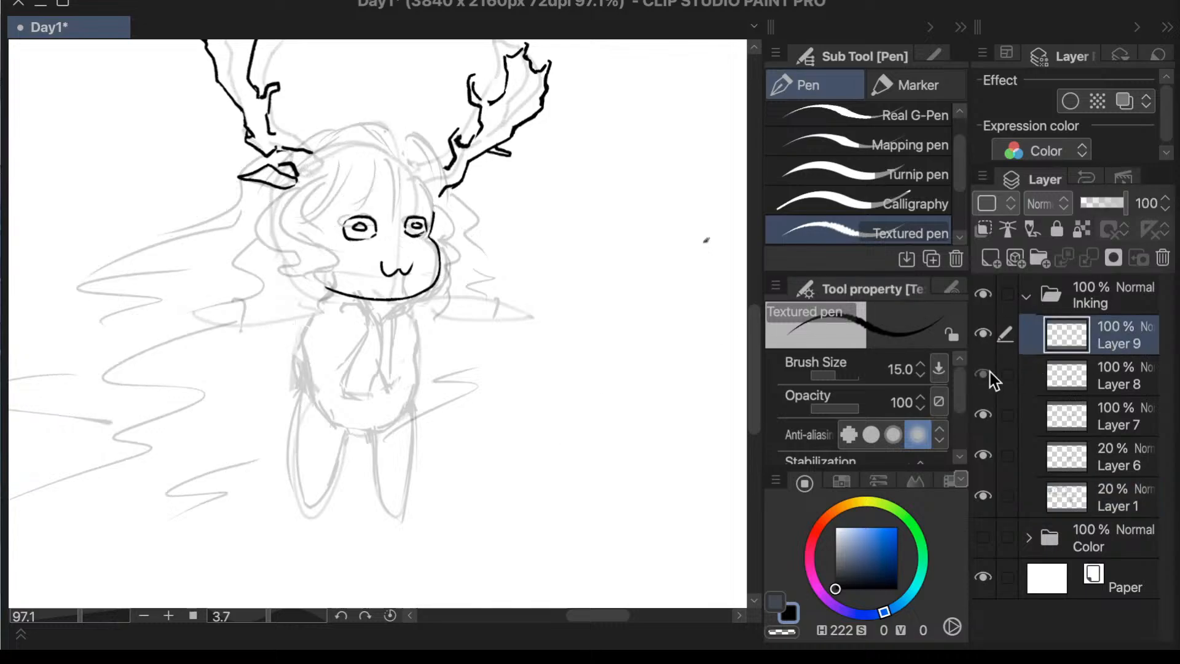
left_click(990, 372)
left_click(1061, 378)
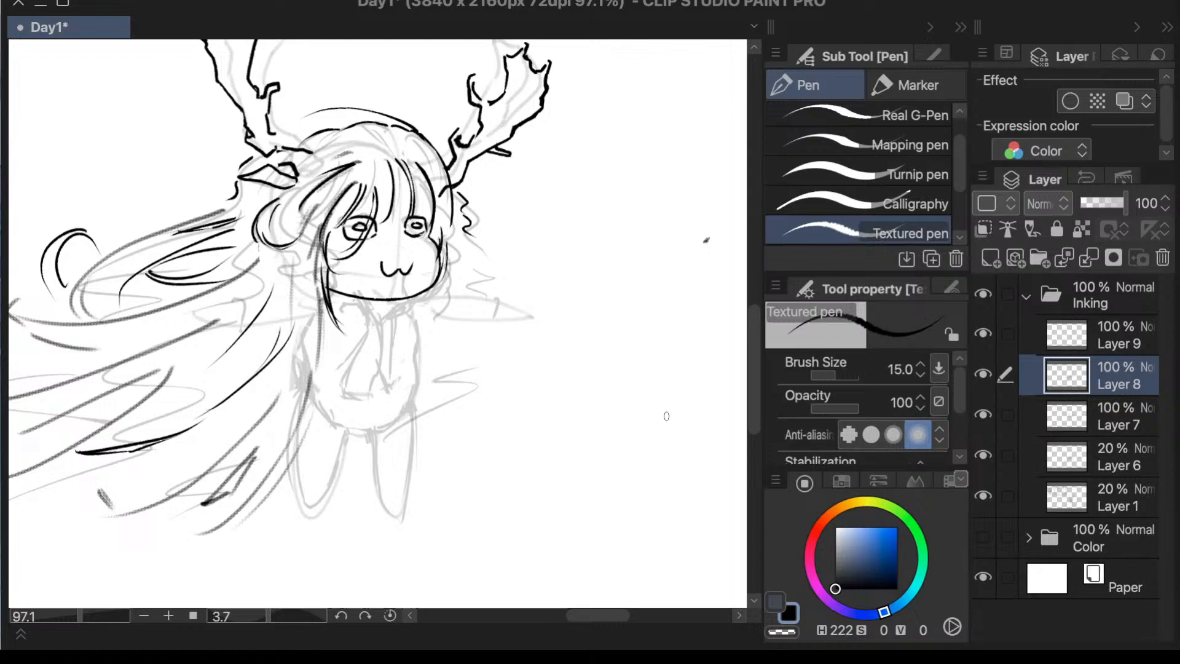
- Erase the upper-right stretch of the hair outline on the crown and ink a small leaf-shaped tuft of hair there
scroll(423, 100, "up", 3)
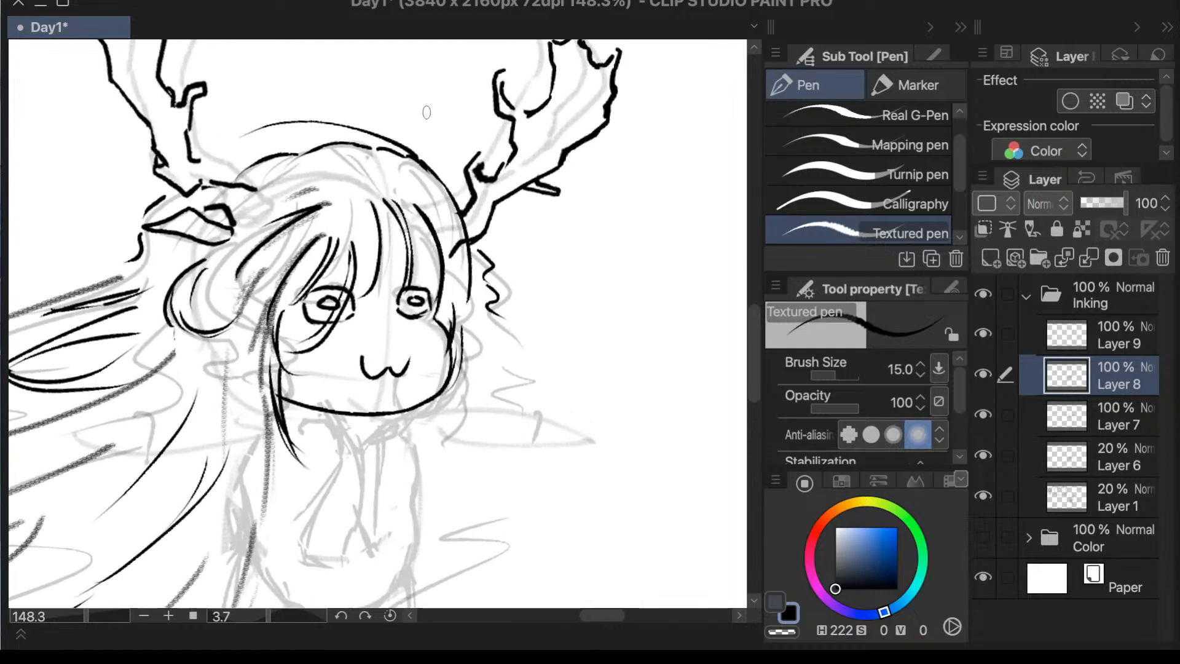
key("e")
mouse_move(380, 152)
left_mouse_down()
mouse_move(364, 148)
mouse_move(406, 153)
mouse_move(279, 125)
mouse_move(298, 119)
left_mouse_up()
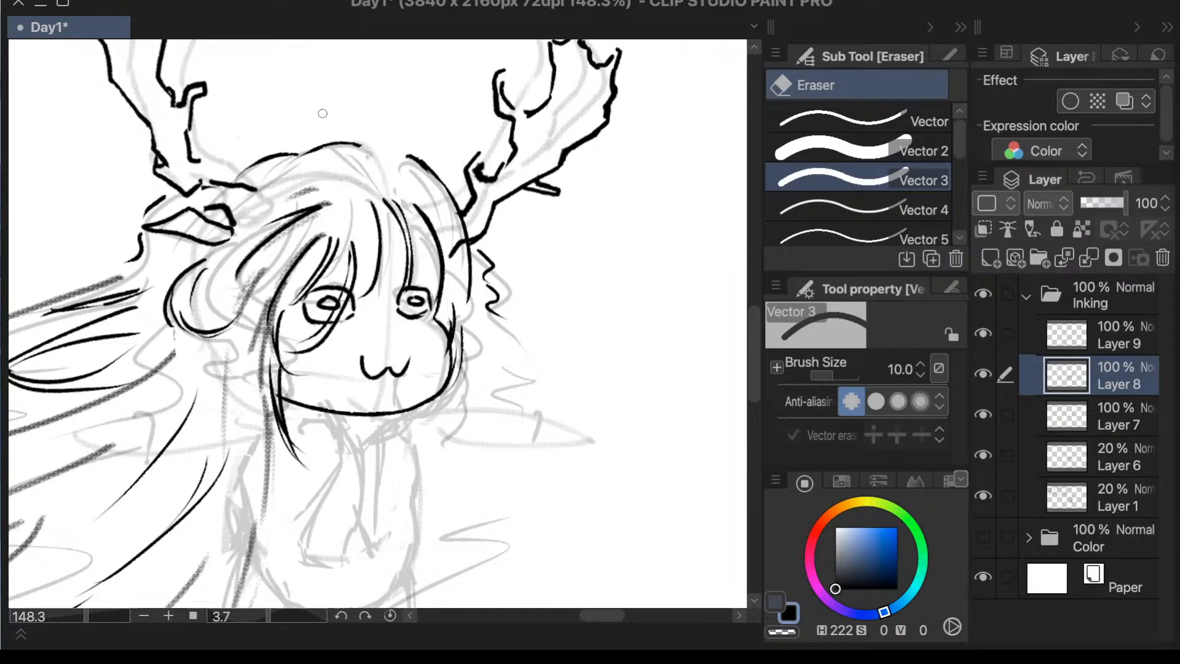
scroll(322, 113, "down", 1)
key("p")
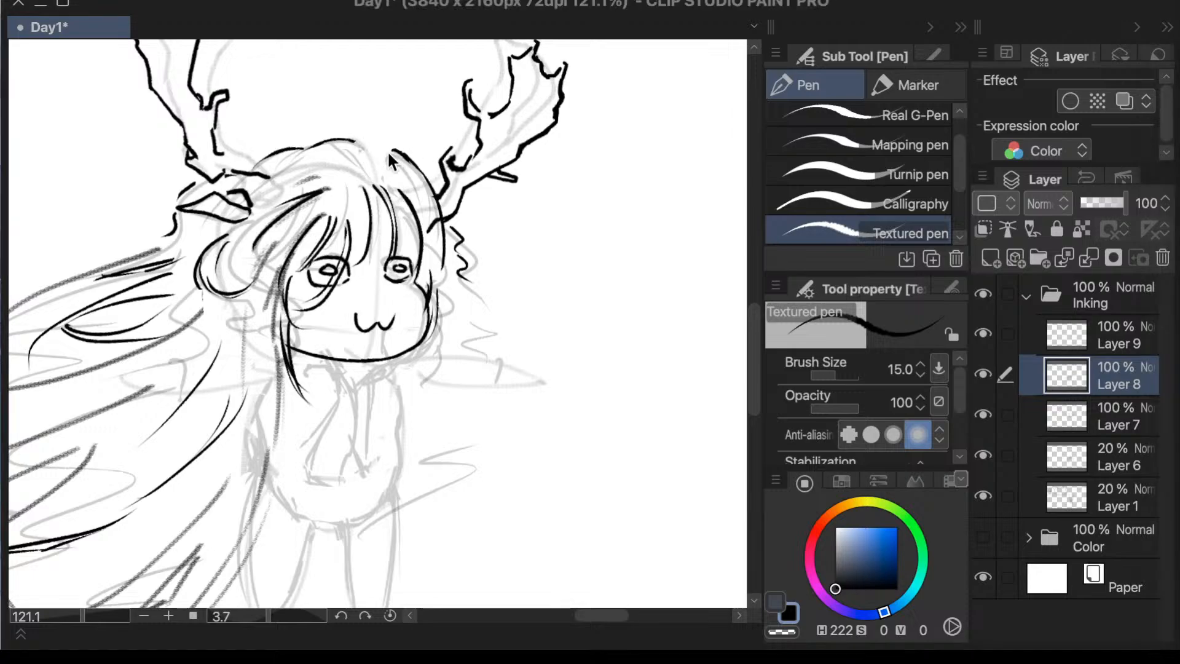
left_click_drag(368, 144, 425, 162)
left_click_drag(376, 137, 409, 150)
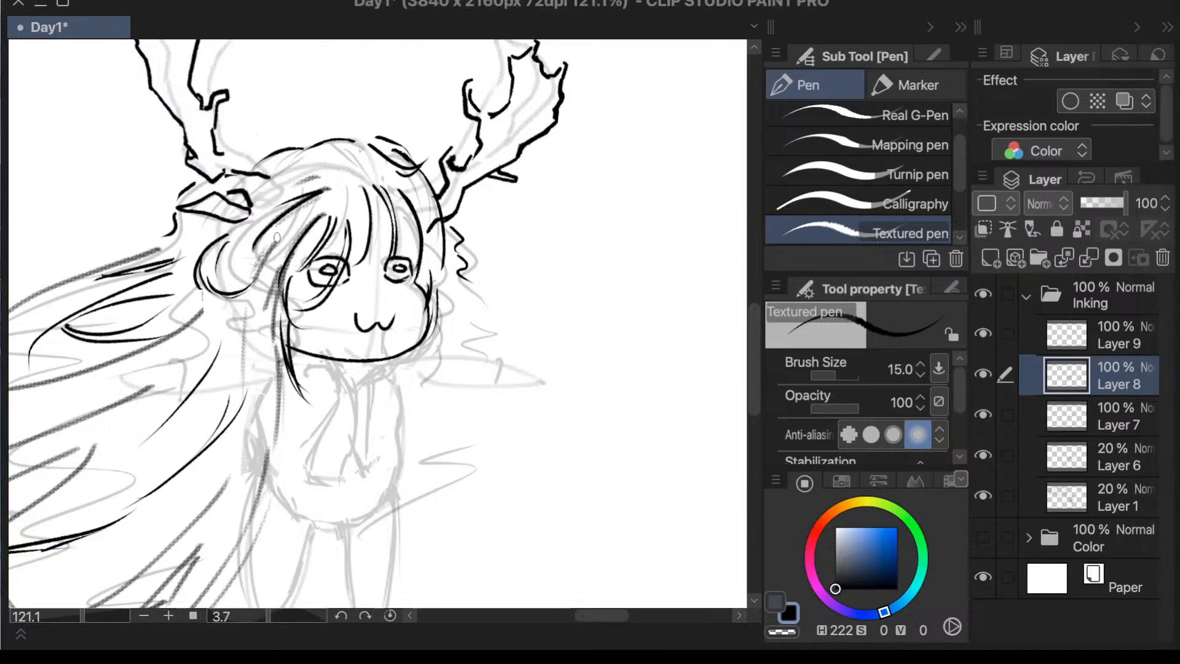
- Ink a curved side lock in front of the left ear, ending in small curls beside the cheek
mouse_move(284, 231)
left_mouse_down()
mouse_move(262, 248)
mouse_move(250, 309)
left_mouse_up()
mouse_move(275, 239)
left_mouse_down()
mouse_move(257, 251)
mouse_move(262, 313)
mouse_move(242, 312)
mouse_move(241, 326)
mouse_move(261, 319)
left_mouse_up()
left_click_drag(262, 313, 244, 337)
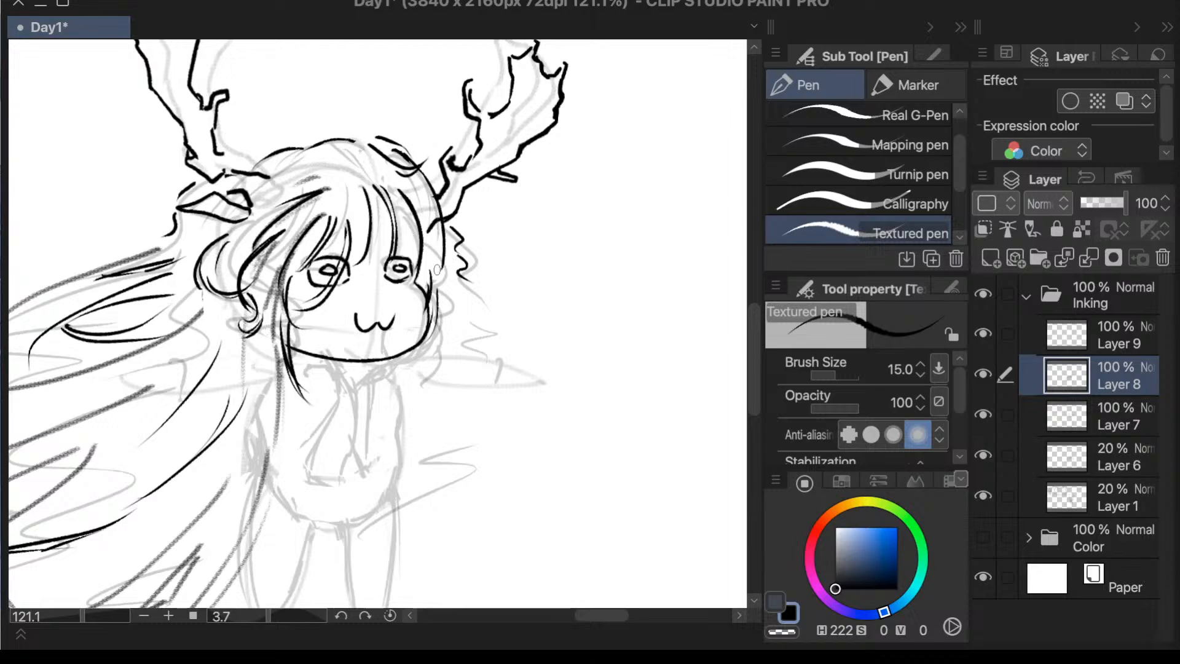
- Ink short curved strands beside the right cheek and erase the zigzag hair line they replace
left_click_drag(442, 264, 440, 304)
key("ctrl+z")
left_click_drag(449, 254, 444, 304)
key("e")
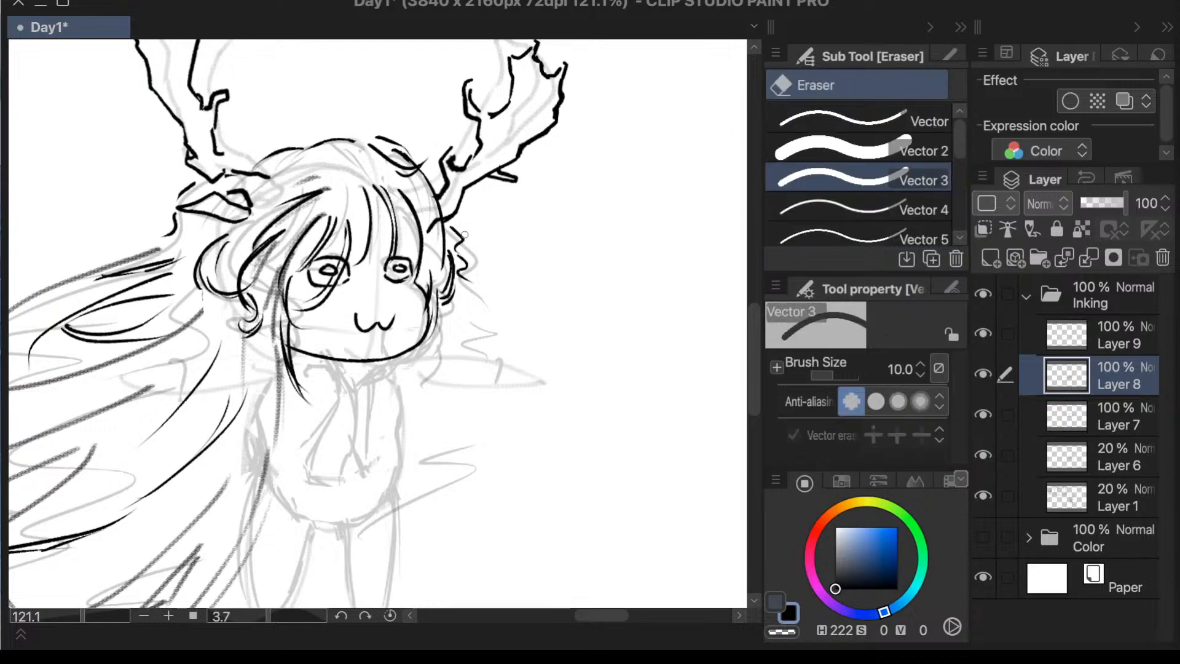
mouse_move(458, 248)
left_mouse_down()
mouse_move(468, 265)
mouse_move(460, 281)
left_mouse_up()
key("p")
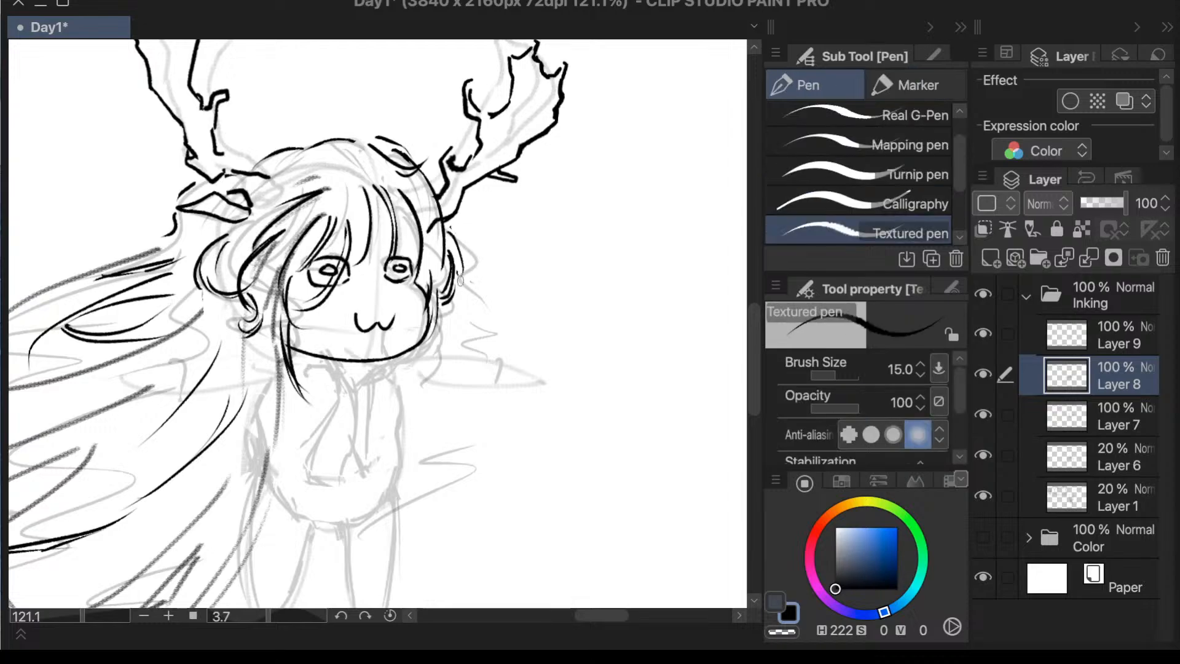
key("ctrl+z")
left_click_drag(455, 222, 456, 257)
- Redraw the hair outline over the crown as separate arched strokes running down to the left antler's base
left_click_drag(408, 140, 438, 189)
key("ctrl+z")
key("e")
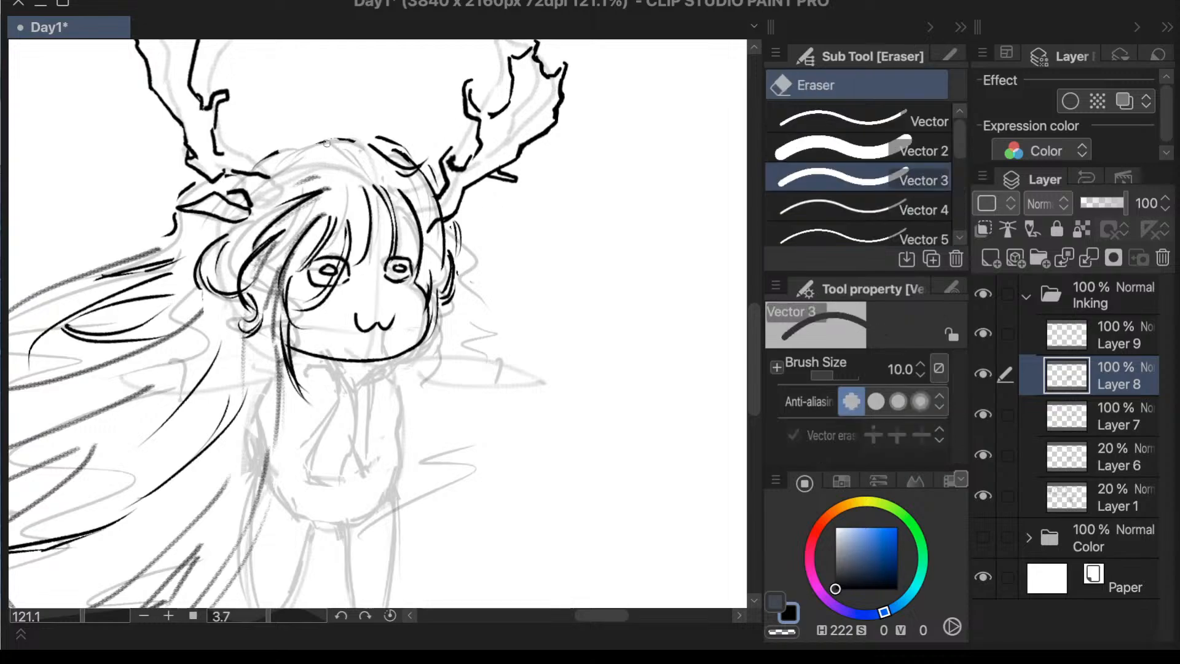
key("p")
mouse_move(369, 136)
left_mouse_down()
mouse_move(300, 135)
mouse_move(340, 142)
mouse_move(305, 140)
mouse_move(261, 153)
left_mouse_up()
key("ctrl+z")
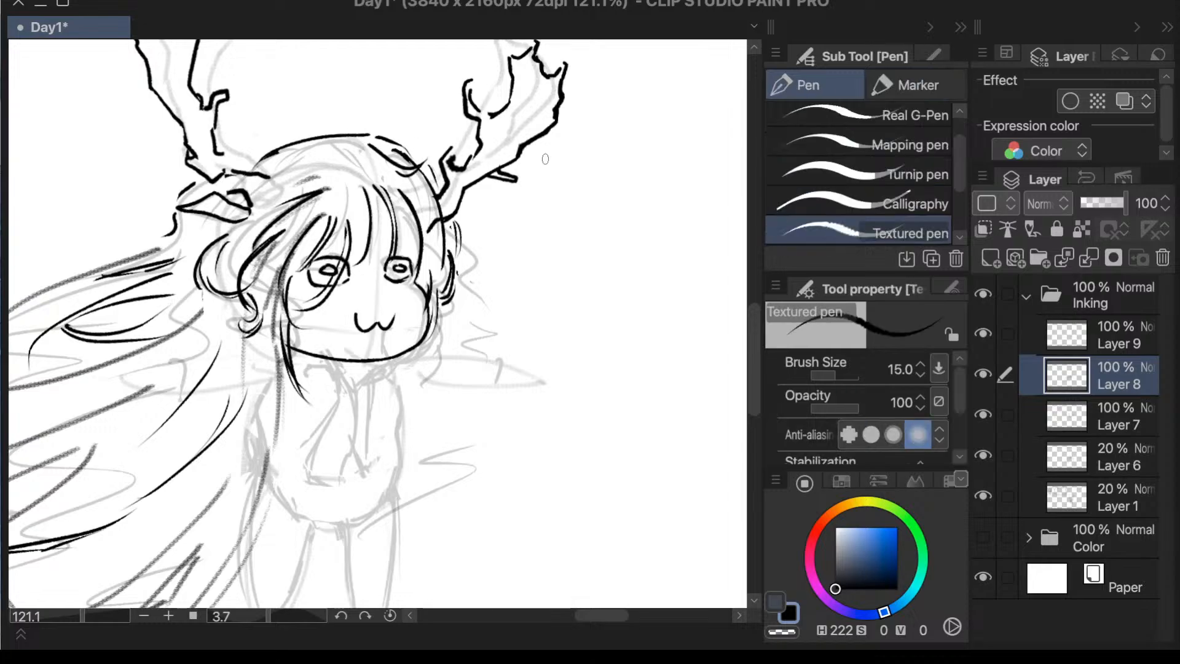
key("ctrl+z")
mouse_move(376, 133)
left_mouse_down()
mouse_move(262, 144)
mouse_move(297, 143)
mouse_move(237, 170)
left_mouse_up()
key("ctrl+z")
left_click_drag(294, 145, 255, 154)
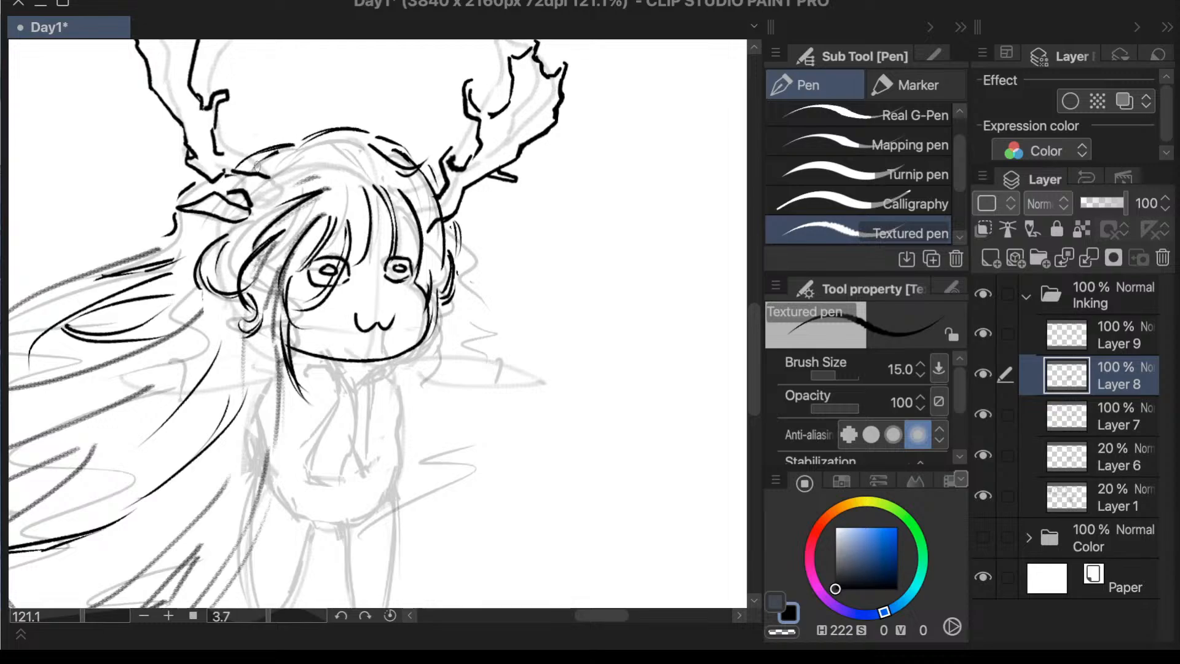
- Erase the jagged line running down behind the left ear and switch back to the Textured pen
key("e")
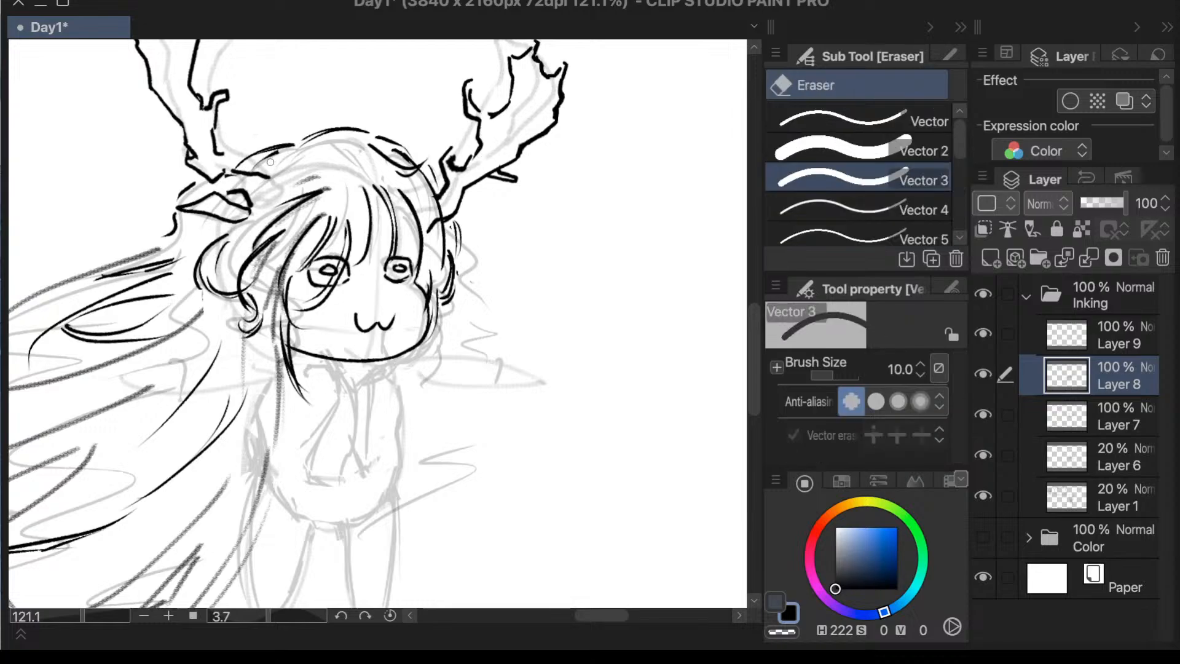
scroll(615, 250, "down", 3)
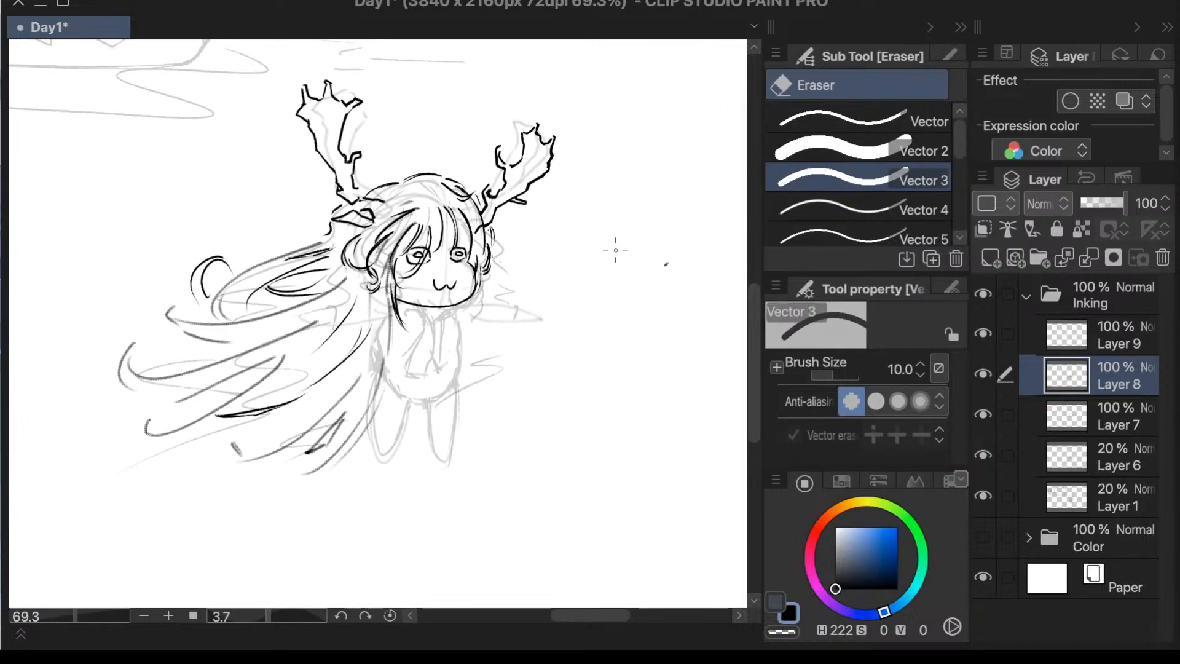
scroll(585, 247, "up", 3)
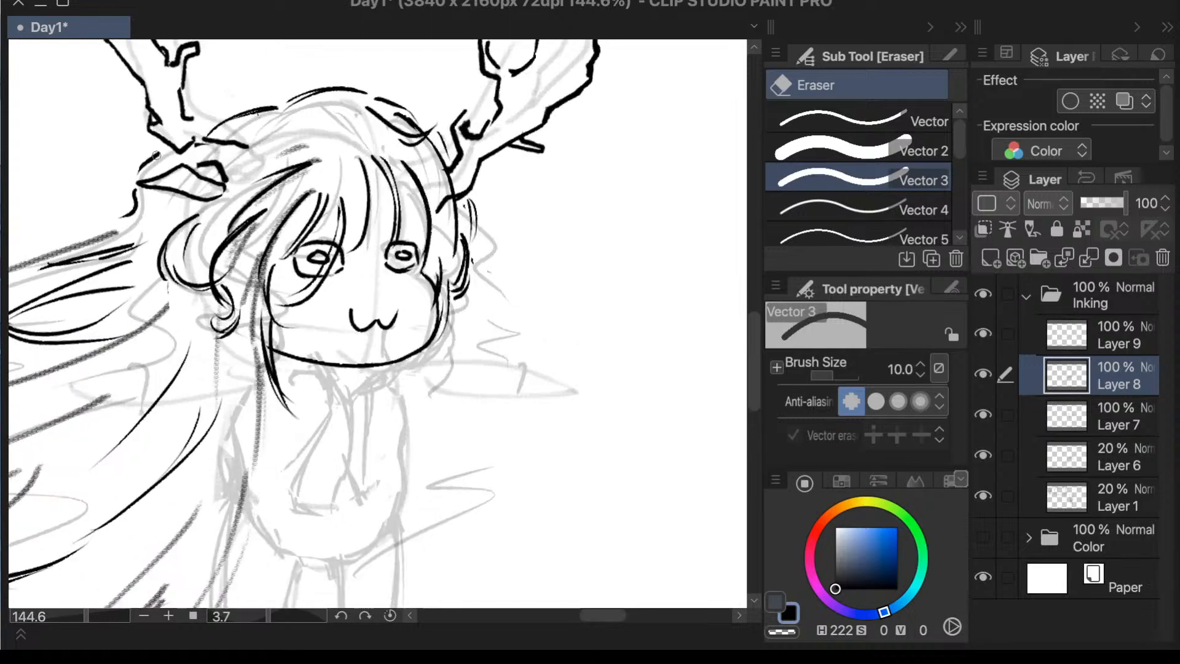
mouse_move(156, 156)
left_mouse_down()
mouse_move(129, 175)
mouse_move(136, 218)
left_mouse_up()
key("p")
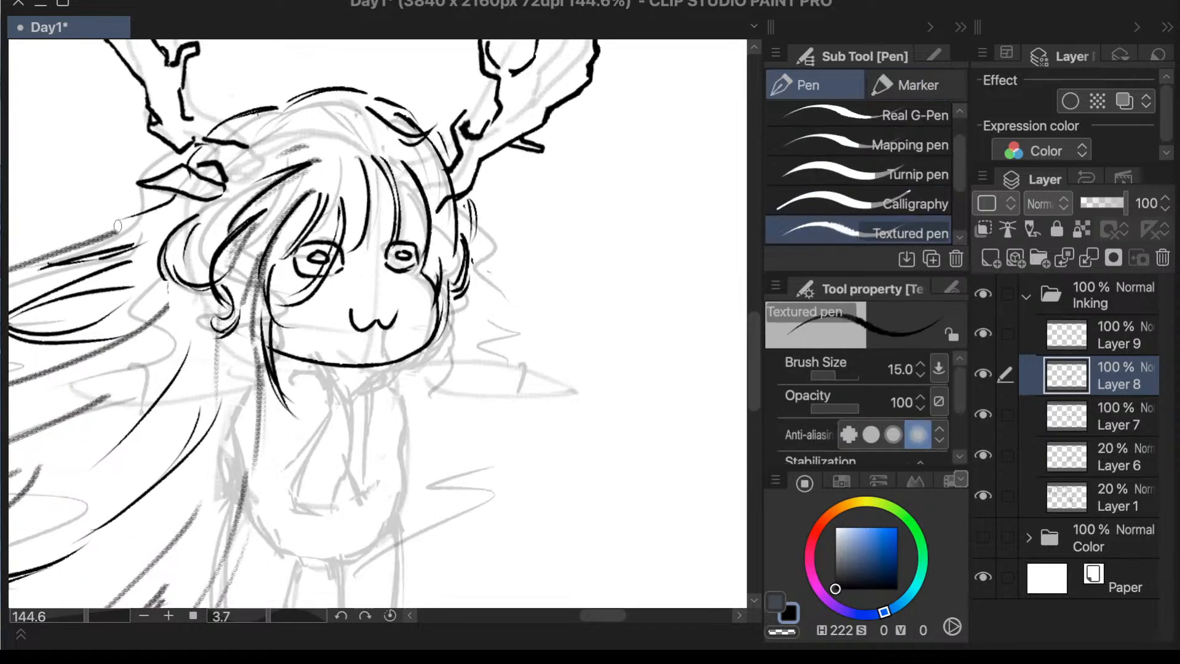
- Make Layer 7 active and try transforming a lasso selection around the left antler
scroll(438, 186, "down", 3)
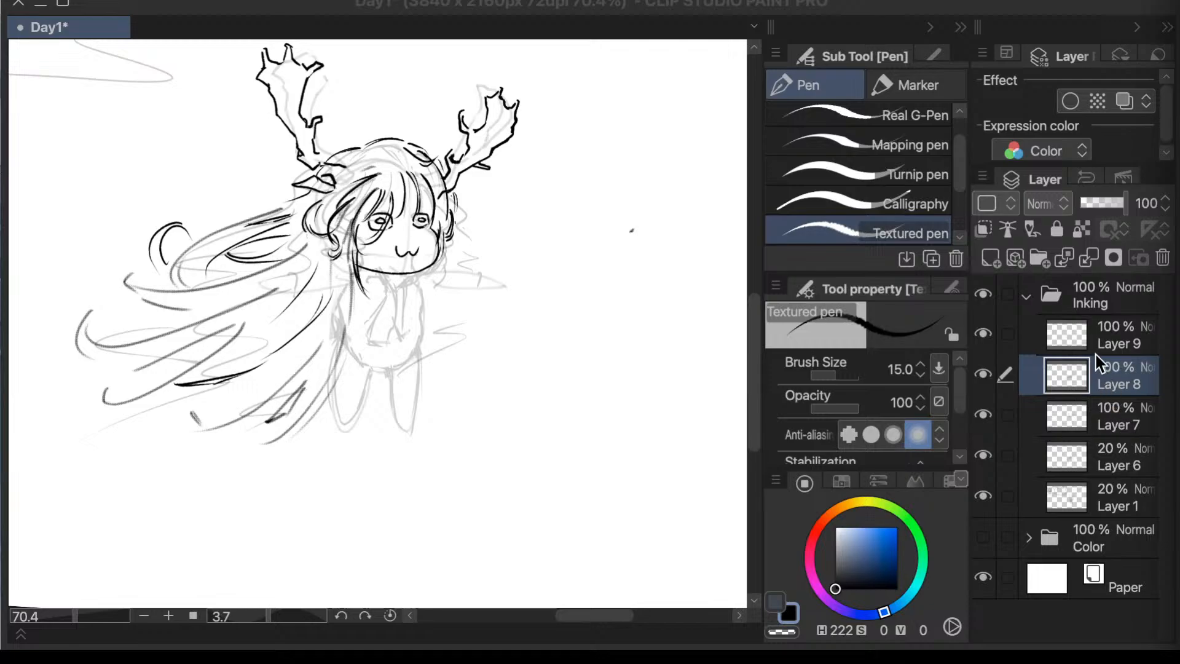
left_click(1053, 414)
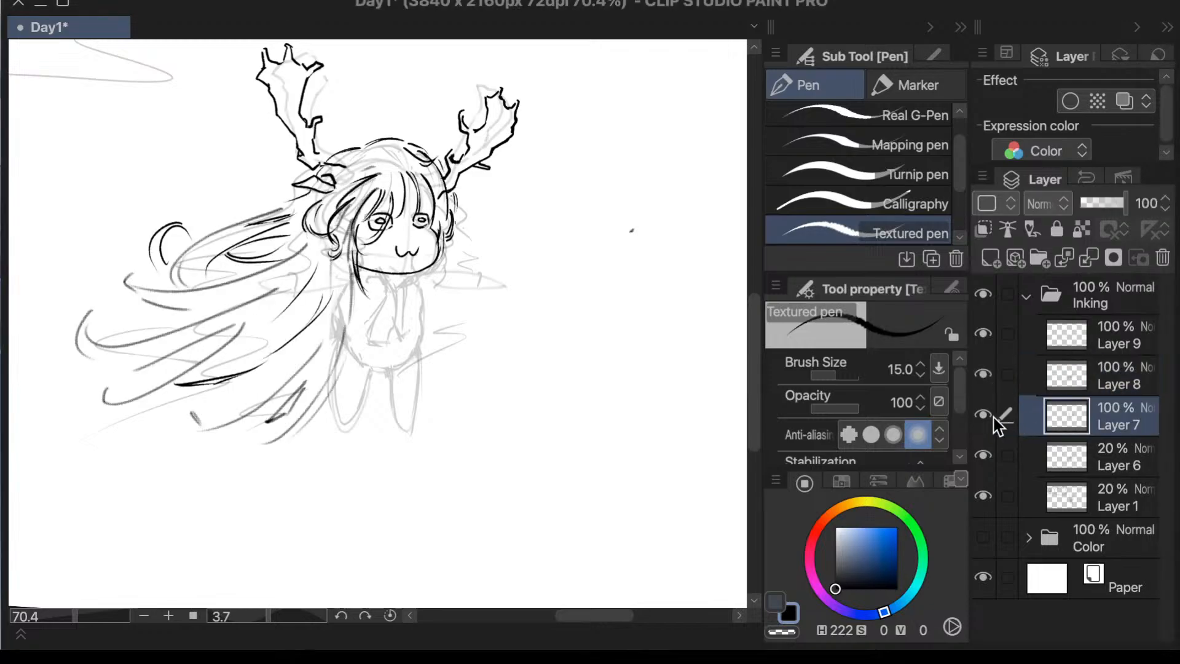
key("m")
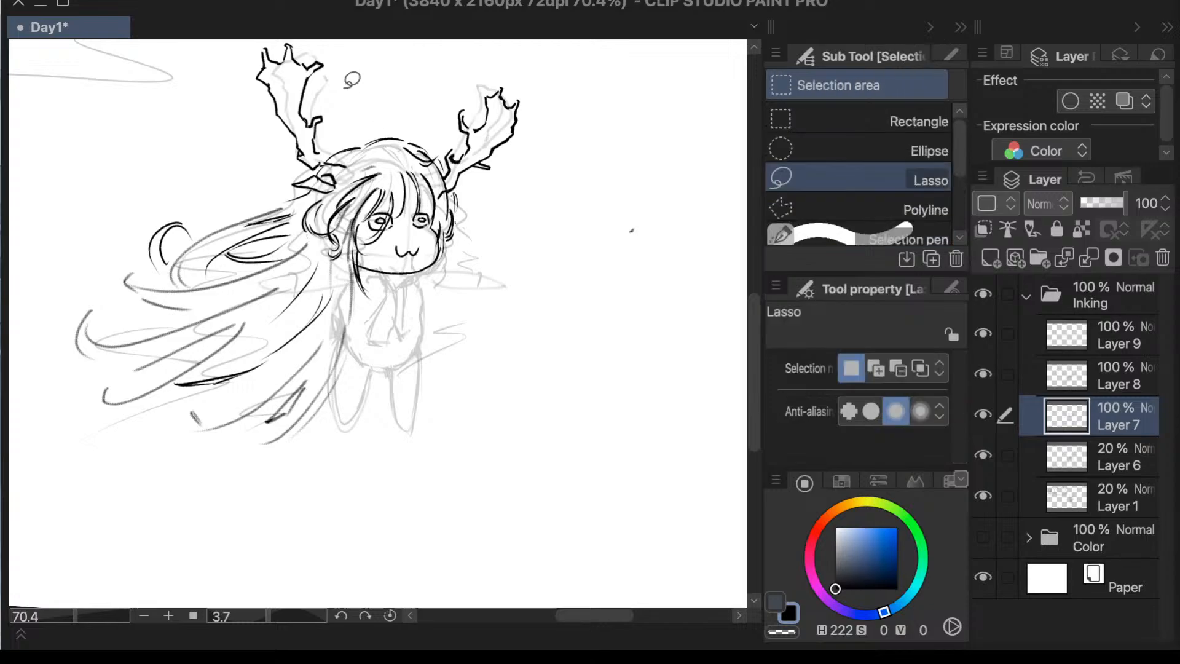
mouse_move(344, 86)
left_mouse_down()
mouse_move(349, 42)
mouse_move(204, 92)
mouse_move(287, 295)
mouse_move(365, 155)
mouse_move(359, 83)
left_mouse_up()
key("ctrl+t")
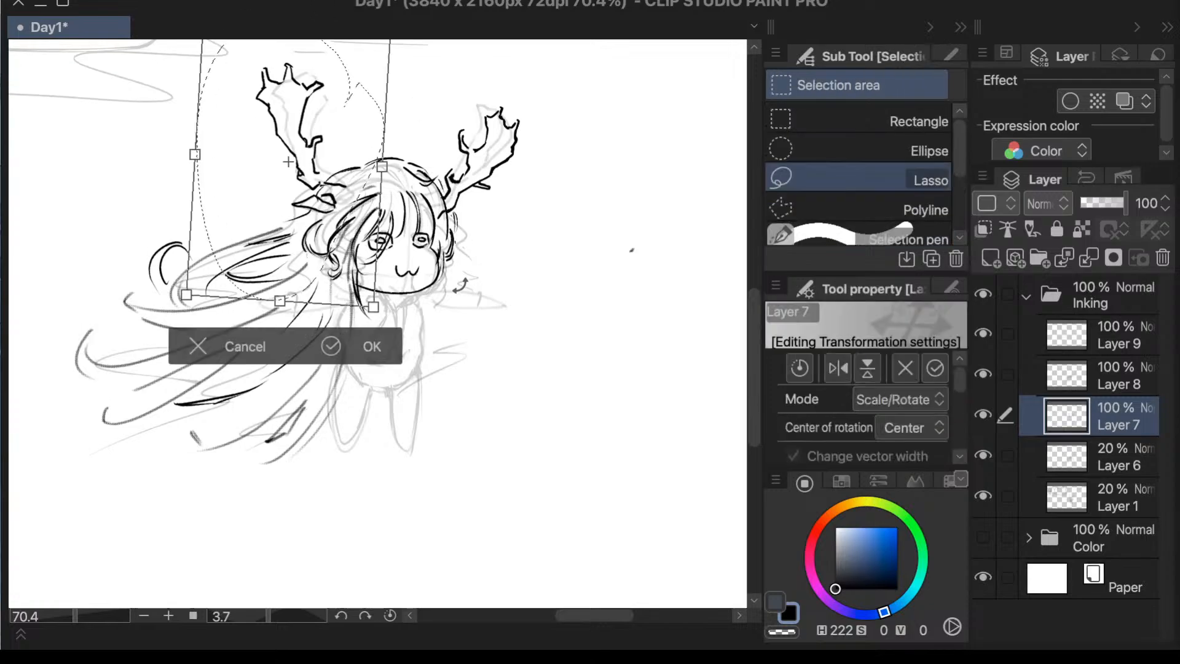
mouse_move(350, 260)
left_mouse_down()
mouse_move(384, 271)
mouse_move(368, 283)
left_mouse_up()
key("ctrl+z")
key("ctrl+z")
left_click(219, 348)
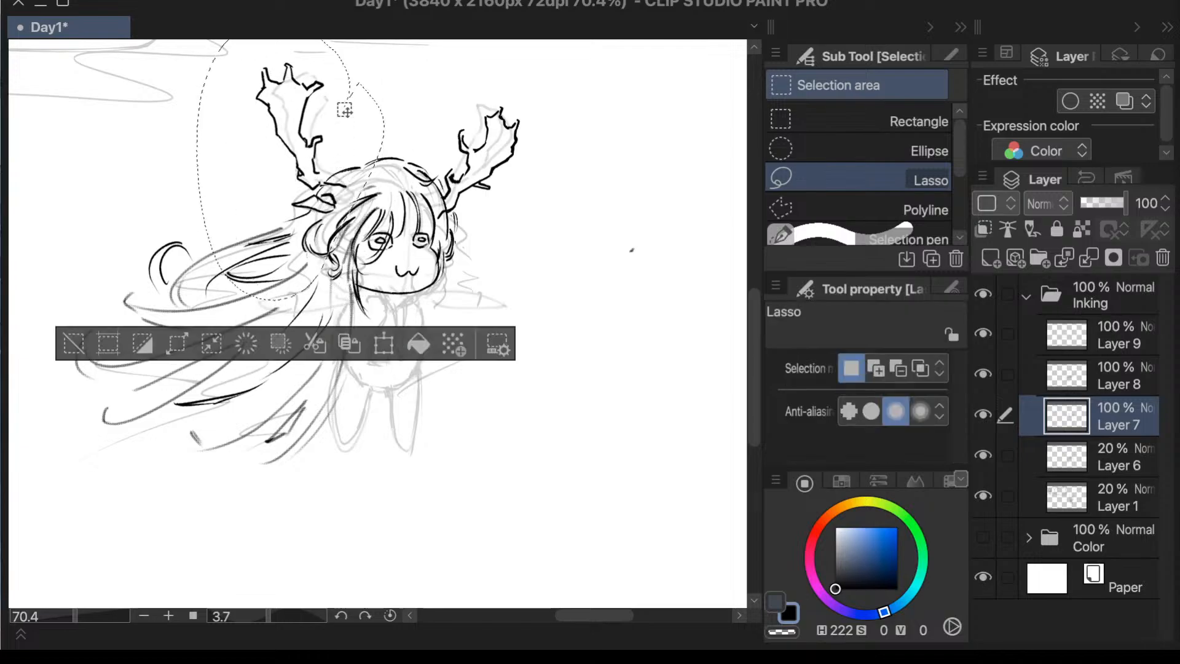
left_click(105, 348)
- Try lassoing the left antler, rotating it clockwise and shifting it inward over the hair
mouse_move(223, 108)
left_mouse_down()
mouse_move(277, 185)
mouse_move(376, 185)
mouse_move(387, 92)
mouse_move(271, 45)
left_mouse_up()
left_click(404, 253)
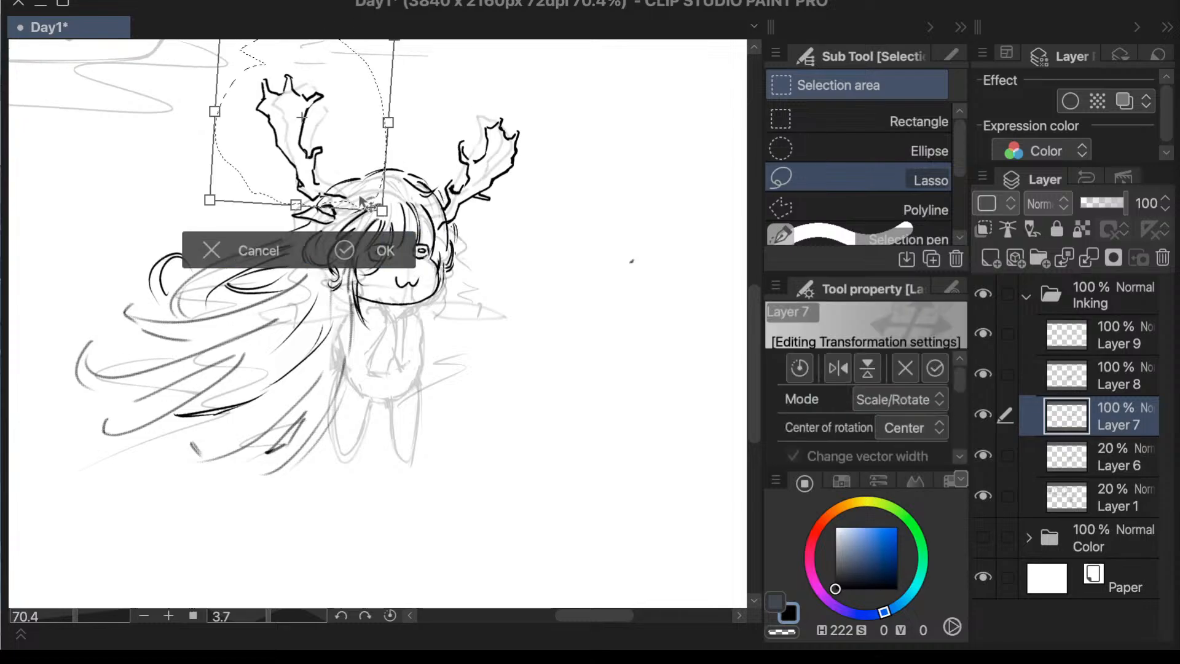
left_click_drag(362, 179, 401, 202)
left_click_drag(492, 94, 506, 100)
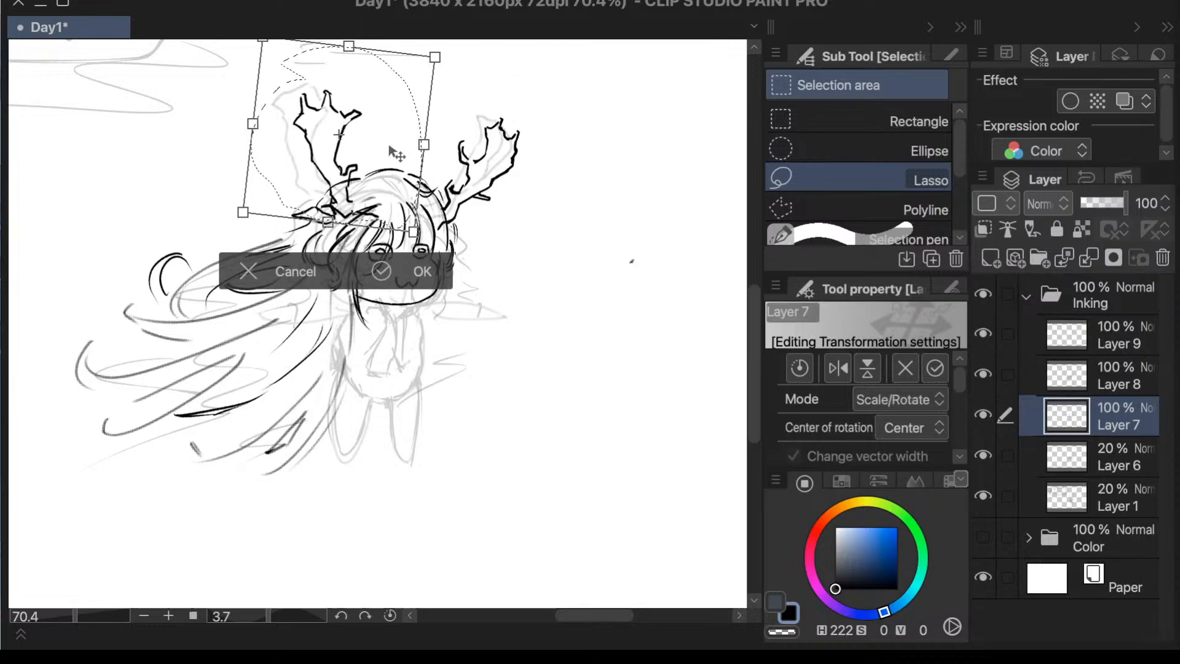
left_click_drag(389, 148, 389, 152)
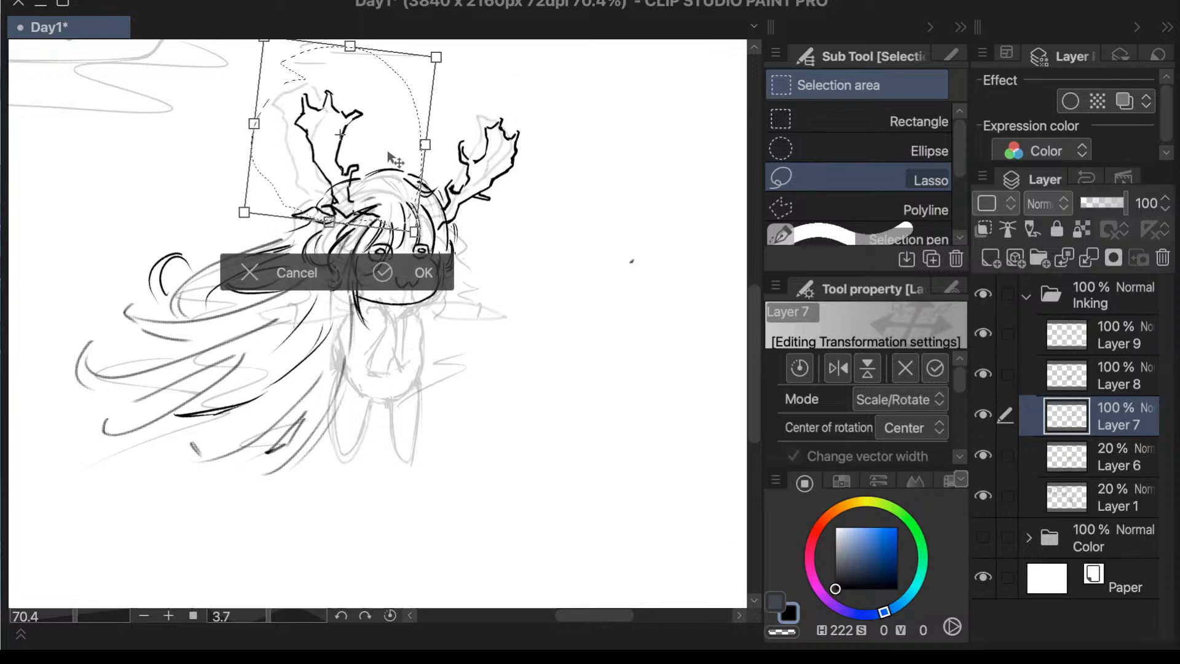
left_click(409, 269)
left_click(143, 263)
key("e")
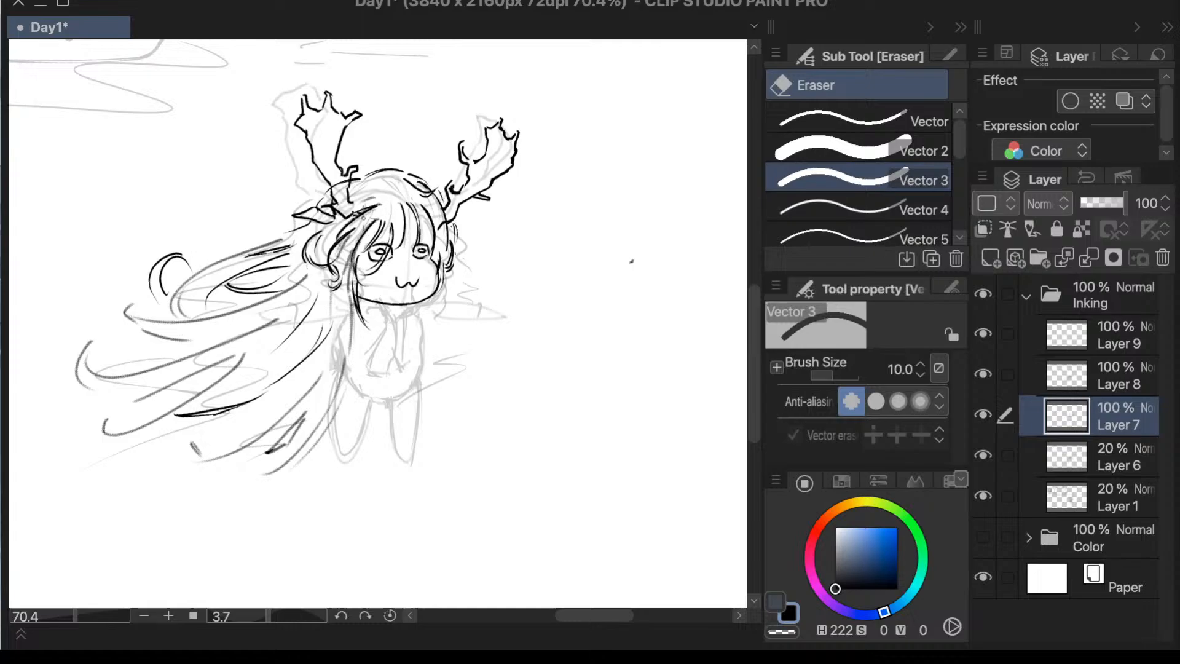
- Check the antlers in a mirrored view and undo the left antler's transformation and selection
key("h")
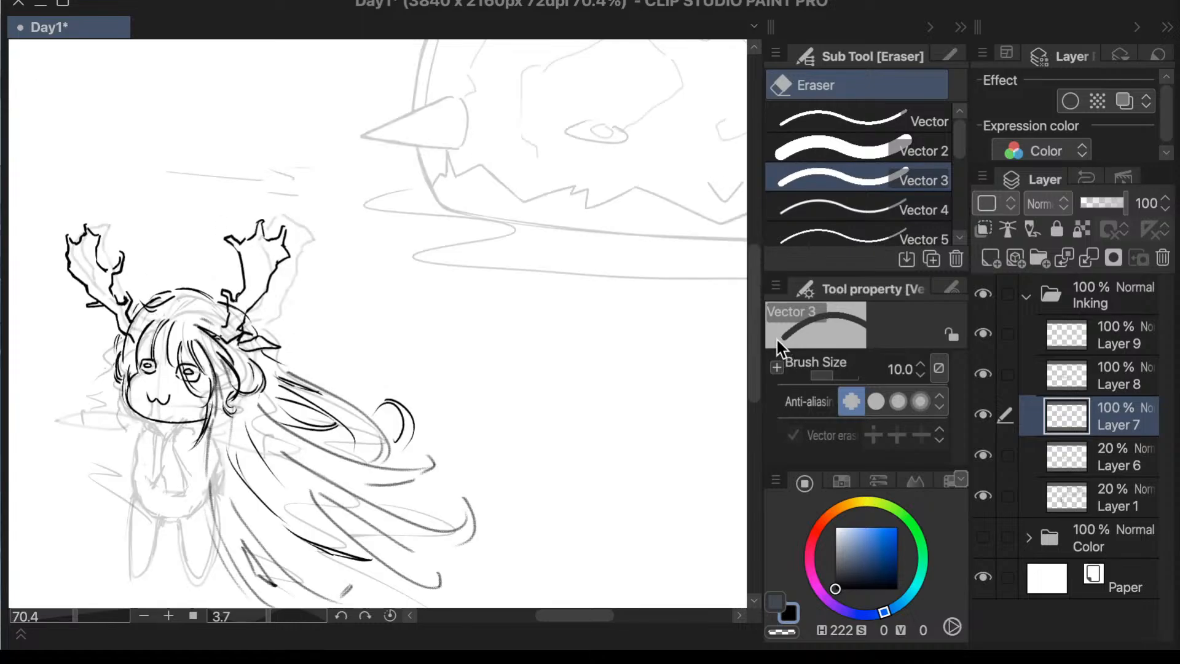
key("h")
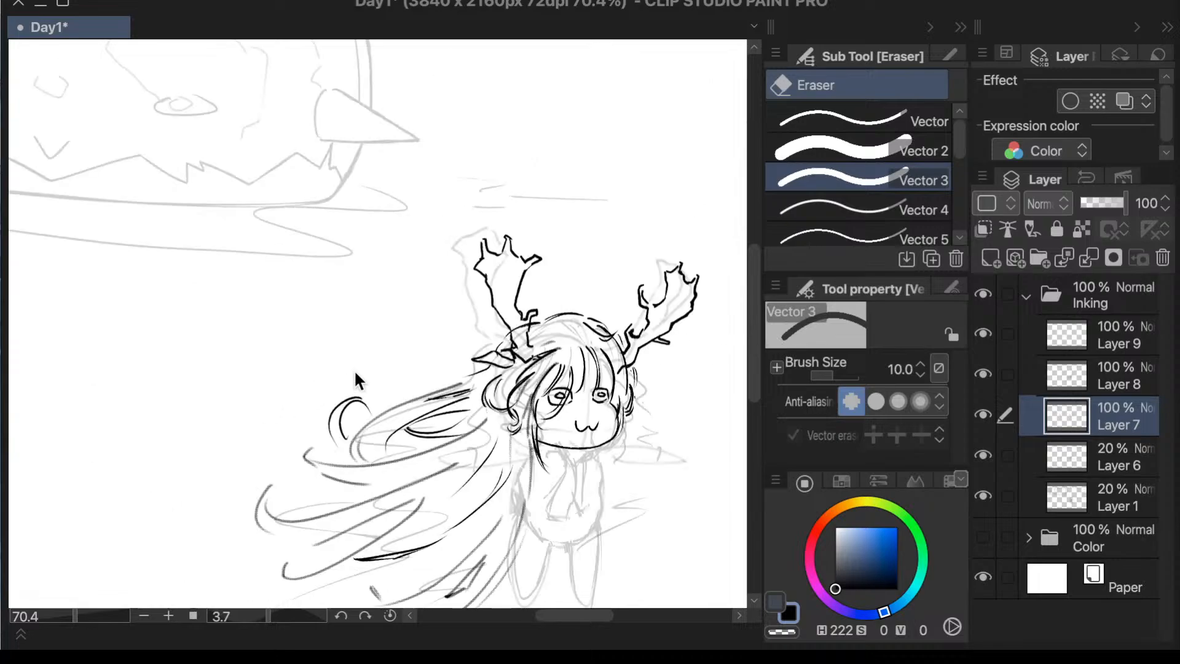
key("super+z")
key("super+z")
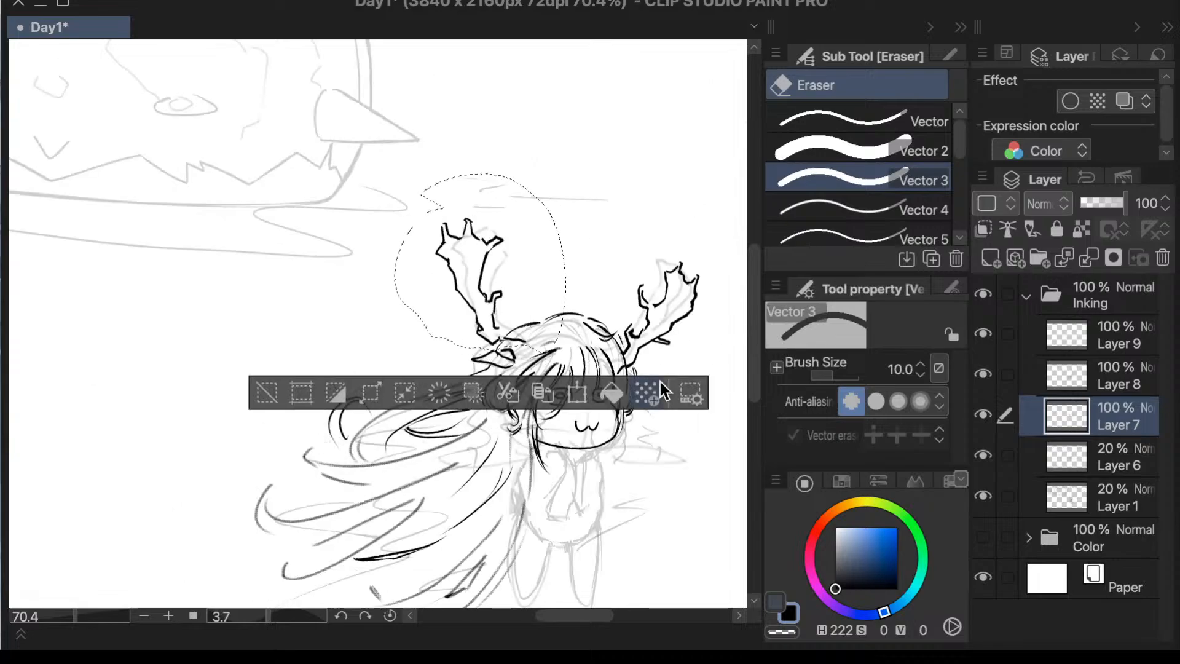
key("super+z")
key("h")
key("h")
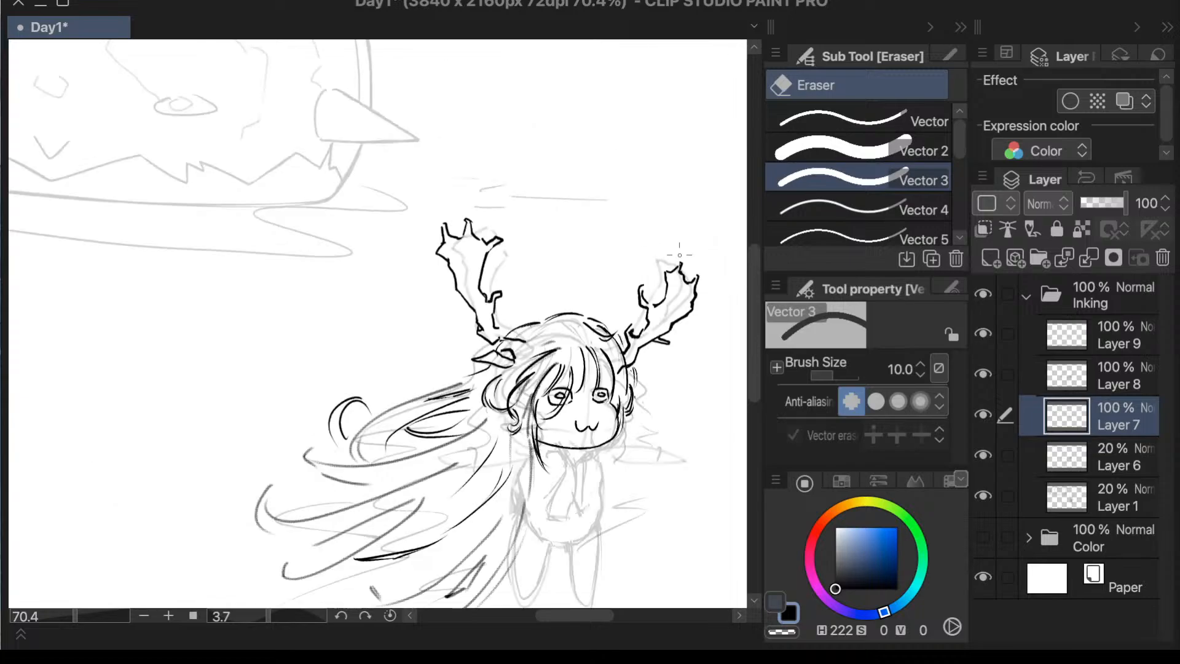
key("h")
key("h")
- Lasso the left antler, tilt it outward, lower it onto the head, and clear the selection
key("m")
mouse_move(532, 238)
left_mouse_down()
mouse_move(536, 200)
mouse_move(384, 266)
mouse_move(432, 324)
mouse_move(523, 334)
mouse_move(553, 316)
mouse_move(543, 194)
left_mouse_up()
key("ctrl+t")
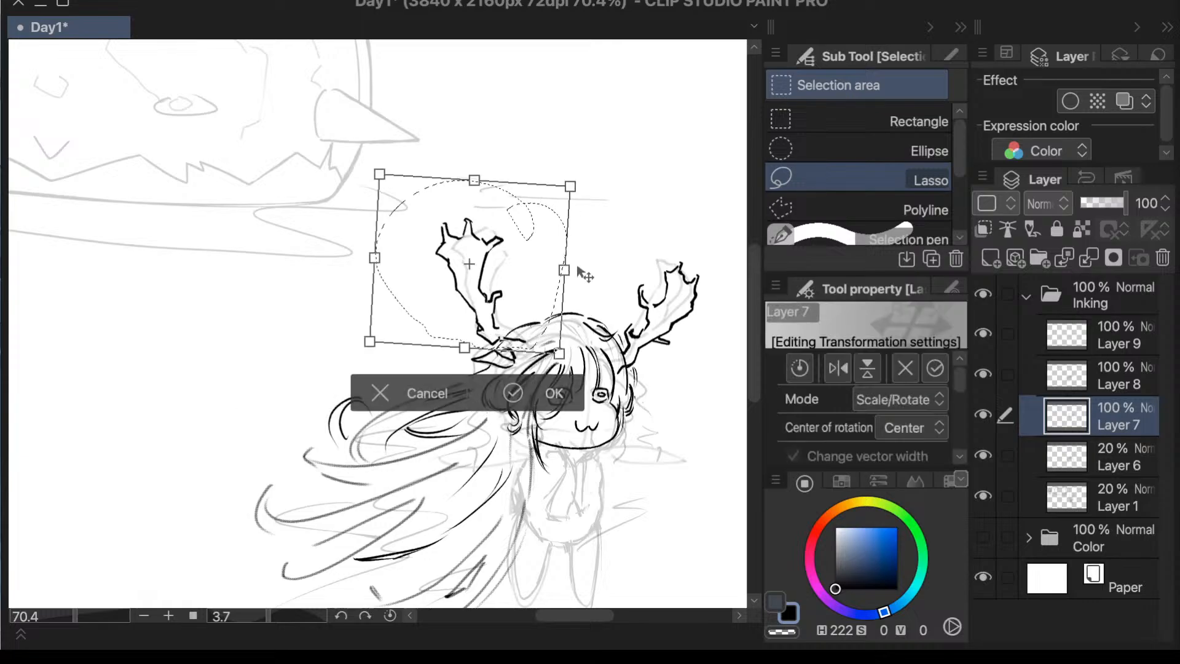
mouse_move(609, 300)
left_mouse_down()
mouse_move(578, 289)
mouse_move(584, 300)
mouse_move(552, 328)
mouse_move(559, 362)
left_mouse_up()
left_click(541, 460)
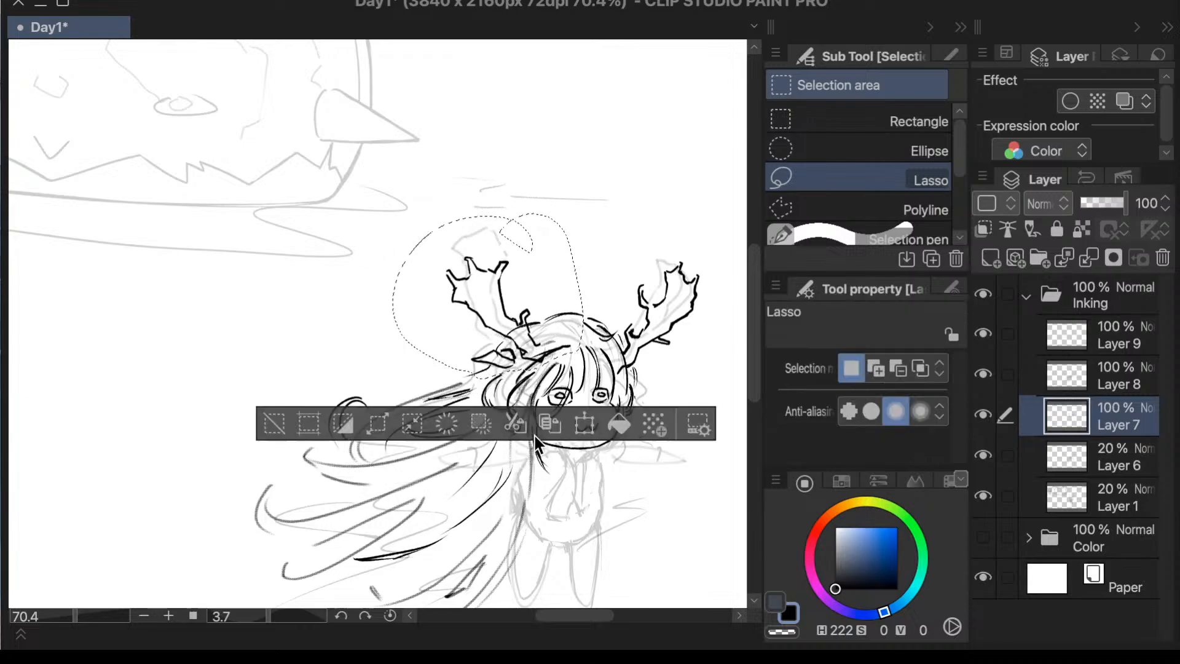
left_click(274, 423)
- Lasso the right antler, tilt it outward with its base against the head, and clear the selection
mouse_move(698, 239)
left_mouse_down()
mouse_move(601, 307)
mouse_move(682, 227)
mouse_move(743, 235)
left_mouse_up()
key("ctrl+t")
left_click_drag(664, 308, 675, 315)
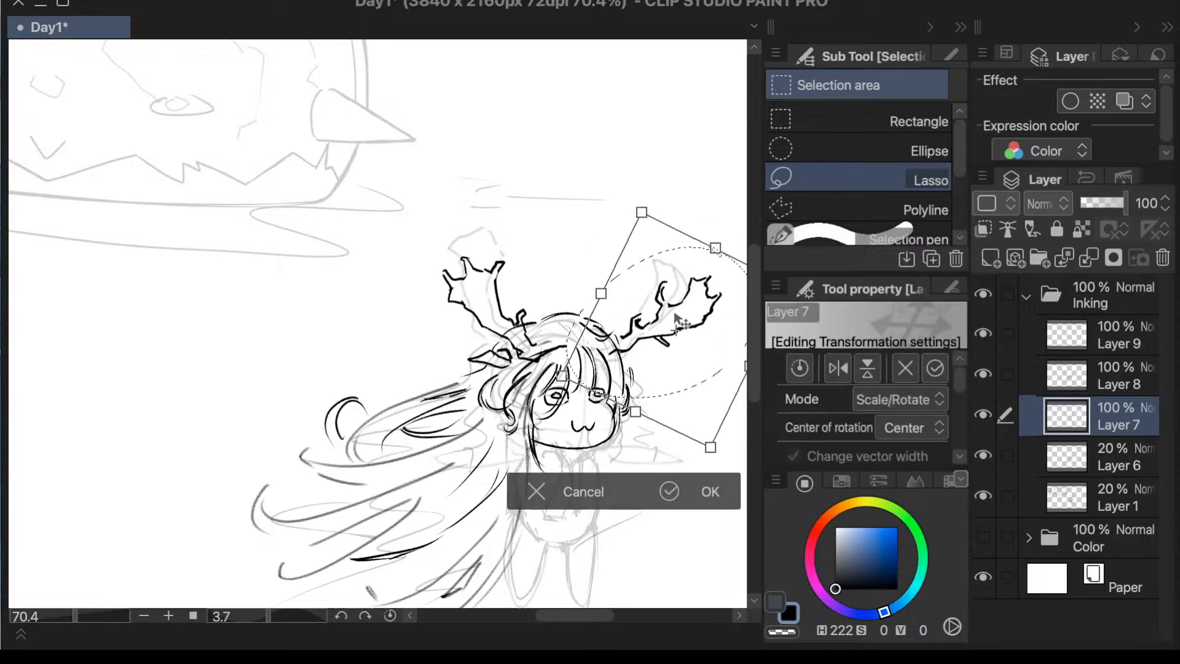
left_click(710, 492)
left_click(316, 457)
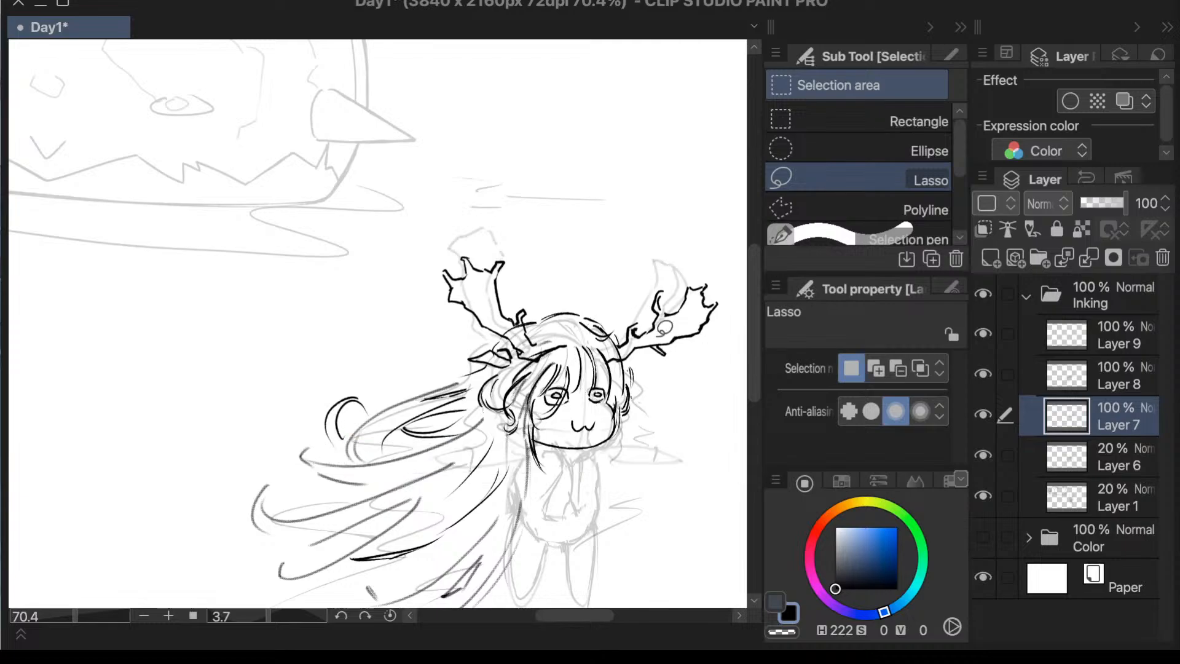
- Trim the line crossing the fringe just below the left antler's base with the Vector 3 eraser
scroll(618, 366, "up", 5)
key("e")
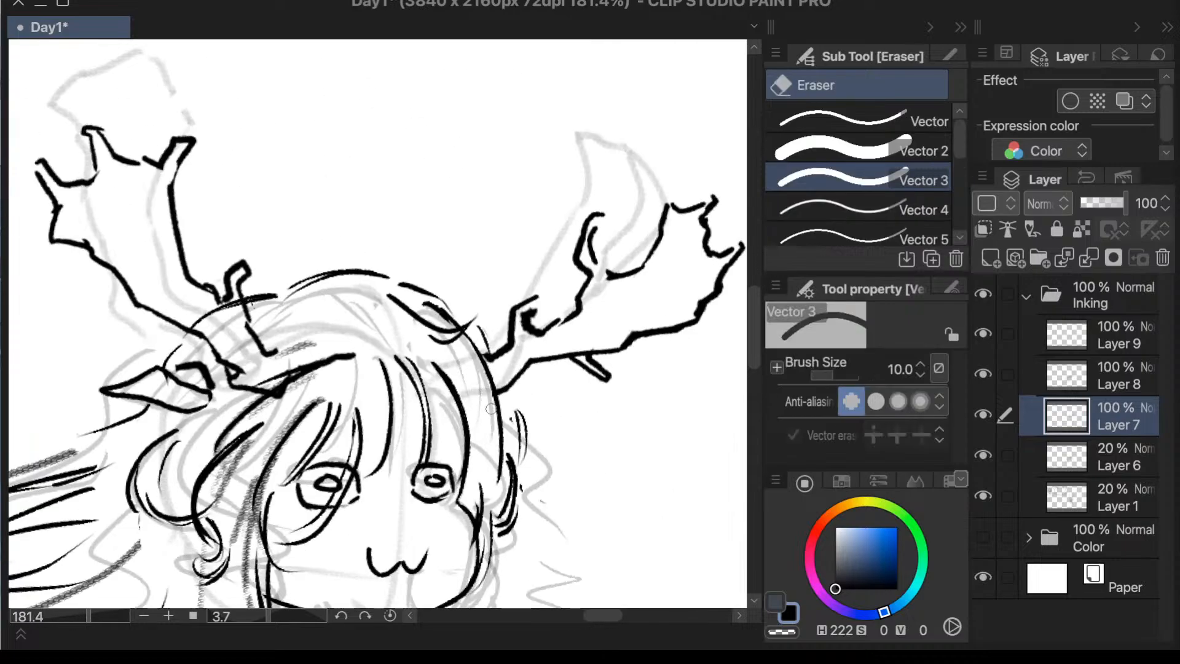
left_click_drag(349, 350, 320, 363)
left_click_drag(286, 400, 278, 394)
left_click_drag(354, 354, 333, 353)
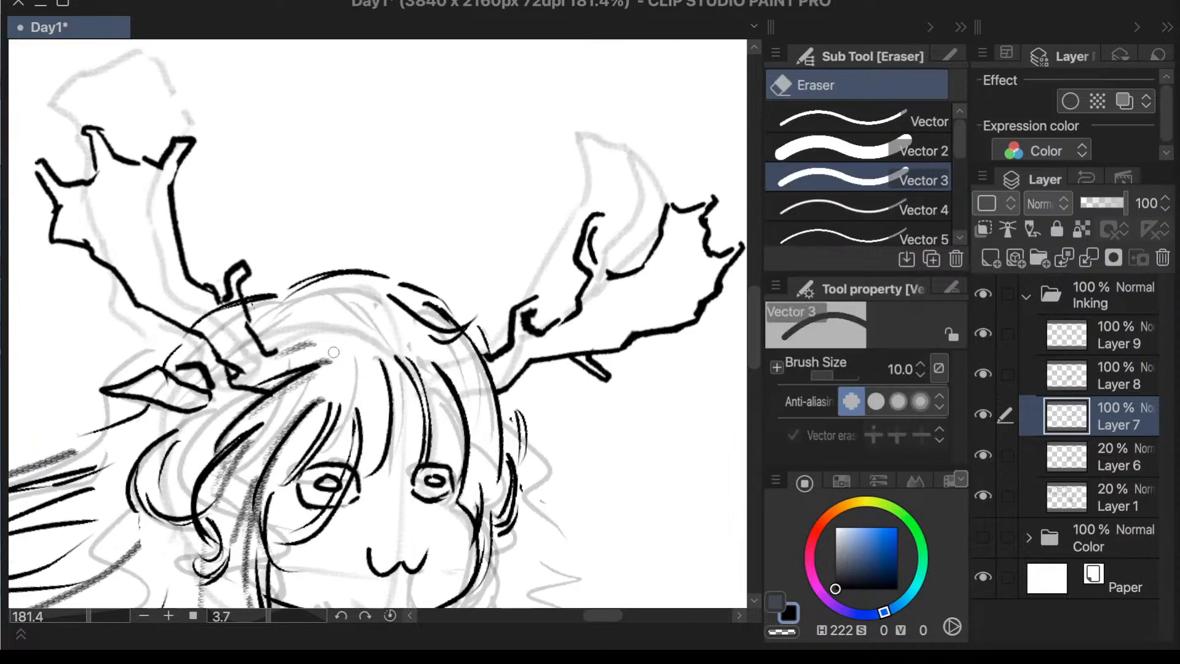
- Try a slight further adjustment of the right antler's position and tilt, and undo it
scroll(532, 233, "down", 4)
key("m")
mouse_move(562, 195)
left_mouse_down()
mouse_move(671, 167)
mouse_move(508, 198)
left_mouse_up()
key("ctrl+t")
left_click_drag(604, 291, 595, 302)
left_click(663, 435)
left_click(297, 429)
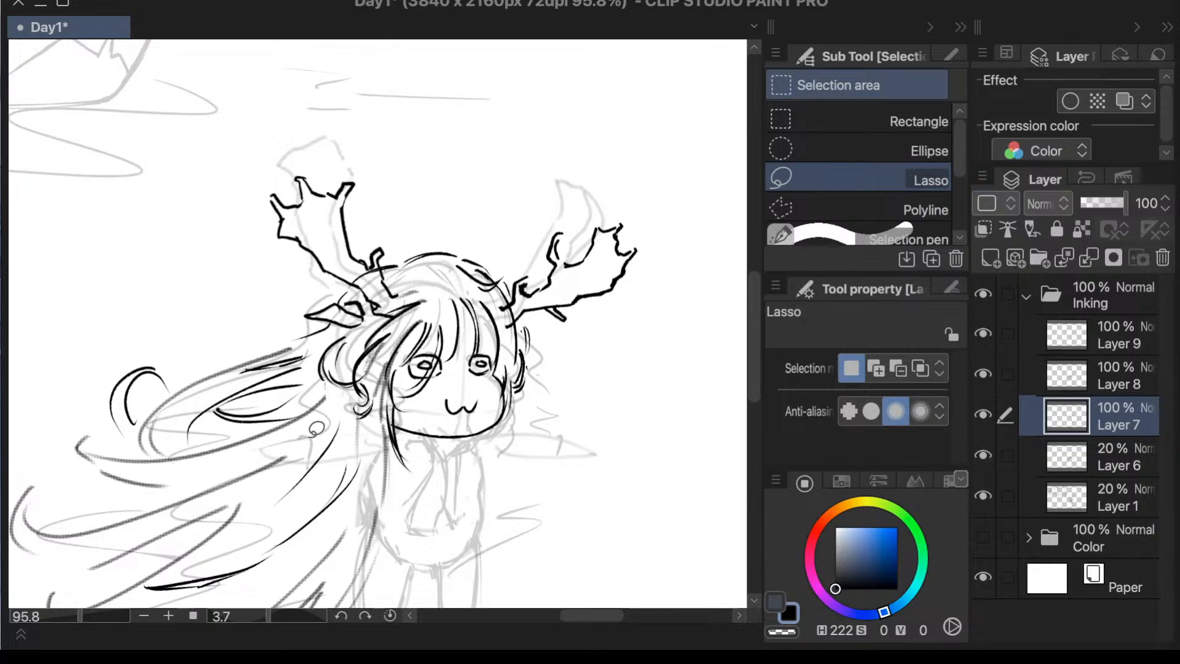
key("ctrl+z")
key("ctrl+z")
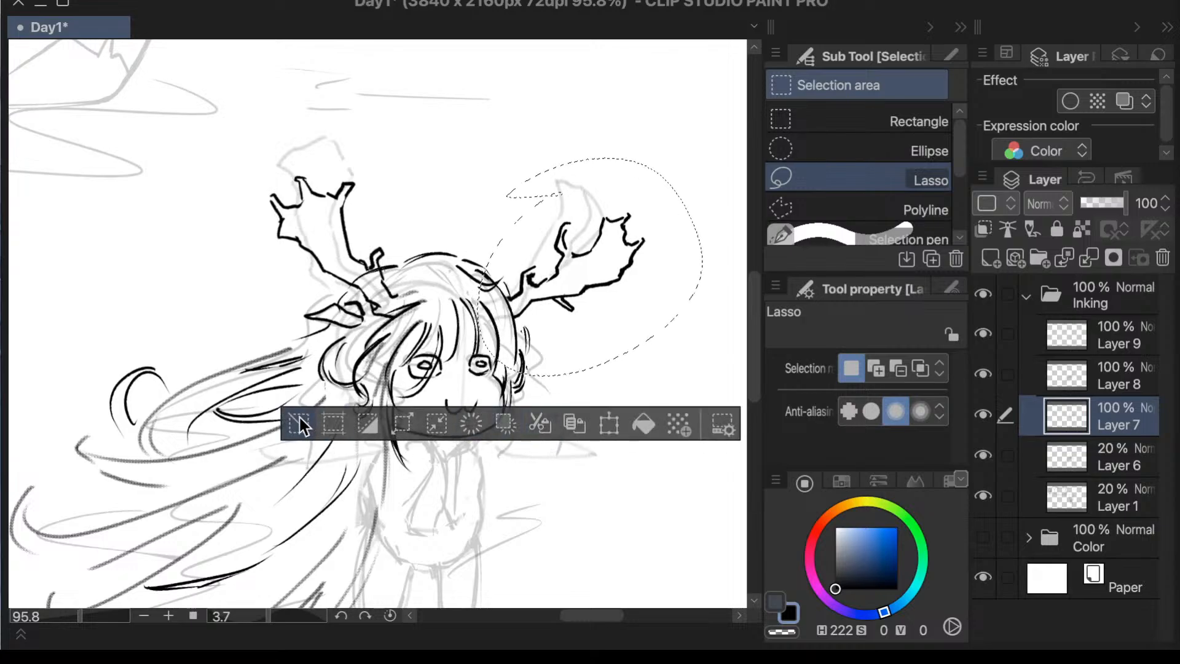
- Clear the selection, make Layer 8 active, and ink extra strands in the fringe and crown with the Textured pen
left_click(300, 425)
key("p")
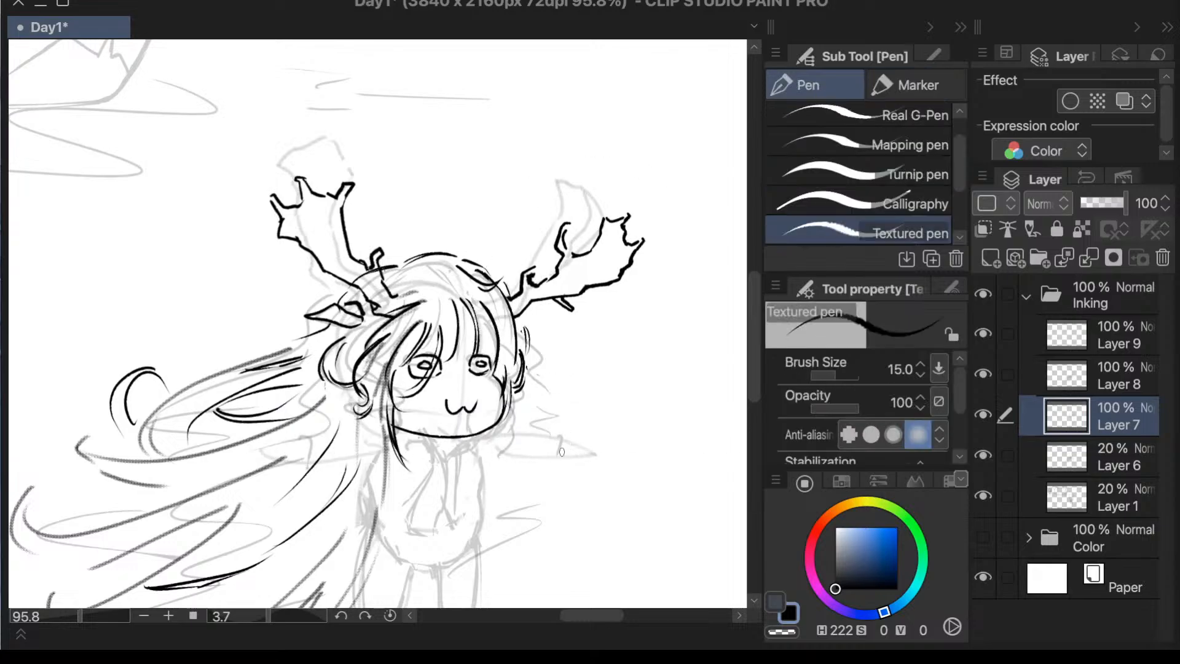
left_click(985, 415)
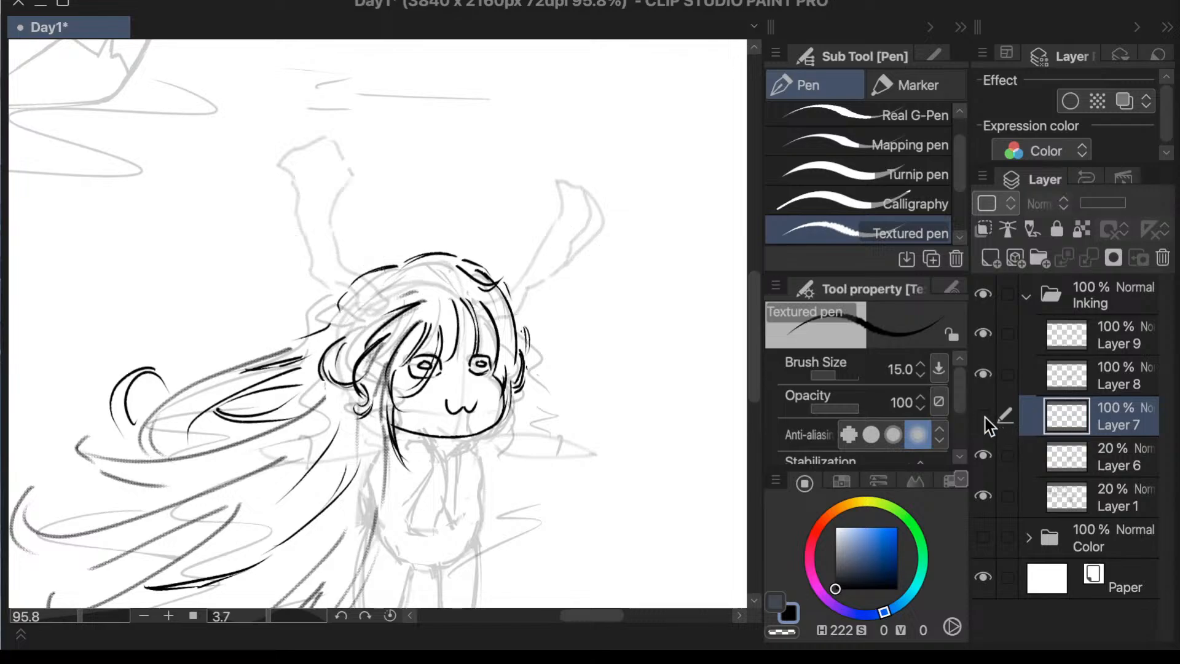
left_click(985, 416)
left_click(1079, 378)
left_click(983, 372)
left_click(984, 372)
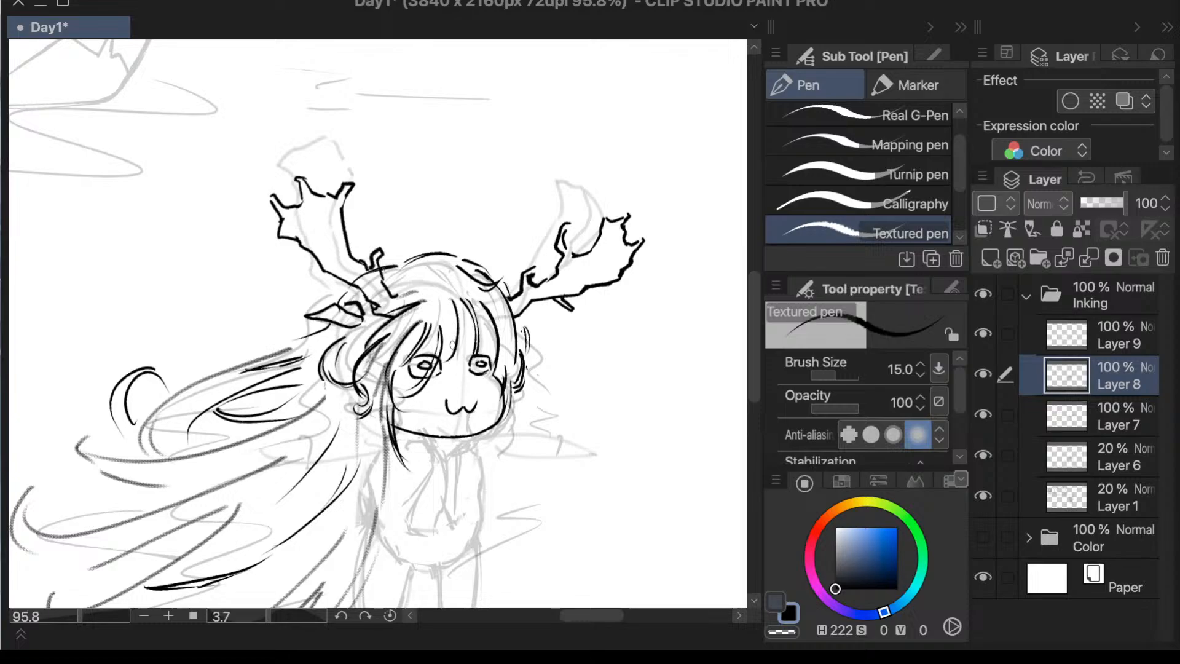
left_click_drag(469, 322, 457, 359)
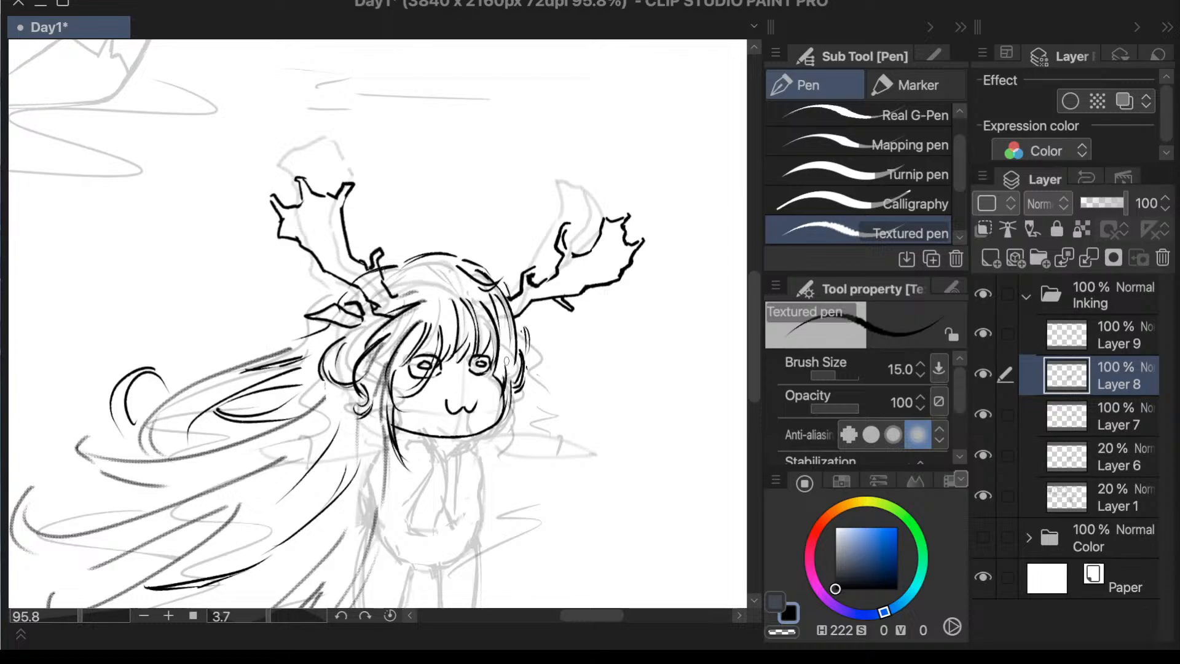
left_click_drag(430, 262, 461, 290)
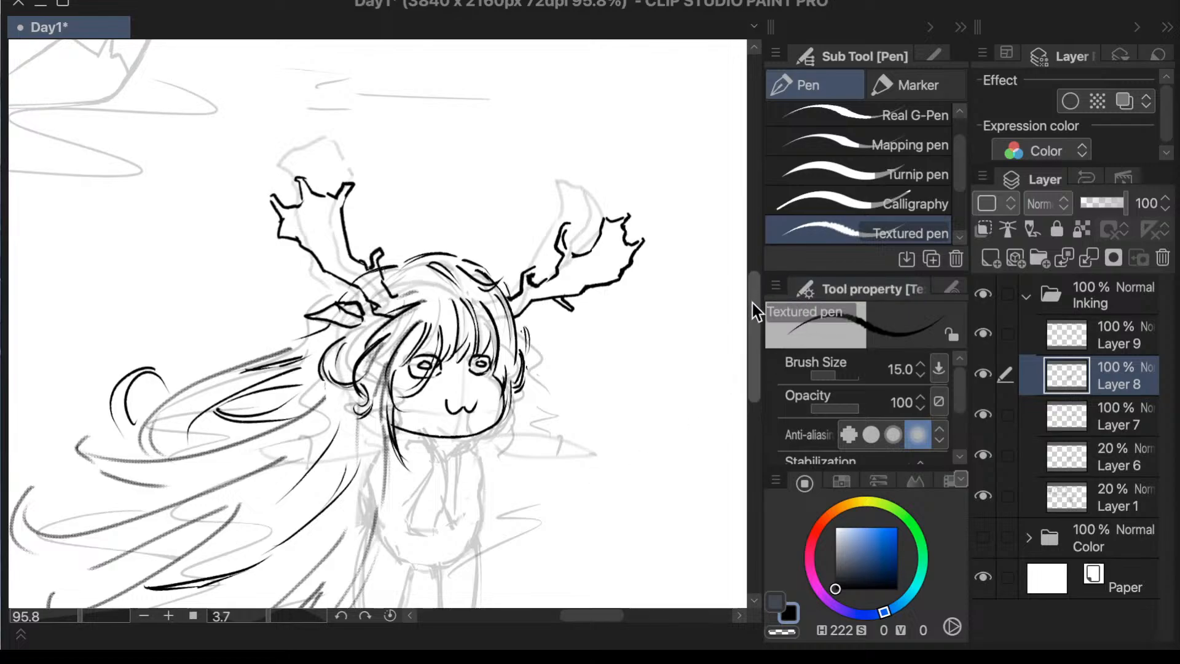
- Ink long hair strands falling from below the left side of the chin down along the torso
left_click_drag(752, 304, 748, 319)
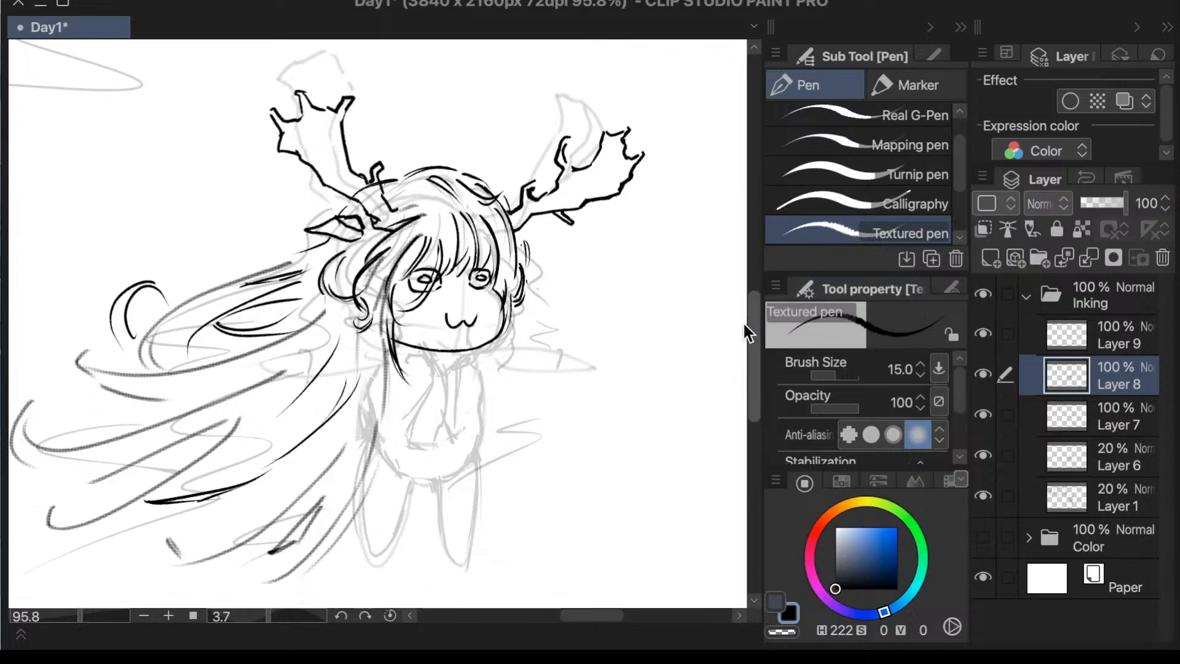
left_click_drag(395, 359, 376, 431)
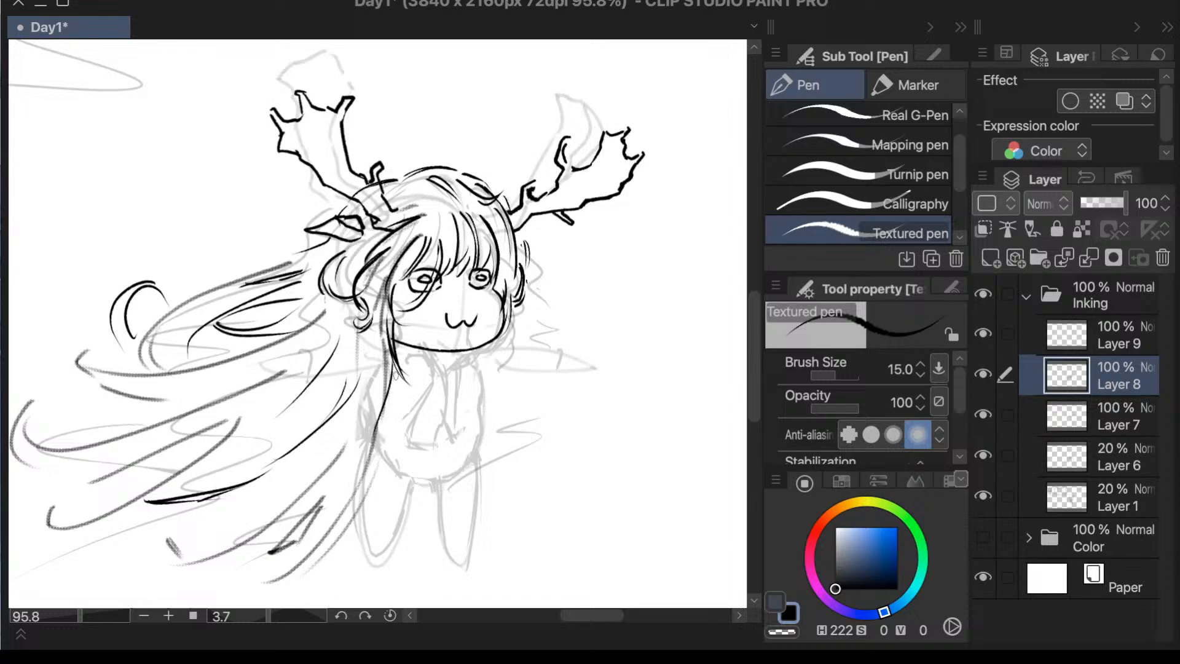
left_click_drag(393, 361, 338, 446)
key("ctrl+z")
left_click_drag(392, 367, 339, 447)
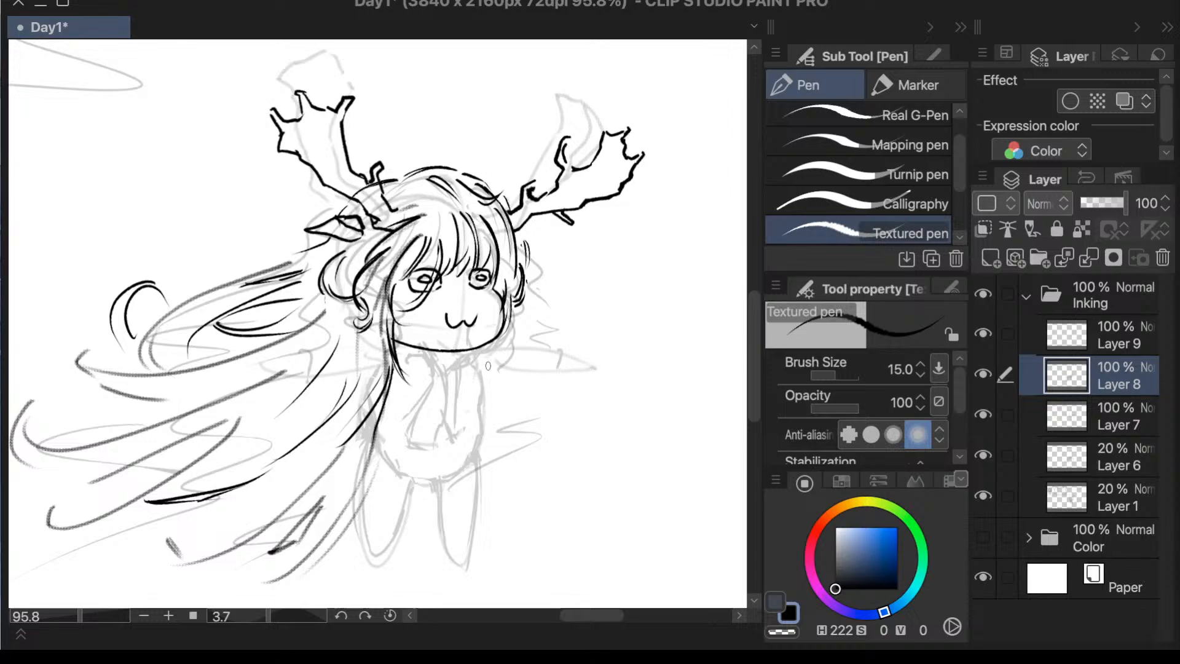
- Ink a lock of curved hair strands down the right side of the torso
left_click_drag(488, 366, 489, 457)
key("ctrl+z")
left_click_drag(505, 370, 485, 452)
mouse_move(513, 379)
left_mouse_down()
mouse_move(518, 407)
mouse_move(499, 446)
left_mouse_up()
left_click_drag(501, 378, 489, 429)
left_click_drag(504, 429, 483, 475)
left_click_drag(516, 376, 520, 414)
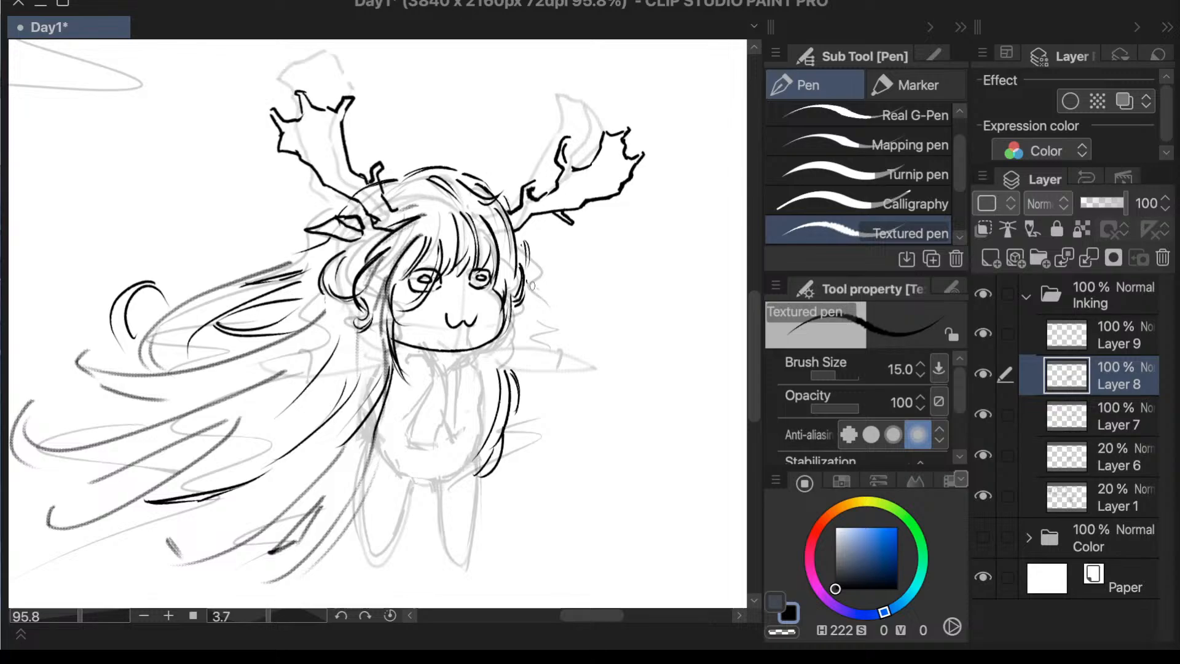
- Erase the loose outer hair strands beside the right cheek with the Vector 3 eraser and ink a cleaner strand there
mouse_move(532, 286)
left_mouse_down()
mouse_move(526, 313)
mouse_move(549, 318)
mouse_move(528, 344)
left_mouse_up()
key("ctrl+z")
key("ctrl+z")
key("e")
left_click_drag(531, 263, 516, 252)
key("p")
key("e")
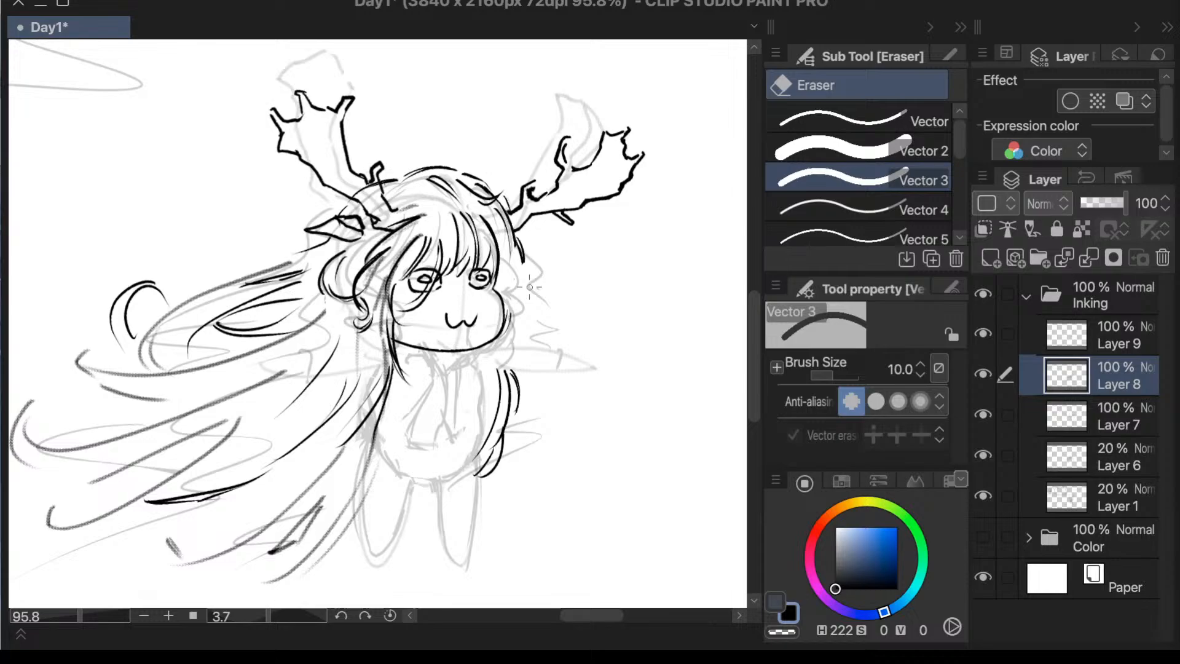
key("p")
left_click_drag(519, 270, 514, 301)
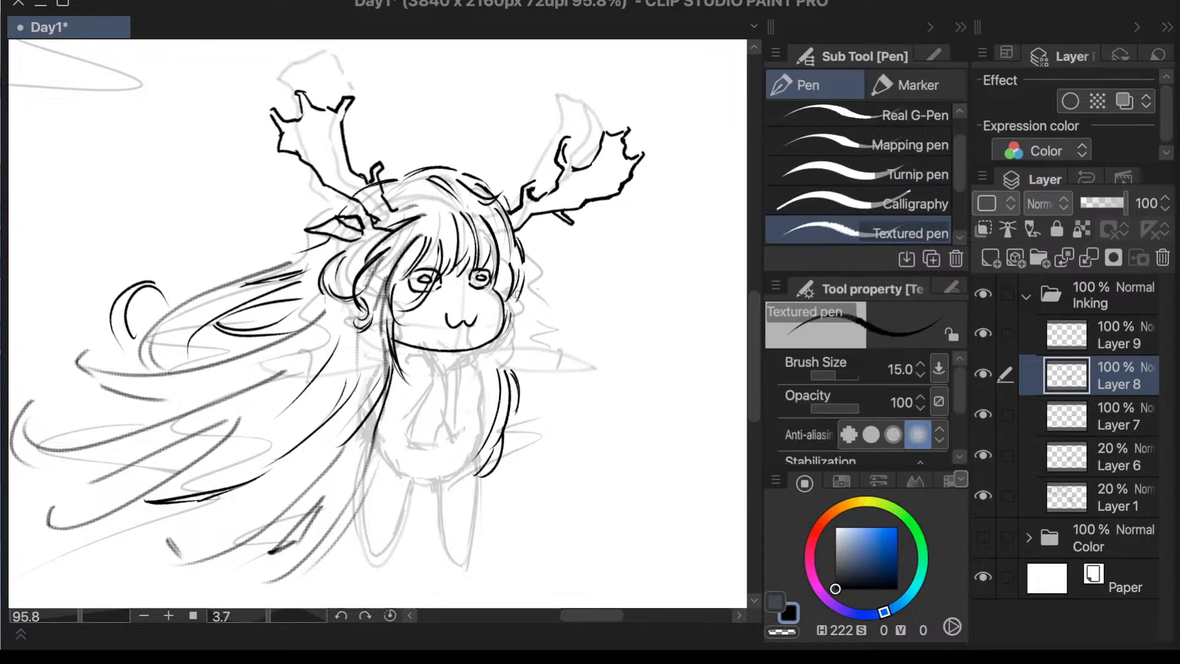
- Ink additional strands at the lower end of the hair lock on the left side of the face
scroll(613, 212, "down", 2)
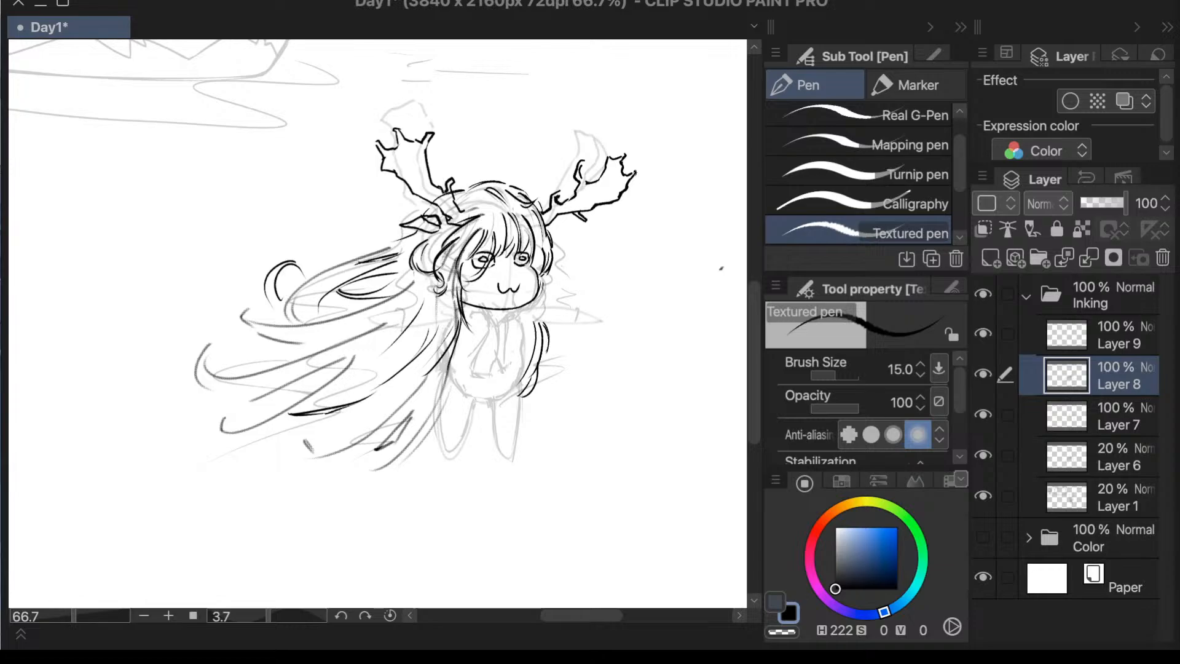
scroll(501, 269, "up", 2)
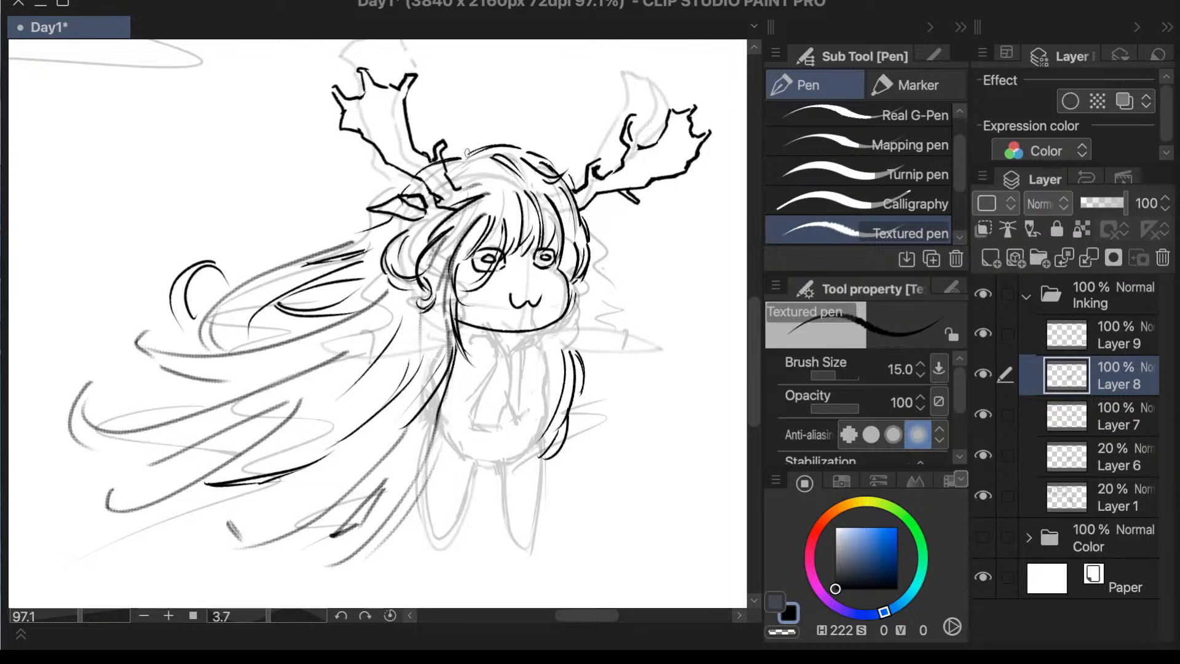
mouse_move(439, 271)
left_mouse_down()
mouse_move(427, 322)
mouse_move(461, 262)
mouse_move(439, 314)
left_mouse_up()
- Try several strand shapes running from the right cheek down to the chin, and undo them
left_click_drag(572, 284, 582, 331)
key("ctrl+z")
key("ctrl+z")
key("ctrl+z")
mouse_move(572, 296)
left_mouse_down()
mouse_move(549, 345)
mouse_move(558, 339)
mouse_move(534, 348)
left_mouse_up()
key("ctrl+z")
key("ctrl+z")
key("ctrl+z")
left_click_drag(561, 311, 537, 349)
key("ctrl+z")
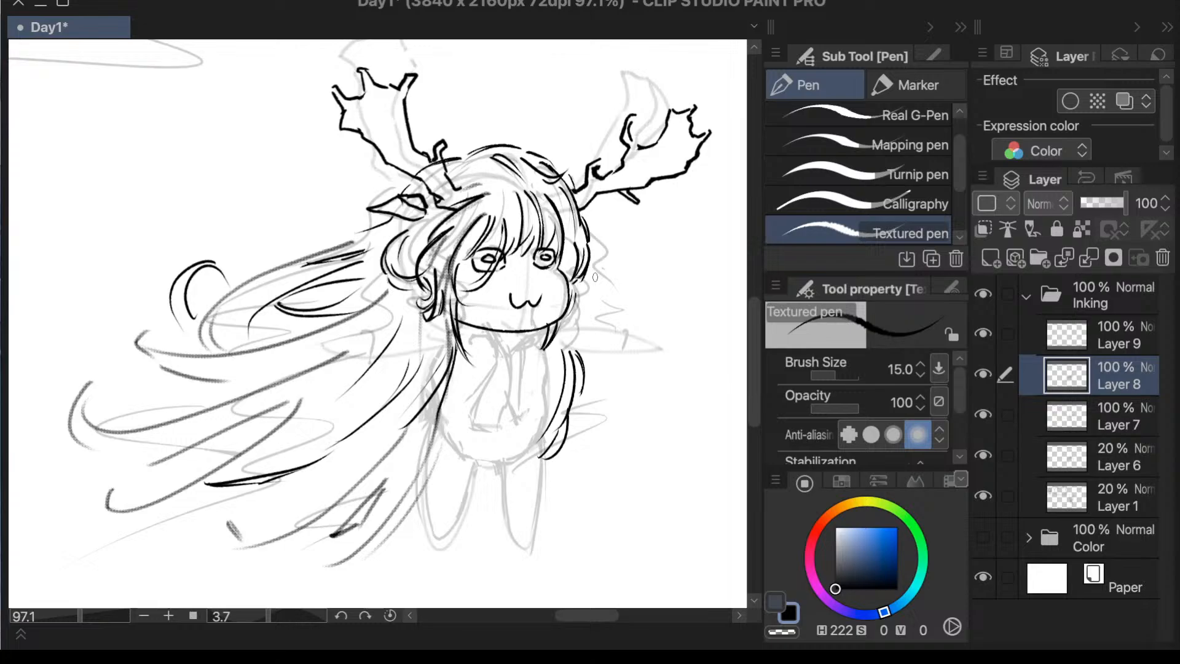
- Ink the right side lock with overlapping strands from beside the right eye down past the chin
left_click_drag(568, 310, 547, 345)
left_click_drag(575, 281, 567, 319)
left_click_drag(569, 238, 571, 279)
left_click_drag(580, 222, 562, 268)
scroll(697, 307, "down", 2)
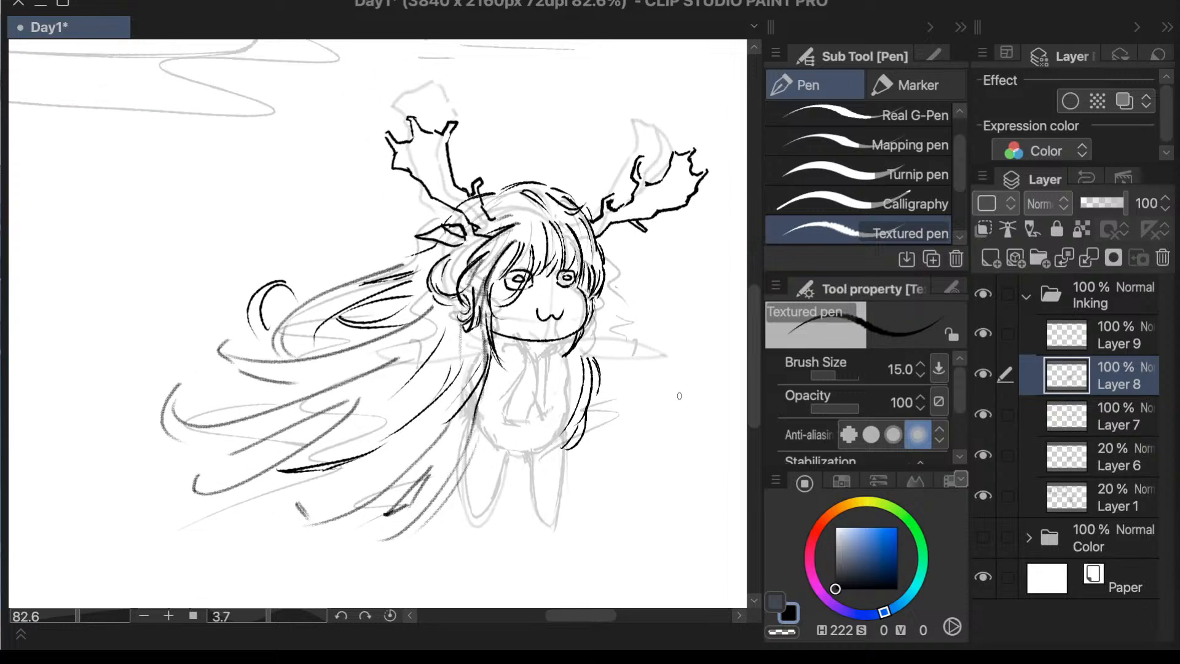
- Toggle the visibility of Layers 8 and 9 to identify the facial line art, and make Layer 9 active
scroll(690, 377, "up", 3)
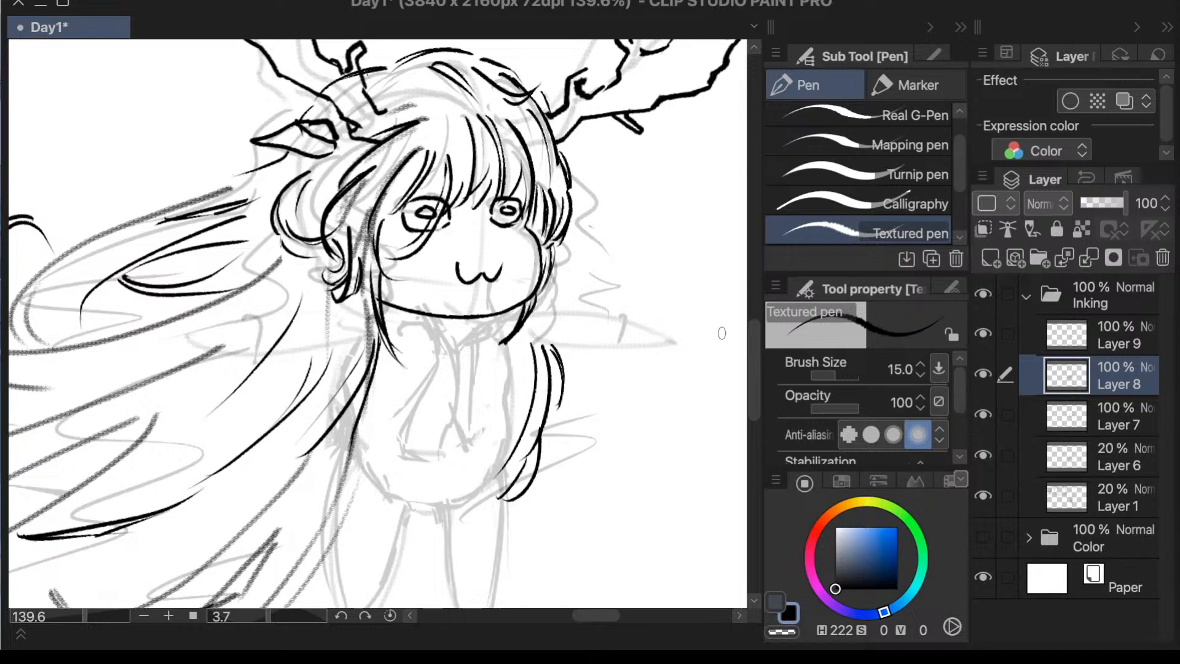
key("m")
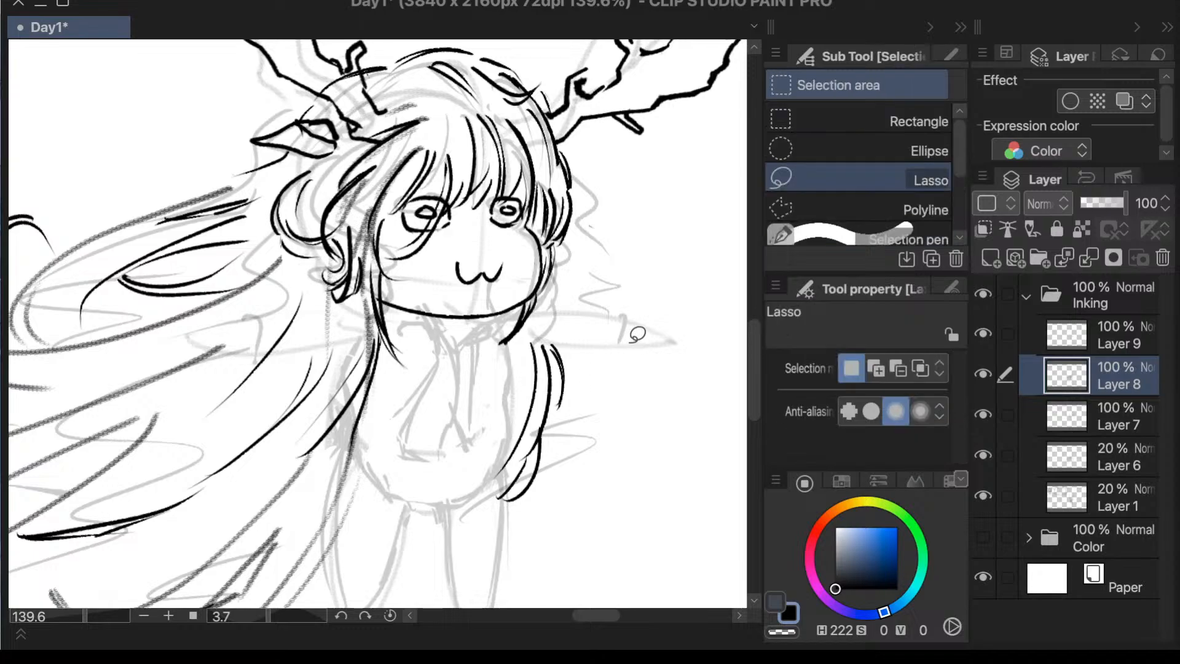
left_click(982, 375)
left_click(982, 375)
left_click(1104, 342)
left_click(982, 337)
left_click(982, 336)
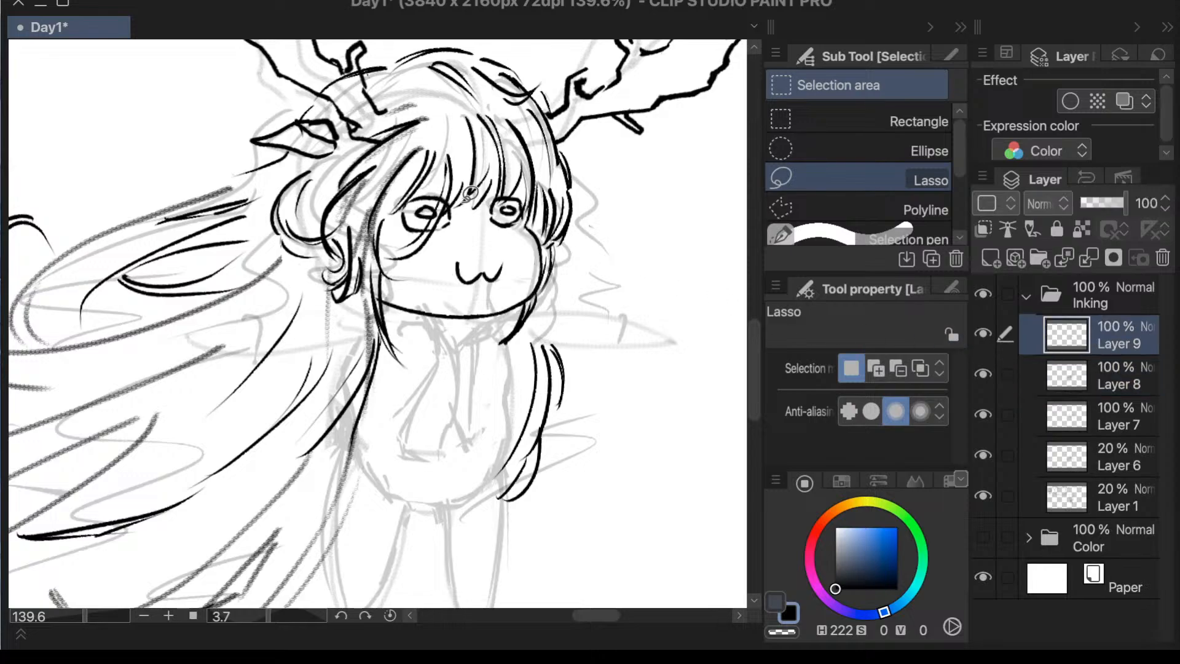
scroll(471, 194, "up", 2)
scroll(471, 194, "up", 4)
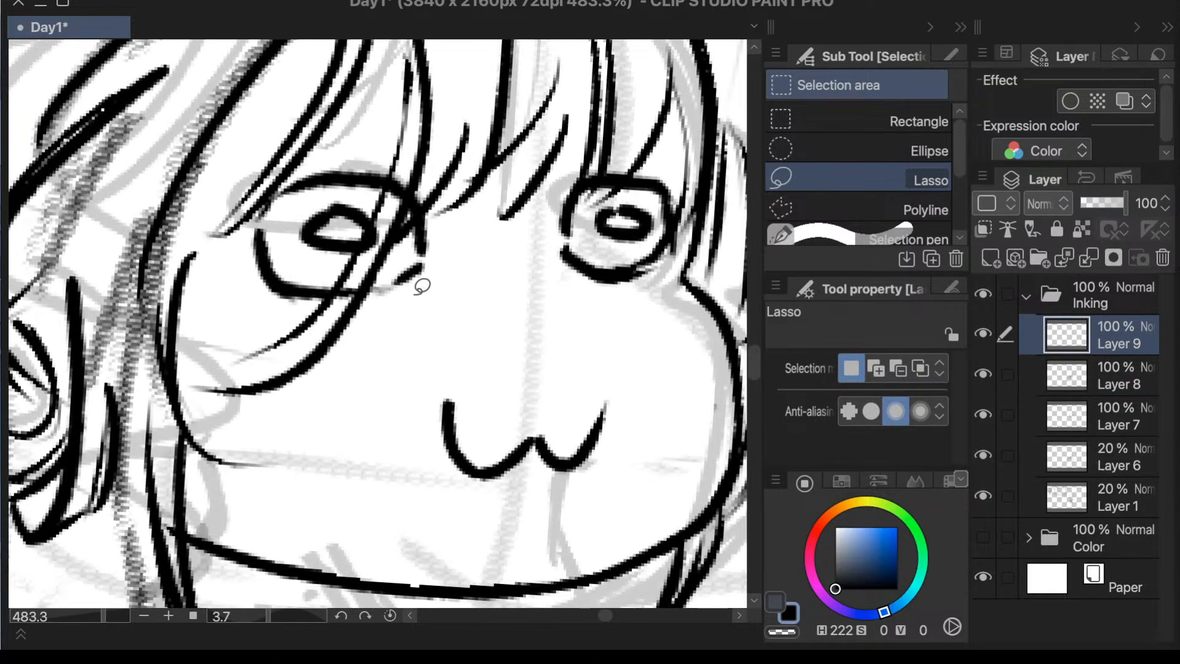
- Erase the pupils from both eyes and the wavy mouth on Layer 9 with the Vector 3 eraser
key("p")
mouse_move(368, 193)
left_mouse_down()
mouse_move(310, 201)
mouse_move(363, 190)
mouse_move(346, 251)
mouse_move(326, 221)
mouse_move(344, 218)
left_mouse_up()
key("ctrl+z")
key("e")
mouse_move(640, 240)
left_mouse_down()
mouse_move(602, 229)
mouse_move(651, 226)
mouse_move(645, 273)
left_mouse_up()
mouse_move(627, 430)
left_mouse_down()
mouse_move(476, 464)
mouse_move(396, 416)
mouse_move(461, 453)
mouse_move(599, 443)
left_mouse_up()
key("ctrl+t")
key("ctrl+z")
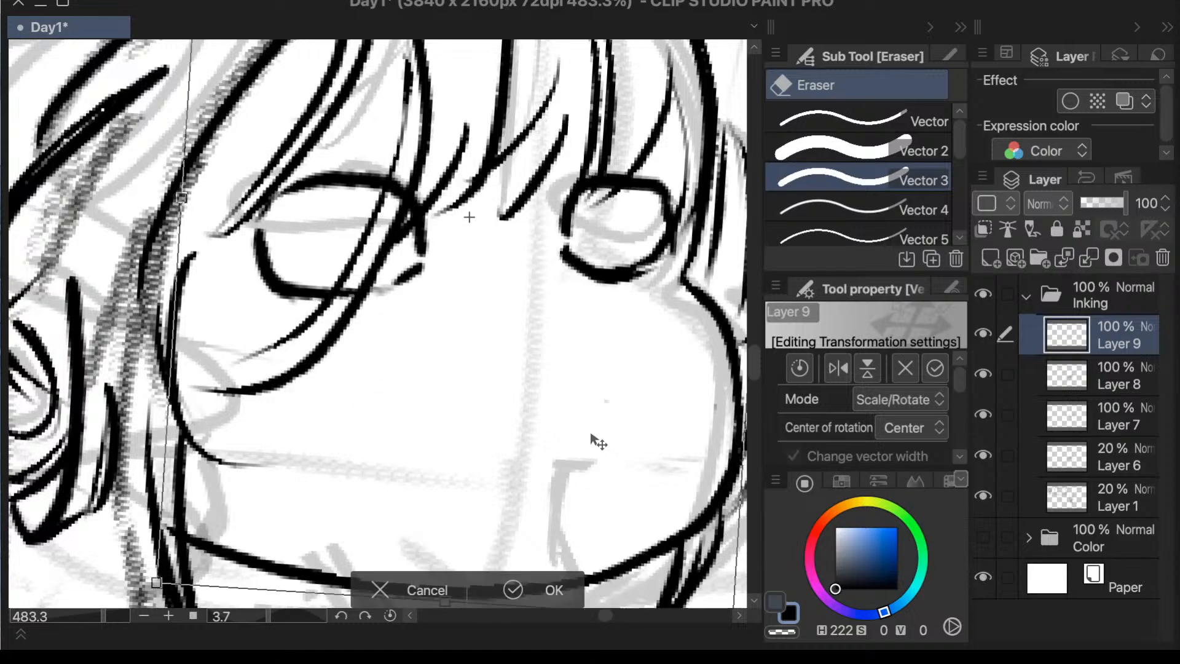
left_click(429, 591)
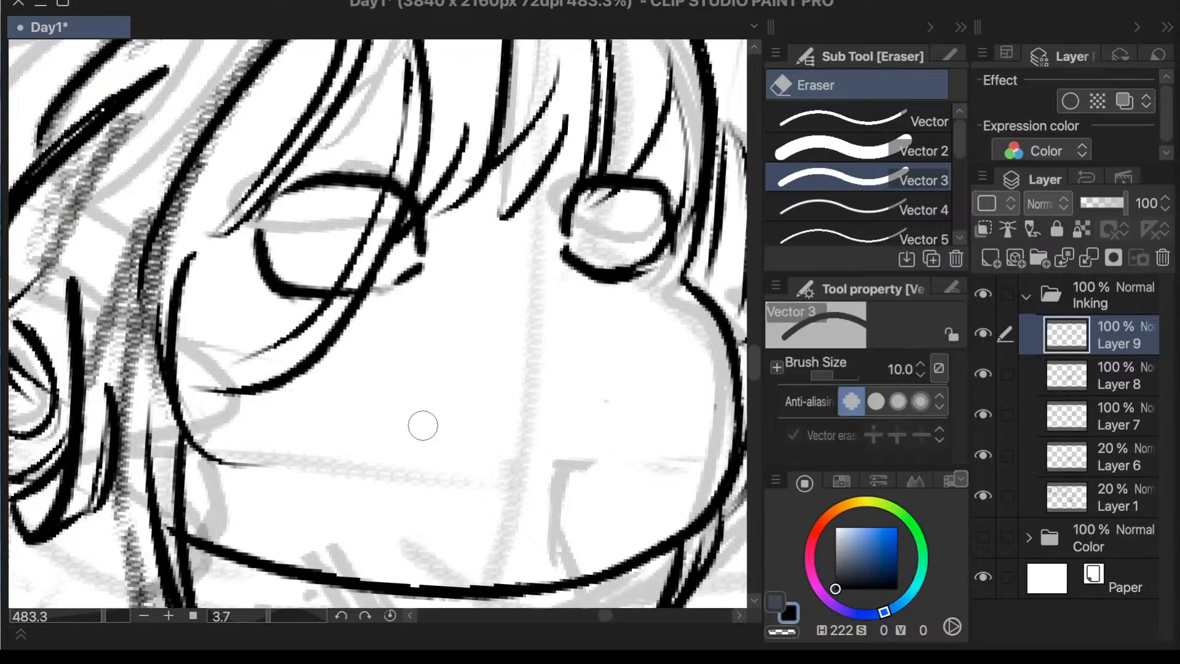
- Ink a short, flat horizontal mouth line on the lower face with the Textured pen
key("p")
left_click_drag(356, 427, 627, 408)
key("ctrl+z")
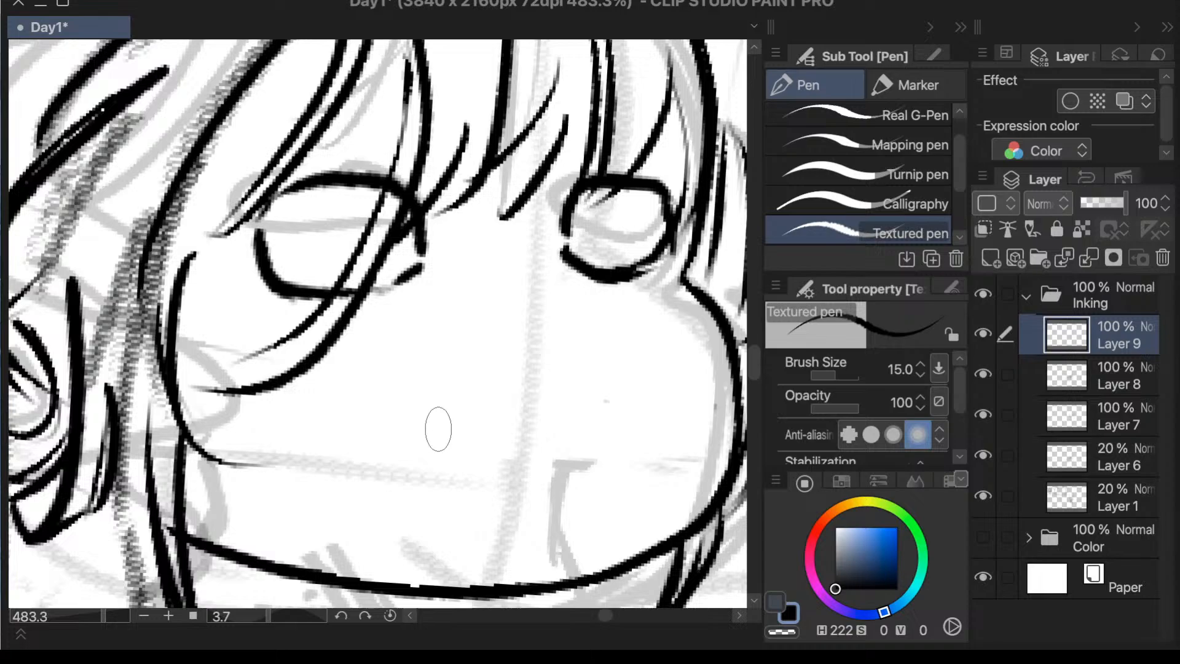
left_click_drag(471, 434, 566, 432)
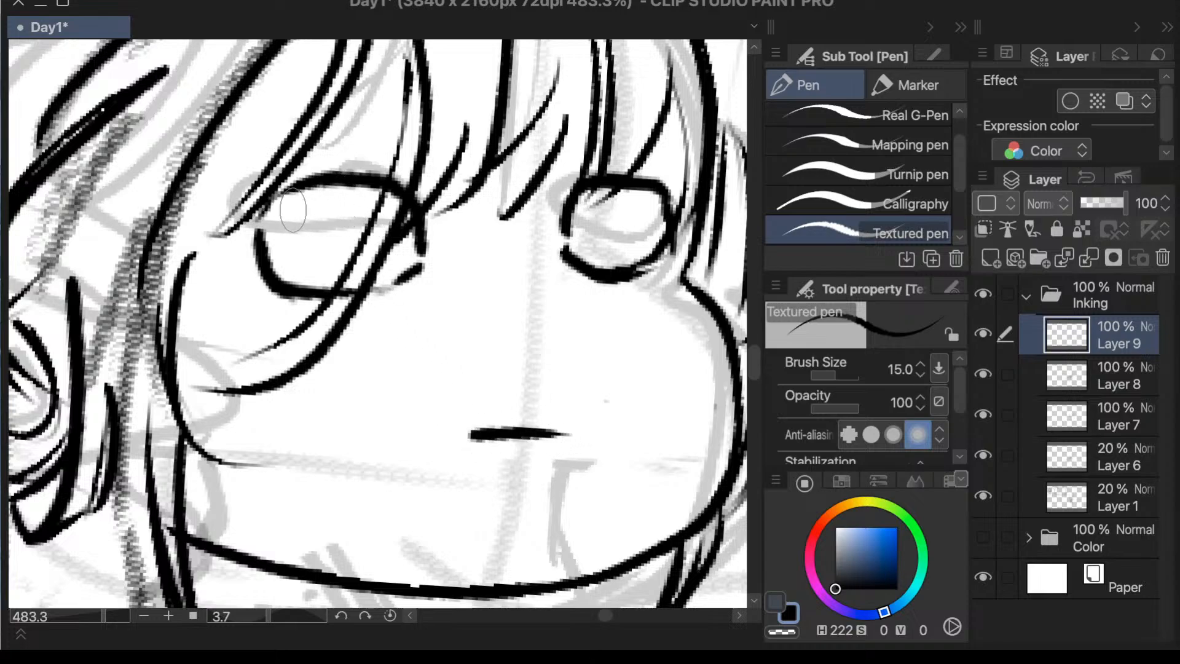
- Try curved iris outlines along the inner left part of the left eye
left_click_drag(295, 205, 323, 287)
key("ctrl+z")
left_click_drag(295, 197, 309, 276)
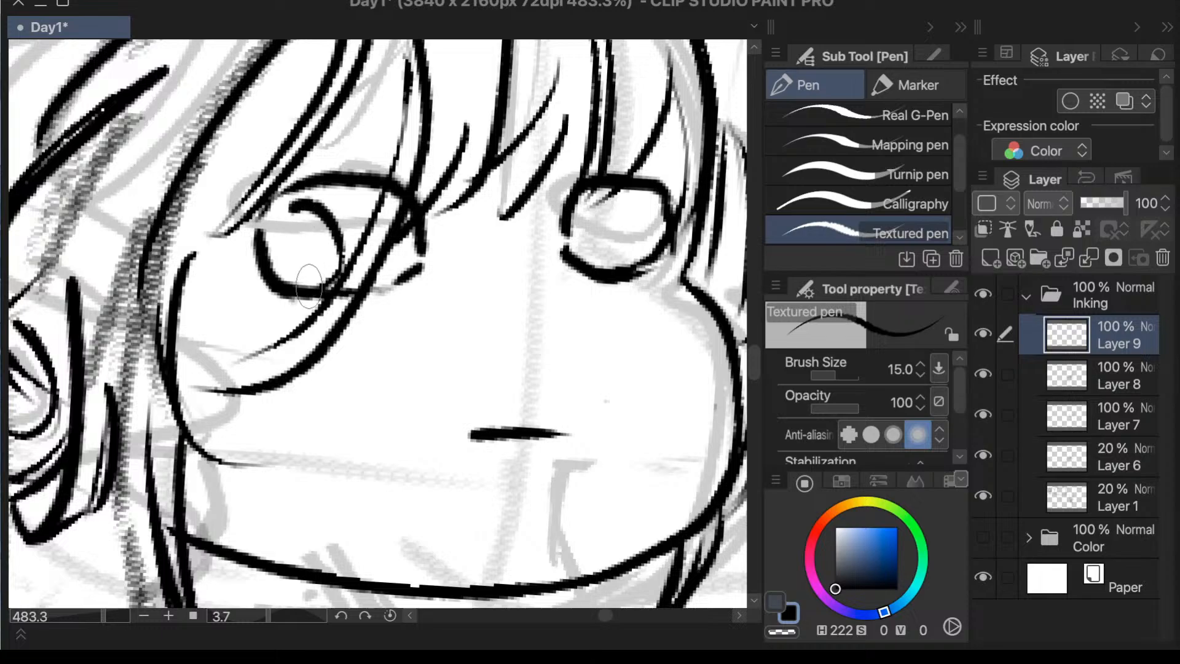
key("ctrl+z")
mouse_move(296, 190)
left_mouse_down()
mouse_move(352, 242)
mouse_move(352, 261)
left_mouse_up()
key("ctrl+z")
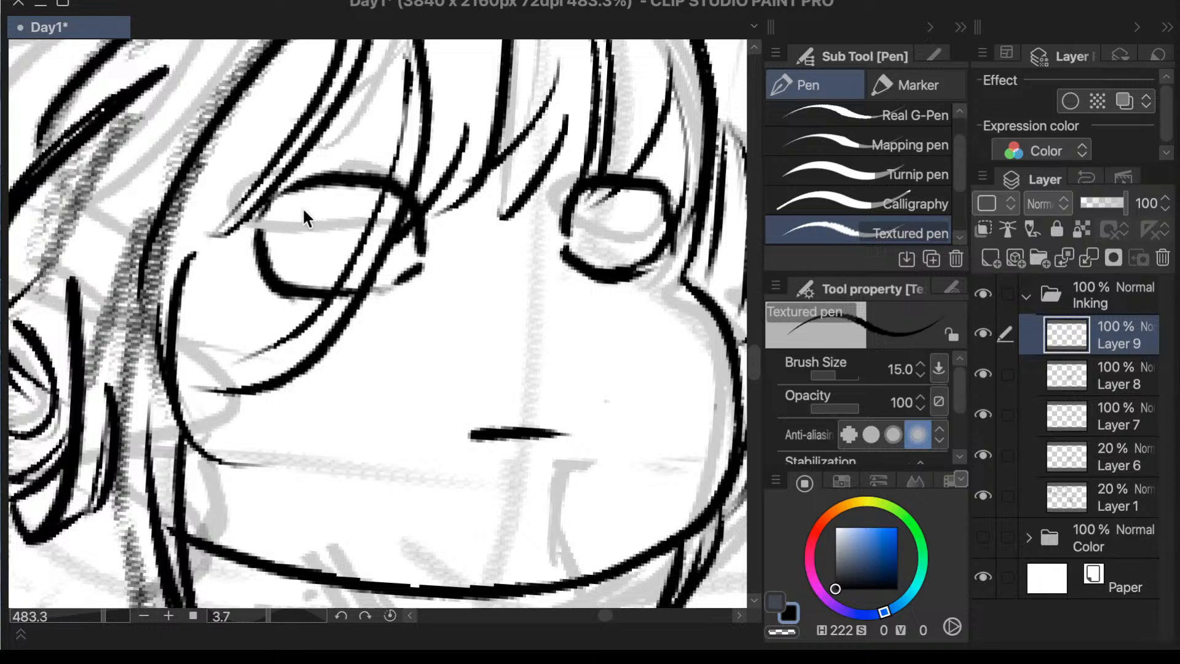
left_click_drag(274, 214, 349, 236)
left_click_drag(353, 264, 322, 300)
left_click_drag(330, 216, 341, 287)
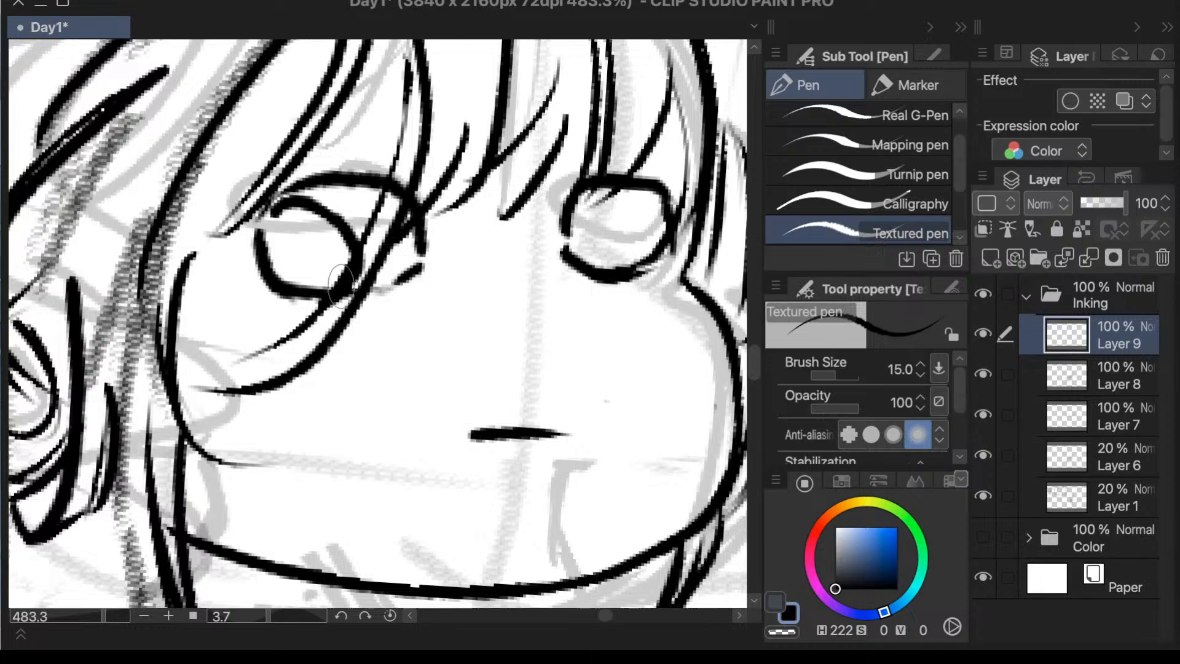
key("ctrl+z")
mouse_move(331, 218)
left_mouse_down()
mouse_move(353, 258)
mouse_move(341, 278)
mouse_move(337, 230)
mouse_move(351, 253)
mouse_move(342, 286)
left_mouse_up()
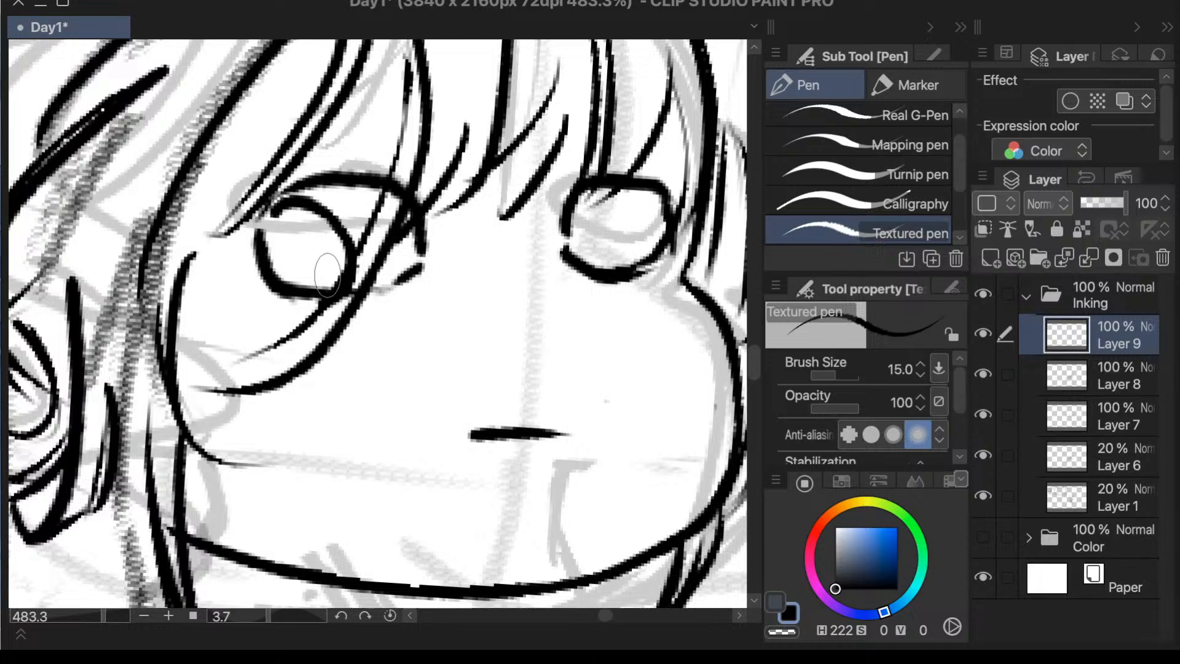
- Try a curved iris edge down the middle of the right eye
left_click_drag(599, 185, 608, 269)
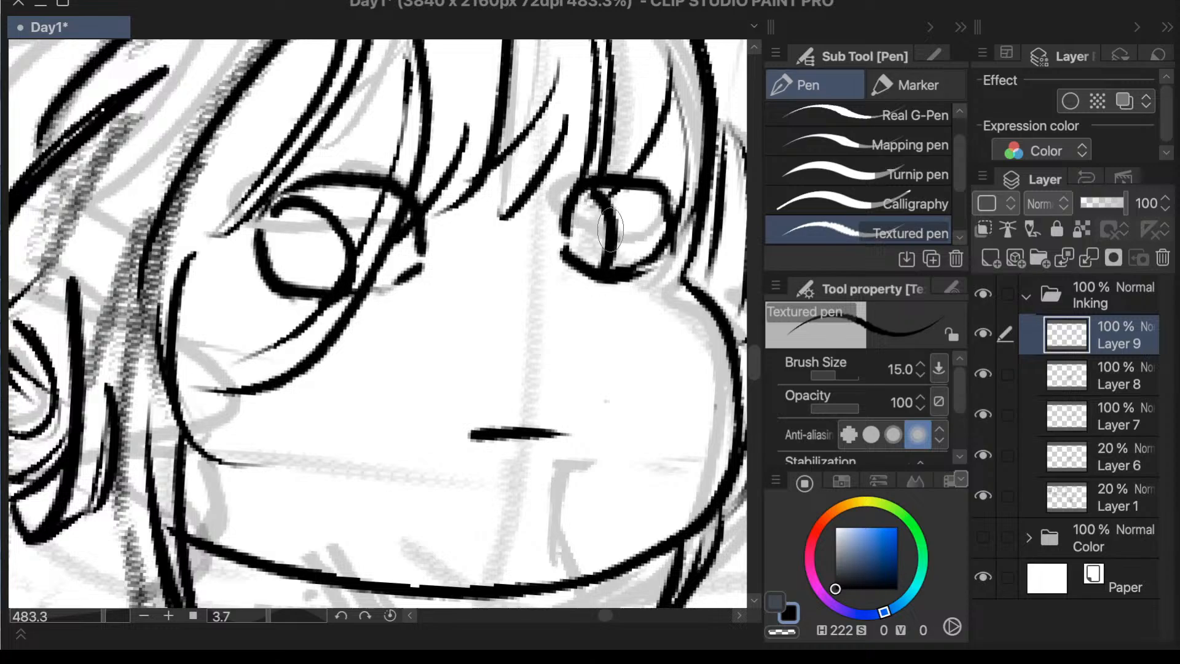
key("ctrl+z")
left_click_drag(617, 184, 613, 271)
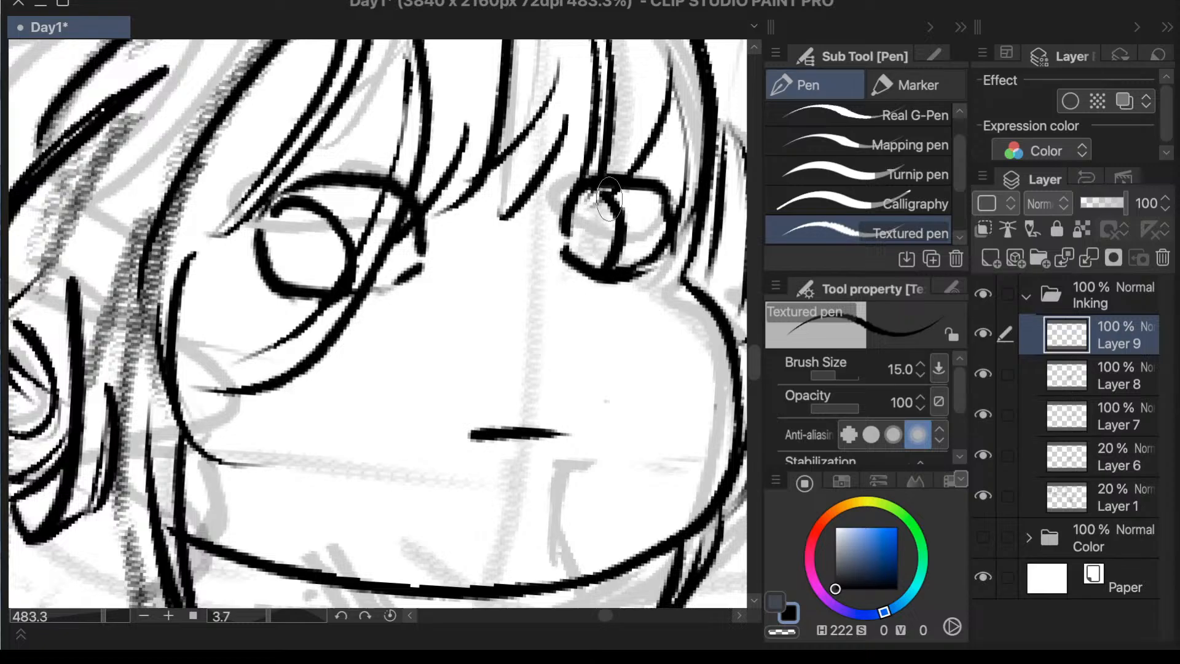
- Ink small round irises against the upper lids in the right half of both eyes, undoing the unwanted strokes
scroll(621, 184, "down", 3)
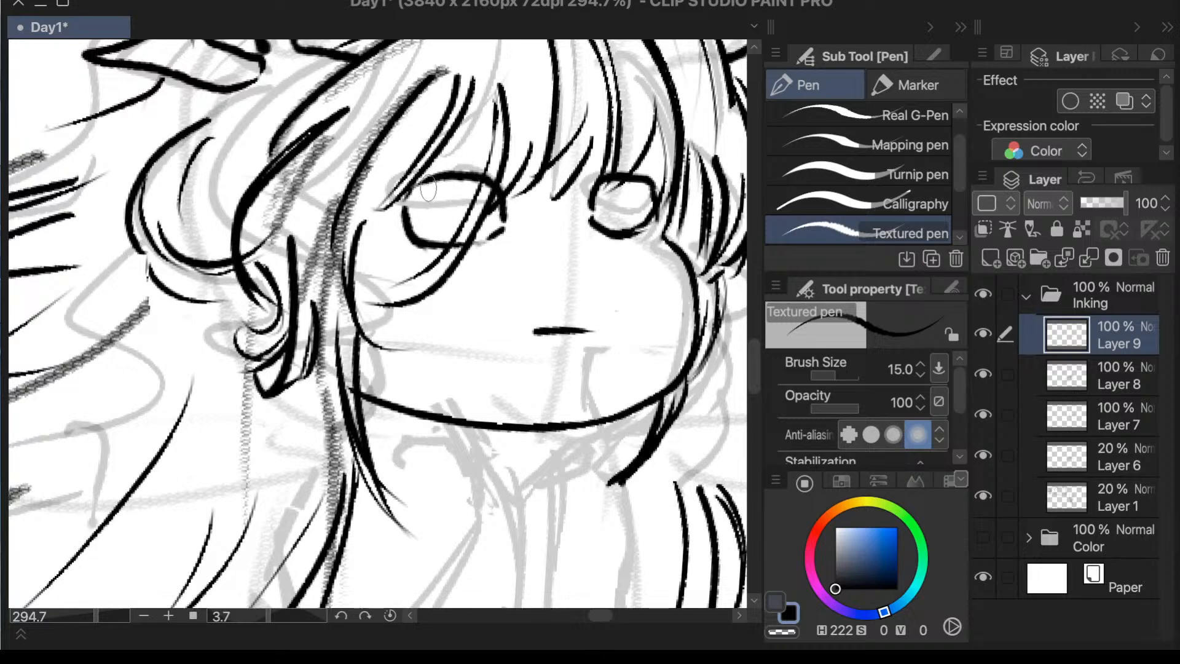
left_click_drag(424, 179, 437, 240)
key("ctrl+z")
mouse_move(461, 182)
left_mouse_down()
mouse_move(448, 207)
mouse_move(474, 218)
left_mouse_up()
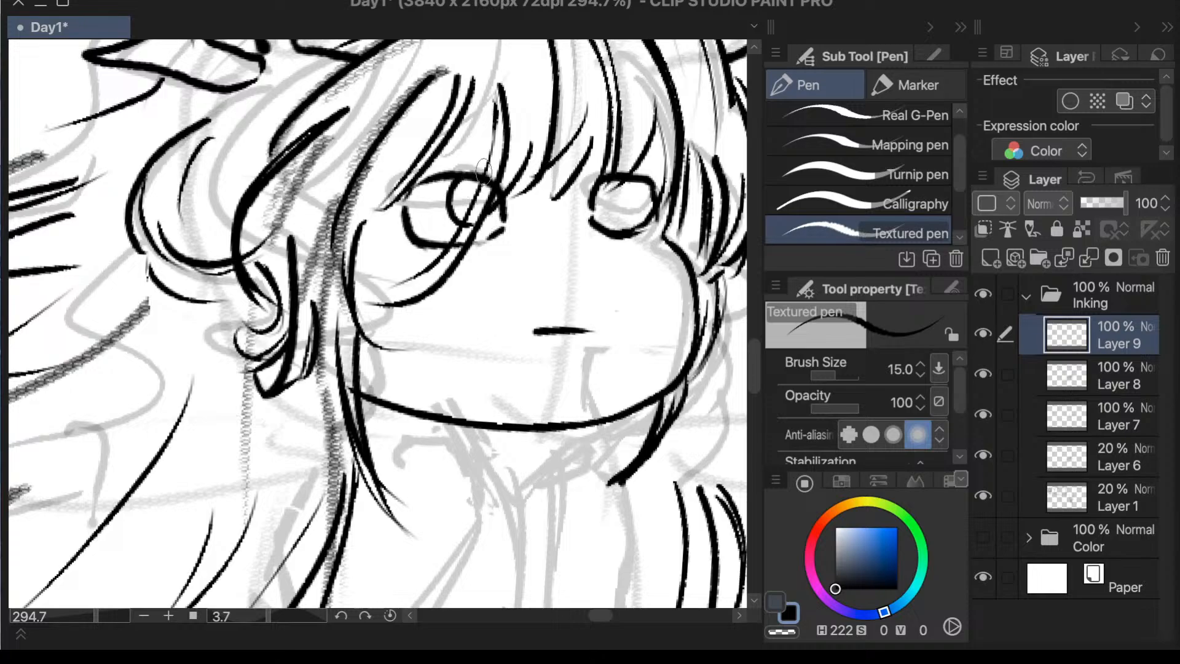
left_click_drag(466, 221, 499, 192)
mouse_move(625, 182)
left_mouse_down()
mouse_move(642, 210)
mouse_move(640, 188)
mouse_move(643, 215)
mouse_move(654, 195)
mouse_move(639, 212)
mouse_move(655, 201)
left_mouse_up()
key("ctrl+z")
key("ctrl+z")
key("ctrl+z")
key("ctrl+z")
key("ctrl+z")
key("ctrl+z")
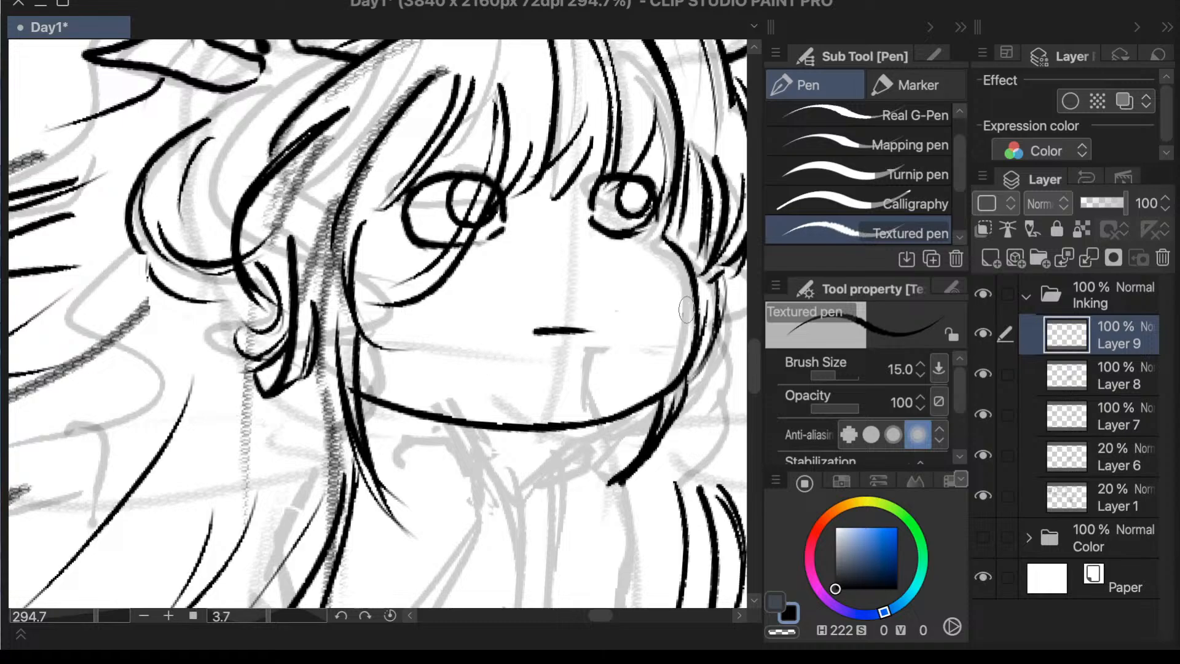
- Hide Layer 8 and mirror the canvas view horizontally to check the redrawn face
left_click(984, 374)
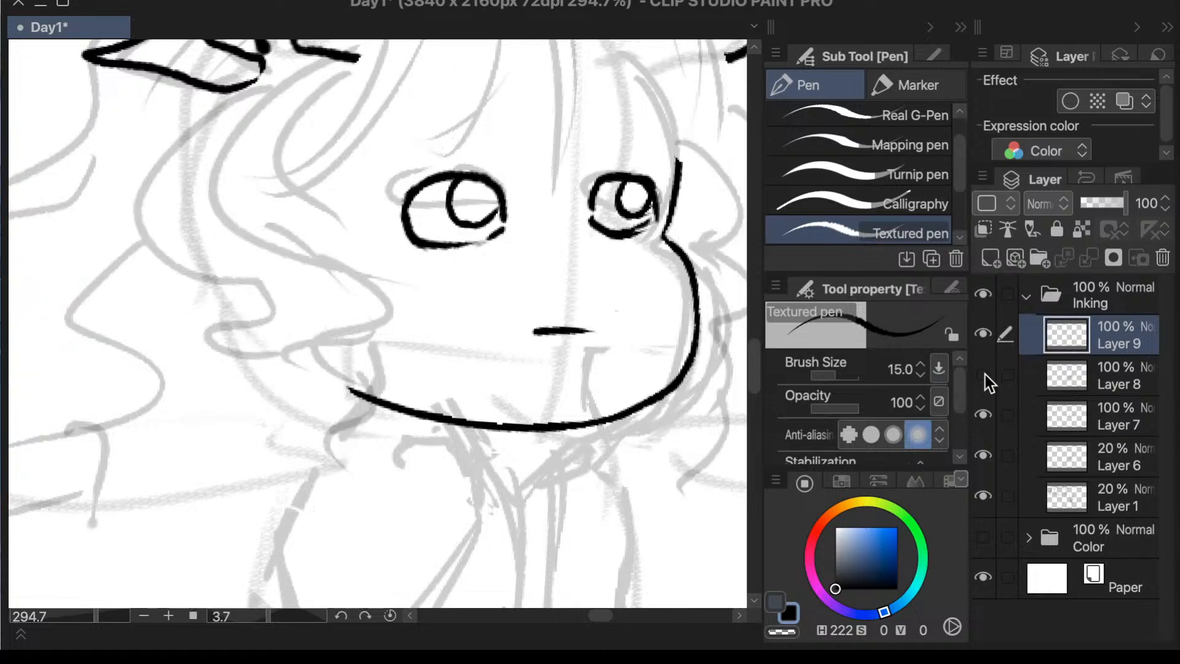
key("h")
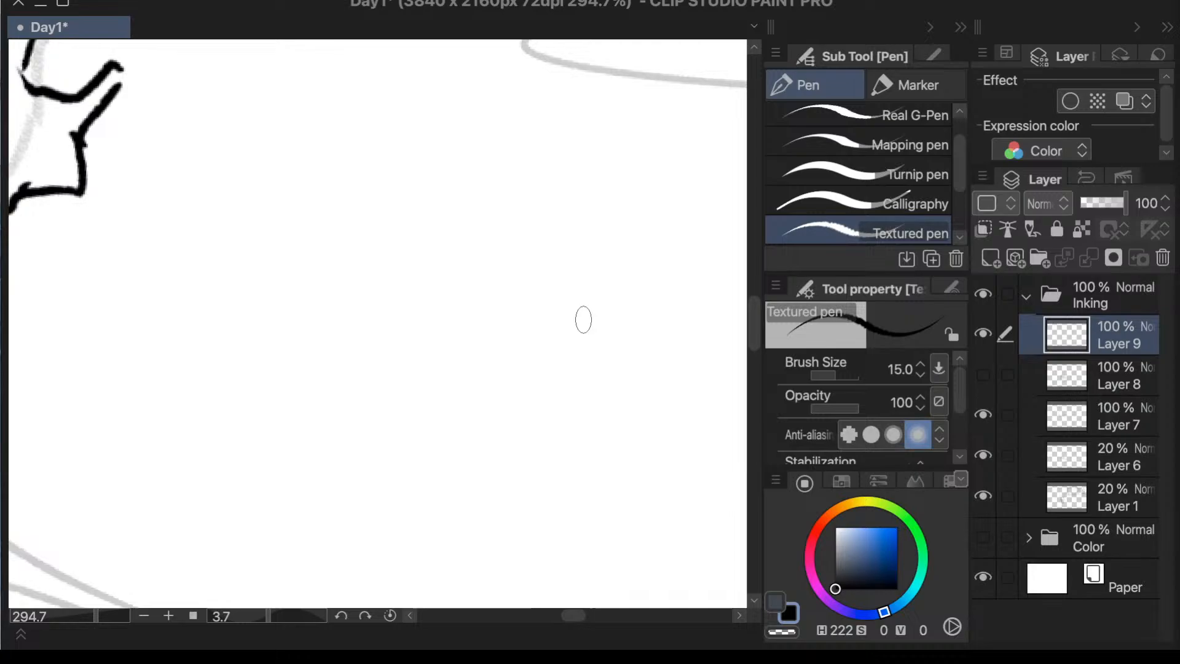
scroll(582, 319, "down", 2)
scroll(225, 391, "down", 2)
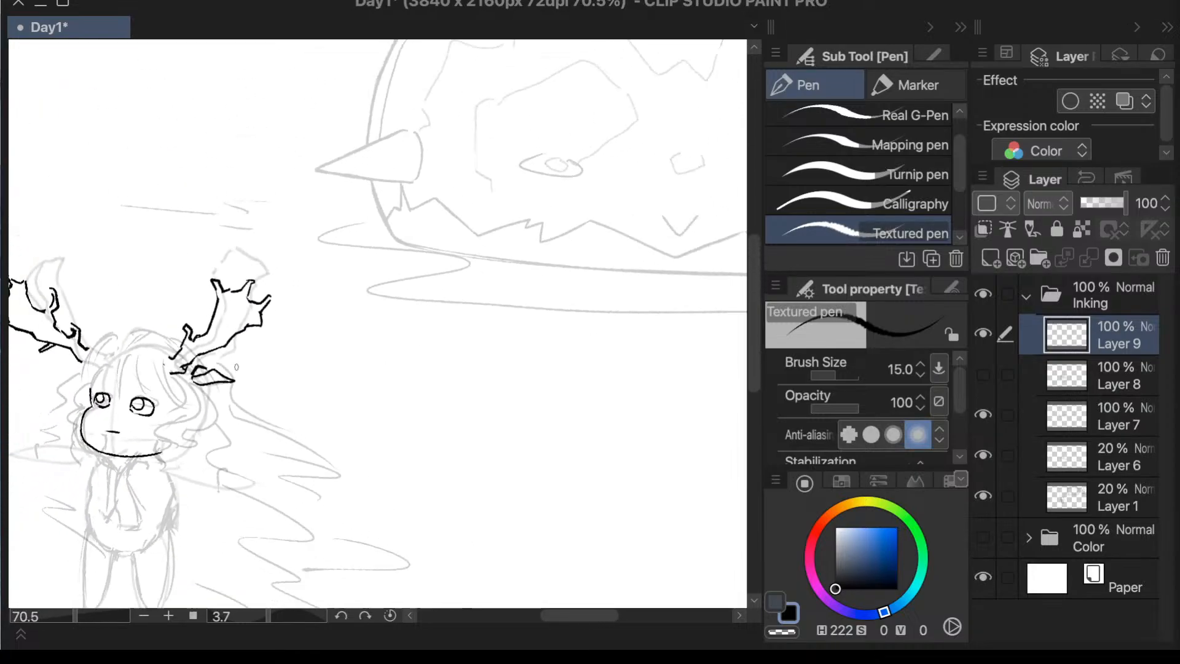
- Lasso the smaller eye beside the face outline, rotate it slightly with its position adjusted, and clear the selection
scroll(187, 391, "up", 3)
key("m")
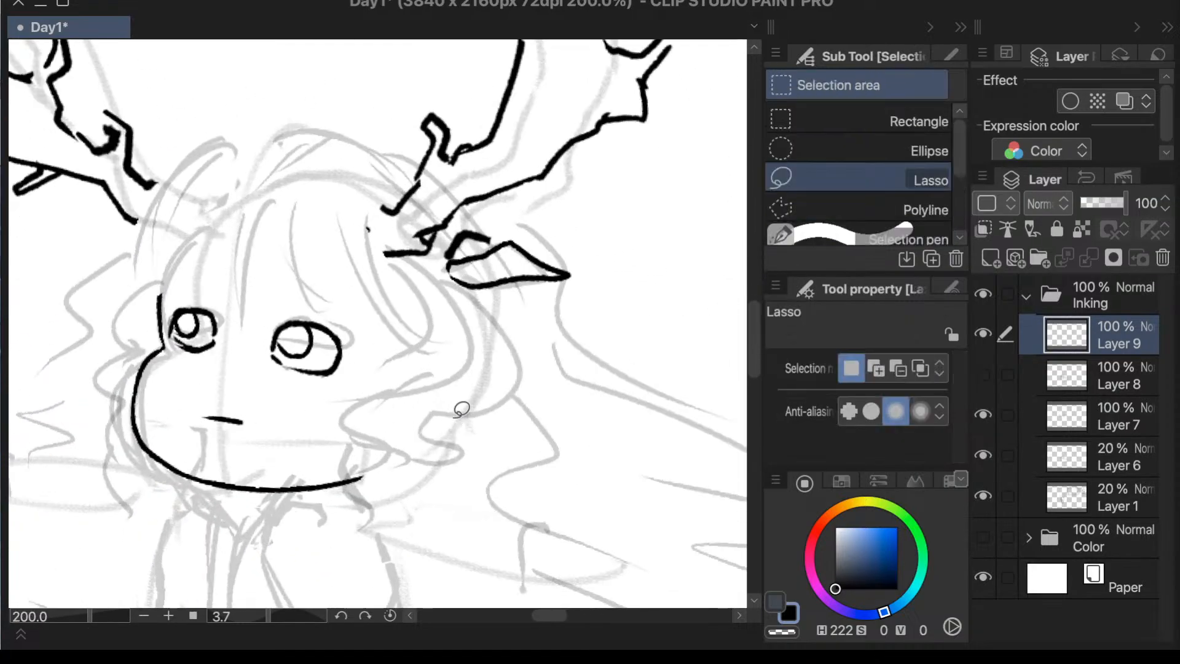
mouse_move(224, 305)
left_mouse_down()
mouse_move(172, 292)
mouse_move(170, 335)
mouse_move(225, 289)
left_mouse_up()
left_click(337, 425)
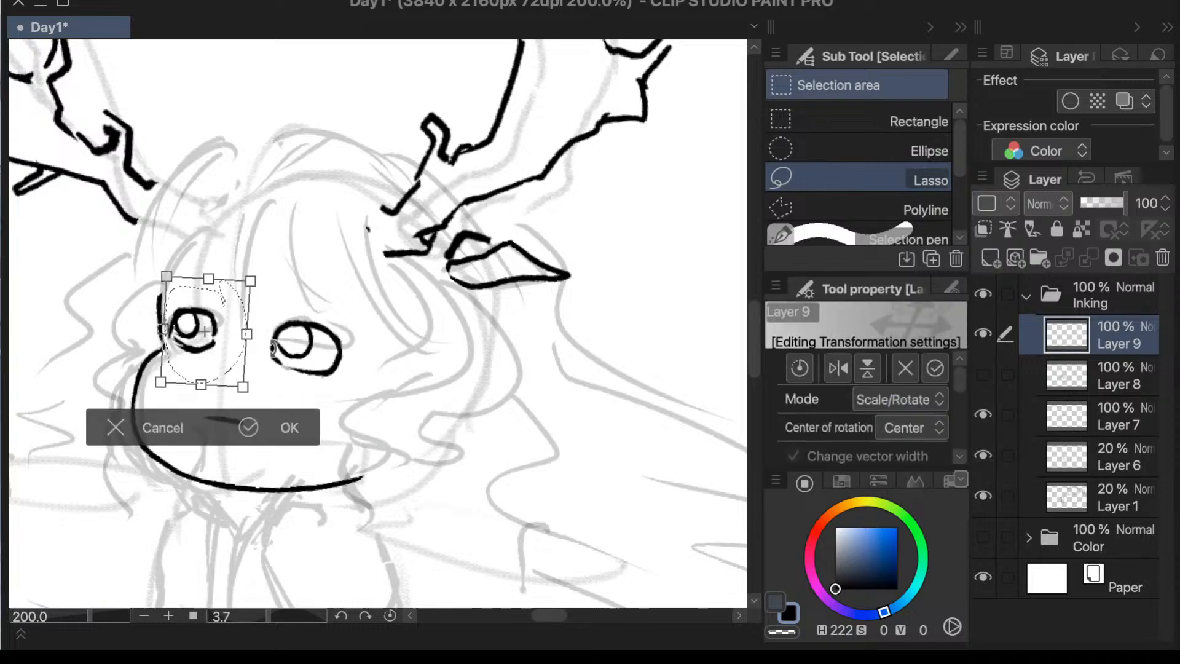
mouse_move(244, 376)
left_mouse_down()
mouse_move(245, 387)
mouse_move(237, 371)
mouse_move(257, 364)
left_mouse_up()
left_click(293, 436)
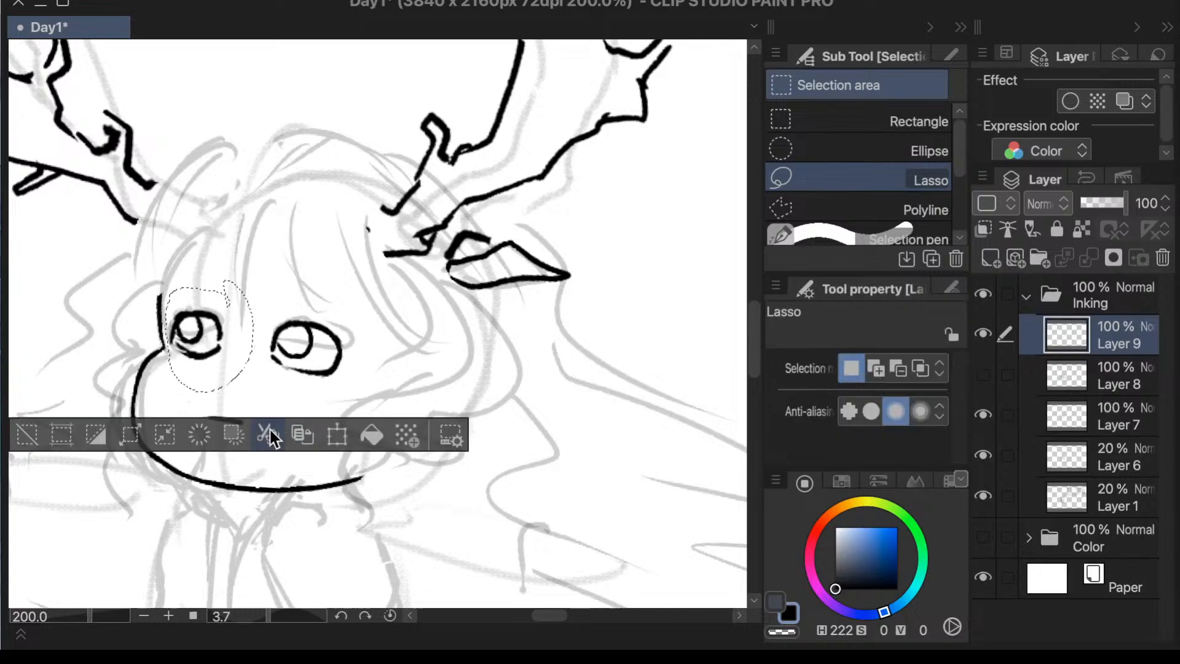
left_click(23, 437)
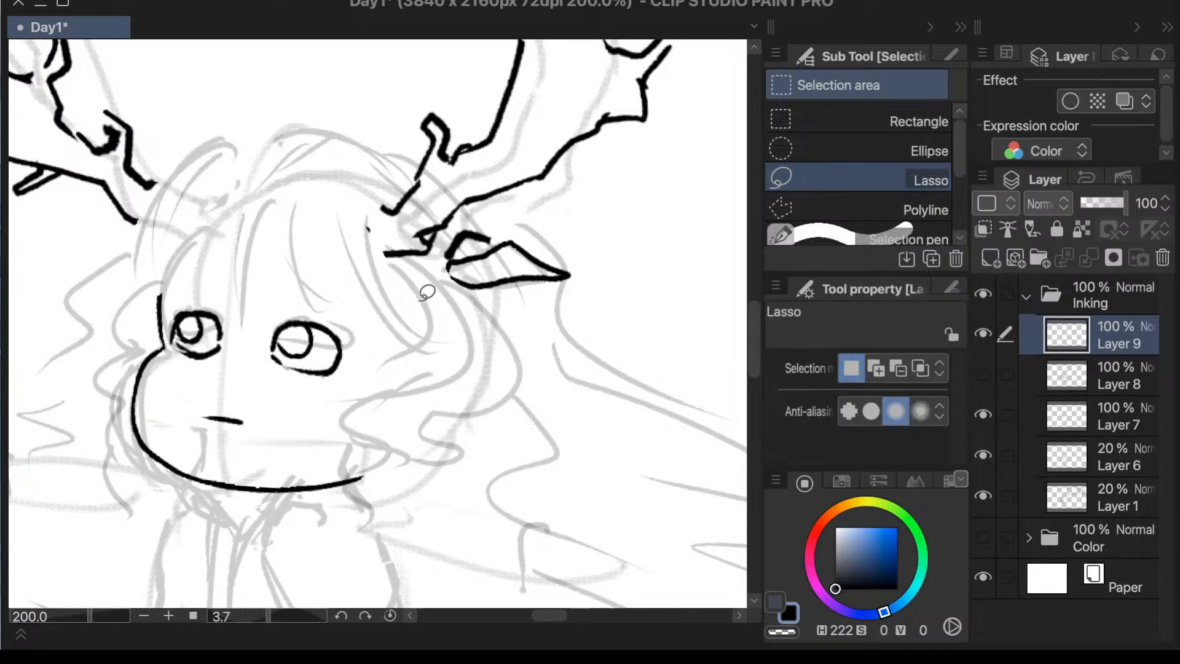
- Lasso the lower lid line of the smaller eye, tilt it slightly counterclockwise, and clear the selection
scroll(316, 374, "up", 2)
scroll(257, 469, "up", 1)
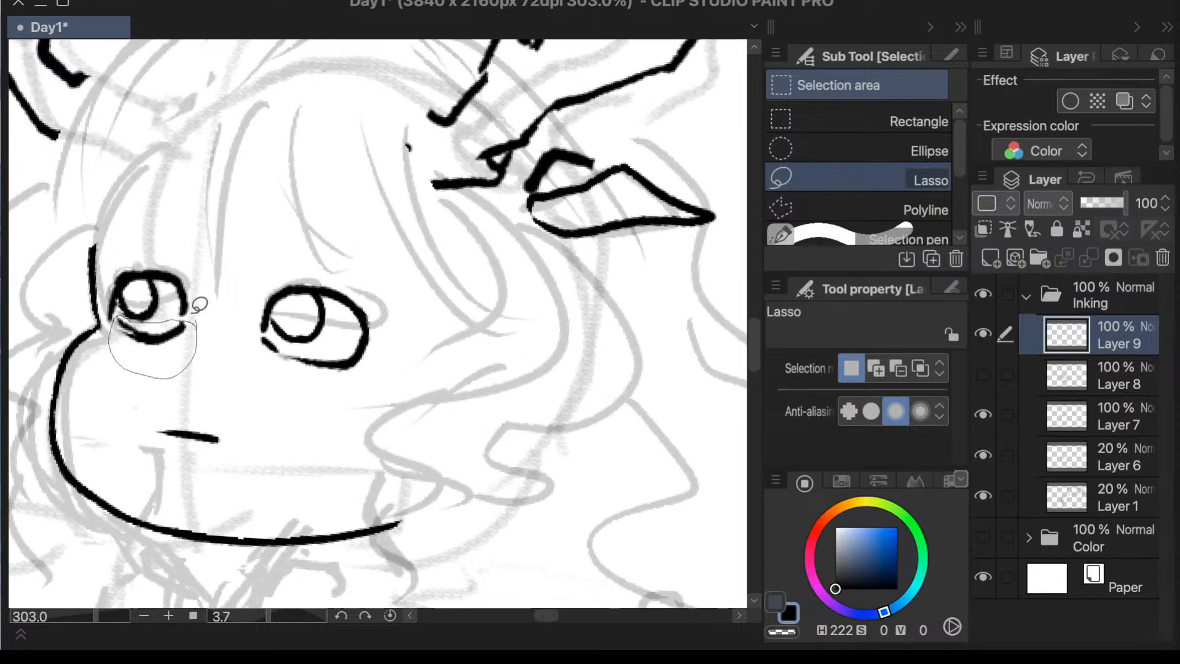
mouse_move(195, 311)
left_mouse_down()
mouse_move(238, 312)
mouse_move(258, 297)
left_mouse_up()
left_click(338, 416)
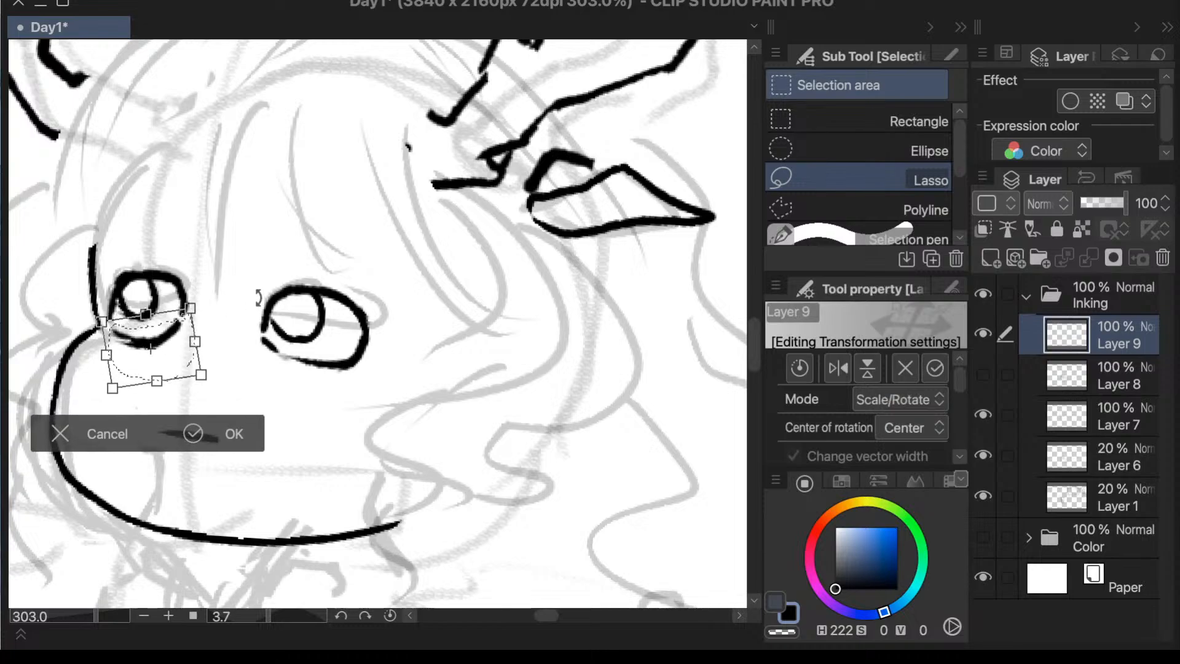
left_click(193, 434)
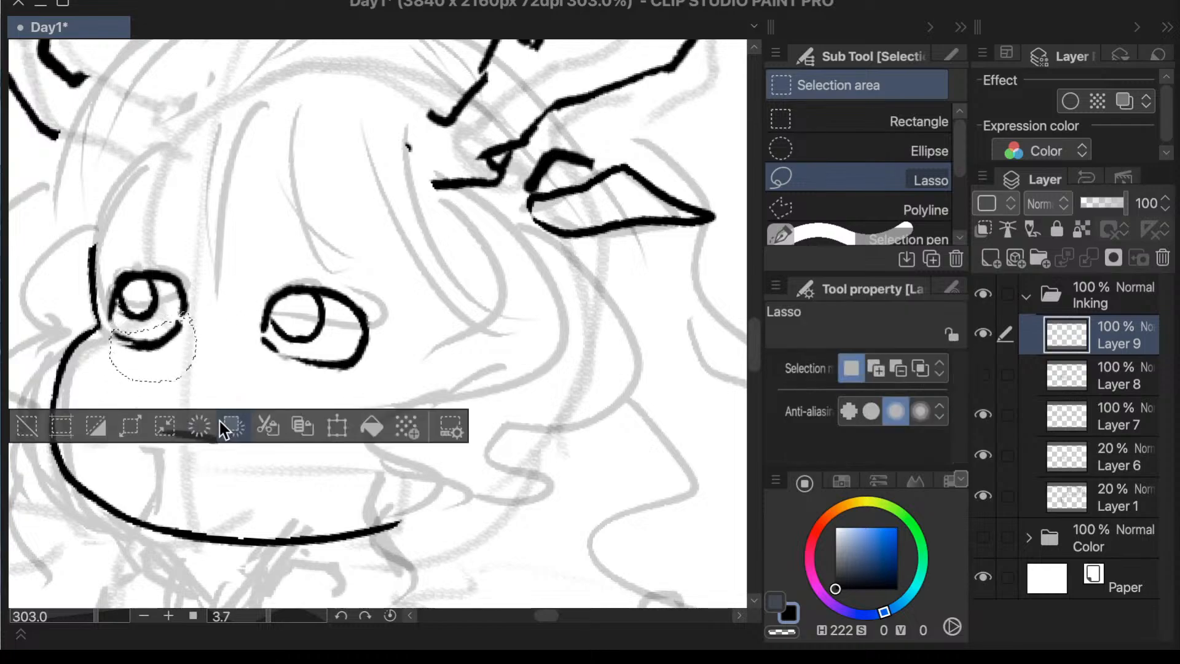
left_click(46, 425)
- Lasso the larger eye, rotate it slightly counterclockwise, and clear the selection
scroll(46, 425, "down", 2)
mouse_move(256, 284)
left_mouse_down()
mouse_move(324, 317)
mouse_move(247, 295)
left_mouse_up()
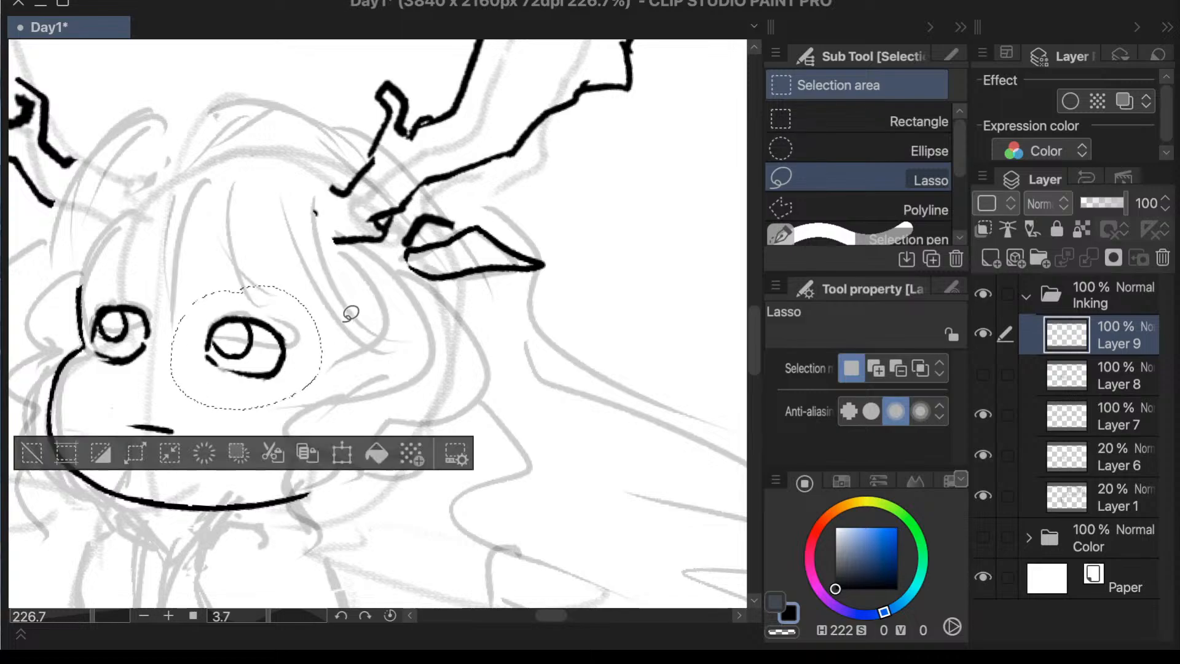
key("super+t")
mouse_move(306, 354)
left_mouse_down()
mouse_move(352, 301)
mouse_move(317, 357)
left_mouse_up()
left_click(330, 465)
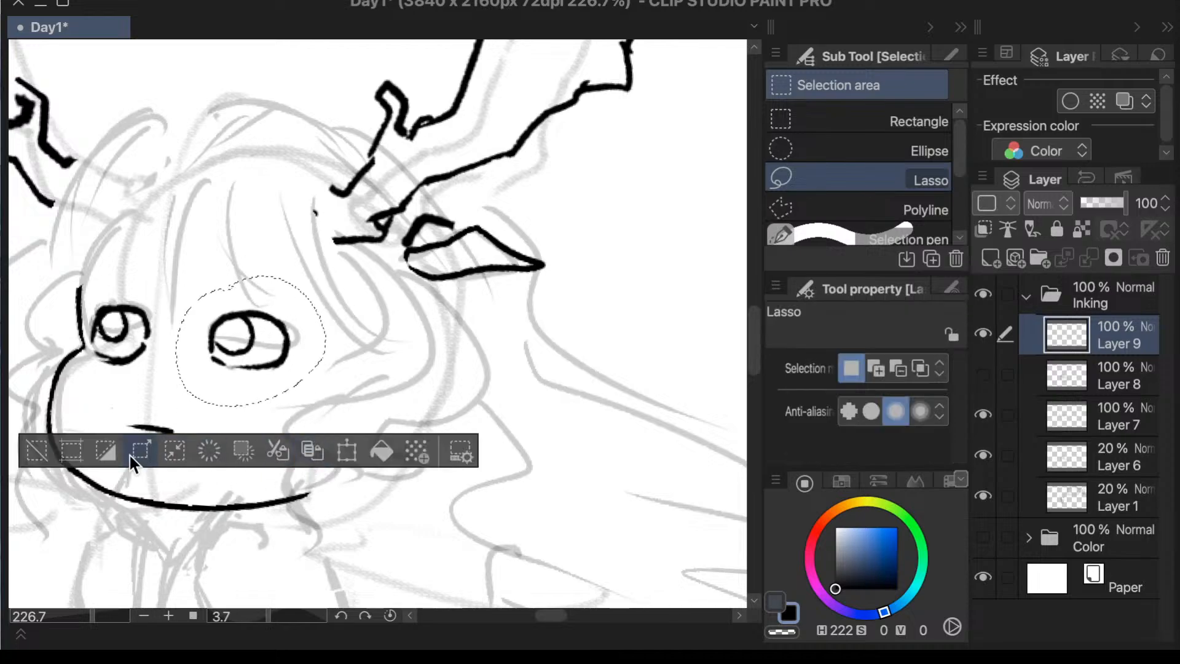
left_click(37, 450)
- Flip the mirrored canvas view back and erase the lower lid lines of both eyes
scroll(305, 362, "down", 5)
scroll(229, 423, "up", 3)
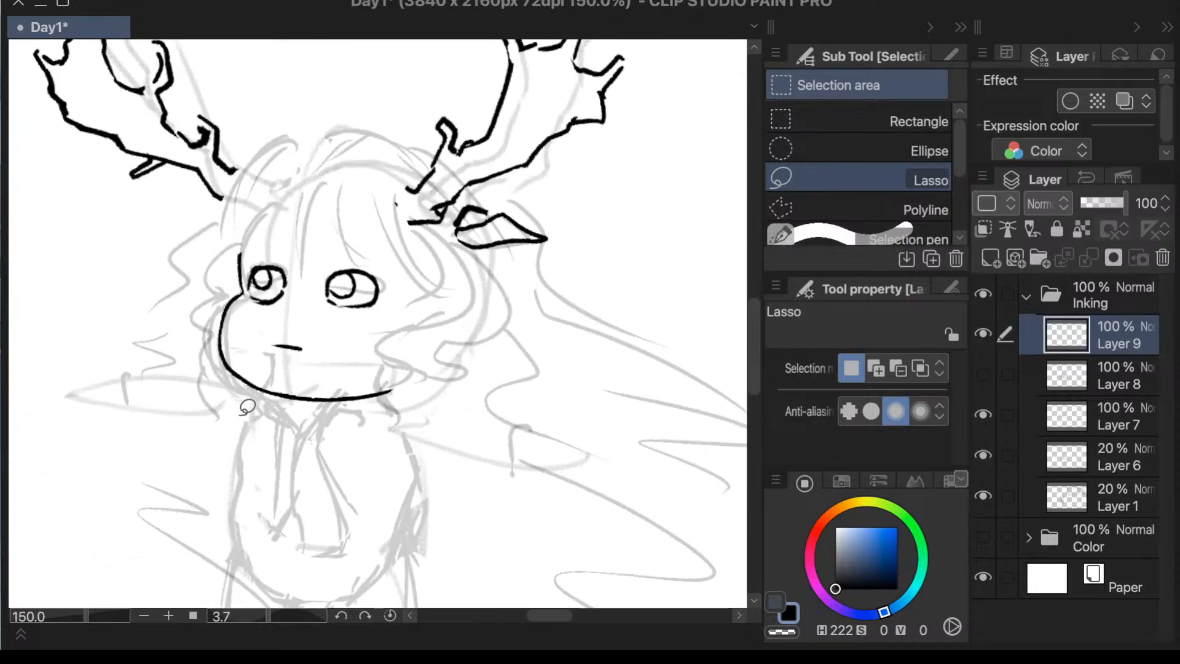
key("h")
scroll(485, 313, "down", 3)
scroll(689, 451, "up", 5)
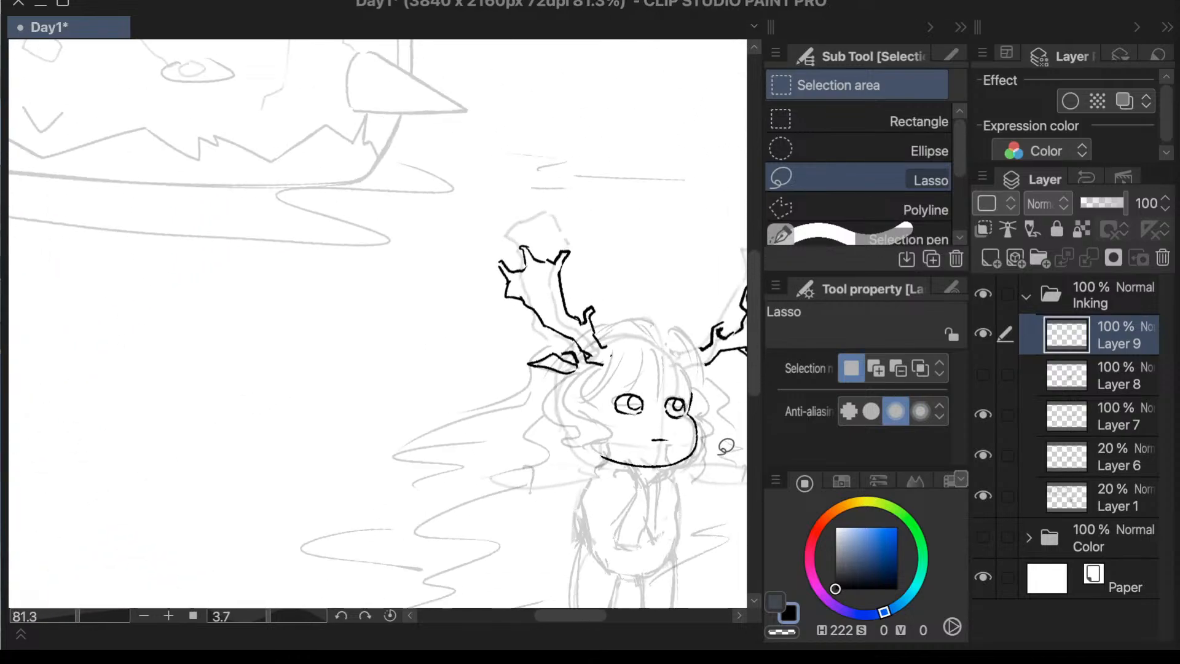
key("e")
mouse_move(480, 320)
left_mouse_down()
mouse_move(403, 329)
mouse_move(409, 315)
left_mouse_up()
left_click_drag(611, 356, 568, 313)
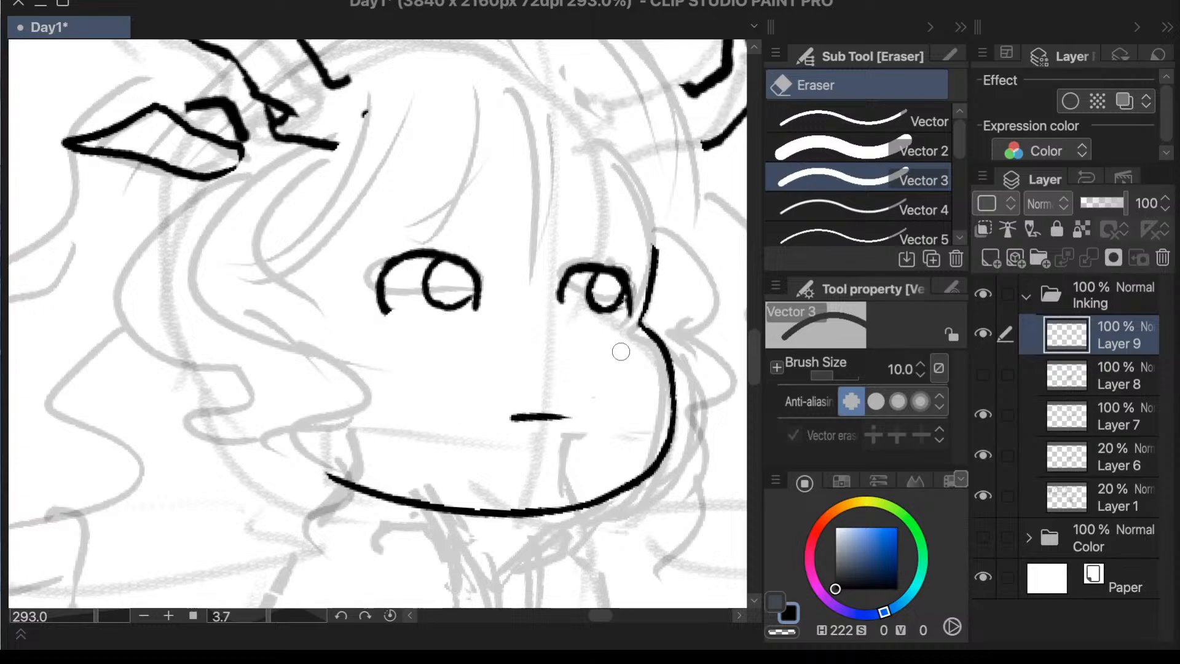
- Ink two thin lashes on the larger eye, at the inner corner and on the upper lid, undoing unwanted strokes
key("p")
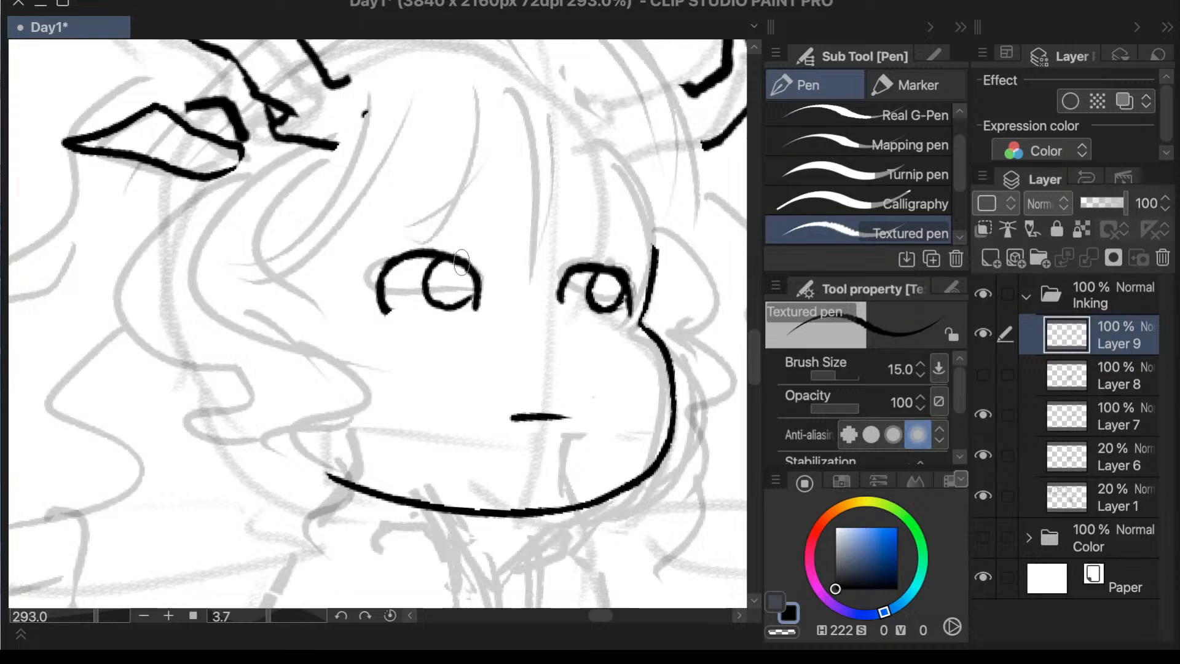
left_click_drag(467, 264, 507, 261)
mouse_move(437, 254)
left_mouse_down()
mouse_move(470, 245)
mouse_move(448, 225)
left_mouse_up()
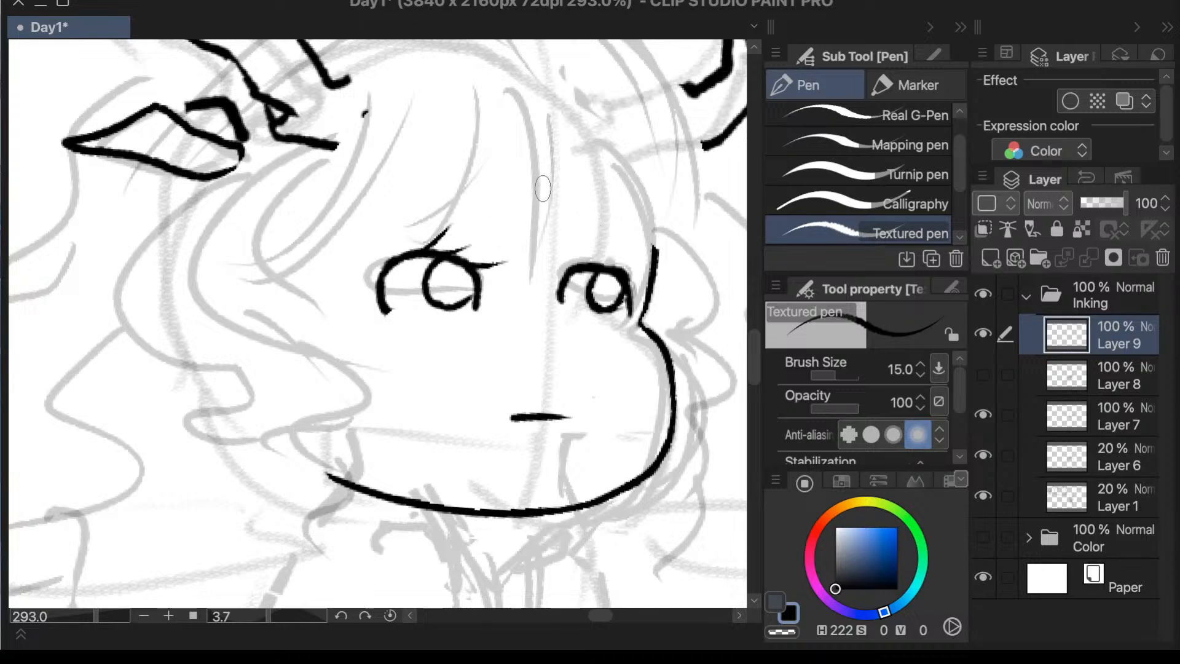
key("ctrl+z")
left_click_drag(354, 262, 507, 263)
key("ctrl+z")
mouse_move(400, 264)
left_mouse_down()
mouse_move(371, 254)
mouse_move(377, 270)
mouse_move(372, 260)
mouse_move(394, 252)
mouse_move(366, 268)
mouse_move(383, 295)
left_mouse_up()
key("ctrl+z")
- In the mirrored view, try a lash on the smaller eye, undo it, and trim the outer corner of its upper lid
scroll(731, 294, "down", 5)
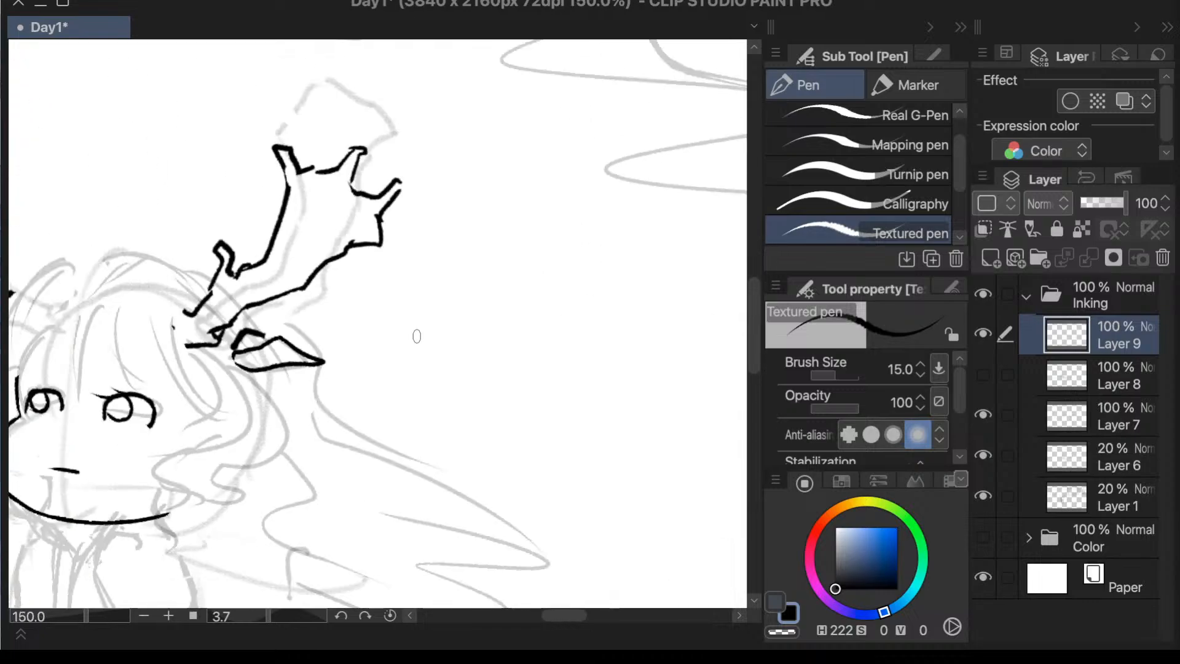
scroll(416, 334, "up", 2)
scroll(45, 444, "up", 5)
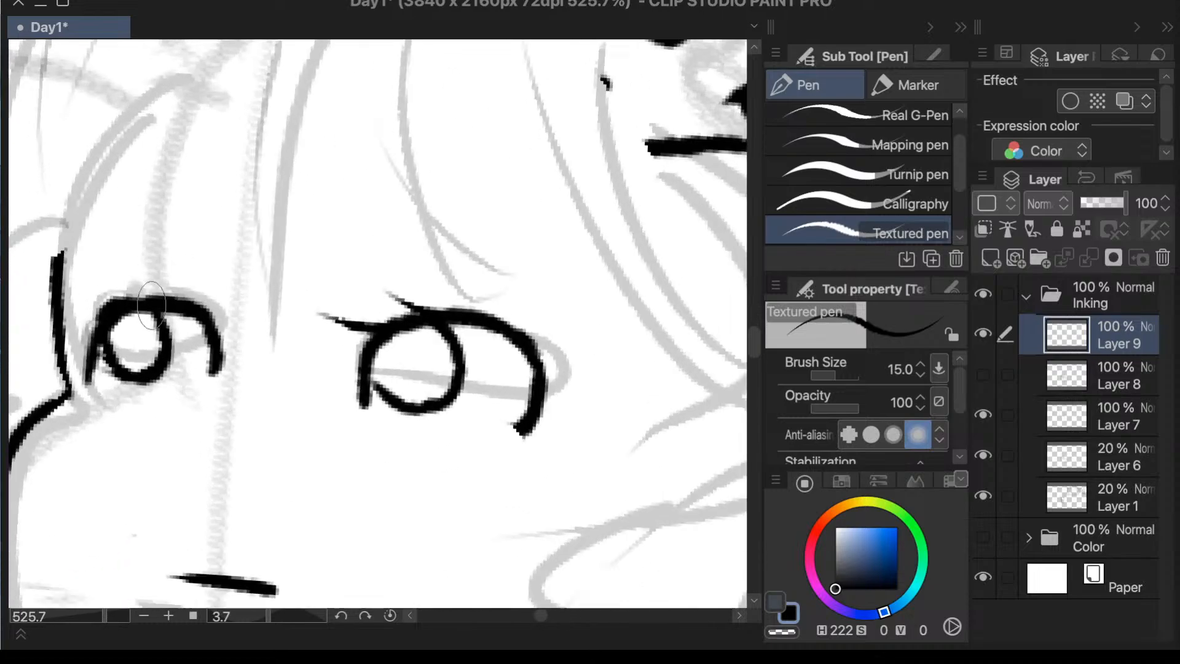
left_click_drag(144, 298, 117, 259)
key("ctrl+z")
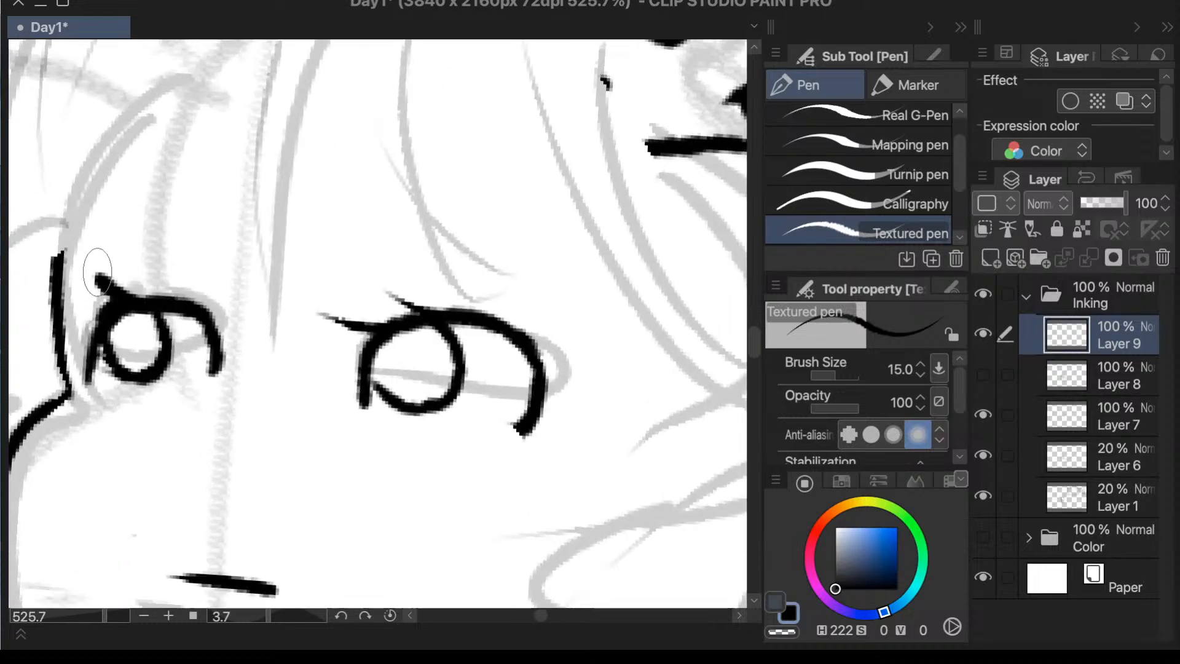
key("e")
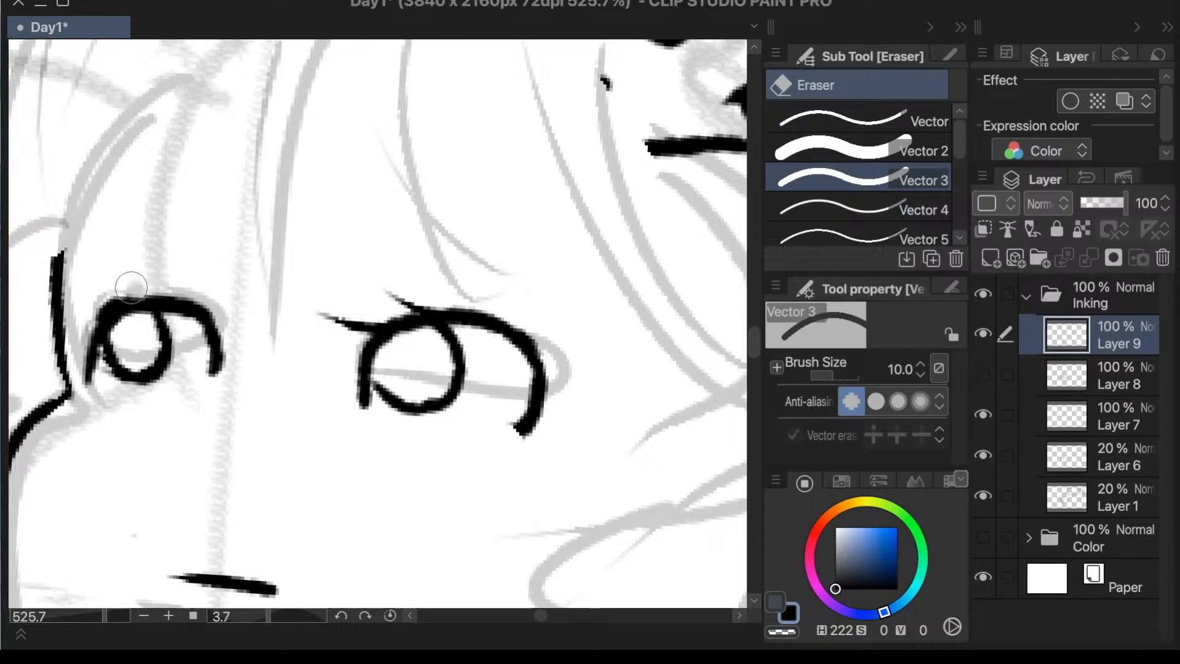
left_click_drag(116, 286, 93, 307)
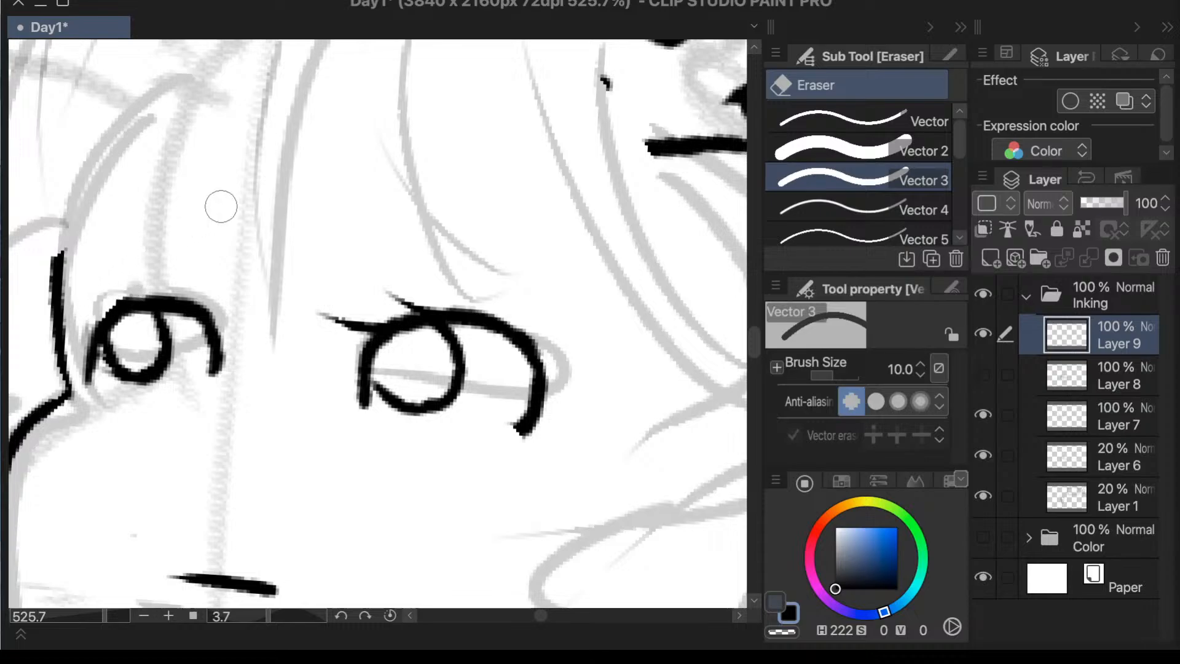
- Ink three lashes on the smaller eye: two upright on the upper lid and one reaching the face outline
key("p")
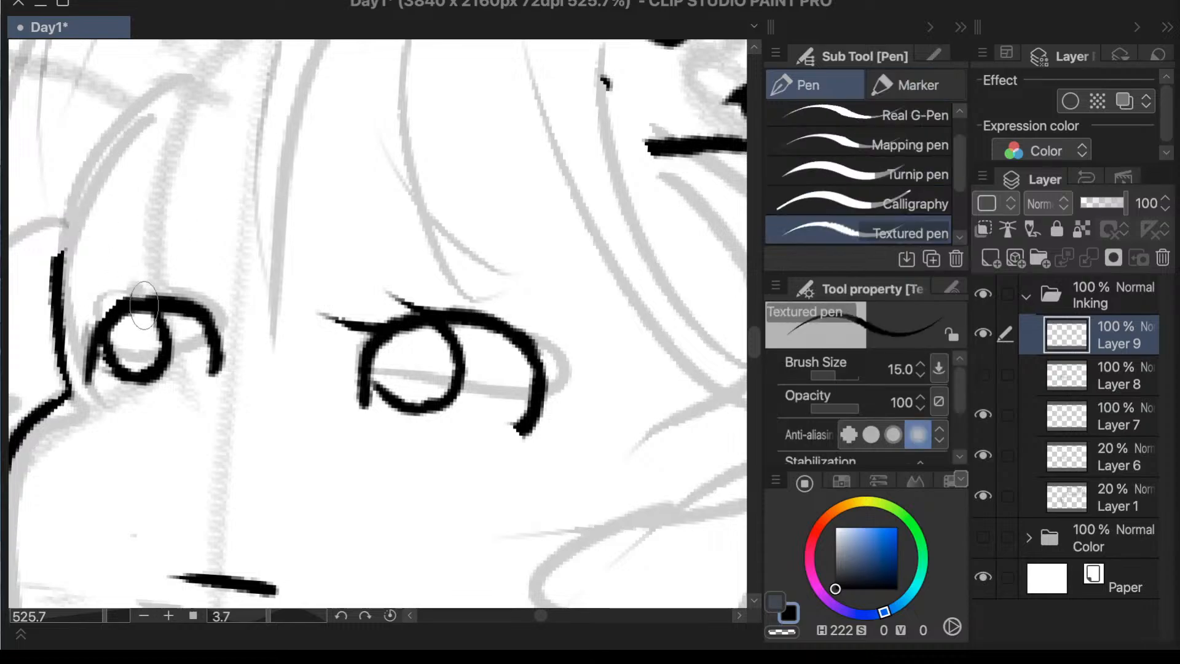
left_click_drag(120, 295, 107, 271)
left_click_drag(107, 315, 59, 311)
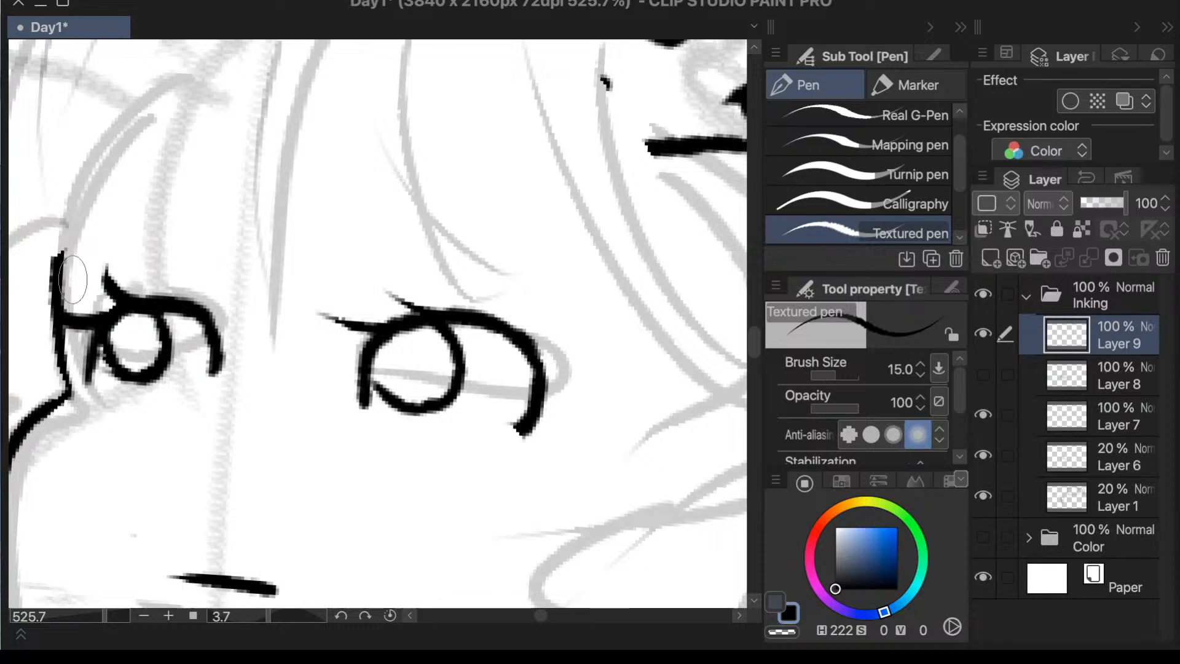
left_click_drag(184, 305, 167, 259)
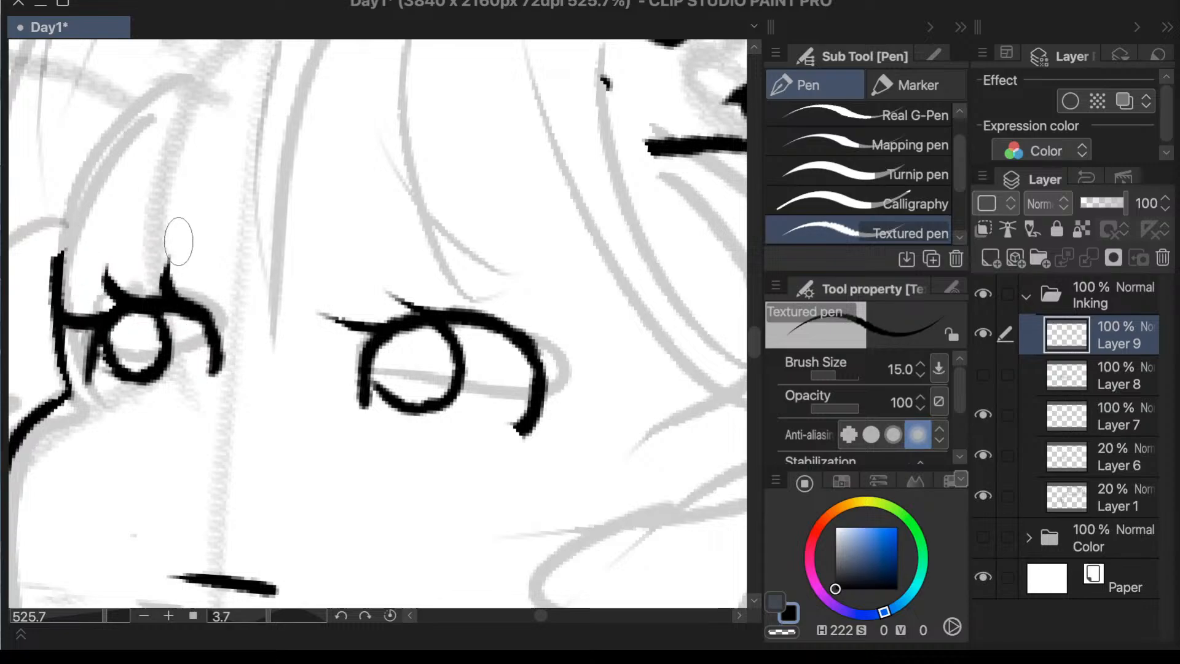
- Replace the larger eye's thin upper lash with a thicker one, thicken the inner-corner lash, and add a second upright lash
scroll(205, 170, "down", 5)
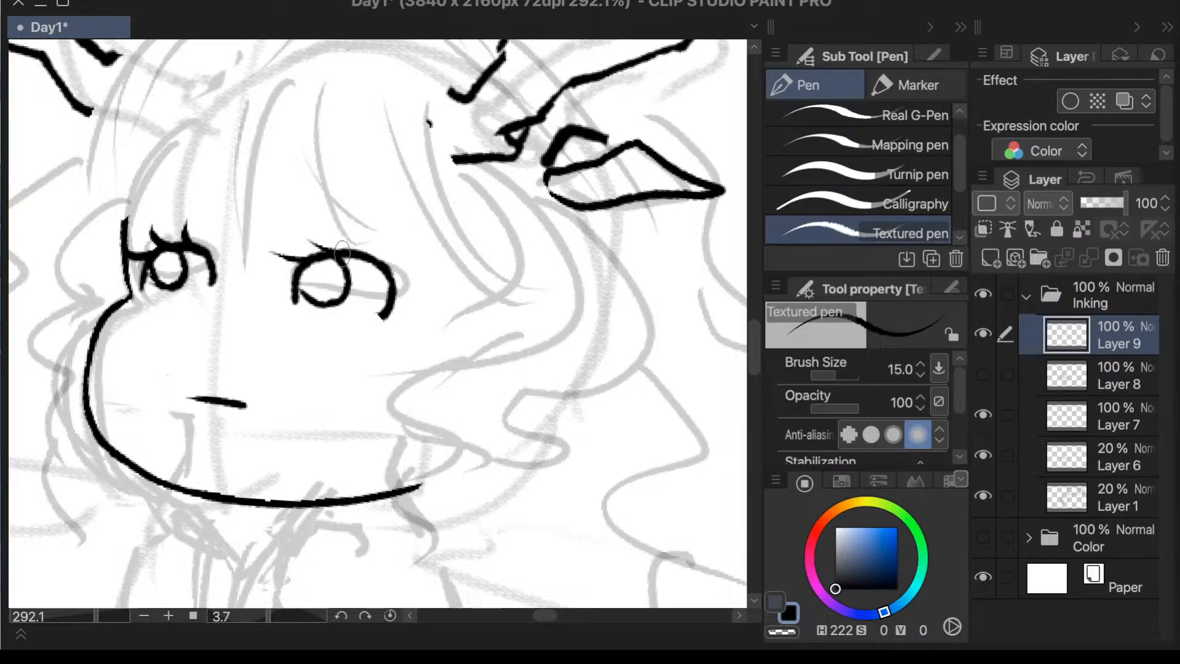
mouse_move(341, 252)
left_mouse_down()
mouse_move(334, 219)
mouse_move(315, 222)
left_mouse_up()
key("ctrl+z")
key("ctrl+z")
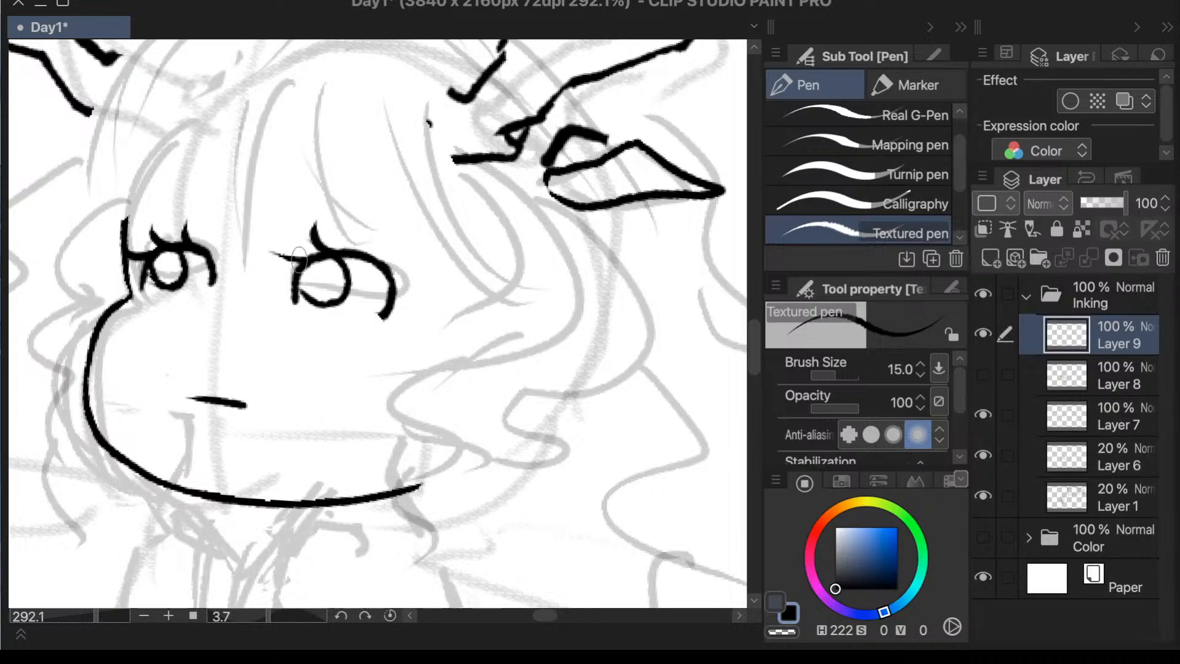
left_click_drag(299, 261, 283, 253)
left_click_drag(364, 254, 358, 220)
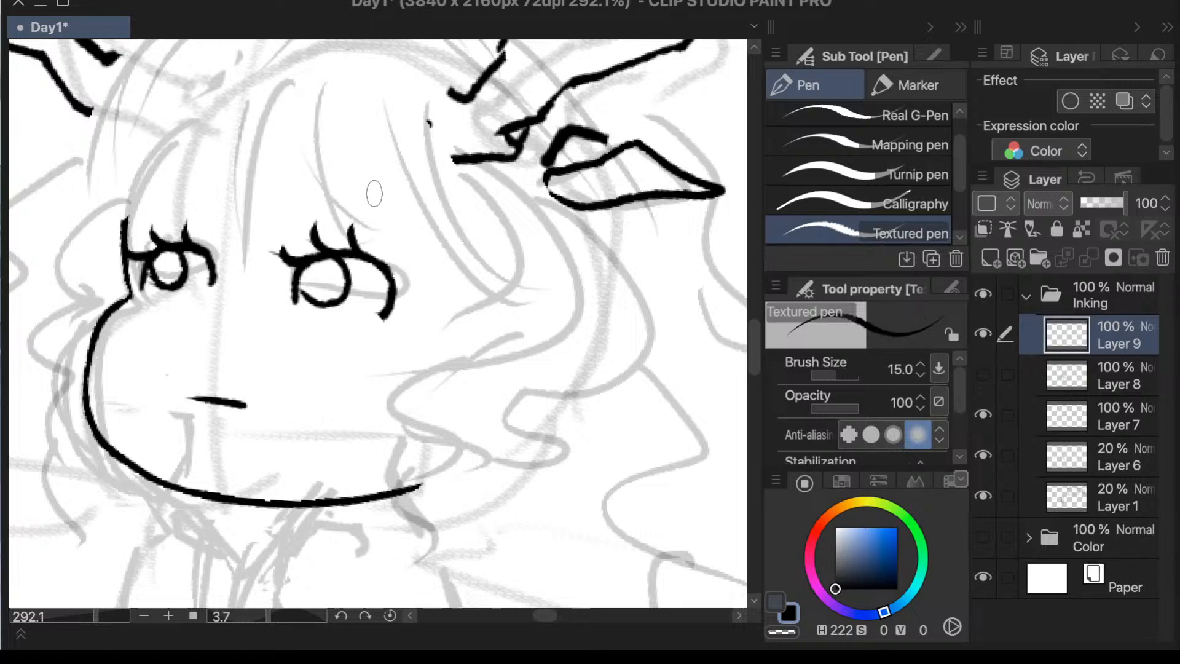
- Try a long lash sweeping out from the outer corner of the larger eye
scroll(430, 184, "down", 3)
scroll(565, 276, "up", 4)
scroll(556, 269, "down", 3)
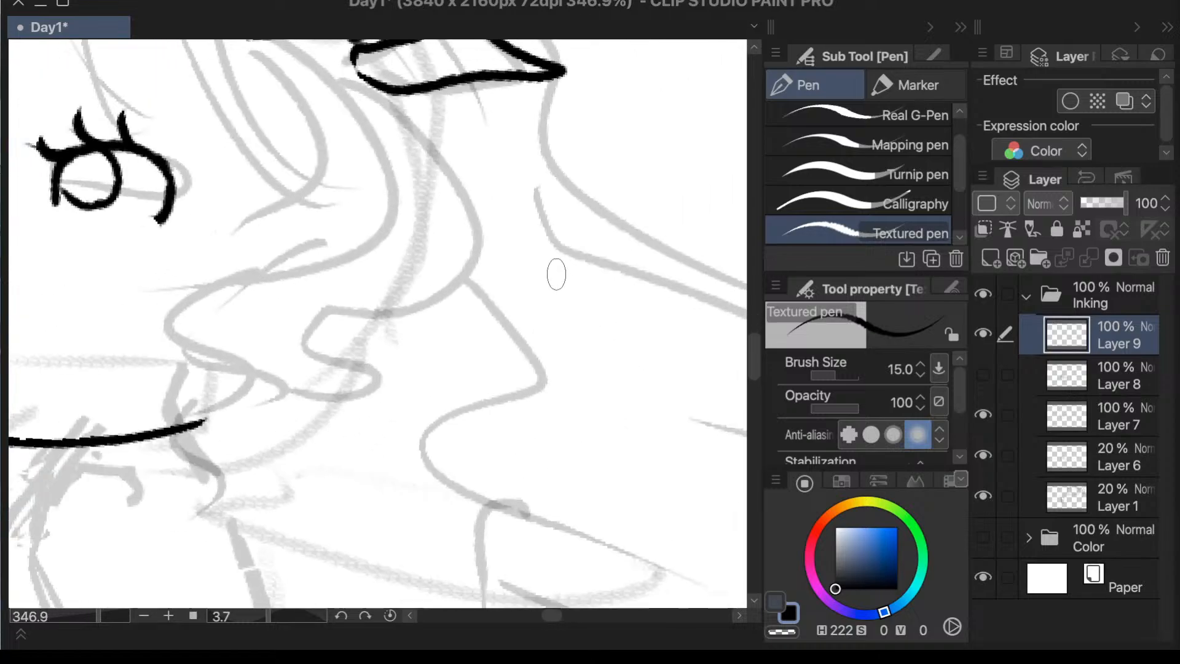
scroll(424, 246, "up", 2)
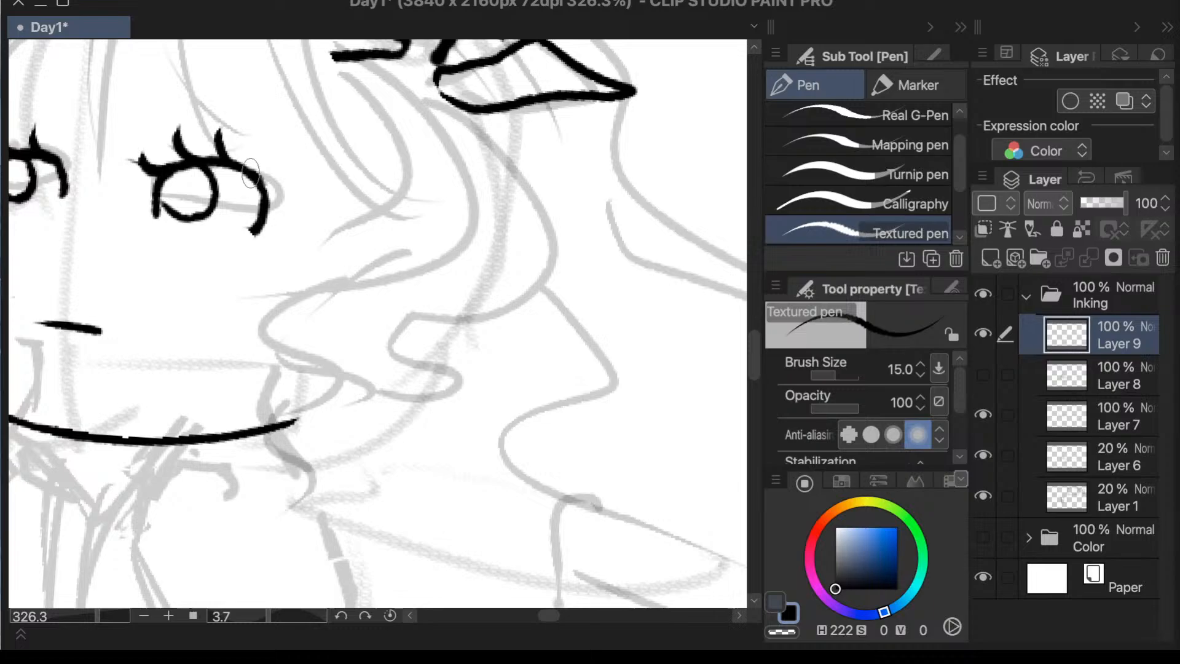
mouse_move(269, 179)
left_mouse_down()
mouse_move(305, 161)
mouse_move(305, 147)
left_mouse_up()
key("ctrl+z")
key("ctrl+z")
scroll(305, 147, "down", 2)
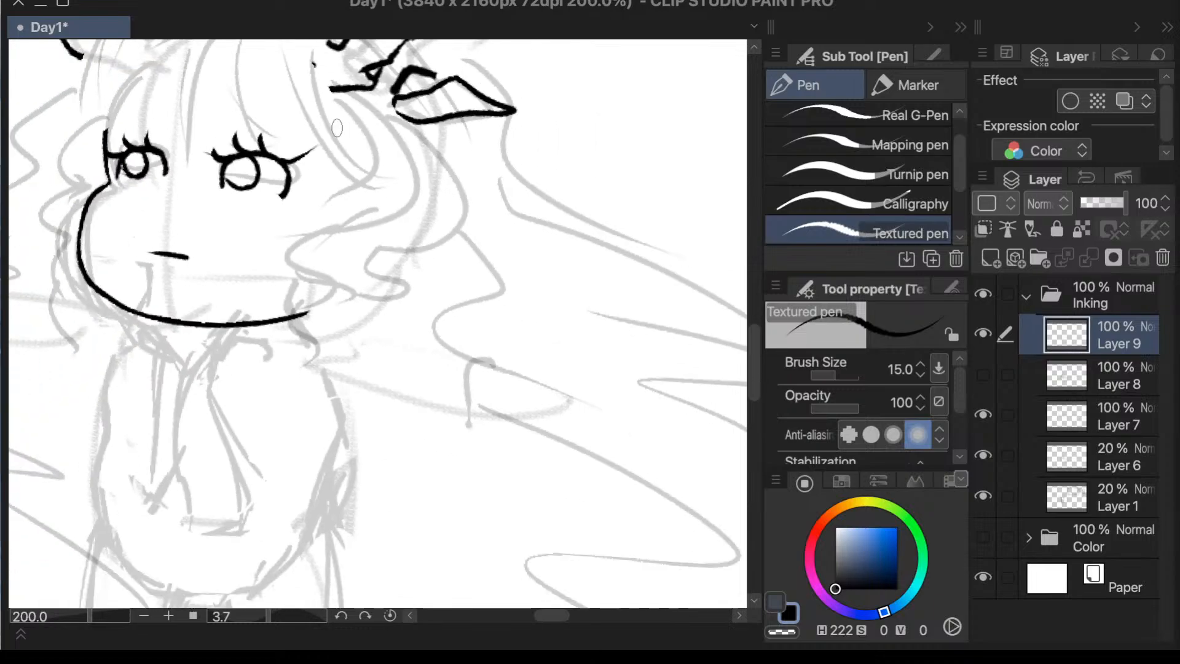
scroll(300, 146, "up", 3)
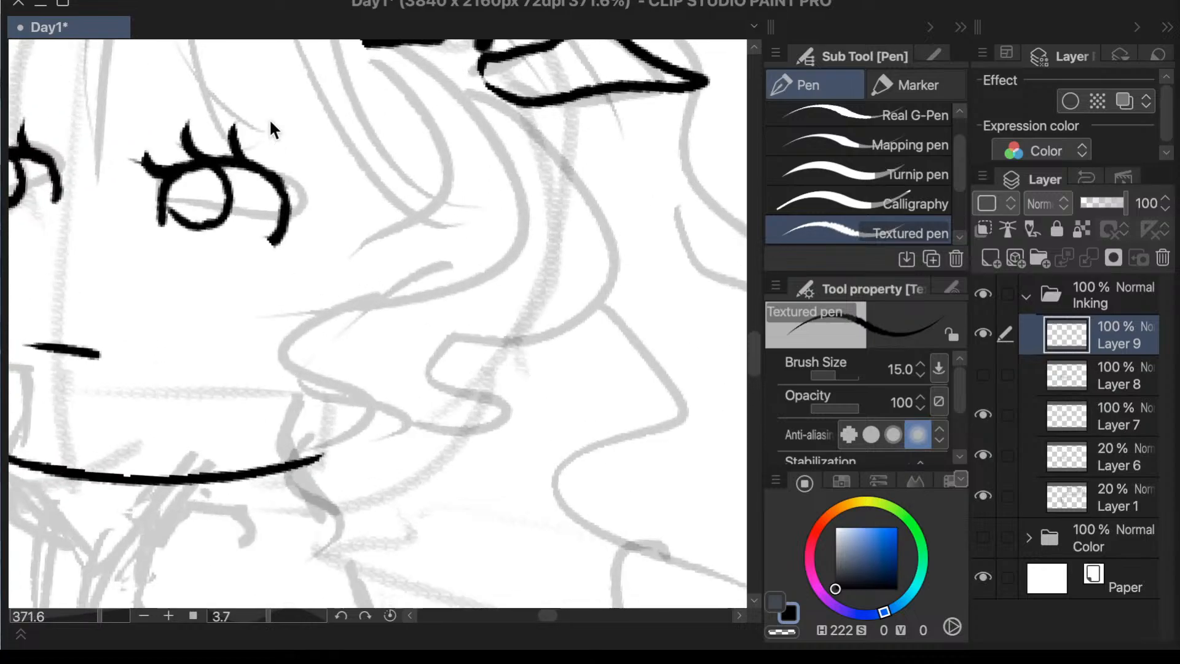
- Redraw the larger eye's second upright lash and ink a short lash at its outer corner
key("ctrl+z")
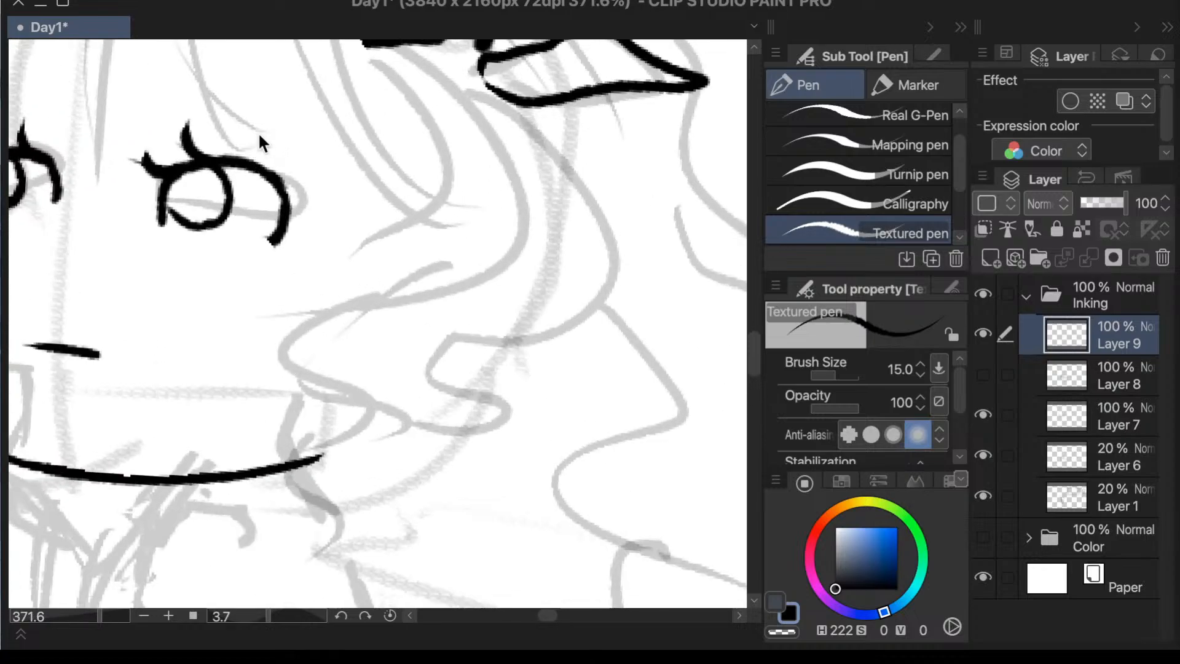
mouse_move(260, 130)
left_mouse_down()
mouse_move(245, 160)
mouse_move(316, 161)
left_mouse_up()
key("ctrl+z")
scroll(324, 149, "down", 4)
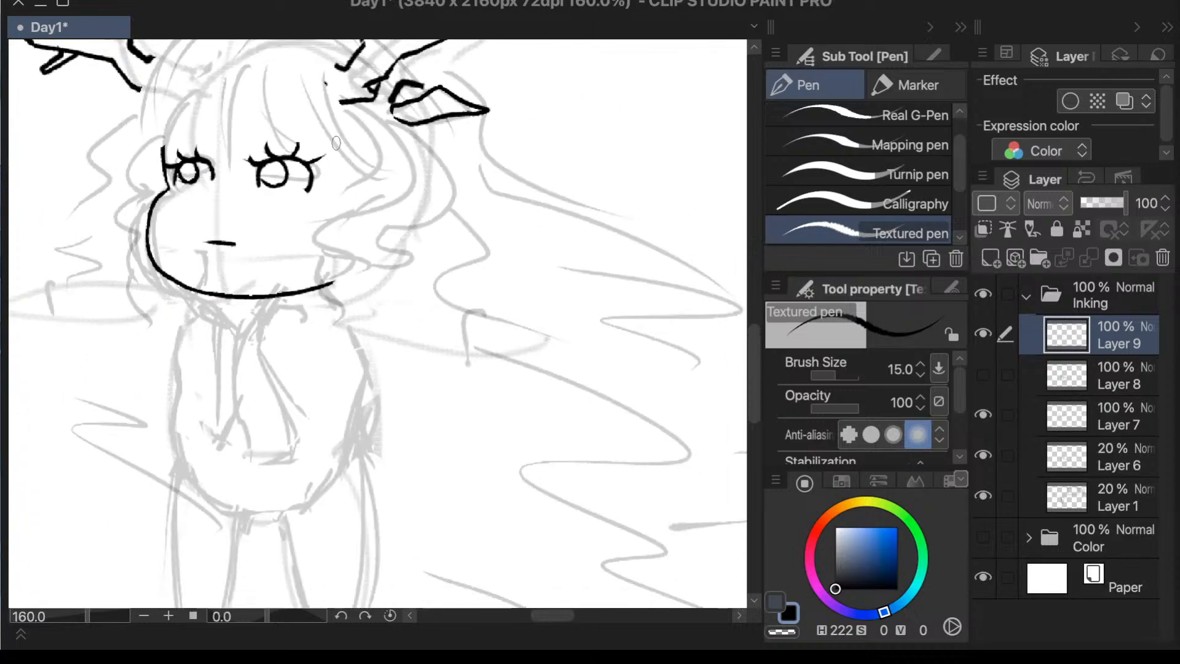
scroll(304, 153, "up", 3)
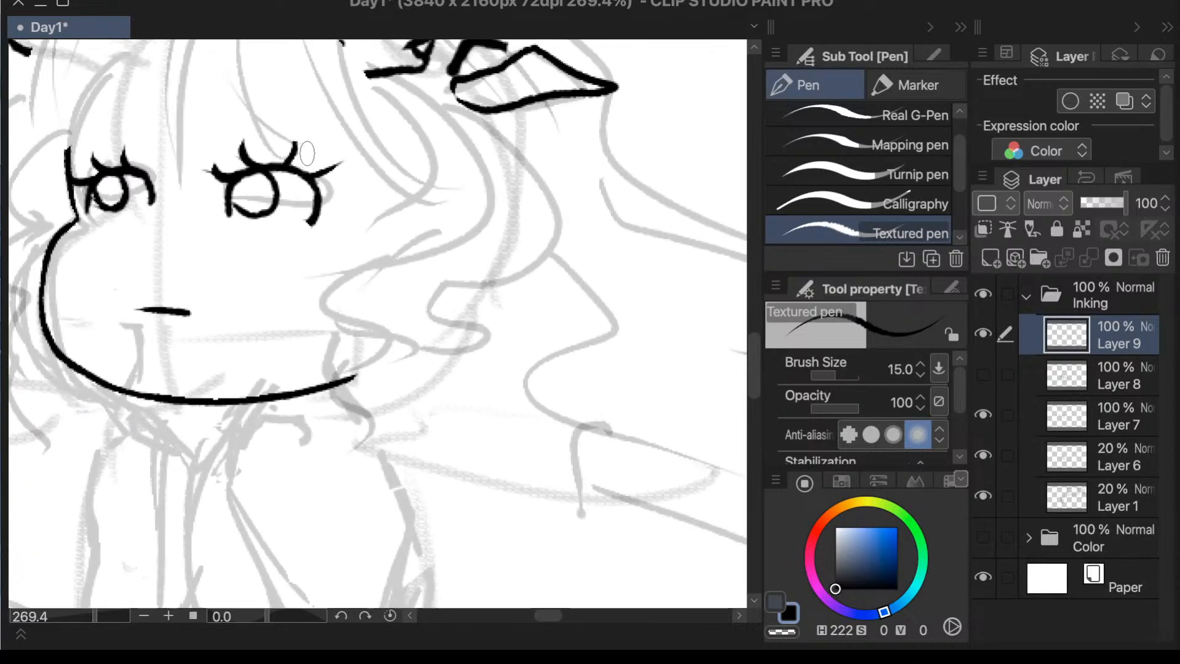
- Flip the canvas view back and erase the lower tip of the larger eye's outer lid line
scroll(551, 286, "down", 9)
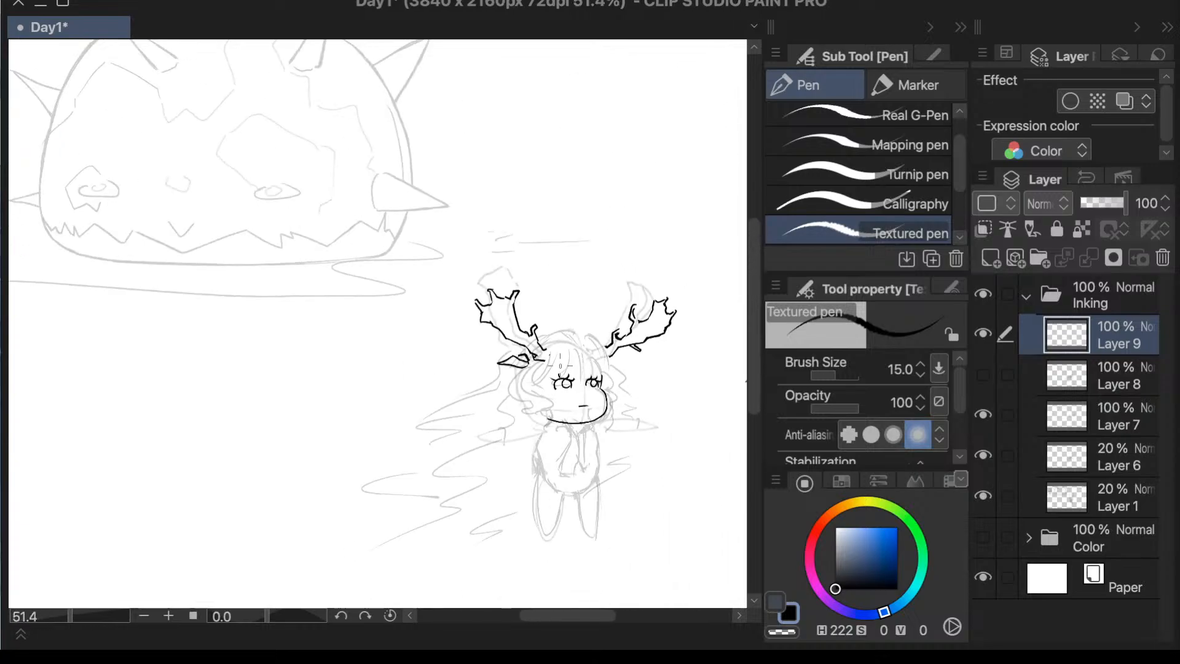
scroll(560, 362, "up", 9)
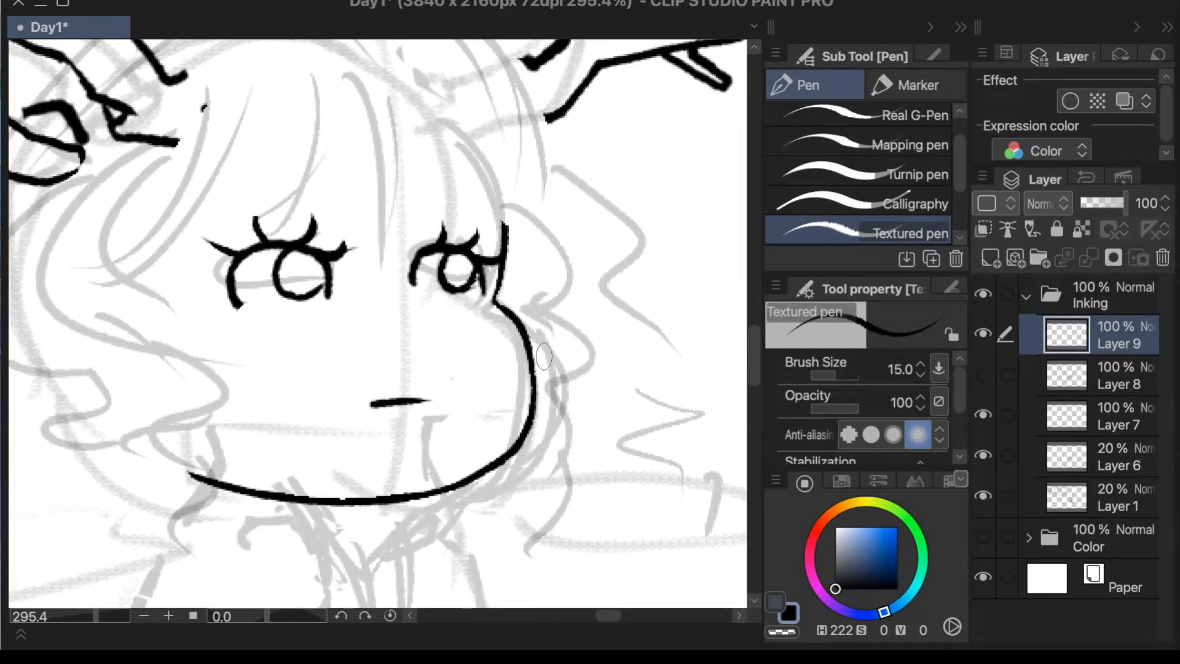
key("e")
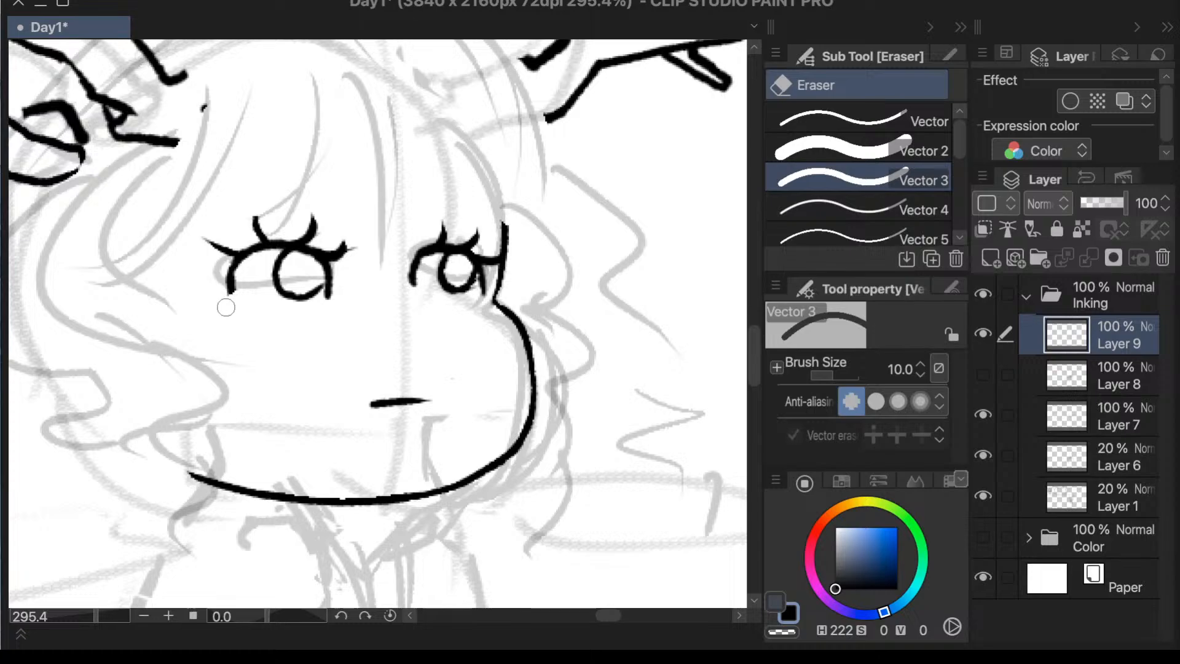
- Erase the larger eye's side lid lines below the lashes and redraw them as short slanted strokes at both lower corners
left_click_drag(247, 277, 253, 271)
mouse_move(347, 289)
left_mouse_down()
mouse_move(338, 295)
mouse_move(317, 274)
left_mouse_up()
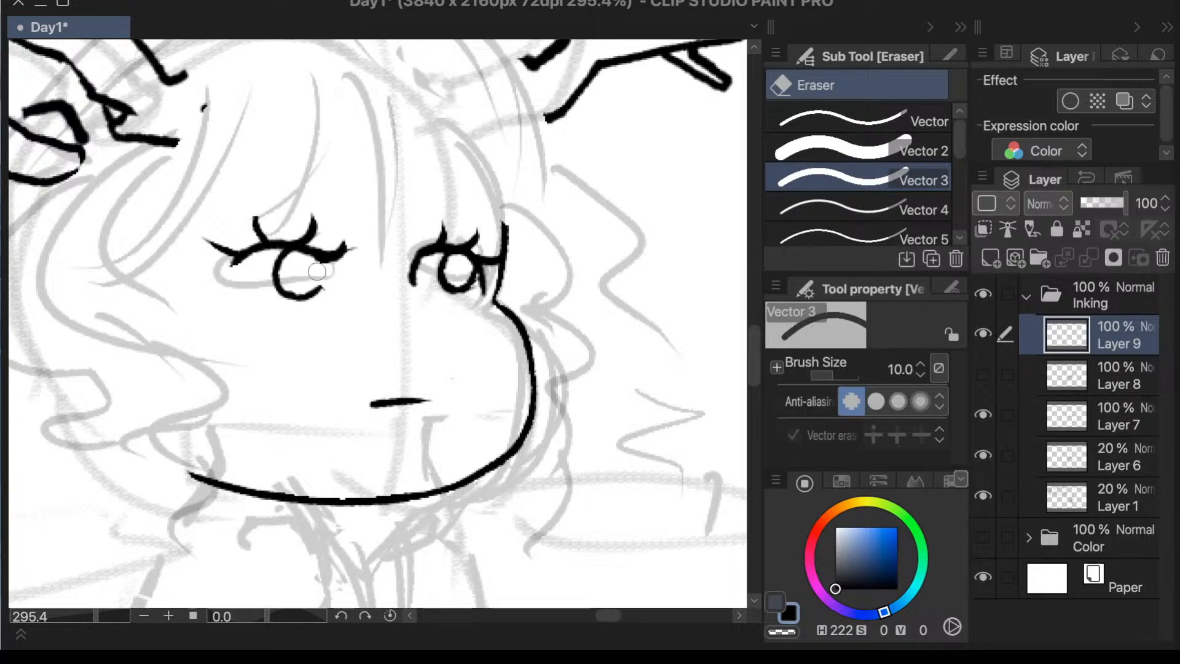
key("p")
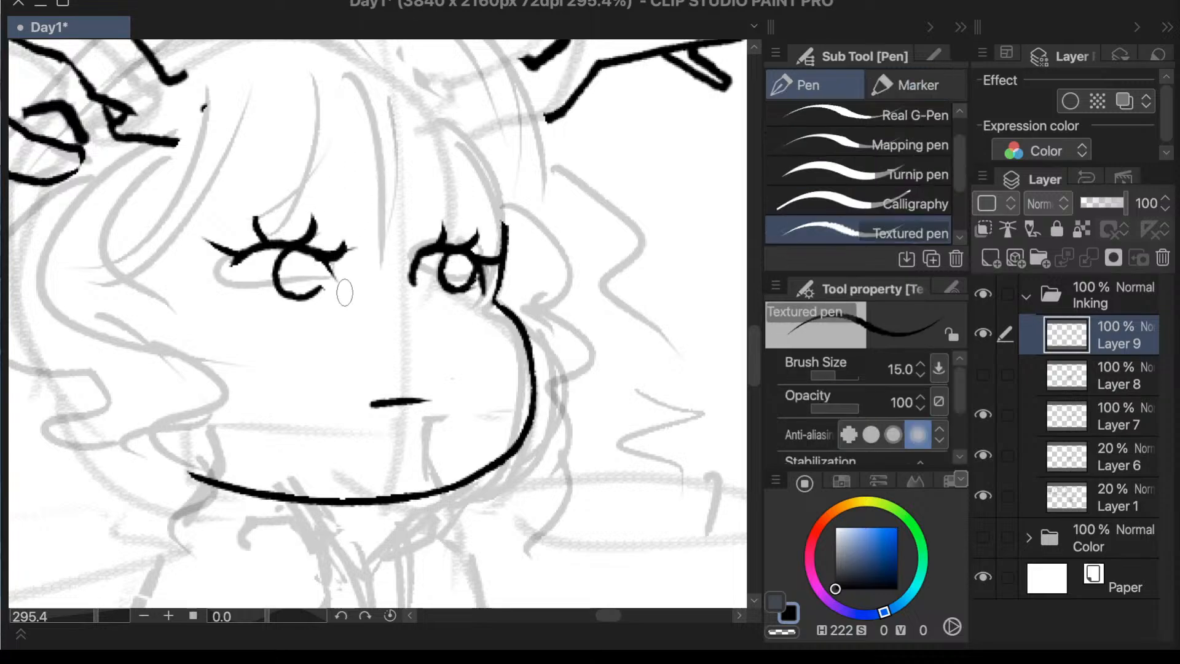
left_click_drag(327, 256, 342, 286)
left_click_drag(236, 274, 257, 293)
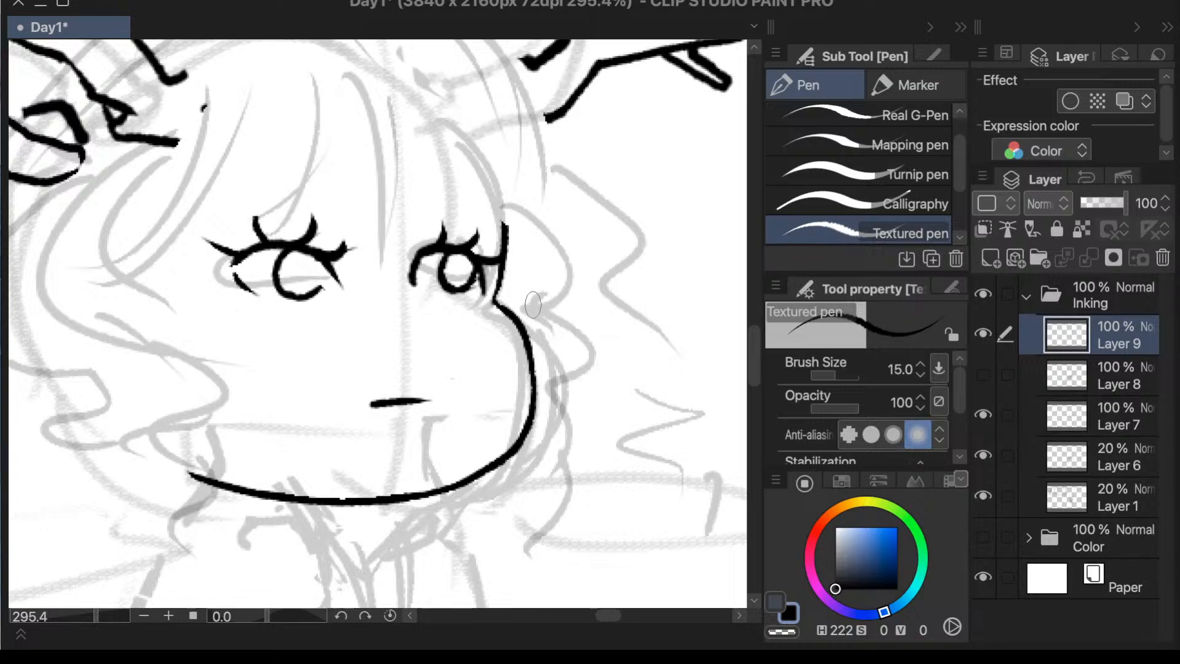
- Ink a short lower lid stroke beneath the smaller eye with the Textured pen
key("e")
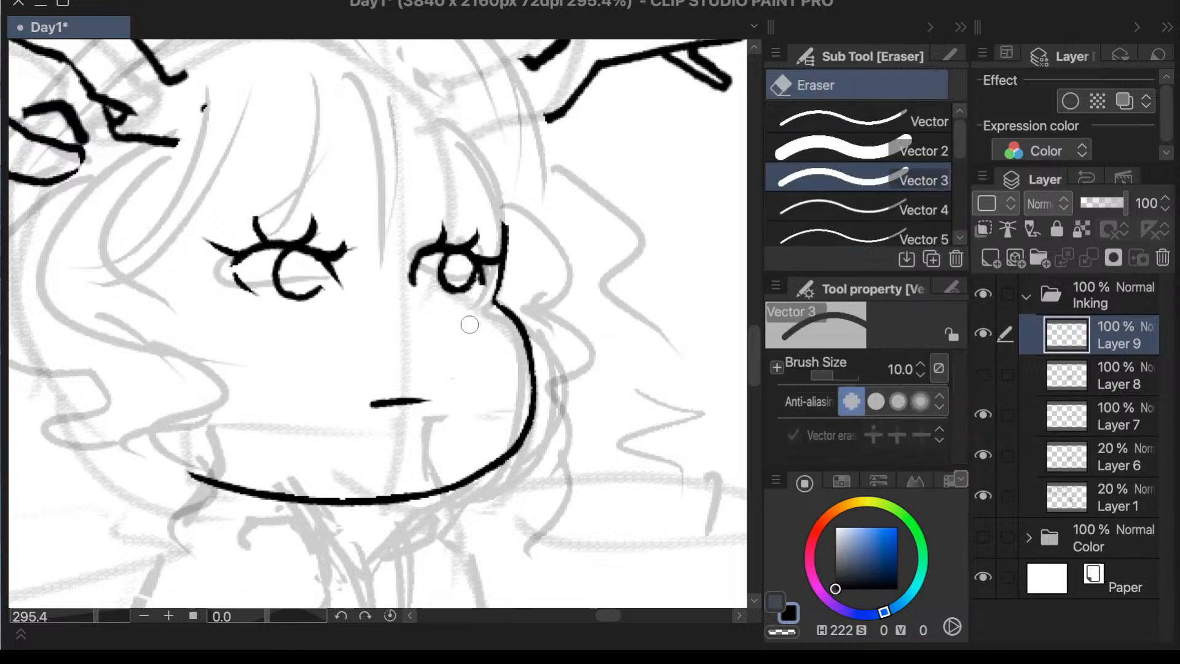
key("p")
mouse_move(474, 294)
left_mouse_down()
mouse_move(484, 288)
mouse_move(438, 301)
left_mouse_up()
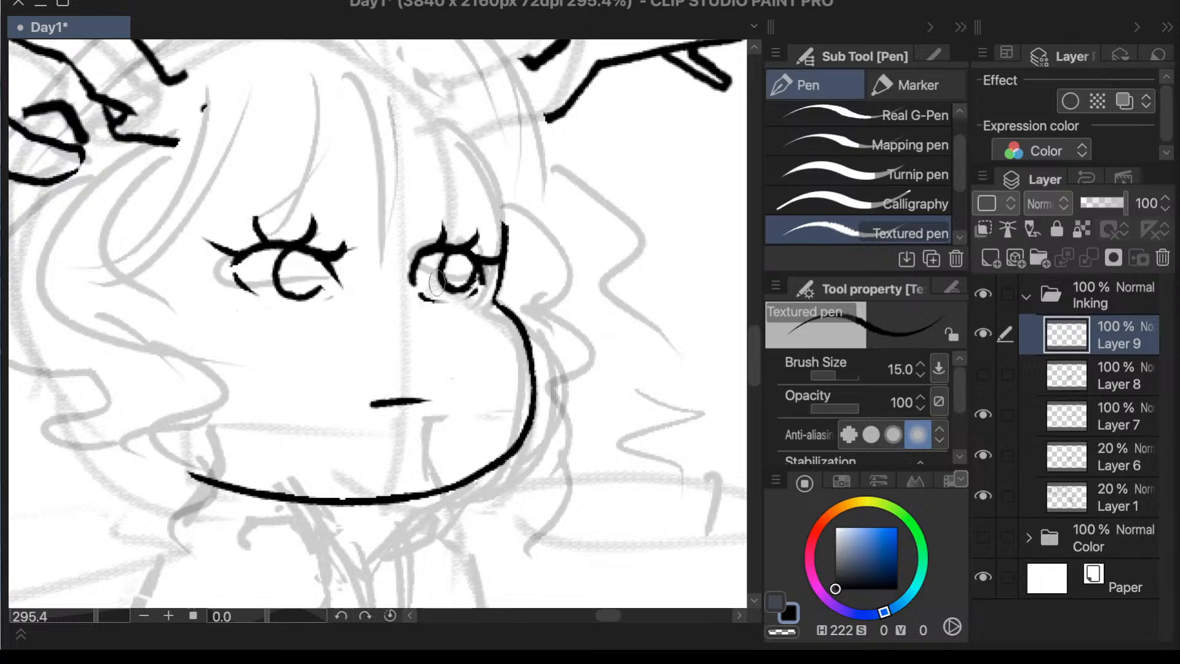
scroll(610, 286, "down", 2)
scroll(609, 285, "up", 3)
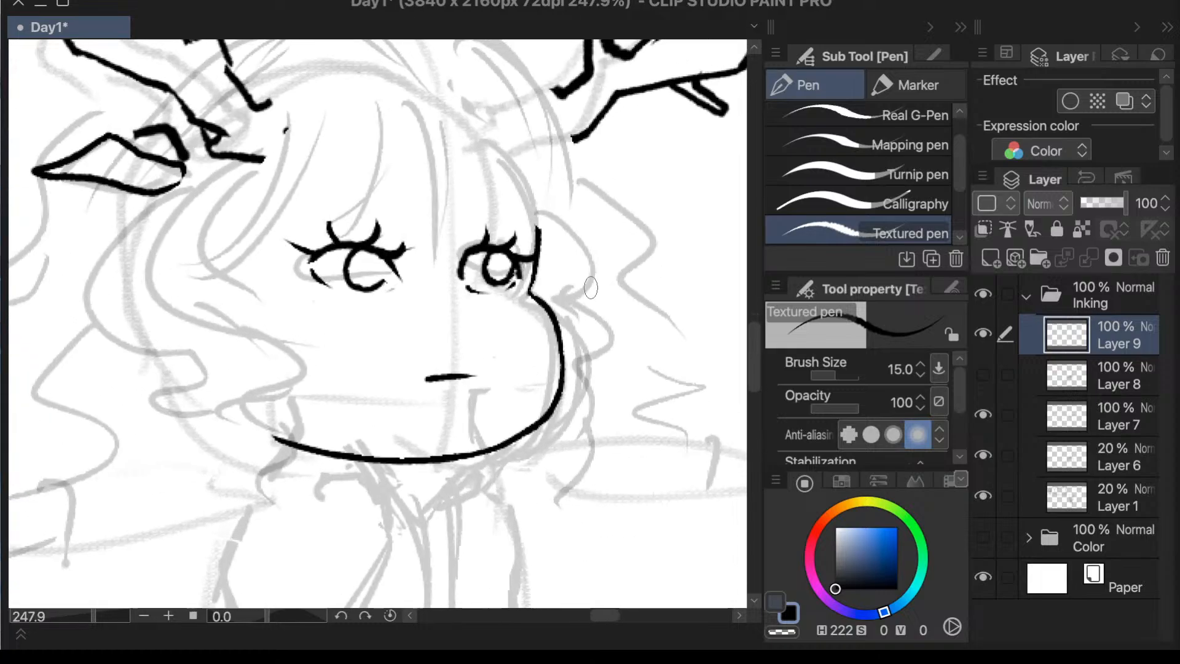
- Lasso the larger eye, rotate it slightly counterclockwise, apply the transformation and deselect
key("m")
mouse_move(424, 228)
left_mouse_down()
mouse_move(282, 245)
mouse_move(425, 212)
left_mouse_up()
key("super+t")
mouse_move(484, 283)
left_mouse_down()
mouse_move(490, 269)
mouse_move(577, 276)
left_mouse_up()
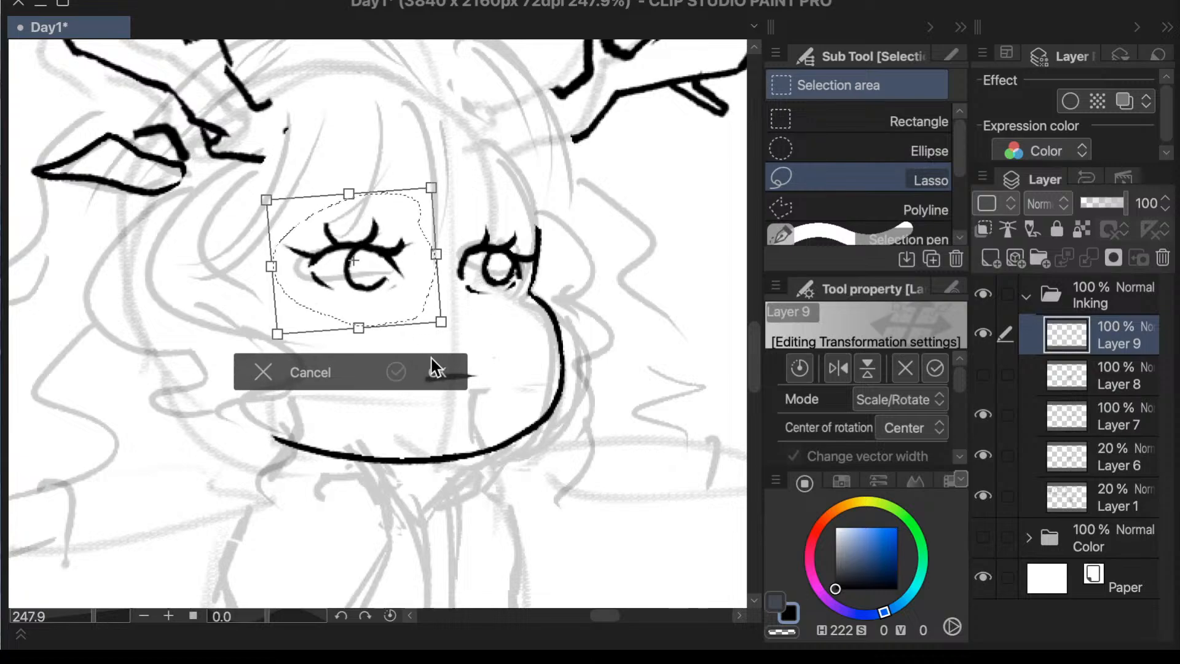
left_click_drag(484, 310, 484, 301)
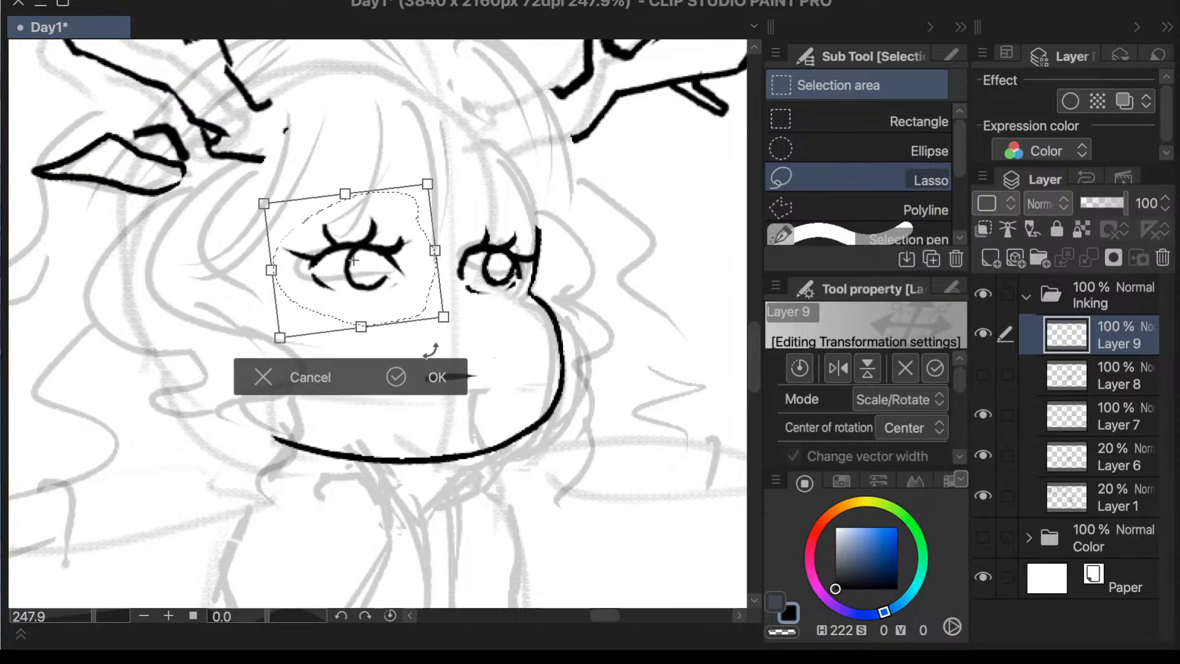
left_click(437, 376)
left_click(145, 370)
scroll(613, 256, "down", 3)
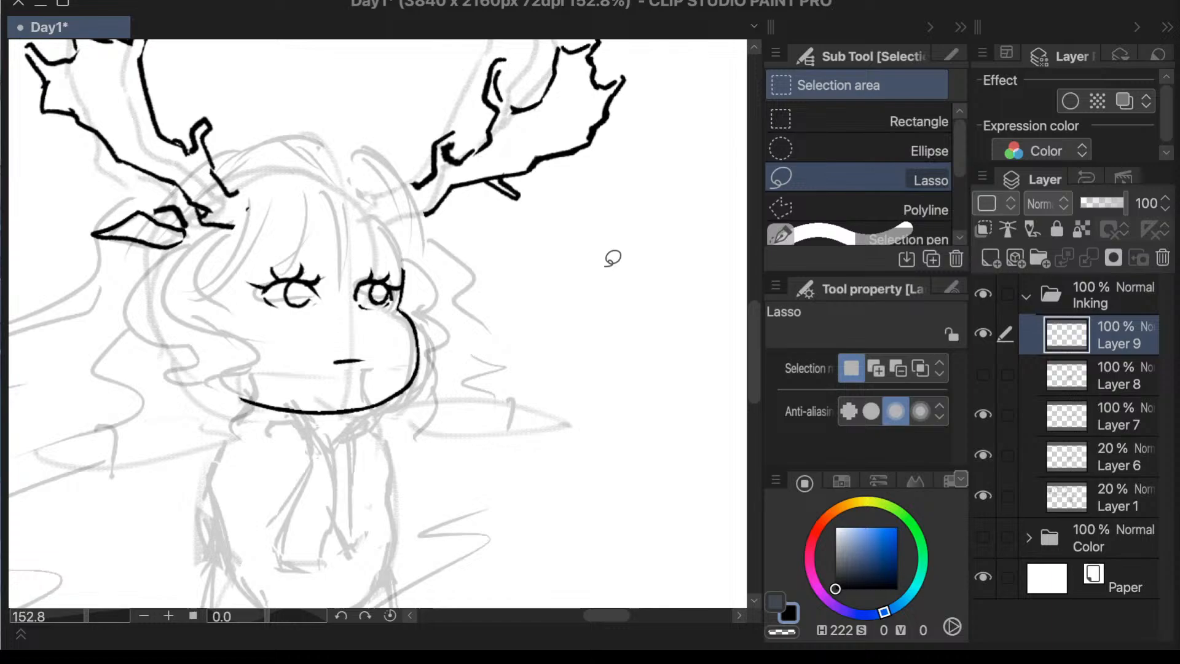
- Make Layer 8 with the hair line art active and visible, with the Textured pen ready
key("p")
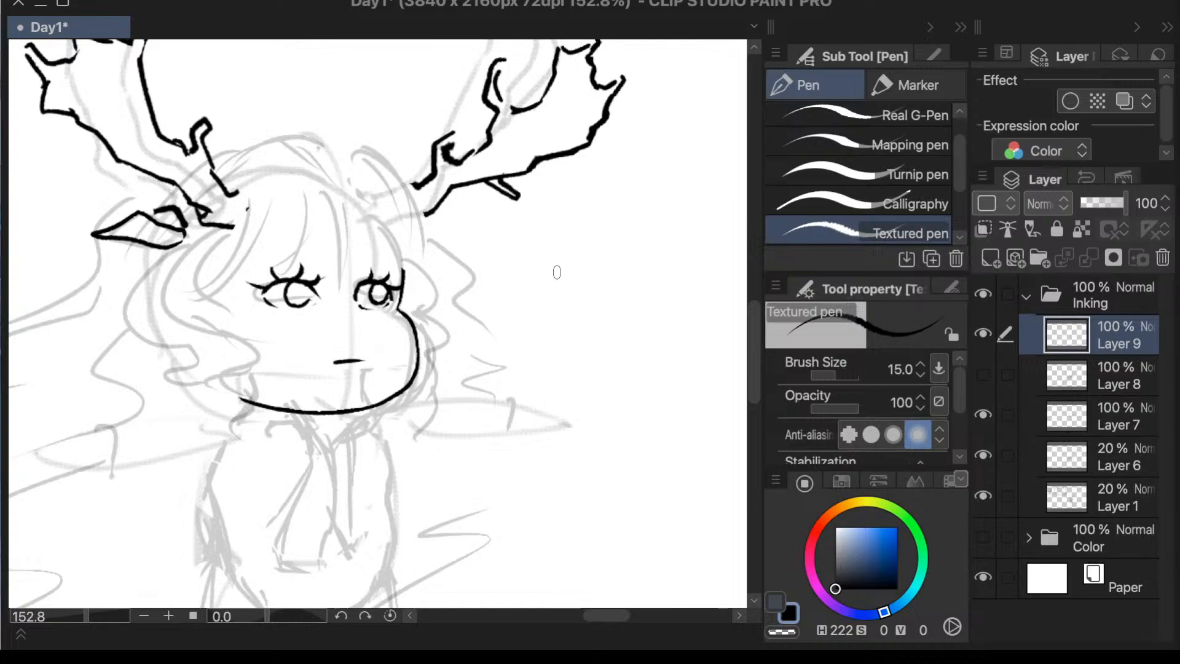
left_click(1107, 367)
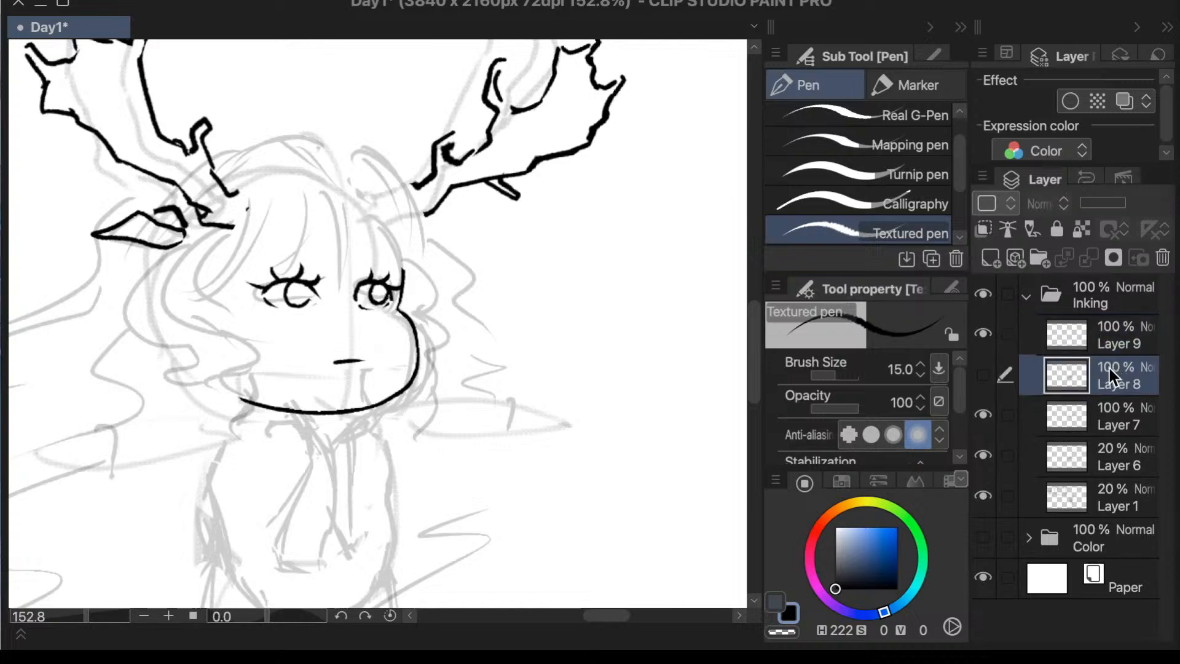
left_click(983, 376)
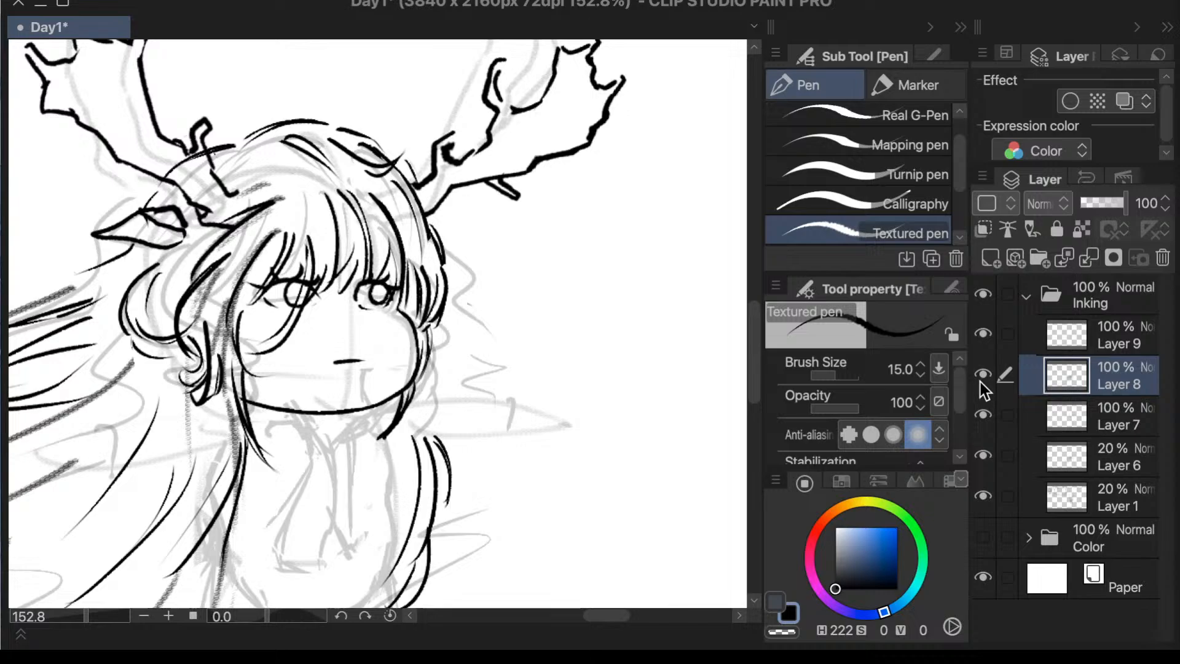
scroll(639, 319, "down", 4)
scroll(656, 321, "up", 2)
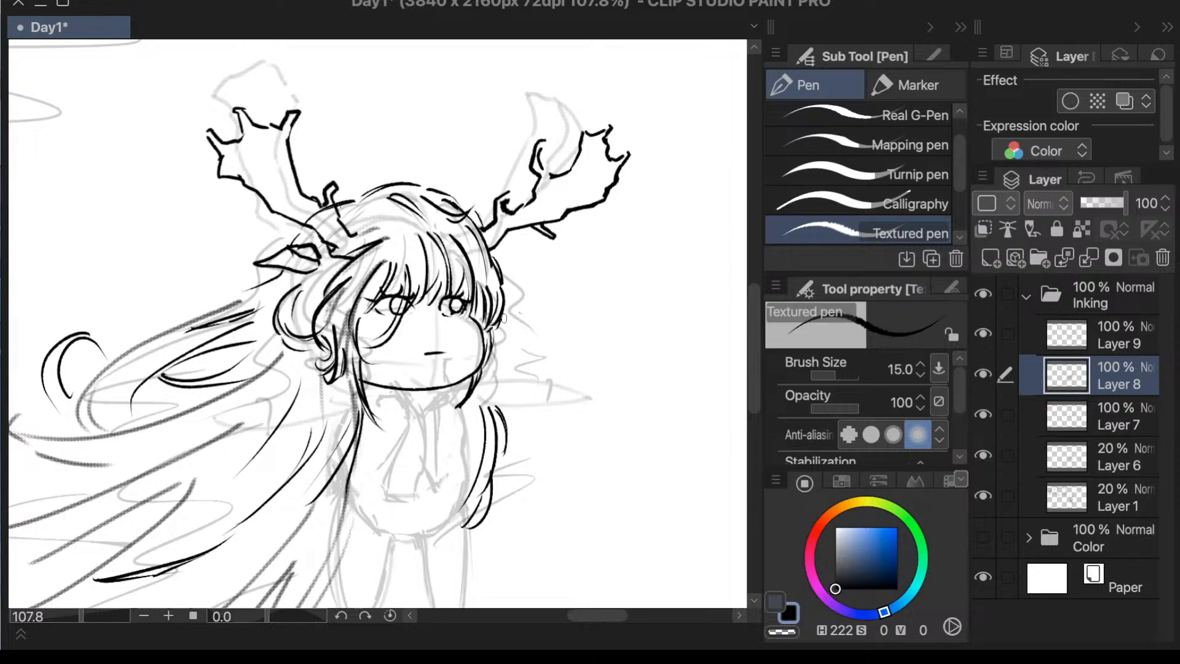
- Ink thin, gently arched brow lines above both eyes on Layer 8, redrawing the larger eye's line higher up
scroll(430, 289, "up", 6)
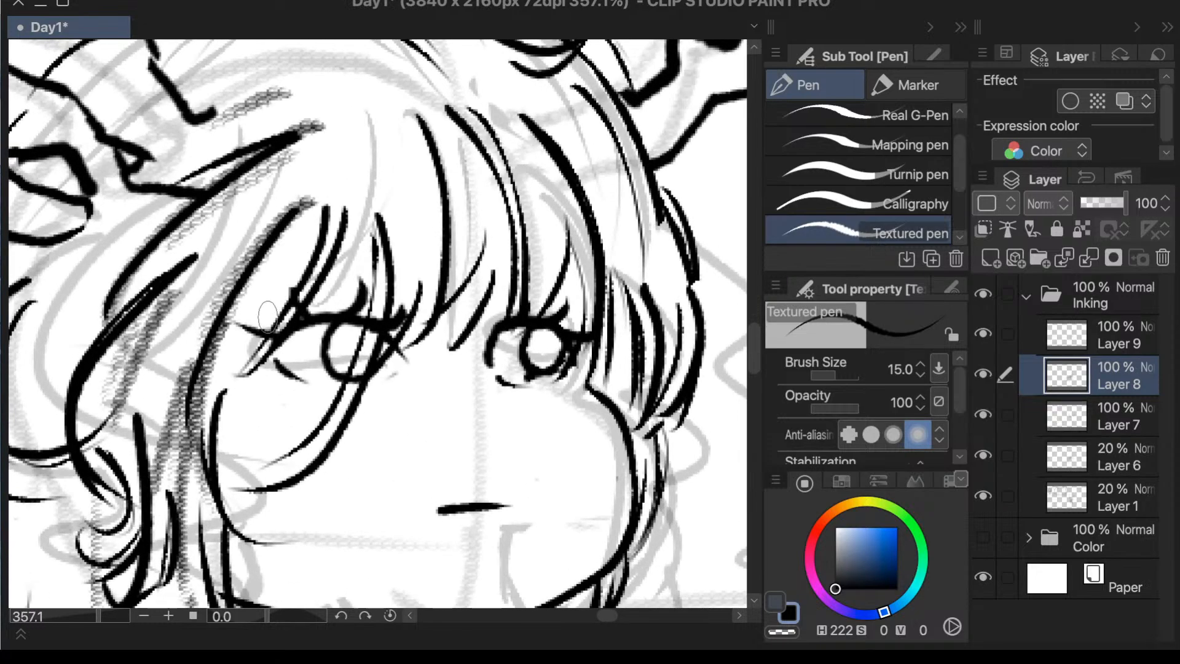
scroll(250, 332, "down", 2)
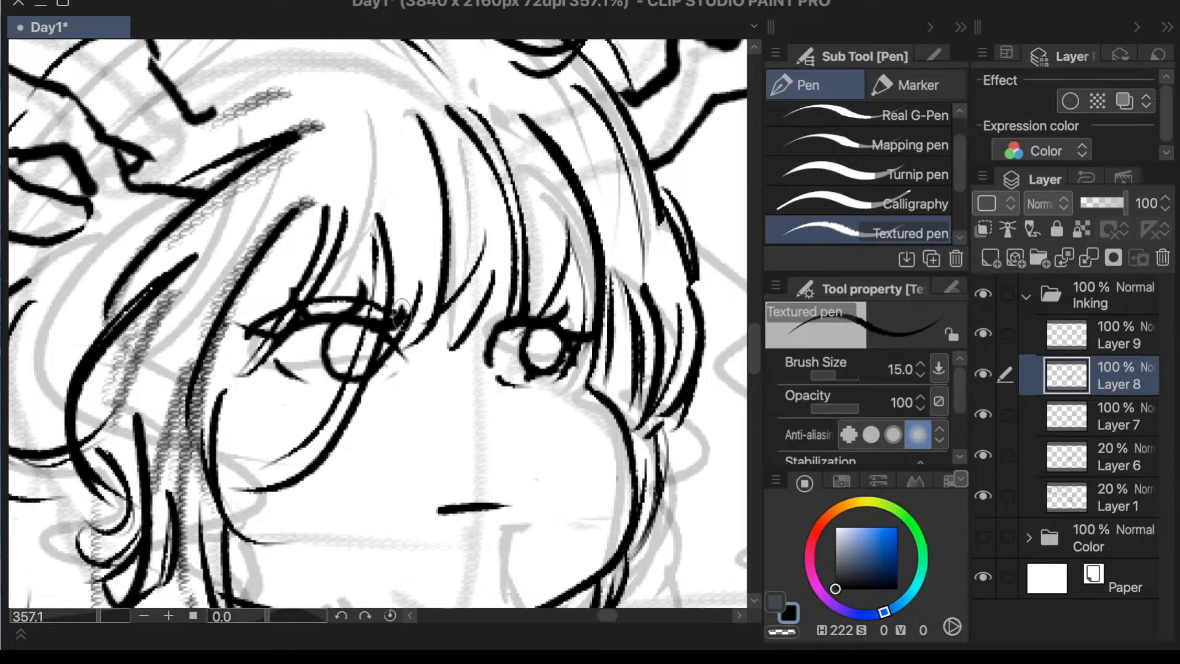
scroll(591, 345, "up", 3)
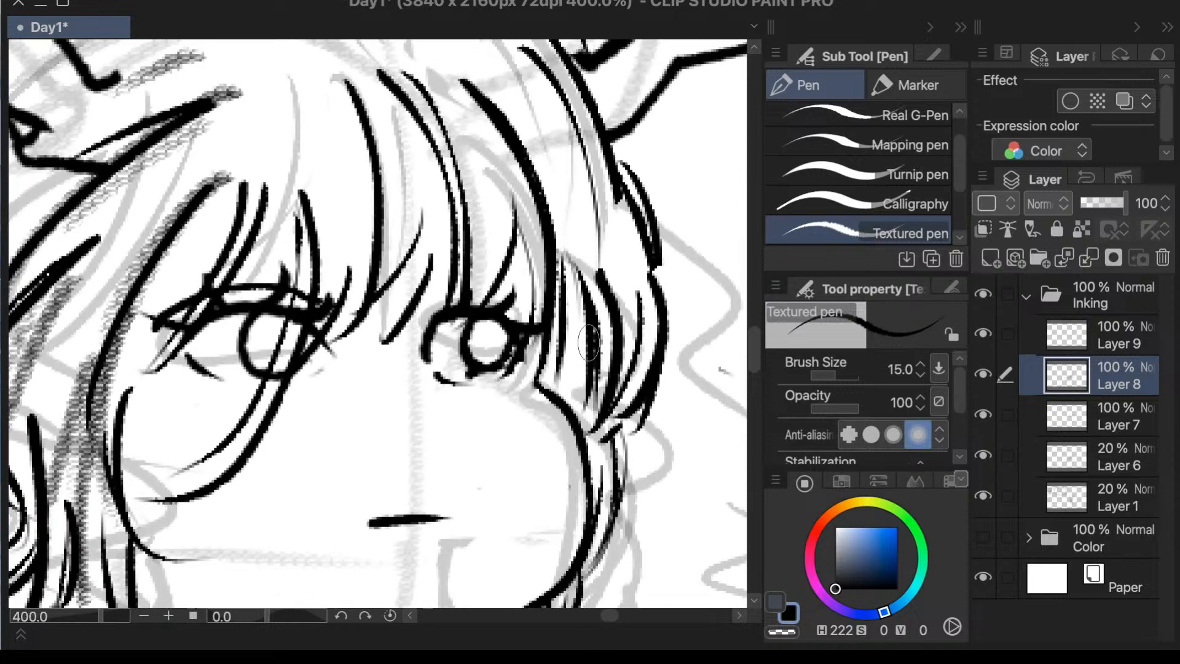
left_click_drag(198, 263, 369, 280)
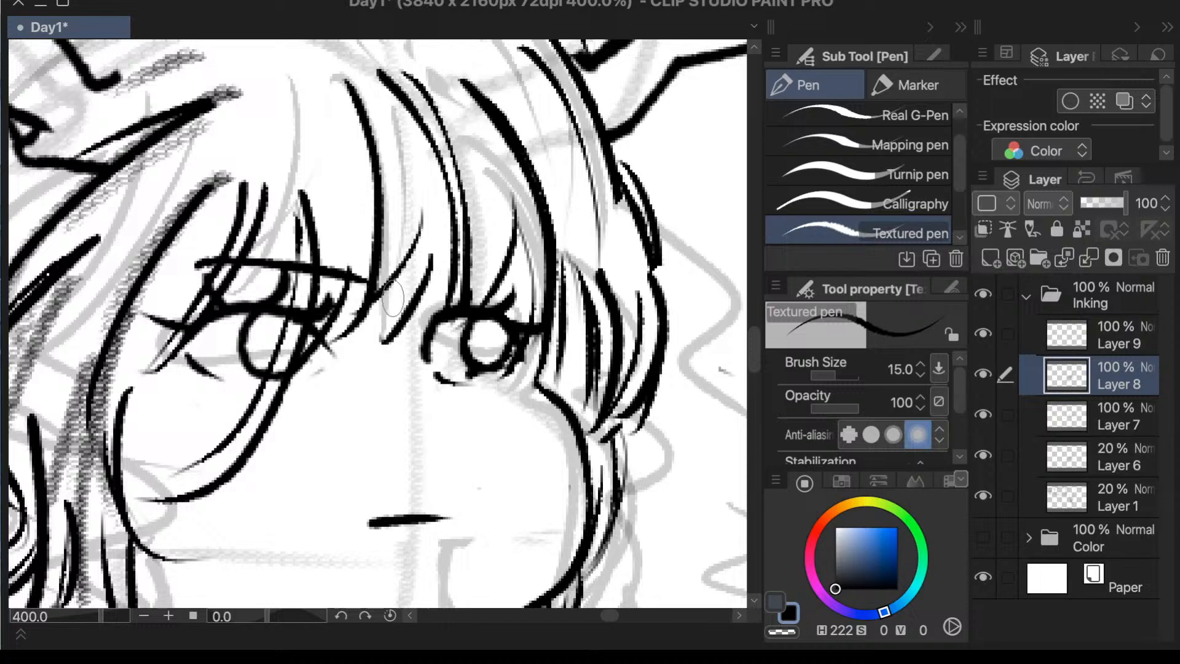
key("ctrl+z")
mouse_move(175, 274)
left_mouse_down()
mouse_move(290, 248)
mouse_move(369, 263)
left_mouse_up()
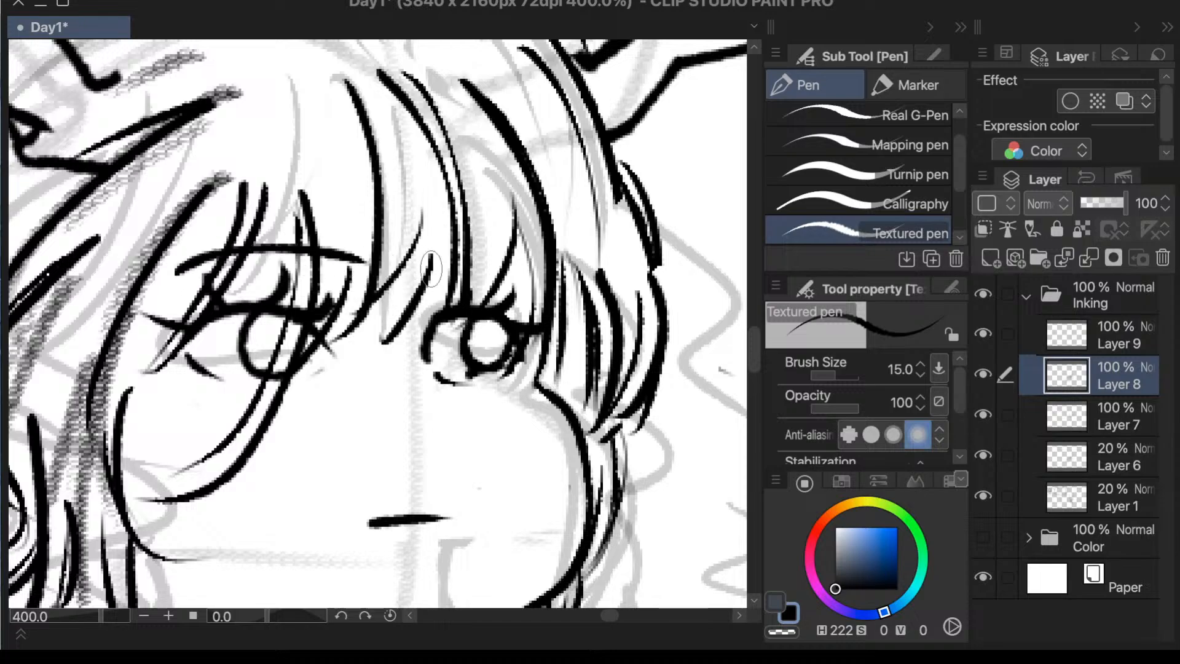
scroll(569, 300, "down", 3)
scroll(590, 305, "up", 2)
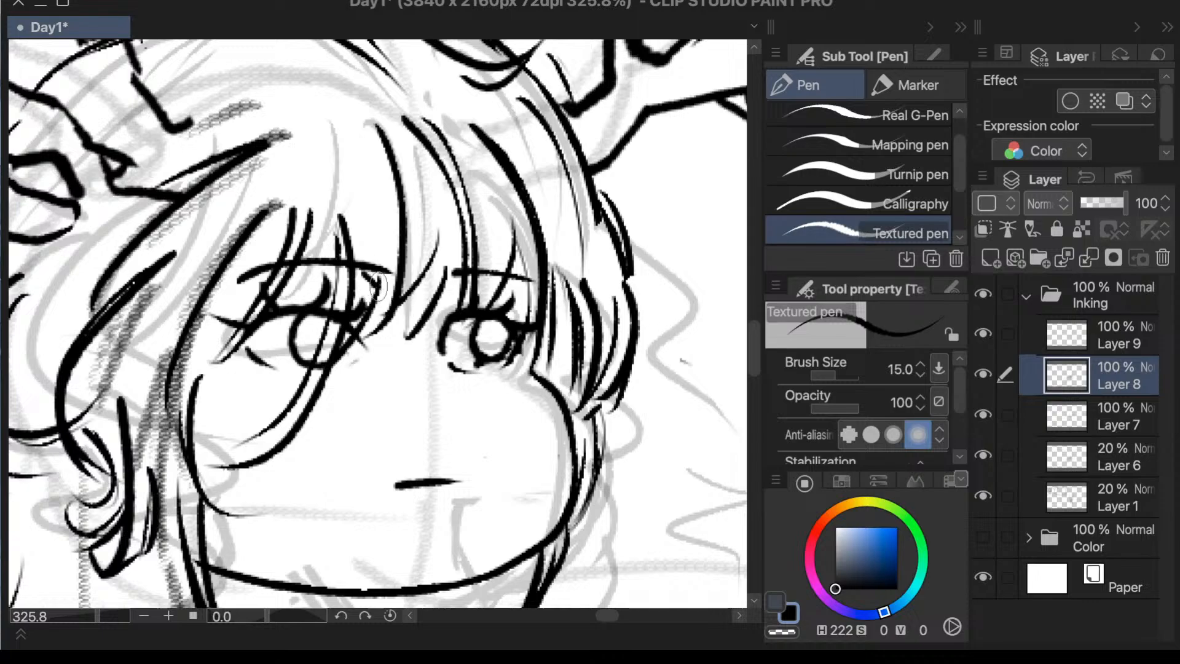
- Lasso the mouth line and make Layer 9, which holds it, the active layer
scroll(461, 283, "down", 2)
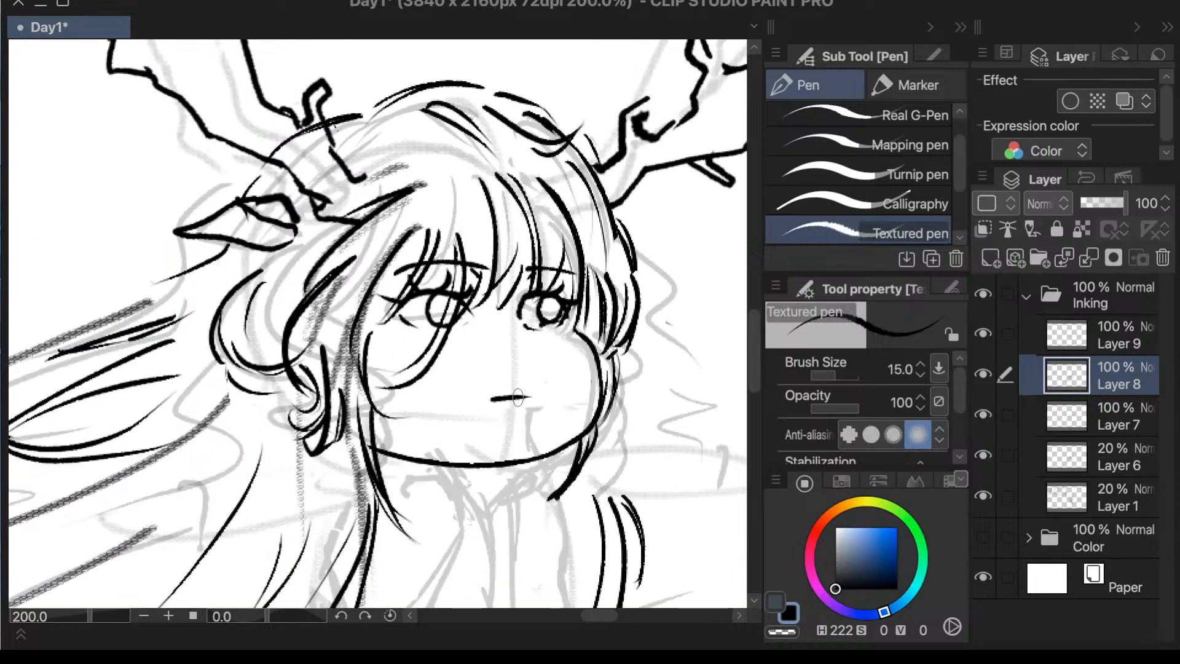
key("e")
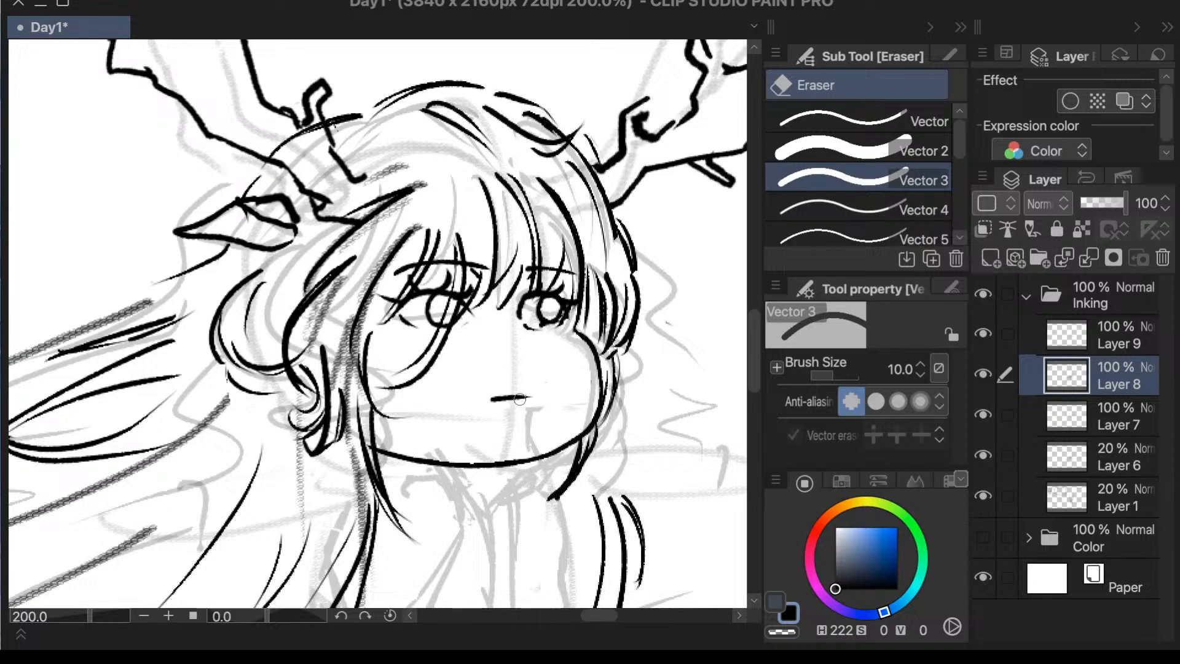
key("l")
mouse_move(534, 407)
left_mouse_down()
mouse_move(521, 375)
mouse_move(536, 409)
left_mouse_up()
key("ctrl+t")
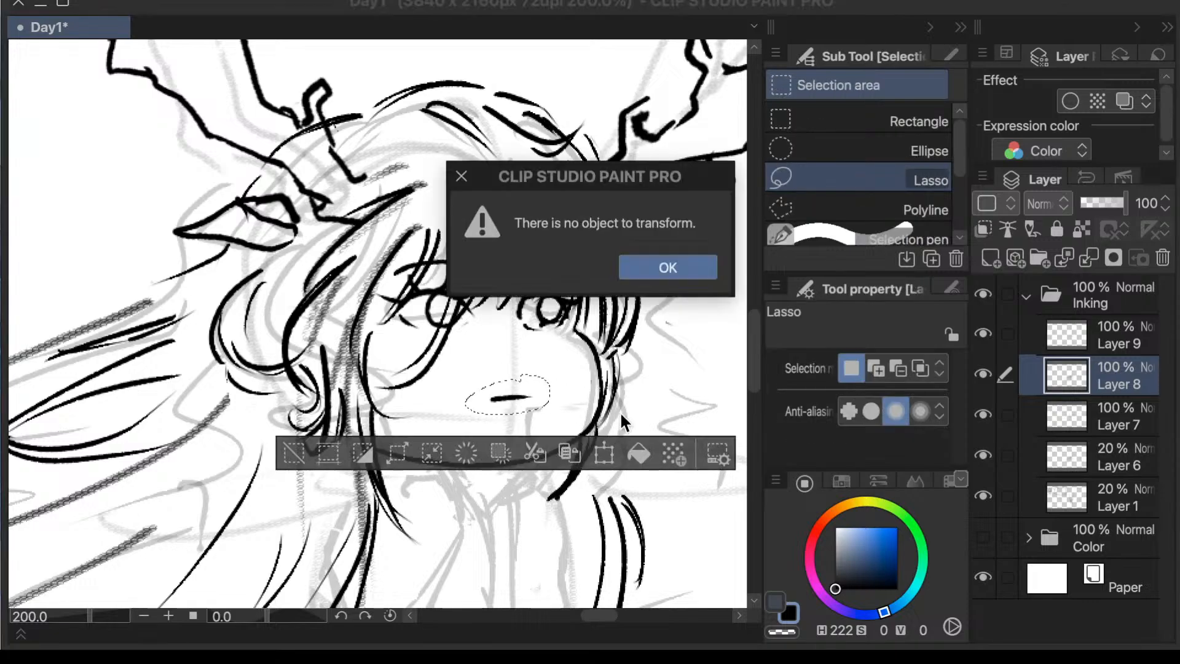
left_click(667, 268)
left_click(1110, 411)
left_click(1112, 343)
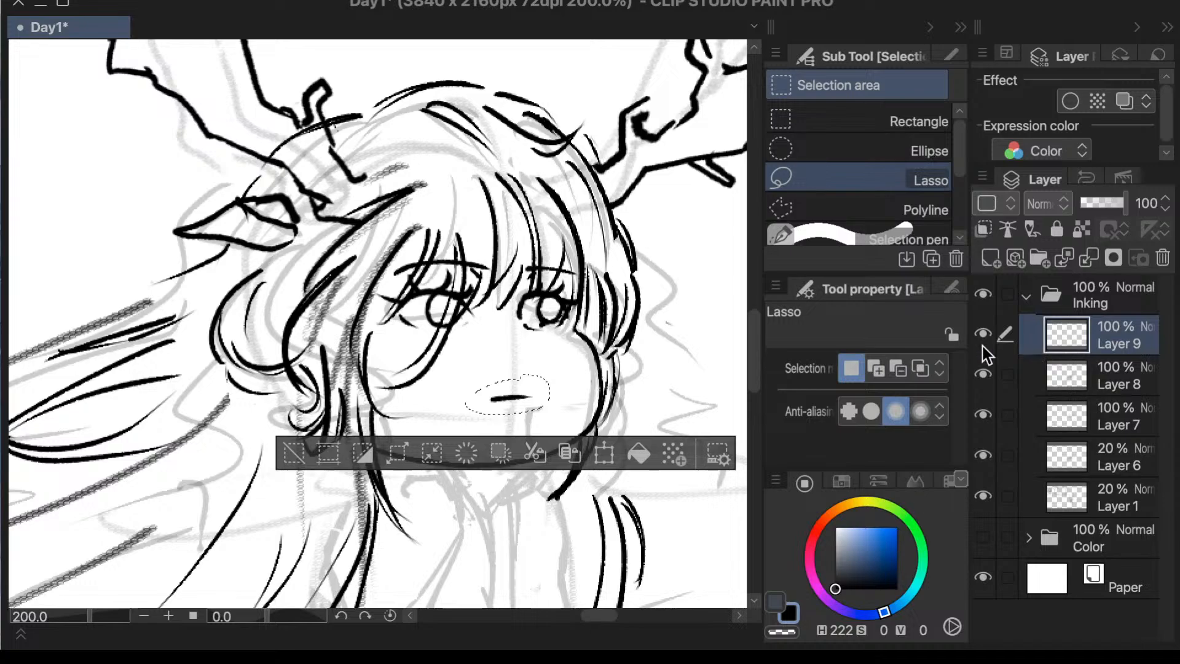
- Move the selected mouth line slightly up on the face, apply the transformation and deselect
left_click(606, 453)
left_click_drag(537, 408, 541, 370)
left_click(548, 425)
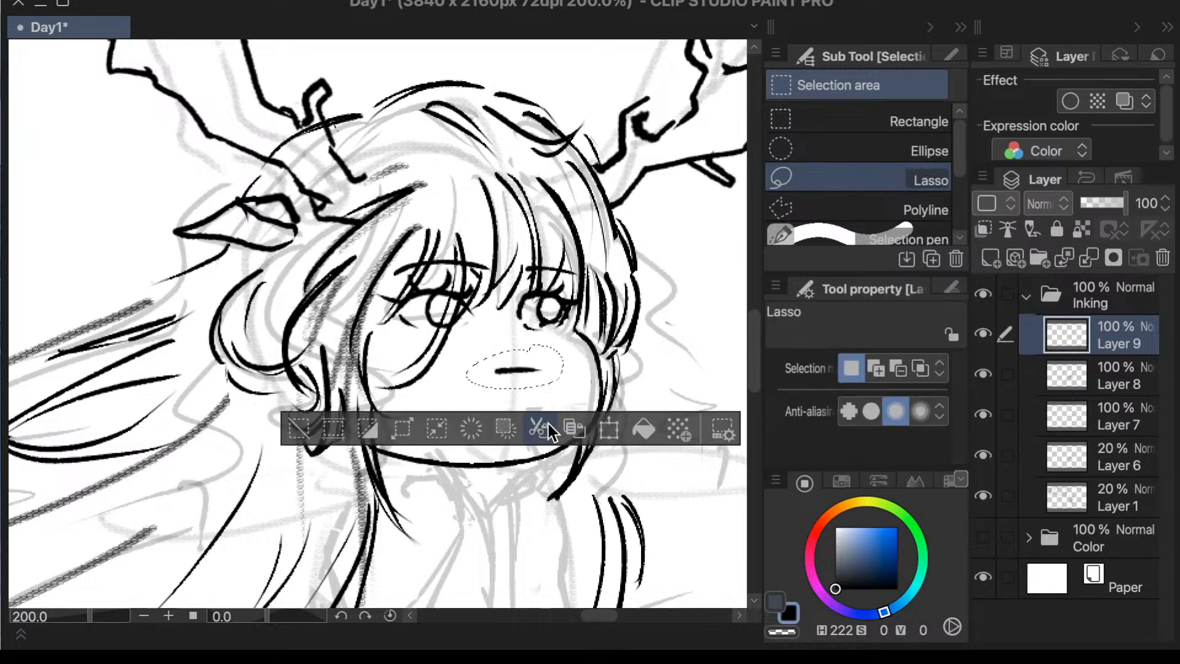
left_click(301, 430)
scroll(415, 348, "down", 5)
scroll(552, 407, "up", 5)
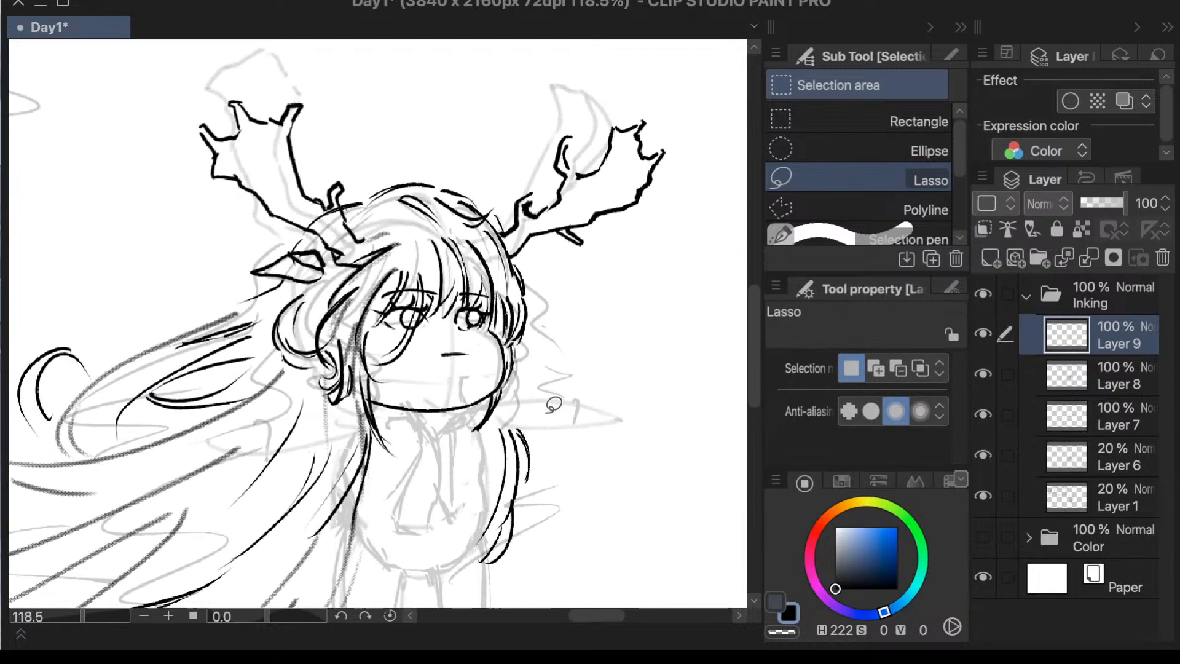
- Lasso the mouth line again and shift it slightly sideways toward the smaller eye
mouse_move(398, 339)
left_mouse_down()
mouse_move(430, 291)
mouse_move(394, 342)
left_mouse_up()
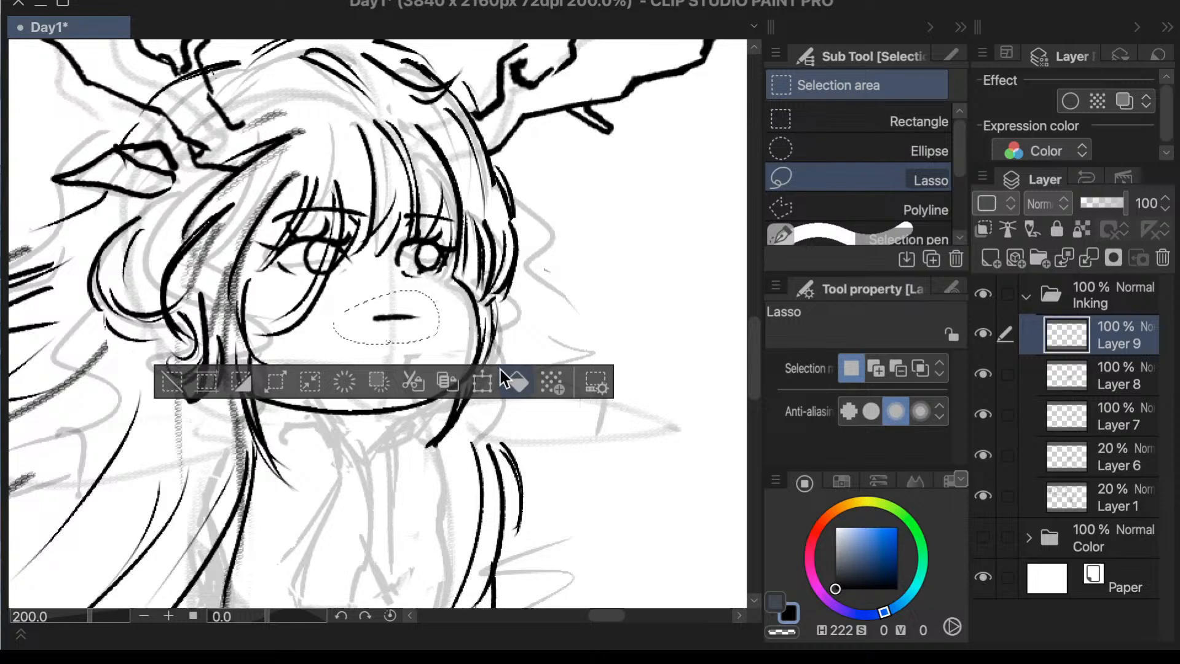
left_click(484, 381)
mouse_move(439, 344)
left_mouse_down()
mouse_move(460, 356)
mouse_move(436, 331)
left_mouse_up()
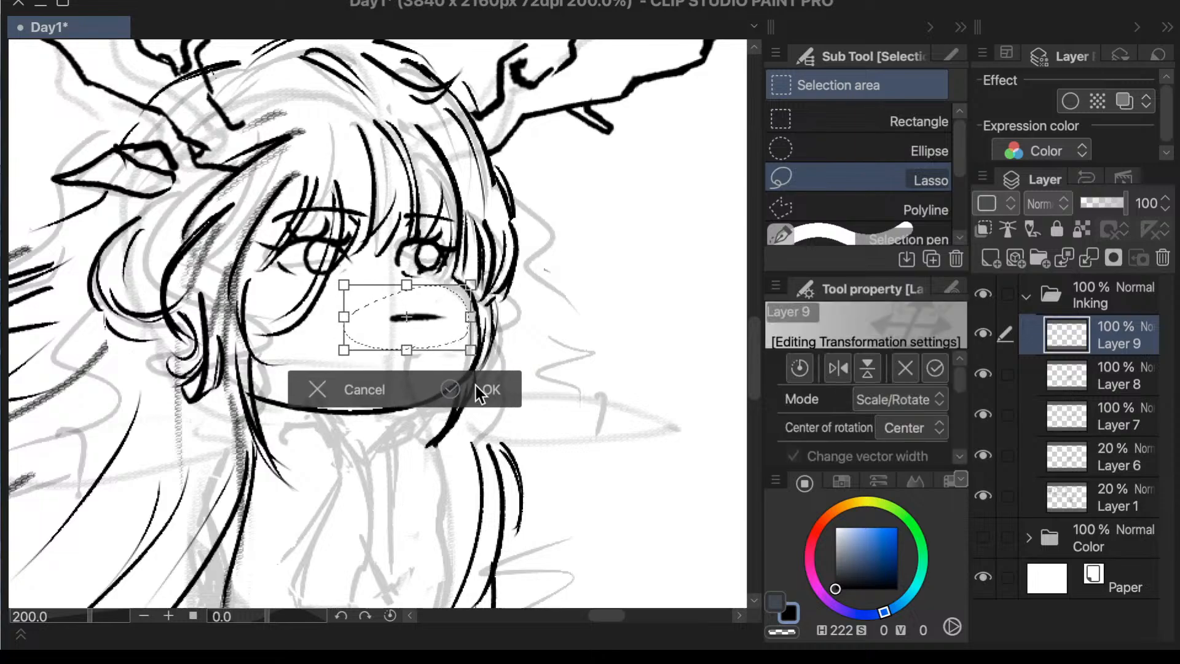
left_click(475, 385)
scroll(547, 324, "down", 3)
scroll(351, 385, "up", 3)
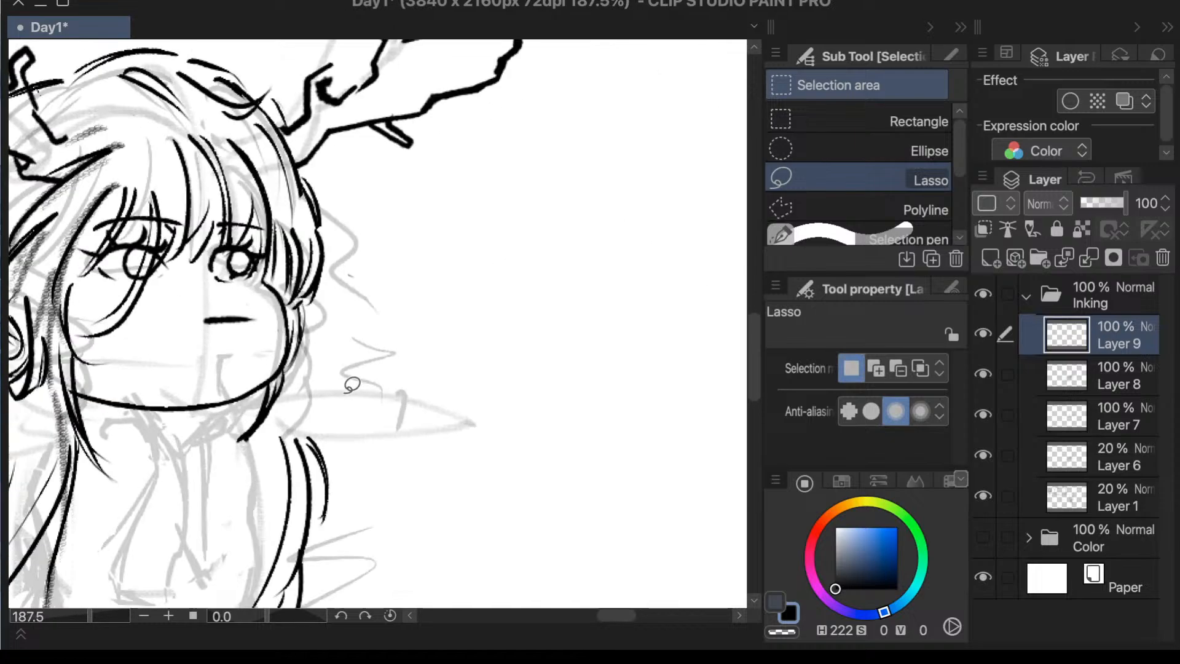
- Transform the mouth line once more, moving it slightly lower and back toward the larger eye, and clear the selection
left_click(340, 391)
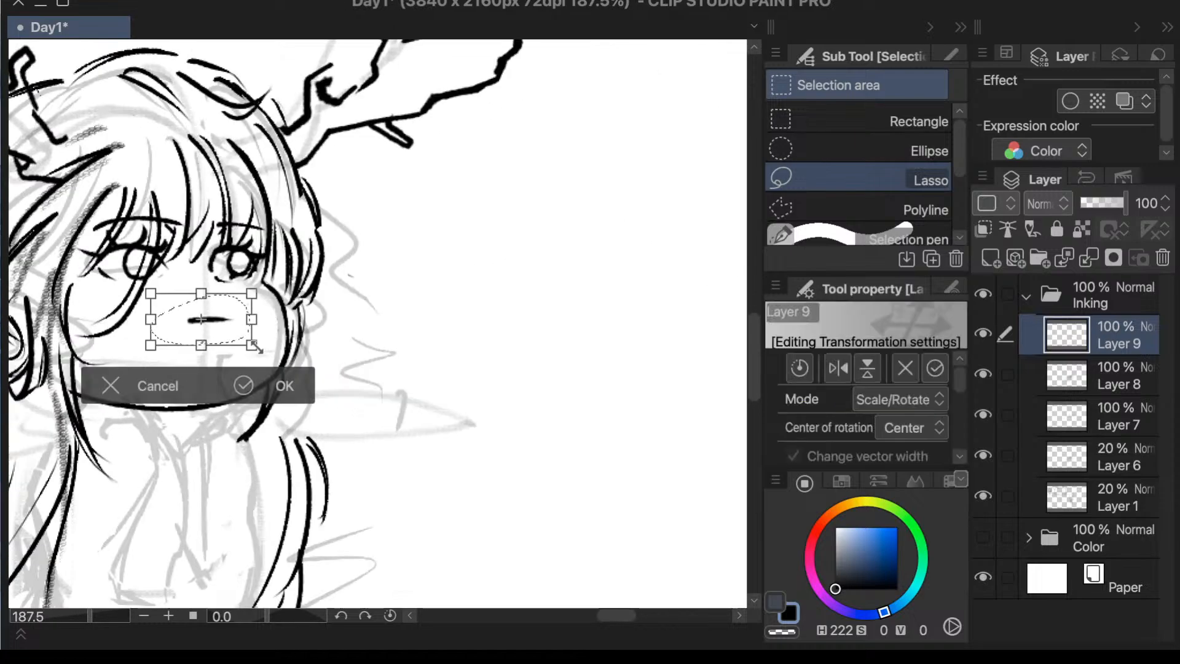
left_click_drag(257, 347, 219, 339)
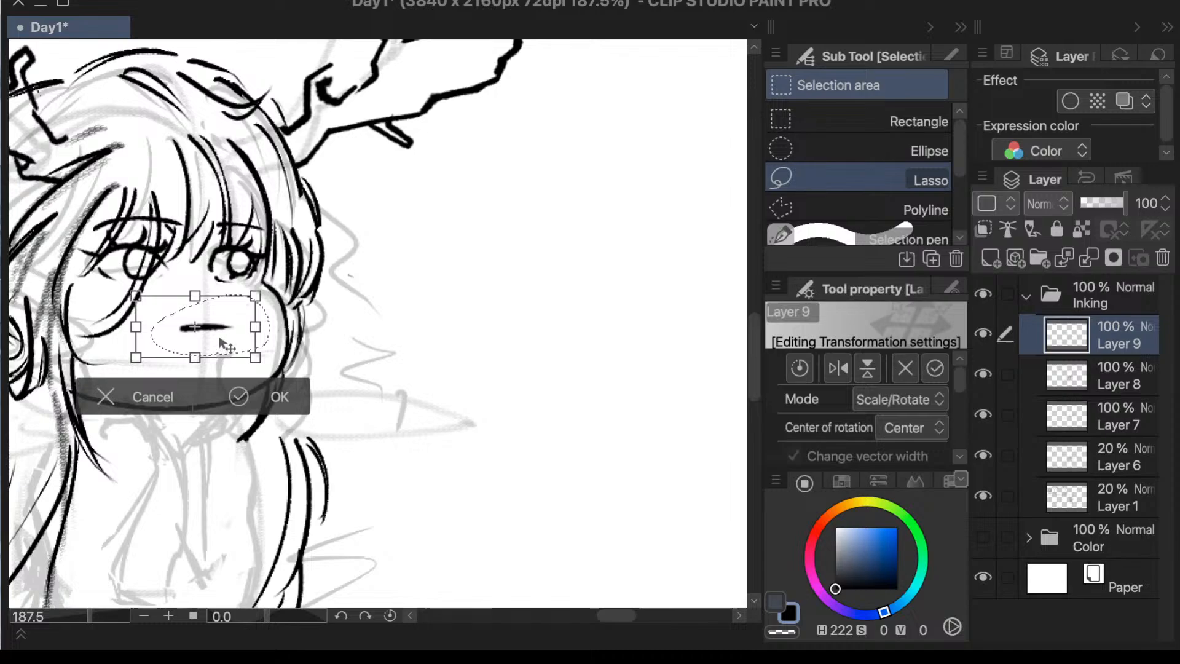
left_click(278, 397)
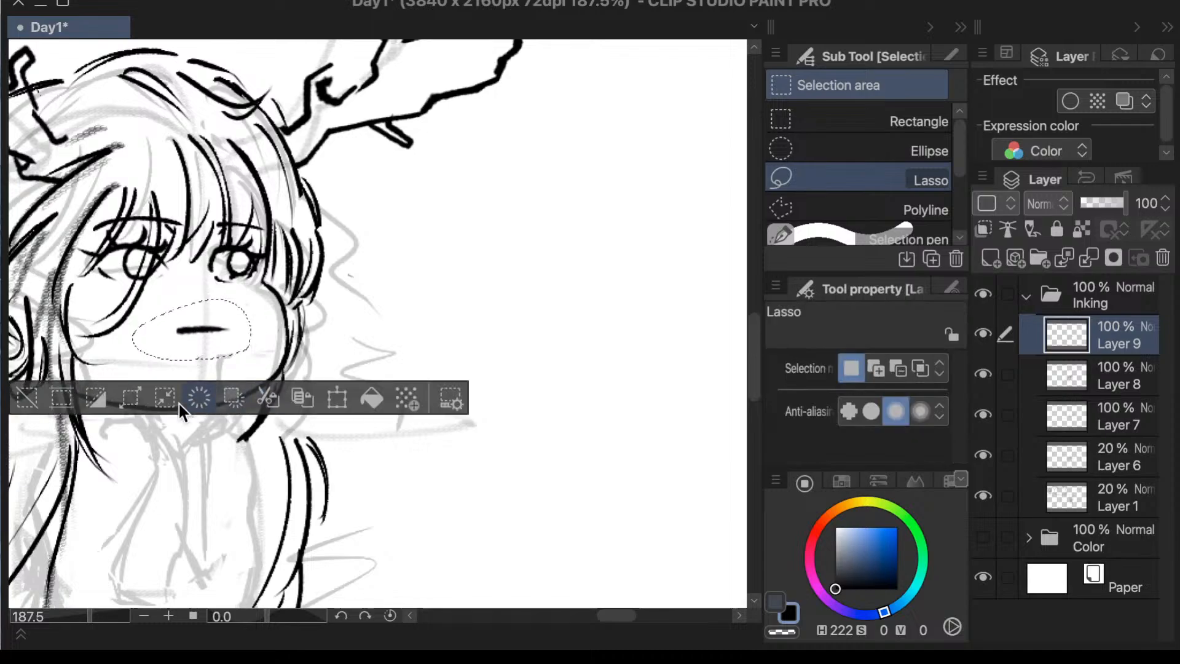
left_click(28, 399)
scroll(384, 294, "down", 8)
scroll(215, 410, "up", 5)
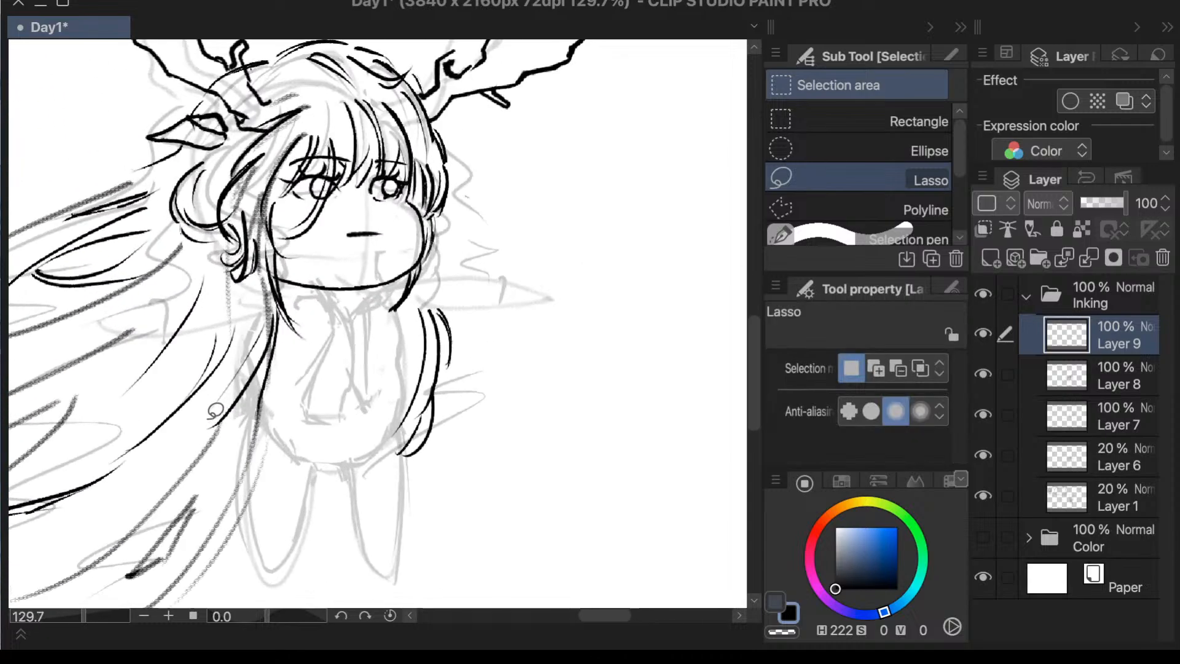
- Ink the short neck and curved shoulder line below the chin on the smaller eye's side with the Textured pen
key("p")
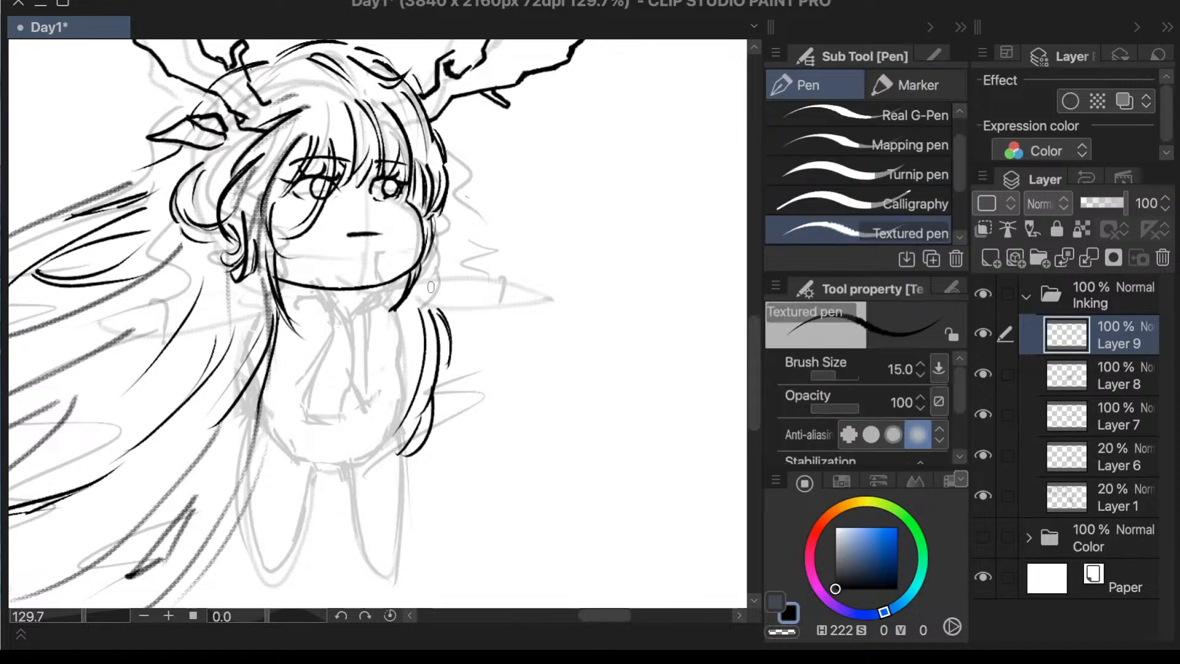
scroll(431, 287, "up", 3)
left_click_drag(368, 279, 392, 324)
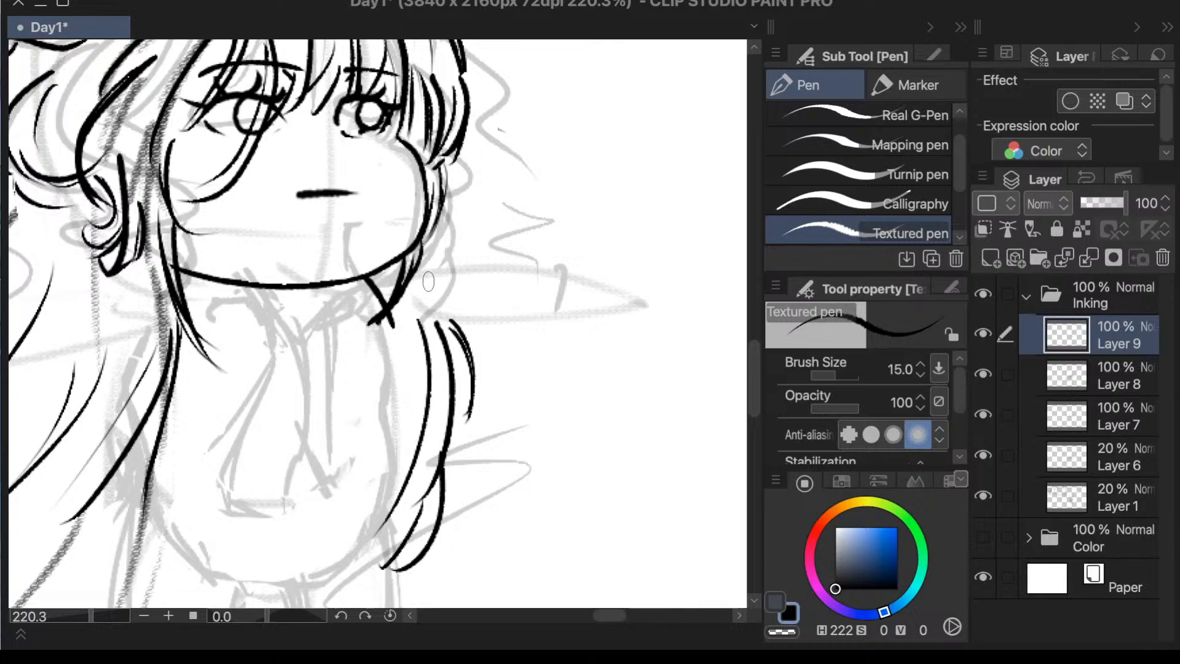
key("ctrl+z")
mouse_move(370, 311)
left_mouse_down()
mouse_move(397, 397)
mouse_move(391, 421)
mouse_move(399, 377)
mouse_move(377, 409)
left_mouse_up()
key("ctrl+z")
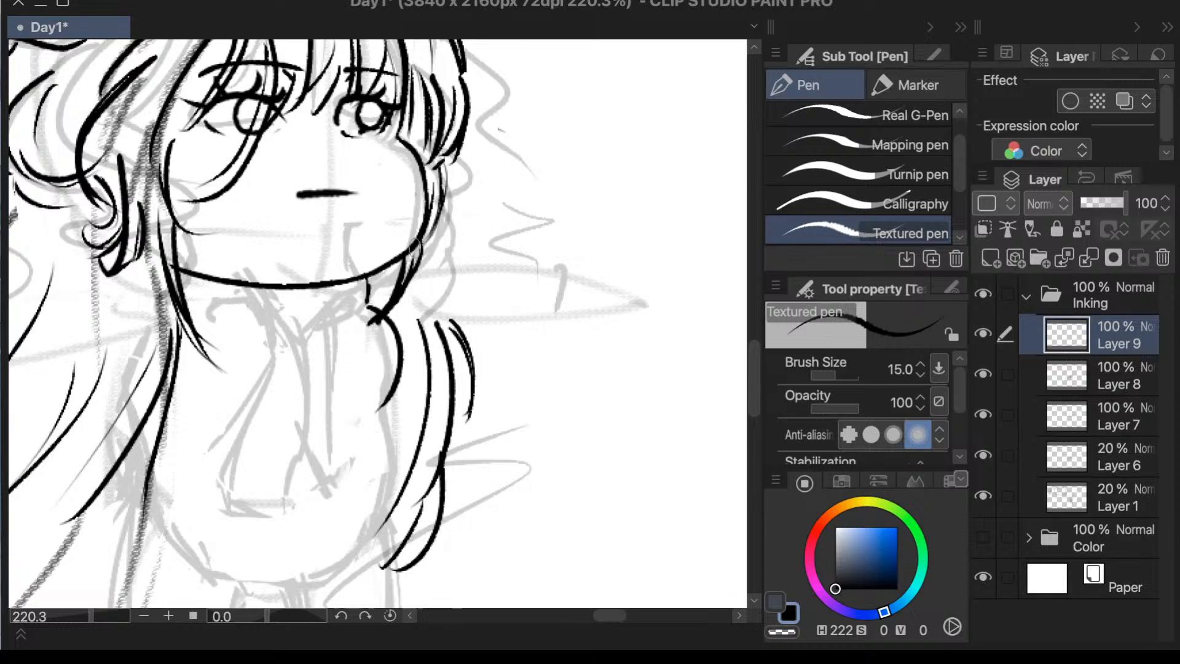
- Ink the outline of the torso along both sides, tapering to a rounded bottom between the legs
scroll(484, 358, "down", 2)
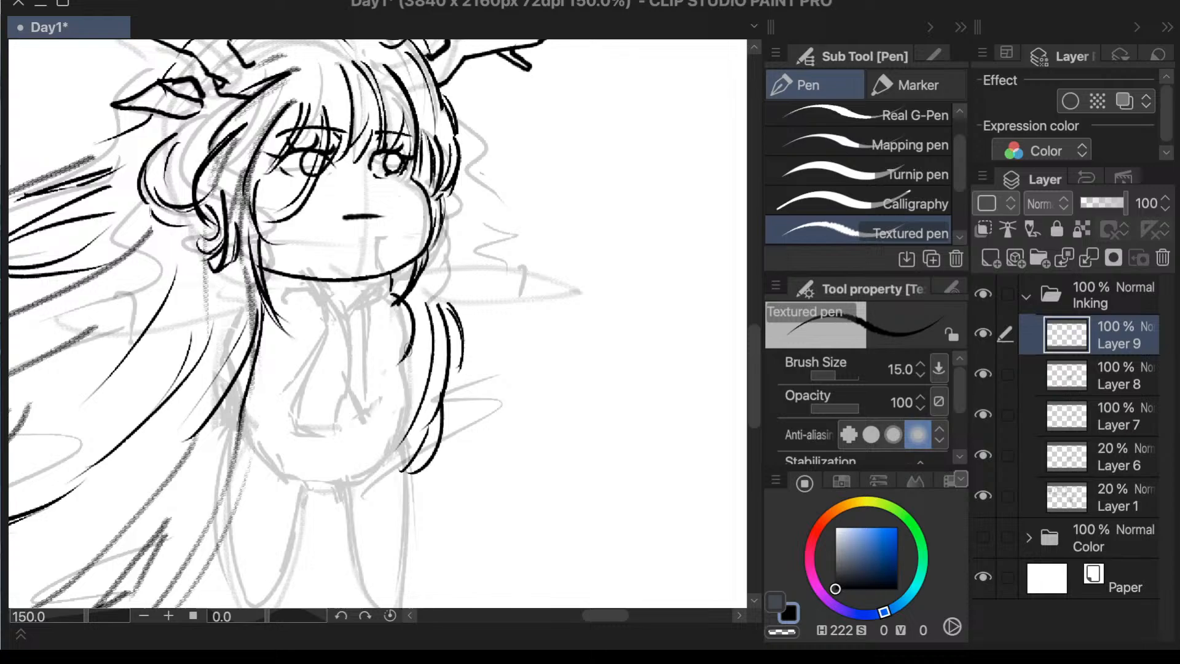
mouse_move(408, 340)
left_mouse_down()
mouse_move(407, 397)
mouse_move(380, 443)
left_mouse_up()
mouse_move(408, 391)
left_mouse_down()
mouse_move(334, 483)
mouse_move(344, 475)
mouse_move(319, 480)
mouse_move(273, 455)
mouse_move(254, 422)
left_mouse_up()
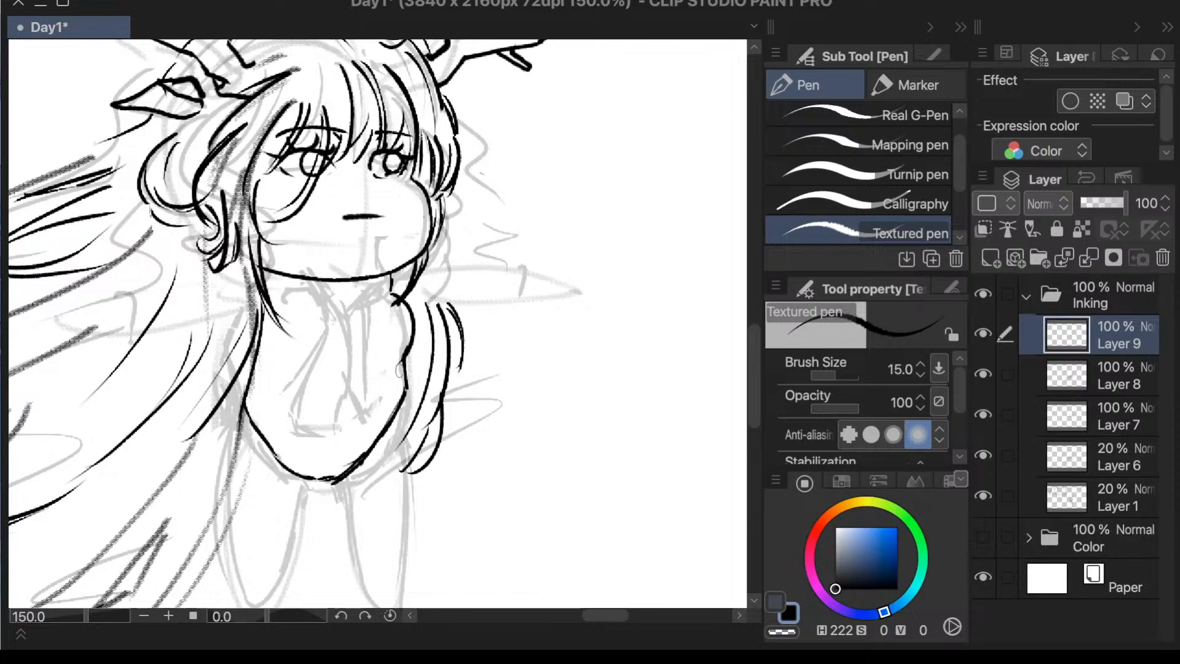
- Ink the outlines of both tapered legs below the torso, following the sketch
mouse_move(404, 405)
left_mouse_down()
mouse_move(409, 529)
mouse_move(395, 606)
left_mouse_up()
scroll(429, 381, "down", 2)
scroll(386, 479, "up", 2)
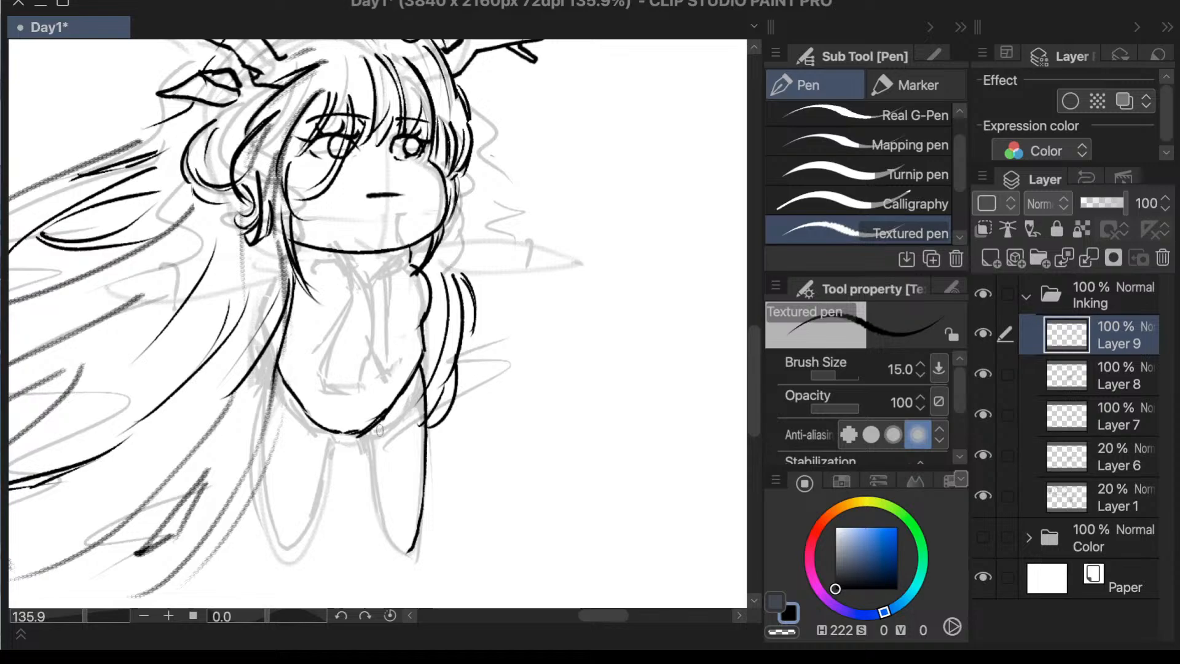
mouse_move(371, 454)
left_mouse_down()
mouse_move(382, 513)
mouse_move(412, 549)
left_mouse_up()
left_click_drag(324, 429, 292, 553)
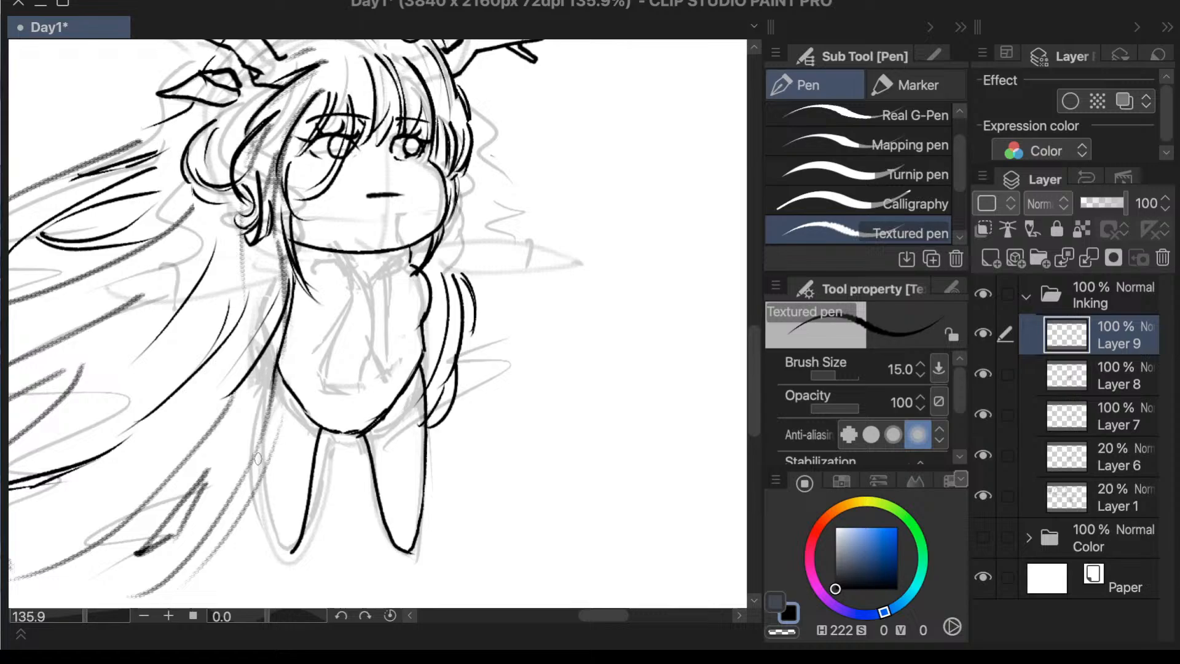
mouse_move(258, 459)
left_mouse_down()
mouse_move(272, 548)
mouse_move(292, 548)
left_mouse_up()
key("e")
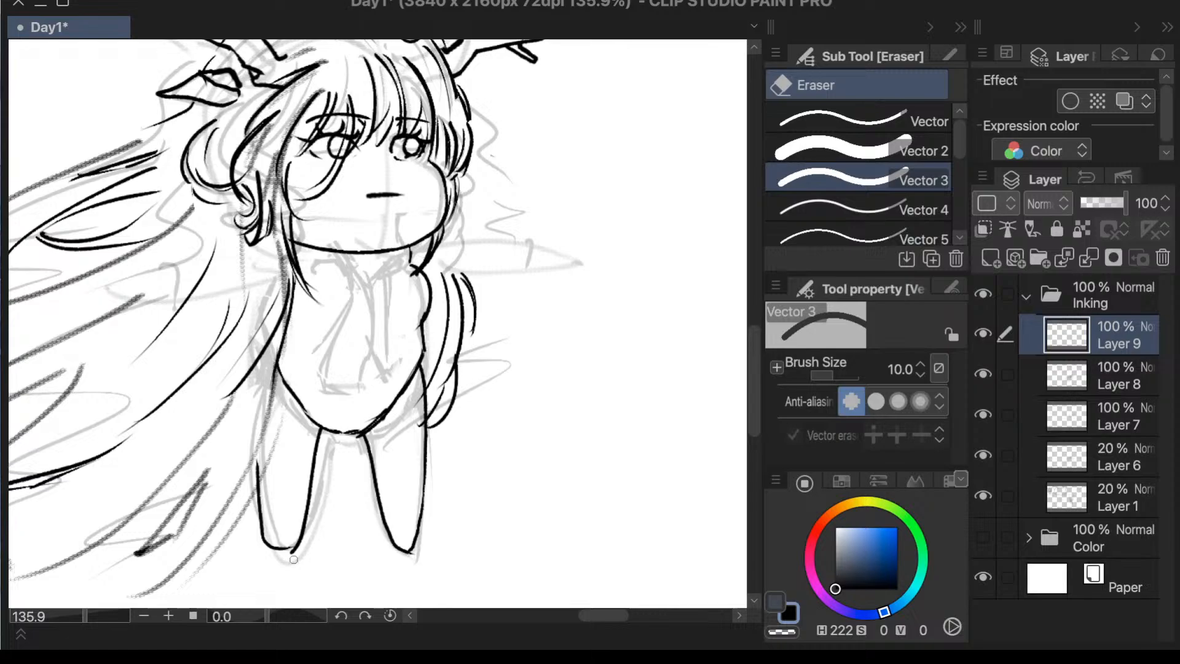
scroll(448, 448, "down", 3)
scroll(659, 277, "up", 2)
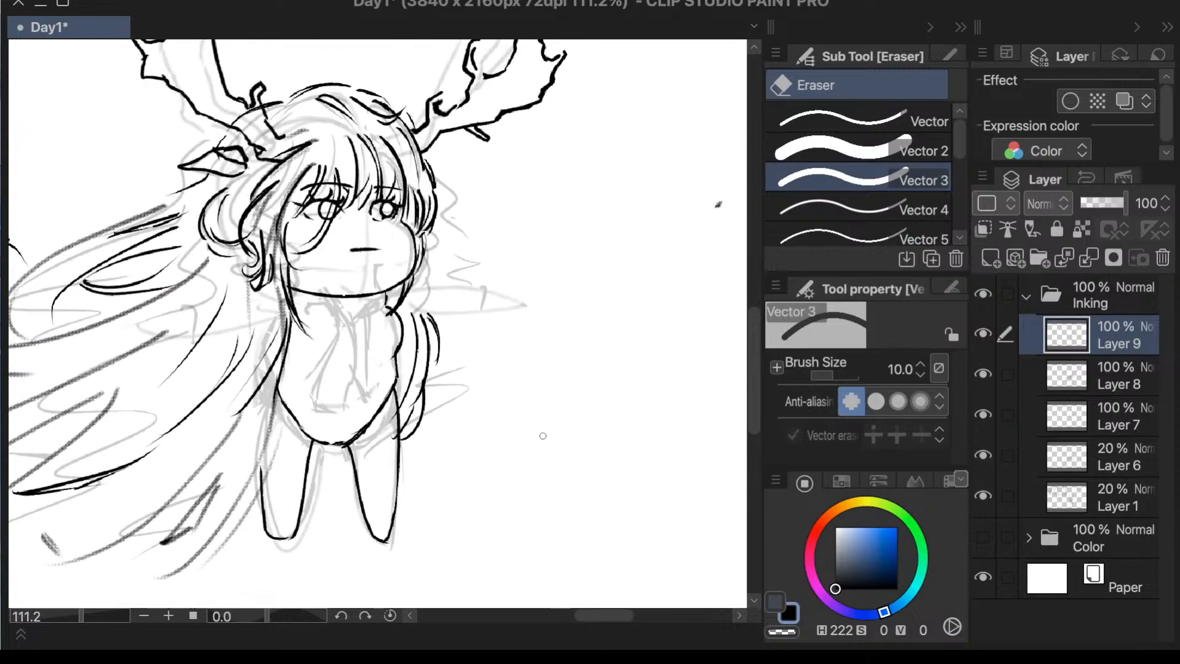
- Add a small fold mark on the chest near the shoulder and flip the canvas view horizontally
key("p")
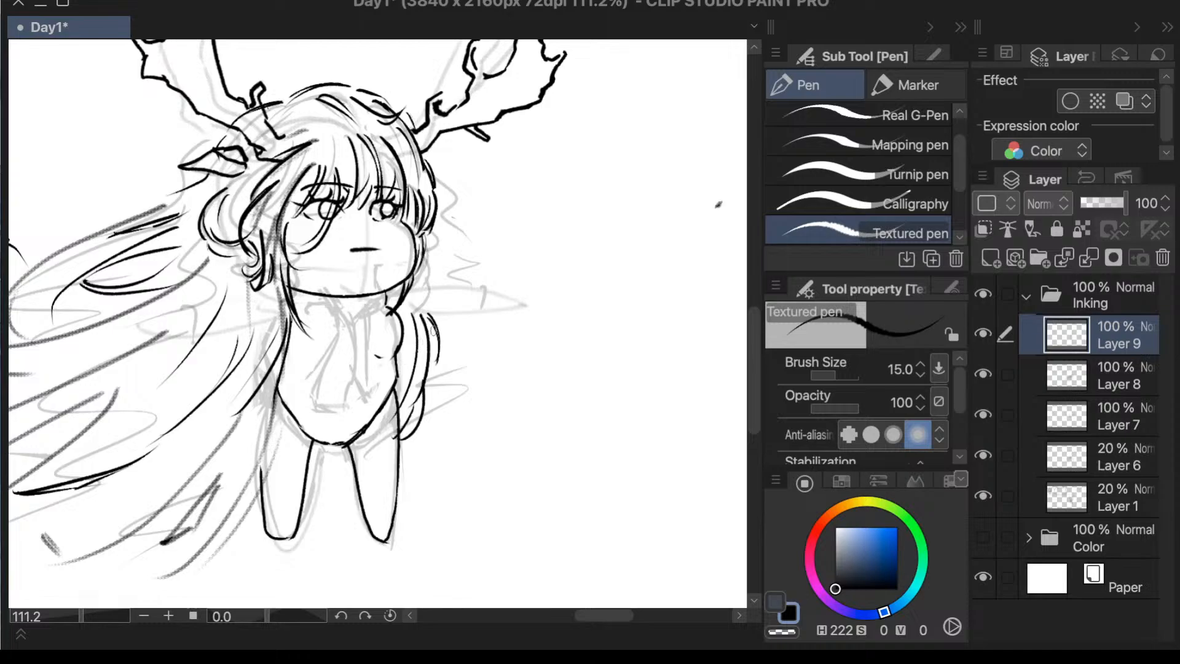
key("h")
scroll(496, 281, "down", 3)
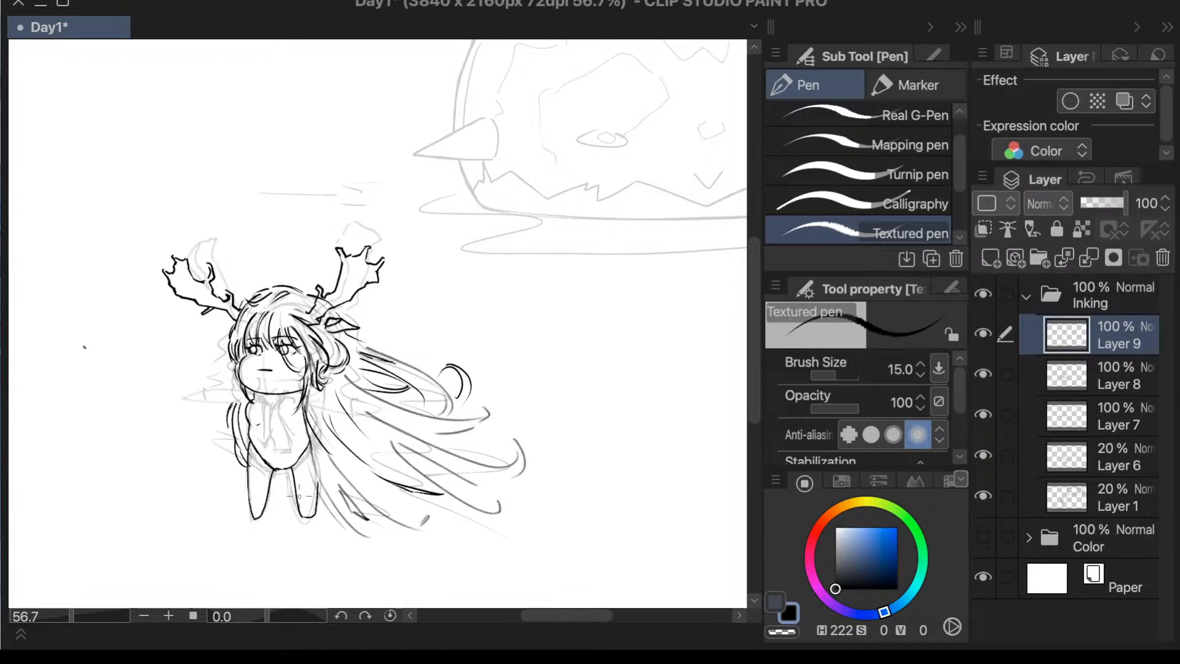
scroll(301, 496, "up", 3)
scroll(319, 424, "up", 2)
scroll(236, 358, "up", 2)
key("e")
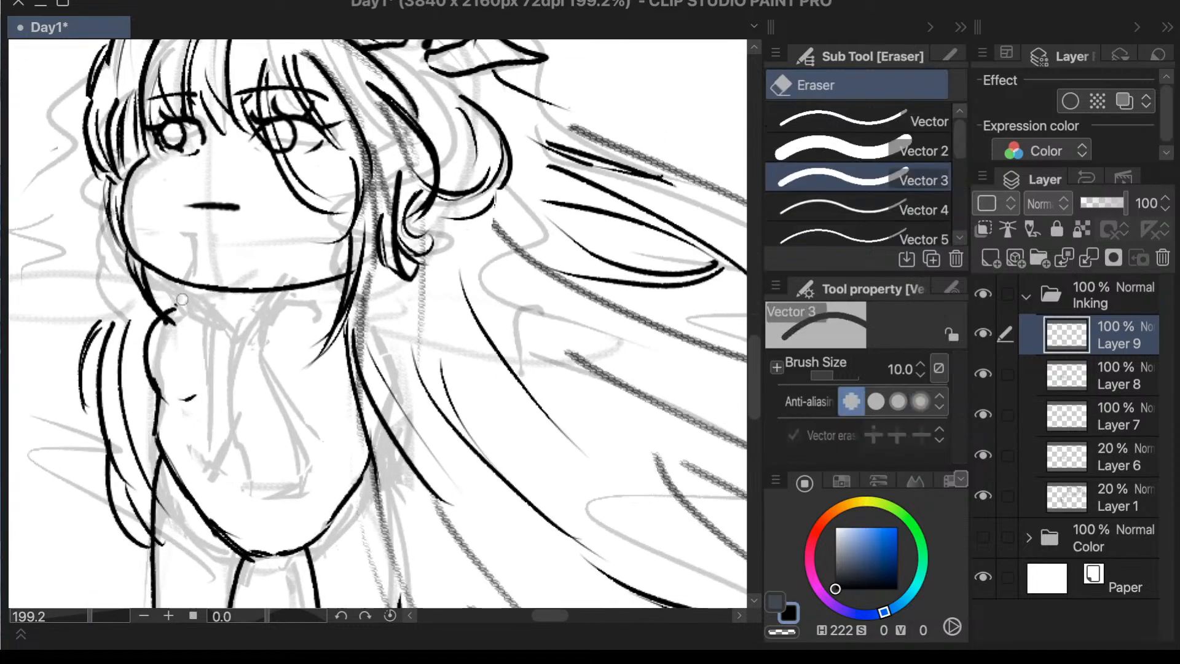
key("p")
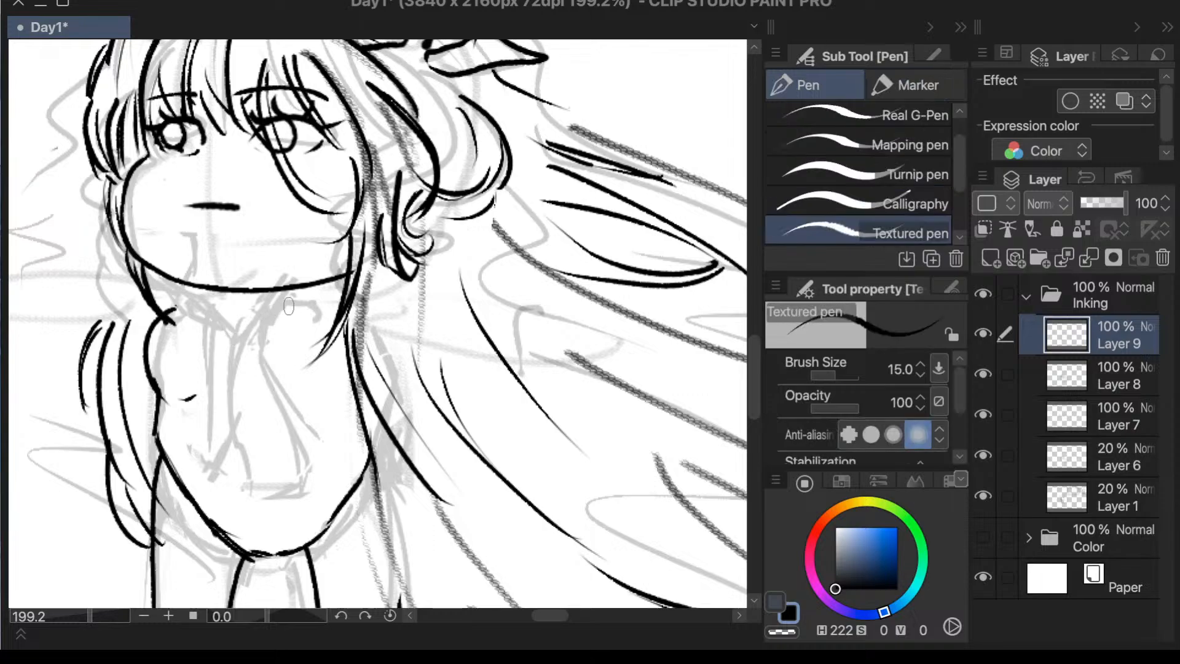
- Ink the curved line on the larger eye's side of the chest and a V-shaped neckline beneath the chin
mouse_move(298, 304)
left_mouse_down()
mouse_move(253, 361)
mouse_move(271, 397)
left_mouse_up()
key("ctrl+z")
mouse_move(297, 304)
left_mouse_down()
mouse_move(258, 356)
mouse_move(305, 457)
left_mouse_up()
key("ctrl+z")
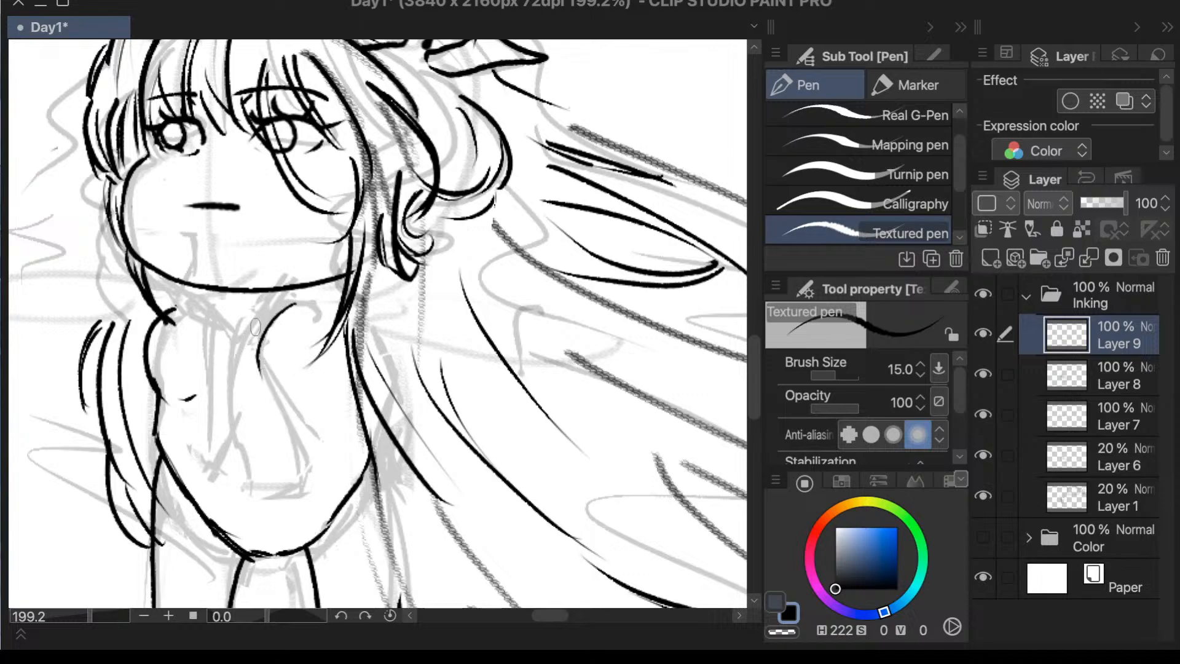
mouse_move(198, 303)
left_mouse_down()
mouse_move(227, 336)
mouse_move(293, 307)
left_mouse_up()
key("ctrl+z")
left_click_drag(235, 342, 294, 304)
scroll(359, 274, "down", 5)
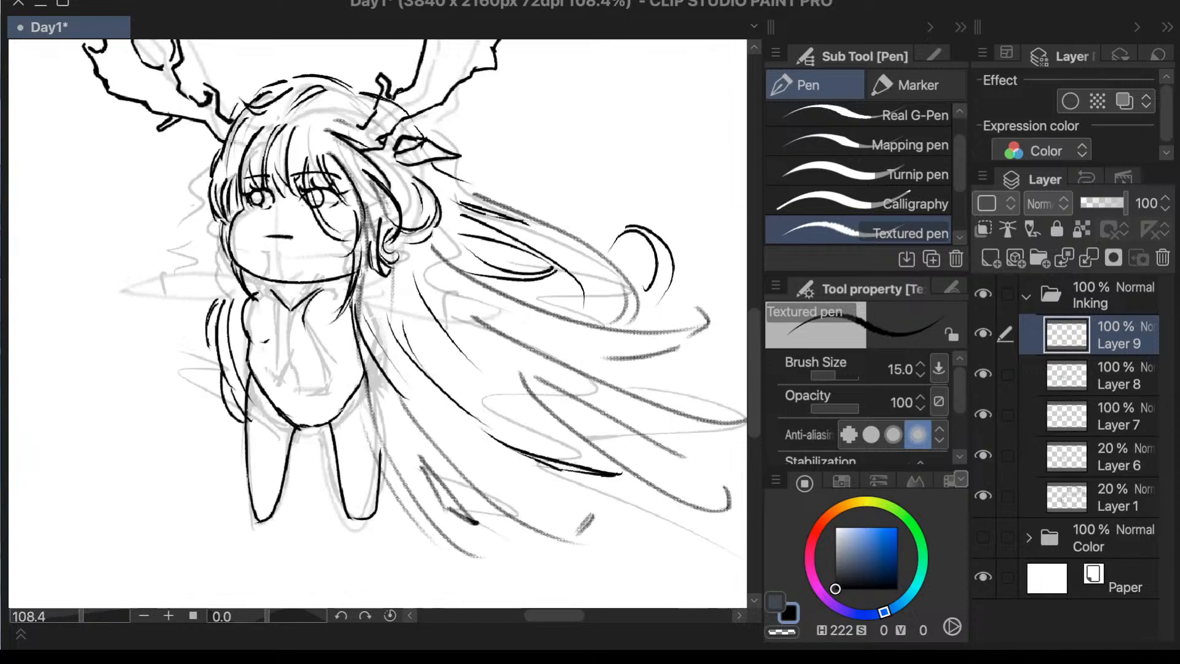
- Draw a second line alongside the V-shaped neckline to give the collar an edge, redoing the stroke until it fits
scroll(415, 278, "down", 1)
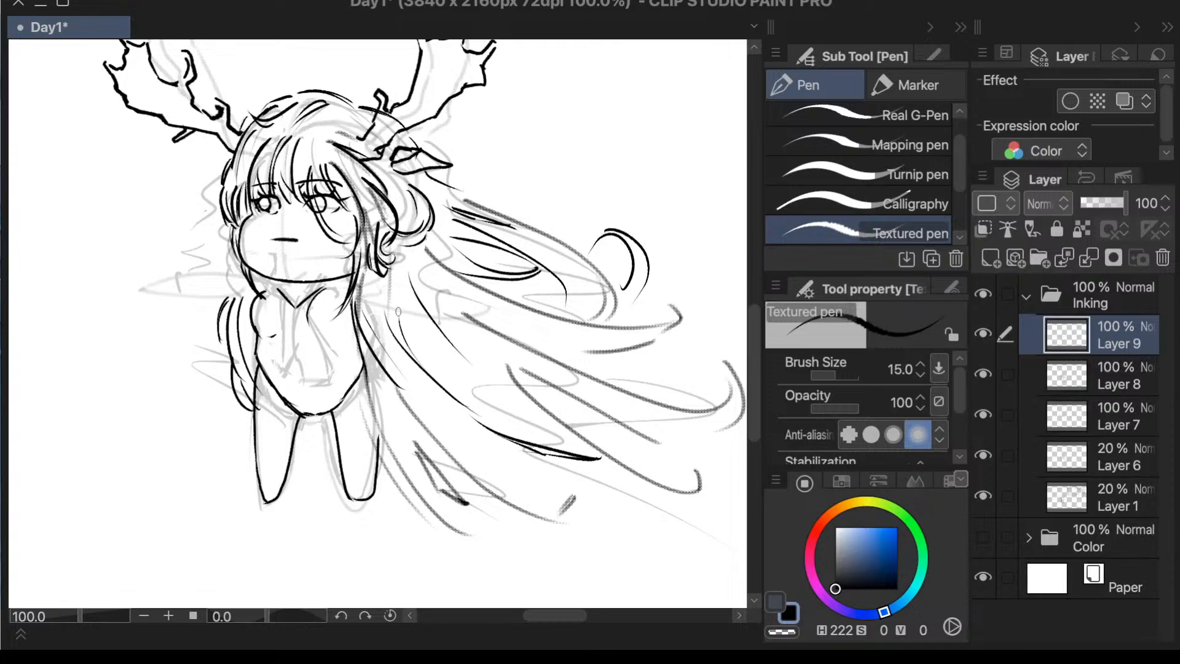
scroll(396, 313, "up", 5)
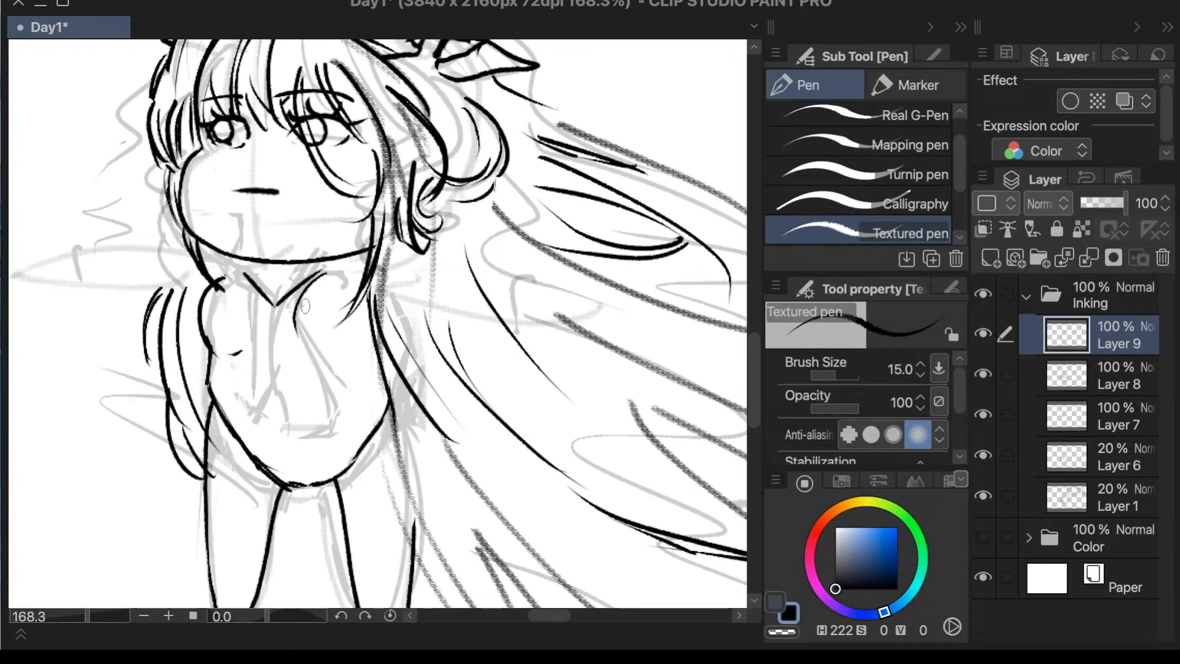
left_click_drag(238, 275, 264, 307)
key("super+z")
key("super+z")
left_click_drag(234, 268, 265, 310)
key("super+z")
left_click_drag(227, 259, 260, 301)
key("super+z")
left_click_drag(225, 257, 265, 311)
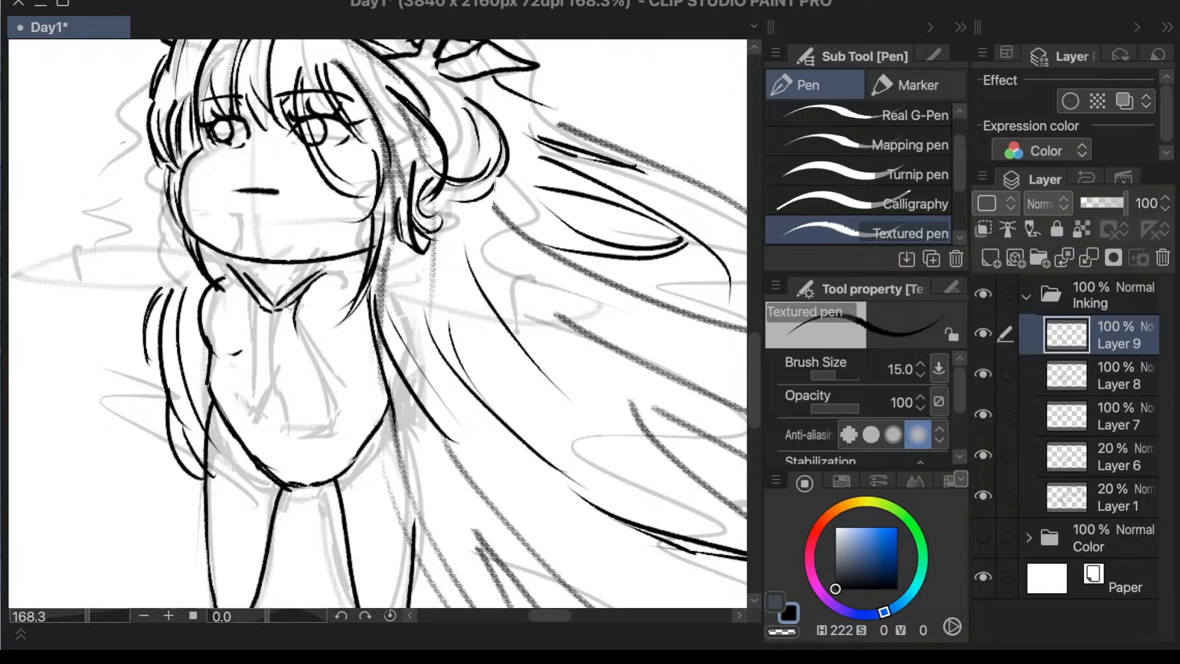
- Make Layer 8 active, lasso the long flowing hair and start a scale/rotate transformation
scroll(308, 291, "down", 5)
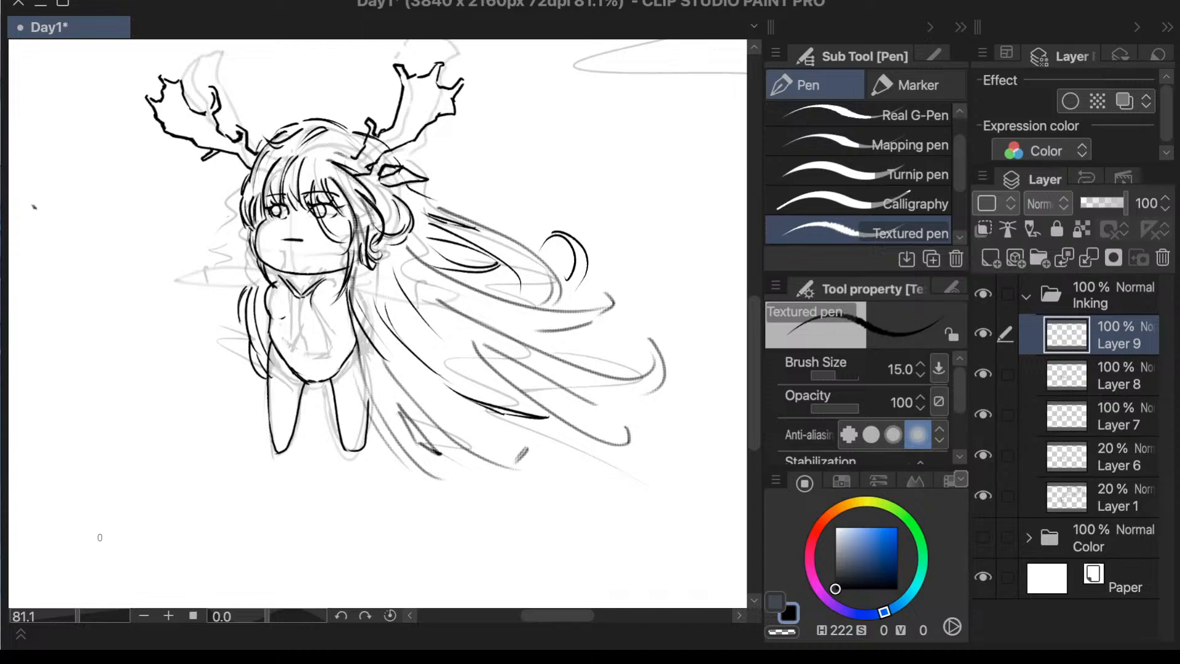
left_click(1103, 377)
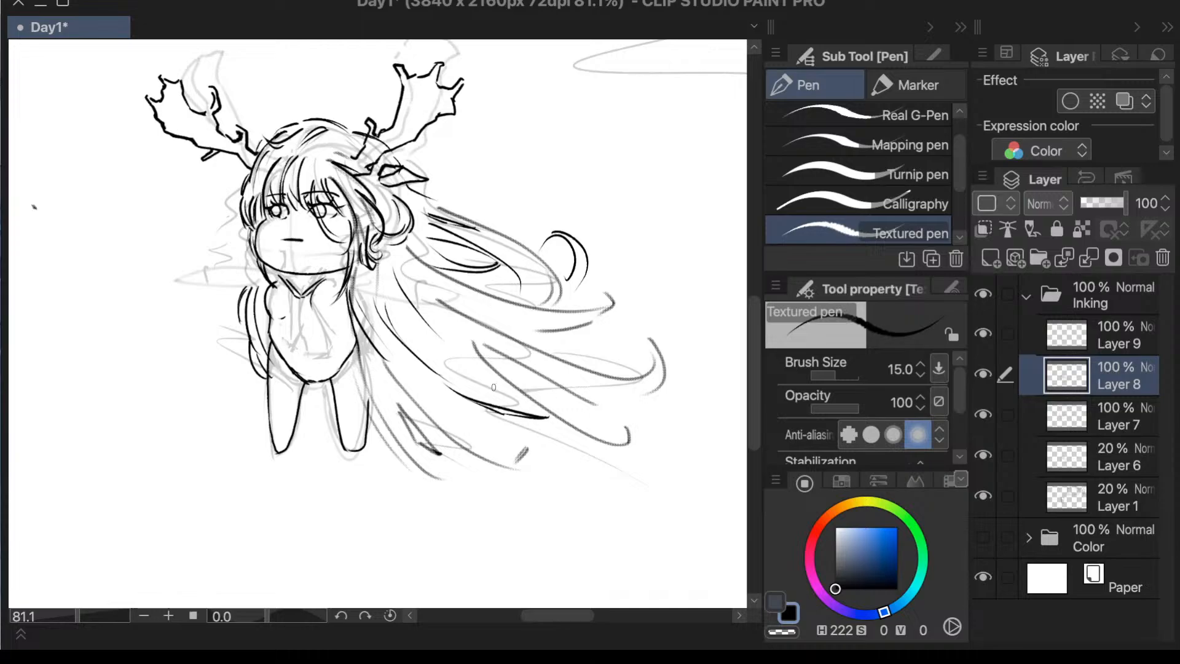
key("m")
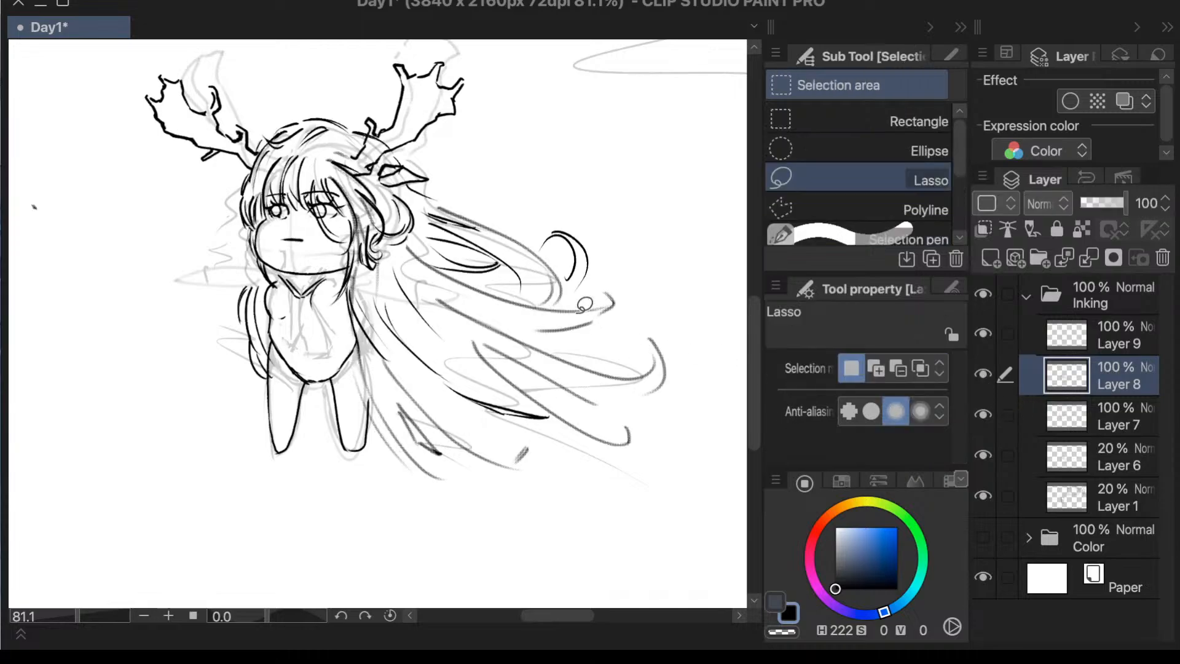
mouse_move(450, 193)
left_mouse_down()
mouse_move(424, 207)
mouse_move(387, 267)
mouse_move(371, 272)
mouse_move(369, 261)
mouse_move(355, 277)
mouse_move(330, 375)
mouse_move(755, 328)
mouse_move(580, 110)
mouse_move(457, 139)
left_mouse_up()
key("ctrl+t")
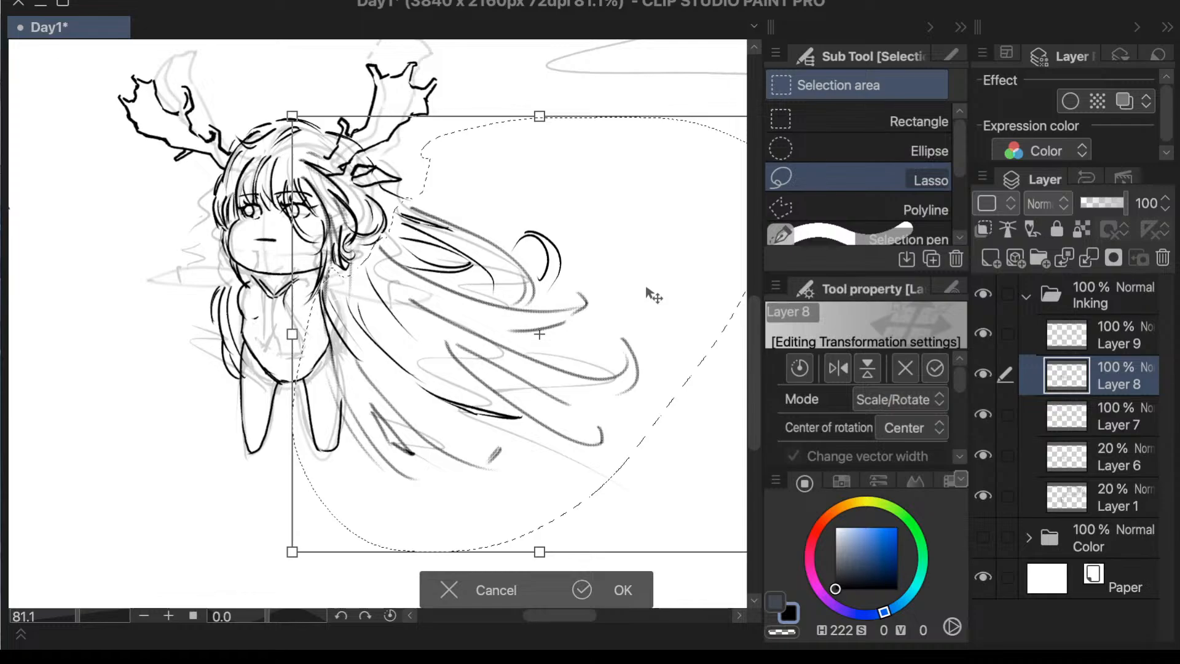
- Rotate the flowing hair upward away from the legs, reposition it behind the head, apply the transformation and deselect
scroll(642, 317, "down", 3)
scroll(651, 307, "up", 3)
left_click_drag(605, 93, 530, 55)
mouse_move(529, 266)
left_mouse_down()
mouse_move(567, 232)
mouse_move(532, 250)
left_mouse_up()
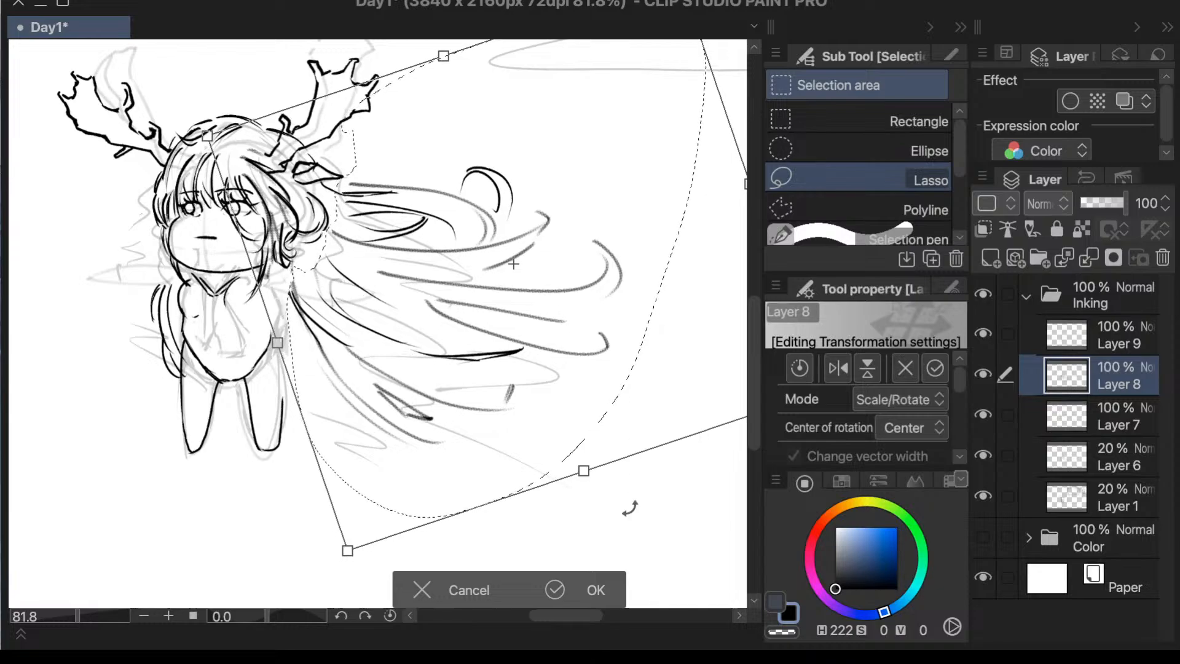
left_click(608, 585)
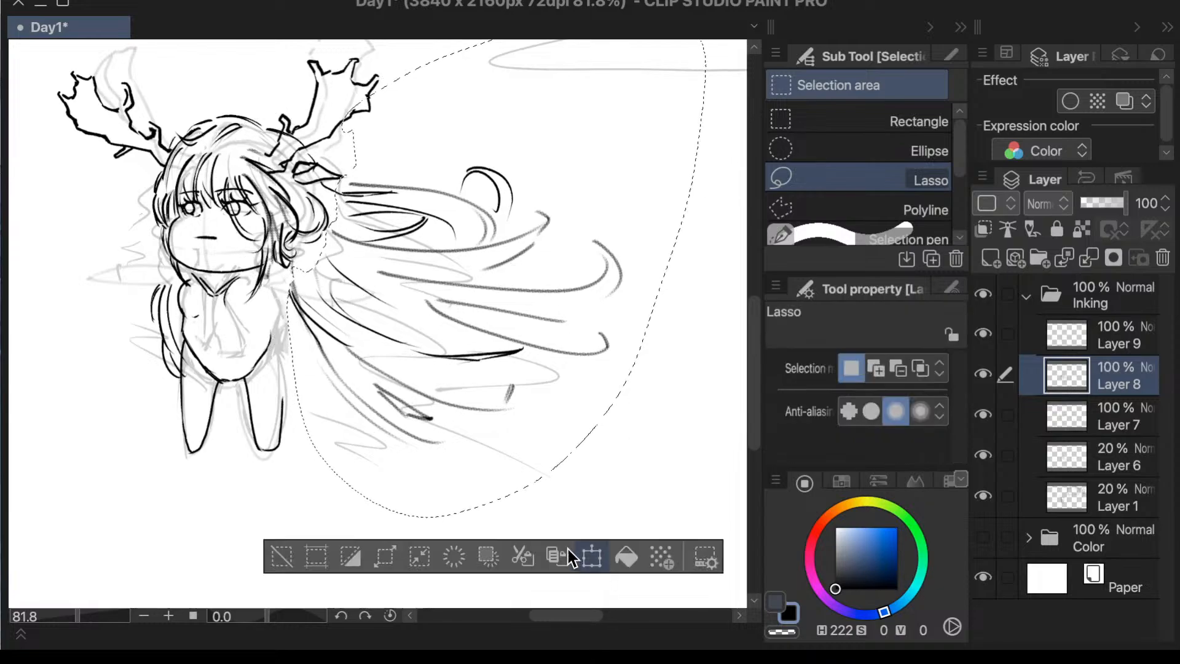
left_click(287, 558)
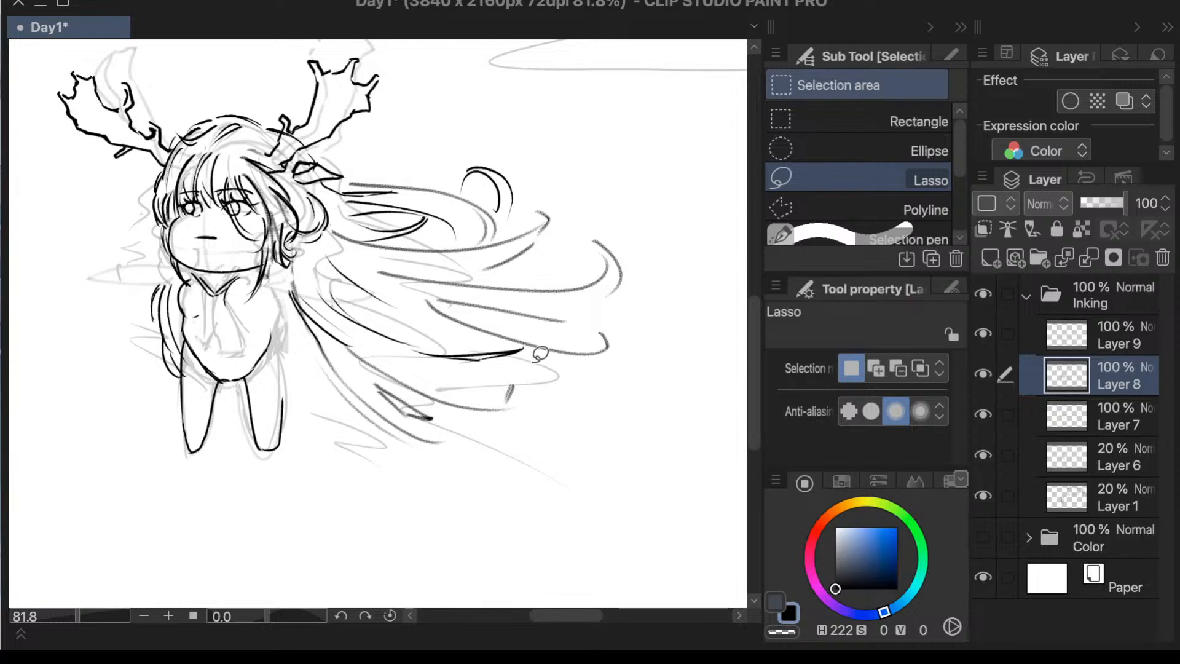
- Return to the Textured pen and hide the Layer 6 sketch
key("p")
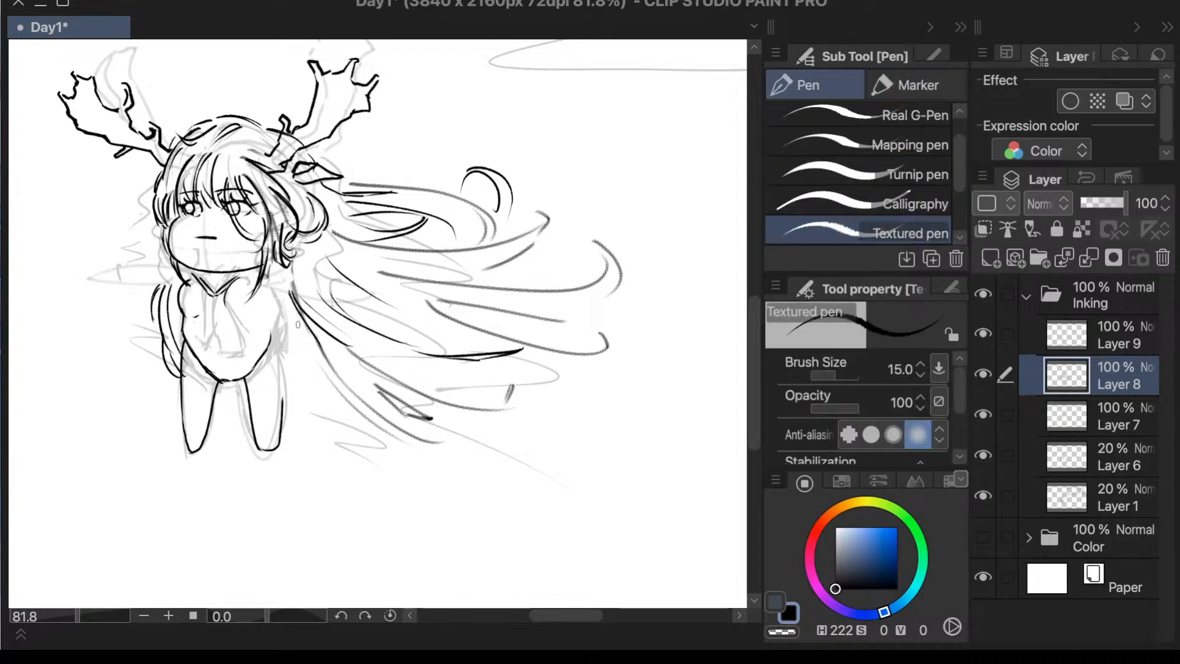
scroll(359, 277, "up", 3)
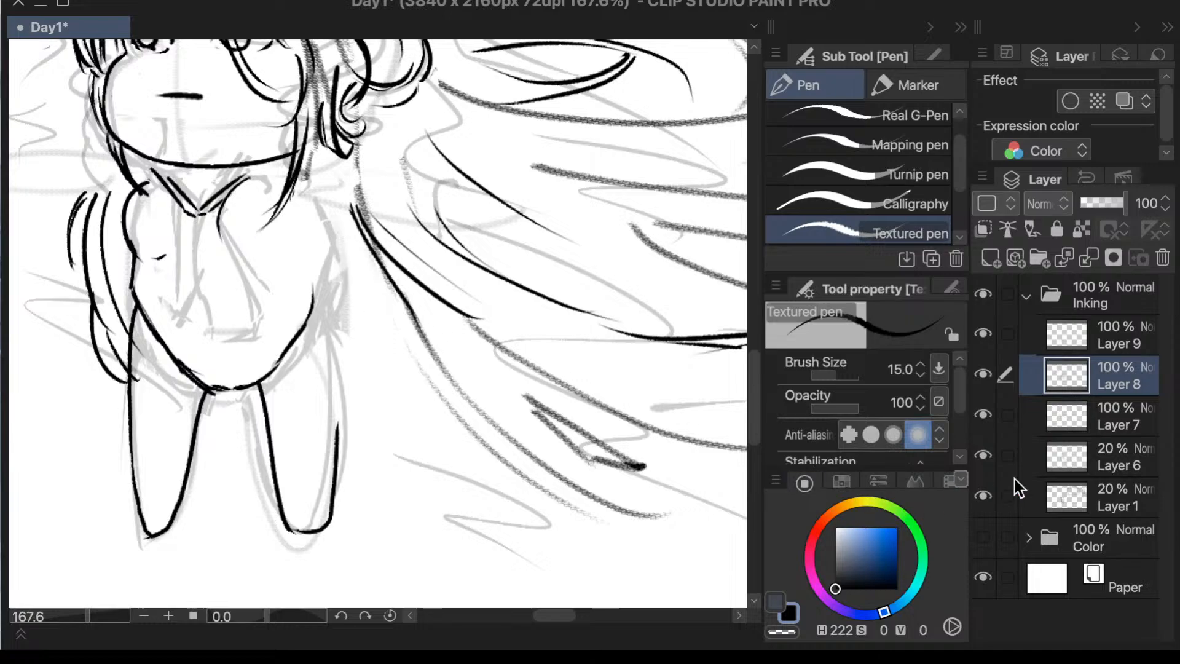
left_click(985, 457)
left_click(989, 463)
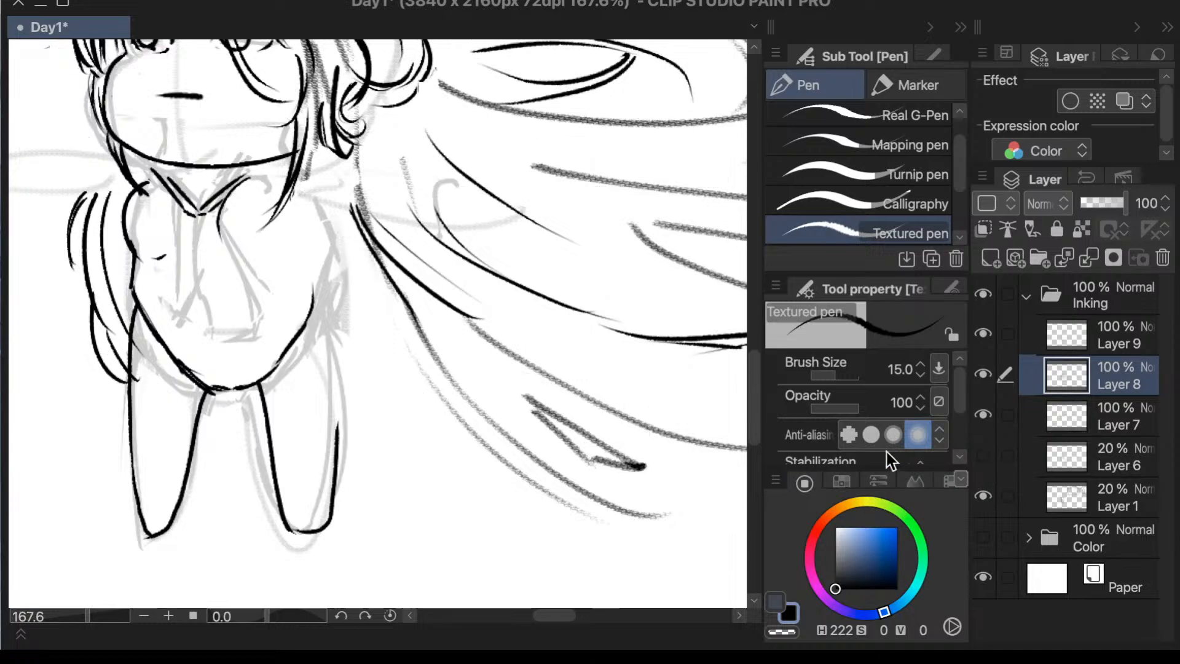
scroll(443, 244, "down", 3)
scroll(549, 140, "up", 2)
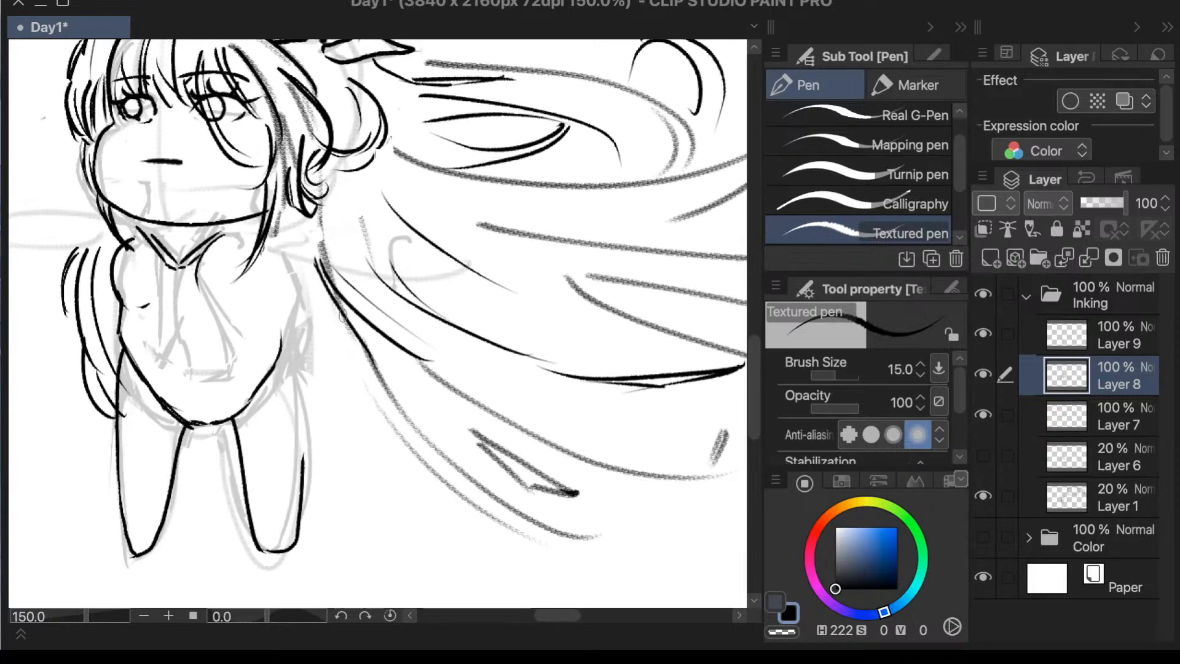
- Ink over the lower flowing hair strand and draw a pointed, notched strand starting behind the neck
left_click_drag(342, 315, 515, 508)
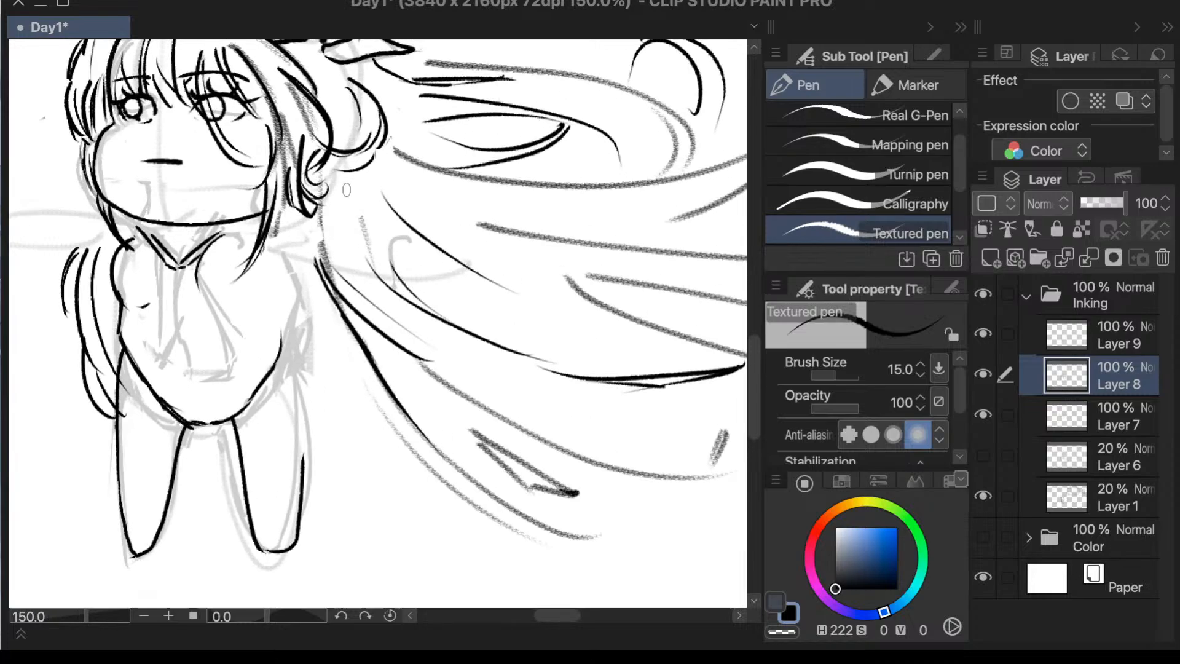
left_click_drag(346, 189, 371, 263)
left_click_drag(352, 184, 390, 247)
key("super+z")
left_click_drag(347, 181, 391, 267)
key("super+z")
mouse_move(346, 187)
left_mouse_down()
mouse_move(366, 239)
mouse_move(398, 253)
mouse_move(410, 302)
left_mouse_up()
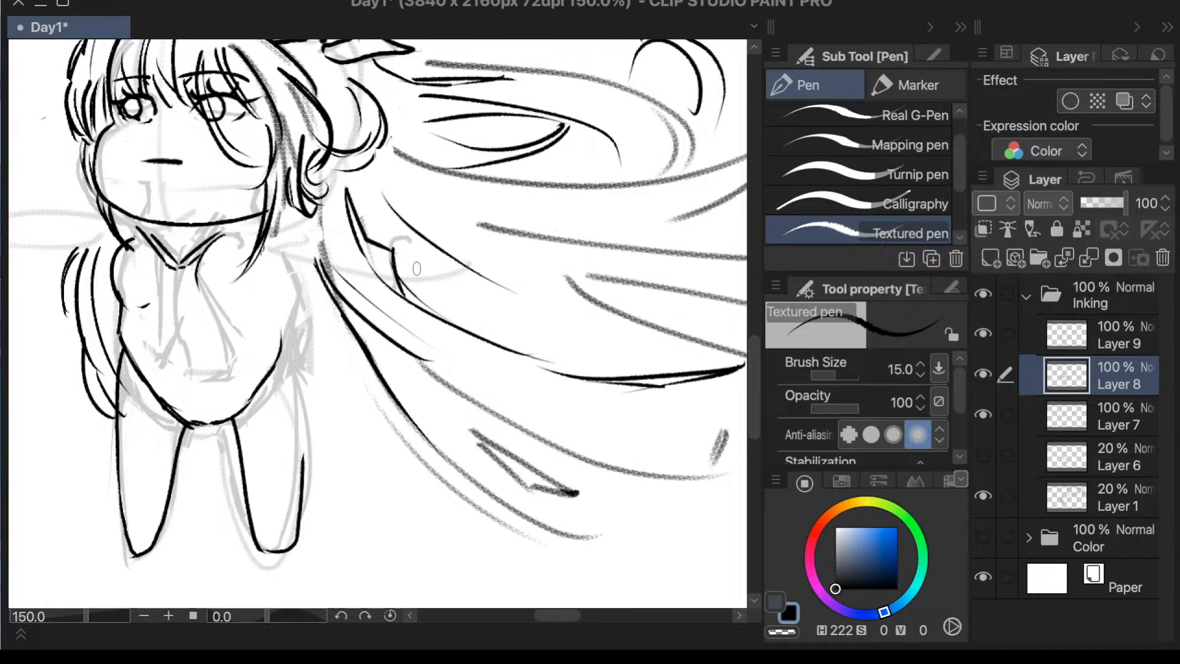
- Redraw the lower part of the notched strand so it runs into the long hair line below
key("super+z")
left_click_drag(392, 254, 441, 313)
key("super+z")
left_click_drag(389, 246, 437, 315)
scroll(409, 165, "down", 4)
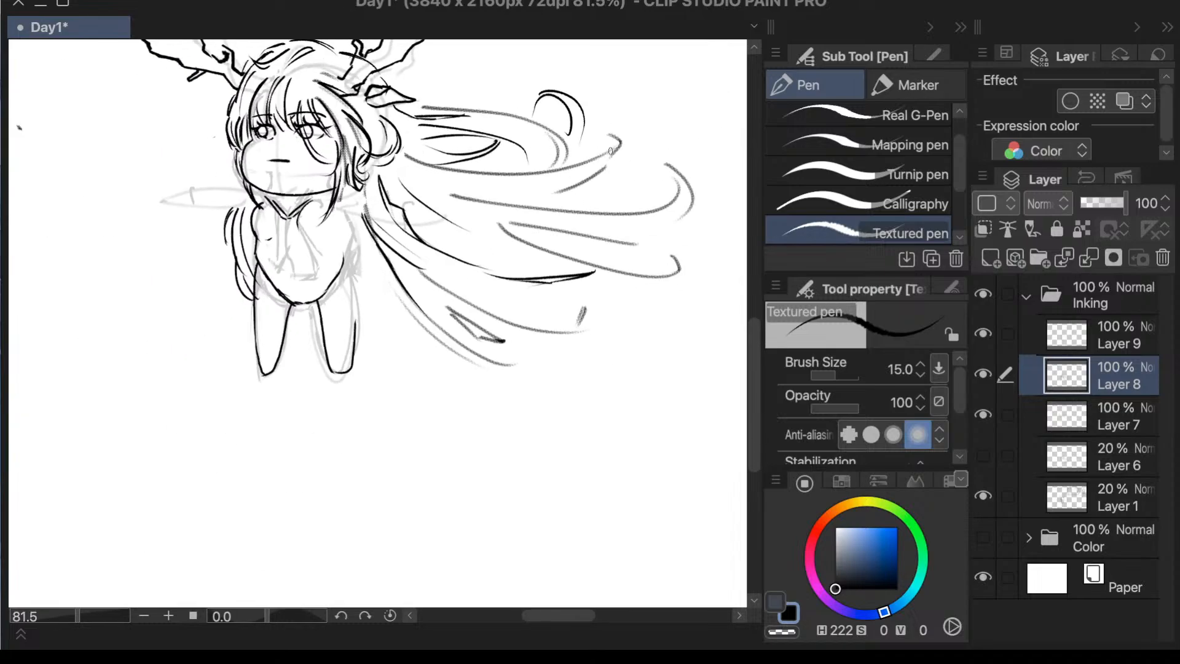
- On Layer 9, ink the hair-side edge of the torso from the waist up to the shoulder
scroll(605, 148, "up", 3)
scroll(190, 178, "down", 2)
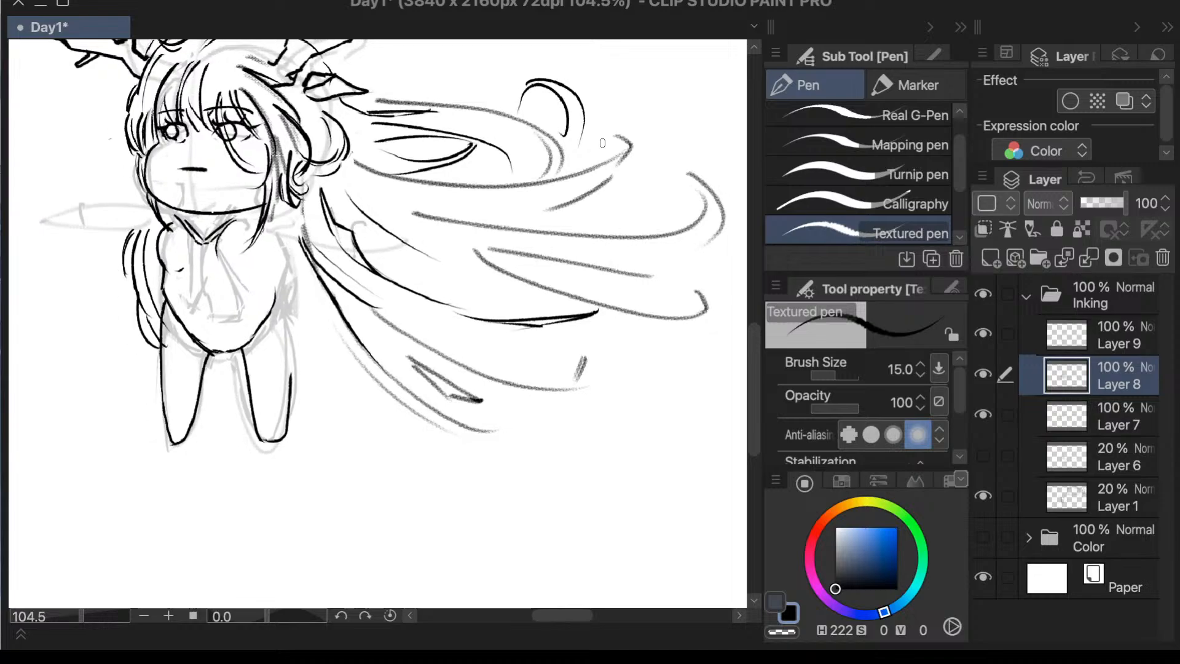
scroll(190, 178, "up", 2)
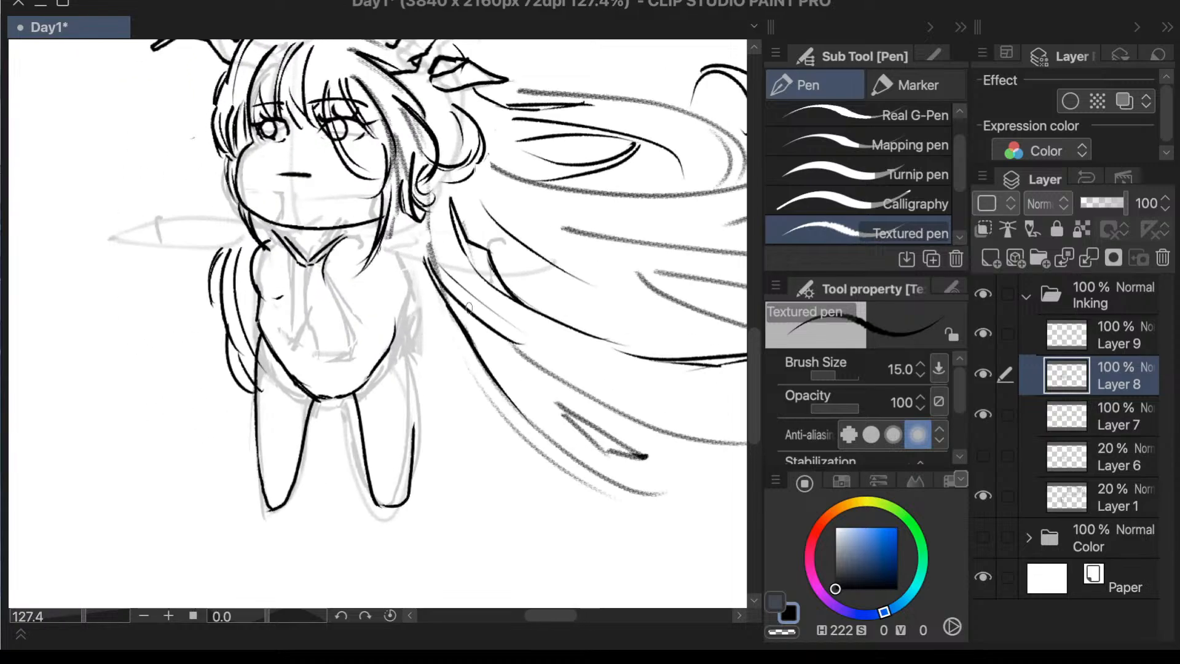
left_click(1048, 337)
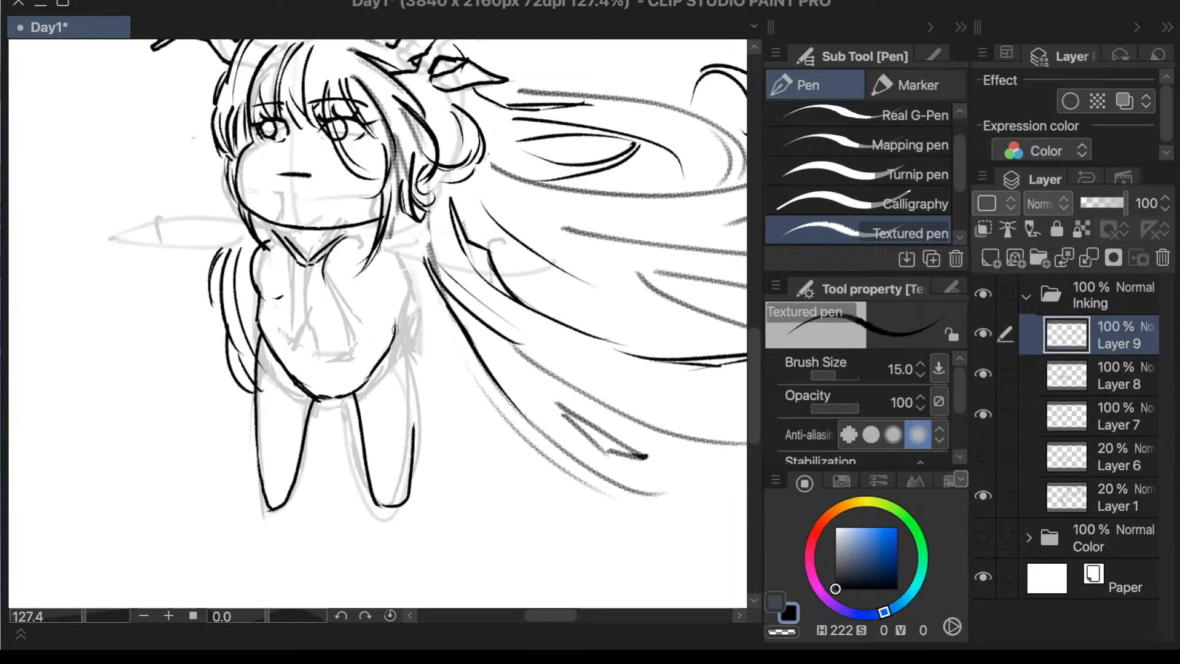
left_click_drag(398, 322, 404, 306)
left_click_drag(395, 327, 392, 244)
left_click_drag(356, 235, 388, 225)
key("ctrl+z")
- Flip the canvas view horizontally and examine the whole character's proportions
scroll(478, 220, "down", 1)
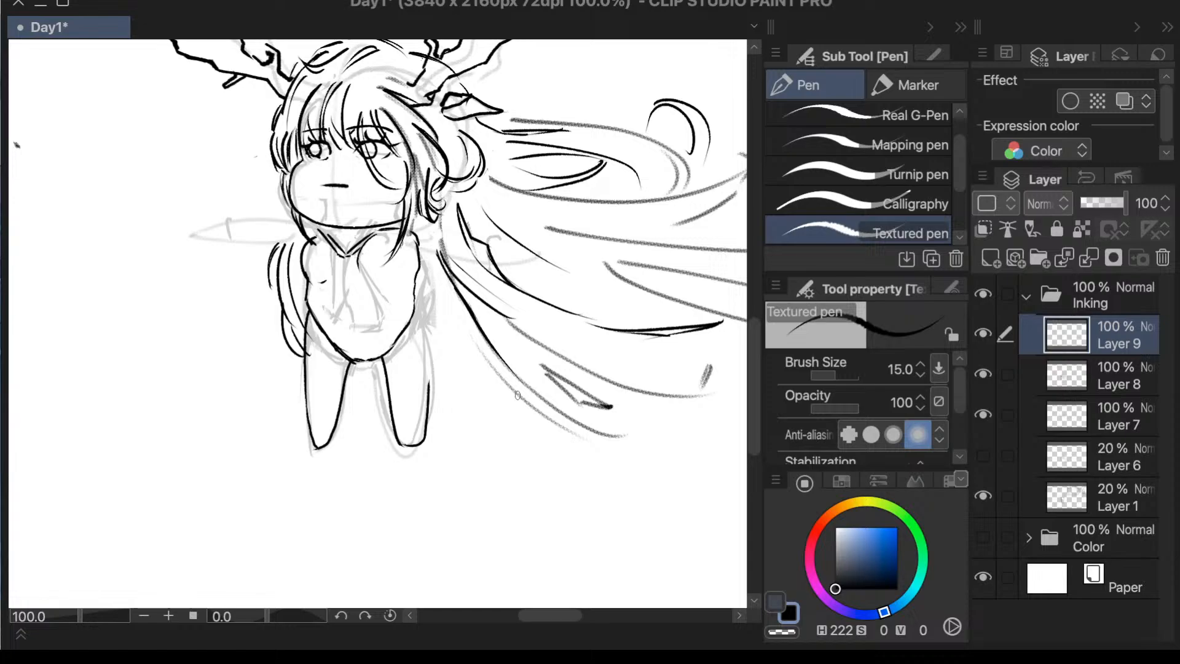
key("h")
left_click_drag(285, 143, 541, 398)
scroll(559, 350, "down", 3)
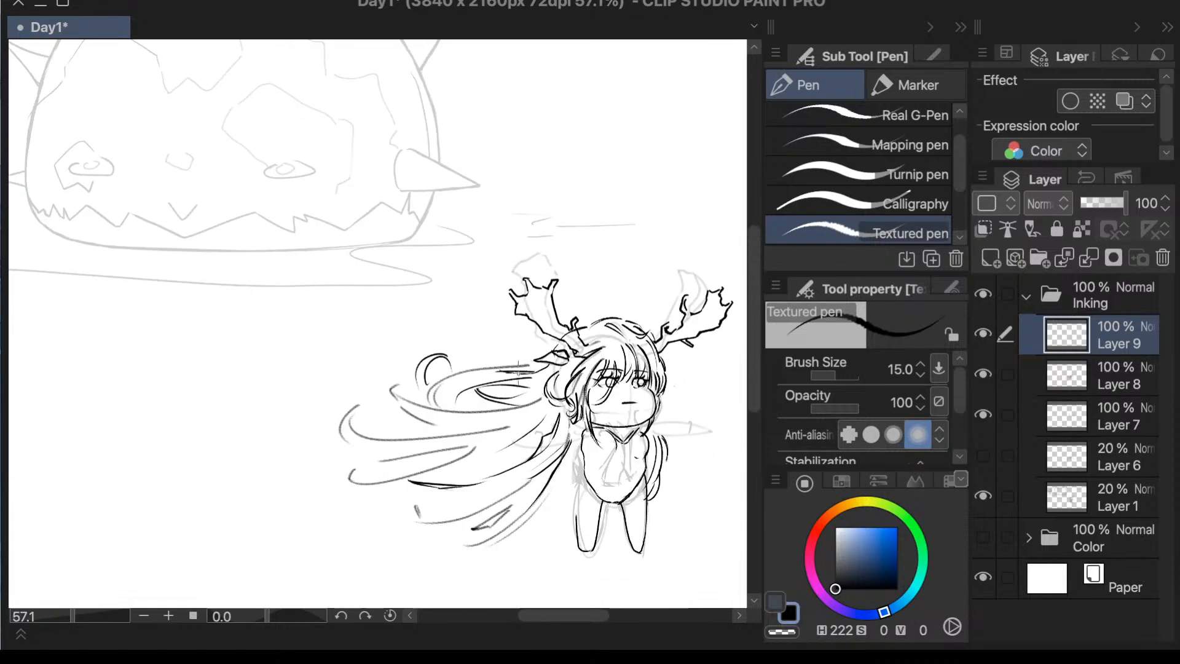
scroll(673, 535, "up", 3)
scroll(675, 507, "up", 2)
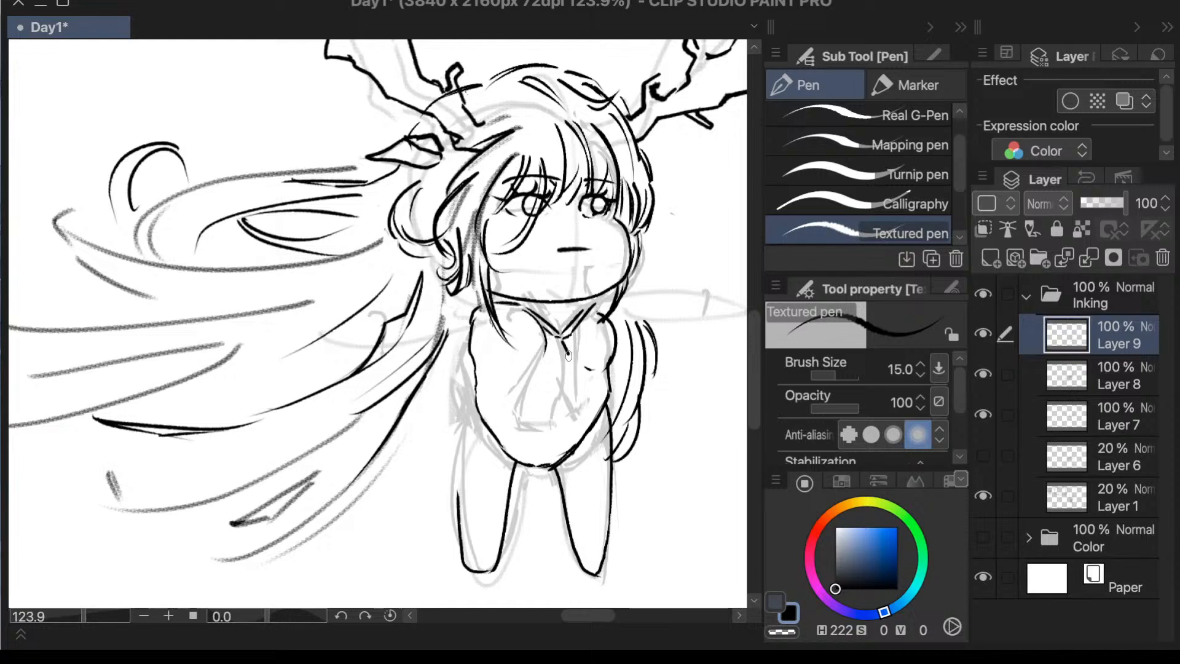
- Ink two short hanging tie tails below the V of the collar on Layer 9
left_click_drag(569, 356, 550, 410)
left_click_drag(551, 340, 536, 397)
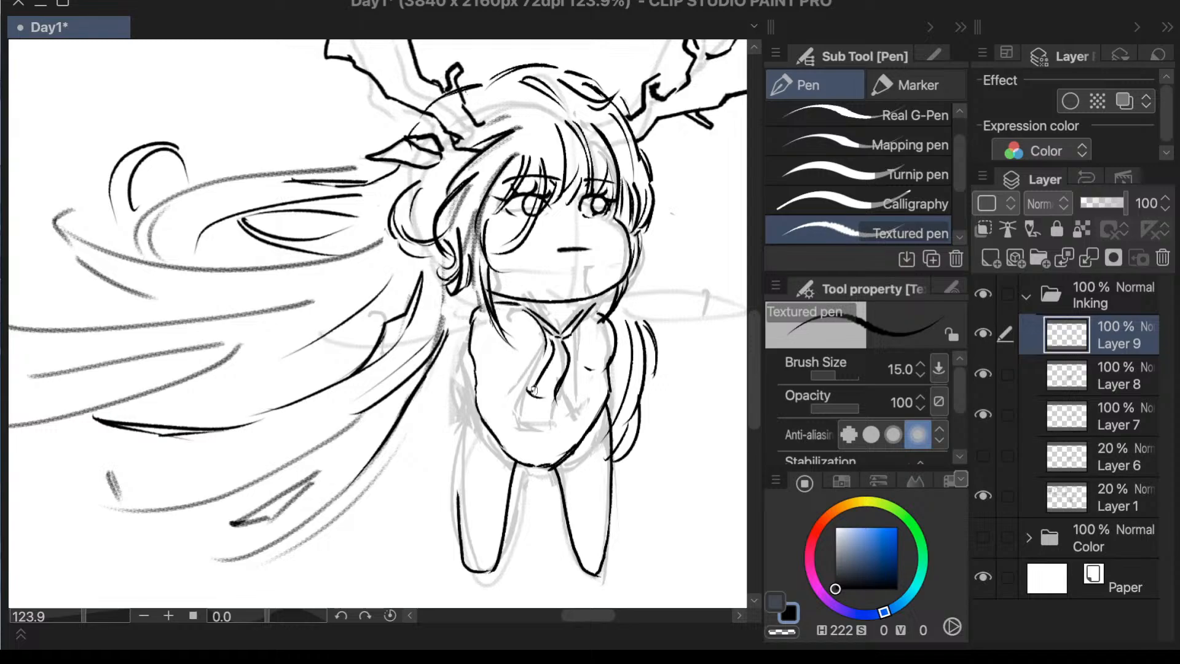
left_click_drag(528, 389, 553, 398)
left_click_drag(568, 335, 568, 413)
key("ctrl+z")
key("ctrl+z")
key("ctrl+z")
left_click_drag(577, 332, 570, 402)
scroll(662, 276, "down", 2)
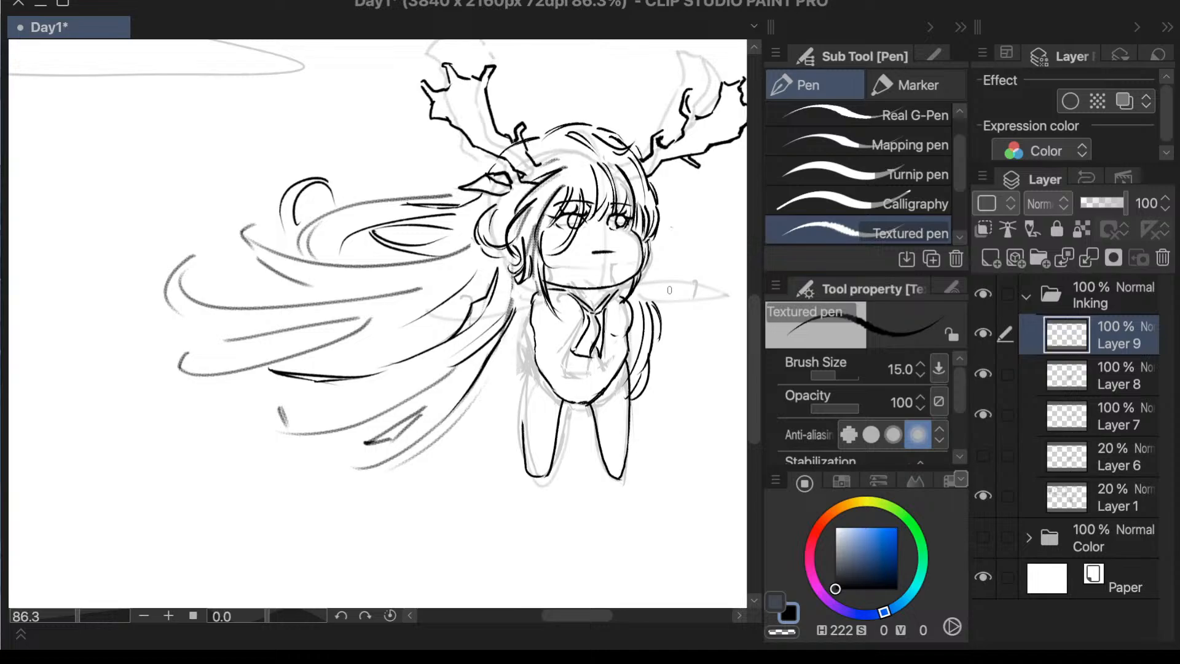
- Ink the rounded underside of the hair-side sleeve and erase the torso line where it meets the sleeve
scroll(633, 331, "up", 3)
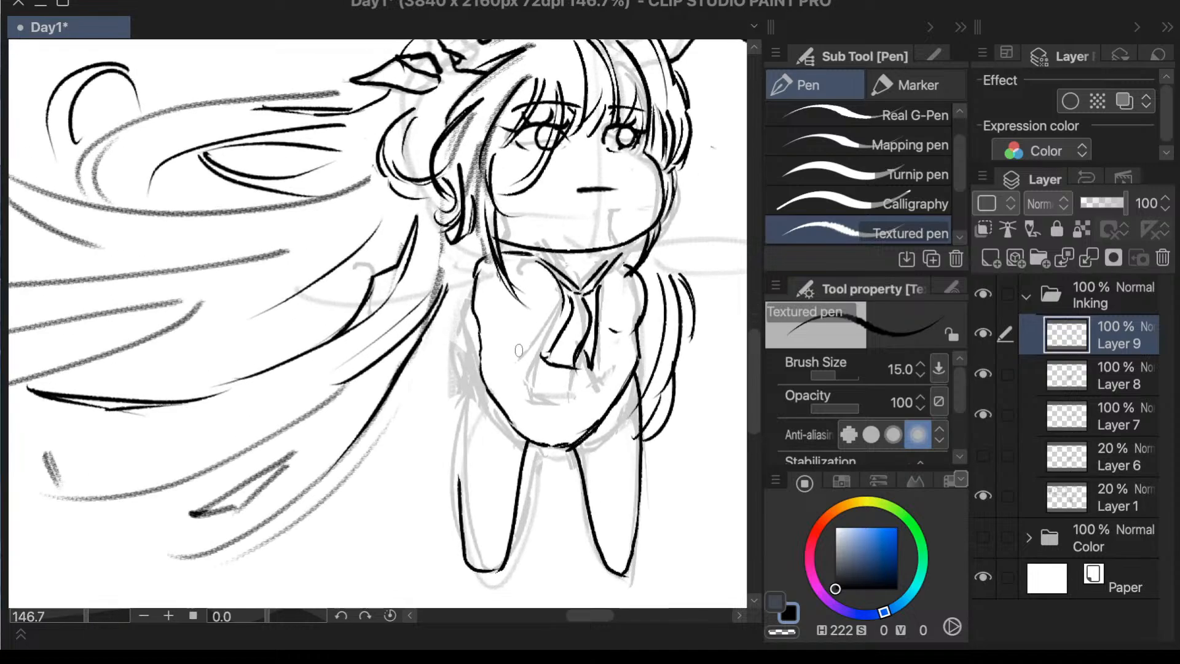
left_click_drag(499, 327, 536, 335)
left_click_drag(493, 338, 483, 367)
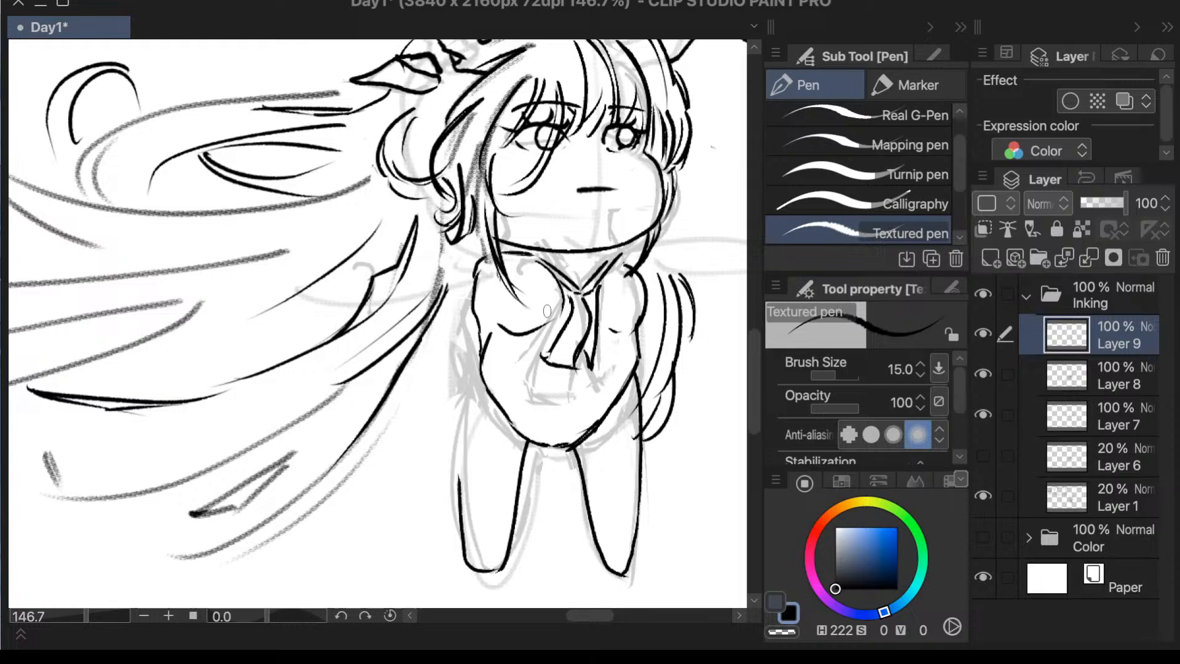
key("e")
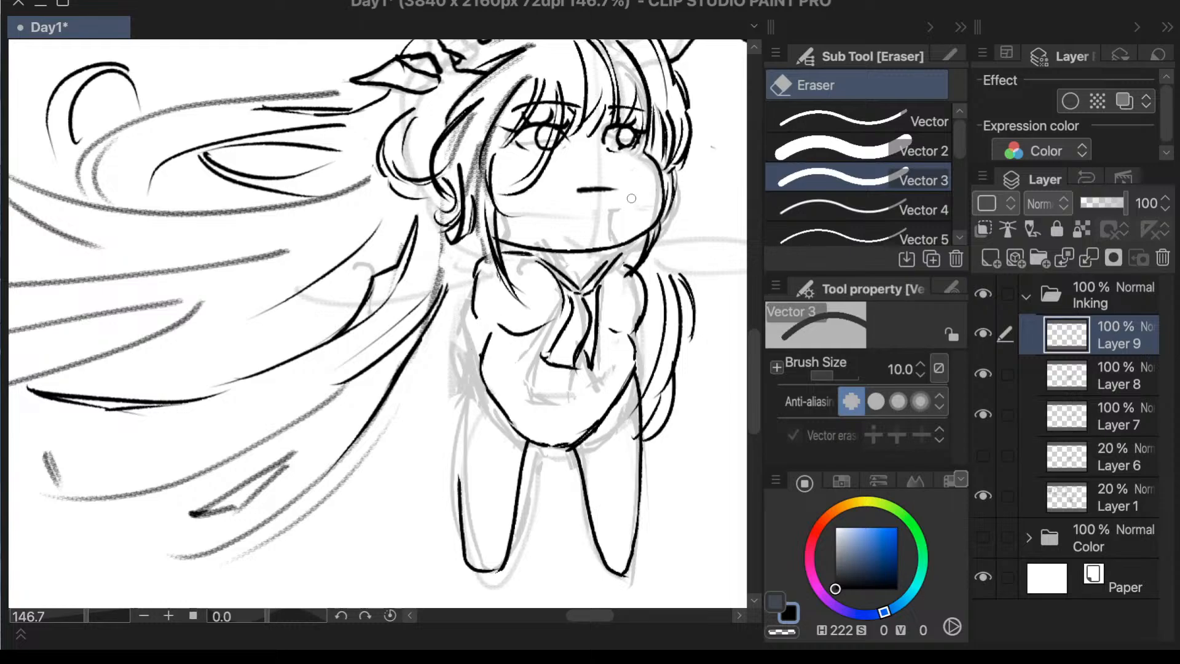
key("p")
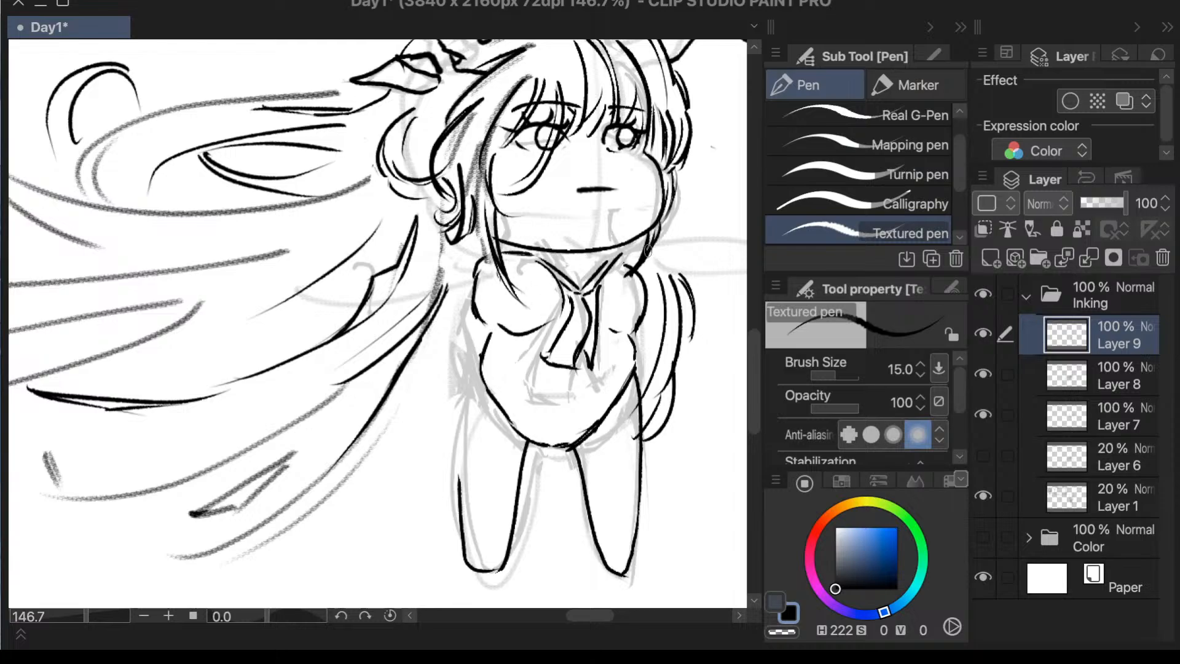
- Lasso the outer outline of the hair-side shoulder and shift it slightly inward toward the torso
key("m")
mouse_move(499, 249)
left_mouse_down()
mouse_move(470, 240)
mouse_move(478, 332)
mouse_move(502, 288)
mouse_move(505, 309)
left_mouse_up()
key("ctrl+t")
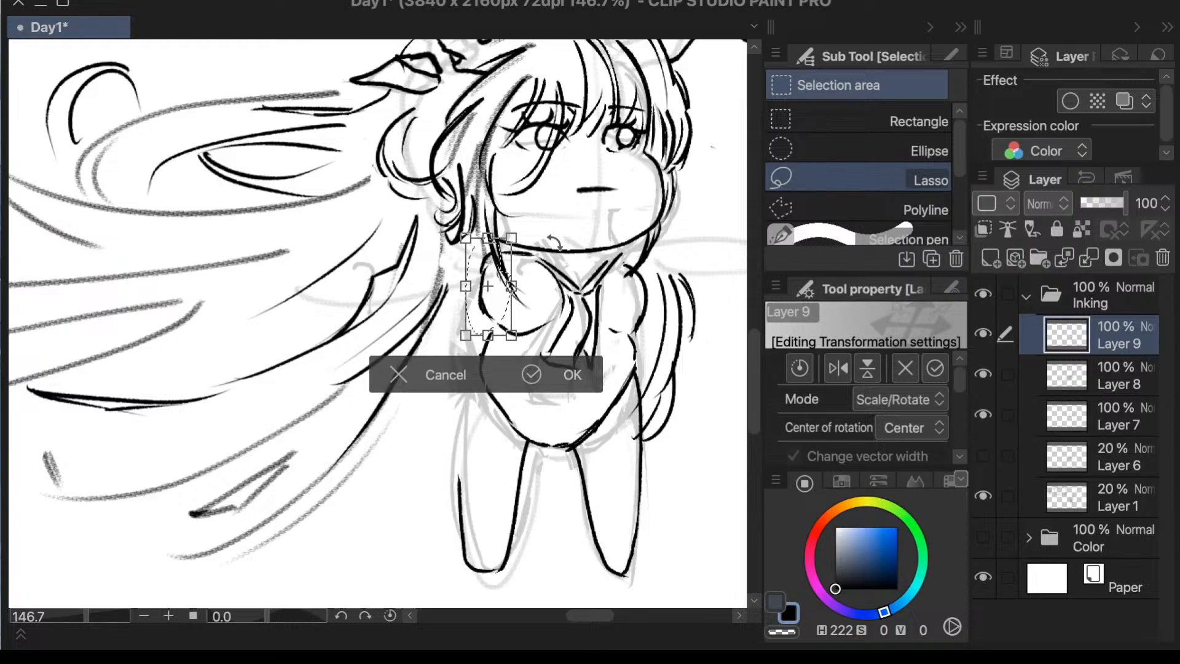
left_click(541, 374)
left_click(308, 371)
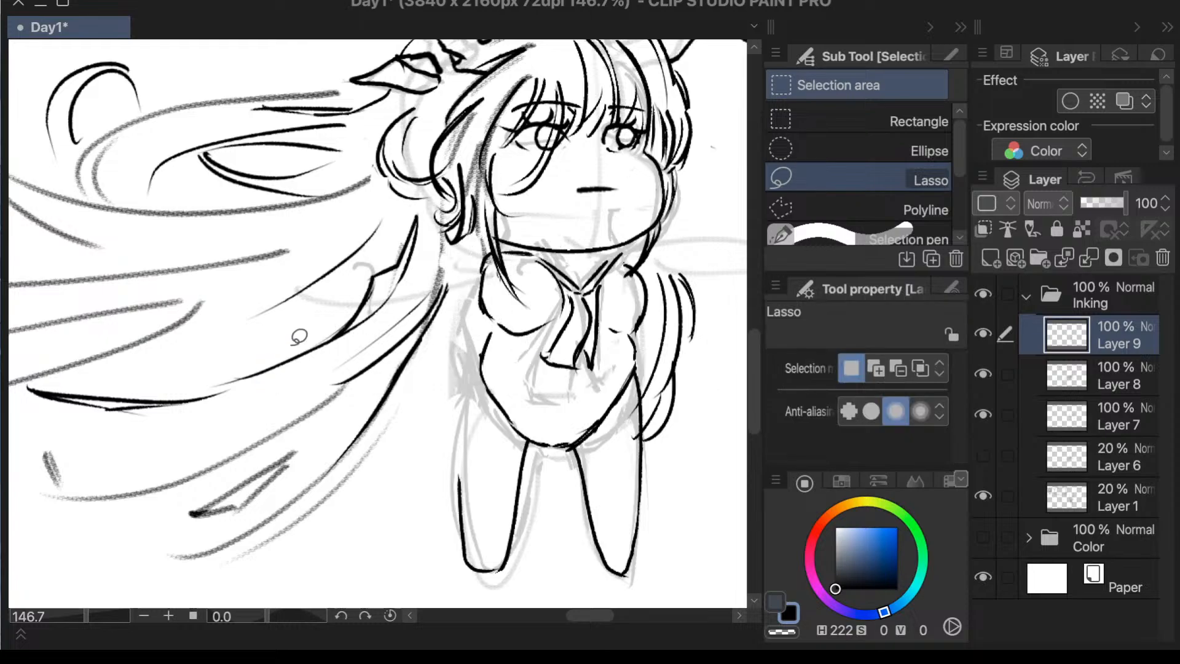
- Ink the outer edge of the hair-side leg with the Textured pen, from the torso's side down into the existing leg line
scroll(713, 258, "down", 3)
scroll(715, 338, "up", 2)
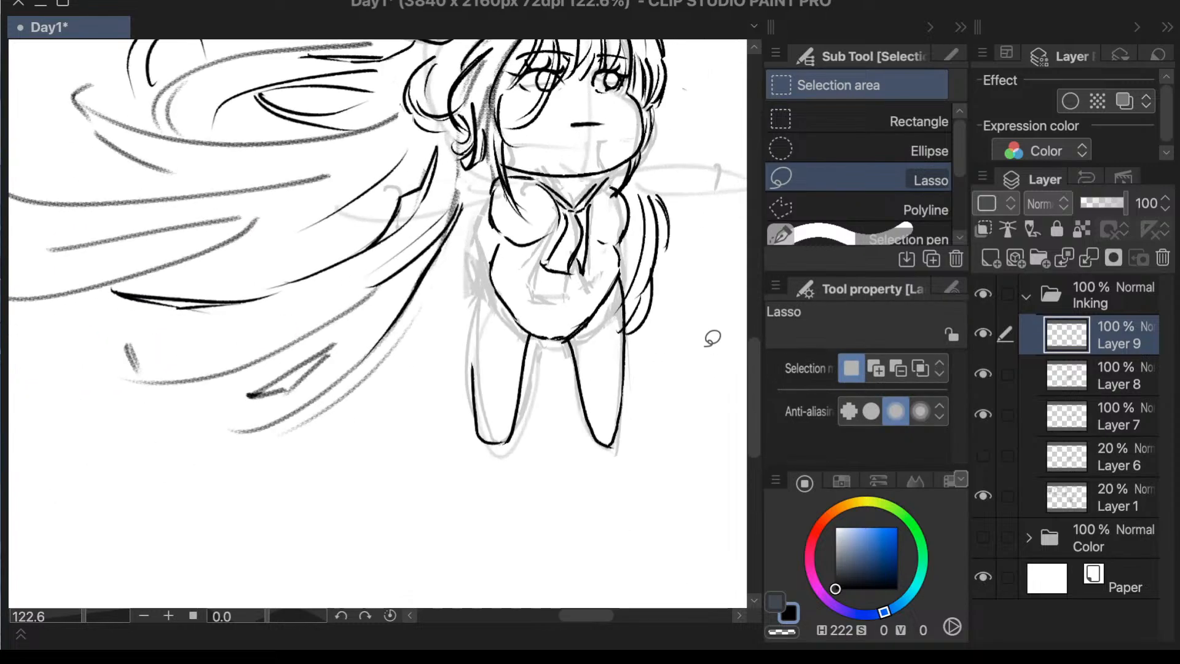
key("p")
scroll(485, 303, "up", 4)
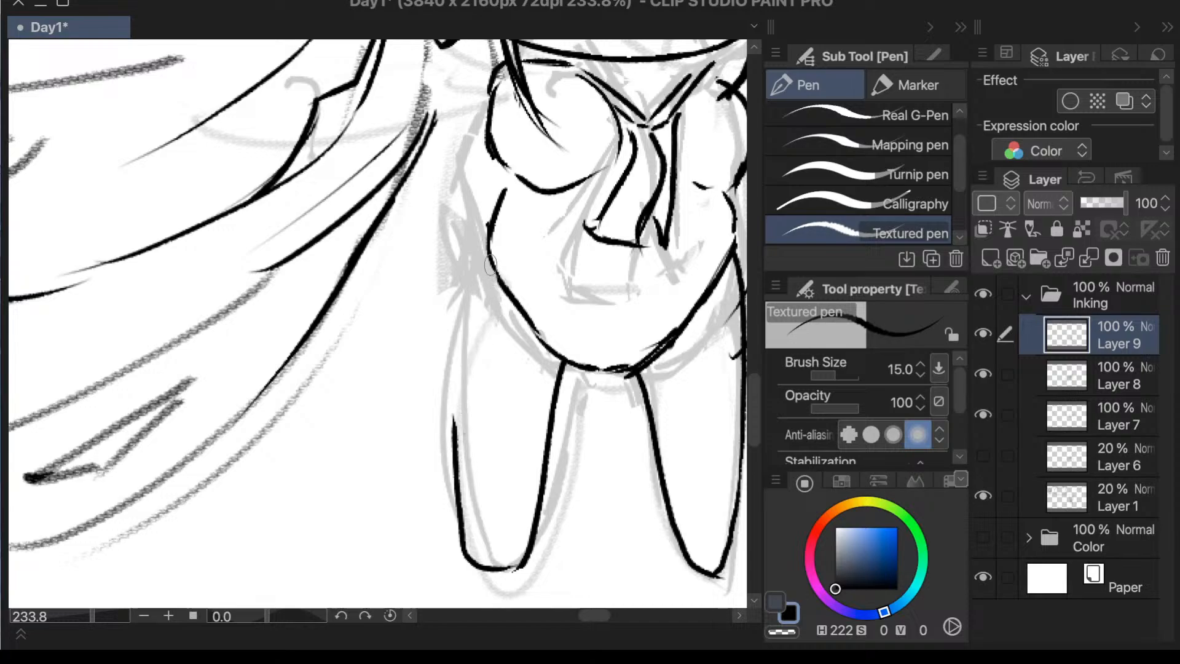
left_click_drag(490, 265, 457, 425)
key("ctrl+z")
mouse_move(490, 243)
left_mouse_down()
mouse_move(456, 369)
mouse_move(451, 447)
mouse_move(478, 277)
mouse_move(453, 435)
left_mouse_up()
key("ctrl+z")
scroll(547, 223, "down", 3)
scroll(552, 201, "down", 2)
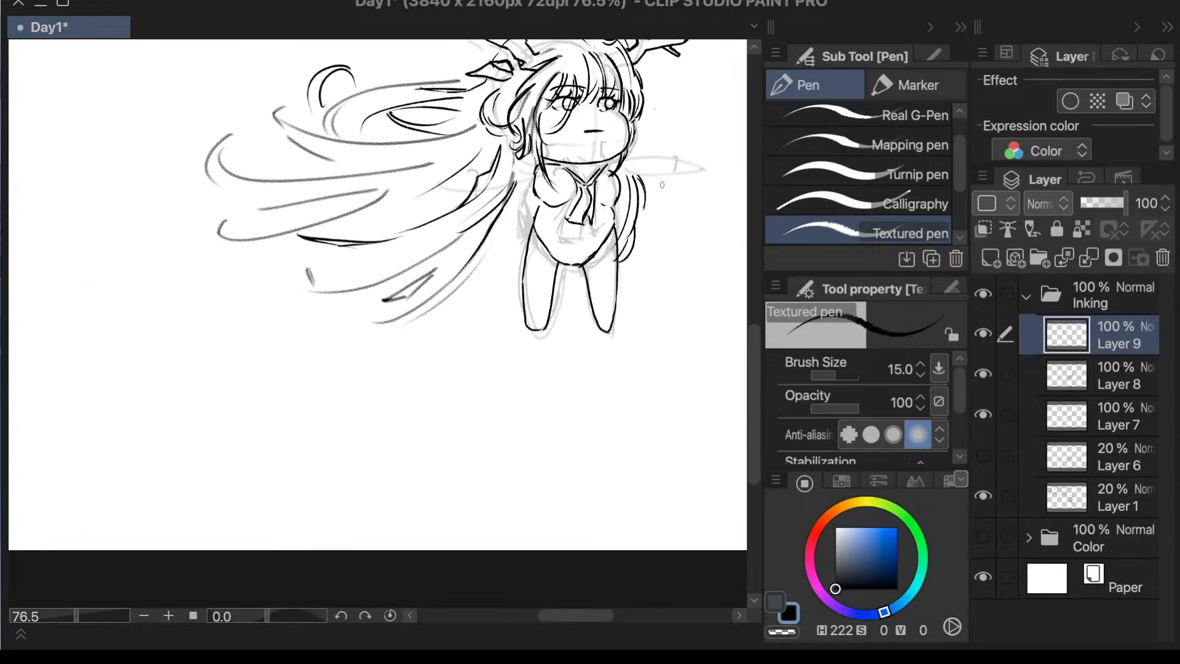
- Ink the outstretched arm away from the flowing hair as a long tube with a rounded end
scroll(667, 100, "up", 3)
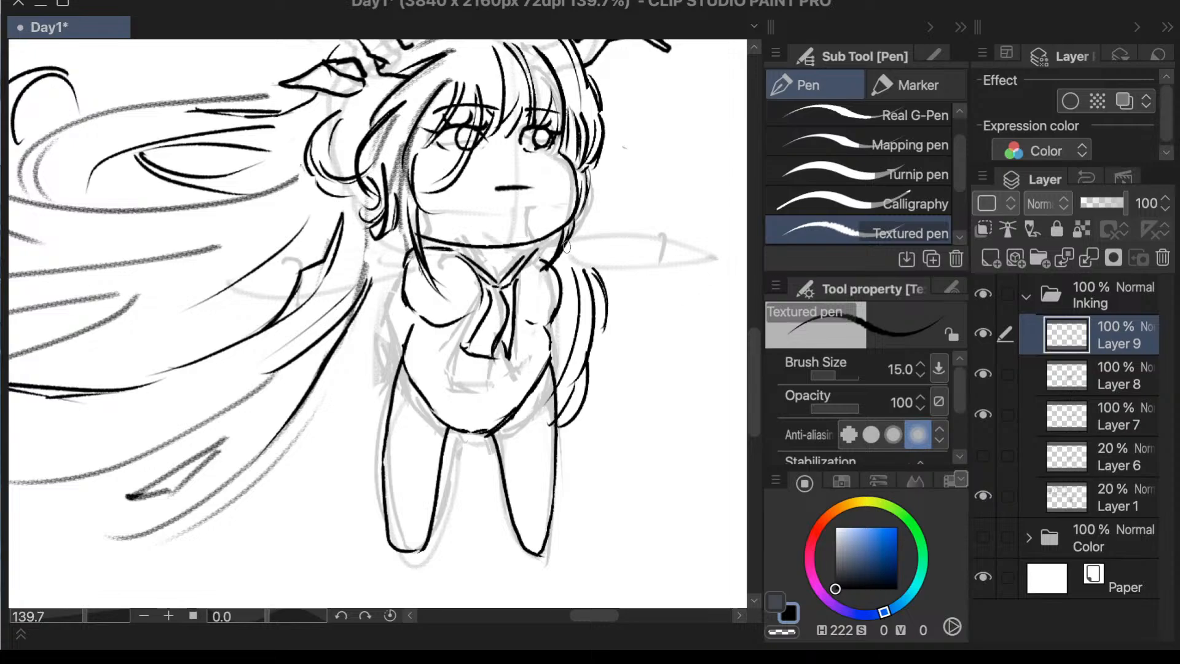
left_click_drag(553, 246, 664, 240)
key("ctrl+z")
mouse_move(556, 246)
left_mouse_down()
mouse_move(664, 236)
mouse_move(670, 266)
mouse_move(564, 272)
left_mouse_up()
key("ctrl+z")
left_click_drag(650, 277, 554, 289)
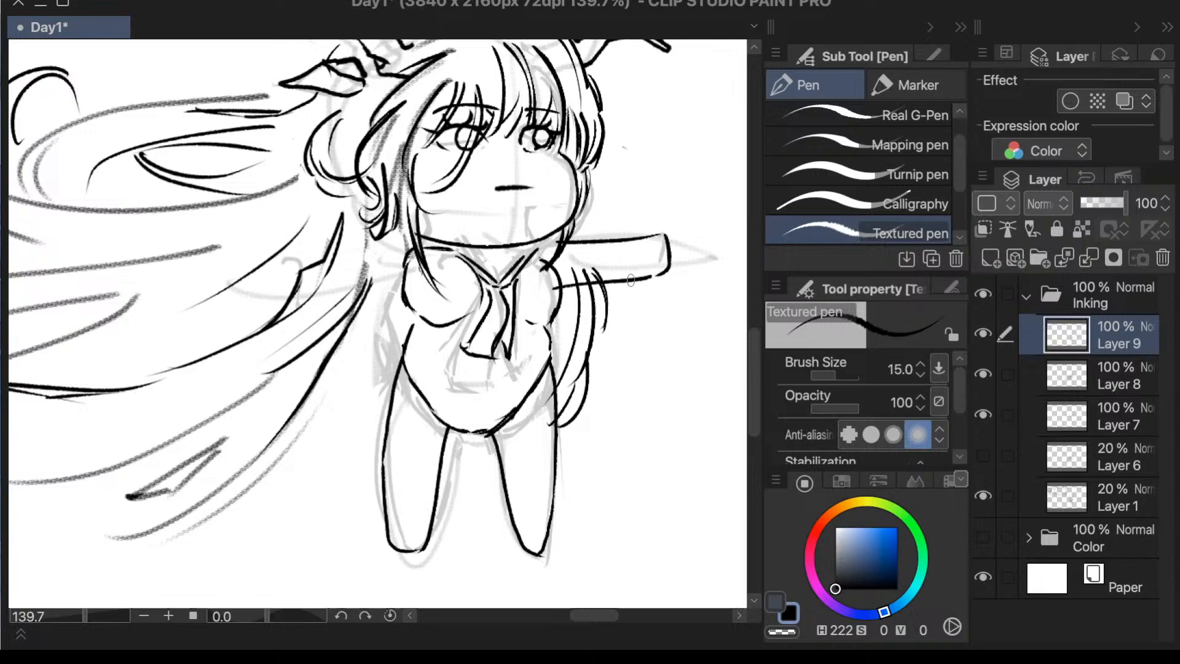
- Ink the matching outstretched arm across the flowing hair, with upper edge, rounded end and lower edge
left_click_drag(397, 248, 237, 254)
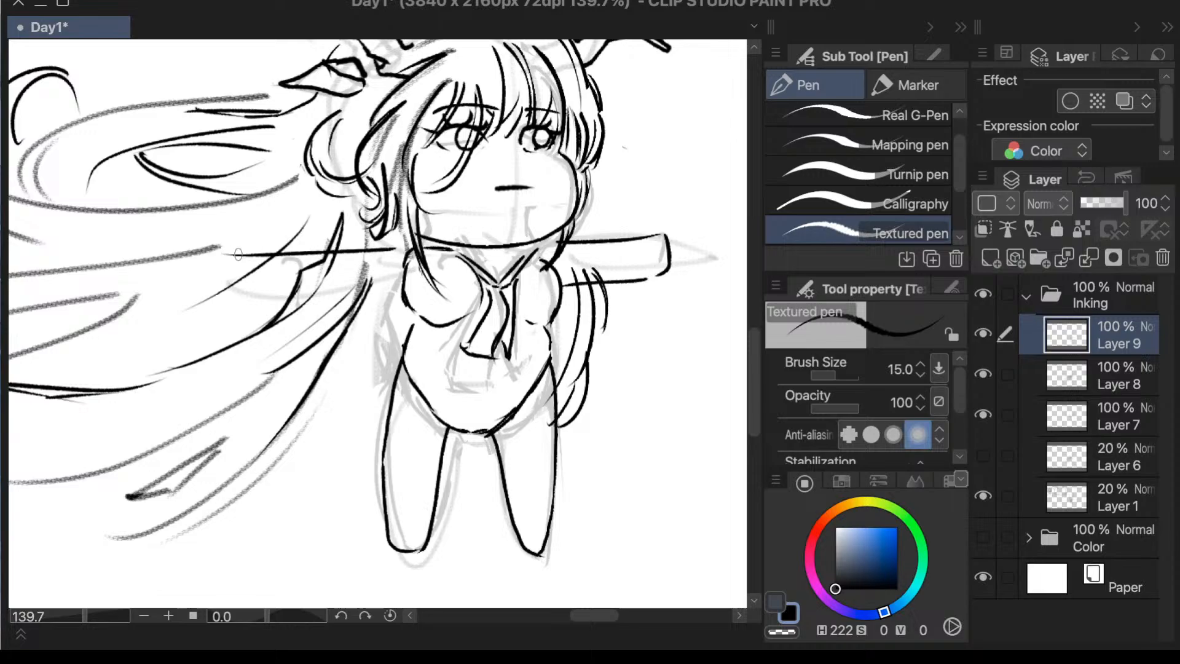
key("ctrl+z")
mouse_move(395, 249)
left_mouse_down()
mouse_move(255, 261)
mouse_move(252, 302)
mouse_move(402, 300)
left_mouse_up()
key("ctrl+z")
key("ctrl+z")
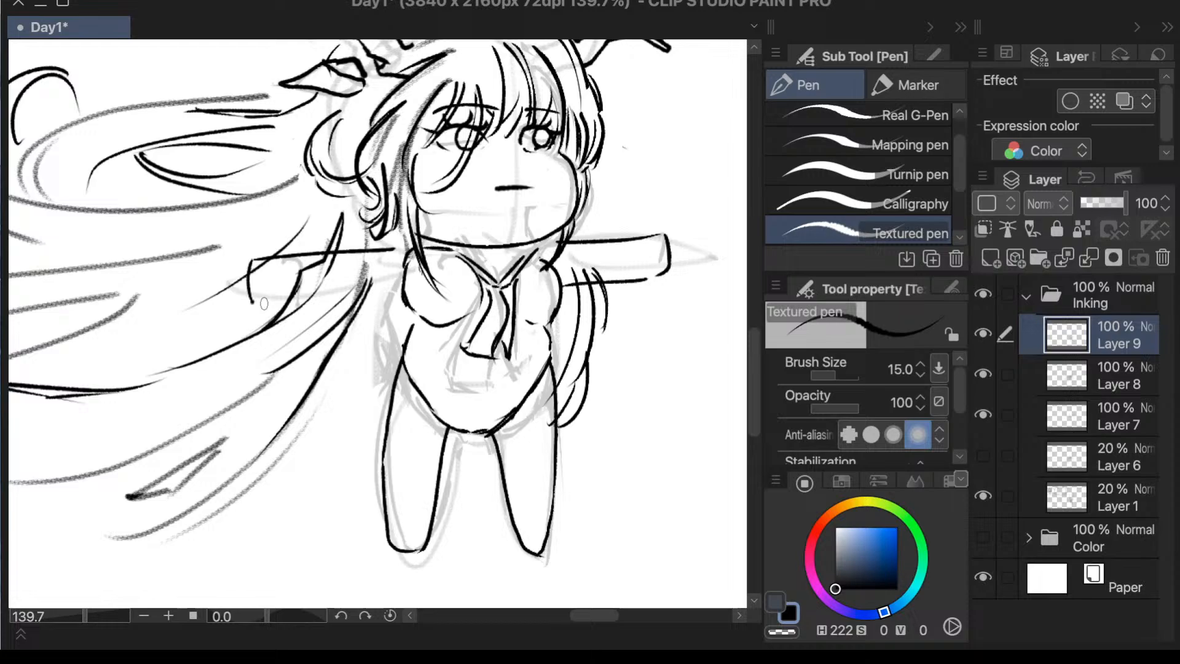
left_click_drag(264, 304, 387, 301)
- Flip the canvas view horizontally, lasso the arm over the hair and move it slightly closer to the body
scroll(324, 342, "down", 2)
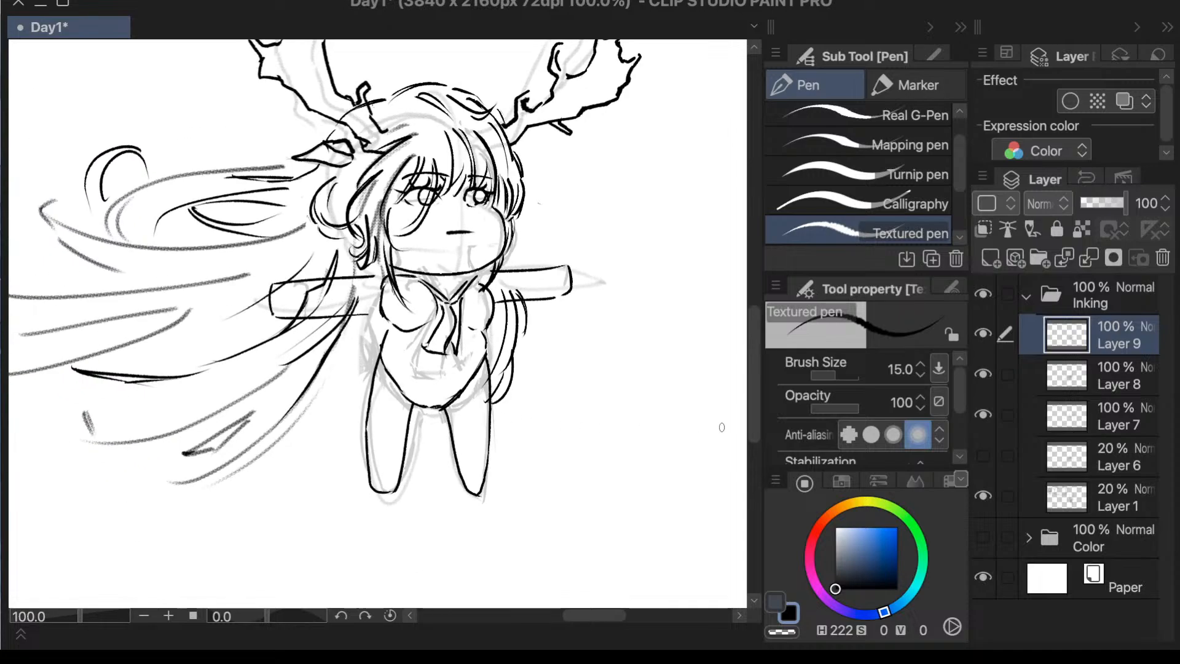
key("h")
scroll(664, 367, "down", 4)
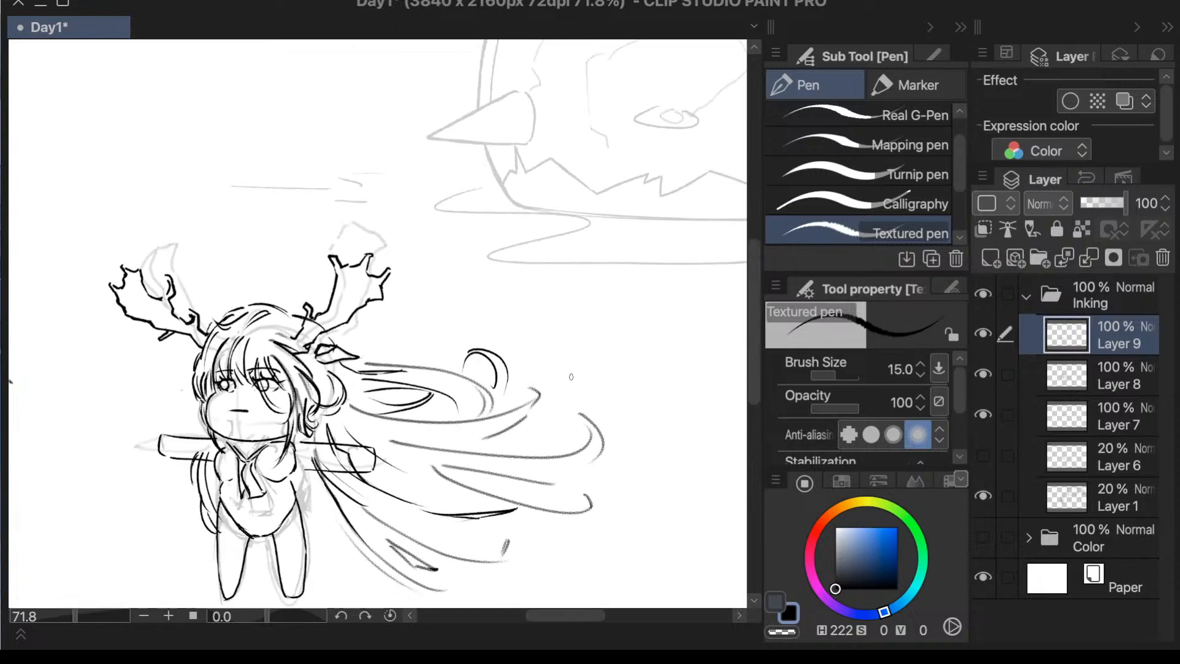
scroll(308, 550, "up", 3)
scroll(309, 550, "up", 3)
key("m")
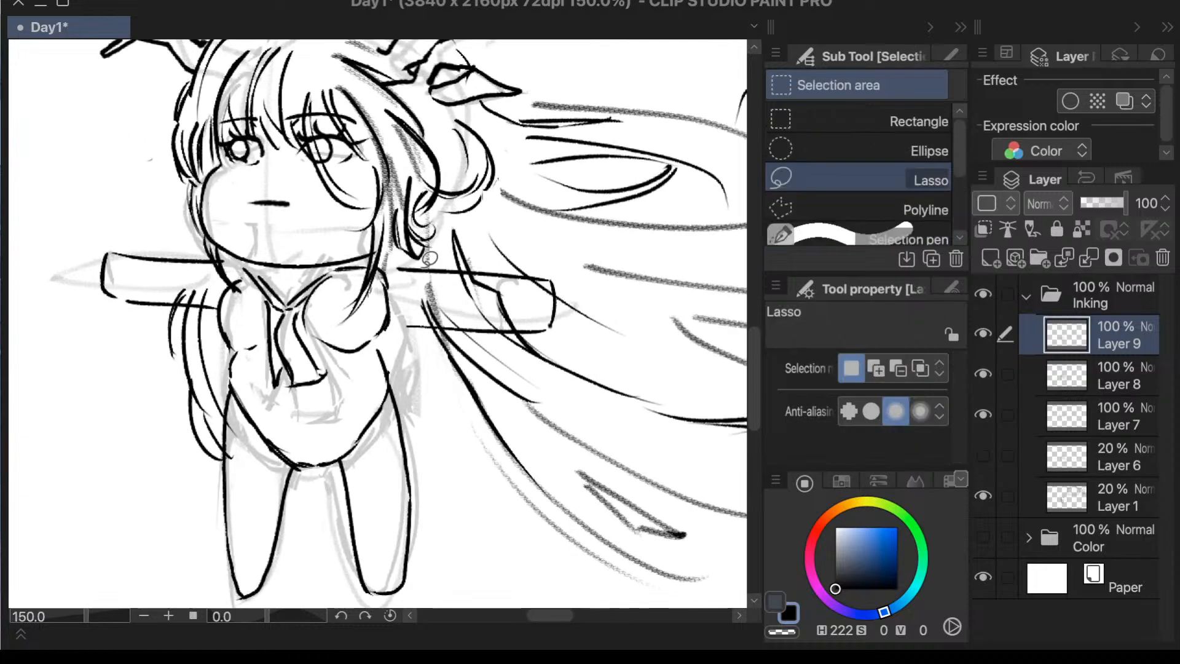
mouse_move(399, 263)
left_mouse_down()
mouse_move(455, 373)
mouse_move(508, 242)
left_mouse_up()
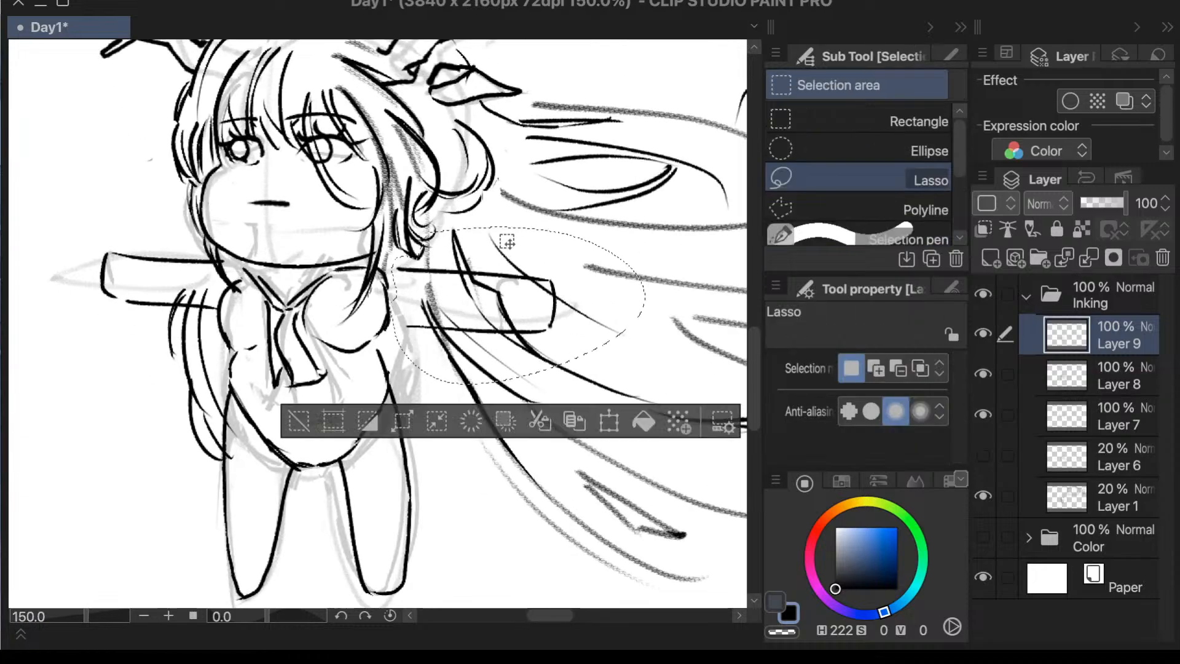
left_click(610, 423)
left_click_drag(556, 356, 549, 354)
left_click(564, 421)
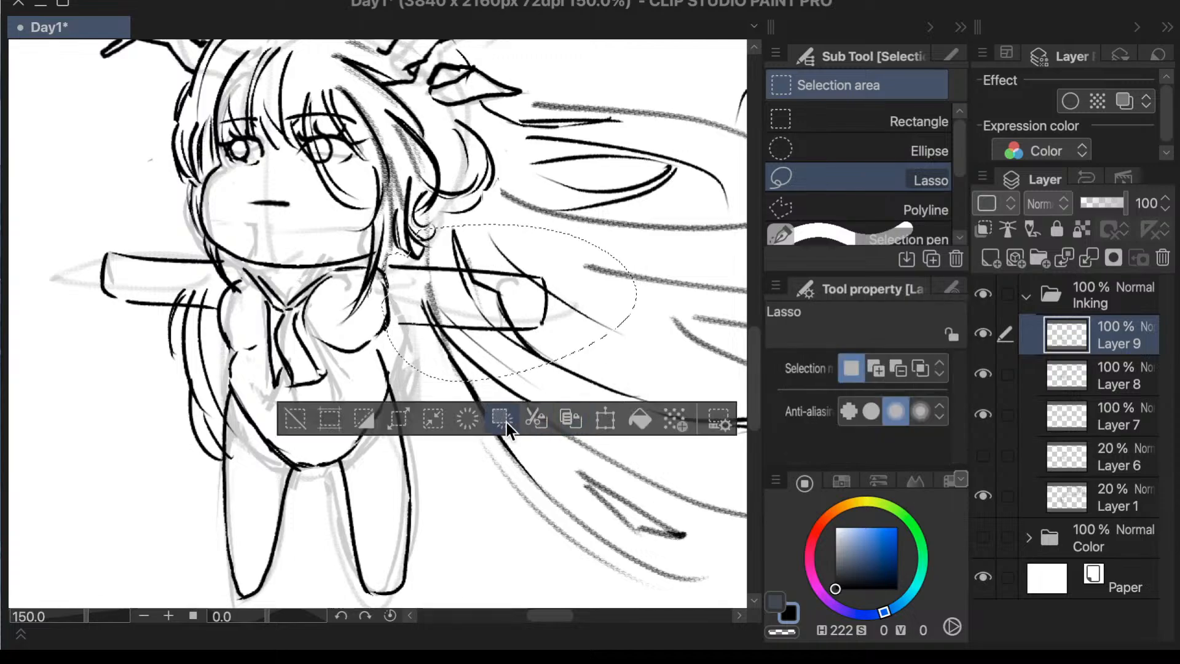
left_click(298, 420)
scroll(433, 266, "down", 1)
scroll(434, 266, "down", 2)
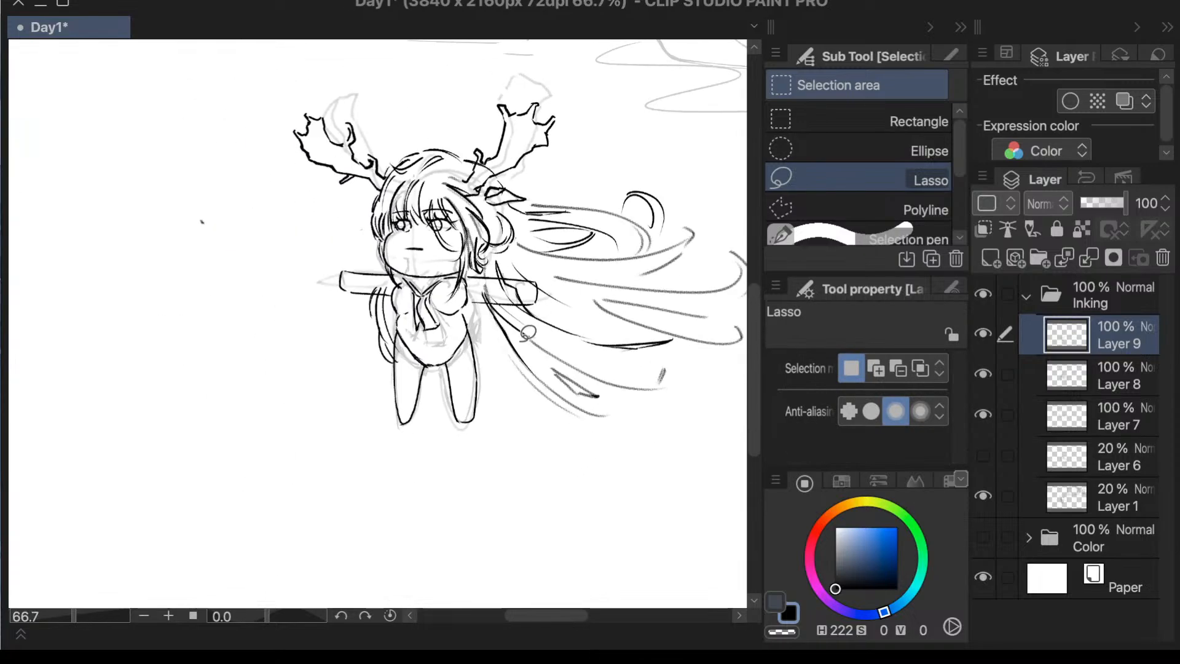
- Ink the curved hem of the top across the waist with the Textured pen, adding small flared corners at both sides
key("p")
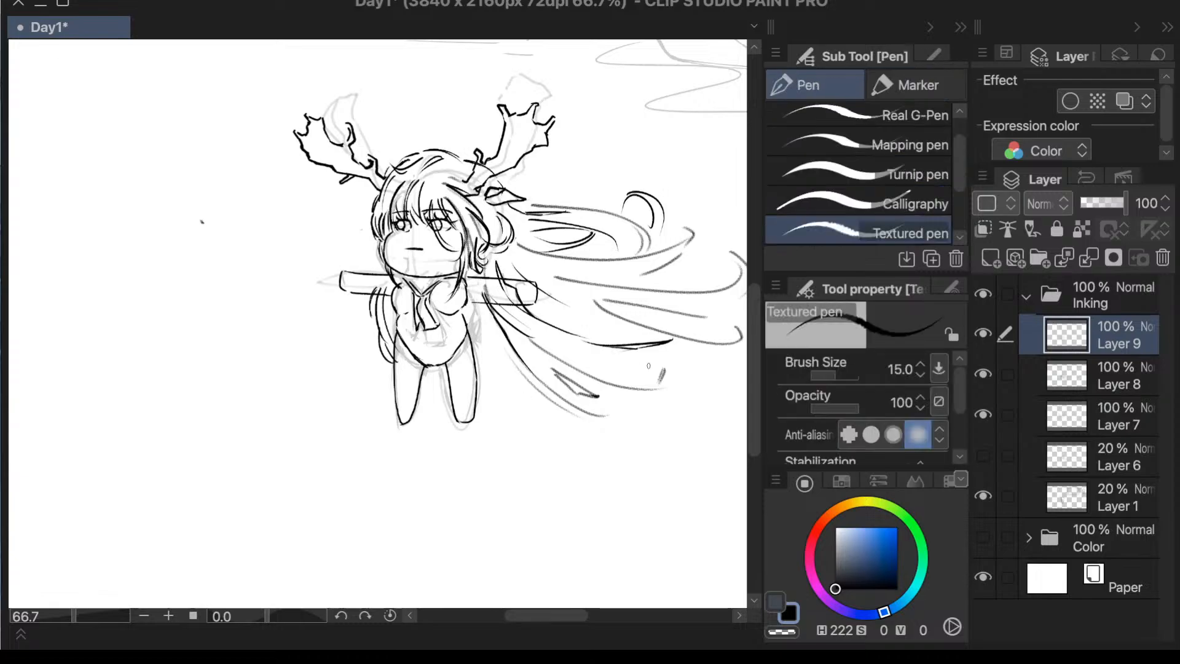
scroll(630, 365, "up", 2)
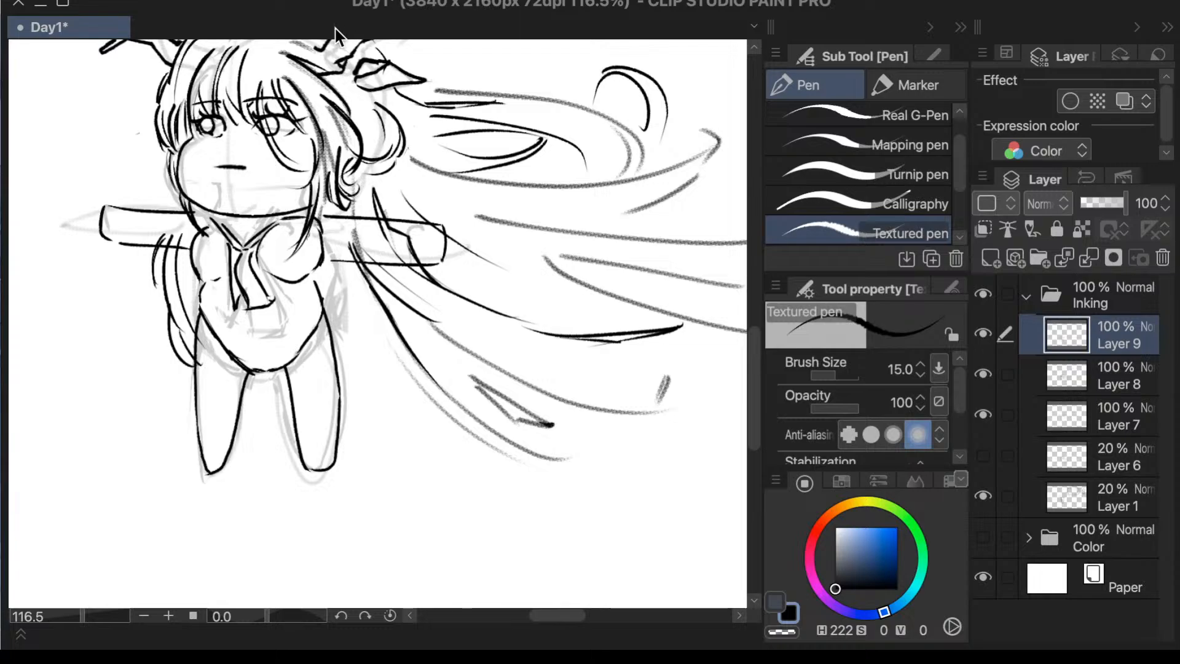
scroll(335, 37, "down", 1)
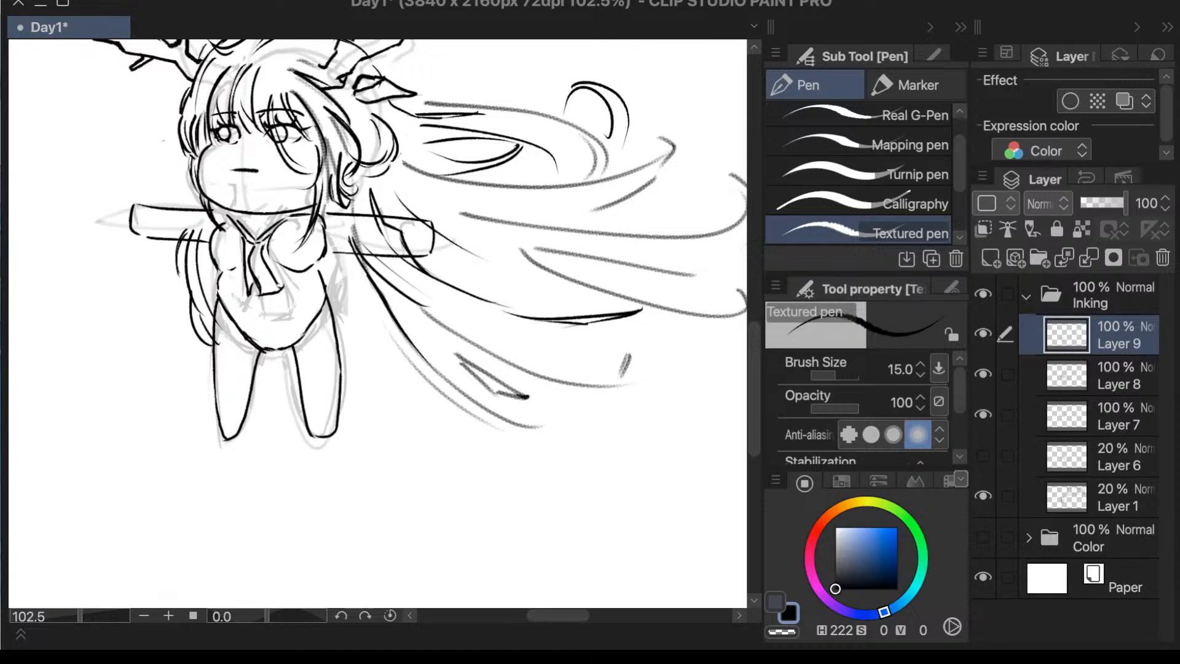
key("ctrl+z")
left_click_drag(221, 270, 223, 284)
mouse_move(220, 269)
left_mouse_down()
mouse_move(212, 284)
mouse_move(237, 303)
mouse_move(230, 314)
left_mouse_up()
key("ctrl+z")
key("ctrl+z")
mouse_move(213, 288)
left_mouse_down()
mouse_move(272, 308)
mouse_move(295, 287)
mouse_move(317, 291)
mouse_move(296, 308)
mouse_move(316, 290)
left_mouse_up()
key("ctrl+z")
key("ctrl+z")
key("ctrl+z")
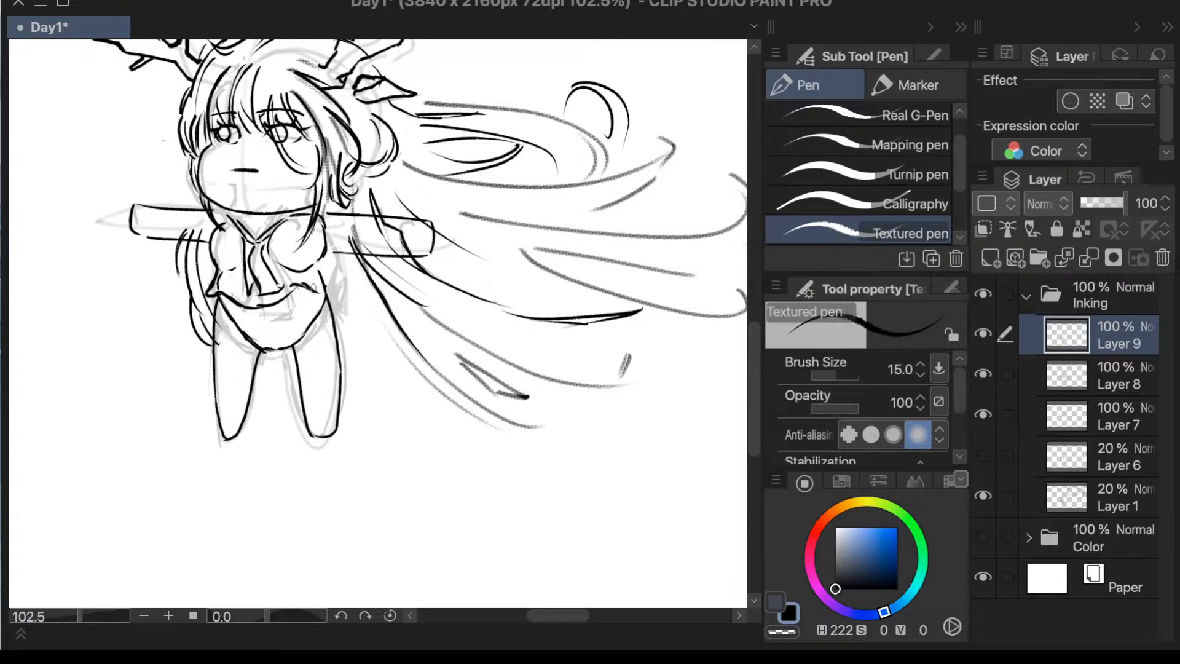
key("ctrl+z")
left_click_drag(313, 286, 335, 293)
- Ink a short flared skirt with slanted sides and a wavy hem across the upper legs
left_click_drag(216, 319, 200, 373)
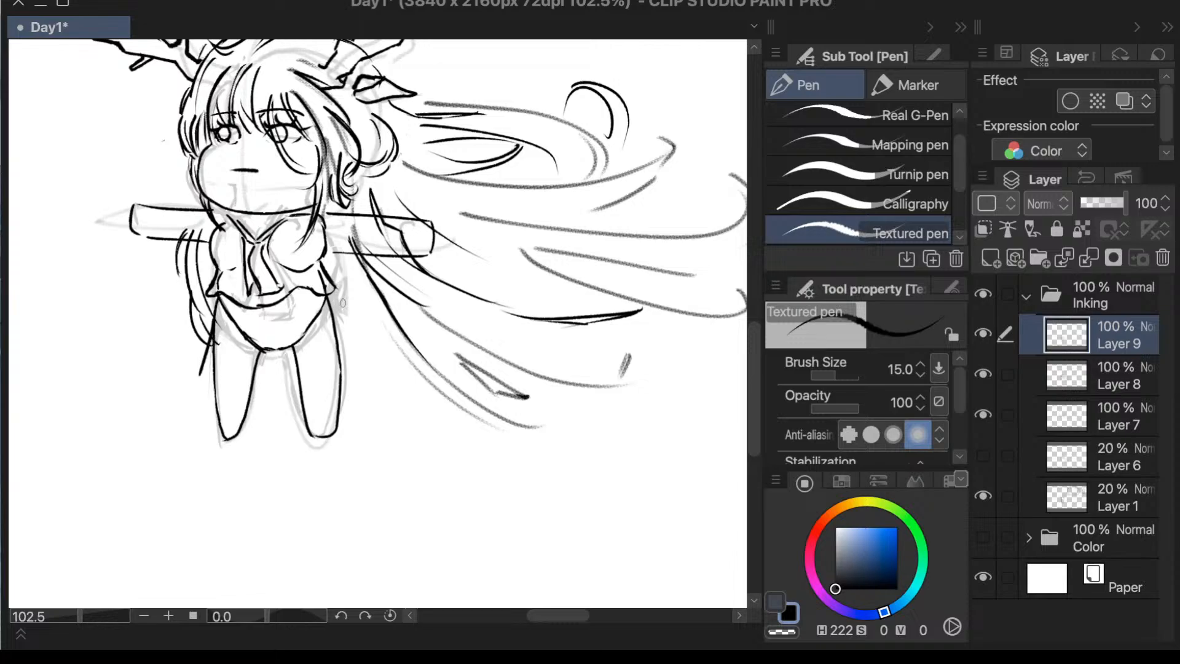
left_click_drag(332, 299, 340, 327)
mouse_move(331, 306)
left_mouse_down()
mouse_move(352, 356)
mouse_move(207, 365)
left_mouse_up()
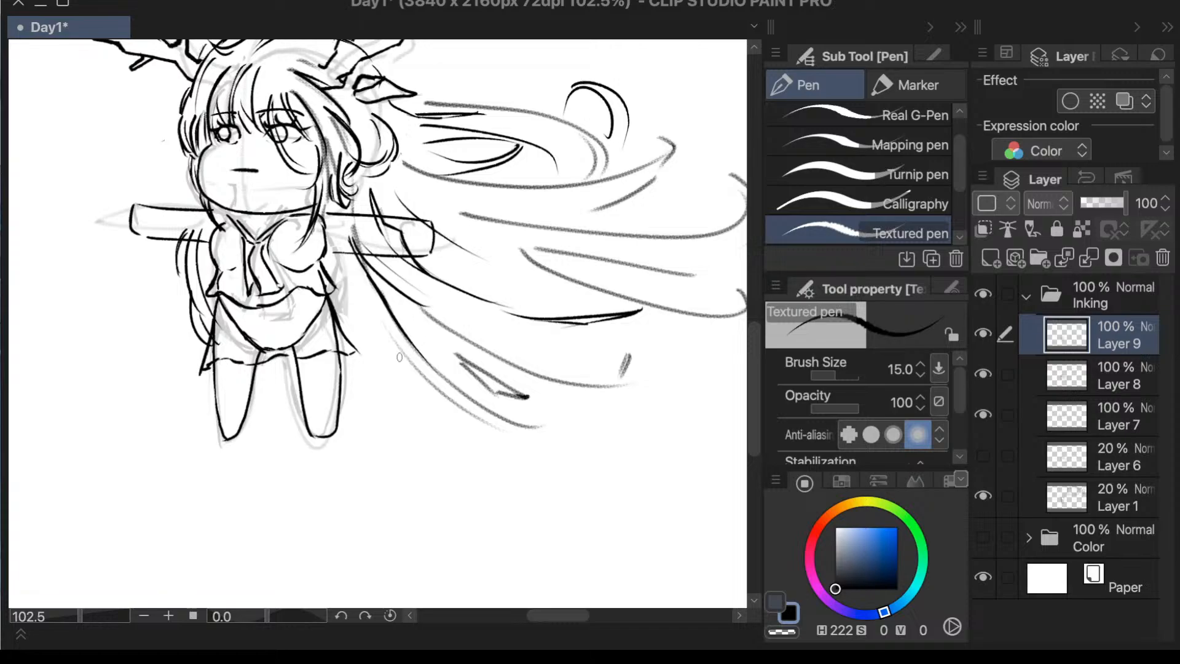
- Ink a curved stocking band across each leg below the skirt hem
mouse_move(218, 394)
left_mouse_down()
mouse_move(254, 383)
mouse_move(325, 396)
mouse_move(346, 379)
mouse_move(312, 392)
mouse_move(341, 380)
left_mouse_up()
key("ctrl+z")
key("ctrl+z")
- Flip the canvas view back and examine the character's outfit, arms and overall proportions
scroll(378, 520, "down", 1)
key("h")
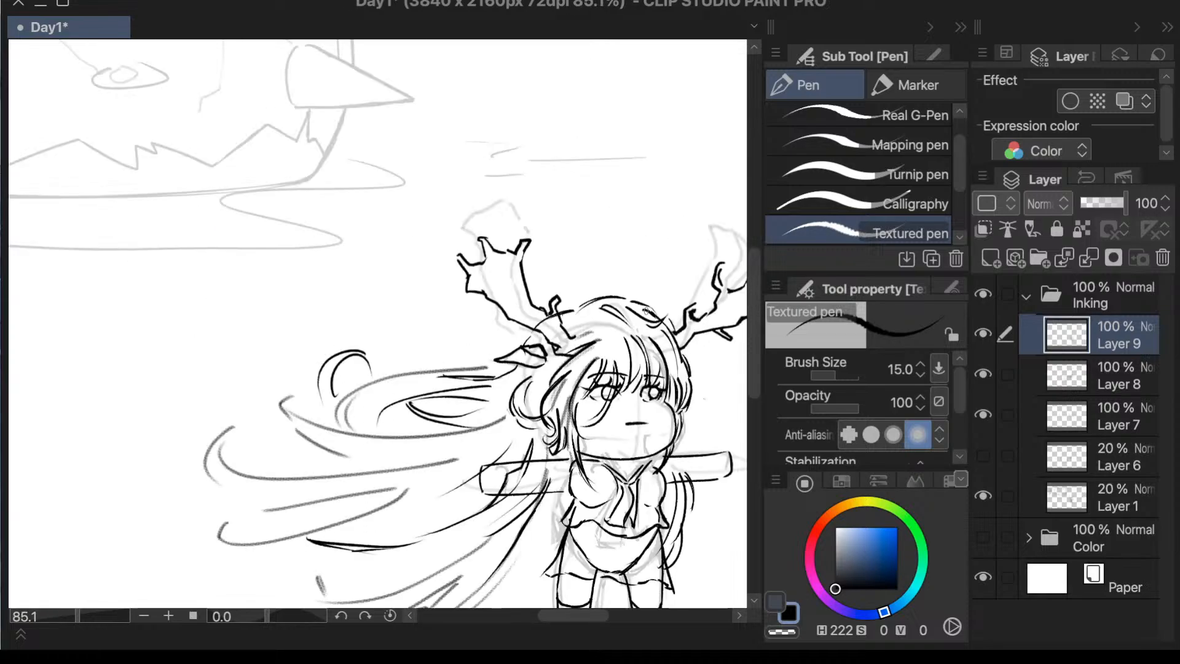
scroll(637, 329, "down", 3)
scroll(666, 514, "up", 2)
scroll(702, 344, "up", 1)
scroll(698, 342, "up", 2)
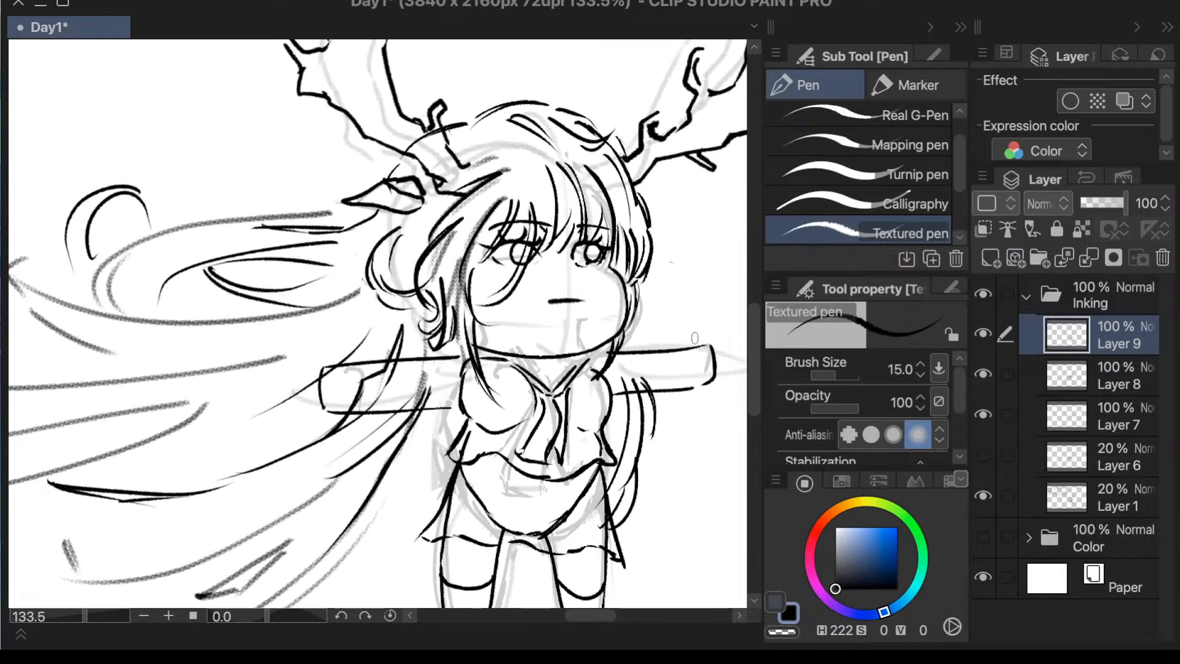
scroll(682, 381, "down", 1)
scroll(666, 426, "up", 2)
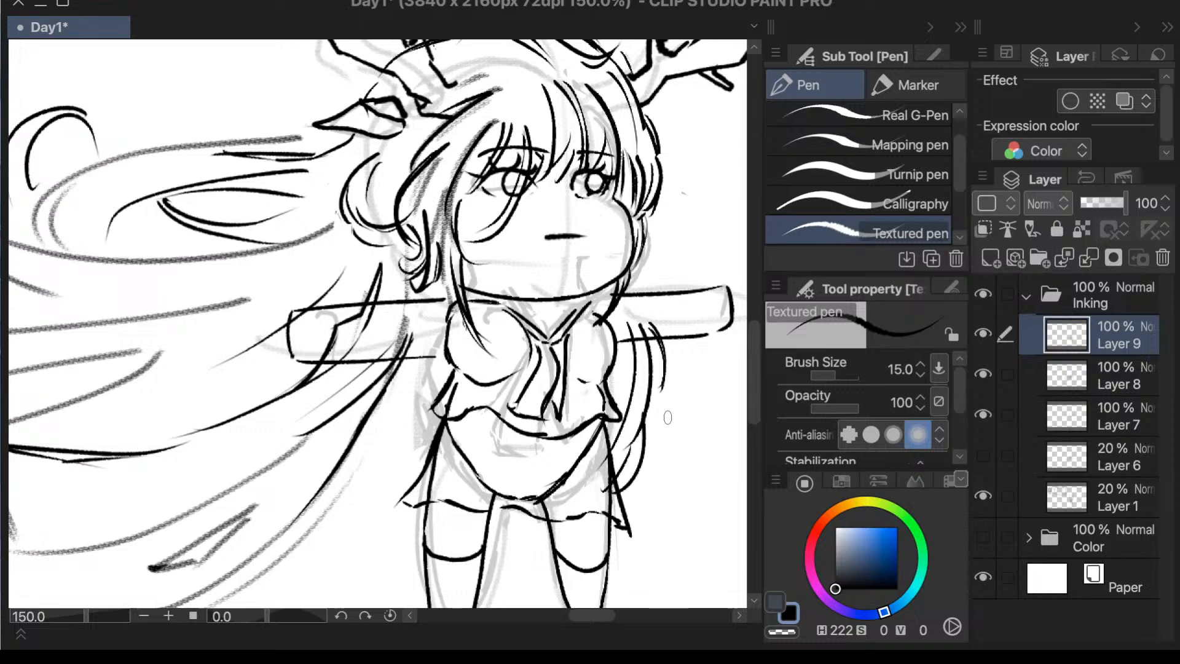
- Hide the Layer 1 sketch and collapse the Inking folder
left_click(982, 495)
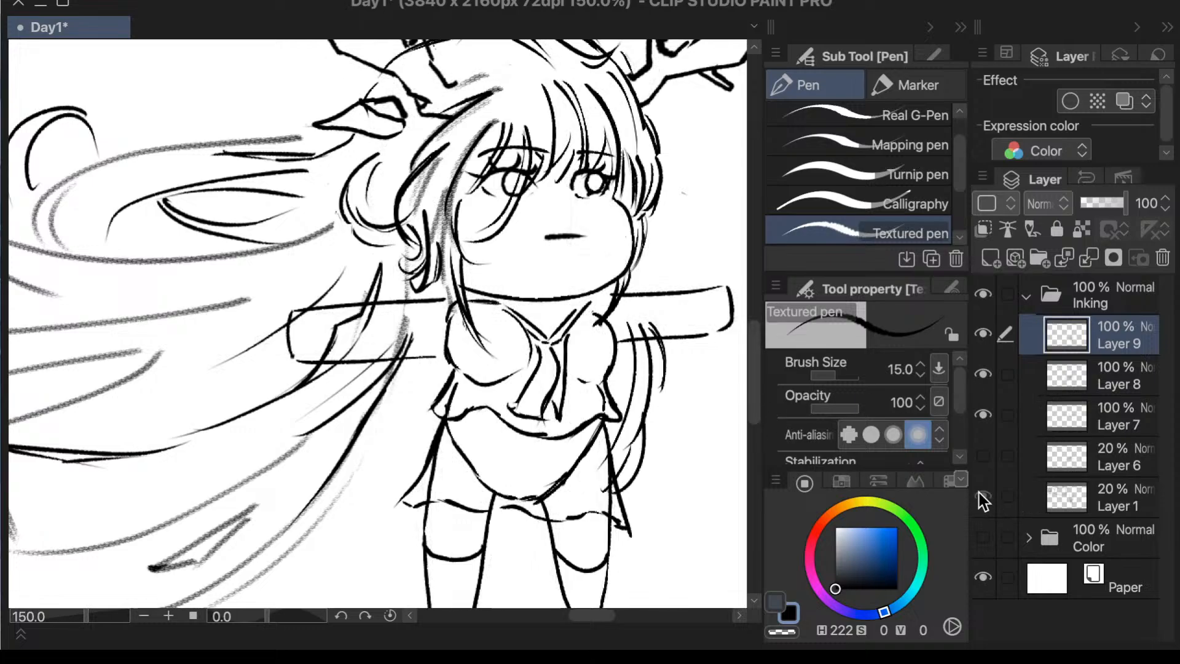
left_click(980, 495)
left_click(980, 496)
key("e")
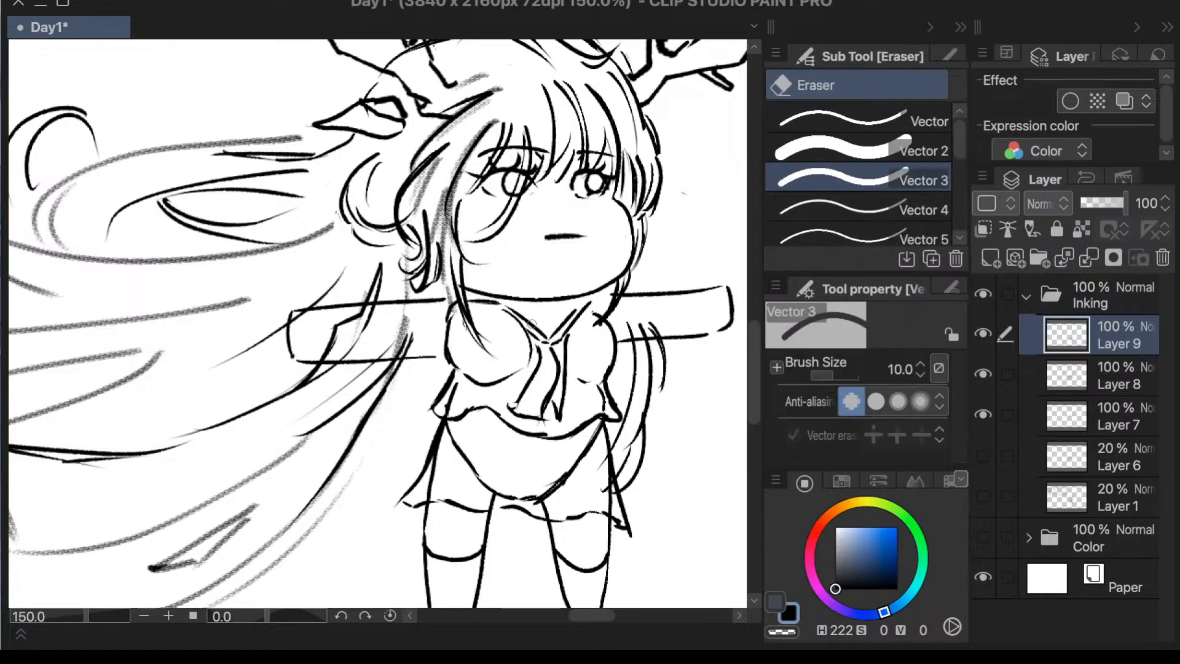
scroll(645, 255, "down", 5)
scroll(704, 321, "up", 4)
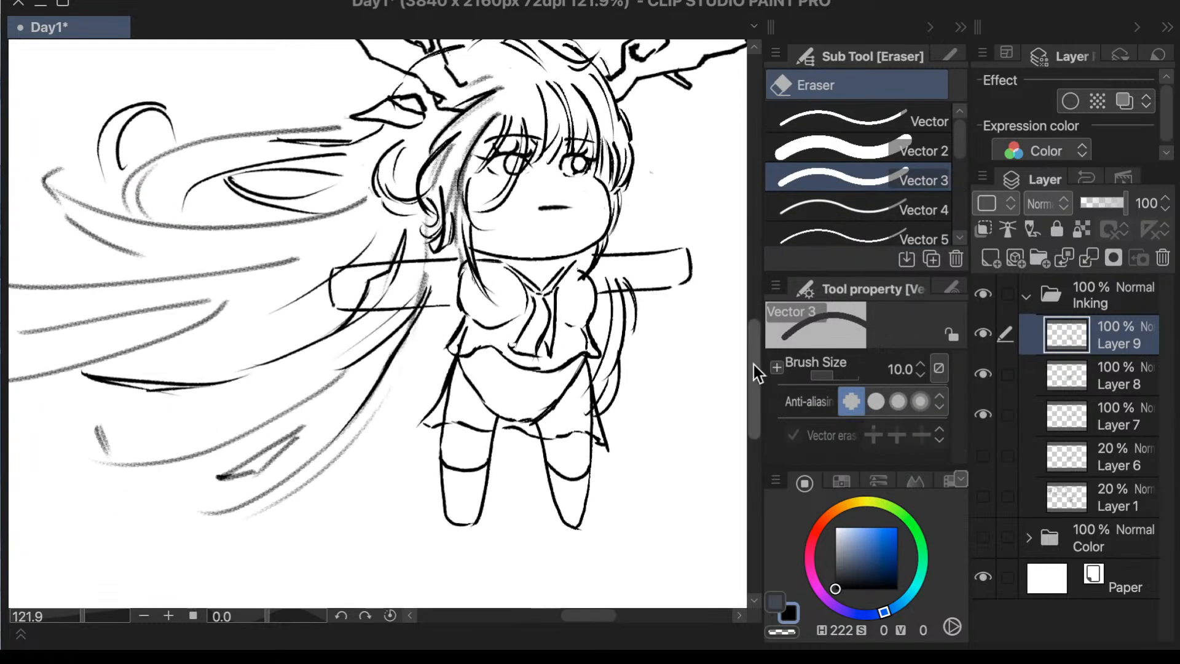
left_click_drag(753, 363, 758, 351)
scroll(631, 380, "down", 3)
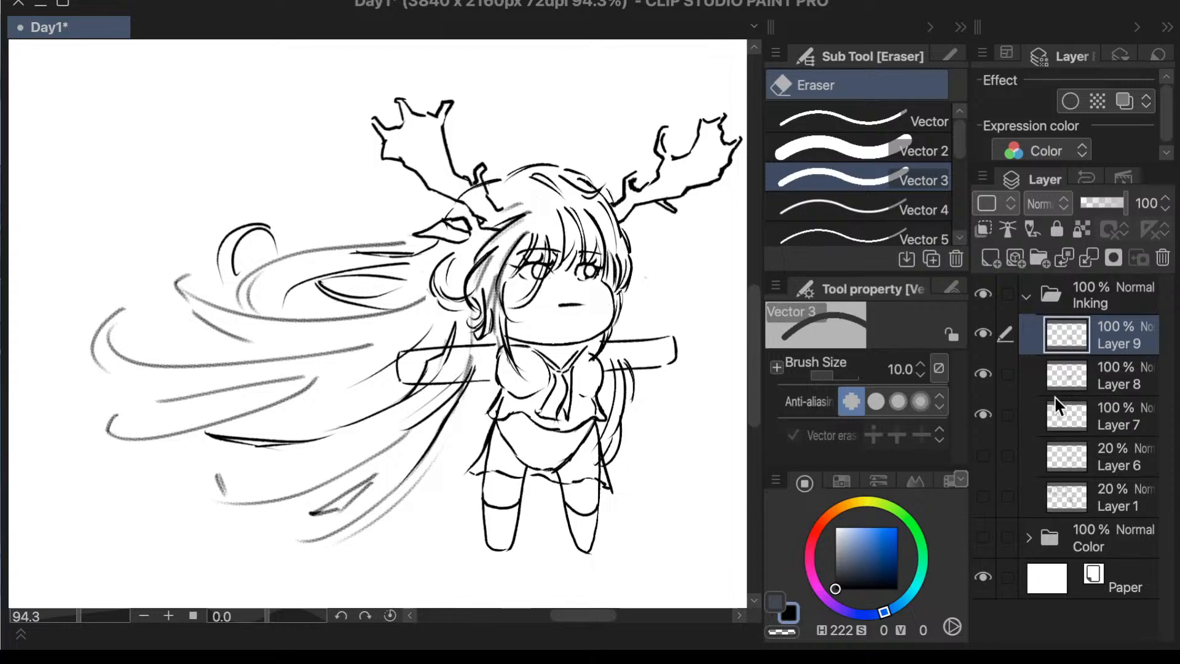
left_click(1027, 300)
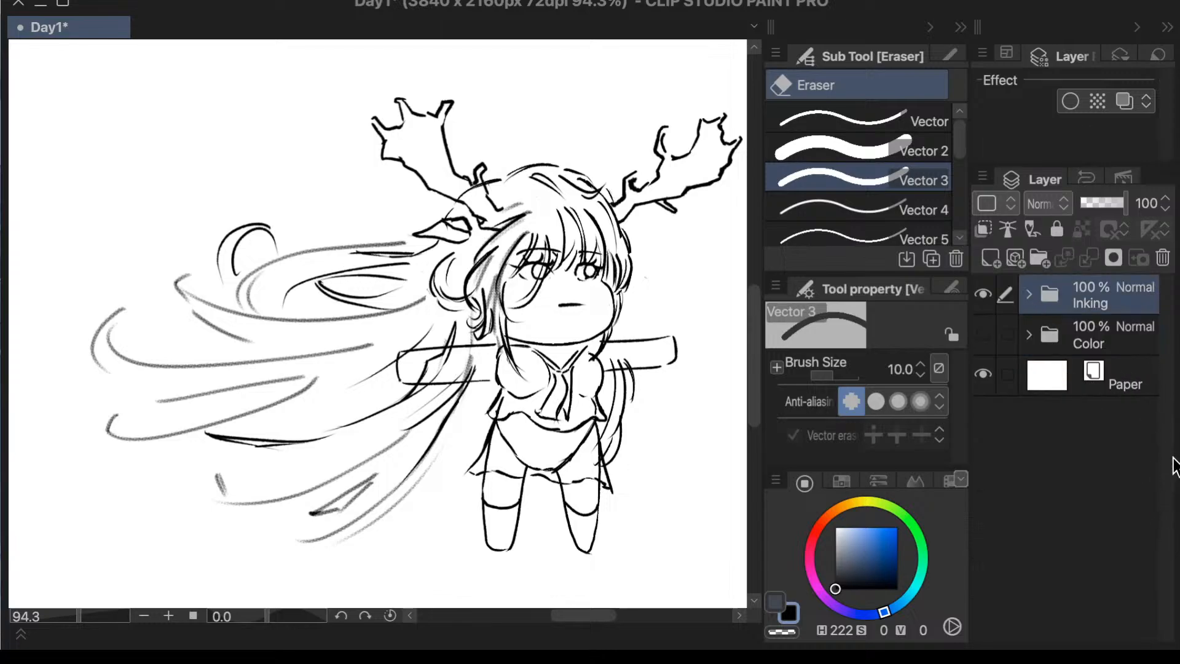
- Show and expand the Color folder, hide its four existing layers, and add a new layer above Layer 5
left_click(984, 332)
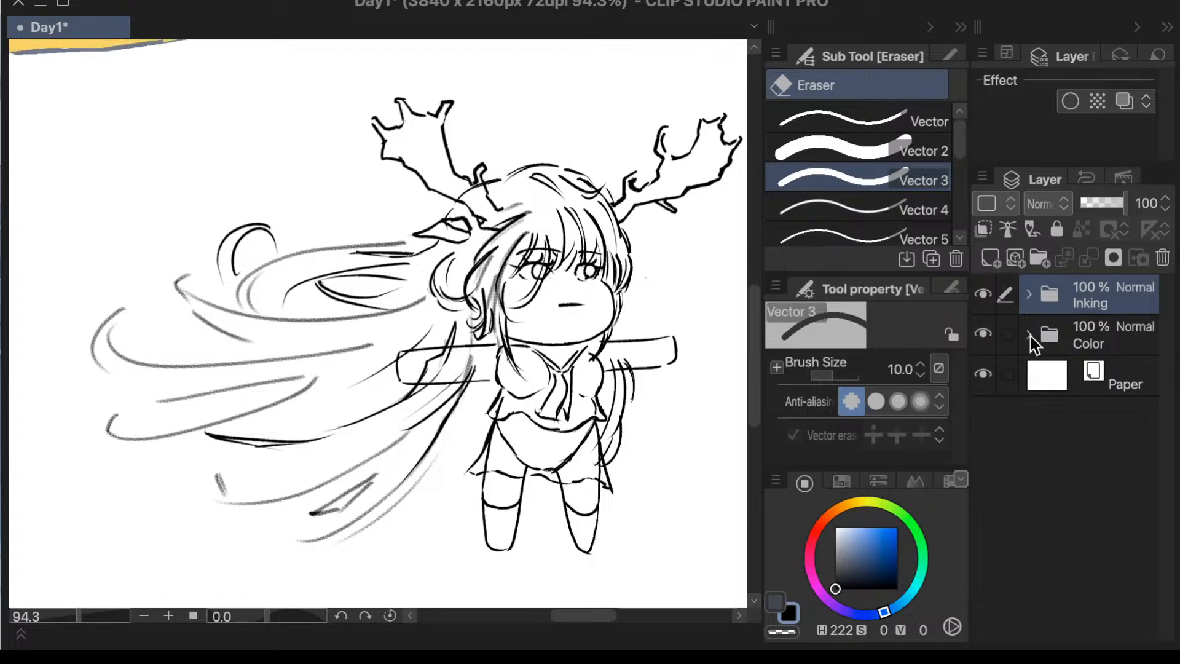
left_click(1030, 338)
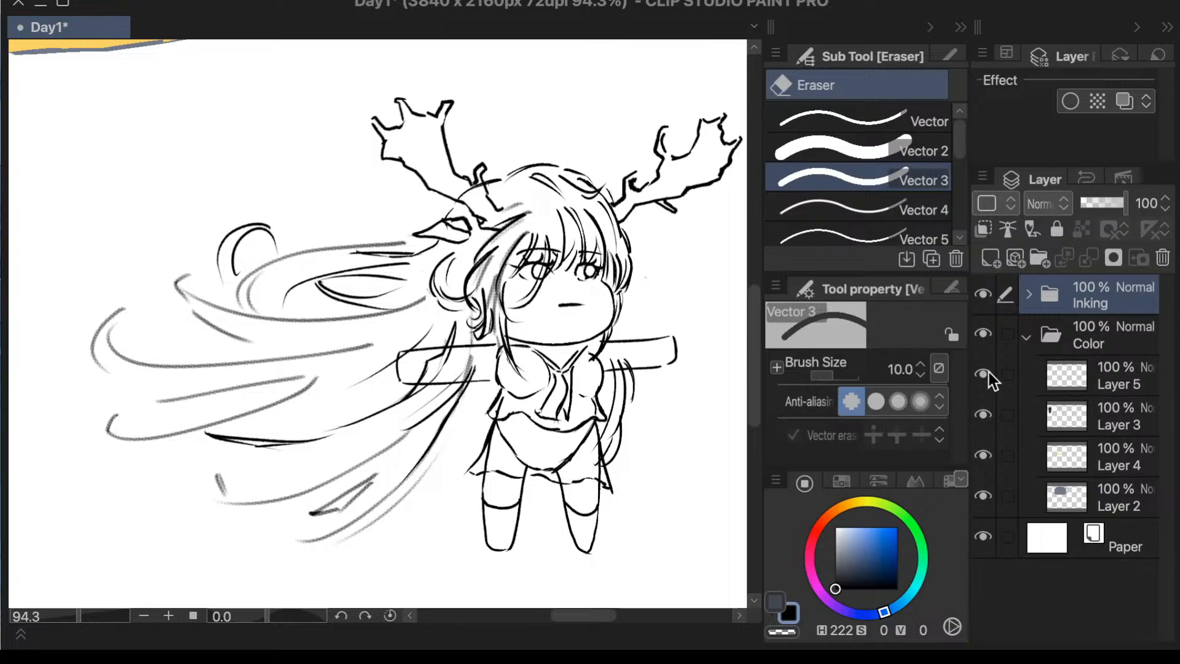
left_click_drag(984, 445, 984, 495)
left_click(1072, 370)
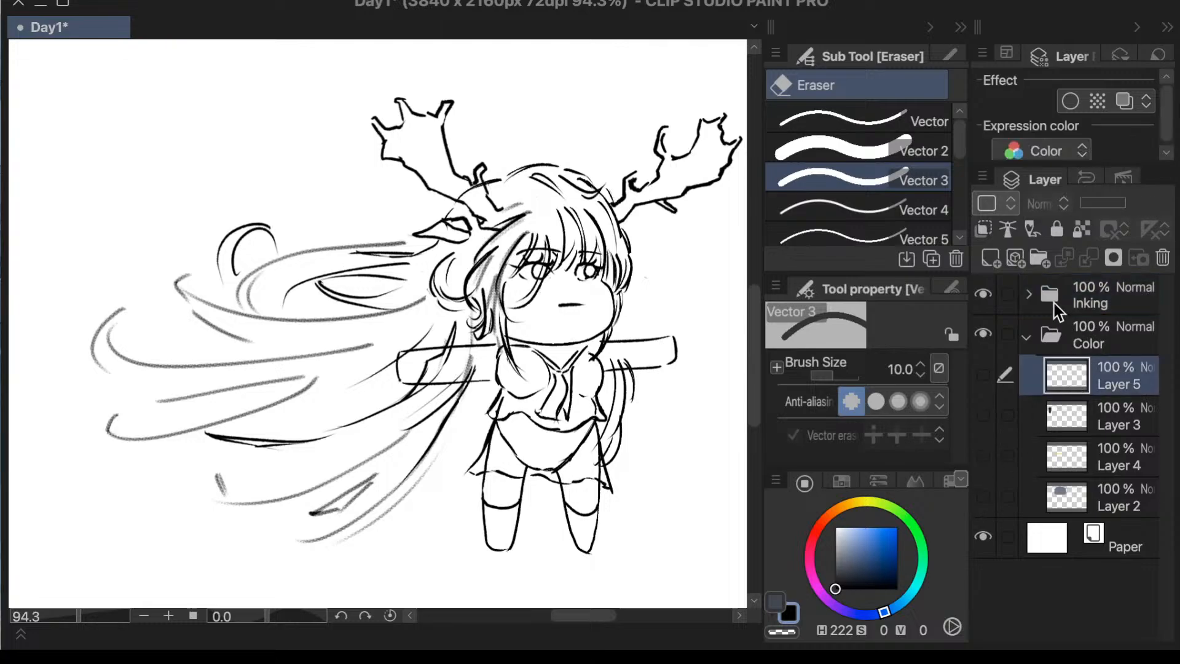
left_click(992, 260)
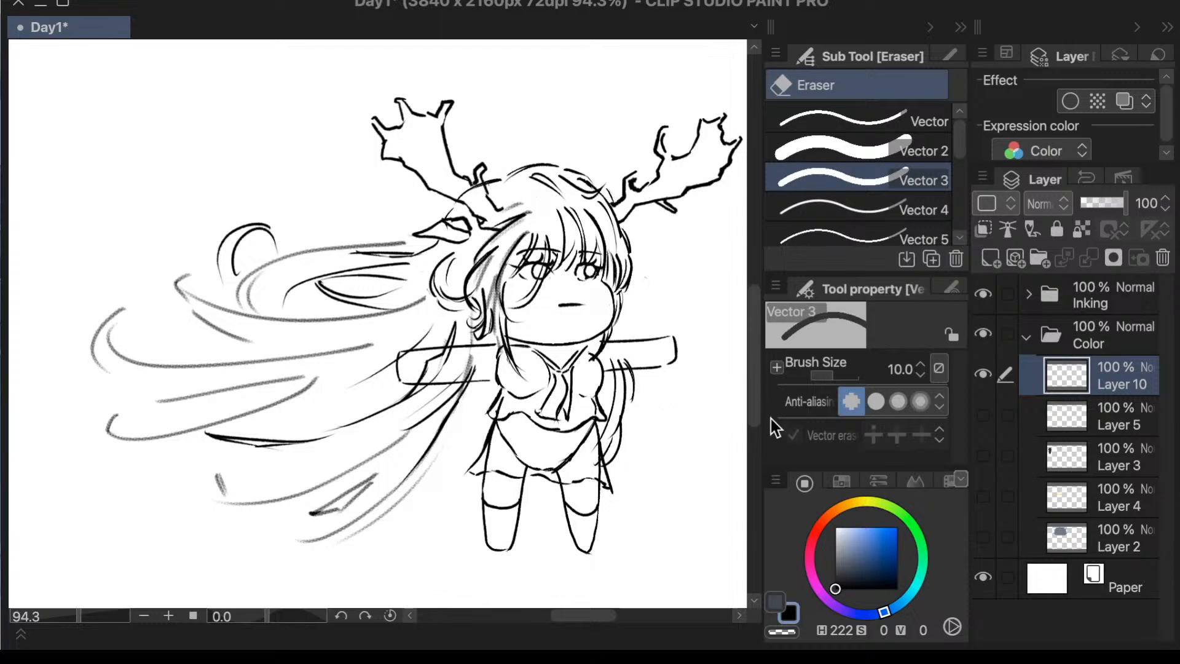
- Choose the Calligraphy pen with a pale orange skin color of H 36, S 17, V 98
left_click_drag(753, 364, 752, 359)
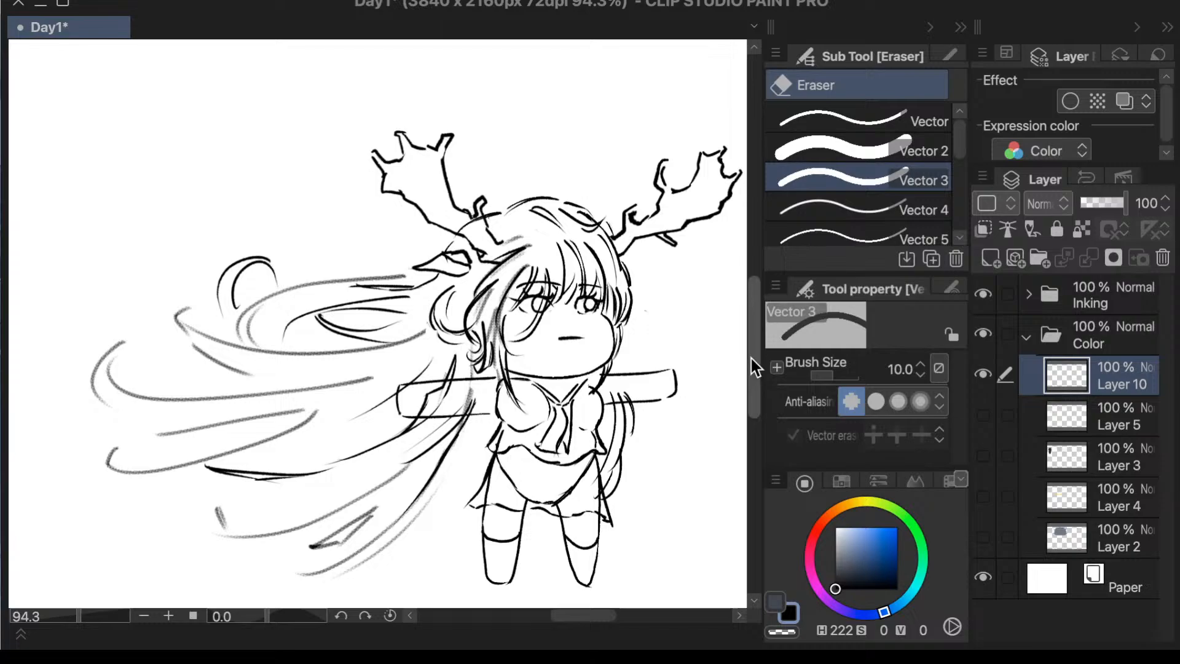
key("p")
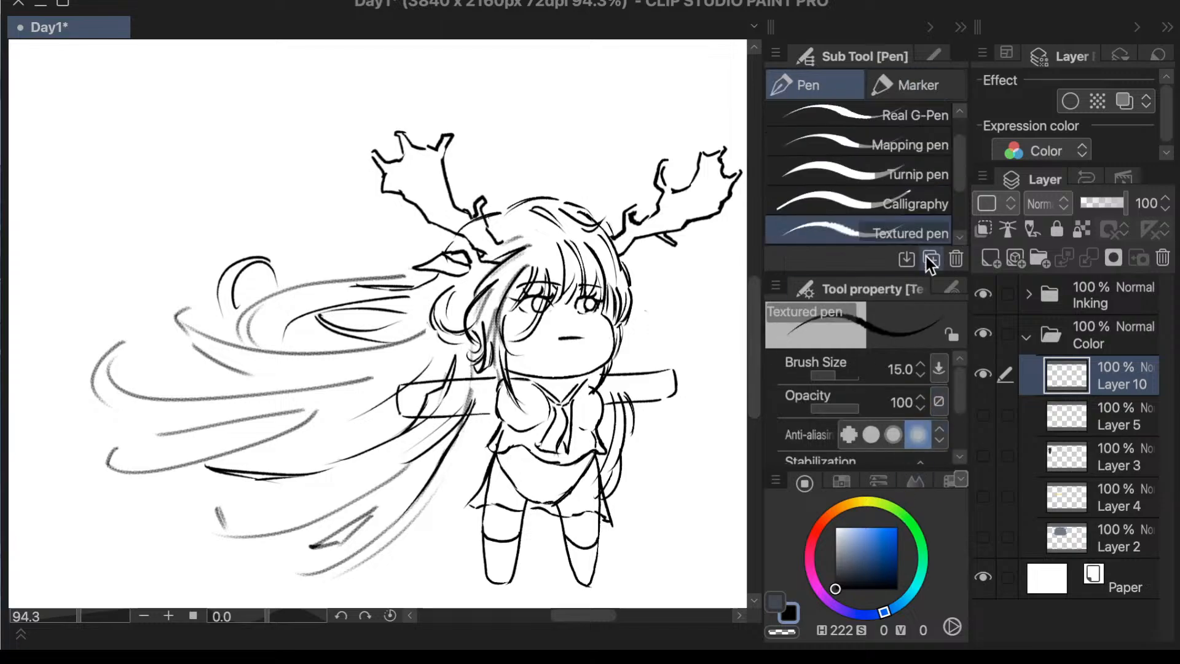
left_click(911, 206)
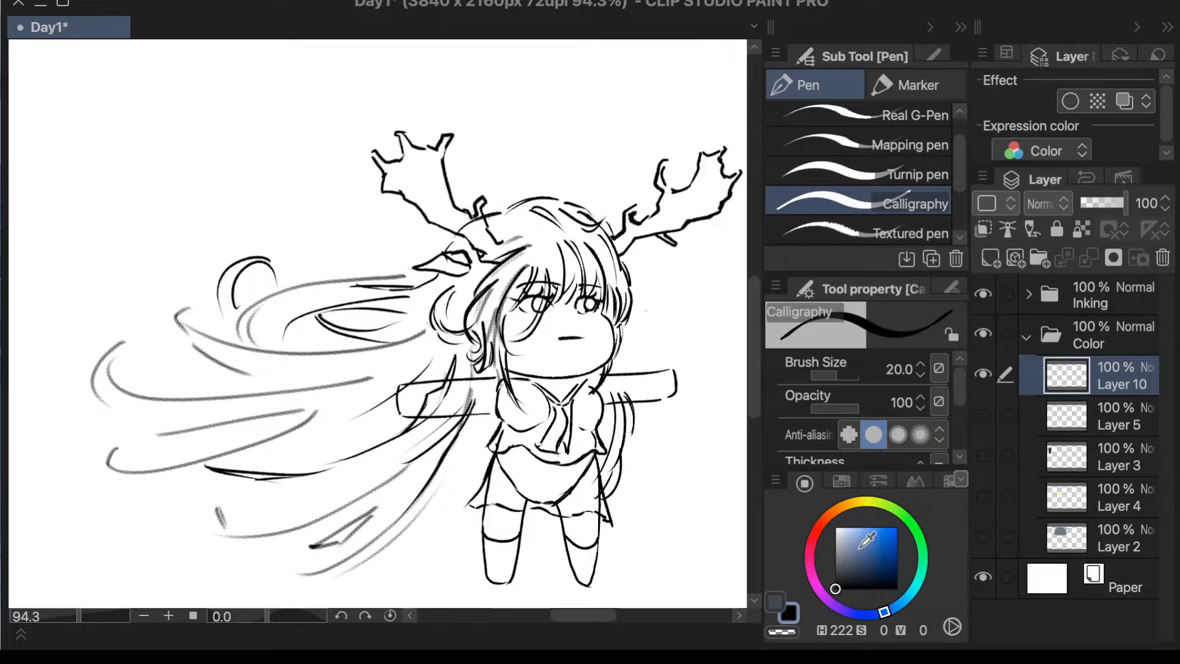
left_click(849, 528)
left_click(843, 505)
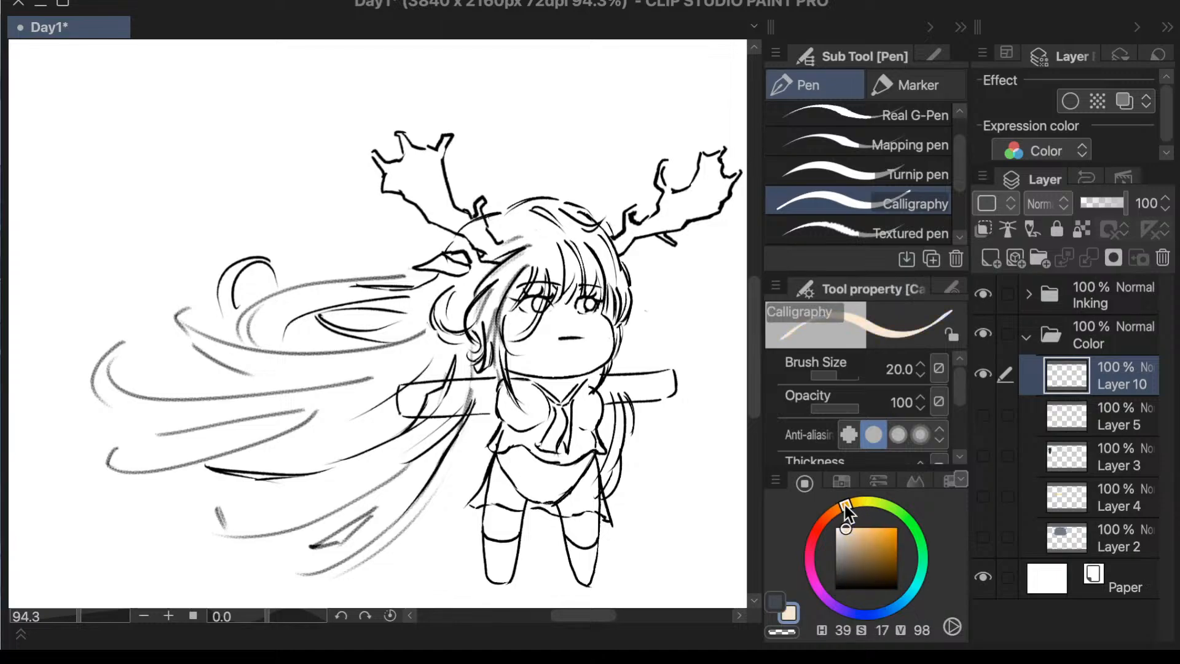
- Try to fill the face with skin-tone strokes at brush size 20
mouse_move(539, 299)
left_mouse_down()
mouse_move(519, 344)
mouse_move(516, 317)
left_mouse_up()
key("ctrl+z")
mouse_move(530, 268)
left_mouse_down()
mouse_move(501, 323)
mouse_move(514, 369)
left_mouse_up()
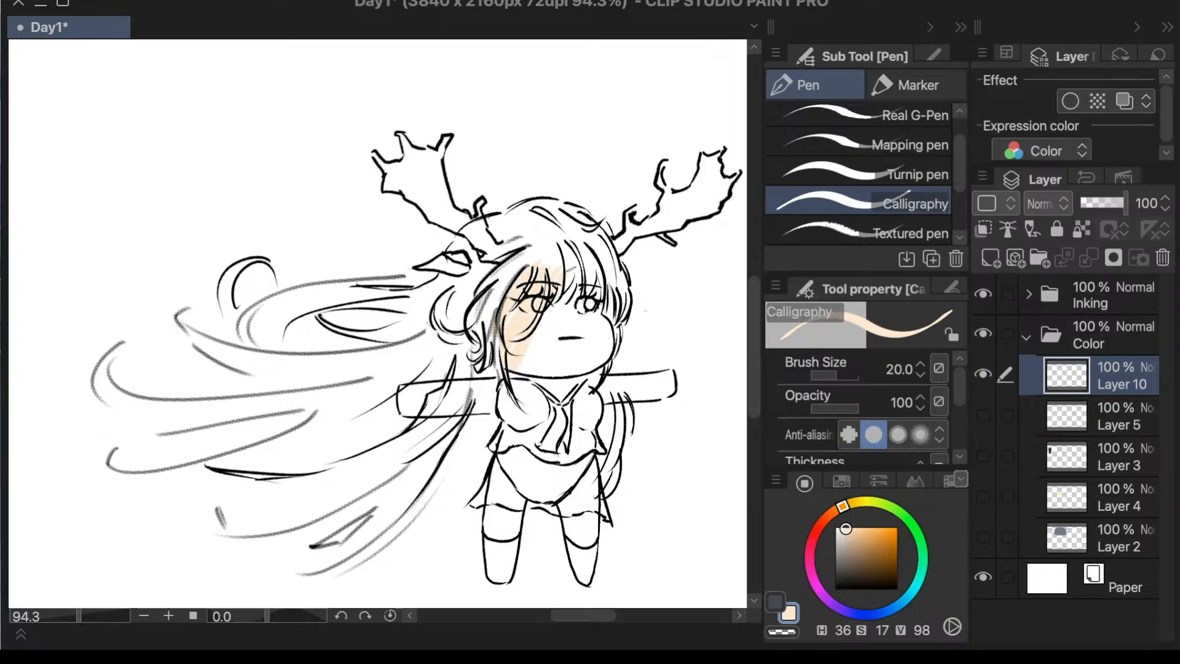
left_click_drag(571, 269, 518, 373)
left_click_drag(582, 268, 536, 374)
left_click_drag(594, 272, 541, 373)
left_click_drag(589, 300, 547, 373)
mouse_move(601, 288)
left_mouse_down()
mouse_move(564, 374)
mouse_move(574, 374)
left_mouse_up()
left_click_drag(604, 302, 589, 371)
left_click_drag(609, 318, 600, 369)
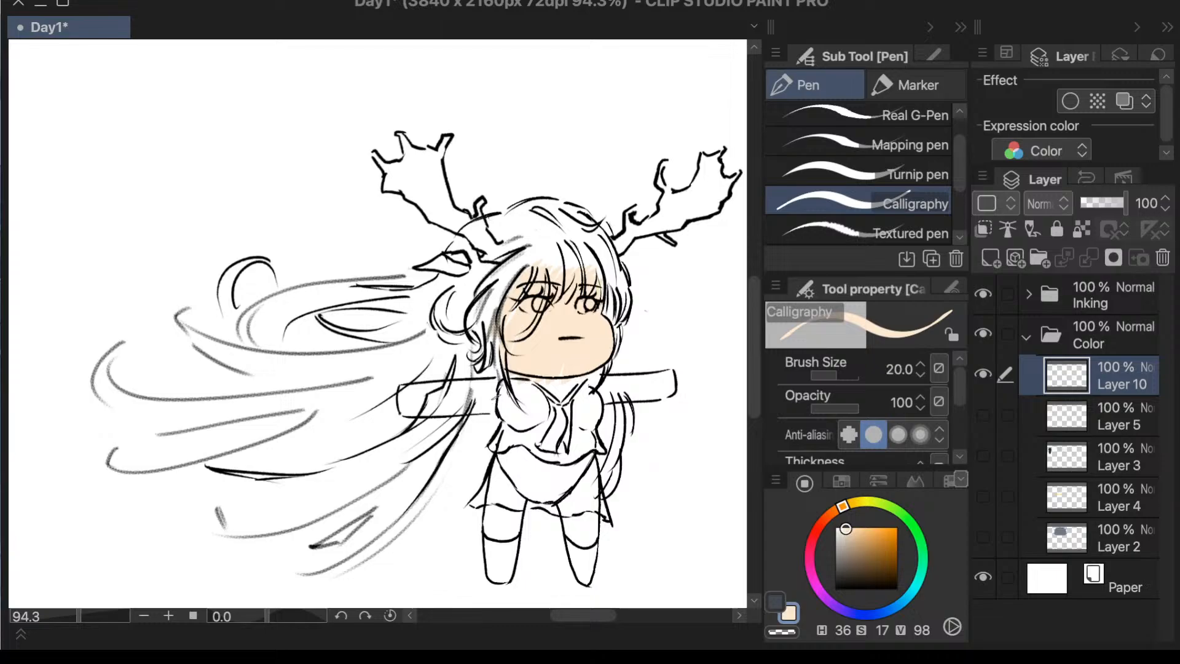
- Try to shade both outstretched arms in the skin tone, and undo all the skin-tone strokes
left_click_drag(425, 384, 386, 405)
mouse_move(485, 380)
left_mouse_down()
mouse_move(393, 421)
mouse_move(440, 413)
mouse_move(433, 429)
left_mouse_up()
left_click_drag(531, 393, 475, 421)
mouse_move(597, 376)
left_mouse_down()
mouse_move(532, 400)
mouse_move(559, 397)
left_mouse_up()
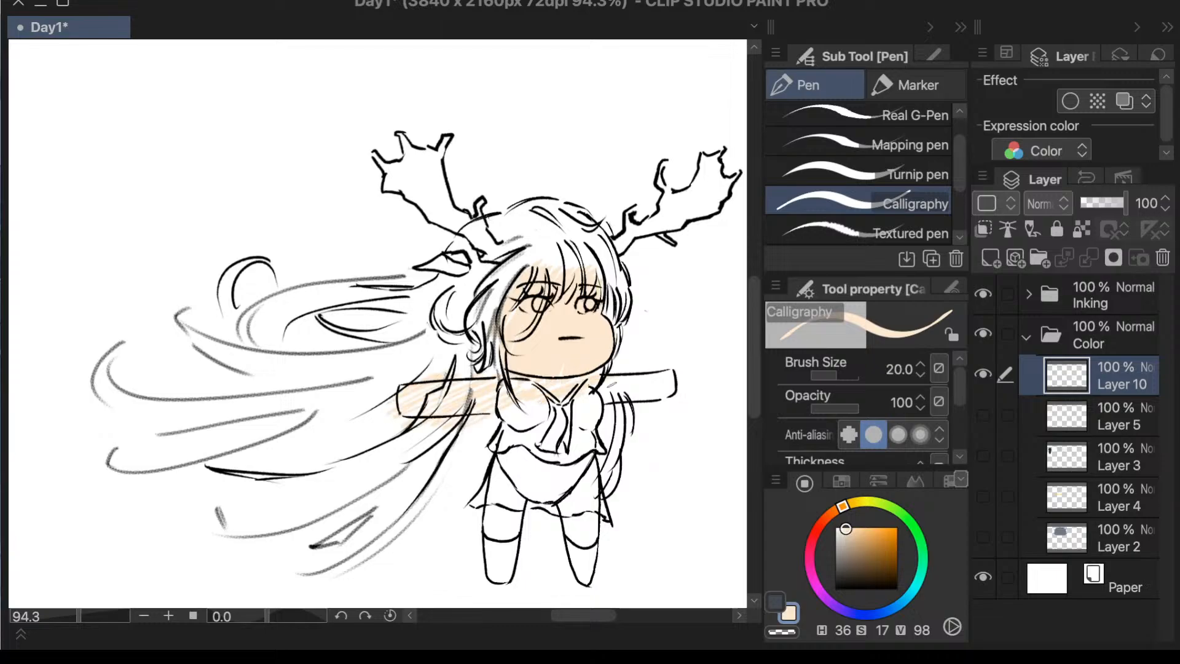
left_click_drag(646, 375, 579, 403)
mouse_move(671, 374)
left_mouse_down()
mouse_move(605, 400)
mouse_move(673, 380)
mouse_move(639, 398)
left_mouse_up()
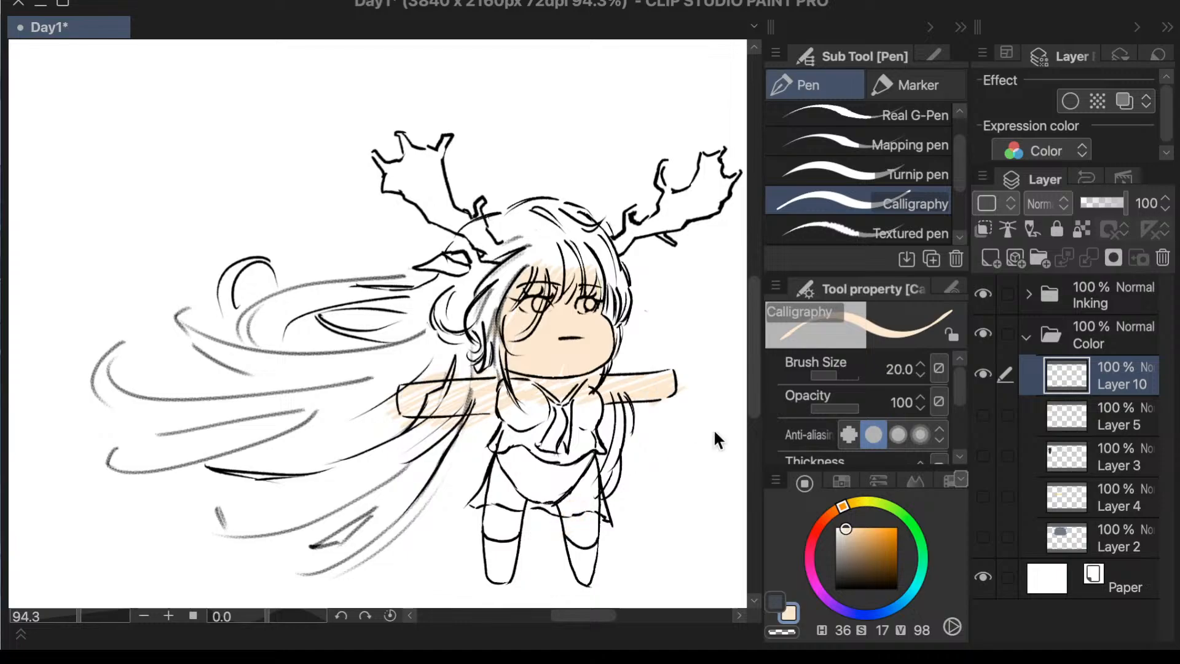
key("ctrl+z")
key("ctrl+z")
left_click(899, 369)
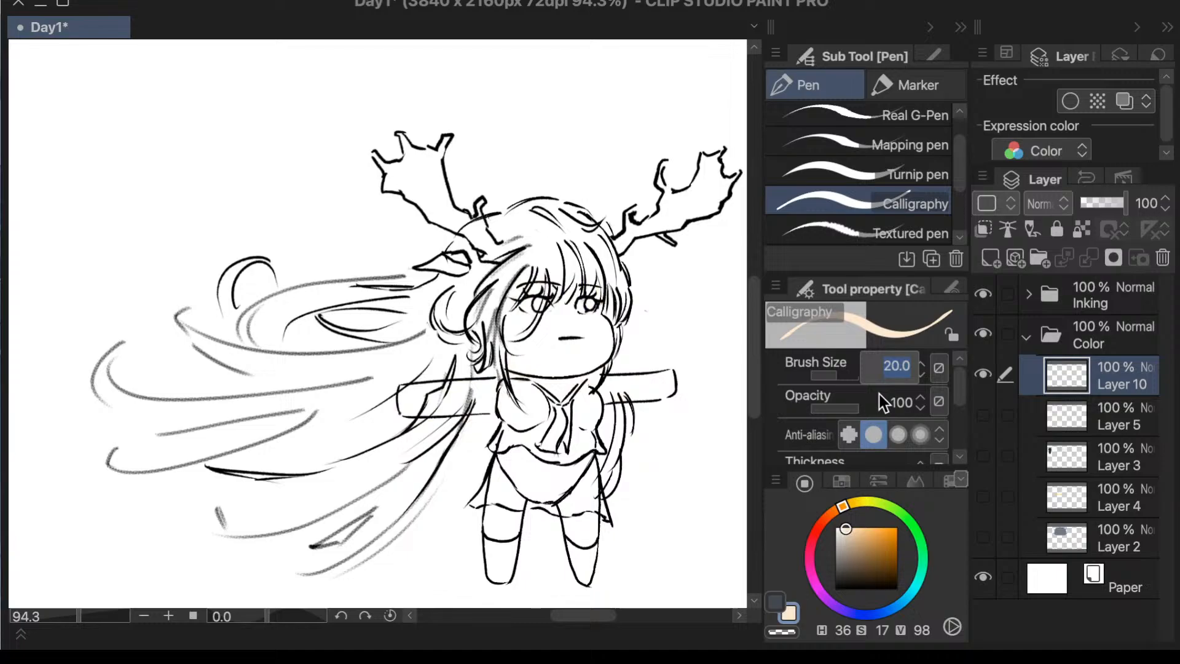
type("10")
key("Return")
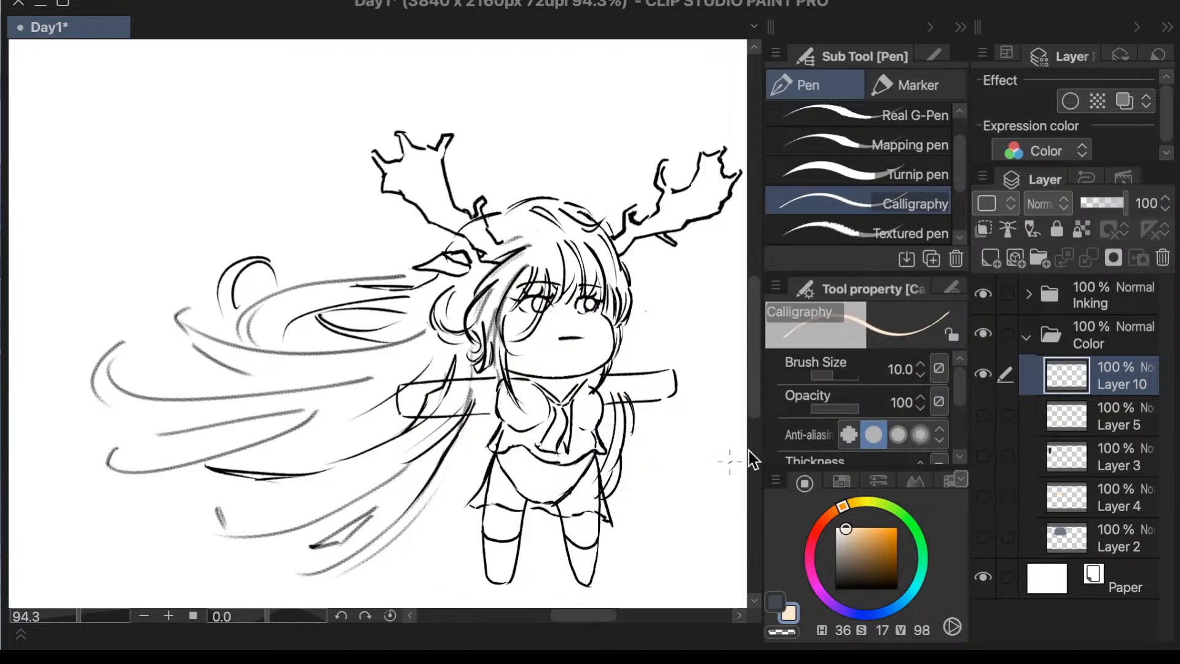
- Set the Calligraphy brush size to 100 and paint the skin tone loosely over the face, arms and upper legs
left_click(899, 369)
type("100")
key("Return")
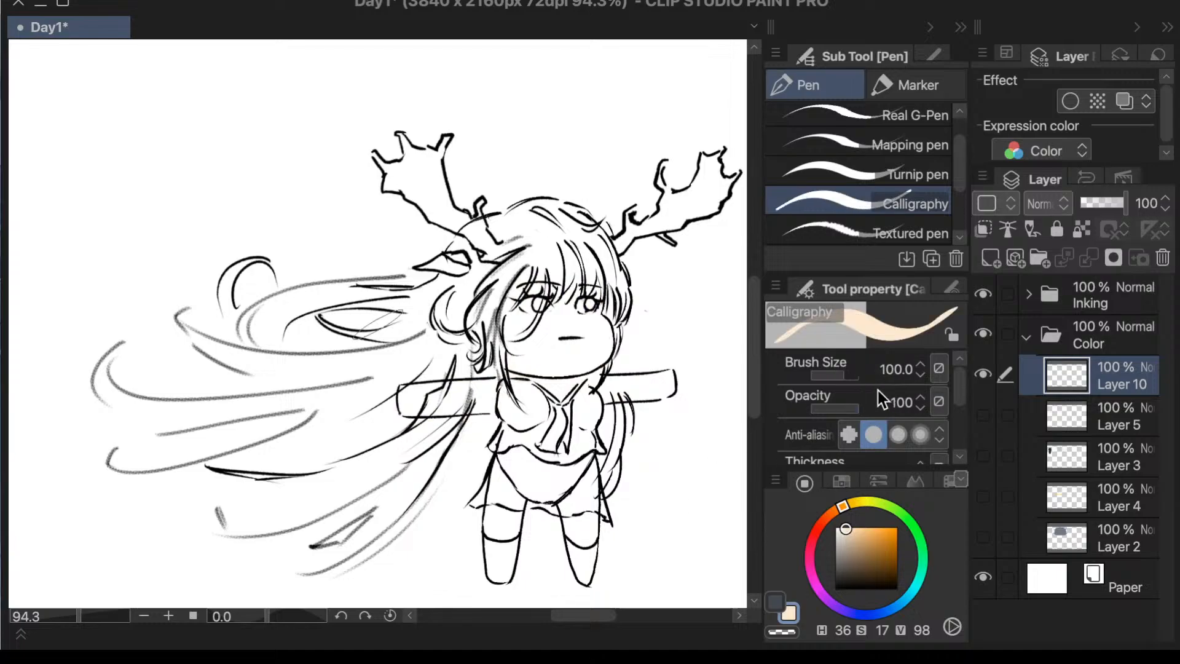
mouse_move(516, 281)
left_mouse_down()
mouse_move(477, 354)
mouse_move(565, 277)
mouse_move(615, 270)
mouse_move(627, 296)
mouse_move(606, 354)
mouse_move(655, 359)
mouse_move(658, 407)
mouse_move(400, 391)
mouse_move(388, 401)
mouse_move(467, 400)
left_mouse_up()
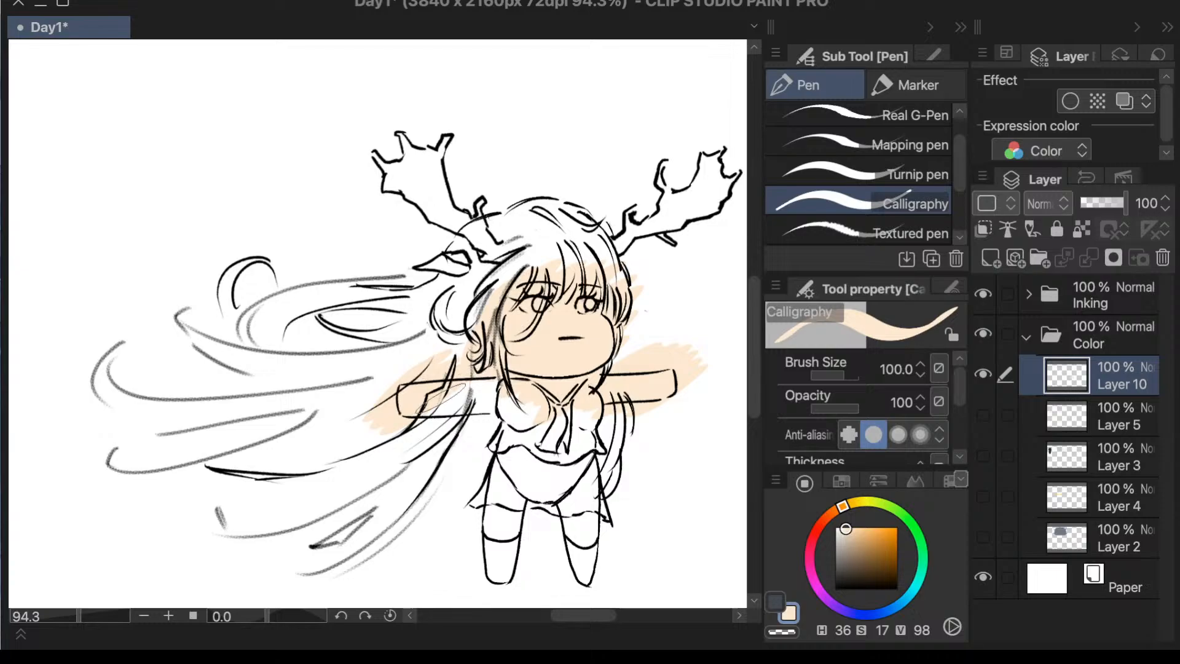
mouse_move(516, 491)
left_mouse_down()
mouse_move(496, 538)
mouse_move(516, 518)
mouse_move(595, 510)
mouse_move(567, 537)
mouse_move(593, 529)
left_mouse_up()
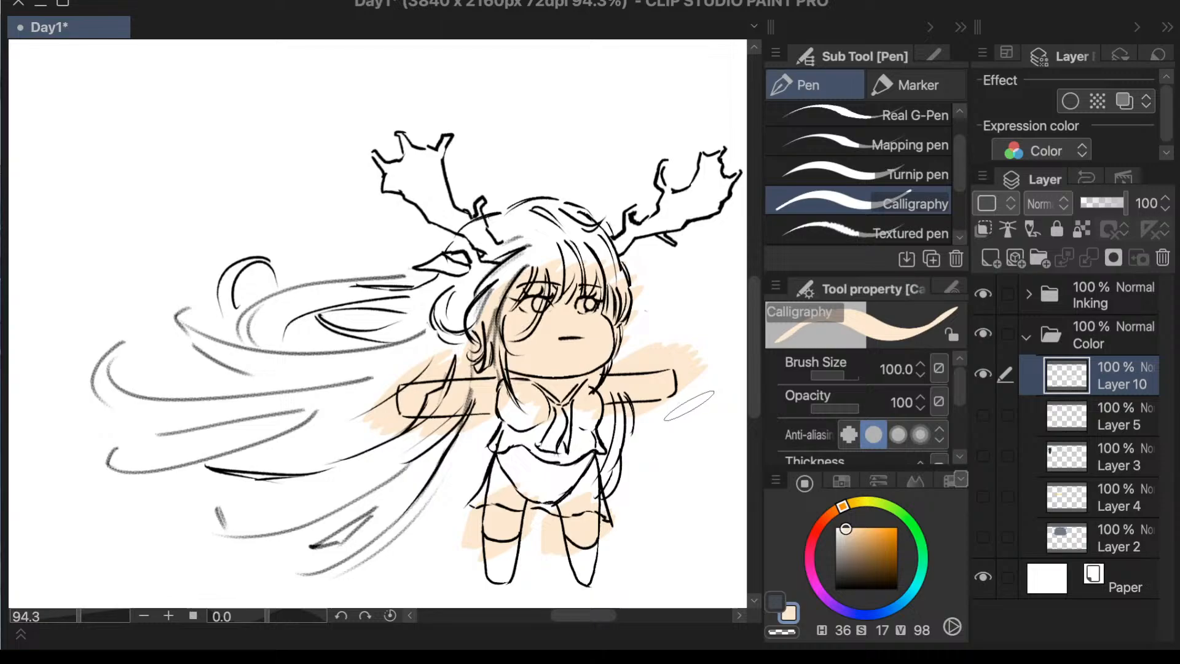
- Add a layer above the skin layer, and erase skin color spilling outside the face and arms with the Vector 2 eraser
left_click(990, 258)
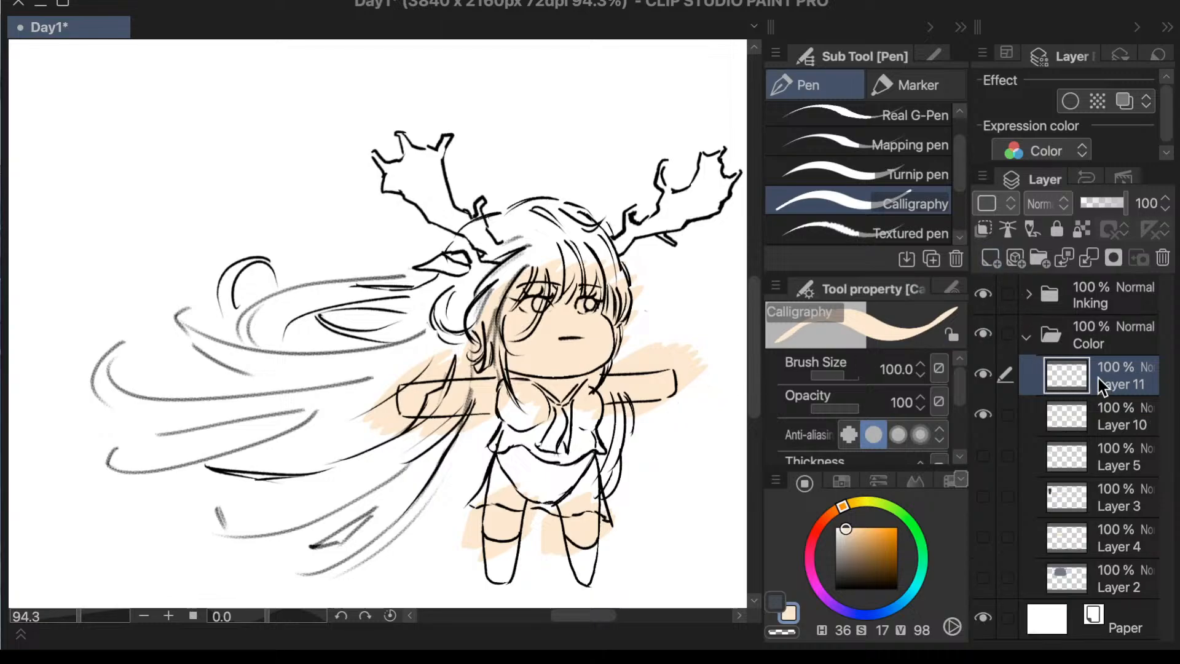
left_click(1085, 424)
key("e")
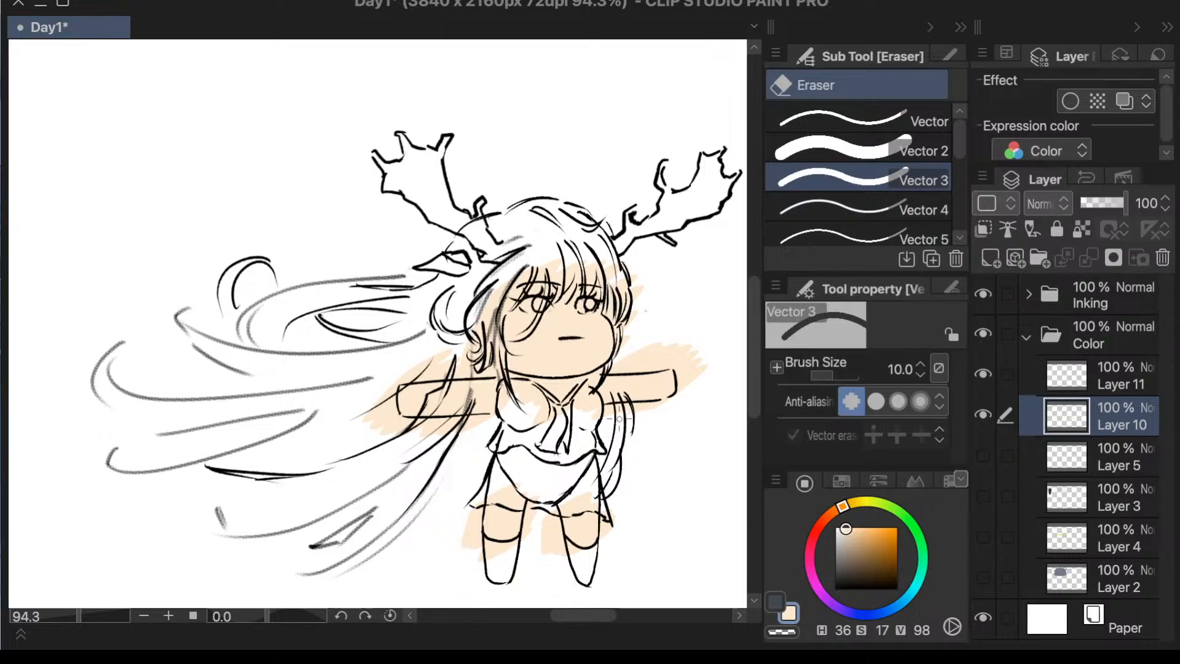
left_click(896, 153)
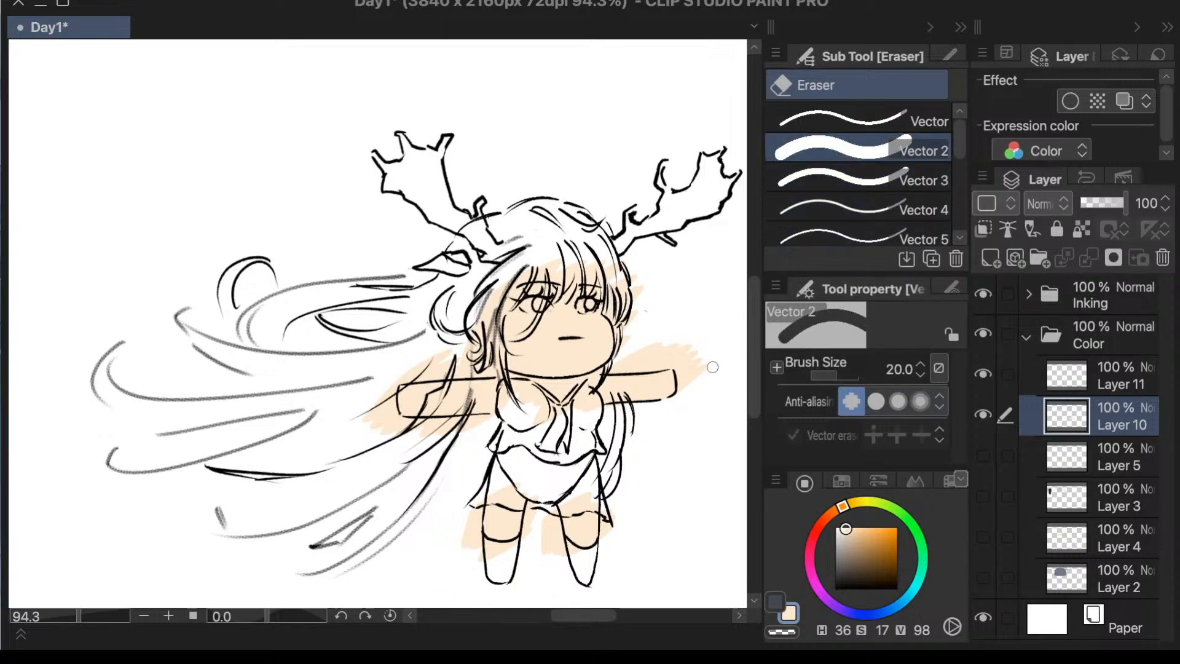
mouse_move(712, 367)
left_mouse_down()
mouse_move(701, 402)
mouse_move(688, 341)
mouse_move(684, 385)
left_mouse_up()
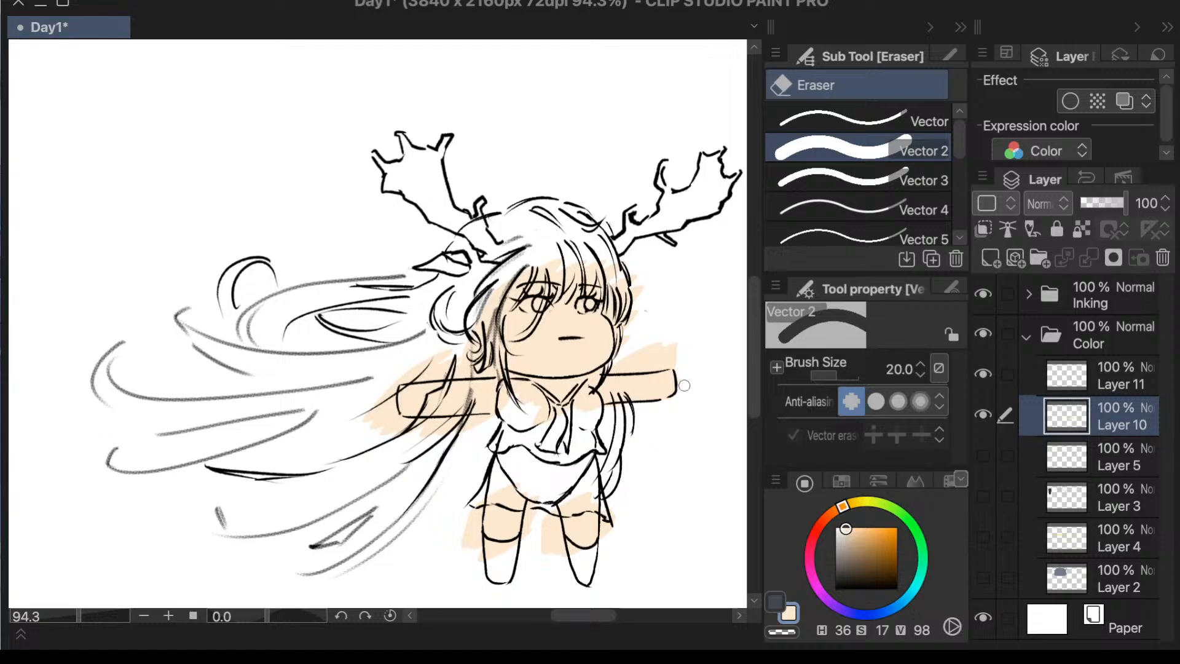
mouse_move(658, 335)
left_mouse_down()
mouse_move(677, 344)
mouse_move(651, 363)
mouse_move(675, 364)
mouse_move(640, 363)
mouse_move(637, 285)
mouse_move(630, 320)
mouse_move(611, 261)
mouse_move(620, 326)
left_mouse_up()
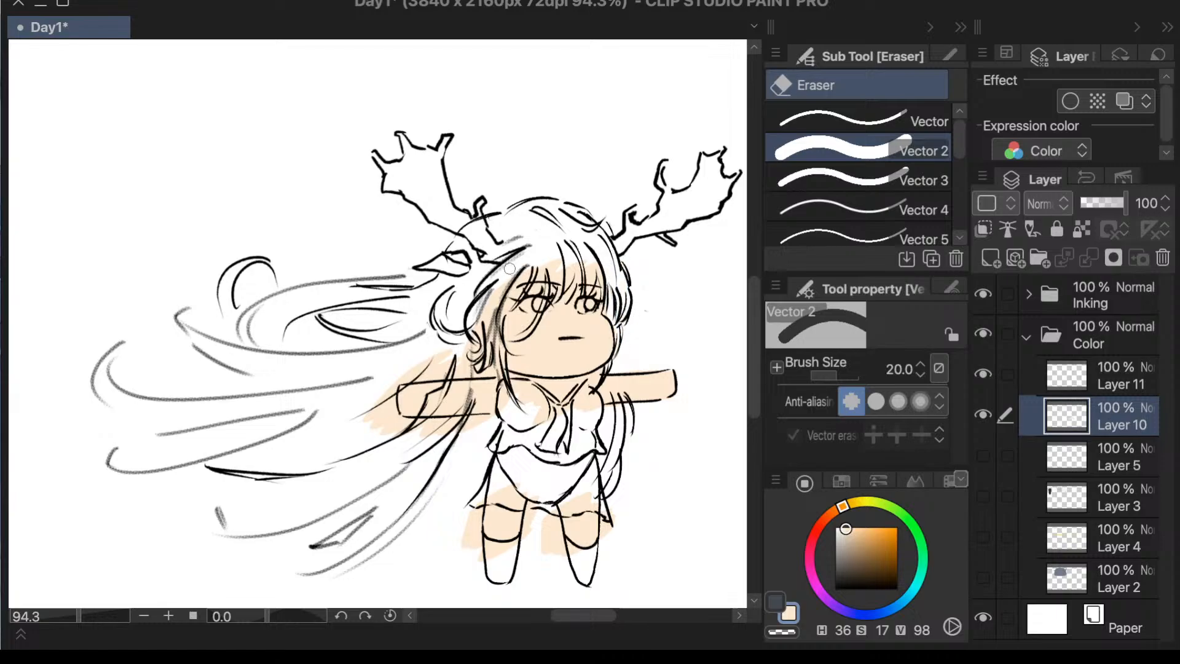
mouse_move(510, 270)
left_mouse_down()
mouse_move(485, 313)
mouse_move(504, 283)
mouse_move(486, 314)
mouse_move(497, 352)
mouse_move(485, 354)
mouse_move(481, 330)
mouse_move(393, 372)
left_mouse_up()
mouse_move(393, 371)
left_mouse_down()
mouse_move(470, 362)
mouse_move(415, 376)
mouse_move(382, 405)
mouse_move(373, 439)
mouse_move(391, 389)
mouse_move(412, 377)
mouse_move(448, 441)
mouse_move(397, 432)
mouse_move(494, 424)
mouse_move(454, 425)
left_mouse_up()
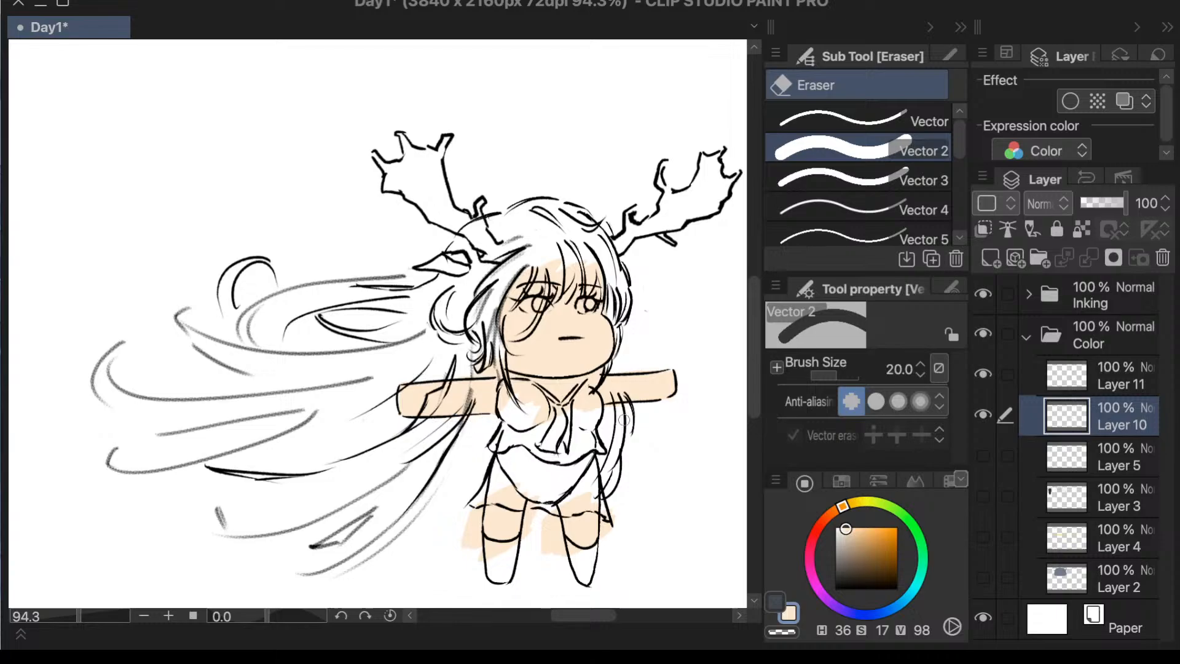
- Erase the skin color outside the thighs, below the stocking bands, and over the skirt and top
mouse_move(483, 492)
left_mouse_down()
mouse_move(473, 555)
mouse_move(466, 544)
mouse_move(481, 489)
mouse_move(483, 561)
mouse_move(492, 511)
mouse_move(473, 490)
mouse_move(470, 537)
left_mouse_up()
key("ctrl+z")
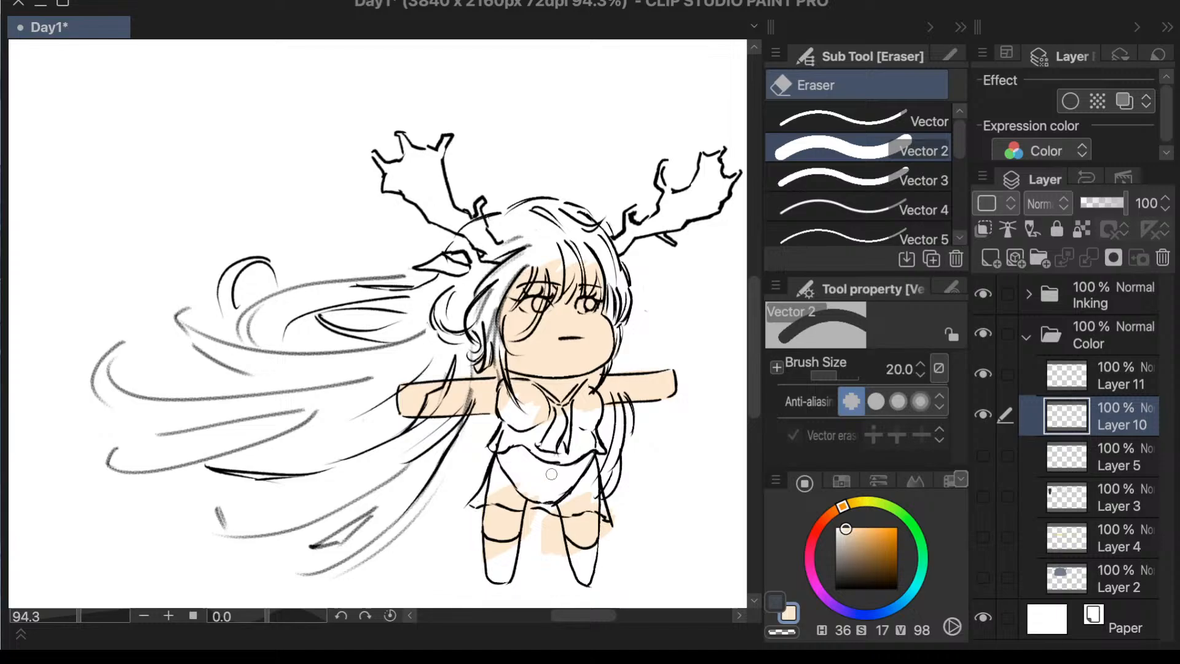
mouse_move(531, 505)
left_mouse_down()
mouse_move(525, 537)
mouse_move(534, 501)
left_mouse_up()
left_click_drag(518, 542, 495, 553)
mouse_move(545, 491)
left_mouse_down()
mouse_move(561, 567)
mouse_move(558, 535)
mouse_move(559, 545)
mouse_move(620, 506)
mouse_move(603, 545)
left_mouse_up()
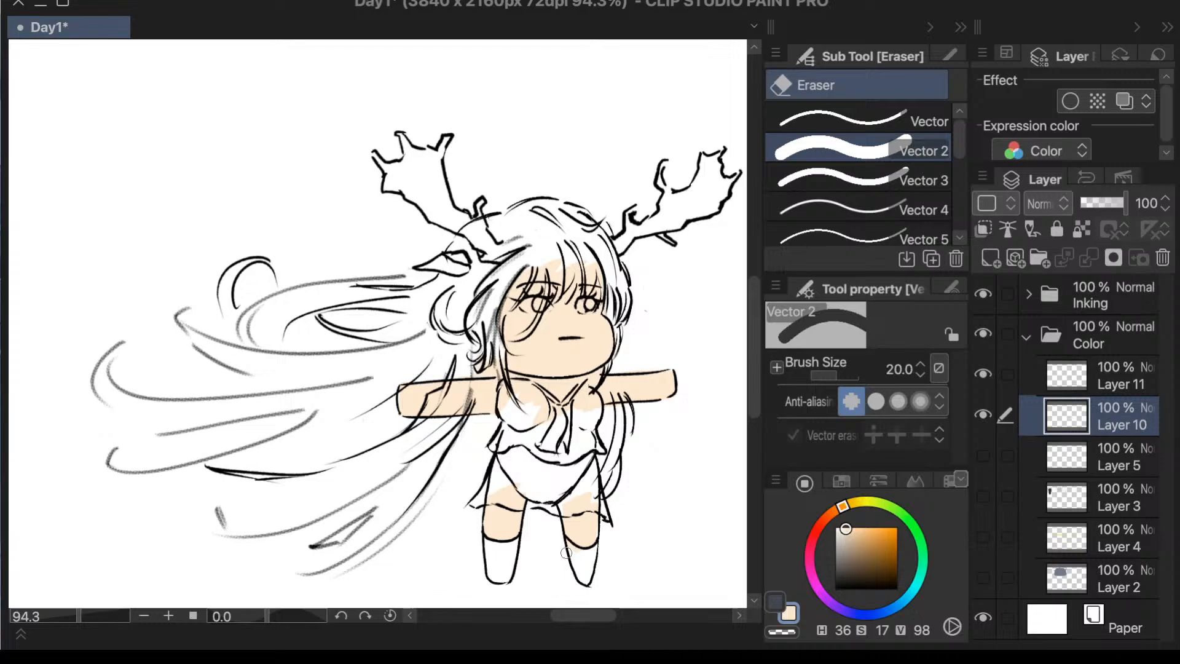
mouse_move(594, 488)
left_mouse_down()
mouse_move(557, 505)
mouse_move(604, 506)
left_mouse_up()
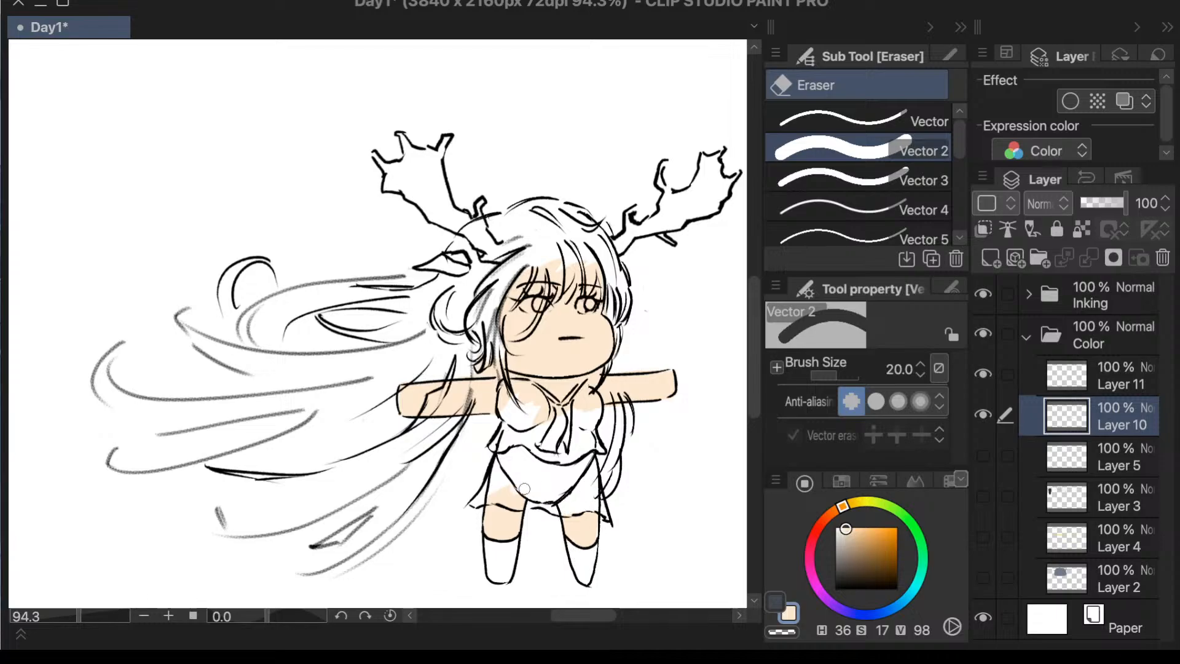
mouse_move(522, 491)
left_mouse_down()
mouse_move(494, 480)
mouse_move(526, 493)
mouse_move(502, 496)
mouse_move(535, 502)
left_mouse_up()
mouse_move(589, 421)
left_mouse_down()
mouse_move(584, 396)
mouse_move(535, 423)
mouse_move(563, 408)
mouse_move(549, 424)
mouse_move(544, 402)
mouse_move(515, 383)
mouse_move(504, 406)
mouse_move(543, 404)
mouse_move(527, 403)
mouse_move(543, 416)
mouse_move(529, 389)
mouse_move(503, 394)
left_mouse_up()
key("ctrl+z")
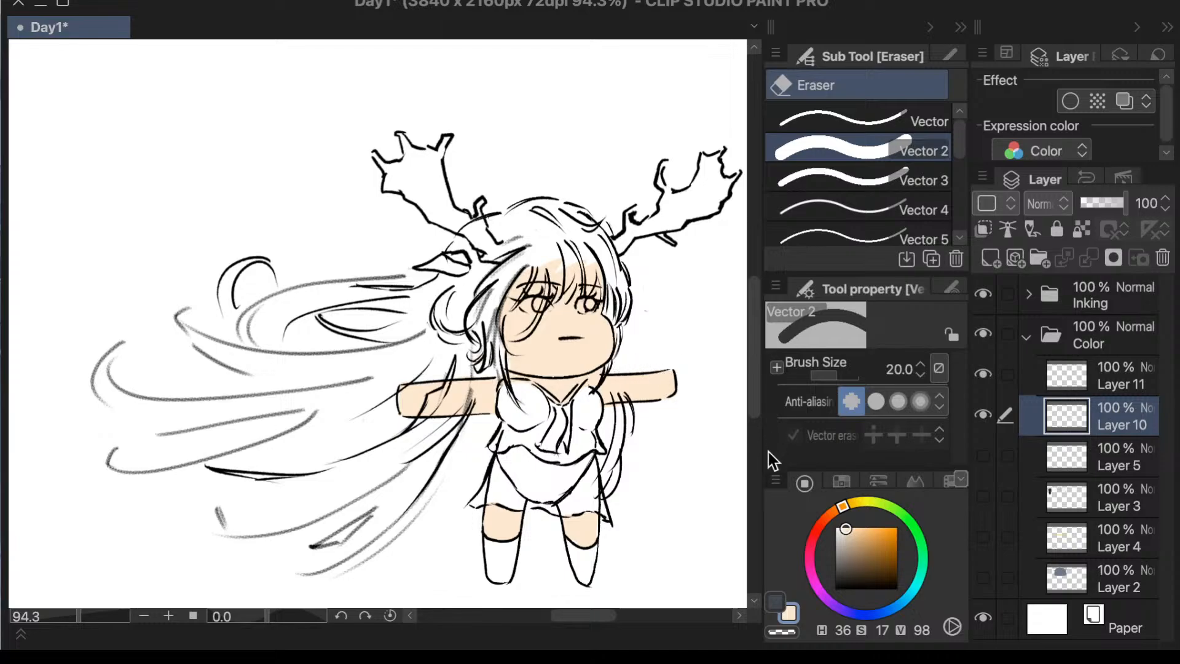
- Paint the skirt muted blue, H 203, S 21, V 74, on the layer above the skin using the Calligraphy pen
left_click(1074, 378)
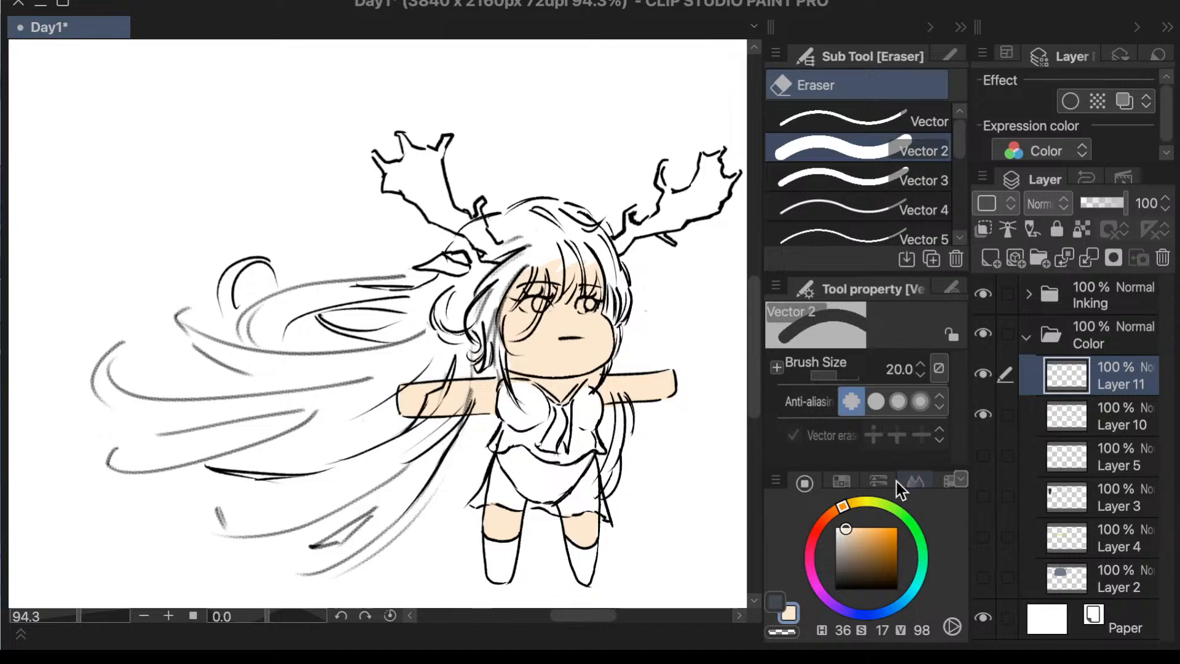
left_click(899, 604)
left_click_drag(860, 527, 848, 544)
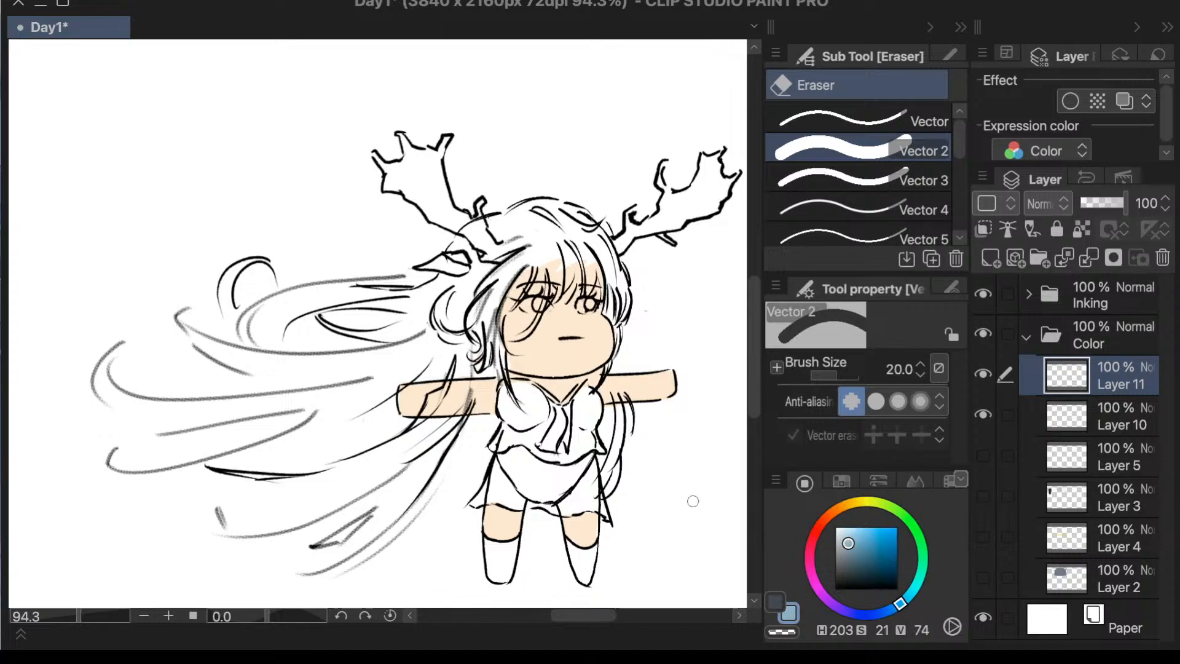
key("p")
mouse_move(499, 463)
left_mouse_down()
mouse_move(482, 499)
mouse_move(499, 475)
mouse_move(477, 470)
mouse_move(520, 458)
mouse_move(556, 467)
mouse_move(543, 501)
mouse_move(591, 452)
mouse_move(615, 492)
mouse_move(633, 492)
mouse_move(631, 480)
mouse_move(641, 516)
mouse_move(612, 443)
mouse_move(621, 516)
mouse_move(602, 444)
mouse_move(611, 495)
left_mouse_up()
key("ctrl+z")
left_click(893, 202)
- Erase the blue that spills past the skirt's edges and onto the top with the Vector 2 eraser
key("e")
mouse_move(487, 451)
left_mouse_down()
mouse_move(467, 489)
mouse_move(484, 463)
mouse_move(480, 477)
mouse_move(456, 490)
mouse_move(467, 518)
mouse_move(555, 522)
mouse_move(543, 535)
mouse_move(596, 525)
left_mouse_up()
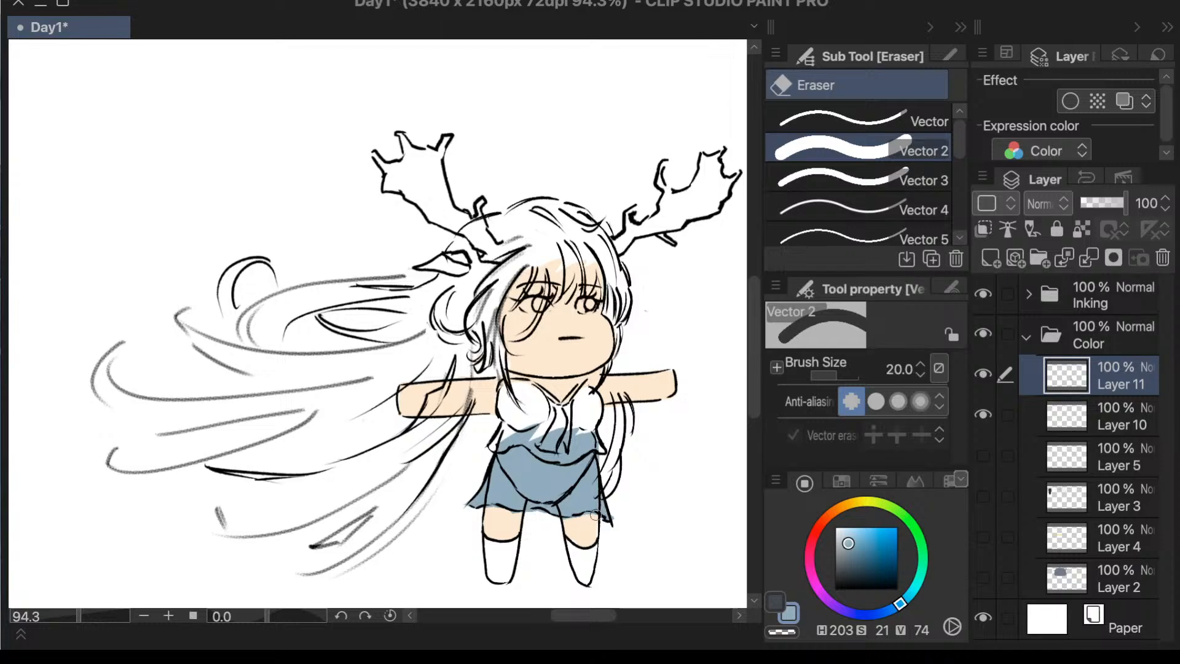
mouse_move(606, 434)
left_mouse_down()
mouse_move(574, 436)
mouse_move(574, 448)
mouse_move(591, 446)
mouse_move(568, 457)
mouse_move(568, 435)
mouse_move(552, 431)
mouse_move(499, 444)
mouse_move(550, 454)
left_mouse_up()
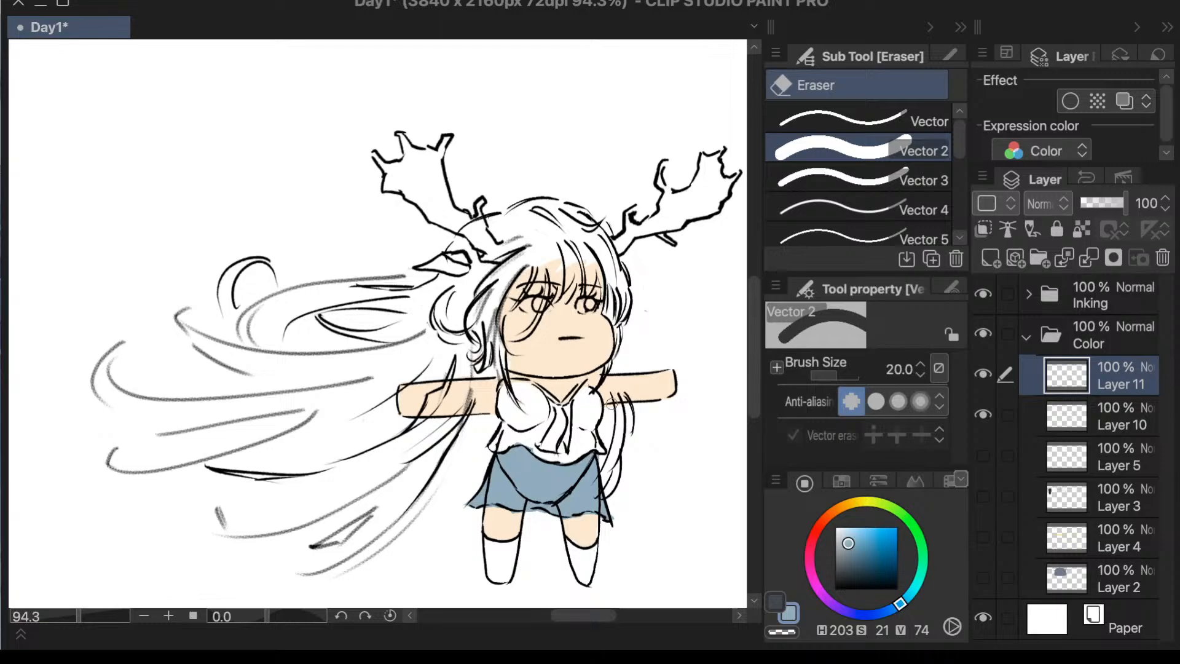
- Add a layer above the skirt's layer, return to the skirt's layer, and brush the necktie roughly in teal, H 184, S 85, V 76, with the Calligraphy pen
left_click(1012, 260)
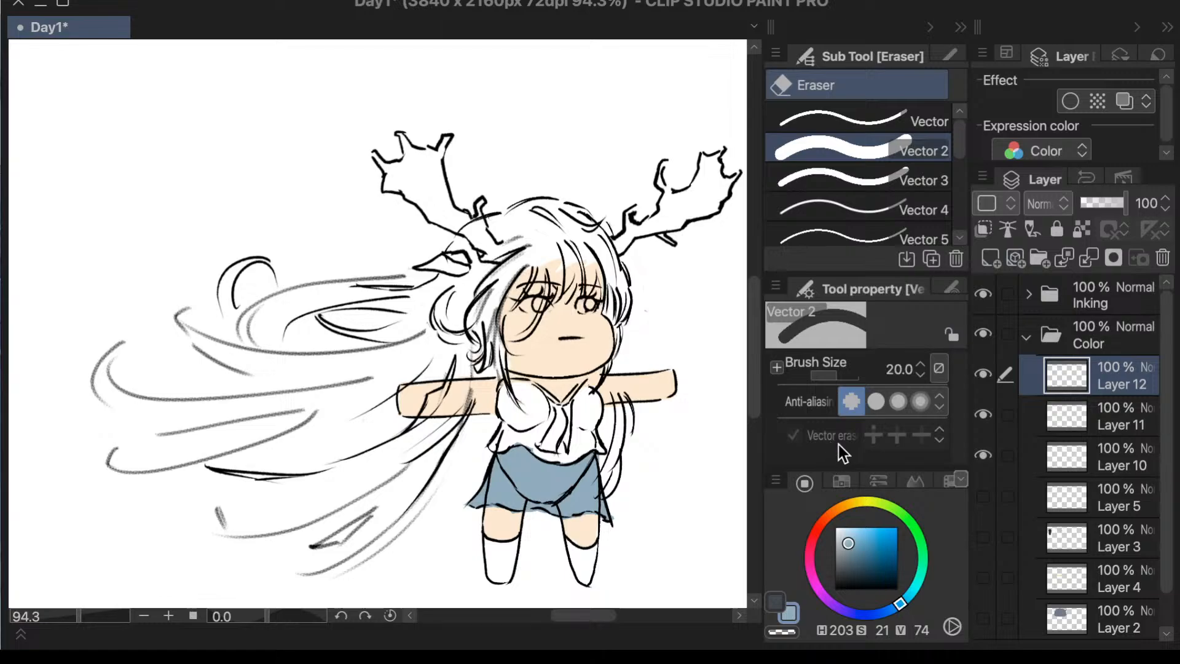
left_click(1064, 408)
left_click(888, 542)
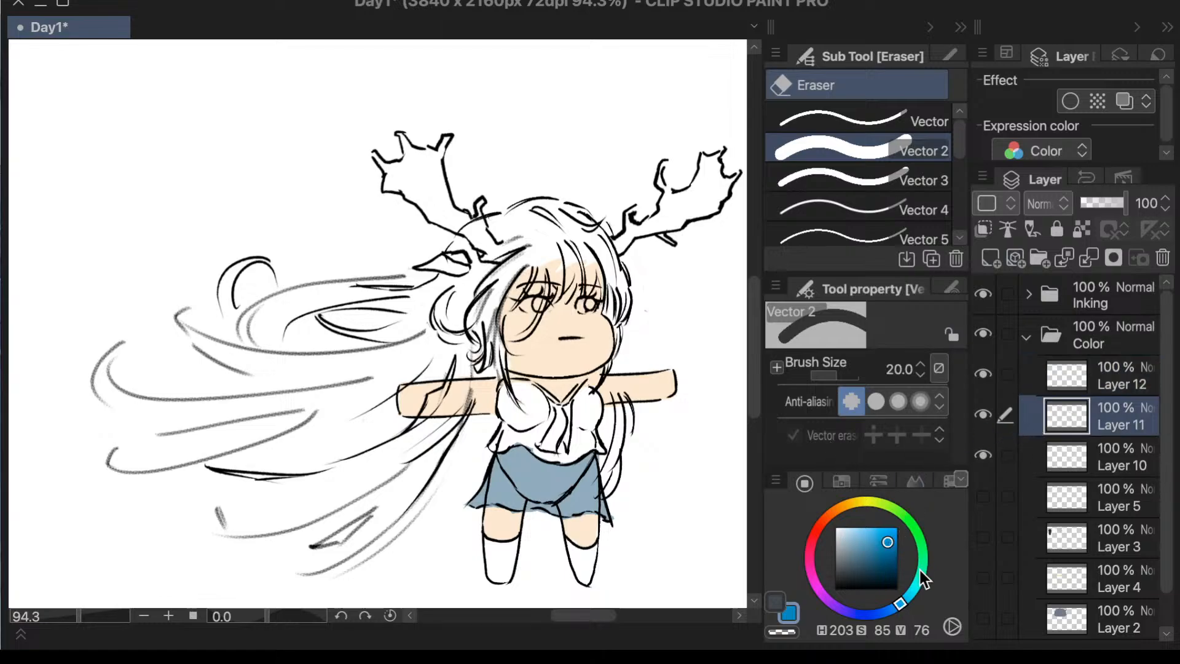
left_click(914, 591)
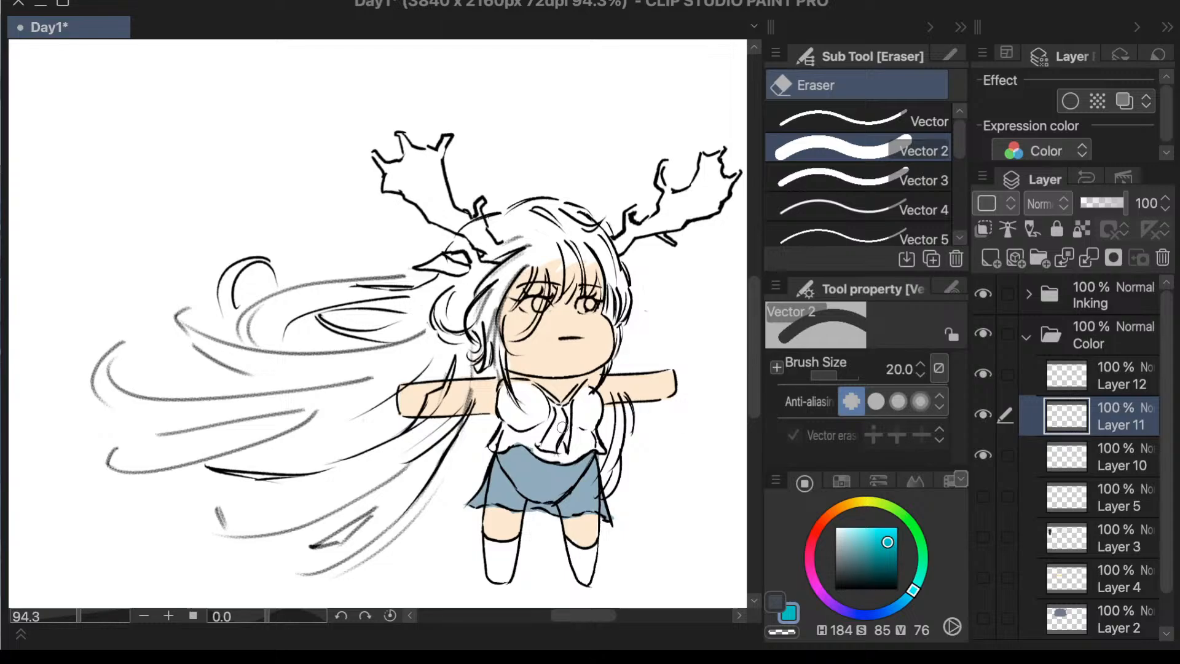
key("p")
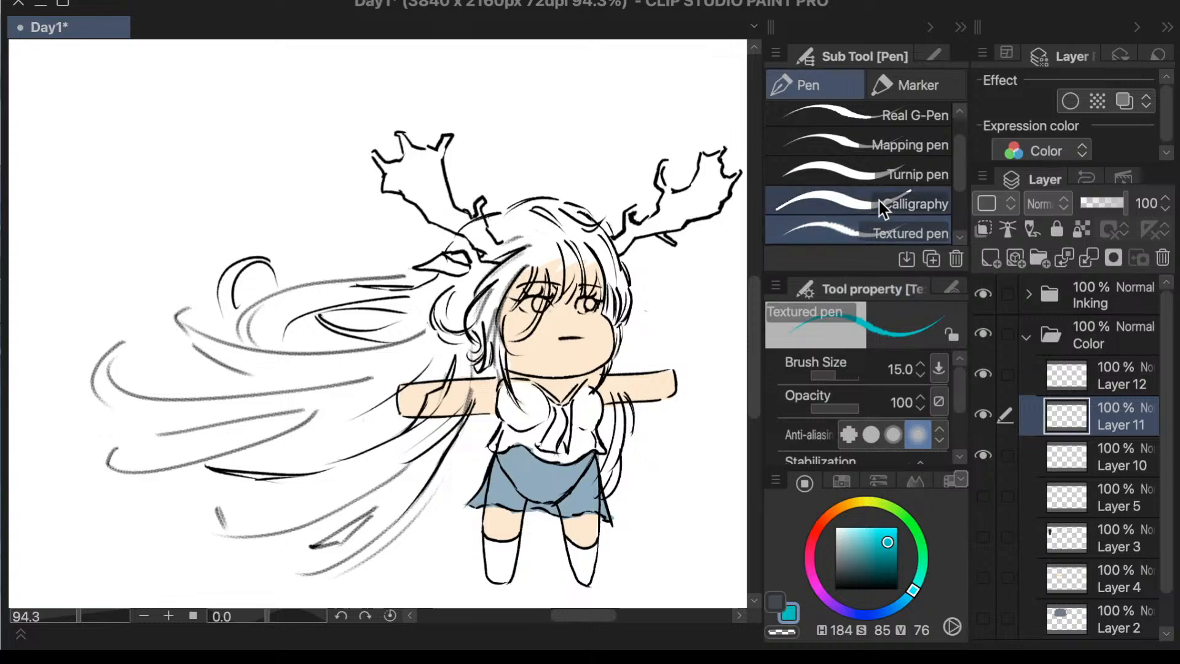
left_click(916, 204)
mouse_move(578, 398)
left_mouse_down()
mouse_move(544, 442)
mouse_move(584, 433)
left_mouse_up()
key("ctrl+t")
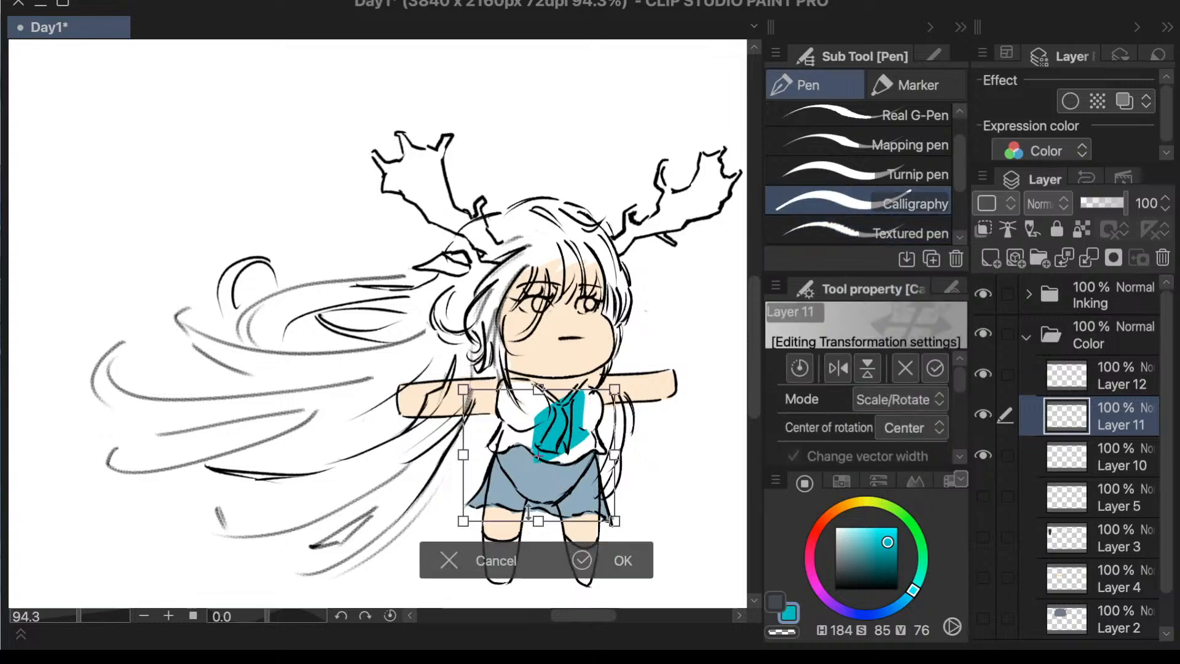
left_click(448, 560)
- Set the brush size to 20, undo the wide teal stroke, and repaint the necktie in teal within its outline
left_click(897, 369)
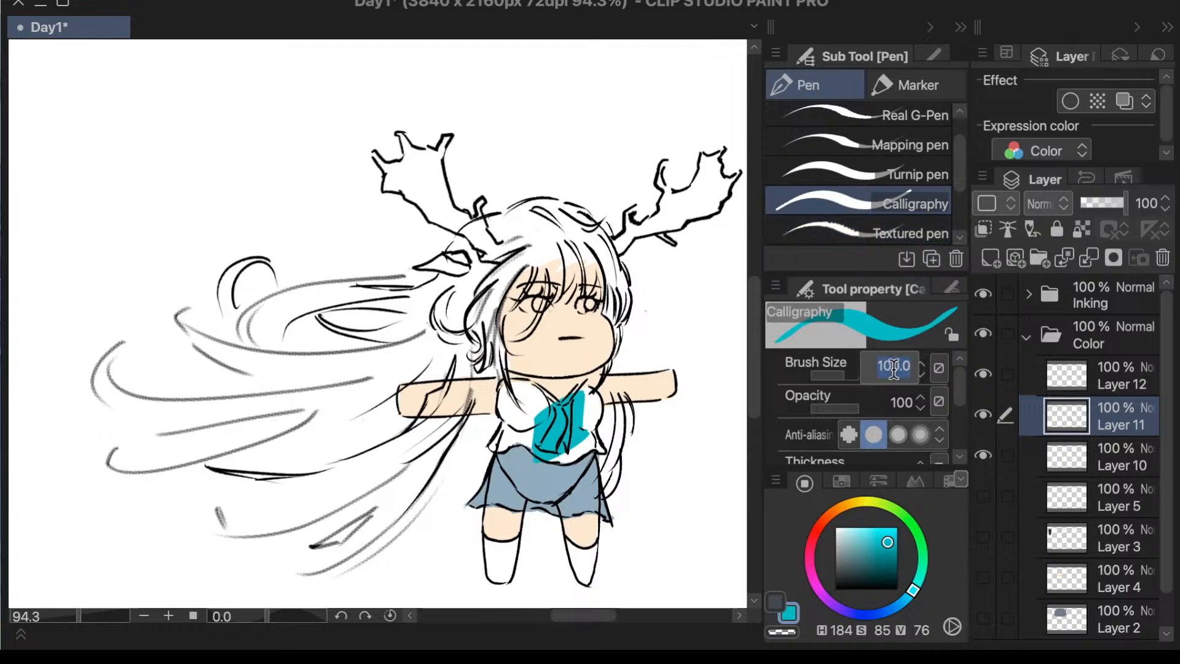
type("20")
key("Return")
scroll(588, 432, "up", 12)
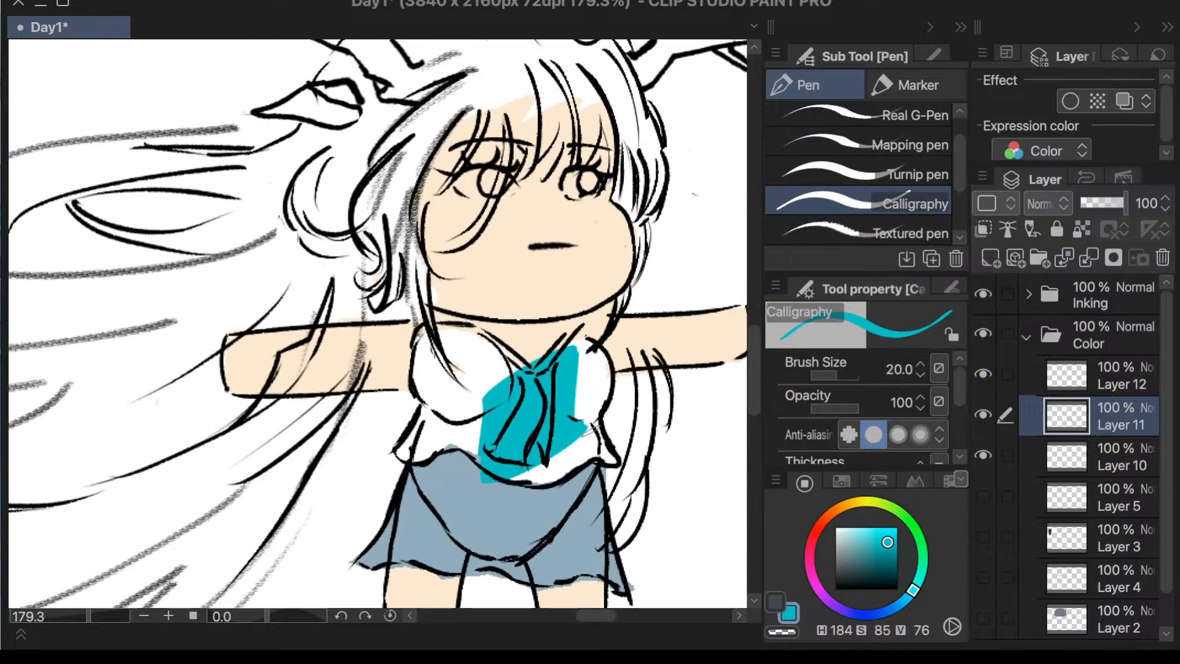
key("ctrl+z")
mouse_move(520, 352)
left_mouse_down()
mouse_move(515, 380)
mouse_move(520, 340)
mouse_move(507, 485)
left_mouse_up()
mouse_move(465, 371)
left_mouse_down()
mouse_move(484, 349)
mouse_move(482, 442)
mouse_move(463, 455)
mouse_move(484, 396)
mouse_move(443, 483)
mouse_move(467, 479)
mouse_move(480, 454)
mouse_move(453, 469)
mouse_move(477, 494)
mouse_move(429, 482)
left_mouse_up()
scroll(542, 263, "down", 2)
scroll(603, 213, "down", 2)
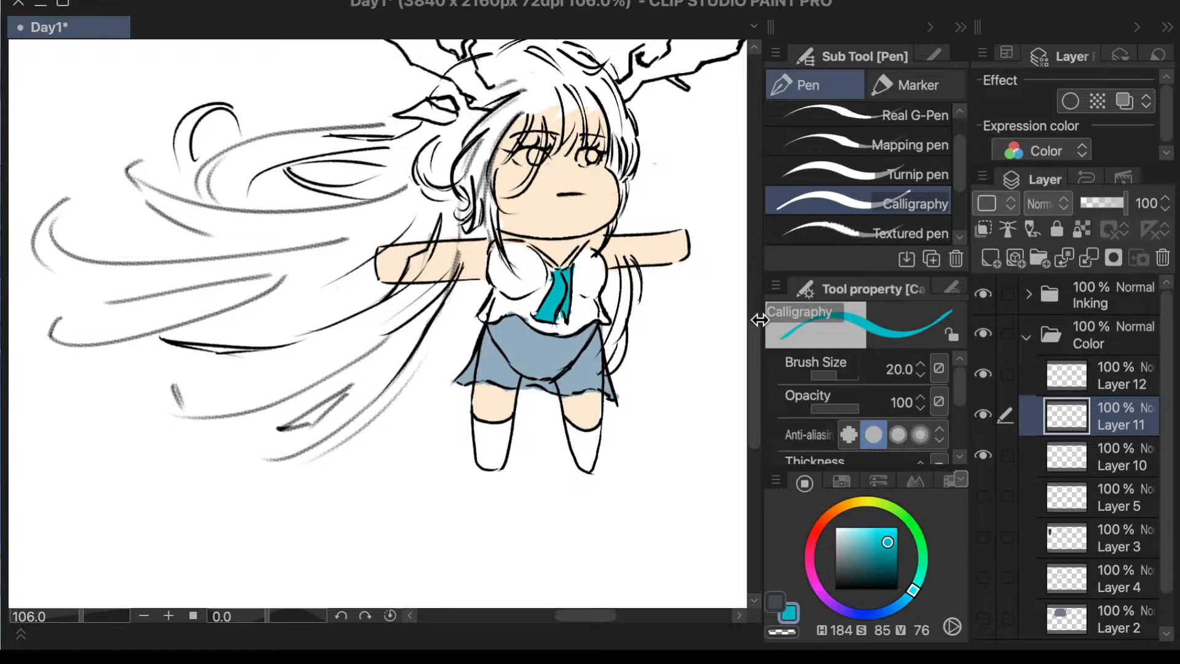
key("period")
left_click(885, 611)
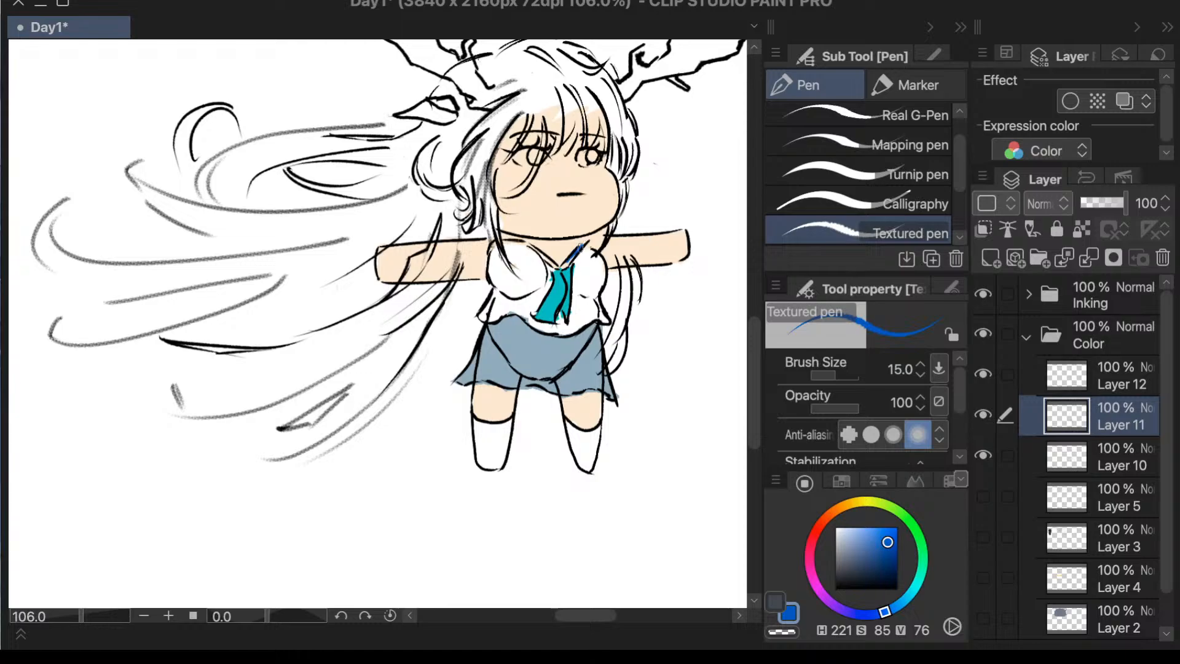
left_click(1078, 381)
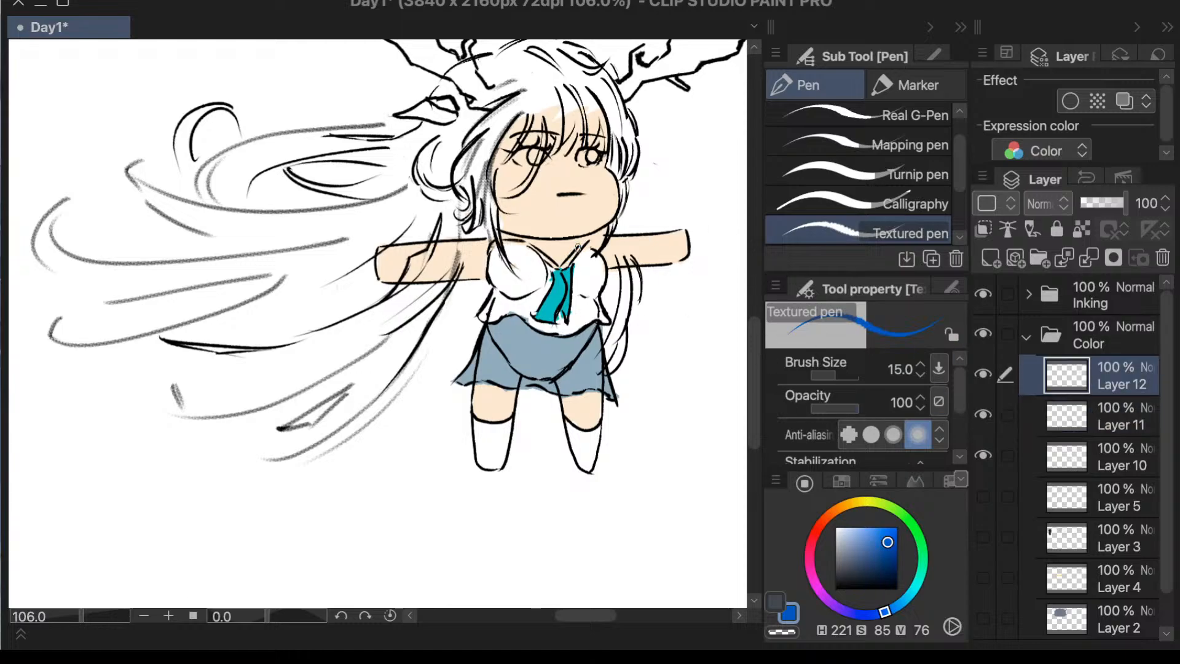
- Sample the skirt's muted blue and adjust it to a brighter blue, H 212, S 37, V 84
scroll(578, 247, "up", 3)
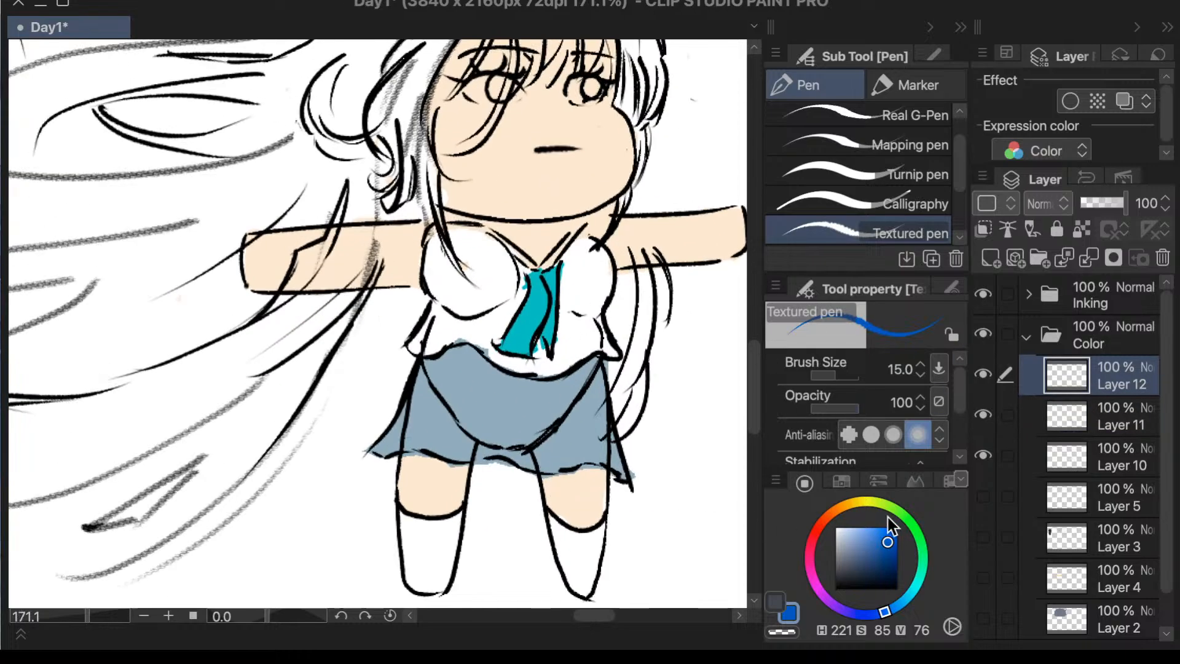
key("i")
left_click(544, 394)
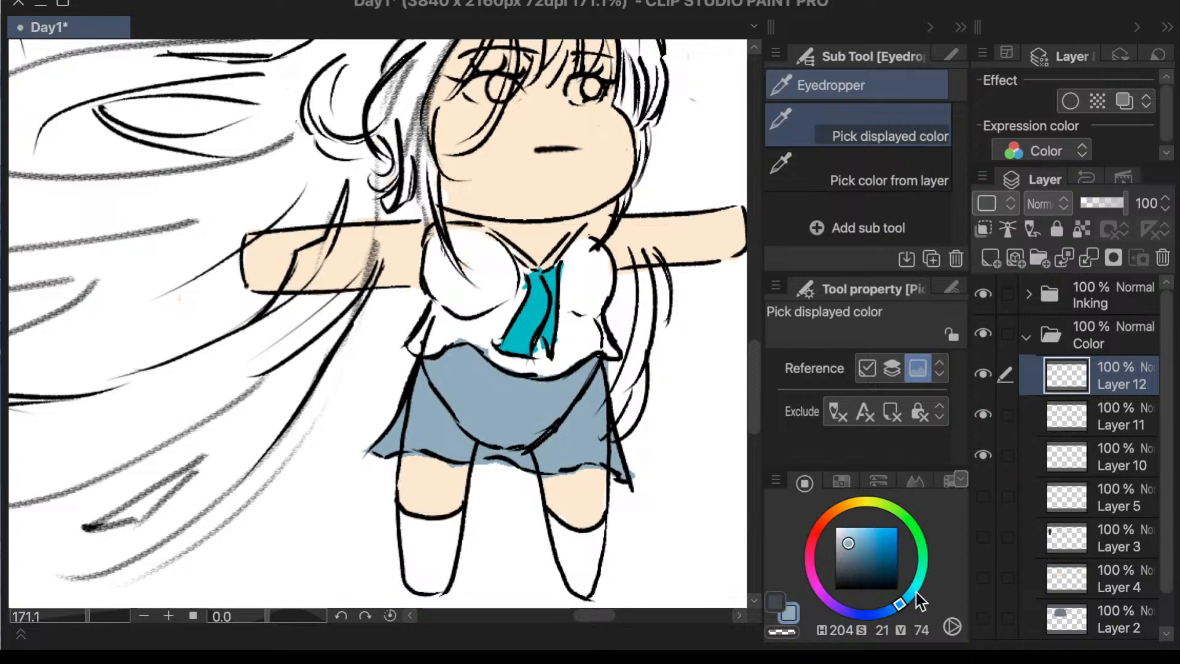
left_click_drag(898, 606, 894, 612)
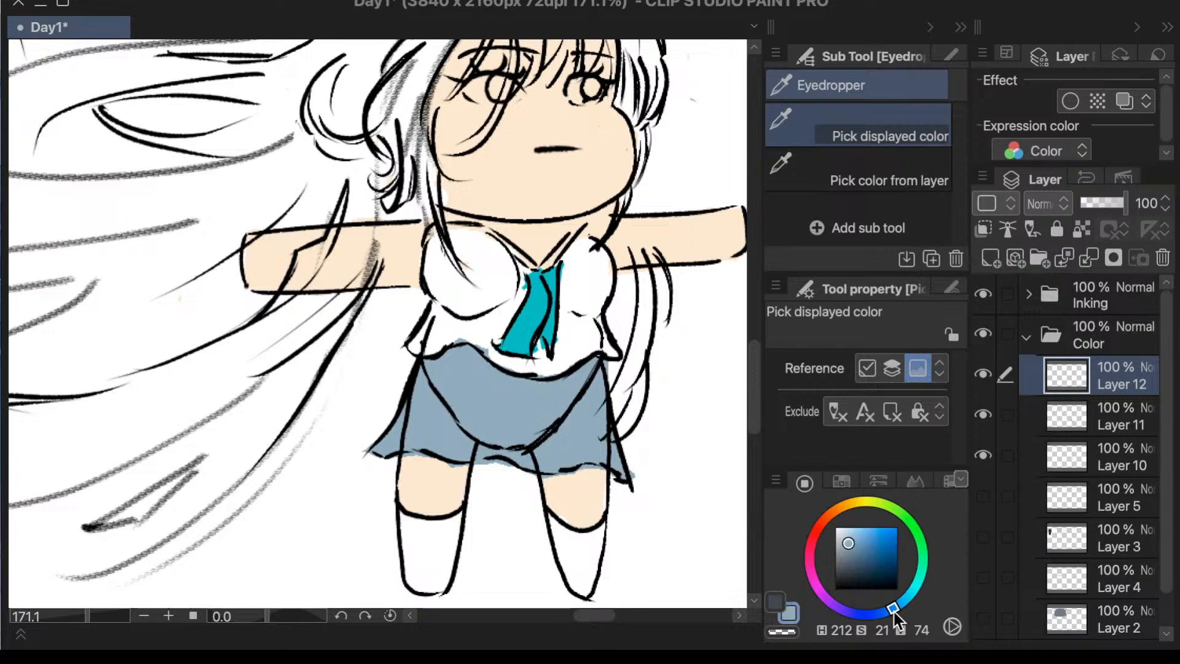
left_click_drag(851, 542, 858, 537)
key("g")
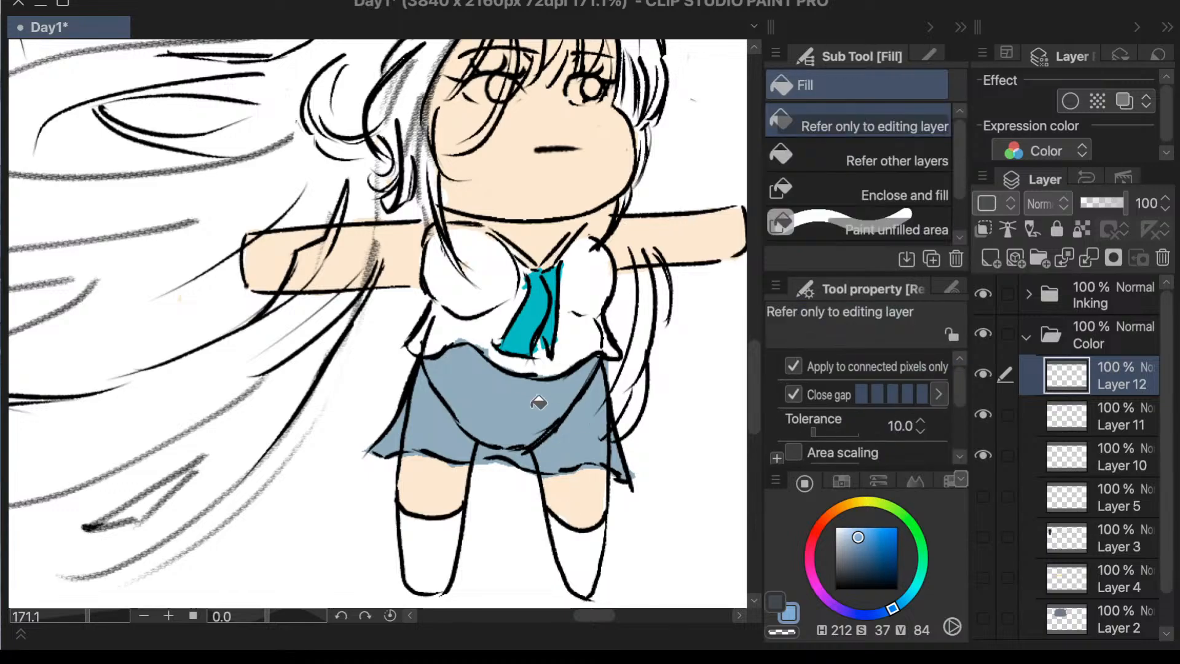
left_click(542, 421)
key("p")
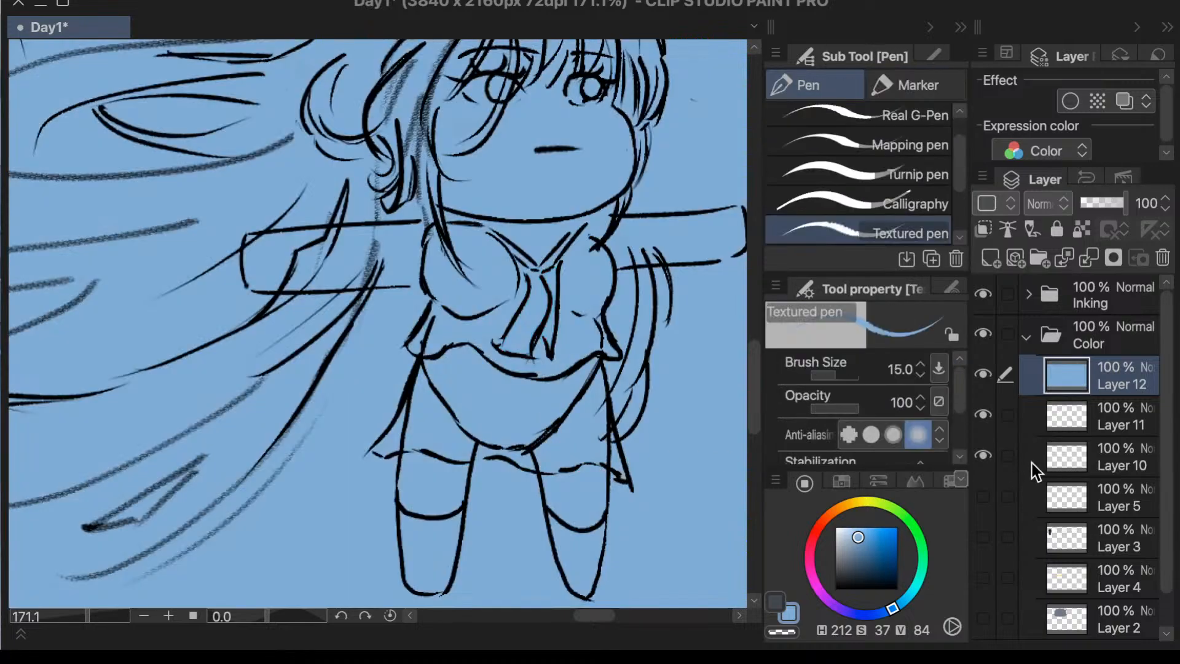
key("e")
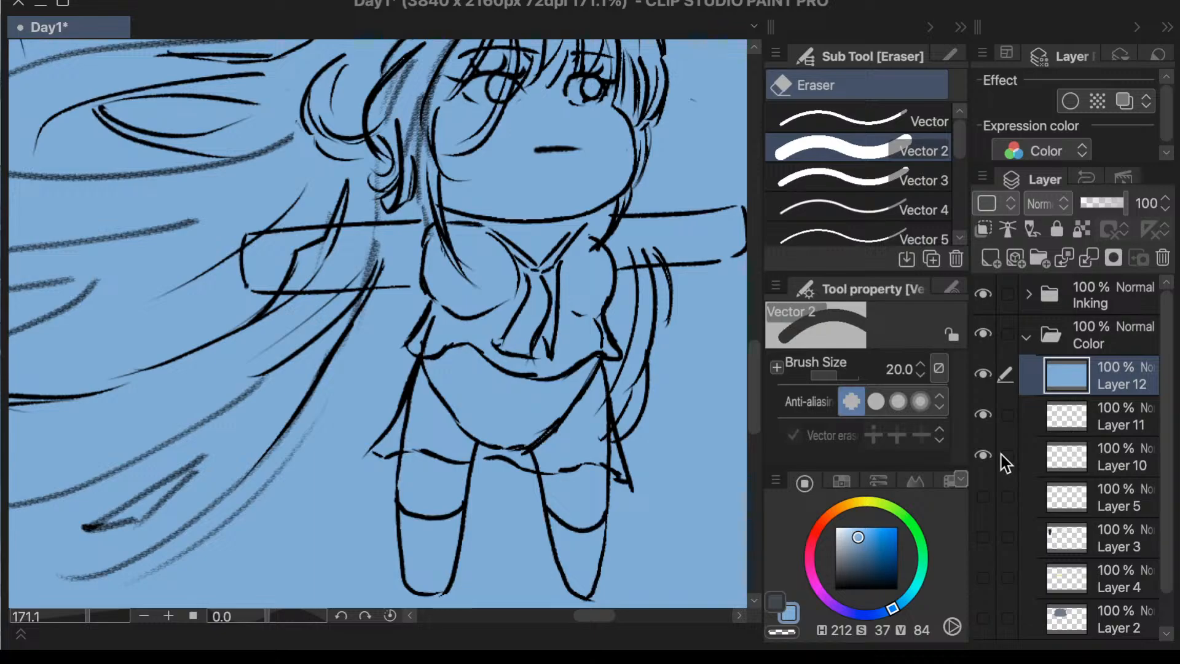
key("Delete")
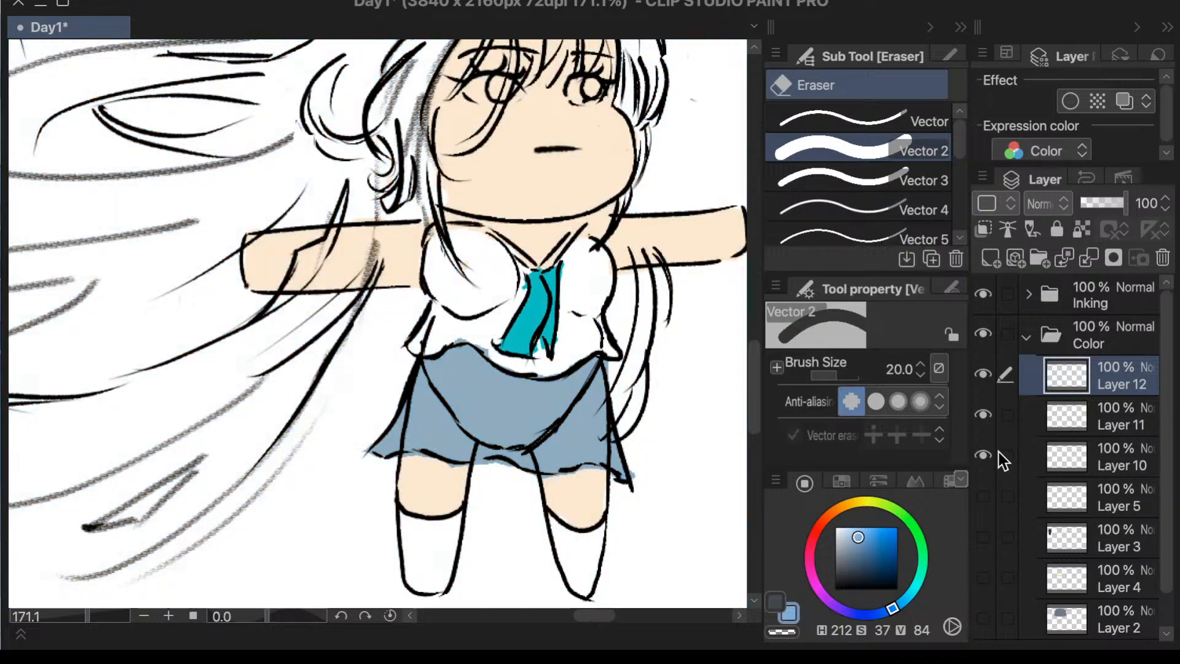
- Identify the skirt's layer by toggling layer visibility, and recolor the skirt on Layer 11 with the brighter blue using Fill
key("g")
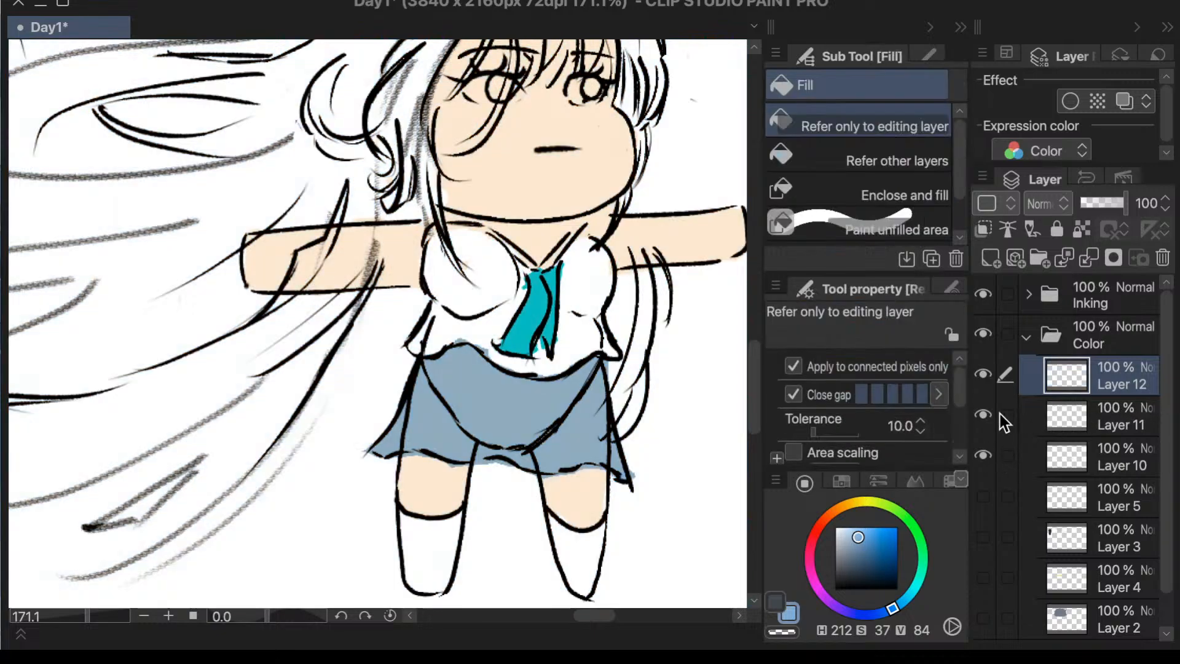
left_click(983, 378)
left_click(984, 380)
left_click(983, 415)
left_click(983, 415)
left_click(1011, 447)
left_click(1047, 424)
left_click(561, 399)
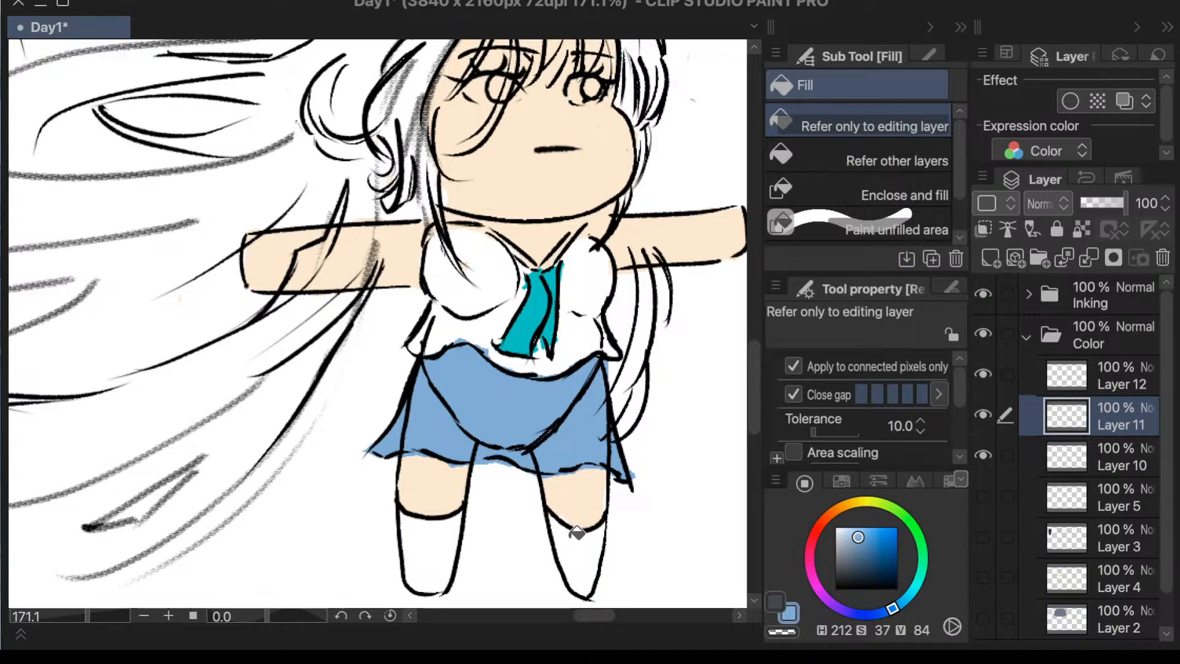
- Paint both sides of the V-shaped collar in the skirt's blue with the Calligraphy pen at size 20
key("p")
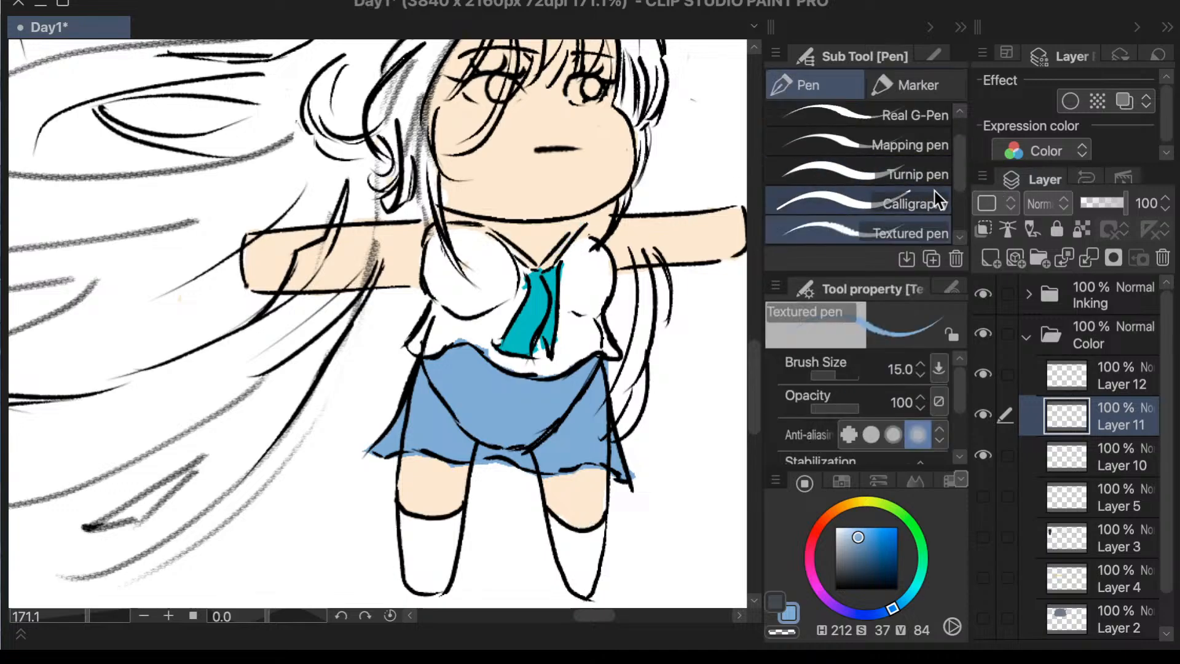
left_click(919, 204)
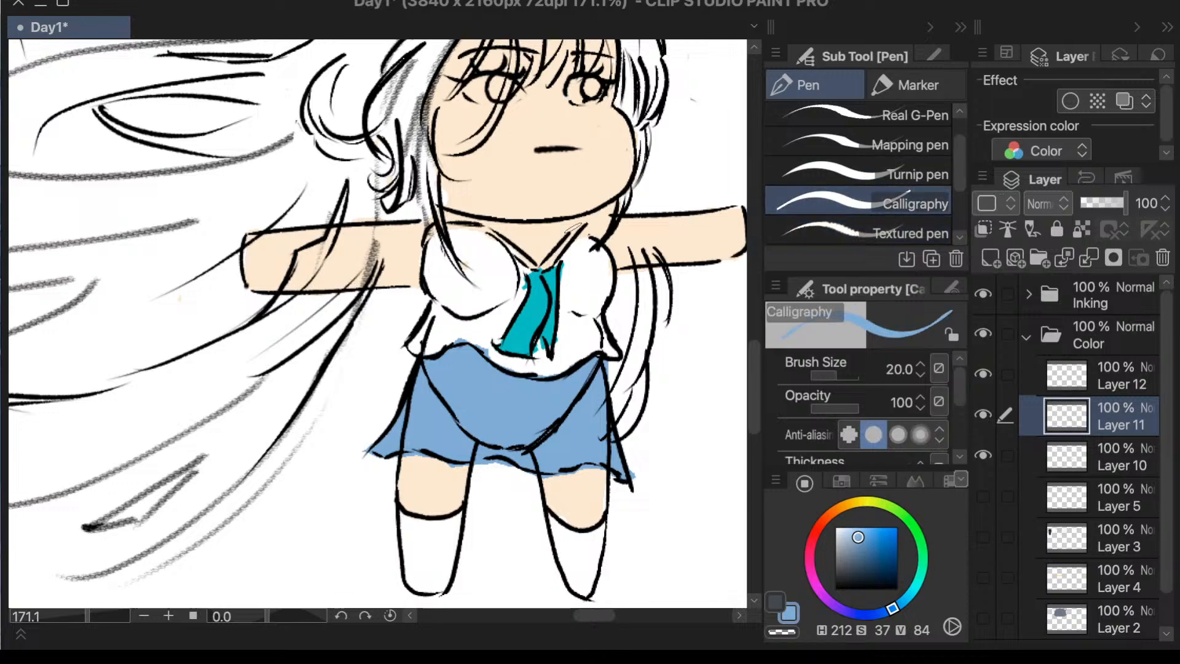
left_click_drag(589, 219, 553, 257)
mouse_move(486, 224)
left_mouse_down()
mouse_move(514, 255)
mouse_move(497, 236)
mouse_move(542, 261)
left_mouse_up()
key("ctrl+z")
key("ctrl+z")
key("e")
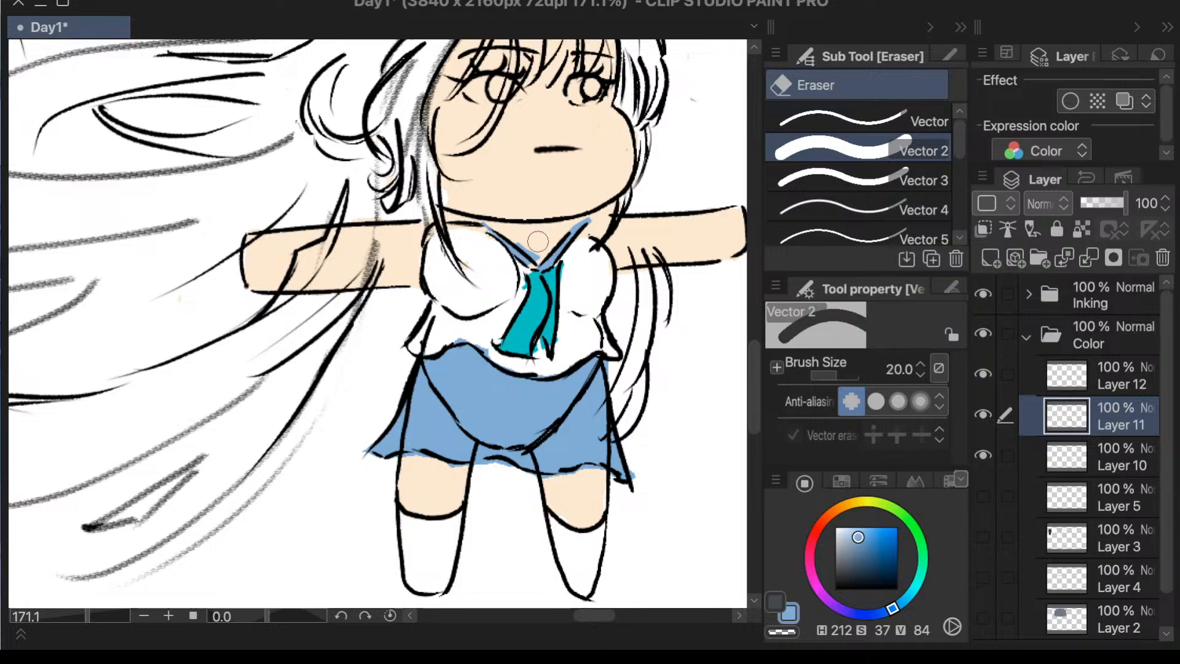
scroll(668, 132, "down", 4)
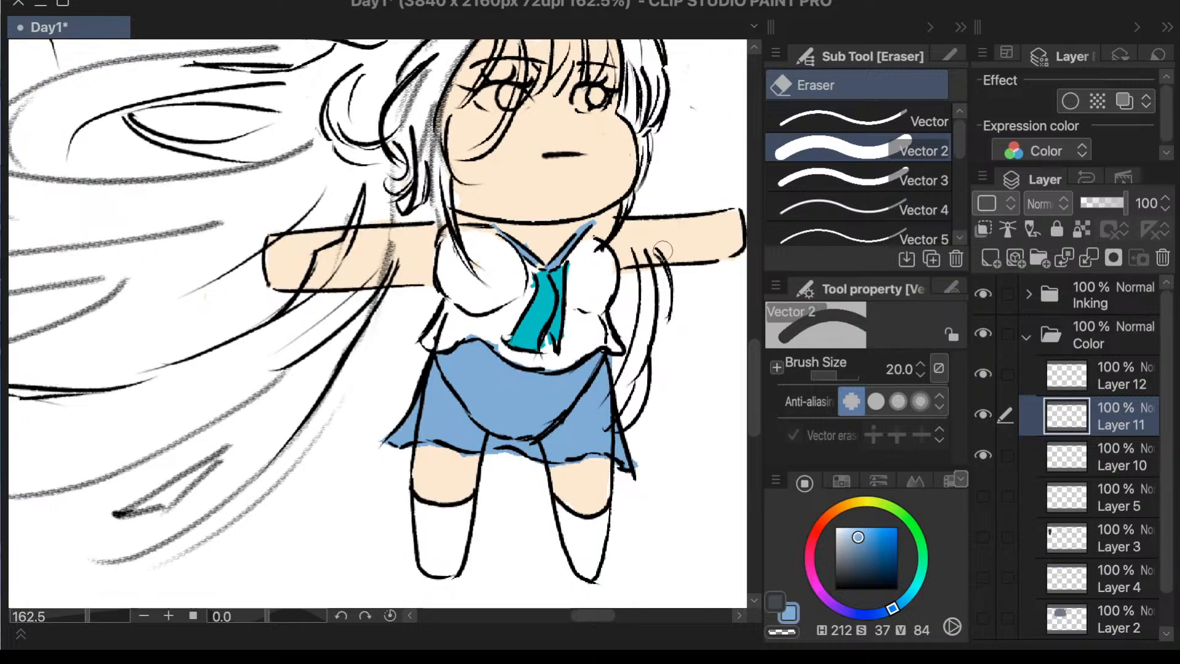
scroll(702, 209, "up", 1)
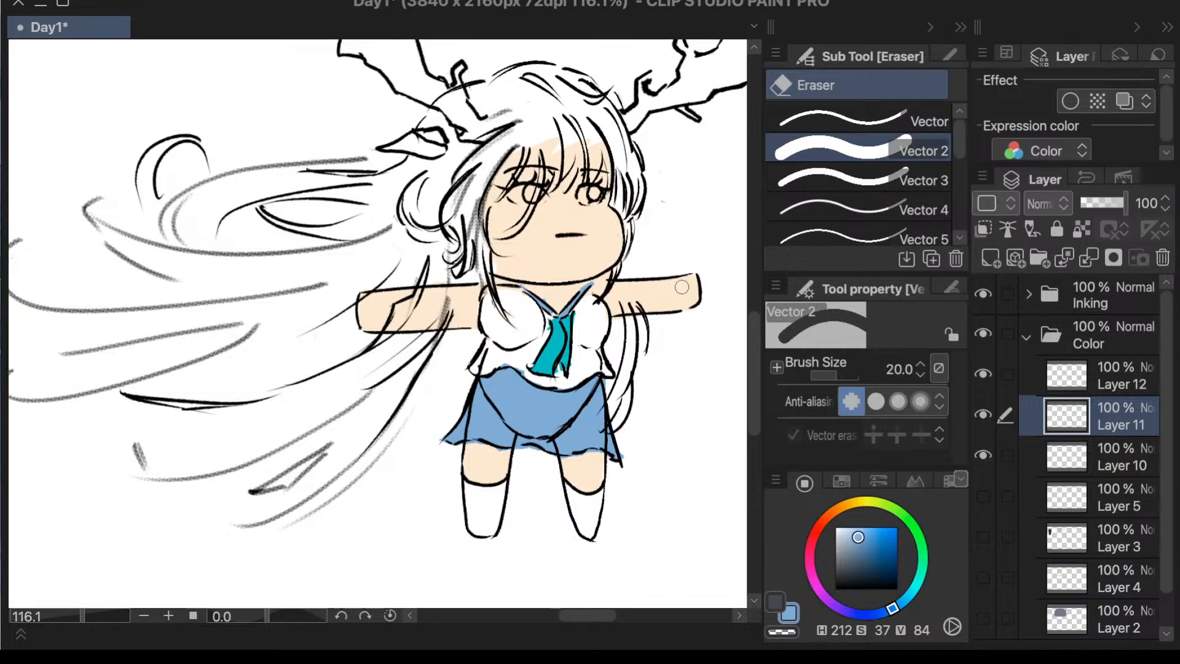
- Recolor the skirt and both collar strips with a deeper blue, H 225, S 61, V 62, using Fill
left_click(877, 534)
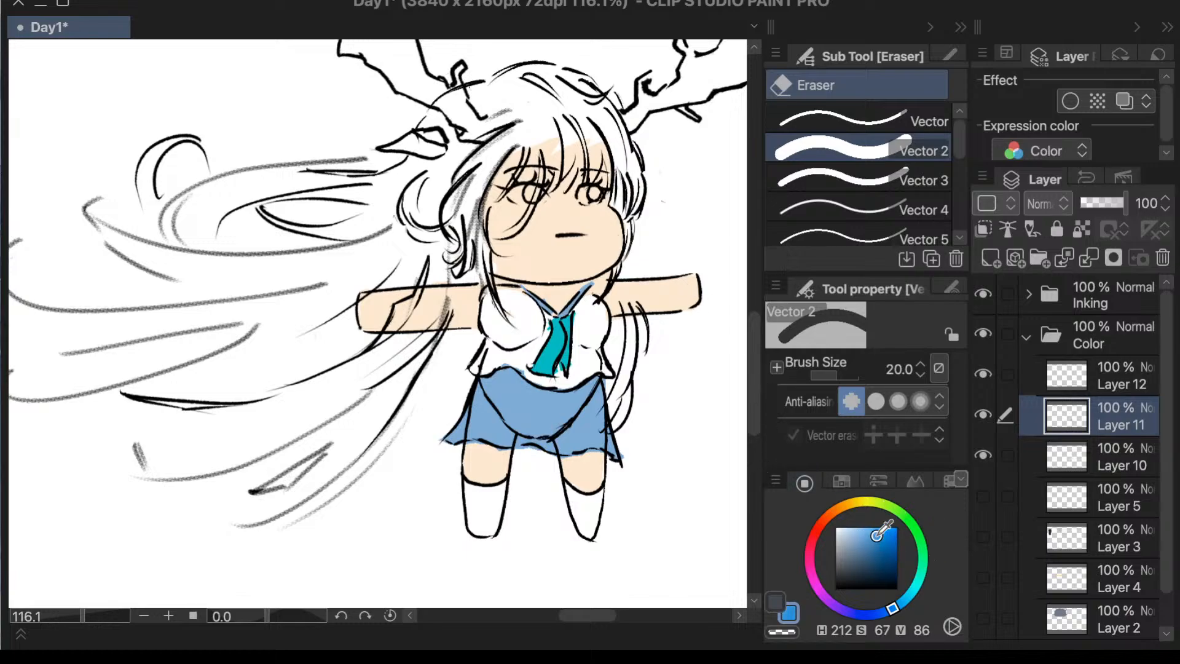
left_click_drag(878, 535, 878, 558)
left_click_drag(892, 609, 881, 618)
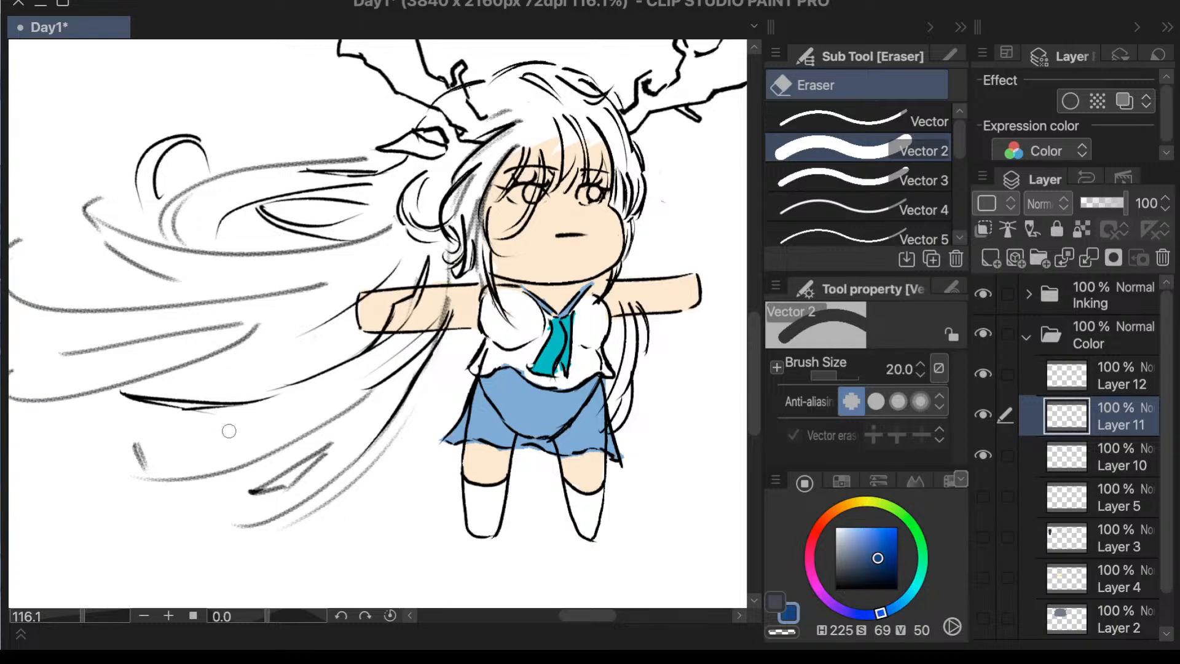
key("g")
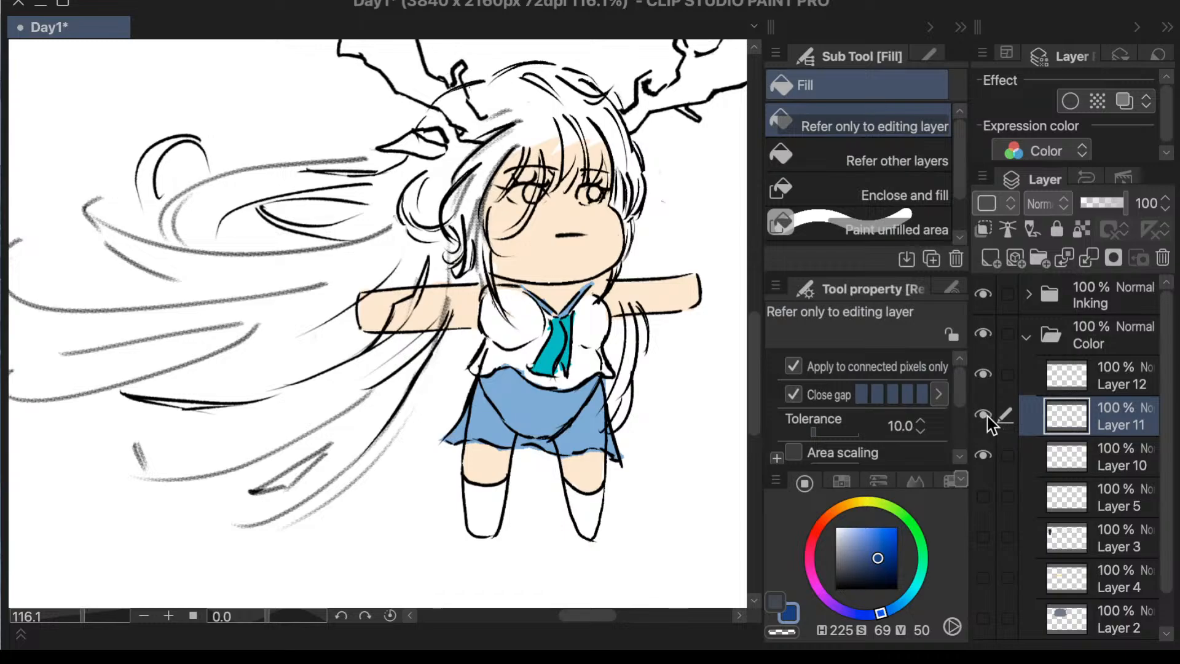
left_click(587, 406)
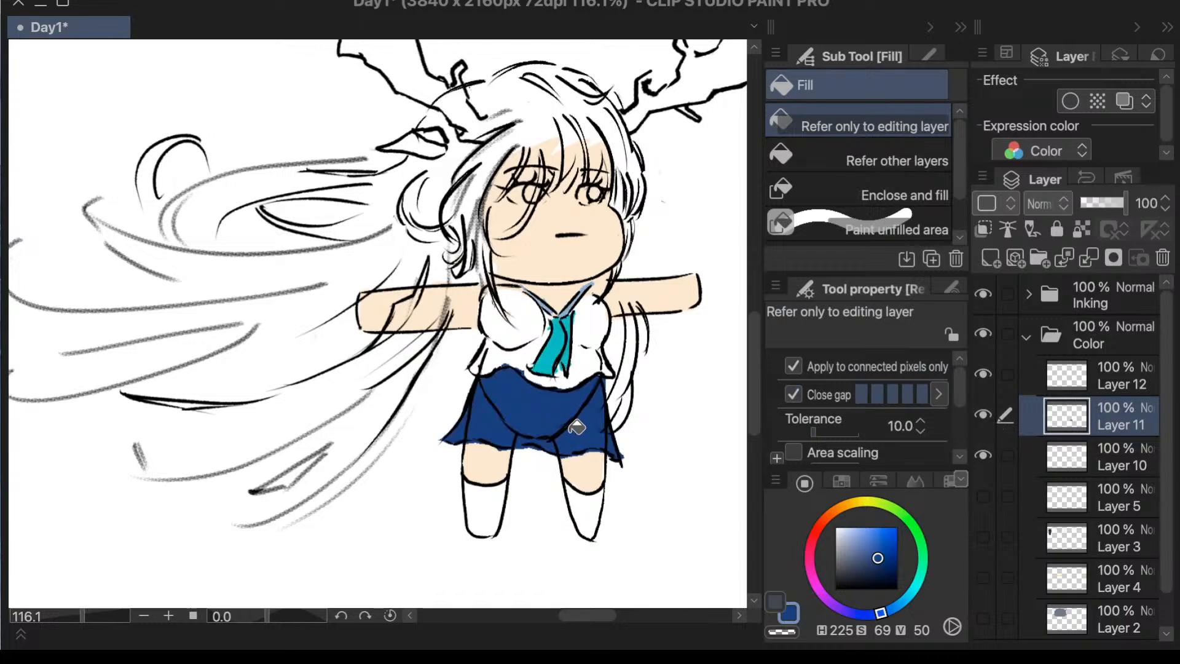
left_click(878, 550)
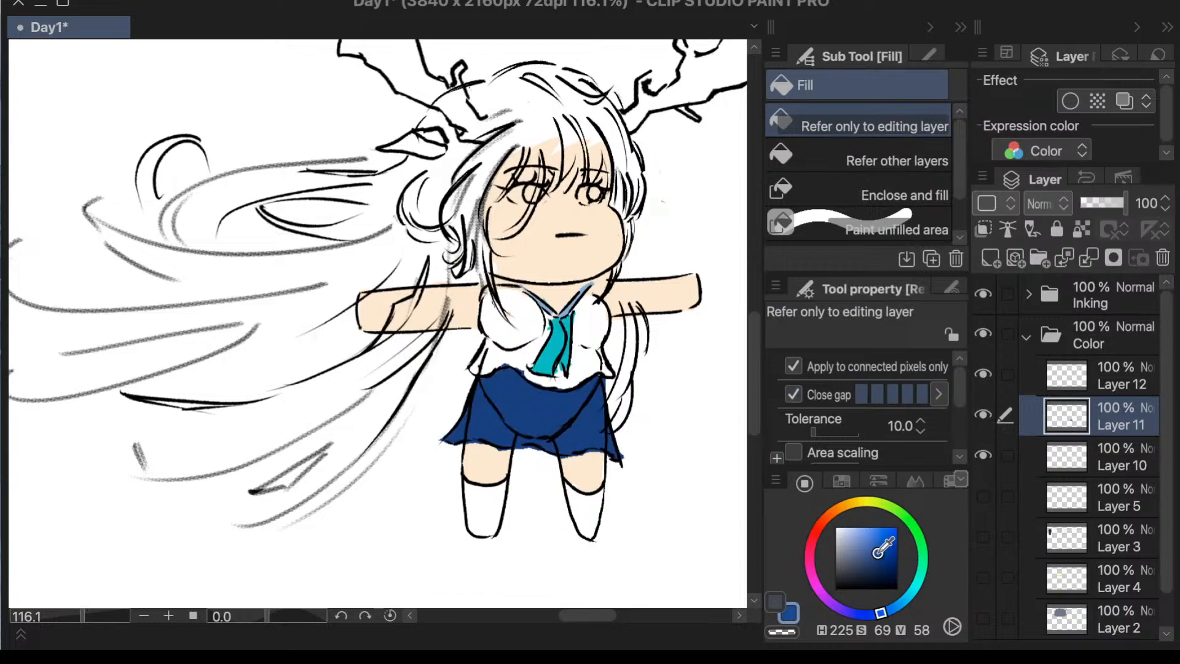
left_click(873, 550)
left_click(571, 427)
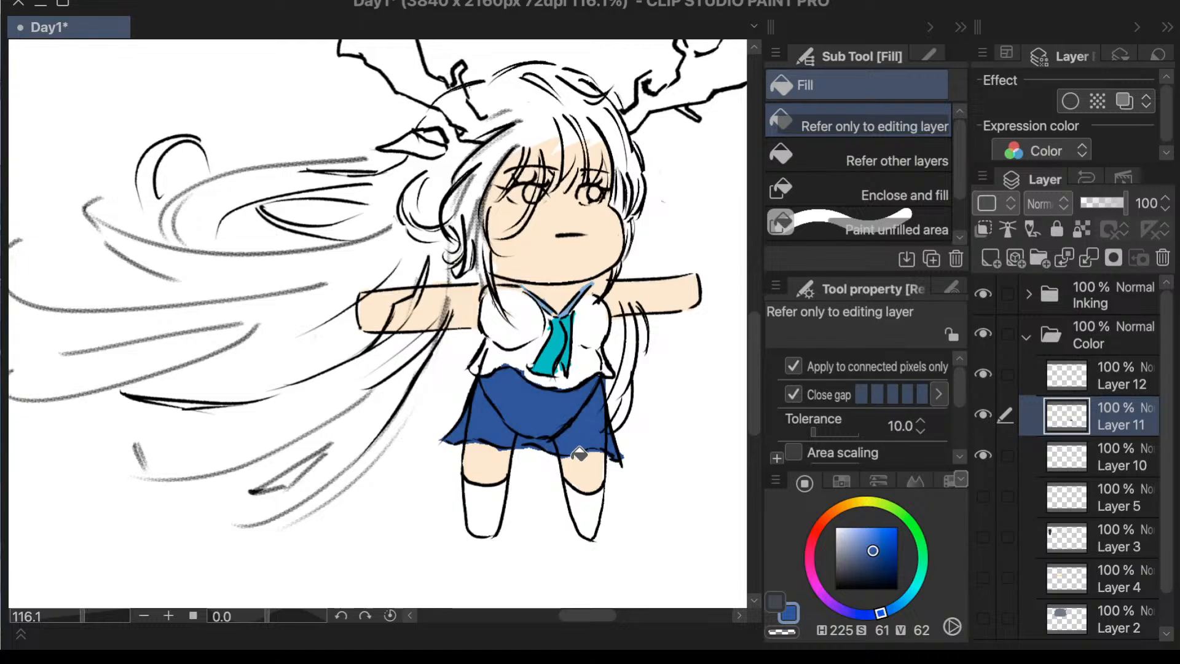
left_click(544, 300)
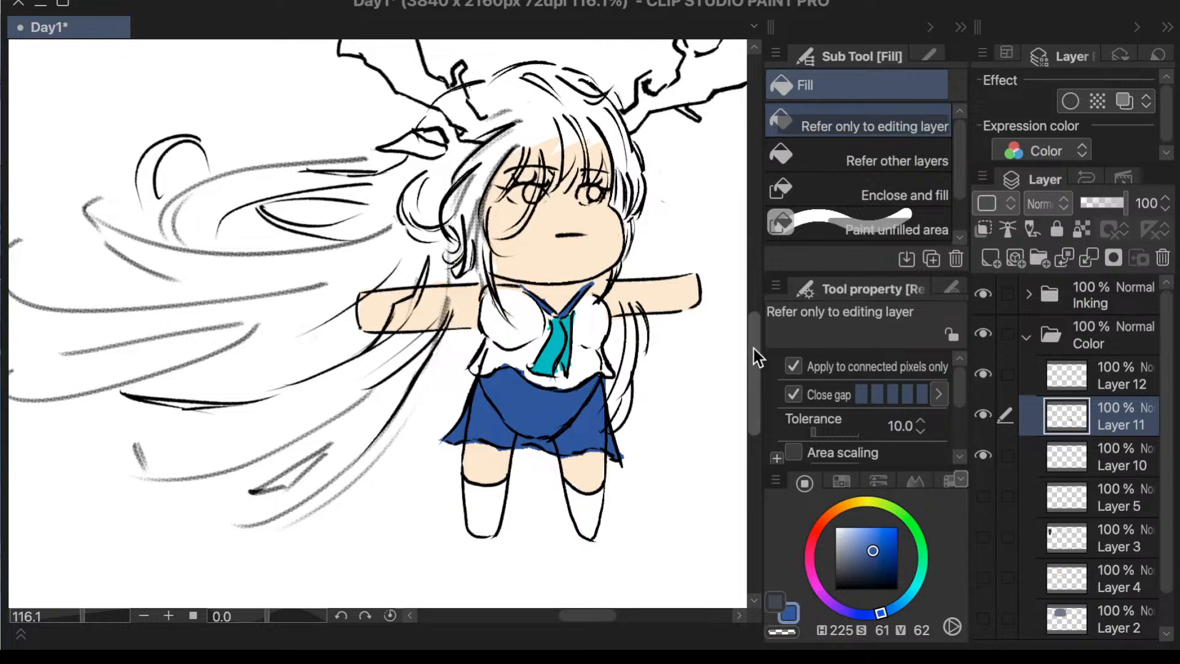
- Prepare the Textured pen with black, S 0, V 0, and hide the flat colors on Layers 11 and 10
scroll(752, 351, "up", 2)
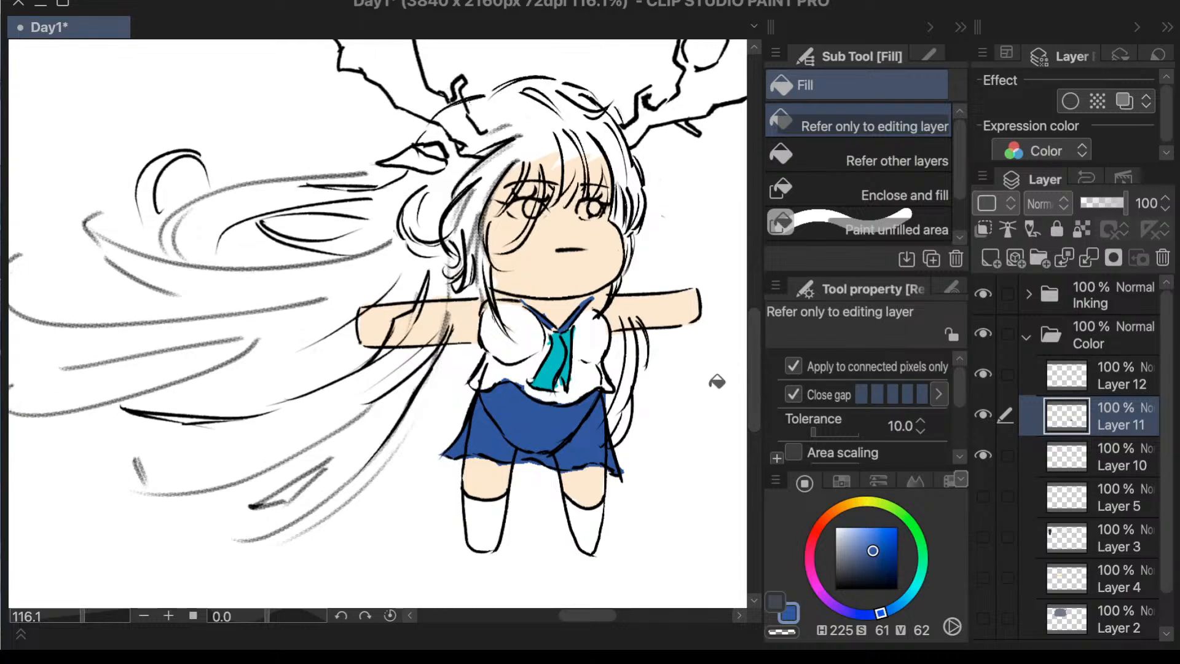
left_click_drag(84, 616, 92, 616)
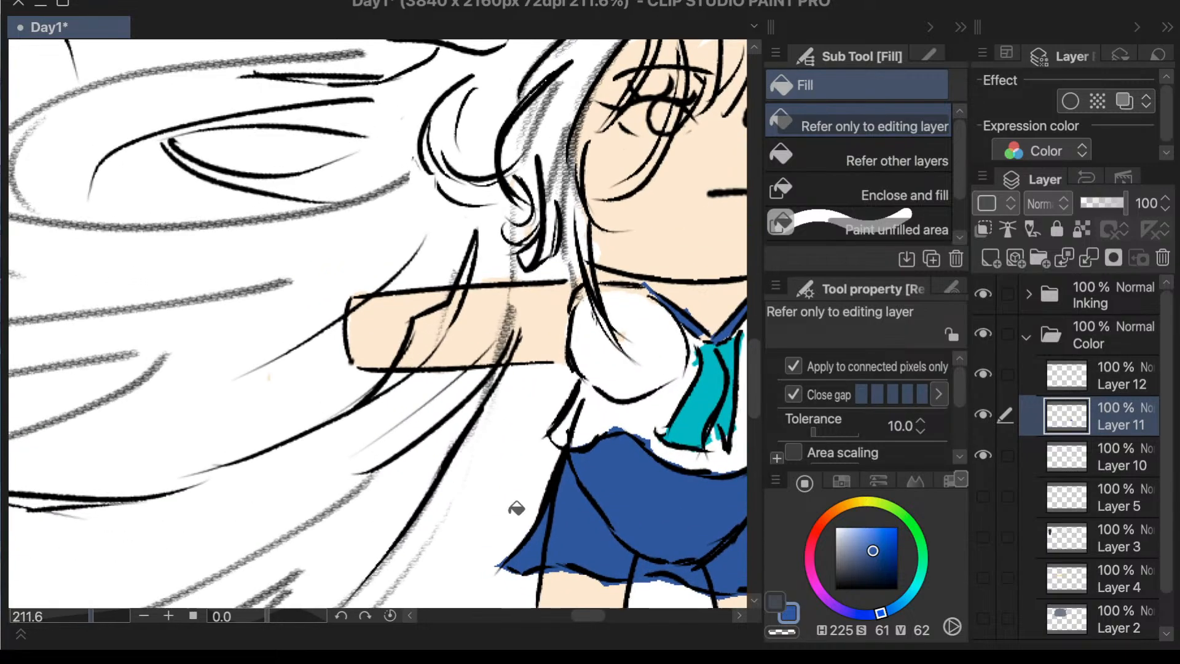
left_click_drag(582, 612, 595, 618)
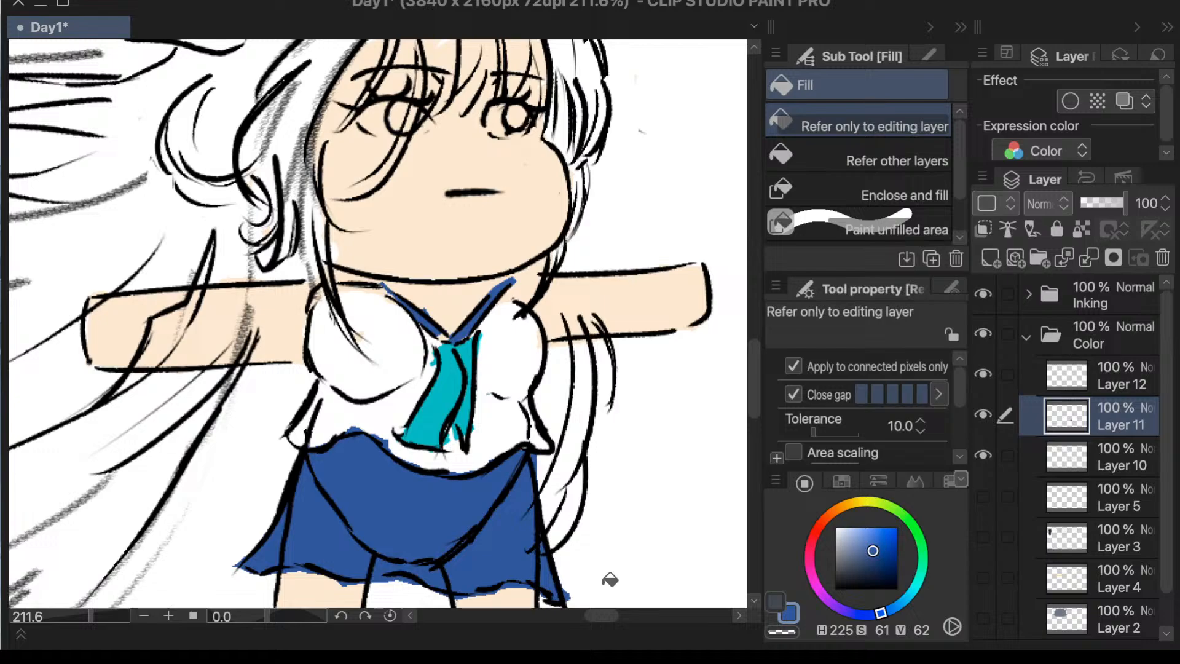
key("p")
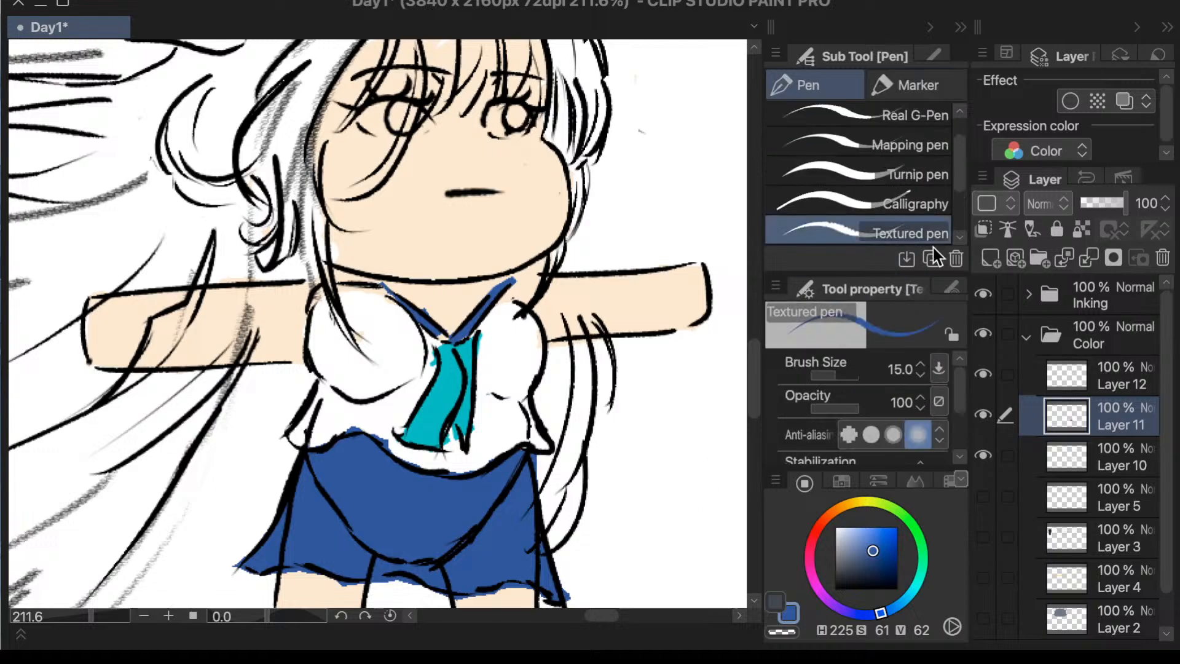
left_click_drag(867, 563, 824, 605)
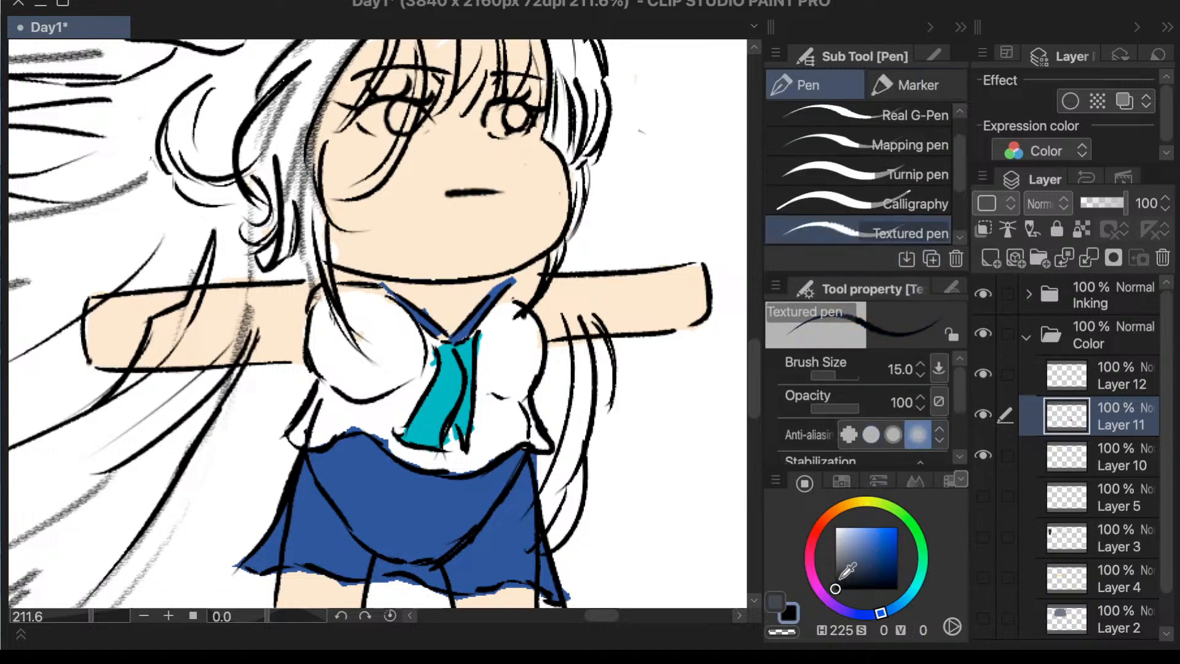
left_click_drag(987, 415, 986, 448)
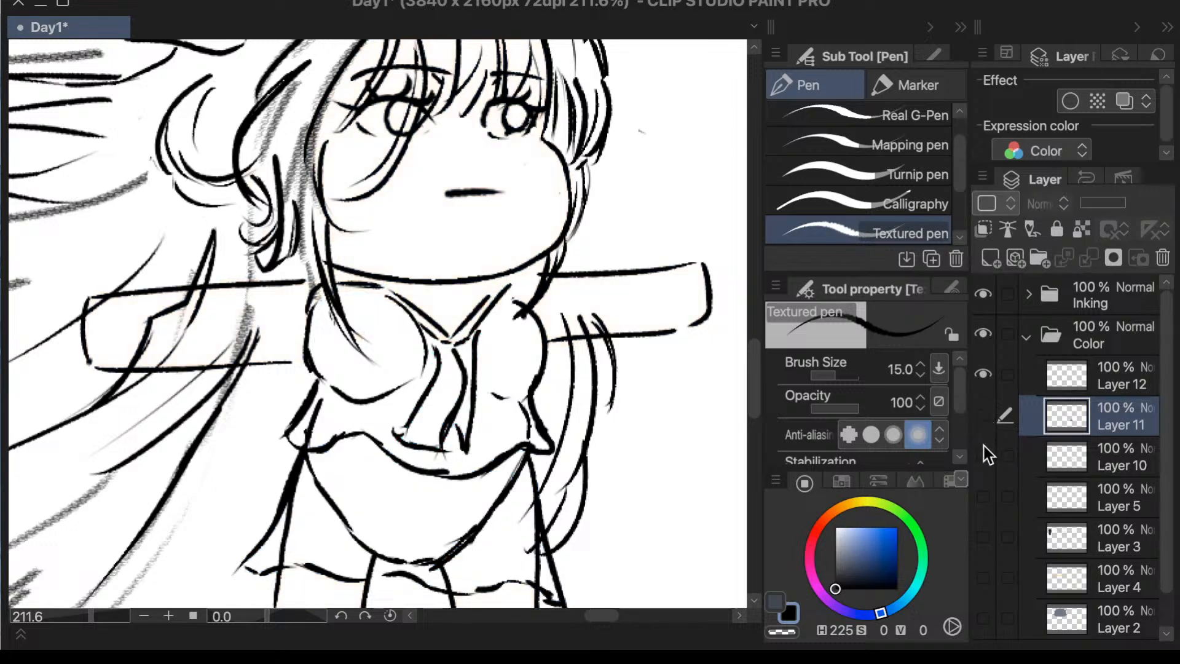
- Open the Inking folder and make Layer 9 with the face and body lines active, checking its content by toggling its visibility
left_click(1026, 339)
left_click(1027, 296)
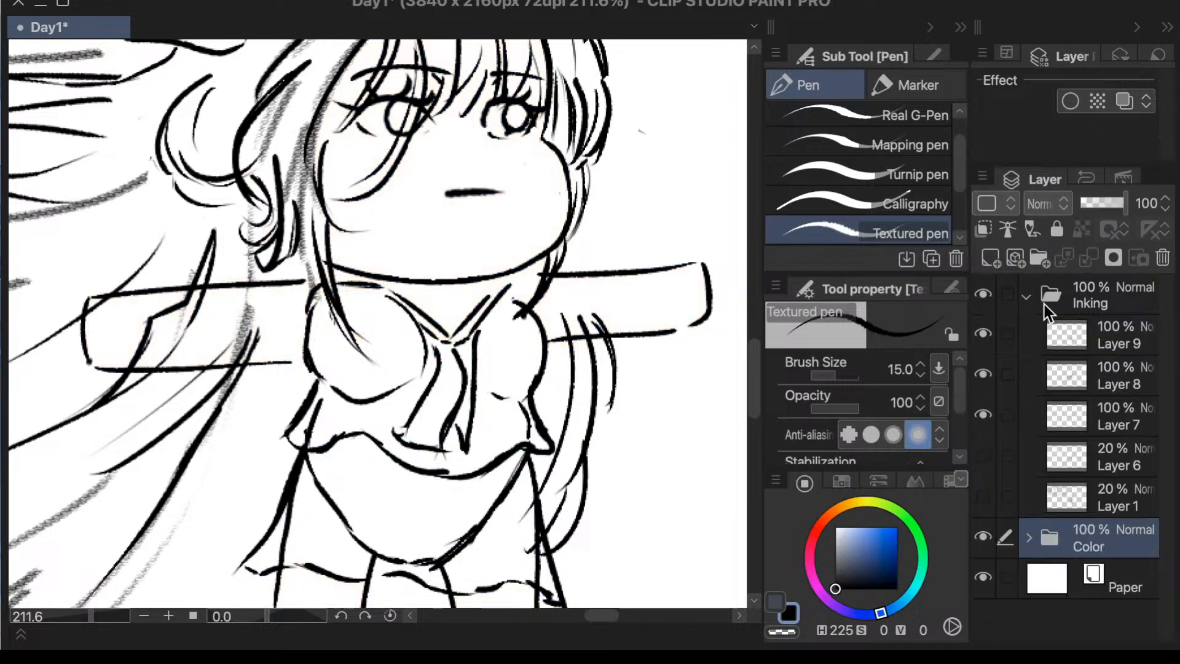
left_click(1079, 330)
left_click(984, 338)
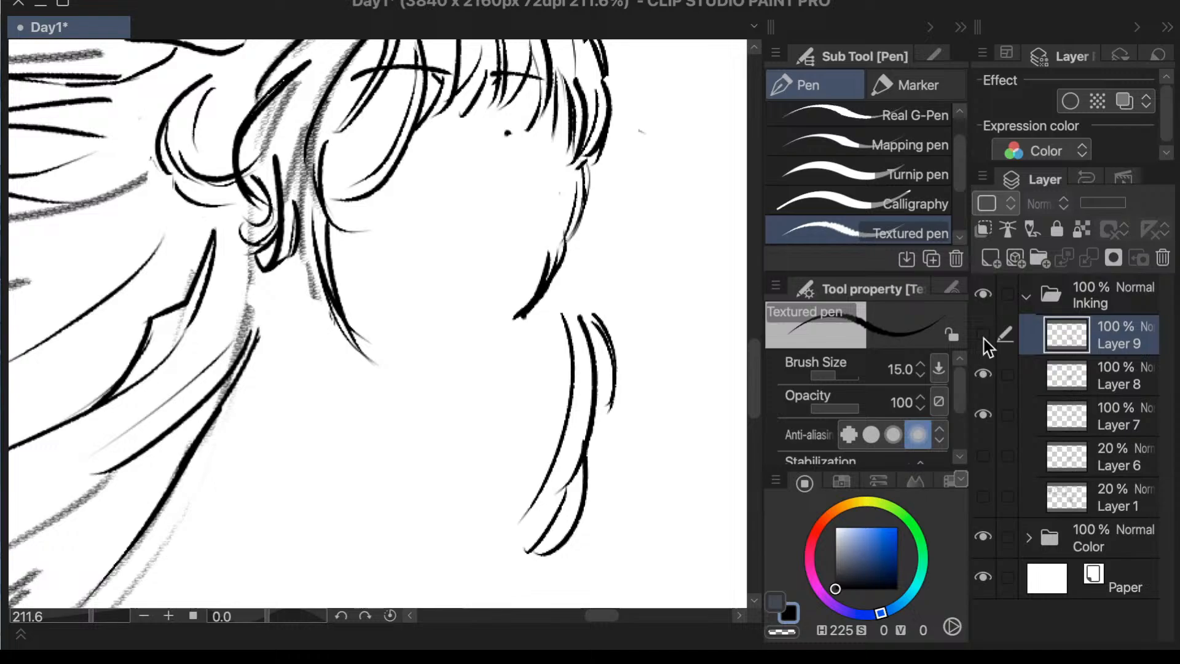
left_click(983, 339)
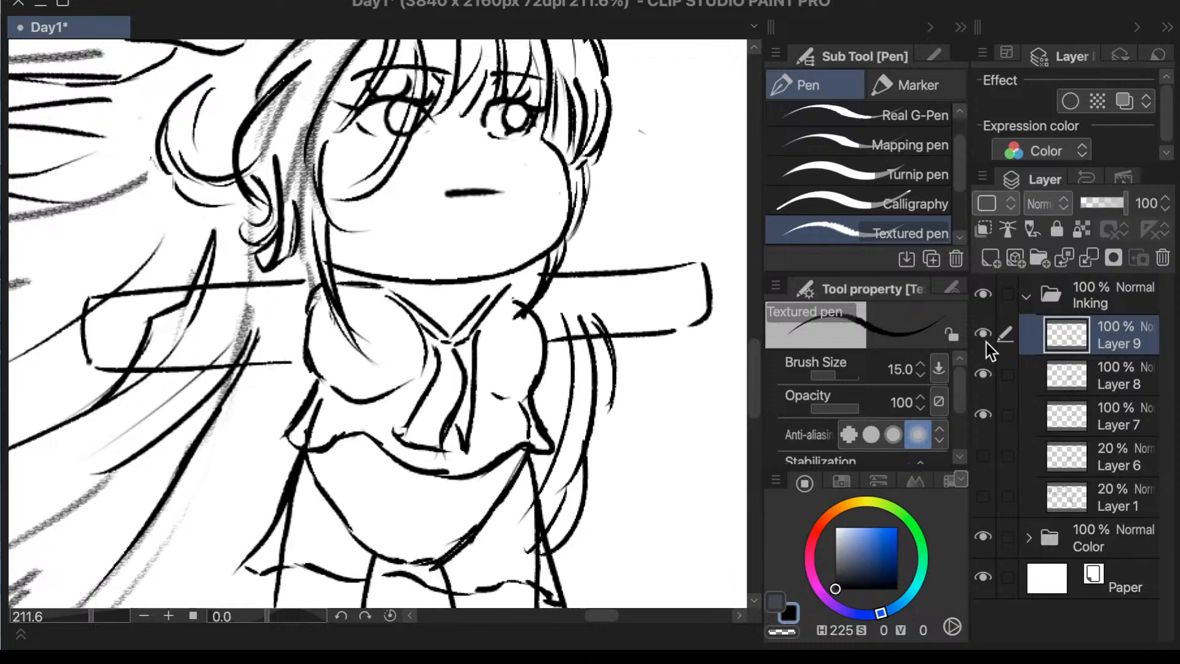
left_click_drag(987, 348, 986, 371)
left_click(984, 373)
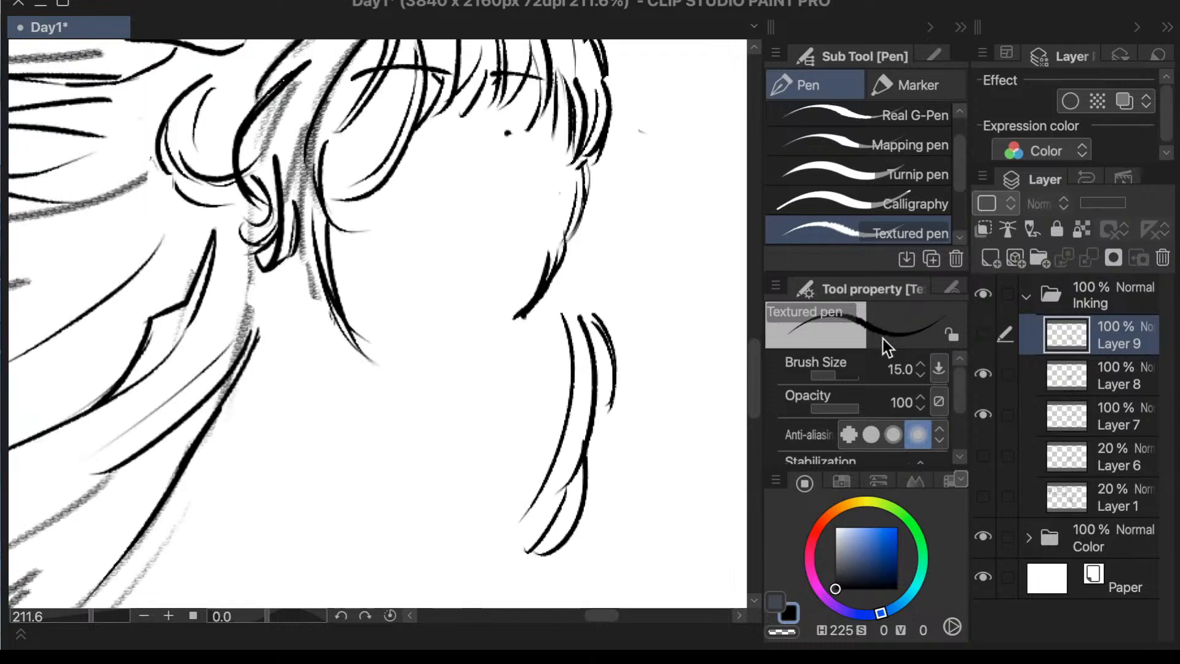
key("e")
left_click(1068, 388)
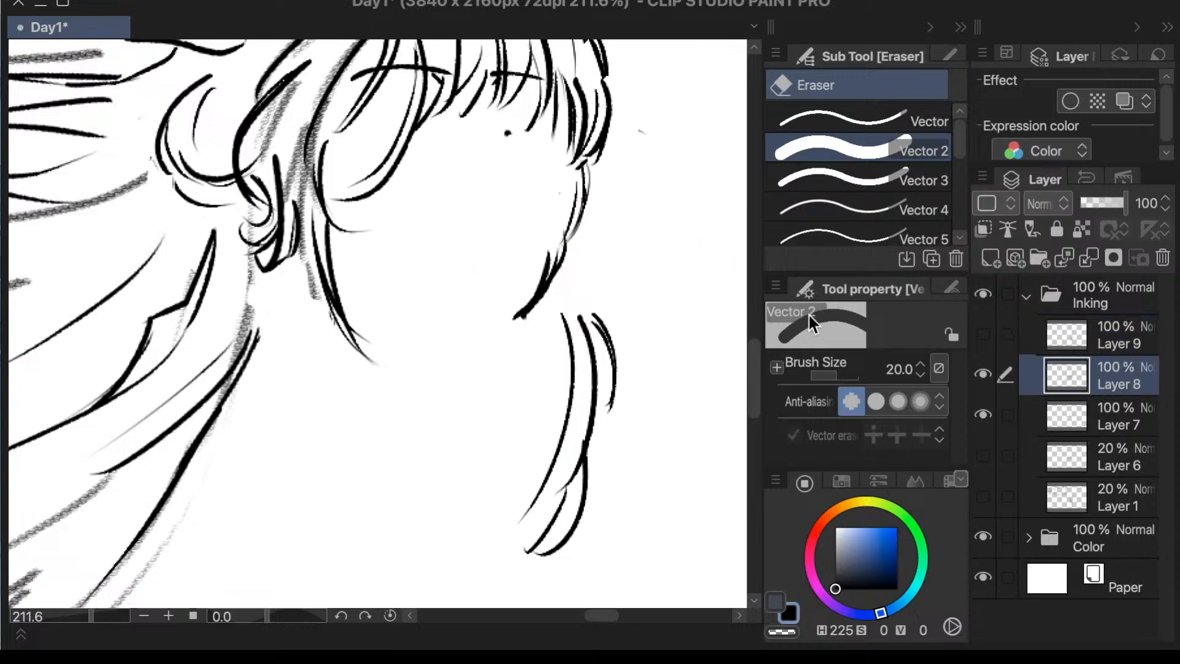
left_click(1072, 336)
left_click(983, 337)
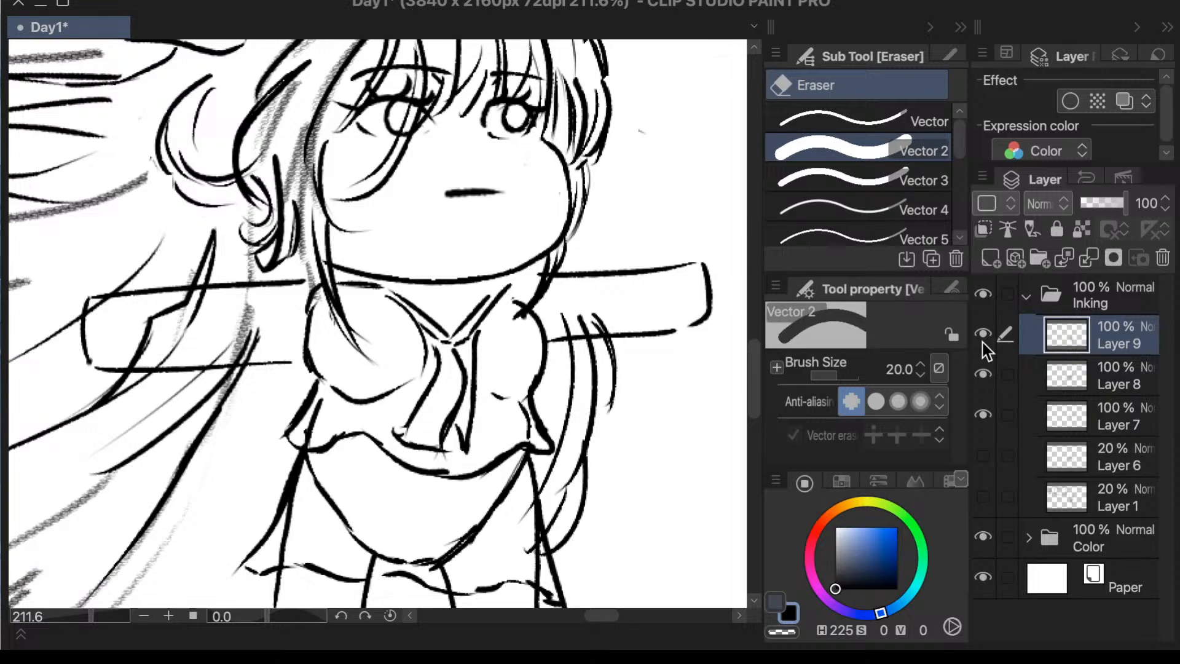
- Ink a small dot for the nose between the eyes and mouth with the Textured pen at size 15
key("p")
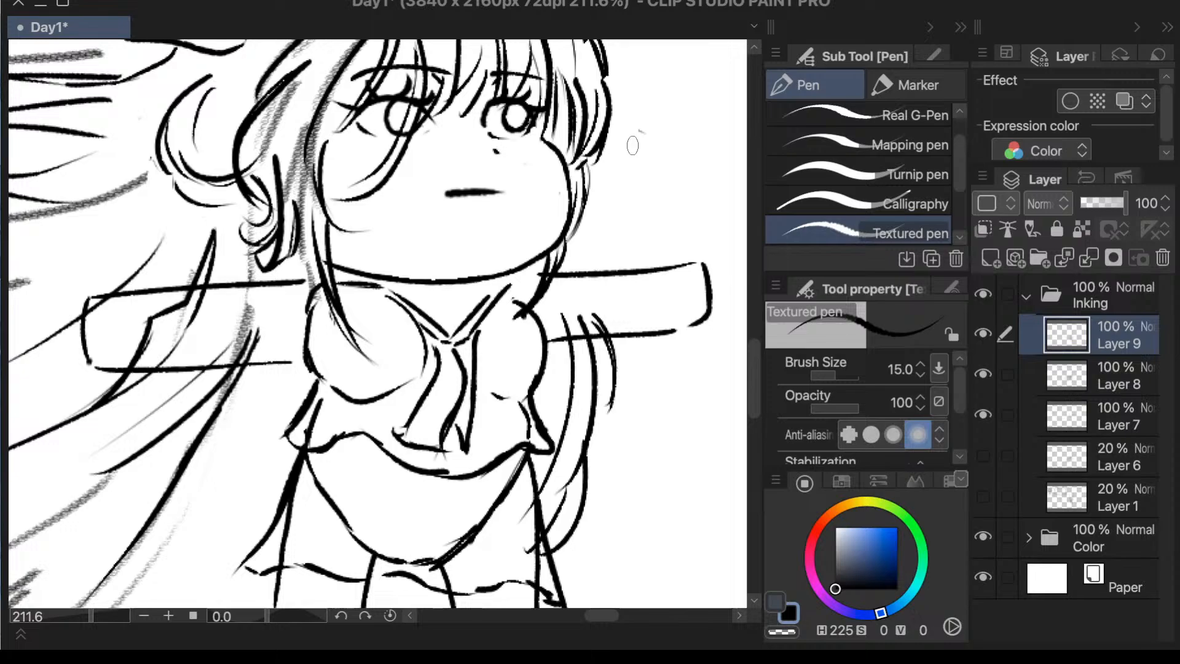
scroll(634, 148, "down", 4)
scroll(646, 107, "up", 2)
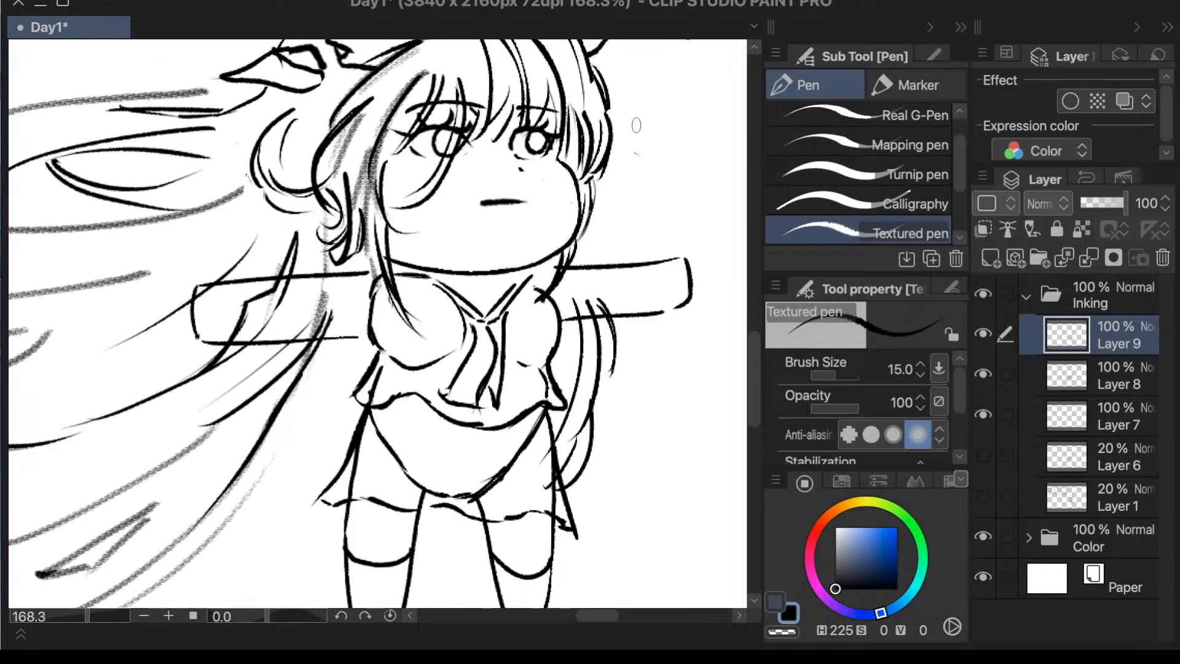
- Ink an angular, flared sleeve outline around the arm beneath the flowing hair on Layer 9, undoing and redrawing unsuitable strokes
scroll(637, 226, "up", 1)
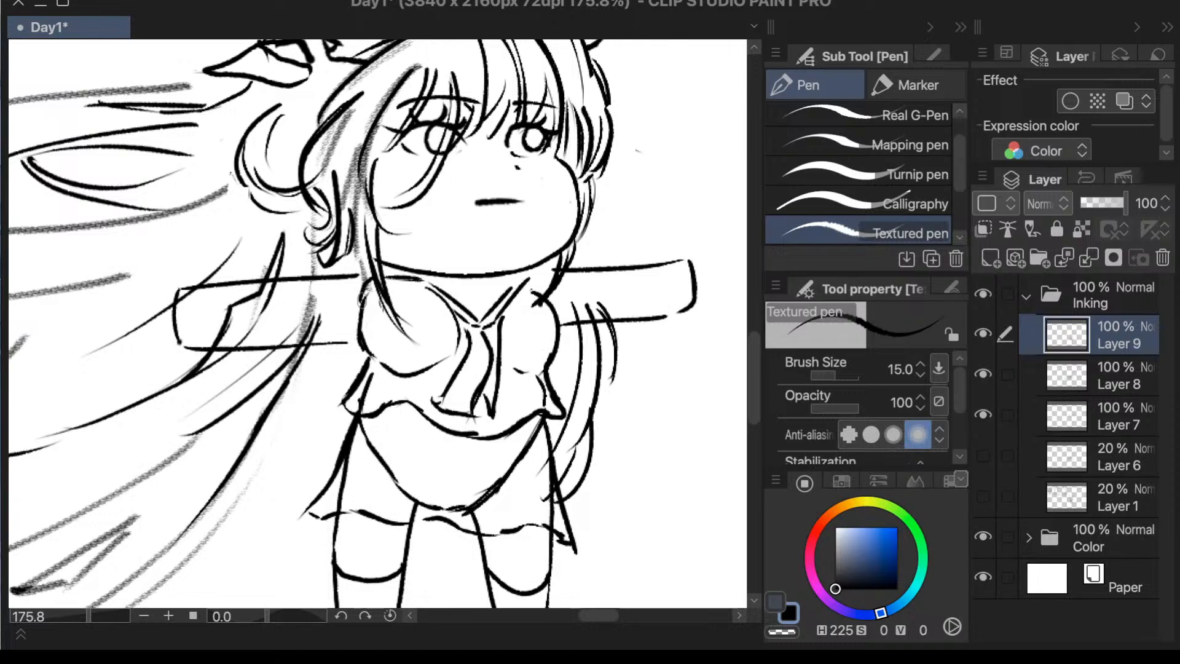
left_click_drag(361, 268, 306, 319)
key("ctrl+z")
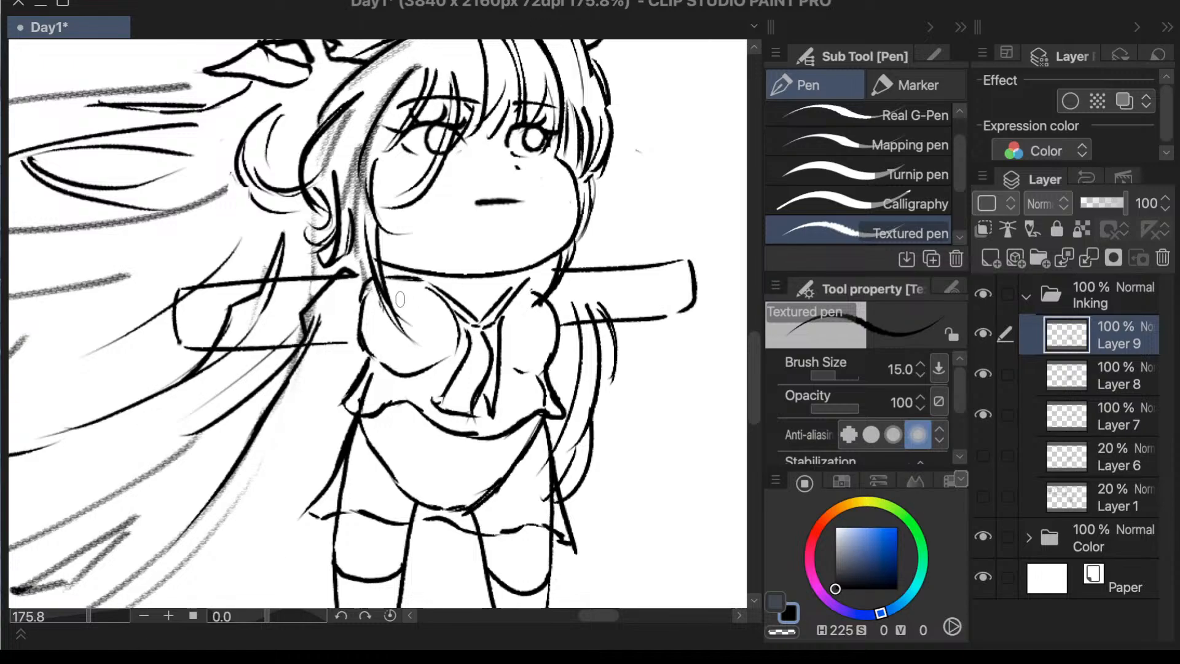
key("ctrl+z")
mouse_move(357, 271)
left_mouse_down()
mouse_move(276, 251)
mouse_move(215, 320)
left_mouse_up()
key("ctrl+z")
mouse_move(363, 274)
left_mouse_down()
mouse_move(241, 258)
mouse_move(215, 286)
mouse_move(221, 379)
mouse_move(332, 351)
left_mouse_up()
key("ctrl+z")
left_click_drag(222, 378, 354, 339)
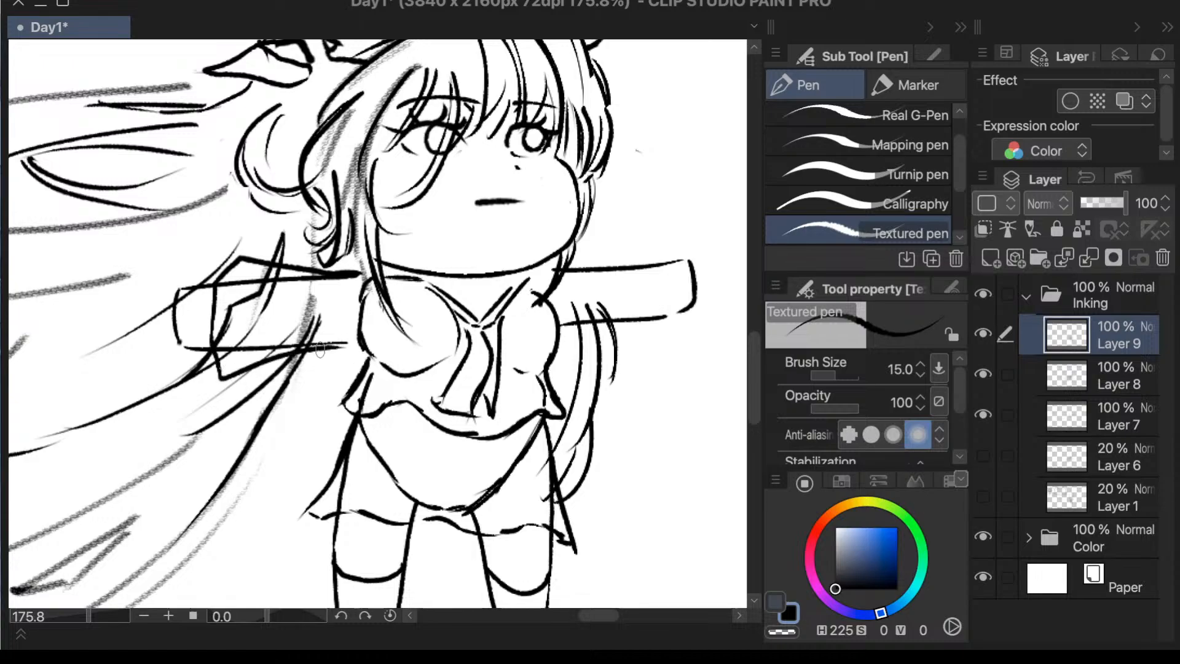
- Examine the character reference images in the Sub View, including the antlered girl's sailor uniform and wide sleeves
scroll(414, 340, "down", 1)
scroll(406, 340, "down", 1)
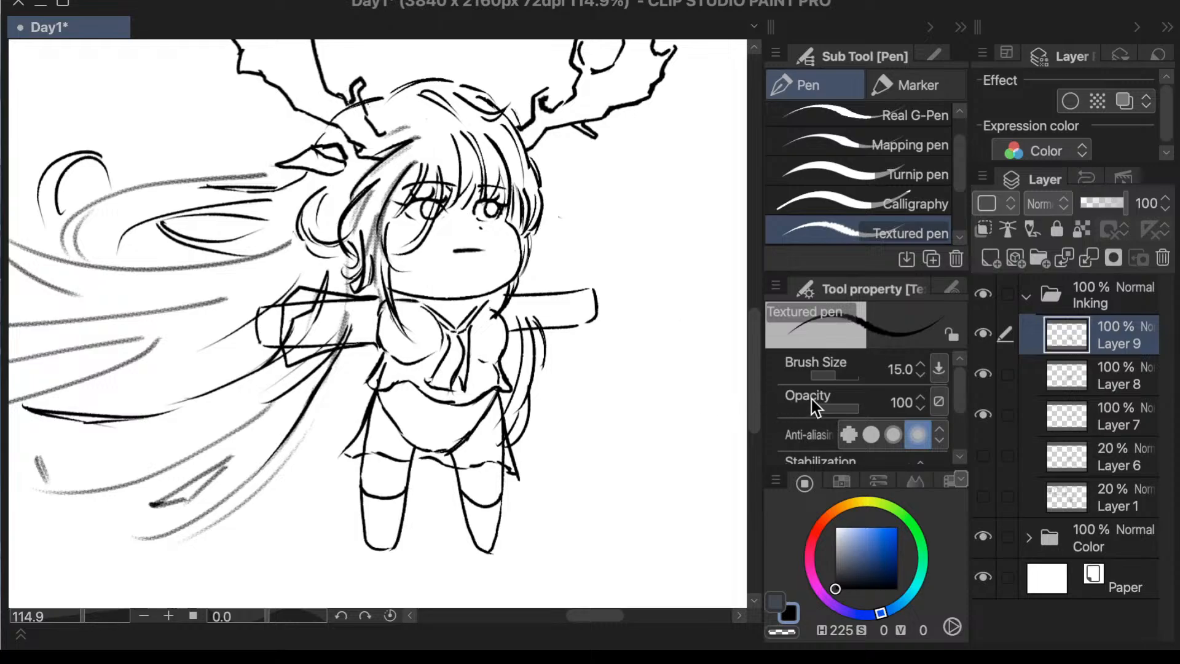
left_click_drag(753, 355, 753, 345)
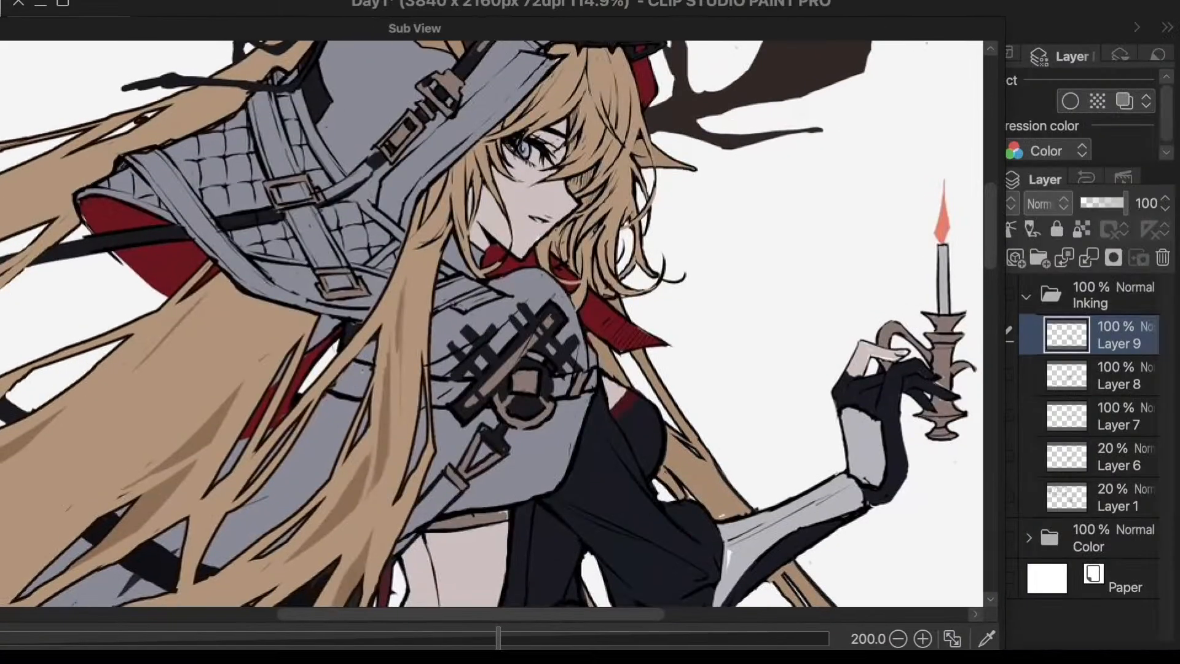
mouse_move(415, 28)
left_mouse_down()
mouse_move(435, 25)
mouse_move(409, 30)
left_mouse_up()
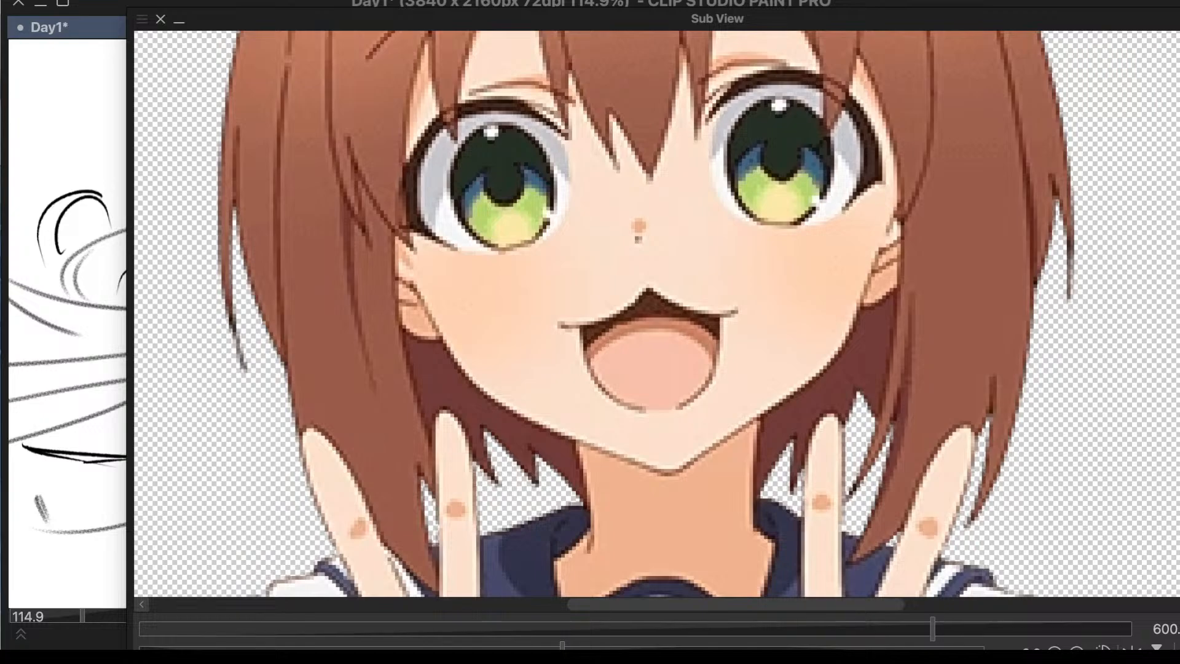
scroll(456, 269, "down", 4)
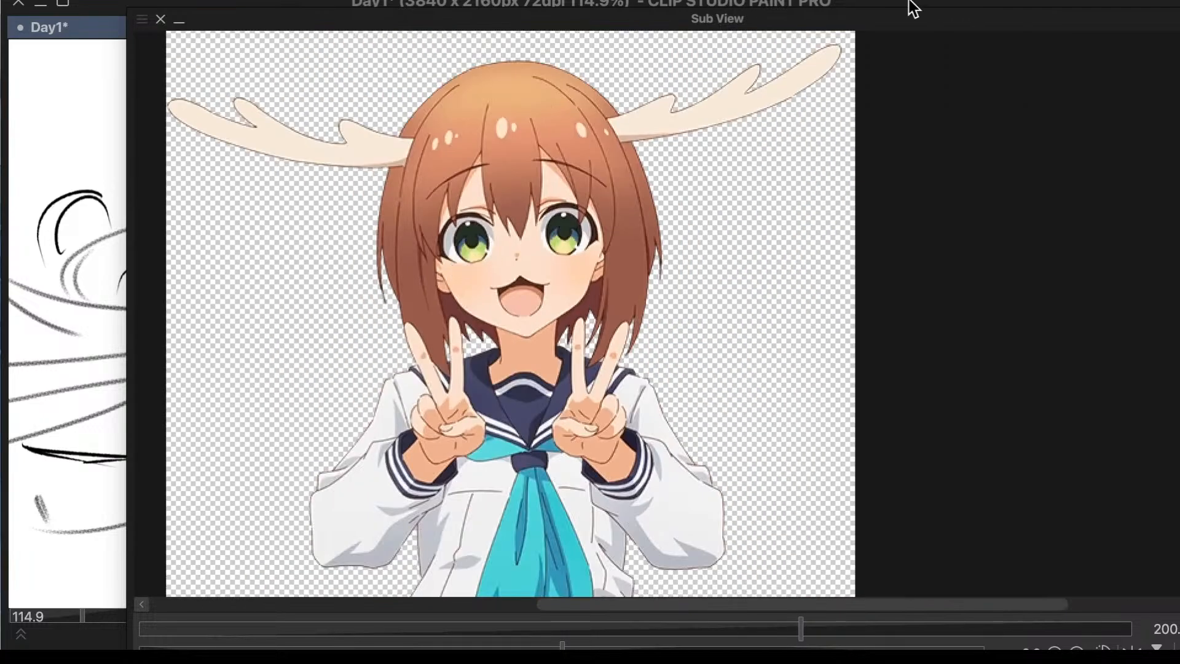
mouse_move(887, 2)
left_mouse_down()
mouse_move(996, 3)
mouse_move(888, 3)
left_mouse_up()
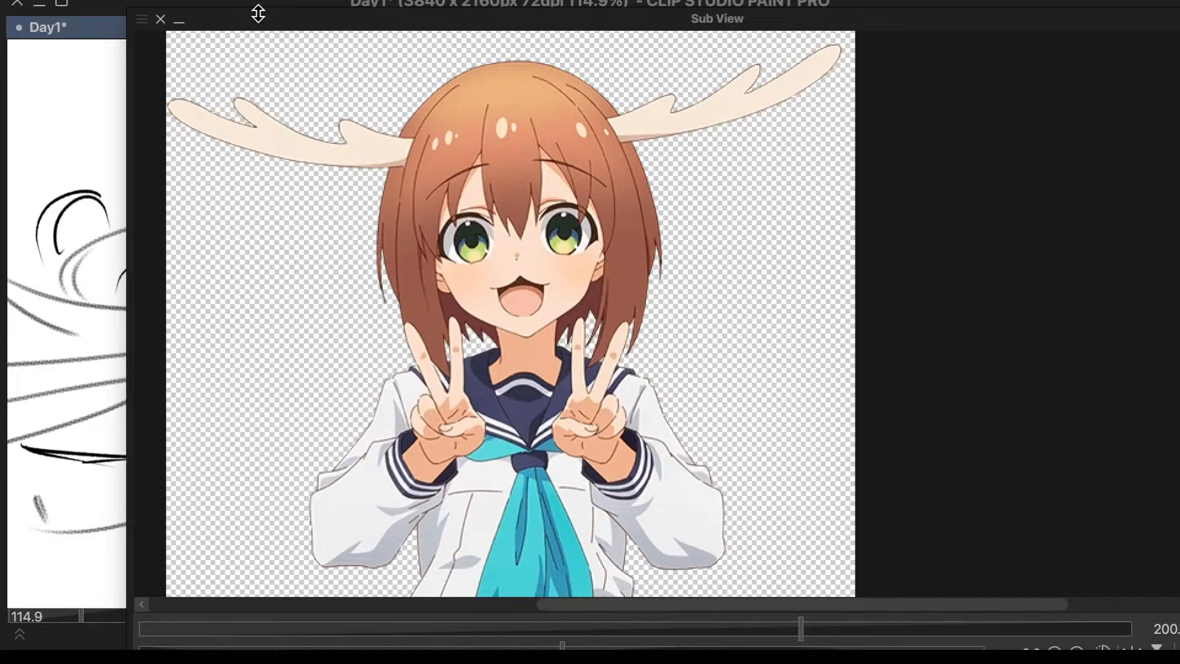
left_click_drag(258, 20, 1179, 9)
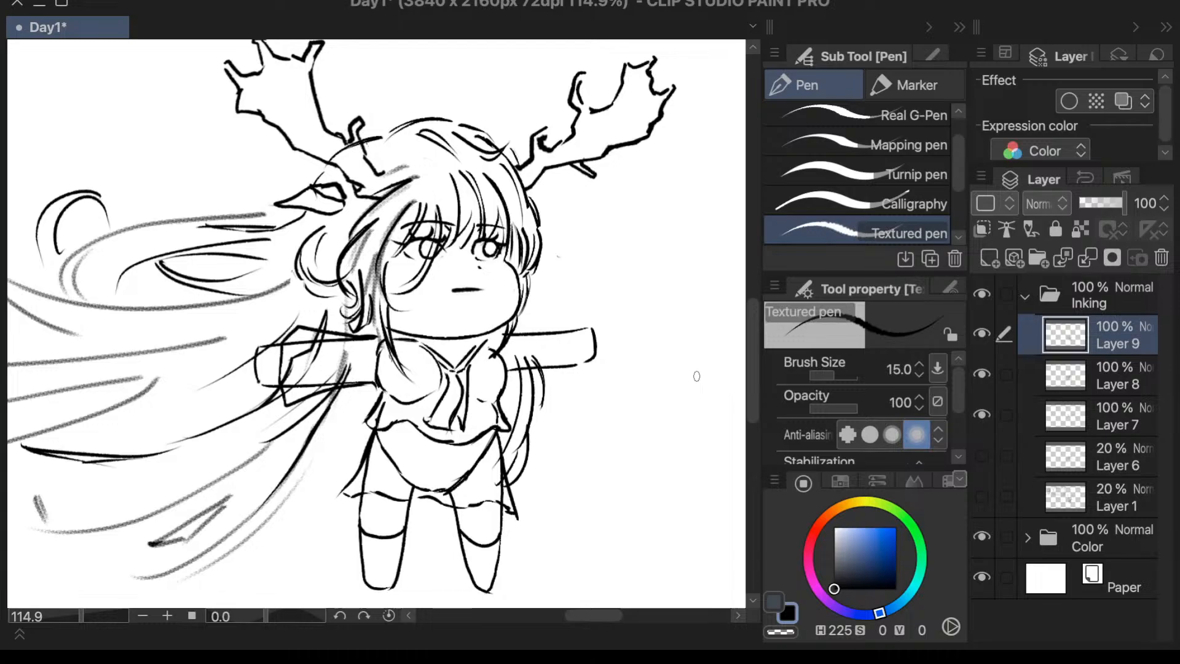
left_click_drag(753, 338, 752, 342)
- Erase the leg and curved body lines showing inside the skirt with the Vector 2 eraser at size 20
key("e")
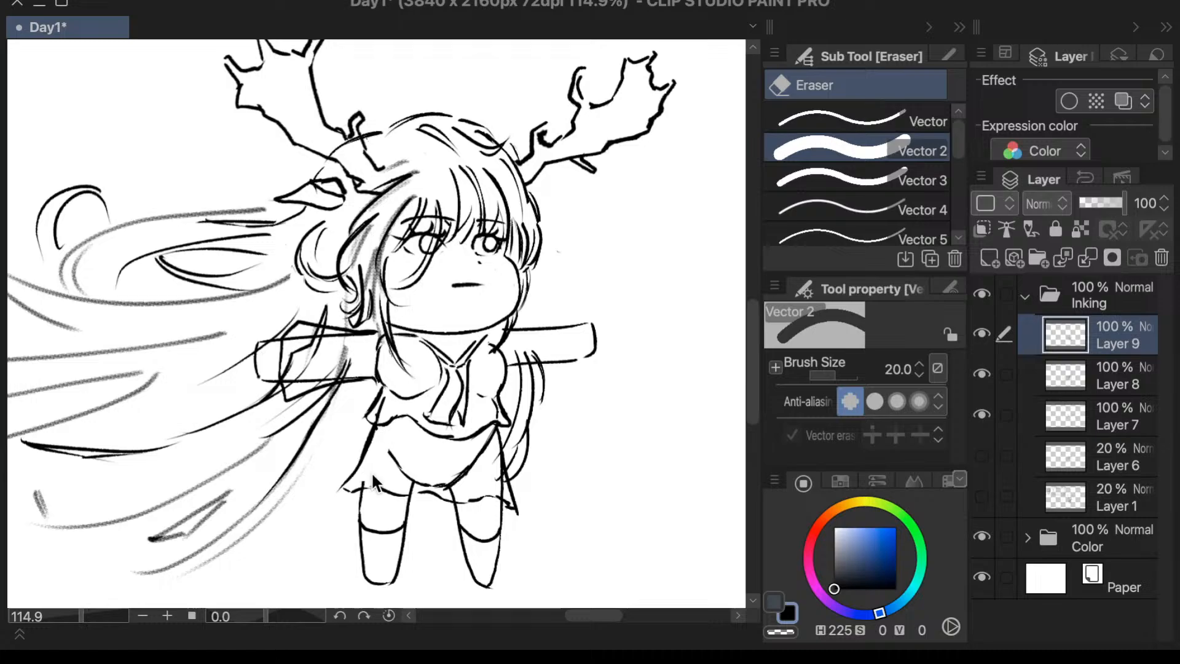
scroll(376, 489, "up", 5)
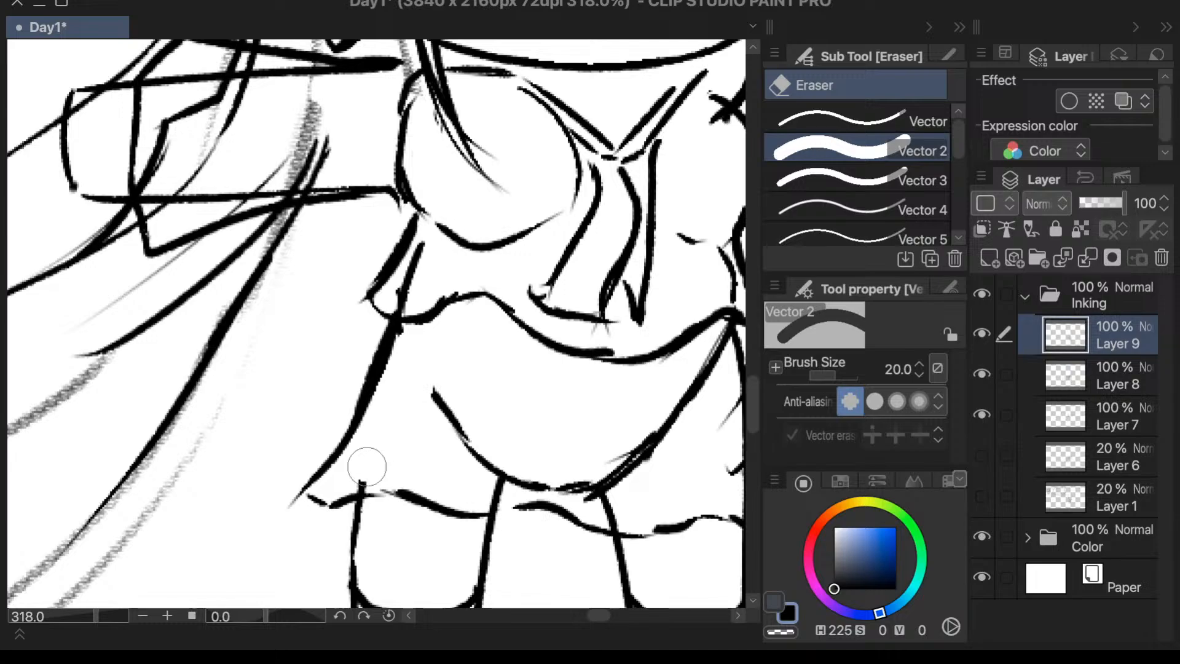
mouse_move(382, 443)
left_mouse_down()
mouse_move(430, 398)
mouse_move(465, 427)
mouse_move(477, 395)
mouse_move(509, 403)
mouse_move(492, 406)
mouse_move(472, 452)
mouse_move(484, 447)
mouse_move(495, 494)
mouse_move(620, 403)
mouse_move(549, 465)
mouse_move(522, 468)
mouse_move(591, 468)
mouse_move(561, 474)
mouse_move(646, 486)
mouse_move(624, 503)
left_mouse_up()
scroll(584, 467, "down", 4)
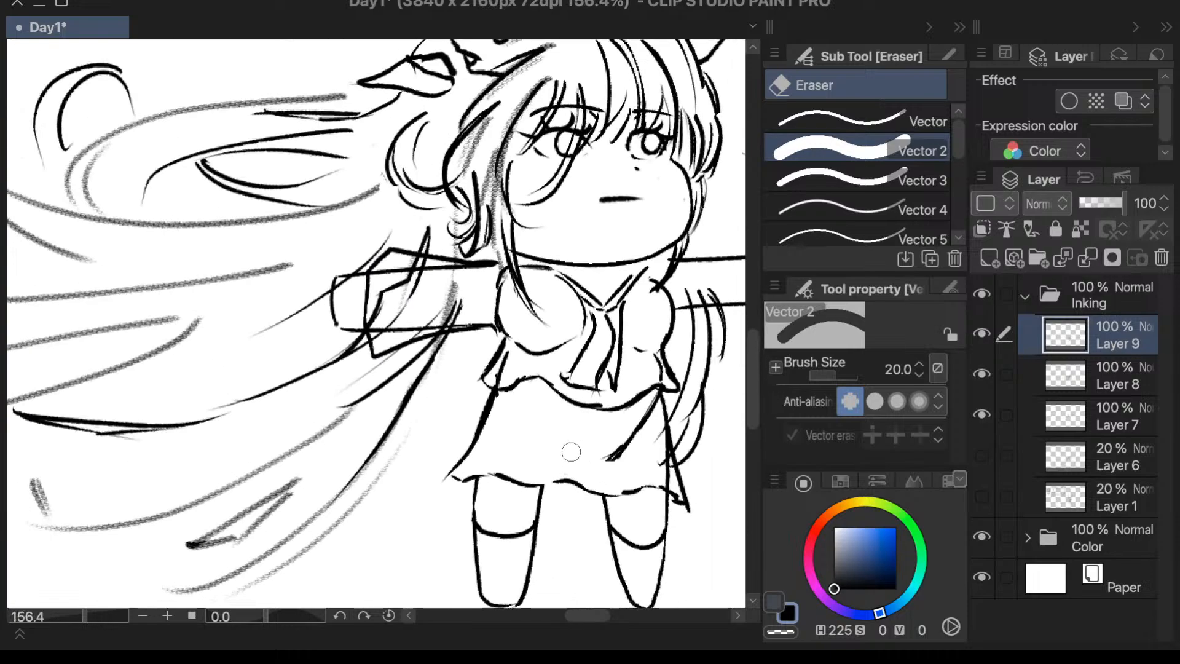
scroll(670, 424, "up", 3)
left_click_drag(624, 409, 584, 455)
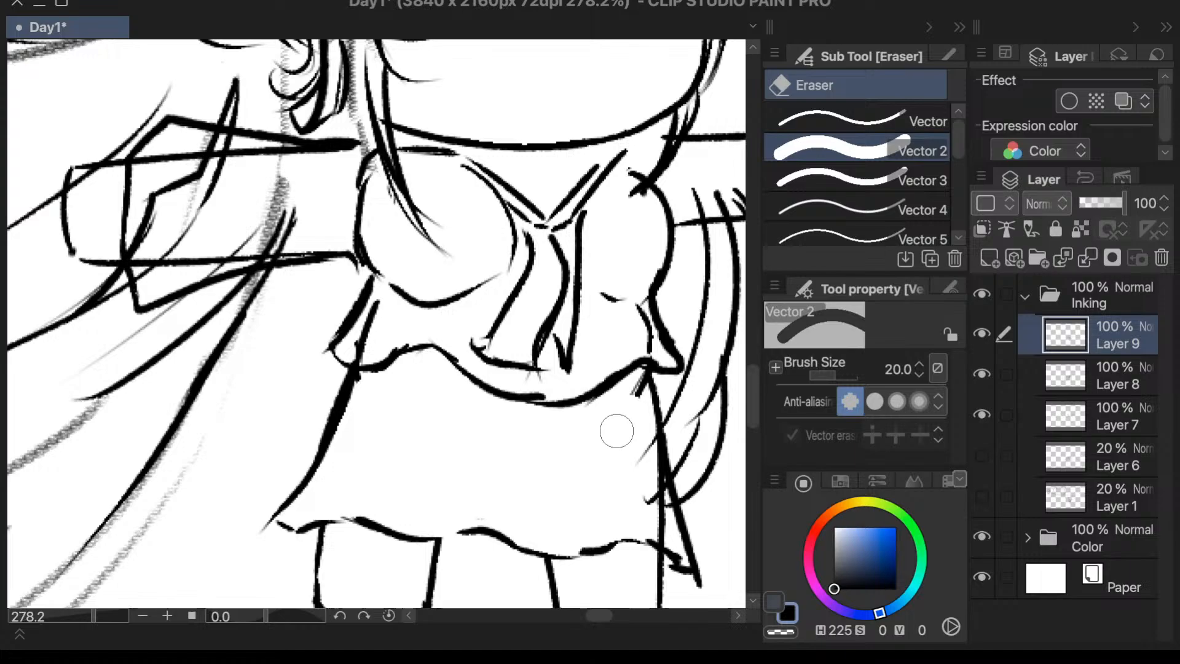
- Set the eraser size to 10 and clean the leftover leg and stray lines along both side edges of the skirt
left_click(898, 369)
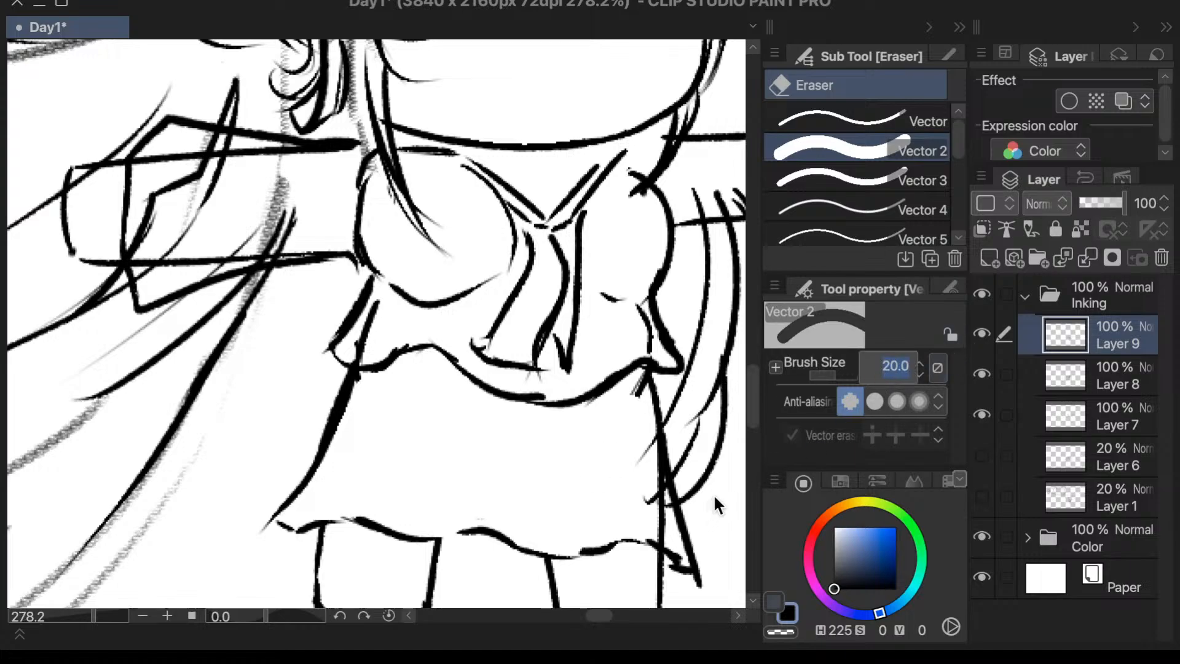
type("10")
key("Return")
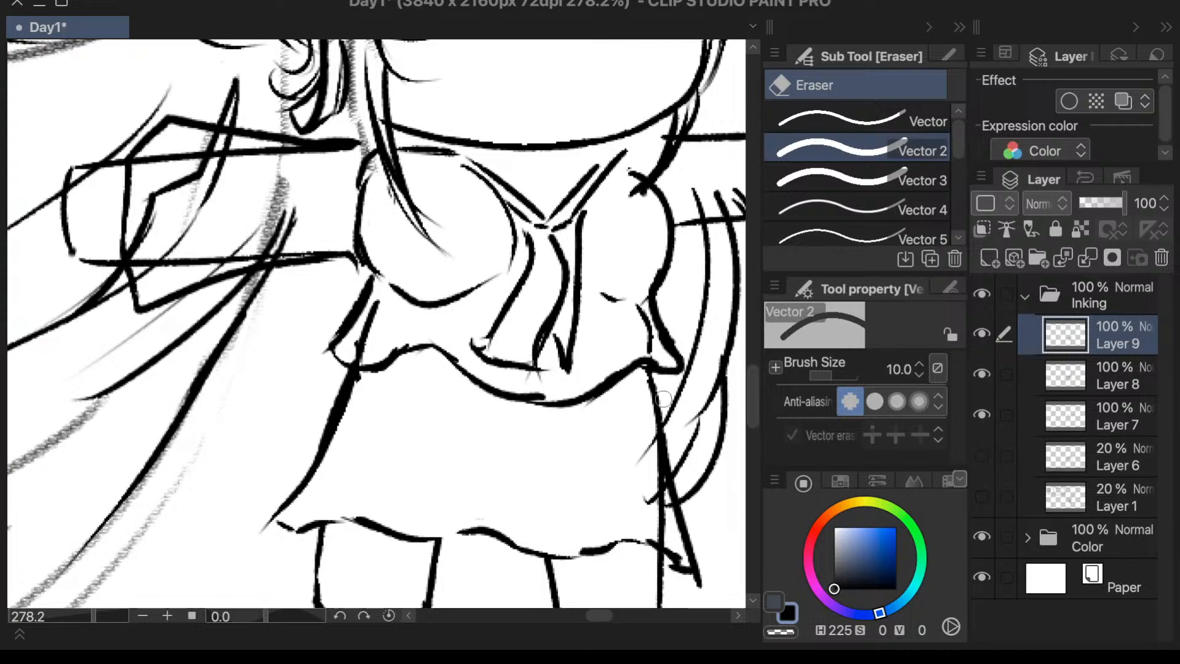
left_click_drag(643, 440, 655, 511)
scroll(656, 434, "down", 2)
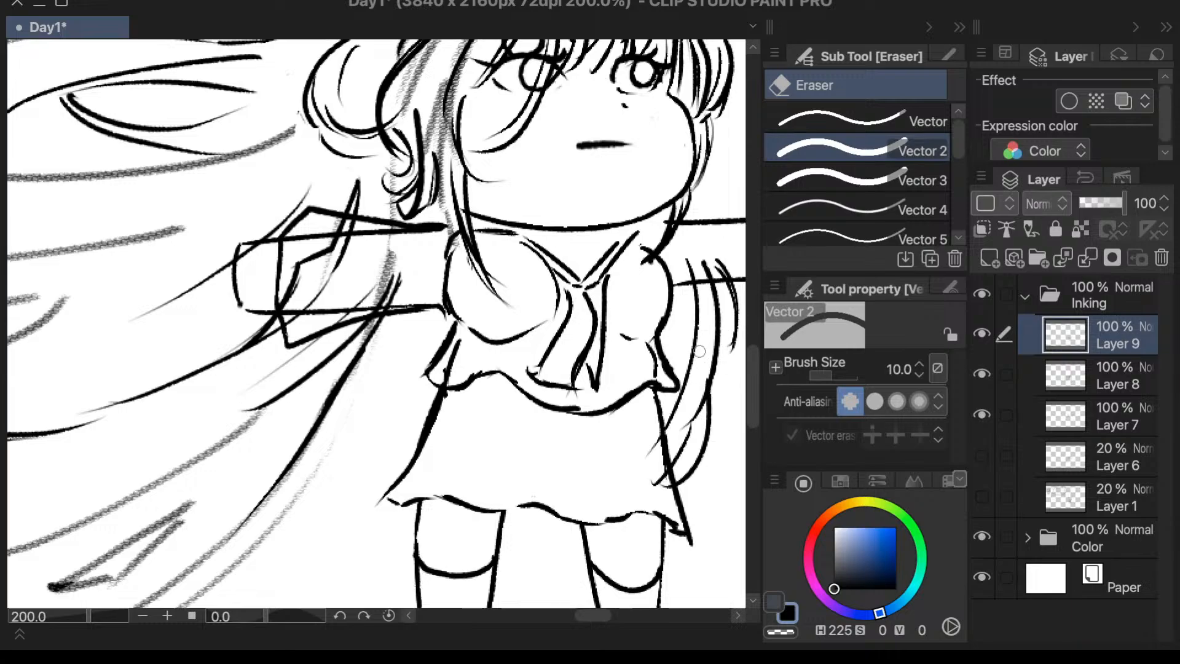
scroll(700, 351, "down", 1)
scroll(509, 354, "up", 3)
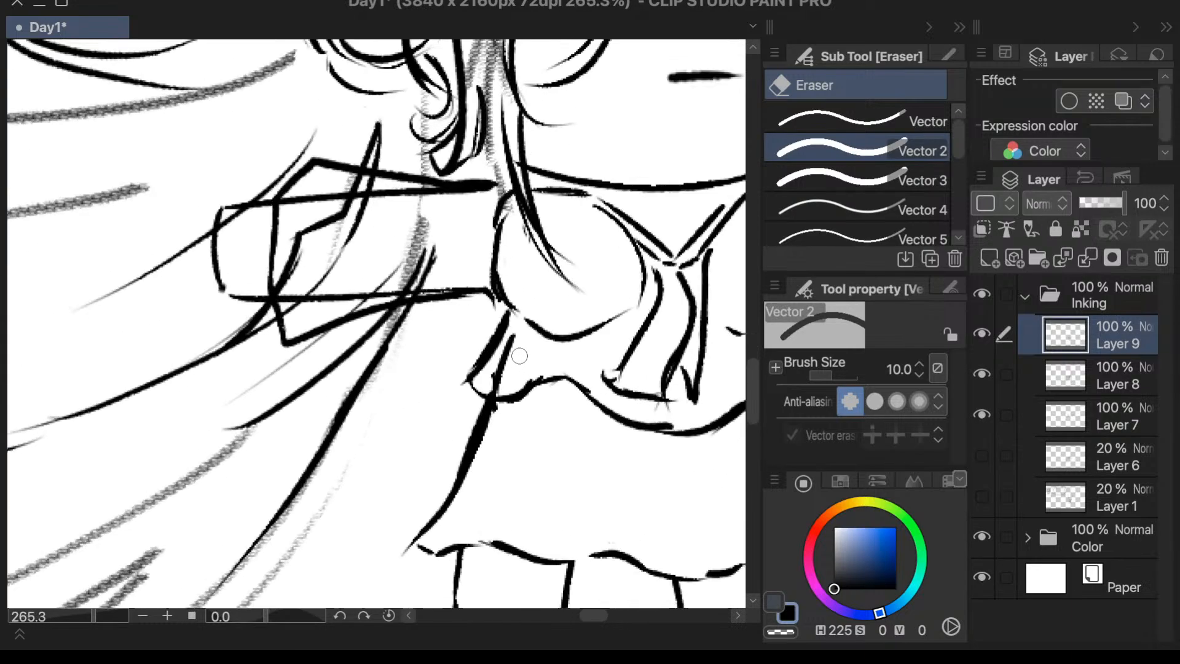
mouse_move(494, 374)
left_mouse_down()
mouse_move(485, 393)
mouse_move(506, 427)
mouse_move(460, 528)
left_mouse_up()
scroll(461, 528, "down", 4)
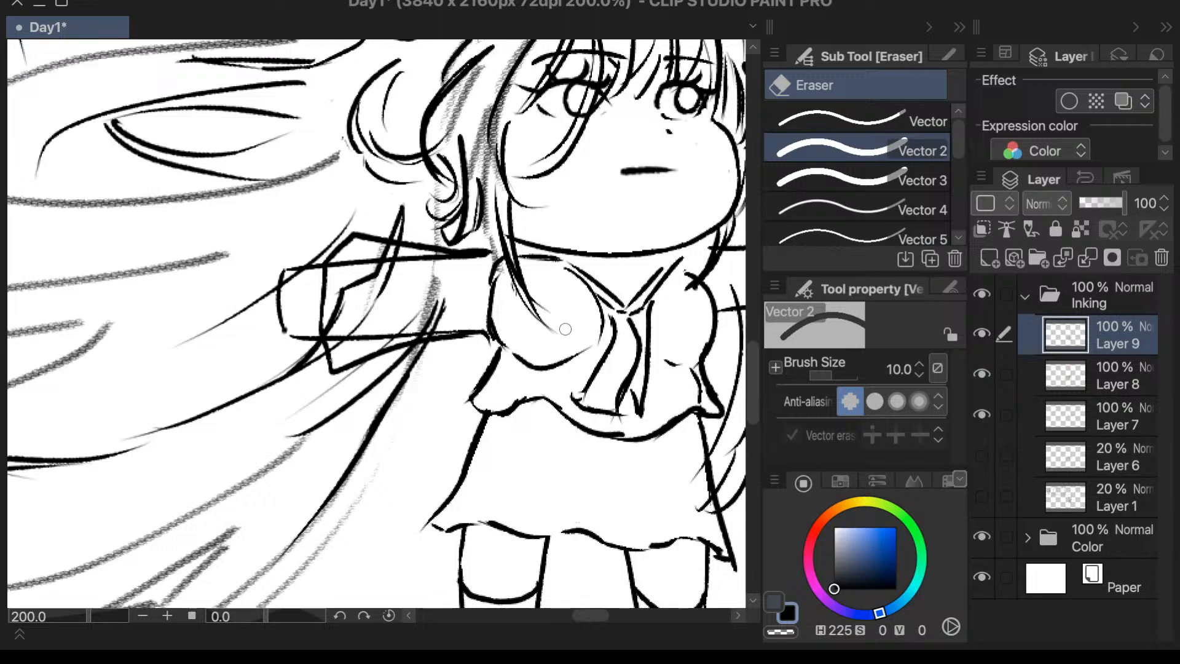
- Extend both ends of the mouth line slightly downward with the Textured pen, undoing and redrawing the short strokes
scroll(675, 214, "up", 2)
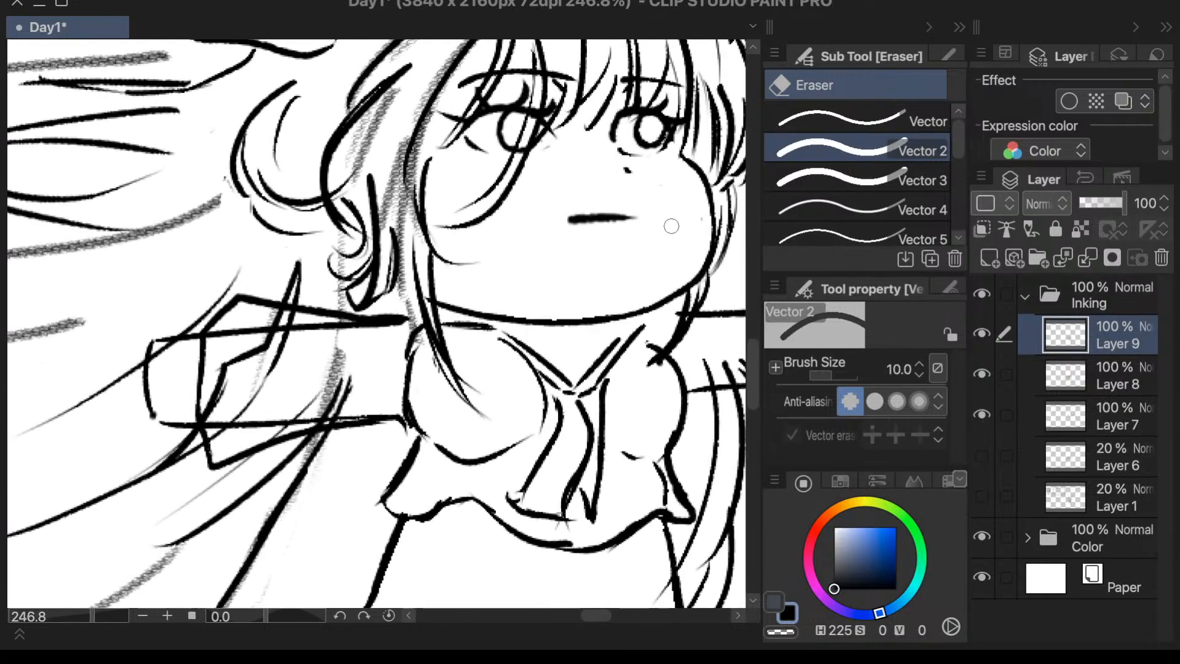
key("p")
mouse_move(571, 218)
left_mouse_down()
mouse_move(553, 243)
mouse_move(561, 231)
left_mouse_up()
key("ctrl+z")
left_click_drag(630, 219, 639, 226)
key("ctrl+z")
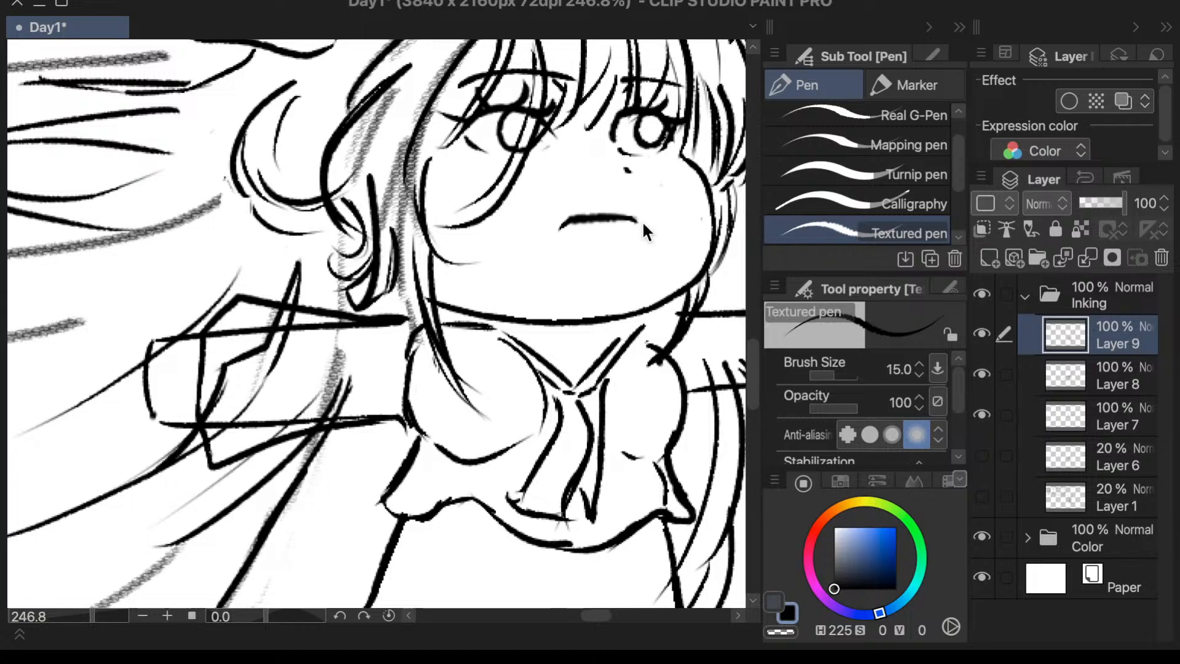
scroll(648, 224, "down", 2)
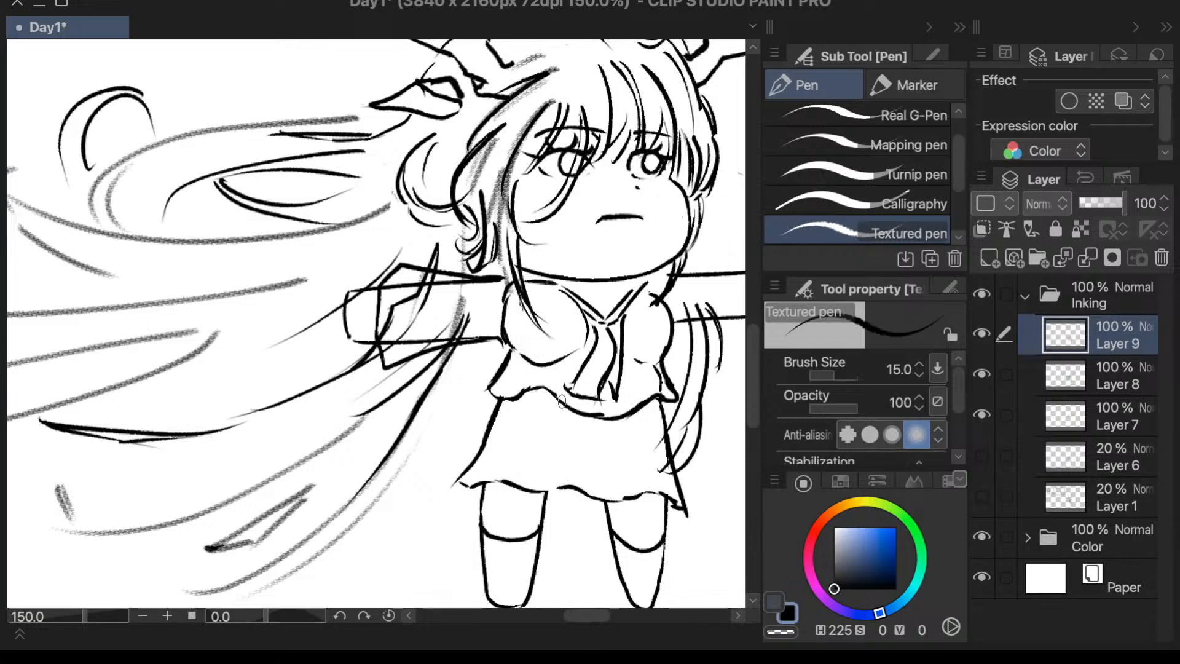
- Undo the last mouth stroke and redraw the short downward tick at the end of the mouth line
key("ctrl+z")
left_click_drag(609, 218, 597, 227)
key("period")
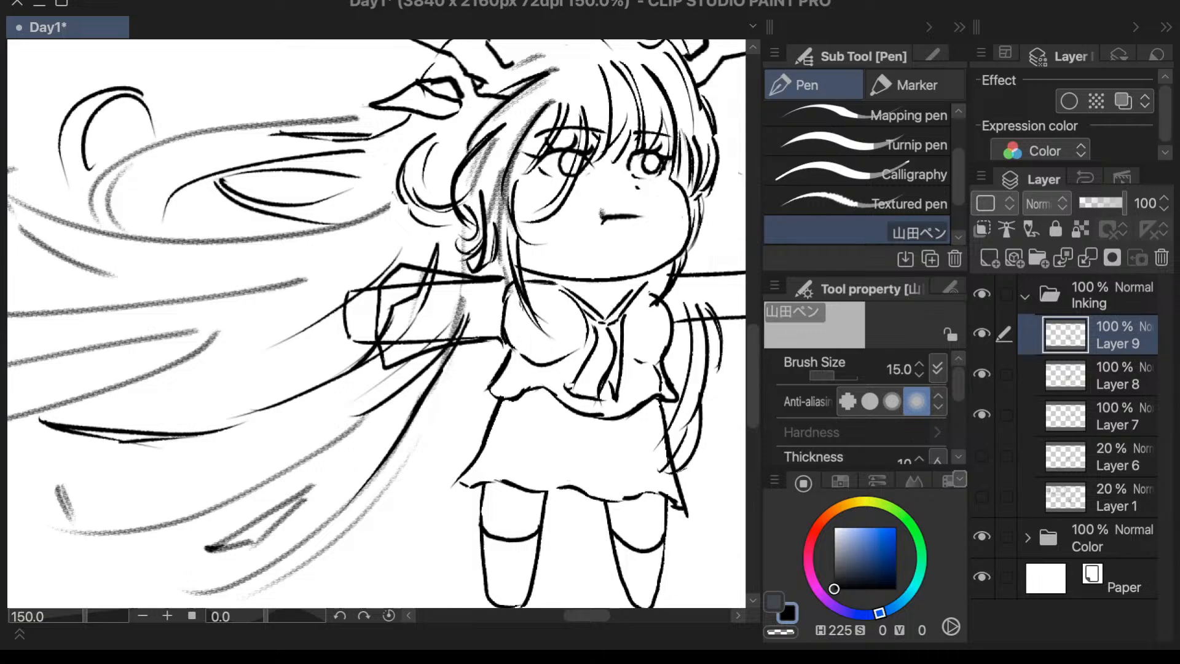
- Erase the stray lines inside the blouse along its side and wavy hem with the Vector 2 eraser at size 10
scroll(670, 443, "up", 4)
key("e")
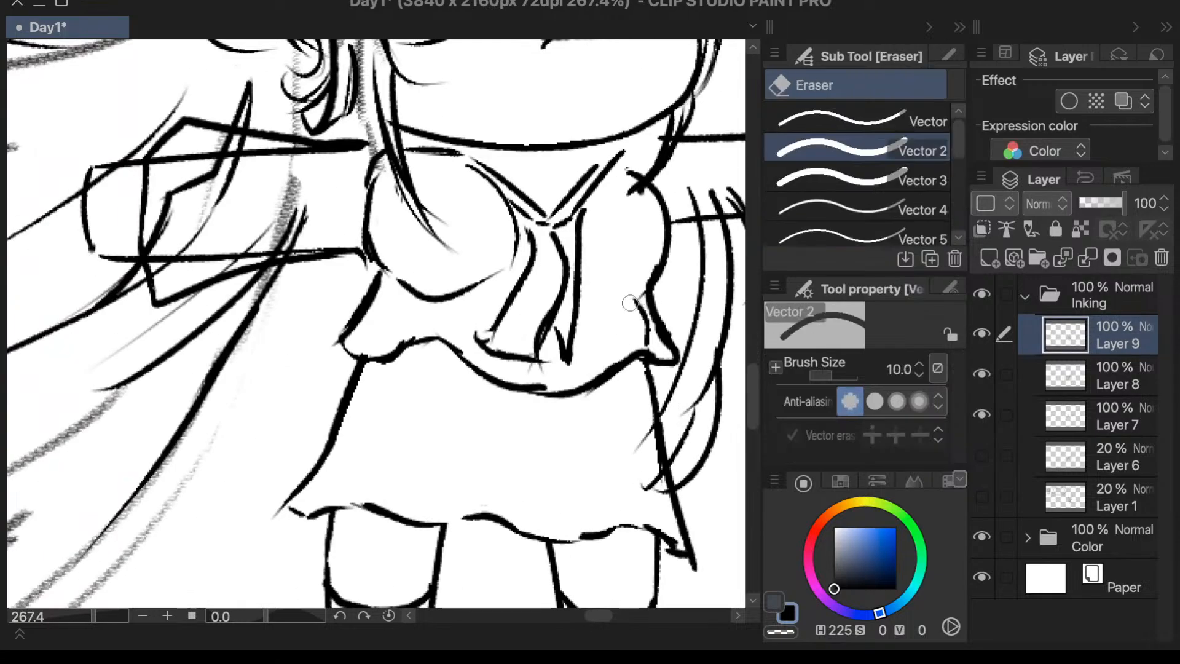
mouse_move(630, 303)
left_mouse_down()
mouse_move(647, 341)
mouse_move(646, 328)
left_mouse_up()
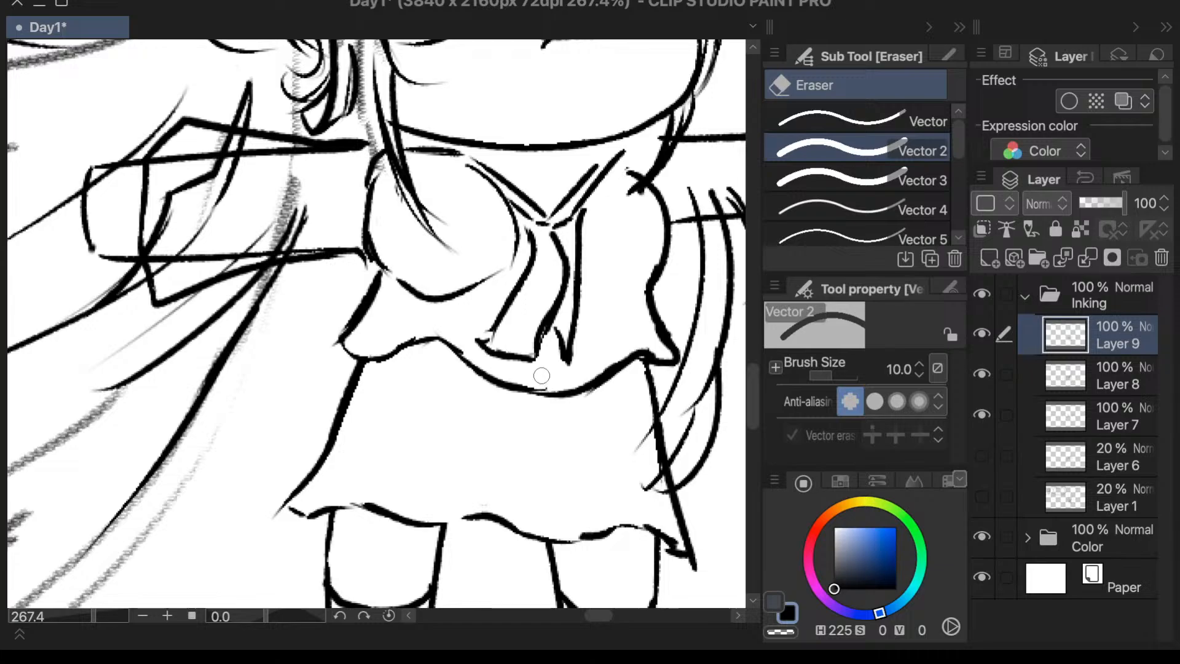
scroll(465, 381, "down", 3)
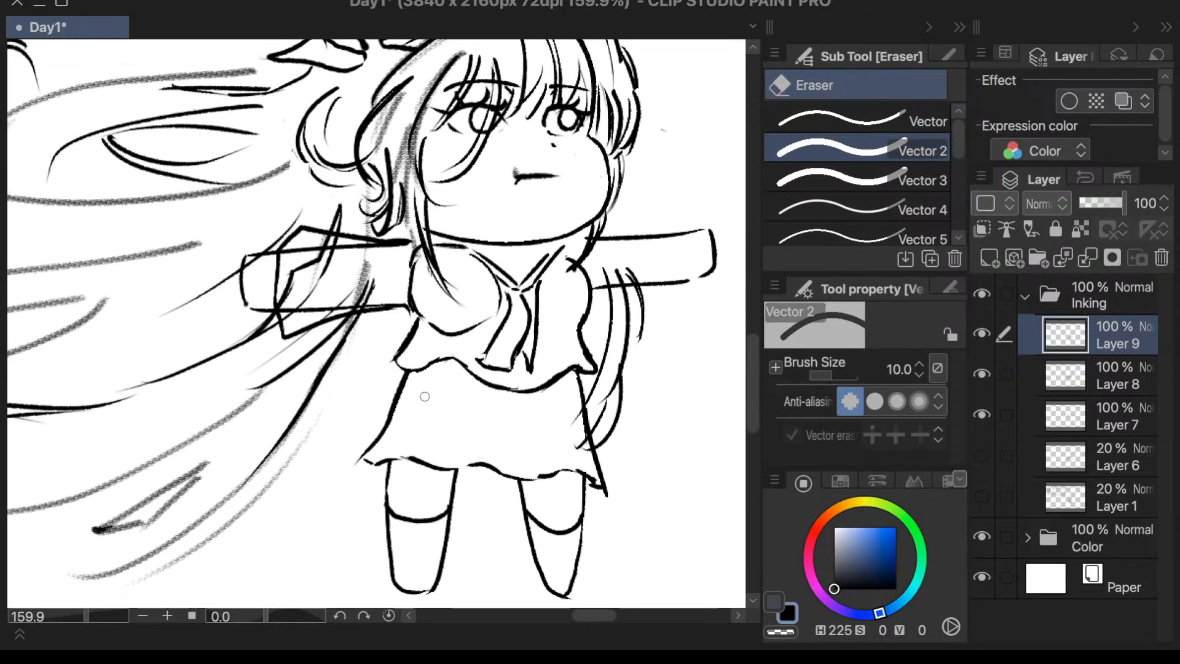
- Erase the old flared sleeve lines extending above and below the viewer's-left arm with the Vector 2 eraser
key("p")
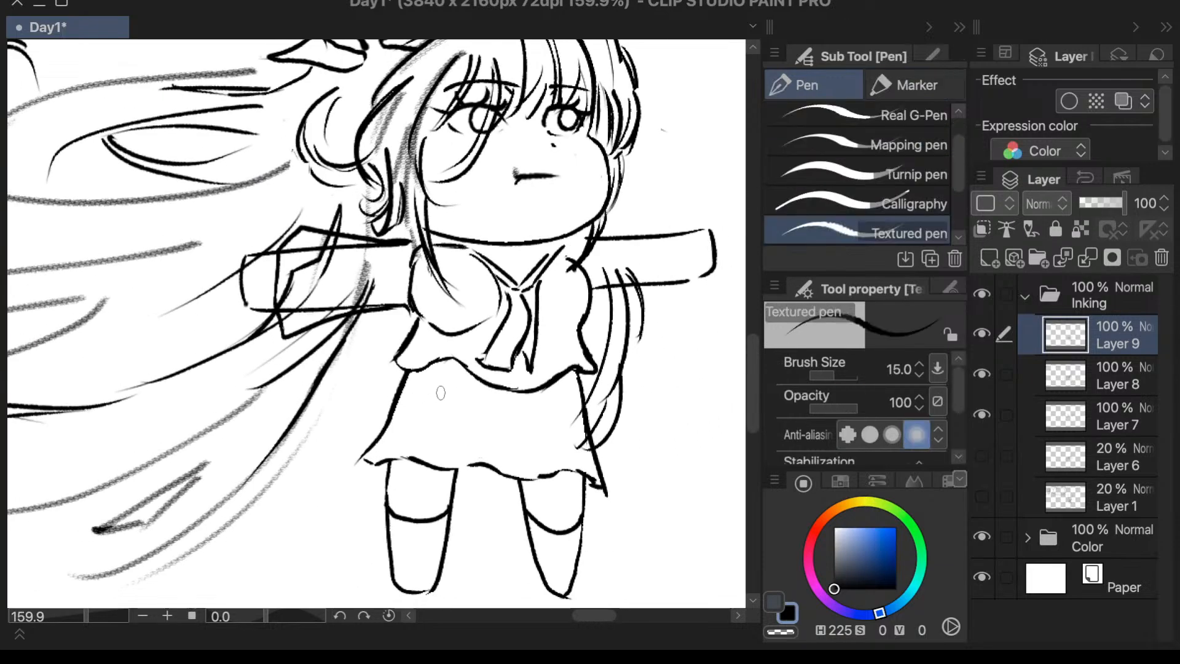
key("e")
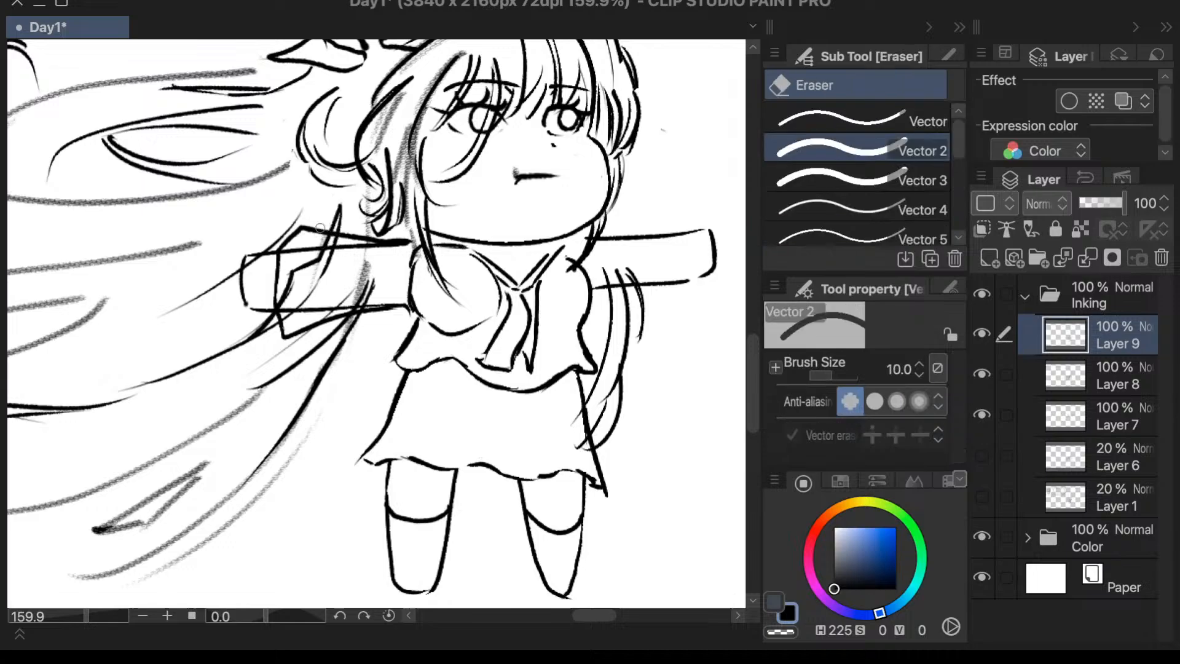
left_click_drag(319, 227, 299, 229)
key("ctrl+z")
left_click_drag(386, 325, 265, 325)
mouse_move(295, 244)
left_mouse_down()
mouse_move(304, 232)
mouse_move(286, 240)
left_mouse_up()
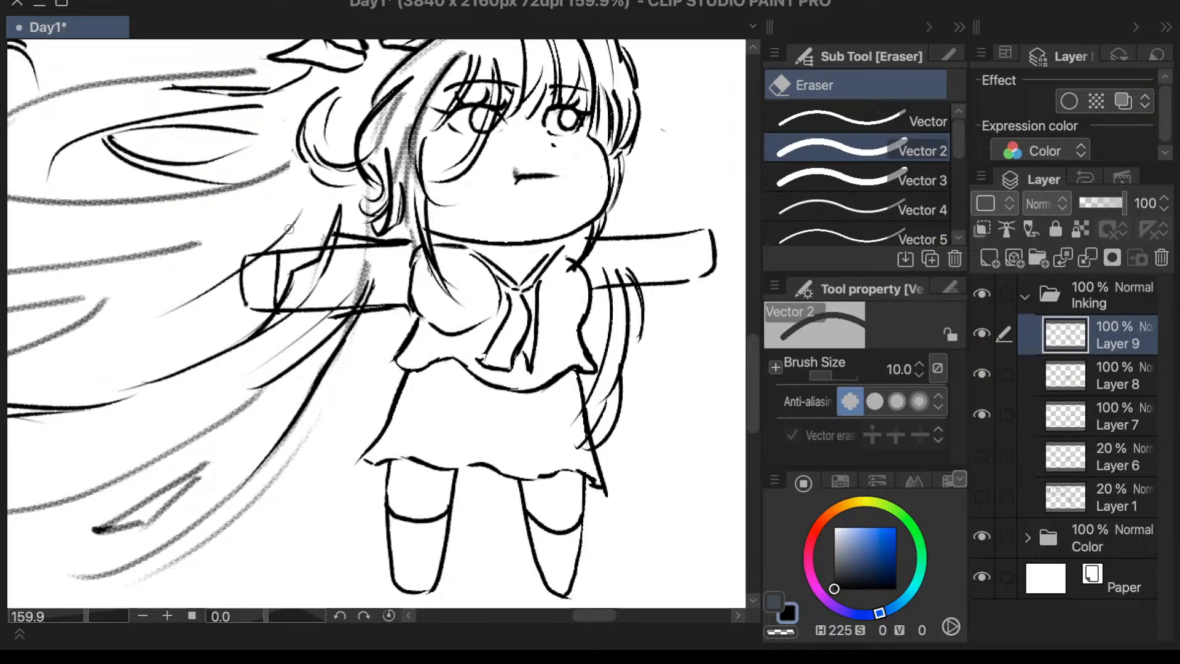
mouse_move(365, 227)
left_mouse_down()
mouse_move(338, 237)
mouse_move(412, 235)
left_mouse_up()
mouse_move(386, 315)
left_mouse_down()
mouse_move(333, 318)
mouse_move(345, 317)
left_mouse_up()
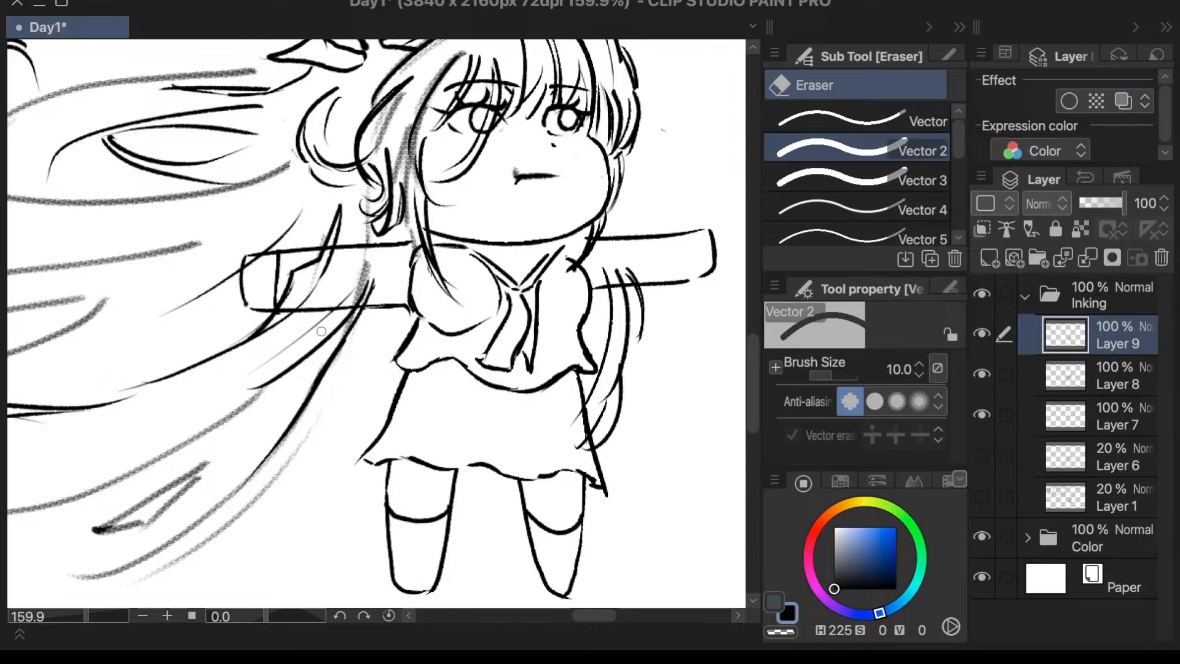
- Draw a double-line cuff across the viewer's-left arm near the hand with the Textured pen at size 15
key("p")
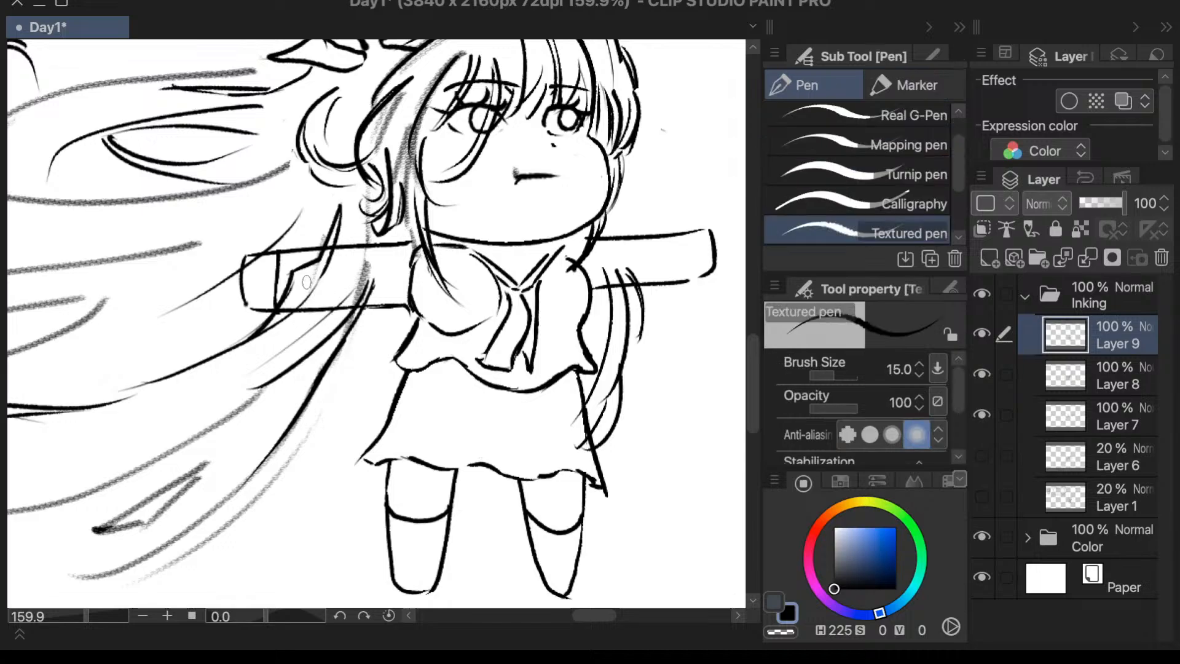
left_click_drag(291, 245, 285, 315)
key("ctrl+z")
left_click_drag(291, 245, 290, 320)
left_click_drag(278, 252, 287, 245)
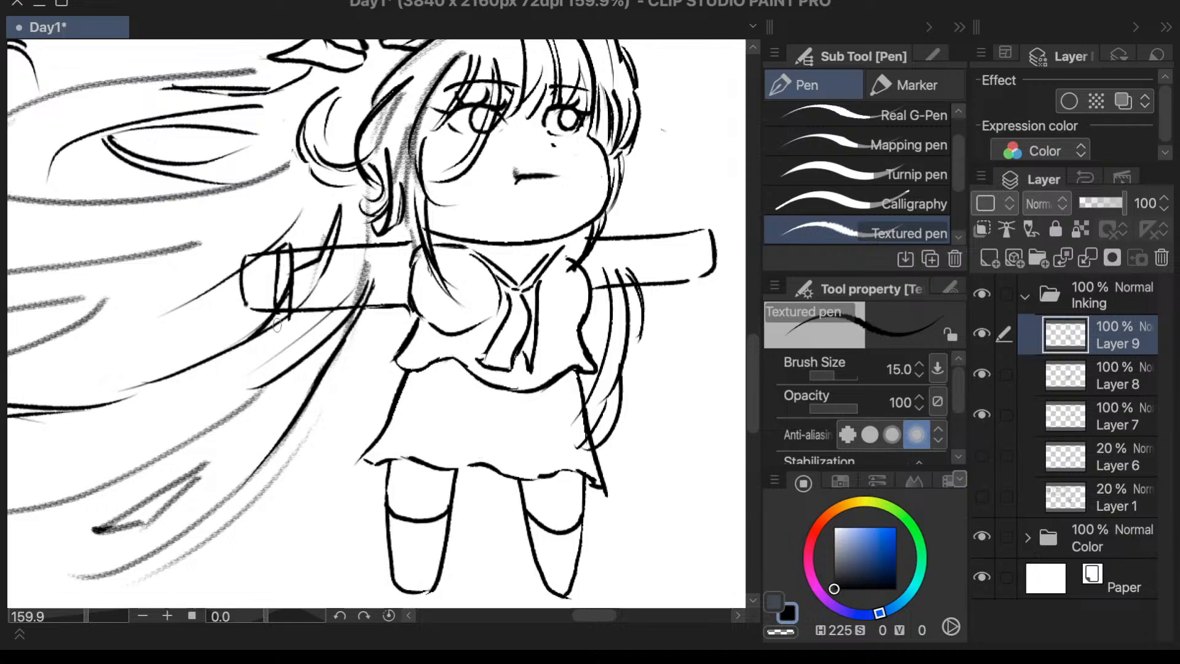
left_click_drag(276, 311, 289, 323)
- Ink the upper and lower sleeve edges from the cuff to the shoulder on the viewer's-left arm
mouse_move(290, 241)
left_mouse_down()
mouse_move(326, 232)
mouse_move(366, 266)
left_mouse_up()
mouse_move(295, 324)
left_mouse_down()
mouse_move(372, 312)
mouse_move(430, 322)
mouse_move(429, 335)
mouse_move(416, 328)
left_mouse_up()
key("ctrl+z")
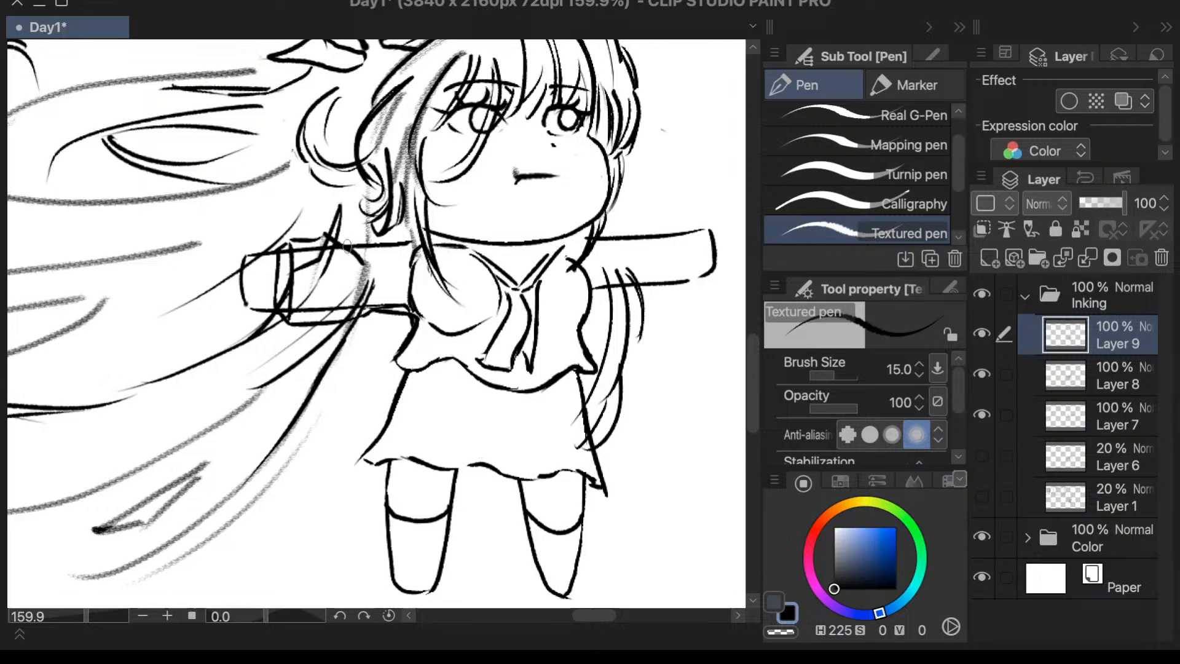
left_click_drag(342, 242, 415, 239)
- Hide Layer 8 and draw a matching double-line cuff across the viewer's-right arm near the hand
left_click(983, 374)
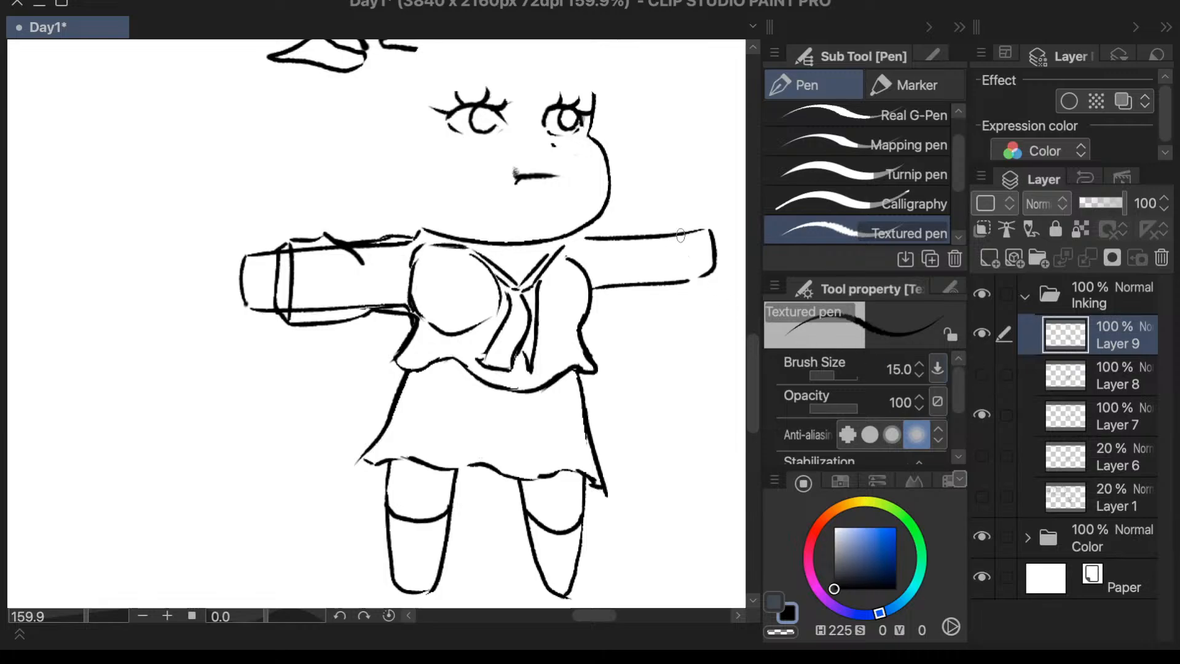
left_click_drag(681, 236, 680, 280)
key("ctrl+z")
left_click_drag(682, 234, 679, 279)
left_click_drag(666, 224, 666, 283)
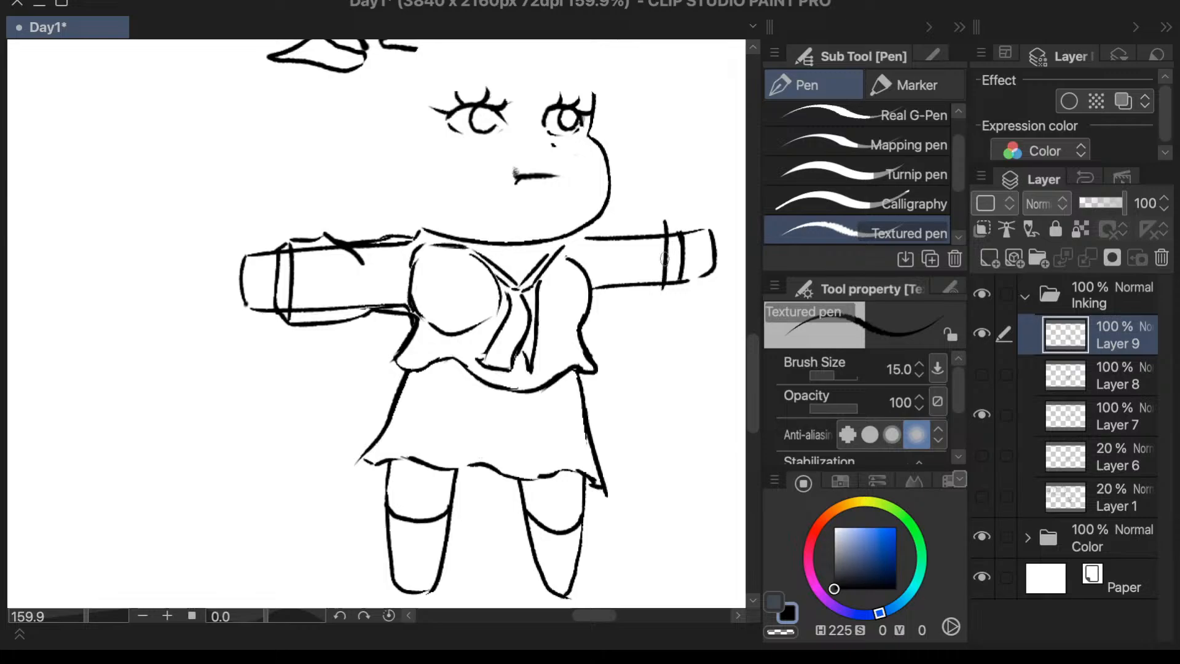
key("ctrl+z")
left_click_drag(669, 225, 663, 286)
key("ctrl+z")
left_click_drag(662, 289, 676, 282)
- Ink the sleeve edges and a zigzag fold from the cuff towards the shoulder on the viewer's-right arm, undoing faulty strokes
mouse_move(664, 218)
left_mouse_down()
mouse_move(603, 239)
mouse_move(616, 227)
mouse_move(600, 269)
mouse_move(667, 277)
mouse_move(632, 287)
mouse_move(658, 291)
mouse_move(594, 295)
left_mouse_up()
key("ctrl+z")
key("ctrl+z")
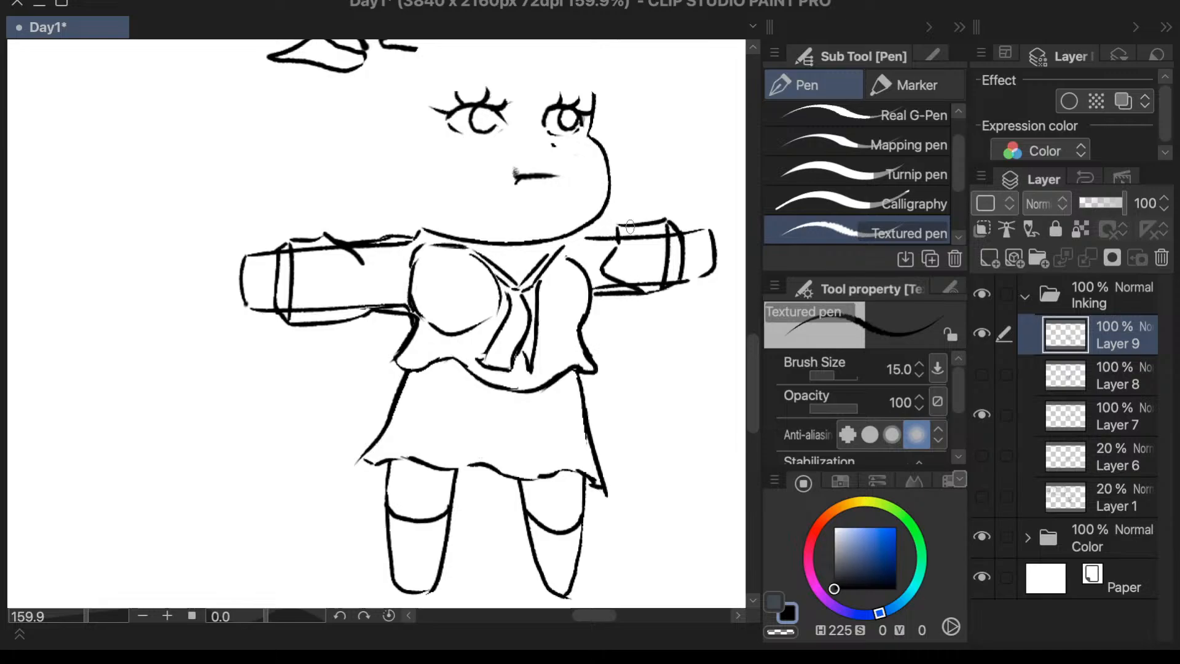
left_click_drag(621, 226, 582, 236)
key("ctrl+z")
key("ctrl+z")
scroll(739, 259, "down", 5)
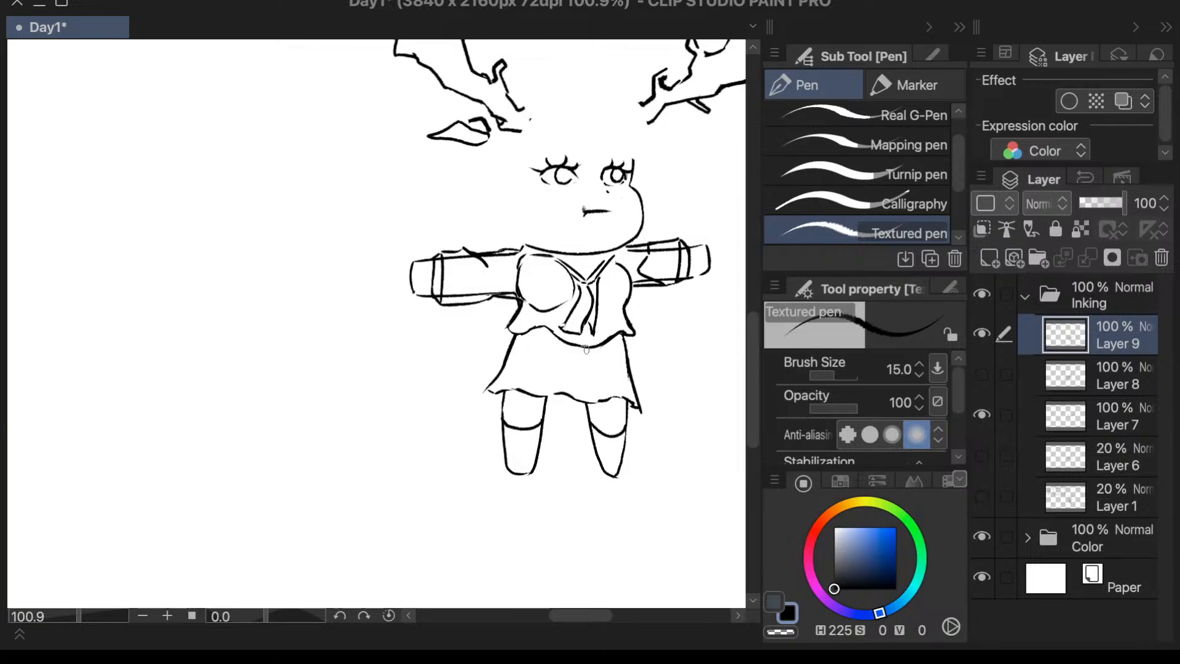
scroll(682, 347, "up", 4)
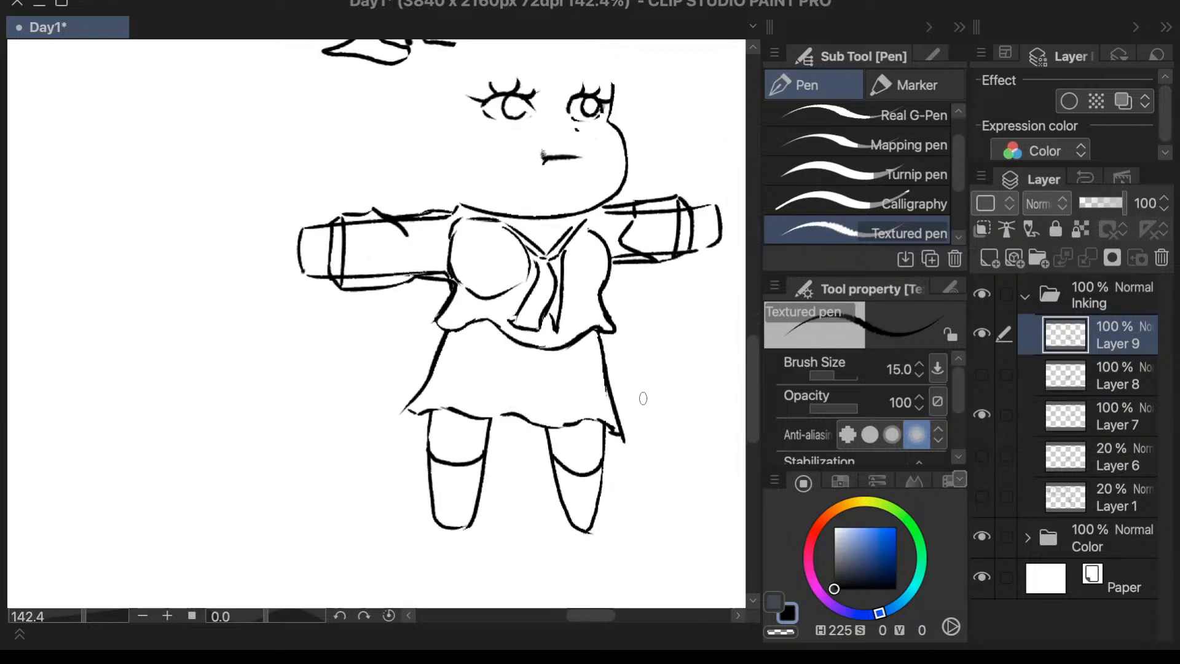
- Lasso the viewer's-right arm, transform it slightly downward, deselect it and show Layer 8 to check the fit
key("m")
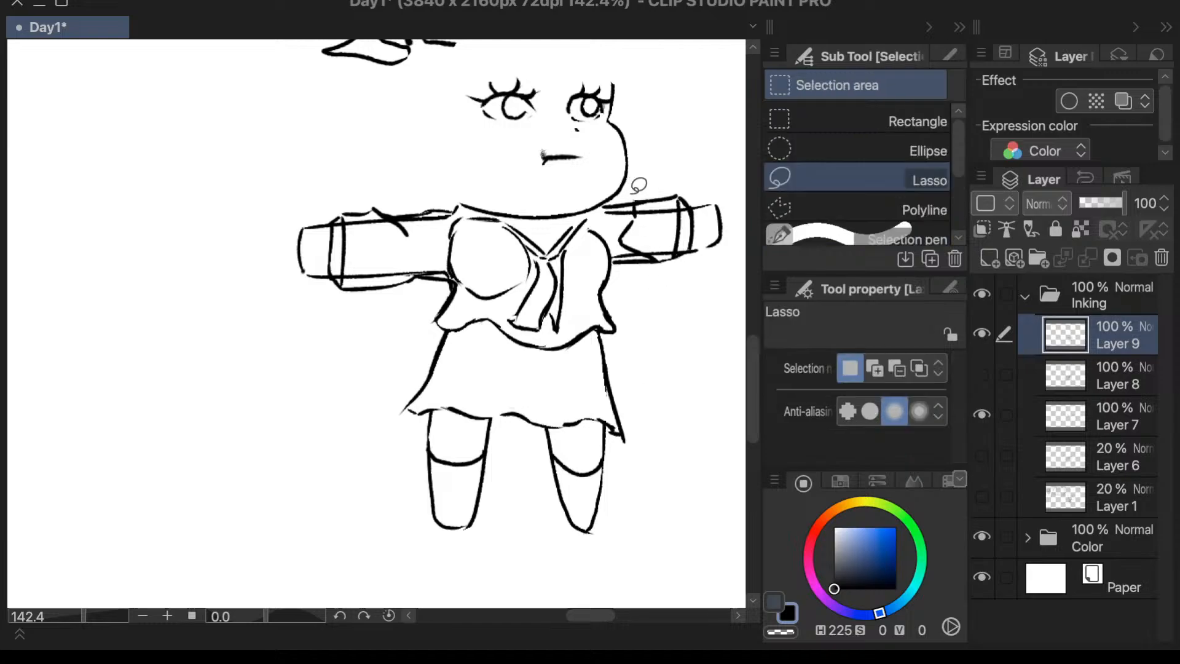
mouse_move(619, 191)
left_mouse_down()
mouse_move(597, 214)
mouse_move(621, 243)
mouse_move(698, 273)
mouse_move(650, 166)
mouse_move(612, 196)
left_mouse_up()
key("ctrl+t")
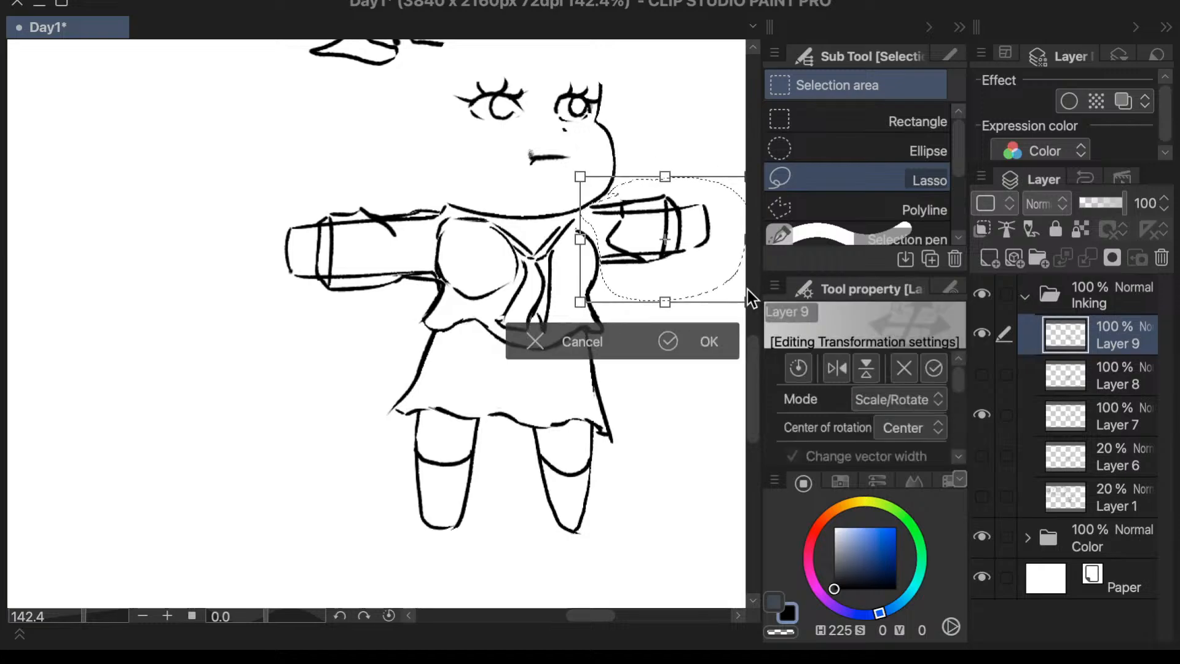
left_click_drag(710, 283, 712, 288)
left_click(690, 340)
left_click(306, 346)
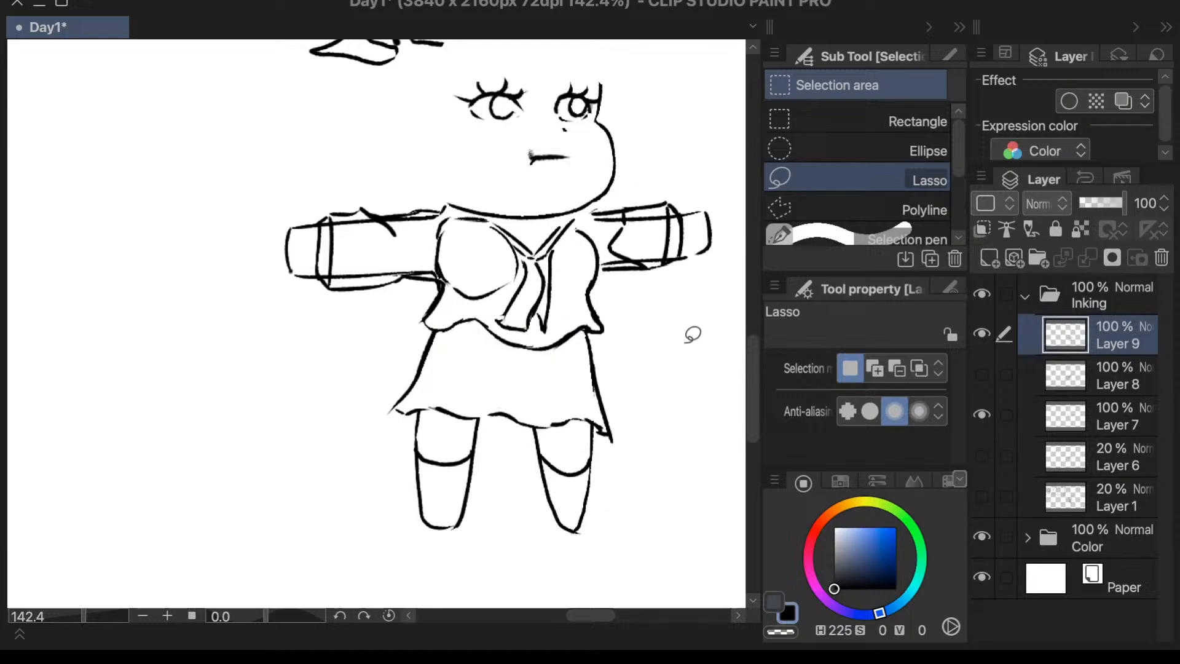
left_click(982, 375)
scroll(541, 349, "down", 1)
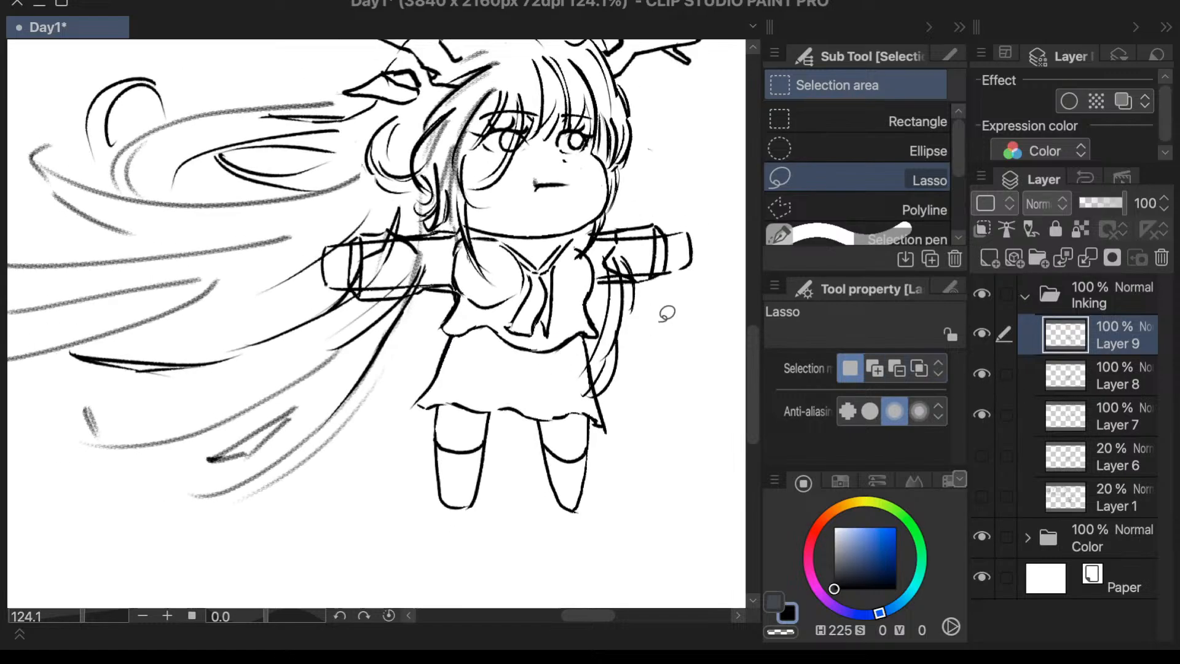
- Hide Layer 8 again, lasso the viewer's-right arm and rotate it slightly clockwise while lowering it a little
left_click(983, 340)
left_click(982, 387)
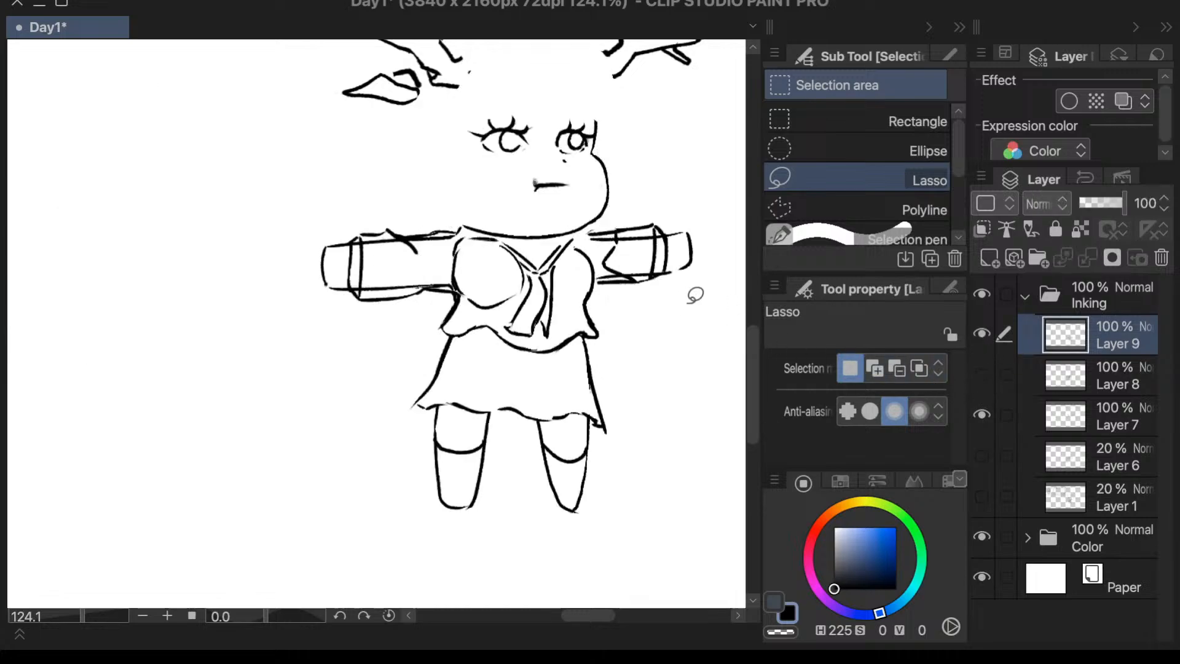
mouse_move(622, 214)
left_mouse_down()
mouse_move(586, 229)
mouse_move(602, 291)
mouse_move(731, 258)
mouse_move(643, 192)
left_mouse_up()
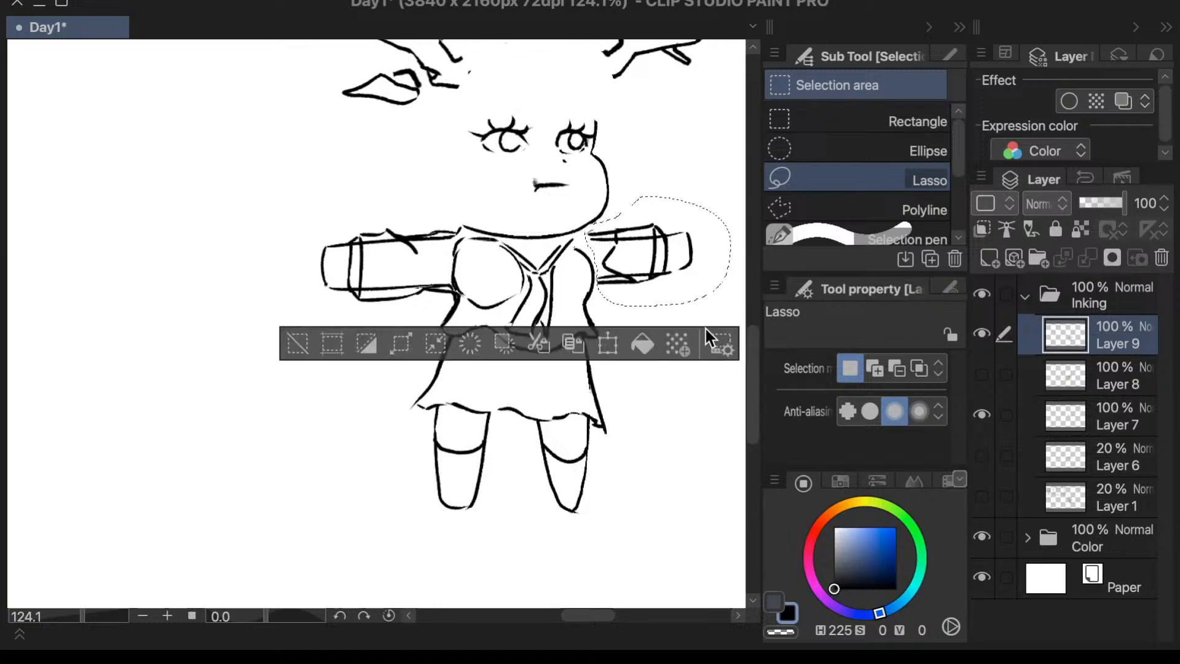
key("ctrl+t")
left_click_drag(716, 174, 722, 178)
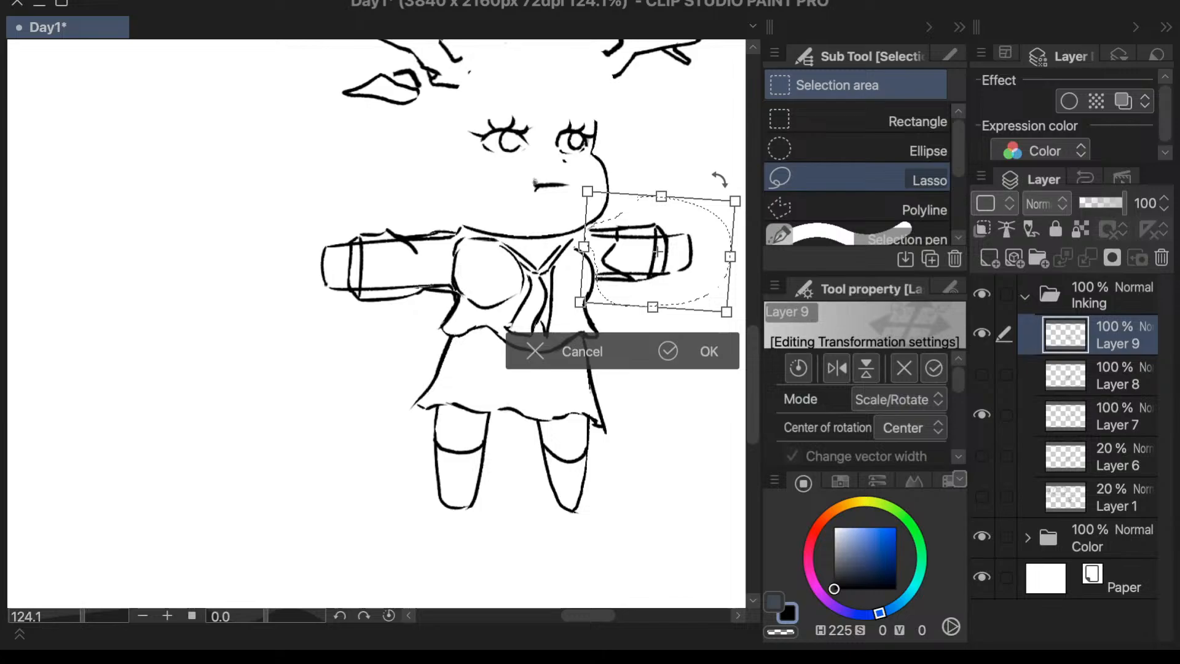
left_click_drag(676, 242, 678, 251)
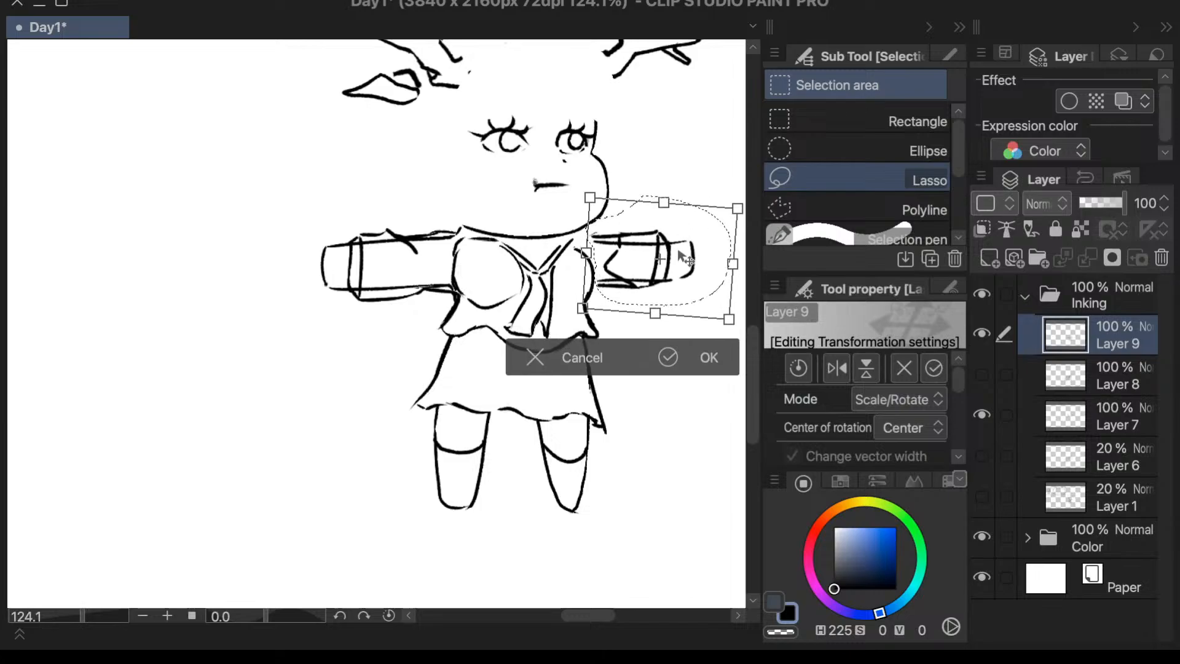
left_click(704, 356)
left_click(303, 352)
- Erase the inner arm lines running through the viewer's-right sleeve with the Vector 2 eraser
scroll(672, 245, "up", 1)
scroll(671, 244, "up", 5)
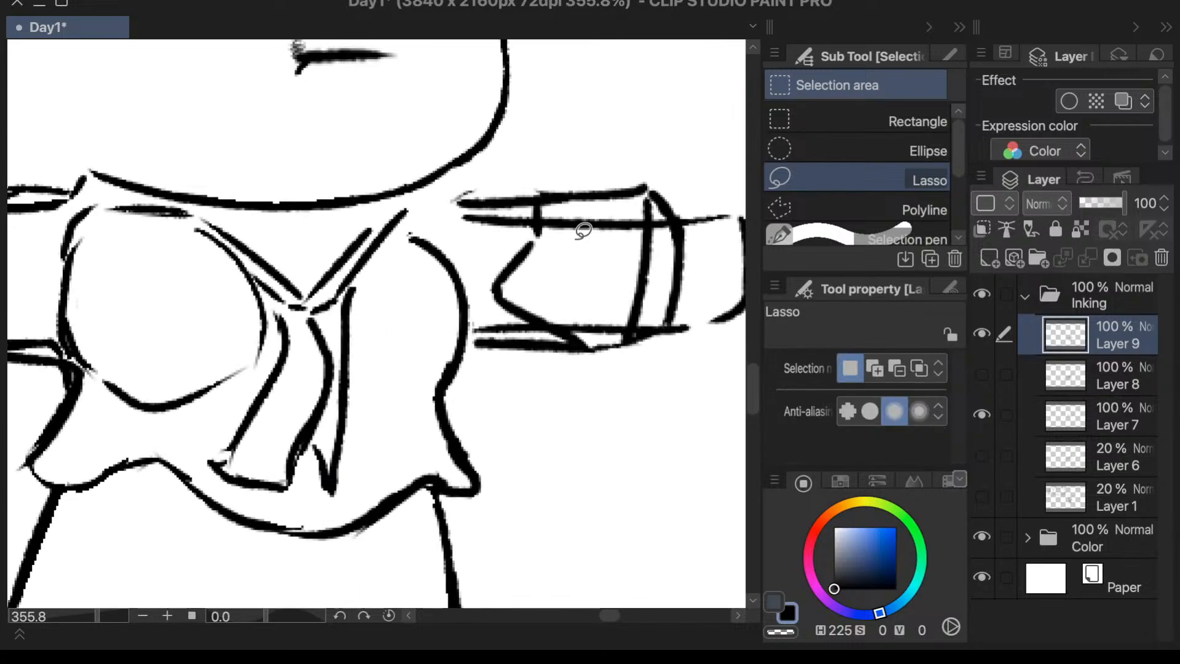
key("e")
mouse_move(521, 242)
left_mouse_down()
mouse_move(487, 232)
mouse_move(490, 219)
mouse_move(500, 232)
mouse_move(516, 222)
left_mouse_up()
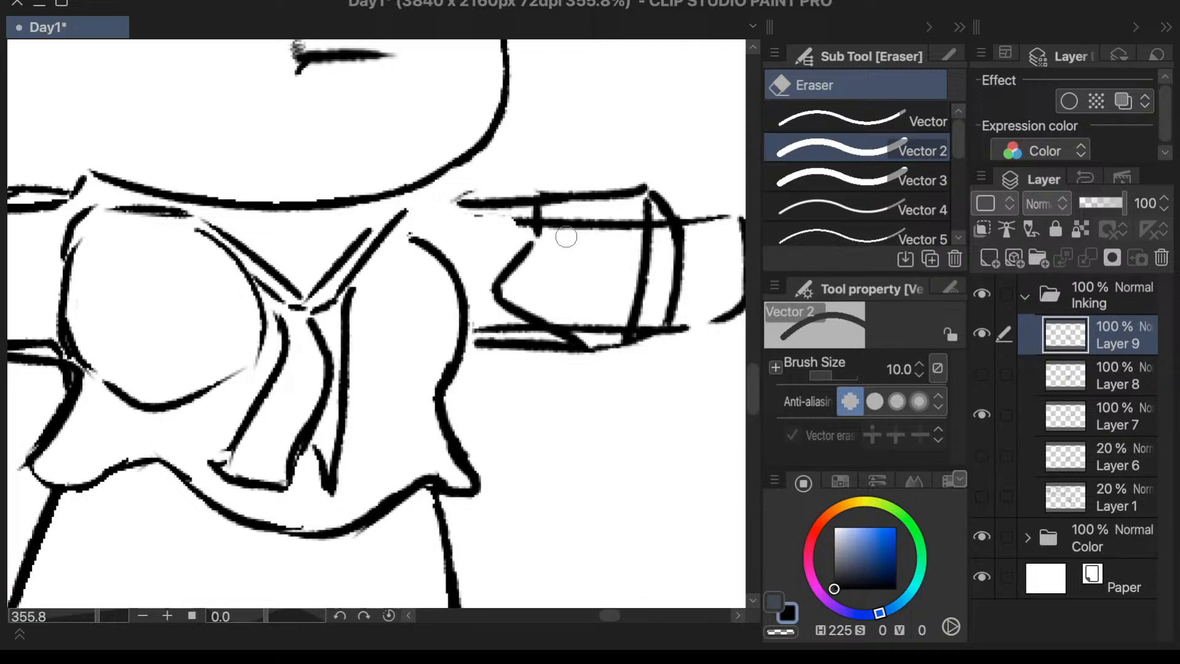
mouse_move(498, 225)
left_mouse_down()
mouse_move(475, 219)
mouse_move(518, 233)
mouse_move(522, 222)
mouse_move(559, 221)
mouse_move(630, 233)
mouse_move(611, 217)
mouse_move(614, 232)
mouse_move(595, 245)
mouse_move(634, 225)
left_mouse_up()
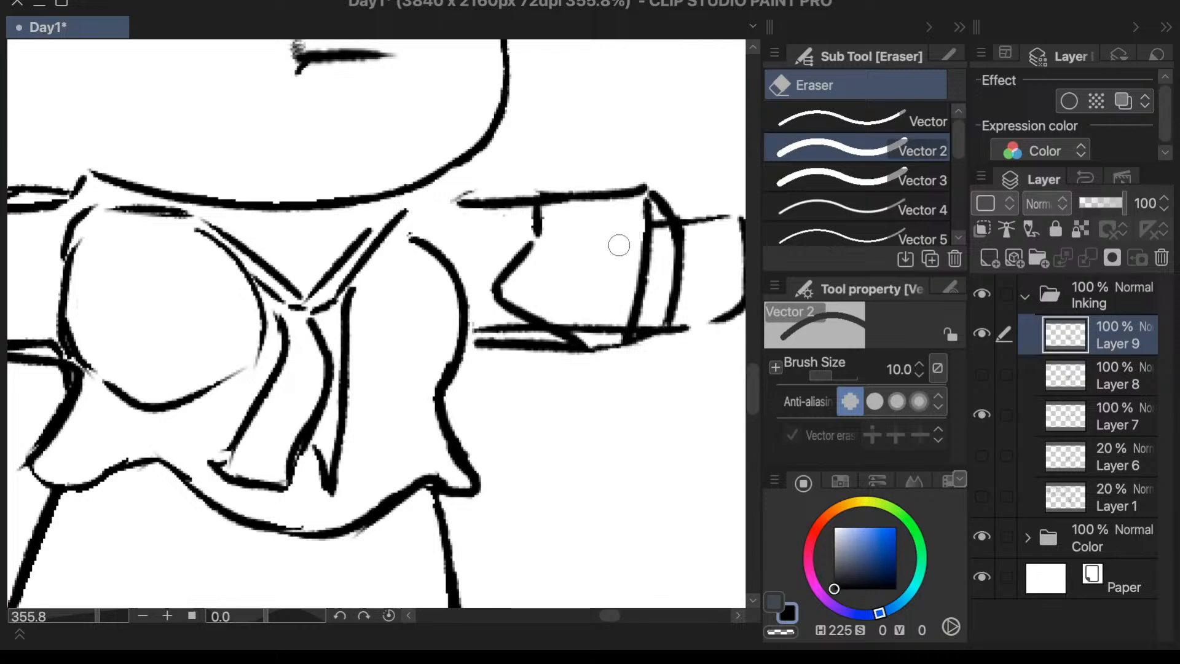
mouse_move(574, 297)
left_mouse_down()
mouse_move(586, 318)
mouse_move(572, 312)
mouse_move(575, 323)
mouse_move(625, 299)
mouse_move(611, 324)
left_mouse_up()
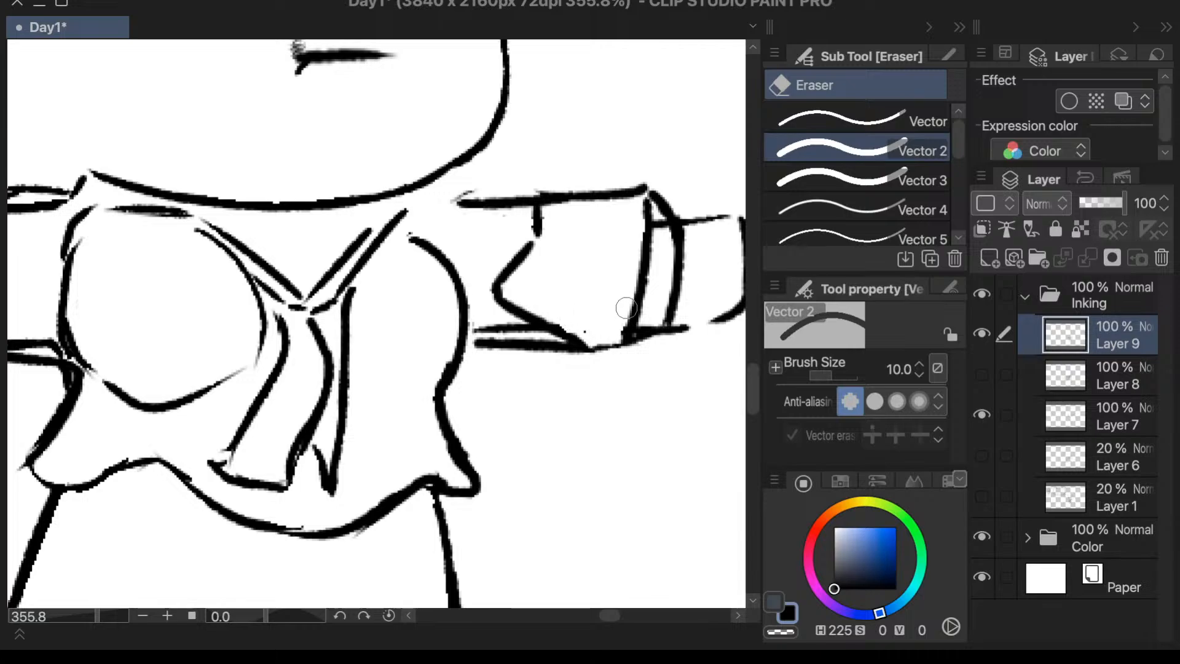
left_click(590, 326)
- Erase the remaining lower arm line beside the sleeve fold with the Vector 3 eraser, setting its size to 5
left_click(909, 190)
left_click(503, 327)
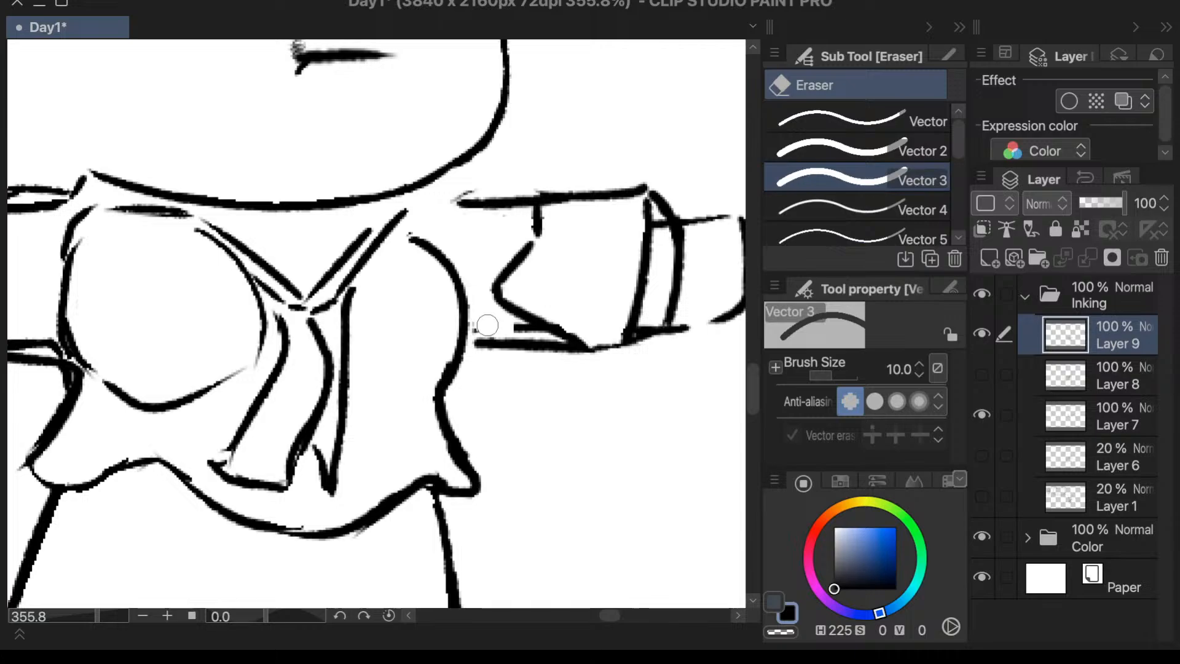
left_click(897, 372)
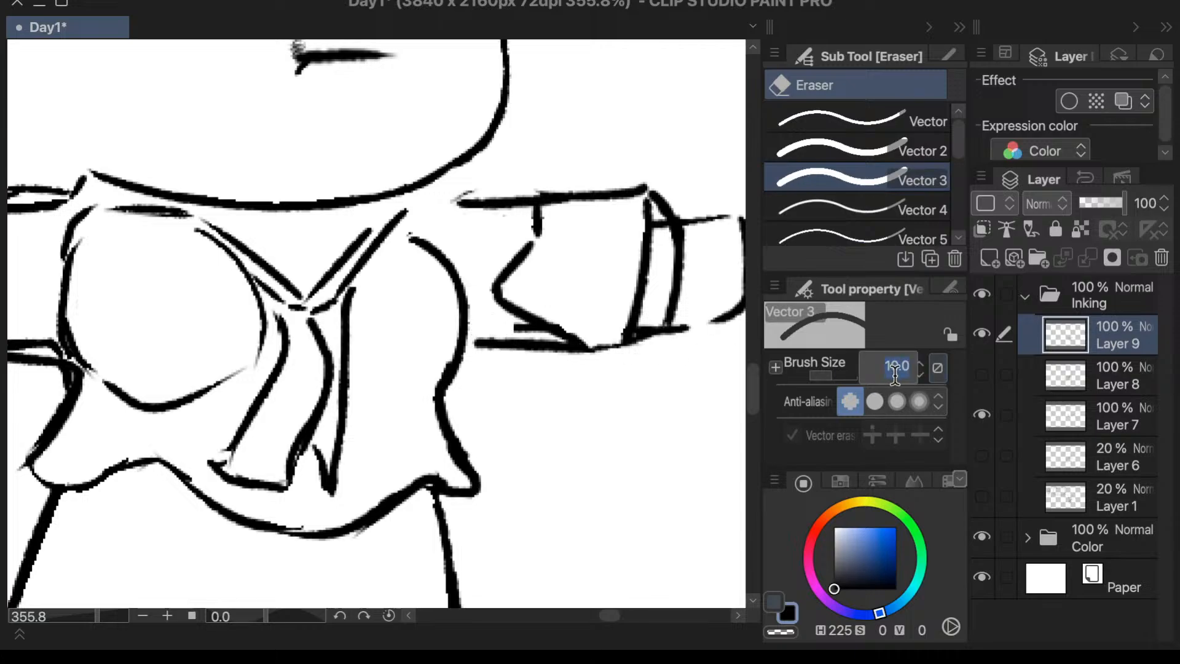
type("5")
key("Return")
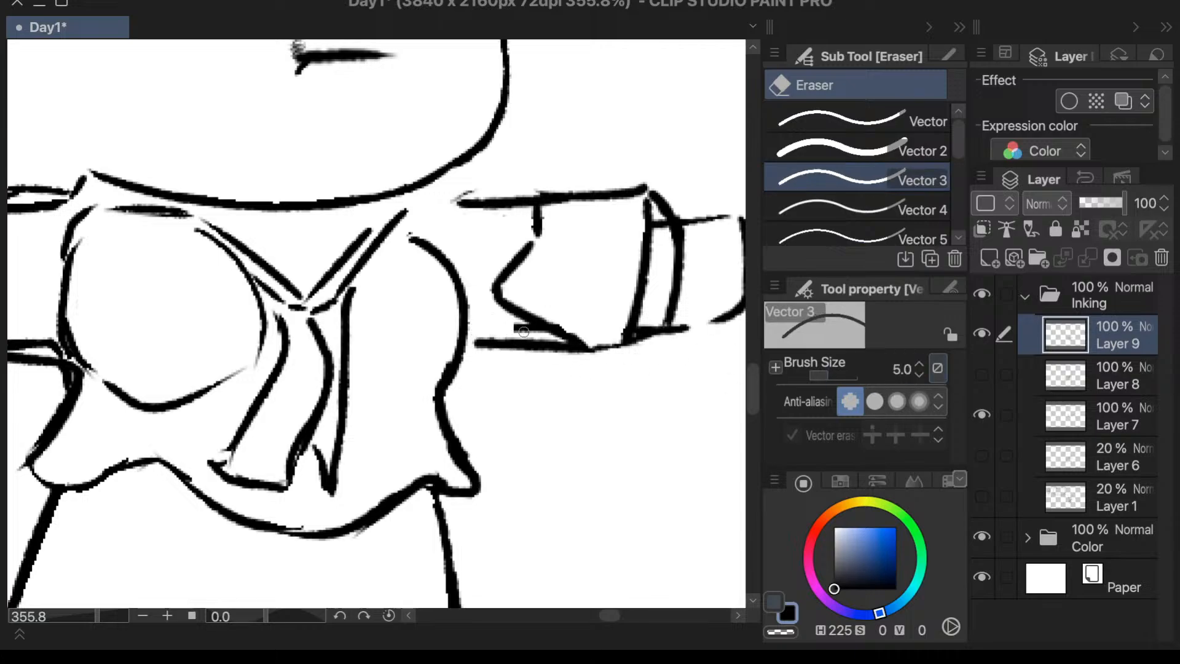
scroll(523, 332, "down", 3)
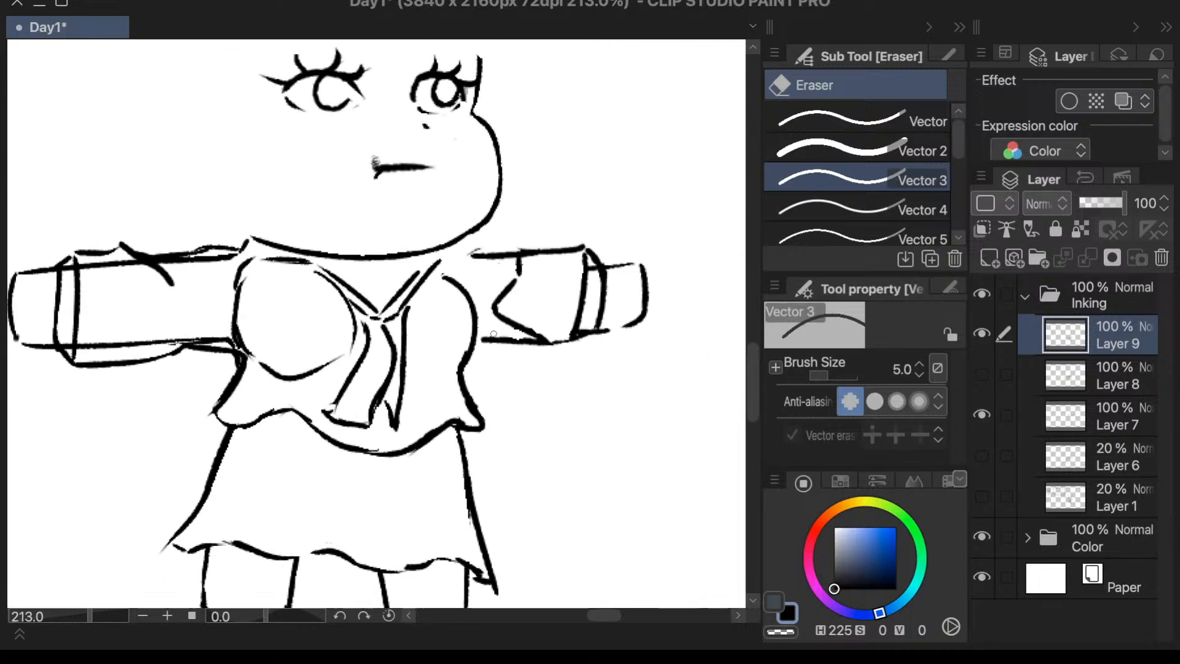
scroll(493, 334, "up", 4)
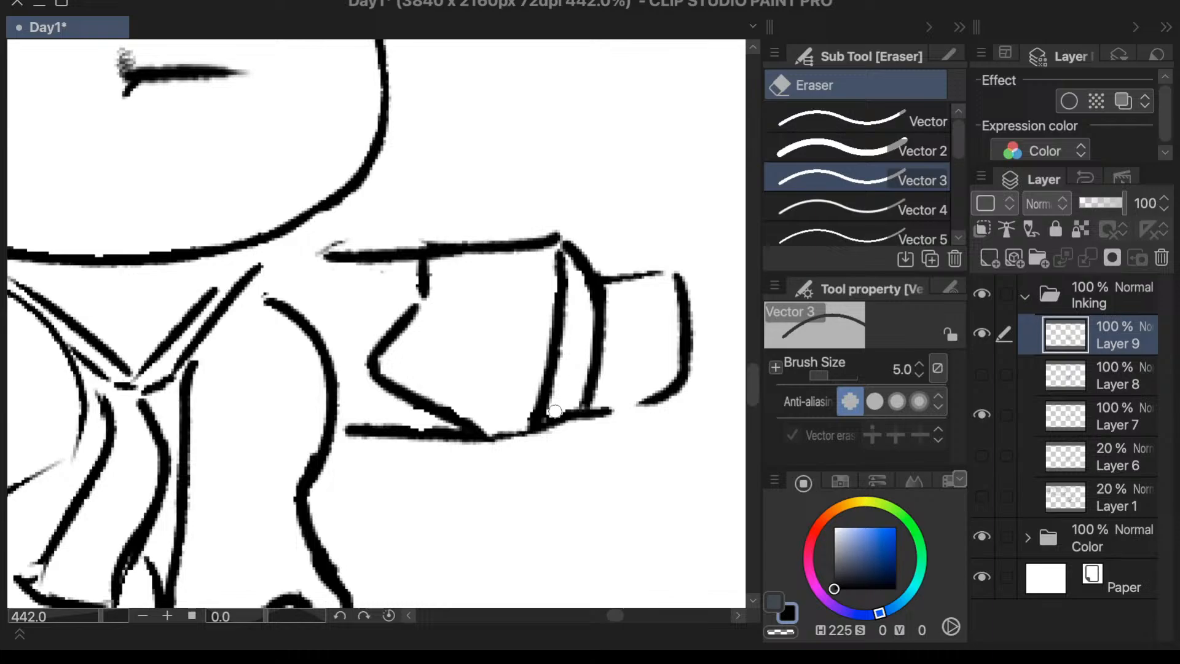
scroll(613, 343, "down", 8)
scroll(693, 296, "up", 5)
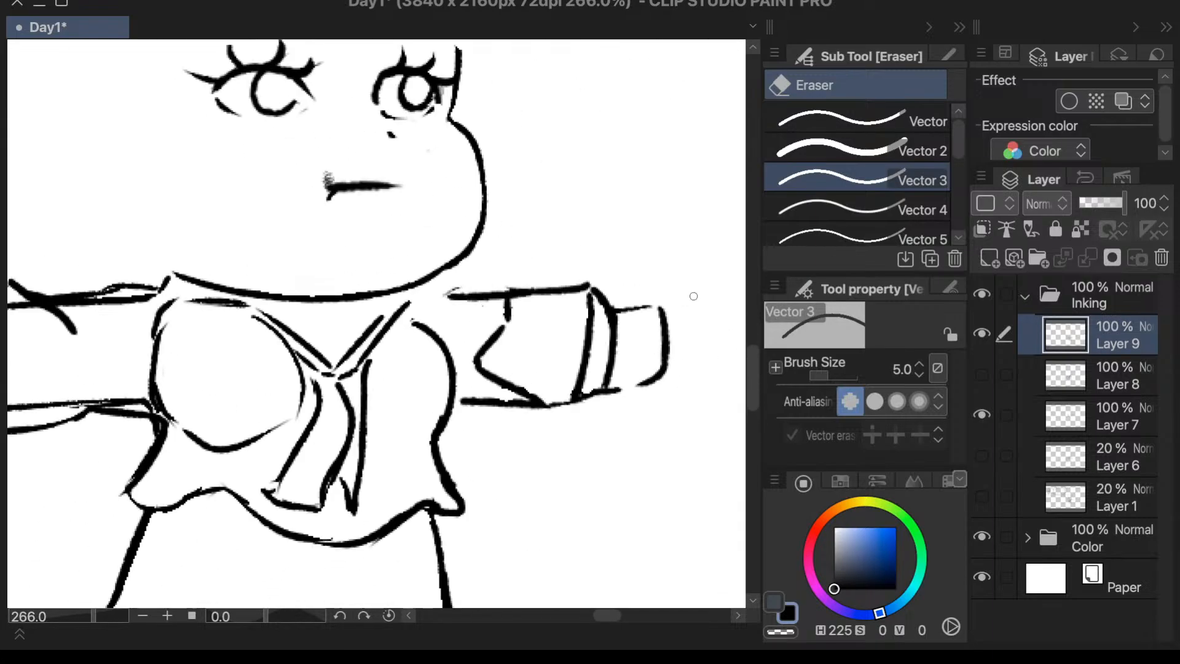
- Lasso the hand end beyond the viewer's-right cuff, rotate it slightly clockwise toward the cuff, apply the transformation and deselect
scroll(693, 296, "up", 1)
key("m")
mouse_move(610, 295)
left_mouse_down()
mouse_move(619, 350)
mouse_move(609, 384)
mouse_move(679, 363)
mouse_move(624, 270)
left_mouse_up()
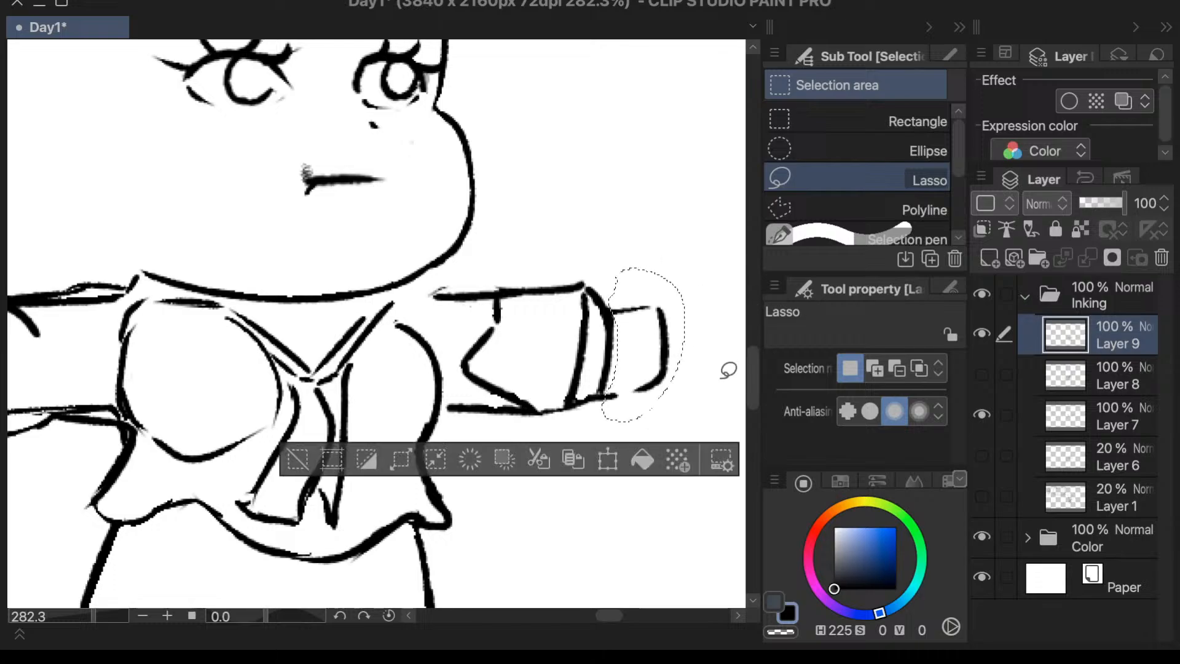
key("ctrl+t")
mouse_move(710, 329)
left_mouse_down()
mouse_move(708, 348)
mouse_move(645, 356)
mouse_move(664, 336)
left_mouse_up()
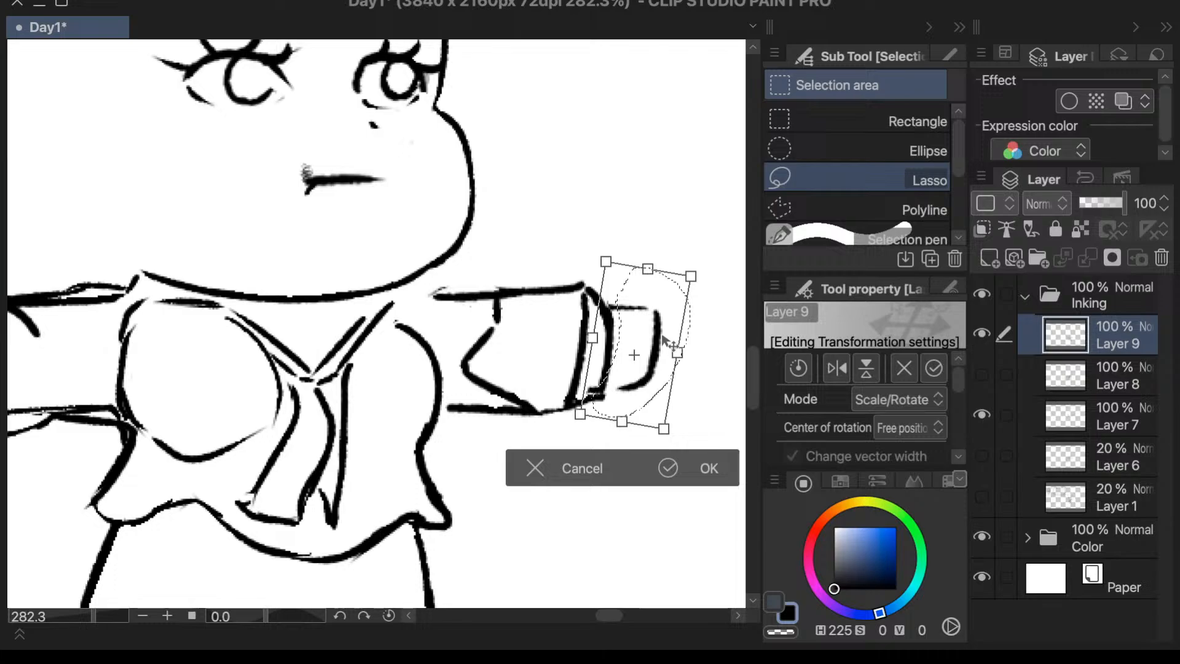
left_click(701, 467)
key("ctrl+d")
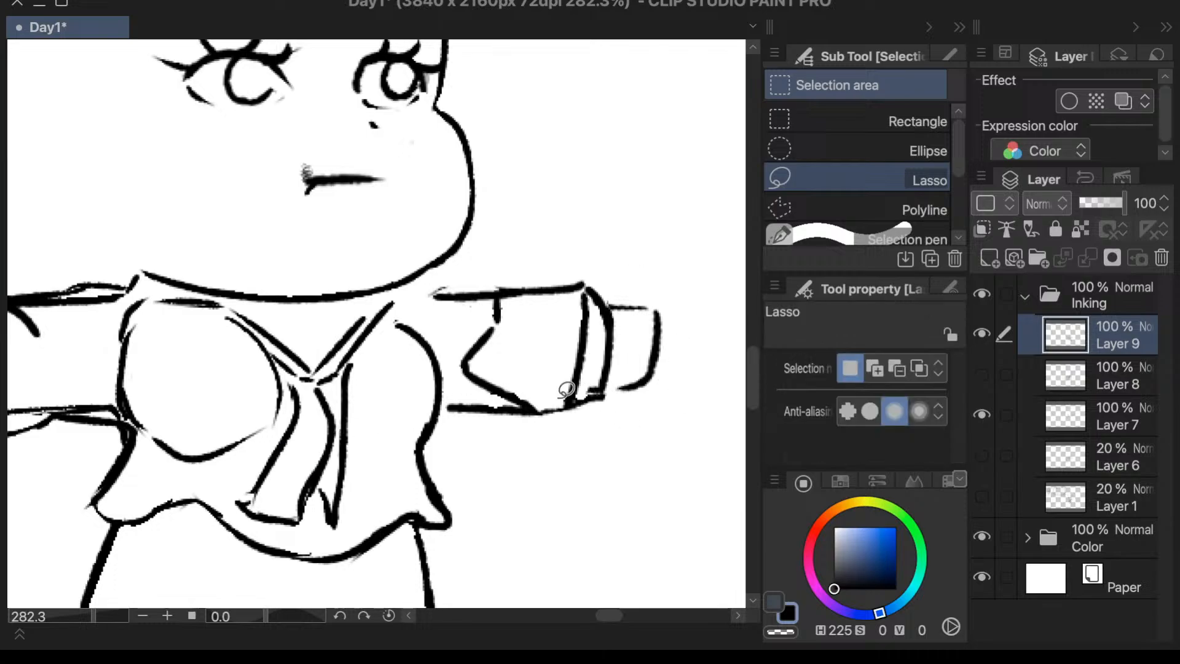
- Erase the inner arm lines running through the viewer's-left sleeve and clean up its armpit corner with the Vector 3 eraser
key("p")
scroll(630, 373, "down", 3)
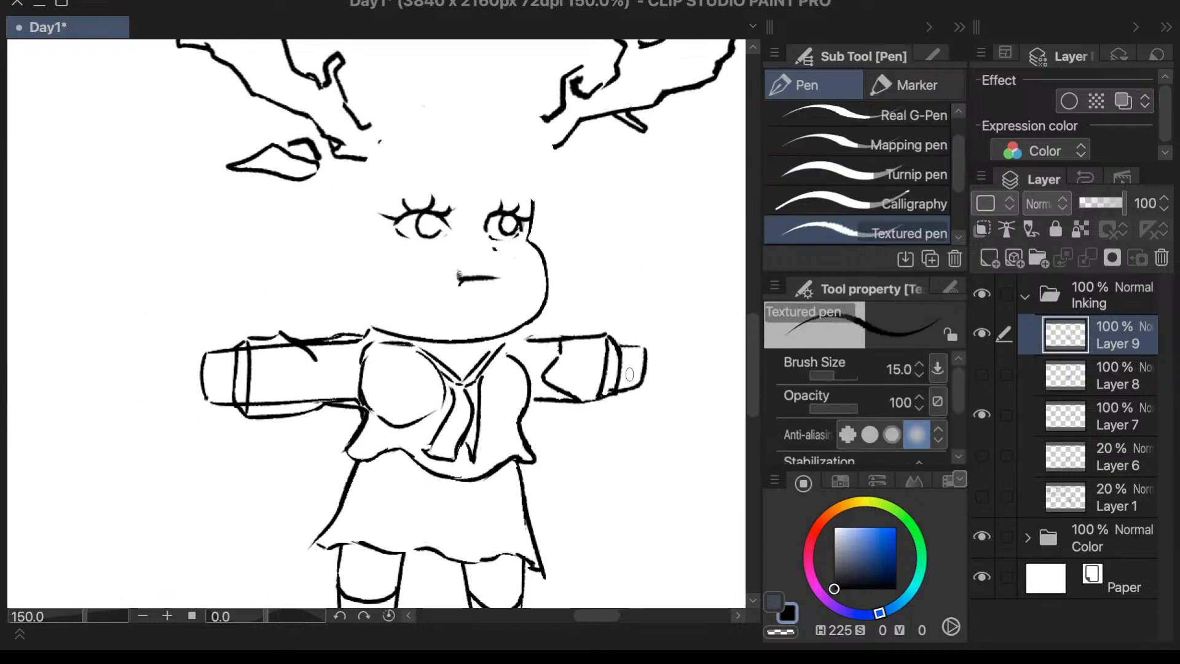
scroll(678, 364, "down", 2)
scroll(636, 396, "up", 2)
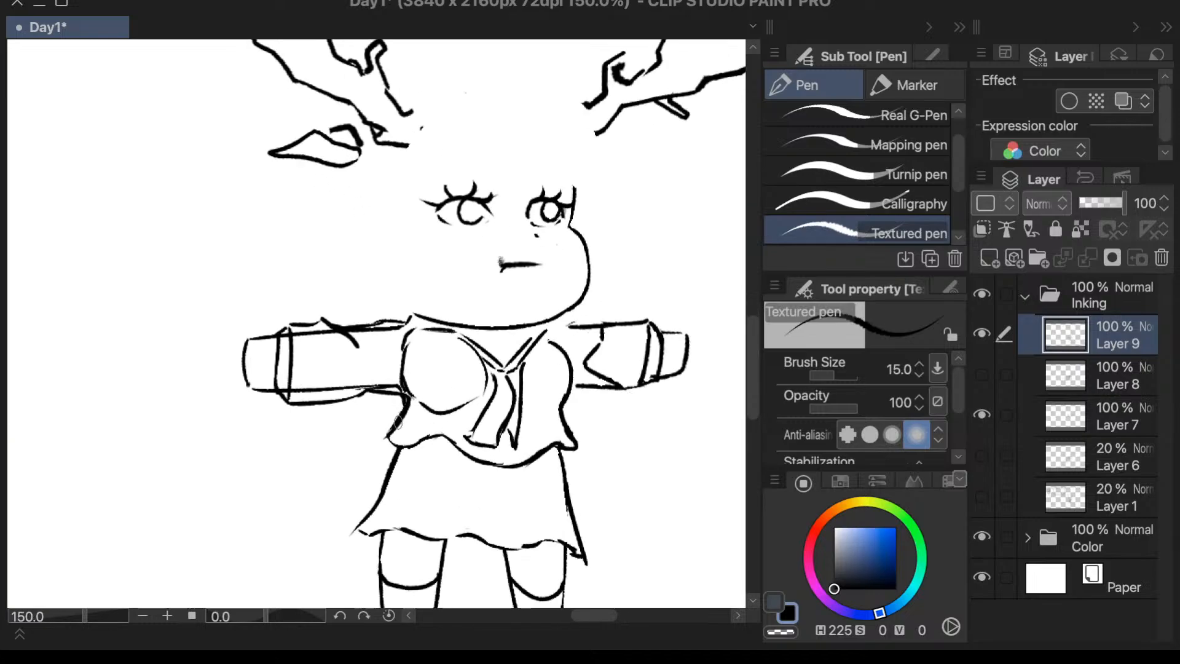
scroll(331, 443, "up", 2)
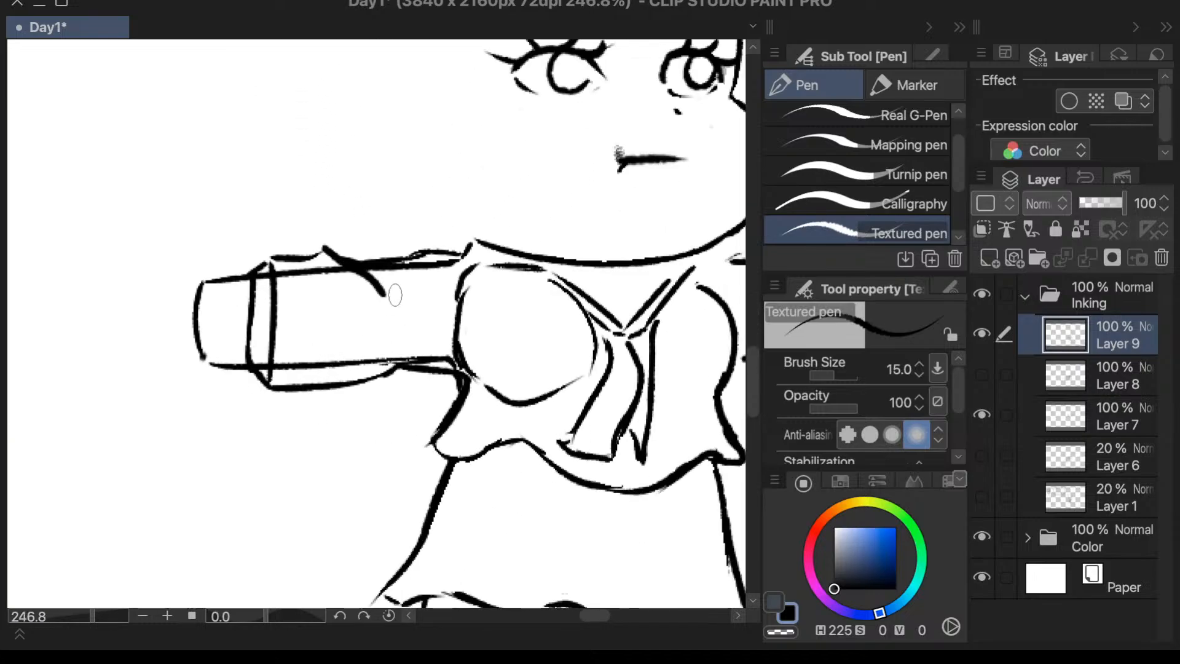
key("e")
mouse_move(456, 266)
left_mouse_down()
mouse_move(473, 261)
mouse_move(285, 269)
left_mouse_up()
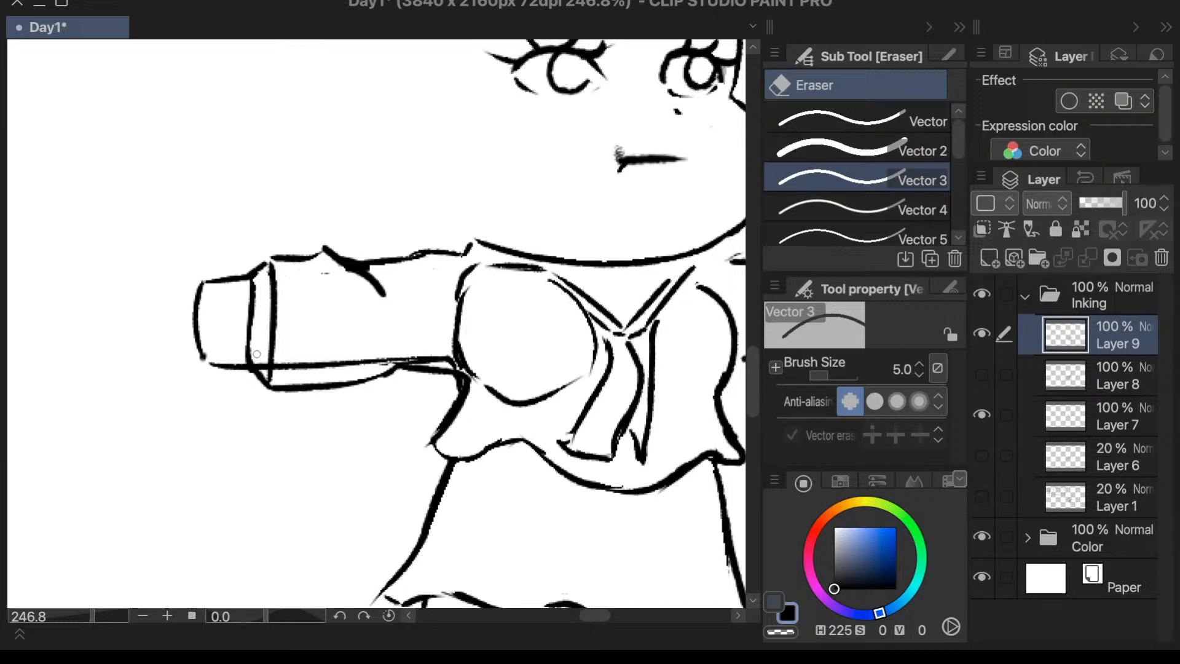
mouse_move(286, 362)
left_mouse_down()
mouse_move(344, 356)
mouse_move(306, 370)
mouse_move(451, 364)
left_mouse_up()
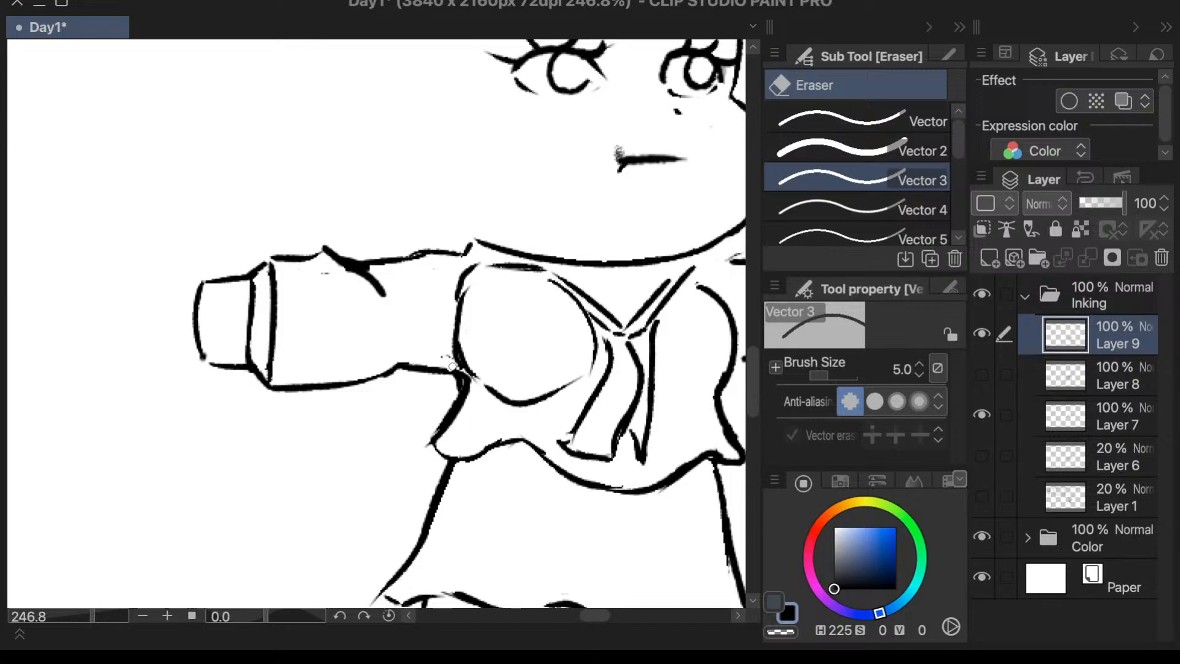
scroll(402, 390, "down", 4)
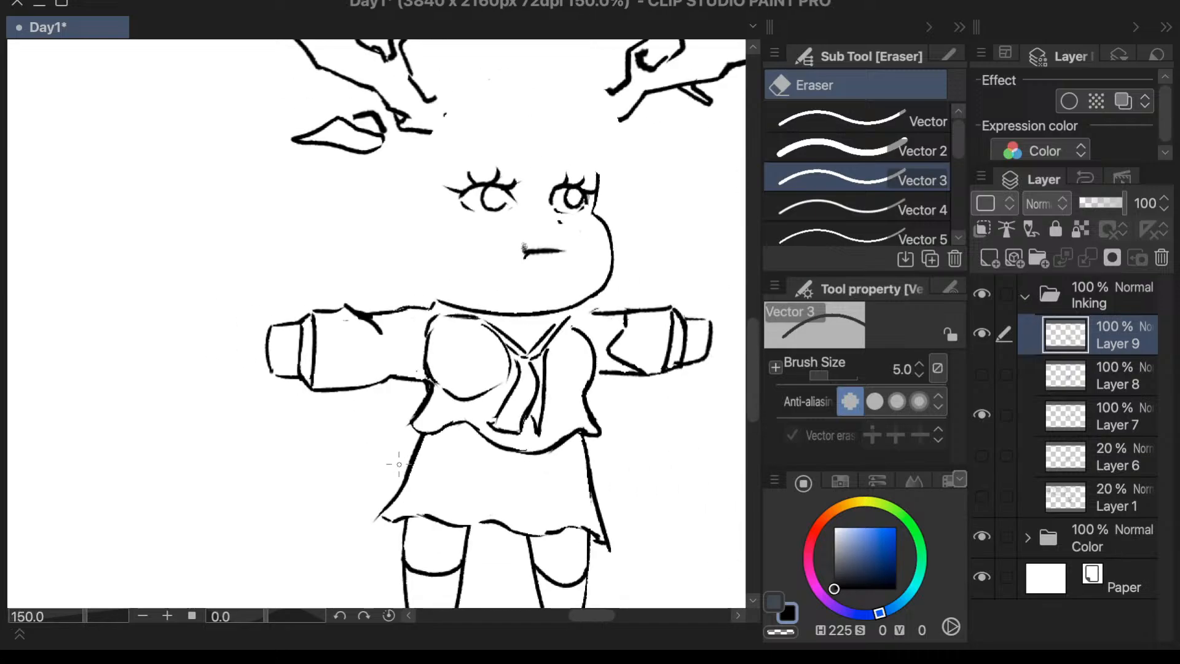
scroll(447, 381, "up", 1)
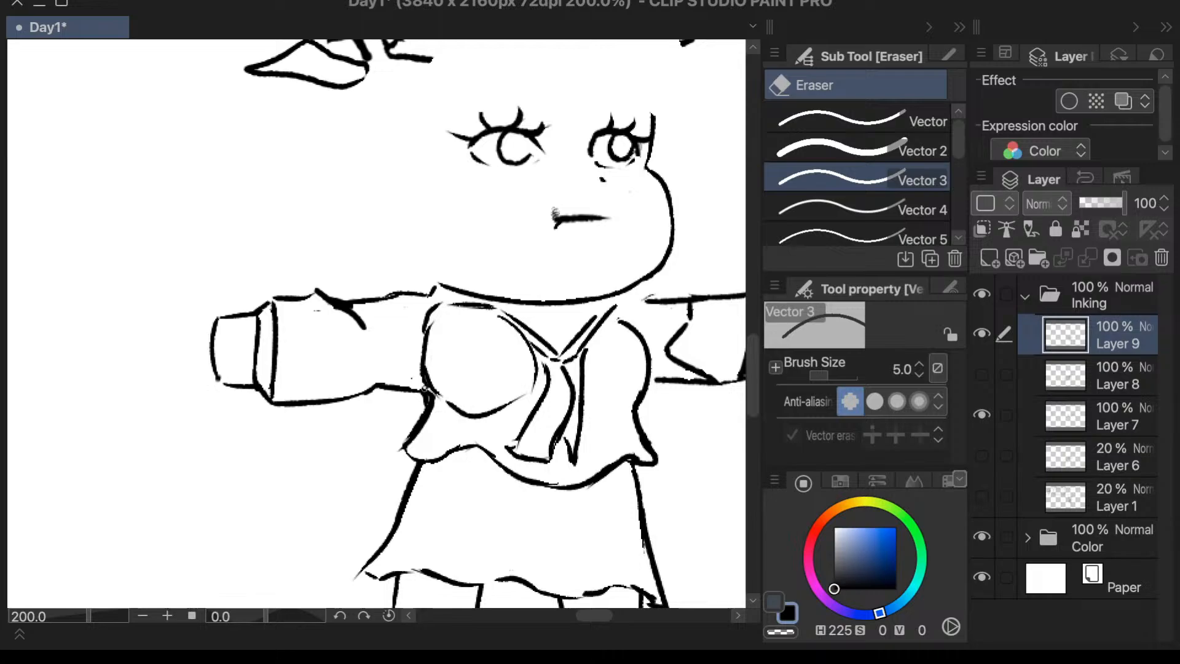
left_click_drag(423, 387, 434, 400)
scroll(581, 221, "down", 1)
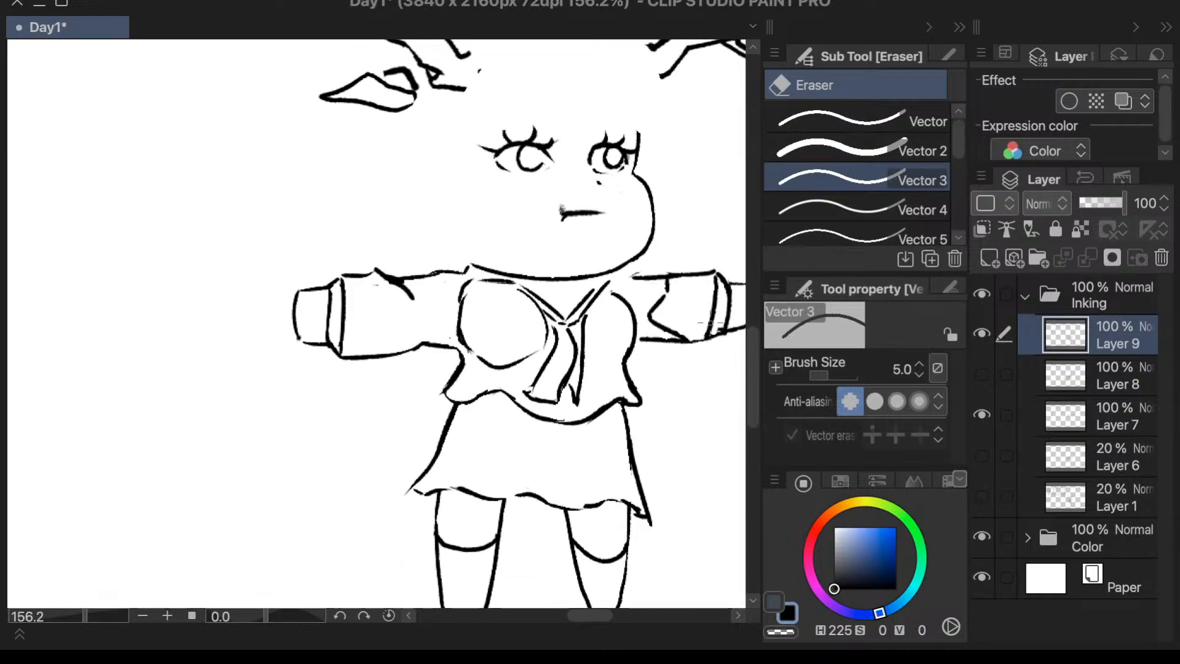
- Draw vertical pleat lines across the skirt from the blouse edge to the hem with the Textured pen at size 15
key("p")
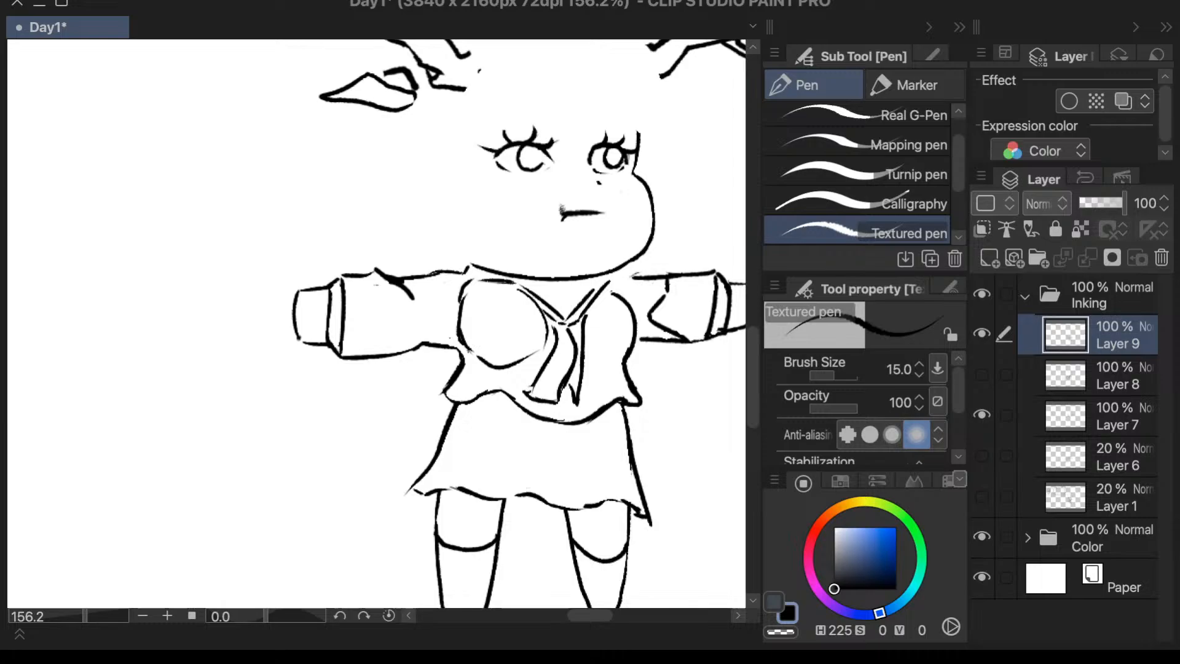
left_click_drag(472, 406, 458, 476)
key("ctrl+z")
left_click_drag(472, 403, 458, 486)
left_click_drag(520, 408, 514, 497)
key("ctrl+z")
left_click_drag(561, 423, 553, 488)
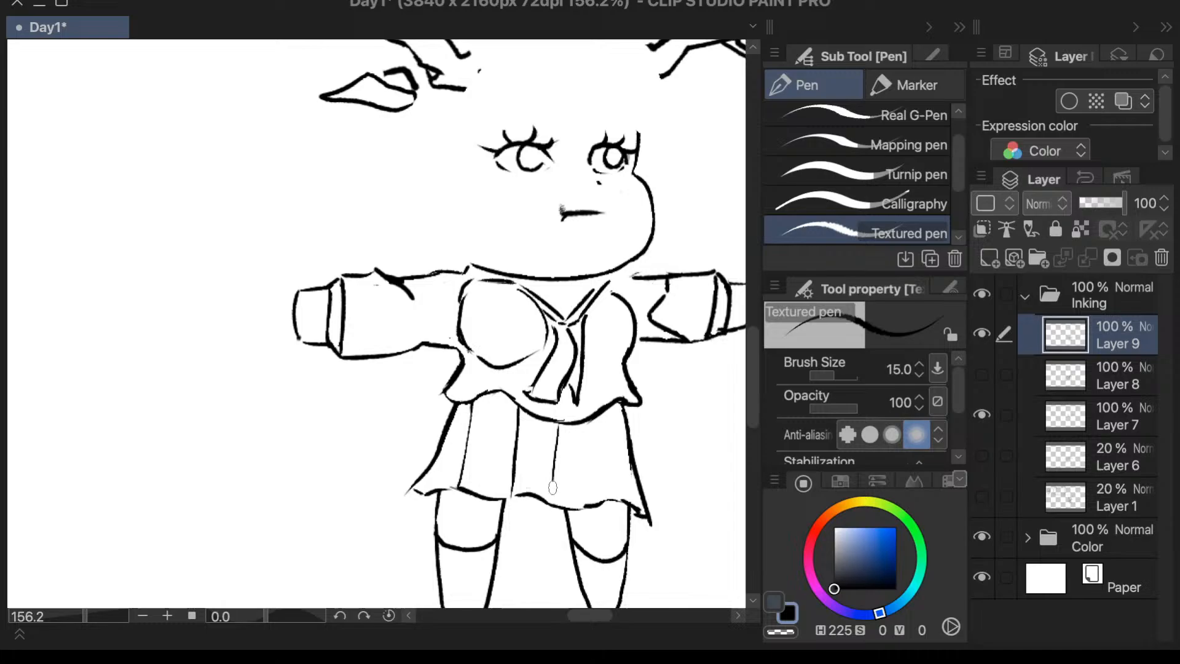
left_click_drag(579, 426, 579, 504)
left_click_drag(619, 399, 620, 503)
key("ctrl+z")
scroll(681, 305, "down", 3)
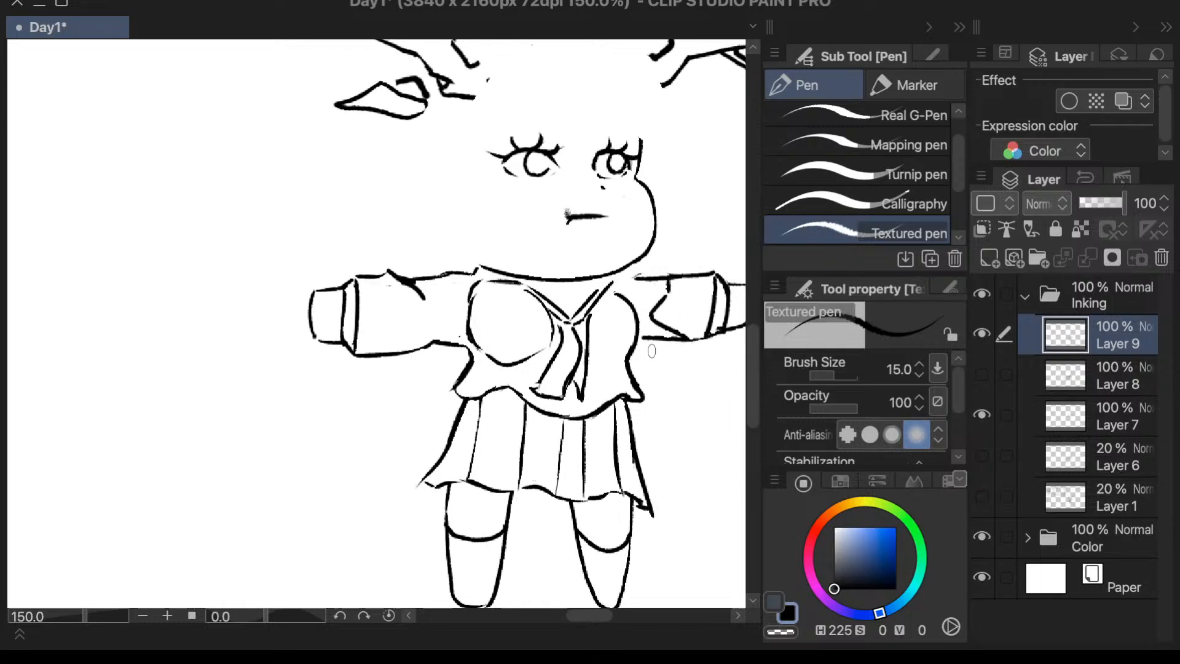
scroll(596, 390, "up", 3)
mouse_move(475, 376)
left_mouse_down()
mouse_move(463, 494)
mouse_move(467, 421)
mouse_move(458, 495)
left_mouse_up()
key("ctrl+z")
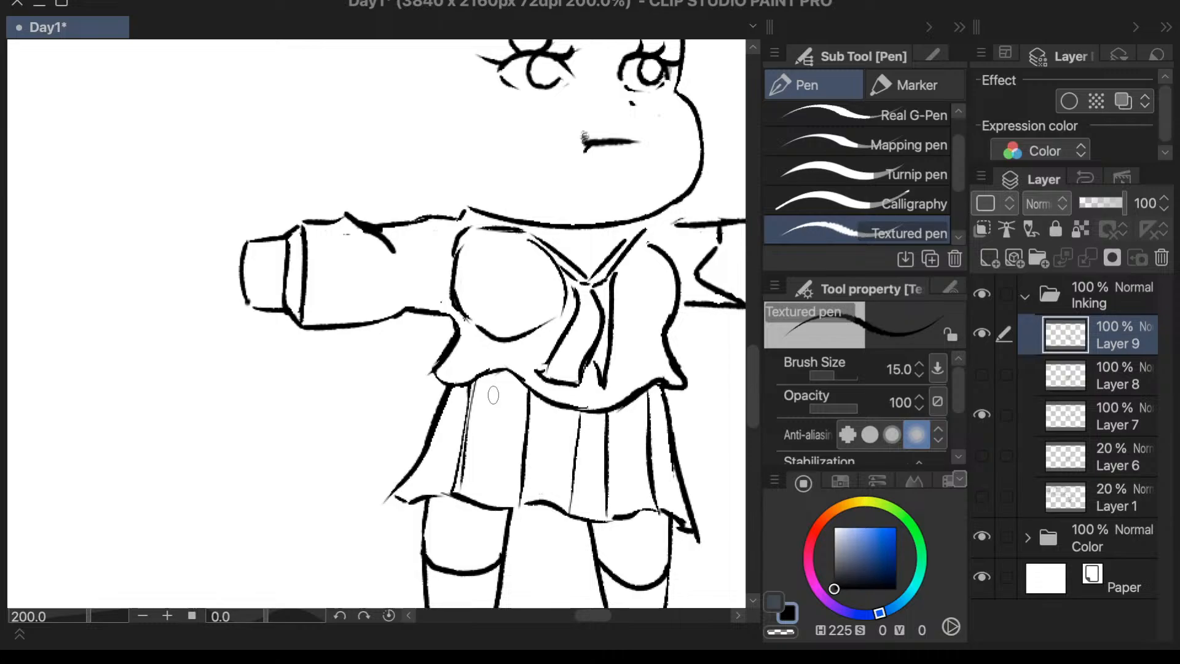
key("ctrl+z")
- Erase the short fold line inside the viewer's-left sleeve and ink a small fold along its lower edge with the Textured pen
key("e")
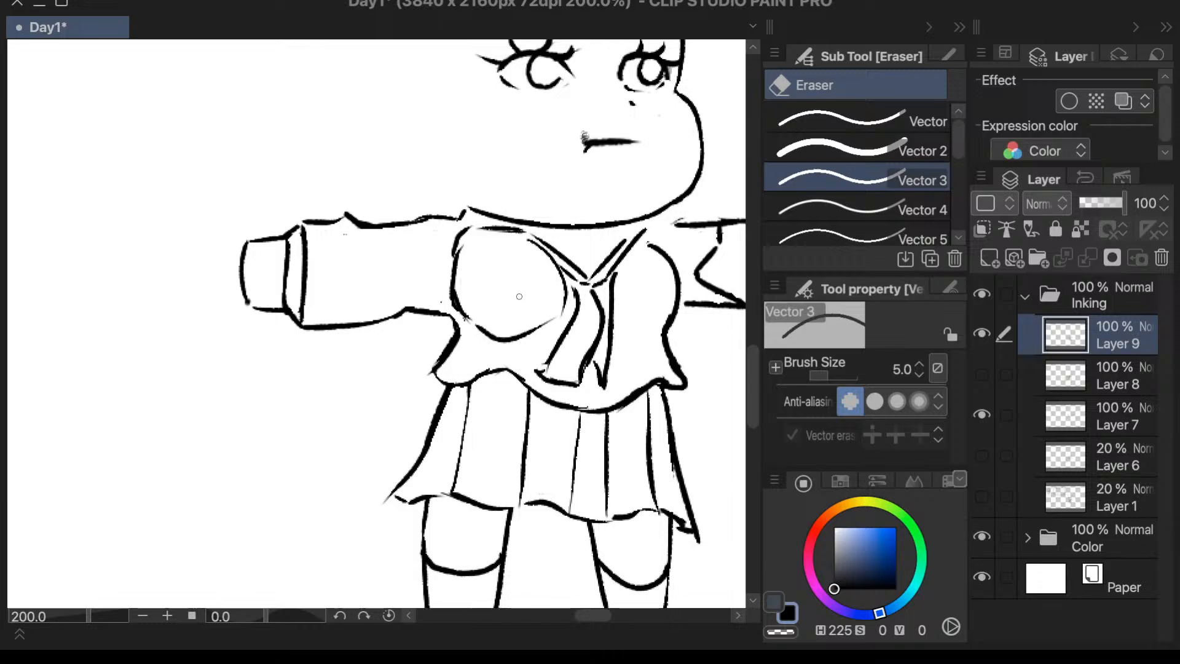
key("p")
mouse_move(382, 238)
left_mouse_down()
mouse_move(411, 277)
mouse_move(394, 298)
left_mouse_up()
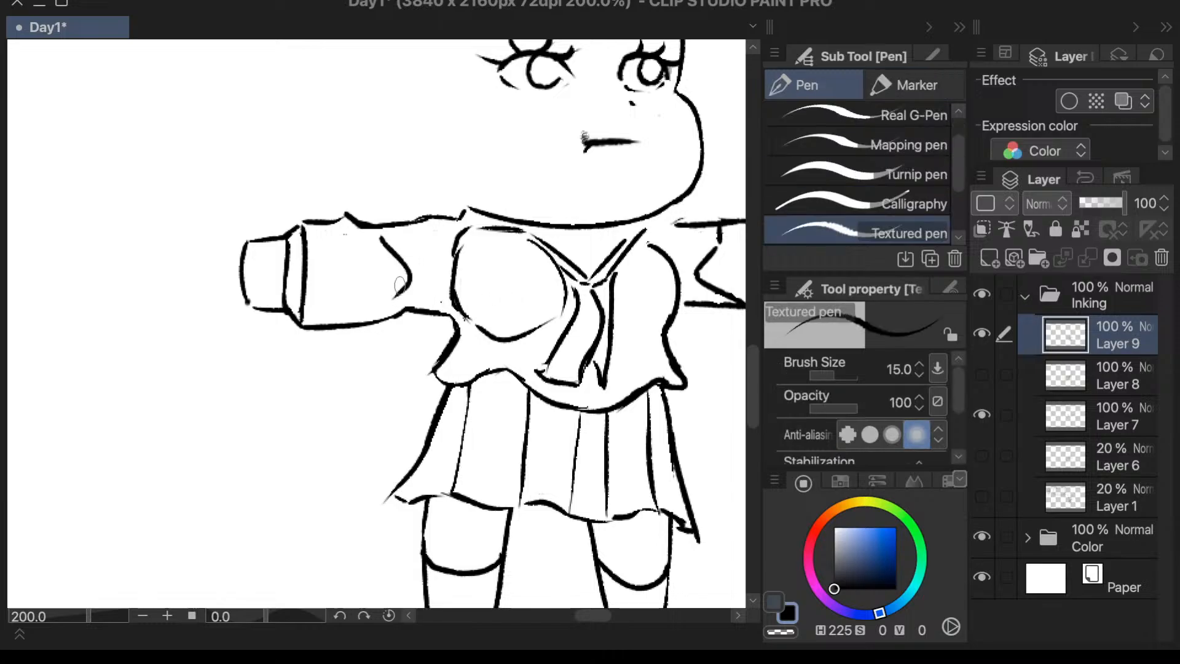
key("ctrl+z")
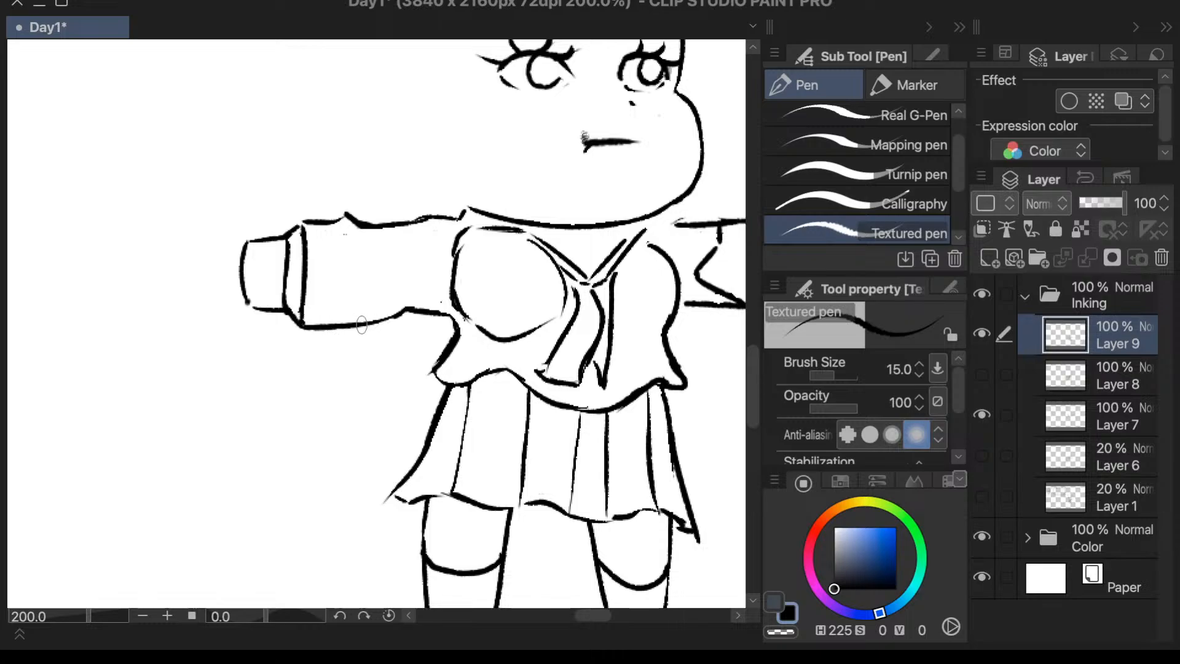
mouse_move(361, 325)
left_mouse_down()
mouse_move(392, 332)
mouse_move(411, 311)
left_mouse_up()
- Extend the lower line of the viewer's-right sleeve inward to meet the blouse side
scroll(470, 279, "down", 3)
scroll(666, 306, "up", 3)
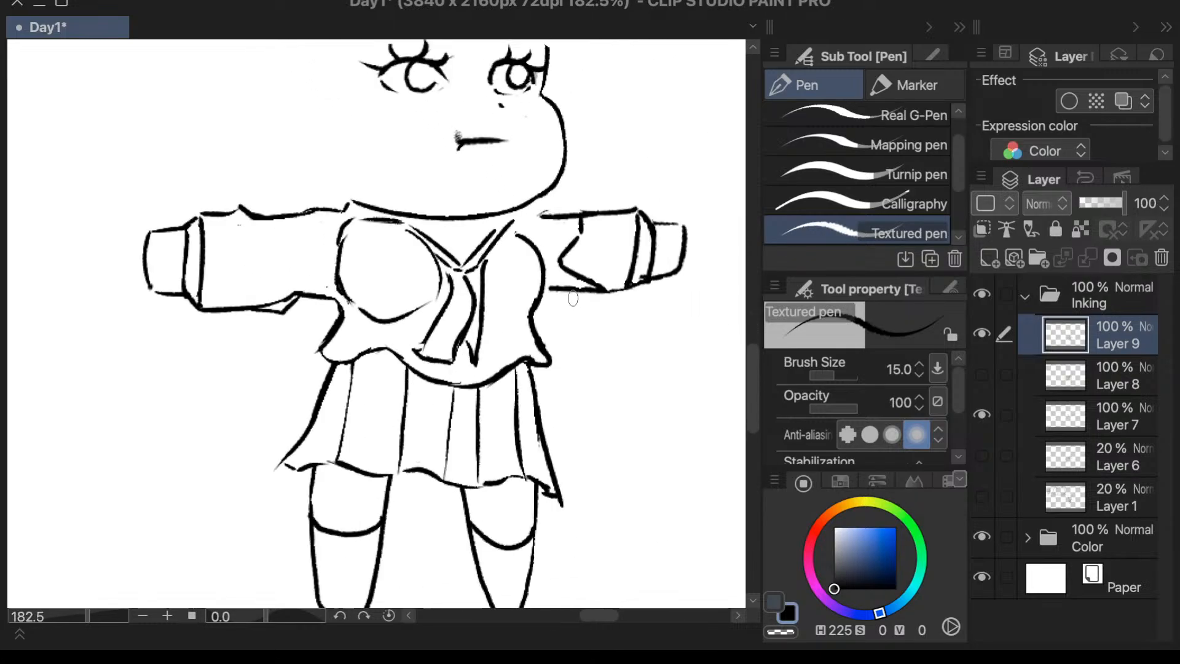
key("ctrl+z")
left_click_drag(558, 289, 536, 301)
- Re-ink the outer thigh line of the viewer's-left leg from the skirt hem down to the sock line
scroll(558, 295, "down", 3)
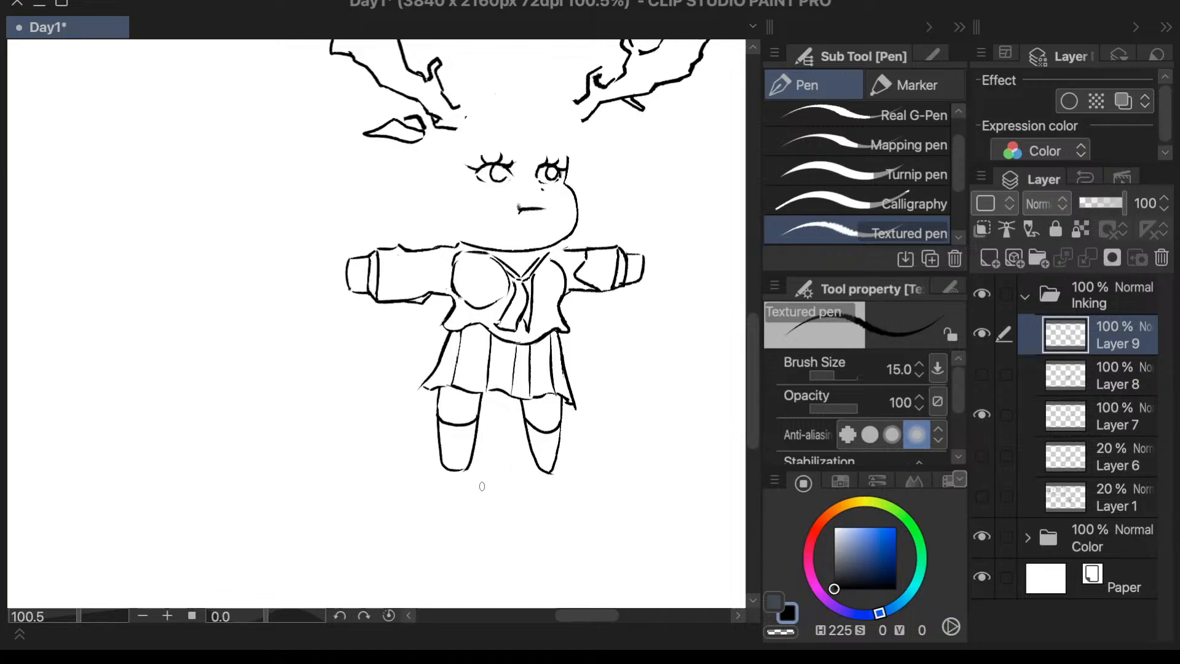
scroll(447, 483, "up", 5)
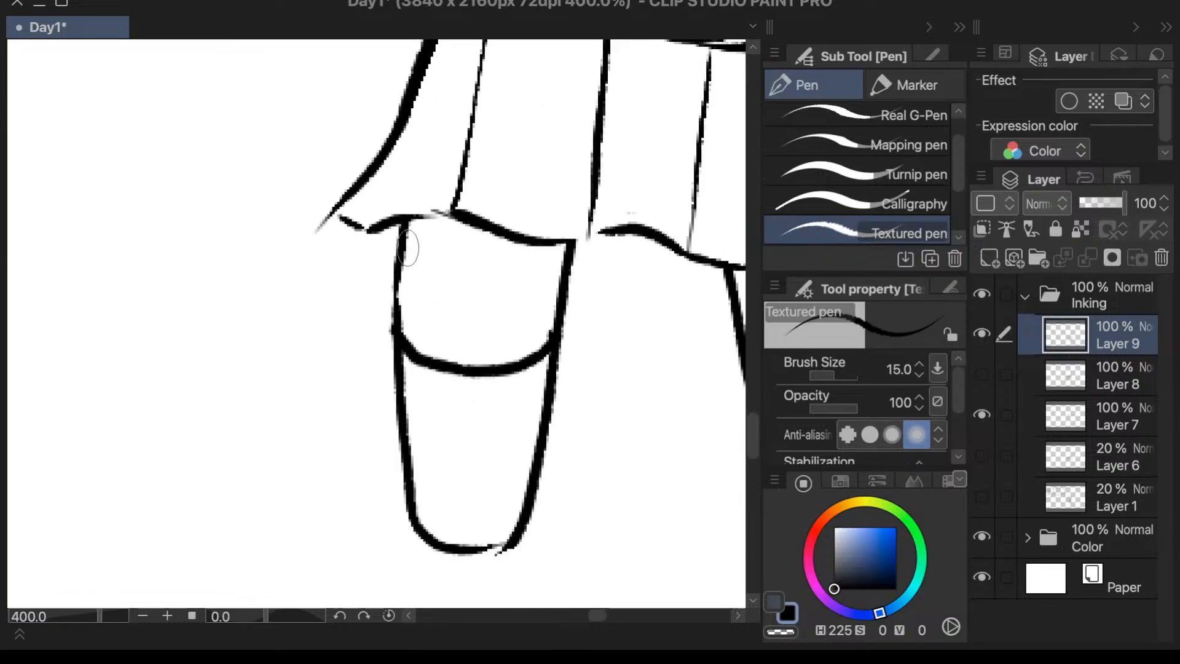
left_click_drag(404, 221, 394, 377)
key("ctrl+z")
left_click_drag(406, 220, 396, 338)
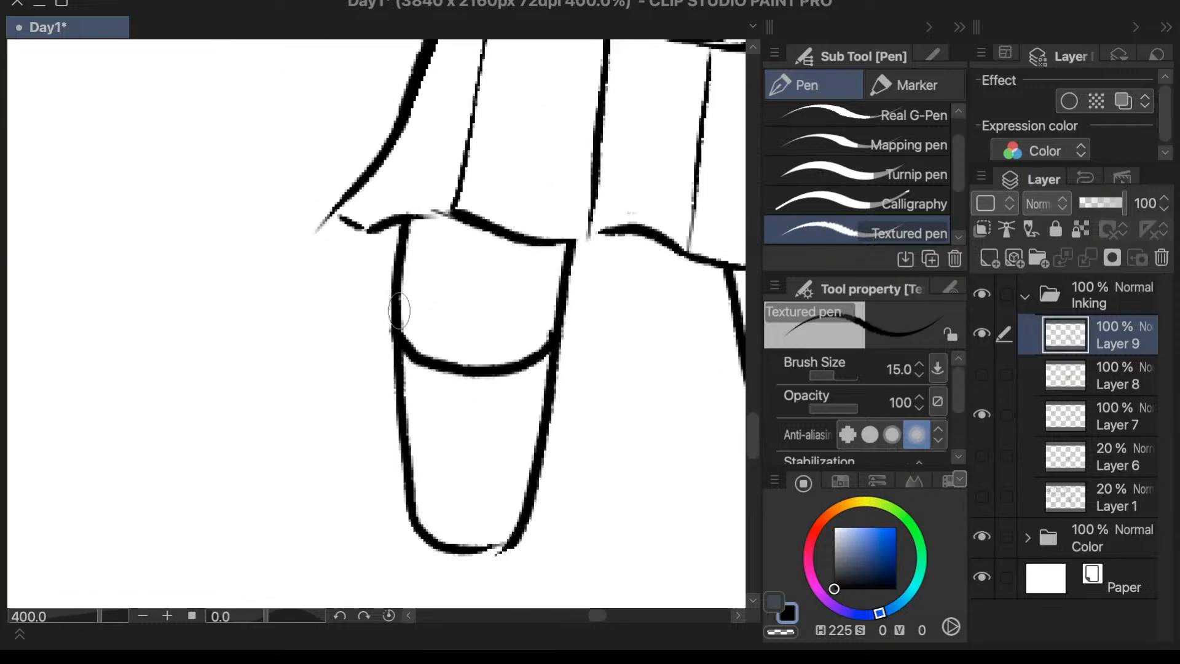
- Thicken the inner thigh line of the viewer's-left leg and close the outline gap at the bottom of its foot
left_click_drag(565, 247, 547, 350)
key("ctrl+z")
key("ctrl+z")
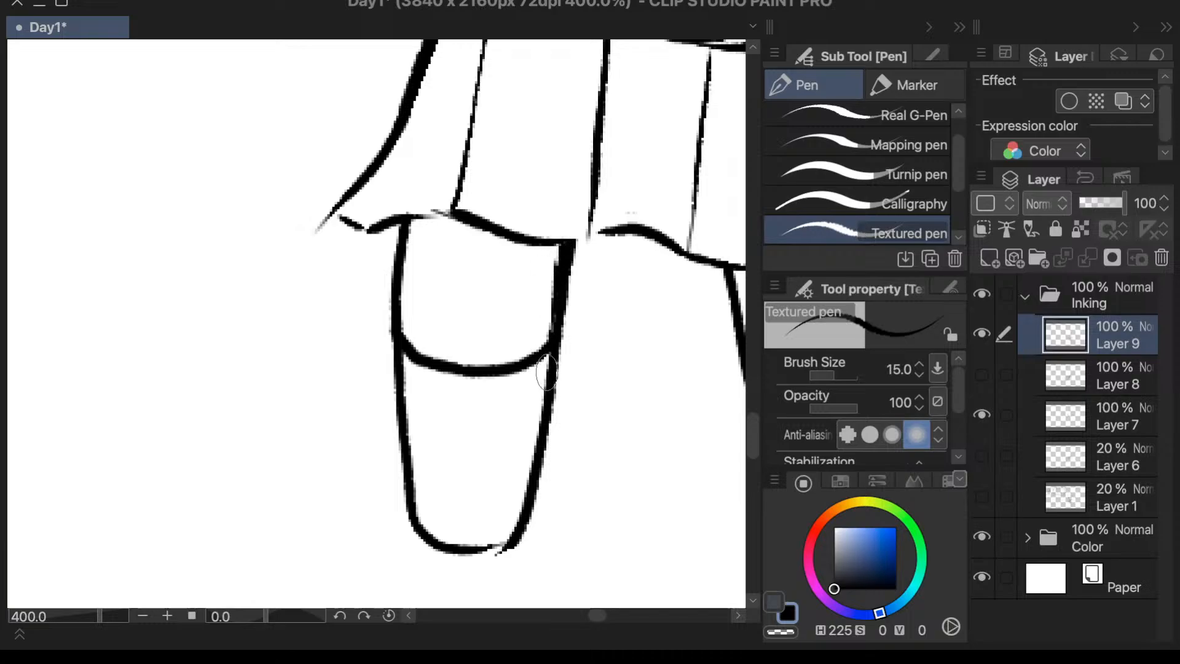
key("ctrl+z")
mouse_move(563, 249)
left_mouse_down()
mouse_move(547, 369)
mouse_move(555, 353)
left_mouse_up()
key("ctrl+z")
key("ctrl+z")
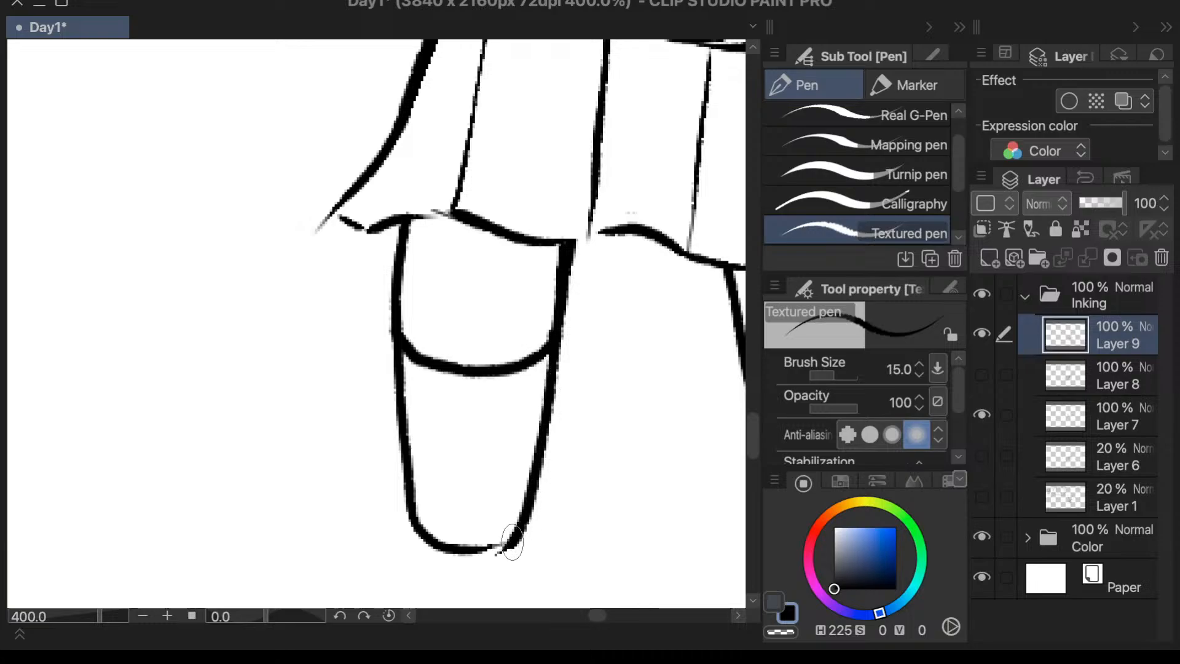
left_click_drag(514, 542, 474, 551)
key("ctrl+z")
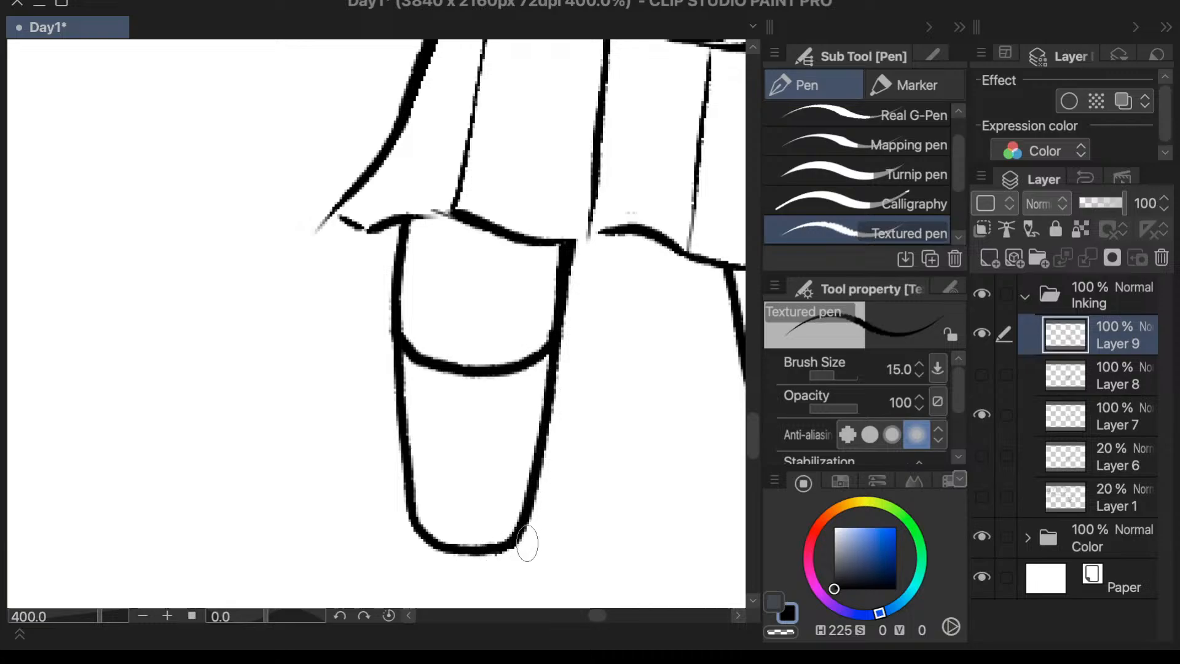
- Re-ink the outer edge of the viewer's-right leg from the skirt hem down toward the foot
scroll(467, 534, "down", 5)
scroll(446, 524, "down", 1)
scroll(717, 469, "up", 5)
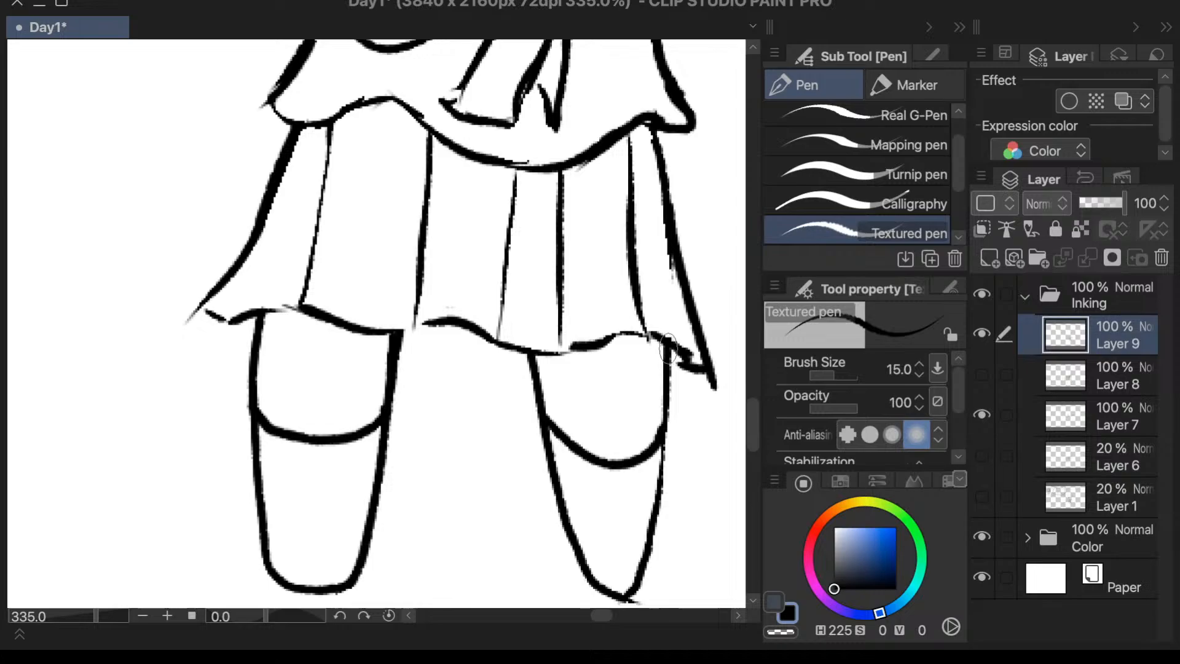
left_click_drag(667, 348, 659, 494)
left_click_drag(666, 445, 639, 565)
key("ctrl+z")
left_click_drag(658, 513, 644, 562)
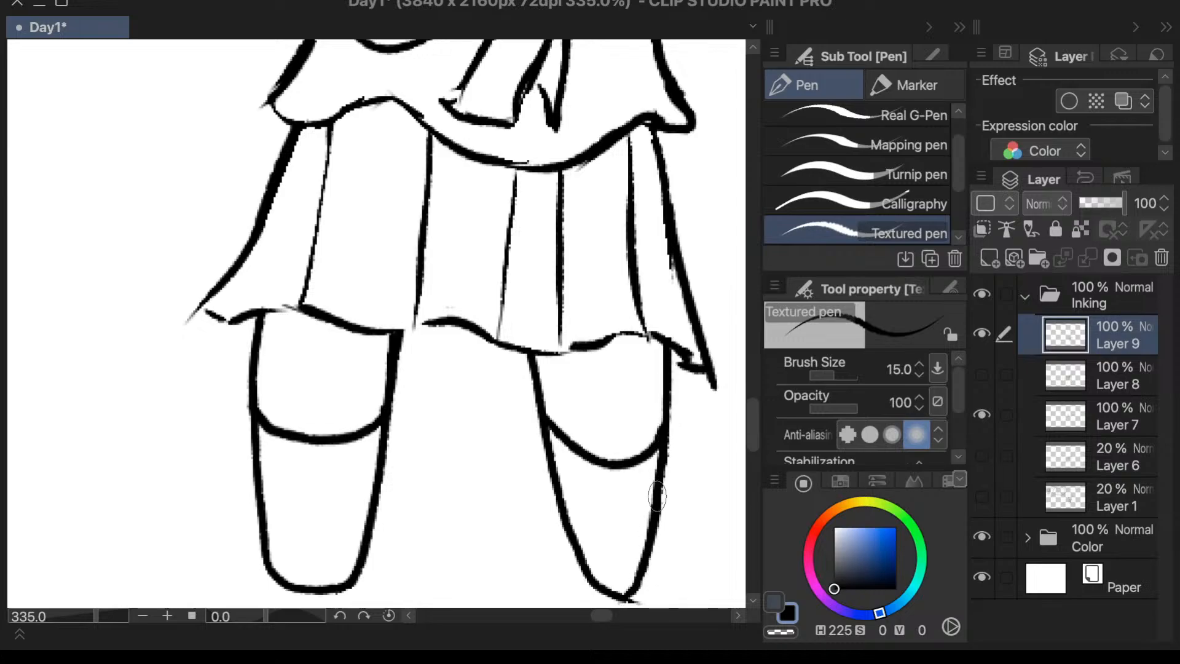
- Erase the stray line end at the tip of the viewer's-right foot with the Vector 3 eraser
scroll(653, 548, "down", 2)
scroll(651, 535, "up", 3)
key("e")
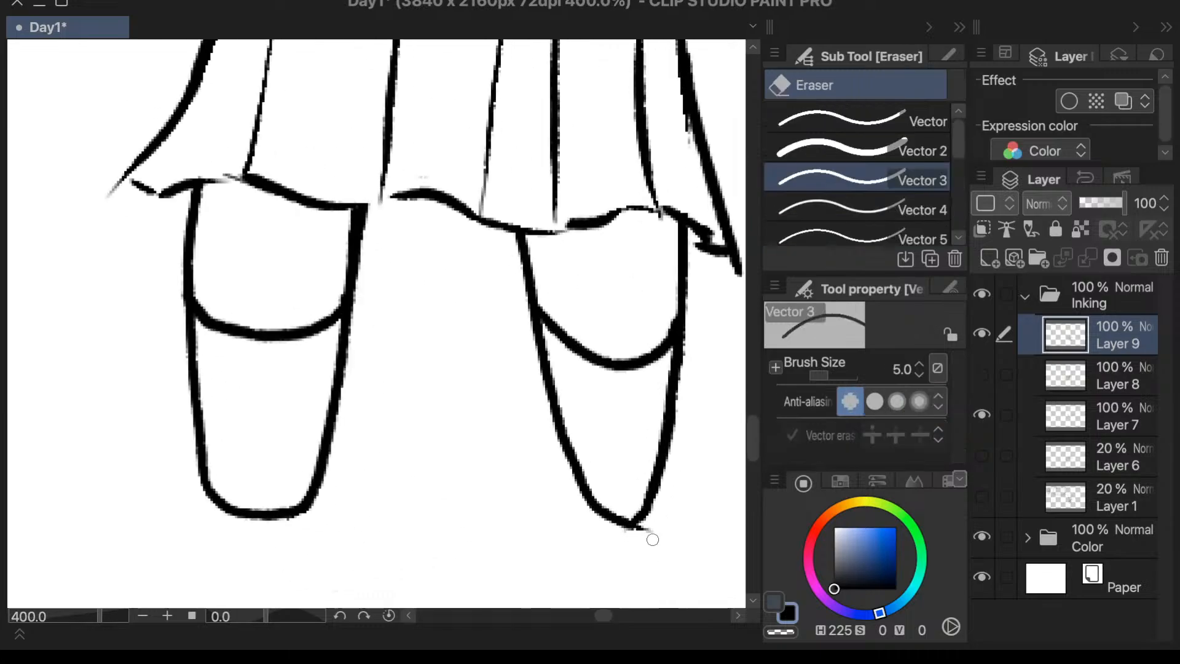
mouse_move(630, 539)
left_mouse_down()
mouse_move(646, 528)
mouse_move(620, 537)
left_mouse_up()
- Re-ink the wavy skirt hem above the pointed-foot leg as one continuous thicker line with the Textured pen
scroll(700, 211, "up", 2)
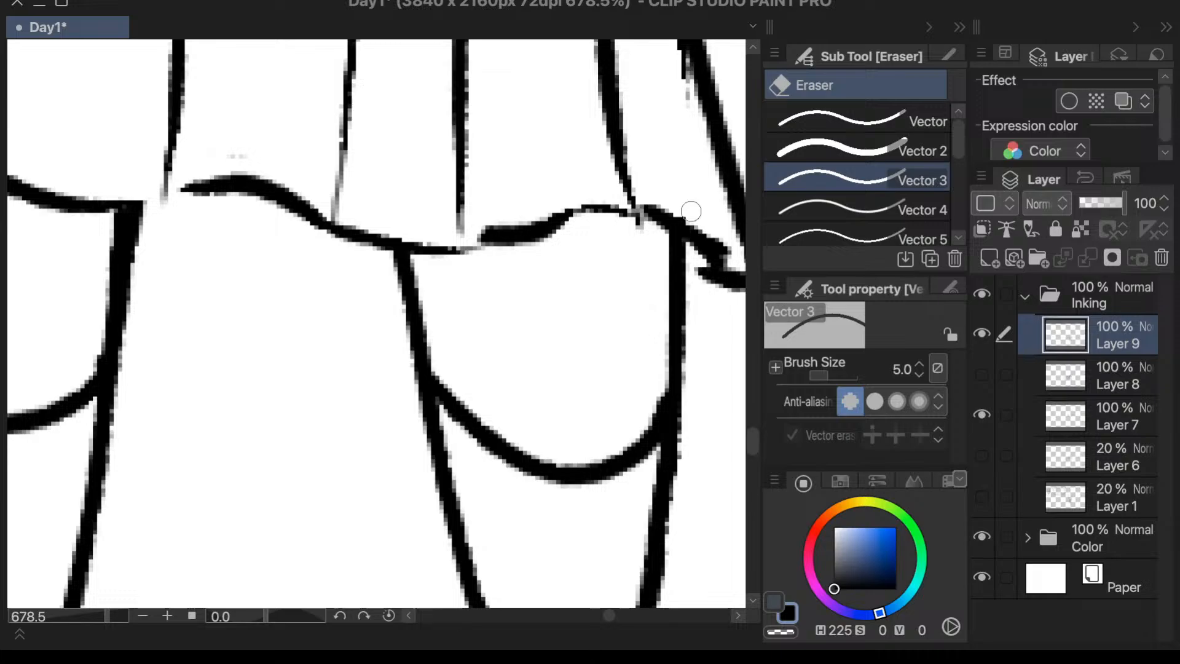
key("p")
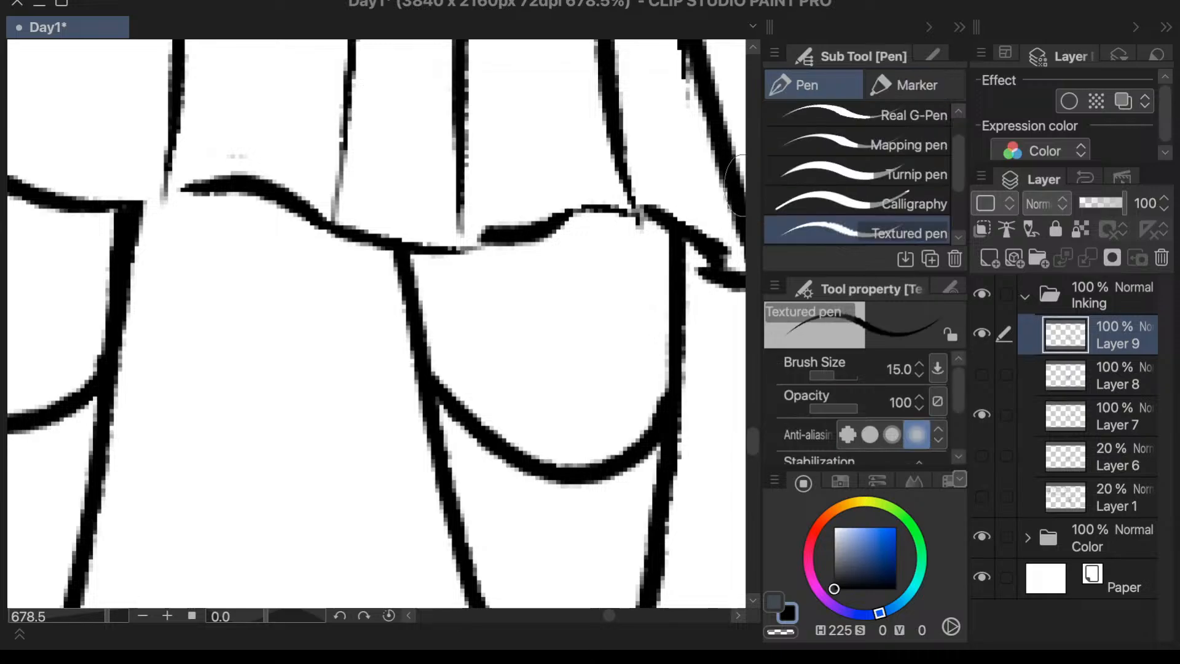
scroll(566, 390, "down", 4)
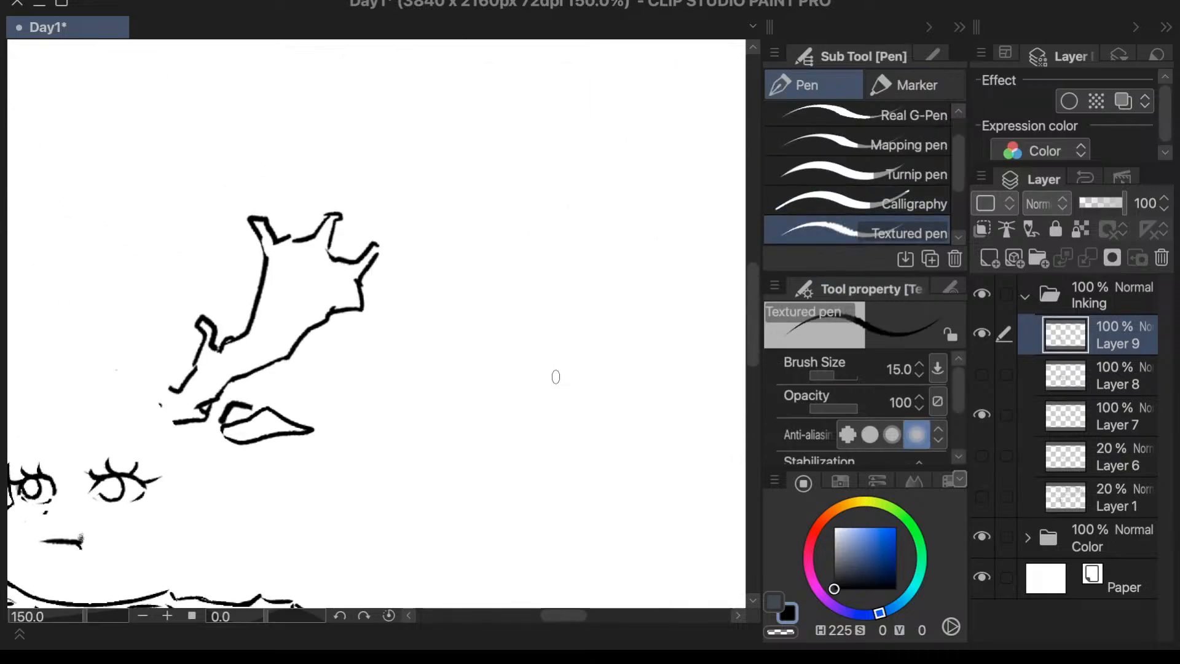
scroll(556, 376, "down", 3)
scroll(381, 545, "up", 4)
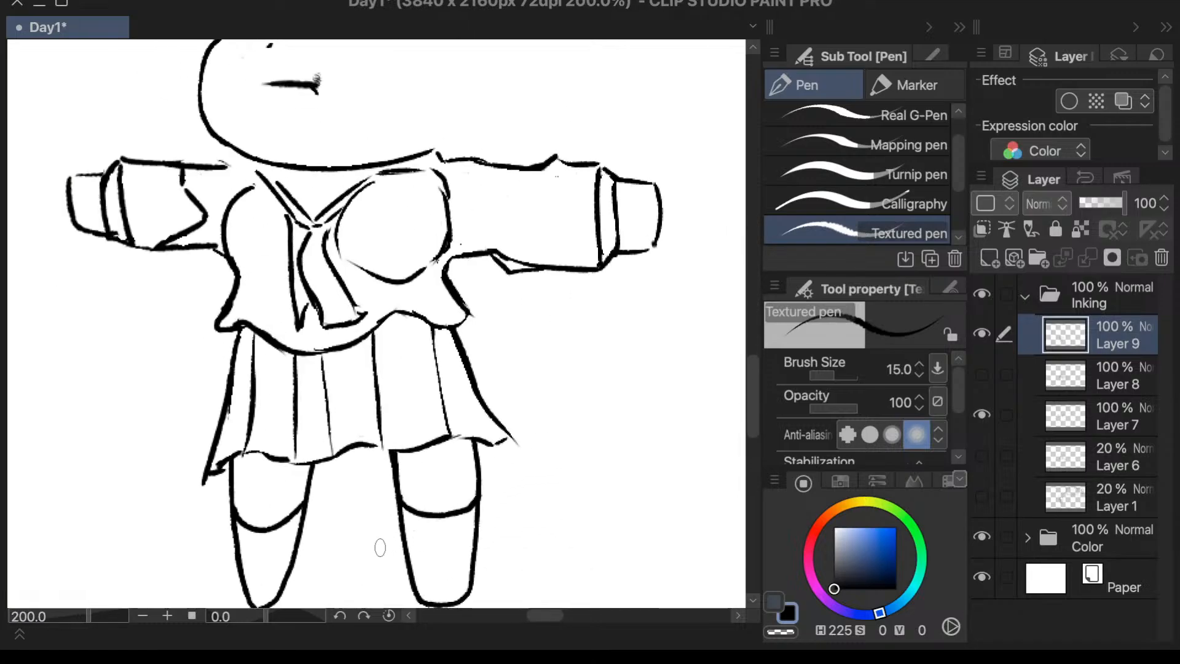
scroll(261, 464, "up", 5)
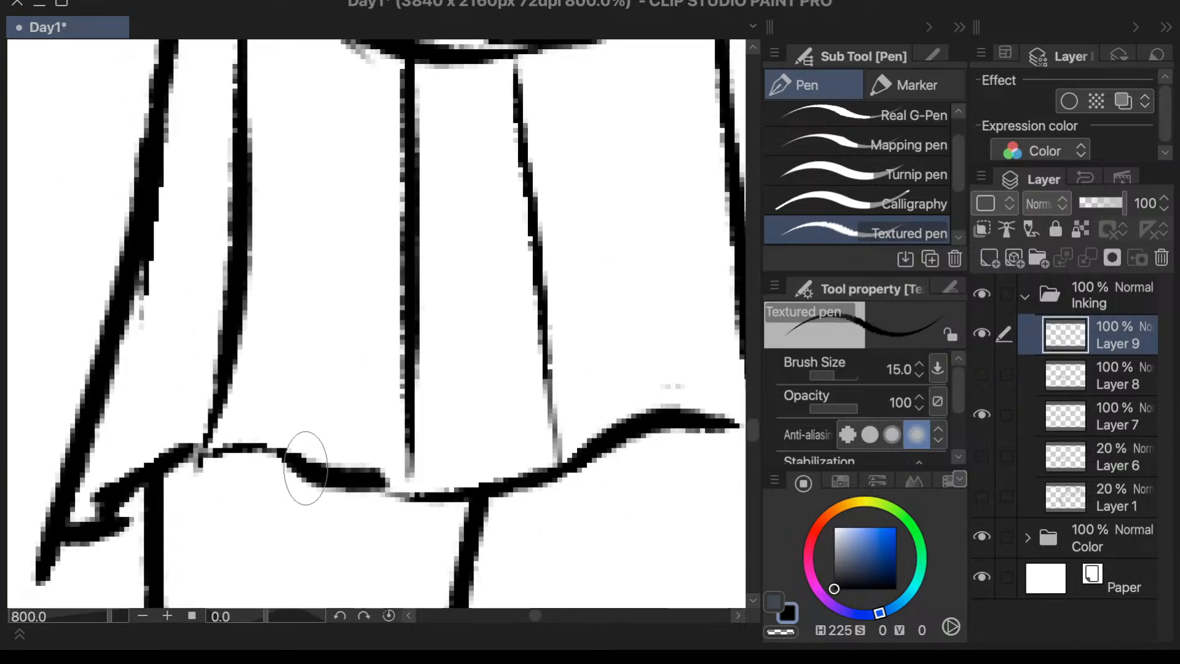
mouse_move(178, 454)
left_mouse_down()
mouse_move(422, 495)
mouse_move(502, 491)
mouse_move(597, 460)
mouse_move(627, 403)
left_mouse_up()
- Erase the stray line end at the viewer's-left lower corner of the skirt with the Vector 3 eraser
scroll(453, 374, "down", 3)
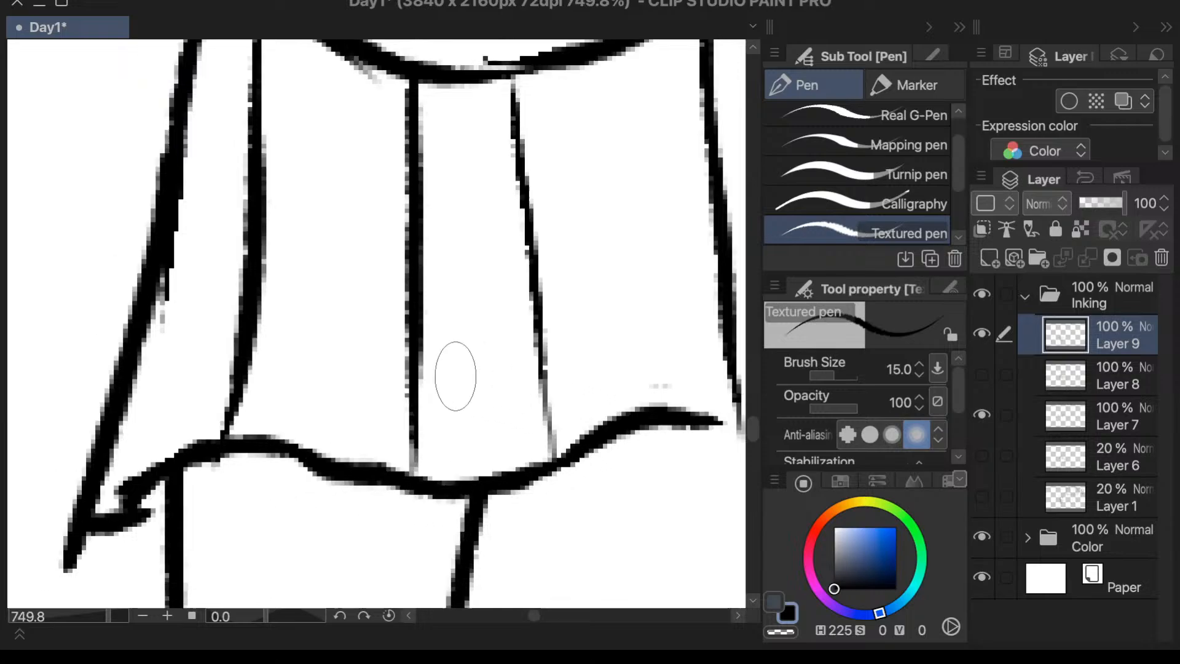
scroll(378, 461, "up", 2)
key("e")
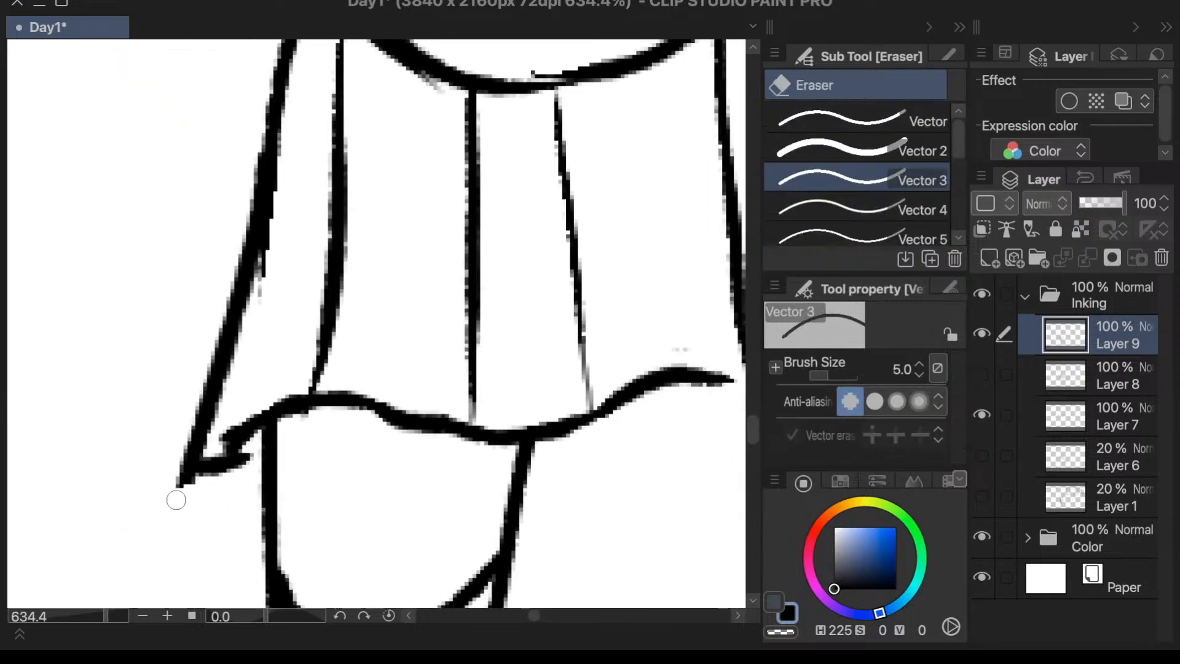
mouse_move(178, 499)
left_mouse_down()
mouse_move(176, 474)
mouse_move(190, 487)
mouse_move(174, 474)
mouse_move(178, 508)
left_mouse_up()
key("p")
- Close the gaps in the wavy skirt hem between the legs, above the viewer's-right leg and out to the skirt's corner with the Textured pen
scroll(185, 501, "down", 3)
scroll(473, 430, "up", 2)
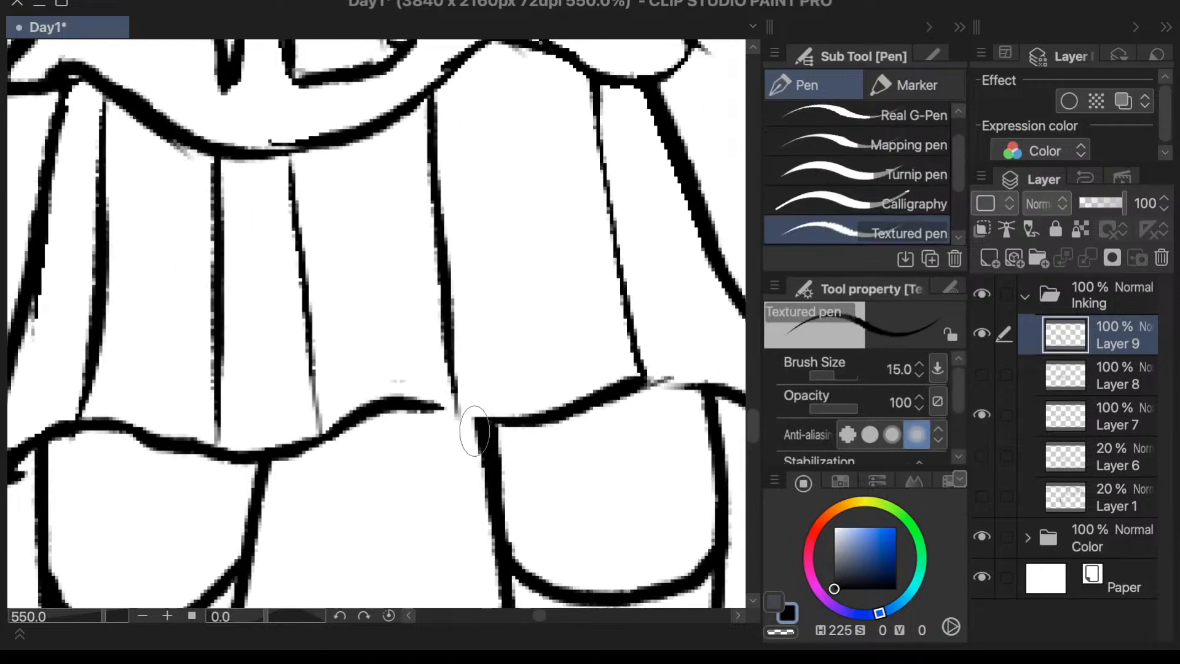
left_click_drag(437, 417, 492, 419)
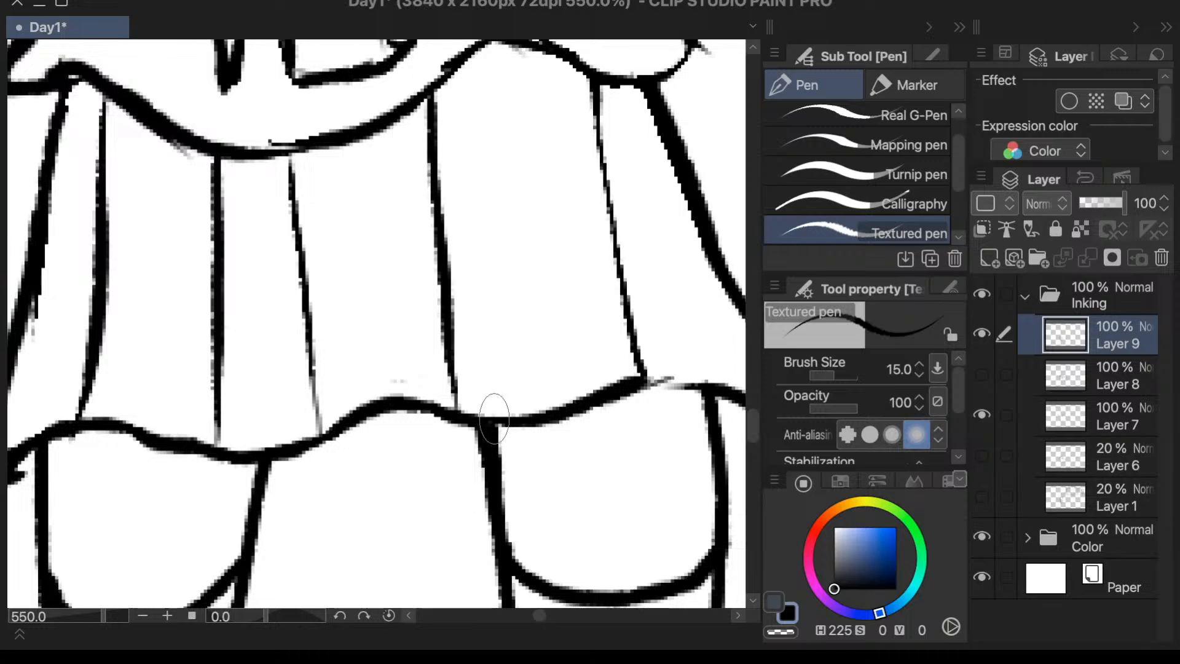
mouse_move(625, 393)
left_mouse_down()
mouse_move(658, 378)
mouse_move(723, 378)
left_mouse_up()
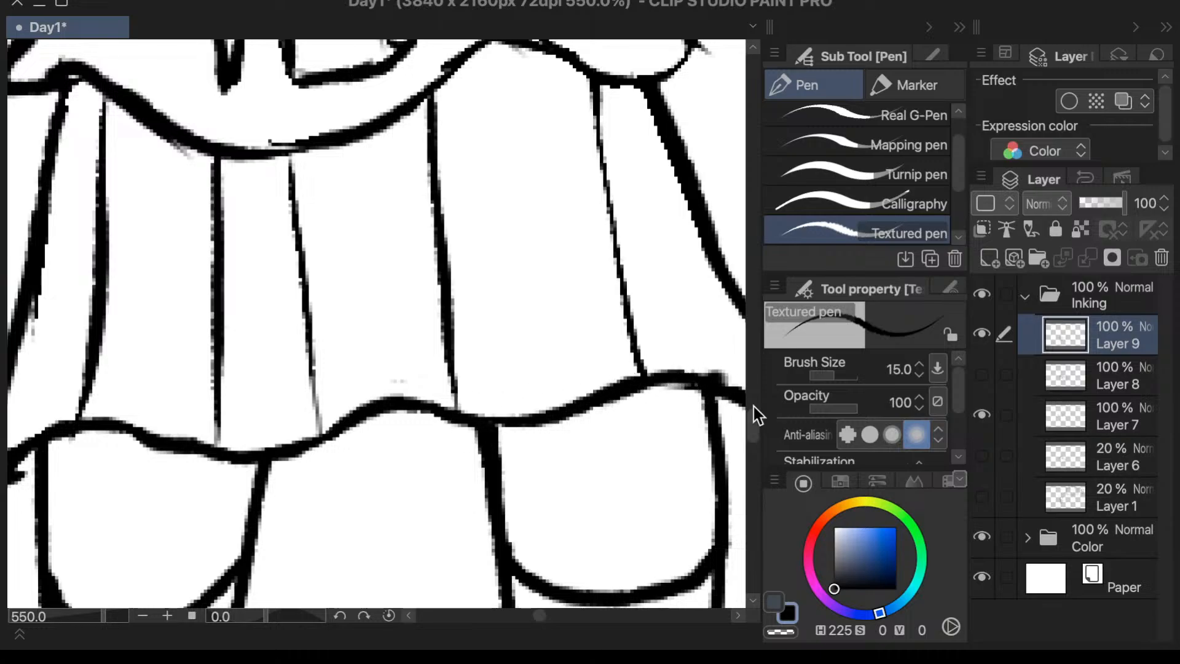
scroll(714, 377, "down", 4)
scroll(590, 370, "down", 1)
scroll(707, 400, "up", 5)
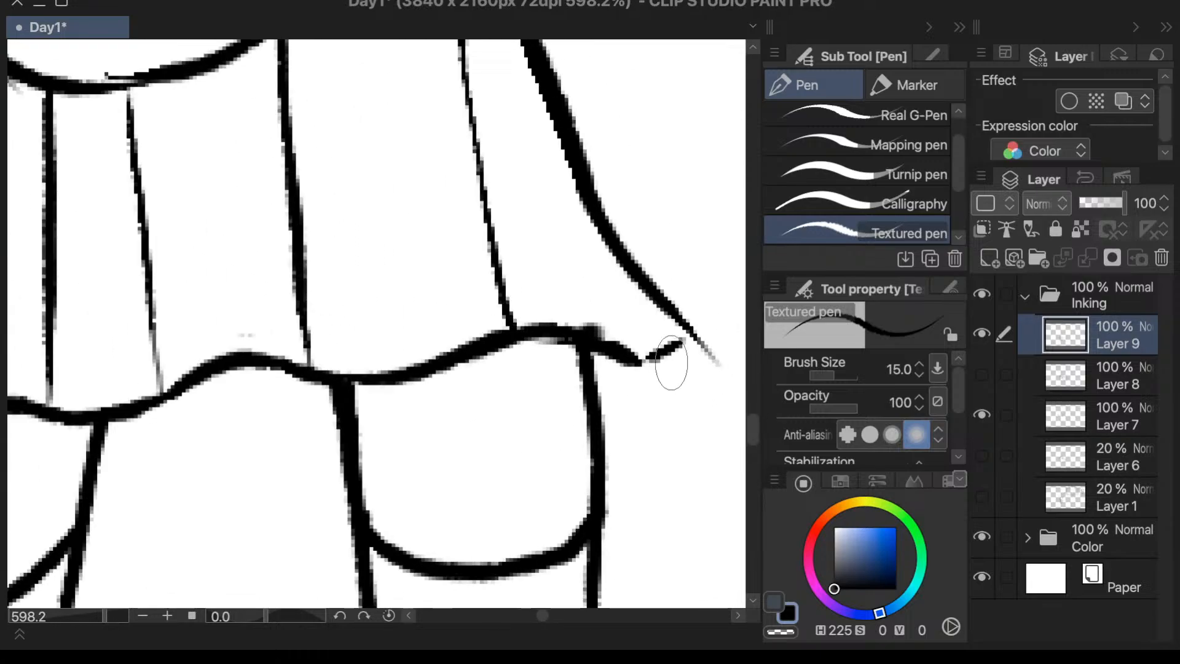
mouse_move(634, 364)
left_mouse_down()
mouse_move(681, 342)
mouse_move(659, 352)
mouse_move(713, 362)
left_mouse_up()
- Flip the view horizontally and erase the stray line end at the viewer's-left corner of the blouse hem with the Vector 3 eraser
key("e")
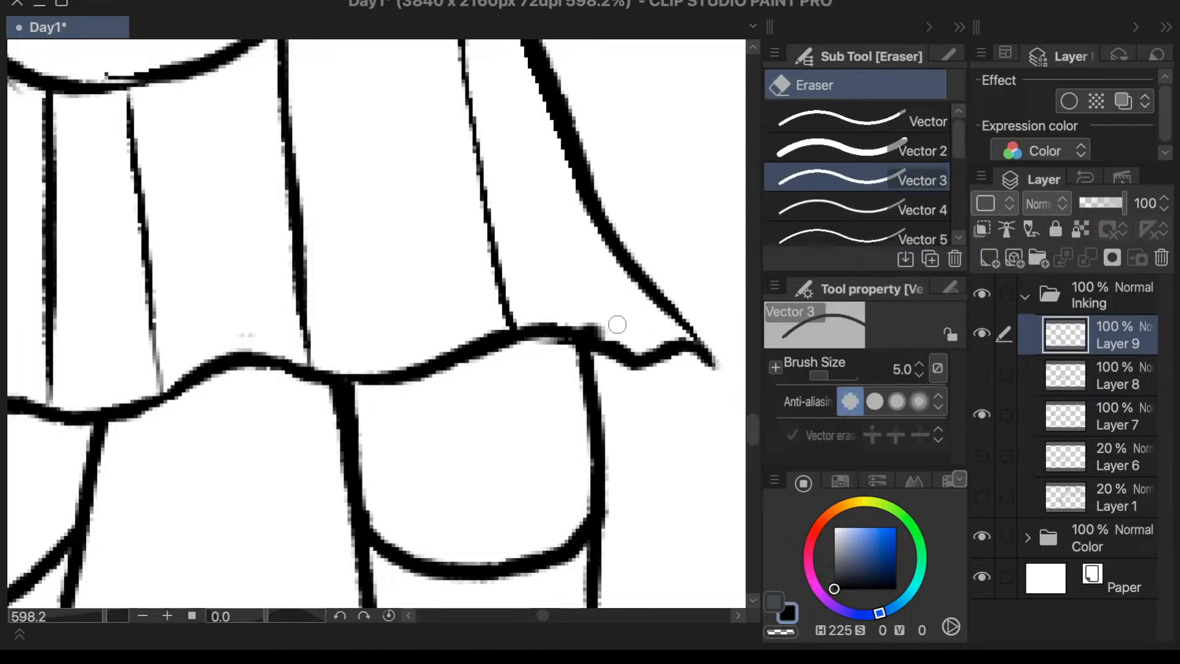
scroll(605, 323, "up", 10)
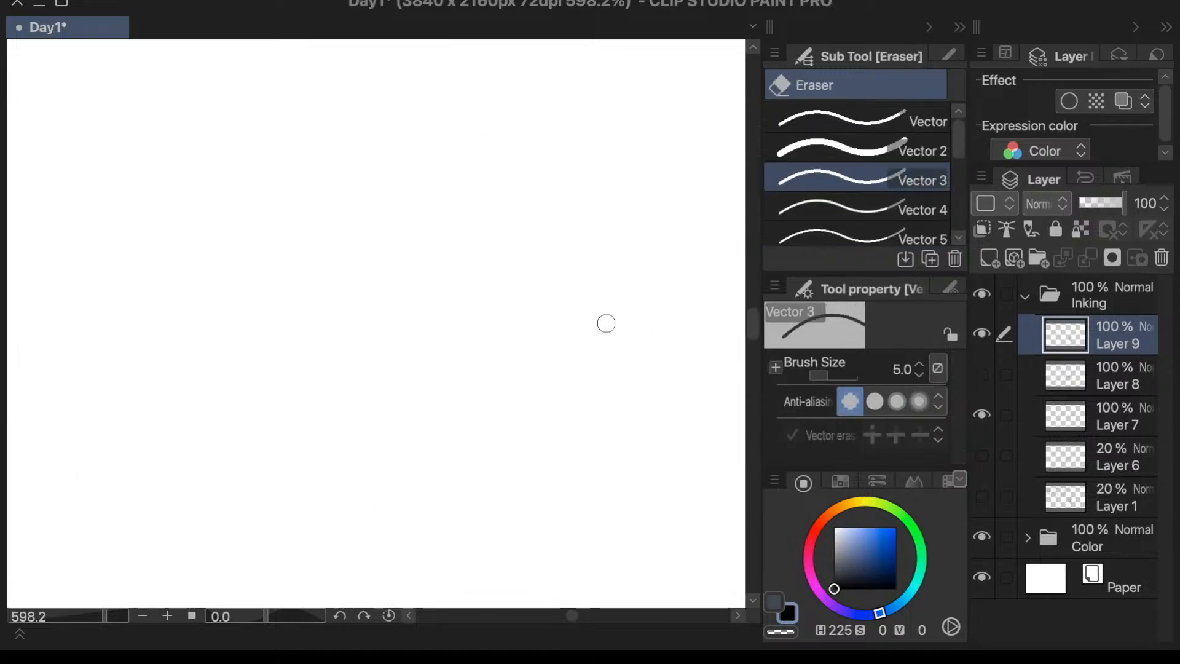
scroll(606, 323, "down", 8)
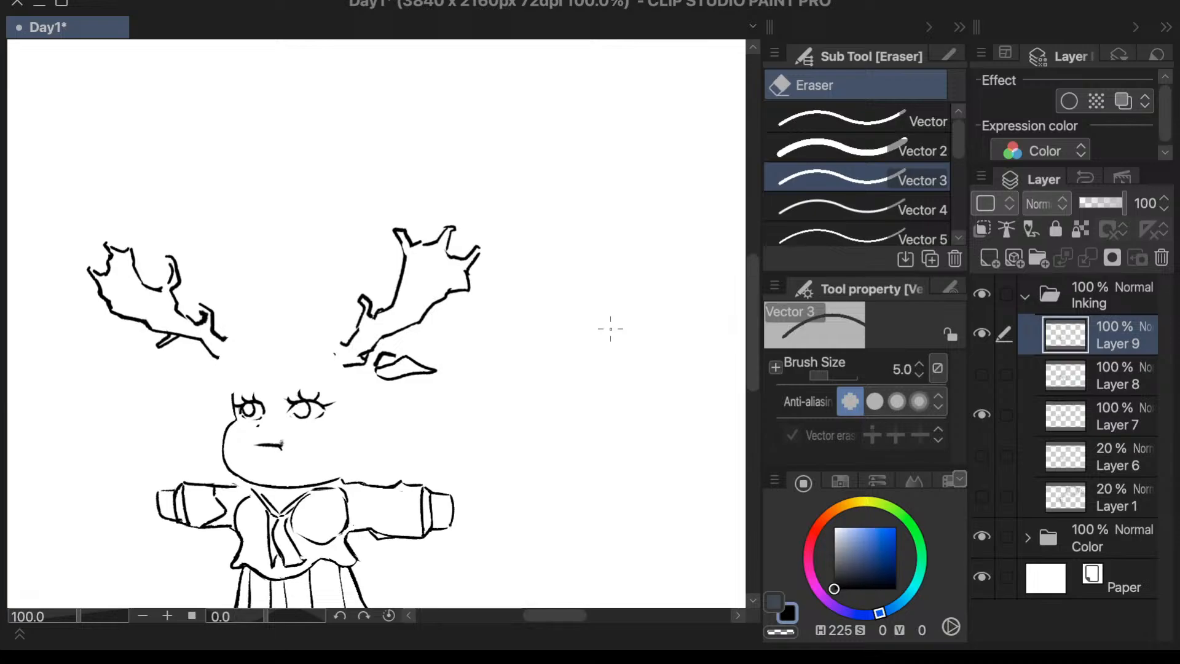
key("h")
scroll(645, 442, "down", 2)
scroll(658, 536, "up", 3)
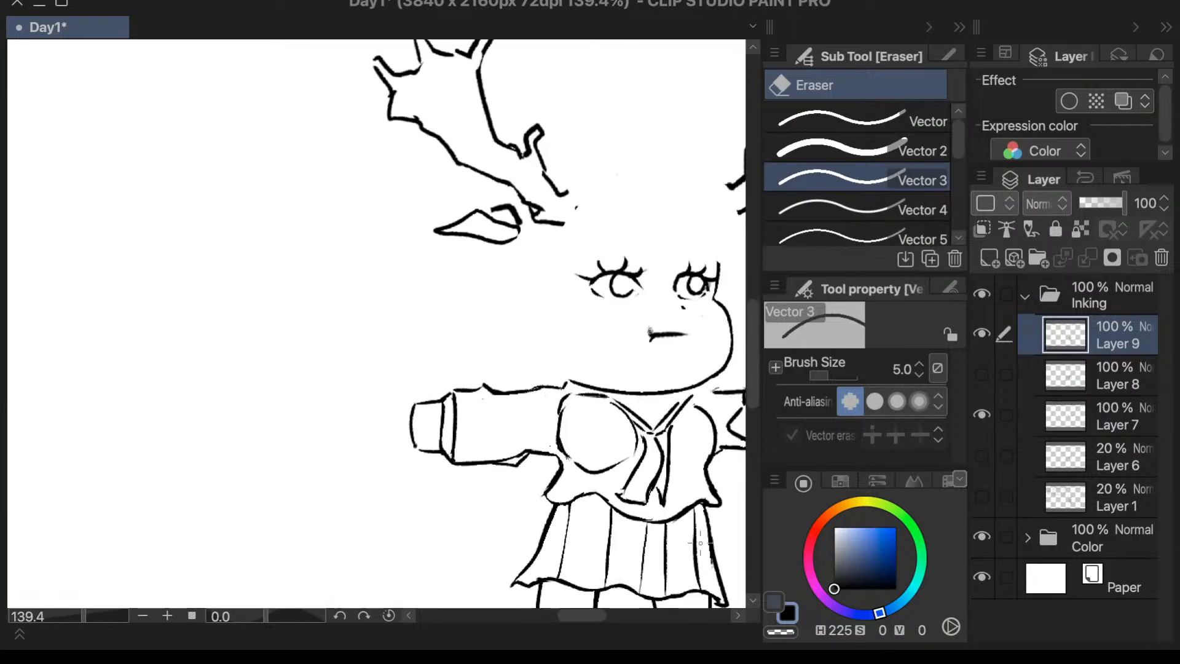
scroll(700, 543, "down", 2)
scroll(430, 410, "up", 5)
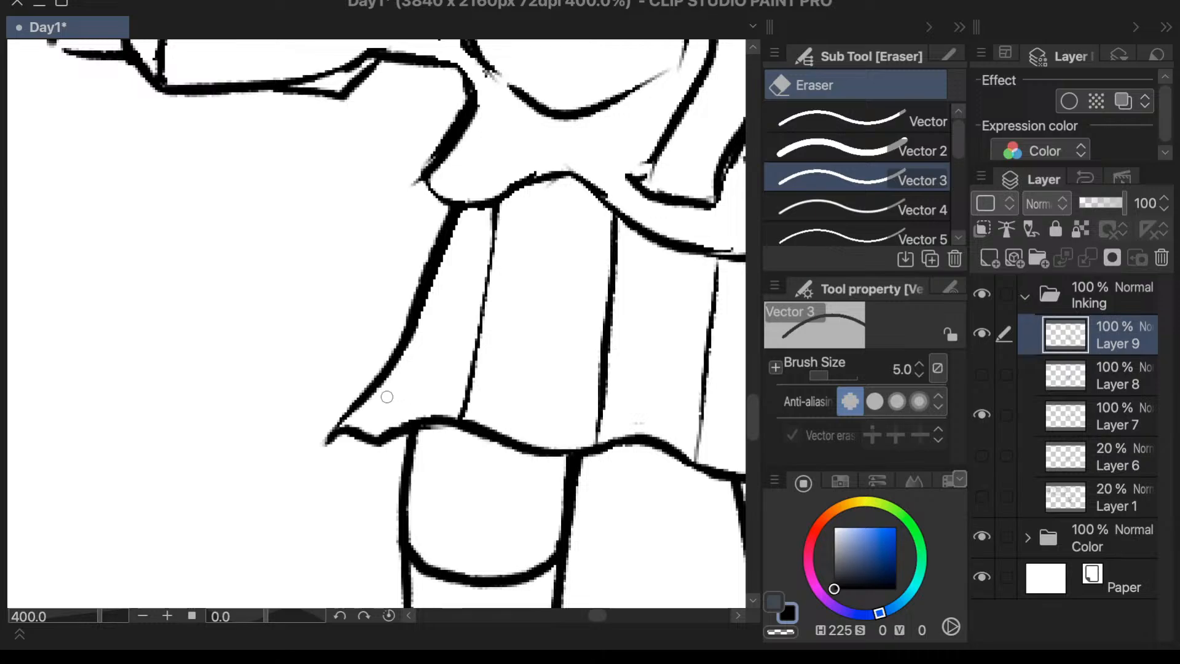
scroll(386, 397, "down", 3)
scroll(276, 261, "up", 4)
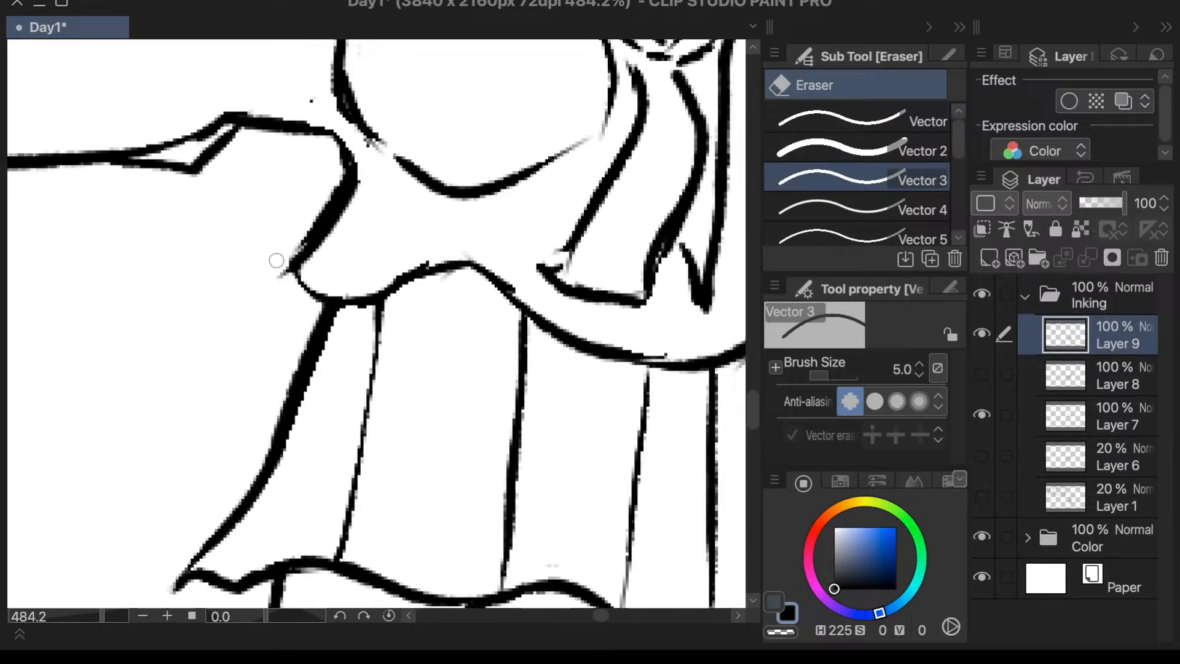
left_click_drag(276, 261, 282, 280)
- Re-ink the viewer's-left corner of the blouse hem with a thicker line down to the skirt using the Textured pen
key("p")
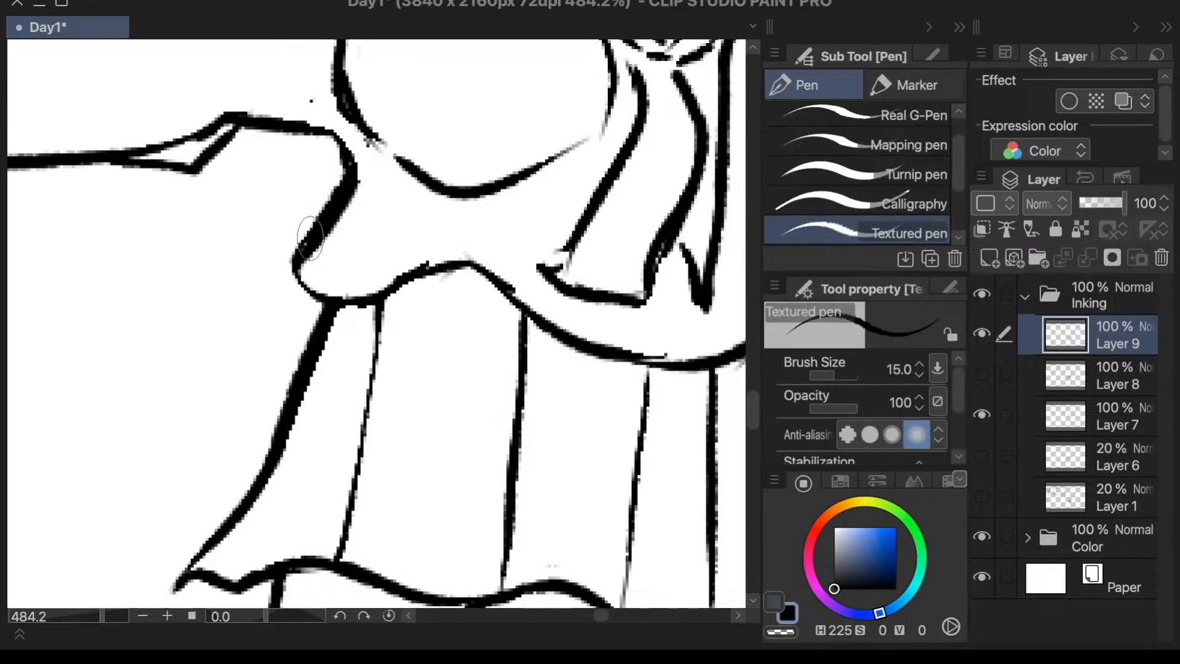
left_click_drag(302, 238, 320, 301)
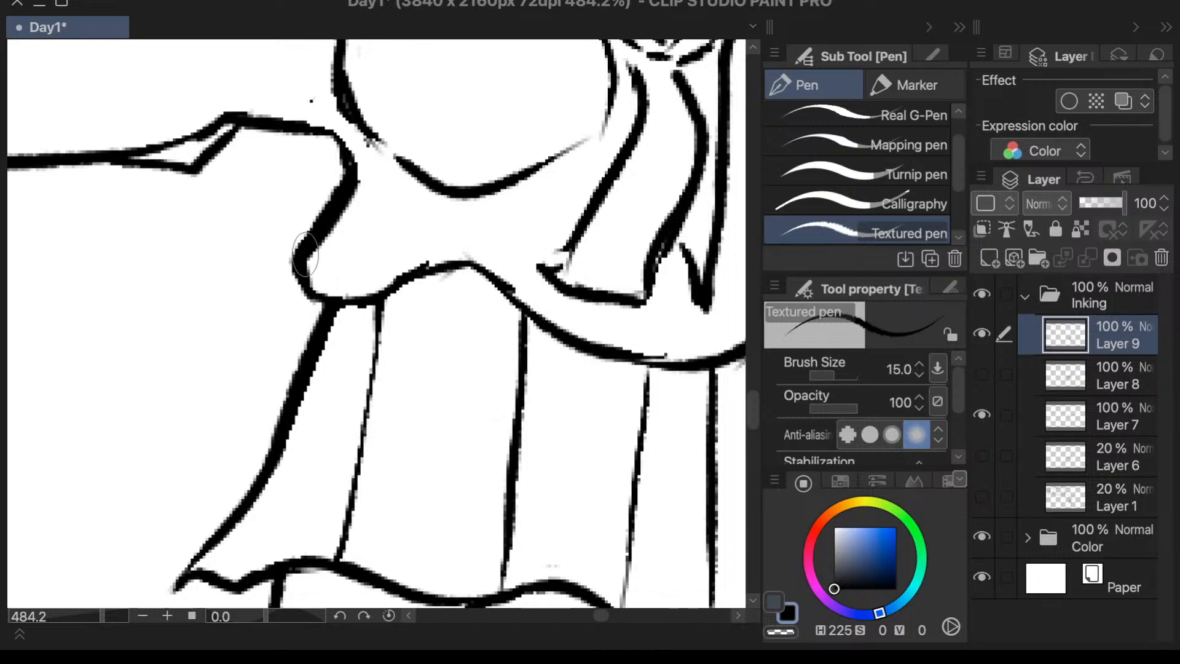
key("ctrl+z")
left_click_drag(304, 246, 324, 316)
scroll(418, 169, "down", 5)
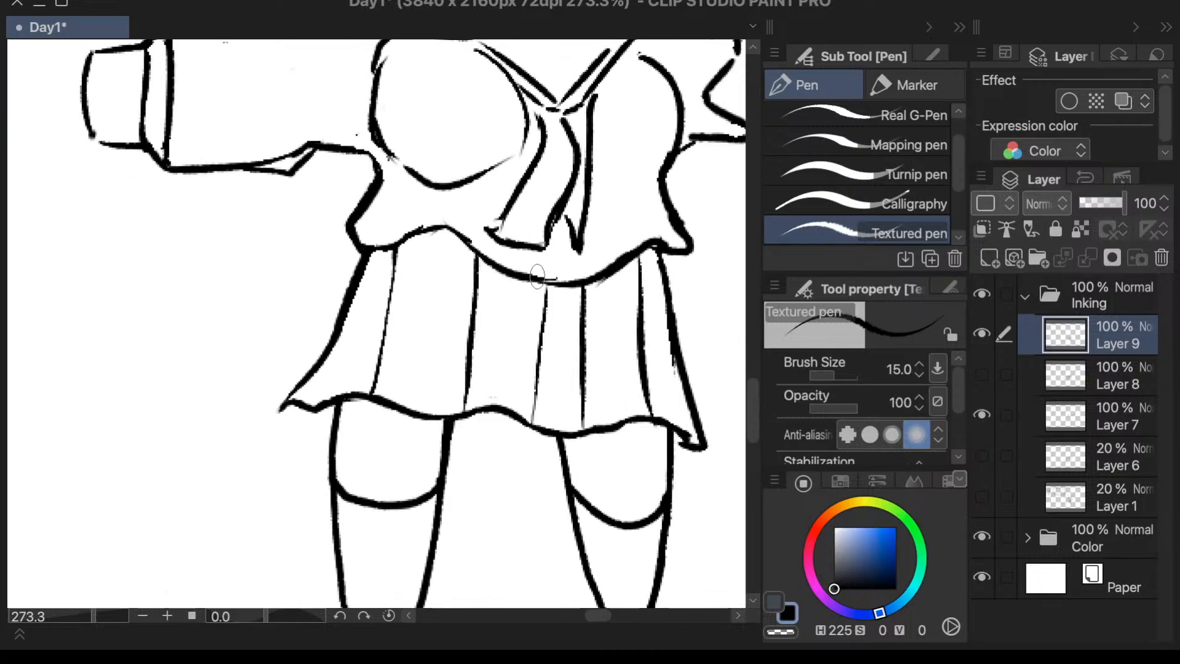
- Thicken the upper part of the skirt's viewer's-right edge and ink the underarm line joining that side's sleeve to the torso
scroll(540, 273, "down", 5)
scroll(636, 257, "up", 8)
left_click_drag(554, 284, 564, 361)
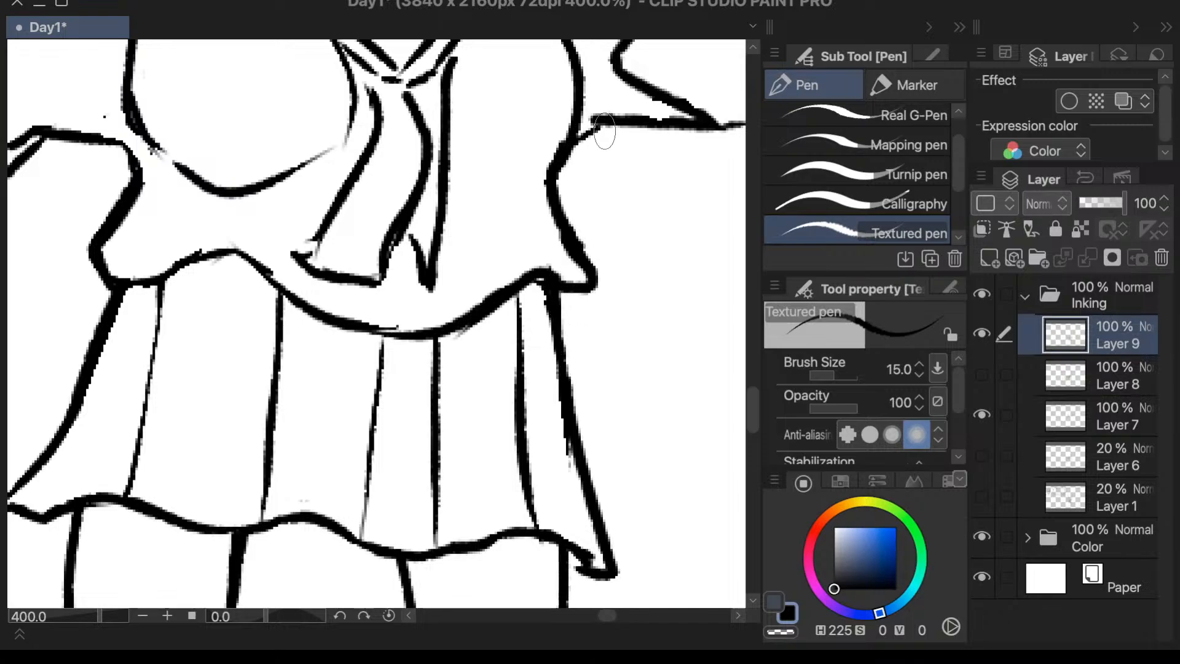
left_click_drag(605, 118, 572, 158)
- Close the outline gap at the lower corner of the viewer's-left hand with the Textured pen
scroll(673, 108, "down", 6)
scroll(666, 92, "up", 3)
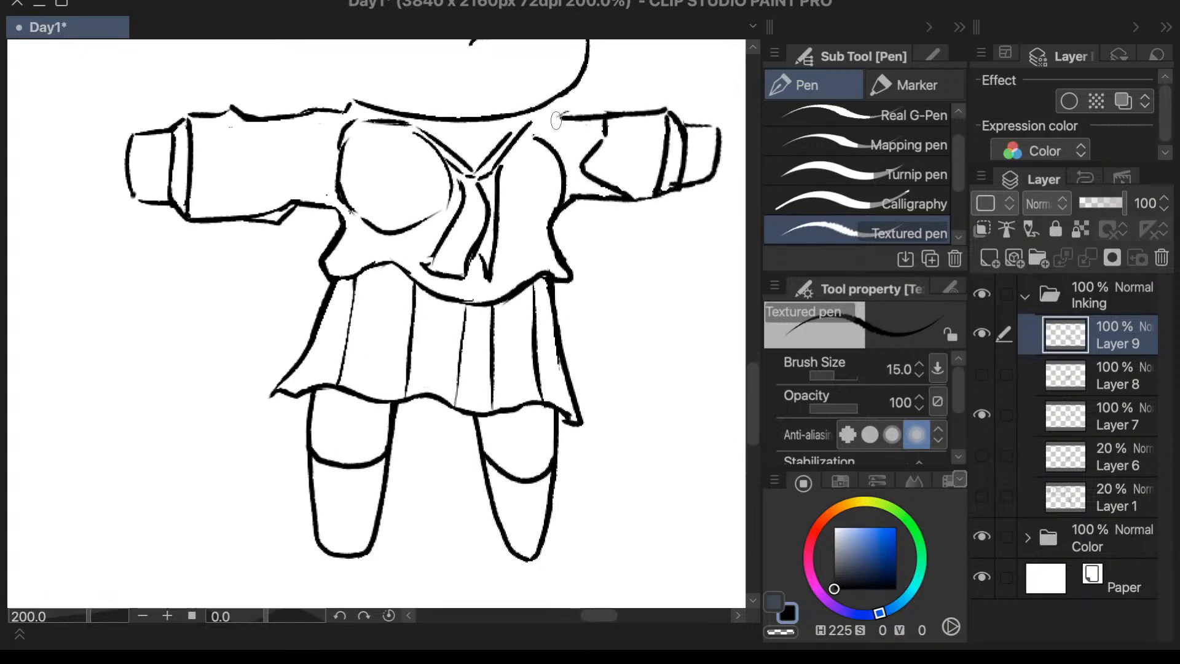
scroll(185, 120, "up", 4)
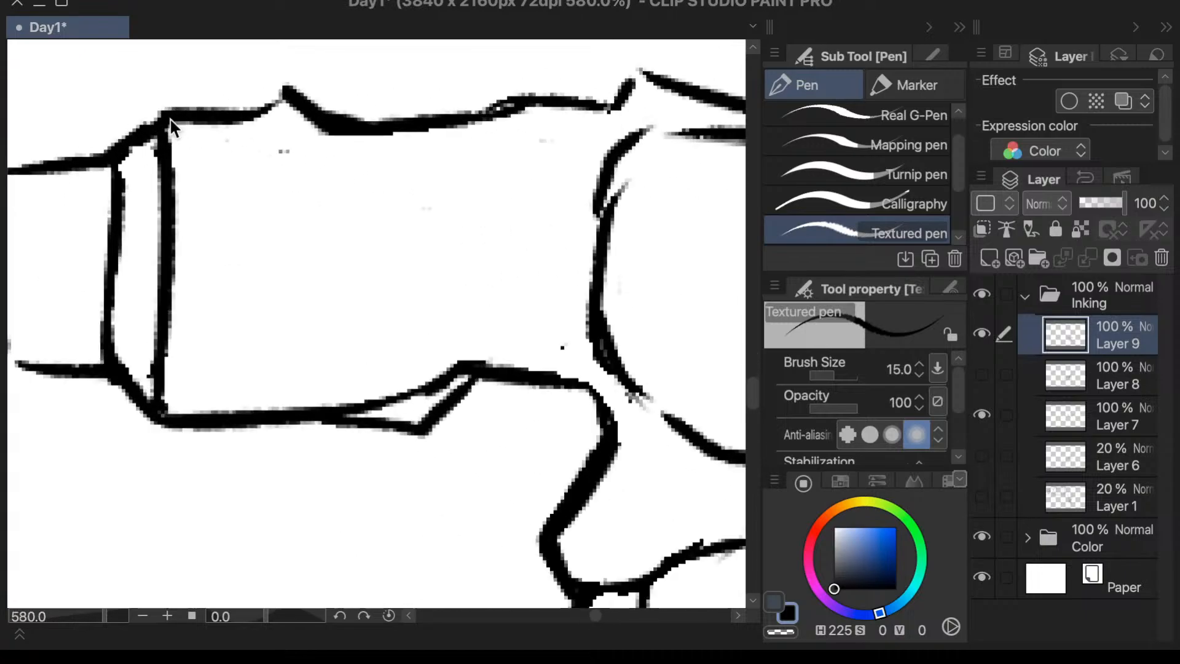
scroll(172, 126, "down", 1)
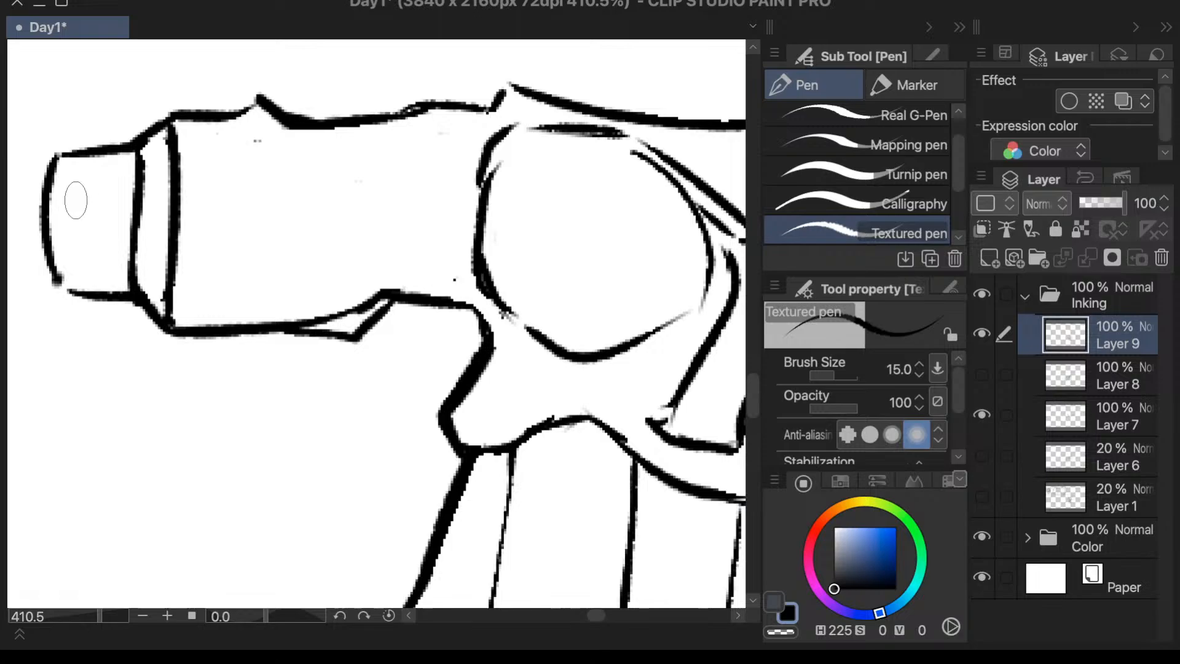
mouse_move(59, 266)
left_mouse_down()
mouse_move(69, 289)
mouse_move(79, 271)
left_mouse_up()
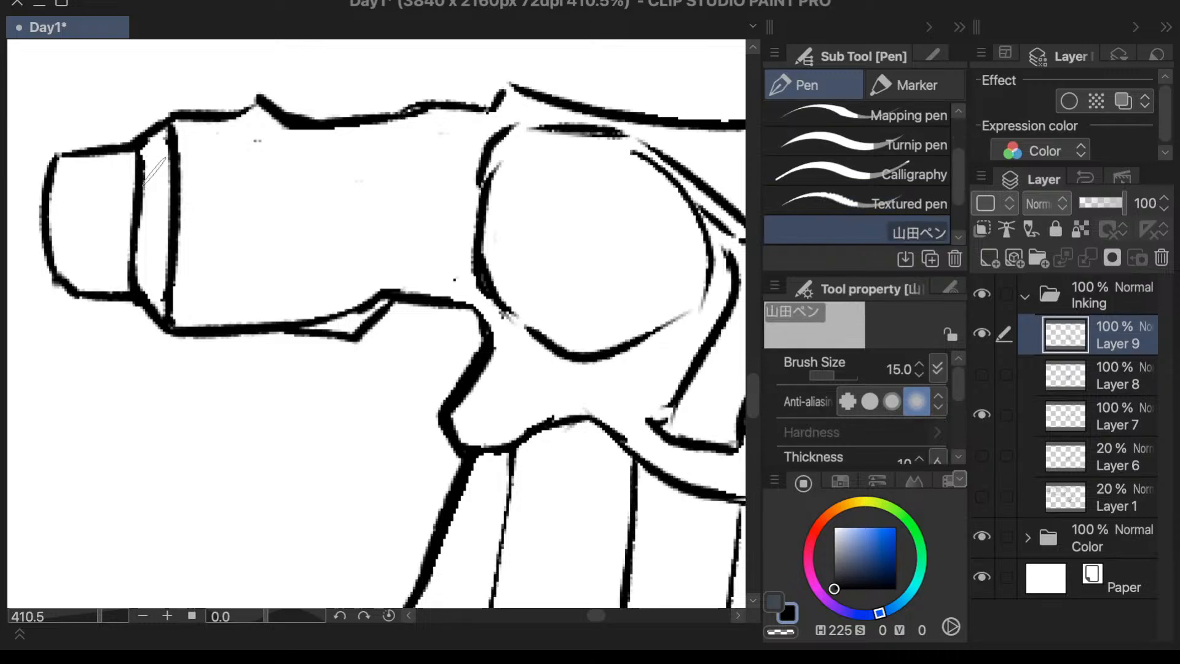
- Ink two thin tapering fold lines running inward from the upper edge of the viewer's-left sleeve with the Textured pen
left_click_drag(226, 116, 261, 96)
key("ctrl+z")
key("comma")
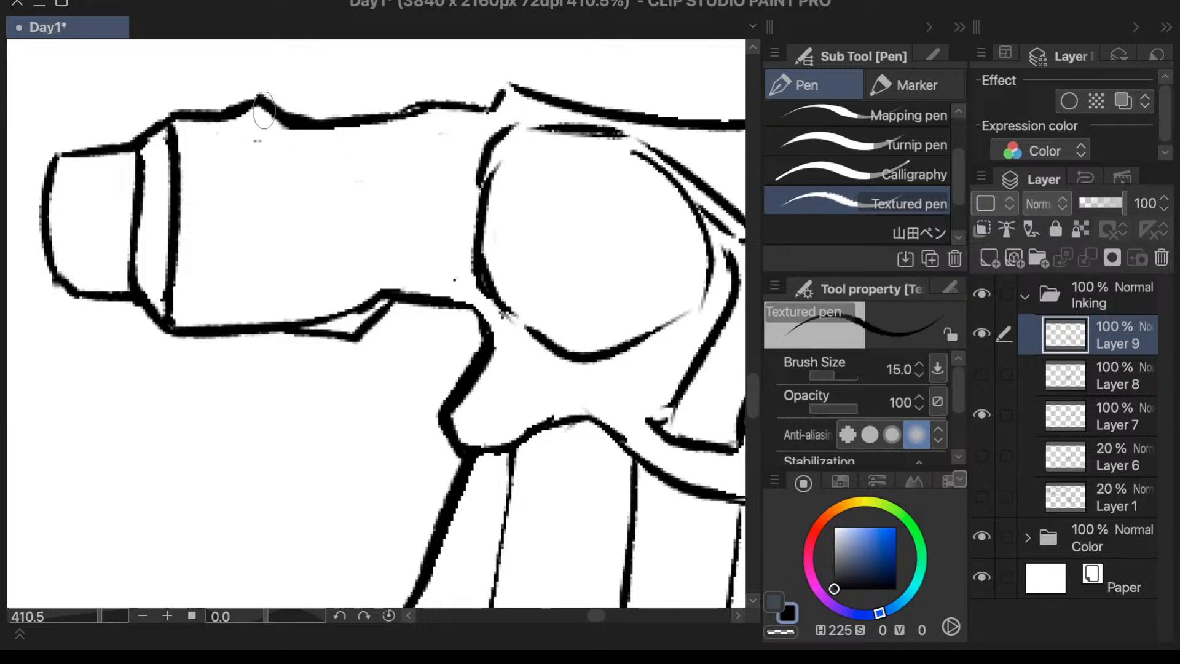
left_click_drag(290, 128, 240, 148)
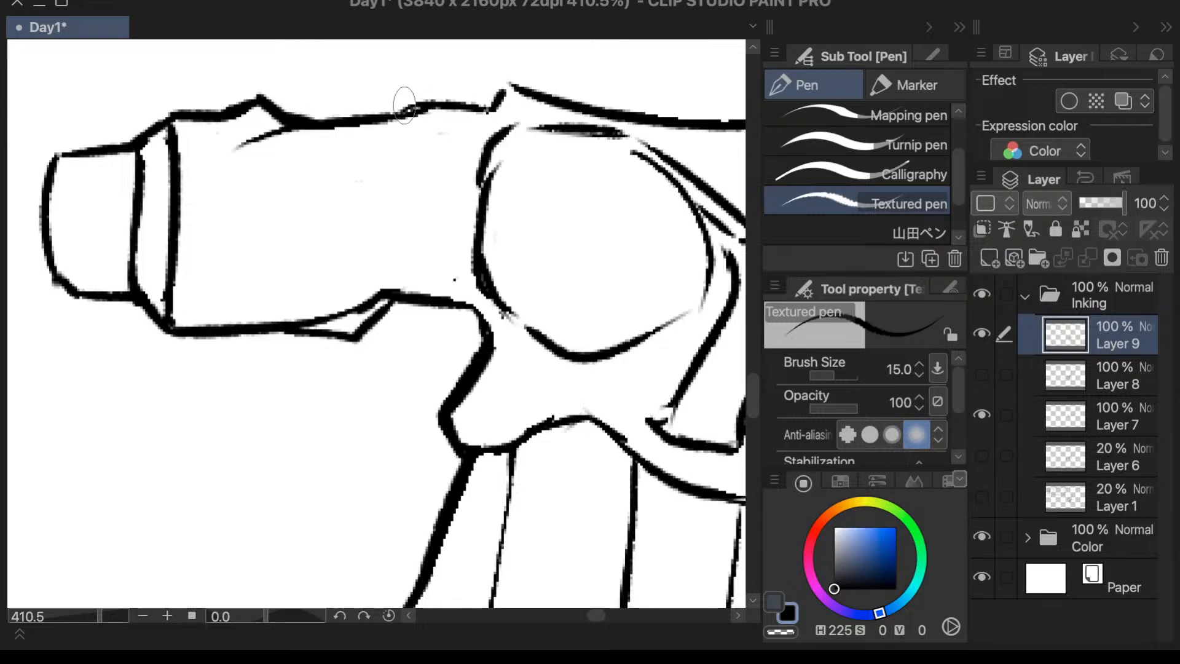
left_click_drag(421, 118, 387, 184)
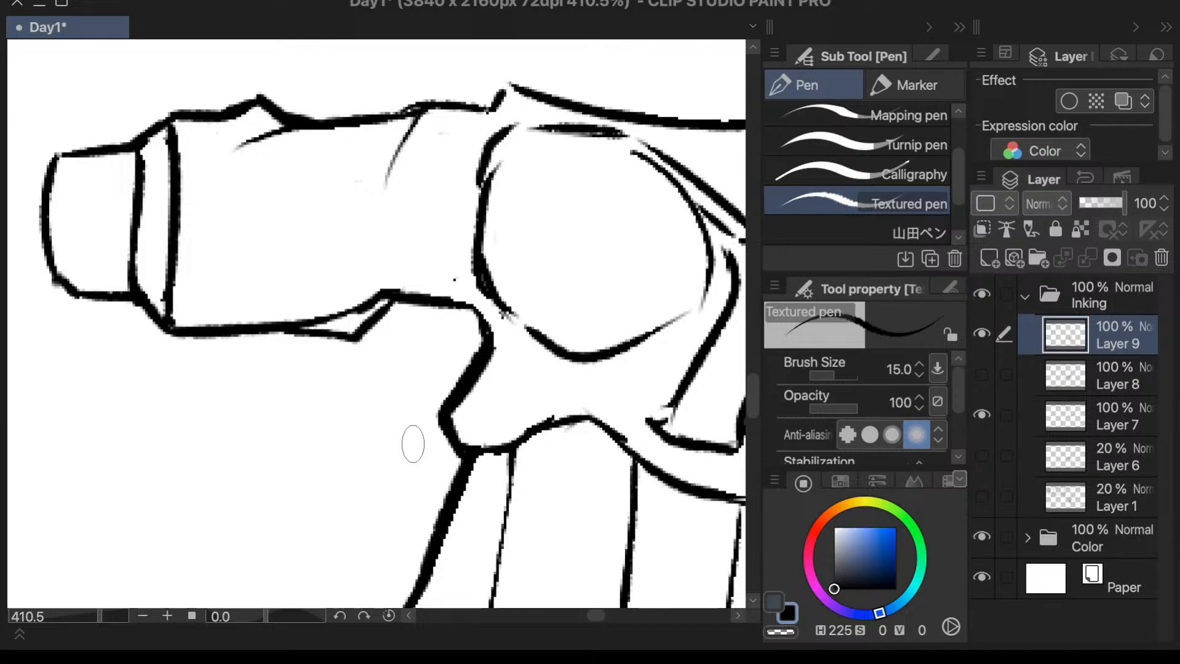
- Ink a thin fold line beside the short vertical mark below the upper edge of the viewer's-right sleeve
scroll(416, 406, "down", 3)
scroll(676, 335, "up", 2)
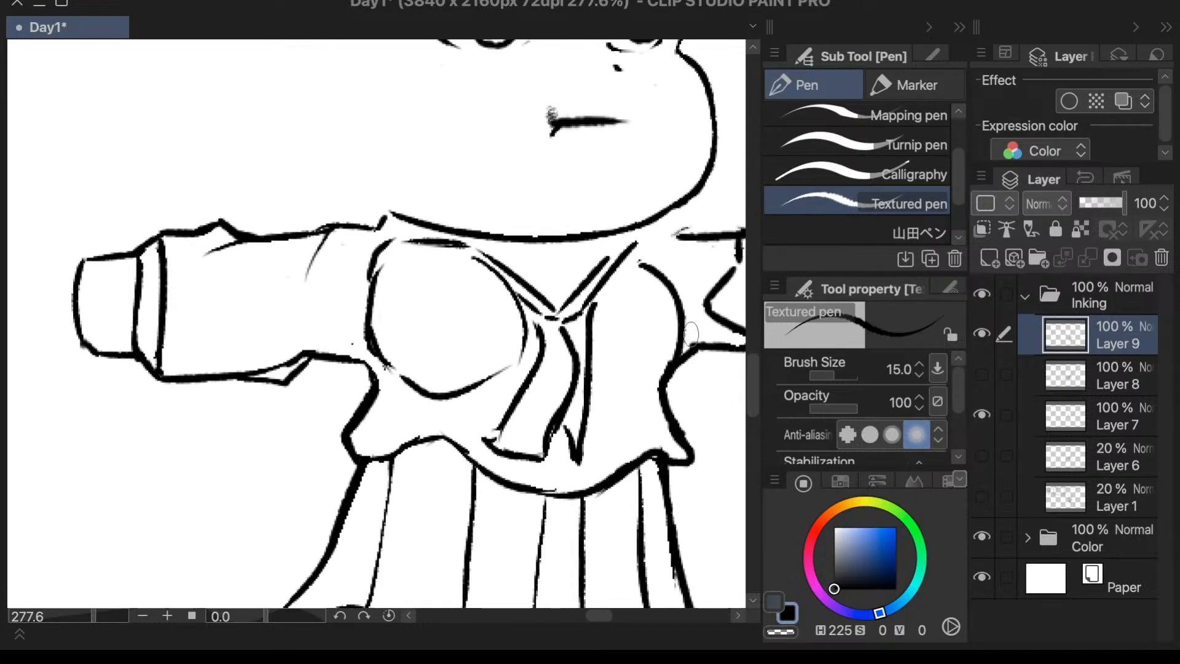
scroll(707, 307, "down", 1)
scroll(719, 258, "up", 2)
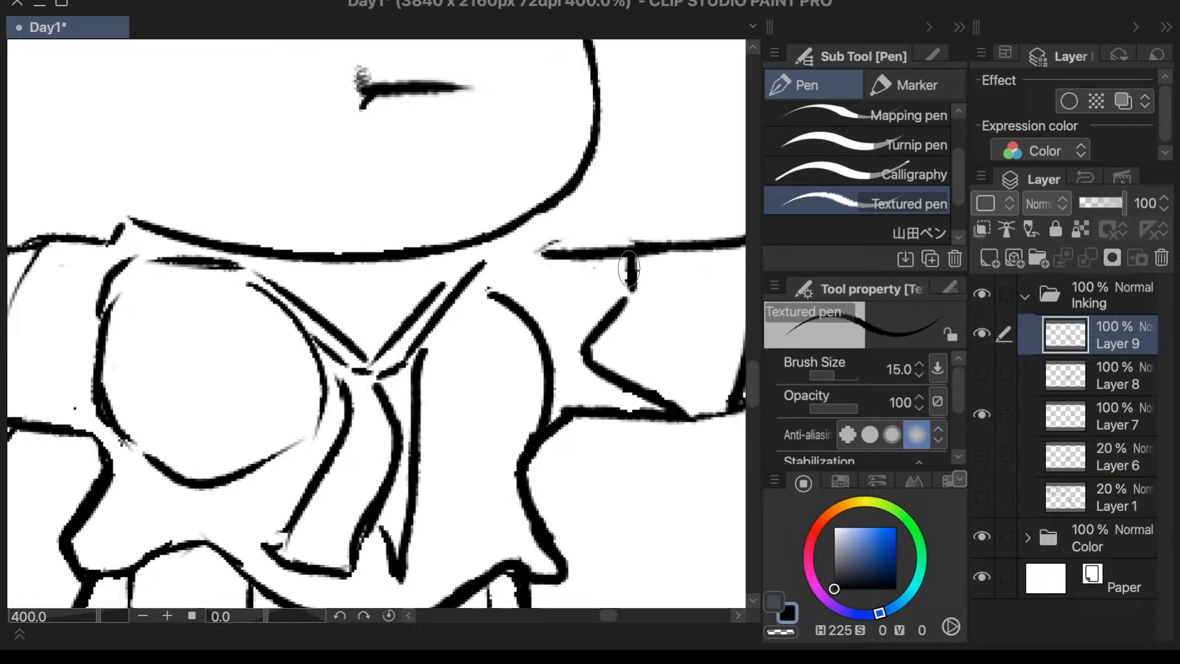
left_click_drag(622, 257, 620, 301)
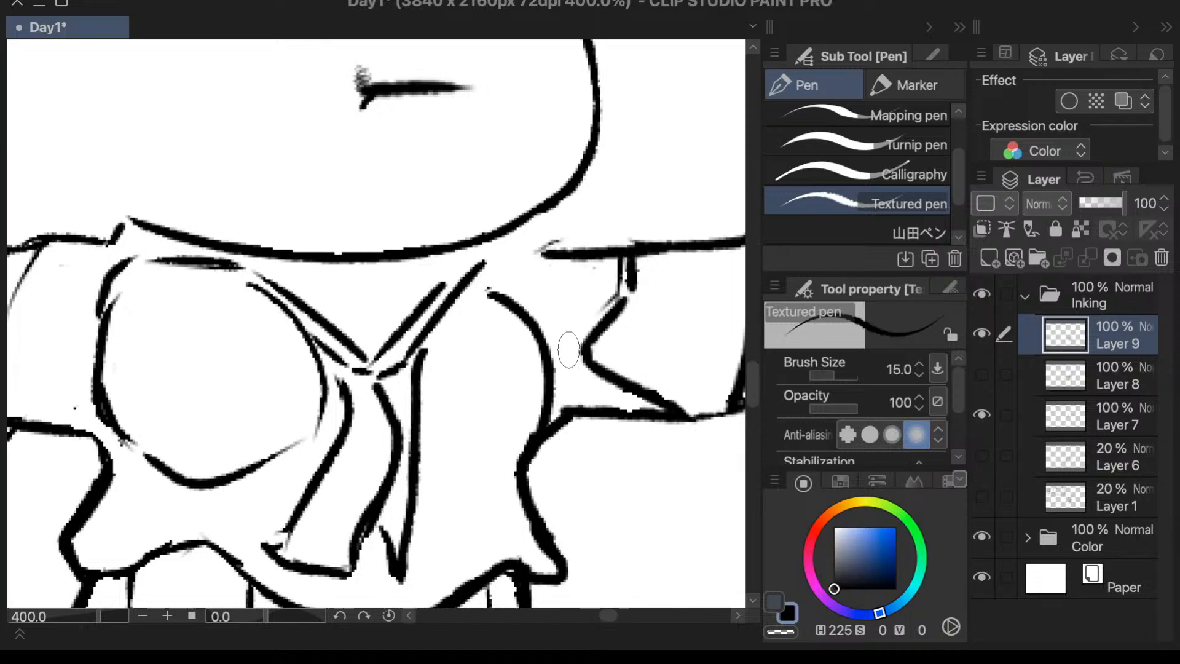
- Add hatched shading along the upper inside of the viewer's-right sleeve cuff with the 山田ペン pen
scroll(574, 342, "down", 3)
scroll(648, 345, "up", 2)
key("period")
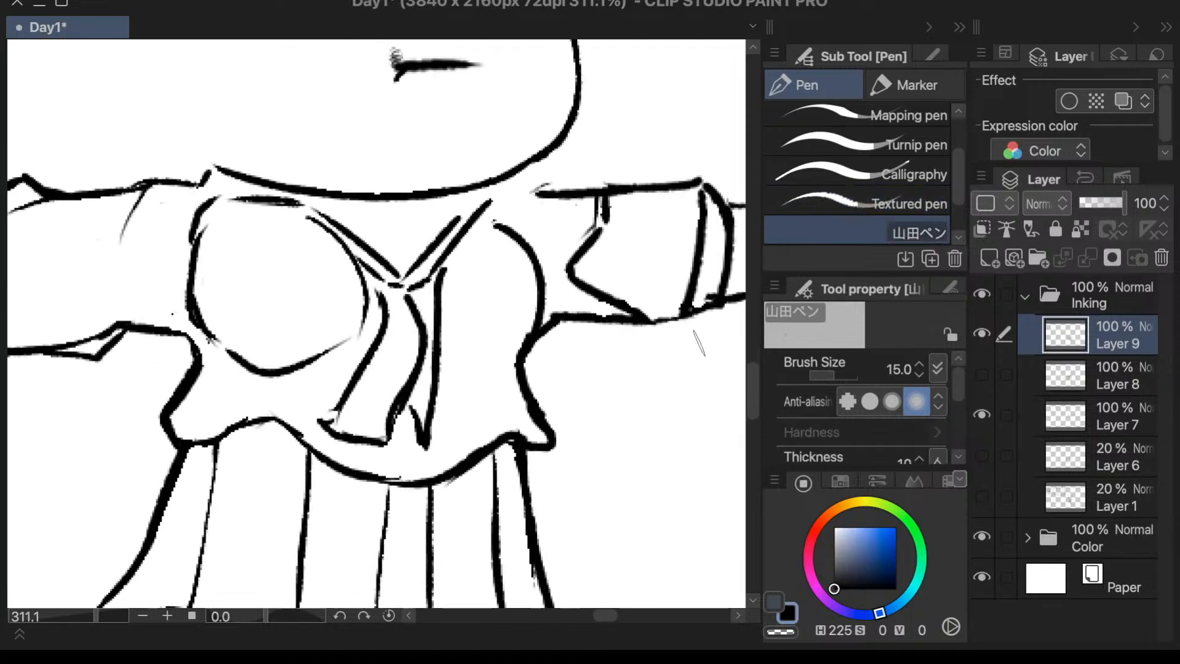
scroll(670, 300, "down", 2)
scroll(704, 251, "up", 3)
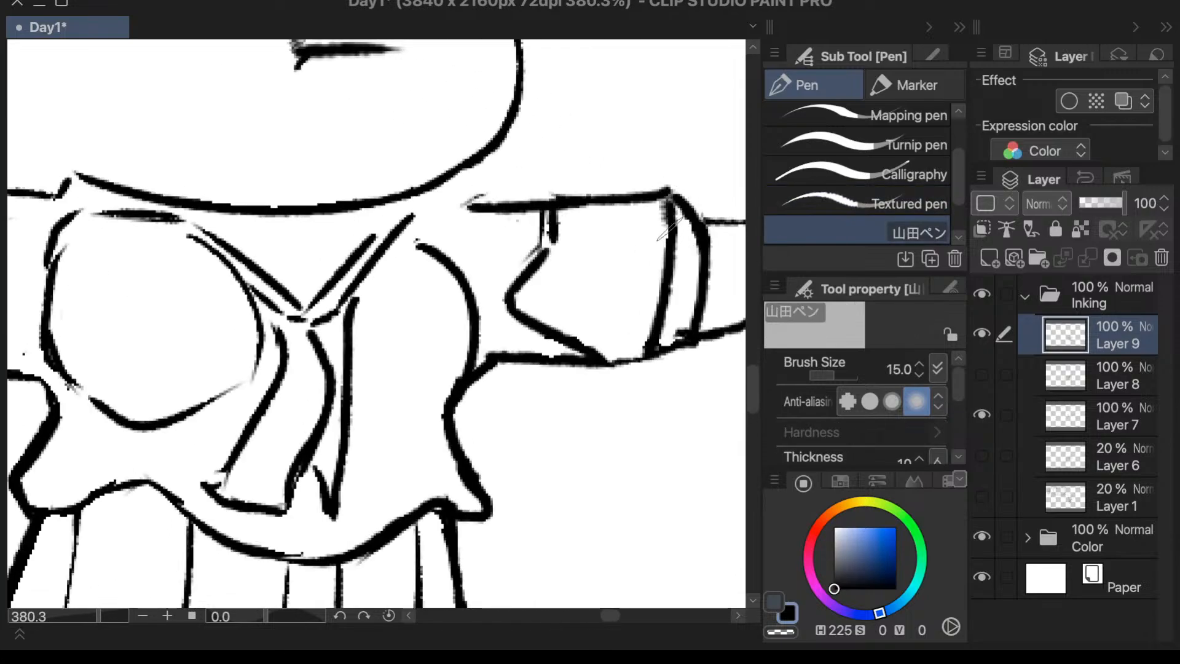
left_click_drag(677, 195, 705, 267)
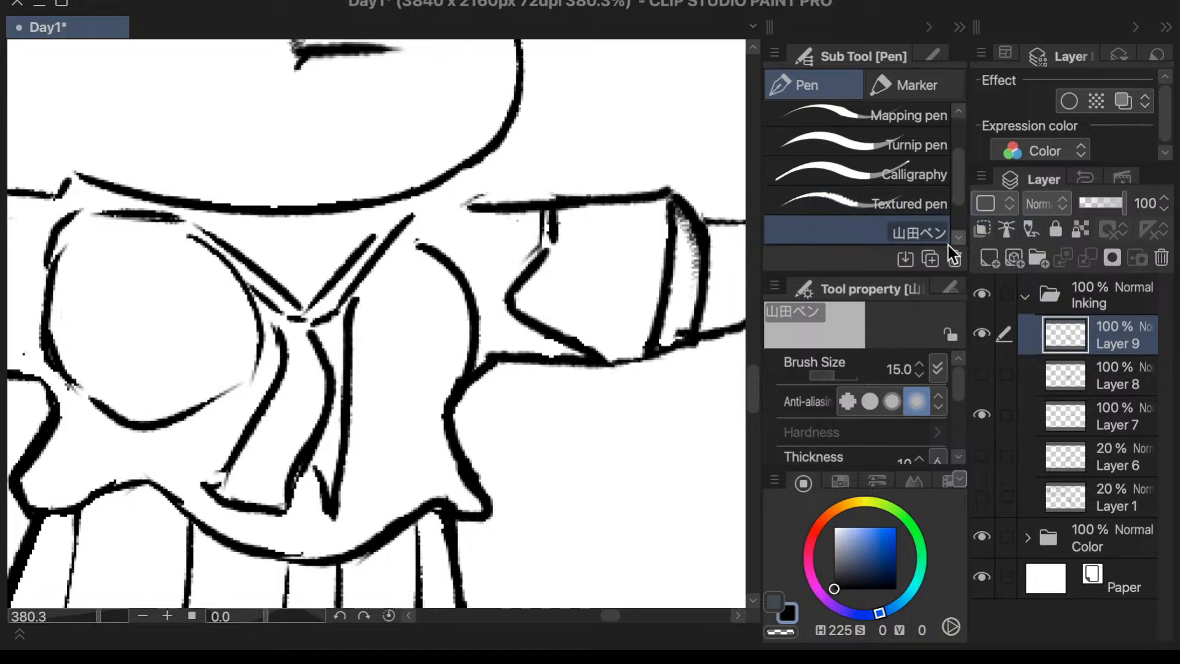
- Erase the stray marks at the bottom of the viewer's-right cuff and re-ink the sleeve's underside beside it with the Textured pen
key("e")
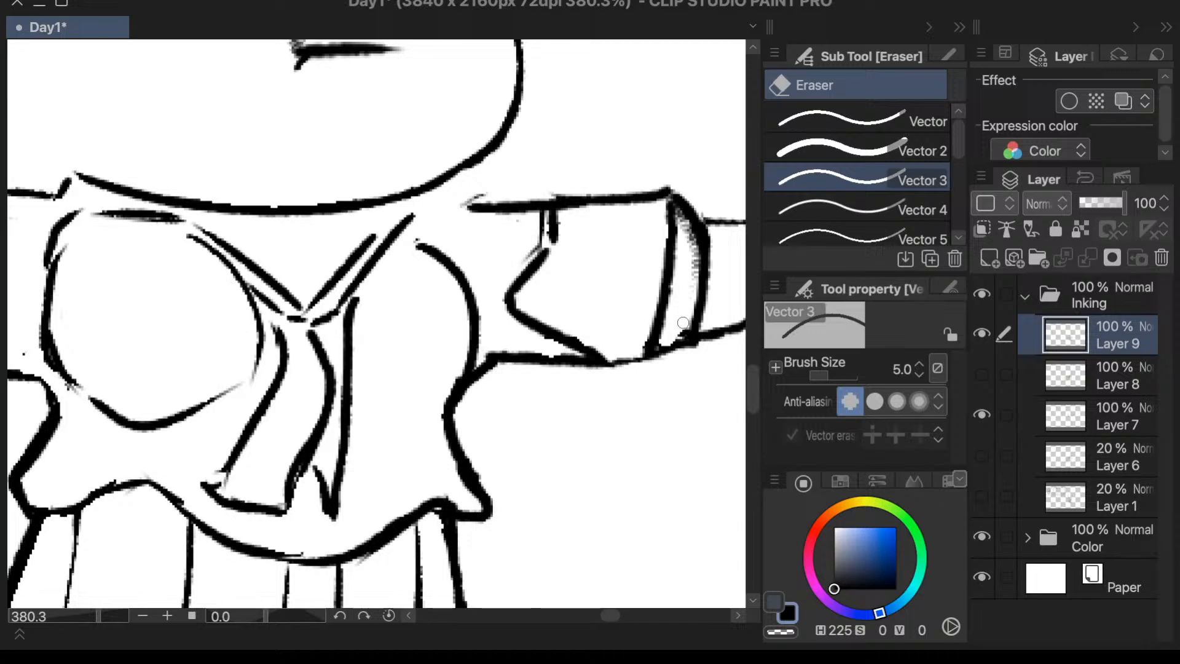
left_click_drag(658, 340, 672, 333)
key("p")
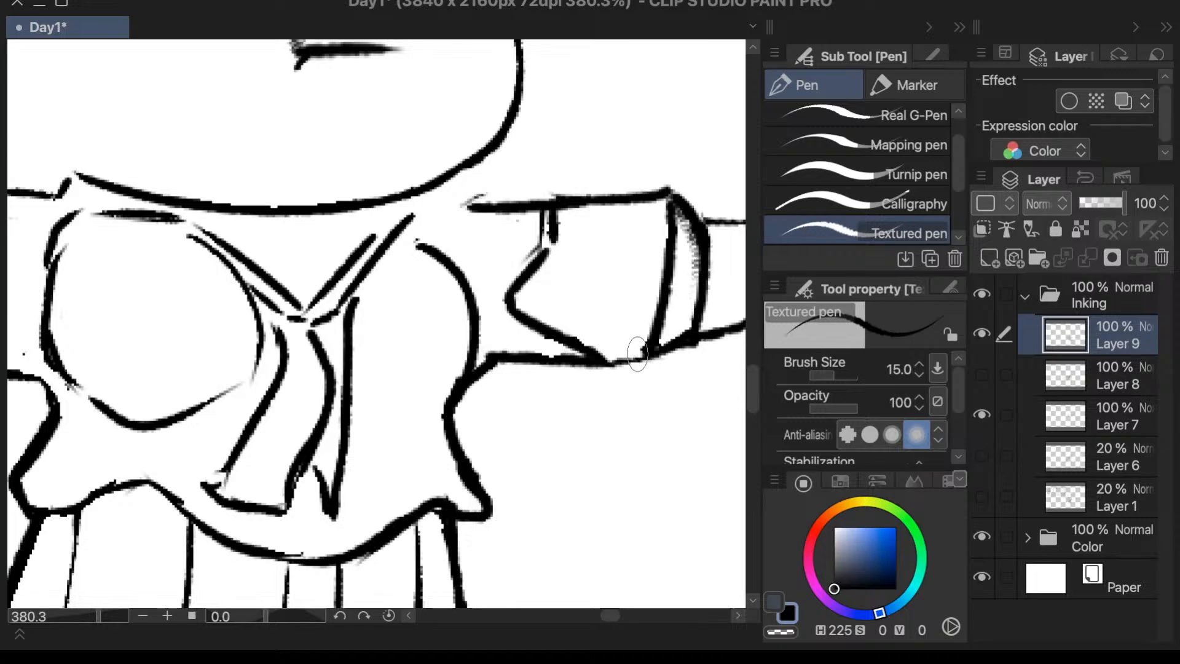
left_click_drag(647, 351, 595, 357)
- Erase the stray mark at the shoulder end of the viewer's-right sleeve and extend its upper line toward the neck with the Textured pen
scroll(572, 342, "down", 5)
scroll(595, 338, "up", 5)
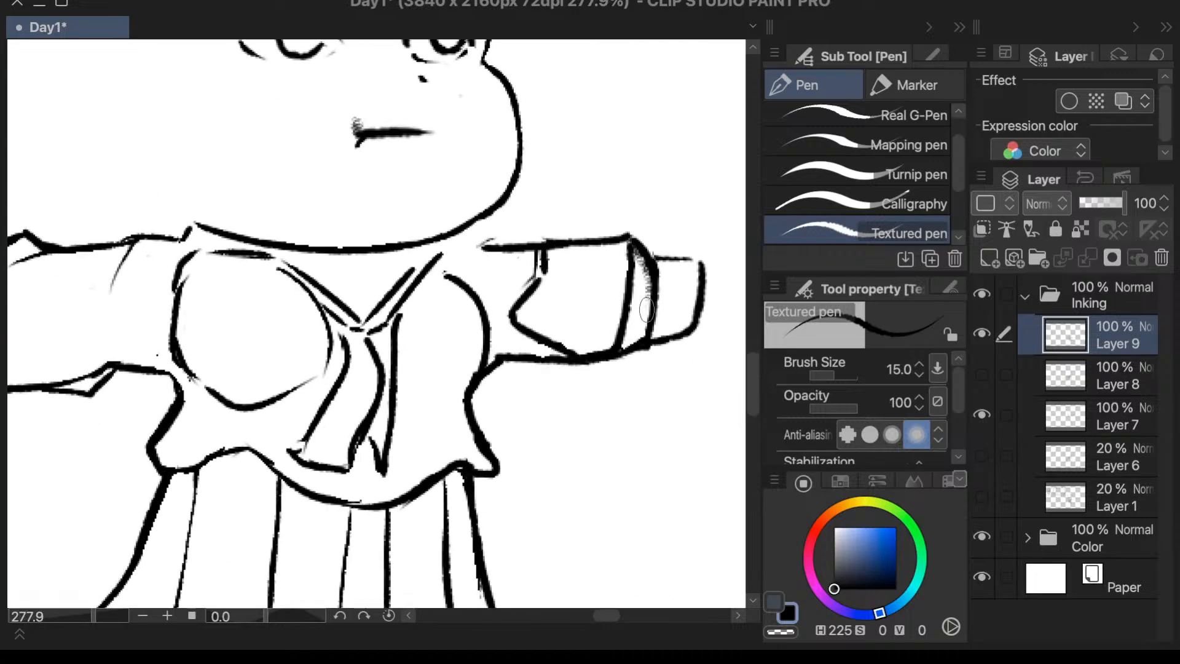
key("e")
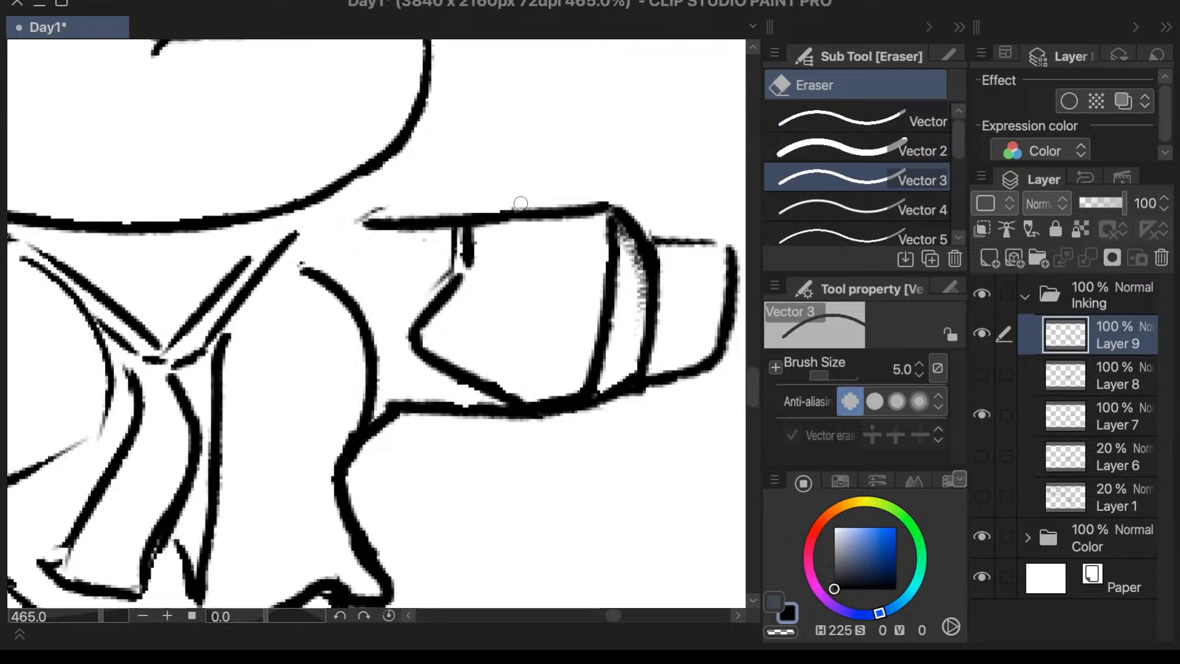
mouse_move(384, 206)
left_mouse_down()
mouse_move(368, 211)
mouse_move(390, 201)
left_mouse_up()
key("p")
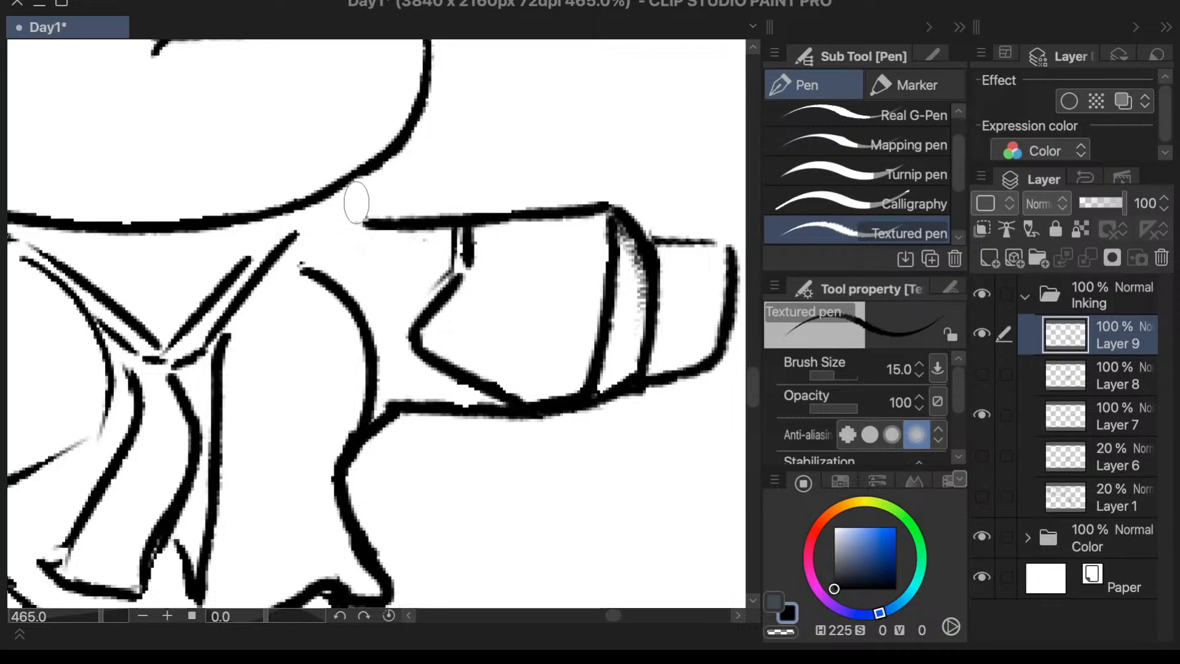
mouse_move(366, 223)
left_mouse_down()
mouse_move(342, 236)
mouse_move(368, 221)
mouse_move(308, 226)
left_mouse_up()
key("ctrl+z")
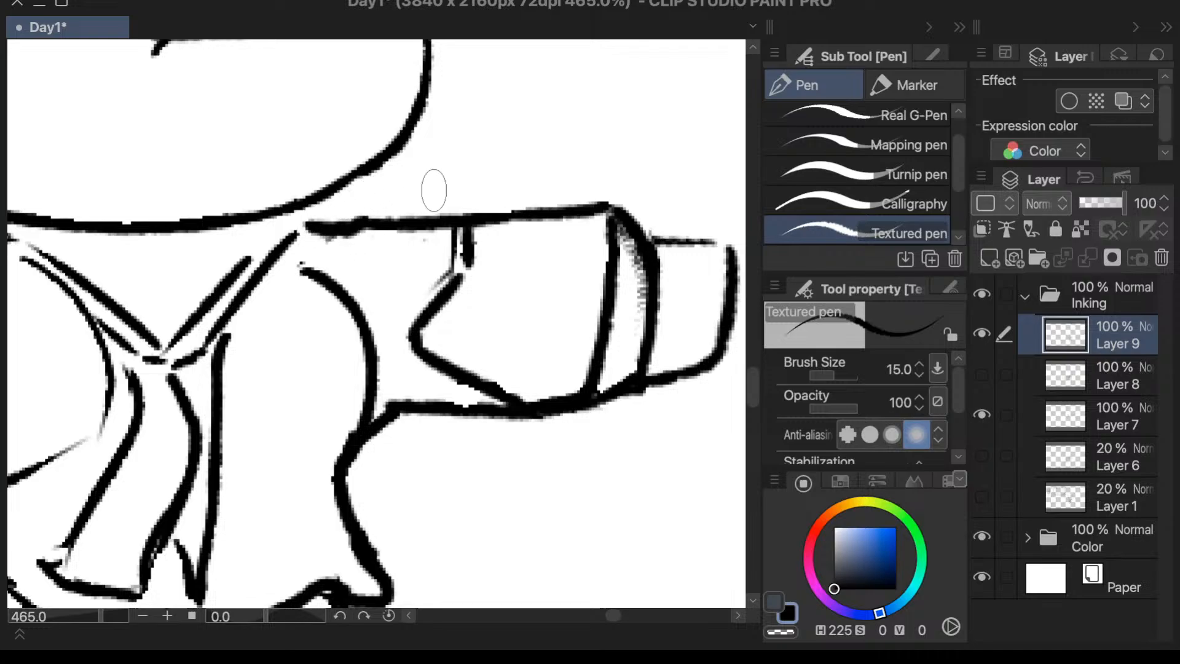
- Extend the underarm fold line of the viewer's-left sleeve to the blouse's side and close the gap between its upper line and the neck
scroll(435, 184, "down", 5)
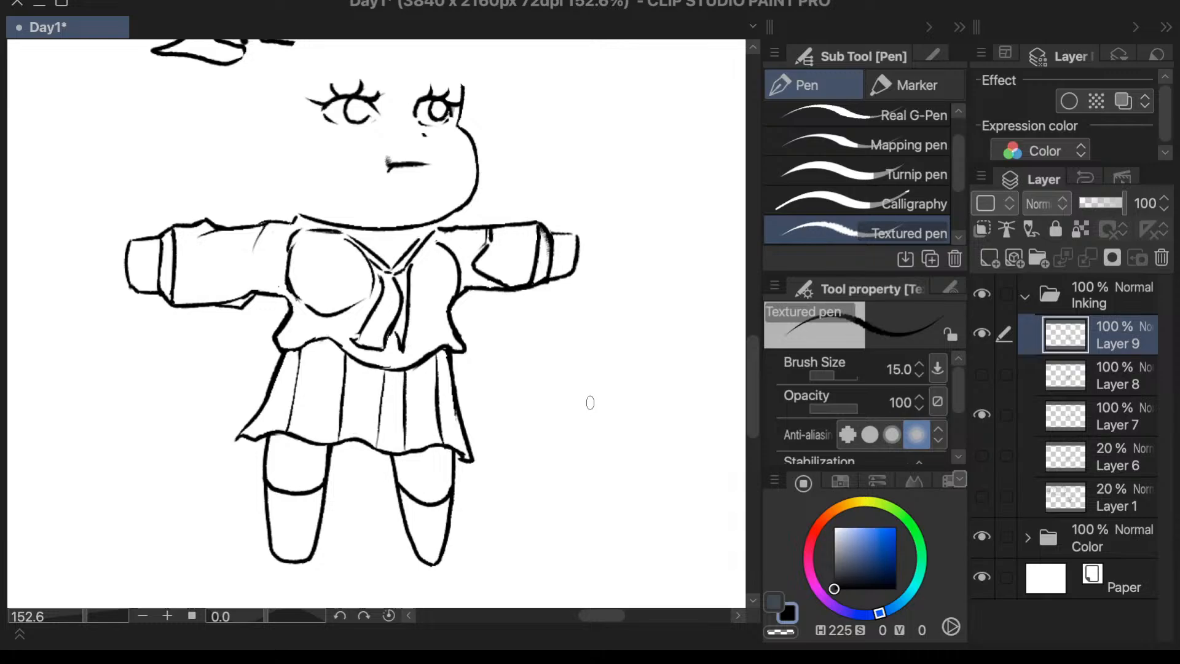
scroll(267, 298, "up", 3)
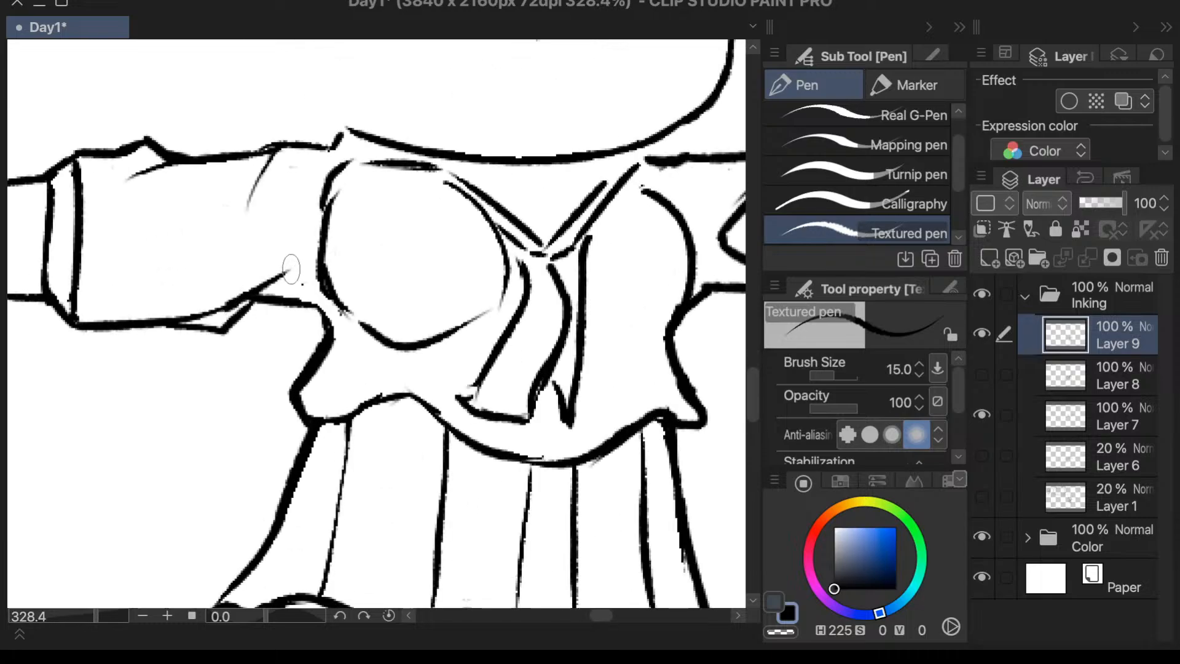
left_click_drag(289, 271, 319, 269)
left_click_drag(333, 150, 336, 161)
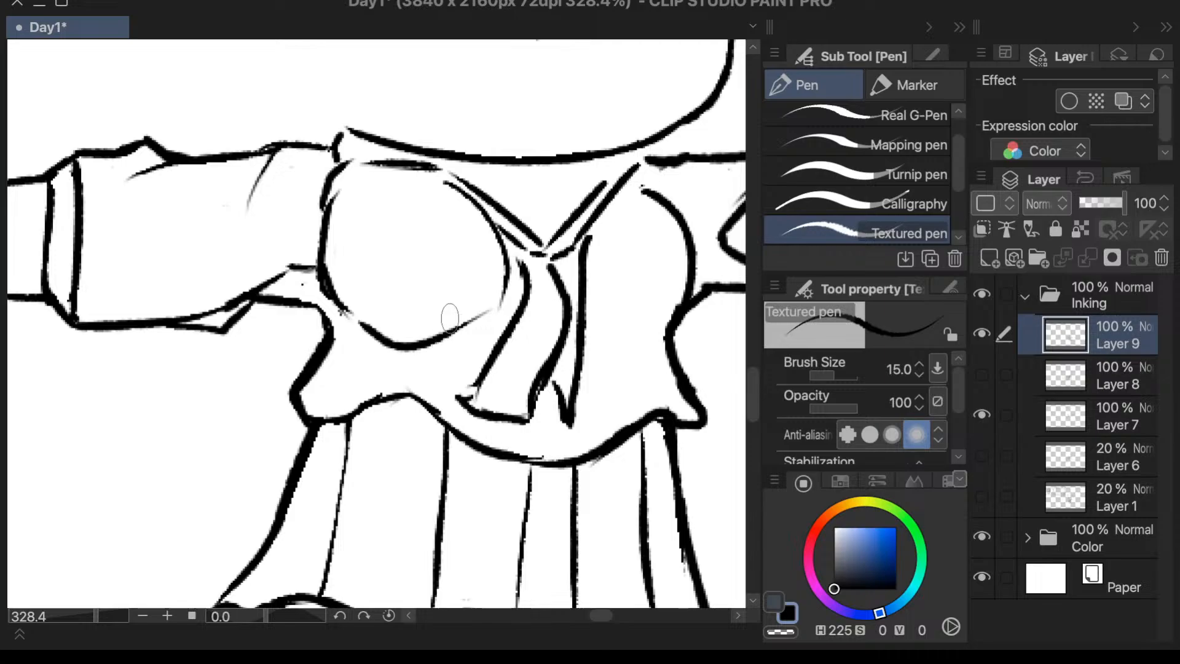
- Ink a wavy trim line across the blouse just above its bottom hem, following the hem's curve and undoing unwanted strokes
scroll(450, 318, "down", 3)
scroll(590, 225, "up", 2)
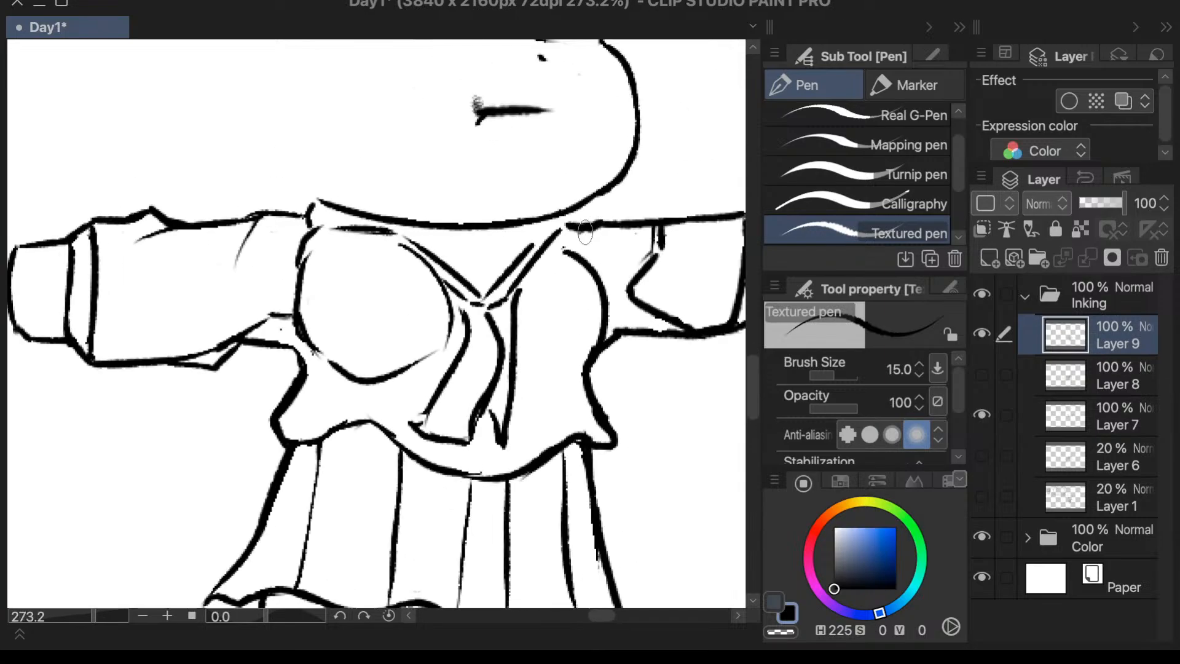
scroll(588, 276, "down", 2)
scroll(574, 320, "up", 1)
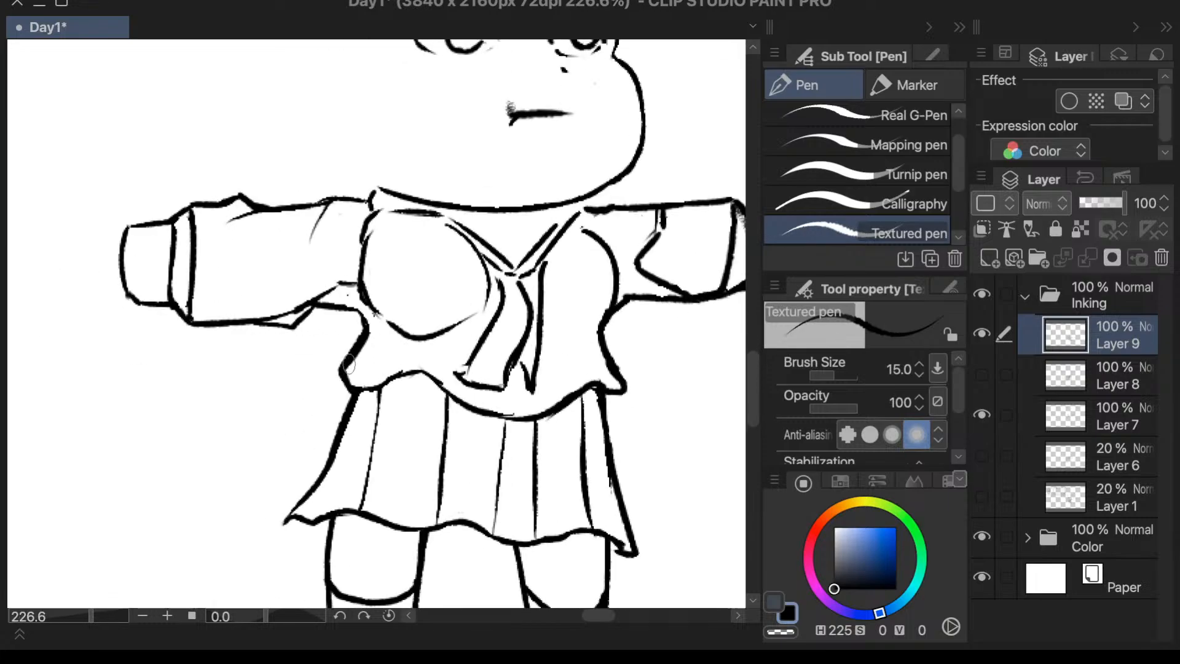
mouse_move(358, 373)
left_mouse_down()
mouse_move(403, 358)
mouse_move(446, 365)
mouse_move(420, 355)
mouse_move(485, 398)
mouse_move(504, 350)
mouse_move(475, 391)
mouse_move(526, 394)
mouse_move(472, 395)
mouse_move(537, 398)
mouse_move(522, 401)
mouse_move(600, 371)
mouse_move(570, 378)
mouse_move(596, 371)
mouse_move(586, 369)
mouse_move(610, 390)
left_mouse_up()
key("ctrl+z")
key("ctrl+z")
key("ctrl+z")
key("ctrl+z")
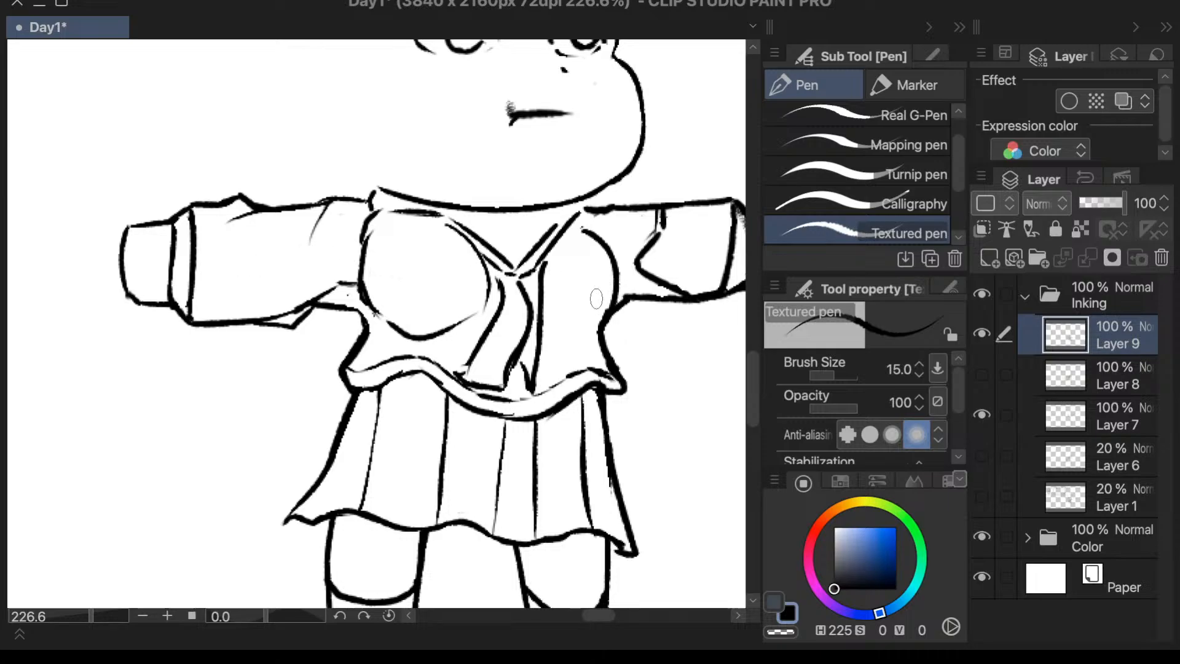
- Ink a short angled line at the shoulder above the viewer's-right chest contour, undoing the unwanted stroke
scroll(658, 342, "down", 3)
scroll(648, 351, "up", 4)
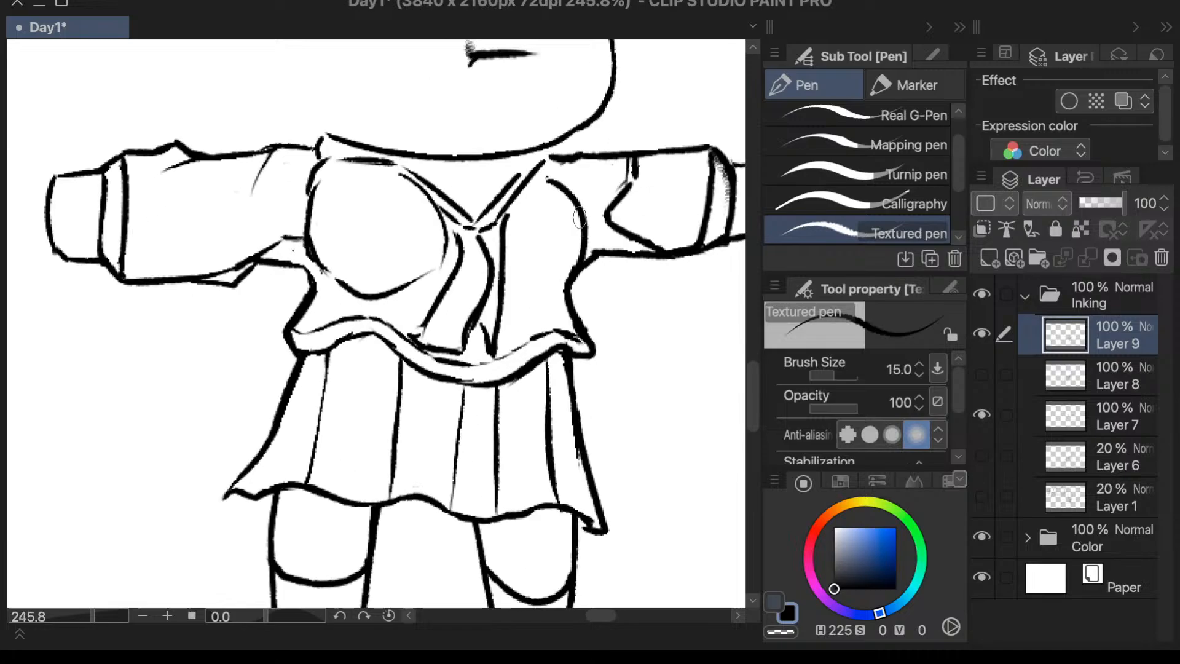
mouse_move(545, 180)
left_mouse_down()
mouse_move(593, 183)
mouse_move(550, 182)
mouse_move(585, 178)
mouse_move(583, 219)
left_mouse_up()
key("ctrl+z")
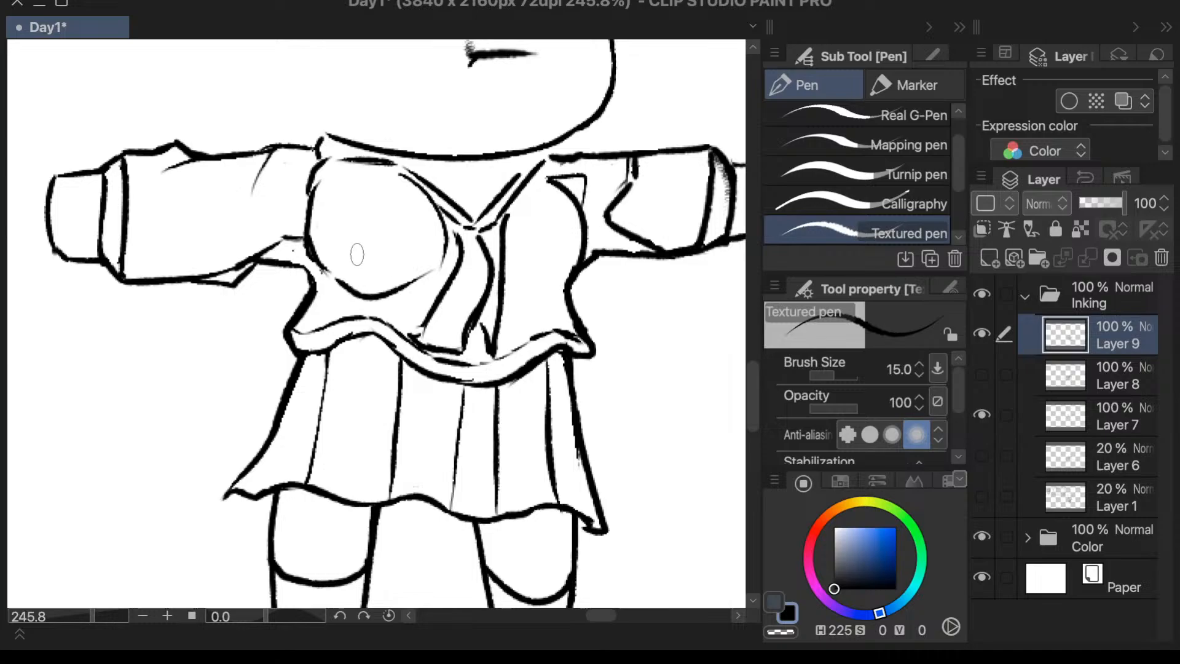
- Erase the upper end of the viewer's-left chest contour with the Vector 3 eraser, trying and undoing a replacement stroke
key("e")
mouse_move(323, 163)
left_mouse_down()
mouse_move(301, 196)
mouse_move(309, 189)
left_mouse_up()
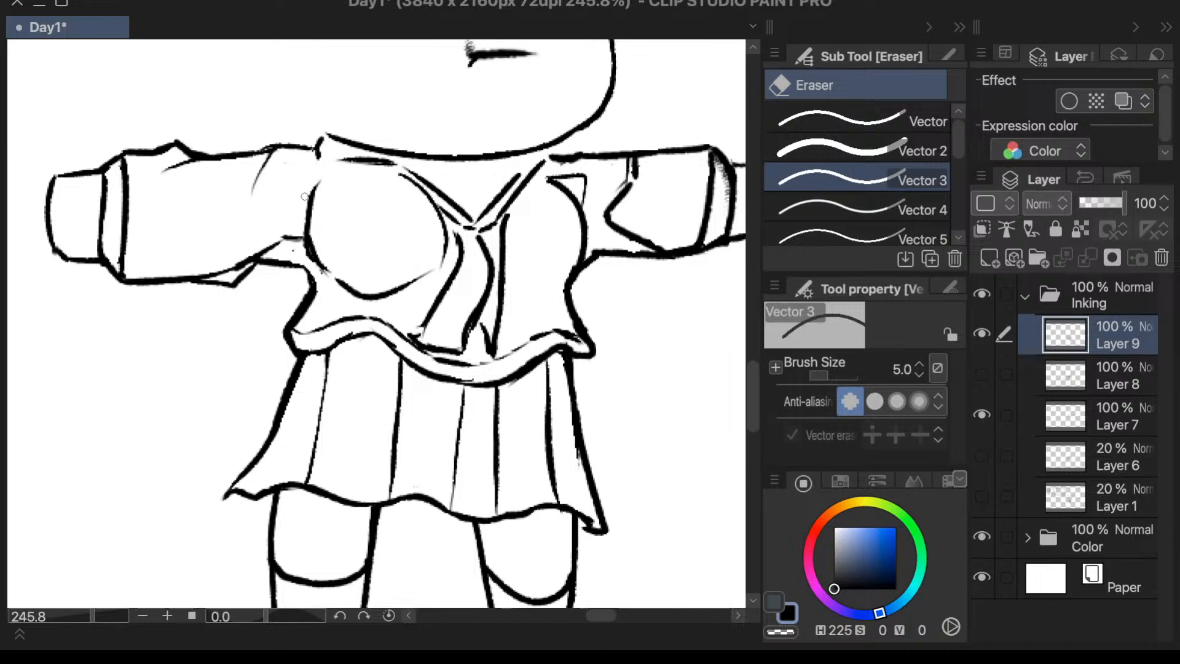
key("p")
left_click_drag(348, 164, 312, 192)
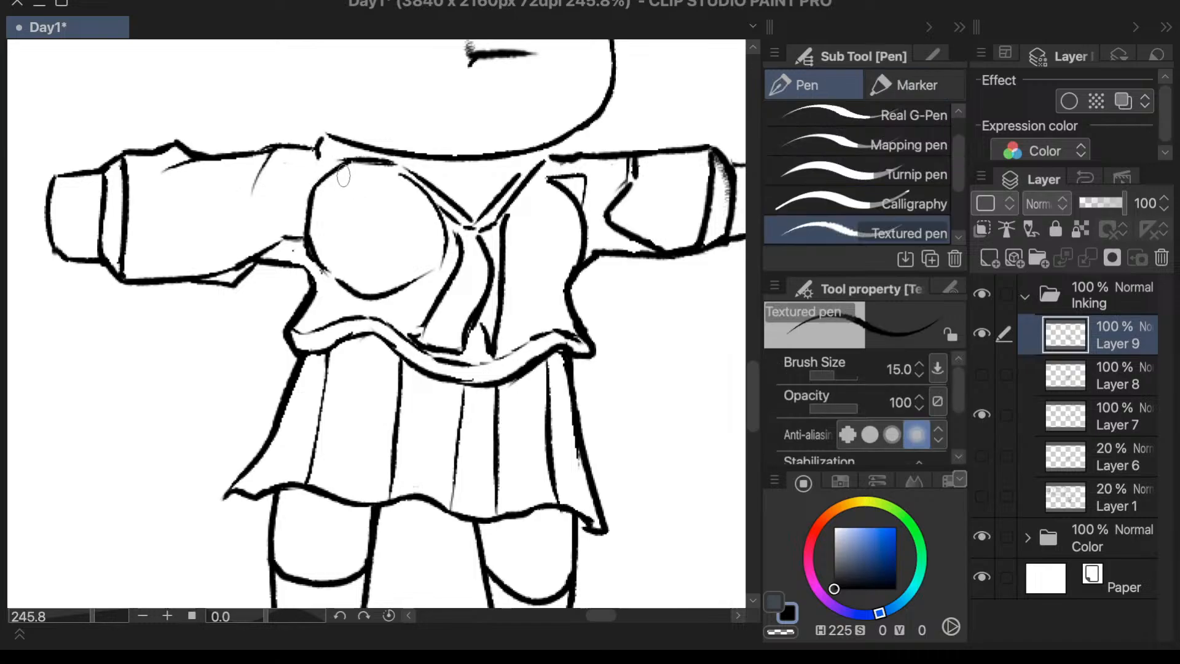
key("ctrl+z")
key("e")
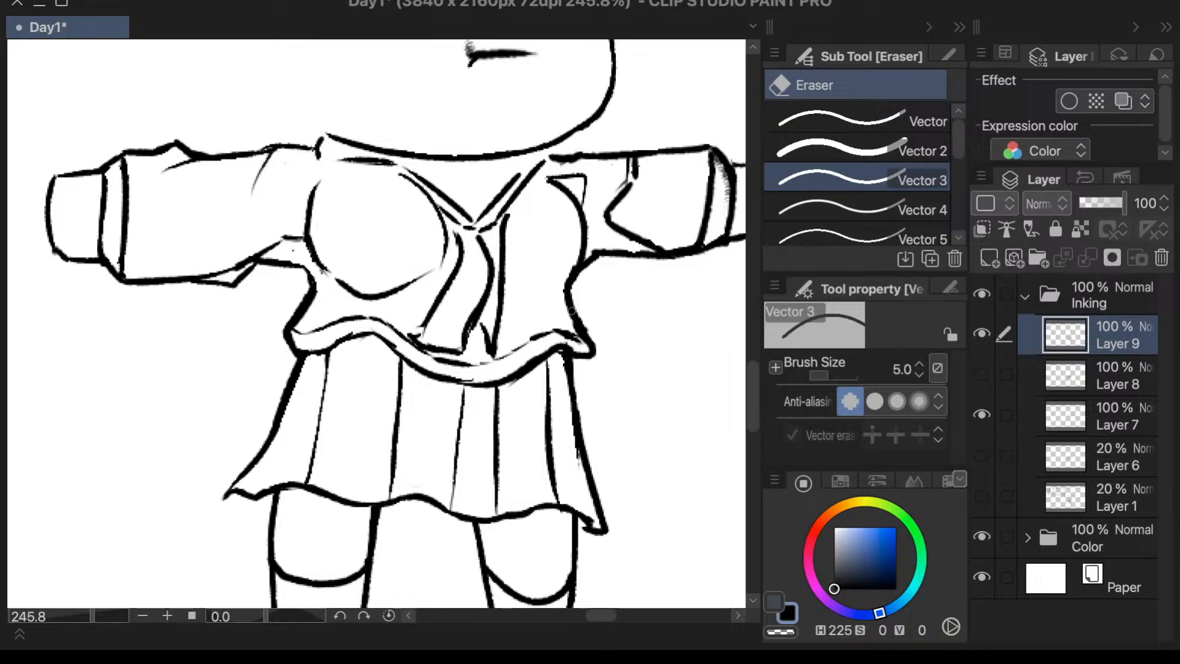
key("p")
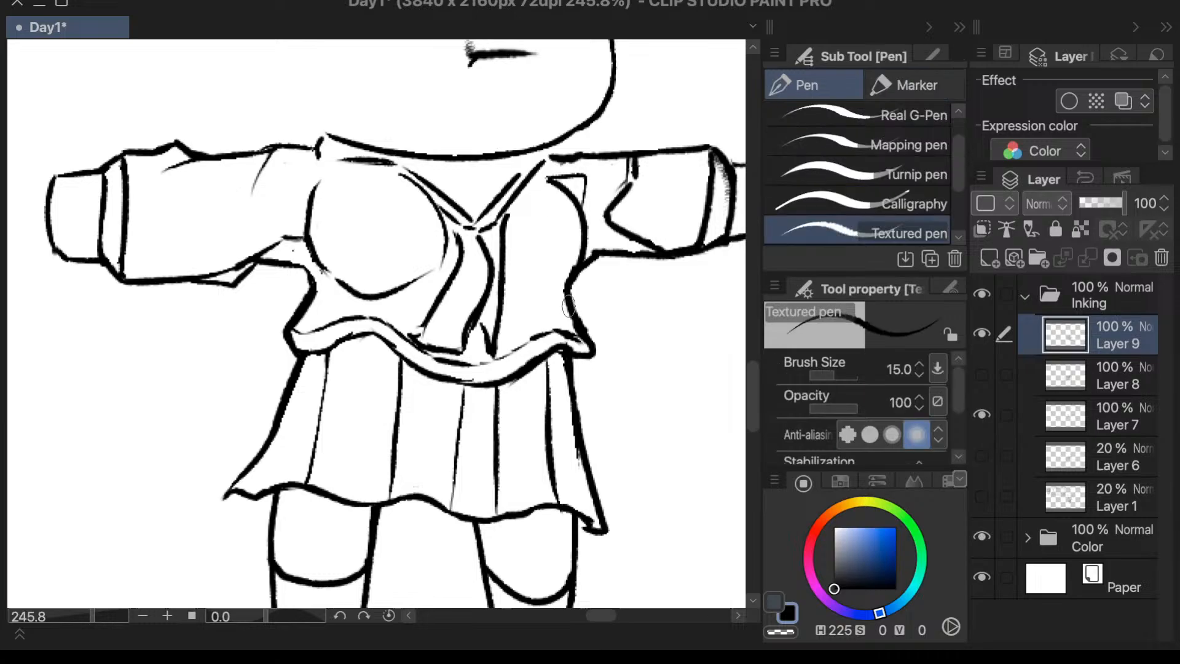
- Ink the inner upper curve and the underside of the viewer's-right chest contour with the Textured pen, touching up the blouse's side
left_click_drag(567, 299, 574, 323)
left_click_drag(545, 177, 517, 206)
key("ctrl+z")
left_click_drag(546, 179, 510, 215)
scroll(590, 203, "down", 5)
scroll(582, 226, "up", 6)
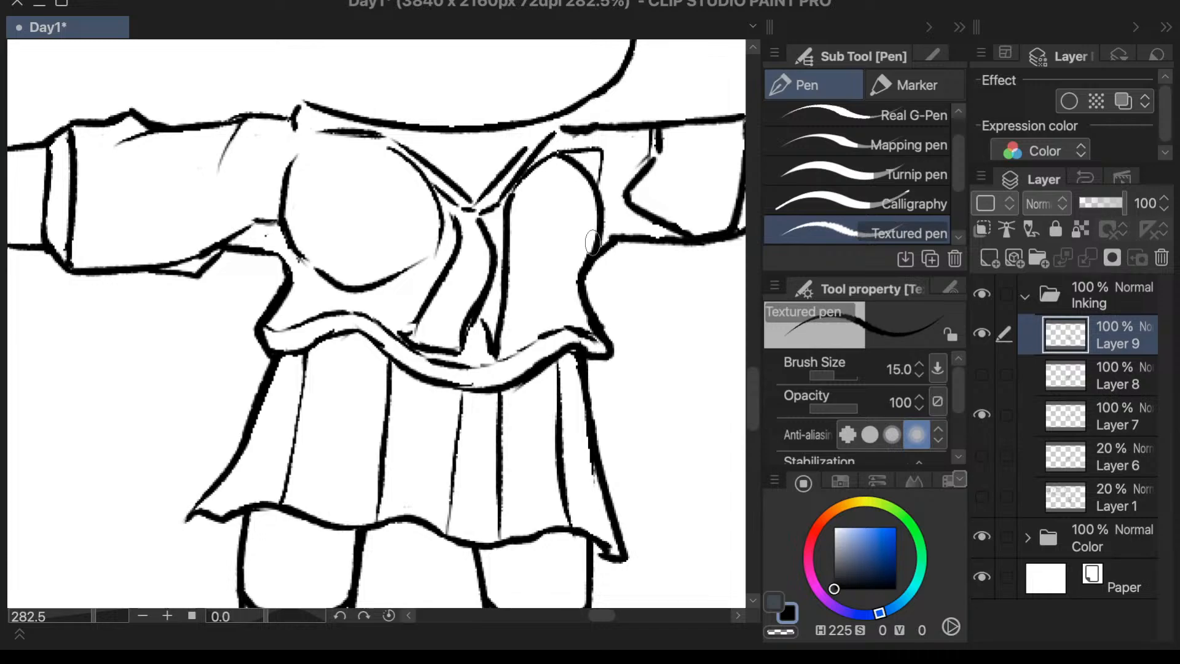
left_click_drag(585, 260, 539, 291)
scroll(608, 237, "down", 4)
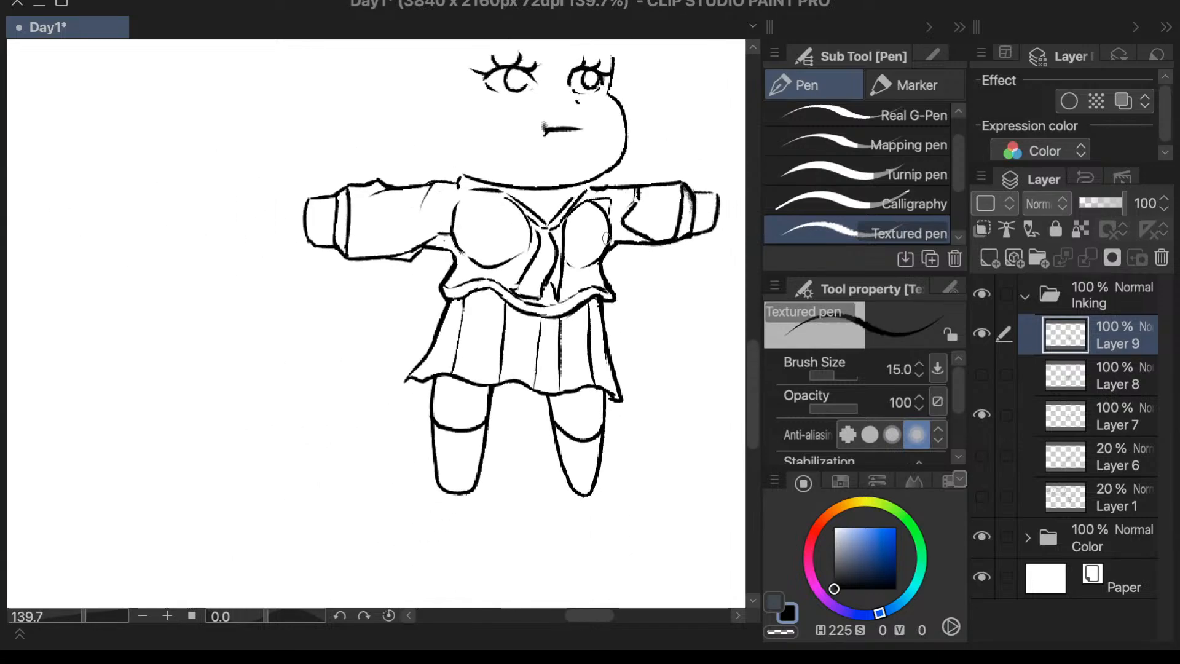
- Erase the outer side of the viewer's-left chest contour between the shoulder and the underarm fold
scroll(606, 239, "down", 2)
scroll(397, 226, "up", 7)
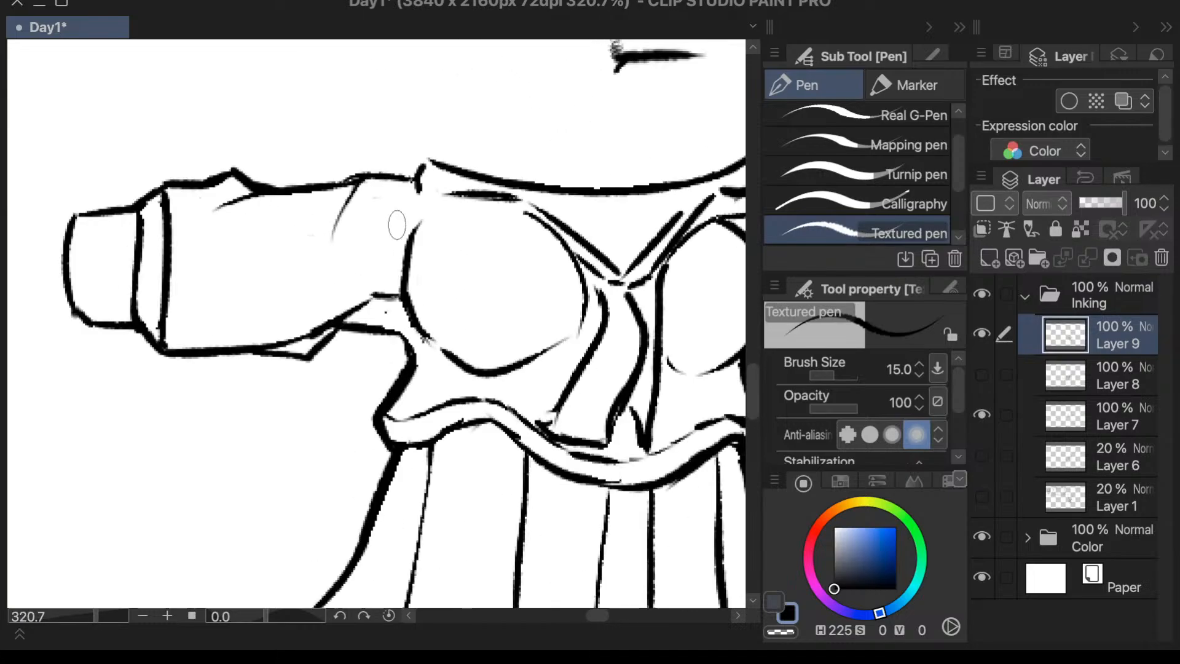
key("ctrl+t")
left_click(470, 590)
key("e")
mouse_move(421, 224)
left_mouse_down()
mouse_move(404, 274)
mouse_move(412, 292)
left_mouse_up()
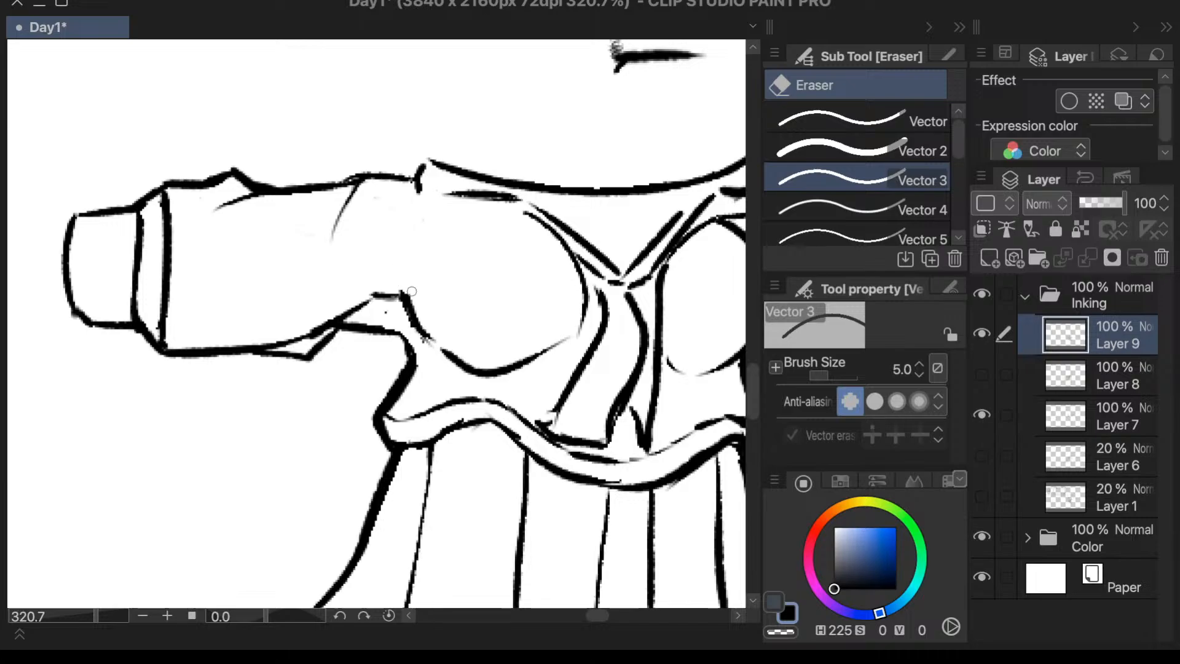
scroll(434, 320, "down", 5)
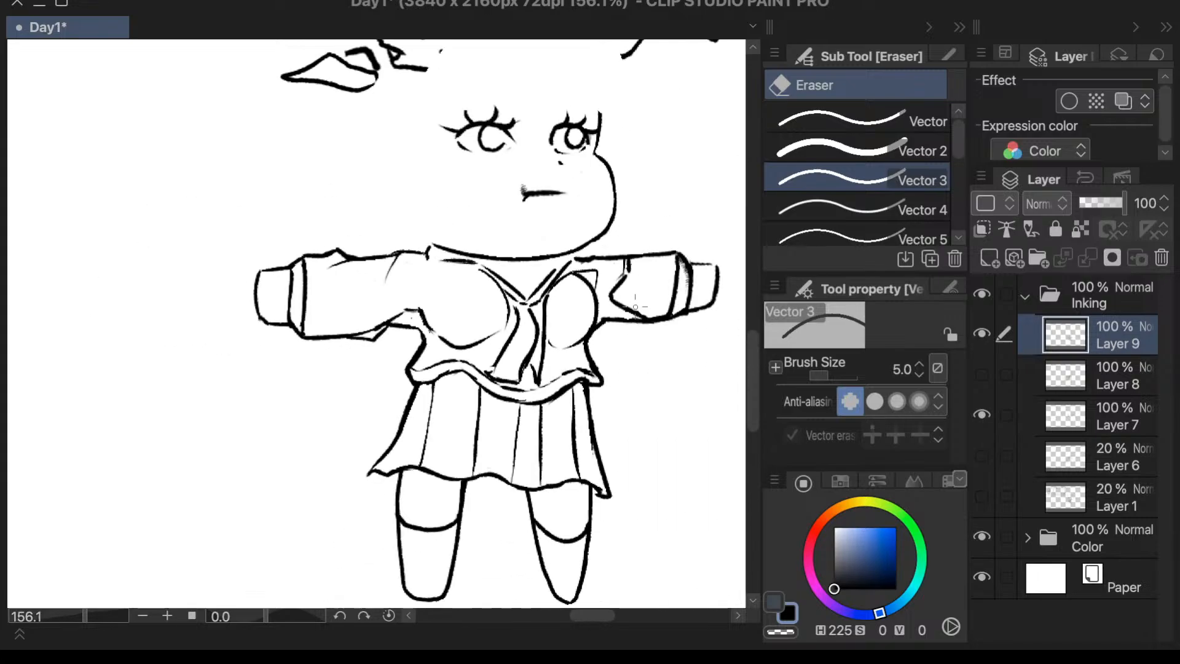
- Ink thin vertical fold lines on the blouse between the chest contours and the hem trim with the Textured pen
key("p")
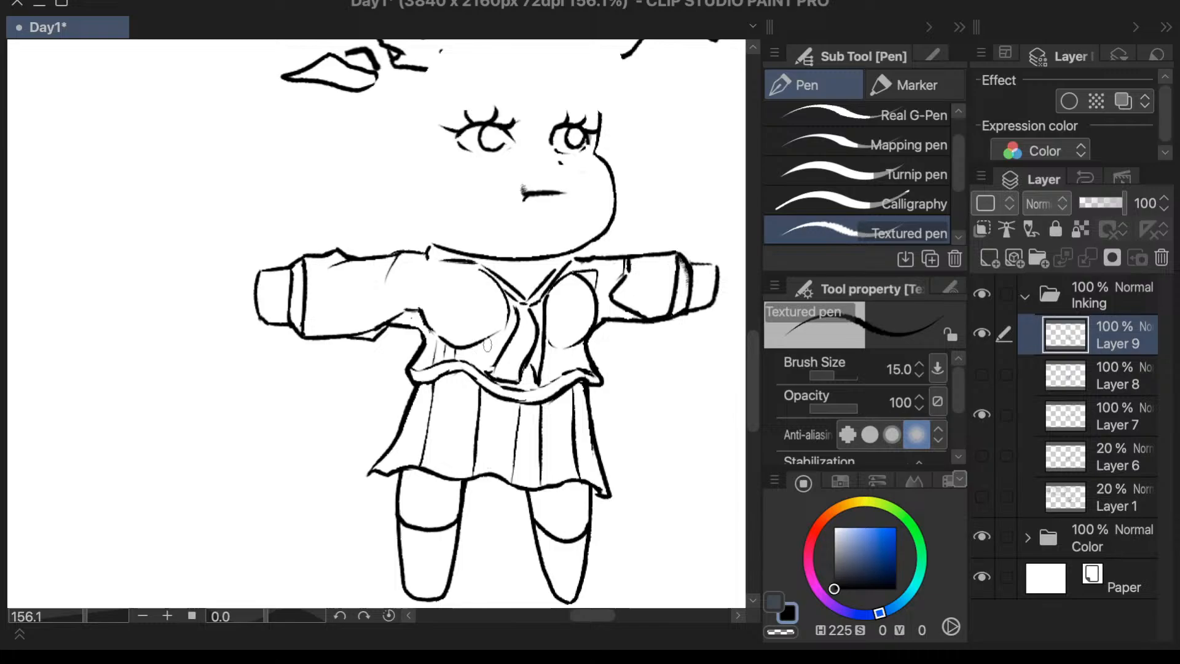
mouse_move(475, 344)
left_mouse_down()
mouse_move(472, 365)
mouse_move(492, 366)
left_mouse_up()
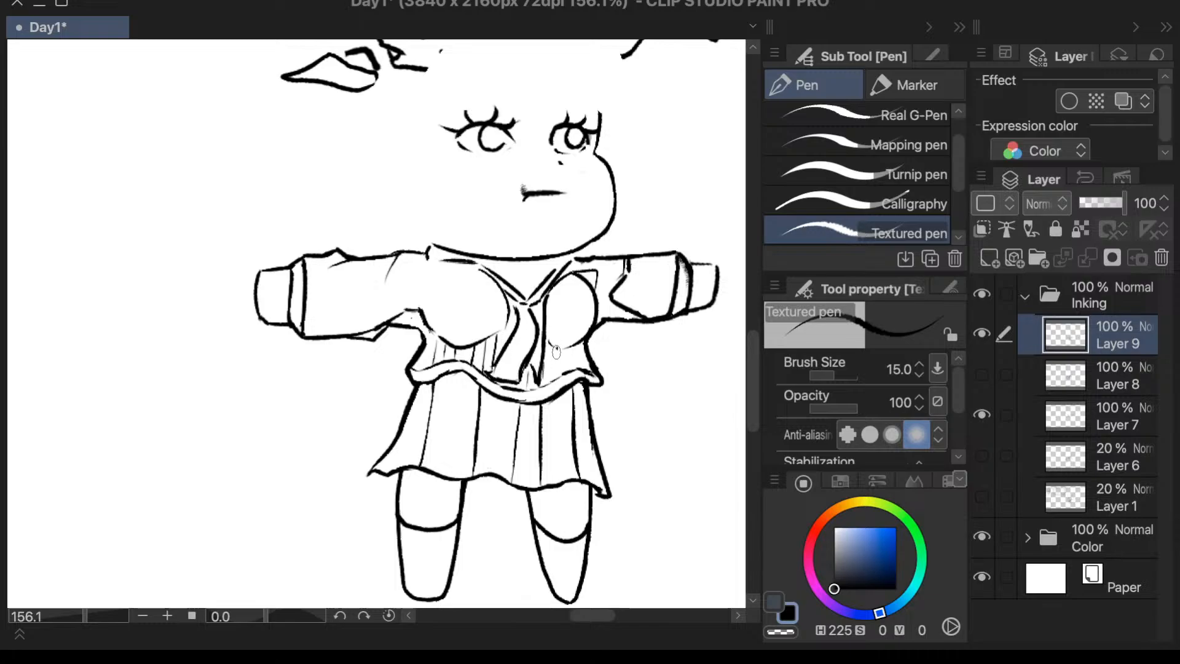
scroll(676, 394, "down", 3)
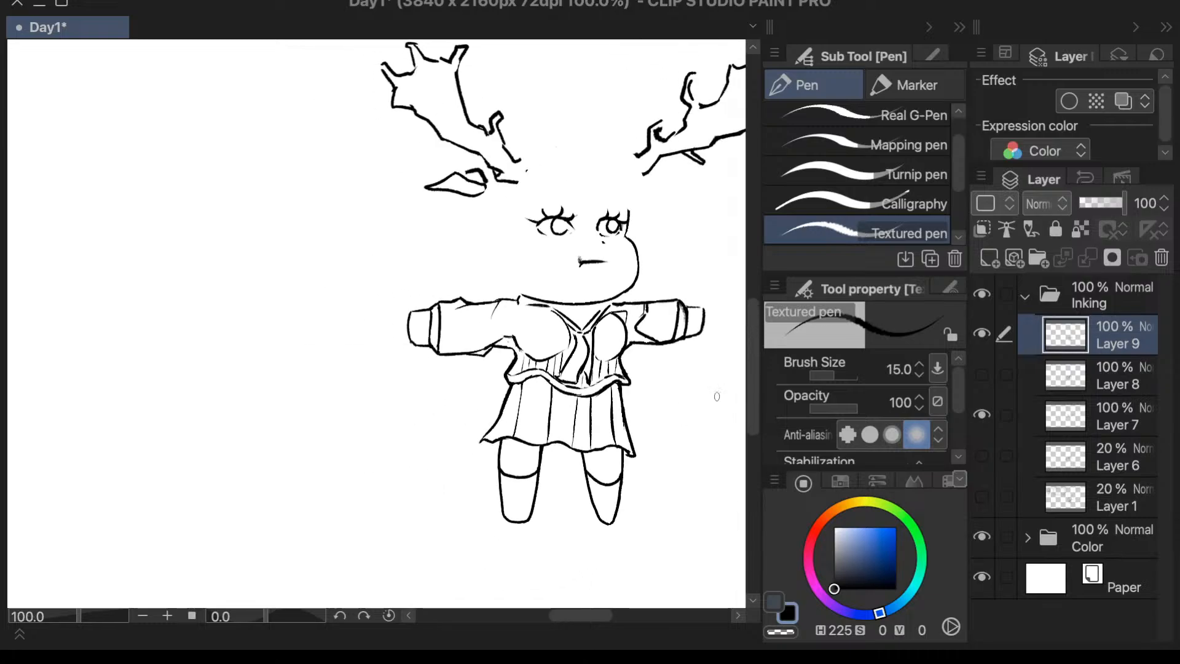
- Show the hair line art on Layer 8 and keep Layer 9 as the active, visible inking layer
left_click(988, 376)
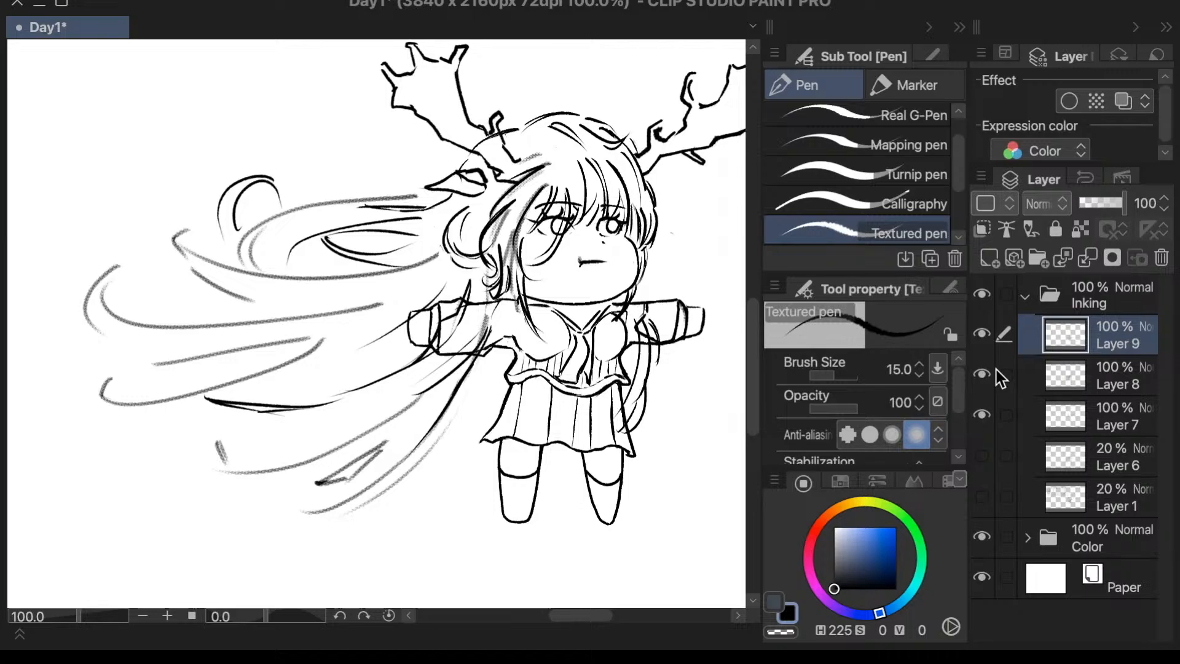
left_click(1052, 376)
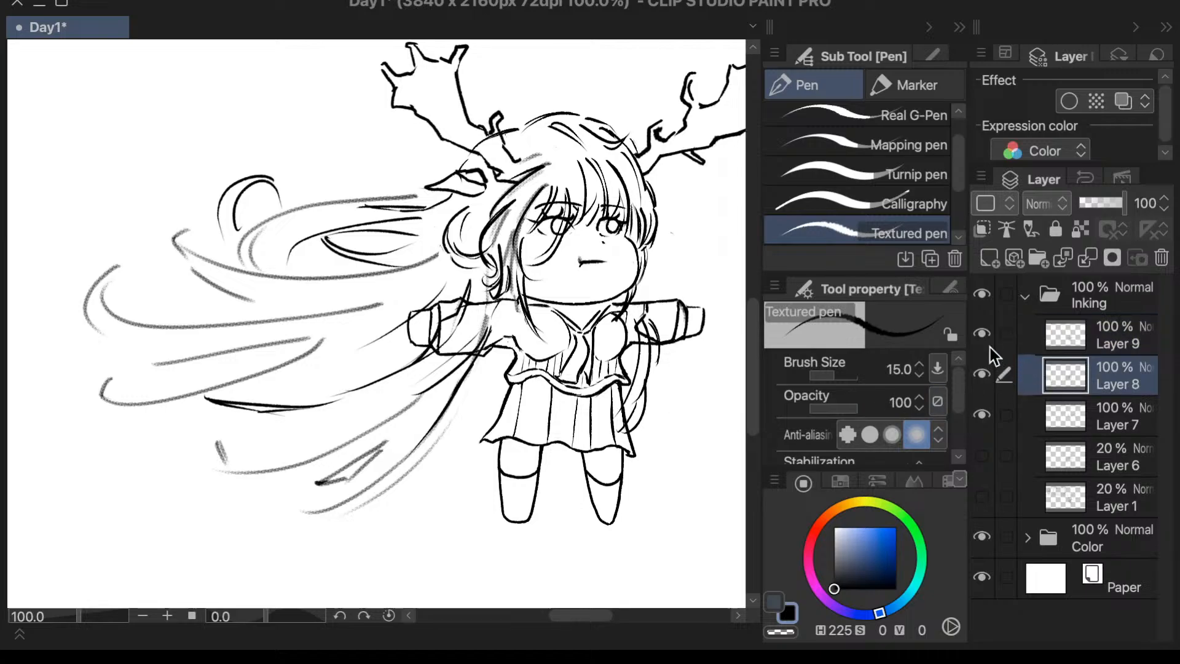
left_click(981, 333)
left_click(981, 333)
left_click(1079, 344)
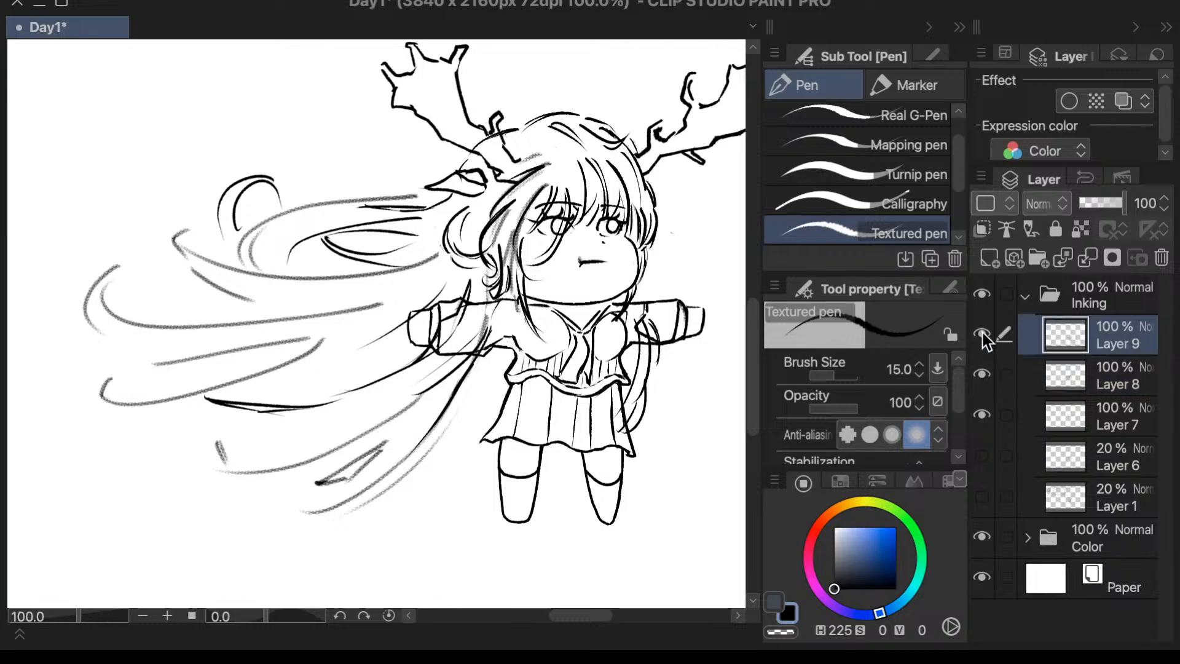
left_click(981, 333)
left_click(981, 333)
- Ink short strand lines in the flowing hair beside the viewer's-left cuff on Layer 9, undoing the unwanted stroke
left_click_drag(487, 360, 441, 430)
key("super+z")
mouse_move(364, 347)
left_mouse_down()
mouse_move(391, 344)
mouse_move(312, 367)
left_mouse_up()
left_click_drag(399, 346, 360, 362)
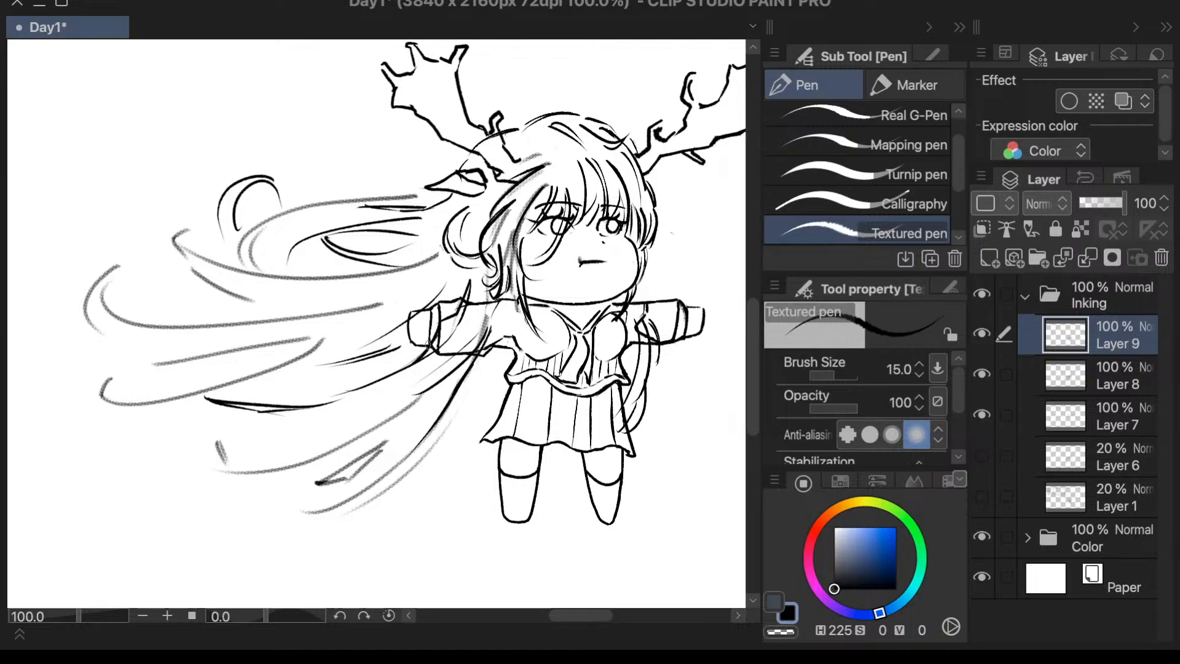
- Ink tapered strand lines between the middle locks of the flowing hair, undoing strokes that do not fit
left_click_drag(263, 300, 161, 330)
key("super+z")
key("super+z")
left_click_drag(289, 294, 215, 324)
left_click_drag(293, 292, 246, 320)
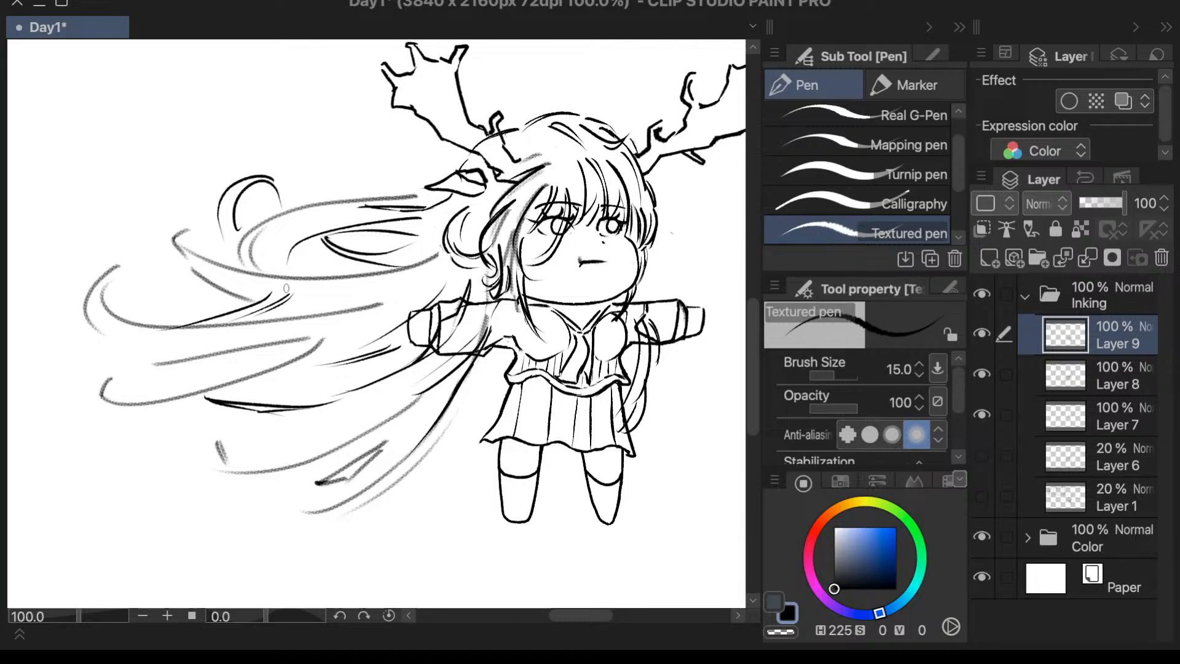
left_click_drag(354, 290, 318, 303)
key("super+z")
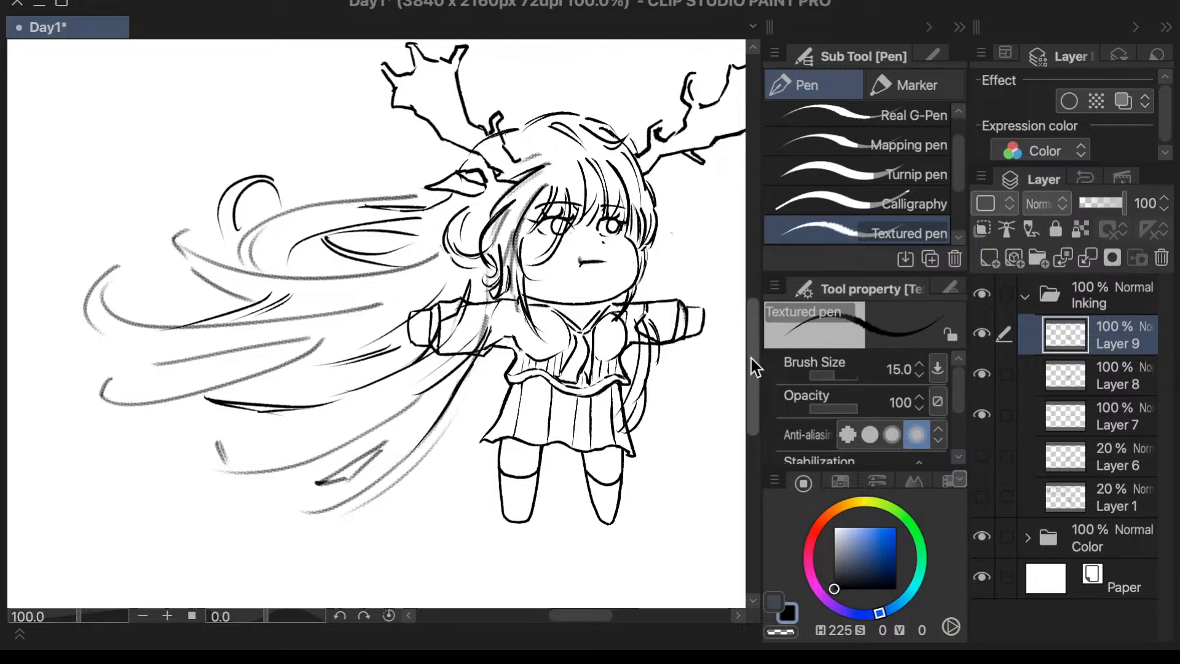
- Erase the hair outline crossing the base of the viewer's-left antler on Layer 8 with the Vector 3 eraser
left_click_drag(751, 359, 750, 349)
left_click_drag(577, 615, 580, 617)
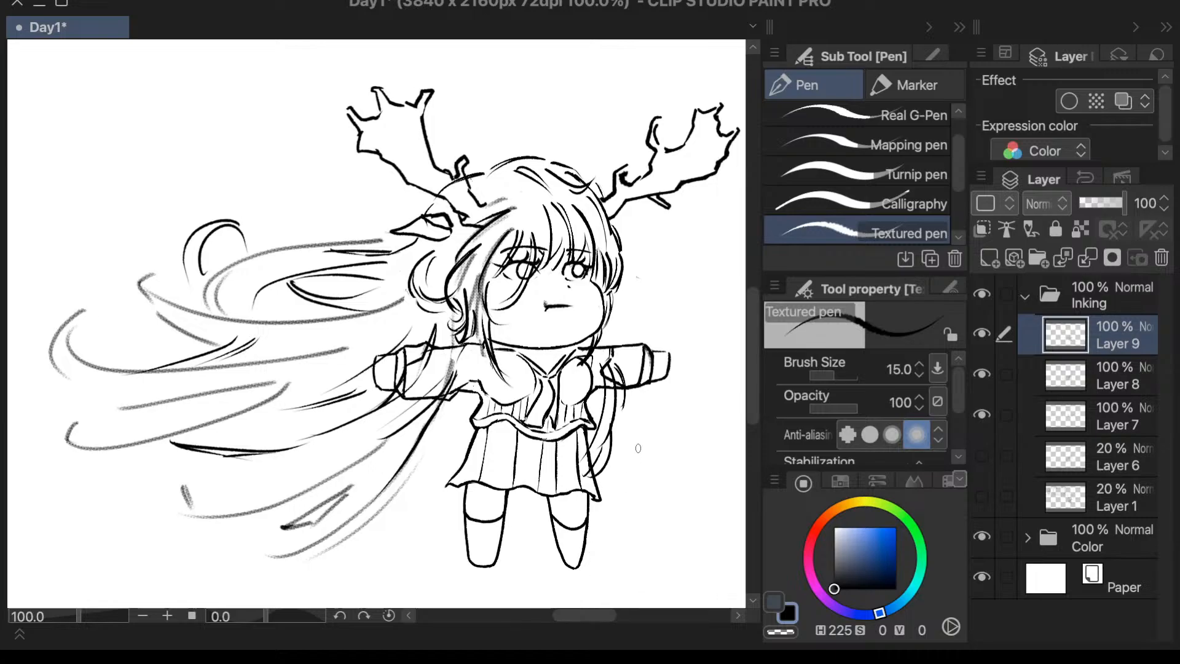
scroll(470, 160, "up", 3)
left_click(1097, 374)
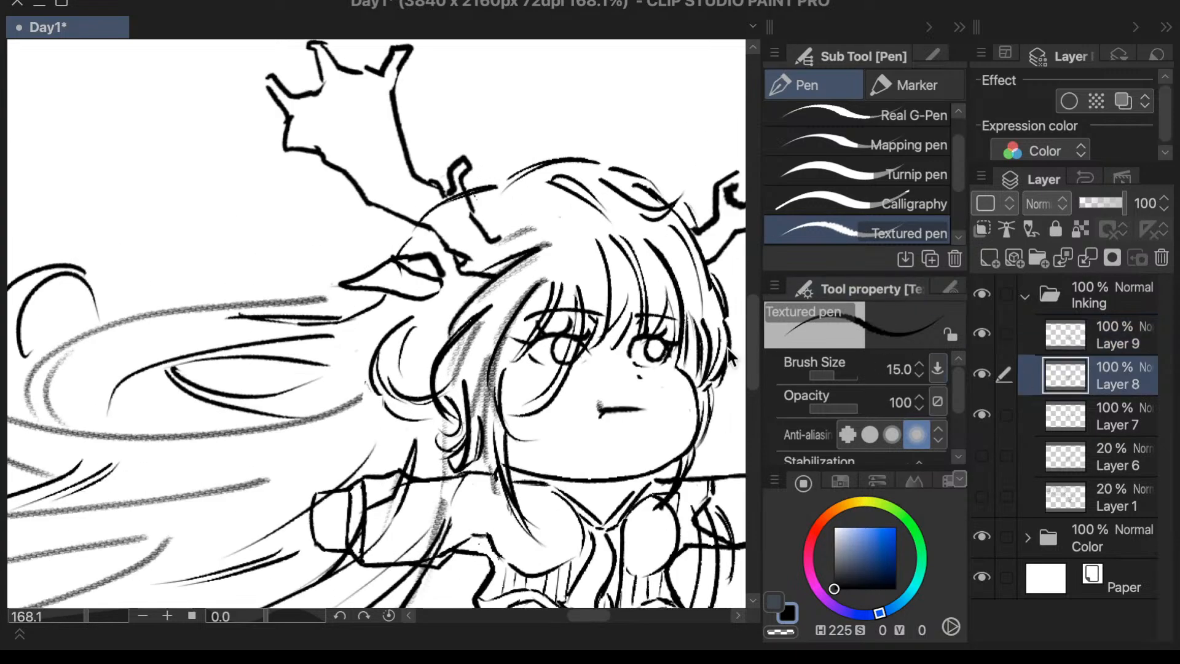
key("e")
mouse_move(443, 201)
left_mouse_down()
mouse_move(462, 203)
mouse_move(419, 221)
left_mouse_up()
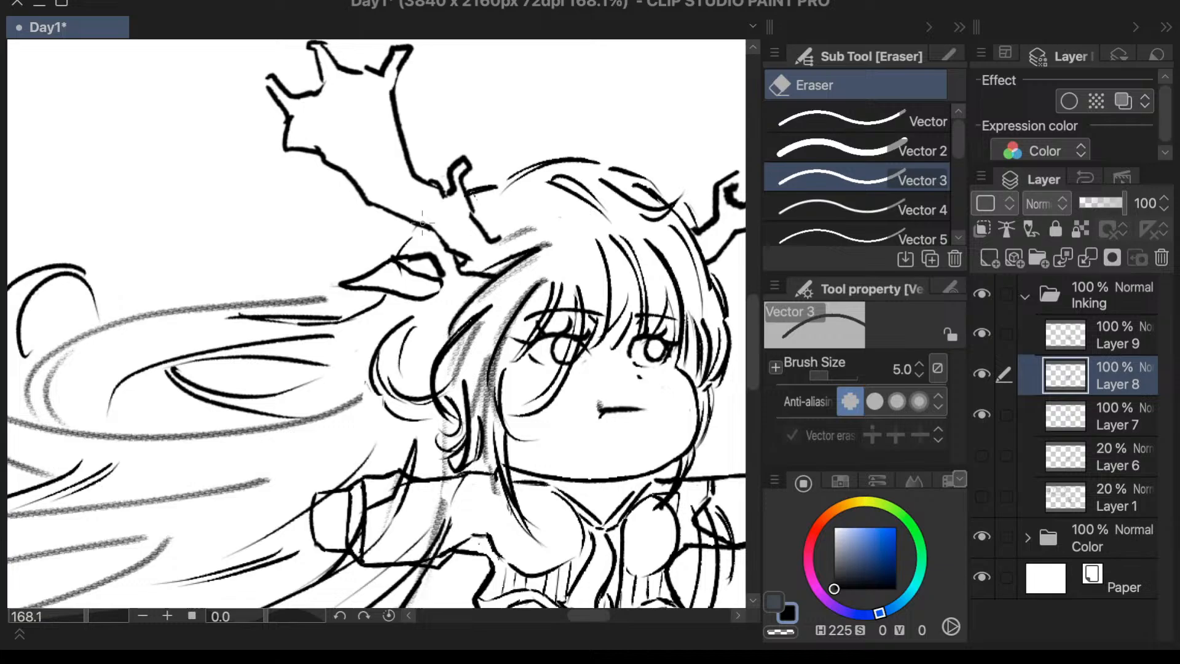
scroll(504, 307, "down", 3)
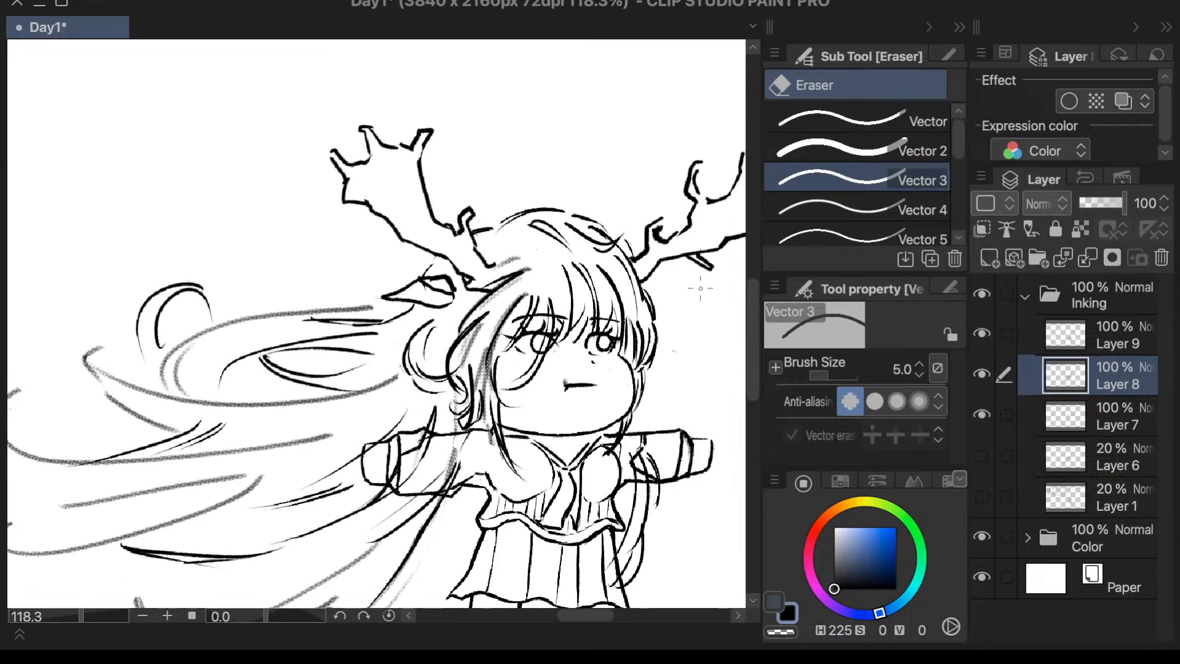
- Expand the Color folder, check the contents of its hidden layers, and show the skin color on Layer 10
key("p")
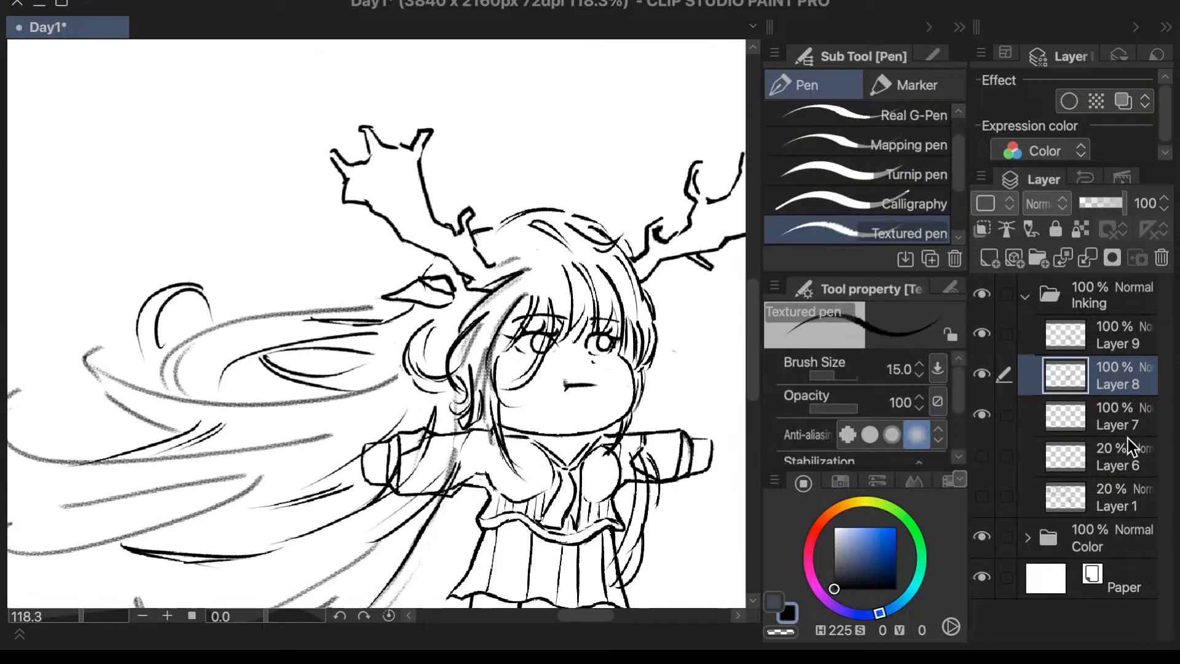
left_click(1029, 537)
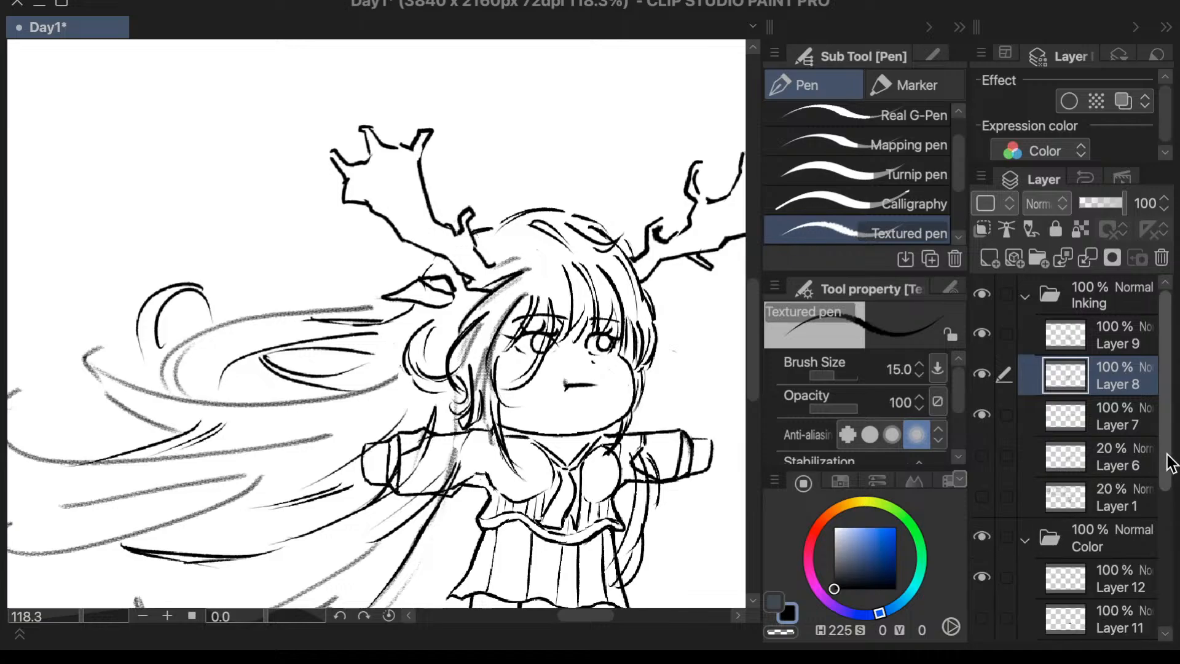
scroll(1155, 473, "down", 3)
left_click(987, 471)
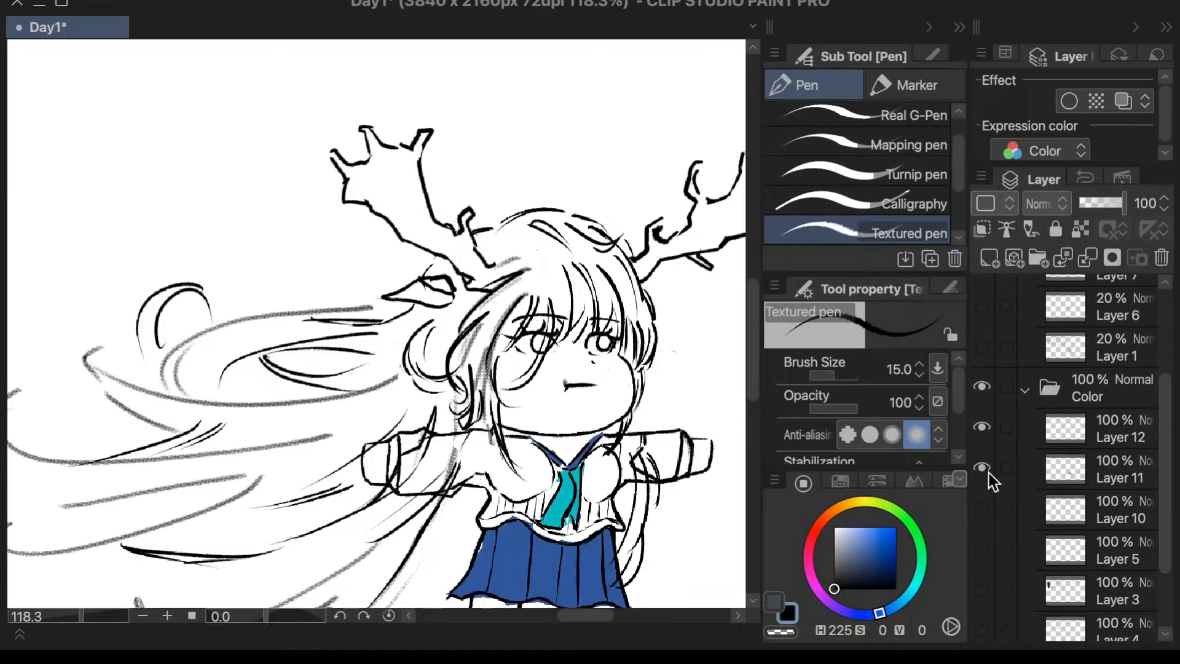
left_click(989, 474)
left_click_drag(1161, 415, 1147, 468)
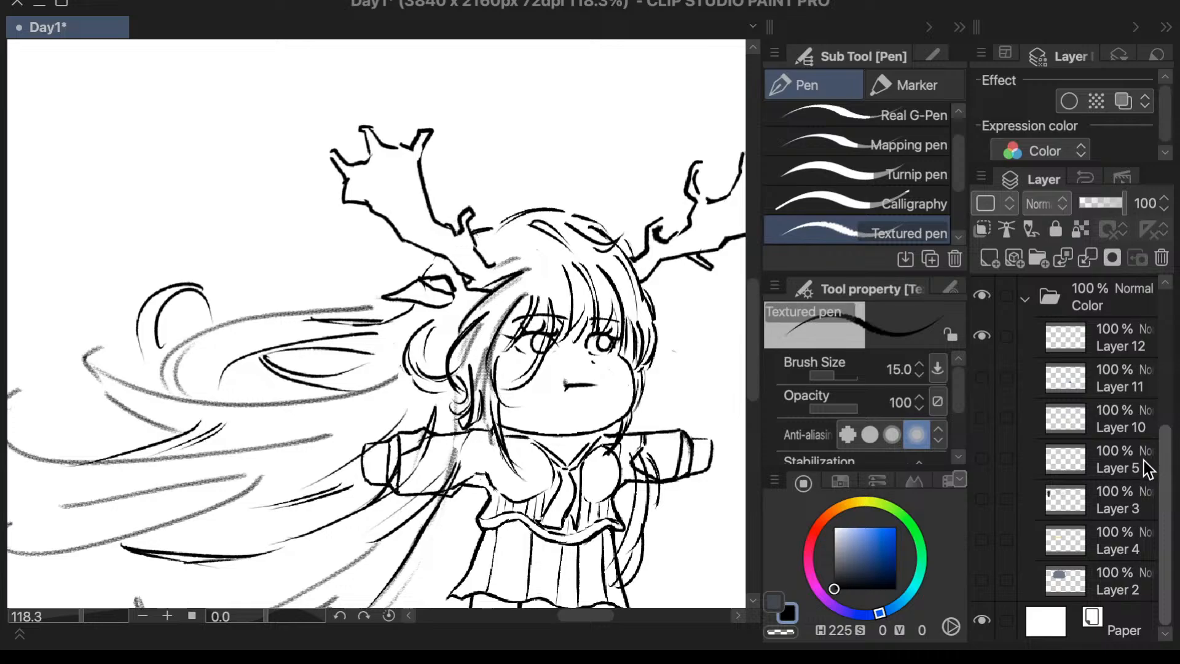
left_click(984, 501)
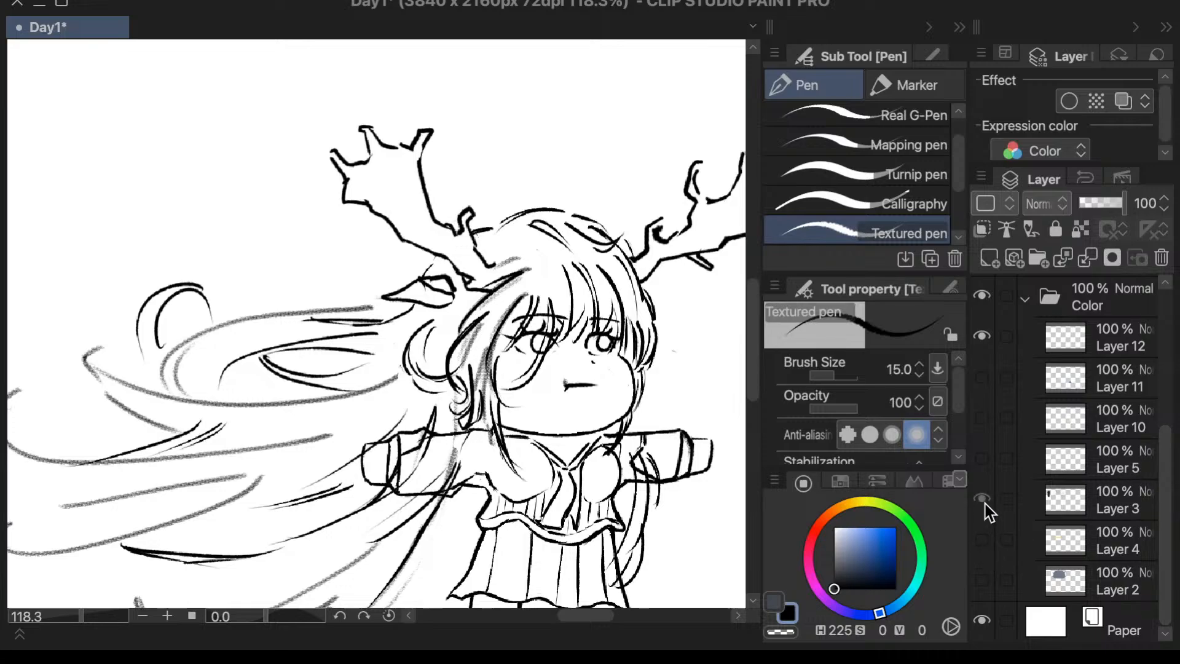
left_click(984, 418)
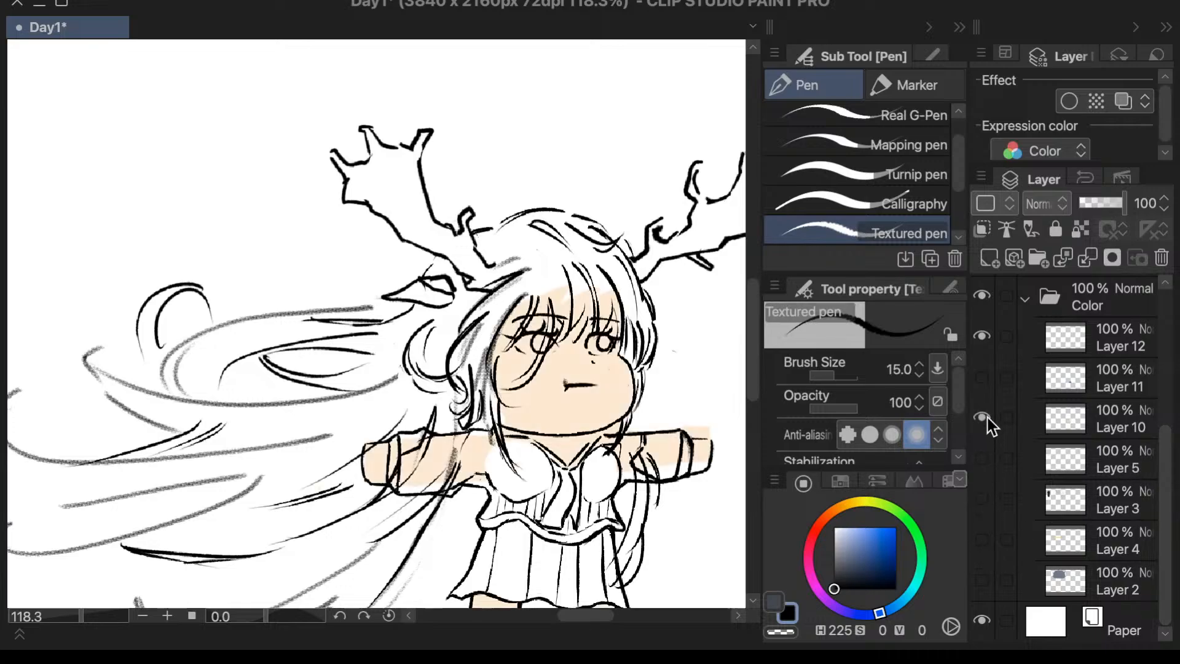
left_click(988, 416)
left_click(986, 415)
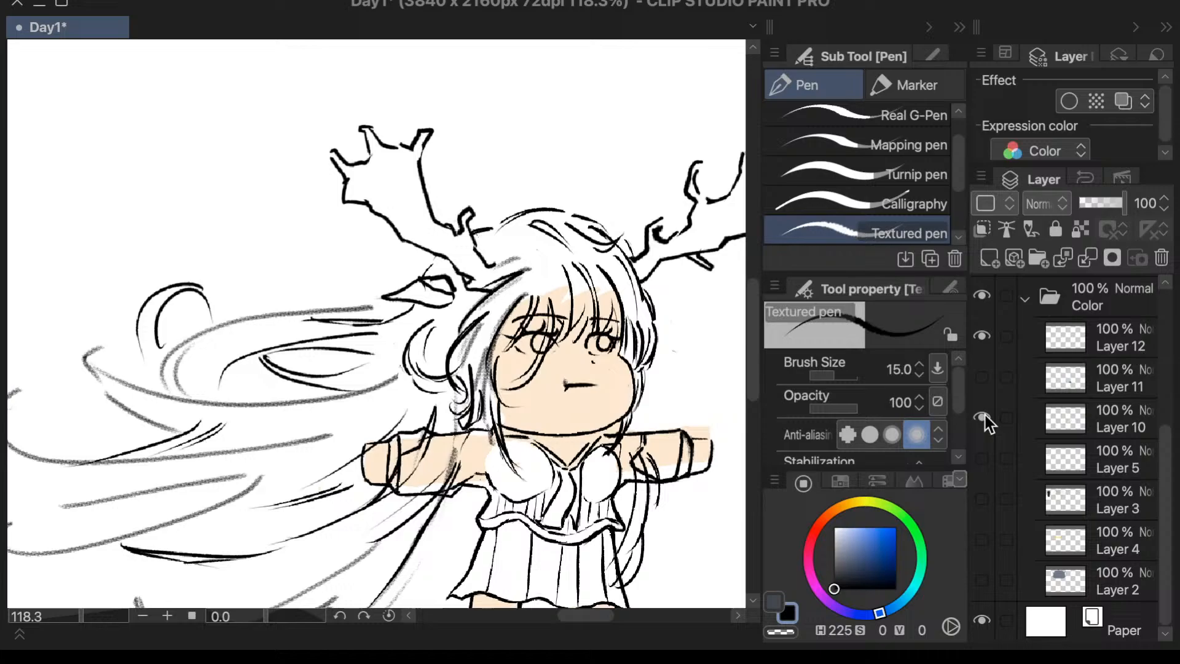
- Sample the skin color from the character's face and return to the Textured pen
left_click(926, 436)
left_click(616, 403, "alt")
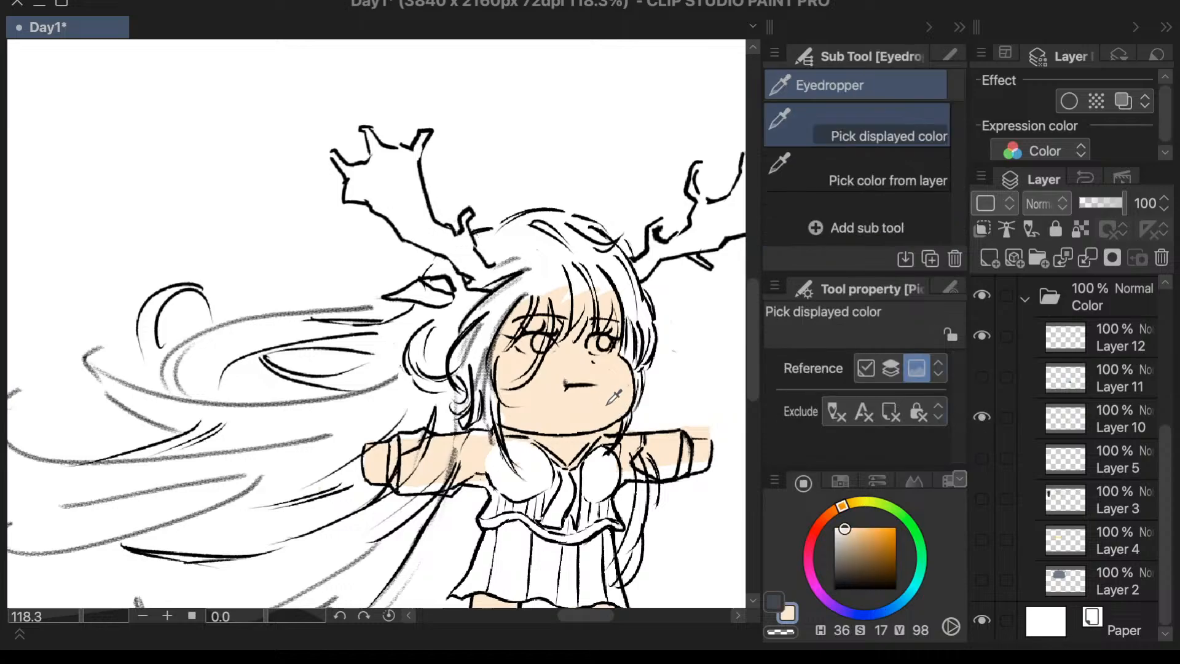
scroll(699, 468, "up", 2)
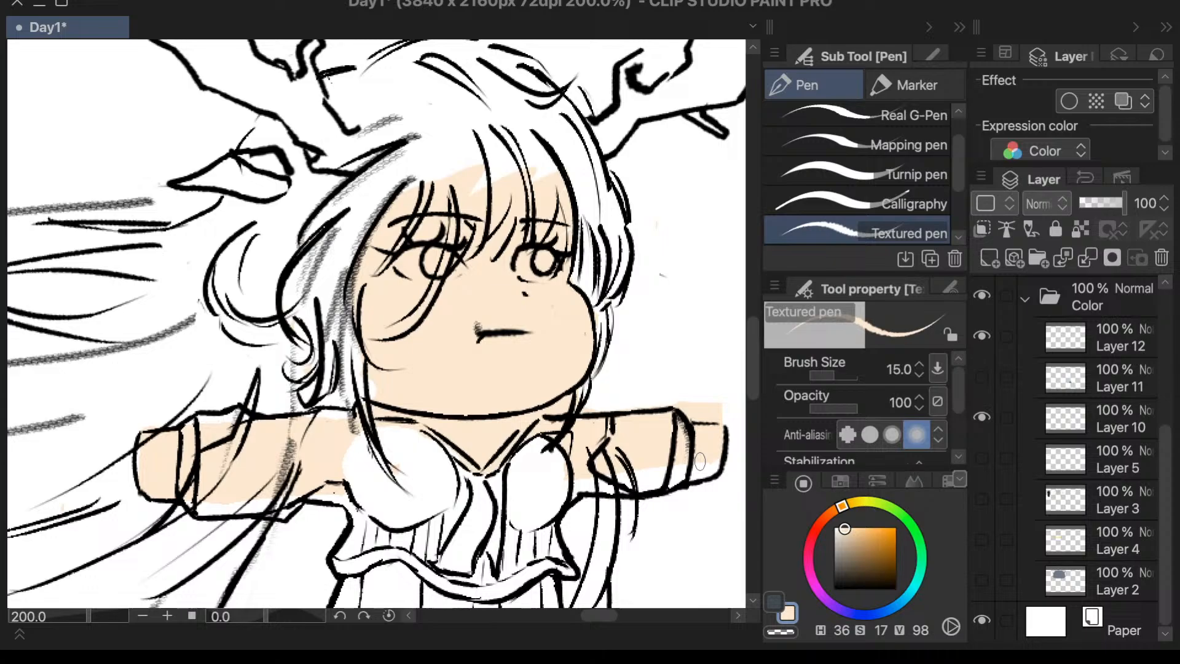
key("e")
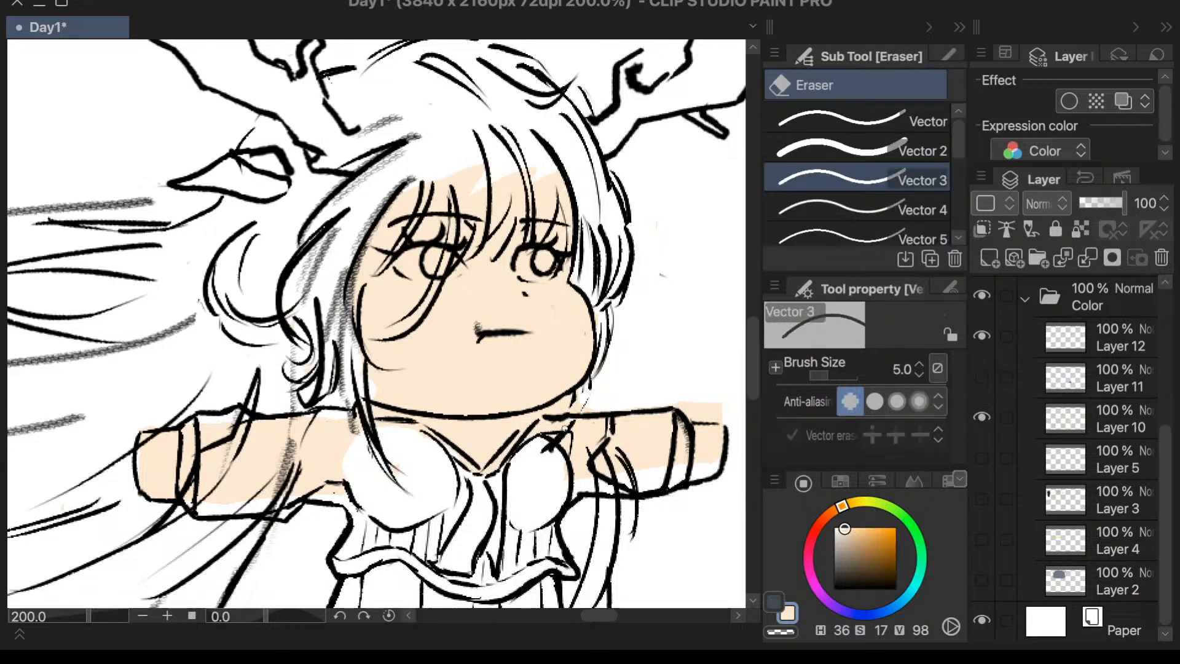
key("i")
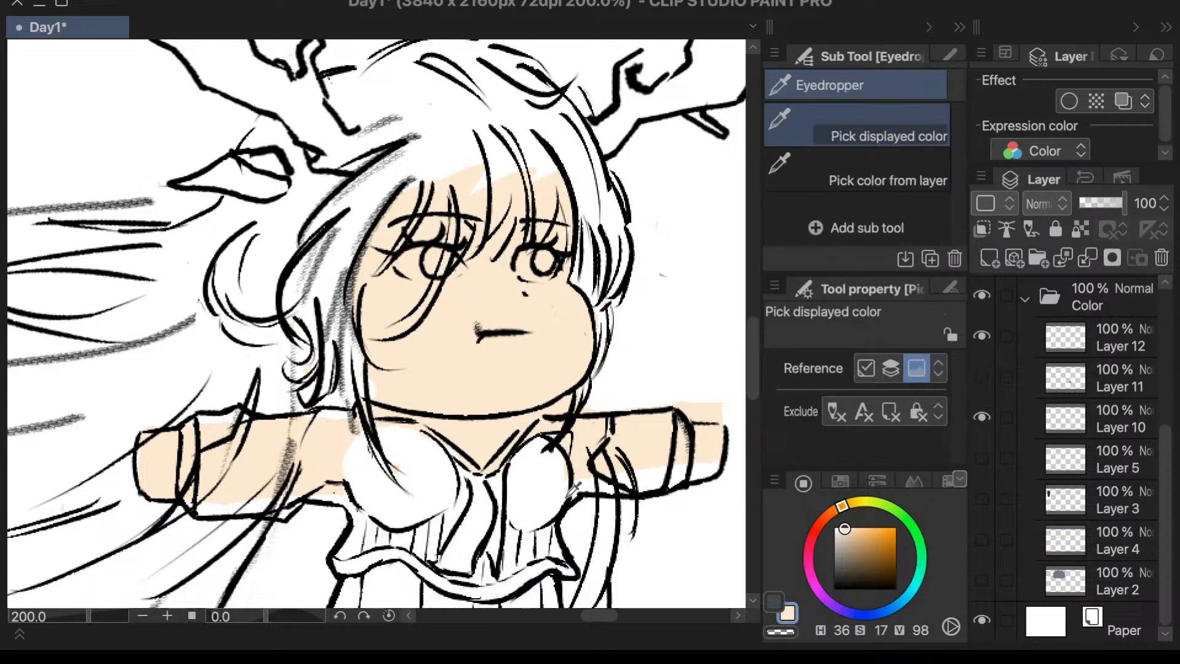
key("p")
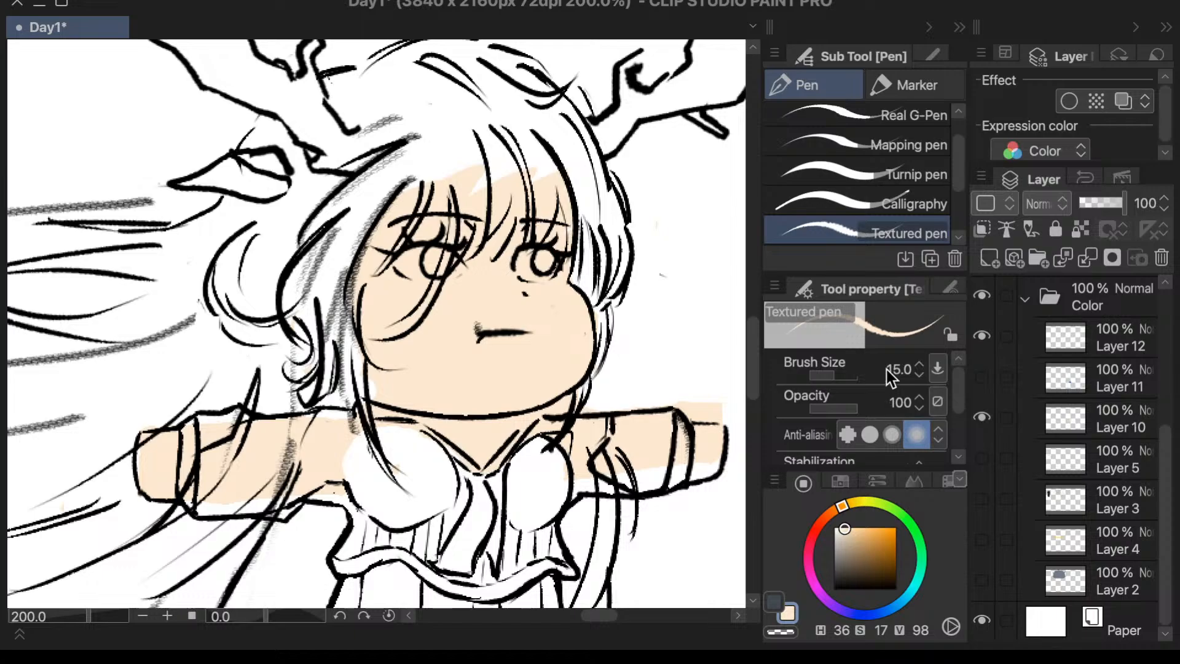
- Erase the skin color from both sleeves and the shoulders on Layer 10 with the Vector 2 eraser, keeping it on the hands
left_click(910, 203)
key("e")
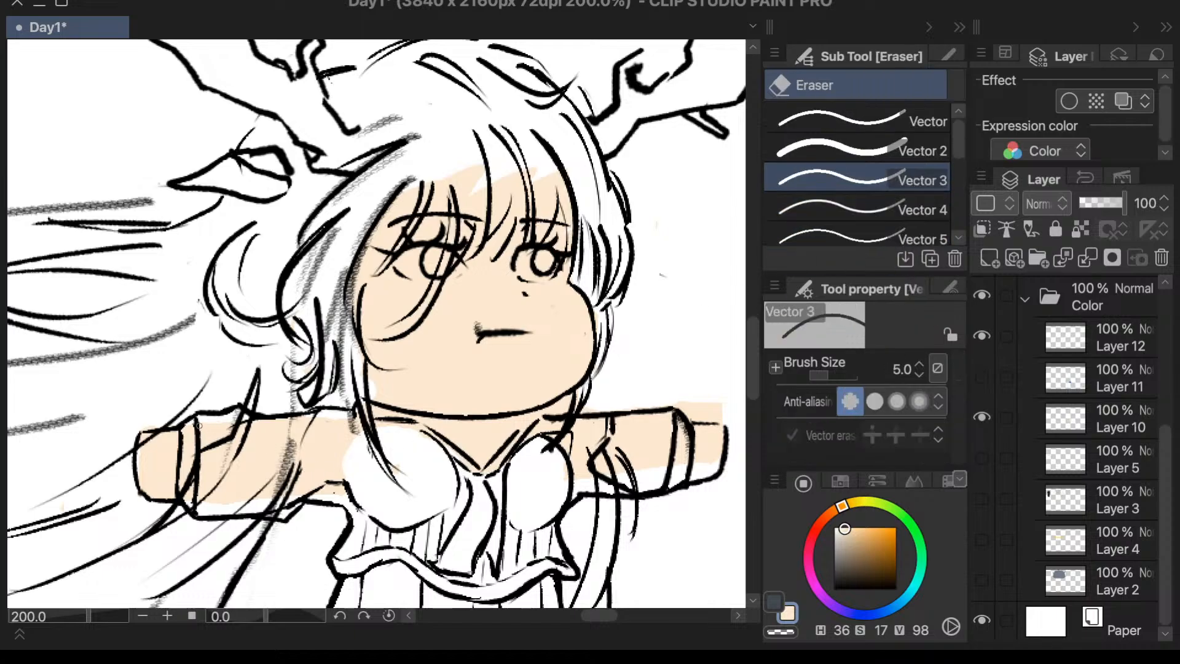
mouse_move(199, 425)
left_mouse_down()
mouse_move(194, 501)
mouse_move(192, 428)
left_mouse_up()
key("ctrl+z")
left_click(1048, 430)
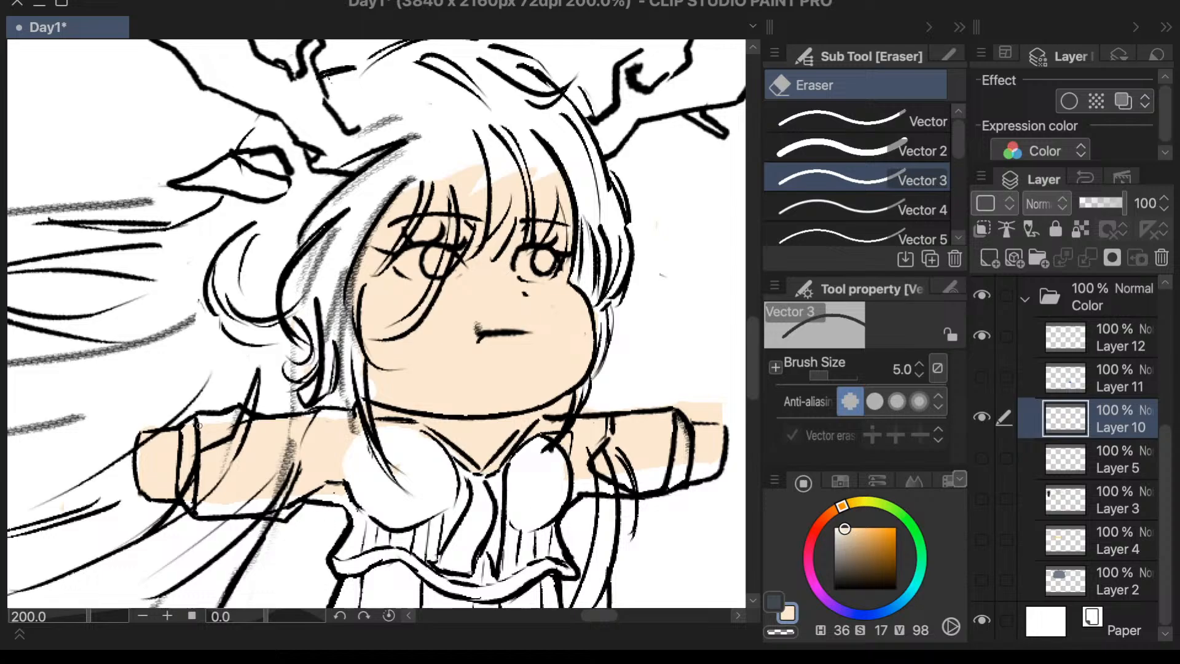
left_click(860, 150)
mouse_move(201, 426)
left_mouse_down()
mouse_move(199, 504)
mouse_move(198, 428)
left_mouse_up()
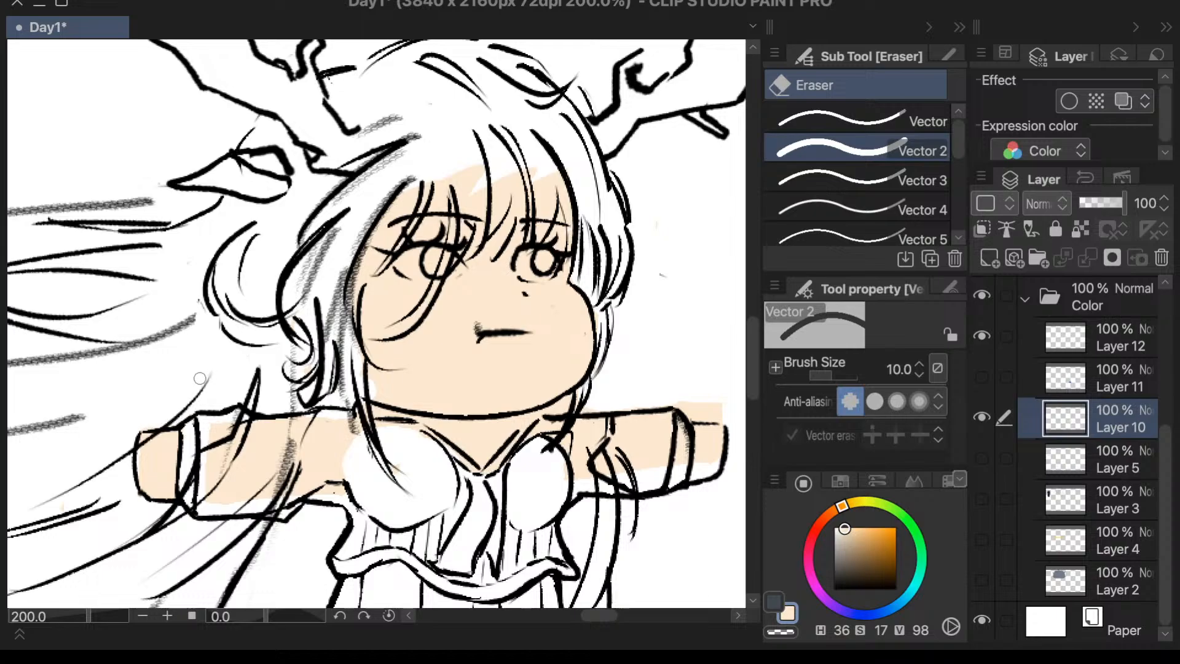
mouse_move(229, 418)
left_mouse_down()
mouse_move(207, 431)
mouse_move(230, 400)
mouse_move(221, 523)
mouse_move(244, 504)
left_mouse_up()
mouse_move(247, 425)
left_mouse_down()
mouse_move(283, 467)
mouse_move(316, 431)
mouse_move(329, 455)
mouse_move(347, 402)
left_mouse_up()
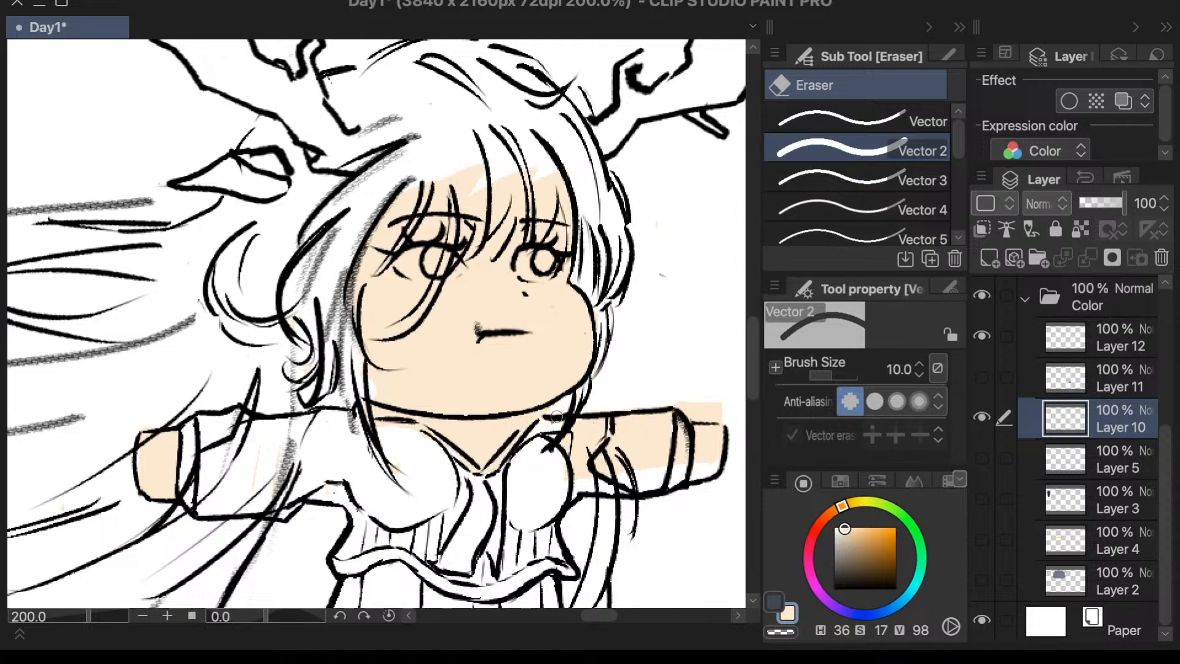
mouse_move(578, 424)
left_mouse_down()
mouse_move(591, 470)
mouse_move(636, 500)
mouse_move(681, 414)
mouse_move(686, 452)
mouse_move(705, 411)
mouse_move(666, 418)
mouse_move(730, 416)
left_mouse_up()
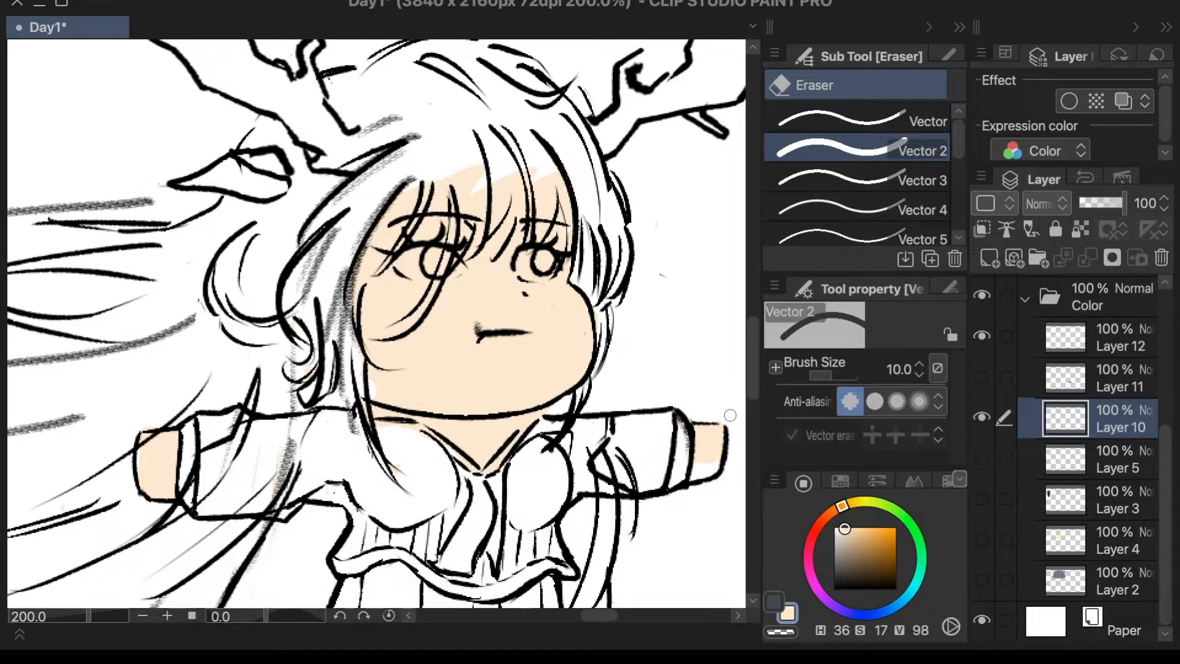
- Hide and reshow Layer 10 to check the cleaned-up skin color against the line art
key("p")
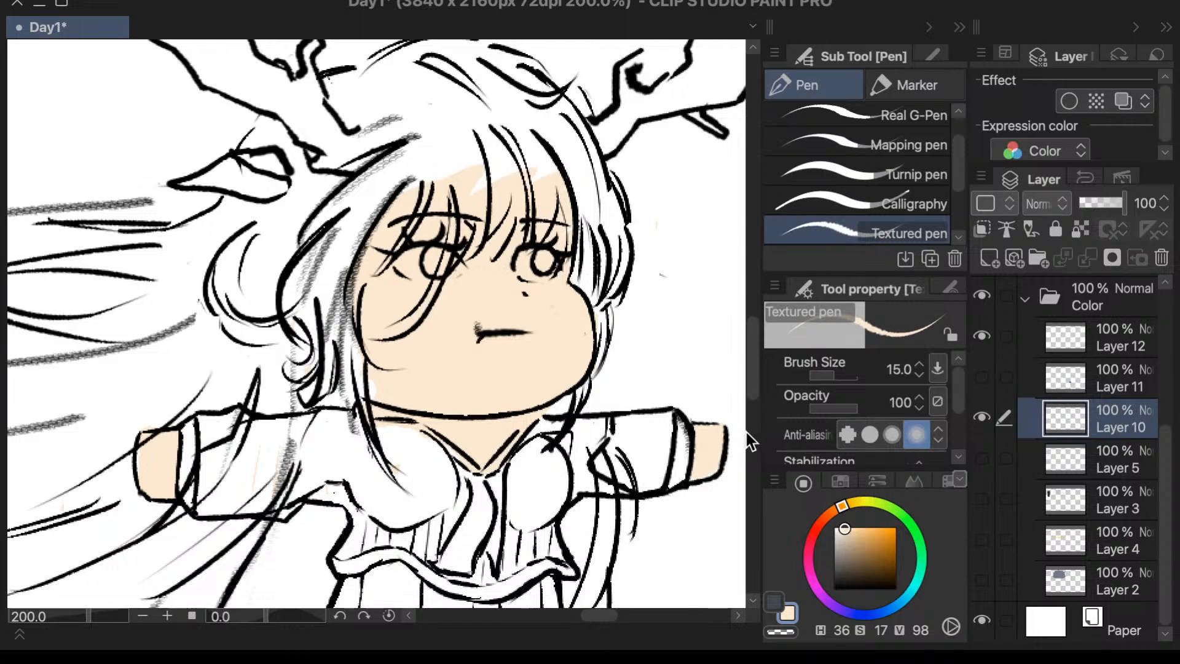
key("period")
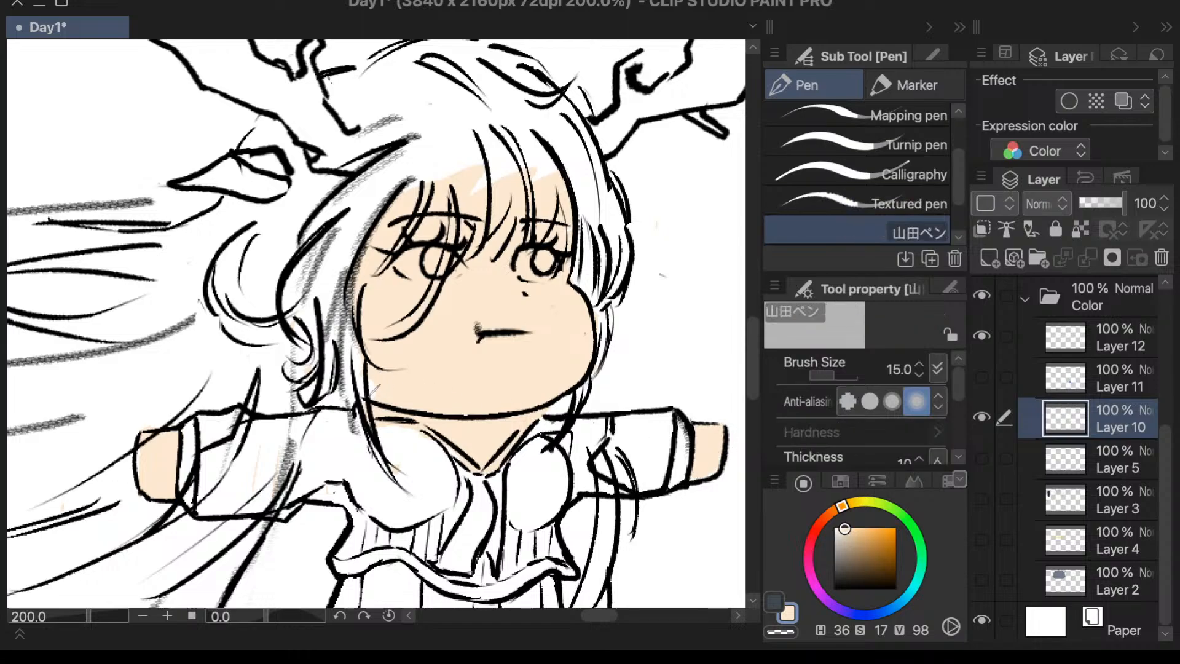
left_click(980, 418)
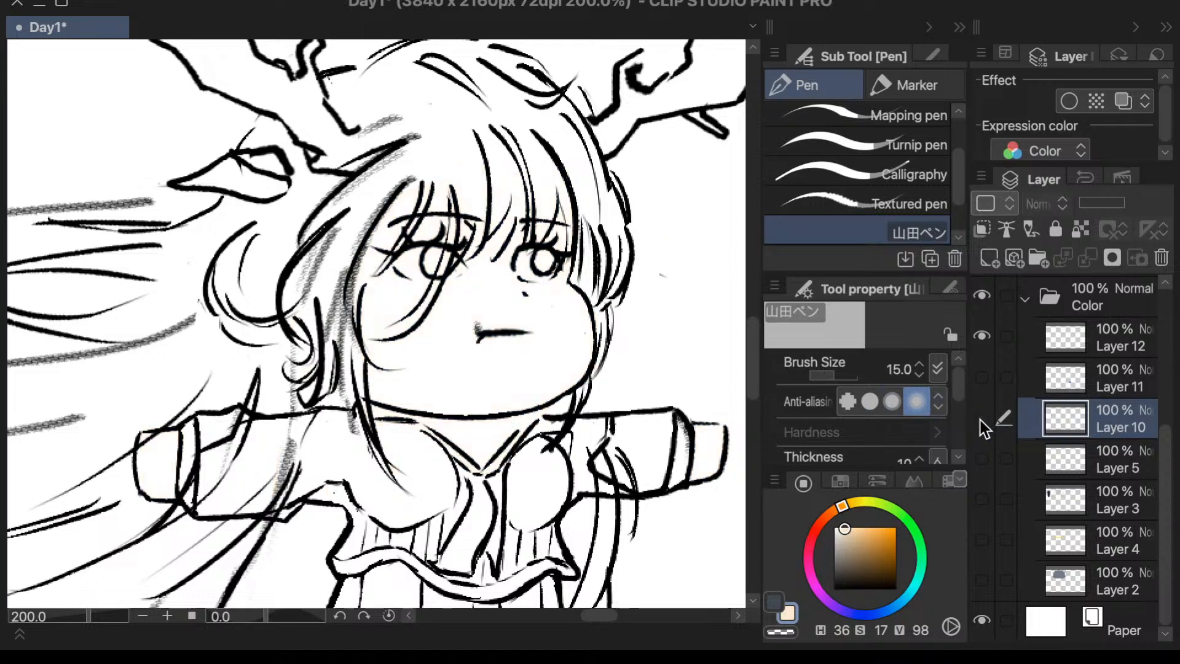
left_click(980, 417)
key("e")
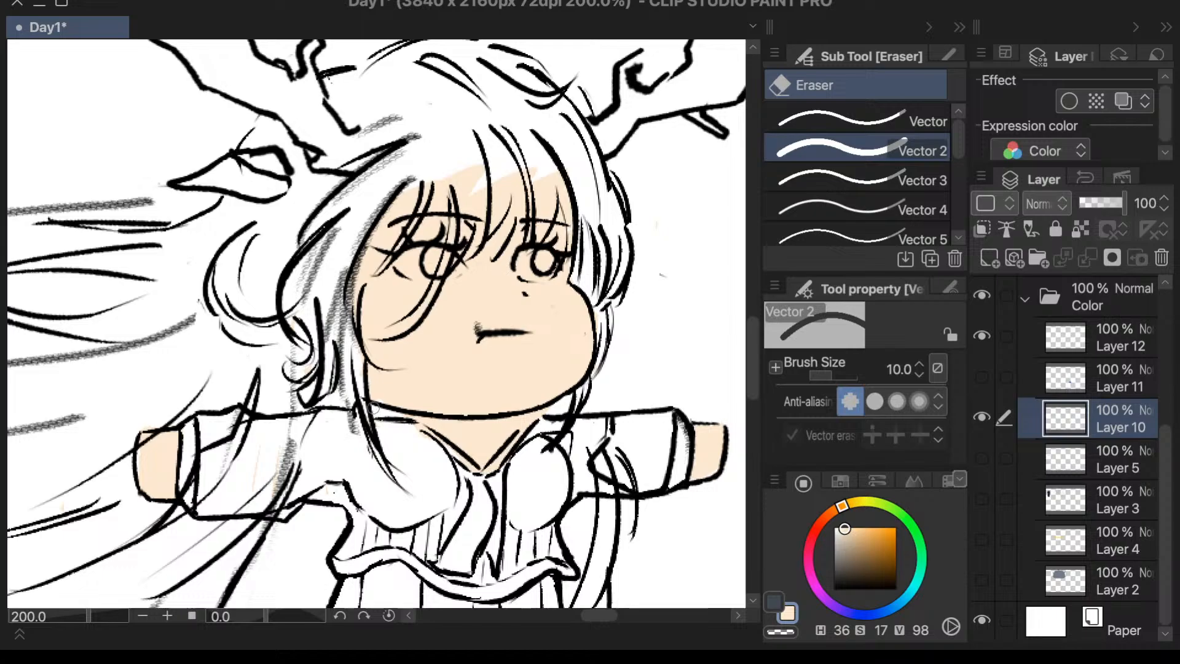
key("p")
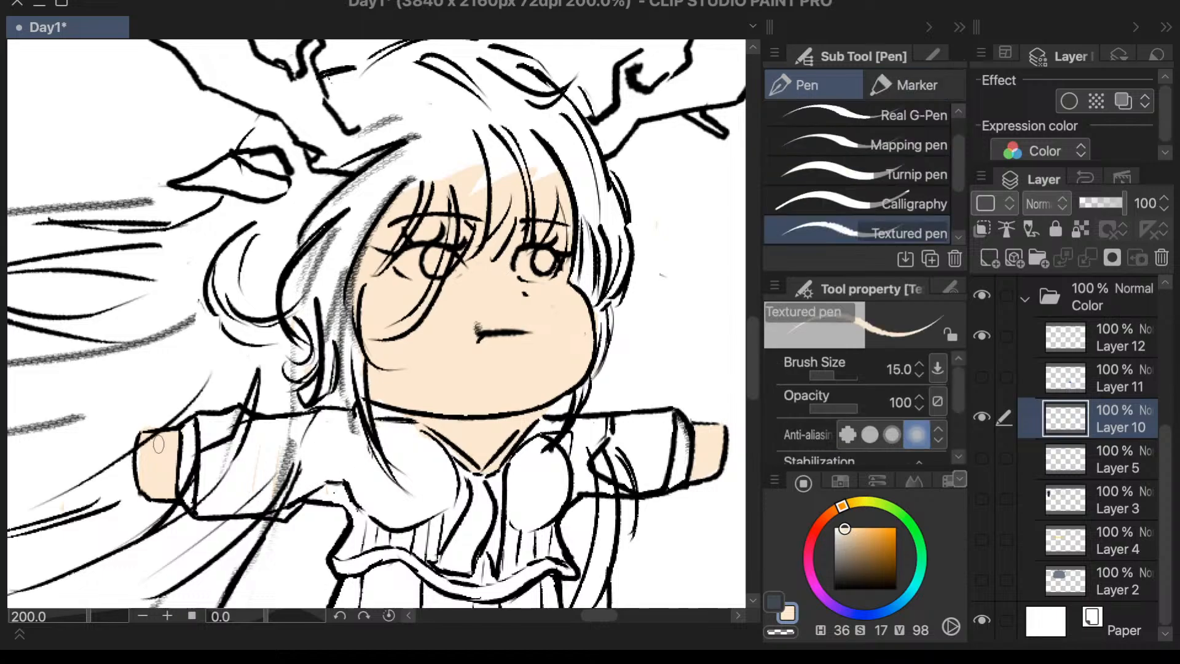
key("e")
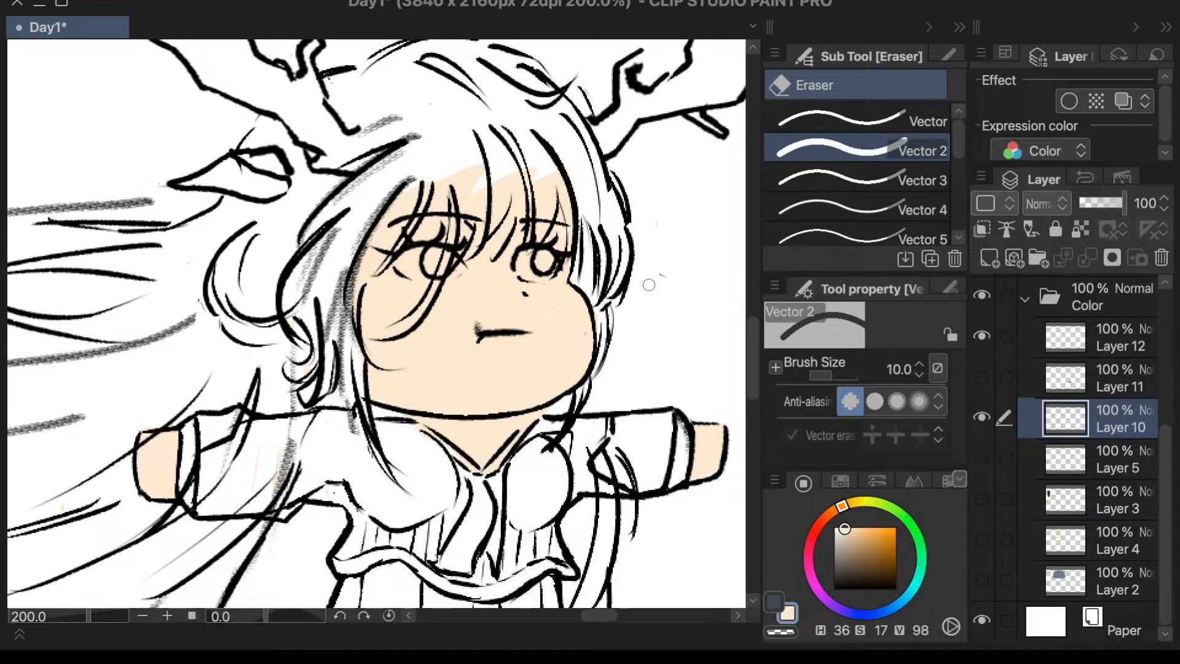
- Show the clothing colors on Layer 11 and make that layer active
scroll(654, 287, "down", 5)
scroll(663, 334, "up", 2)
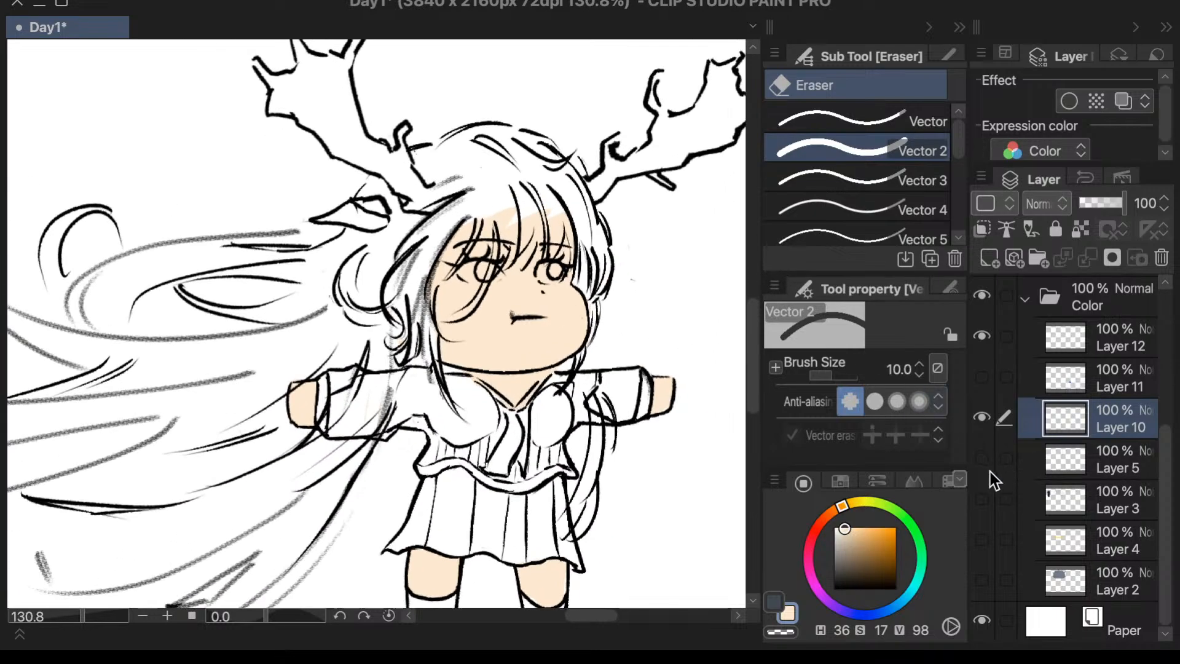
left_click(982, 376)
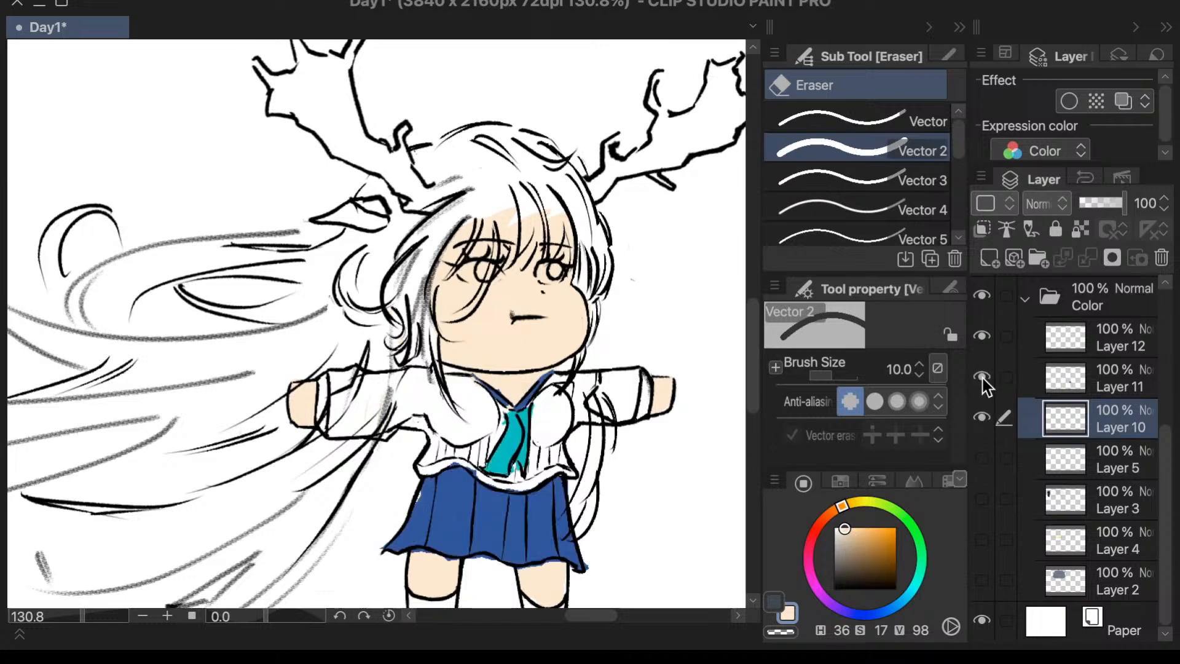
left_click(453, 518, "ctrl")
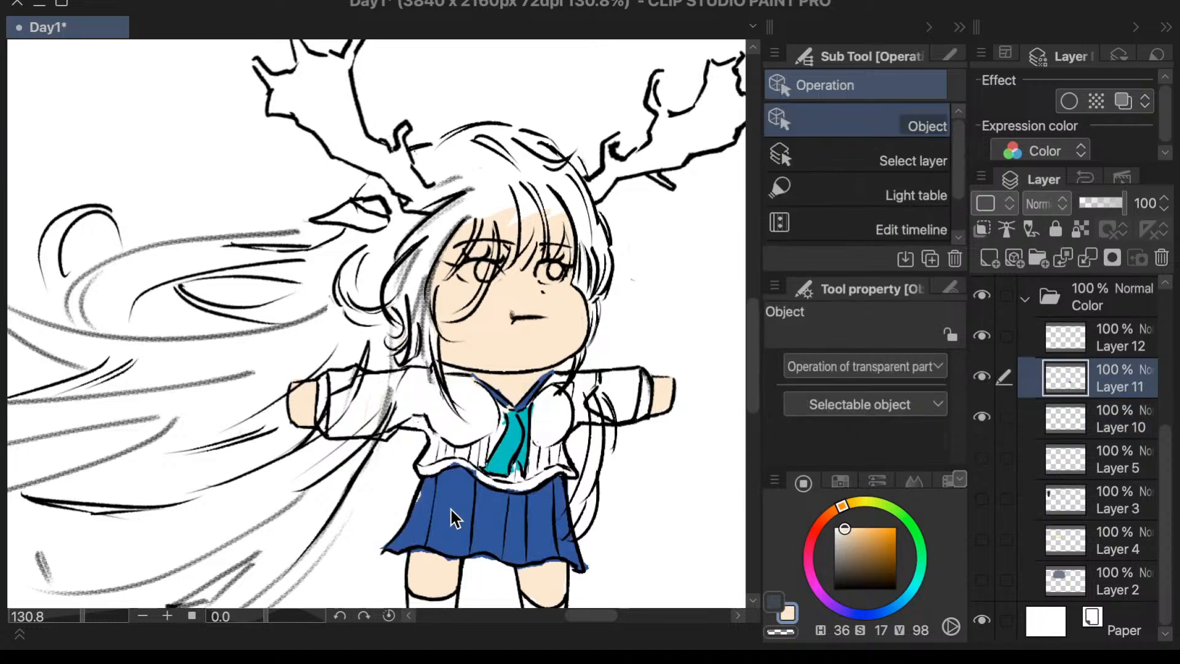
scroll(443, 529, "up", 5)
- Sample the skirt's blue and fill the gap along the skirt's viewer's-left edge with the Calligraphy pen
key("p")
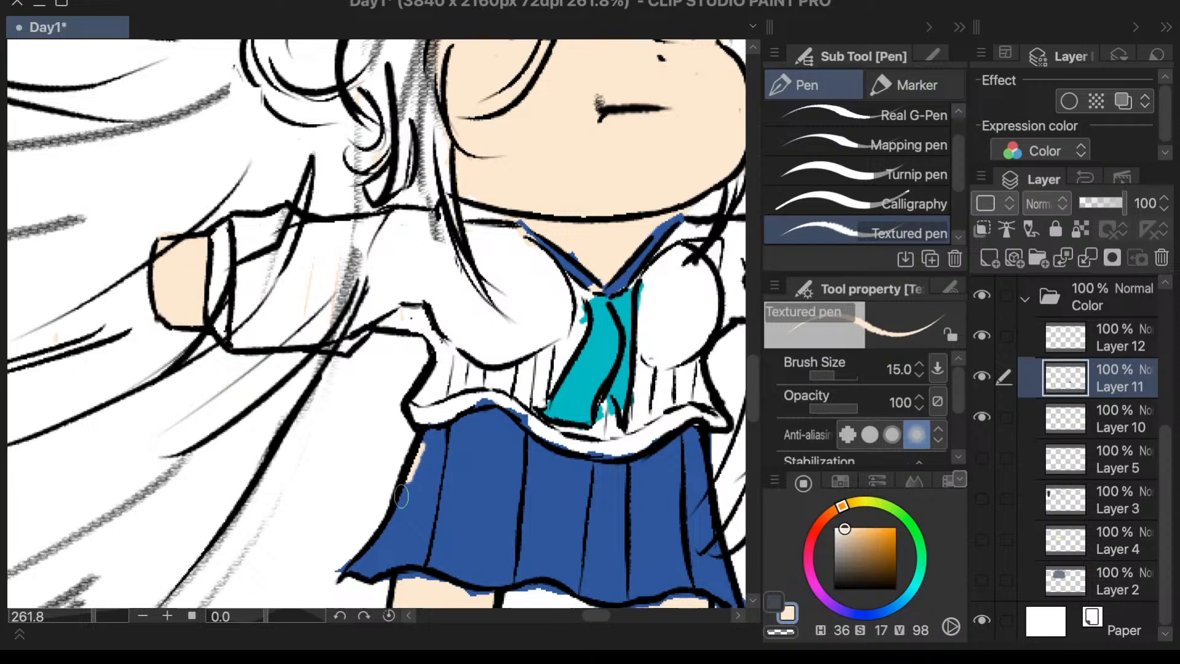
key("i")
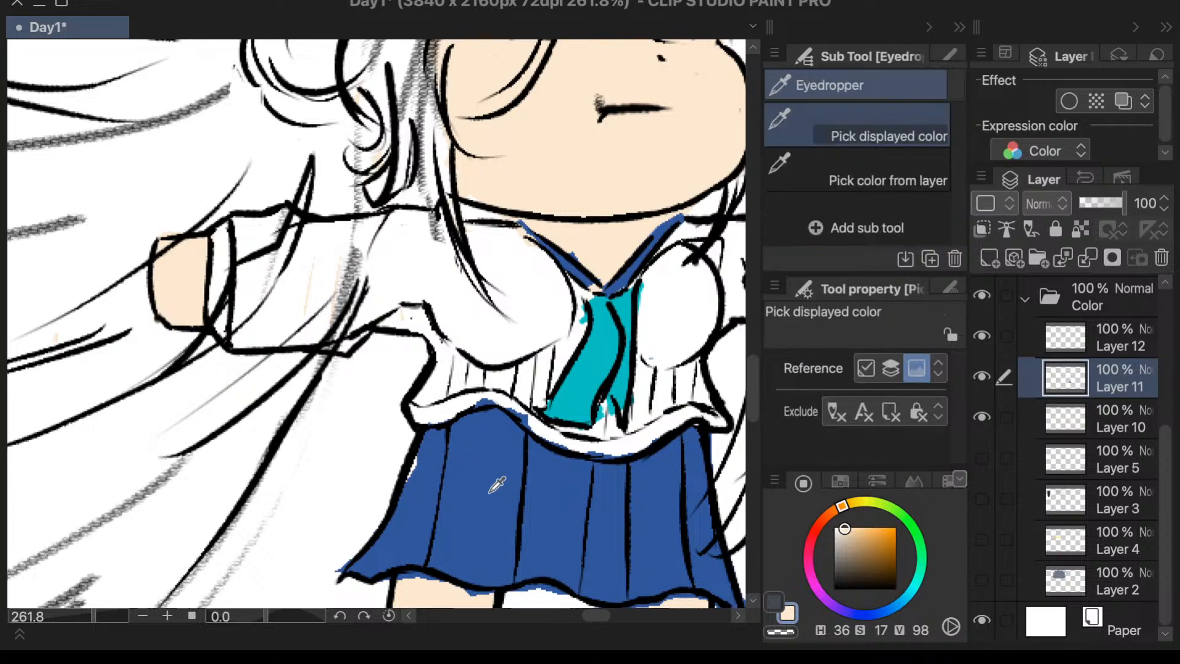
left_click(490, 493)
key("o")
key("p")
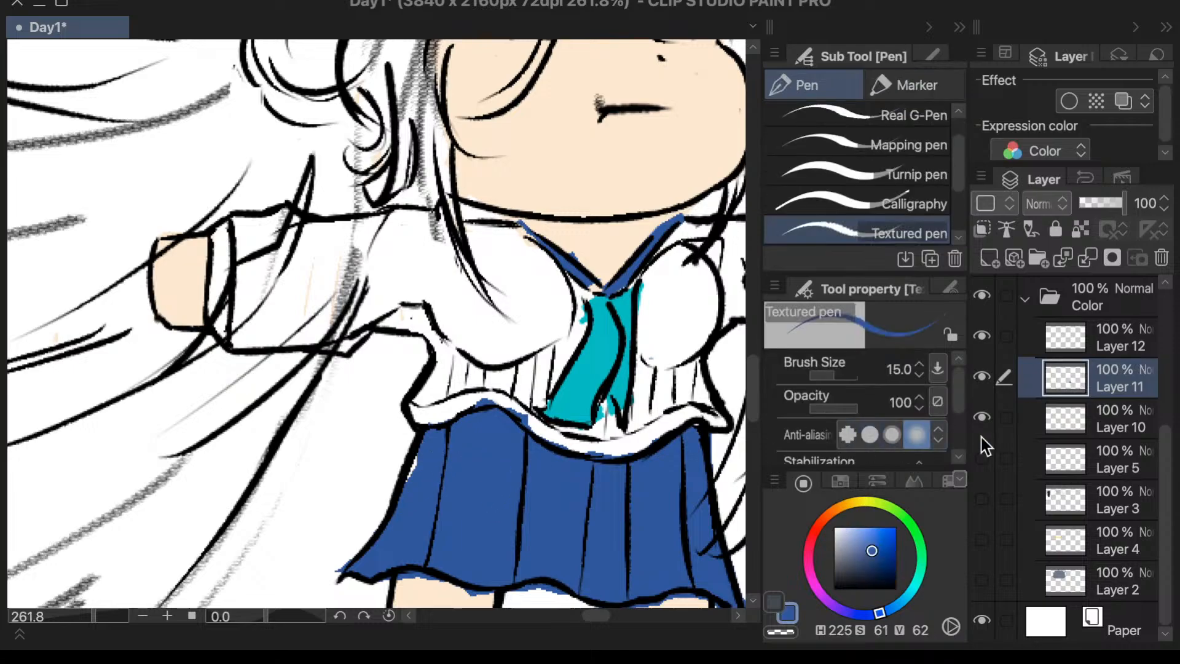
left_click(982, 378)
left_click(983, 377)
left_click(915, 203)
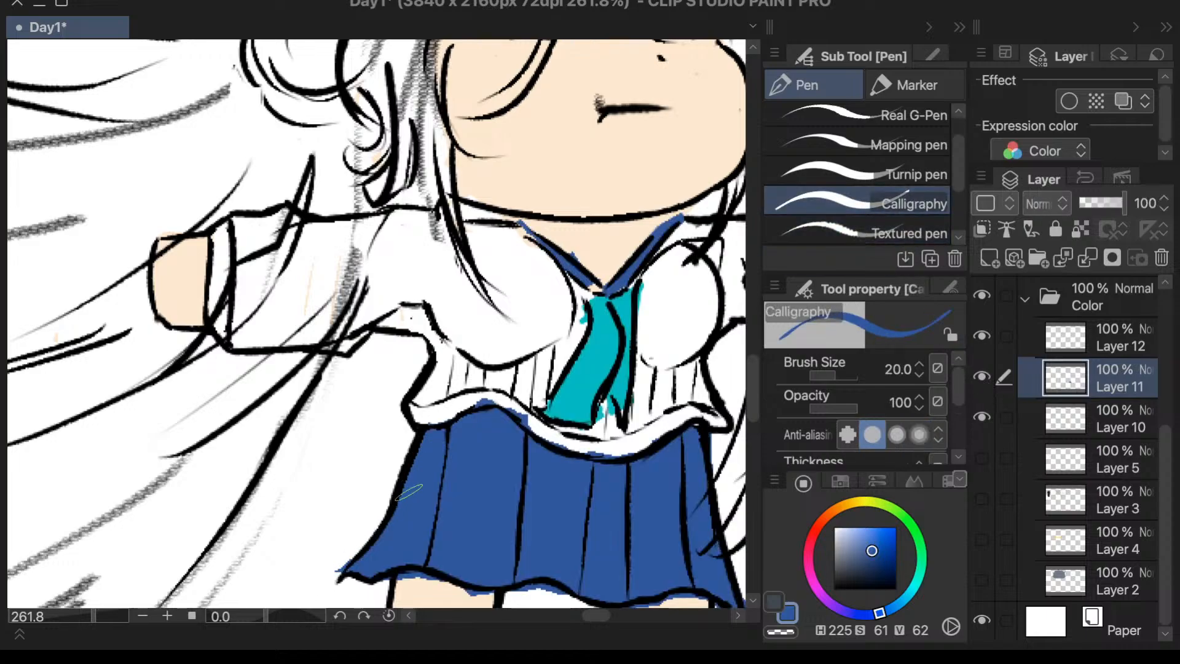
scroll(471, 408, "down", 3)
scroll(369, 492, "up", 4)
- Erase the blue spilling below the skirt's hem on Layer 11 with the Vector 2 eraser
key("e")
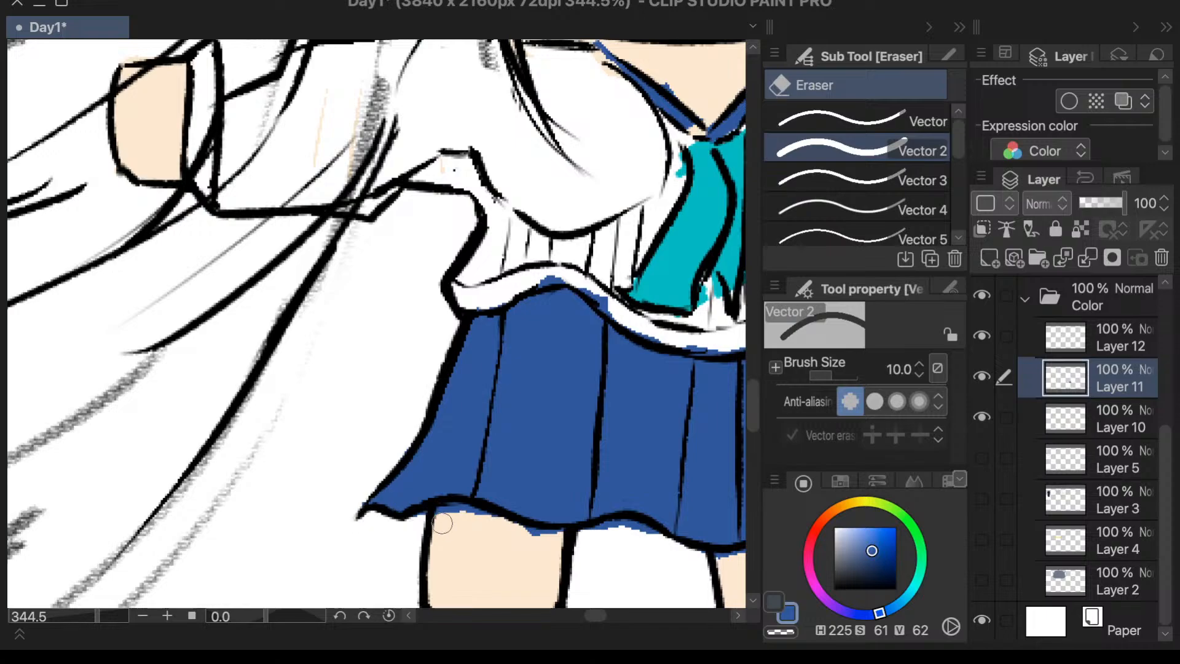
mouse_move(438, 520)
left_mouse_down()
mouse_move(497, 523)
mouse_move(498, 533)
mouse_move(625, 526)
mouse_move(668, 544)
mouse_move(669, 515)
mouse_move(618, 504)
mouse_move(720, 502)
left_mouse_up()
scroll(670, 541, "down", 3)
scroll(663, 530, "up", 2)
scroll(680, 532, "down", 5)
scroll(676, 530, "up", 5)
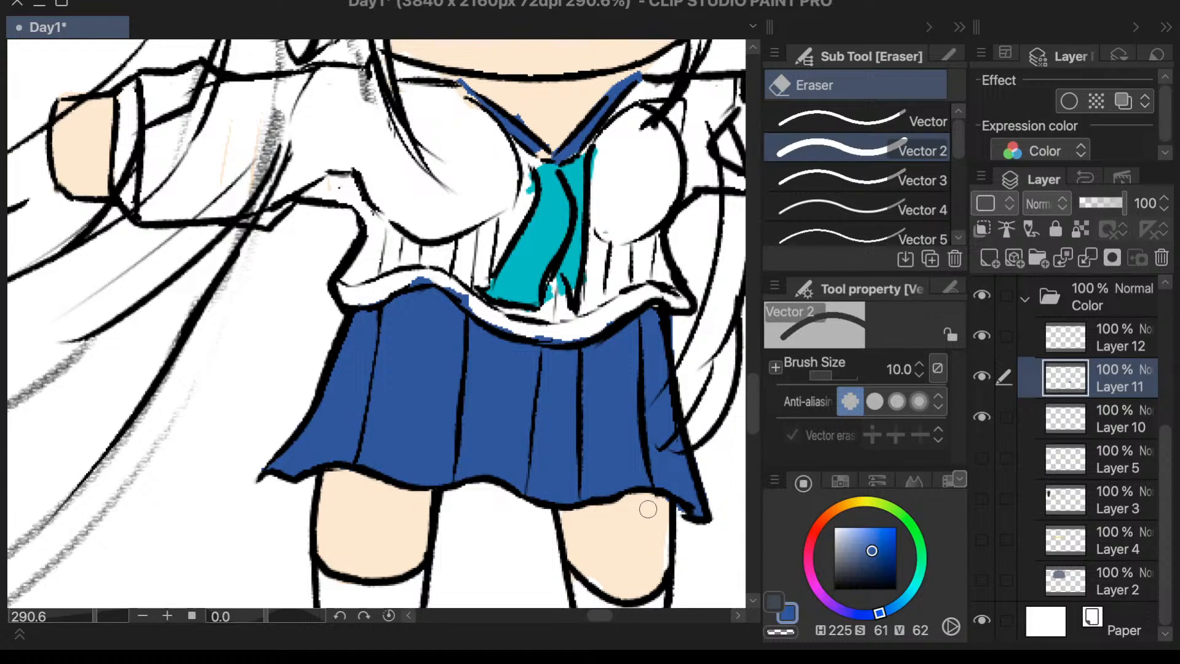
scroll(609, 510, "down", 2)
scroll(713, 280, "up", 2)
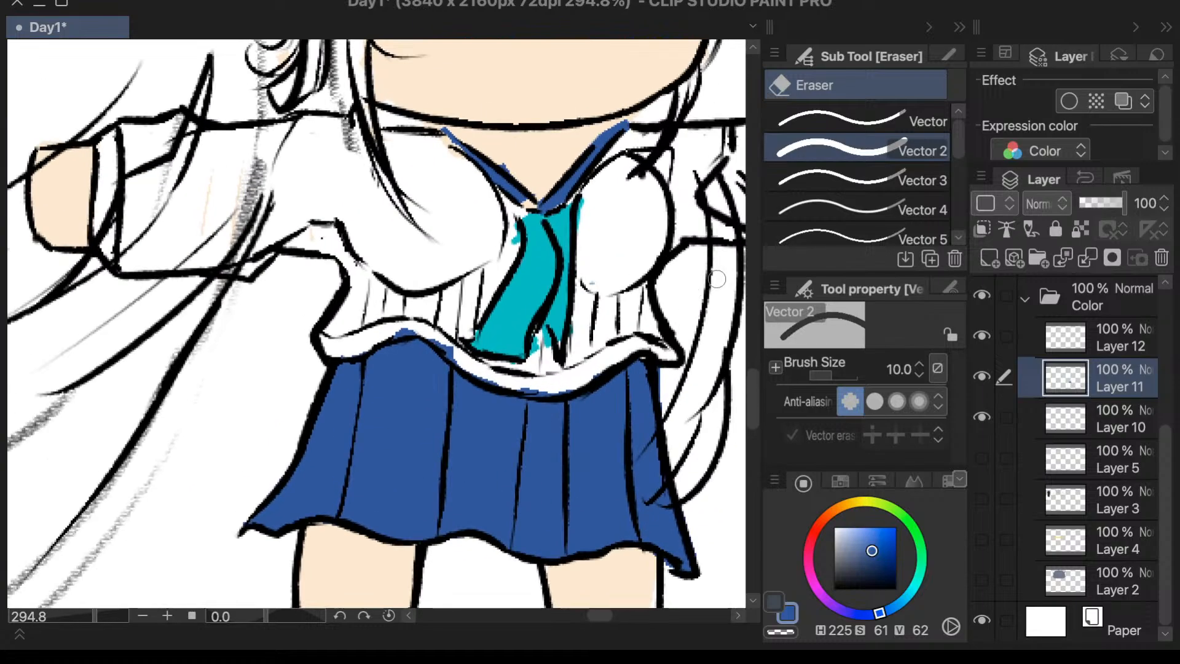
- Erase the stray teal around the tie and the blue spilling onto the blouse's wavy hem
scroll(617, 240, "up", 2)
scroll(617, 239, "up", 1)
mouse_move(443, 214)
left_mouse_down()
mouse_move(452, 245)
mouse_move(456, 213)
mouse_move(470, 215)
left_mouse_up()
left_click_drag(501, 356, 497, 386)
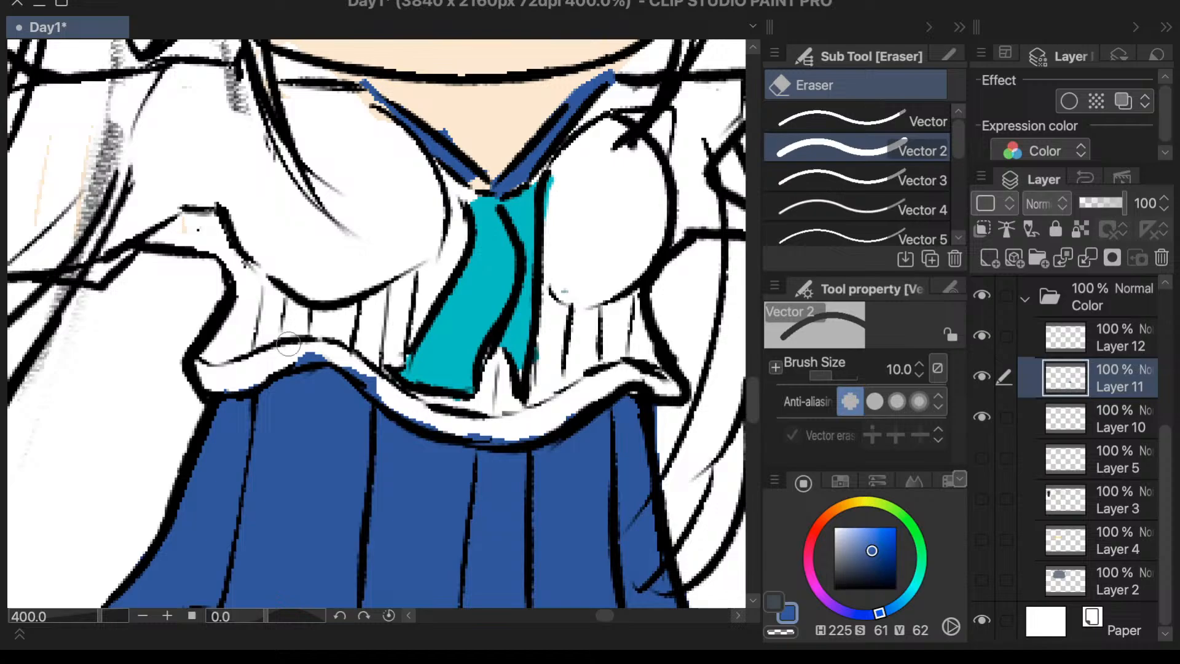
mouse_move(319, 340)
left_mouse_down()
mouse_move(296, 350)
mouse_move(343, 342)
mouse_move(327, 346)
mouse_move(387, 403)
mouse_move(354, 356)
mouse_move(388, 399)
mouse_move(391, 375)
mouse_move(490, 420)
mouse_move(474, 422)
mouse_move(493, 434)
mouse_move(509, 406)
mouse_move(567, 380)
mouse_move(519, 432)
left_mouse_up()
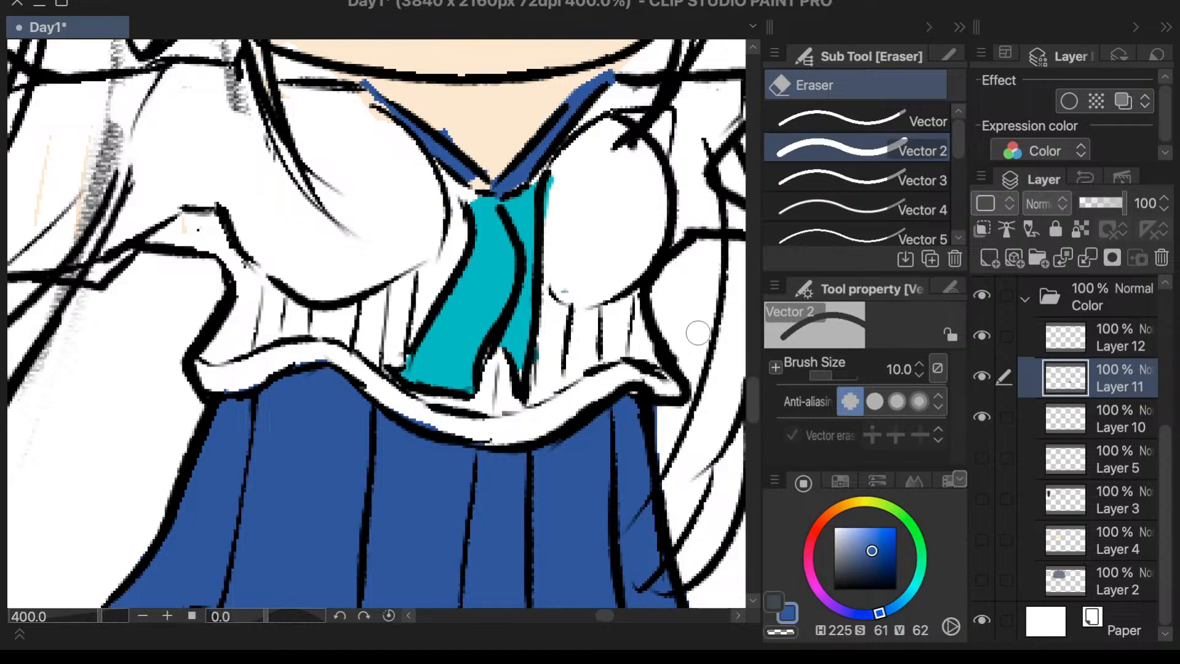
- Set the Calligraphy pen to size 10 and fill the gap at the collar's point with blue
scroll(650, 347, "down", 2)
scroll(679, 217, "up", 3)
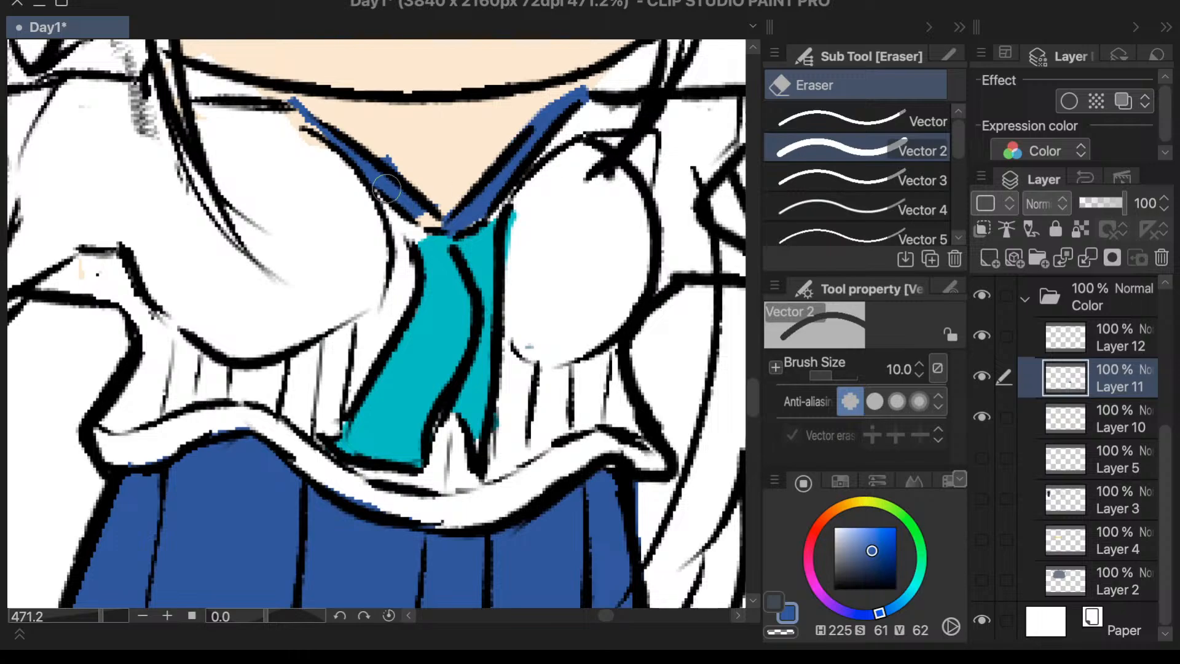
key("p")
mouse_move(402, 193)
left_mouse_down()
mouse_move(441, 226)
mouse_move(422, 218)
mouse_move(446, 203)
left_mouse_up()
left_click(910, 205)
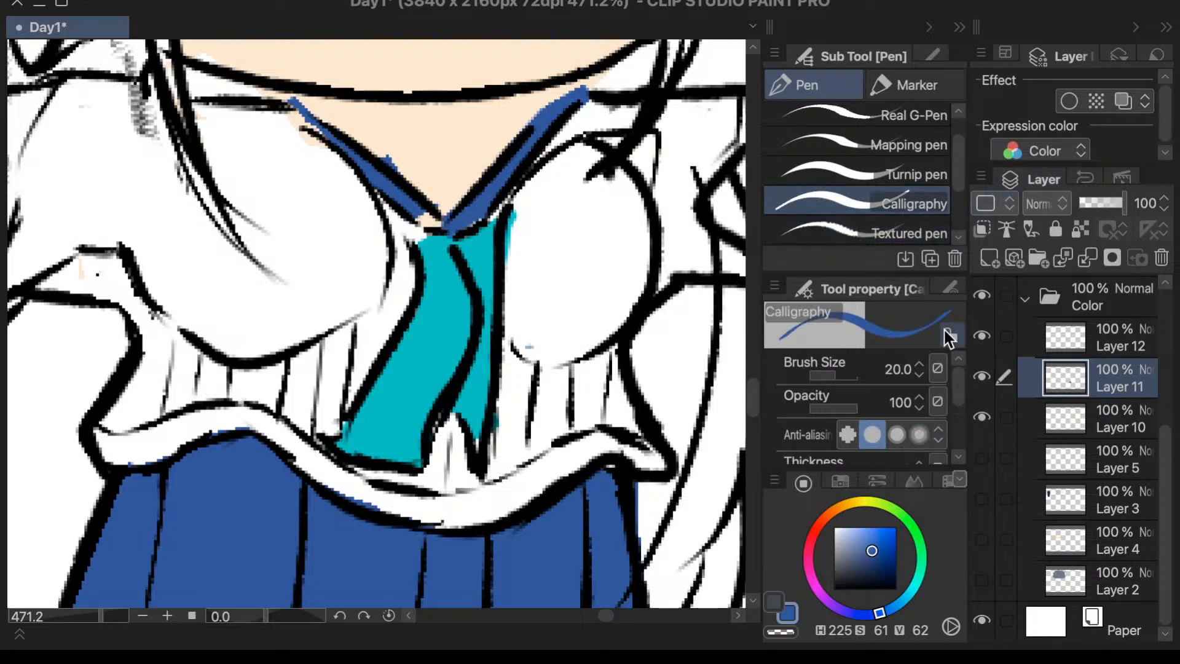
left_click(894, 365)
type("10")
key("Return")
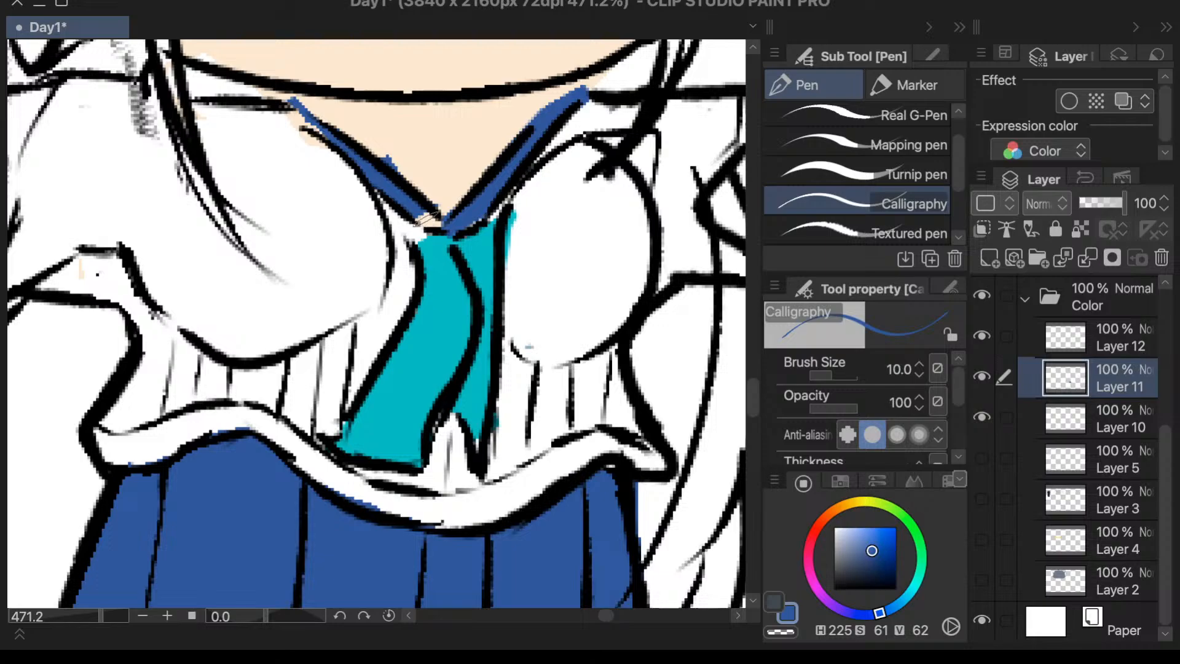
key("e")
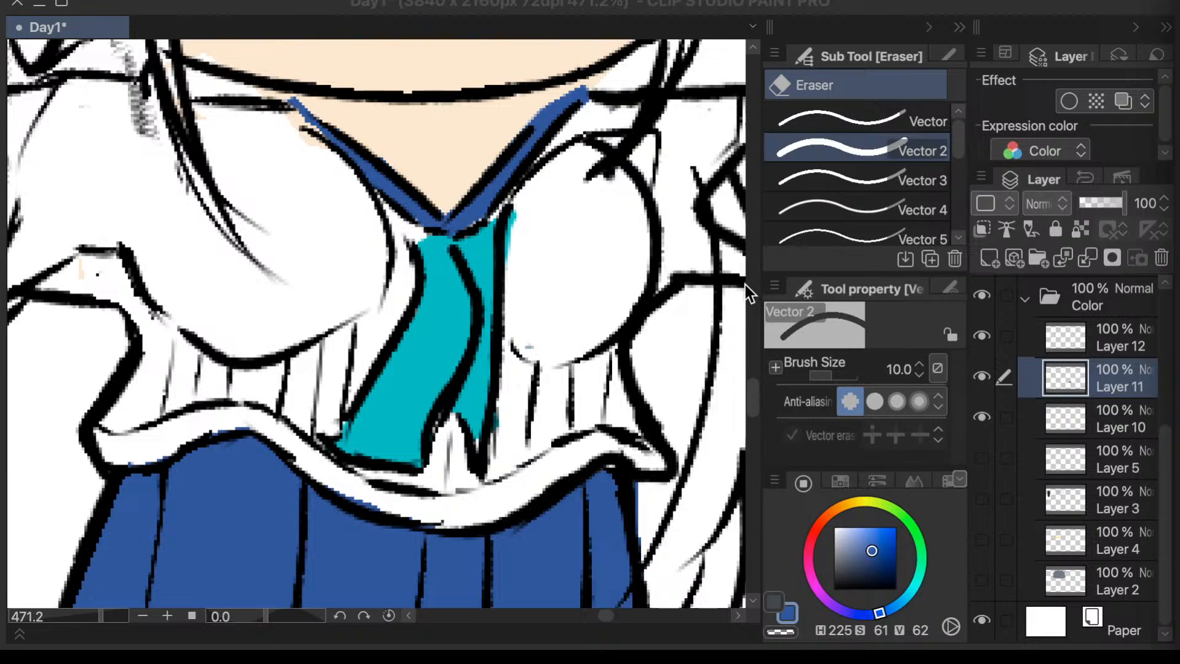
left_click_drag(755, 389, 753, 348)
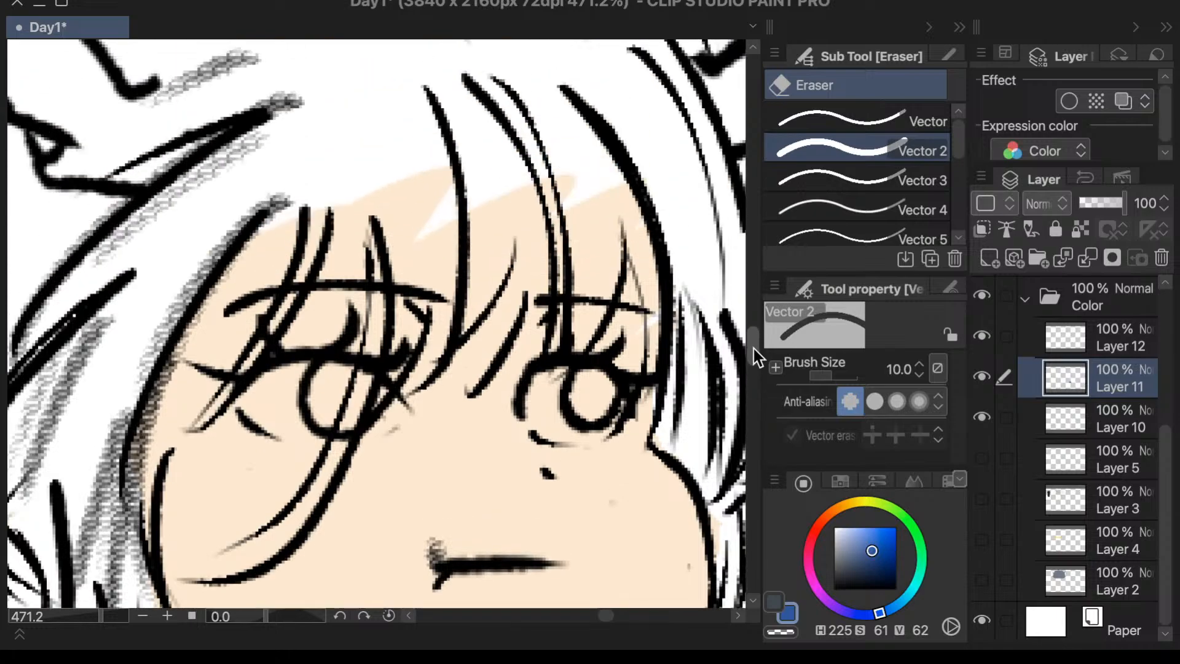
left_click_drag(258, 618, 267, 628)
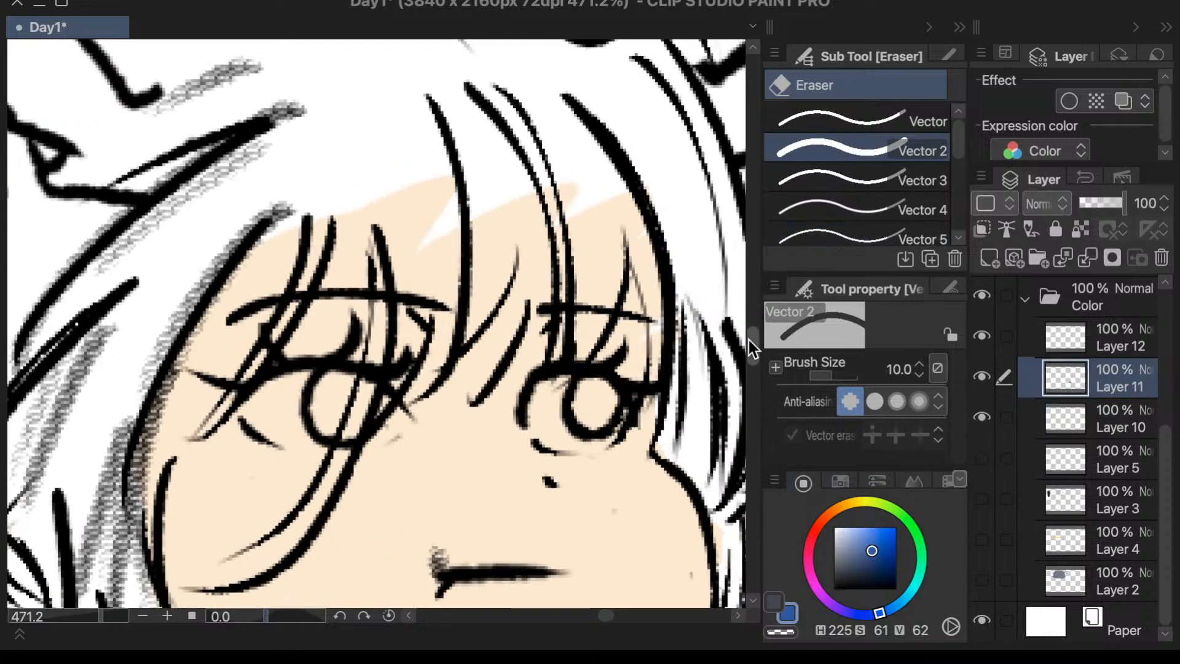
scroll(752, 348, "up", 3)
left_click_drag(610, 617, 606, 617)
mouse_move(101, 617)
left_mouse_down()
mouse_move(67, 617)
mouse_move(84, 617)
left_mouse_up()
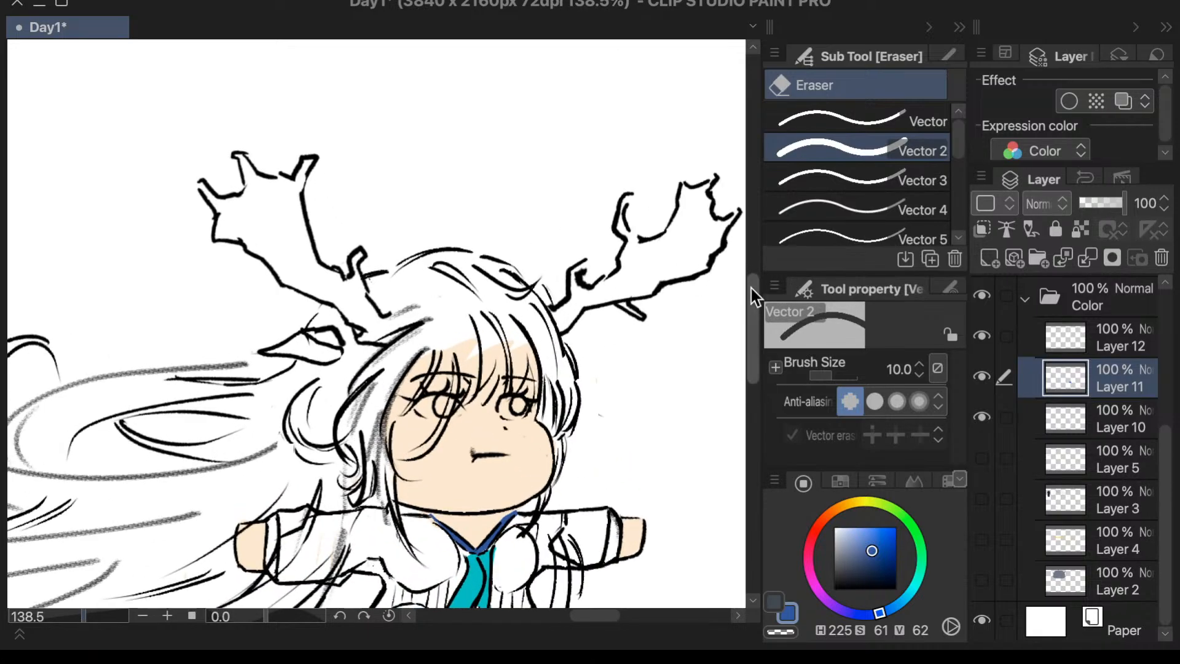
- Examine the reference character's uniform, hair and antlers in the Sub View, and restore the full-width canvas
scroll(749, 308, "down", 3)
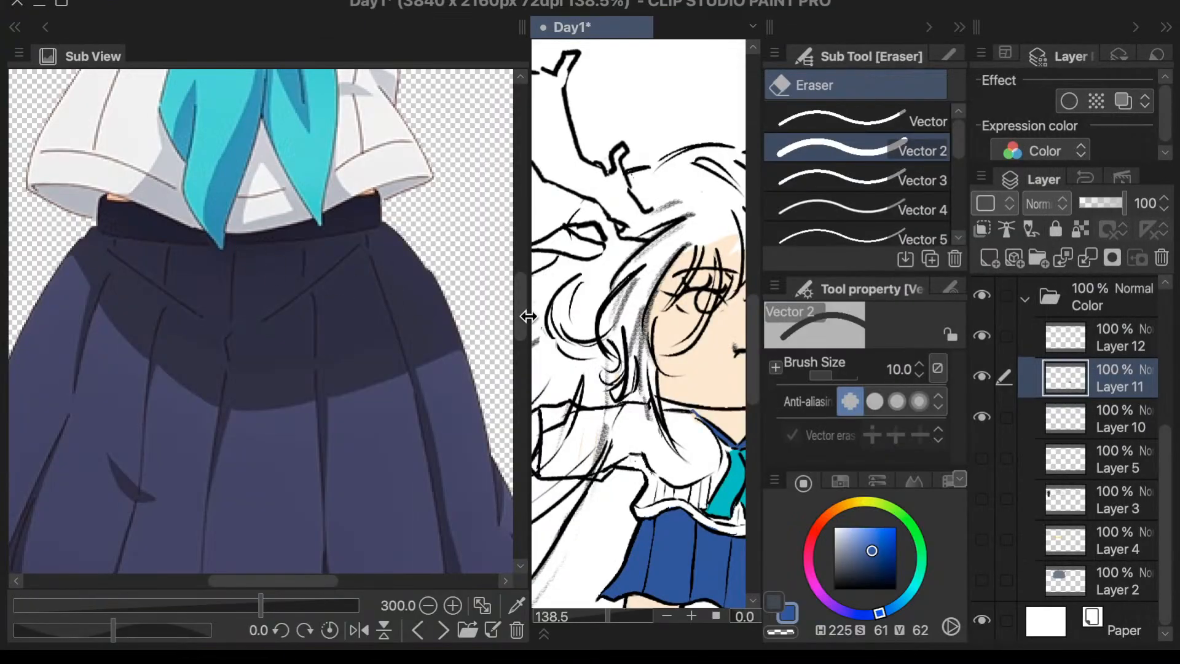
left_click_drag(523, 307, 163, 369)
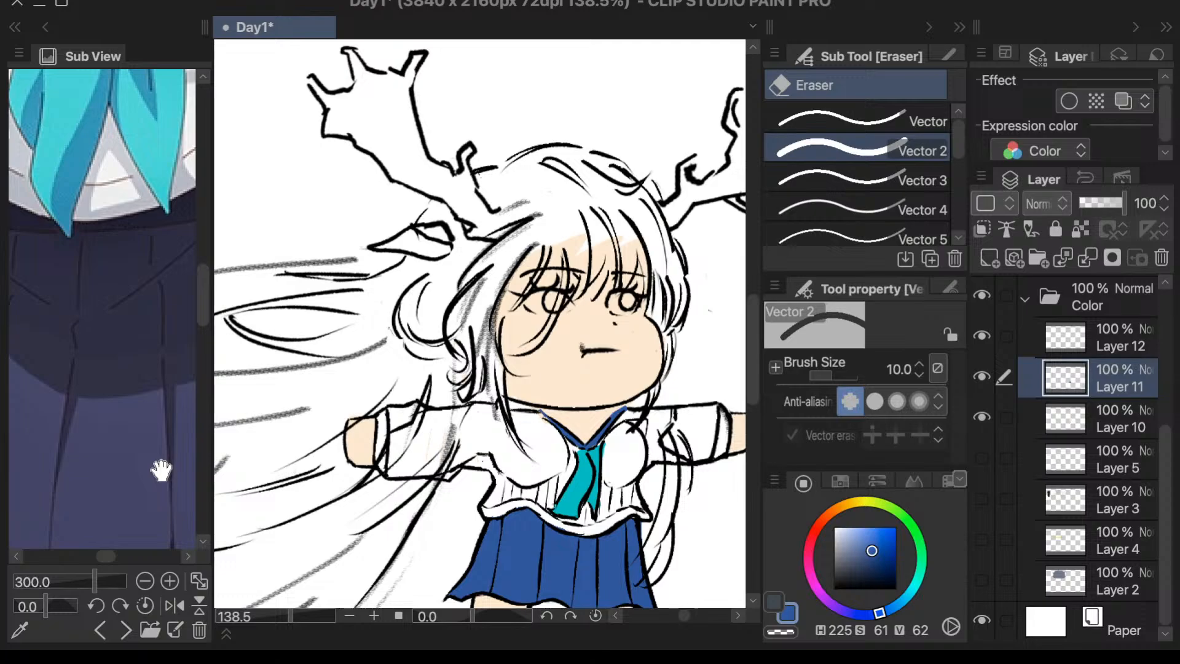
scroll(111, 360, "down", 5)
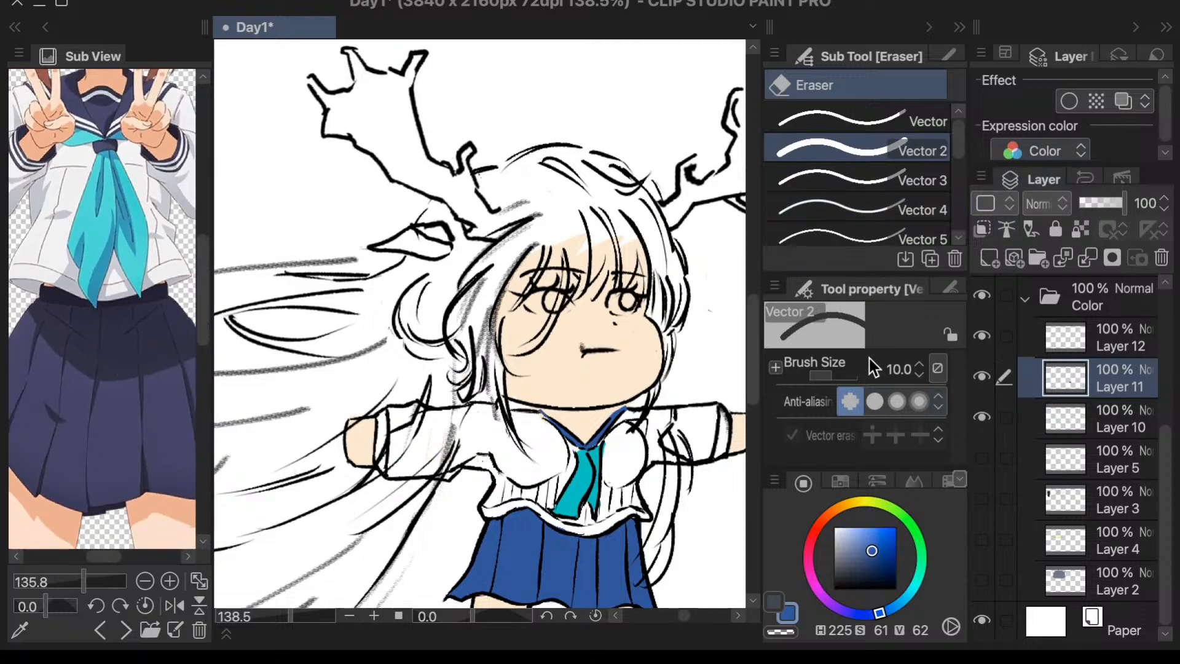
left_click_drag(145, 329, 127, 421)
scroll(128, 421, "down", 2)
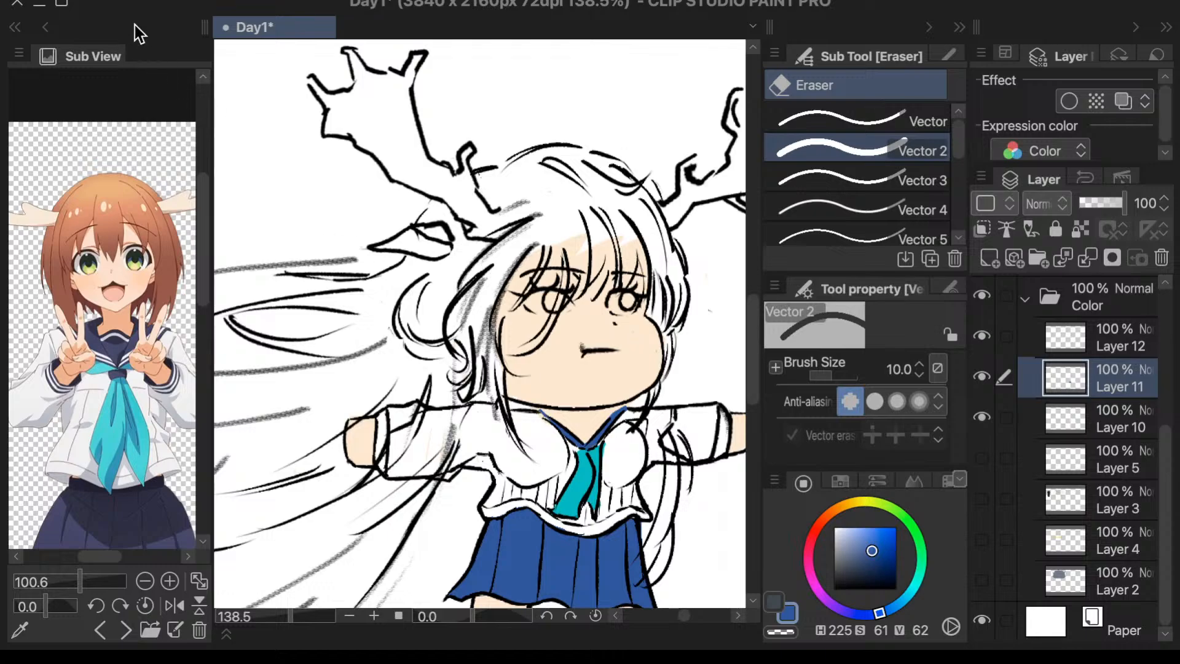
left_click_drag(134, 25, 1175, 83)
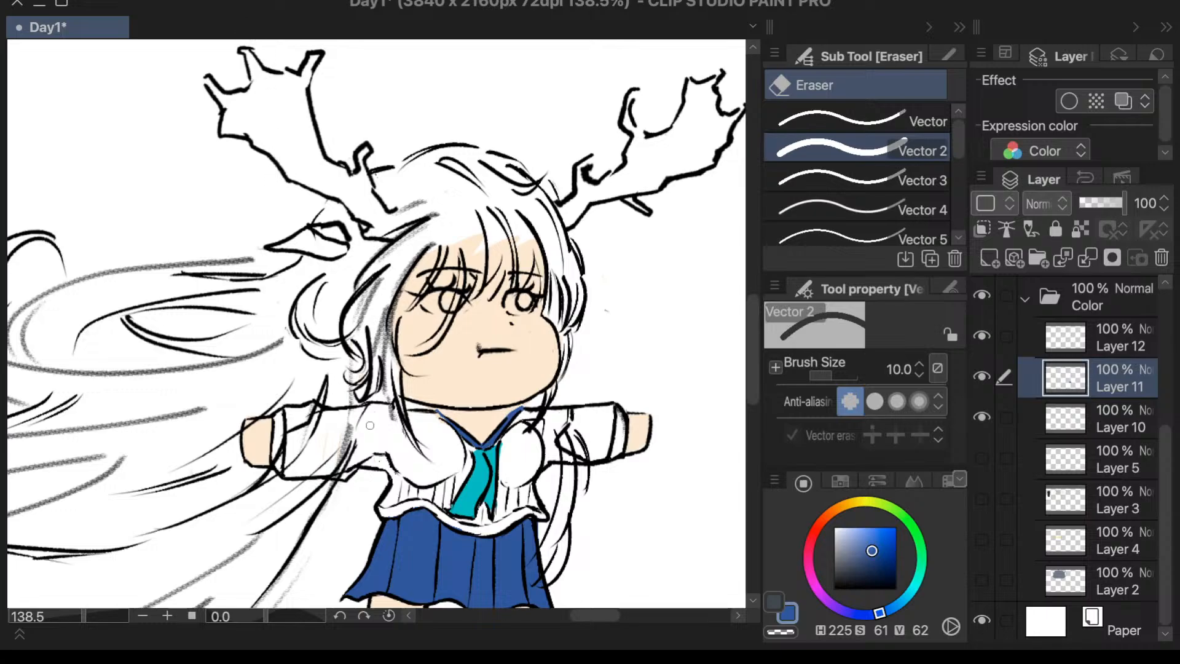
scroll(756, 374, "down", 2)
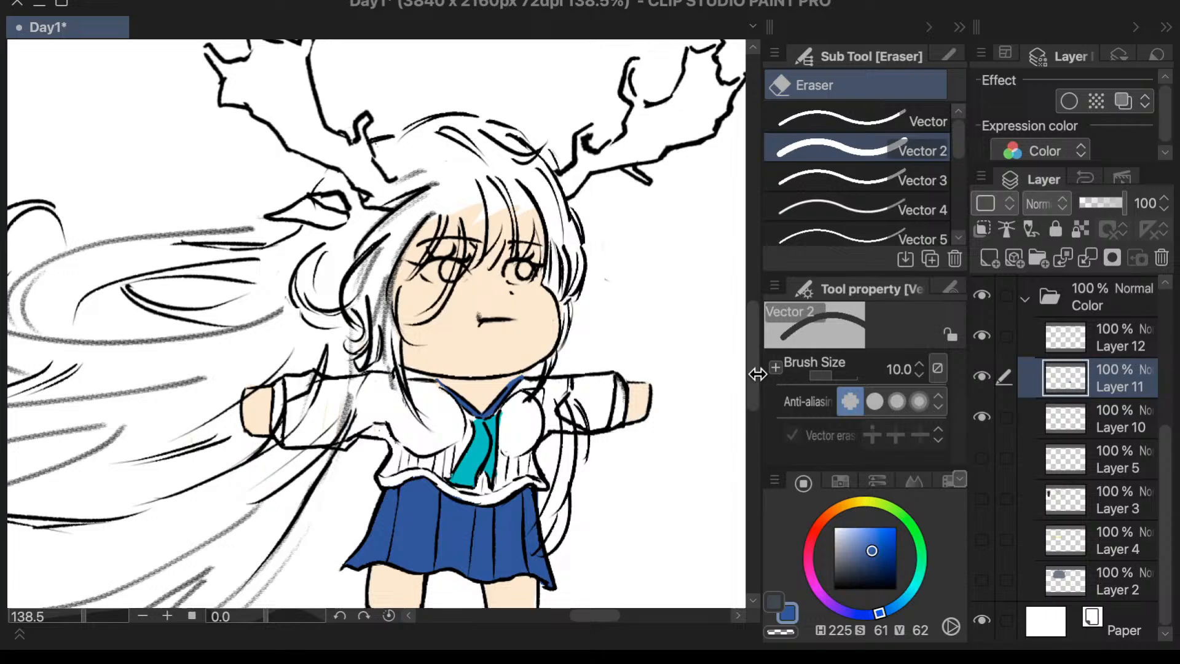
scroll(755, 375, "up", 2)
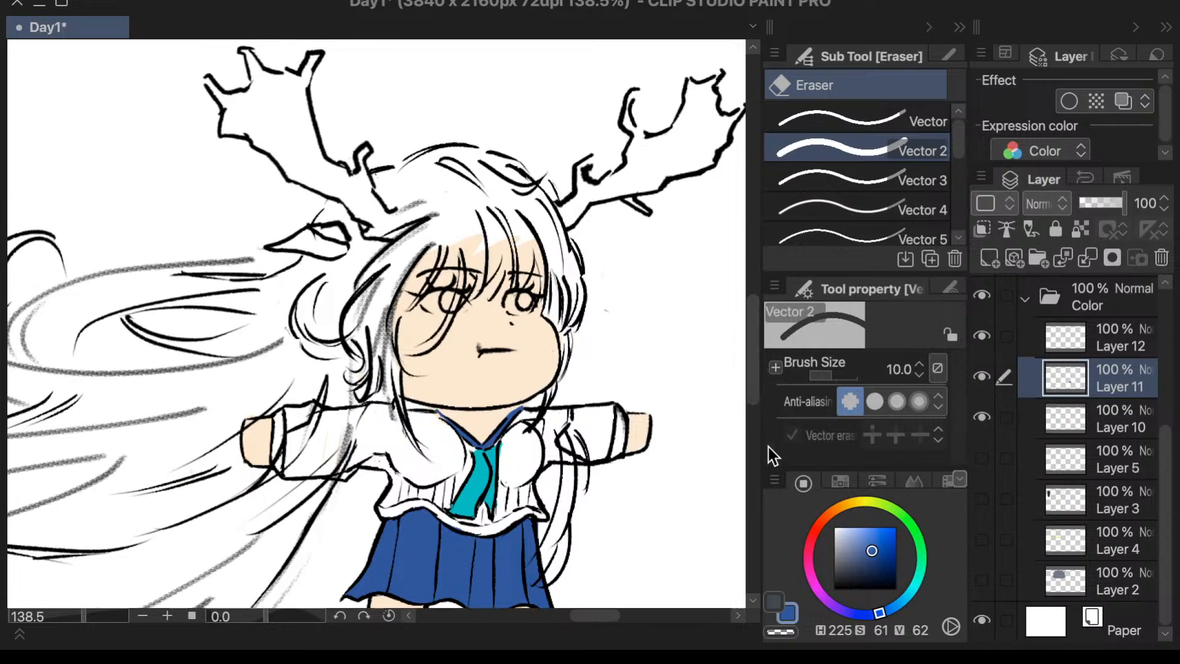
scroll(748, 334, "down", 5)
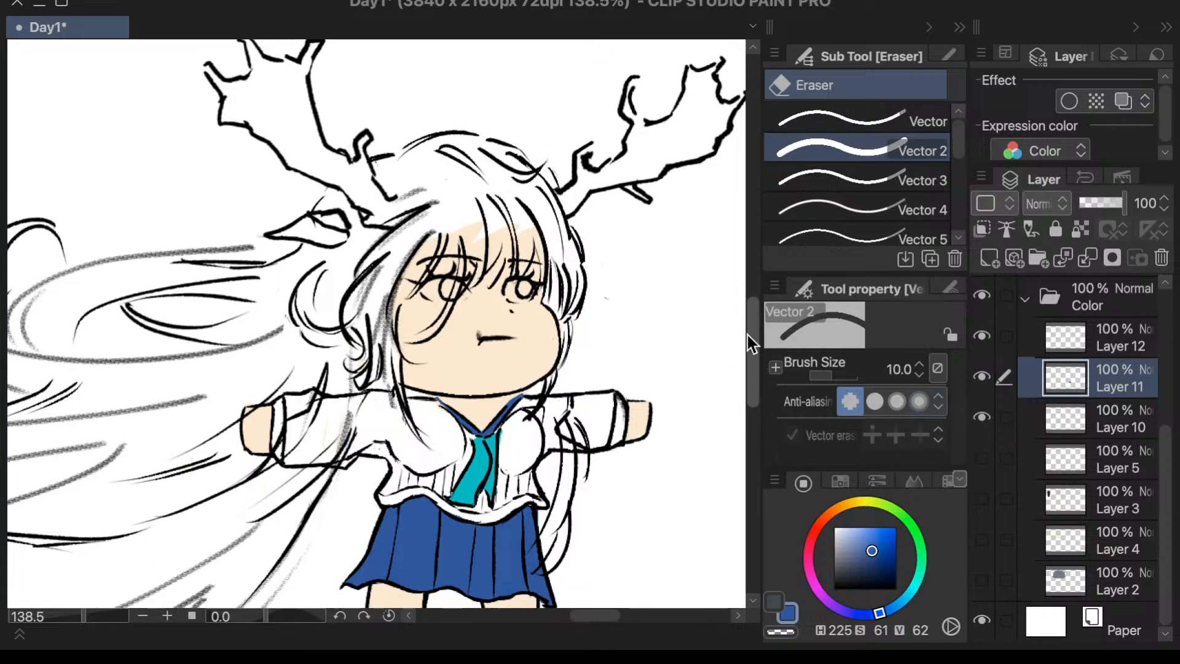
left_click_drag(742, 349, 753, 346)
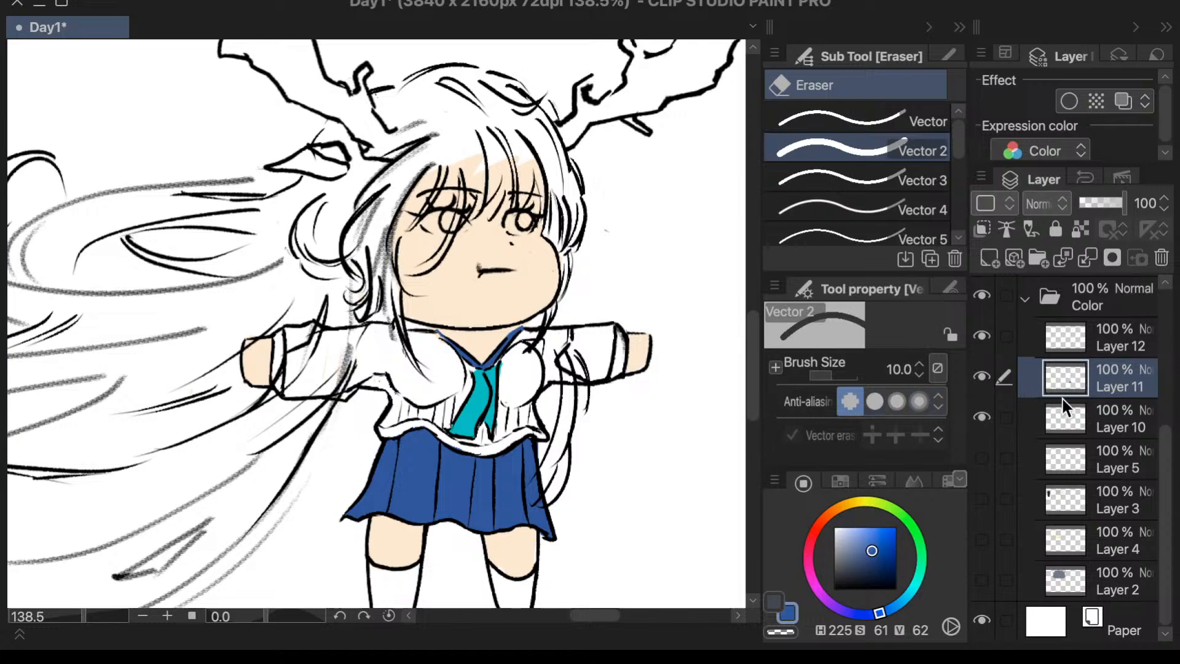
- Find the hair lines among the Inking layers and erase the strands crossing the sleeve beside the flowing hair on Layer 8
left_click(1065, 418)
left_click(1053, 349)
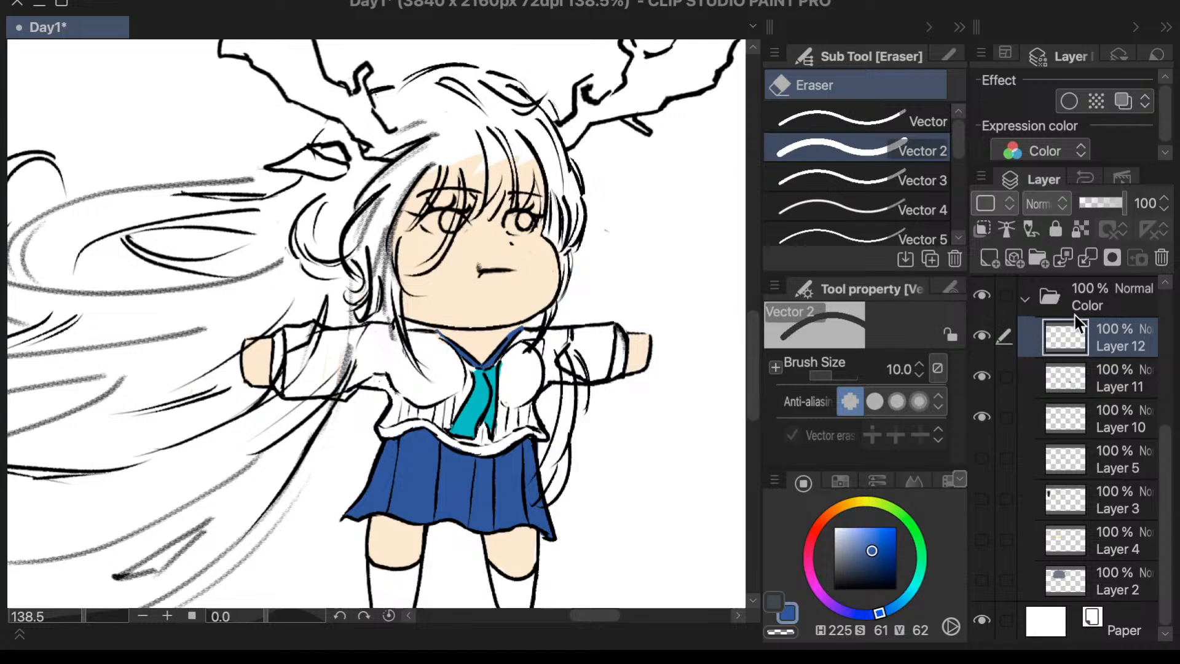
scroll(1092, 330, "up", 4)
left_click(1057, 335)
left_click(980, 335)
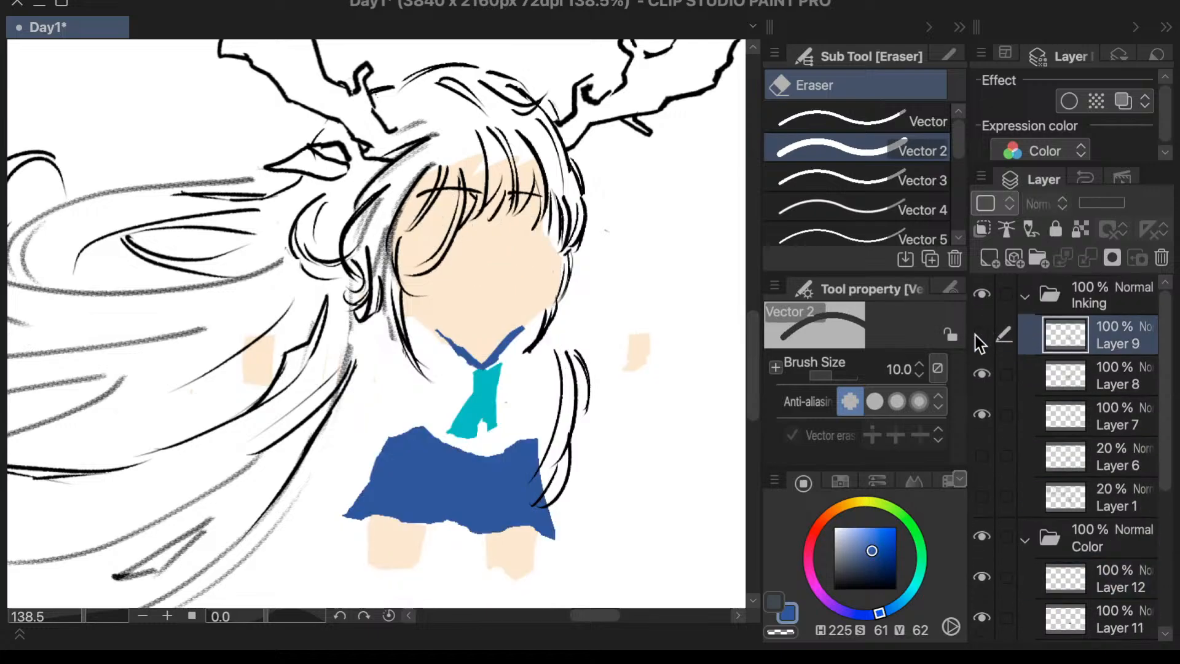
left_click(979, 336)
left_click(1051, 371)
left_click(982, 373)
left_click(983, 374)
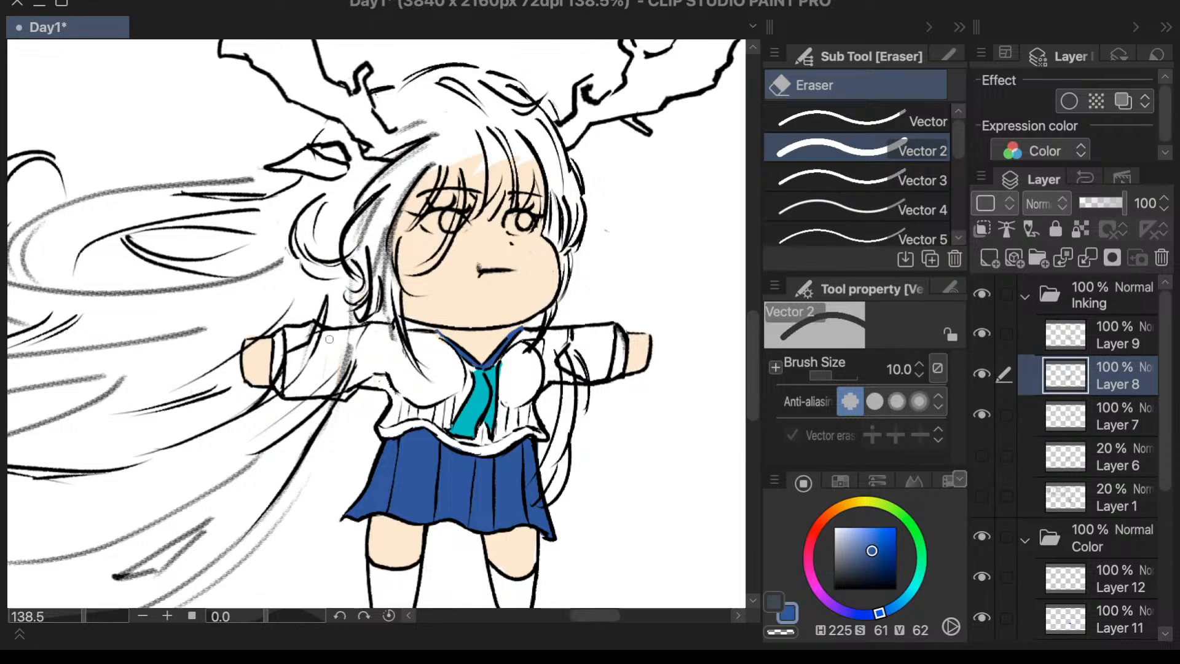
mouse_move(327, 339)
left_mouse_down()
mouse_move(312, 332)
mouse_move(290, 355)
mouse_move(280, 383)
mouse_move(317, 356)
mouse_move(285, 388)
left_mouse_up()
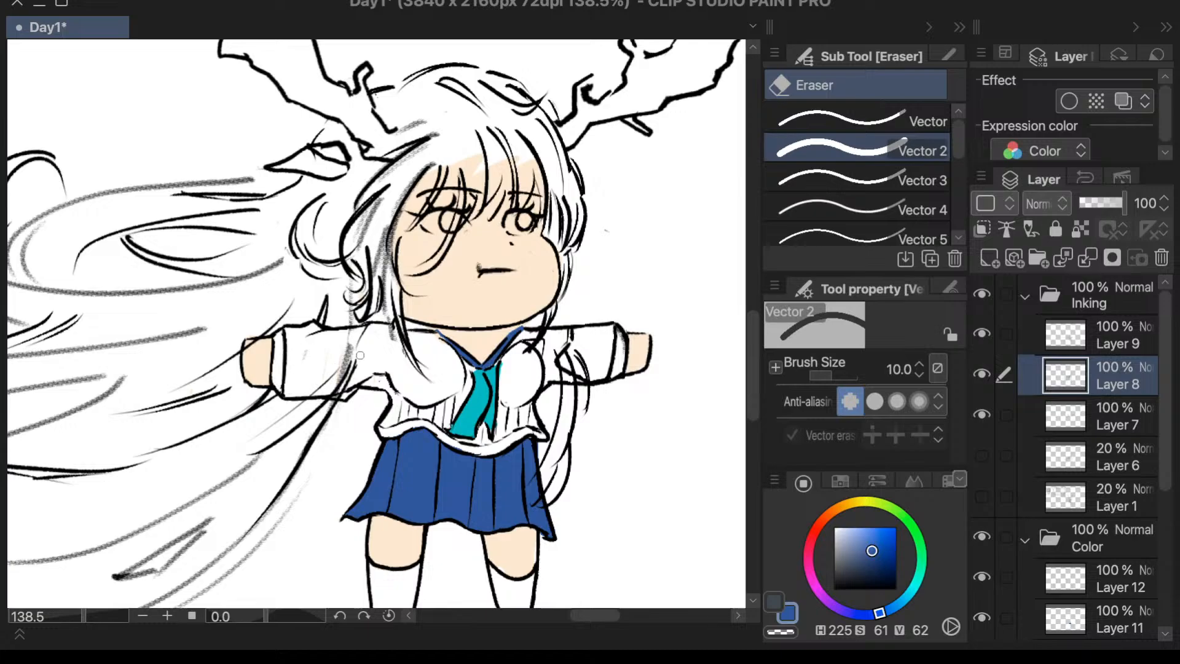
mouse_move(358, 354)
left_mouse_down()
mouse_move(344, 364)
mouse_move(347, 344)
mouse_move(336, 377)
mouse_move(318, 385)
mouse_move(339, 385)
mouse_move(331, 393)
left_mouse_up()
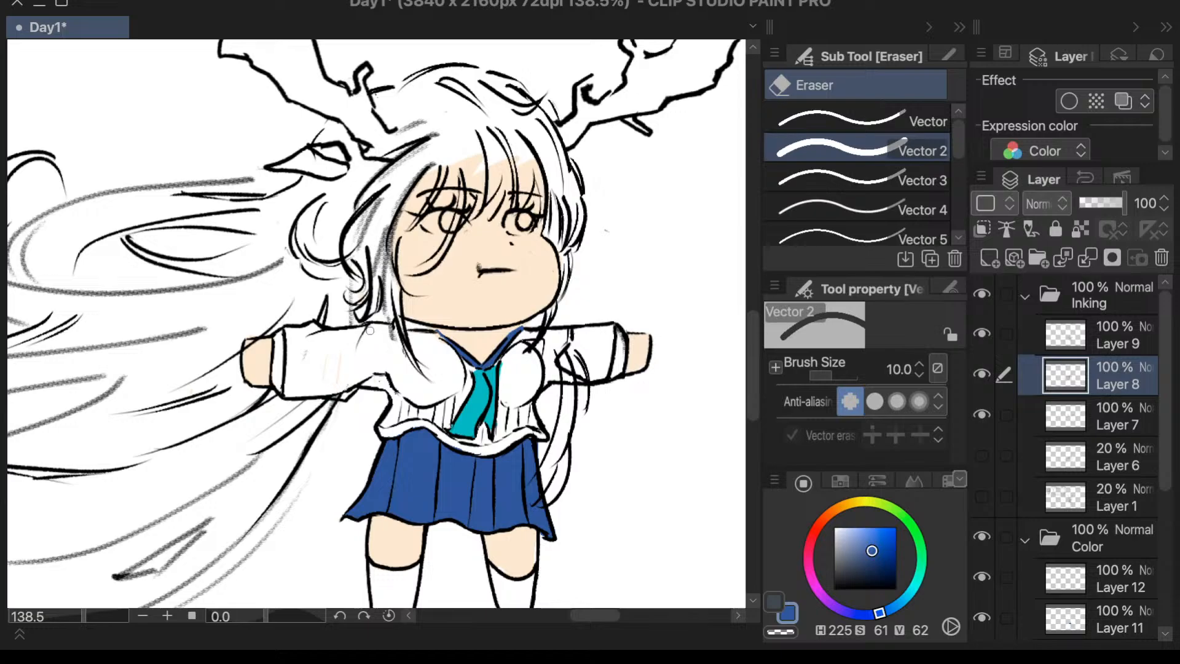
- Set the Textured pen's drawing color to black
scroll(542, 307, "down", 1)
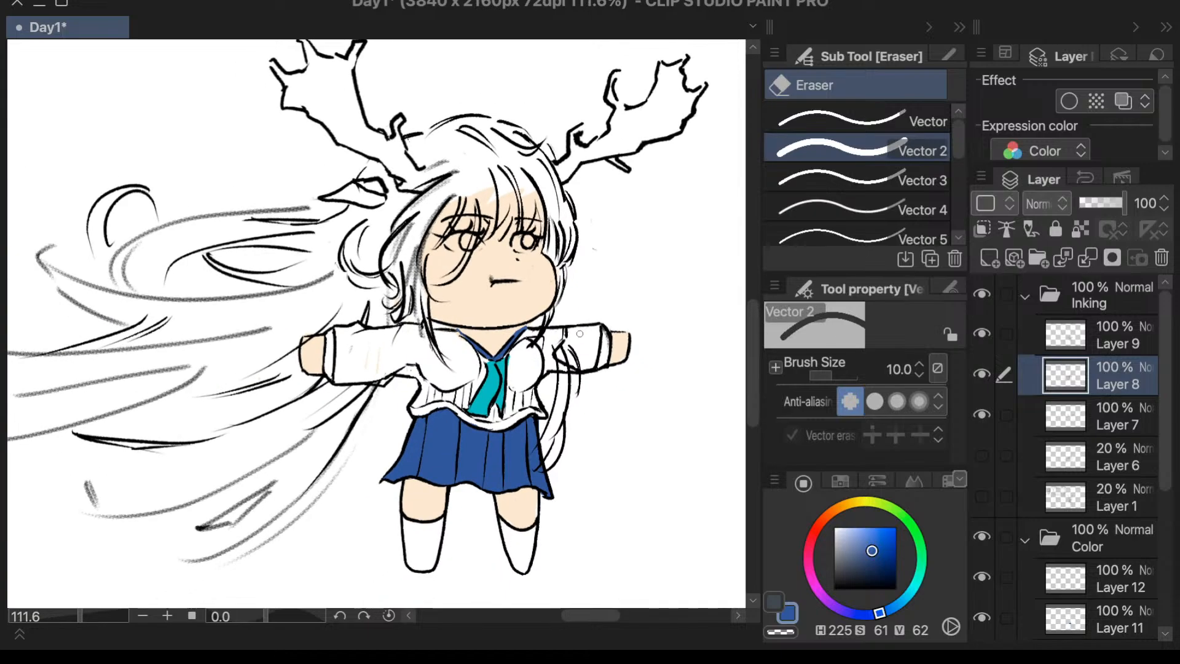
key("p")
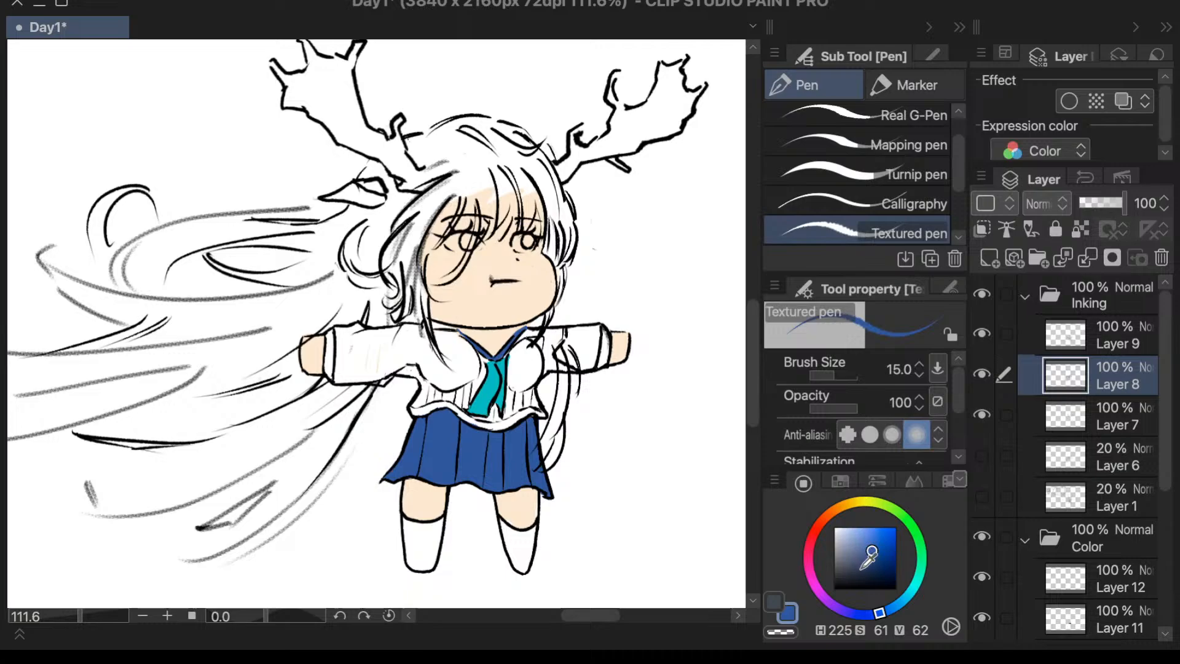
left_click_drag(869, 561, 756, 644)
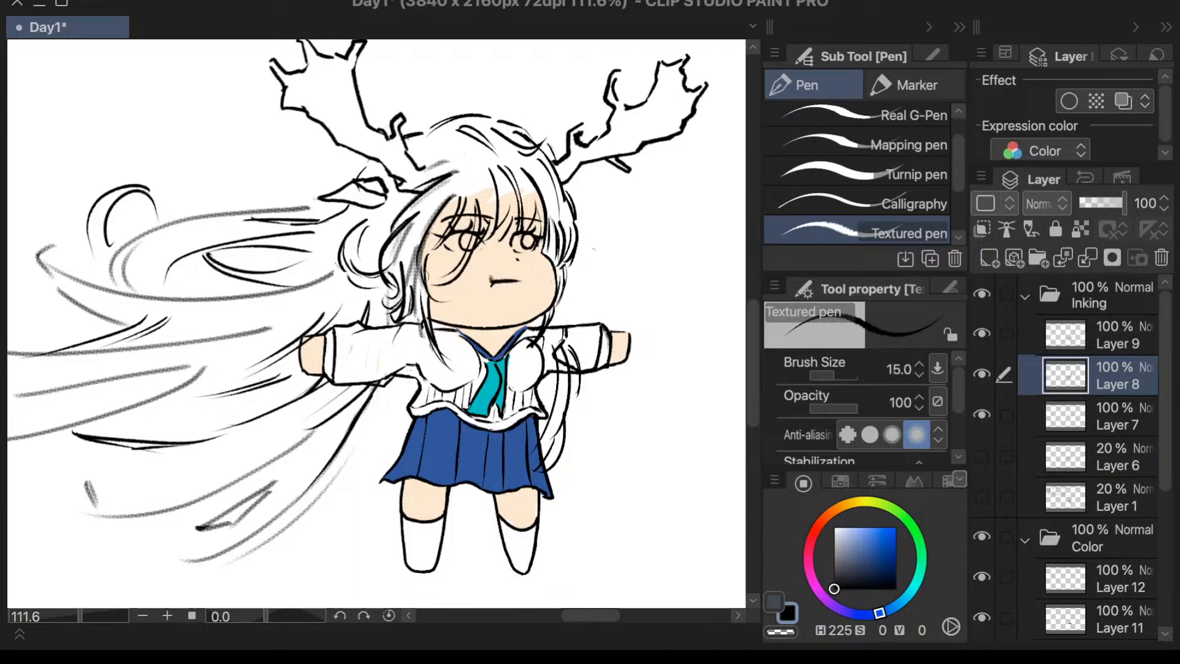
key("e")
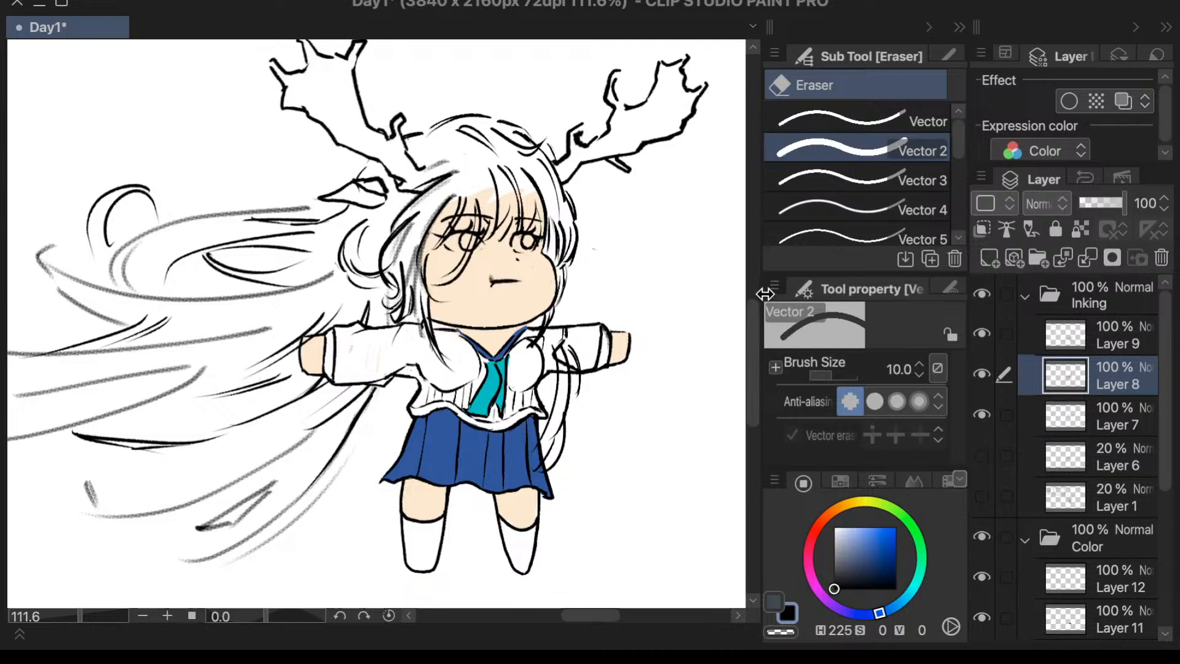
left_click_drag(751, 326, 752, 325)
left_click_drag(600, 616, 591, 618)
scroll(609, 386, "down", 2)
left_click_drag(748, 338, 748, 335)
left_click_drag(594, 616, 595, 619)
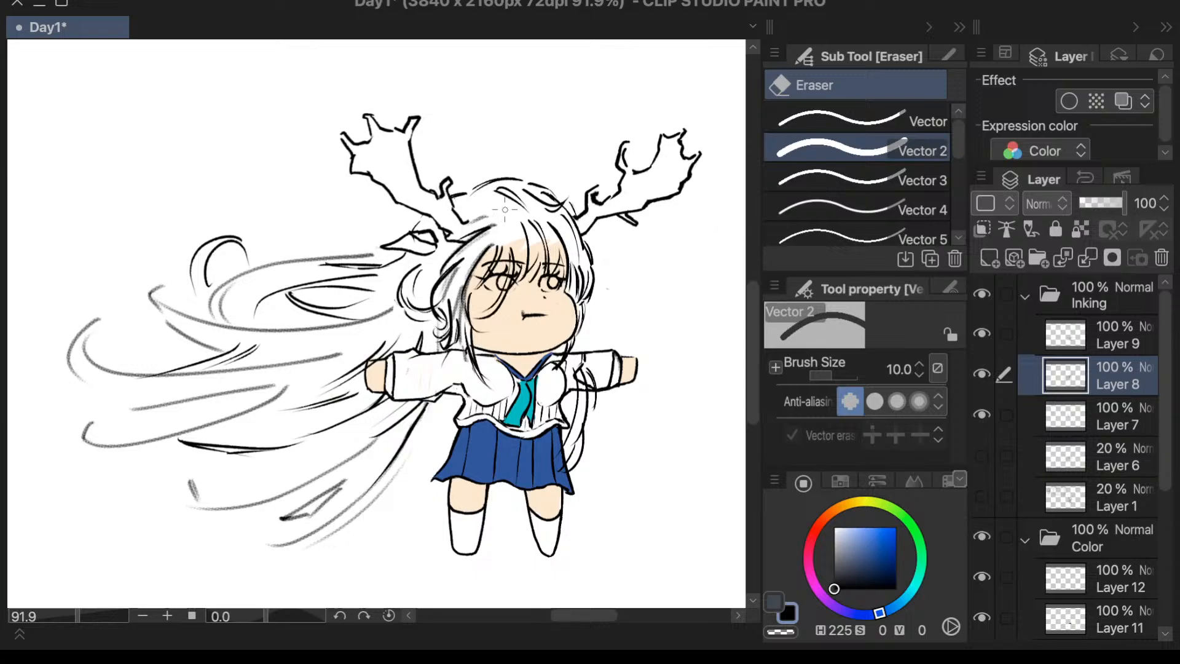
- Ink extra strands around the curled lock at the flowing hair's upper edge on Layer 8 with the size 15 Textured pen
key("p")
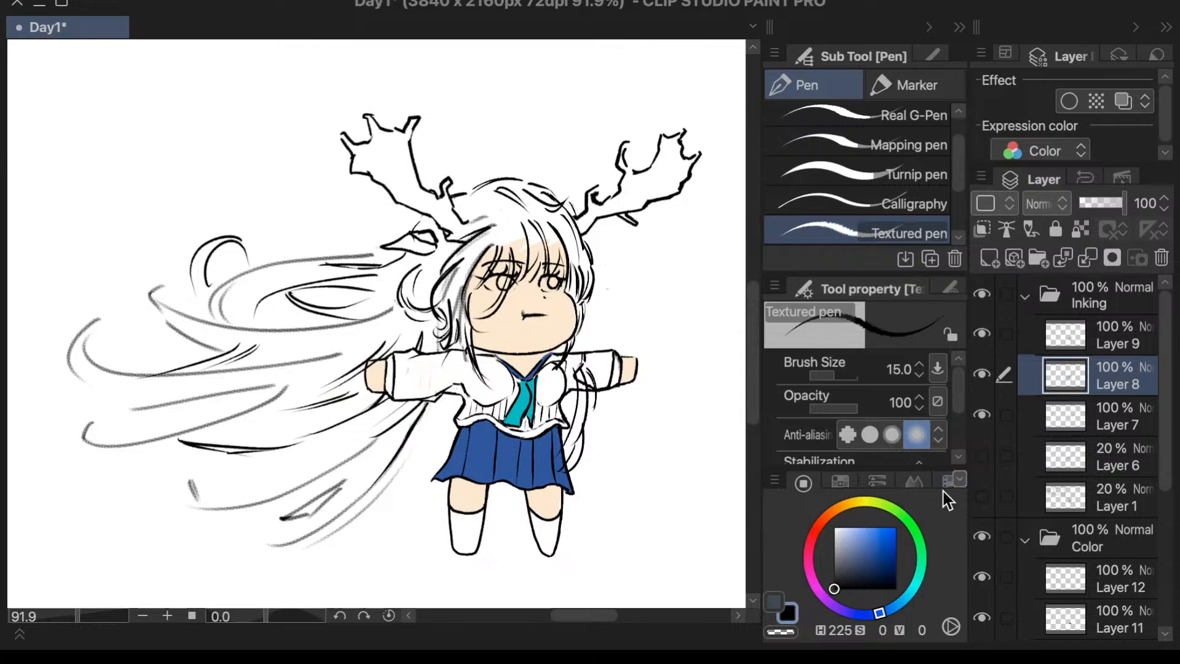
left_click(982, 376)
left_click(982, 376)
left_click_drag(244, 234, 250, 269)
key("ctrl+z")
left_click_drag(195, 284, 204, 312)
key("ctrl+z")
mouse_move(192, 265)
left_mouse_down()
mouse_move(204, 315)
mouse_move(195, 295)
mouse_move(201, 306)
left_mouse_up()
key("ctrl+z")
key("ctrl+z")
mouse_move(203, 253)
left_mouse_down()
mouse_move(209, 299)
mouse_move(215, 261)
mouse_move(210, 300)
left_mouse_up()
key("ctrl+z")
key("ctrl+z")
- Ink the long sweeping strands of the lower hair beneath the outstretched arm
left_click_drag(391, 426, 279, 460)
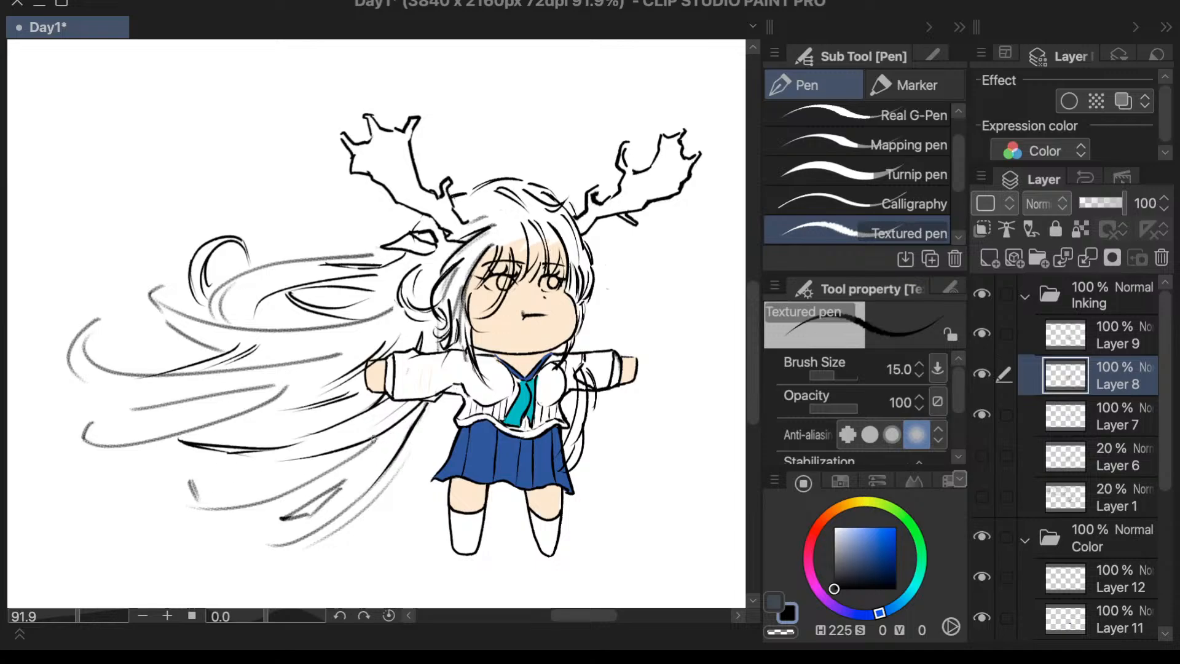
left_click_drag(374, 439, 312, 487)
key("ctrl+z")
left_click_drag(377, 436, 311, 484)
left_click_drag(426, 406, 387, 490)
key("ctrl+z")
left_click_drag(426, 411, 388, 484)
key("ctrl+z")
left_click_drag(433, 401, 384, 488)
- Ink the curved tips at the far ends of the flowing hair and add short strands near the ear
left_click_drag(96, 417, 133, 464)
key("ctrl+z")
mouse_move(98, 417)
left_mouse_down()
mouse_move(107, 465)
mouse_move(299, 436)
mouse_move(168, 471)
mouse_move(148, 459)
mouse_move(232, 444)
left_mouse_up()
left_click_drag(130, 461, 201, 453)
key("ctrl+z")
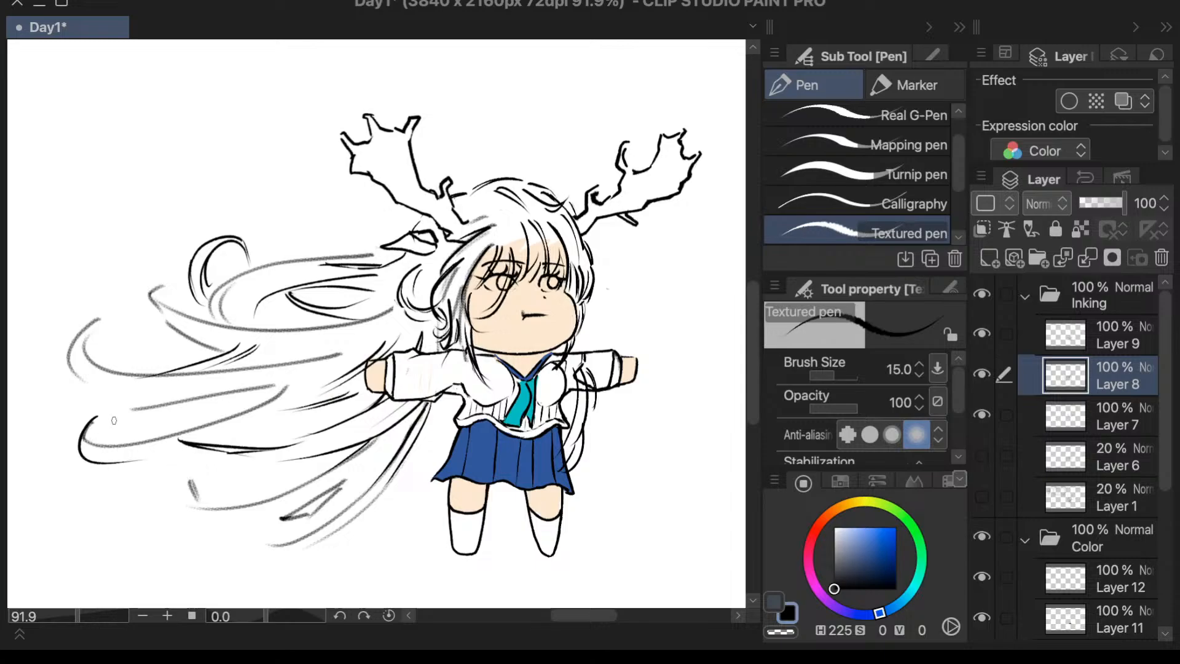
left_click_drag(85, 441, 172, 464)
key("ctrl+z")
left_click_drag(86, 343, 127, 298)
left_click_drag(87, 343, 151, 305)
mouse_move(354, 246)
left_mouse_down()
mouse_move(366, 222)
mouse_move(346, 243)
left_mouse_up()
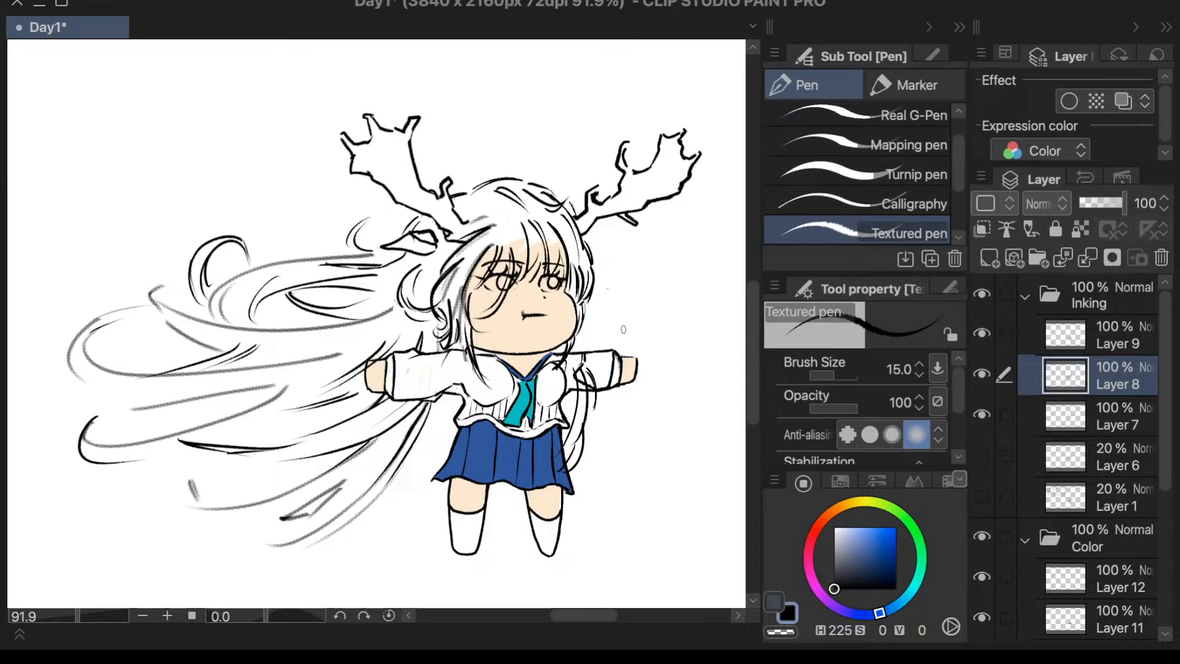
- Erase the hair strands crossing the other sleeve and overlapping the skirt's side edge with the Vector 2 eraser
scroll(608, 331, "up", 2)
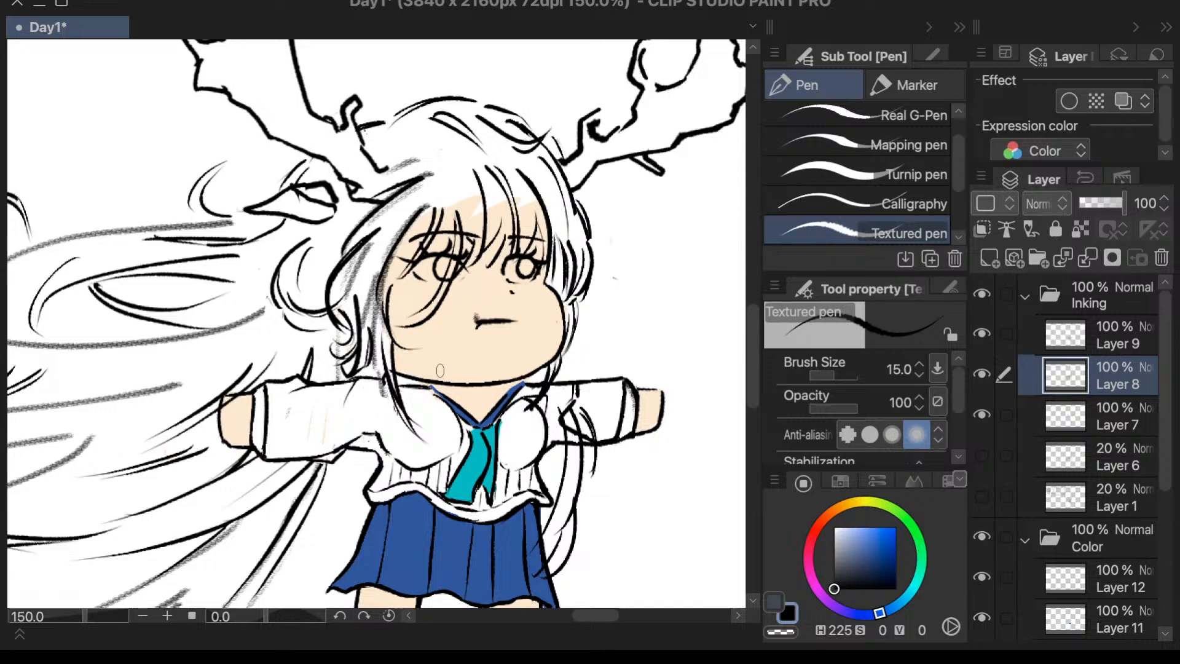
scroll(637, 303, "down", 2)
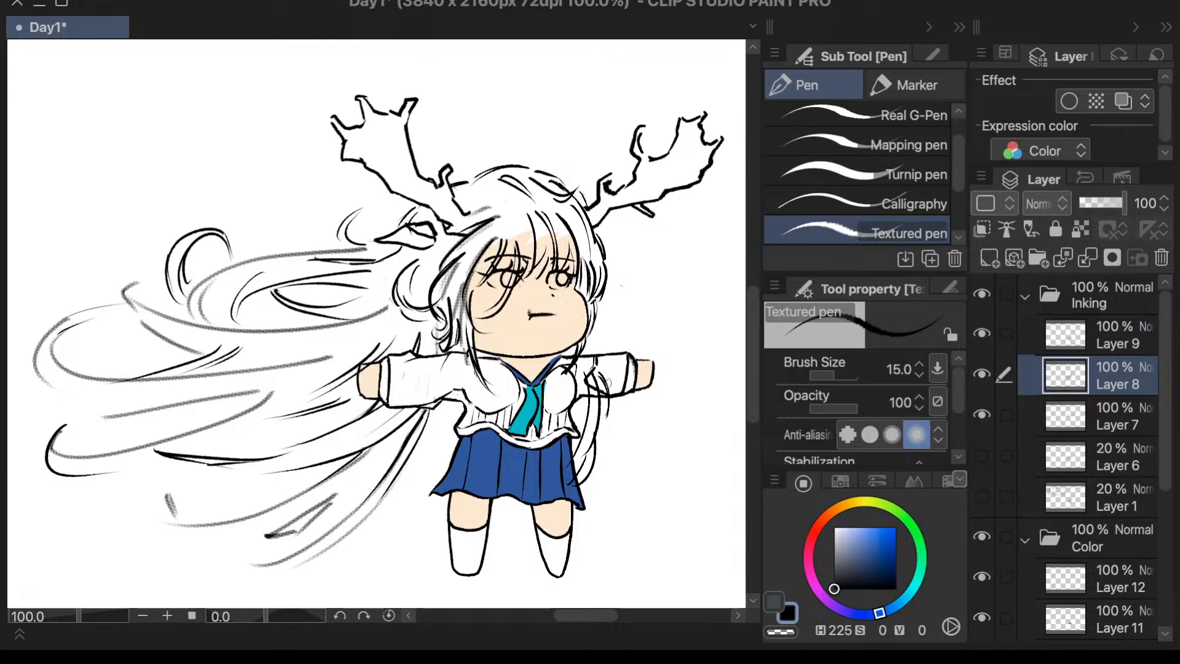
scroll(605, 380, "up", 2)
key("e")
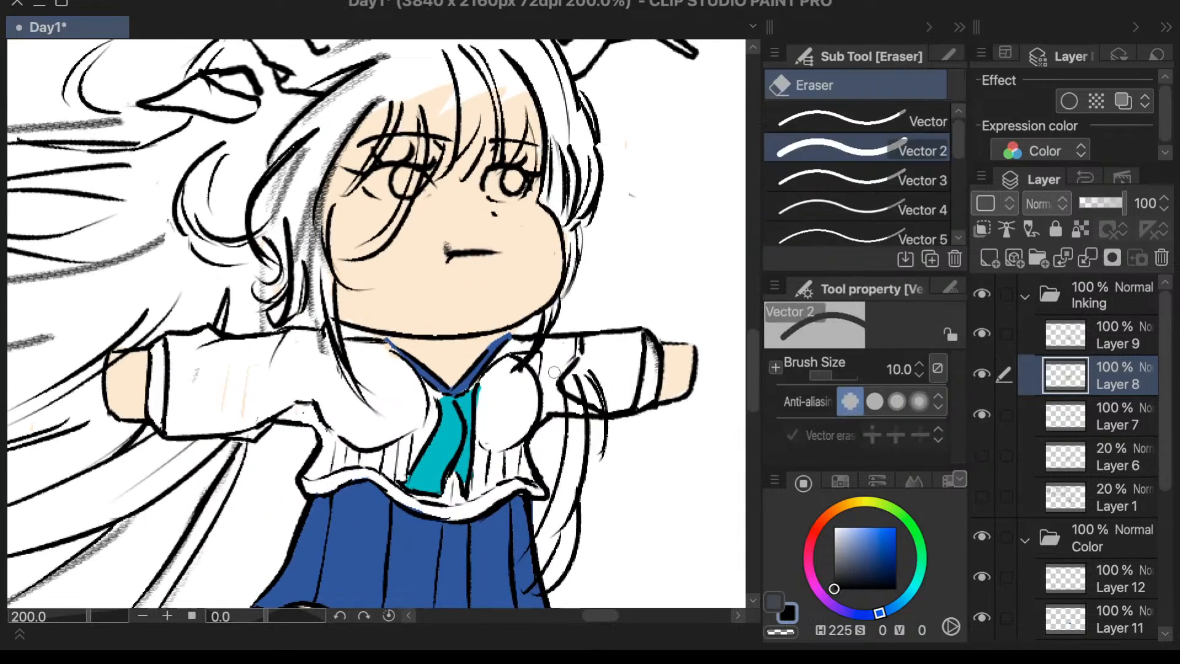
mouse_move(554, 371)
left_mouse_down()
mouse_move(591, 380)
mouse_move(553, 399)
mouse_move(618, 410)
left_mouse_up()
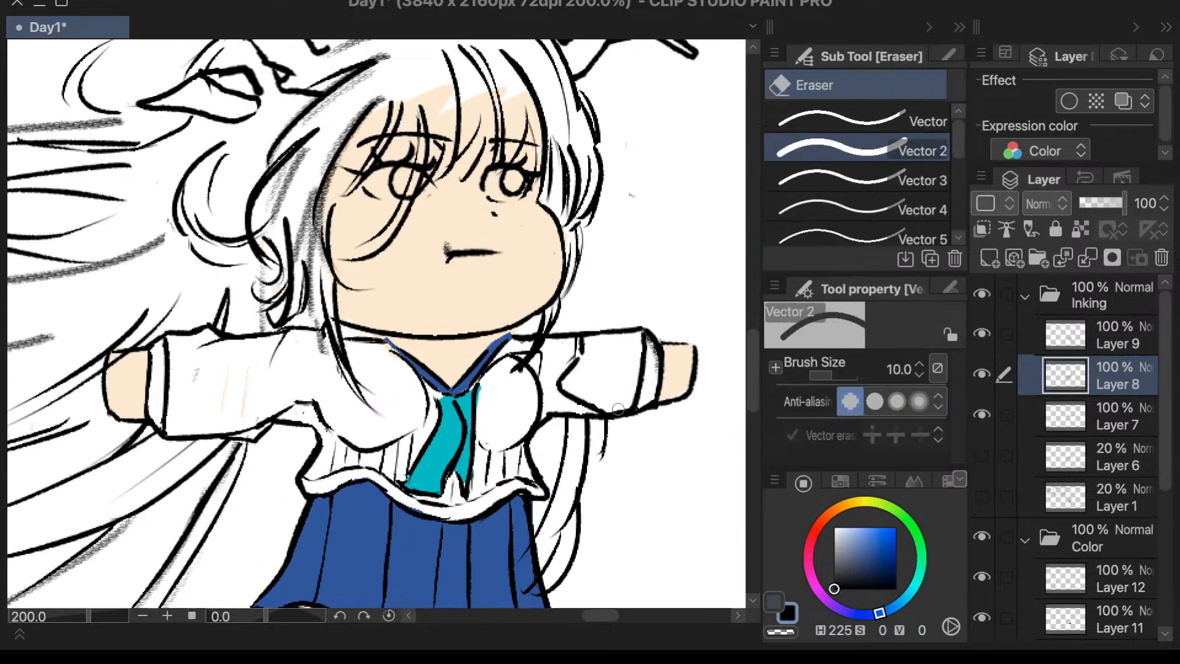
scroll(615, 406, "down", 1)
scroll(553, 488, "up", 2)
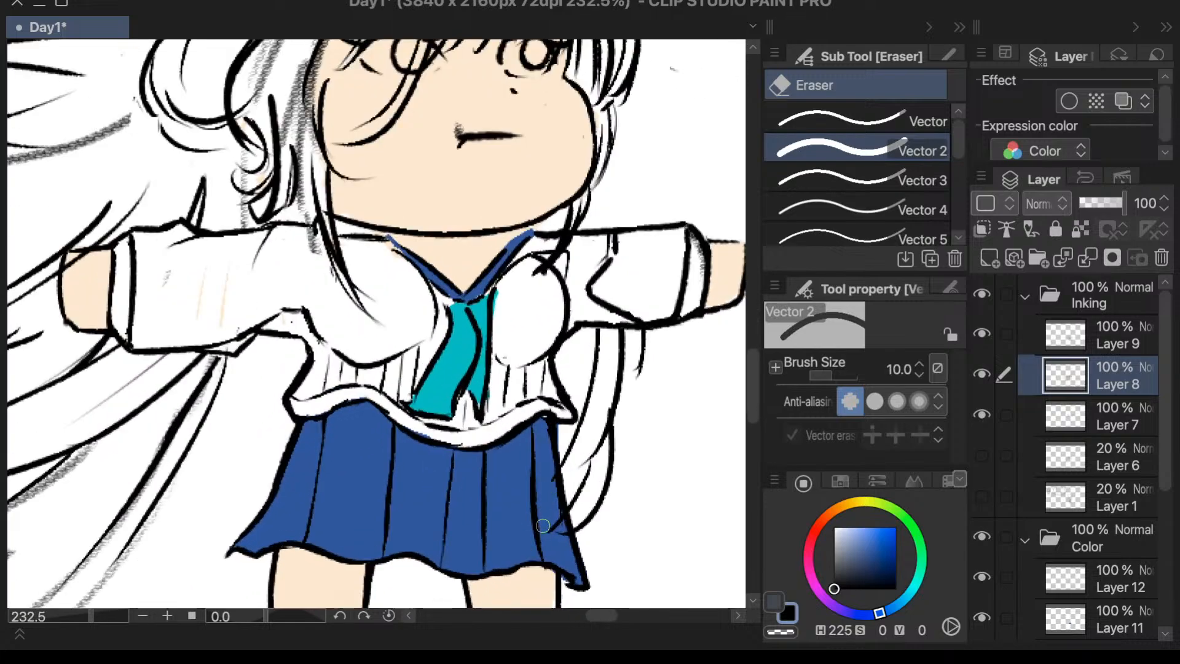
key("p")
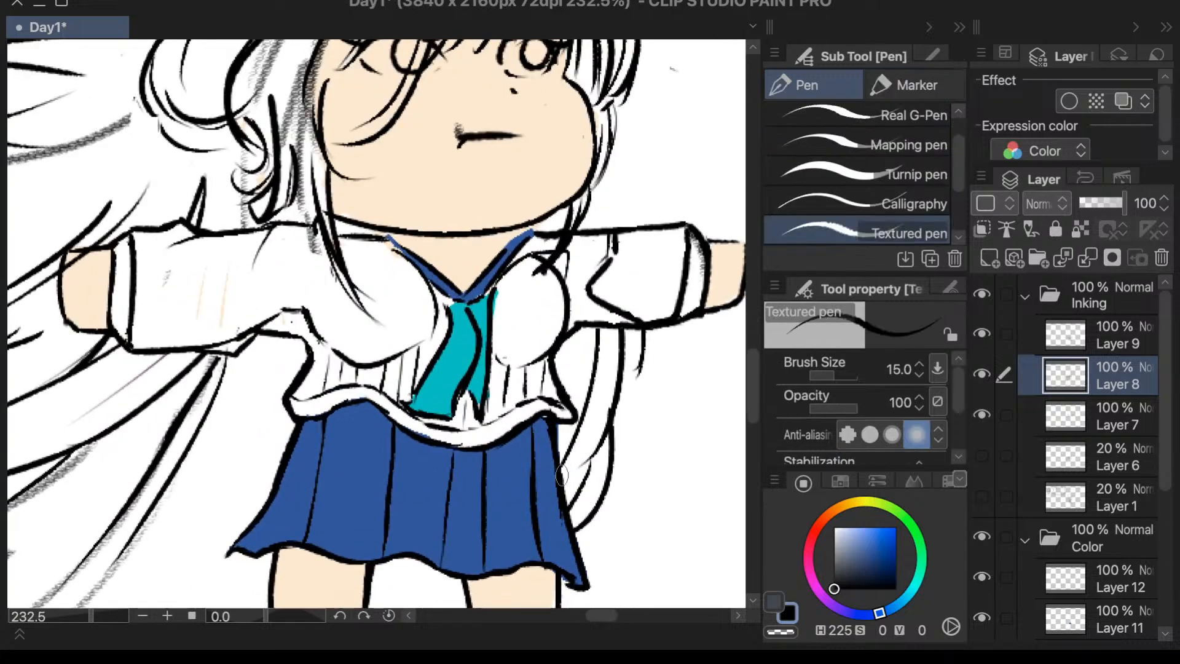
- Erase part of the thick strands hanging just below the arm on the flowing hair's side
scroll(561, 475, "down", 1)
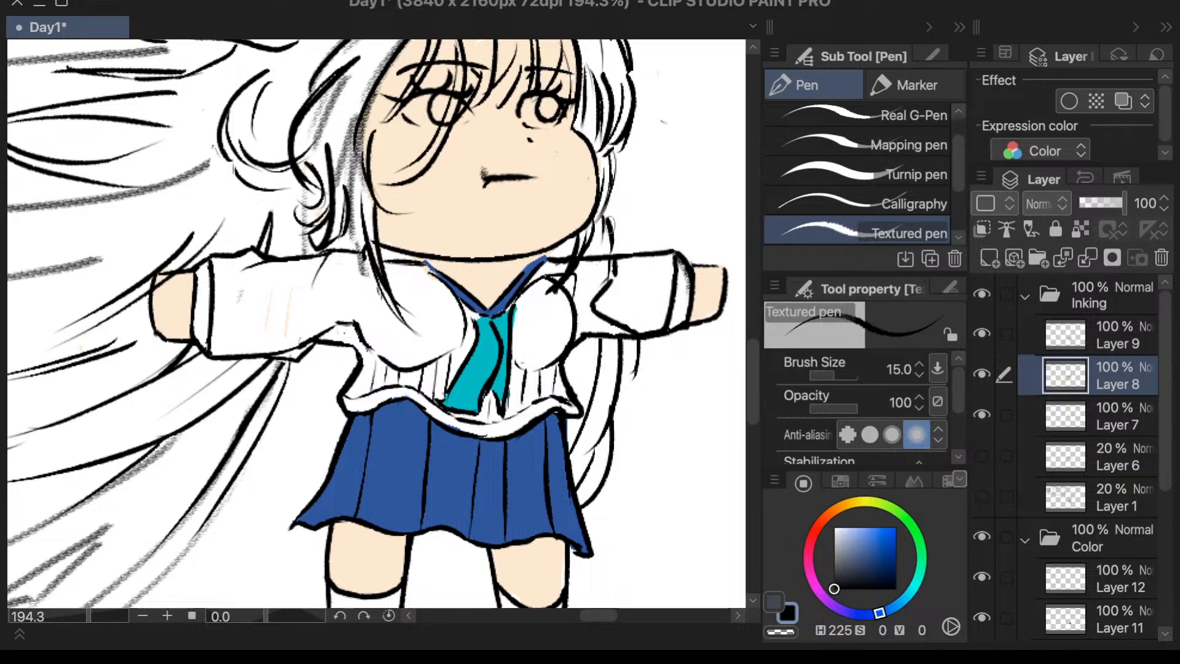
scroll(633, 187, "down", 3)
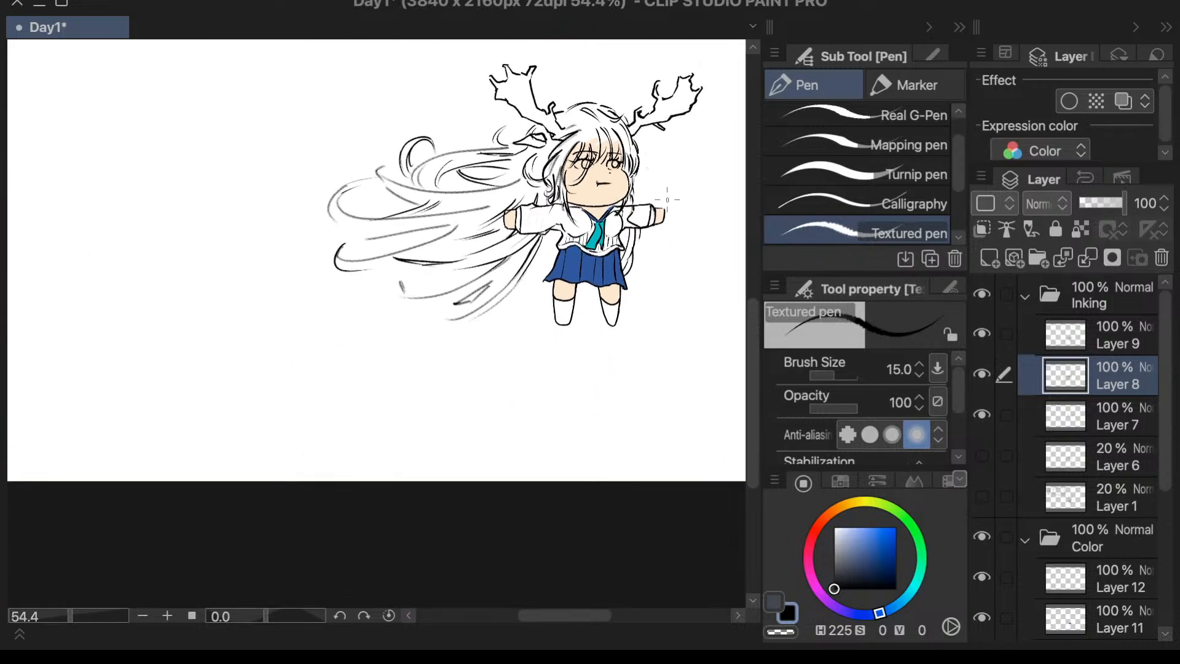
scroll(667, 199, "up", 2)
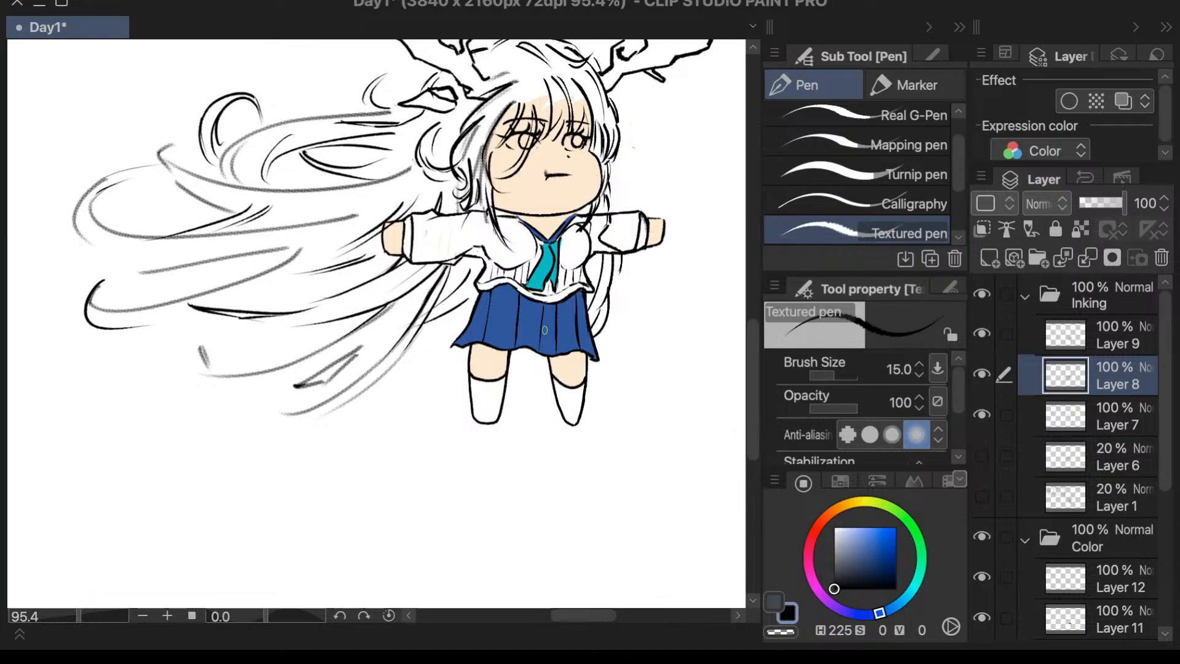
key("e")
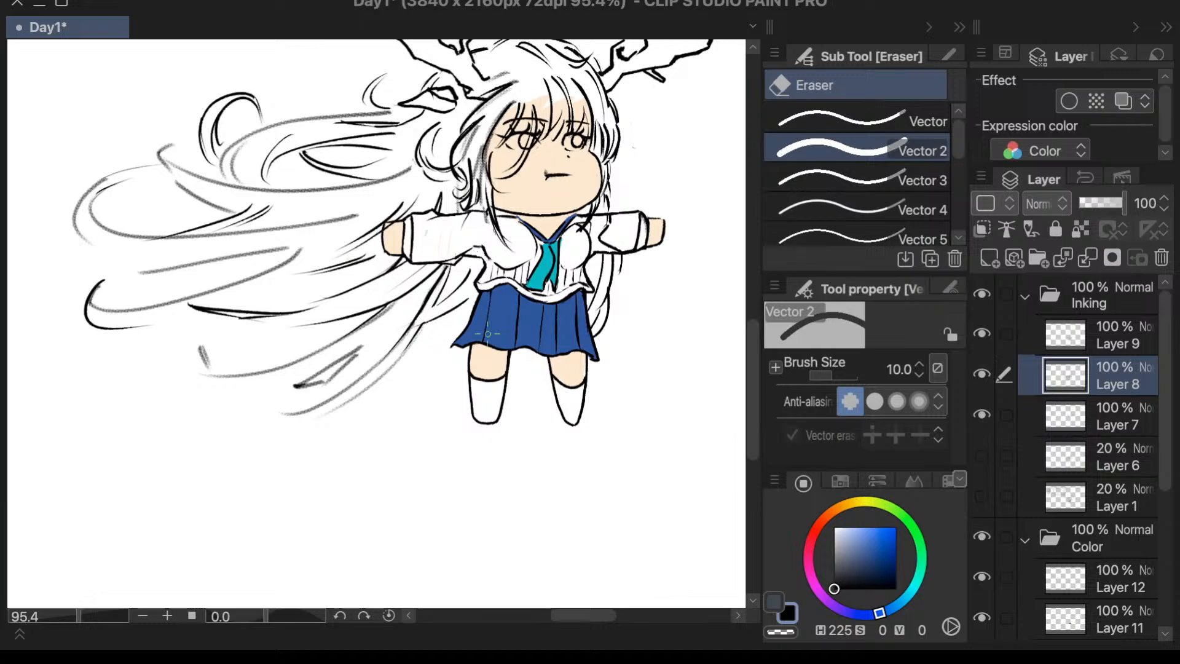
mouse_move(447, 265)
left_mouse_down()
mouse_move(418, 314)
mouse_move(428, 299)
left_mouse_up()
key("p")
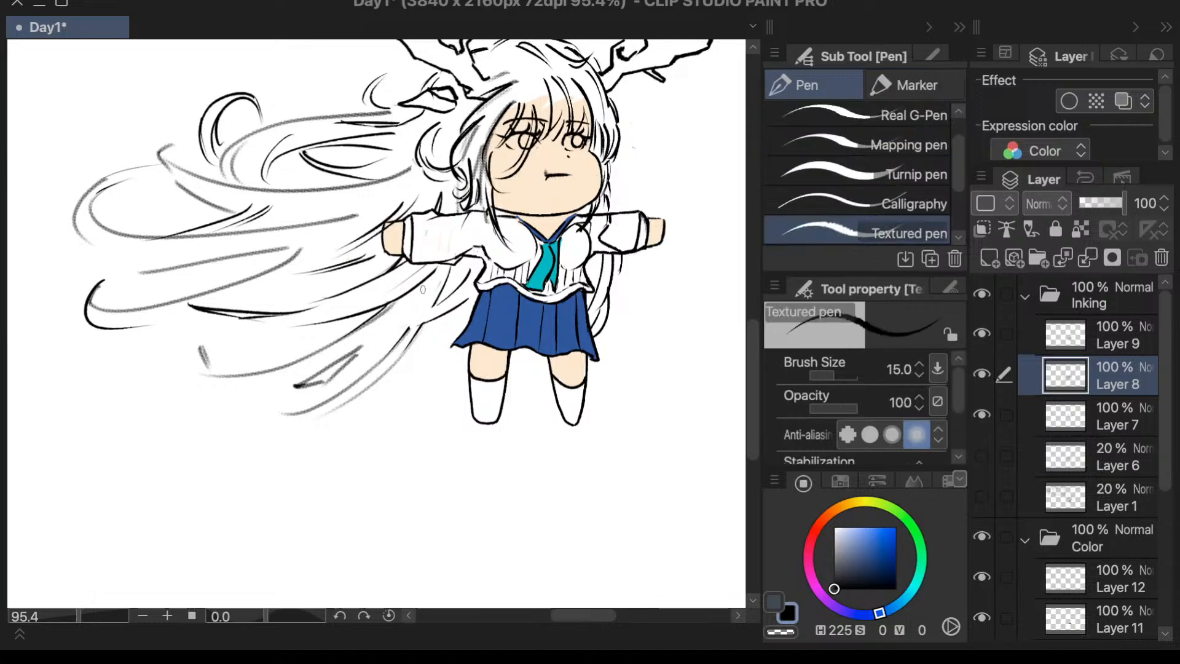
- Check the layers in the Inking and Color folders and make Layer 11 in the Color folder active
scroll(537, 367, "down", 1)
scroll(536, 368, "up", 6)
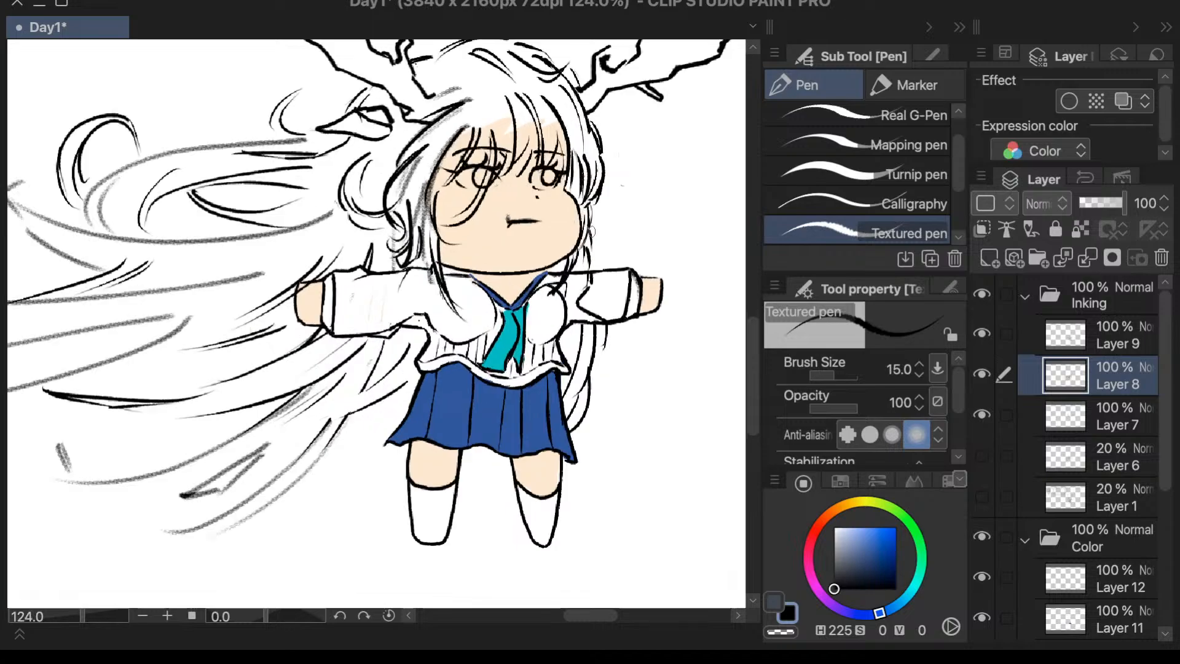
scroll(537, 367, "down", 1)
scroll(485, 111, "up", 5)
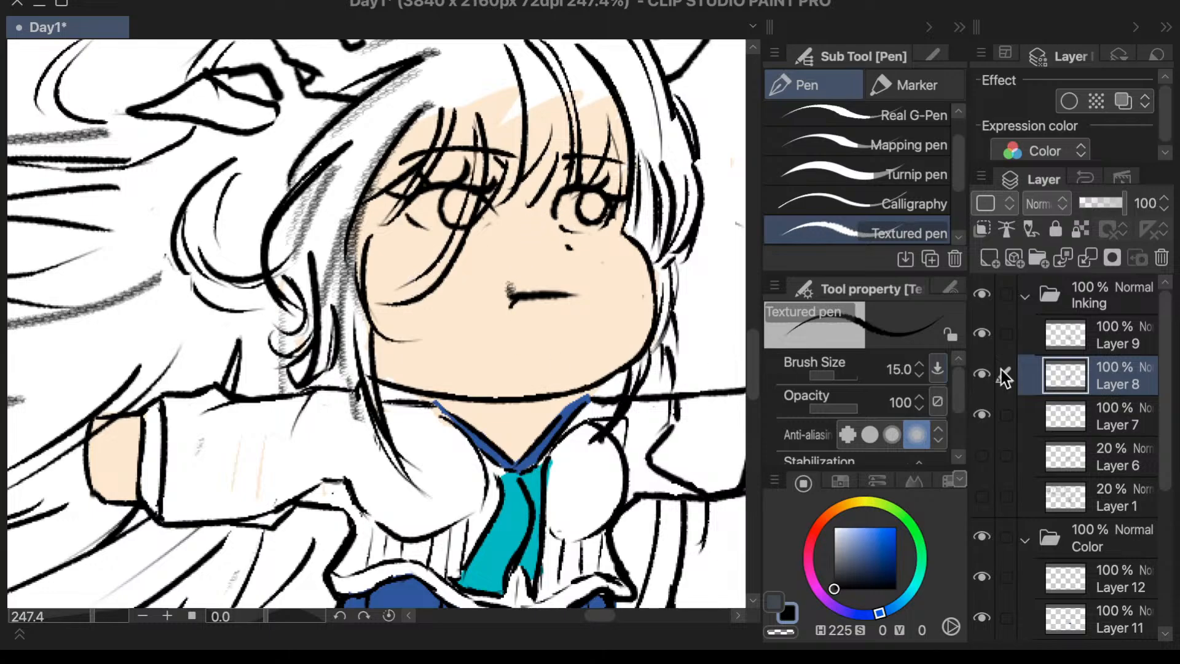
left_click(1125, 345)
left_click_drag(1160, 373, 1164, 406)
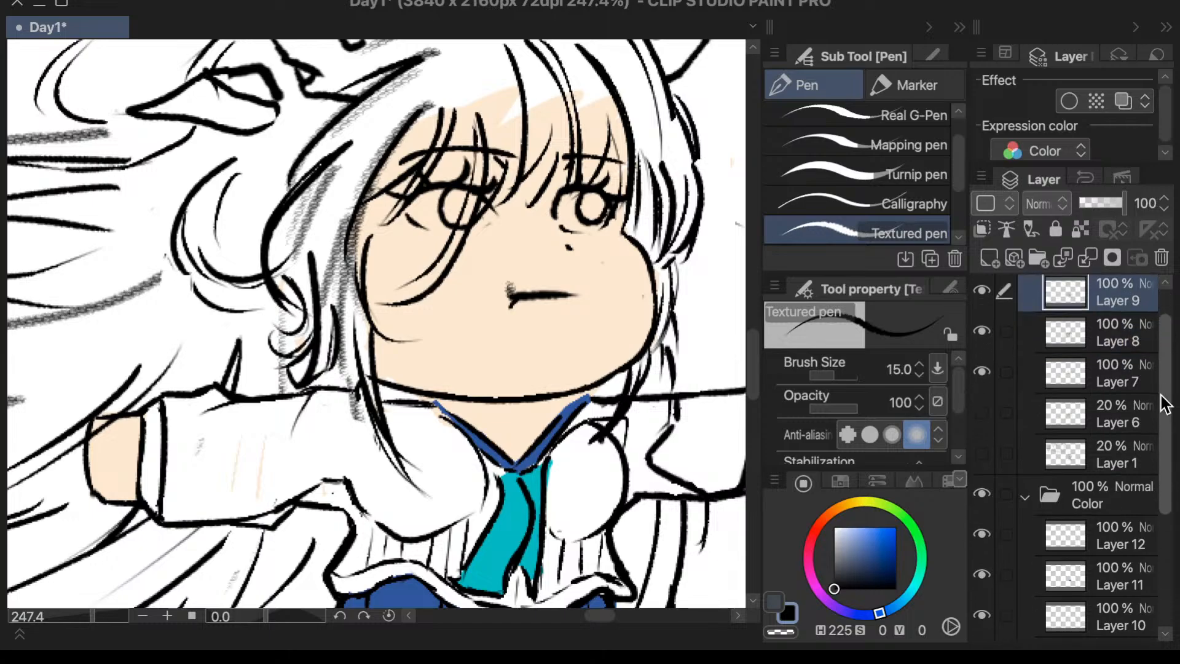
left_click(1027, 496)
left_click(1026, 538)
scroll(1174, 403, "down", 5)
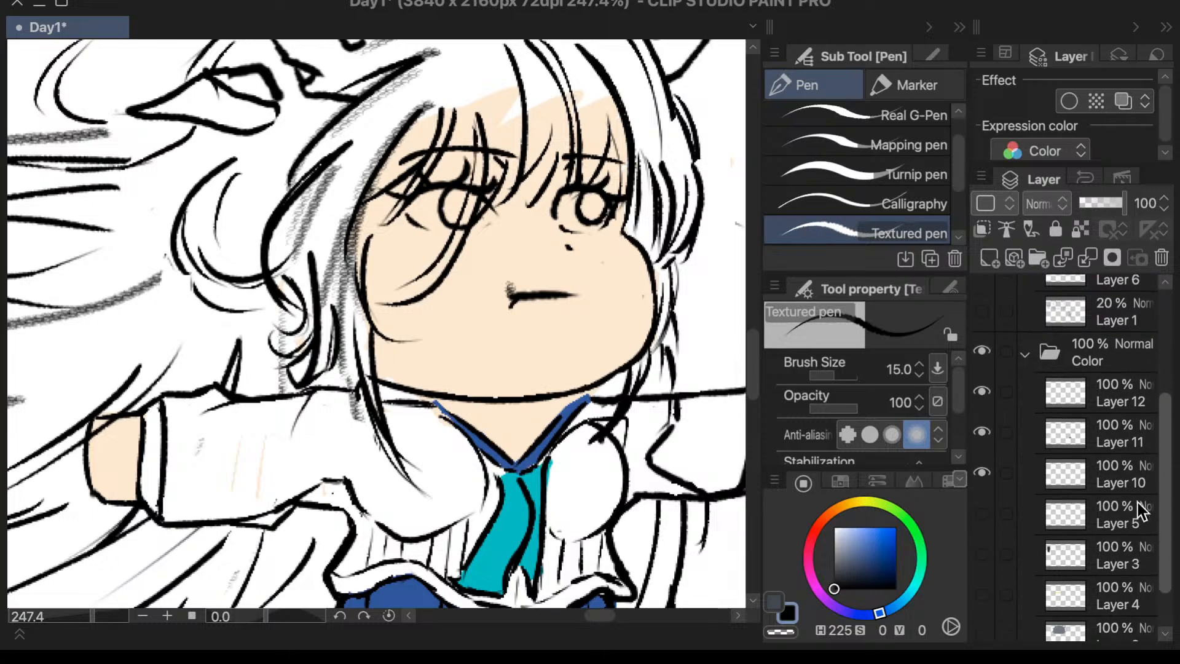
left_click(1050, 397)
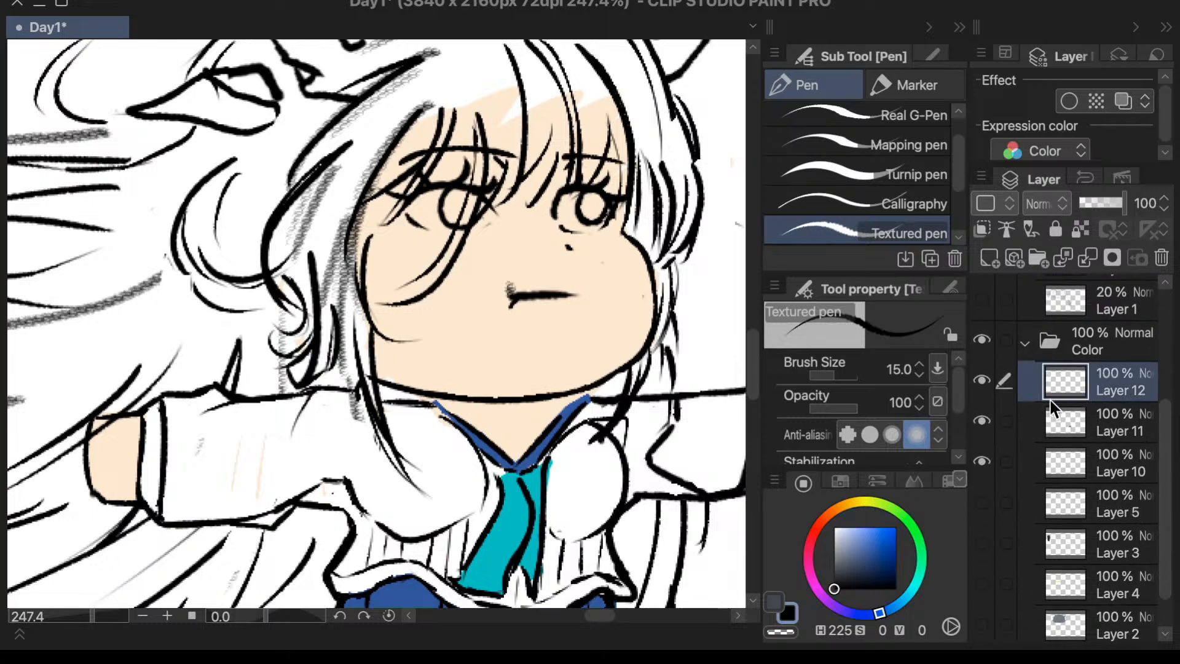
left_click(980, 422)
left_click(980, 422)
left_click(1069, 427)
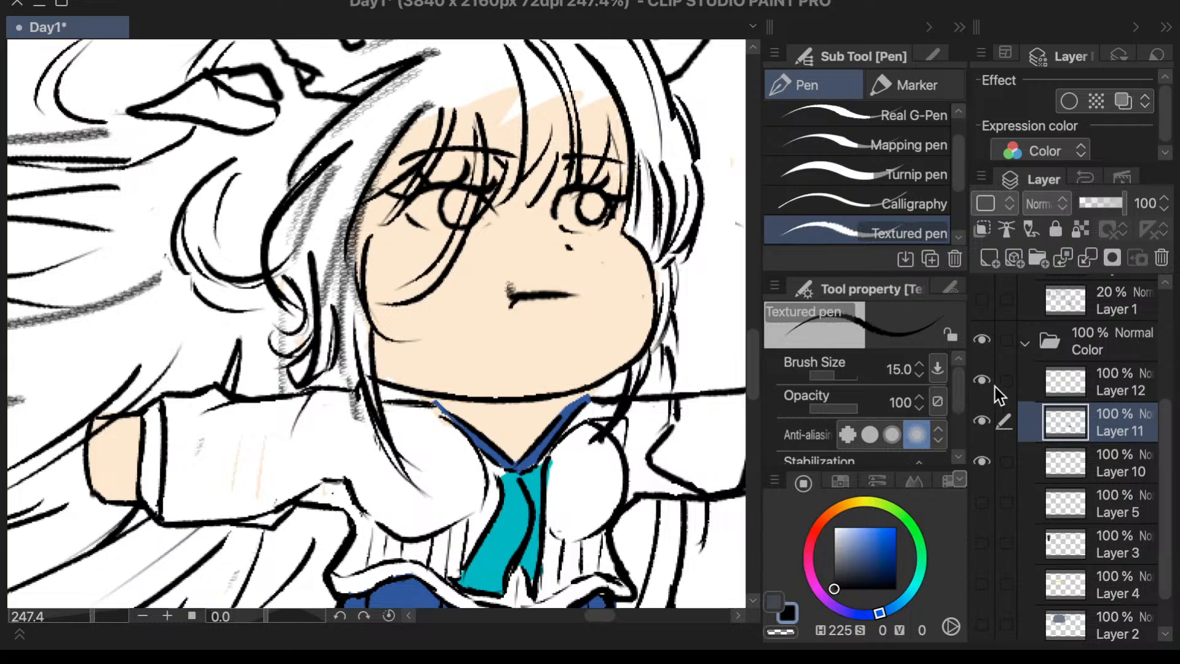
- Make Layer 12 in the Color folder active and pick a dark reddish brown (H 1, S 27, V 40)
left_click(1101, 386)
scroll(613, 355, "down", 2)
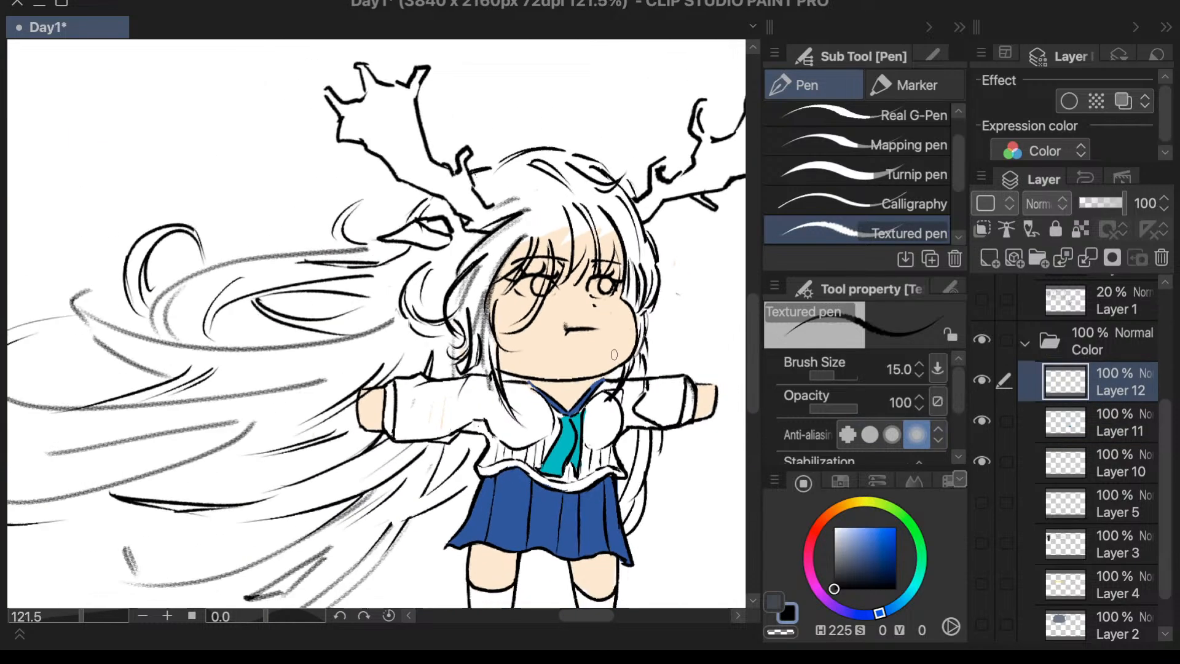
key("period")
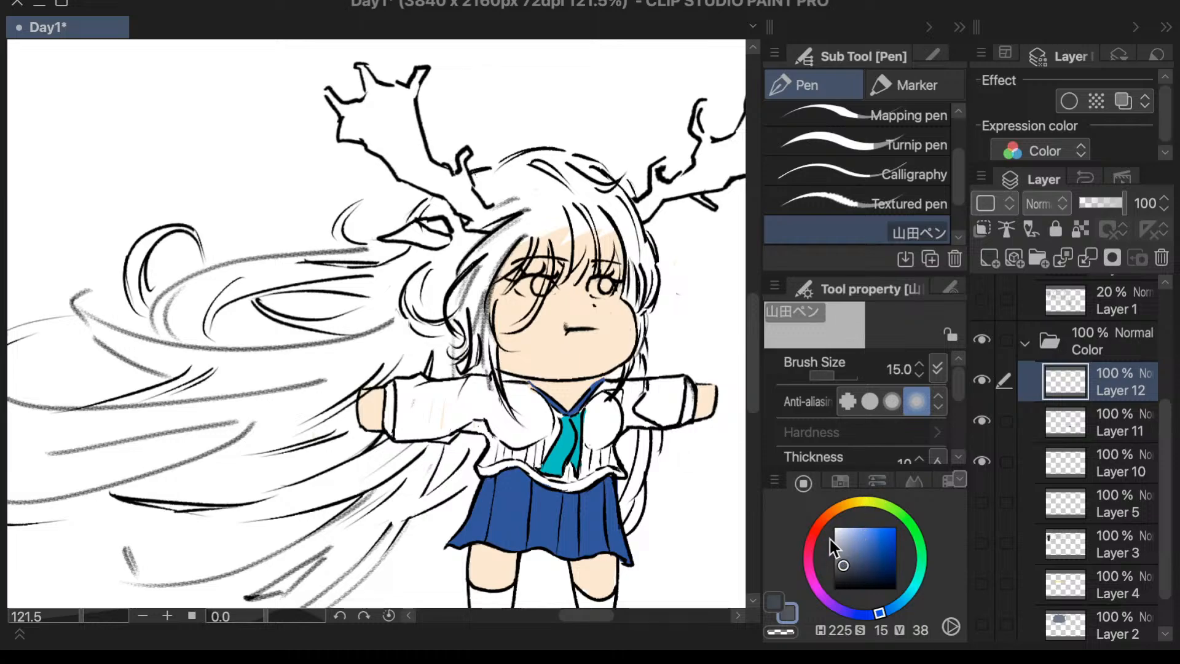
left_click(817, 529)
left_click(863, 567)
left_click_drag(863, 567, 850, 564)
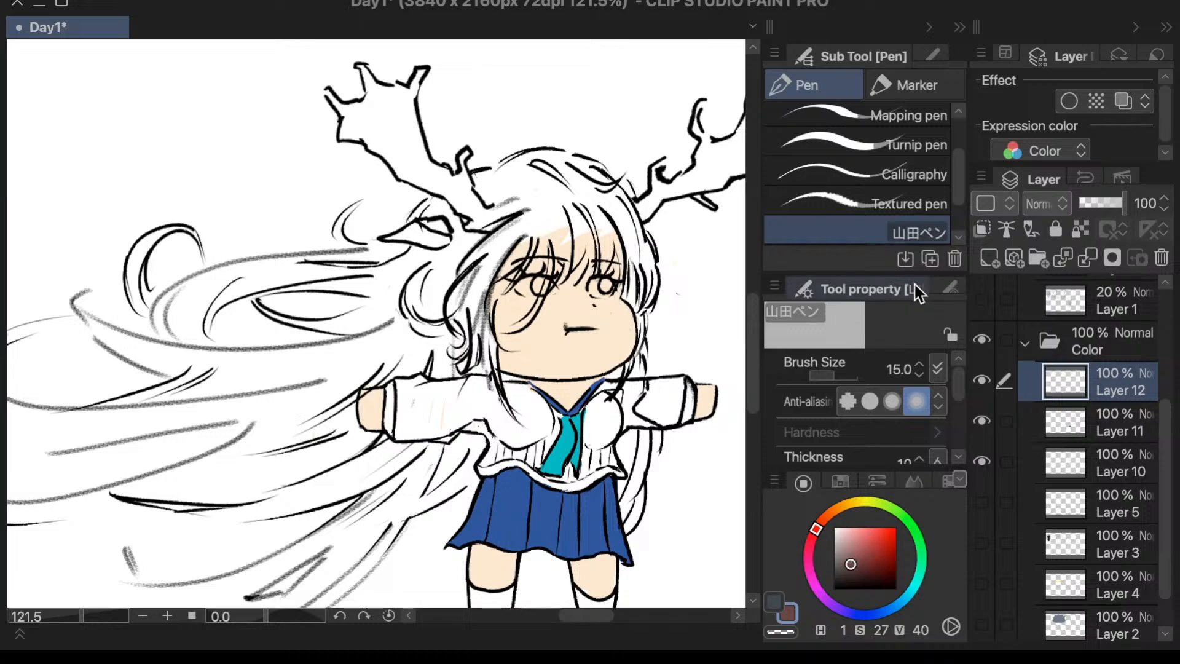
- Paint loosely over both antlers in the reddish brown using the Calligraphy pen at brush size 50
left_click(854, 174)
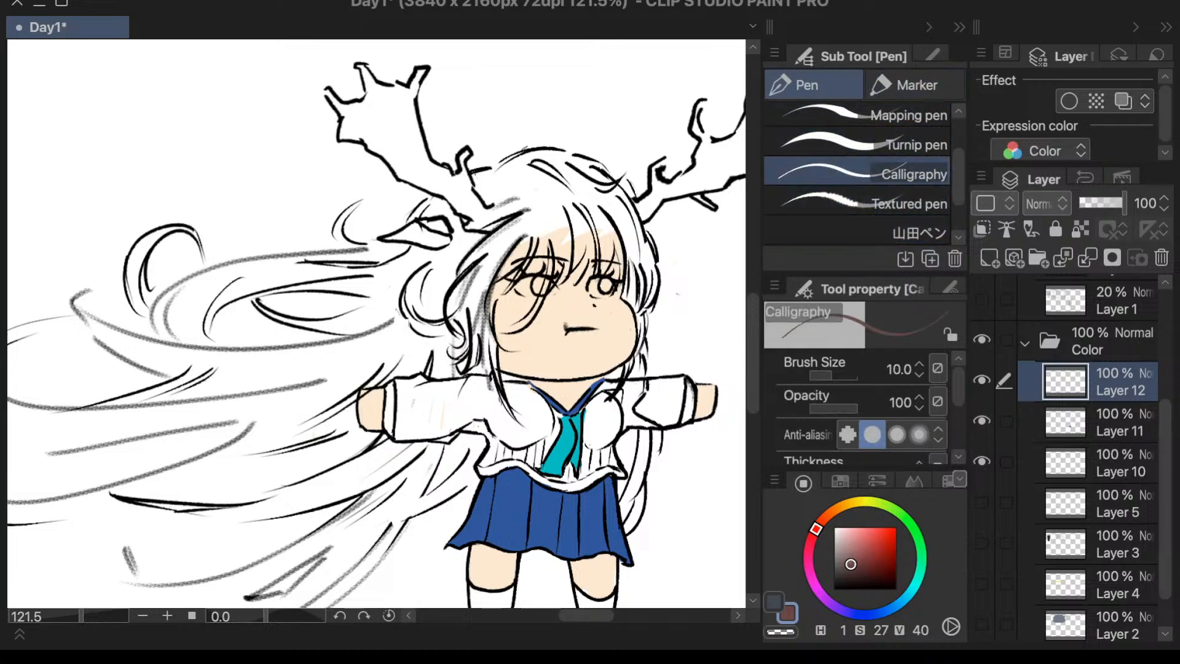
key("ctrl+z")
left_click(889, 365)
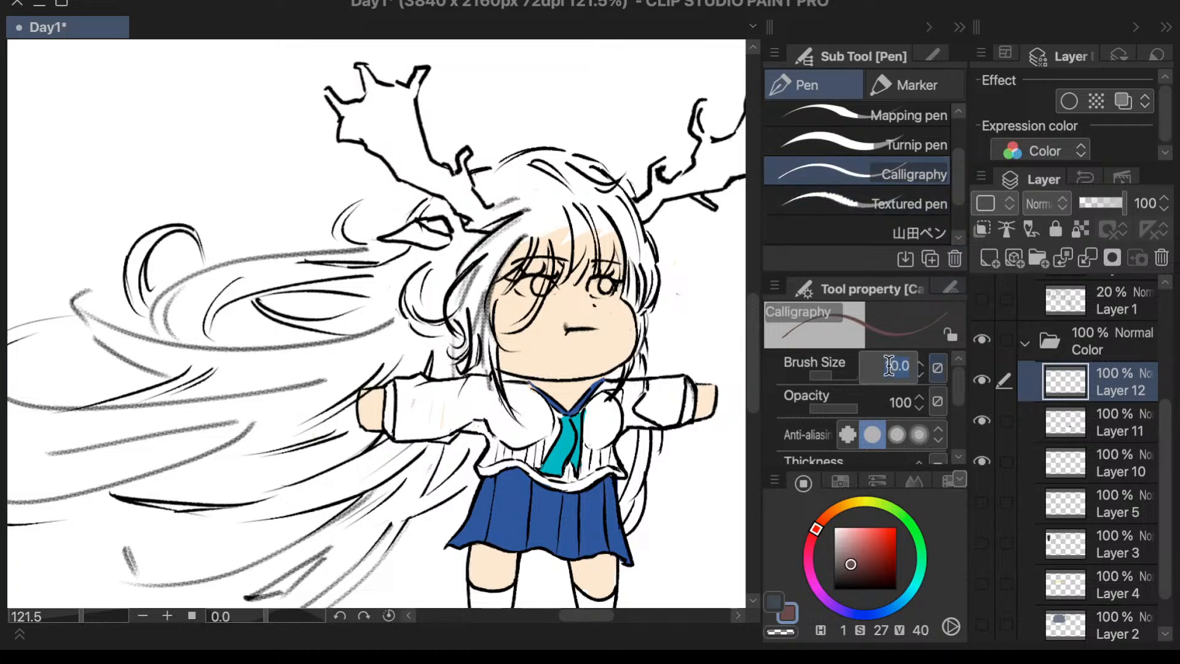
type("50")
key("Return")
mouse_move(319, 104)
left_mouse_down()
mouse_move(406, 56)
mouse_move(321, 107)
mouse_move(406, 78)
mouse_move(347, 140)
mouse_move(434, 101)
mouse_move(391, 182)
mouse_move(473, 147)
mouse_move(462, 222)
mouse_move(513, 197)
mouse_move(492, 228)
left_mouse_up()
scroll(556, 144, "down", 5)
scroll(738, 204, "up", 5)
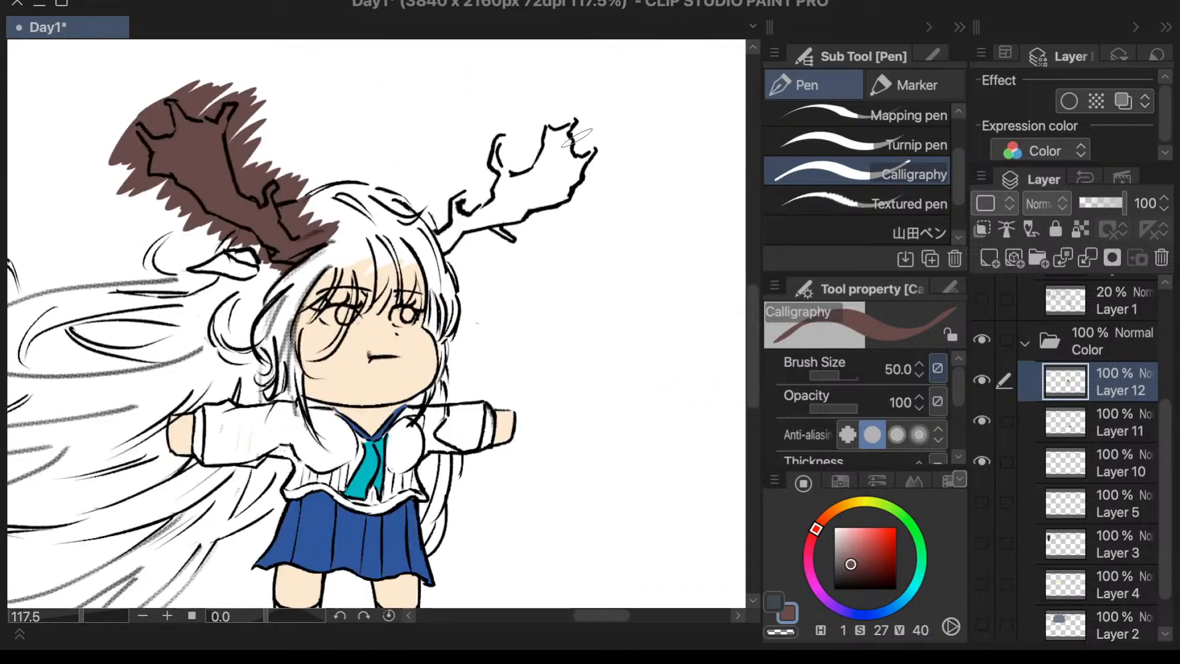
mouse_move(529, 114)
left_mouse_down()
mouse_move(449, 178)
mouse_move(430, 209)
mouse_move(442, 236)
mouse_move(430, 252)
mouse_move(522, 184)
mouse_move(497, 238)
mouse_move(520, 245)
mouse_move(540, 166)
mouse_move(532, 141)
mouse_move(558, 124)
mouse_move(609, 144)
mouse_move(589, 175)
left_mouse_up()
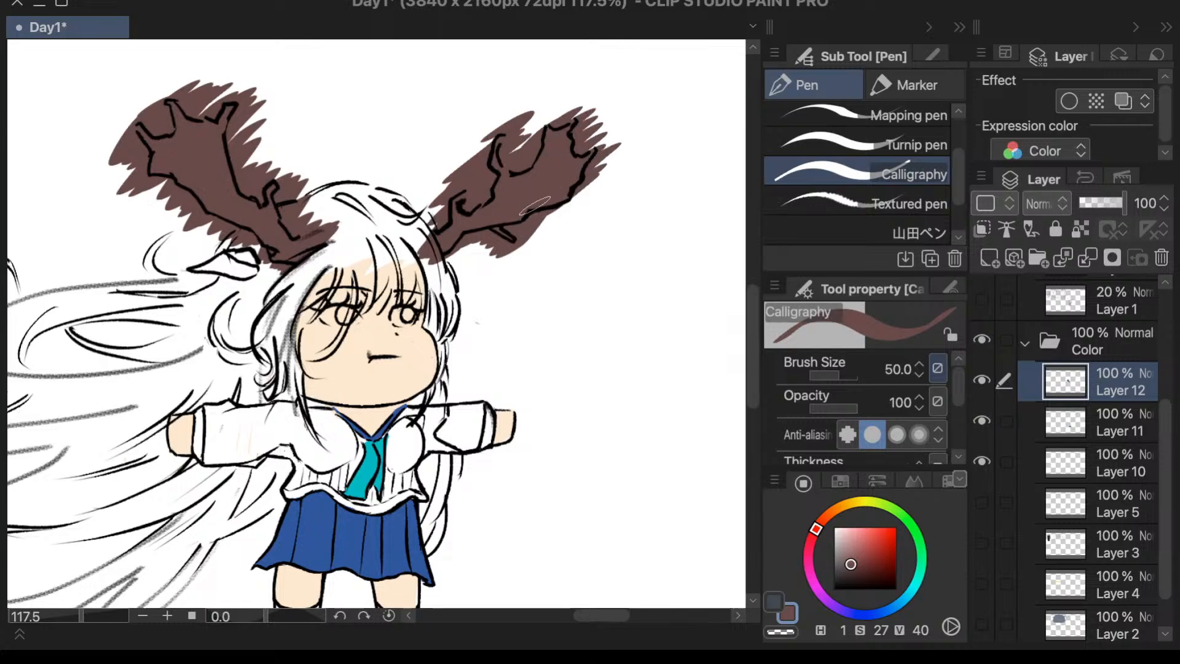
scroll(606, 198, "down", 4)
scroll(434, 324, "up", 2)
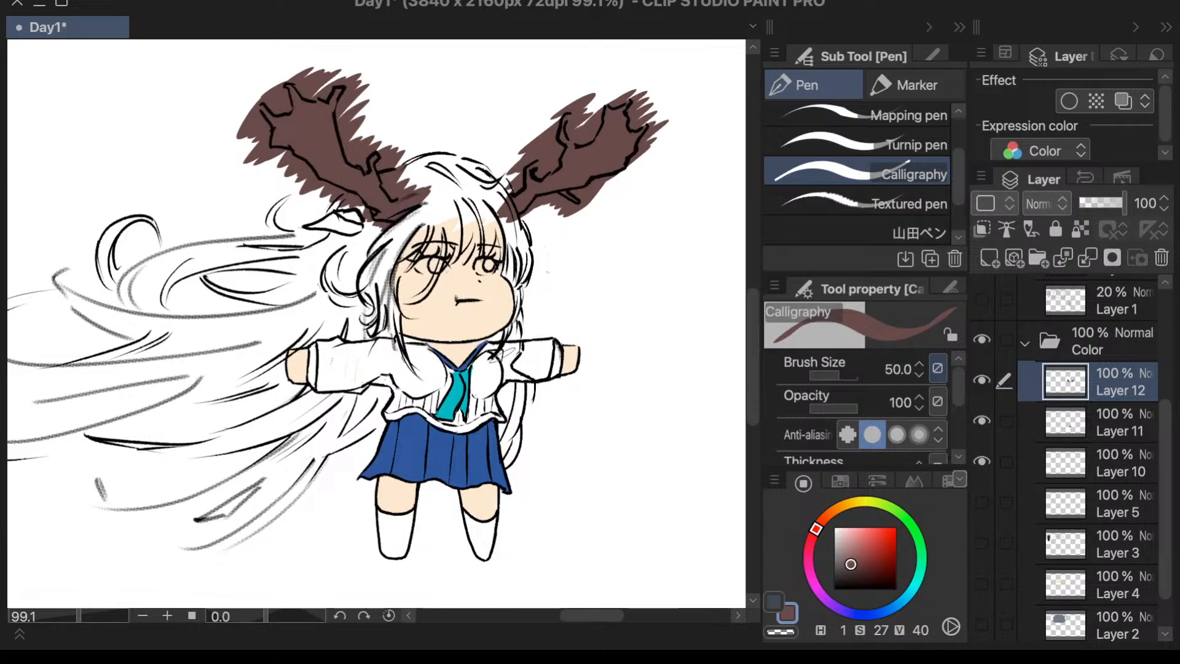
- Color the irises of both eyes in a muted teal (H 185, S 31, V 68)
left_click(912, 591)
left_click(864, 539)
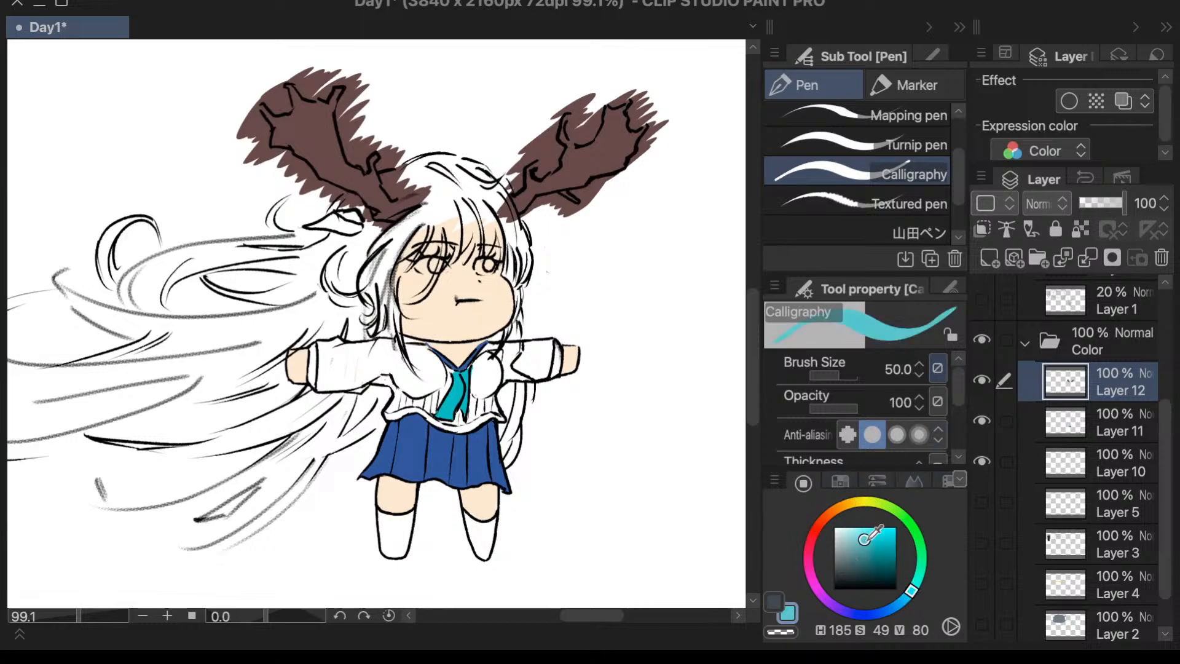
left_click_drag(858, 539, 853, 546)
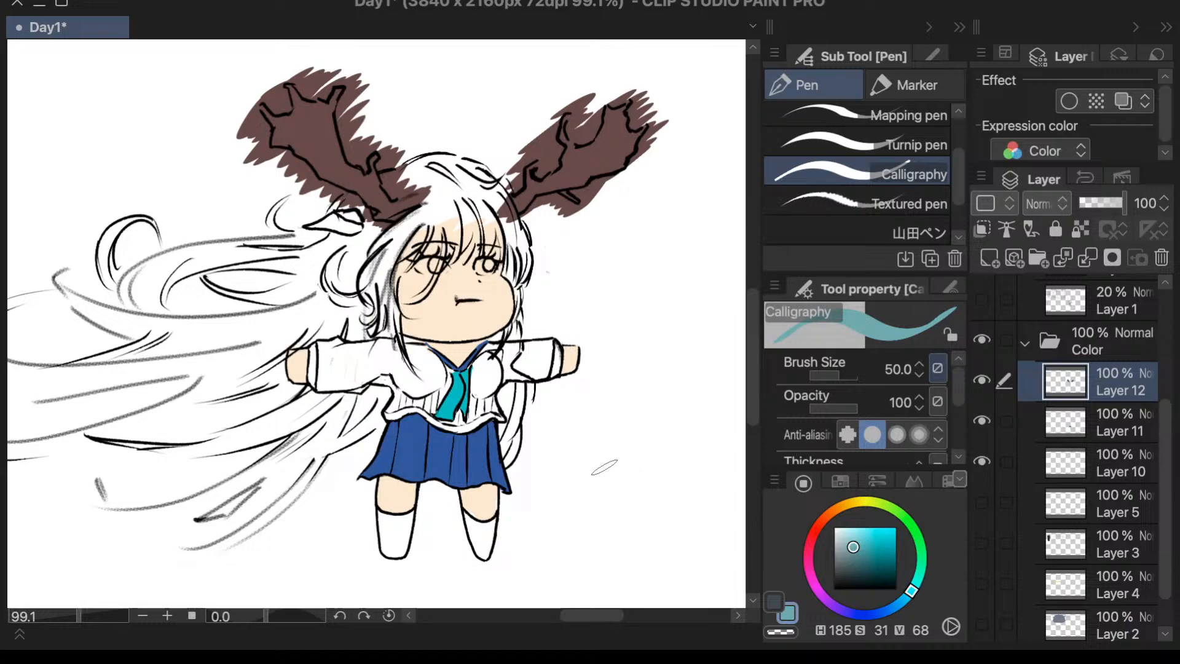
scroll(449, 264, "up", 3)
left_click_drag(428, 261, 418, 281)
left_click_drag(530, 276, 521, 265)
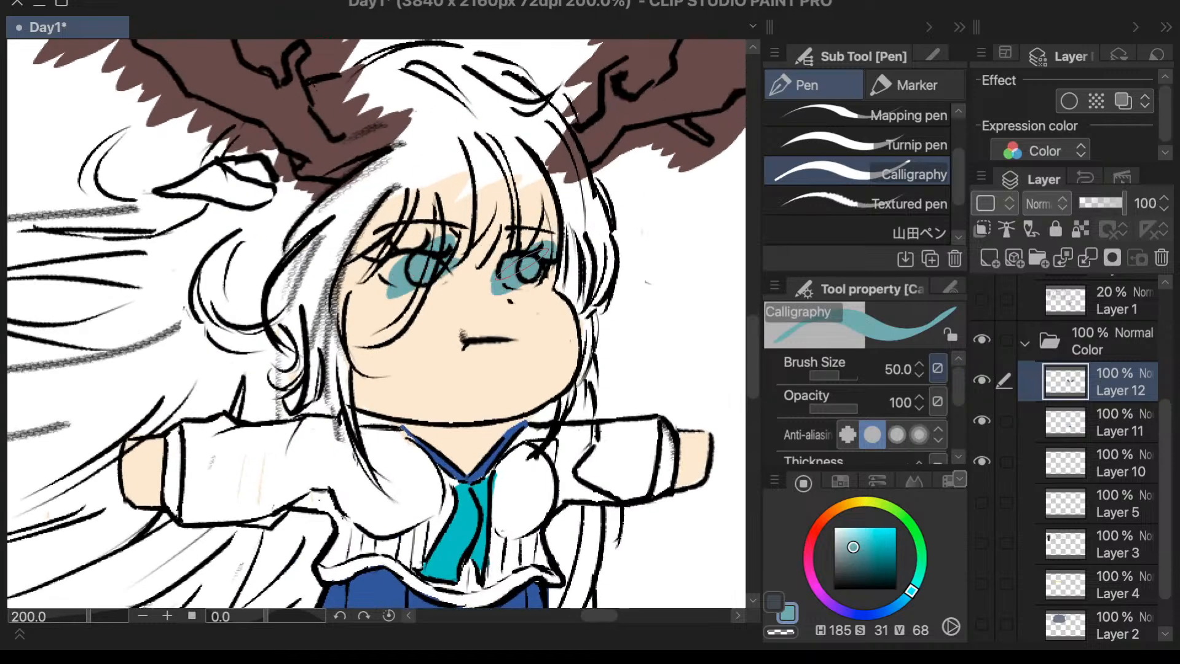
scroll(608, 206, "down", 3)
scroll(609, 201, "down", 1)
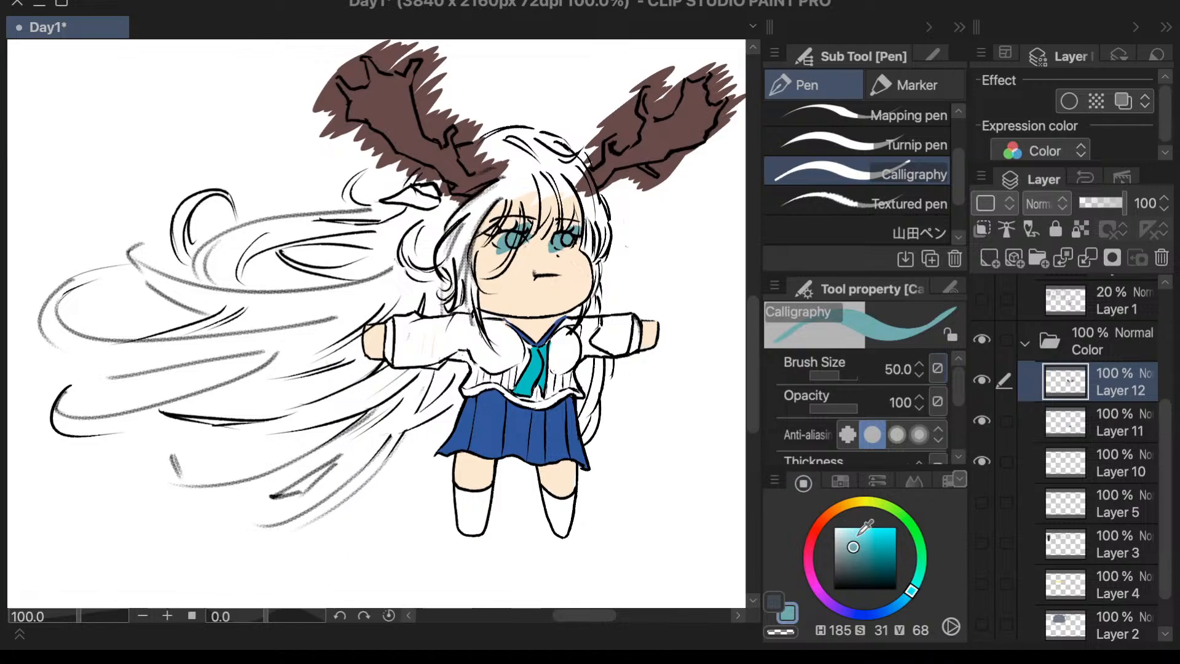
- Add a new layer above Layer 12 and paint the hair behind the face in muted yellow (H 53, S 45, V 78)
left_click(1015, 260)
left_click(860, 503)
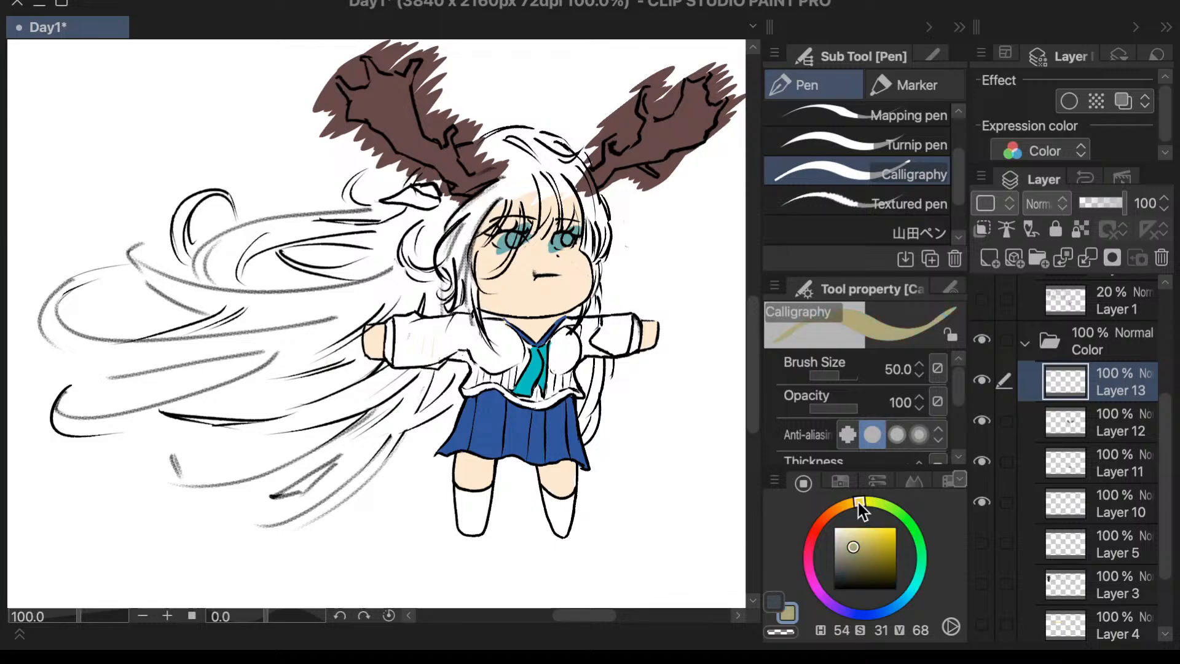
left_click(863, 538)
mouse_move(354, 282)
left_mouse_down()
mouse_move(517, 183)
mouse_move(421, 274)
mouse_move(439, 243)
mouse_move(431, 289)
mouse_move(436, 247)
mouse_move(298, 338)
left_mouse_up()
- Cover the flowing hair and the hair around the head with the muted yellow at brush size 200
left_click(898, 372)
type("200")
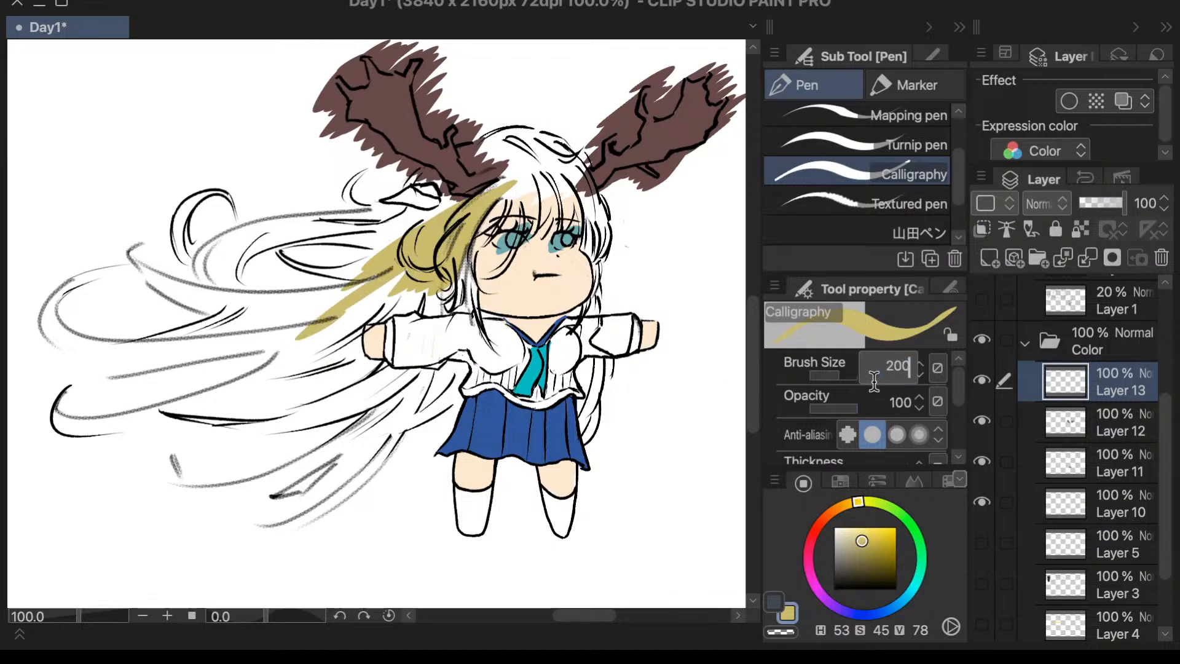
key("Return")
mouse_move(443, 234)
left_mouse_down()
mouse_move(413, 231)
mouse_move(464, 167)
mouse_move(376, 234)
mouse_move(194, 210)
mouse_move(124, 242)
mouse_move(47, 330)
mouse_move(101, 341)
mouse_move(301, 271)
mouse_move(146, 428)
mouse_move(131, 463)
mouse_move(330, 334)
mouse_move(277, 325)
mouse_move(410, 335)
mouse_move(479, 304)
mouse_move(457, 358)
mouse_move(495, 331)
mouse_move(330, 489)
mouse_move(289, 503)
mouse_move(273, 487)
mouse_move(236, 497)
mouse_move(166, 483)
left_mouse_up()
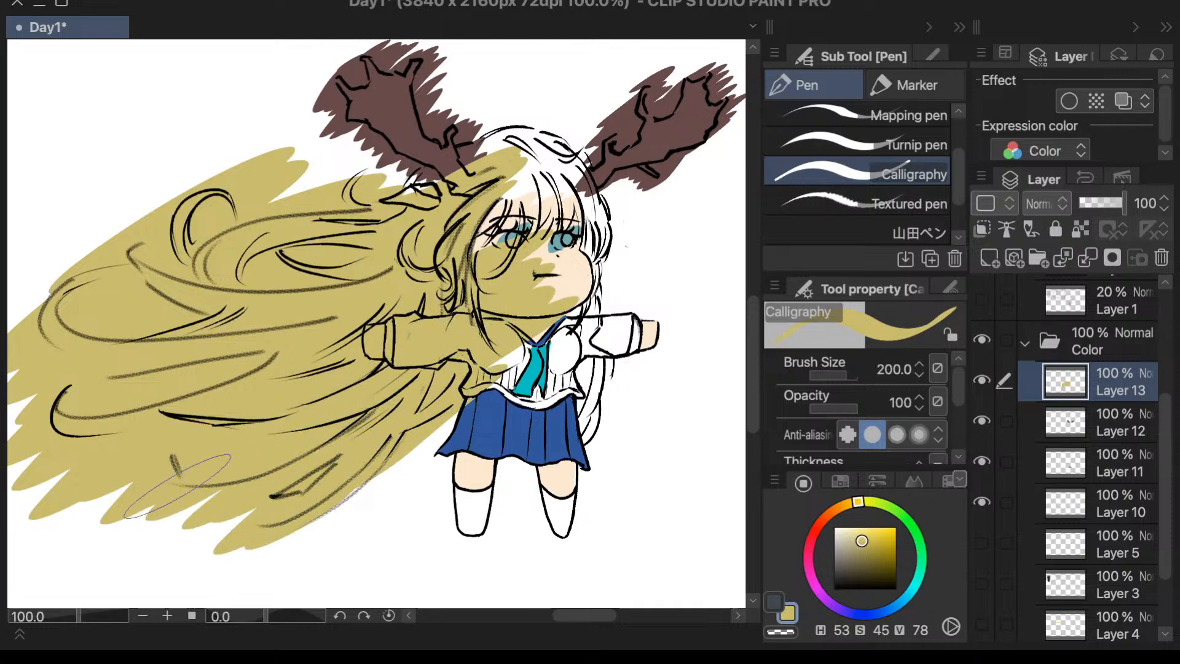
mouse_move(652, 332)
left_mouse_down()
mouse_move(624, 390)
mouse_move(587, 424)
mouse_move(590, 270)
mouse_move(565, 160)
mouse_move(512, 192)
left_mouse_up()
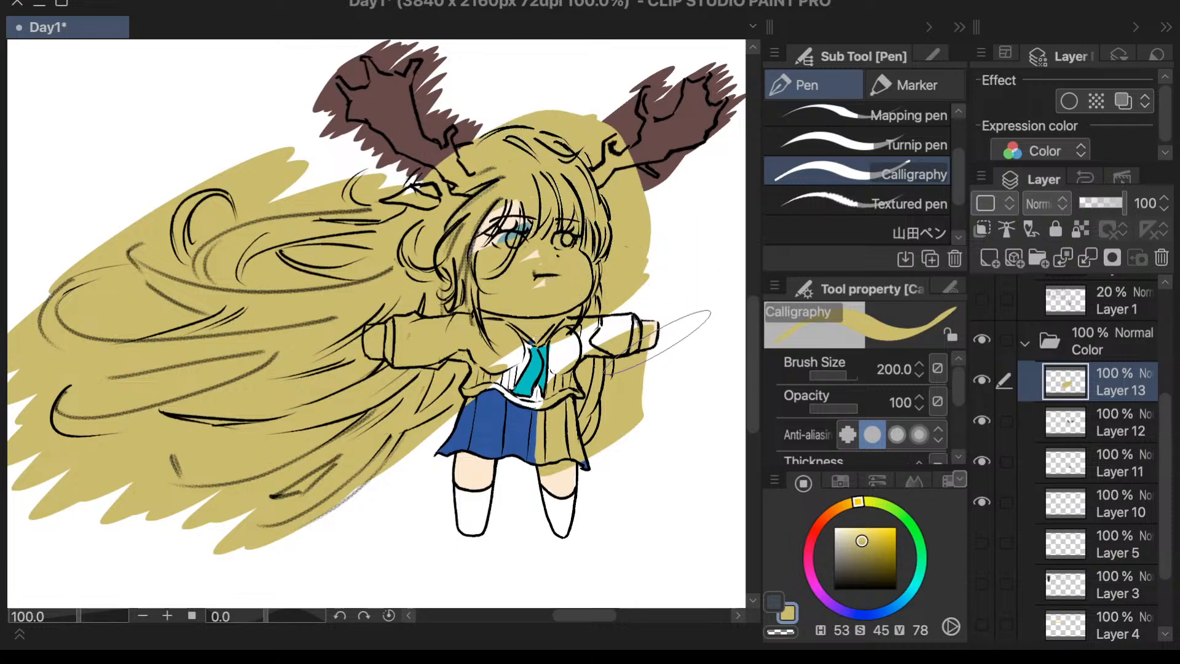
- Erase the yellow from the skirt, the shirt front and the sleeve opposite the flowing hair with the Vector eraser at size 100
key("e")
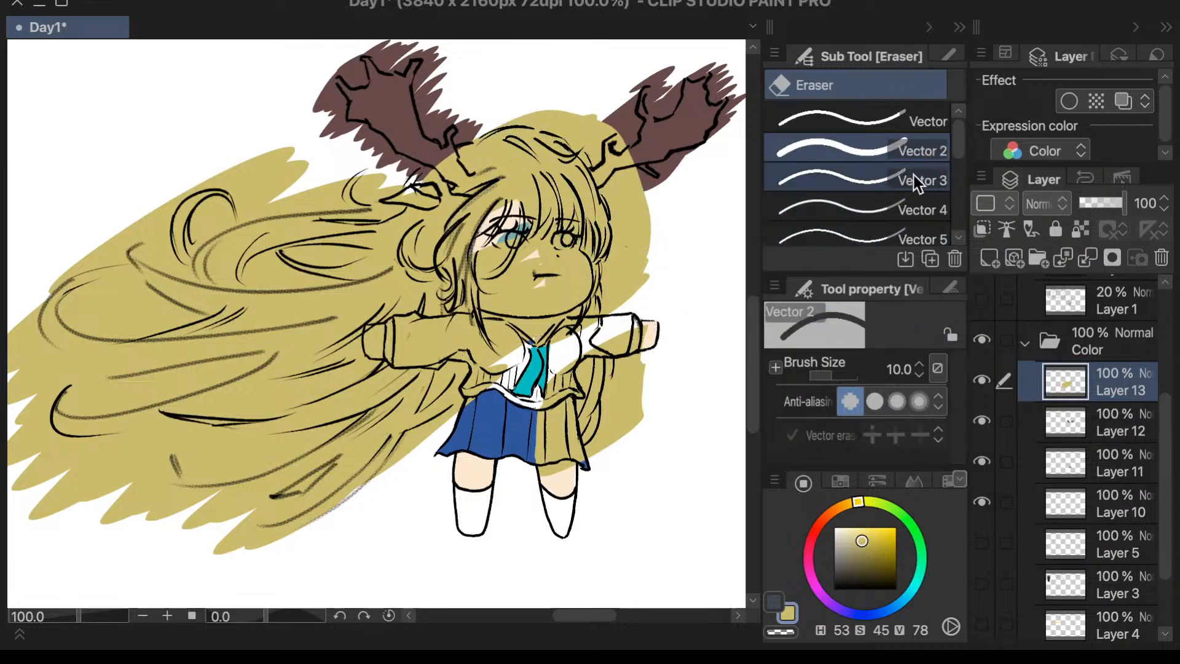
left_click(900, 120)
left_click(894, 369)
type("1")
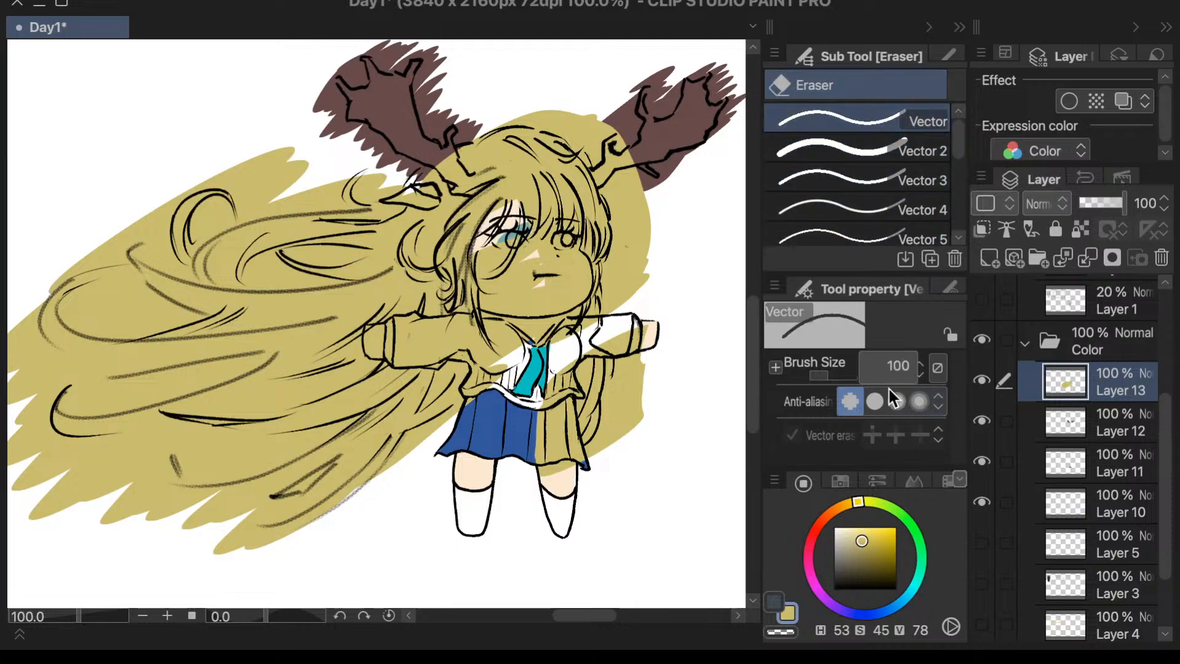
key("Return")
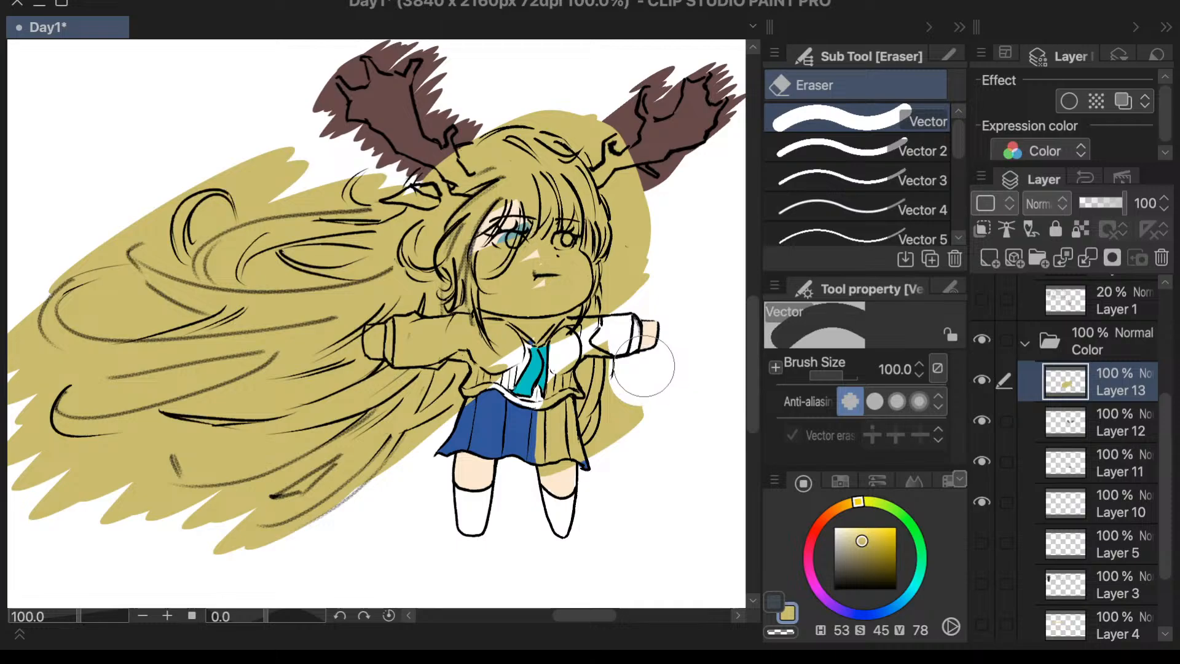
mouse_move(644, 367)
left_mouse_down()
mouse_move(628, 437)
mouse_move(643, 364)
mouse_move(633, 424)
mouse_move(644, 374)
mouse_move(645, 442)
mouse_move(590, 489)
mouse_move(630, 444)
mouse_move(541, 479)
mouse_move(554, 437)
mouse_move(550, 364)
mouse_move(551, 402)
mouse_move(540, 379)
mouse_move(560, 505)
mouse_move(546, 394)
mouse_move(557, 490)
mouse_move(550, 366)
mouse_move(576, 314)
left_mouse_up()
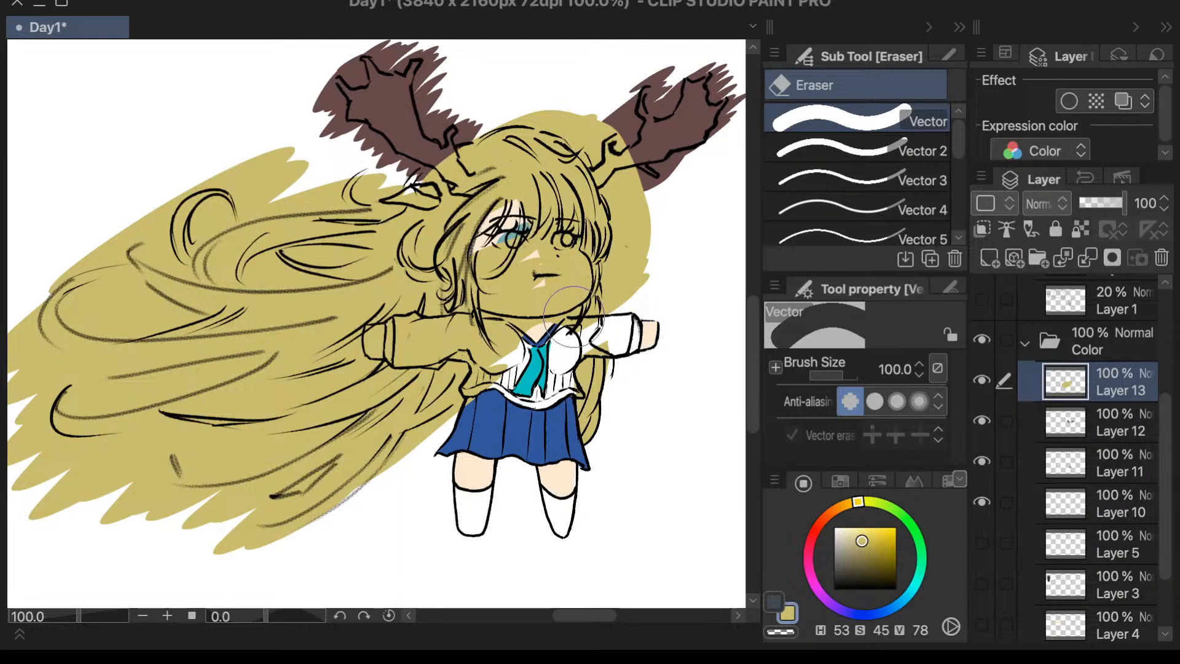
mouse_move(574, 317)
left_mouse_down()
mouse_move(658, 313)
mouse_move(662, 297)
mouse_move(635, 306)
mouse_move(651, 327)
left_mouse_up()
- Set the Vector eraser to size 20 and erase the yellow from the lower shirt, chest and remaining parts of the cleared sleeve
scroll(654, 327, "up", 1)
left_click(888, 367)
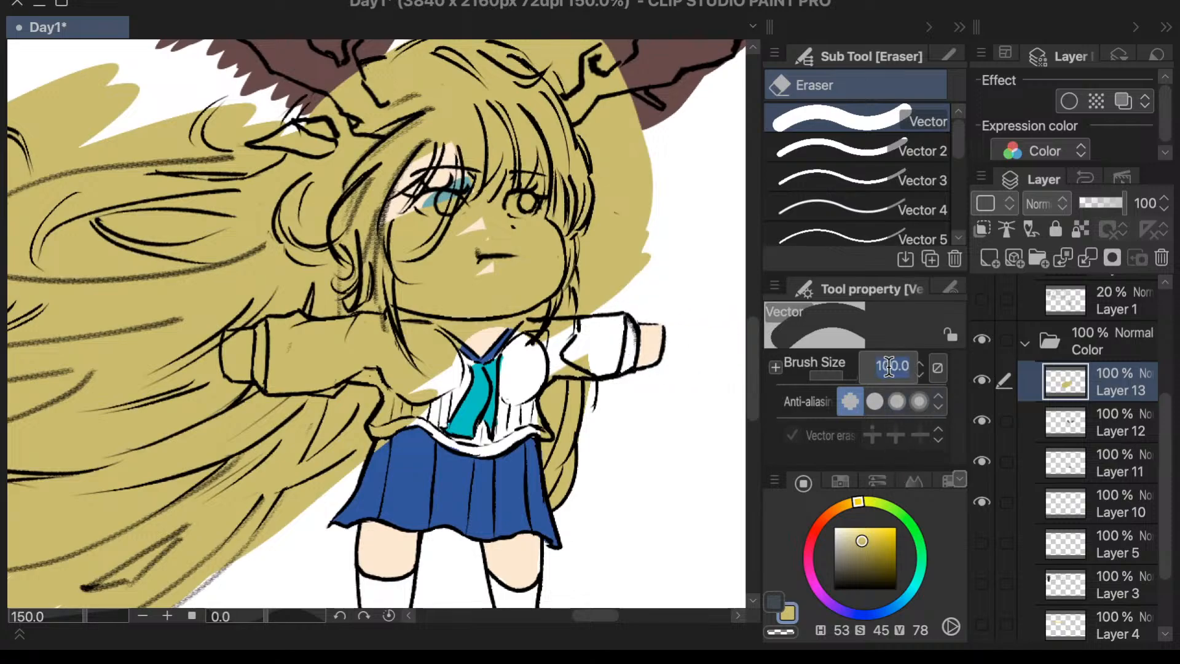
type("20")
key("Return")
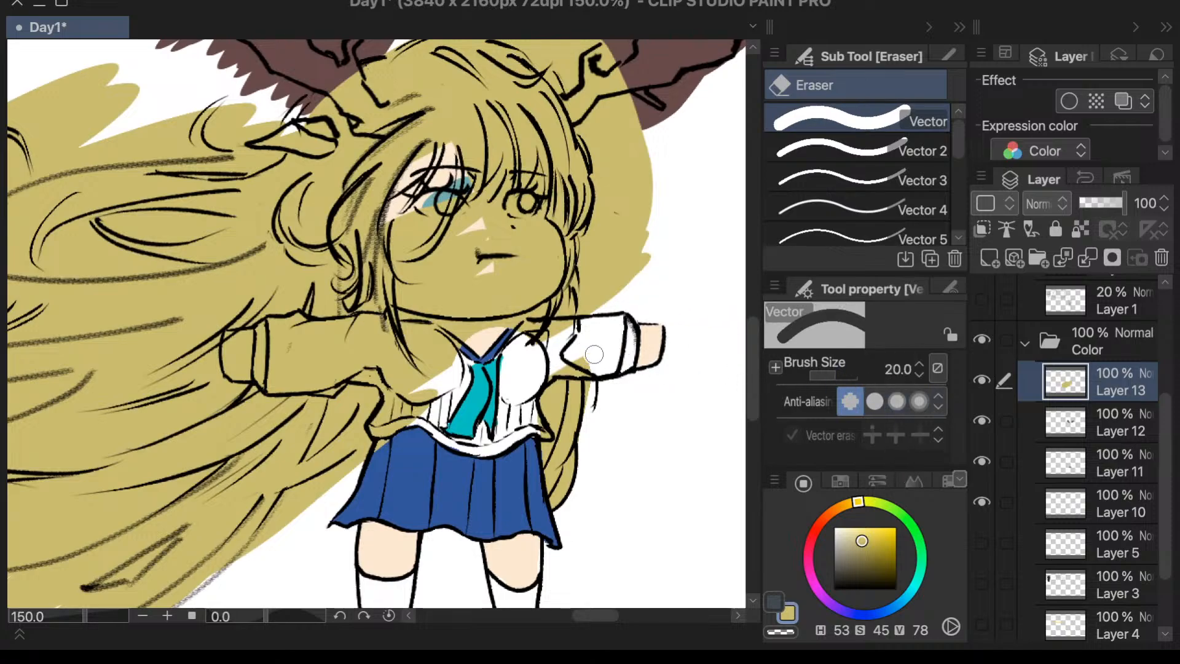
mouse_move(419, 405)
left_mouse_down()
mouse_move(399, 441)
mouse_move(401, 396)
mouse_move(386, 423)
mouse_move(400, 397)
left_mouse_up()
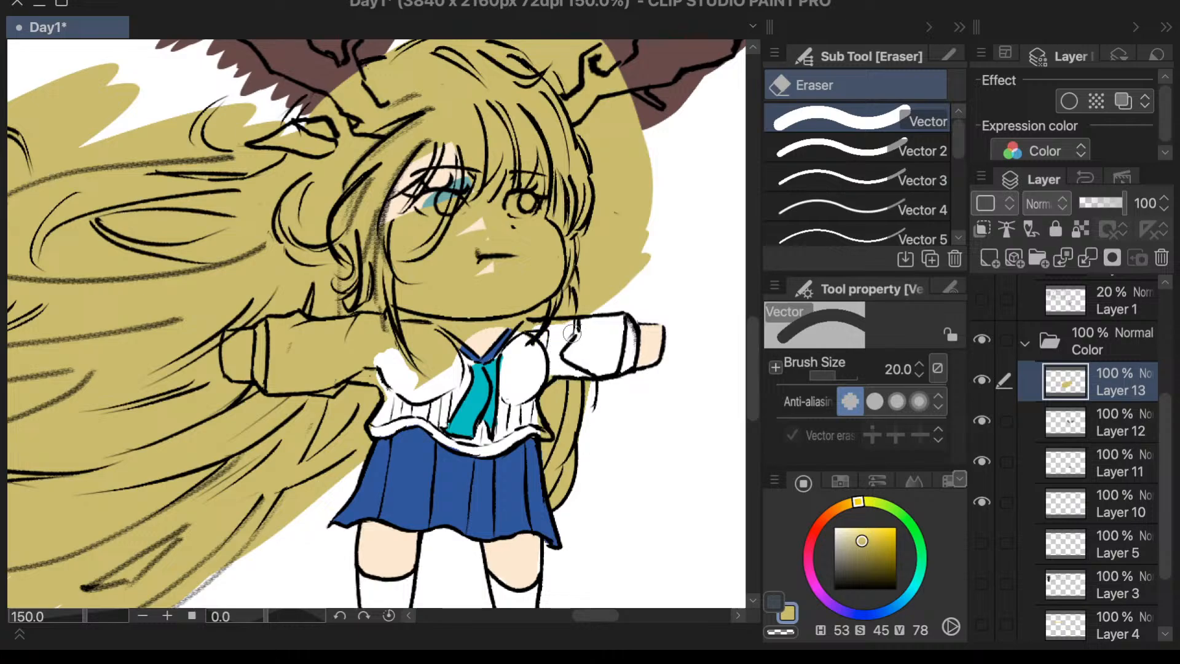
- Erase the yellow spilling outside the hair beside the cheek, above the sleeve opposite the flowing hair
left_click_drag(617, 289, 575, 320)
mouse_move(653, 244)
left_mouse_down()
mouse_move(647, 225)
mouse_move(613, 252)
mouse_move(597, 240)
left_mouse_up()
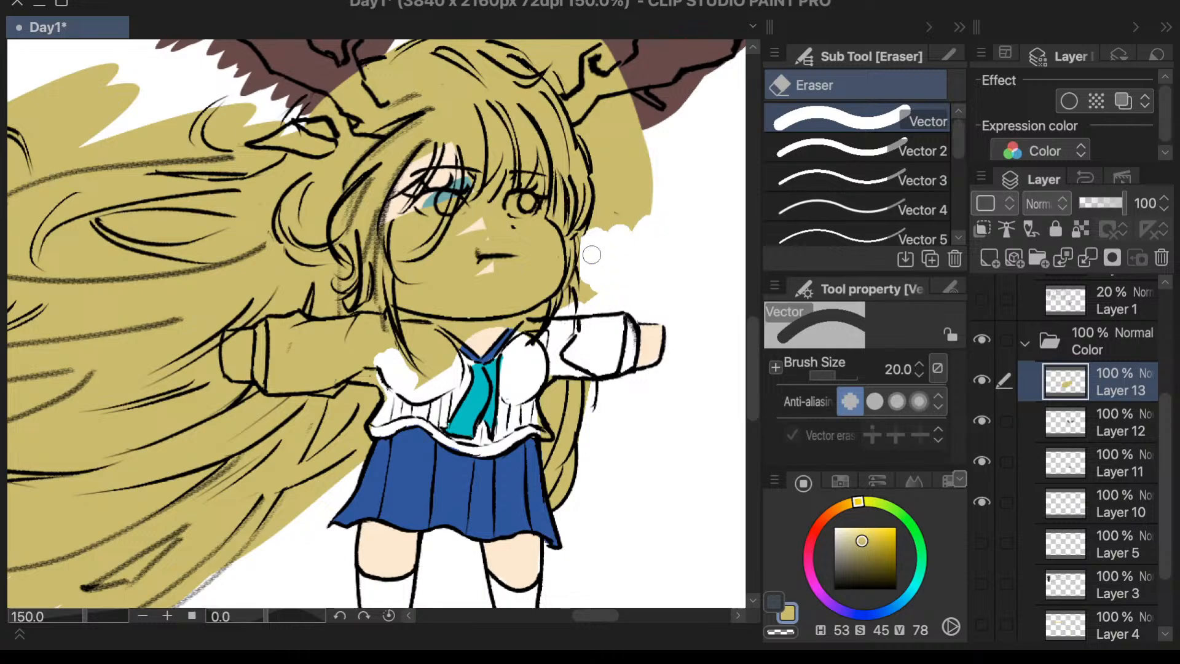
mouse_move(645, 208)
left_mouse_down()
mouse_move(633, 245)
mouse_move(592, 239)
left_mouse_up()
scroll(596, 237, "down", 3)
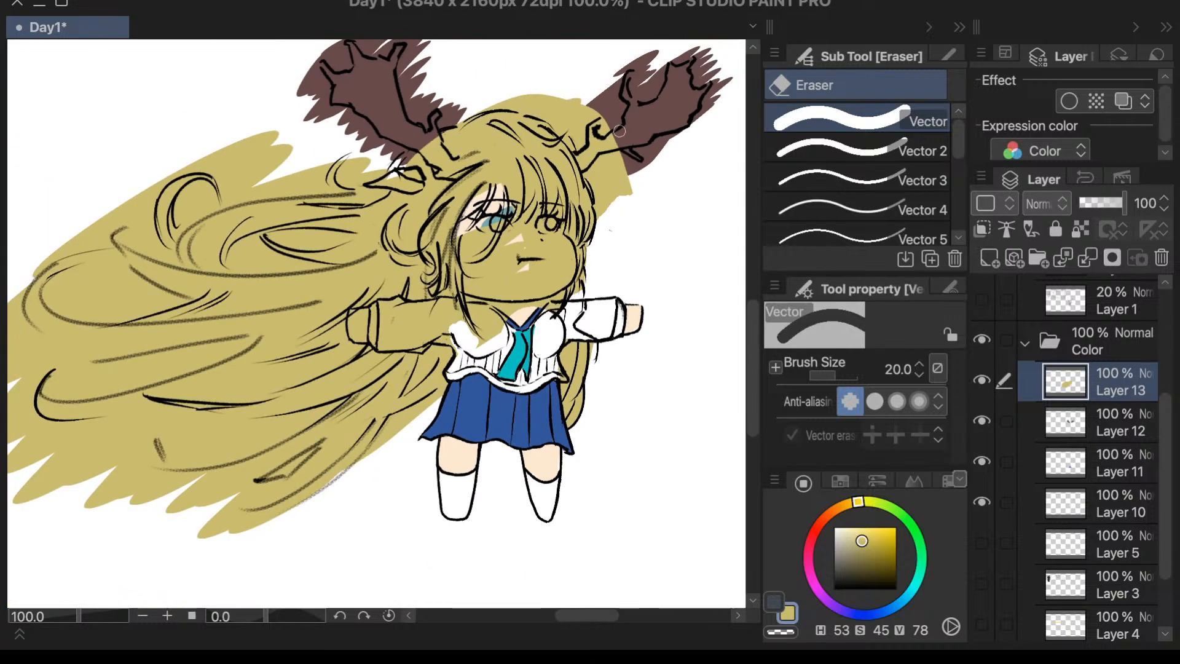
- Erase the yellow overlapping the antler opposite the flowing hair and the excess above the outline of the head's crown
scroll(627, 89, "up", 5)
mouse_move(620, 143)
left_mouse_down()
mouse_move(599, 297)
mouse_move(584, 226)
mouse_move(576, 276)
mouse_move(559, 199)
mouse_move(551, 224)
mouse_move(563, 236)
mouse_move(567, 216)
mouse_move(579, 284)
mouse_move(604, 182)
mouse_move(616, 187)
mouse_move(600, 129)
mouse_move(521, 147)
left_mouse_up()
key("ctrl+z")
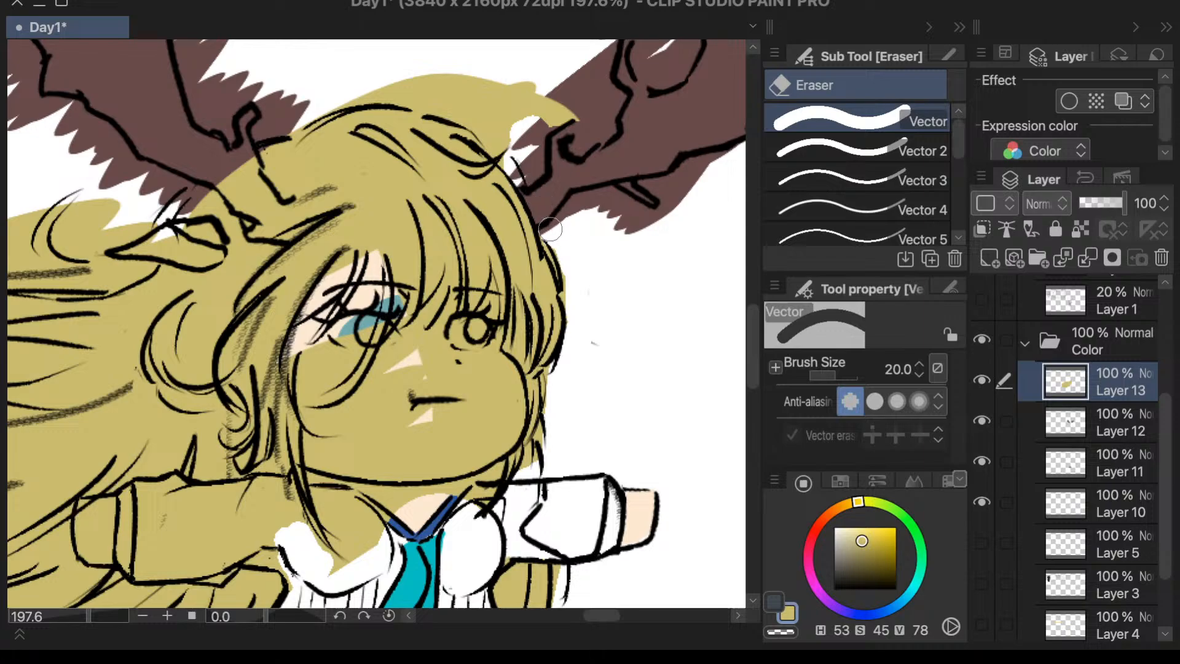
mouse_move(527, 85)
left_mouse_down()
mouse_move(490, 68)
mouse_move(501, 96)
left_mouse_up()
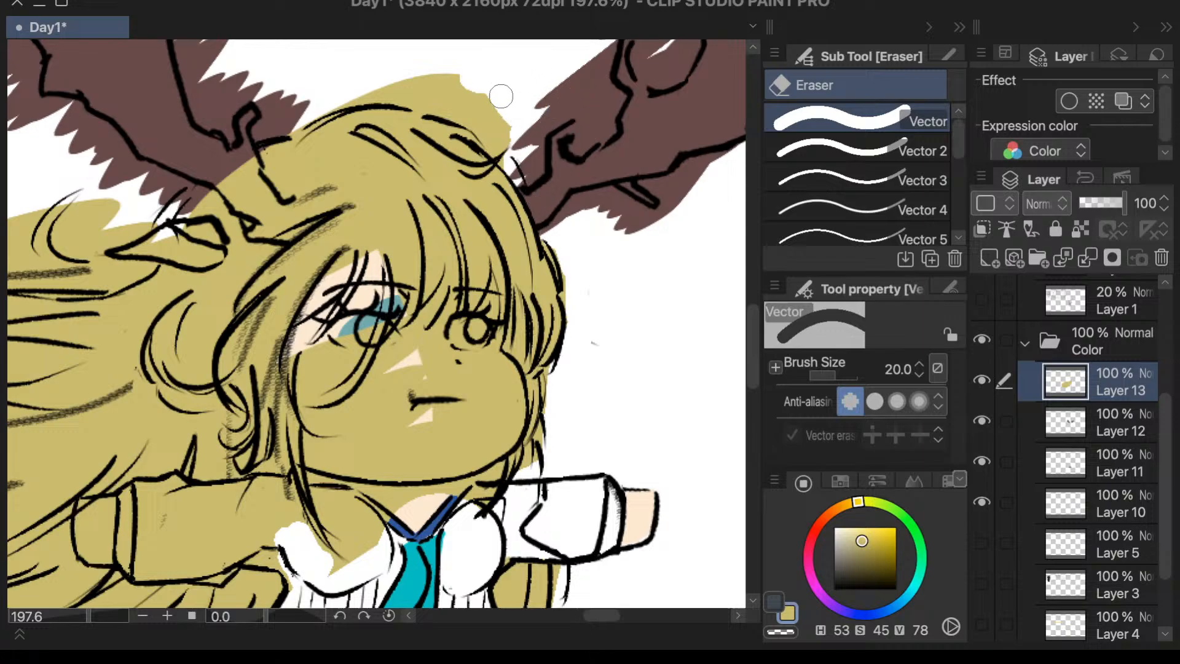
scroll(467, 265, "down", 3)
scroll(477, 181, "up", 4)
mouse_move(490, 140)
left_mouse_down()
mouse_move(379, 131)
mouse_move(525, 153)
mouse_move(470, 153)
mouse_move(553, 194)
mouse_move(446, 154)
left_mouse_up()
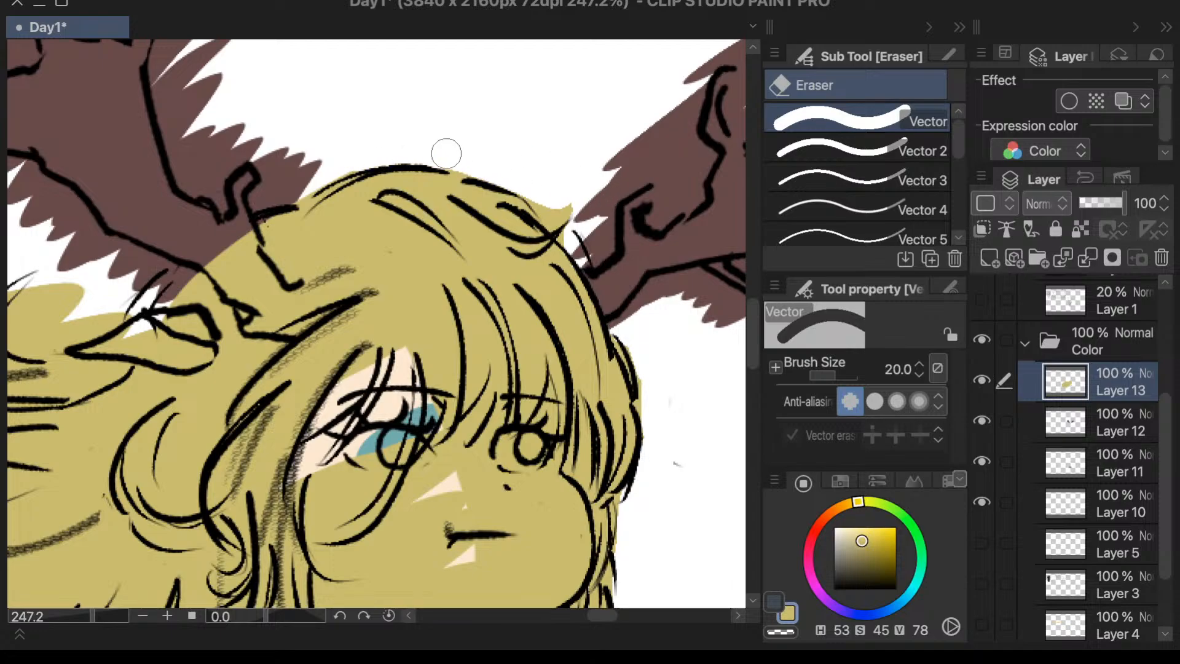
left_click_drag(523, 166, 556, 194)
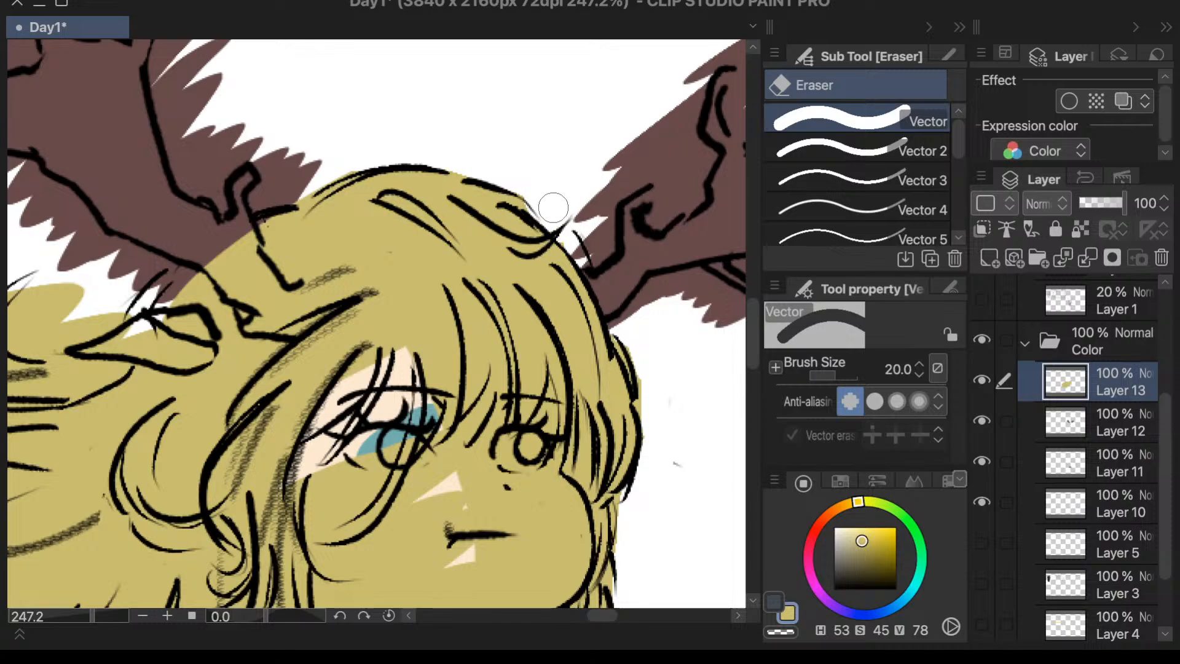
- Erase the yellow from the neckline, the collar and the upper chest toward the flowing hair's side
scroll(646, 201, "down", 2)
scroll(645, 406, "up", 1)
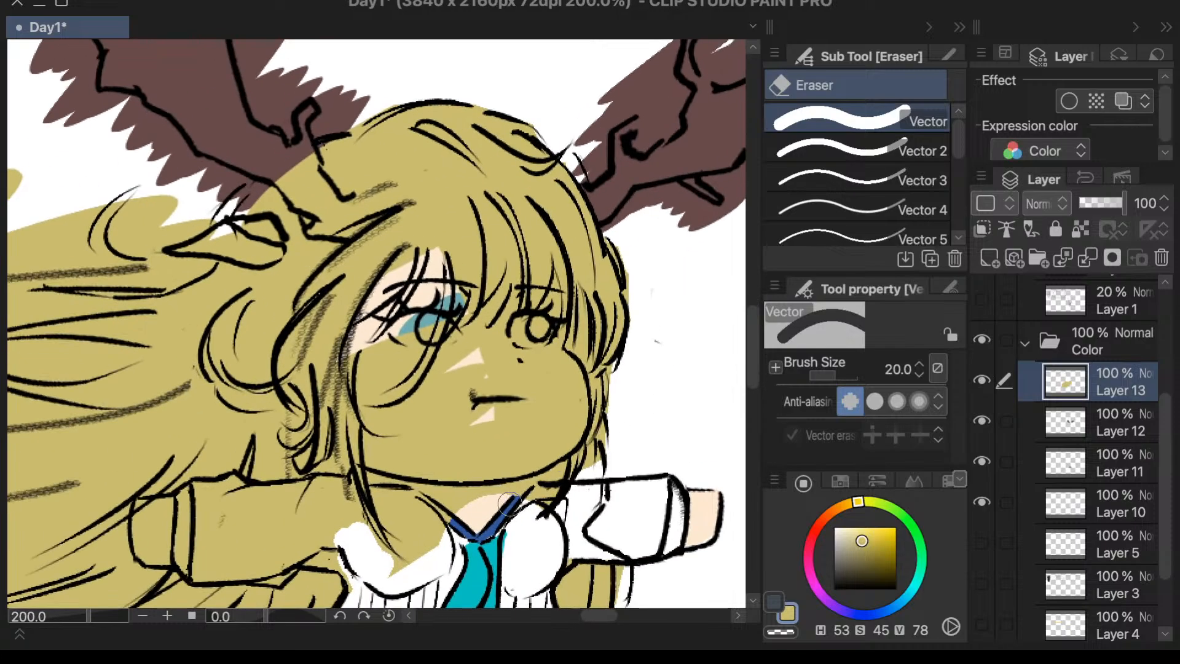
mouse_move(509, 505)
left_mouse_down()
mouse_move(453, 510)
mouse_move(422, 558)
mouse_move(399, 495)
mouse_move(405, 541)
left_mouse_up()
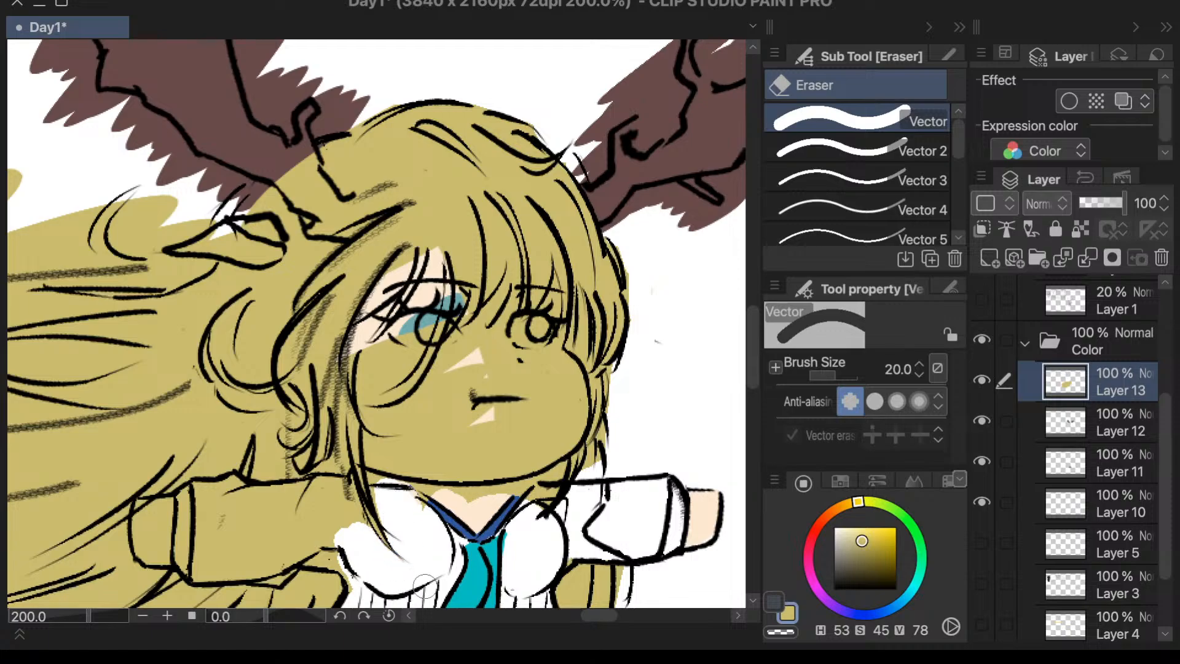
- Erase the yellow from the sleeve and cuff on the flowing hair's side, cleaning up along their outlines
scroll(428, 560, "down", 3)
scroll(424, 529, "up", 5)
mouse_move(389, 419)
left_mouse_down()
mouse_move(362, 354)
mouse_move(396, 417)
mouse_move(364, 496)
mouse_move(362, 370)
mouse_move(321, 347)
mouse_move(369, 386)
mouse_move(297, 348)
mouse_move(354, 345)
mouse_move(331, 359)
mouse_move(265, 353)
mouse_move(347, 366)
mouse_move(277, 363)
mouse_move(315, 370)
mouse_move(265, 347)
mouse_move(183, 342)
mouse_move(128, 354)
mouse_move(113, 379)
mouse_move(110, 362)
mouse_move(245, 335)
left_mouse_up()
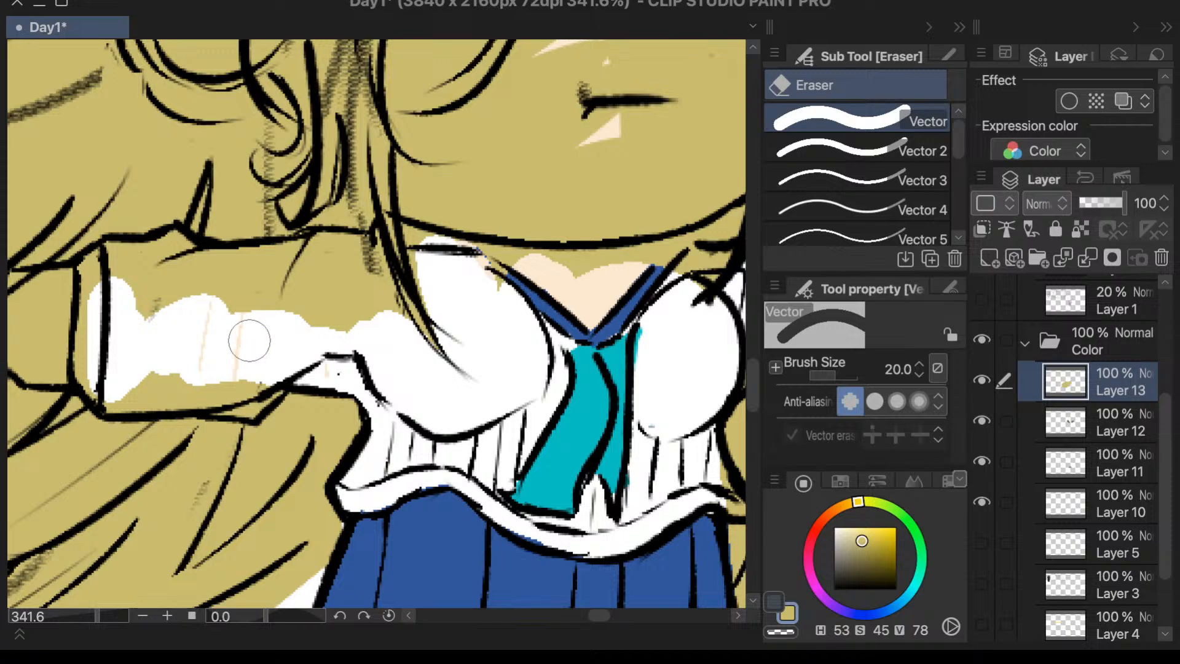
scroll(363, 330, "down", 1)
mouse_move(362, 330)
left_mouse_down()
mouse_move(249, 349)
mouse_move(246, 335)
mouse_move(144, 297)
mouse_move(89, 295)
mouse_move(148, 277)
mouse_move(257, 300)
mouse_move(119, 331)
mouse_move(294, 280)
mouse_move(290, 365)
mouse_move(278, 348)
mouse_move(304, 291)
mouse_move(333, 351)
mouse_move(320, 286)
mouse_move(342, 366)
left_mouse_up()
left_click_drag(382, 293, 384, 325)
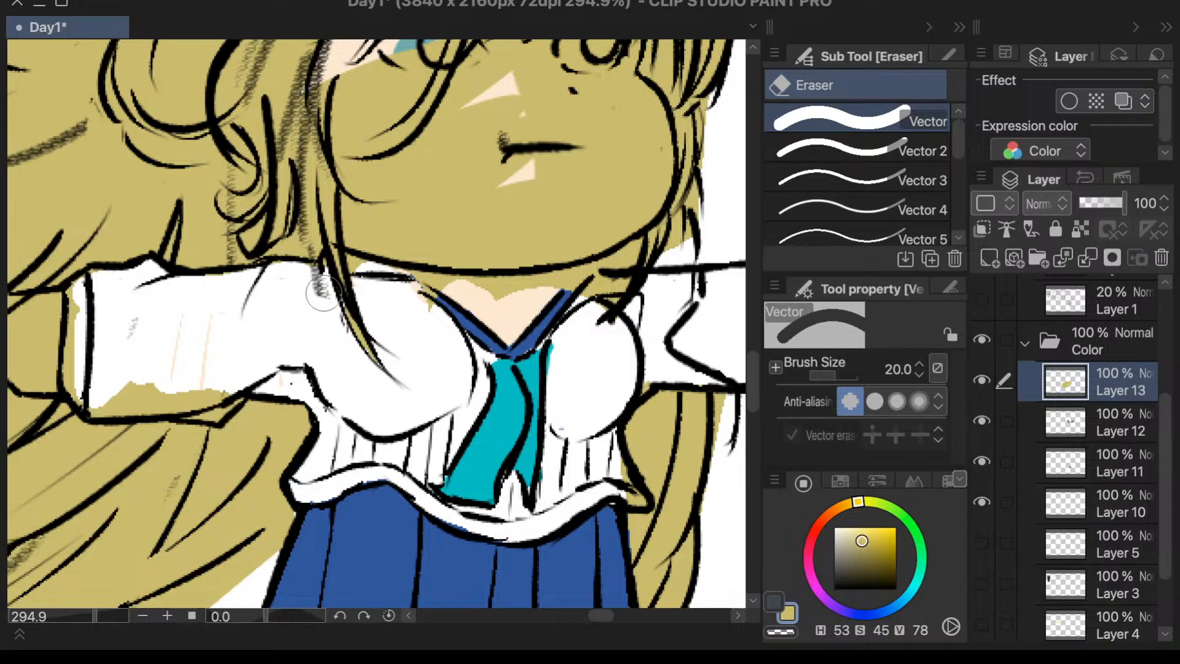
left_click_drag(235, 388, 133, 390)
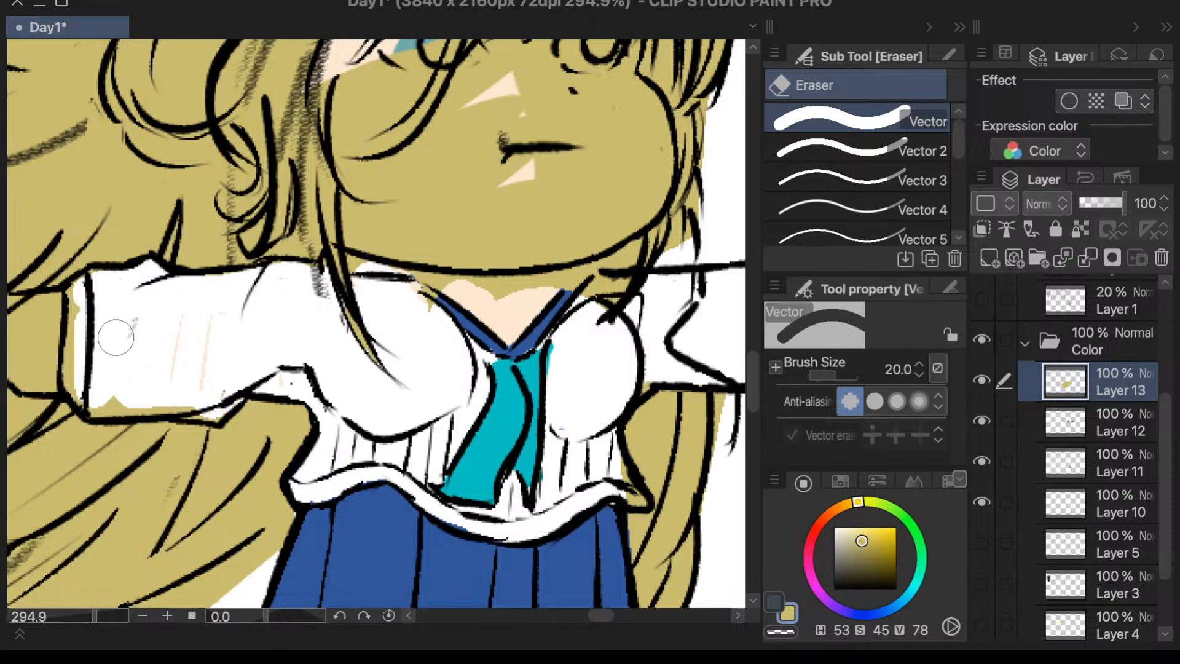
mouse_move(85, 317)
left_mouse_down()
mouse_move(91, 384)
mouse_move(93, 310)
mouse_move(85, 389)
mouse_move(123, 403)
mouse_move(181, 391)
mouse_move(203, 364)
mouse_move(165, 386)
mouse_move(217, 404)
left_mouse_up()
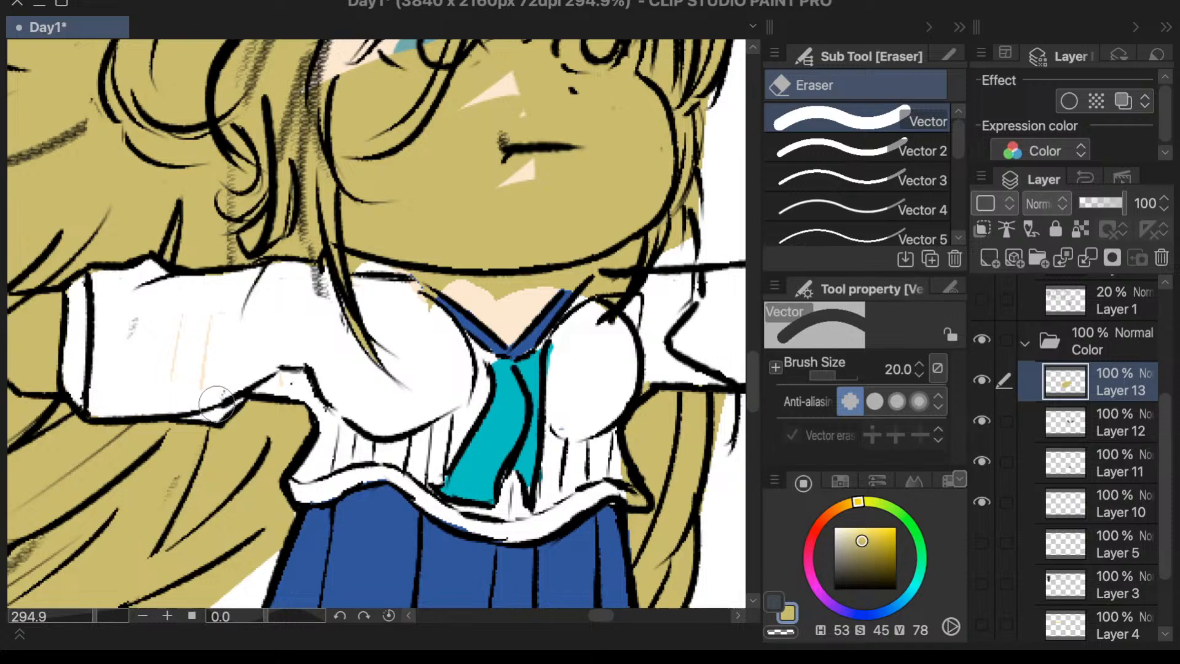
- Erase the yellow from the neckline, along the collar and beyond the strands above the shoulder opposite the flowing hair
mouse_move(429, 309)
left_mouse_down()
mouse_move(457, 296)
mouse_move(399, 288)
mouse_move(569, 295)
mouse_move(520, 292)
mouse_move(580, 286)
mouse_move(566, 303)
mouse_move(615, 272)
left_mouse_up()
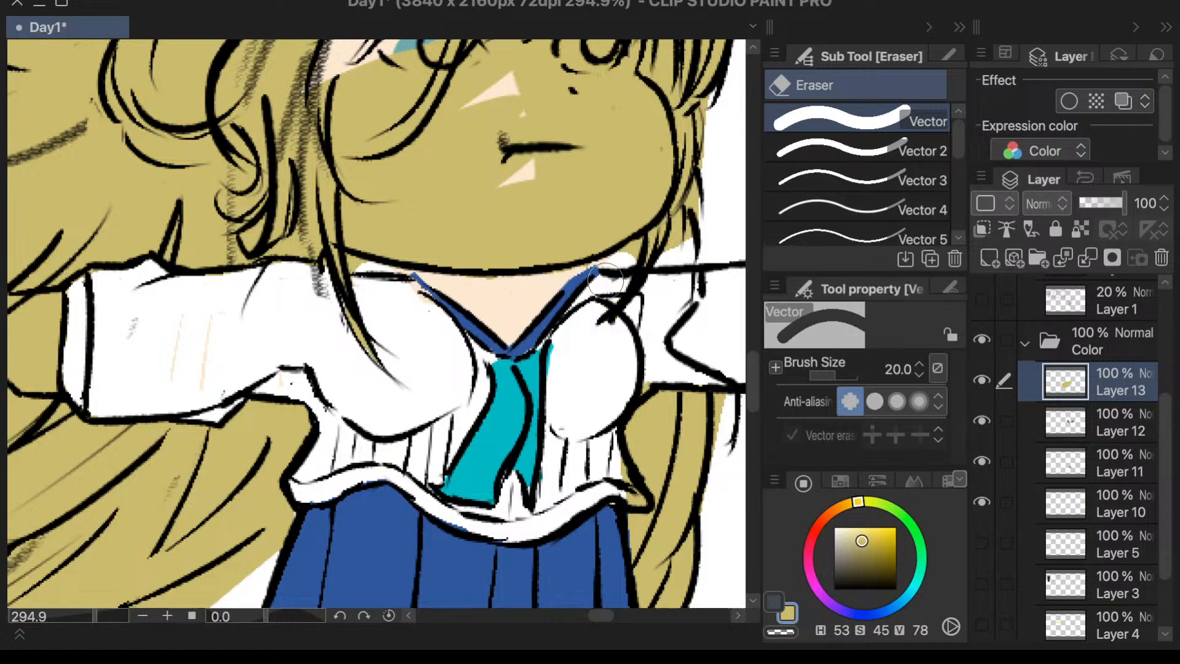
scroll(606, 281, "down", 3)
scroll(642, 412, "up", 6)
scroll(507, 400, "down", 3)
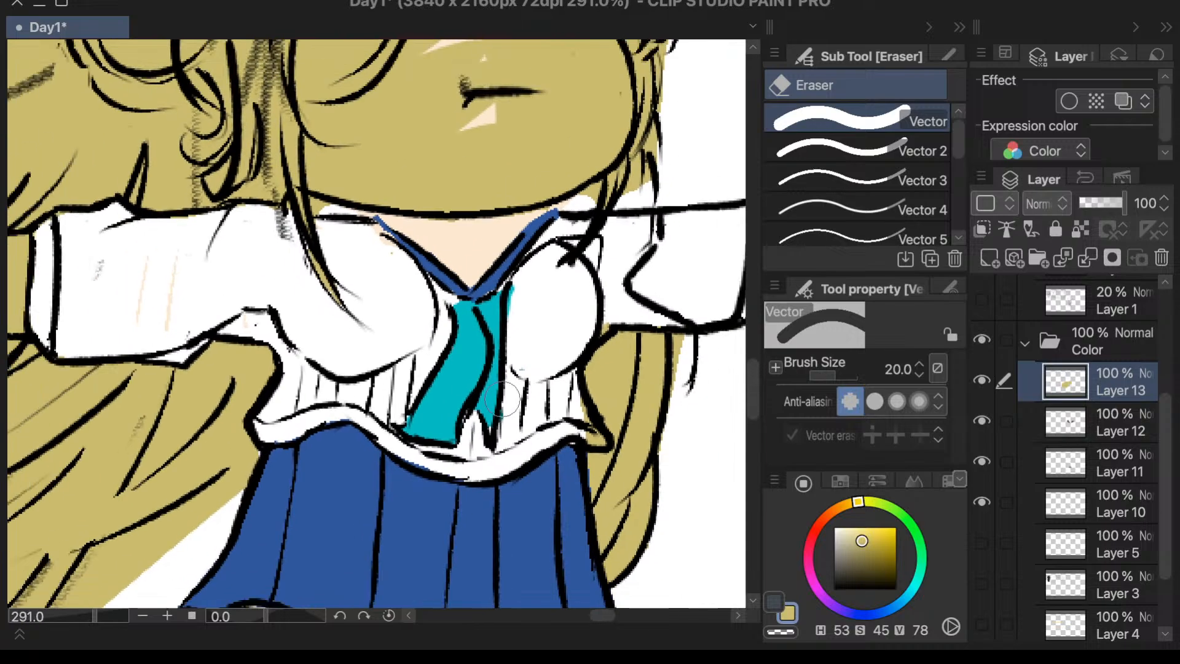
scroll(502, 400, "down", 1)
scroll(659, 307, "up", 2)
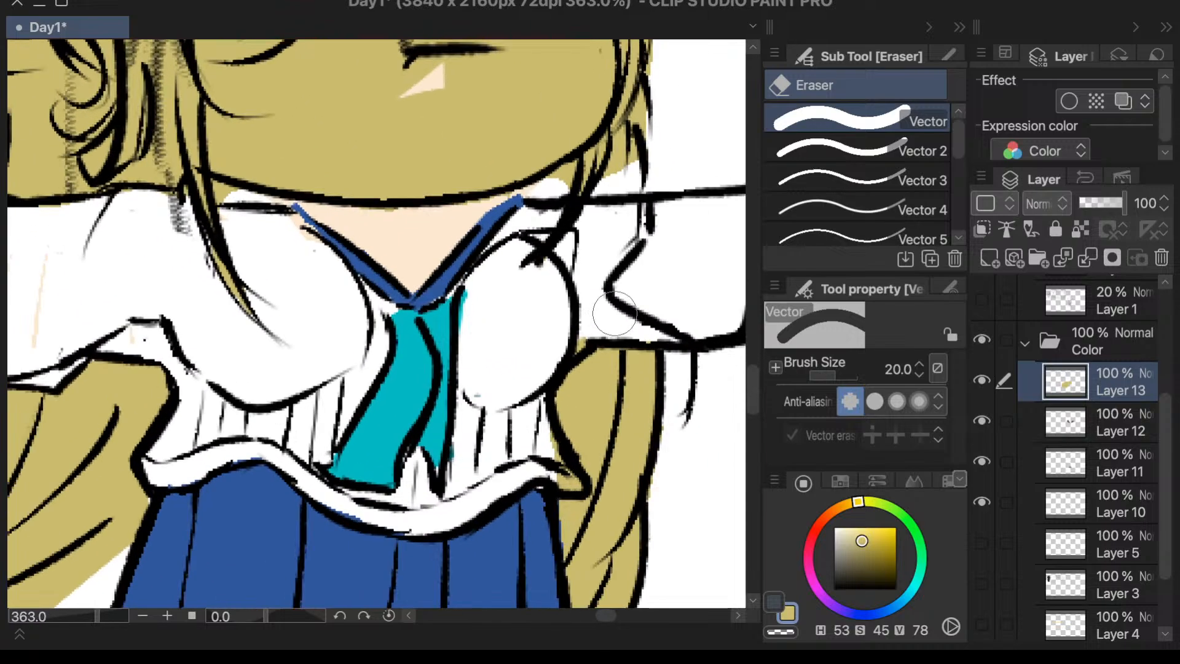
mouse_move(647, 167)
left_mouse_down()
mouse_move(629, 196)
mouse_move(651, 114)
left_mouse_up()
scroll(638, 225, "down", 5)
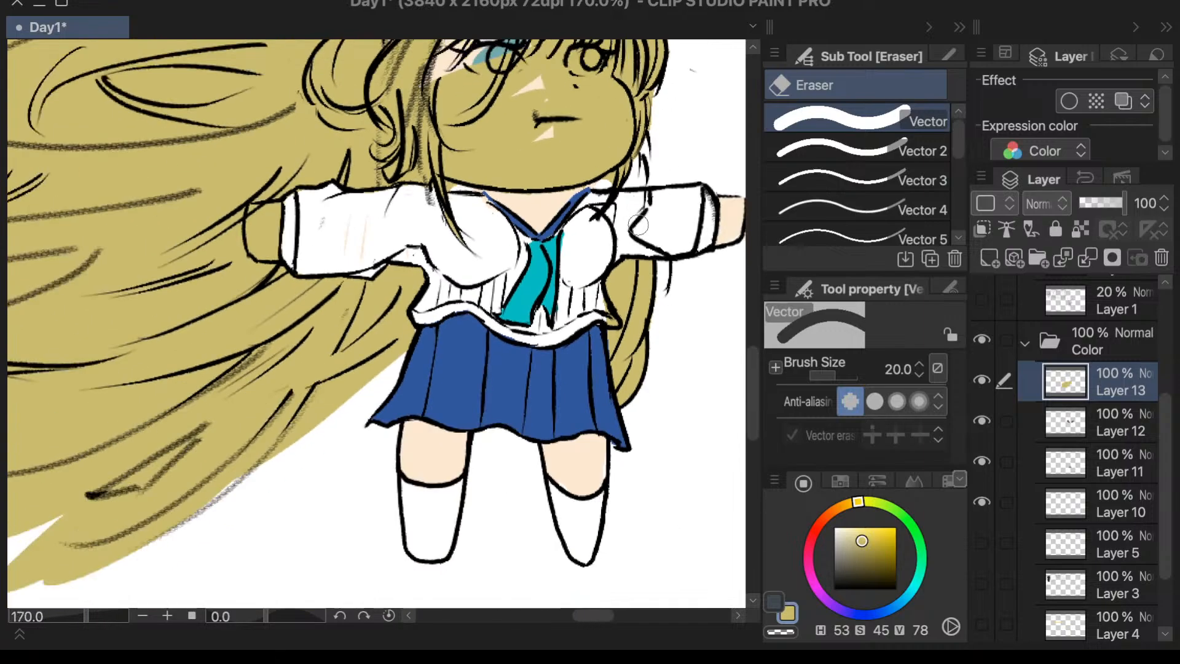
scroll(676, 92, "up", 6)
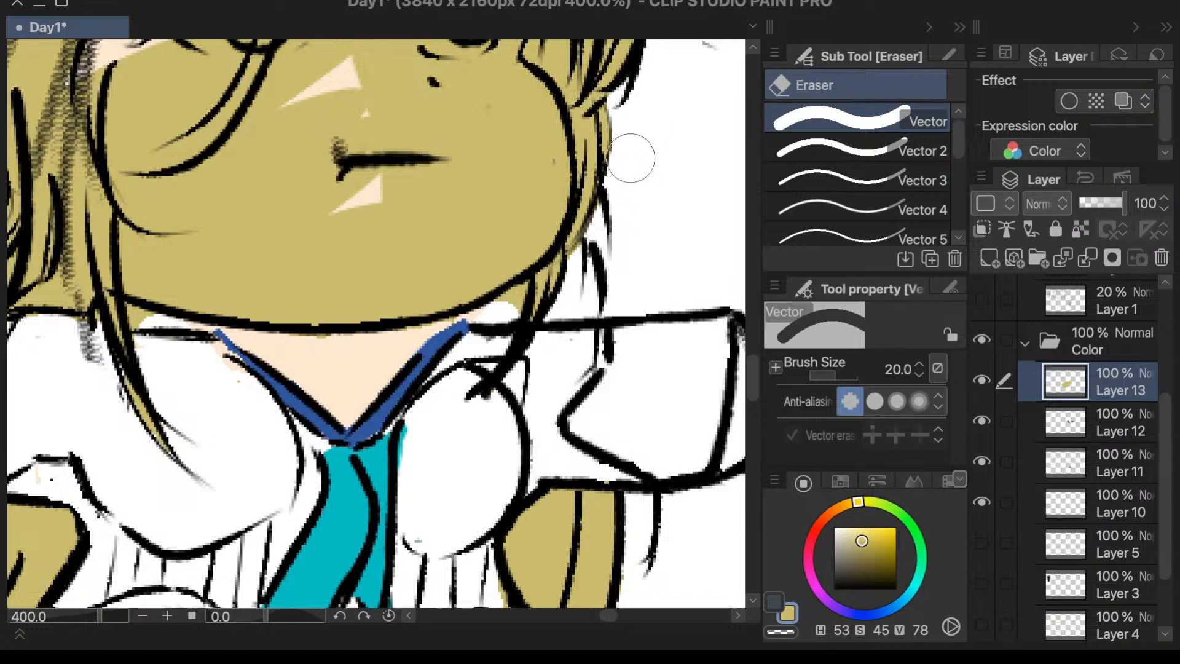
scroll(626, 169, "down", 4)
scroll(591, 297, "down", 3)
scroll(564, 328, "down", 2)
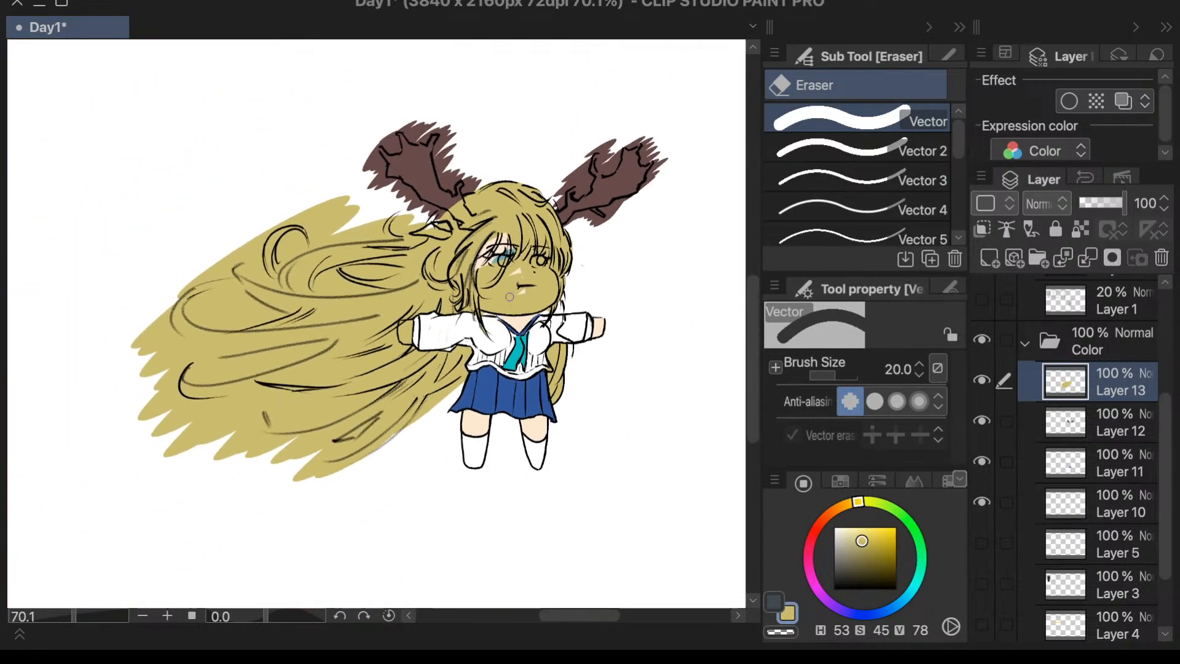
- Erase the yellow spilling past the flowing hair's lower outline between the skirt and the lowest strand
scroll(147, 437, "up", 4)
scroll(615, 424, "up", 3)
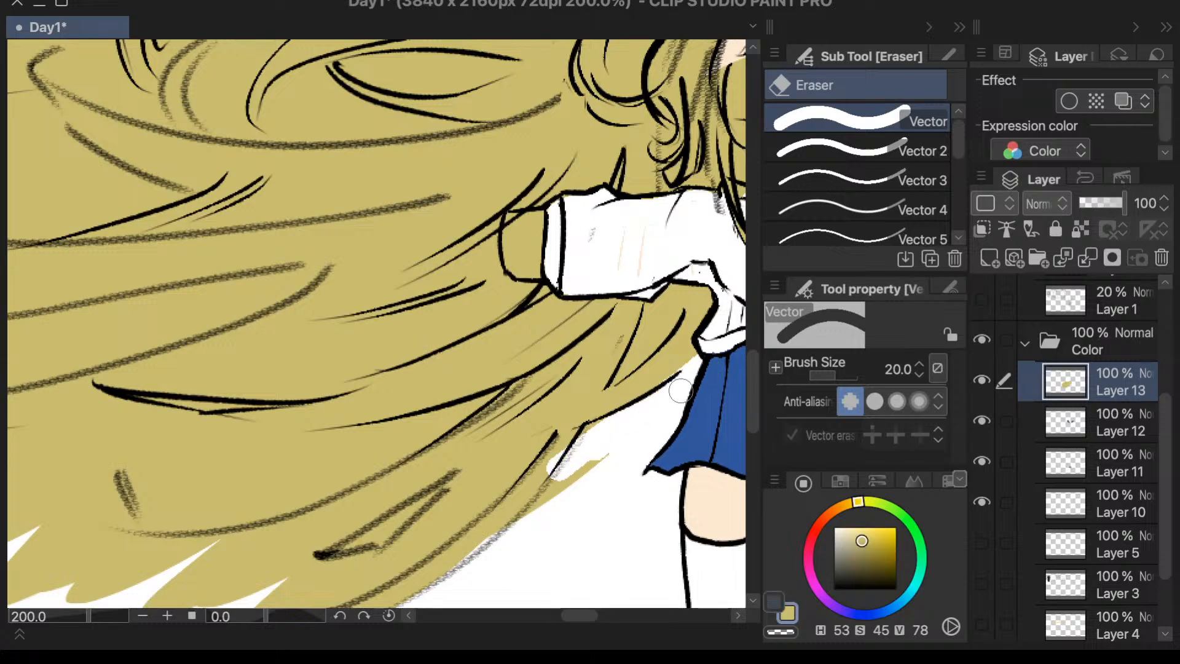
mouse_move(681, 391)
left_mouse_down()
mouse_move(619, 446)
mouse_move(710, 379)
mouse_move(656, 403)
mouse_move(712, 379)
mouse_move(584, 450)
mouse_move(611, 424)
mouse_move(577, 491)
left_mouse_up()
mouse_move(627, 432)
left_mouse_down()
mouse_move(549, 513)
mouse_move(591, 448)
mouse_move(541, 510)
left_mouse_up()
scroll(628, 430, "down", 5)
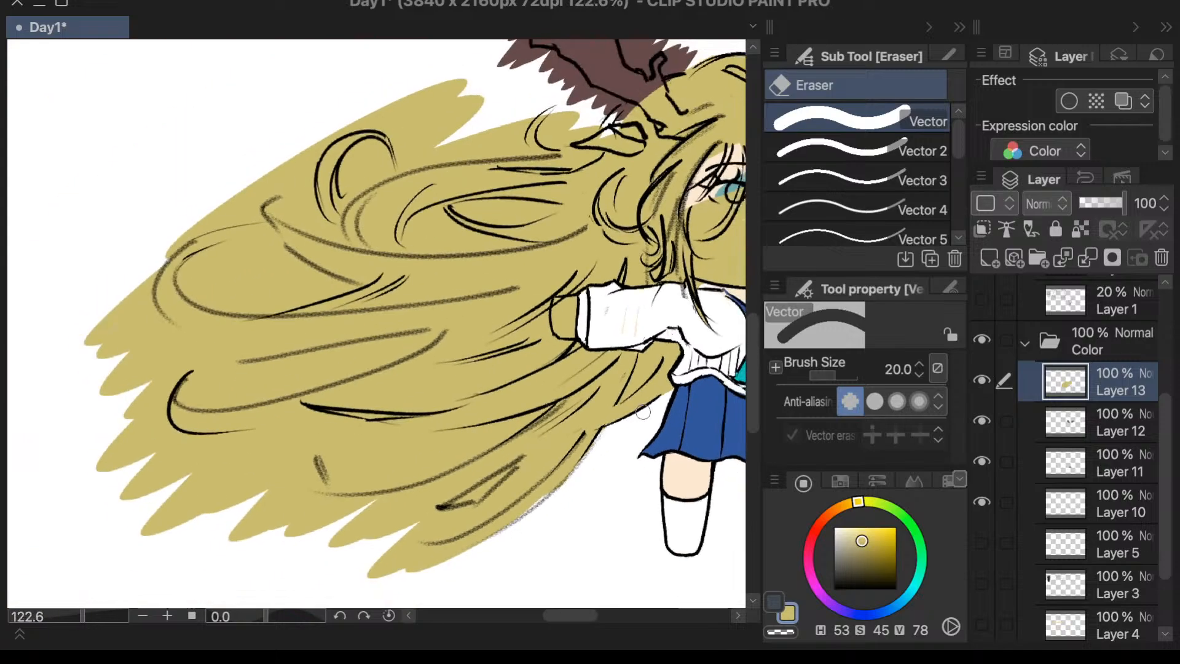
scroll(536, 521, "up", 5)
left_click_drag(676, 378, 624, 468)
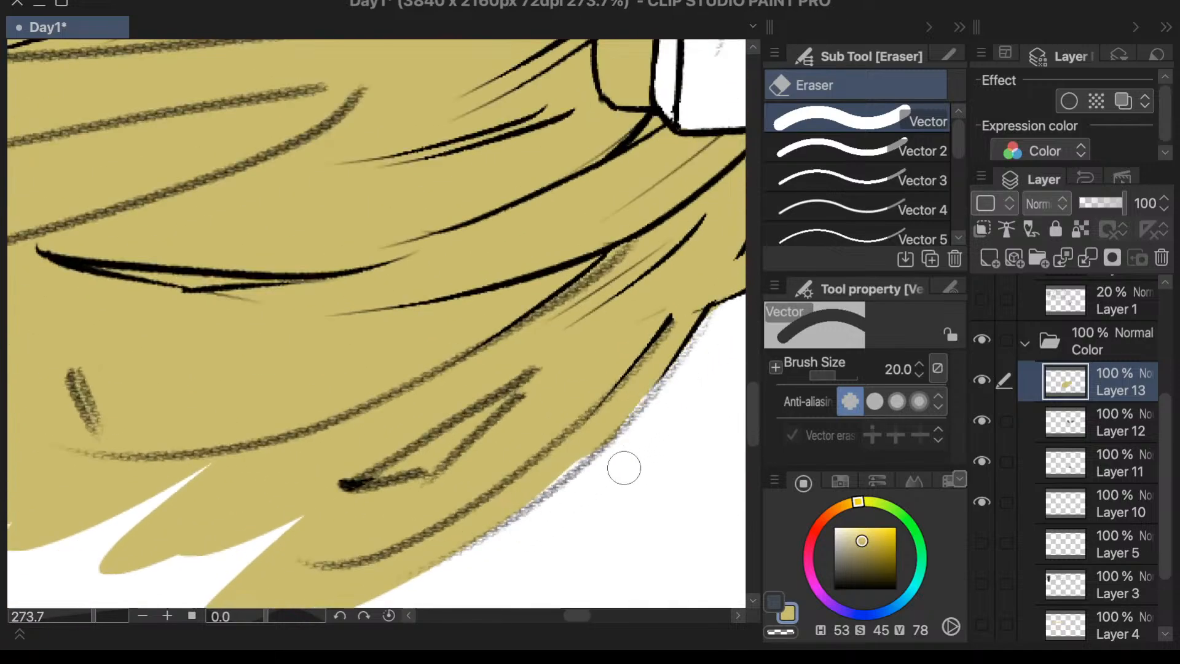
key("p")
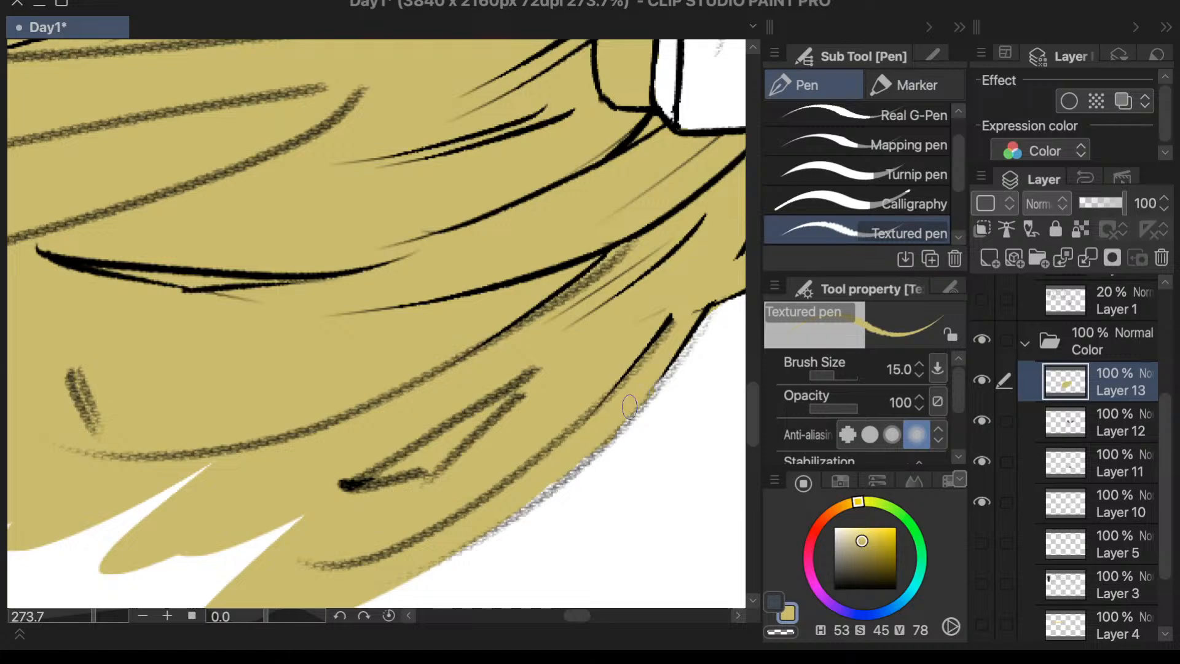
scroll(529, 499, "down", 4)
scroll(504, 496, "up", 1)
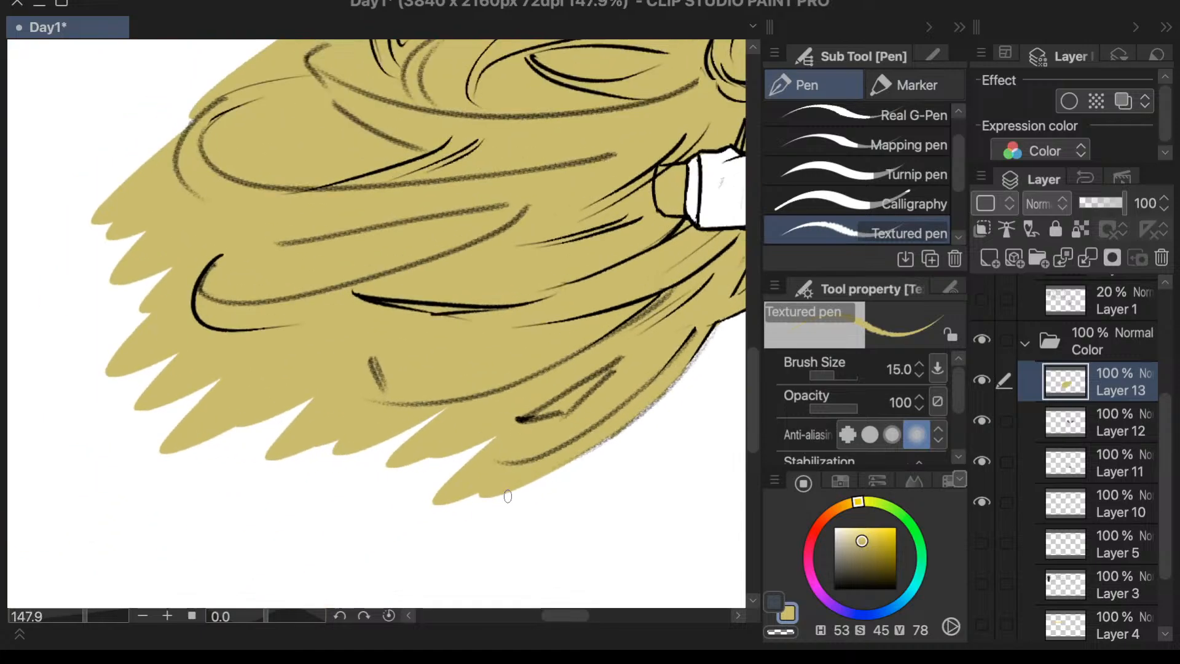
- Erase the yellow inside the small curl and beside the ear below the antler on the flowing hair's side
scroll(484, 494, "down", 2)
scroll(484, 494, "down", 1)
scroll(516, 281, "up", 4)
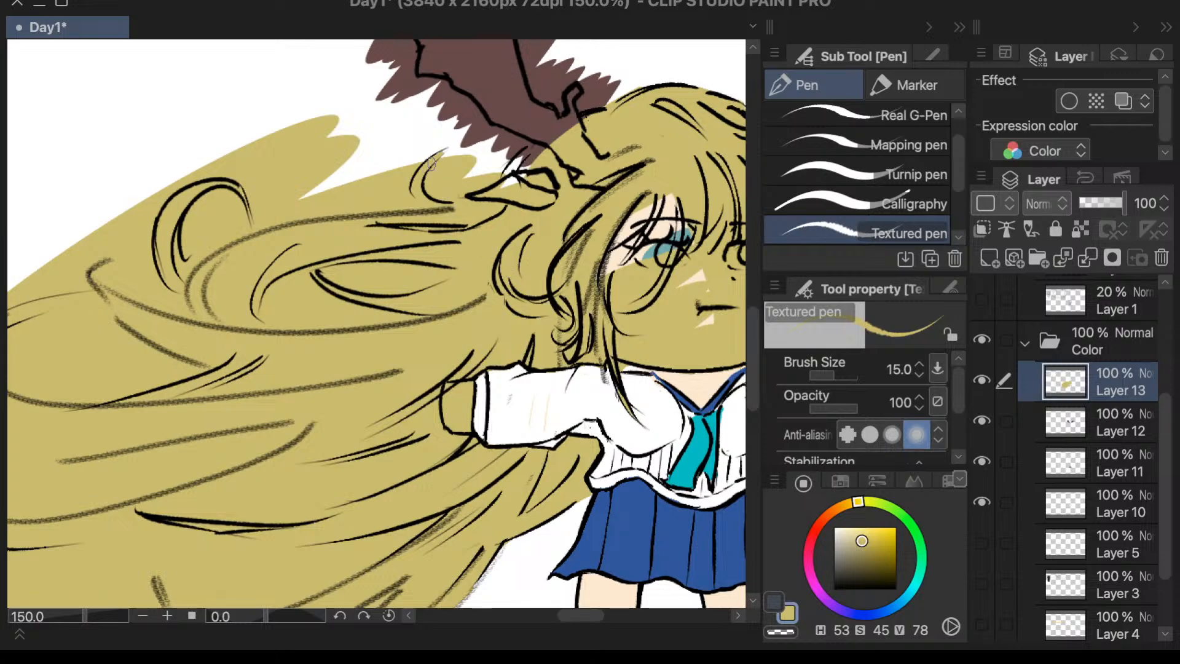
key("e")
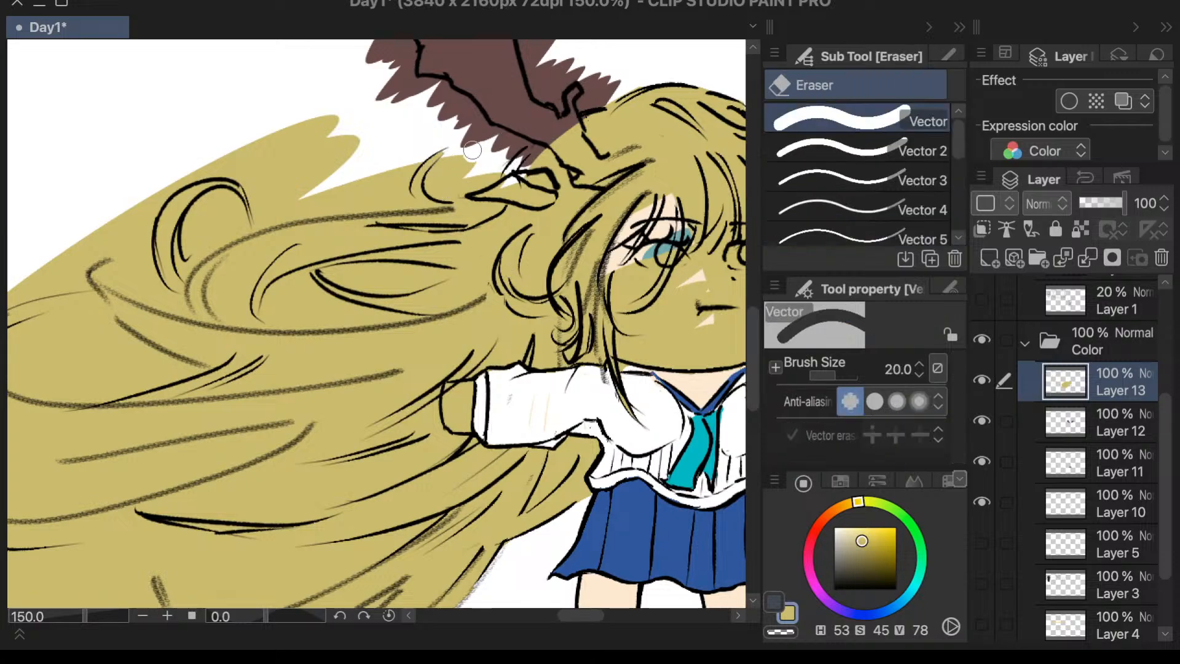
left_click_drag(470, 163, 455, 175)
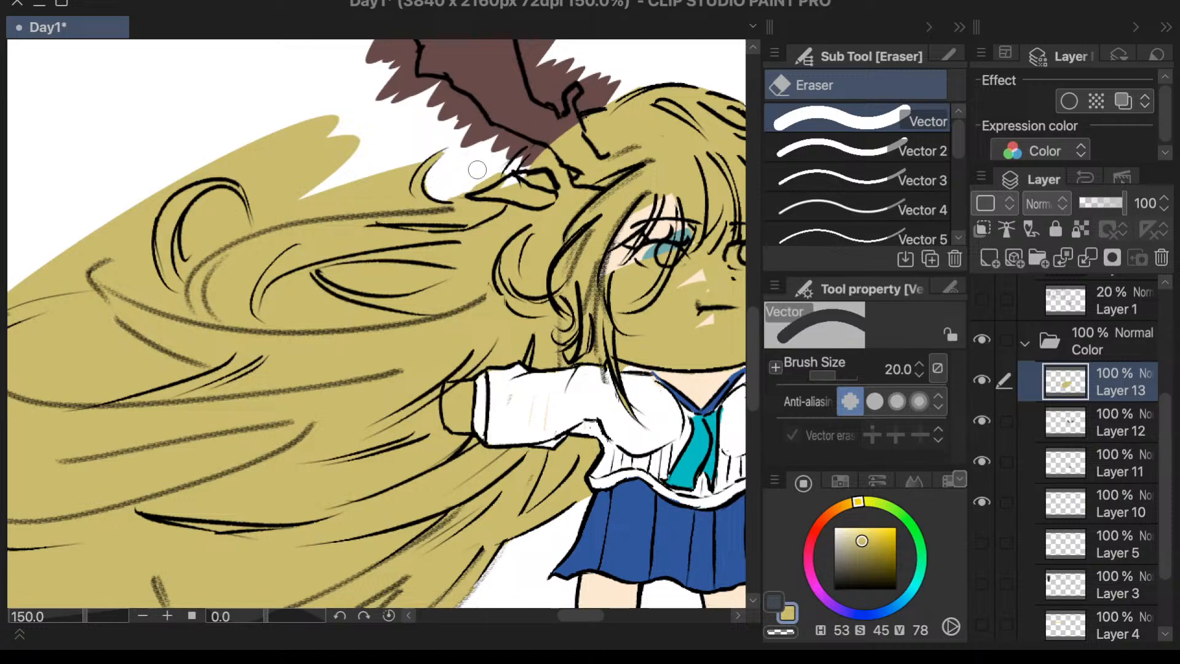
left_click_drag(477, 169, 461, 178)
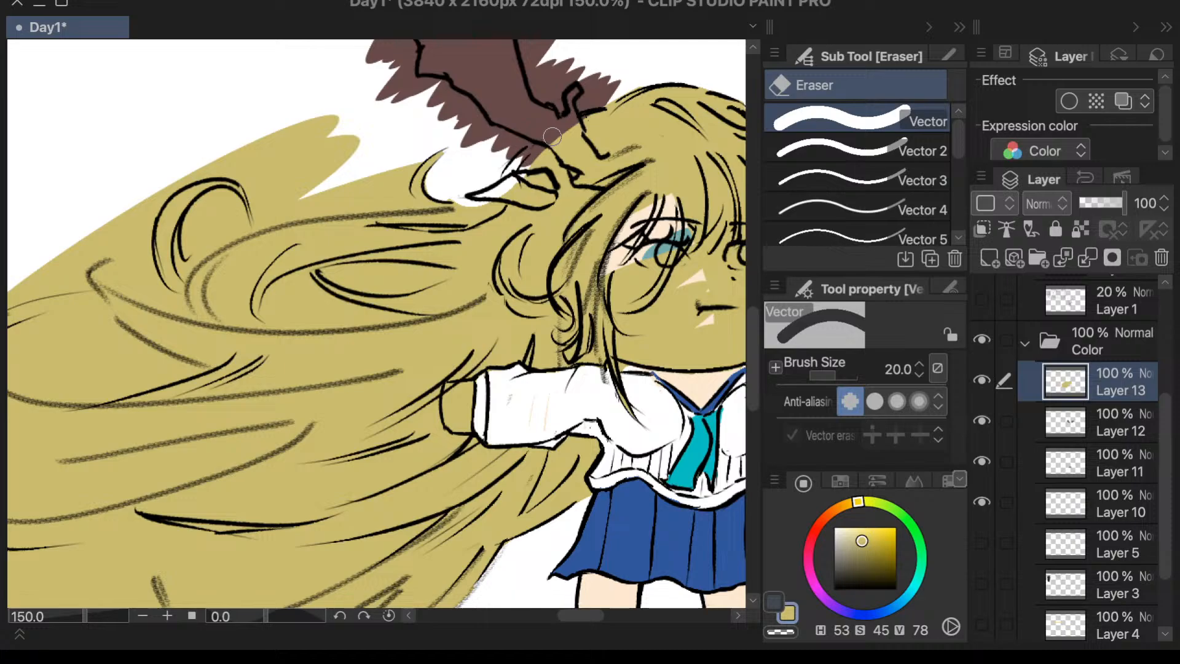
key("p")
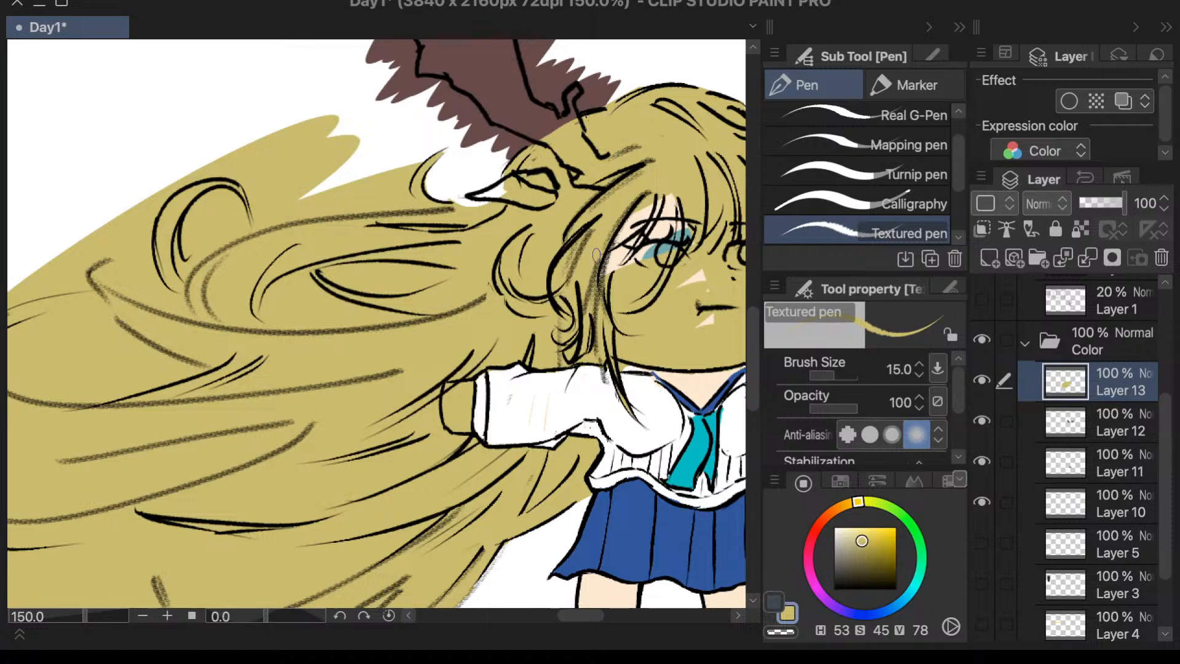
scroll(593, 250, "down", 2)
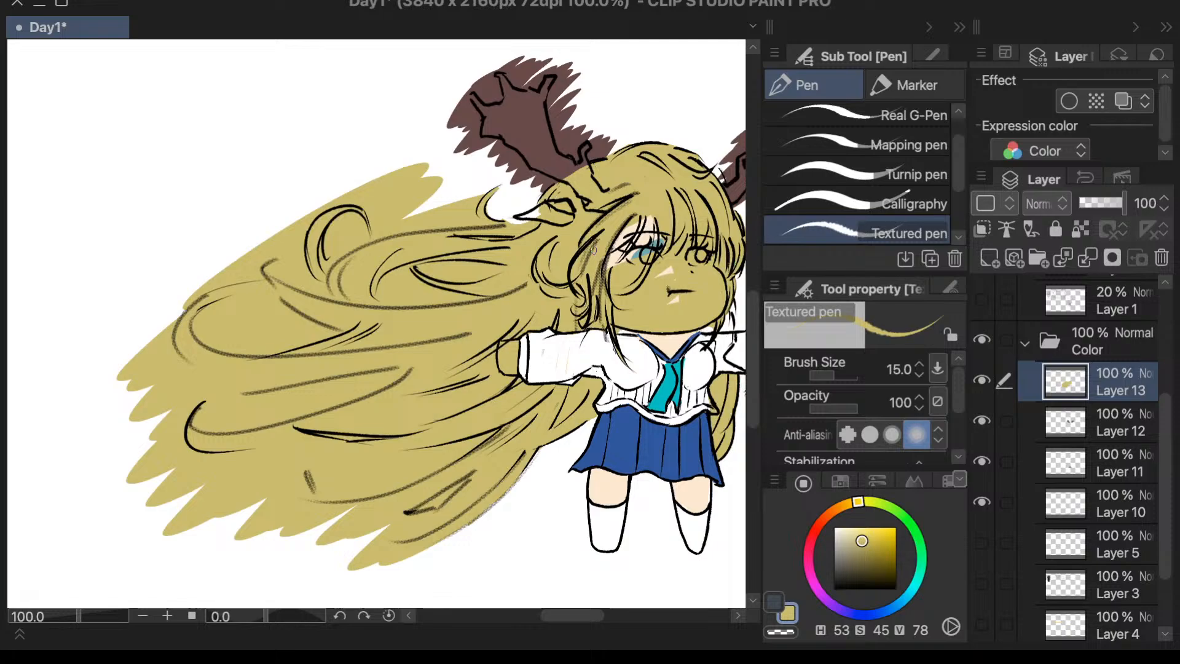
- Erase the yellow from the teardrop-shaped gap between the flowing strands, extending its narrow tip with the Vector 2 eraser
scroll(594, 250, "up", 4)
key("e")
mouse_move(245, 314)
left_mouse_down()
mouse_move(222, 343)
mouse_move(246, 308)
mouse_move(227, 337)
mouse_move(227, 312)
mouse_move(238, 318)
mouse_move(216, 322)
mouse_move(235, 318)
mouse_move(208, 340)
mouse_move(236, 312)
mouse_move(212, 346)
mouse_move(228, 326)
mouse_move(220, 347)
mouse_move(224, 337)
mouse_move(230, 353)
mouse_move(247, 336)
mouse_move(244, 348)
mouse_move(243, 305)
mouse_move(274, 347)
mouse_move(245, 354)
mouse_move(286, 353)
mouse_move(275, 330)
mouse_move(354, 353)
mouse_move(285, 357)
left_mouse_up()
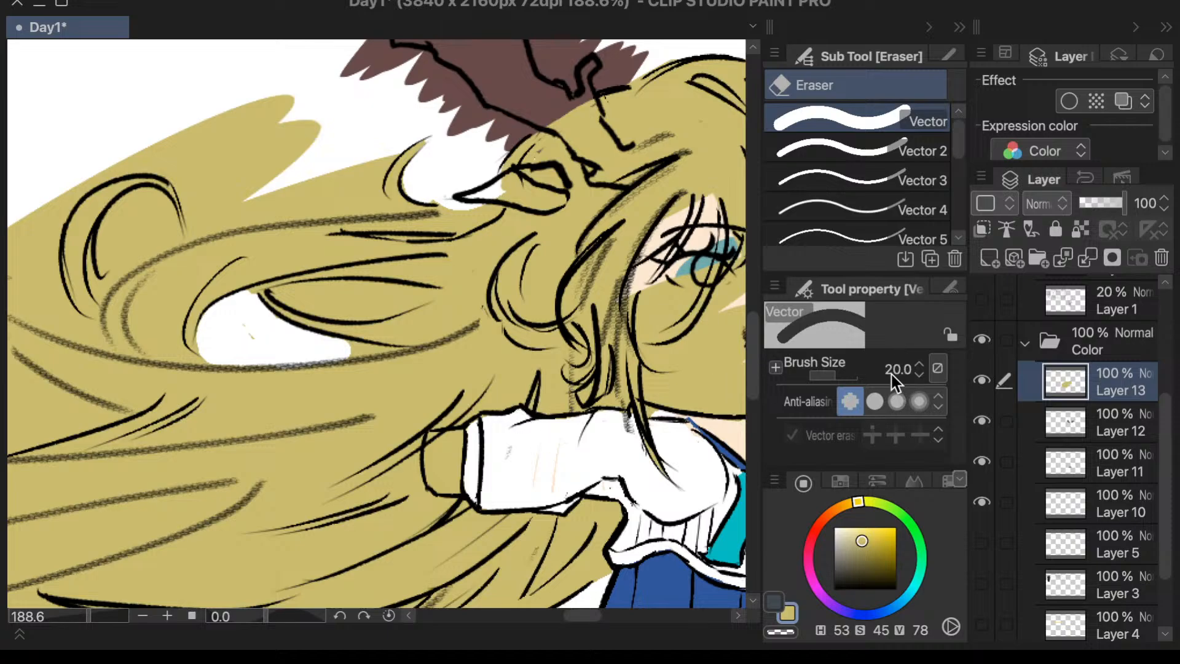
left_click(848, 149)
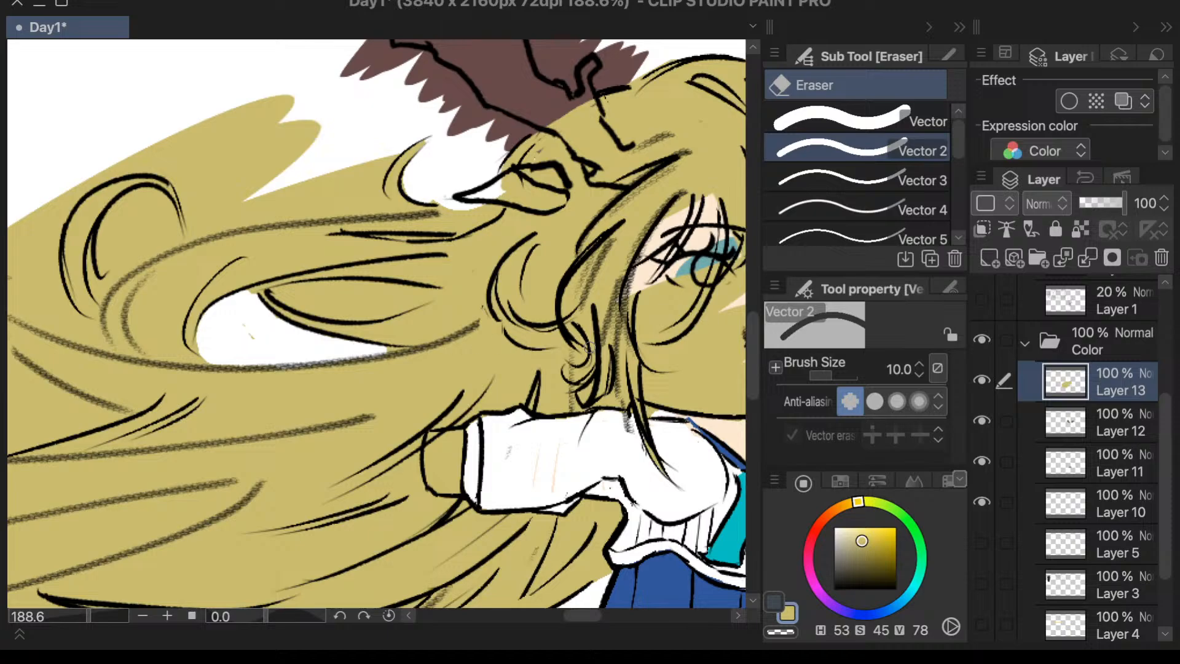
- Set the Vector 2 eraser's size to 4 and erase thin lines around the small curl beside the ear
left_click(899, 371)
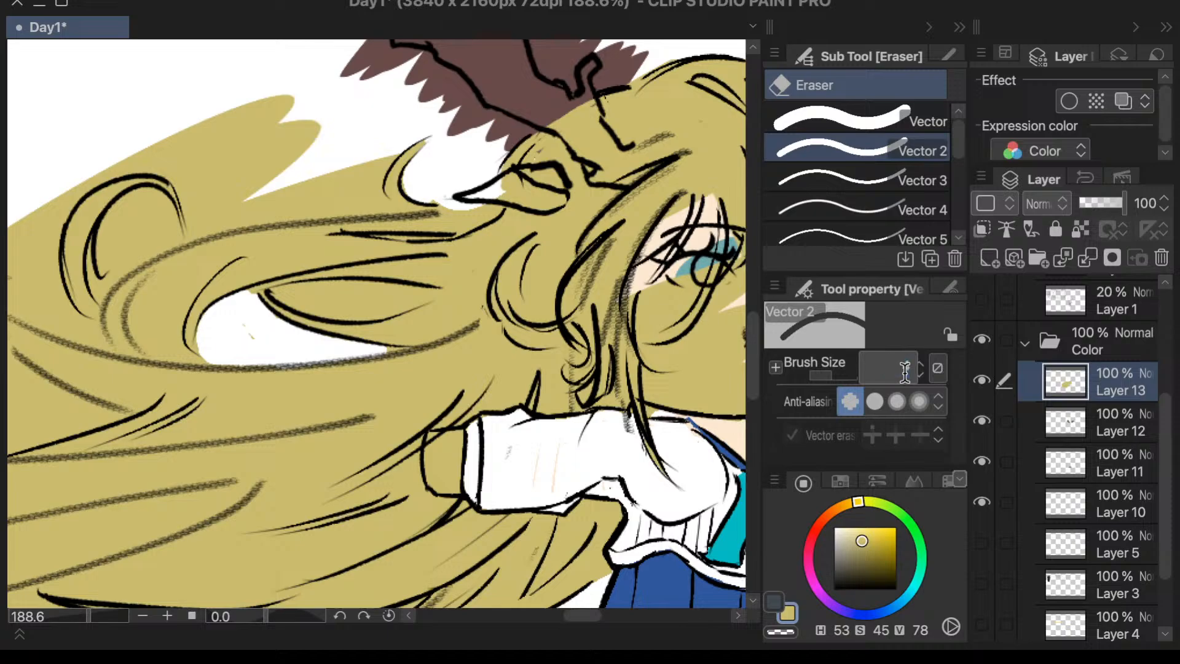
type("4")
key("Return")
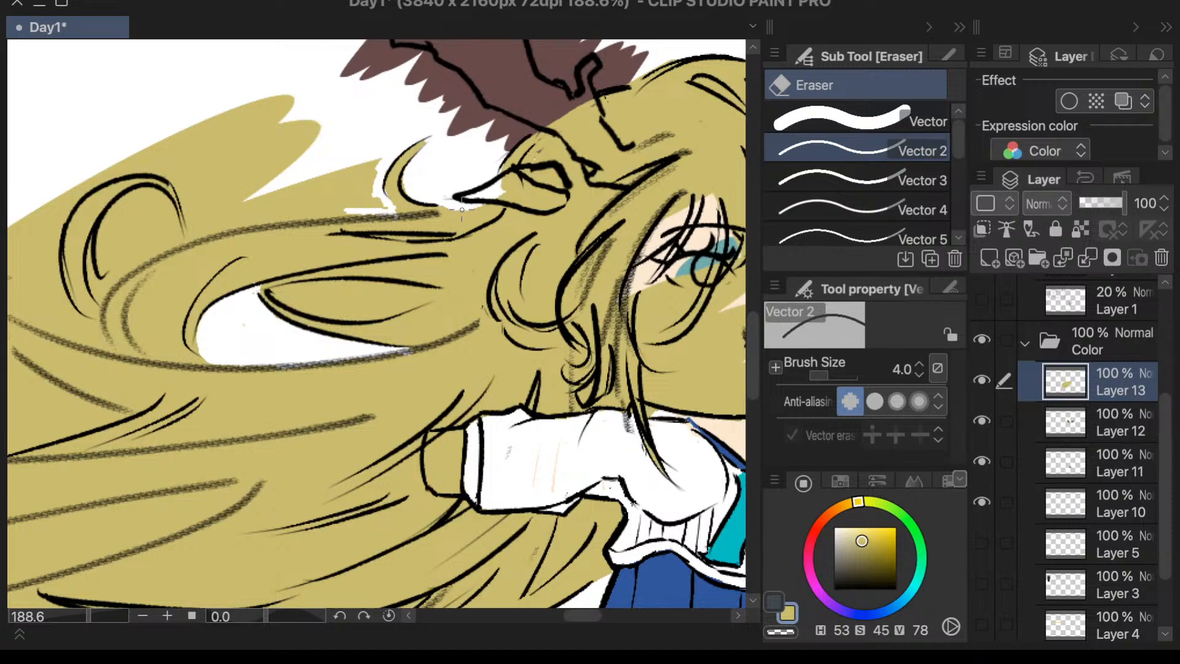
- Set the Vector 2 eraser's size to 40 and erase the yellow above the flowing hair's upper outline, around the large curl
left_click(896, 369)
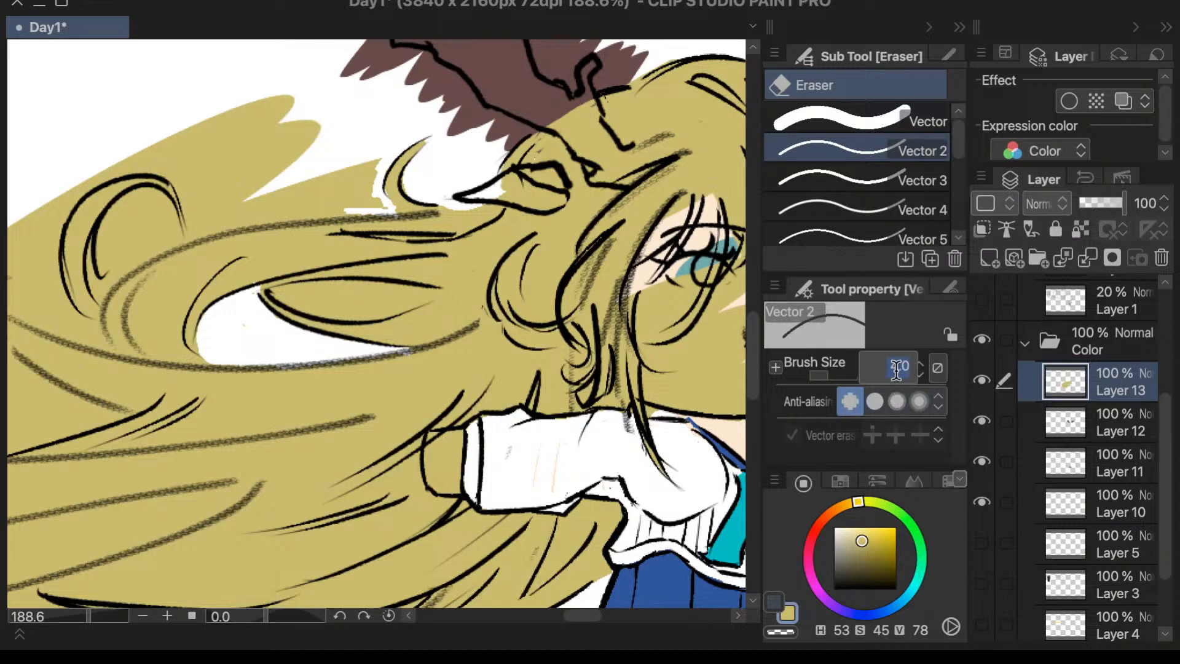
type("40")
key("Return")
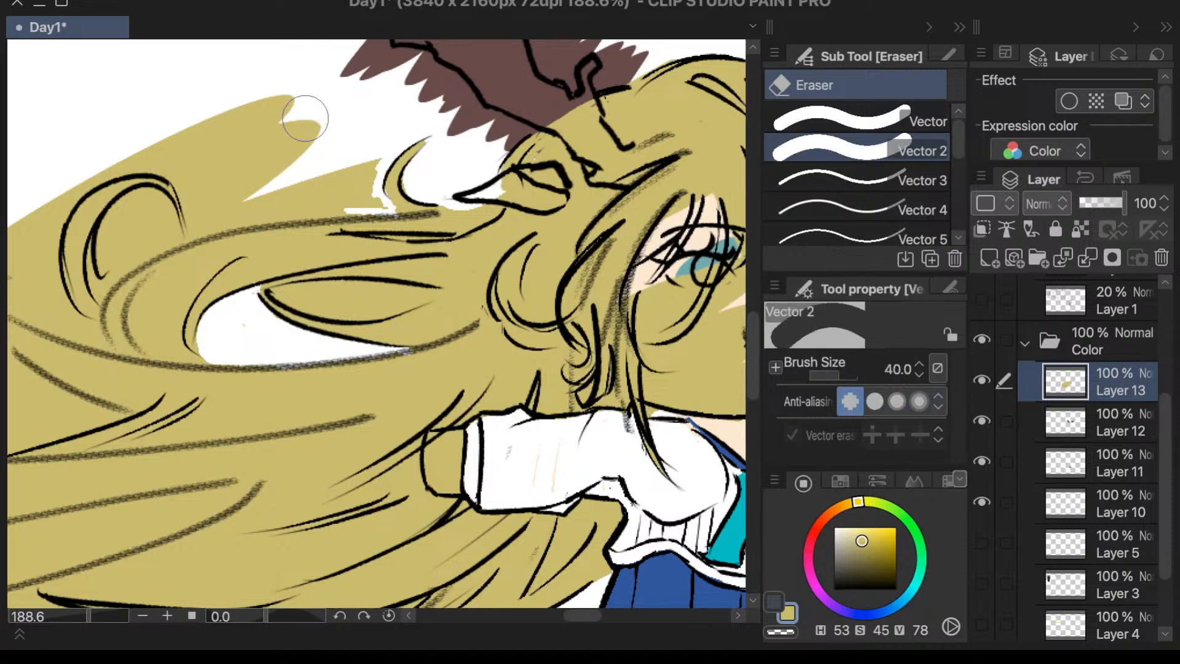
mouse_move(306, 118)
left_mouse_down()
mouse_move(208, 118)
mouse_move(231, 120)
mouse_move(110, 154)
mouse_move(233, 115)
mouse_move(189, 156)
mouse_move(213, 142)
mouse_move(158, 224)
mouse_move(178, 176)
left_mouse_up()
scroll(232, 113, "down", 5)
scroll(211, 129, "up", 5)
mouse_move(288, 112)
left_mouse_down()
mouse_move(322, 115)
mouse_move(315, 123)
mouse_move(400, 113)
mouse_move(375, 145)
mouse_move(308, 119)
mouse_move(277, 125)
mouse_move(327, 149)
mouse_move(308, 125)
mouse_move(323, 165)
mouse_move(330, 141)
mouse_move(328, 188)
mouse_move(366, 113)
mouse_move(364, 160)
mouse_move(395, 160)
mouse_move(363, 182)
mouse_move(466, 140)
mouse_move(425, 169)
mouse_move(451, 170)
mouse_move(416, 173)
mouse_move(499, 166)
mouse_move(474, 169)
left_mouse_up()
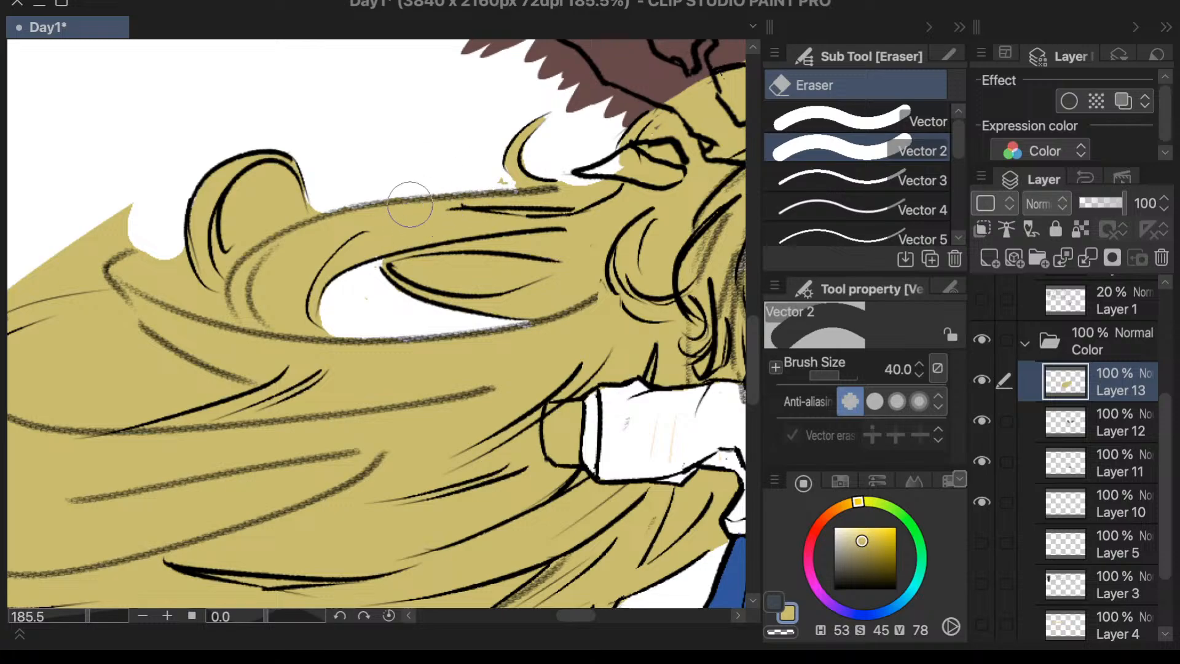
- Fill the gap between the small curl's base and the strand below it with yellow, using the Calligraphy pen at size 20
key("p")
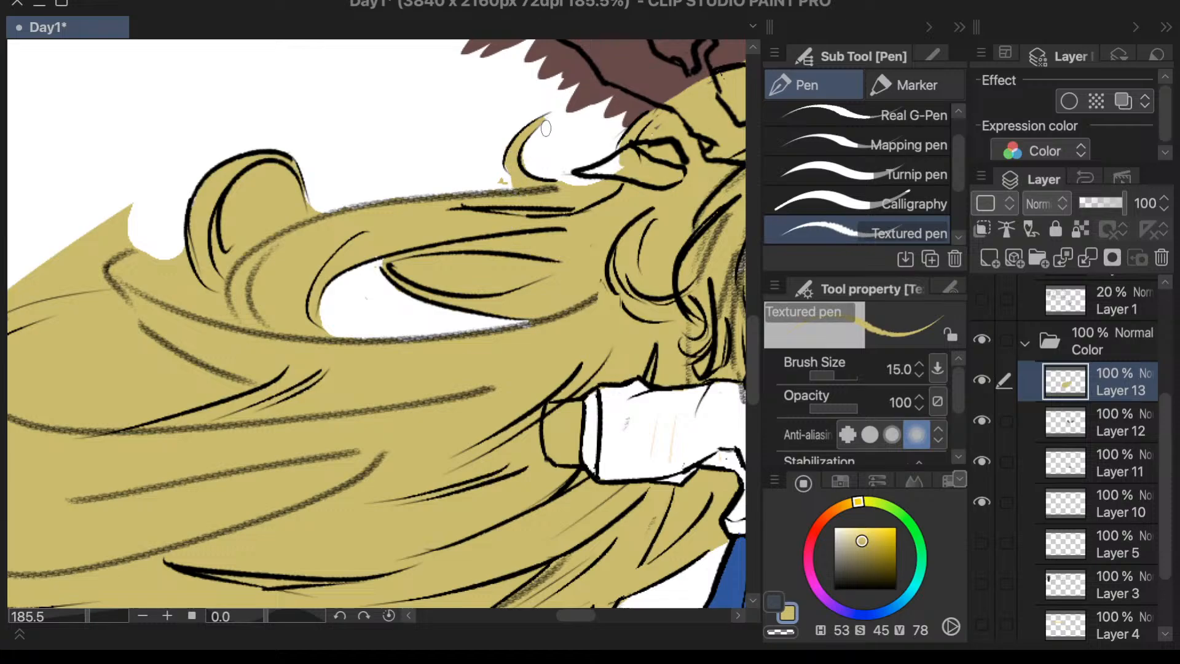
left_click(799, 198)
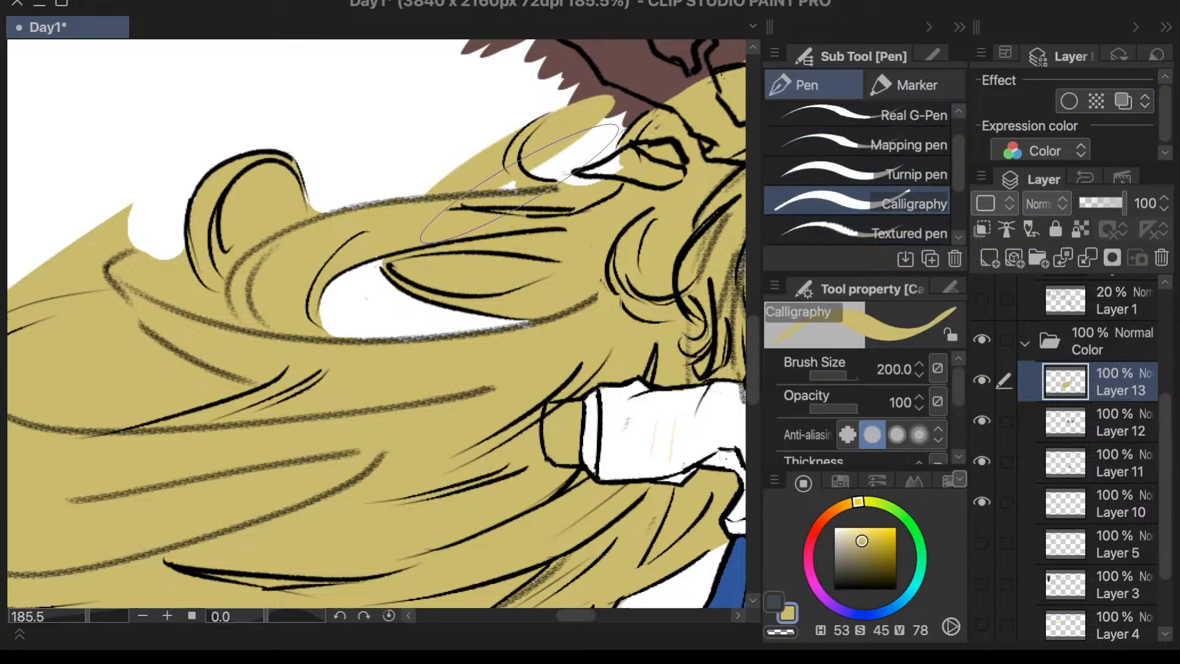
key("ctrl+z")
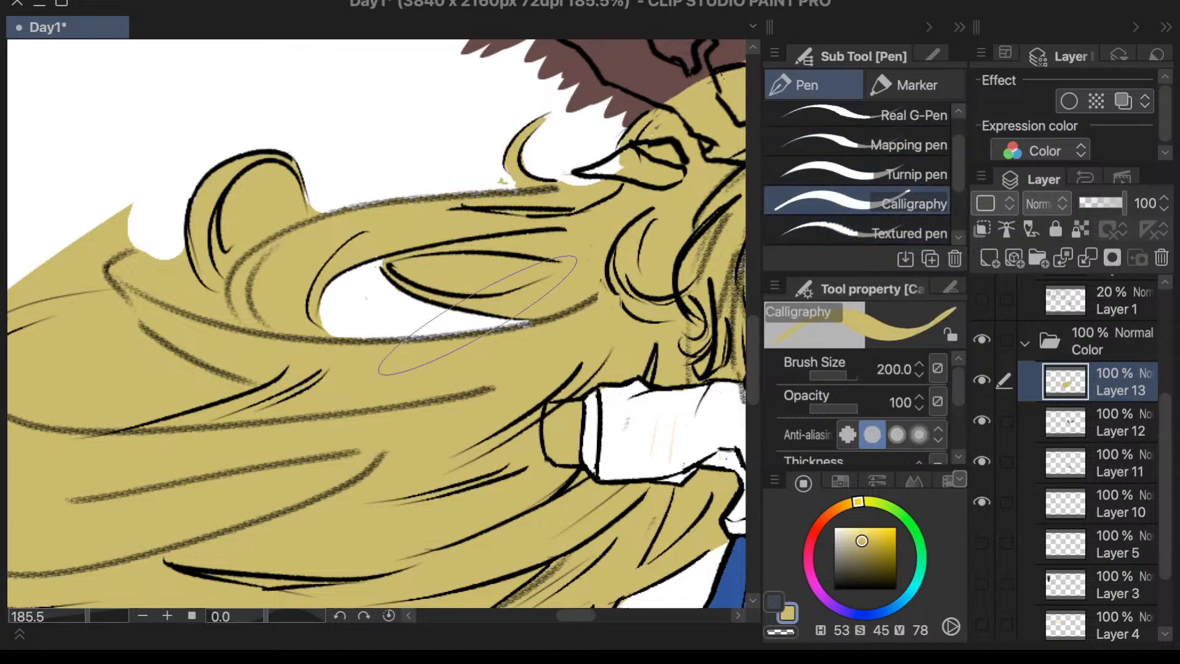
left_click(883, 367)
type("20")
key("Return")
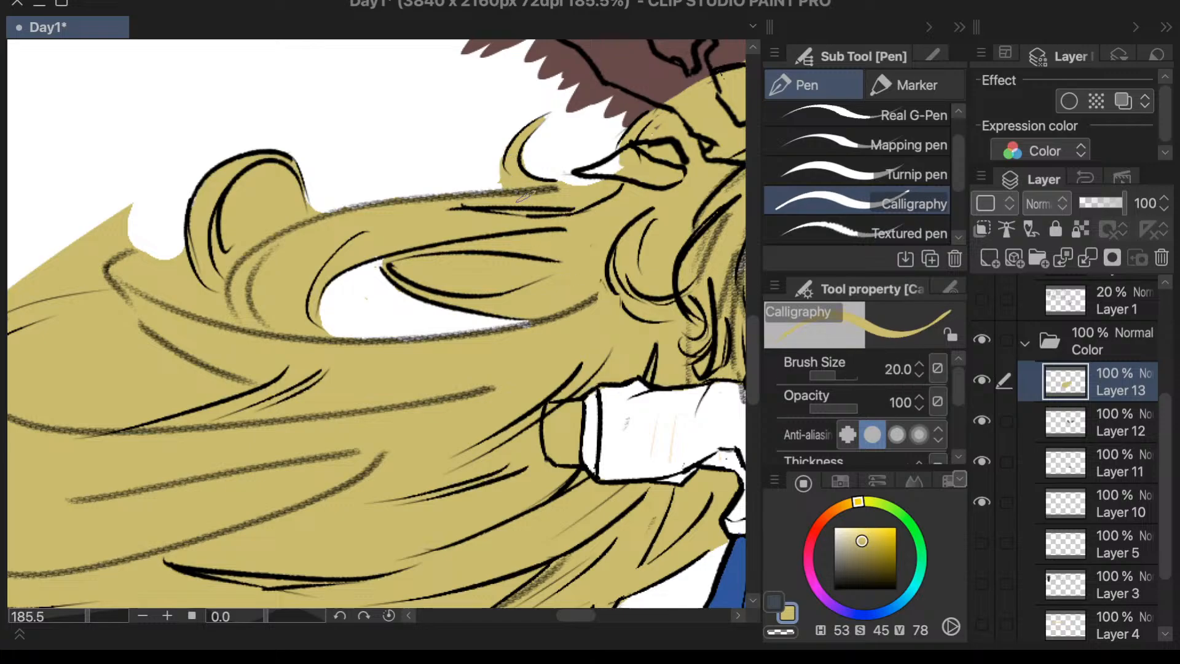
- Erase the yellow from the cheek and around the eye on the flowing hair's side of the face
scroll(553, 92, "down", 4)
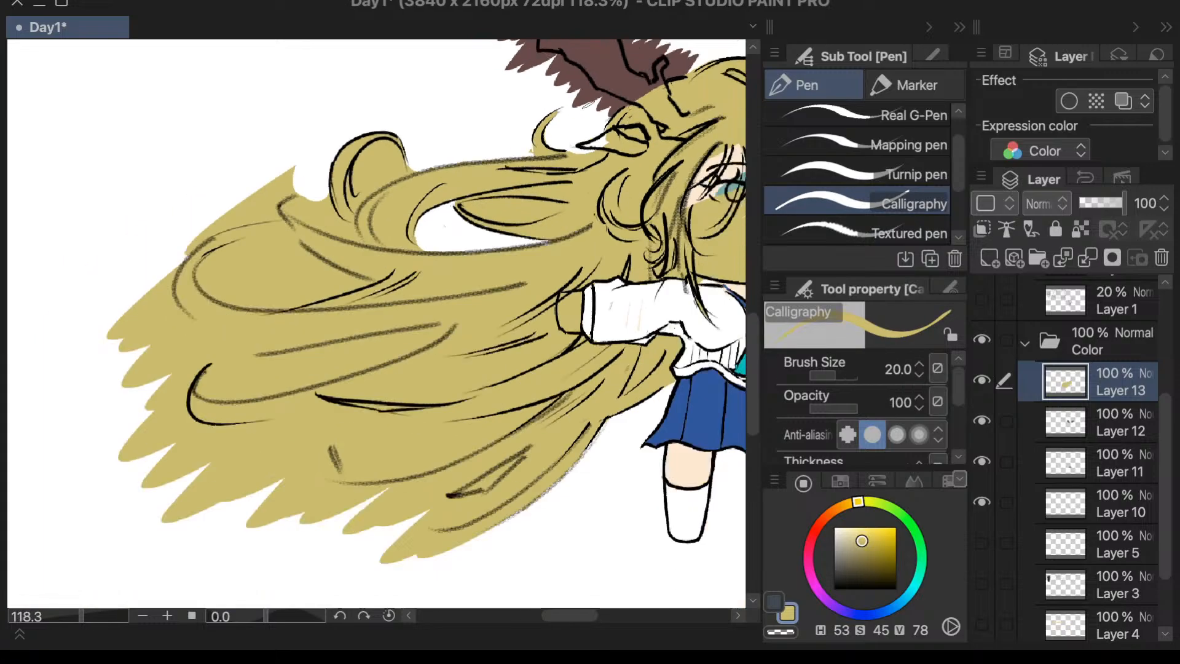
scroll(665, 314, "up", 2)
scroll(582, 326, "down", 2)
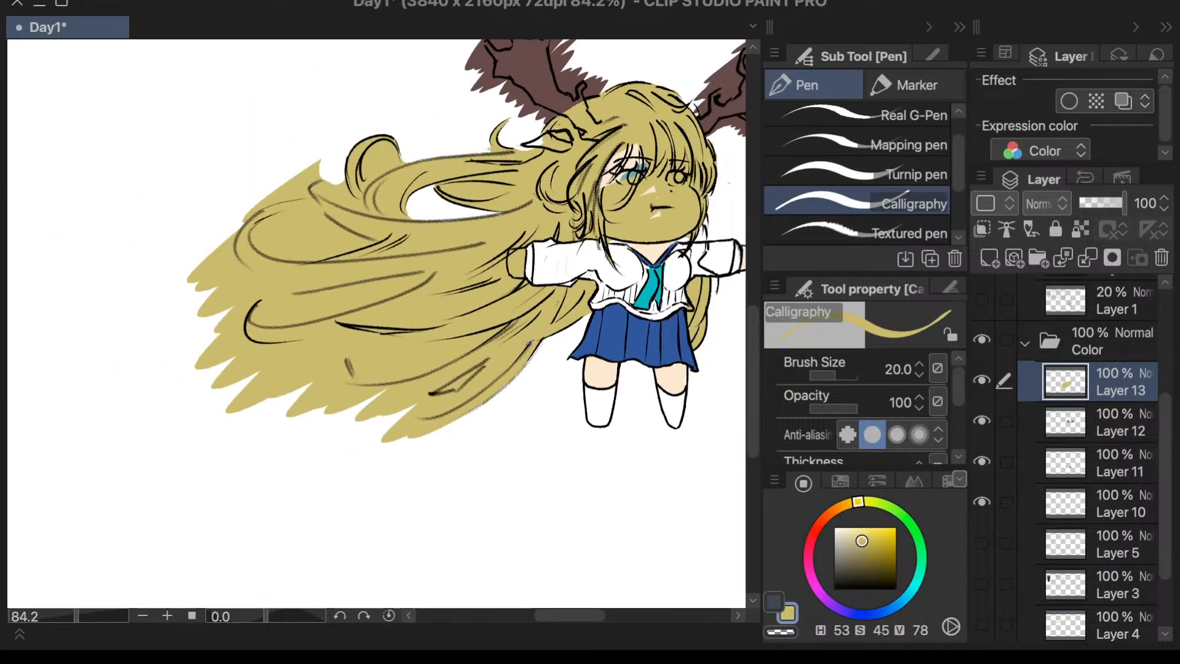
scroll(587, 185, "up", 4)
key("e")
mouse_move(584, 191)
left_mouse_down()
mouse_move(590, 219)
mouse_move(580, 138)
mouse_move(602, 239)
mouse_move(596, 197)
mouse_move(593, 257)
left_mouse_up()
scroll(593, 257, "down", 3)
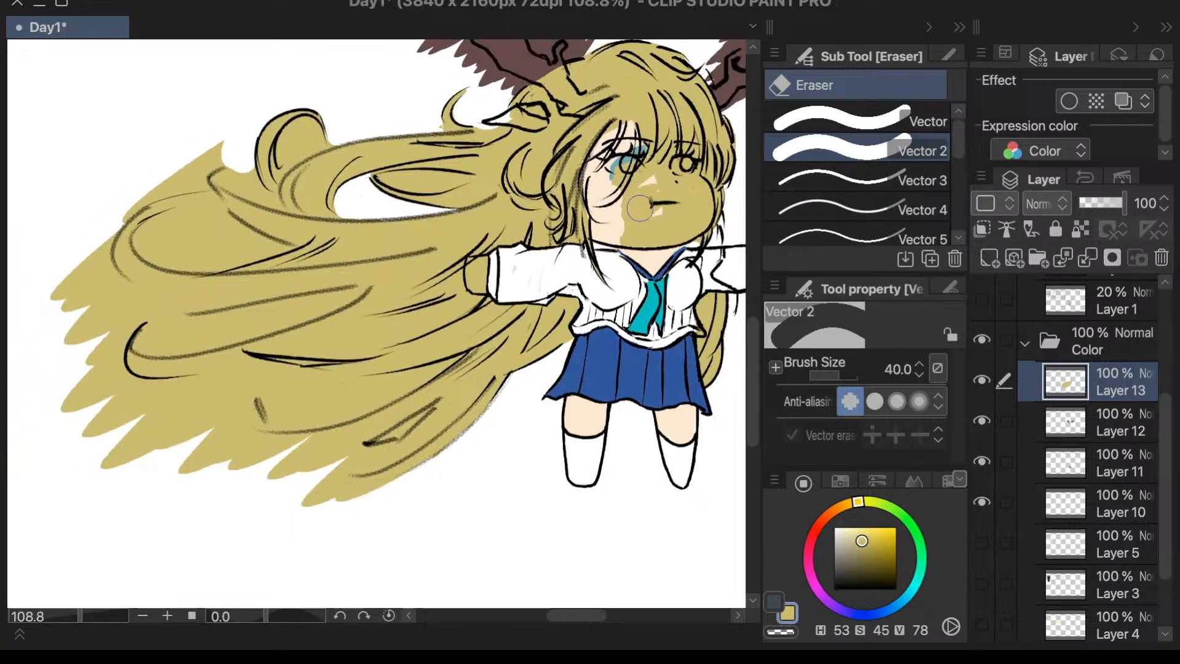
- Erase the remaining yellow from the face, clearing the skin around the mouth and both eyes below the bangs
scroll(590, 160, "up", 3)
mouse_move(588, 91)
left_mouse_down()
mouse_move(603, 324)
mouse_move(597, 158)
mouse_move(605, 209)
mouse_move(640, 244)
mouse_move(627, 138)
mouse_move(664, 243)
mouse_move(667, 139)
mouse_move(644, 209)
mouse_move(659, 210)
mouse_move(654, 239)
mouse_move(652, 153)
mouse_move(655, 170)
mouse_move(672, 123)
mouse_move(645, 181)
mouse_move(646, 294)
mouse_move(664, 202)
mouse_move(682, 255)
mouse_move(680, 200)
mouse_move(679, 268)
mouse_move(664, 232)
left_mouse_up()
scroll(656, 192, "down", 2)
scroll(684, 183, "up", 1)
scroll(723, 184, "up", 1)
scroll(664, 233, "down", 3)
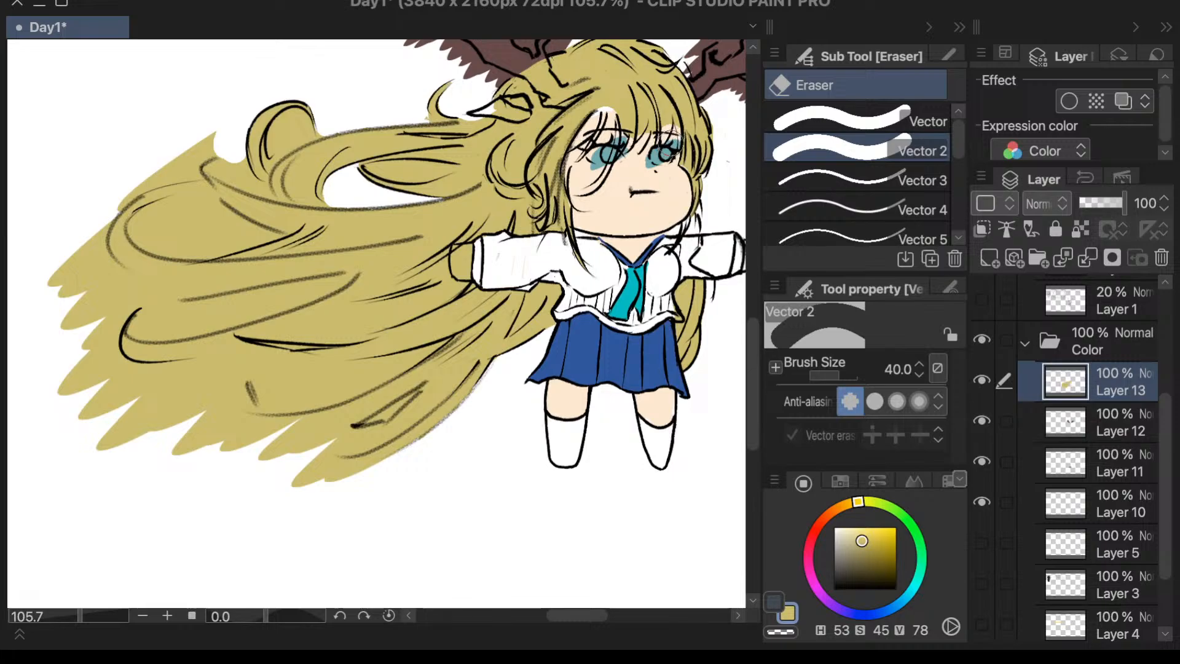
- Erase the yellow beyond the flowing hair's upper outer outline, beside the large curl
scroll(536, 339, "up", 1)
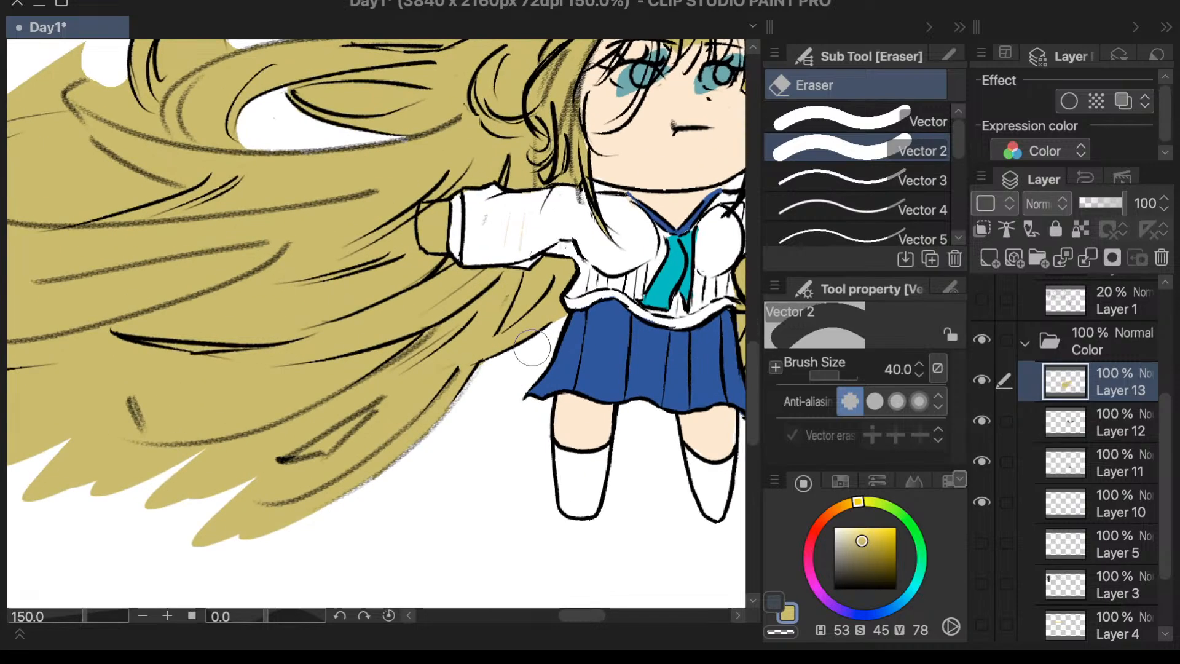
scroll(268, 486, "down", 1)
scroll(269, 486, "down", 2)
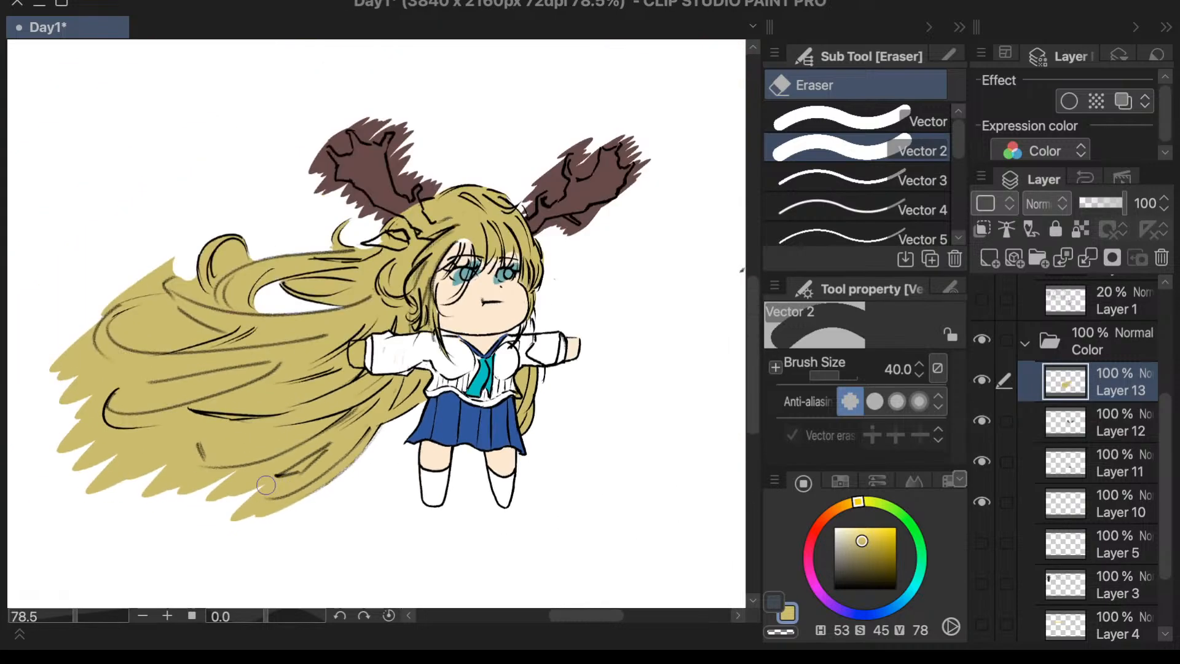
scroll(184, 259, "up", 2)
mouse_move(169, 280)
left_mouse_down()
mouse_move(156, 248)
mouse_move(167, 285)
mouse_move(125, 232)
mouse_move(158, 264)
mouse_move(76, 275)
left_mouse_up()
scroll(194, 253, "down", 2)
scroll(74, 298, "up", 3)
- Erase the yellow spilling past the flowing hair's far-end outlines, around the outer loop and the curved lock below it
mouse_move(260, 264)
left_mouse_down()
mouse_move(136, 374)
mouse_move(134, 447)
left_mouse_up()
scroll(244, 252, "down", 2)
mouse_move(190, 304)
left_mouse_down()
mouse_move(163, 362)
mouse_move(186, 312)
mouse_move(150, 359)
mouse_move(100, 492)
mouse_move(170, 327)
mouse_move(171, 426)
mouse_move(174, 331)
mouse_move(183, 426)
mouse_move(166, 345)
mouse_move(188, 410)
mouse_move(168, 384)
mouse_move(128, 448)
mouse_move(209, 437)
mouse_move(195, 481)
mouse_move(215, 415)
mouse_move(202, 550)
mouse_move(159, 478)
mouse_move(202, 528)
mouse_move(204, 394)
mouse_move(232, 573)
mouse_move(213, 408)
mouse_move(223, 524)
mouse_move(205, 484)
mouse_move(186, 531)
mouse_move(221, 494)
mouse_move(227, 529)
mouse_move(285, 544)
mouse_move(261, 534)
mouse_move(291, 513)
mouse_move(228, 451)
mouse_move(281, 503)
mouse_move(244, 469)
mouse_move(269, 517)
mouse_move(416, 574)
left_mouse_up()
scroll(169, 440, "down", 3)
scroll(176, 492, "up", 3)
scroll(416, 574, "down", 3)
scroll(574, 522, "up", 4)
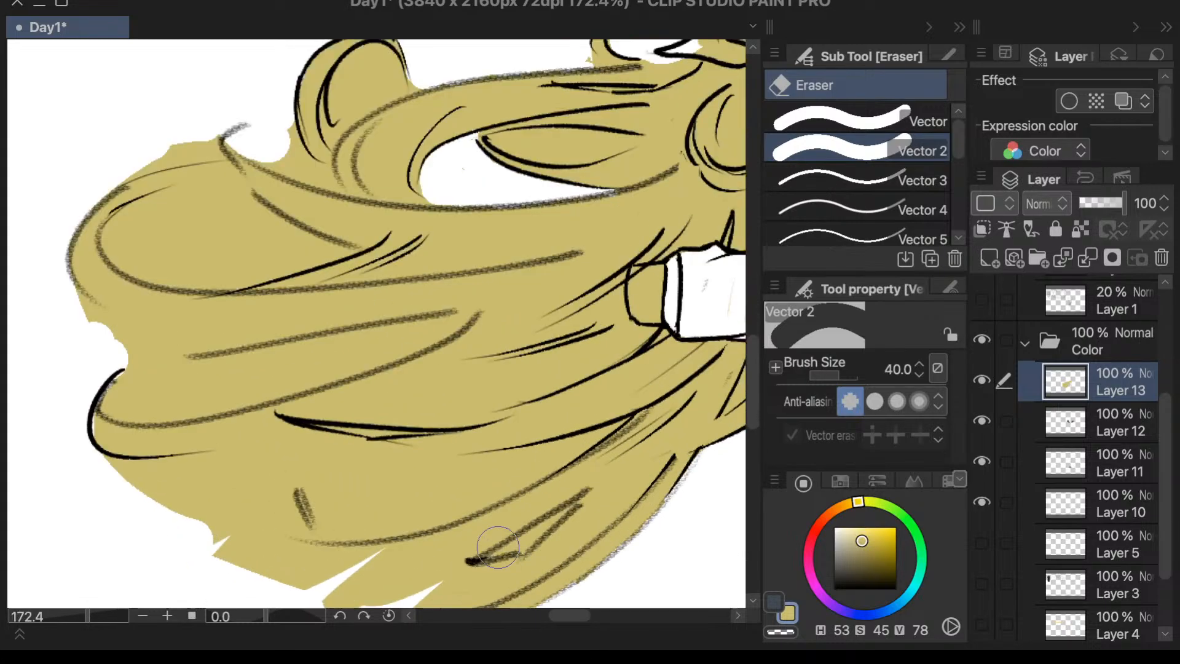
- Erase the yellow below the curved lock and under the flowing hair's lower edge, redoing the last strokes around the ragged tips
mouse_move(92, 472)
left_mouse_down()
mouse_move(150, 501)
mouse_move(106, 479)
mouse_move(192, 498)
mouse_move(139, 485)
mouse_move(185, 477)
mouse_move(100, 473)
mouse_move(241, 477)
mouse_move(133, 470)
mouse_move(122, 459)
mouse_move(111, 484)
mouse_move(235, 475)
mouse_move(150, 480)
mouse_move(244, 546)
mouse_move(225, 538)
mouse_move(221, 547)
mouse_move(289, 551)
mouse_move(330, 560)
left_mouse_up()
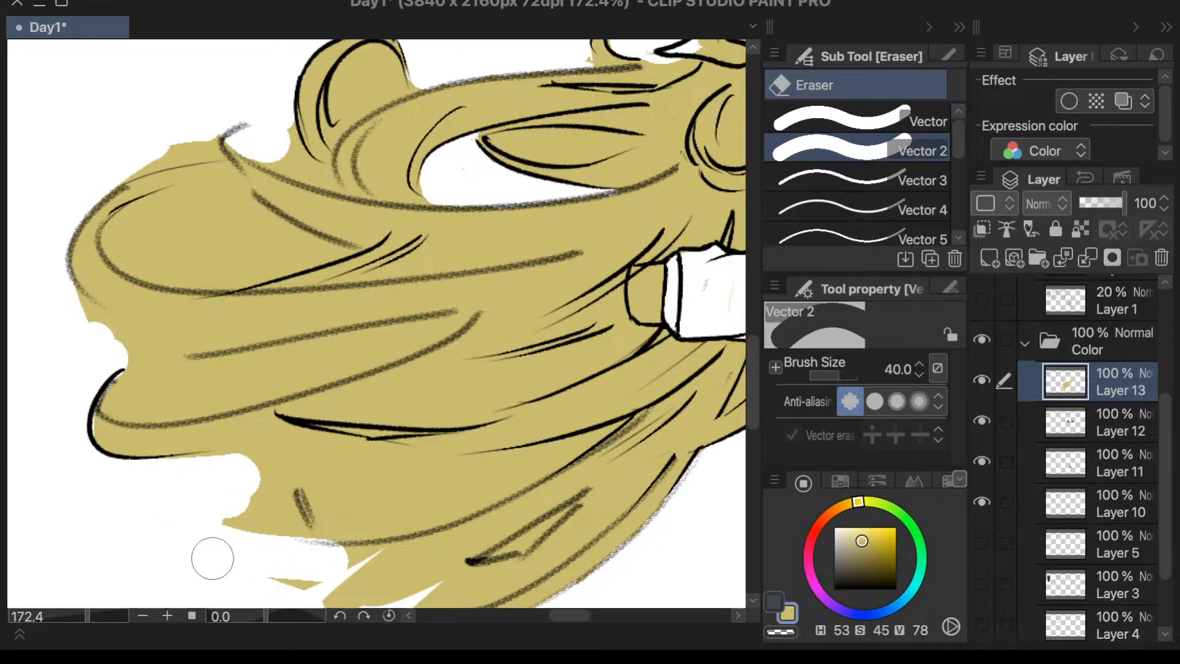
left_click_drag(213, 559, 360, 578)
key("ctrl+z")
key("ctrl+z")
scroll(213, 442, "down", 3)
scroll(274, 562, "up", 3)
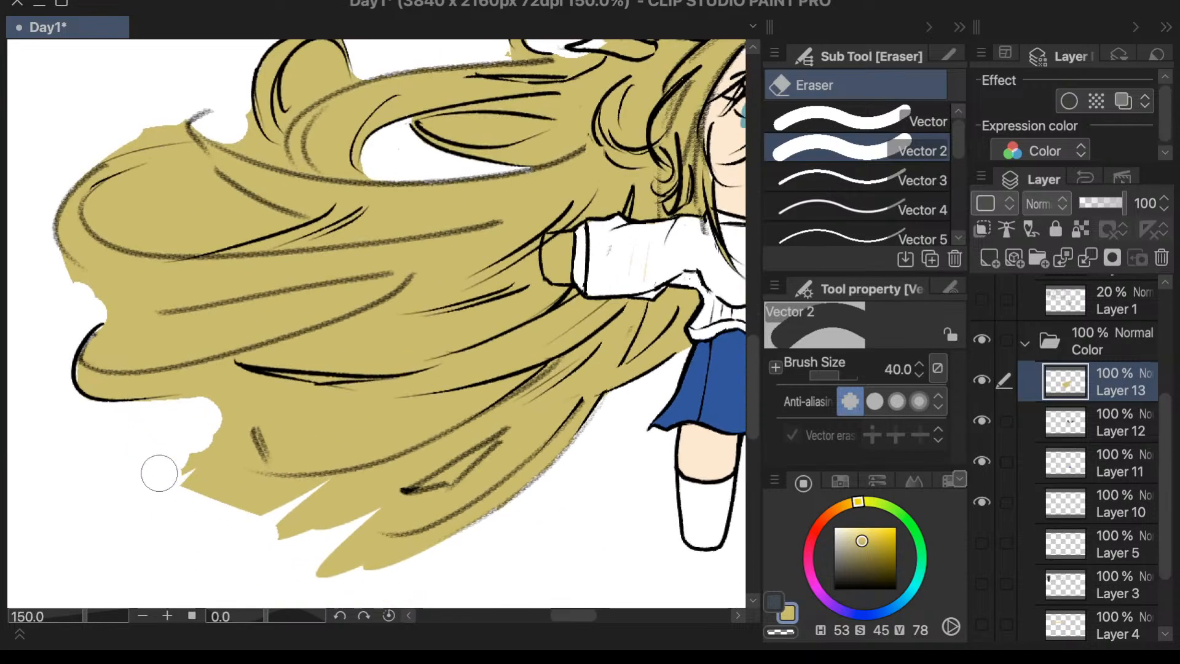
mouse_move(158, 474)
left_mouse_down()
mouse_move(296, 506)
mouse_move(181, 483)
mouse_move(307, 498)
mouse_move(192, 481)
mouse_move(297, 498)
mouse_move(250, 507)
left_mouse_up()
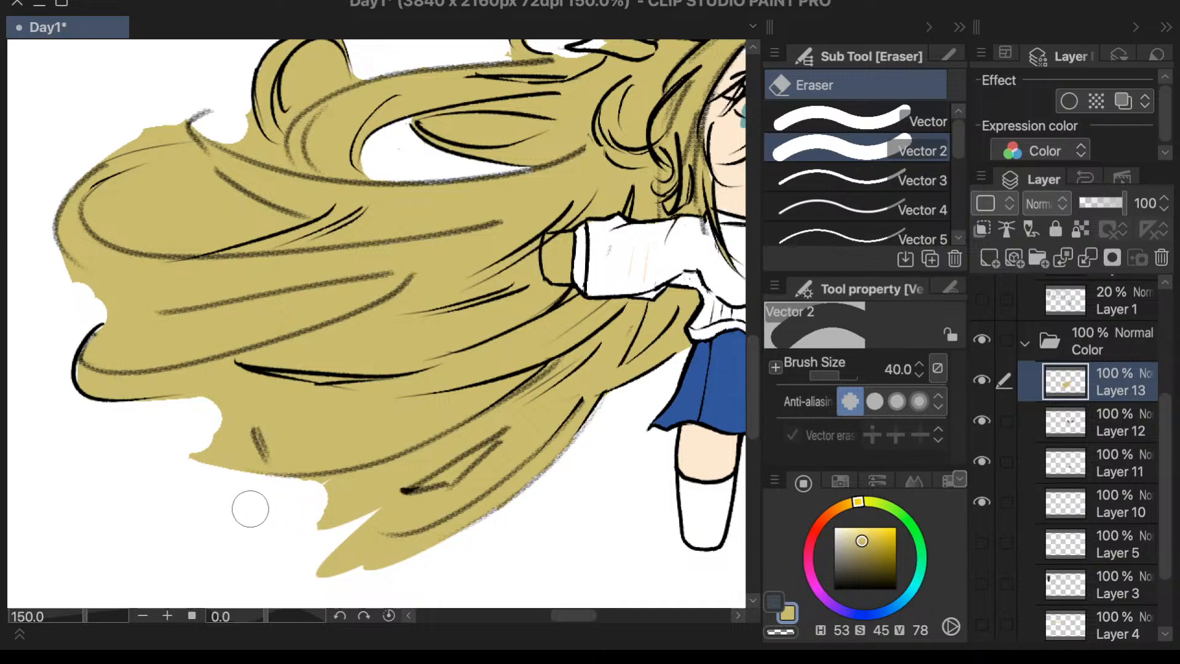
scroll(250, 508, "down", 3)
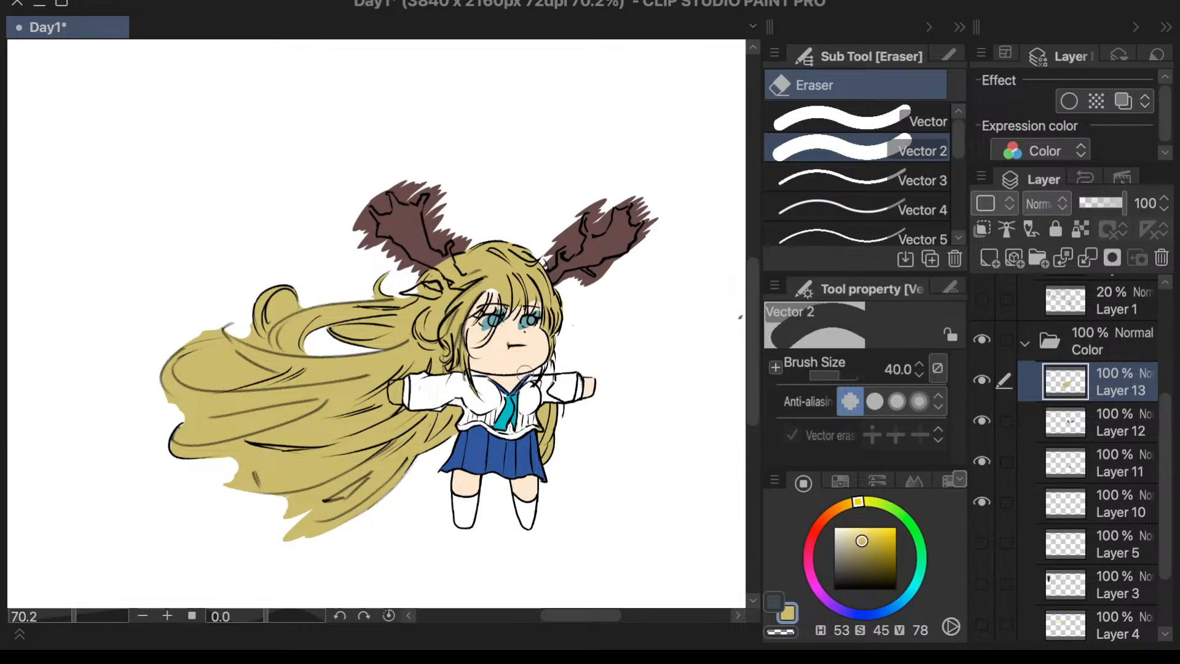
- Set the eraser's brush size to 15 and erase the yellow inside the large curl
scroll(317, 340, "up", 8)
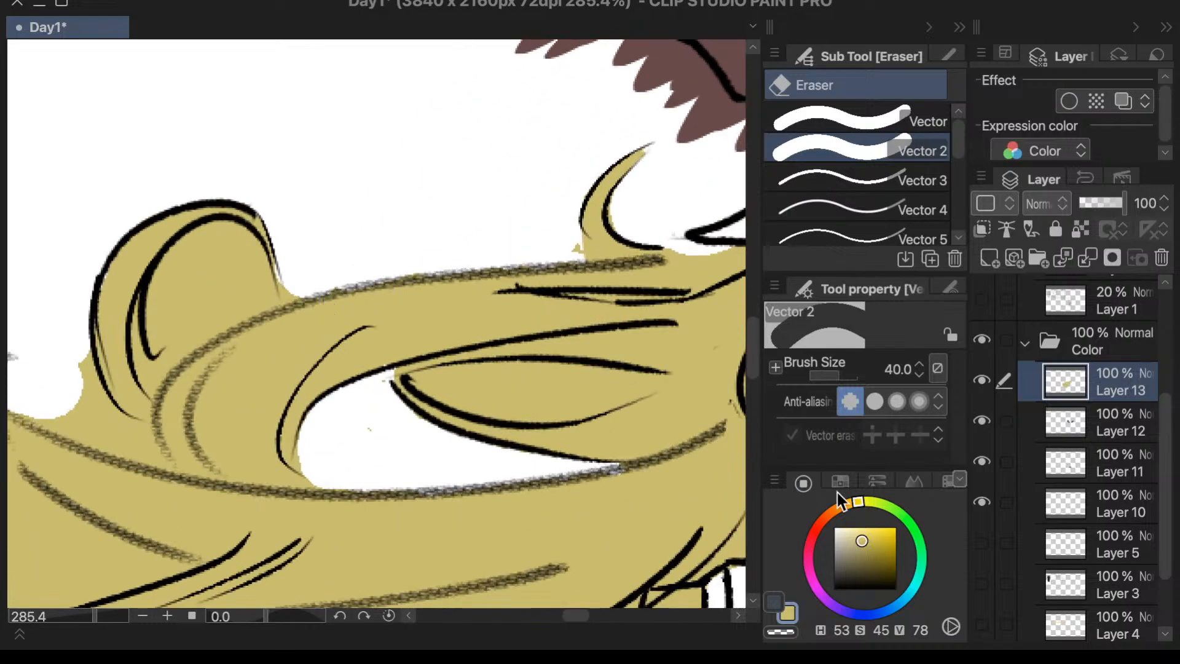
left_click(899, 372)
type("30")
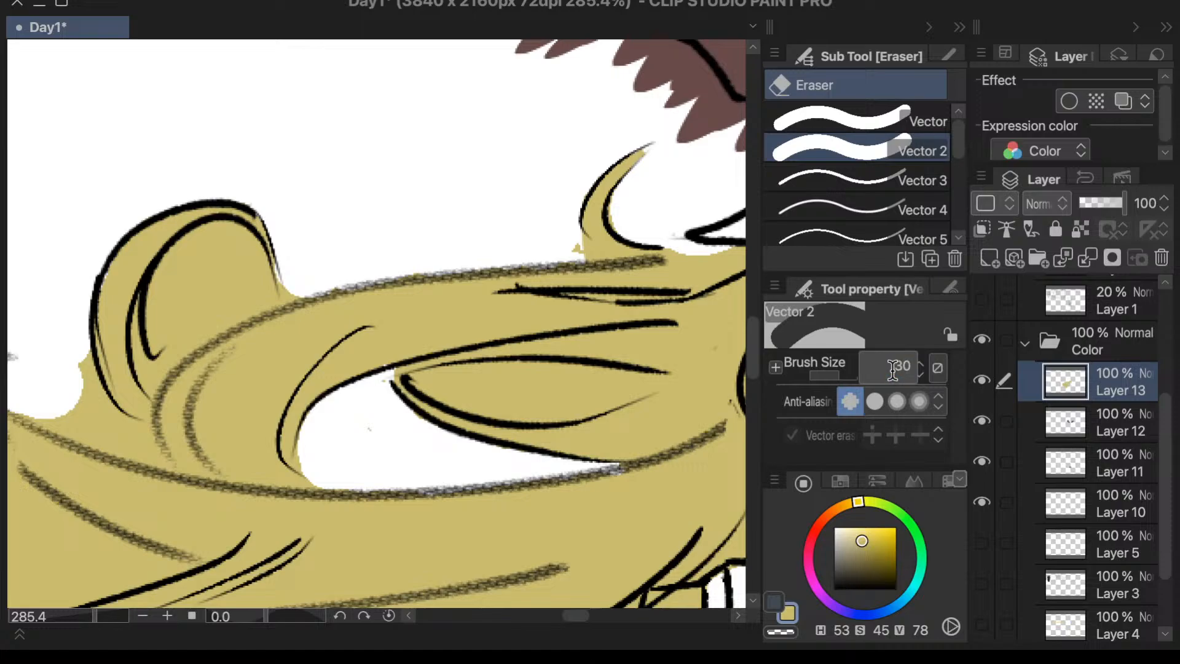
key("Return")
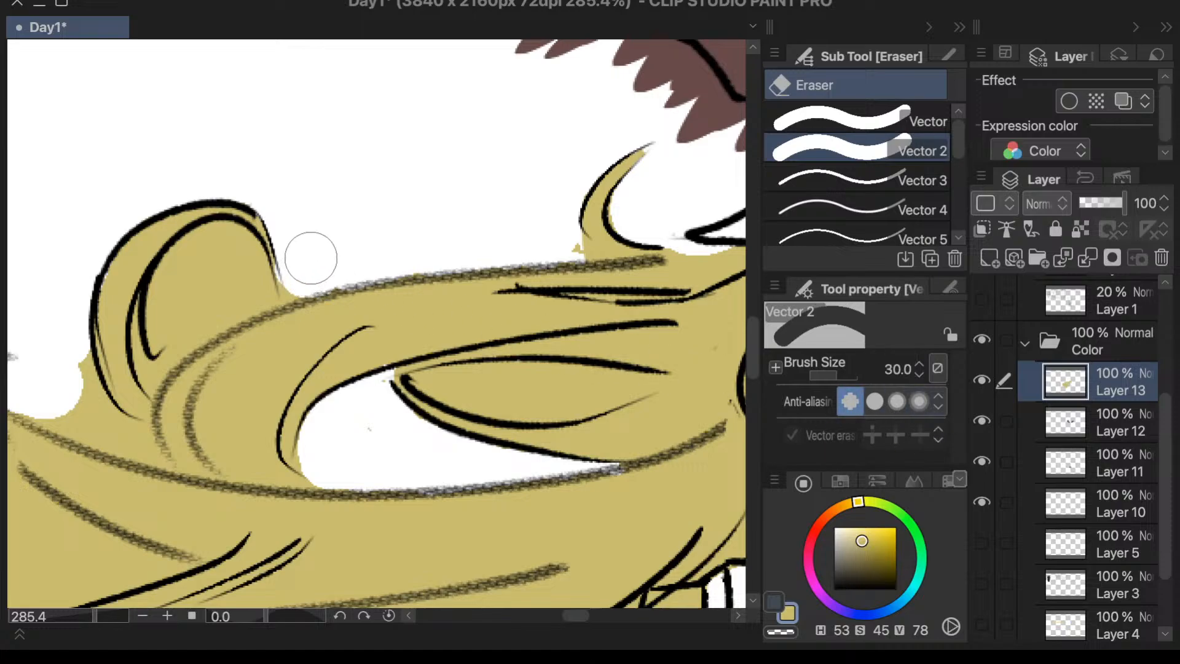
left_click(897, 368)
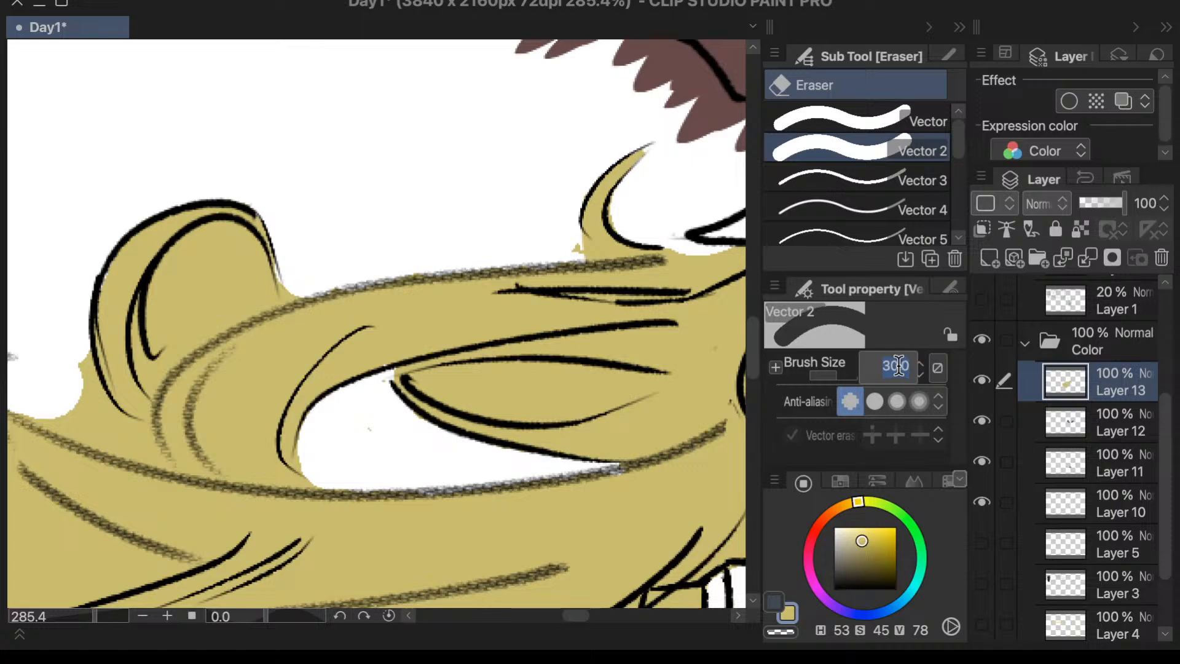
type("15")
key("Return")
mouse_move(188, 280)
left_mouse_down()
mouse_move(173, 326)
mouse_move(164, 294)
mouse_move(183, 260)
mouse_move(168, 327)
mouse_move(172, 275)
mouse_move(212, 256)
mouse_move(208, 240)
mouse_move(187, 251)
mouse_move(236, 250)
mouse_move(226, 226)
mouse_move(257, 272)
left_mouse_up()
mouse_move(262, 317)
left_mouse_down()
mouse_move(237, 277)
mouse_move(203, 286)
mouse_move(172, 330)
mouse_move(170, 305)
mouse_move(180, 322)
mouse_move(168, 341)
mouse_move(241, 308)
mouse_move(178, 344)
left_mouse_up()
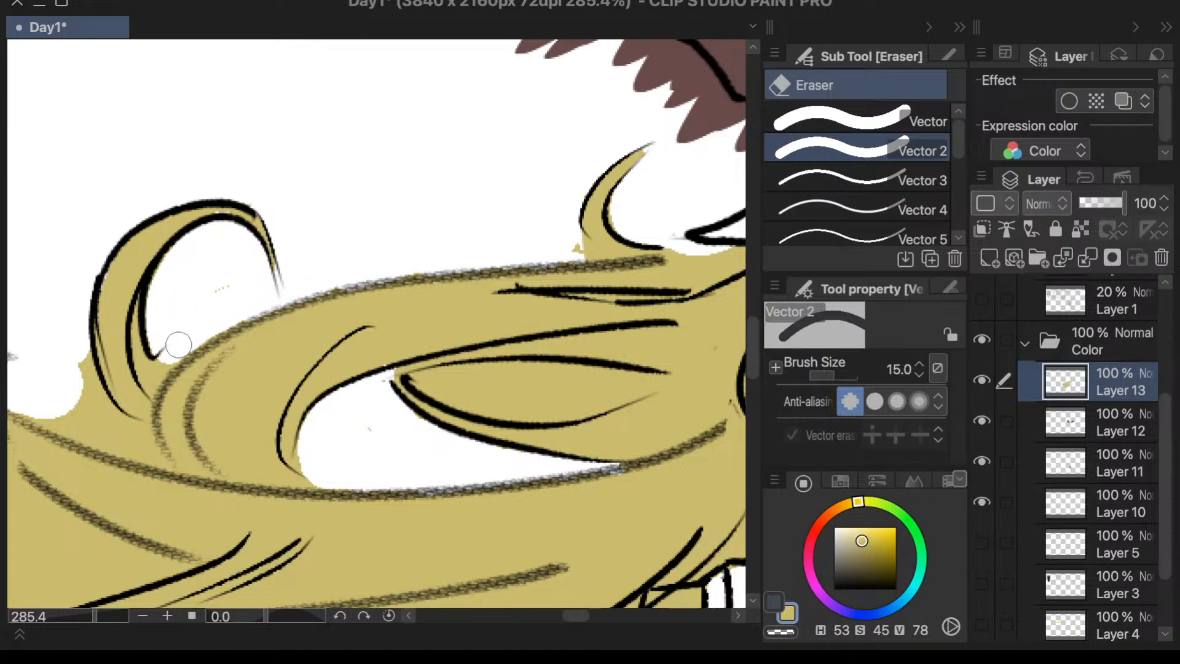
- Erase the yellow between the large curl's outer base and the top edge of the hair strand below it
mouse_move(95, 373)
left_mouse_down()
mouse_move(70, 356)
mouse_move(84, 401)
mouse_move(71, 319)
mouse_move(89, 405)
mouse_move(85, 356)
left_mouse_up()
scroll(74, 371, "down", 3)
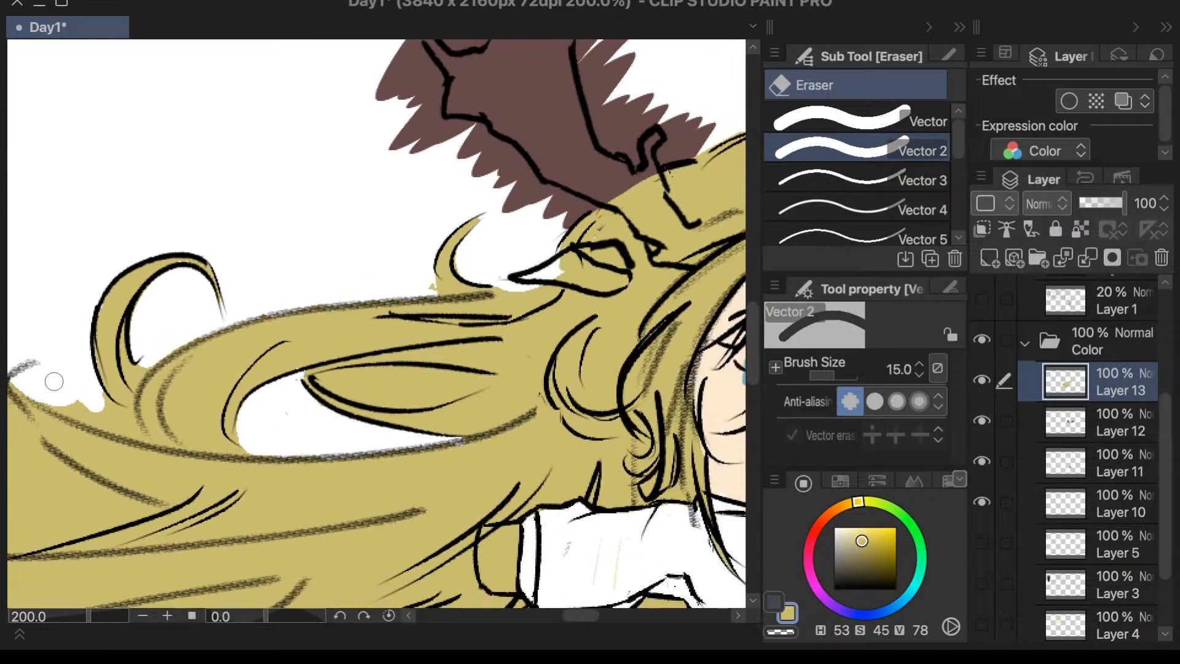
mouse_move(37, 393)
left_mouse_down()
mouse_move(113, 424)
mouse_move(65, 393)
mouse_move(96, 394)
mouse_move(104, 408)
mouse_move(97, 395)
mouse_move(125, 425)
left_mouse_up()
scroll(80, 321, "down", 5)
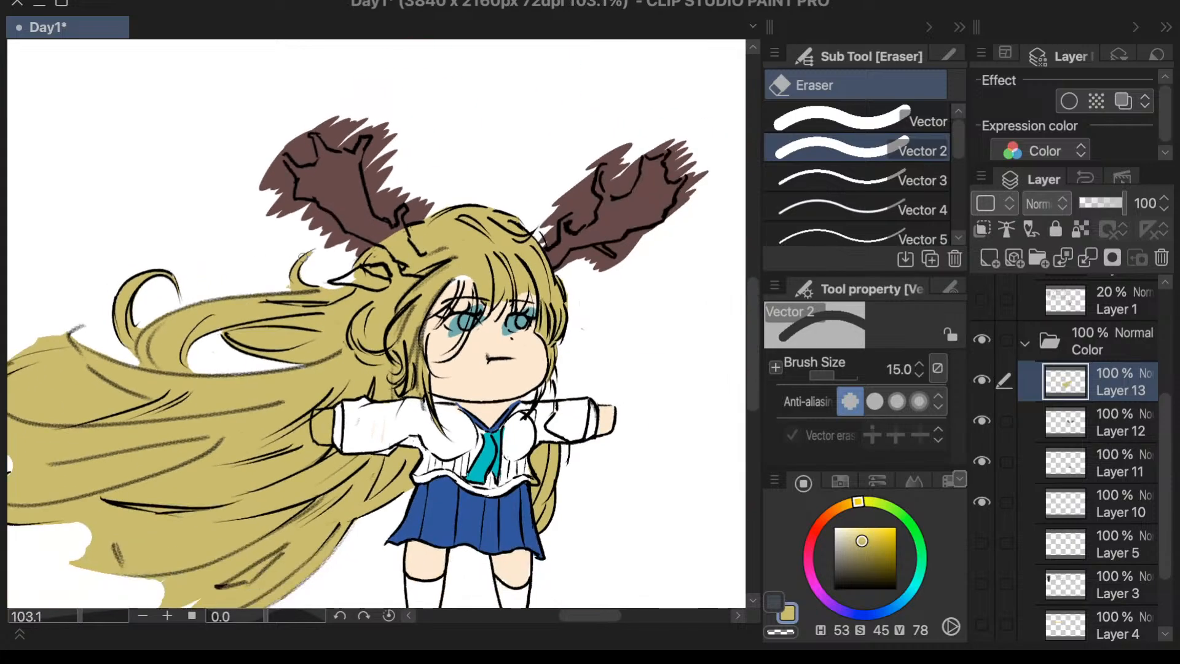
- Erase the yellow covering the hand beside the flowing hair, up to the sleeve cuff
scroll(406, 370, "up", 1)
scroll(420, 369, "up", 1)
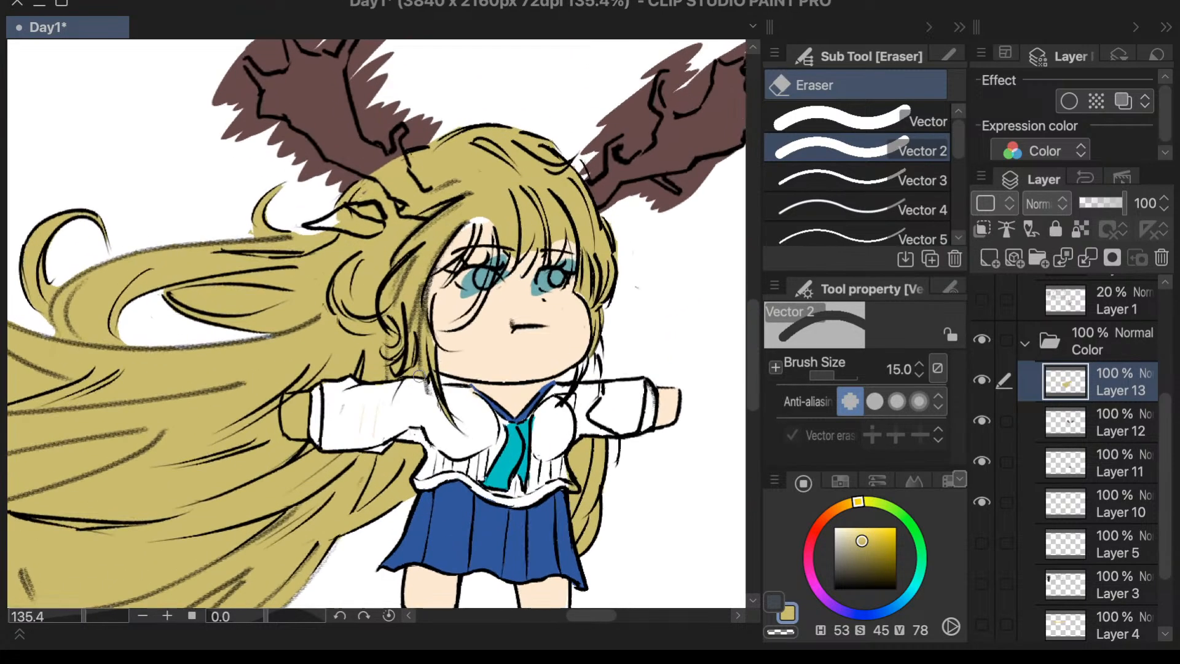
scroll(332, 386, "up", 1)
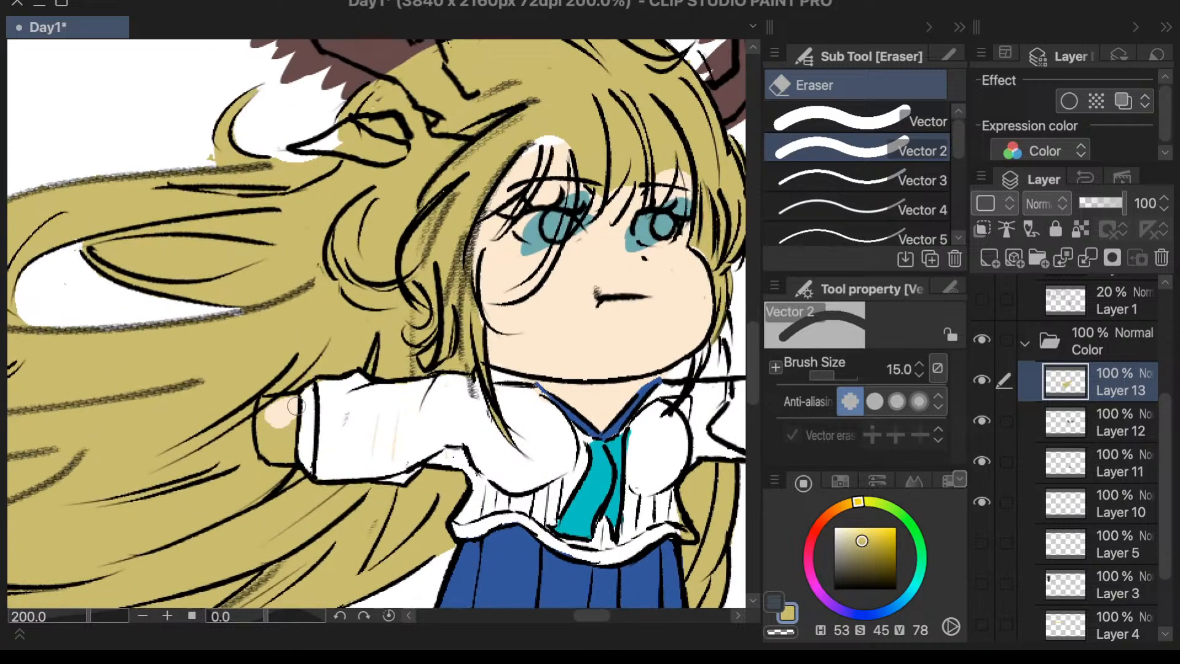
mouse_move(271, 415)
left_mouse_down()
mouse_move(272, 440)
mouse_move(288, 440)
mouse_move(271, 446)
mouse_move(298, 449)
left_mouse_up()
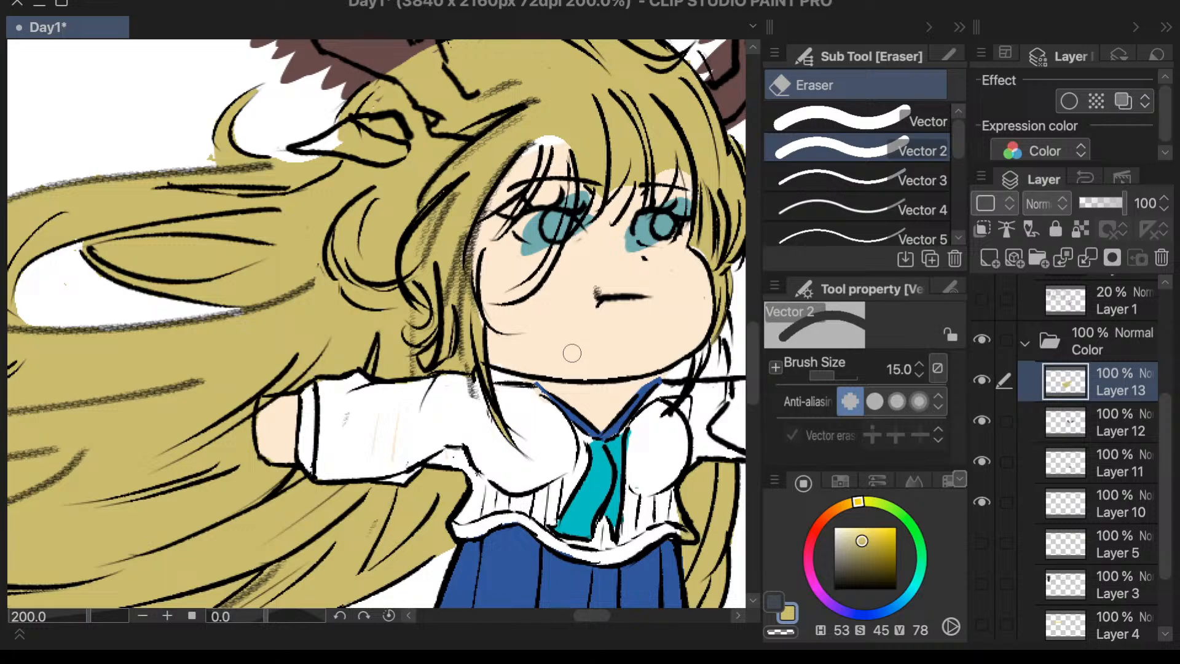
scroll(533, 385, "down", 3)
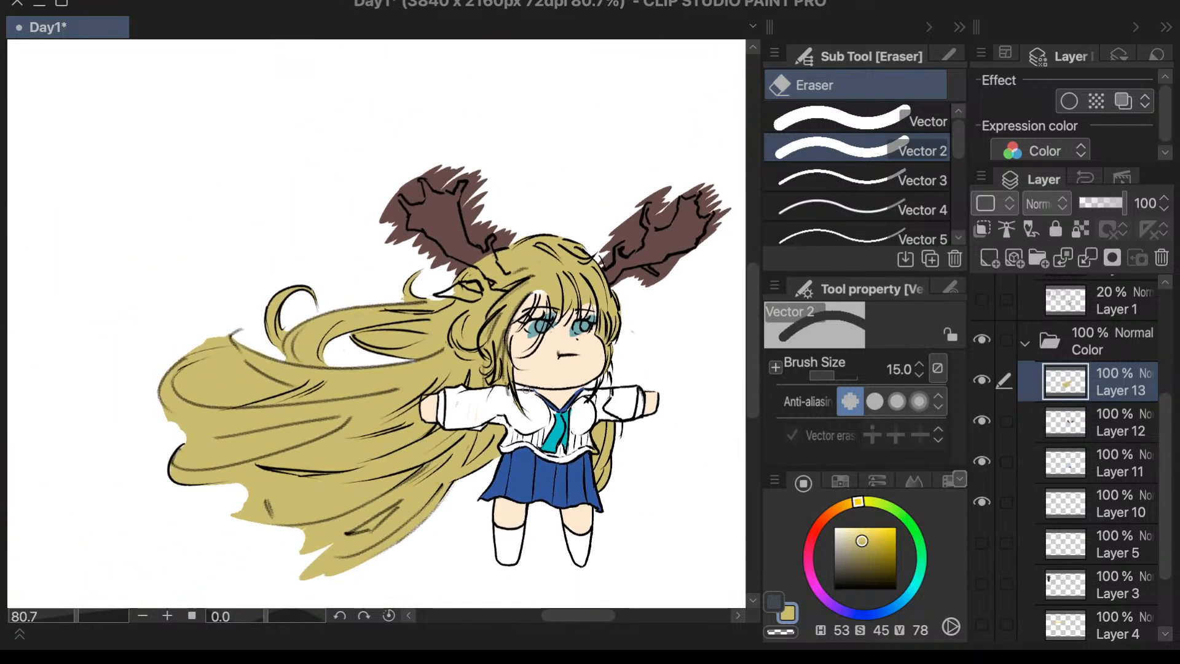
- Erase the yellow from the long gap between the outer loop's lower edge and the curved lock beneath it
scroll(284, 574, "up", 3)
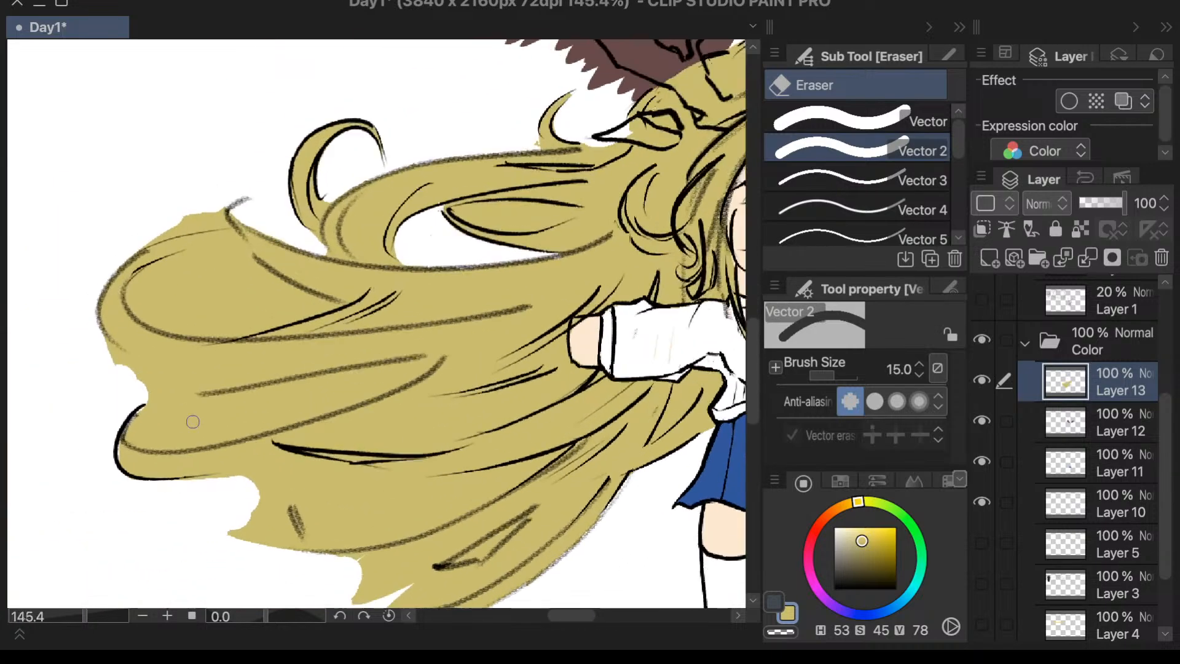
left_click_drag(170, 400, 189, 405)
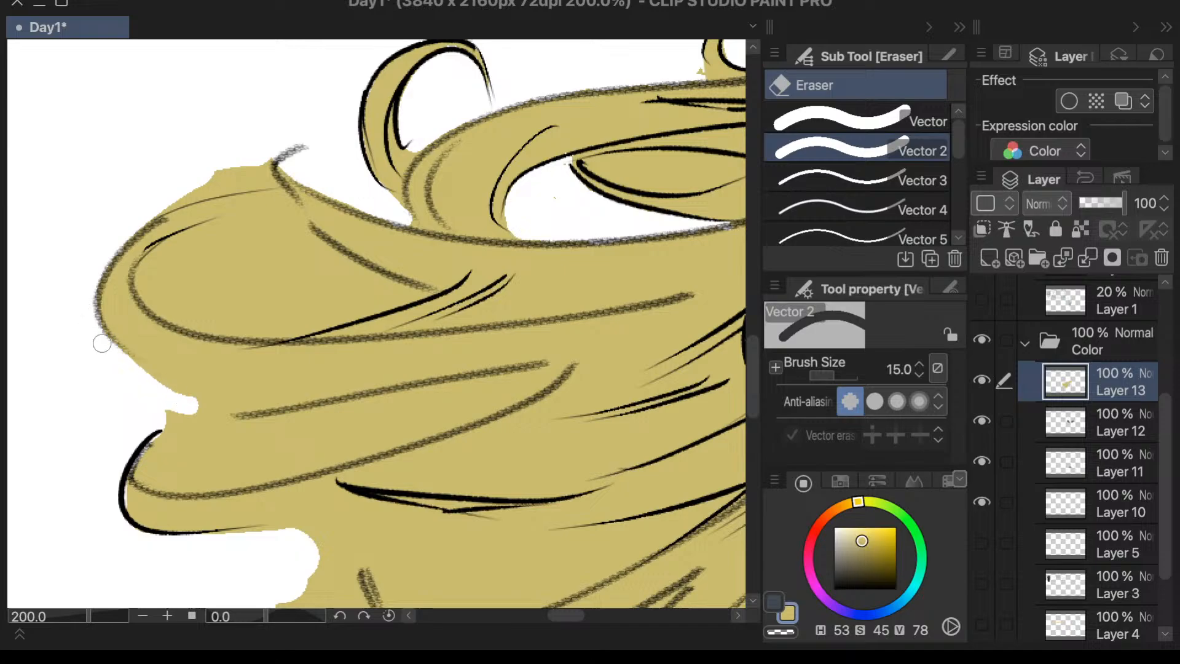
left_click_drag(103, 343, 245, 426)
mouse_move(145, 370)
left_mouse_down()
mouse_move(238, 422)
mouse_move(129, 397)
mouse_move(141, 350)
left_mouse_up()
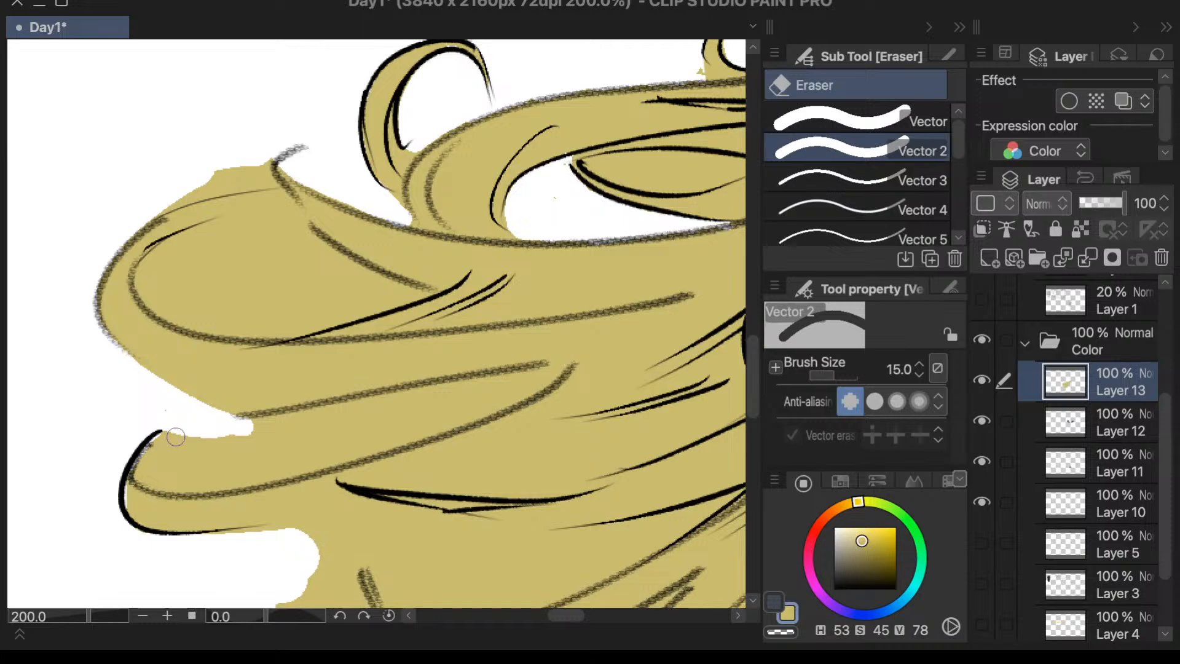
mouse_move(176, 436)
left_mouse_down()
mouse_move(163, 477)
mouse_move(163, 442)
mouse_move(172, 454)
mouse_move(149, 464)
mouse_move(170, 440)
mouse_move(161, 476)
mouse_move(152, 445)
mouse_move(166, 461)
mouse_move(142, 471)
mouse_move(410, 427)
mouse_move(427, 406)
mouse_move(278, 419)
mouse_move(448, 395)
left_mouse_up()
mouse_move(536, 373)
left_mouse_down()
mouse_move(448, 394)
mouse_move(542, 373)
mouse_move(511, 397)
mouse_move(552, 369)
mouse_move(524, 388)
mouse_move(548, 374)
mouse_move(309, 435)
mouse_move(505, 391)
mouse_move(353, 450)
mouse_move(469, 415)
mouse_move(379, 444)
mouse_move(162, 447)
mouse_move(211, 472)
mouse_move(184, 474)
left_mouse_up()
scroll(227, 422, "down", 5)
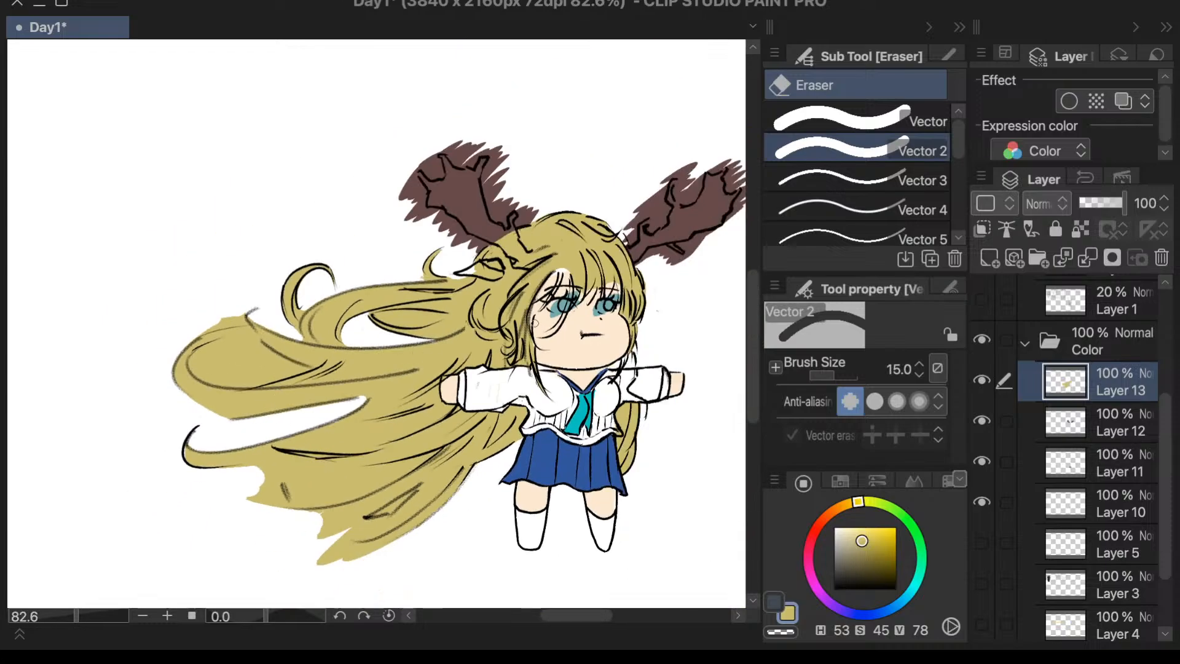
- Erase the yellow above the outer loop's upper outline and along the upper part of its inside opening
scroll(300, 368, "up", 5)
mouse_move(161, 309)
left_mouse_down()
mouse_move(186, 295)
mouse_move(111, 352)
mouse_move(120, 314)
mouse_move(126, 328)
mouse_move(73, 356)
left_mouse_up()
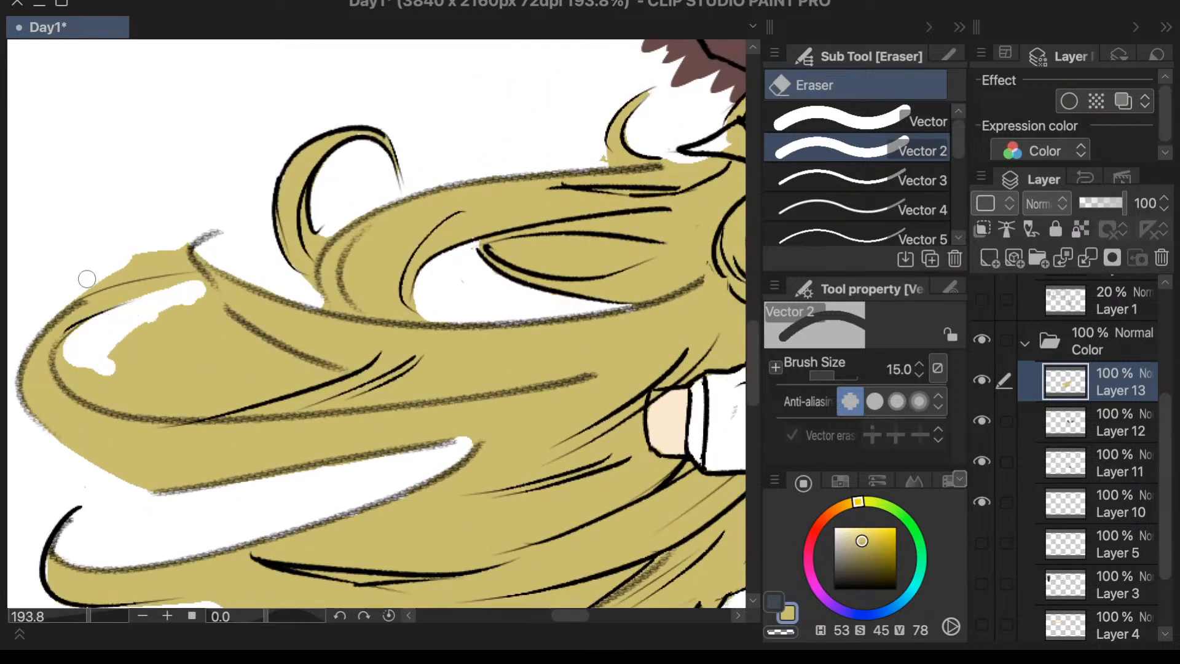
mouse_move(87, 279)
left_mouse_down()
mouse_move(166, 259)
mouse_move(184, 241)
mouse_move(162, 262)
mouse_move(176, 258)
left_mouse_up()
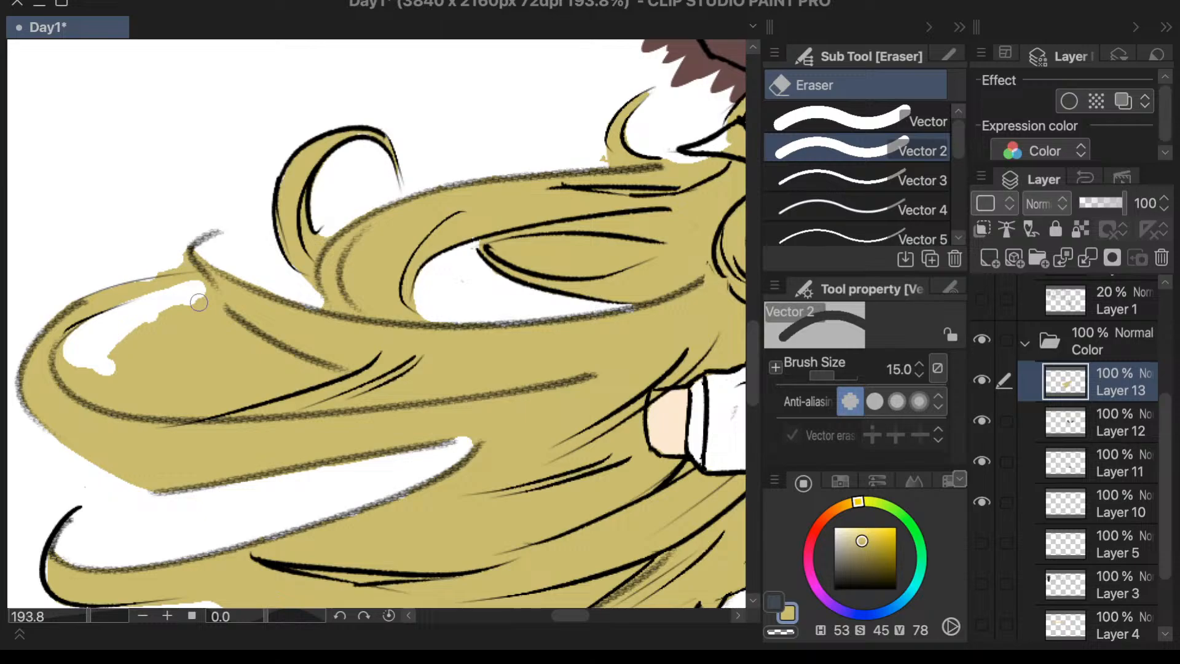
left_click_drag(198, 302, 171, 305)
- Touch up the outer loop's upper strand in yellow with the Textured pen, and erase the yellow filling the loop's opening
key("p")
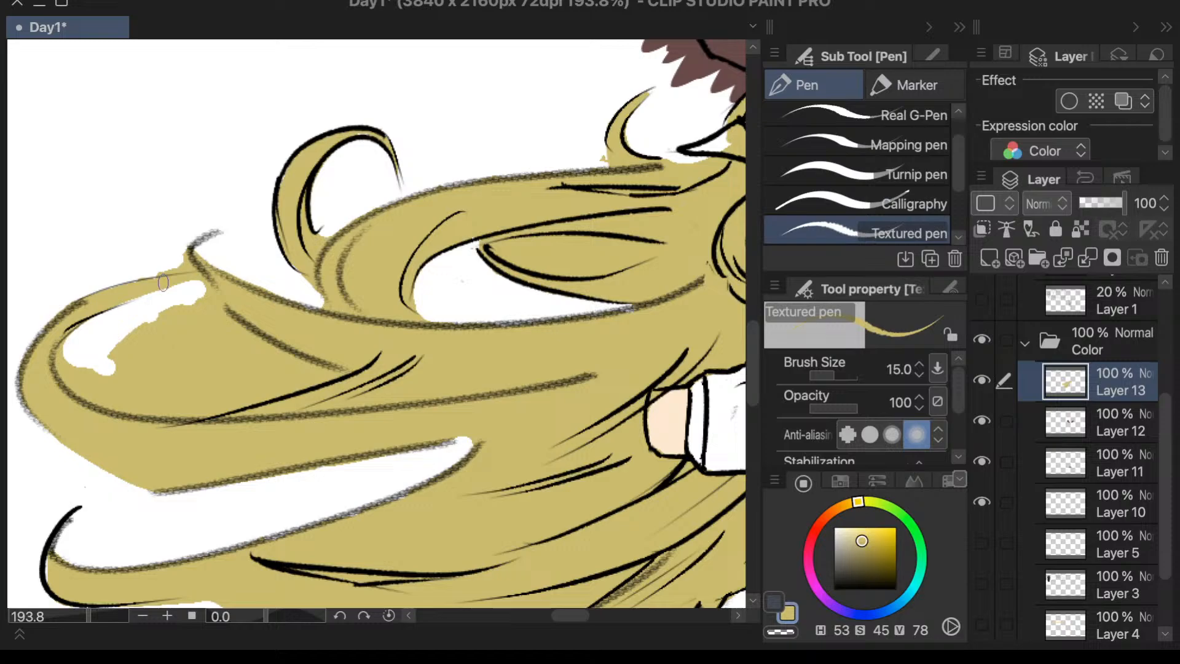
left_click_drag(163, 282, 132, 283)
key("e")
mouse_move(102, 365)
left_mouse_down()
mouse_move(78, 356)
mouse_move(70, 374)
mouse_move(68, 354)
mouse_move(75, 346)
mouse_move(73, 380)
mouse_move(67, 361)
mouse_move(126, 393)
left_mouse_up()
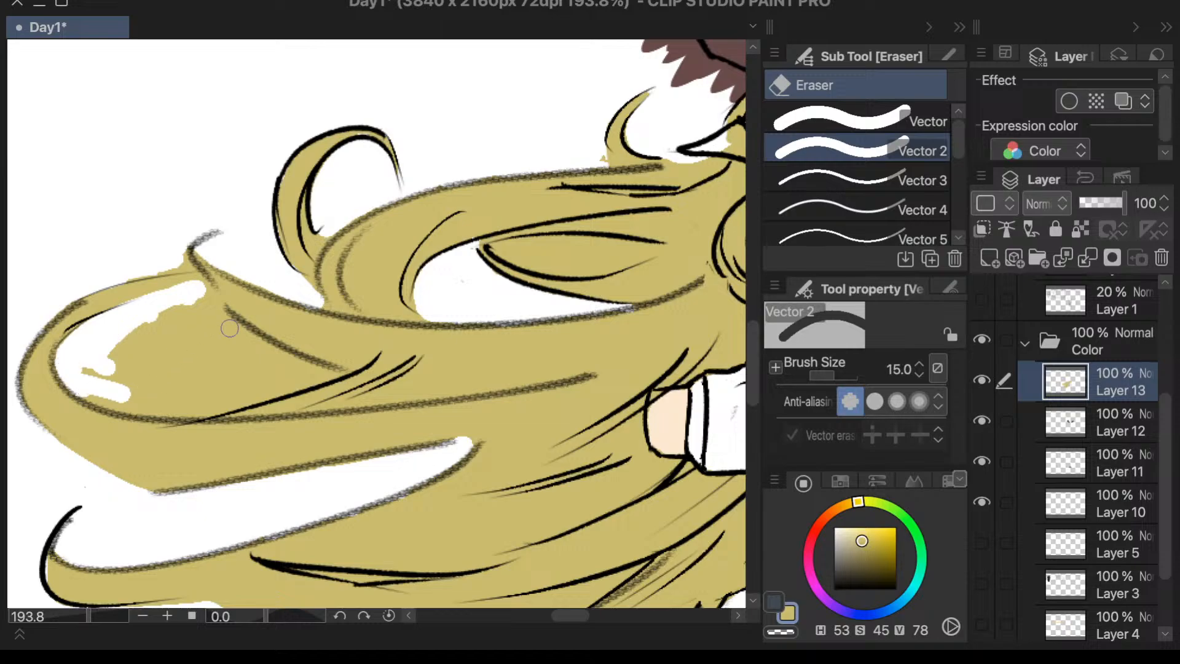
mouse_move(196, 287)
left_mouse_down()
mouse_move(295, 366)
mouse_move(204, 321)
mouse_move(118, 397)
mouse_move(80, 382)
mouse_move(149, 403)
mouse_move(101, 399)
mouse_move(166, 400)
mouse_move(83, 390)
mouse_move(198, 409)
mouse_move(105, 380)
mouse_move(196, 397)
mouse_move(144, 331)
mouse_move(257, 372)
mouse_move(181, 395)
mouse_move(239, 398)
mouse_move(231, 408)
mouse_move(228, 396)
mouse_move(280, 381)
mouse_move(232, 367)
mouse_move(287, 359)
mouse_move(260, 383)
mouse_move(304, 379)
left_mouse_up()
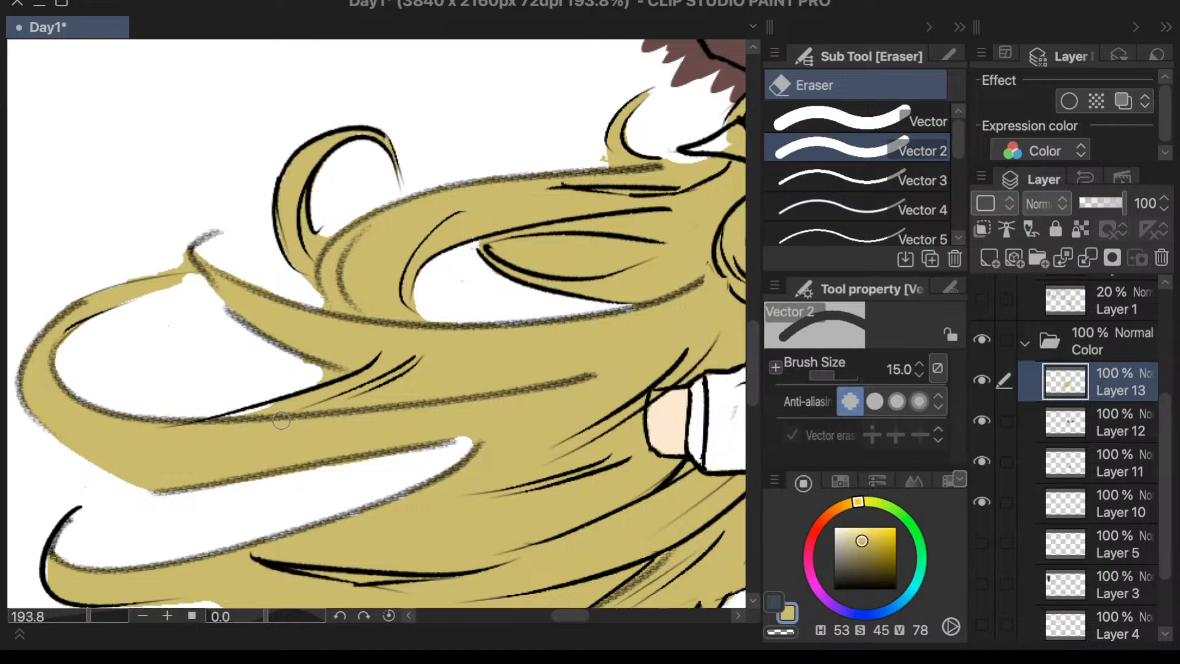
- Set the Textured pen to size 5 and touch up the yellow at the loop opening's inner corner
key("p")
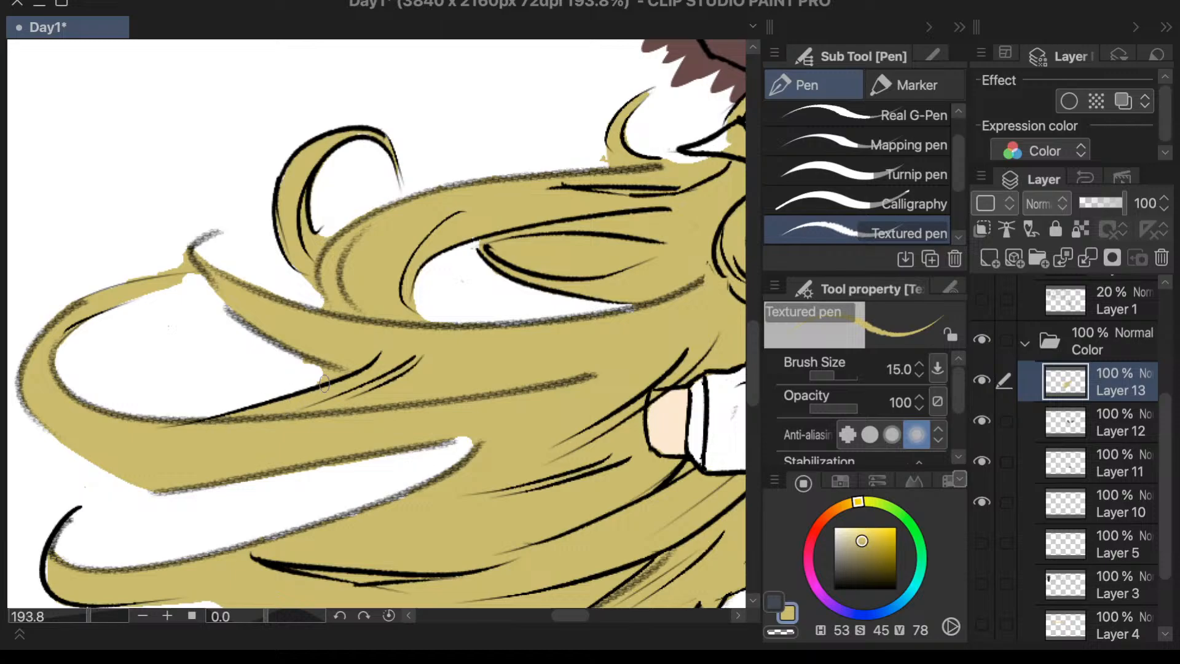
left_click_drag(836, 368, 818, 373)
scroll(320, 369, "up", 3)
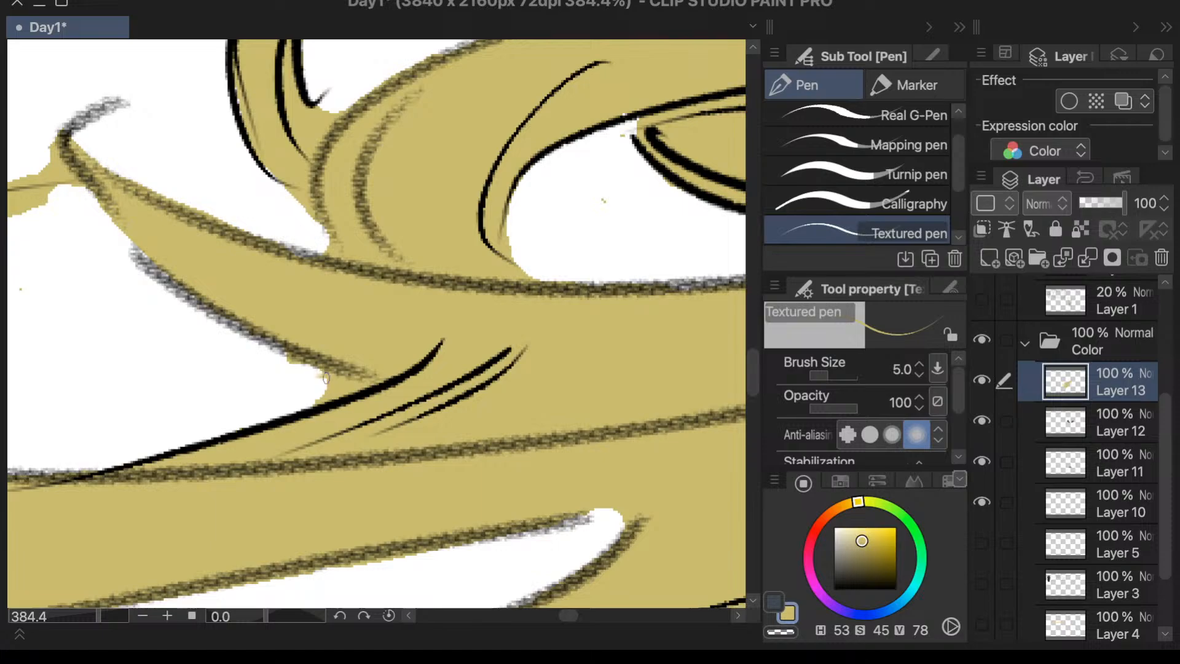
left_click_drag(326, 378, 280, 359)
- Erase the yellow in the narrow inner corner of the loop's opening, reducing the eraser's brush size to 5
key("e")
scroll(311, 377, "down", 4)
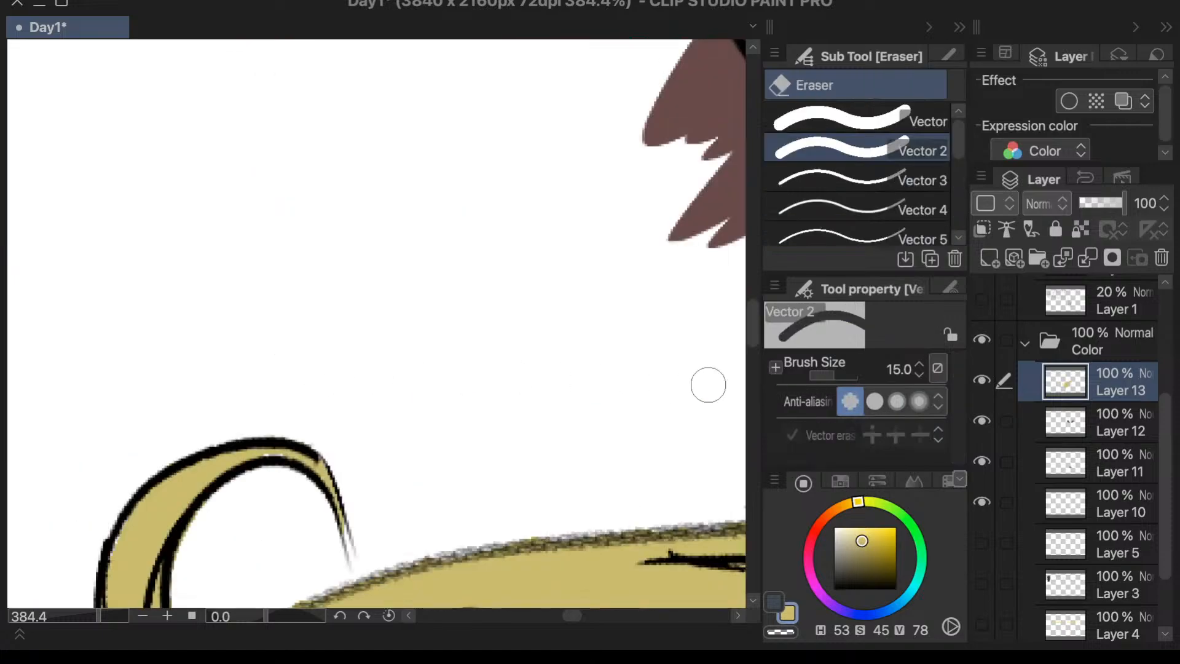
scroll(539, 257, "down", 2)
scroll(382, 482, "up", 5)
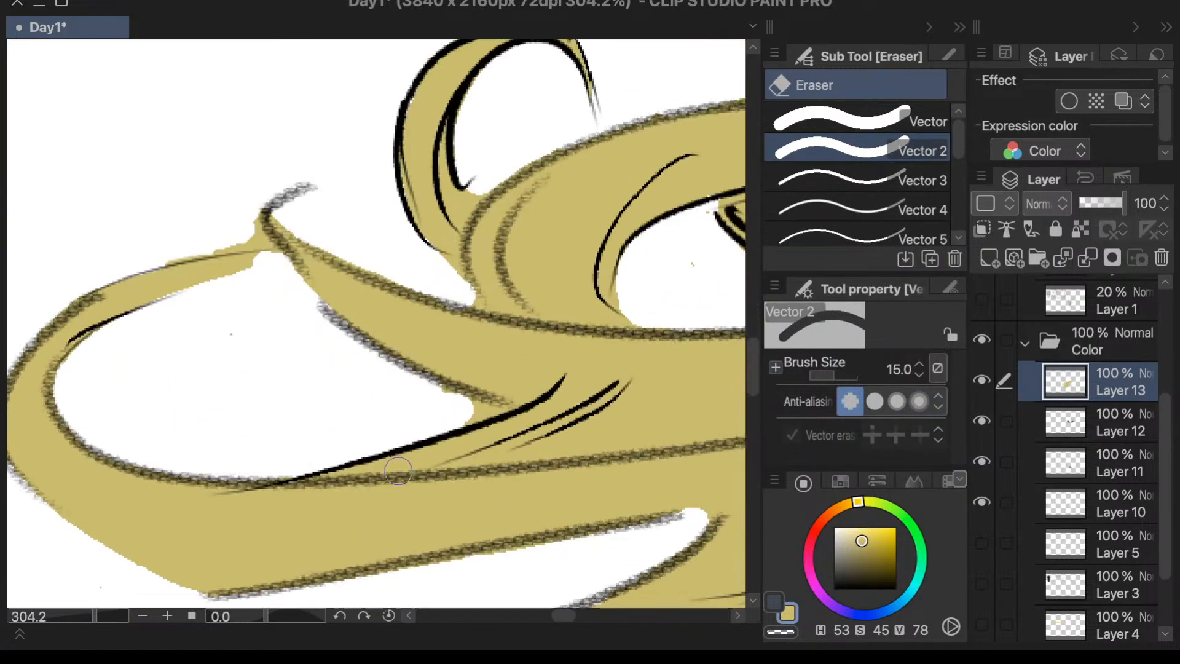
scroll(526, 376, "up", 1)
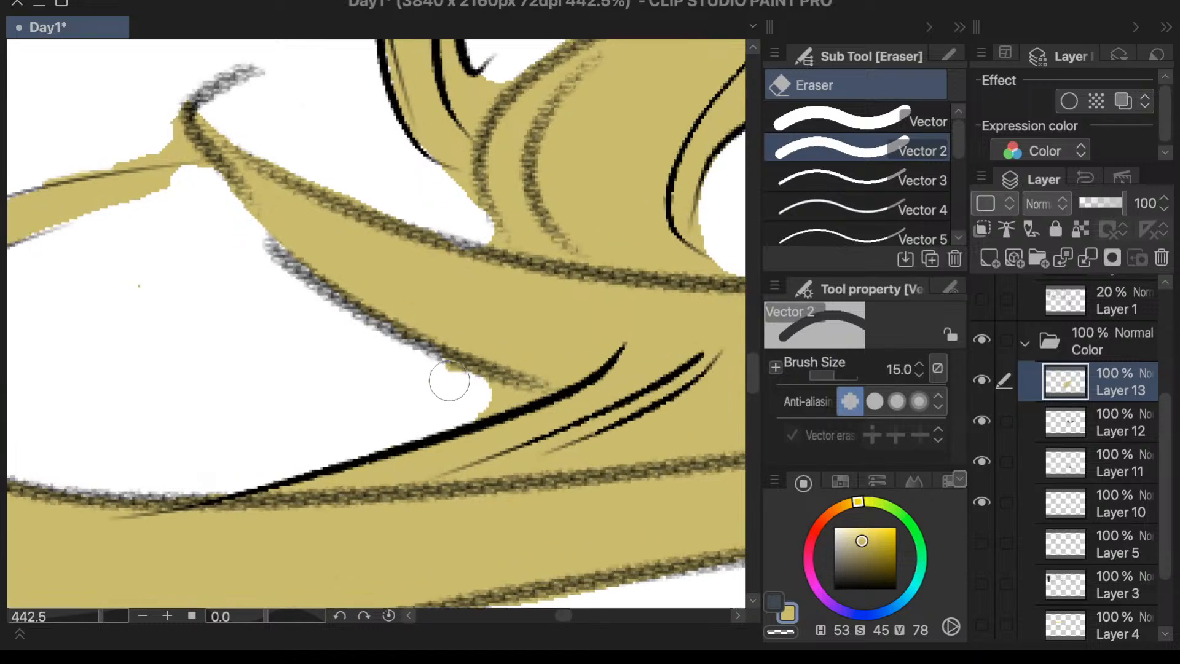
left_click(898, 370)
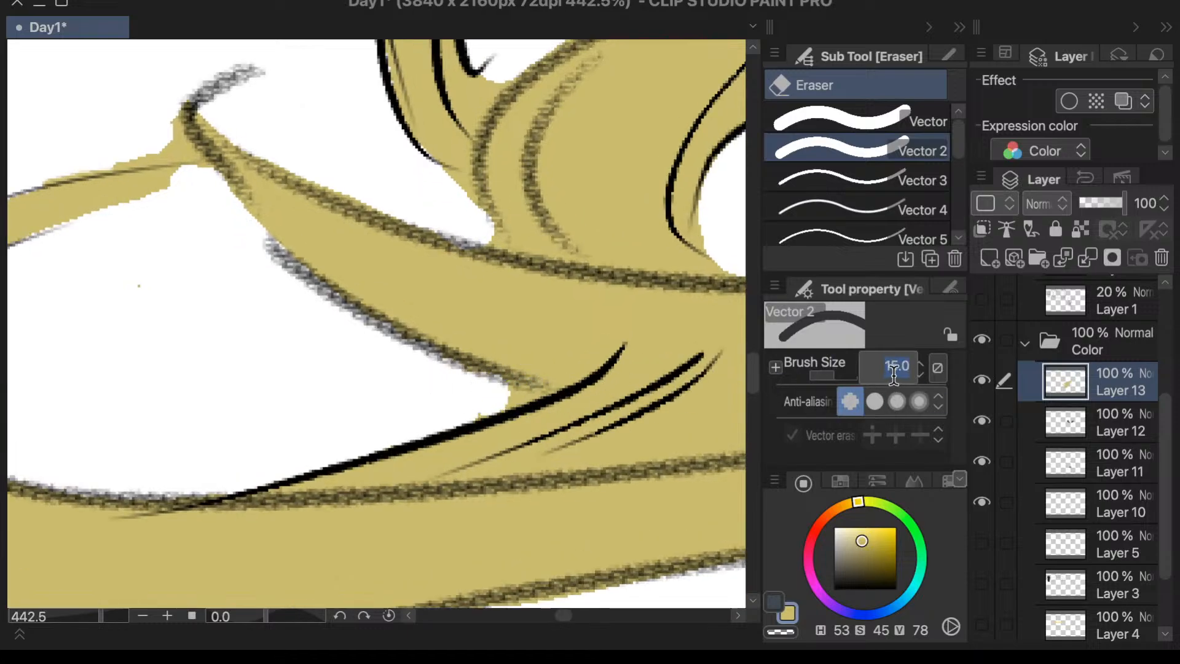
type("5")
key("Return")
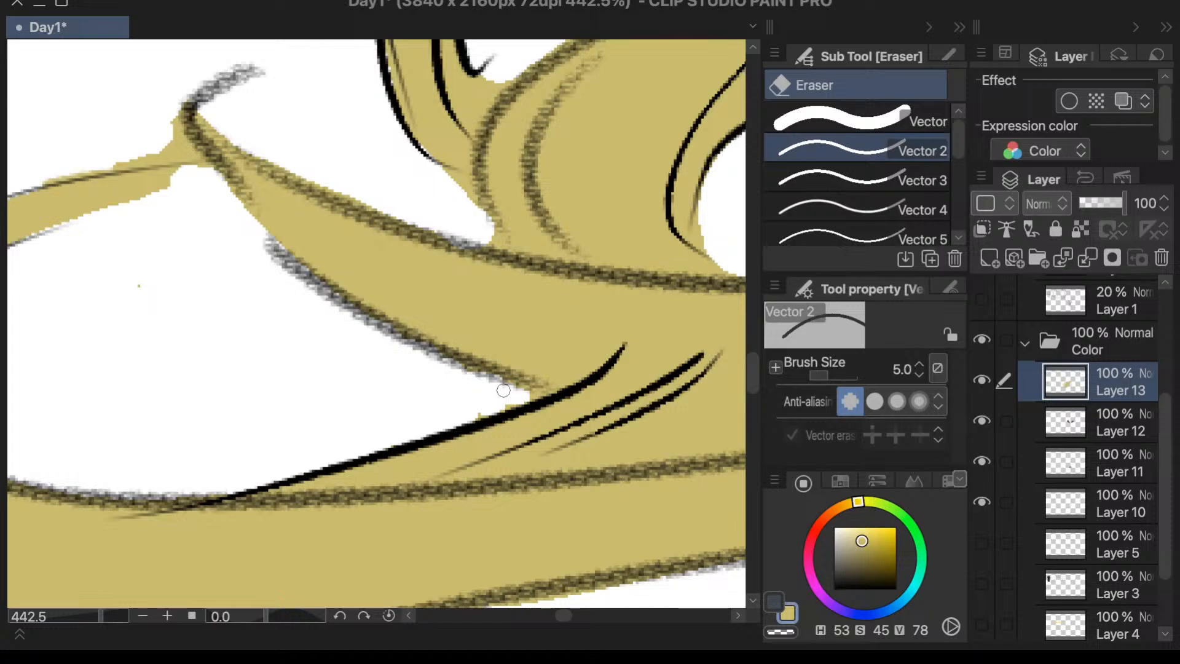
- Erase the yellow outside the junction where the outer loop's upper strand meets the pointed lock
scroll(547, 387, "down", 3)
scroll(425, 359, "up", 2)
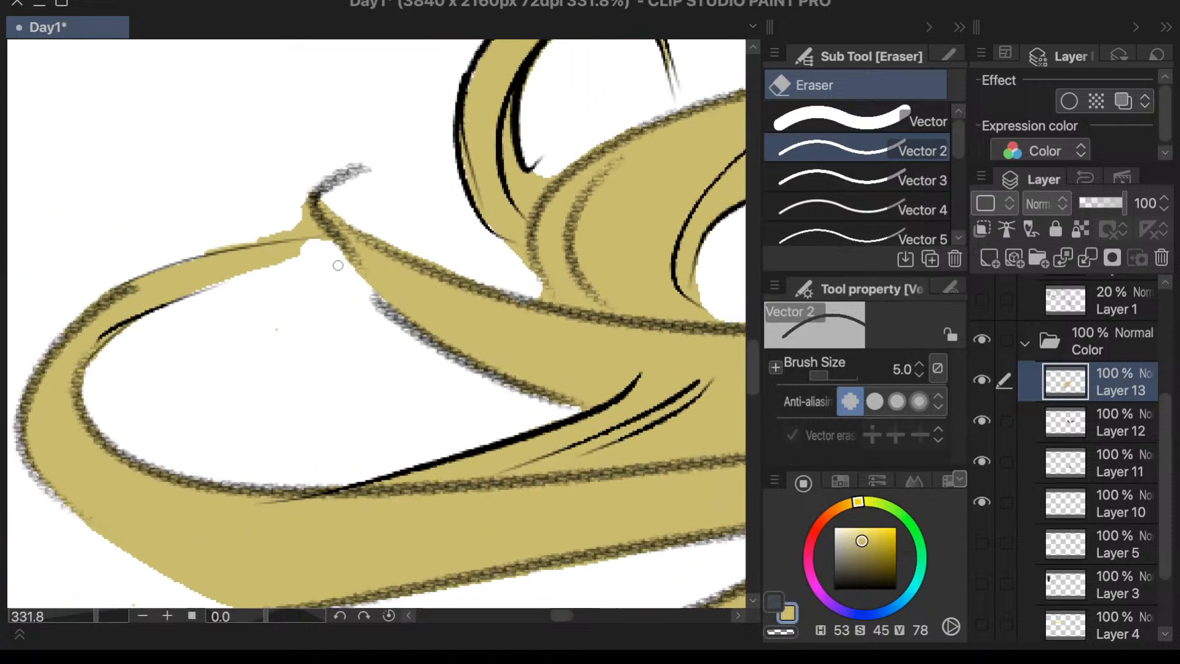
left_click_drag(282, 230, 317, 231)
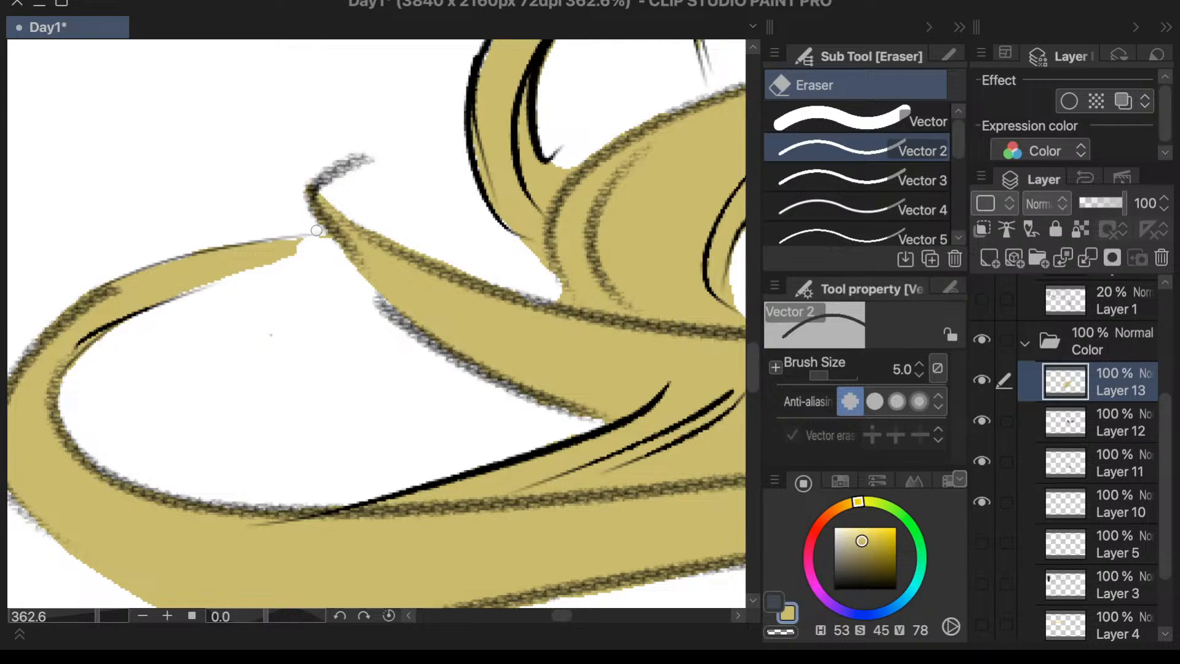
scroll(311, 298, "down", 4)
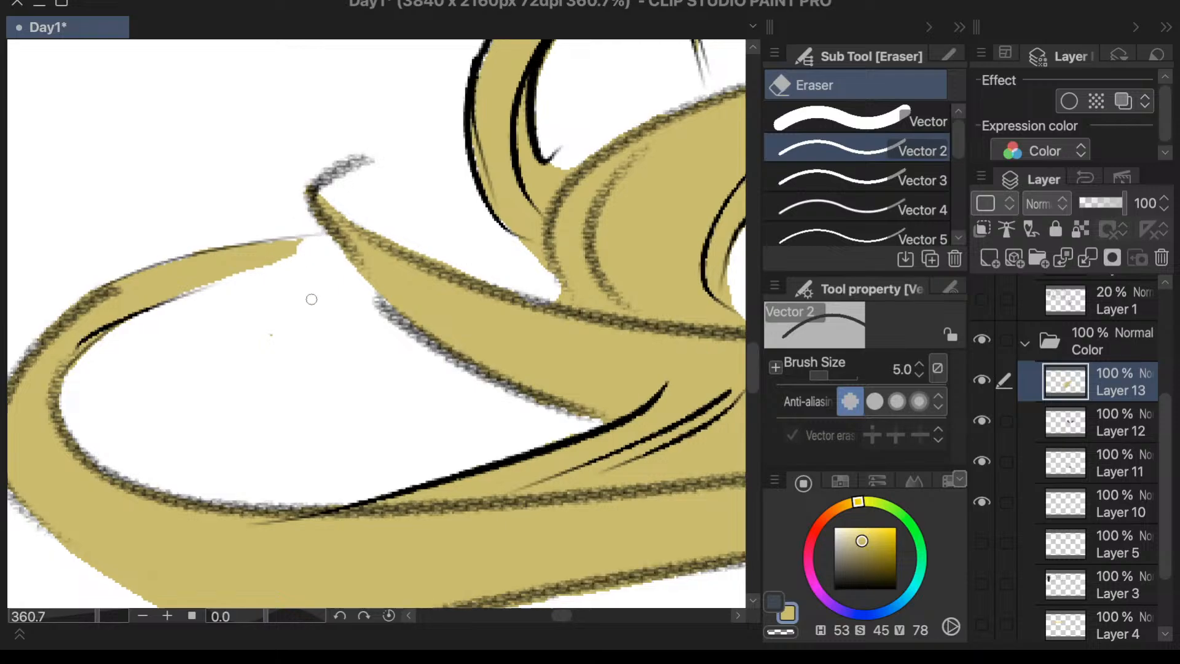
- Examine the yellow coloring across the flowing hair, from the outer loop and lower tips to the whole figure
scroll(538, 392, "up", 2)
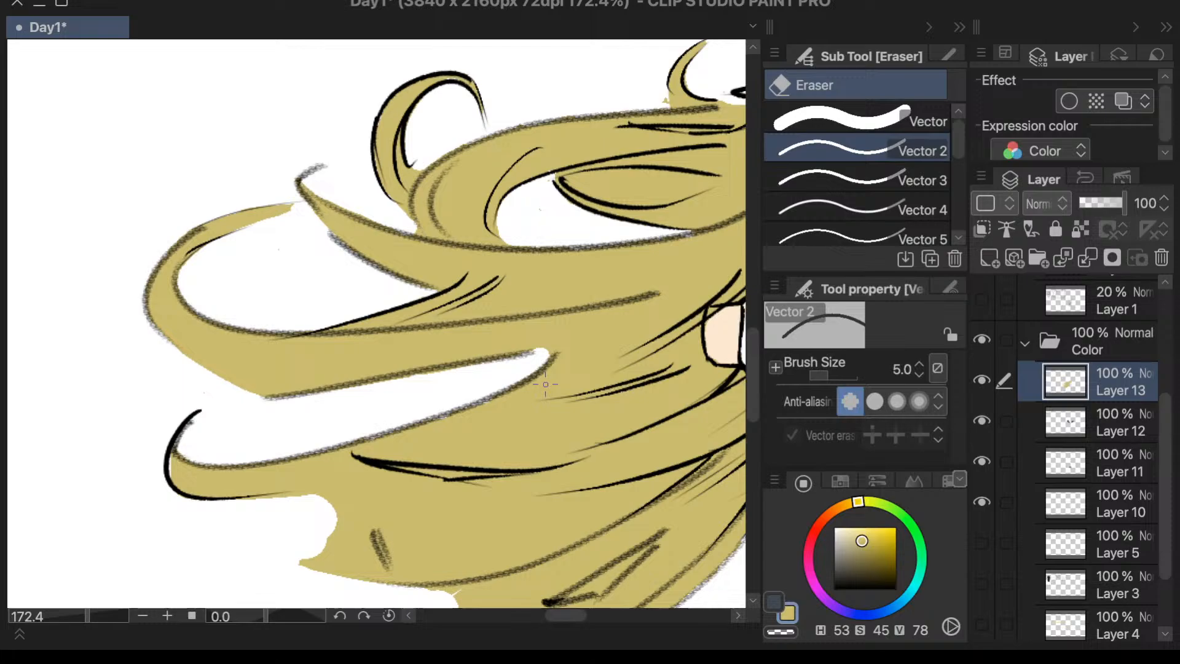
scroll(545, 384, "up", 1)
key("p")
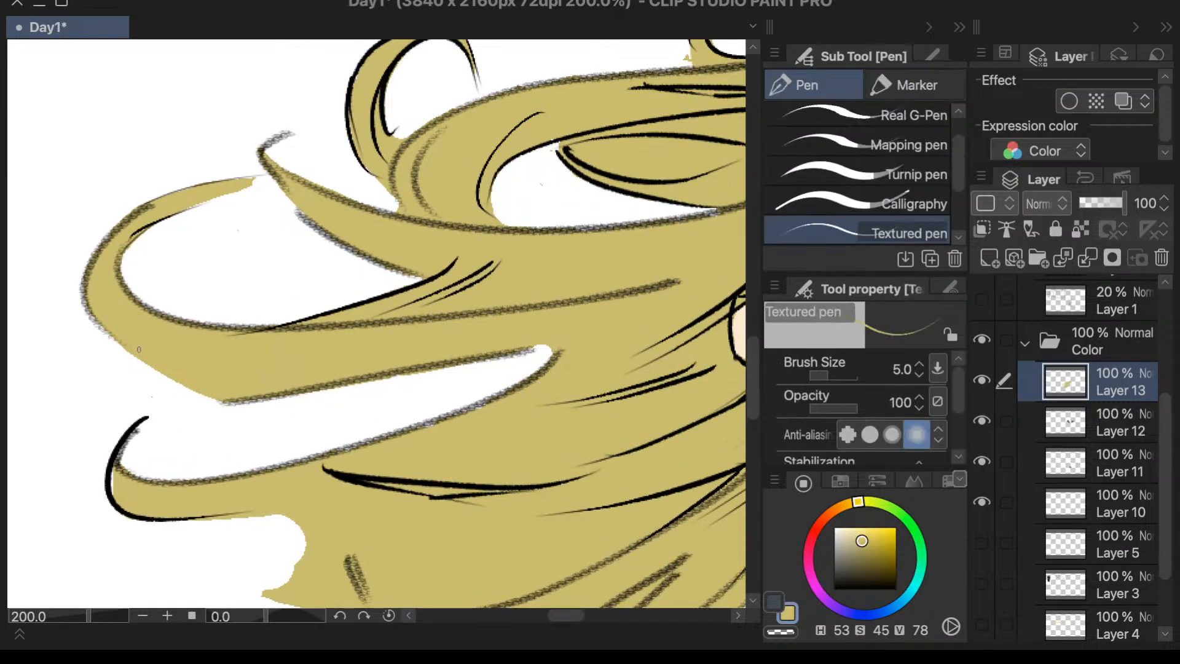
scroll(157, 302, "down", 3)
scroll(567, 428, "up", 2)
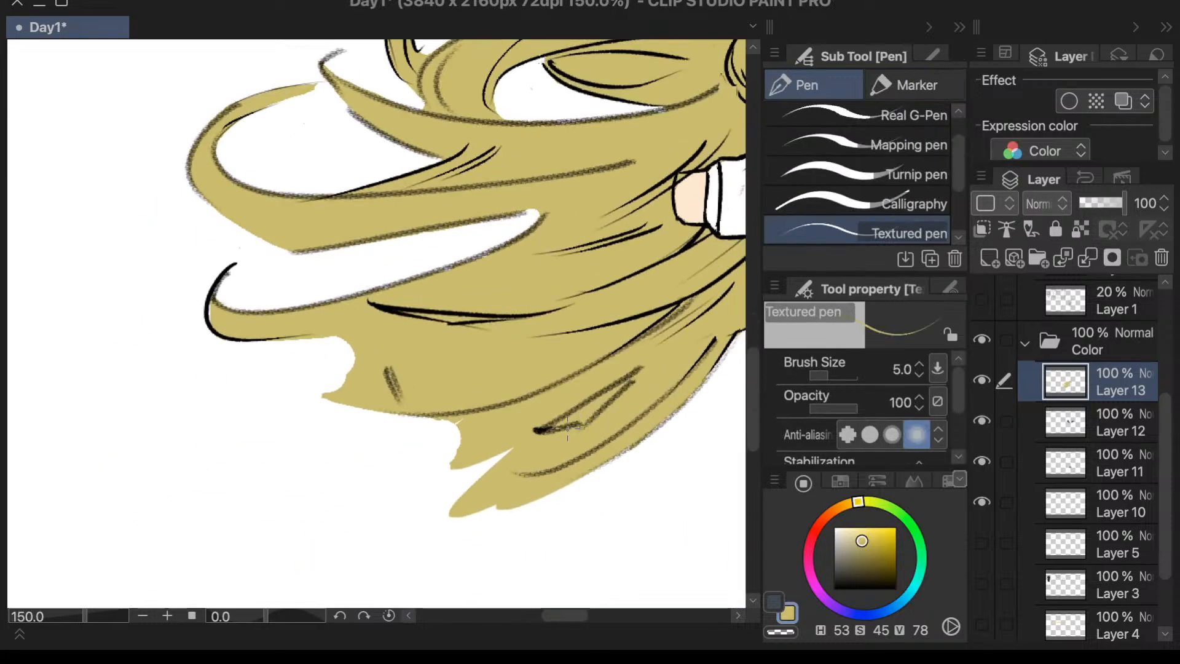
scroll(605, 419, "down", 1)
scroll(584, 417, "up", 2)
scroll(561, 412, "down", 2)
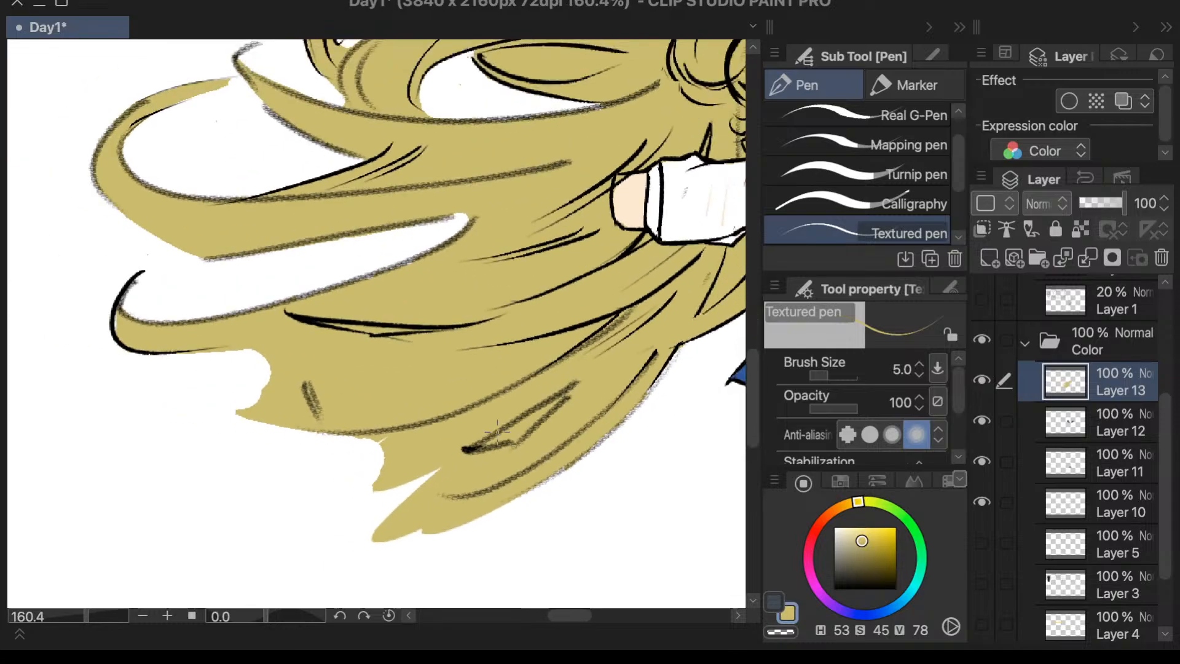
scroll(561, 412, "down", 1)
scroll(689, 138, "up", 2)
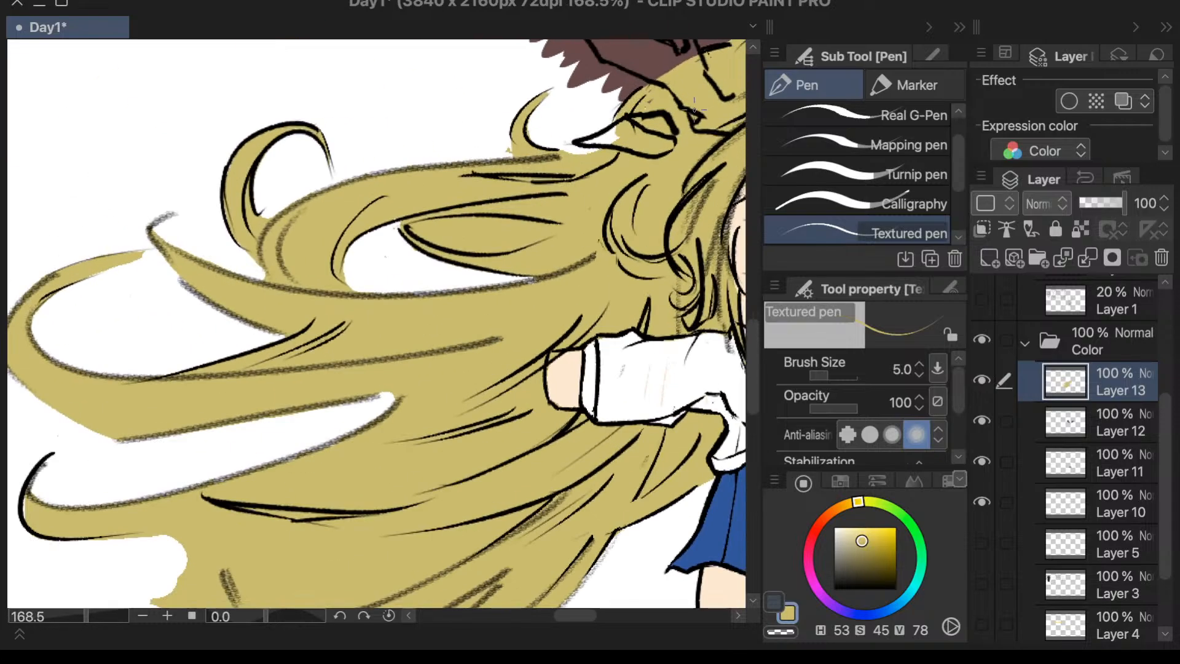
scroll(596, 174, "down", 4)
scroll(677, 144, "up", 2)
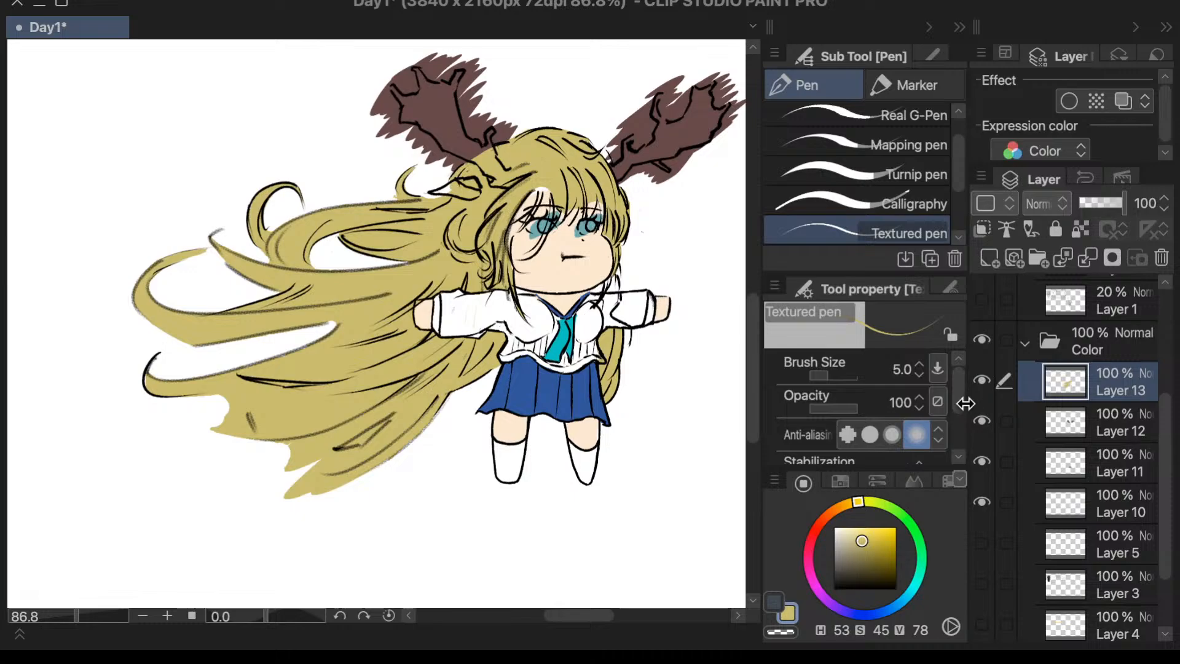
- On Layer 12, erase the teal spilling outside the iris of the left eye with the size 5 eraser
left_click(1033, 421)
left_click(982, 380)
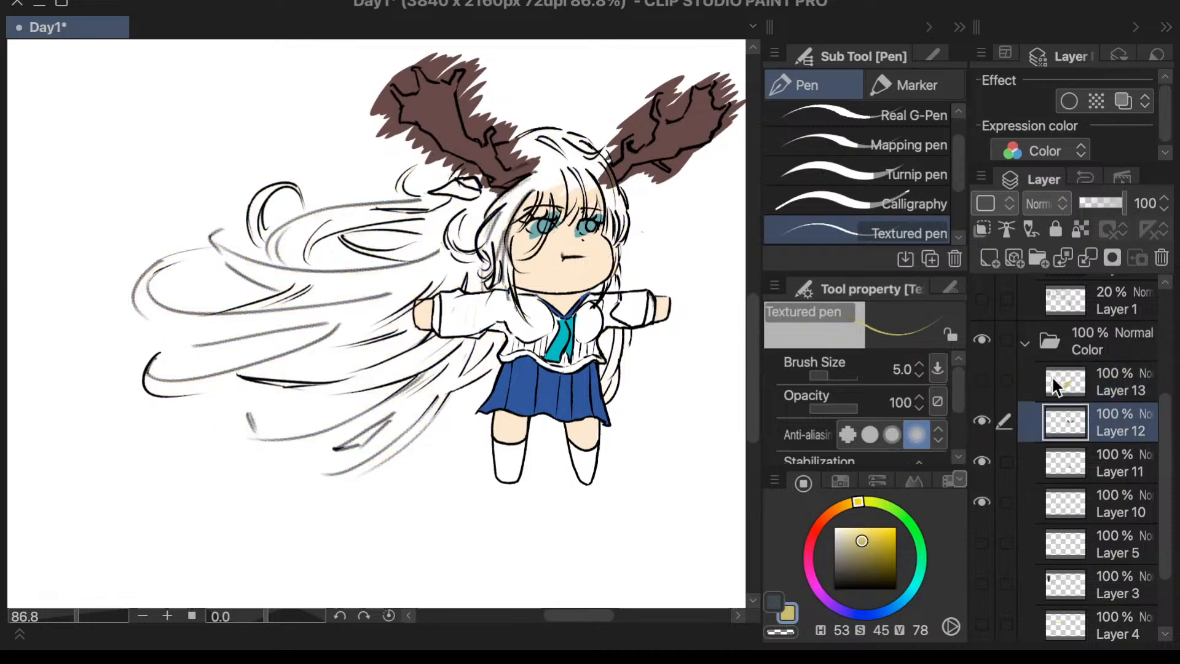
left_click(982, 380)
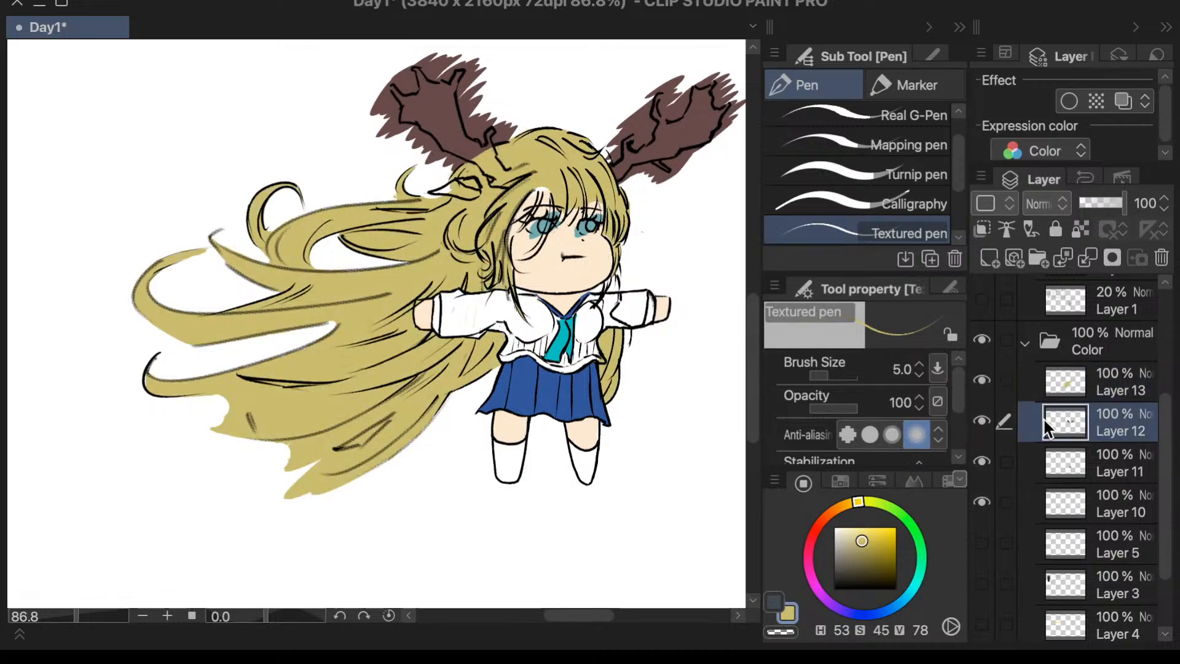
scroll(589, 218, "down", 1)
scroll(590, 218, "up", 10)
key("e")
mouse_move(490, 196)
left_mouse_down()
mouse_move(507, 227)
mouse_move(497, 234)
mouse_move(463, 201)
mouse_move(496, 243)
left_mouse_up()
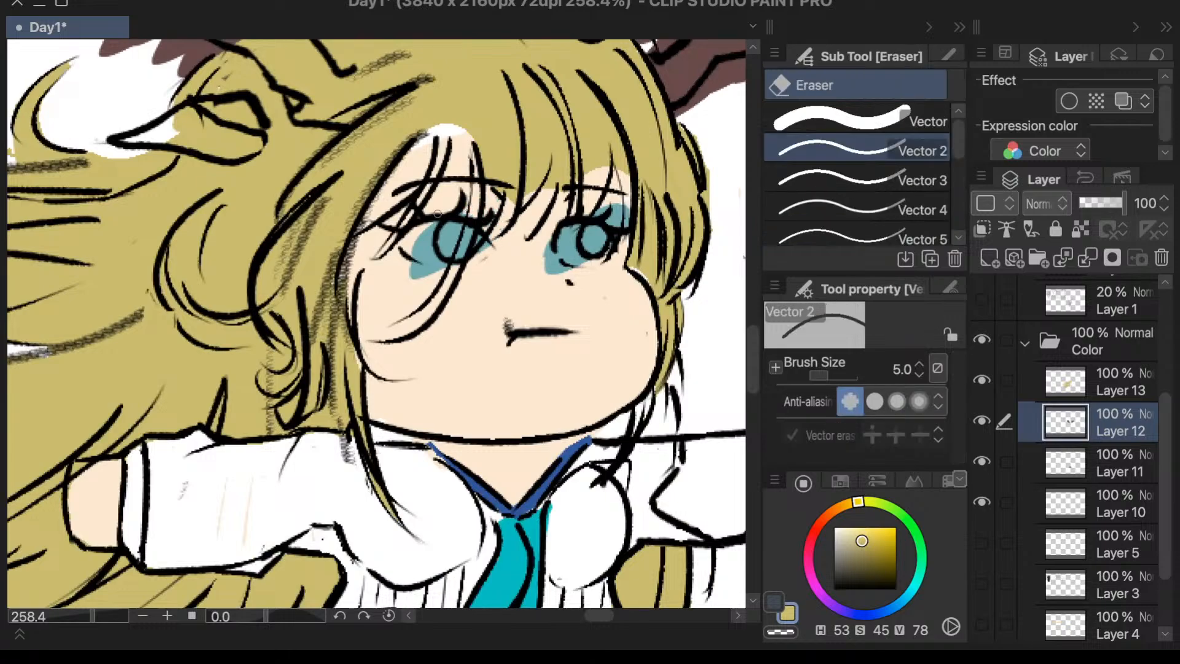
mouse_move(437, 213)
left_mouse_down()
mouse_move(421, 244)
mouse_move(434, 227)
mouse_move(417, 245)
mouse_move(411, 235)
mouse_move(409, 264)
mouse_move(434, 260)
left_mouse_up()
- Erase the teal spilling around the iris of the right eye, redoing the first erasing stroke
left_click_drag(549, 263, 563, 259)
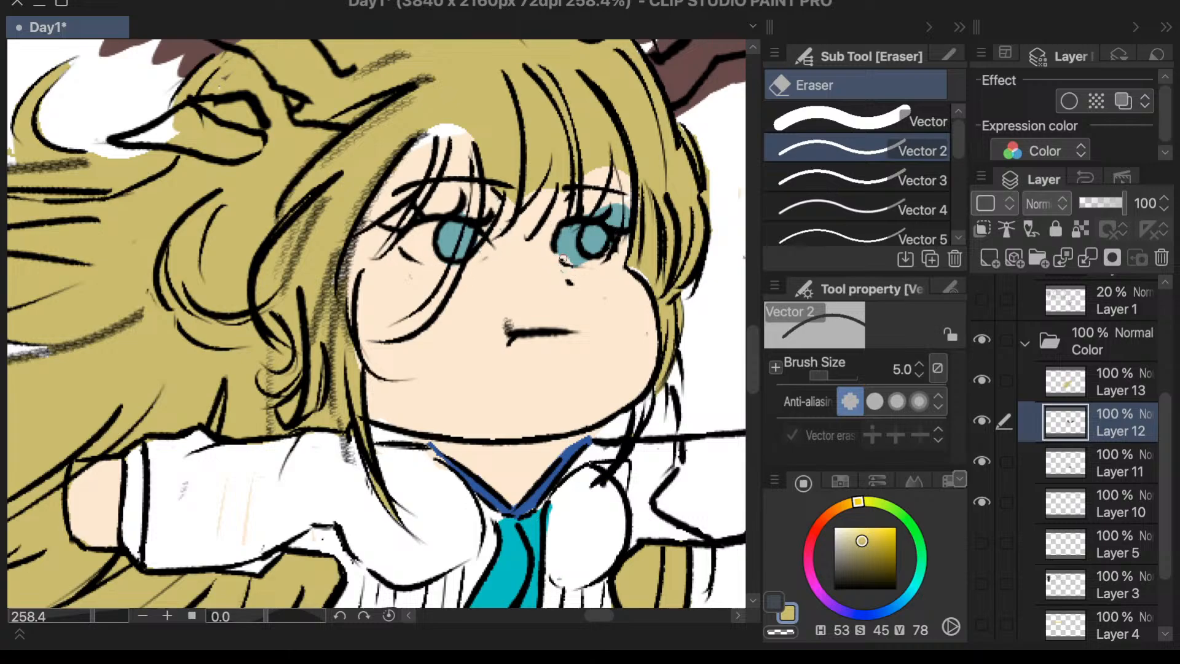
key("ctrl+z")
mouse_move(612, 214)
left_mouse_down()
mouse_move(585, 205)
mouse_move(625, 227)
mouse_move(603, 204)
mouse_move(638, 214)
mouse_move(590, 252)
mouse_move(576, 216)
mouse_move(579, 267)
left_mouse_up()
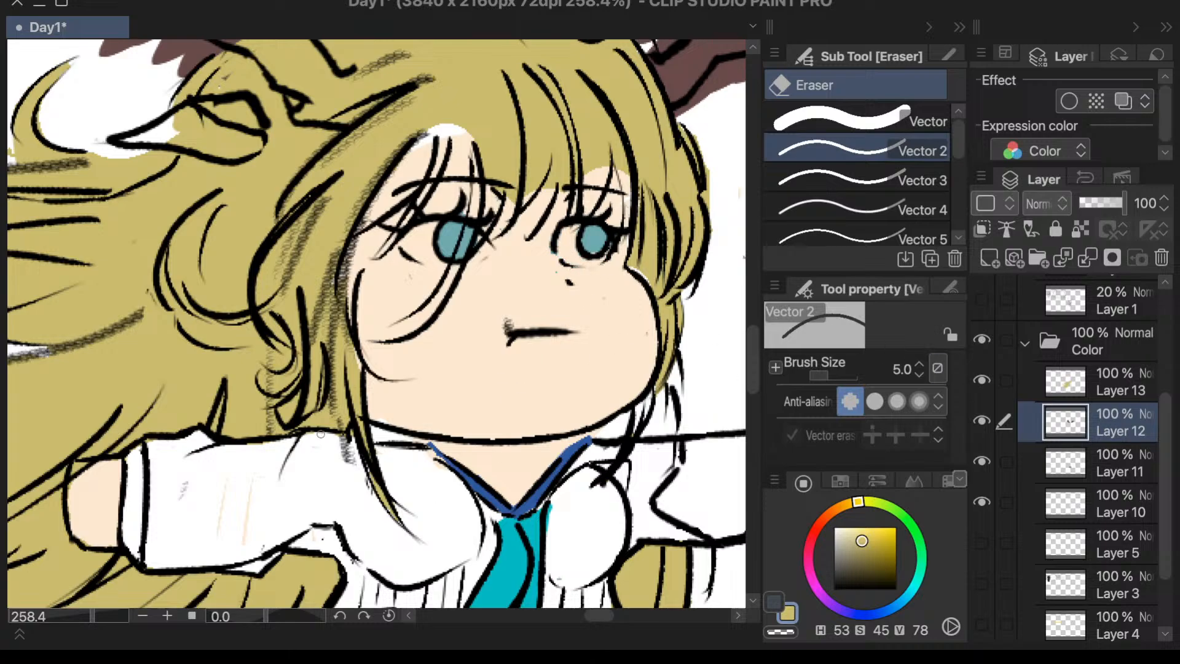
- Switch to the Calligraphy pen at brush size 20, keeping the yellow hair color
key("i")
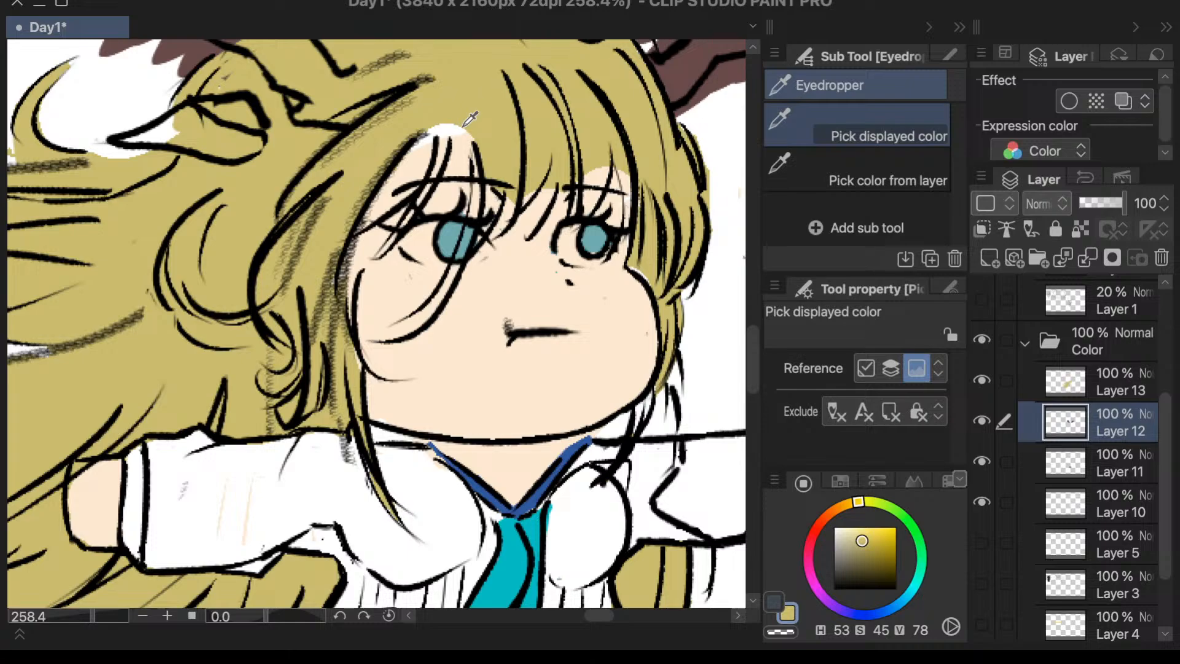
key("p")
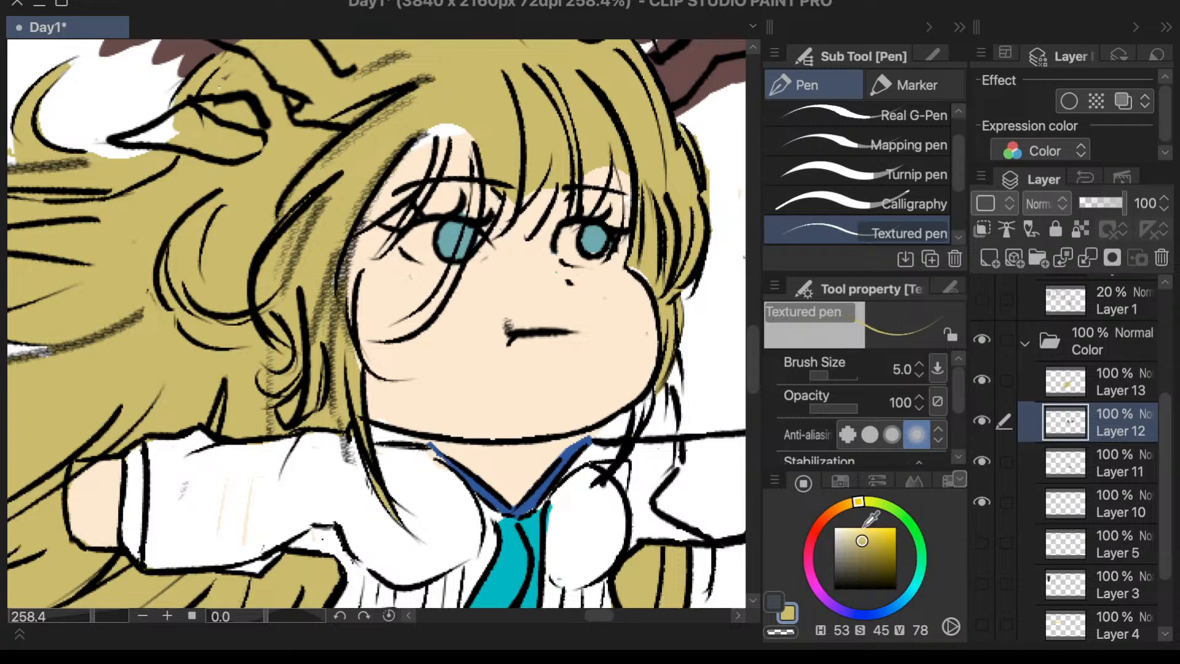
key("period")
key("comma")
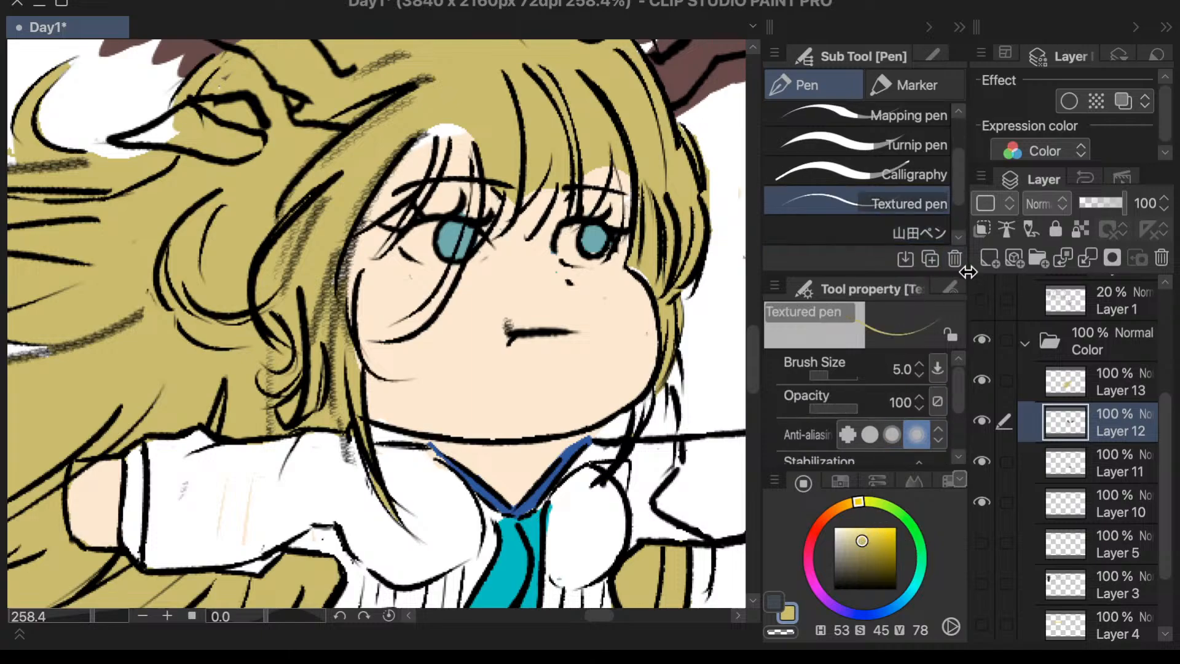
key("period")
key("comma")
key("comma")
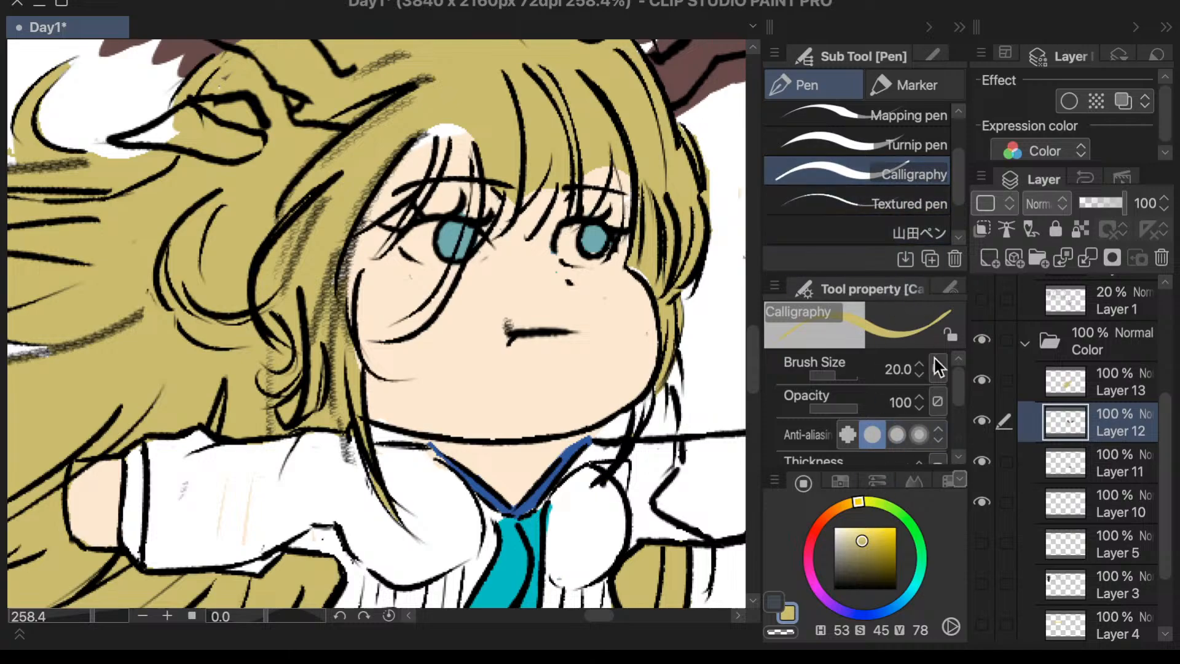
mouse_move(430, 137)
left_mouse_down()
mouse_move(405, 201)
mouse_move(446, 121)
mouse_move(374, 252)
mouse_move(465, 101)
mouse_move(352, 246)
left_mouse_up()
left_click_drag(420, 146, 354, 247)
left_click_drag(386, 204, 345, 328)
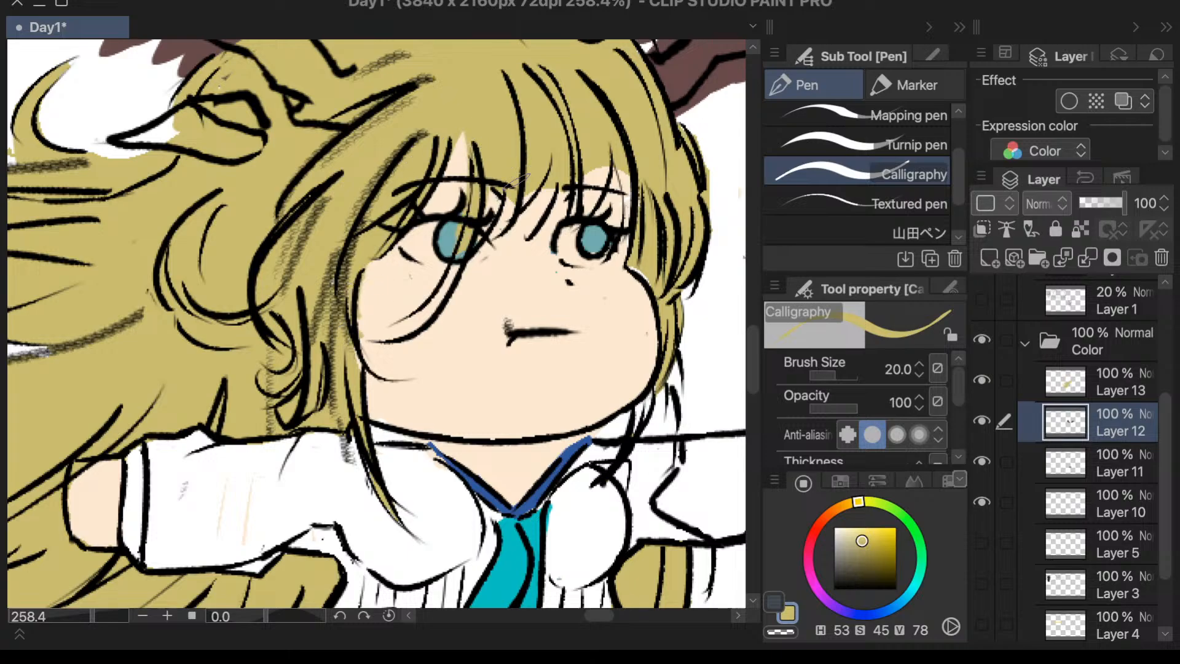
left_click_drag(545, 185, 526, 228)
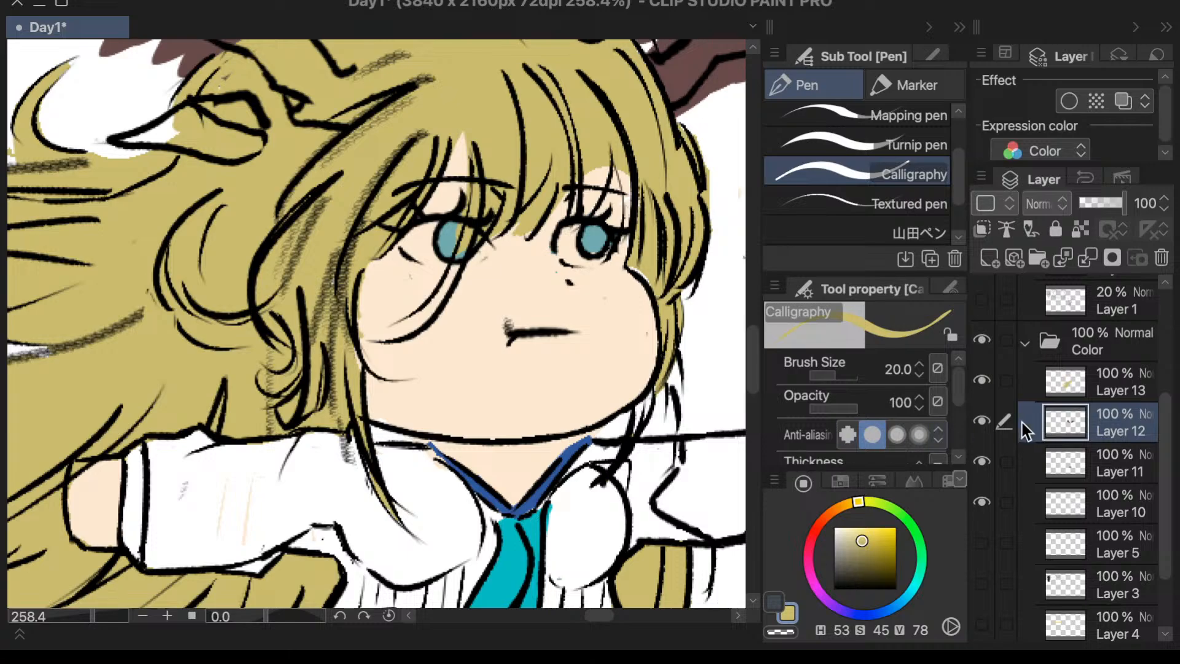
key("super+z")
key("super+z")
key("super+z")
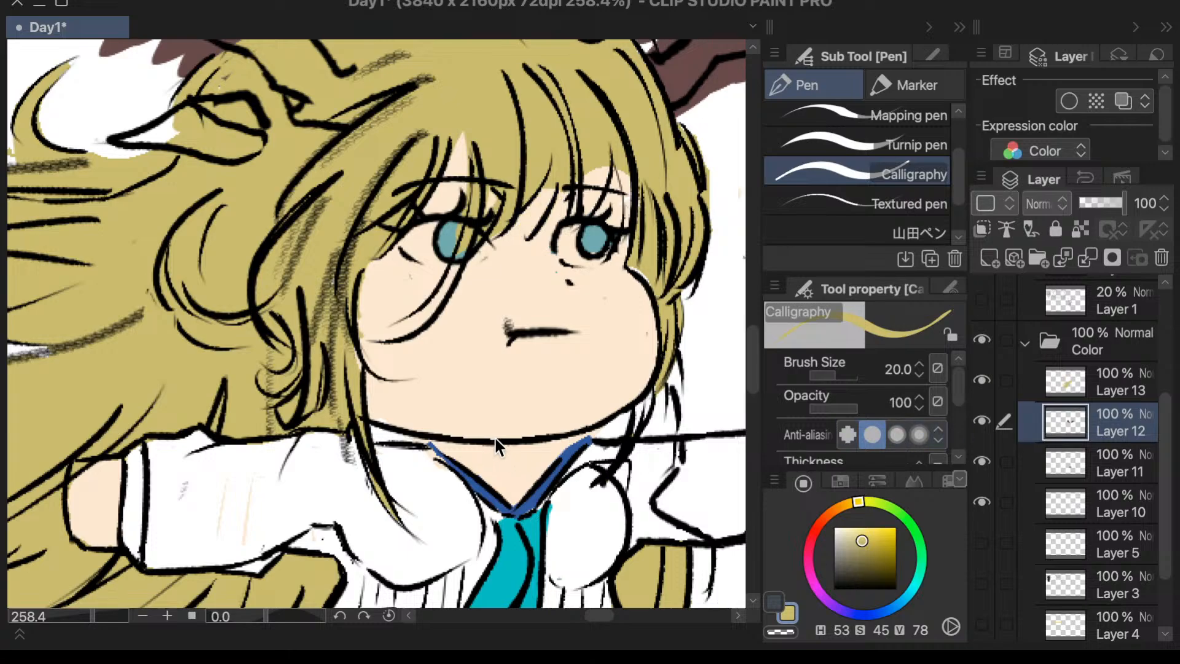
key("super+z")
key("super+z")
key("super+z")
key("super+z")
key("super+z")
key("super+z")
key("super+z")
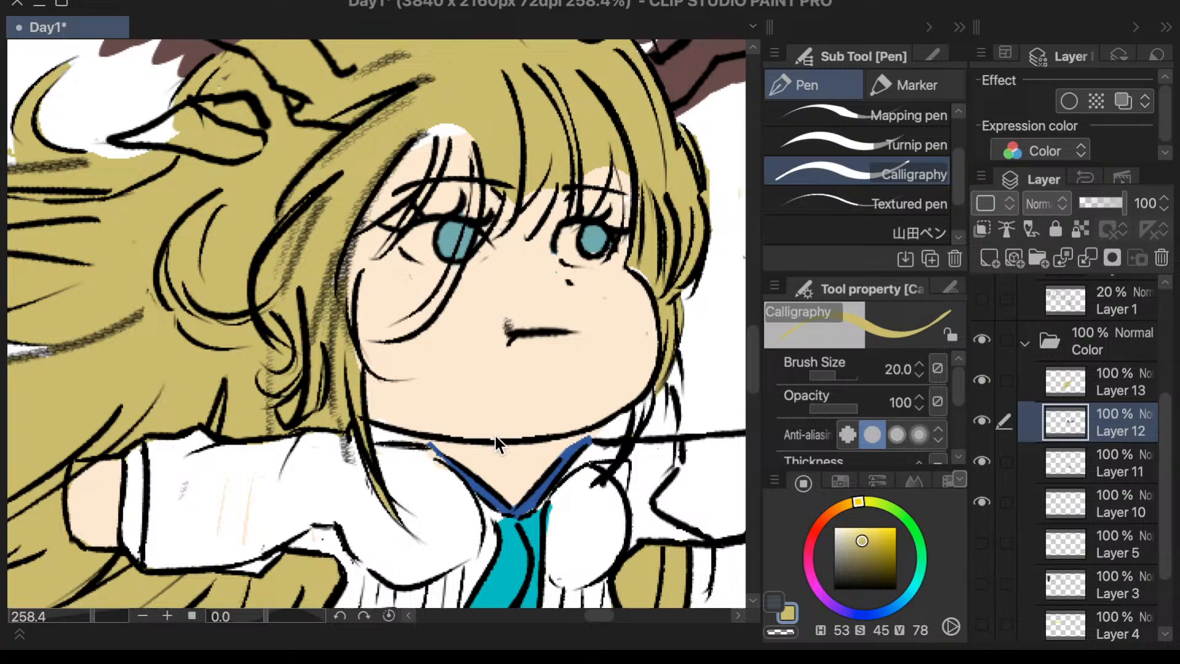
- On Layer 13, paint the uncolored forehead gap and the bang strands above both eyes yellow with the Calligraphy pen
left_click(1108, 380)
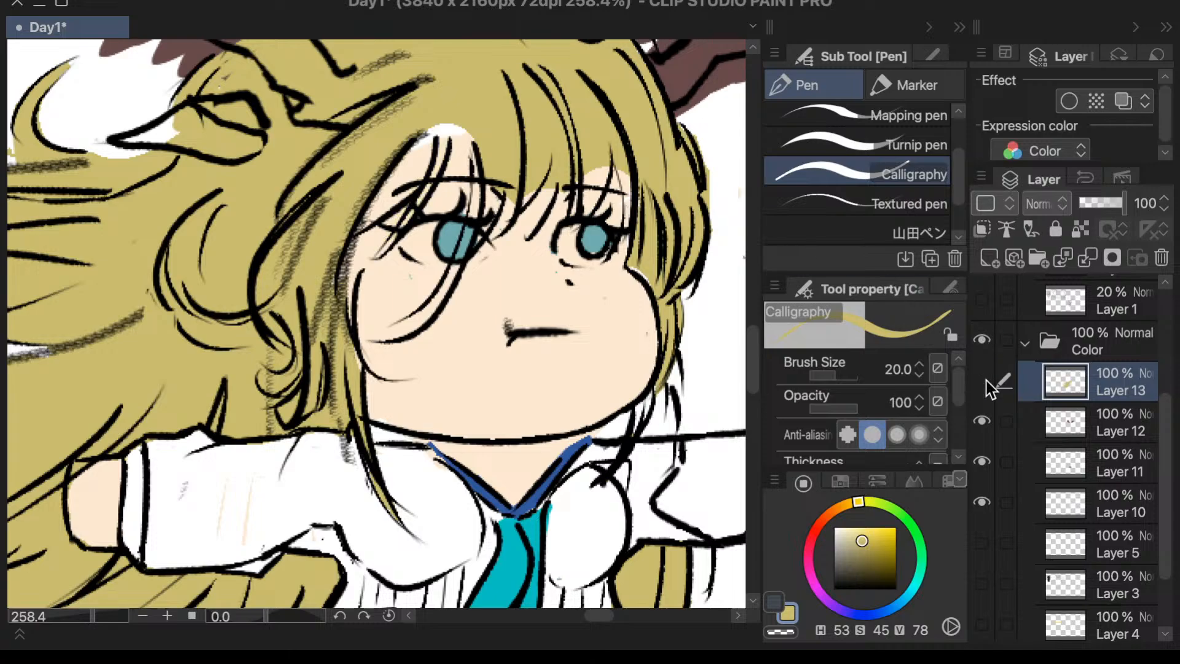
left_click(982, 381)
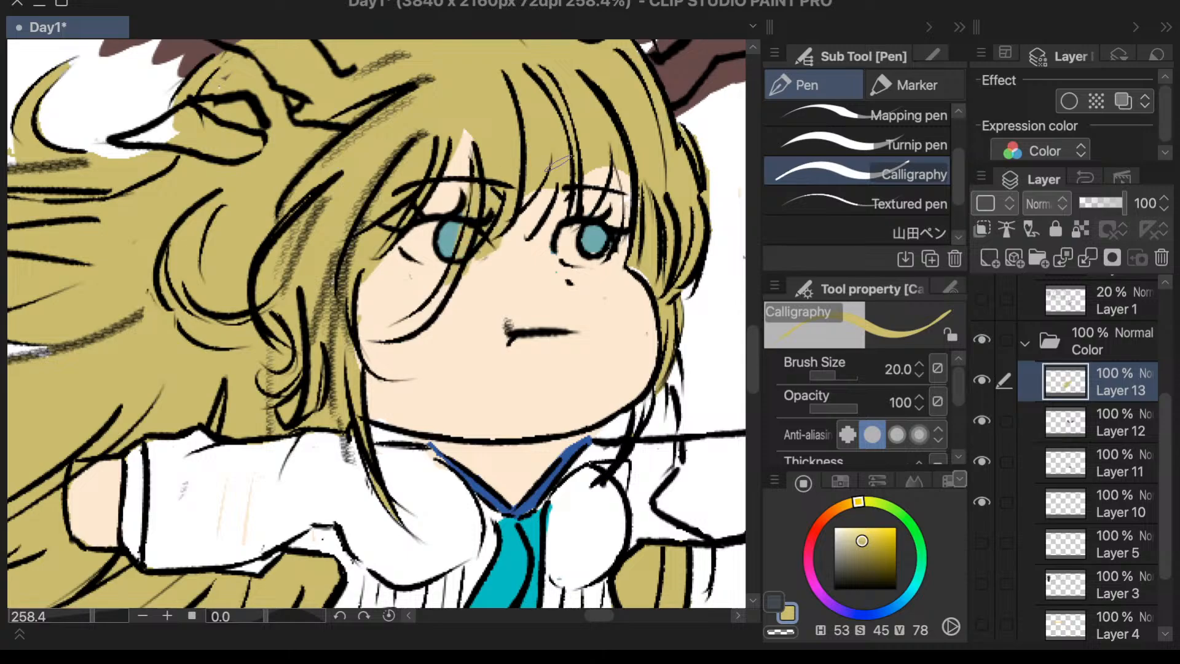
mouse_move(545, 192)
left_mouse_down()
mouse_move(519, 225)
mouse_move(530, 213)
mouse_move(547, 230)
left_mouse_up()
mouse_move(604, 169)
left_mouse_down()
mouse_move(568, 212)
mouse_move(621, 221)
left_mouse_up()
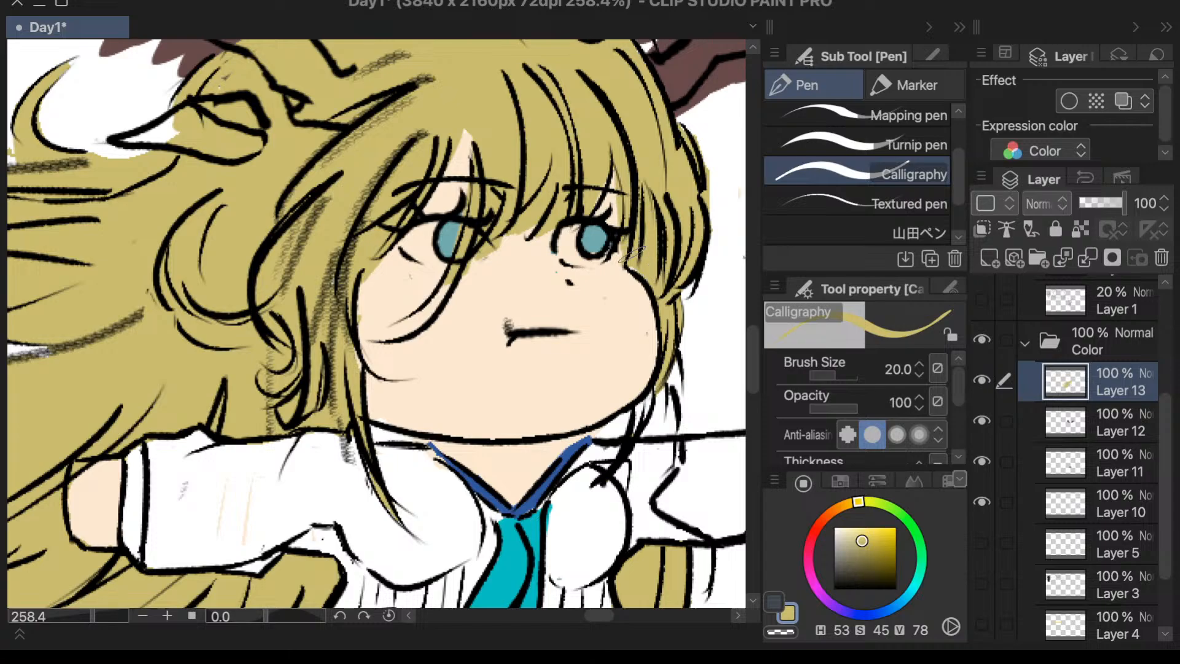
- Move Layer 12, which holds the antler and eye colors, above Layer 13 in the Color folder
scroll(695, 169, "down", 4)
scroll(596, 412, "down", 2)
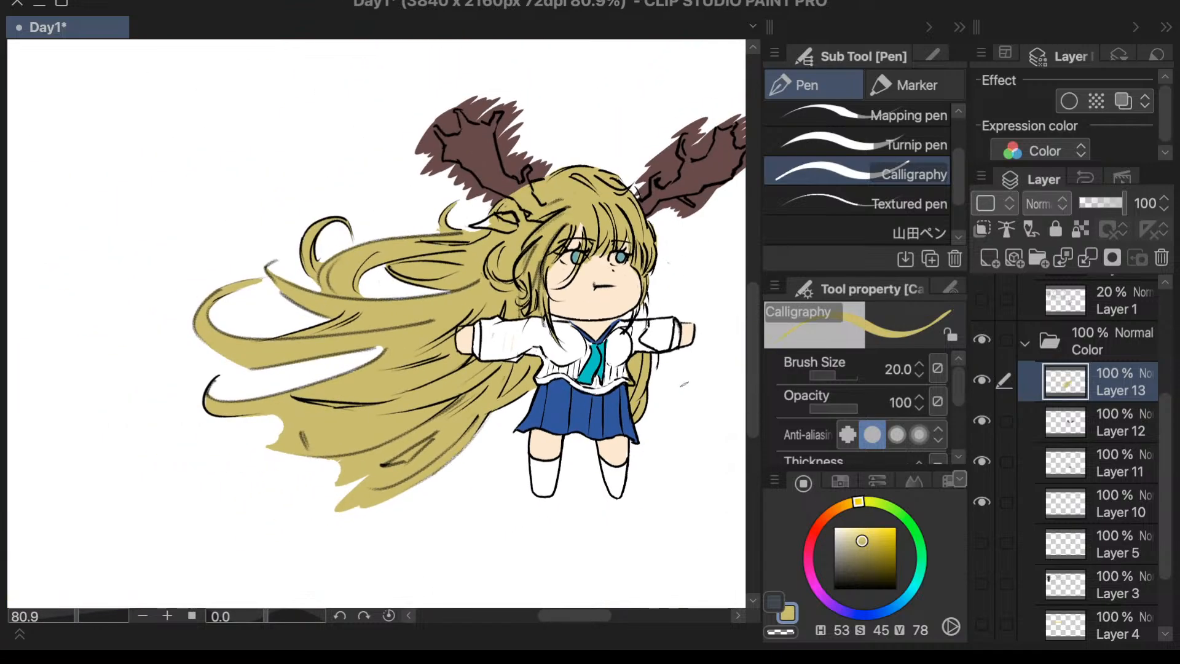
scroll(679, 378, "up", 2)
scroll(624, 497, "down", 1)
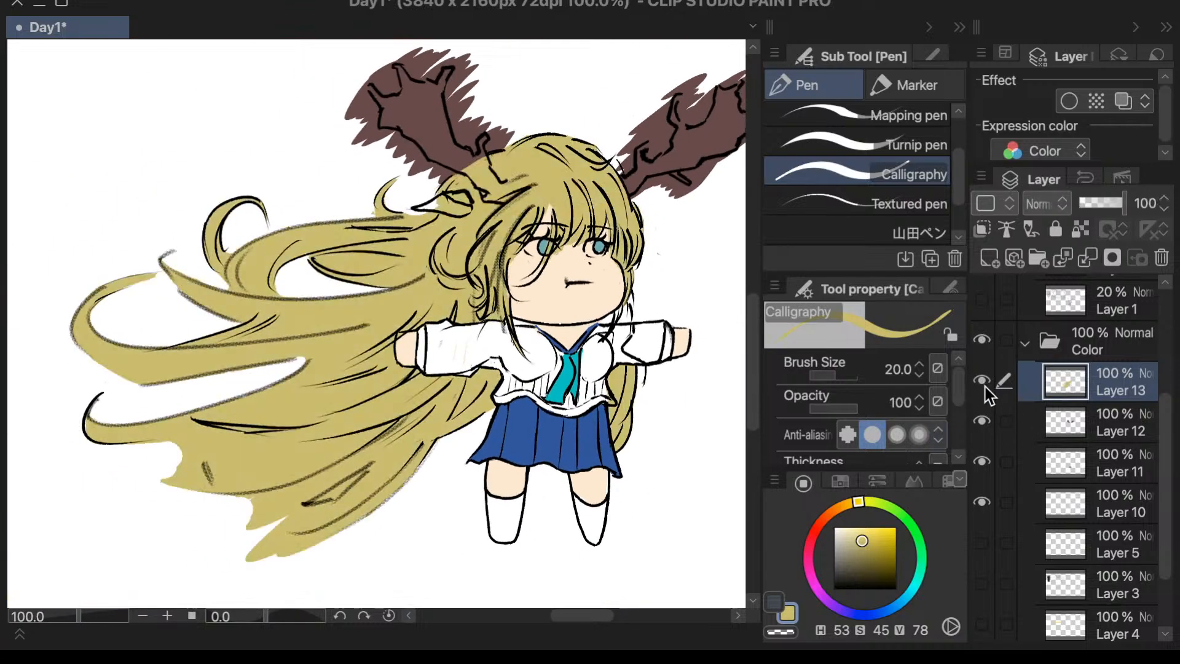
left_click(1080, 417)
left_click(986, 423)
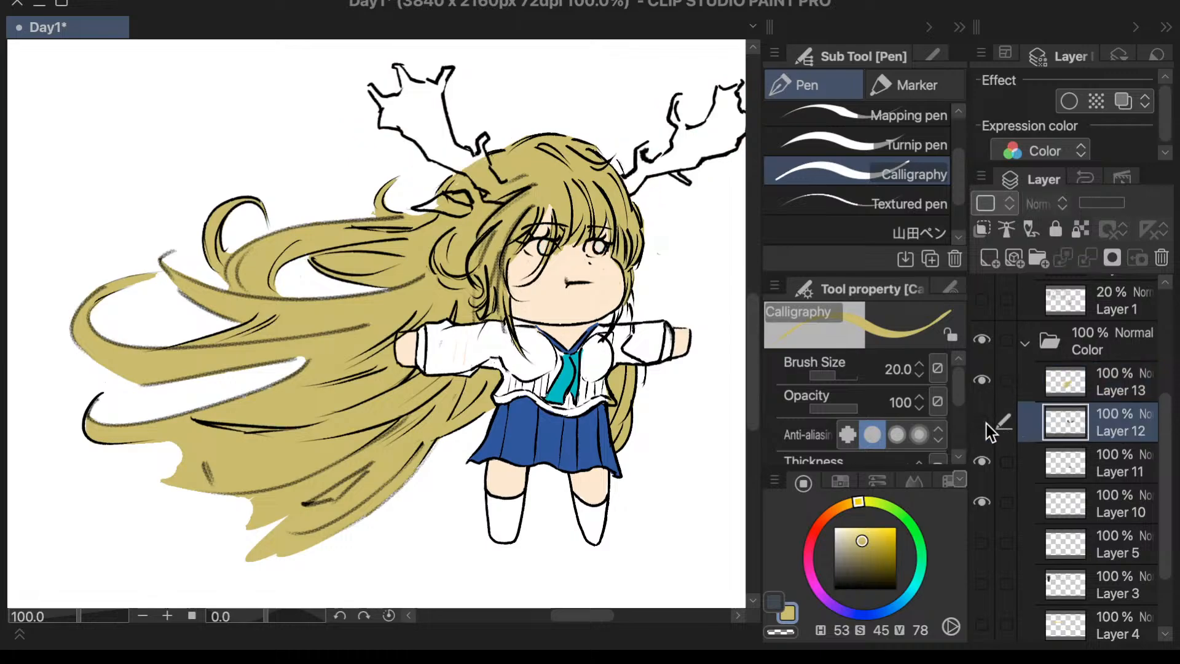
left_click(986, 423)
scroll(498, 86, "up", 4)
key("ctrl+shift")
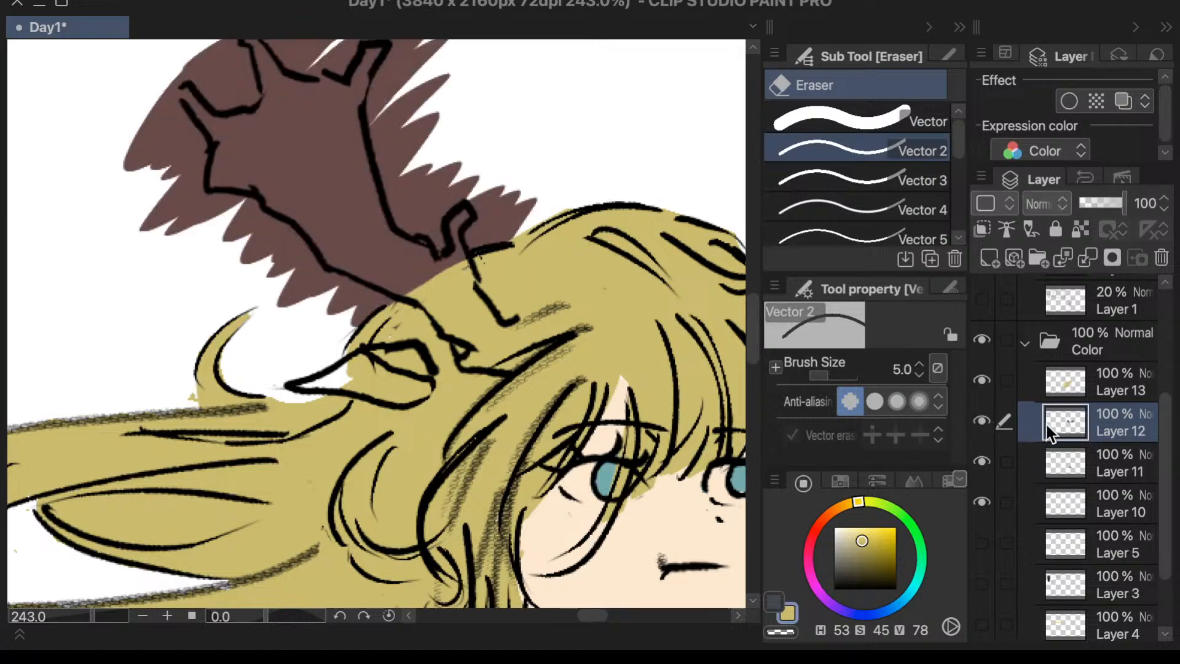
left_click_drag(1066, 420, 1067, 374)
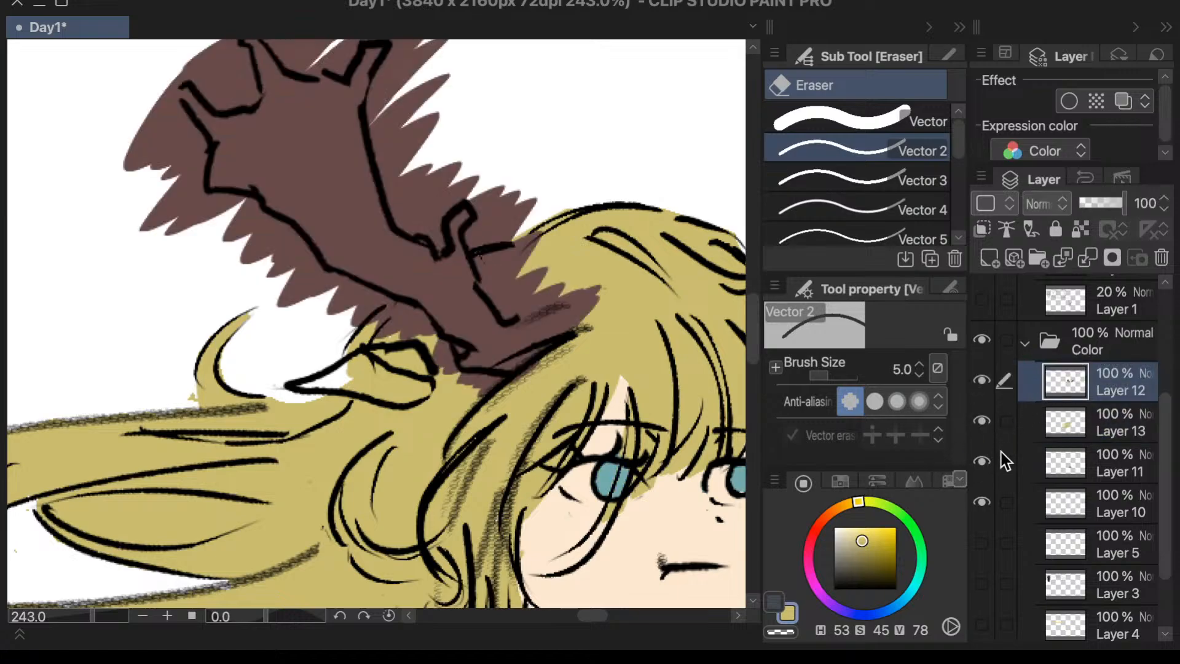
- Erase the brown spilling onto the hair around the base of the left antler with the Vector 2 eraser
mouse_move(536, 198)
left_mouse_down()
mouse_move(512, 249)
mouse_move(511, 201)
mouse_move(477, 236)
mouse_move(512, 318)
left_mouse_up()
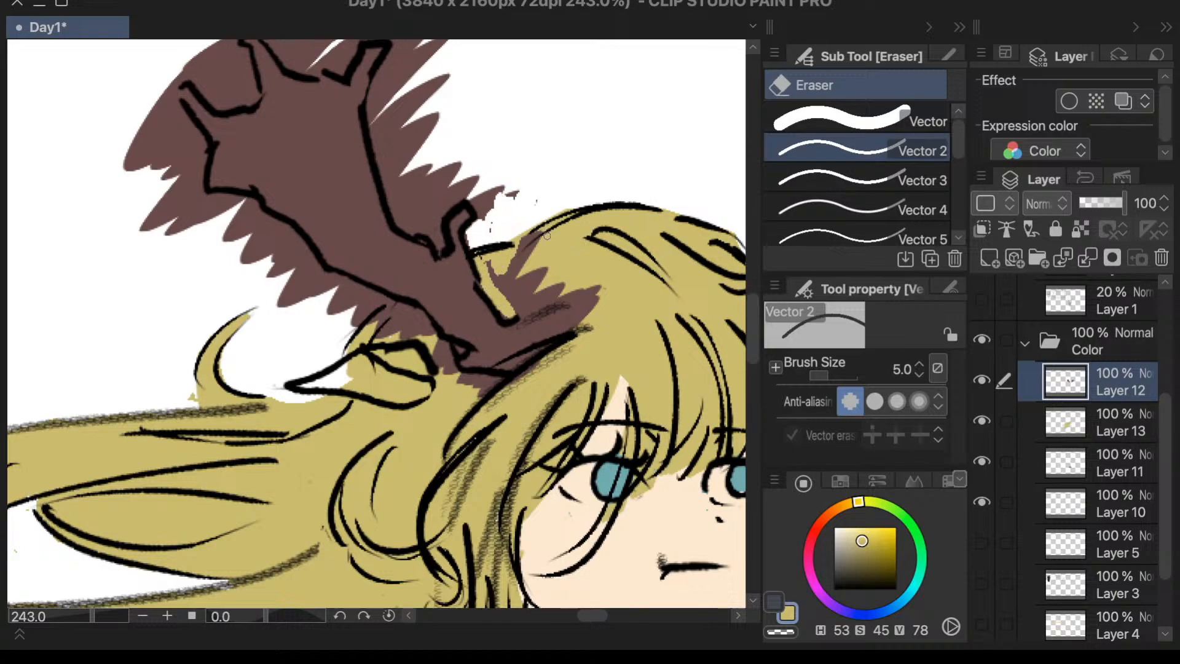
mouse_move(488, 263)
left_mouse_down()
mouse_move(501, 297)
mouse_move(532, 296)
mouse_move(511, 308)
mouse_move(525, 305)
mouse_move(516, 291)
mouse_move(559, 297)
mouse_move(534, 305)
mouse_move(568, 295)
left_mouse_up()
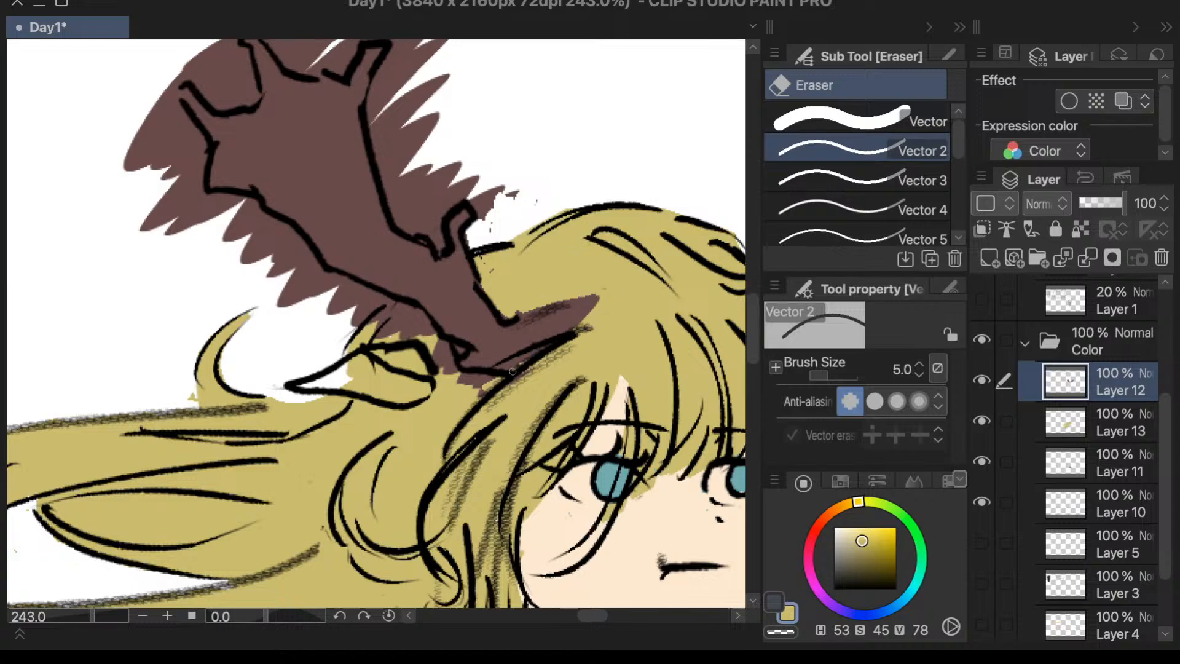
mouse_move(512, 371)
left_mouse_down()
mouse_move(537, 362)
mouse_move(518, 377)
left_mouse_up()
mouse_move(436, 366)
left_mouse_down()
mouse_move(445, 369)
mouse_move(395, 334)
left_mouse_up()
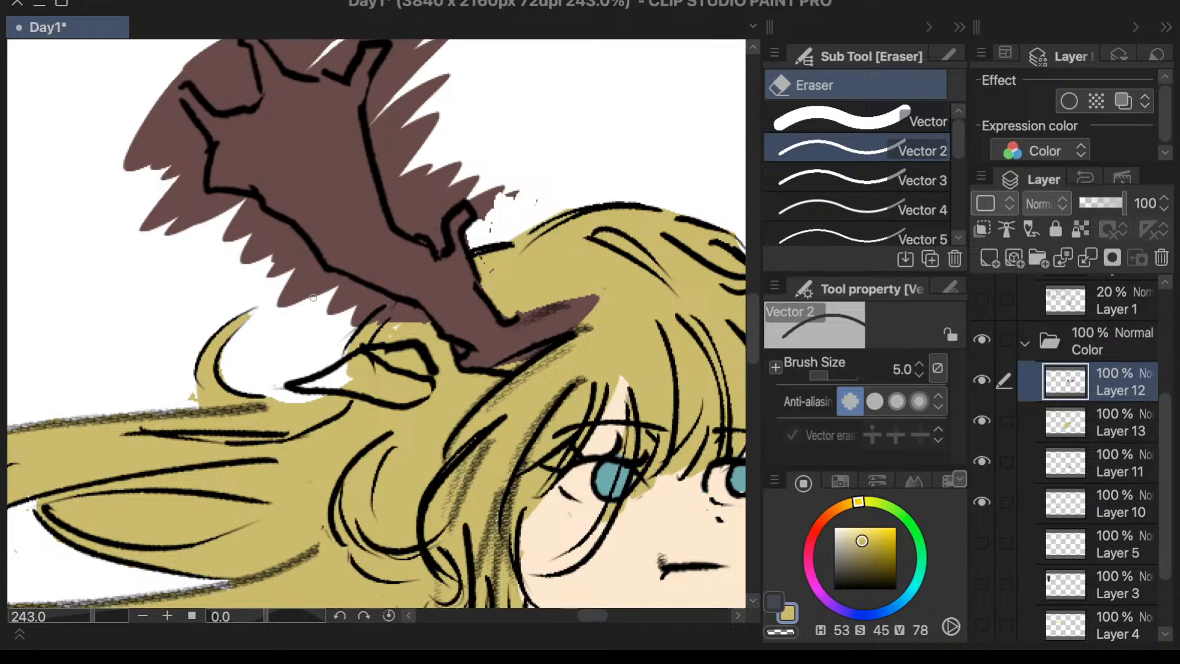
- With the size 20 Vector eraser, erase the brown outside the left antler's lower outer edge and past its base
left_click(861, 120)
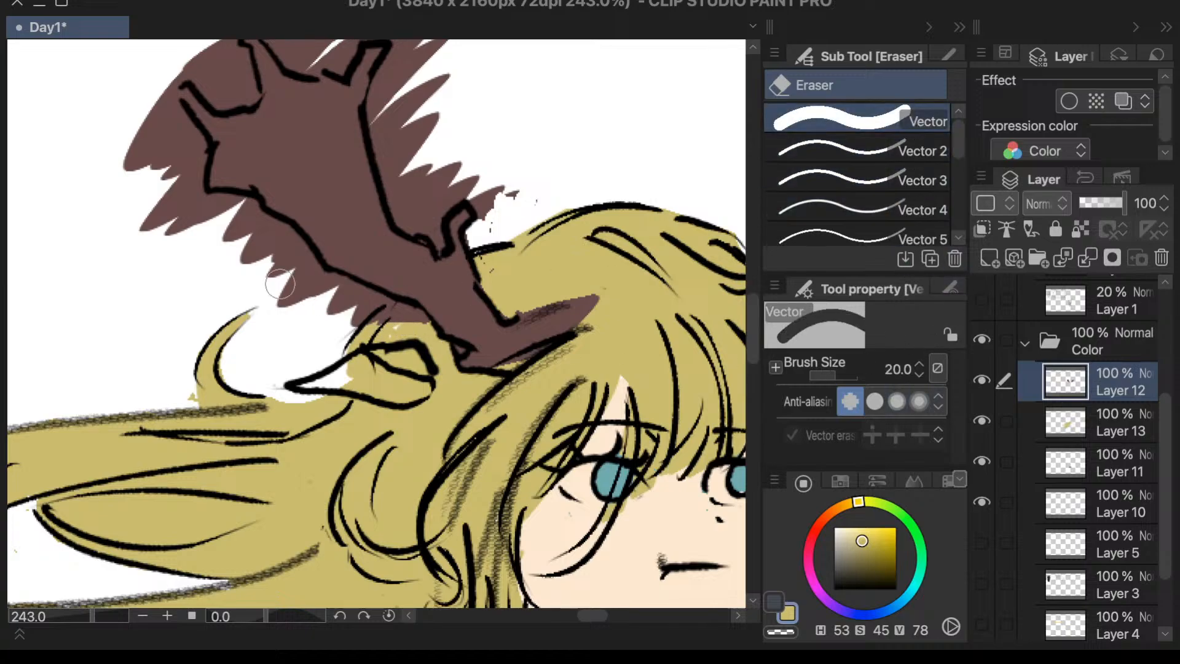
mouse_move(132, 144)
left_mouse_down()
mouse_move(151, 227)
mouse_move(126, 151)
mouse_move(150, 122)
mouse_move(176, 192)
mouse_move(226, 230)
mouse_move(216, 214)
mouse_move(252, 218)
mouse_move(302, 259)
mouse_move(283, 243)
mouse_move(276, 264)
mouse_move(324, 294)
mouse_move(416, 327)
left_mouse_up()
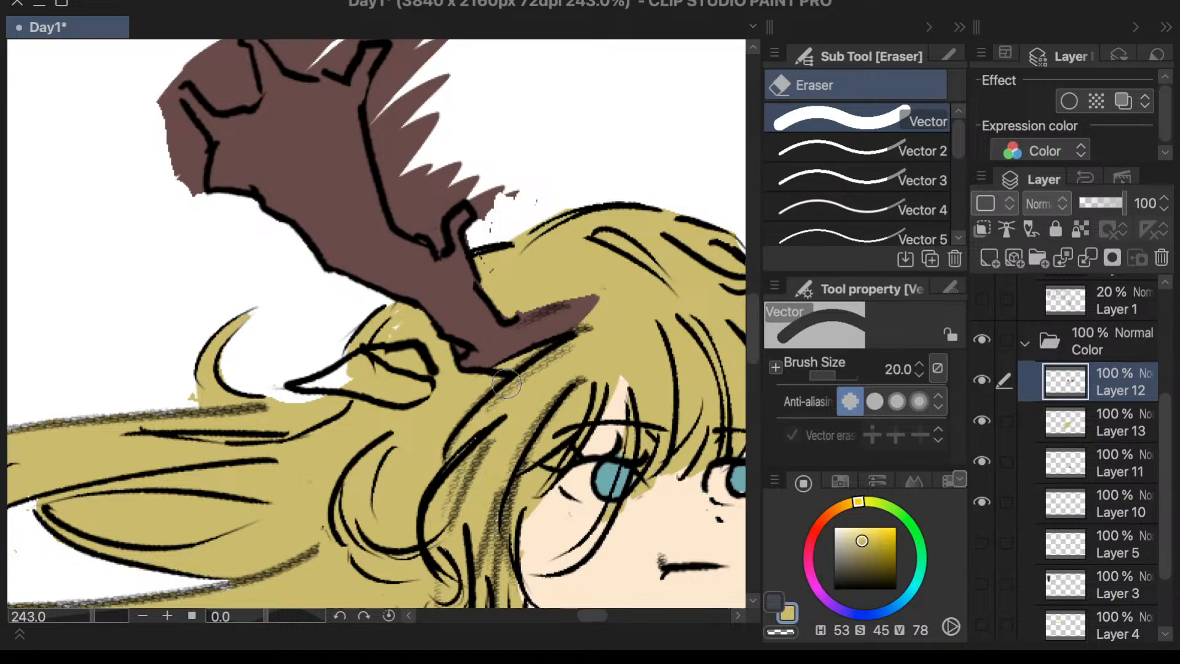
left_click_drag(569, 323, 572, 358)
- Erase the brown spilling beyond the left antler's inner edge, from the small prong near the head to the upper prong
scroll(614, 289, "down", 5)
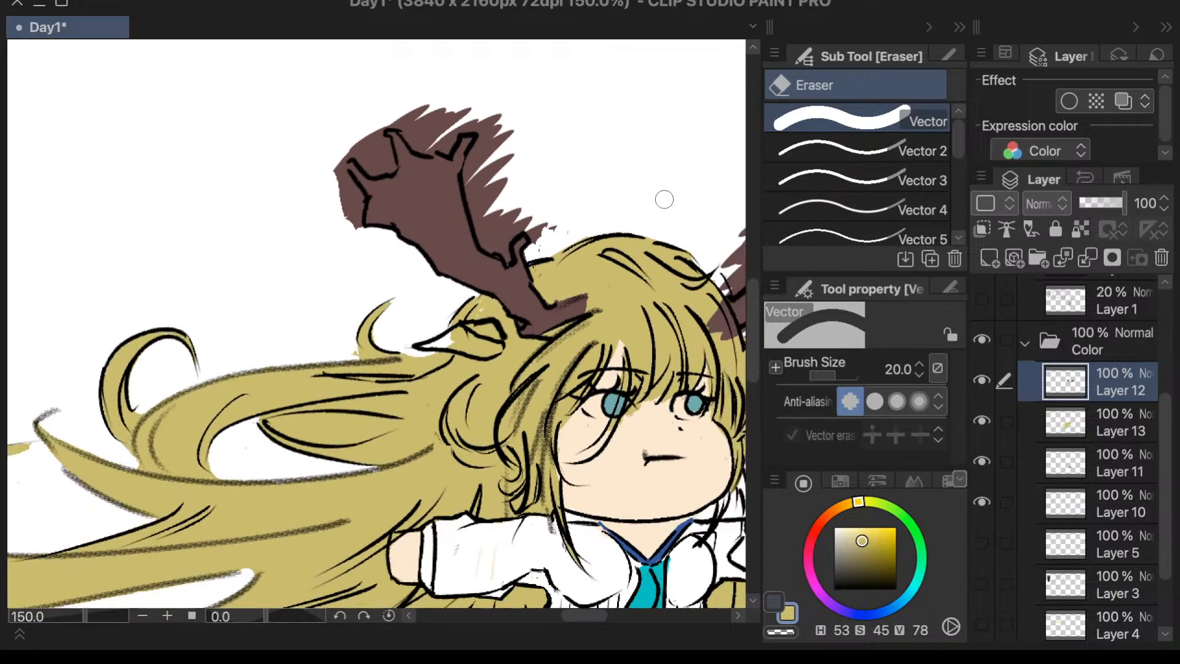
scroll(577, 240, "up", 5)
mouse_move(503, 258)
left_mouse_down()
mouse_move(473, 336)
mouse_move(478, 257)
mouse_move(479, 279)
mouse_move(468, 250)
left_mouse_up()
left_click_drag(440, 112, 385, 179)
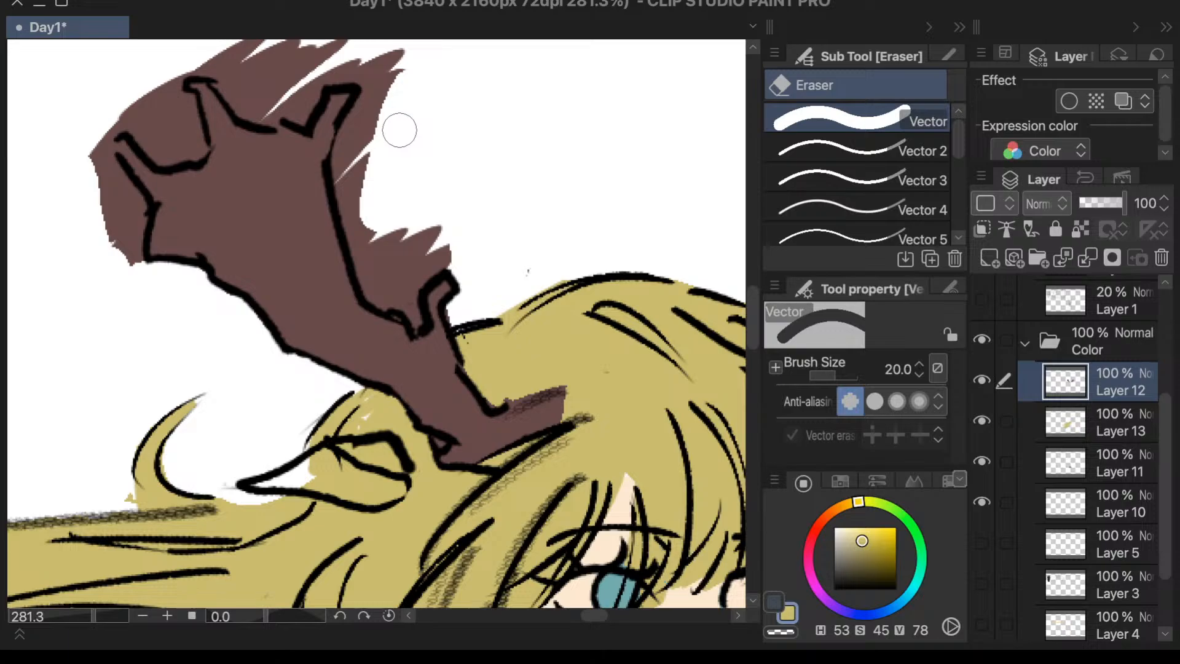
mouse_move(401, 127)
left_mouse_down()
mouse_move(395, 87)
mouse_move(408, 66)
mouse_move(363, 196)
mouse_move(382, 82)
mouse_move(348, 207)
mouse_move(370, 116)
mouse_move(371, 254)
mouse_move(359, 192)
mouse_move(383, 297)
mouse_move(375, 216)
mouse_move(416, 214)
mouse_move(395, 236)
mouse_move(426, 231)
mouse_move(455, 252)
mouse_move(417, 271)
left_mouse_up()
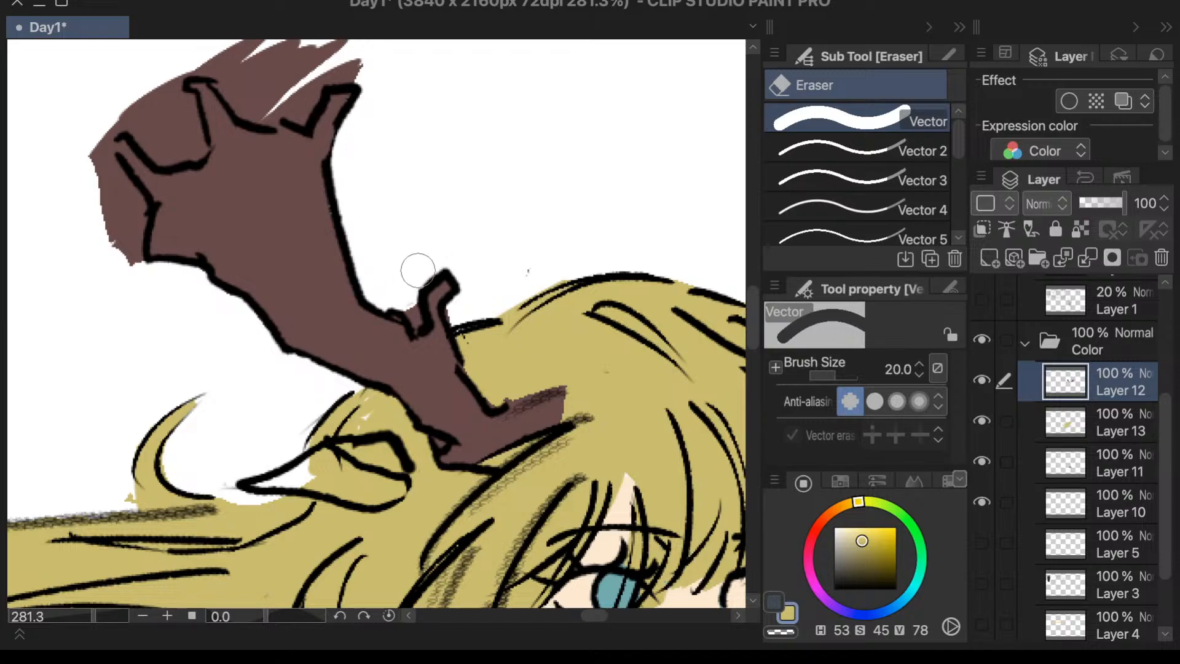
- Erase the brown spilling beyond the left antler's top prongs and upper outer edge
scroll(391, 208, "down", 3)
scroll(366, 69, "up", 6)
mouse_move(390, 89)
left_mouse_down()
mouse_move(391, 133)
mouse_move(348, 149)
mouse_move(292, 126)
mouse_move(178, 130)
mouse_move(260, 190)
mouse_move(335, 134)
mouse_move(297, 203)
mouse_move(240, 171)
left_mouse_up()
mouse_move(138, 134)
left_mouse_down()
mouse_move(96, 188)
mouse_move(93, 226)
mouse_move(86, 211)
mouse_move(118, 202)
mouse_move(125, 222)
mouse_move(131, 153)
mouse_move(150, 249)
mouse_move(98, 232)
mouse_move(96, 208)
mouse_move(134, 252)
mouse_move(81, 188)
mouse_move(46, 203)
mouse_move(32, 232)
mouse_move(56, 214)
mouse_move(43, 213)
mouse_move(52, 353)
mouse_move(25, 256)
mouse_move(70, 333)
mouse_move(65, 317)
mouse_move(52, 378)
mouse_move(66, 399)
mouse_move(66, 316)
left_mouse_up()
- Erase the brown spilling outside the right antler's lower outer edge, from near the small lower prong to the outer tip
scroll(209, 100, "down", 5)
scroll(276, 131, "down", 3)
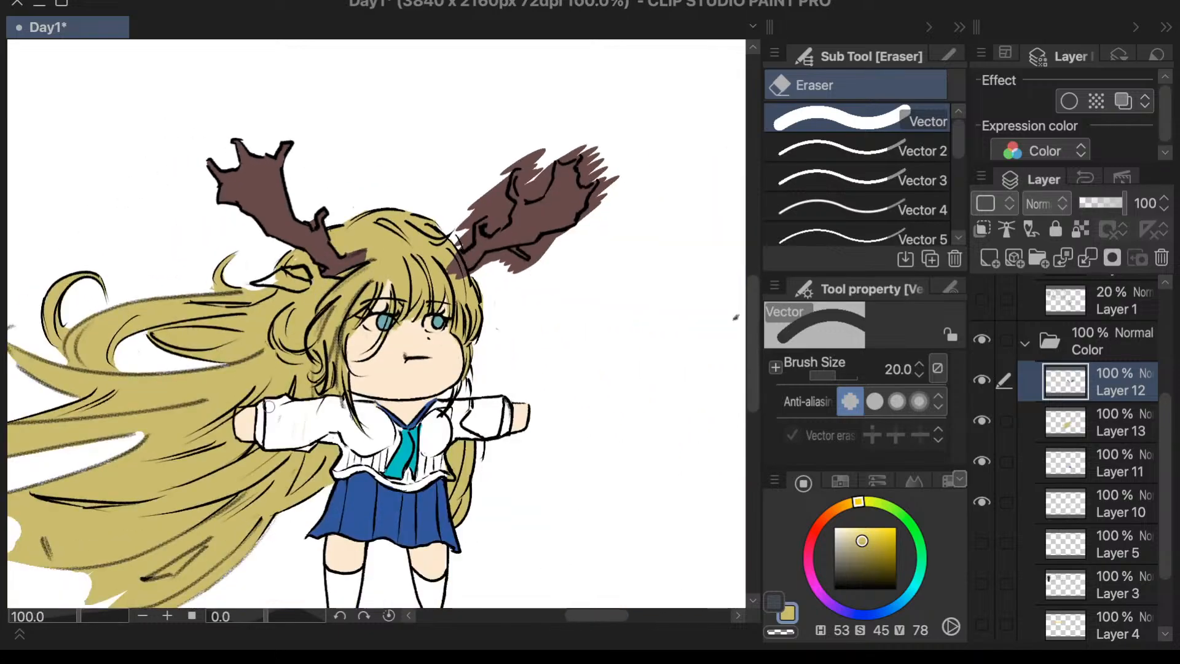
scroll(577, 250, "up", 6)
mouse_move(450, 238)
left_mouse_down()
mouse_move(365, 264)
mouse_move(396, 263)
left_mouse_up()
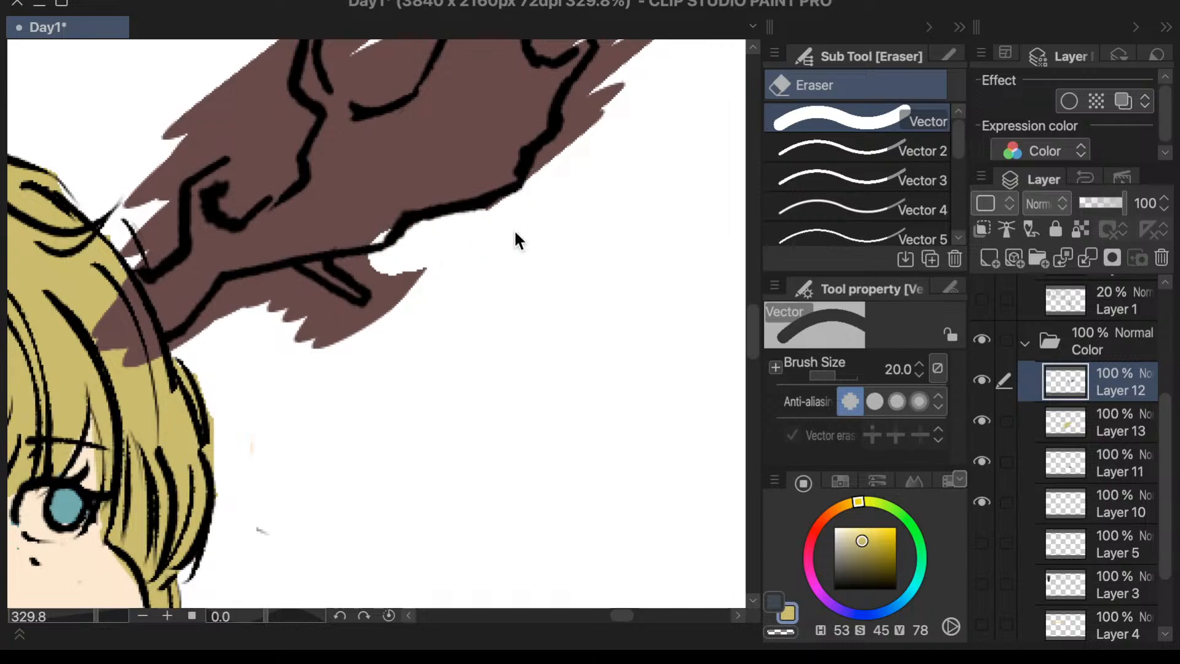
scroll(514, 228, "up", 1)
left_click_drag(532, 193, 584, 97)
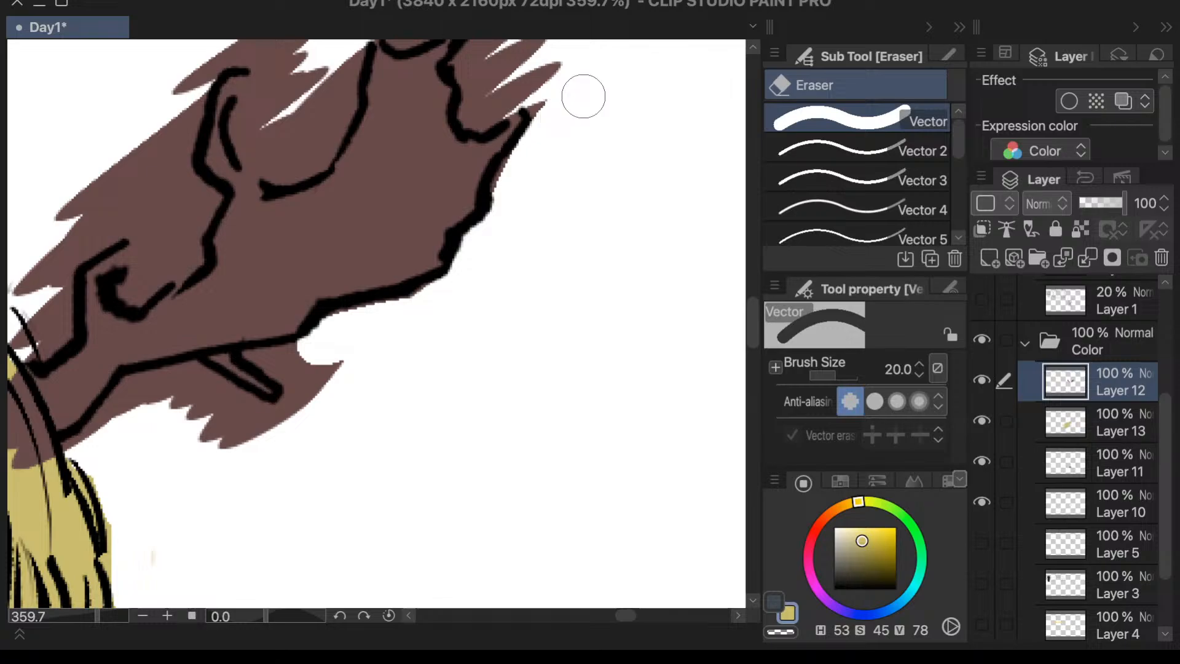
- Erase the brown around the right antler's upper tips, between its prongs, along its inner edge and past its base
scroll(511, 298, "down", 3)
scroll(529, 111, "up", 3)
mouse_move(498, 179)
left_mouse_down()
mouse_move(486, 251)
mouse_move(471, 251)
mouse_move(476, 214)
mouse_move(490, 240)
mouse_move(481, 276)
mouse_move(469, 275)
mouse_move(534, 208)
mouse_move(539, 267)
mouse_move(546, 254)
mouse_move(445, 167)
mouse_move(461, 164)
mouse_move(479, 169)
mouse_move(392, 176)
mouse_move(433, 183)
mouse_move(330, 217)
mouse_move(345, 198)
mouse_move(310, 298)
mouse_move(314, 167)
mouse_move(241, 305)
mouse_move(246, 254)
mouse_move(265, 271)
mouse_move(249, 287)
mouse_move(276, 269)
mouse_move(284, 327)
mouse_move(280, 289)
mouse_move(312, 314)
mouse_move(273, 180)
mouse_move(146, 232)
mouse_move(240, 190)
mouse_move(216, 214)
mouse_move(205, 206)
mouse_move(147, 299)
mouse_move(148, 343)
mouse_move(158, 306)
left_mouse_up()
scroll(224, 187, "down", 5)
scroll(126, 257, "up", 4)
mouse_move(316, 116)
left_mouse_down()
mouse_move(215, 271)
mouse_move(327, 114)
mouse_move(360, 91)
mouse_move(369, 114)
mouse_move(349, 132)
mouse_move(358, 121)
mouse_move(329, 127)
mouse_move(286, 187)
mouse_move(282, 218)
mouse_move(295, 218)
mouse_move(260, 349)
mouse_move(283, 380)
mouse_move(360, 301)
mouse_move(346, 325)
mouse_move(440, 324)
mouse_move(541, 294)
mouse_move(537, 260)
mouse_move(442, 337)
mouse_move(506, 319)
mouse_move(397, 314)
mouse_move(414, 304)
mouse_move(369, 294)
mouse_move(424, 306)
mouse_move(403, 276)
mouse_move(442, 305)
mouse_move(411, 289)
mouse_move(532, 314)
mouse_move(520, 255)
mouse_move(513, 266)
mouse_move(499, 256)
mouse_move(509, 295)
left_mouse_up()
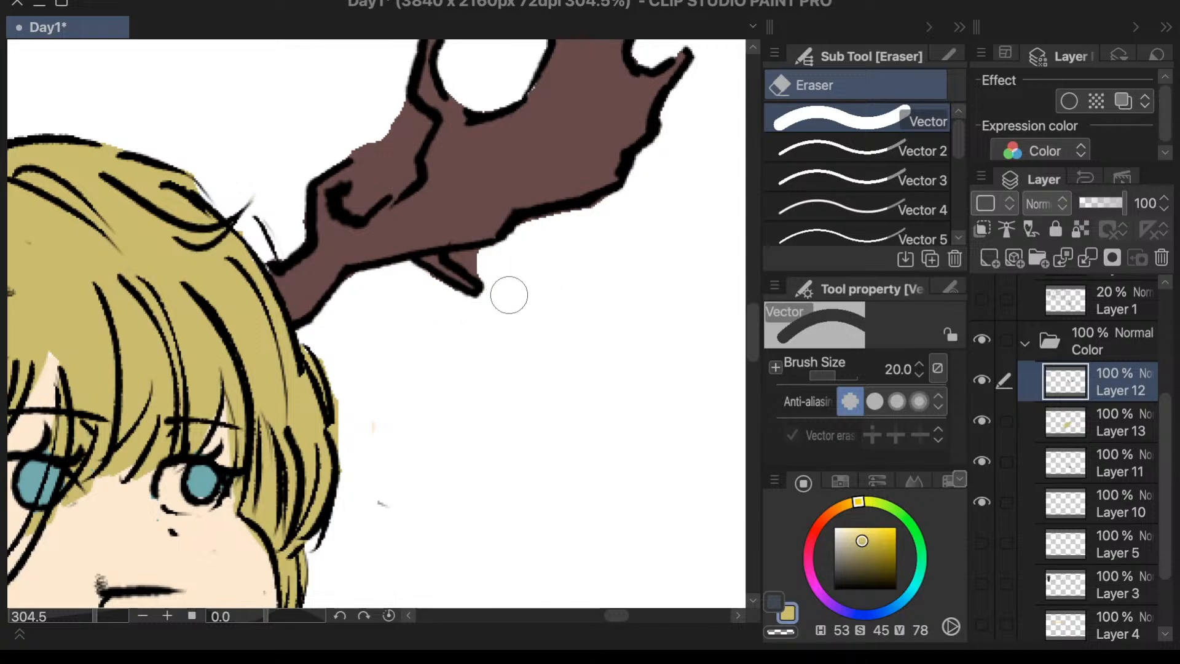
- With the size 5 Vector 2 eraser, erase the leftover brown around the small prong under the right antler
left_click(869, 154)
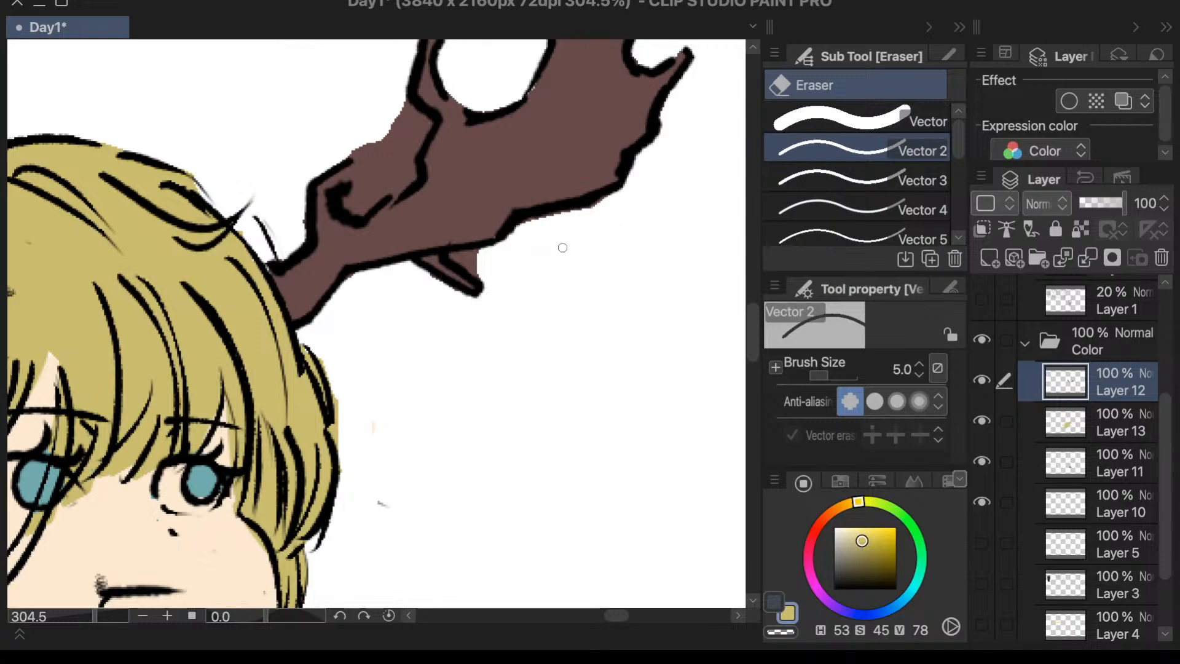
scroll(562, 246, "up", 5)
mouse_move(474, 281)
left_mouse_down()
mouse_move(430, 273)
mouse_move(471, 279)
left_mouse_up()
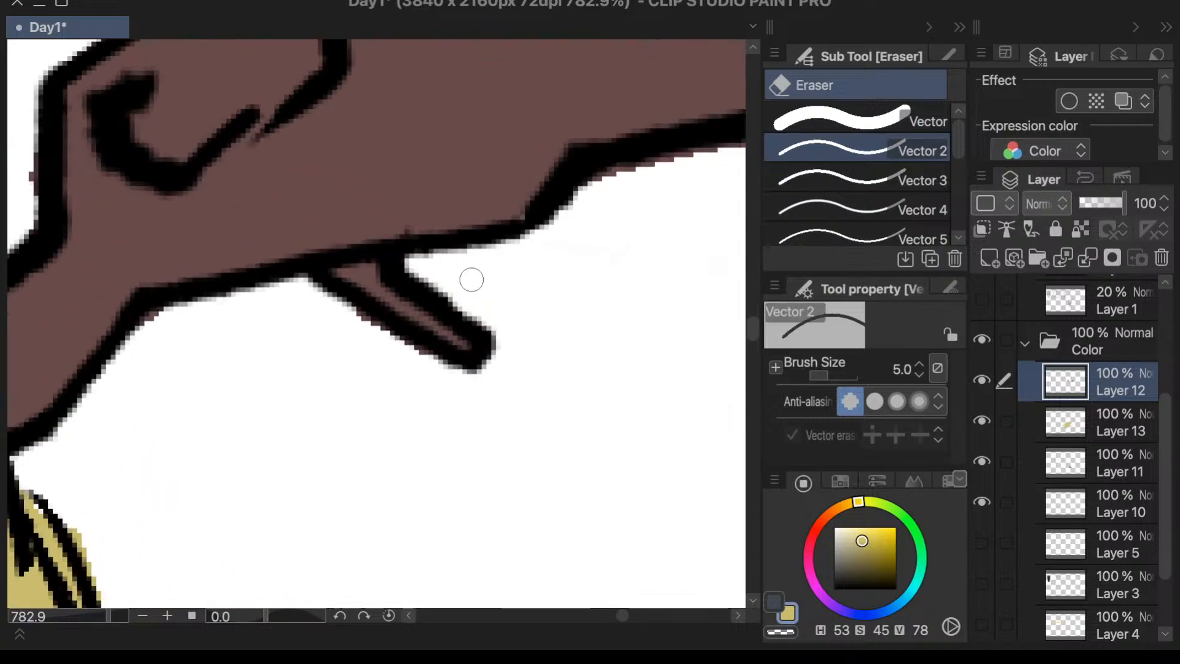
- Erase the brown filling the gap between the right antler's curled lower prong and its tall inner prong
scroll(526, 281, "down", 2)
scroll(516, 295, "down", 5)
scroll(482, 351, "up", 4)
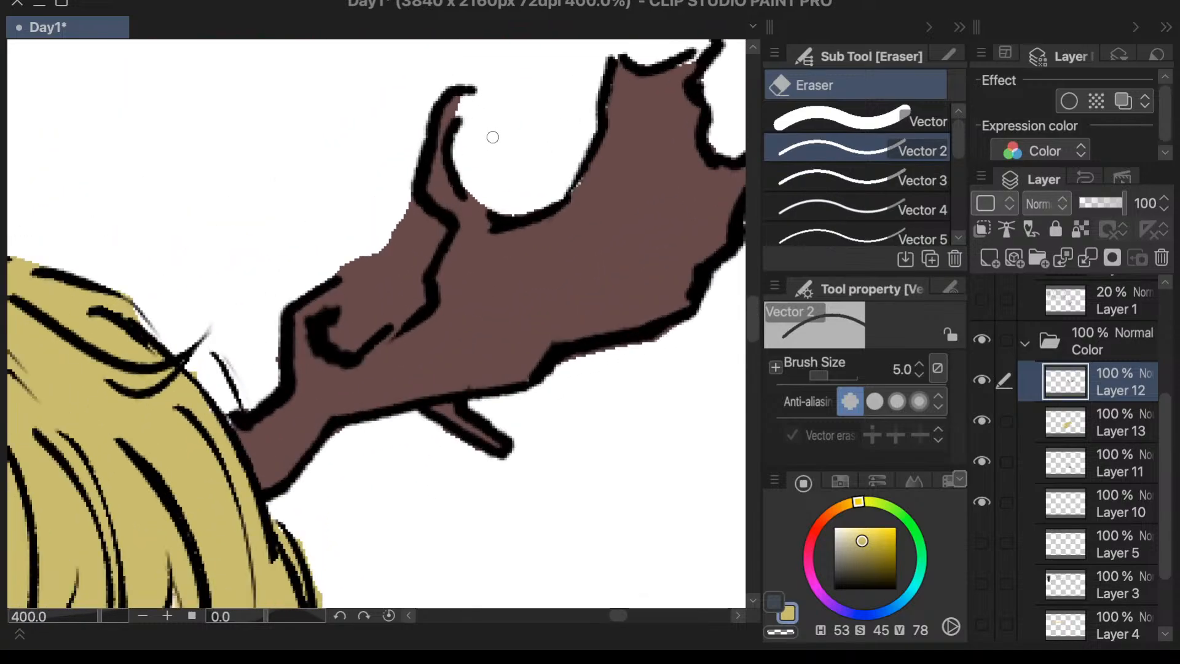
scroll(514, 306, "down", 4)
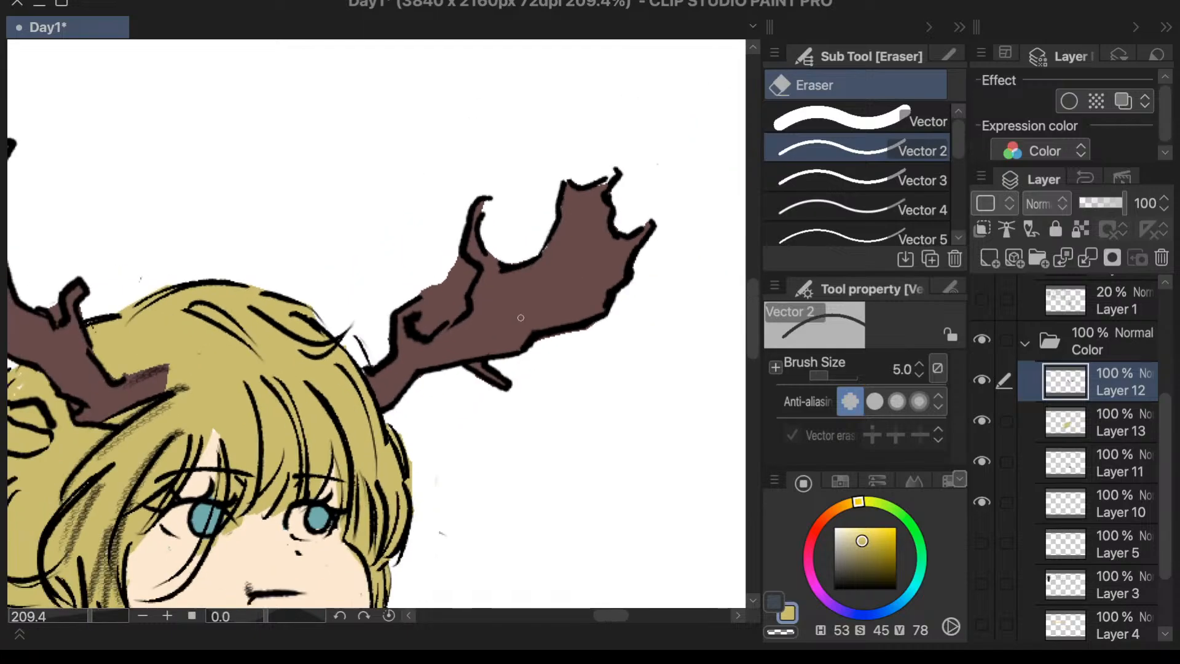
scroll(430, 308, "up", 4)
mouse_move(419, 294)
left_mouse_down()
mouse_move(435, 298)
mouse_move(433, 345)
mouse_move(450, 311)
mouse_move(428, 342)
mouse_move(432, 366)
mouse_move(401, 390)
mouse_move(436, 384)
mouse_move(373, 404)
mouse_move(384, 366)
mouse_move(355, 342)
mouse_move(389, 328)
mouse_move(364, 422)
left_mouse_up()
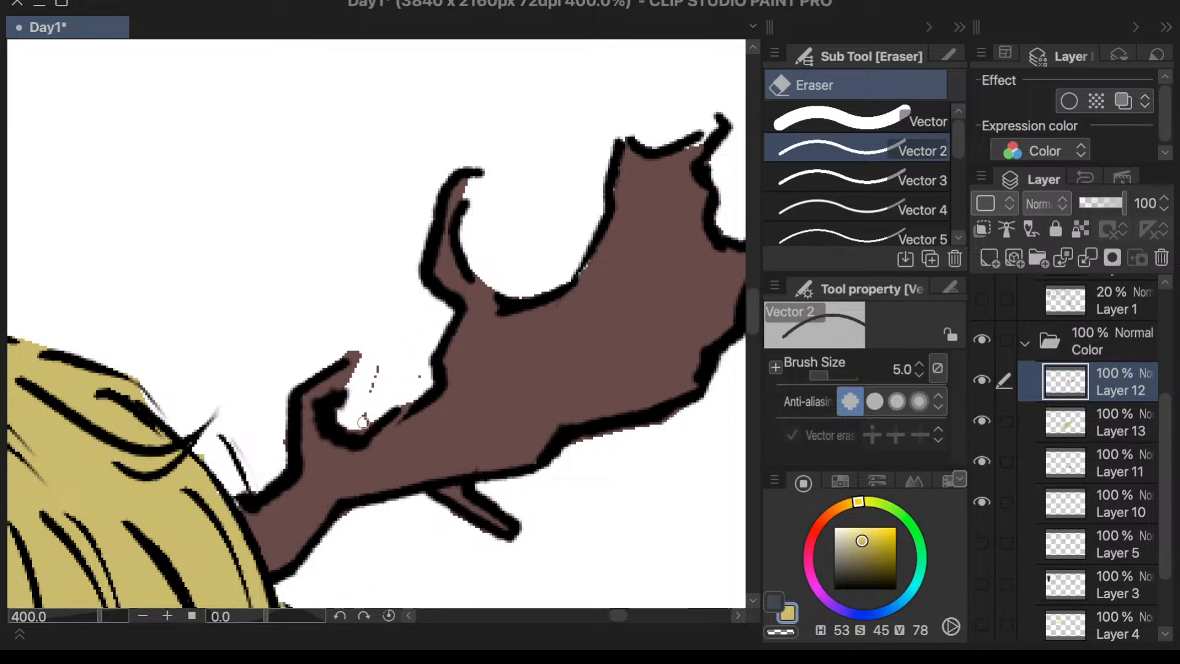
- Erase the brown spilling onto the hair beside the left antler's base
scroll(392, 356, "down", 1)
scroll(623, 285, "down", 10)
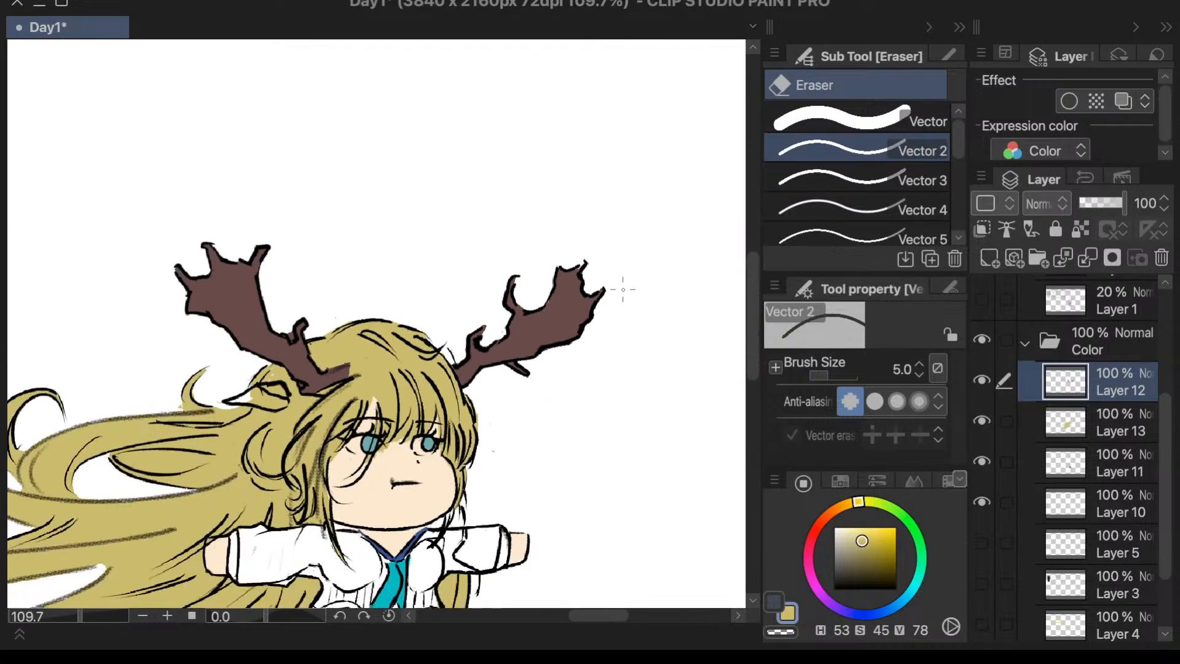
scroll(628, 285, "down", 3)
scroll(504, 411, "up", 8)
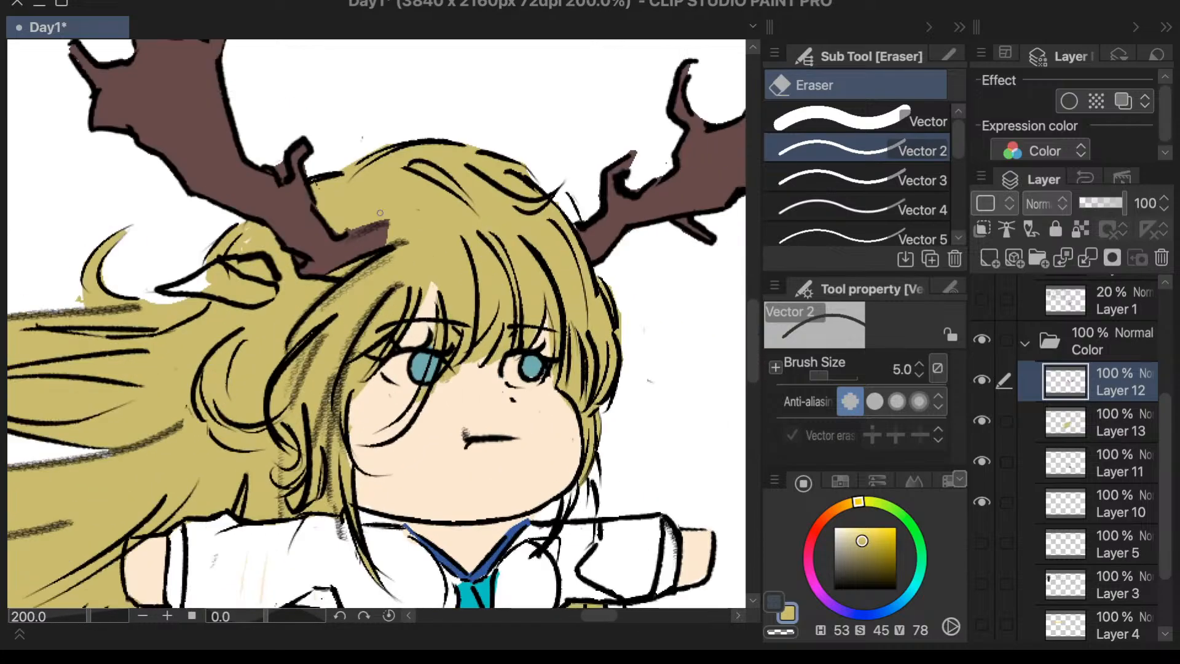
left_click_drag(371, 255, 355, 263)
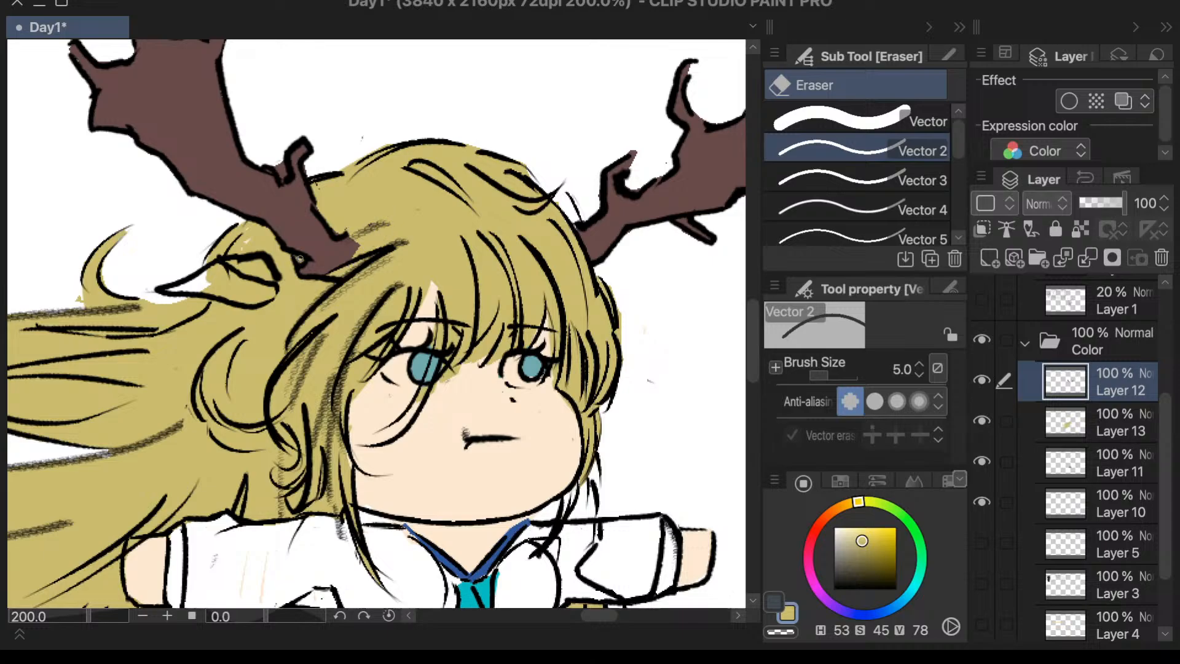
- Make the sketch layers Layer 6 and Layer 1 in the Inking folder visible
scroll(447, 224, "down", 2)
scroll(560, 176, "down", 4)
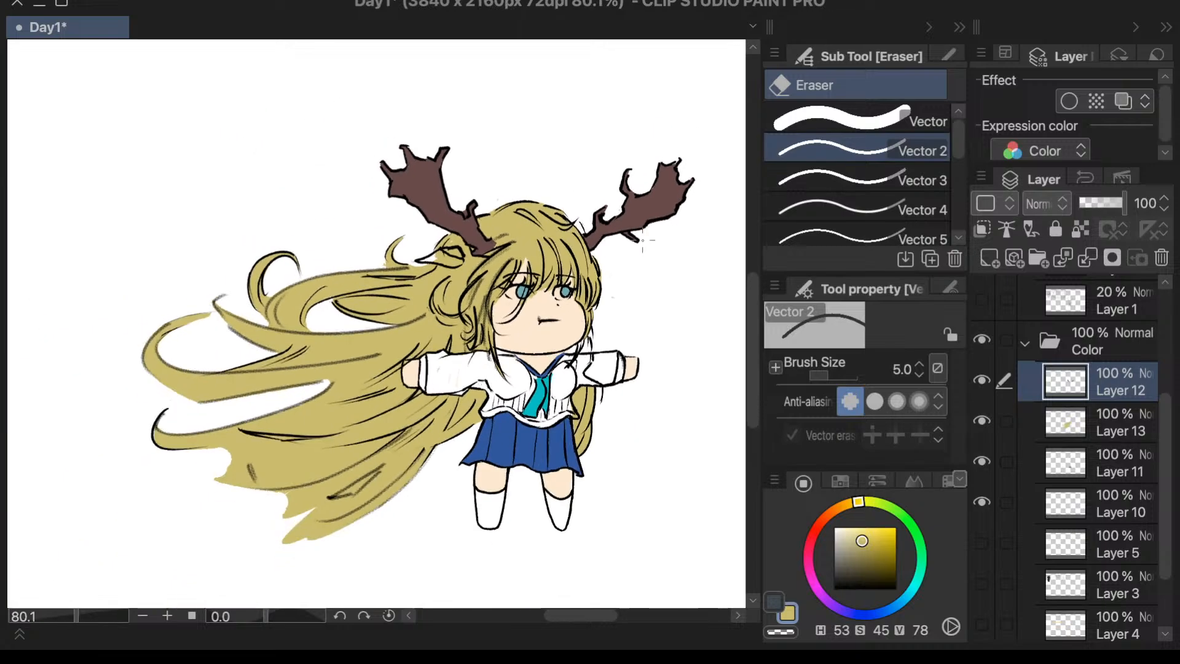
scroll(609, 361, "up", 5)
scroll(633, 336, "down", 3)
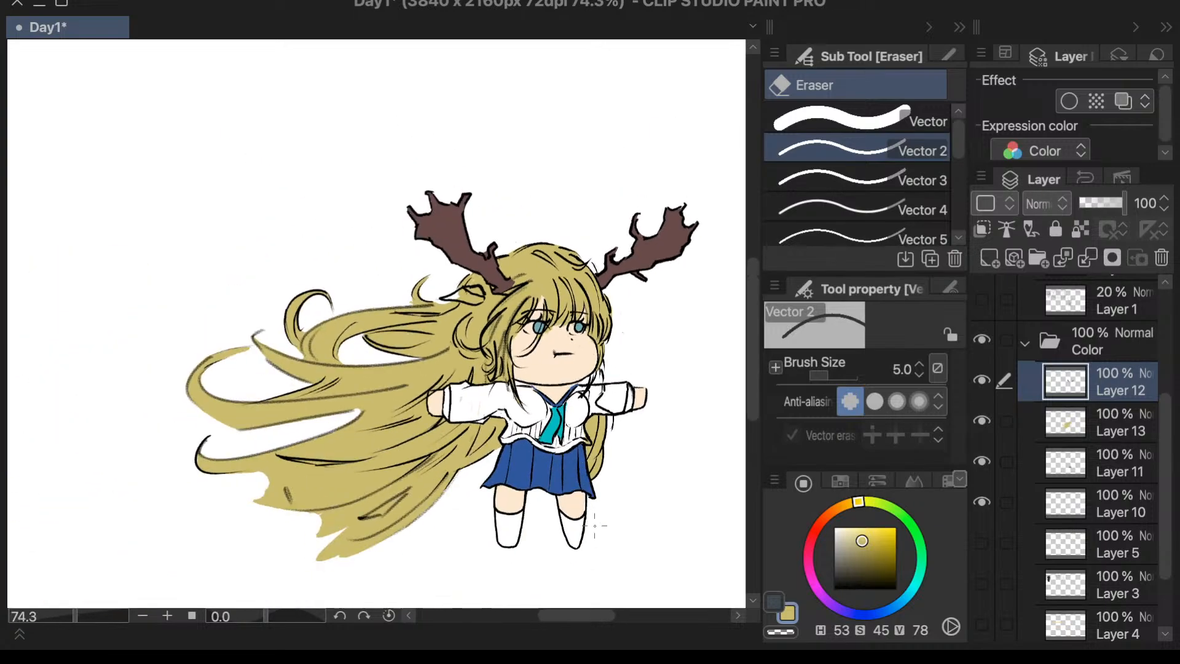
scroll(600, 495, "down", 2)
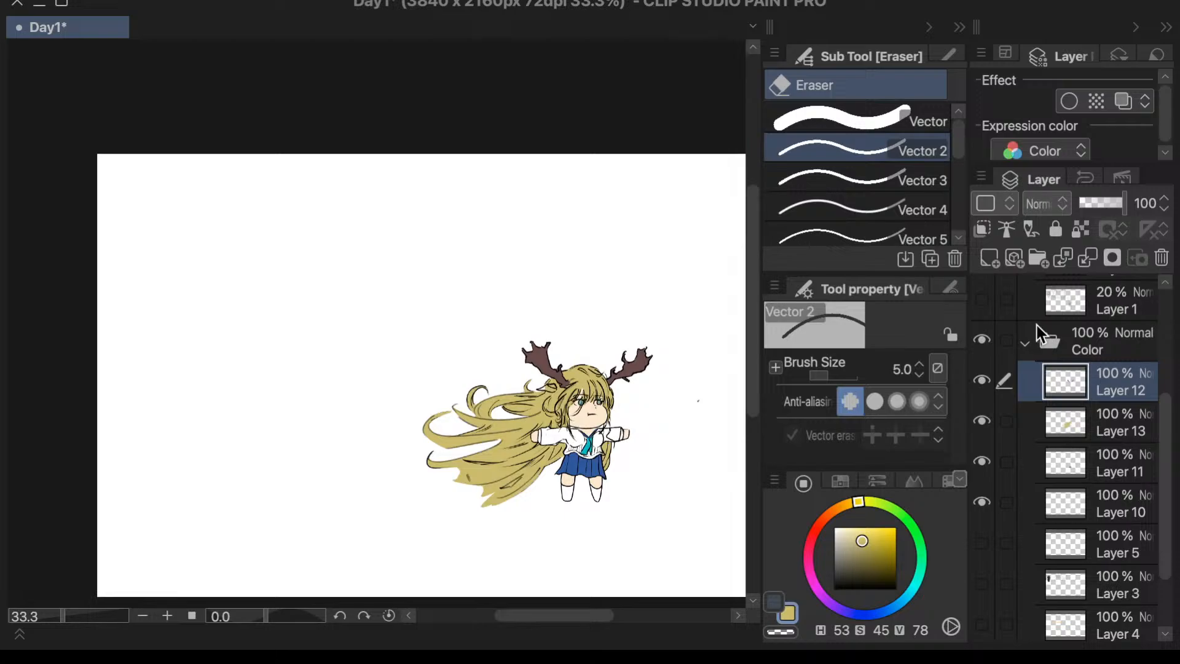
scroll(1034, 349, "up", 3)
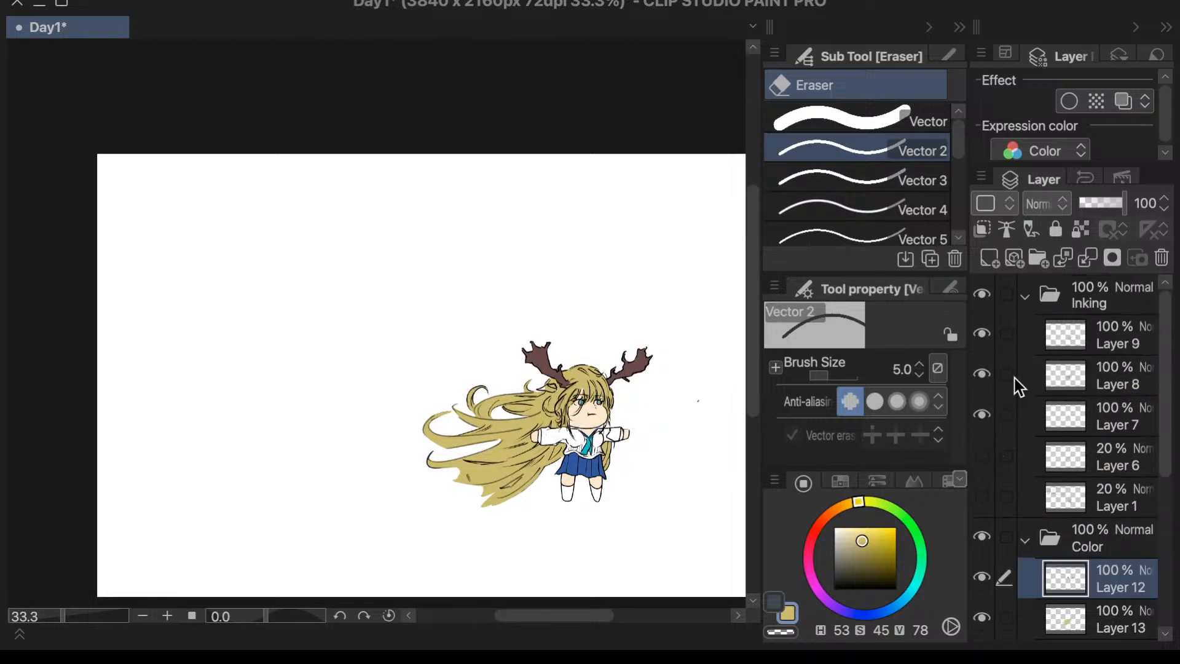
left_click(982, 455)
left_click(983, 496)
left_click(979, 495)
left_click(985, 465)
left_click(989, 471)
left_click(987, 488)
- Raise the opacity of Layer 6 and Layer 1 to 100%
left_click(1079, 469)
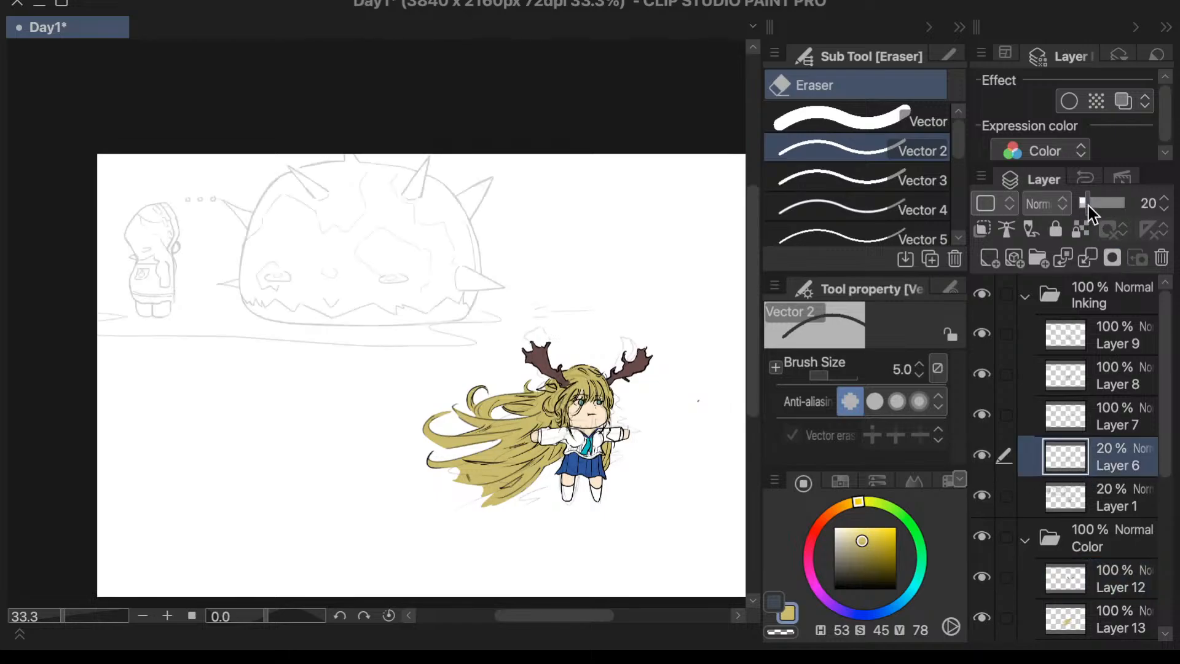
left_click_drag(1088, 205, 1166, 233)
left_click(1060, 485)
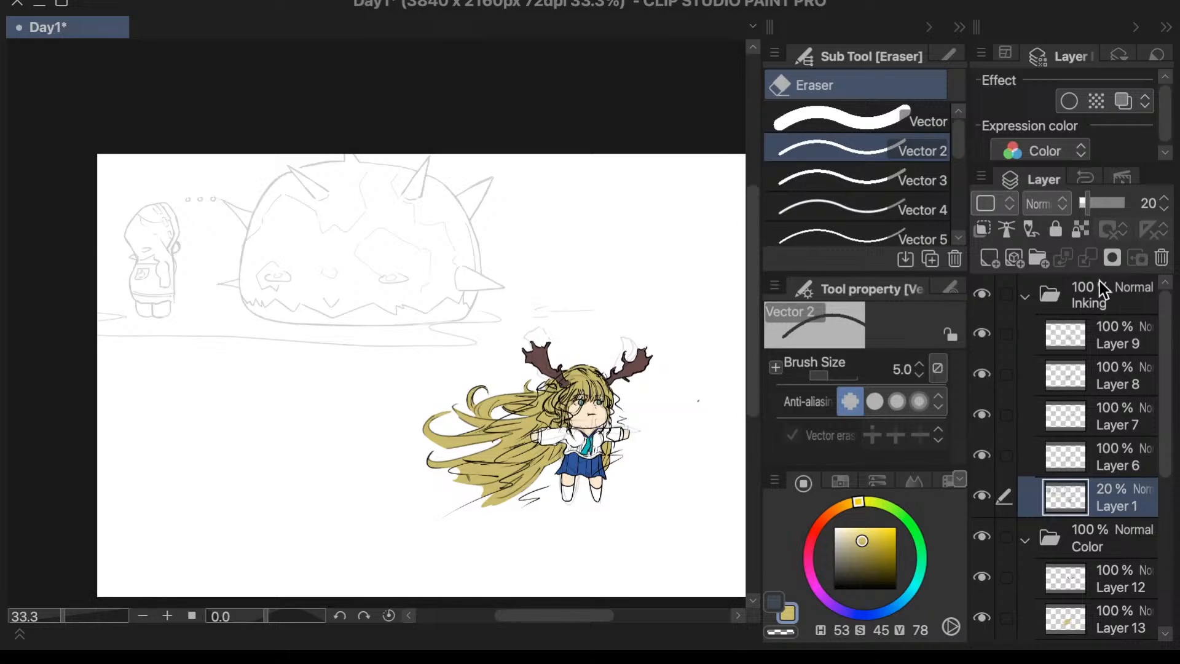
left_click_drag(1094, 206, 1166, 206)
- Select Layer 6 and Layer 1 together and draw a Lasso selection around the antlered character and its sketch lines
left_click(1060, 462)
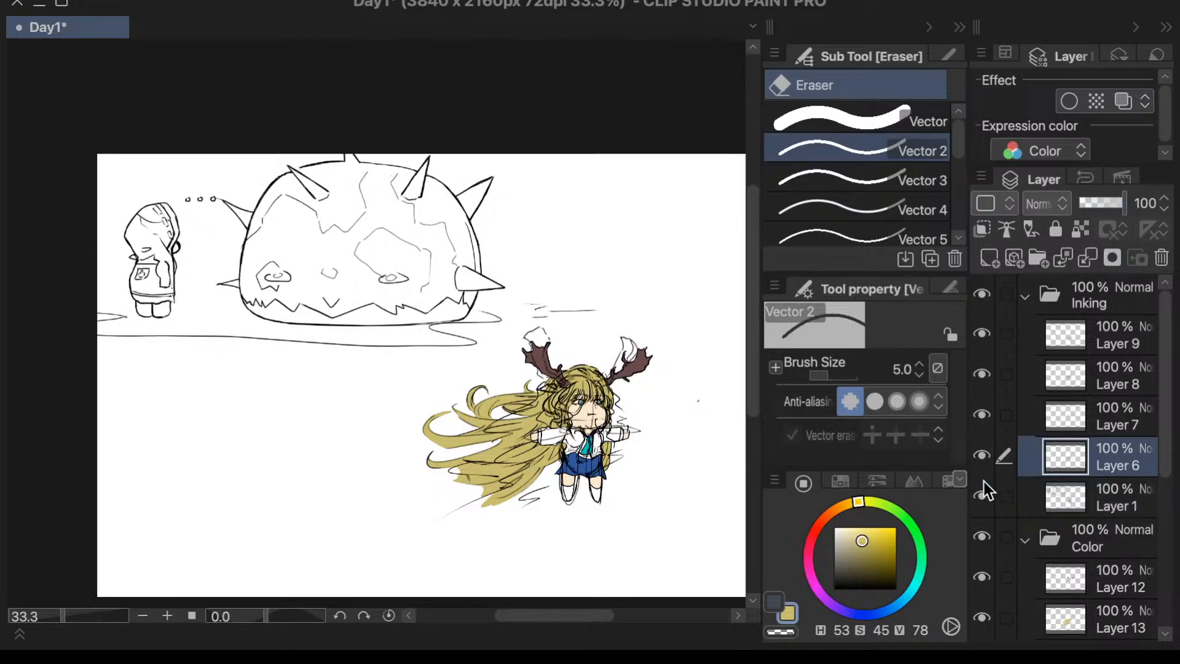
left_click(1058, 495, "ctrl")
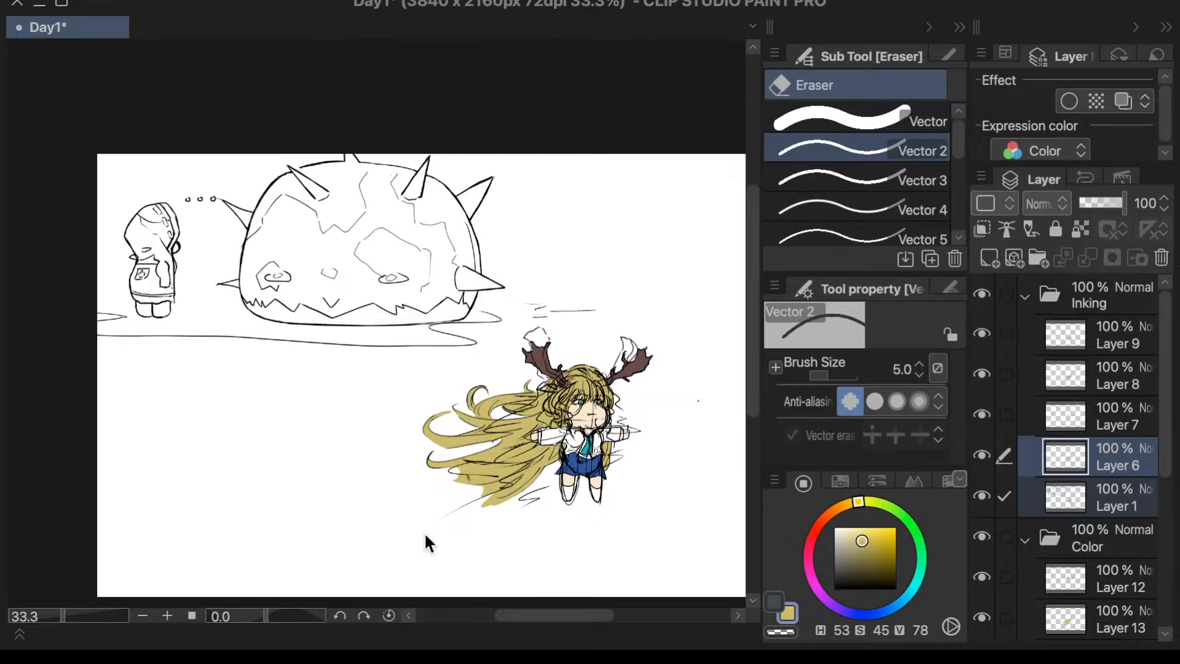
key("m")
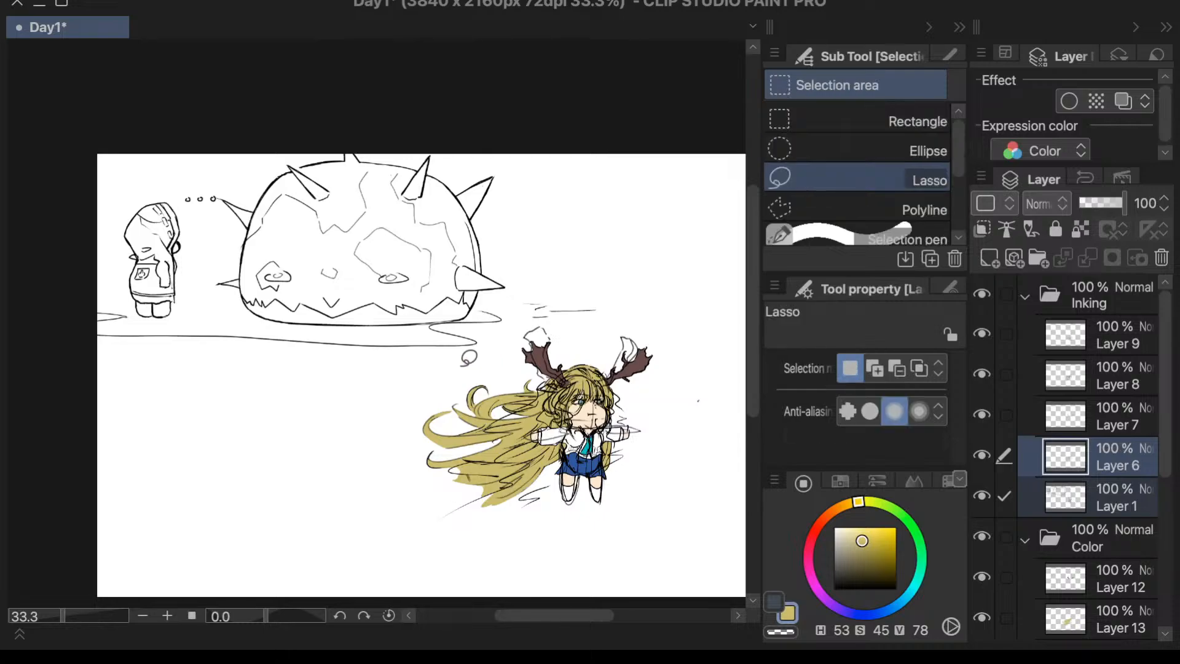
mouse_move(466, 365)
left_mouse_down()
mouse_move(659, 534)
mouse_move(711, 344)
mouse_move(638, 266)
mouse_move(633, 295)
mouse_move(573, 326)
left_mouse_up()
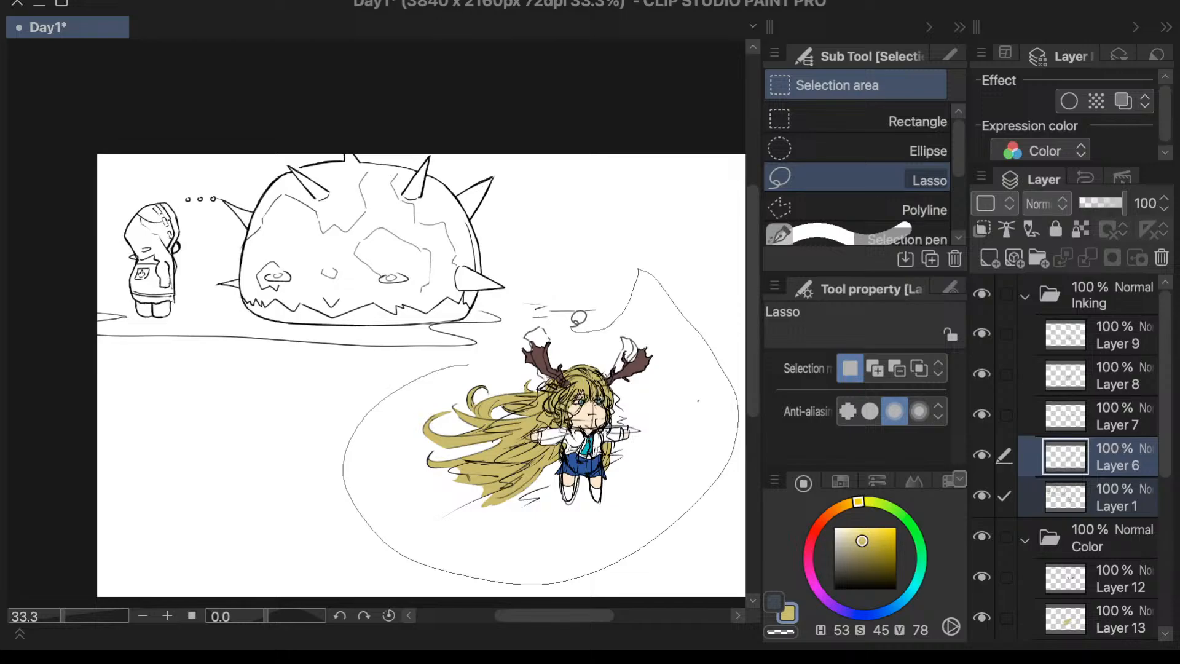
left_click_drag(478, 363, 478, 365)
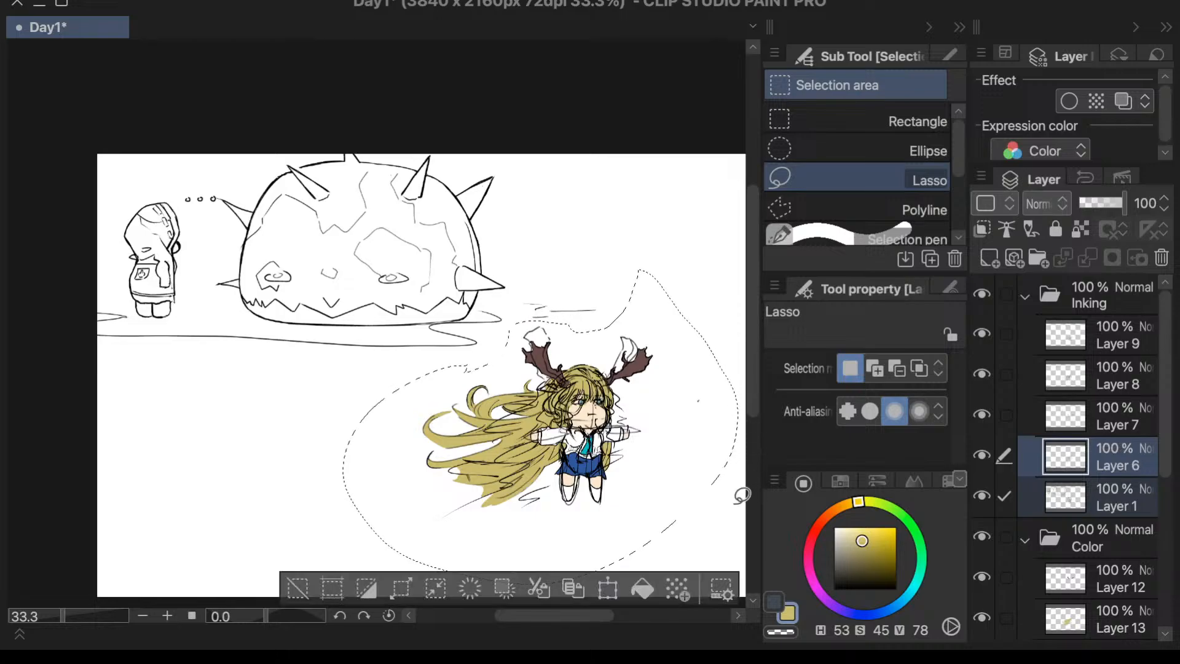
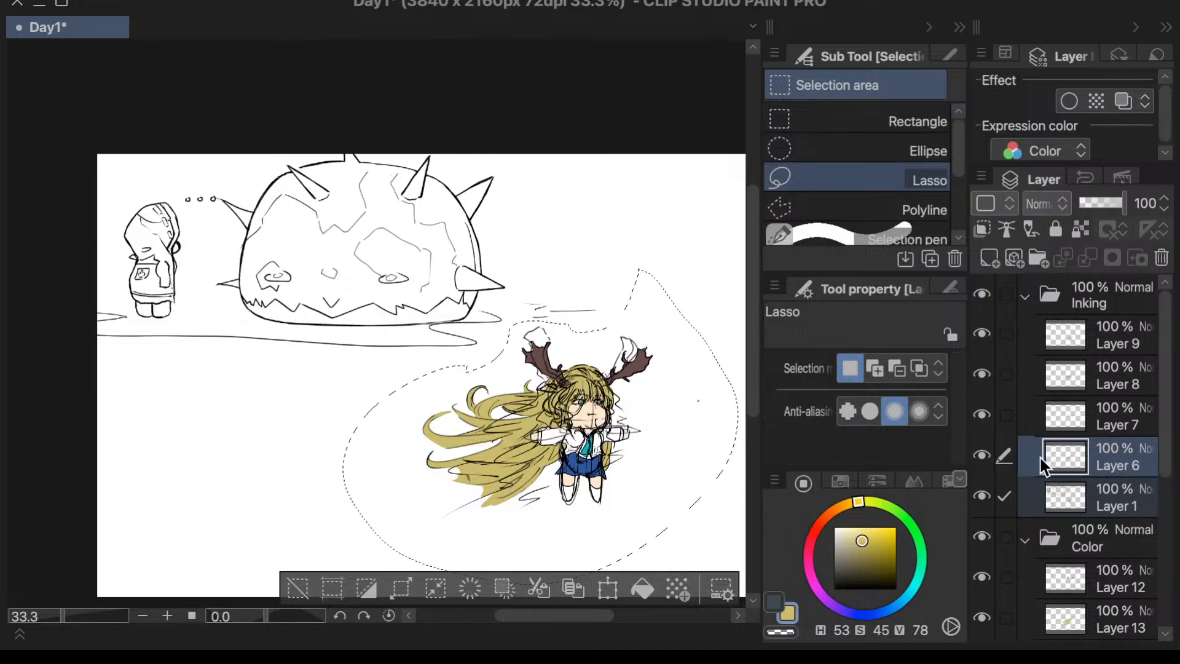
- Check Layer 6 and Layer 1 by switching their visibility, and copy the lassoed character sketch from both layers
left_click(1079, 461)
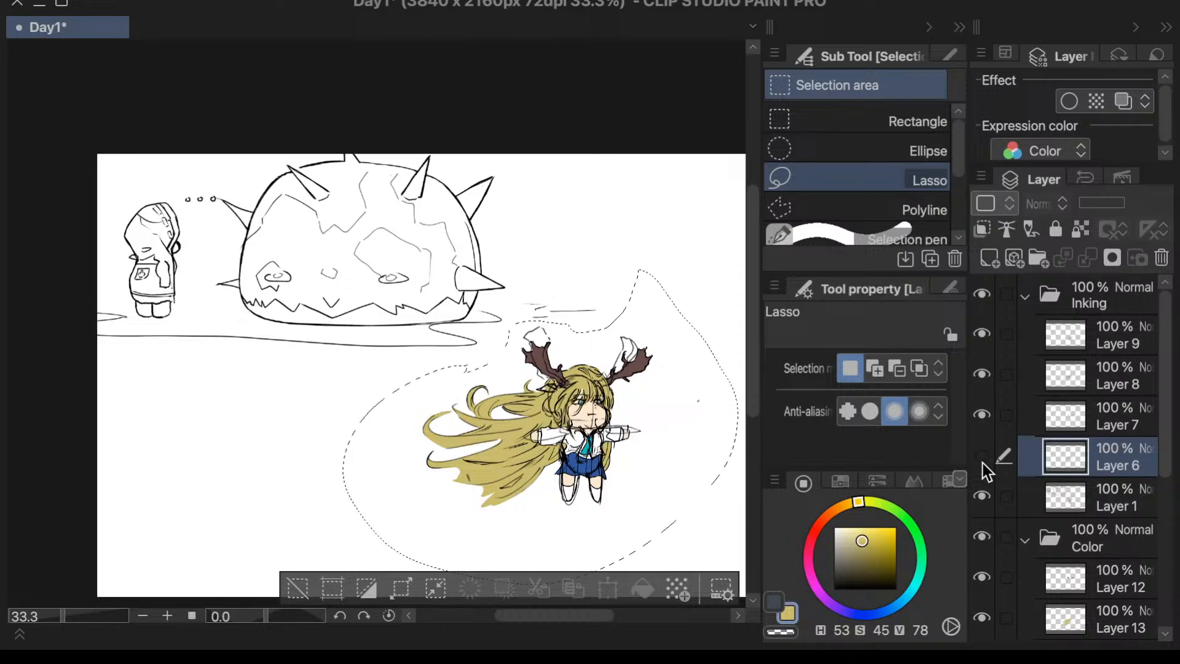
left_click(984, 463)
left_click(984, 492)
left_click(984, 496)
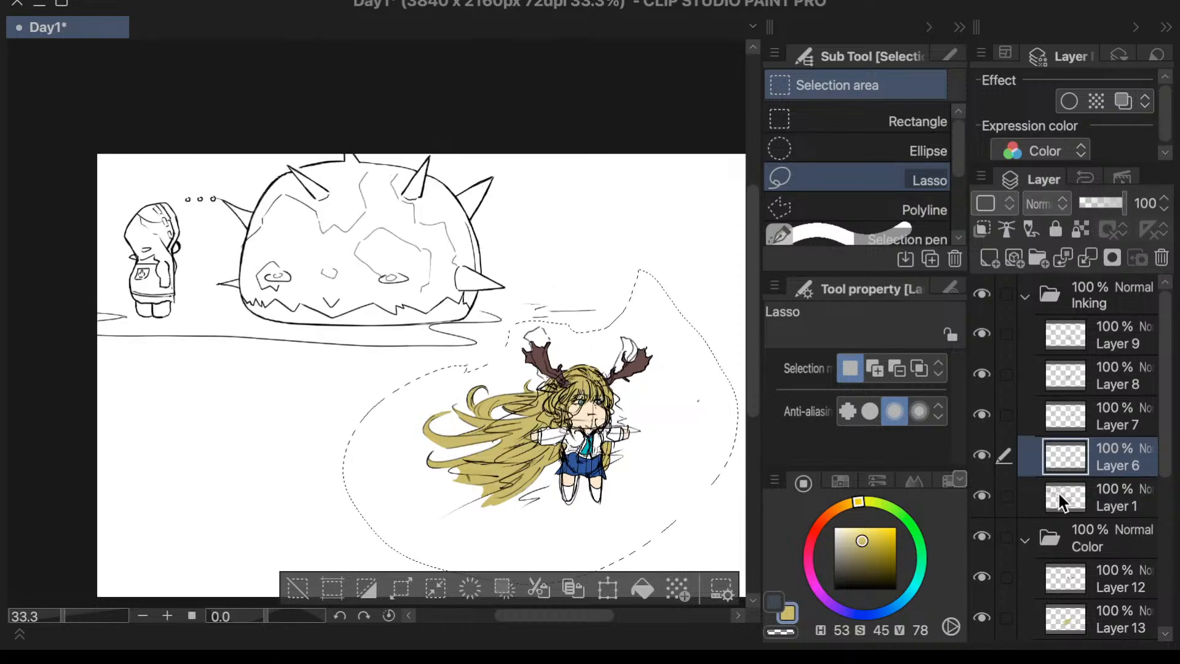
left_click(1057, 494, "ctrl")
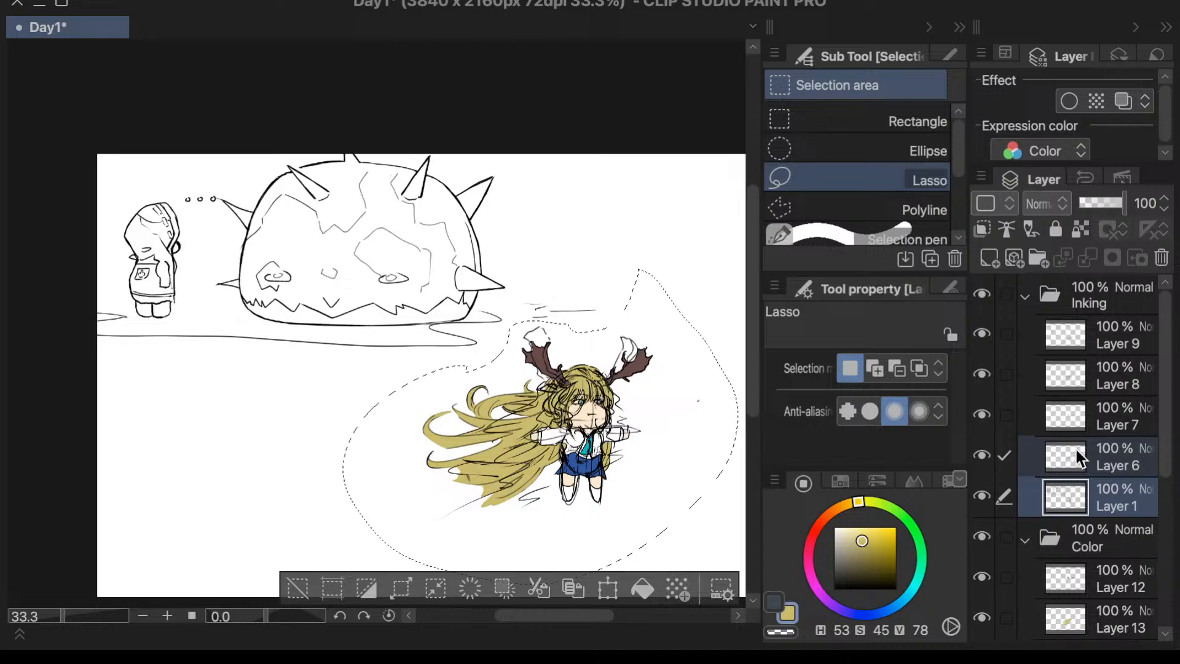
left_click(1072, 503)
key("ctrl+v")
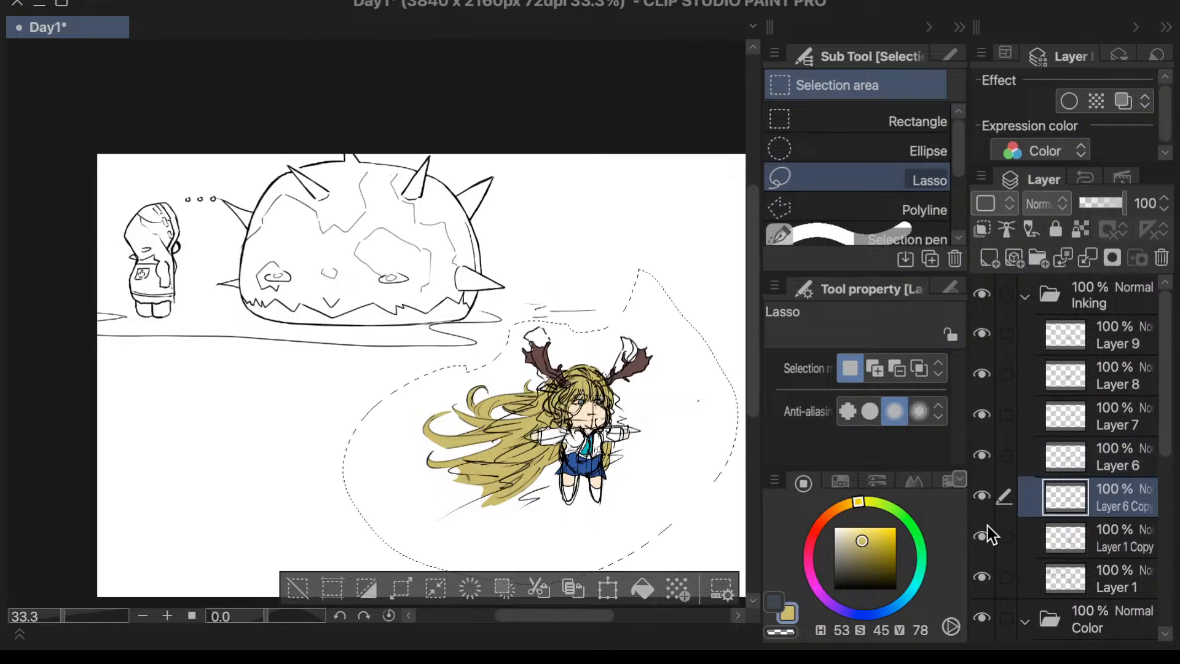
key("ctrl+z")
left_click(1140, 424)
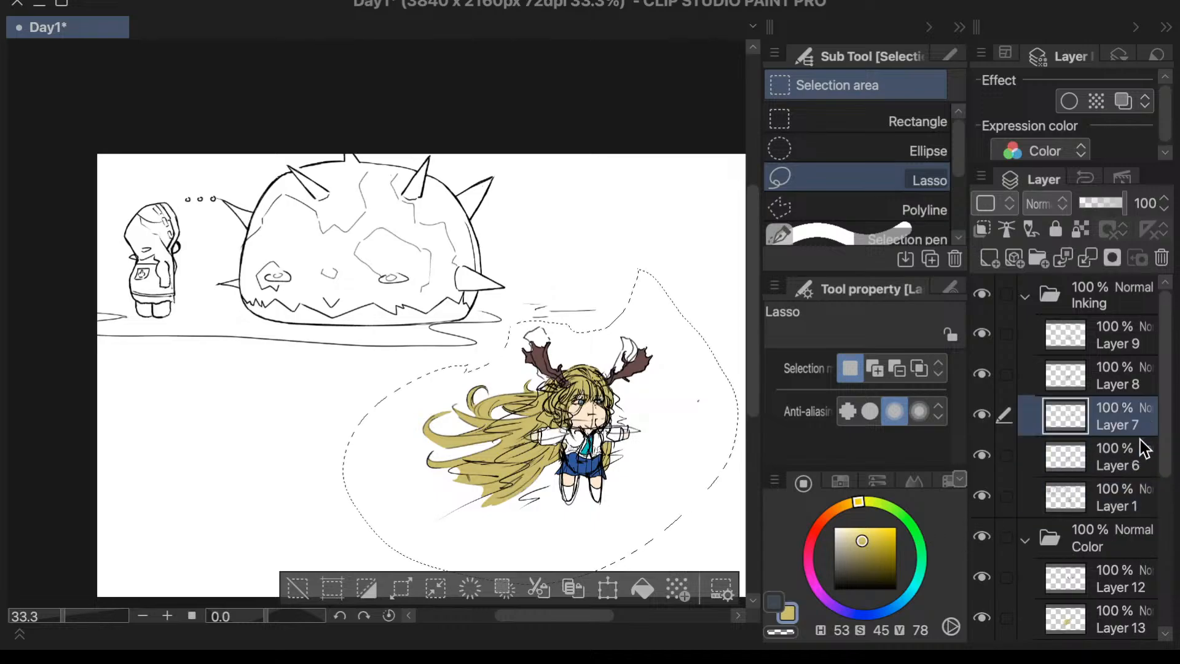
key("ctrl+v")
key("ctrl+z")
- Paste the copied character sketch as new layers in the Inking folder and move both copies directly below Layer 1
left_click(1130, 510)
key("ctrl+v")
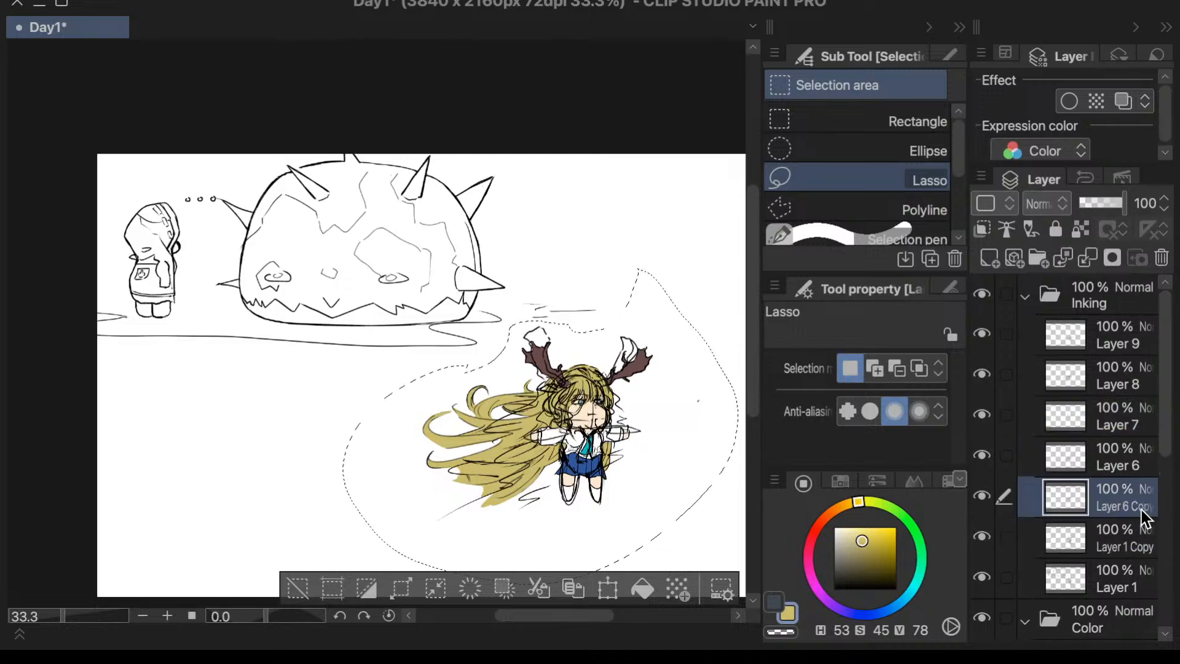
left_click(1132, 527, "shift")
left_click_drag(1128, 506, 1106, 592)
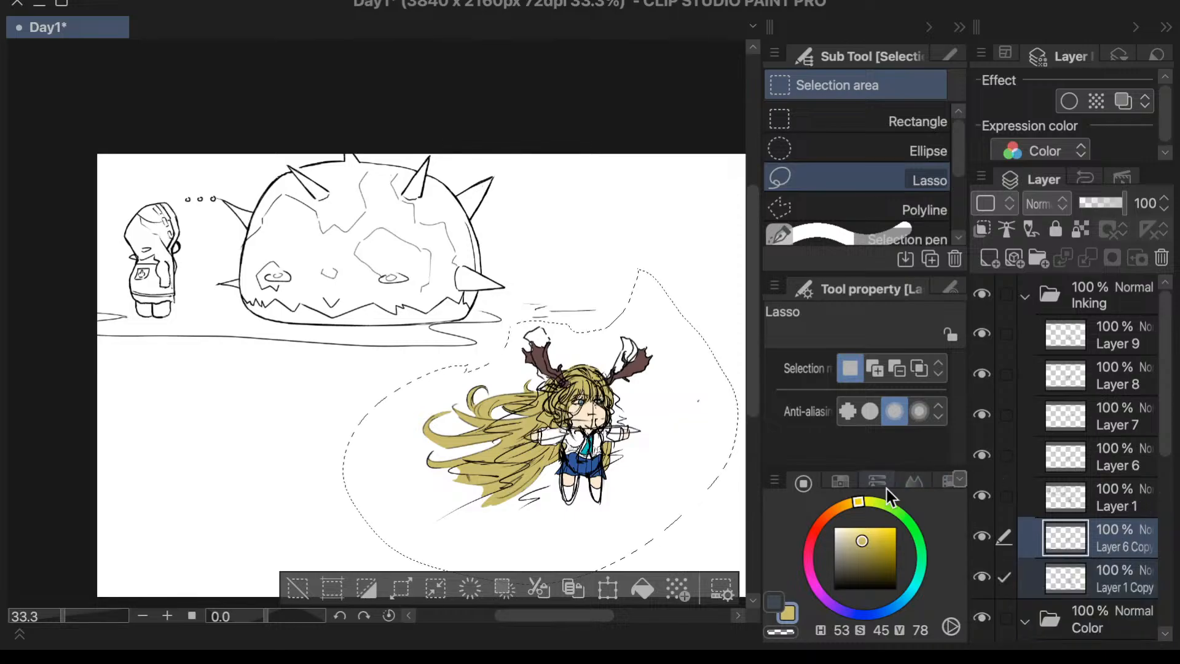
- Remove the lassoed character sketch from Layer 6 and Layer 1, and hide the two copied layers
left_click(1091, 458)
left_click(1070, 501)
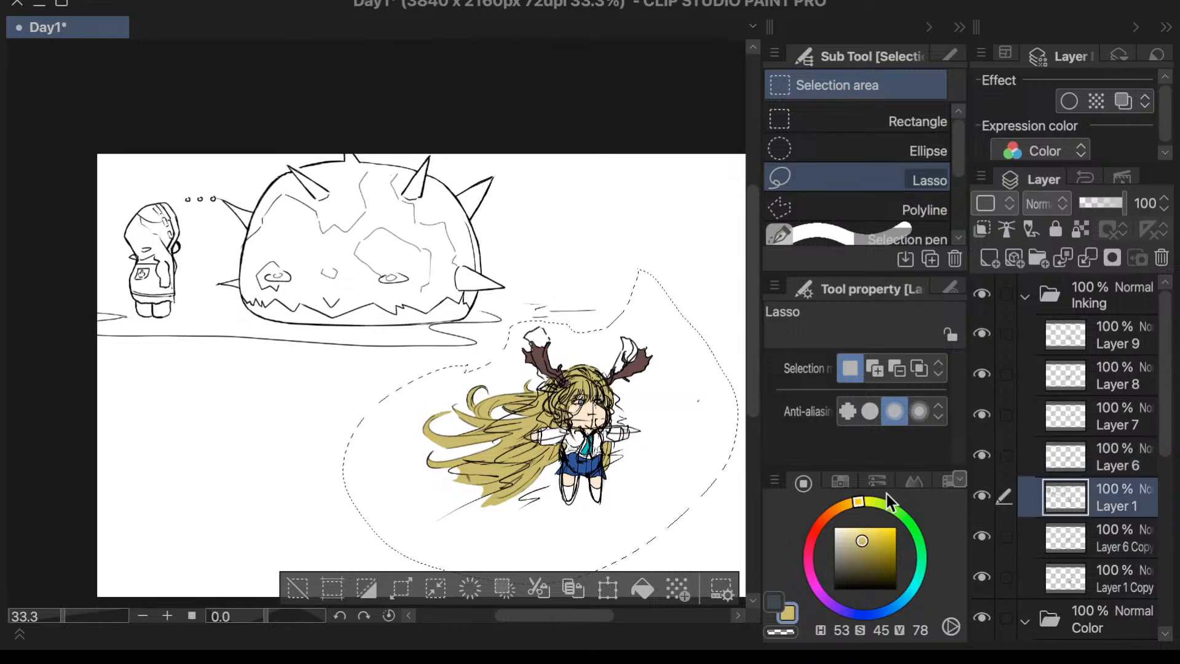
left_click(1082, 460, "ctrl")
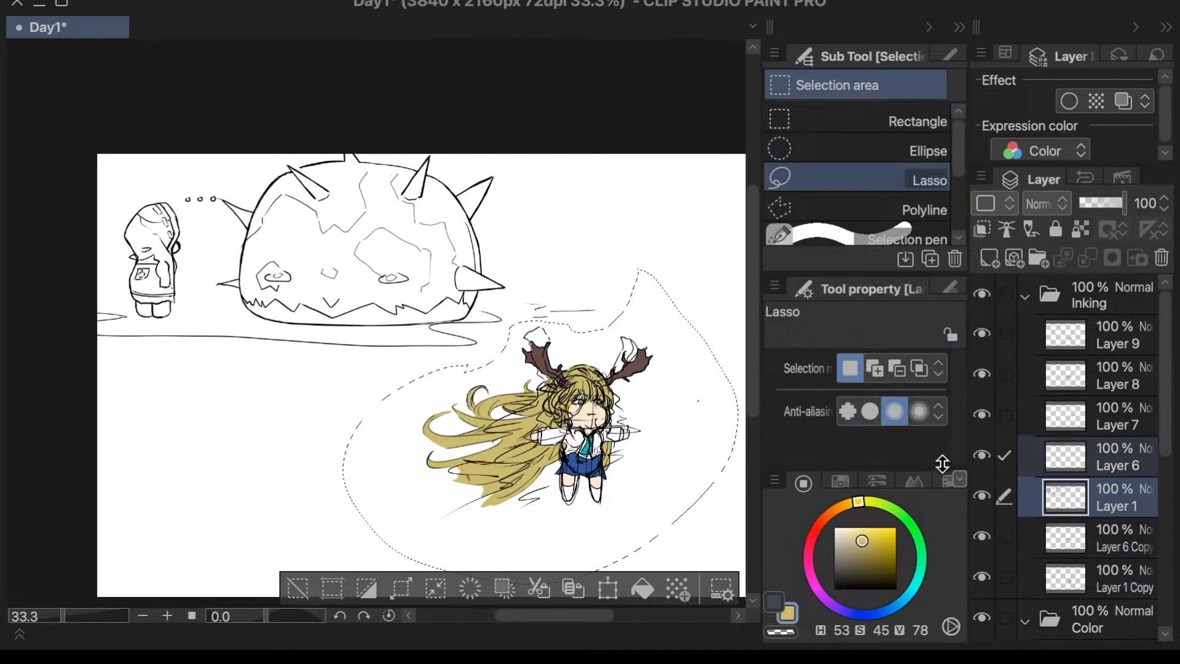
left_click(983, 539)
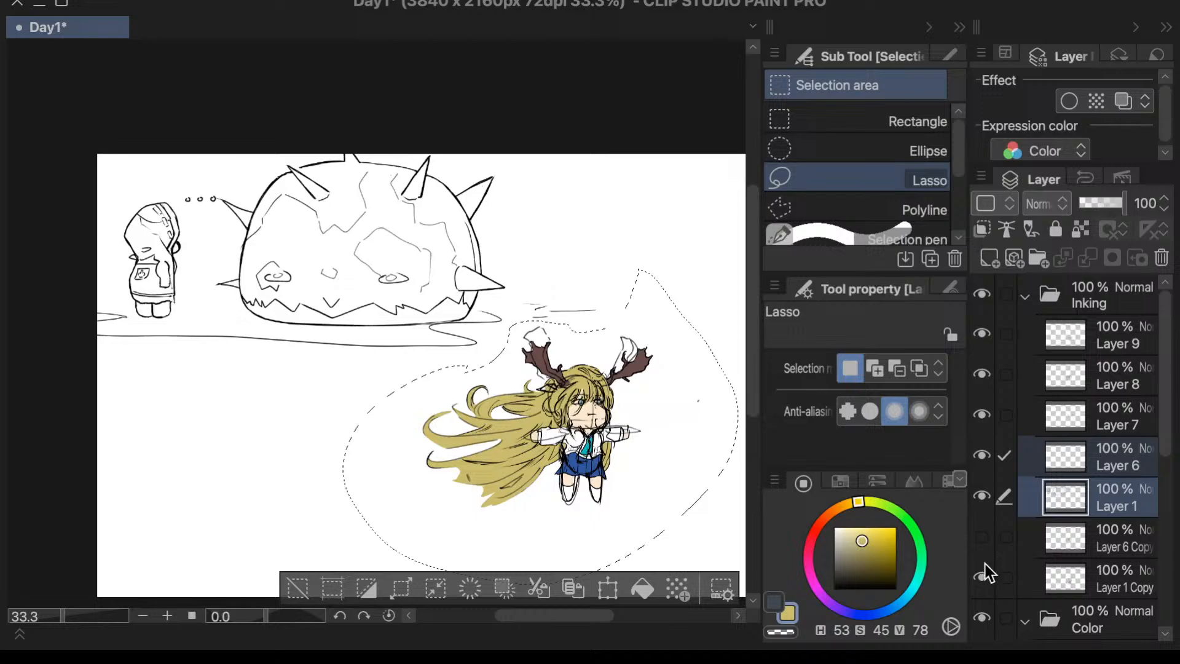
left_click(988, 578)
- Switch Layer 6 and Layer 1 off and on to check which linework remains on them
left_click(1065, 541)
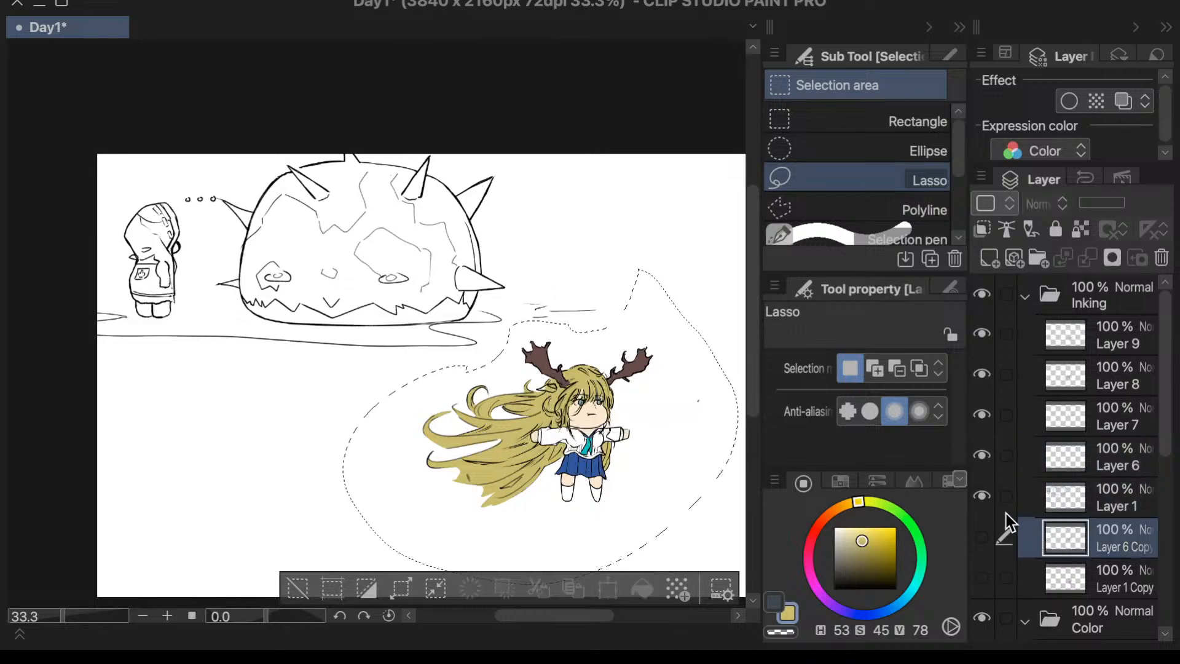
left_click(983, 495)
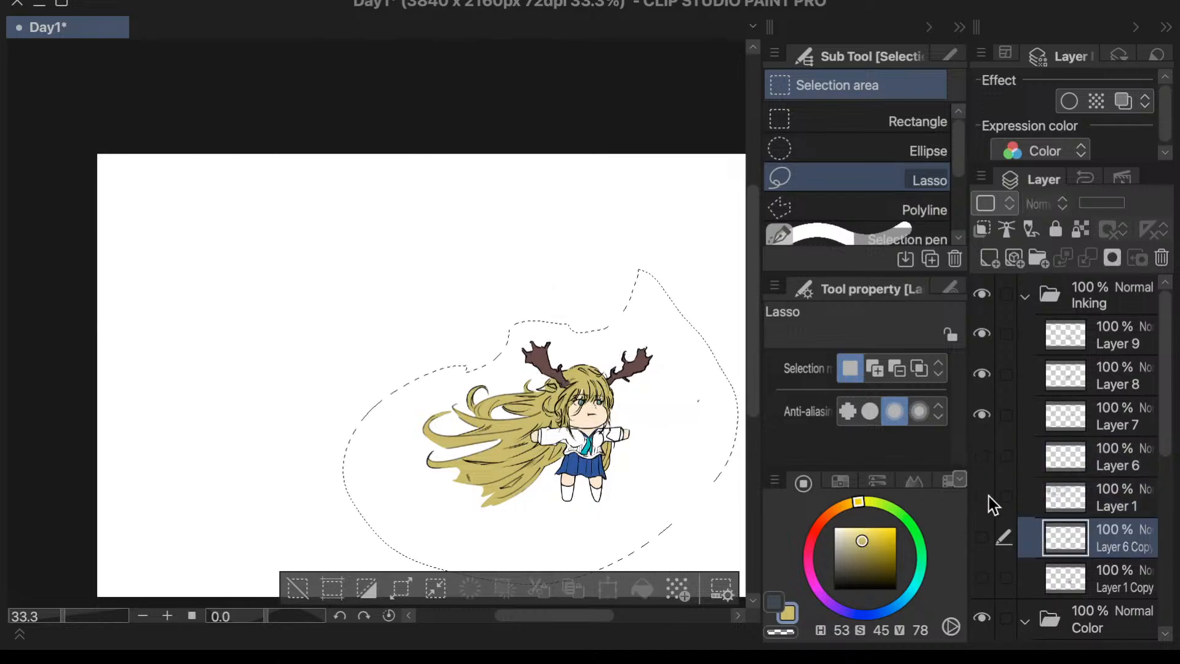
left_click(982, 496)
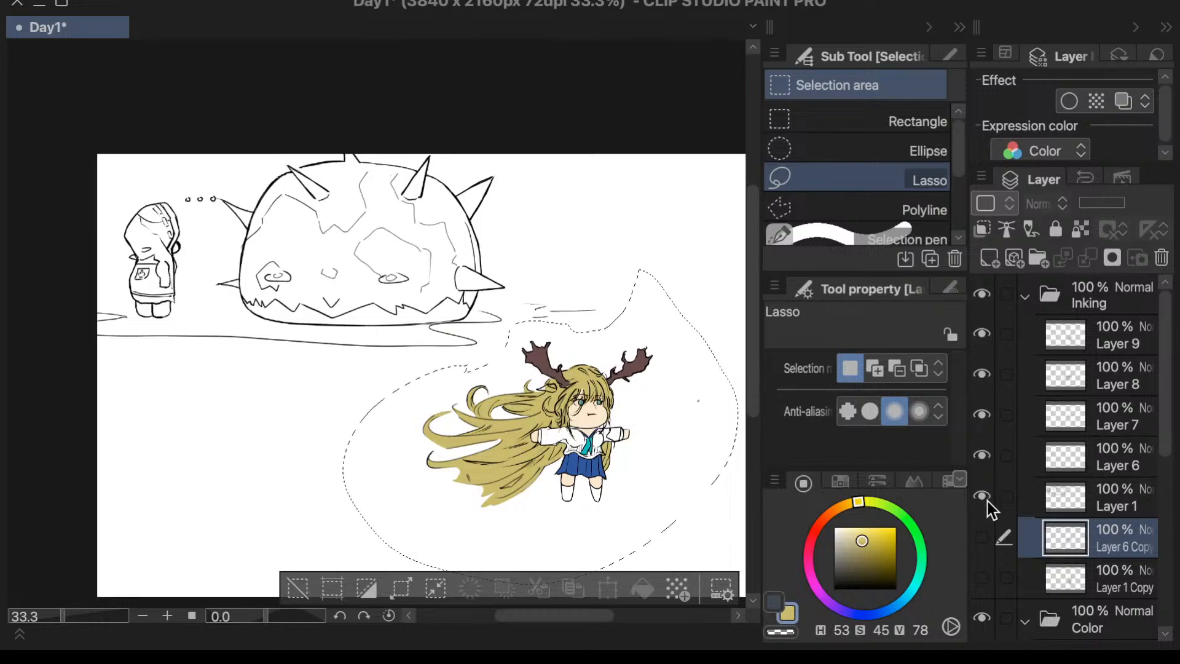
left_click(988, 500)
left_click(989, 500)
left_click(990, 500)
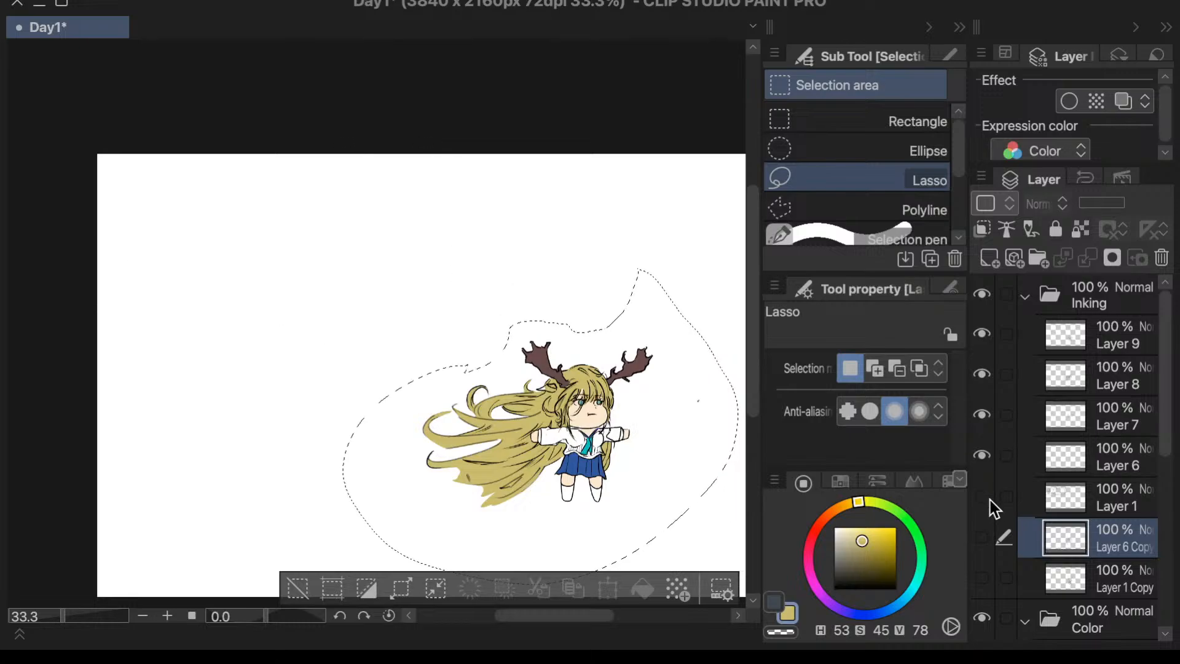
left_click(990, 499)
- Make Layer 6 the active layer and clear the lasso selection around the antlered girl
left_click(1065, 569, "ctrl")
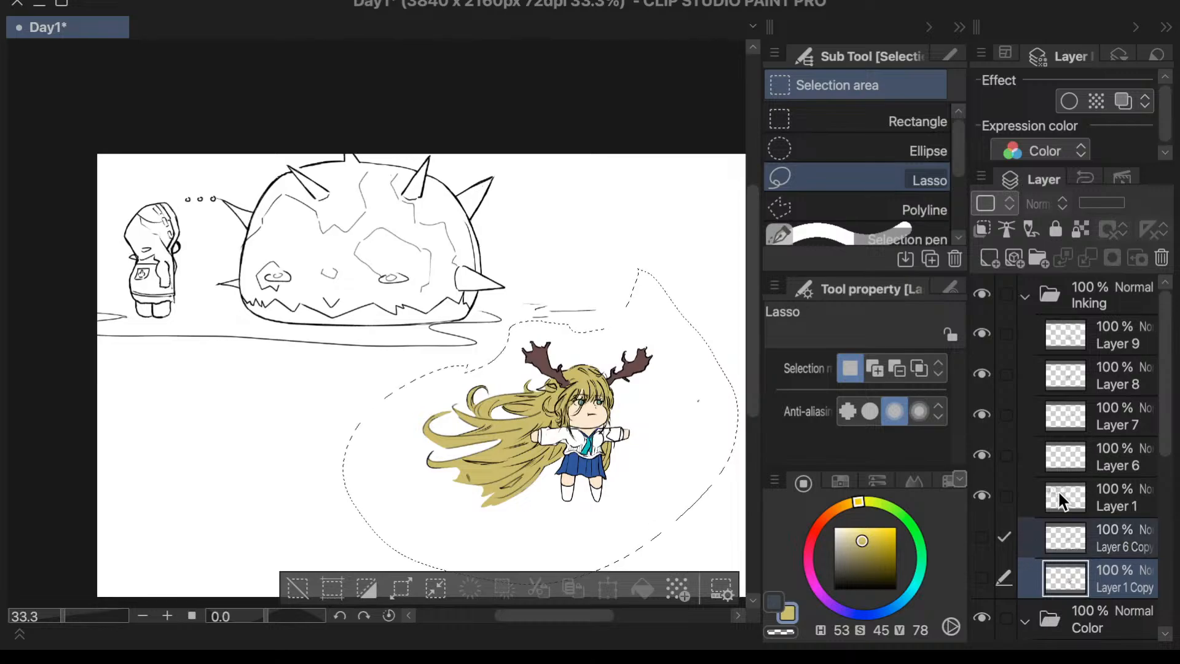
left_click(1078, 454)
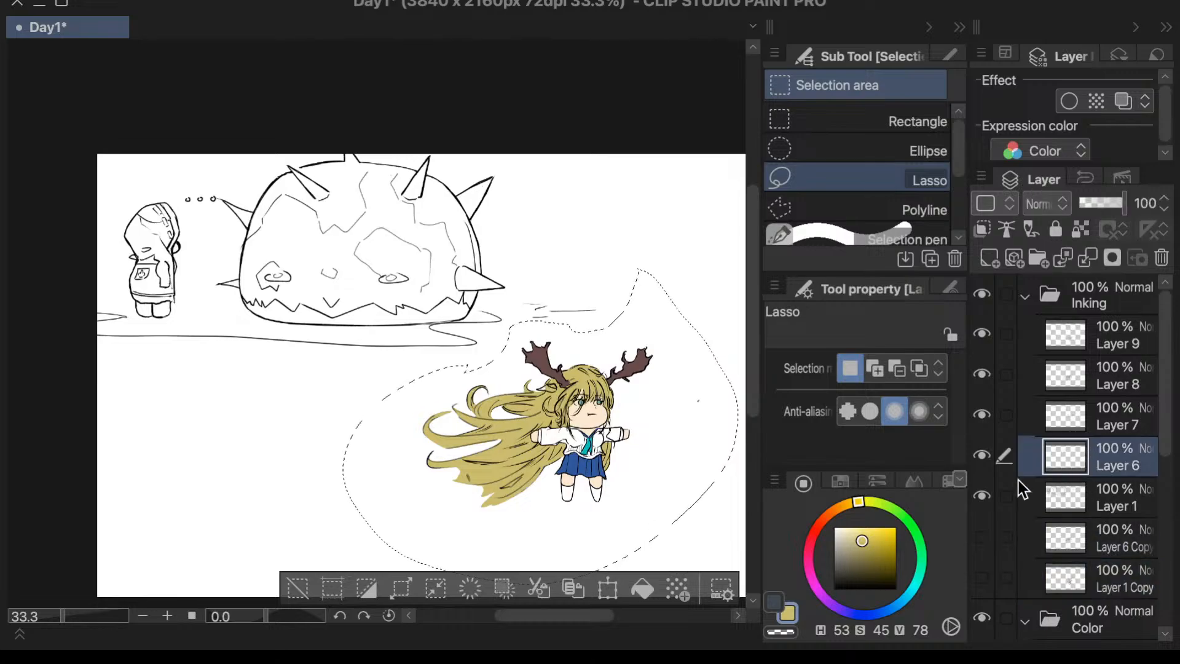
left_click(297, 587)
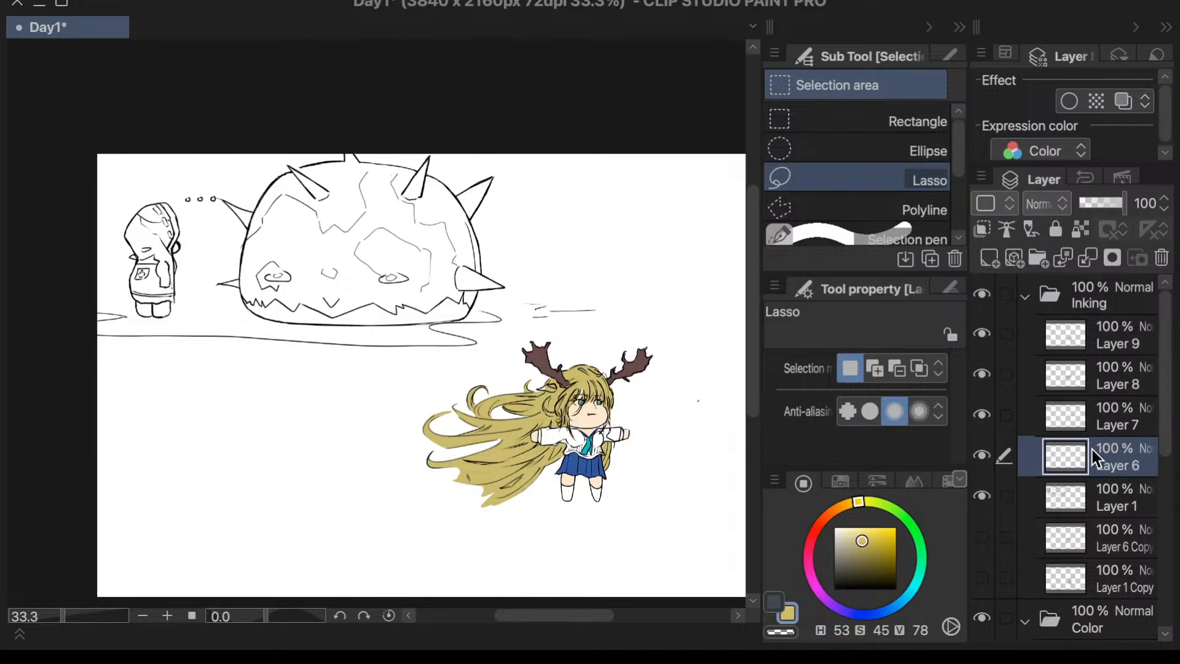
- Show Layer 5, Layer 3, Layer 4 and Layer 2 in the Color folder
scroll(1089, 452, "down", 5)
left_click_drag(977, 461, 984, 521)
left_click(982, 539)
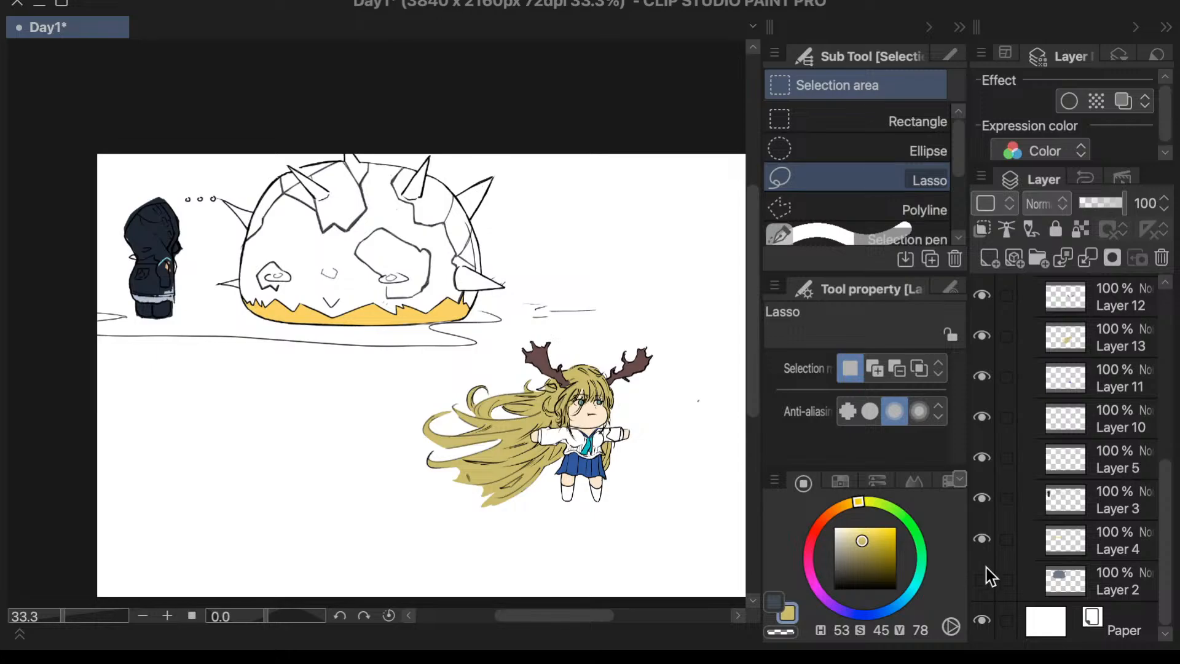
left_click(983, 579)
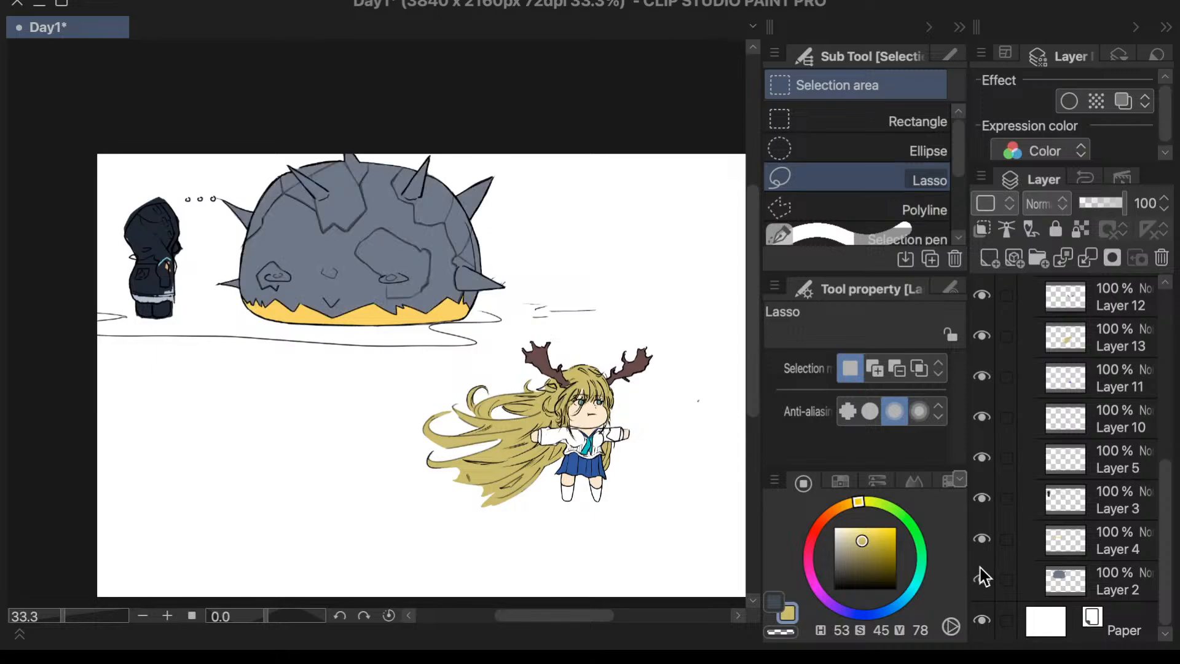
- Save the drawing as Day1.clip in the Icons folder in CLIP STUDIO FORMAT
scroll(663, 255, "down", 2)
scroll(725, 365, "up", 5)
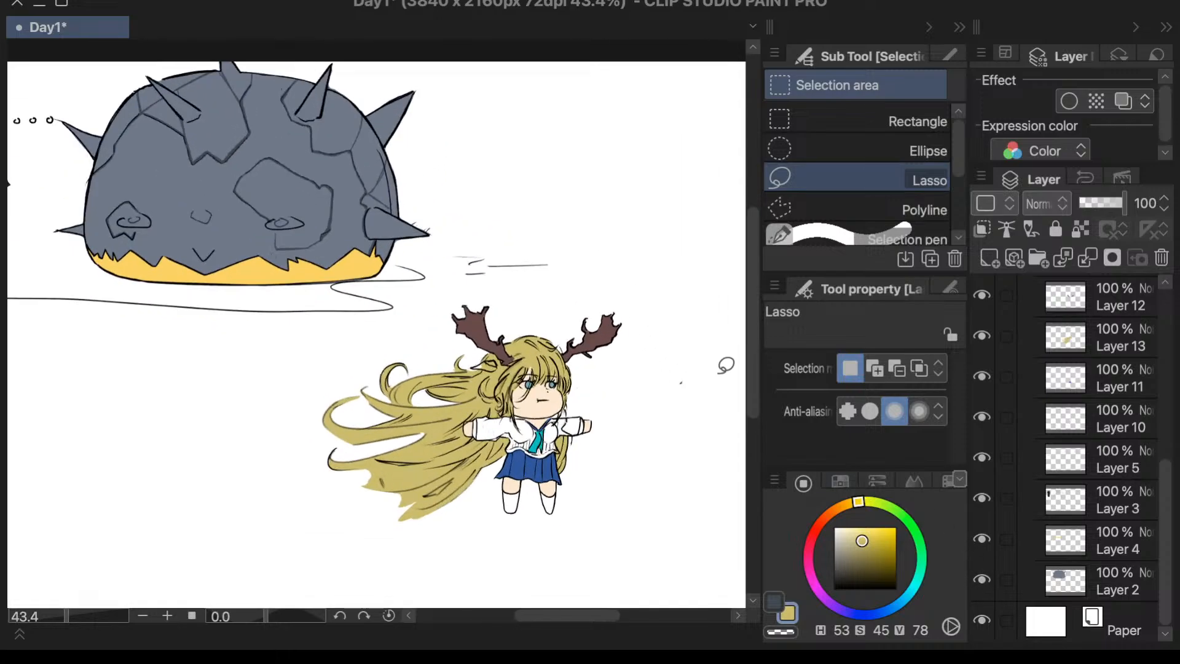
scroll(725, 365, "down", 2)
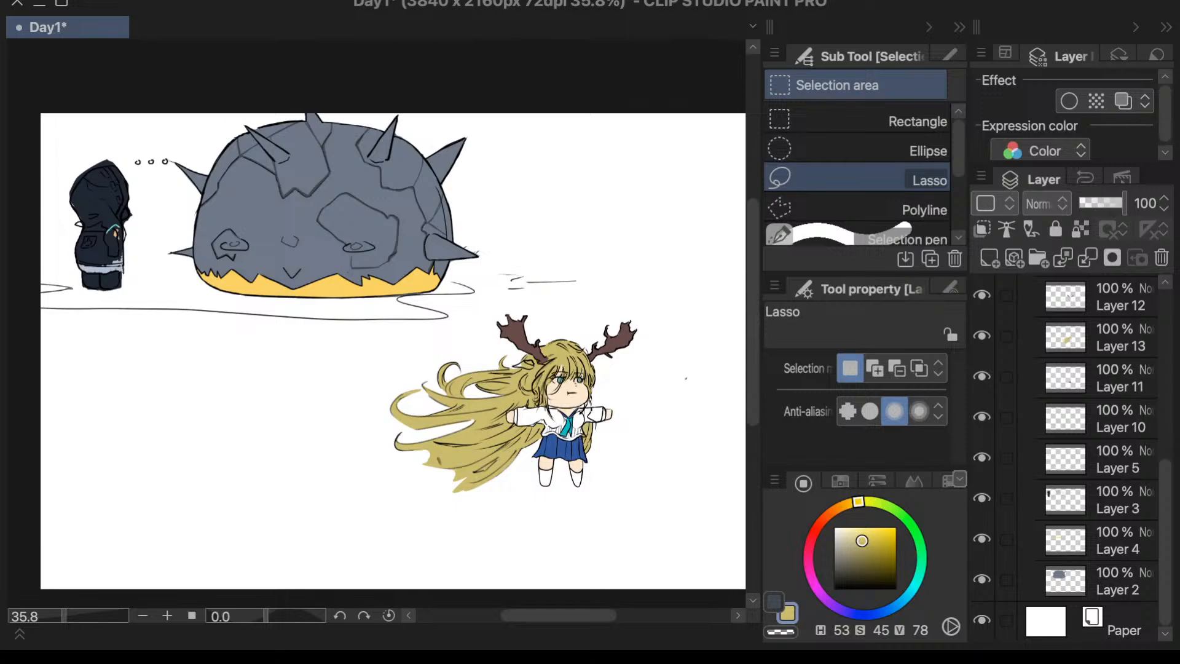
key("super+s")
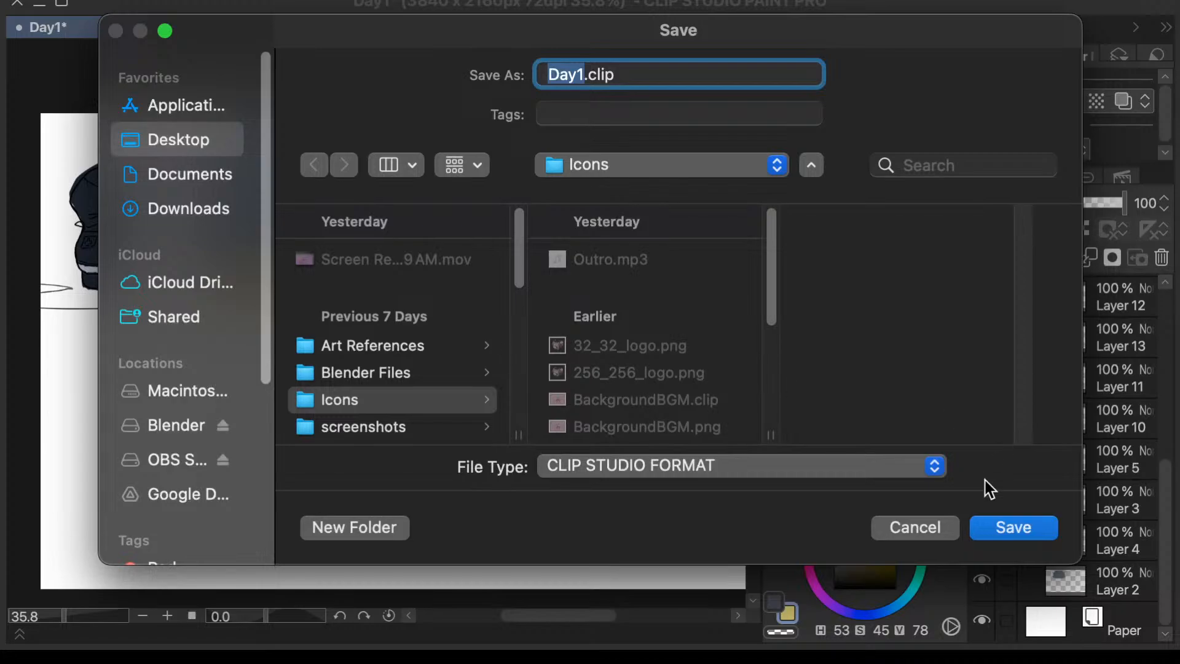
left_click(1009, 524)
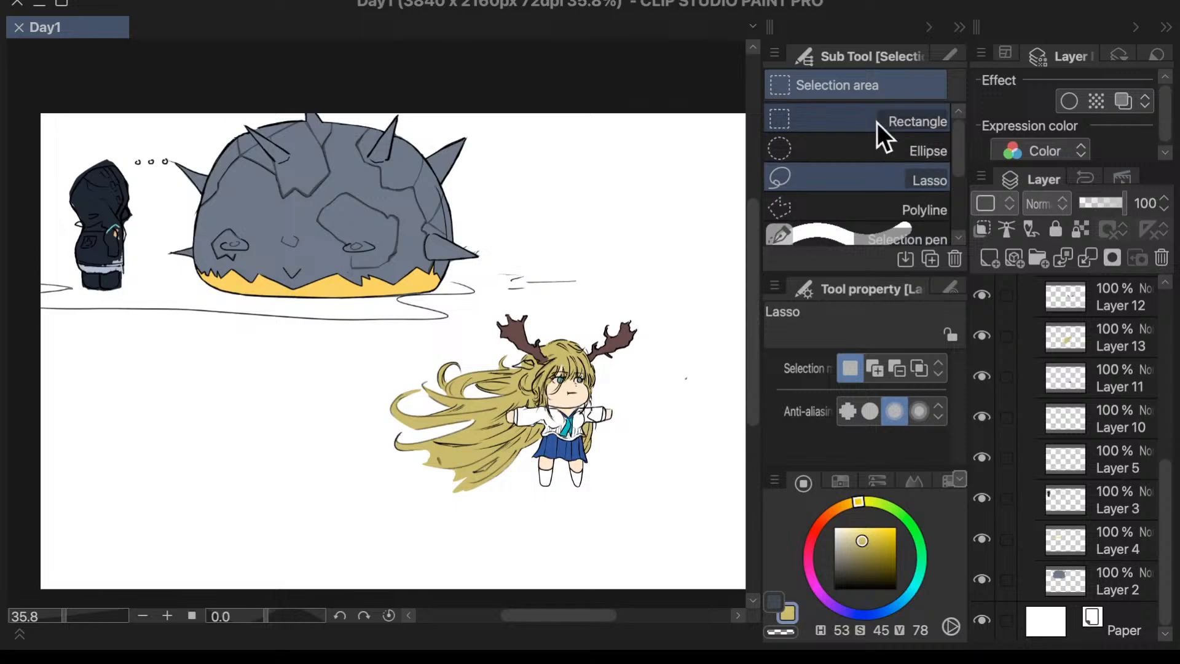
- Try filling and transforming a lassoed oval in the blank area below the spiked creature, and clear the test selections
mouse_move(234, 372)
left_mouse_down()
mouse_move(153, 470)
mouse_move(330, 422)
mouse_move(234, 374)
left_mouse_up()
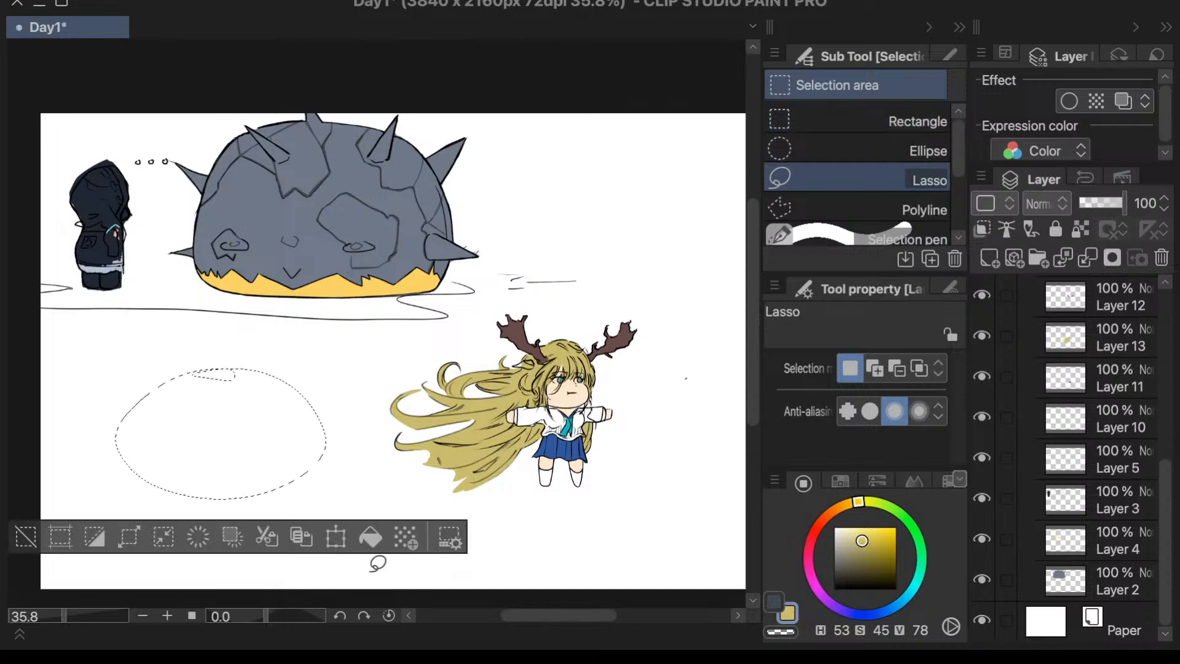
left_click(370, 536)
key("ctrl+z")
left_click(340, 539)
left_click(657, 278)
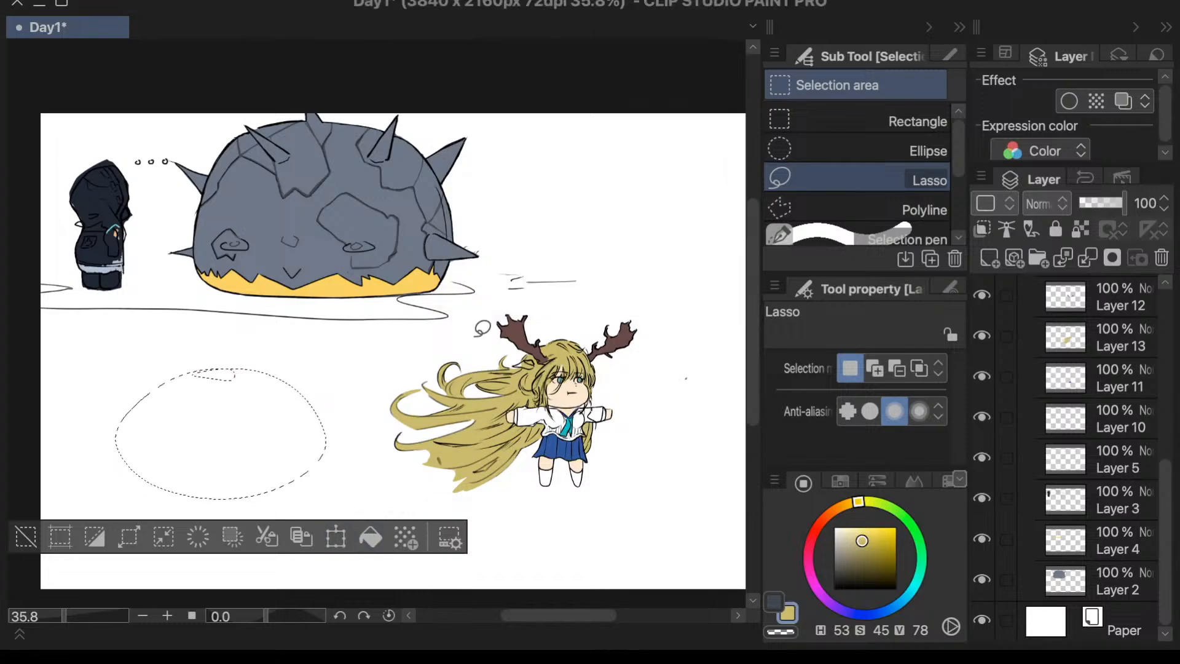
left_click(26, 537)
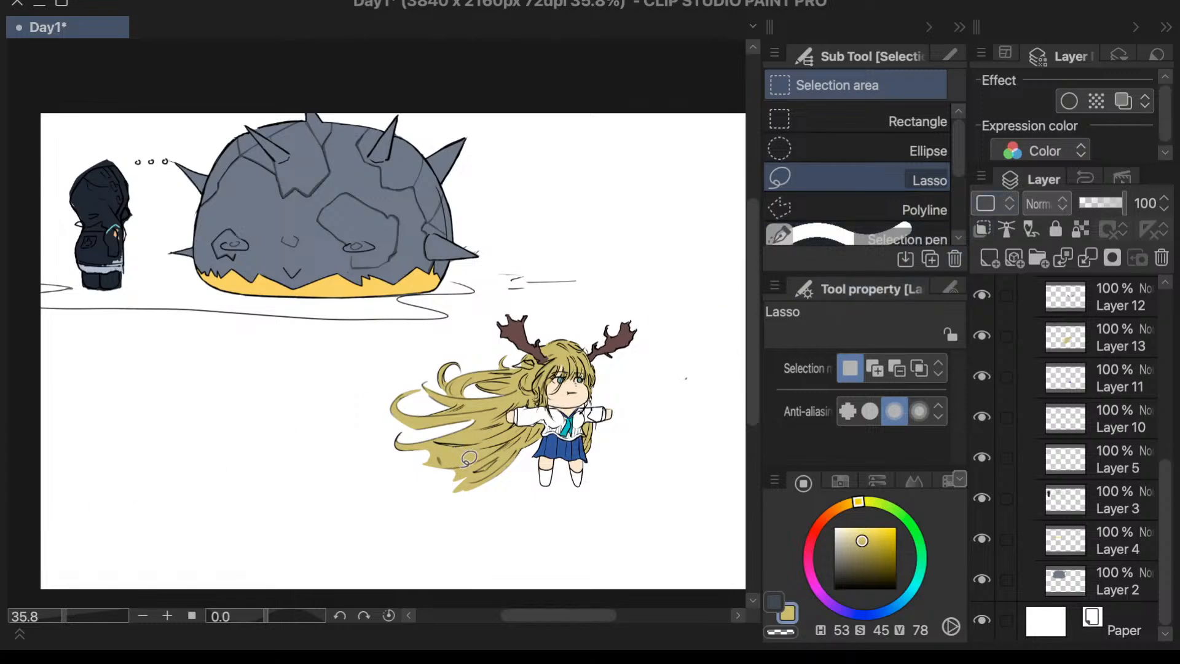
mouse_move(171, 389)
left_mouse_down()
mouse_move(174, 468)
mouse_move(172, 388)
left_mouse_up()
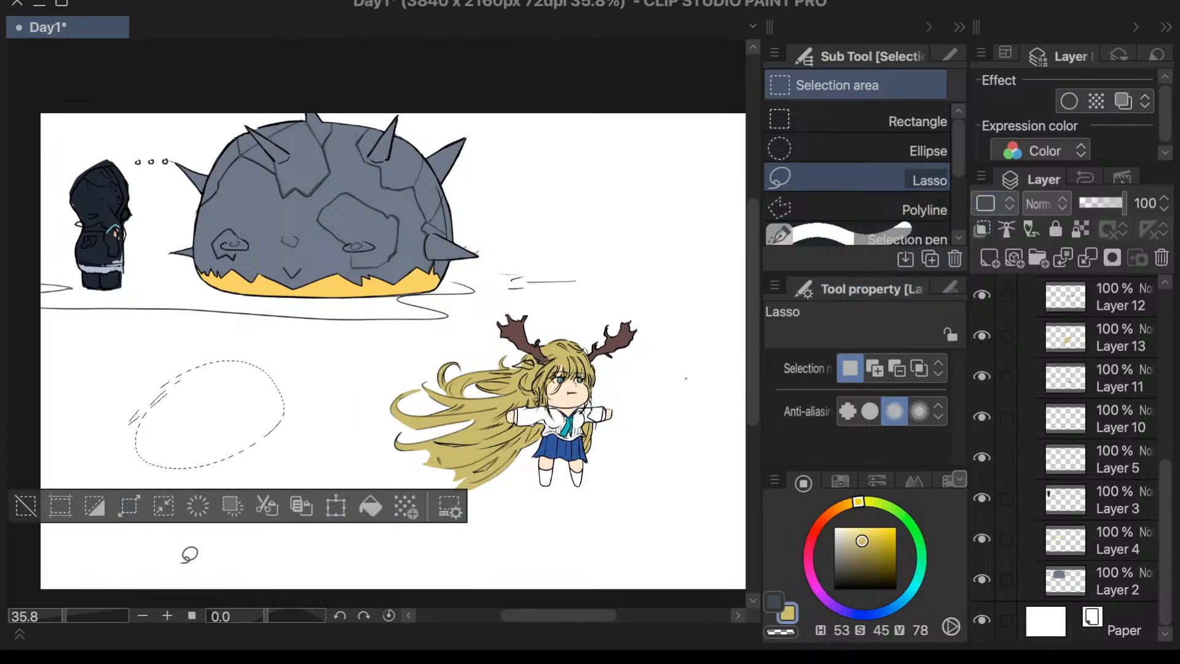
left_click(24, 504)
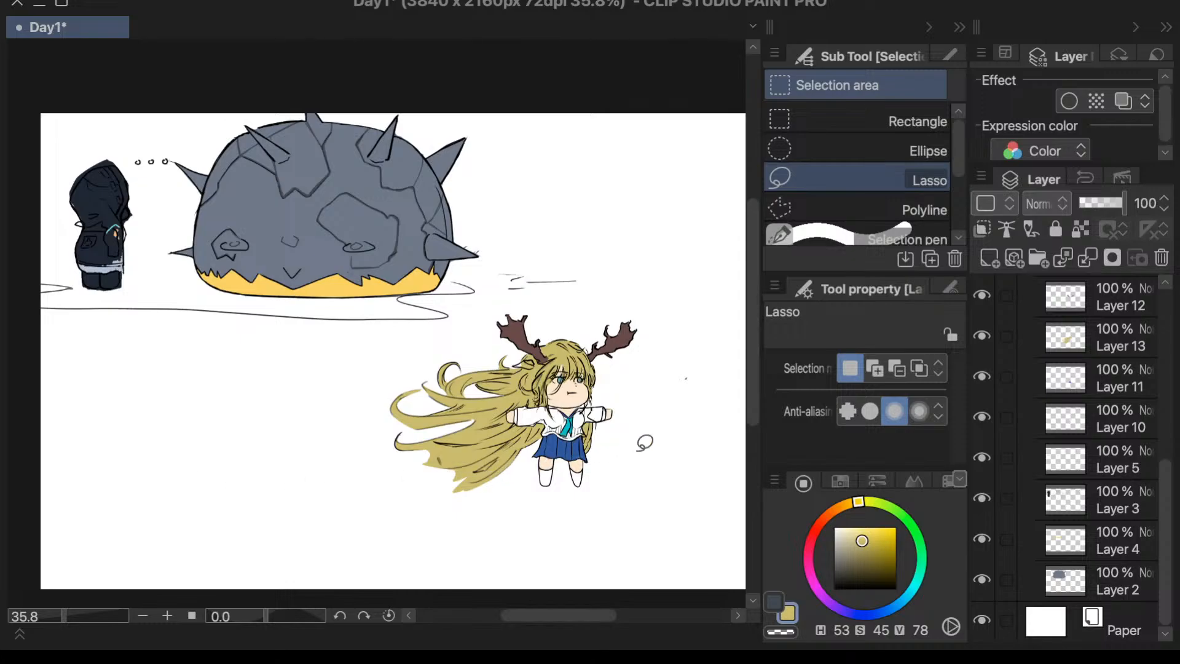
- Try filling around the antlered girl on Layer 6 with dark olive (H 53, S 41, V 42), and undo the fills
scroll(642, 440, "up", 1)
scroll(641, 440, "up", 4)
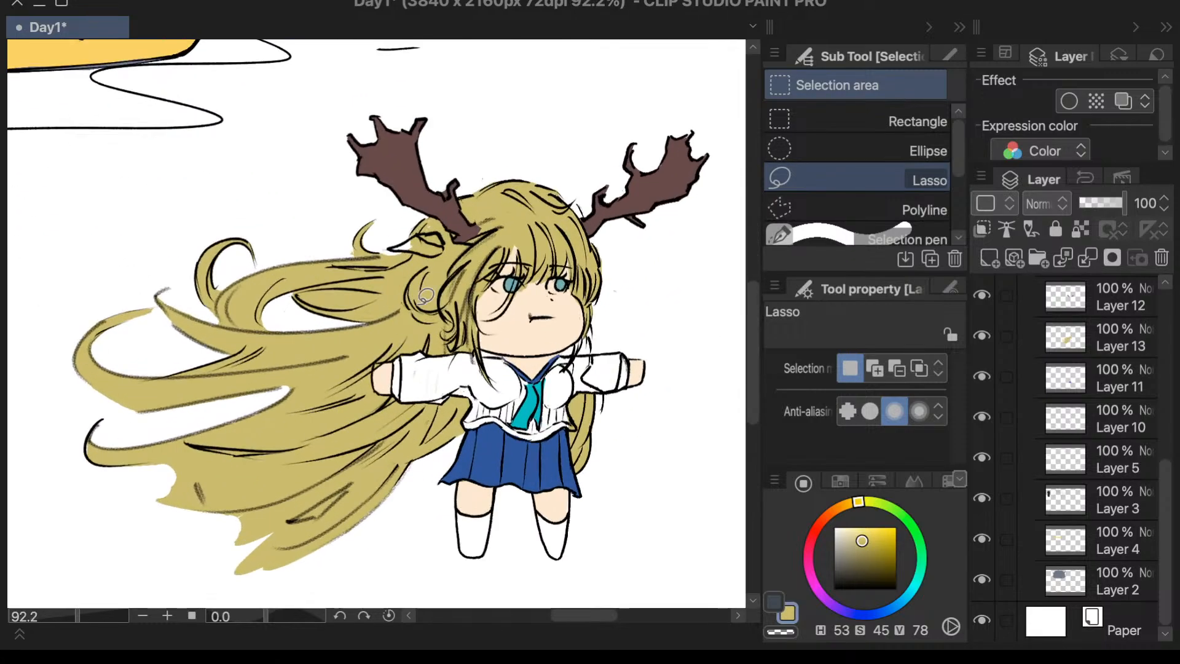
left_click(860, 566)
key("g")
left_click(310, 491)
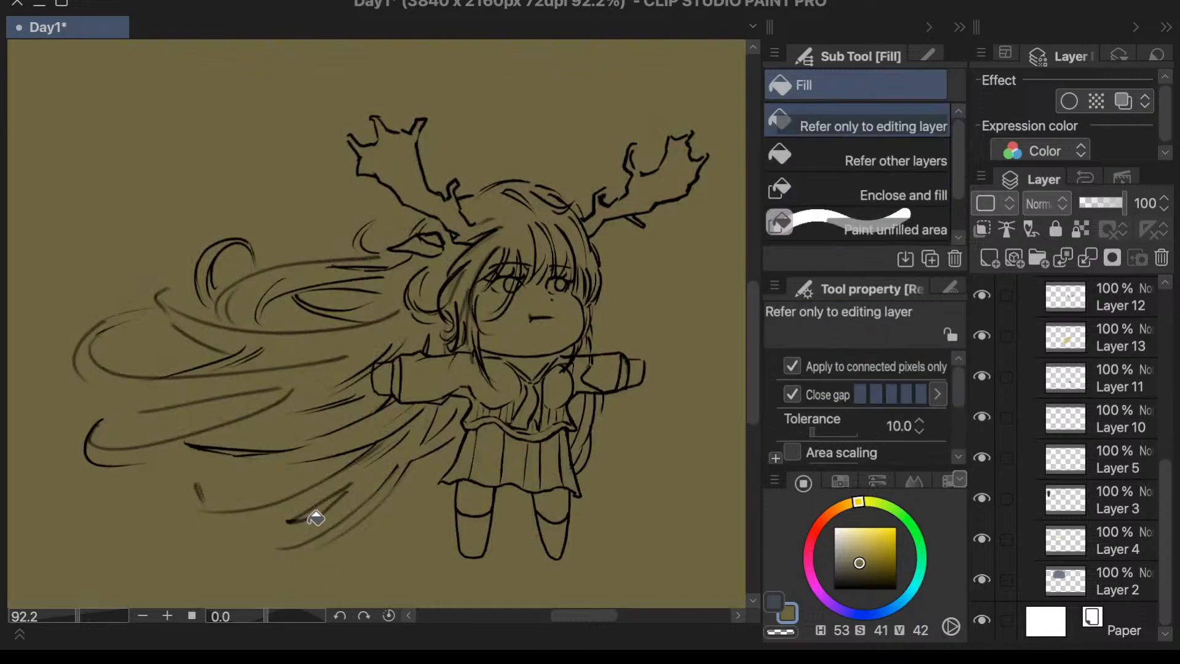
key("ctrl+z")
left_click(545, 118)
scroll(537, 350, "down", 3)
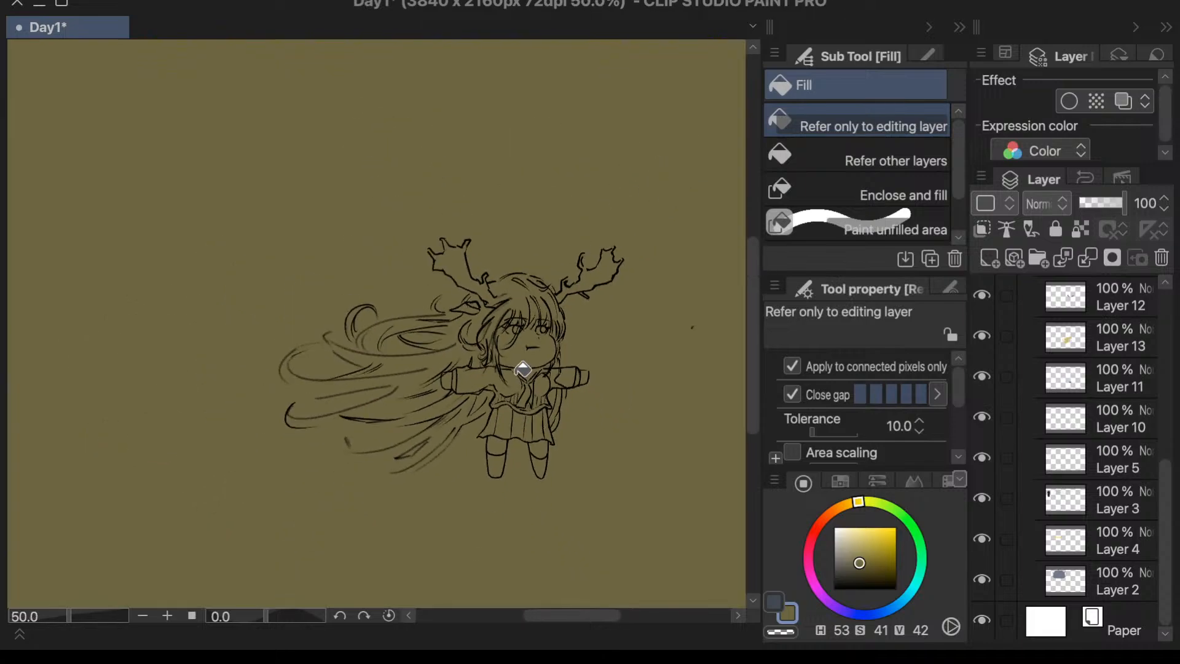
scroll(522, 369, "down", 3)
key("ctrl+z")
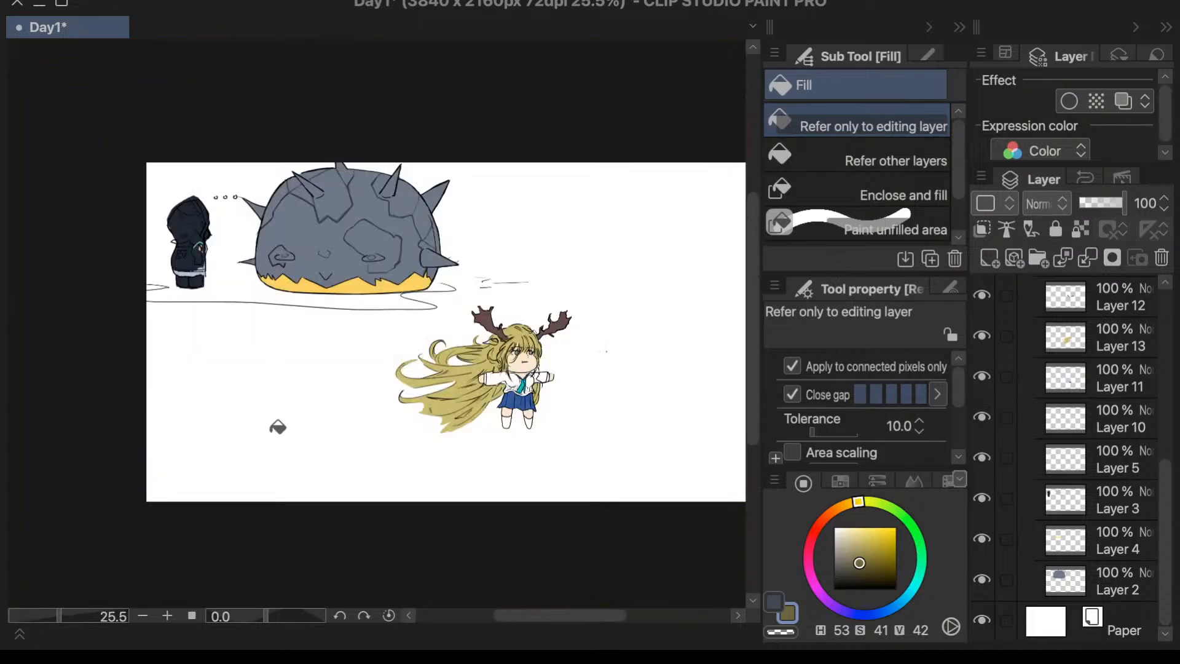
- Save the Day1 drawing again
scroll(570, 497, "up", 5)
scroll(574, 495, "down", 1)
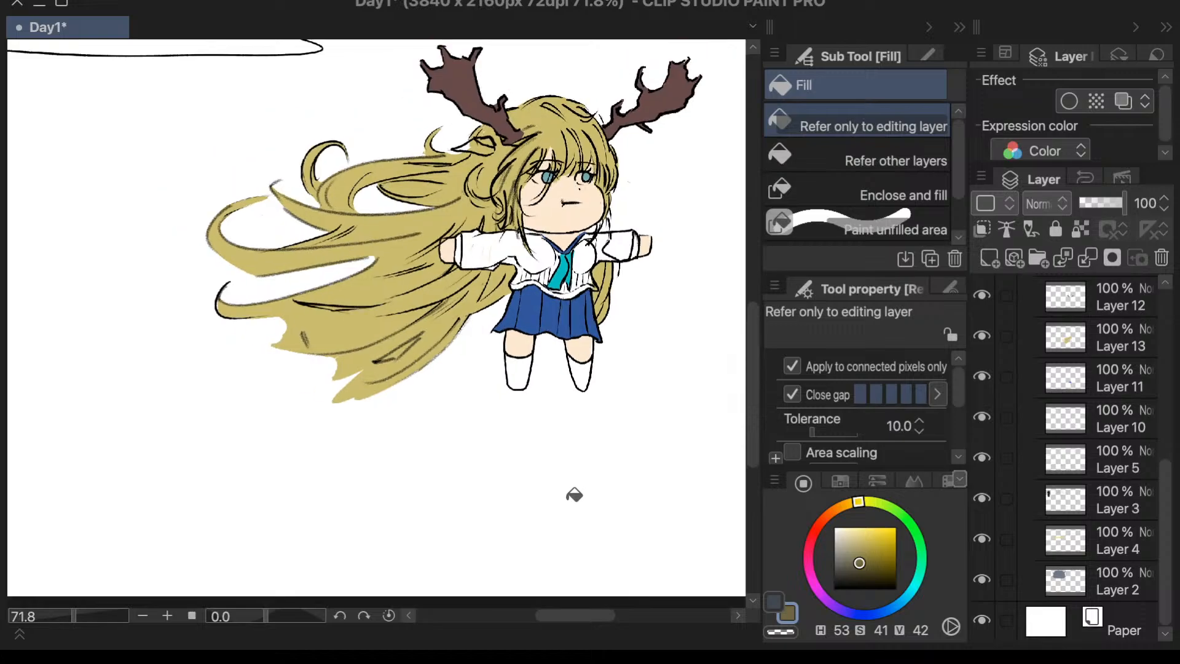
scroll(574, 495, "down", 1)
left_click_drag(751, 376, 761, 344)
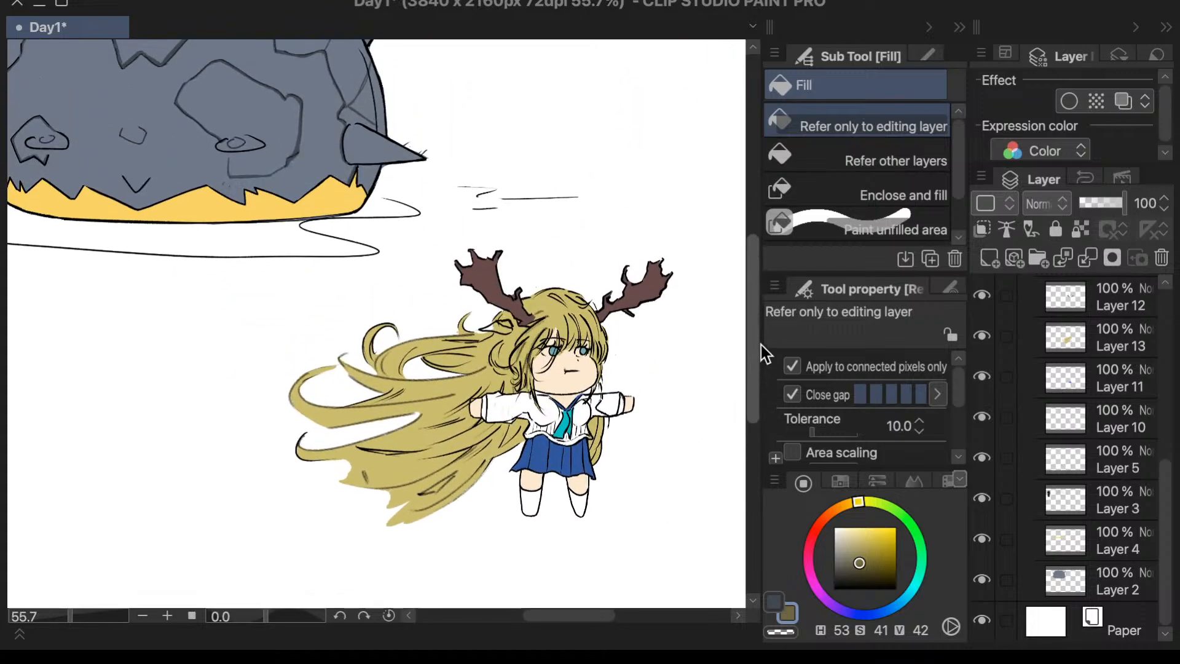
scroll(572, 369, "up", 2)
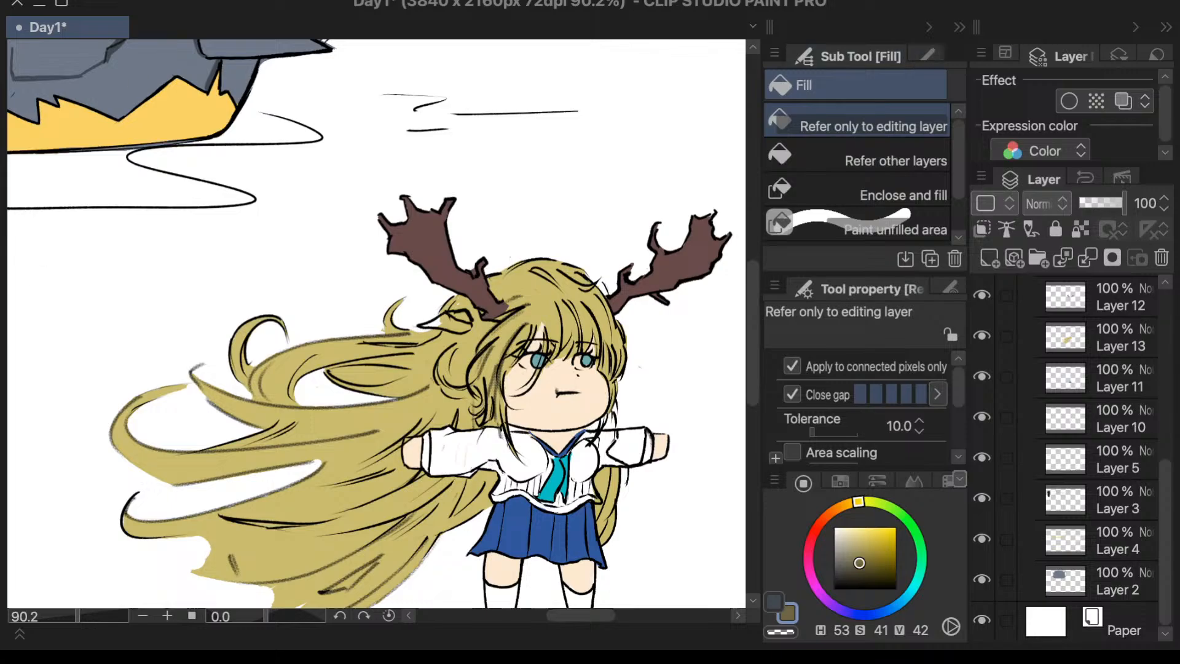
key("ctrl+s")
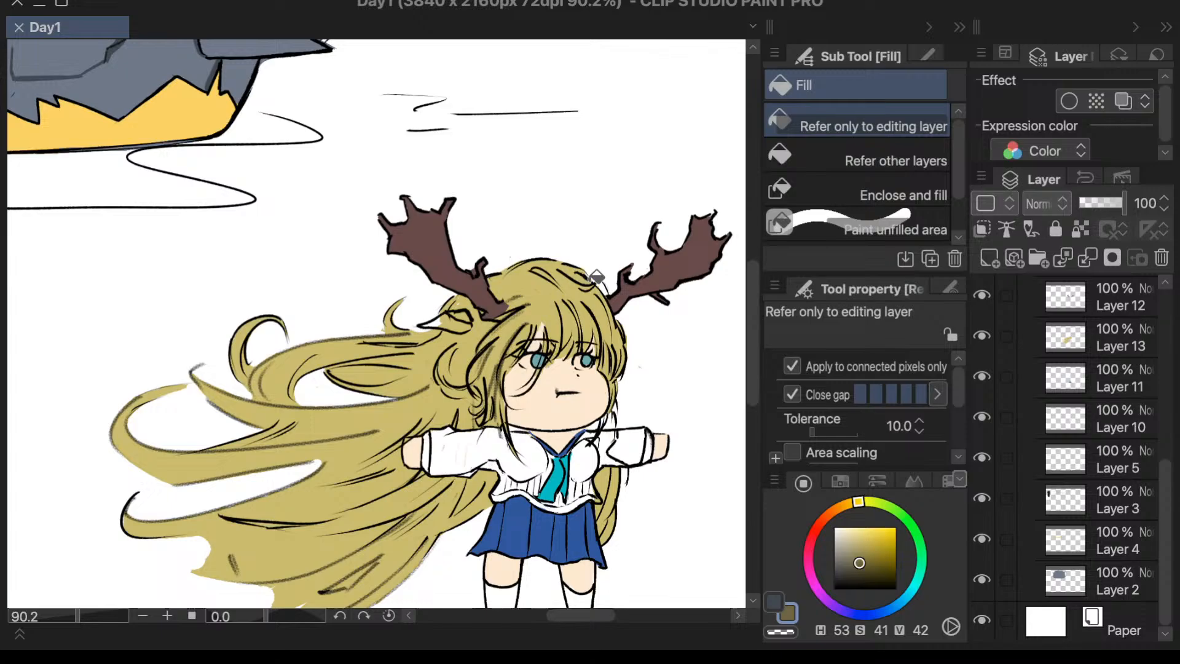